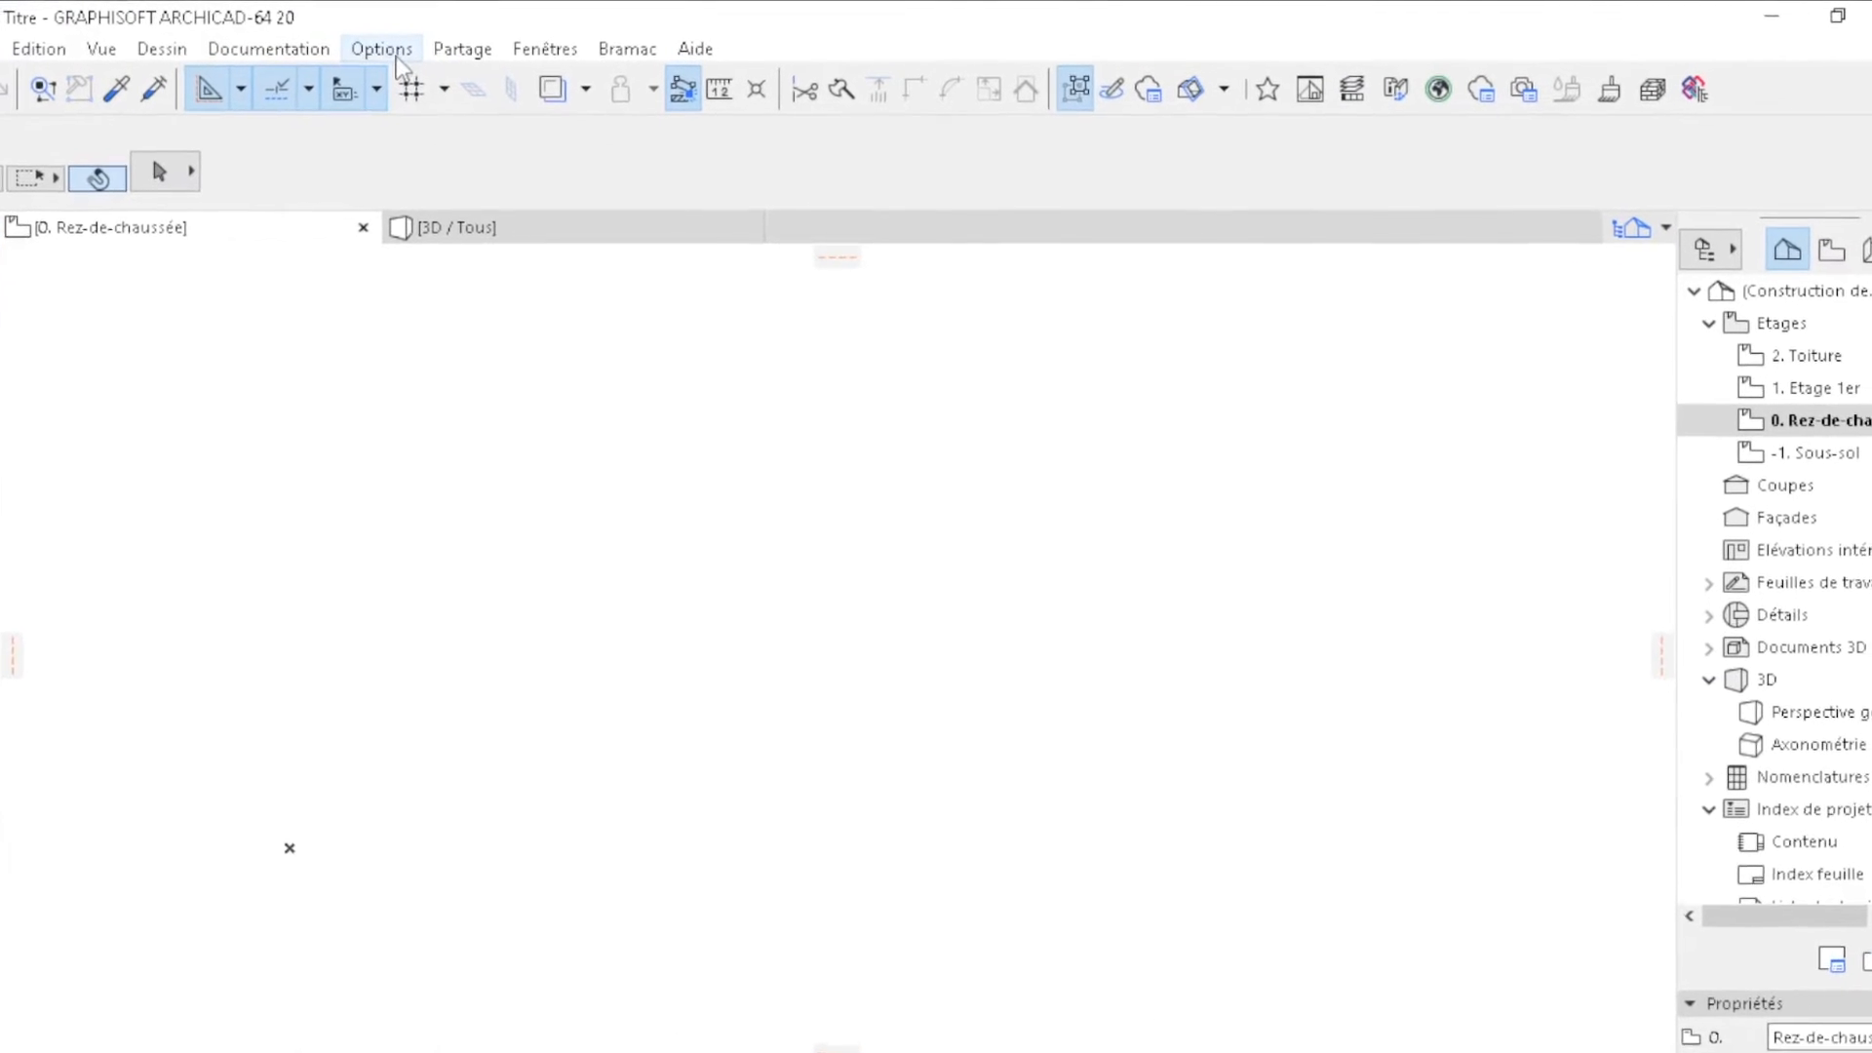
# - Set the project's model working unit to centimetre
pyautogui.click(385, 51)
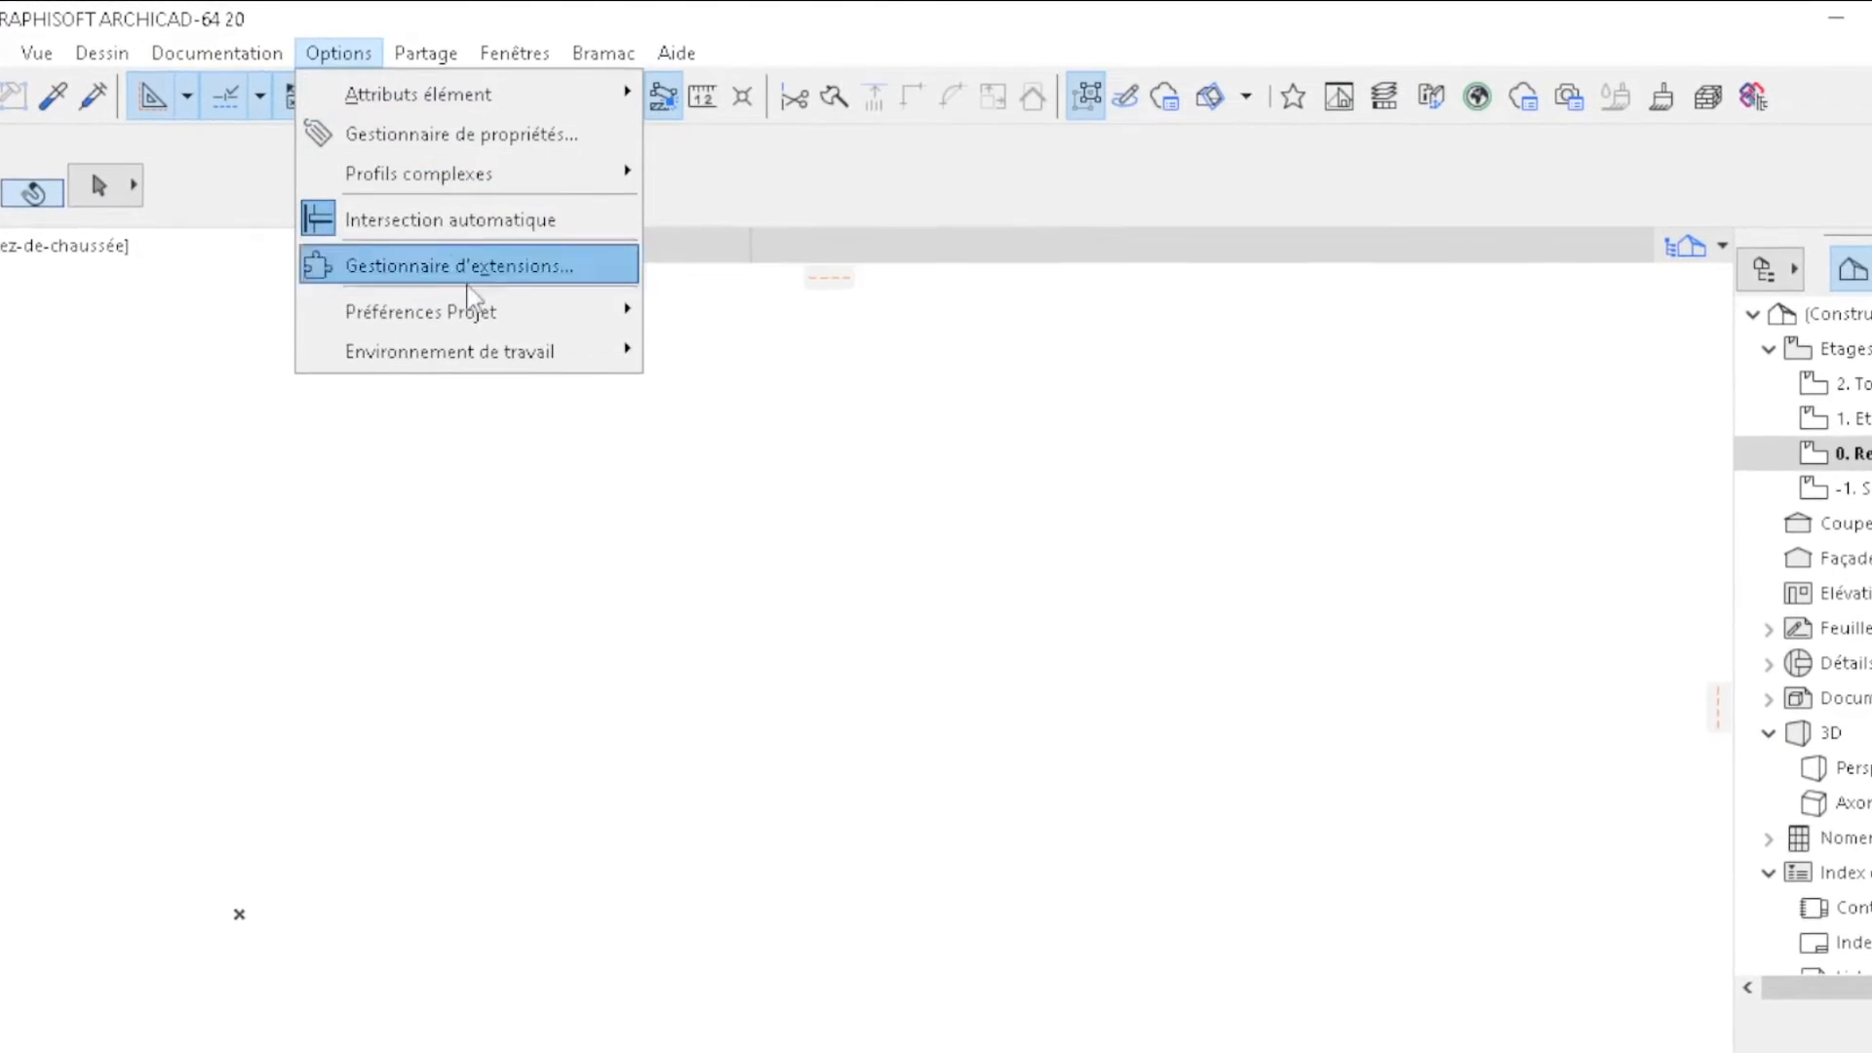
pyautogui.moveTo(563, 305)
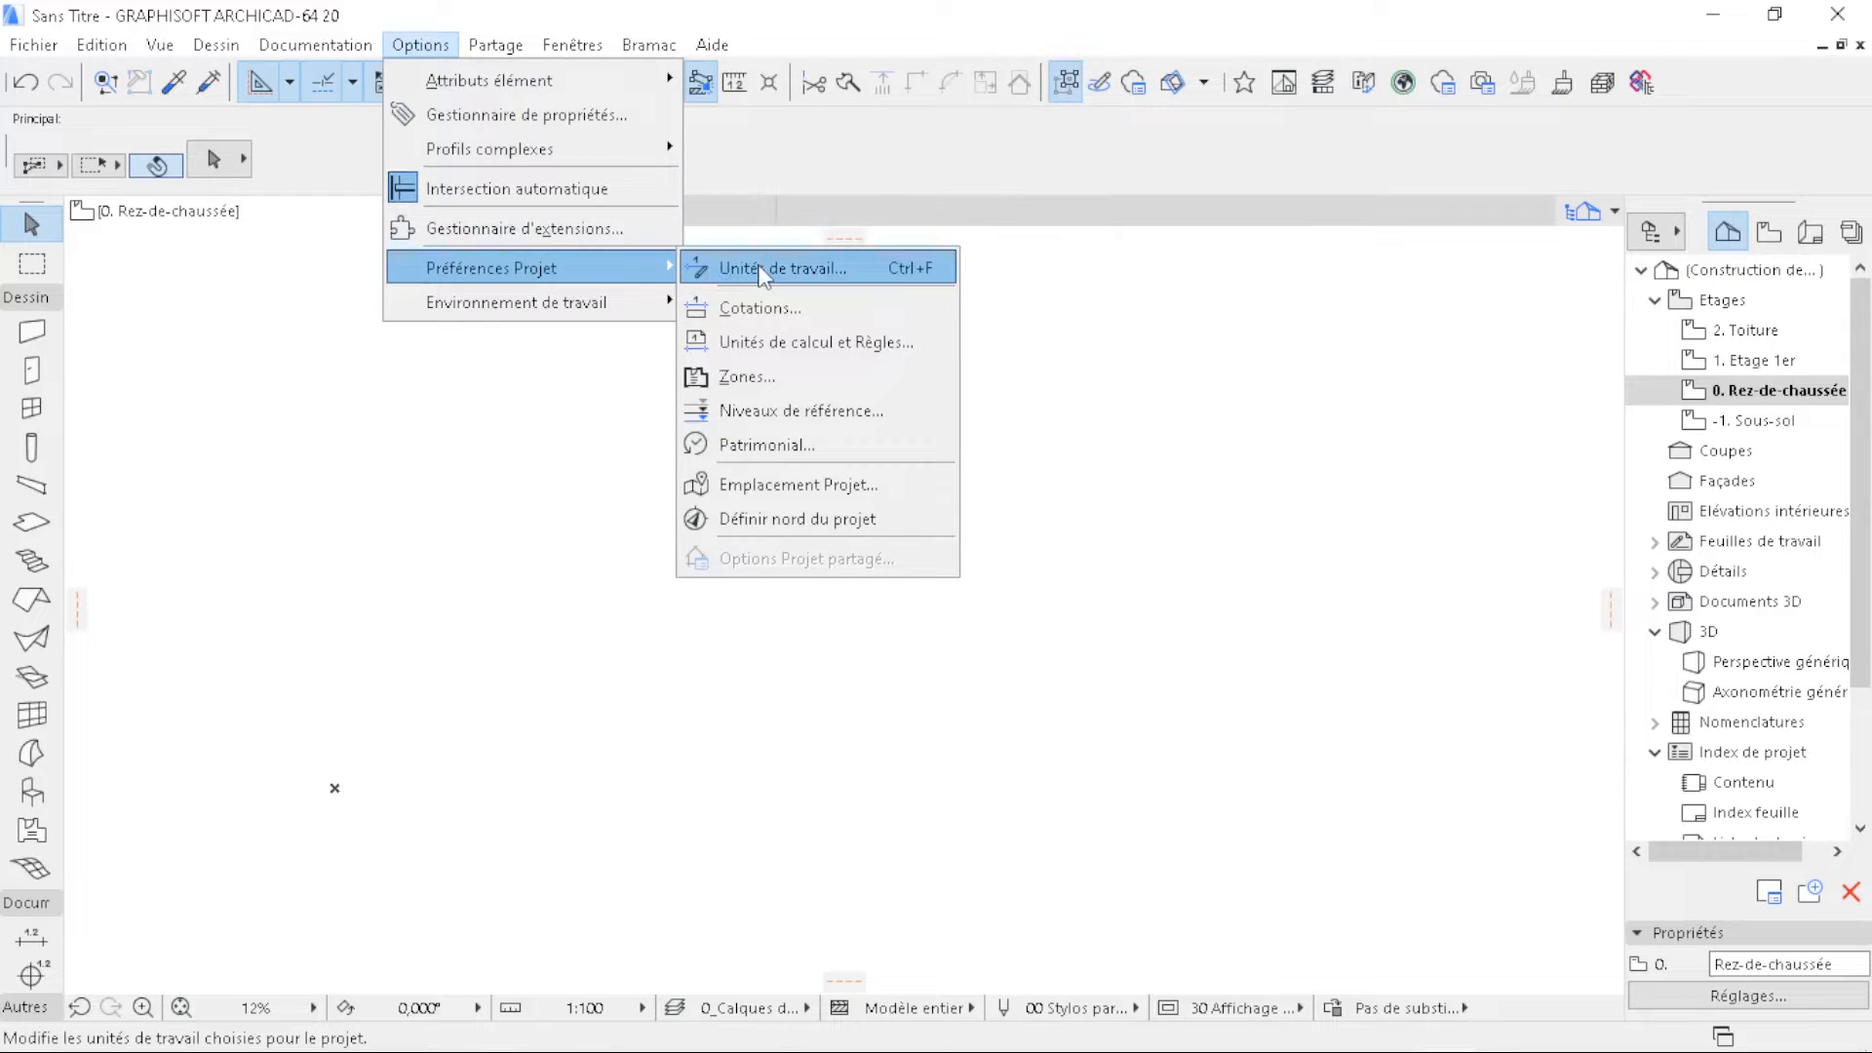
pyautogui.click(722, 334)
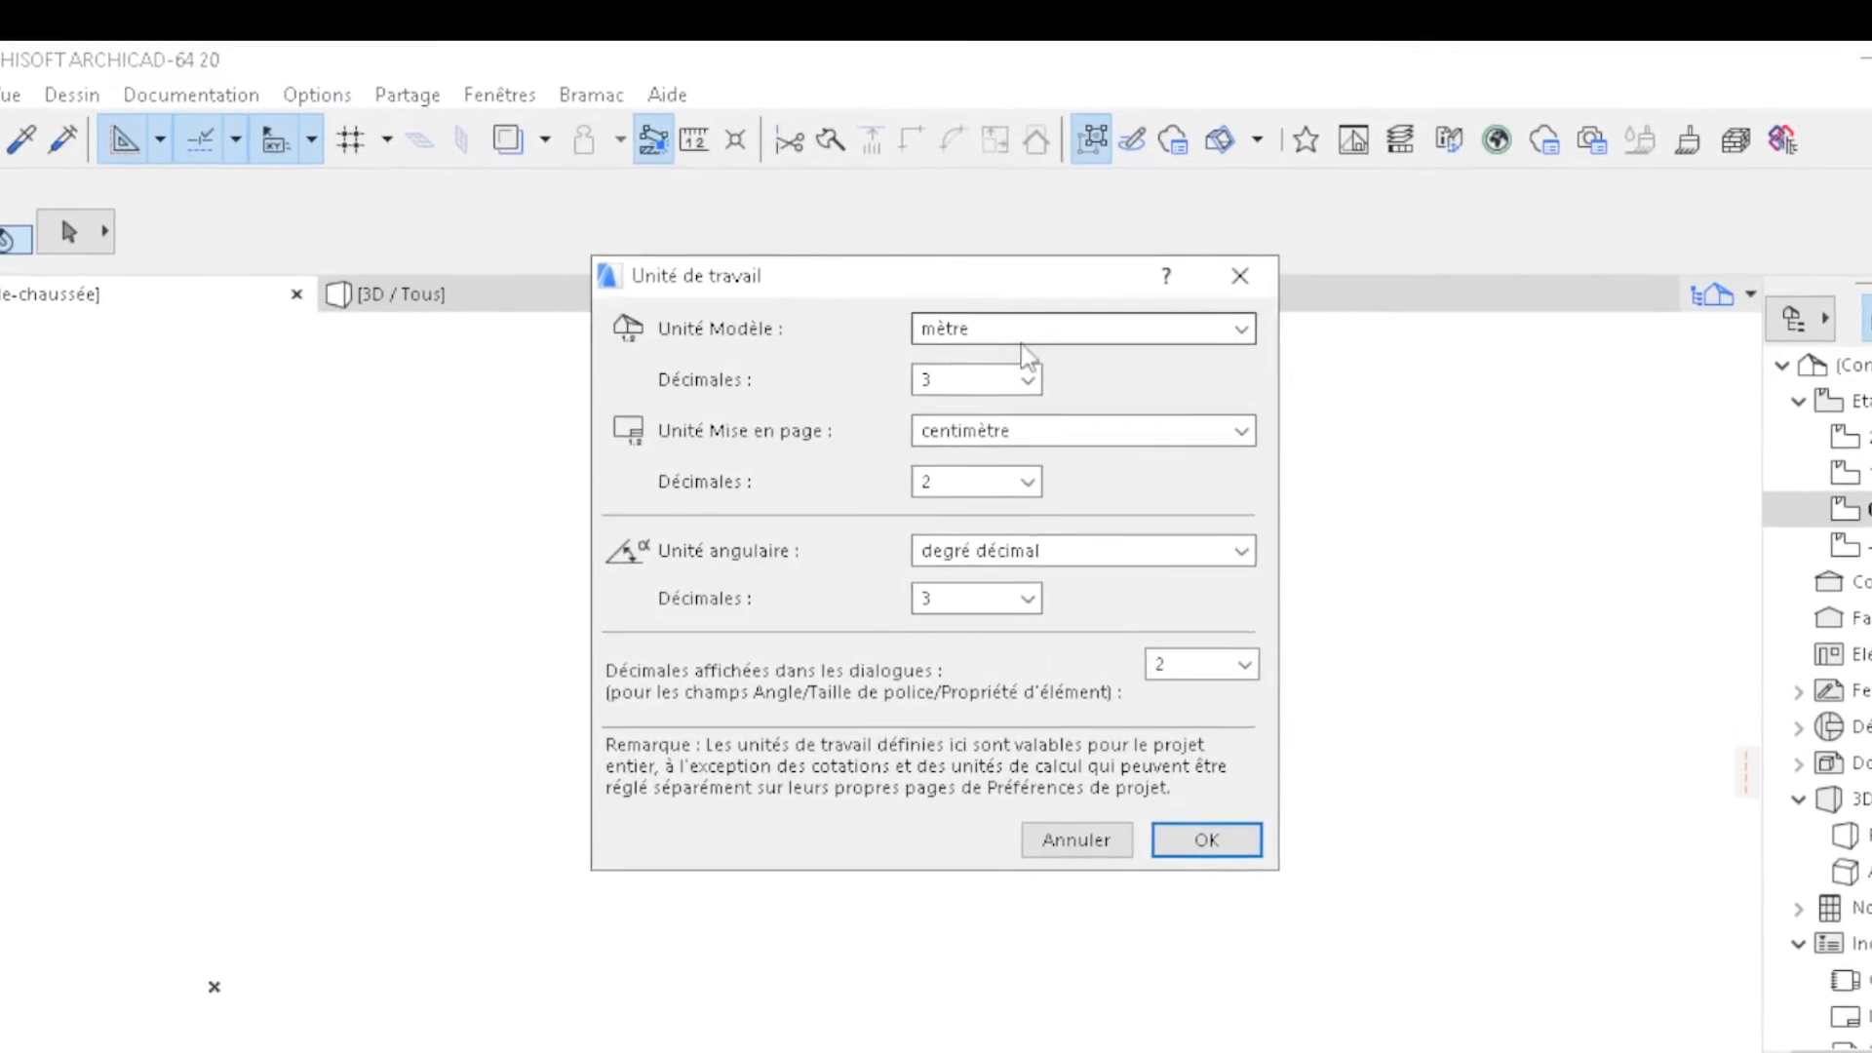
pyautogui.click(1260, 297)
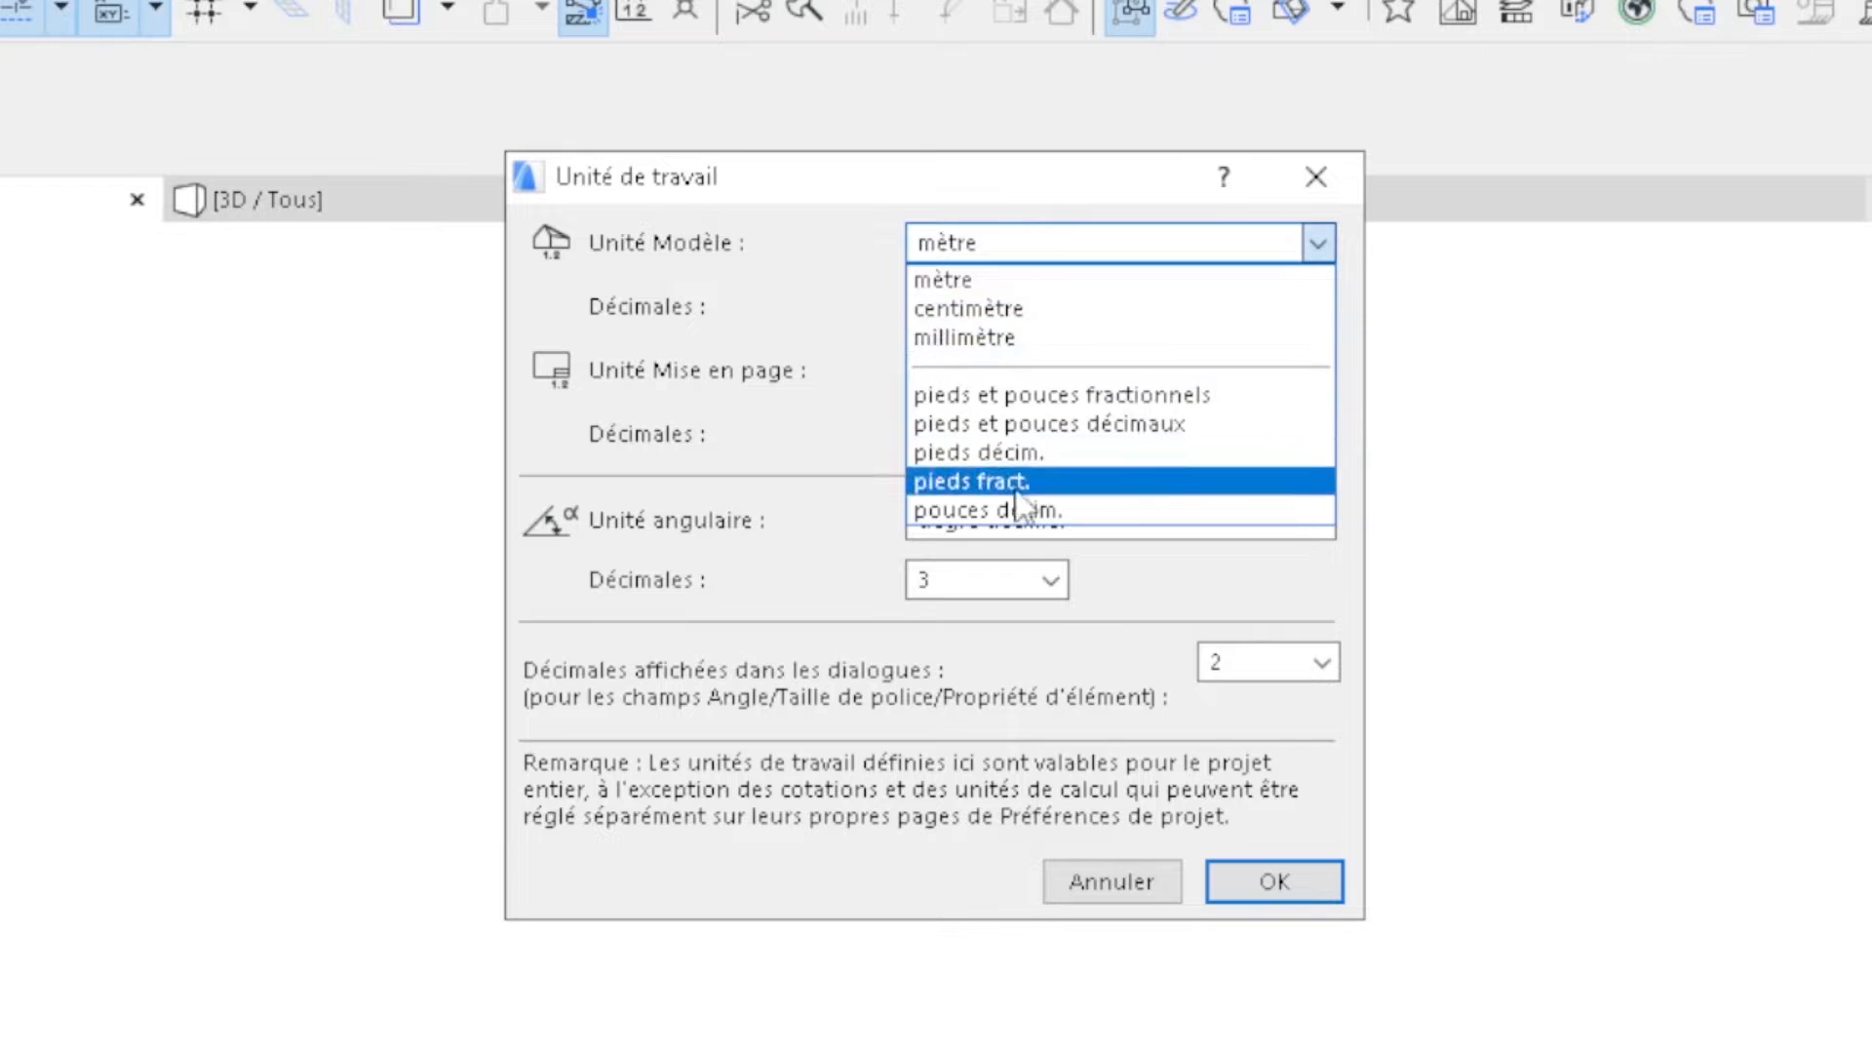
pyautogui.click(999, 308)
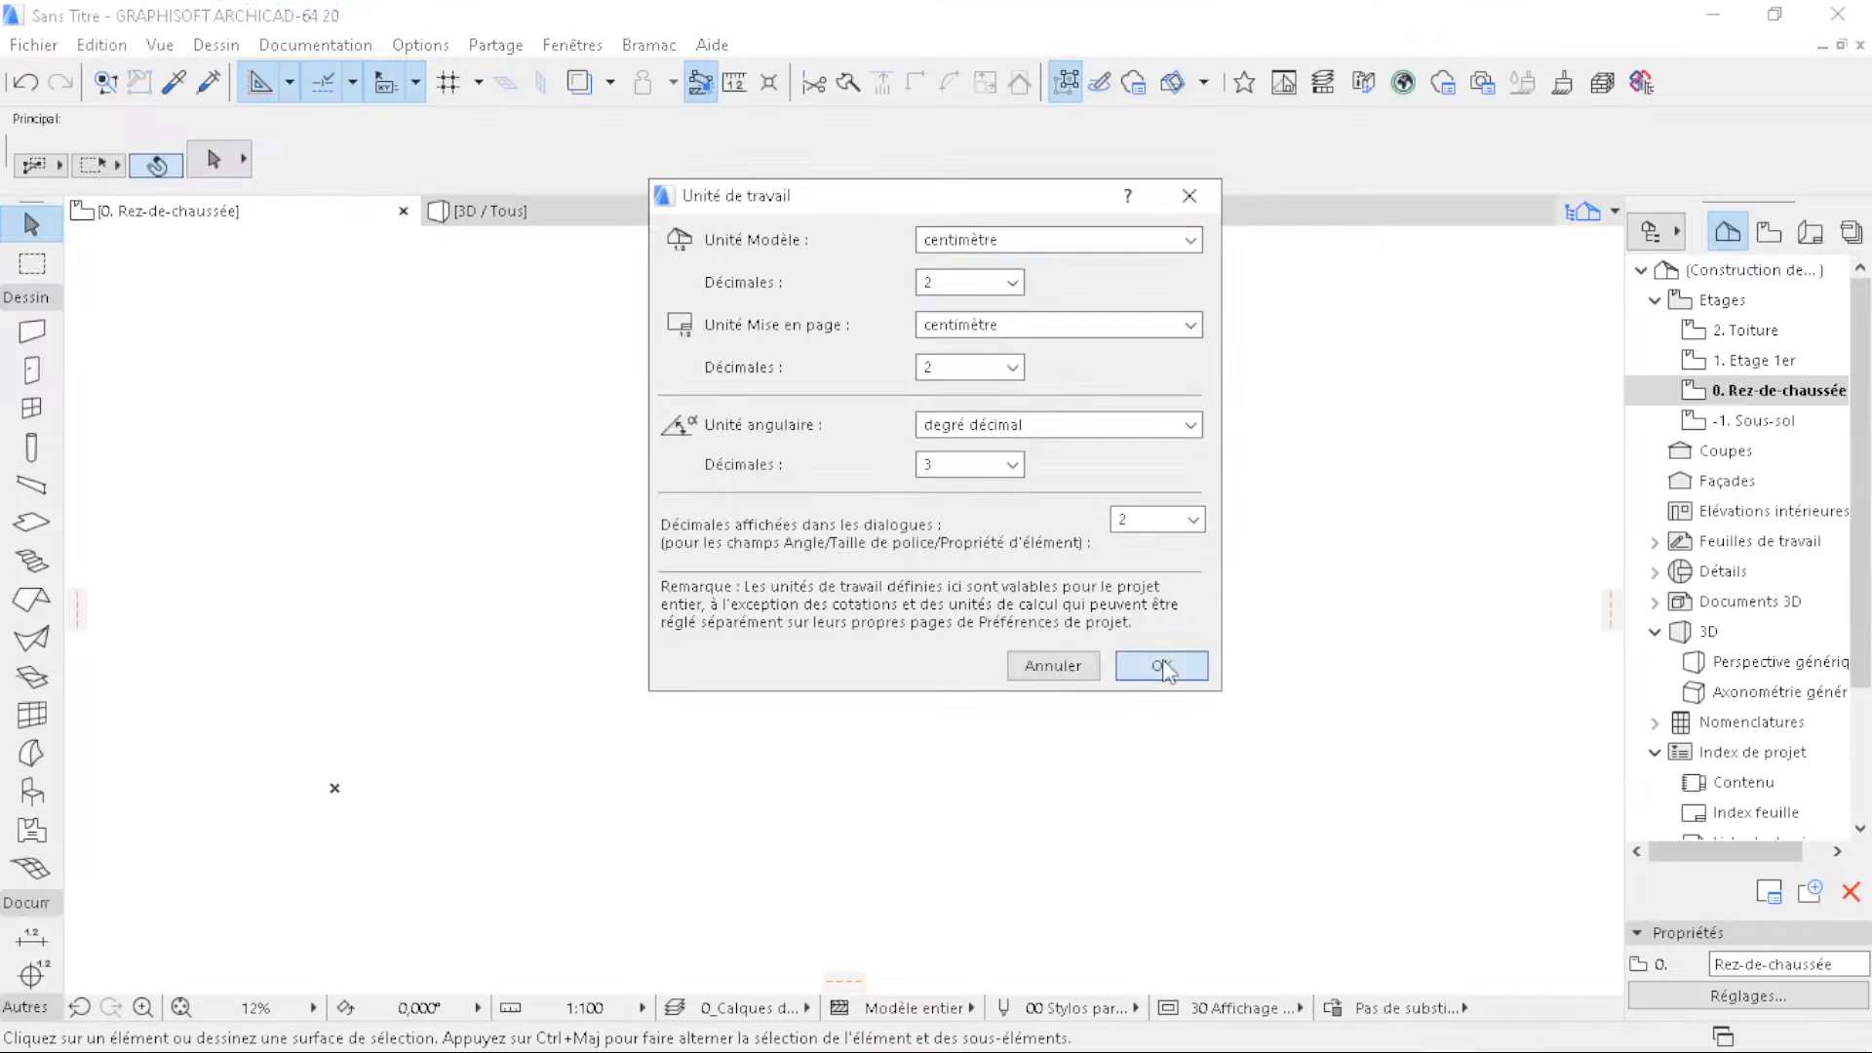
pyautogui.click(1275, 879)
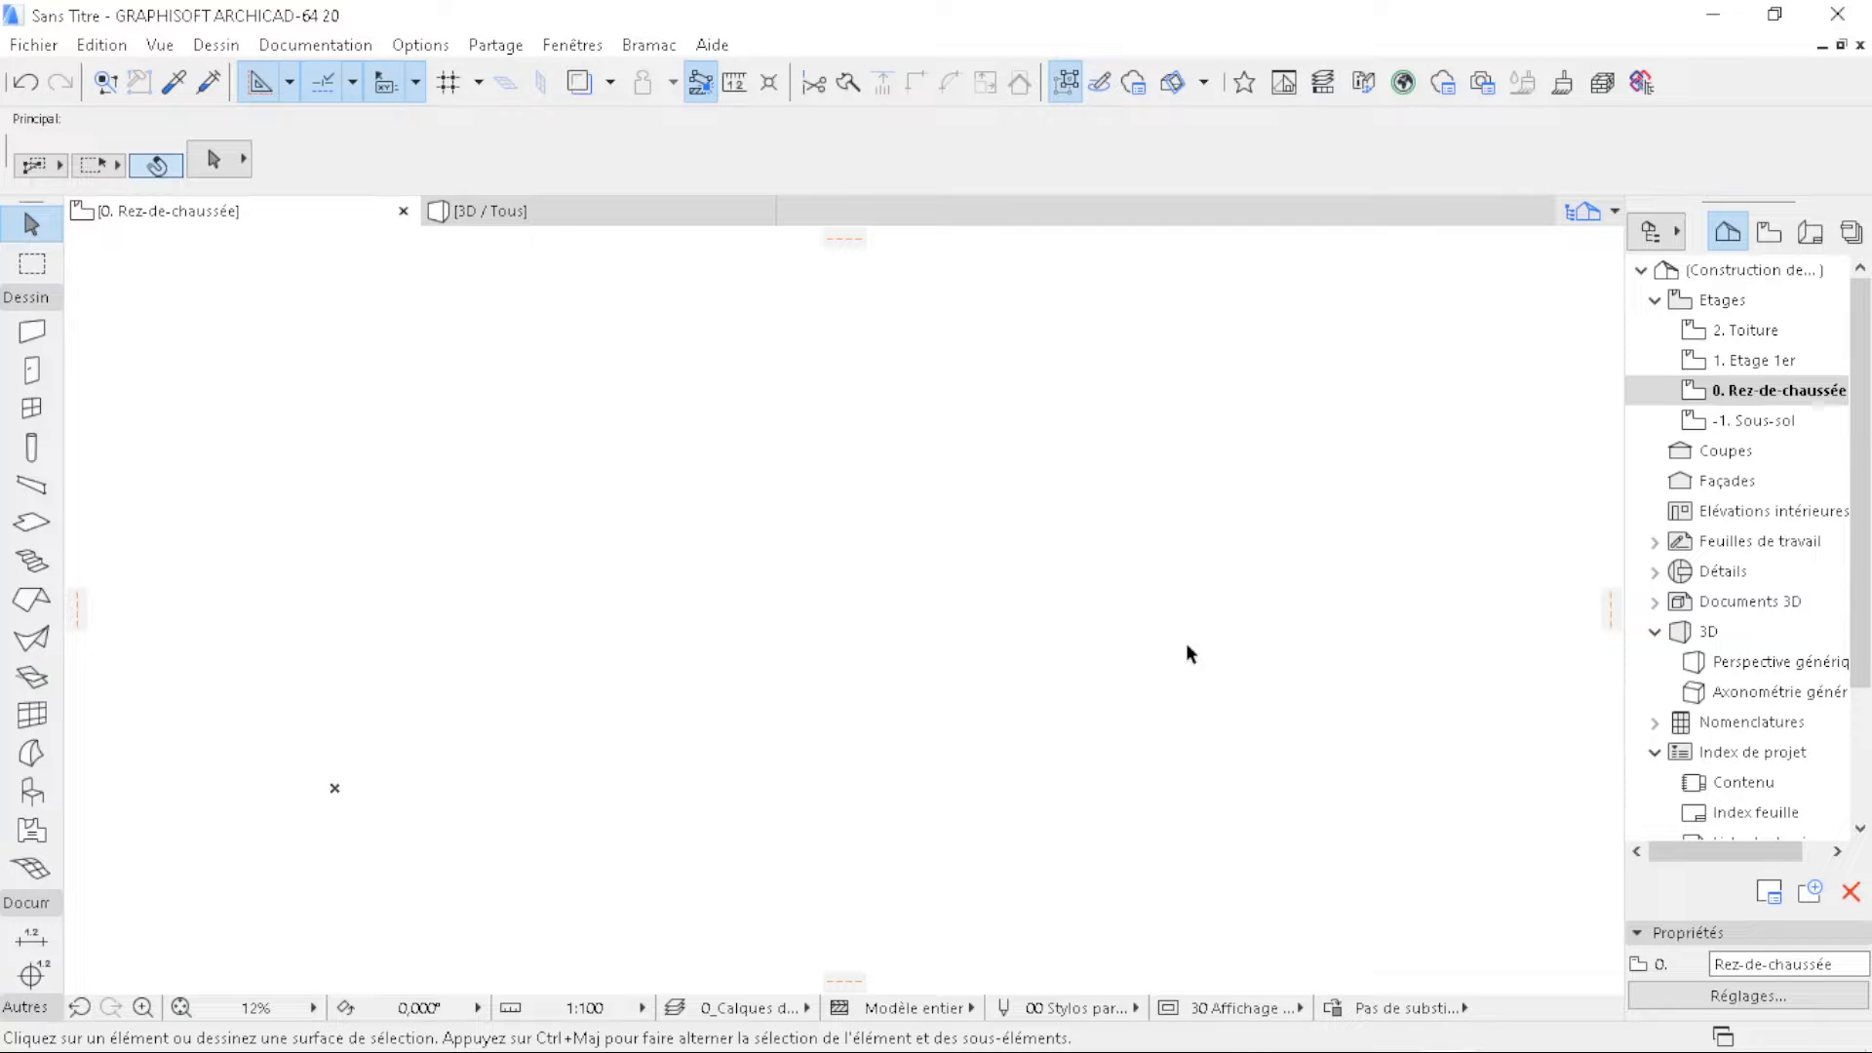
# - Delete the Sous-sol storey in the storey settings
pyautogui.click(215, 45)
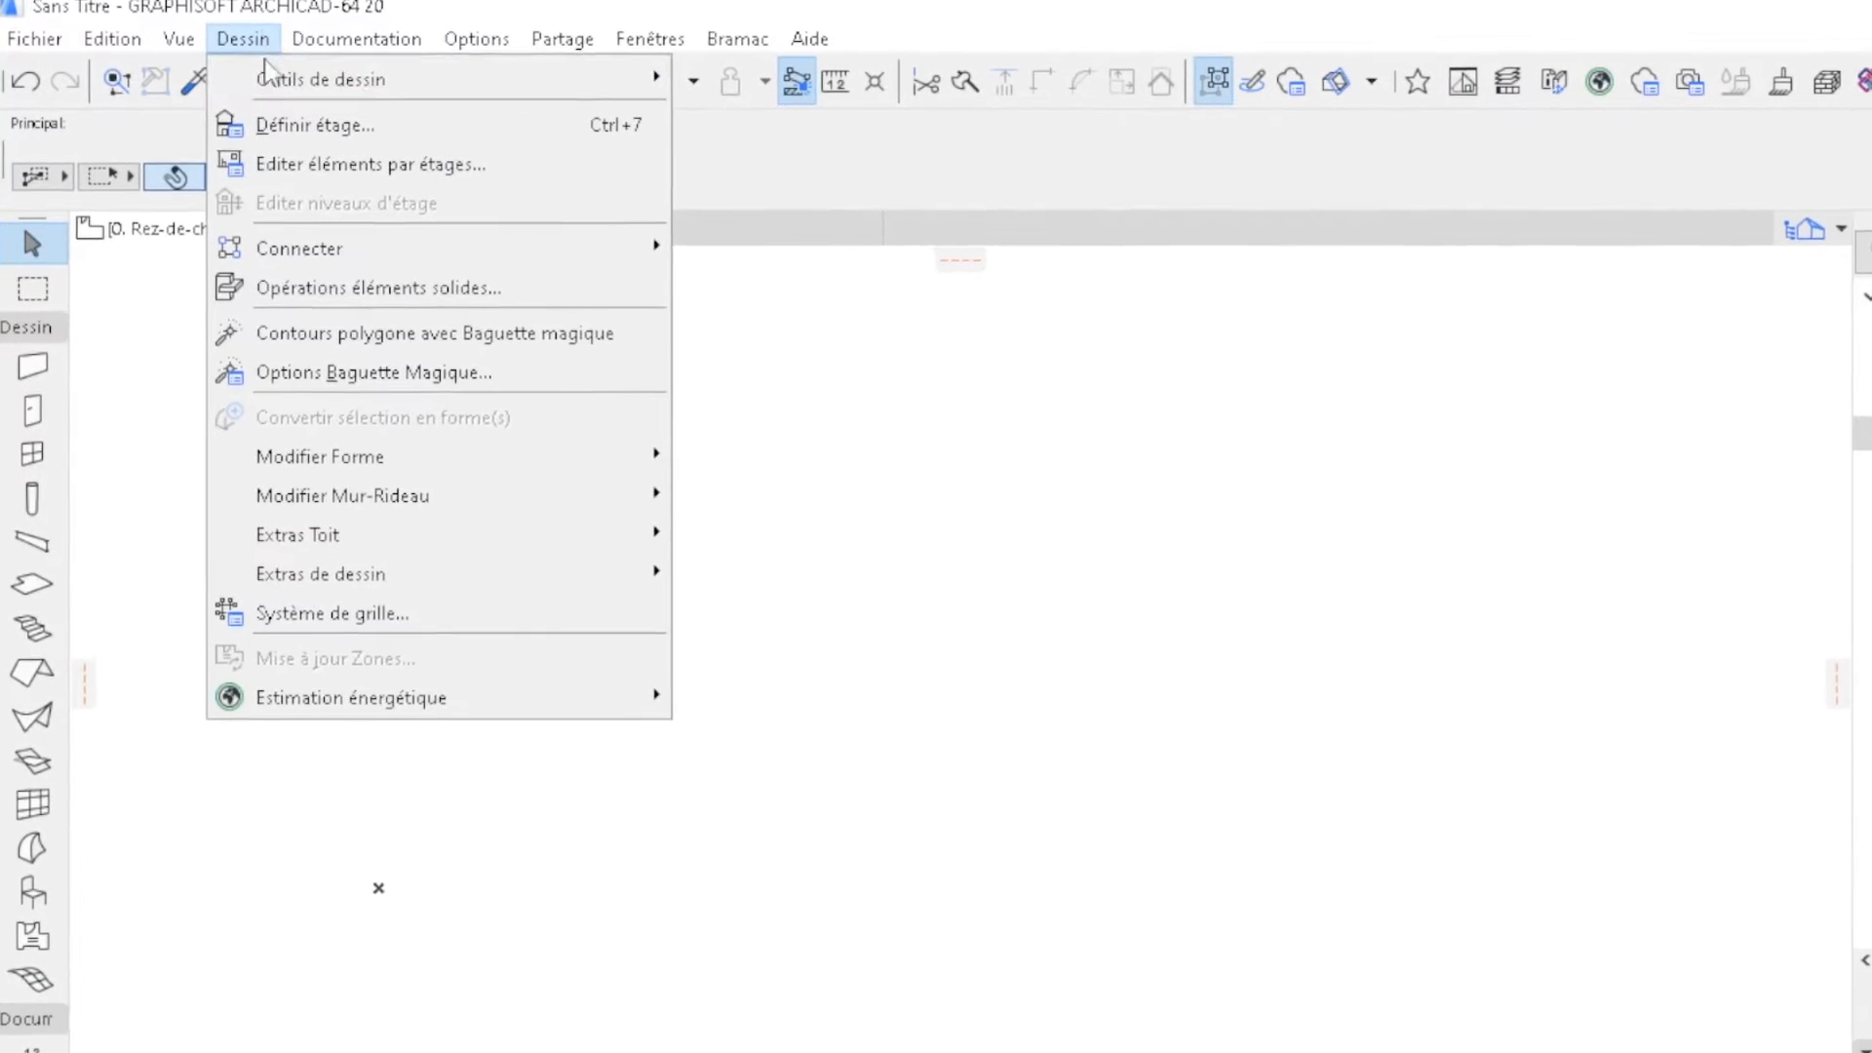
pyautogui.click(539, 125)
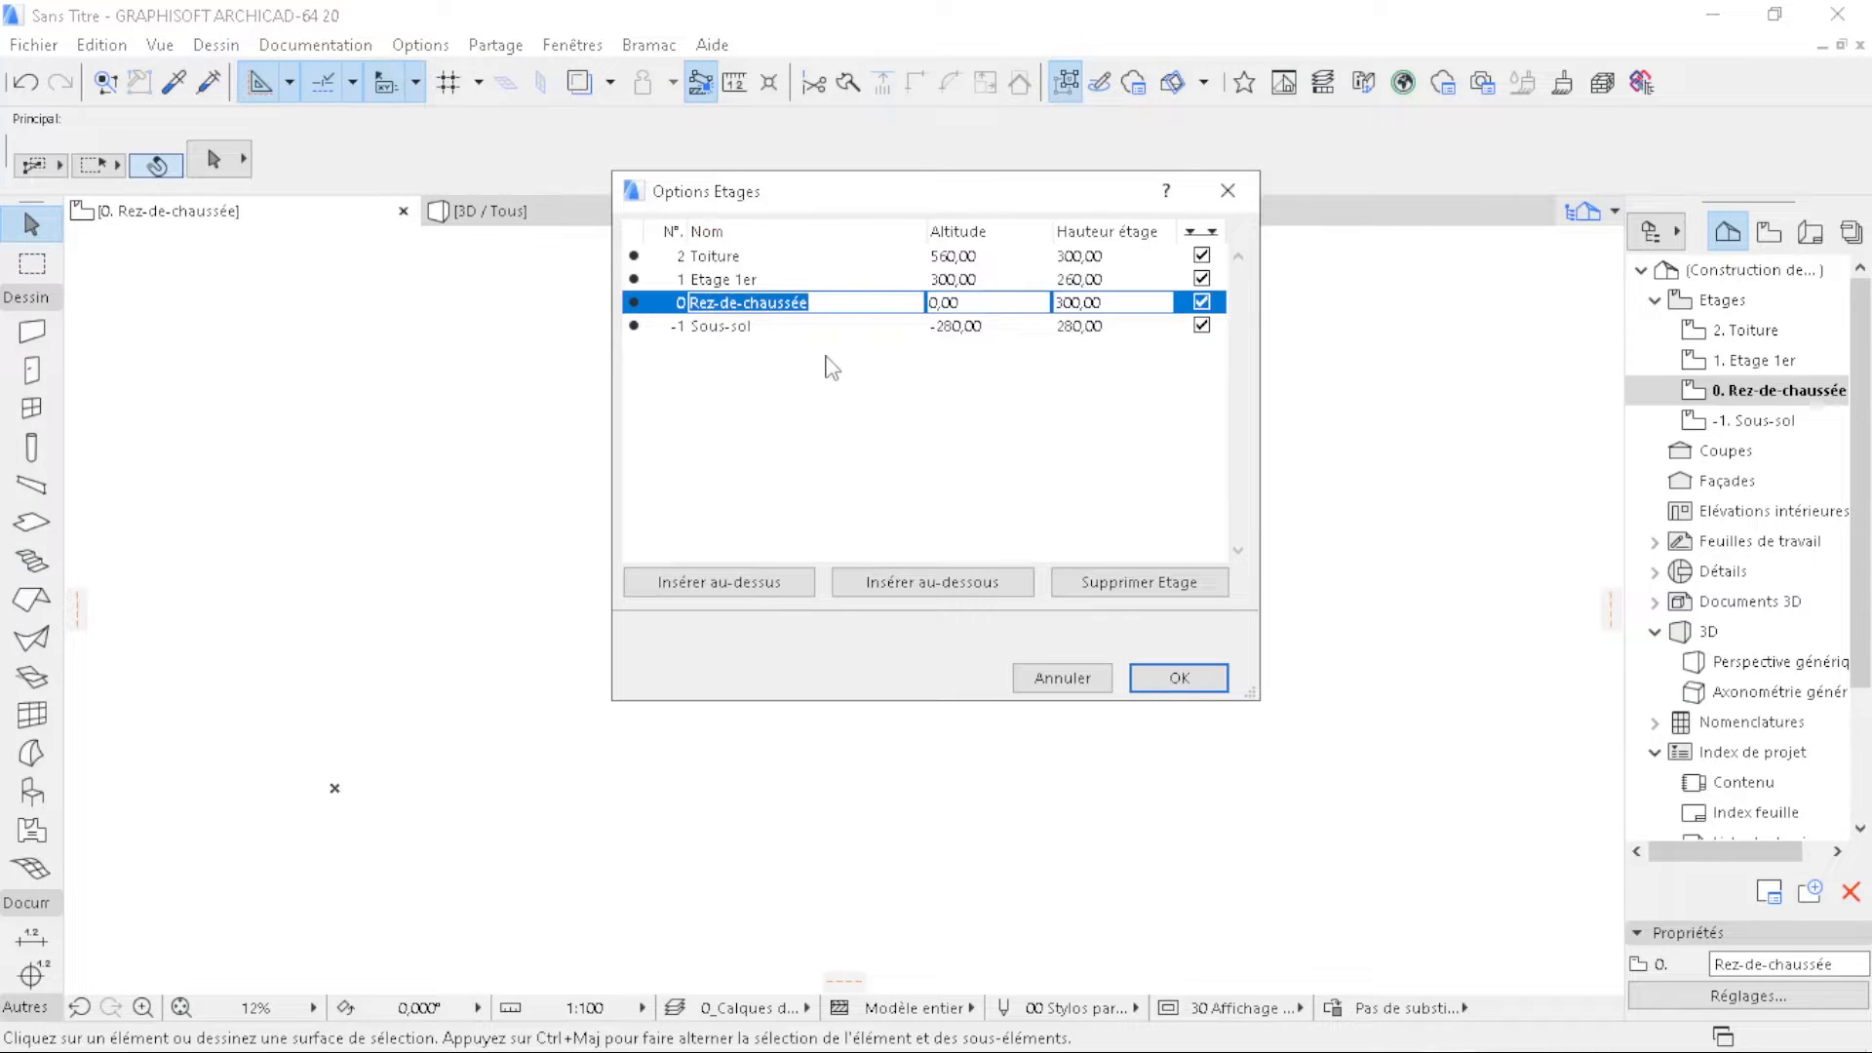
pyautogui.click(819, 326)
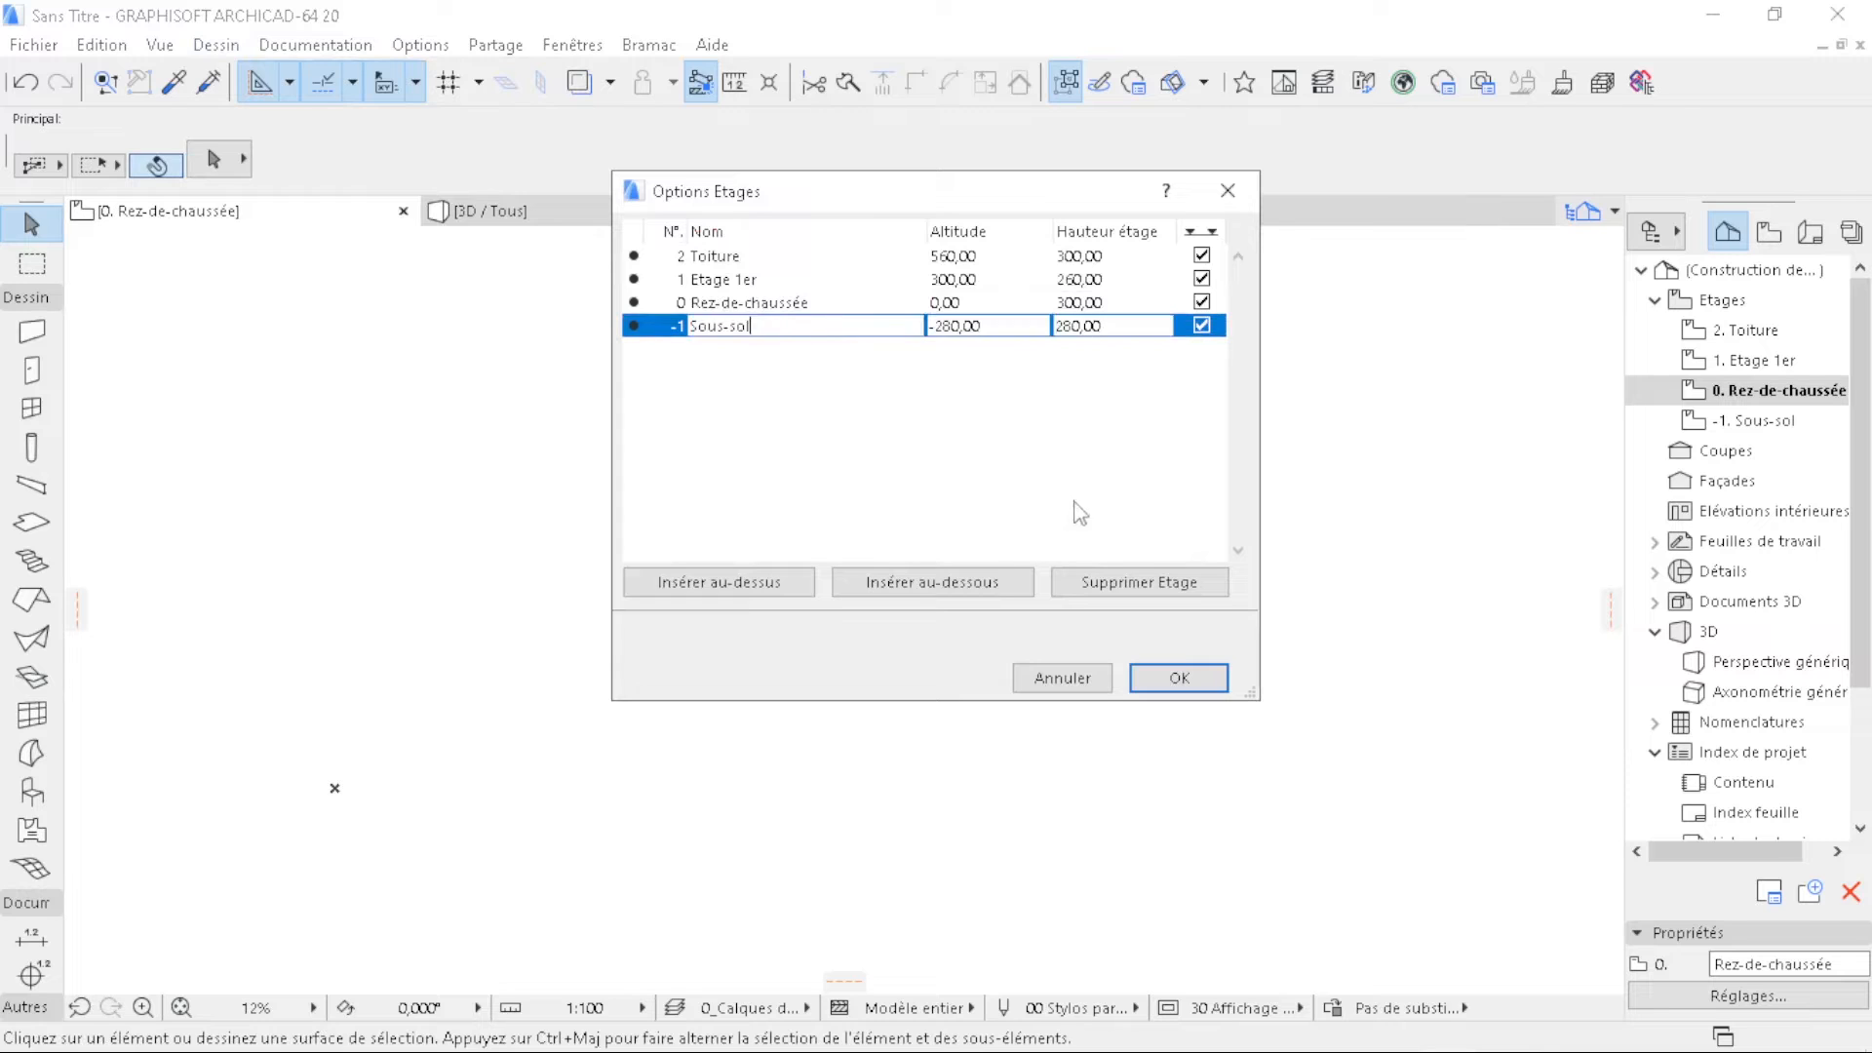
pyautogui.click(1139, 582)
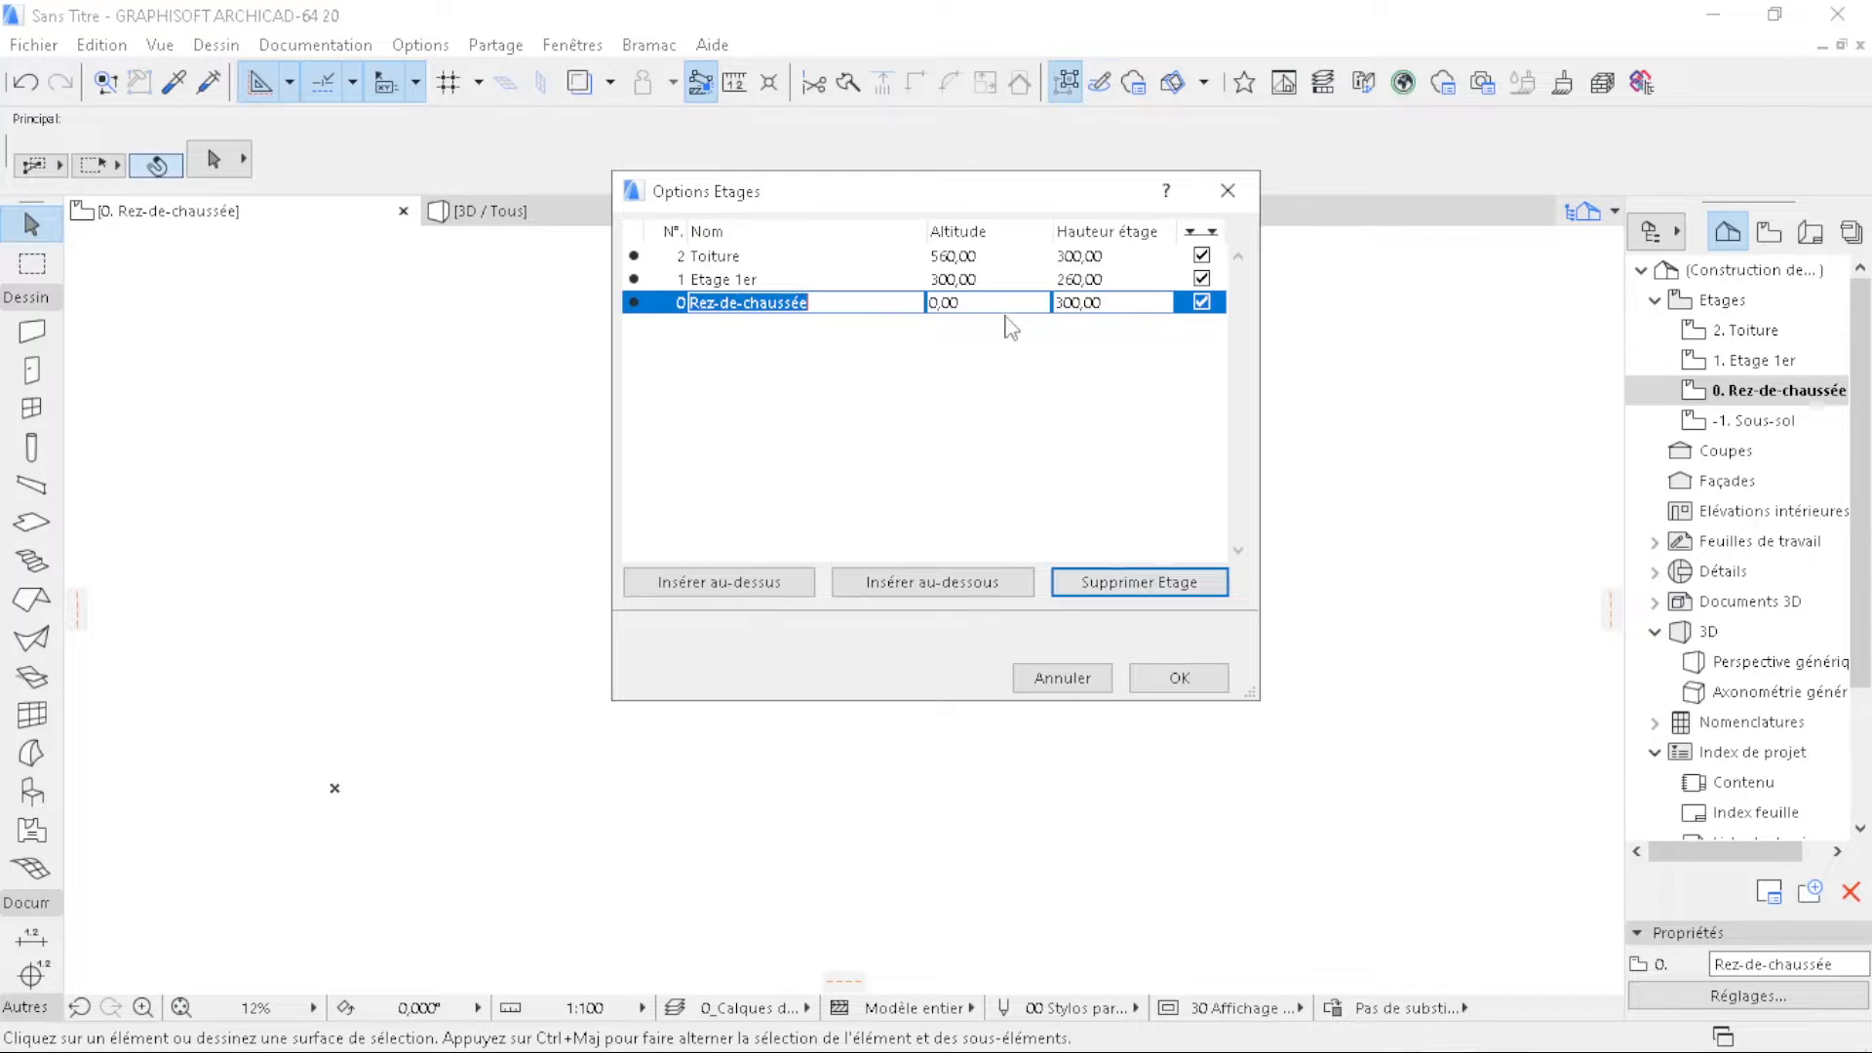
# - Set the Rez-de-chaussée storey height to 330 and delete the Etage 1er storey
pyautogui.moveTo(1127, 302); pyautogui.dragTo(1023, 305)
pyautogui.write('330')
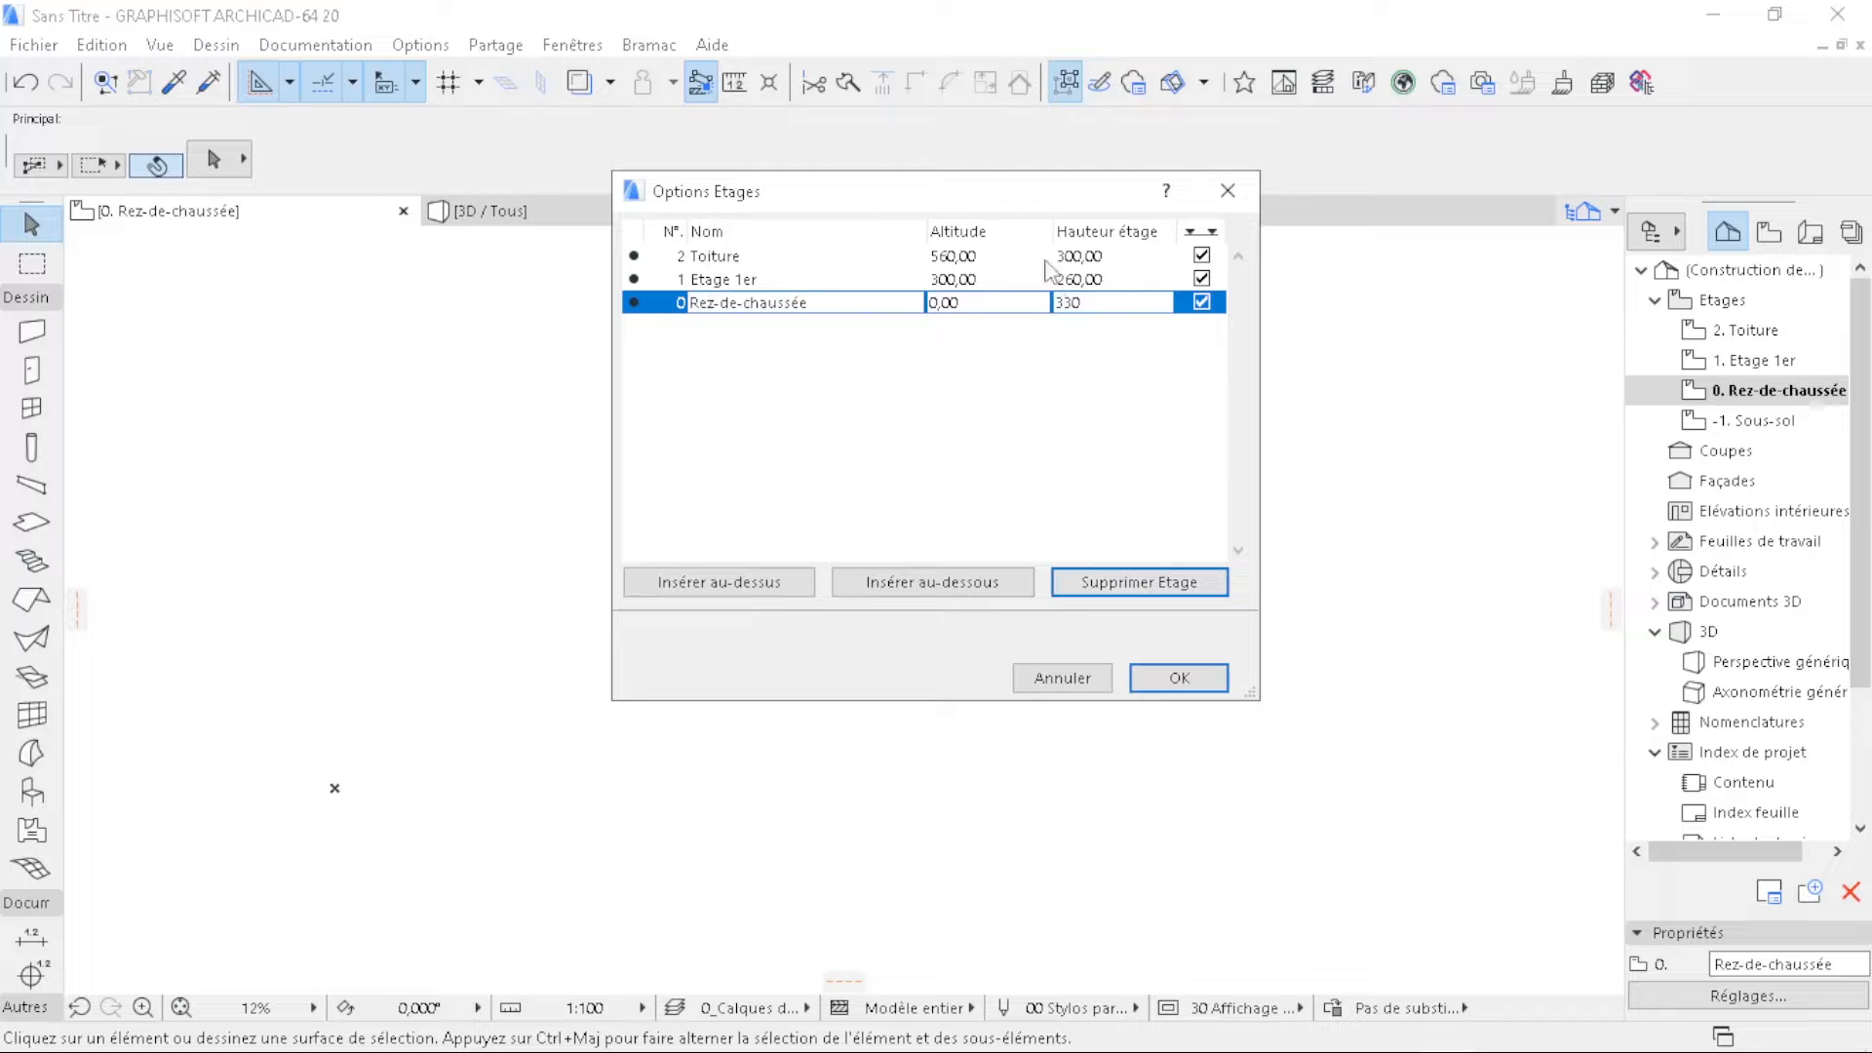
pyautogui.click(1097, 279)
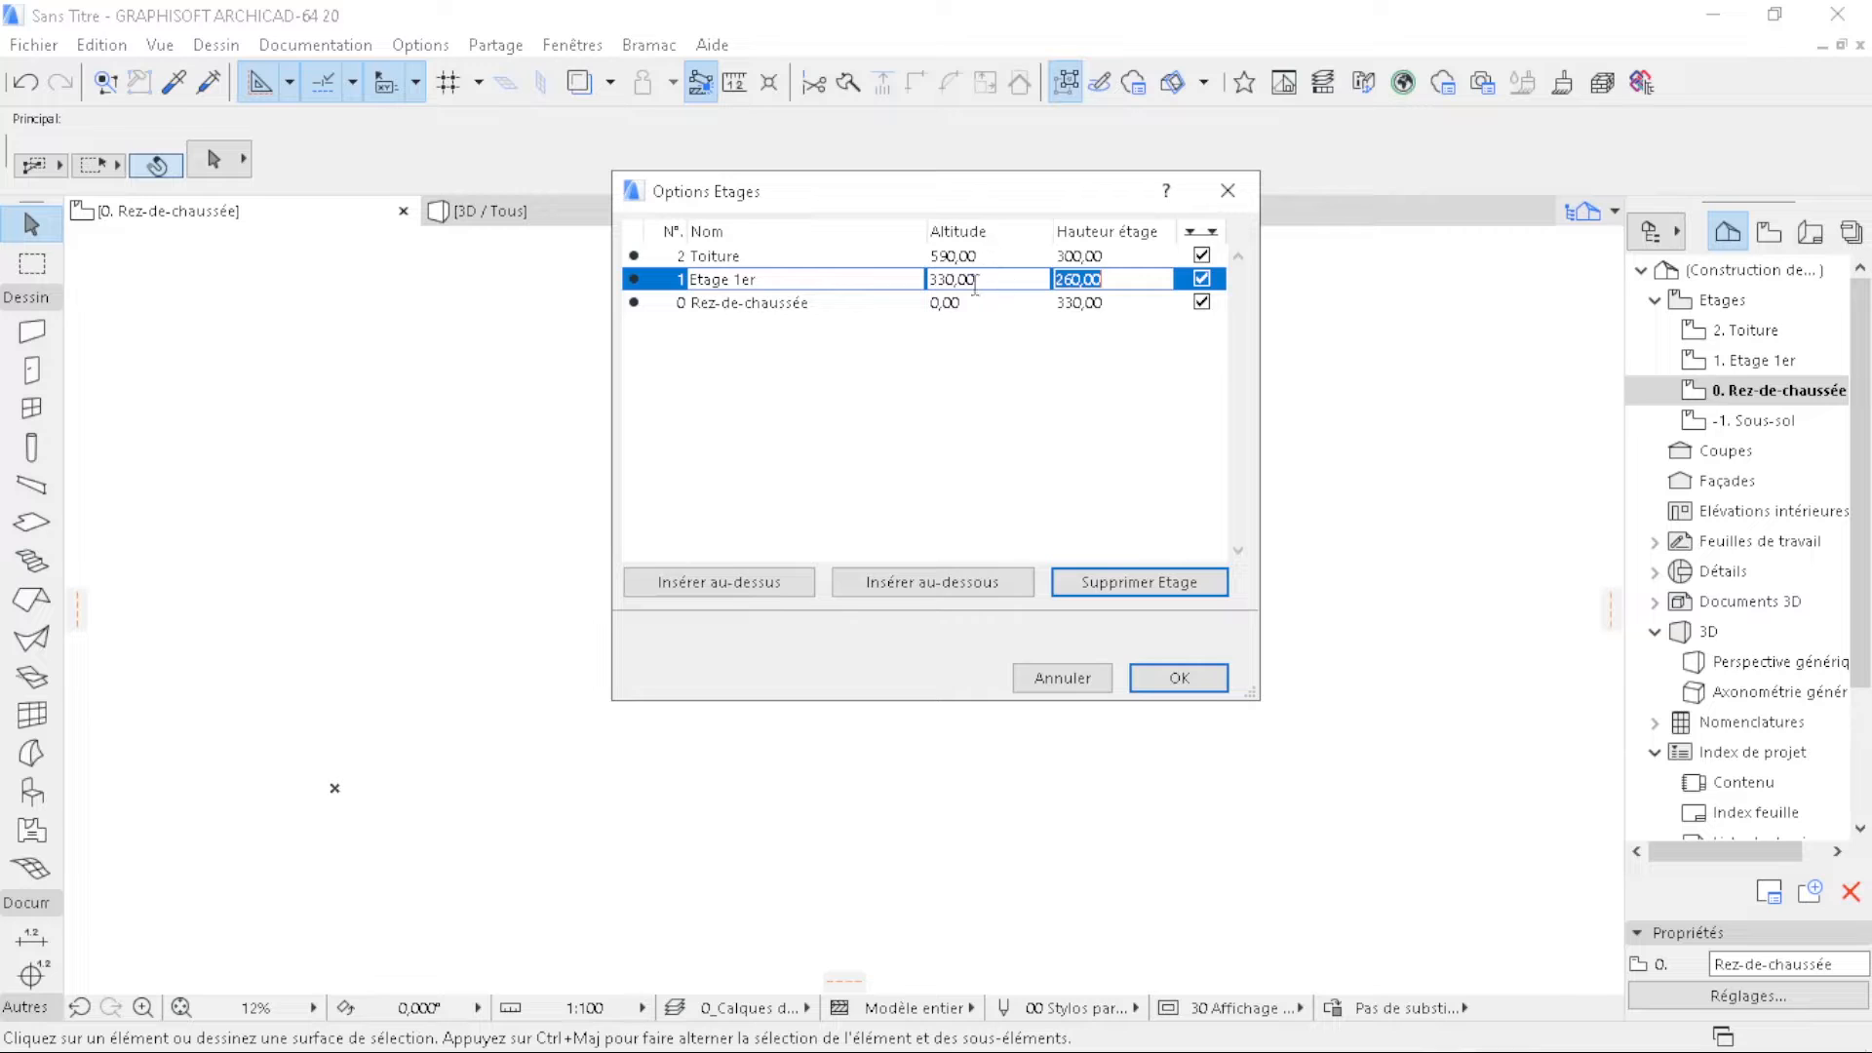
pyautogui.click(1107, 582)
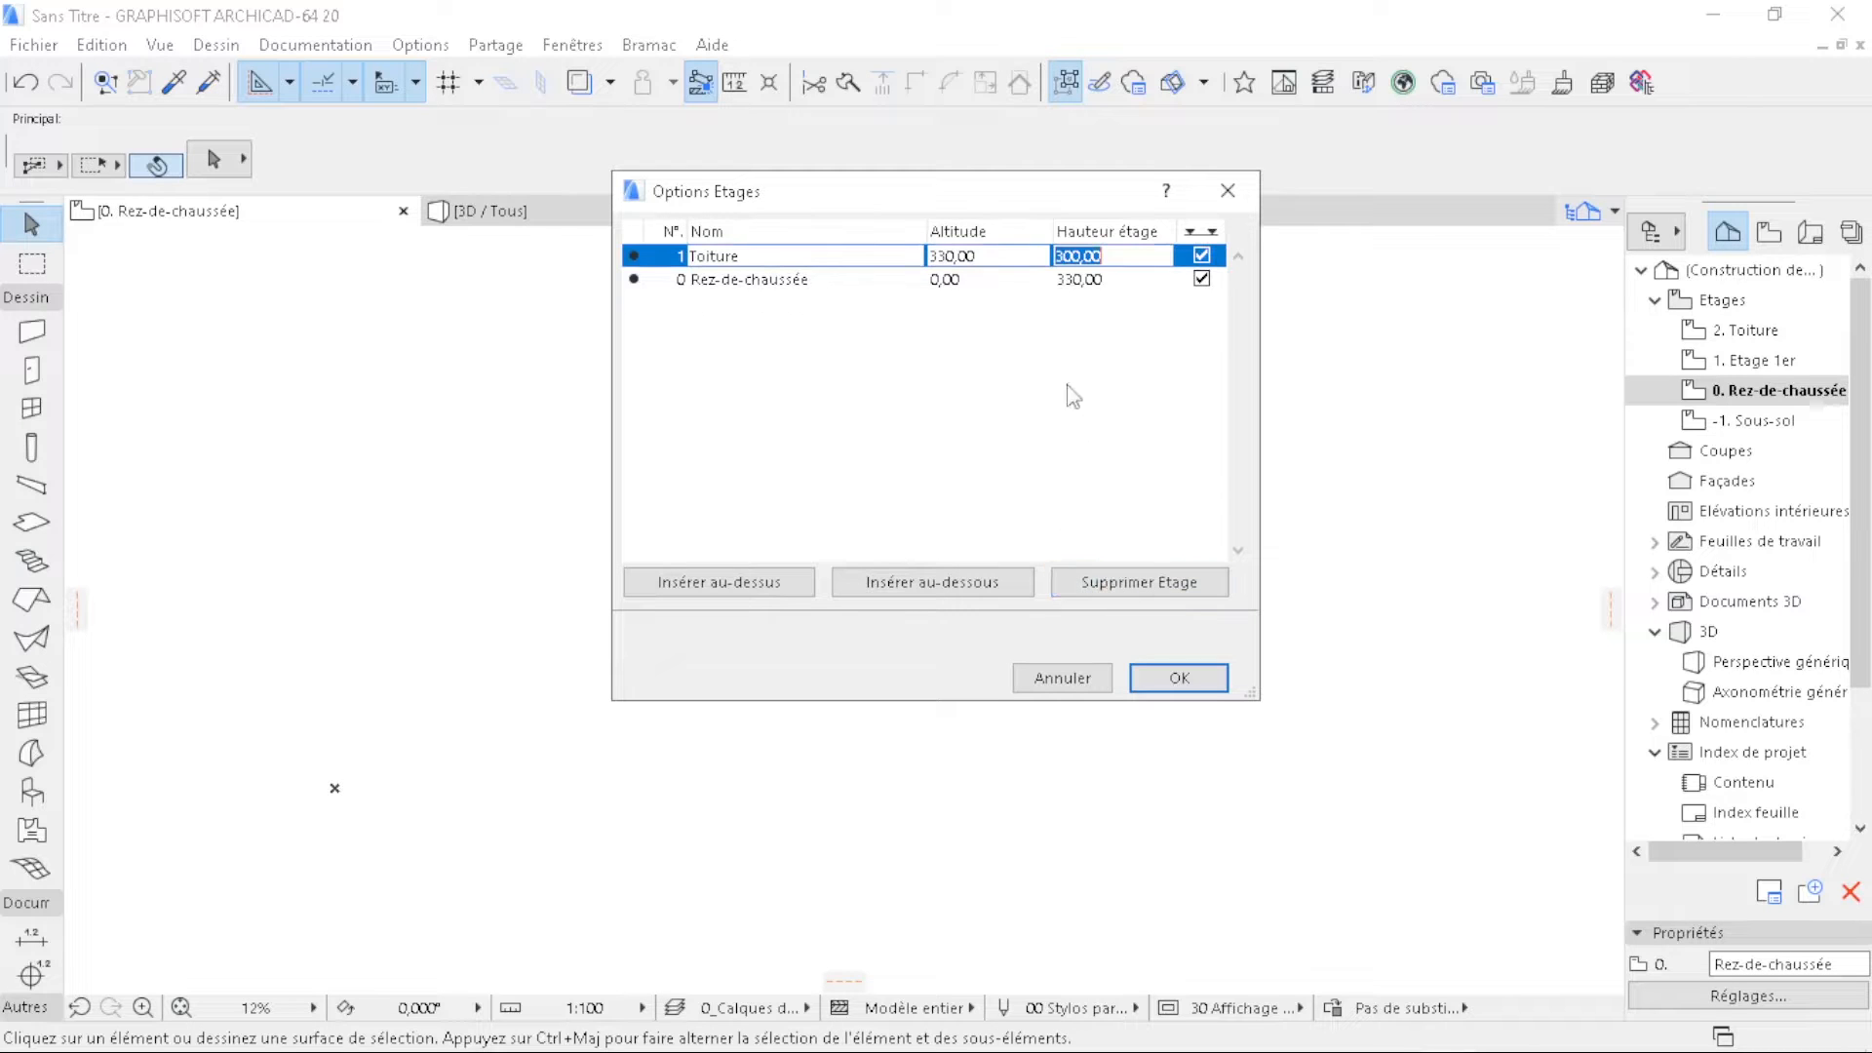
# - Set the Toiture storey height to 280 and apply the storey changes, accepting the storey deletions
pyautogui.write('28')
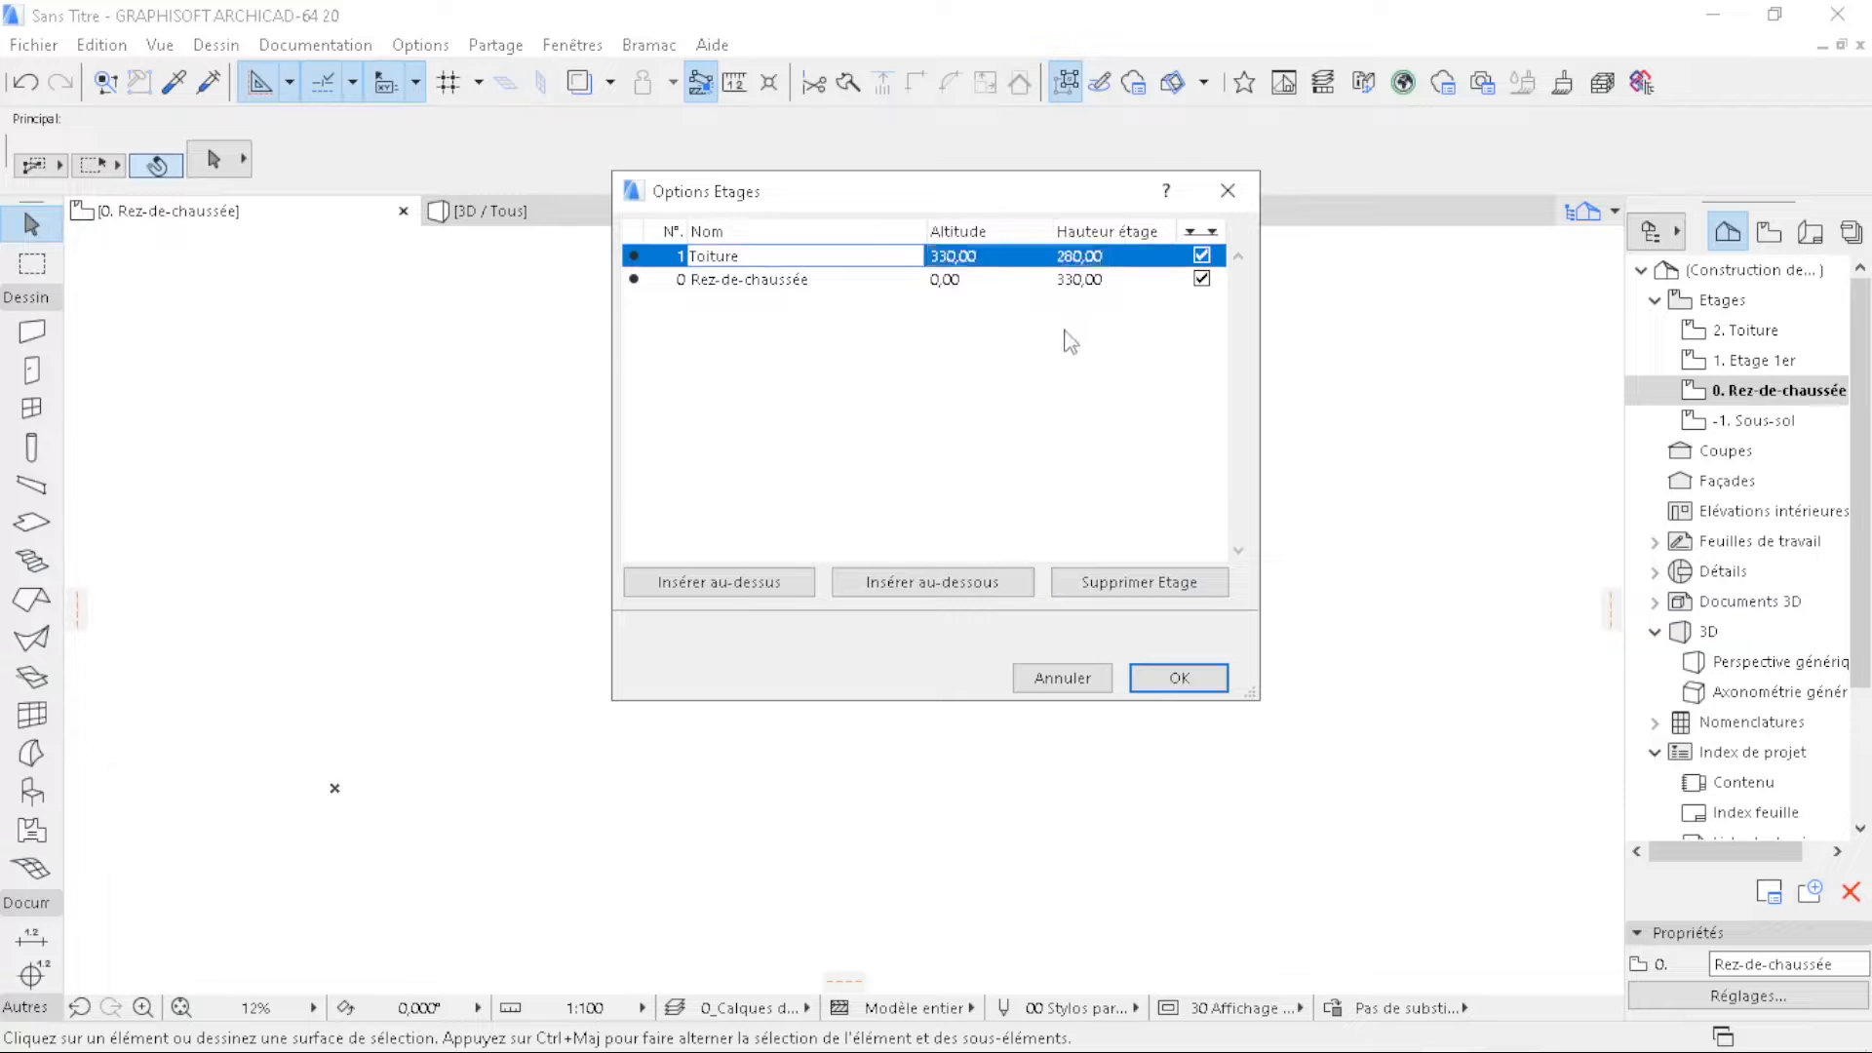
pyautogui.click(1177, 678)
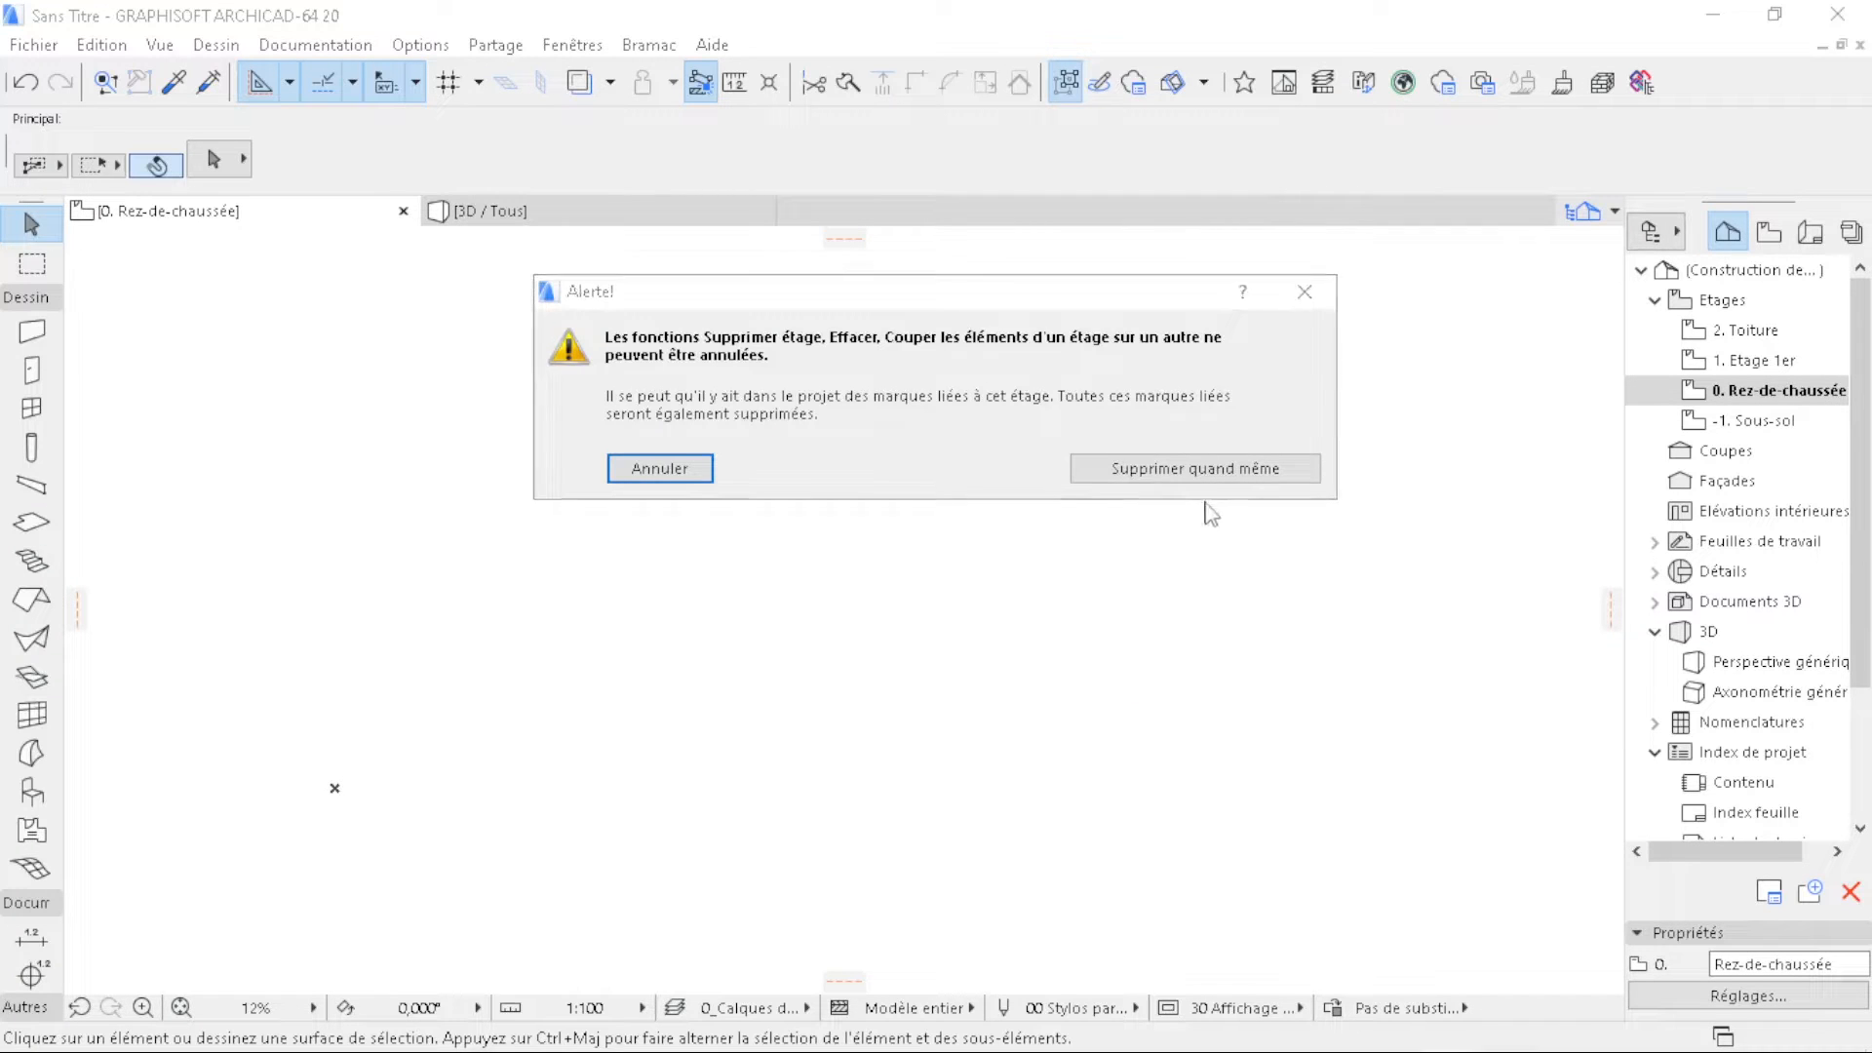
pyautogui.click(1219, 470)
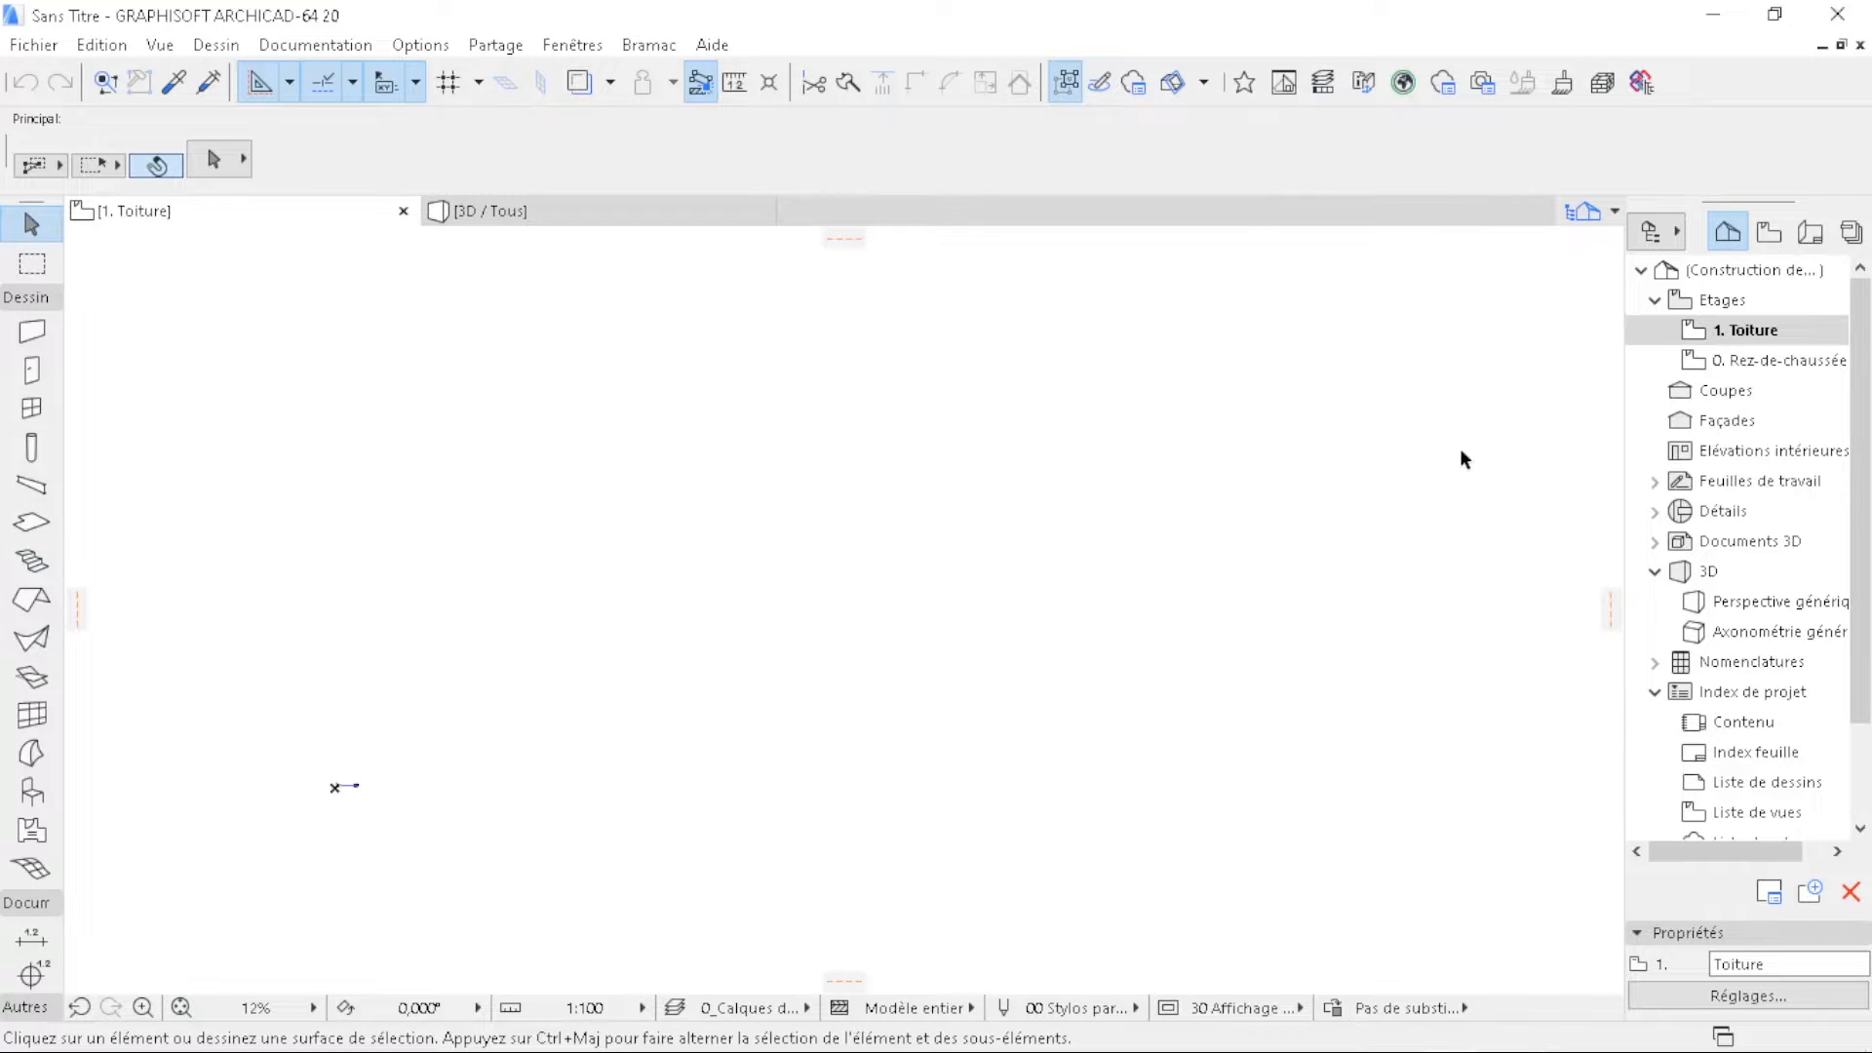
# - On the Rez-de-chaussée plan, open the Wall tool's default settings and set the wall top to Non lié
pyautogui.doubleClick(1758, 362)
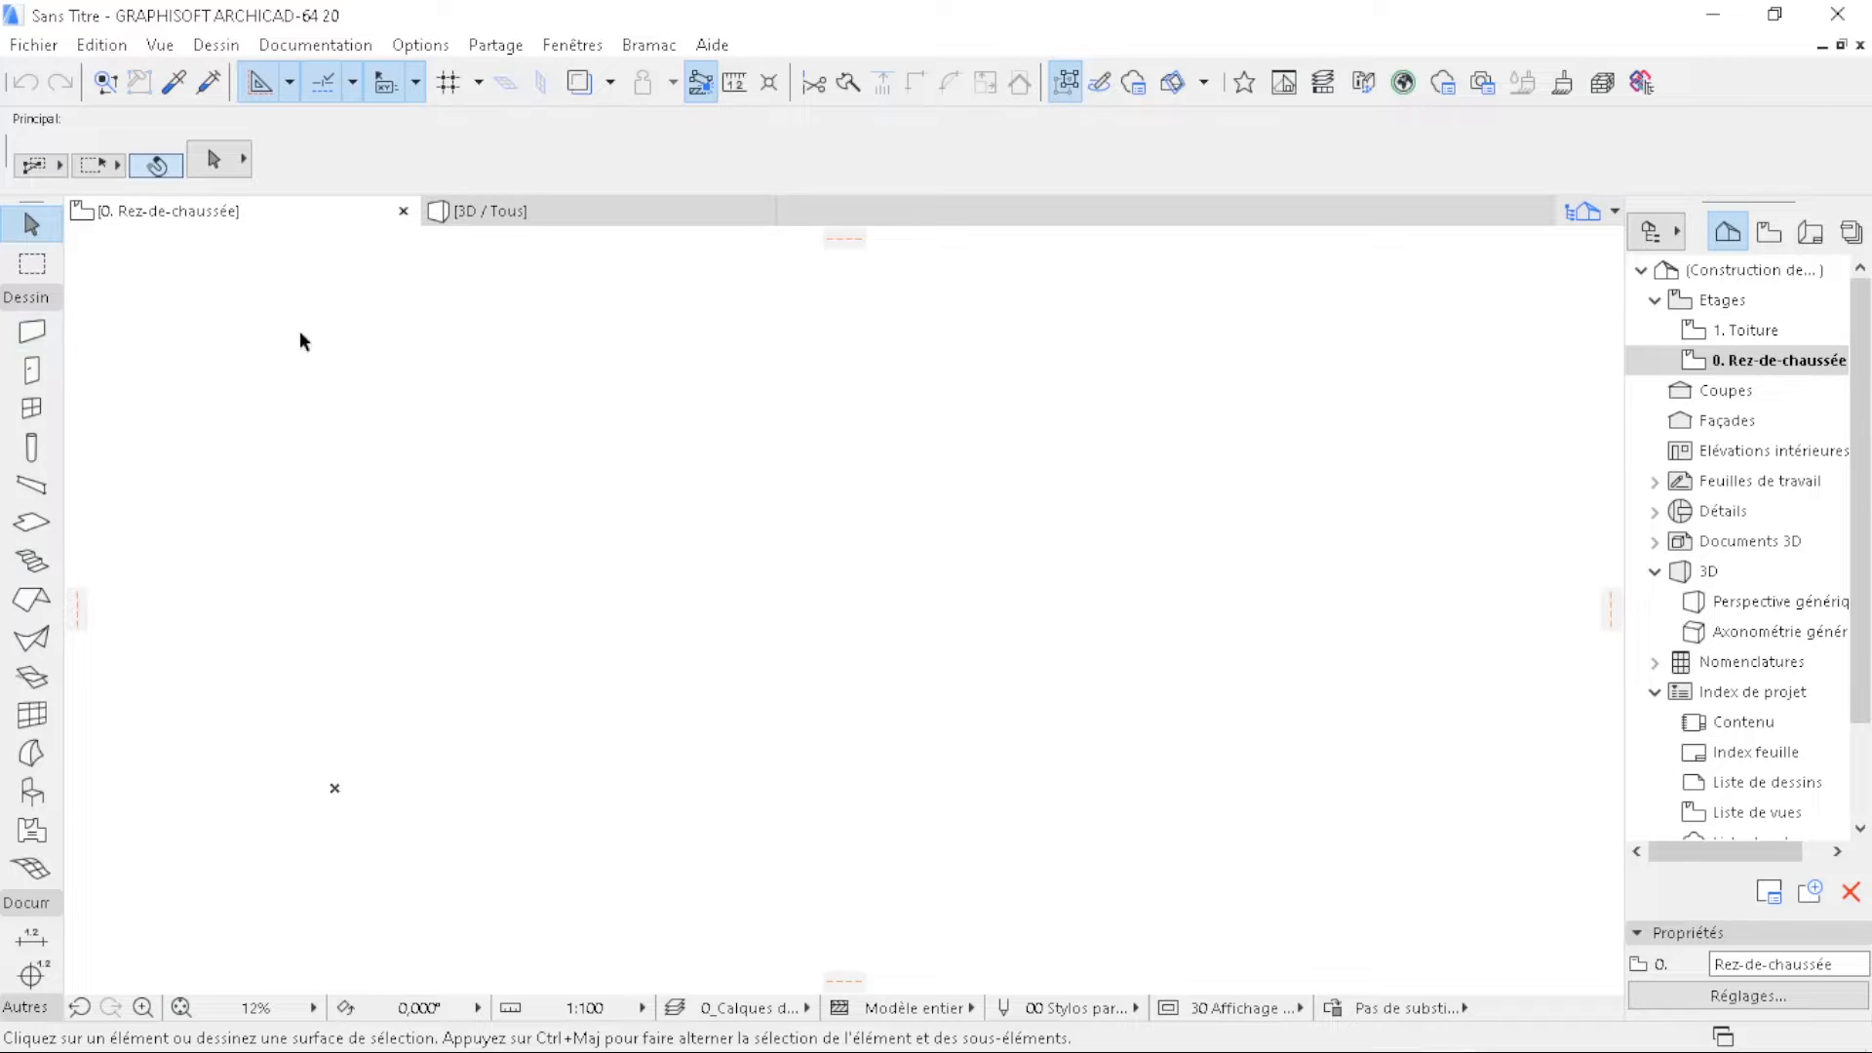
pyautogui.click(32, 332)
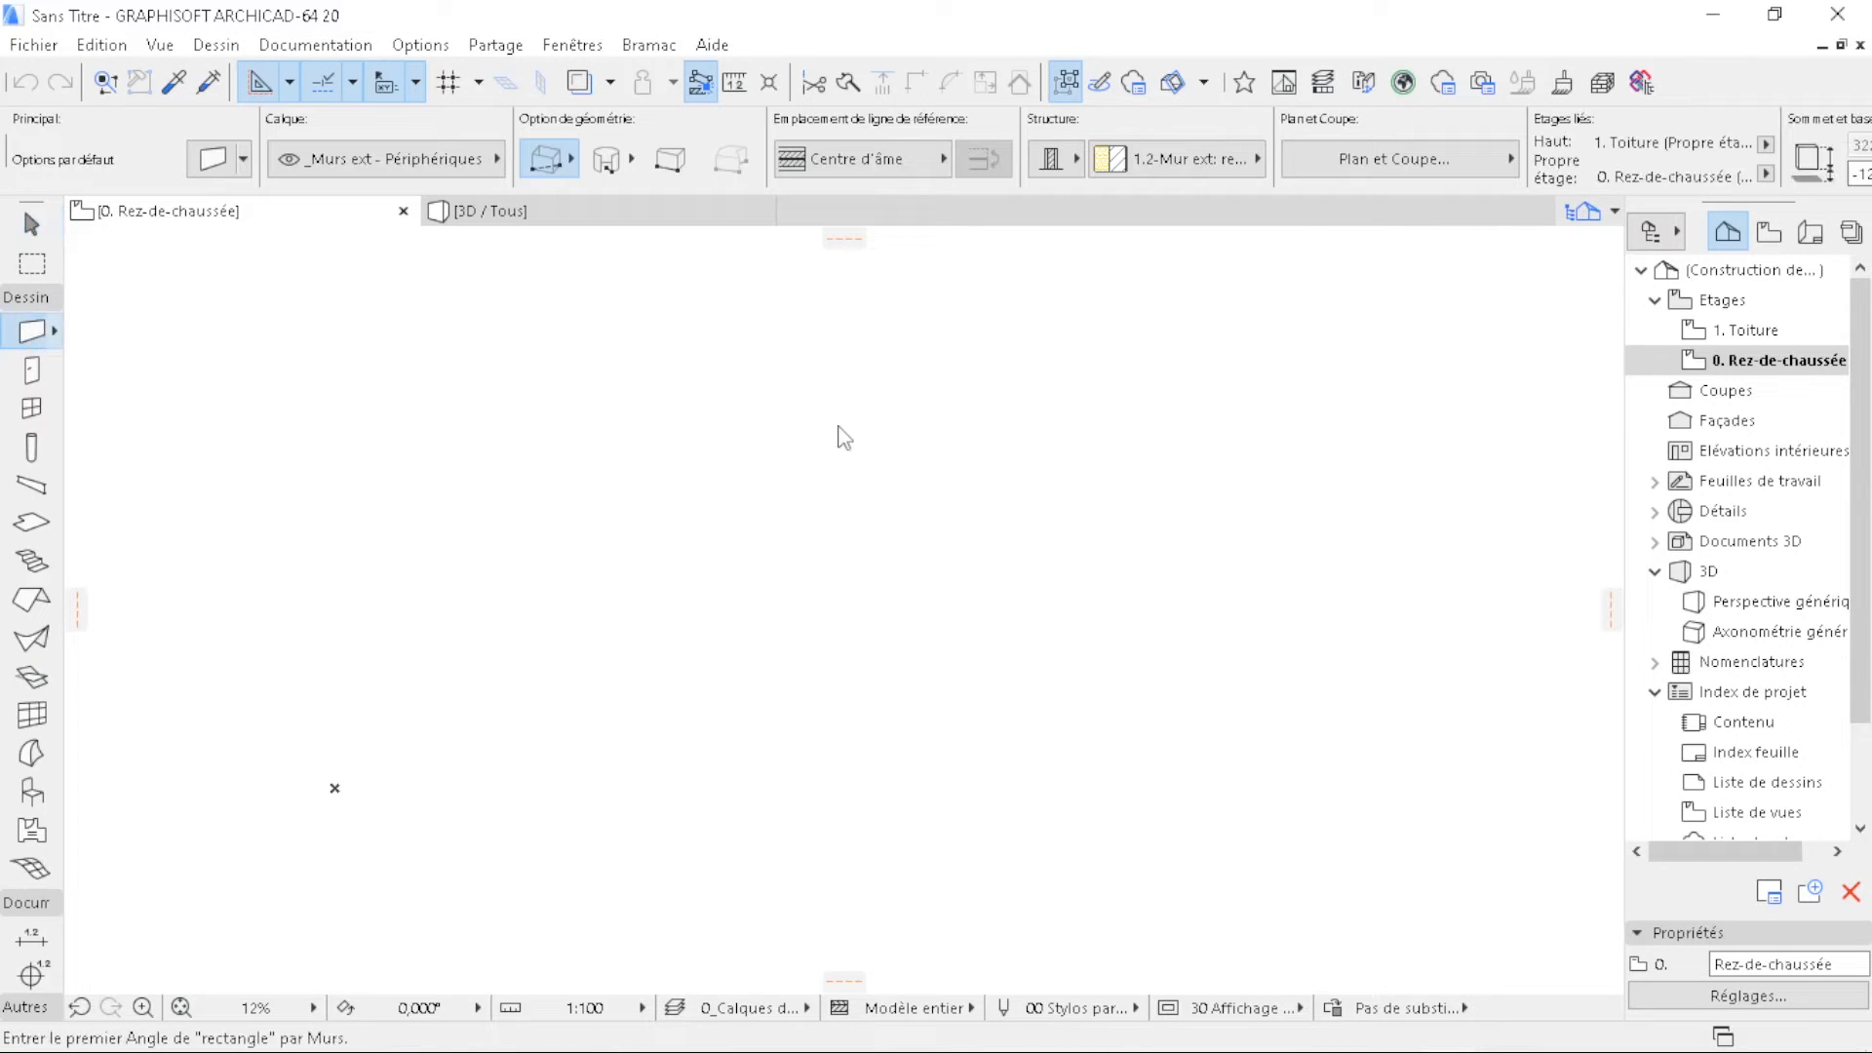
pyautogui.hotkey('ctrl', 't')
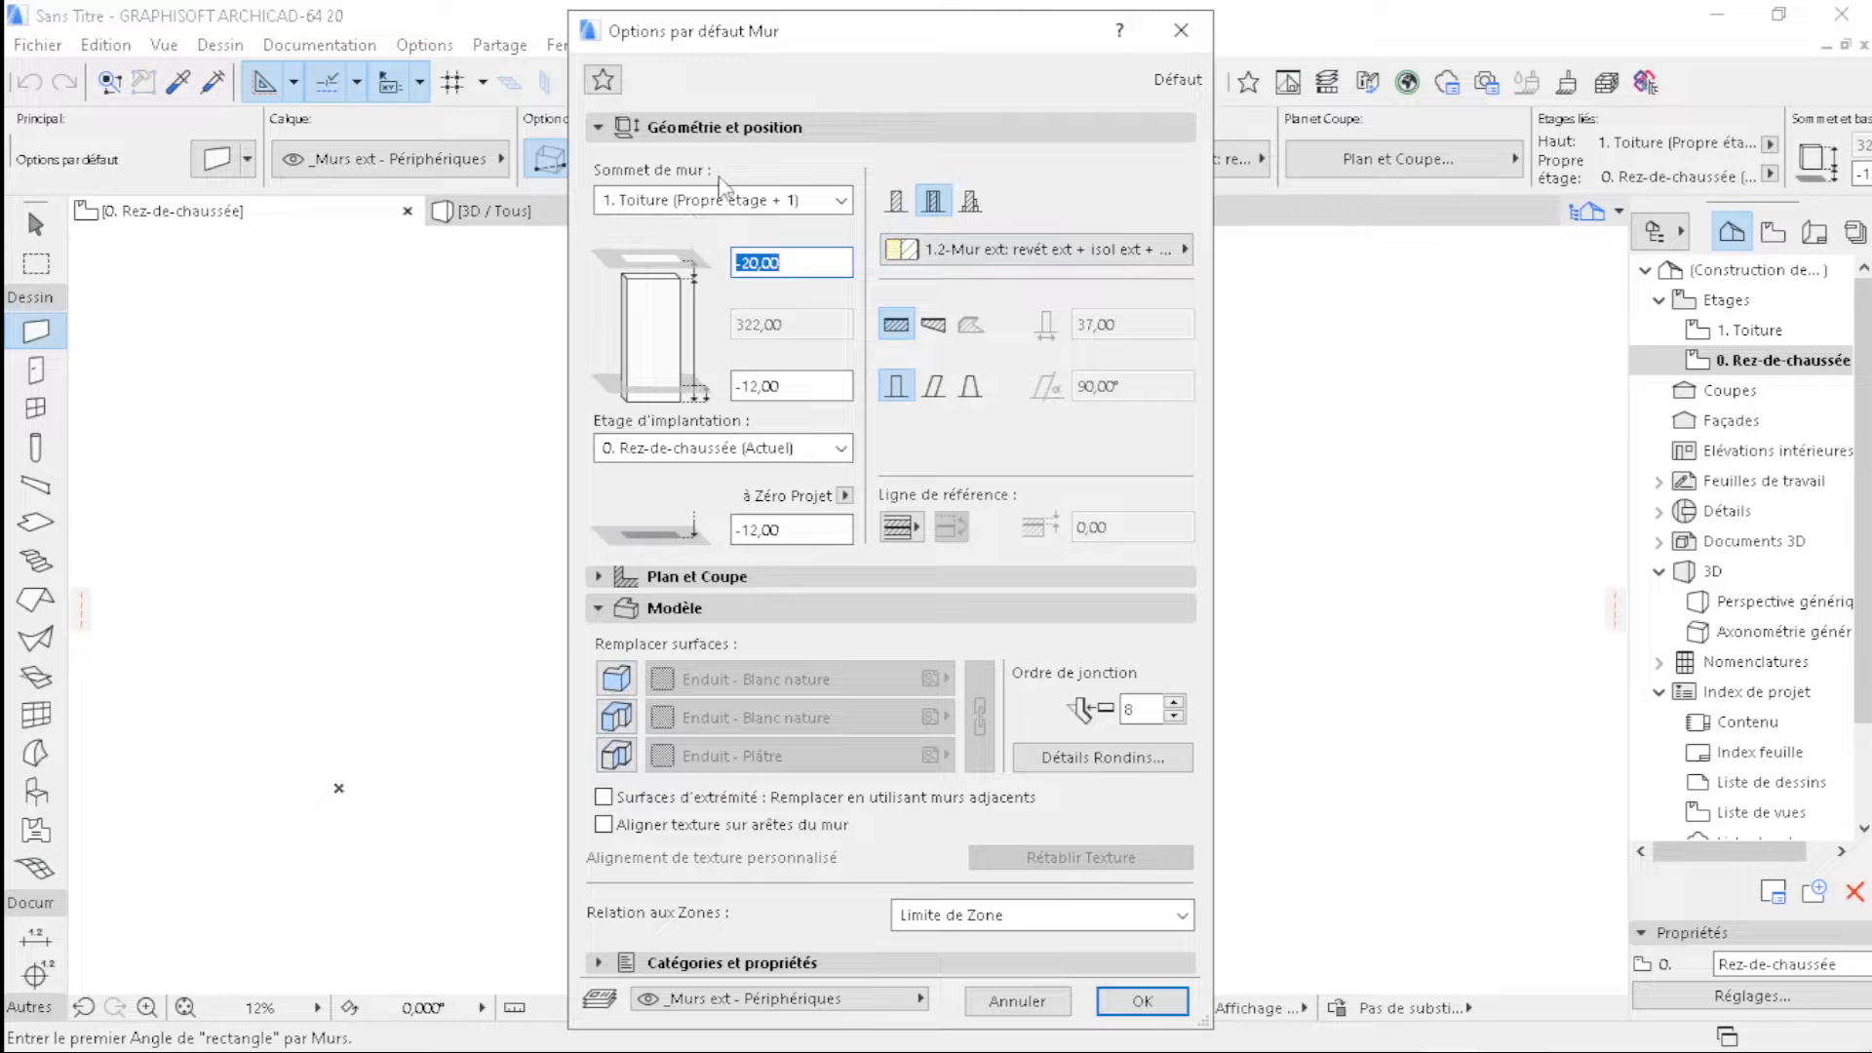
pyautogui.click(840, 201)
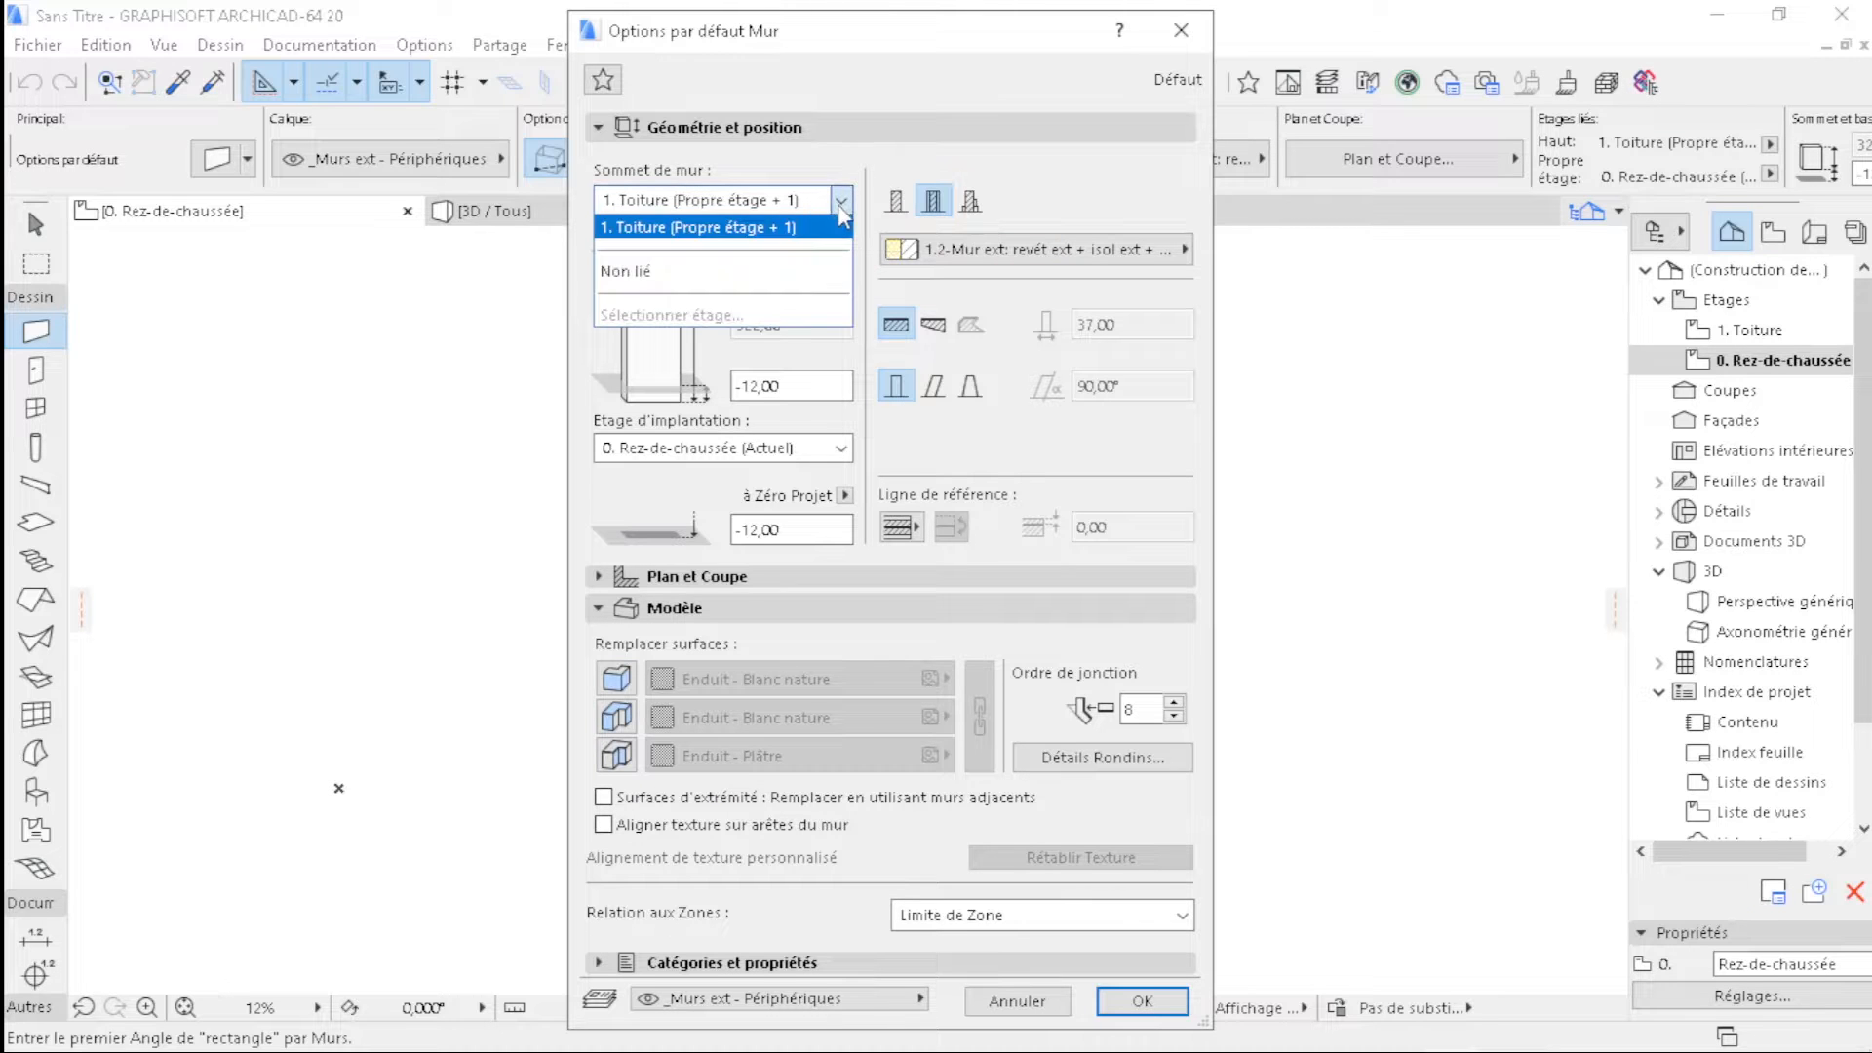
pyautogui.click(745, 271)
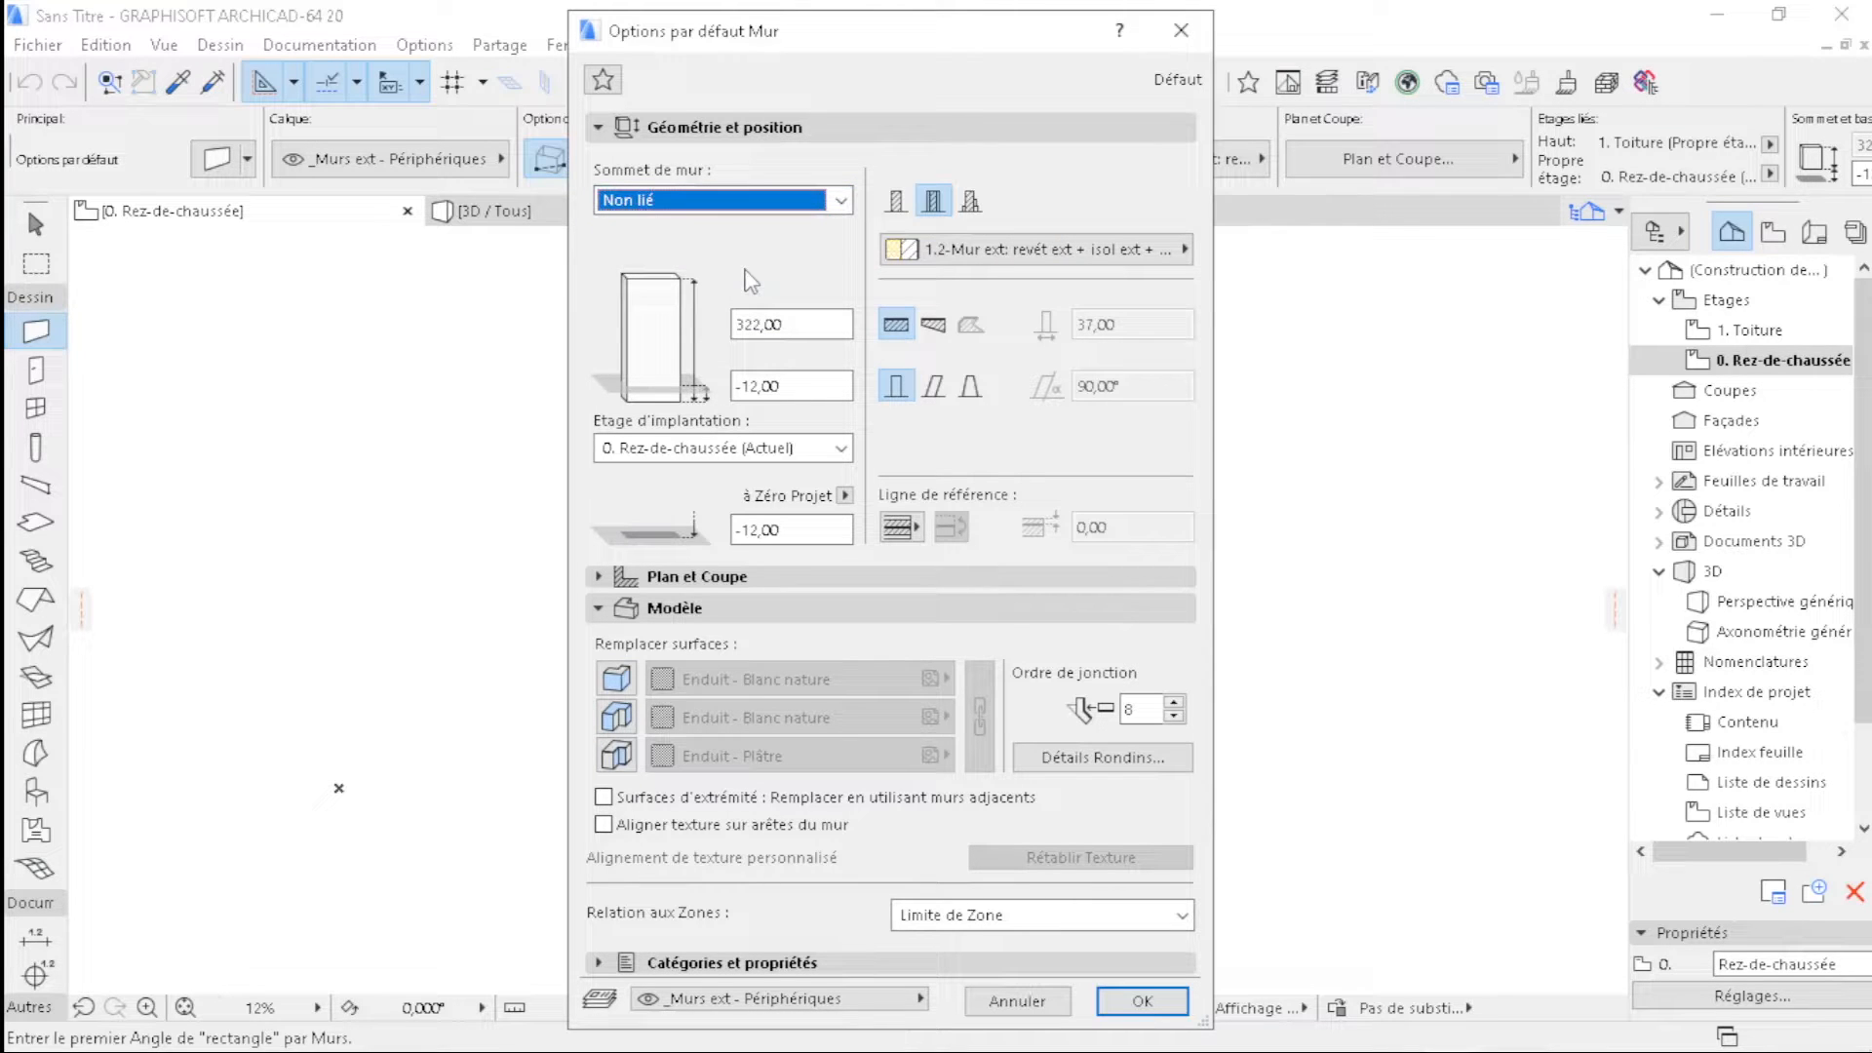
# - Give the default wall a basic single-material structure using Brique - Silico-calcaire ou BKS
pyautogui.click(891, 204)
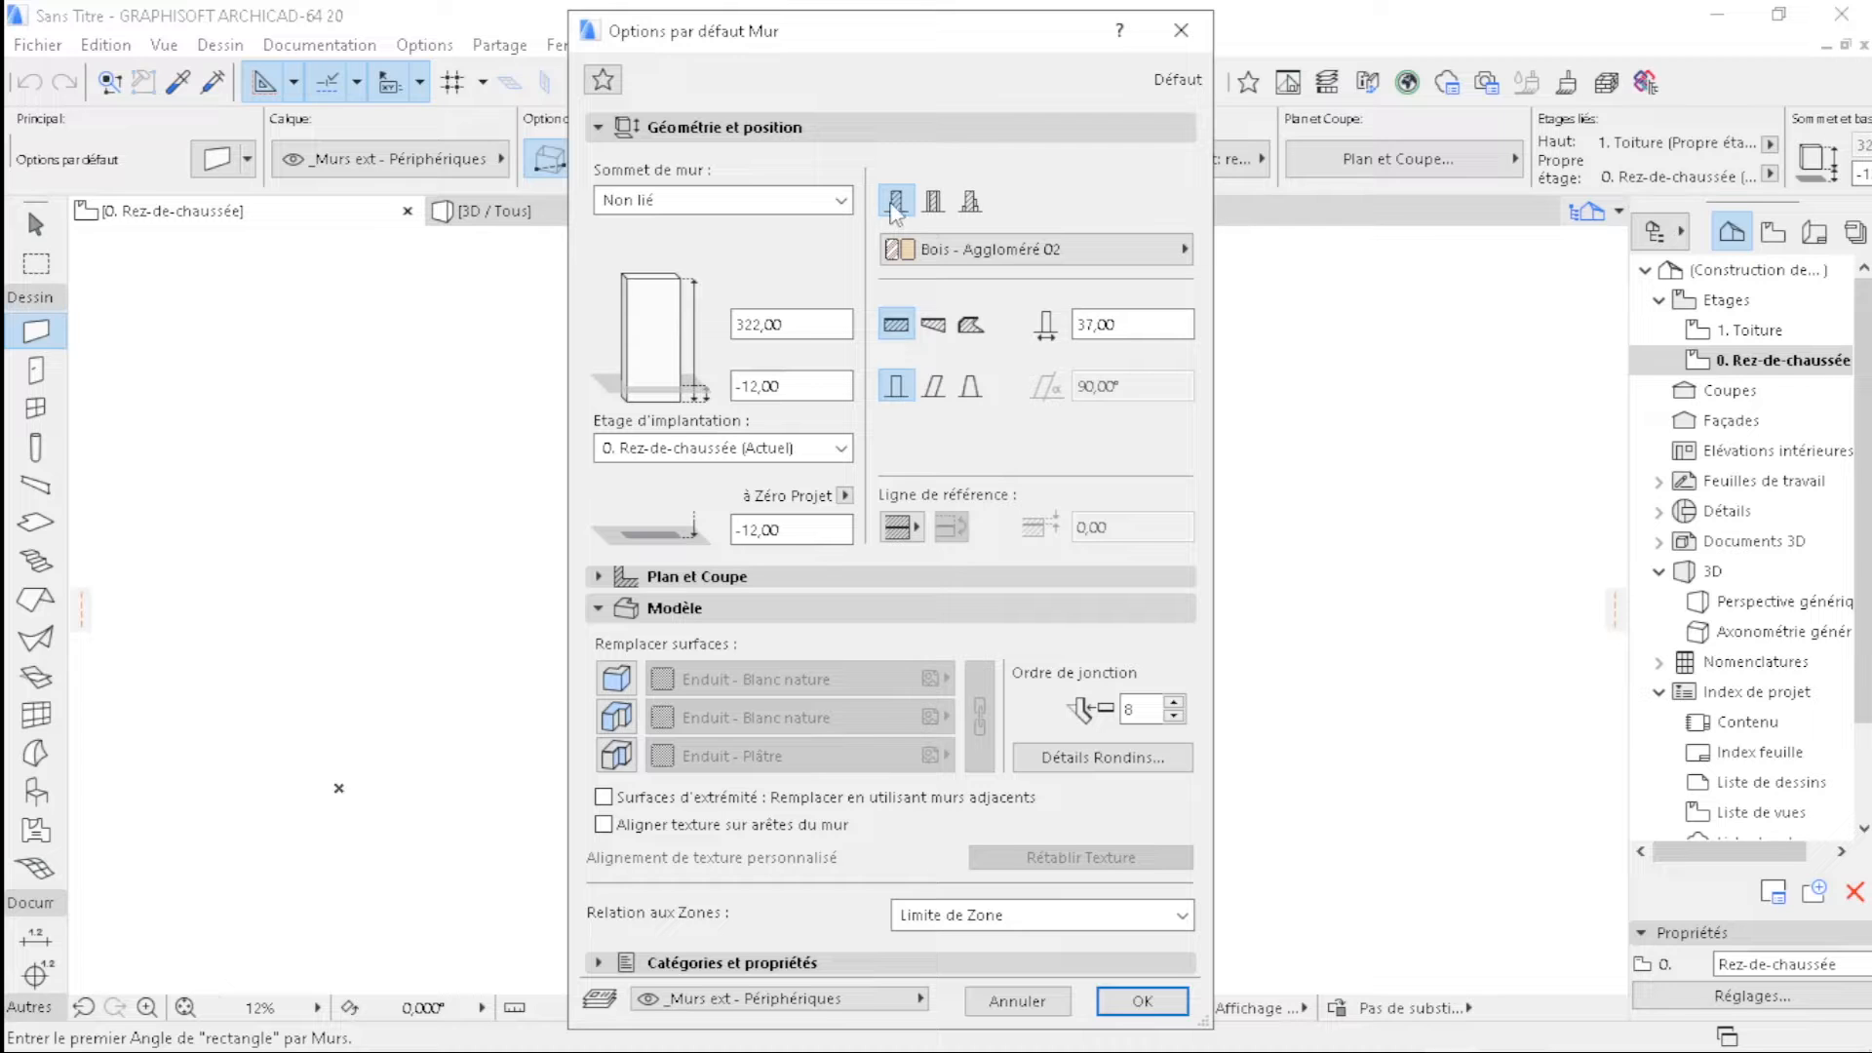
pyautogui.click(1013, 251)
pyautogui.click(1014, 252)
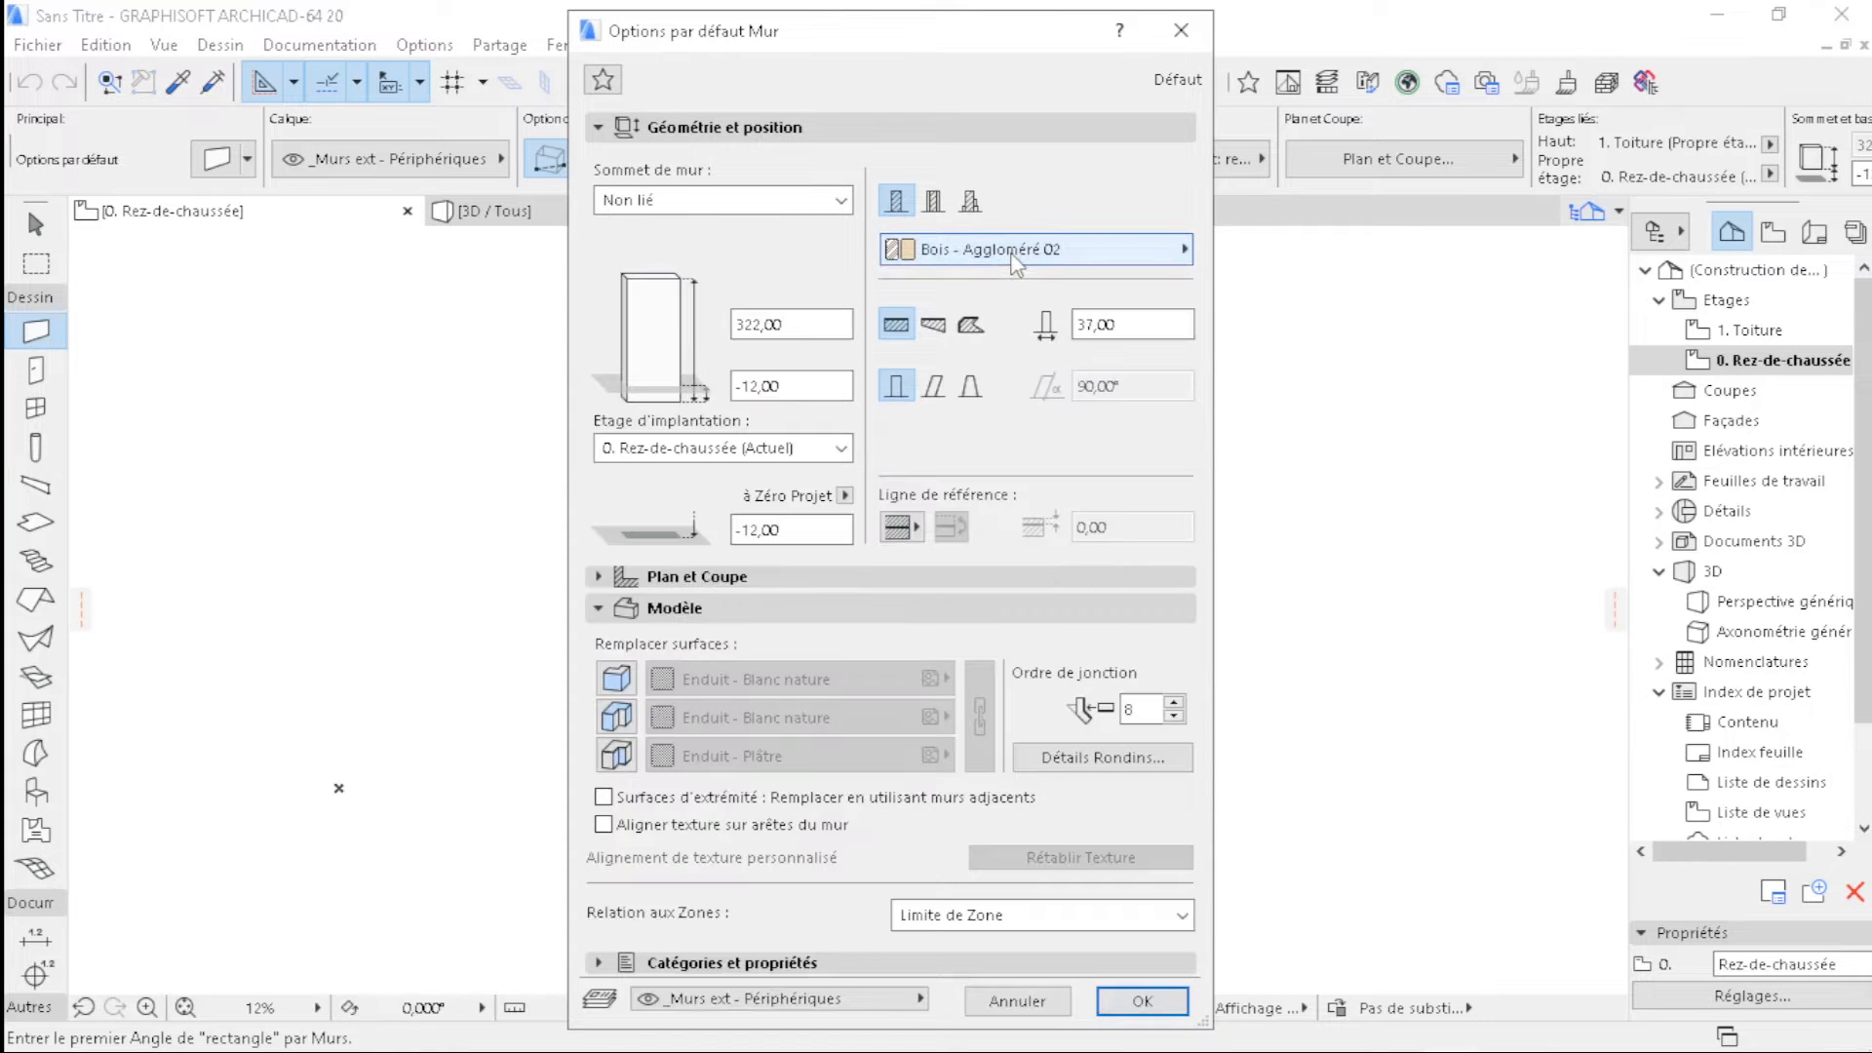
pyautogui.click(1017, 255)
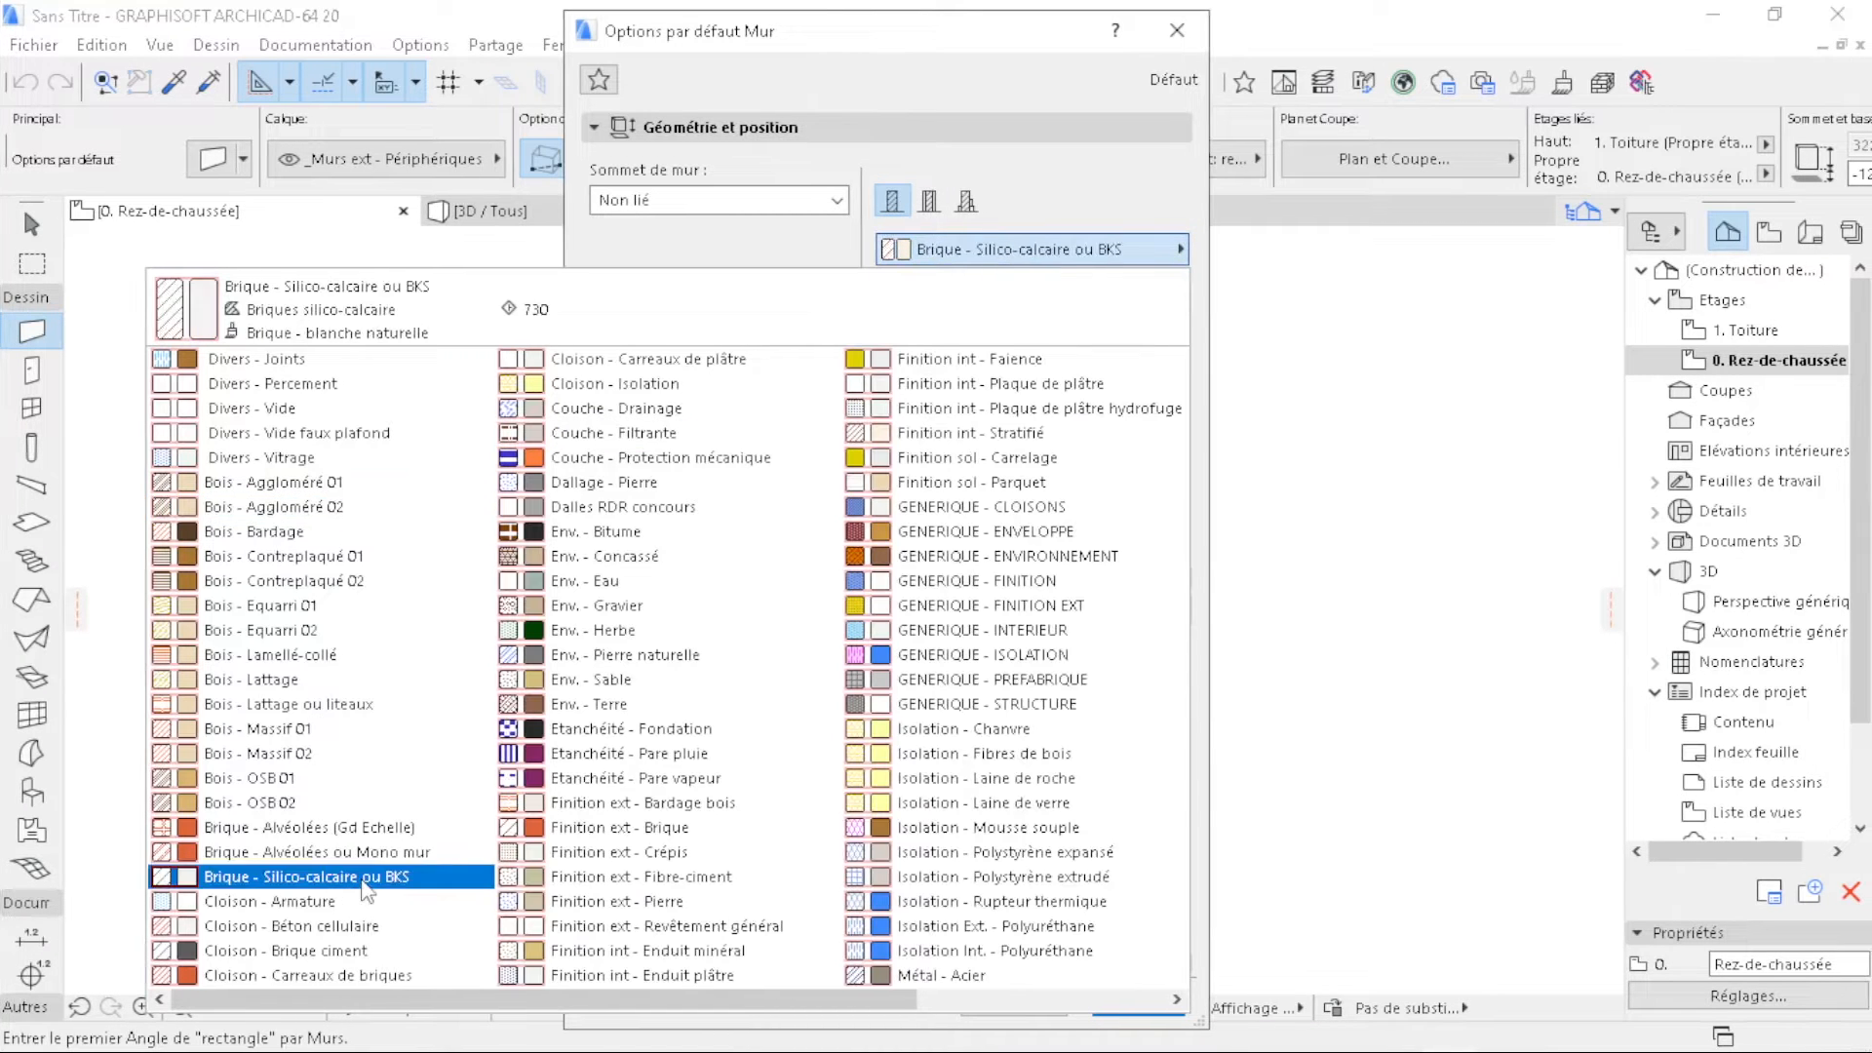
pyautogui.click(292, 989)
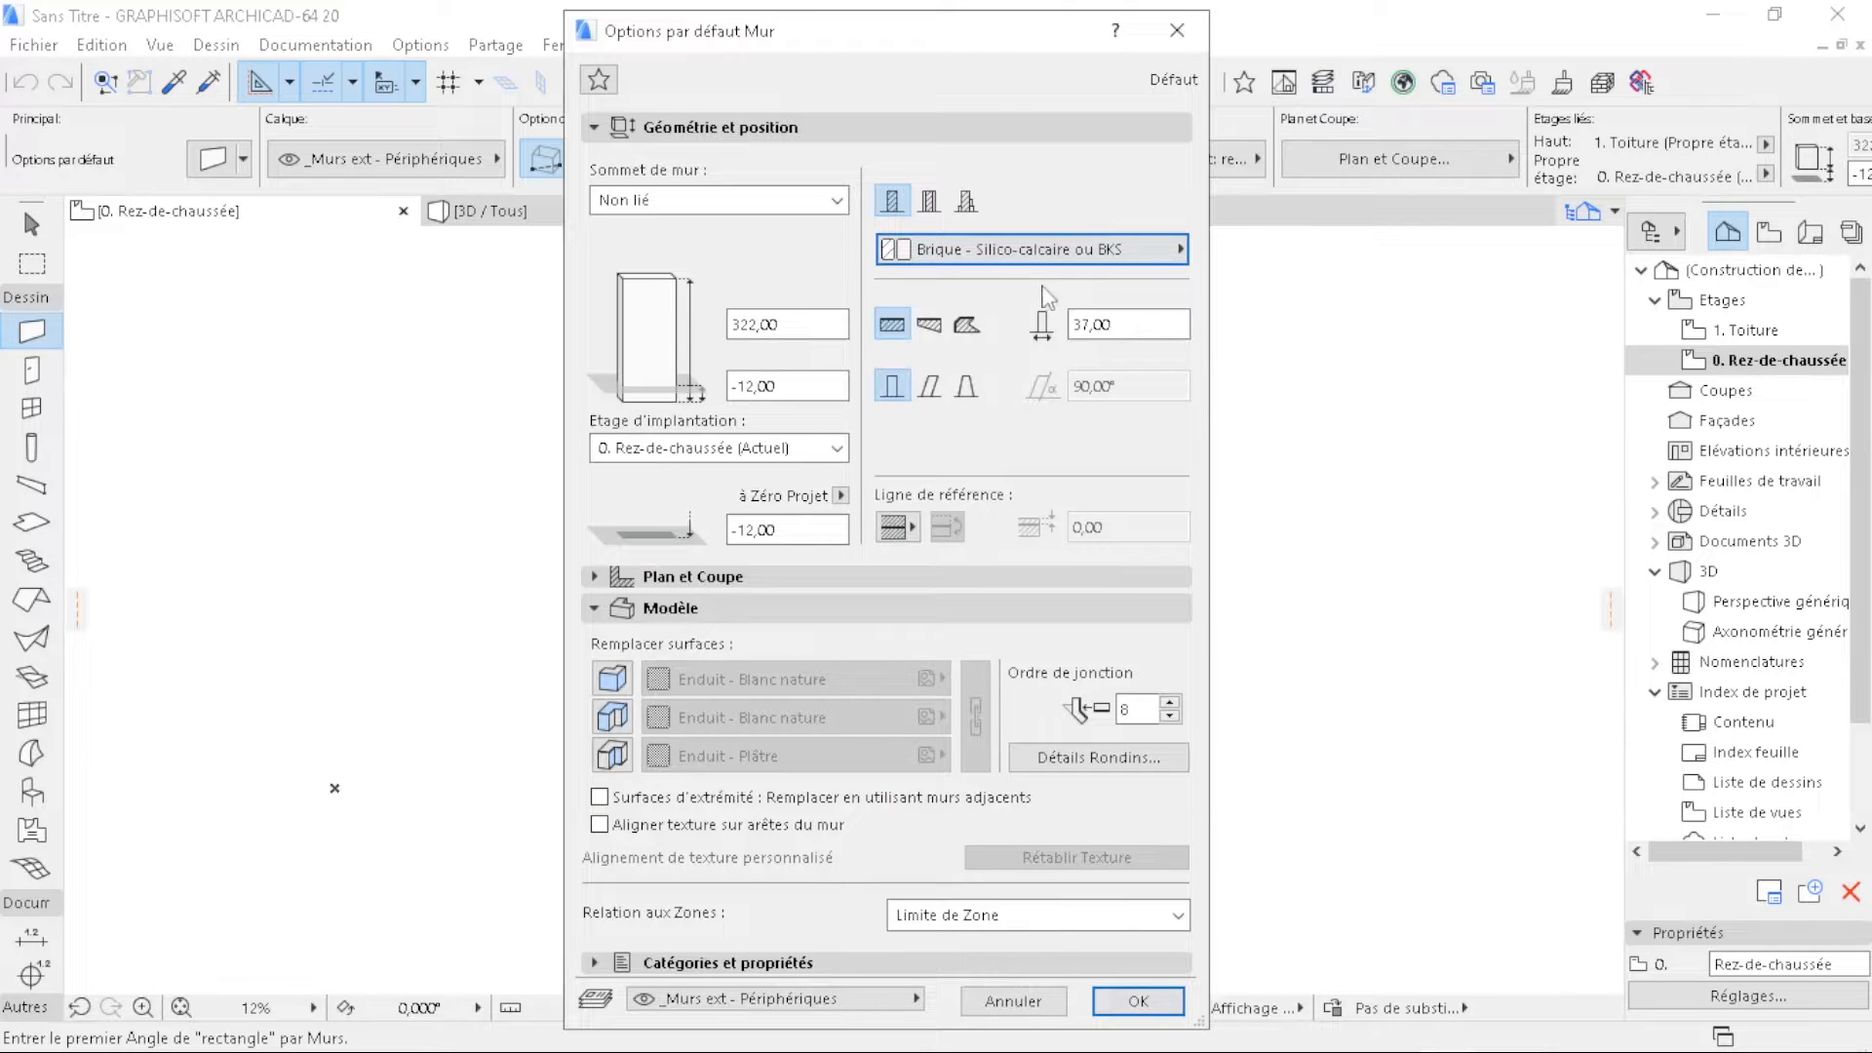
# - Set the default wall's thickness to 15, its height to 330 and its base offset to 0
pyautogui.doubleClick(1137, 328)
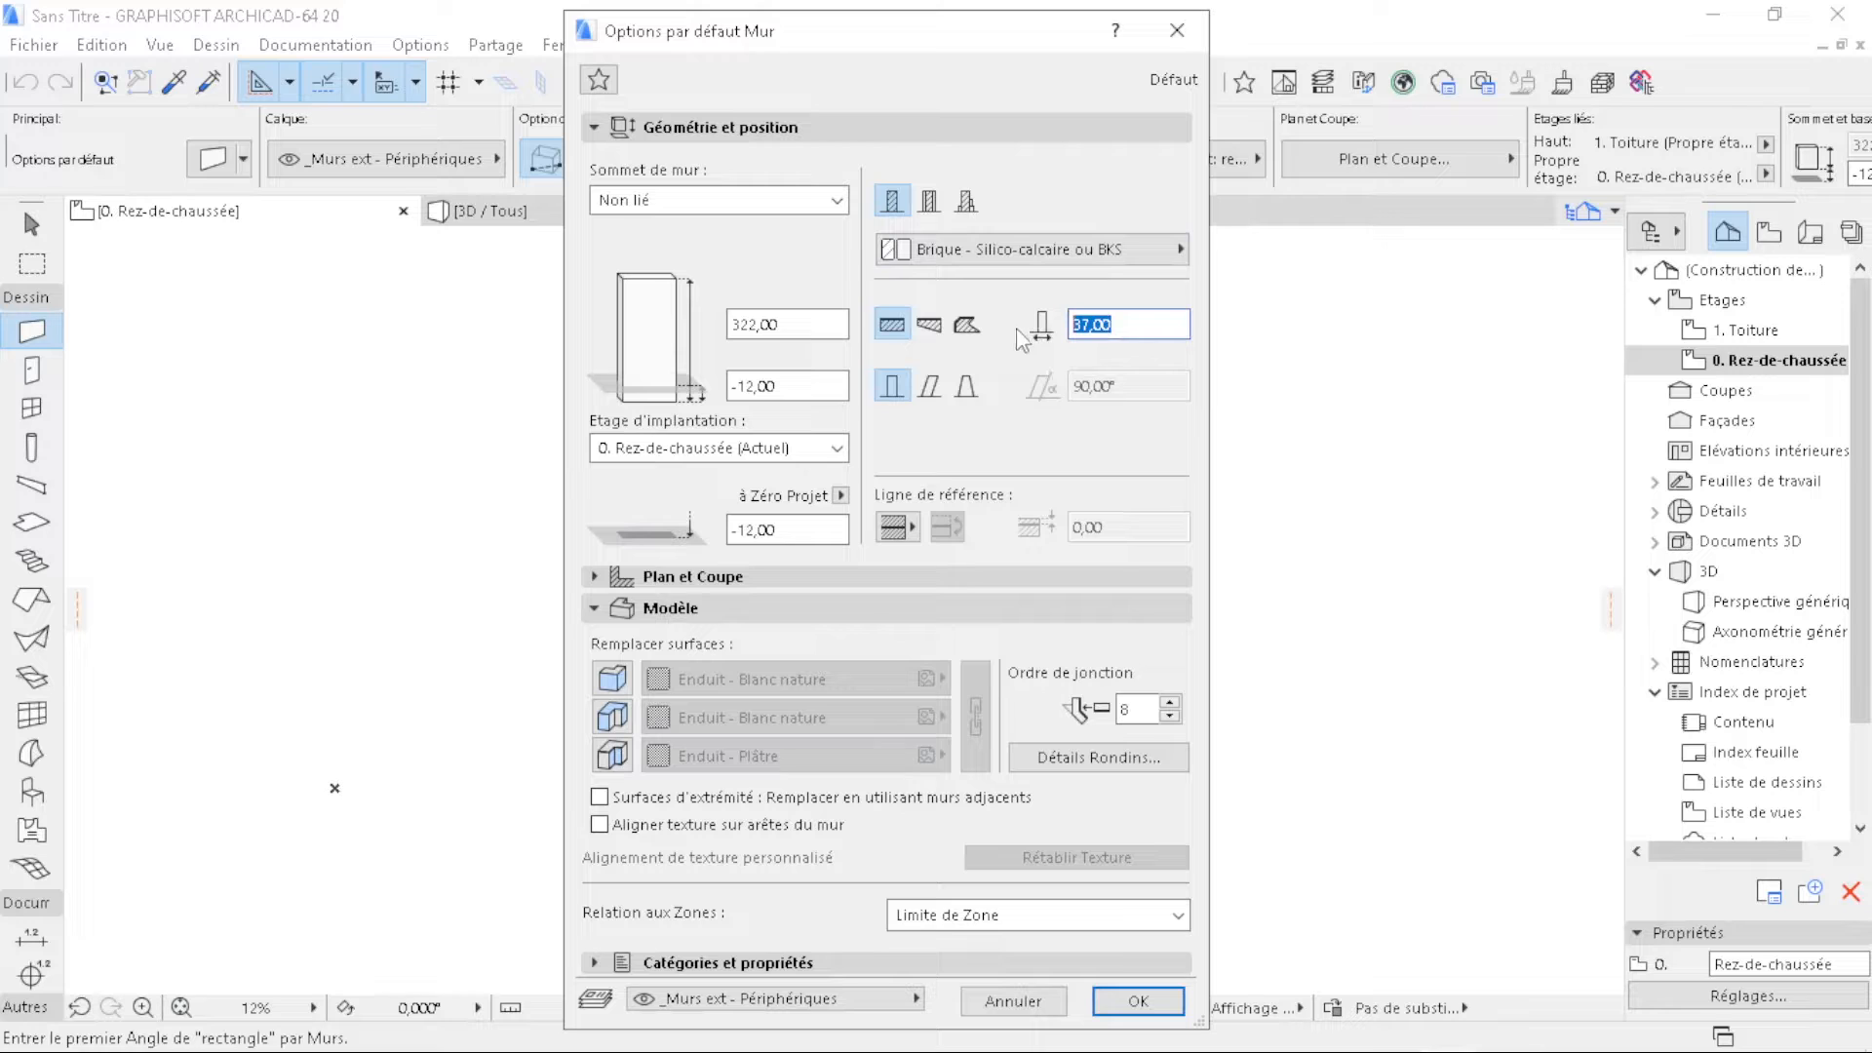
pyautogui.write('15,00')
pyautogui.doubleClick(780, 325)
pyautogui.write('330,00')
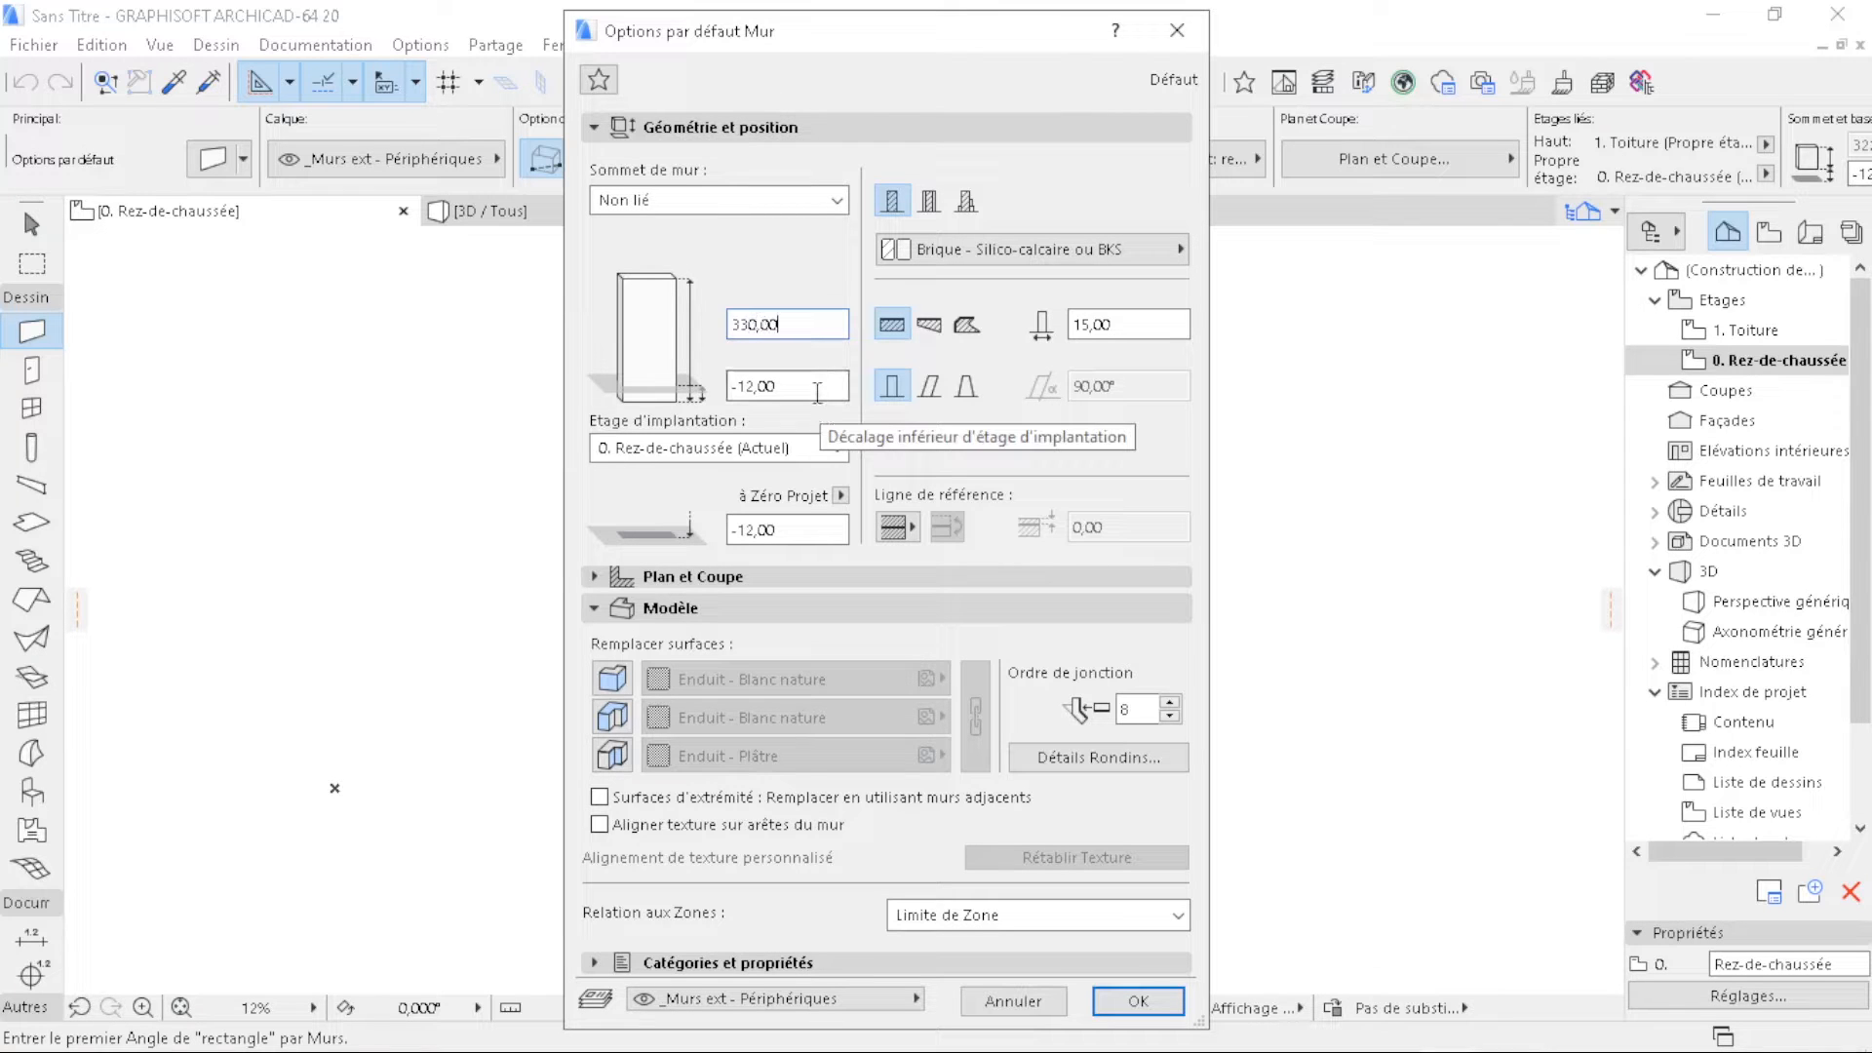
pyautogui.press('Tab')
pyautogui.write('0,00')
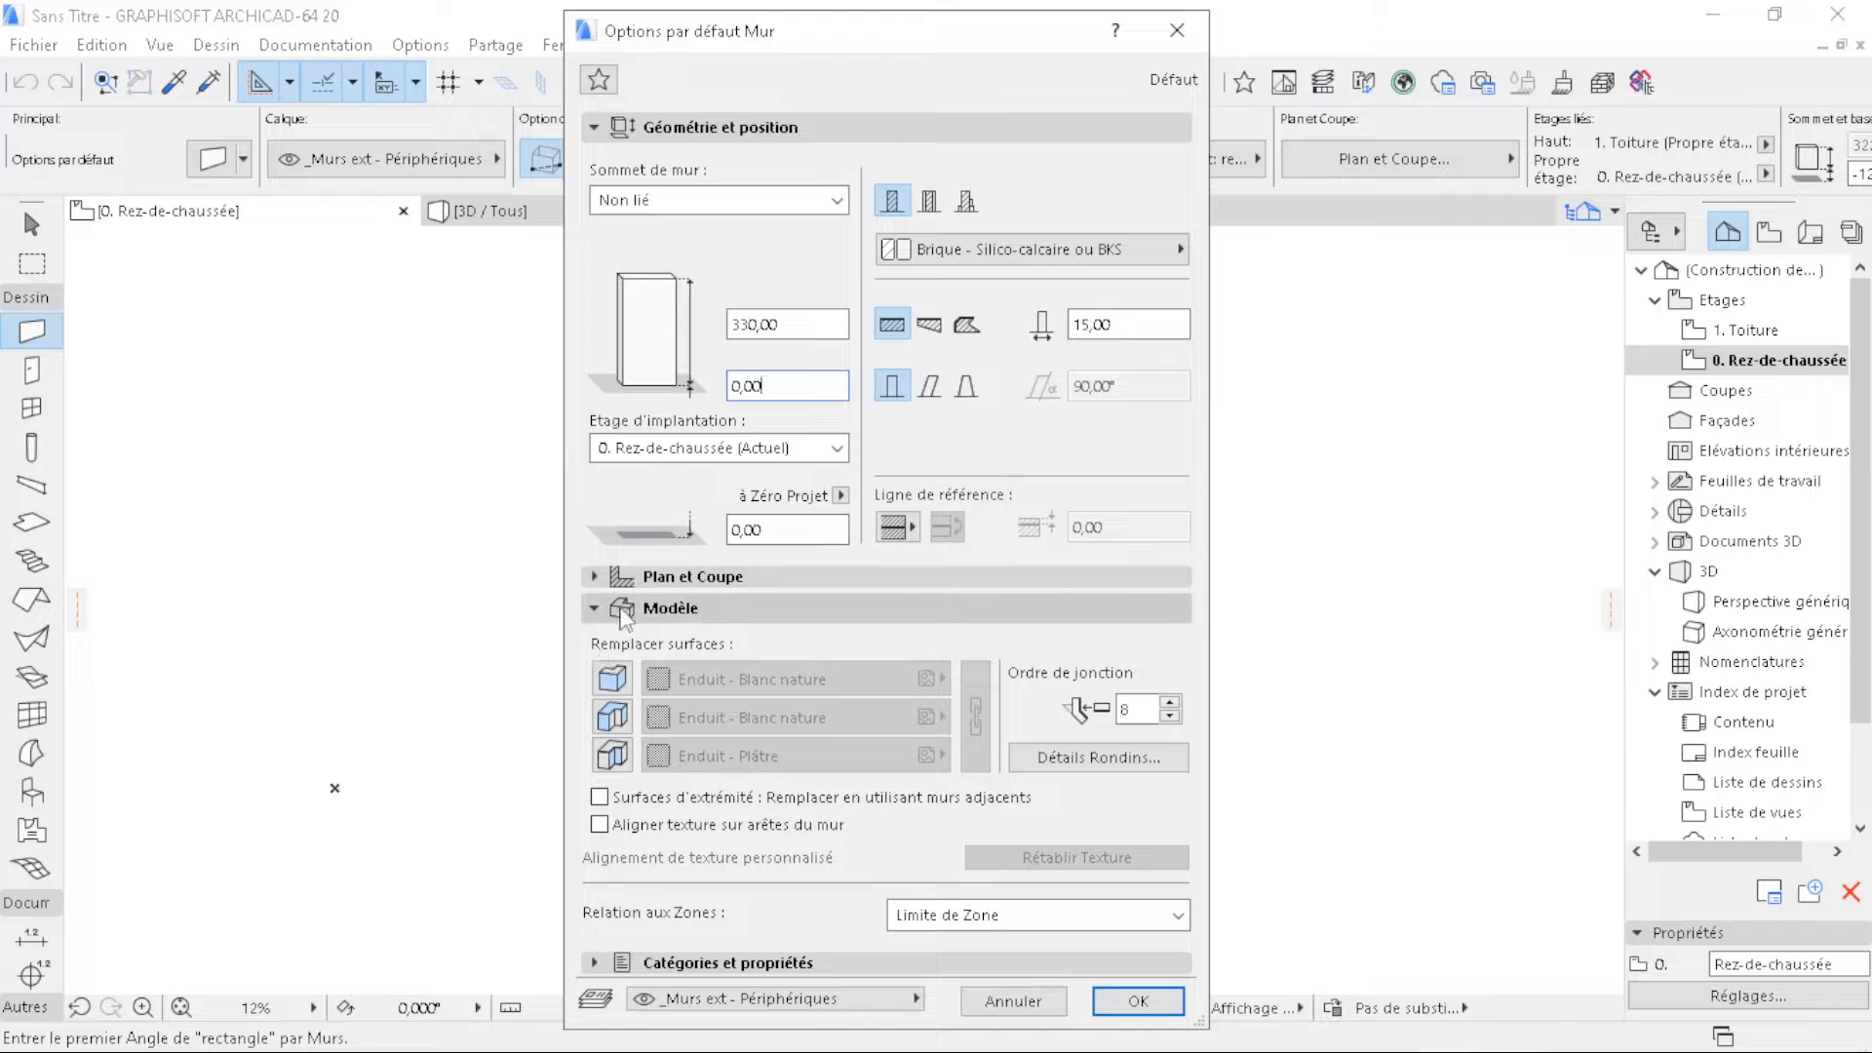
# - Enable surface overrides on all three wall faces and link them to use Enduit - Blanc nature
pyautogui.click(613, 677)
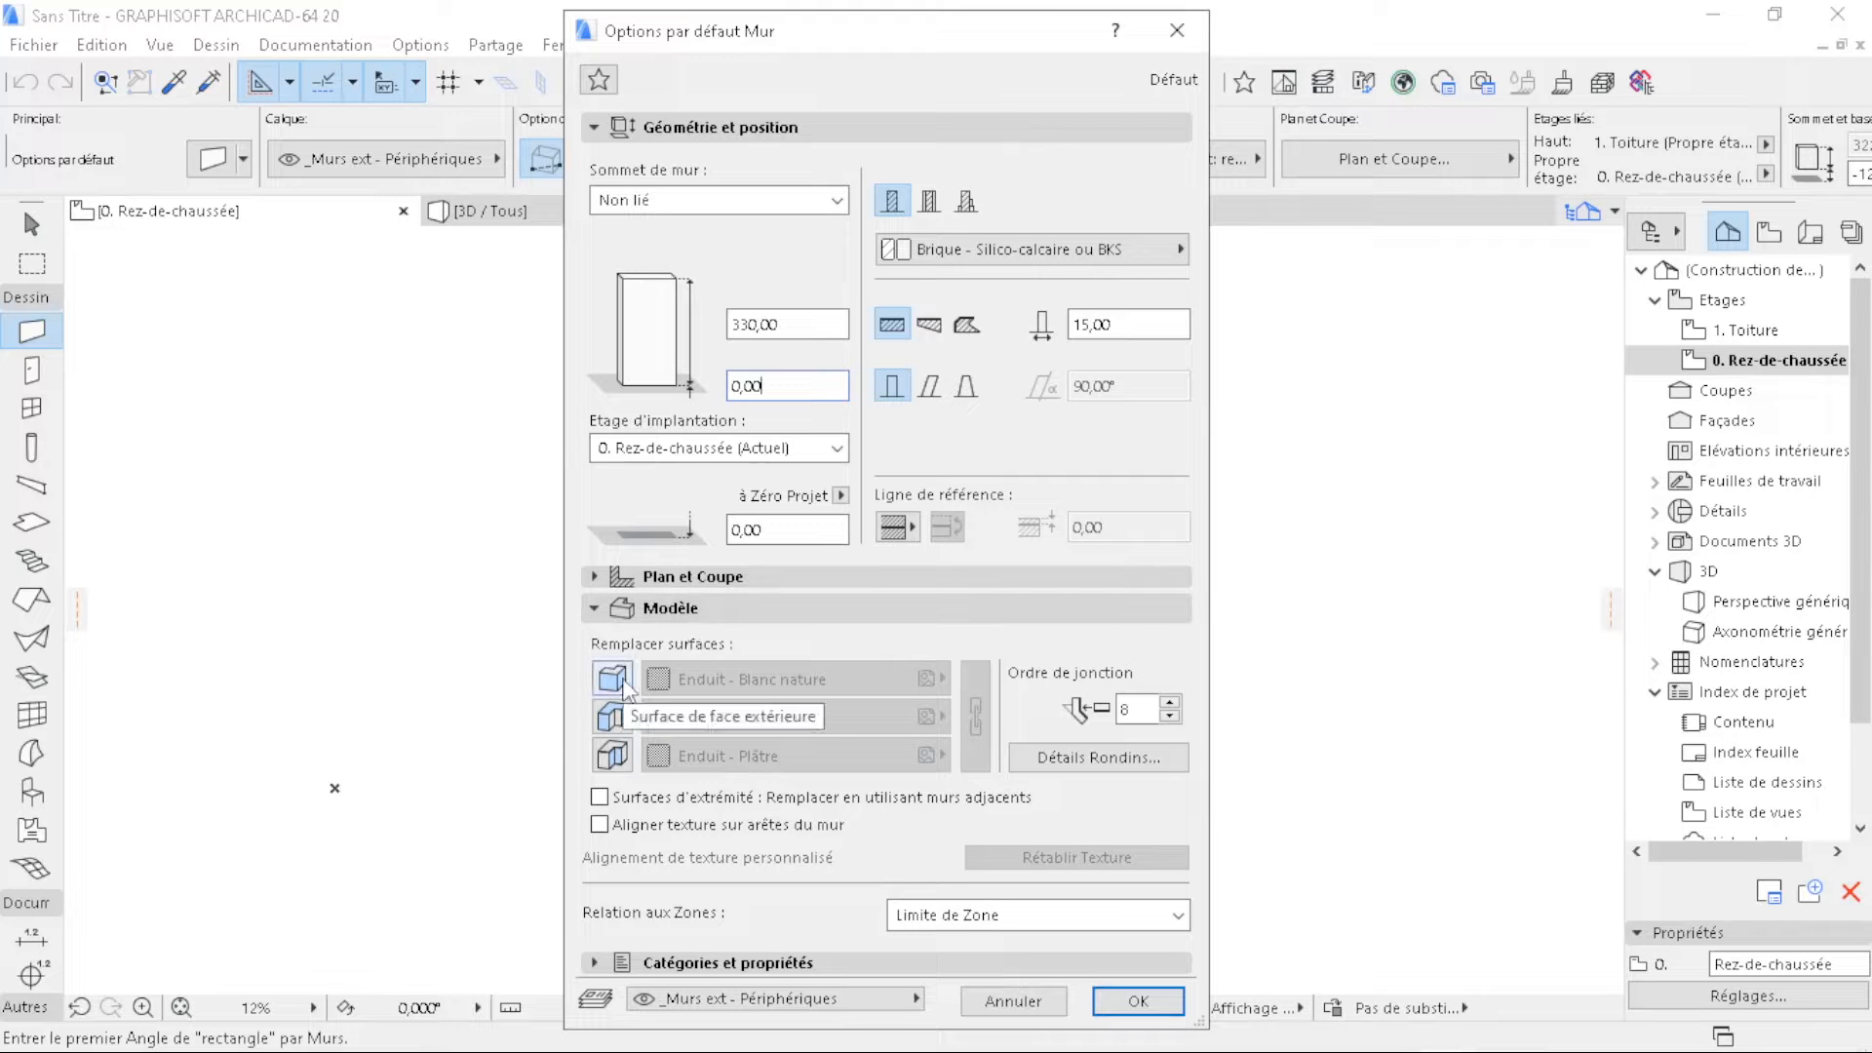
pyautogui.click(612, 716)
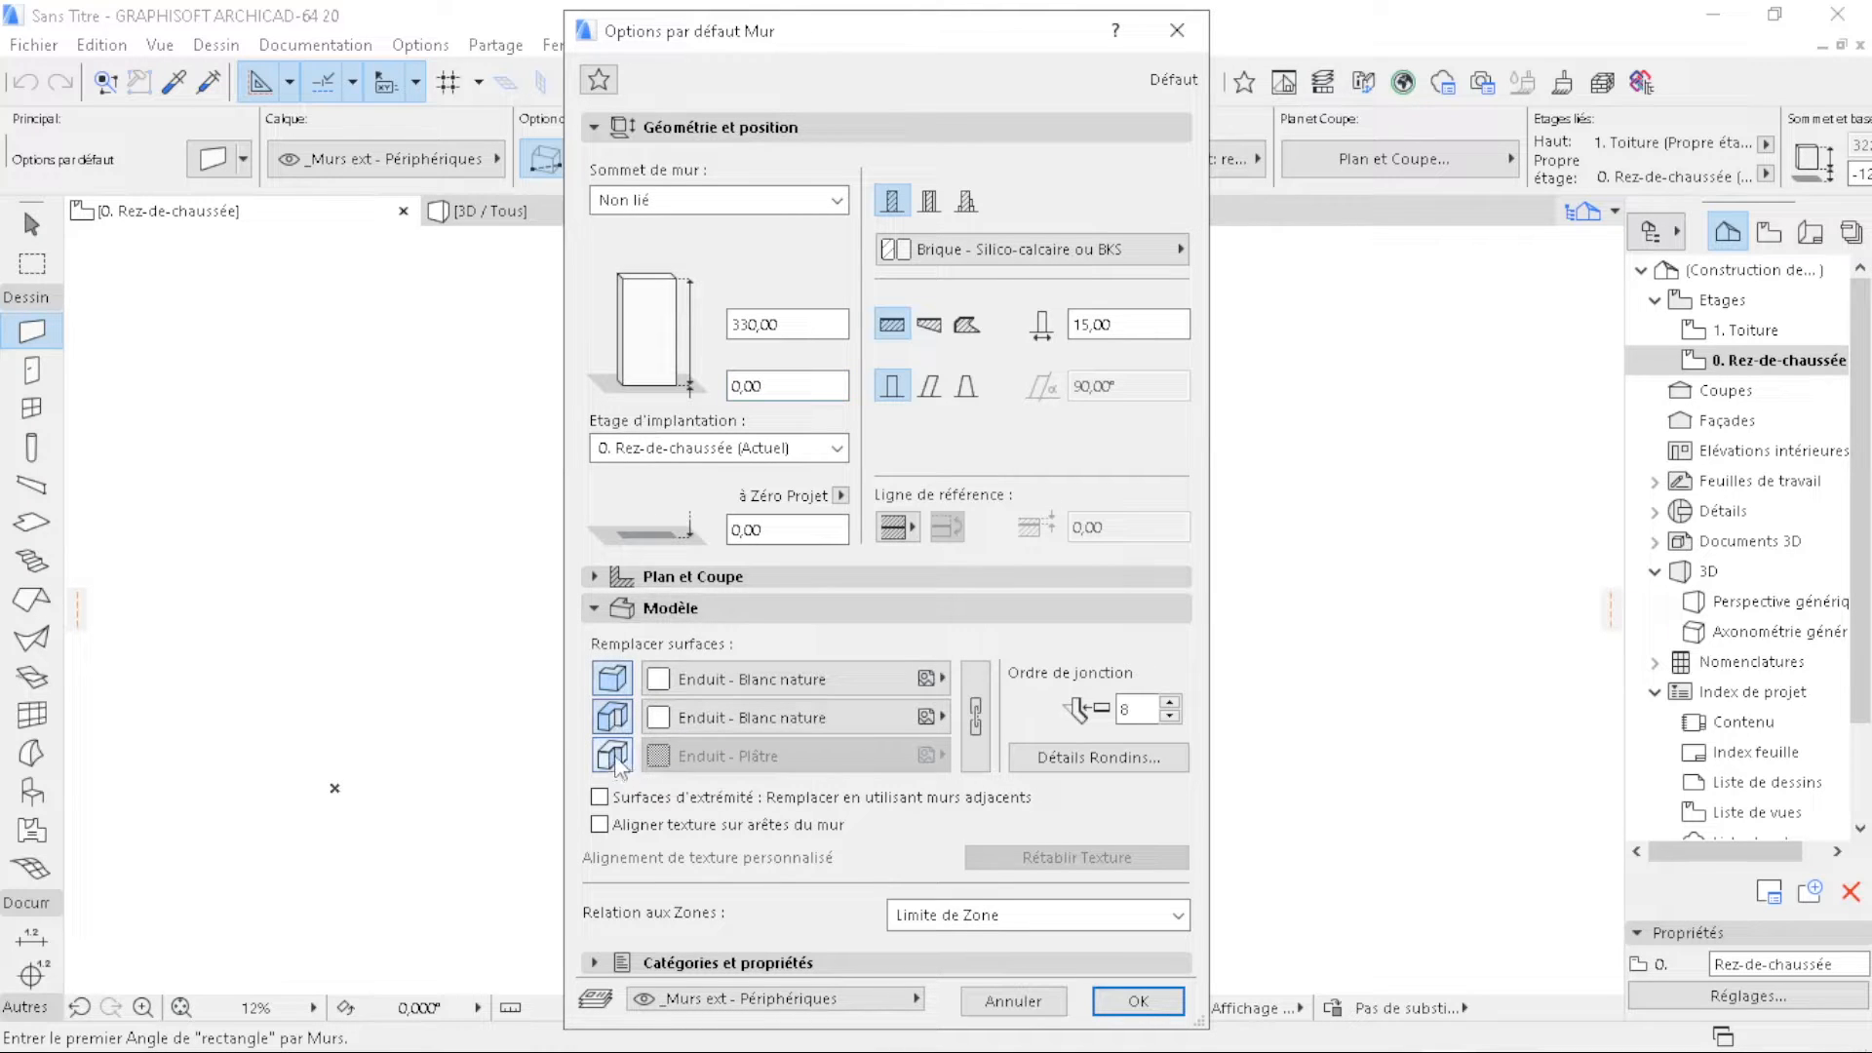
pyautogui.click(612, 755)
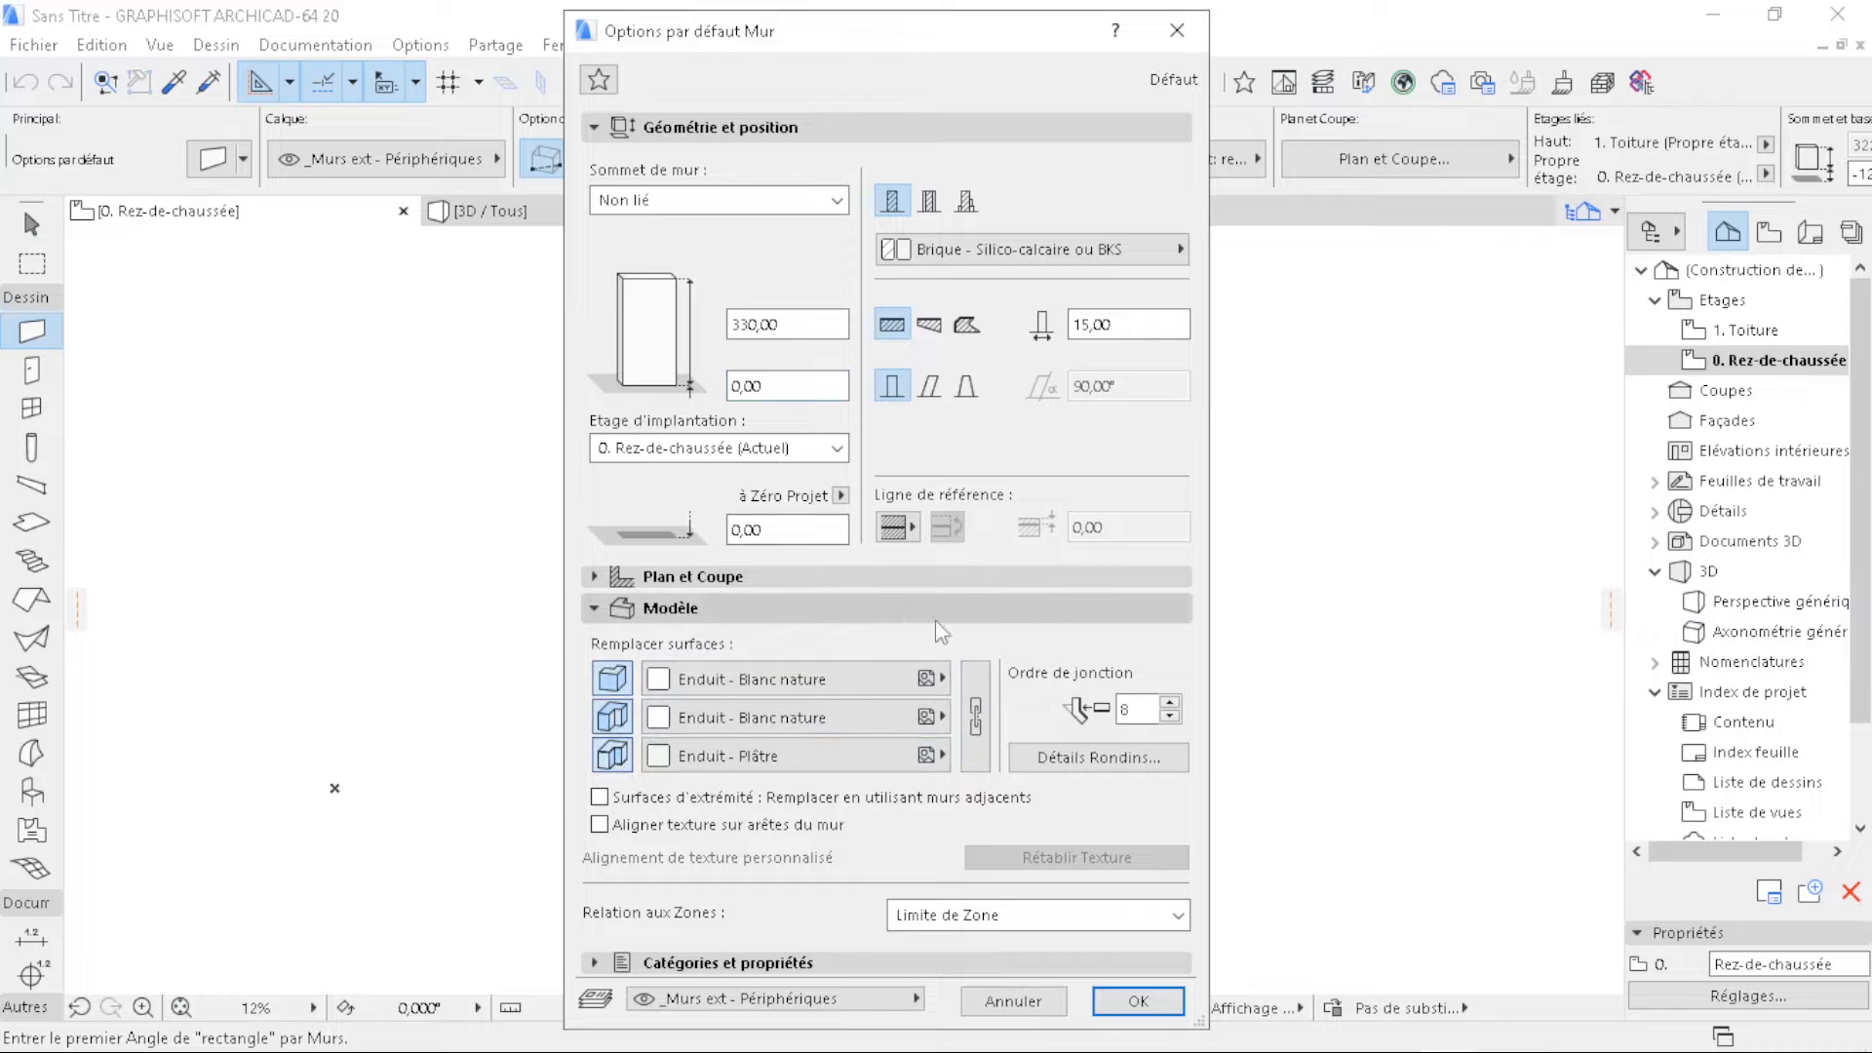
pyautogui.click(977, 684)
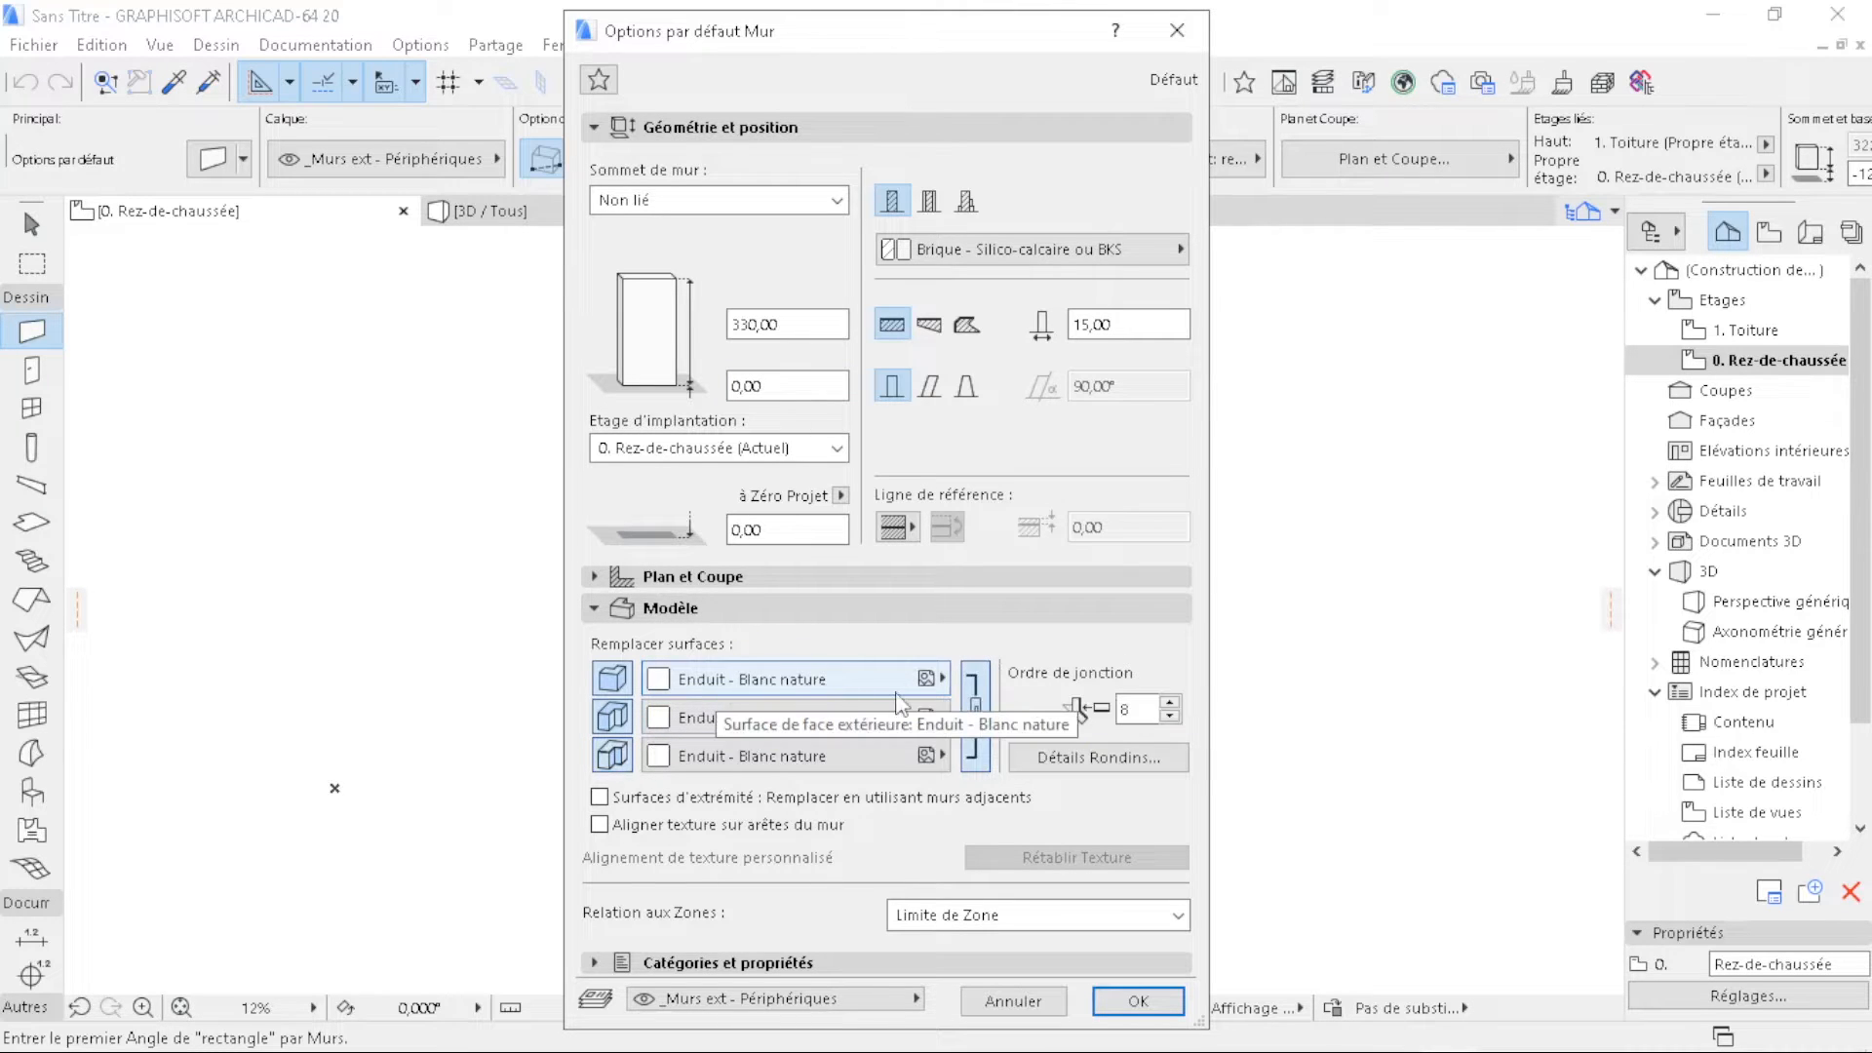
pyautogui.click(870, 677)
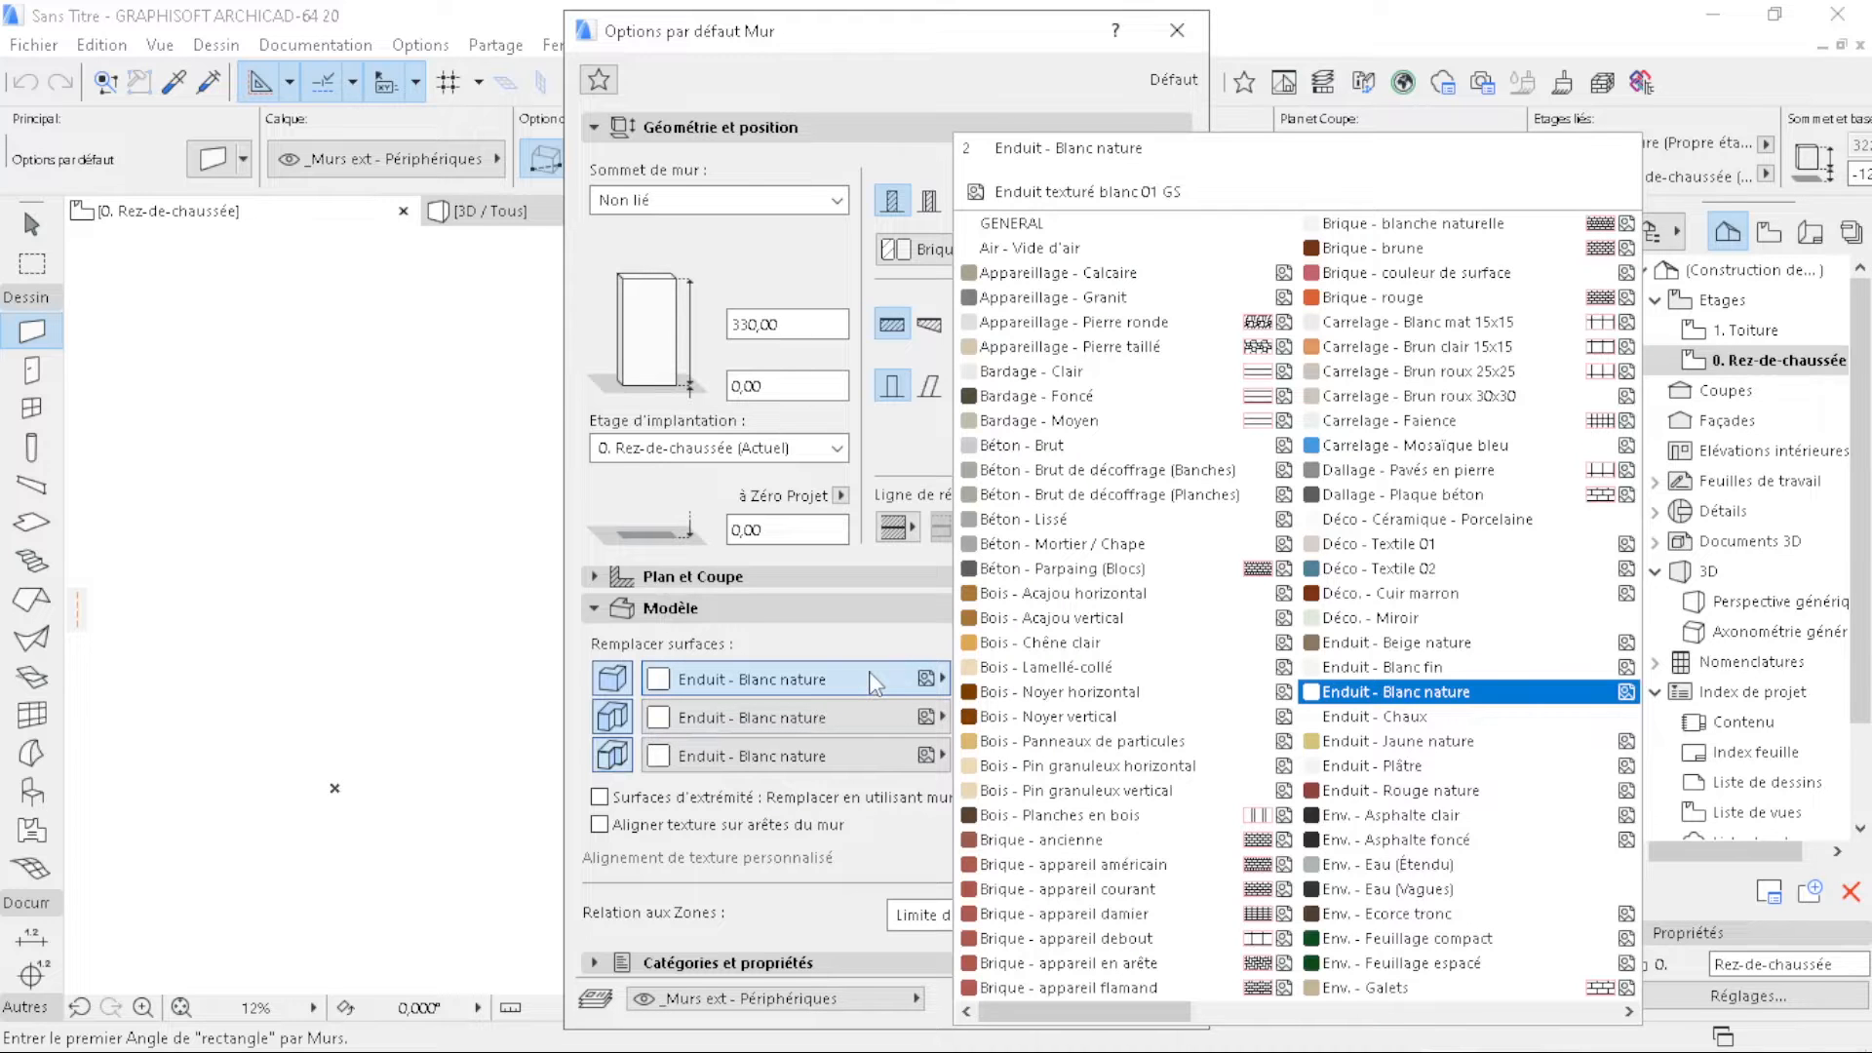
pyautogui.scroll(-6, 1364, 546)
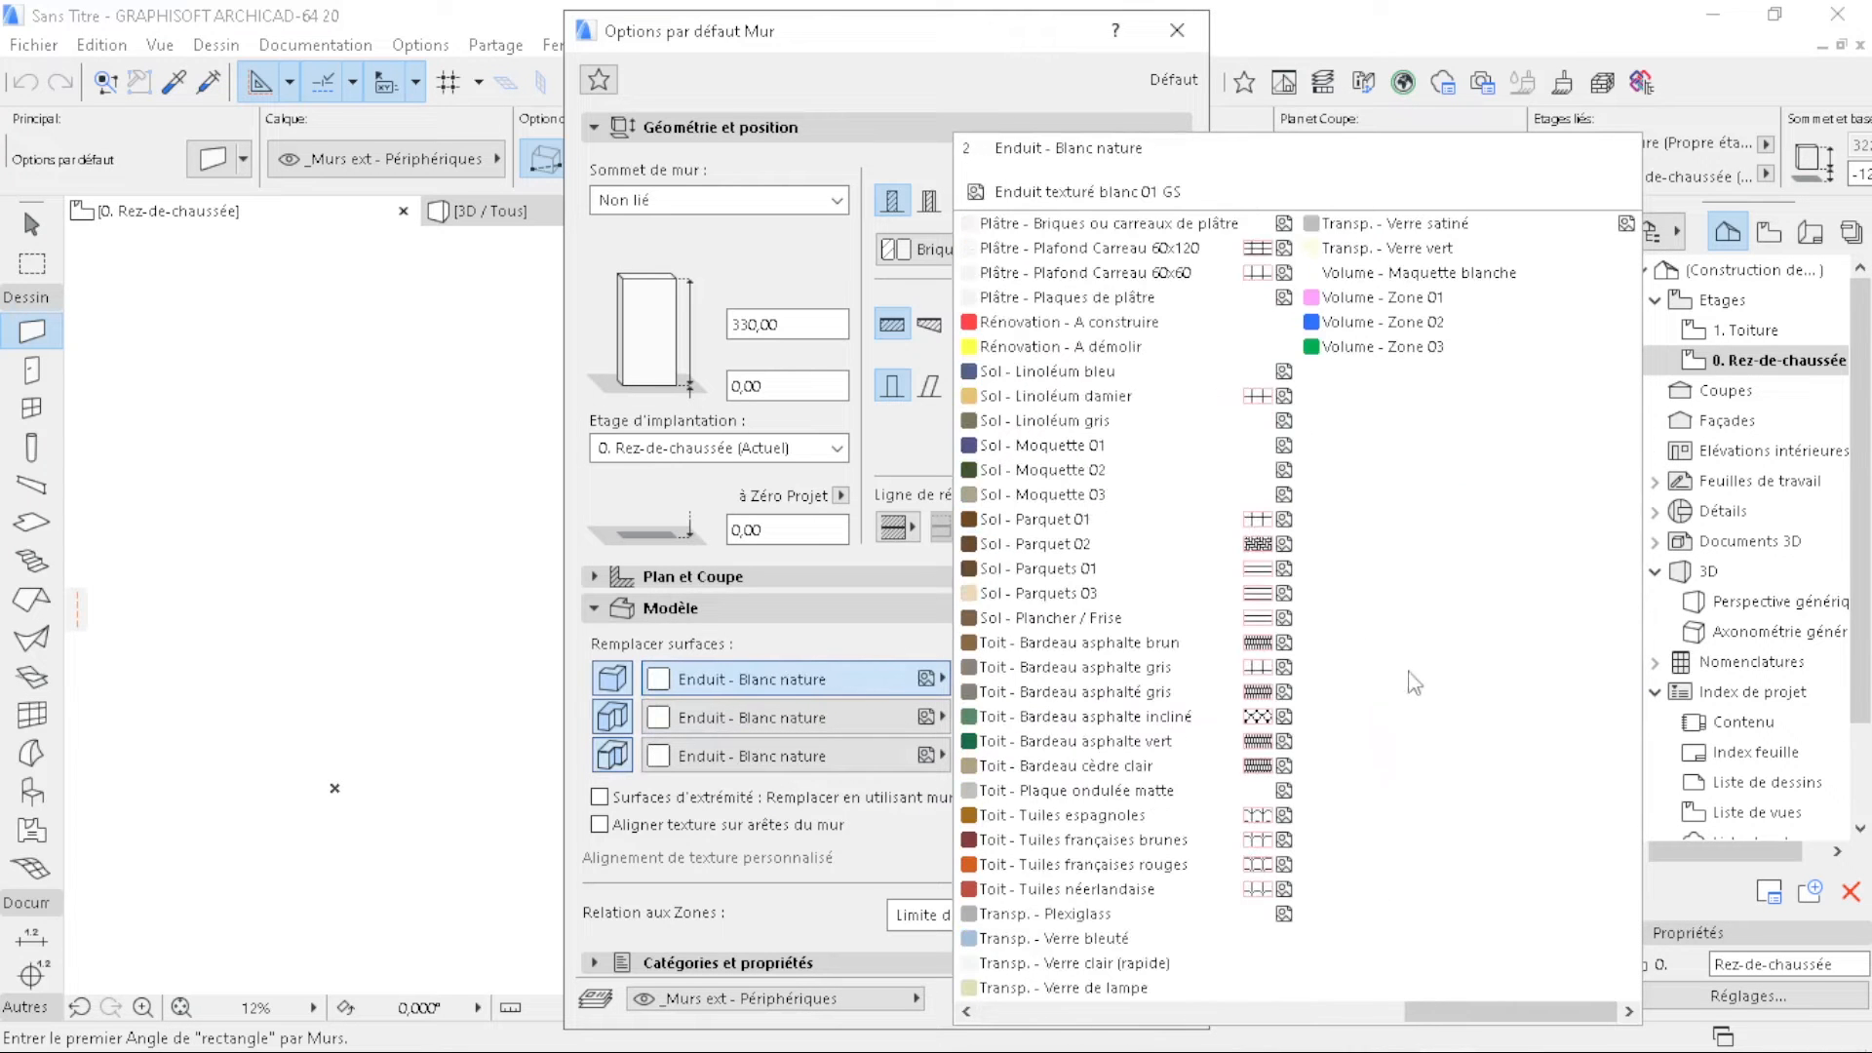
pyautogui.scroll(6, 1084, 655)
pyautogui.click(804, 639)
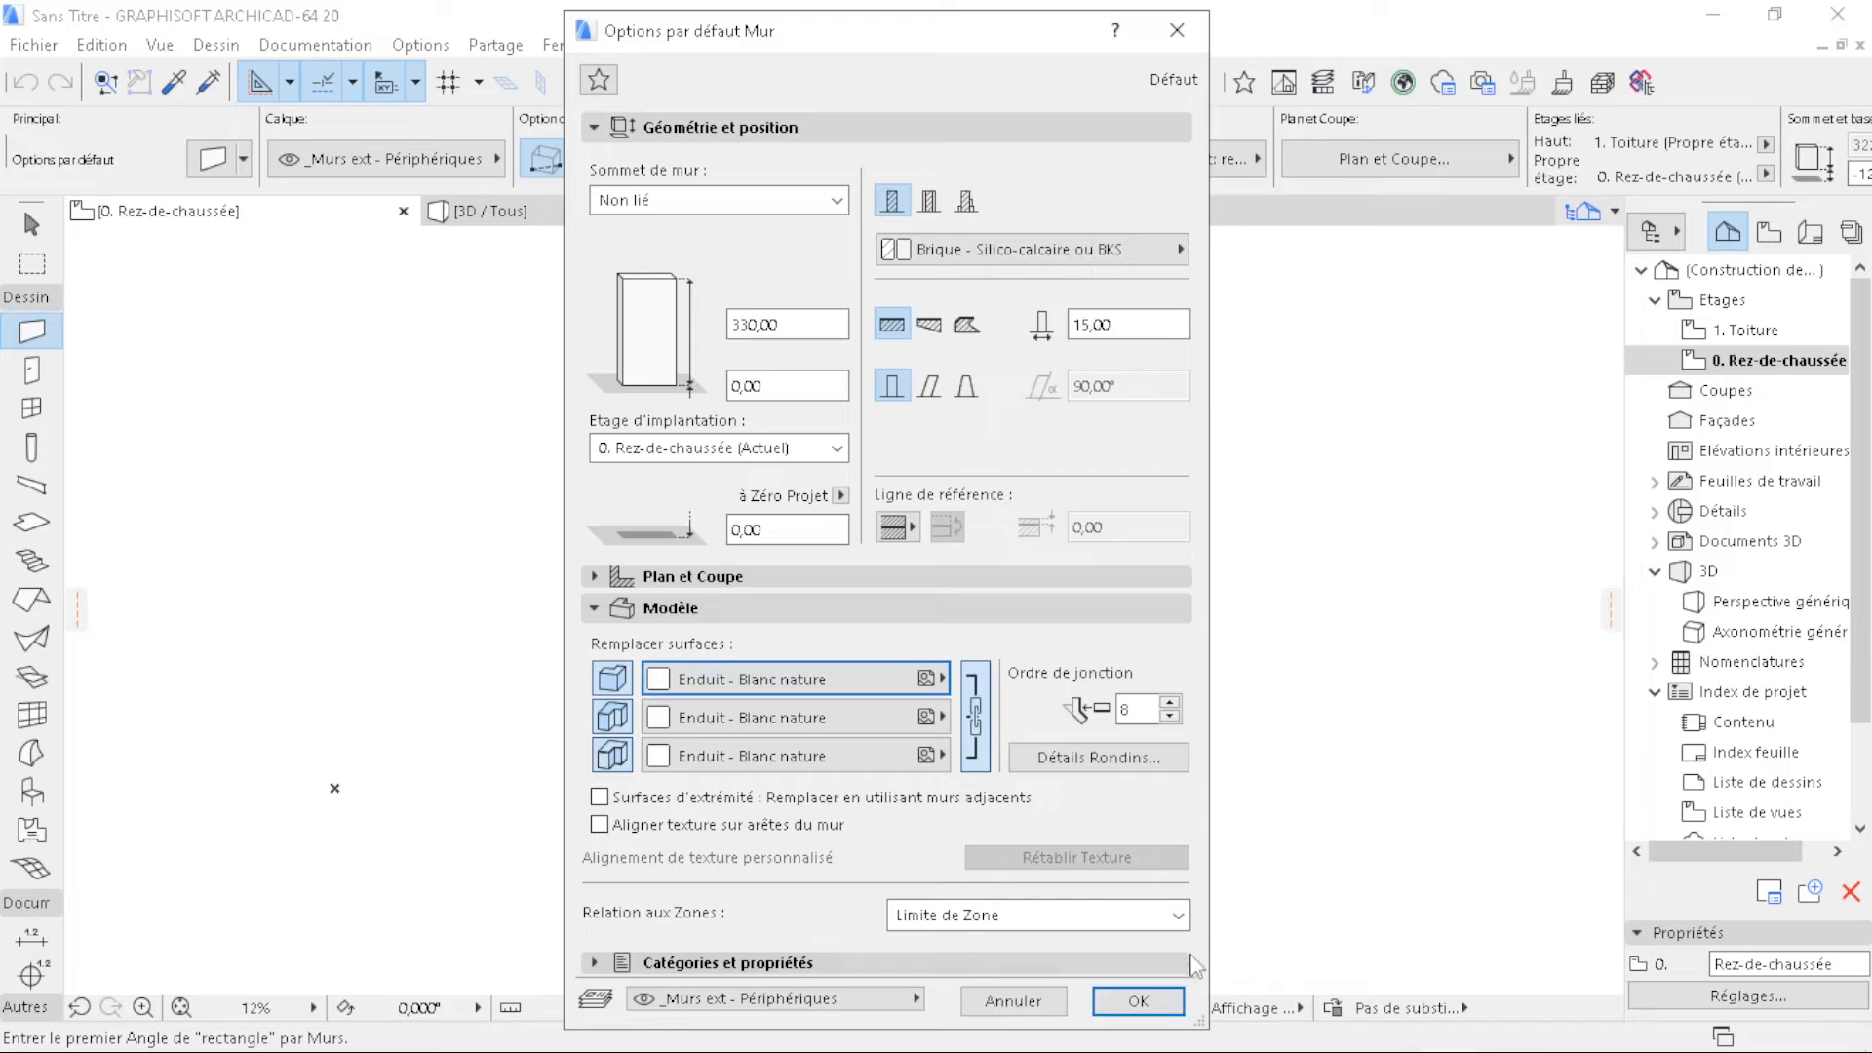
# - Accept the wall defaults, switch the Wall tool to chained geometry, and place its reference line on Face extérieure
pyautogui.click(1137, 1001)
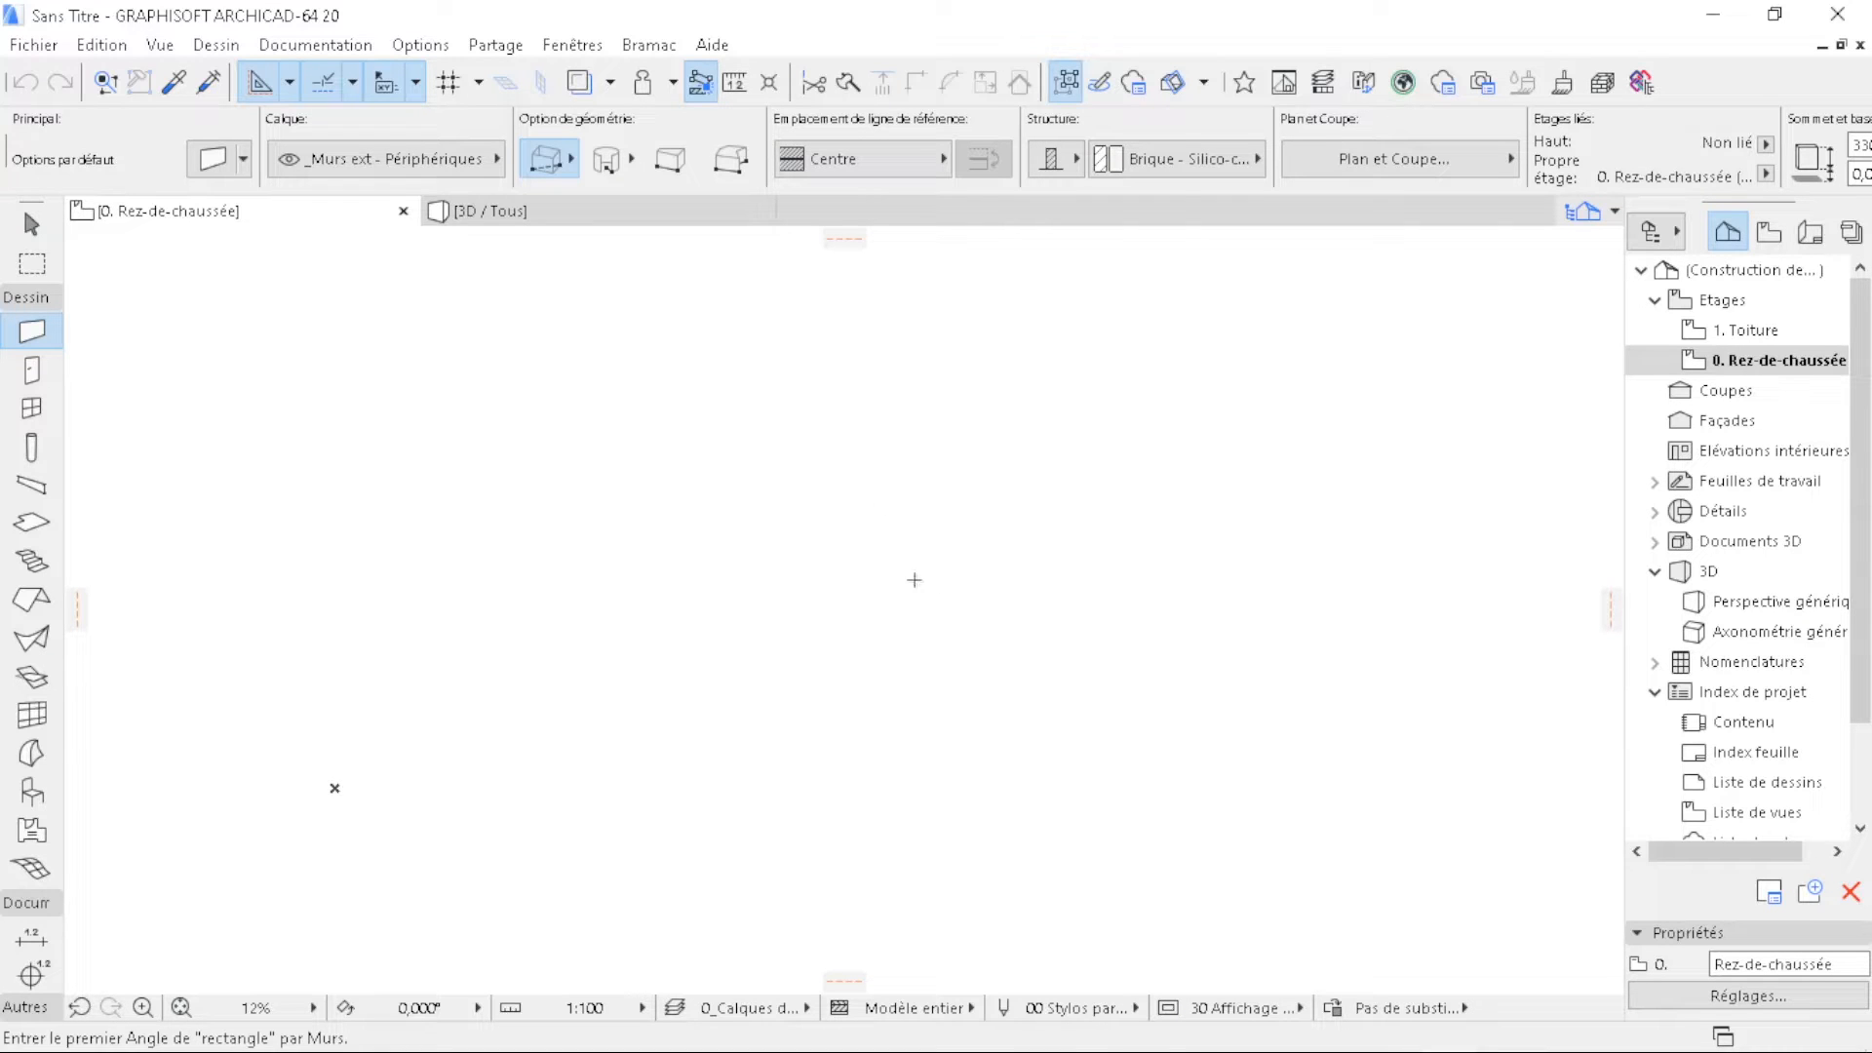
pyautogui.click(567, 167)
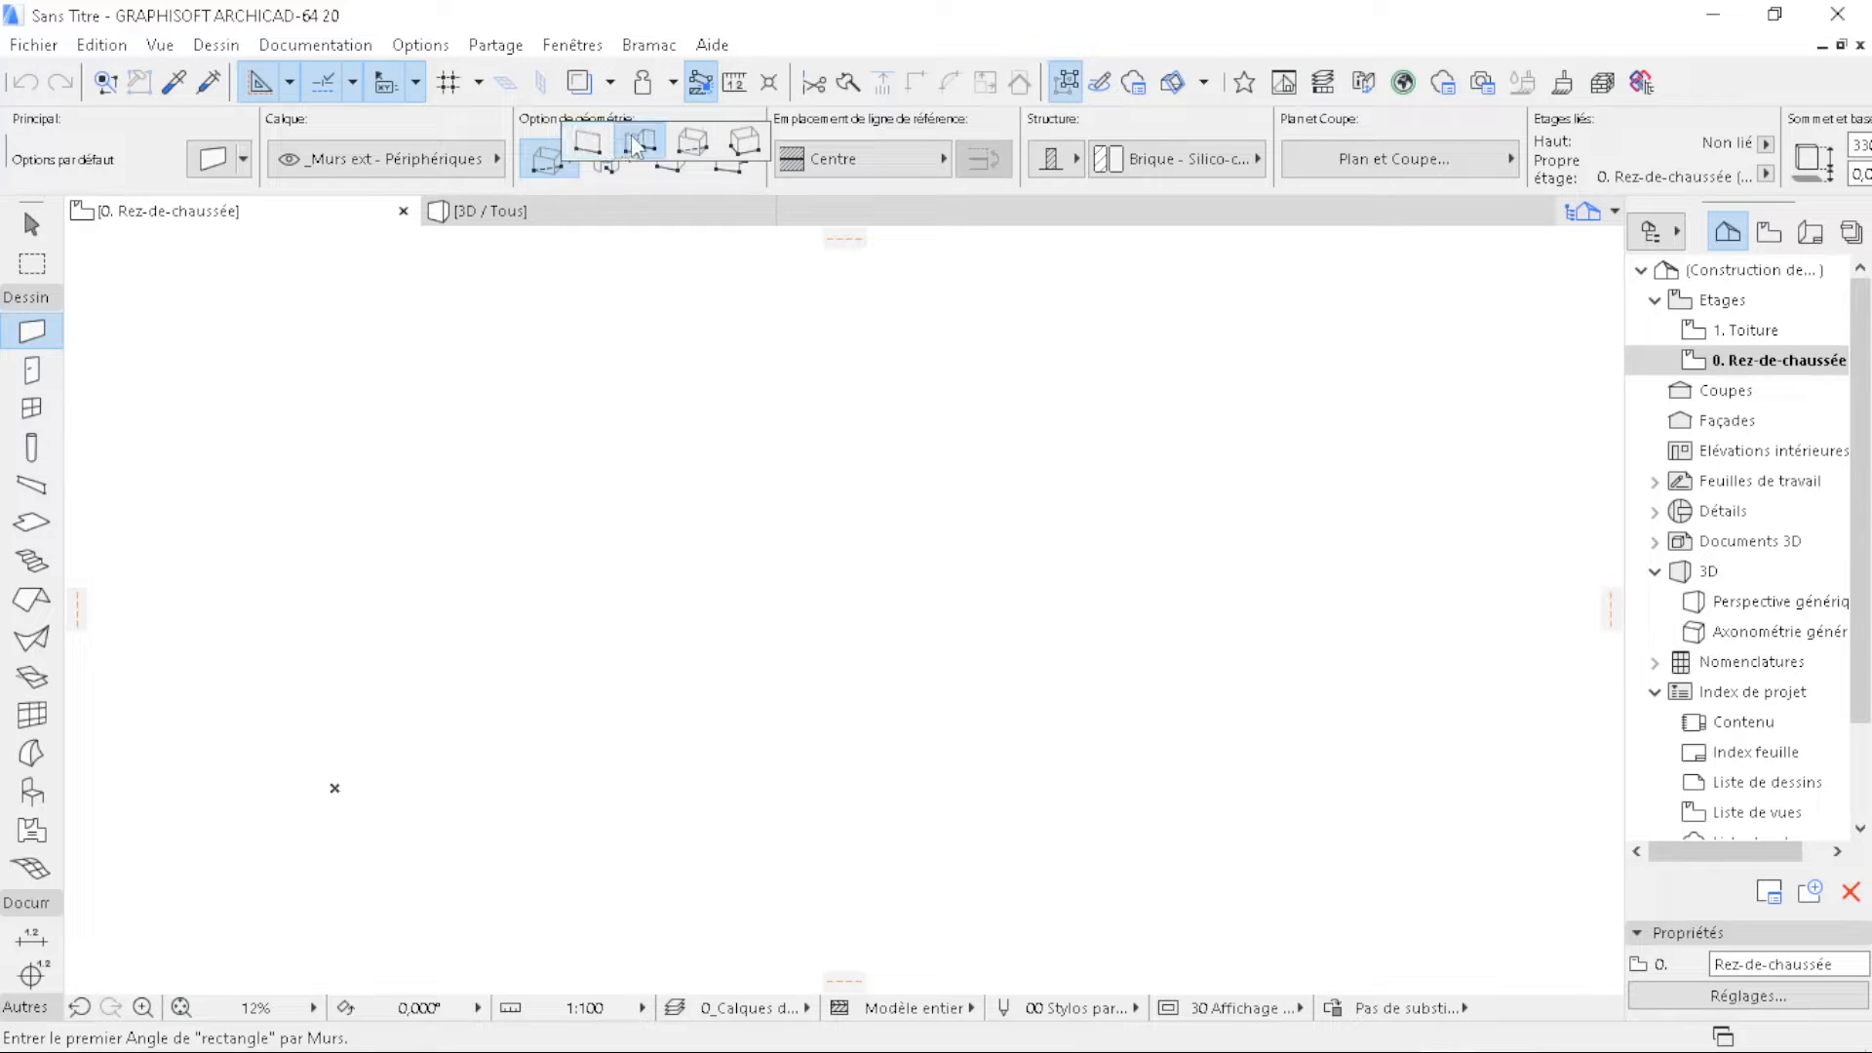
pyautogui.click(687, 146)
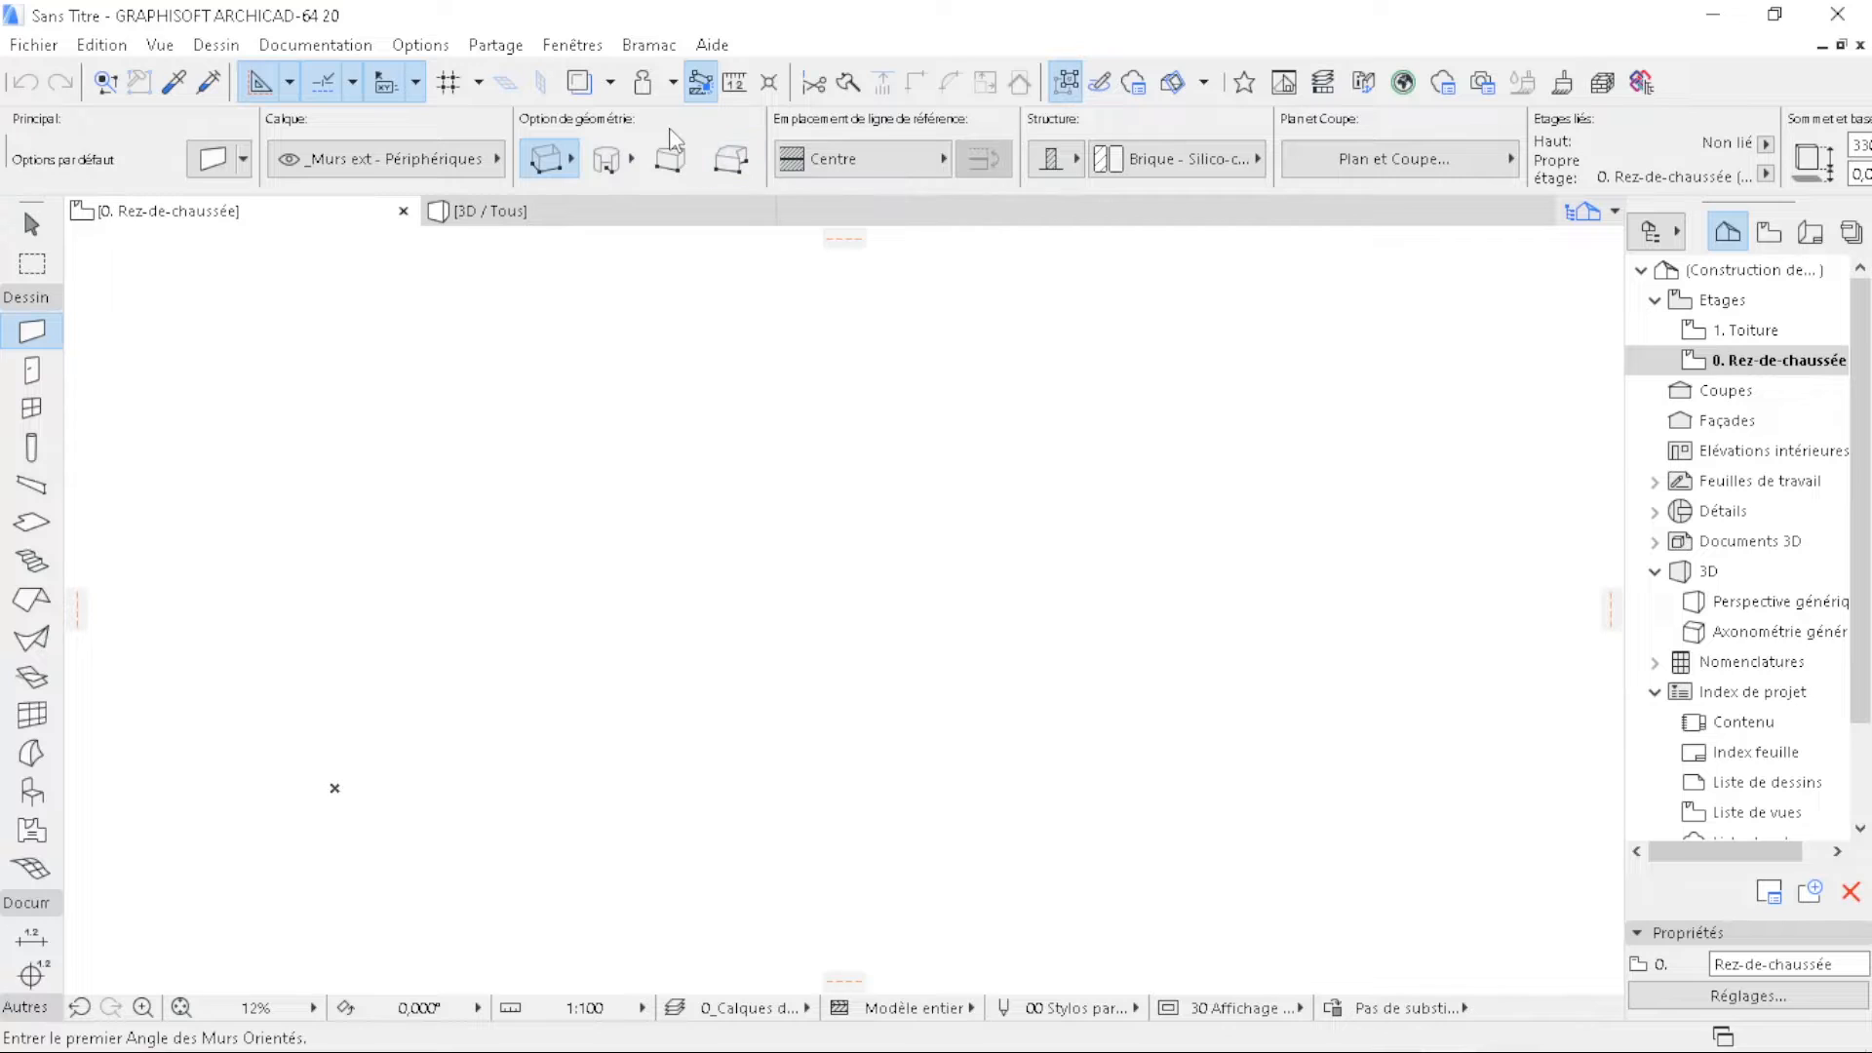
pyautogui.click(551, 161)
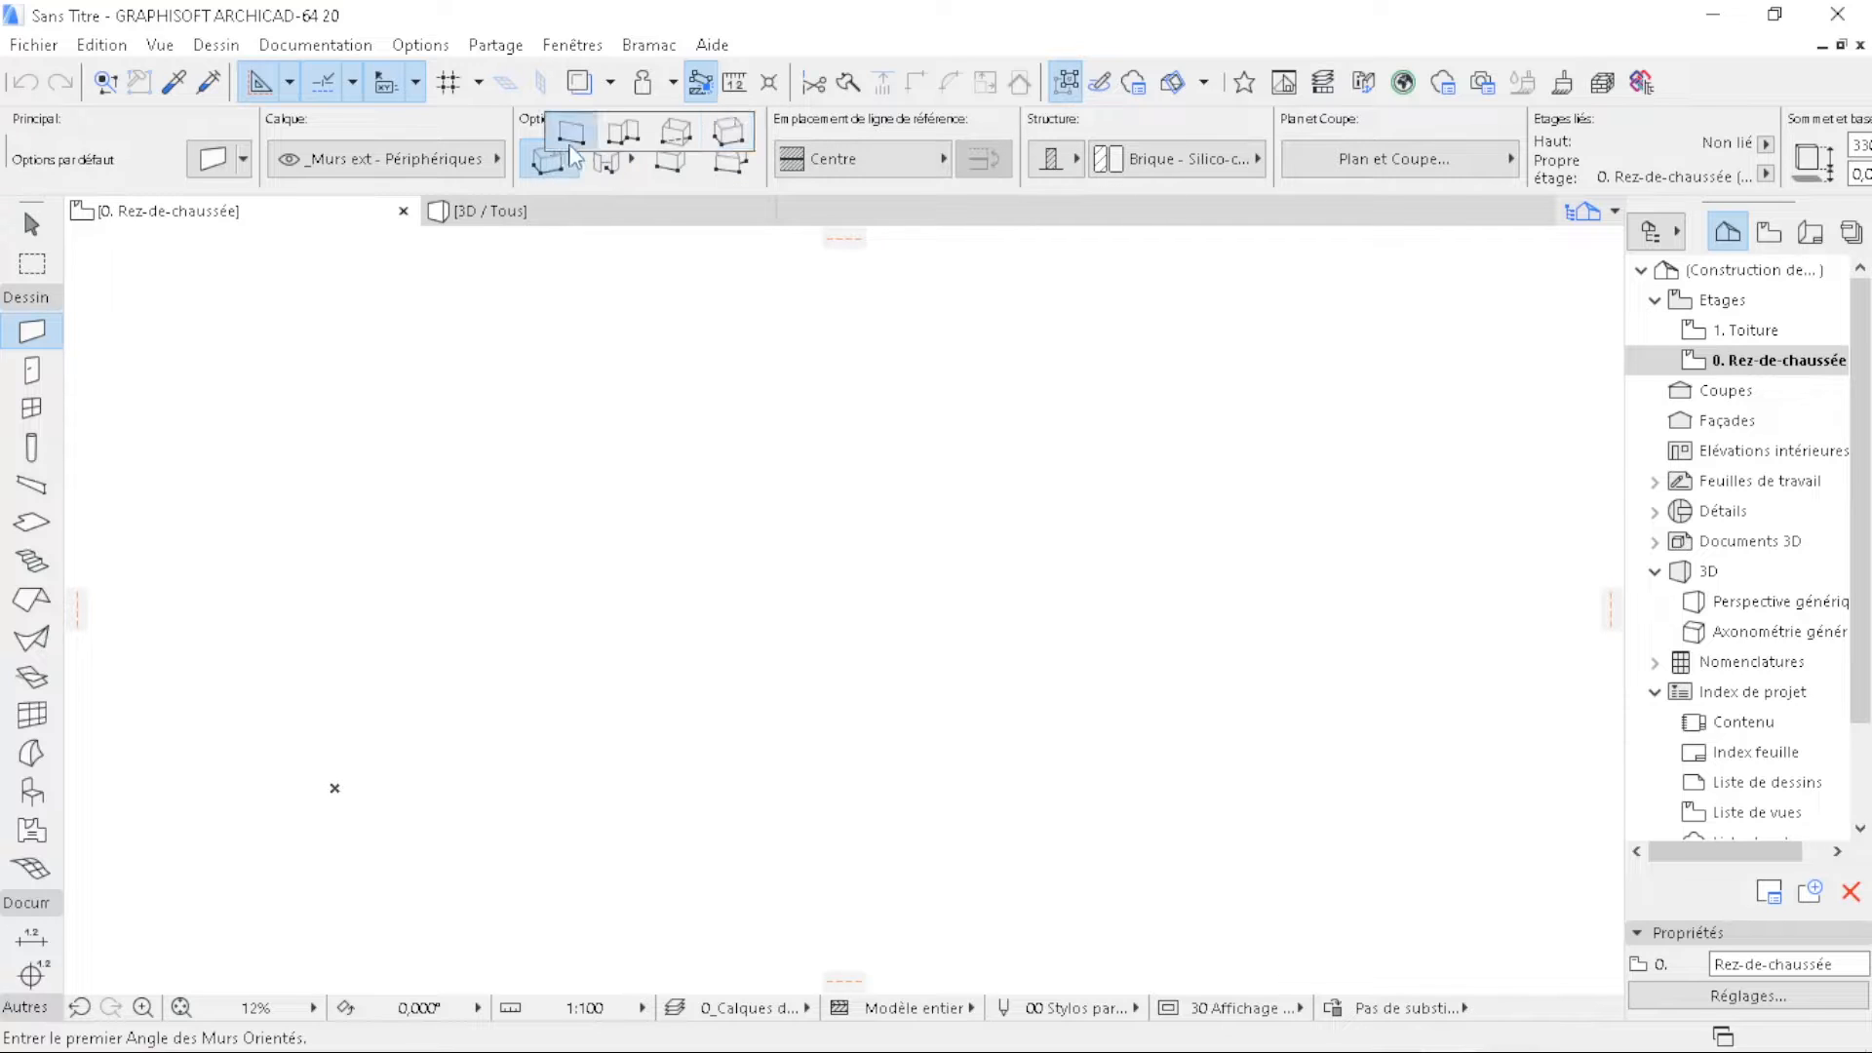
pyautogui.click(620, 131)
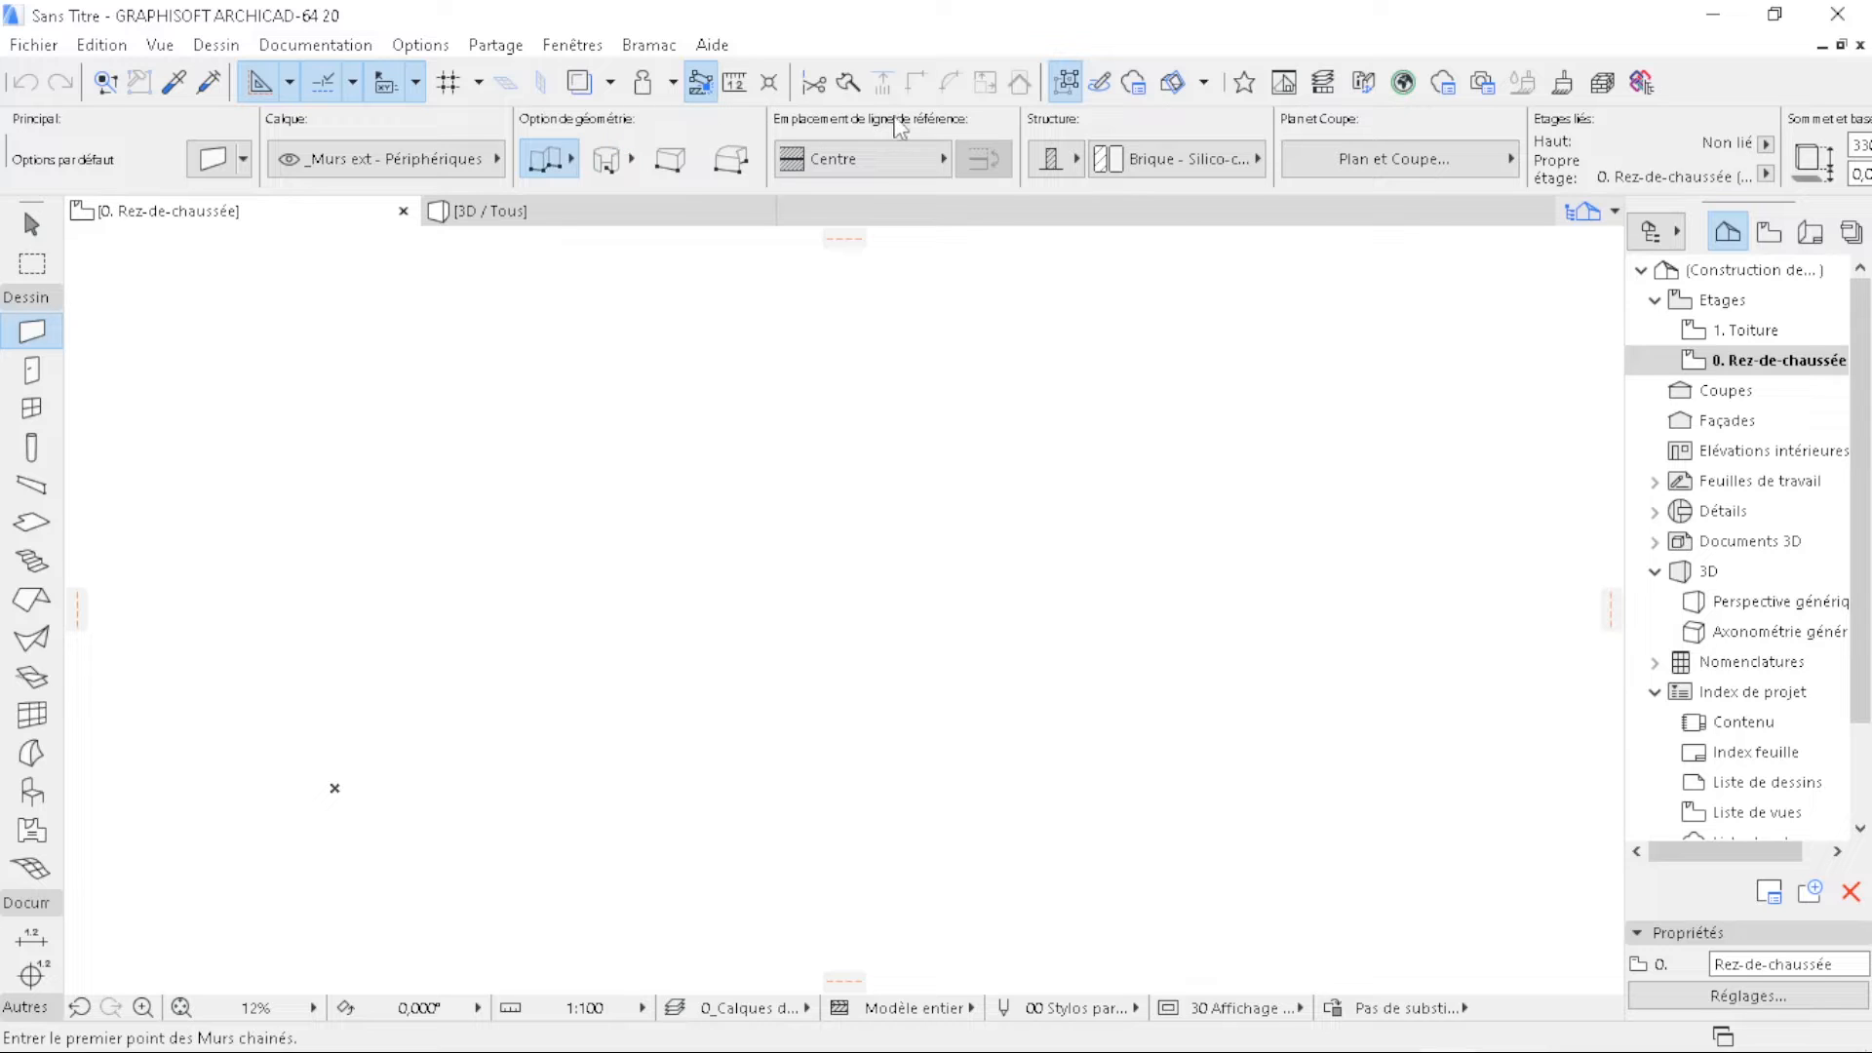
pyautogui.click(905, 171)
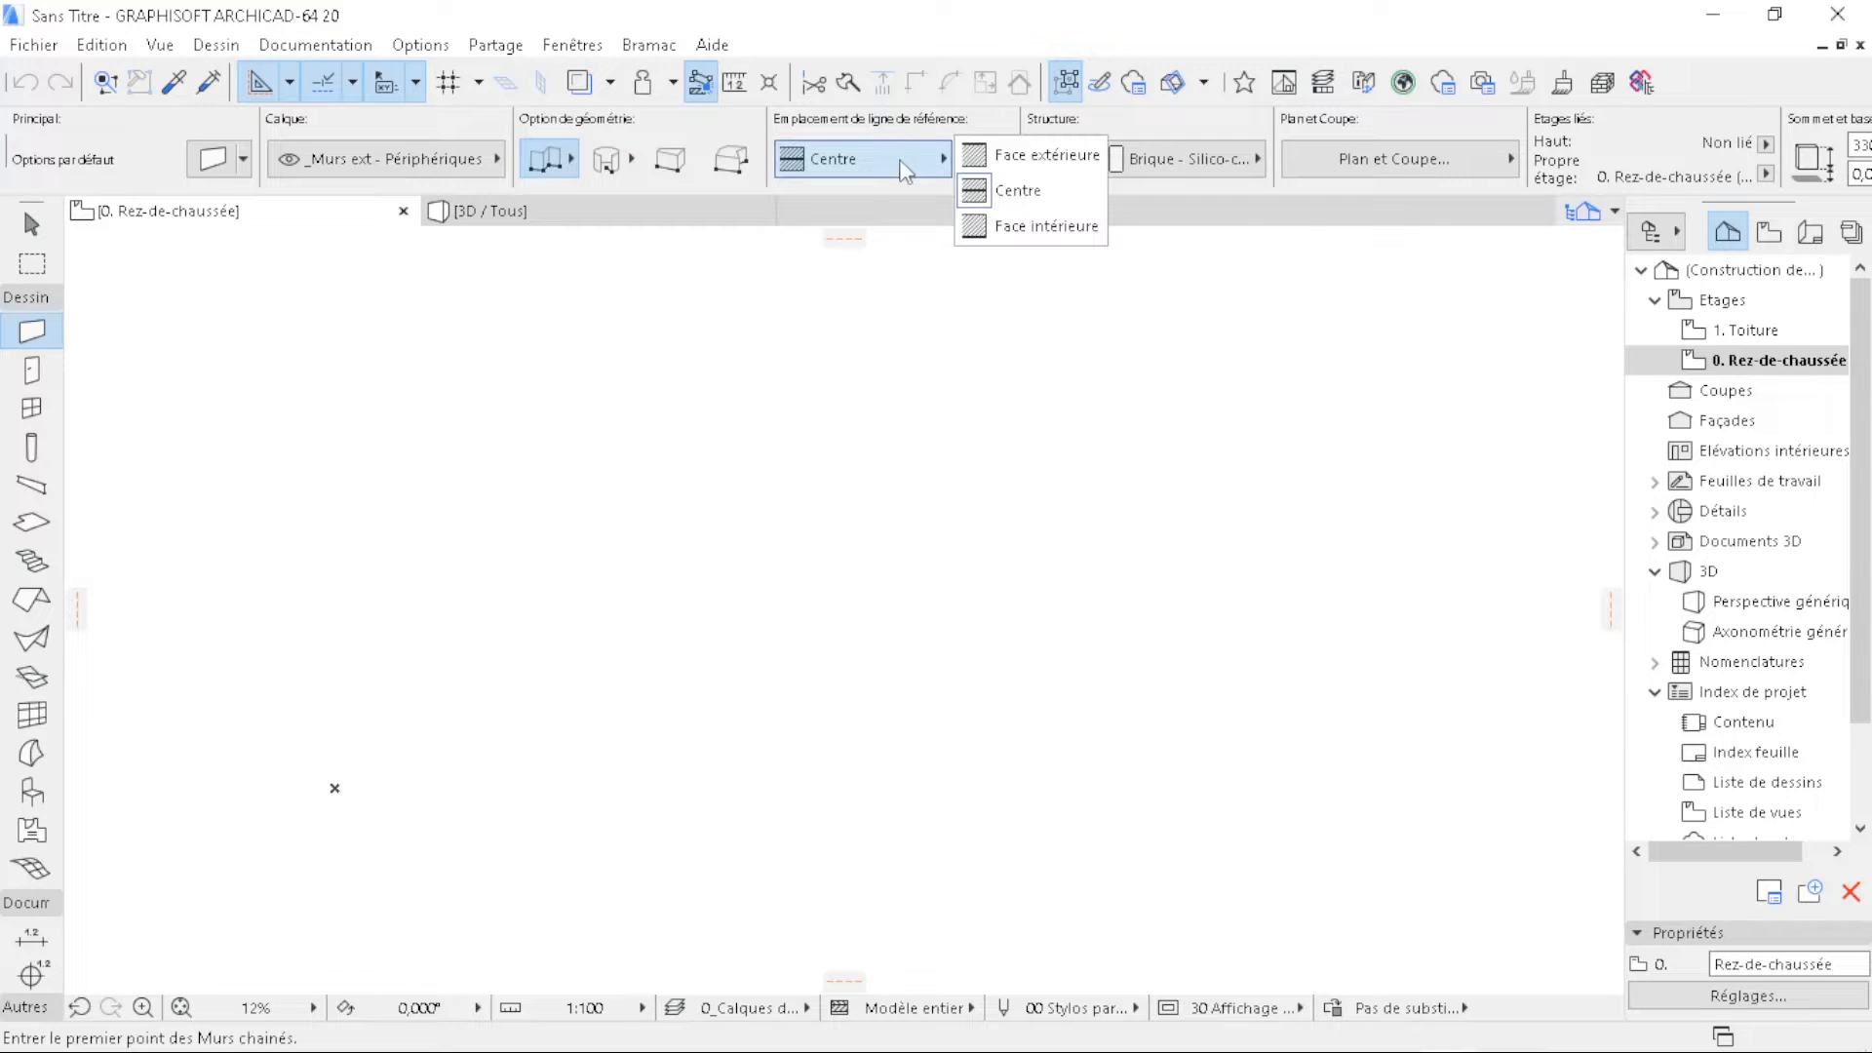
pyautogui.click(1005, 153)
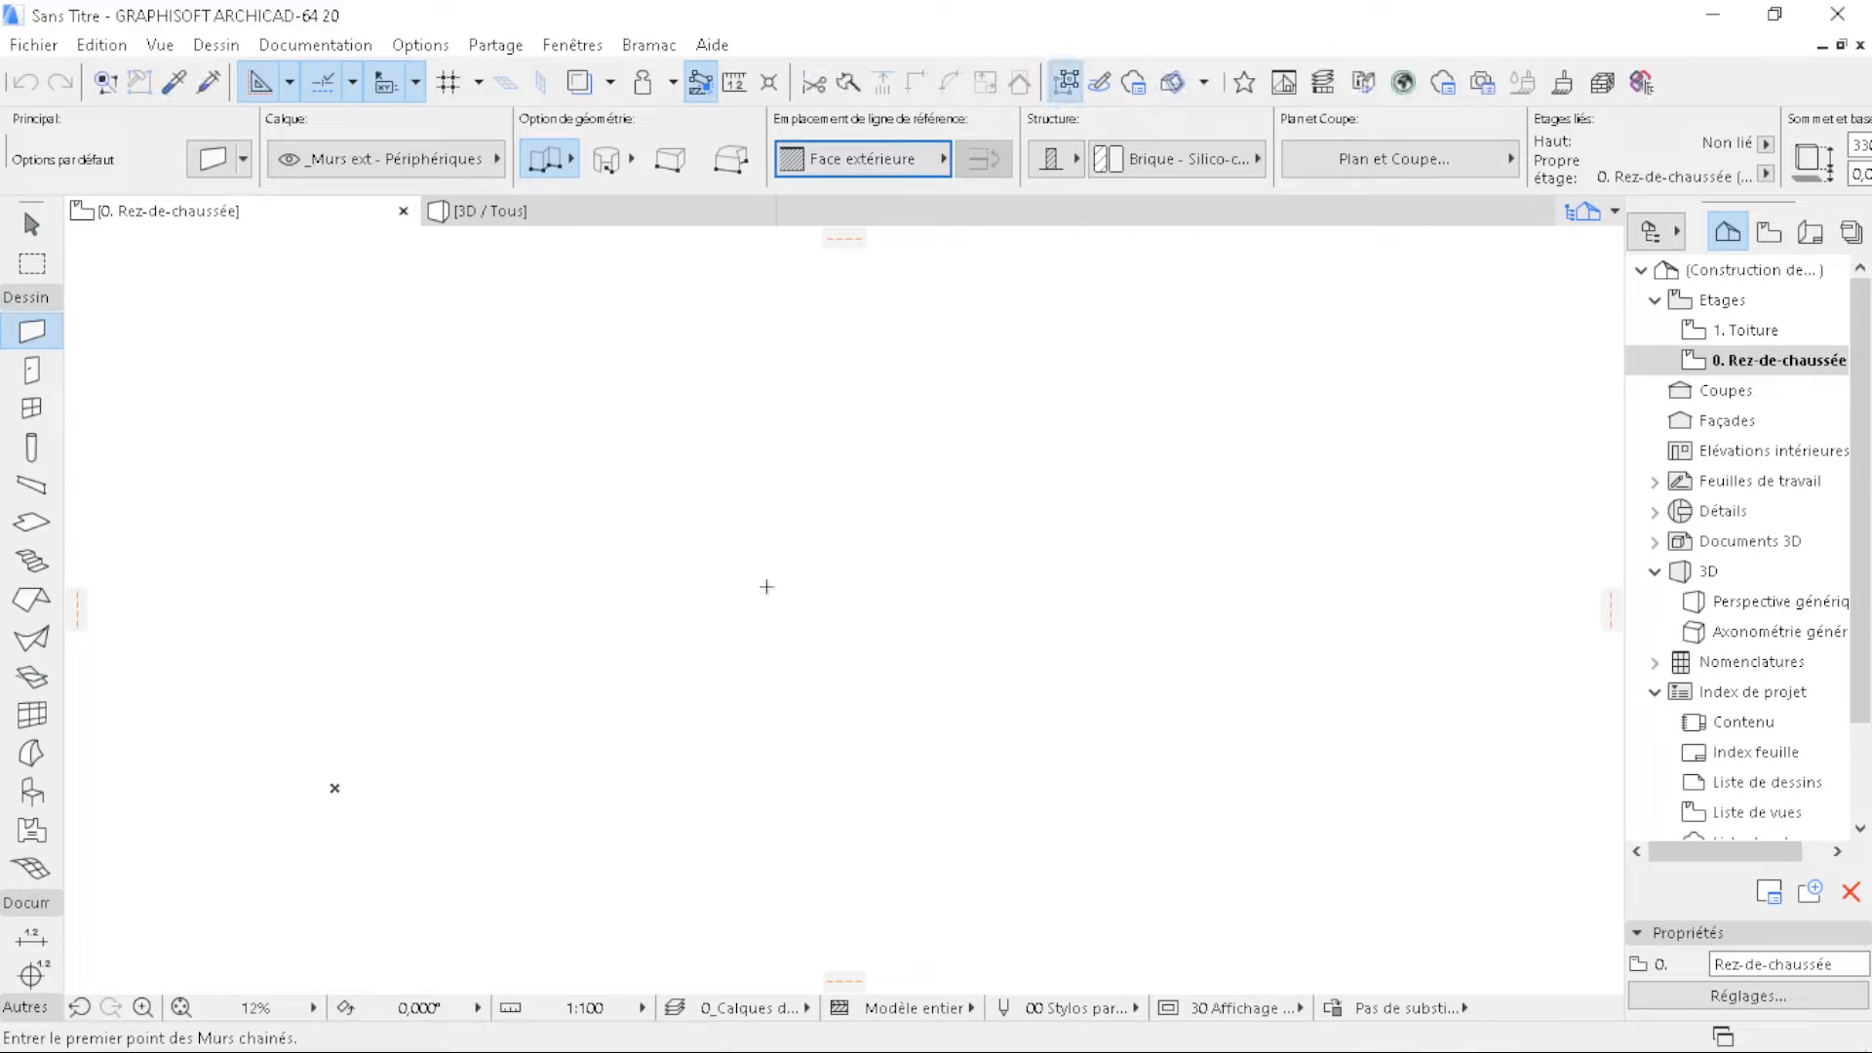
# - Start the chained exterior wall in the empty plan with a 915 segment to the right and a 440 segment downward
pyautogui.scroll(5, 1025, 636)
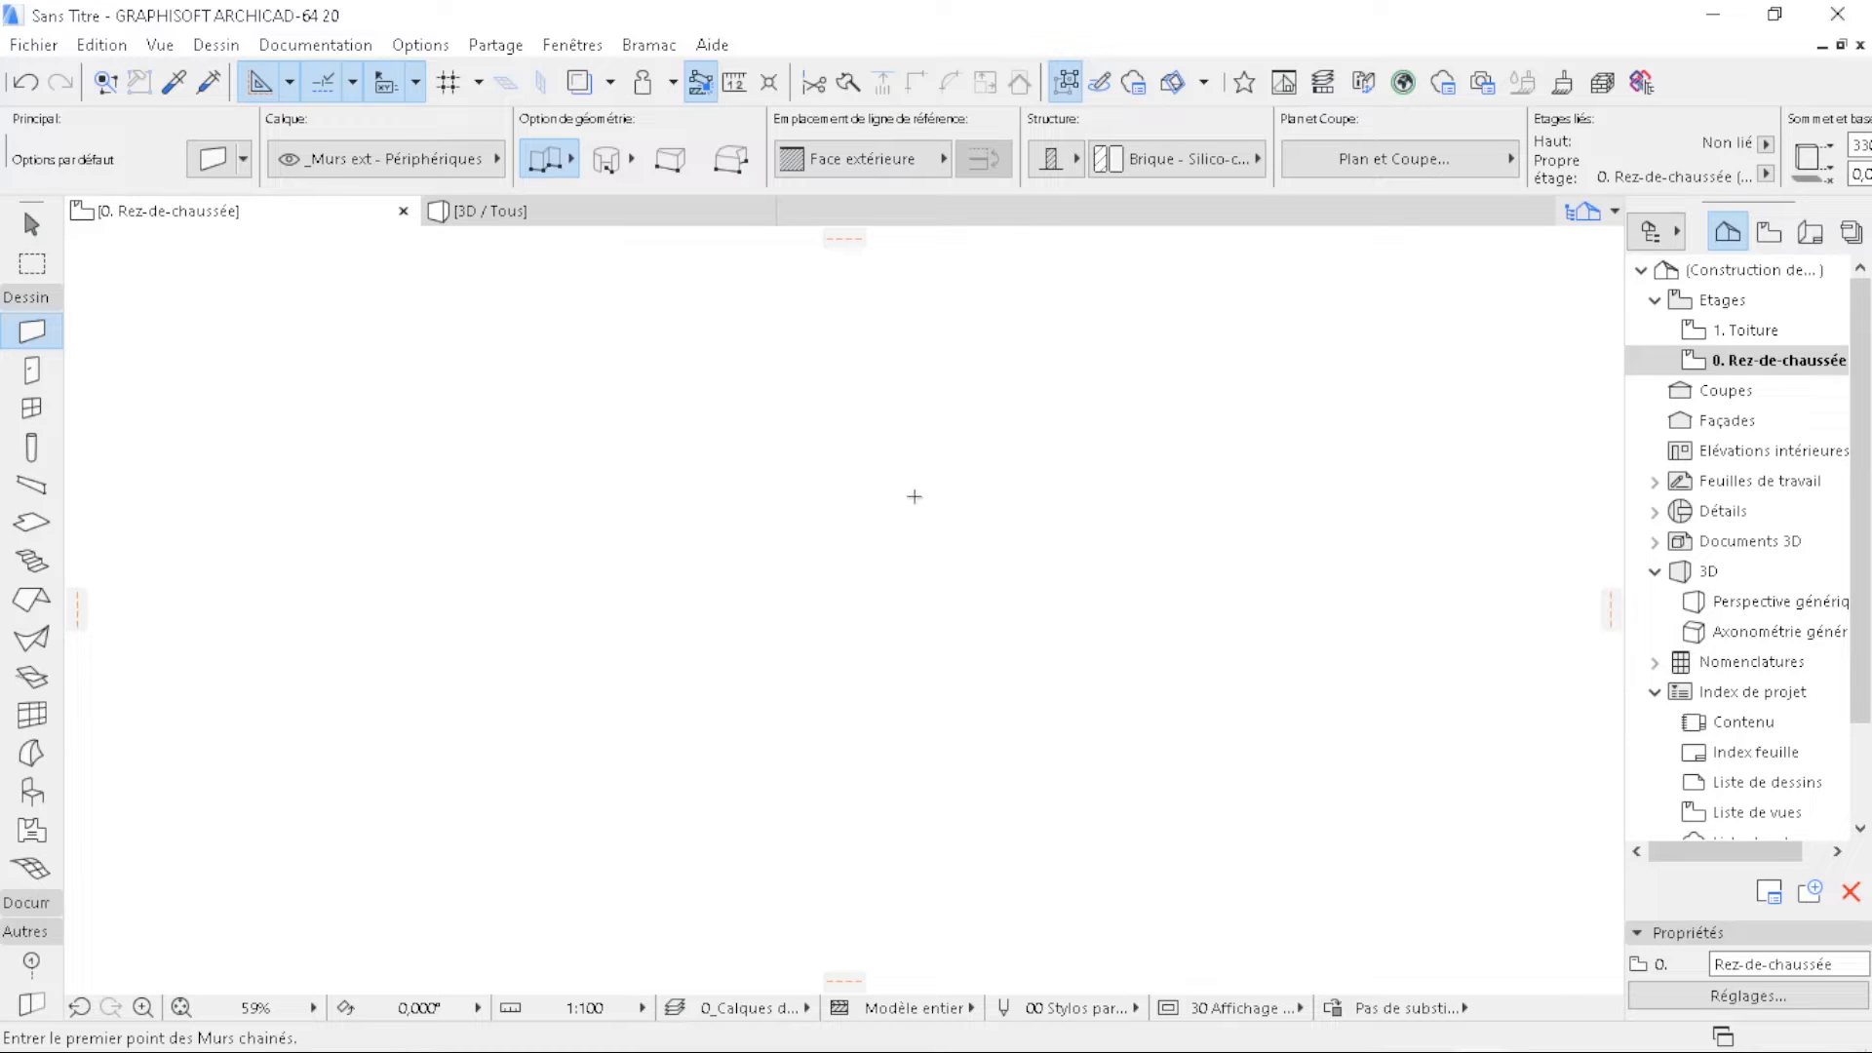
pyautogui.click(749, 645)
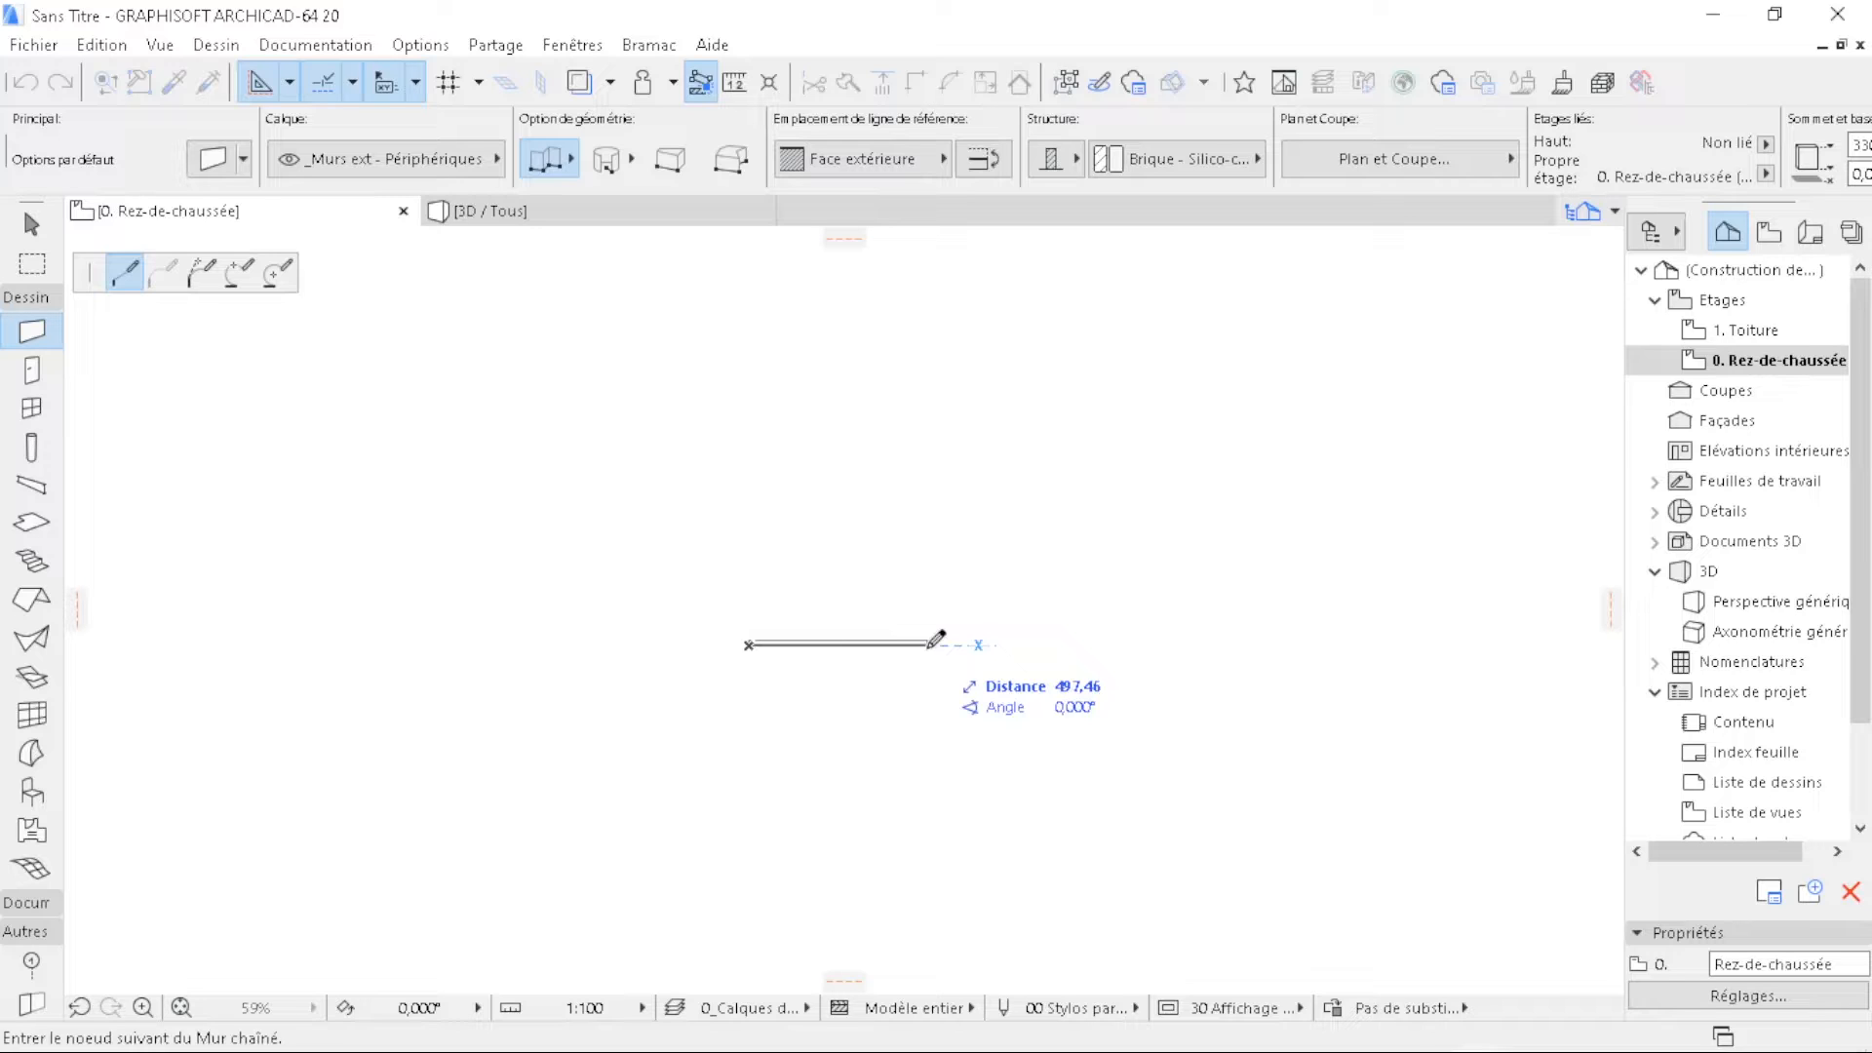
pyautogui.write('91')
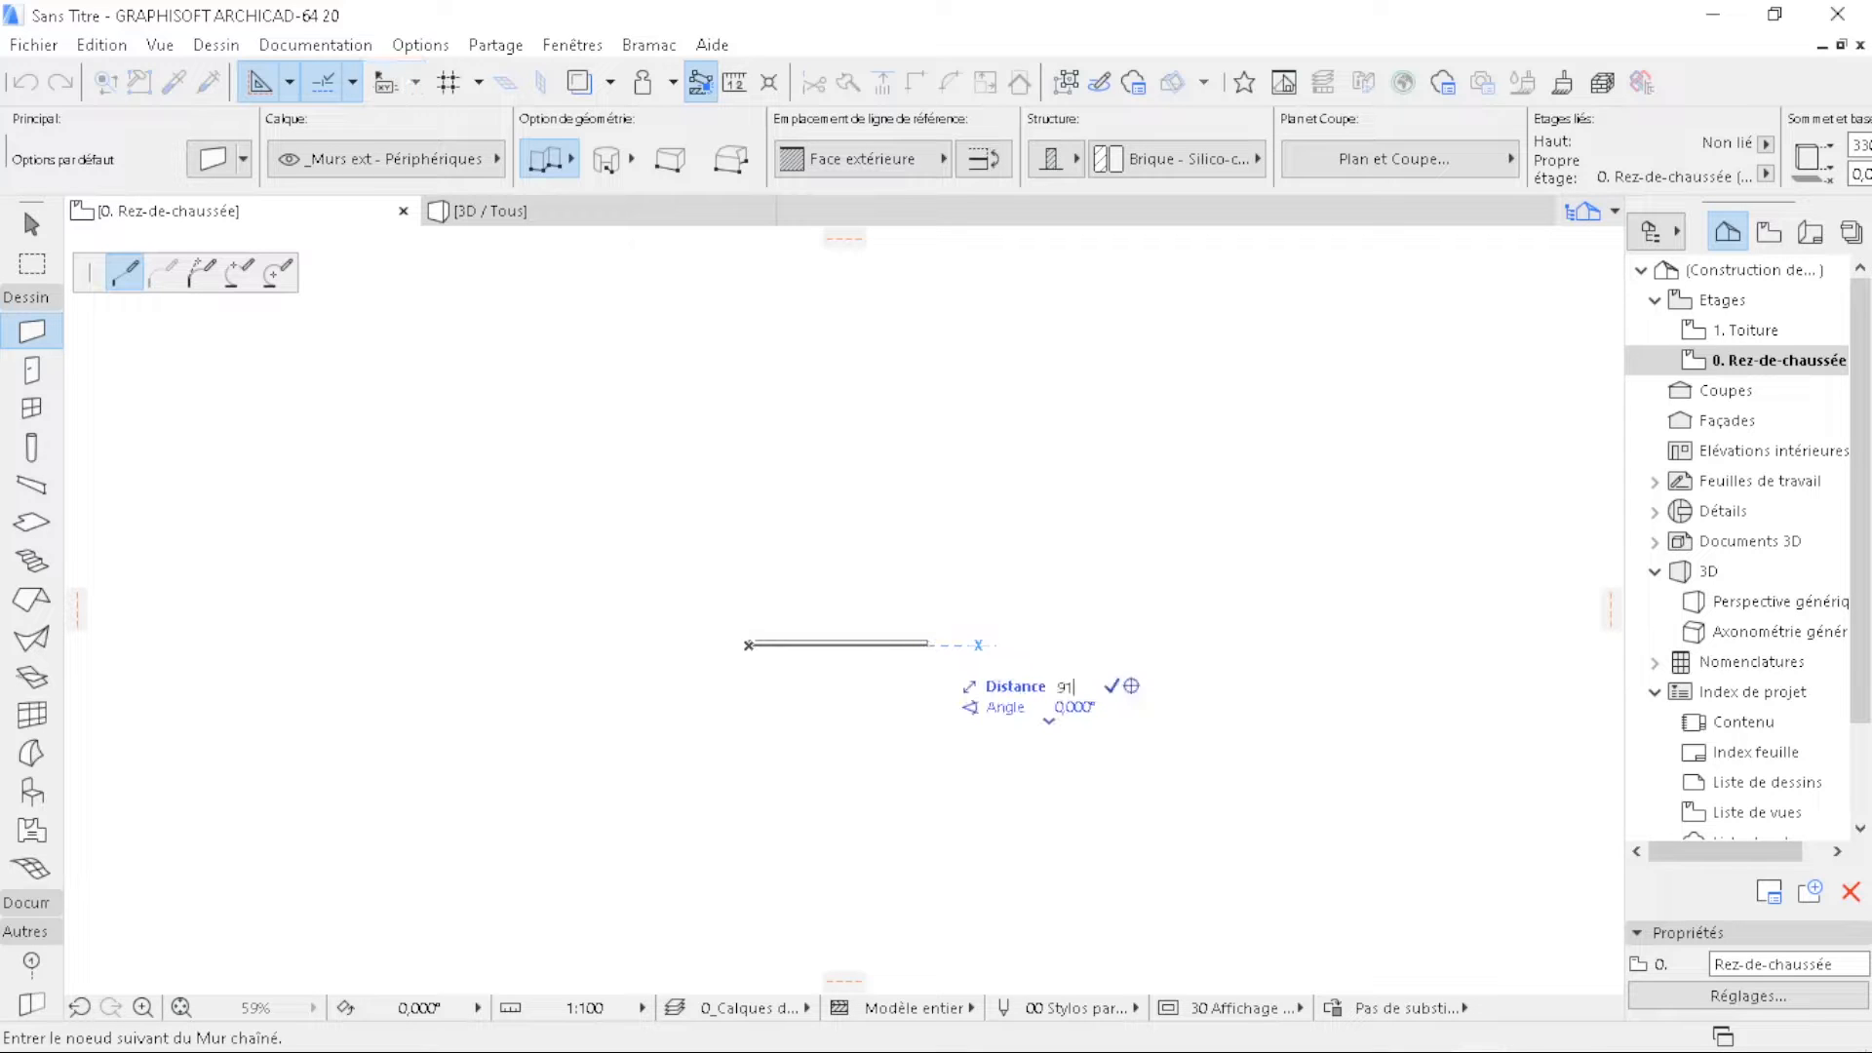
pyautogui.write('5')
pyautogui.press('Return')
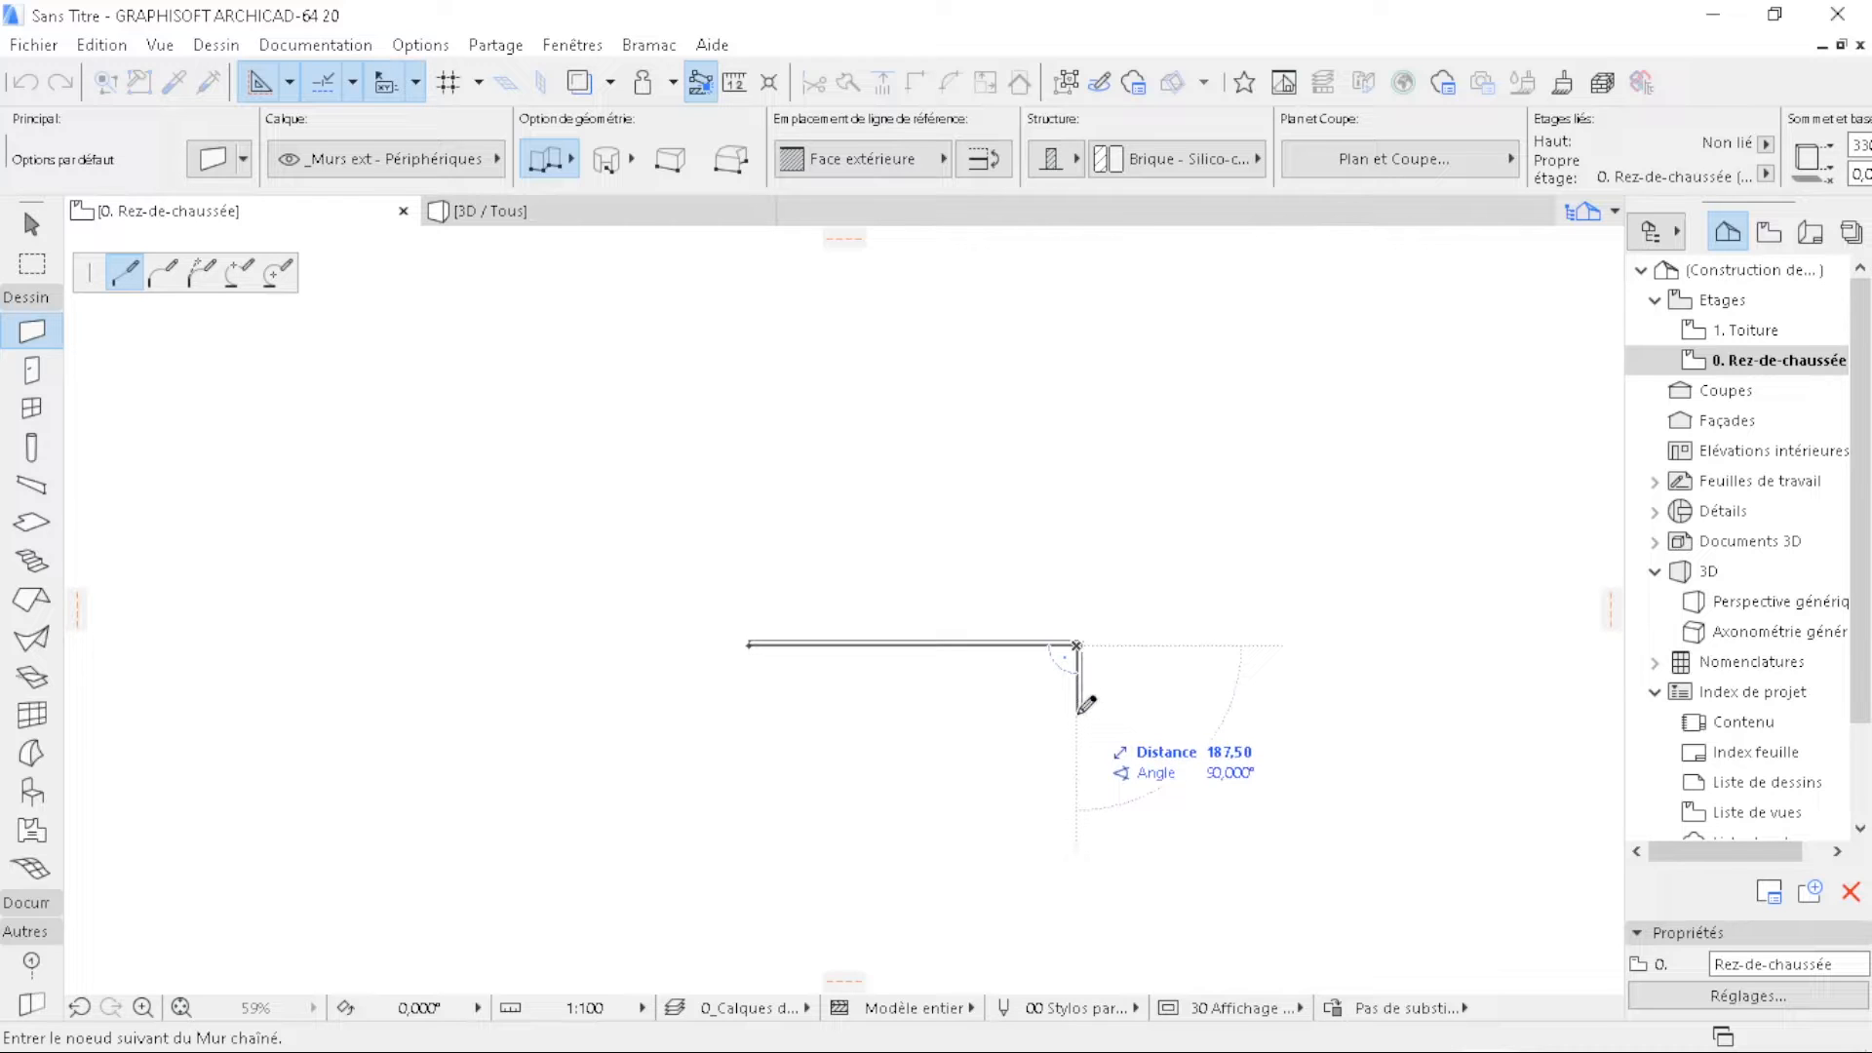
pyautogui.write('440')
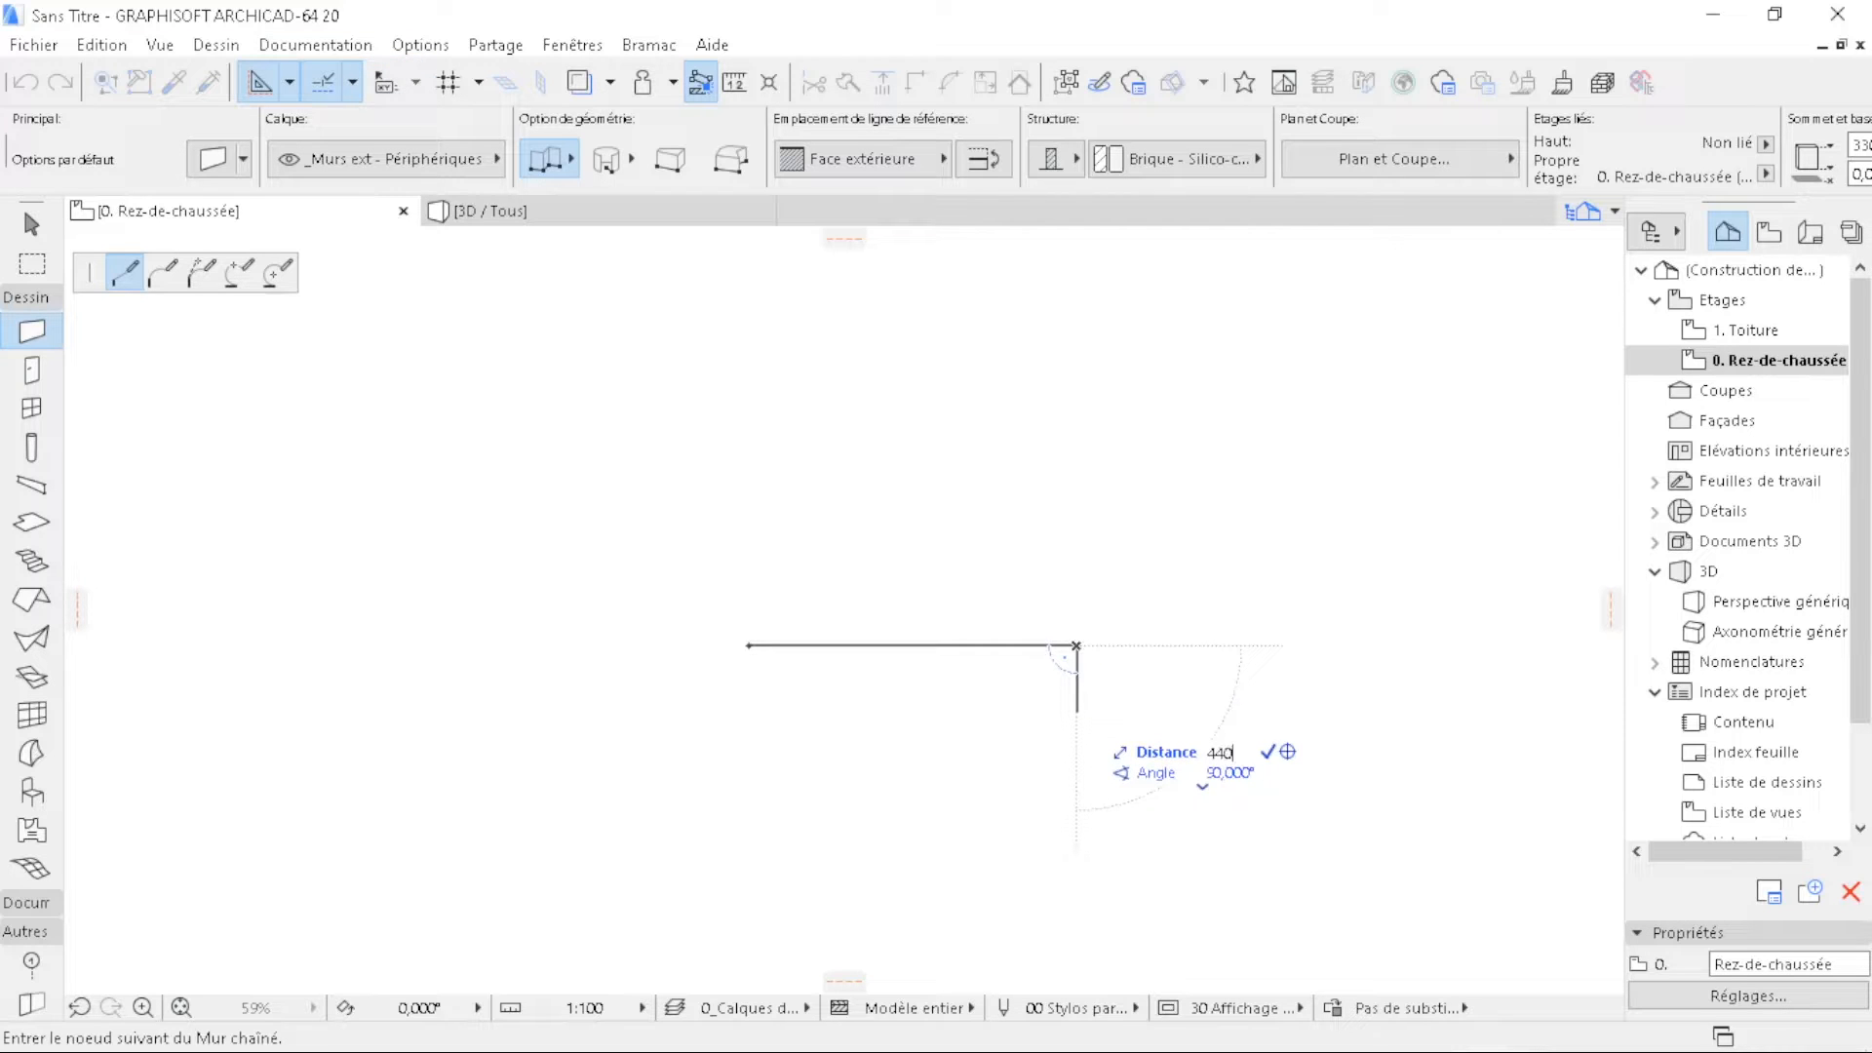
pyautogui.press('Return')
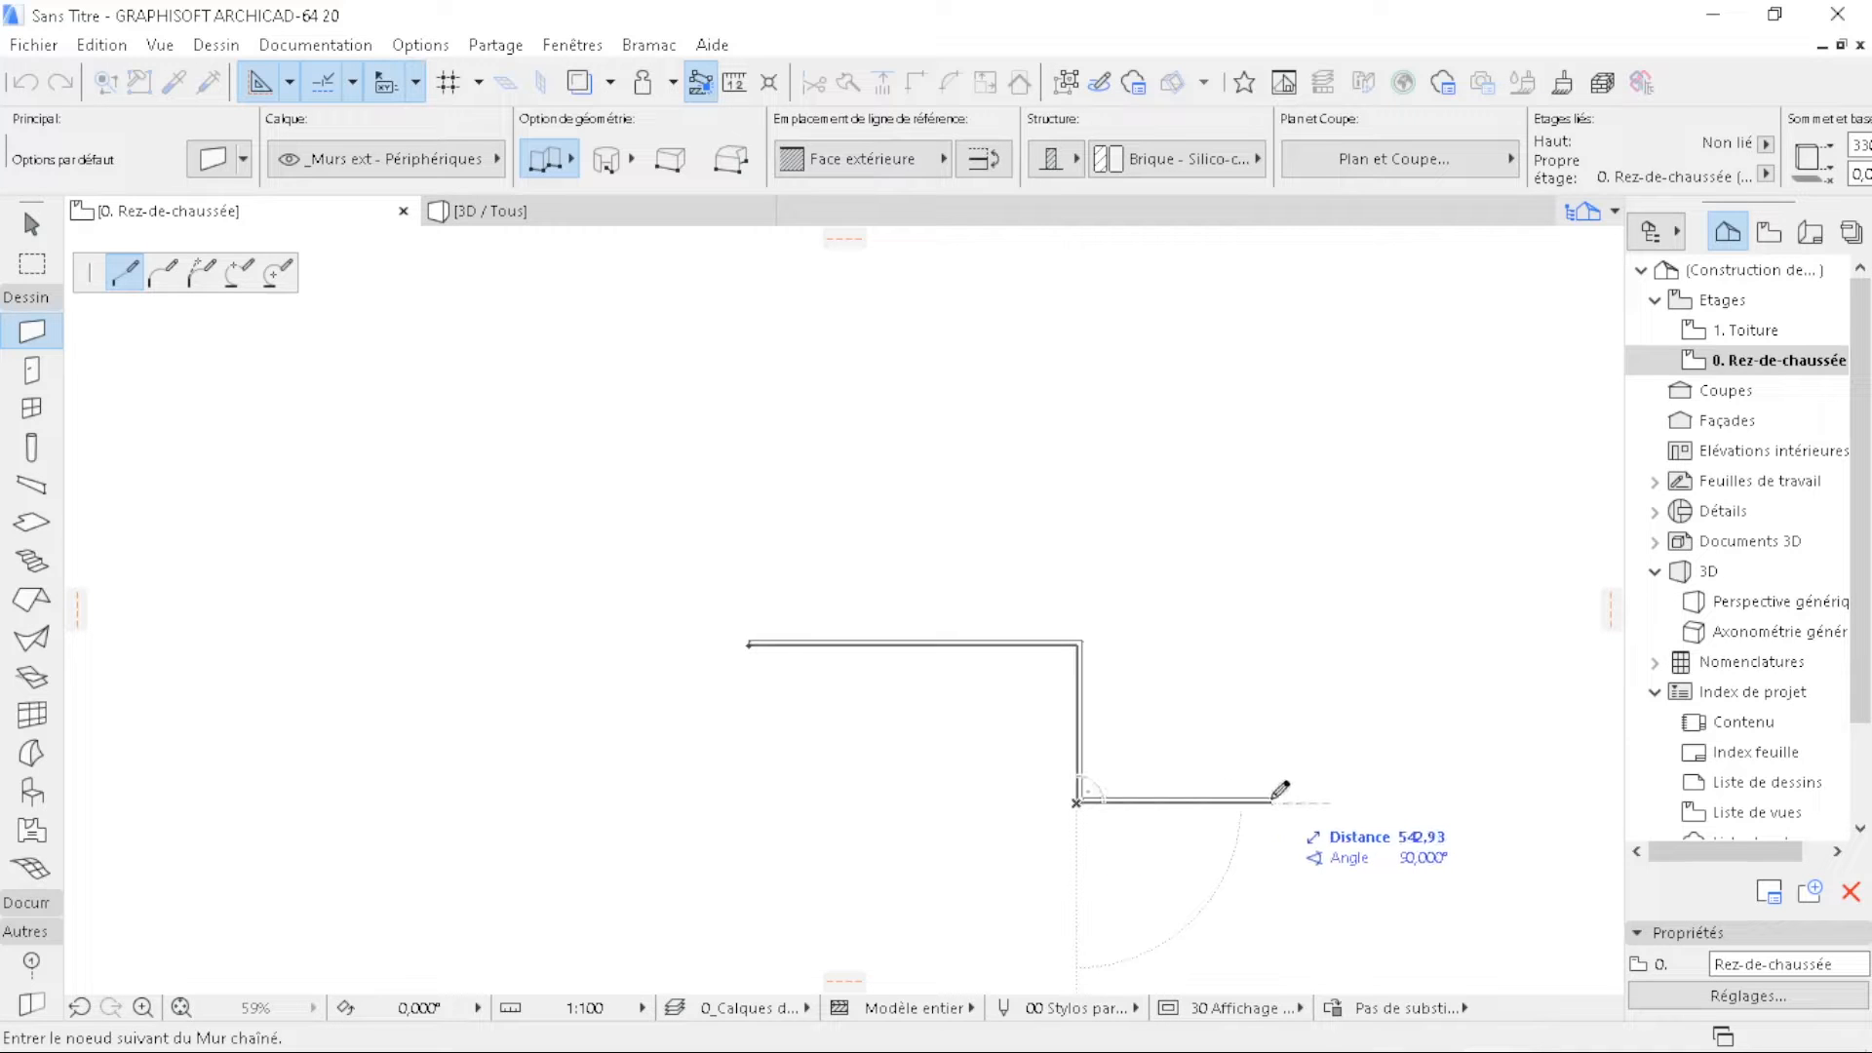
# - Continue the wall chain with a 460 segment to the right and a 515 segment upward
pyautogui.write('460')
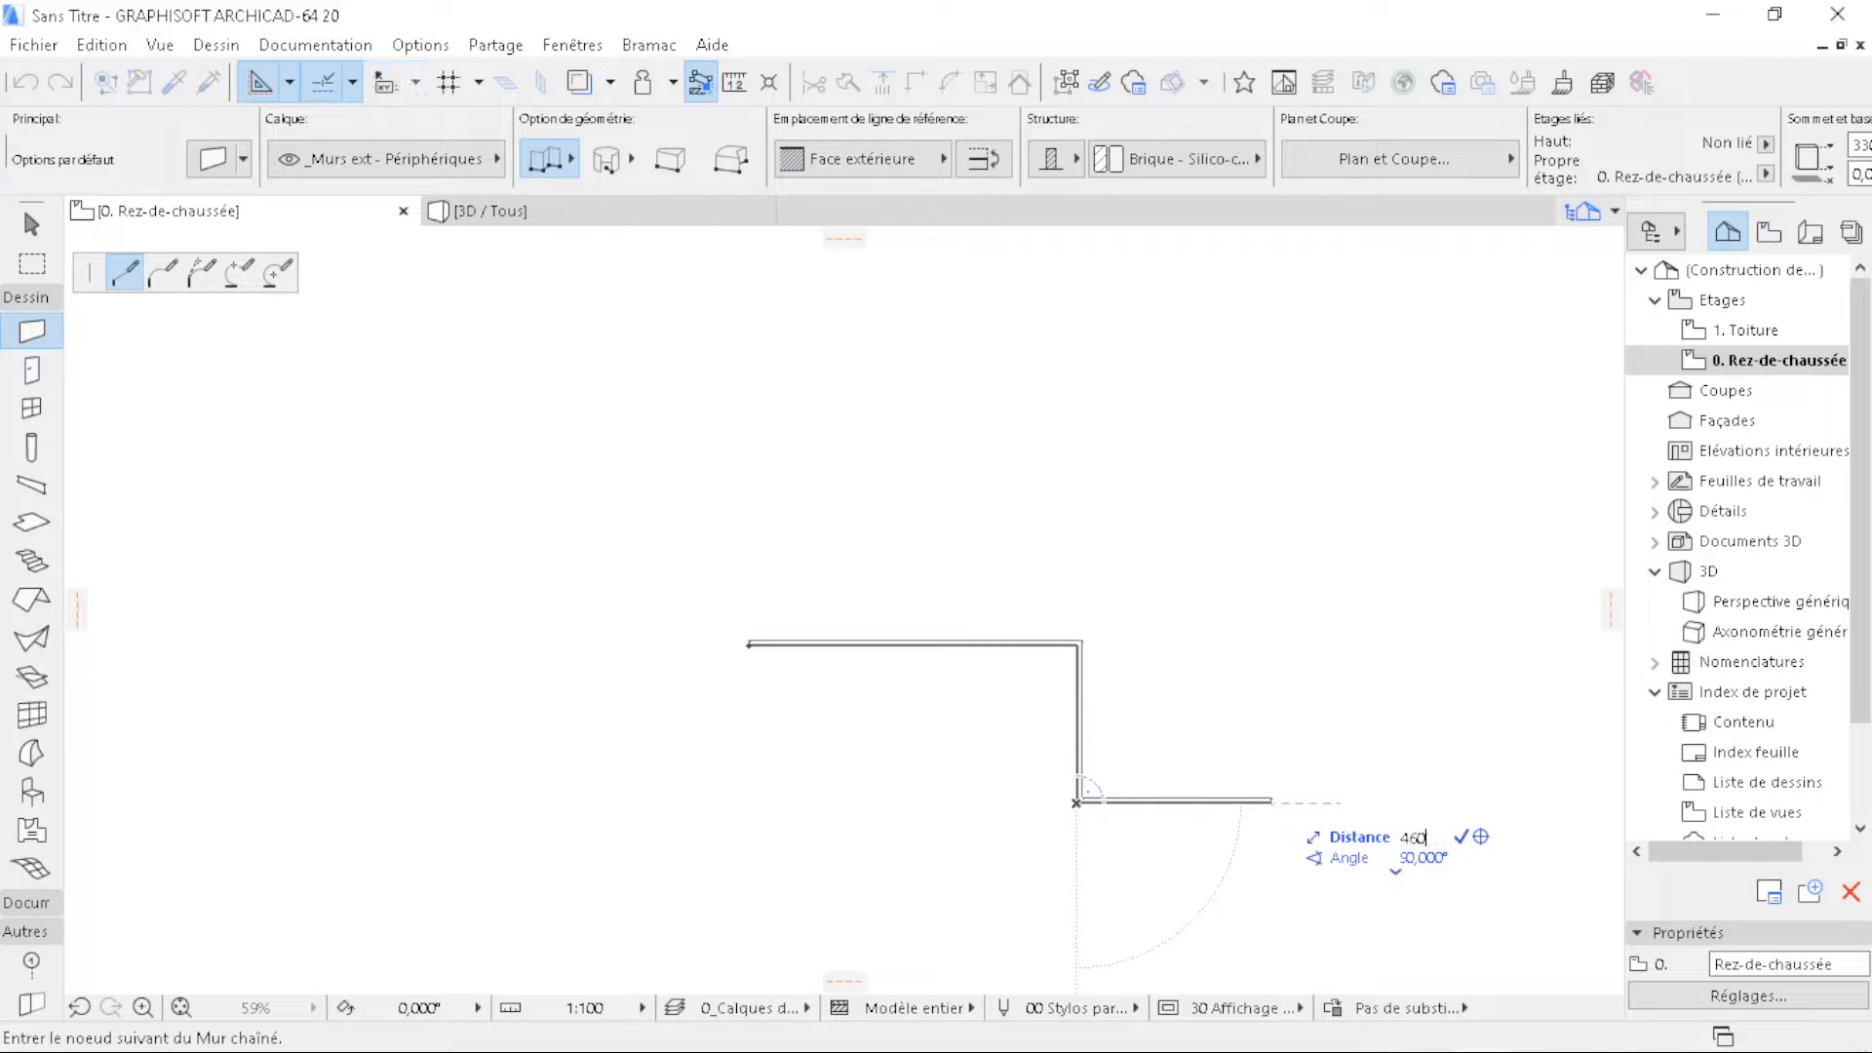
pyautogui.press('Return')
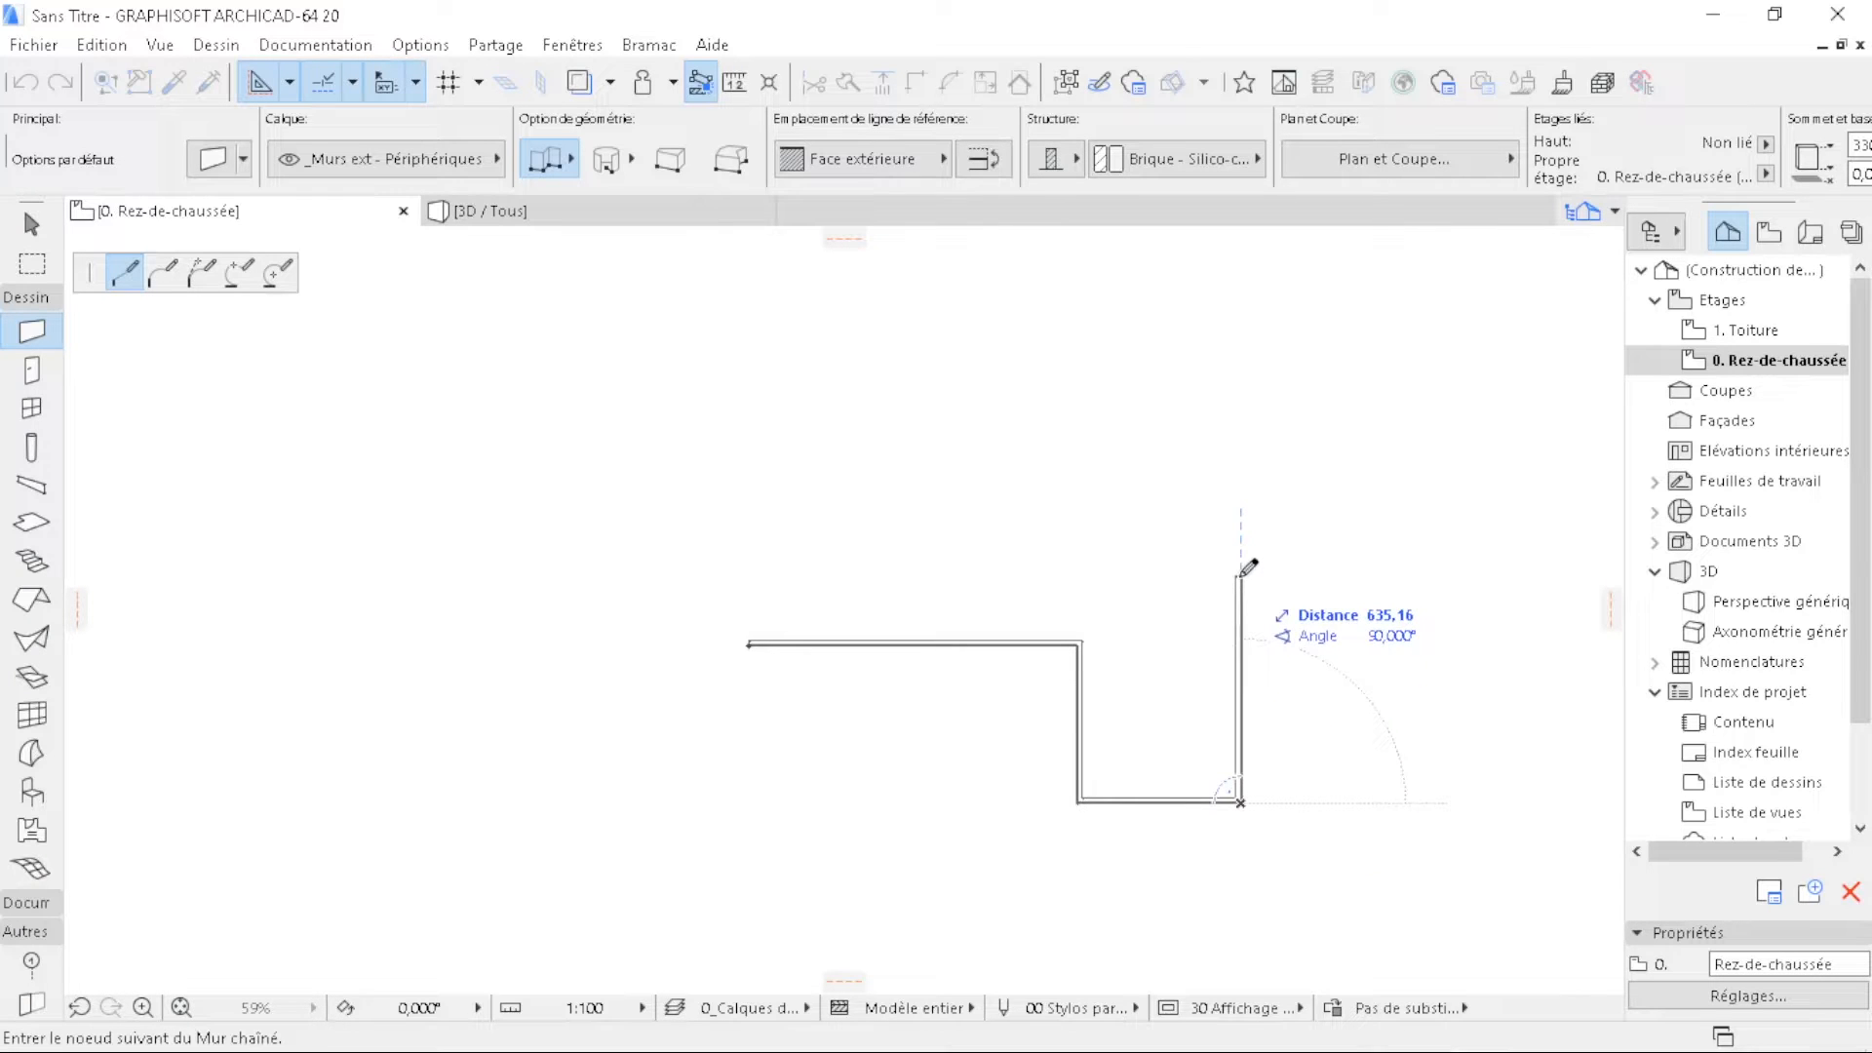
pyautogui.write('51')
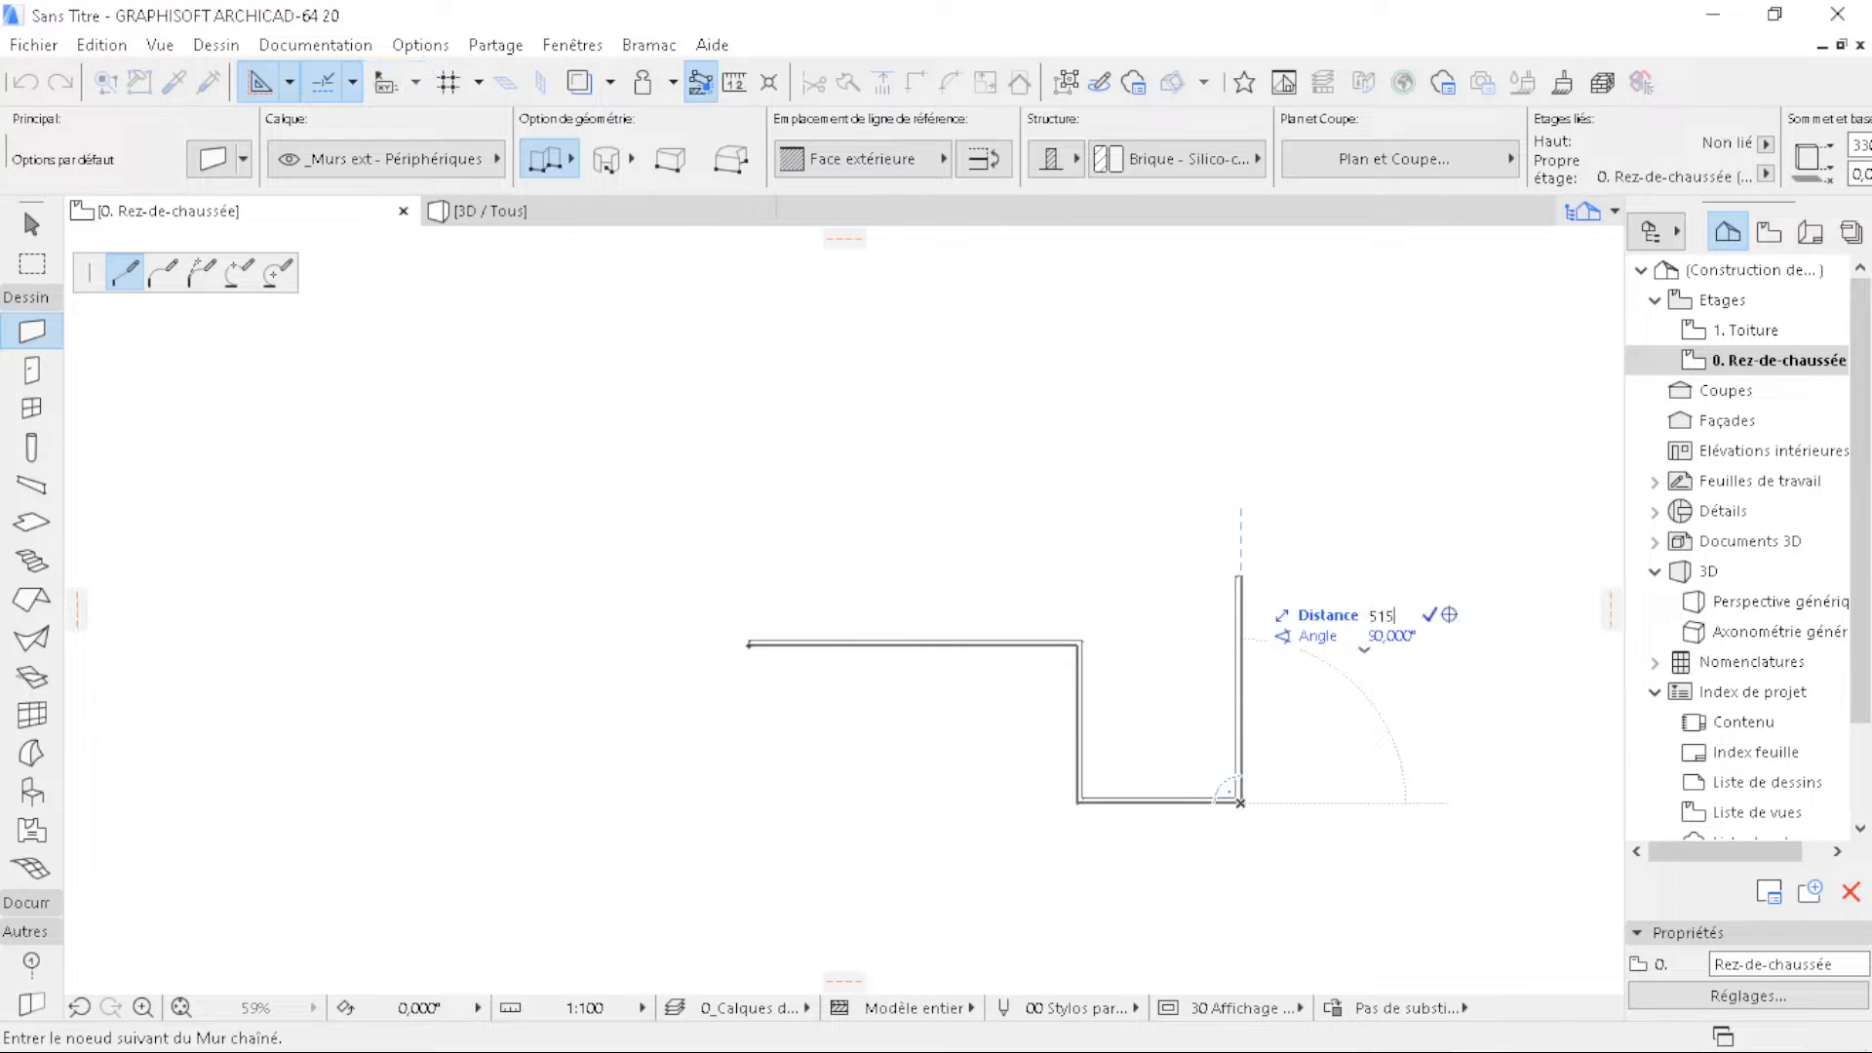
pyautogui.write('5')
pyautogui.press('Return')
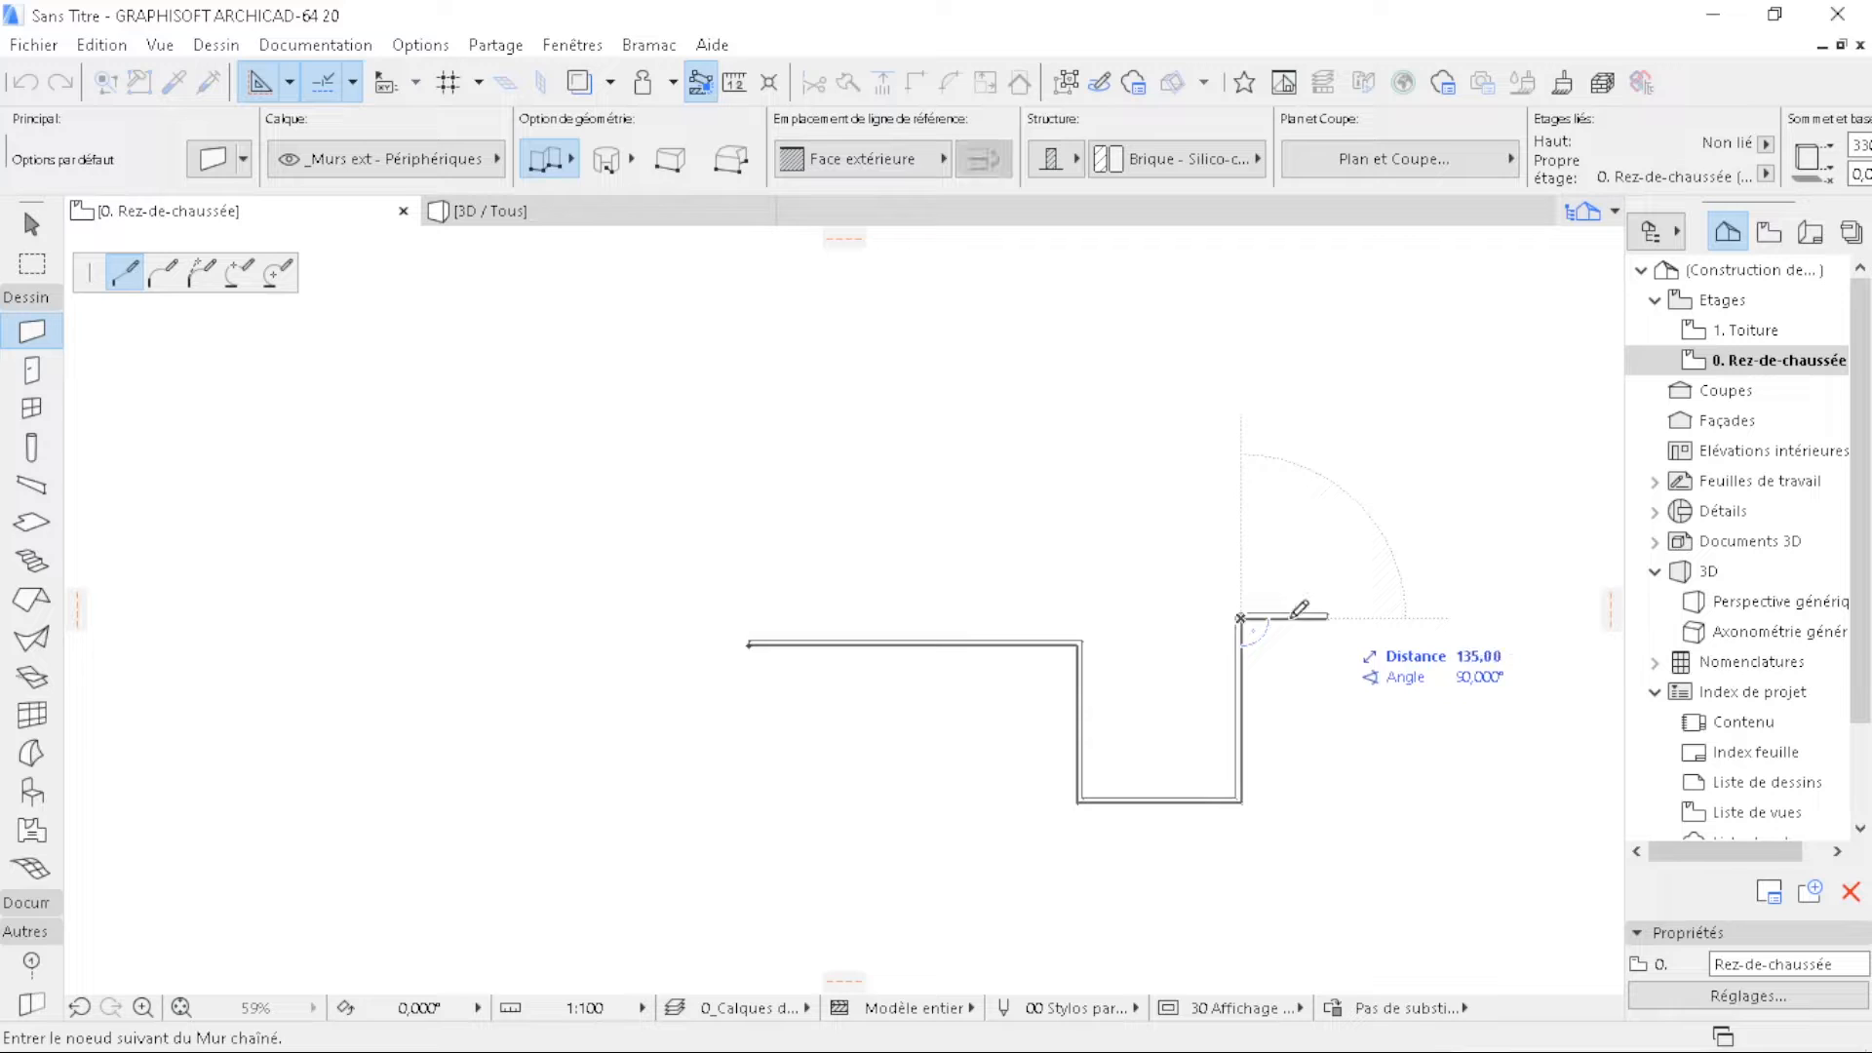
# - Extend the wall chain about 135 to the right and 630 upward
pyautogui.click(1289, 617)
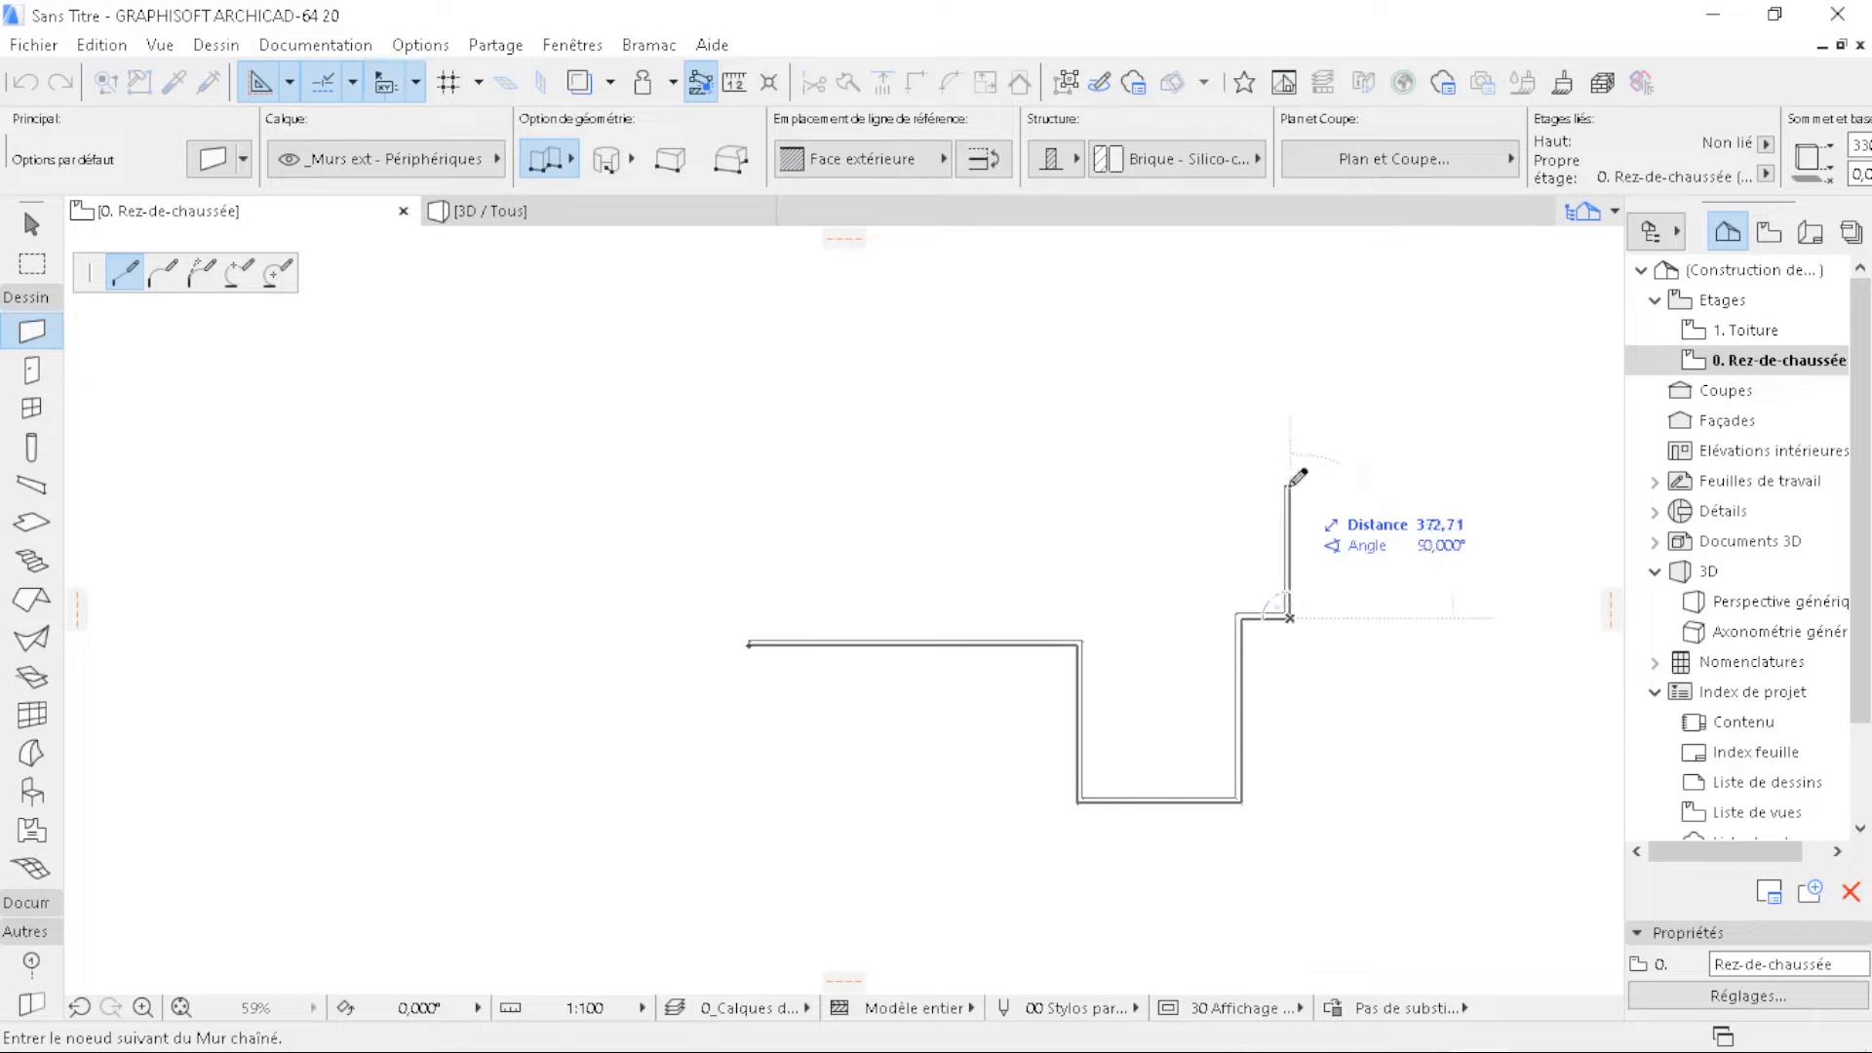
pyautogui.write('630')
pyautogui.press('Return')
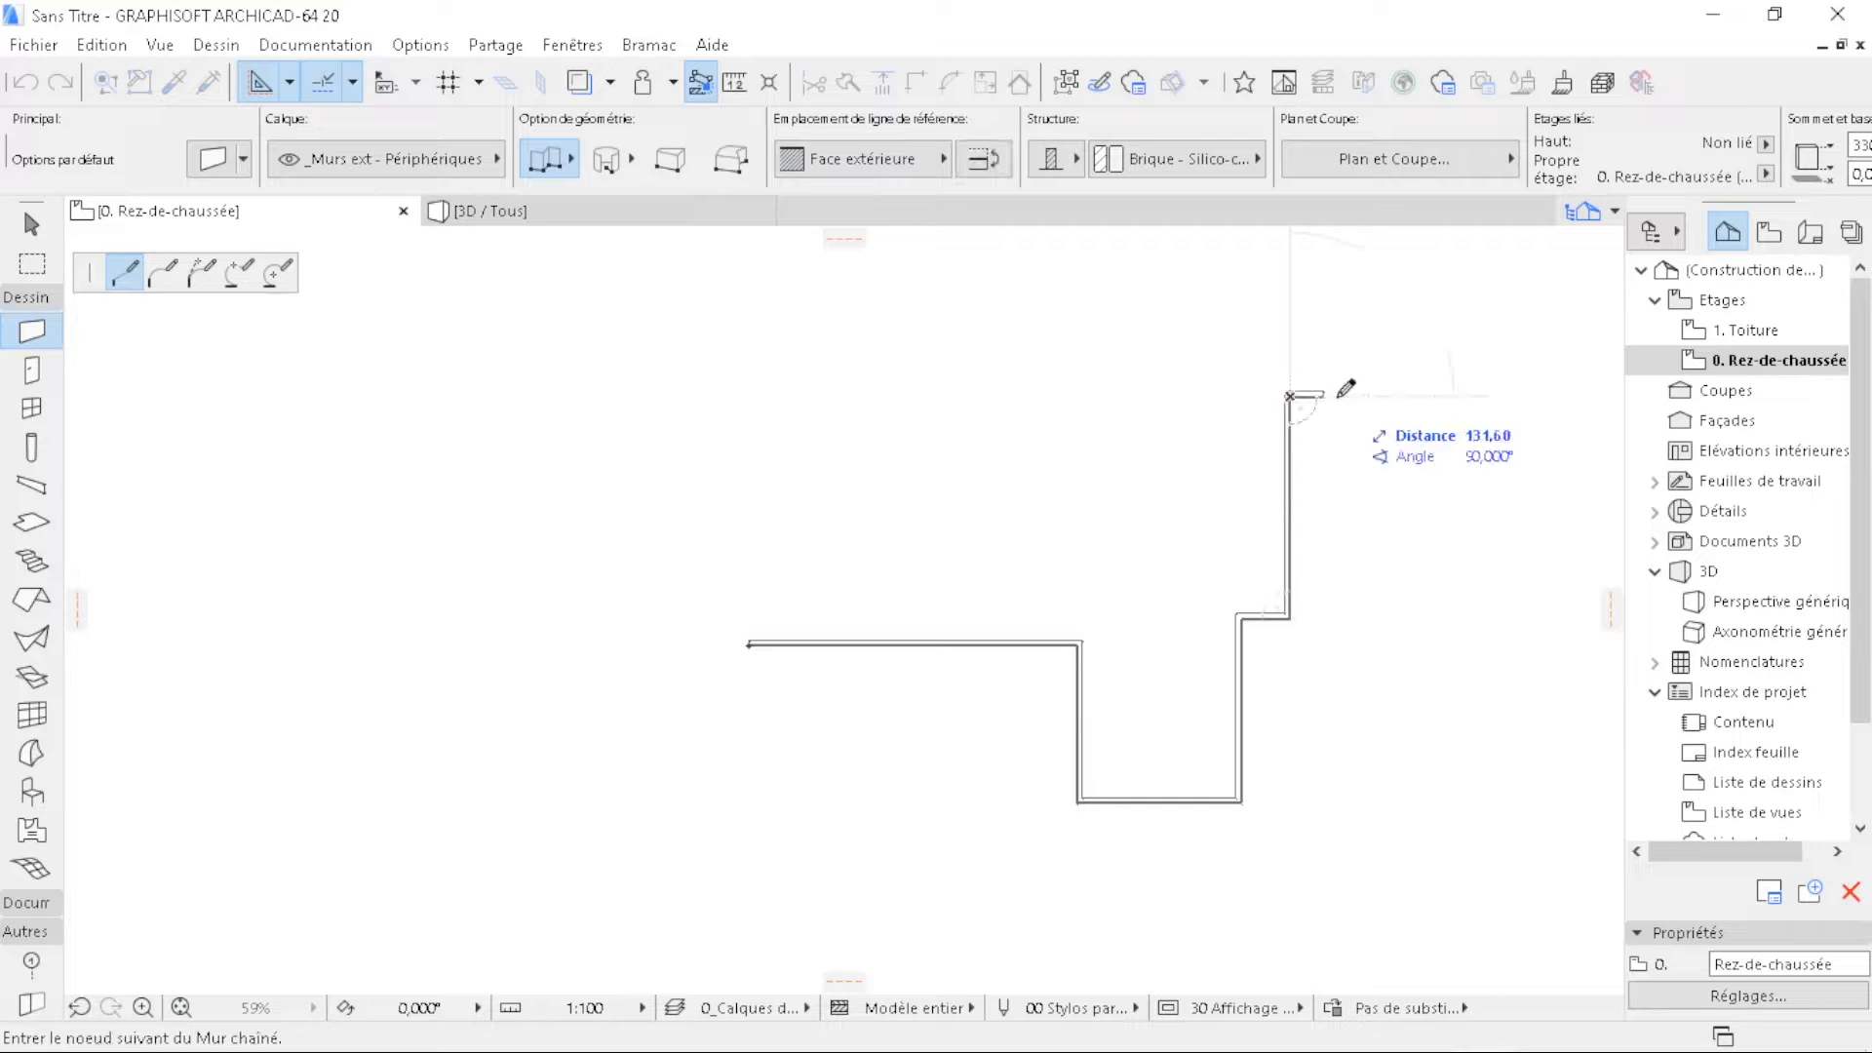
# - Add an 80 jog to the right and a 475 upward segment to the wall chain
pyautogui.write('80')
pyautogui.press('Return')
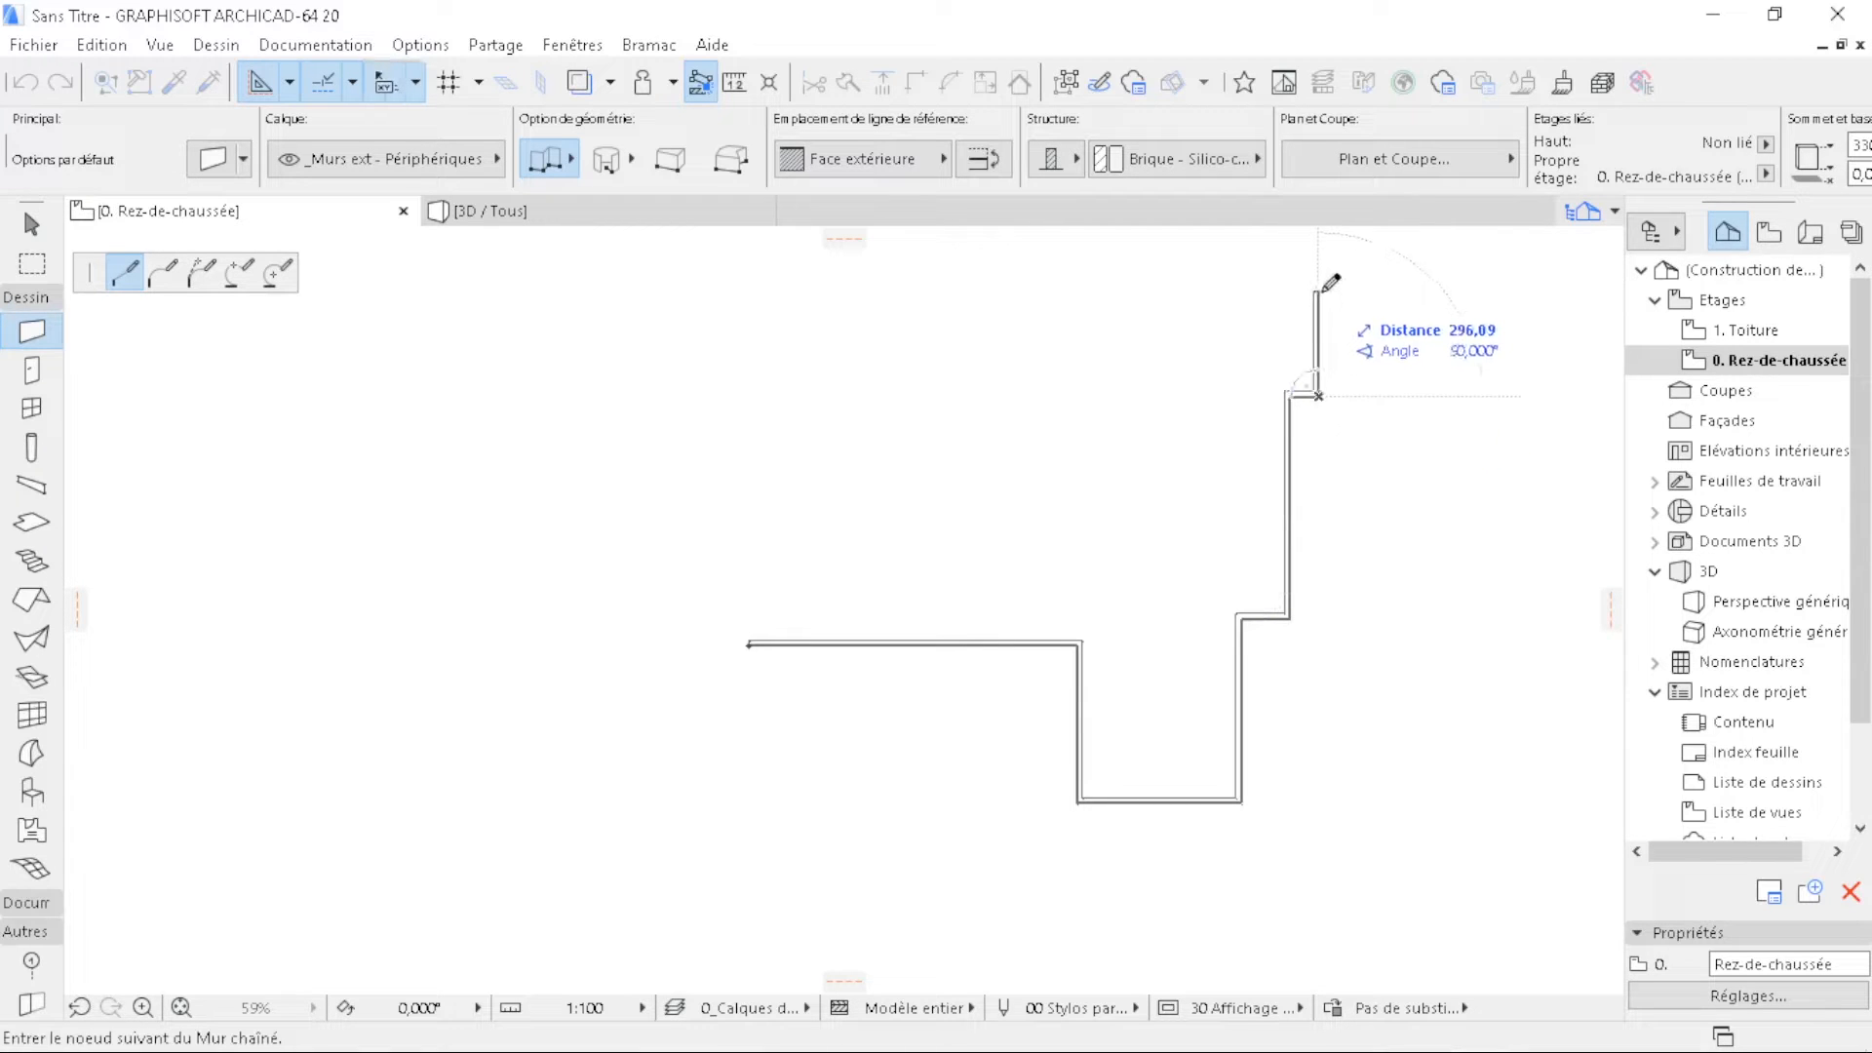
pyautogui.write('475')
pyautogui.press('Return')
# - Turn the wall chain back with a 660 segment to the left and a 195 segment upward
pyautogui.scroll(-2, 1265, 673)
pyautogui.moveTo(1212, 755); pyautogui.dragTo(1224, 380, button='middle')
pyautogui.scroll(2, 1312, 374)
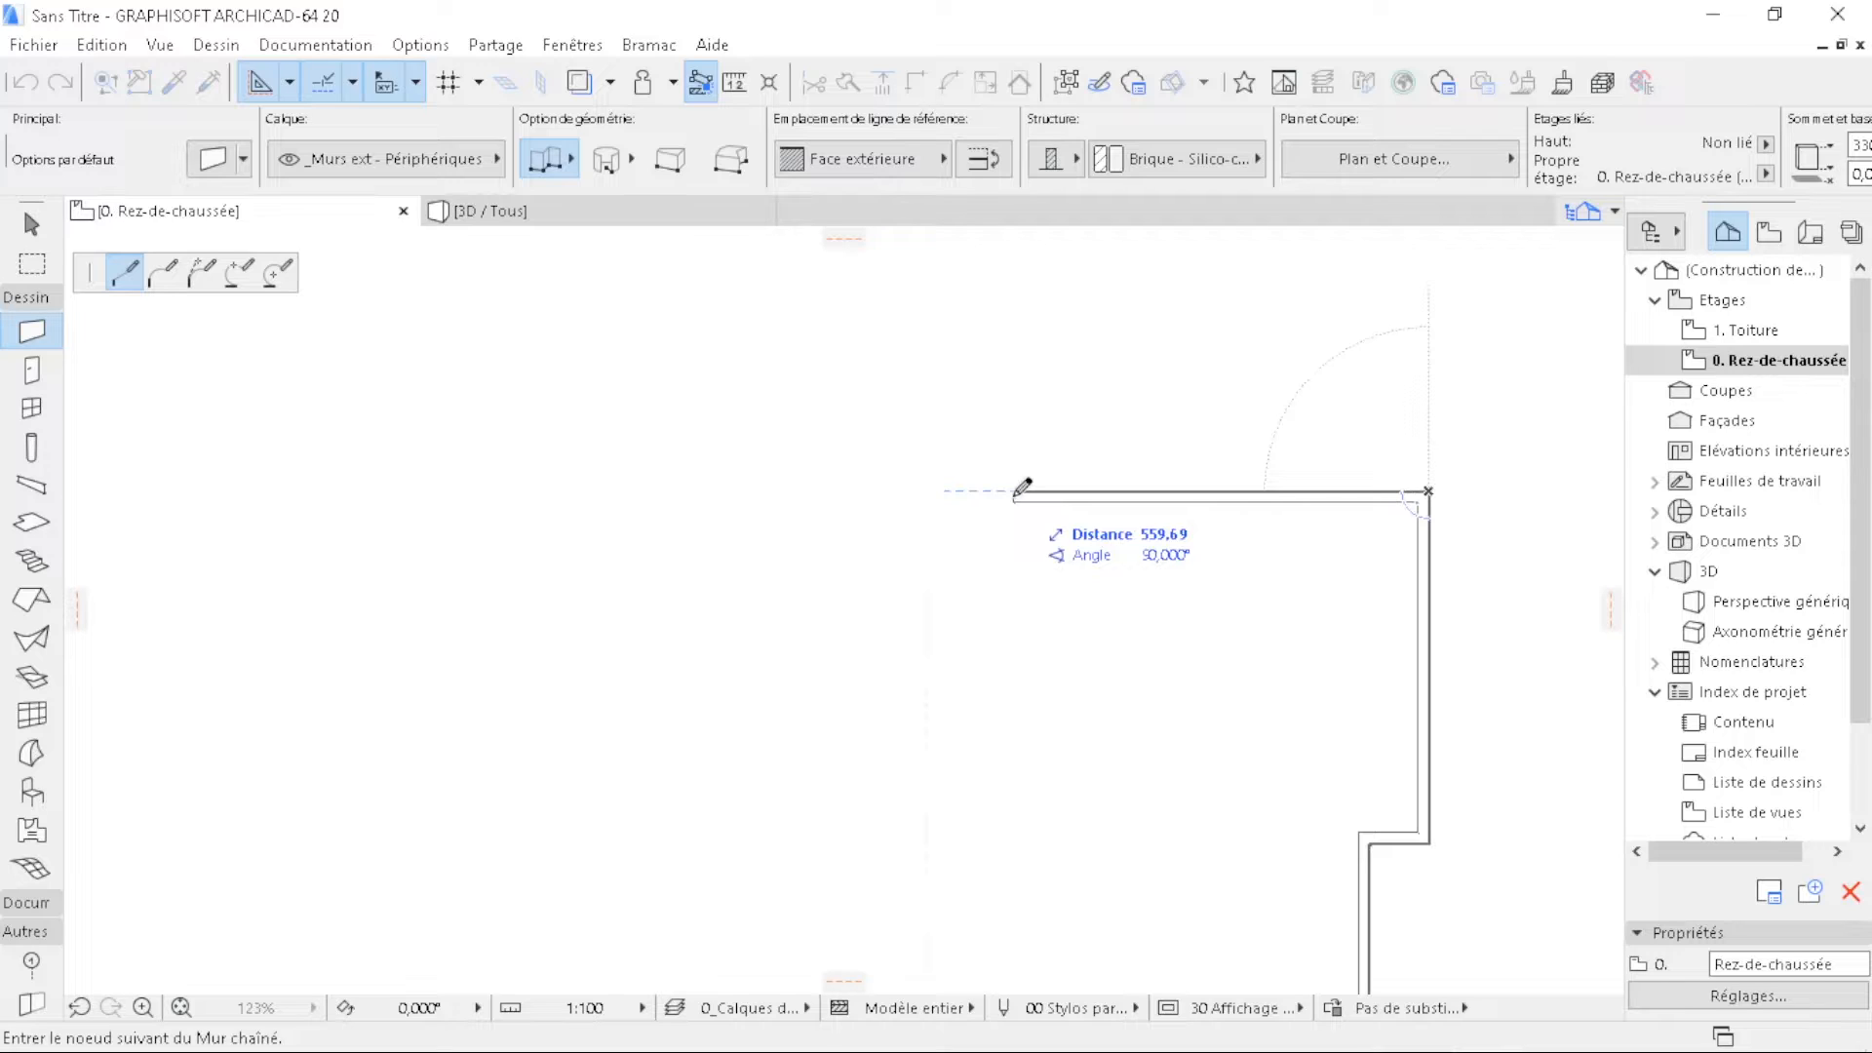
pyautogui.write('660')
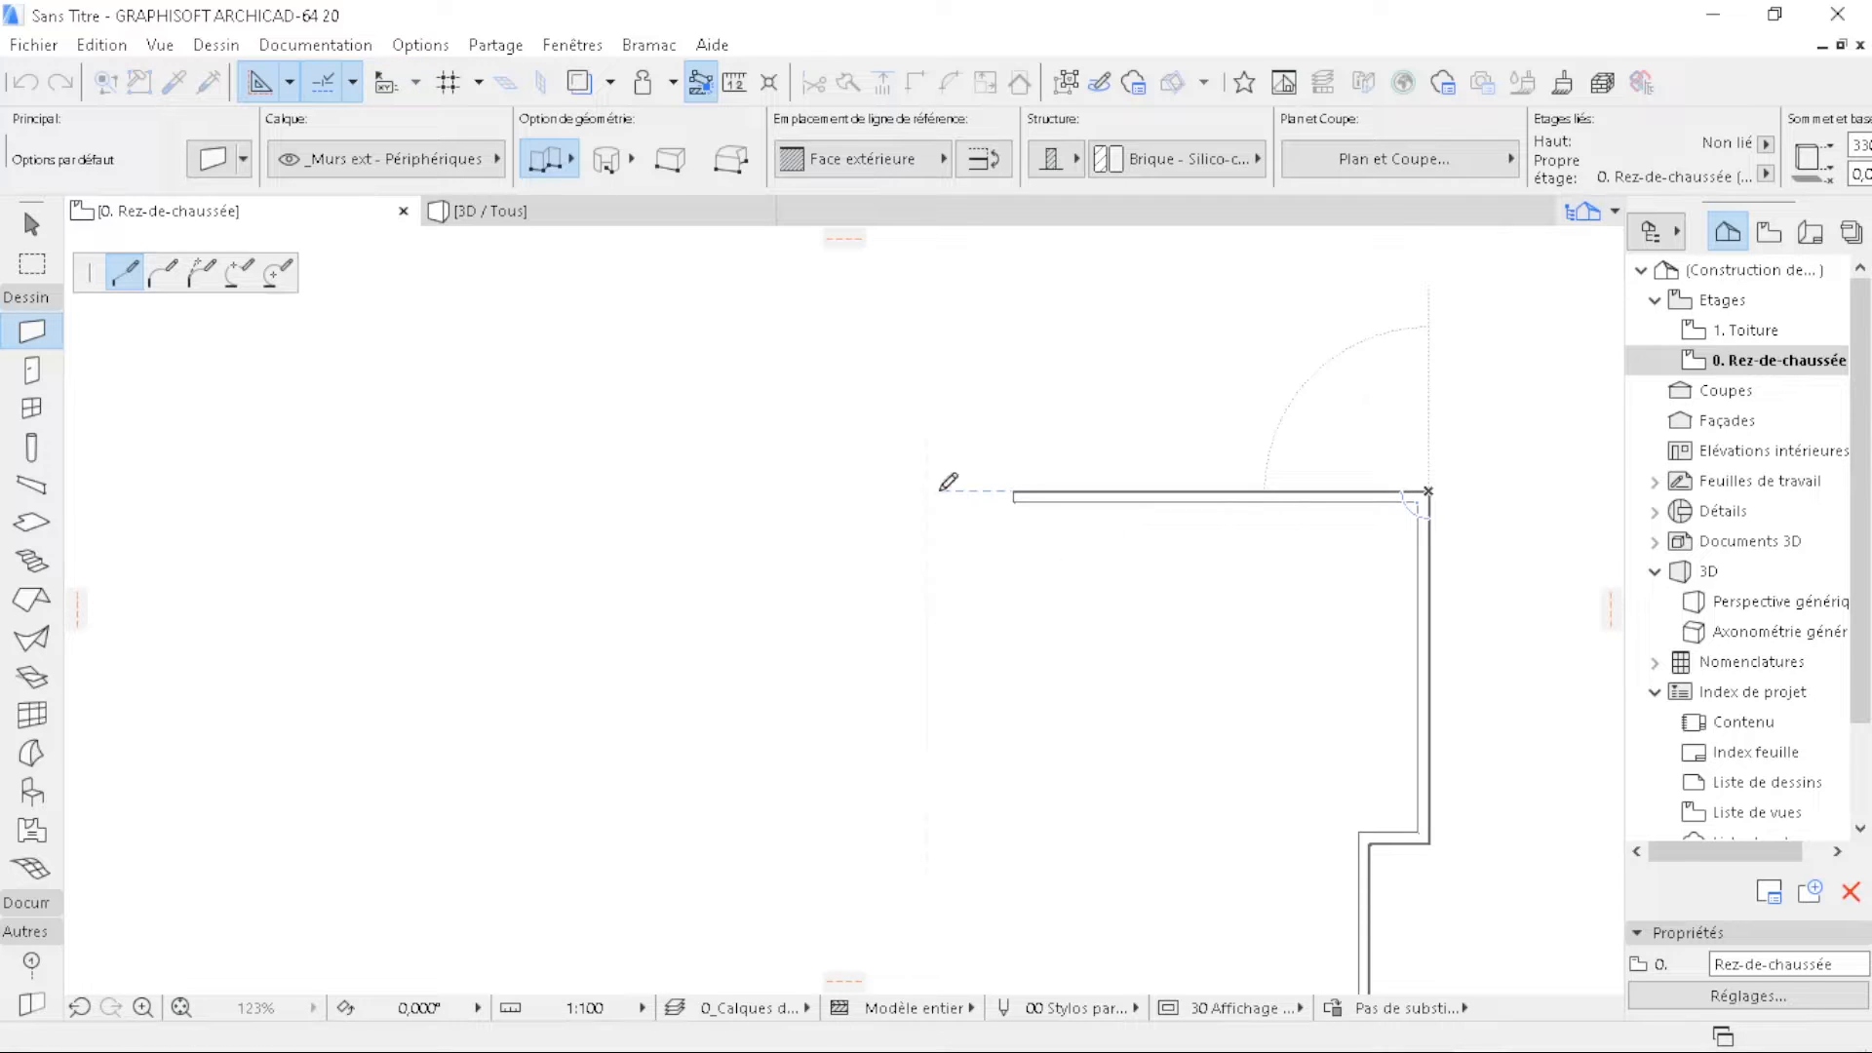
pyautogui.press('Return')
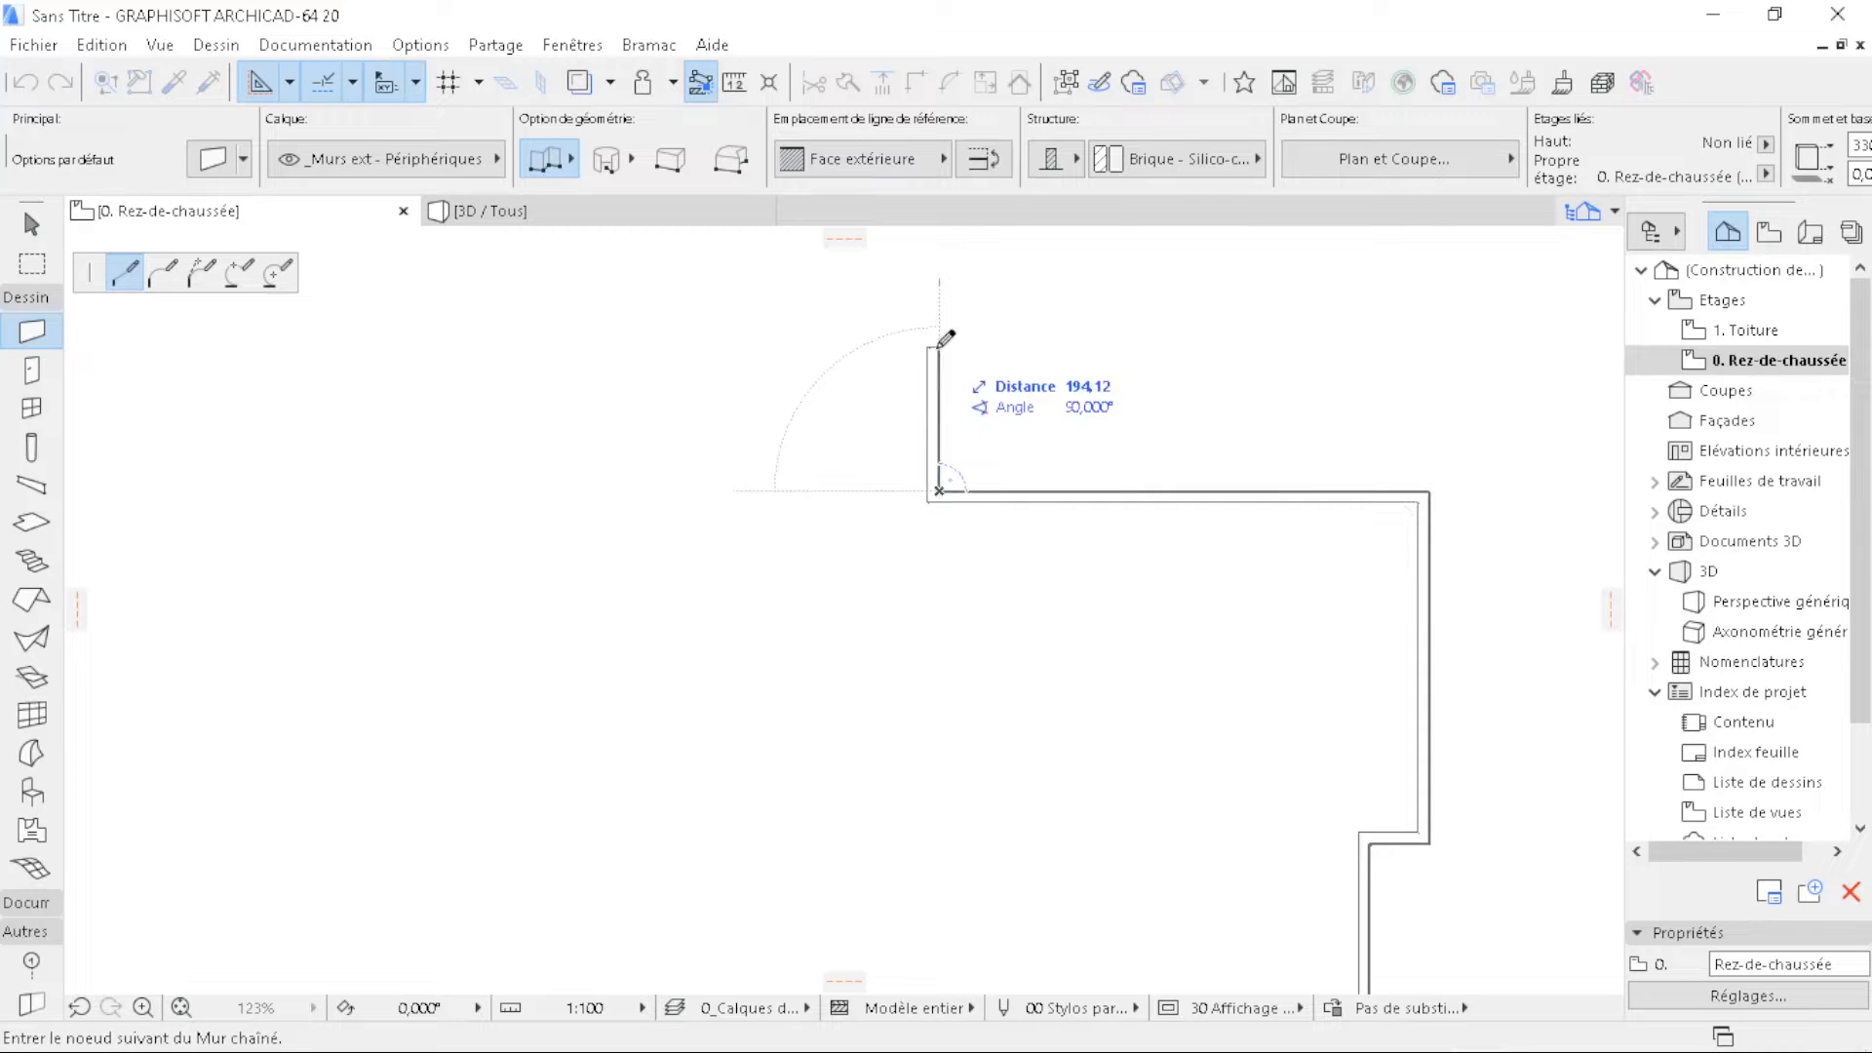
pyautogui.write('195')
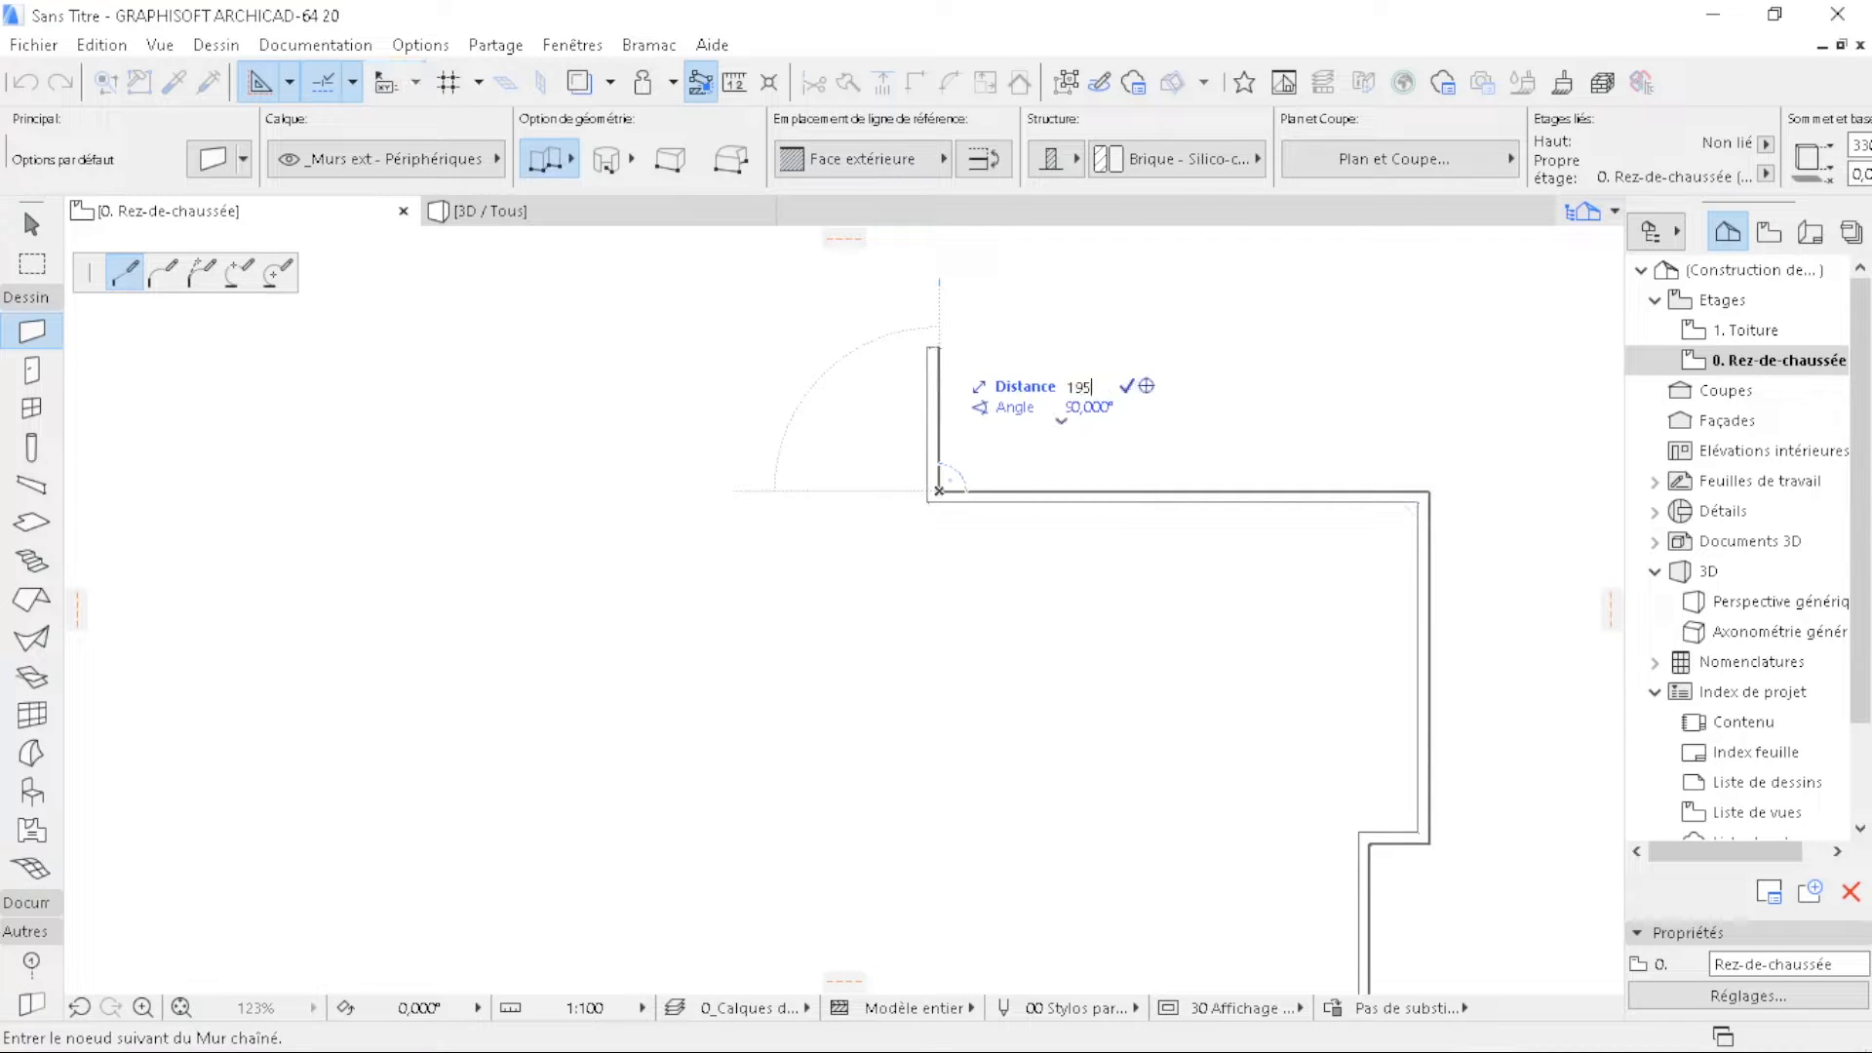
pyautogui.press('Return')
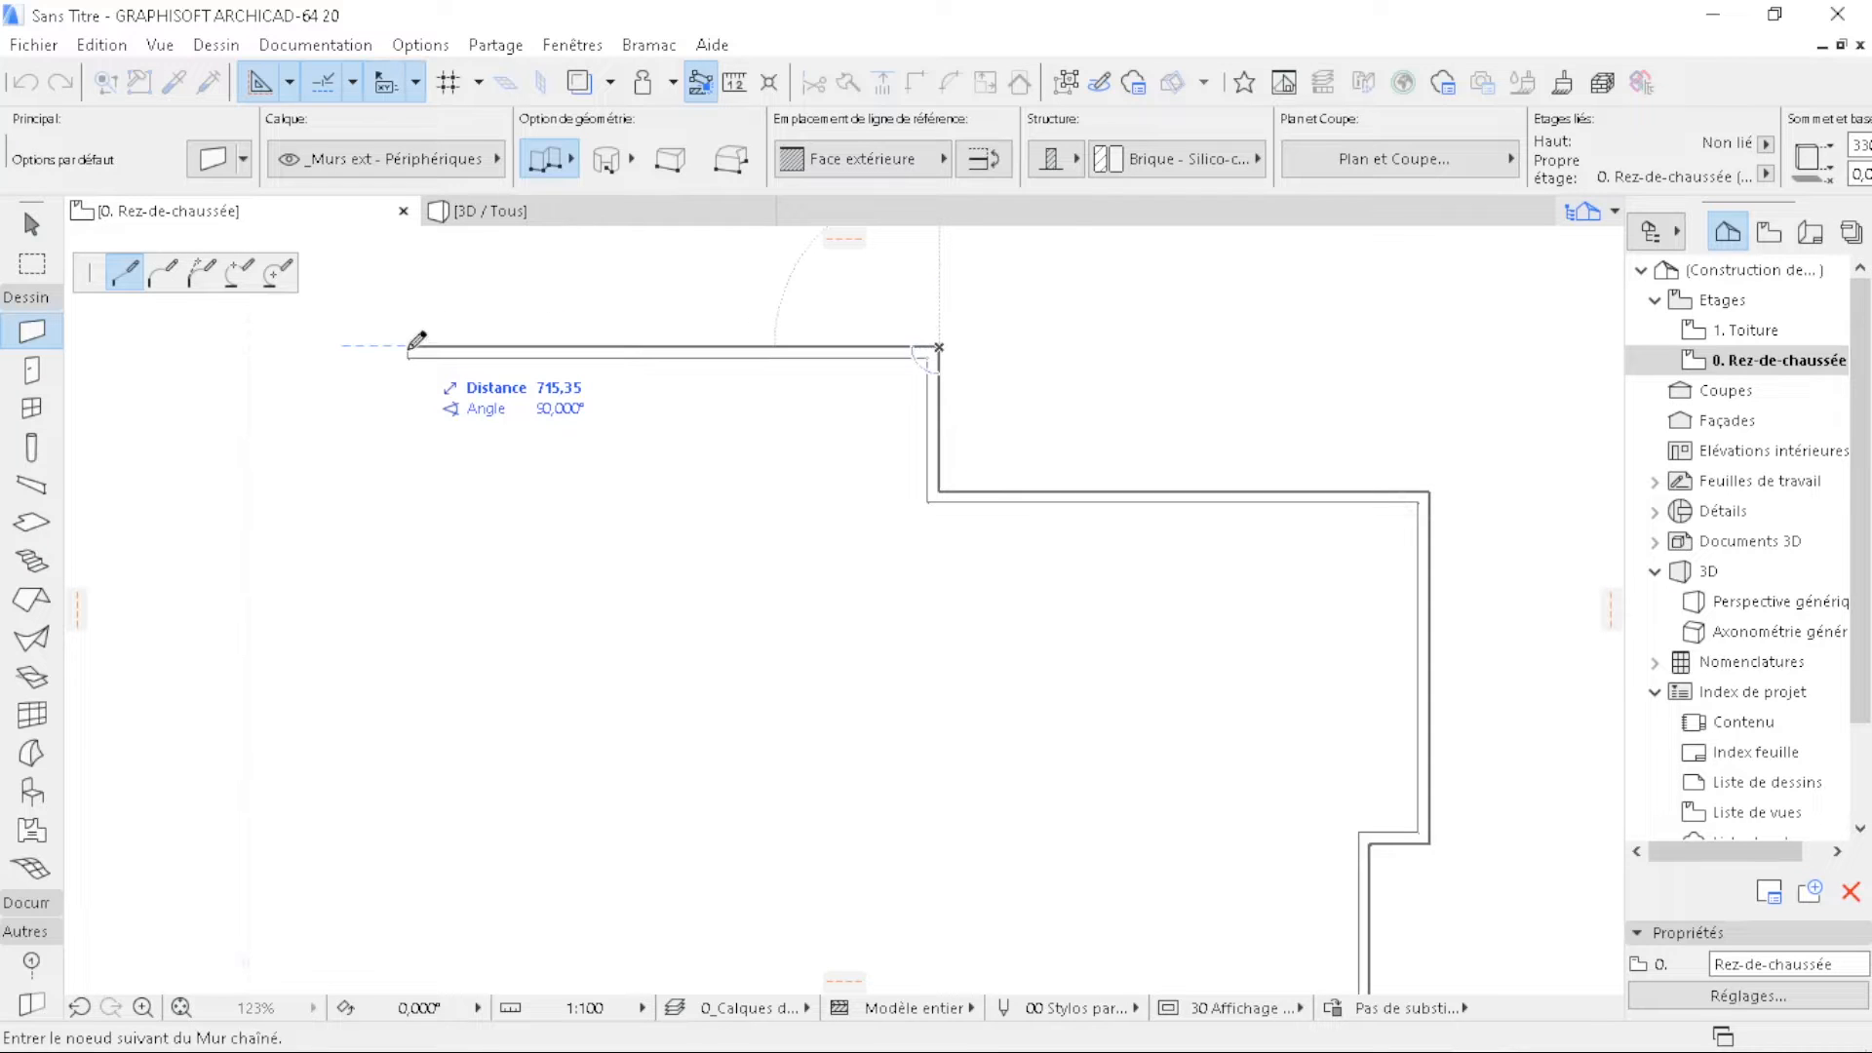
# - Form the upper projection of the outline with a 380 wall segment to the left and one about 200 long downward
pyautogui.write('380')
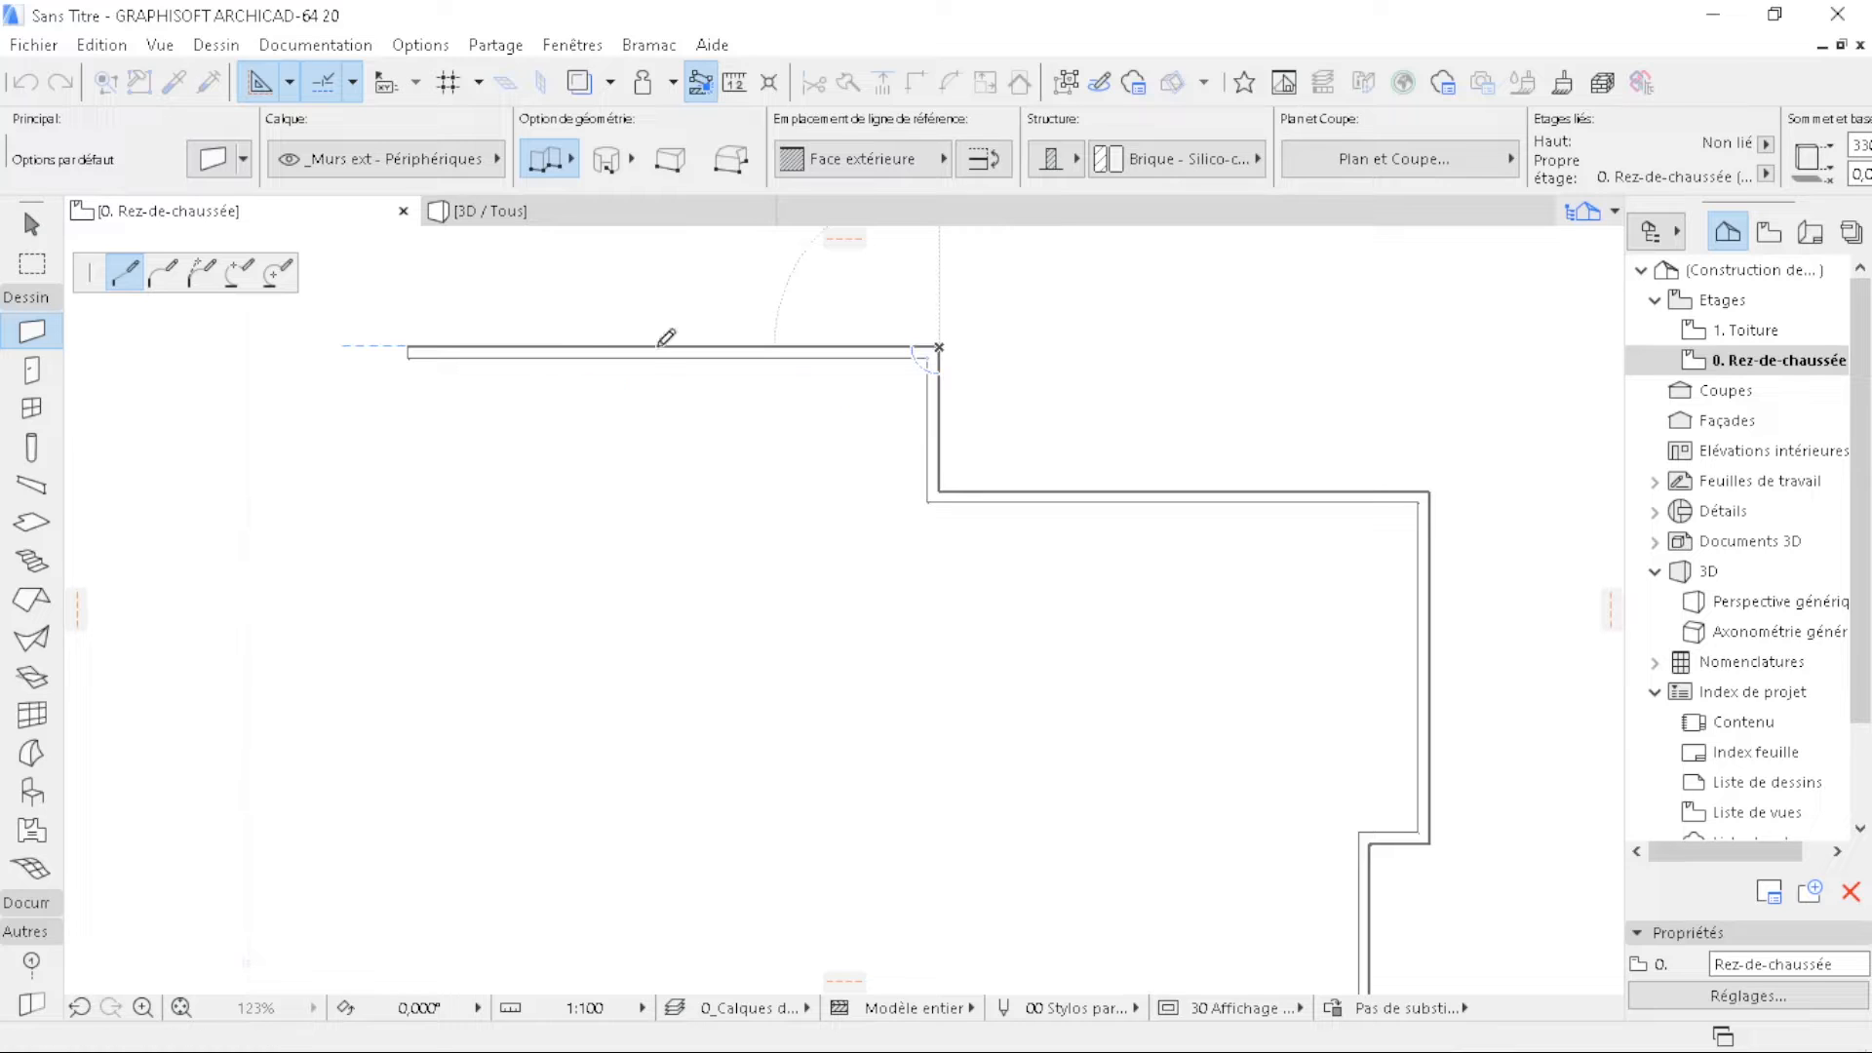
pyautogui.press('Return')
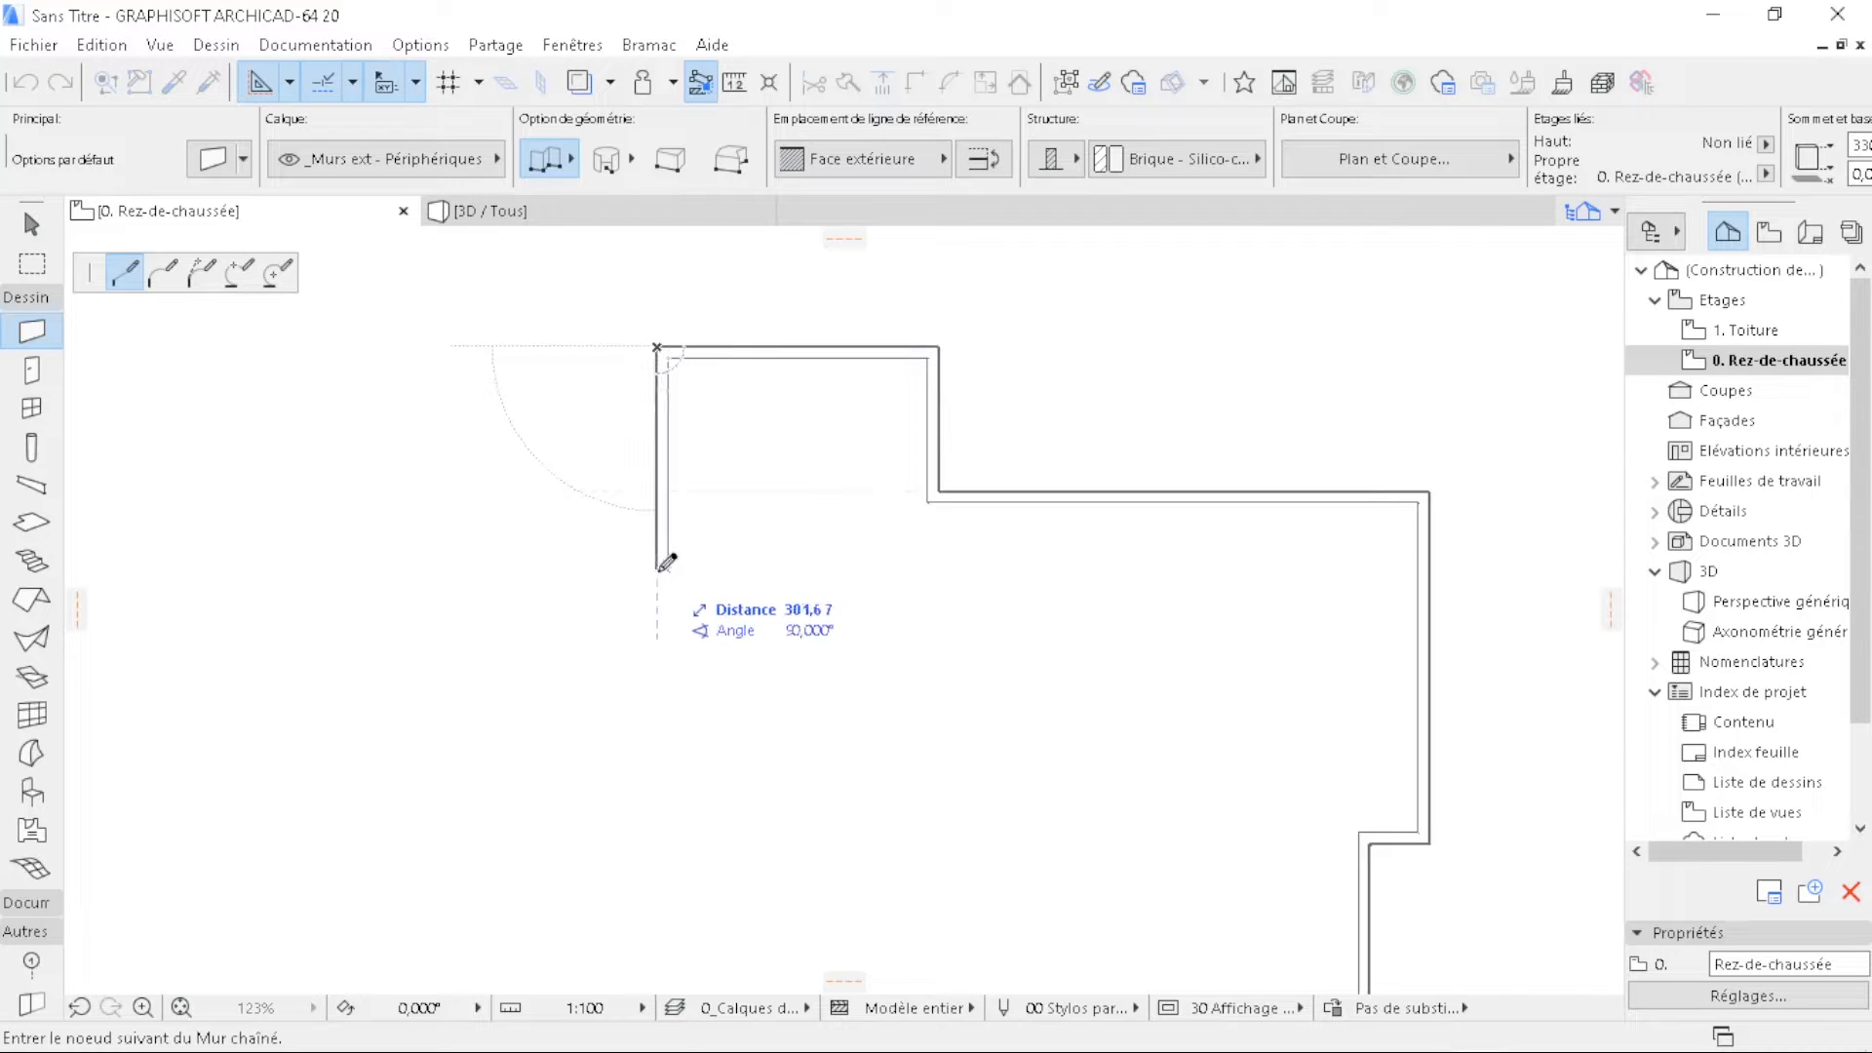
pyautogui.write('300')
pyautogui.press('Return')
pyautogui.press('Return')
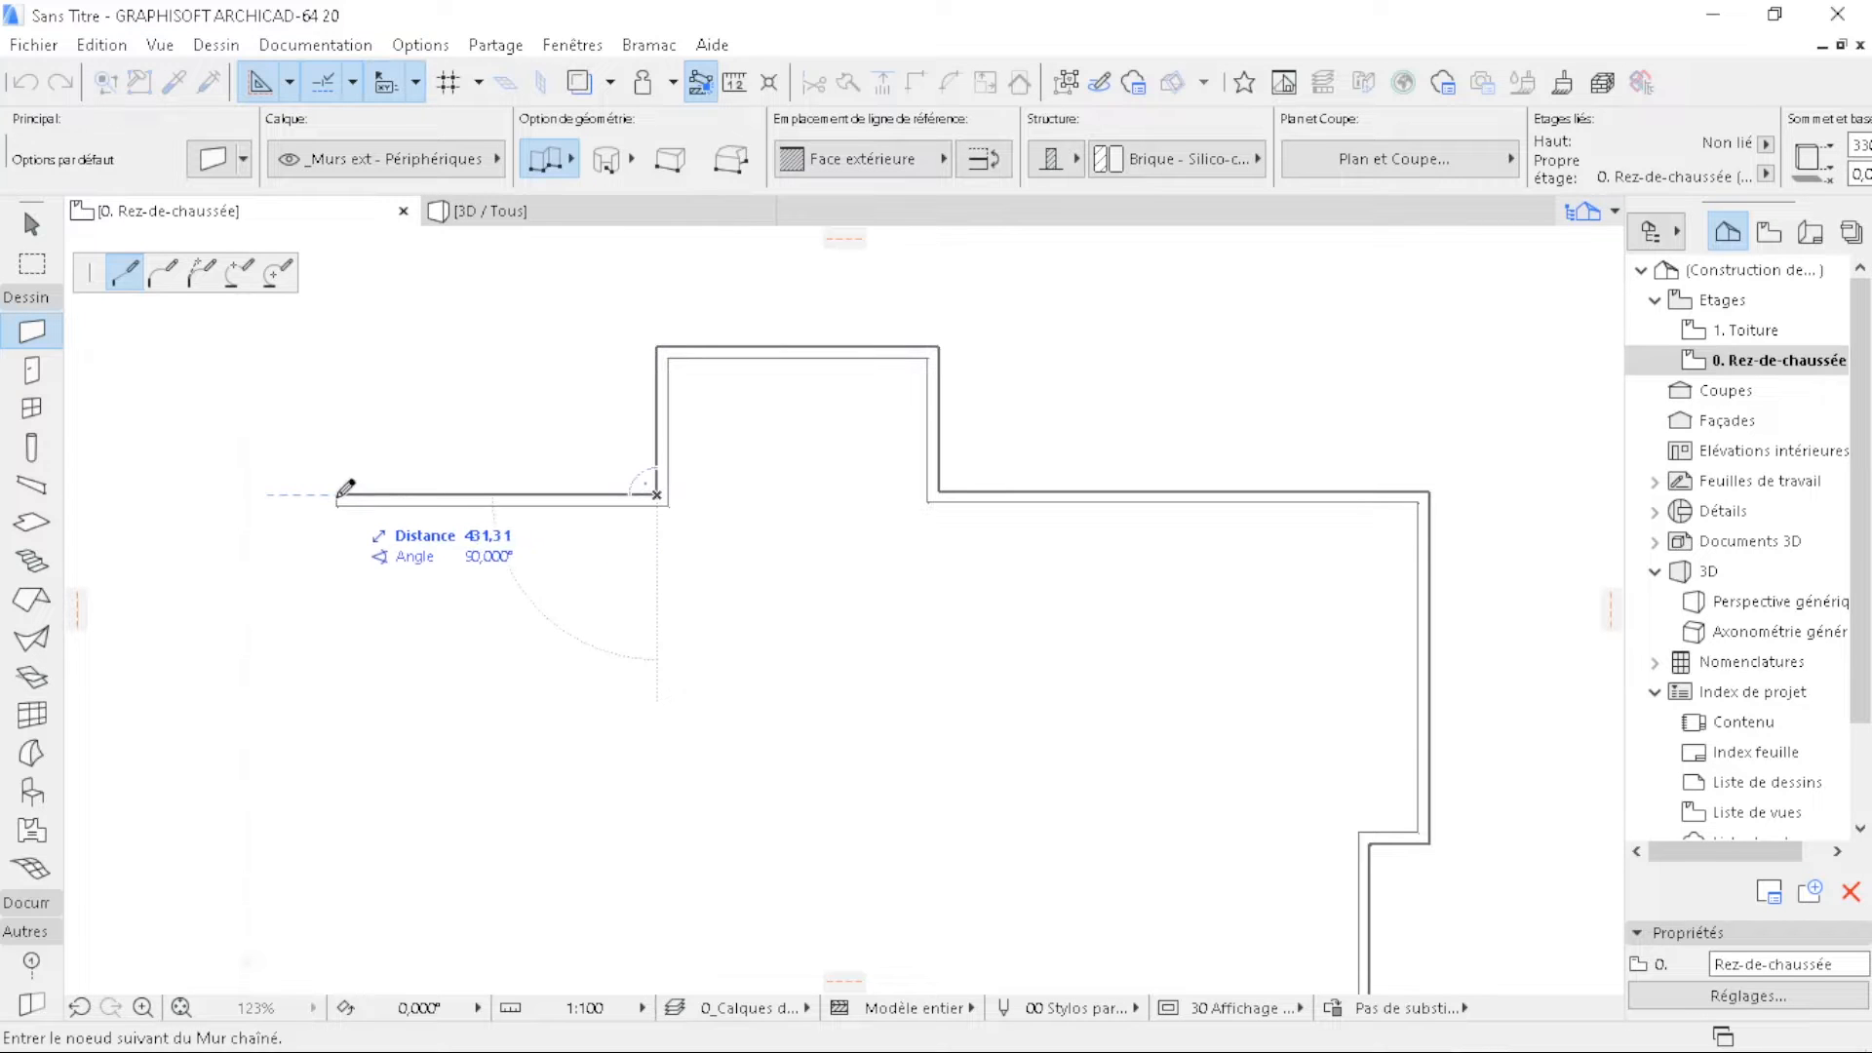
# - Continue the wall chain with a 155 segment to the left and a 270 segment downward
pyautogui.press('Tab')
pyautogui.write('155')
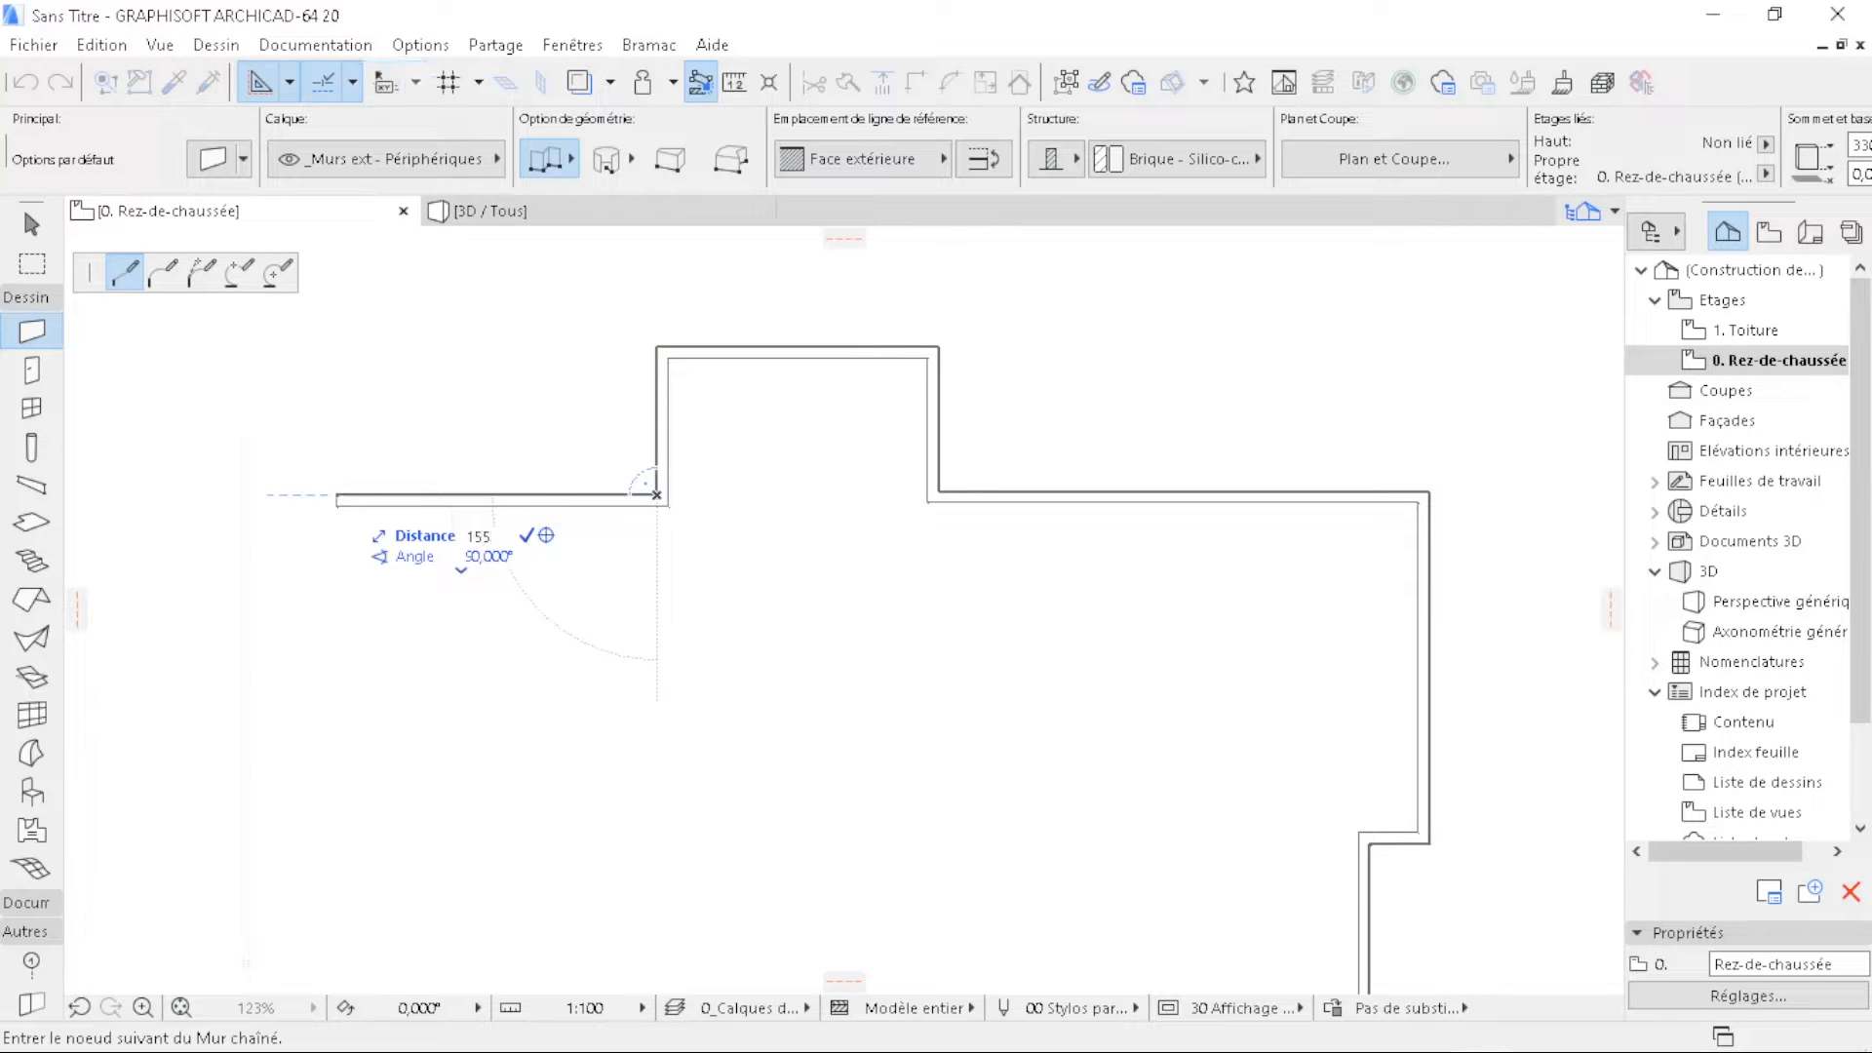
pyautogui.press('Return')
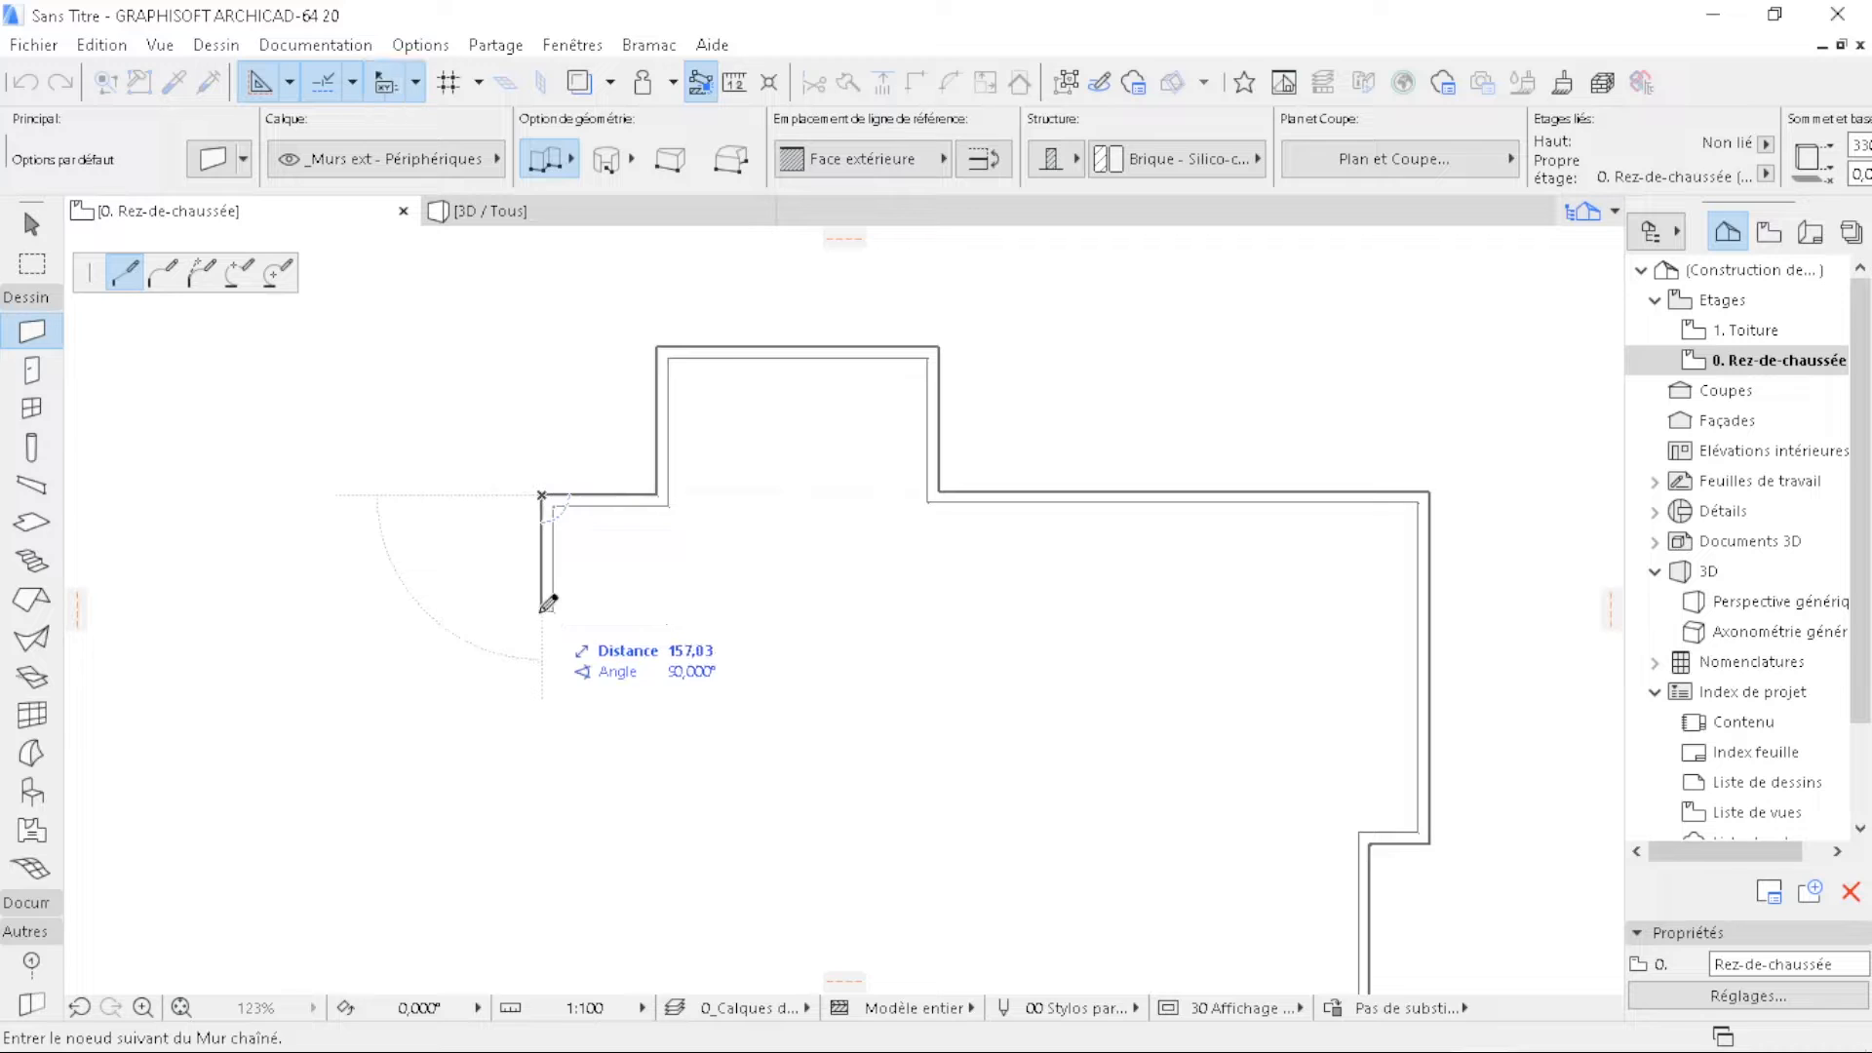
pyautogui.press('Tab')
pyautogui.write('270')
pyautogui.press('Return')
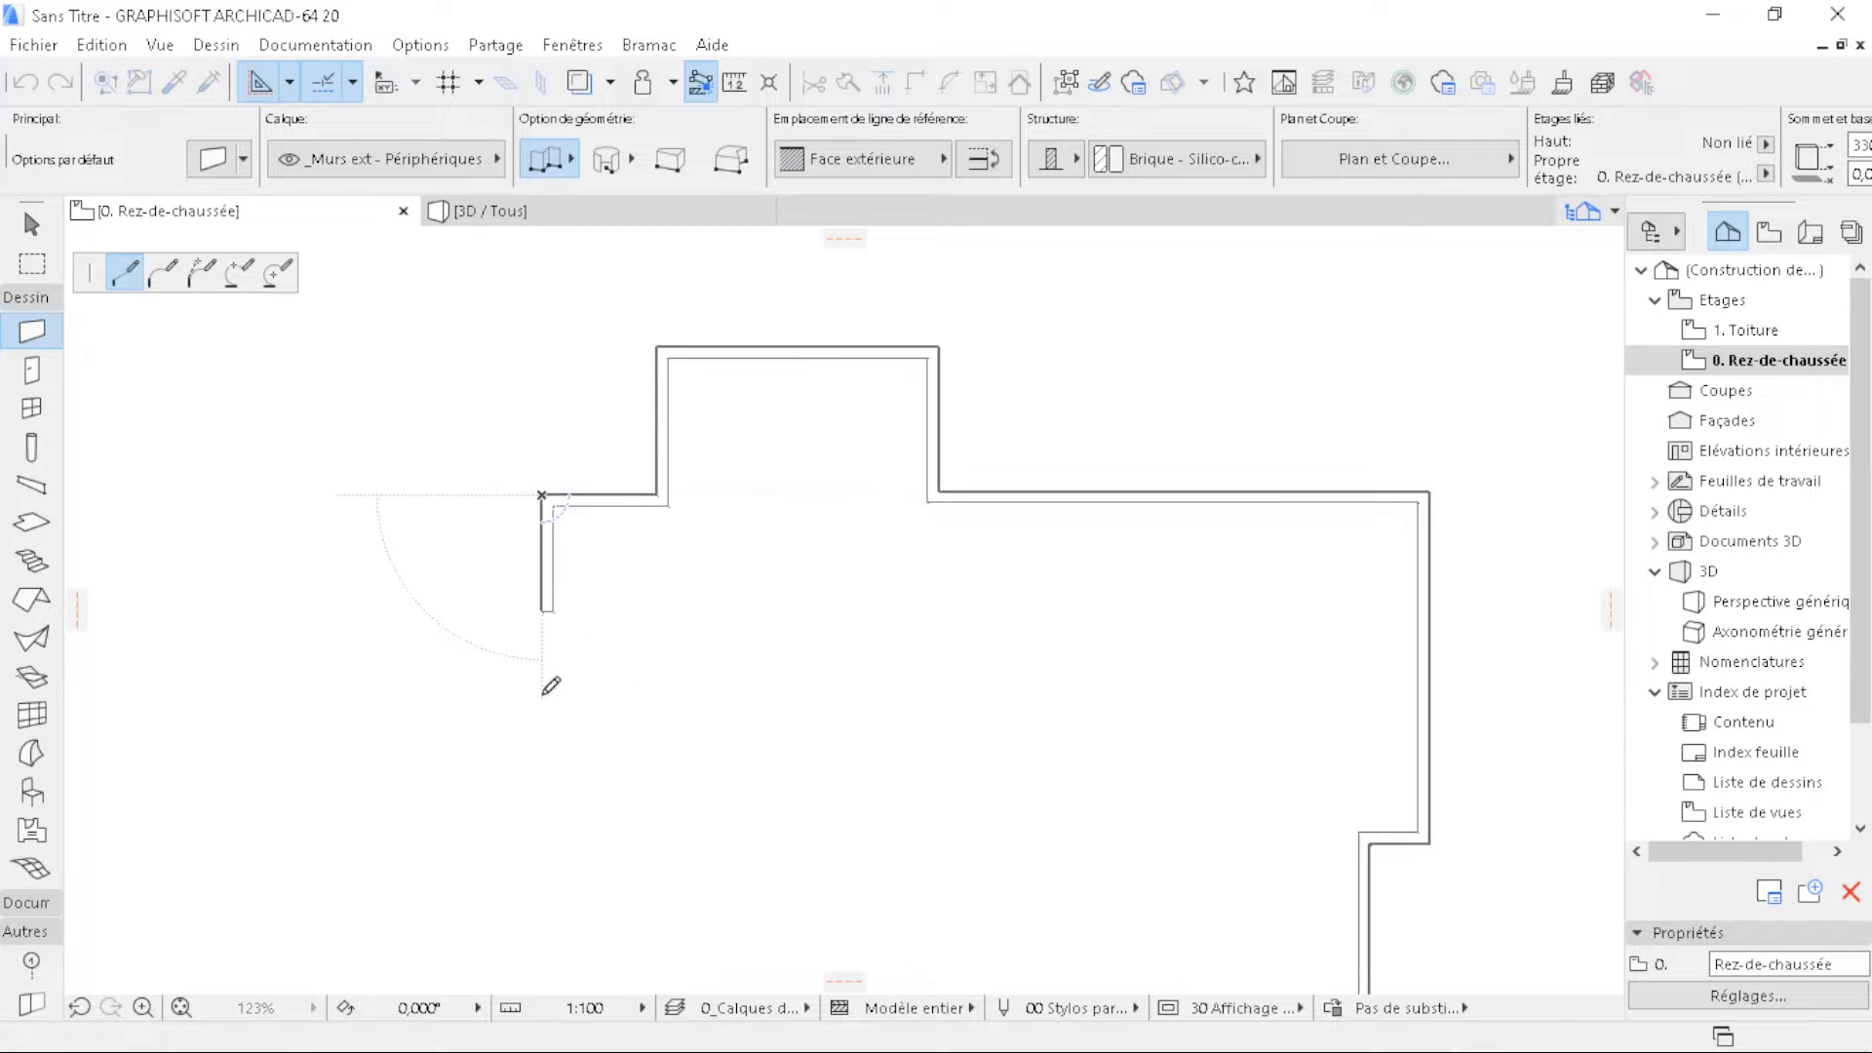
# - Run the wall left until it aligns with the chain's first point, and close the exterior outline at that starting point
pyautogui.scroll(-3, 791, 548)
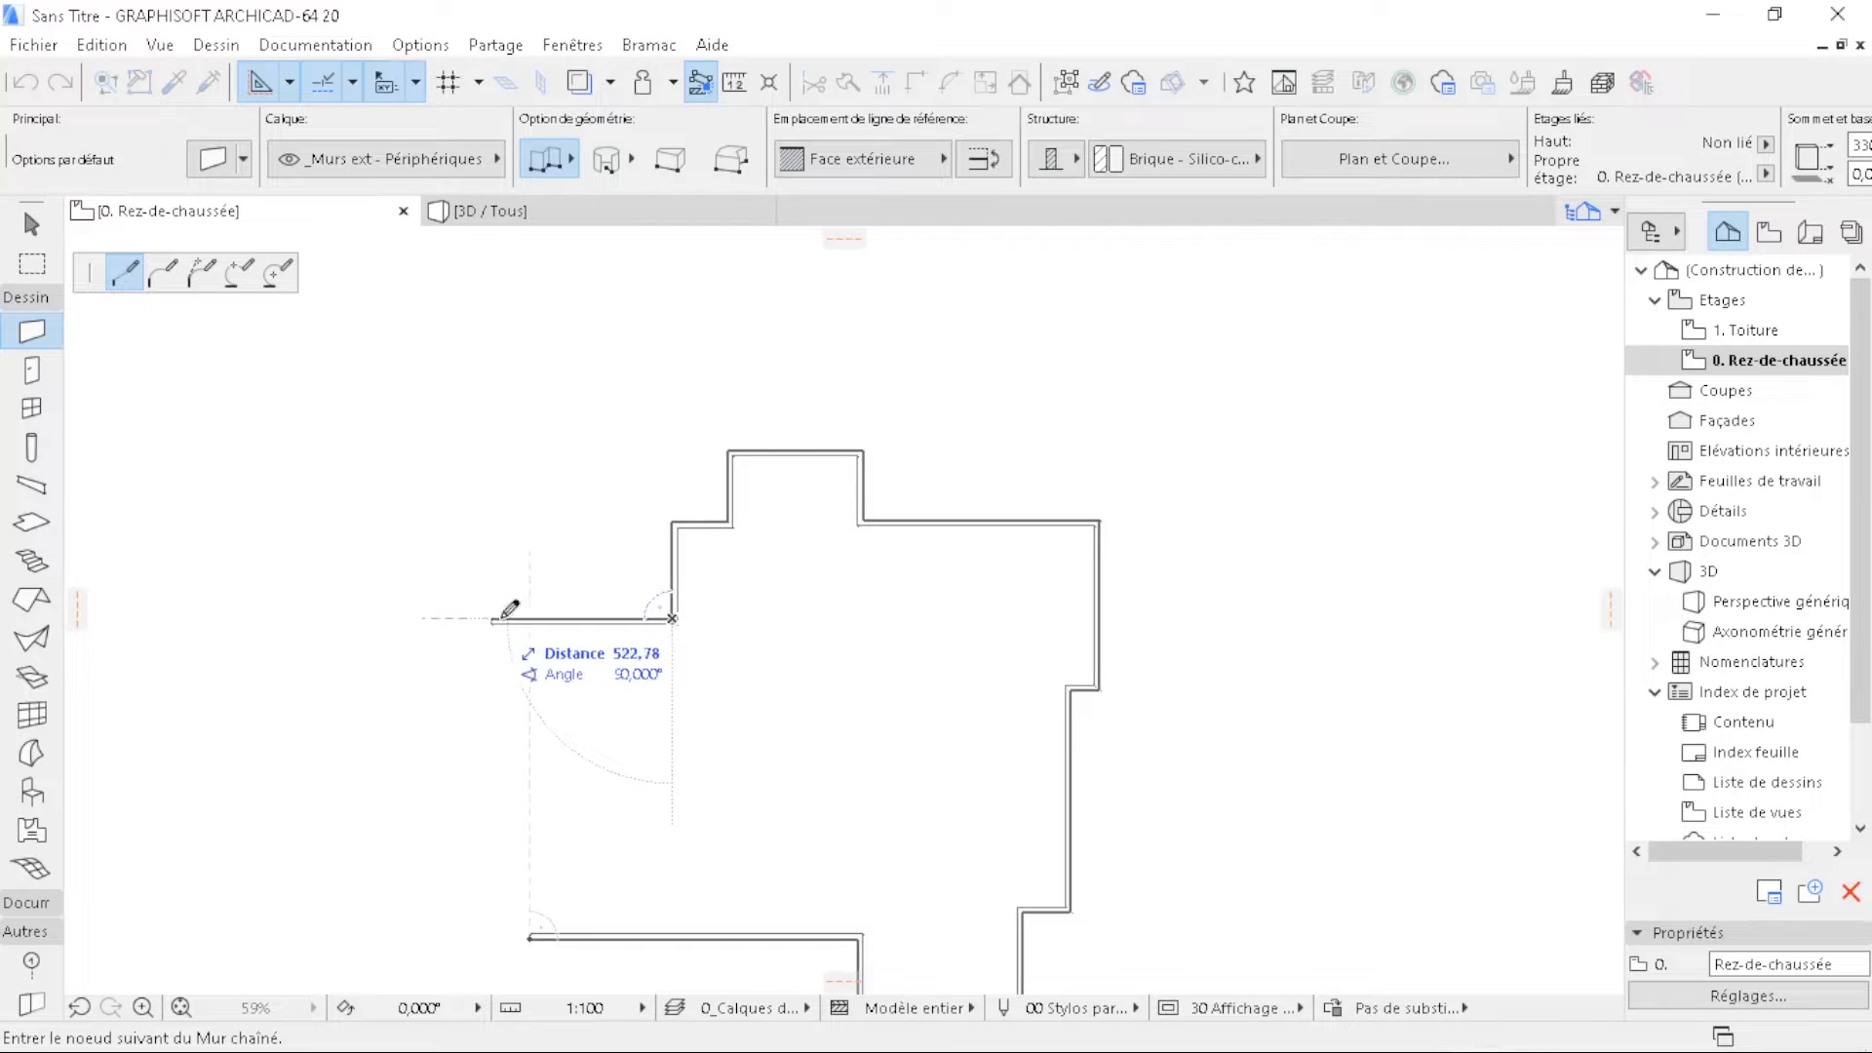
pyautogui.click(529, 618)
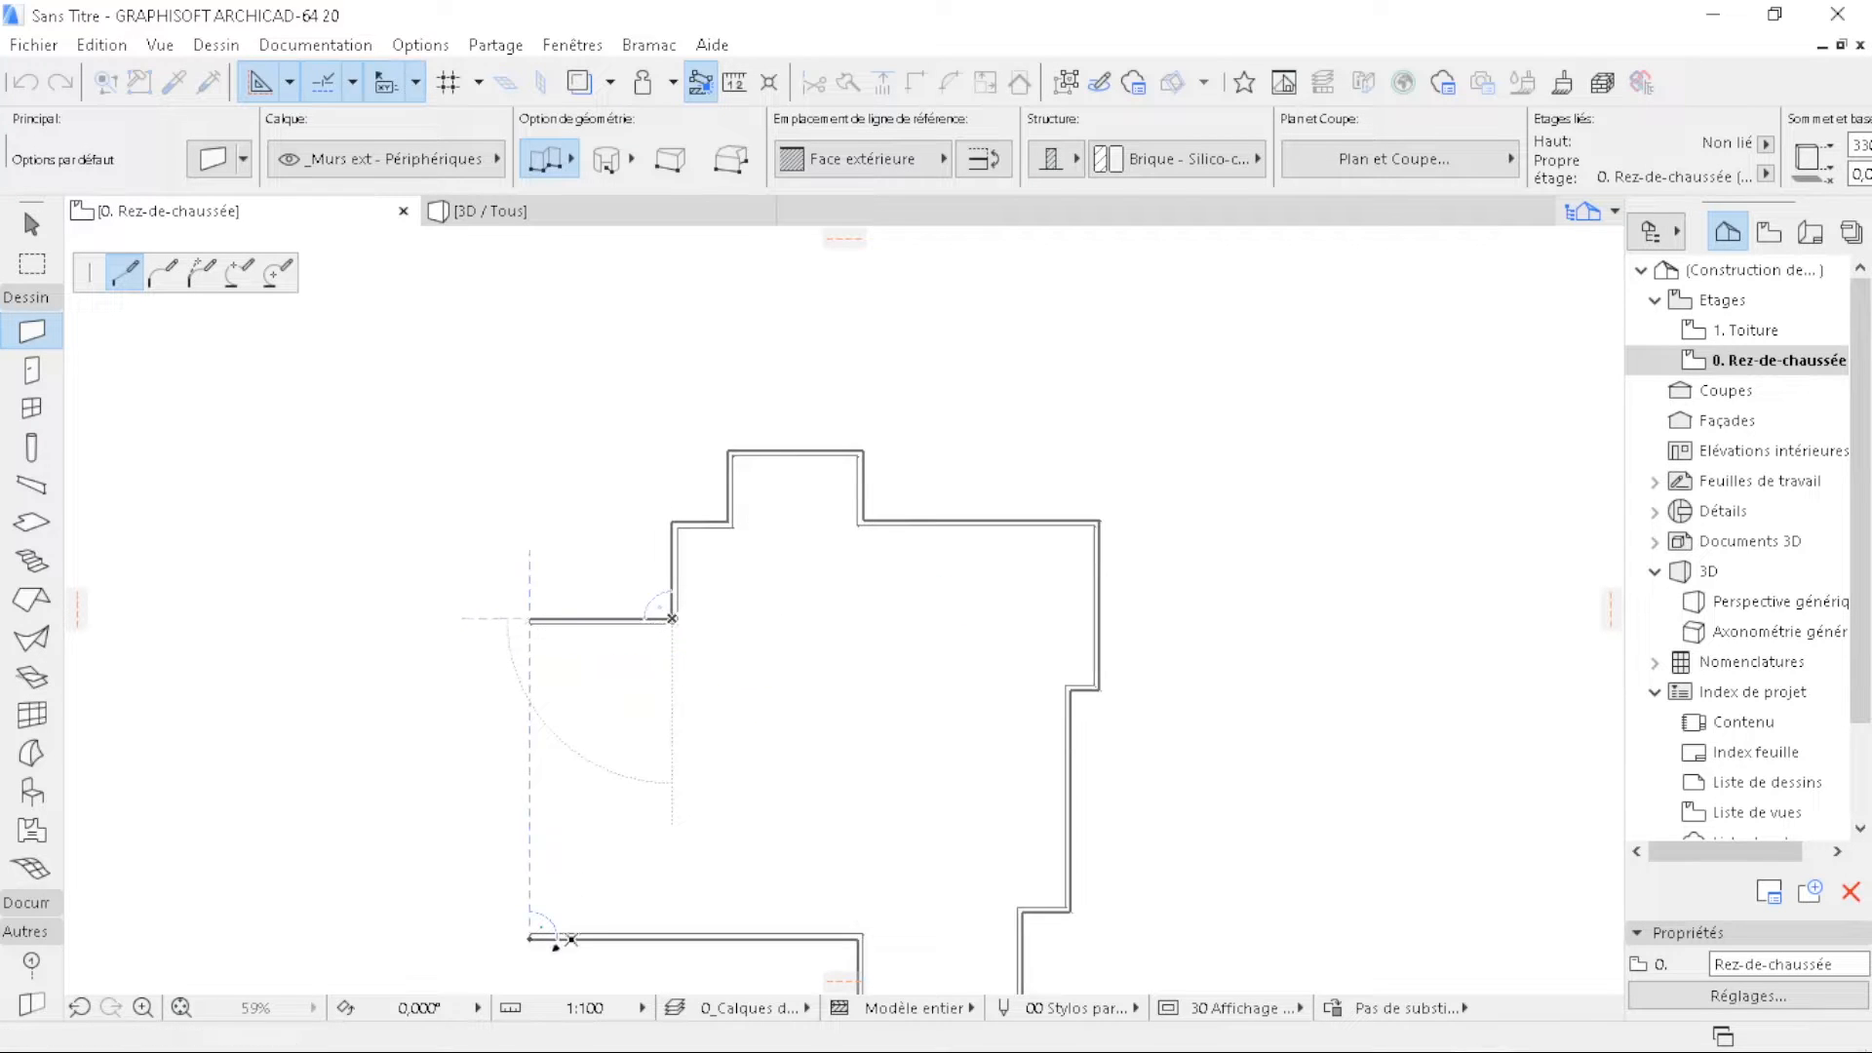
pyautogui.click(533, 933)
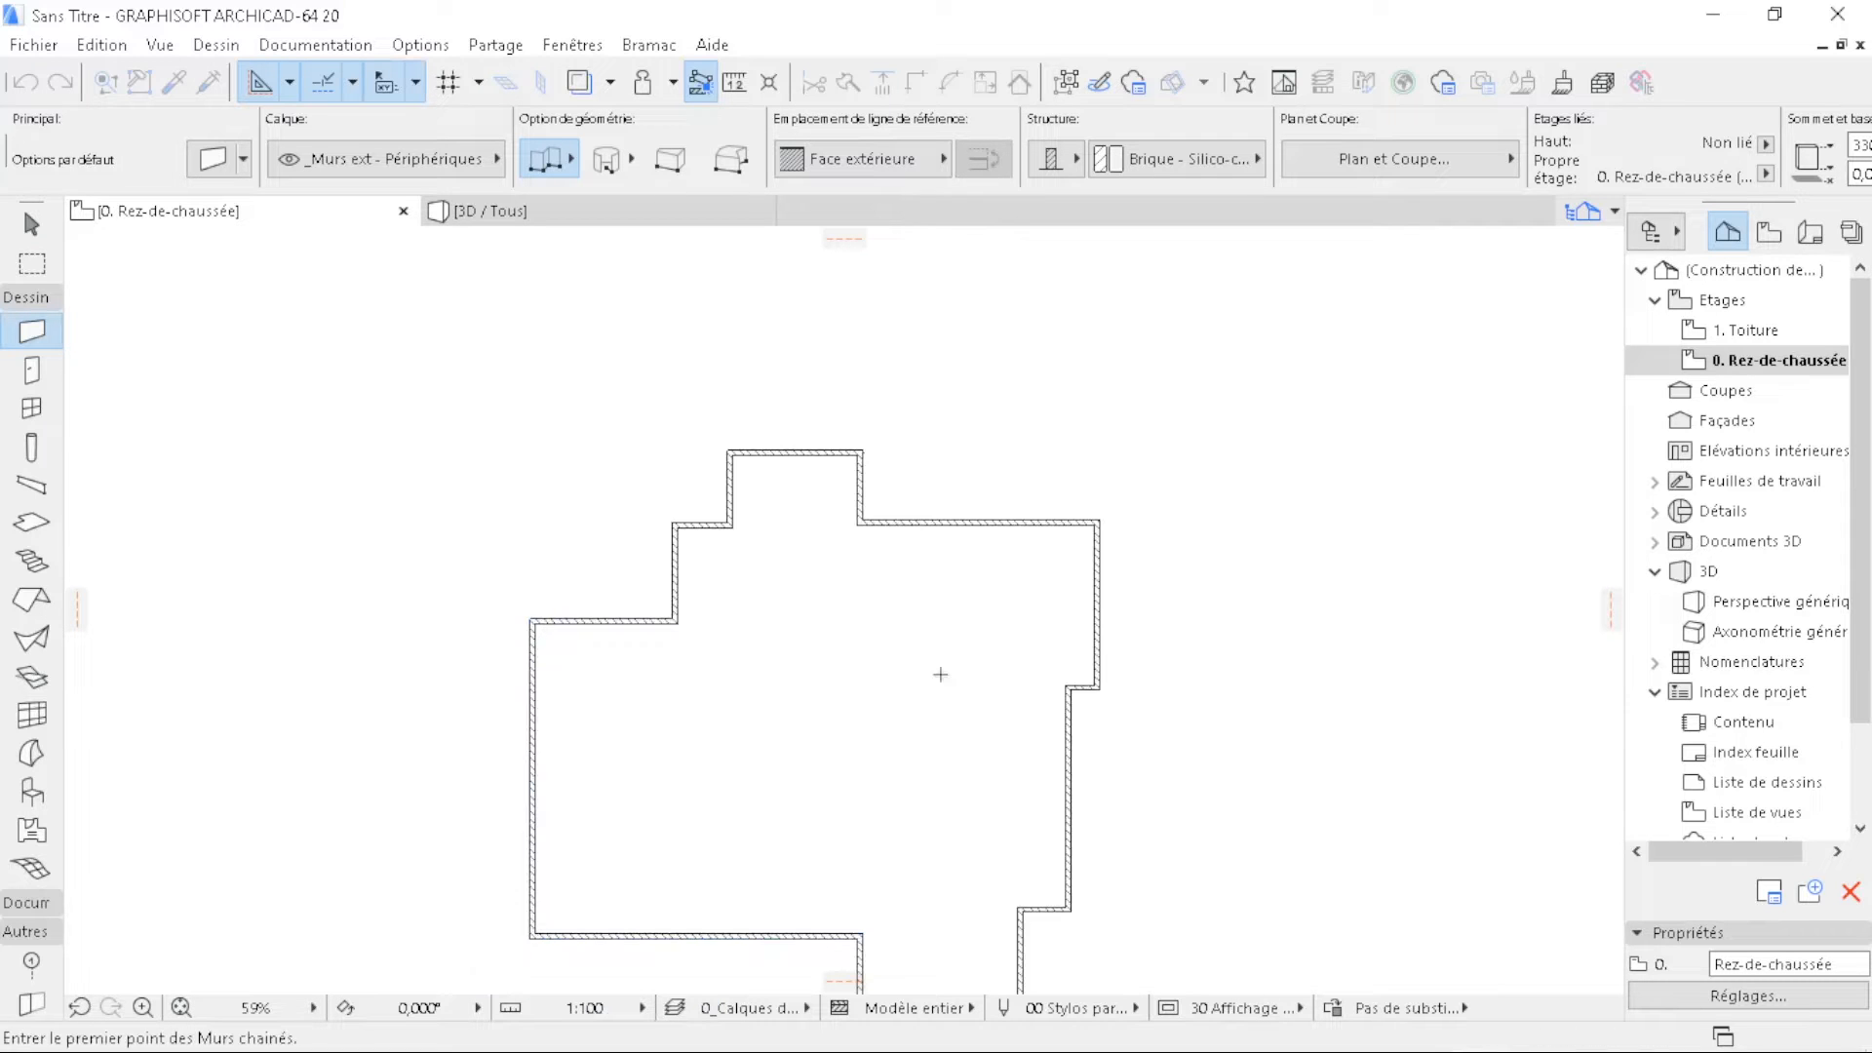
pyautogui.scroll(-4, 1008, 475)
pyautogui.moveTo(992, 702); pyautogui.dragTo(970, 643, button='middle')
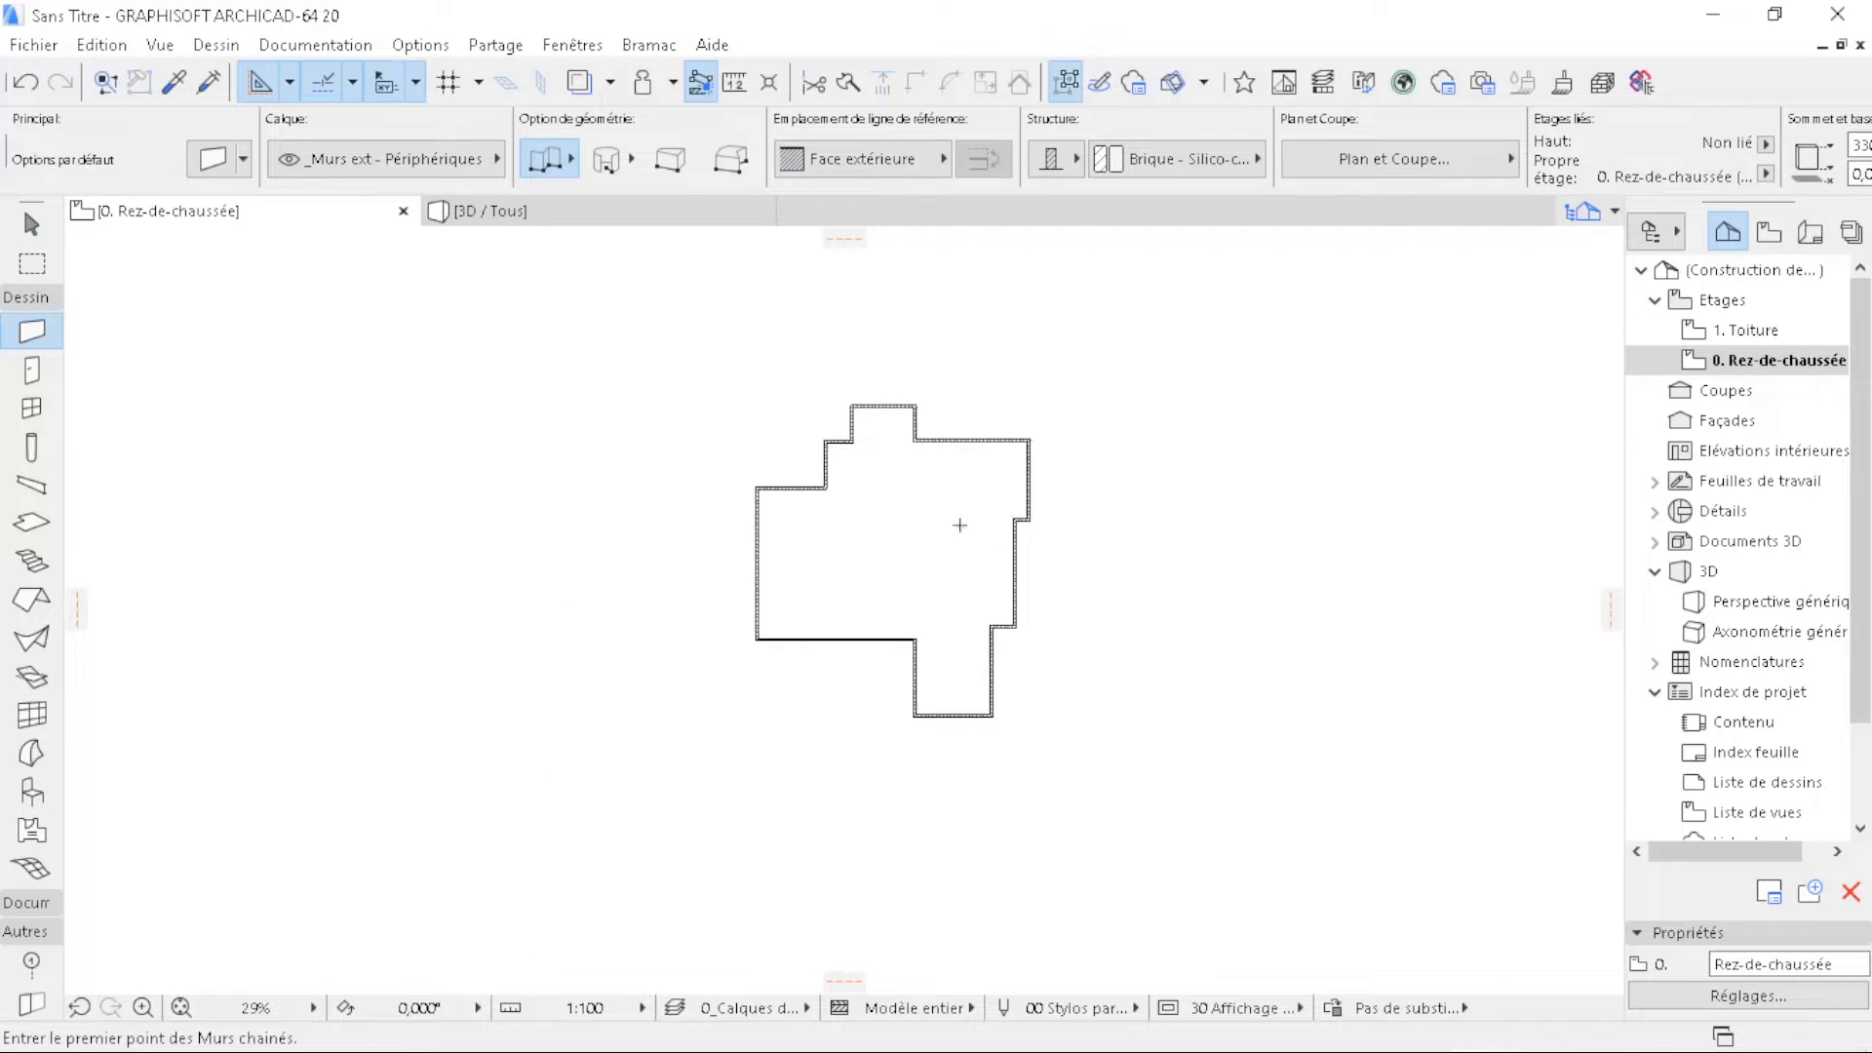
# - Leave the wall tool and copy the upper-right exterior vertical wall 380 to the left as the first partition
pyautogui.scroll(4, 935, 494)
pyautogui.press('Escape')
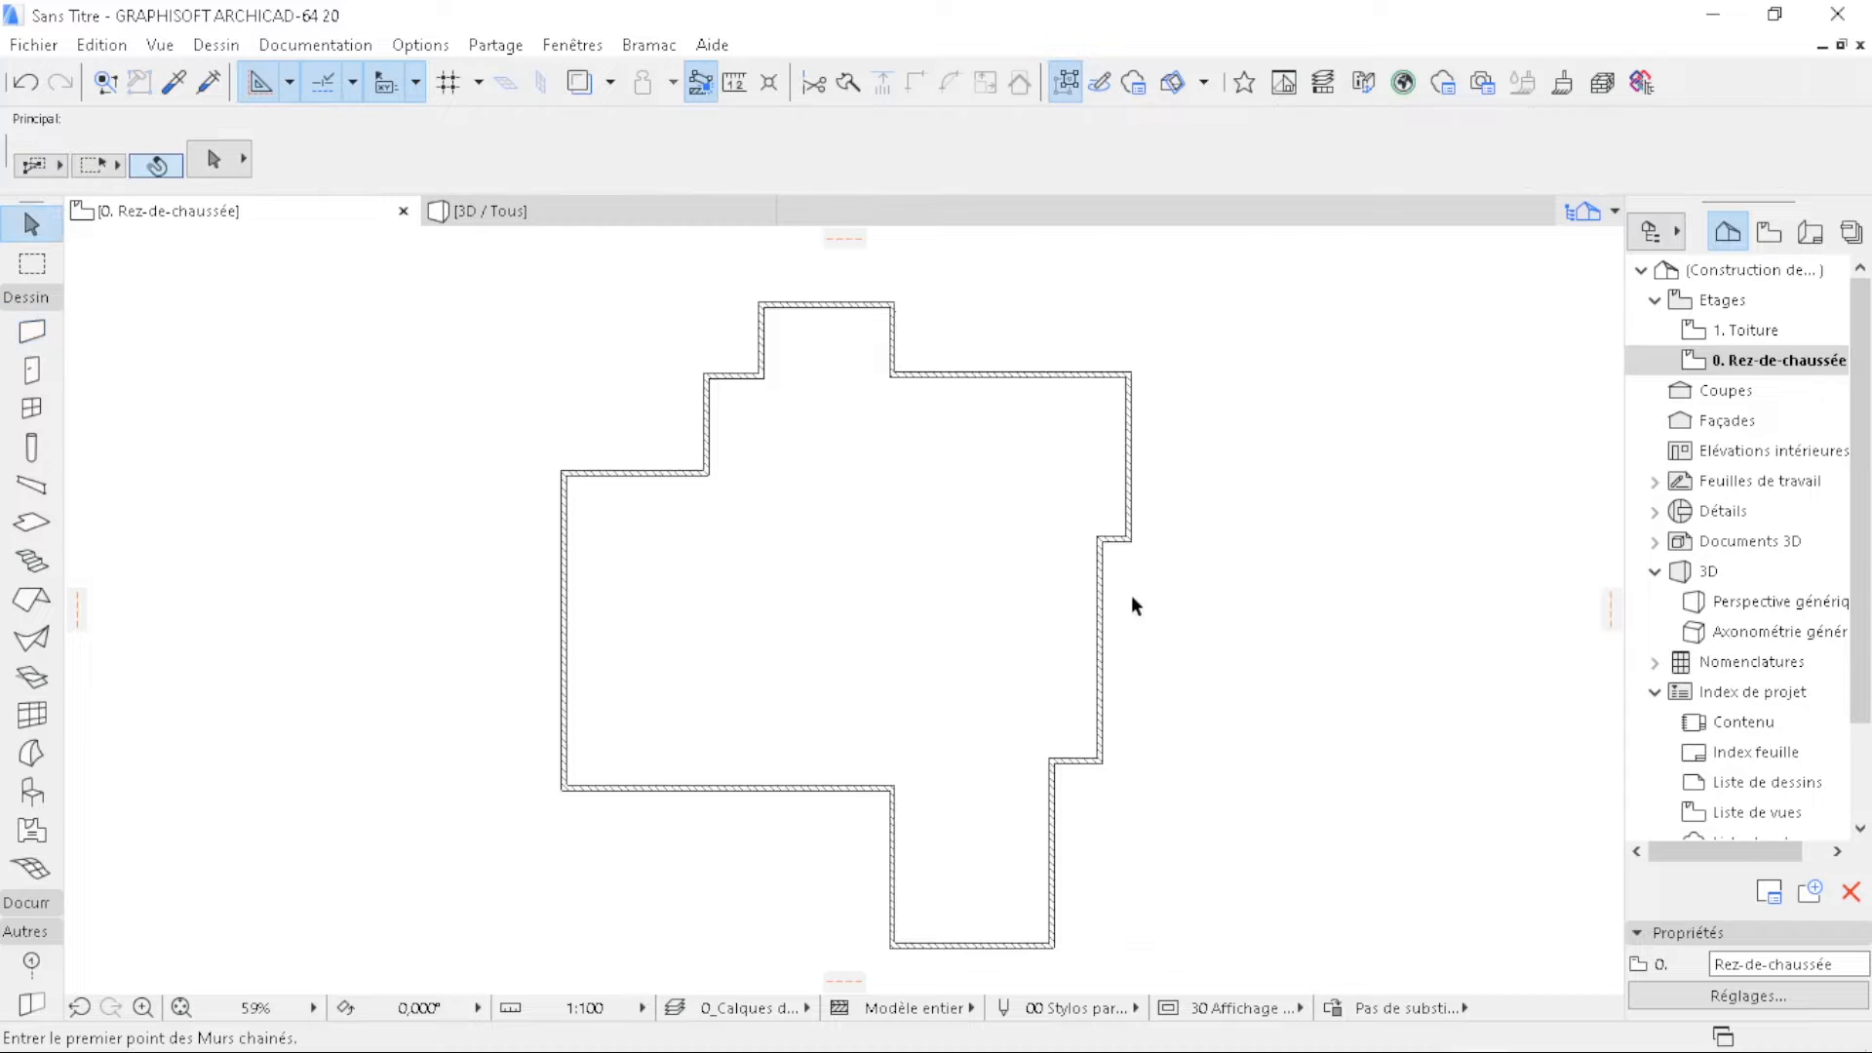
pyautogui.scroll(3, 1140, 597)
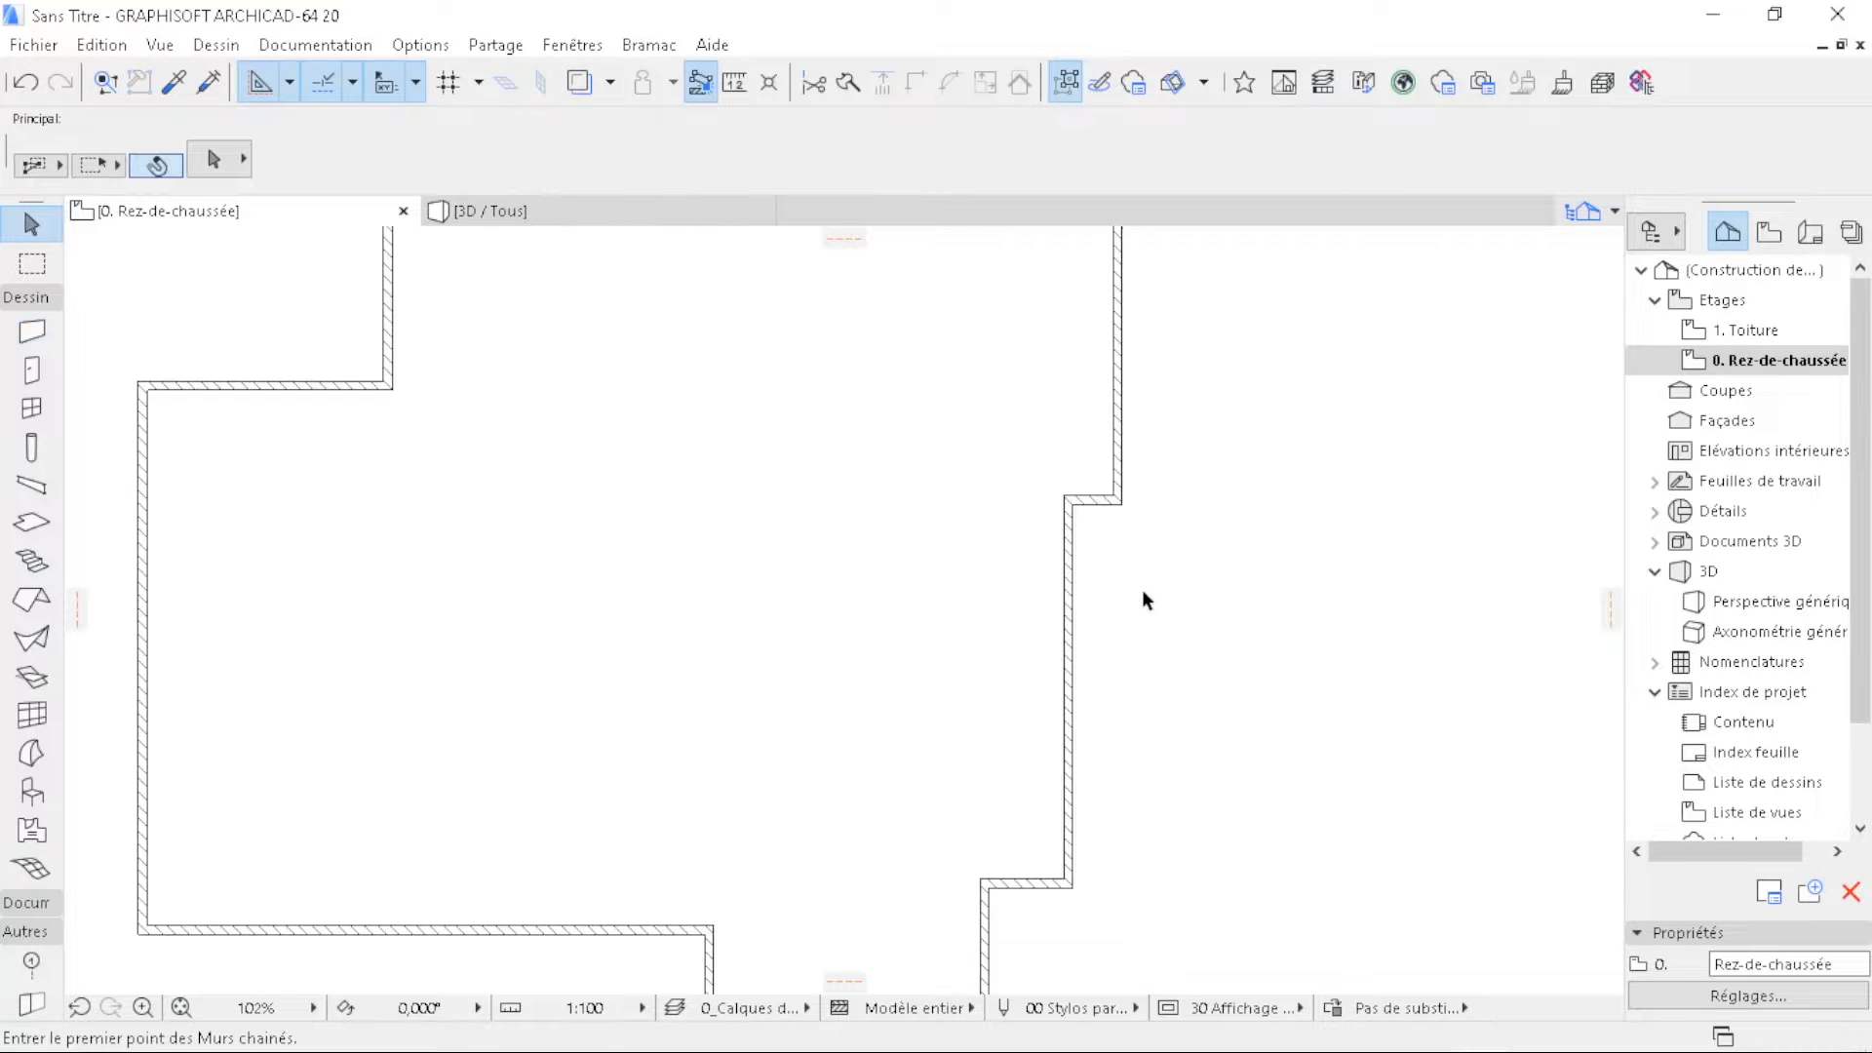
pyautogui.scroll(-4, 1141, 597)
pyautogui.moveTo(1233, 562); pyautogui.dragTo(1180, 599, button='middle')
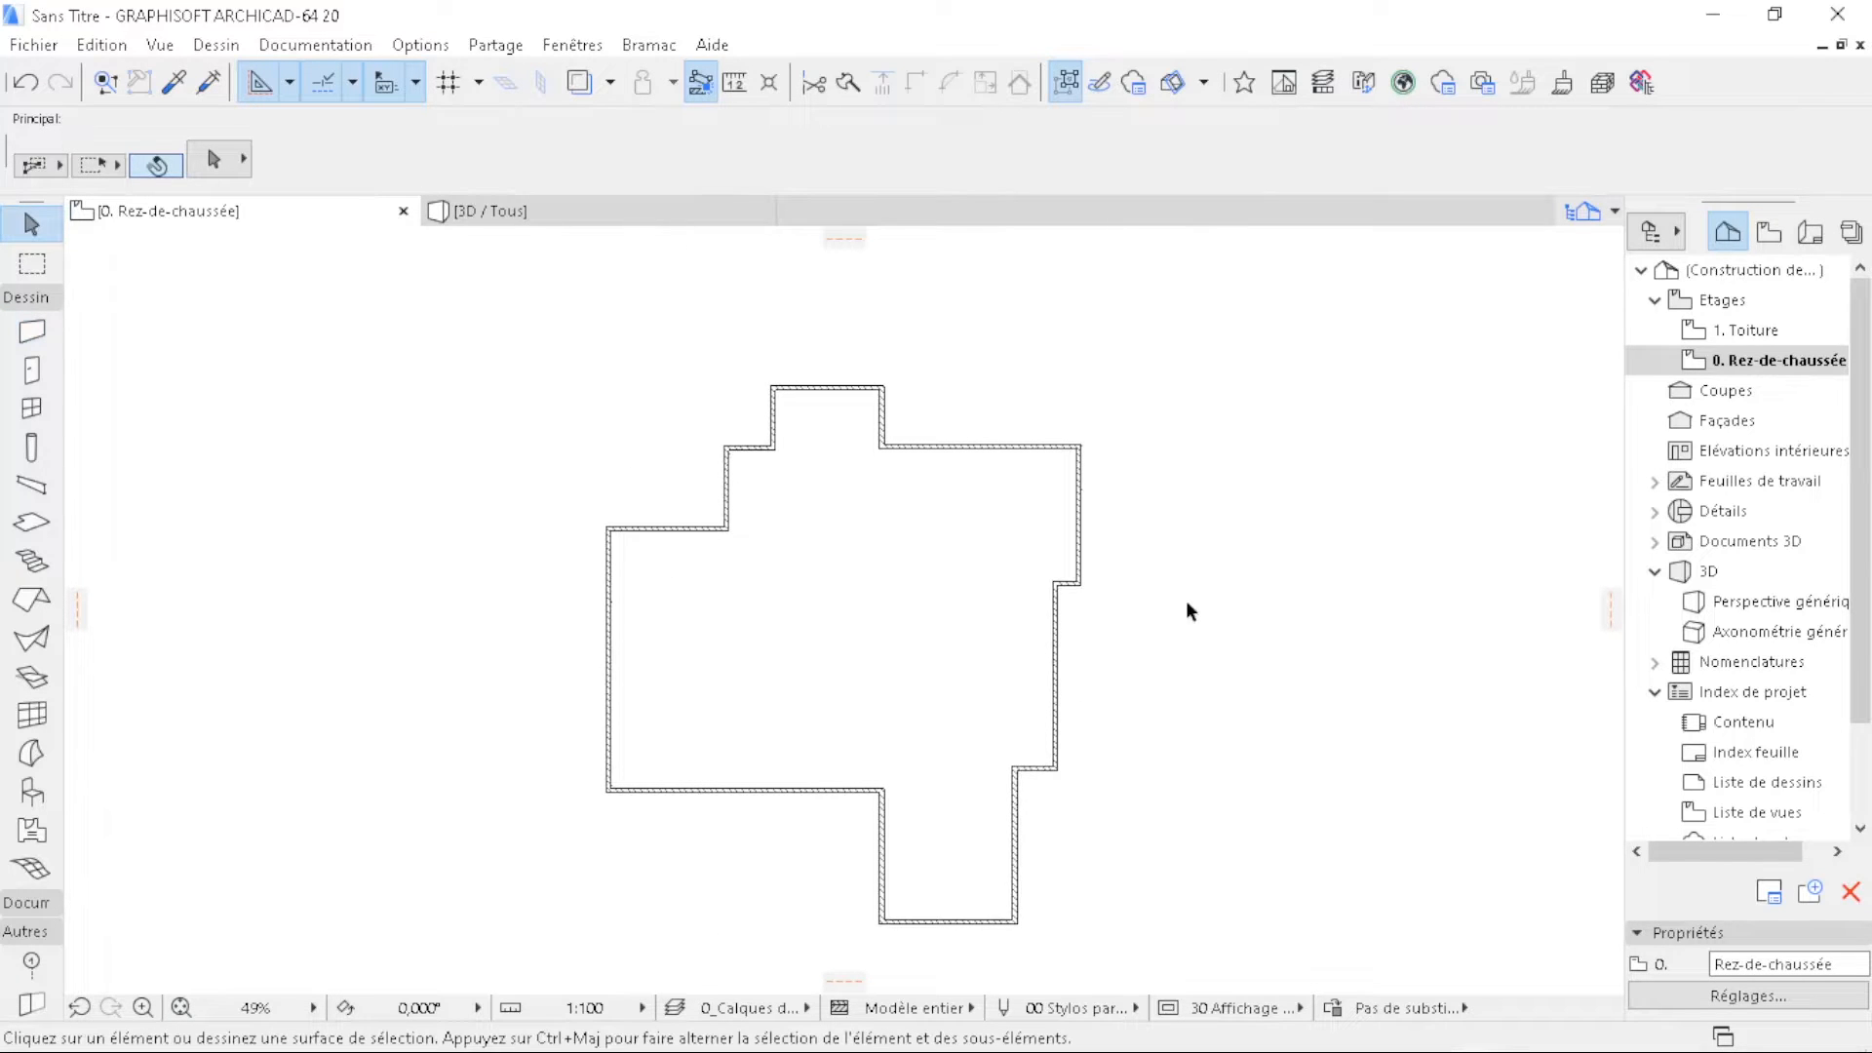
pyautogui.scroll(2, 1101, 701)
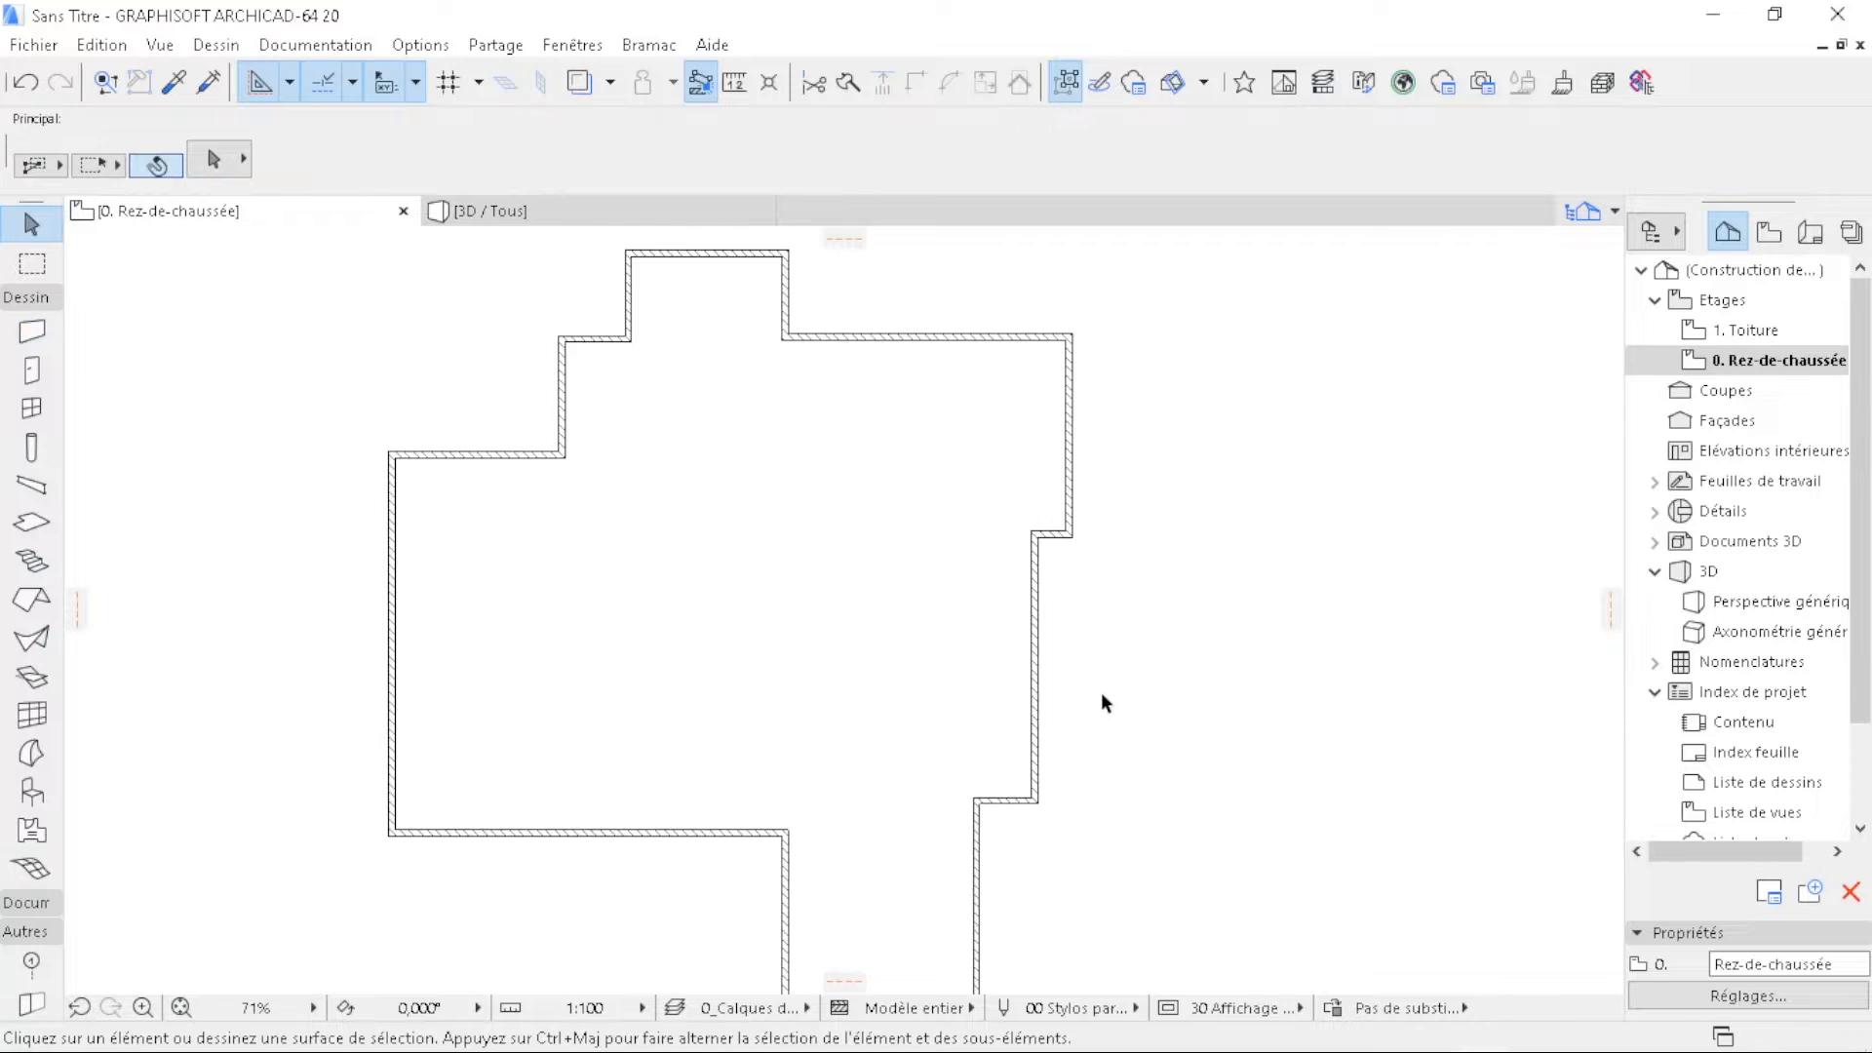
pyautogui.scroll(2, 1063, 317)
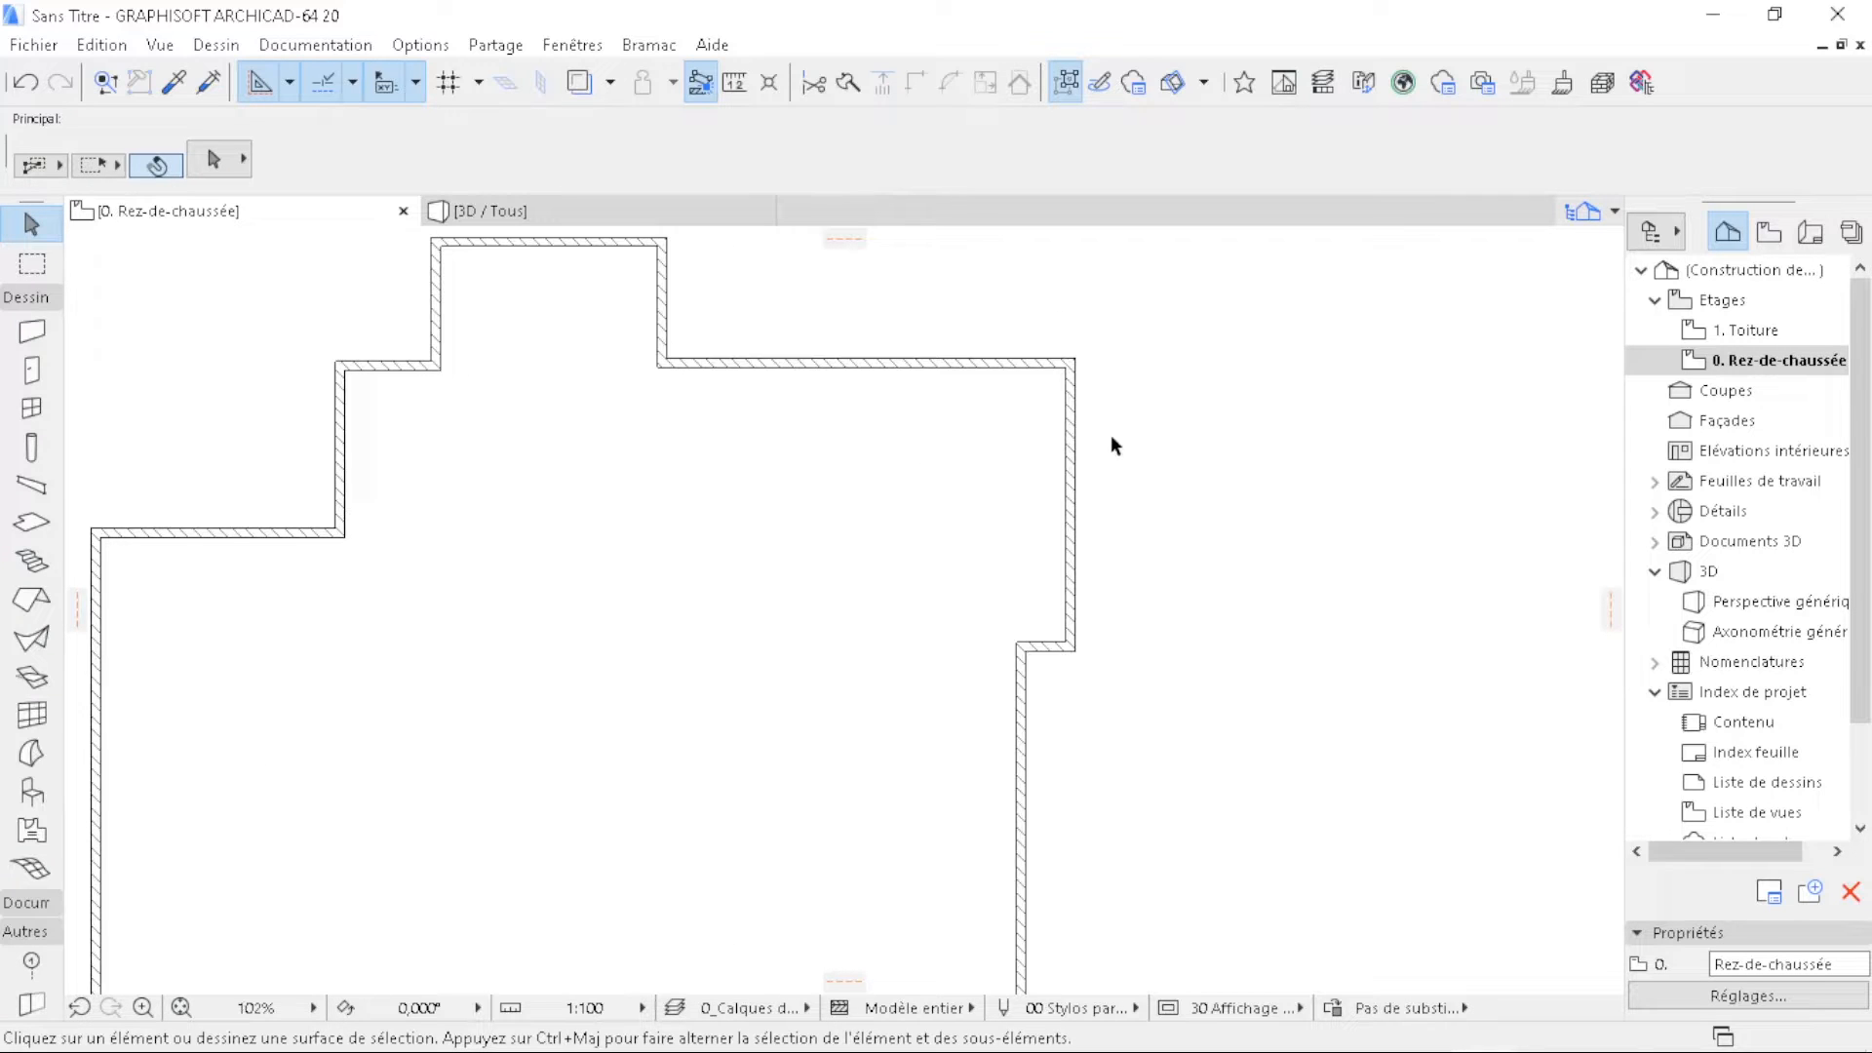
pyautogui.click(1067, 493)
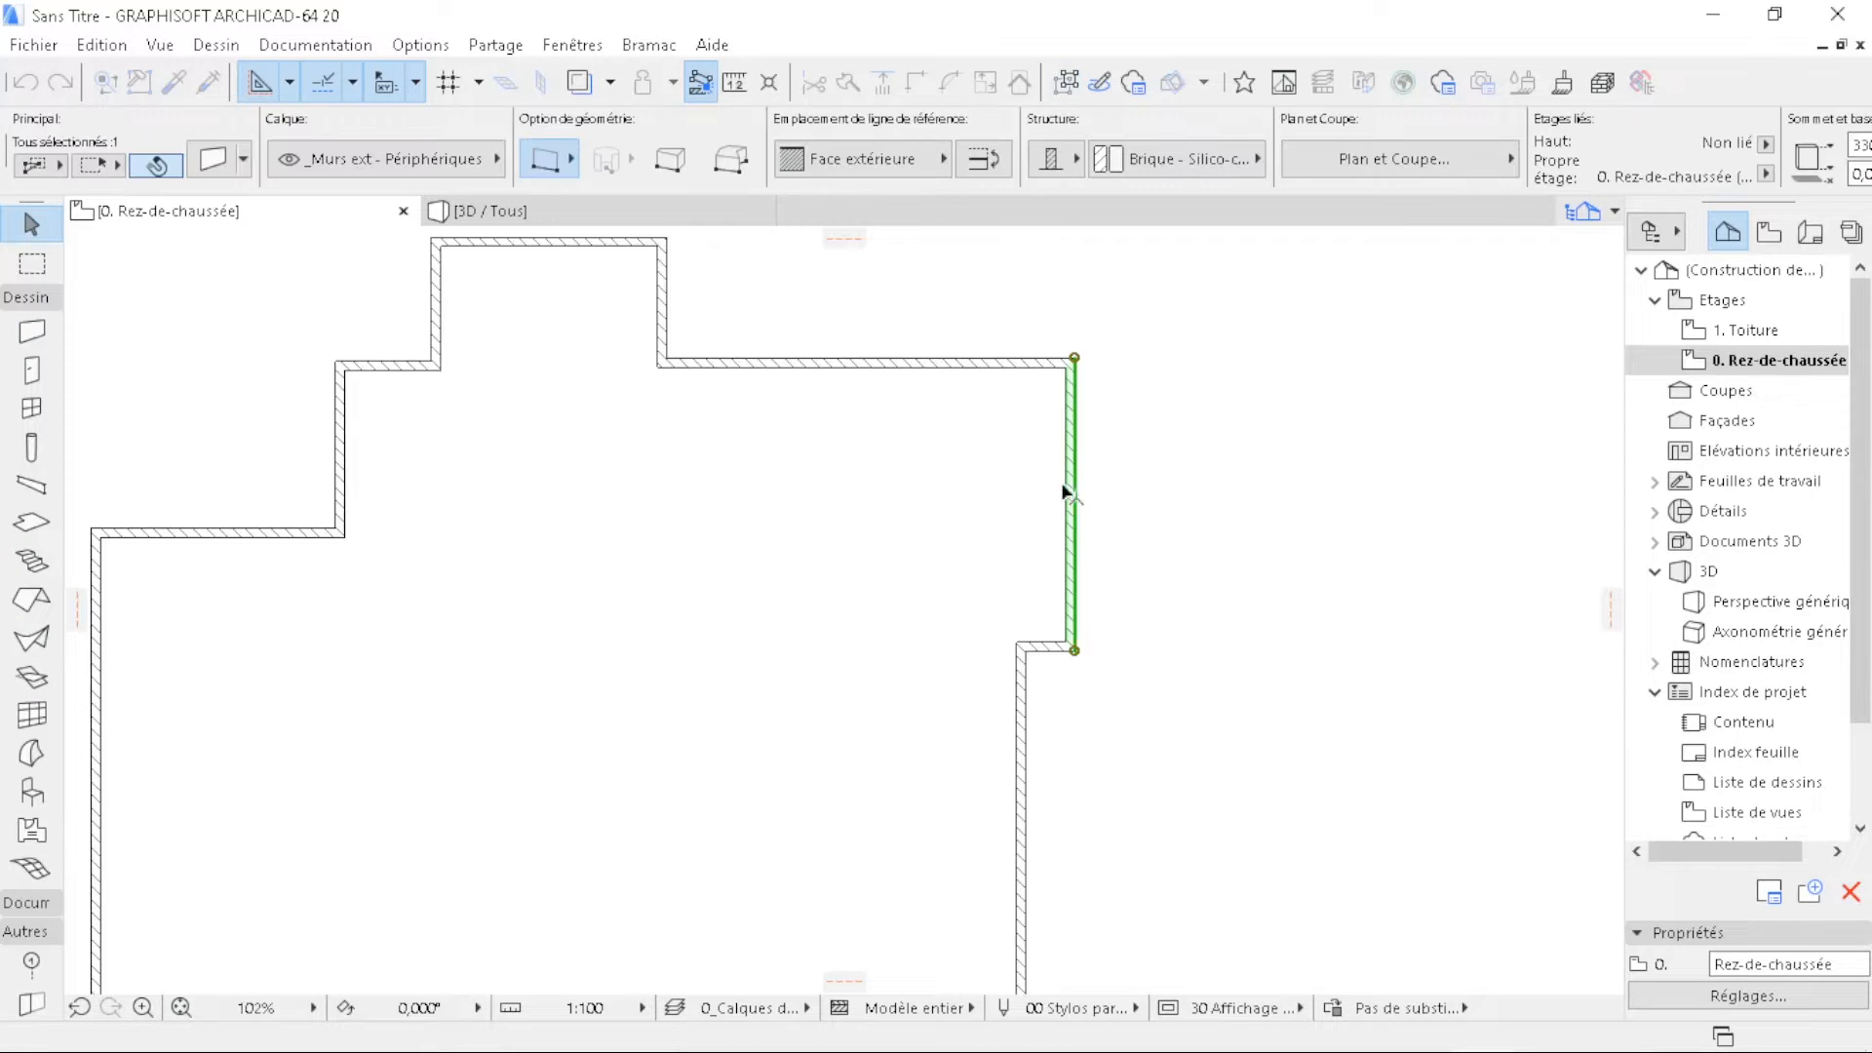
pyautogui.rightClick(1153, 369)
pyautogui.moveTo(1316, 632)
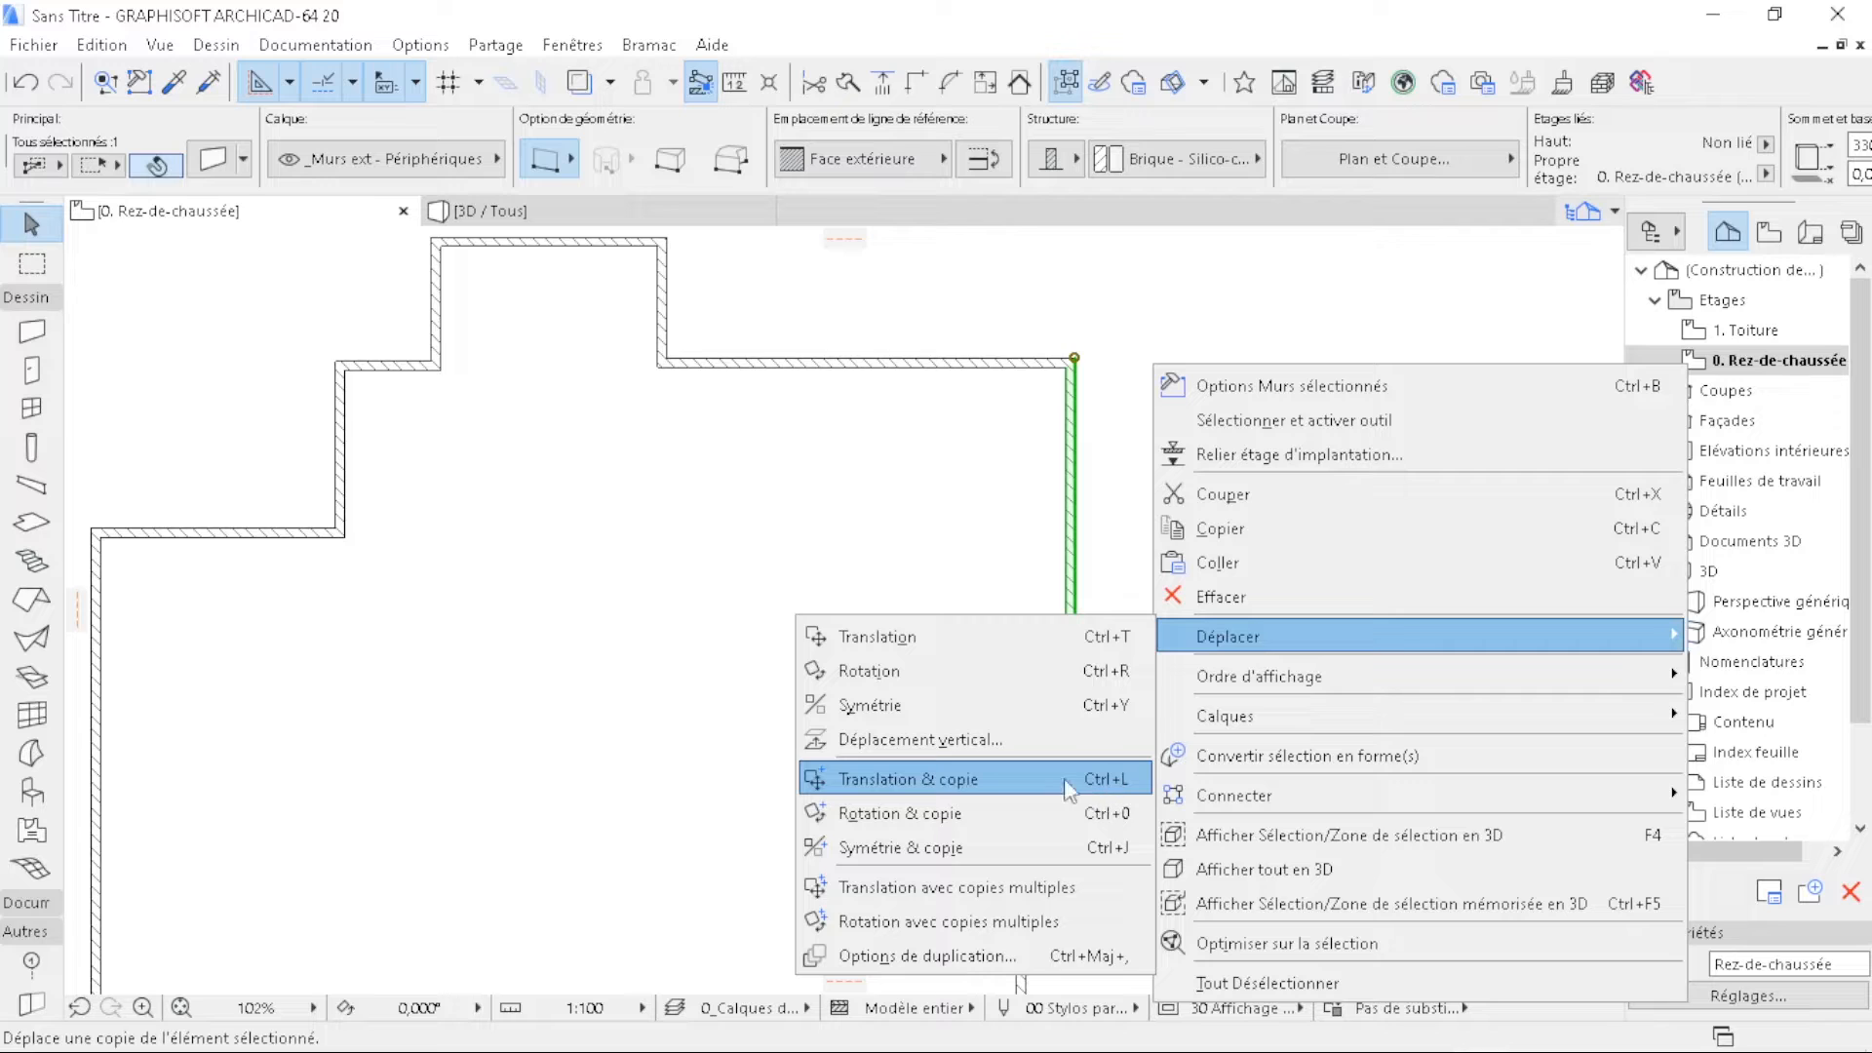
pyautogui.click(1104, 778)
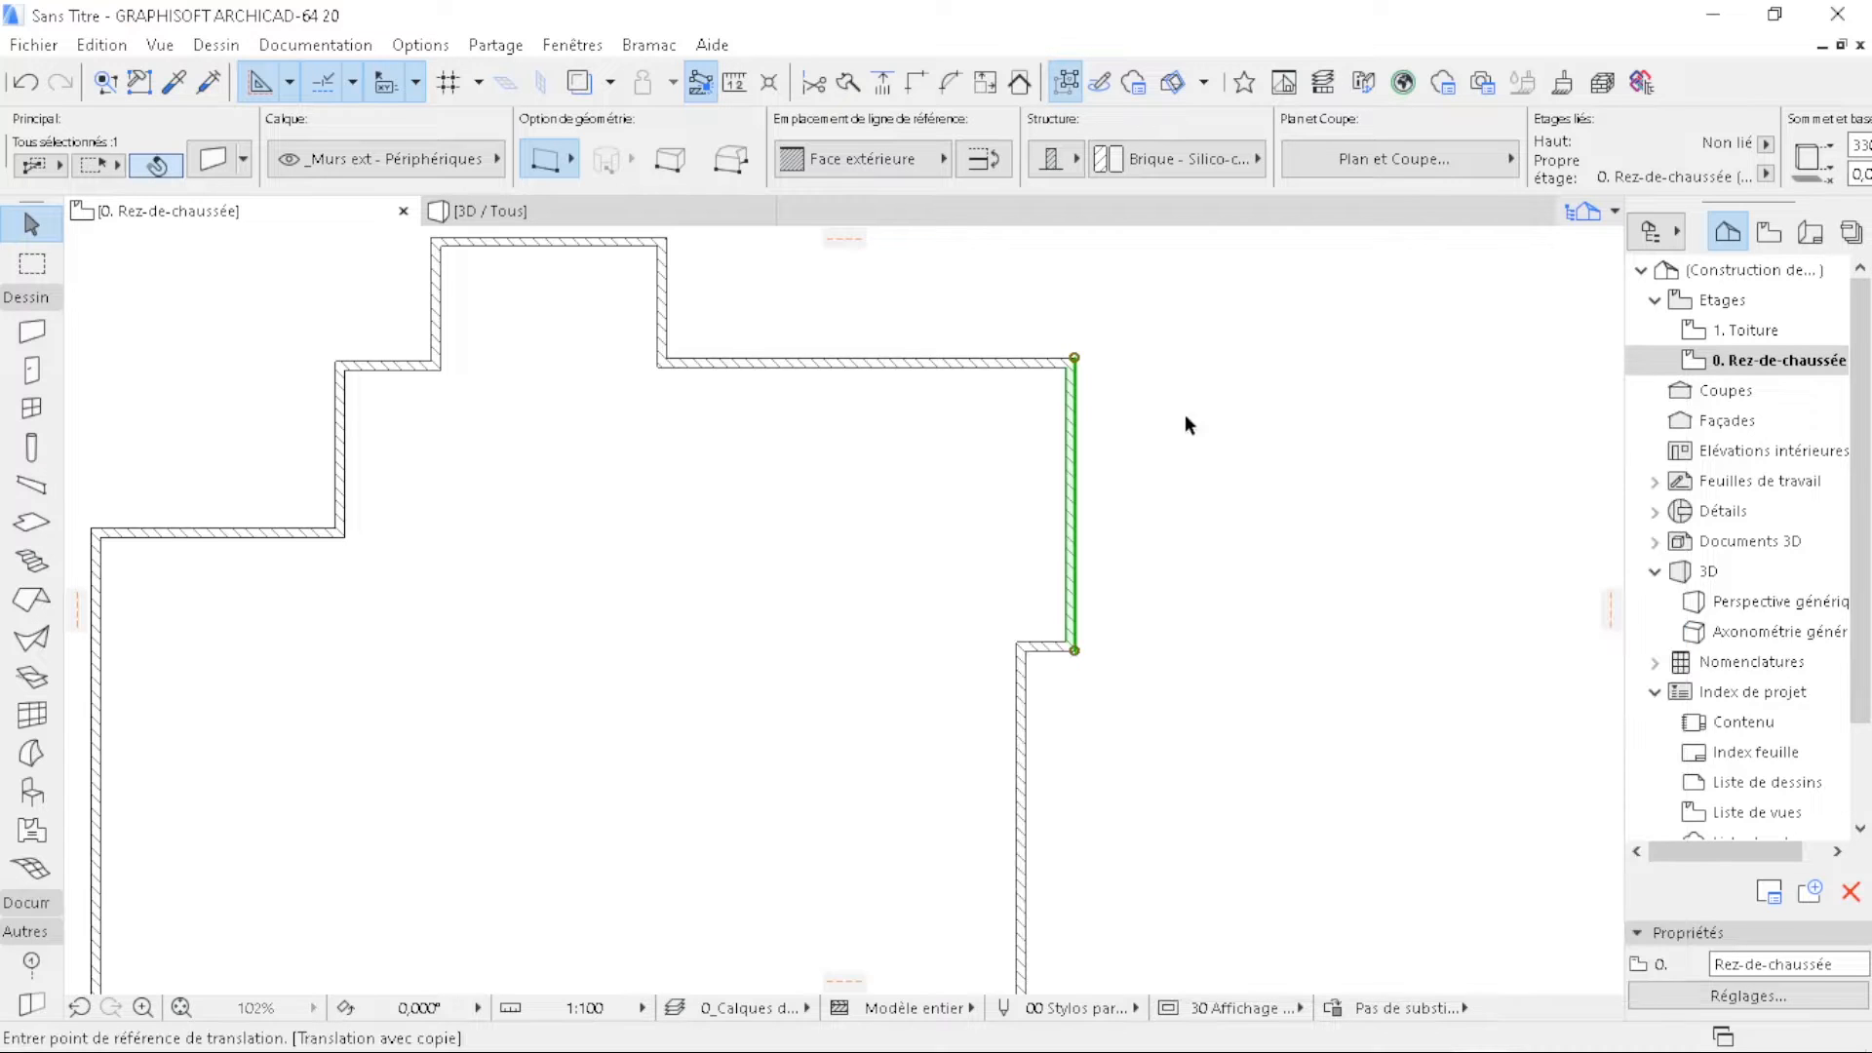
pyautogui.click(1075, 358)
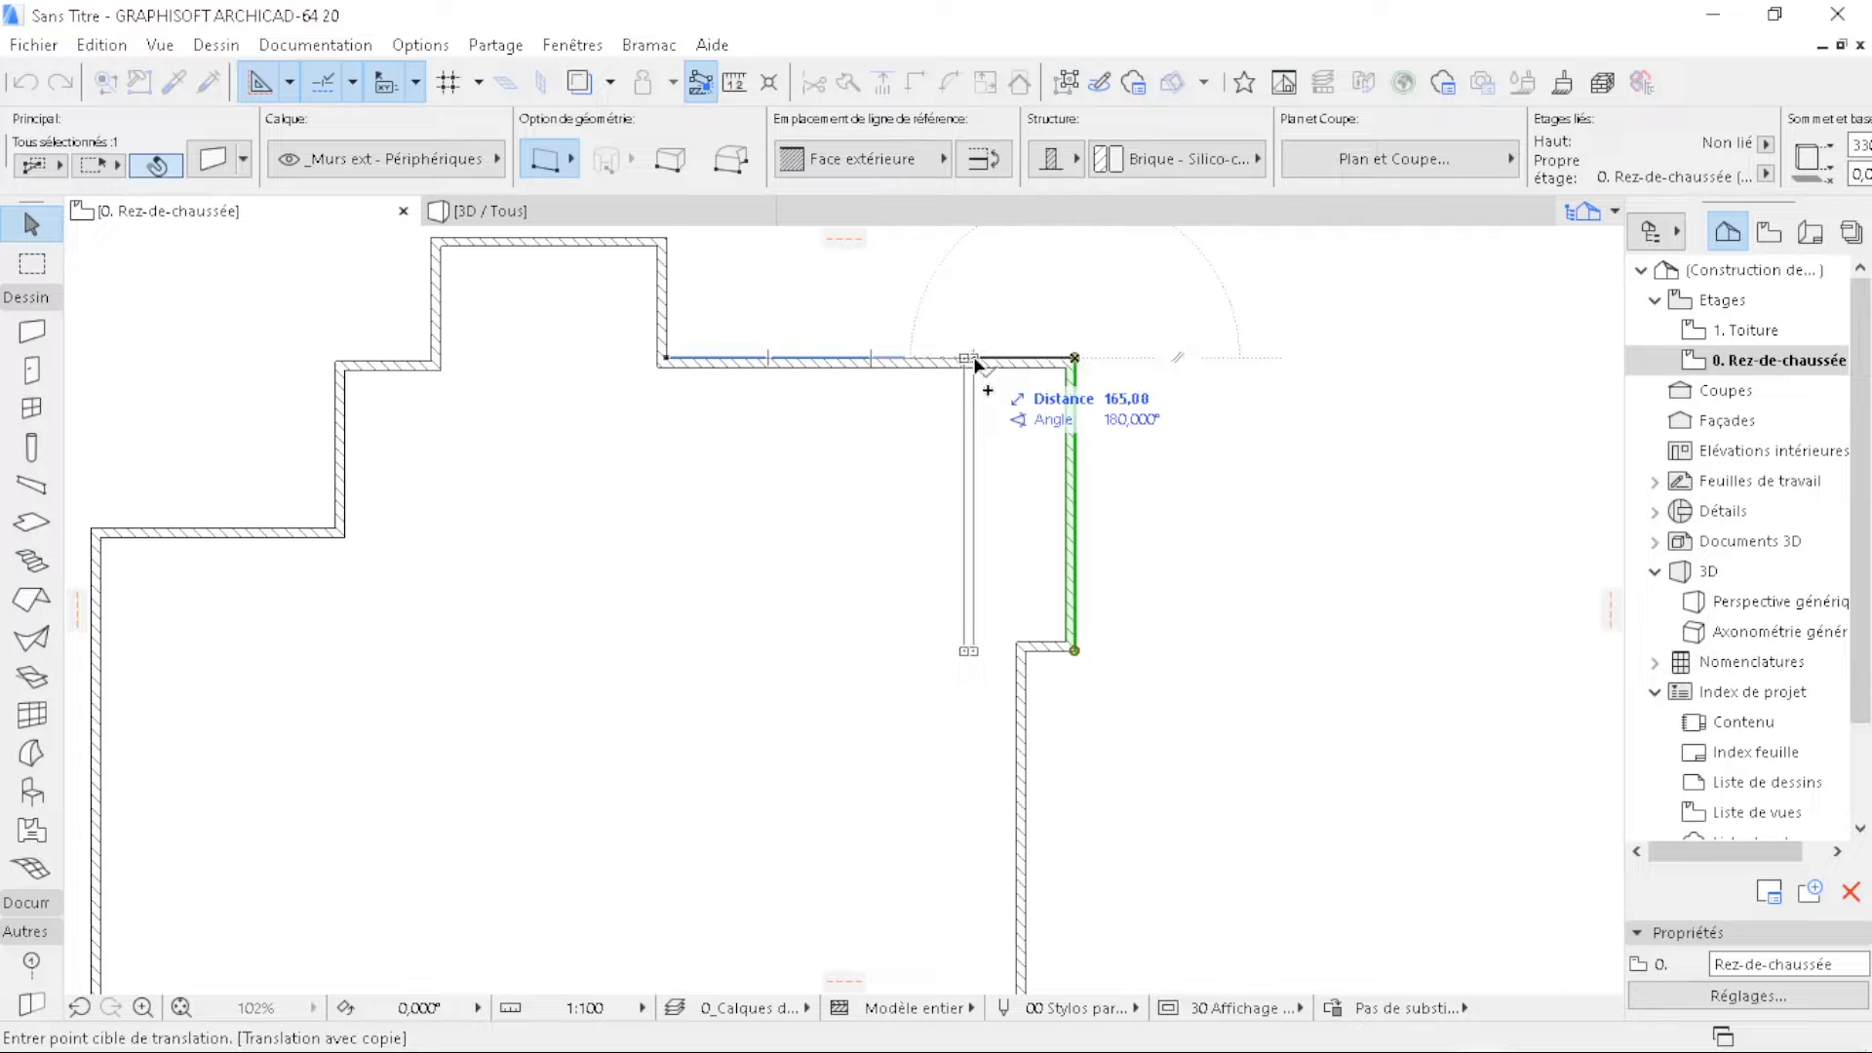
pyautogui.write('38')
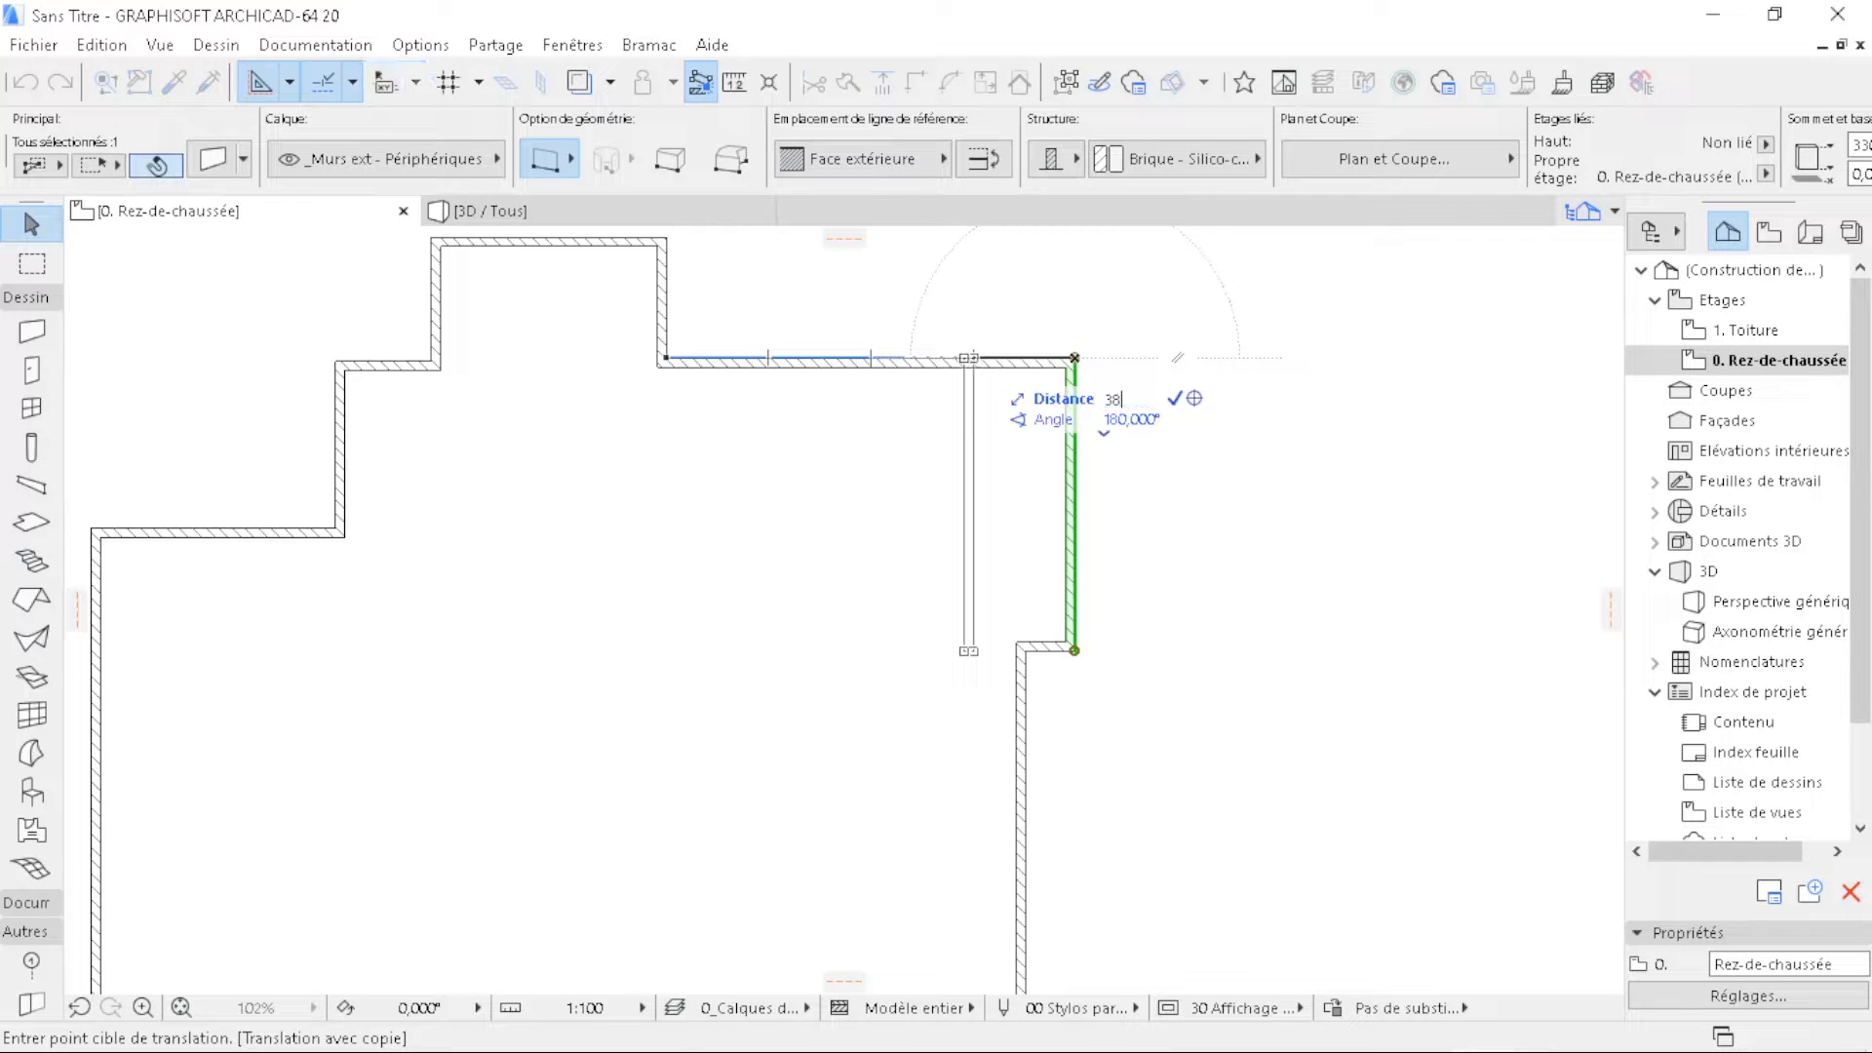
pyautogui.write('0')
pyautogui.press('Return')
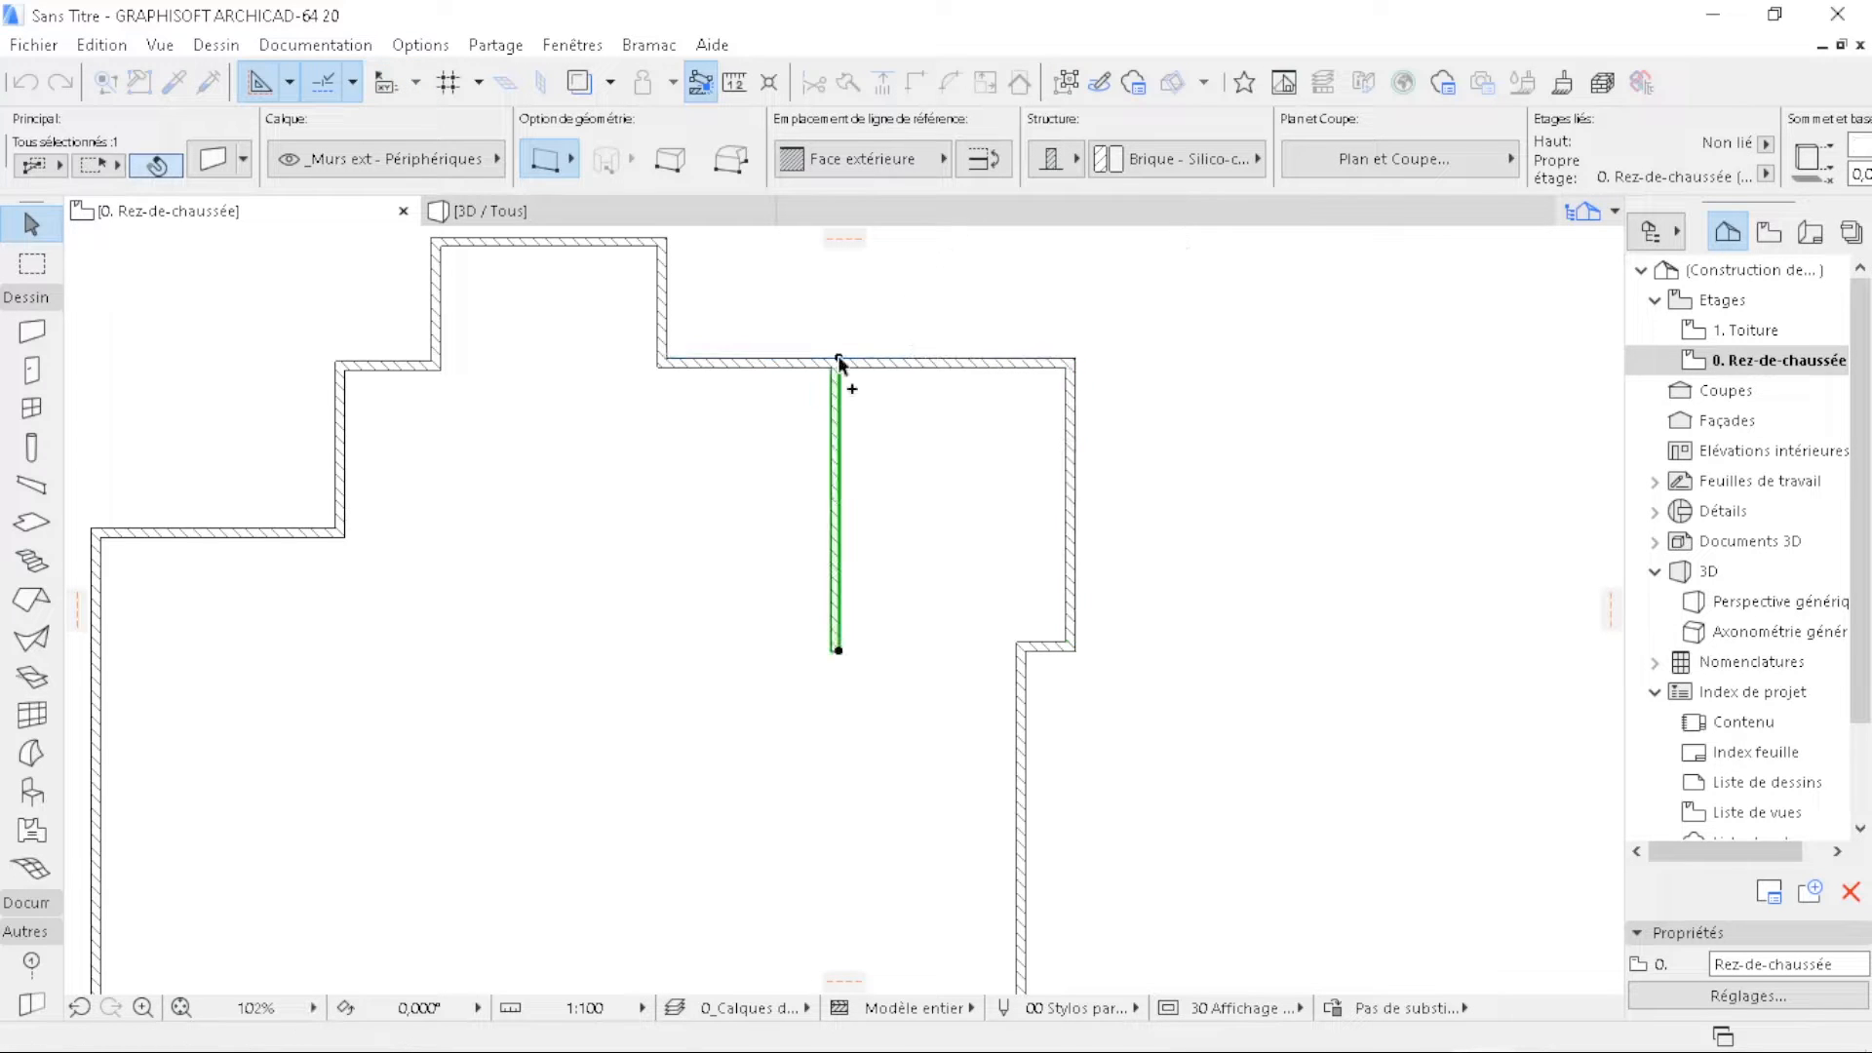
# - Copy the new vertical partition another 145 to the left
pyautogui.hotkey('ctrl', 'shift', 'd')
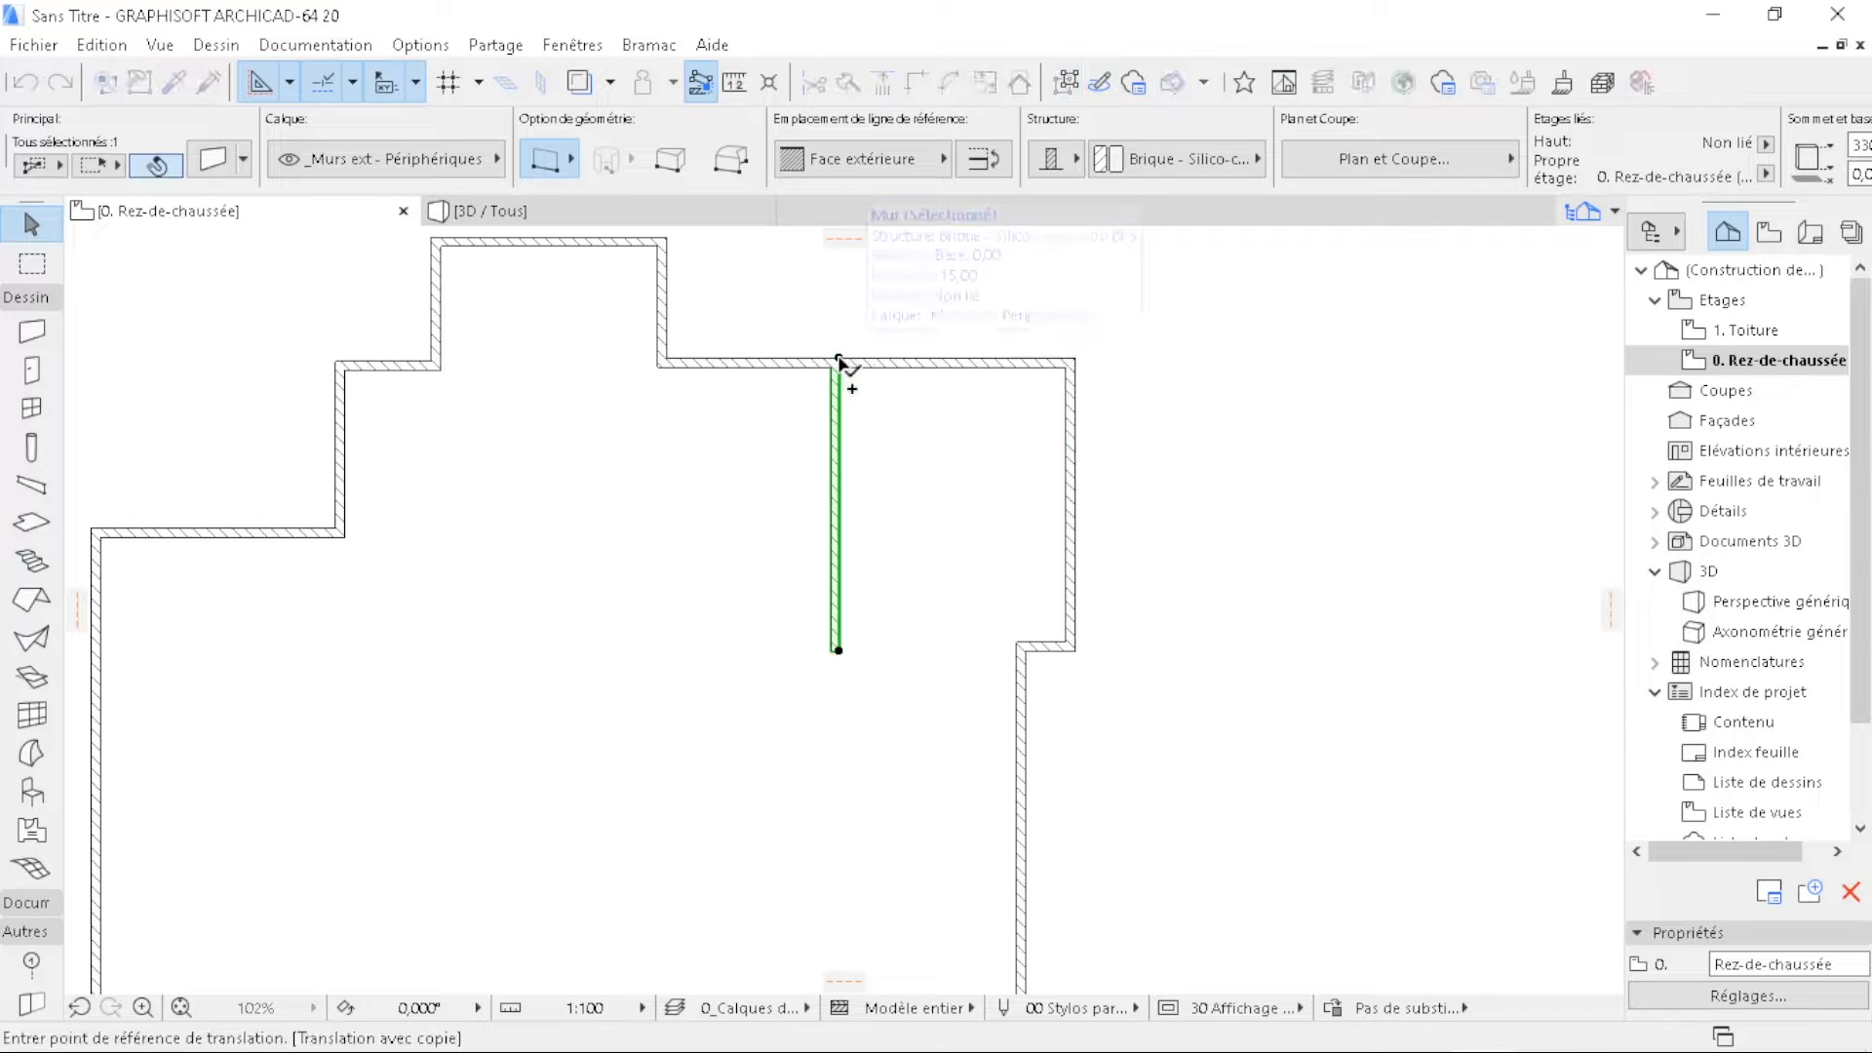
pyautogui.click(839, 361)
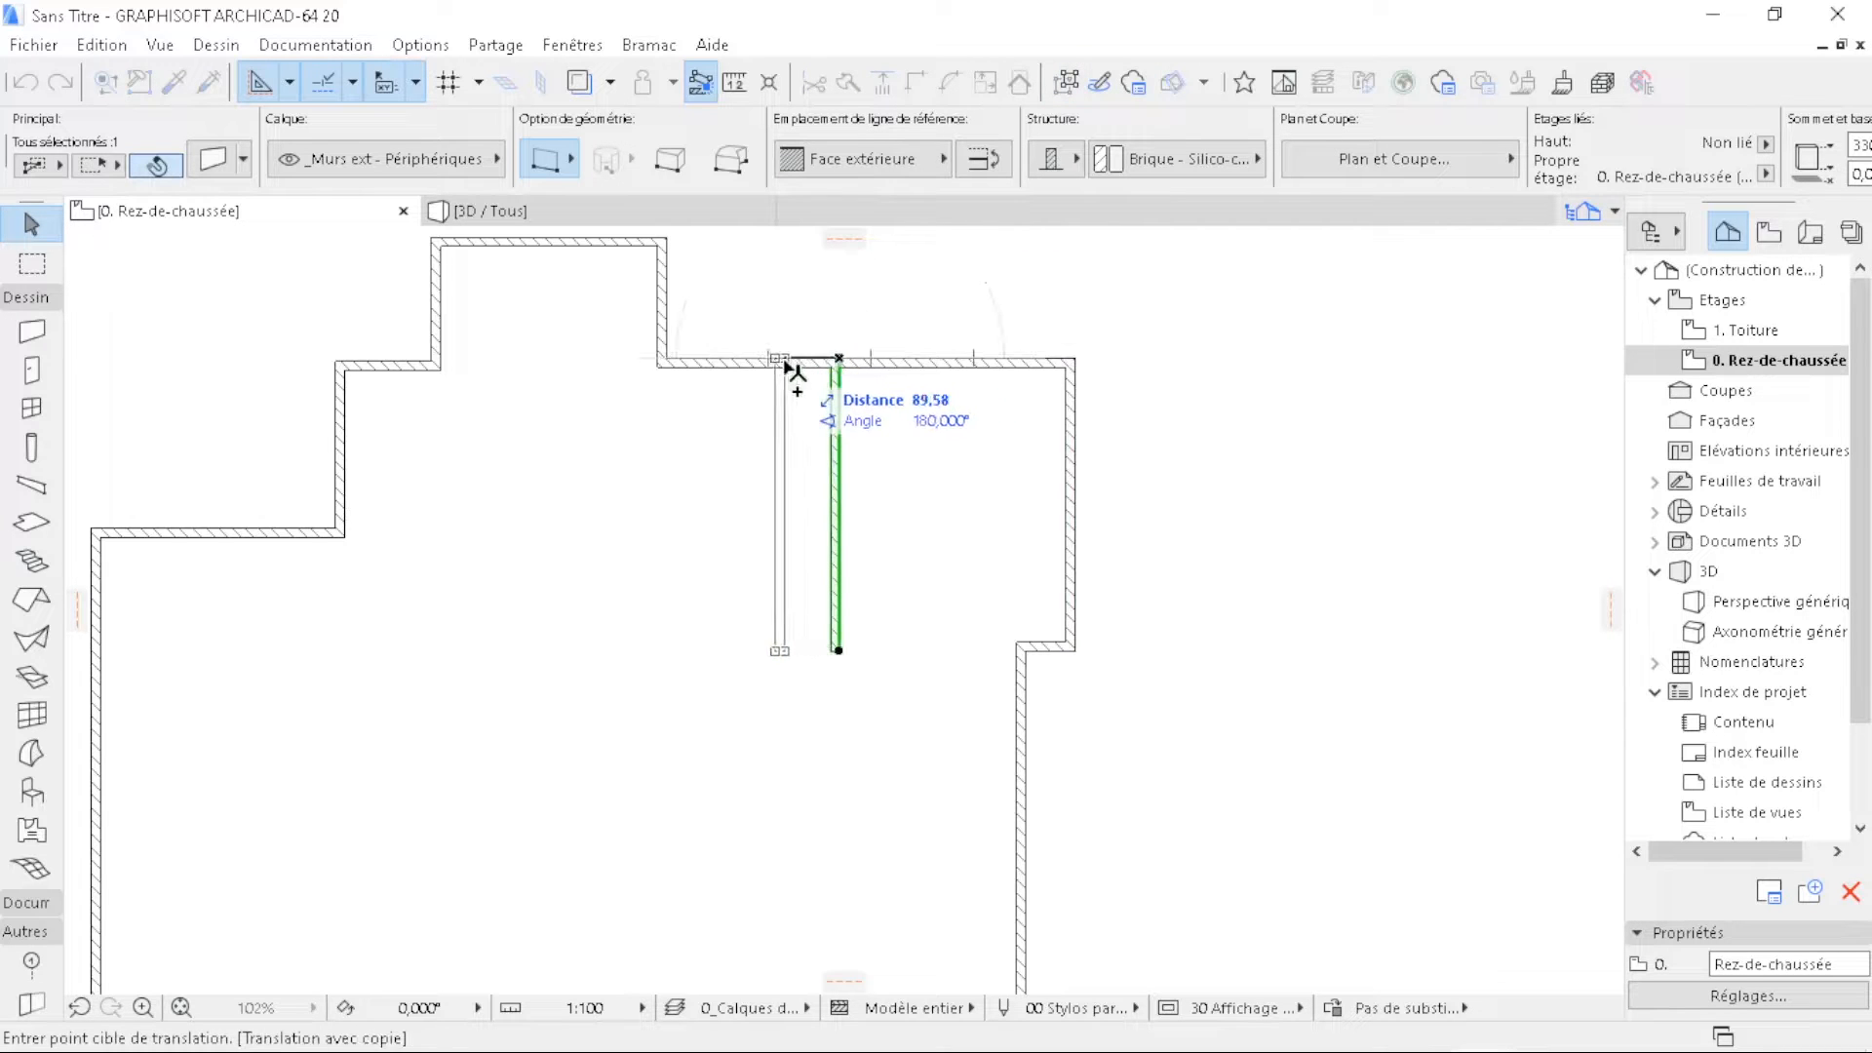
pyautogui.write('145')
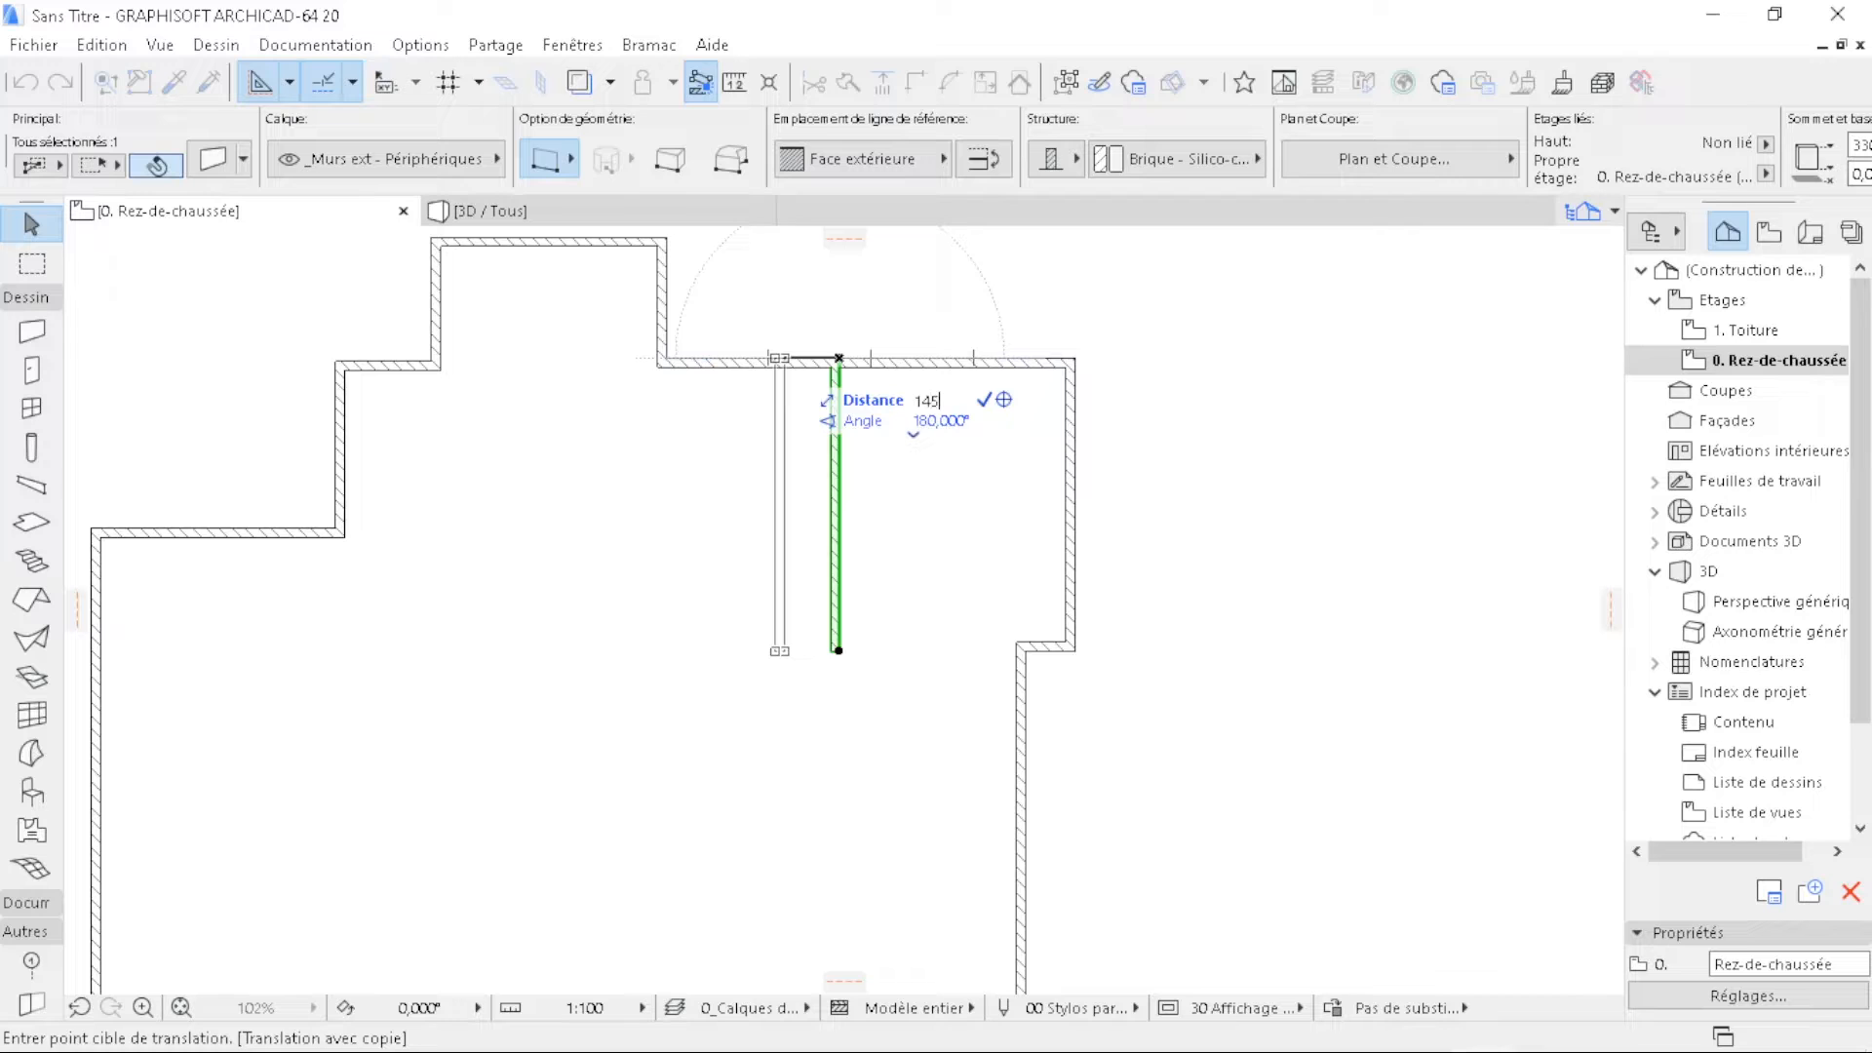
pyautogui.press('Return')
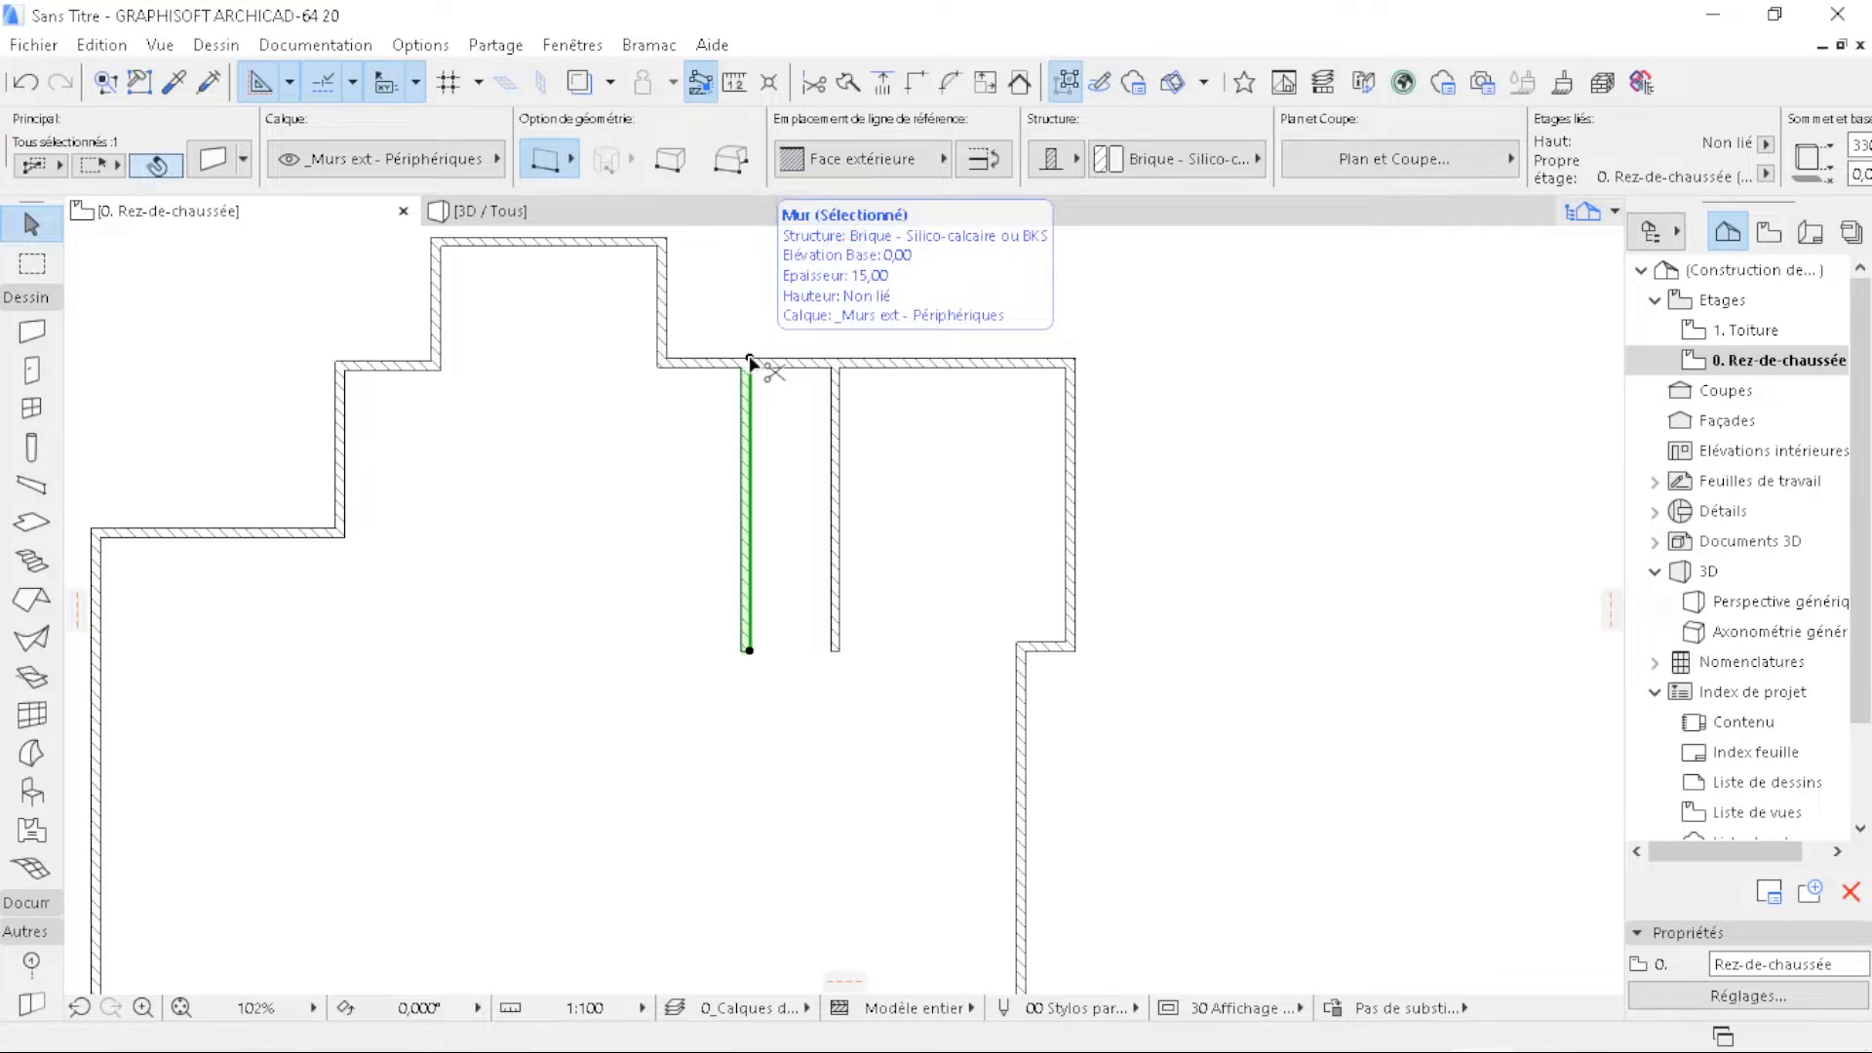
# - Copy the second partition left to the corner where the upper projection meets the top wall, and clear the selection
pyautogui.hotkey('ctrl', 'shift', 'd')
pyautogui.click(748, 360)
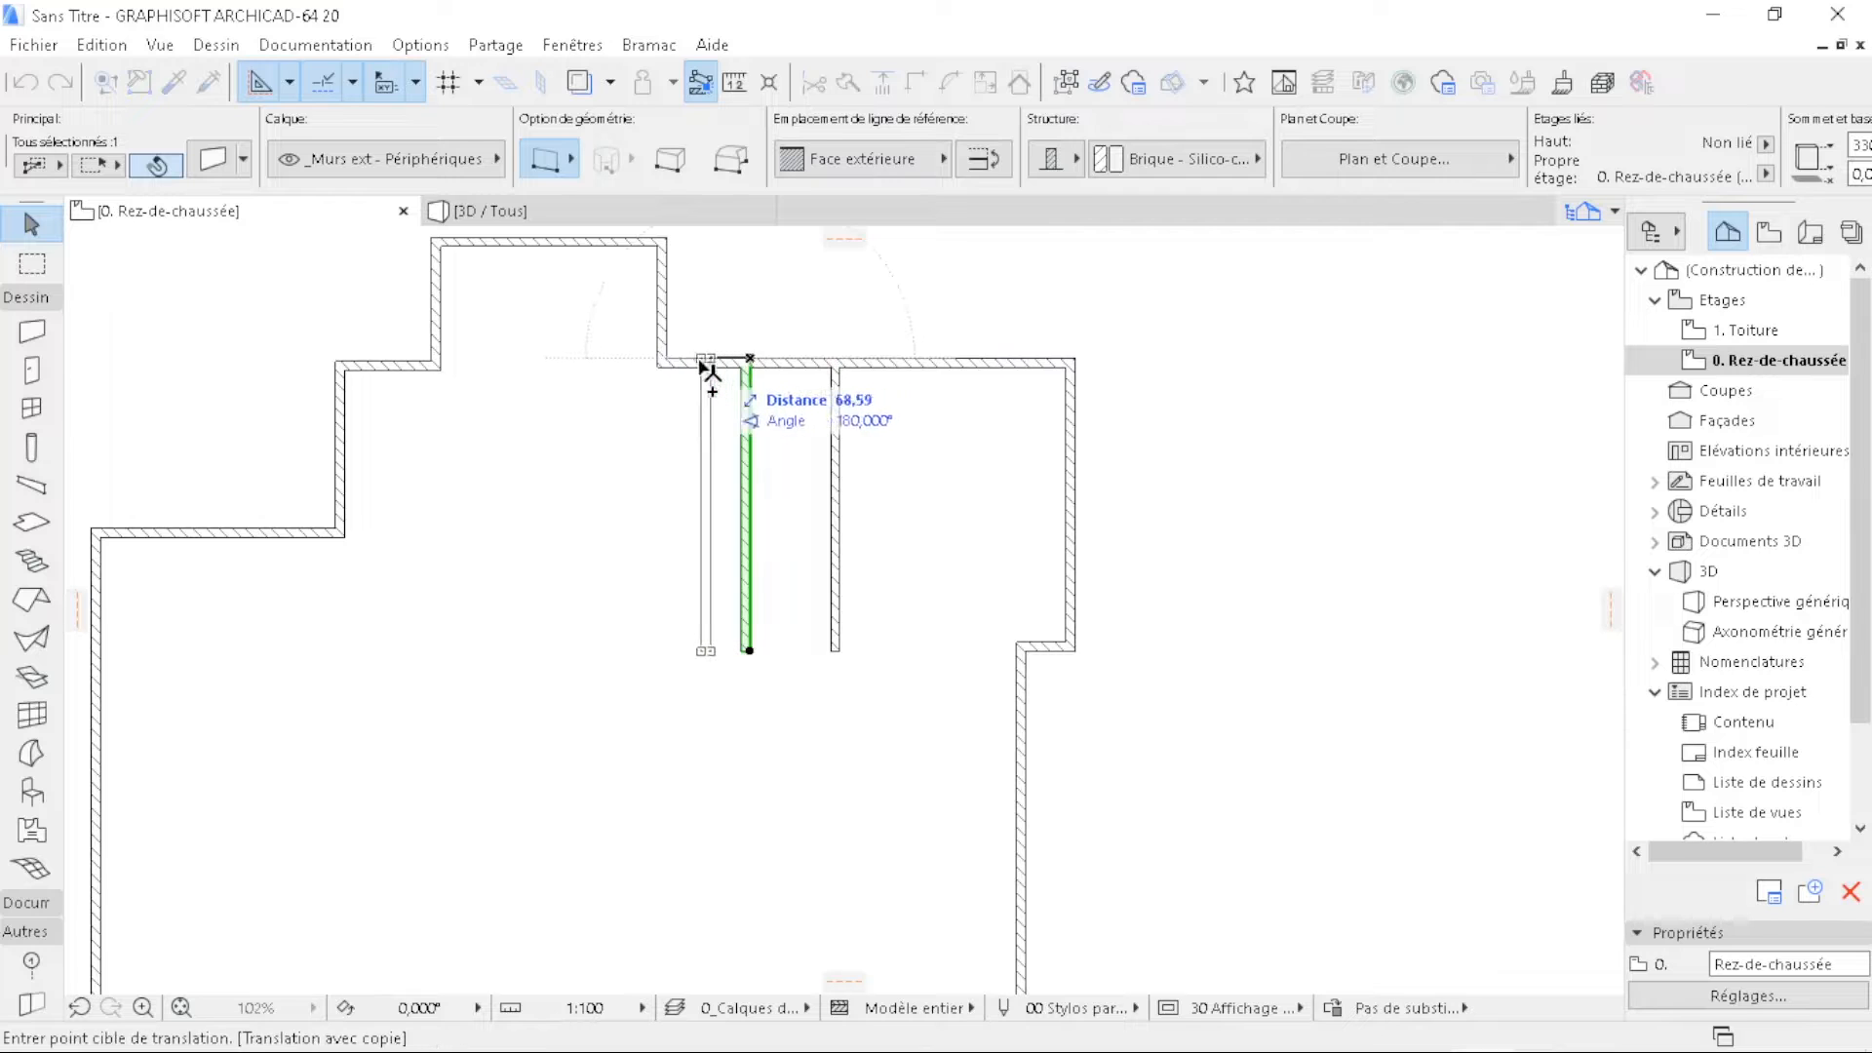
pyautogui.click(671, 364)
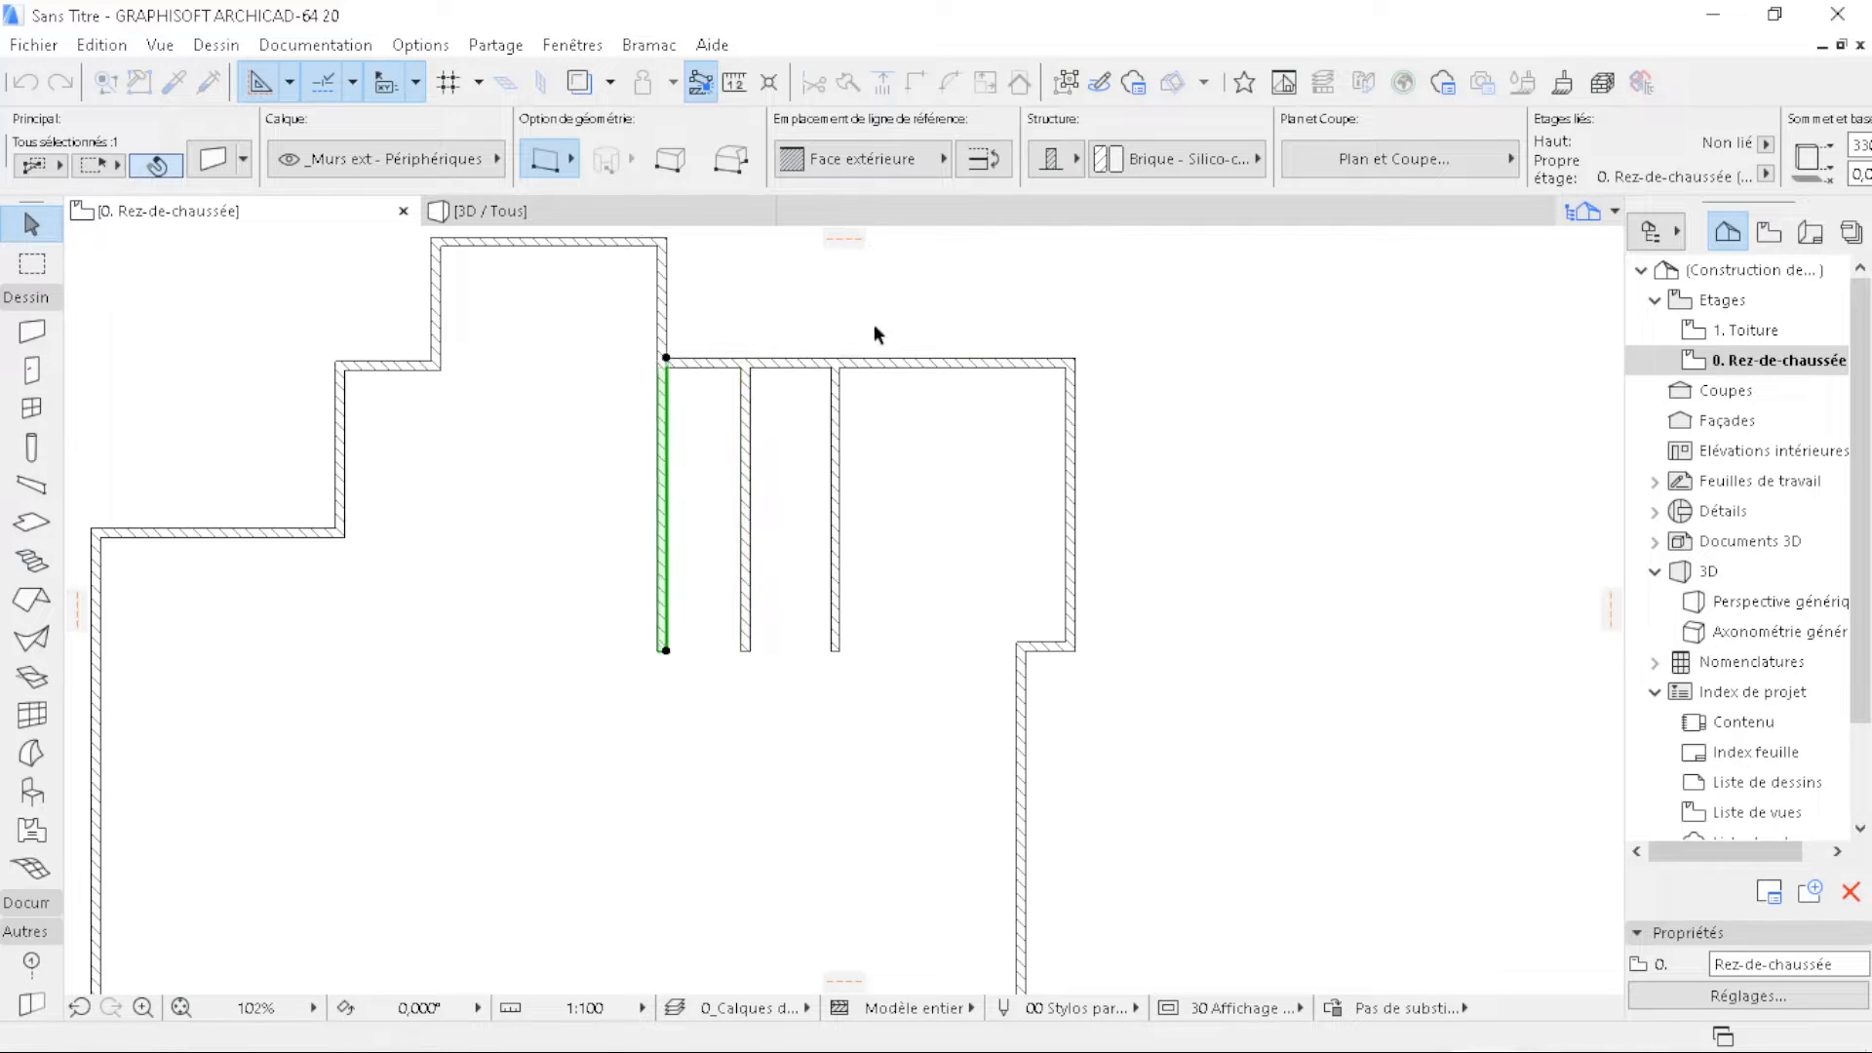
pyautogui.press('Escape')
# - Extend the short horizontal wall at the right-hand upper offset to the middle vertical partition using Intersection, and clear the selection
pyautogui.click(1057, 651)
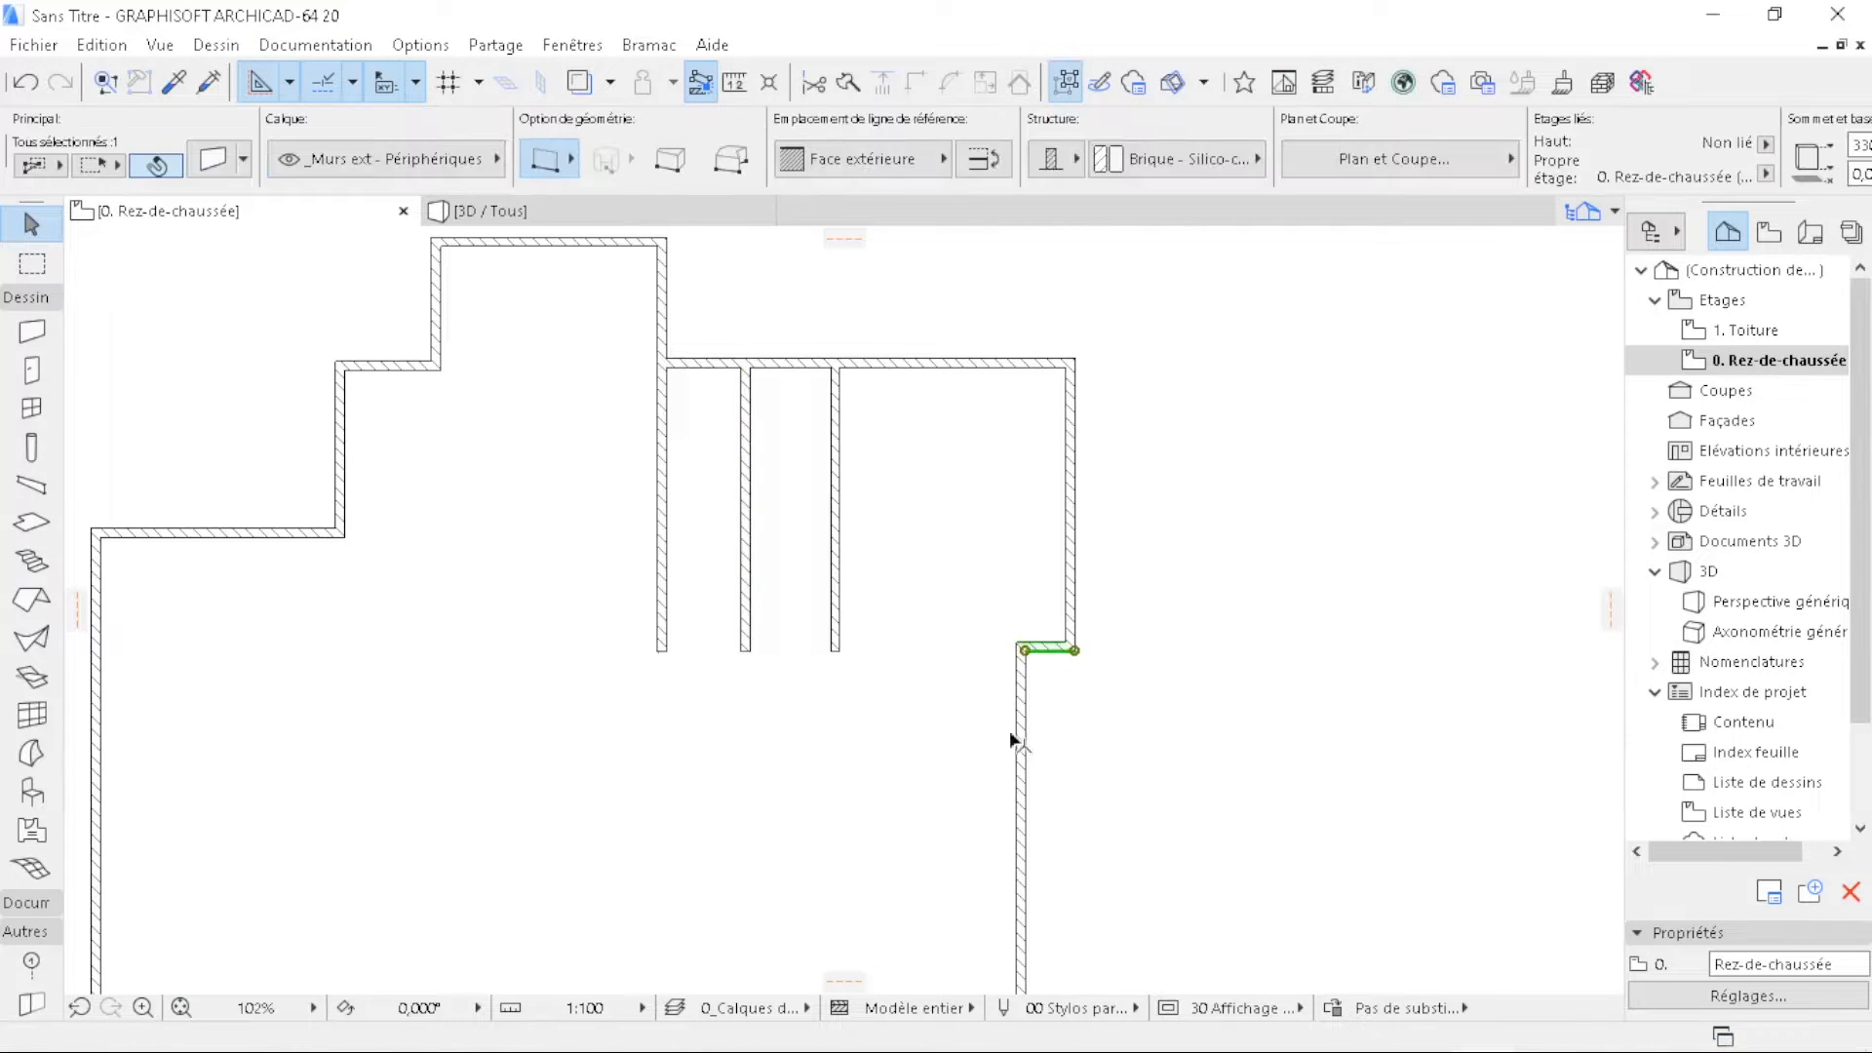
pyautogui.keyDown('shift'); pyautogui.click(748, 624); pyautogui.keyUp('shift')
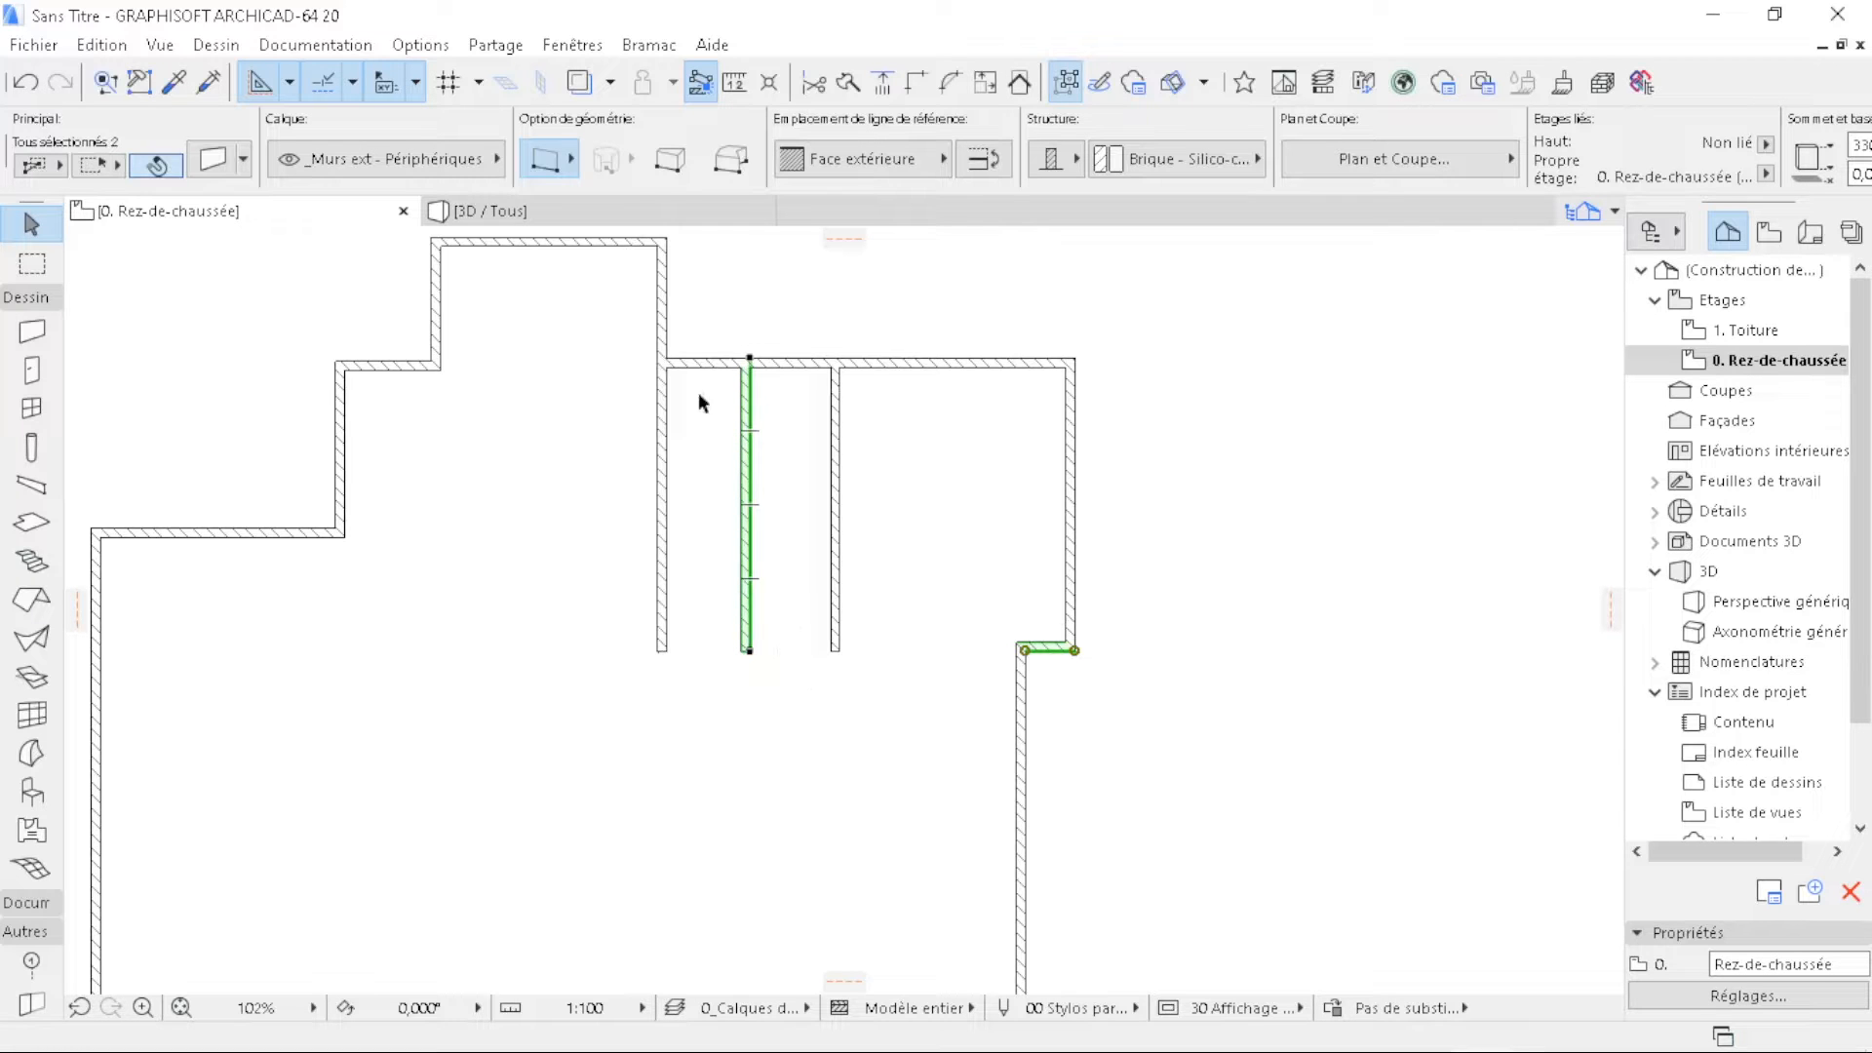
pyautogui.click(925, 88)
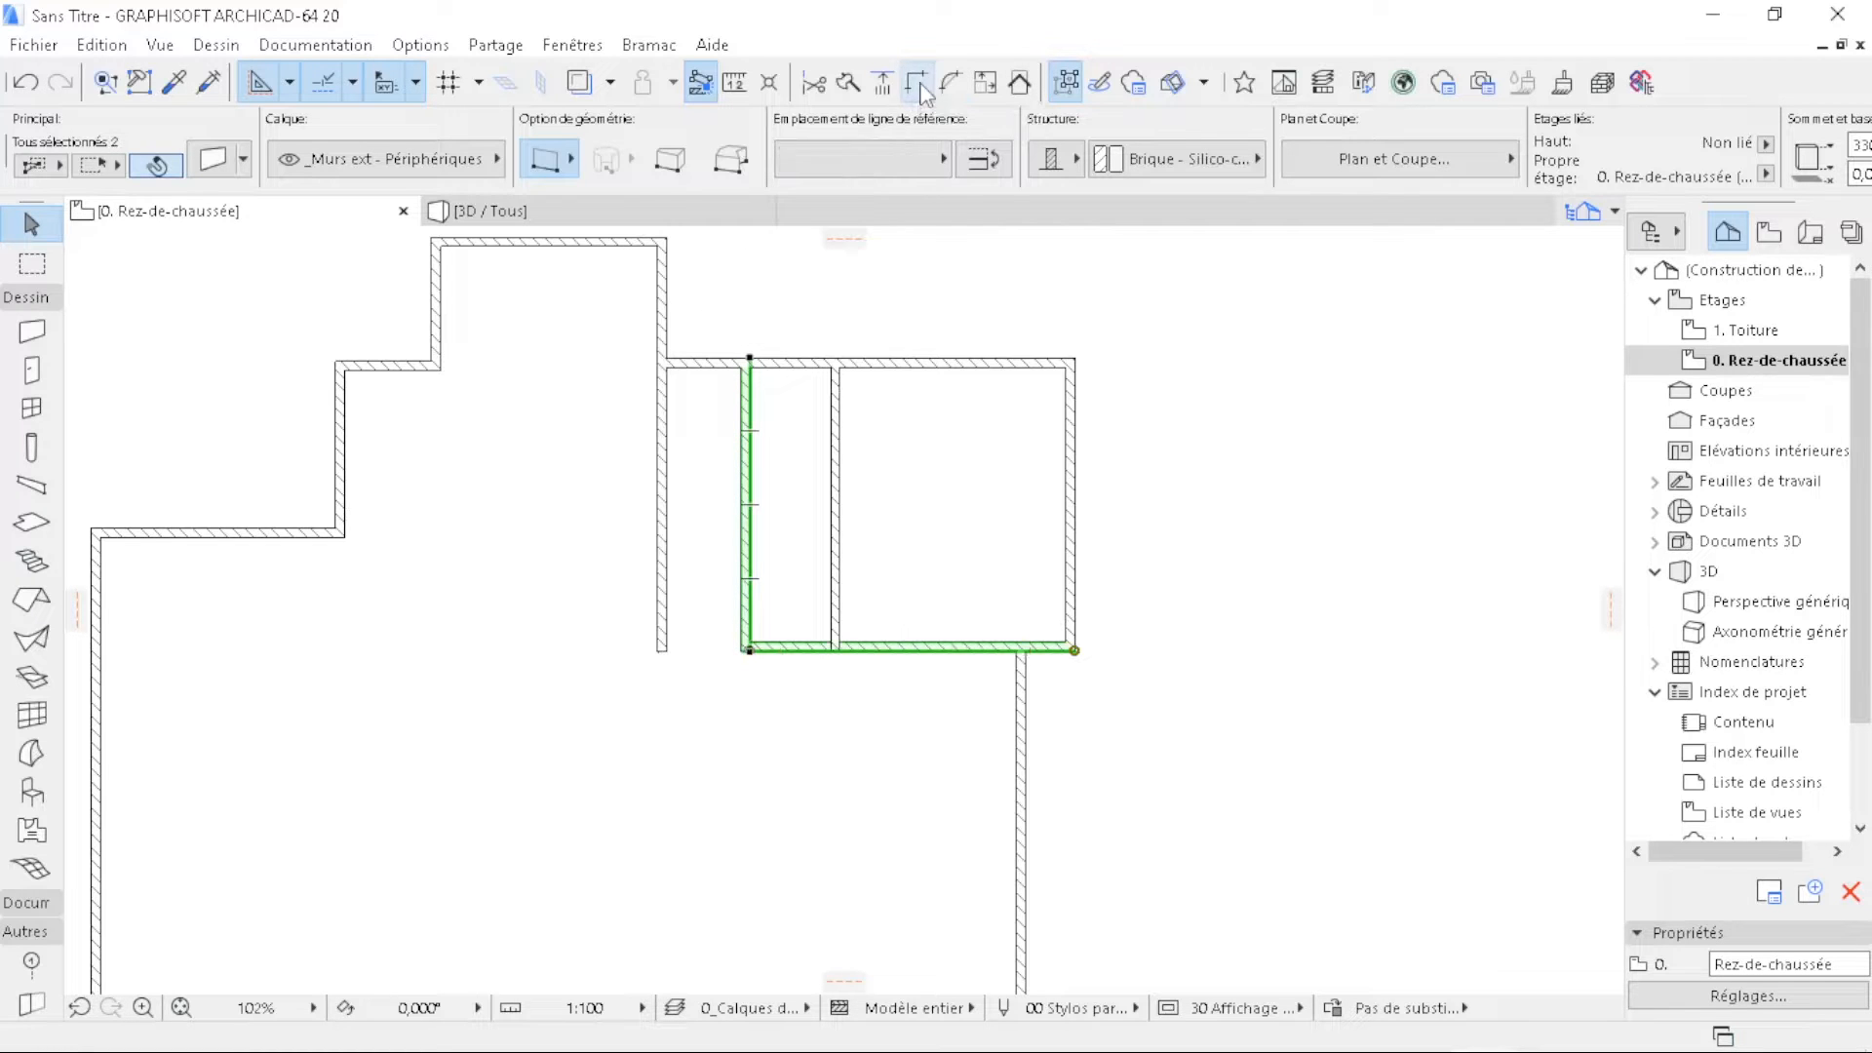
pyautogui.click(1161, 497)
# - Copy the extended horizontal wall 445 downward and trim the piece sticking out past the exterior wall
pyautogui.moveTo(988, 740); pyautogui.dragTo(978, 536, button='middle')
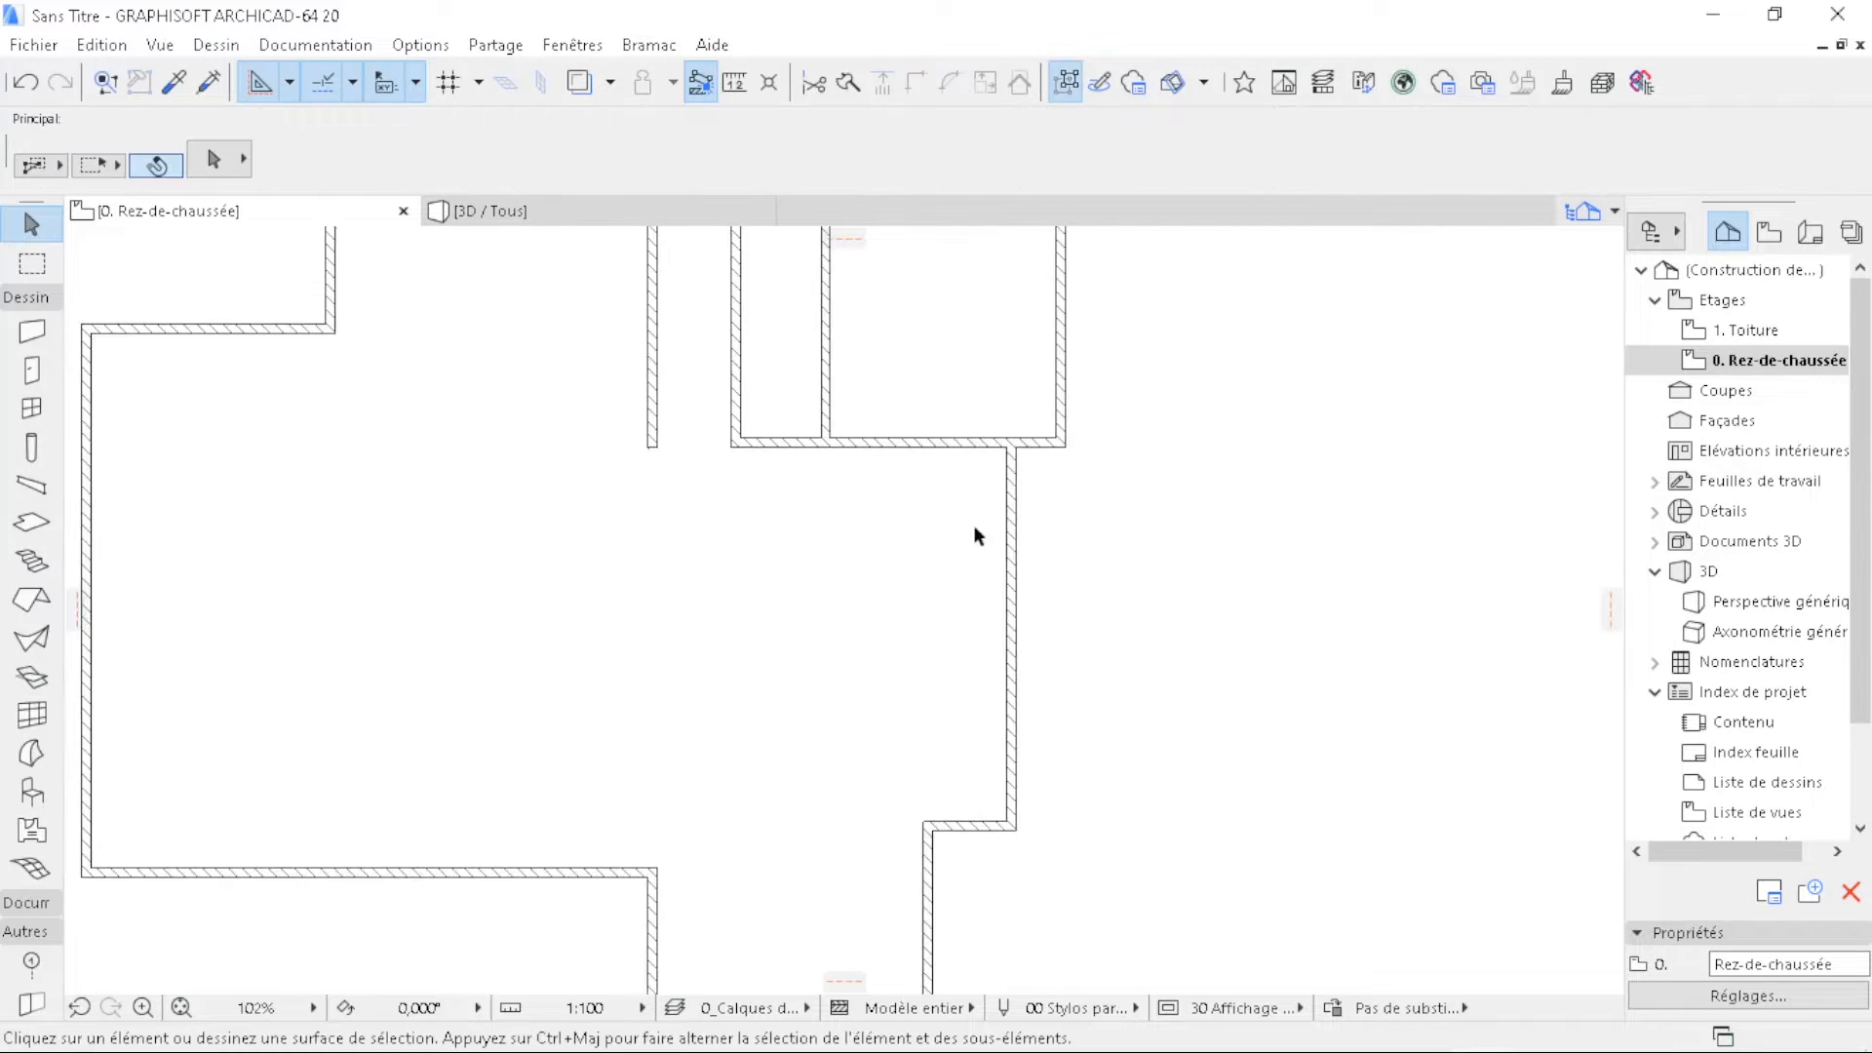
pyautogui.click(944, 445)
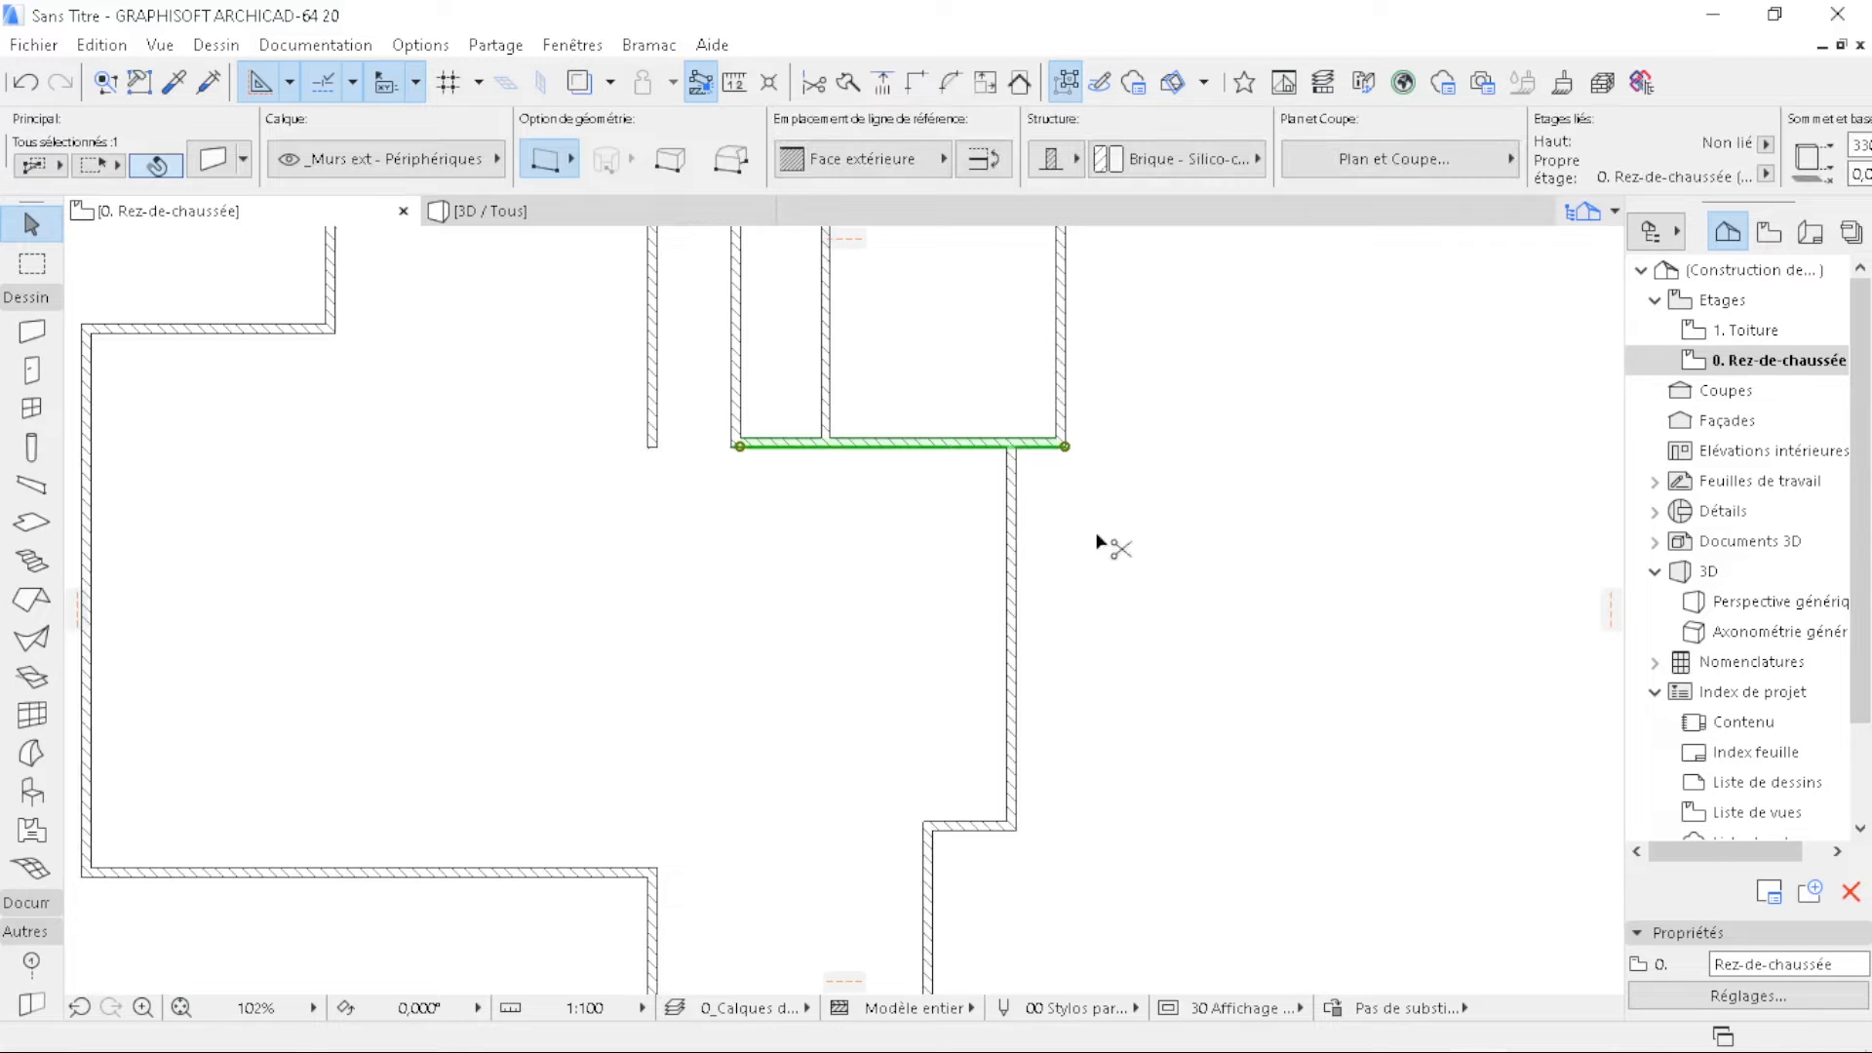
pyautogui.hotkey('ctrl', 'shift', 'd')
pyautogui.click(1065, 445)
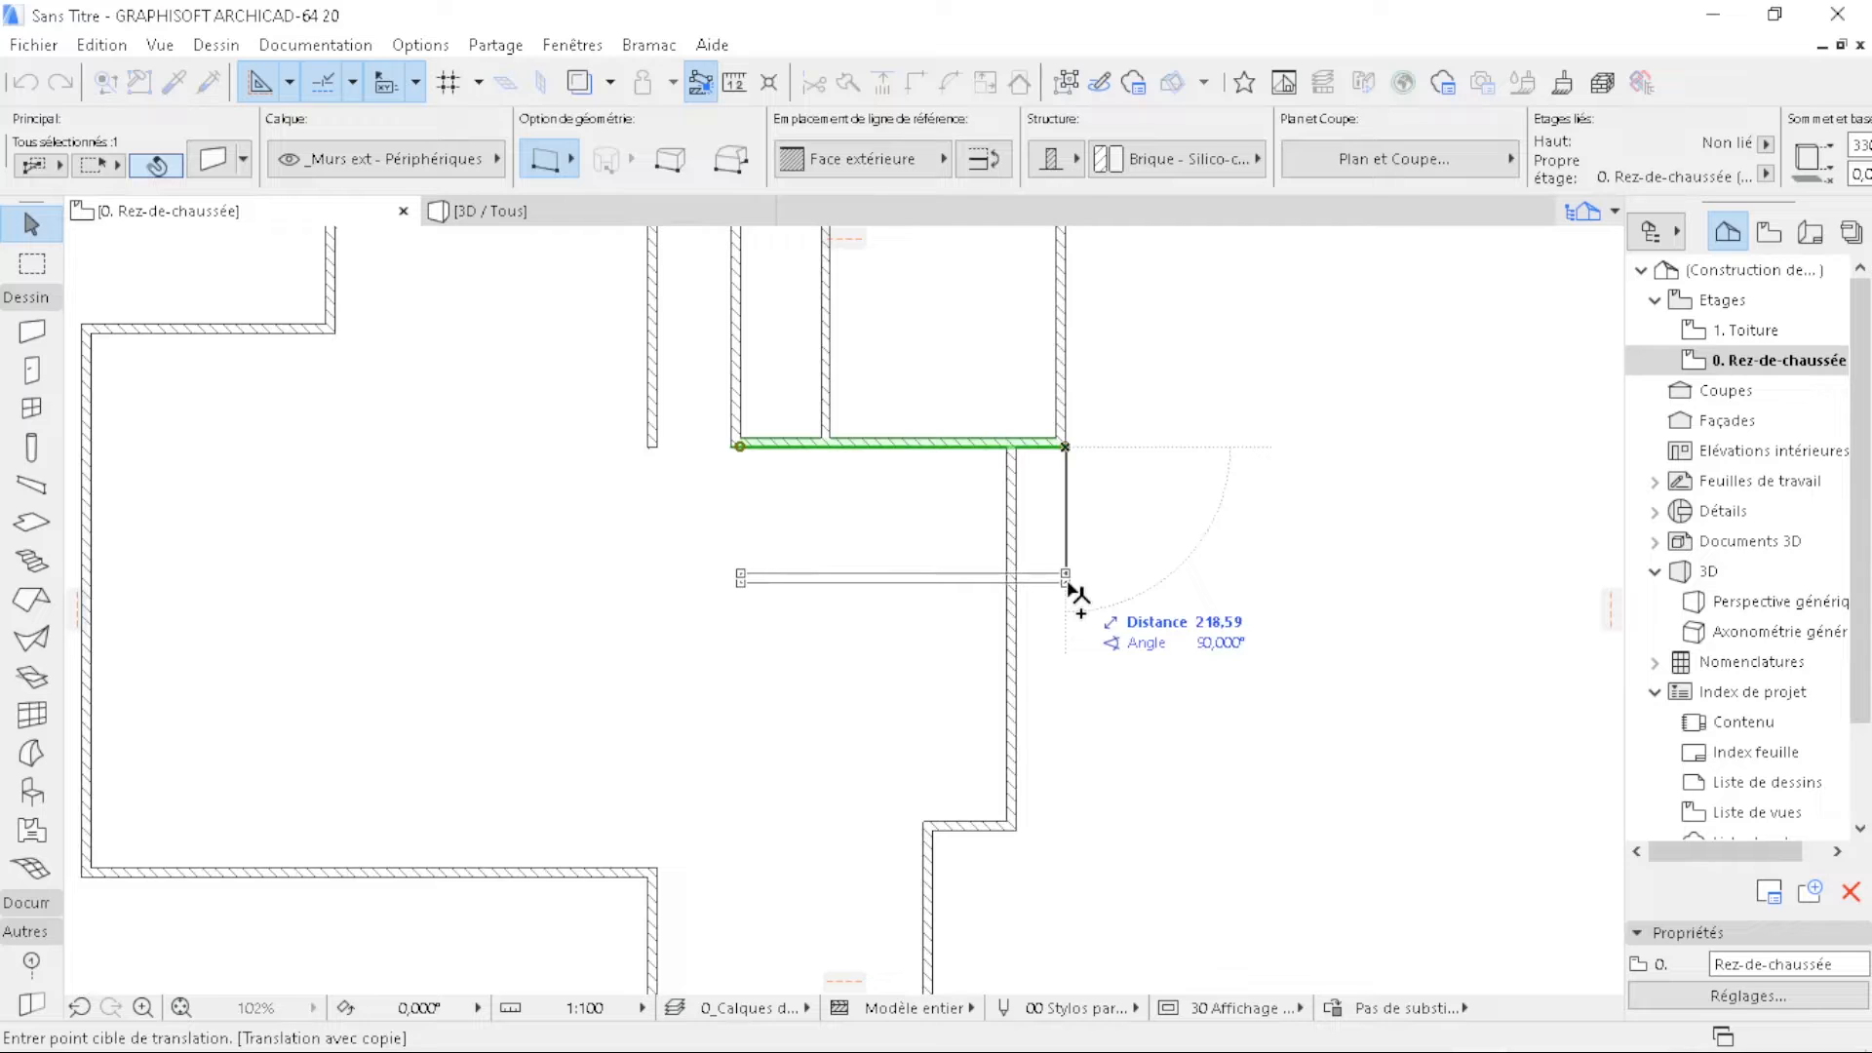
pyautogui.write('4')
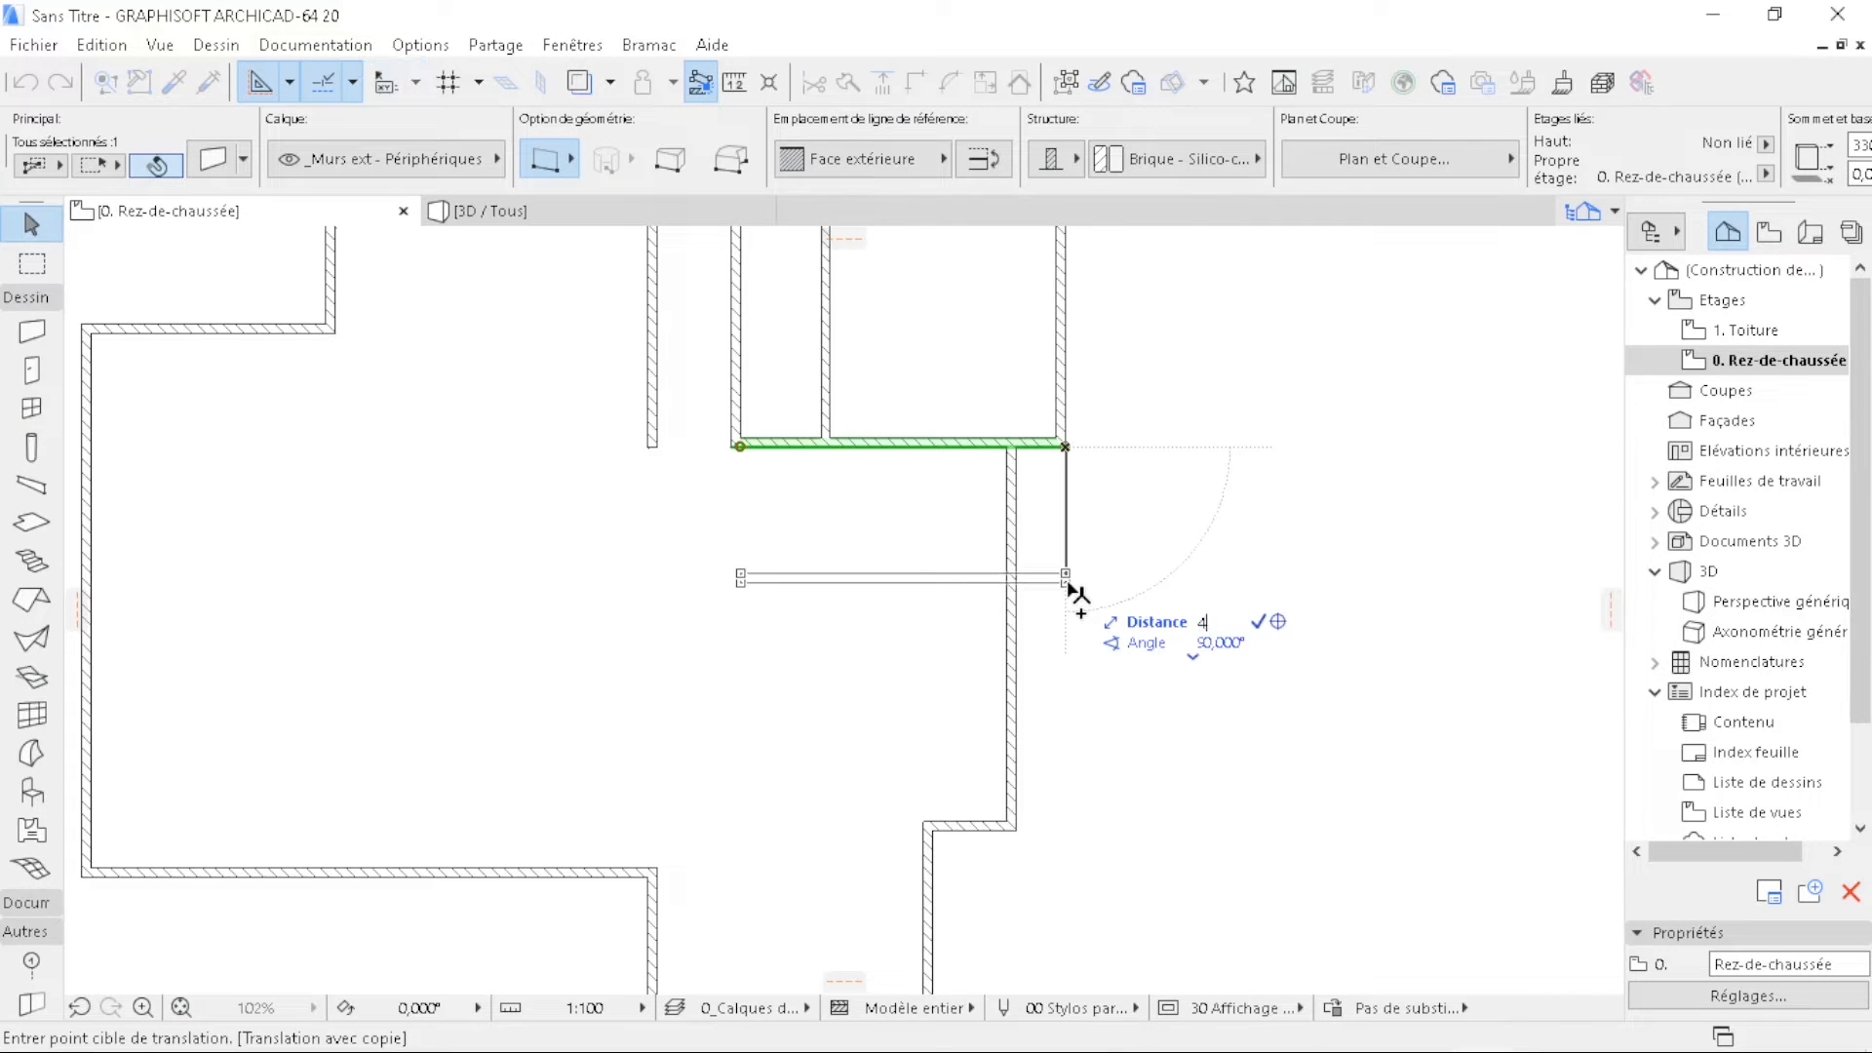
pyautogui.write('45')
pyautogui.press('Return')
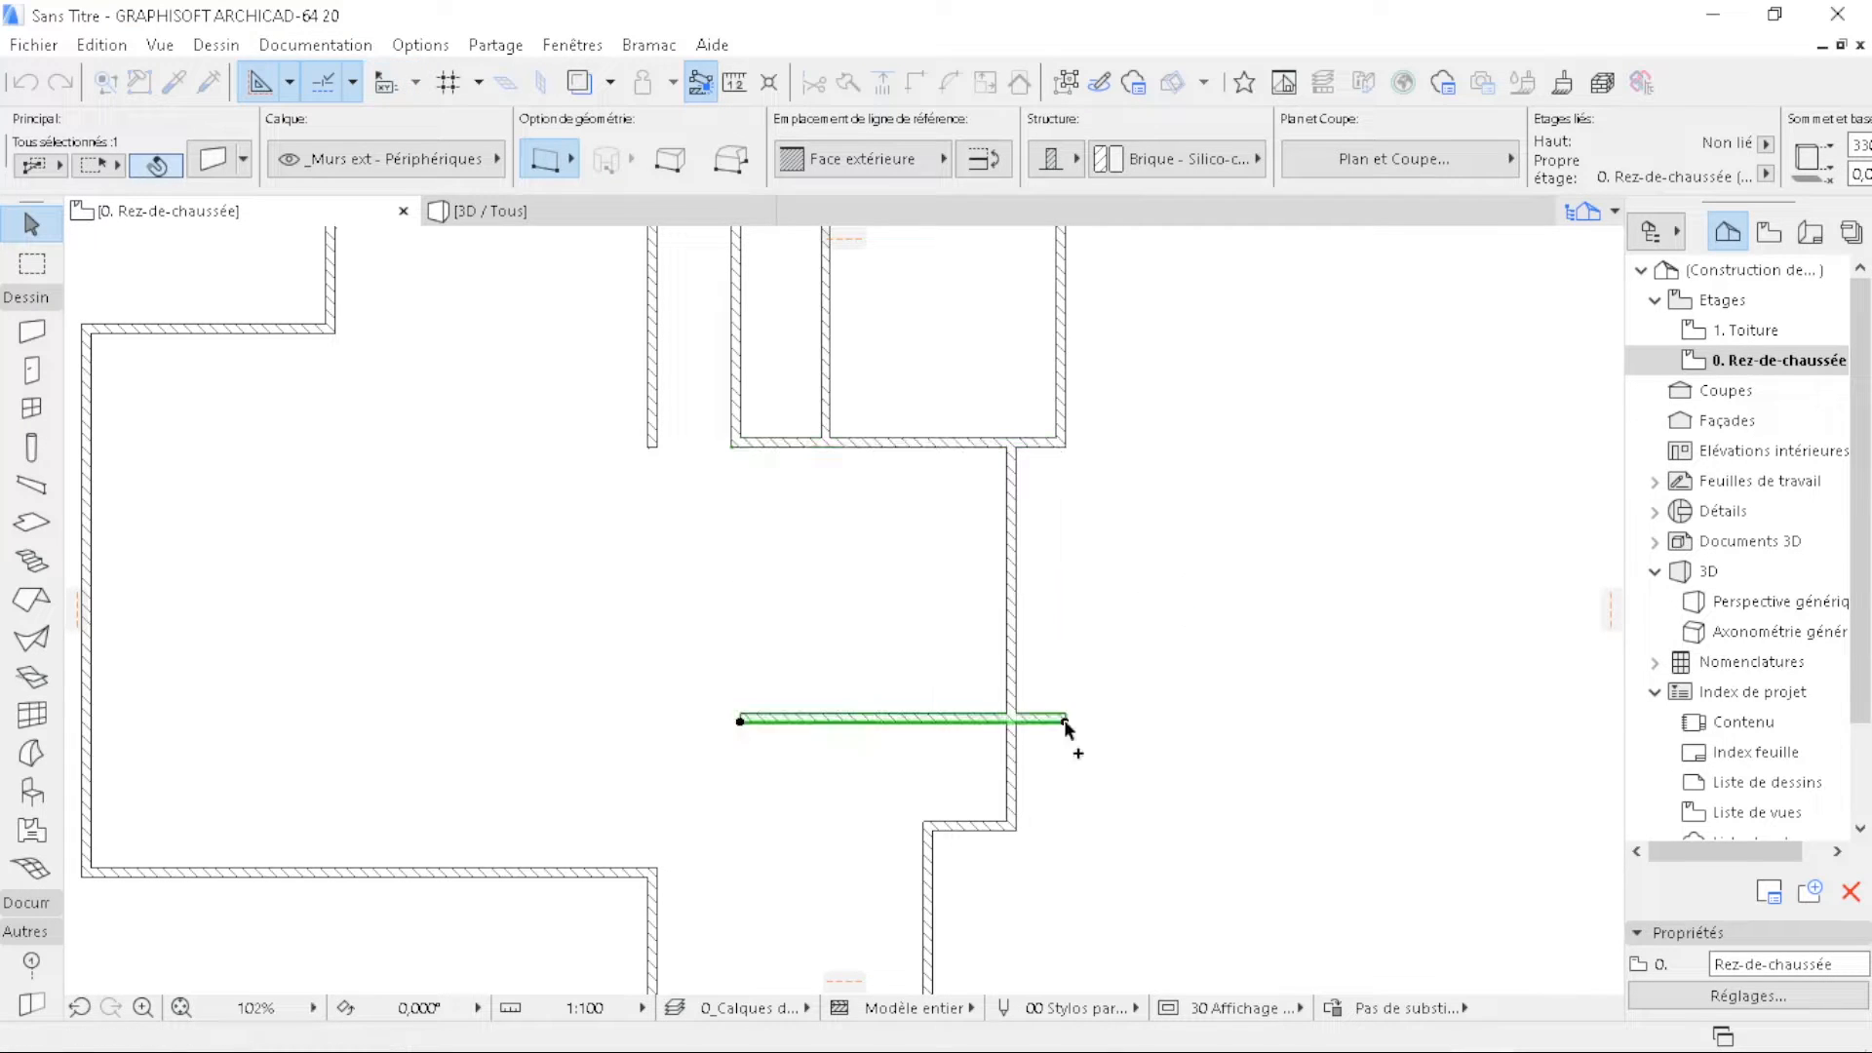
pyautogui.click(1205, 667)
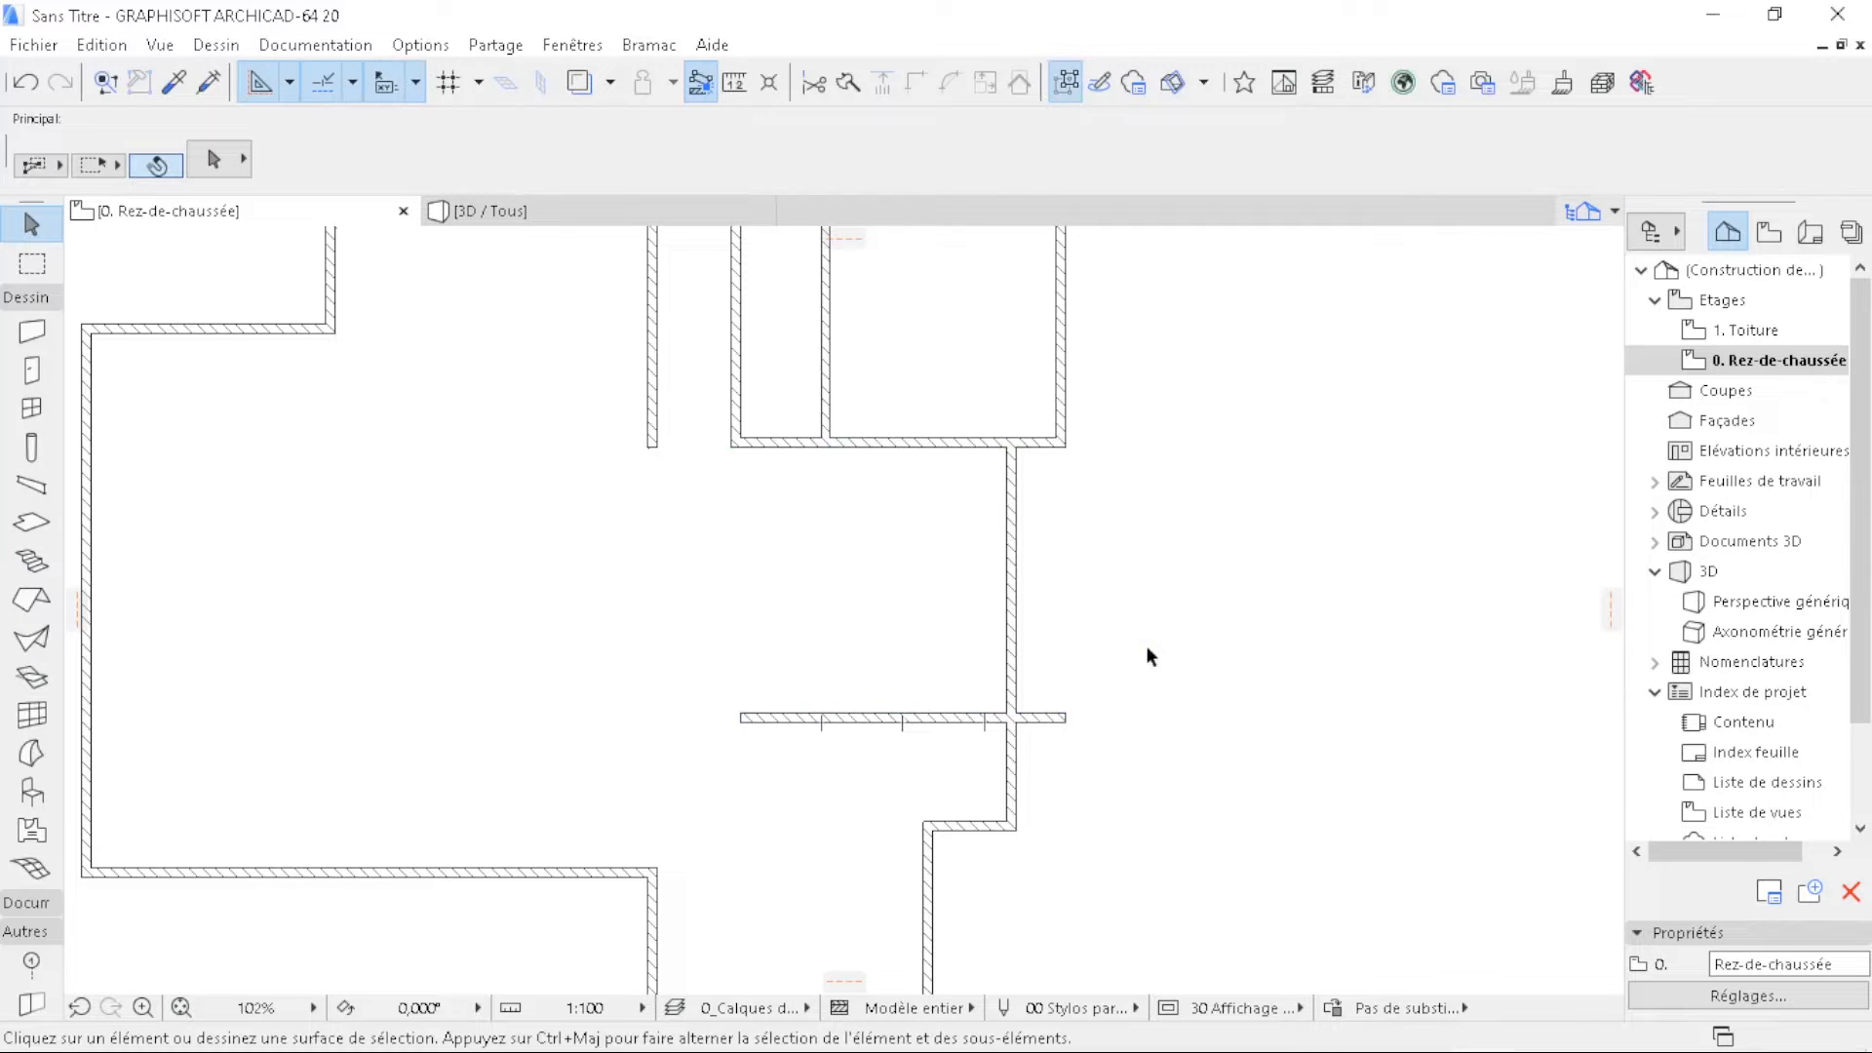
pyautogui.keyDown('ctrl'); pyautogui.click(1043, 719); pyautogui.keyUp('ctrl')
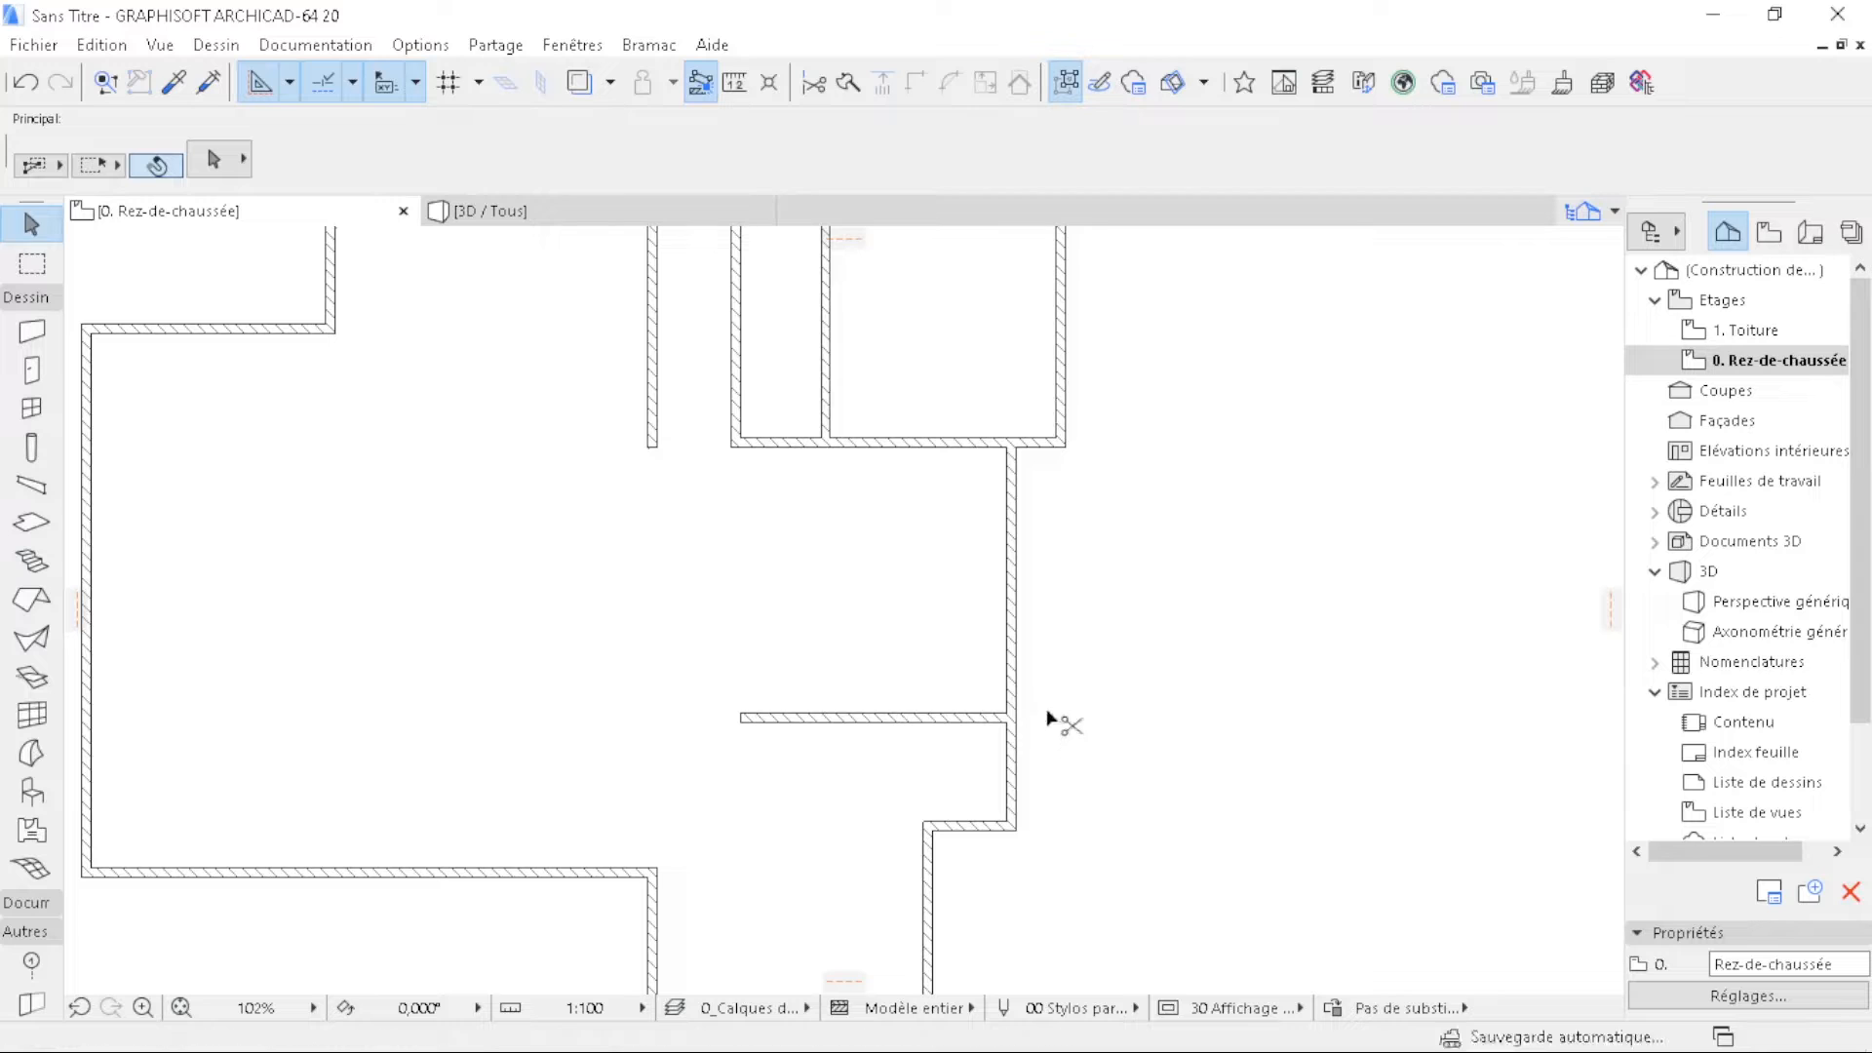
# - Join the short horizontal wall at the lower offset with the middle vertical partition using Intersection, and clear the selection
pyautogui.scroll(-2, 1300, 556)
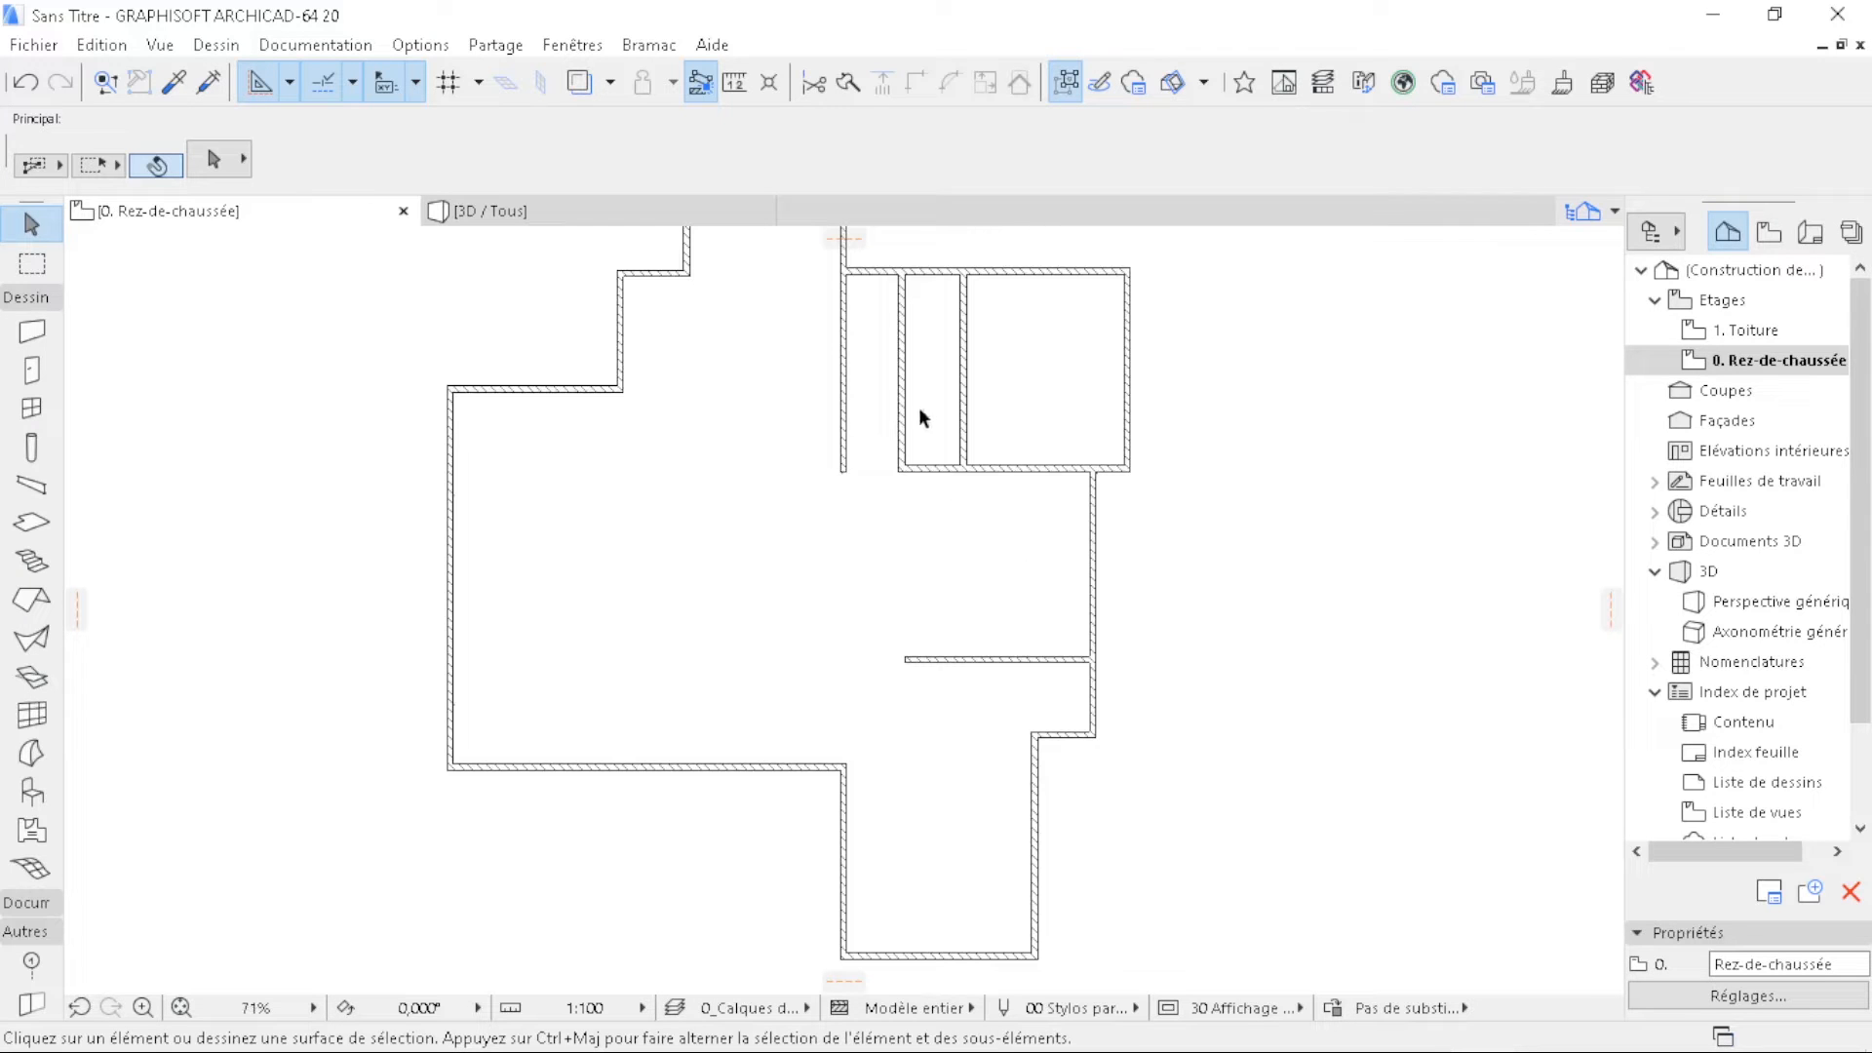
pyautogui.scroll(2, 1066, 747)
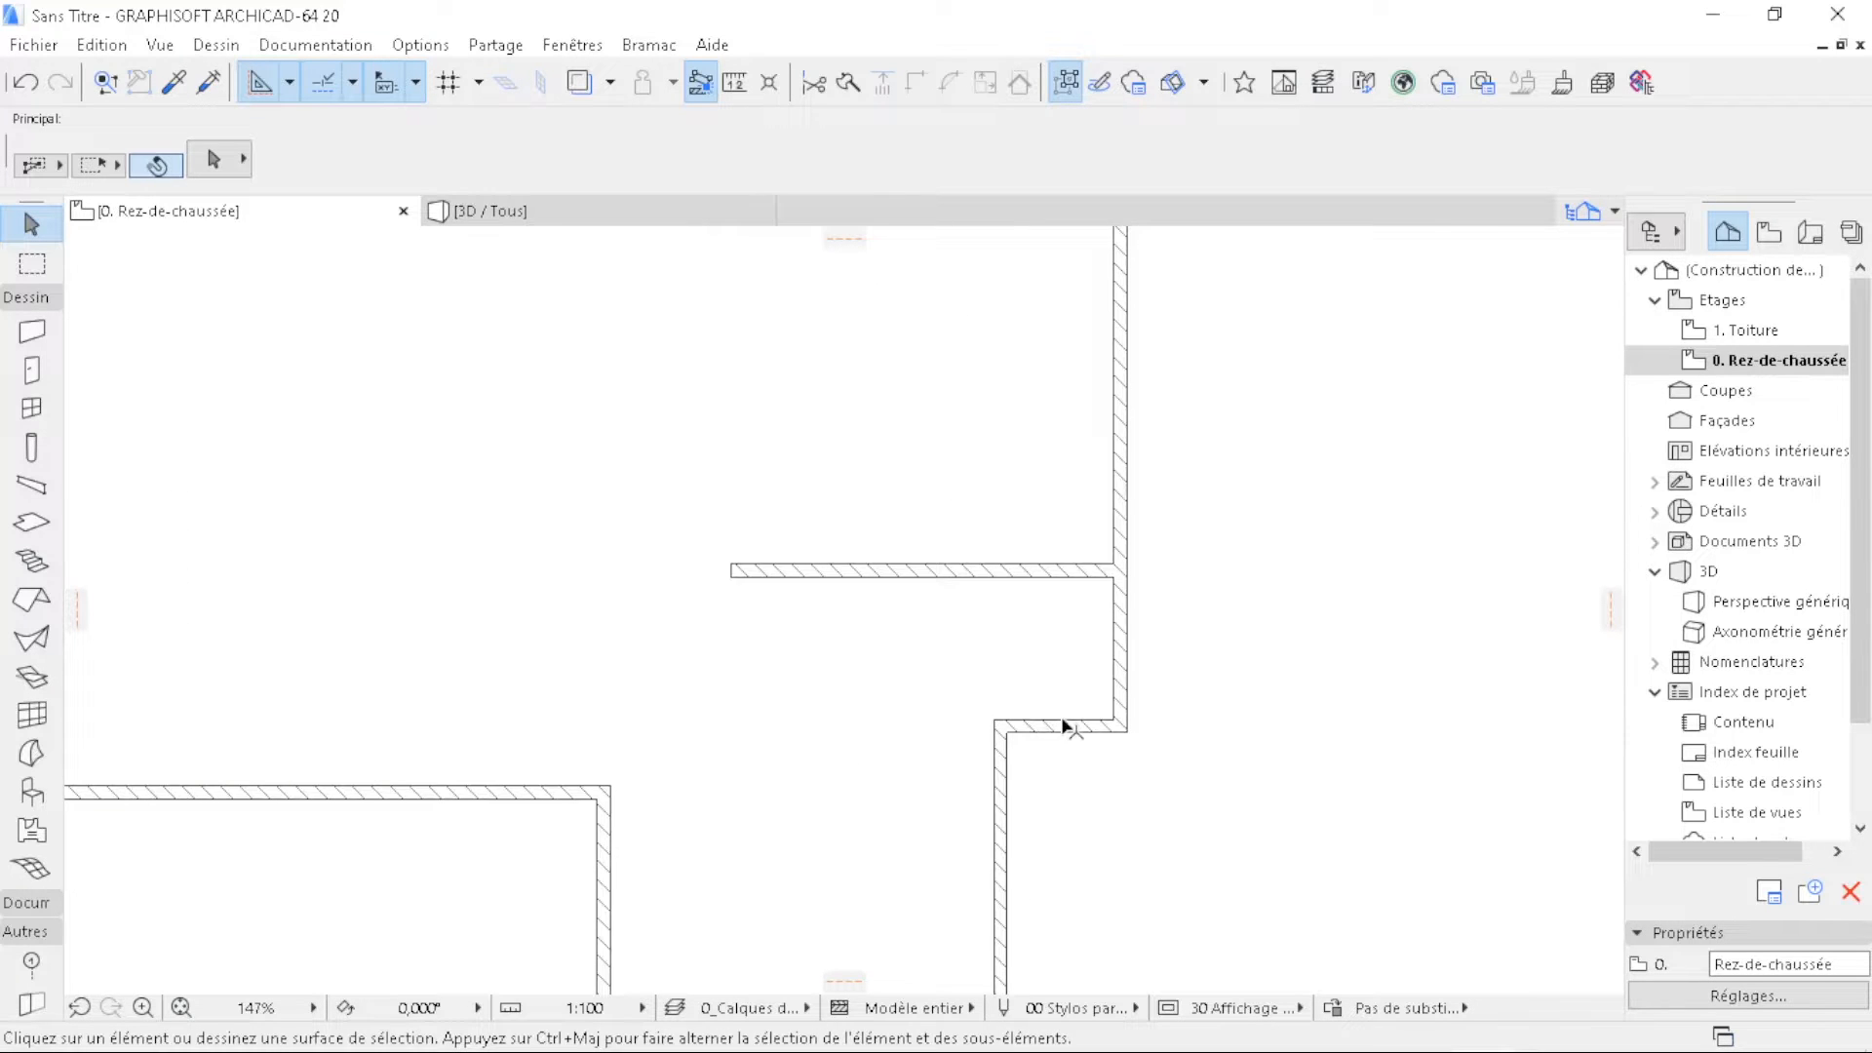
pyautogui.click(1073, 756)
pyautogui.keyDown('shift'); pyautogui.click(848, 292); pyautogui.keyUp('shift')
pyautogui.click(915, 84)
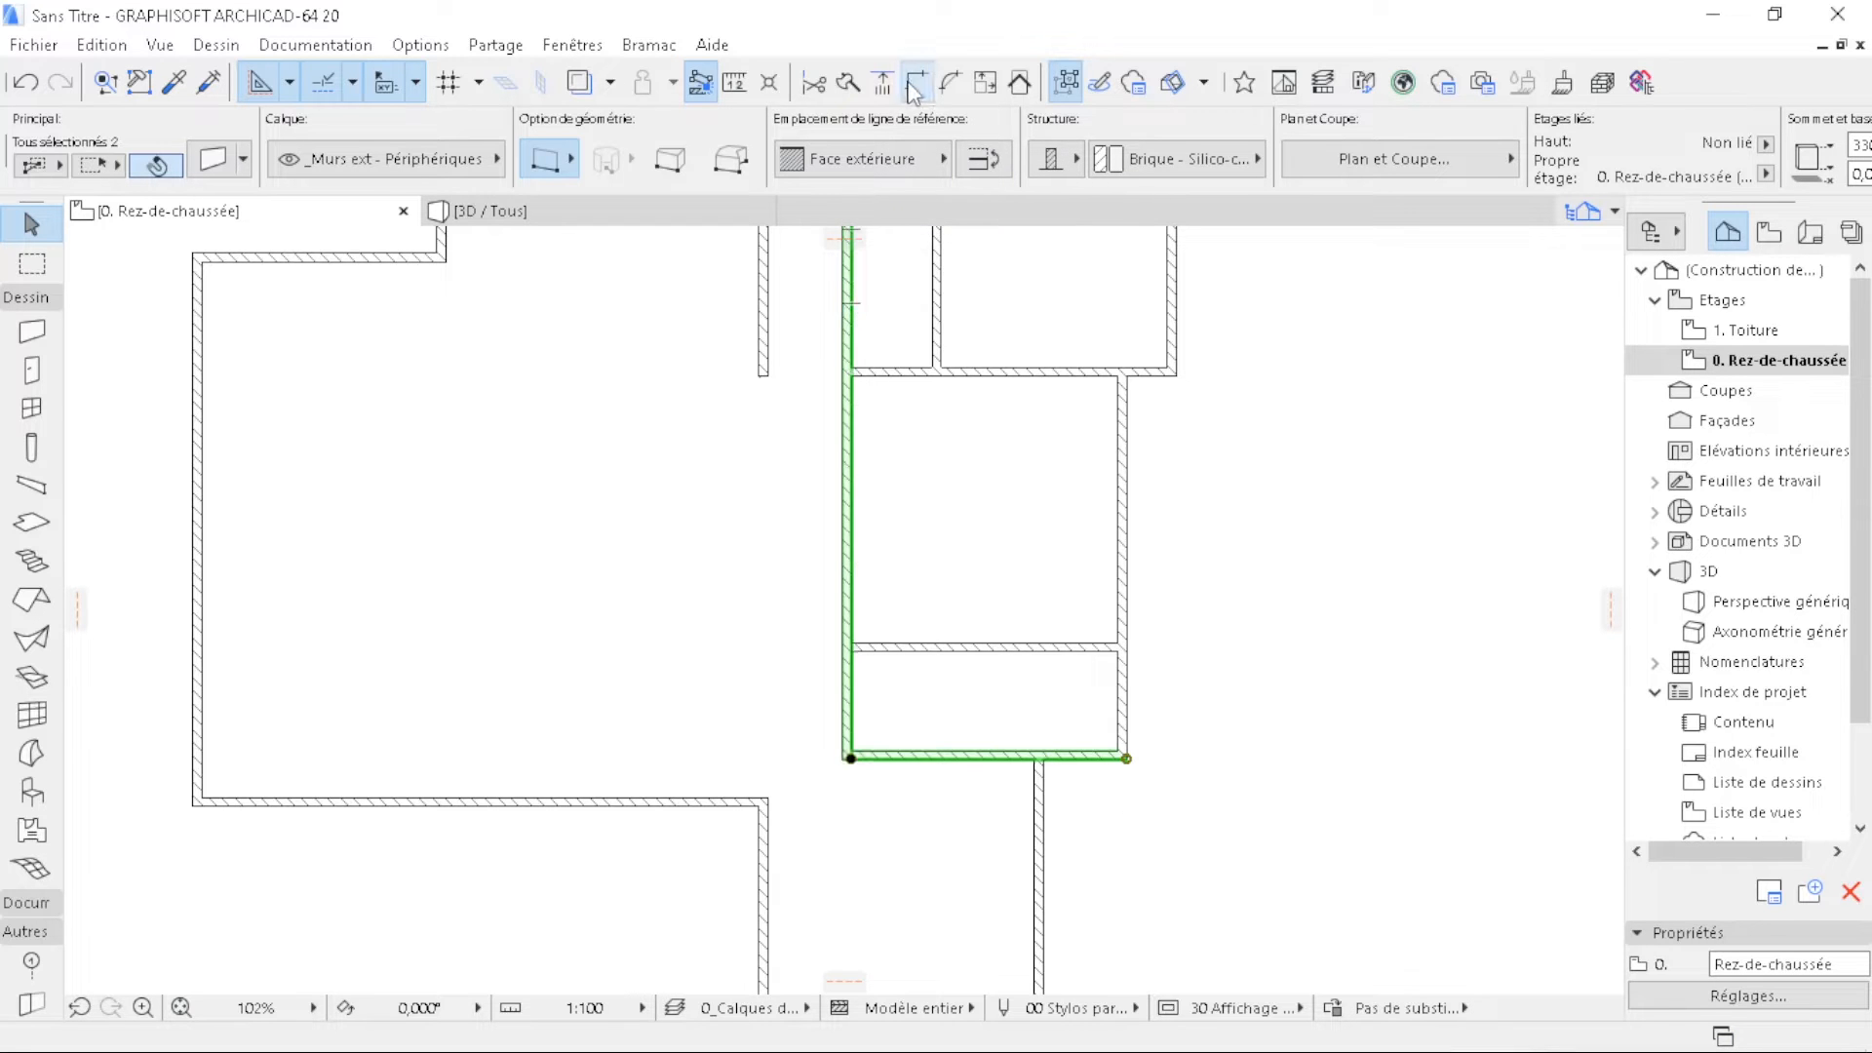
pyautogui.click(1309, 678)
# - Intersect the copied horizontal partition with the leftmost vertical partition so they meet in a corner, and clear the selection
pyautogui.moveTo(983, 675); pyautogui.dragTo(1103, 446, button='middle')
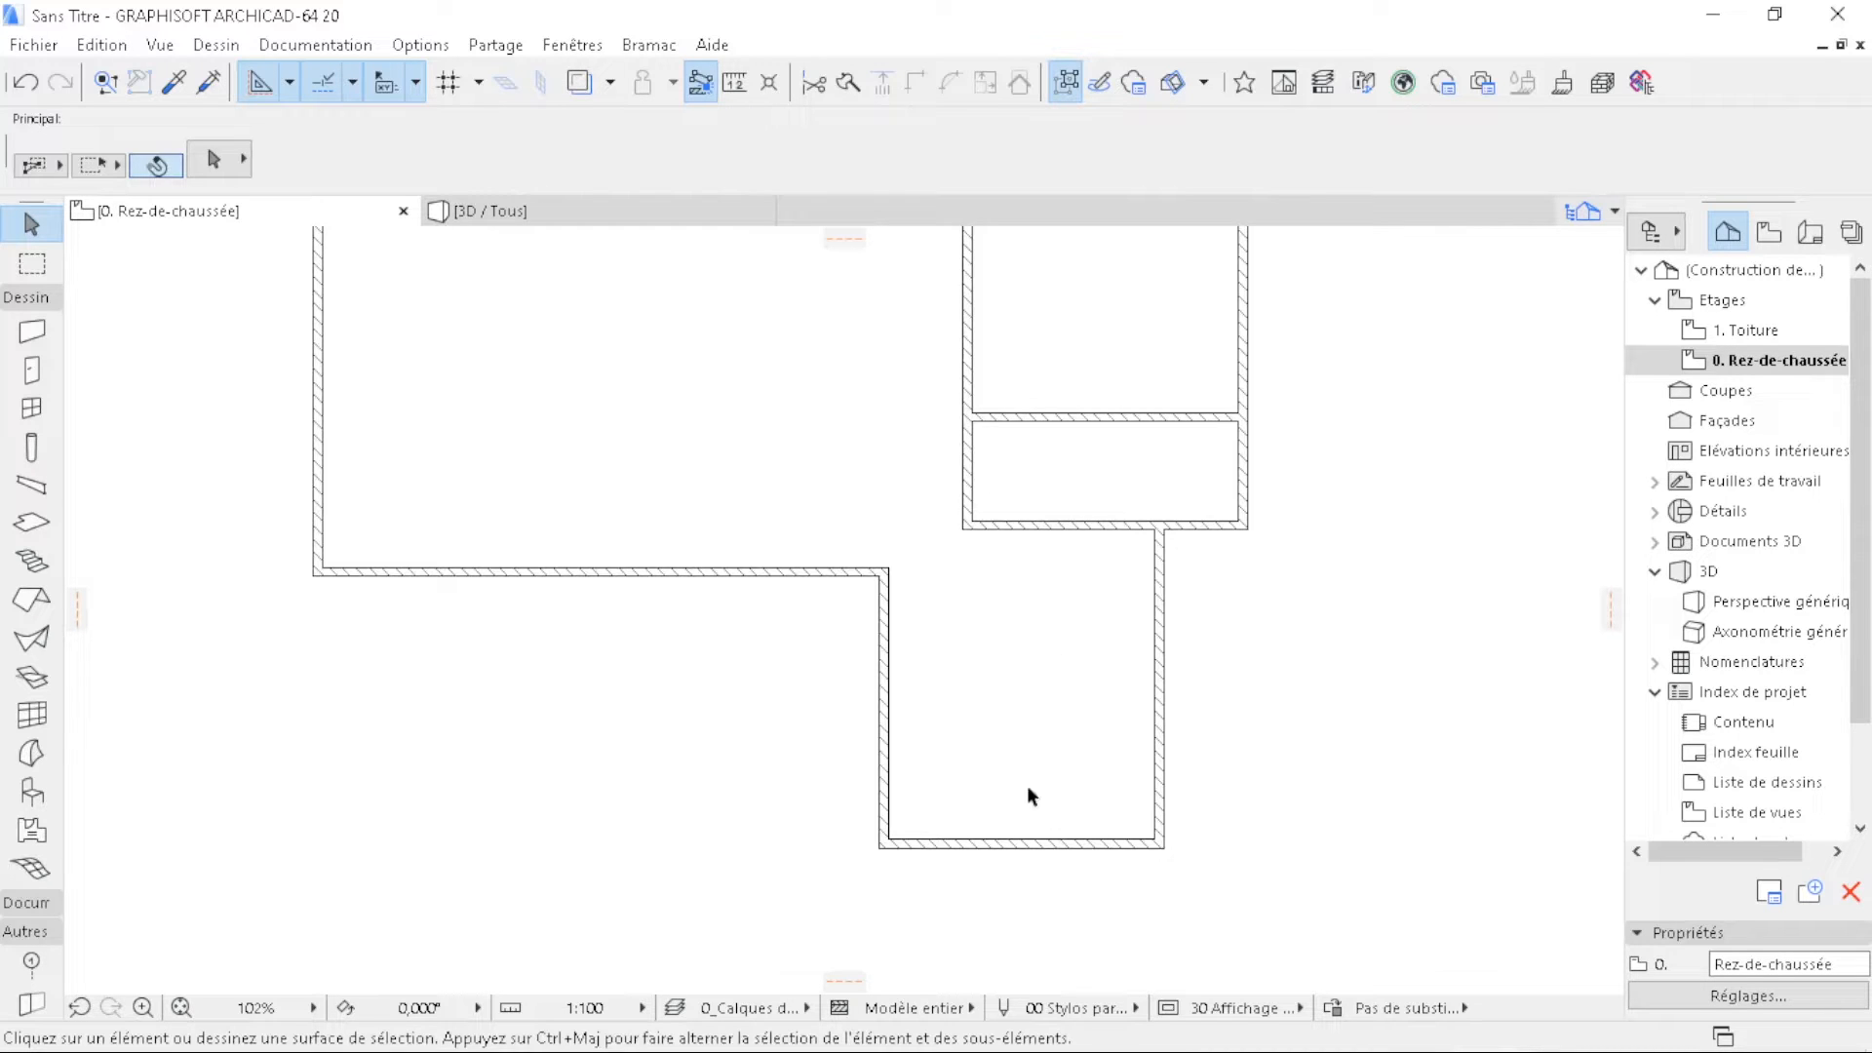
pyautogui.scroll(2, 1053, 704)
pyautogui.click(1051, 671)
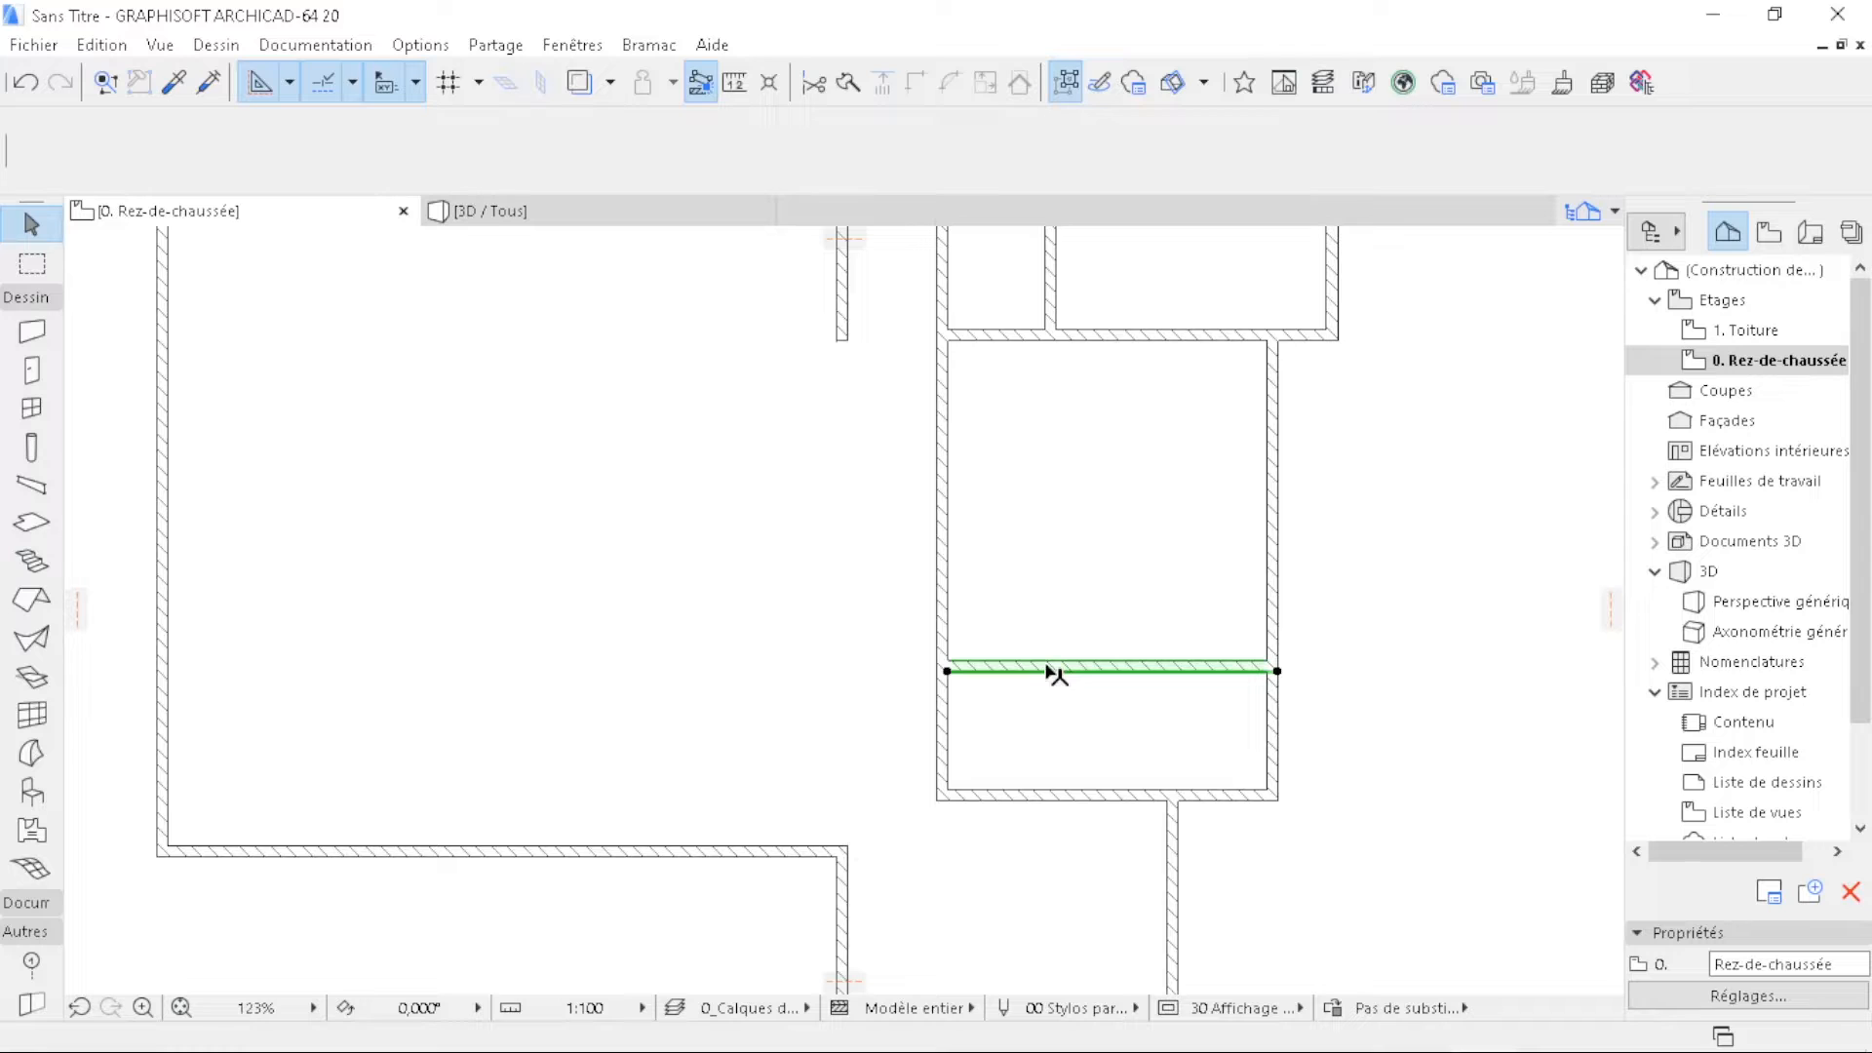
pyautogui.keyDown('shift'); pyautogui.click(840, 322); pyautogui.keyUp('shift')
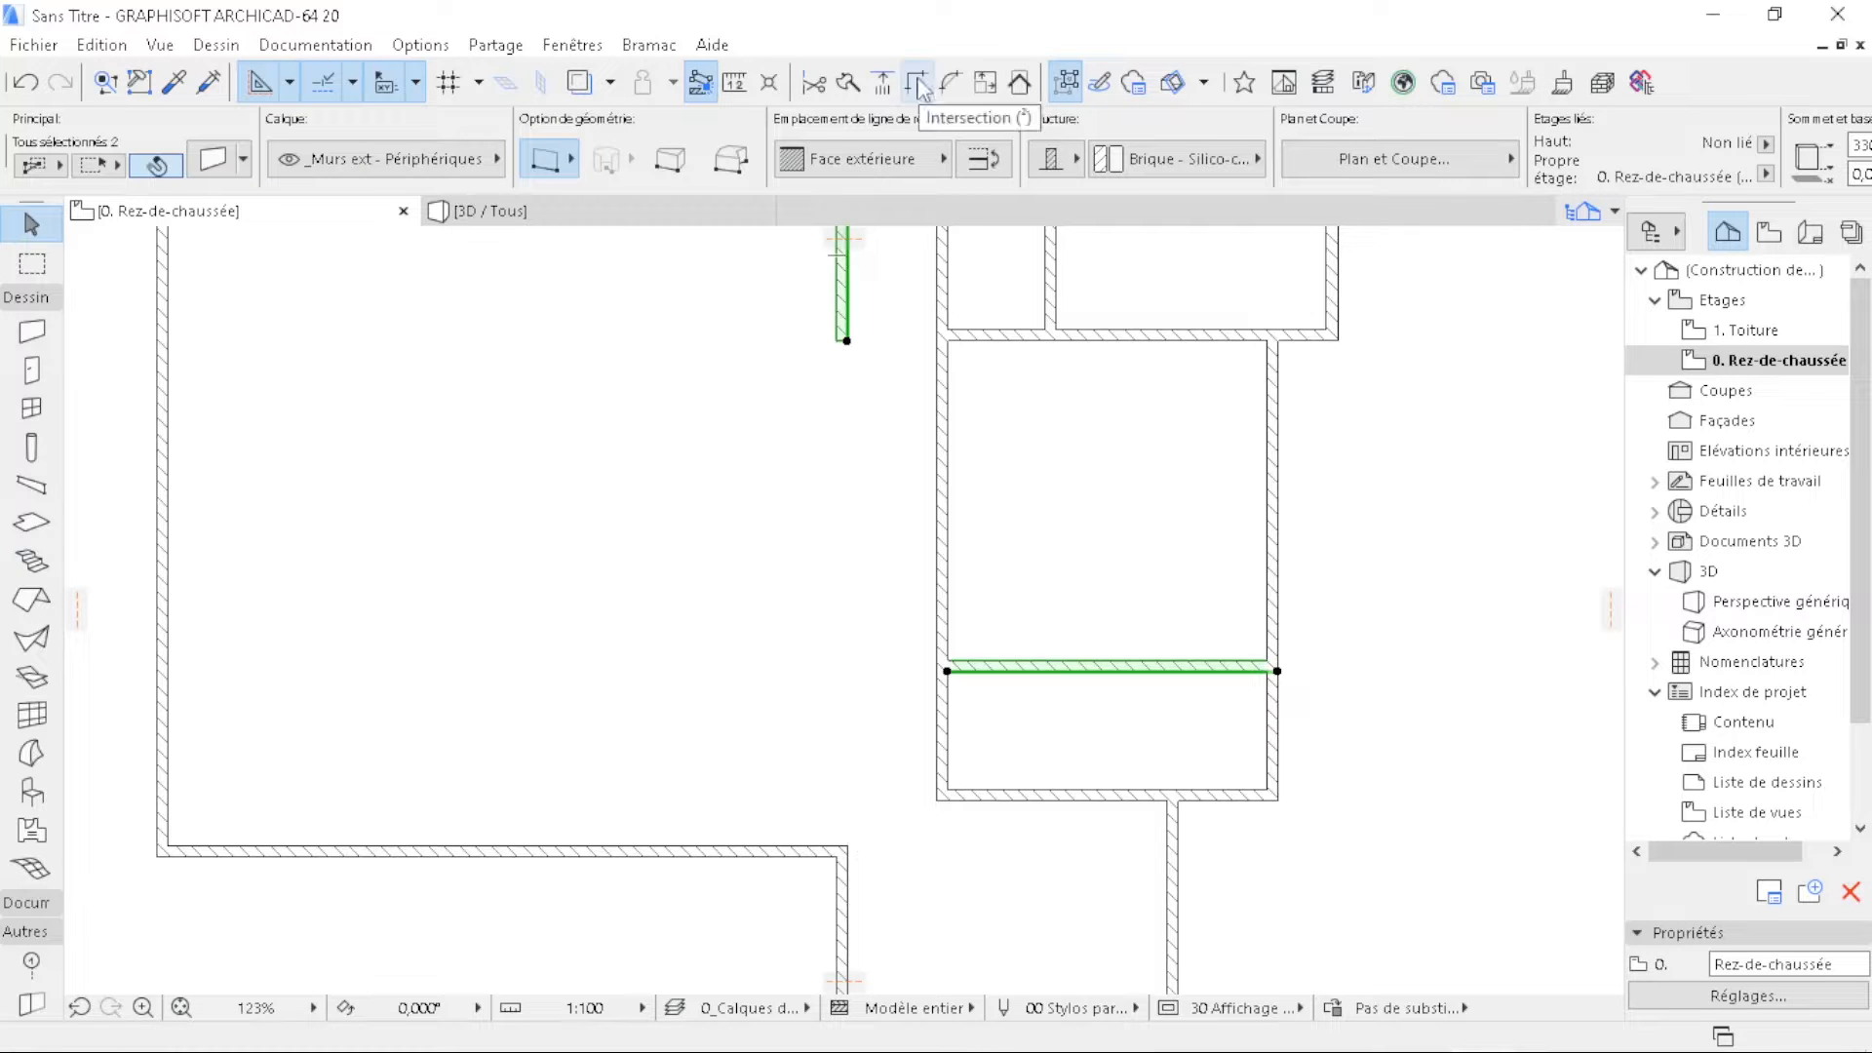
pyautogui.click(916, 84)
pyautogui.moveTo(905, 781); pyautogui.dragTo(848, 520, button='middle')
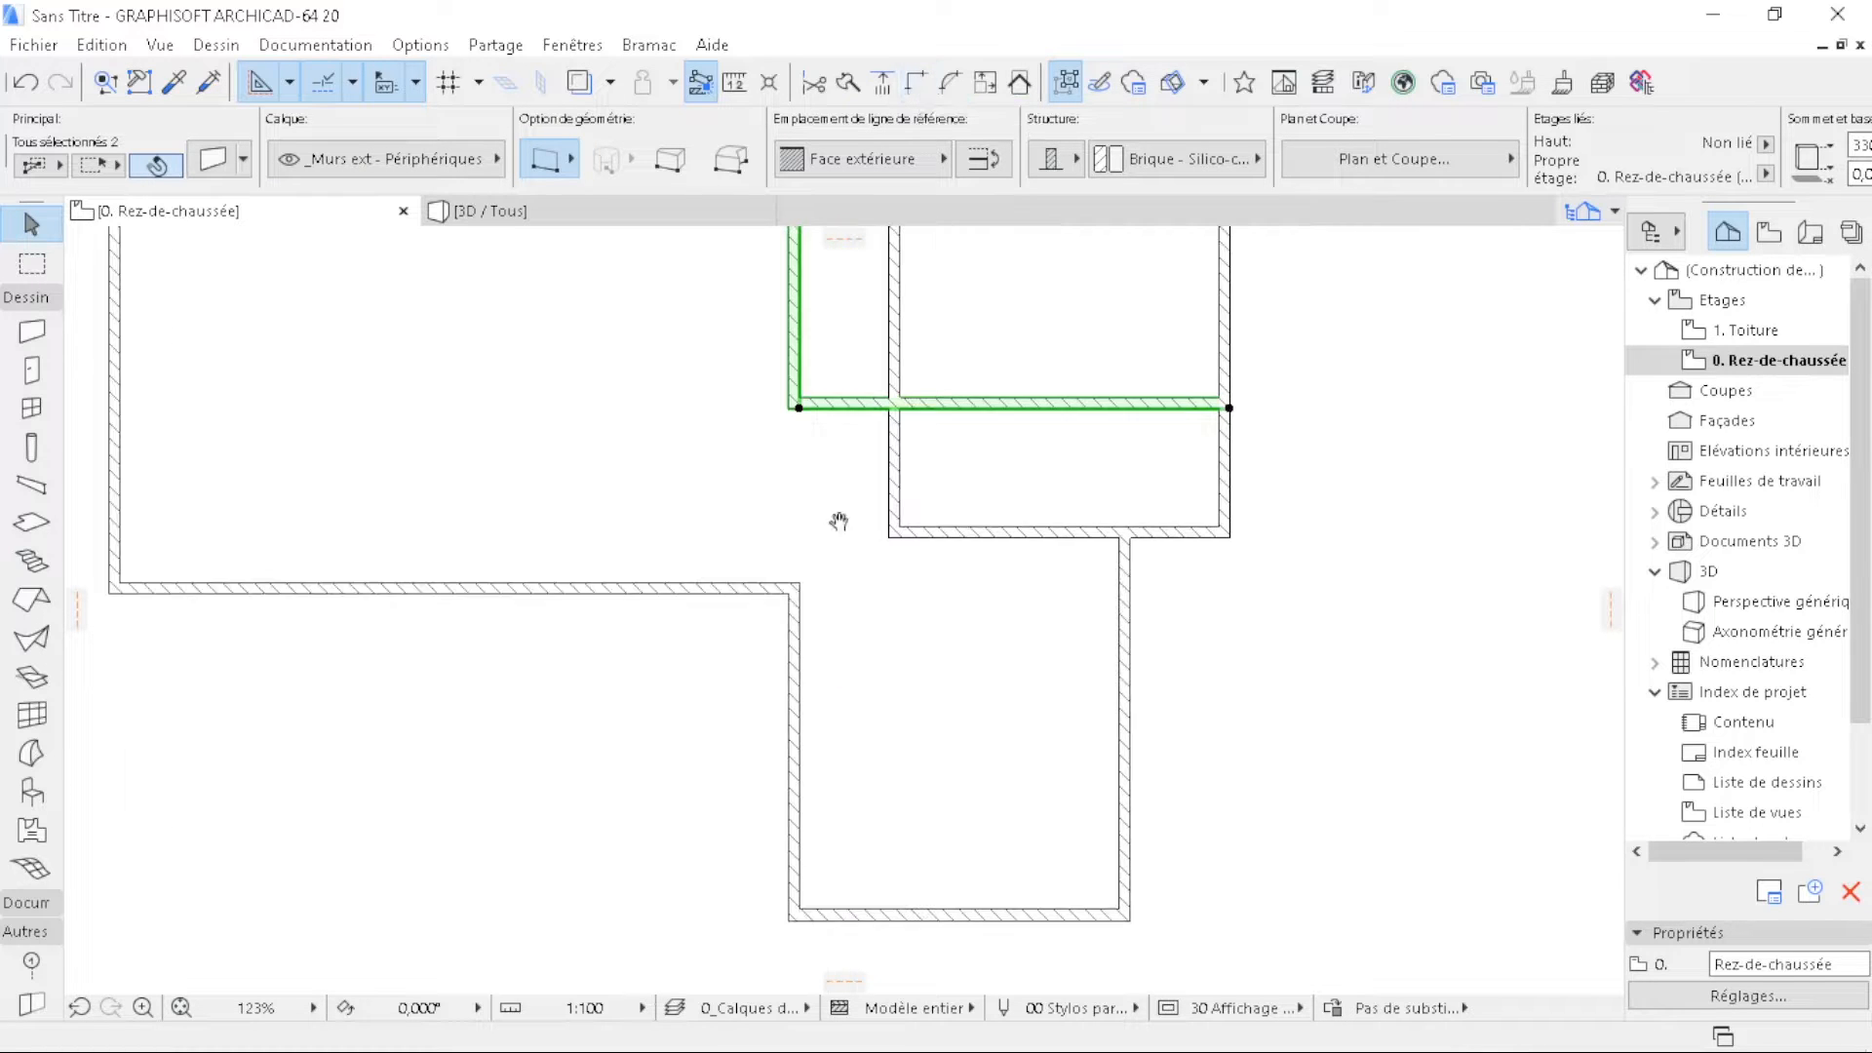
pyautogui.click(870, 667)
# - Stretch the lower end of the leftmost vertical partition down to the exterior wall corner below, and clear the selection
pyautogui.click(801, 312)
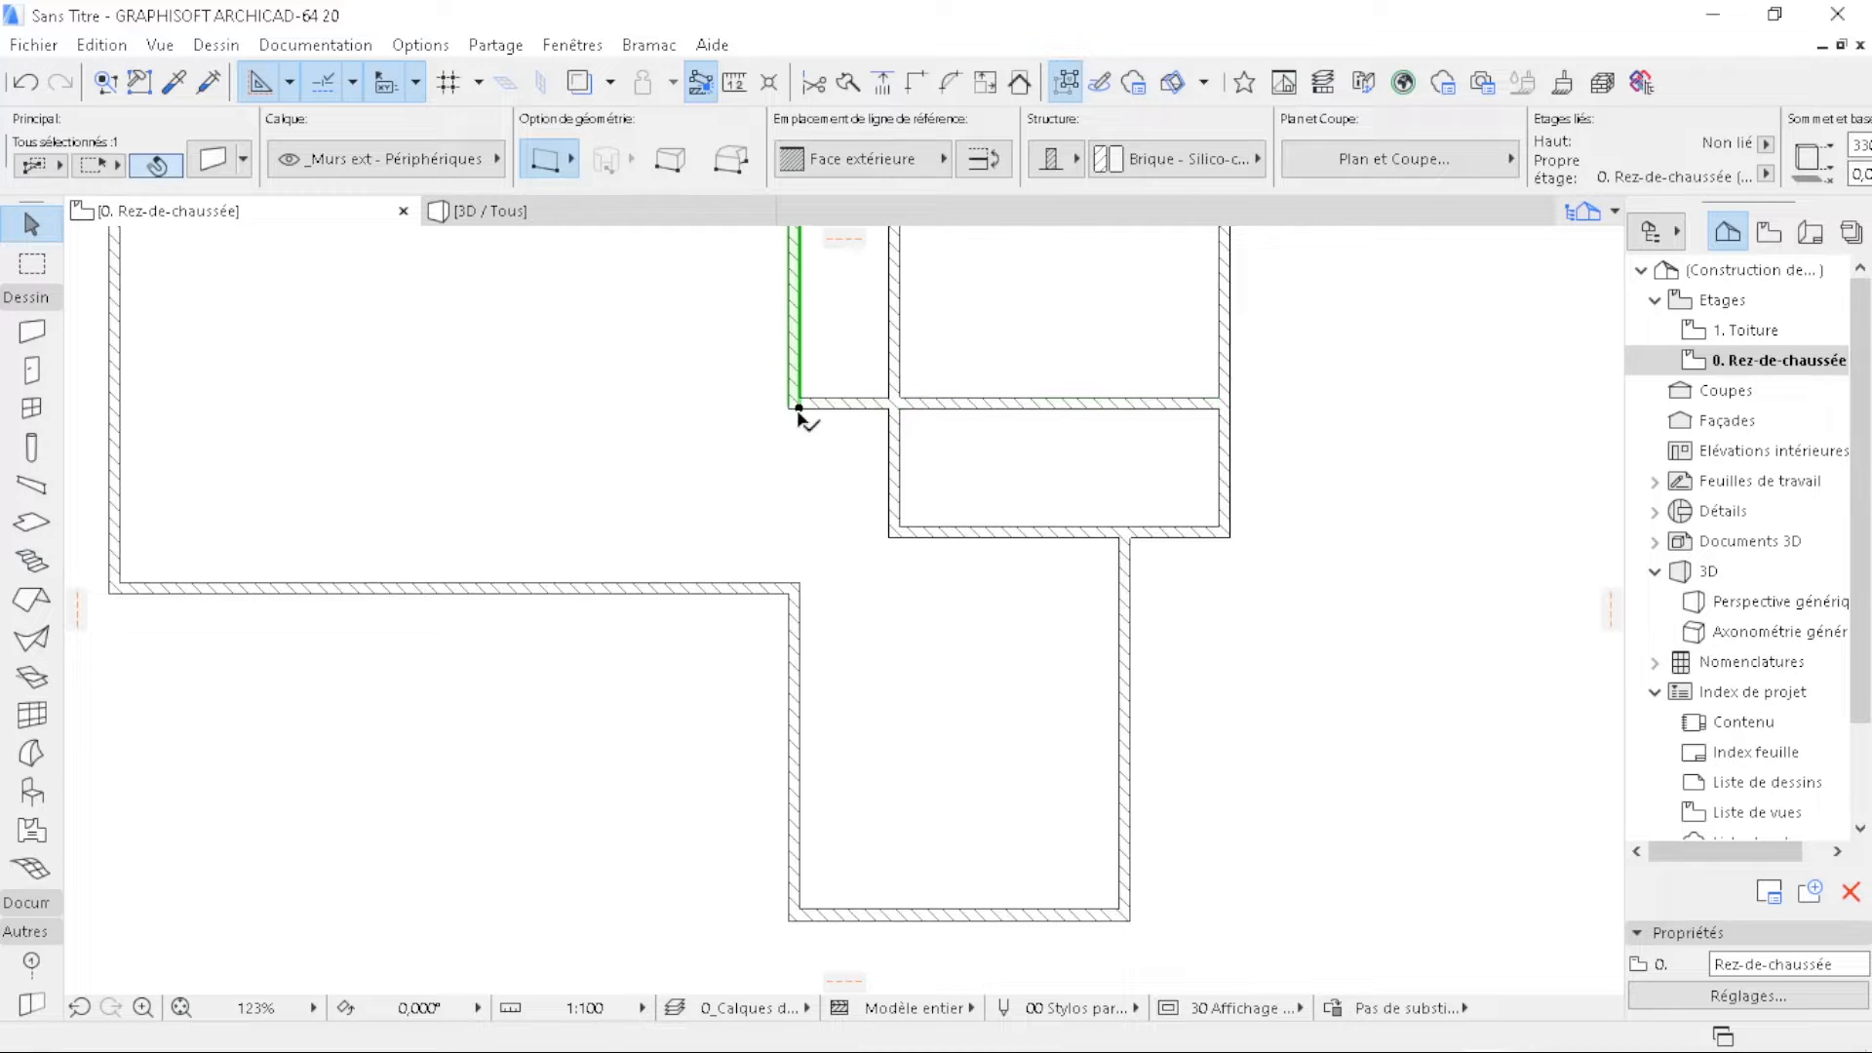
pyautogui.click(799, 408)
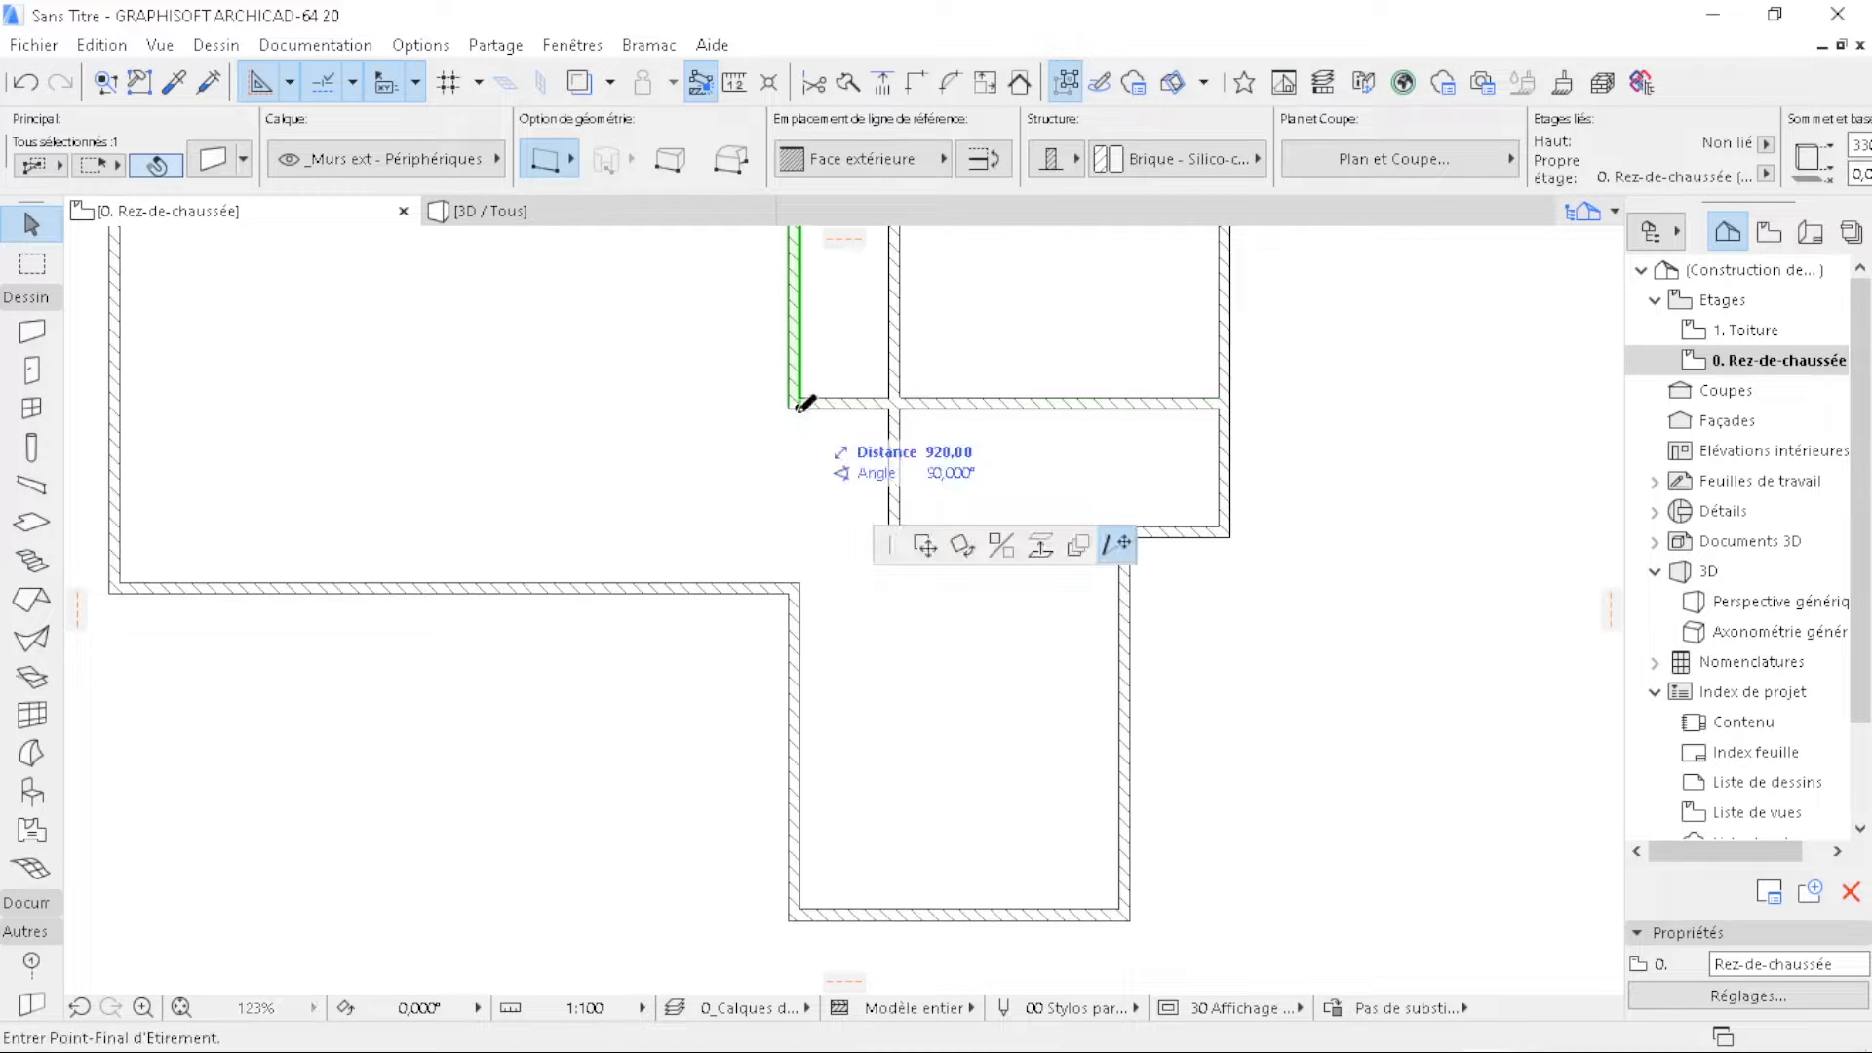
pyautogui.click(800, 581)
pyautogui.click(940, 694)
# - Stretch the short horizontal exterior wall at the upper-left step rightward into the interior, and clear the selection
pyautogui.scroll(-4, 926, 633)
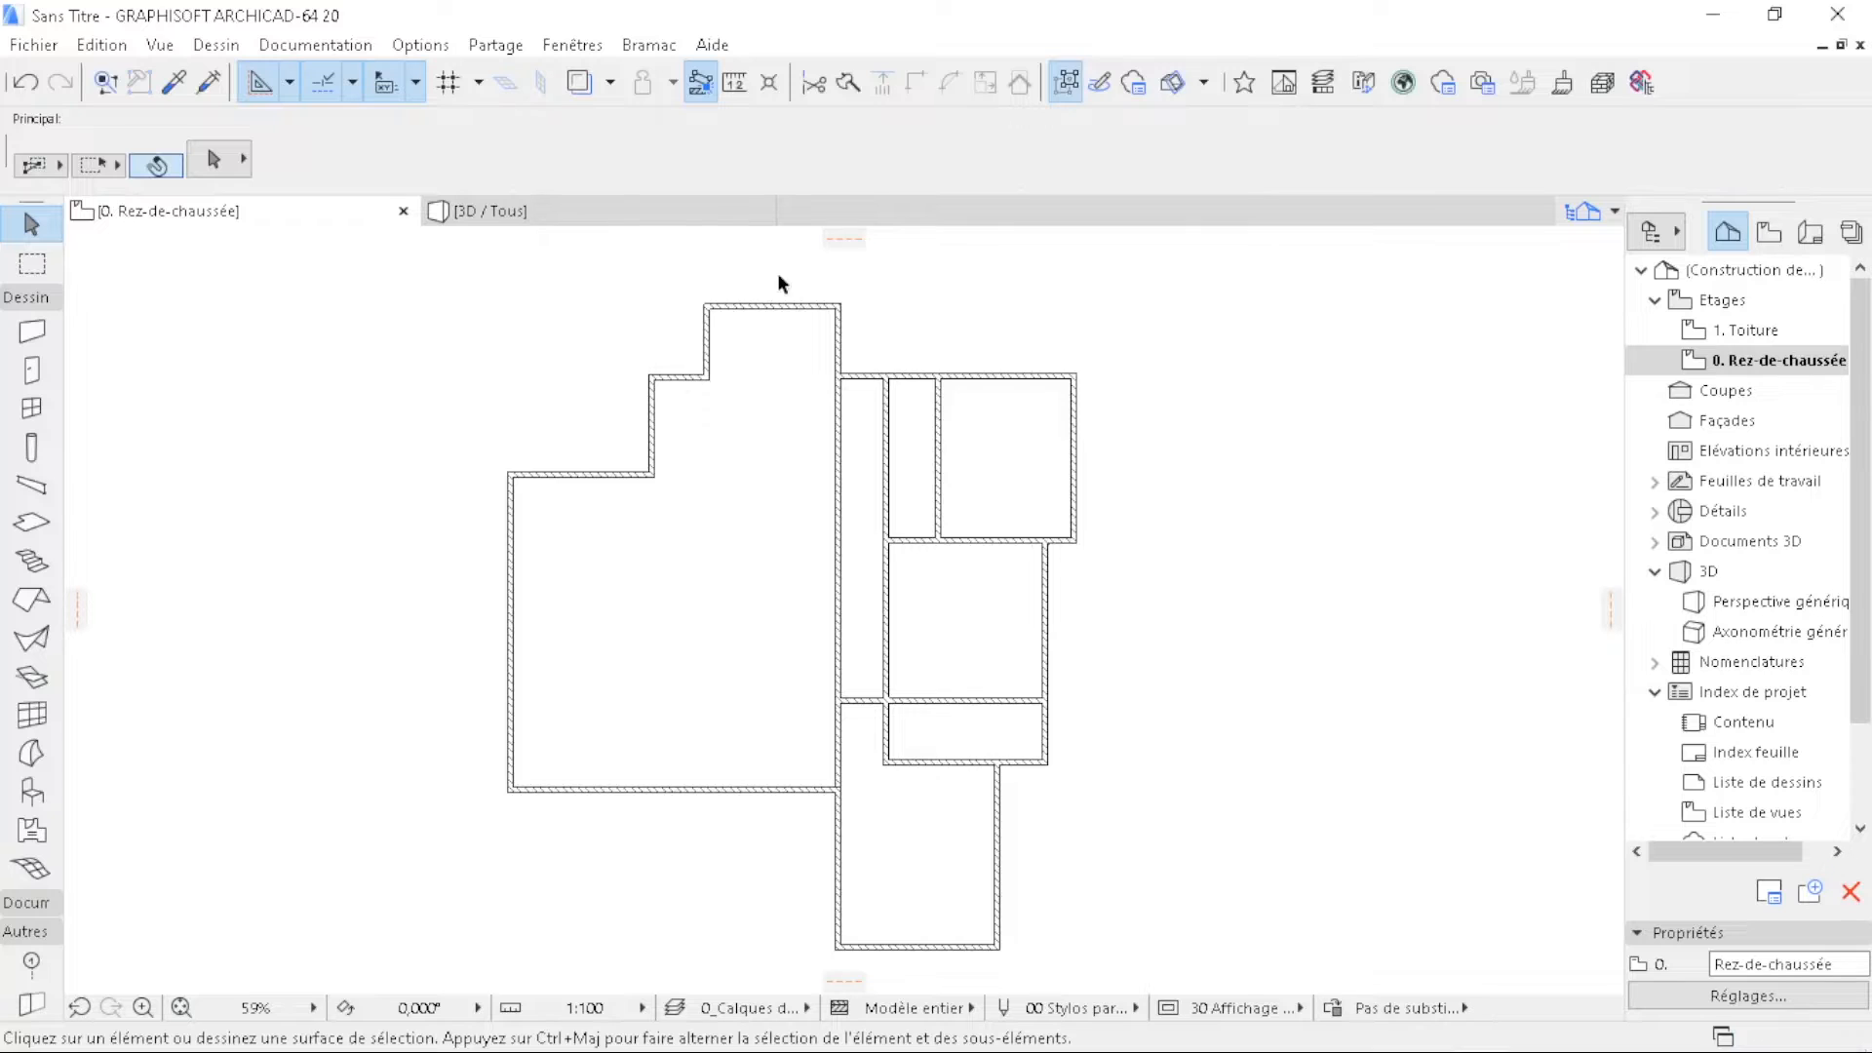
pyautogui.scroll(3, 779, 278)
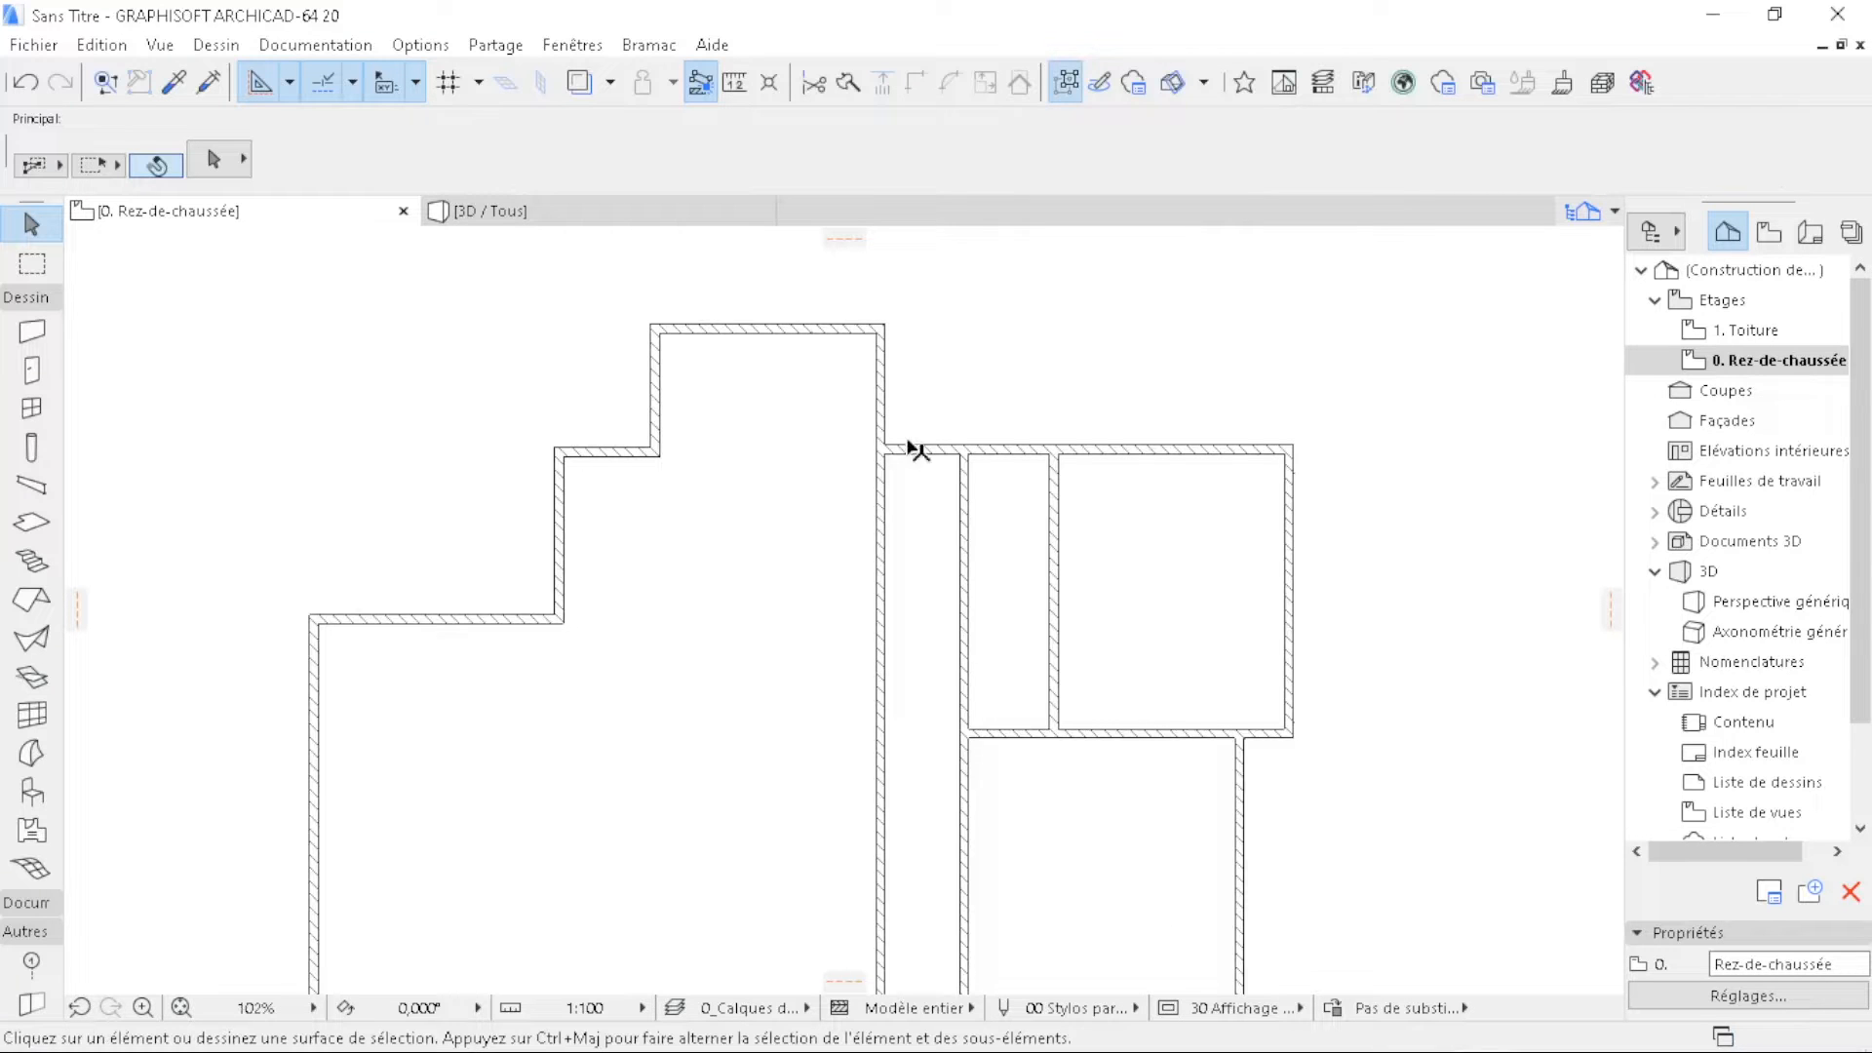
pyautogui.click(636, 454)
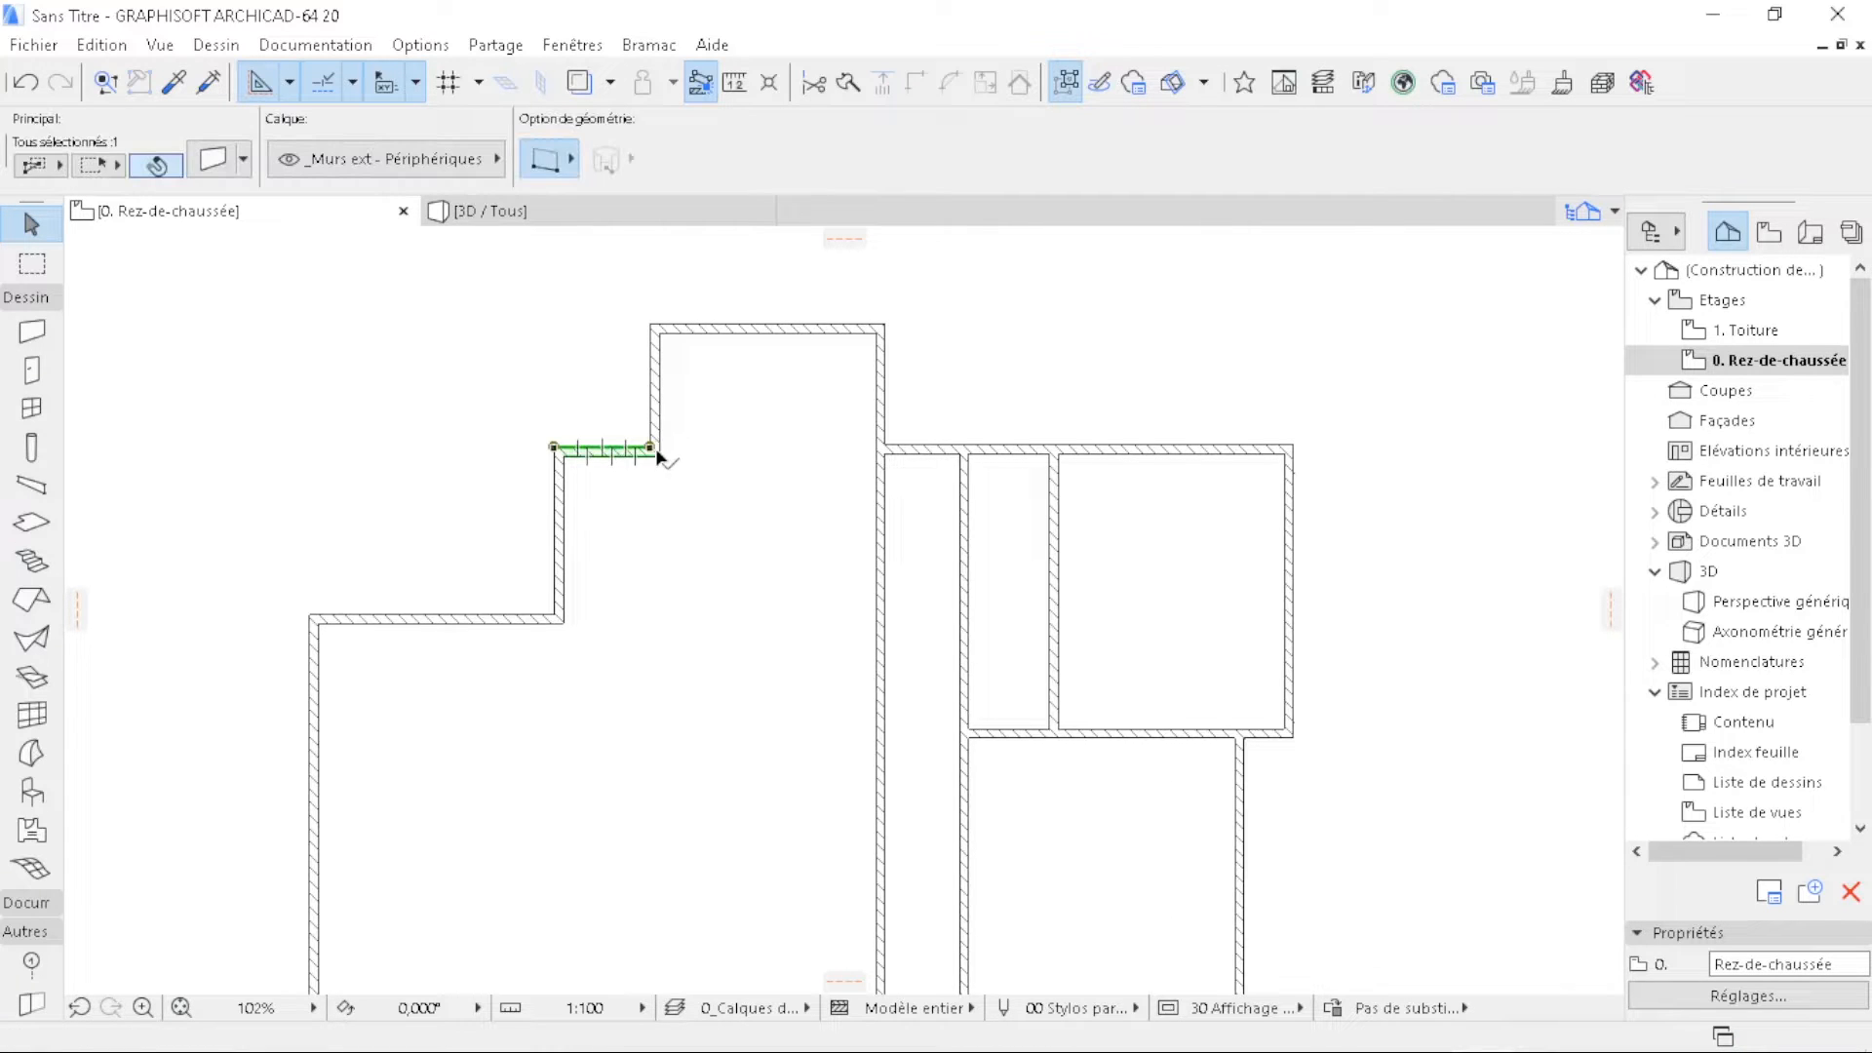
pyautogui.click(650, 449)
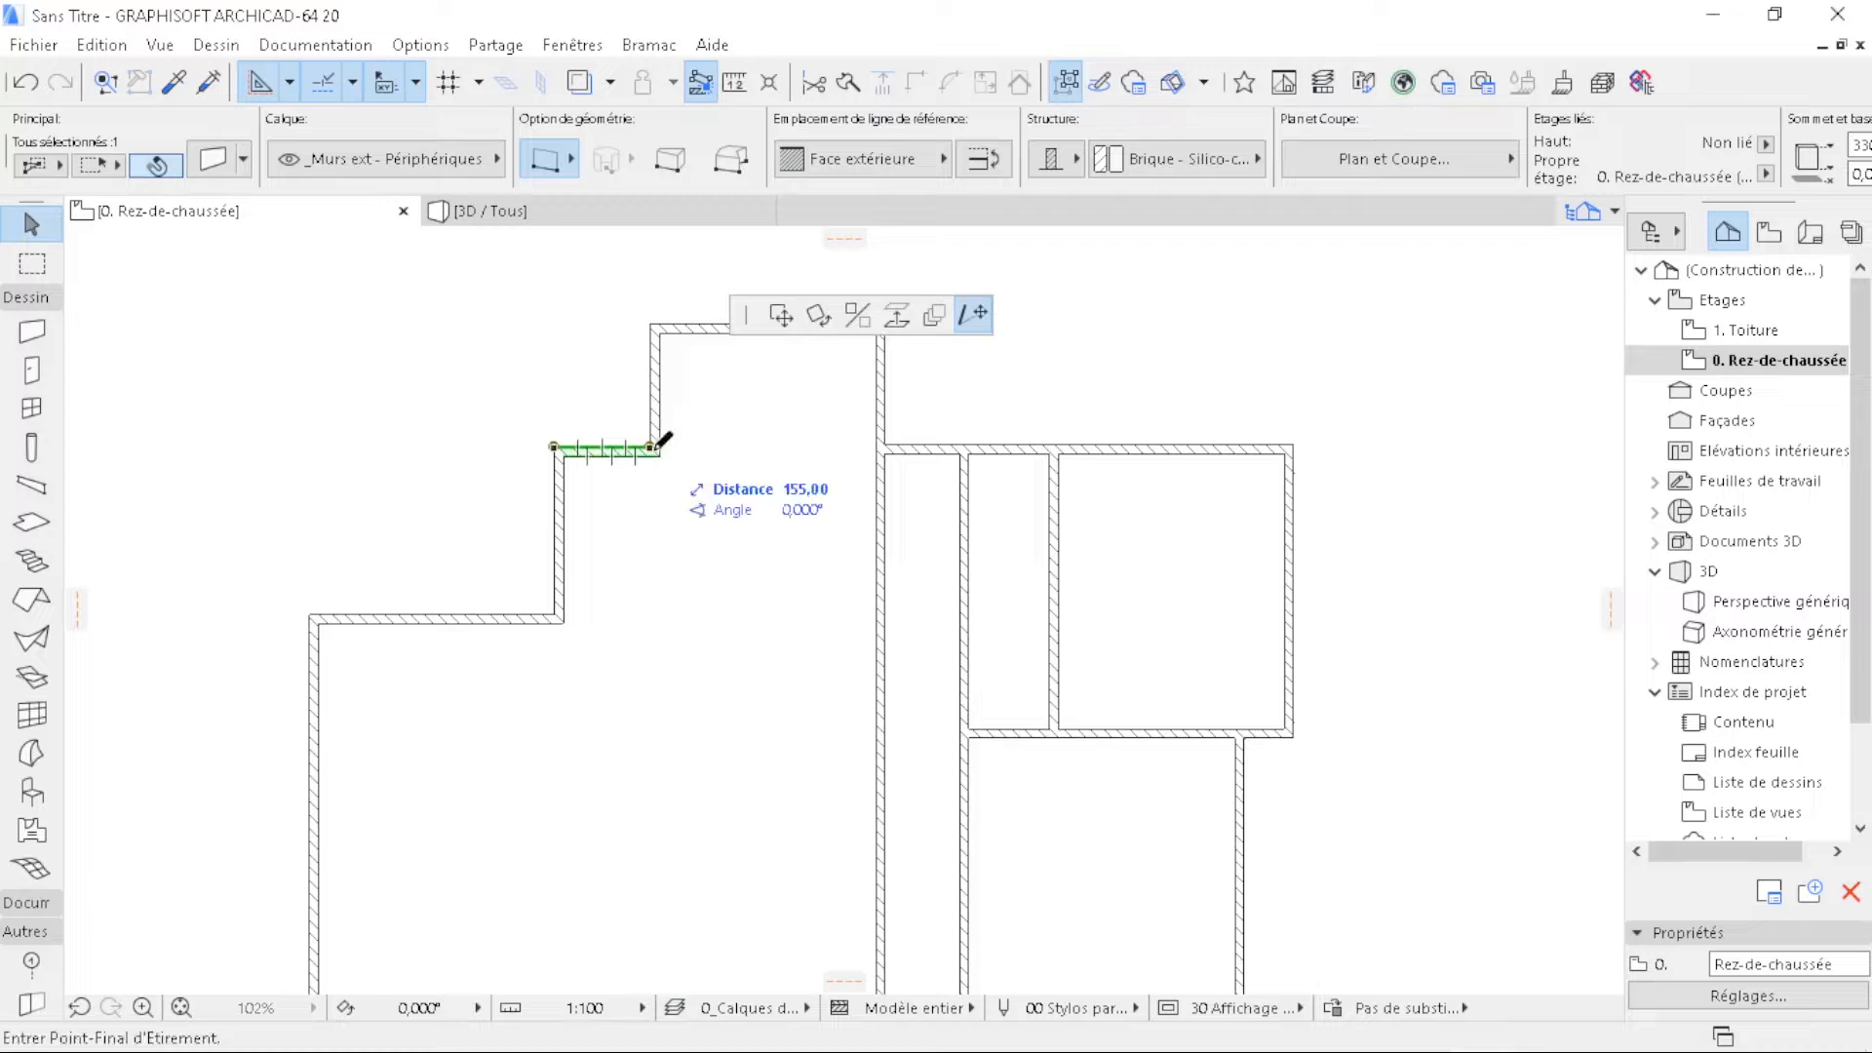
pyautogui.click(804, 447)
pyautogui.click(806, 585)
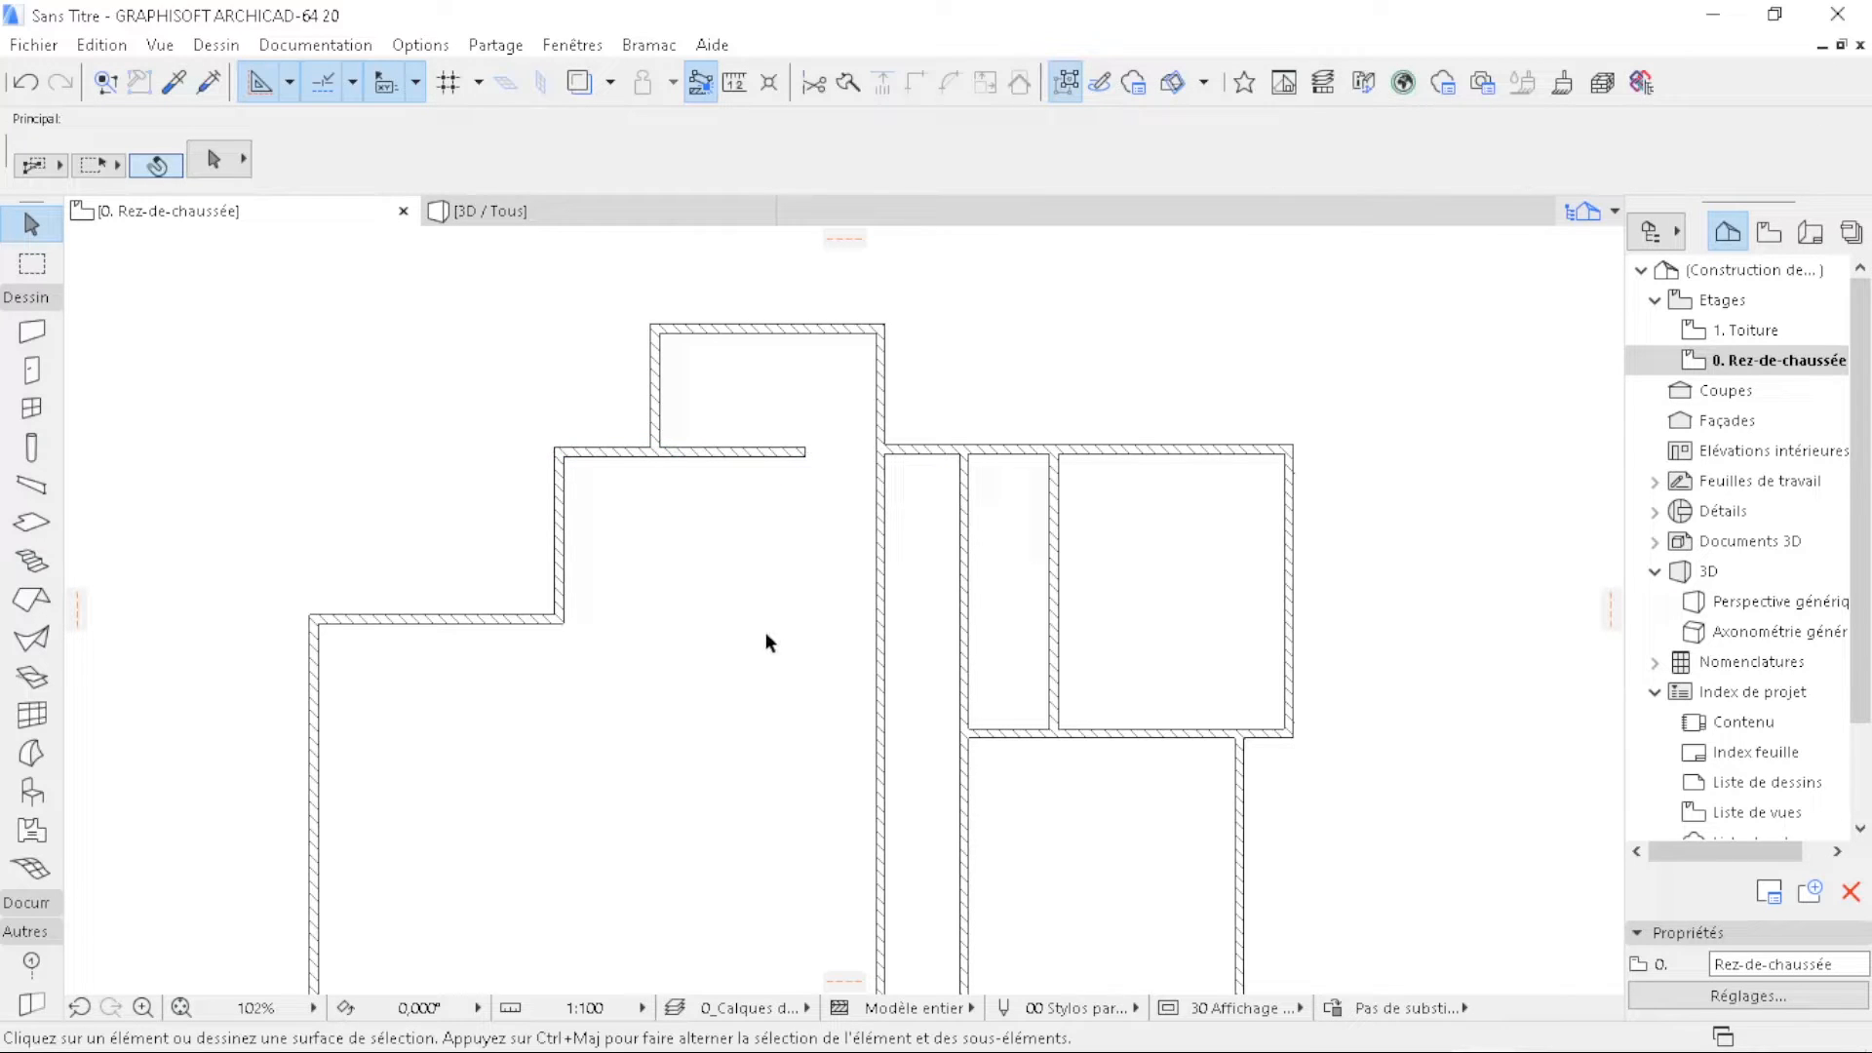
# - Copy the leftmost long vertical partition 145 to the left, and clear the selection
pyautogui.click(884, 589)
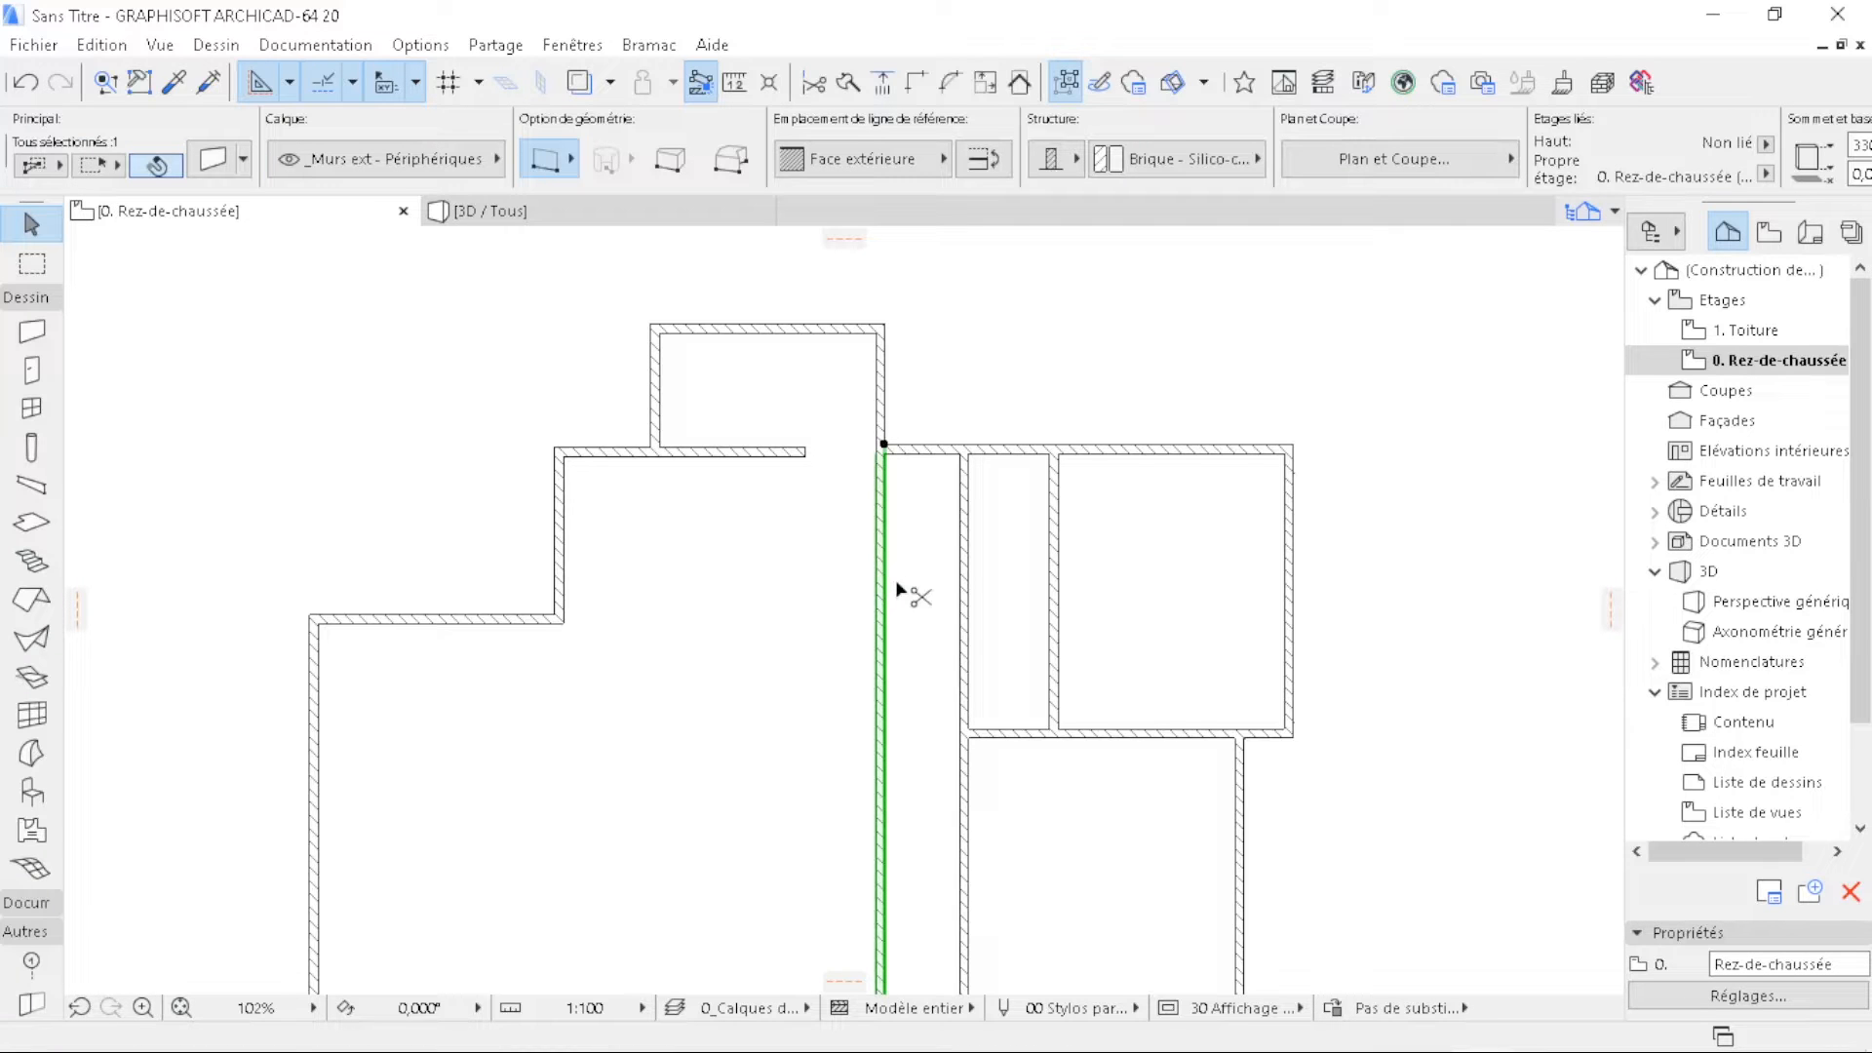
pyautogui.hotkey('ctrl', 'shift', 'd')
pyautogui.click(903, 520)
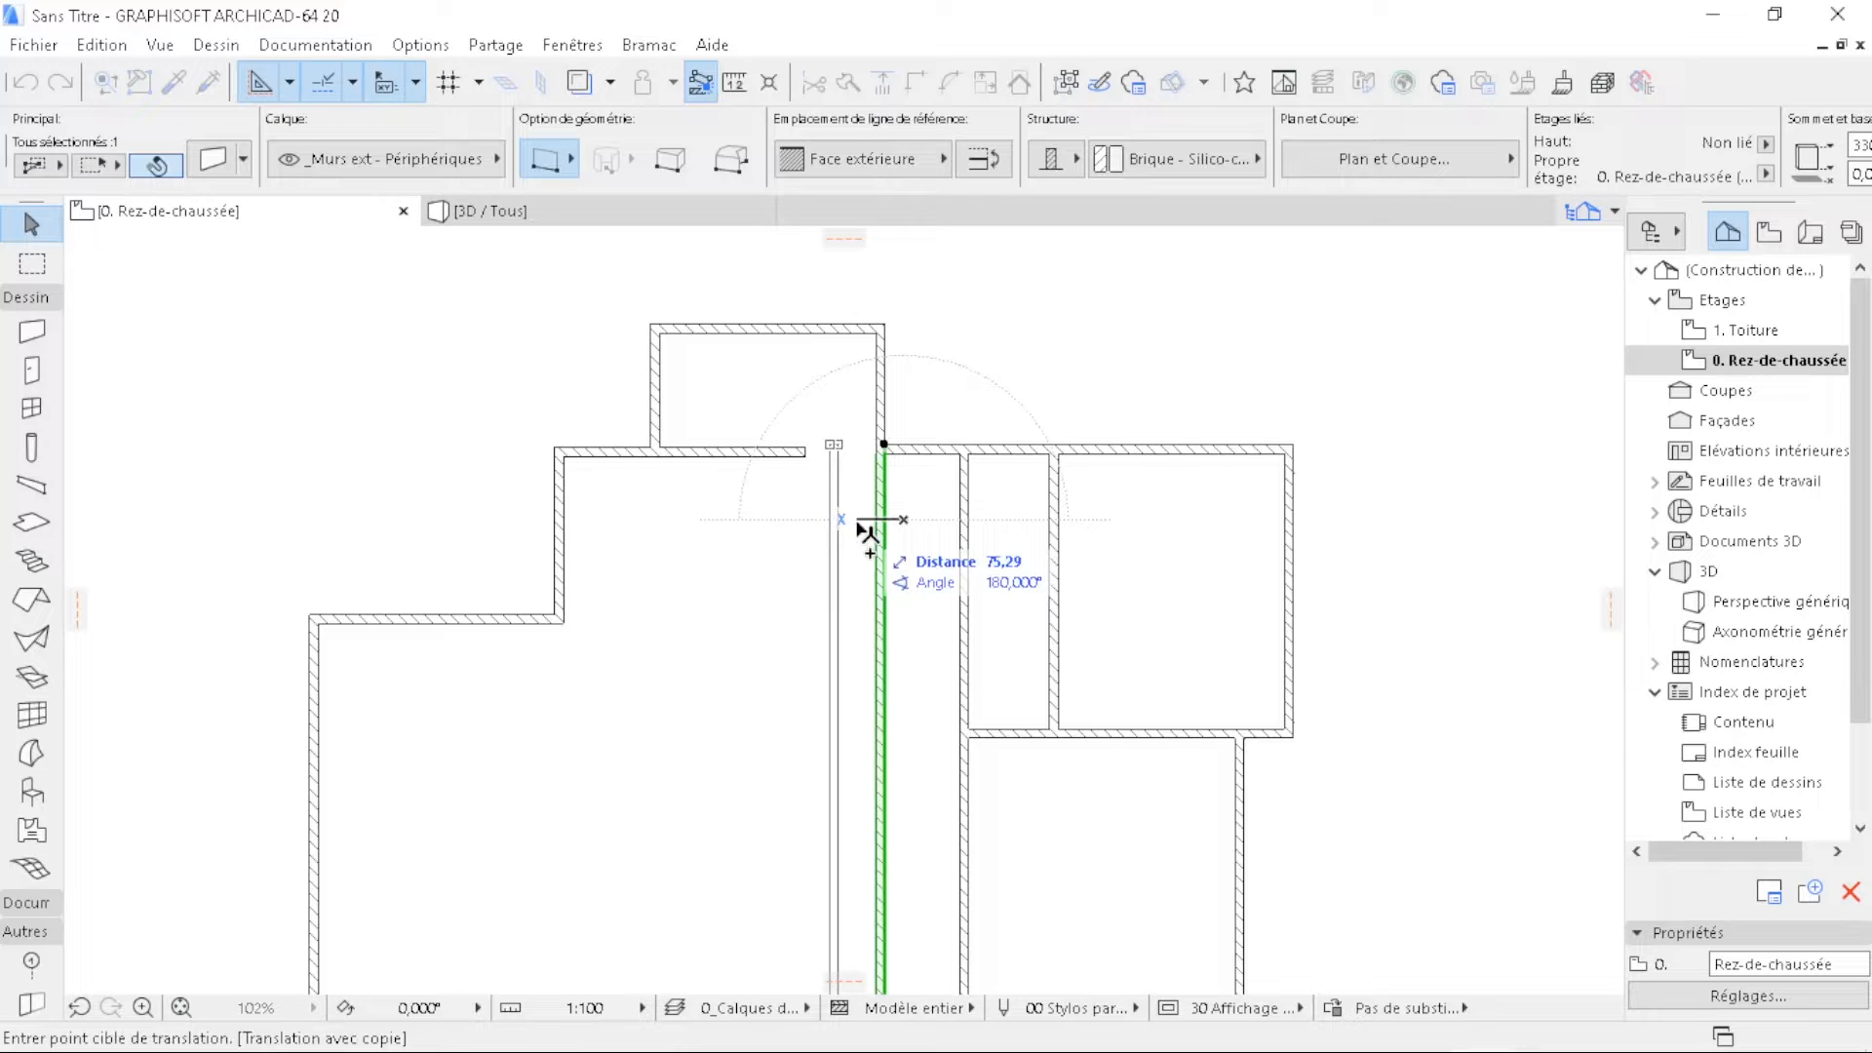
pyautogui.press('Tab')
pyautogui.write('145')
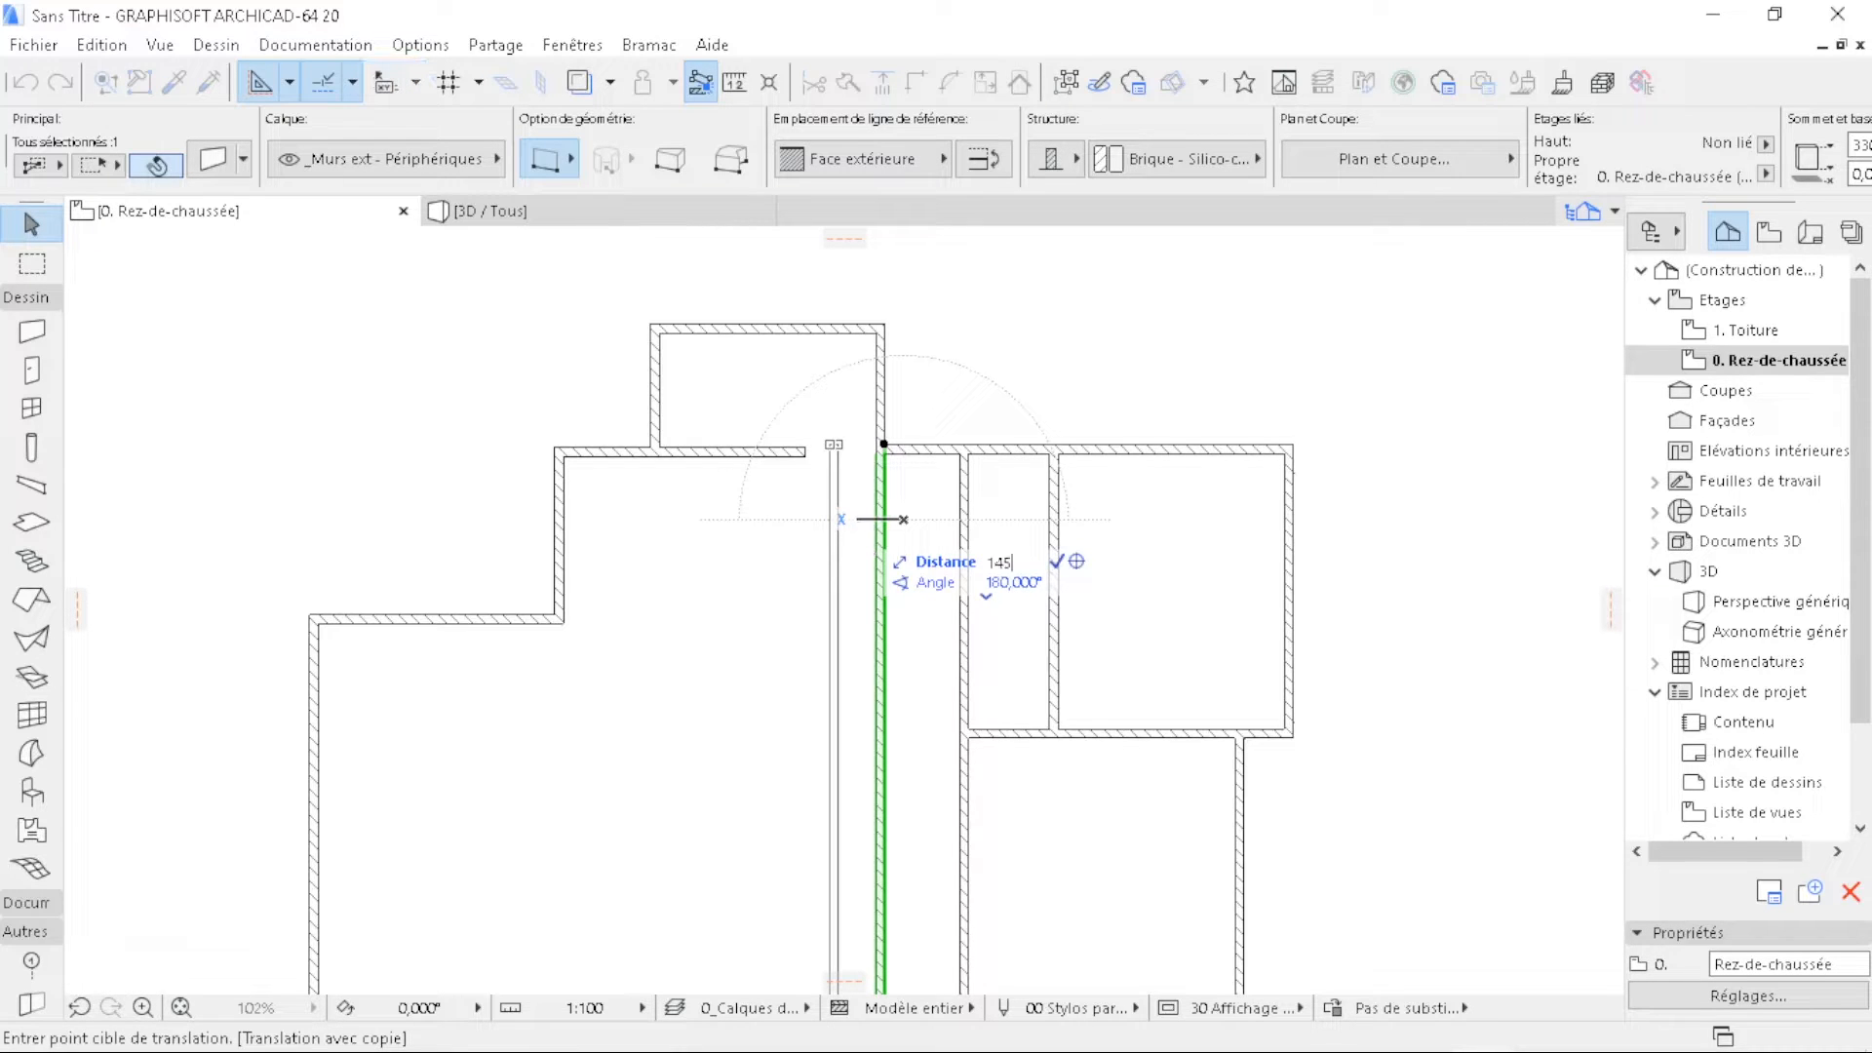
pyautogui.press('Return')
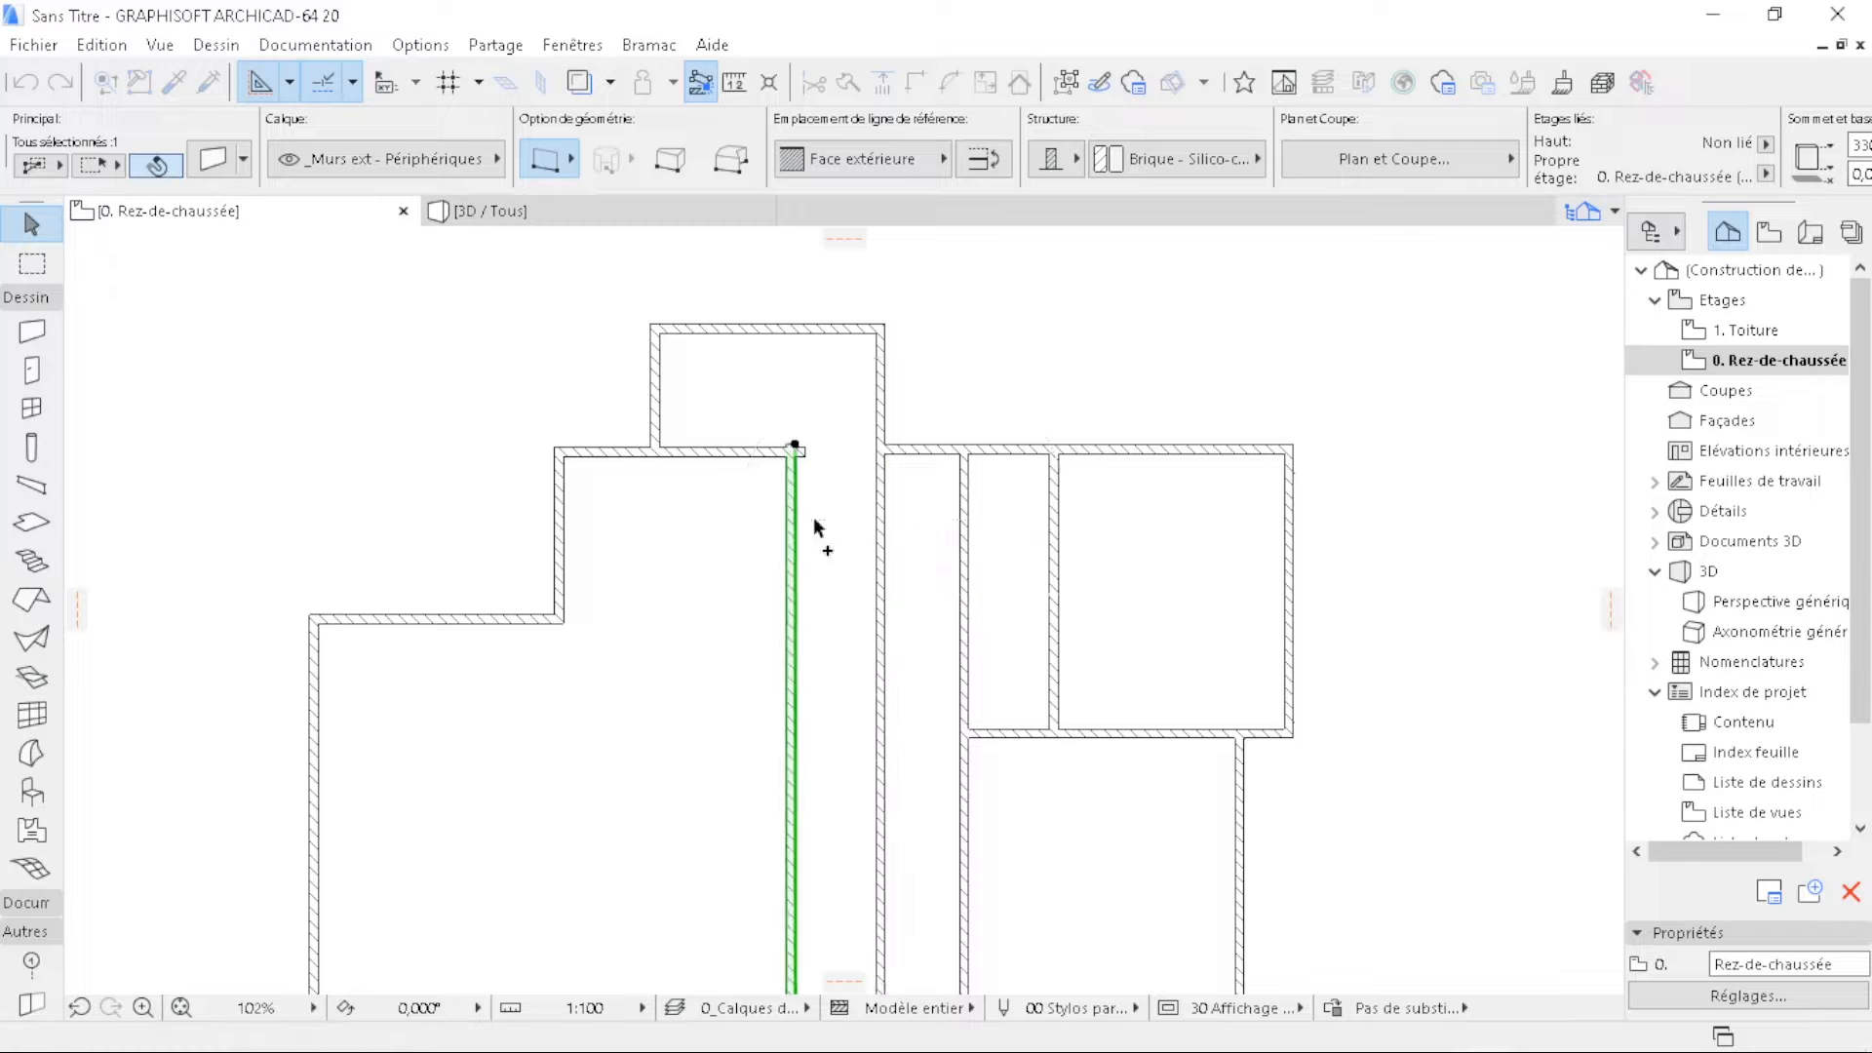
pyautogui.click(829, 446)
# - Trim the stubs sticking out where the copied vertical partition meets the stretched horizontal wall, leaving a clean corner
pyautogui.scroll(5, 831, 446)
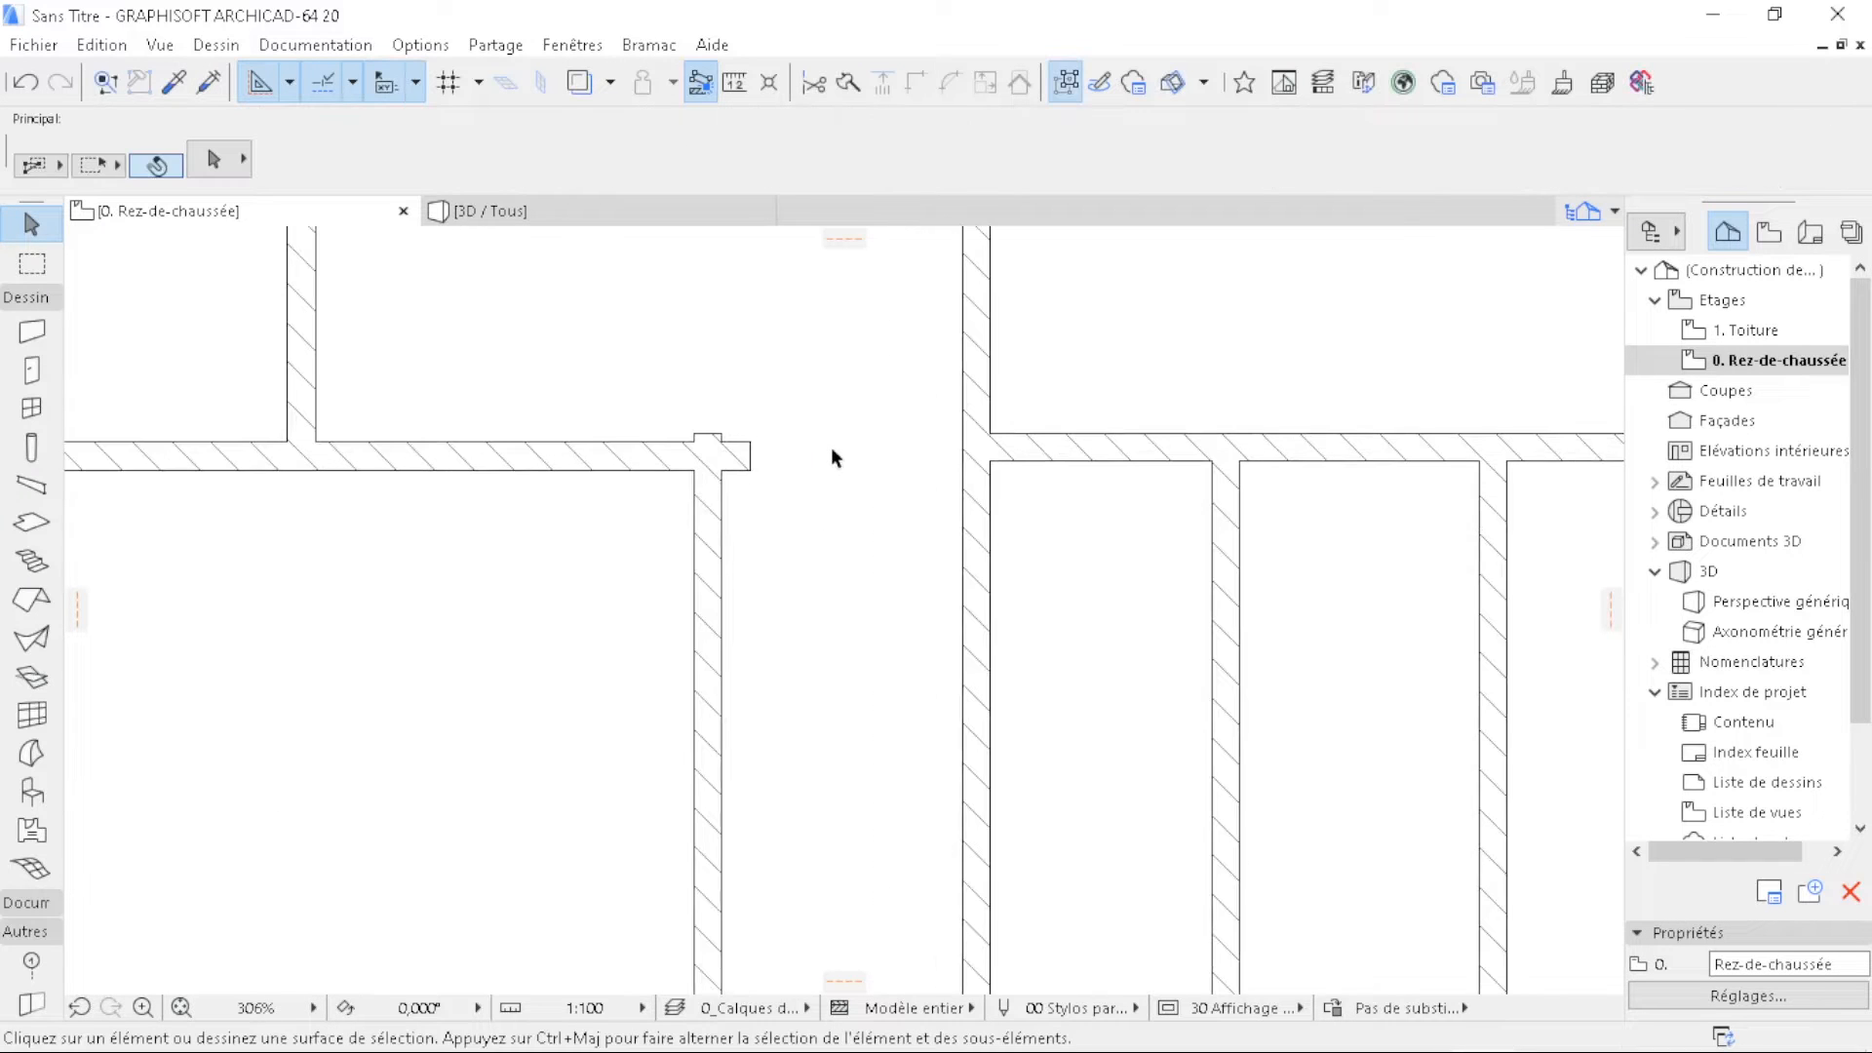
pyautogui.scroll(6, 722, 444)
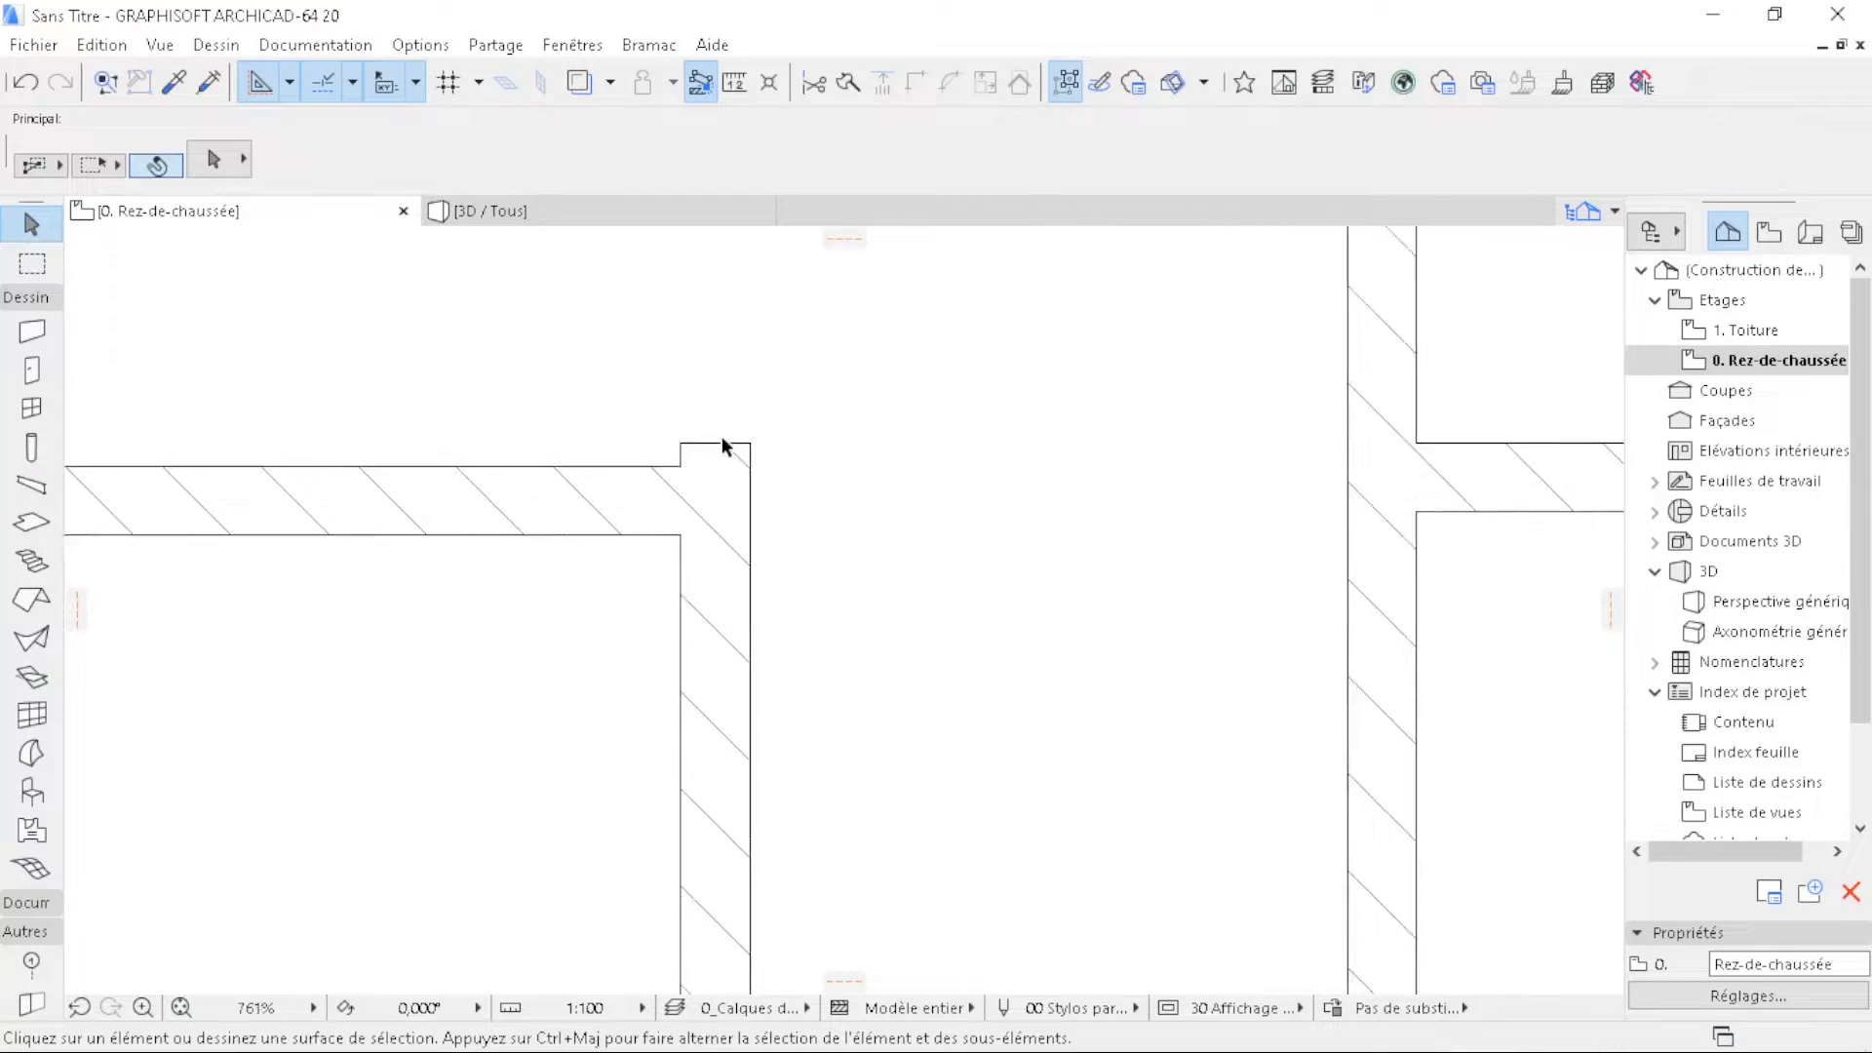
pyautogui.keyDown('ctrl'); pyautogui.click(716, 466); pyautogui.keyUp('ctrl')
pyautogui.scroll(-10, 787, 397)
pyautogui.moveTo(726, 480); pyautogui.dragTo(733, 559, button='middle')
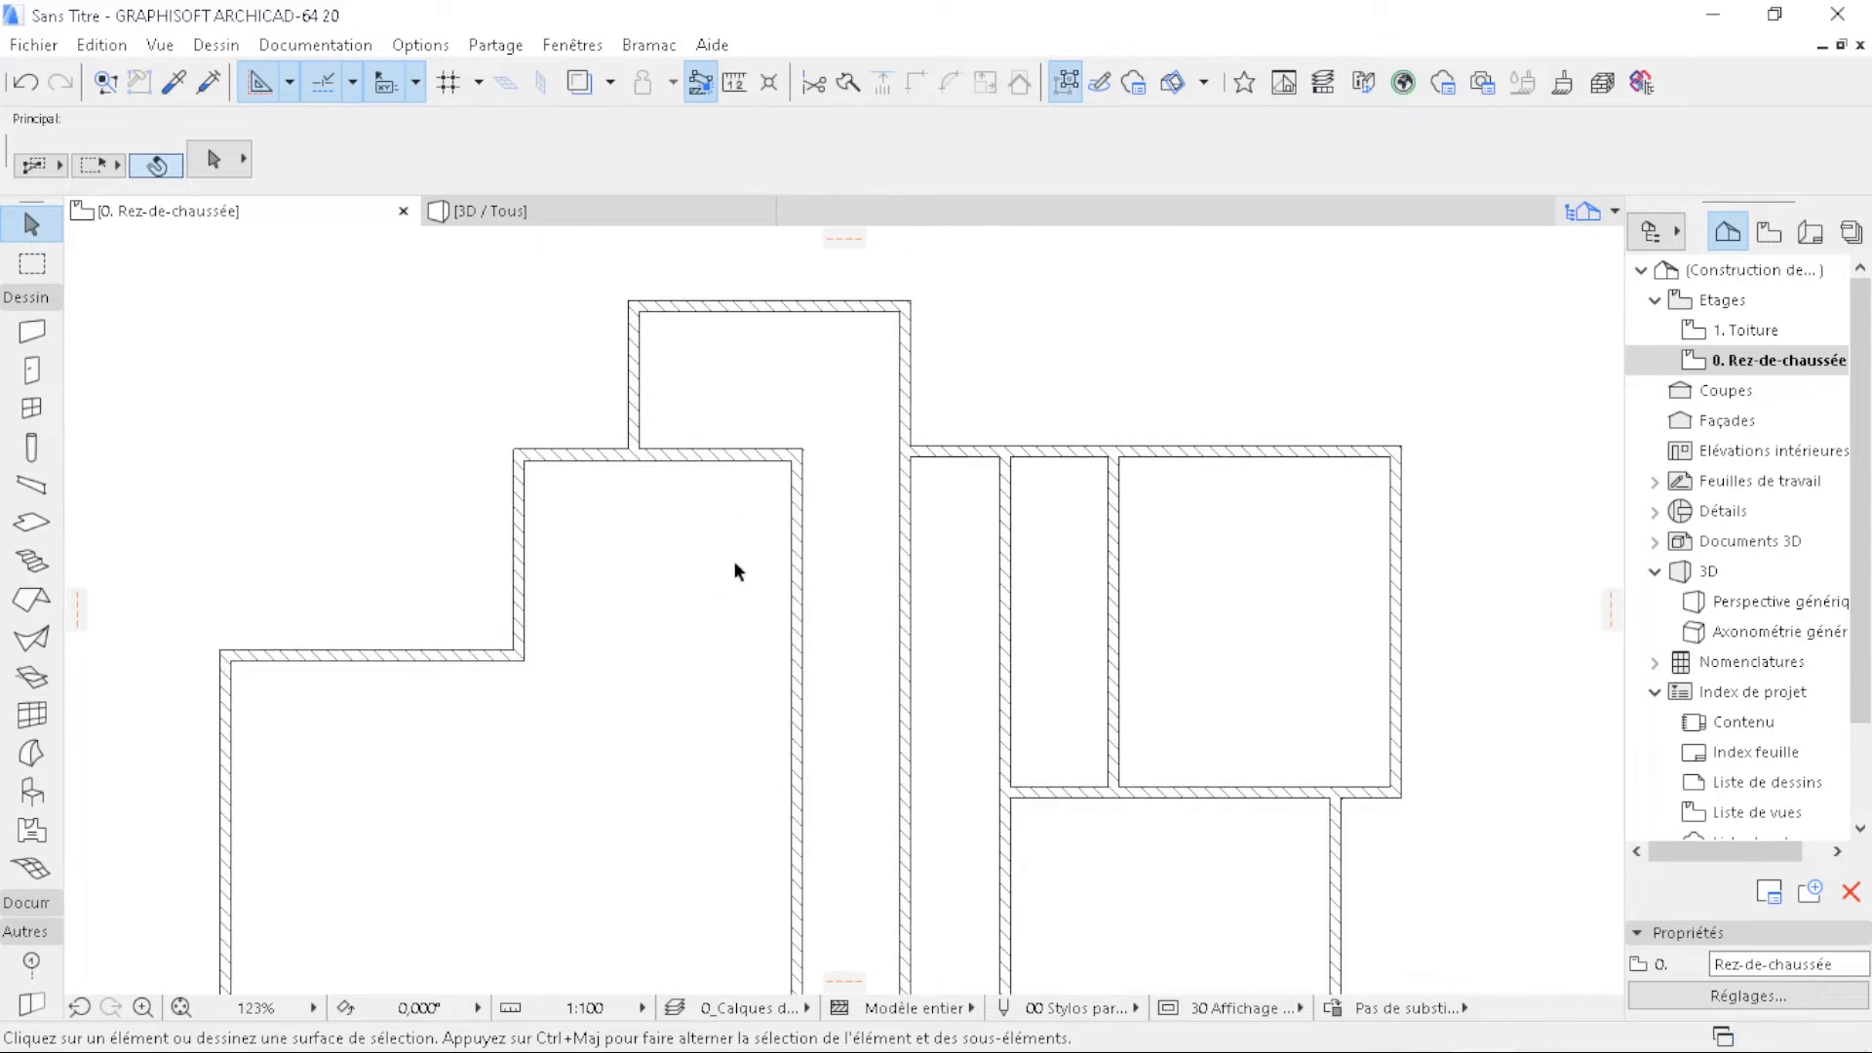
# - Copy the topmost exterior wall straight down between the two long vertical partitions, and trim the piece left of them
pyautogui.click(824, 310)
pyautogui.hotkey('ctrl', 'shift', 'd')
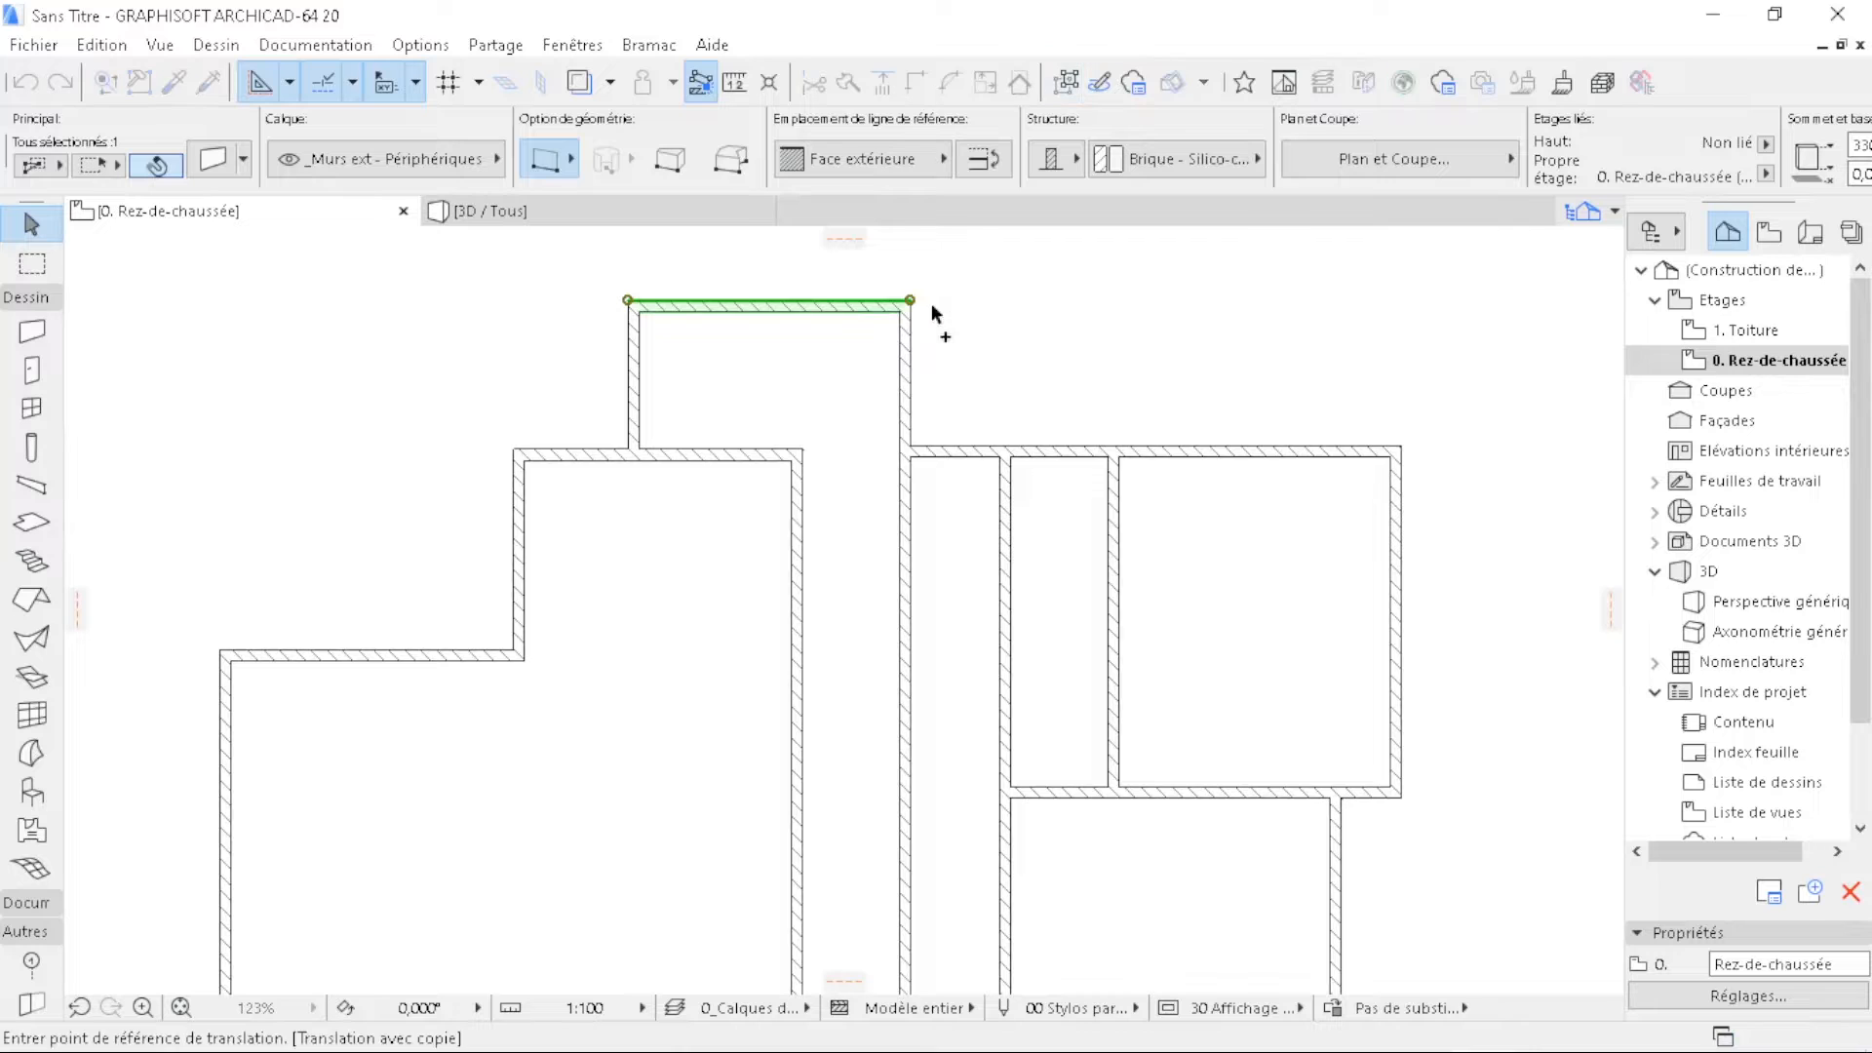
pyautogui.click(932, 305)
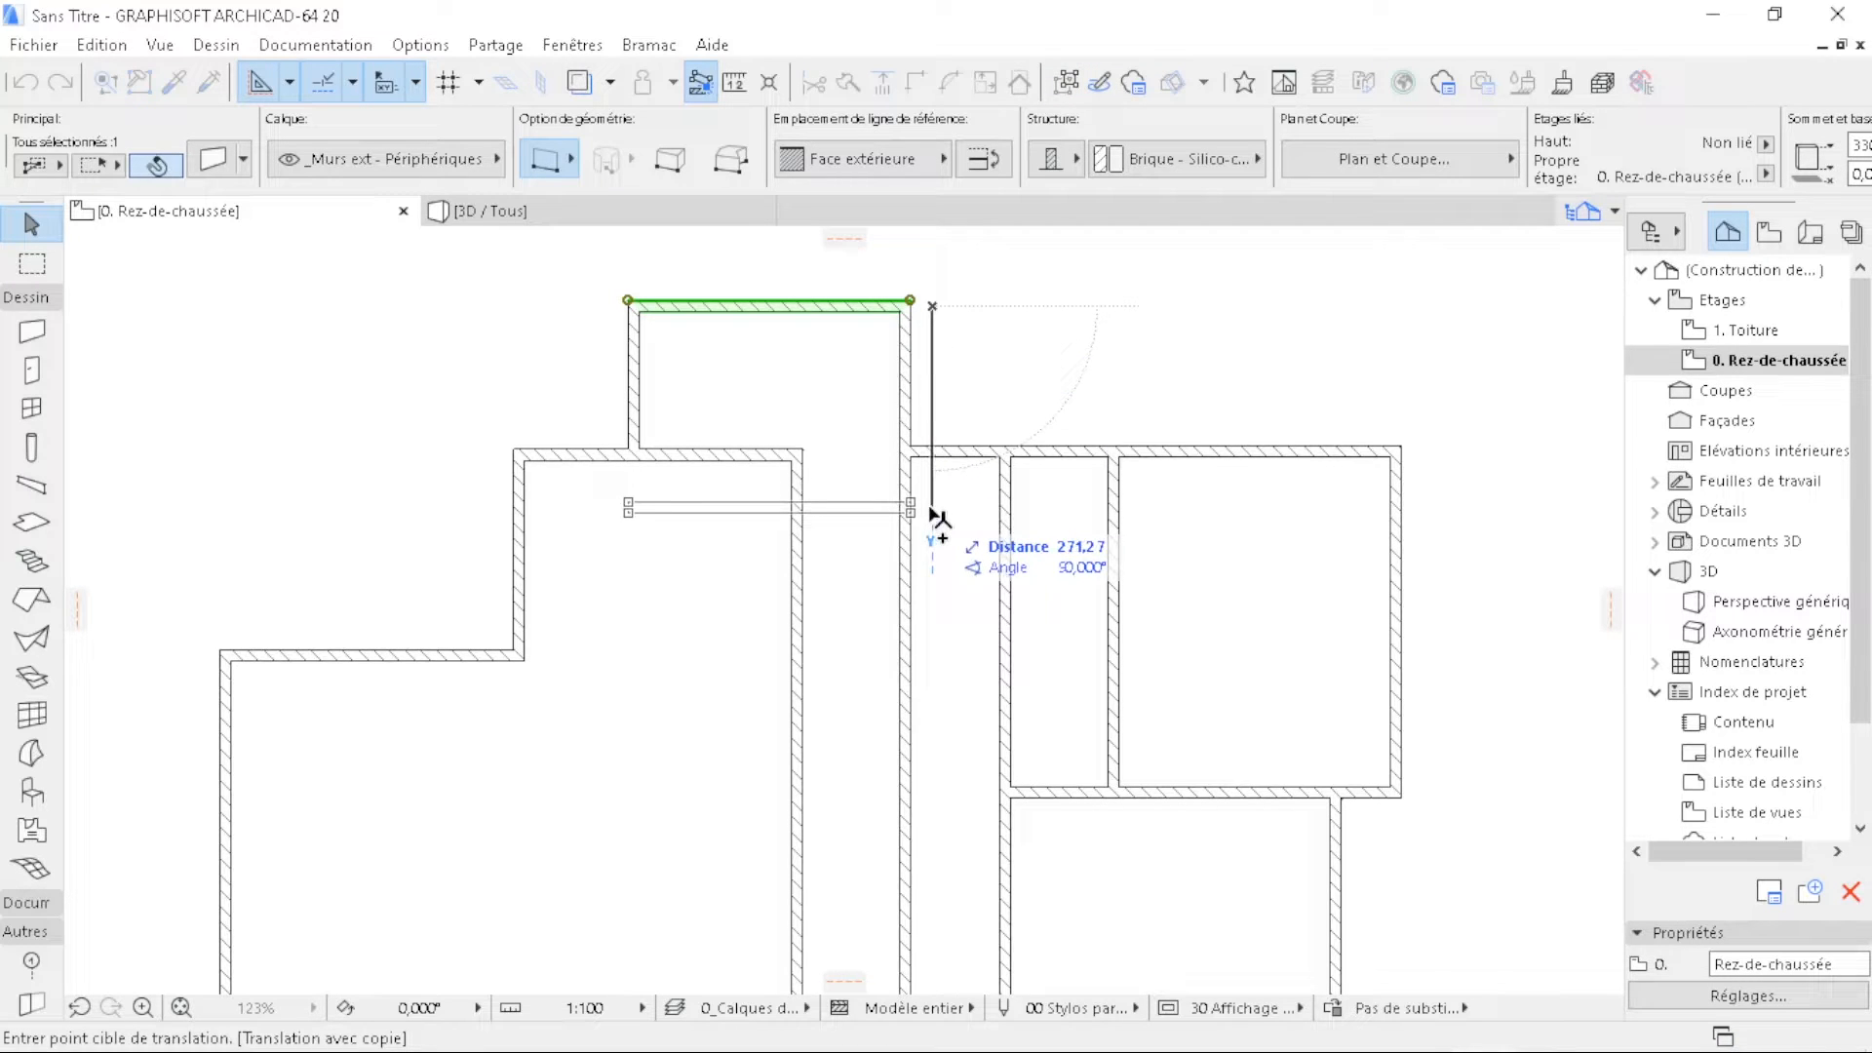
pyautogui.click(931, 574)
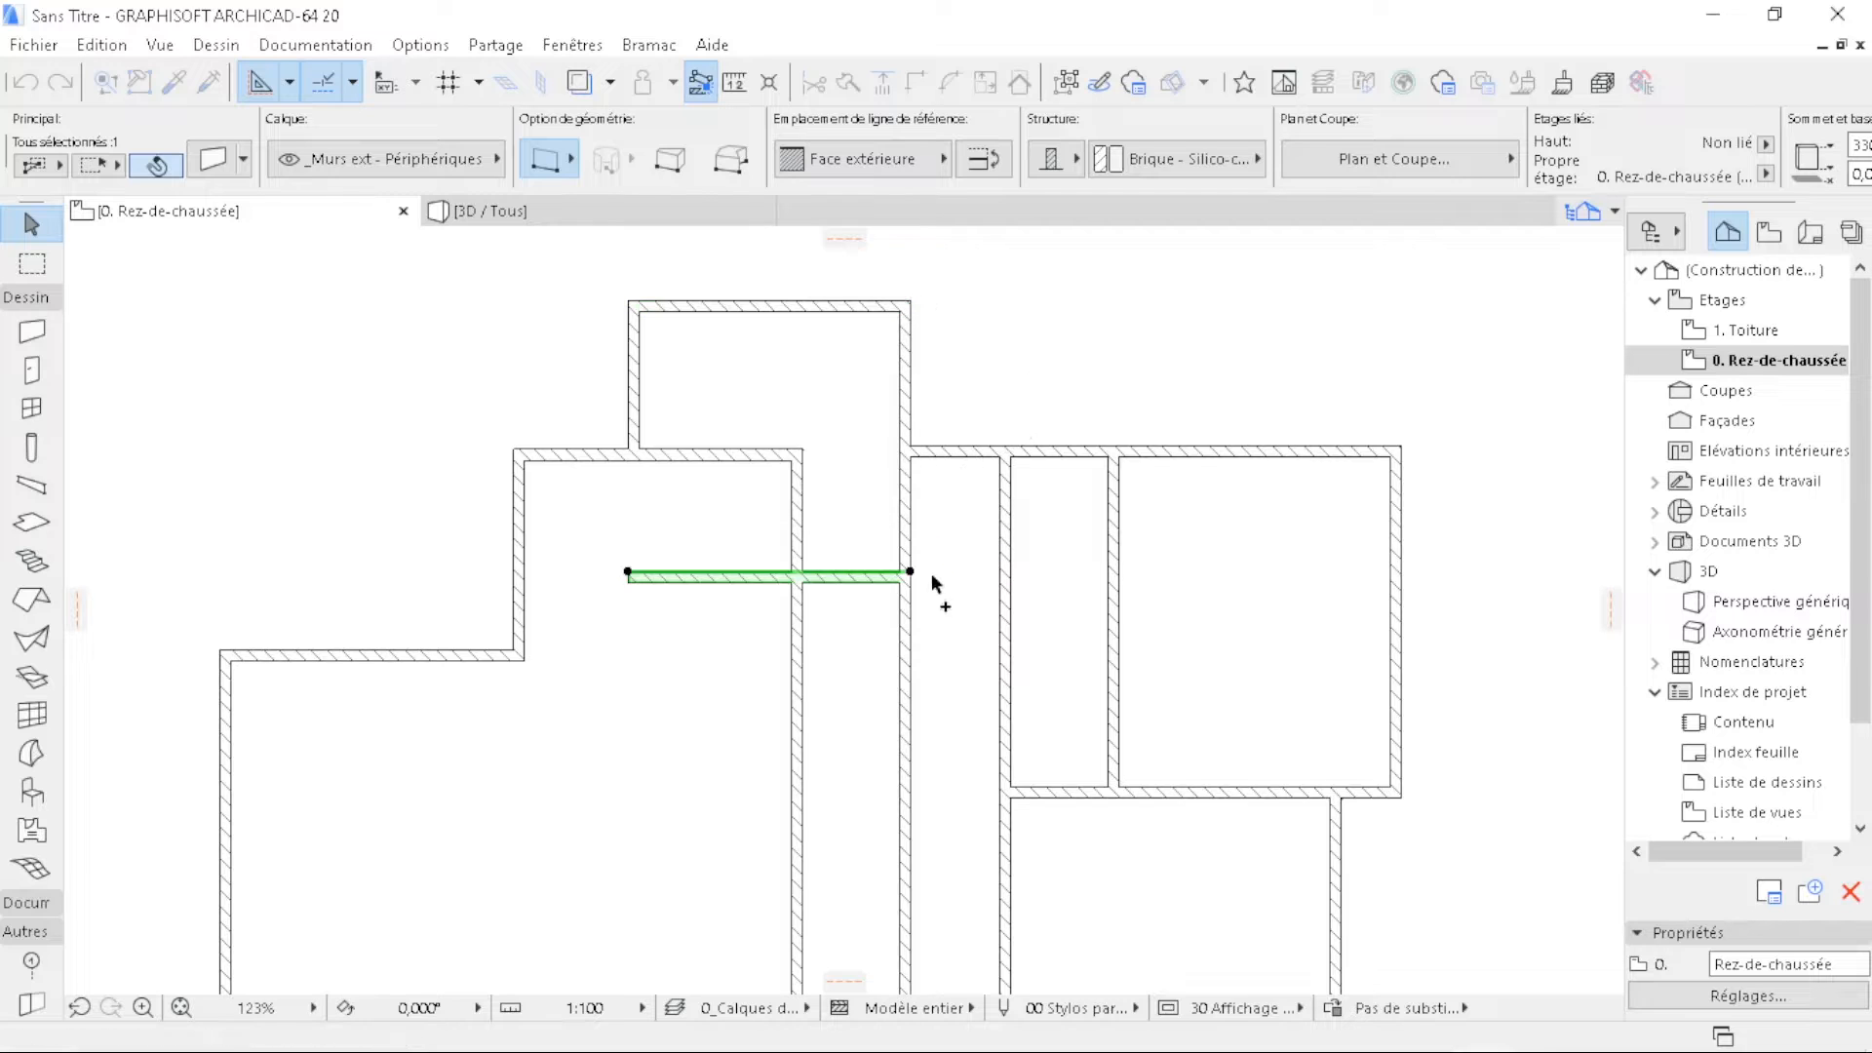
pyautogui.click(982, 548)
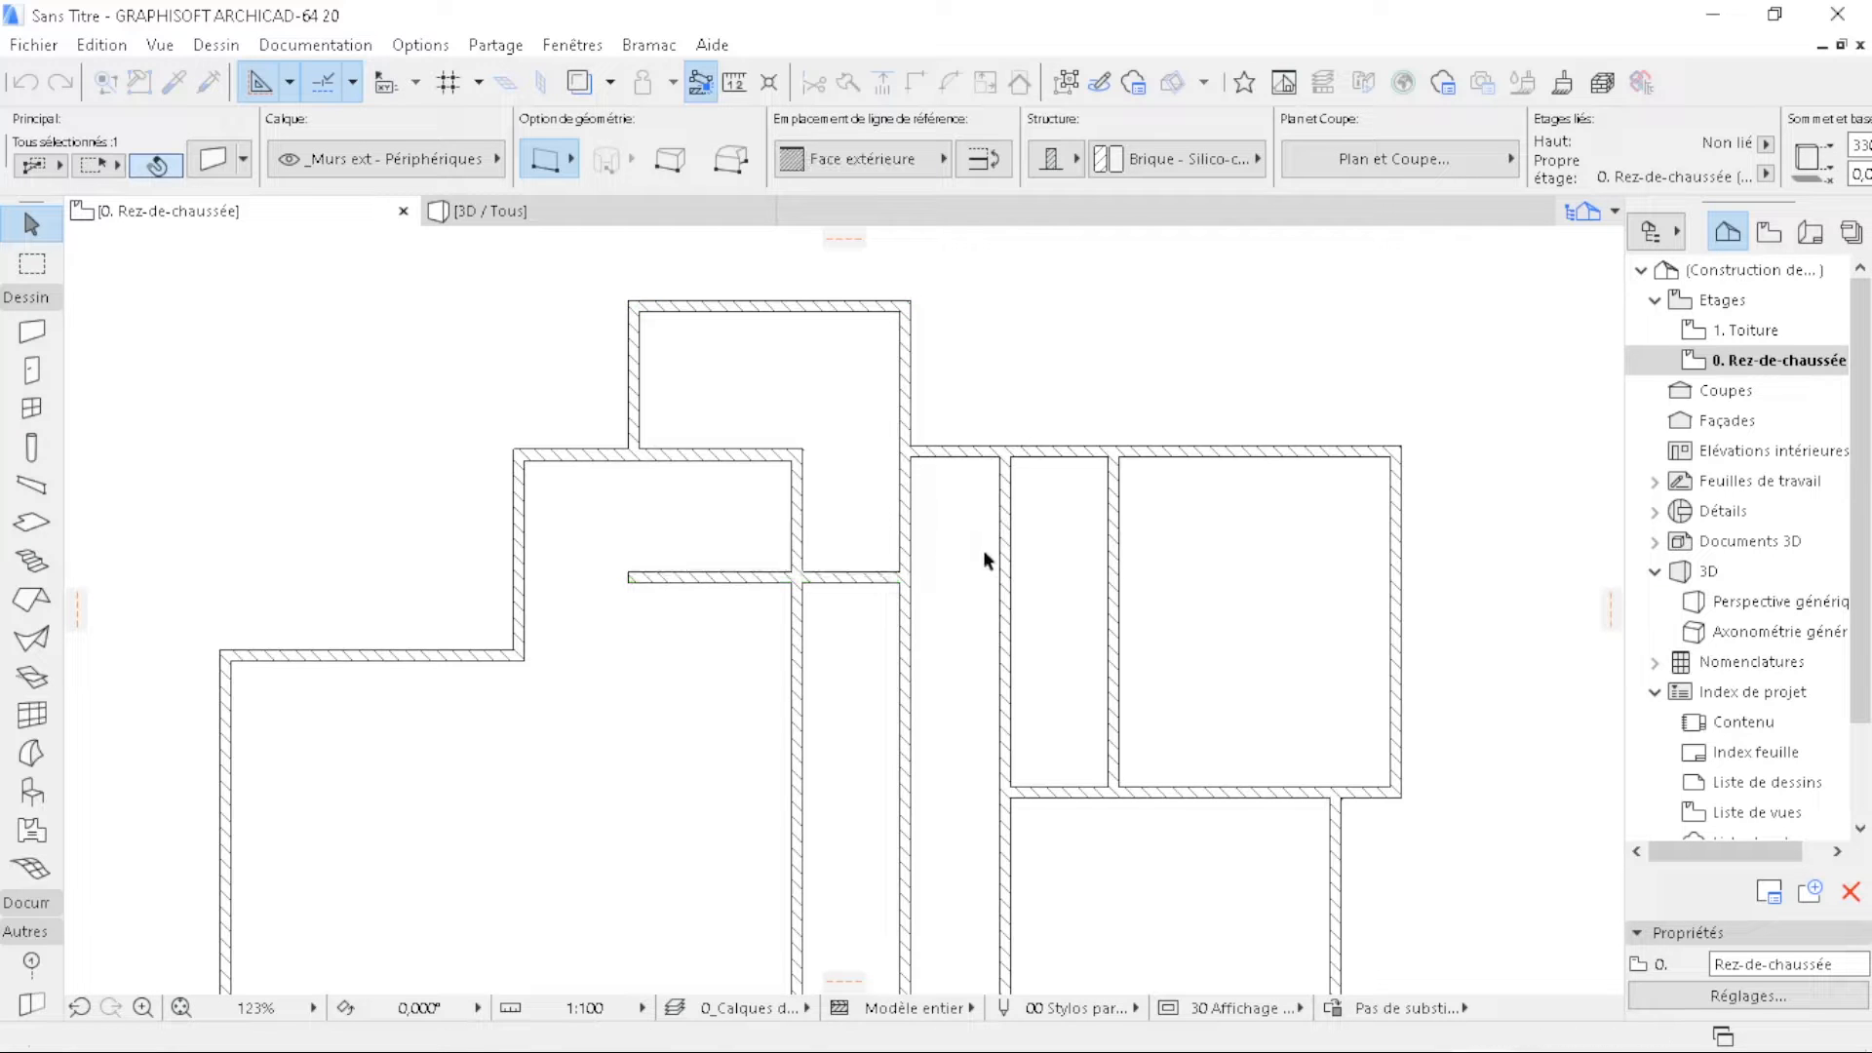
pyautogui.keyDown('ctrl'); pyautogui.click(746, 577); pyautogui.keyUp('ctrl')
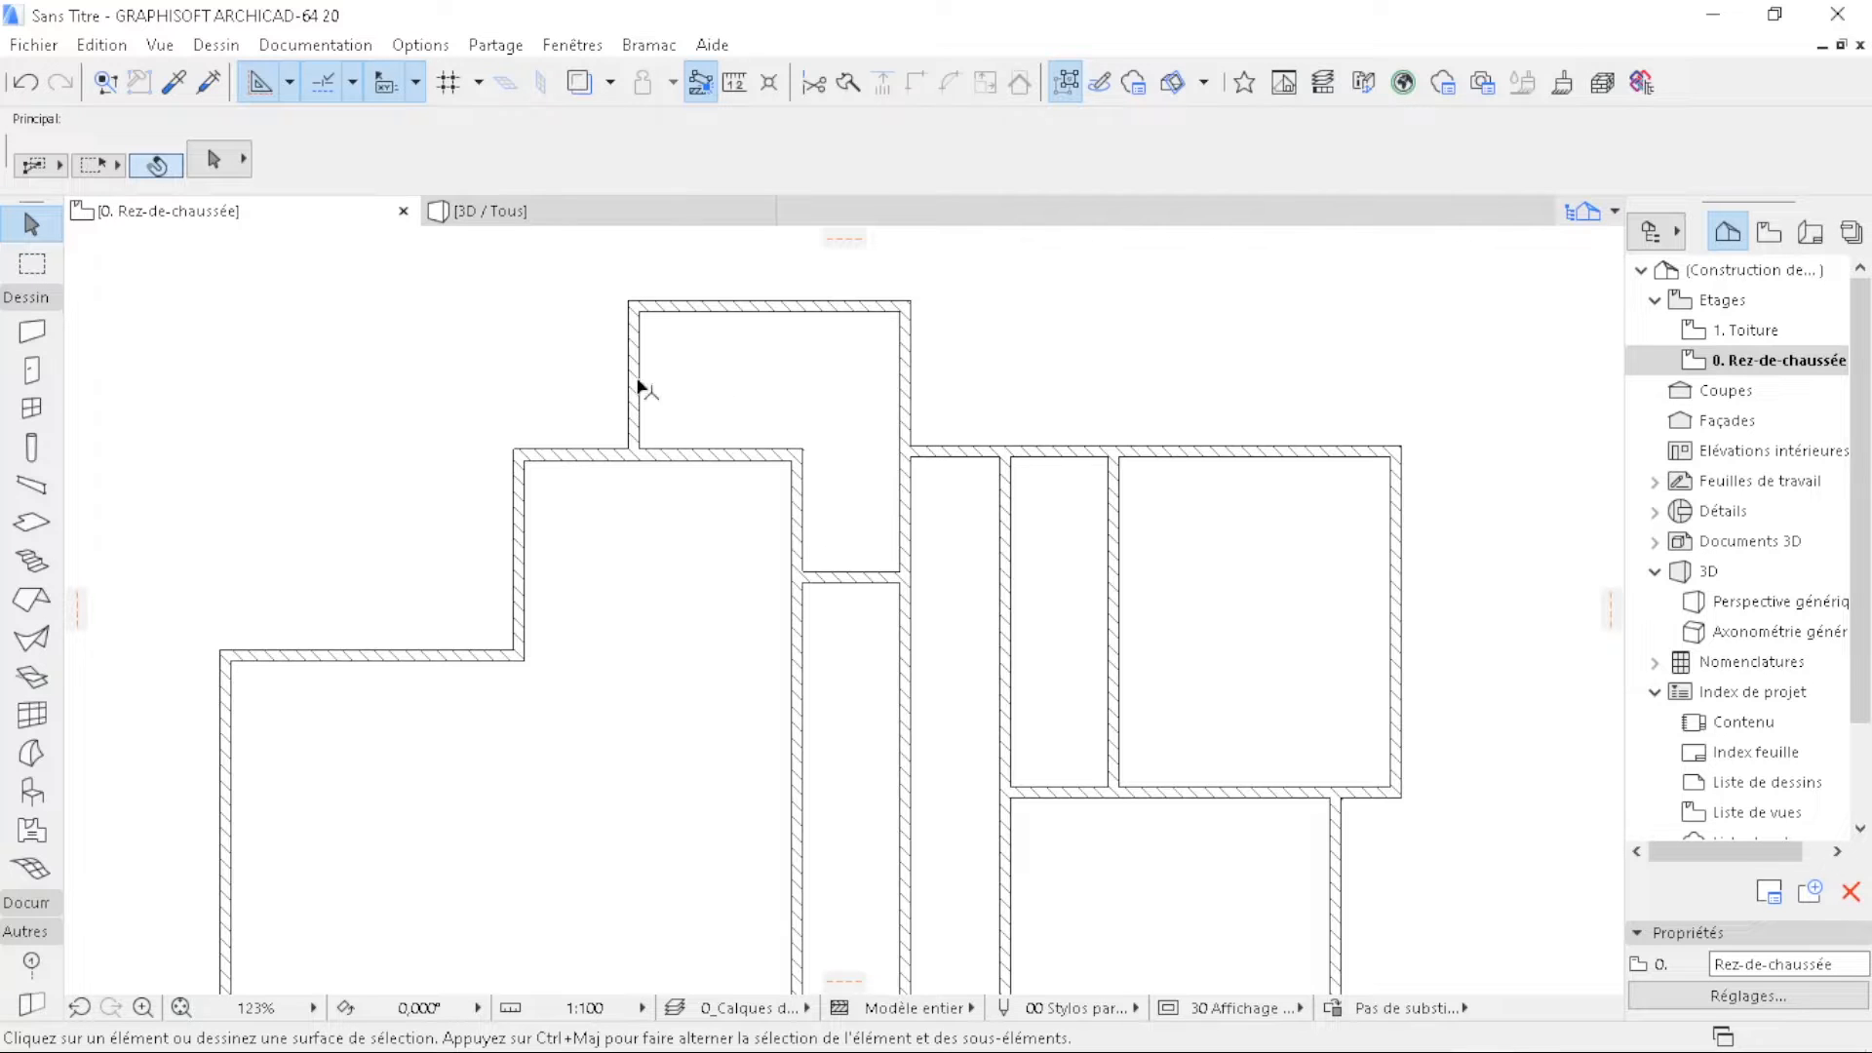
# - Copy the stretched horizontal wall at the upper-left step 455 downward, and clear the selection
pyautogui.scroll(-3, 644, 409)
pyautogui.scroll(2, 749, 494)
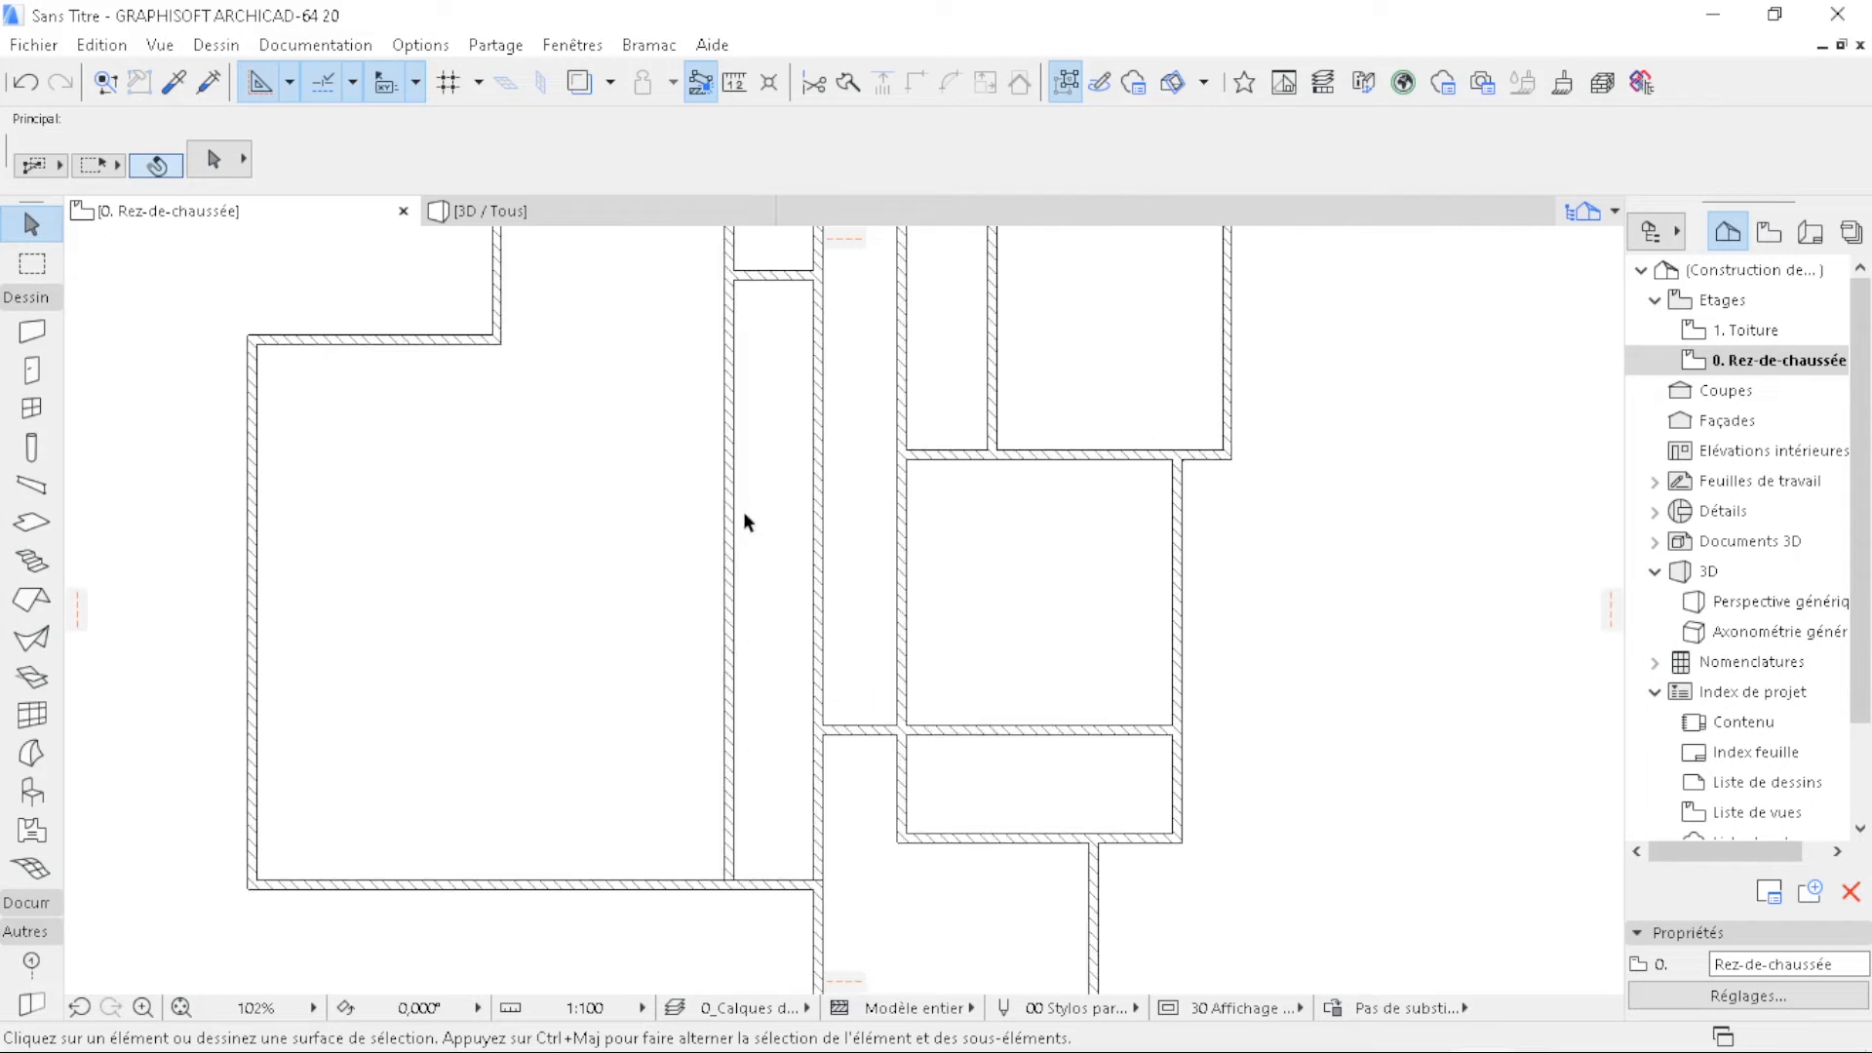
pyautogui.scroll(-2, 630, 587)
pyautogui.scroll(3, 682, 342)
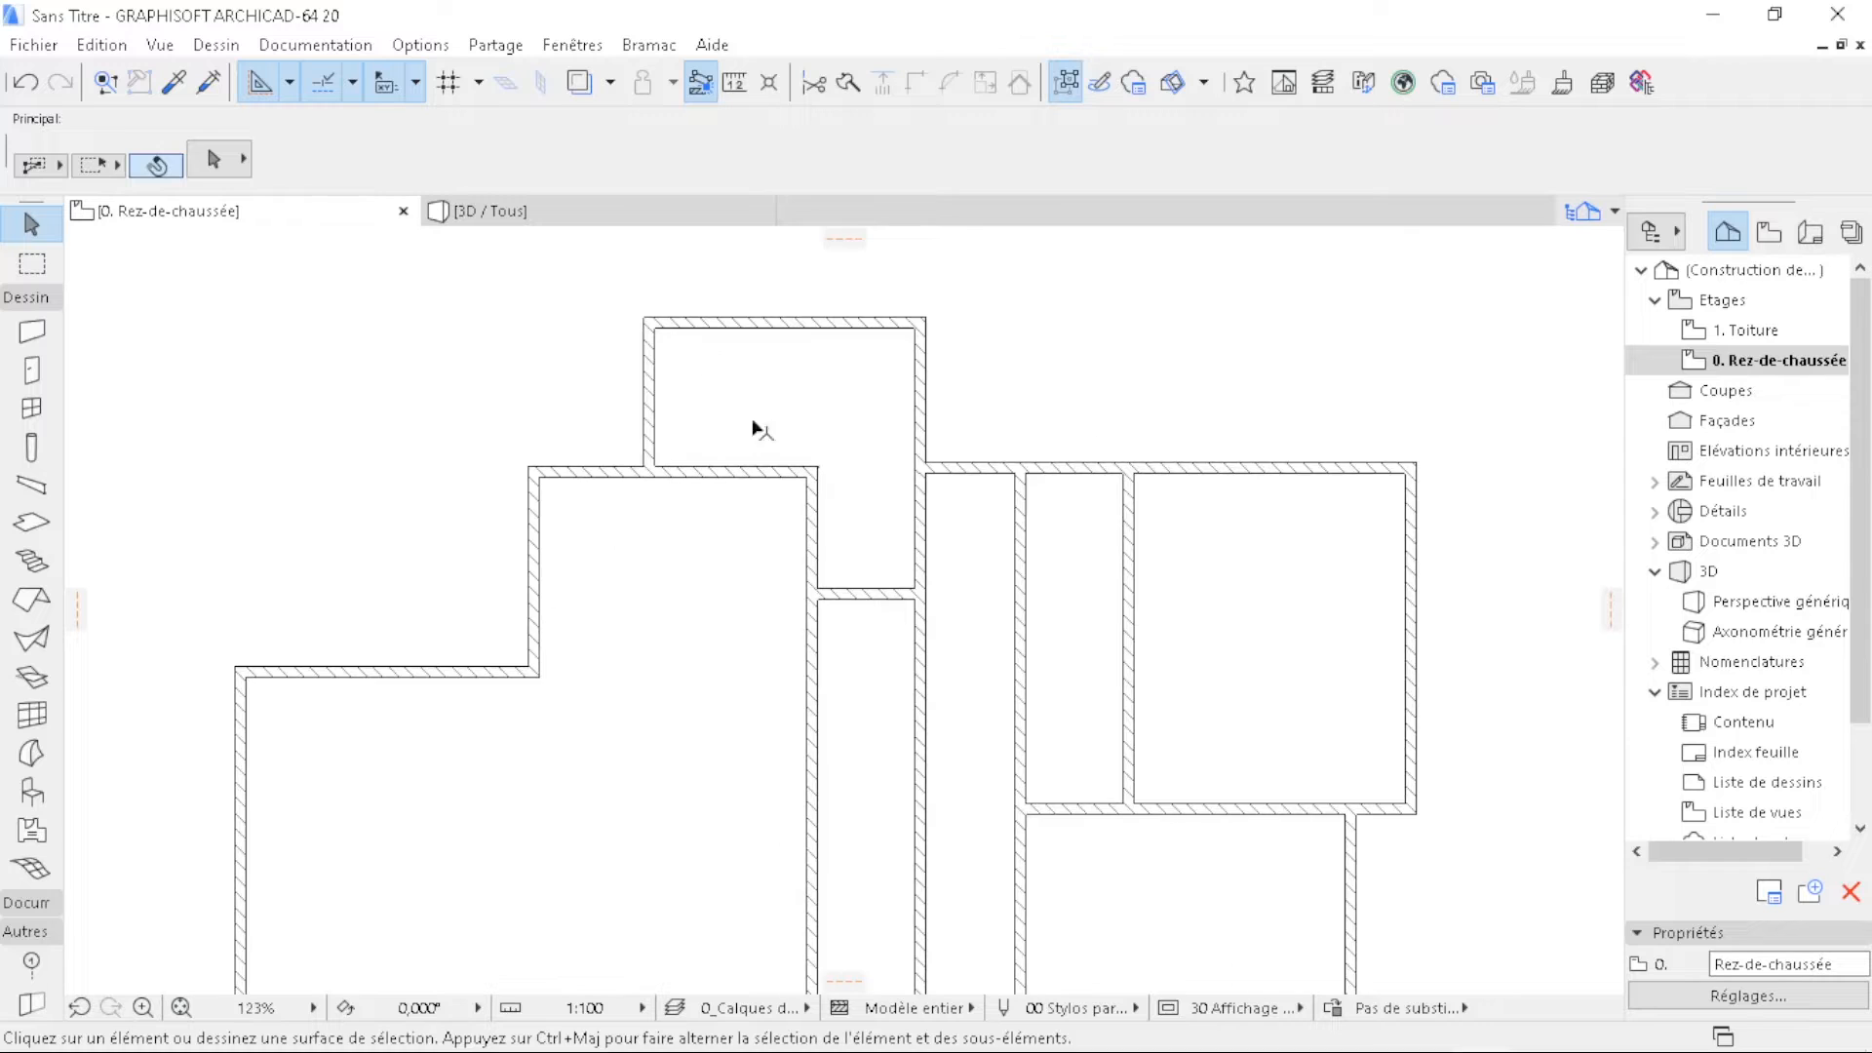
pyautogui.click(746, 466)
pyautogui.hotkey('ctrl', 'shift', 'd')
pyautogui.click(792, 424)
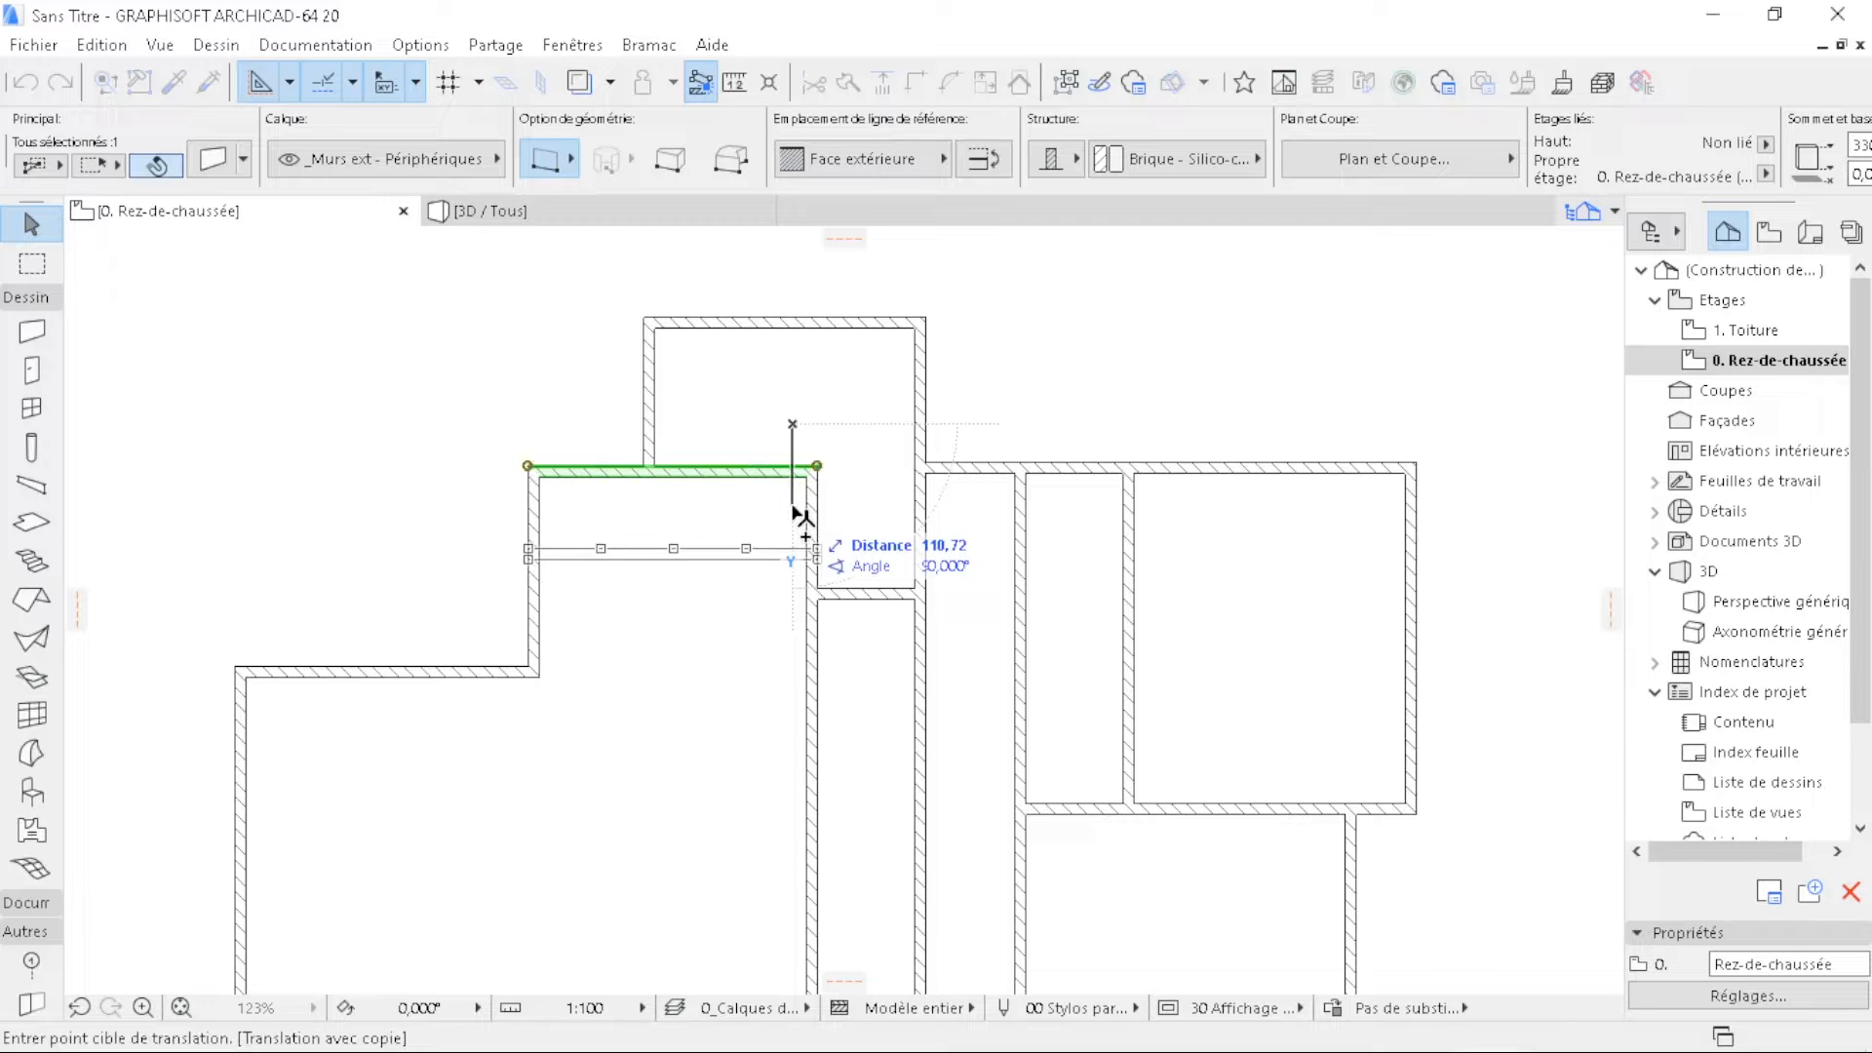
pyautogui.write('455')
pyautogui.press('Return')
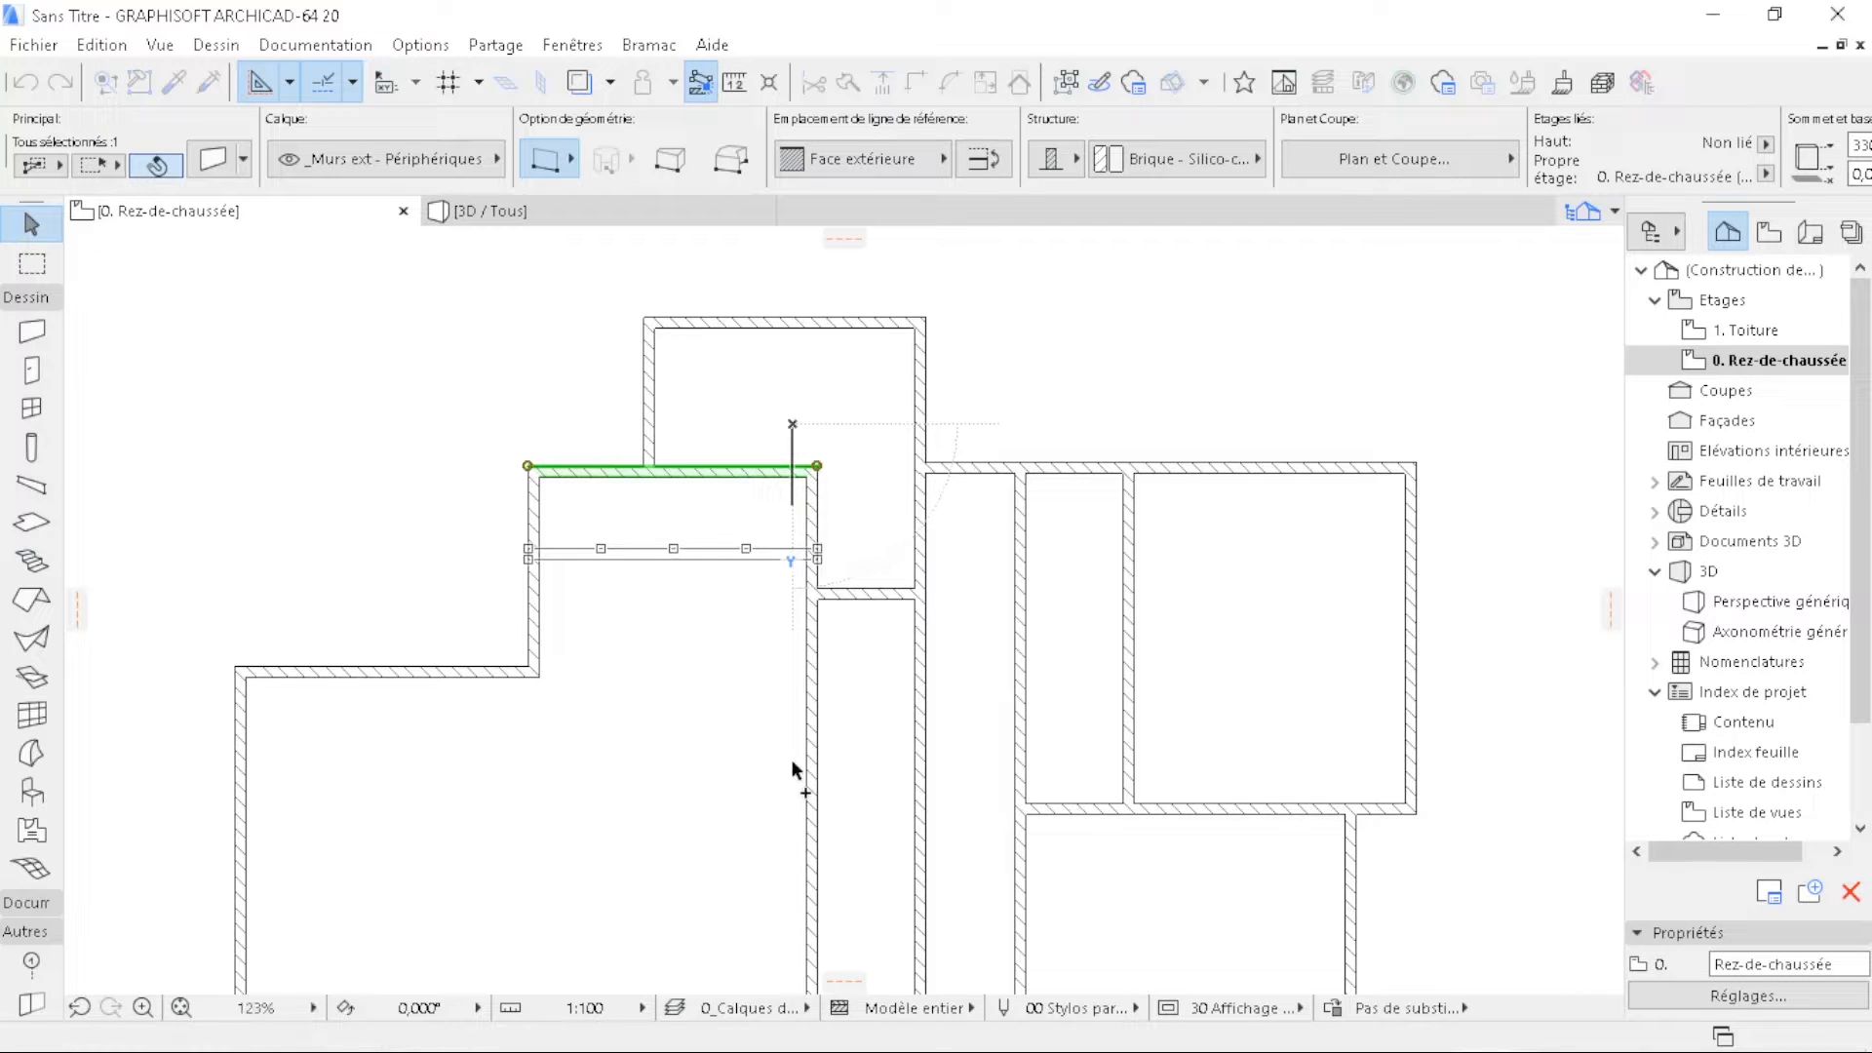
pyautogui.click(734, 448)
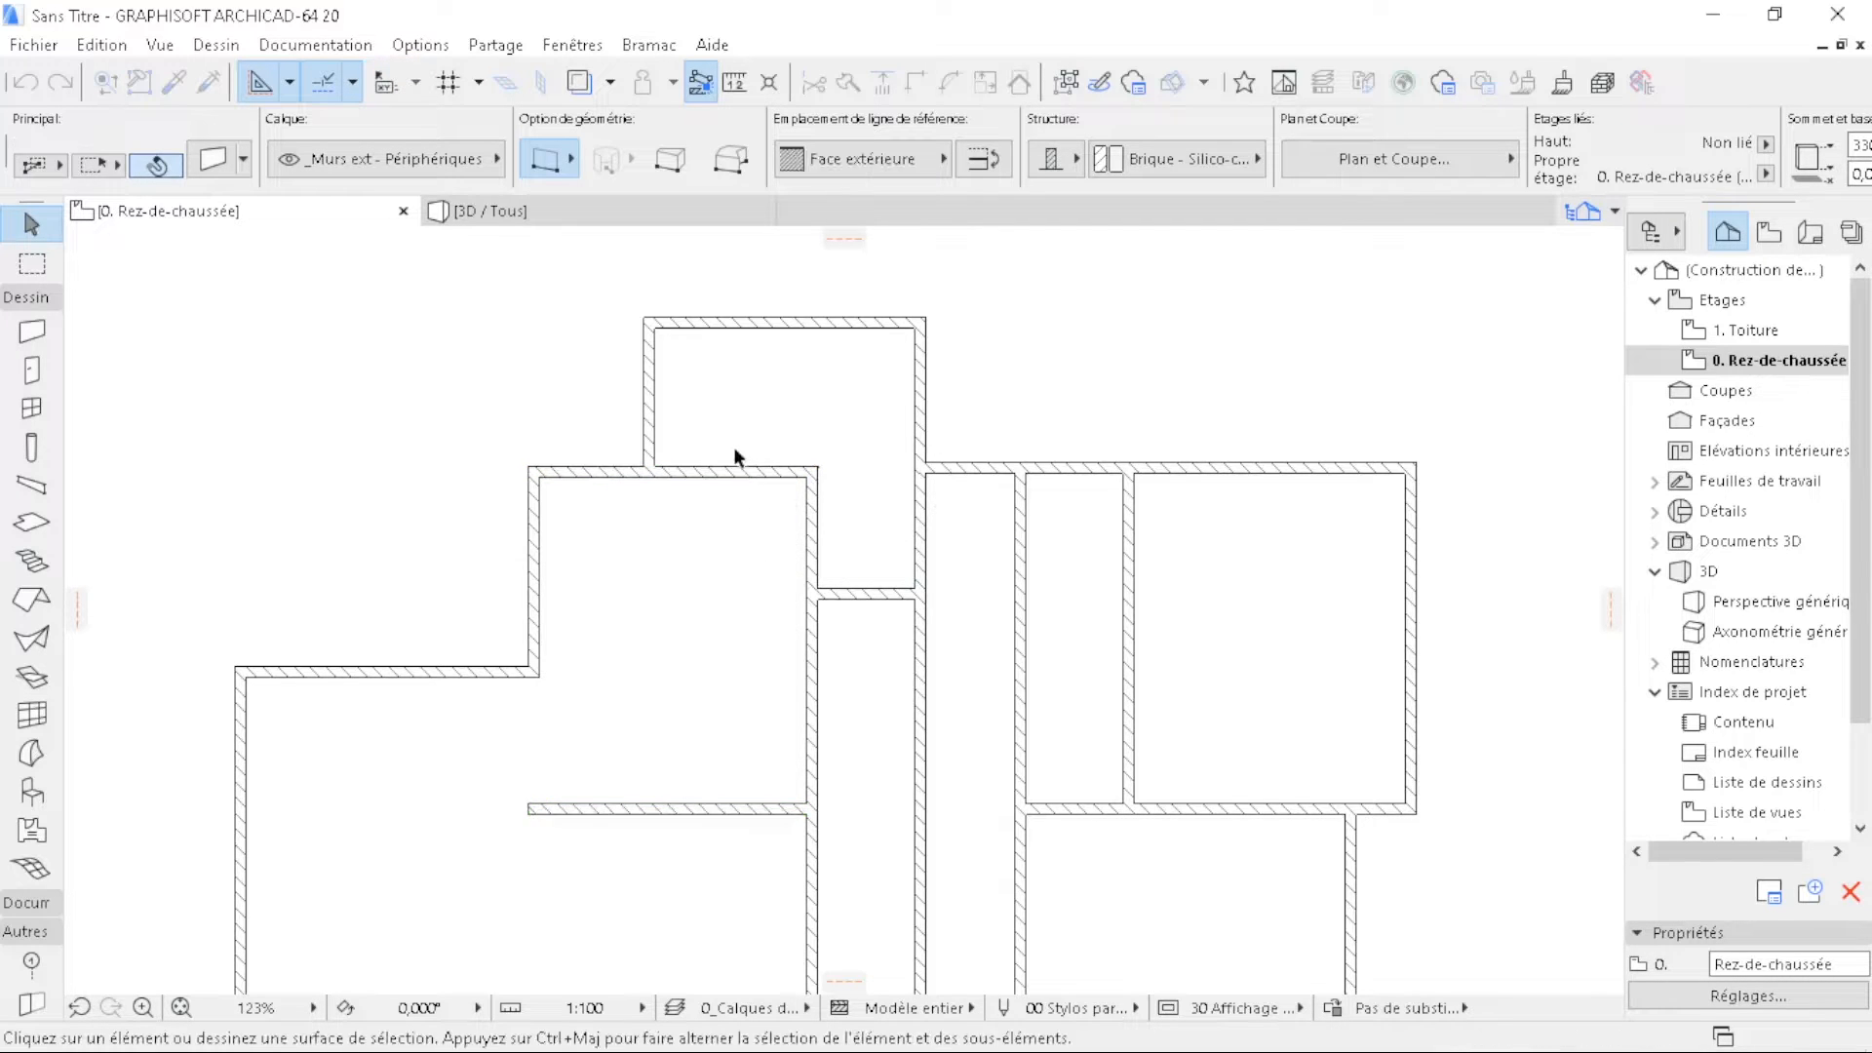
# - Join the copied horizontal wall to the short vertical exterior wall with Intersection, and trim the vertical partition below the new room's lower-right corner
pyautogui.scroll(-3, 747, 553)
pyautogui.click(677, 694)
pyautogui.scroll(4, 647, 656)
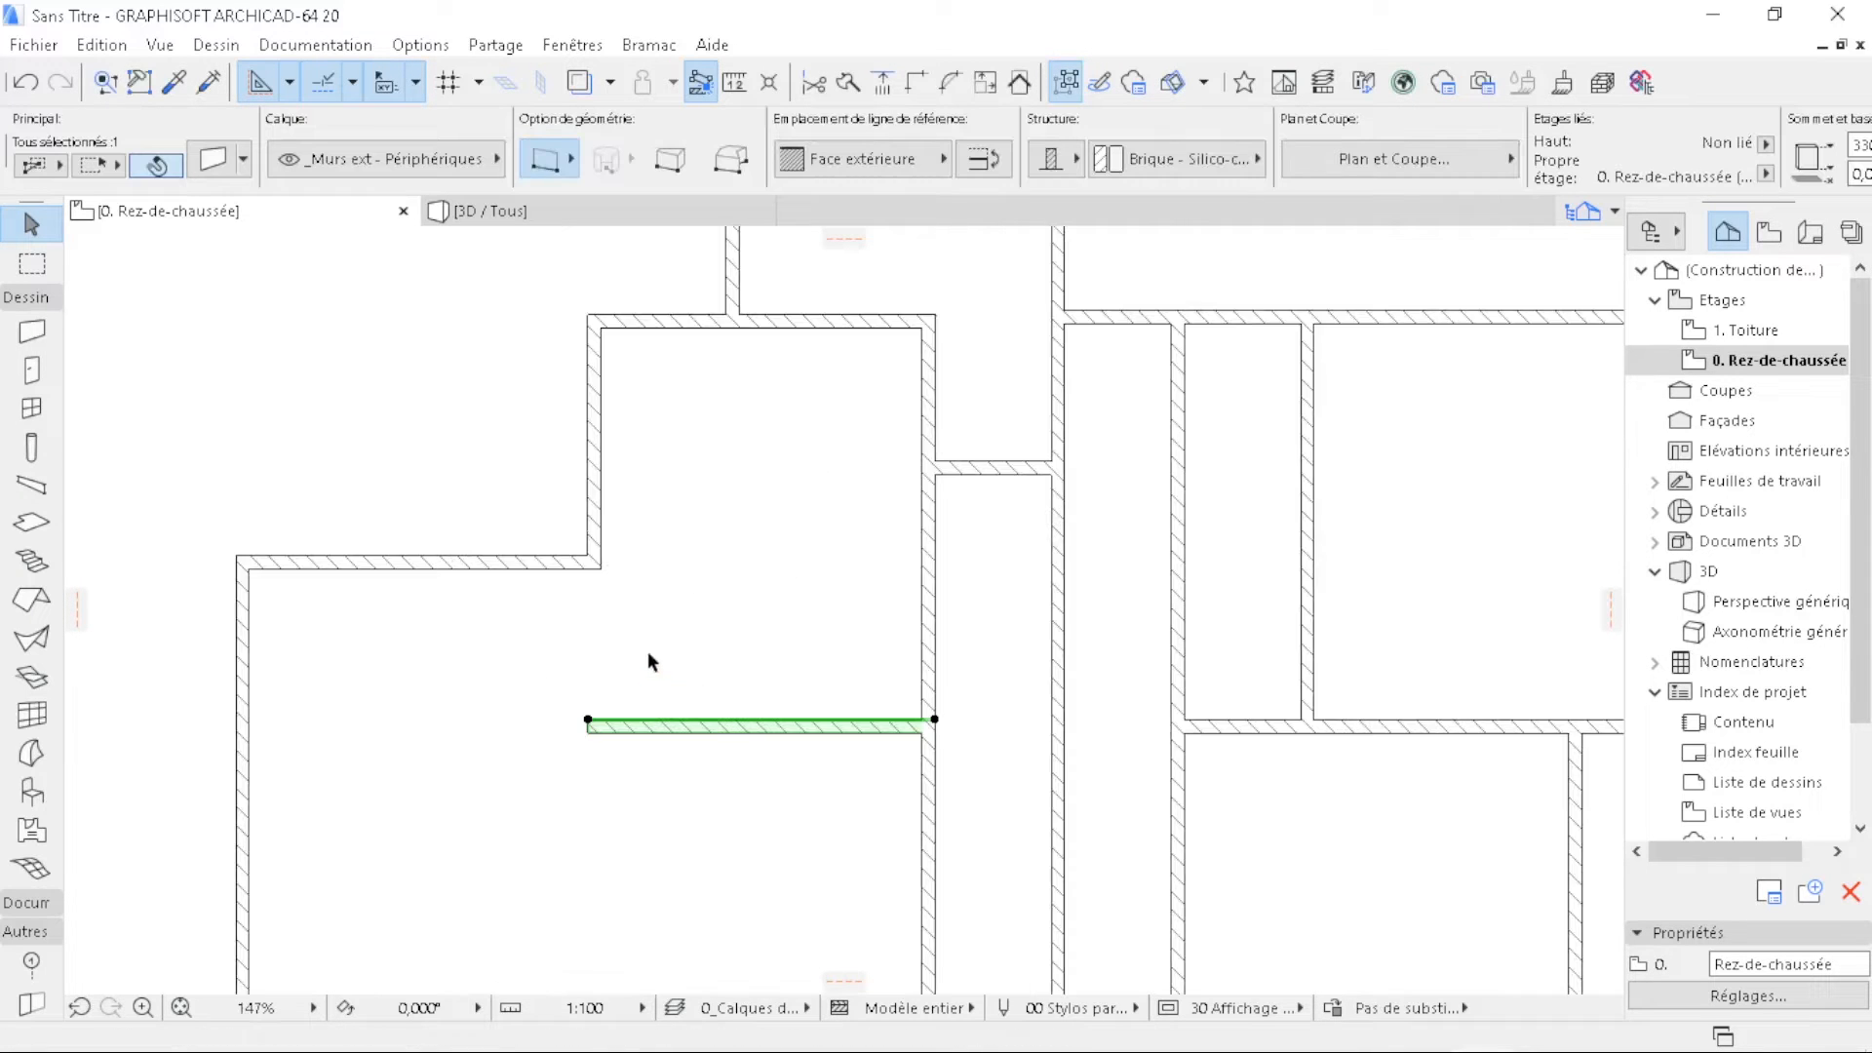
pyautogui.keyDown('shift'); pyautogui.click(595, 488); pyautogui.keyUp('shift')
pyautogui.click(919, 85)
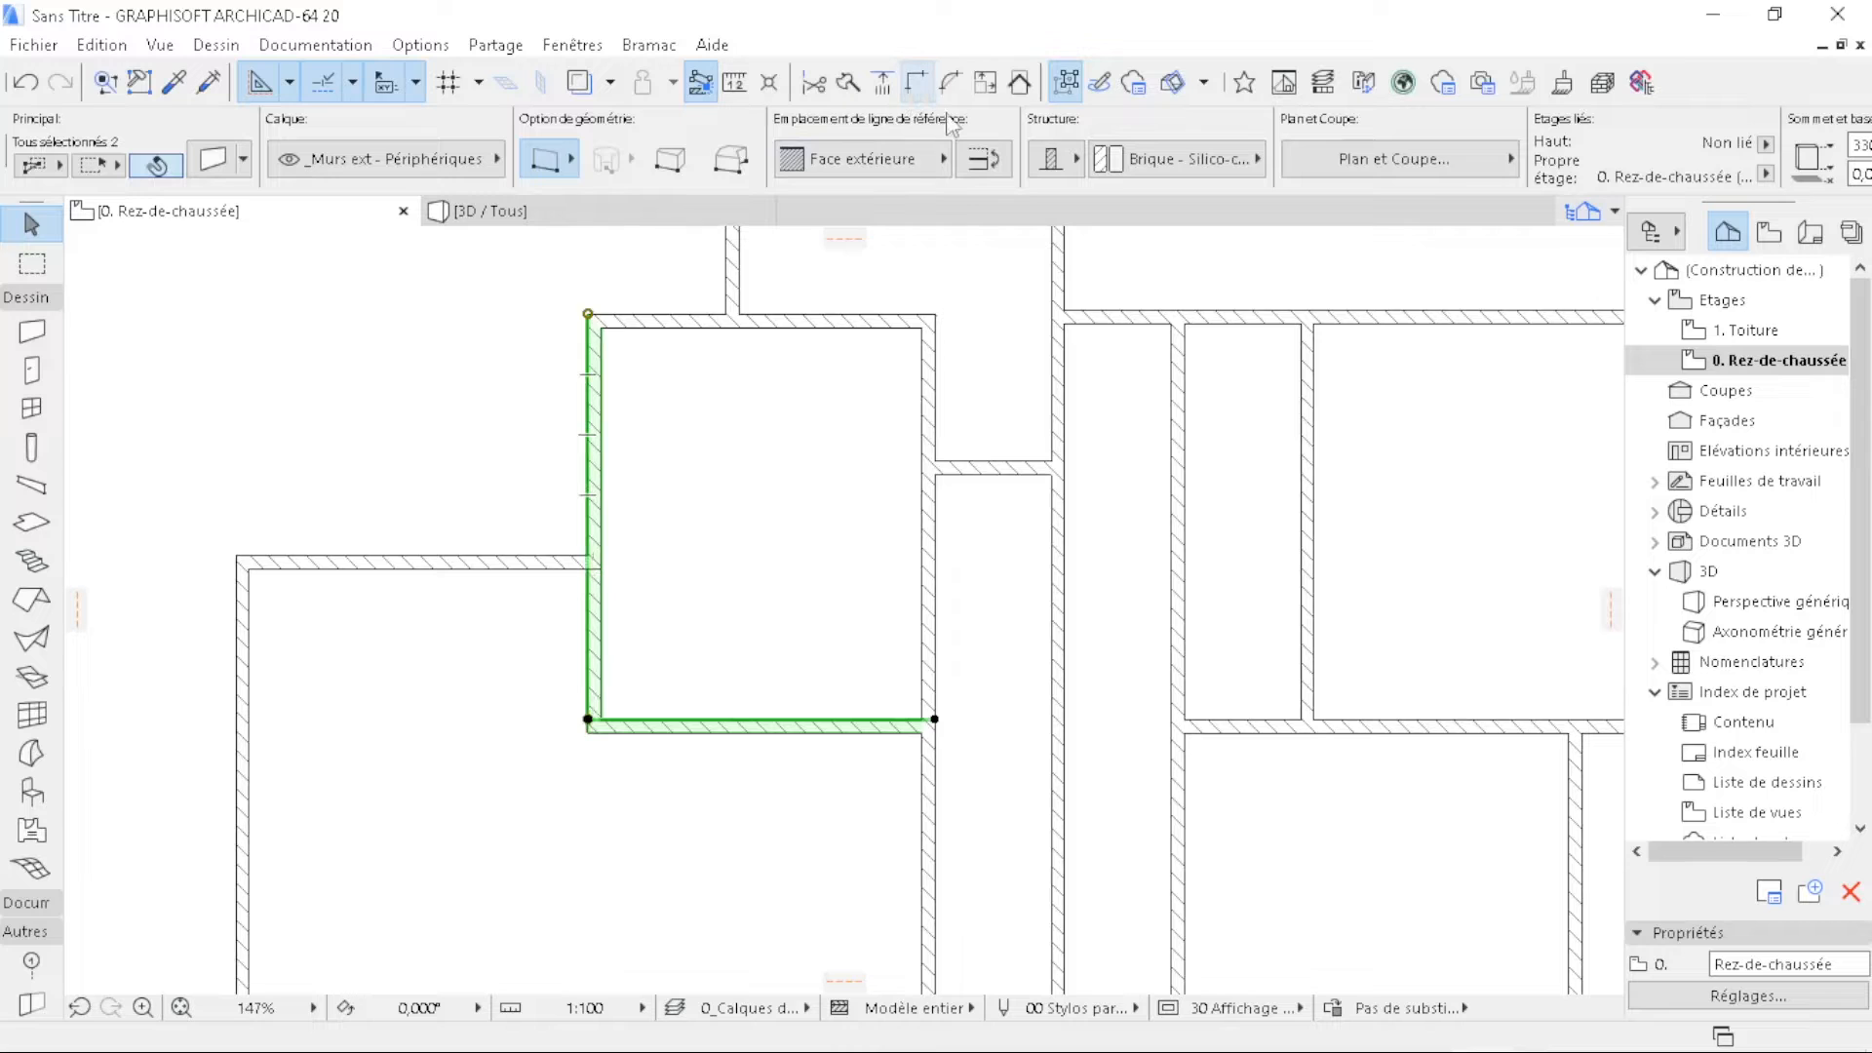
pyautogui.click(780, 536)
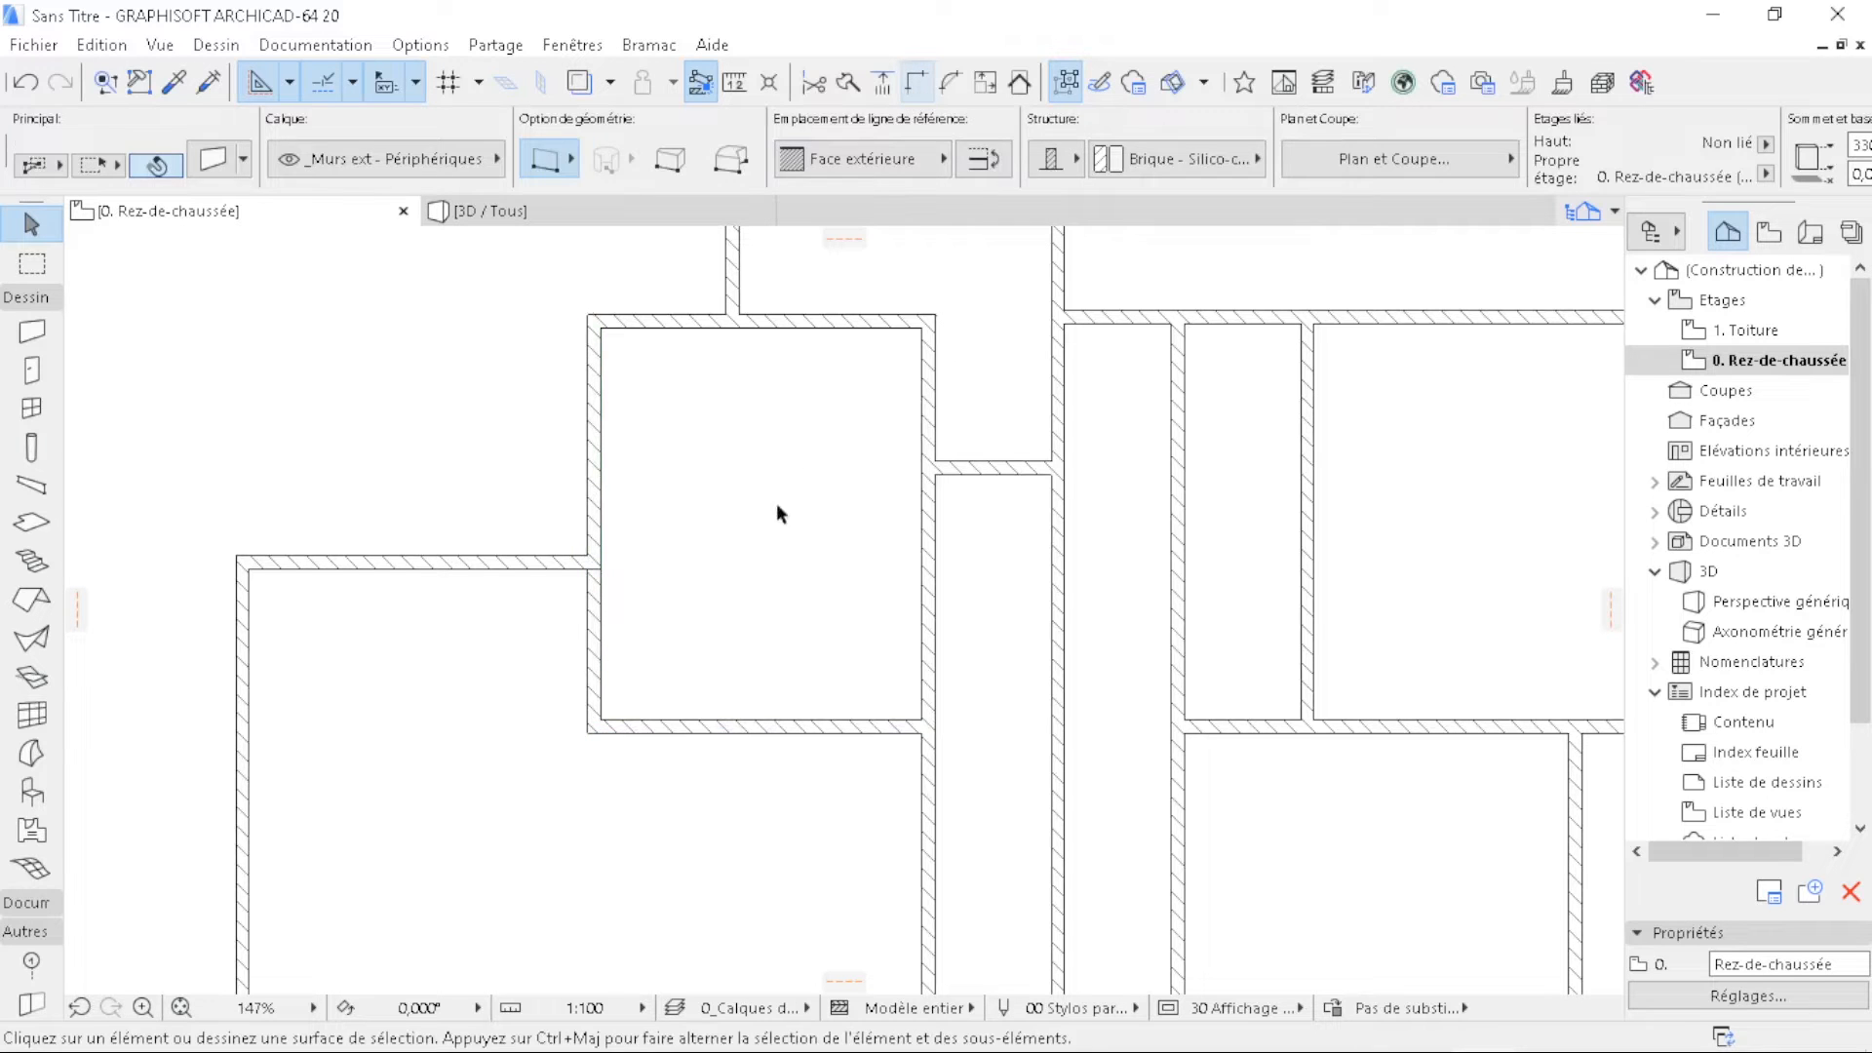
pyautogui.keyDown('ctrl'); pyautogui.click(929, 791); pyautogui.keyUp('ctrl')
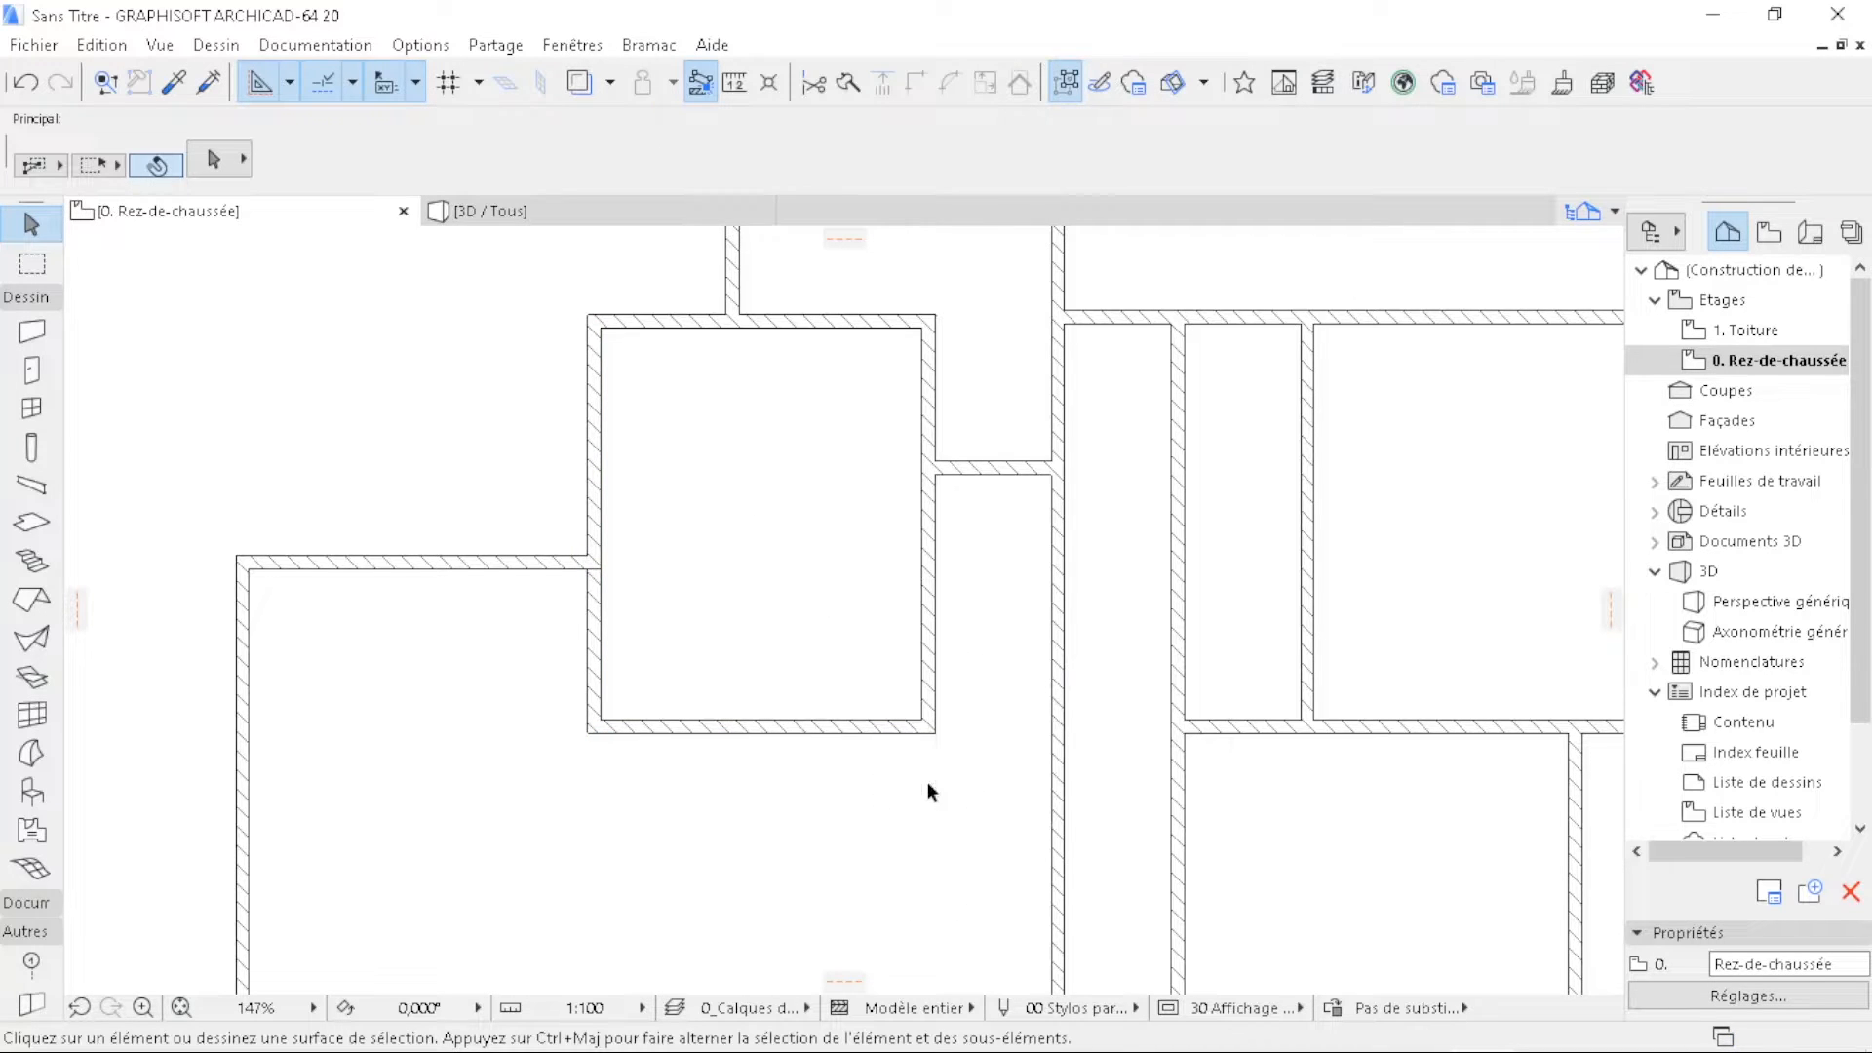
# - Start a guide polyline at the large left room's inner upper-left corner, with a first segment of 350 down the wall
pyautogui.scroll(-5, 905, 534)
pyautogui.moveTo(736, 622); pyautogui.dragTo(672, 548, button='middle')
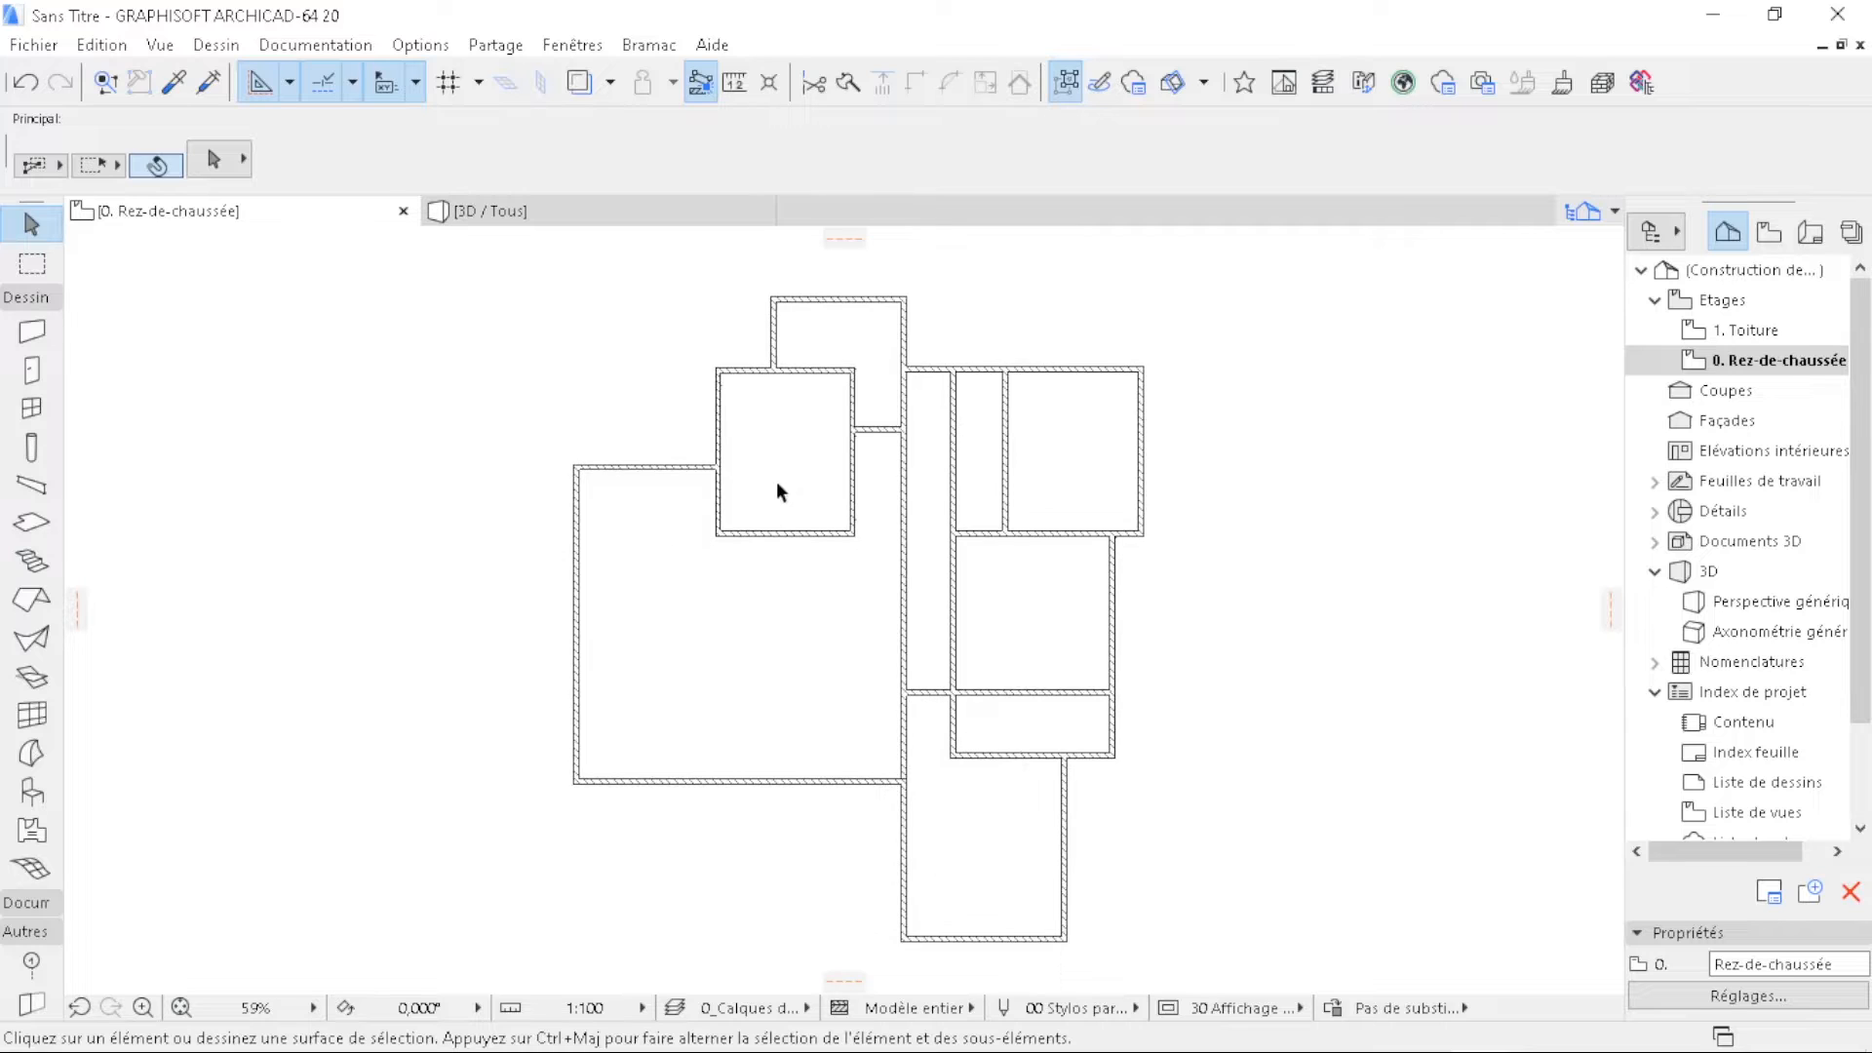
pyautogui.scroll(3, 601, 583)
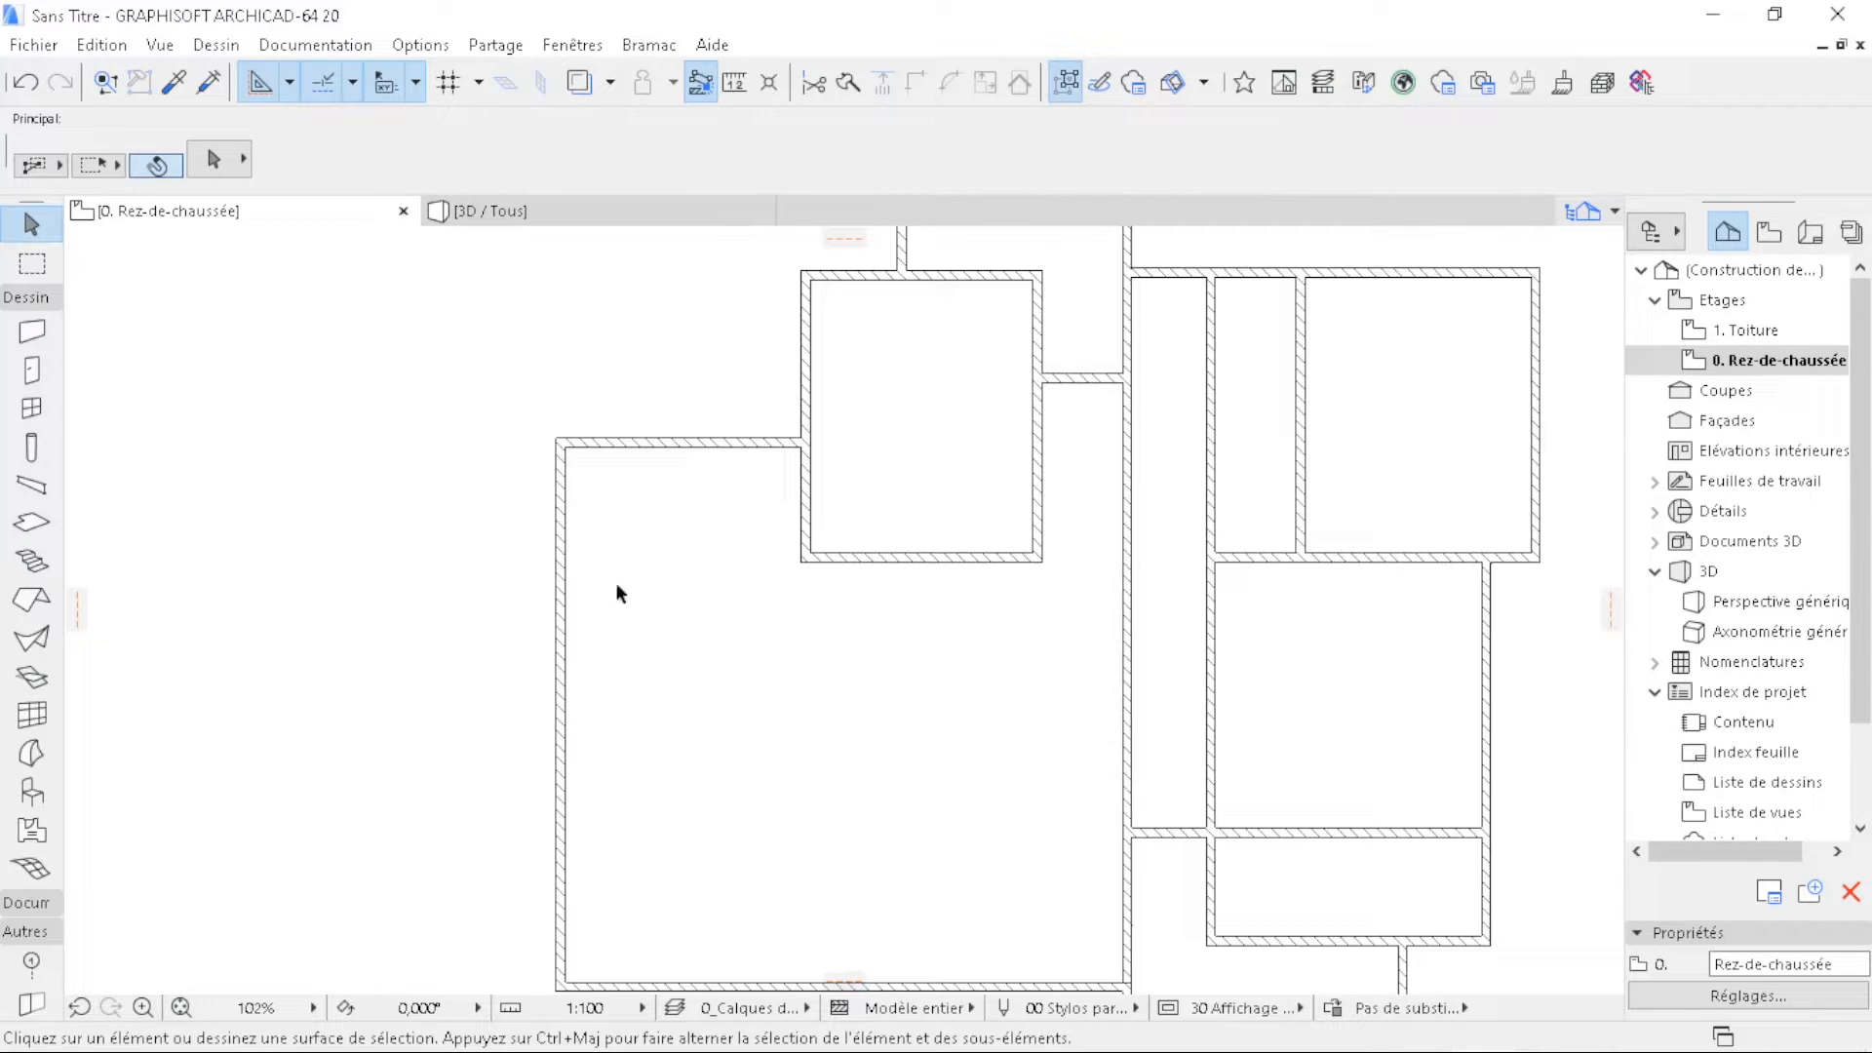
pyautogui.click(8, 295)
pyautogui.click(27, 326)
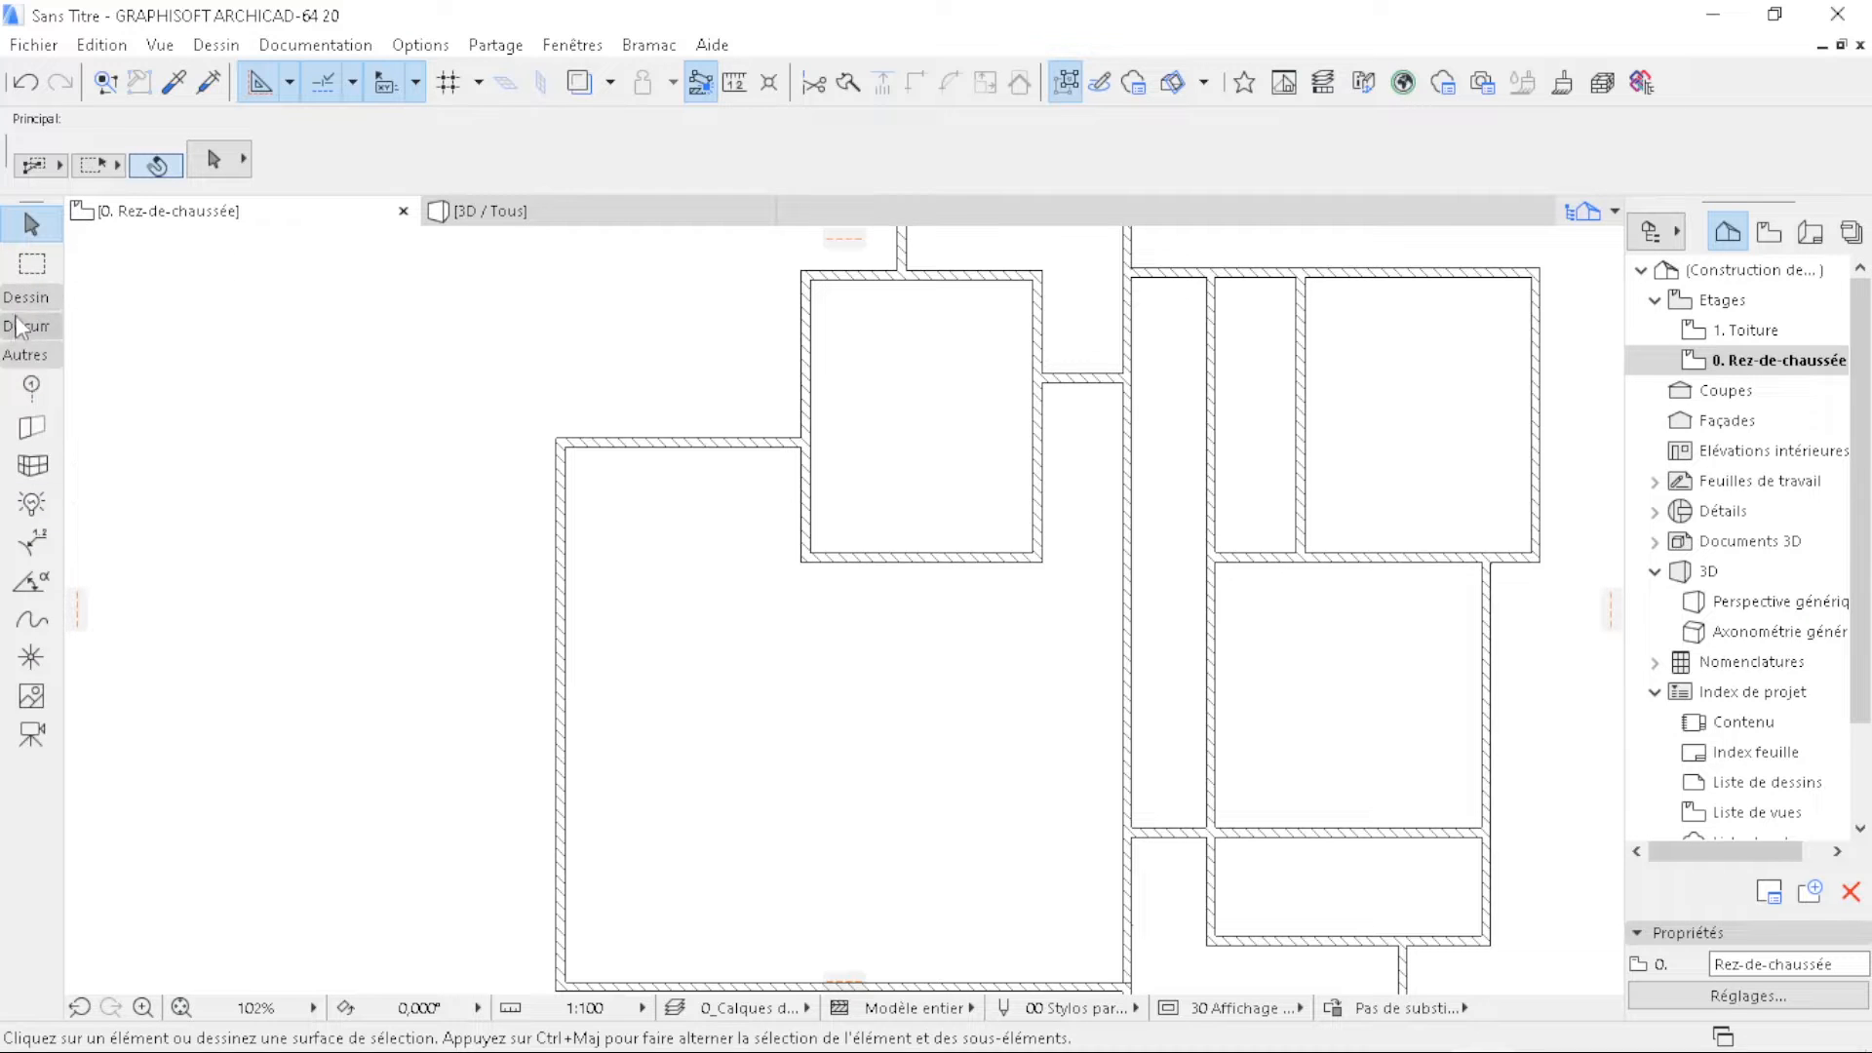
pyautogui.click(32, 627)
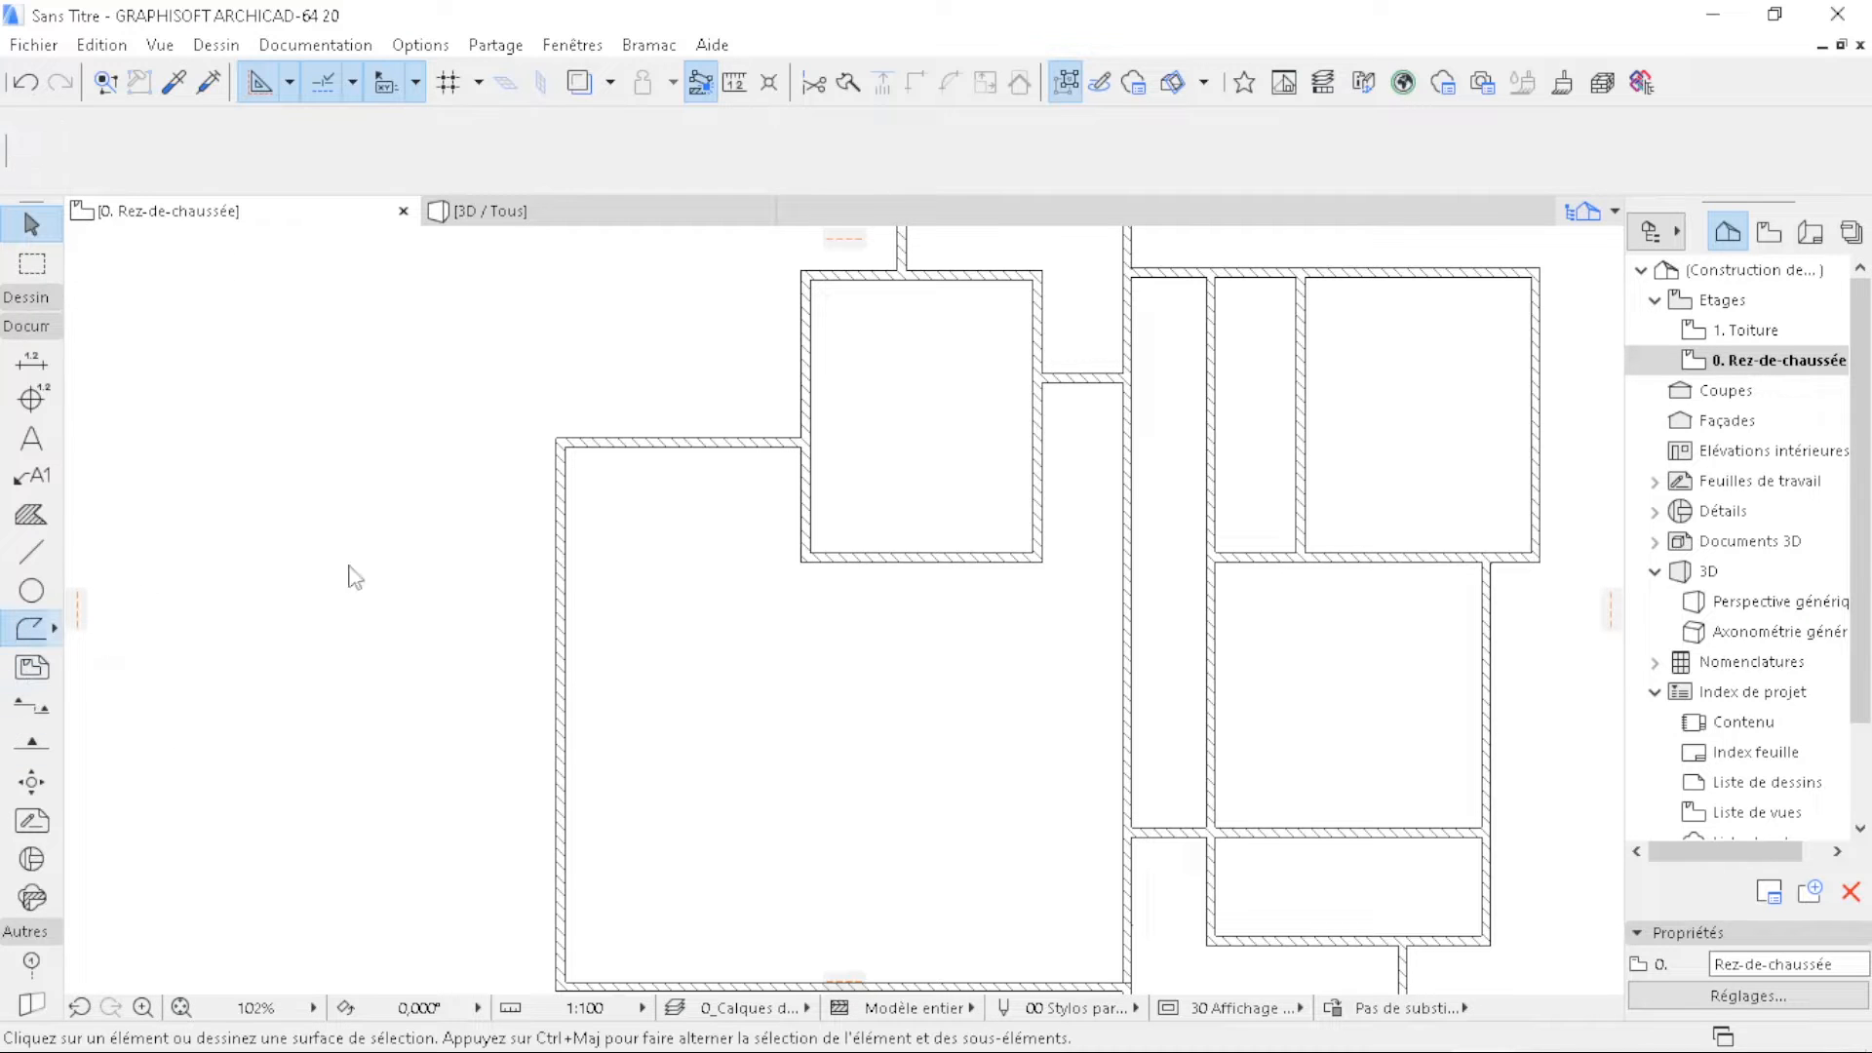
pyautogui.scroll(2, 586, 466)
pyautogui.click(556, 439)
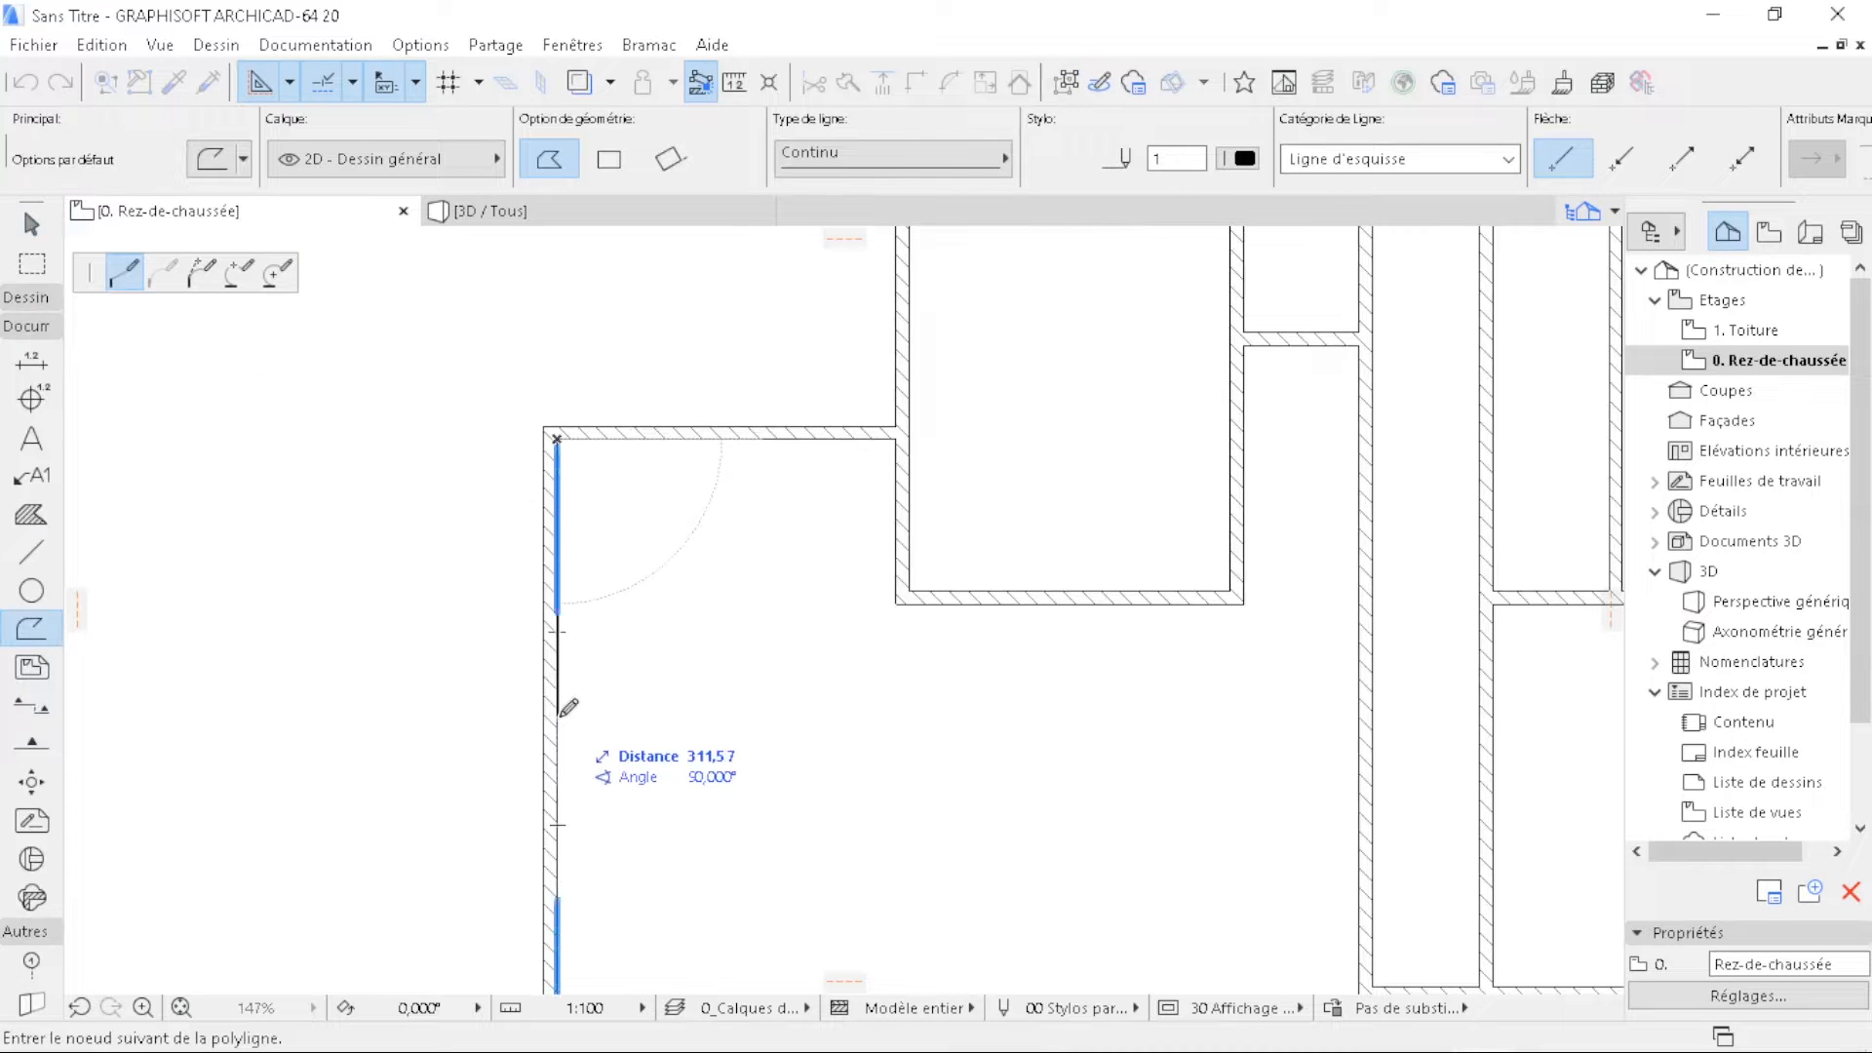
pyautogui.press('Tab')
pyautogui.write('35')
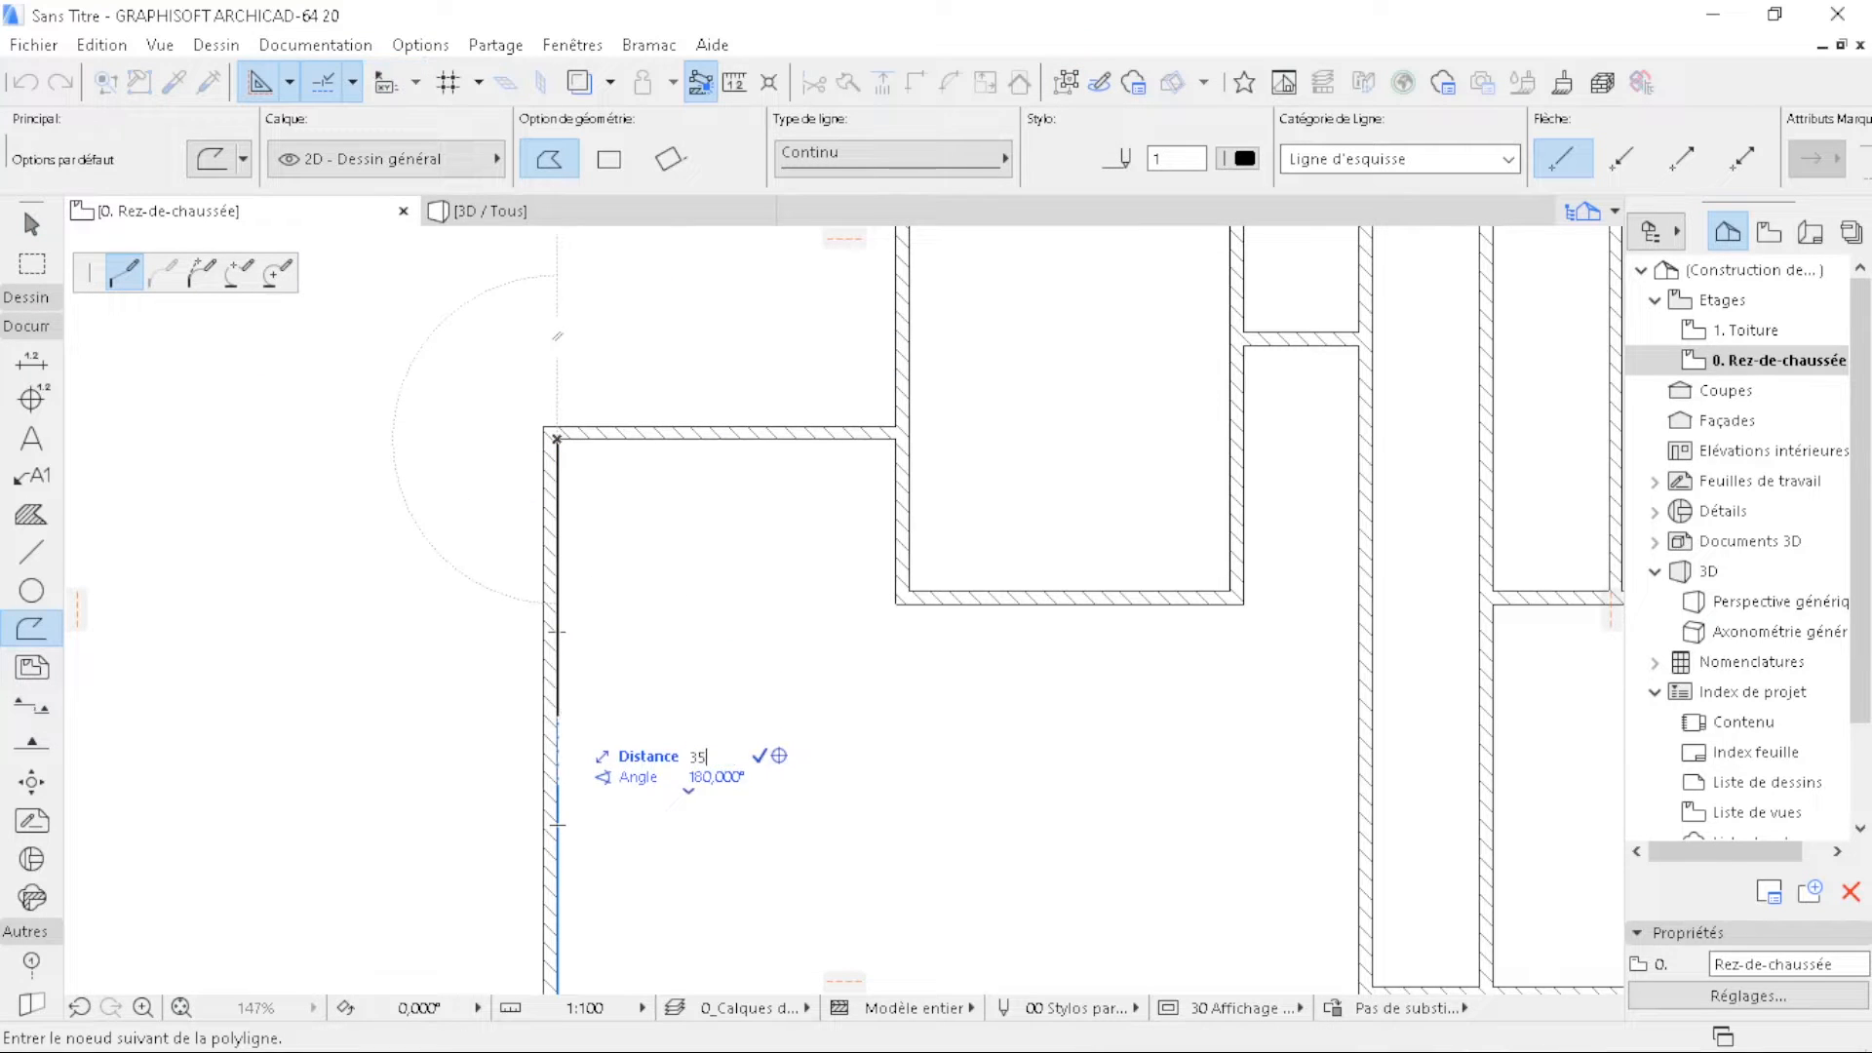
pyautogui.write('0')
pyautogui.press('Return')
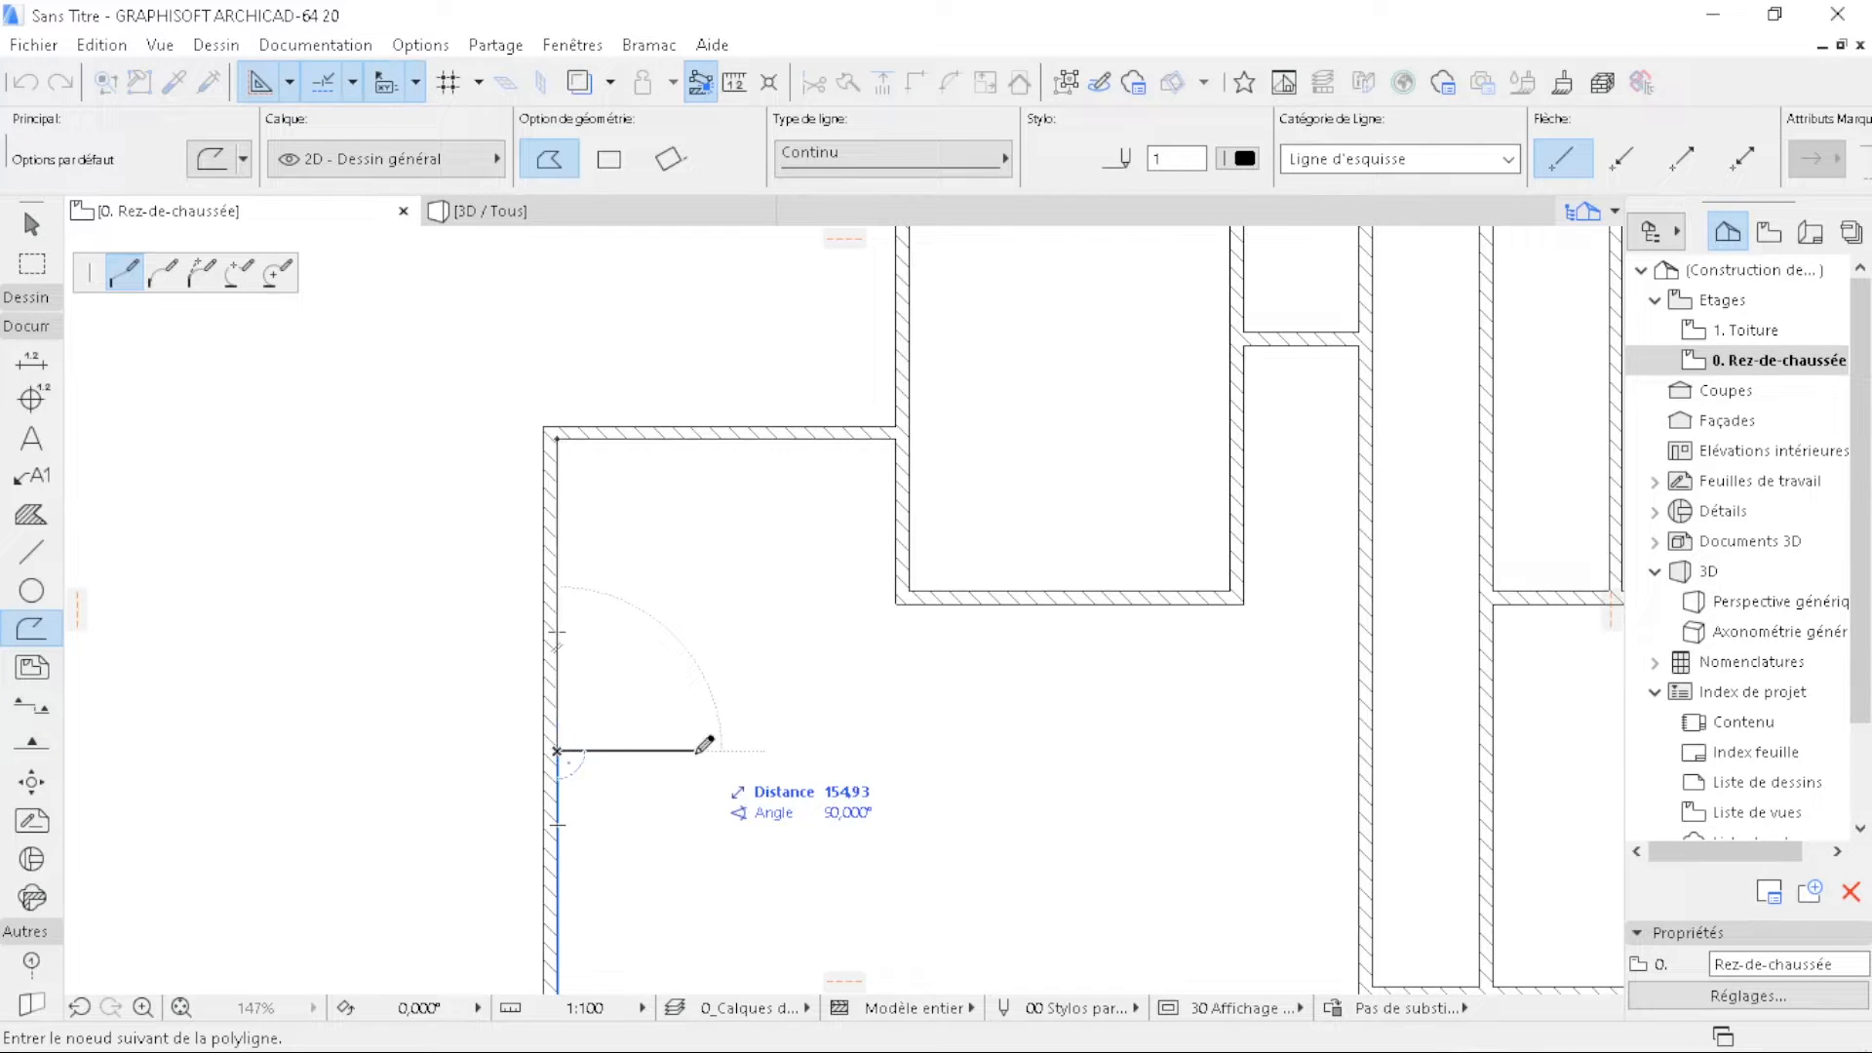
# - Continue the guide polyline 150 to the right into the room, and finish it with a short vertical segment downward
pyautogui.press('Tab')
pyautogui.write('150')
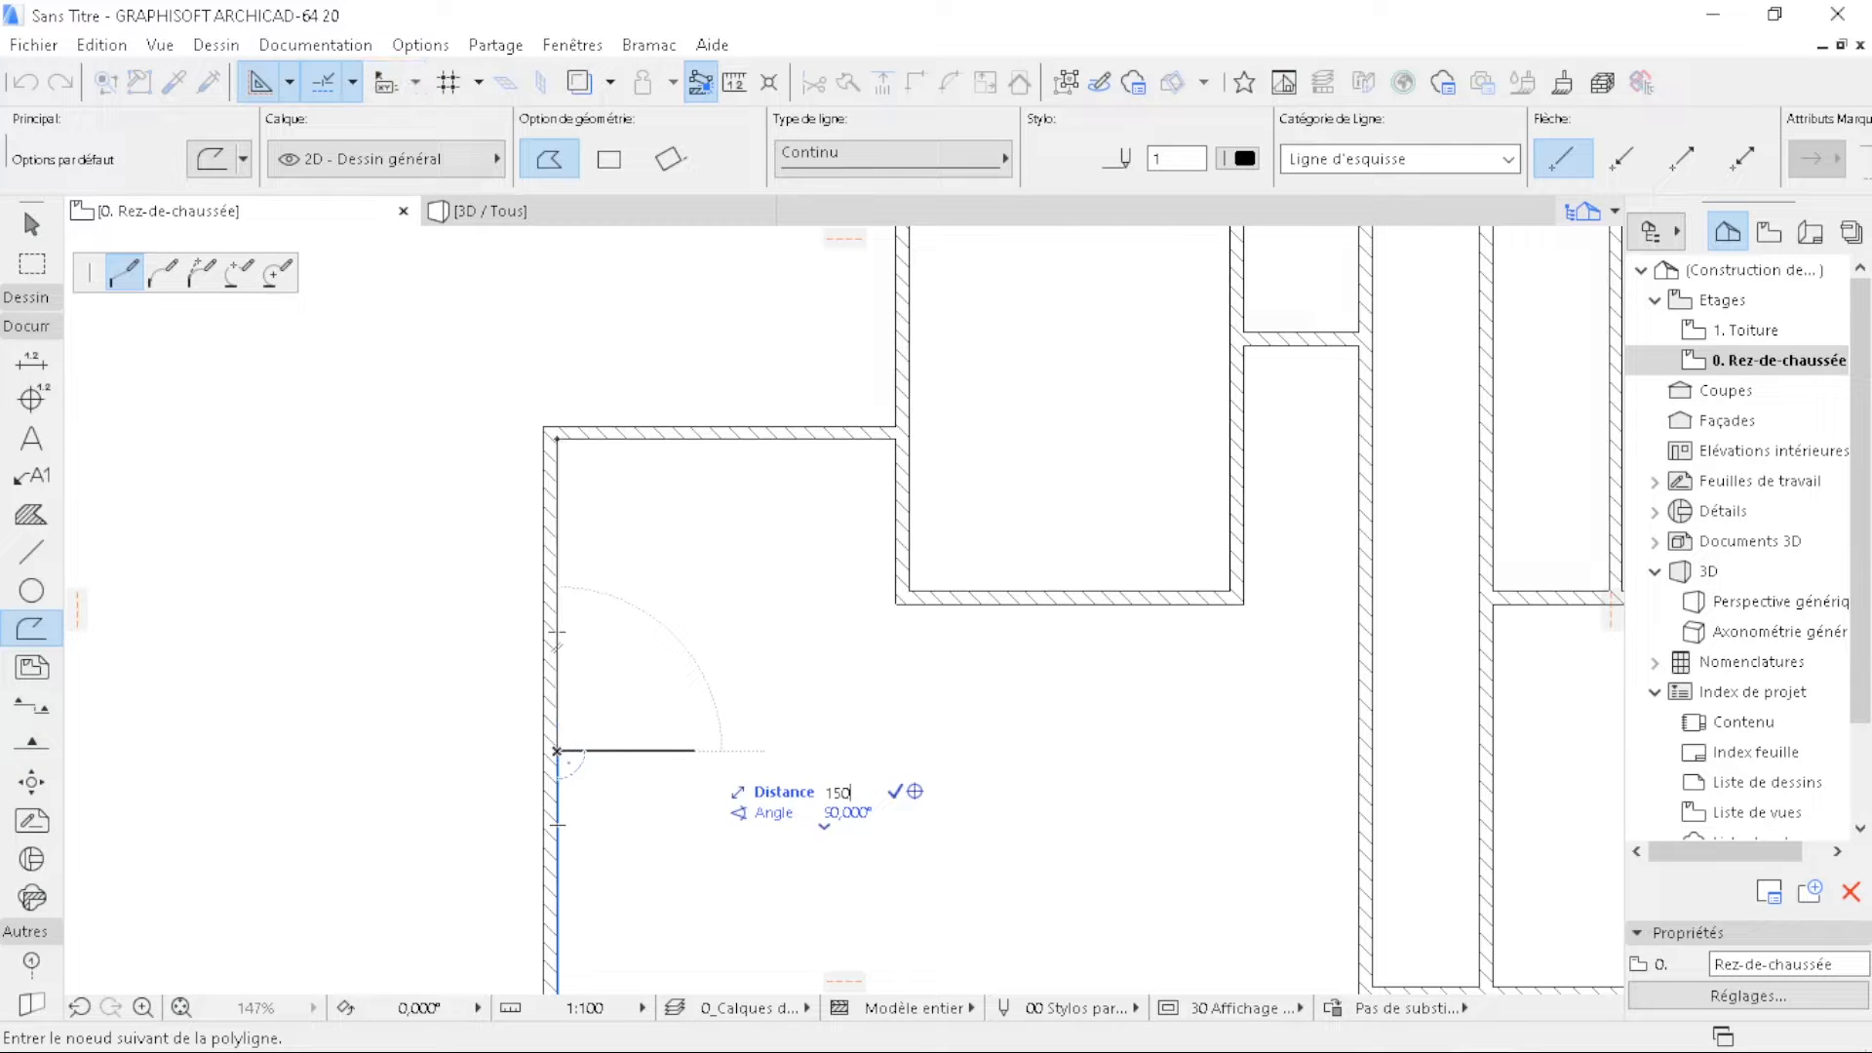
pyautogui.press('Return')
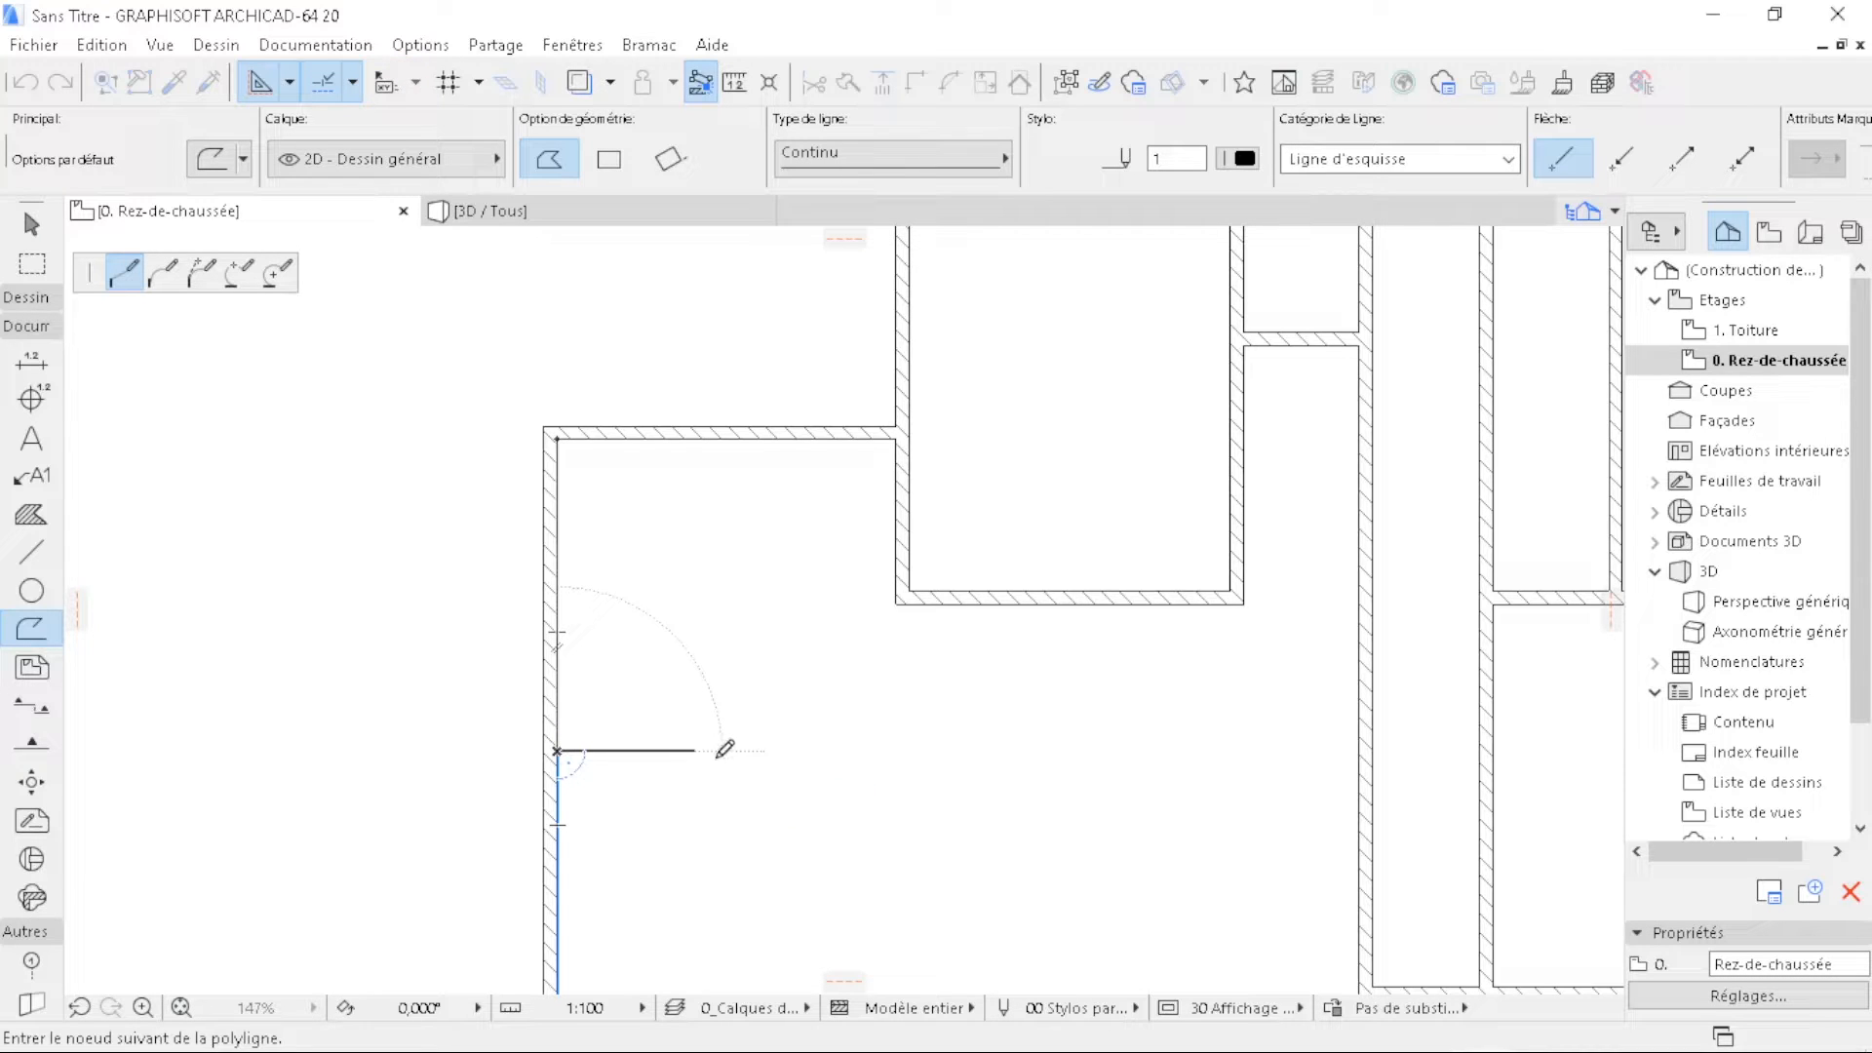
pyautogui.press('n')
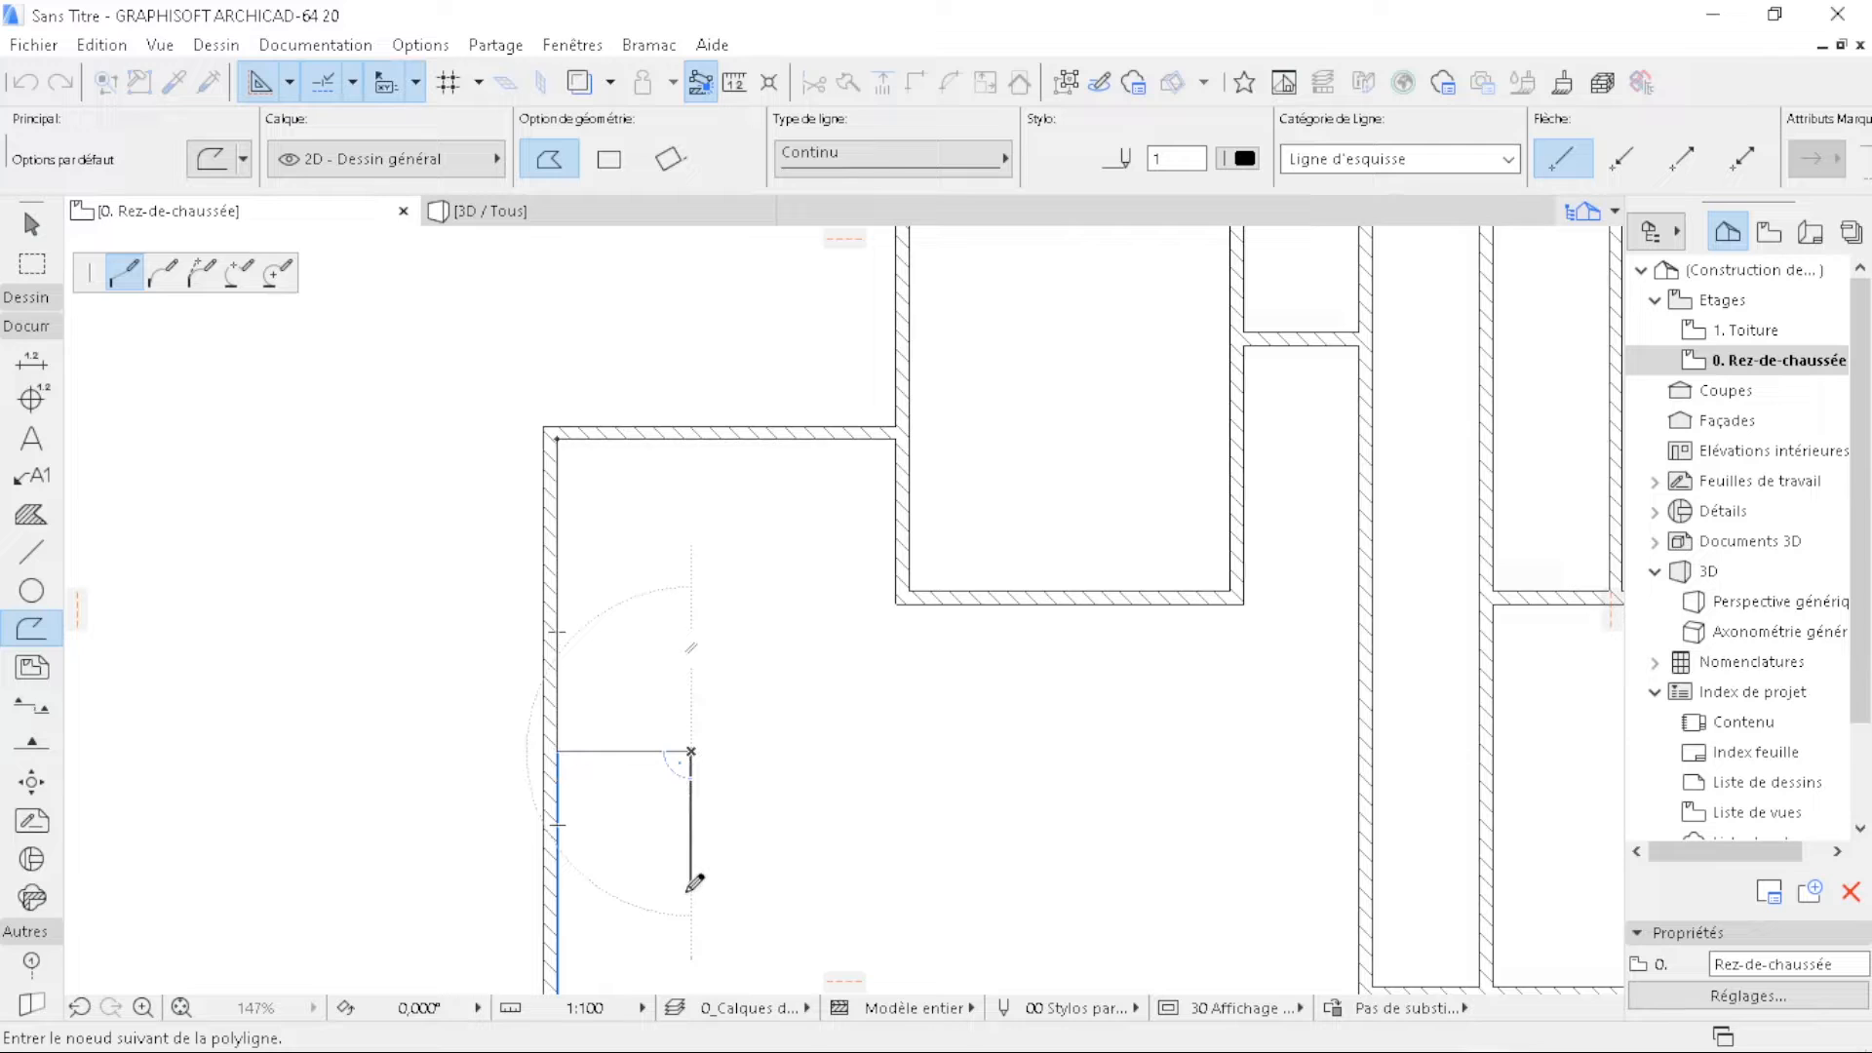
pyautogui.doubleClick(690, 889)
pyautogui.scroll(2, 658, 804)
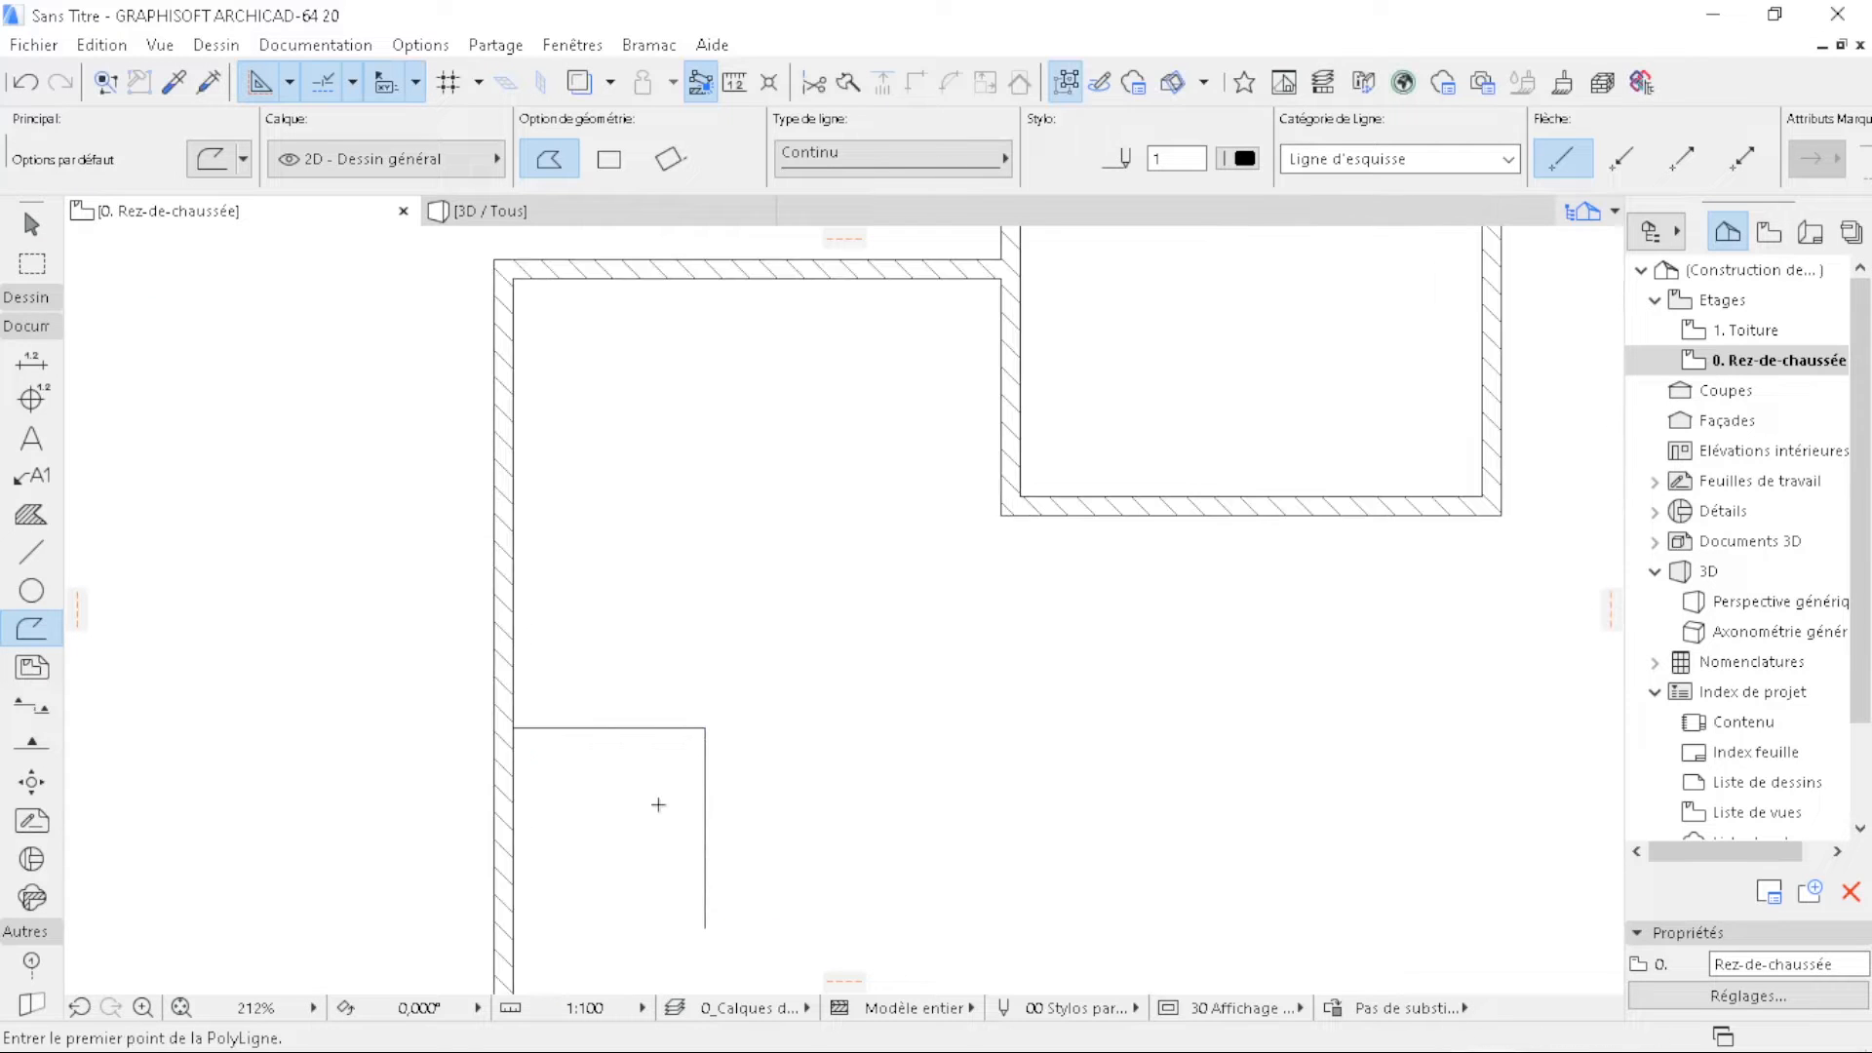
# - Draw a short wall along the guide's horizontal segment using the exterior wall's settings, with the reference line on Face intérieure
pyautogui.click(175, 82)
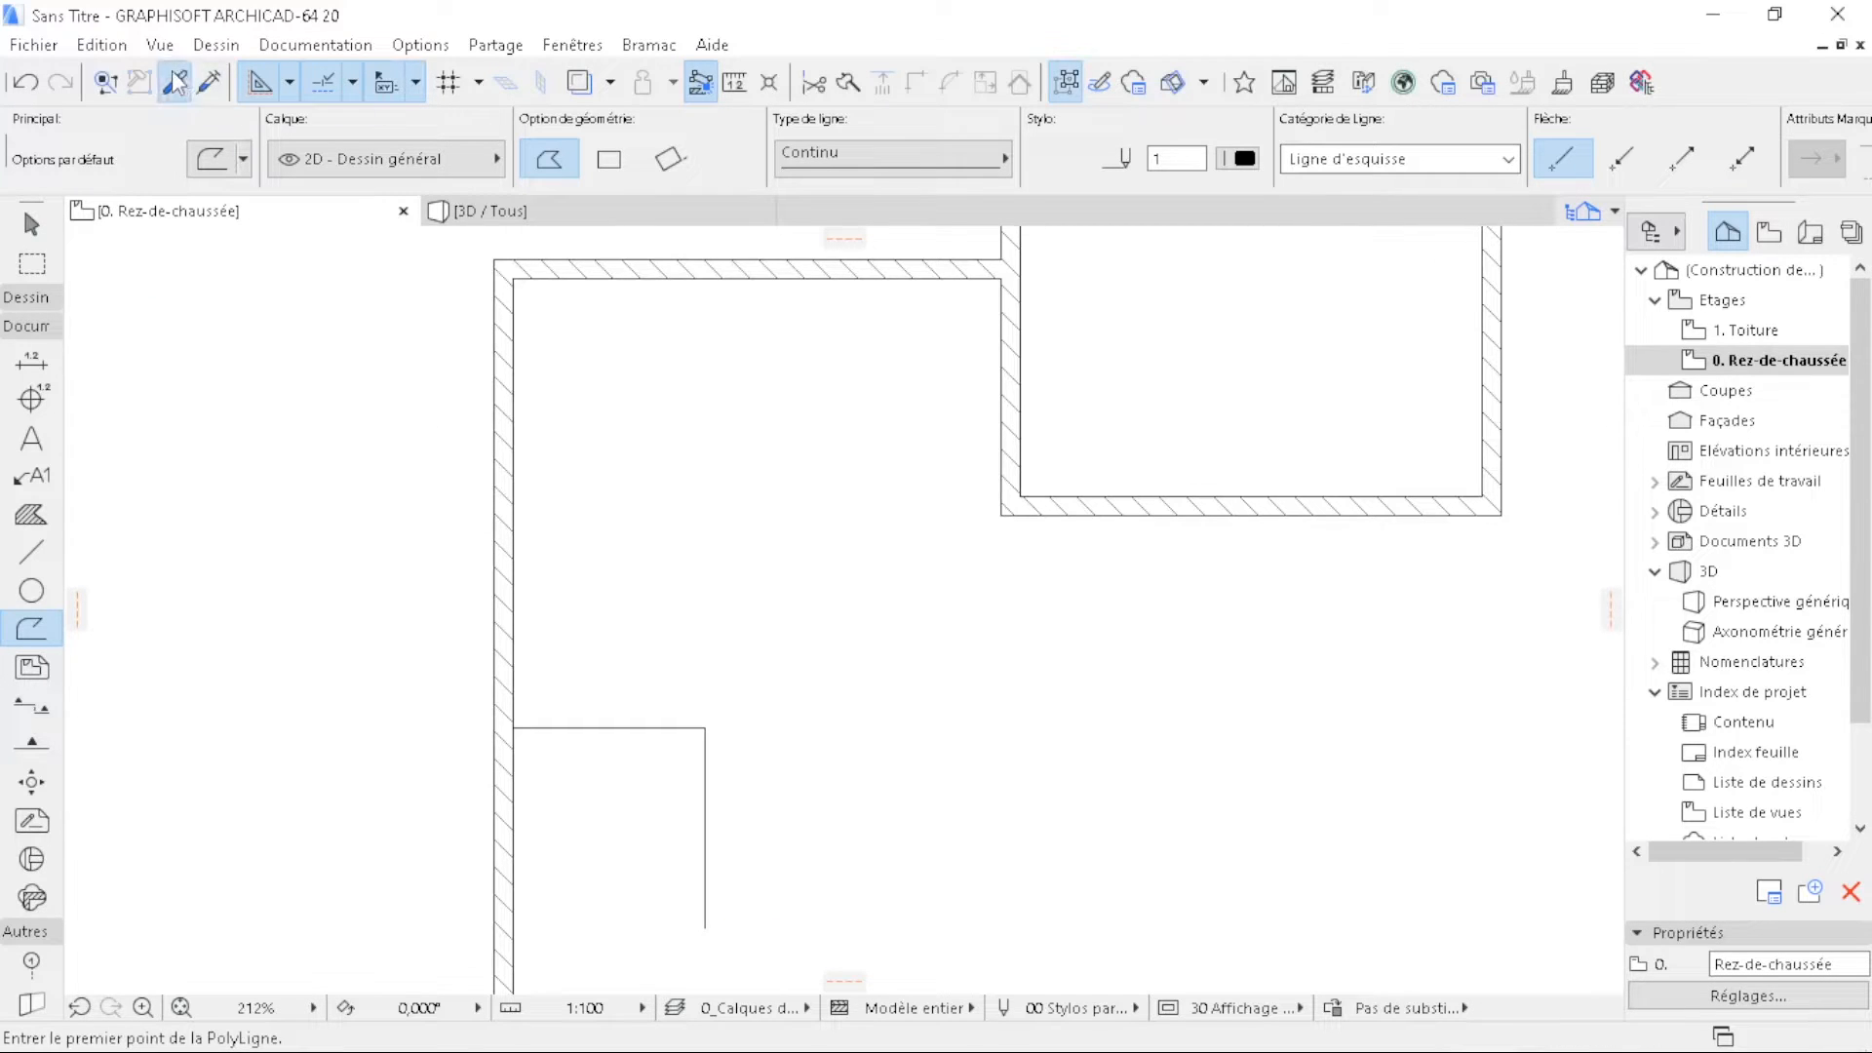
pyautogui.click(512, 592)
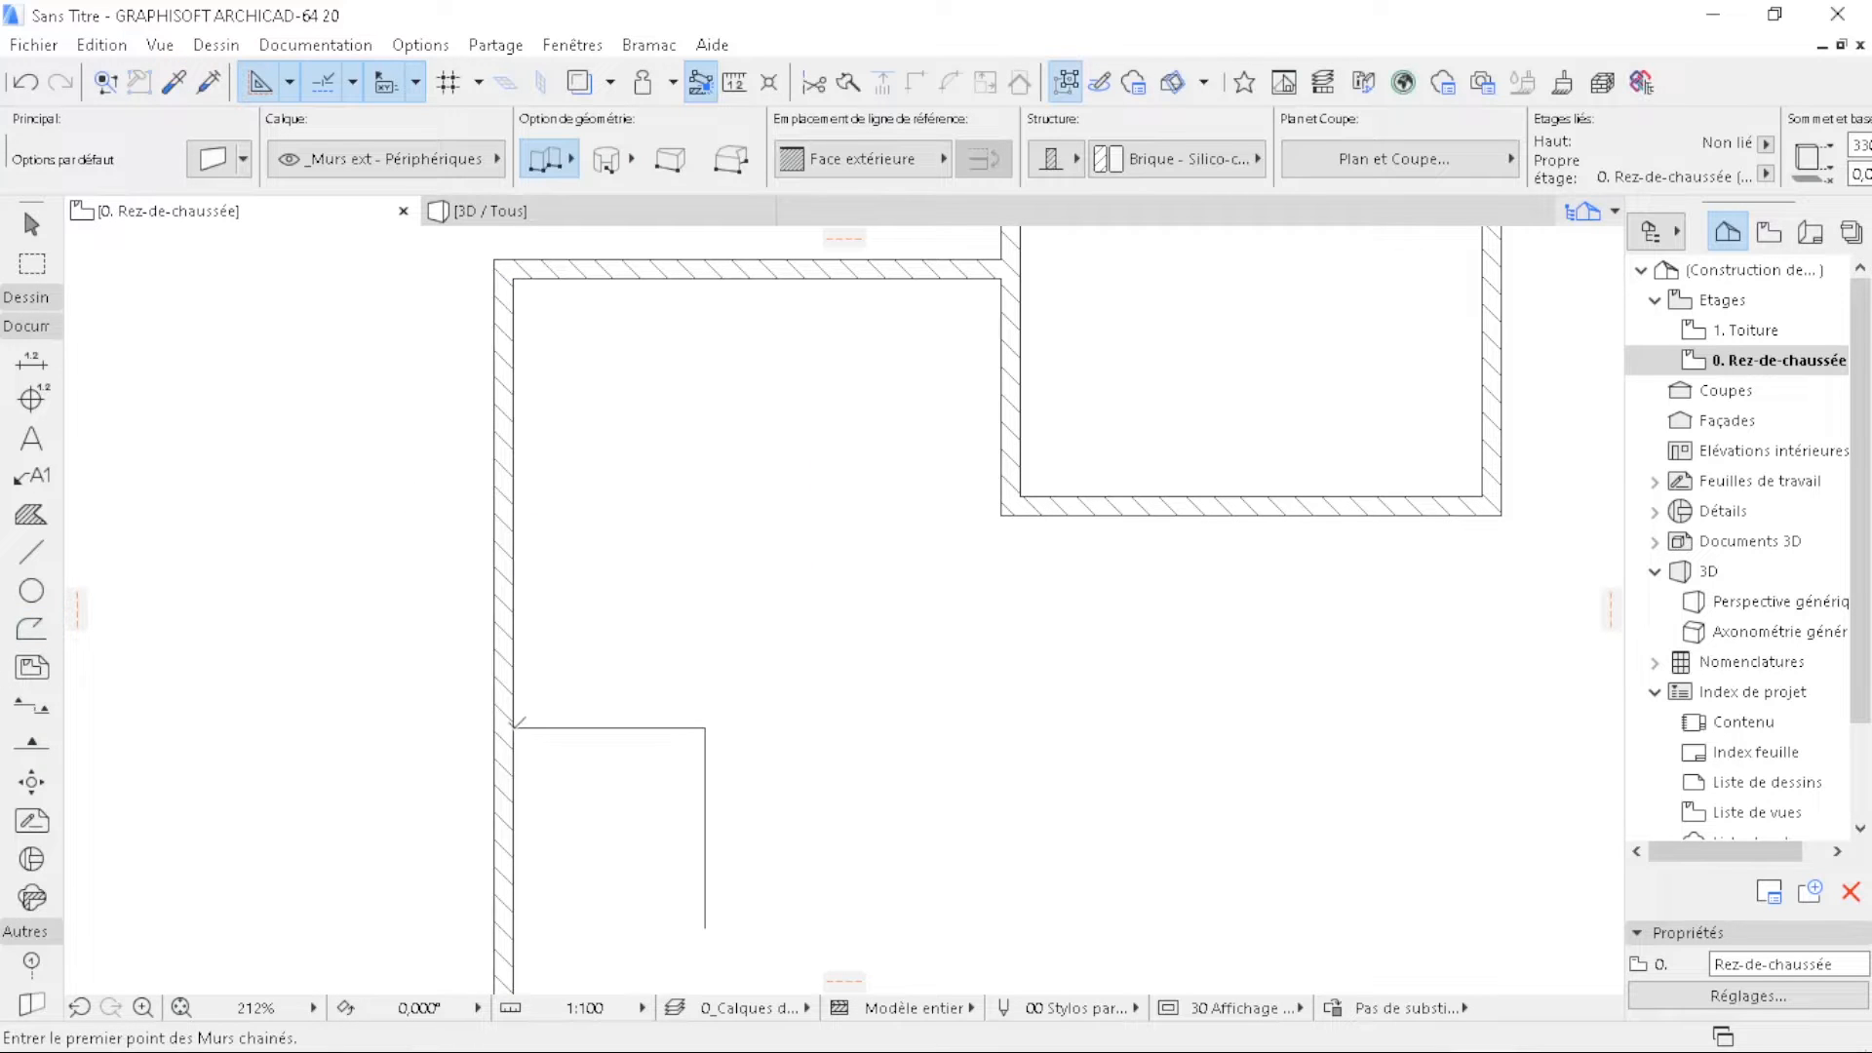
pyautogui.click(515, 725)
pyautogui.scroll(2, 716, 731)
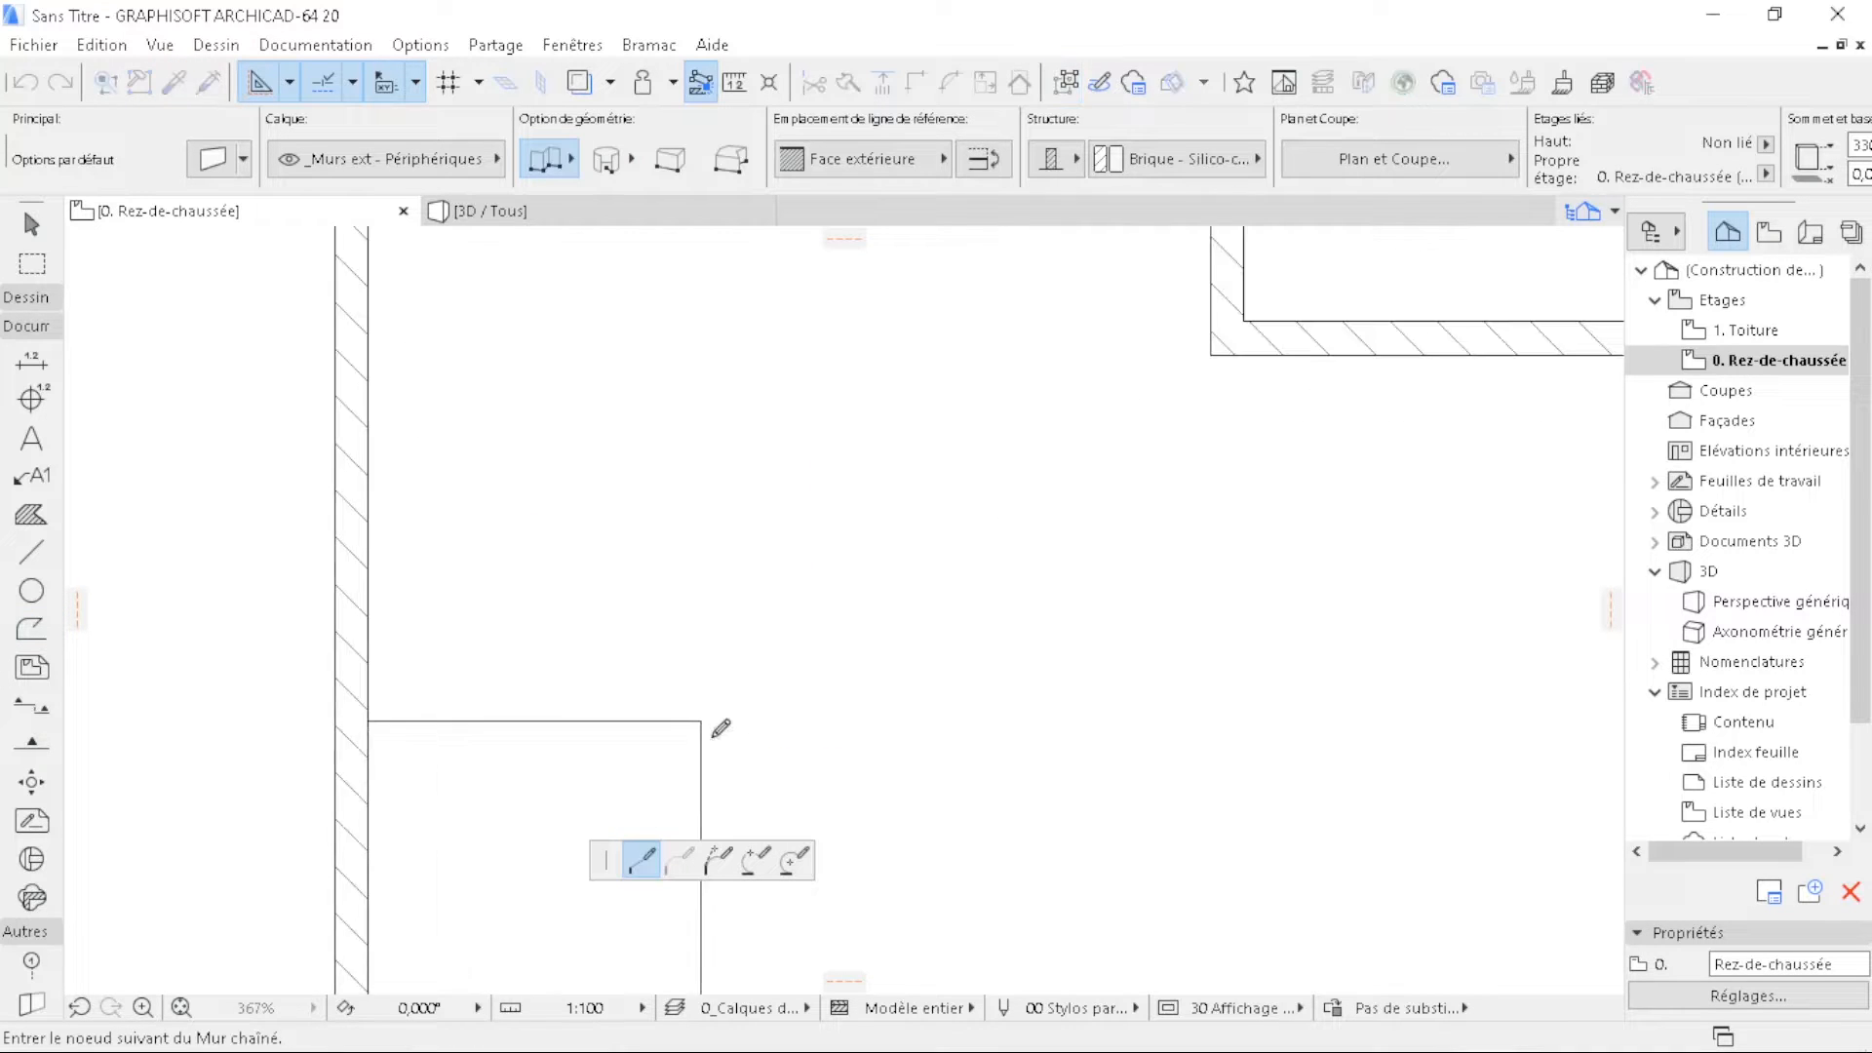
pyautogui.click(868, 170)
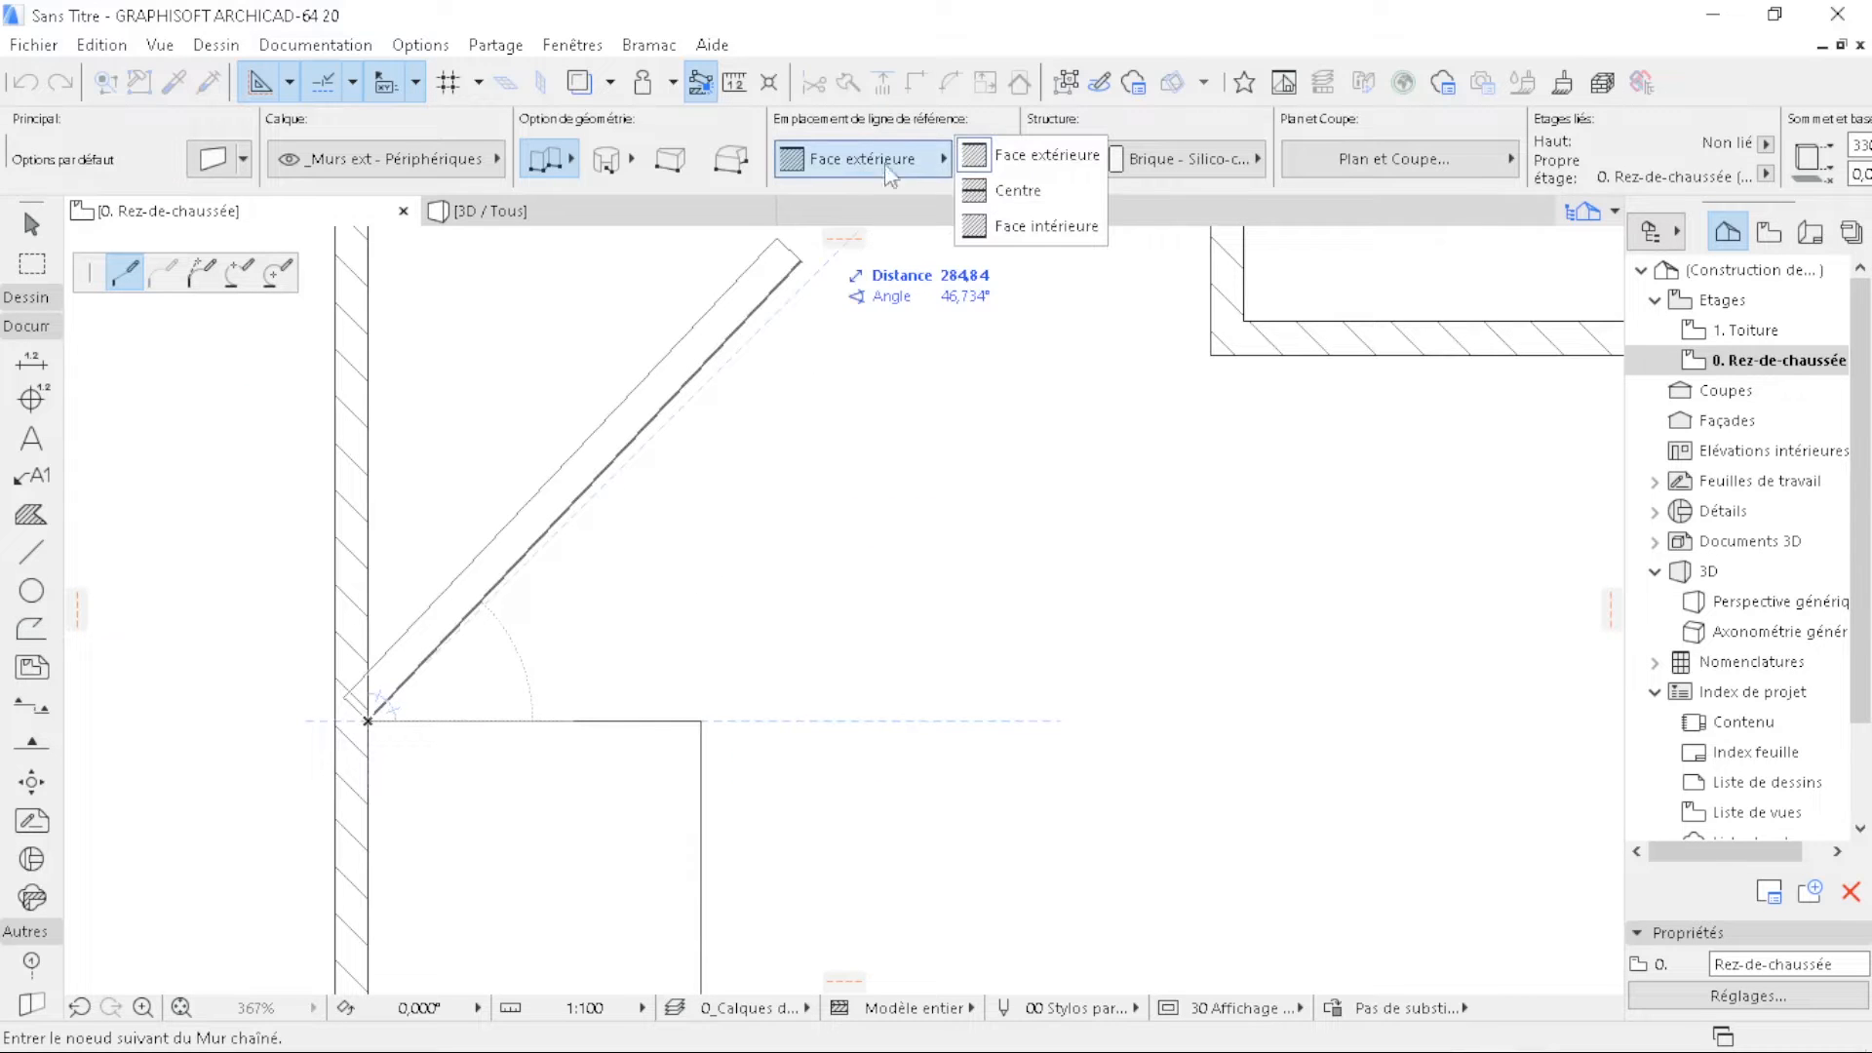
pyautogui.click(1046, 226)
pyautogui.click(707, 719)
pyautogui.click(706, 718)
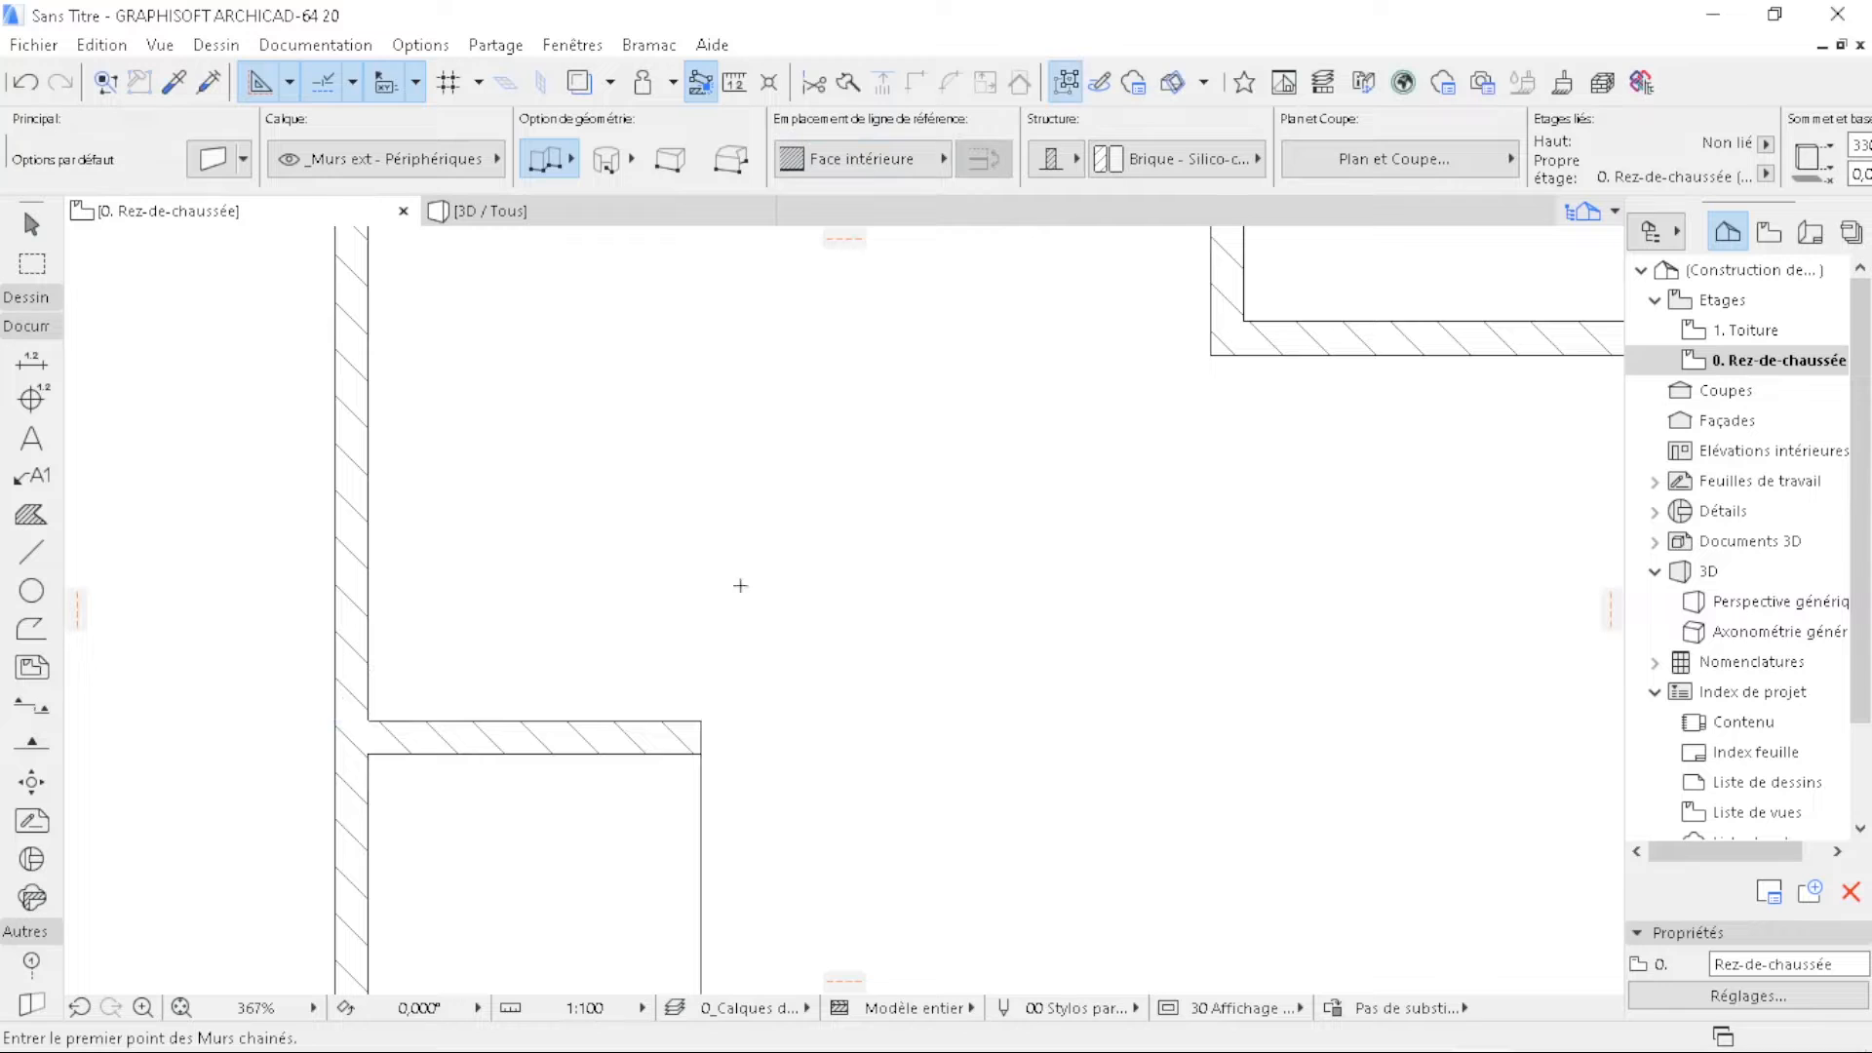
# - Delete the guide polyline around the new short wall
pyautogui.scroll(-3, 729, 764)
pyautogui.press('Escape')
pyautogui.click(713, 802)
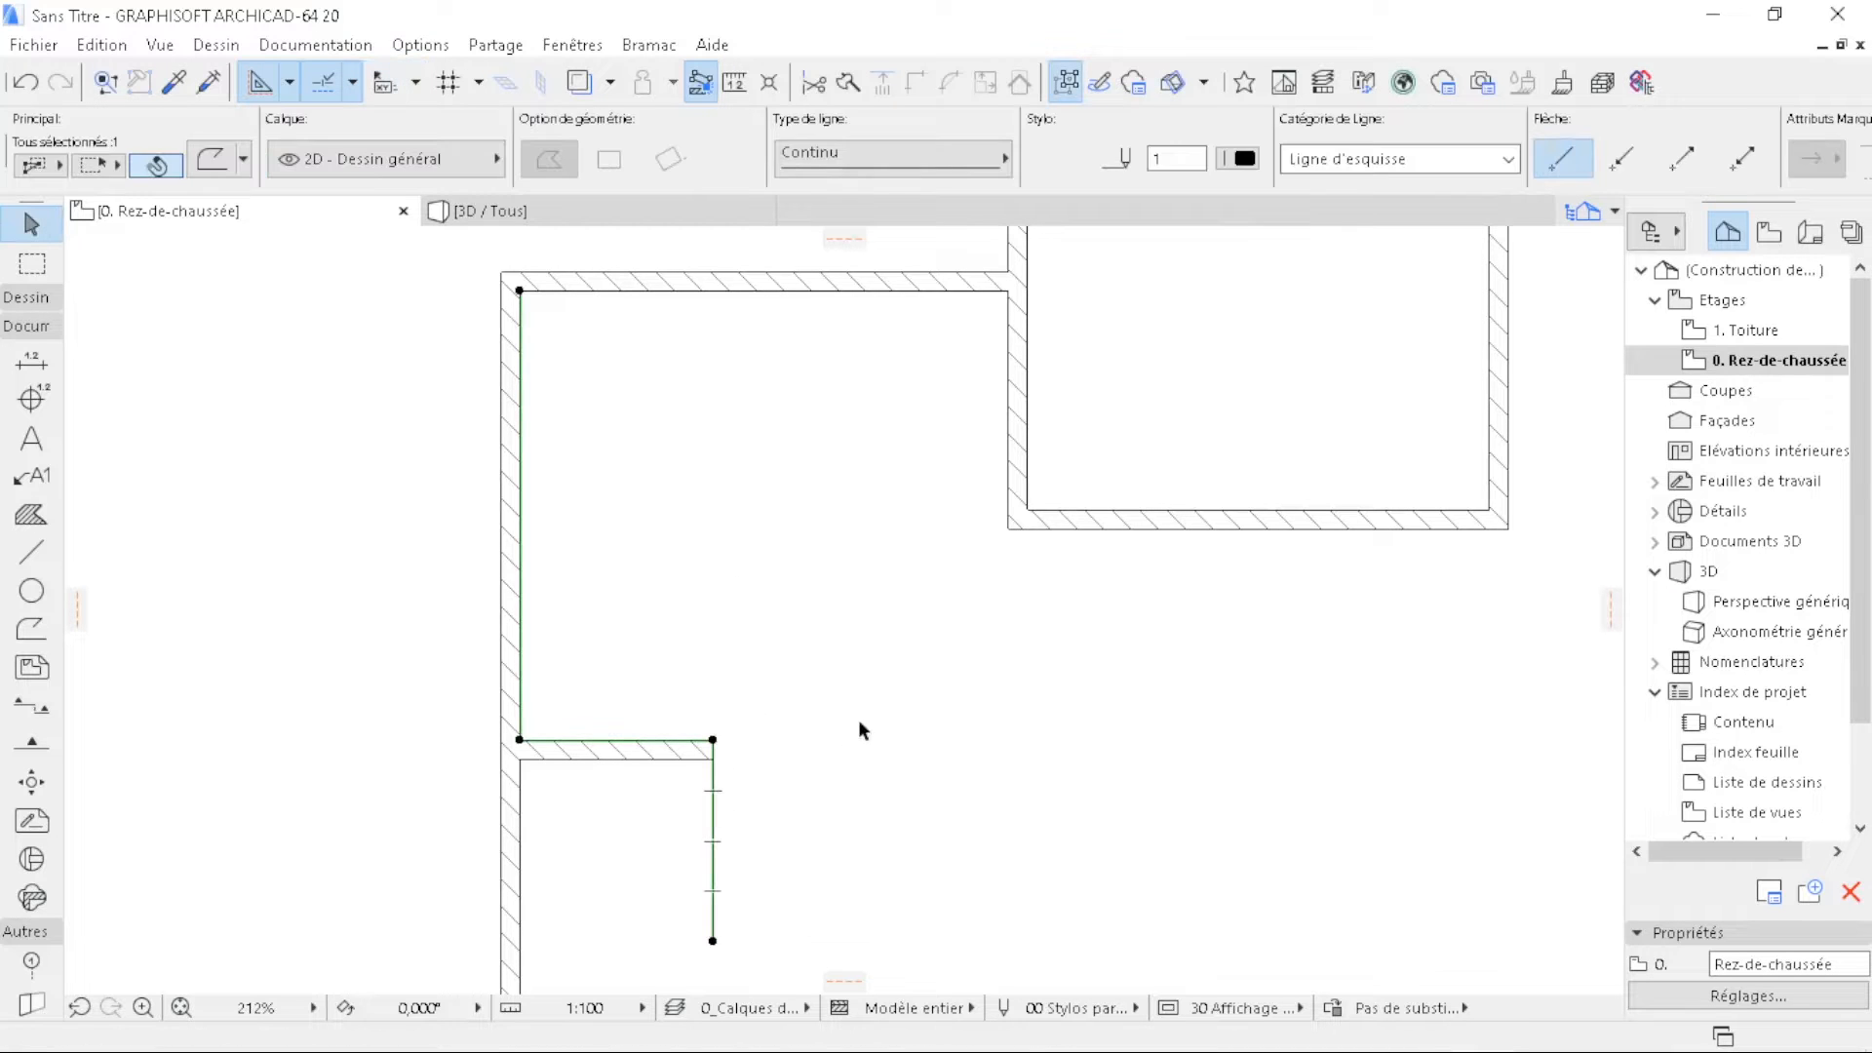
pyautogui.click(858, 721)
# - Draw a guide polyline from the narrow room's inner upper-left corner, 300 down the partition and horizontally right across the next partition
pyautogui.scroll(-6, 670, 608)
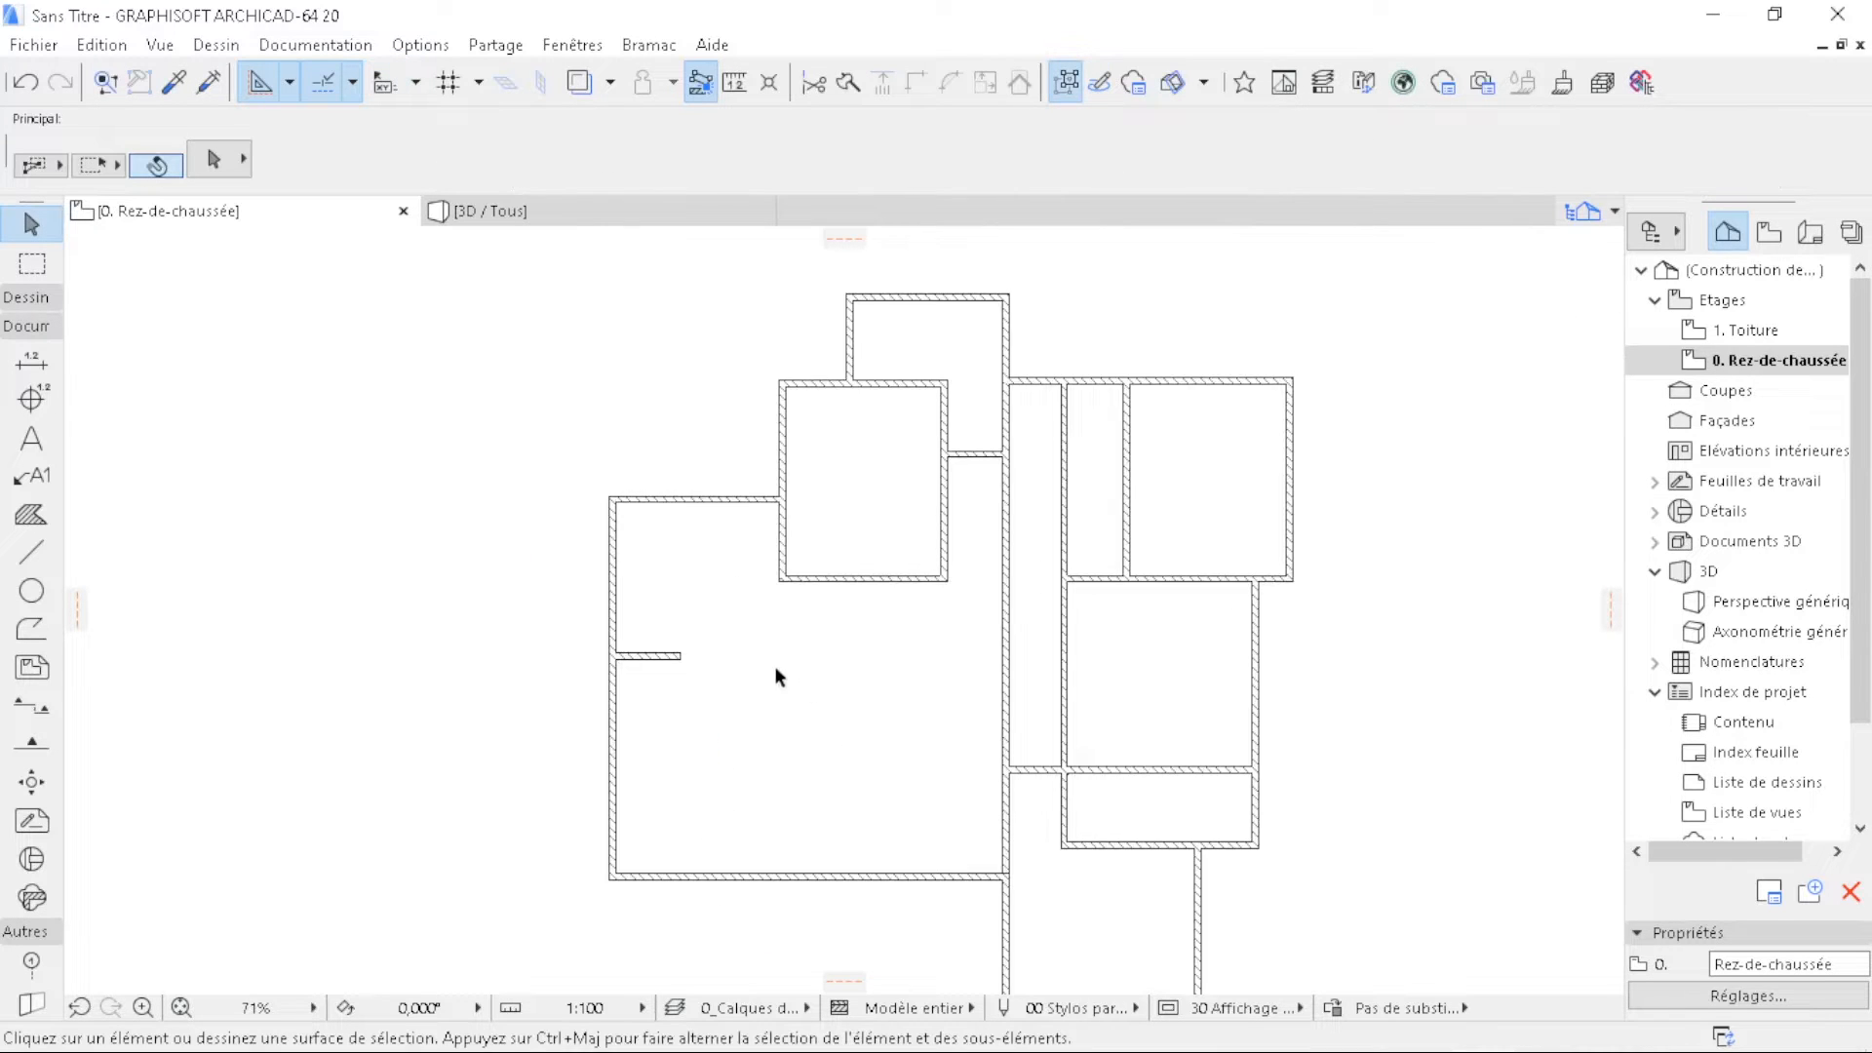
pyautogui.moveTo(781, 672); pyautogui.dragTo(727, 634, button='middle')
pyautogui.scroll(6, 1080, 335)
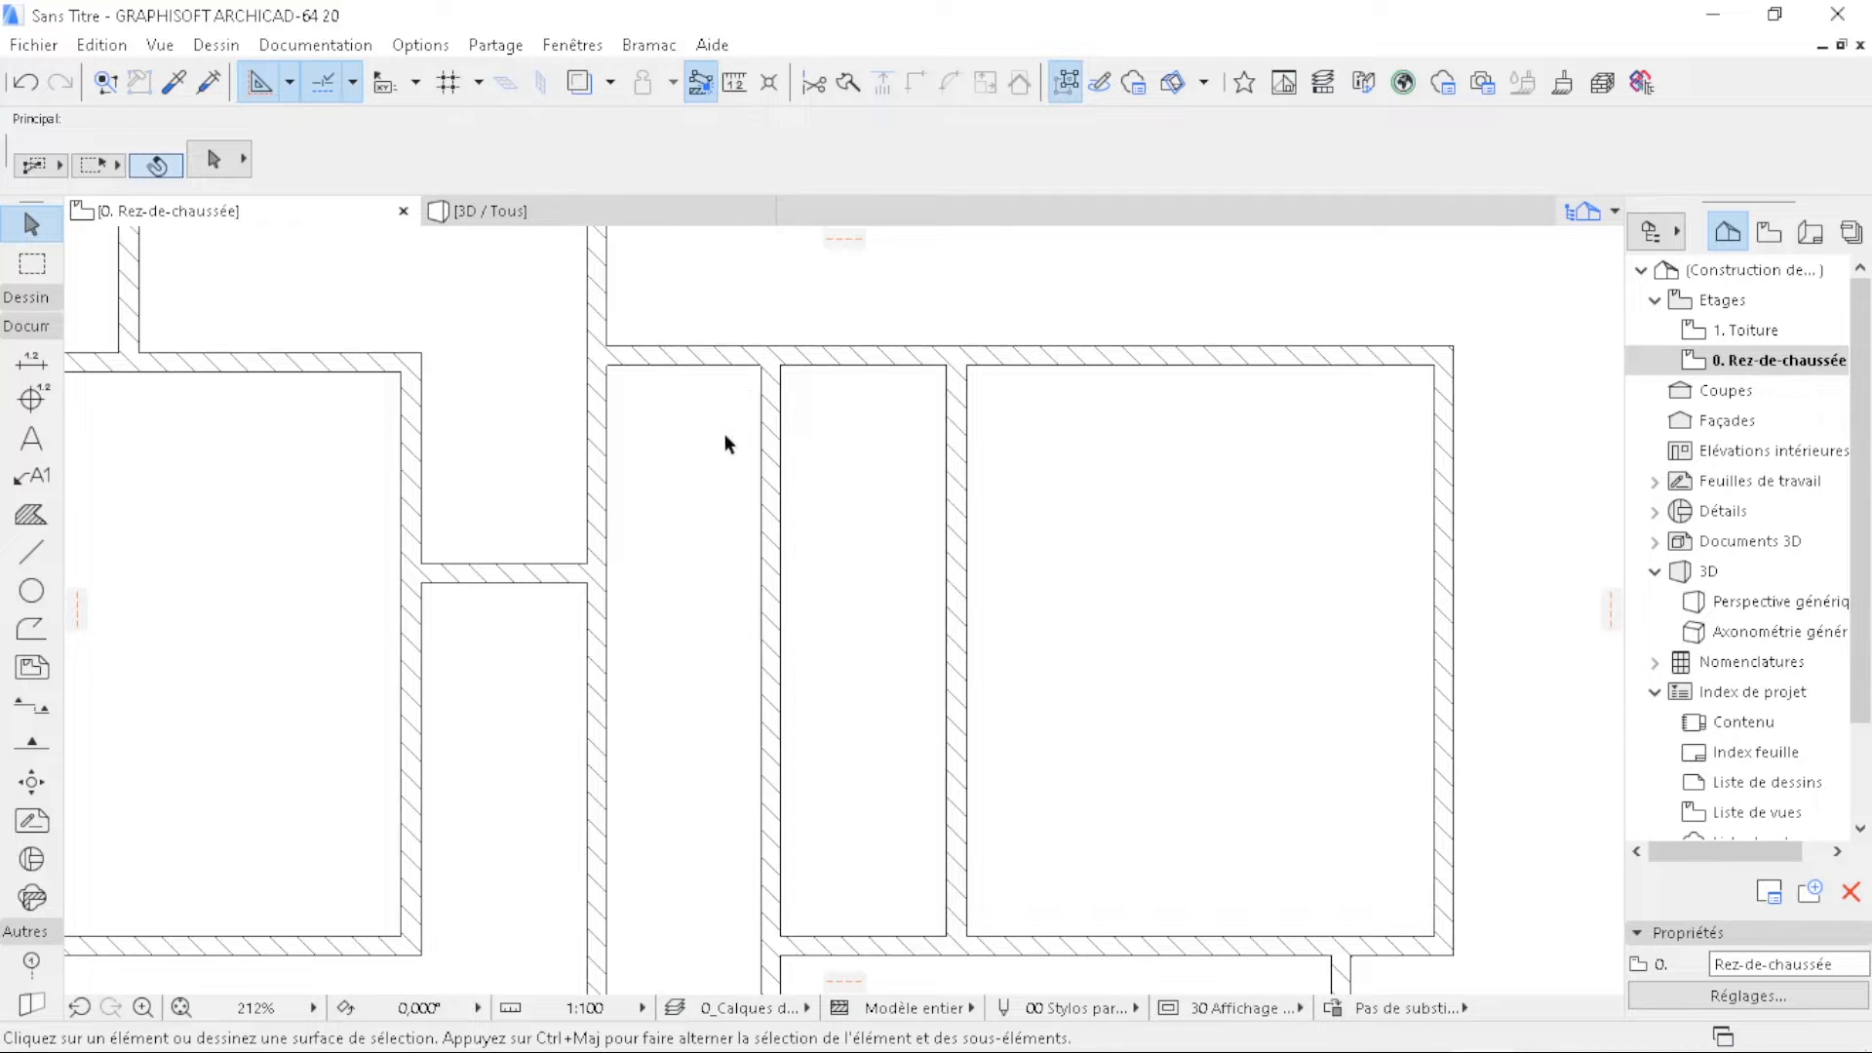
pyautogui.click(31, 625)
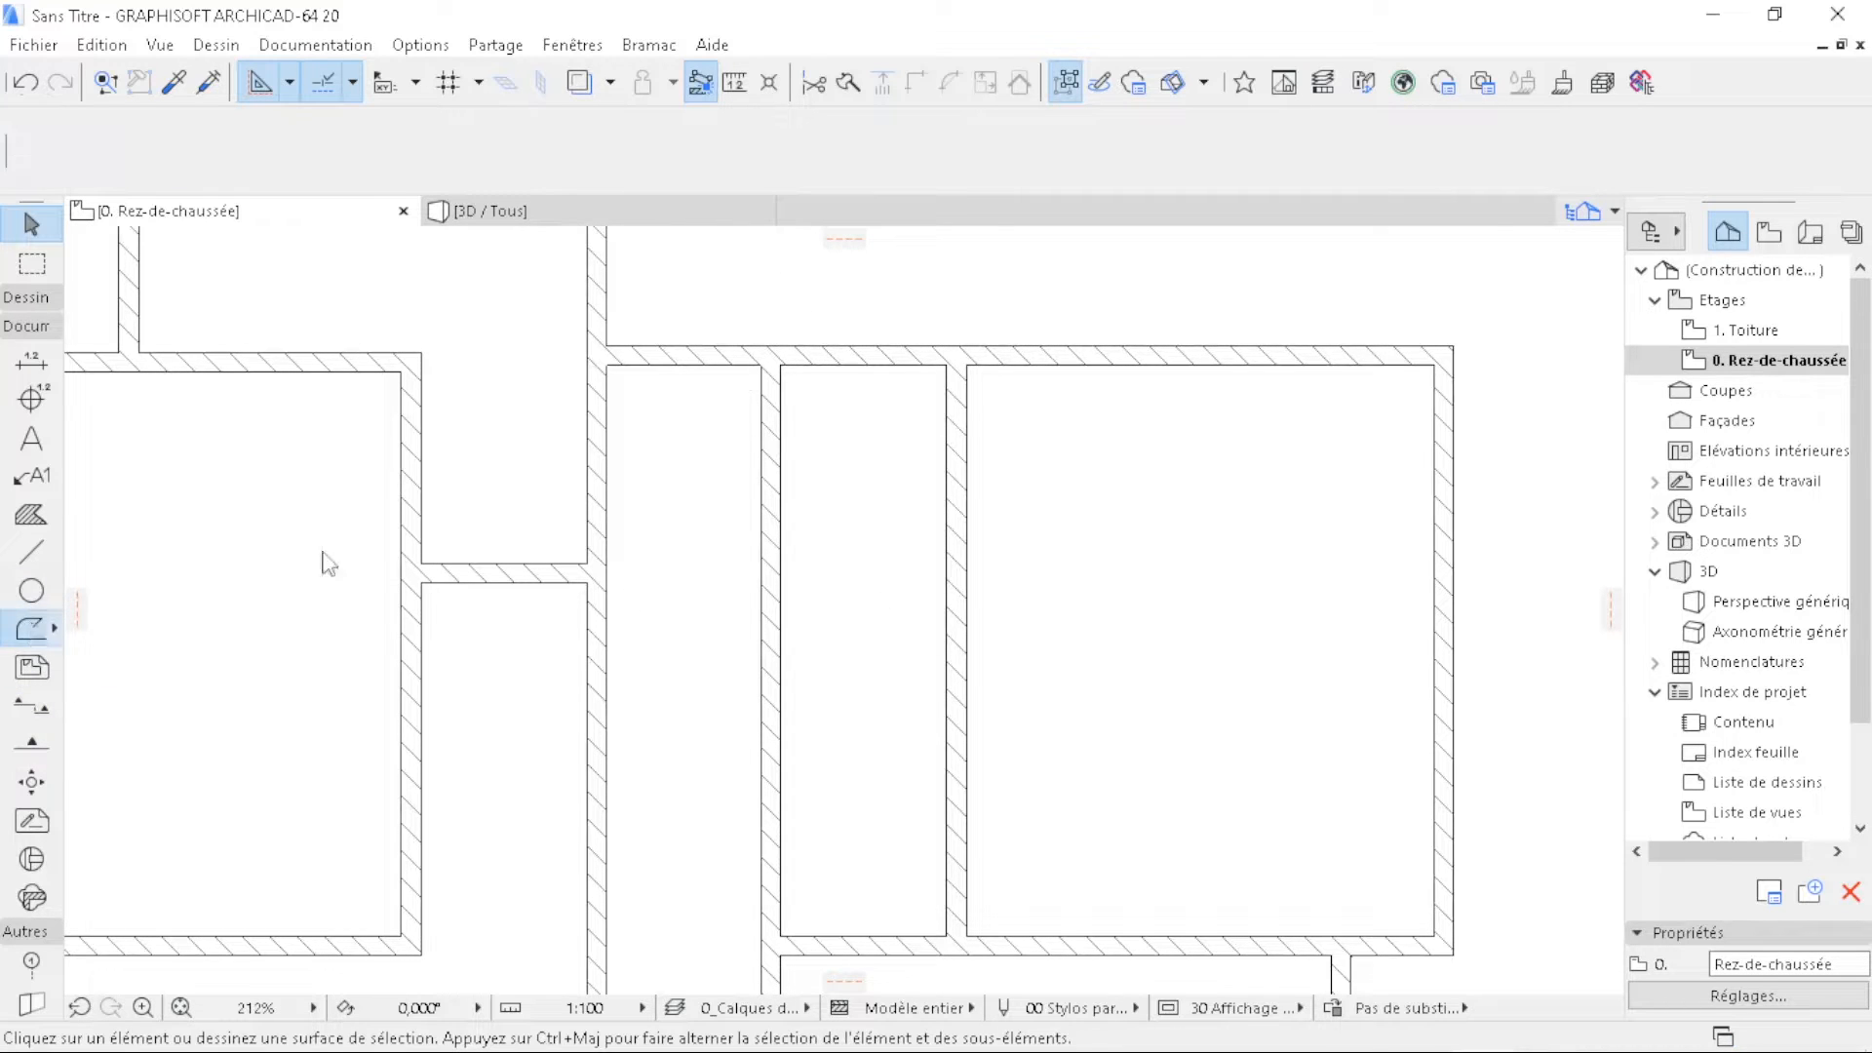
pyautogui.click(779, 365)
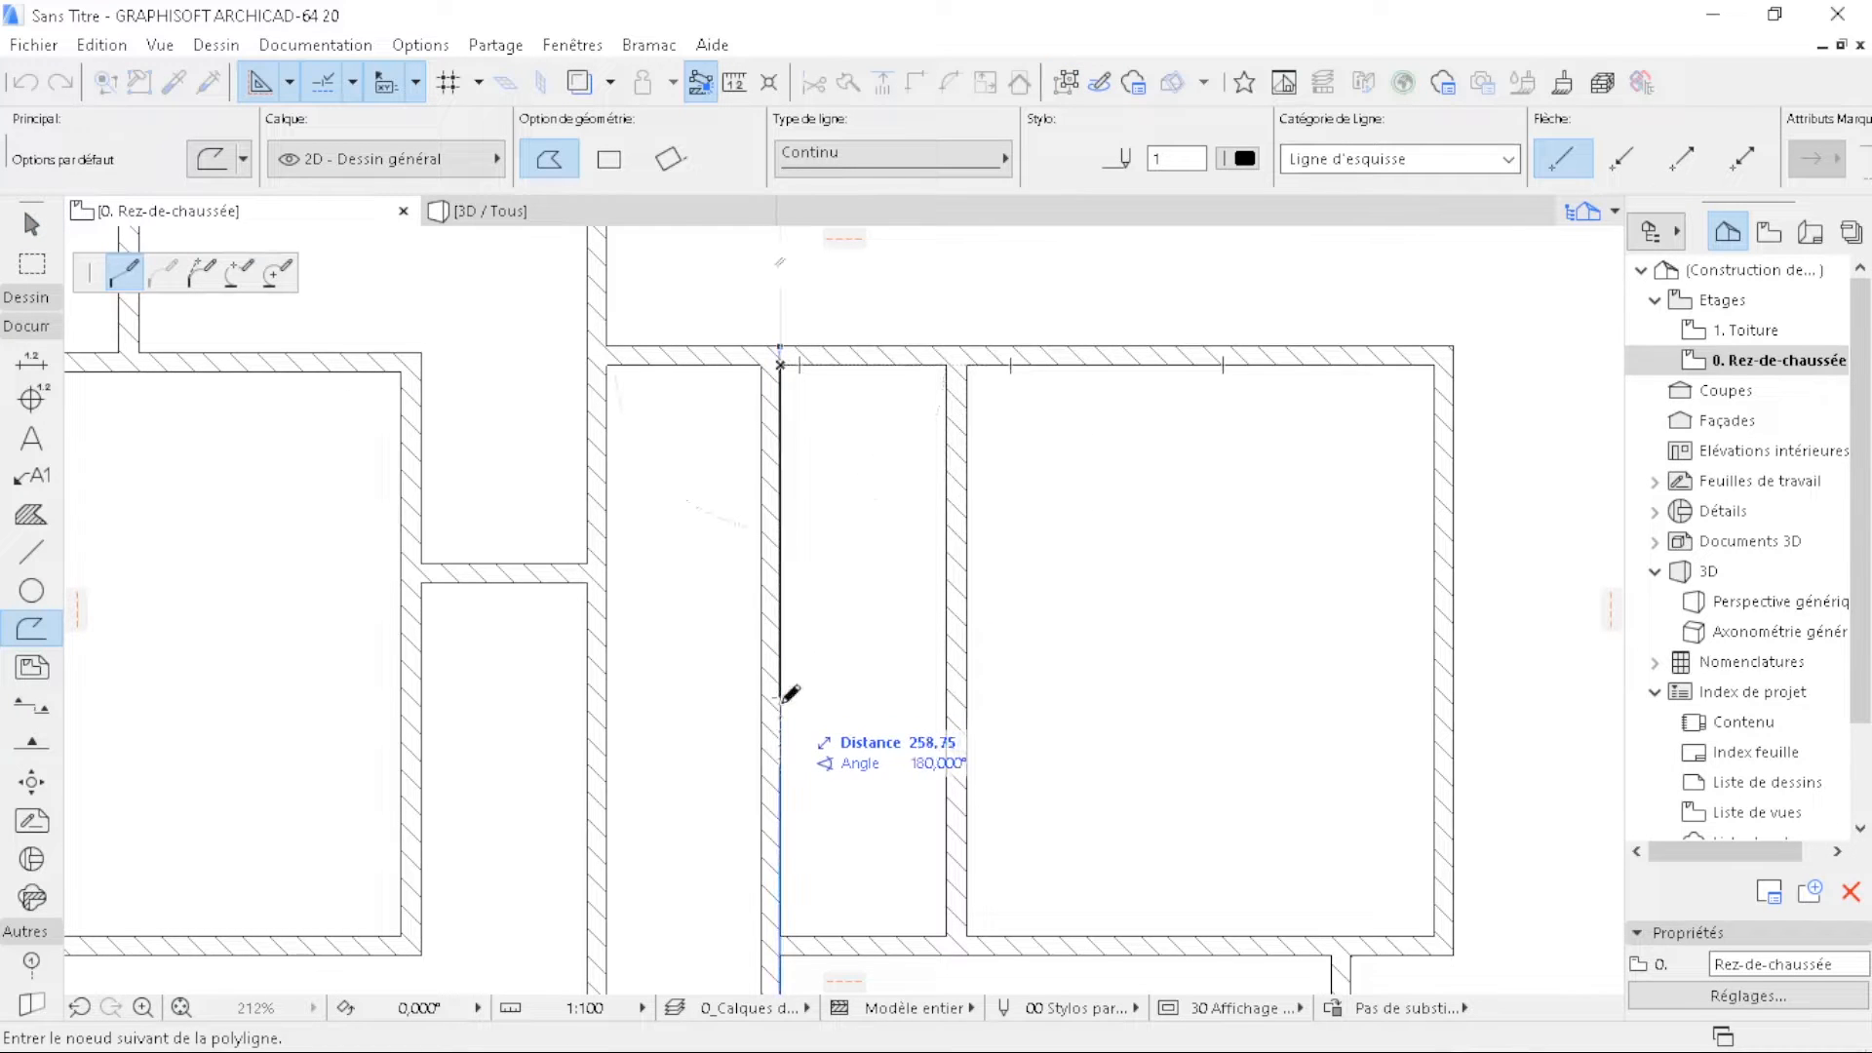
pyautogui.write('3')
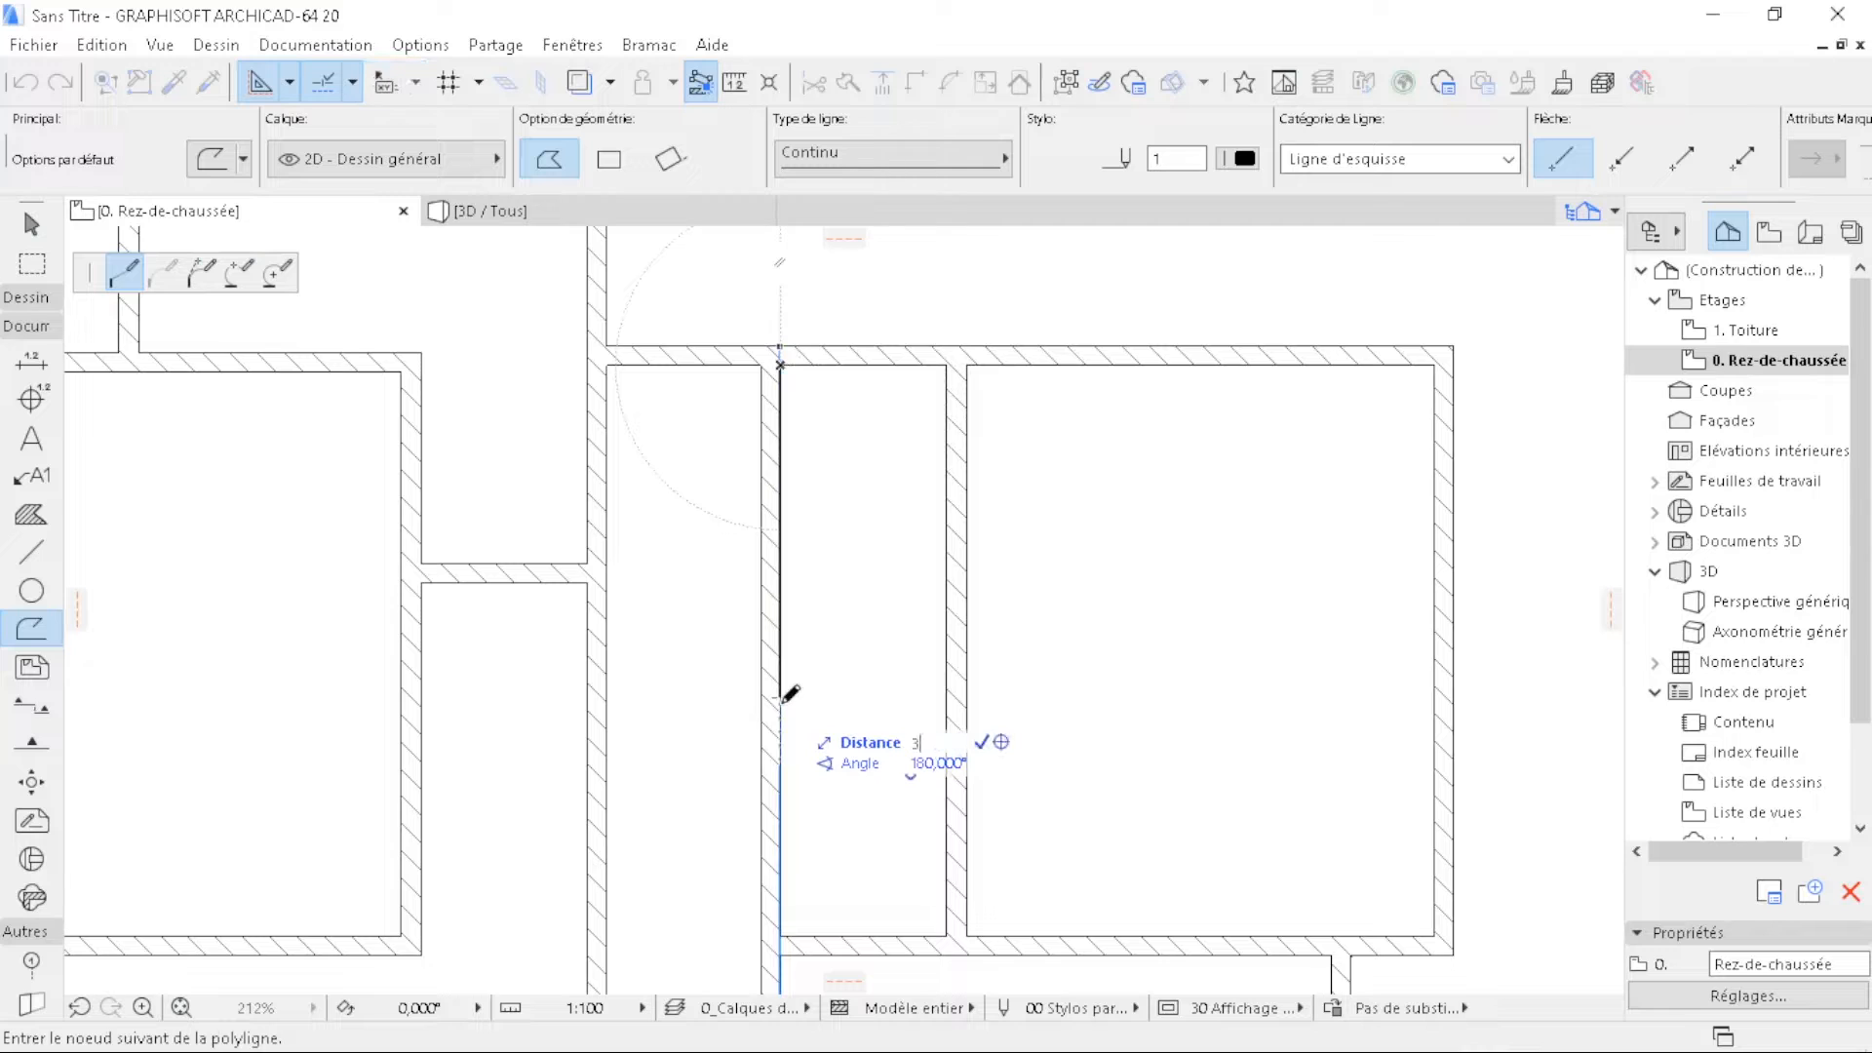
pyautogui.write('00')
pyautogui.press('Return')
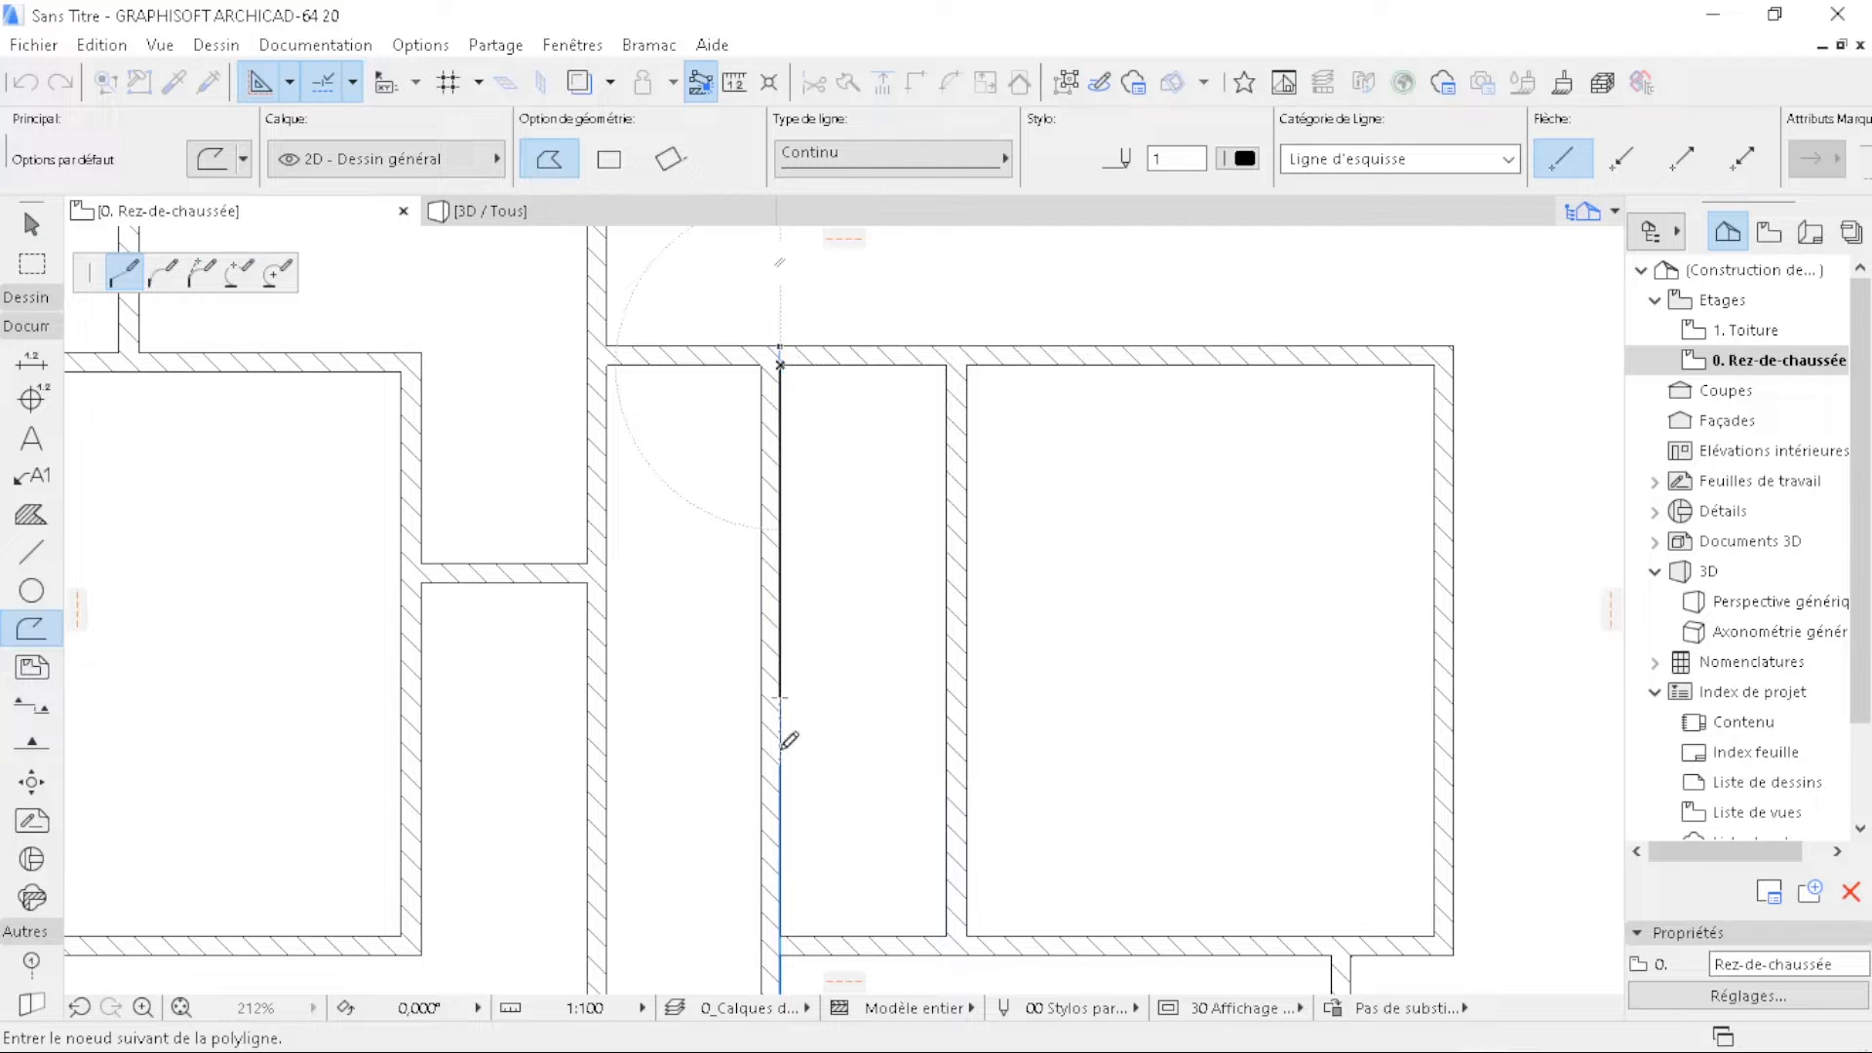
pyautogui.doubleClick(1067, 749)
pyautogui.press('Escape')
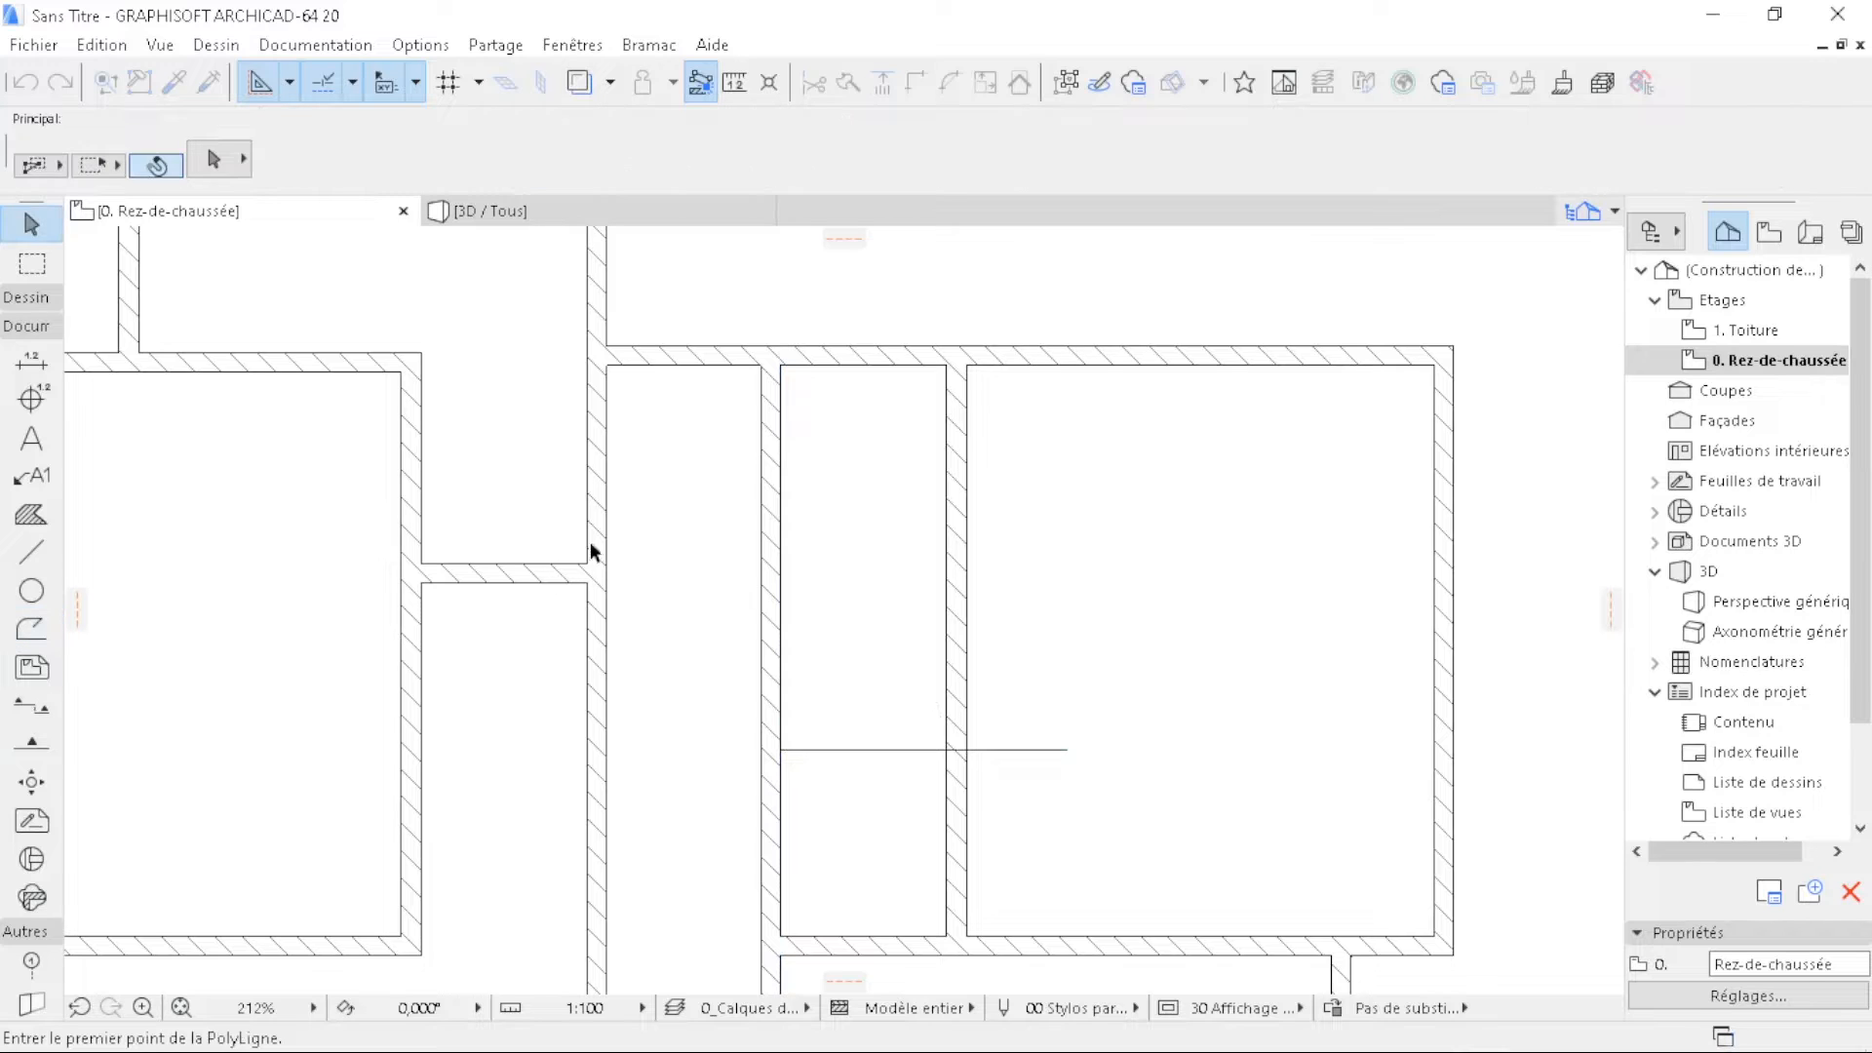
# - Copy the right wing's upper exterior wall straight down to the horizontal guide line, and clear the selection
pyautogui.click(876, 358)
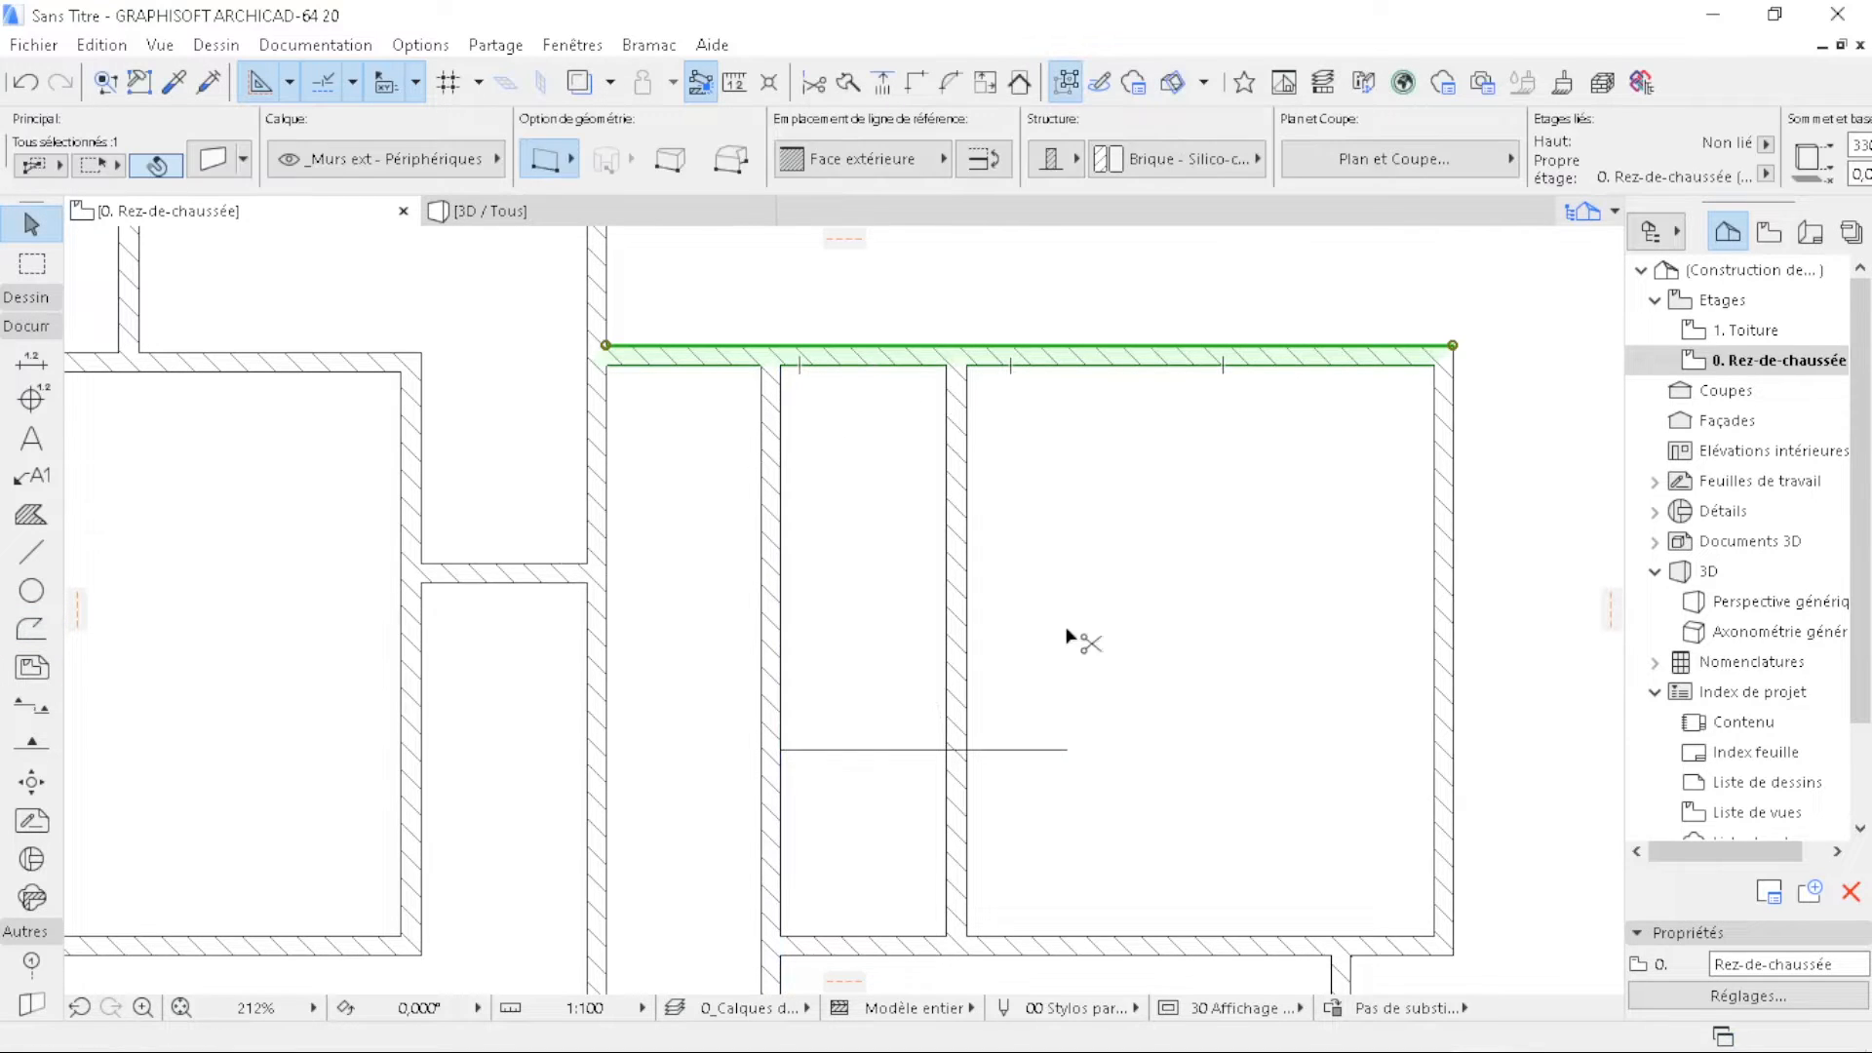
pyautogui.hotkey('ctrl', 'shift', 'd')
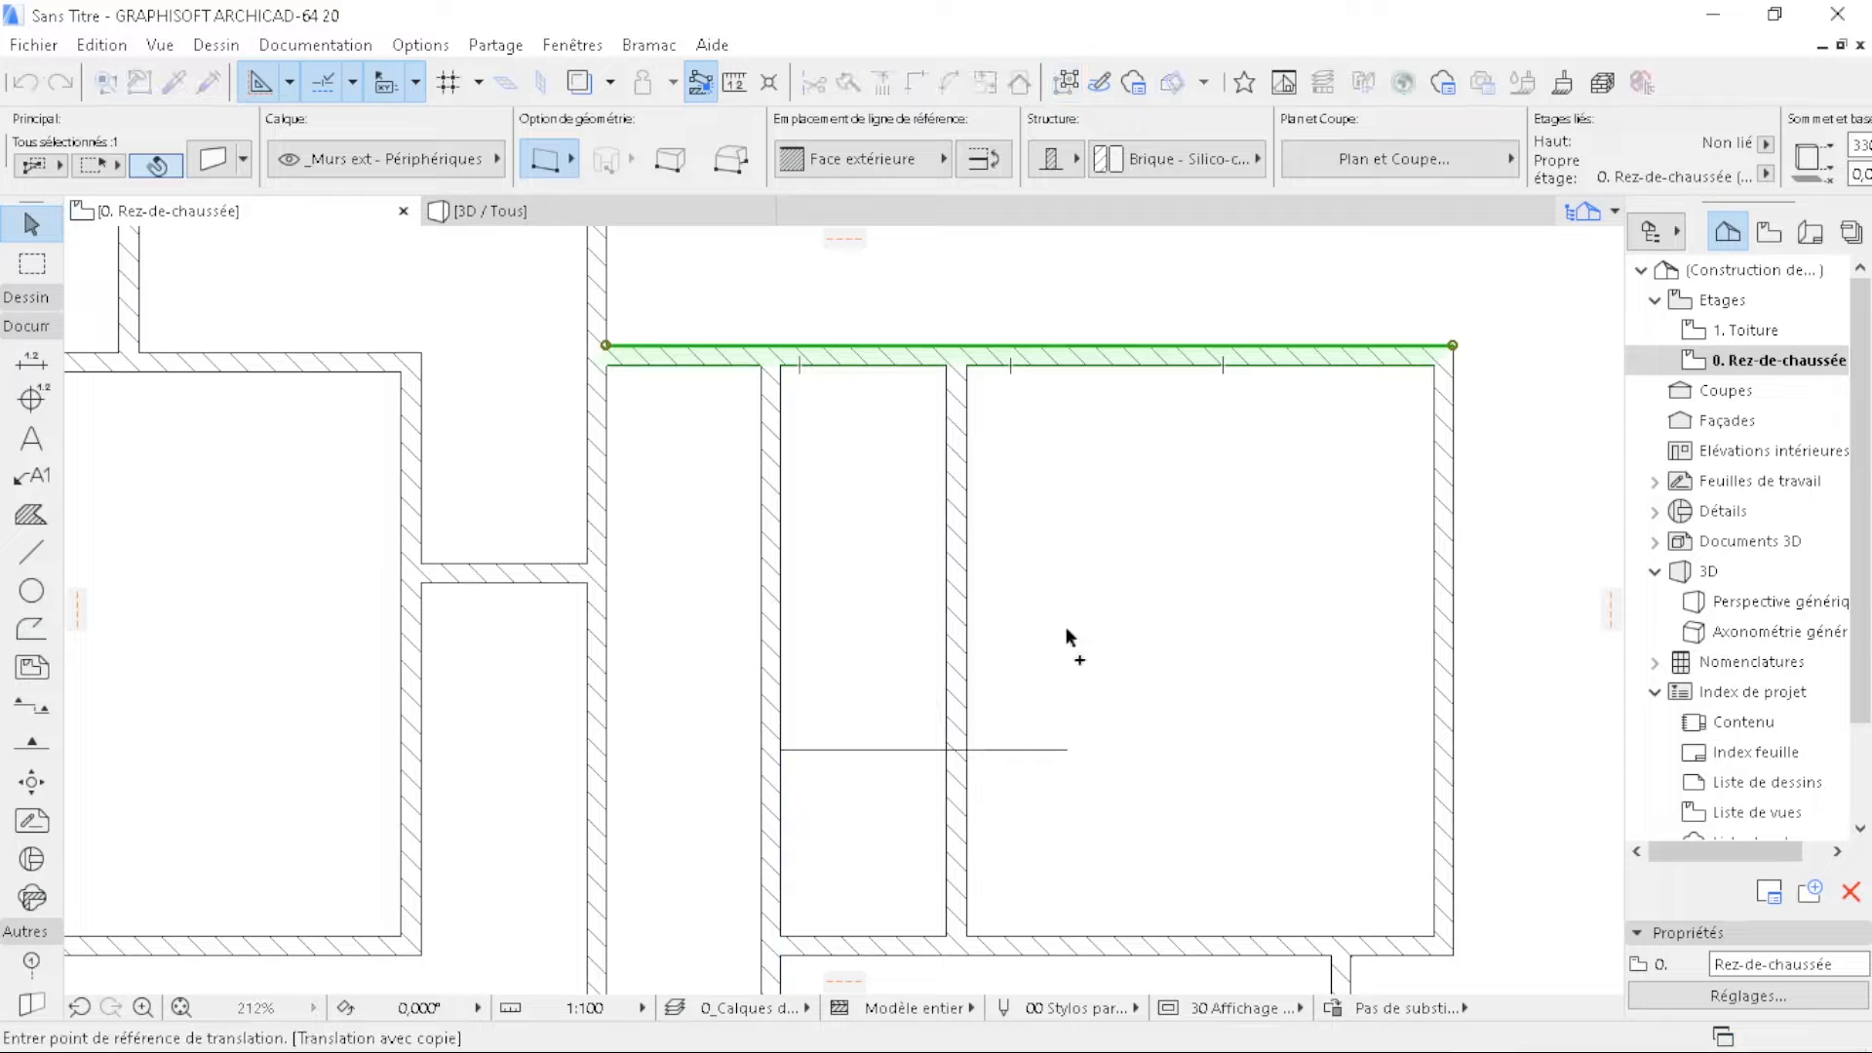
pyautogui.click(947, 347)
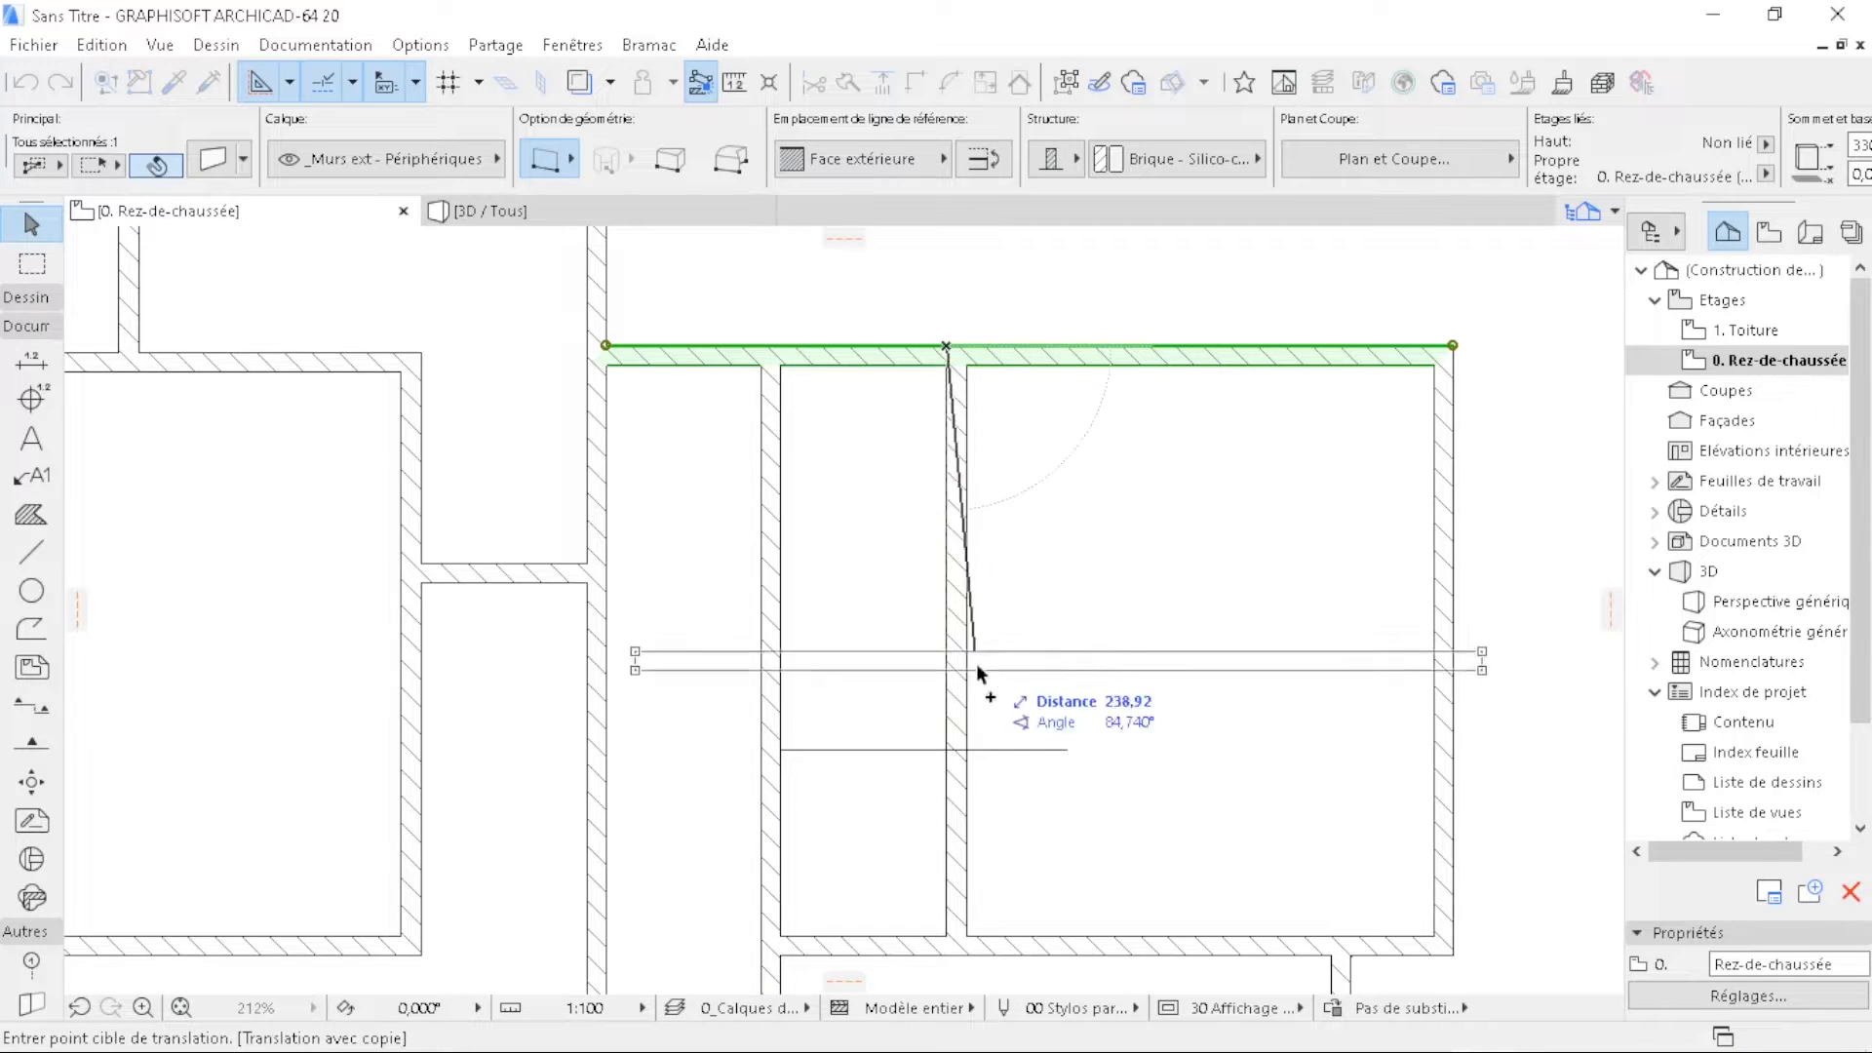
pyautogui.click(950, 759)
pyautogui.click(1073, 599)
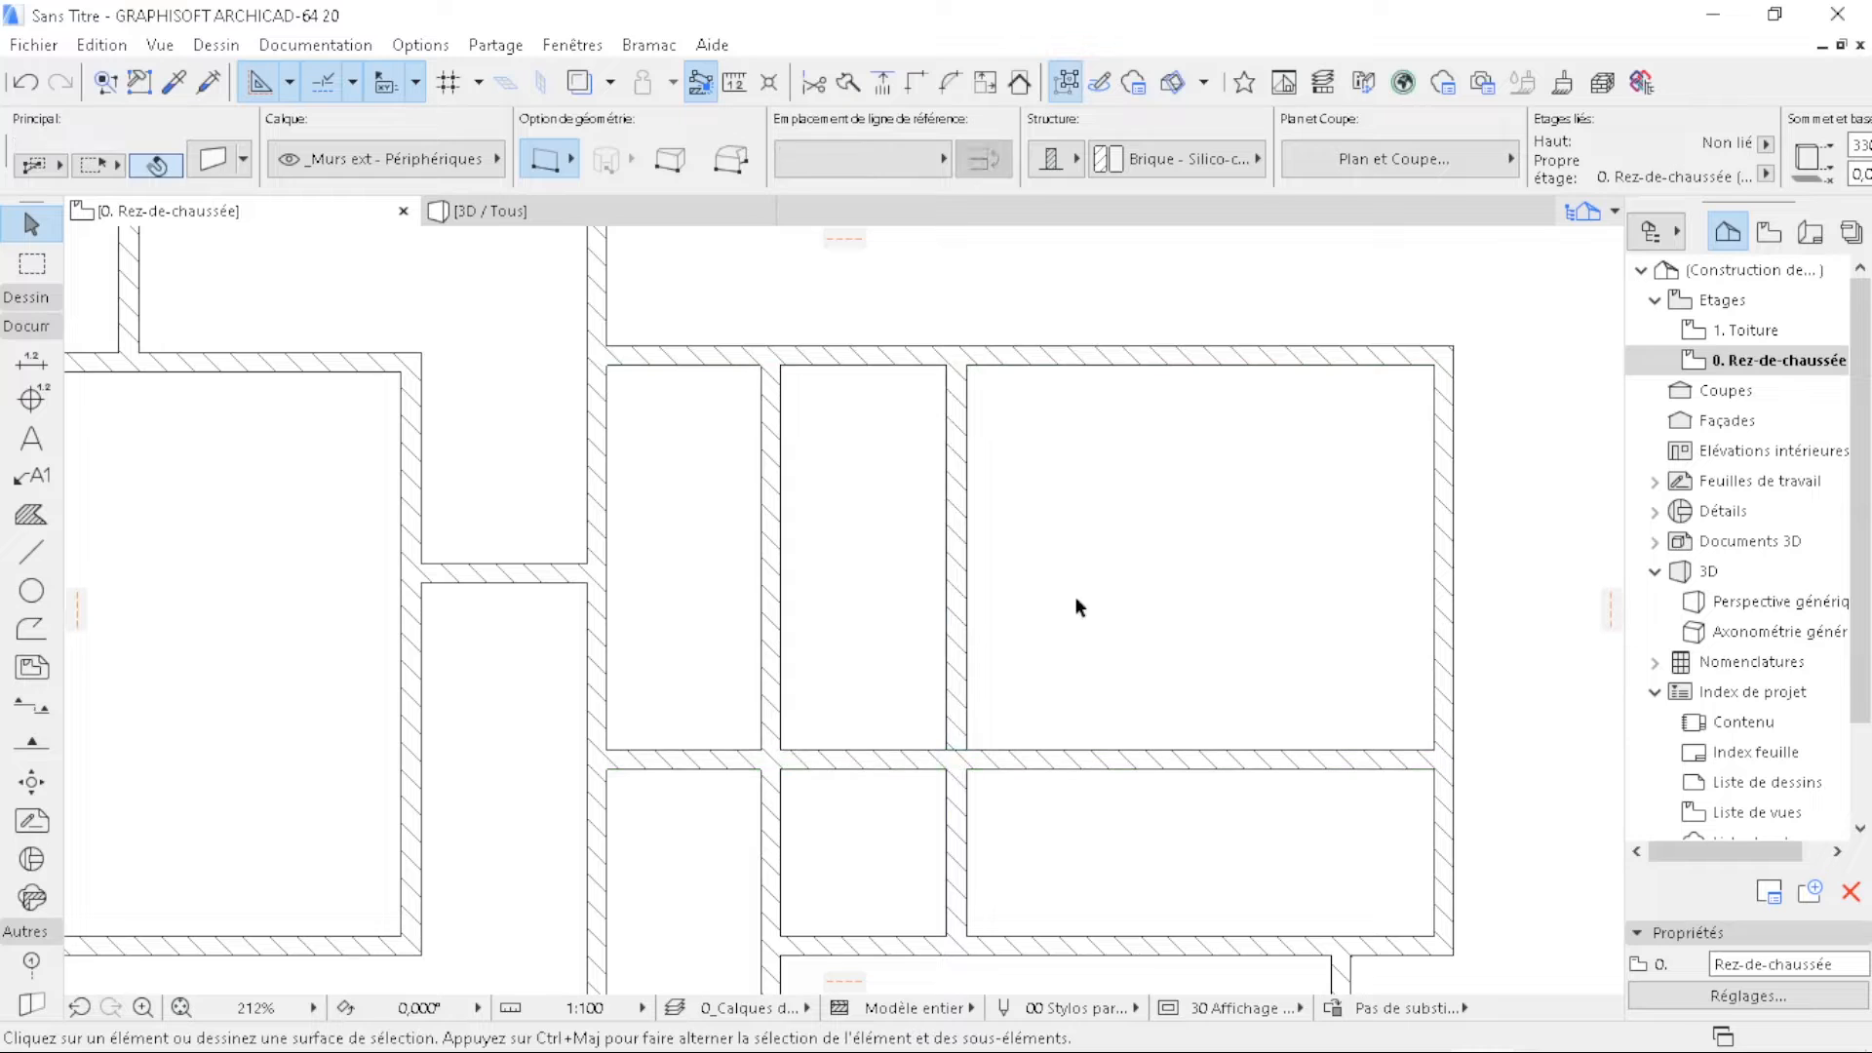
# - Trim the copied wall inside the large right room and the vertical partition piece below it, and delete the guide line
pyautogui.keyDown('ctrl'); pyautogui.click(1258, 759); pyautogui.keyUp('ctrl')
pyautogui.scroll(-2, 953, 752)
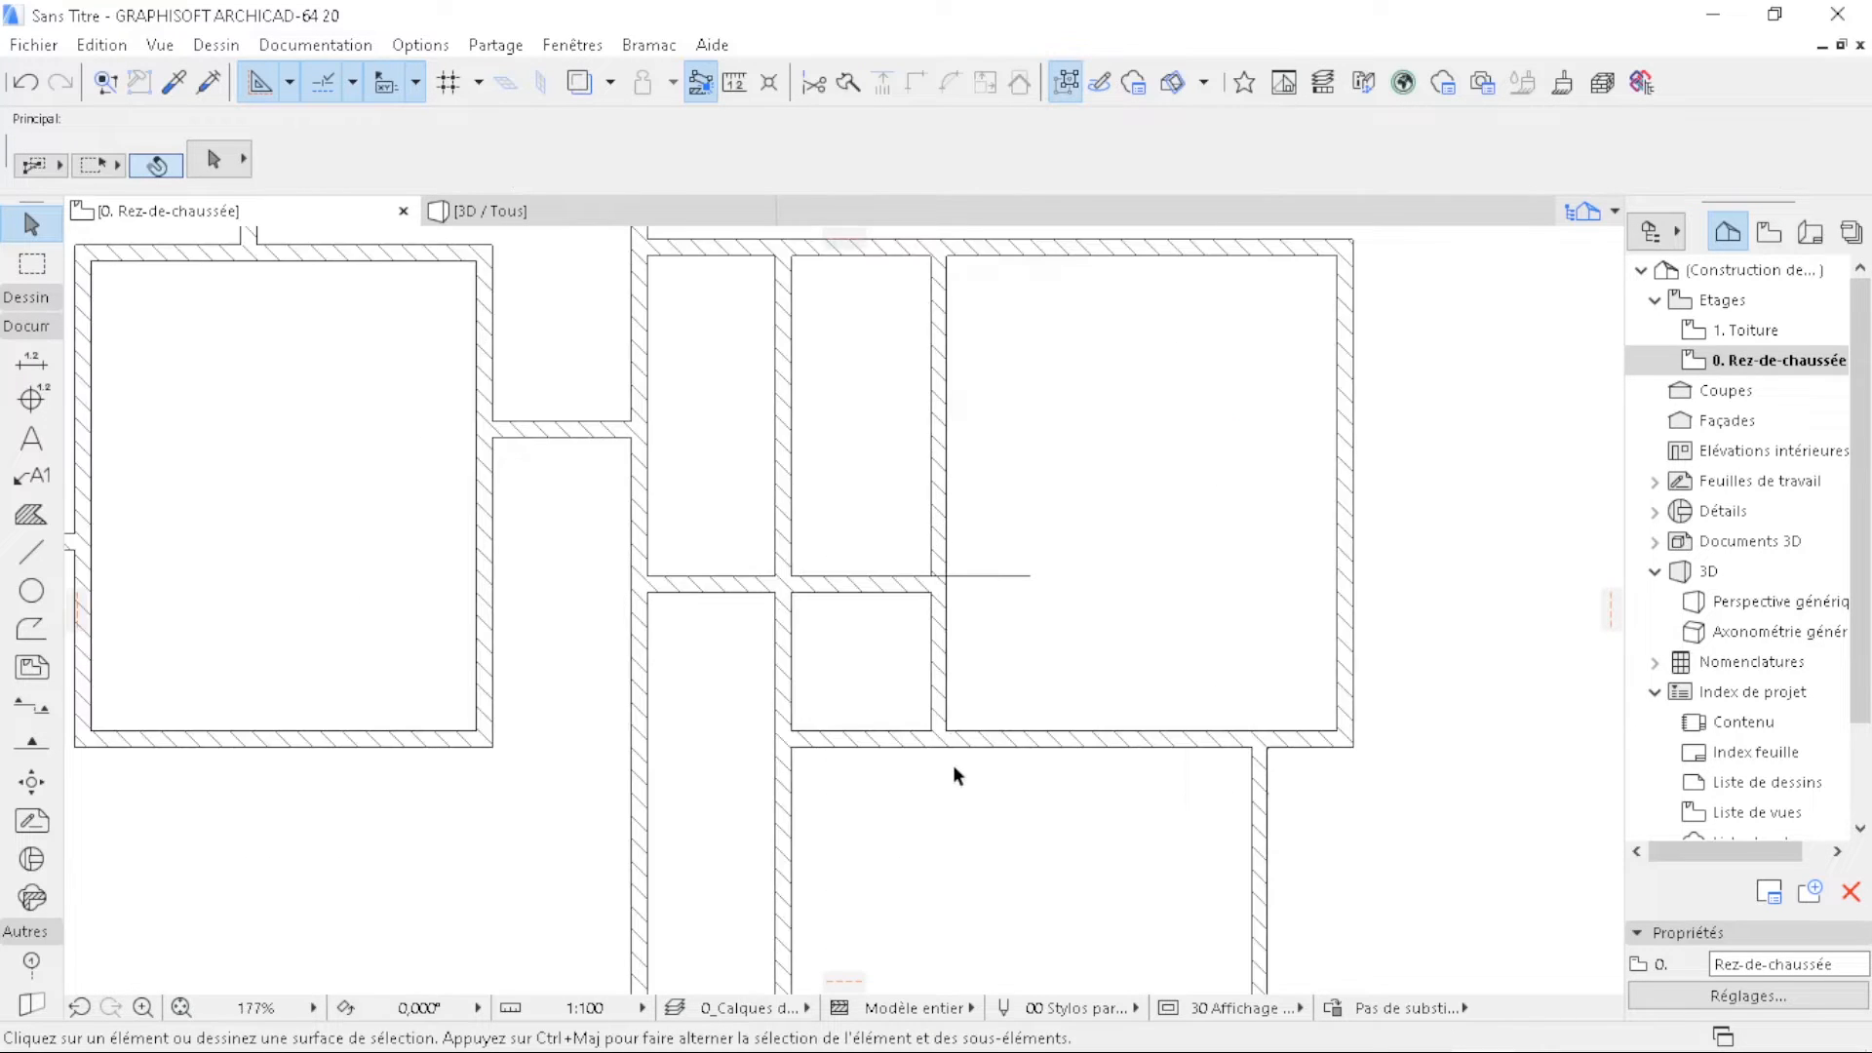
pyautogui.keyDown('ctrl'); pyautogui.click(790, 660); pyautogui.keyUp('ctrl')
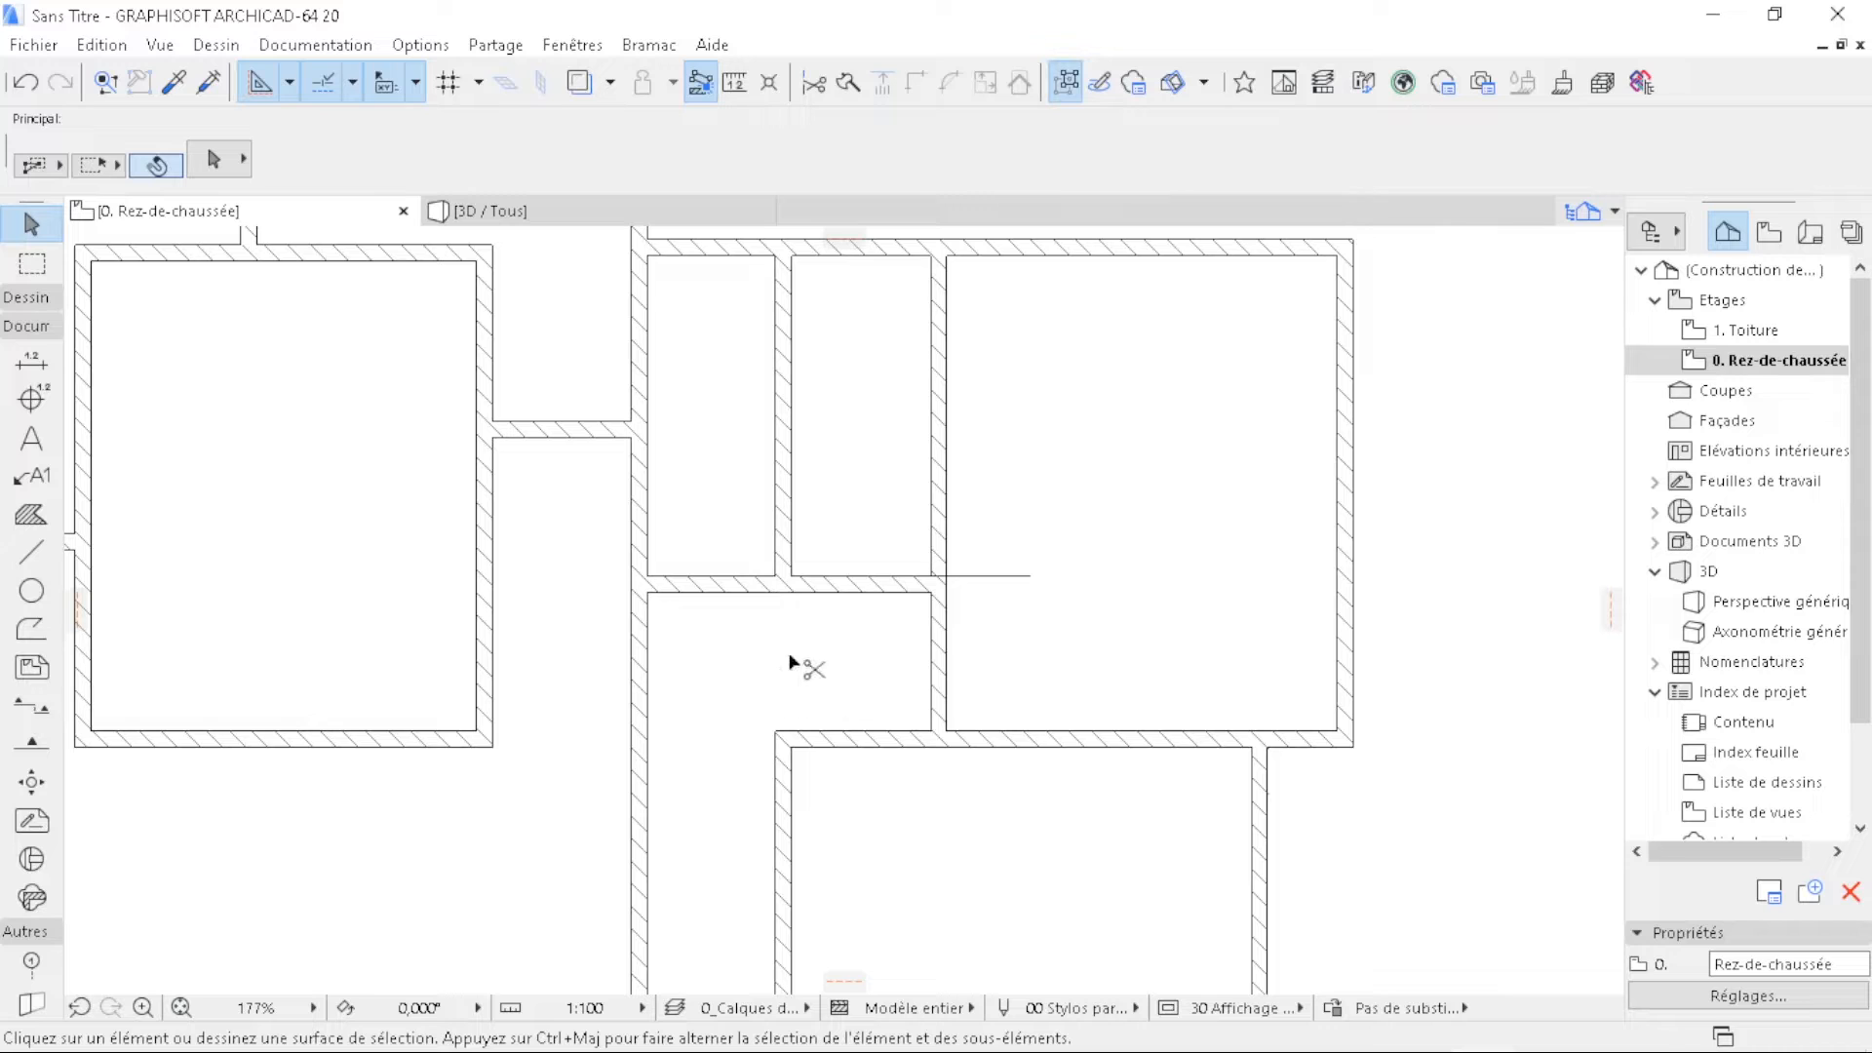
pyautogui.click(1003, 573)
pyautogui.press('Delete')
# - Draw a guide polyline from the large left room's outer lower-right corner, 850 left along the wall and vertically downward
pyautogui.scroll(-8, 1001, 531)
pyautogui.scroll(6, 780, 585)
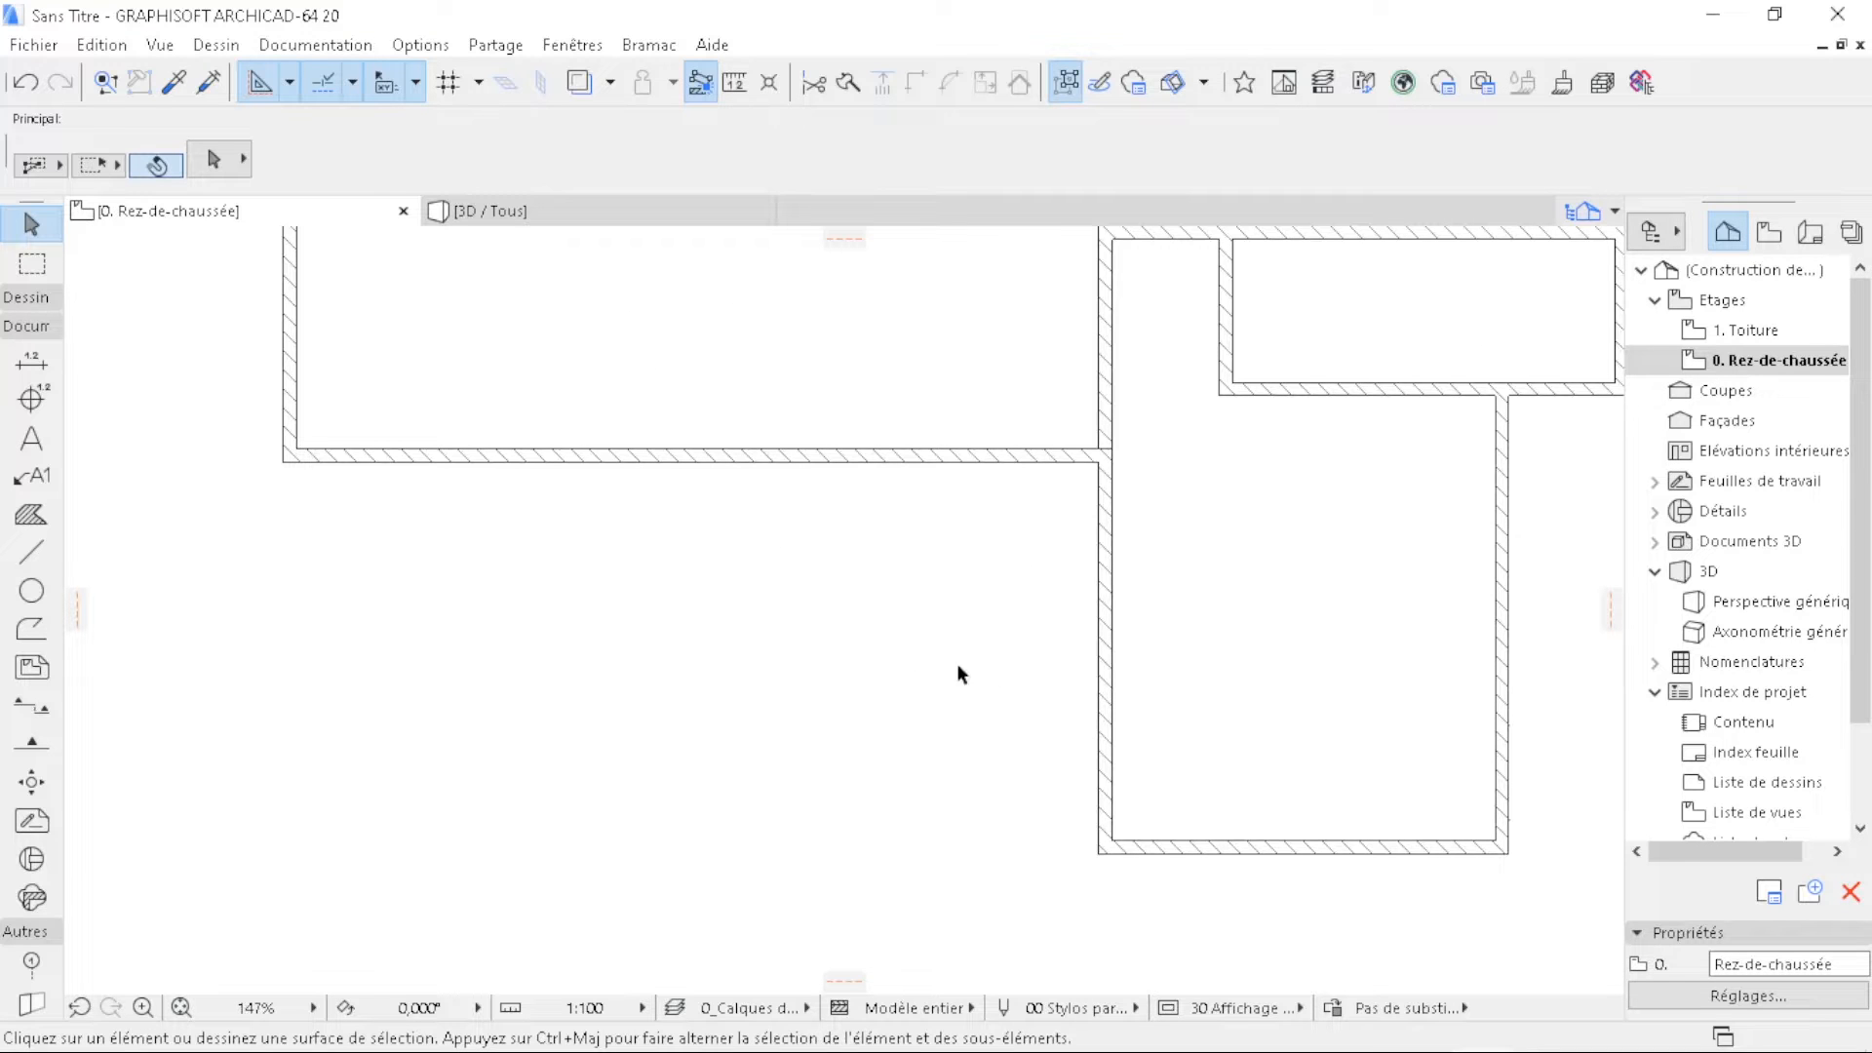
pyautogui.press('w')
pyautogui.click(1099, 455)
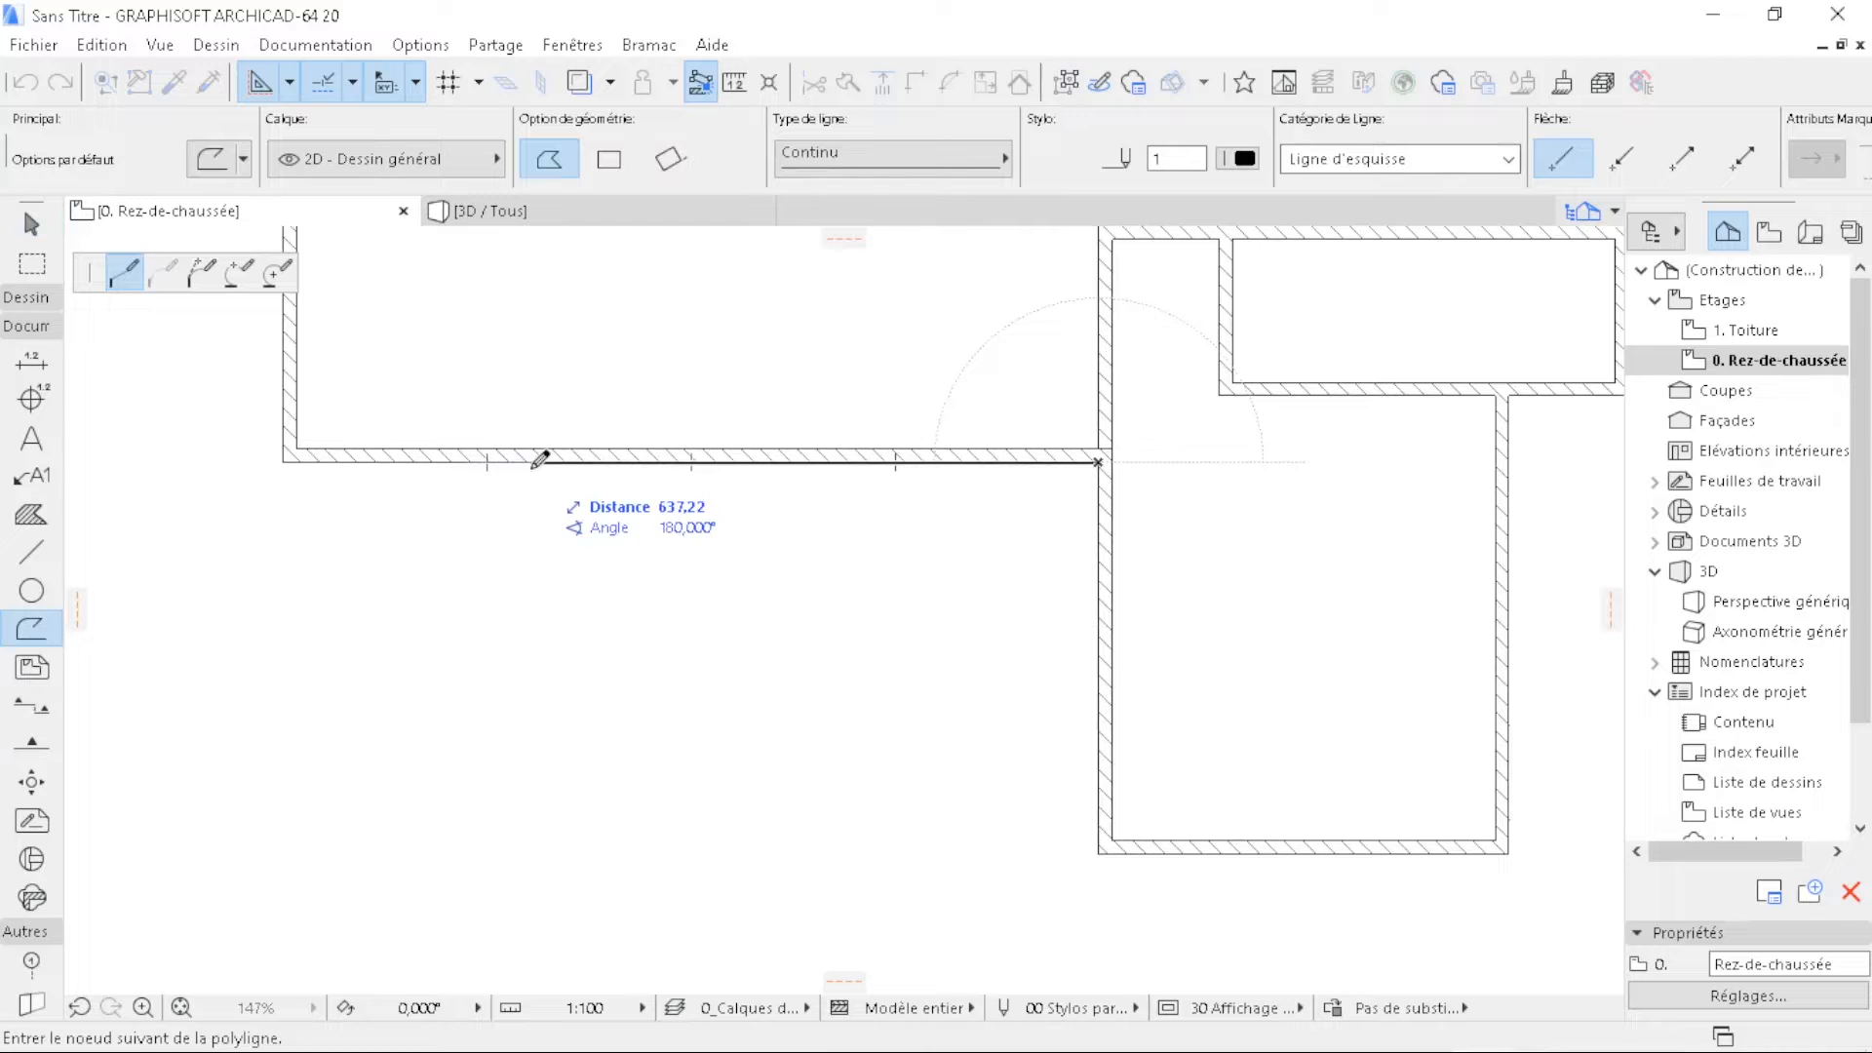
pyautogui.write('850')
pyautogui.press('Return')
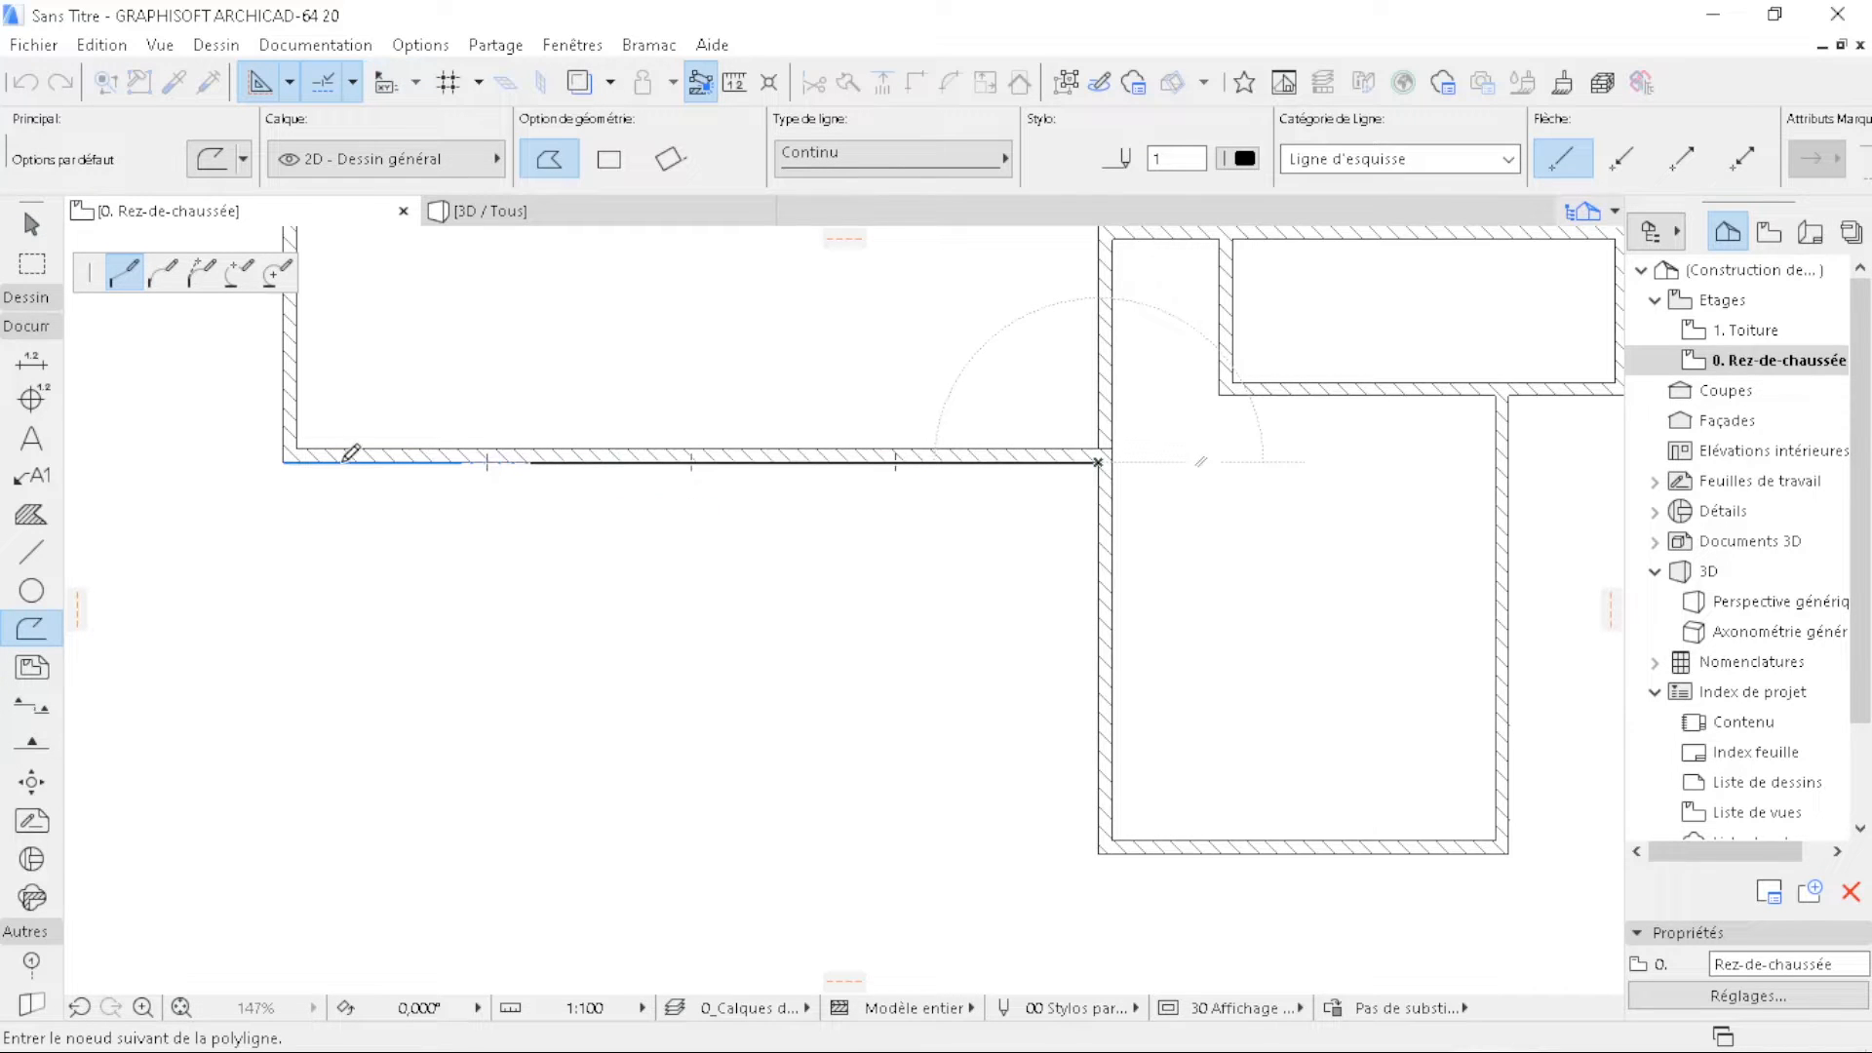
pyautogui.doubleClick(342, 905)
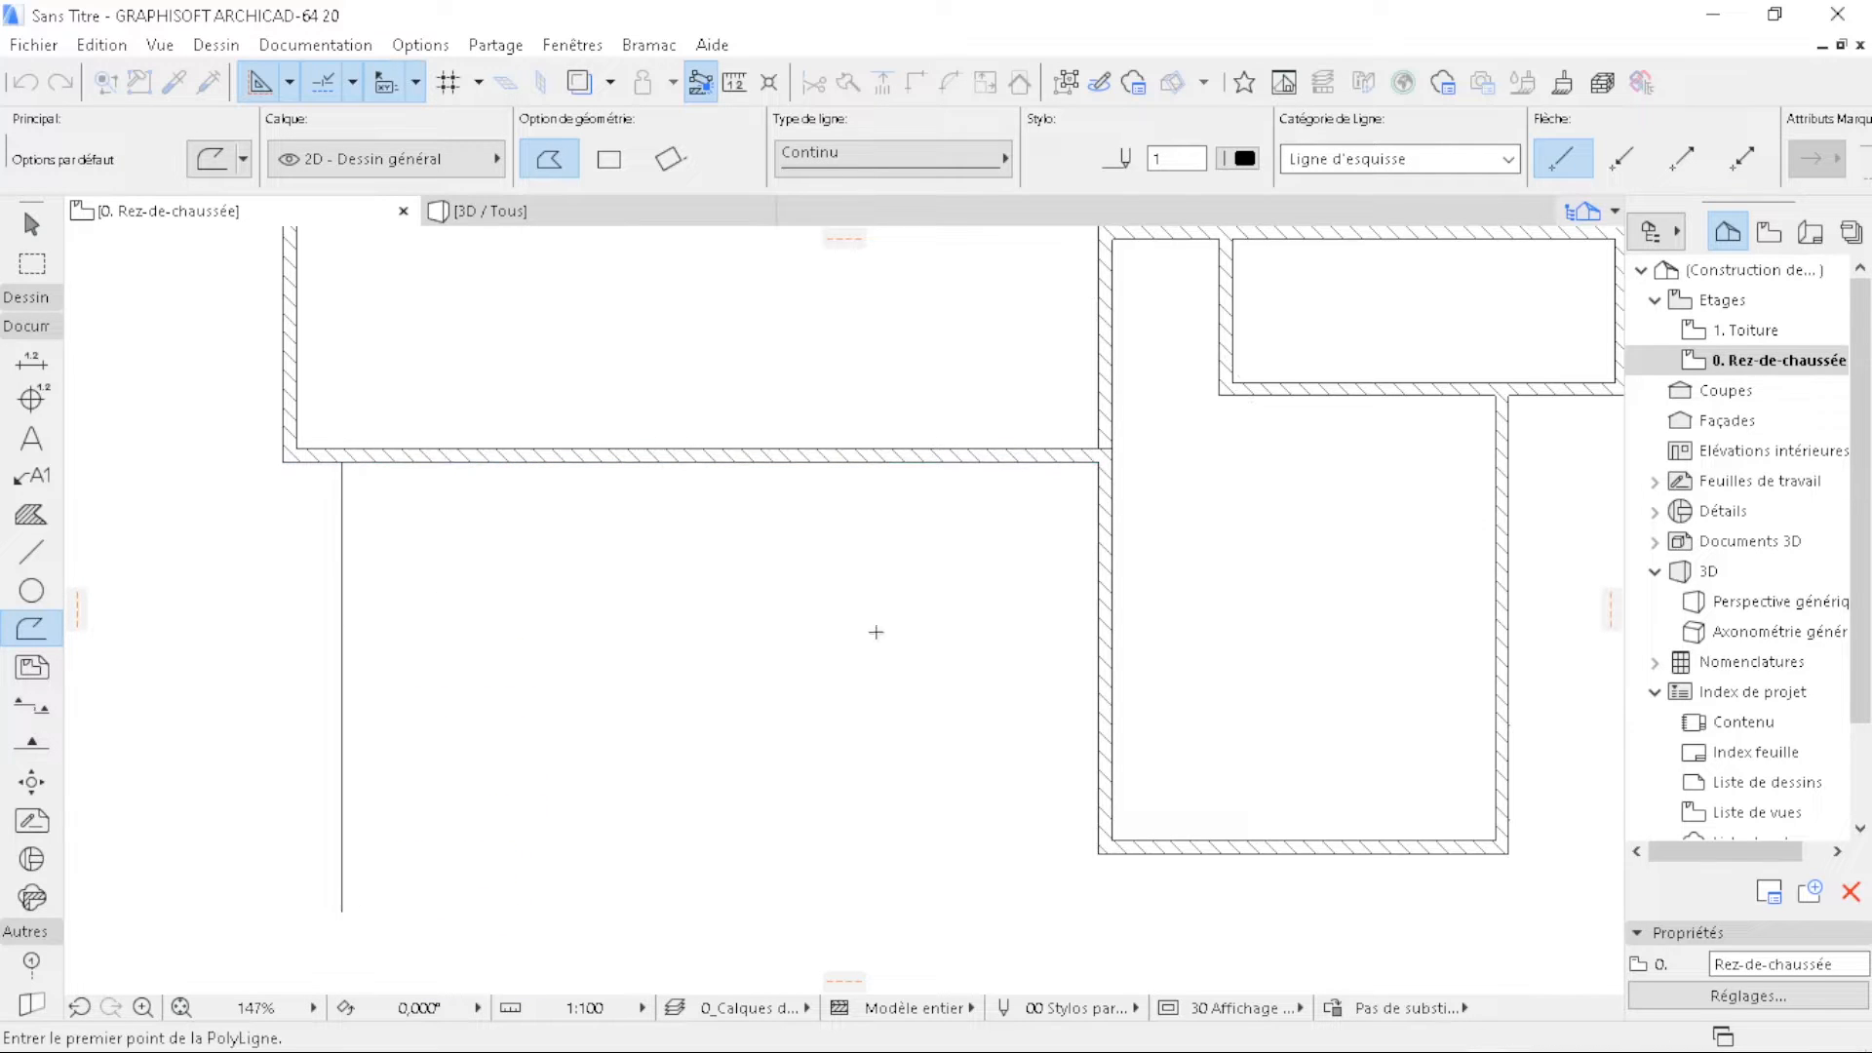
pyautogui.press('Escape')
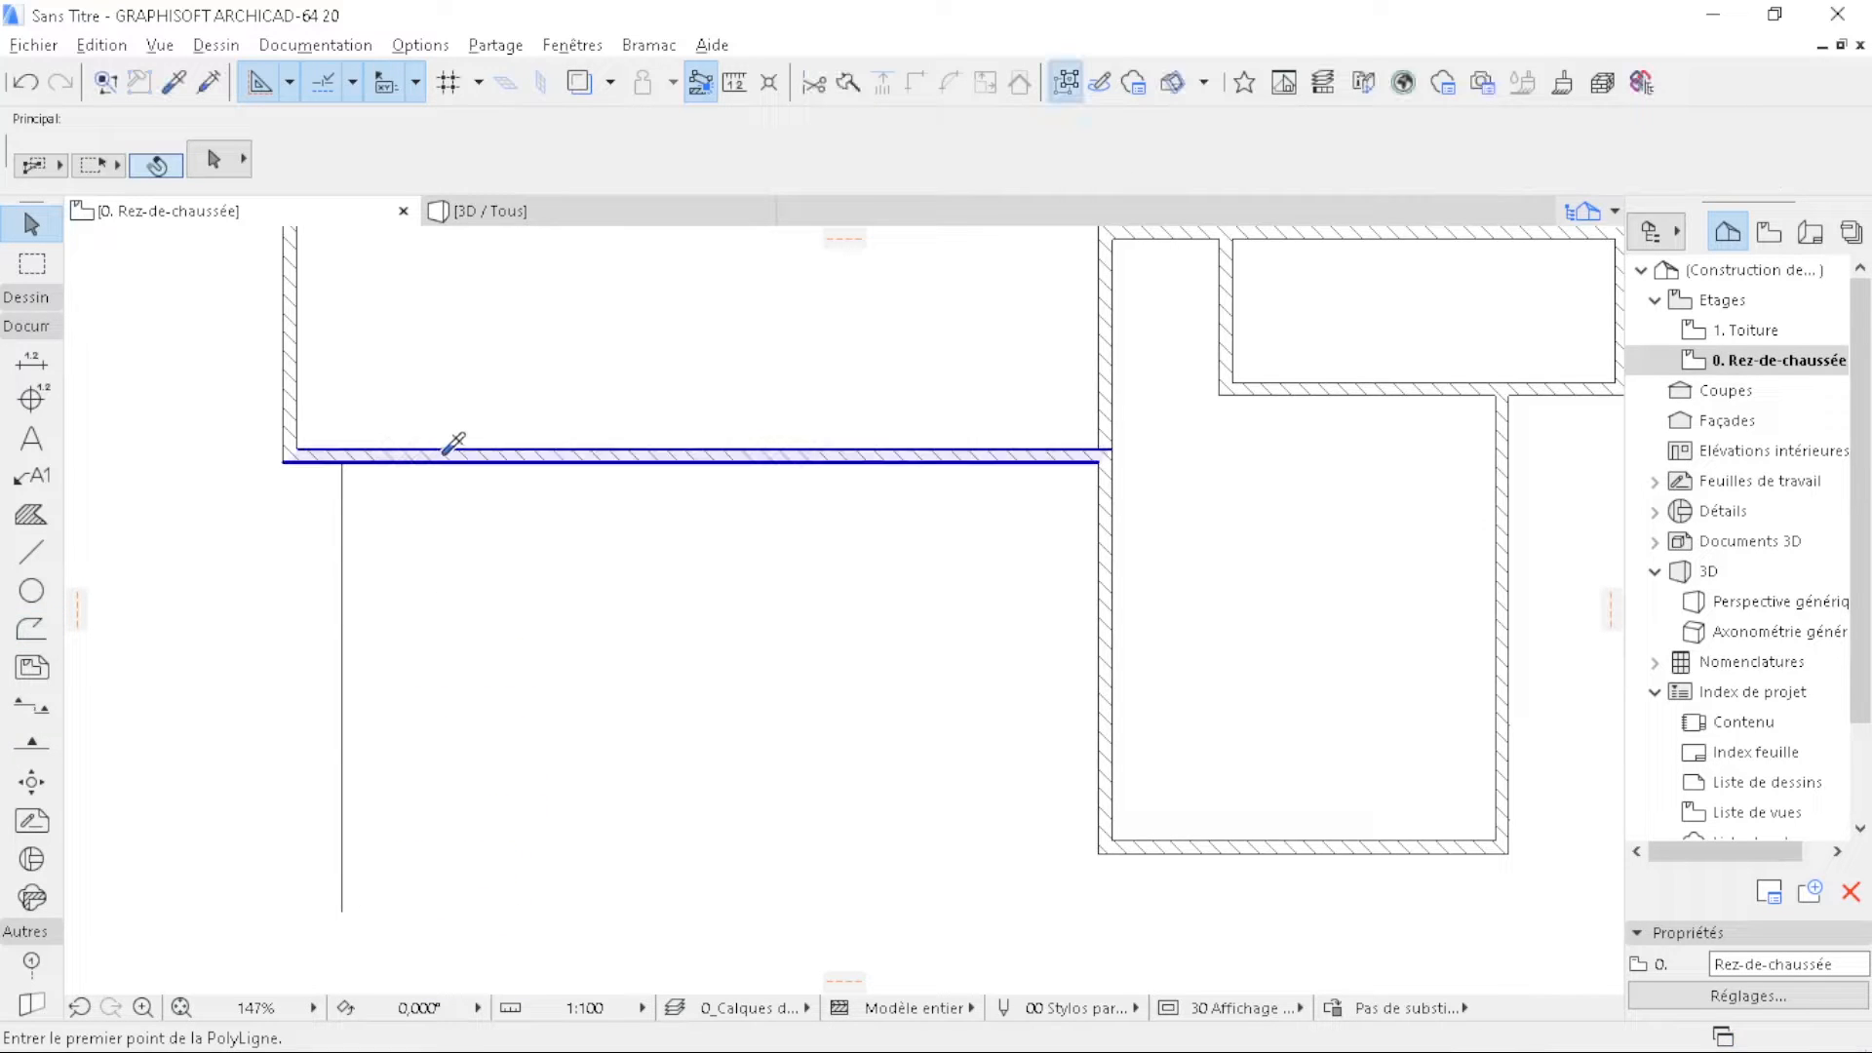
# - Draw a 400-long exterior wall vertically down along the guide line below the large left room, with its reference line on Face intérieure
pyautogui.keyDown('alt'); pyautogui.click(452, 445); pyautogui.keyUp('alt')
pyautogui.scroll(3, 331, 475)
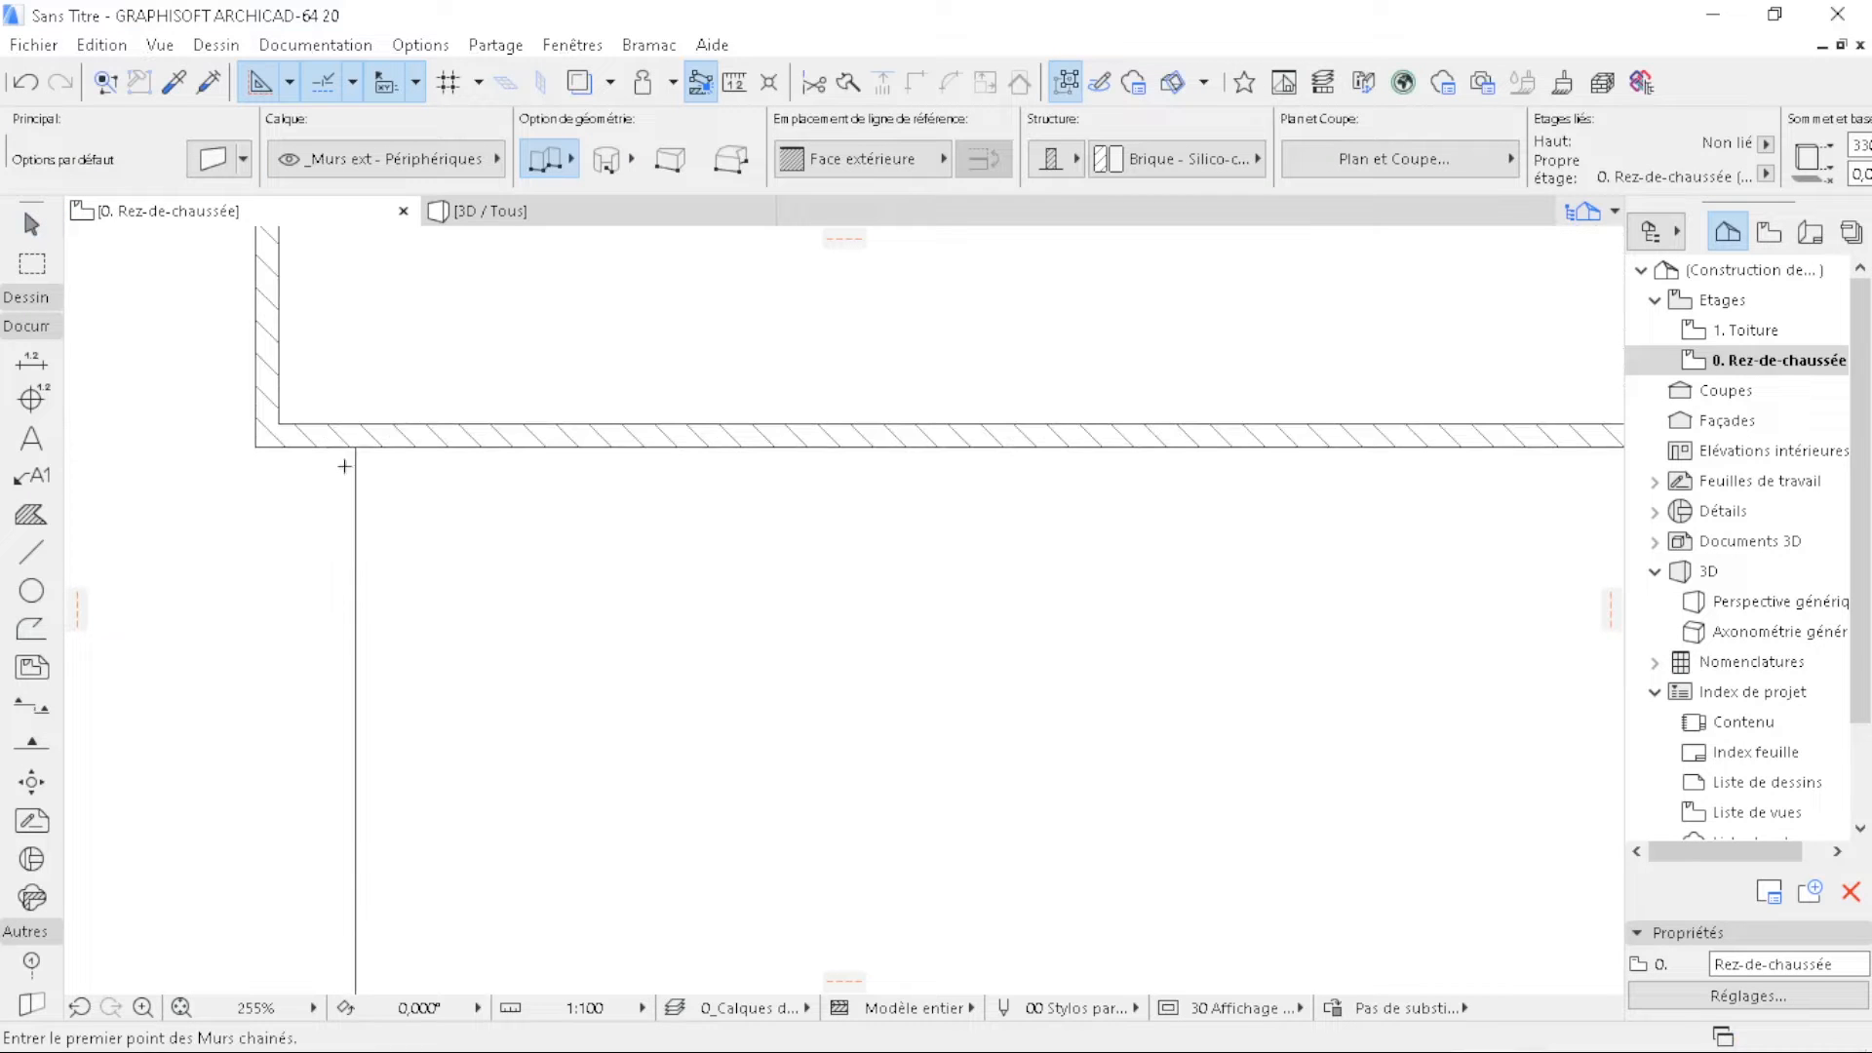
pyautogui.click(354, 447)
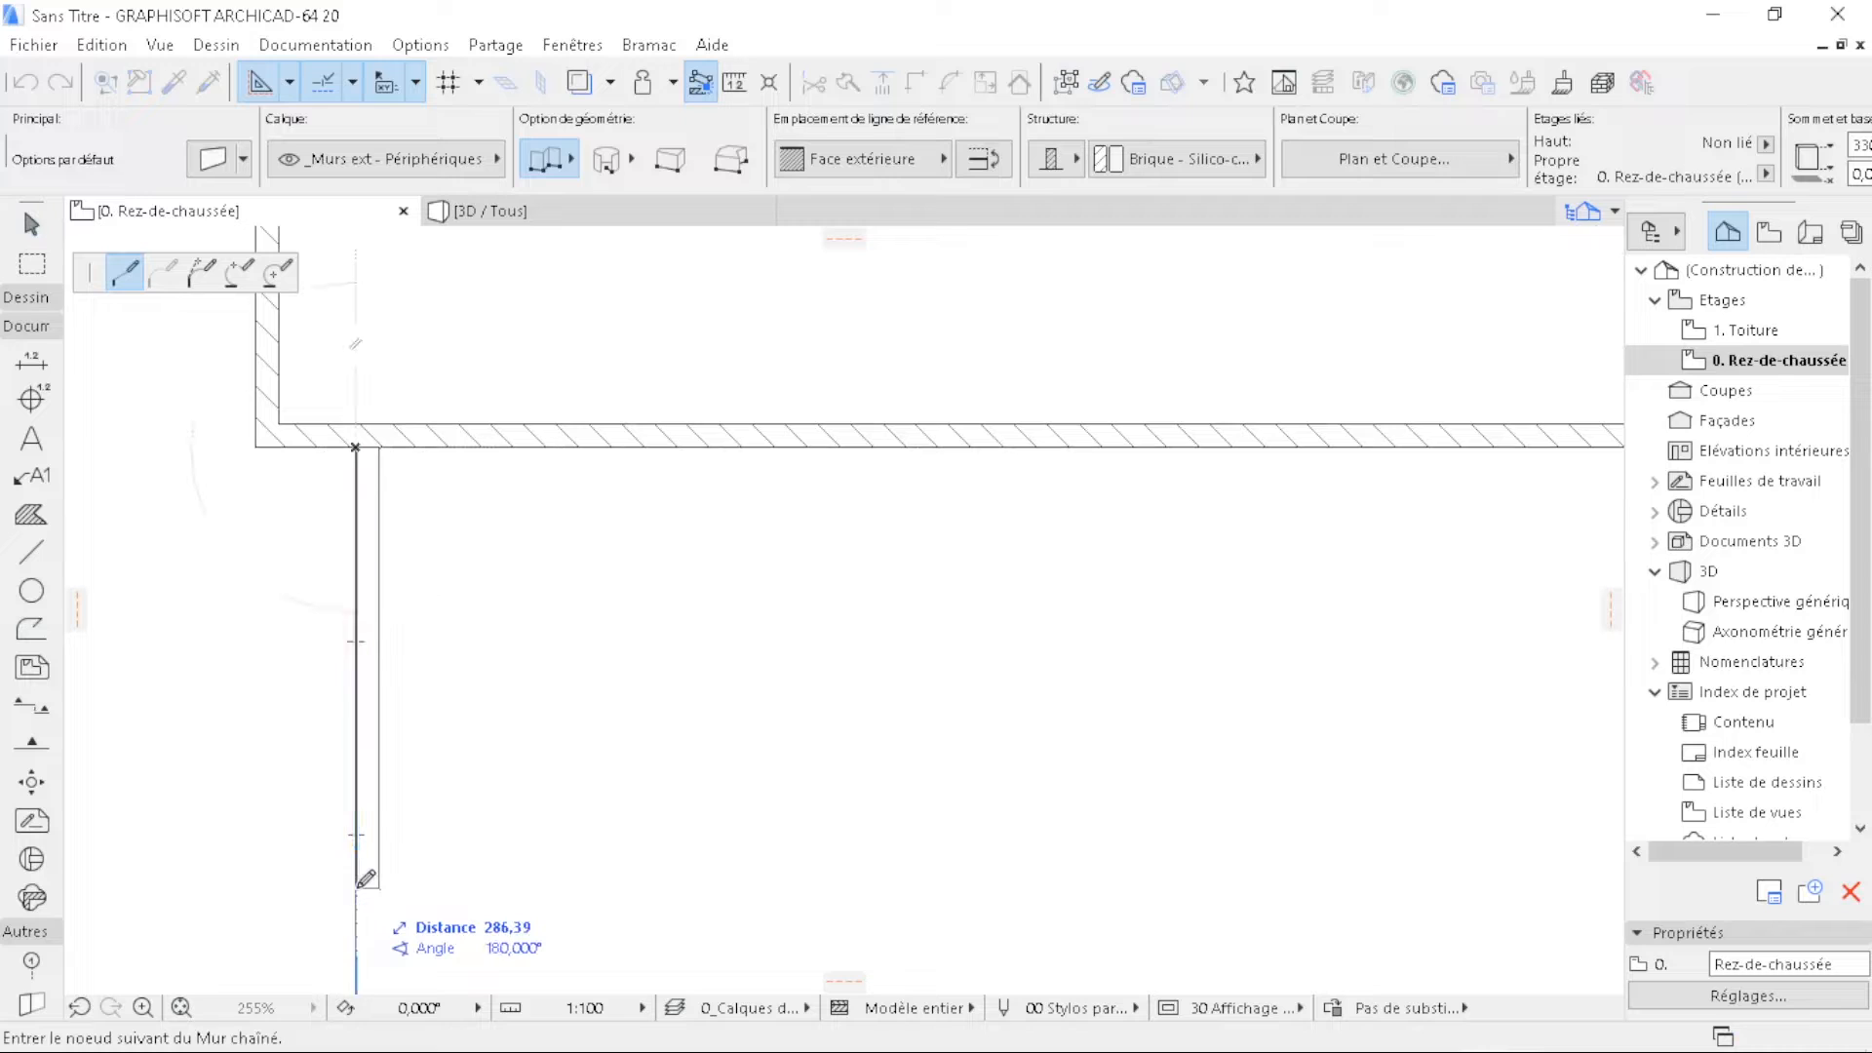
pyautogui.press('shift')
pyautogui.press('c')
pyautogui.press('c')
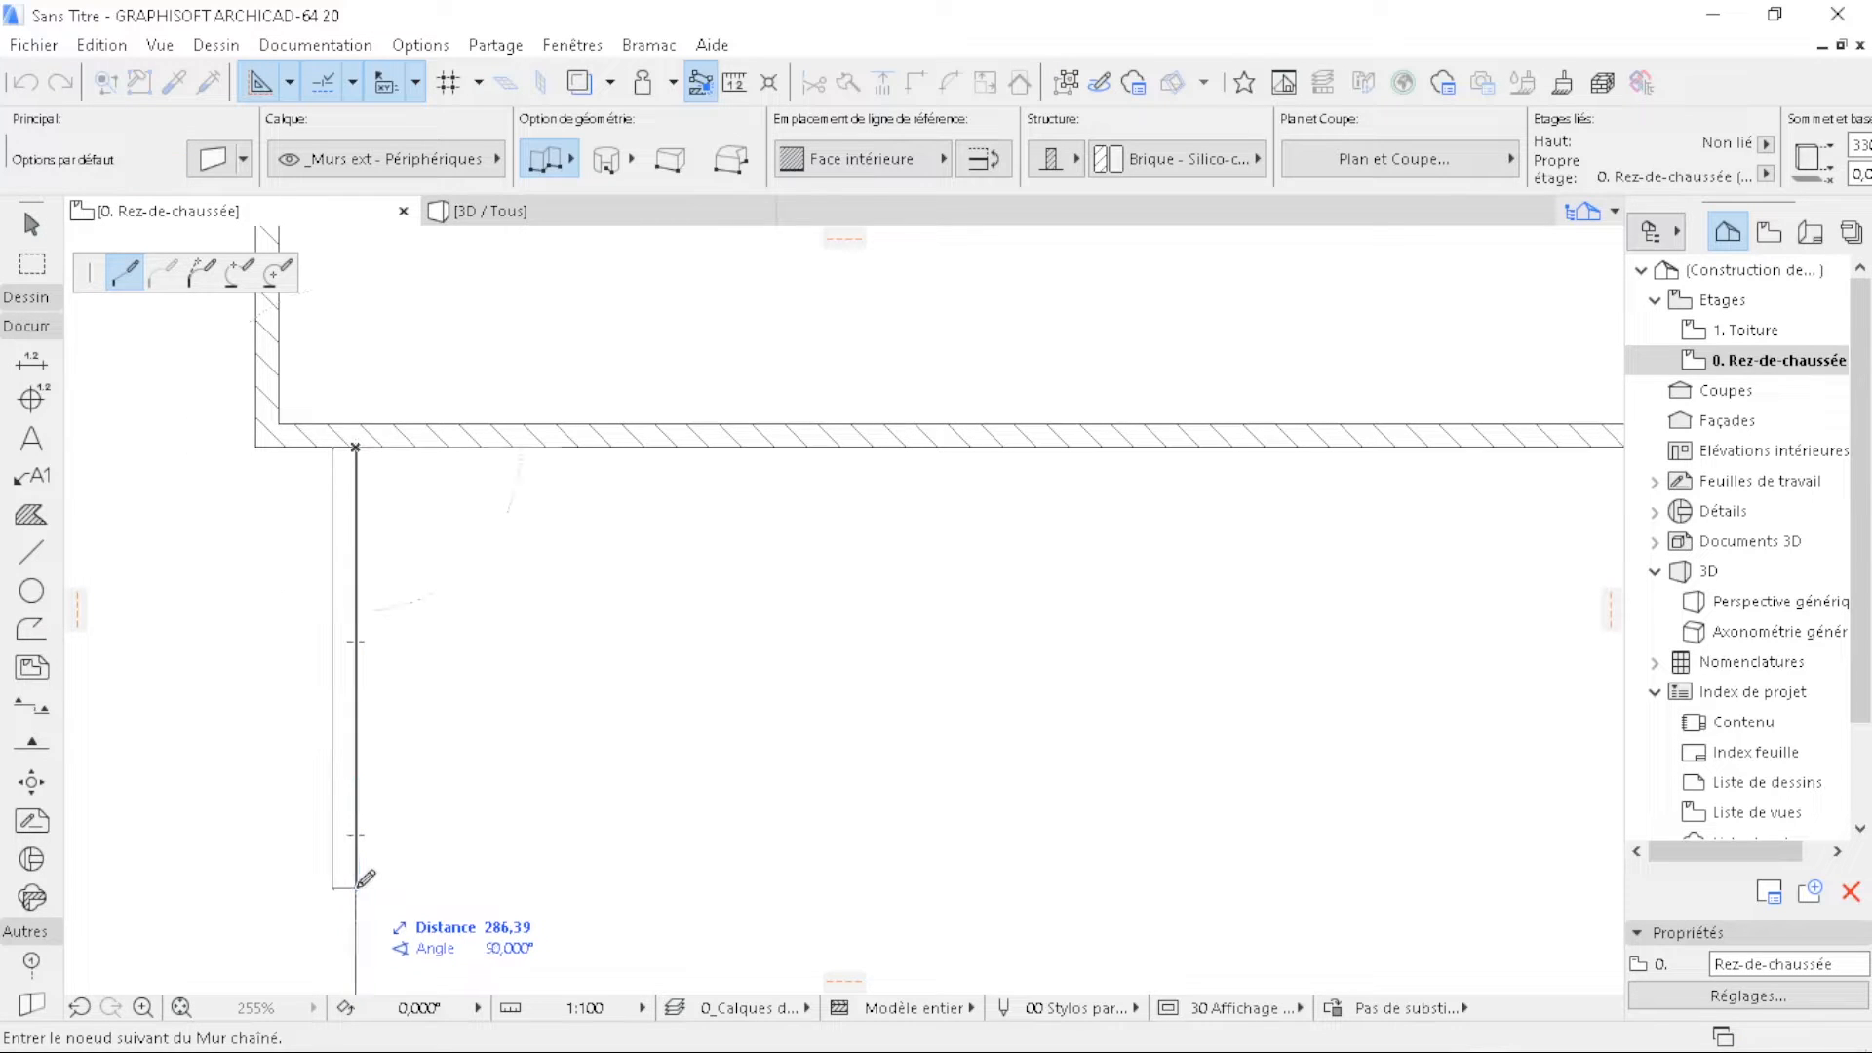
pyautogui.press('Tab')
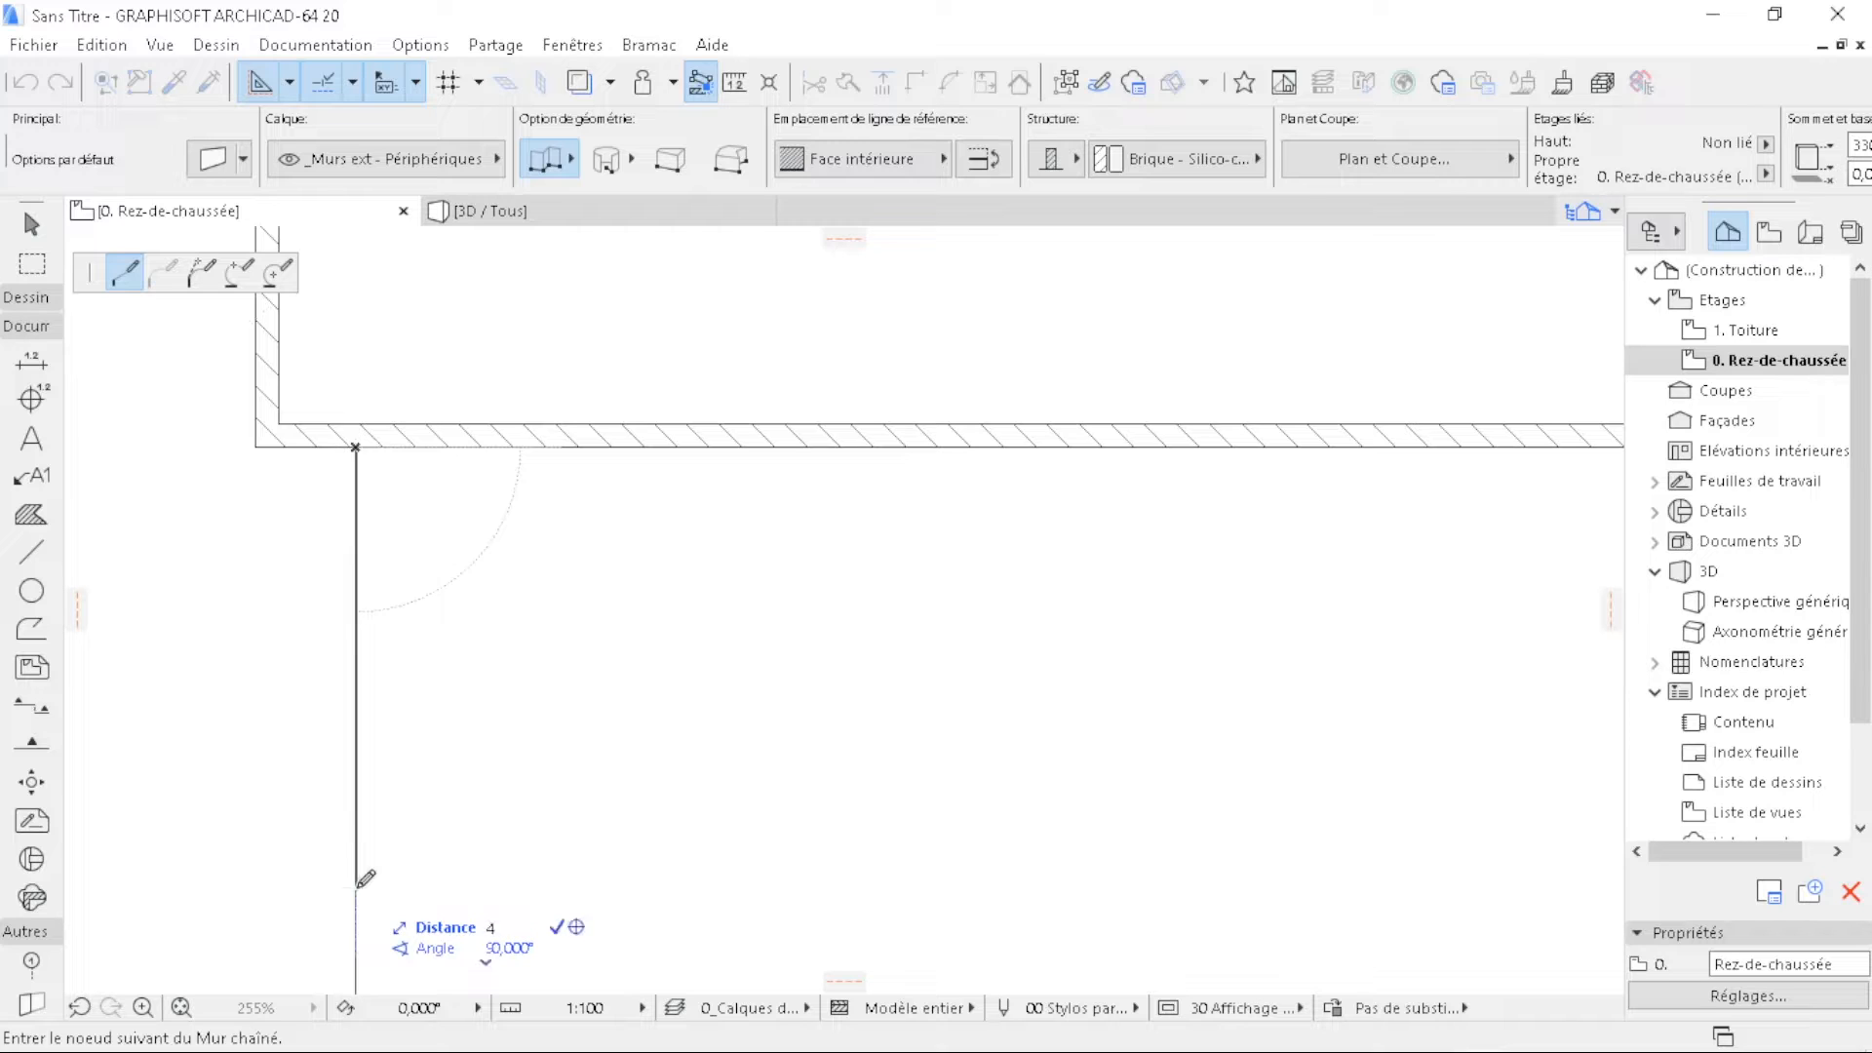
pyautogui.write('400')
pyautogui.press('Return')
pyautogui.click(354, 994)
pyautogui.scroll(-3, 447, 444)
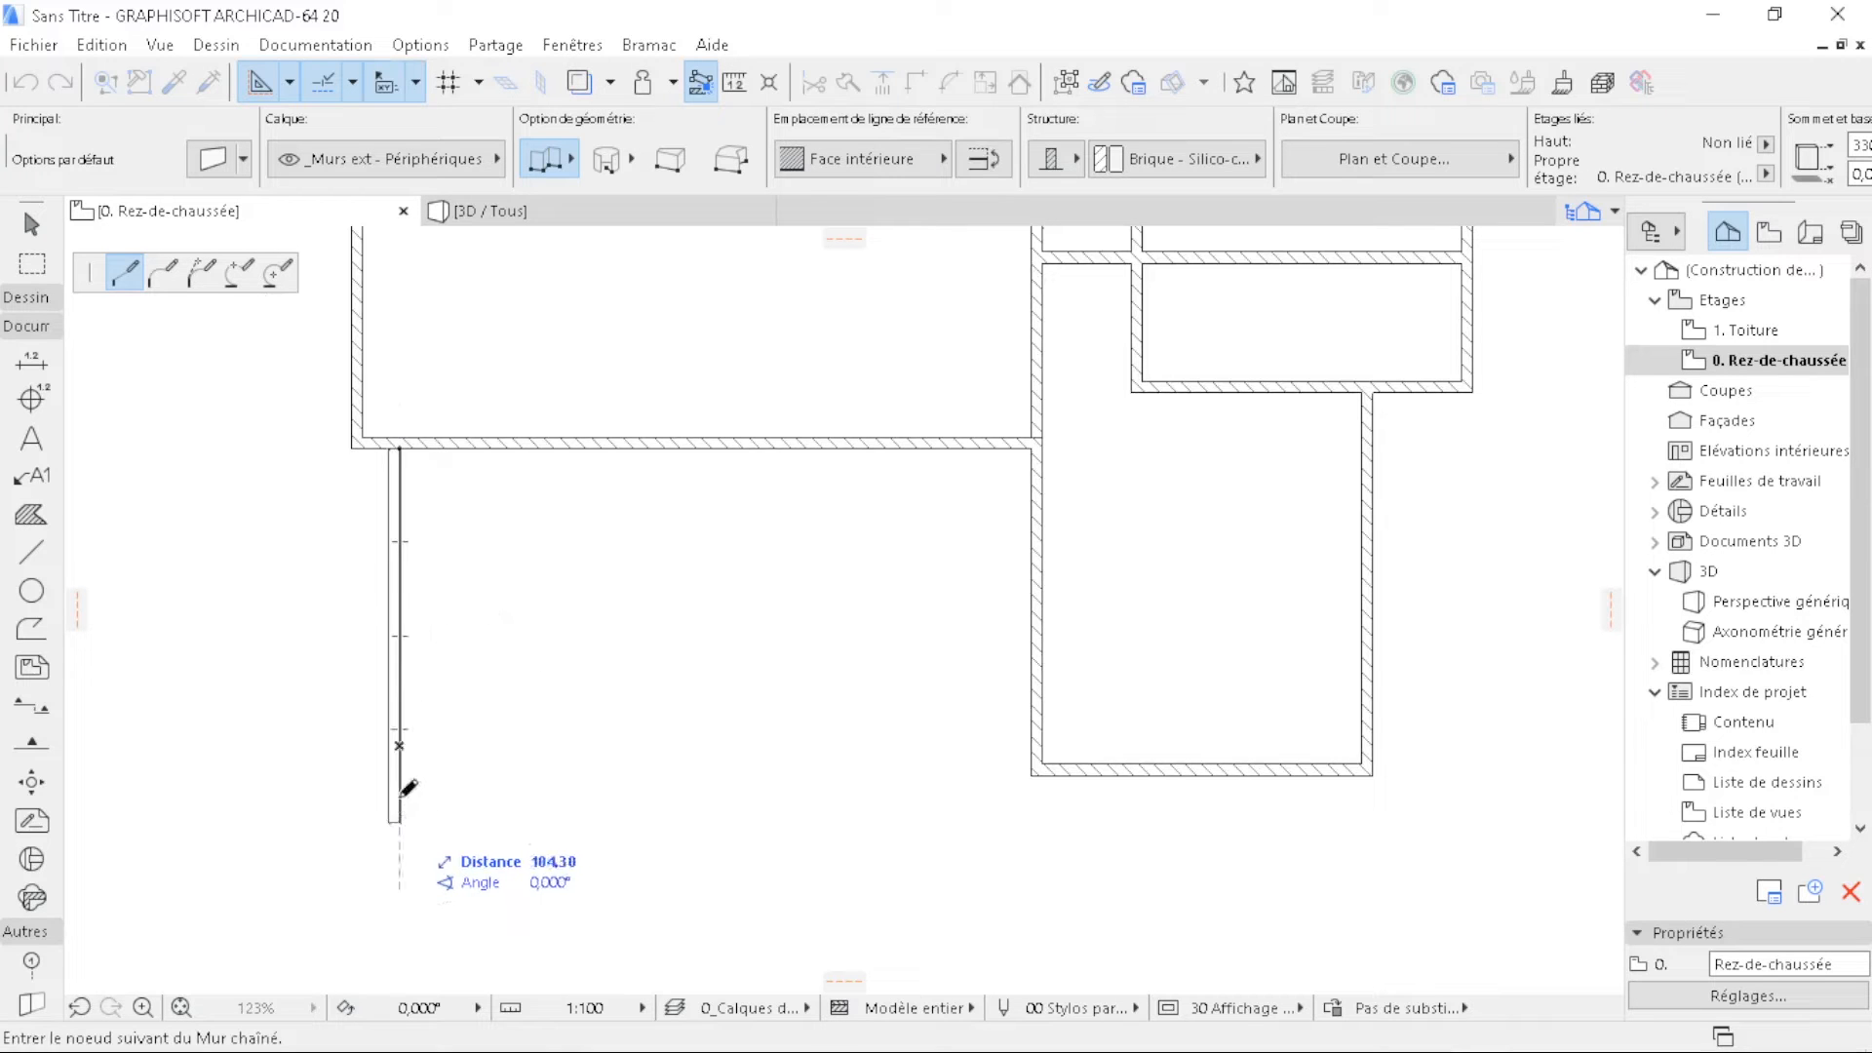
pyautogui.doubleClick(398, 744)
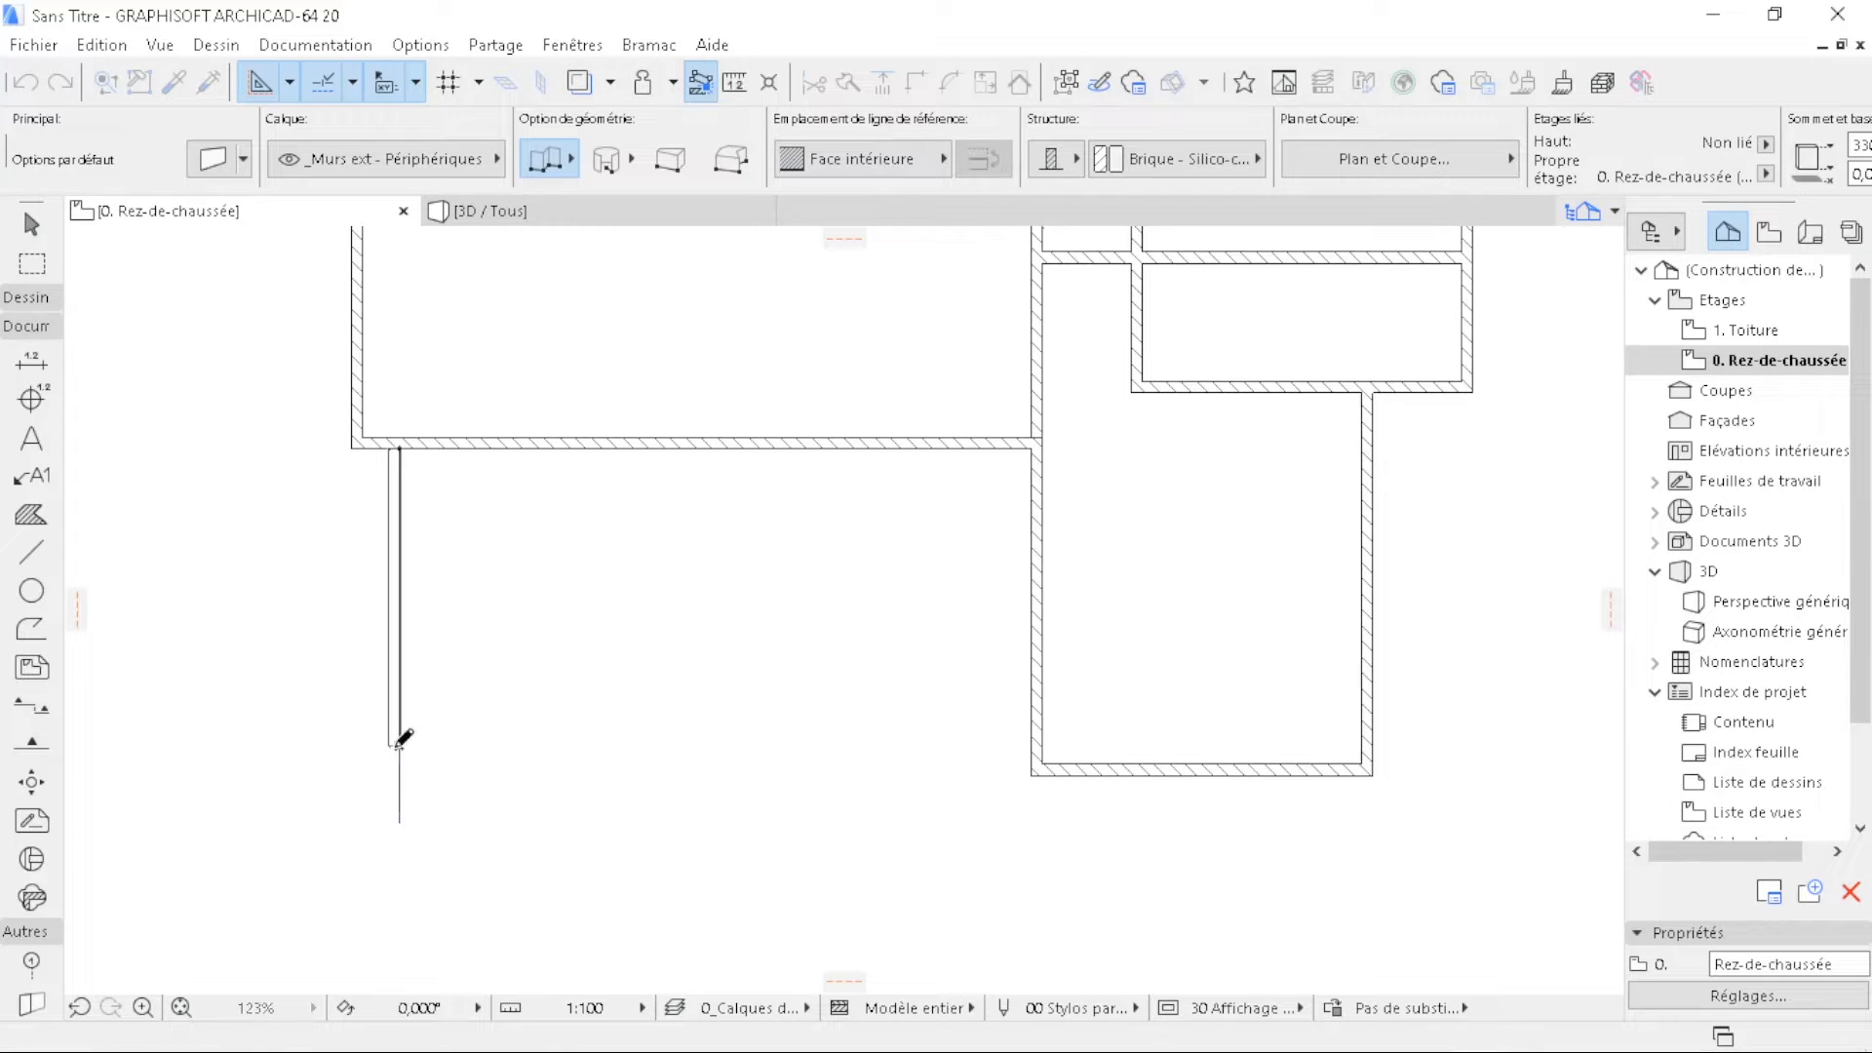
pyautogui.scroll(-3, 706, 616)
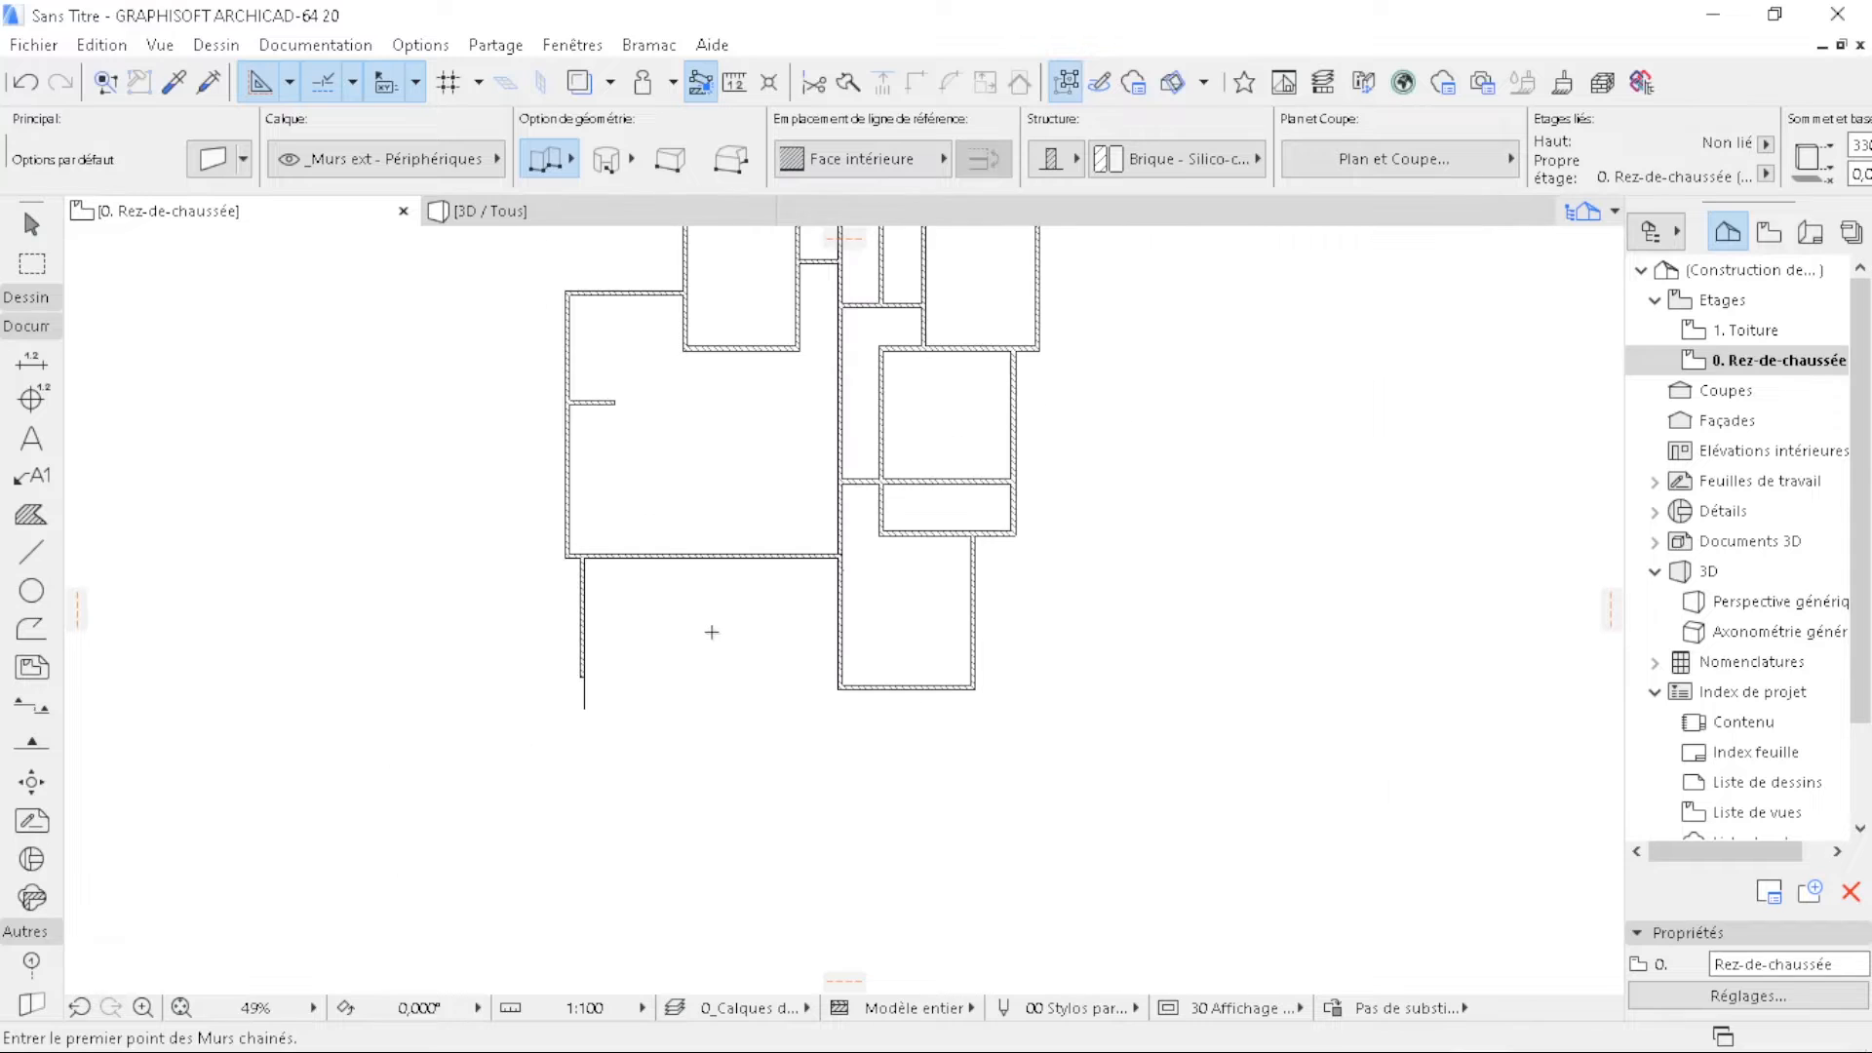
# - Delete the guide polyline beside the new short wall below the large left room
pyautogui.press('Escape')
pyautogui.click(585, 705)
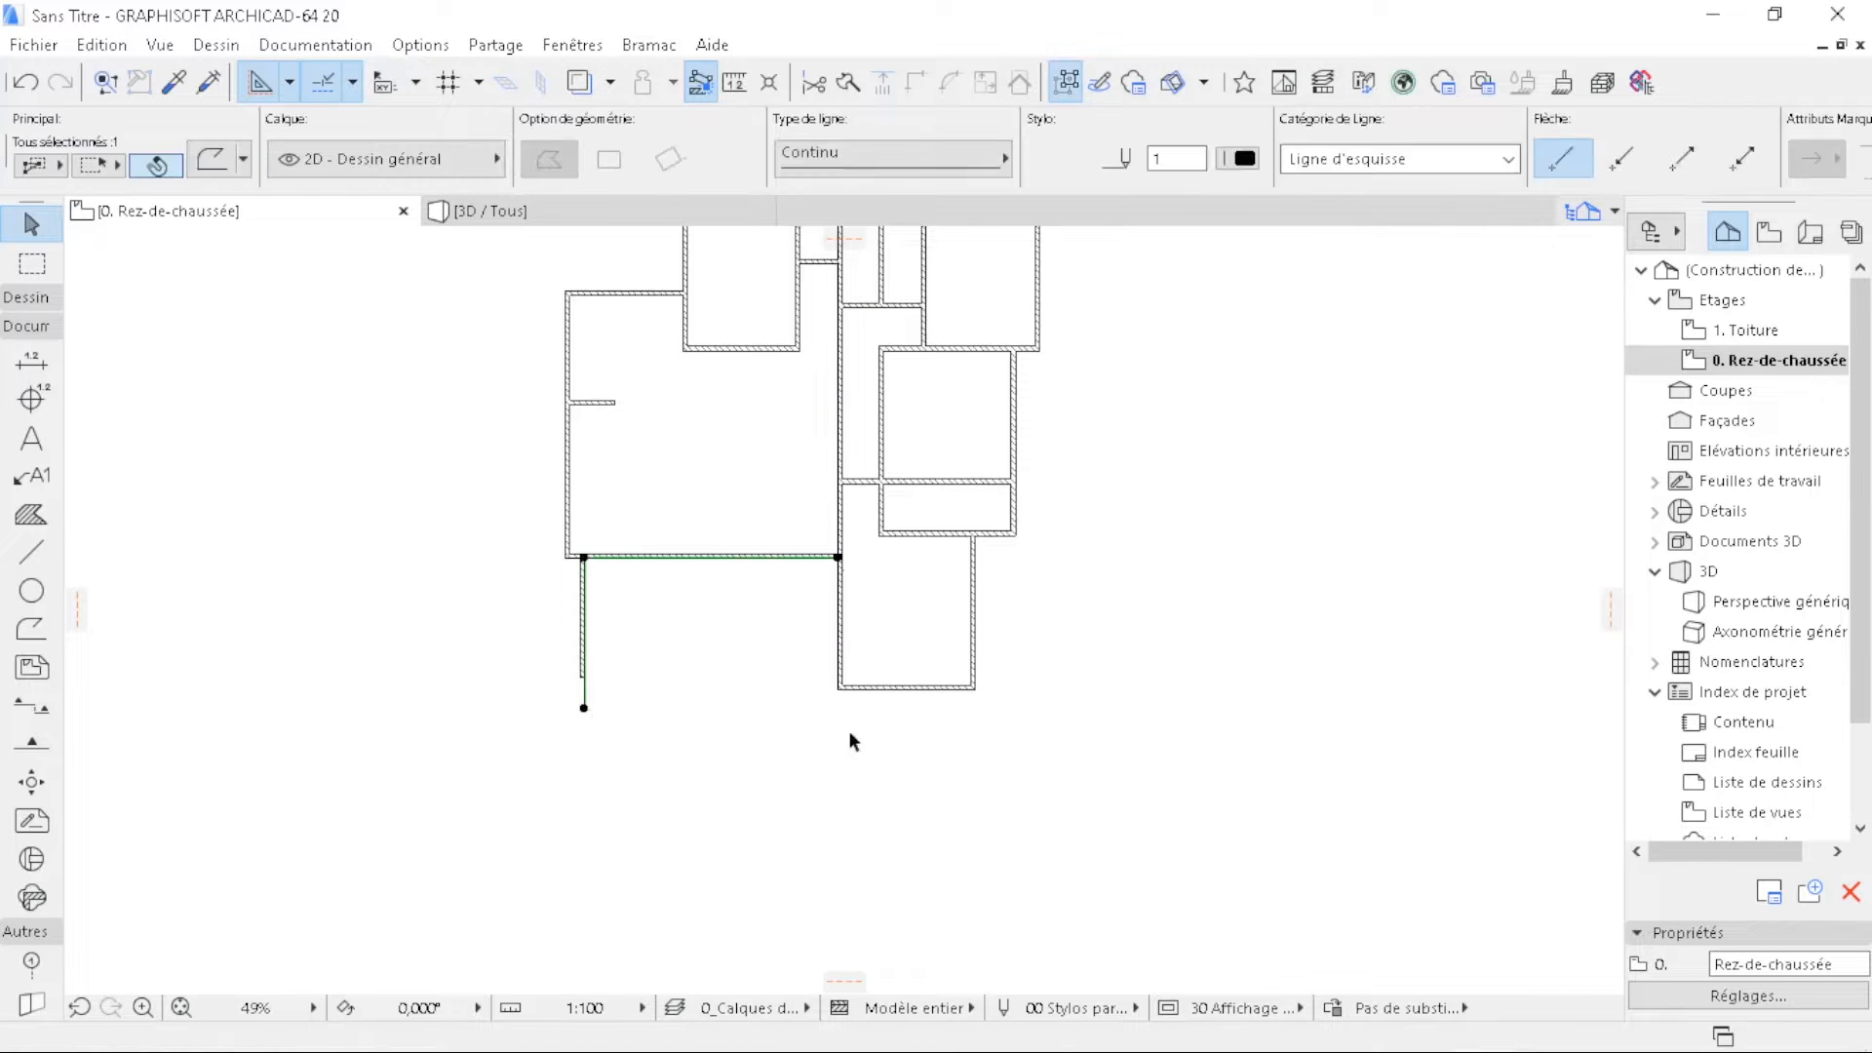
pyautogui.press('Delete')
pyautogui.press('Escape')
pyautogui.scroll(-2, 756, 723)
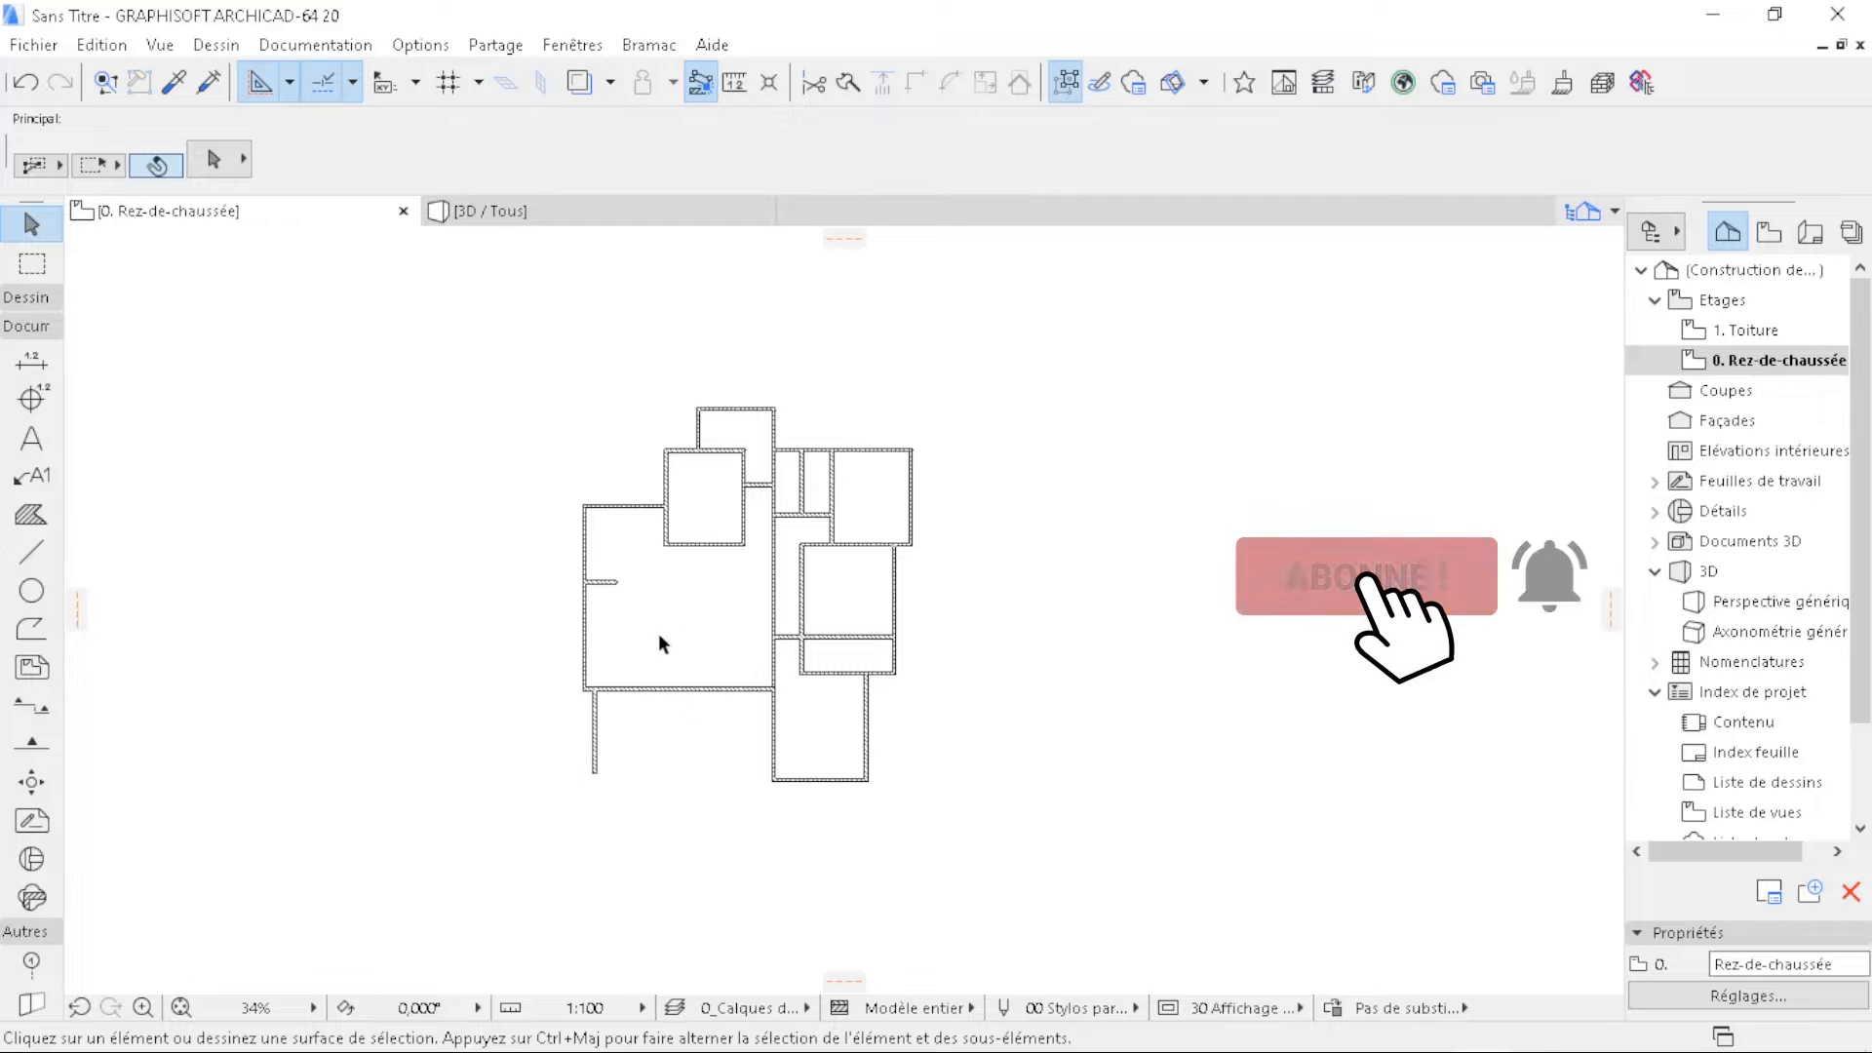
pyautogui.scroll(3, 652, 615)
pyautogui.scroll(-1, 658, 621)
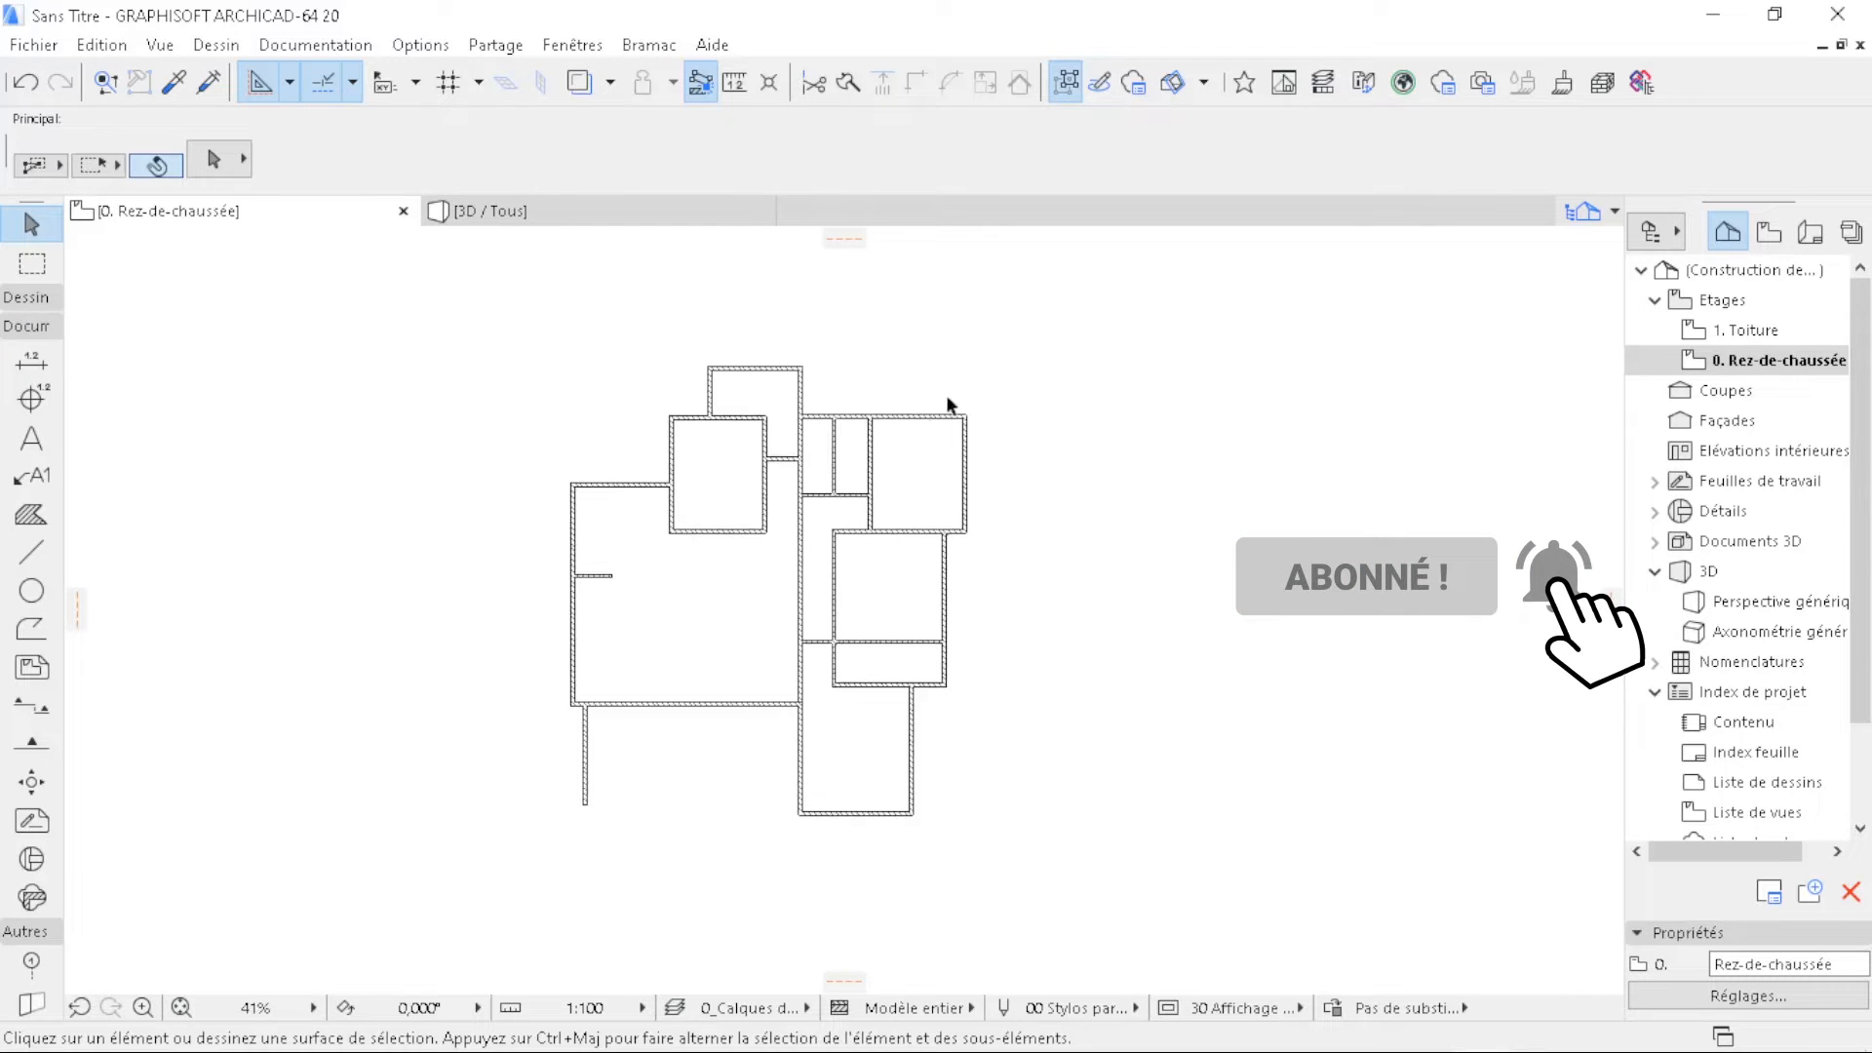
pyautogui.scroll(2, 694, 659)
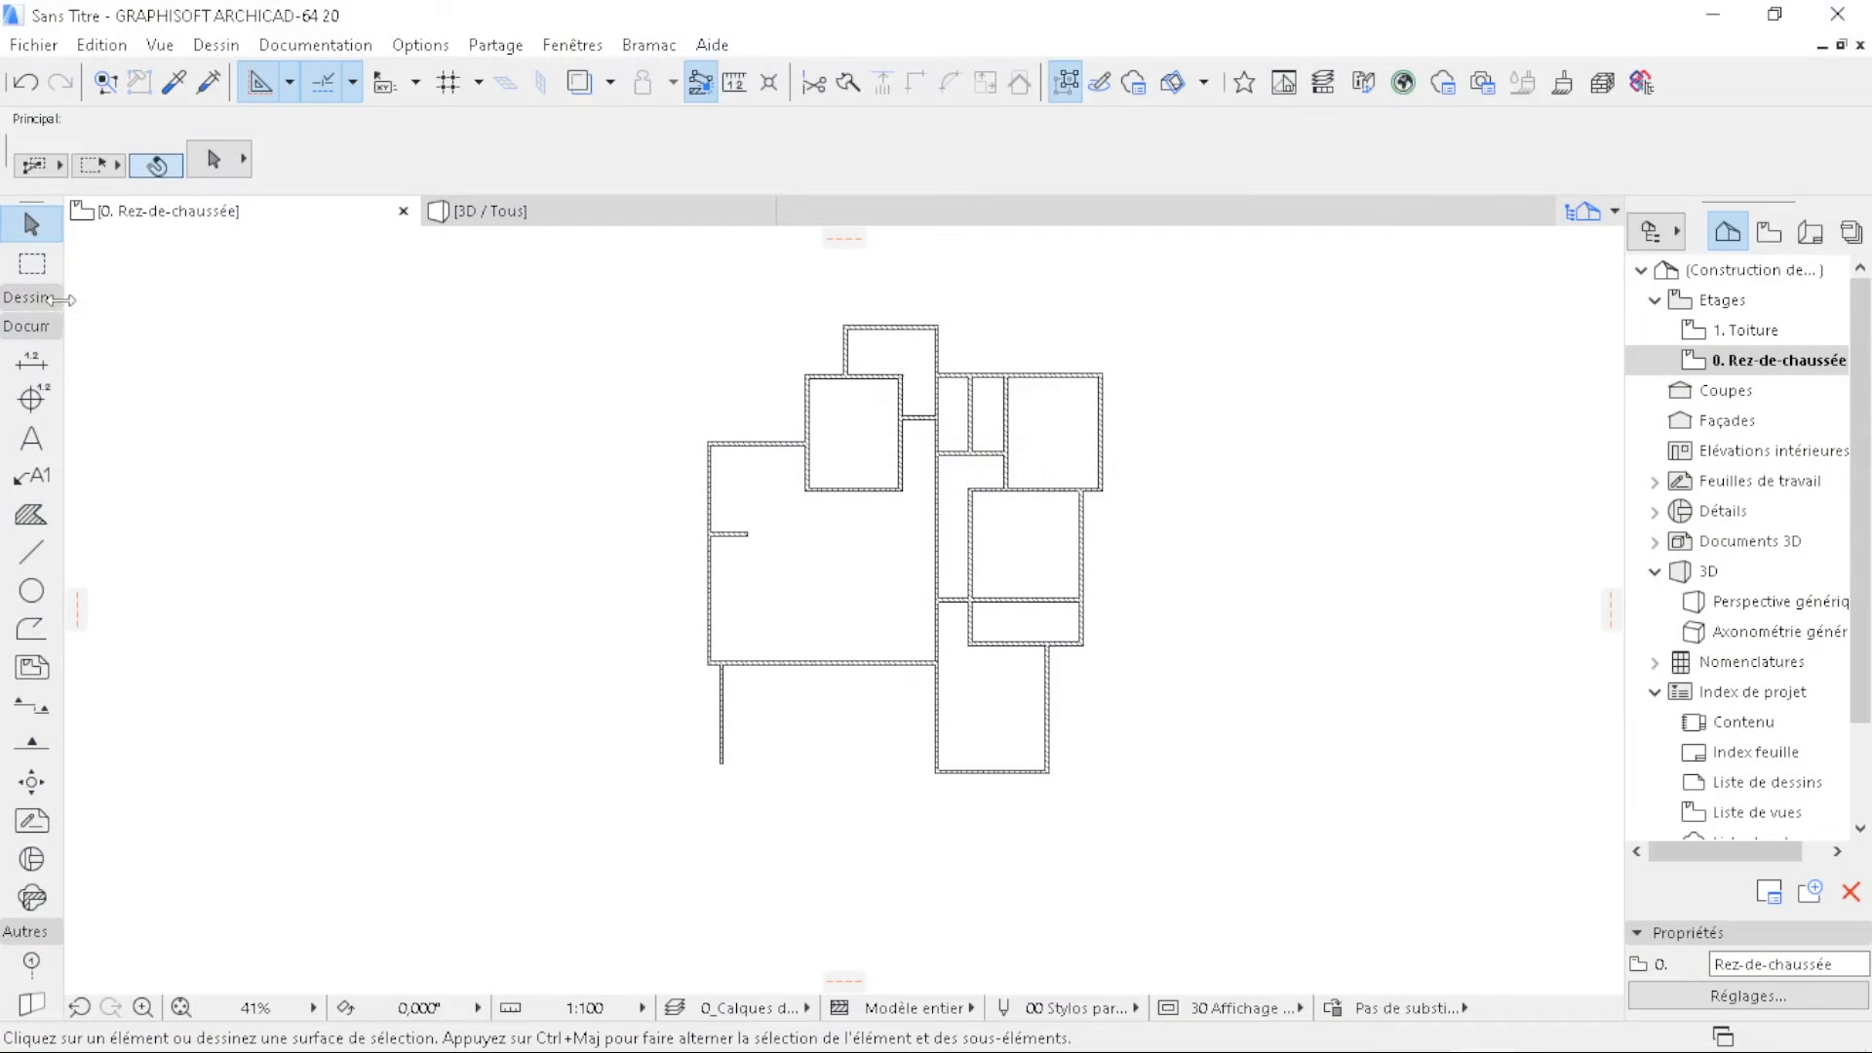
# - Open the Slab tool's default settings and choose 0. Rez-de-chaussée as the home story
pyautogui.click(50, 298)
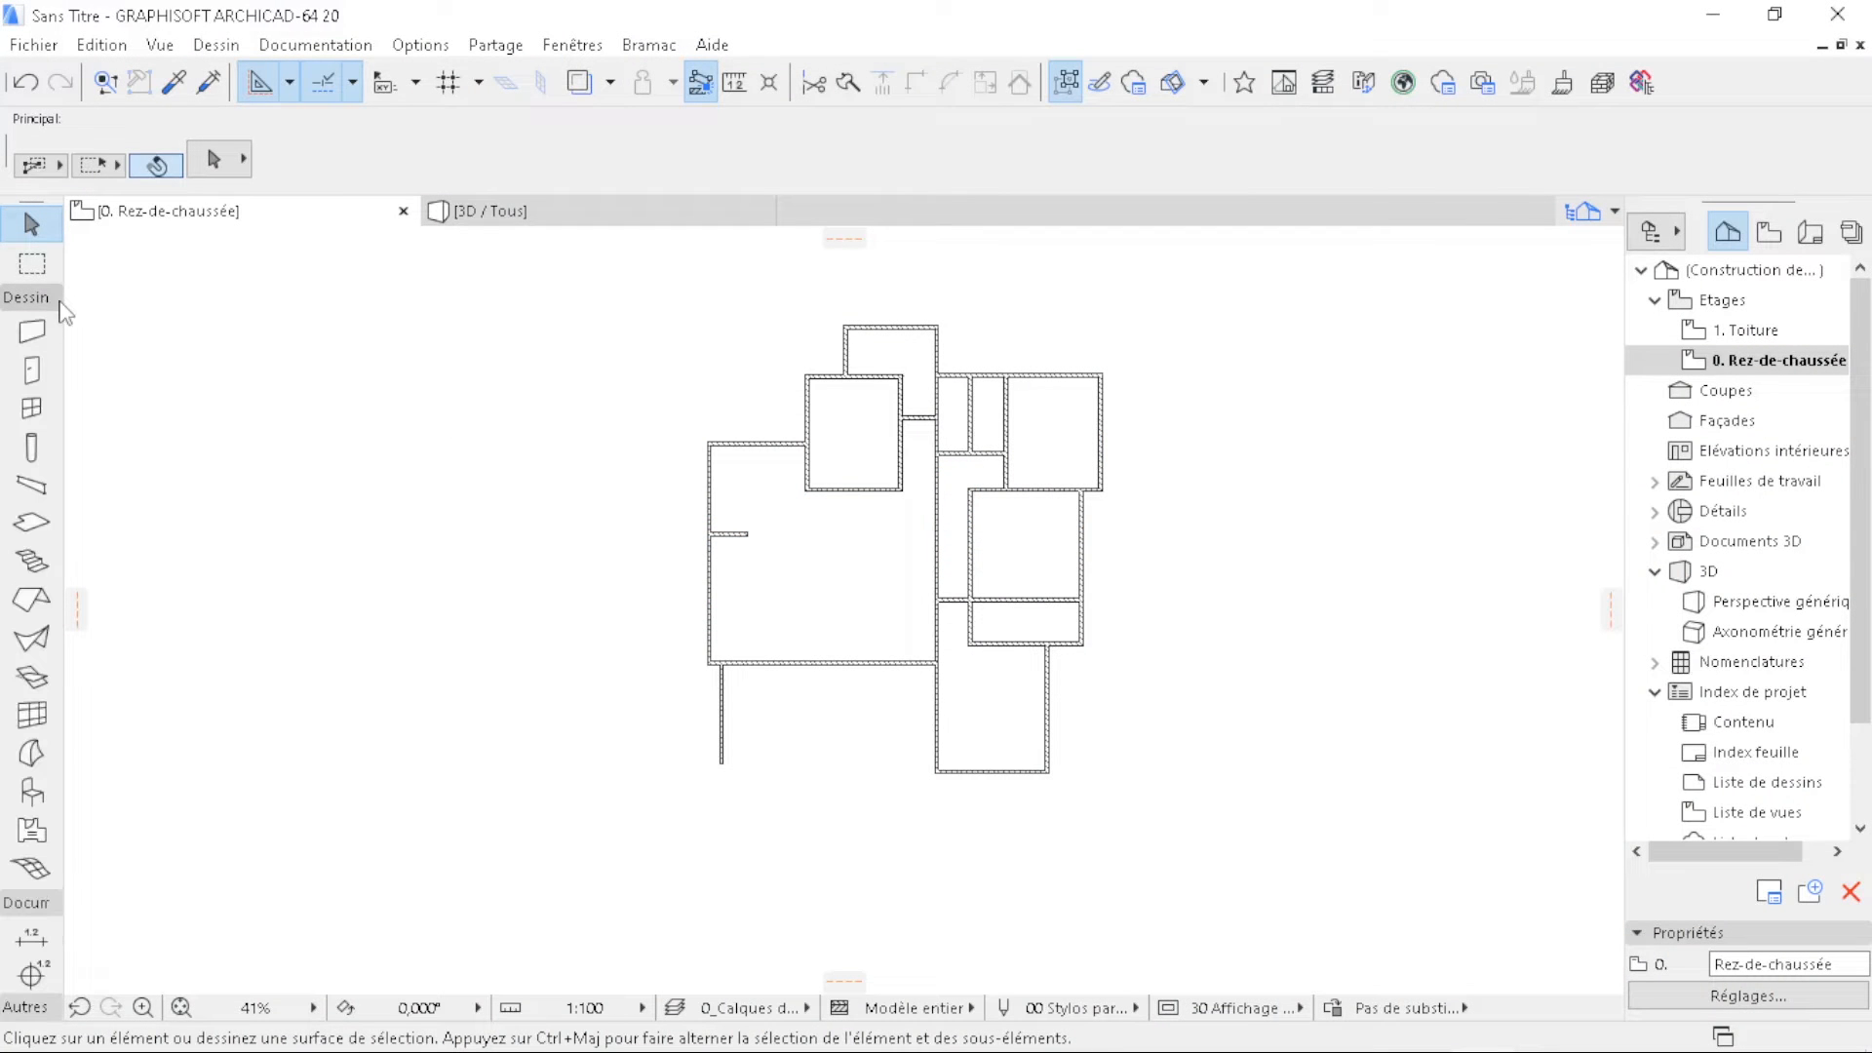
pyautogui.click(32, 524)
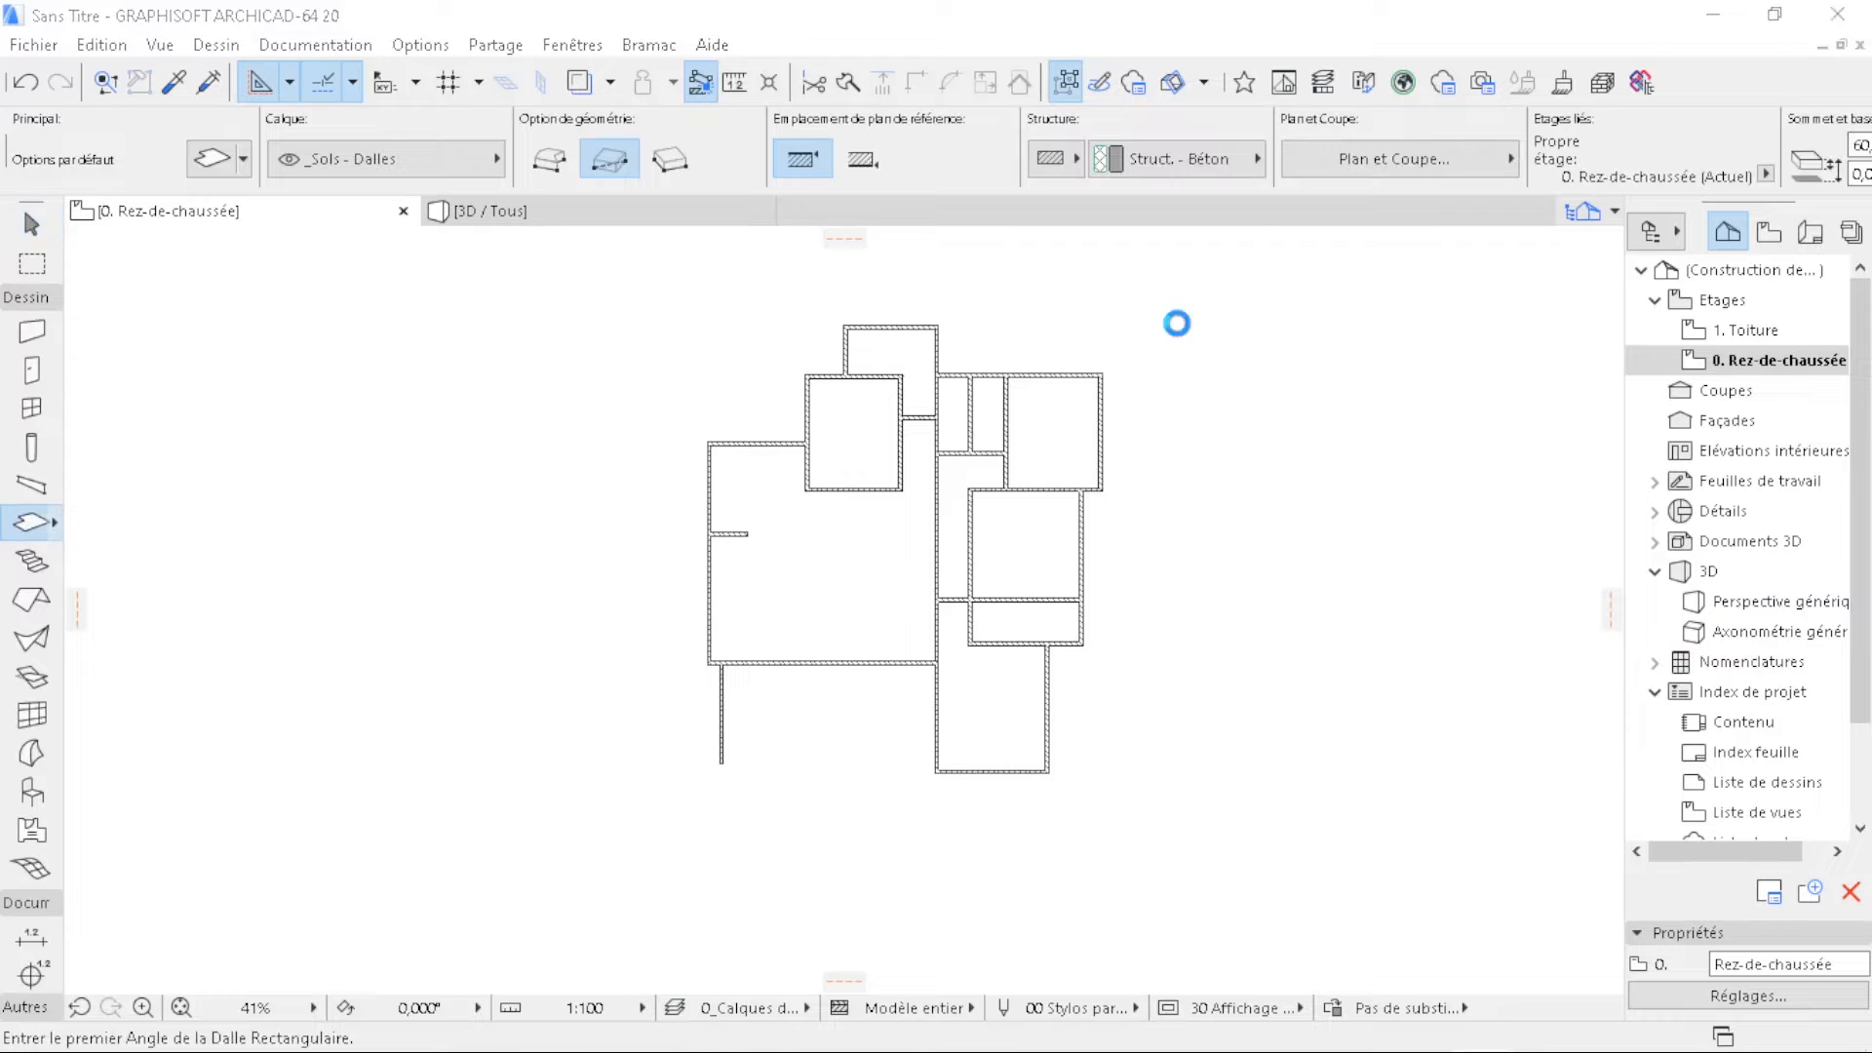
pyautogui.hotkey('ctrl', 't')
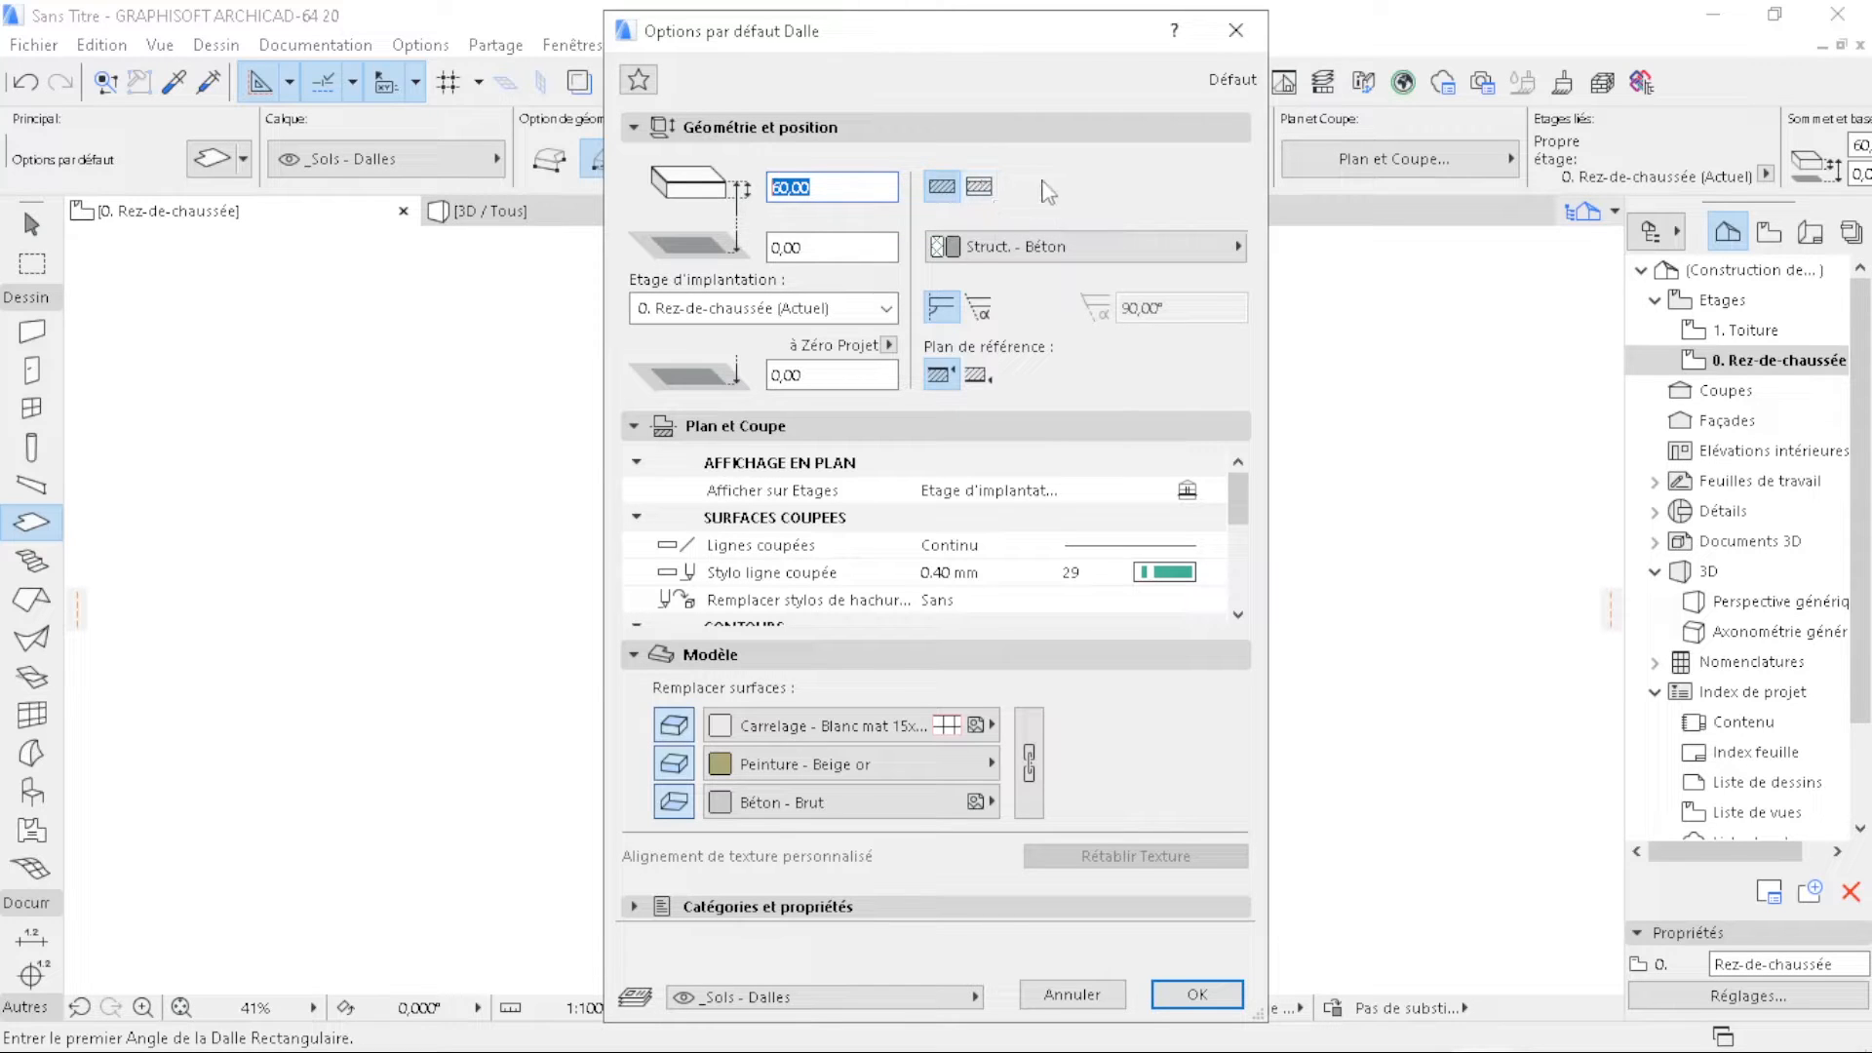
pyautogui.click(834, 244)
pyautogui.click(886, 310)
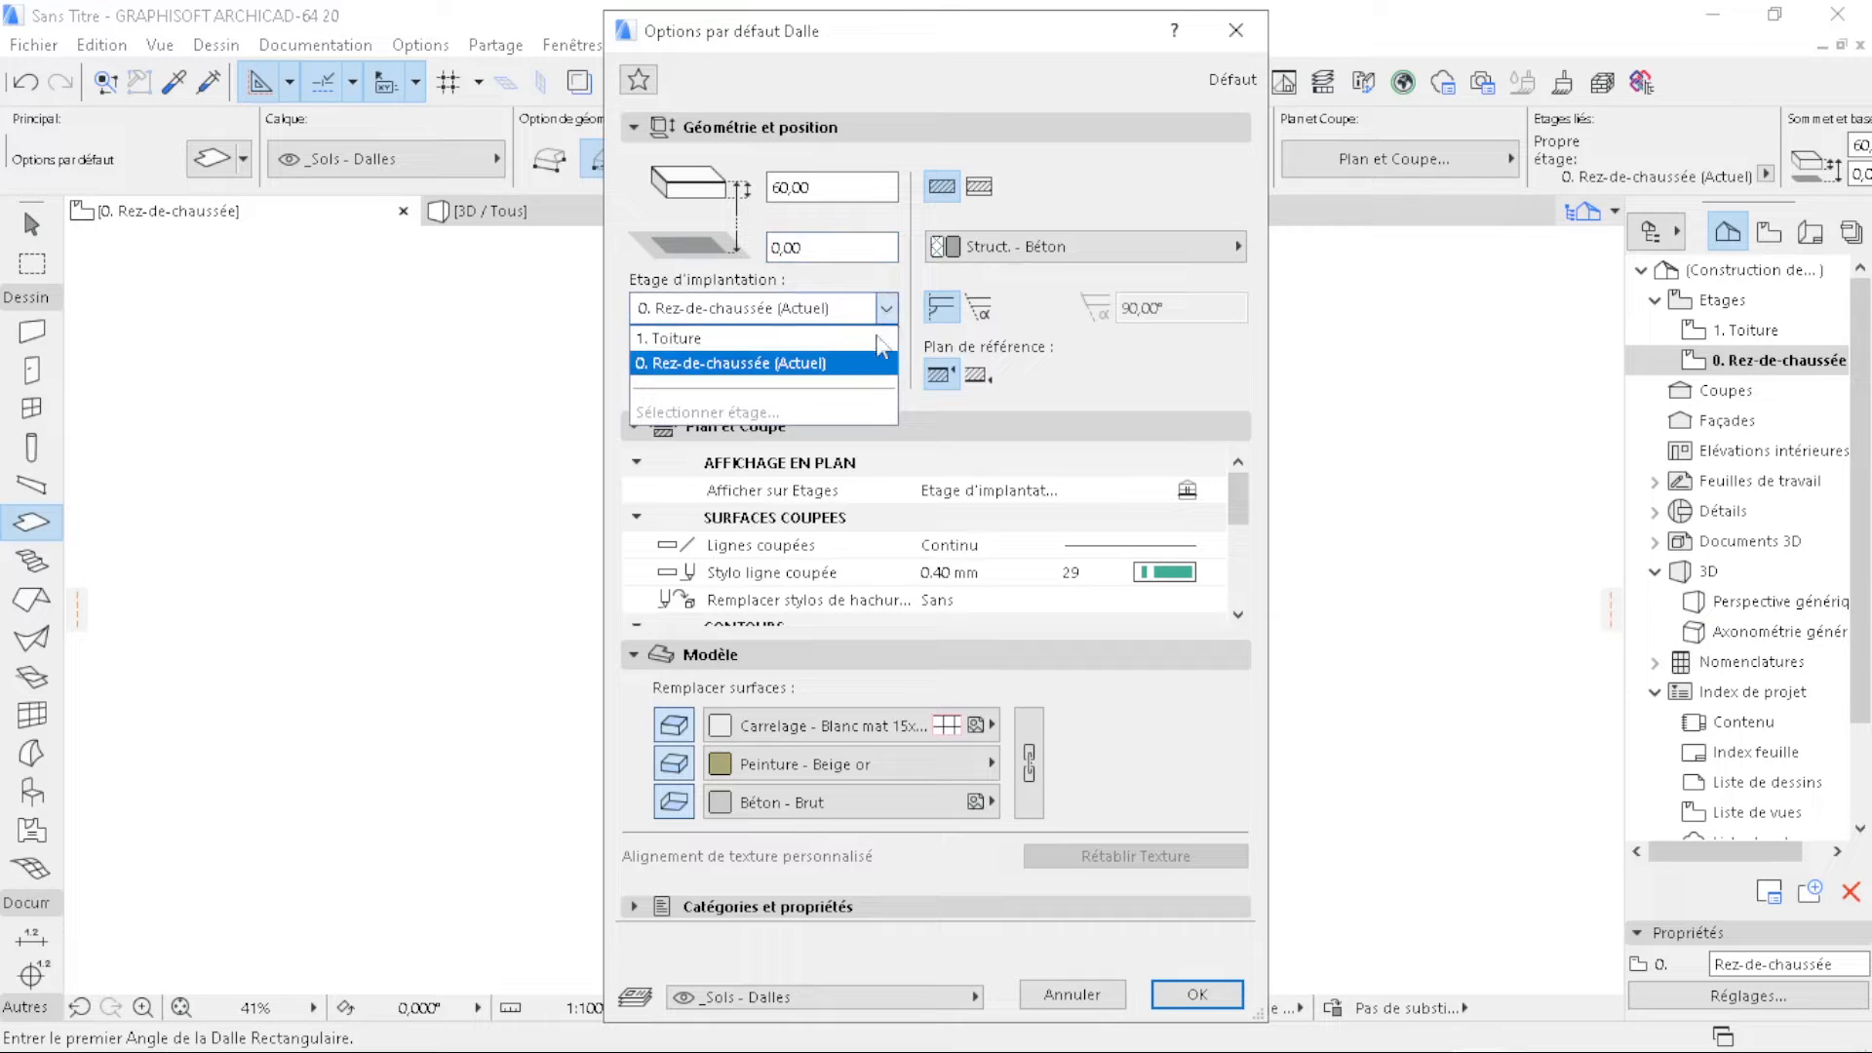
pyautogui.click(770, 363)
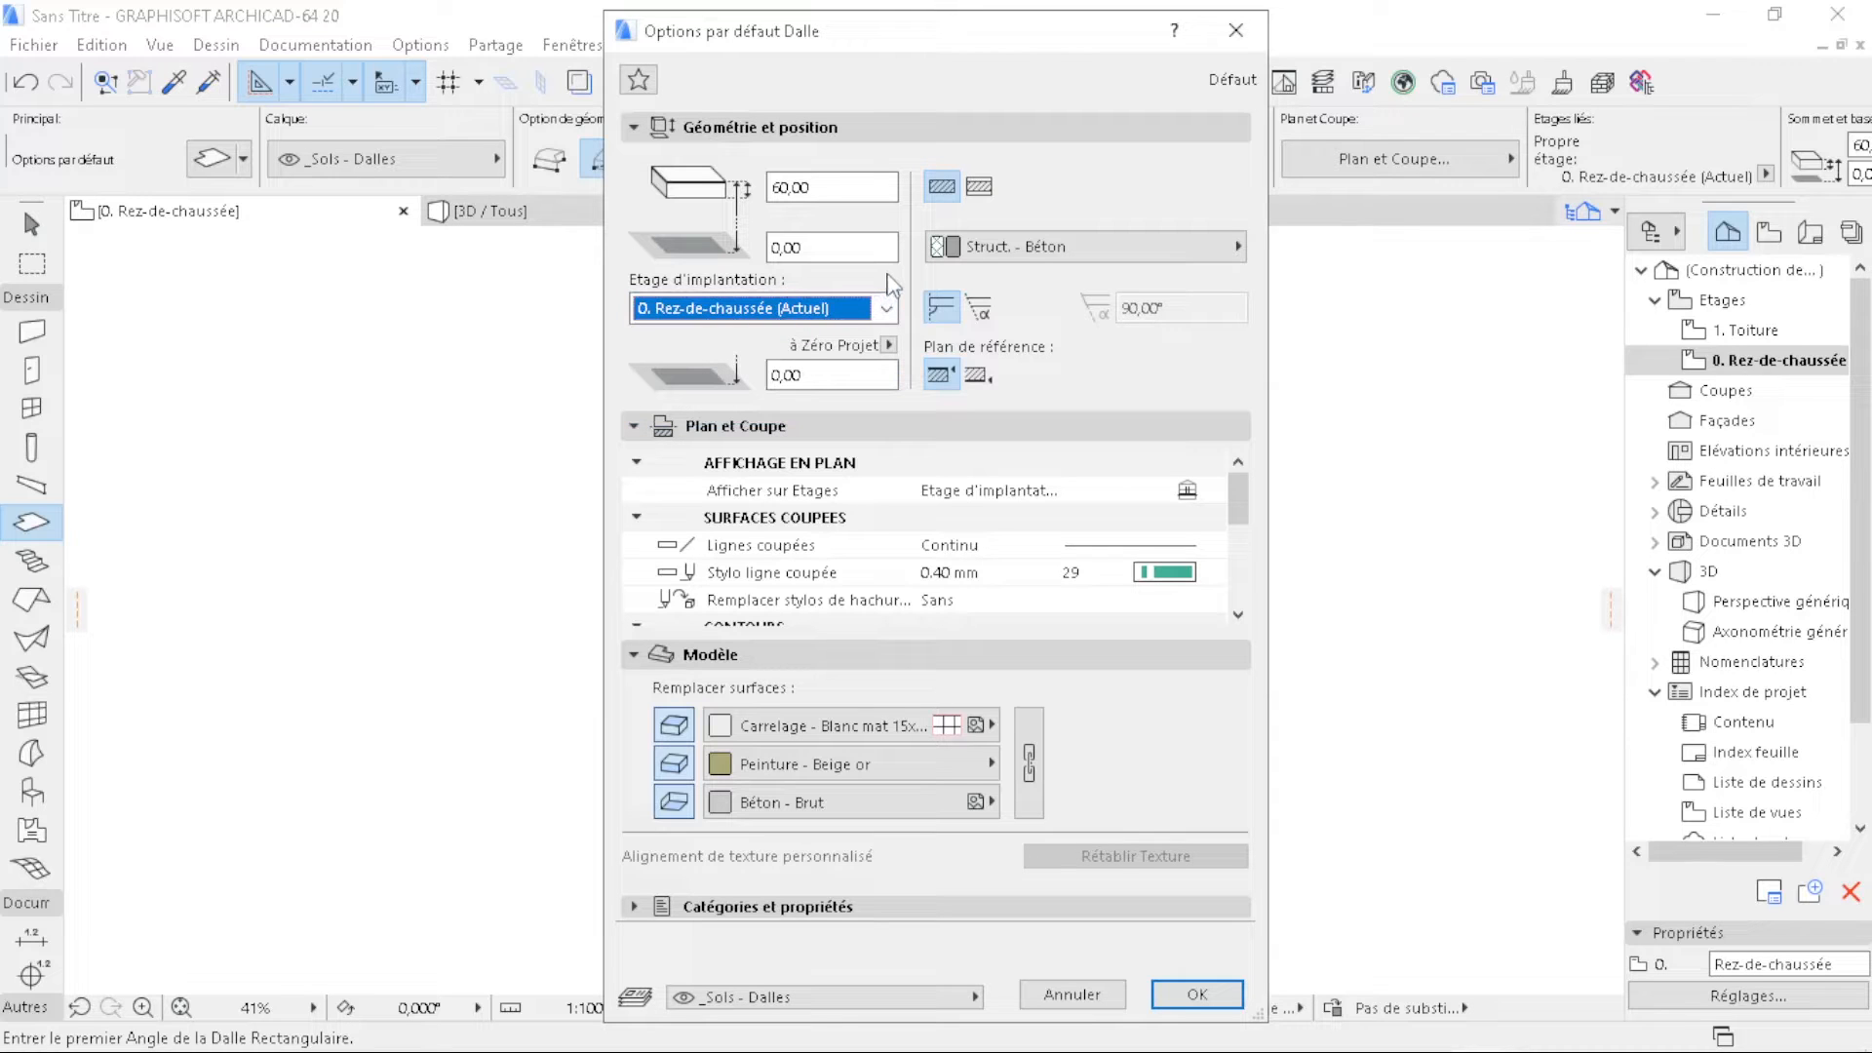
pyautogui.click(886, 310)
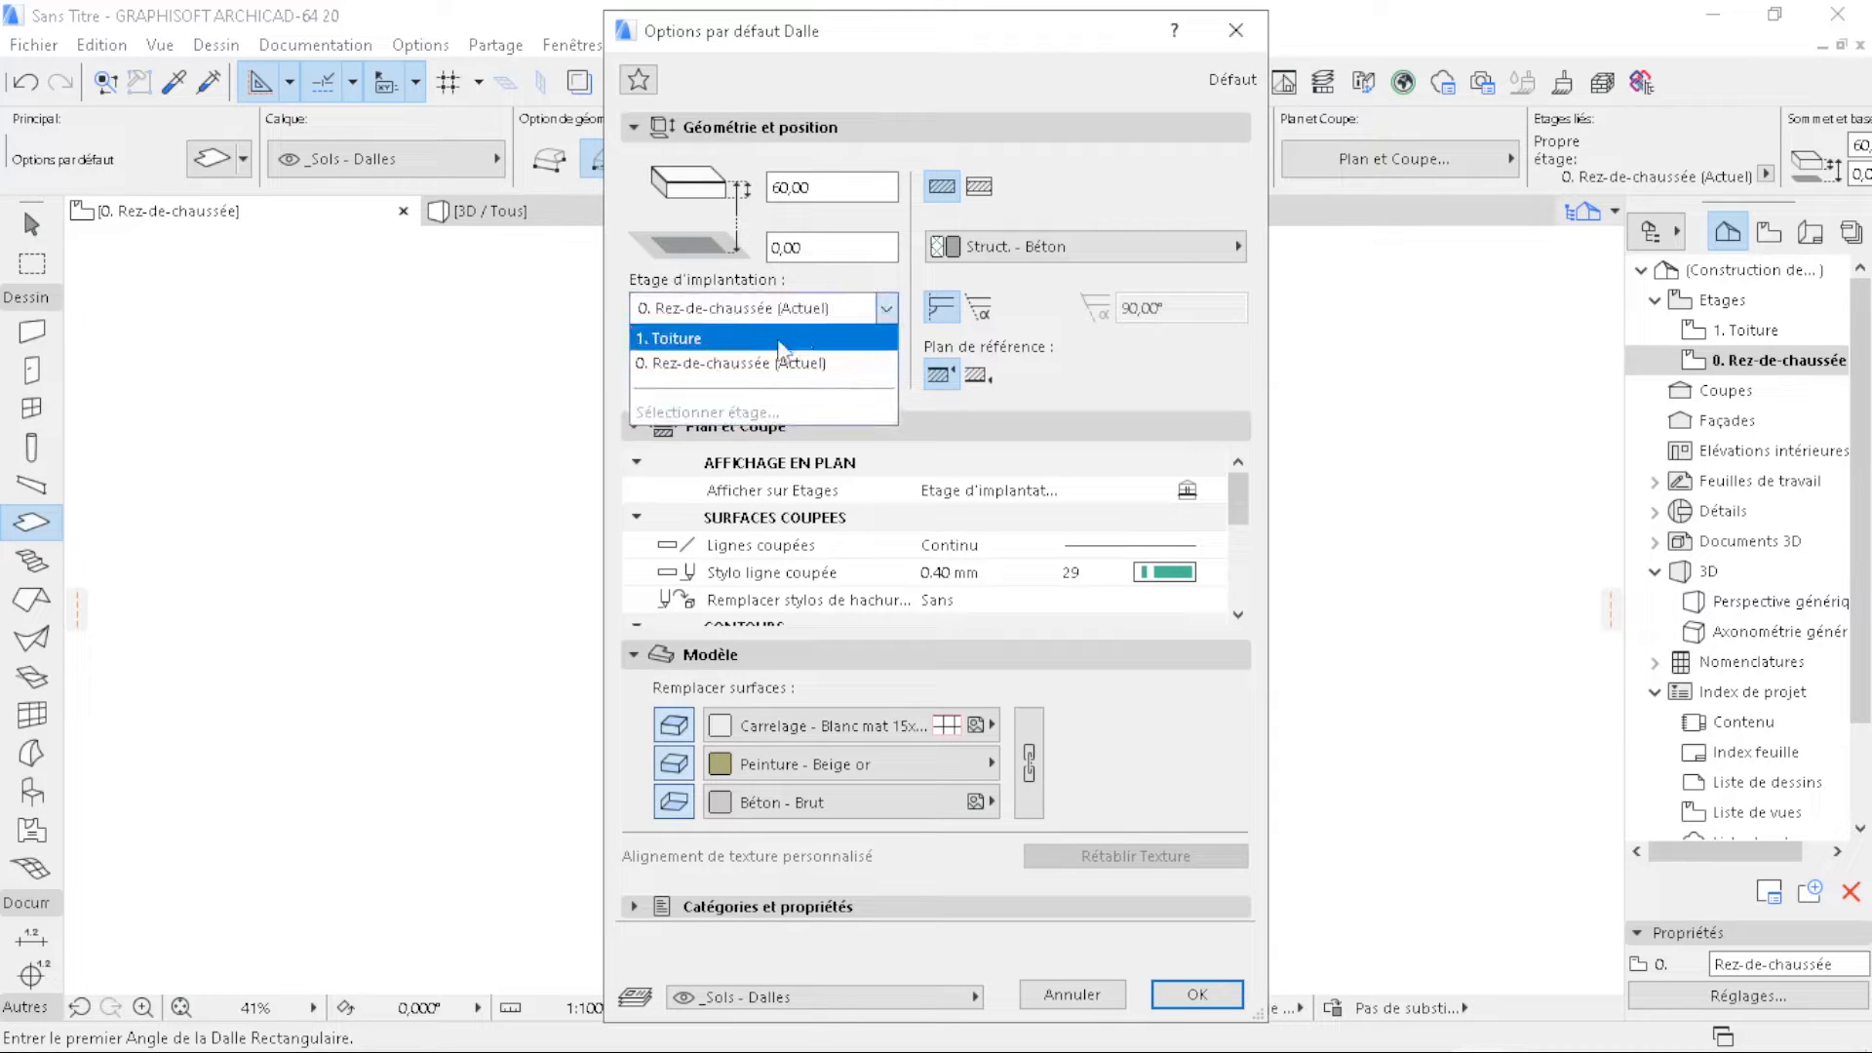
pyautogui.click(743, 362)
pyautogui.doubleClick(780, 376)
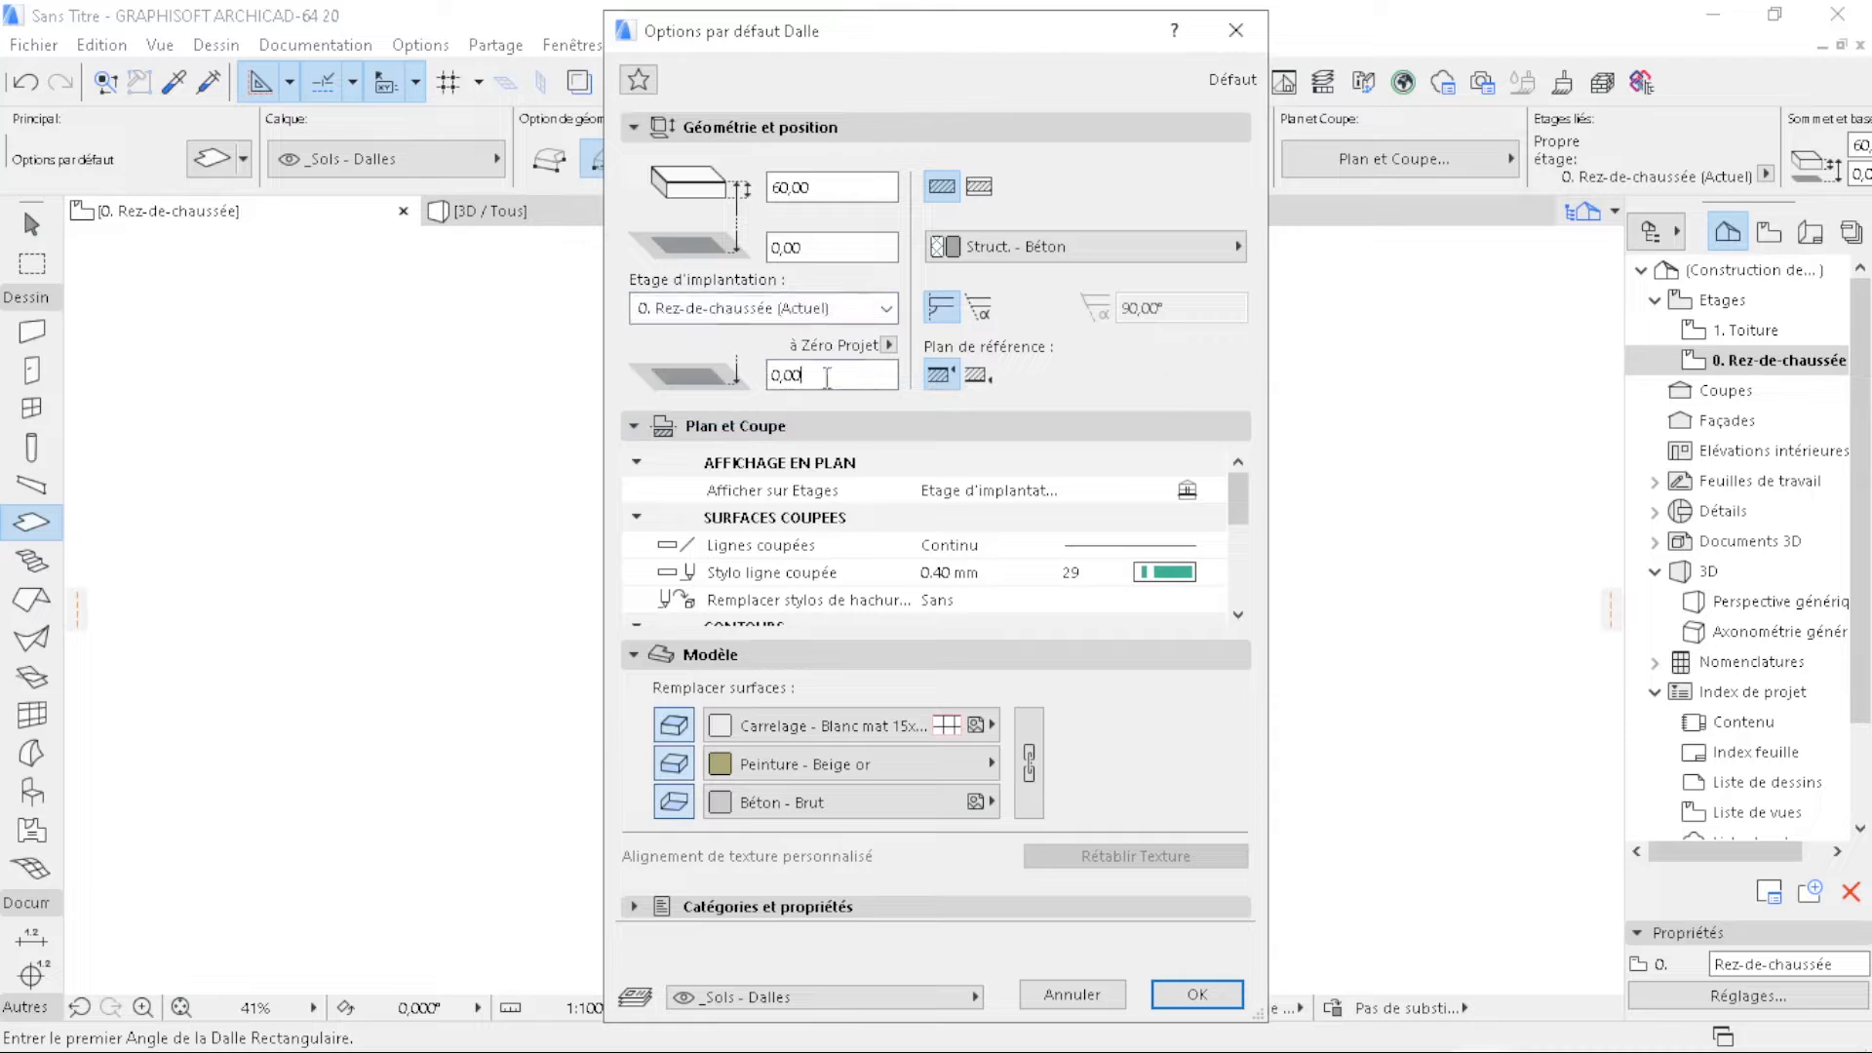
pyautogui.click(819, 377)
# - Examine the slab's floor plan and section display options, down to the cover fill settings
pyautogui.scroll(-5, 1072, 546)
pyautogui.scroll(5, 1057, 512)
pyautogui.scroll(-5, 1089, 541)
pyautogui.scroll(5, 991, 543)
pyautogui.scroll(-5, 1150, 543)
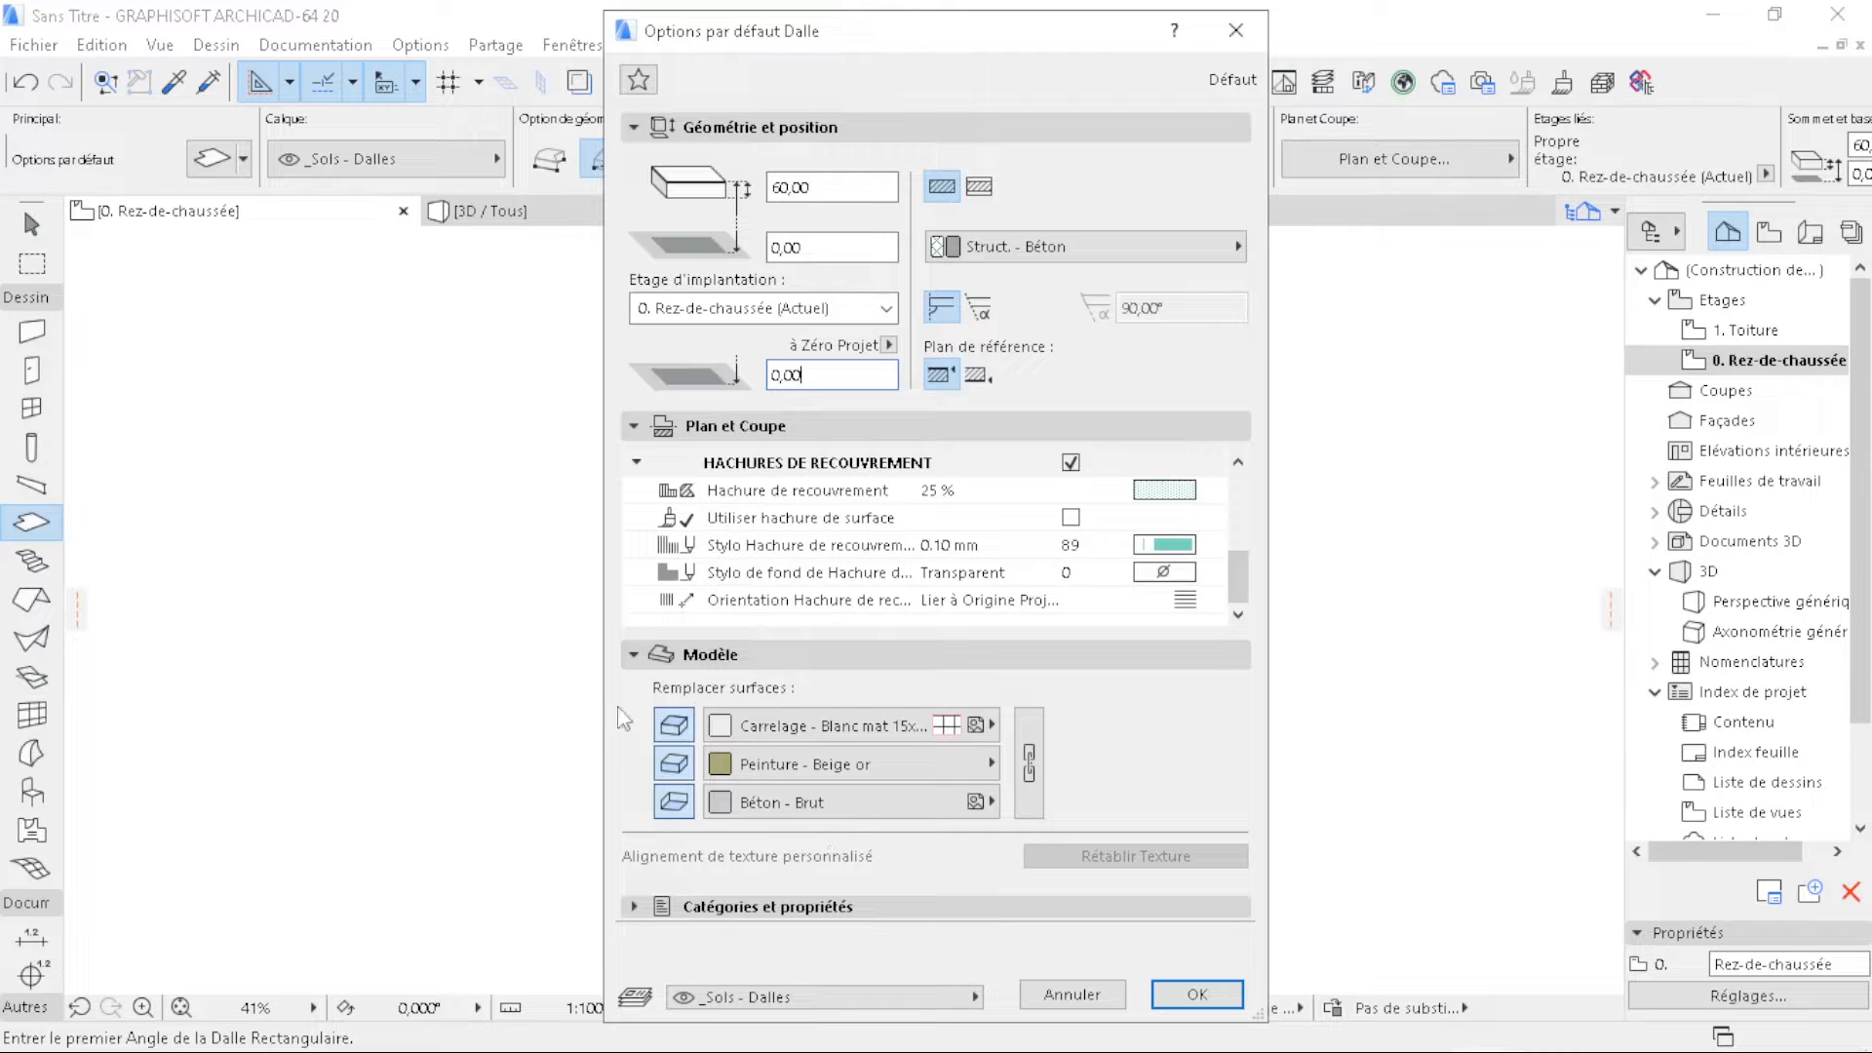
# - Choose Carrelage - Blanc mat 15x15 for the slab's top surface and Peinture - Beige or for its sides, and check the bottom surface materials
pyautogui.click(905, 739)
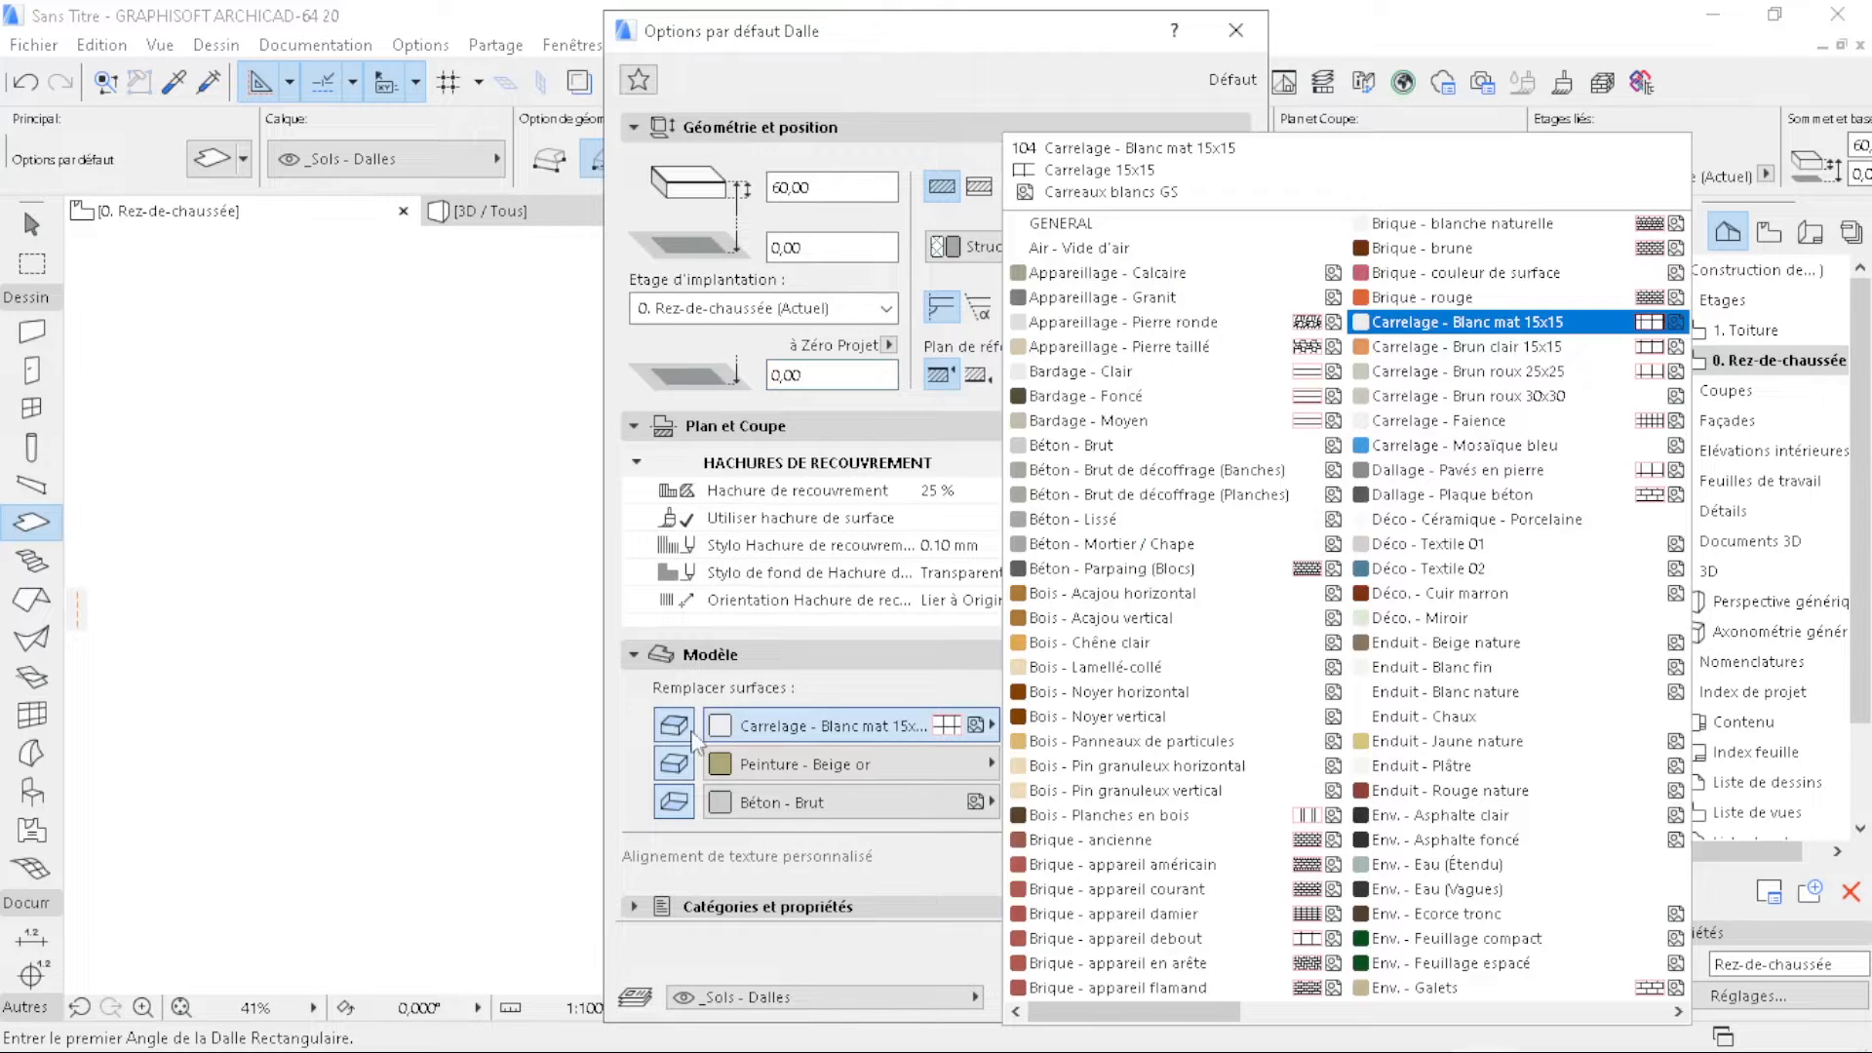
pyautogui.click(654, 739)
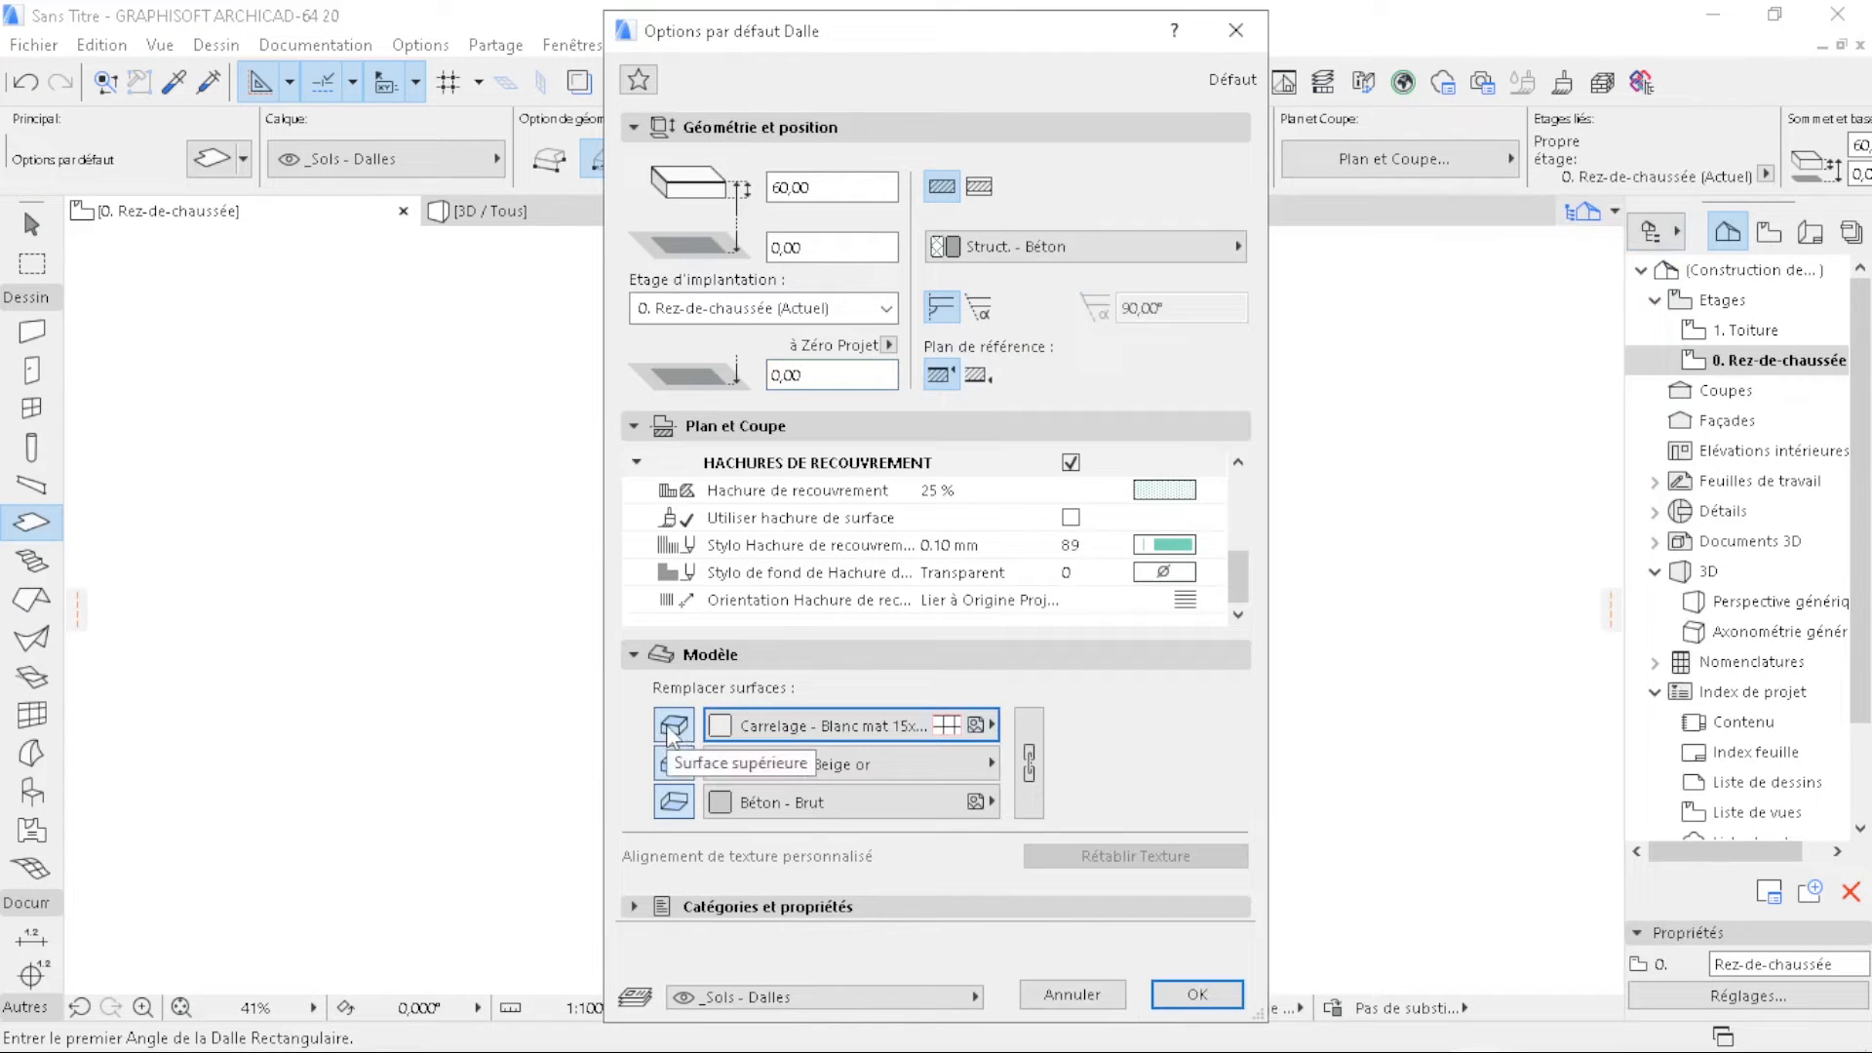
pyautogui.click(891, 728)
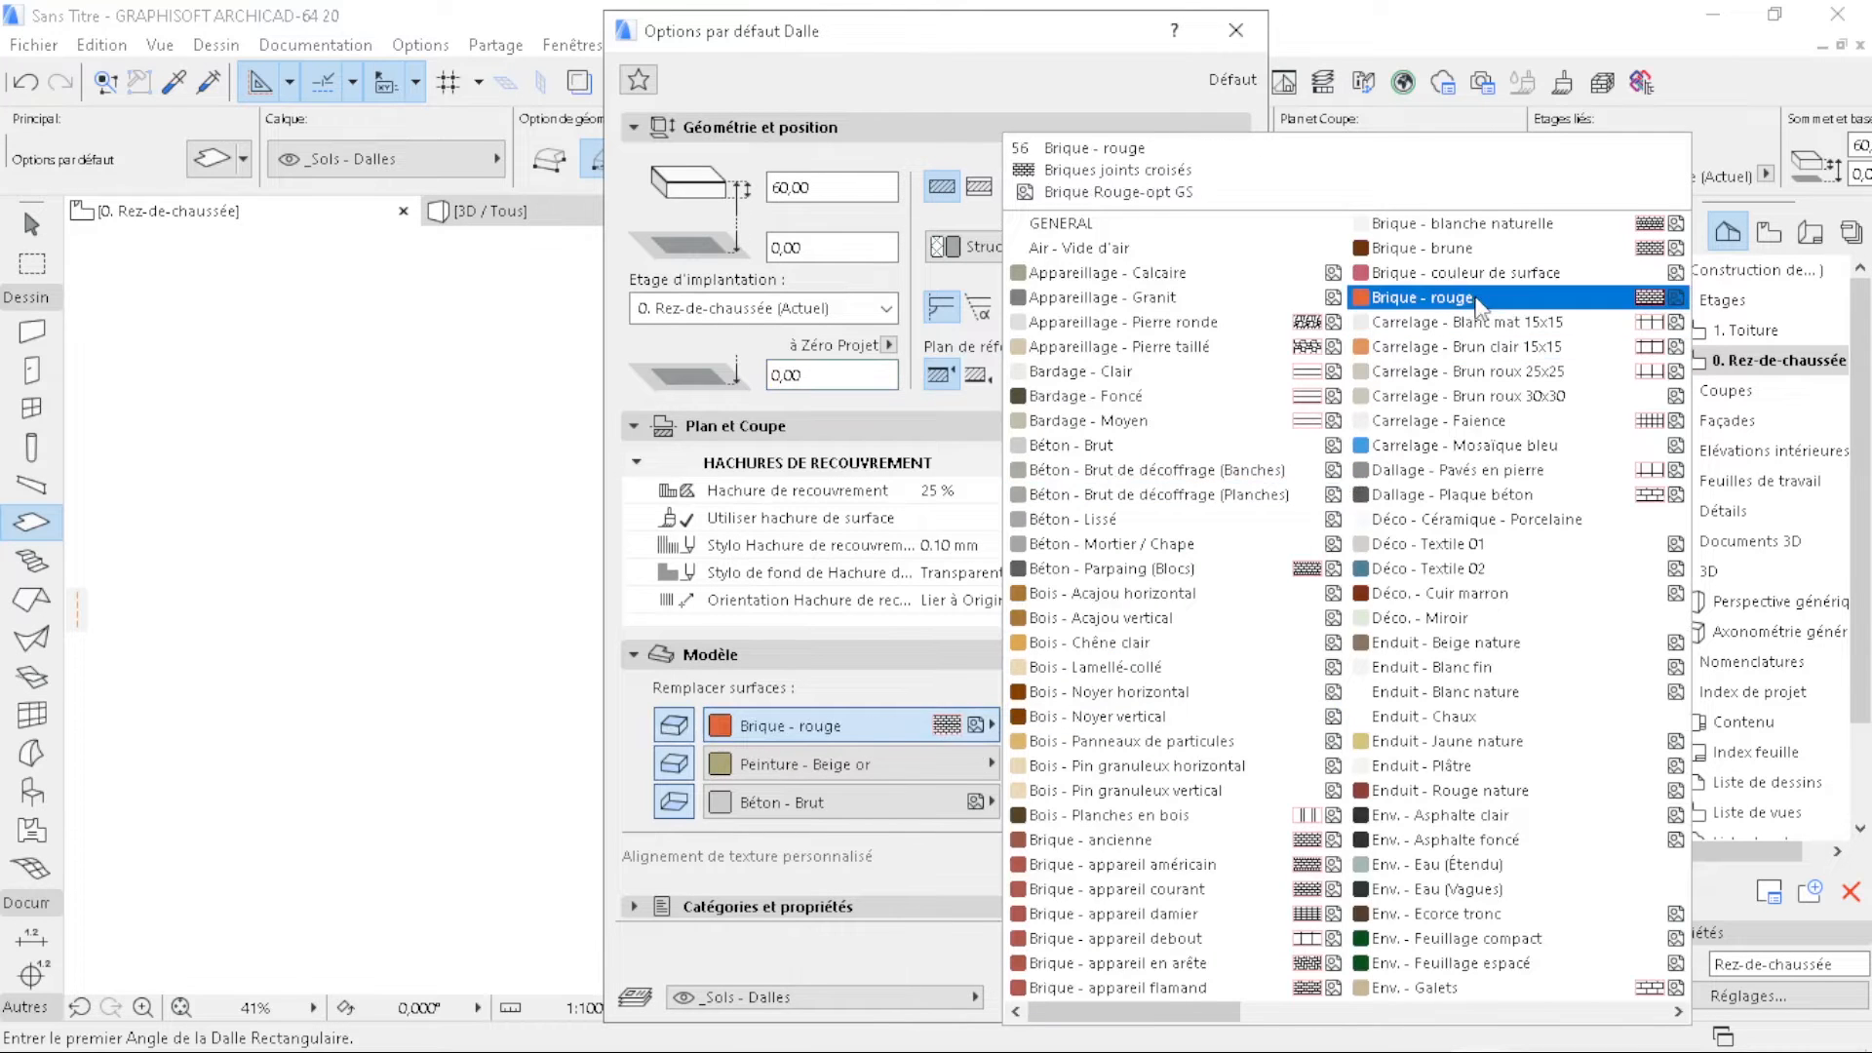
pyautogui.click(1494, 323)
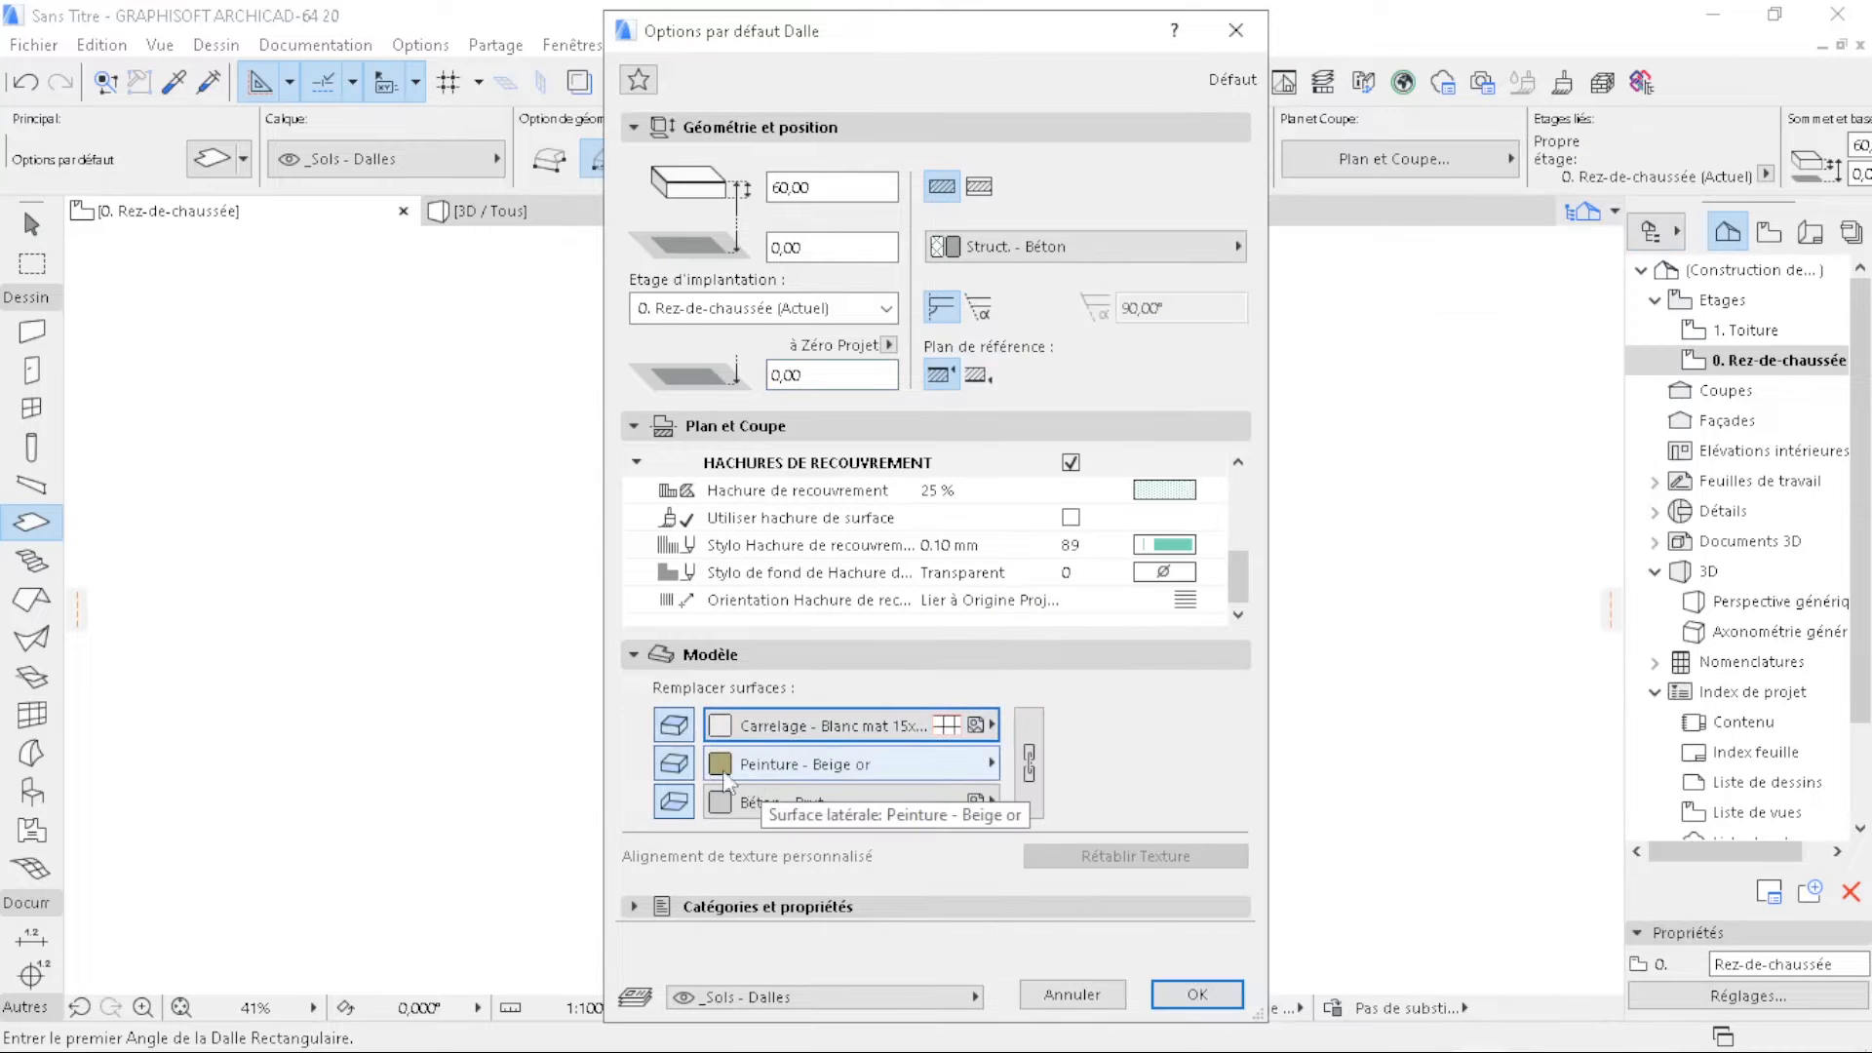
pyautogui.click(806, 770)
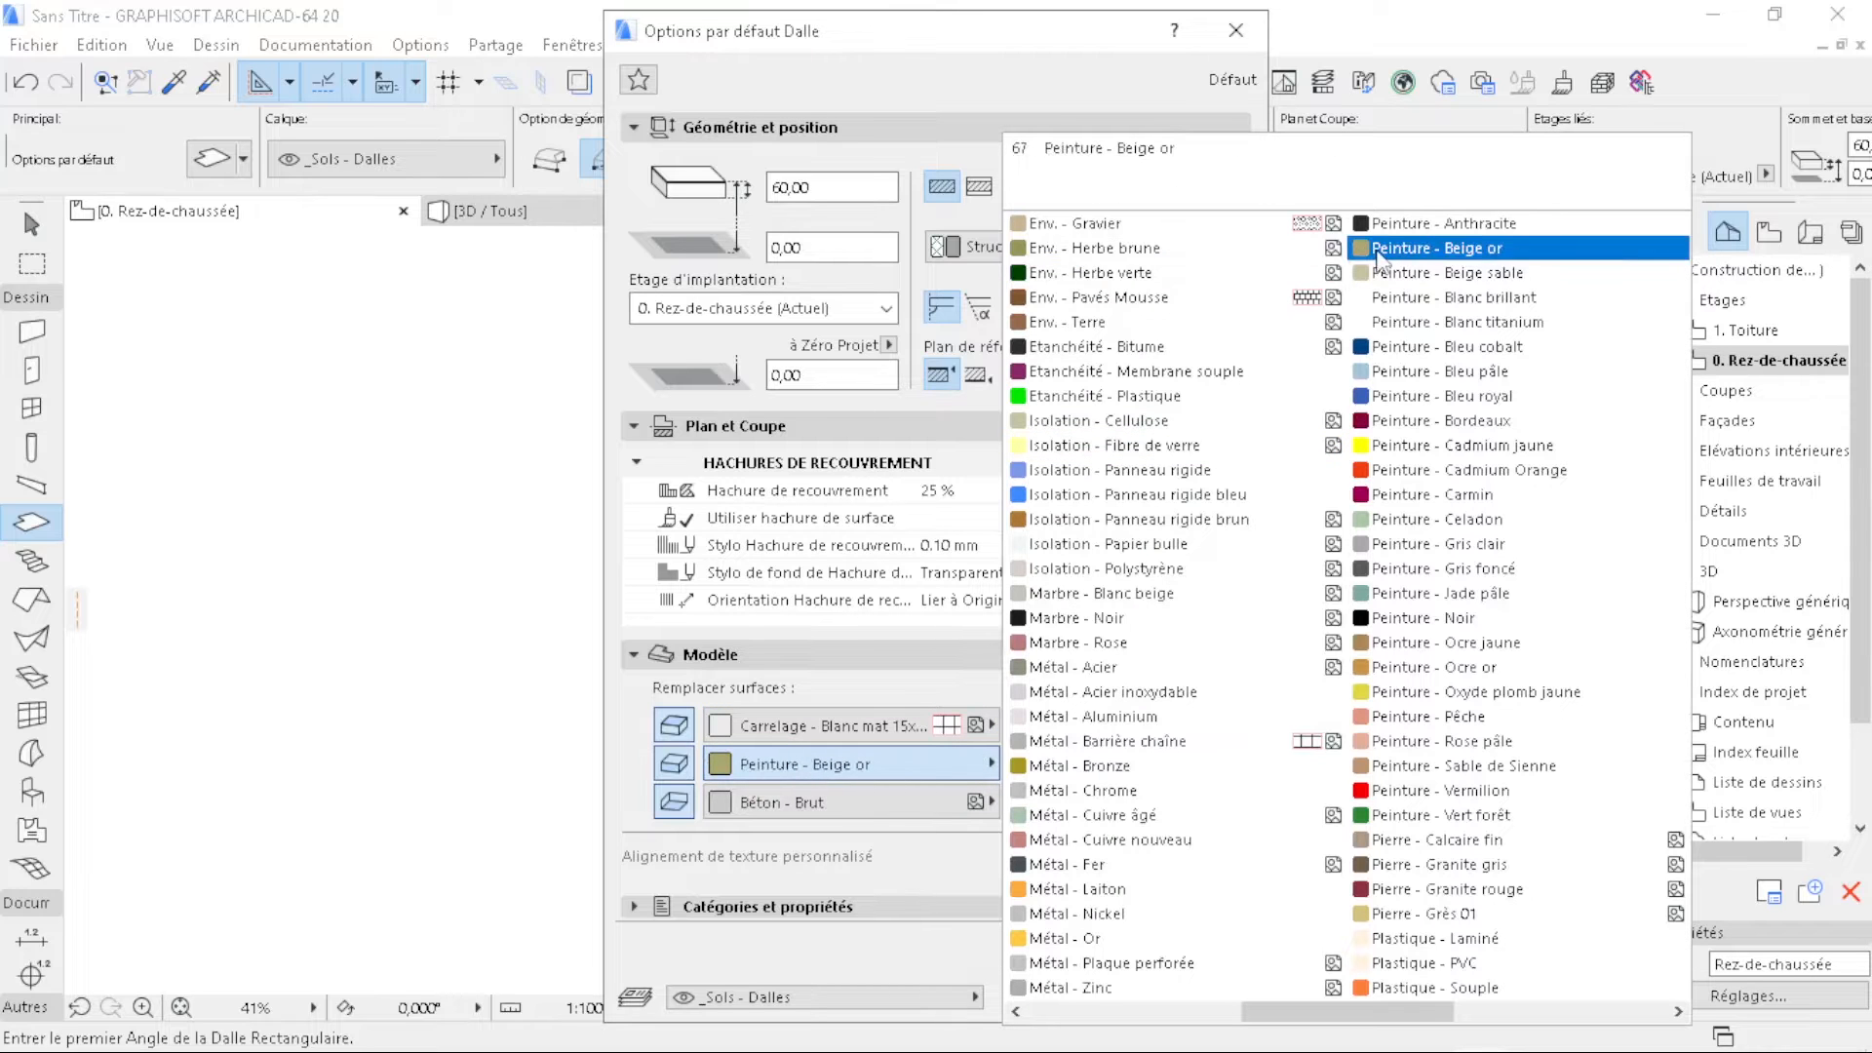
pyautogui.click(1378, 251)
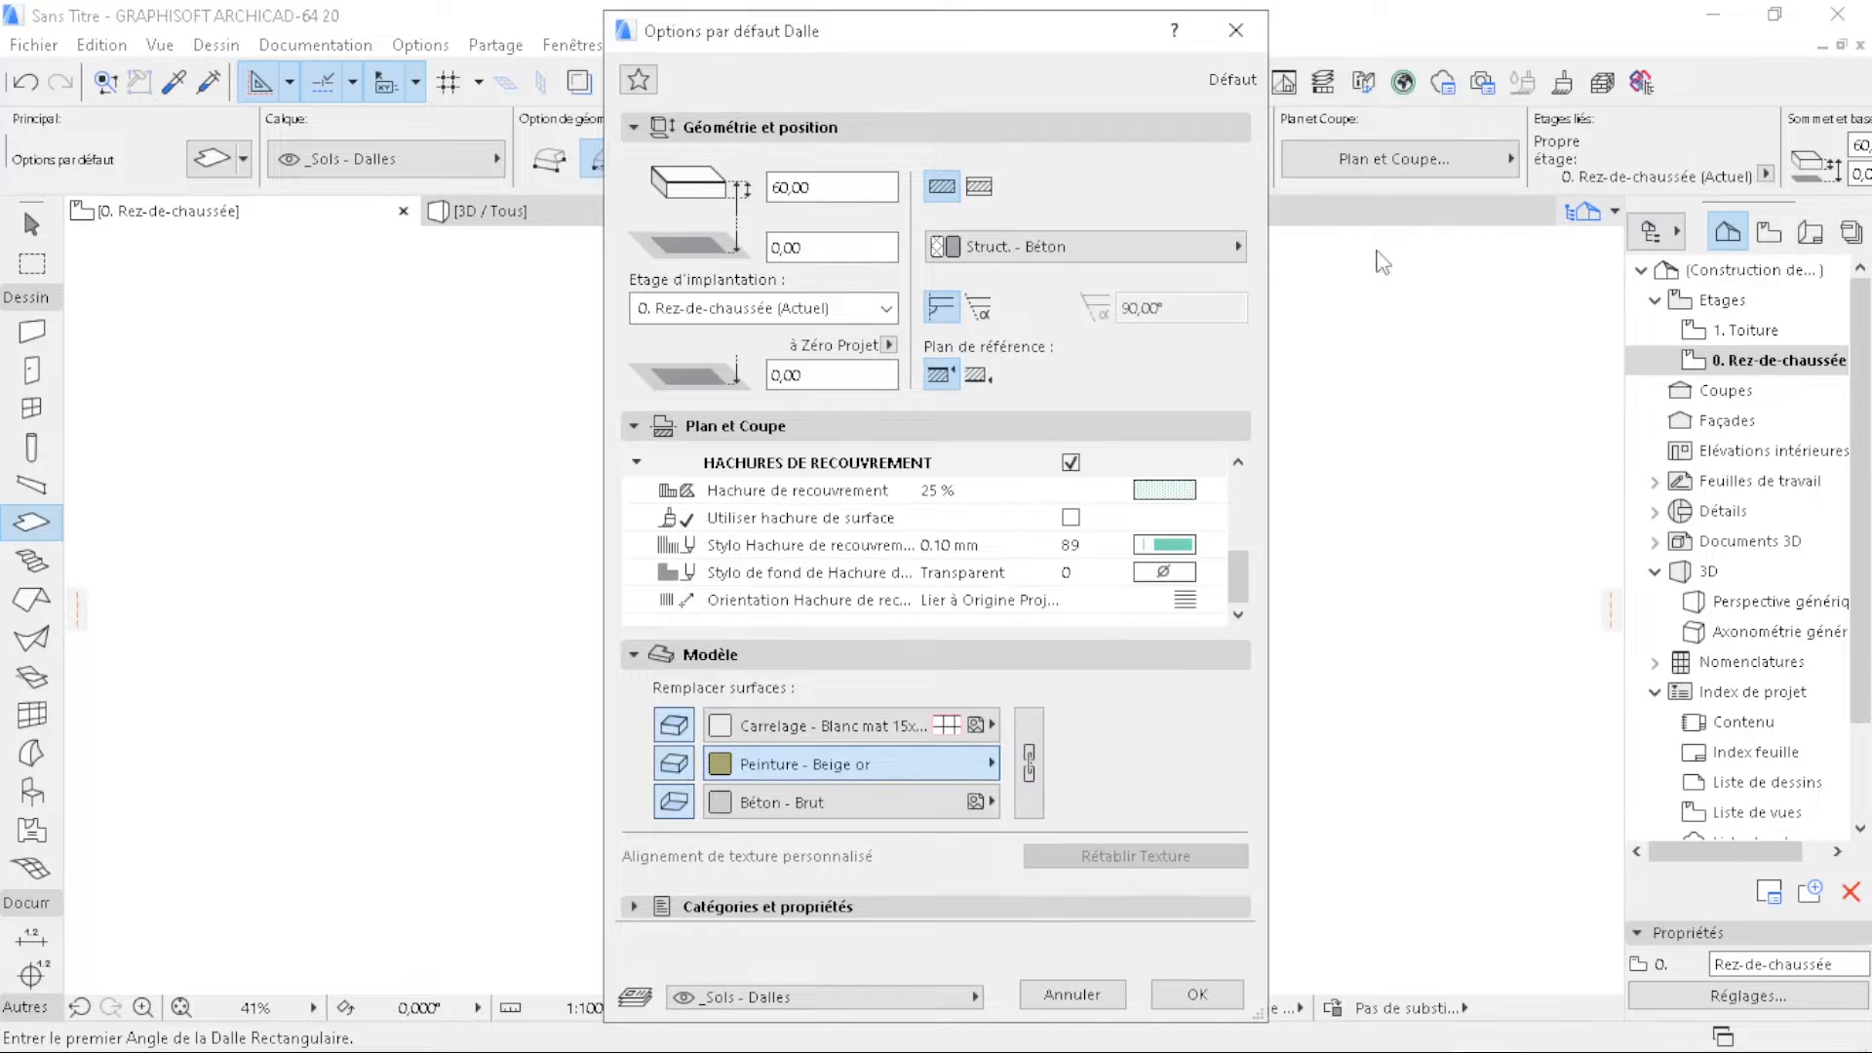
pyautogui.click(802, 807)
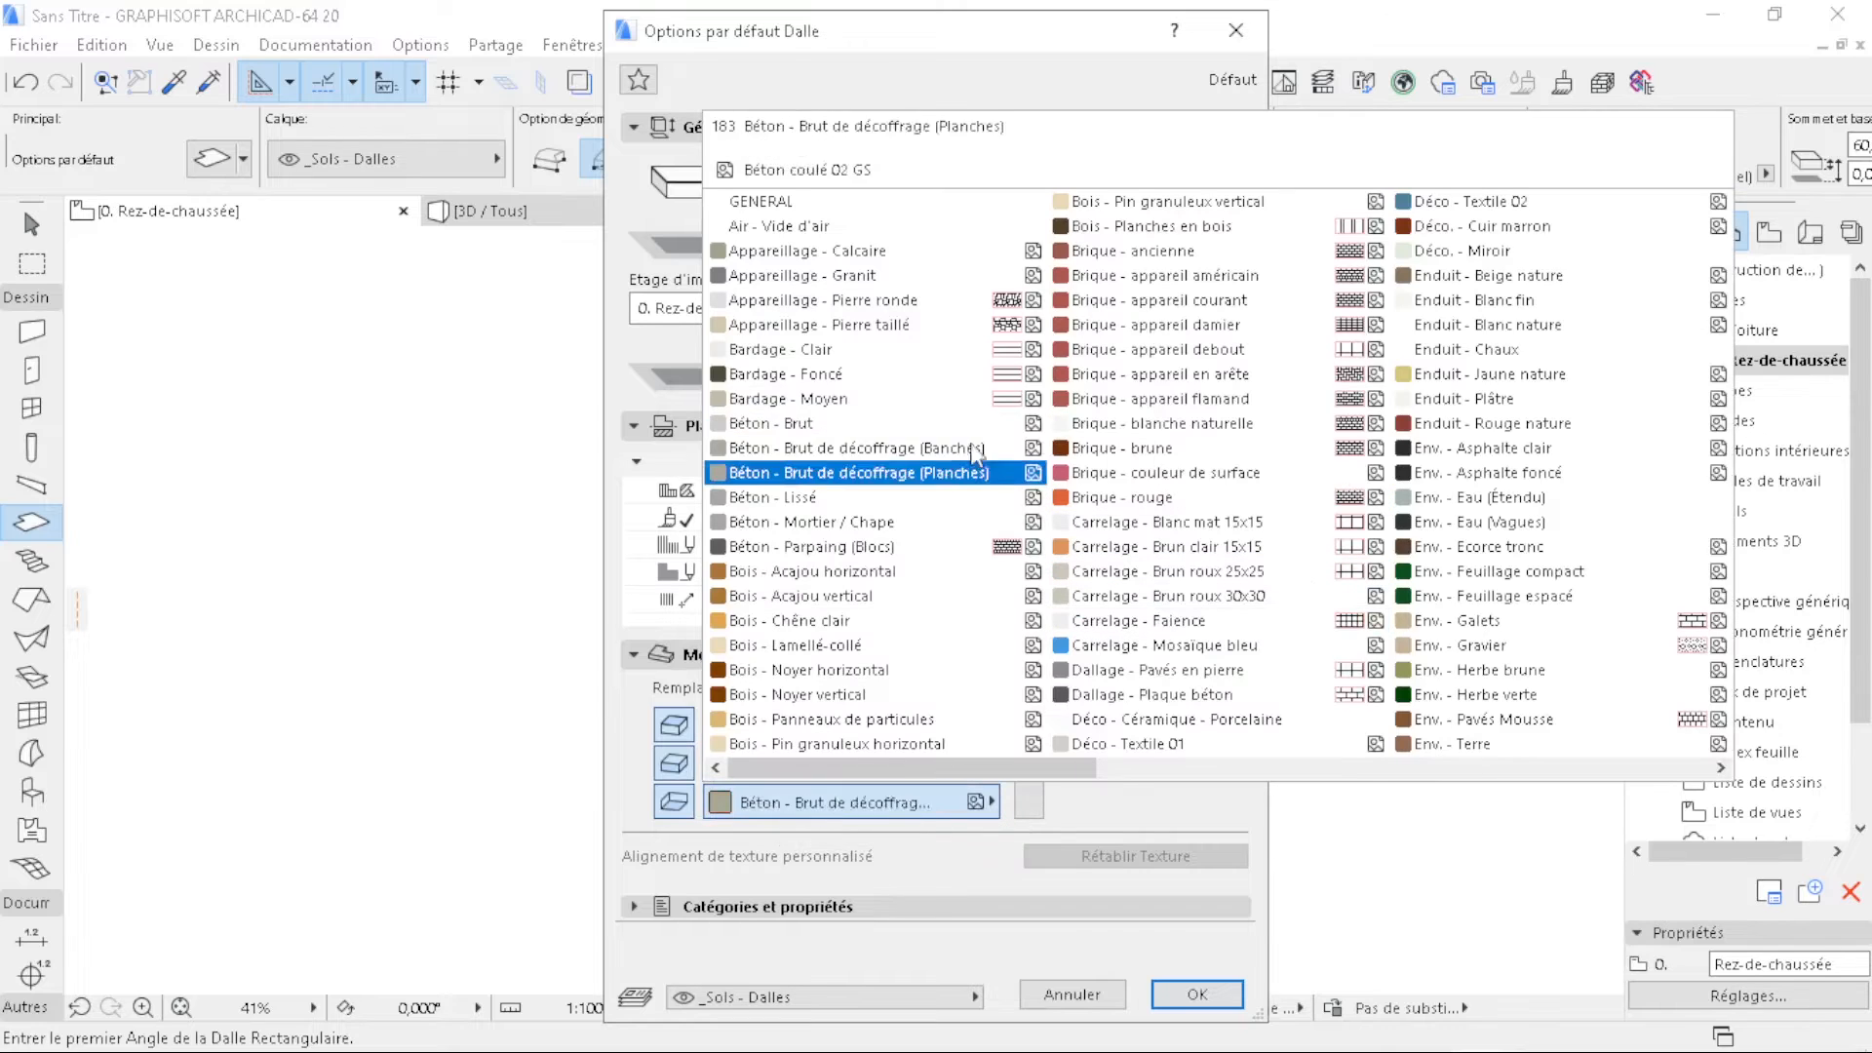
pyautogui.click(1155, 833)
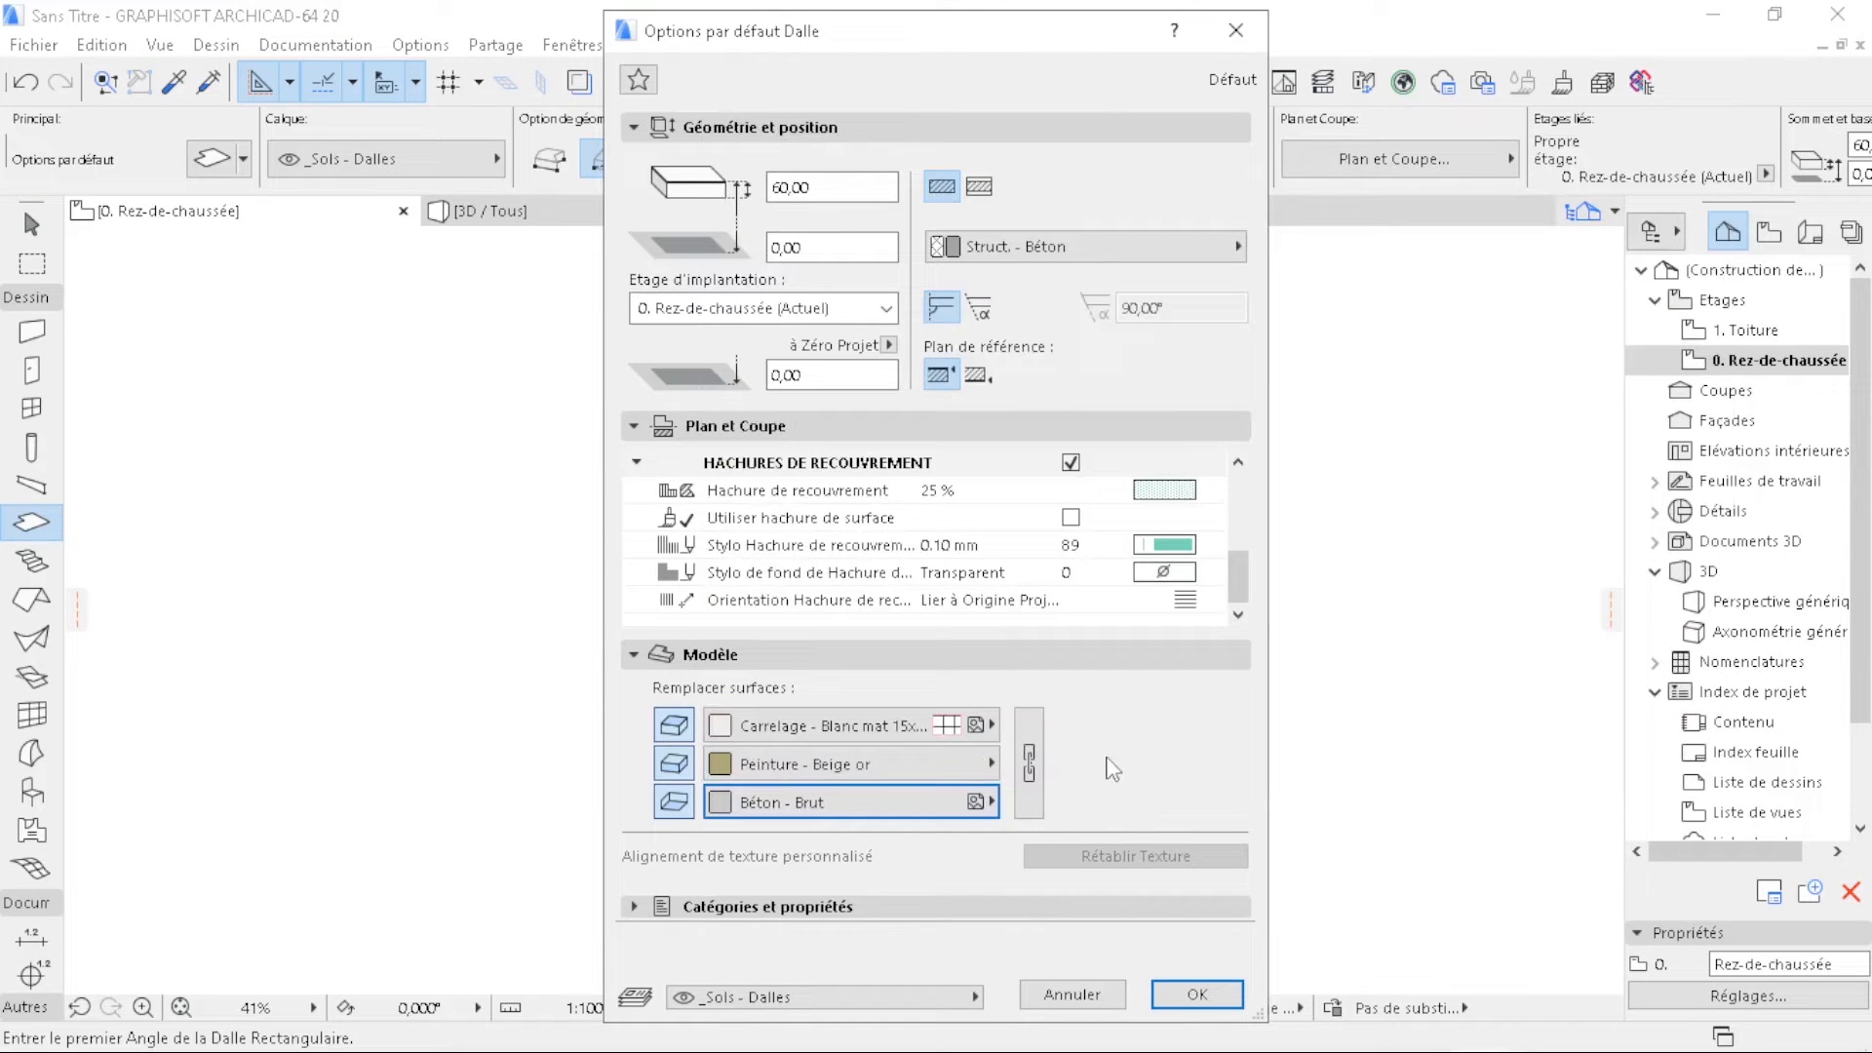
# - Browse the top surface materials, accept the slab default settings and switch the slab's geometry method to polygonal
pyautogui.click(950, 725)
pyautogui.scroll(-5, 1459, 380)
pyautogui.scroll(5, 1460, 380)
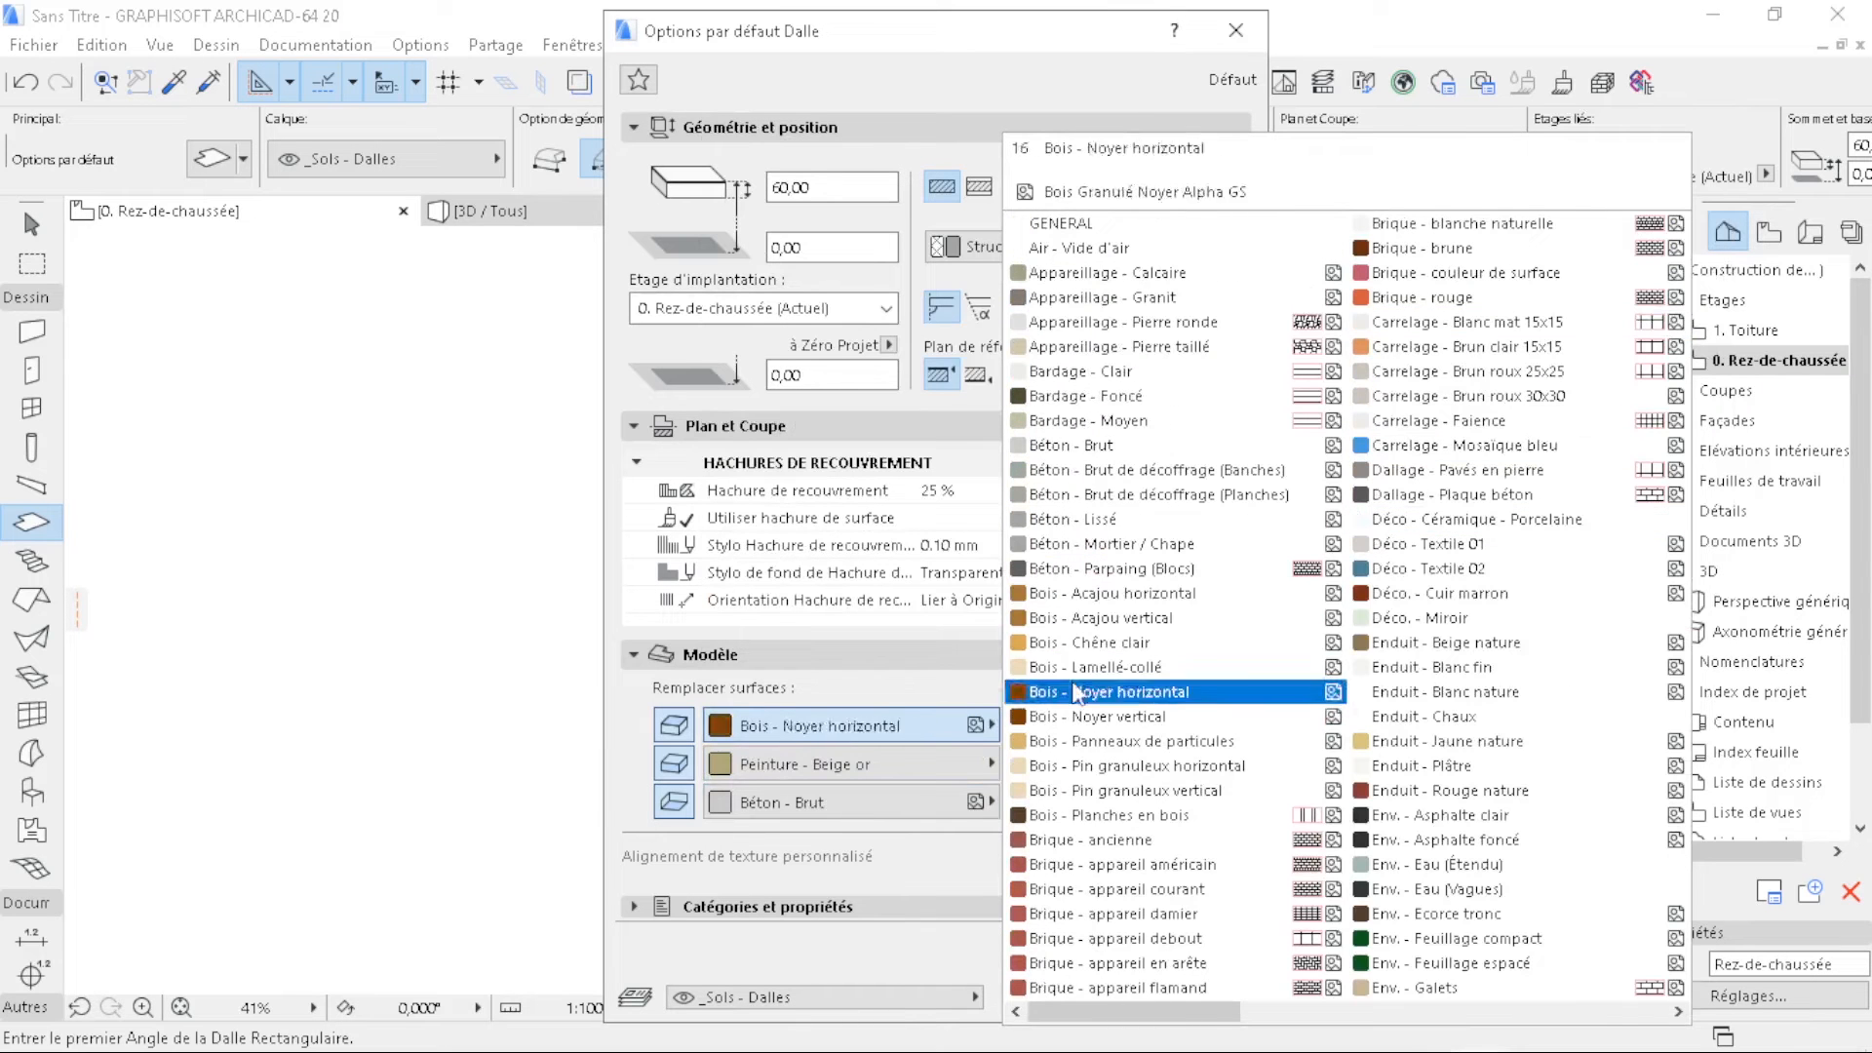
pyautogui.click(1004, 687)
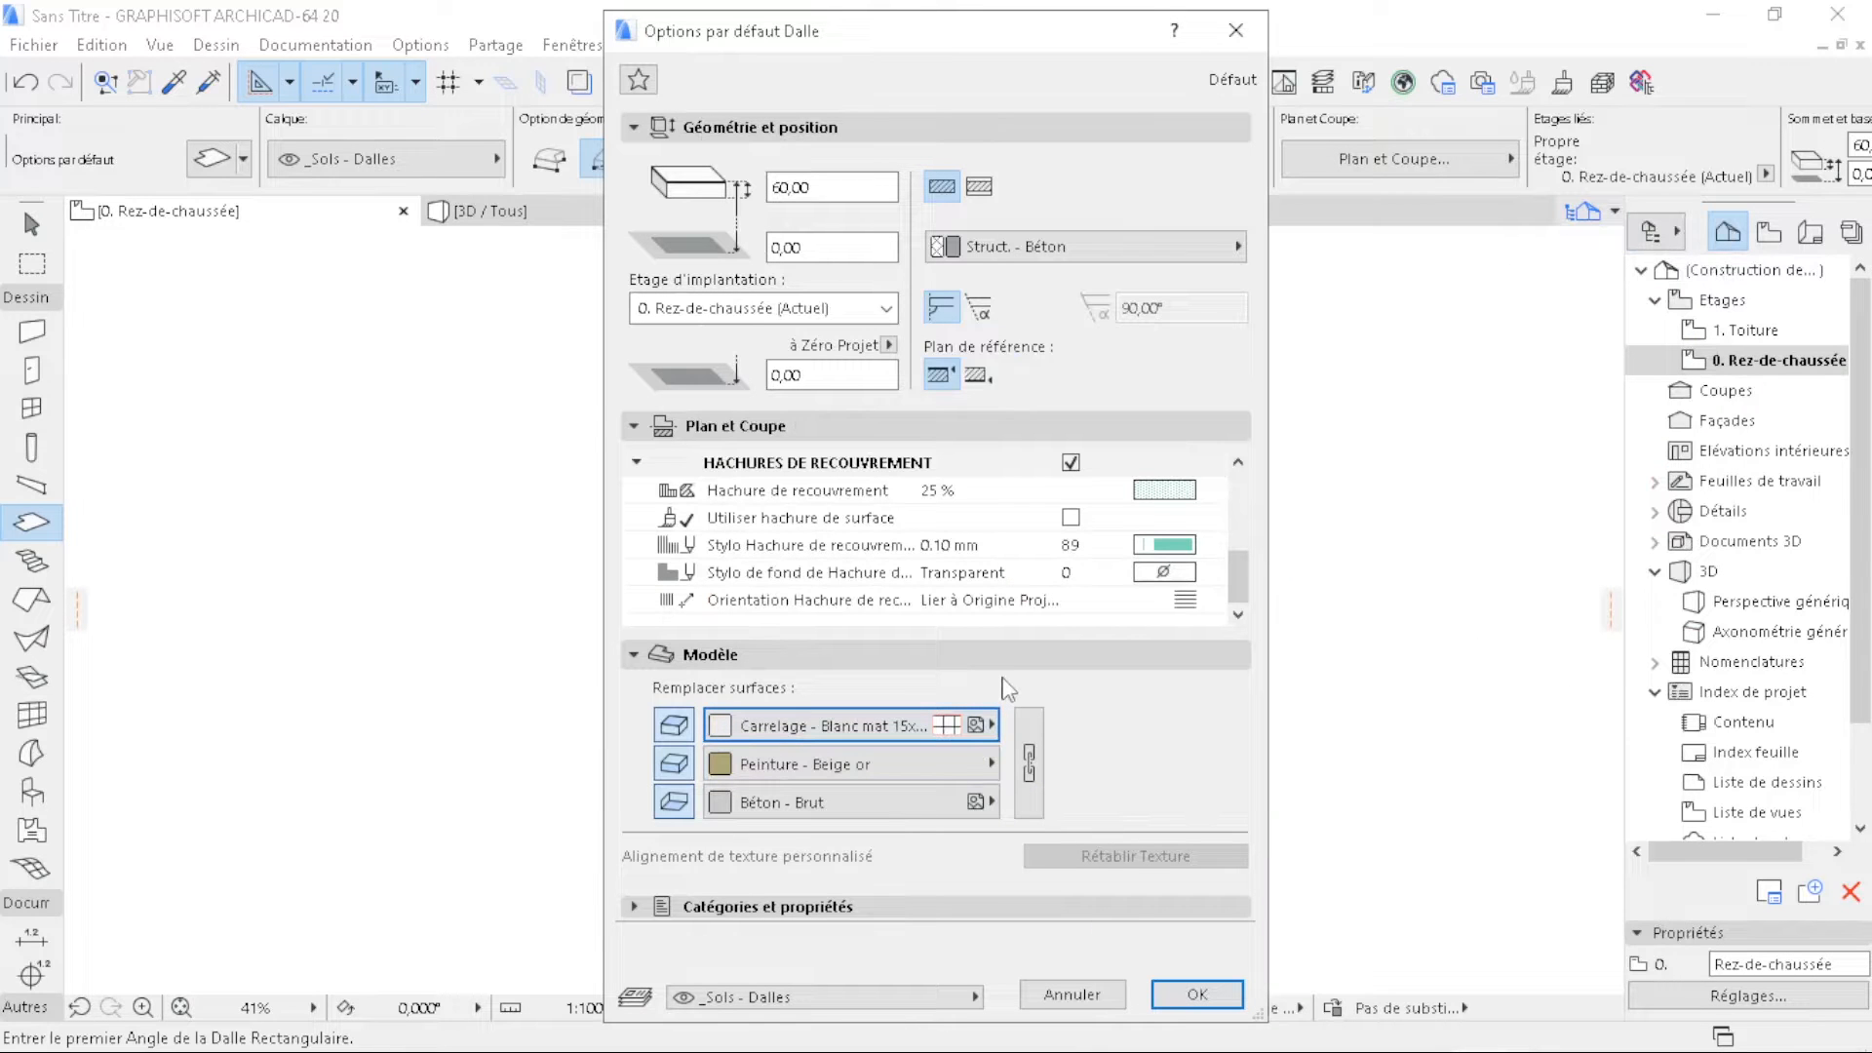
pyautogui.click(1216, 1006)
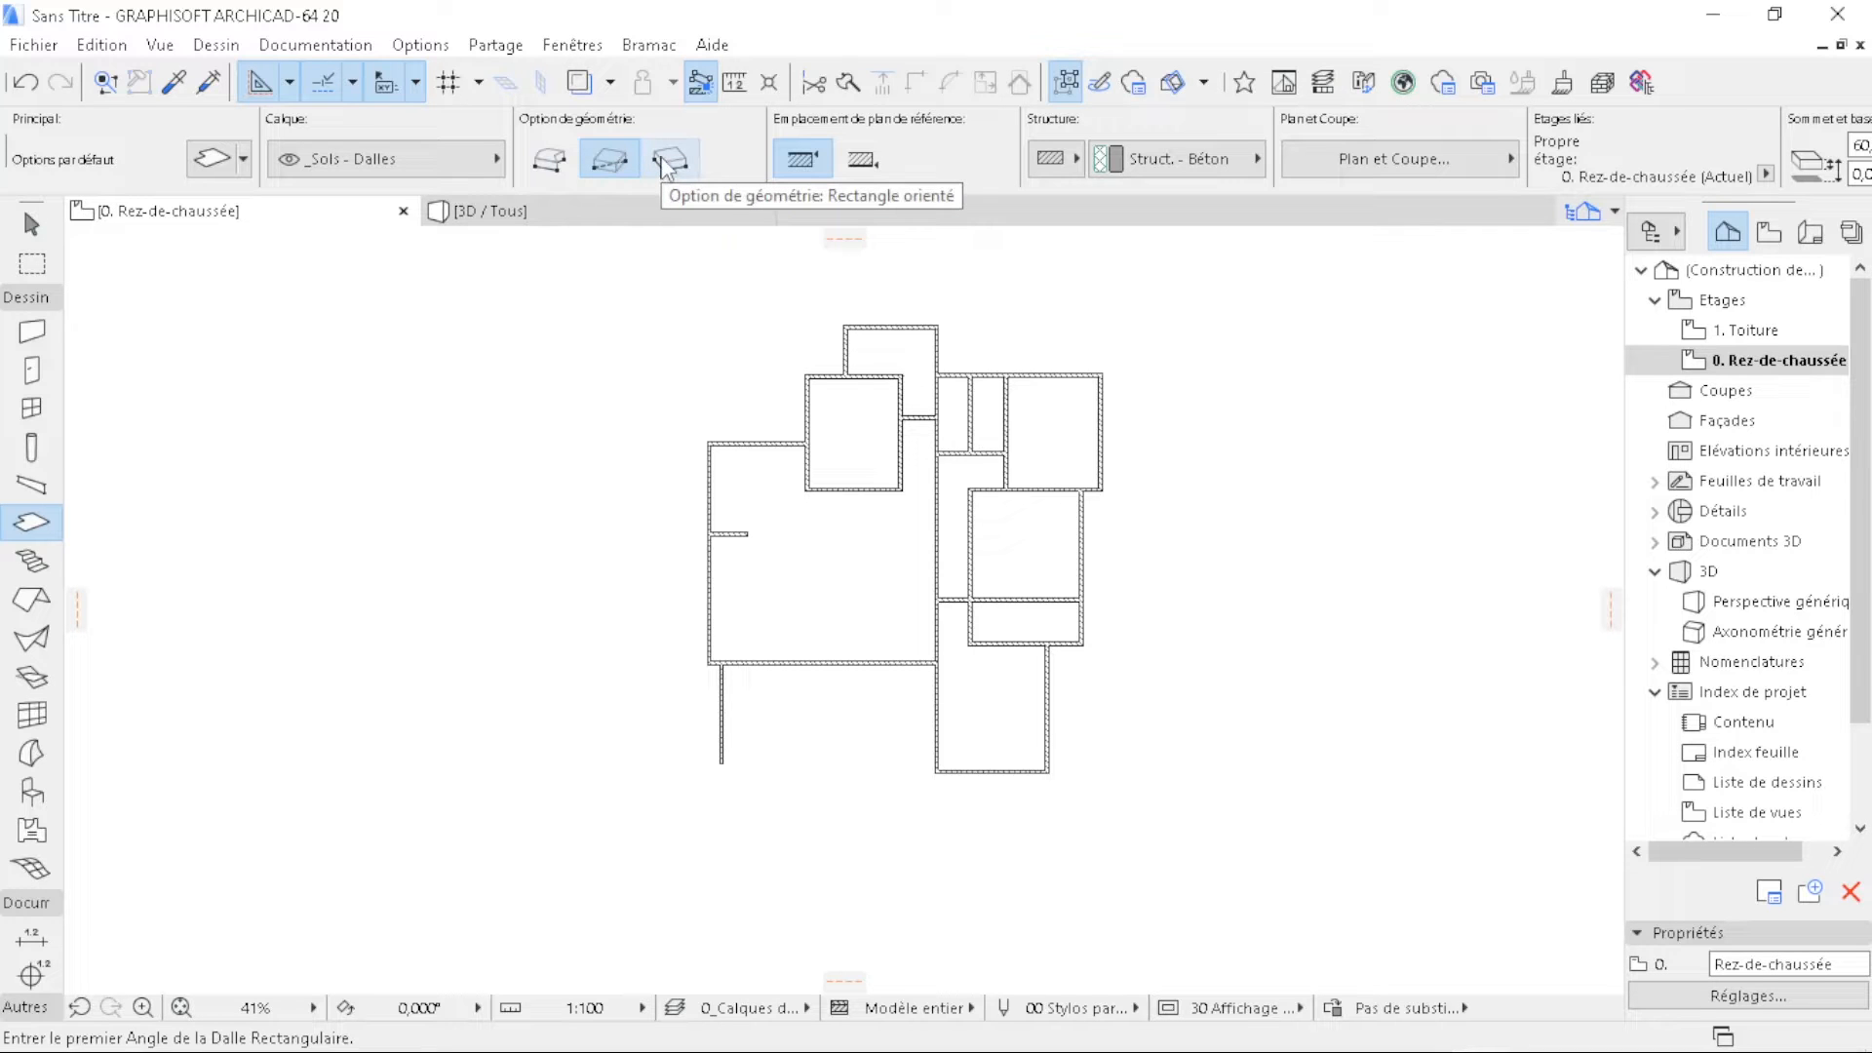
pyautogui.click(551, 161)
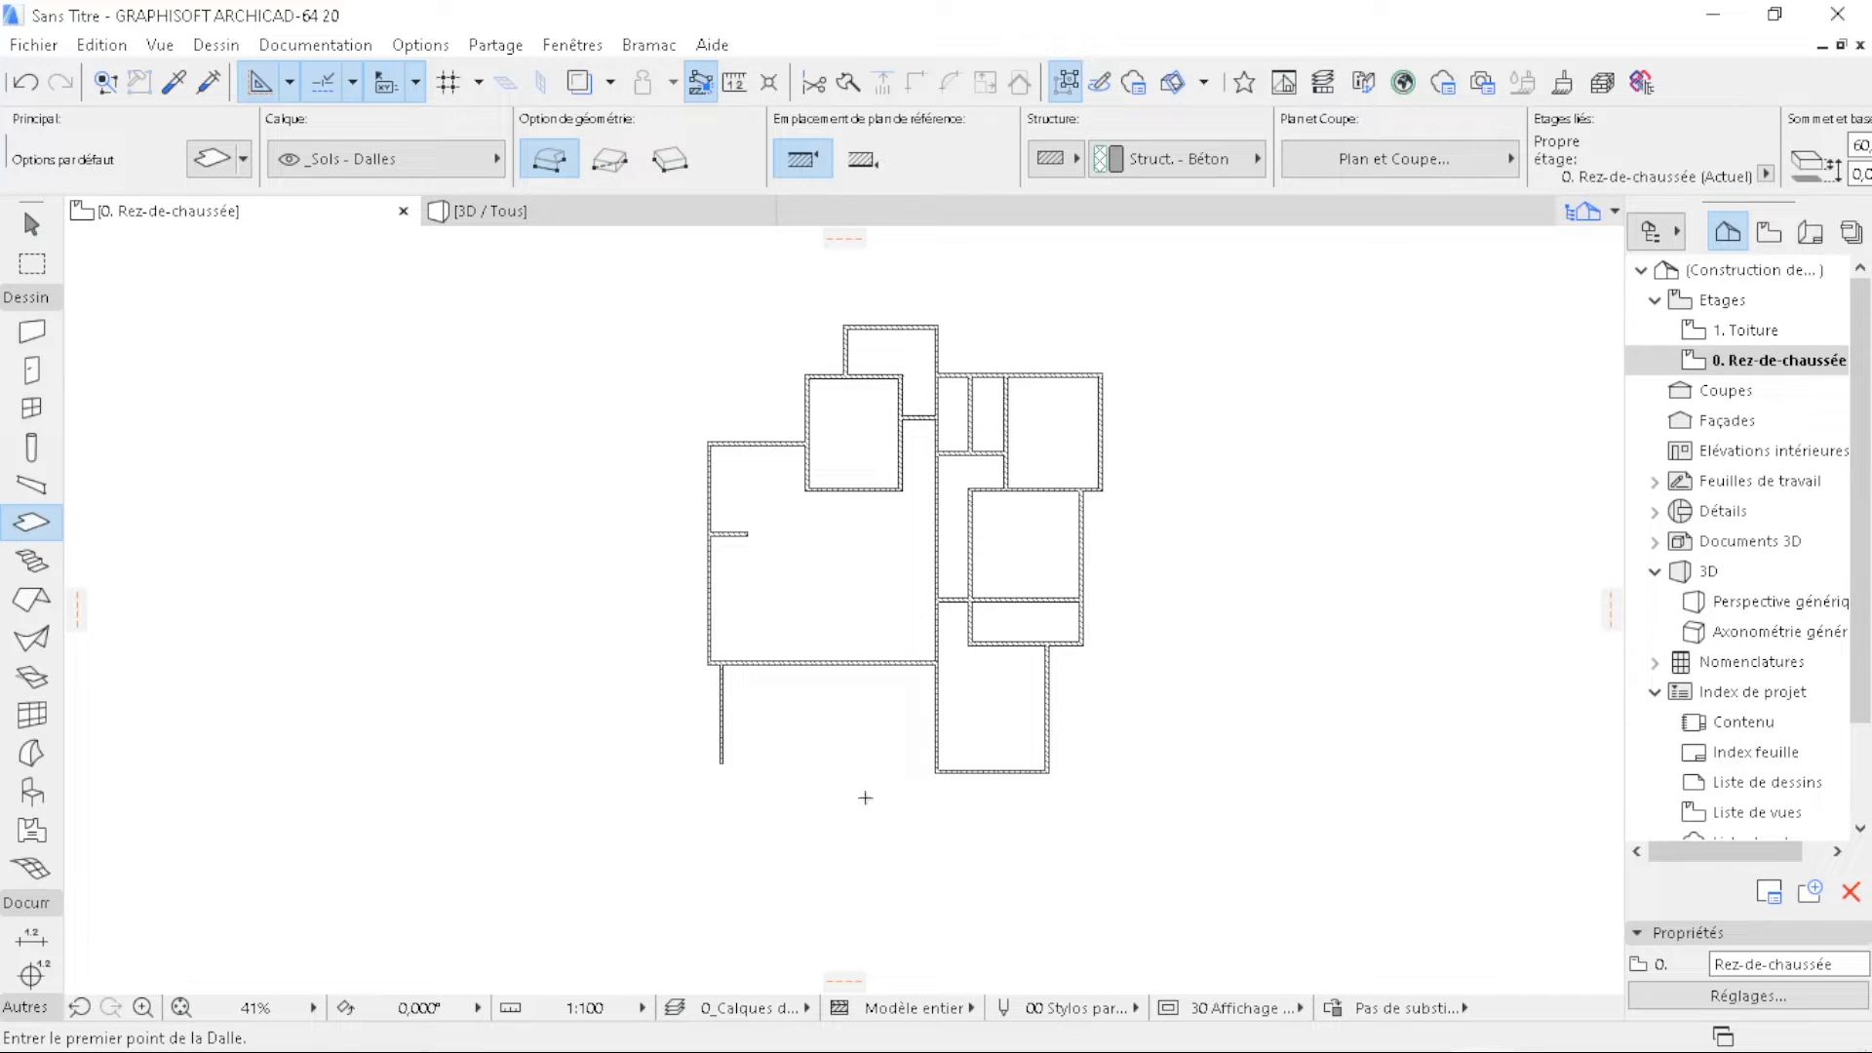
# - Draw a guide polyline from the terrace wall's free end: 600 horizontally, 200 upward, and horizontally to the lower room's wall
pyautogui.scroll(3, 865, 798)
pyautogui.scroll(3, 865, 797)
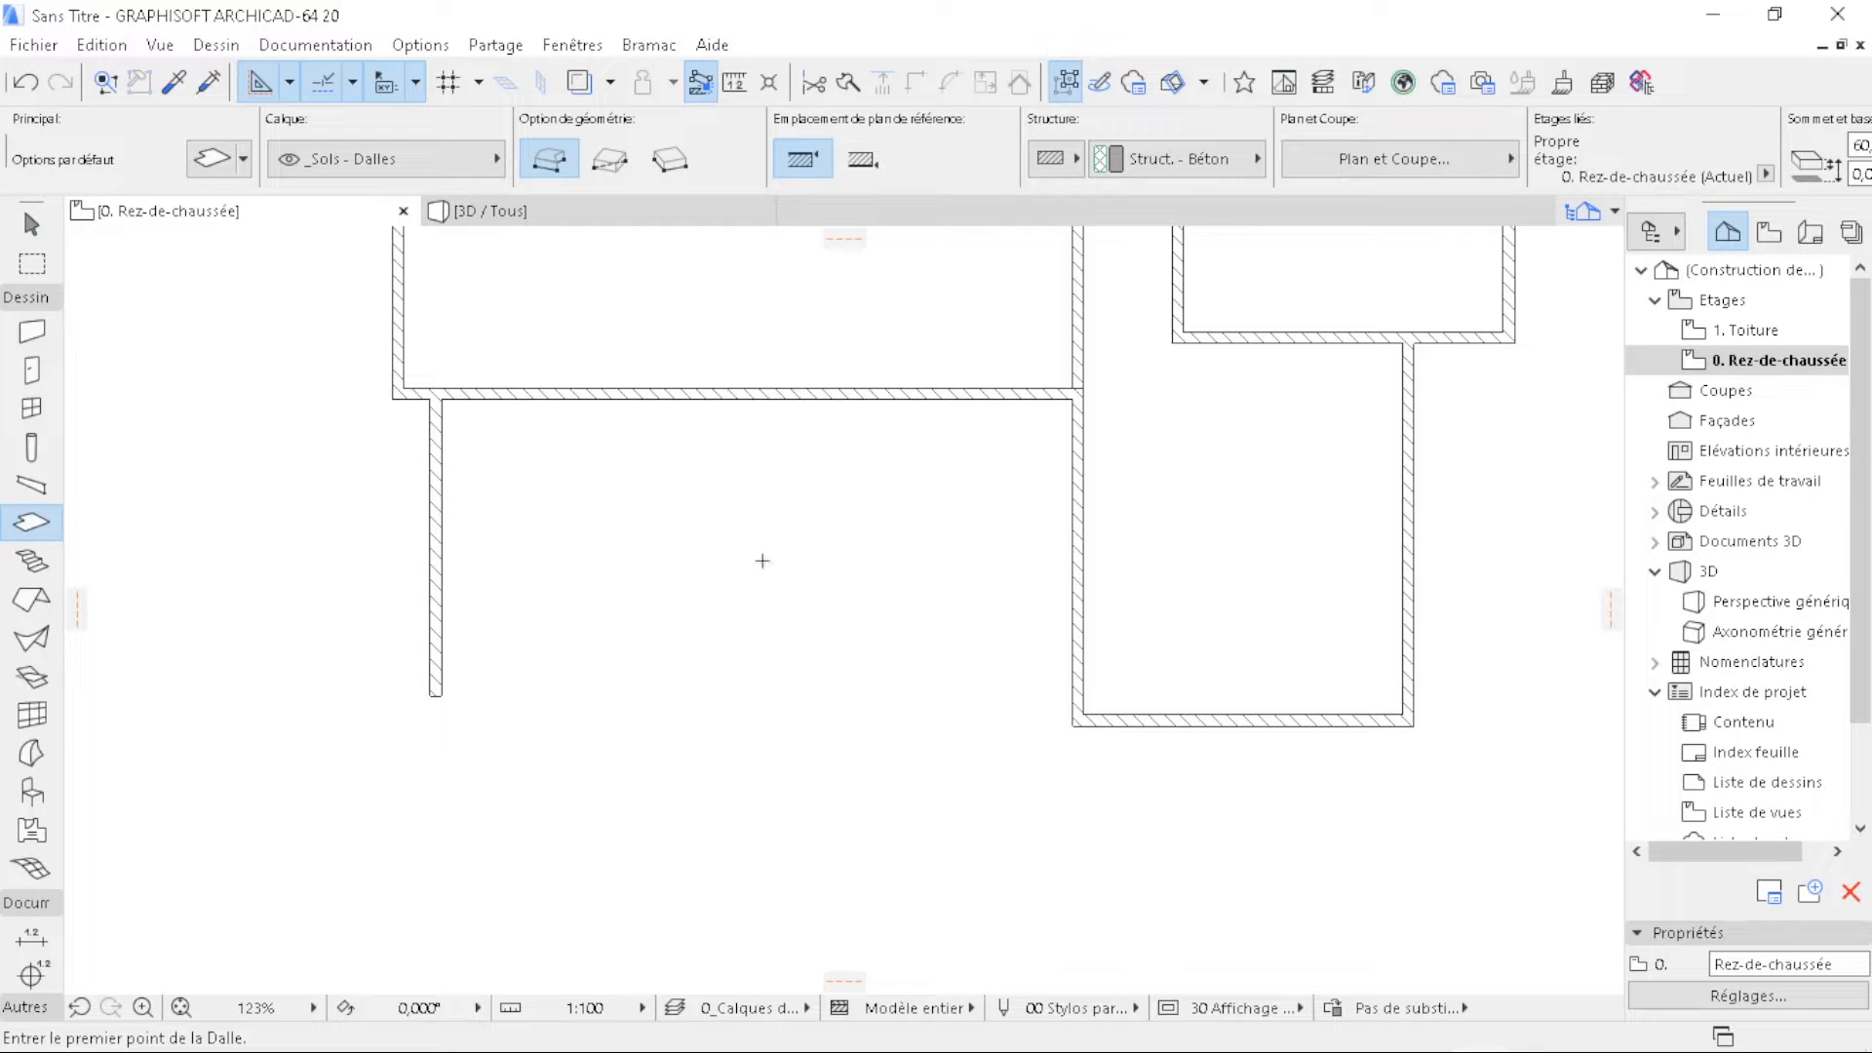
pyautogui.click(33, 297)
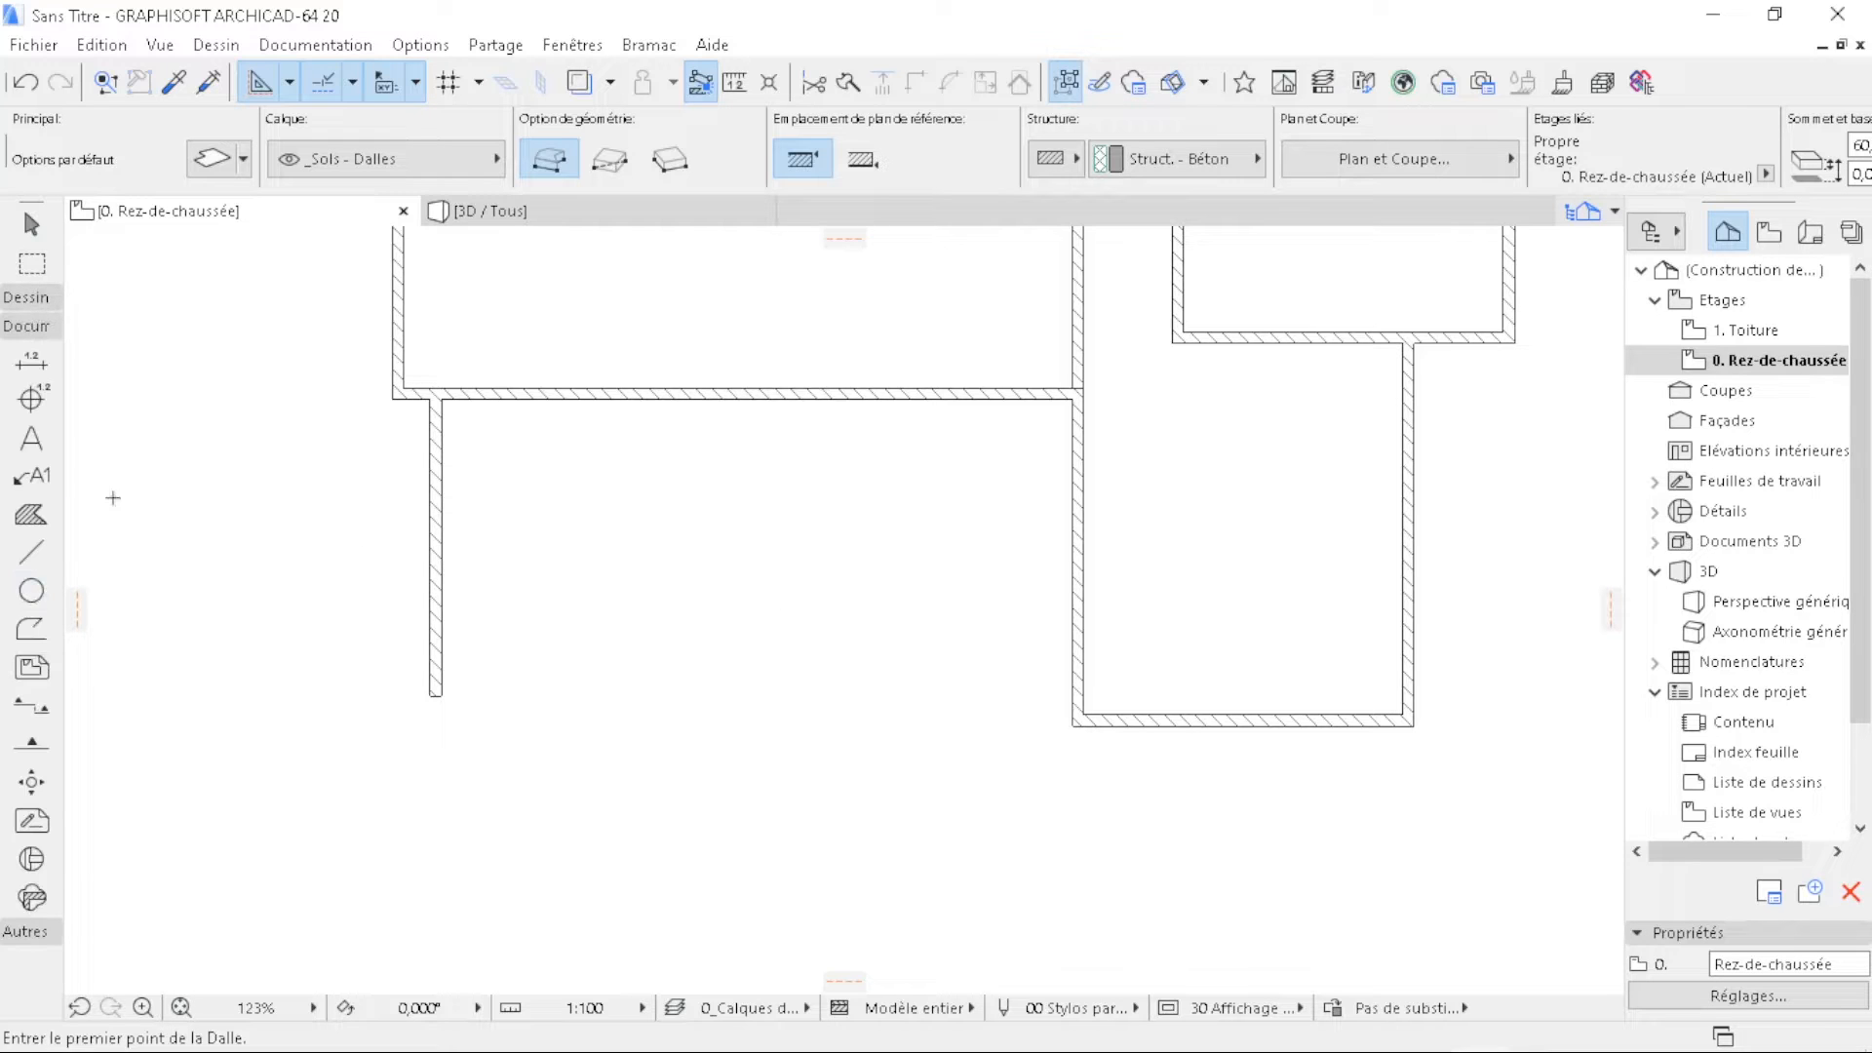
pyautogui.click(31, 627)
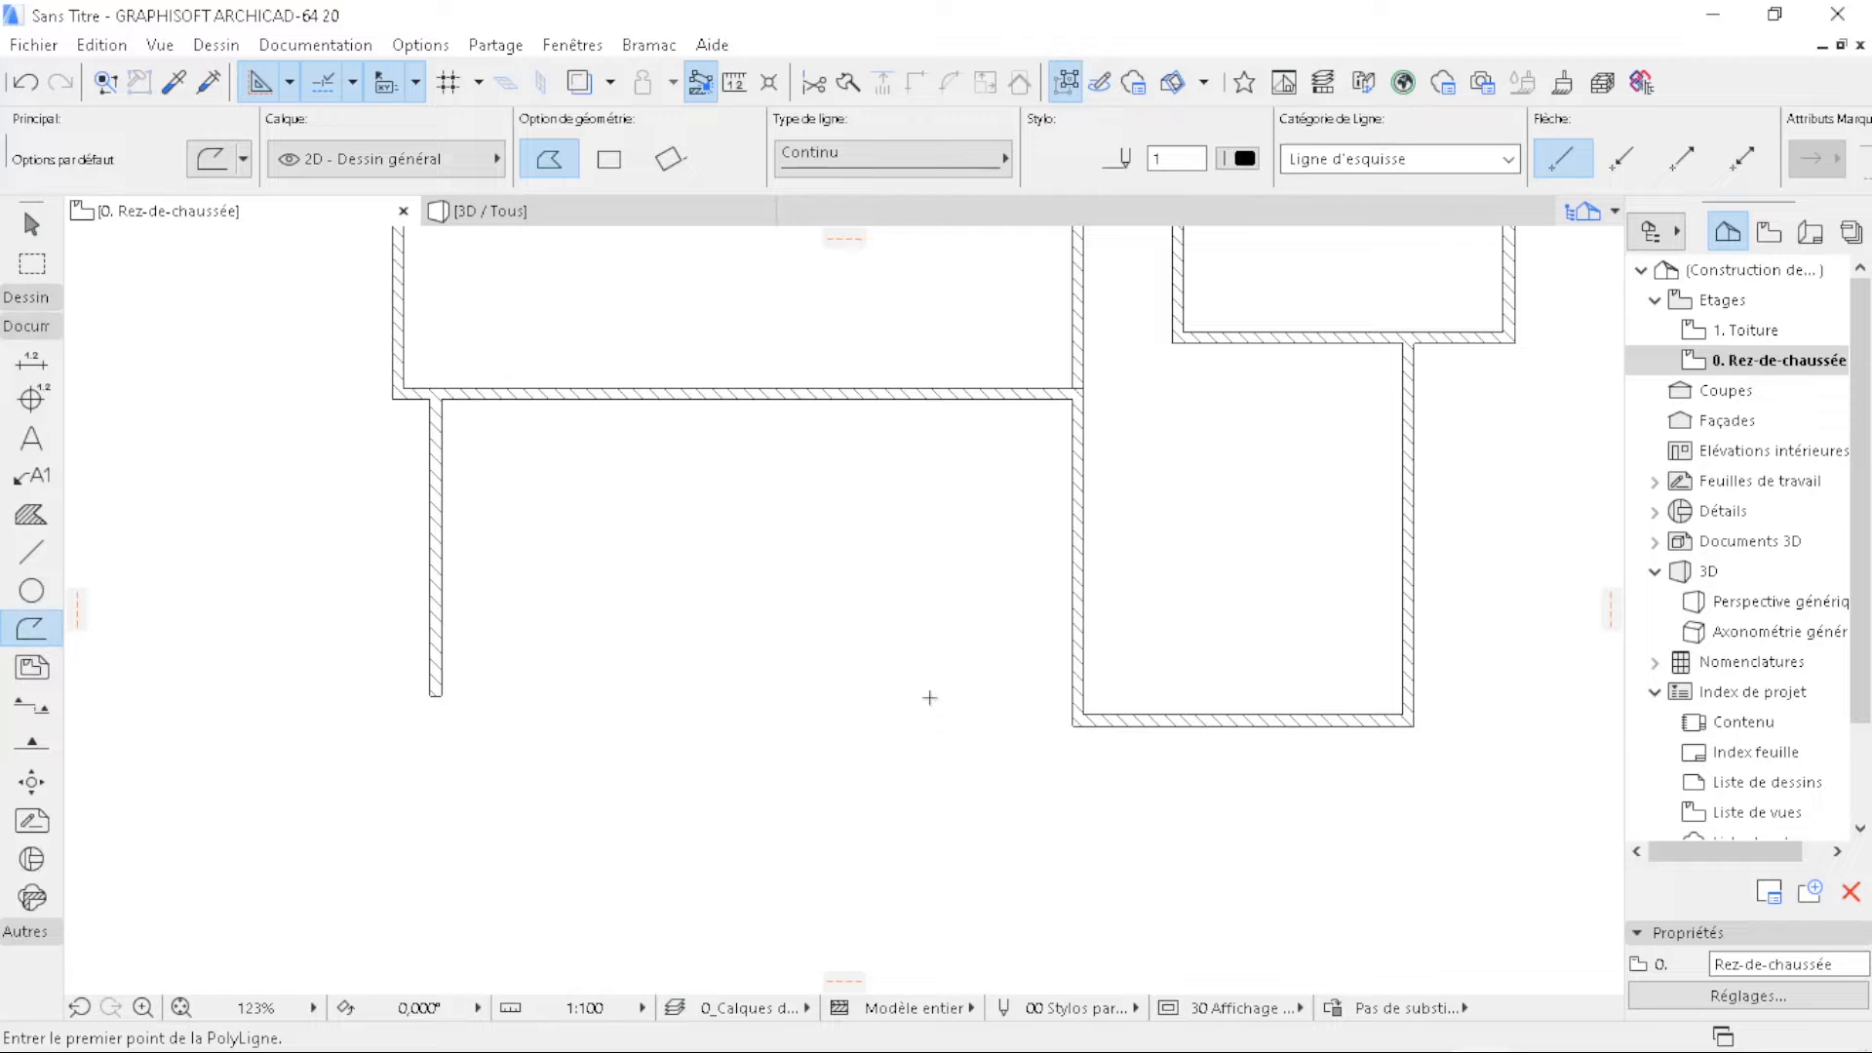
pyautogui.click(441, 695)
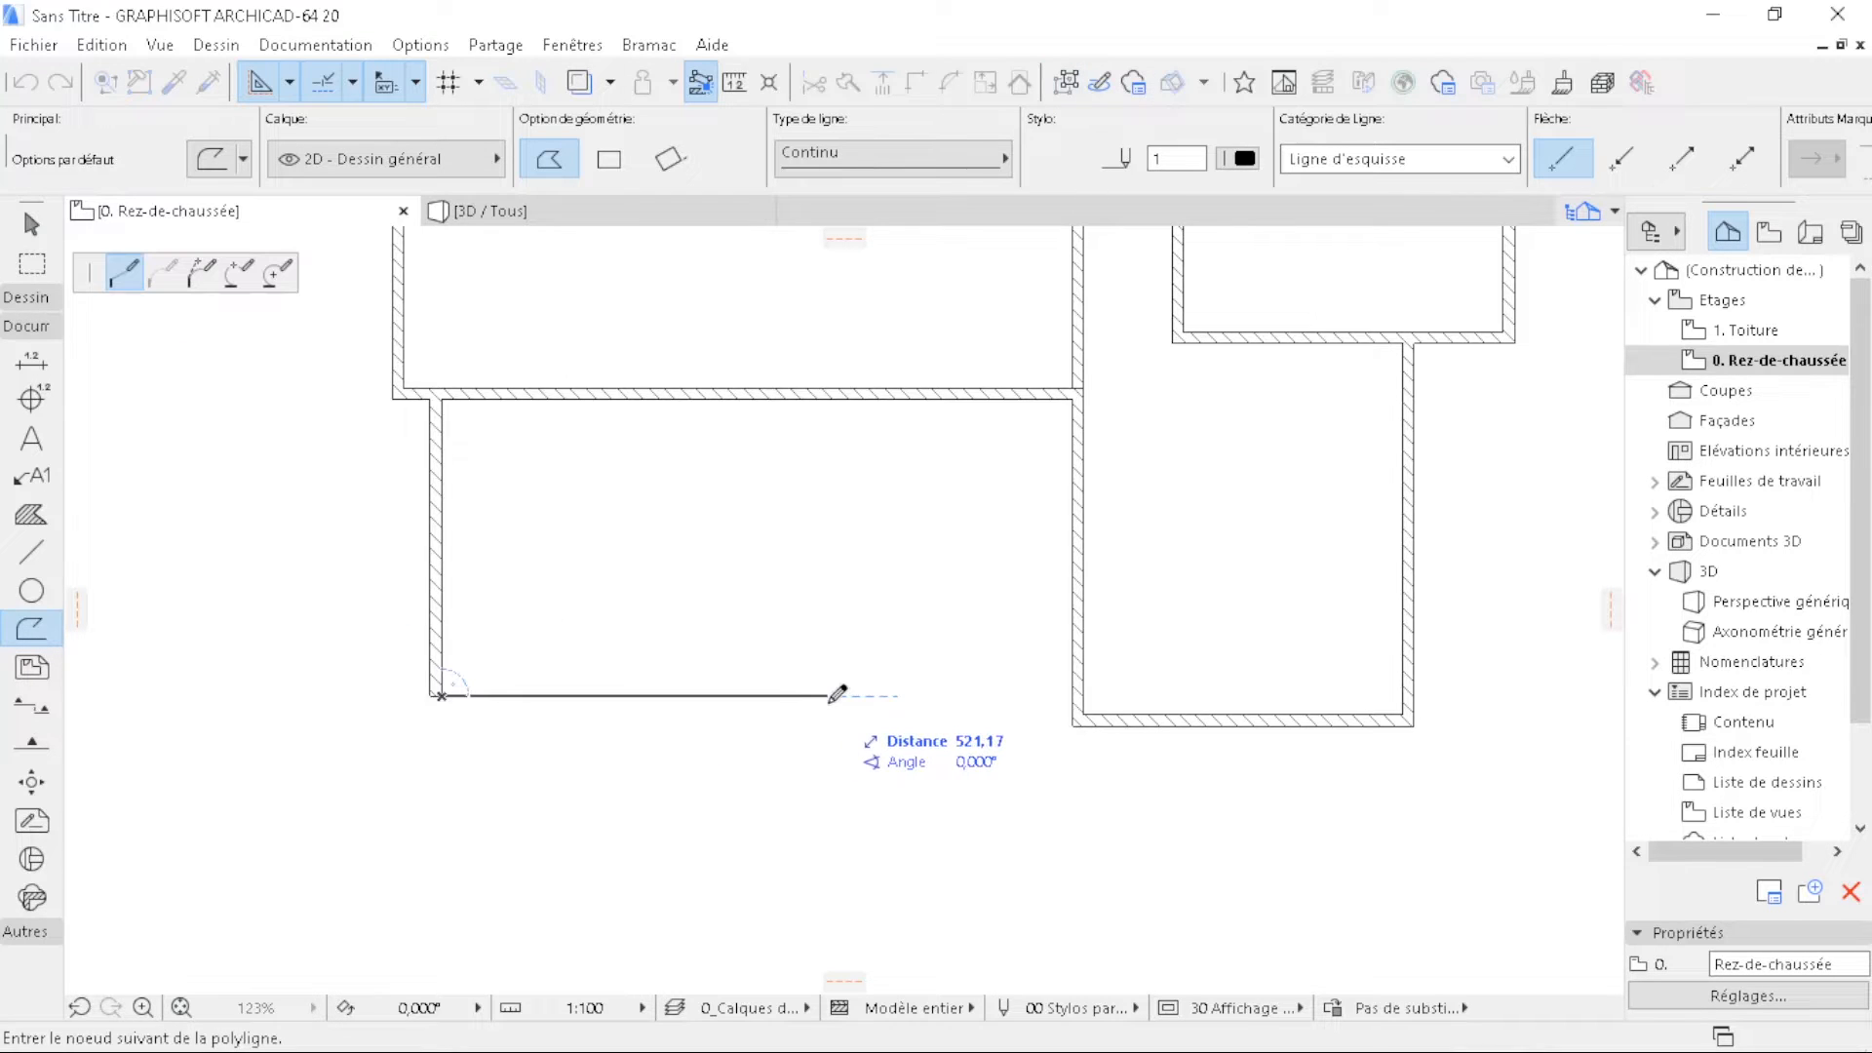
pyautogui.write('600')
pyautogui.press('Return')
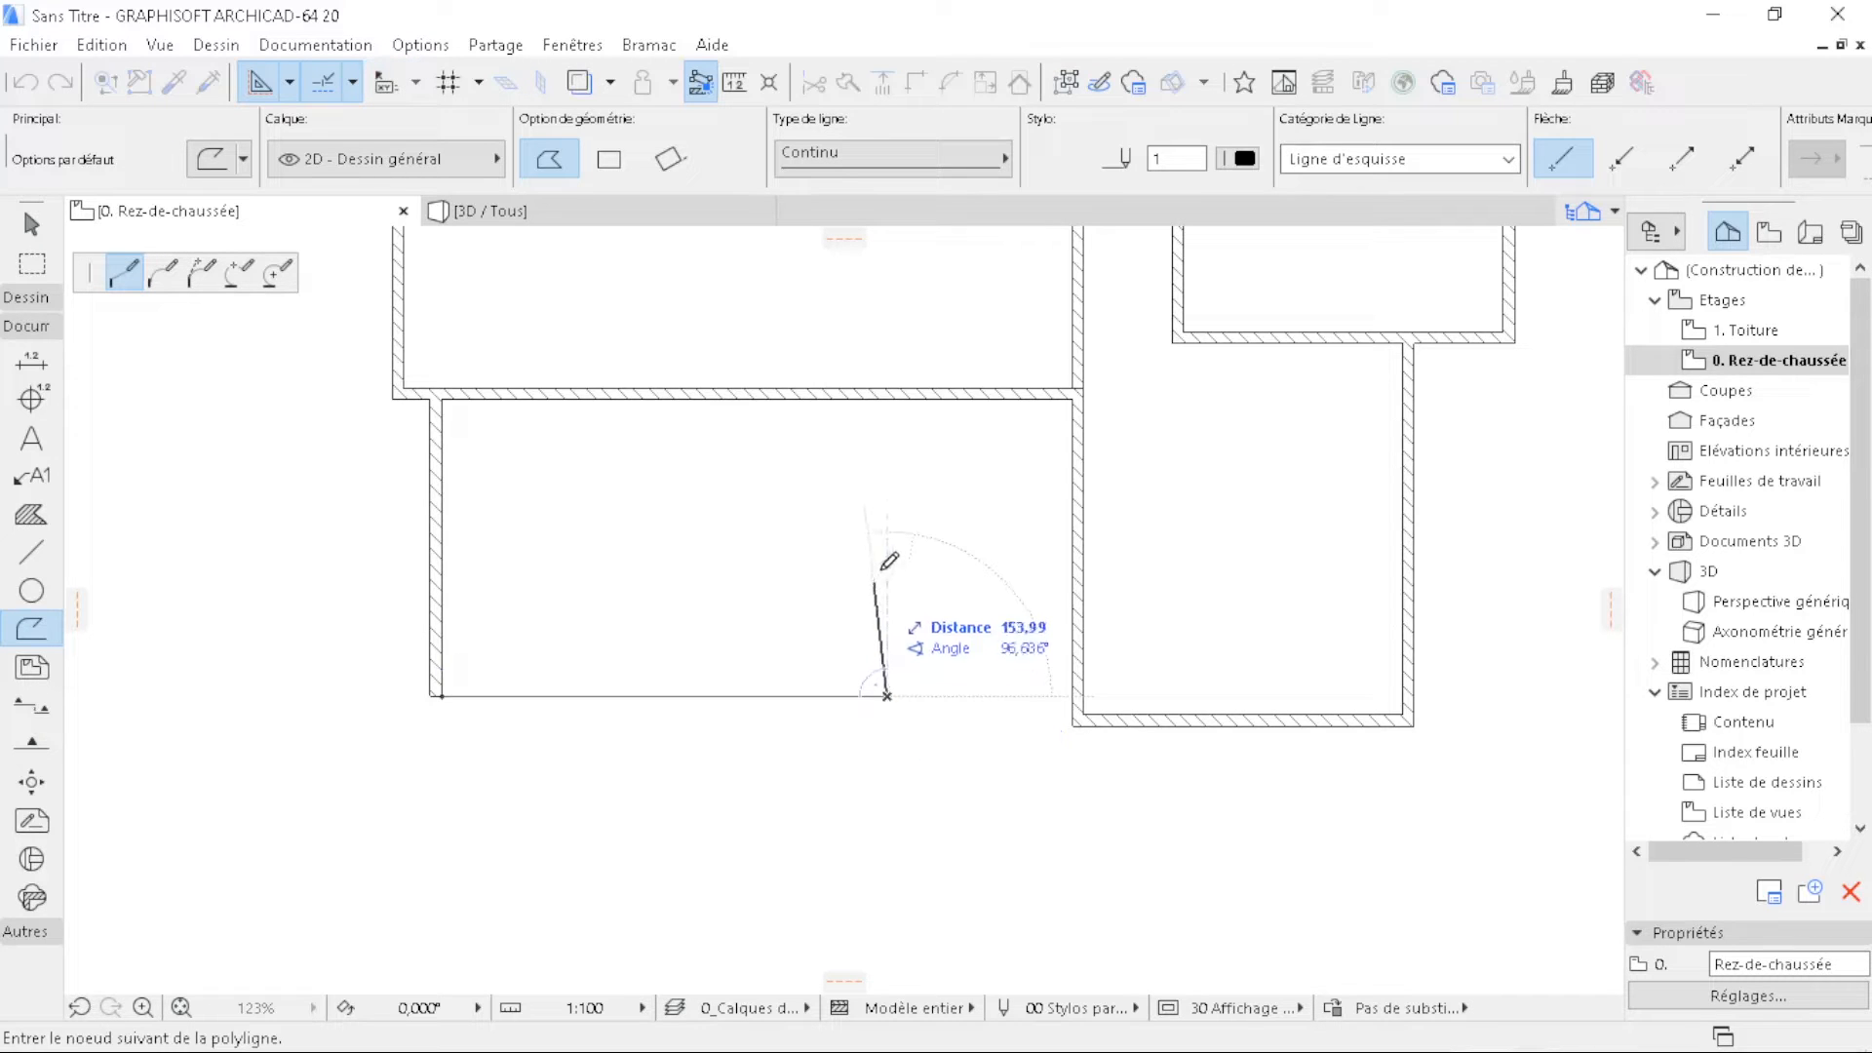
pyautogui.write('200')
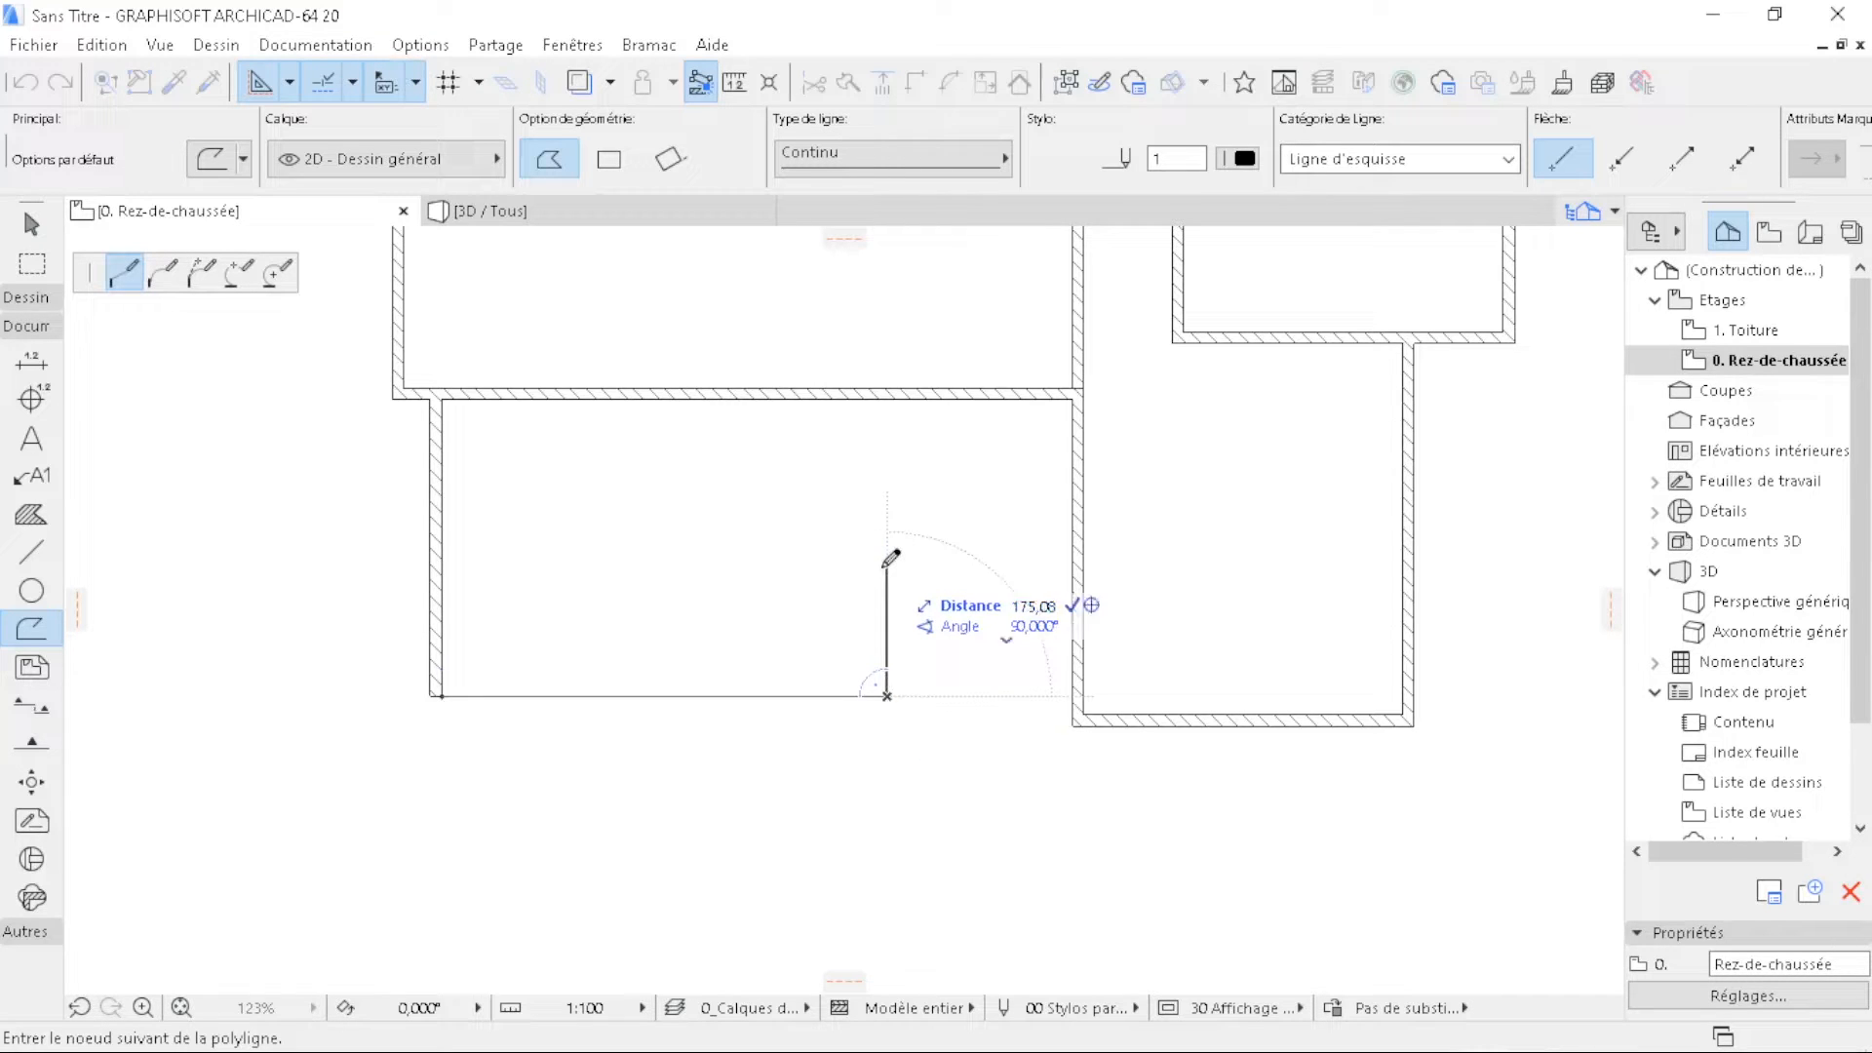
pyautogui.press('Return')
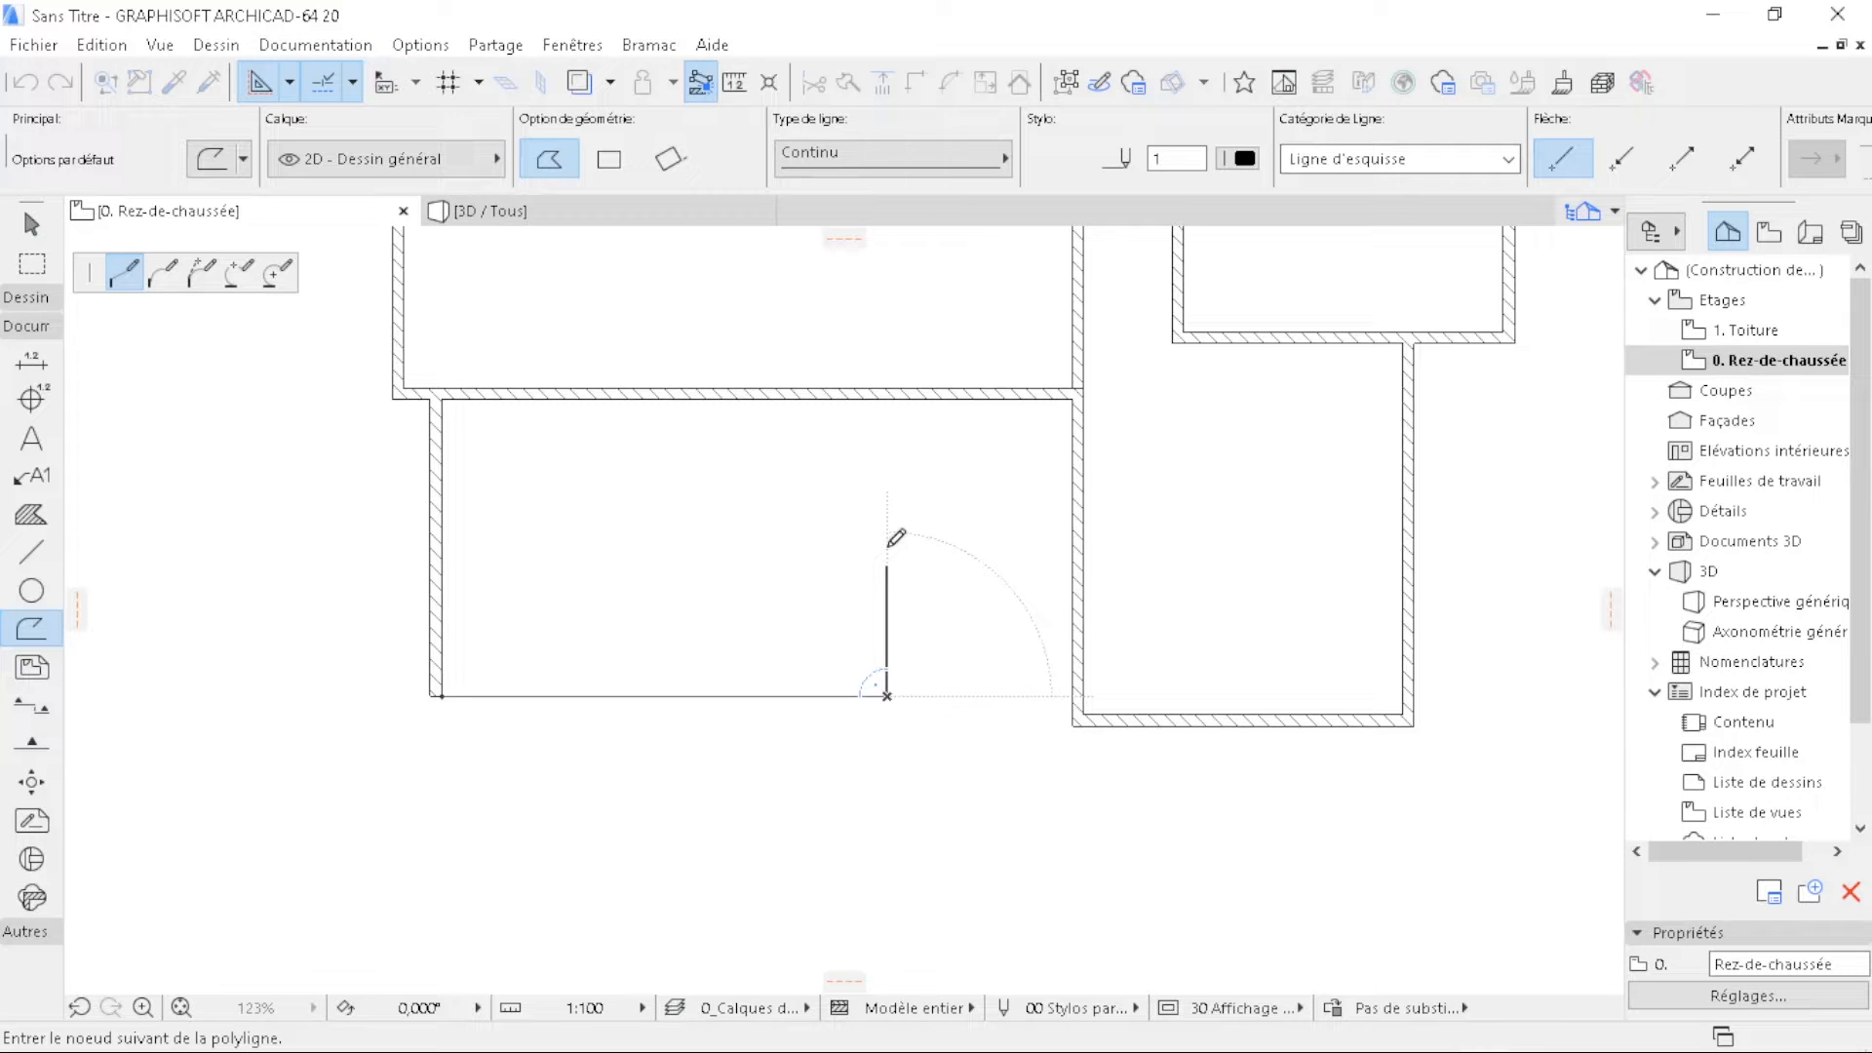
pyautogui.click(1073, 547)
pyautogui.click(1073, 547)
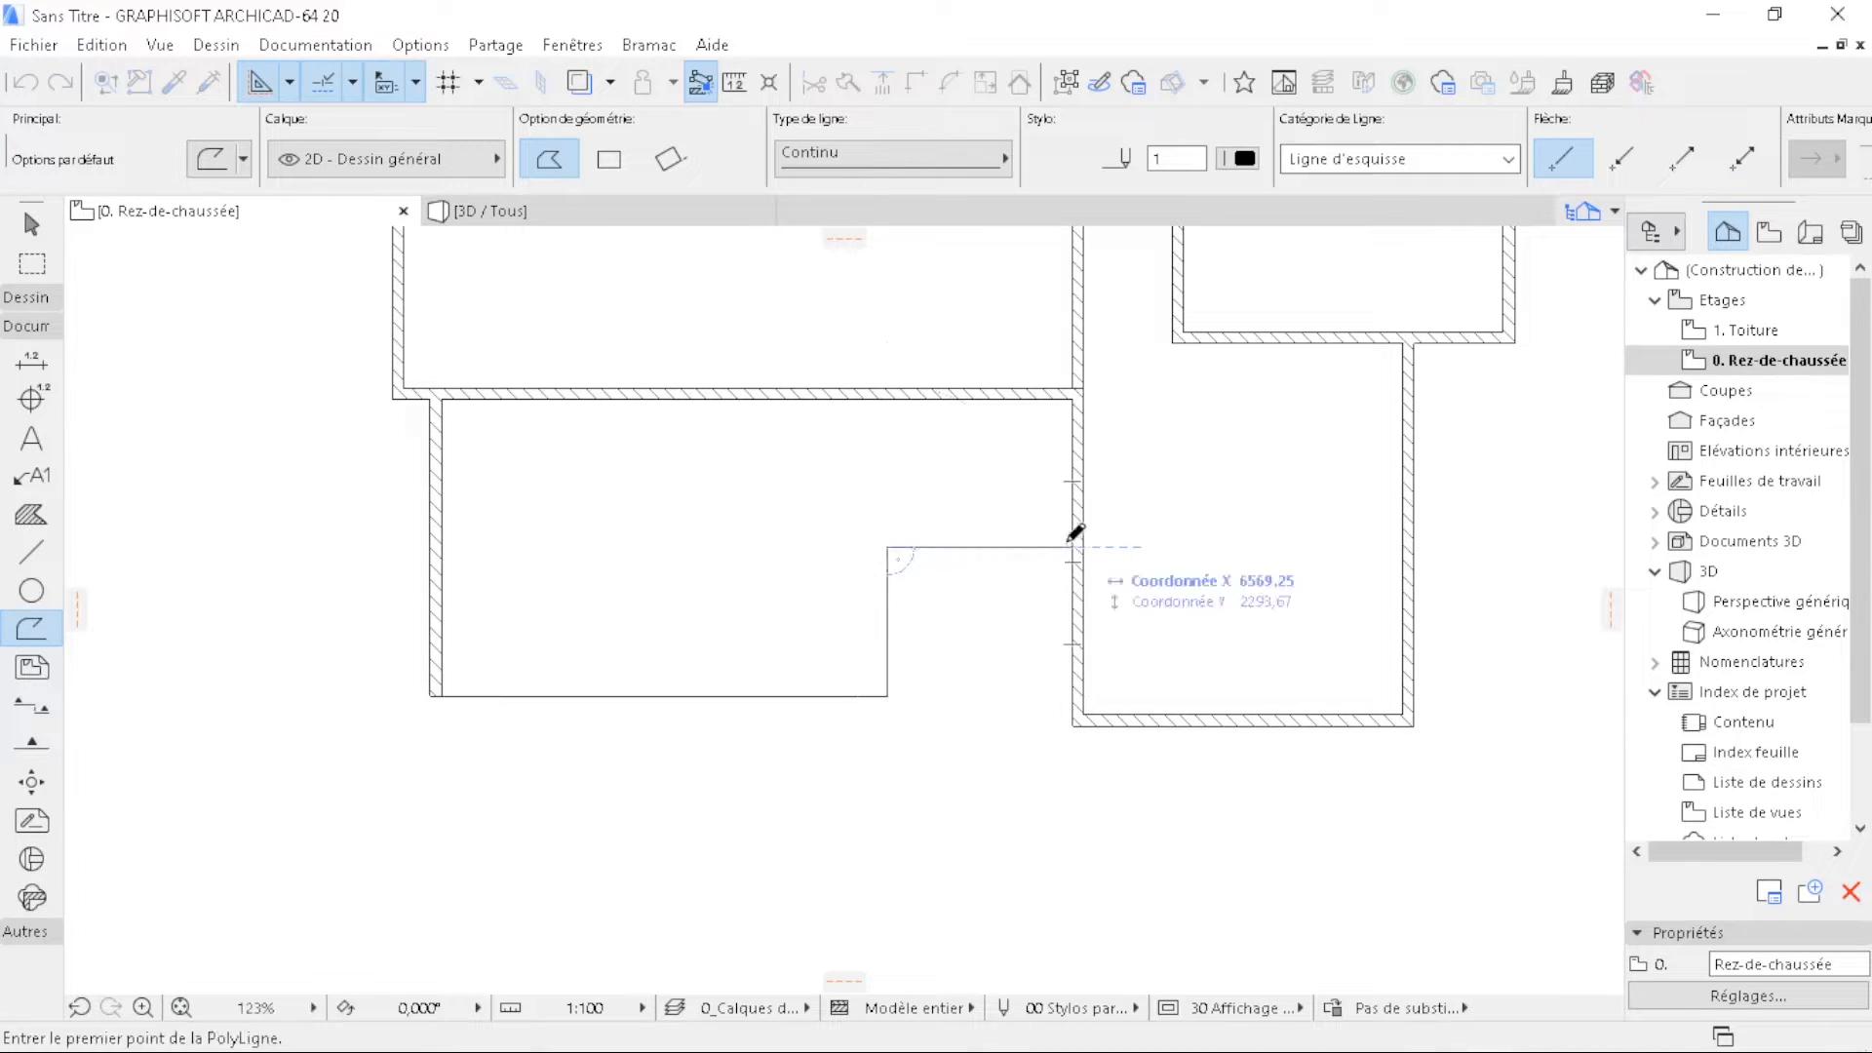
# - Return to the Slab tool, review its default settings and accept them
pyautogui.click(39, 297)
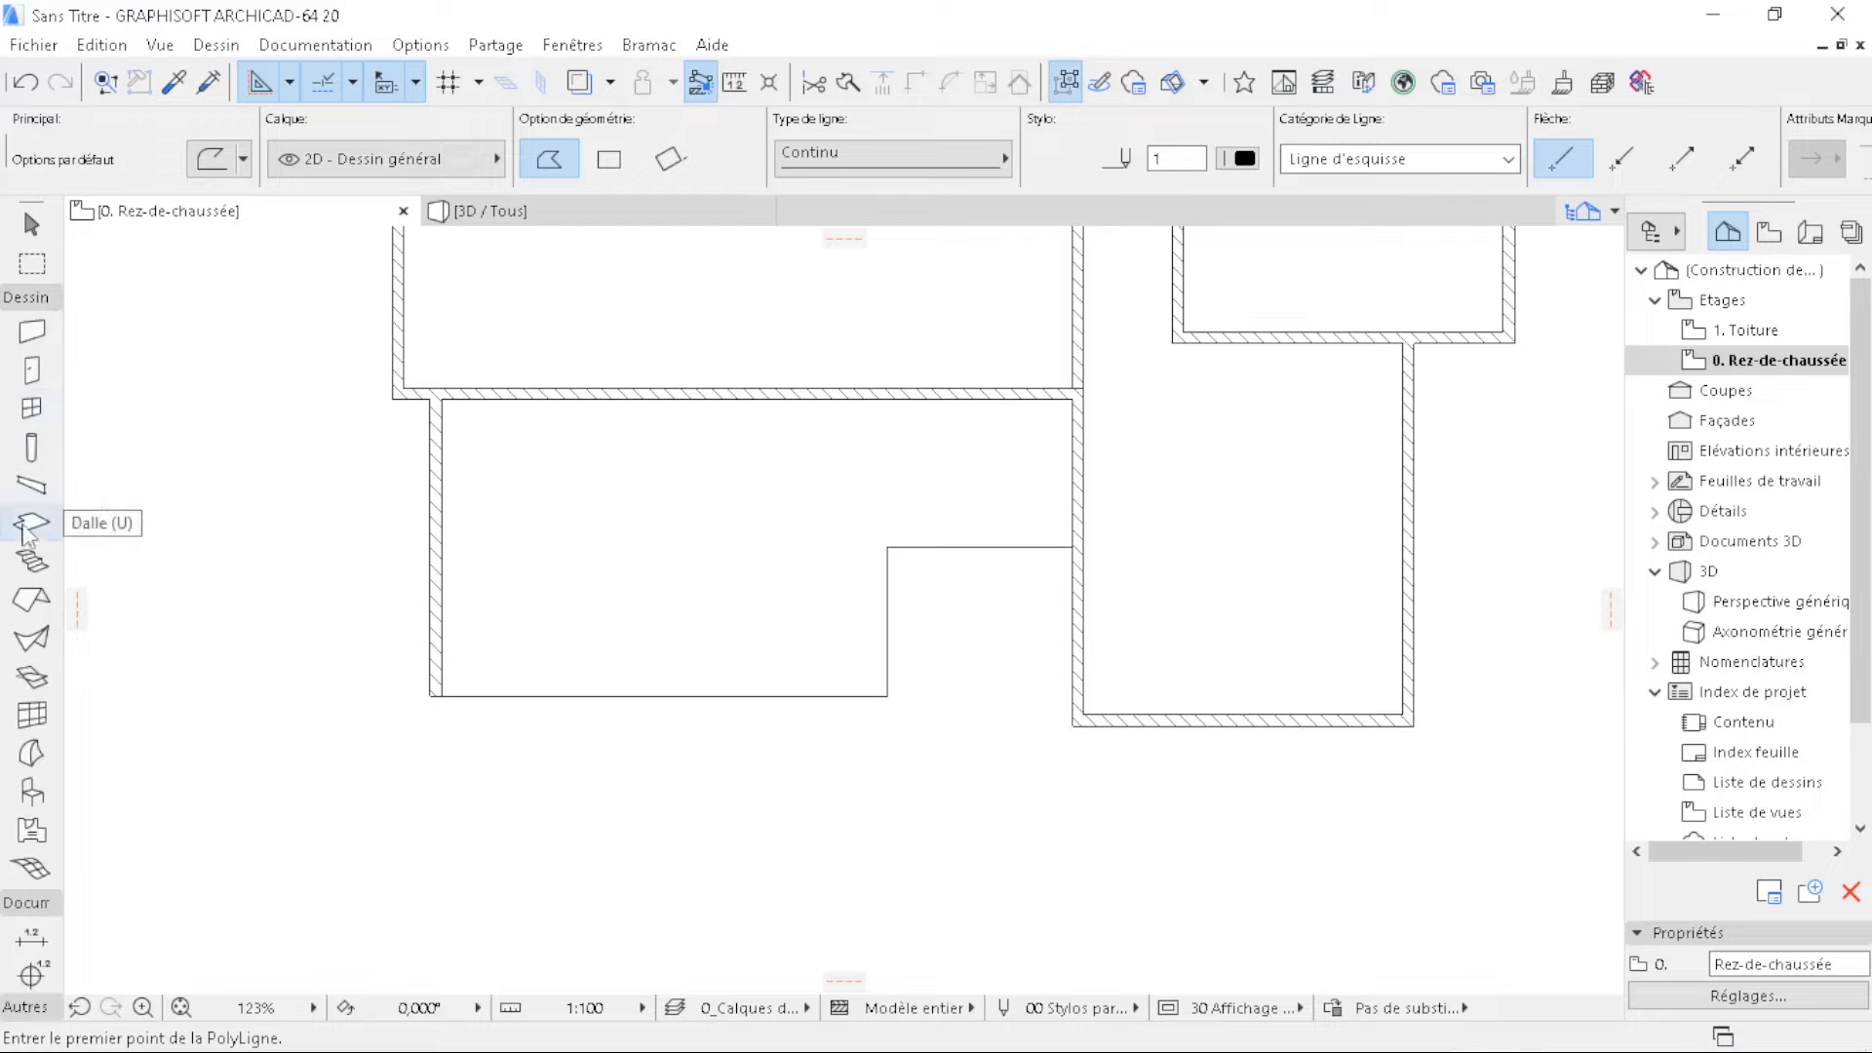
pyautogui.click(25, 527)
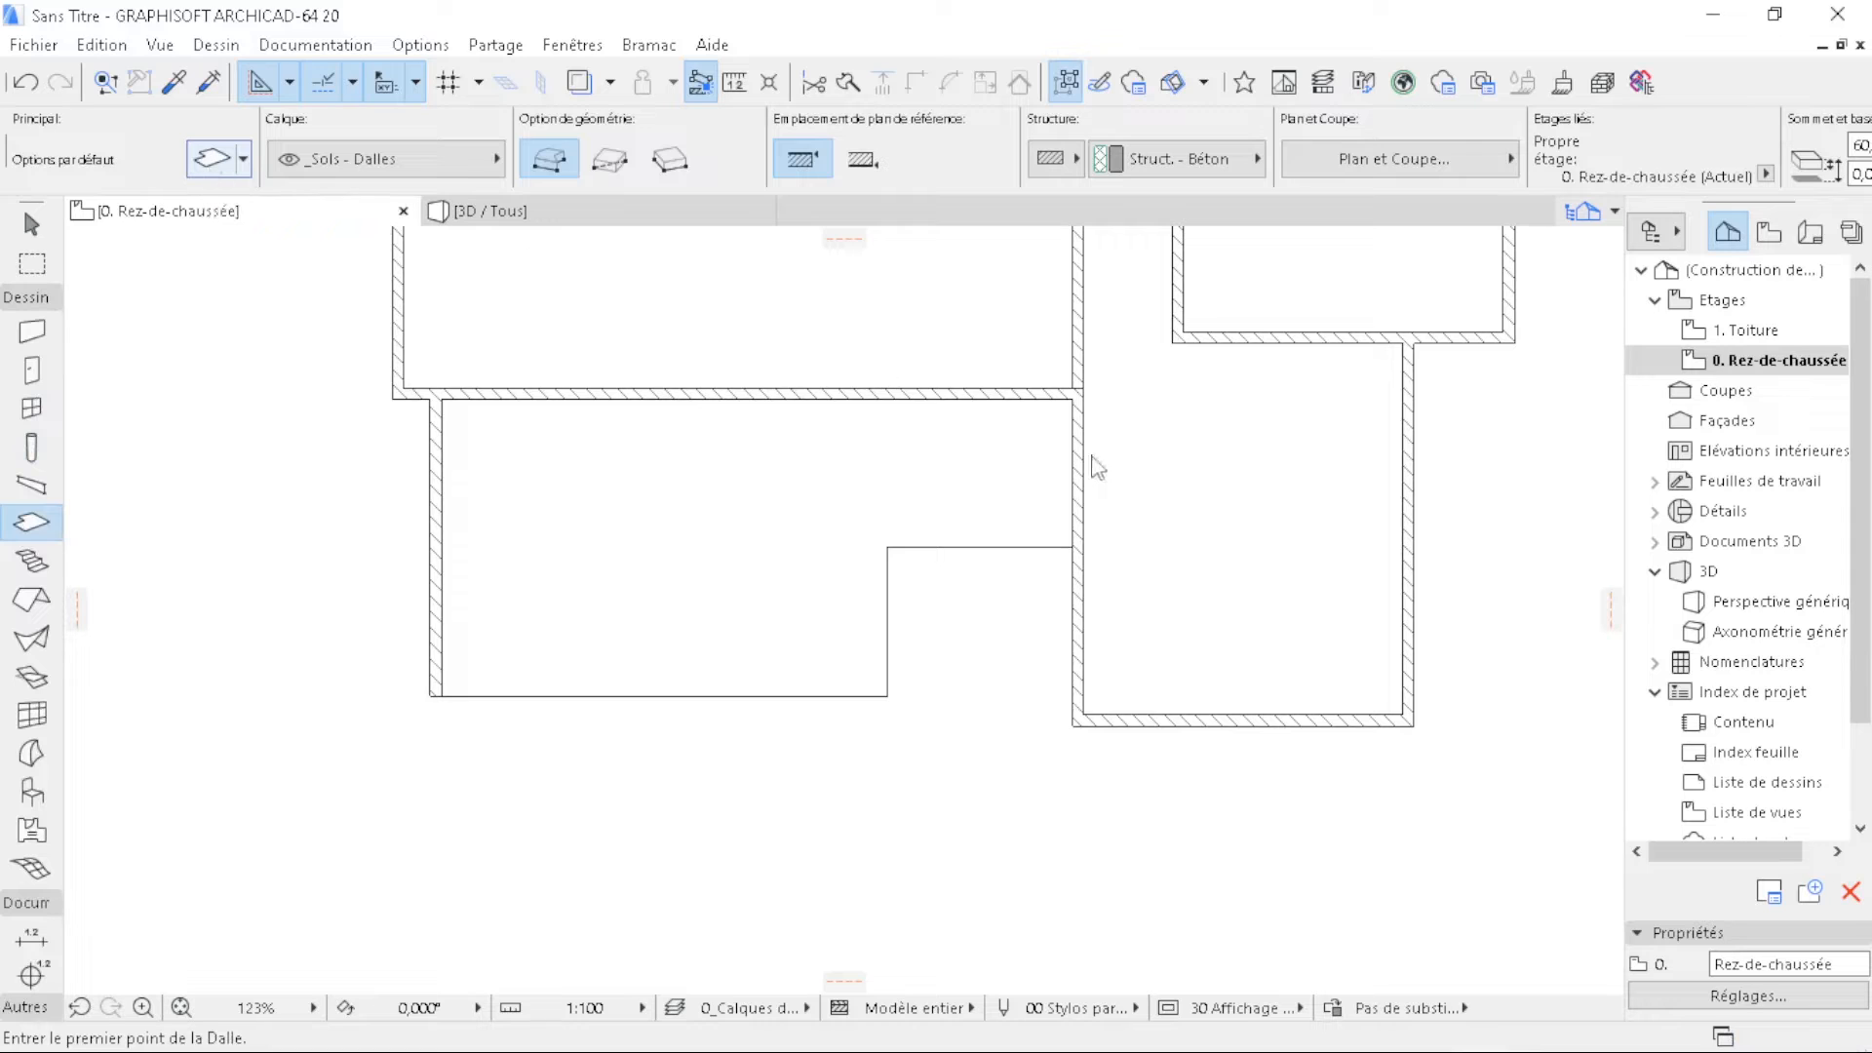
pyautogui.hotkey('ctrl', 't')
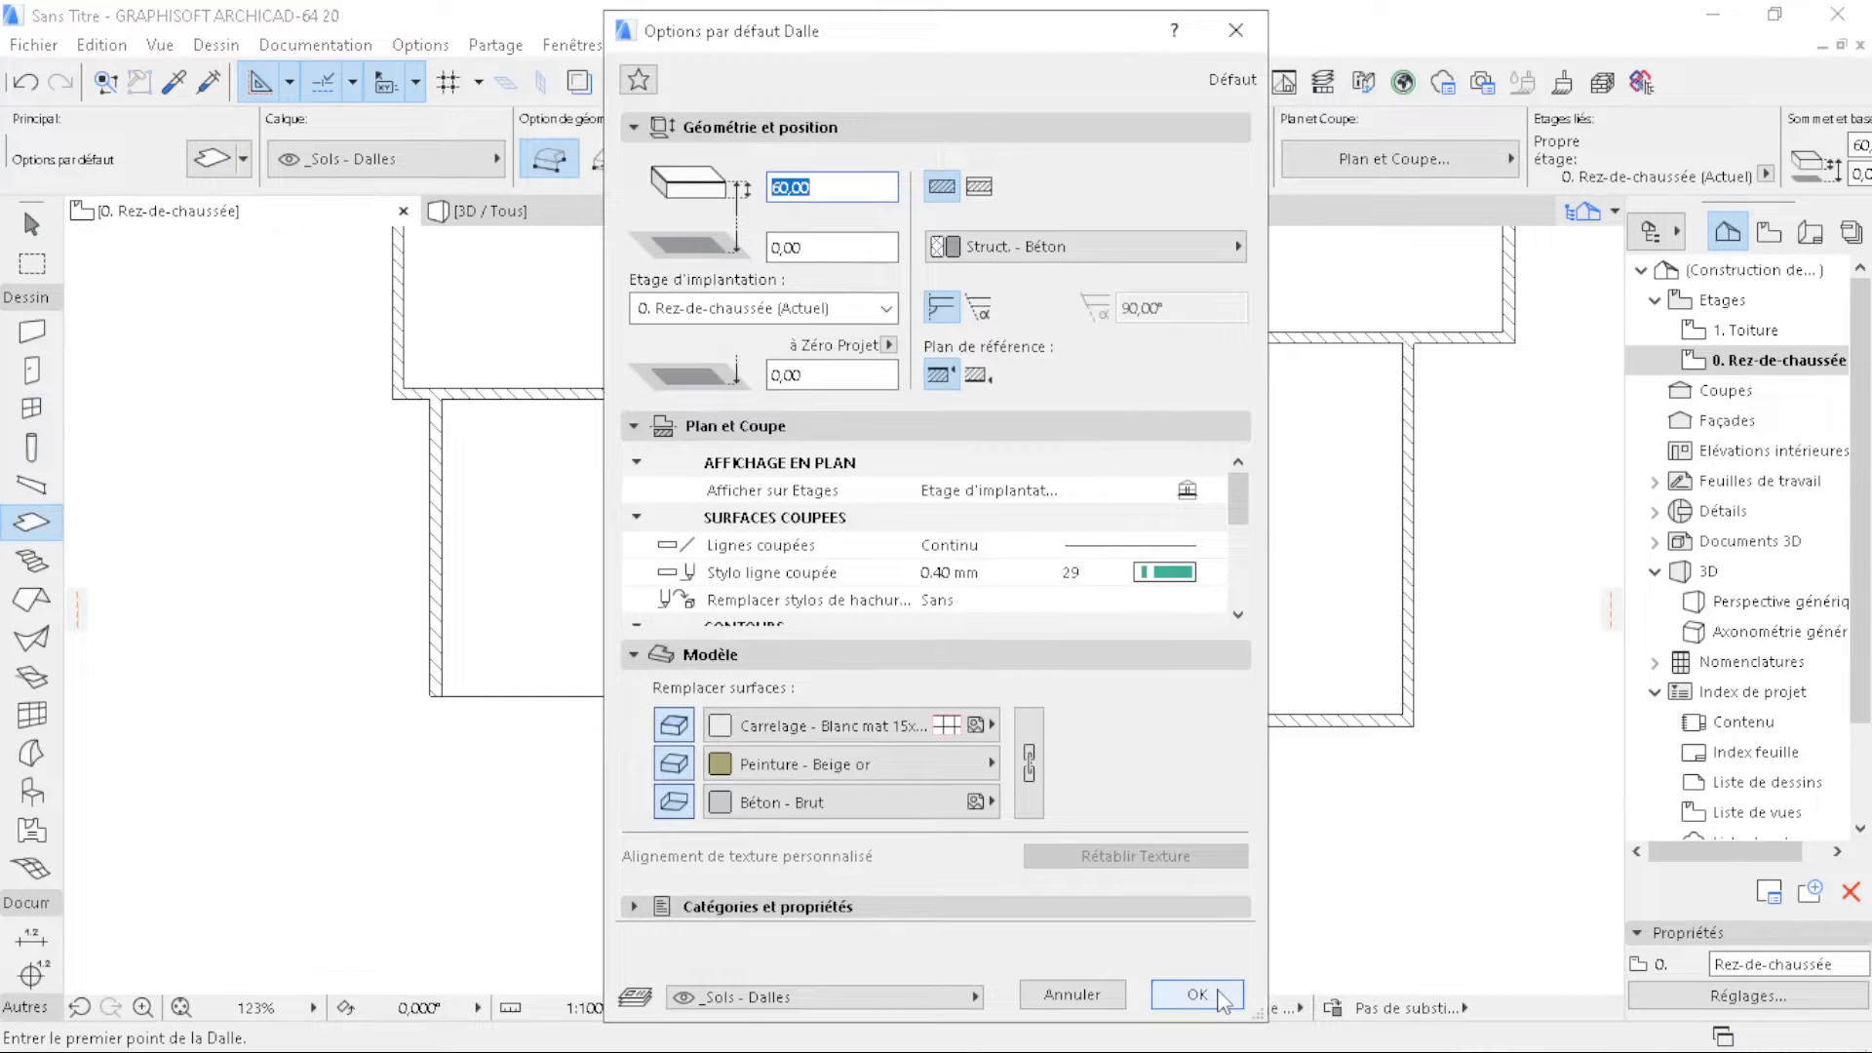
pyautogui.click(1197, 994)
# - Start the slab outline at the terrace wall's outer end corner and follow the guide polyline to the lower room's outer bottom-left corner
pyautogui.scroll(5, 408, 699)
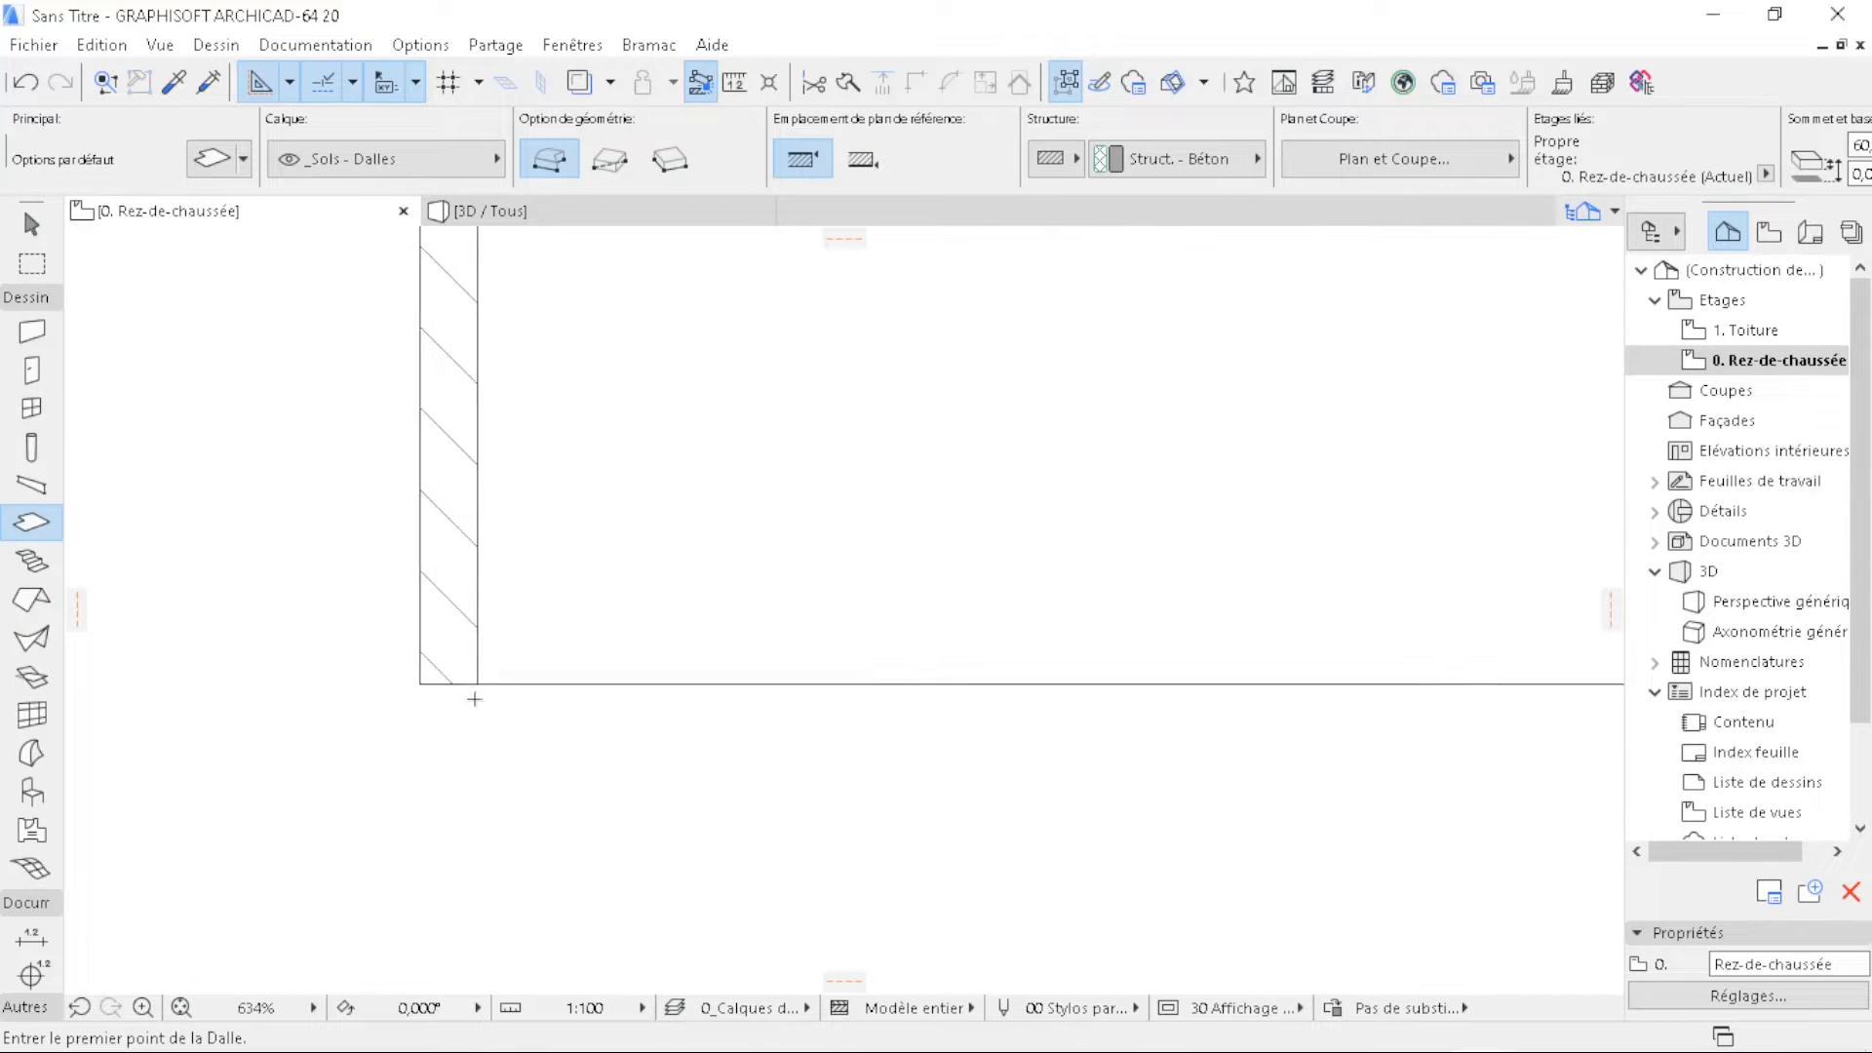
pyautogui.click(421, 682)
pyautogui.scroll(-4, 249, 721)
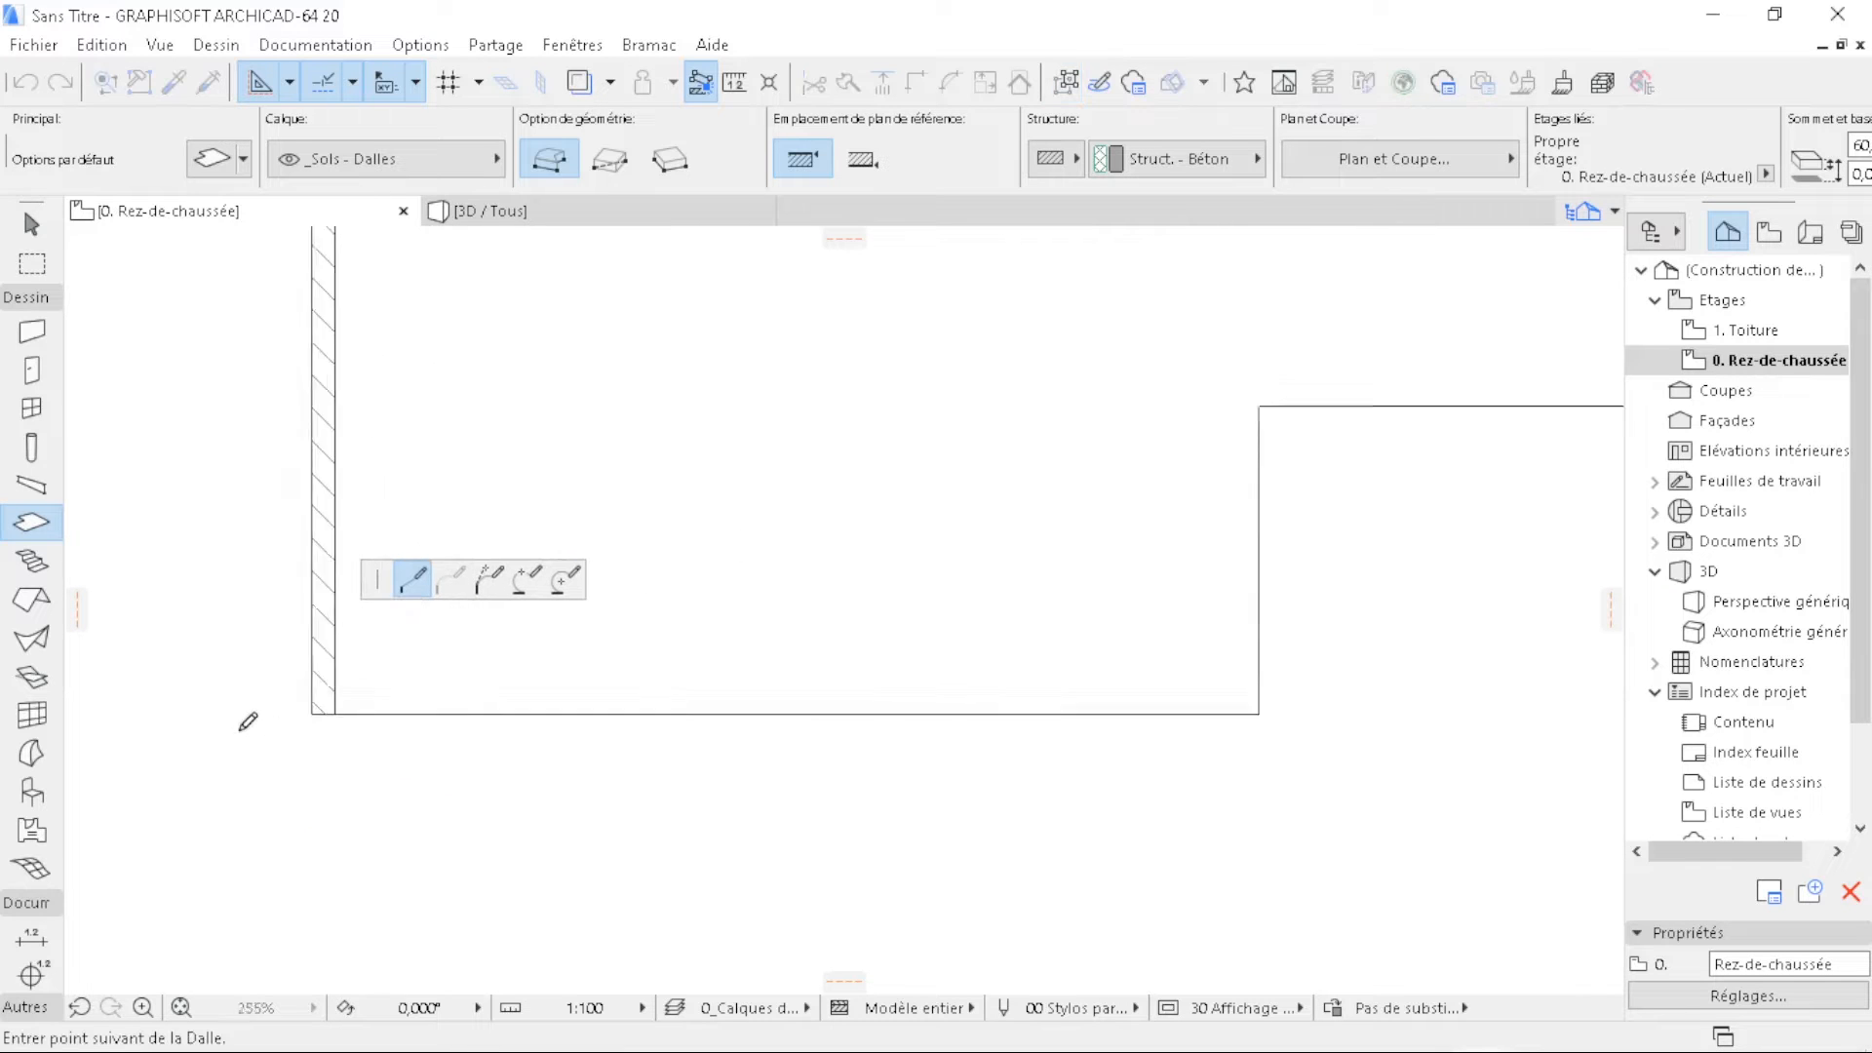
pyautogui.click(947, 719)
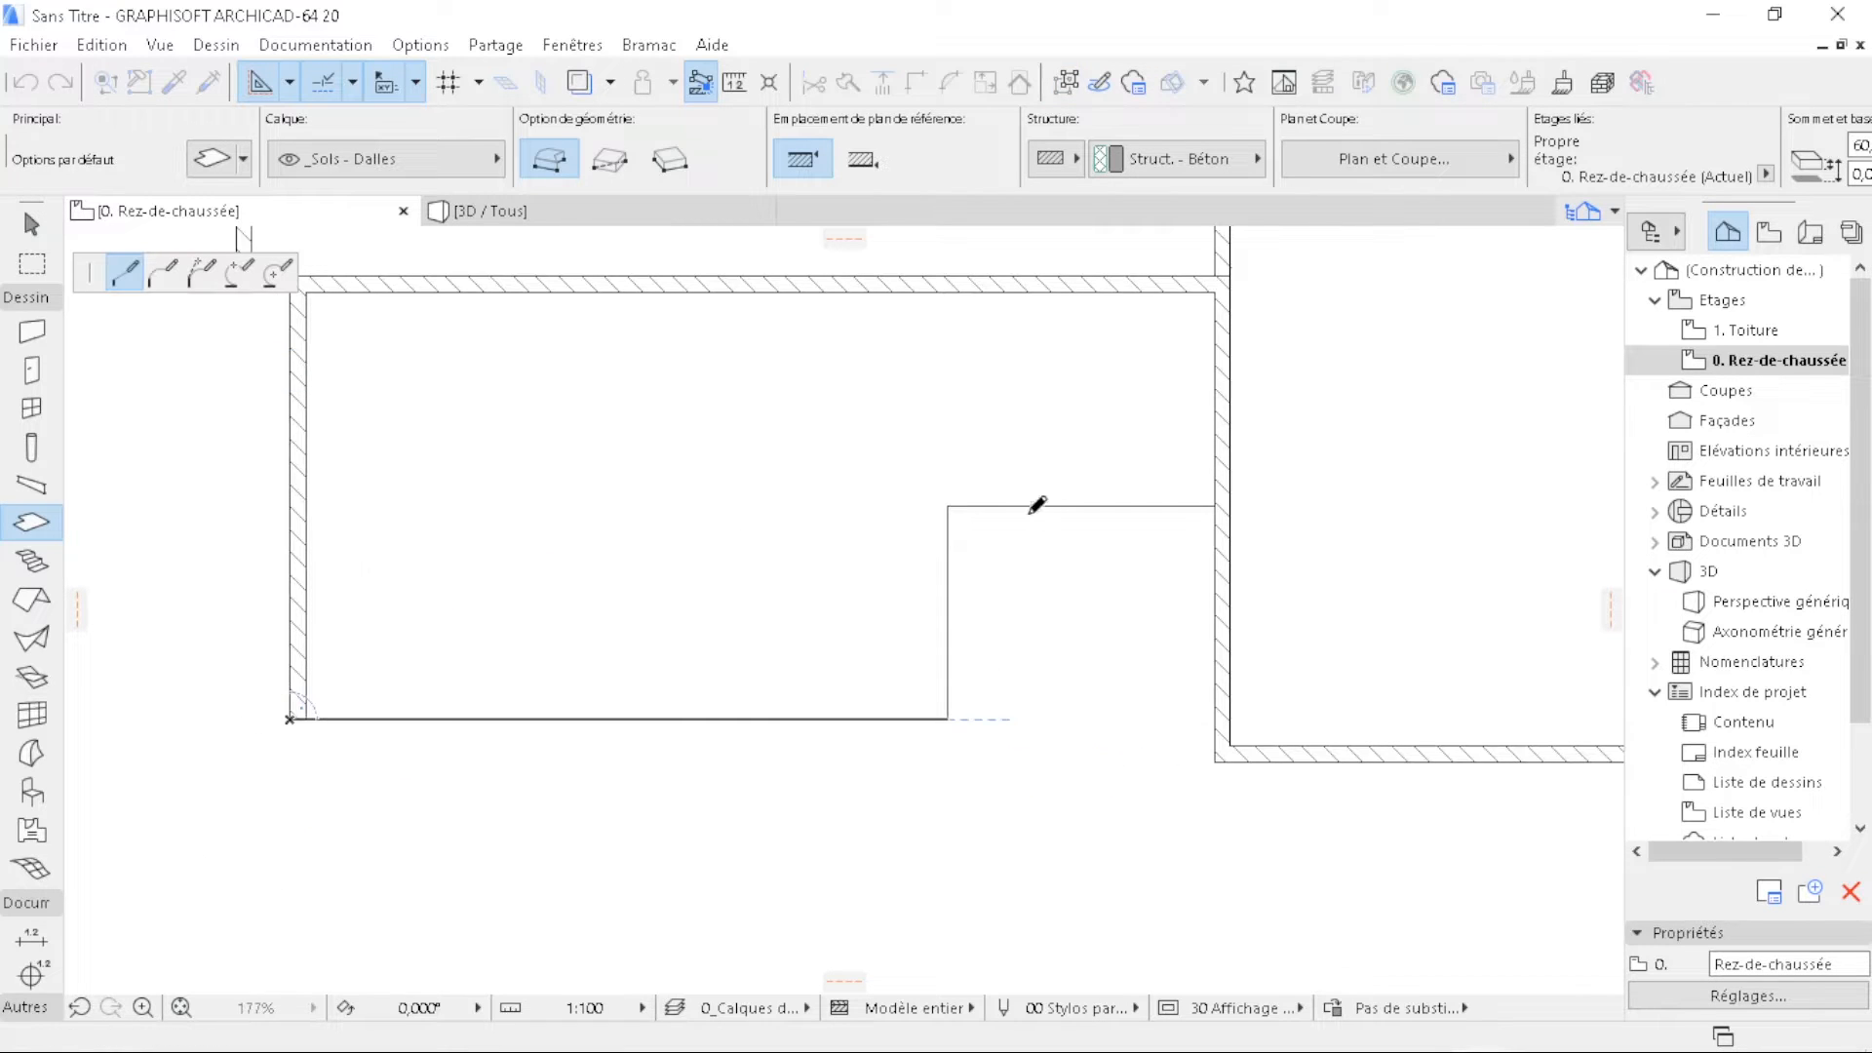
pyautogui.click(946, 505)
pyautogui.click(1213, 505)
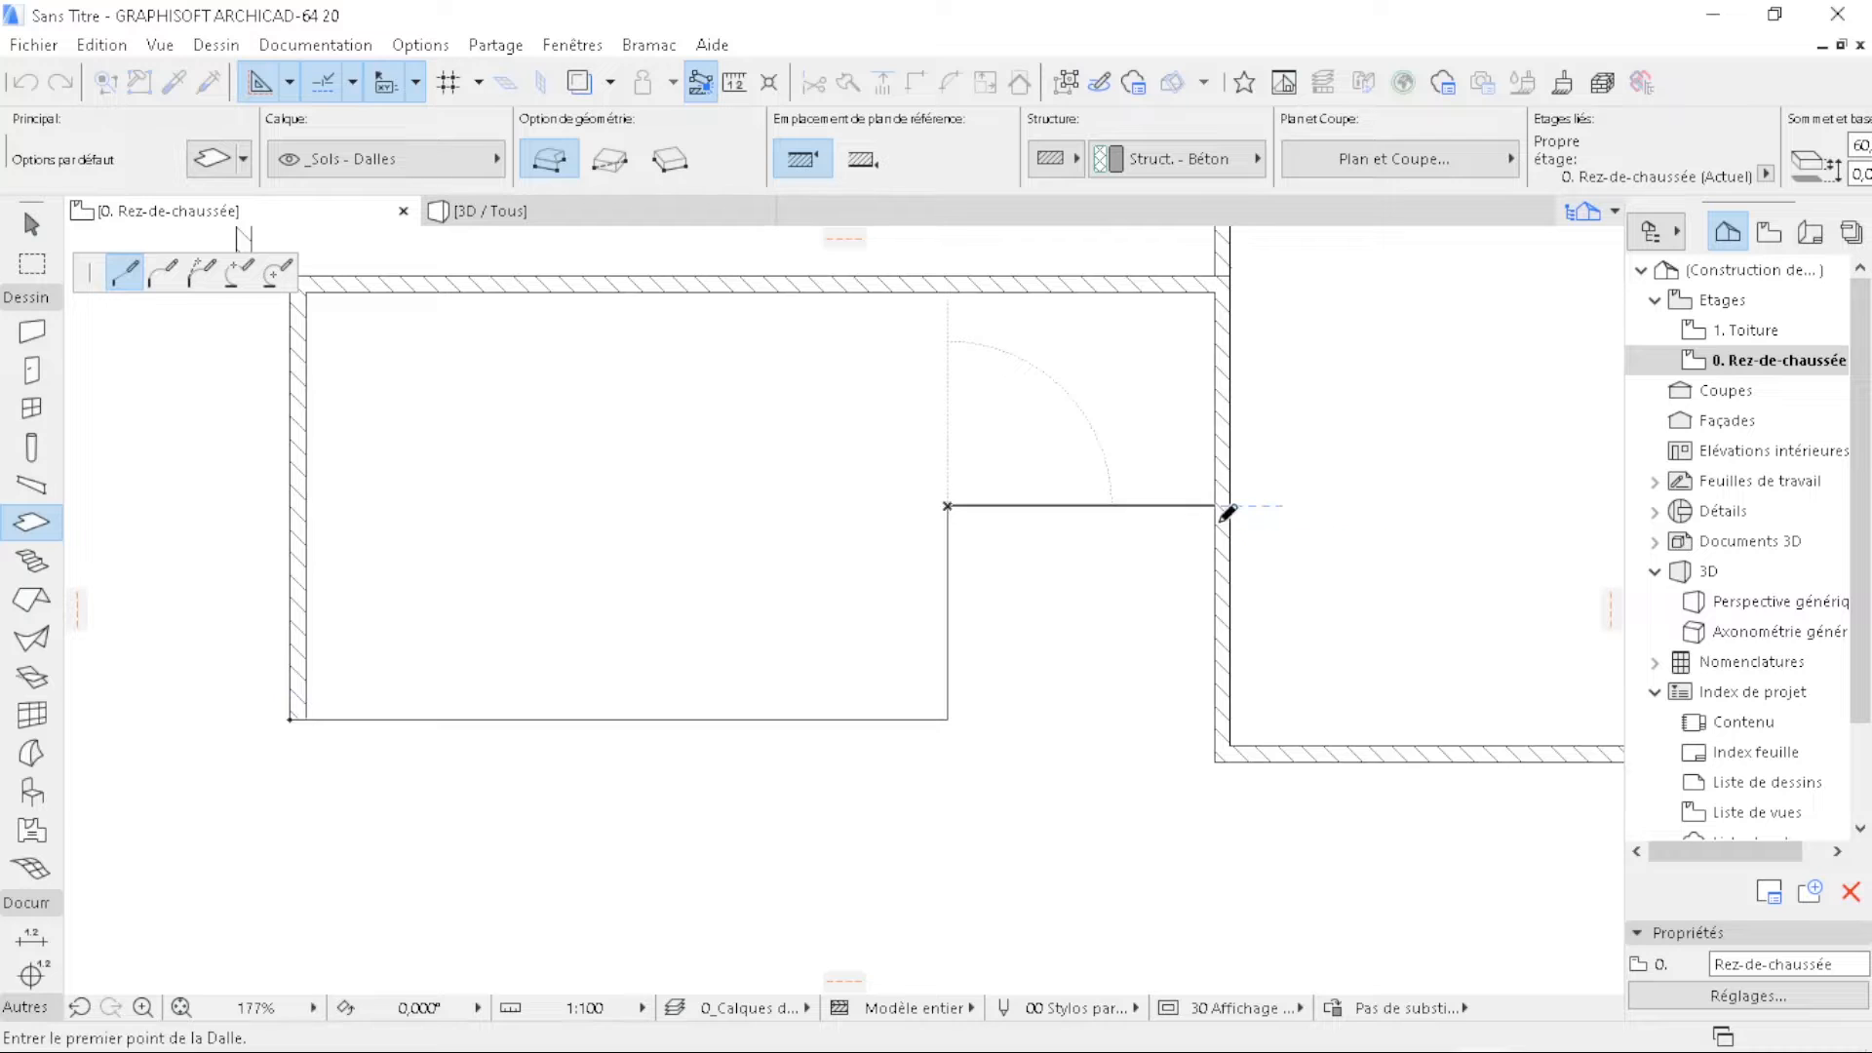
pyautogui.click(1215, 751)
# - Continue the slab outline around the lower room and the stepped right-hand exterior walls to the upper-right room's outer bottom corner
pyautogui.scroll(-4, 1053, 702)
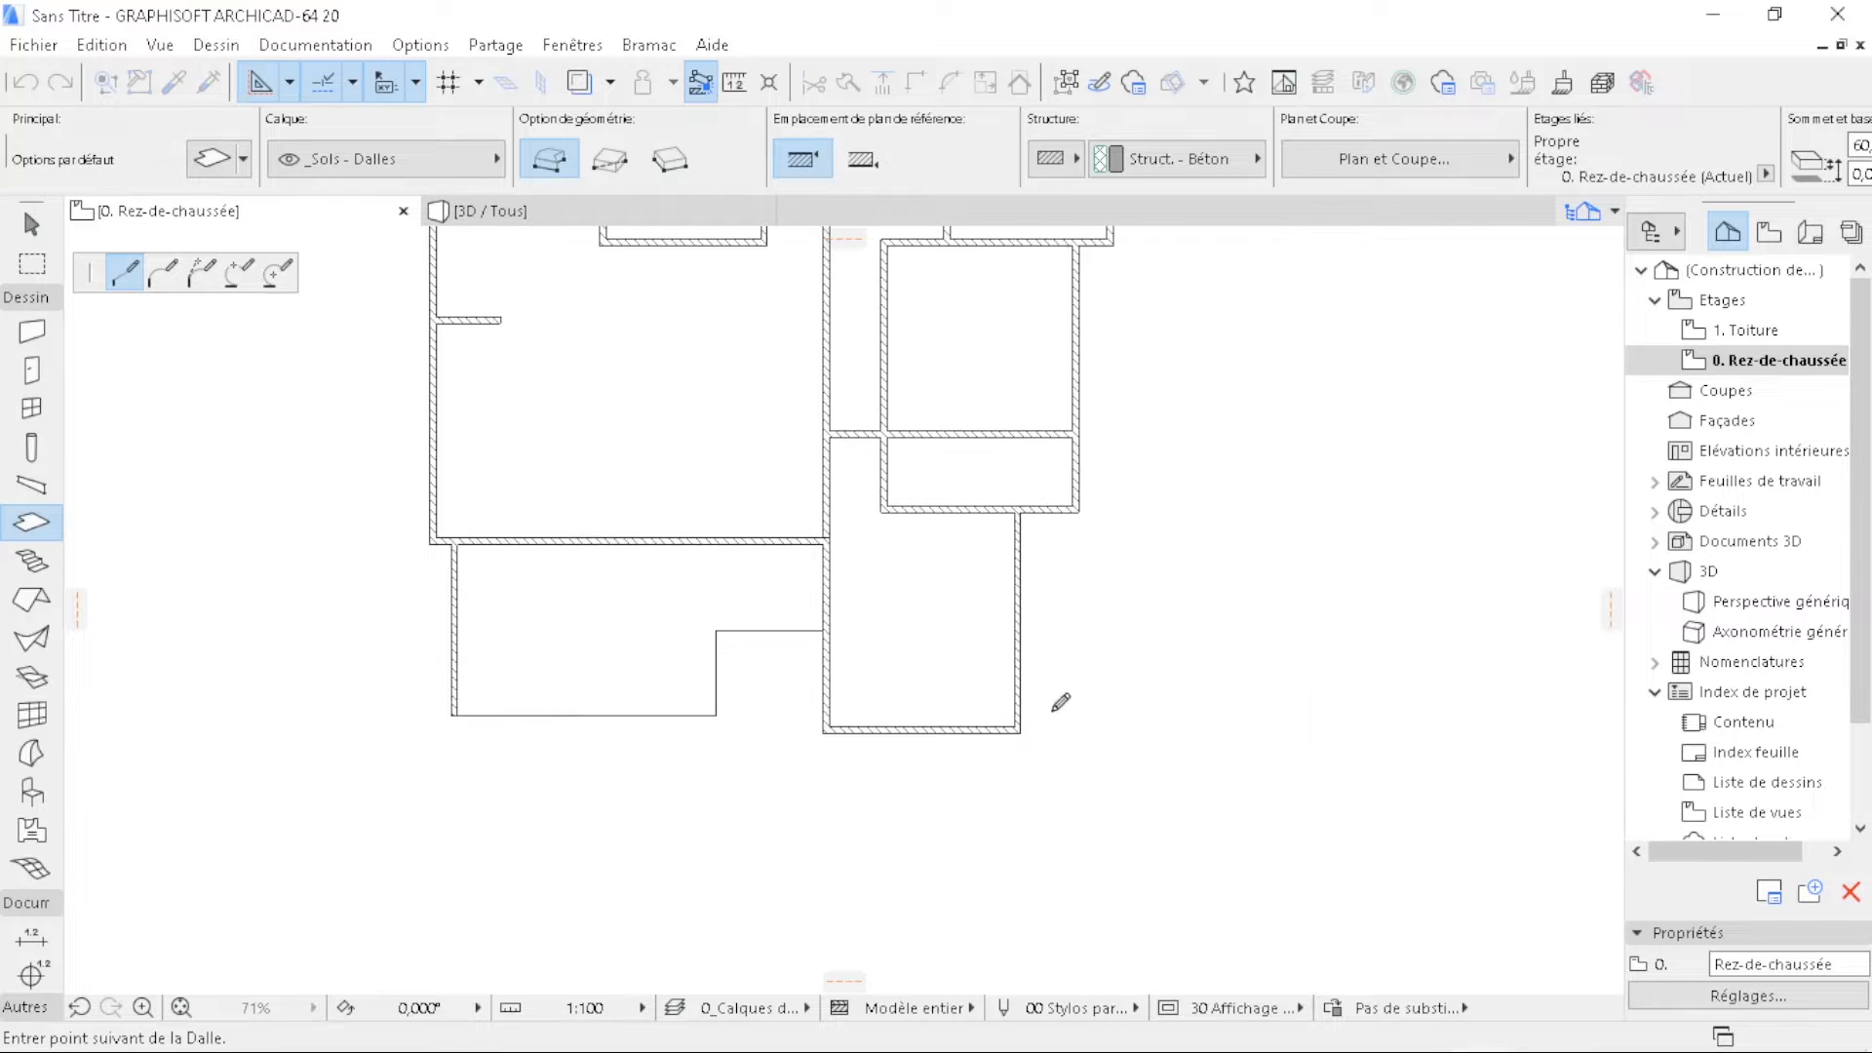
pyautogui.scroll(3, 1033, 741)
pyautogui.click(987, 754)
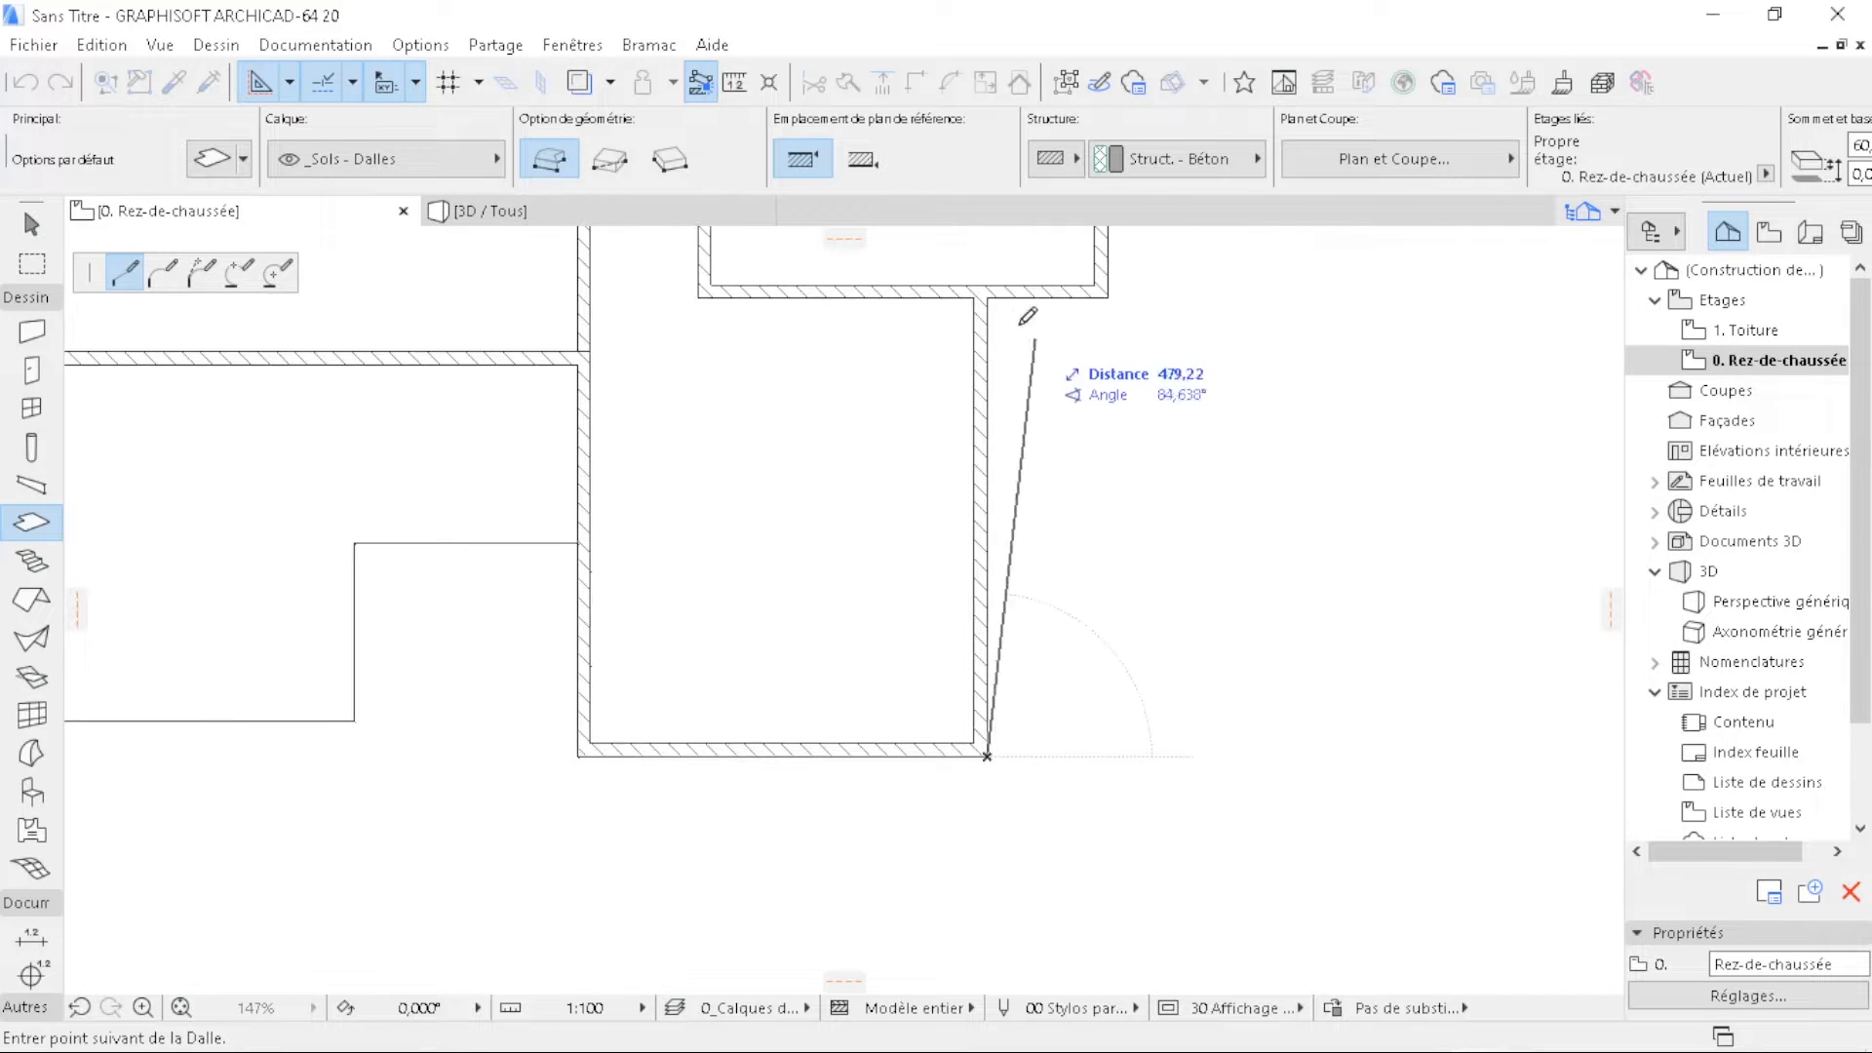
pyautogui.click(988, 292)
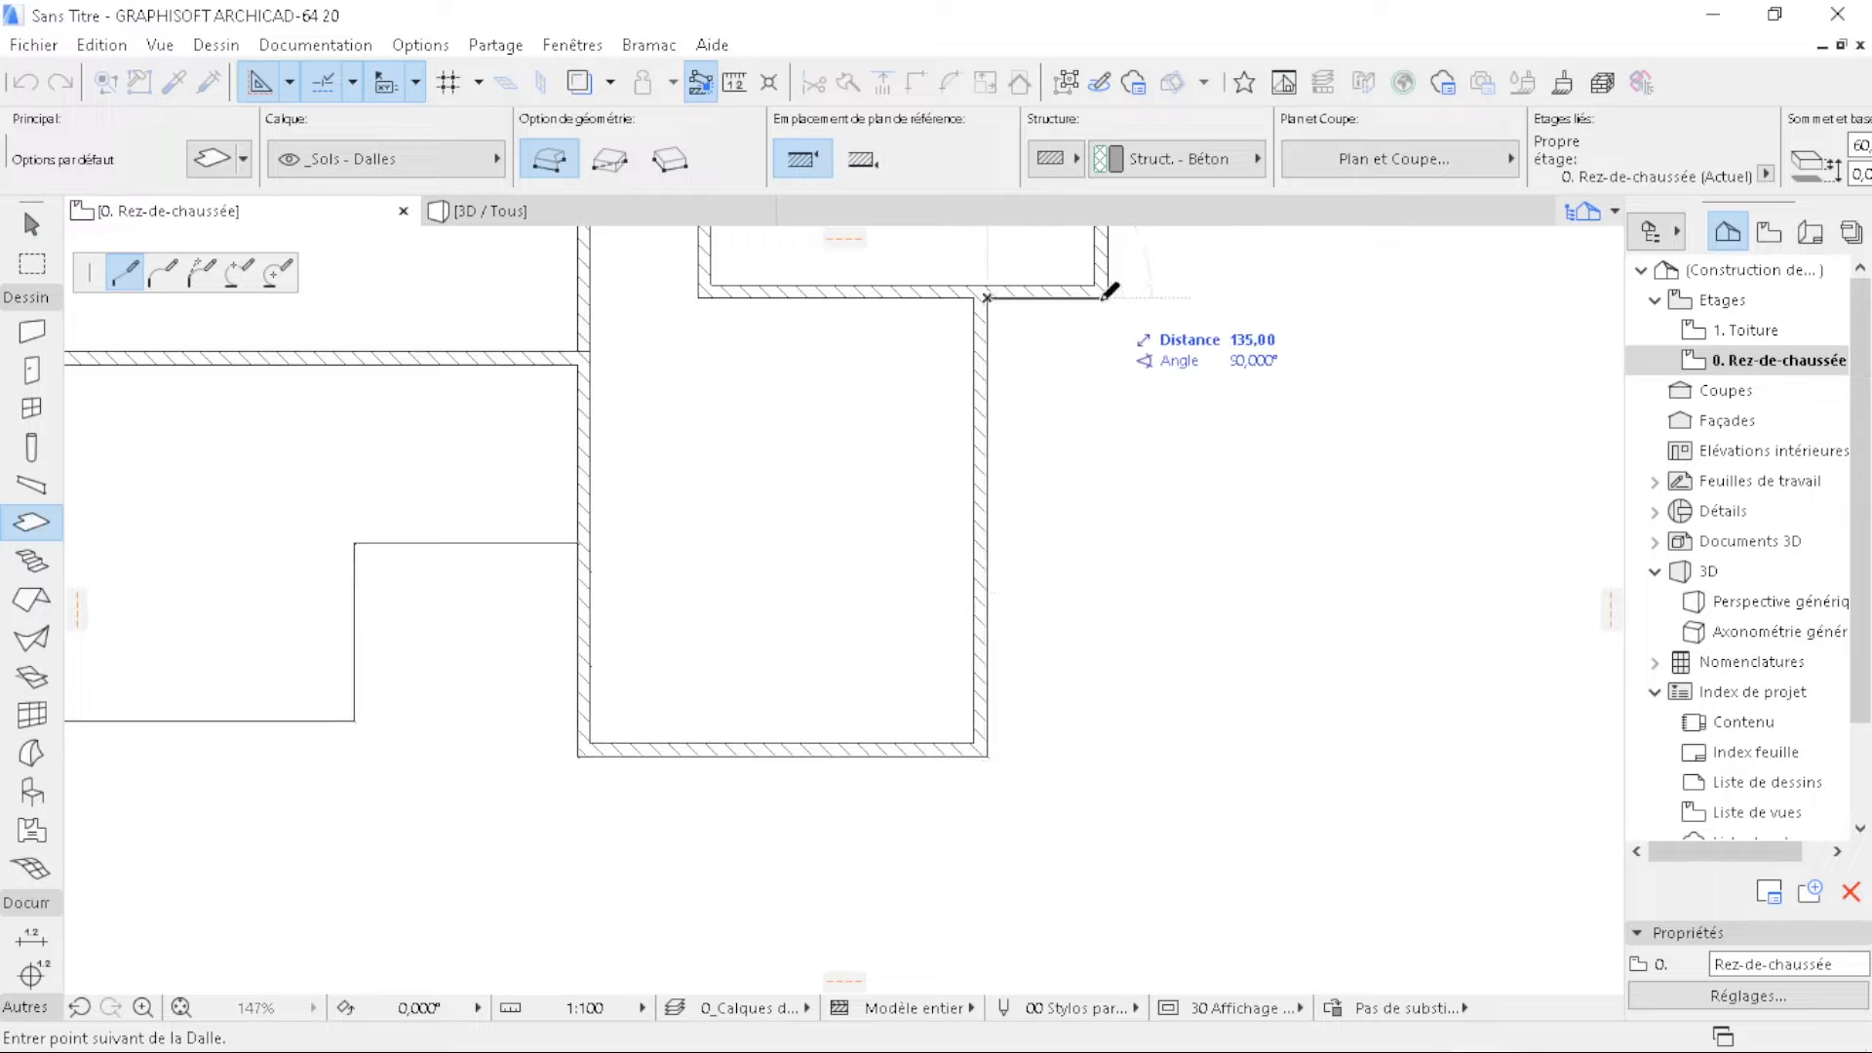
pyautogui.scroll(-4, 1057, 865)
pyautogui.scroll(-4, 1051, 872)
pyautogui.scroll(6, 1087, 546)
pyautogui.click(1125, 663)
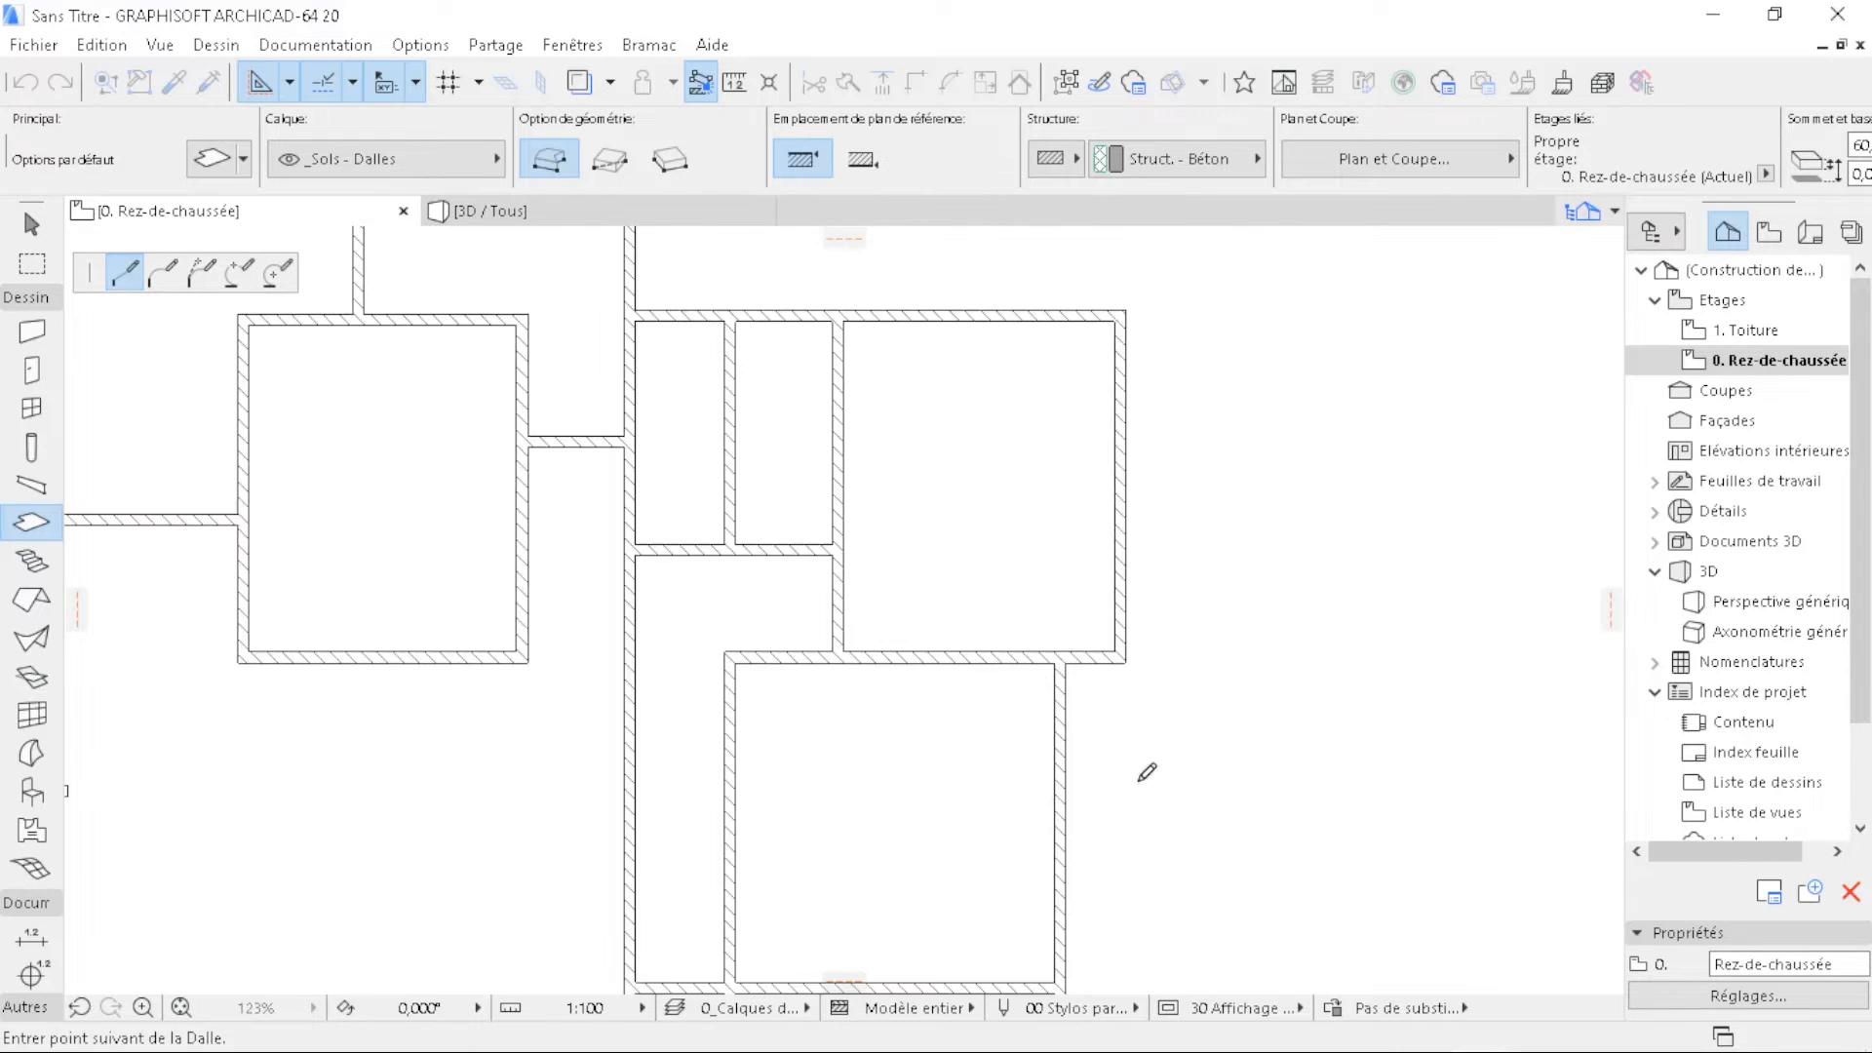
# - Extend the slab outline around the upper-right room's outer top corner to the junction with the topmost room's wall
pyautogui.scroll(-3, 1140, 777)
pyautogui.scroll(5, 1160, 500)
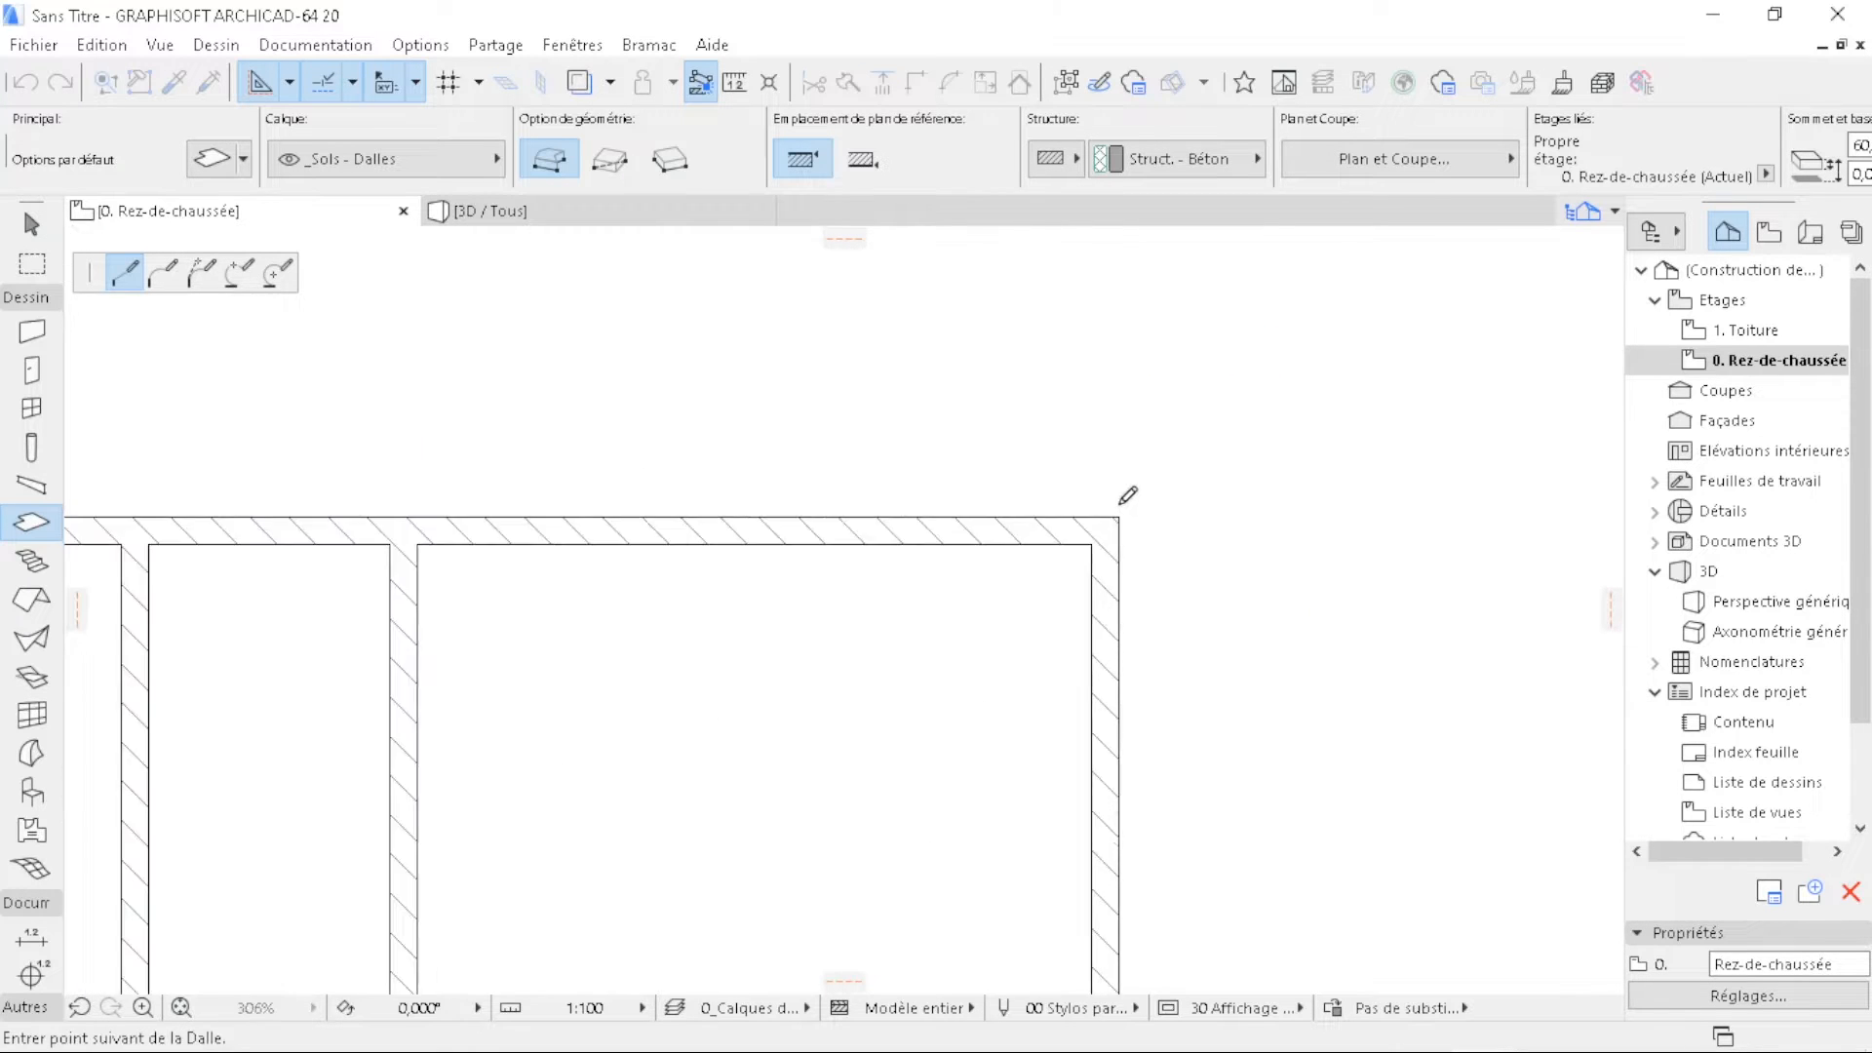
pyautogui.click(1128, 505)
pyautogui.scroll(-5, 1341, 488)
pyautogui.scroll(5, 991, 493)
pyautogui.click(867, 501)
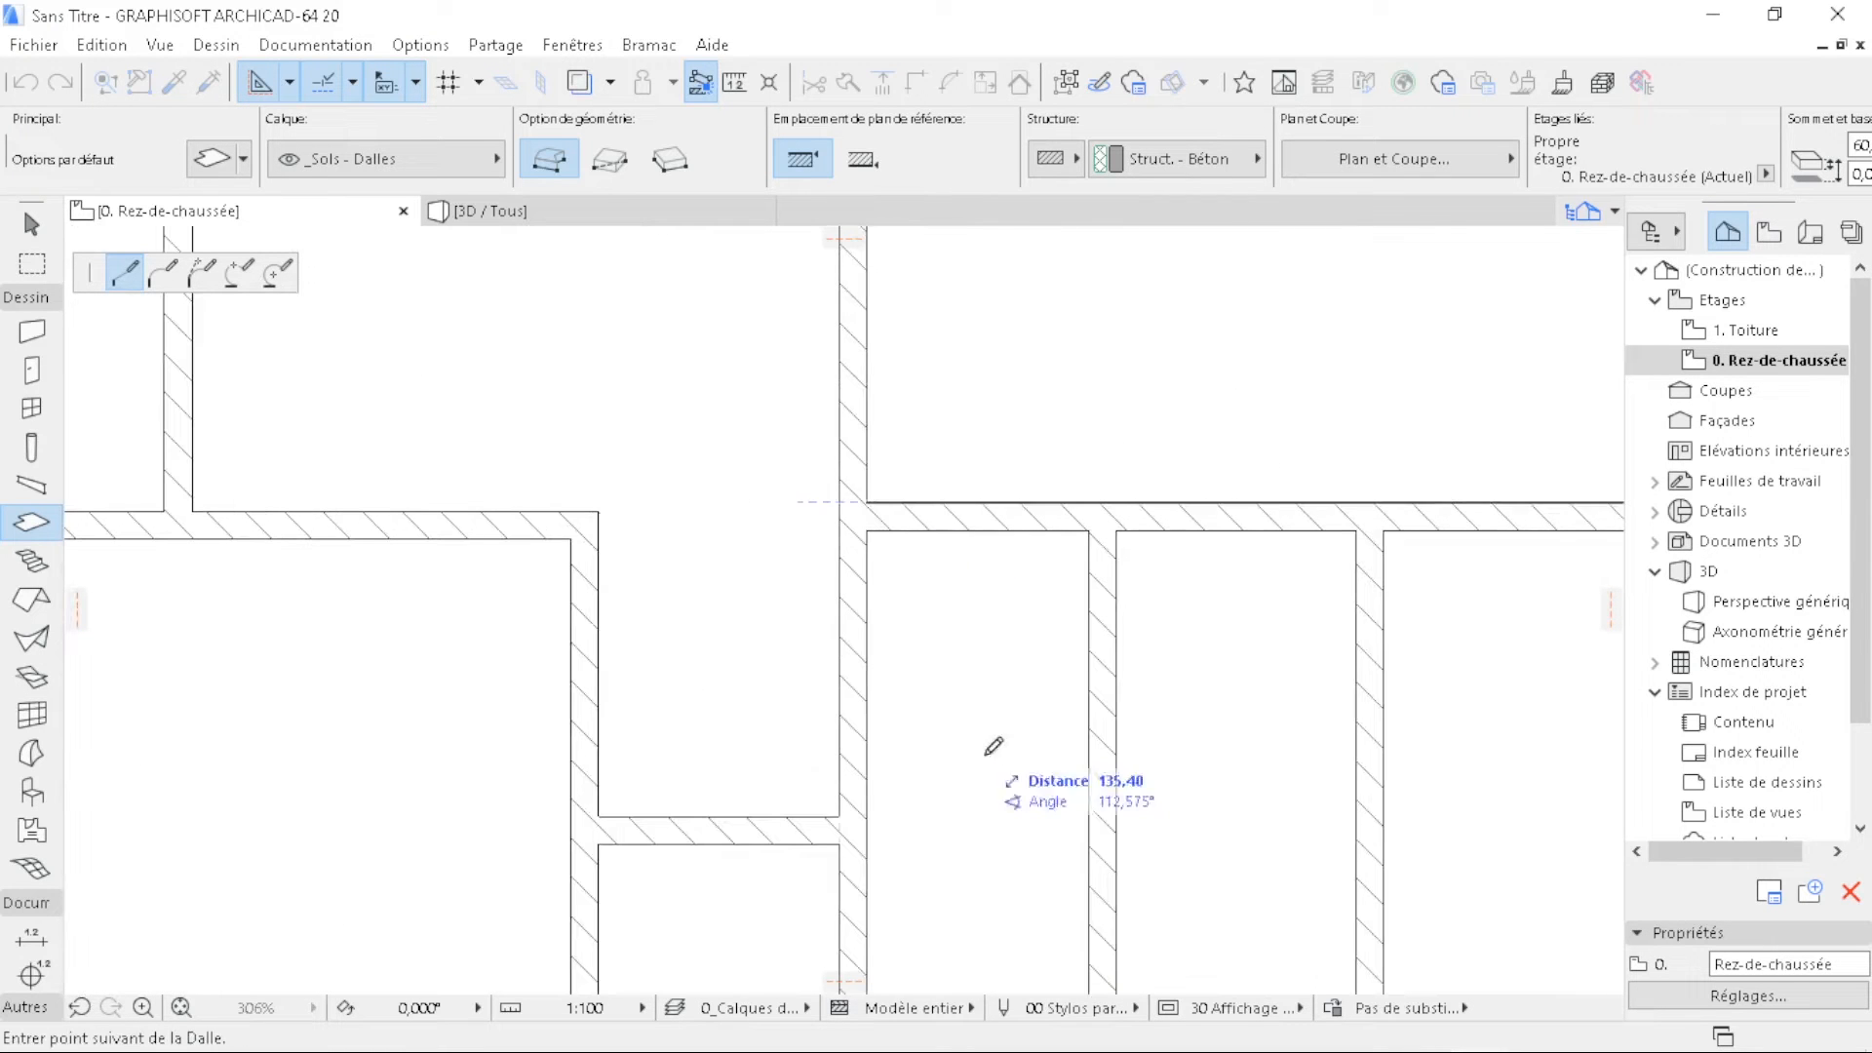
# - Trace the slab outline around the topmost room's two outer top corners and down to the adjoining room's upper wall
pyautogui.scroll(-5, 990, 758)
pyautogui.scroll(3, 926, 481)
pyautogui.click(945, 539)
pyautogui.scroll(-7, 1362, 493)
pyautogui.scroll(4, 1089, 517)
pyautogui.scroll(1, 882, 495)
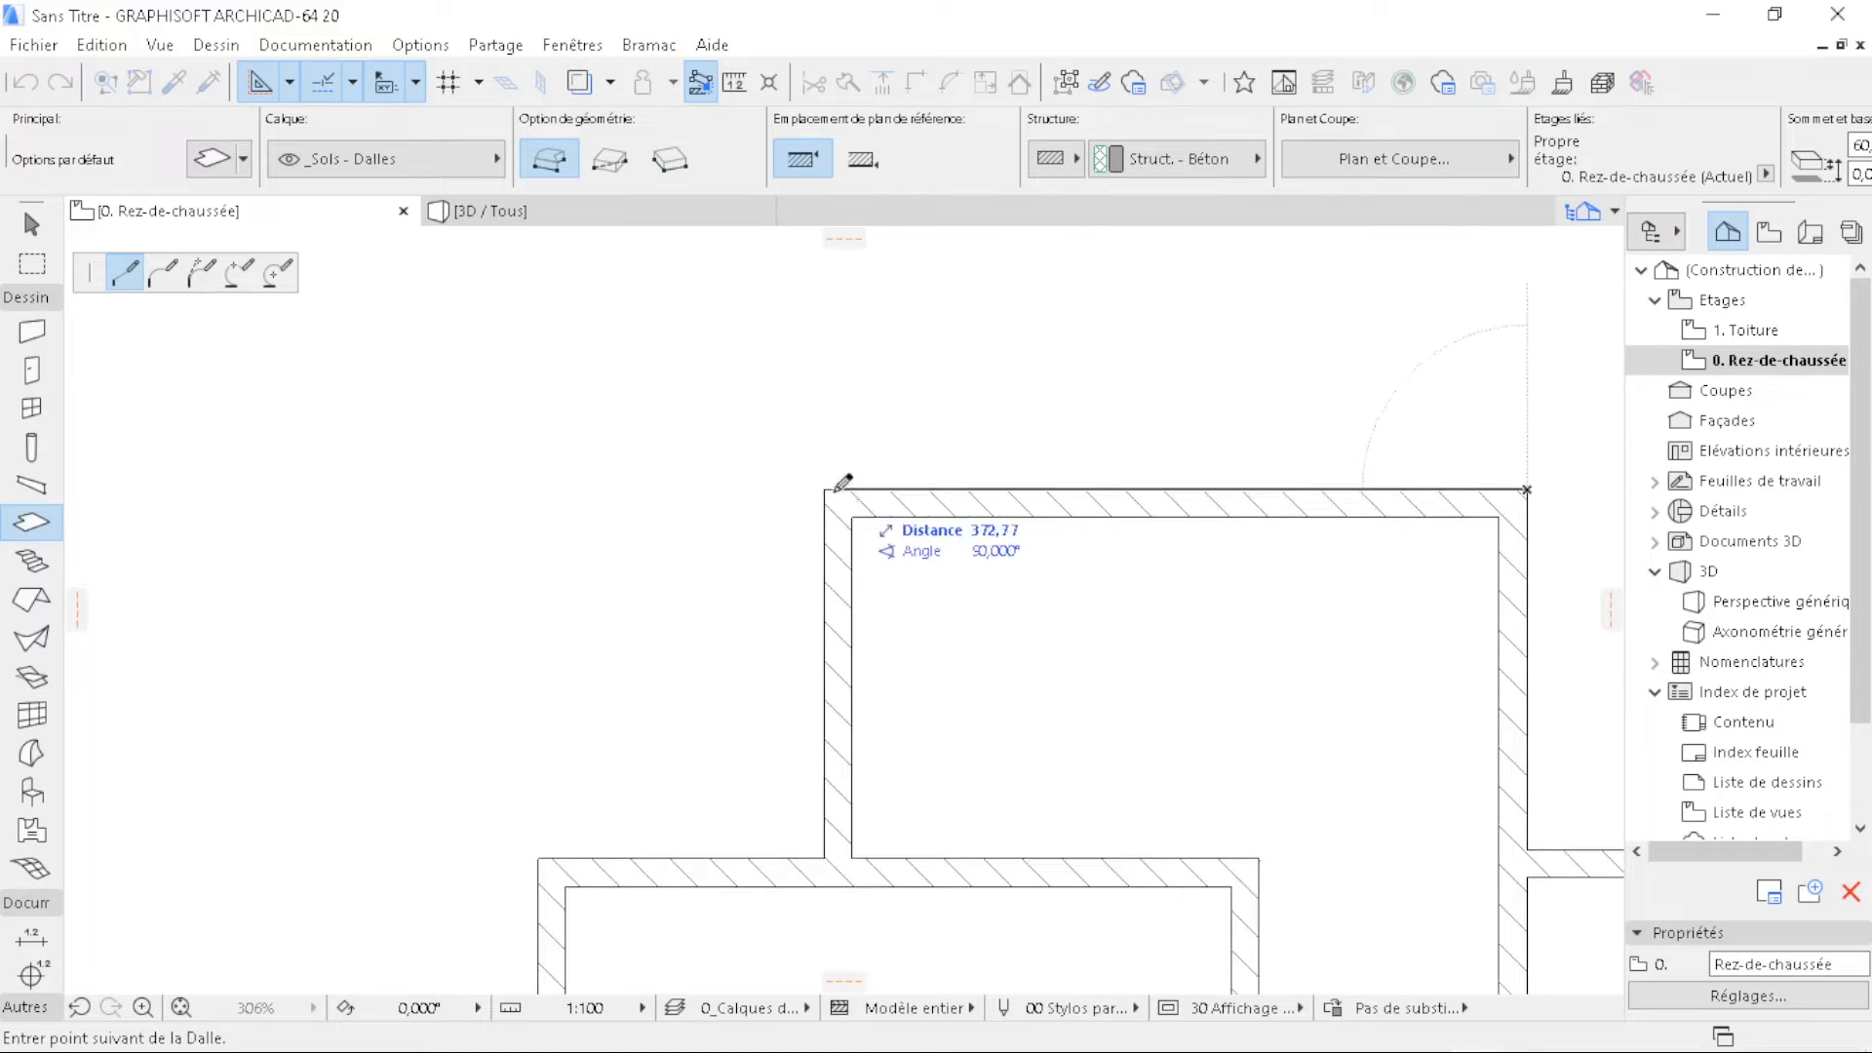
pyautogui.click(825, 490)
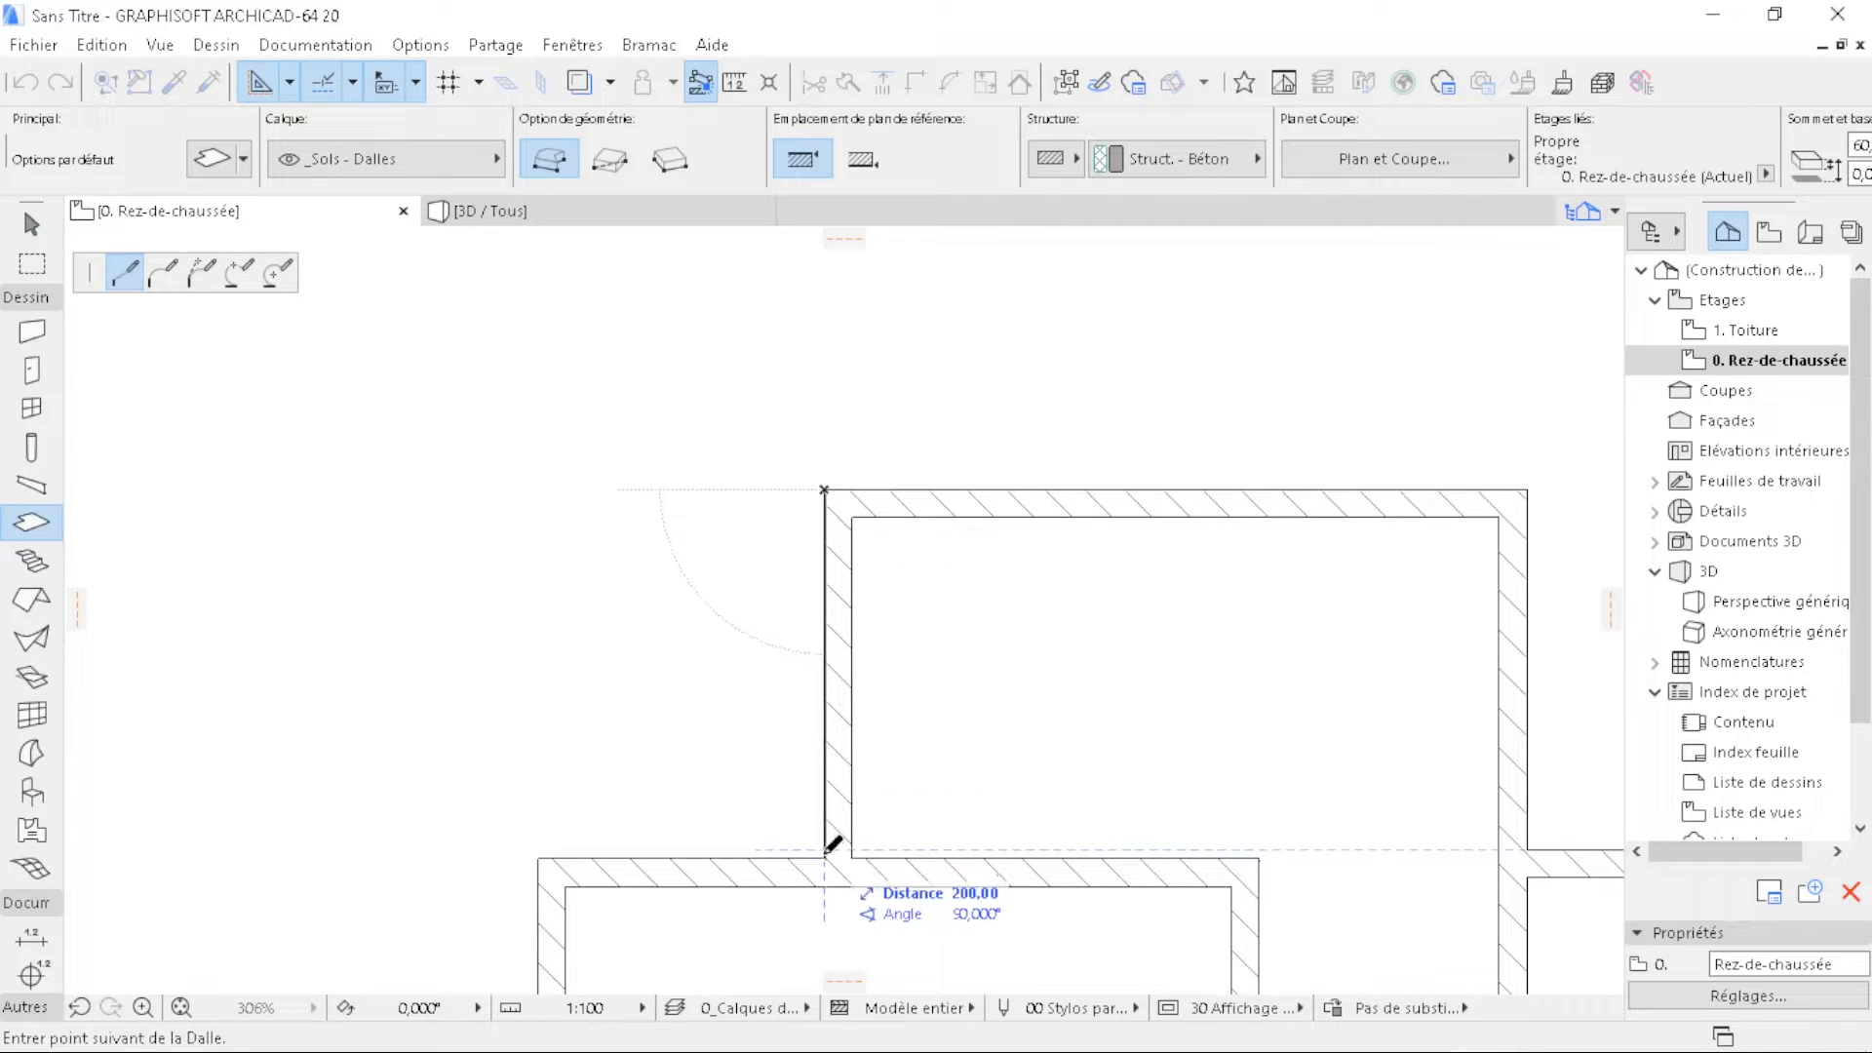
pyautogui.click(826, 848)
# - Carry the slab outline around the adjoining room's outer top-left corner and down to the large left room's upper wall
pyautogui.scroll(-4, 1020, 448)
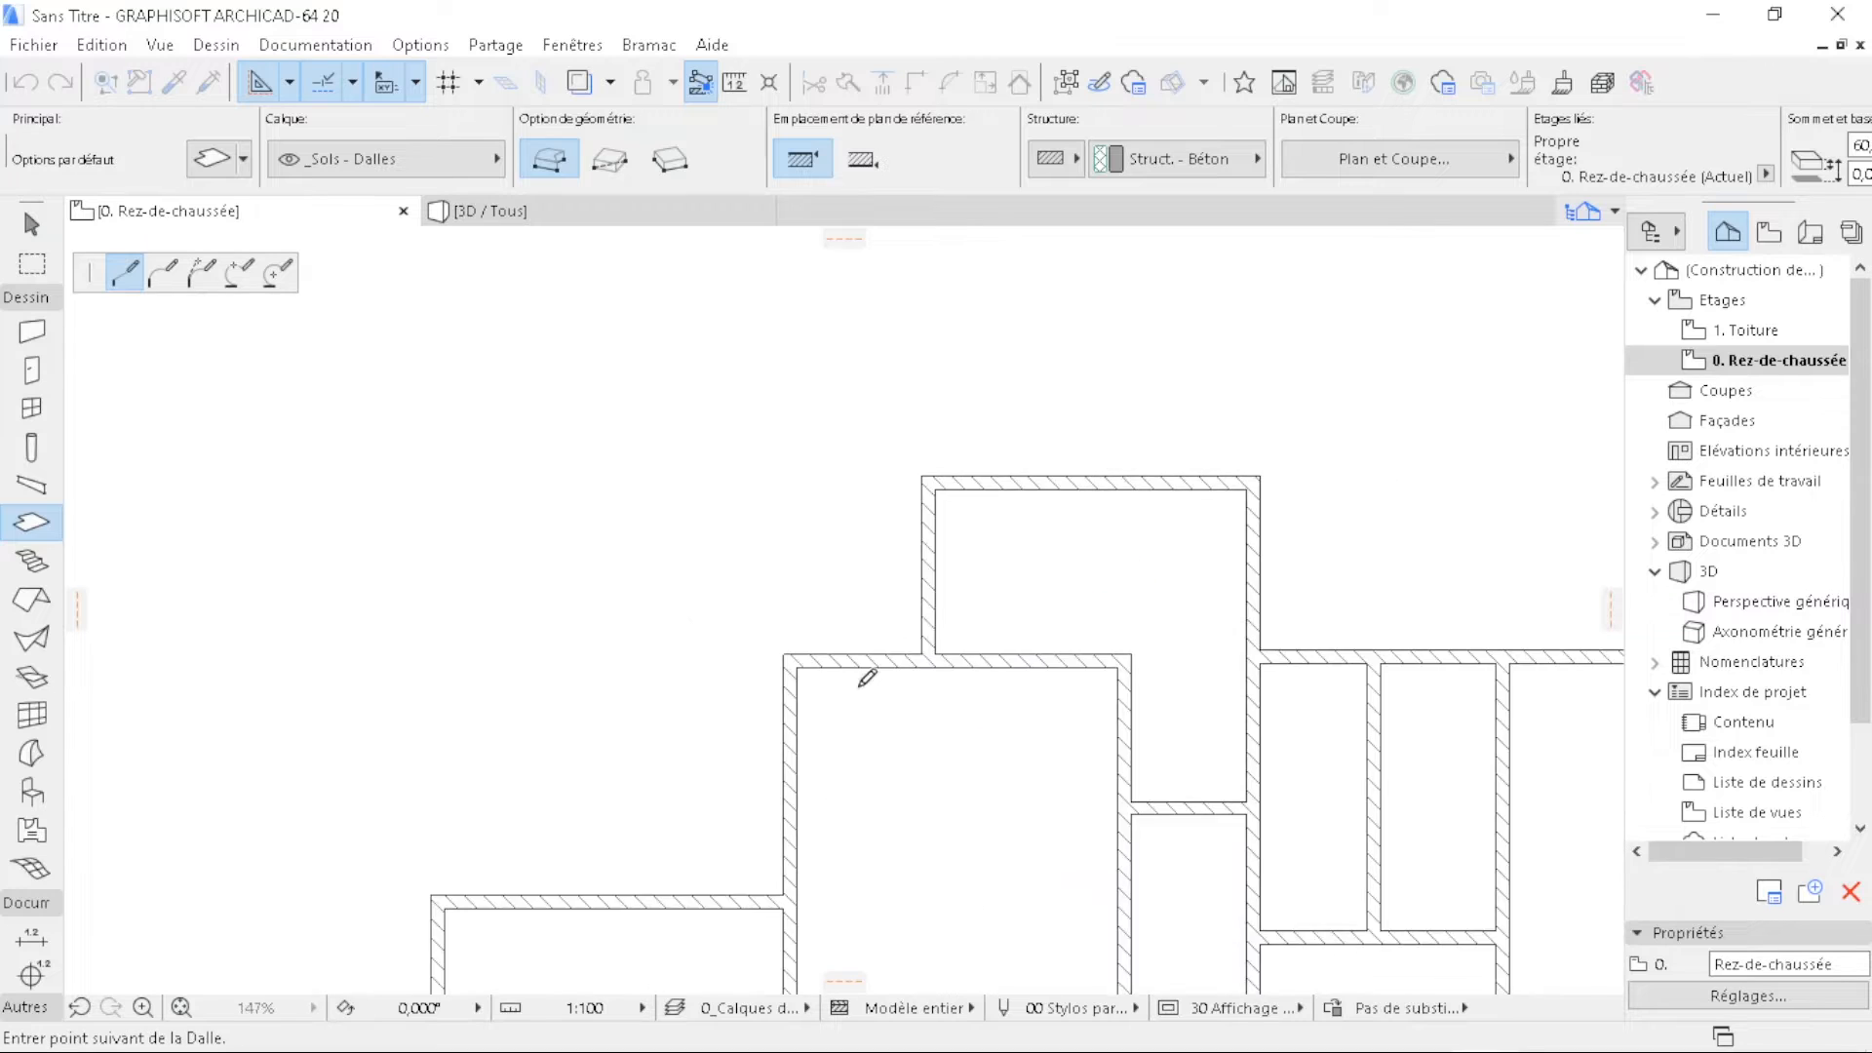
pyautogui.scroll(4, 869, 677)
pyautogui.click(703, 618)
pyautogui.scroll(-4, 797, 322)
pyautogui.scroll(4, 787, 721)
pyautogui.click(705, 684)
# - Follow the large left room's outer walls and the terrace wall, closing the slab outline at its starting corner
pyautogui.scroll(-6, 1367, 631)
pyautogui.scroll(4, 916, 689)
pyautogui.scroll(1, 909, 689)
pyautogui.click(862, 588)
pyautogui.scroll(-9, 827, 363)
pyautogui.scroll(8, 882, 652)
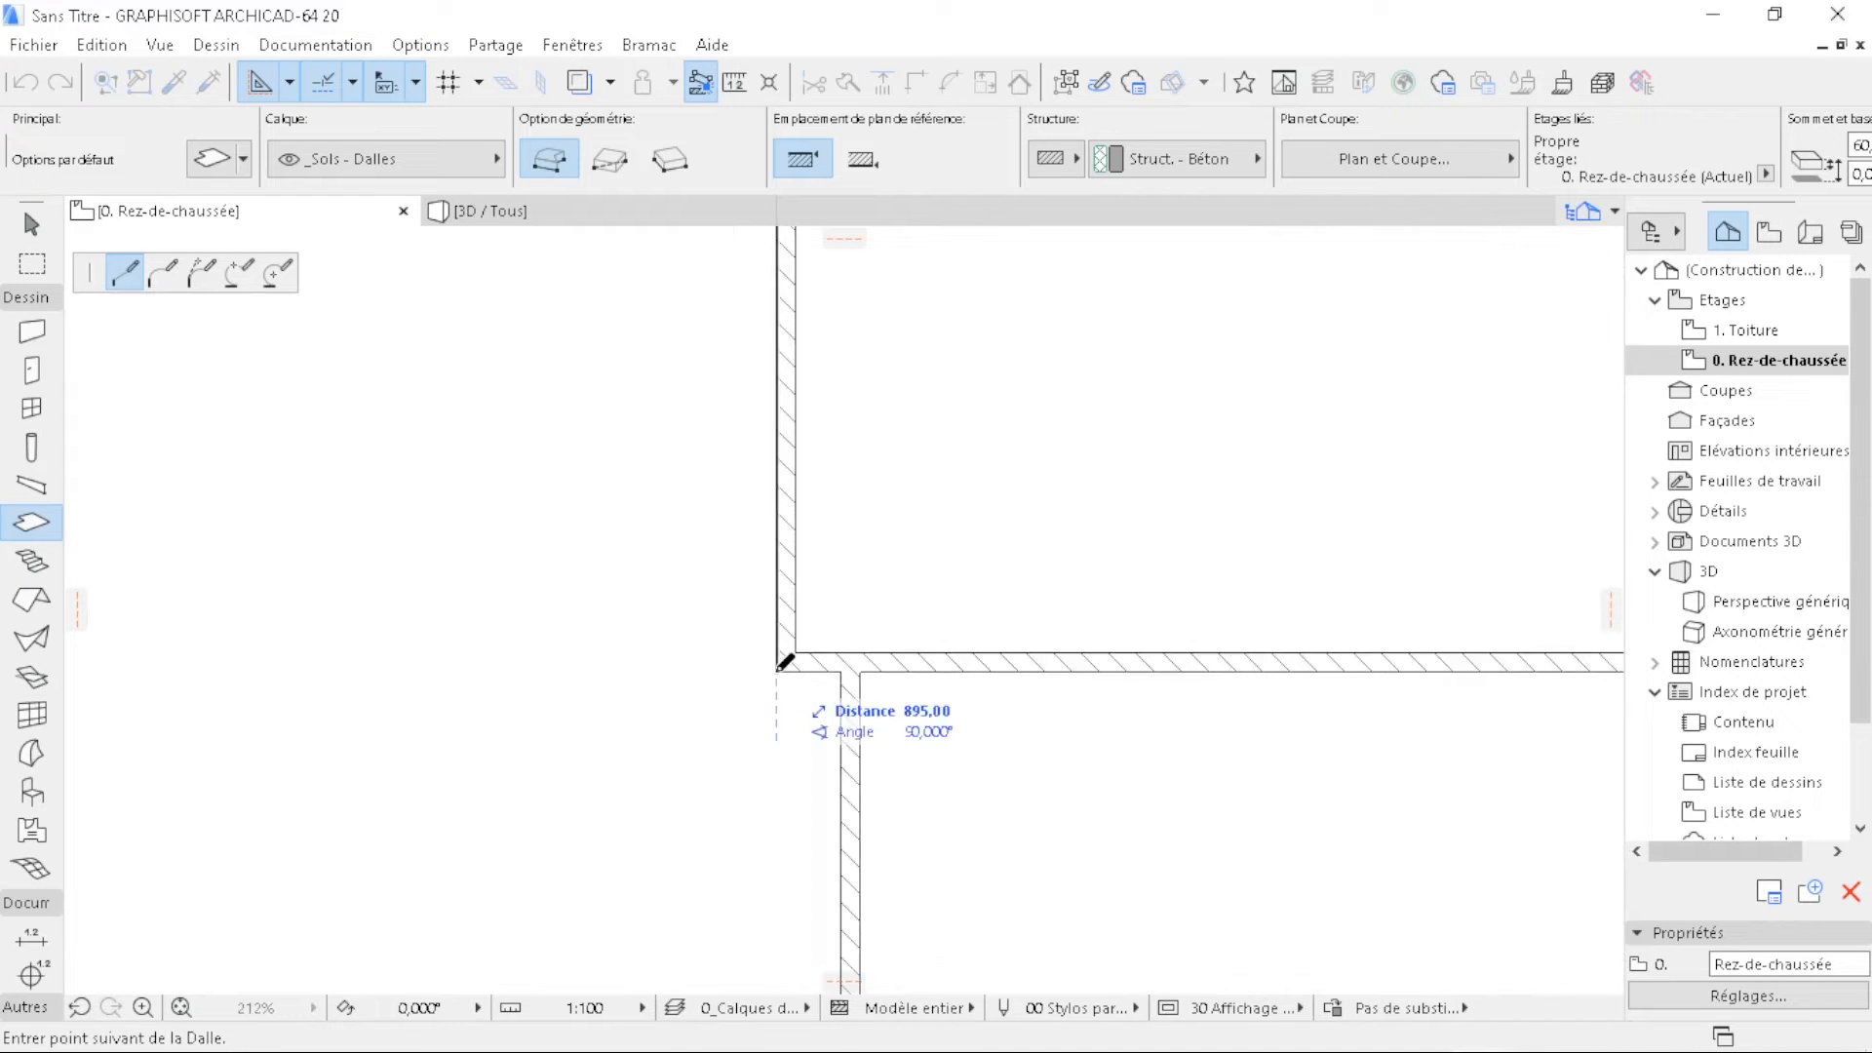
pyautogui.click(849, 668)
pyautogui.scroll(-4, 909, 827)
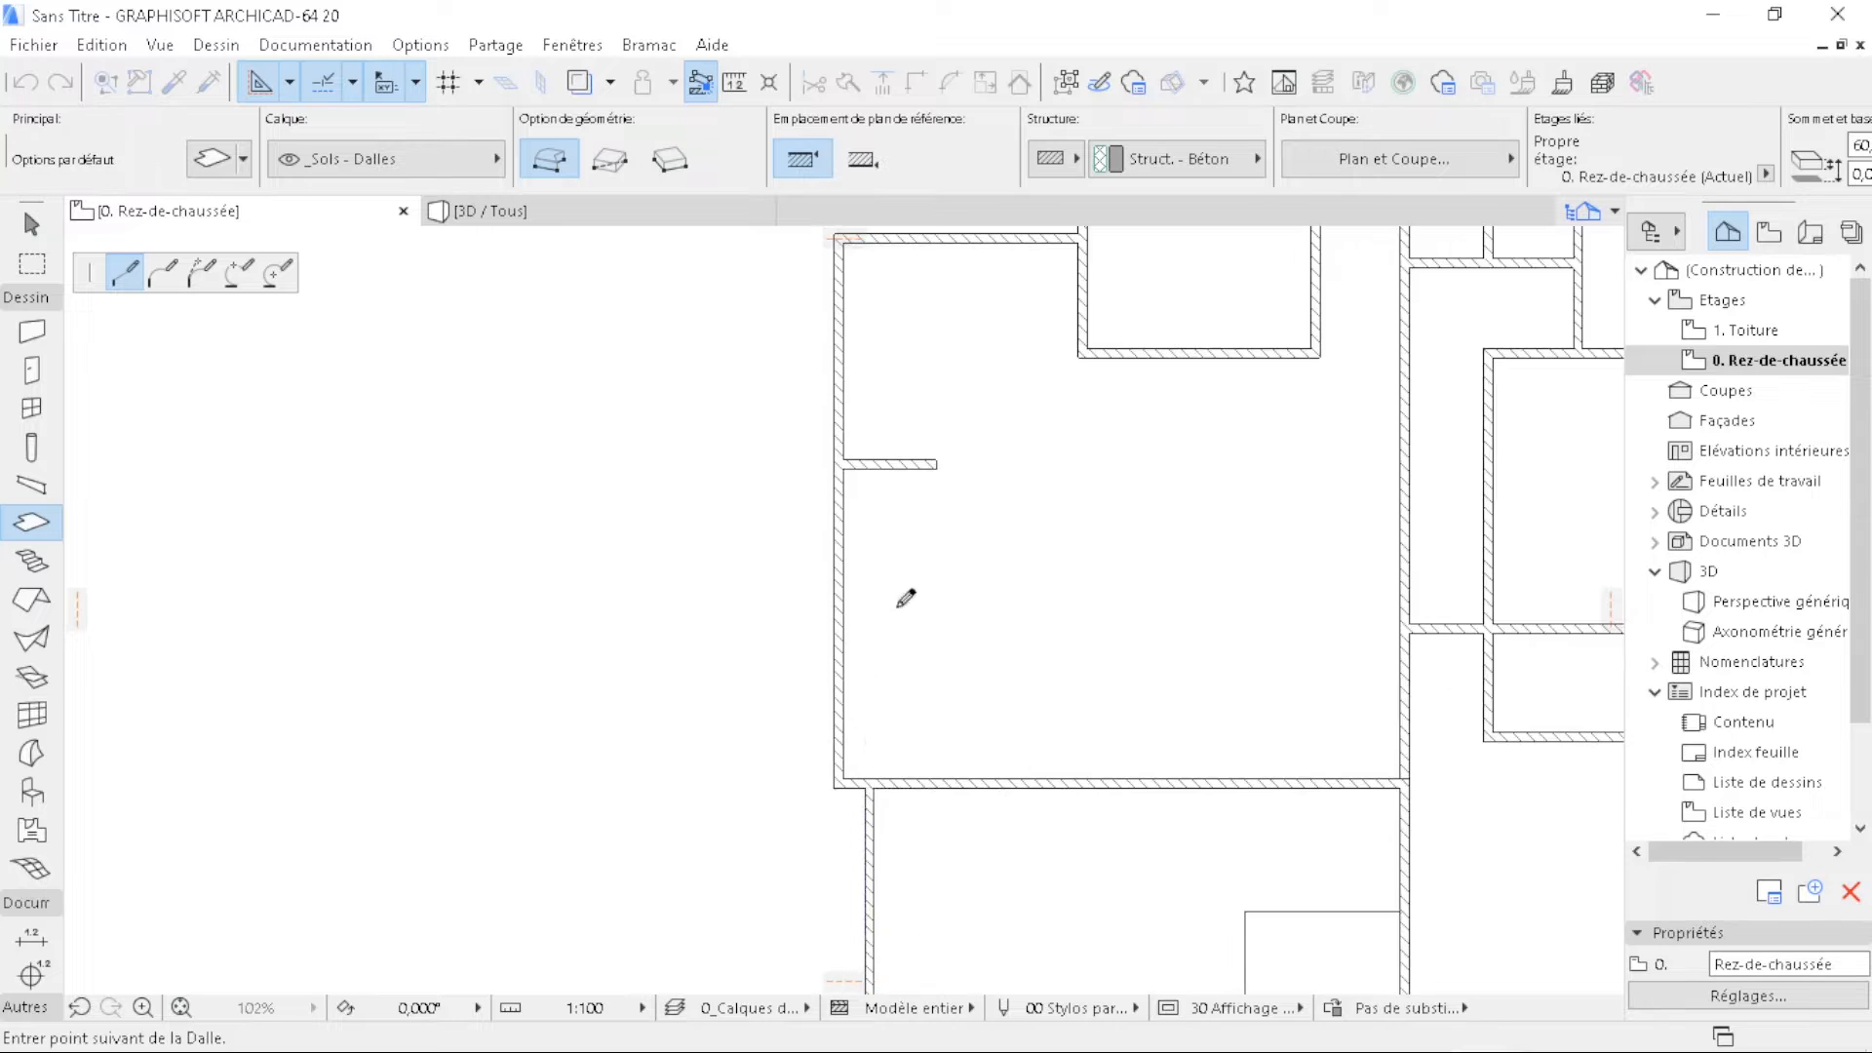
pyautogui.scroll(8, 887, 805)
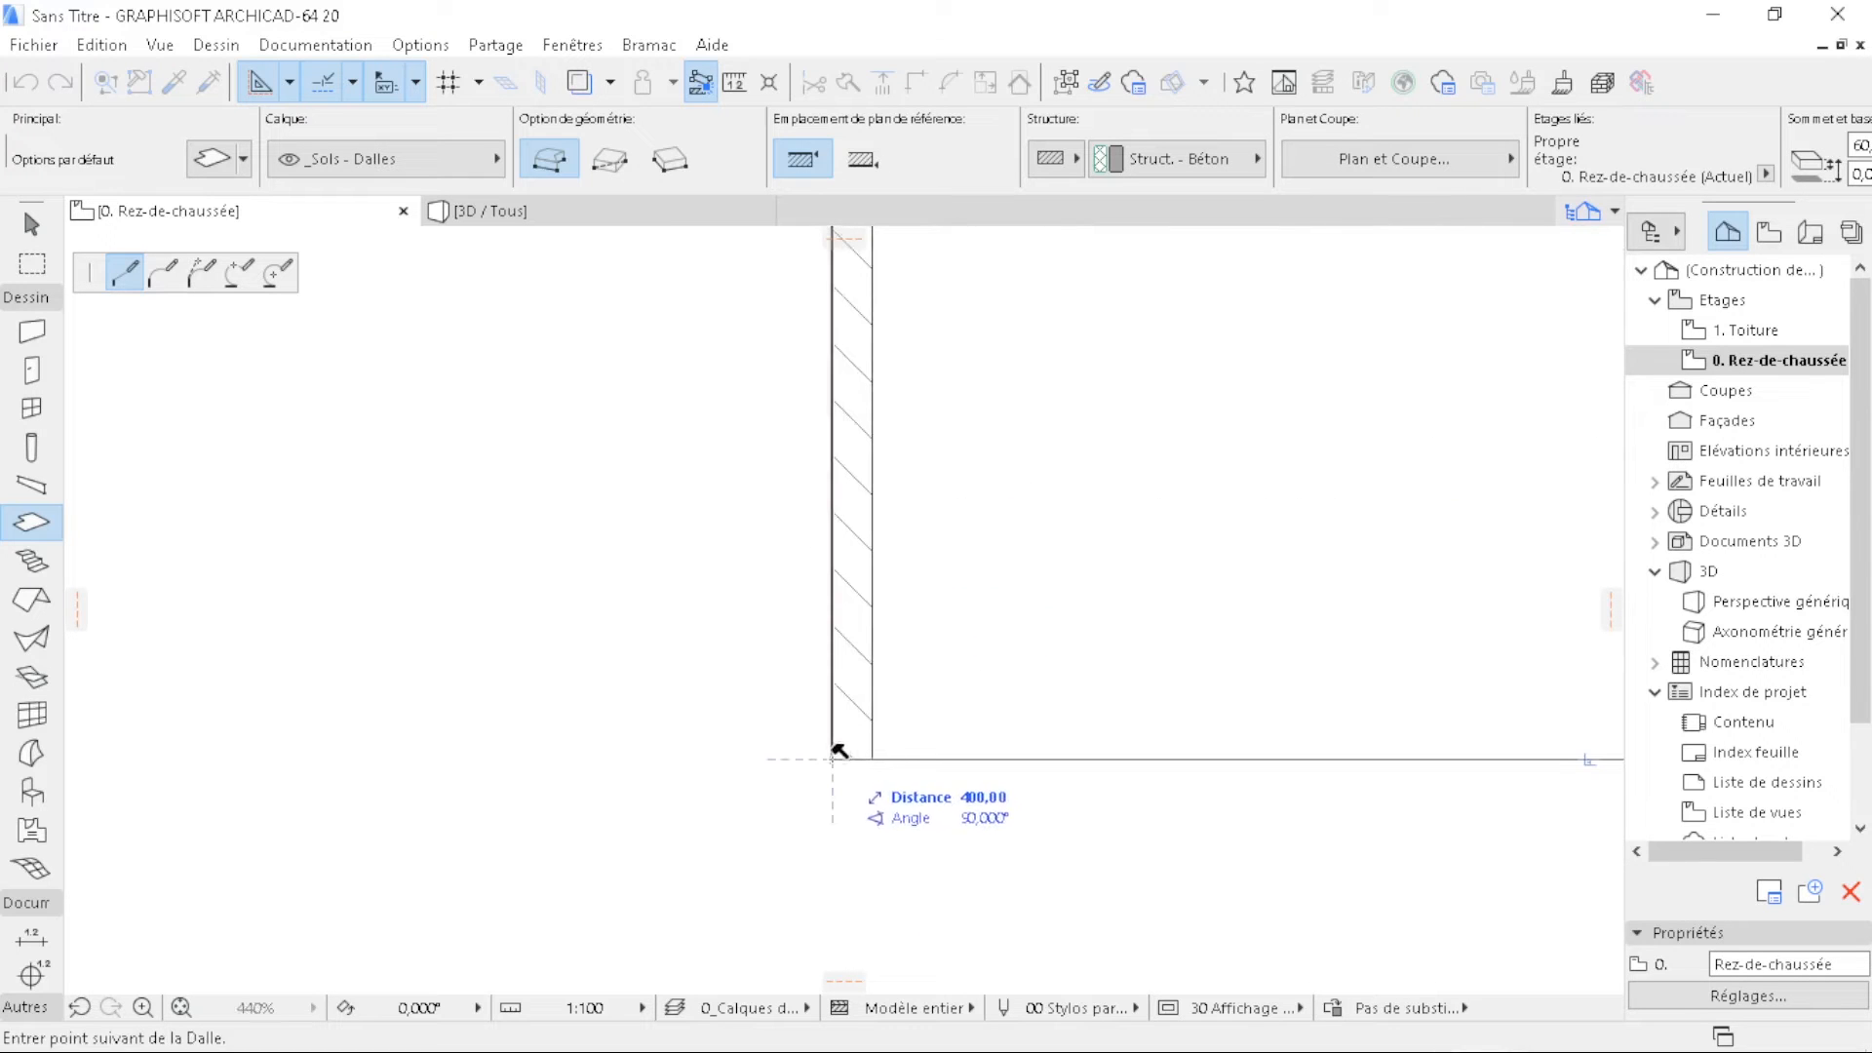
pyautogui.click(876, 794)
pyautogui.scroll(-14, 668, 765)
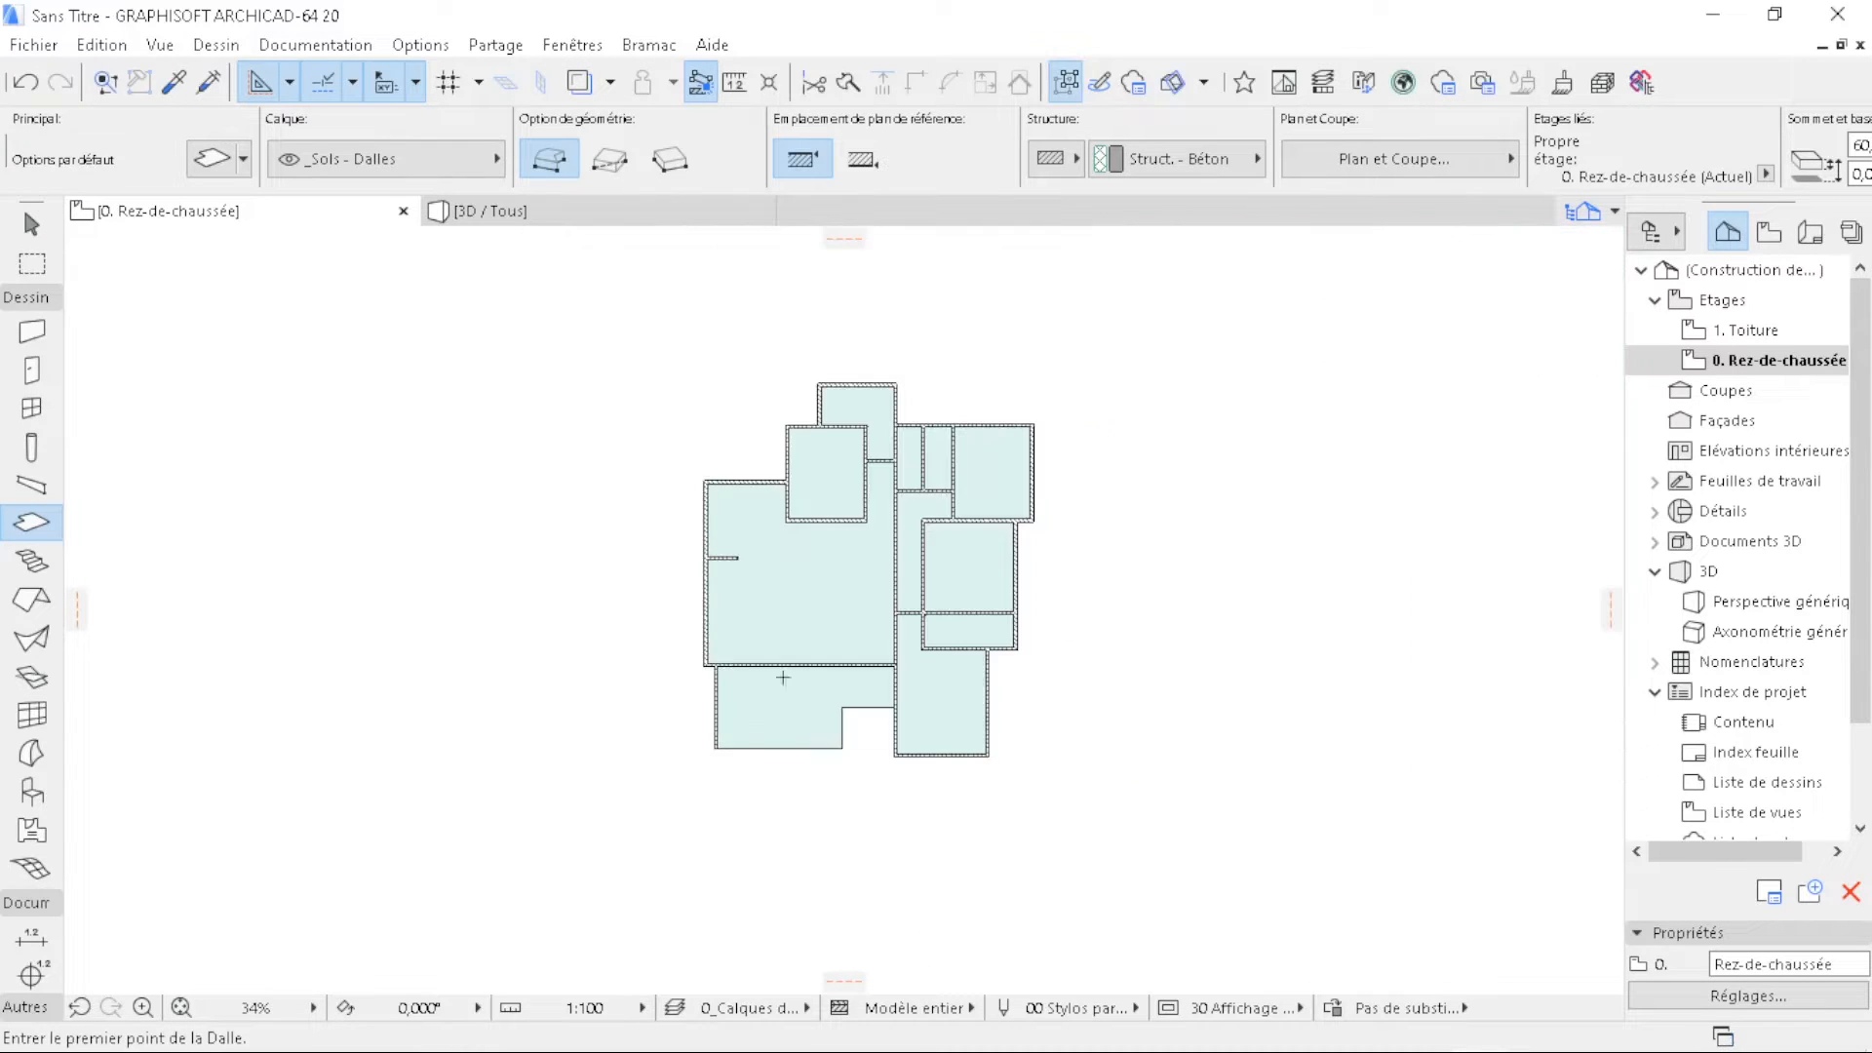
# - Examine the slab and walls from several sides in the 3D perspective, including the terrace recess
pyautogui.click(617, 213)
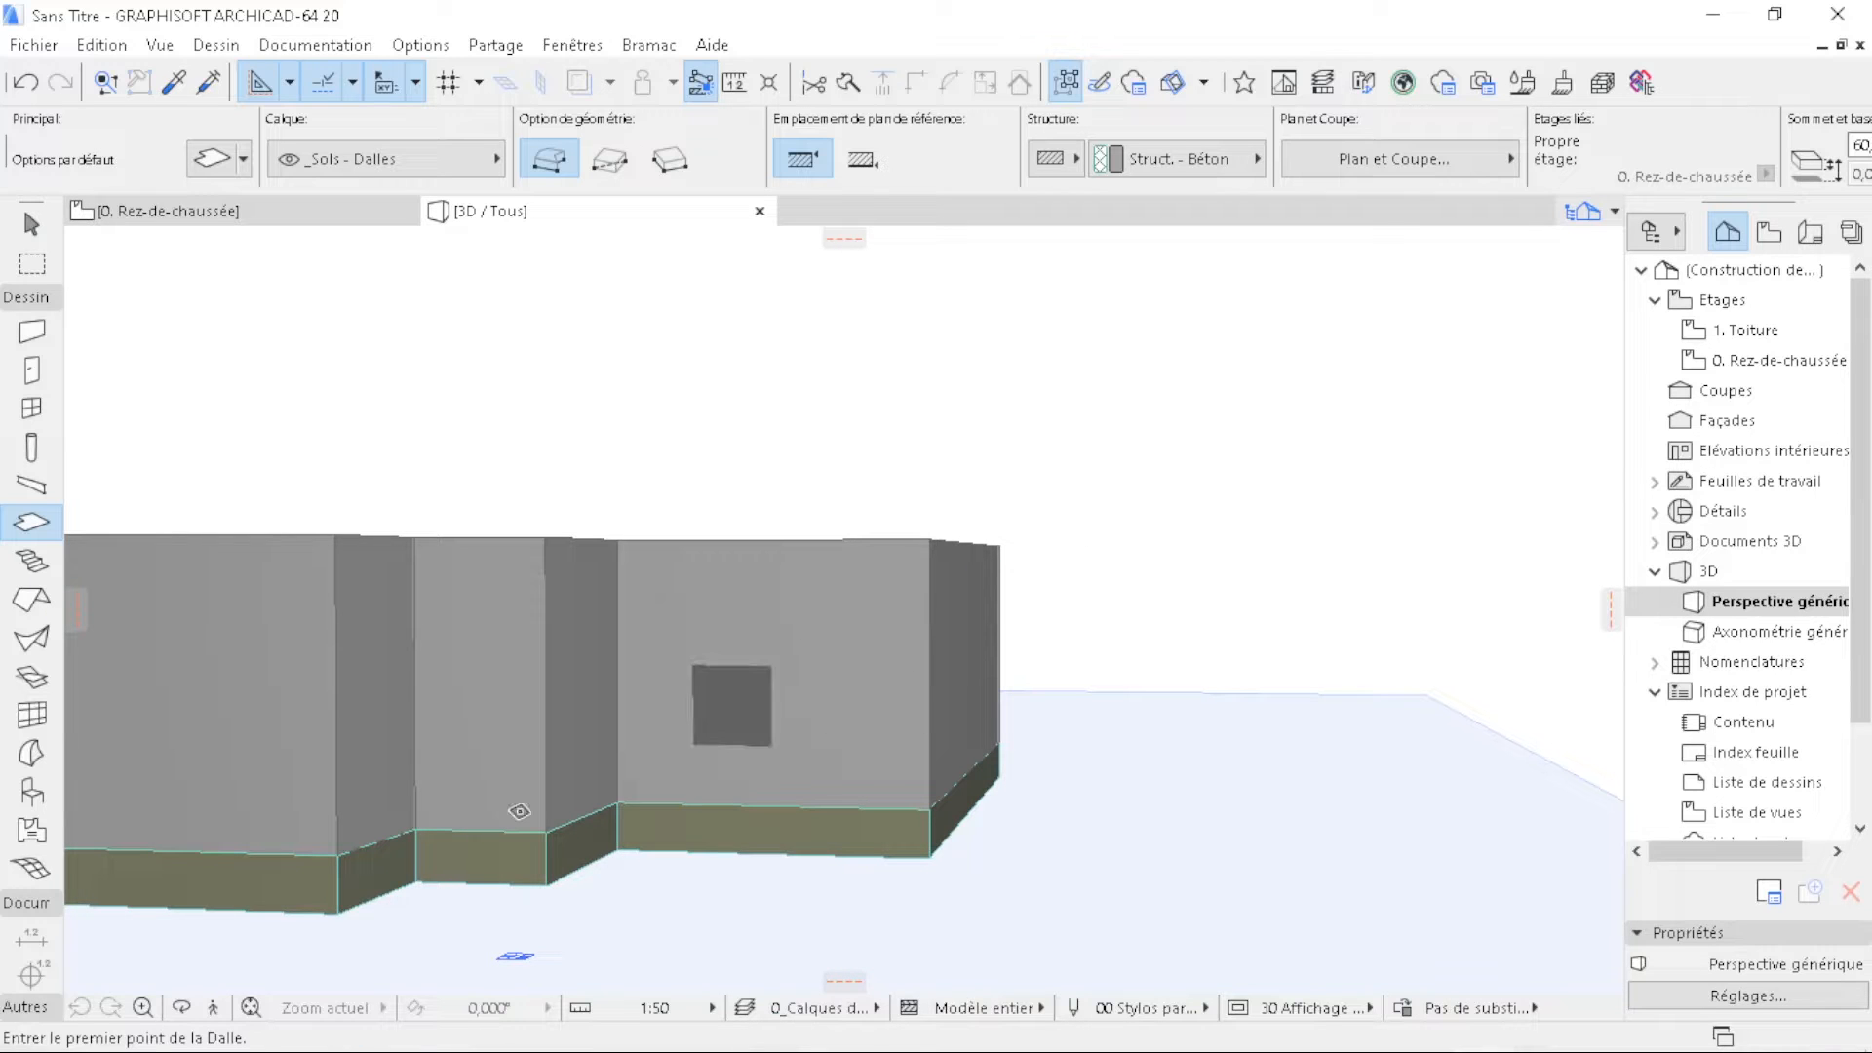
pyautogui.click(183, 1008)
pyautogui.moveTo(1017, 548); pyautogui.dragTo(1324, 750)
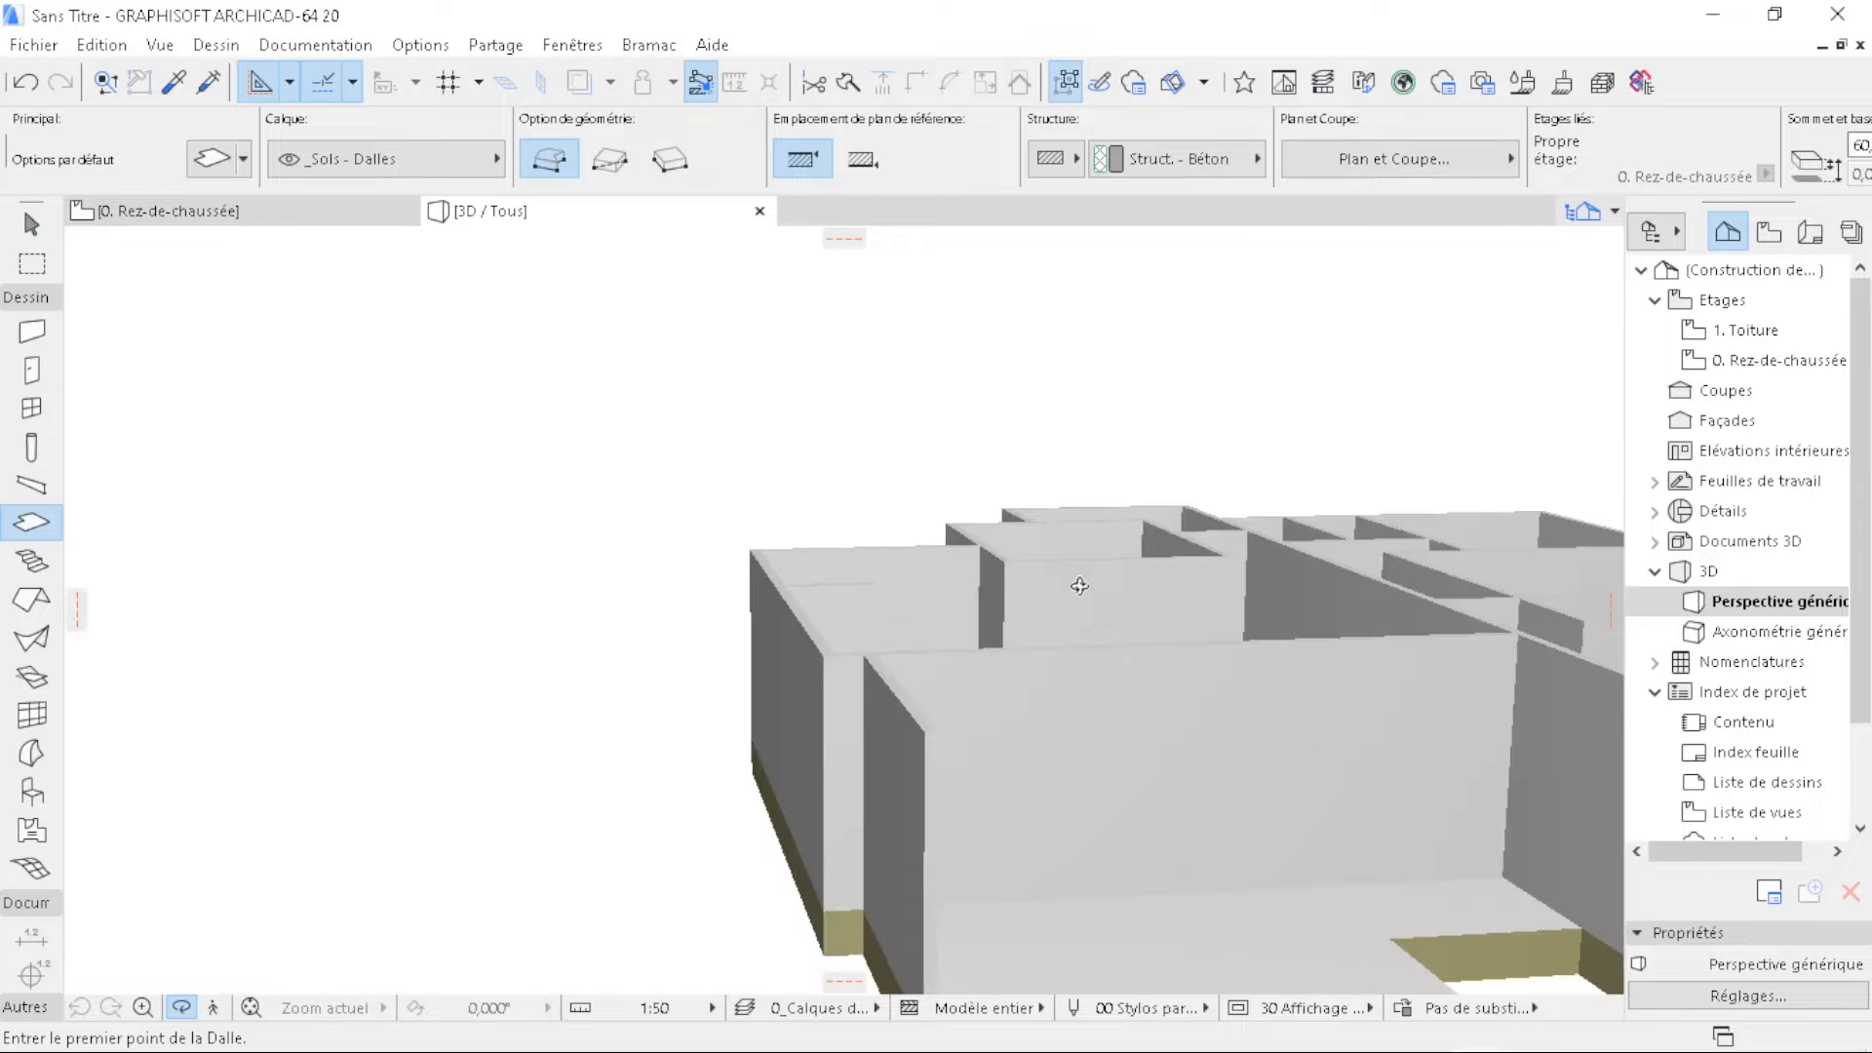
pyautogui.moveTo(1079, 586); pyautogui.dragTo(1067, 573)
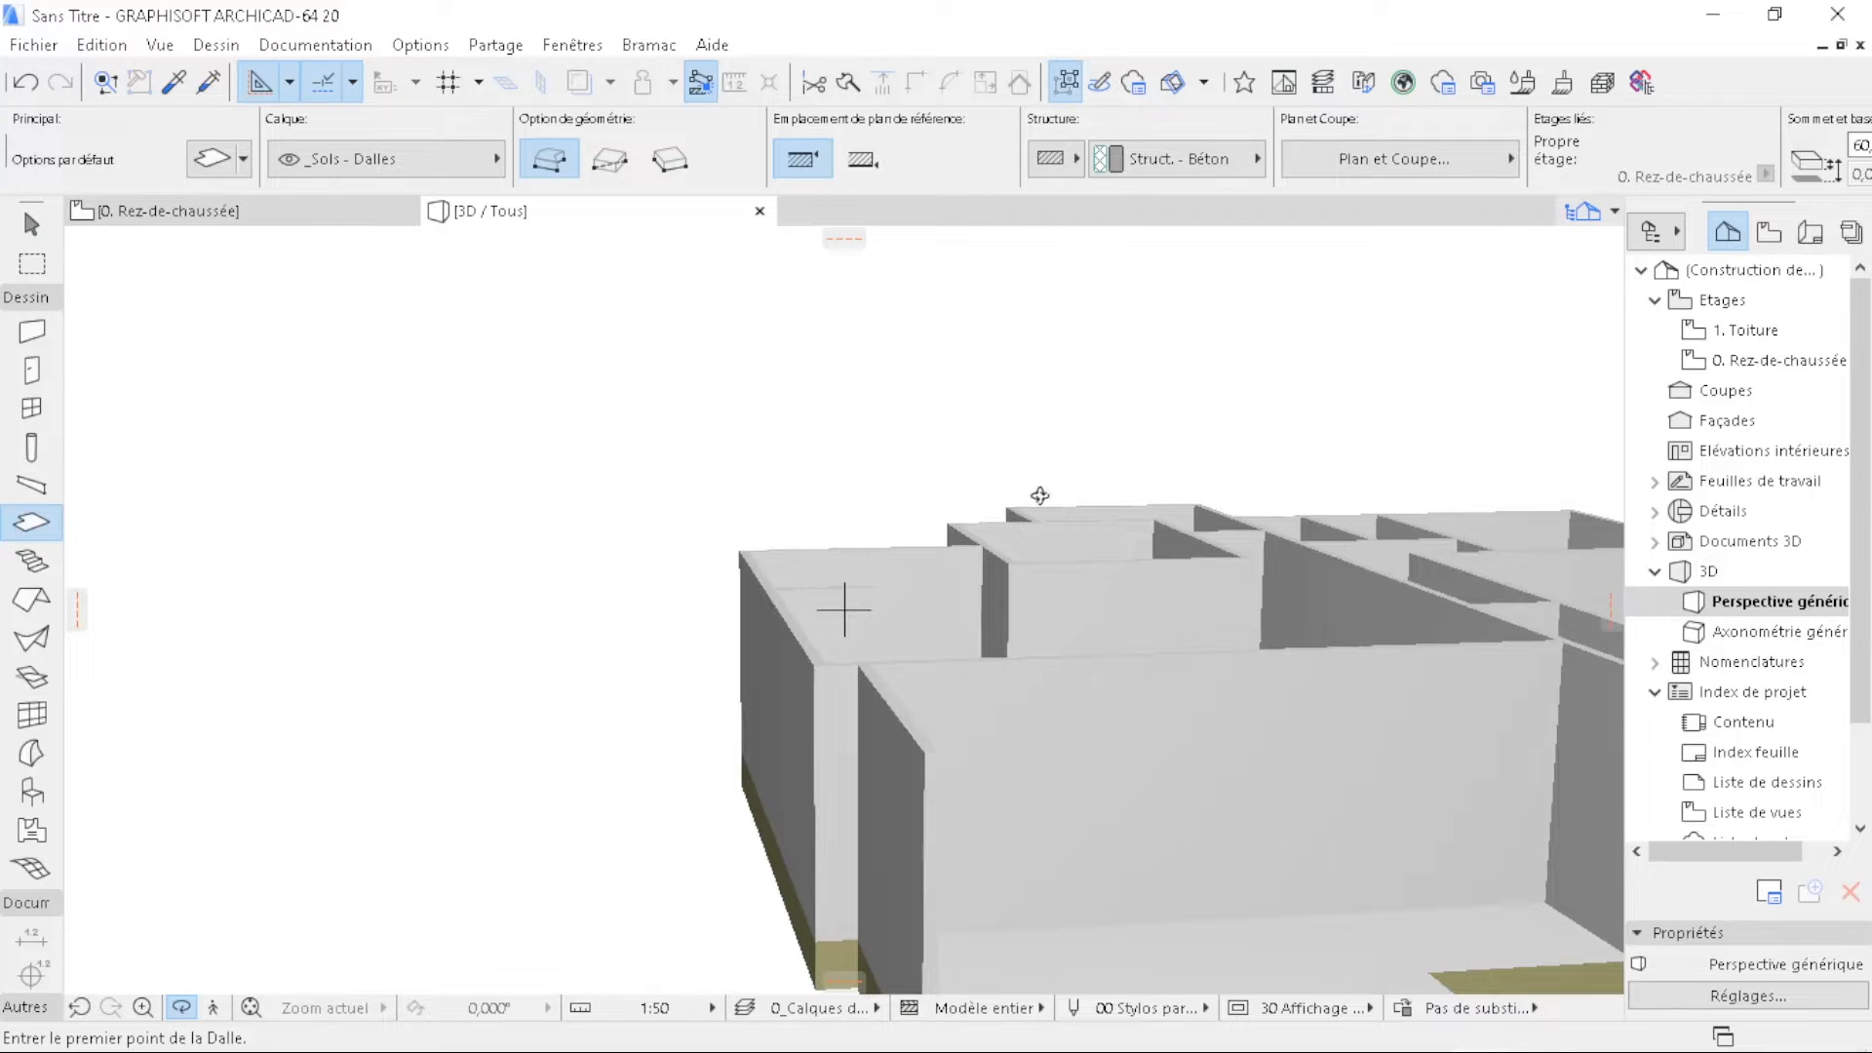
pyautogui.moveTo(1043, 503); pyautogui.dragTo(505, 348)
pyautogui.scroll(-3, 505, 348)
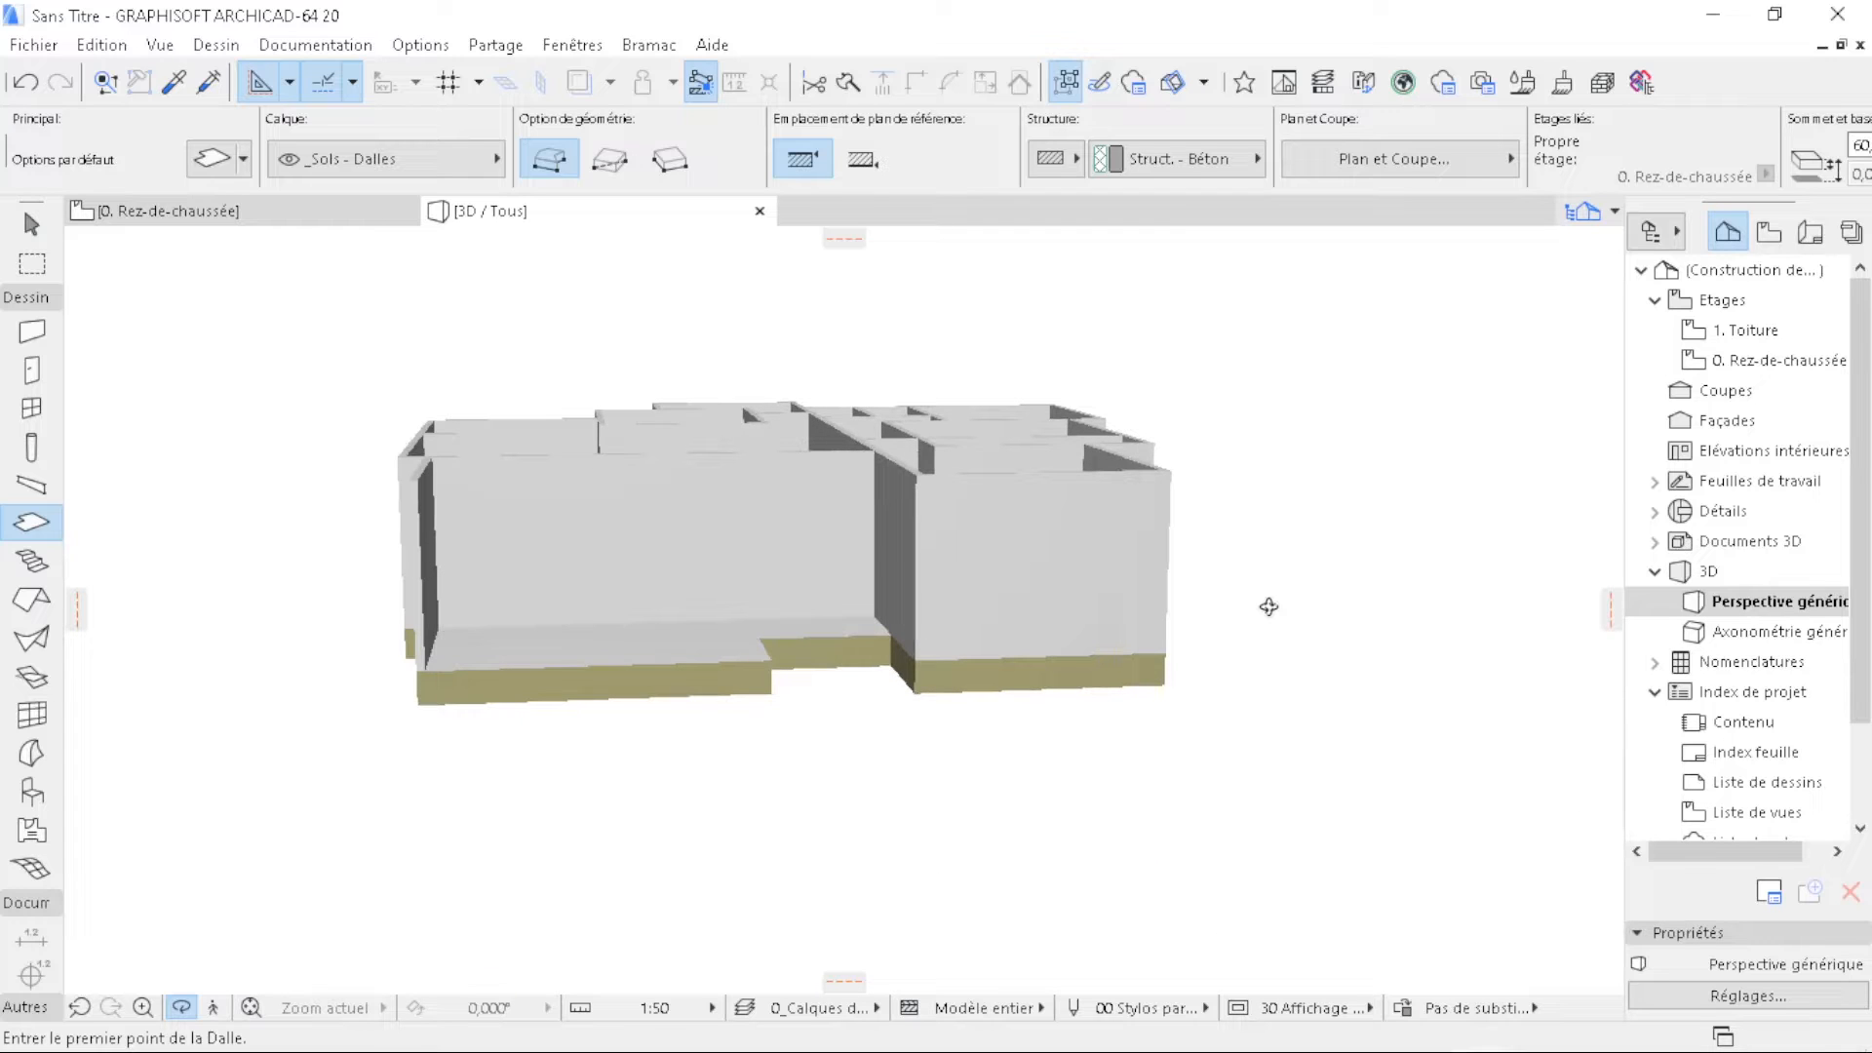
pyautogui.moveTo(1268, 606); pyautogui.dragTo(1069, 717)
pyautogui.scroll(2, 1068, 718)
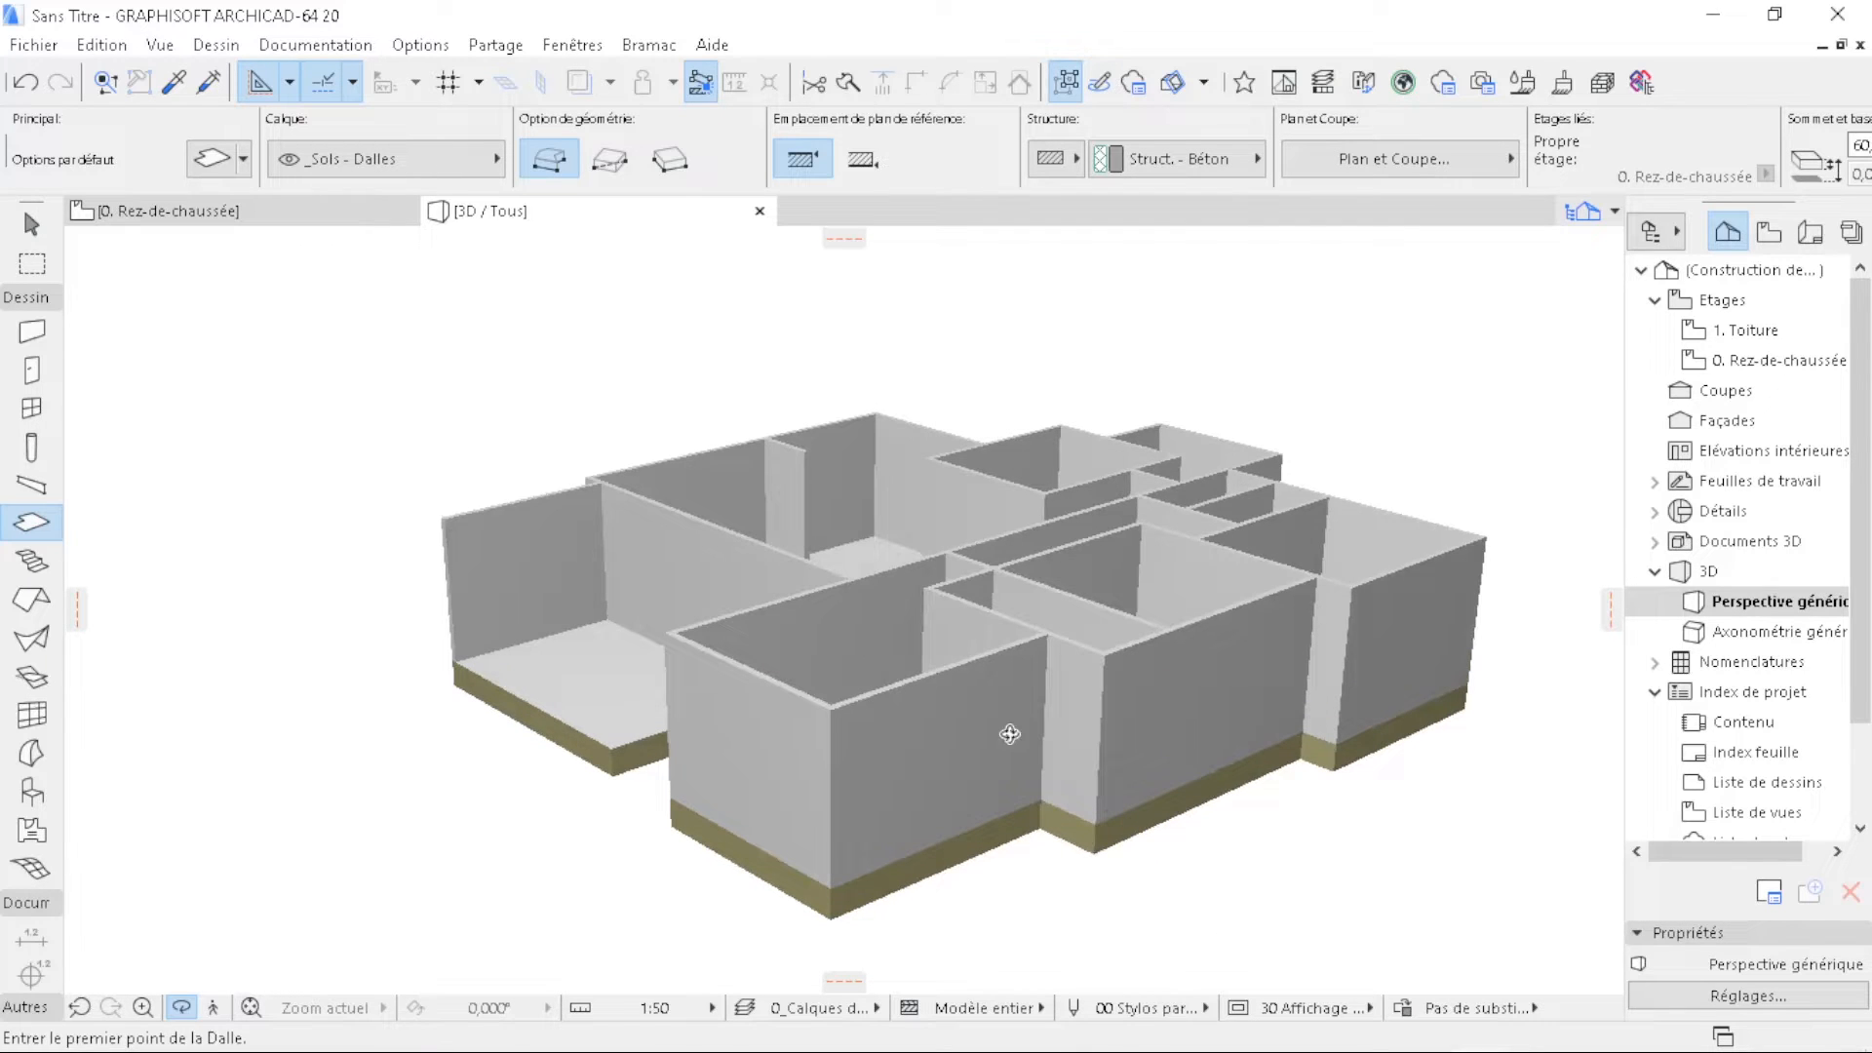
pyautogui.moveTo(1009, 734); pyautogui.dragTo(1263, 475)
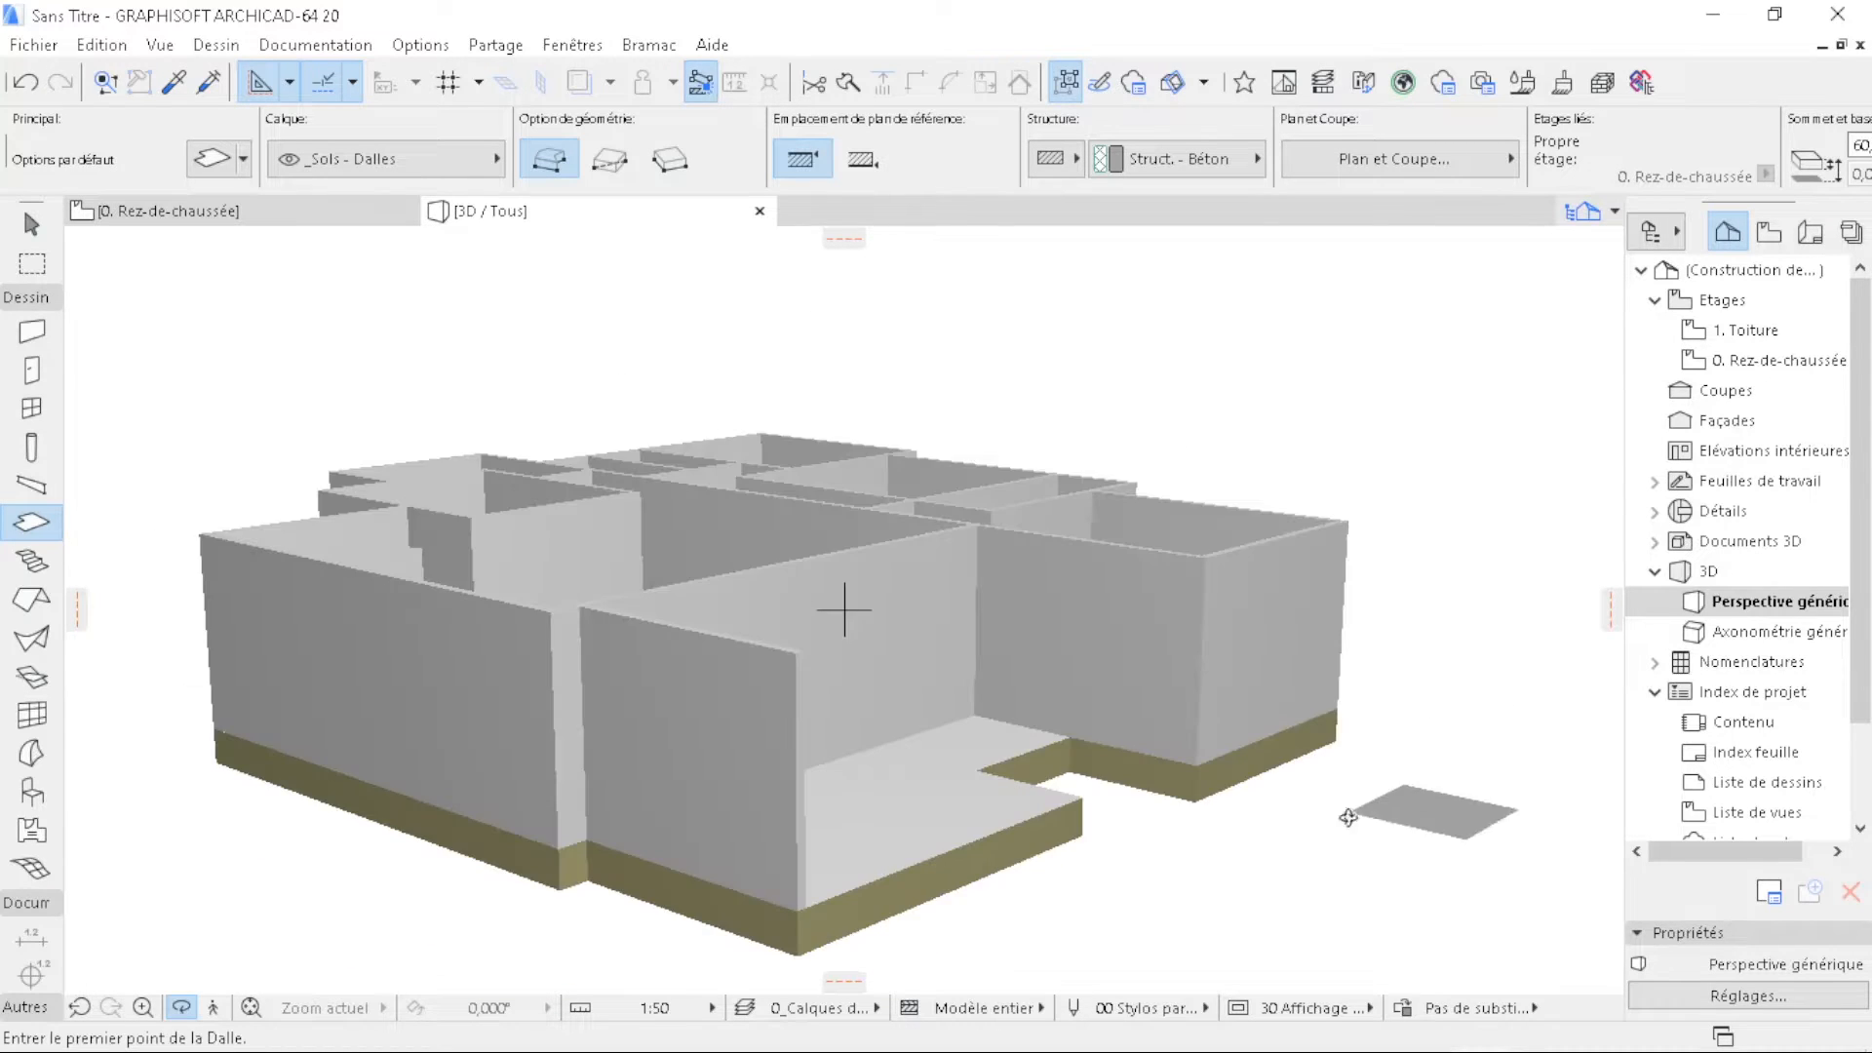
pyautogui.scroll(2, 1465, 776)
pyautogui.moveTo(1465, 776); pyautogui.dragTo(1061, 602)
pyautogui.scroll(-3, 1061, 603)
pyautogui.moveTo(1187, 790); pyautogui.dragTo(1198, 843)
pyautogui.scroll(3, 883, 734)
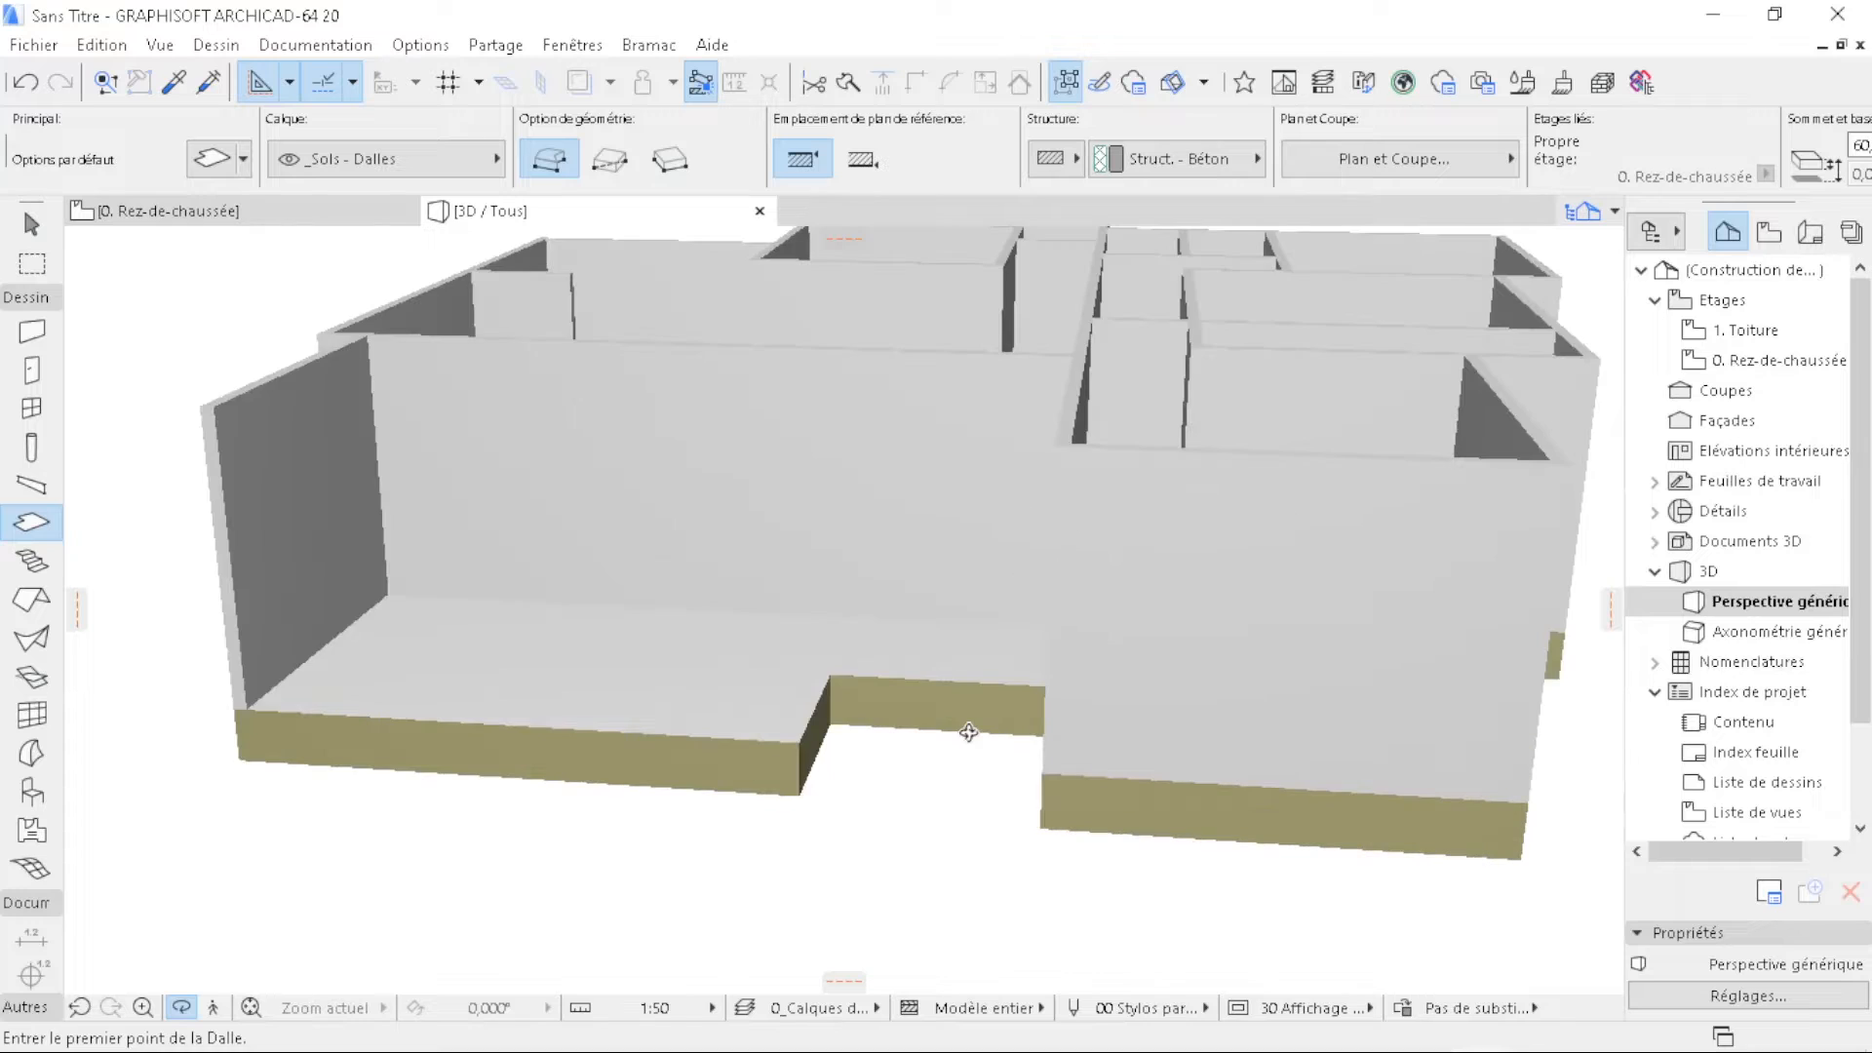
# - Orbit the 3D perspective to examine the slab edge beneath the stepped rooms on the opposite side from the terrace recess
pyautogui.scroll(3, 878, 775)
pyautogui.scroll(-5, 878, 775)
pyautogui.moveTo(848, 610); pyautogui.dragTo(1166, 722)
pyautogui.scroll(-4, 877, 750)
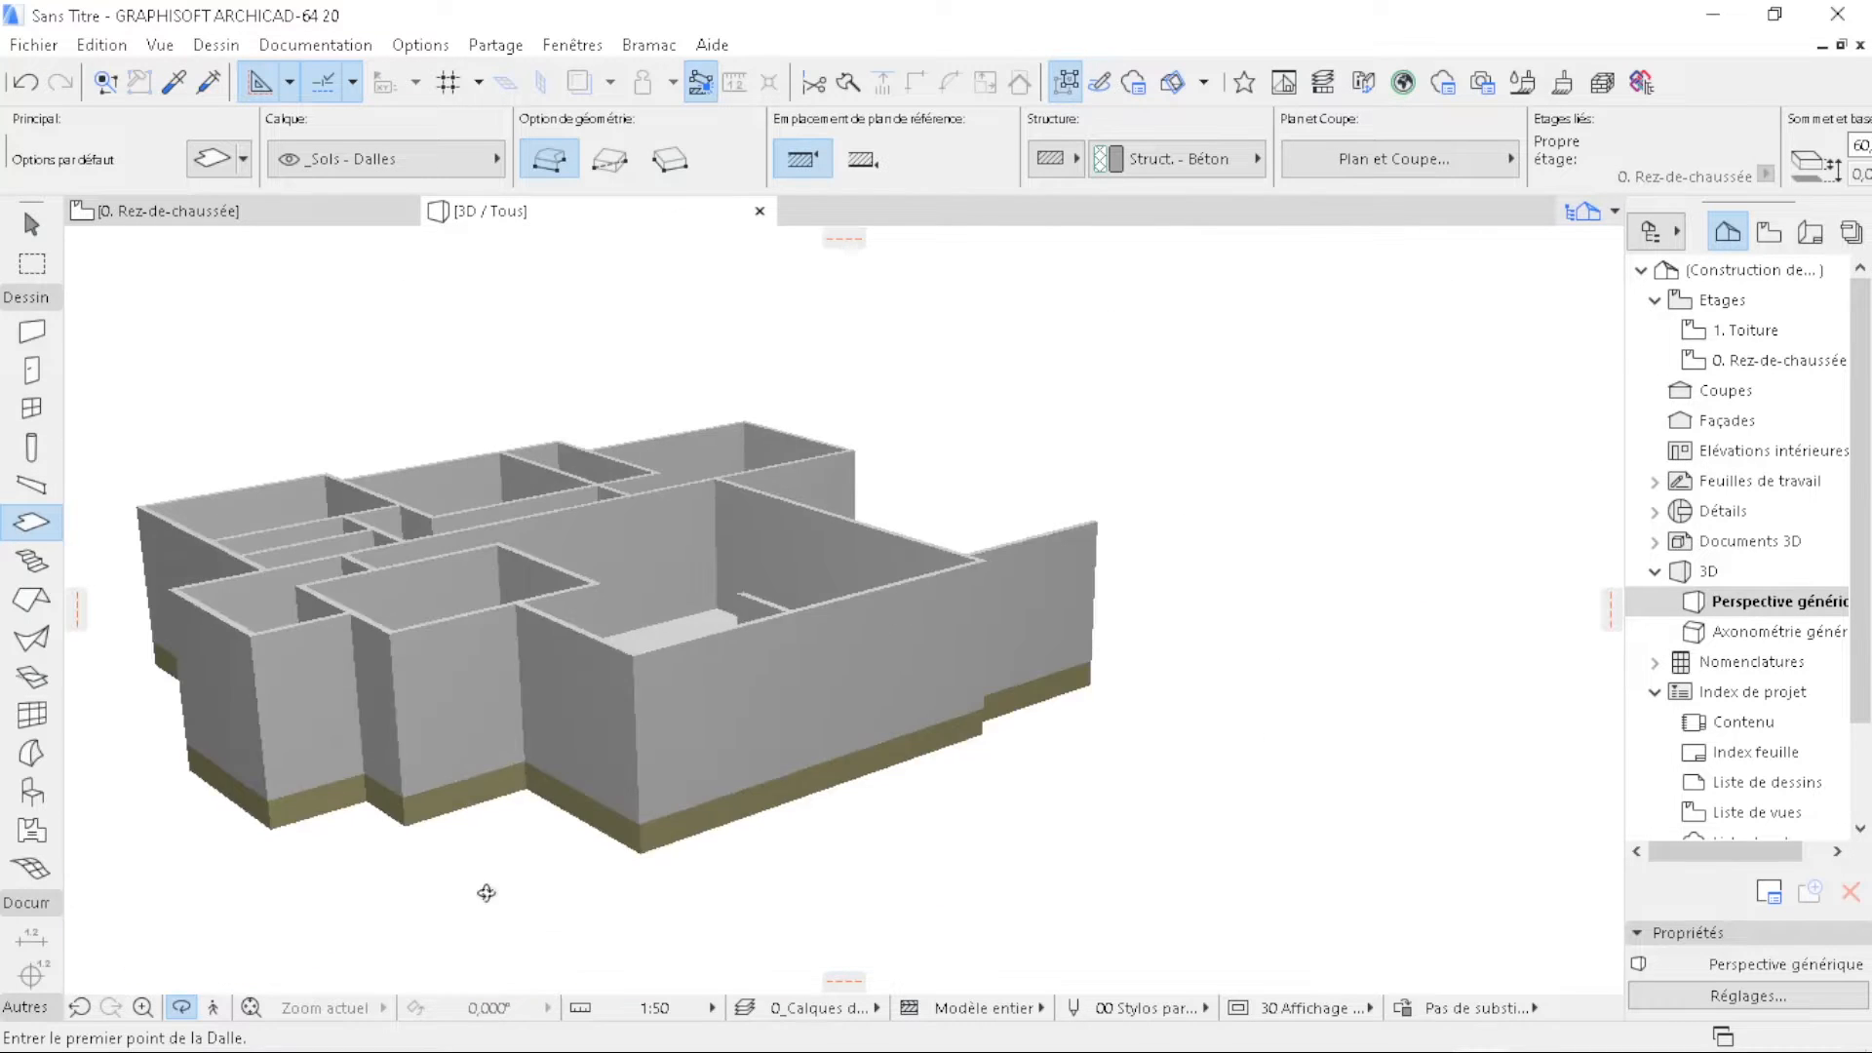
pyautogui.scroll(5, 497, 887)
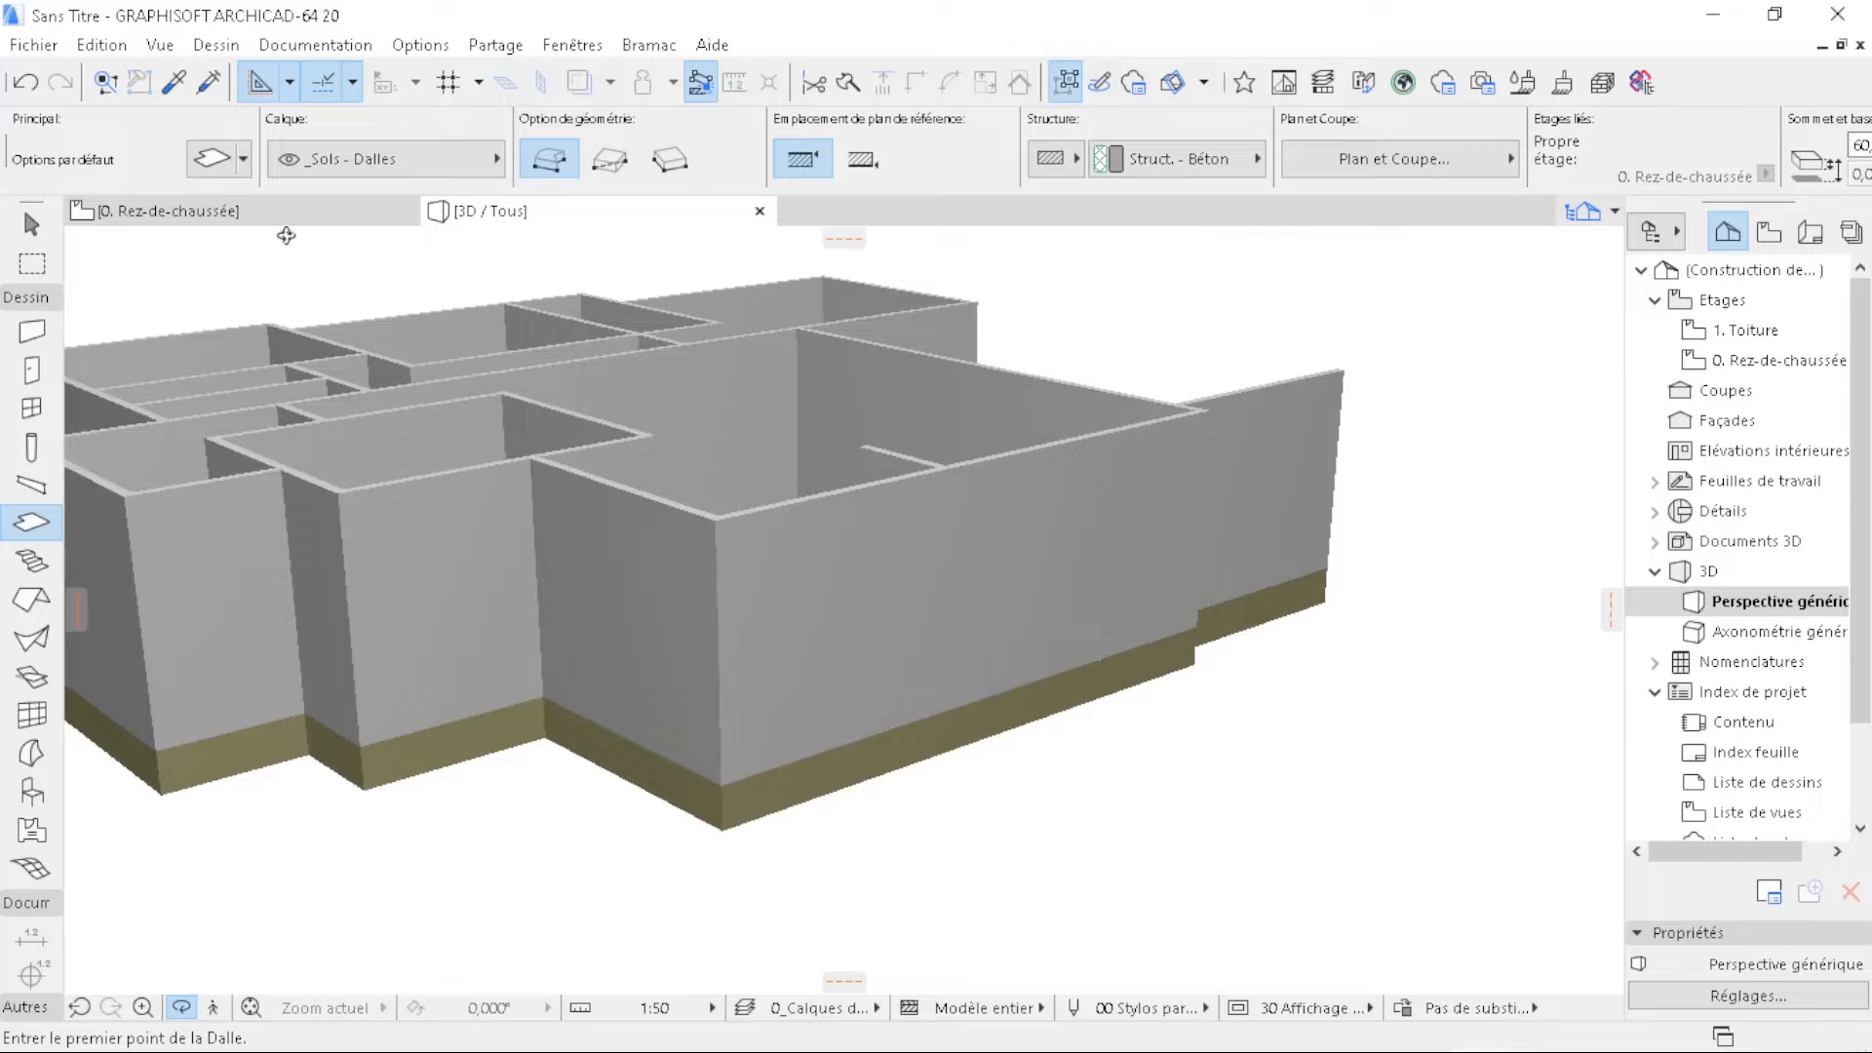
# - On the ground-floor plan, draw a guide polyline about 390 left from the topmost room's outer top-left corner, then down to the large room's upper wall
pyautogui.click(283, 210)
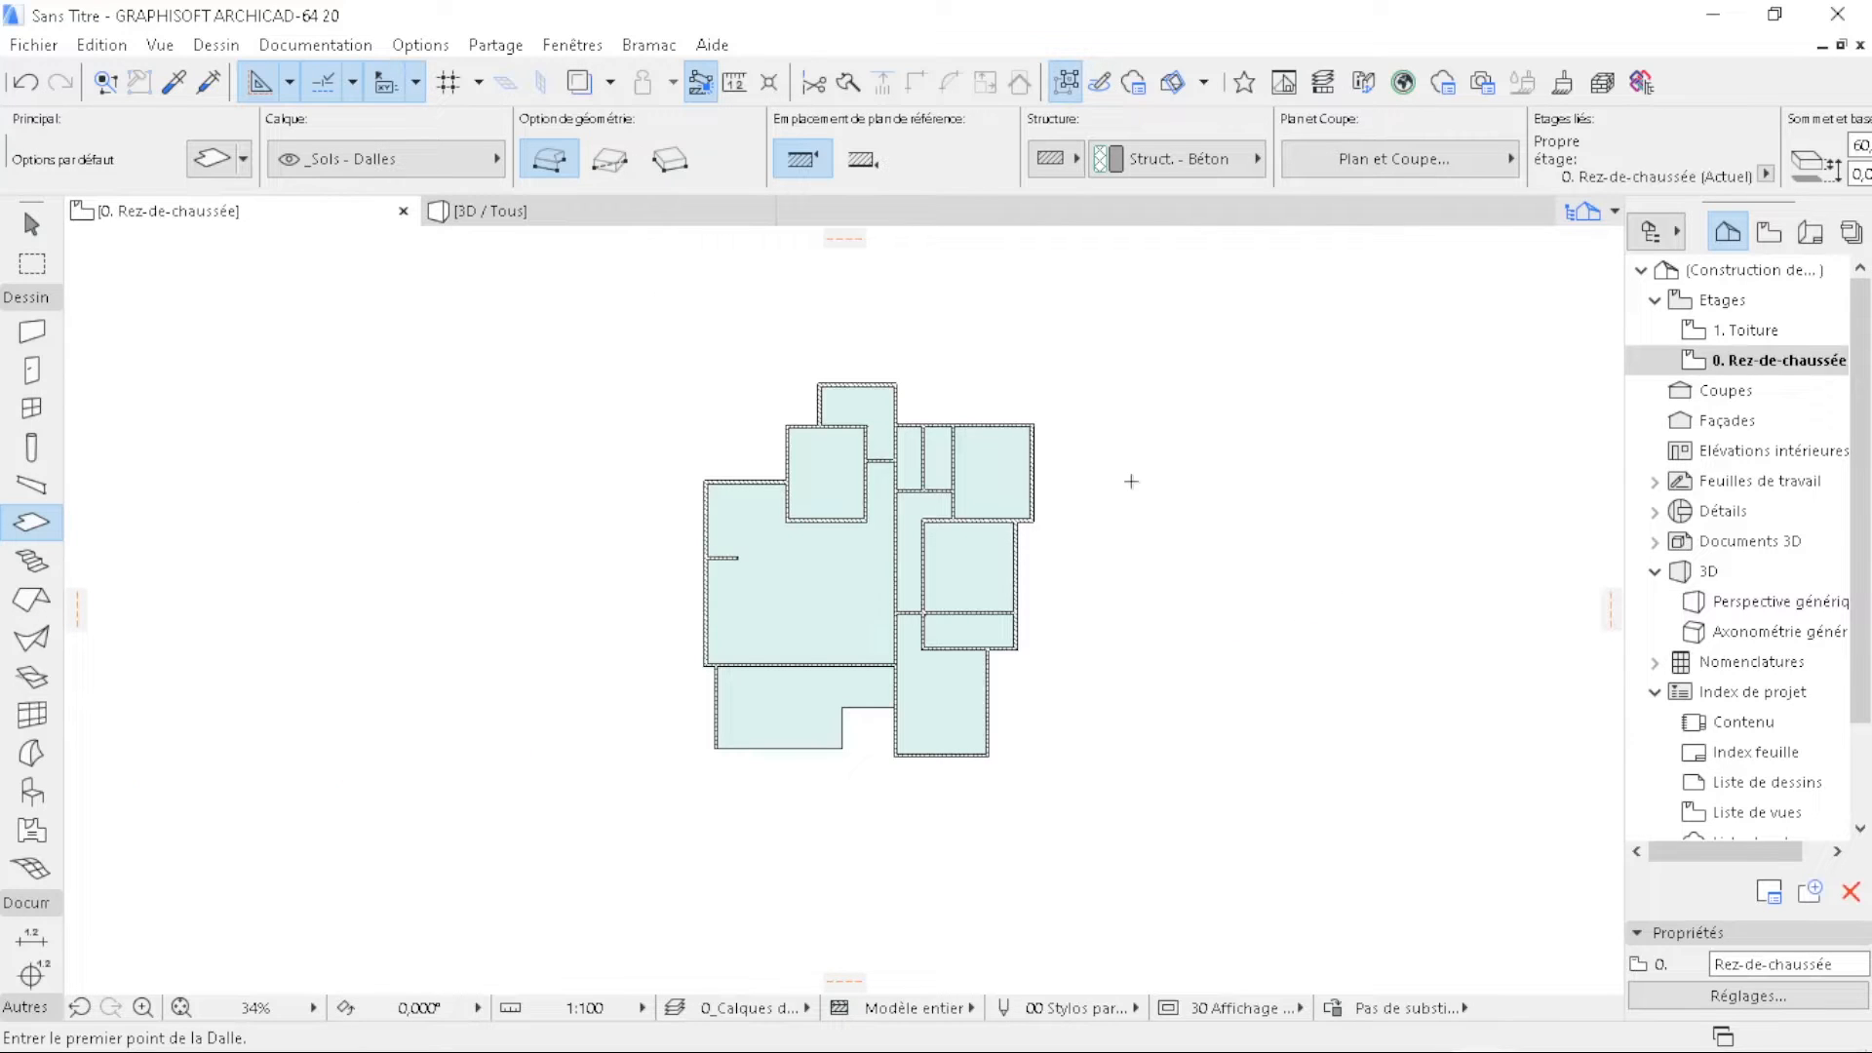
pyautogui.scroll(4, 758, 365)
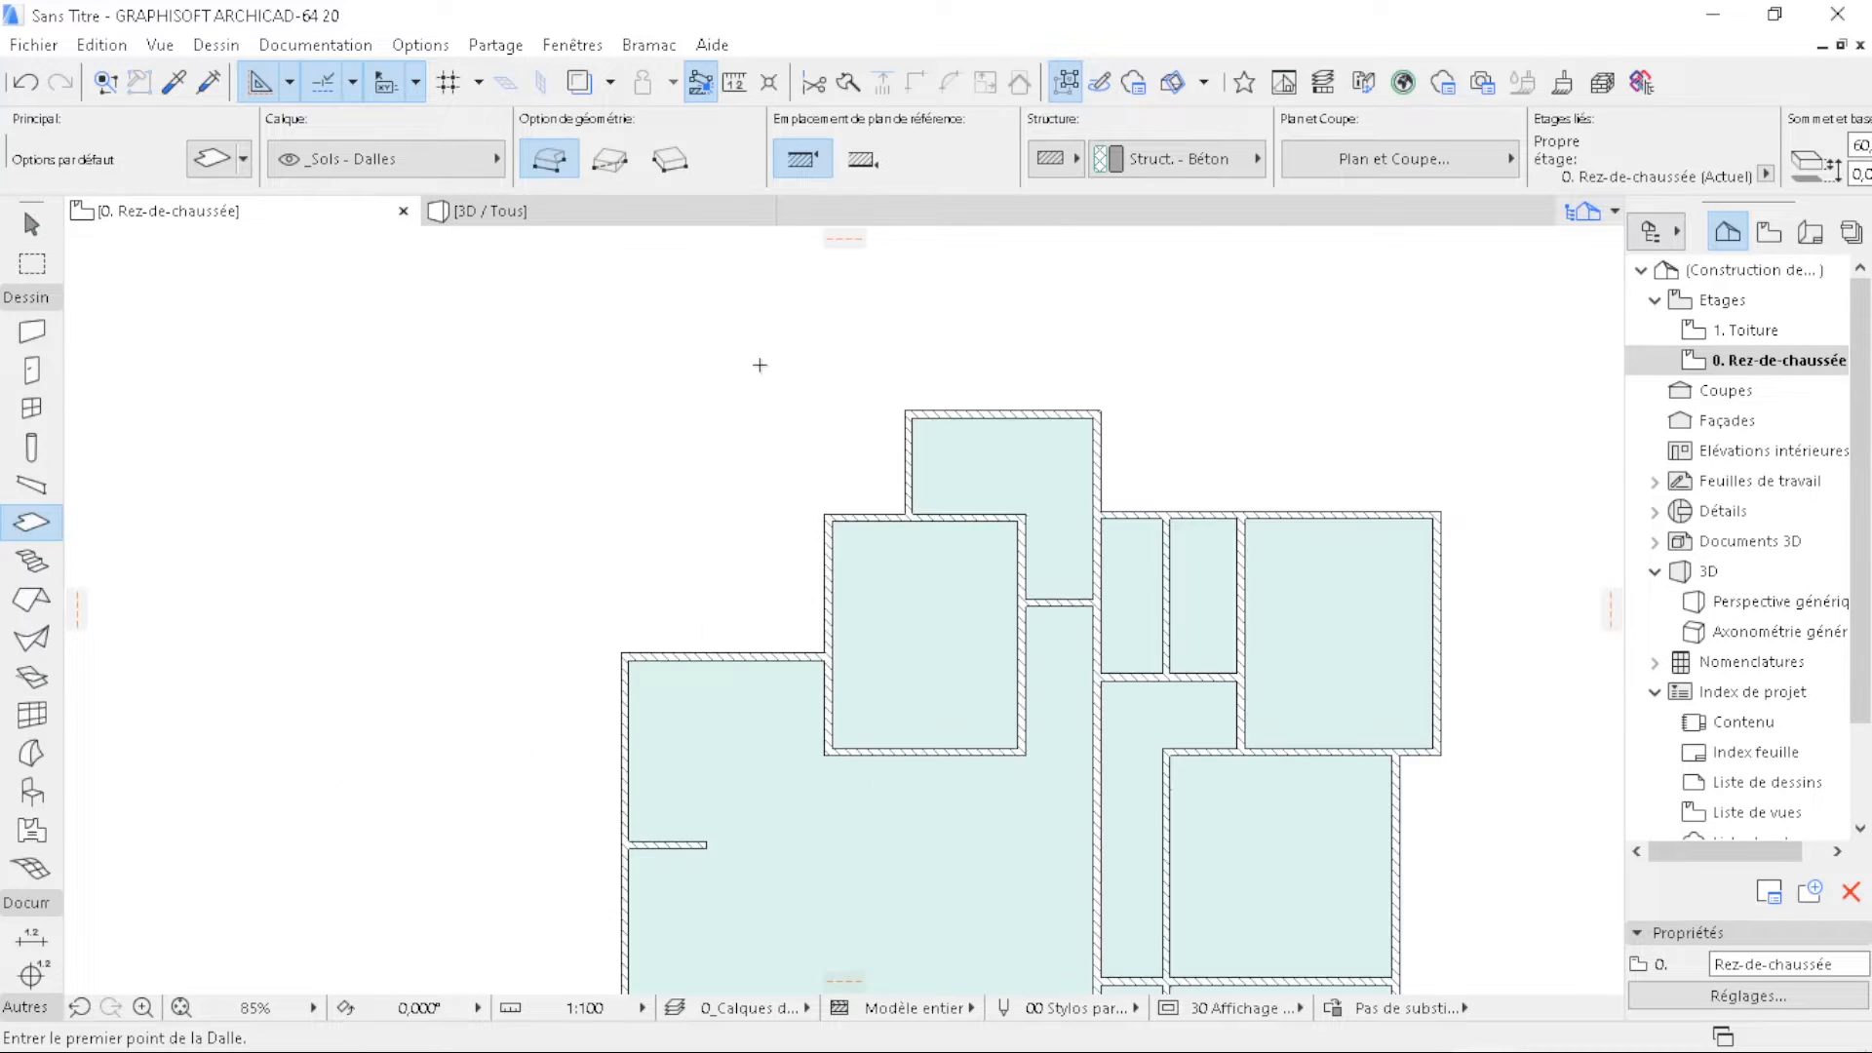
pyautogui.press('shift')
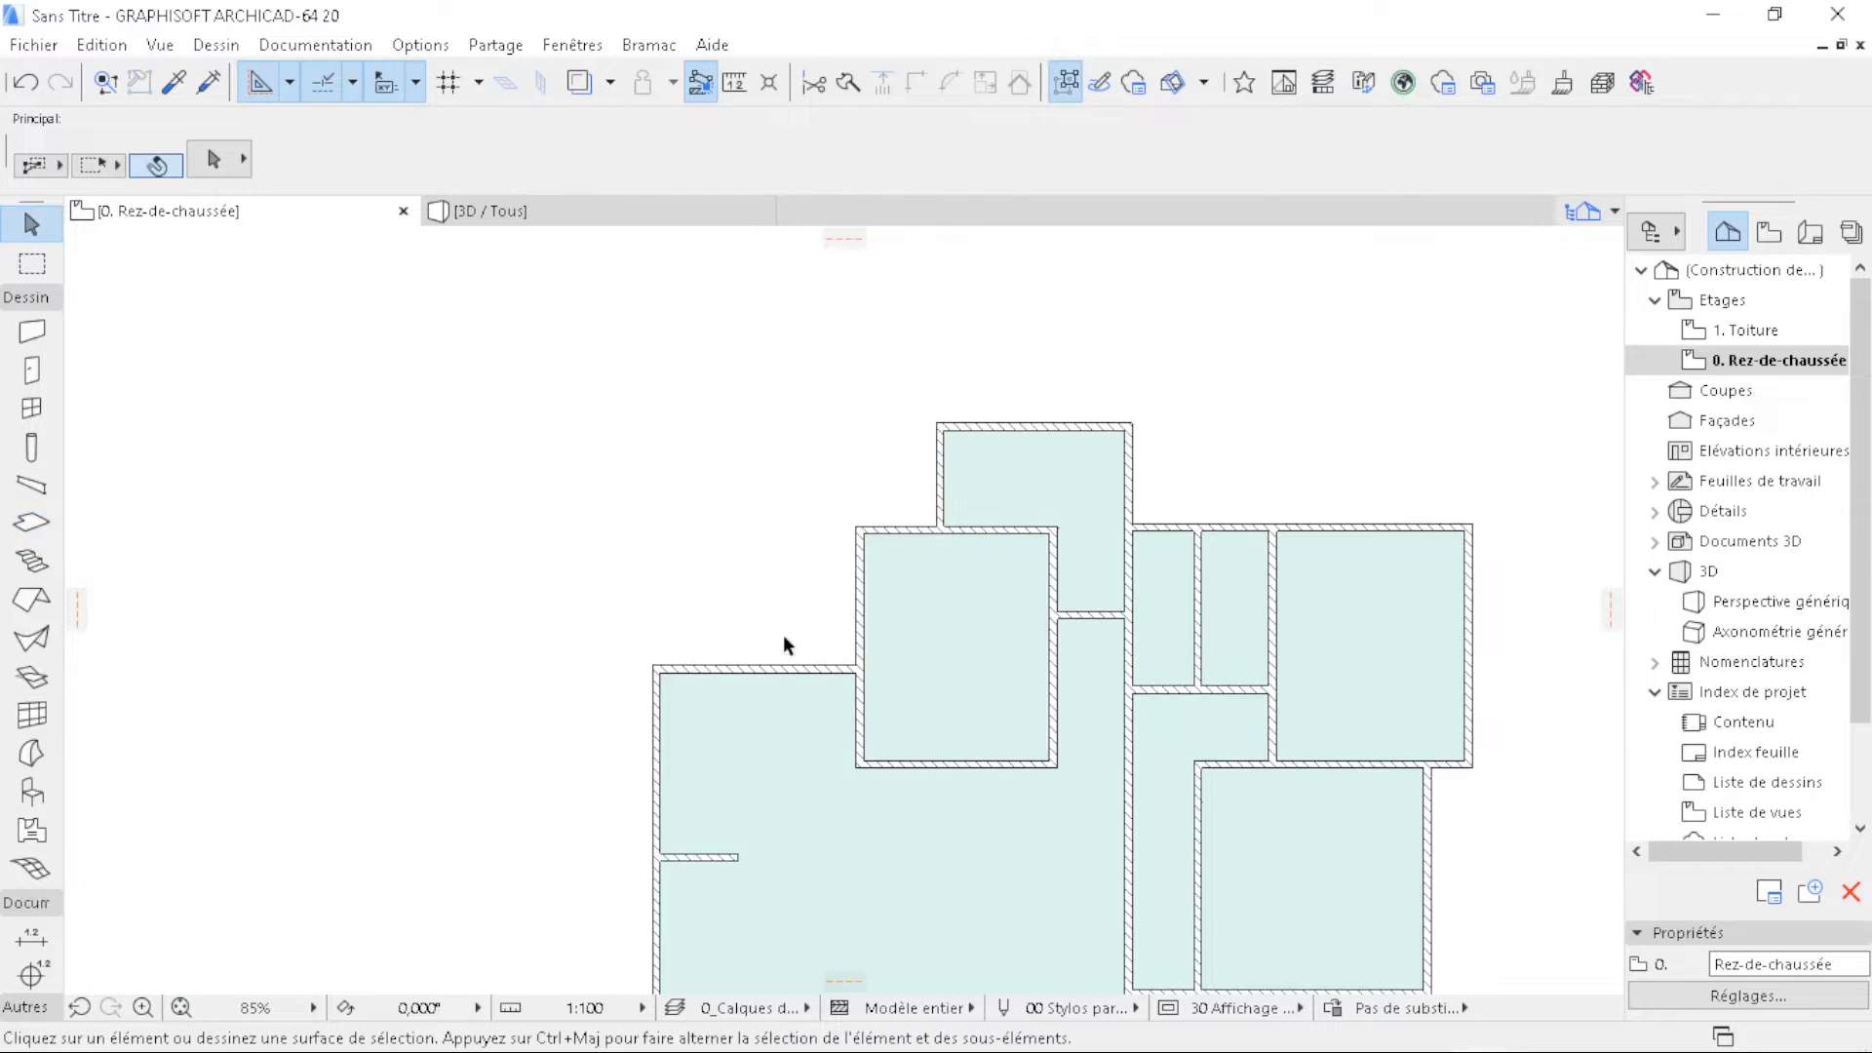
pyautogui.scroll(2, 740, 531)
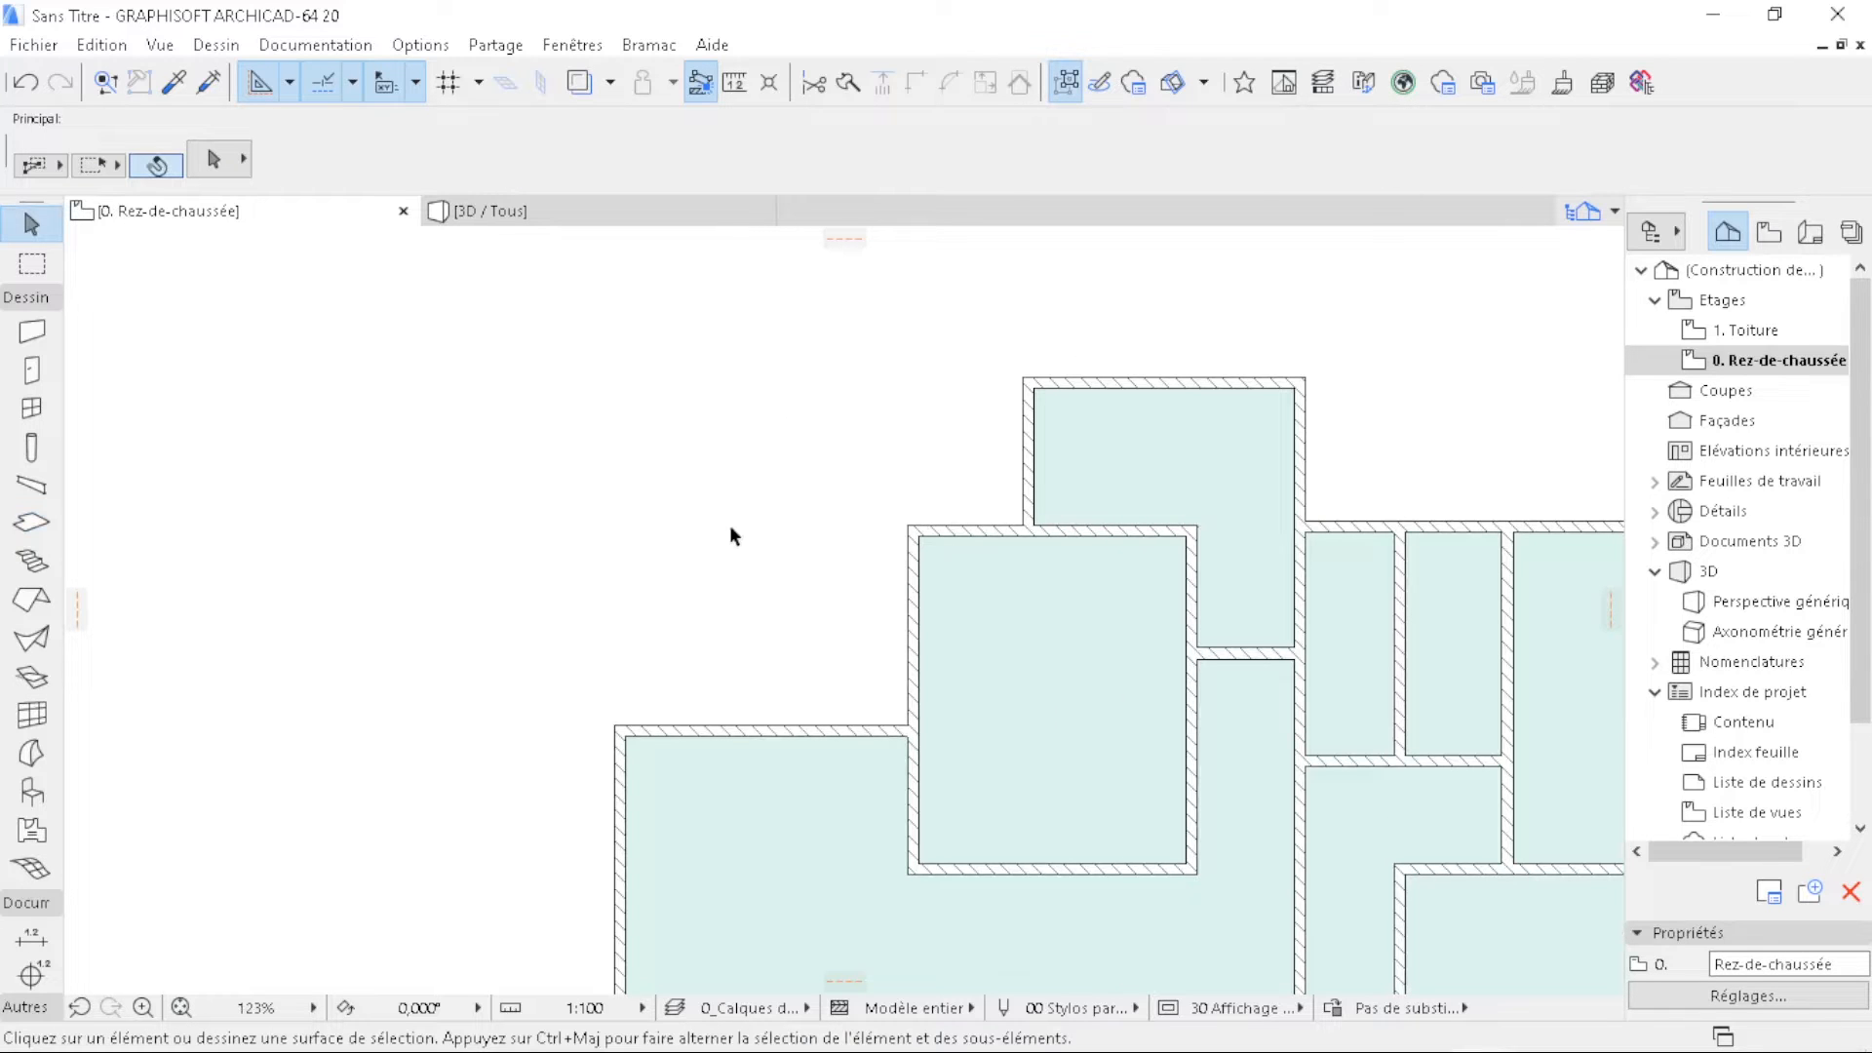
pyautogui.press('p')
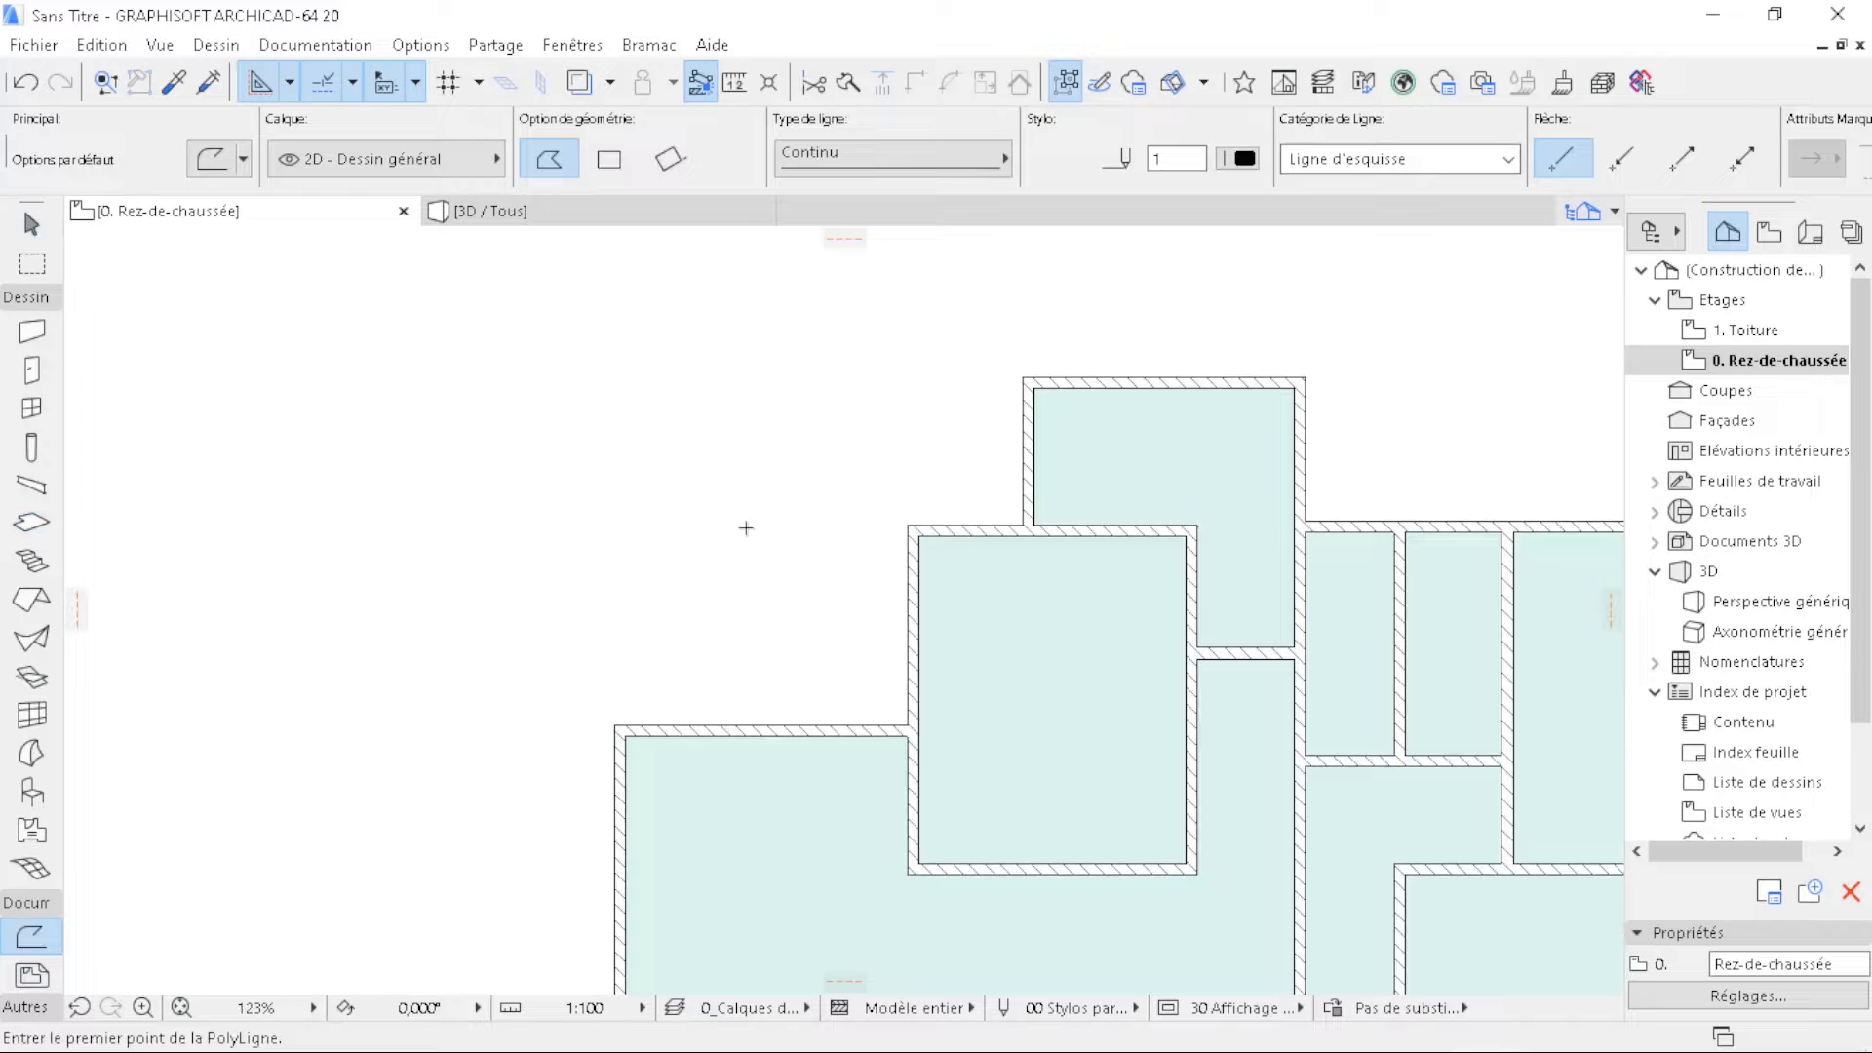
pyautogui.scroll(1, 1009, 370)
pyautogui.click(1028, 377)
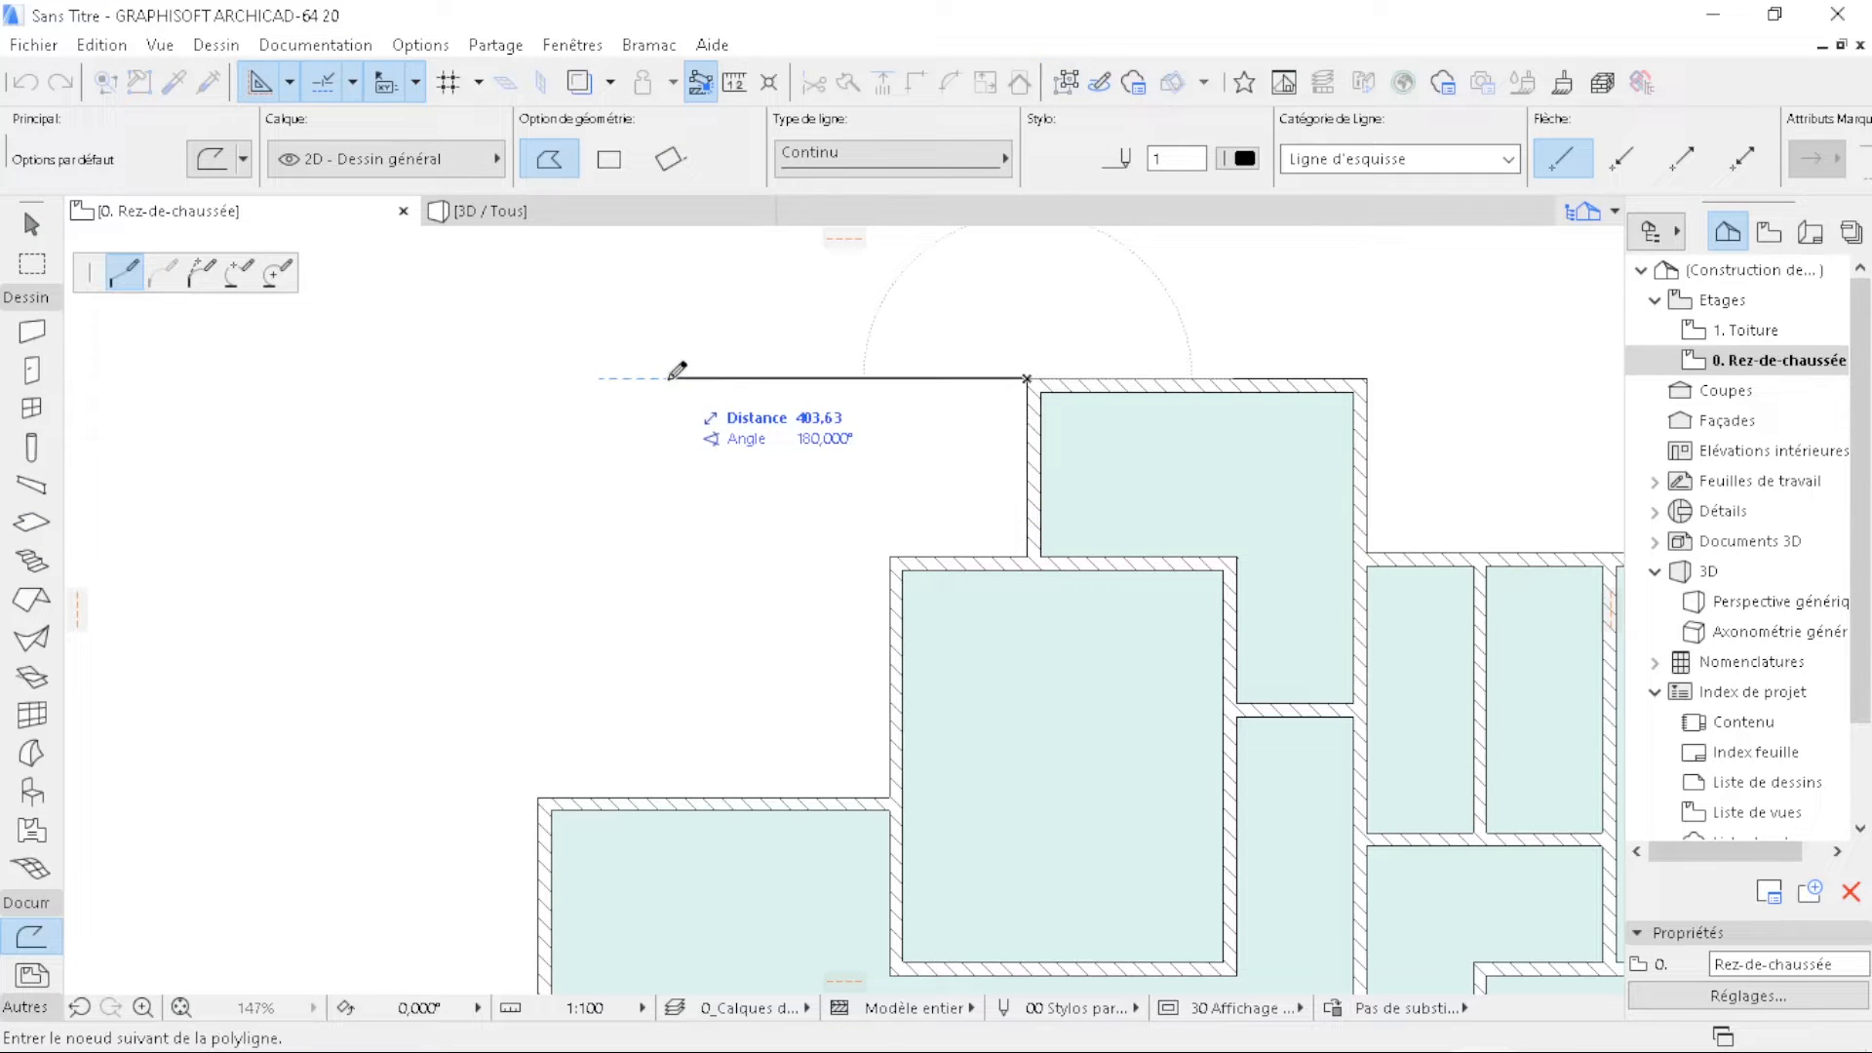
pyautogui.write('39')
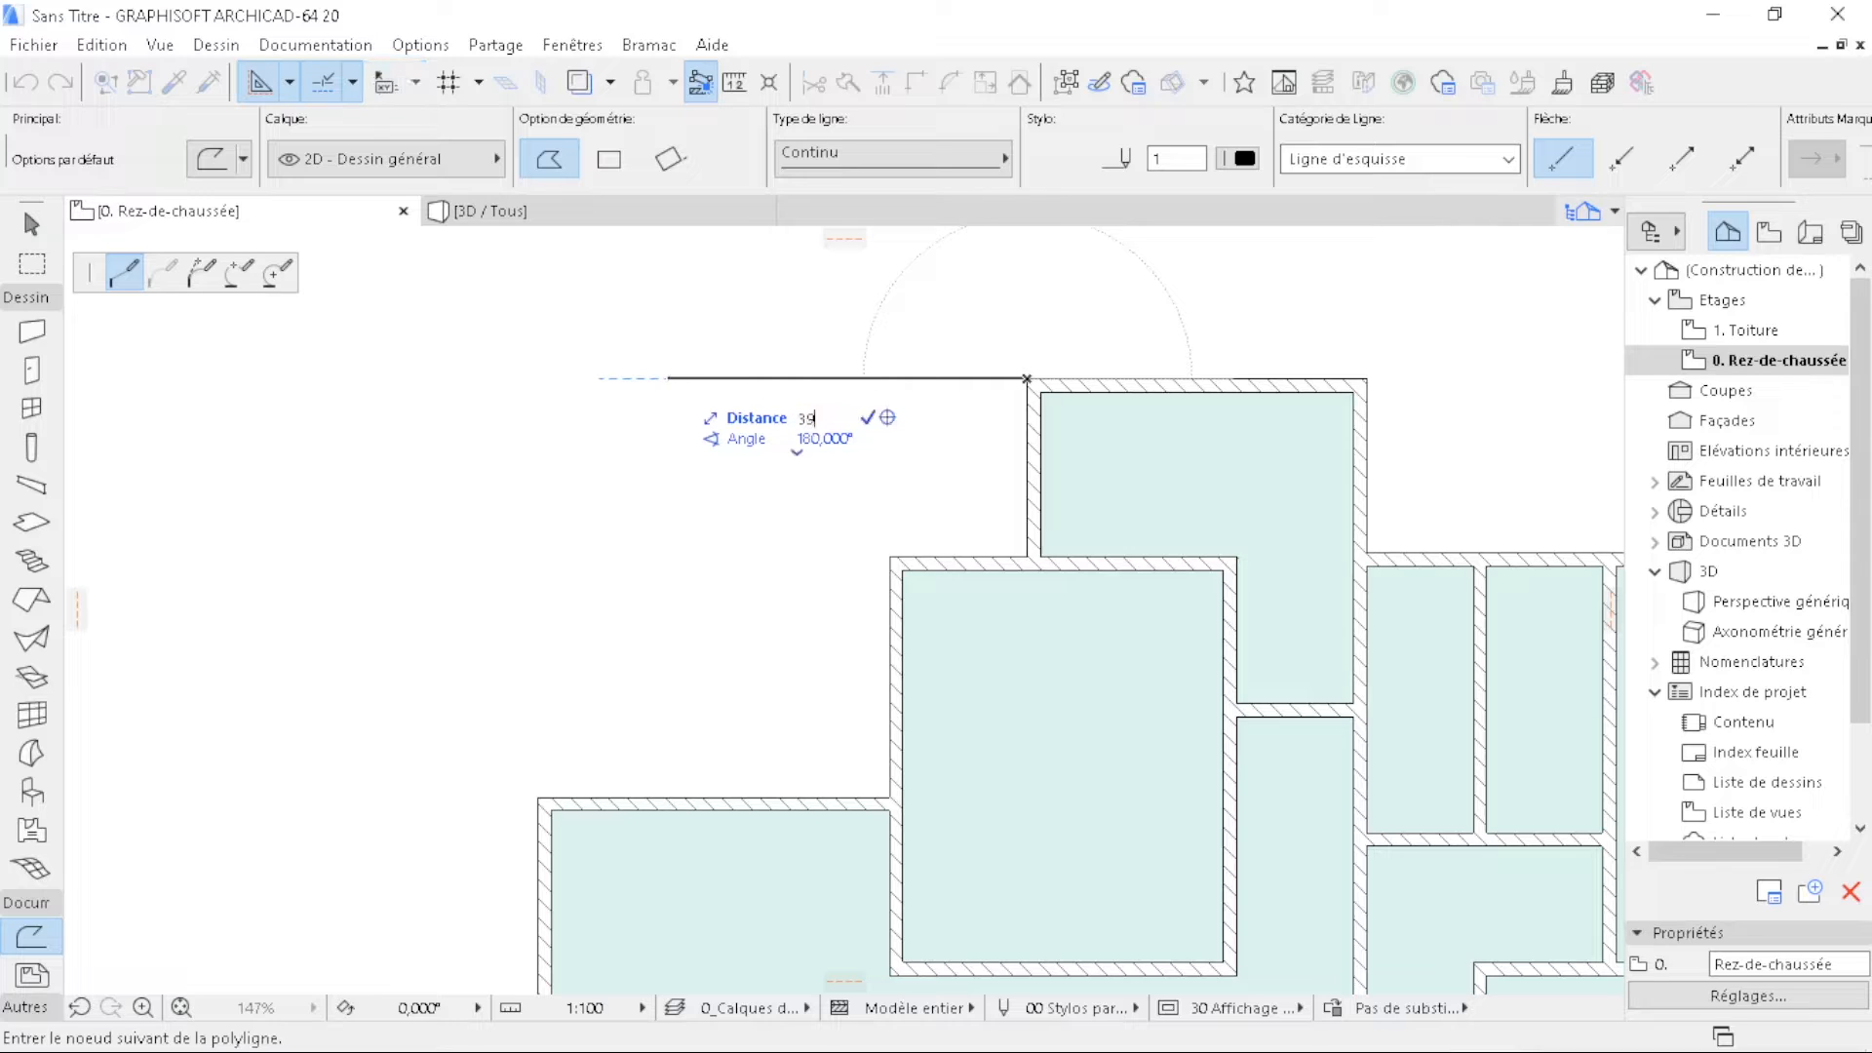
pyautogui.press('Return')
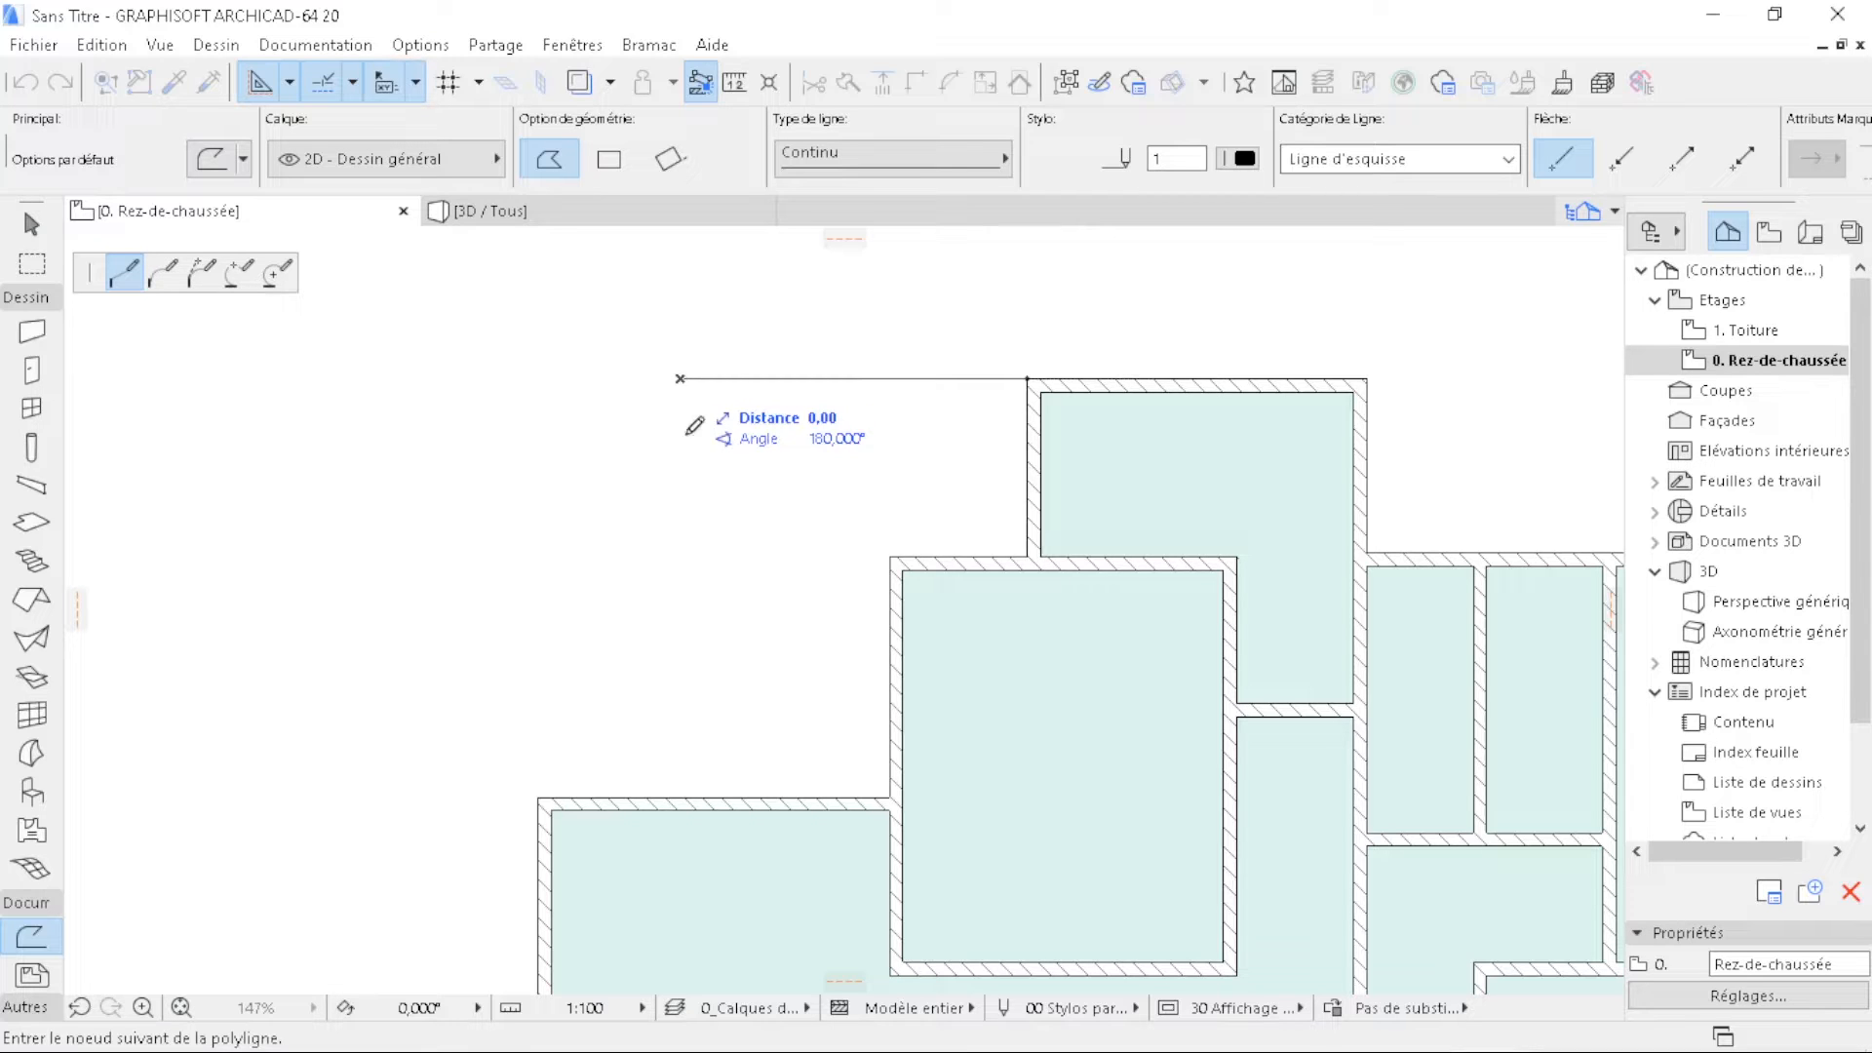
pyautogui.doubleClick(680, 797)
pyautogui.scroll(-3, 682, 277)
# - Offset the floor slab's left edges beside the topmost room and the adjoining room outward to the vertical guide line
pyautogui.scroll(5, 889, 367)
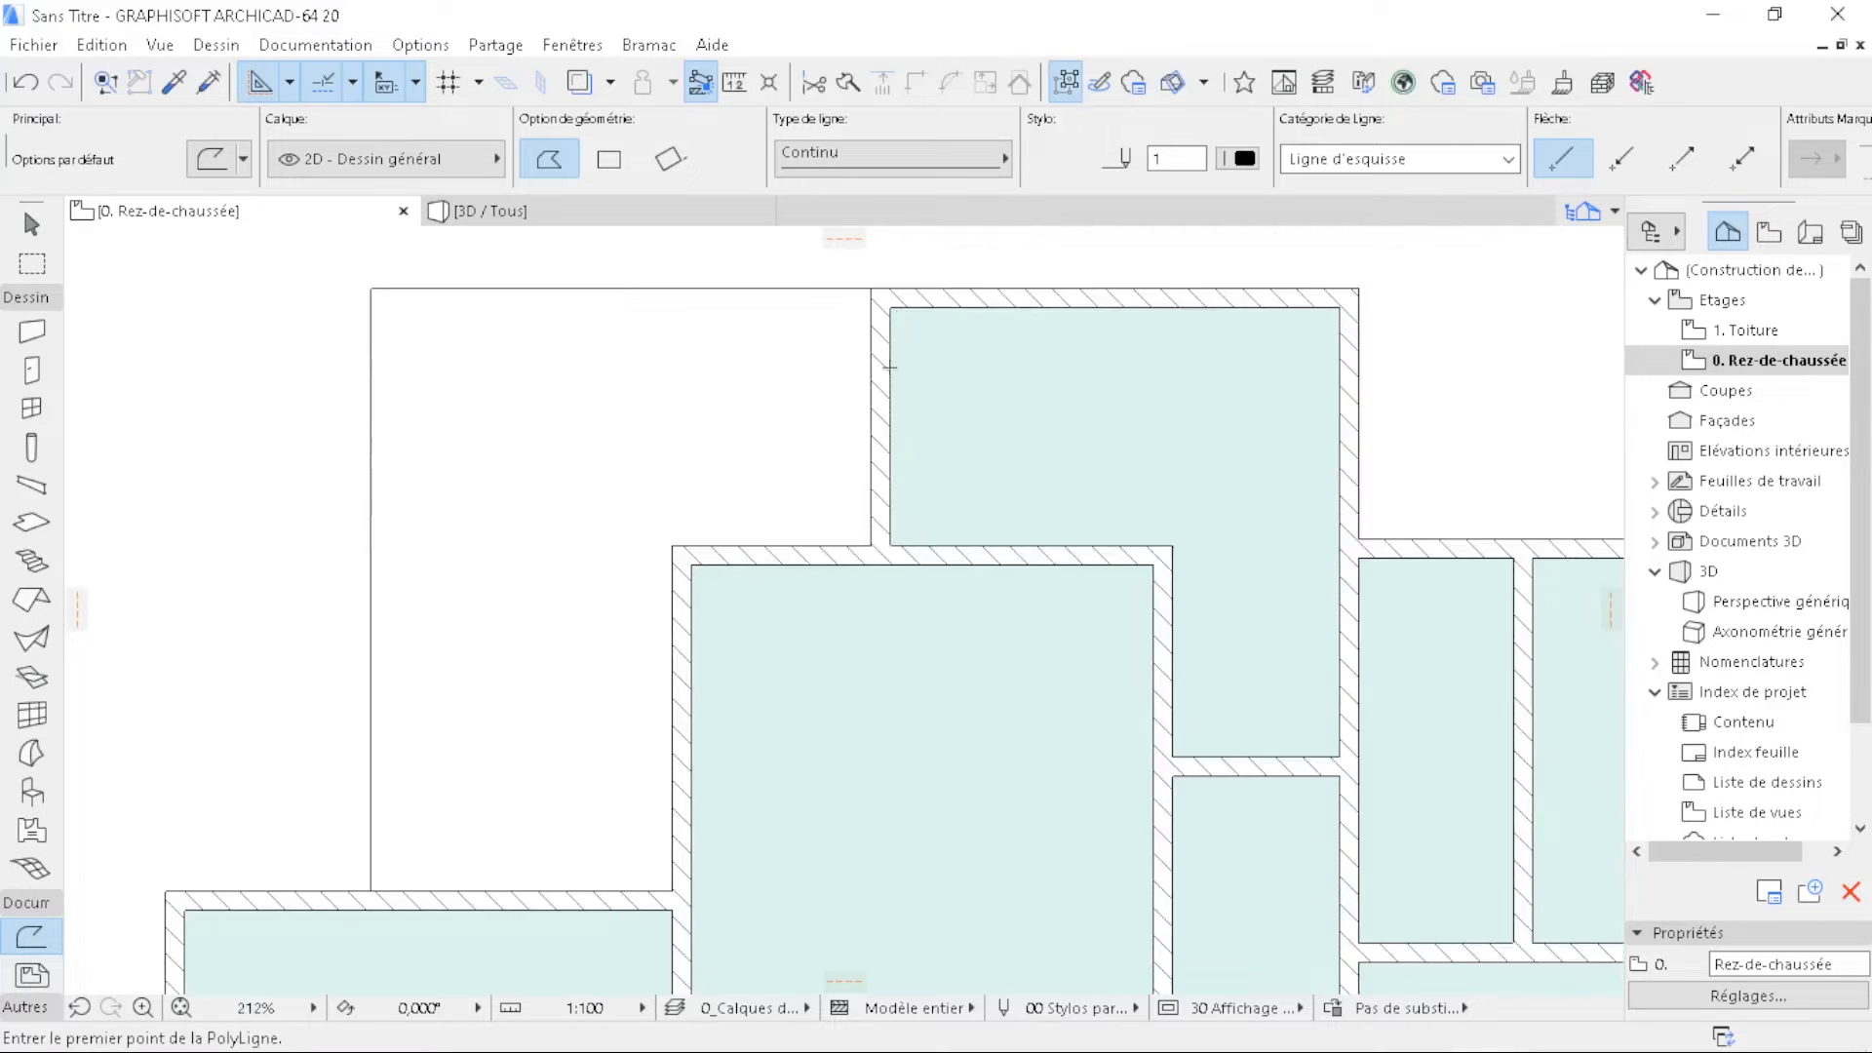
pyautogui.scroll(1, 904, 284)
pyautogui.press('Escape')
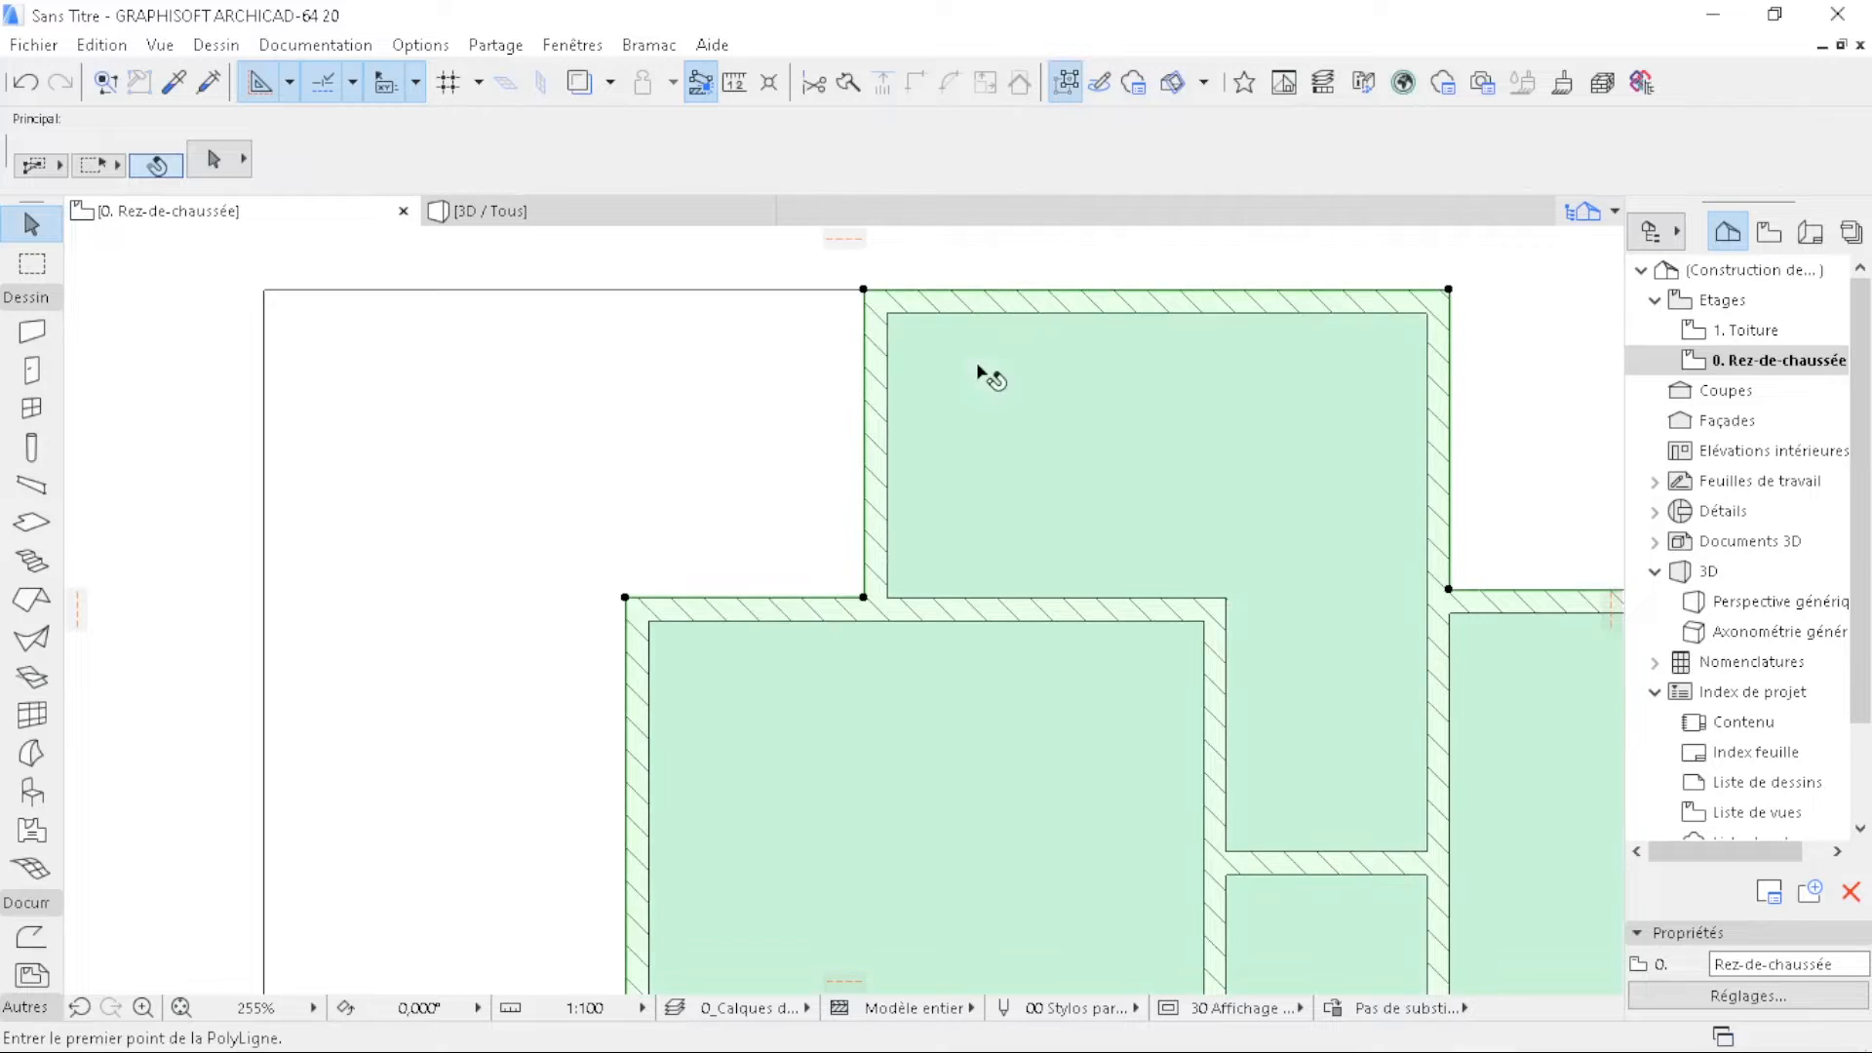
pyautogui.click(916, 414)
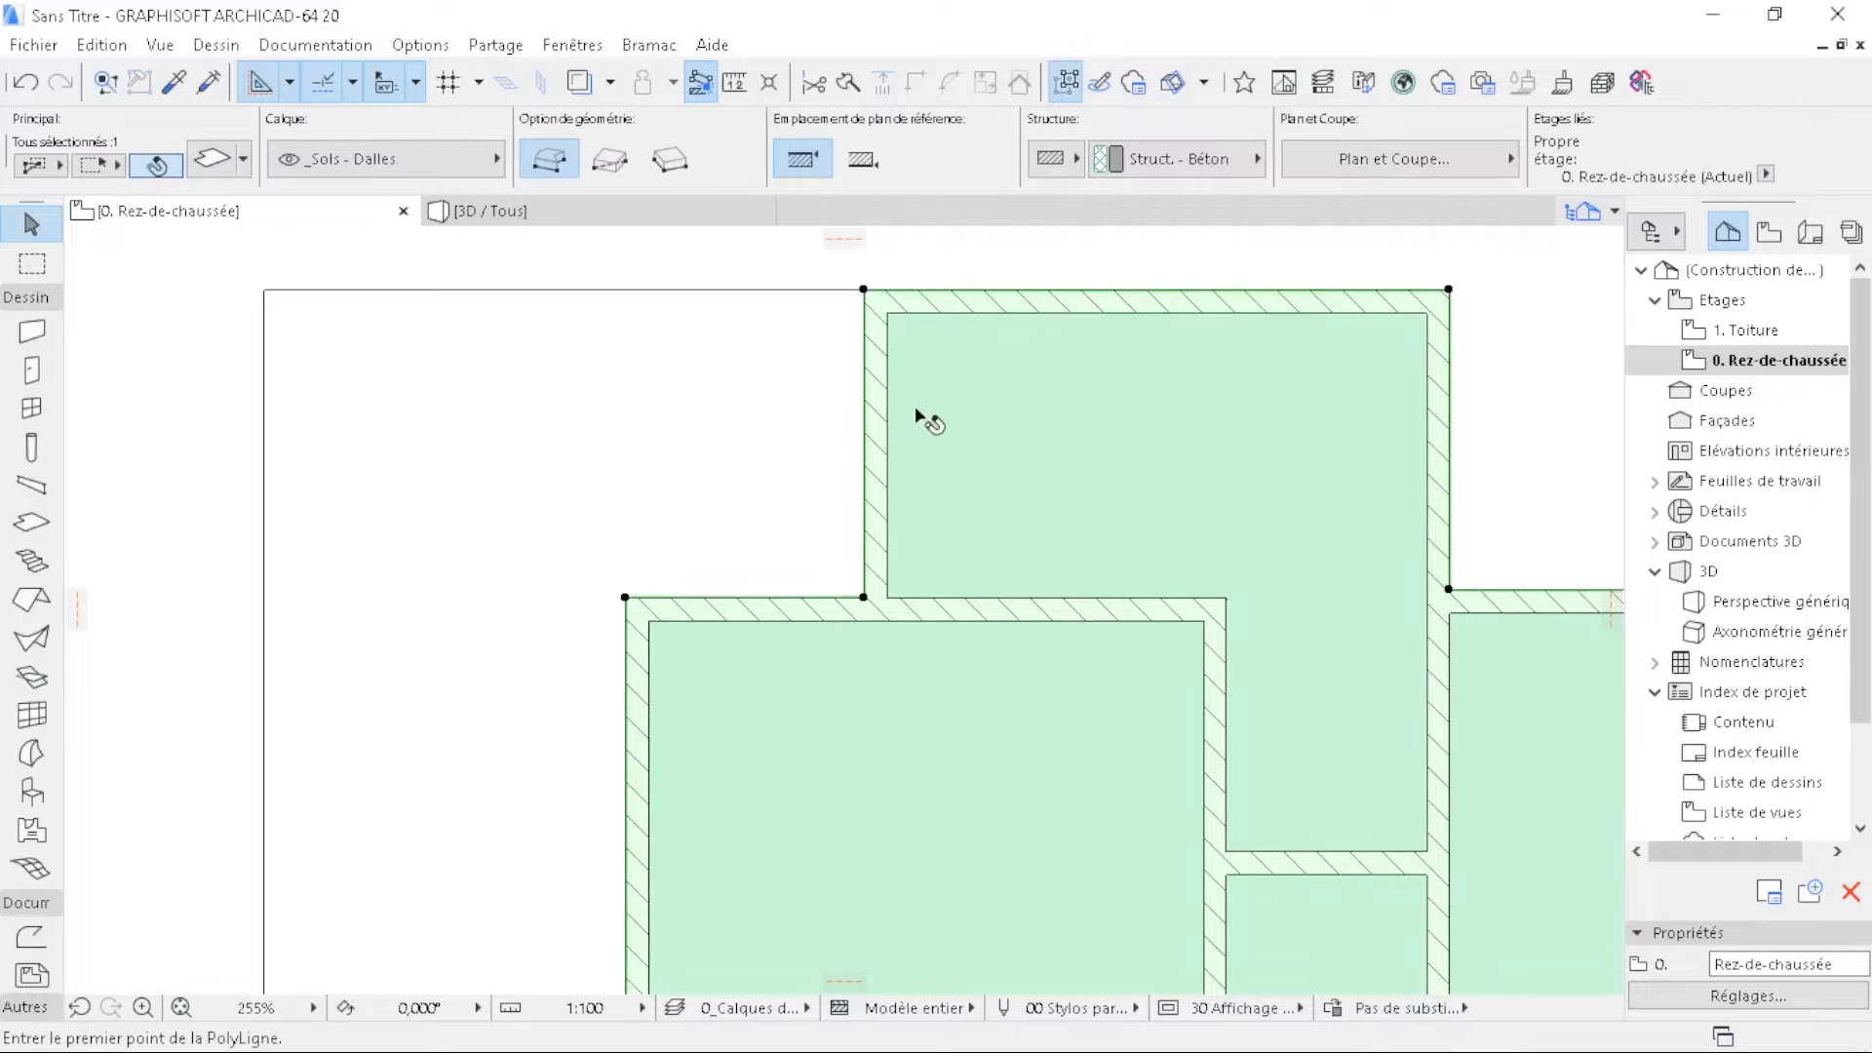
pyautogui.click(865, 402)
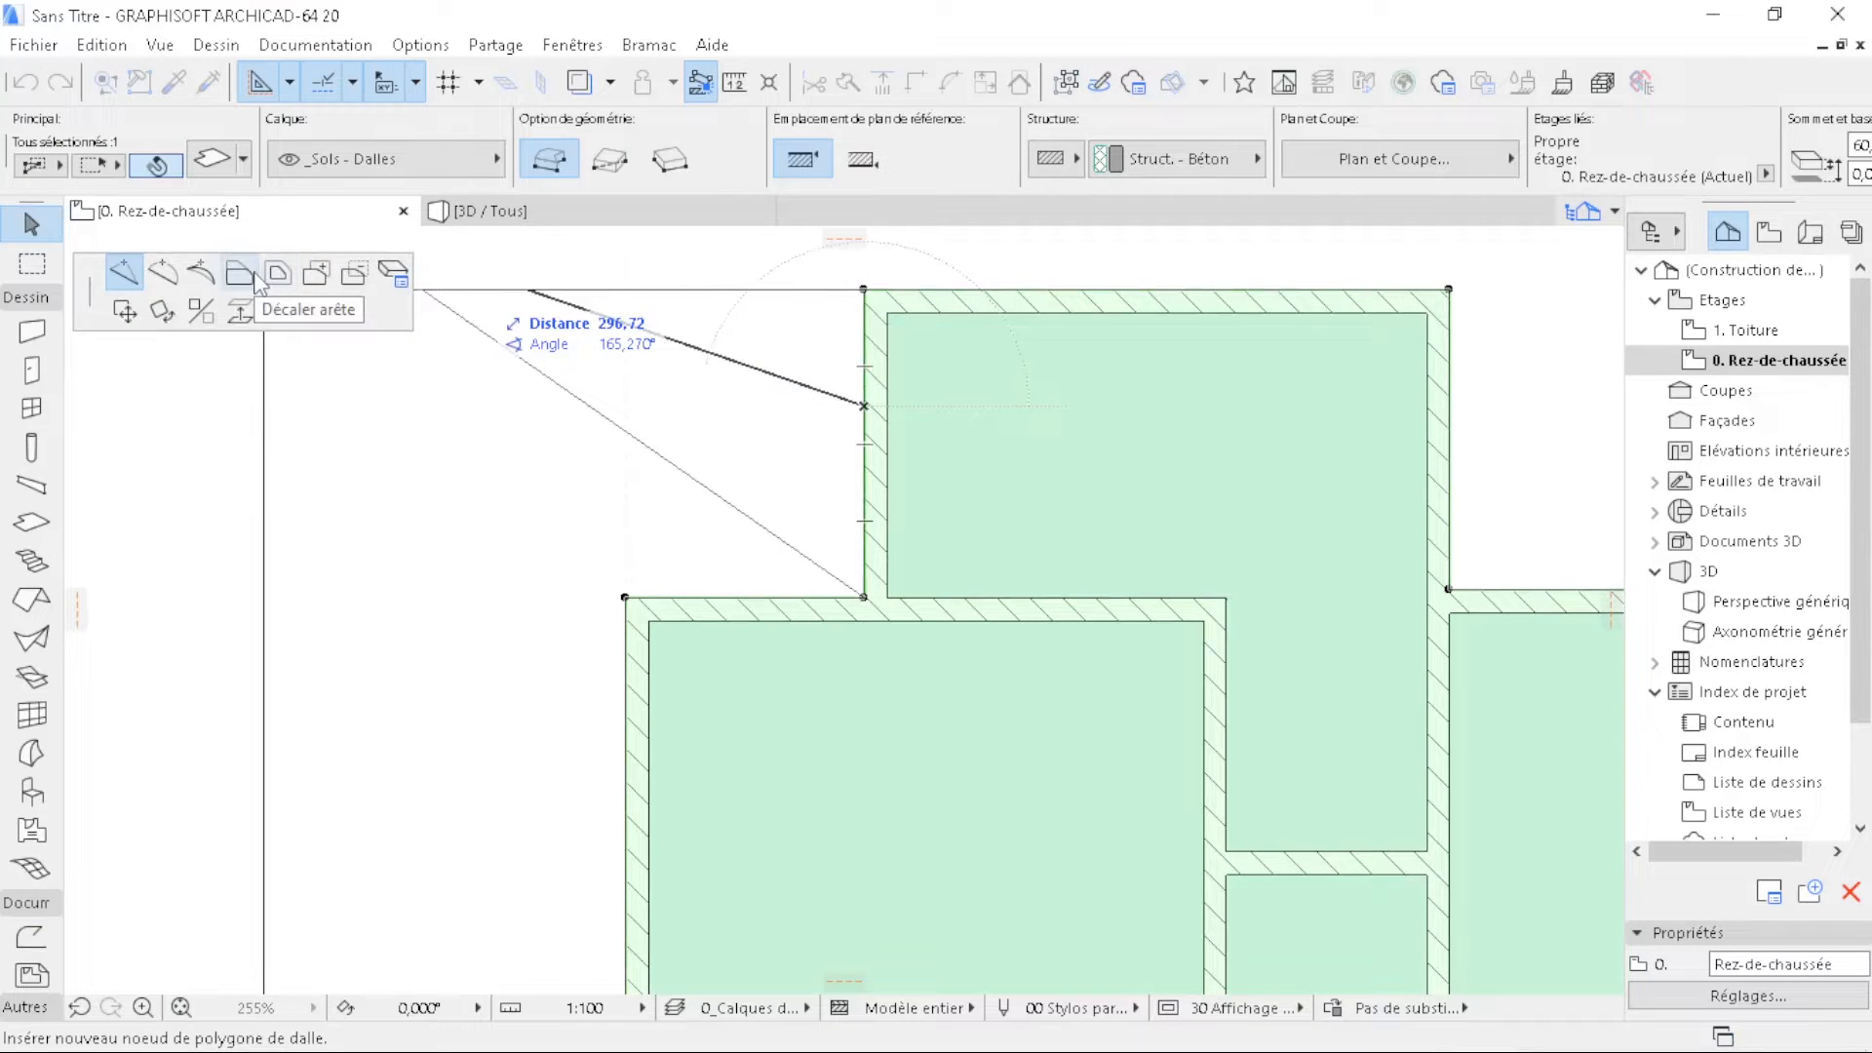
pyautogui.click(278, 311)
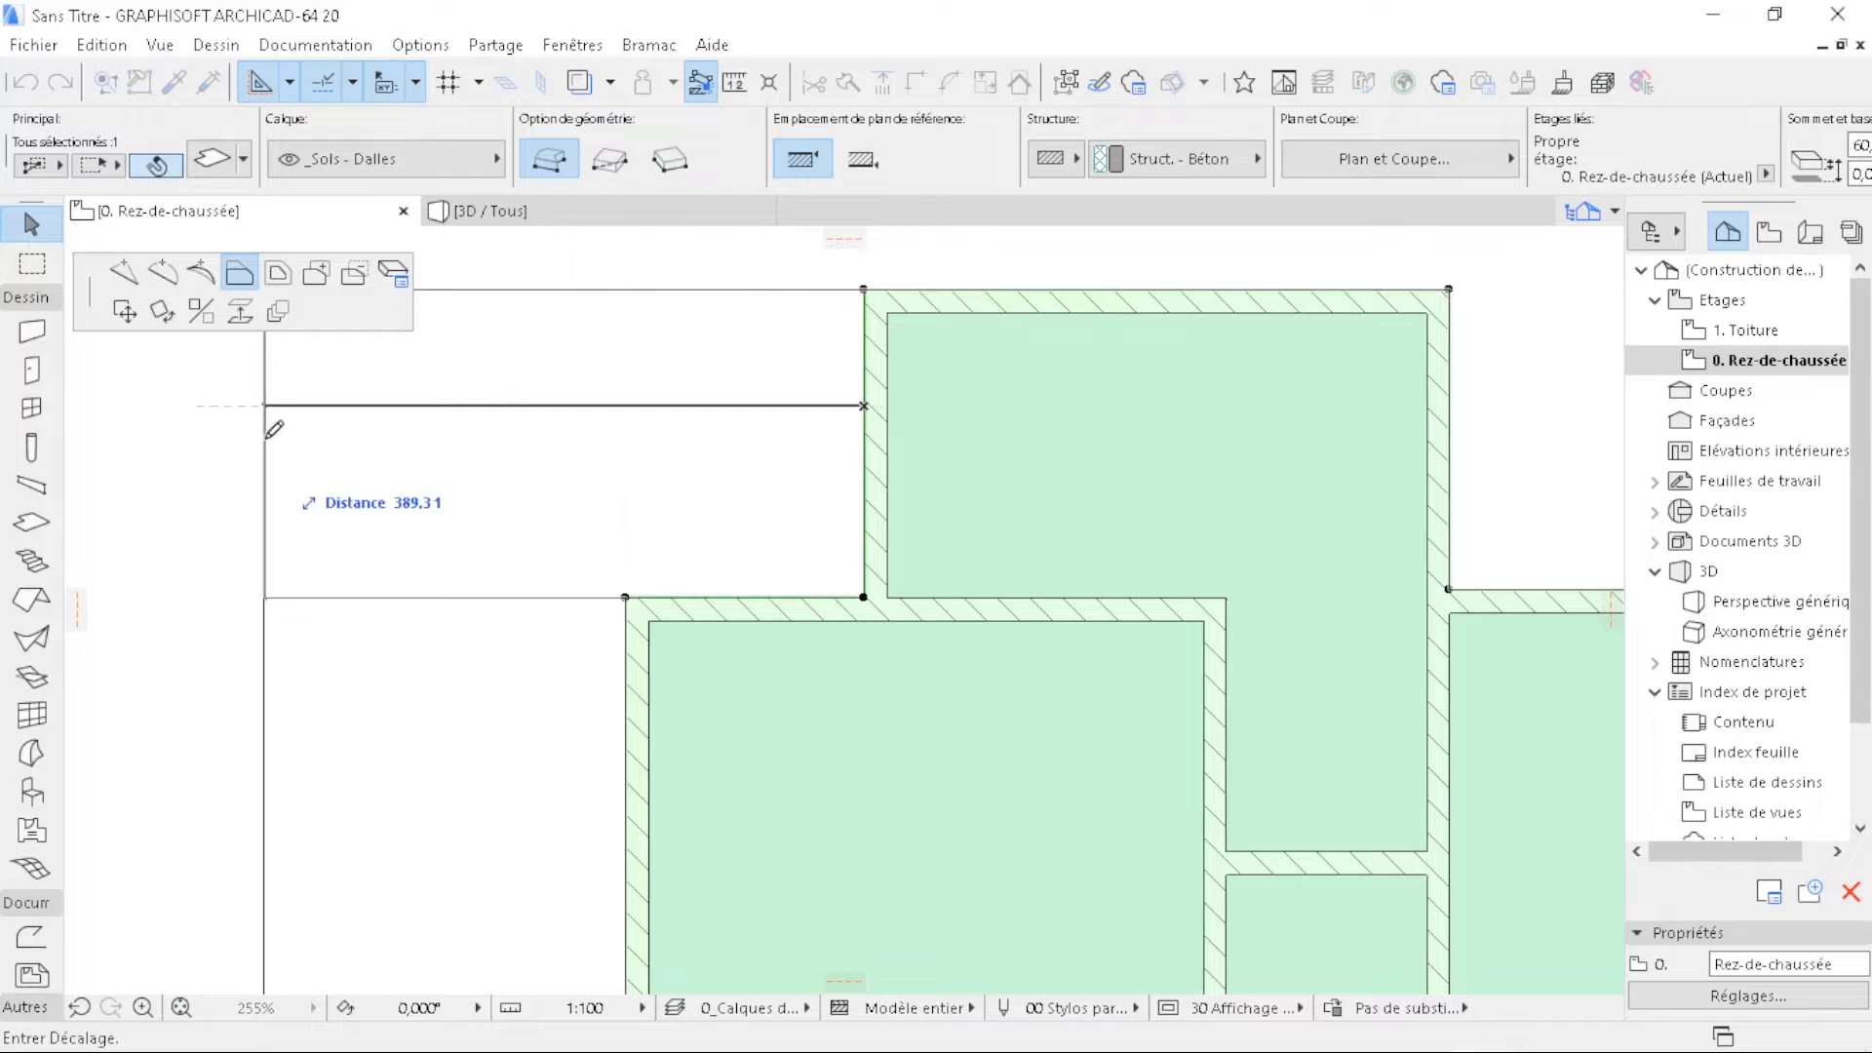
pyautogui.click(266, 406)
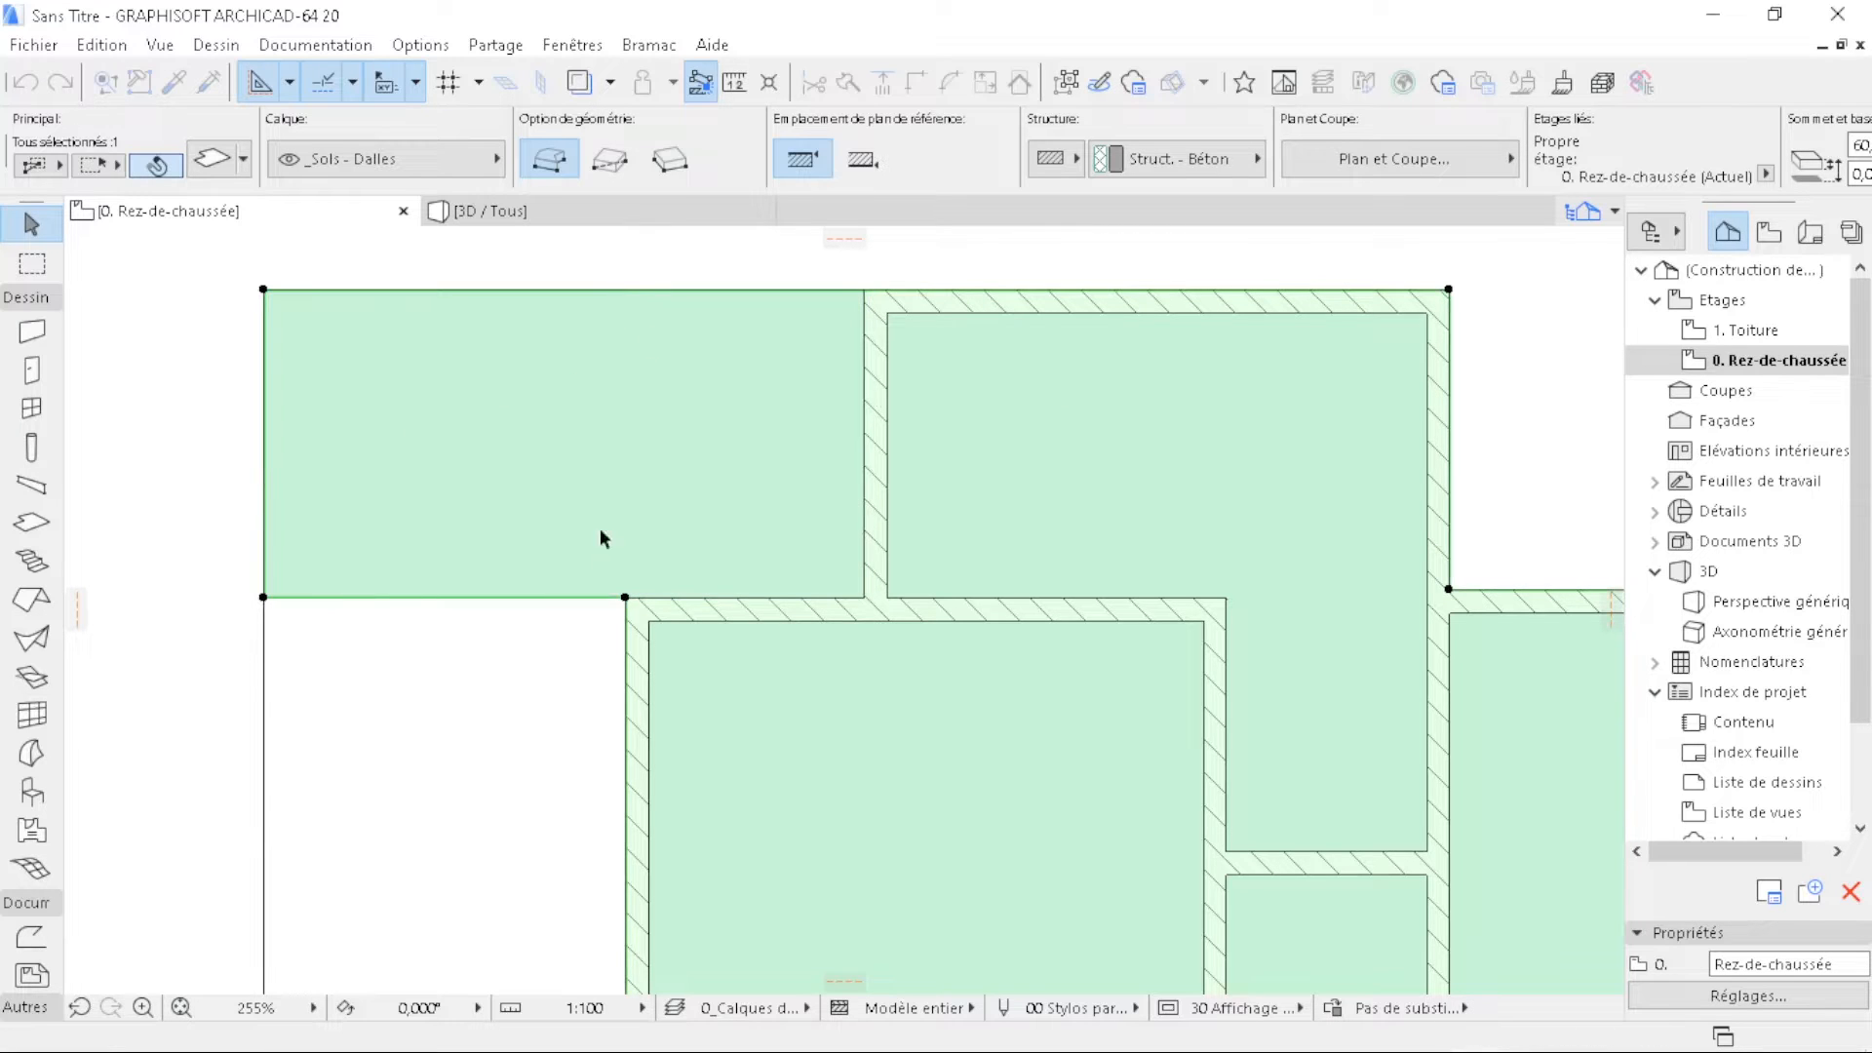
pyautogui.click(627, 648)
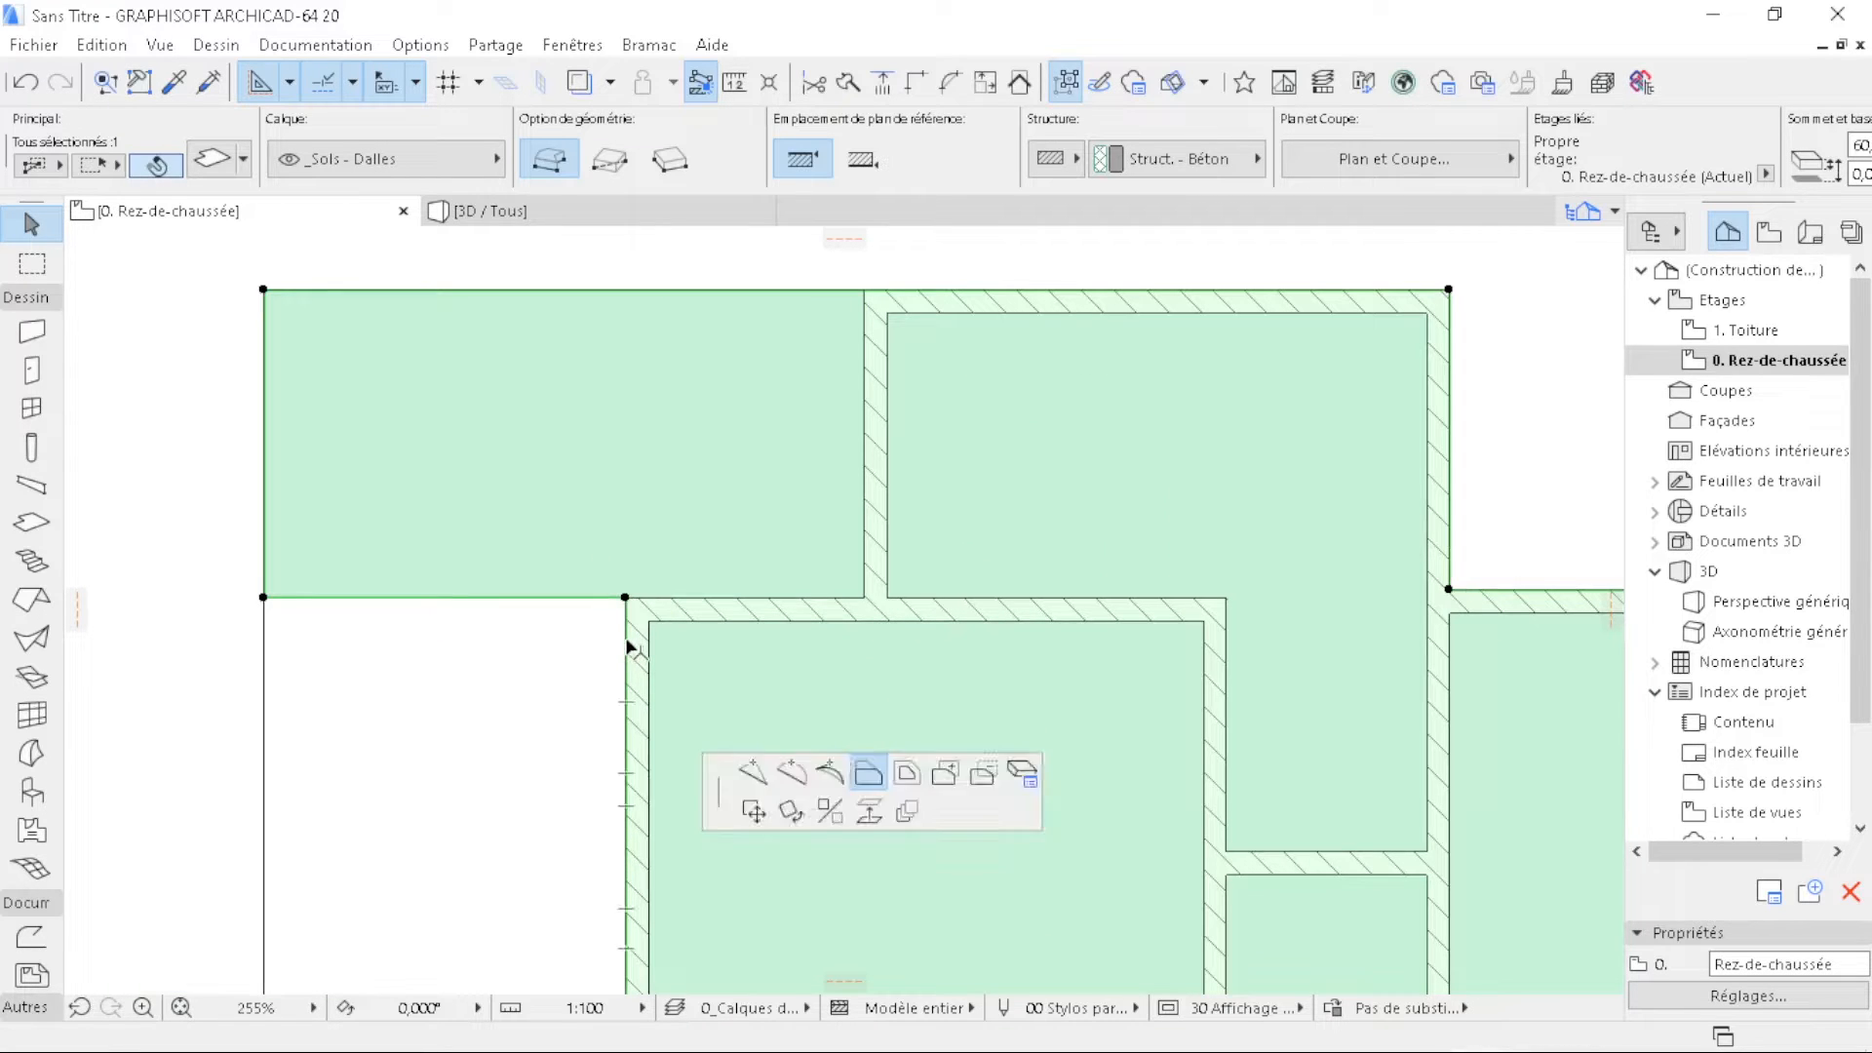
pyautogui.click(268, 634)
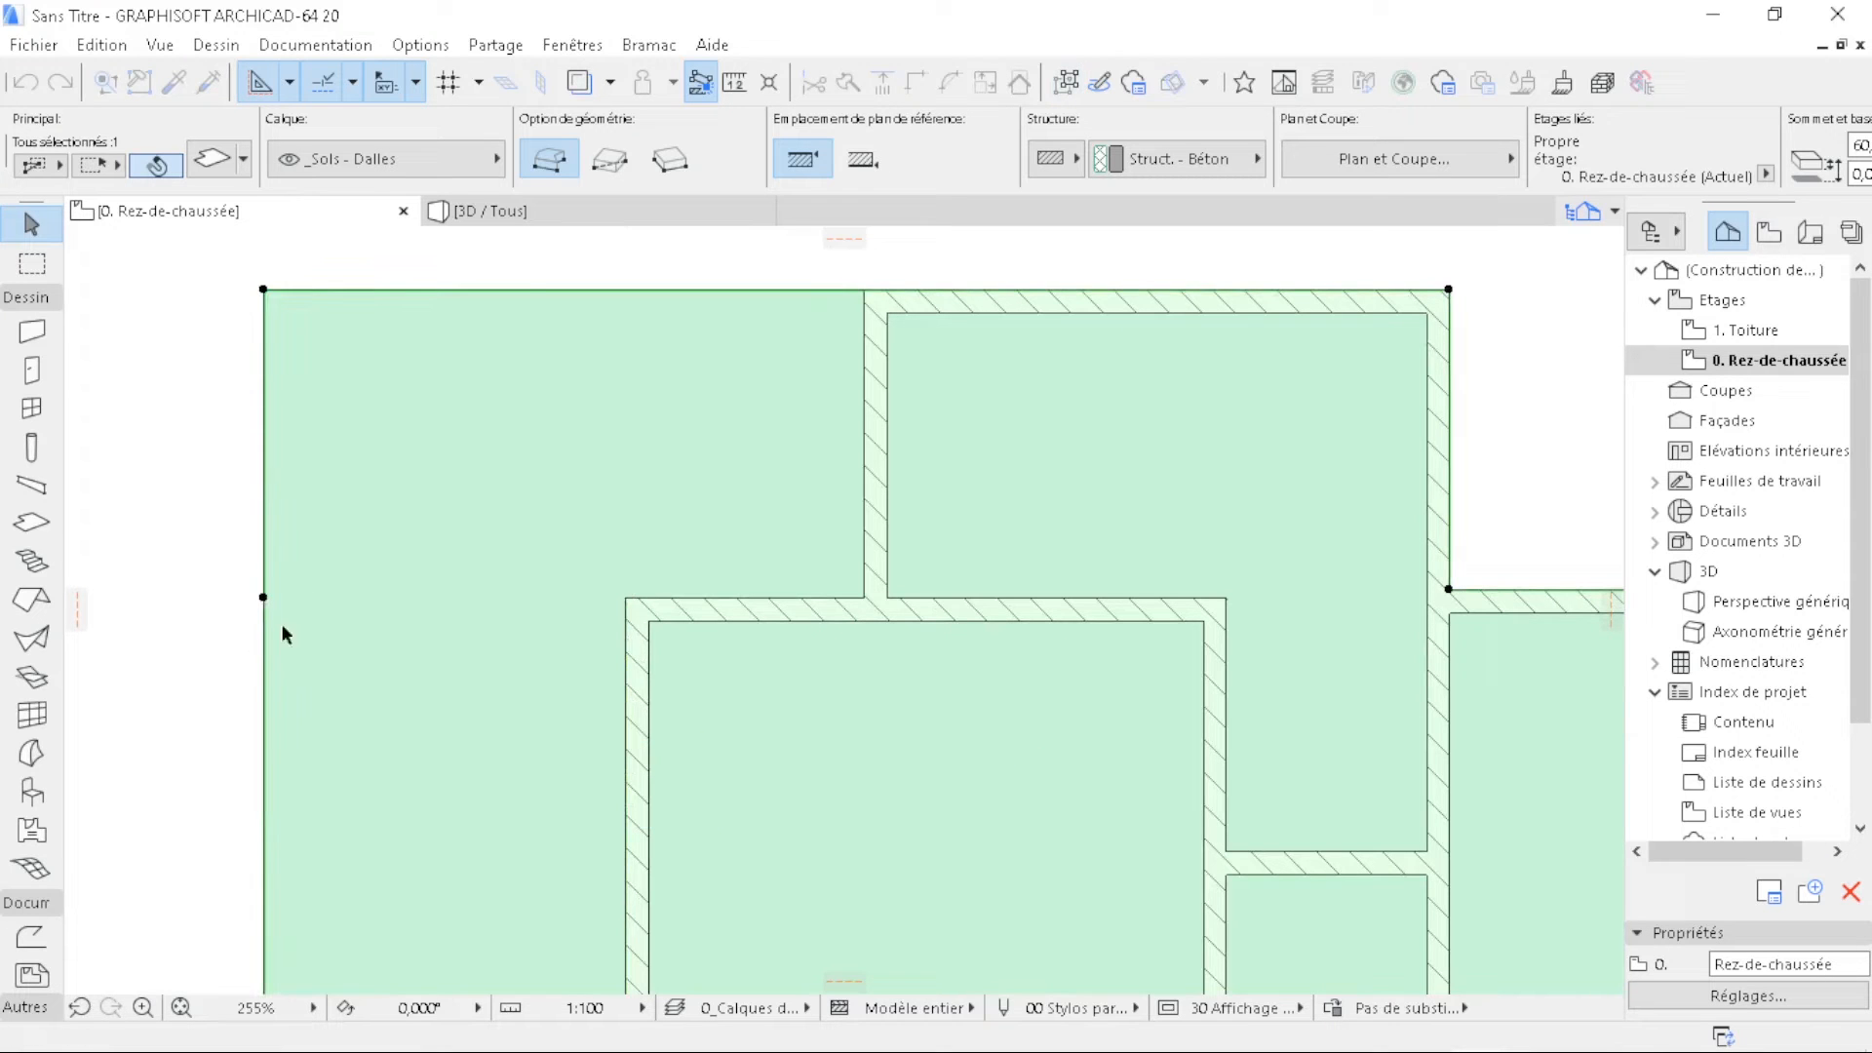
pyautogui.click(519, 279)
# - Delete the guide polyline lying along the extended slab's outer edges
pyautogui.scroll(-4, 676, 262)
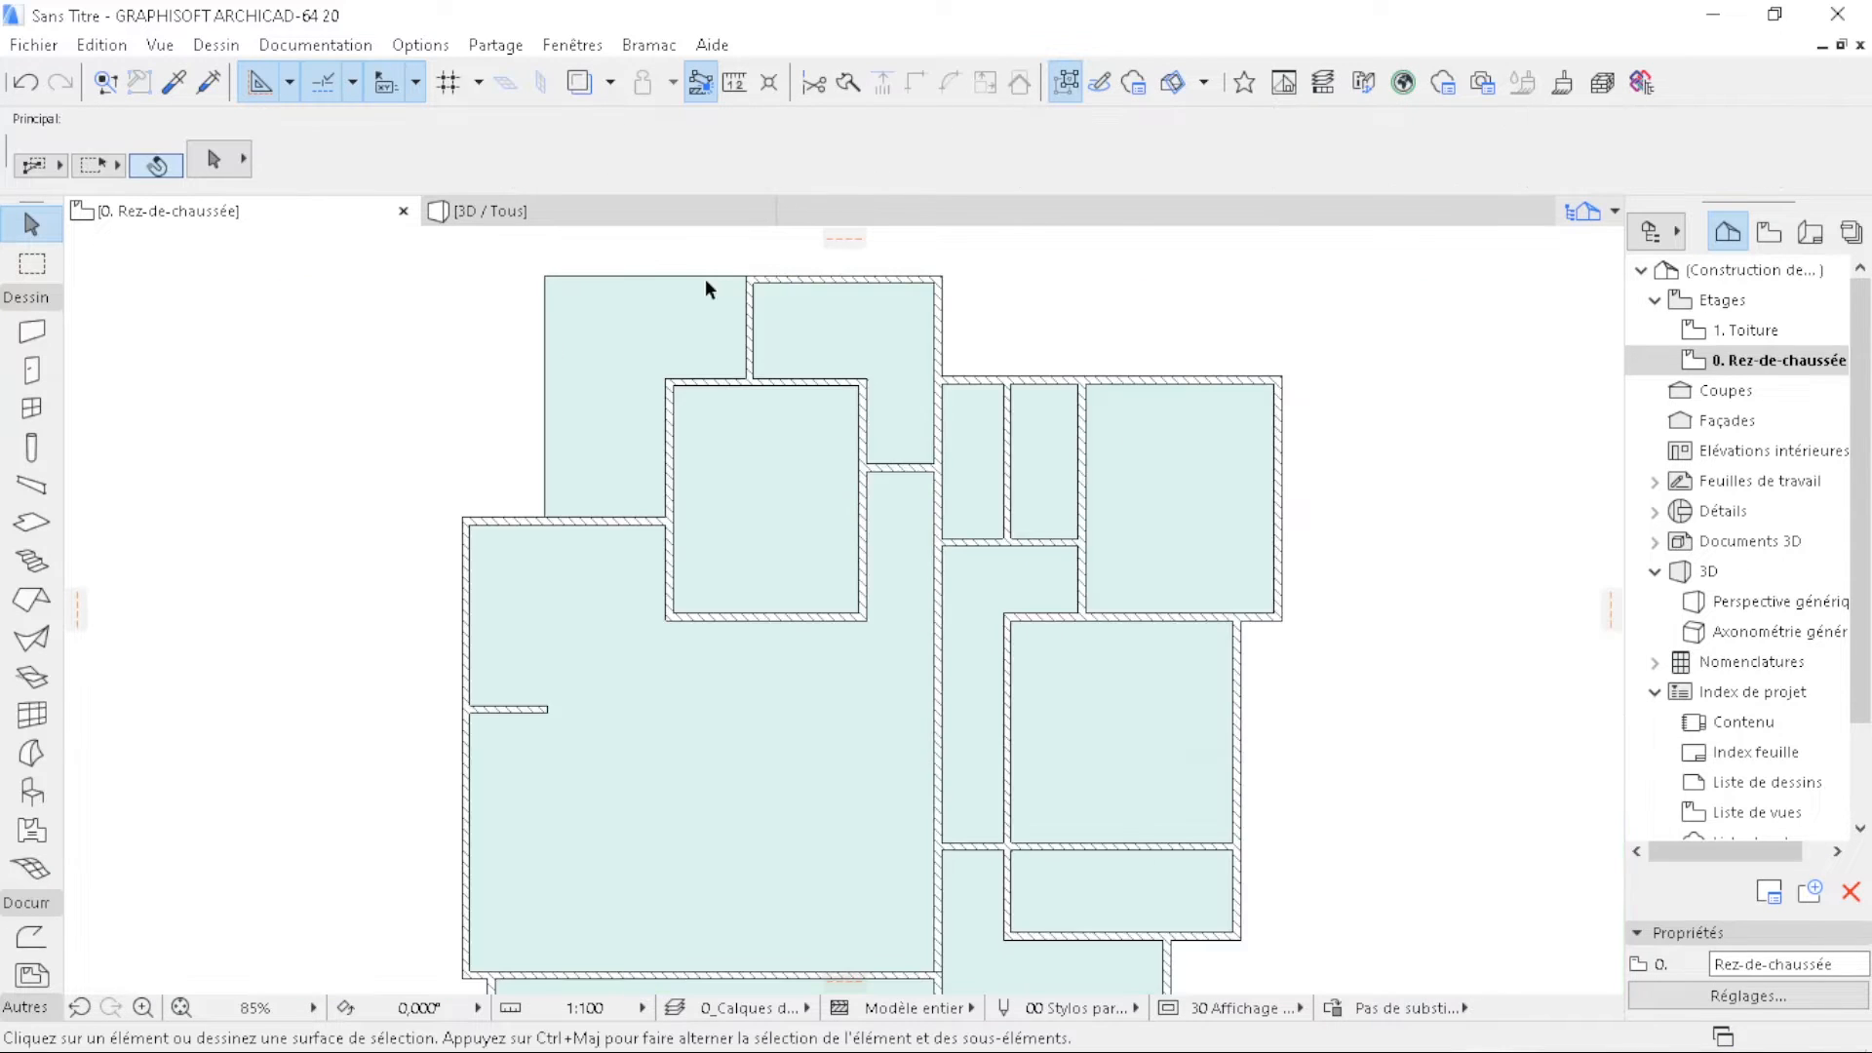
pyautogui.scroll(3, 546, 388)
pyautogui.click(541, 390)
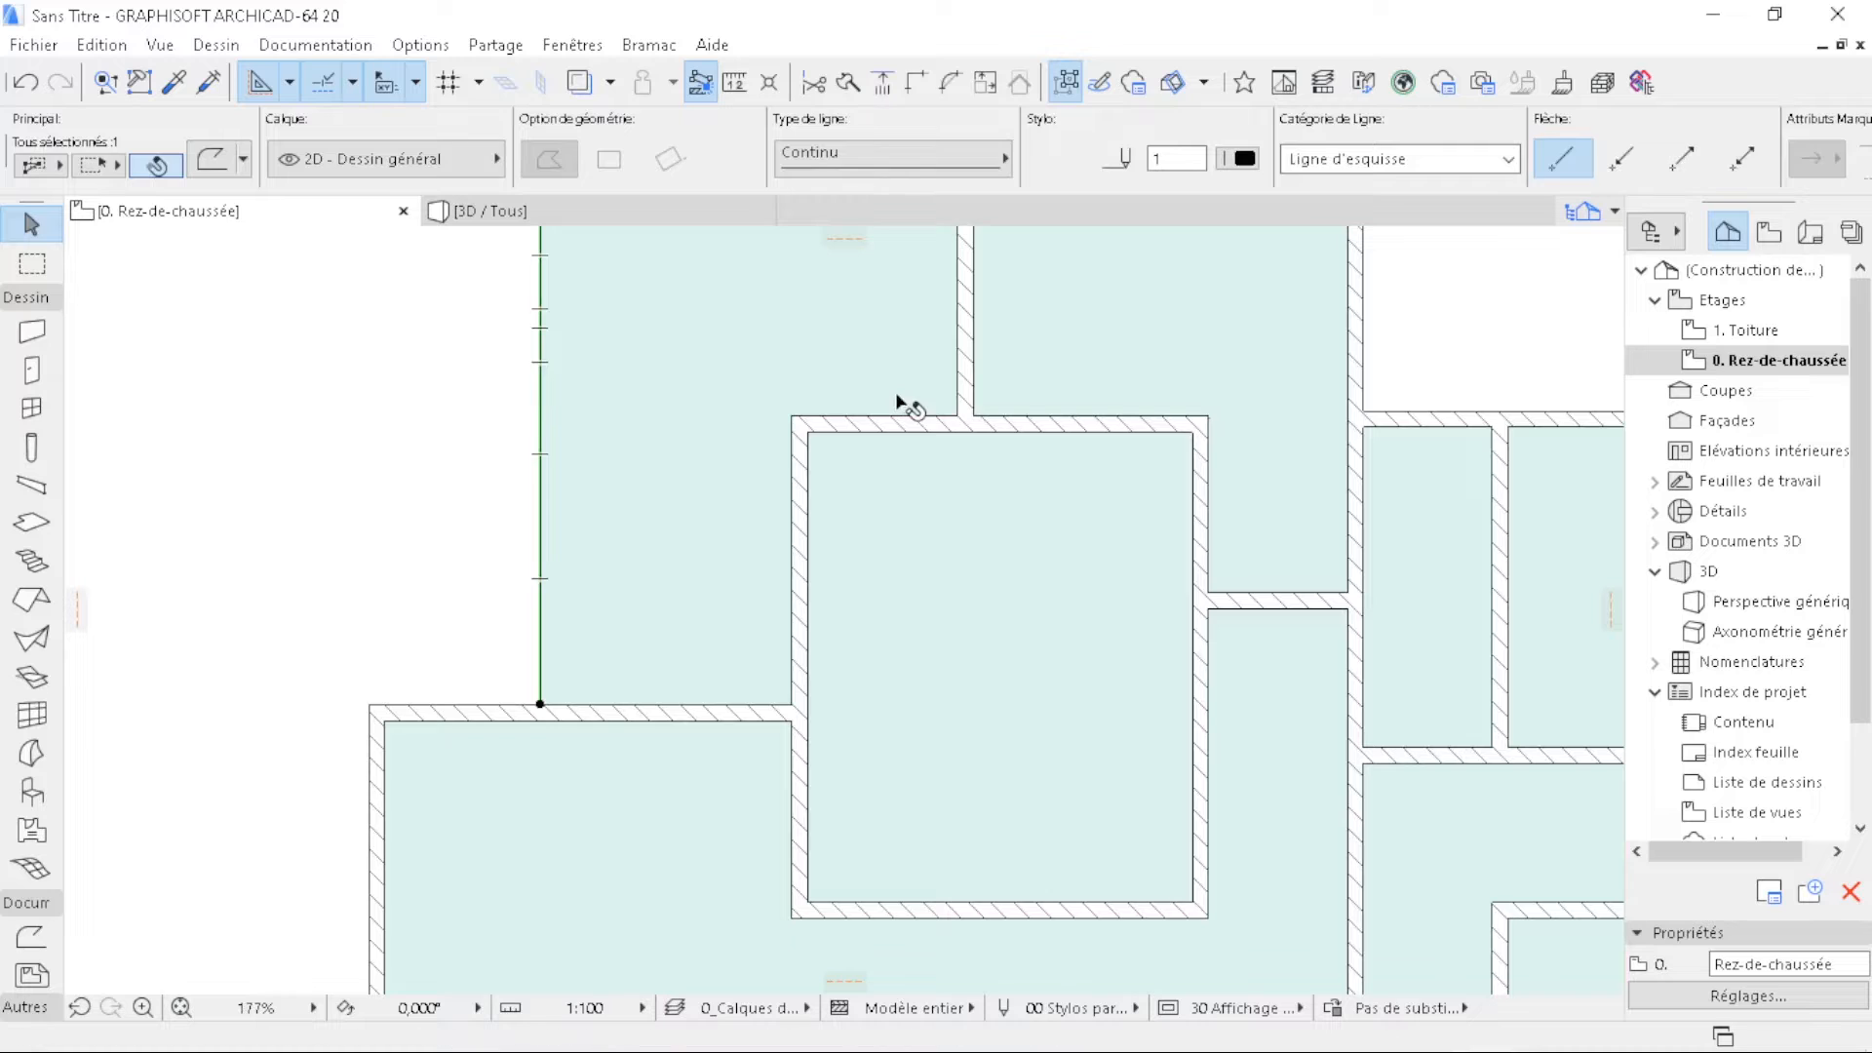
pyautogui.press('Delete')
# - Using the floor slab's settings, draw a rectangular slab 250 wide and about 30 deep along the upper edge of the terrace recess
pyautogui.scroll(-4, 800, 549)
pyautogui.scroll(-2, 800, 550)
pyautogui.moveTo(951, 666); pyautogui.dragTo(791, 384, button='middle')
pyautogui.scroll(7, 787, 770)
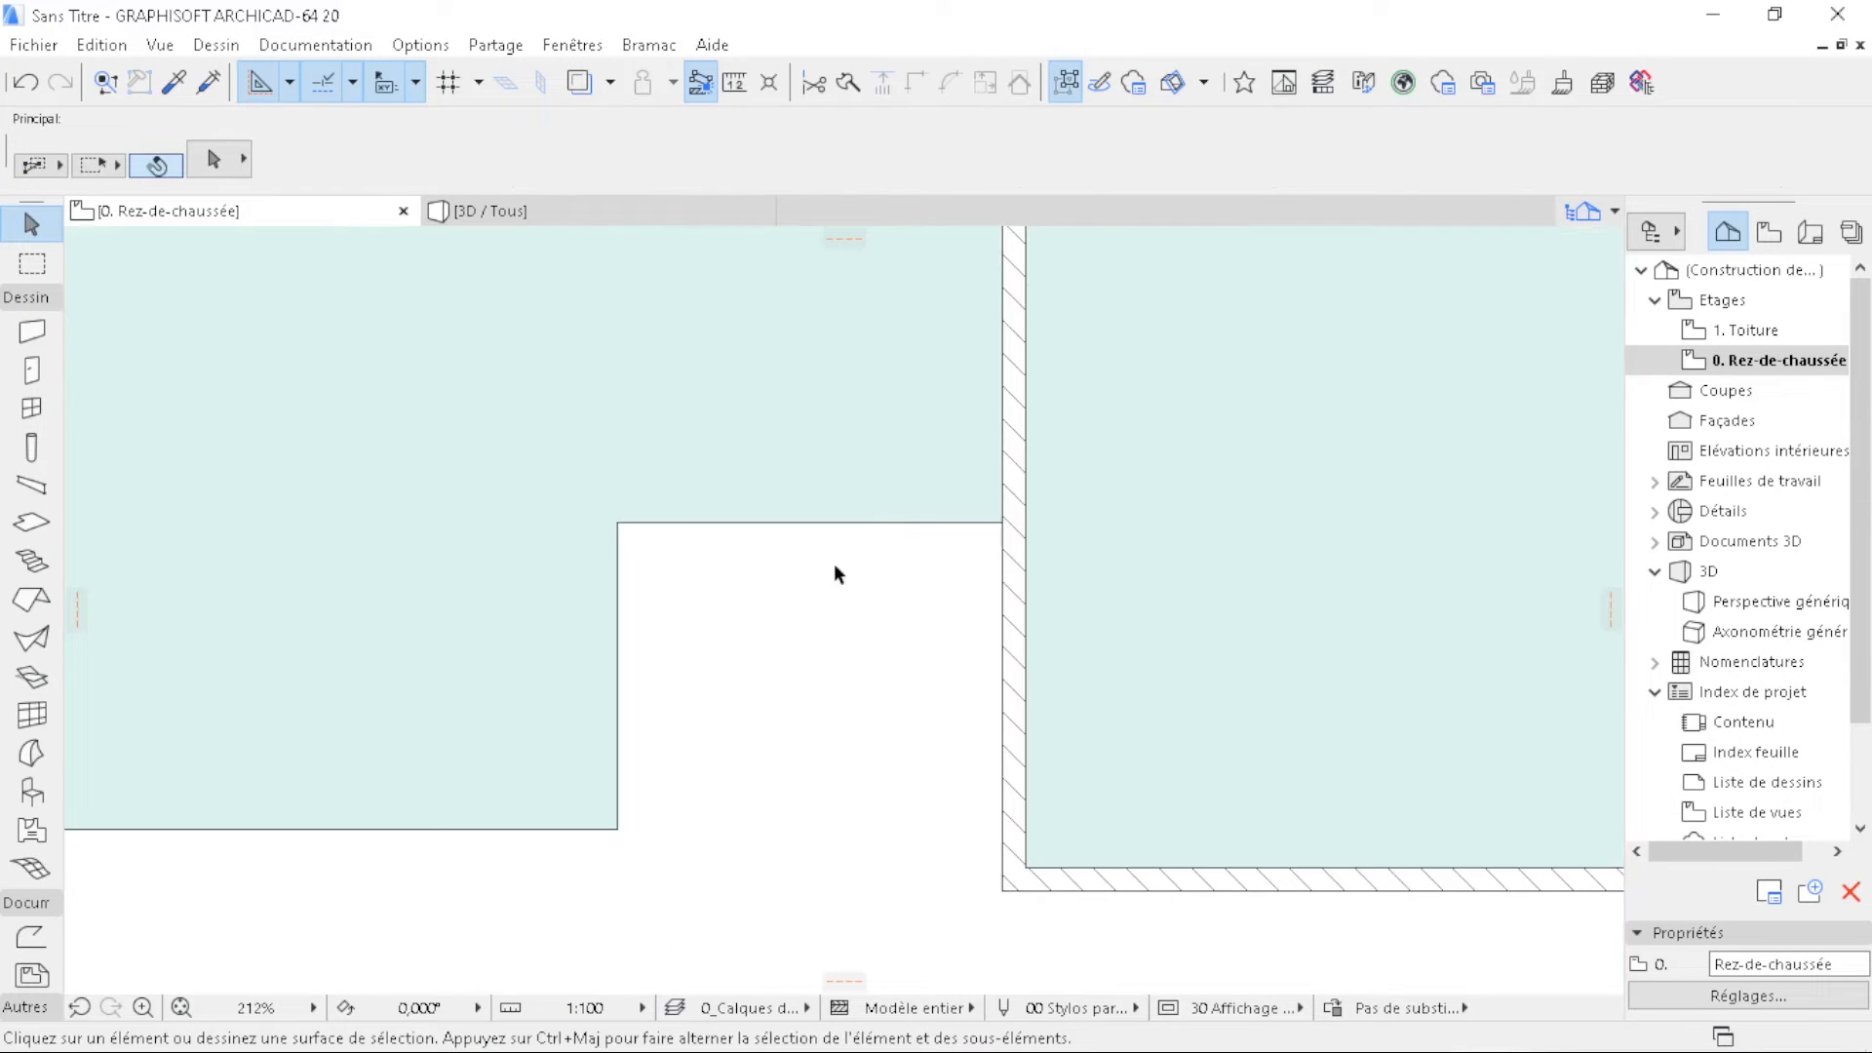
pyautogui.press('Delete')
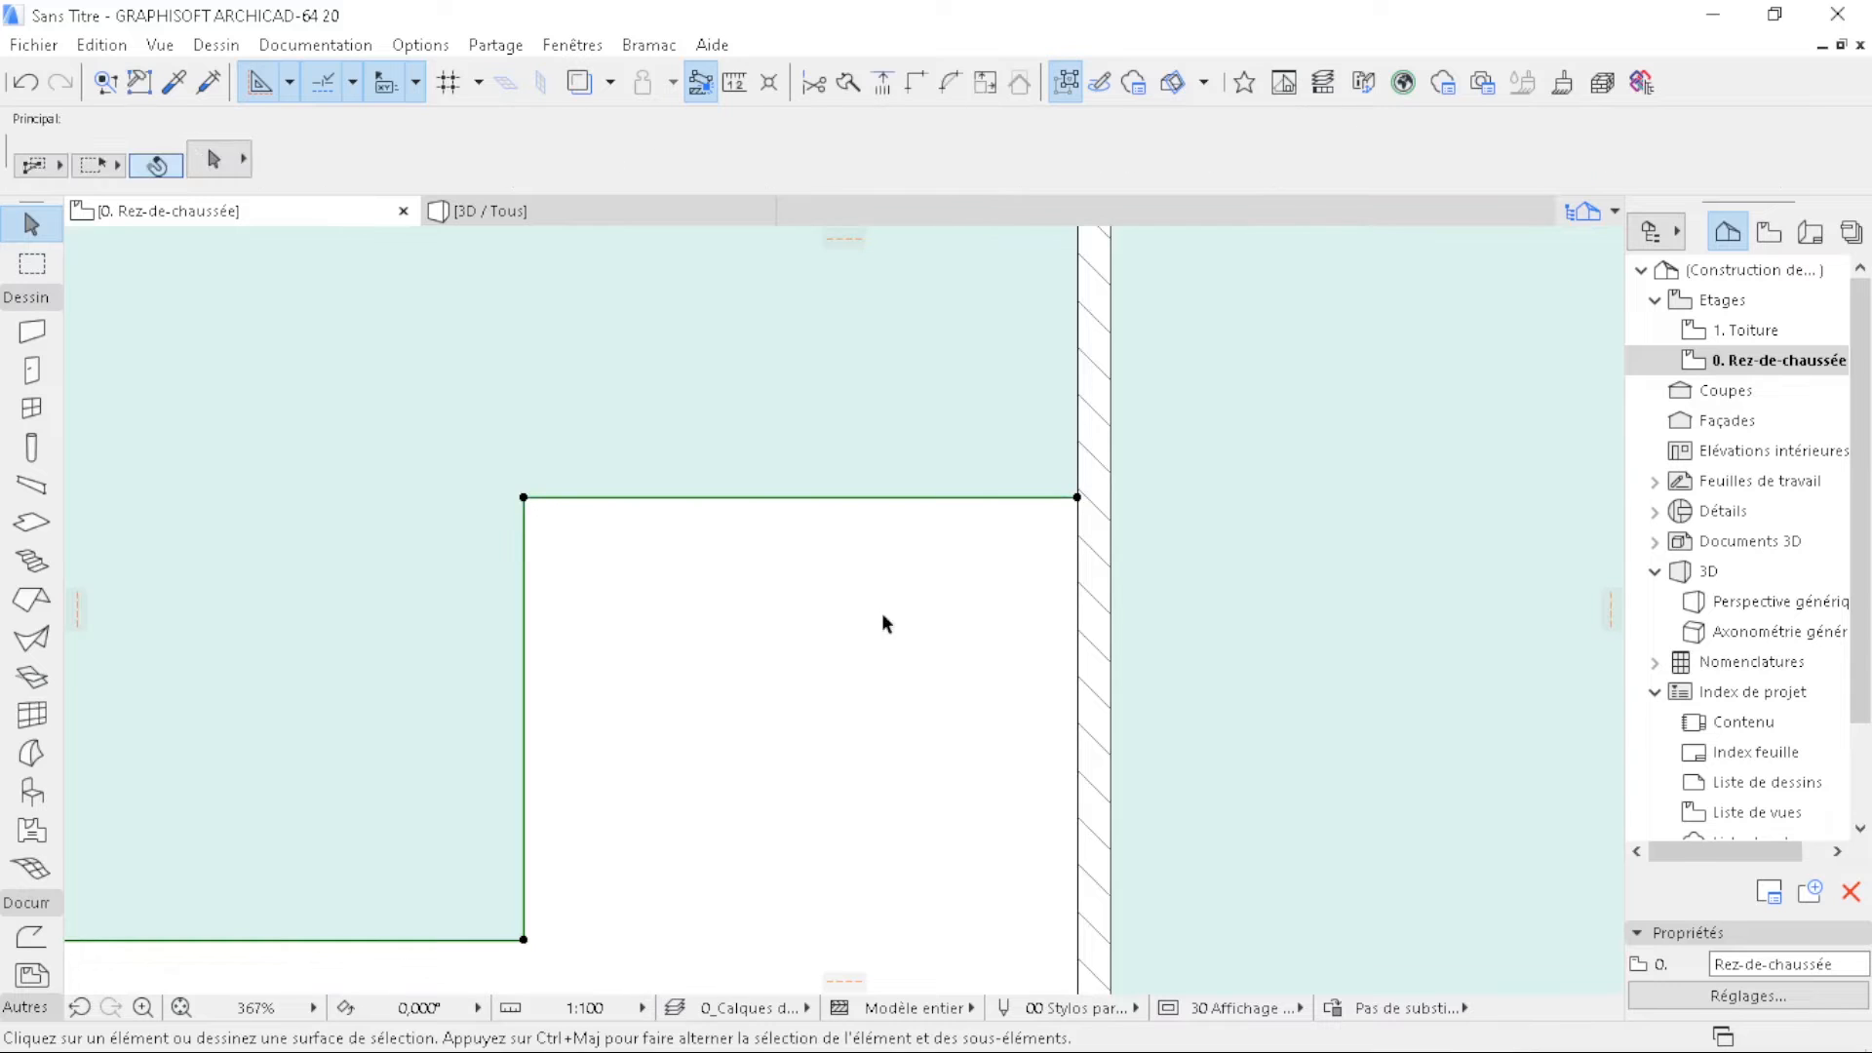
pyautogui.keyDown('alt'); pyautogui.click(784, 449); pyautogui.keyUp('alt')
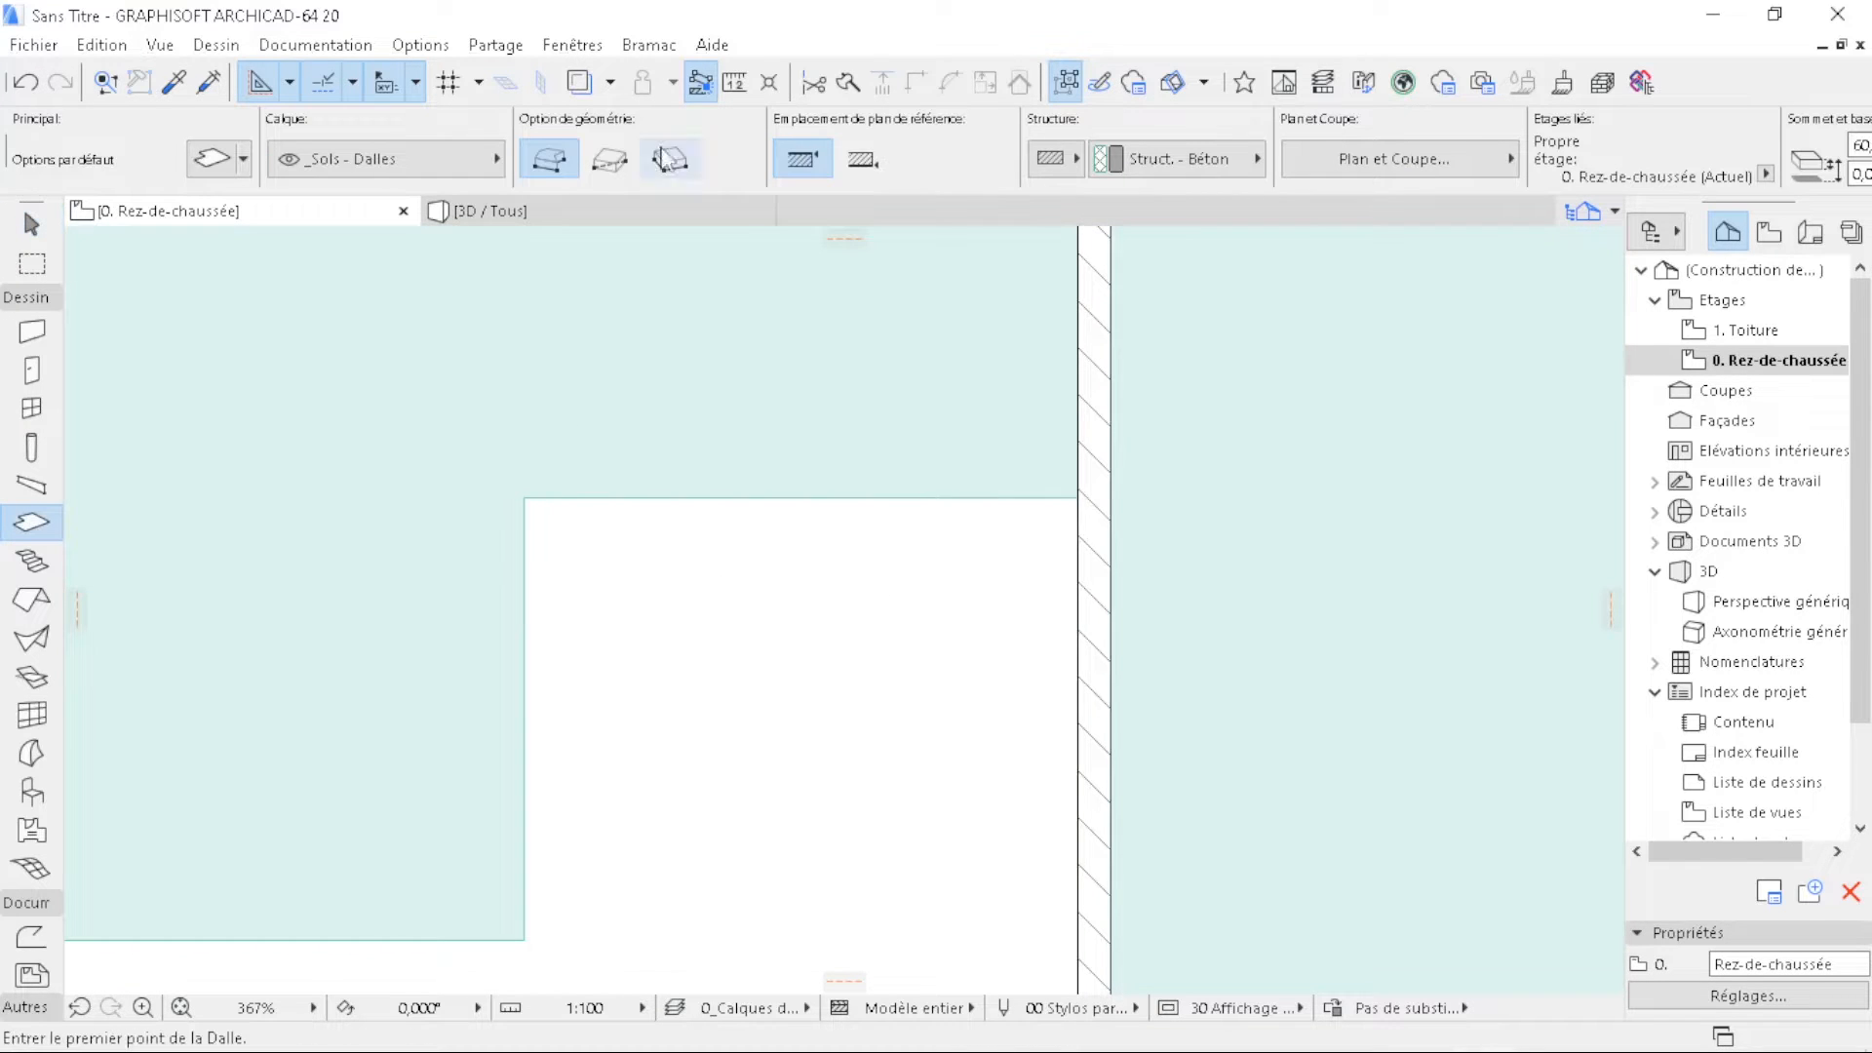
pyautogui.click(606, 163)
pyautogui.click(524, 497)
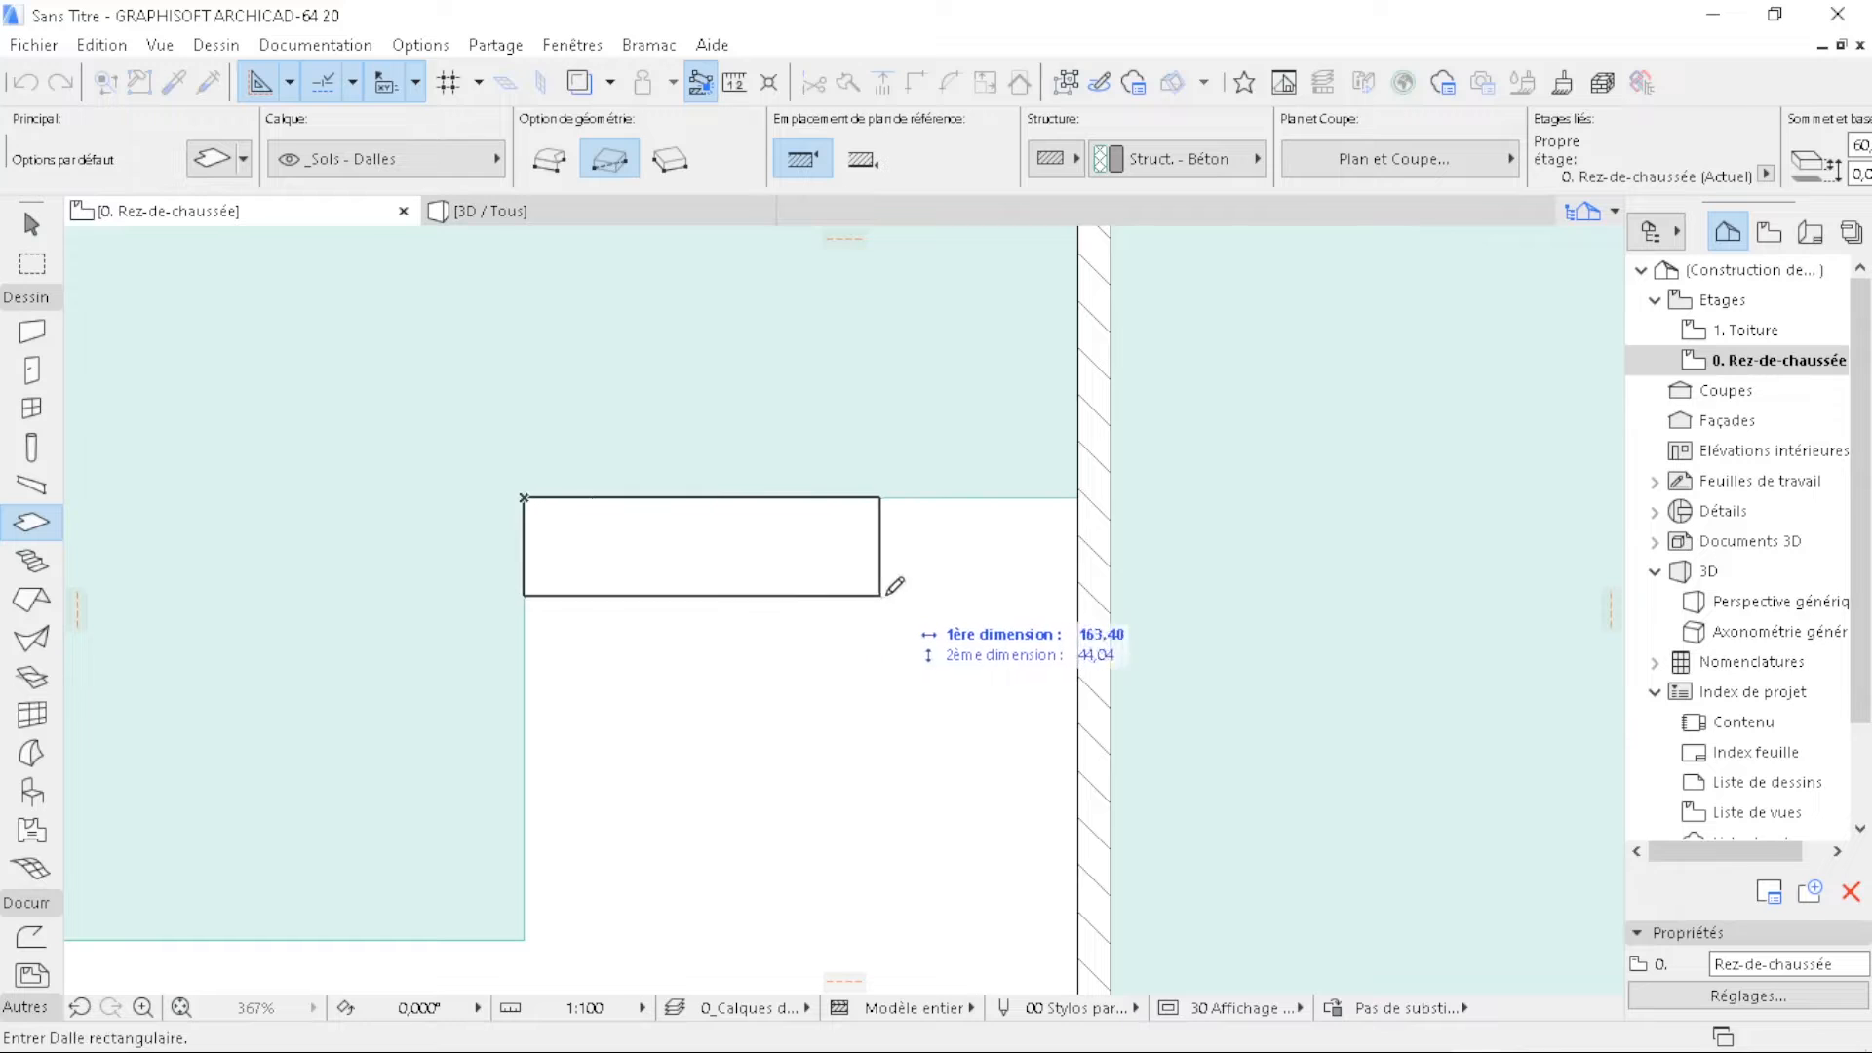
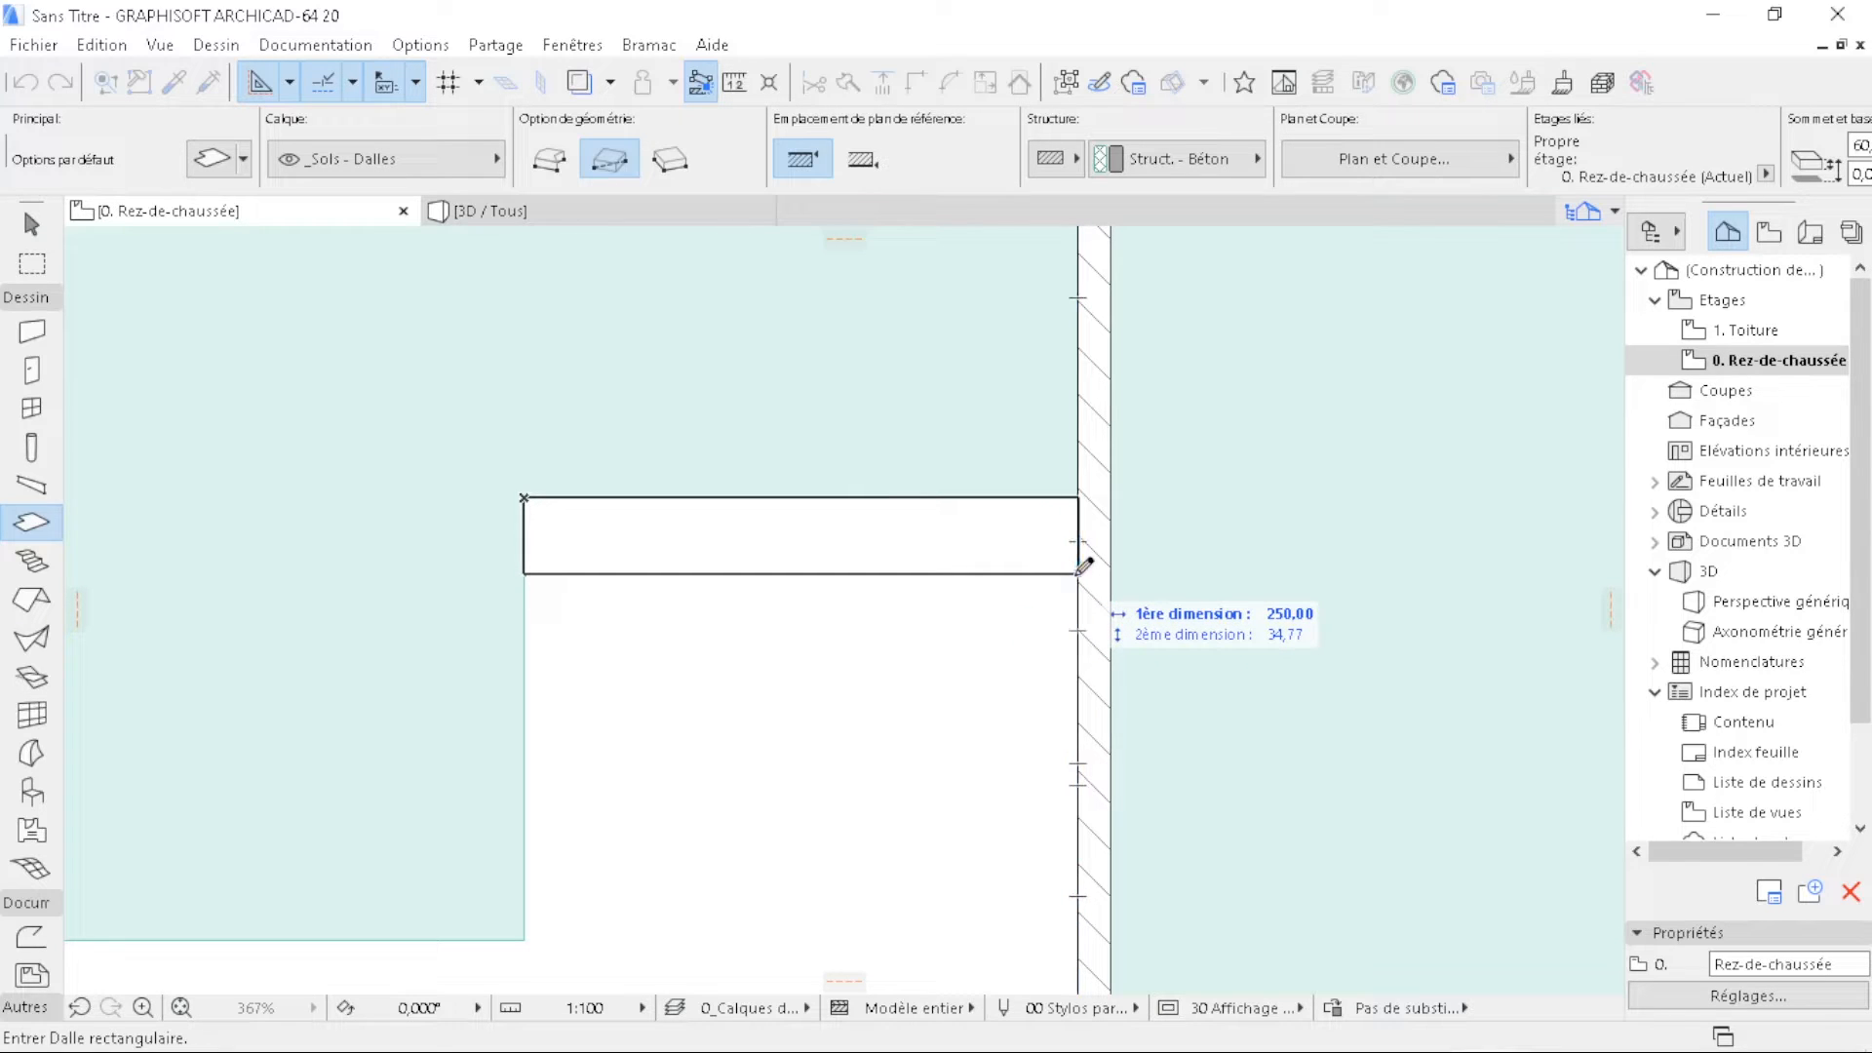
pyautogui.press('Tab')
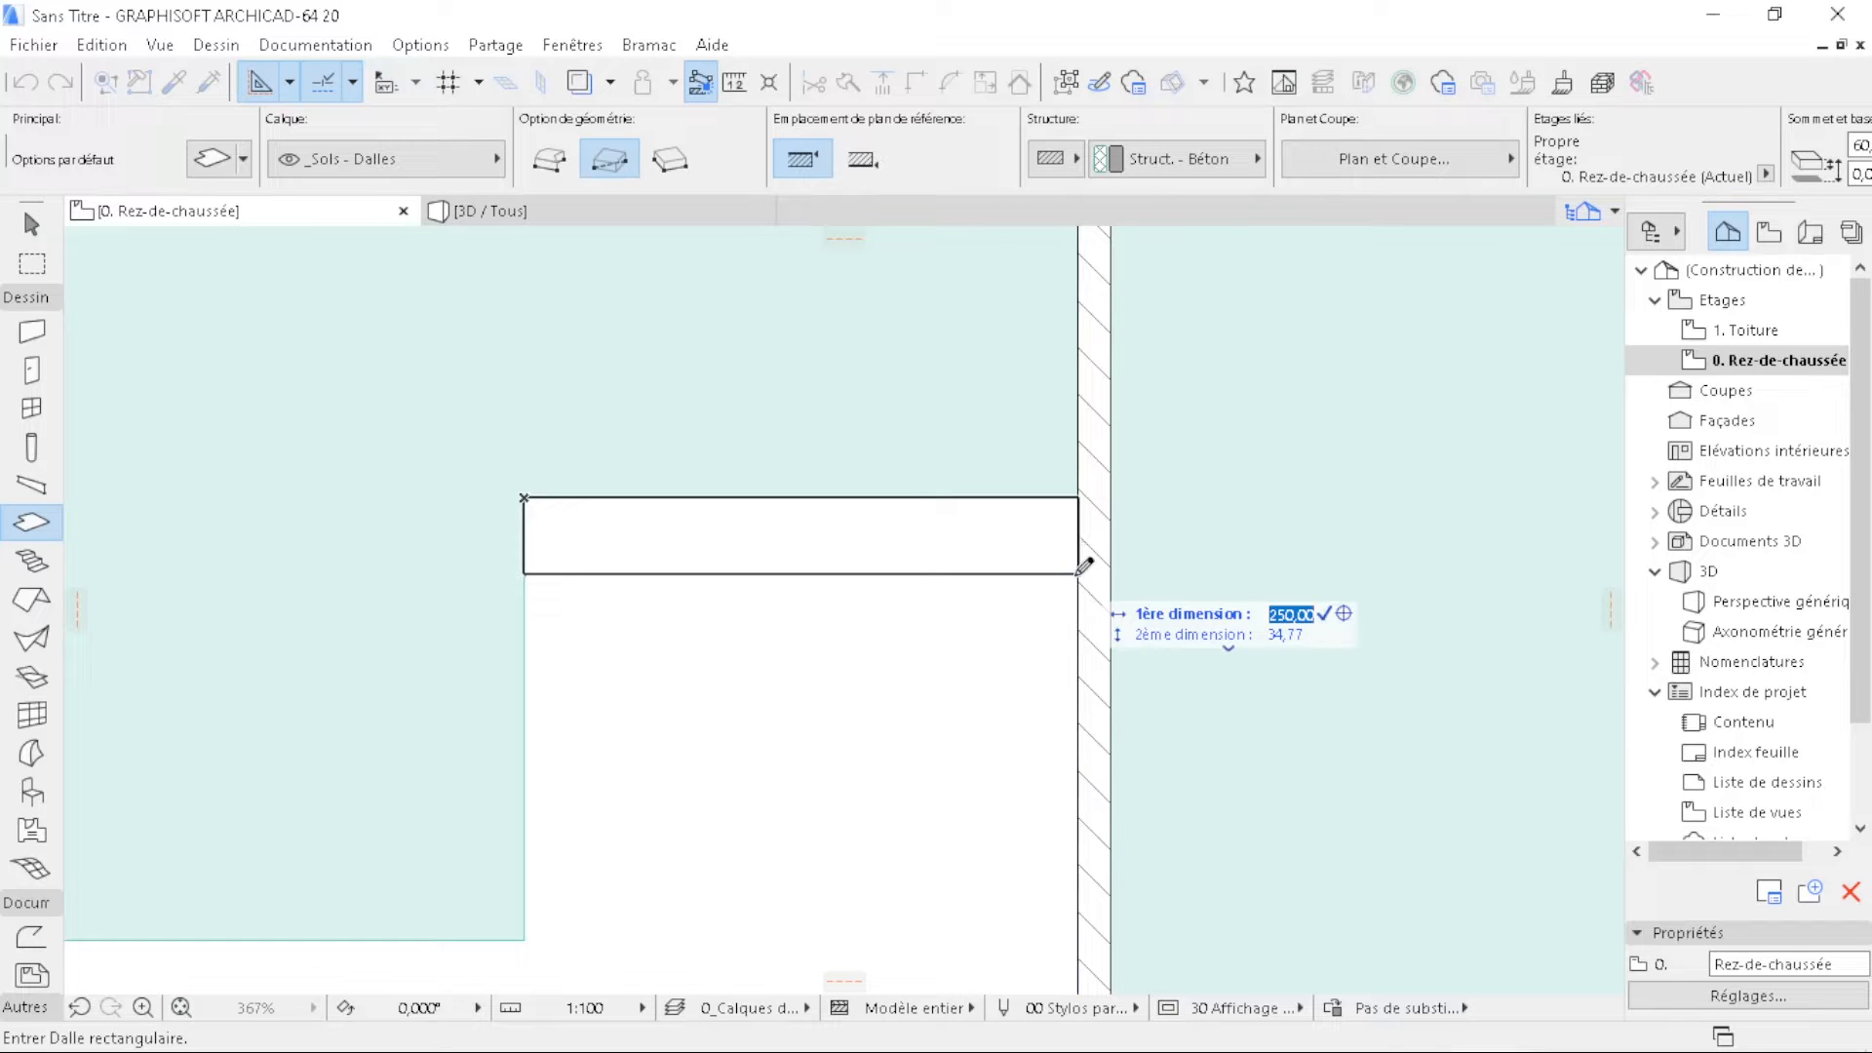
pyautogui.press('Tab')
pyautogui.write('3')
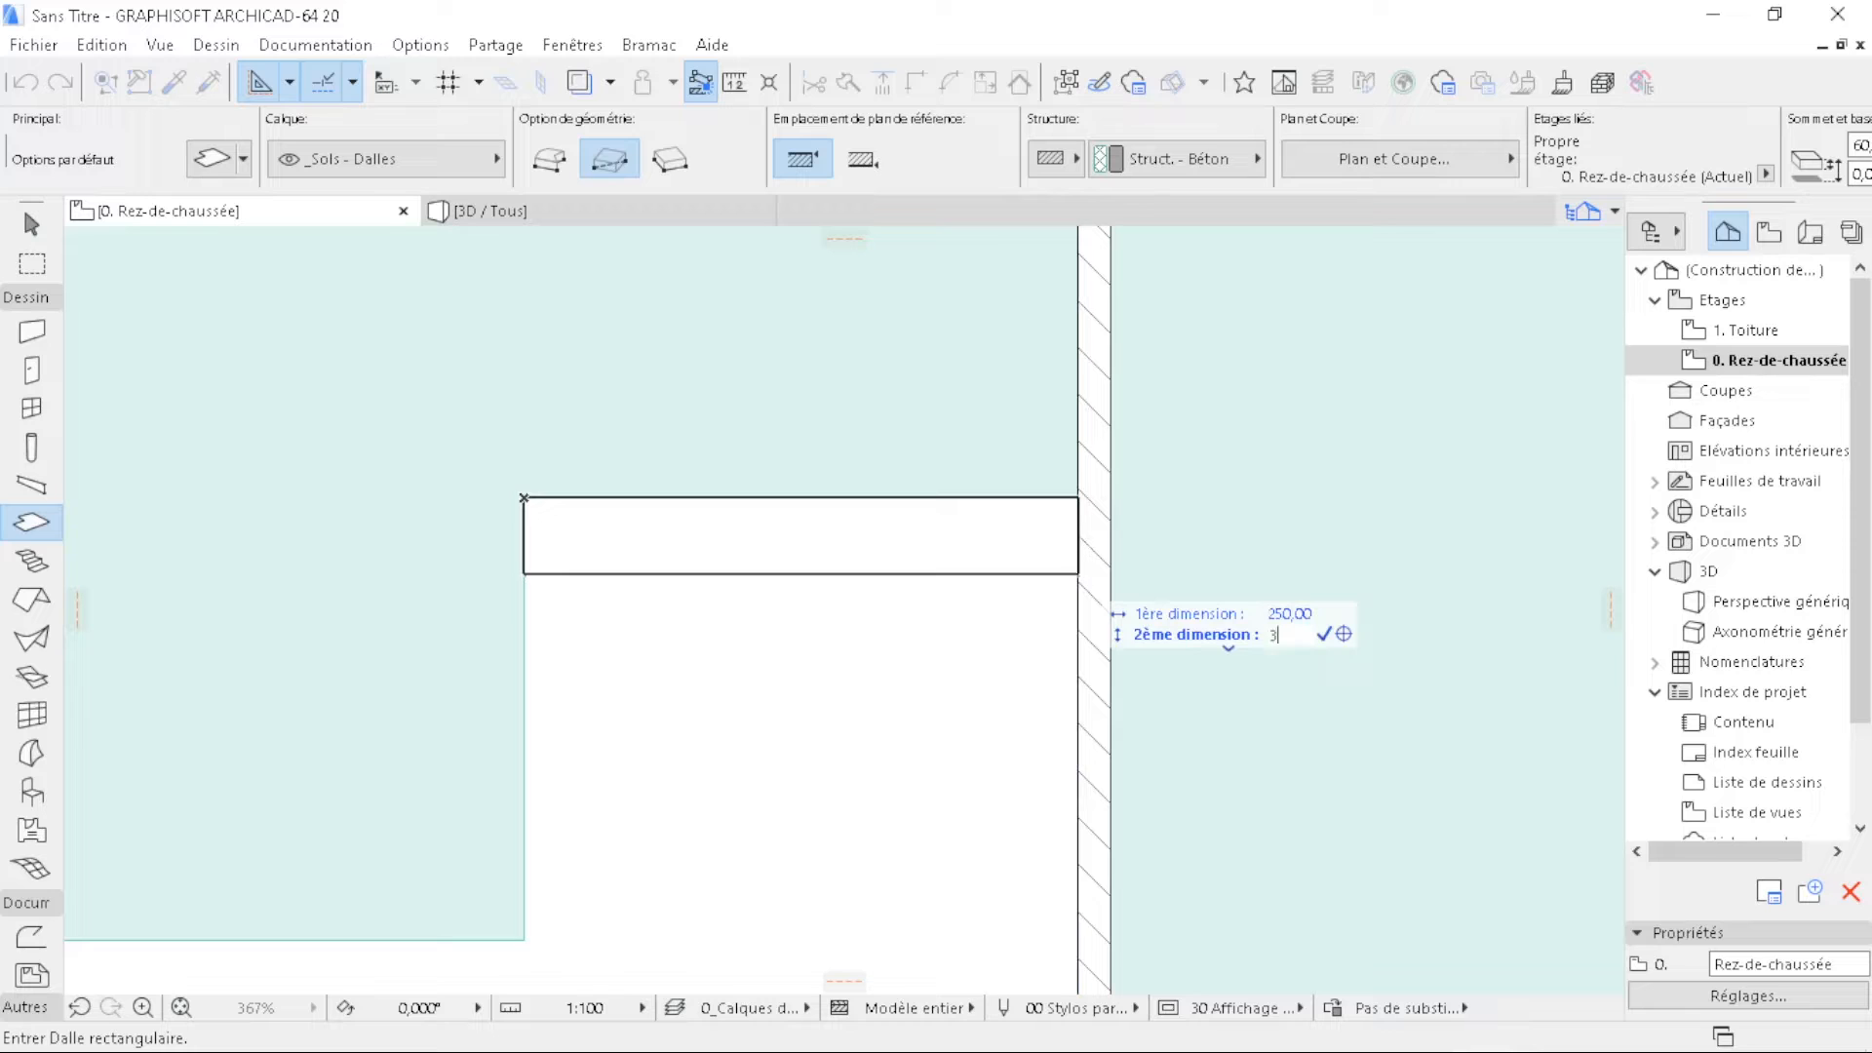
pyautogui.press('Return')
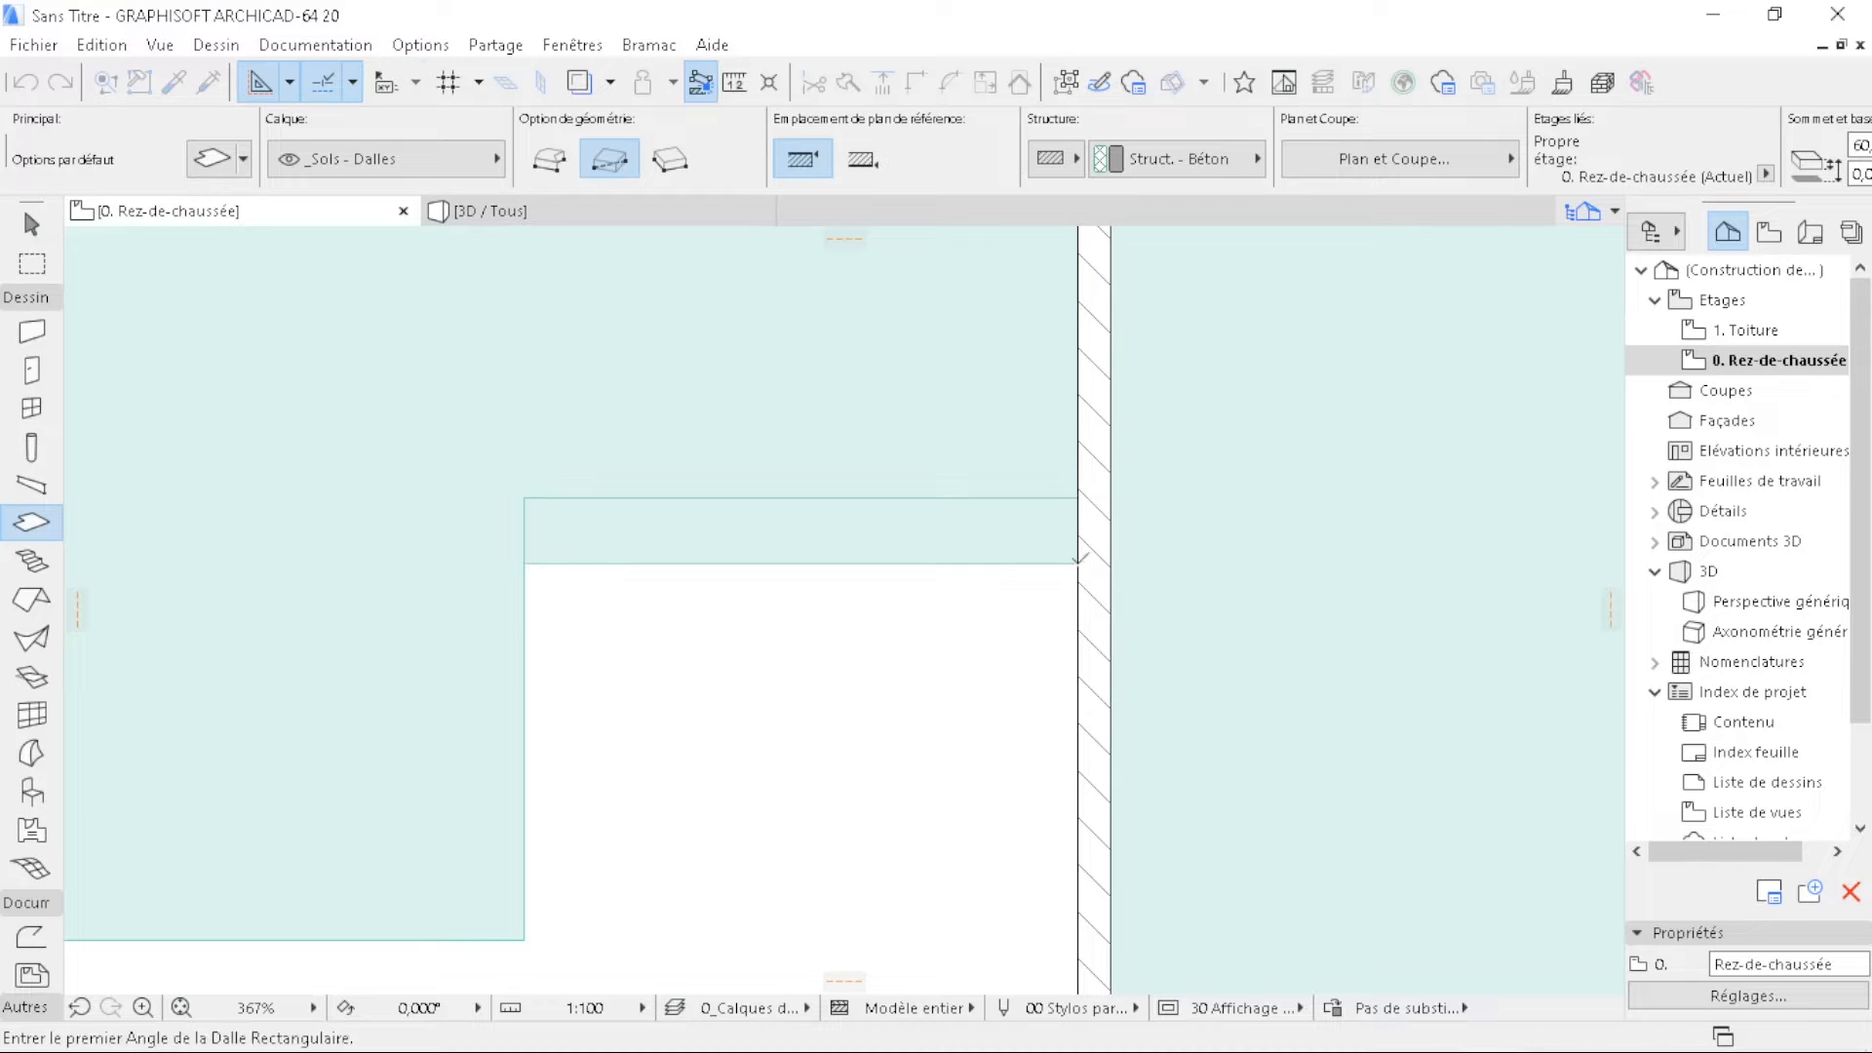
pyautogui.press('Escape')
# - Set the new step slab's thickness to 45 and its offset from the storey level to -15
pyautogui.click(1015, 529)
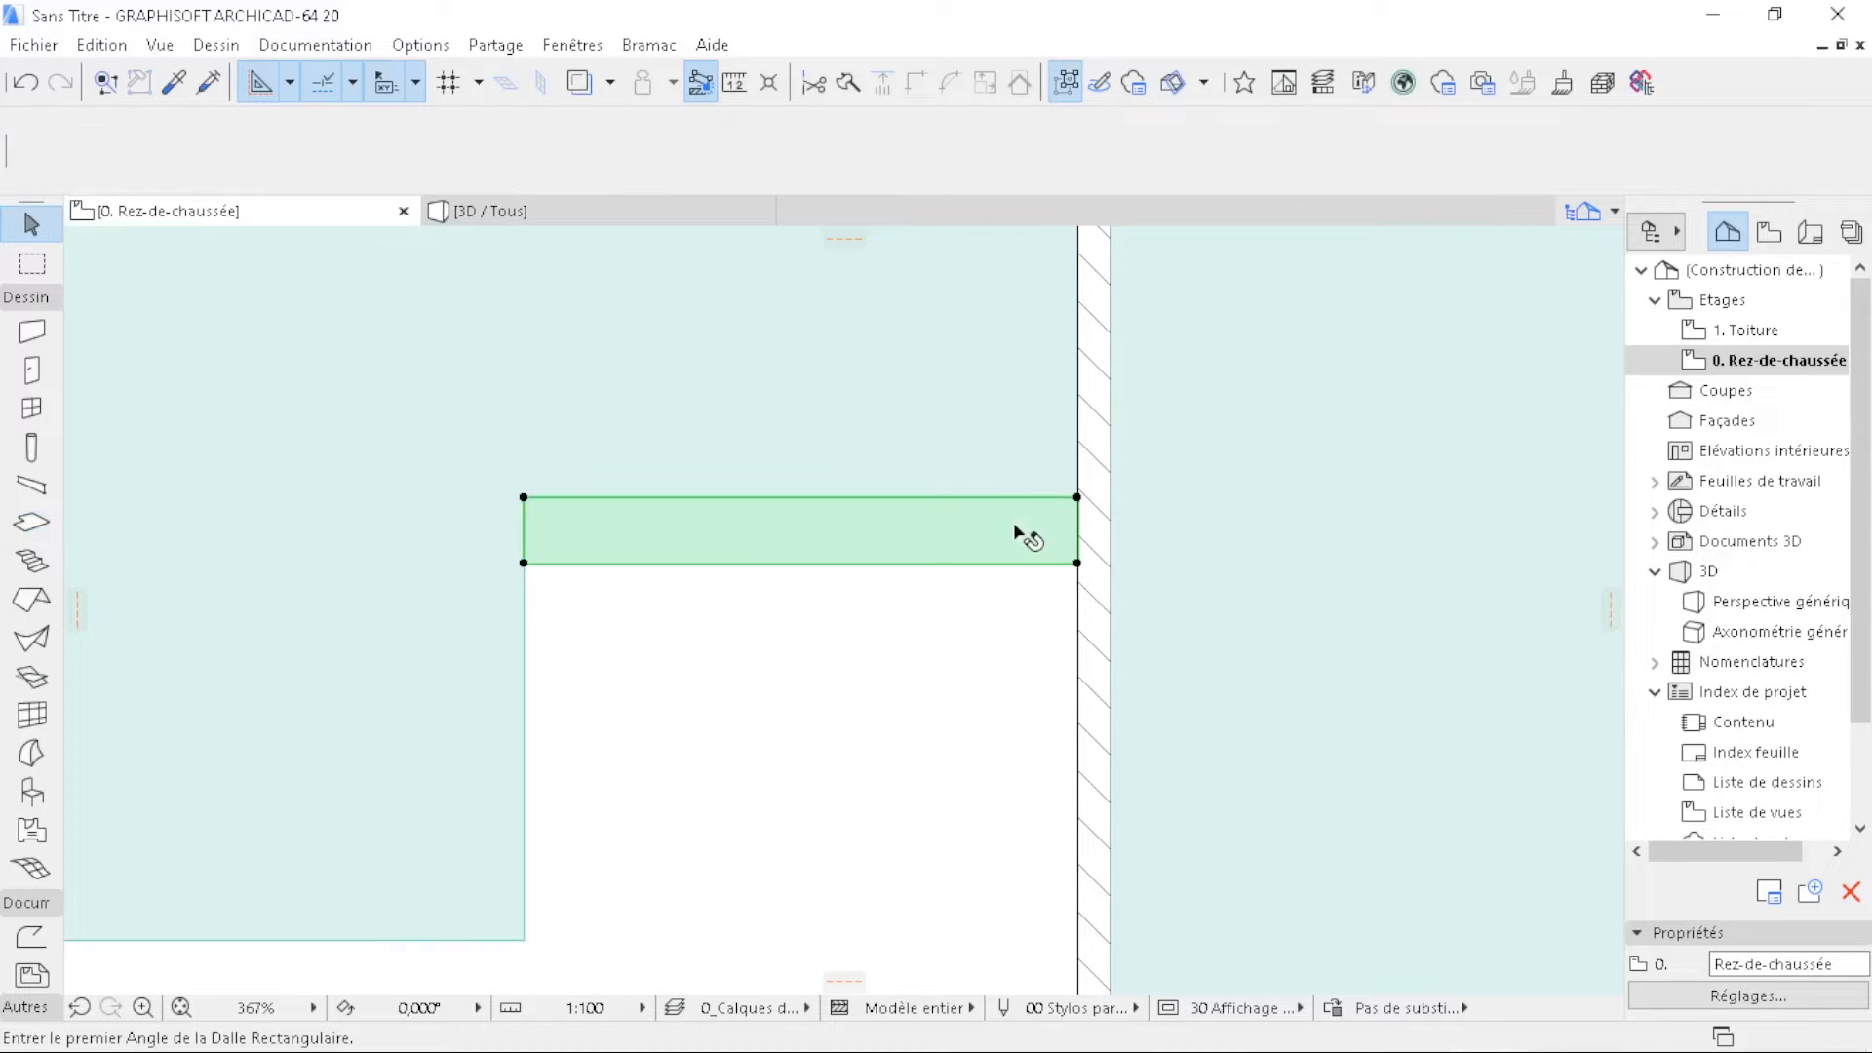
pyautogui.hscroll(3, 1430, 161)
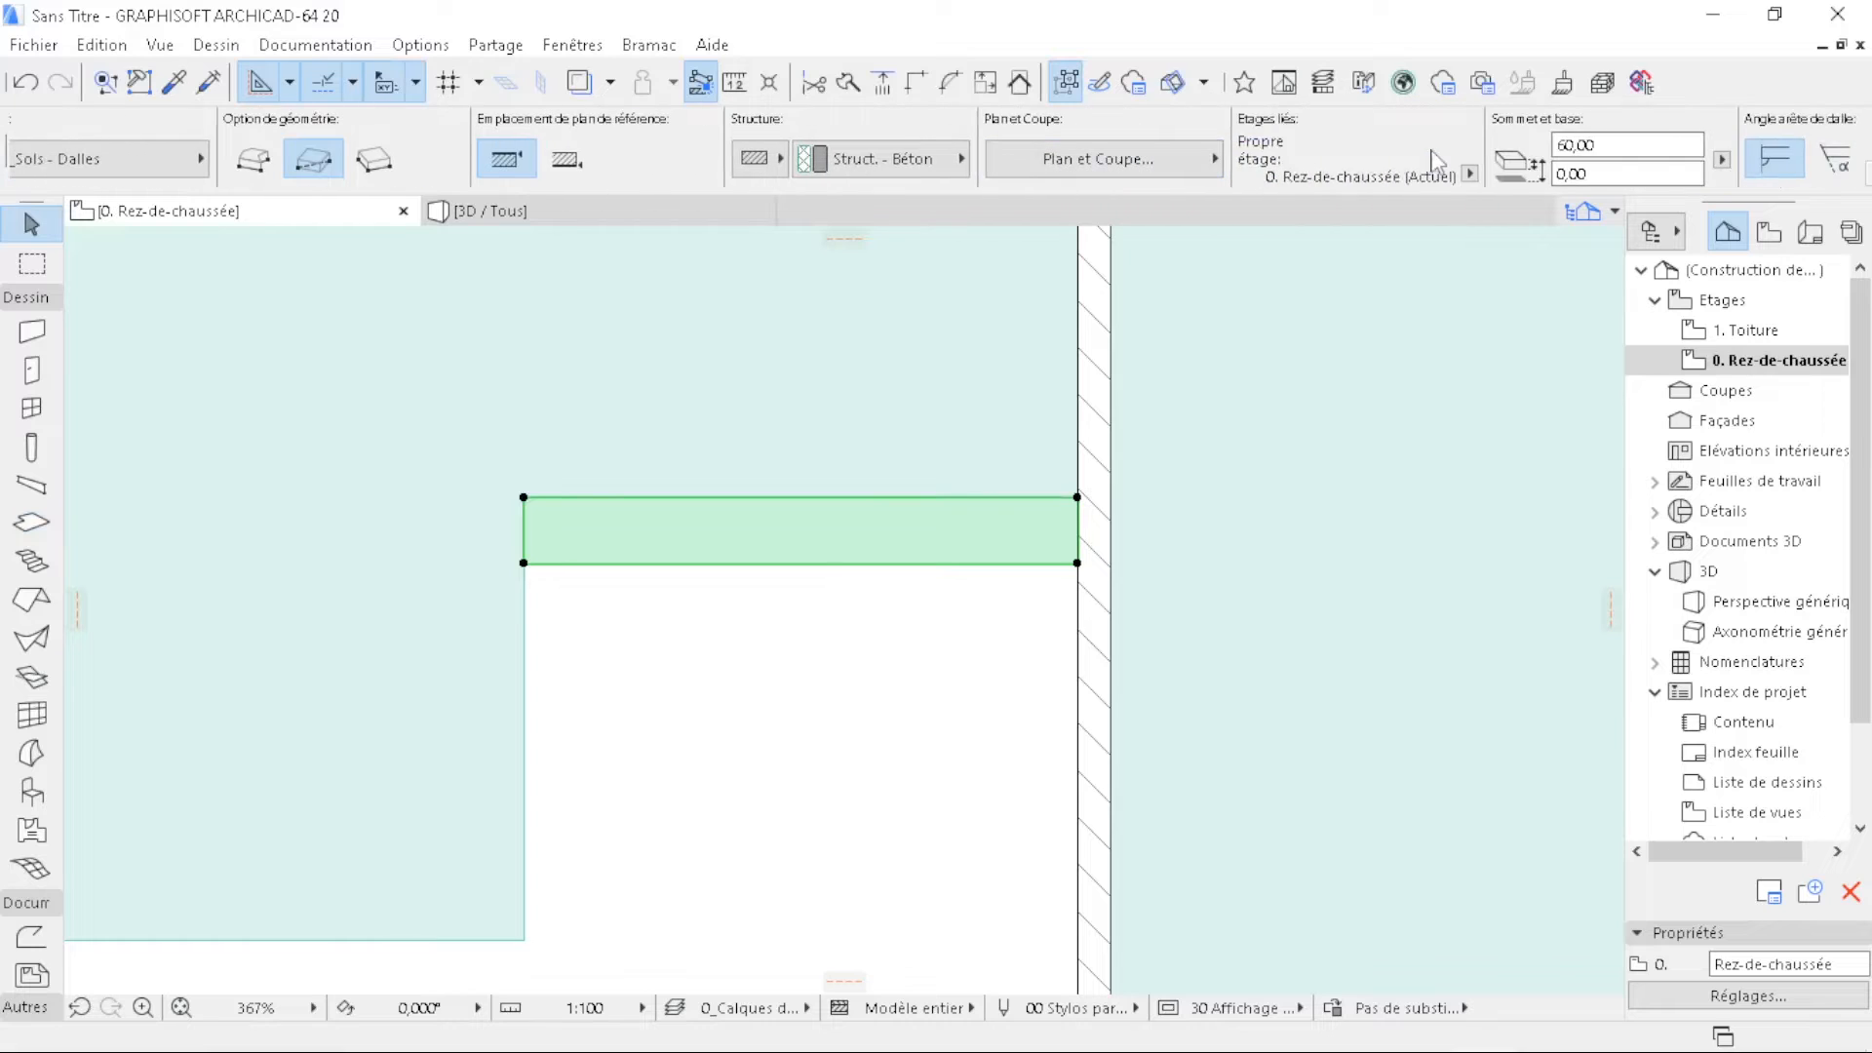
pyautogui.click(1616, 145)
pyautogui.write('45')
pyautogui.press('Tab')
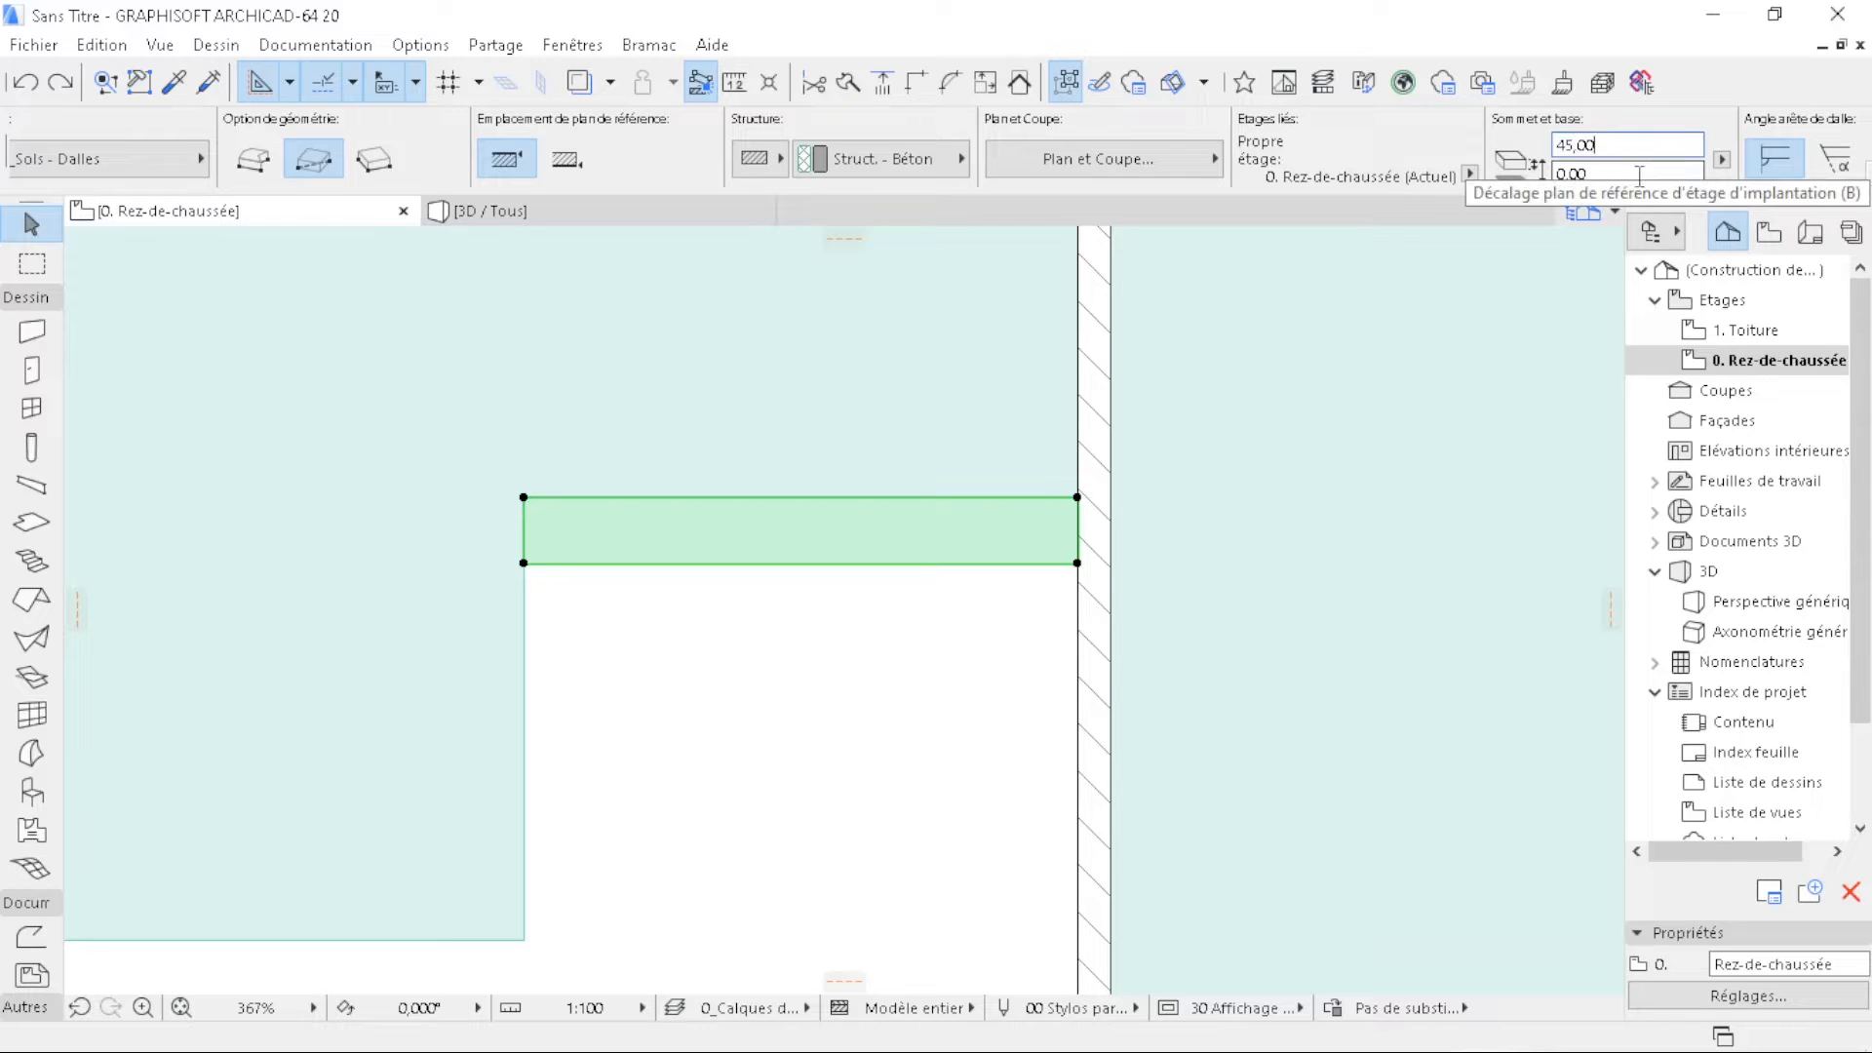
pyautogui.write('-15')
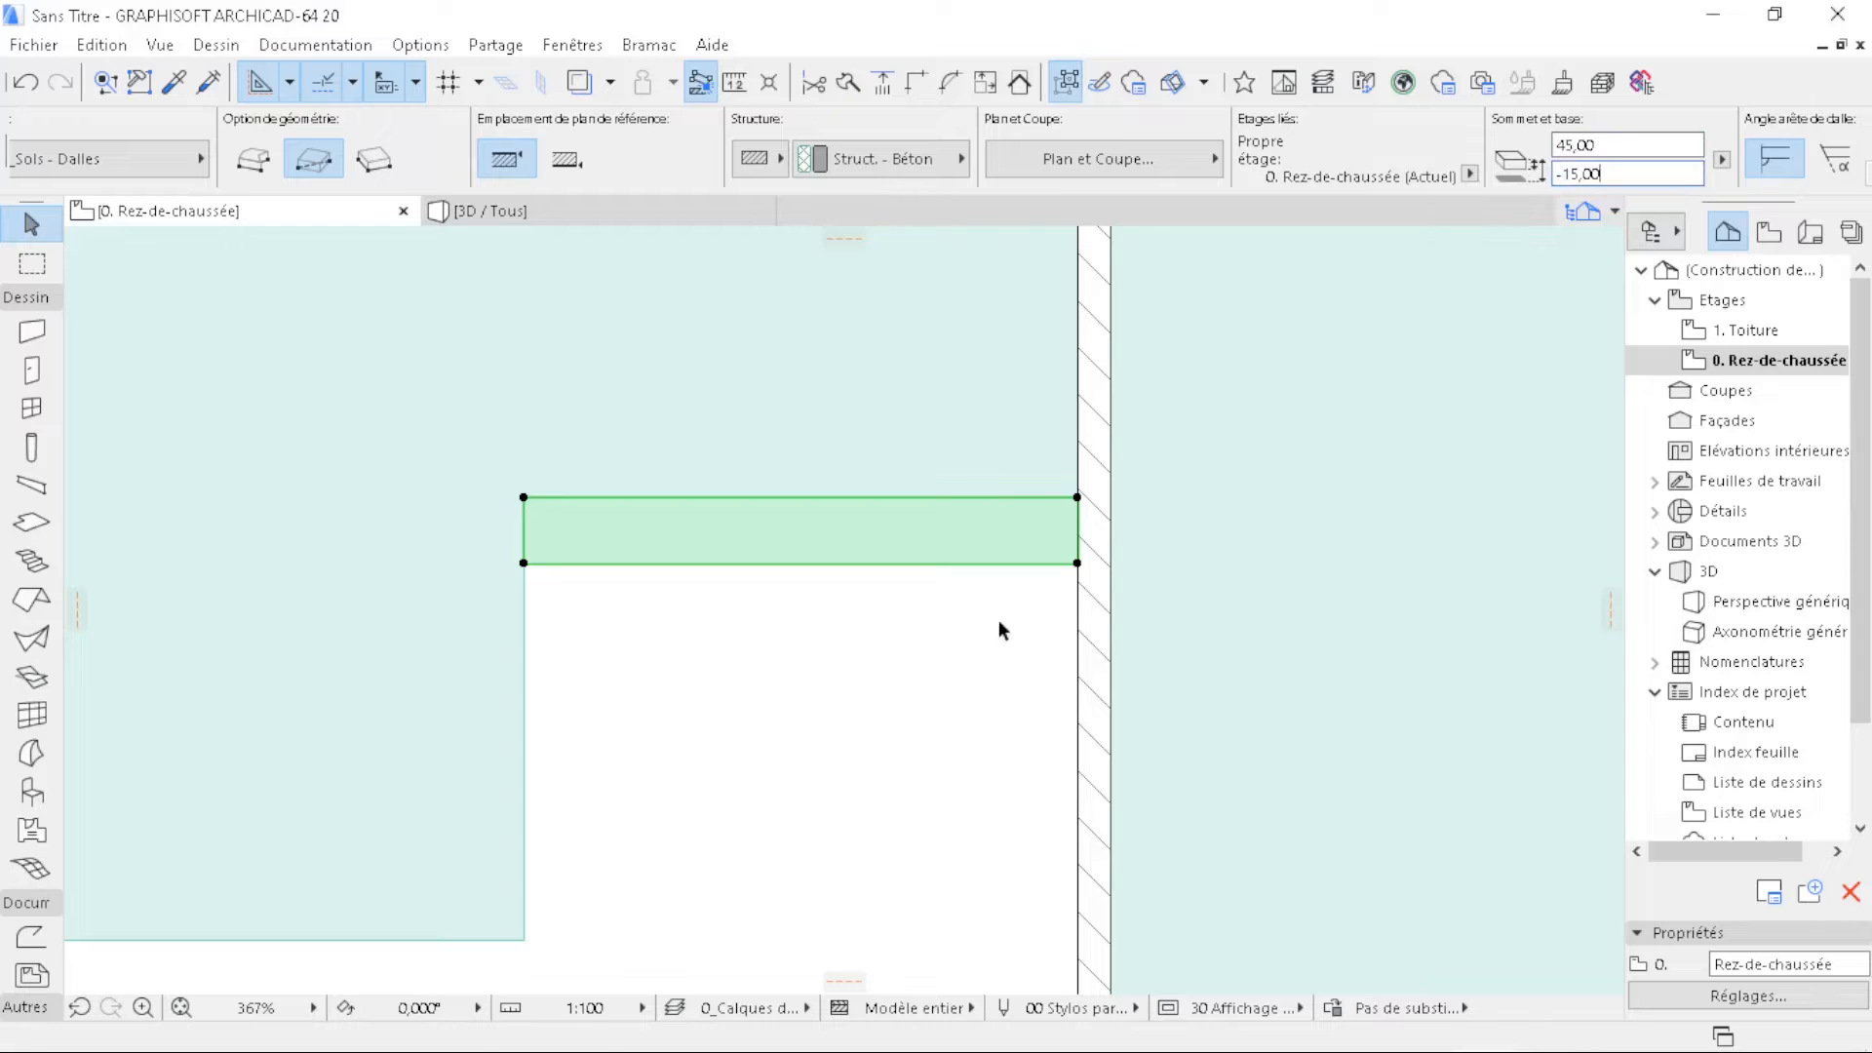
pyautogui.write(',00')
pyautogui.press('Return')
# - Examine the lowered step slab in the terrace recess from close range in the 3D perspective
pyautogui.click(592, 208)
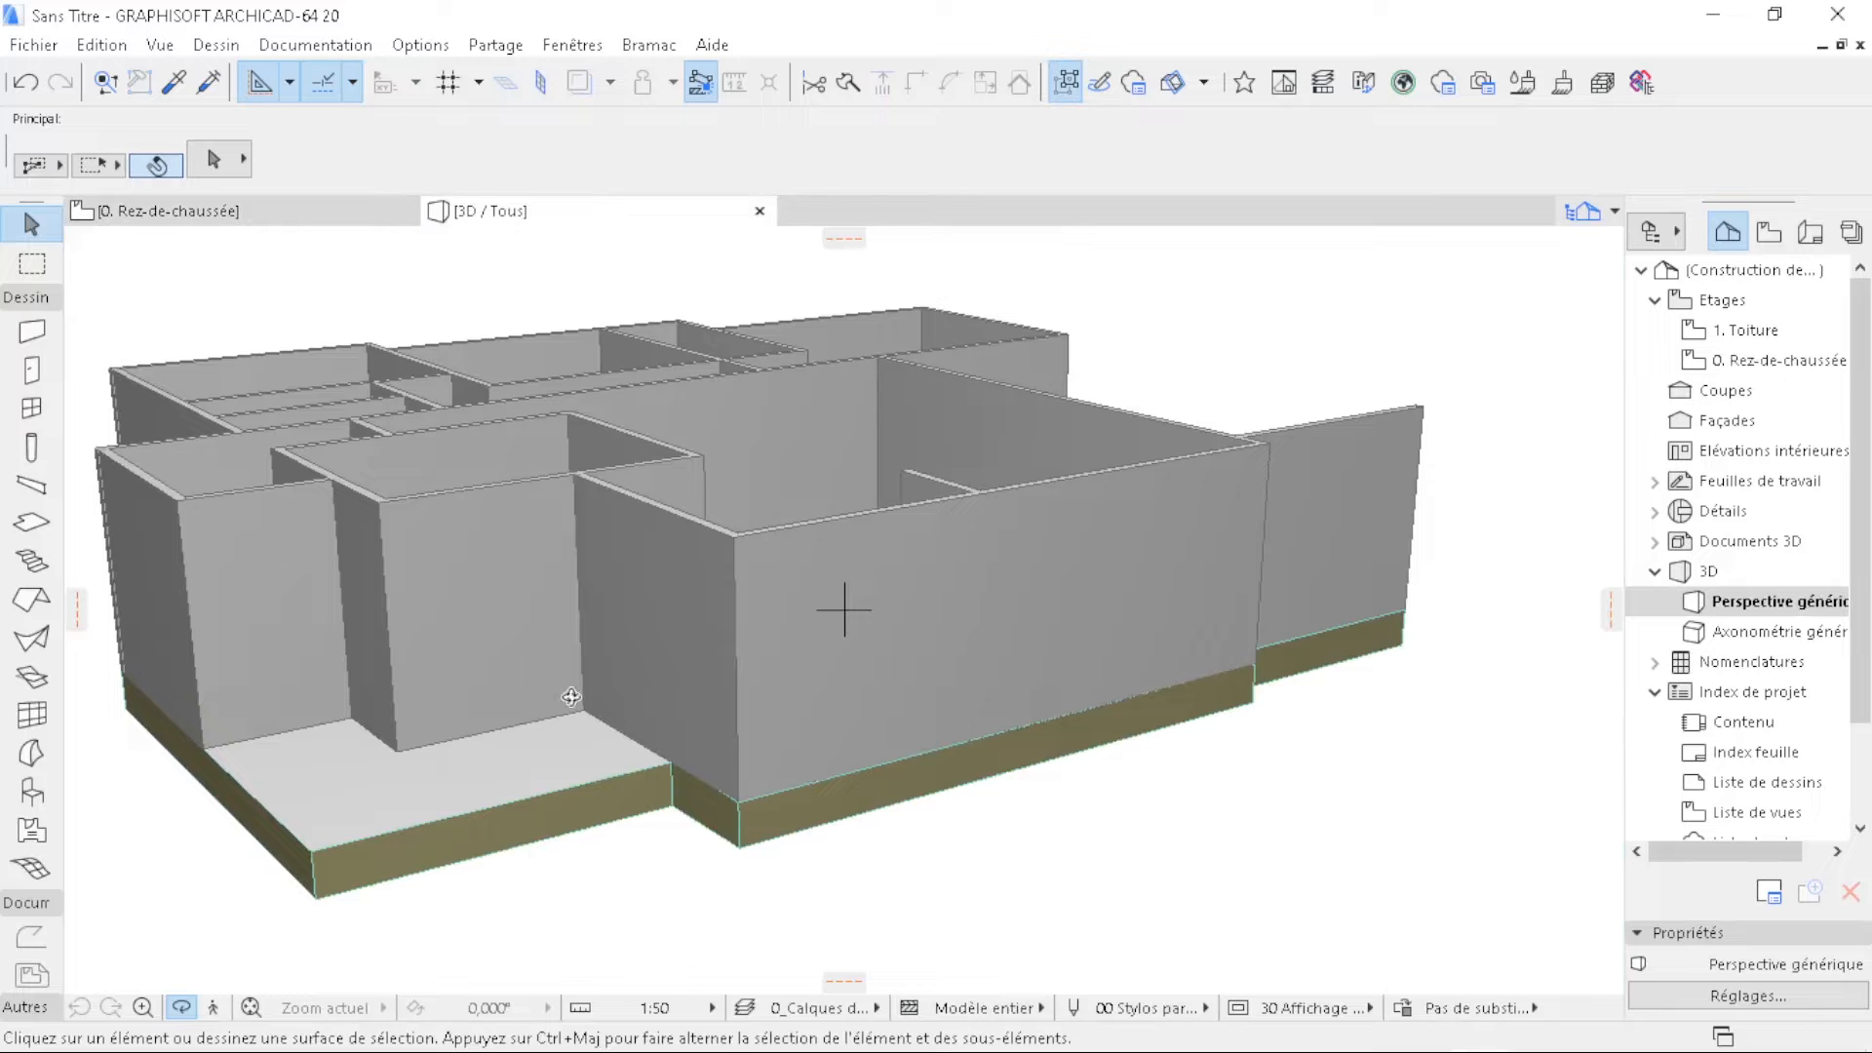
pyautogui.moveTo(1313, 624); pyautogui.dragTo(336, 668)
pyautogui.moveTo(916, 752); pyautogui.dragTo(429, 663, button='middle')
pyautogui.scroll(5, 1350, 795)
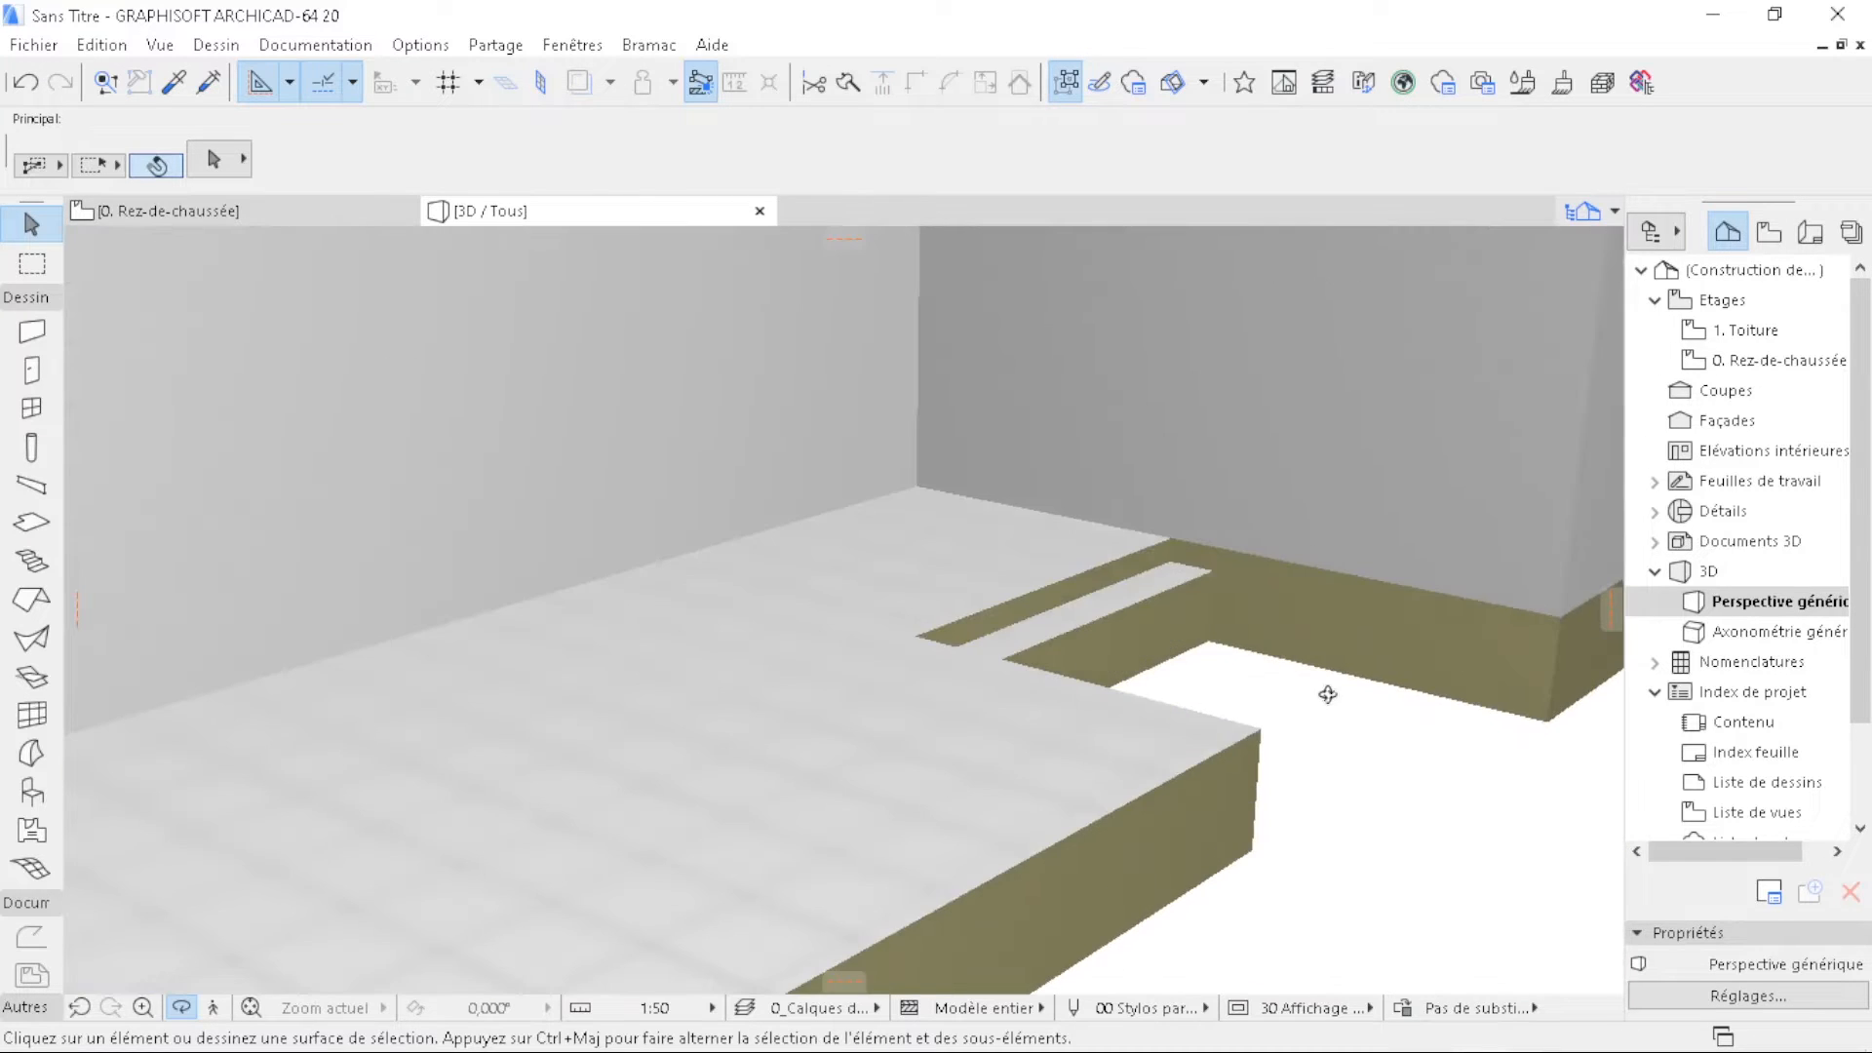
pyautogui.scroll(2, 1307, 706)
pyautogui.scroll(3, 1279, 718)
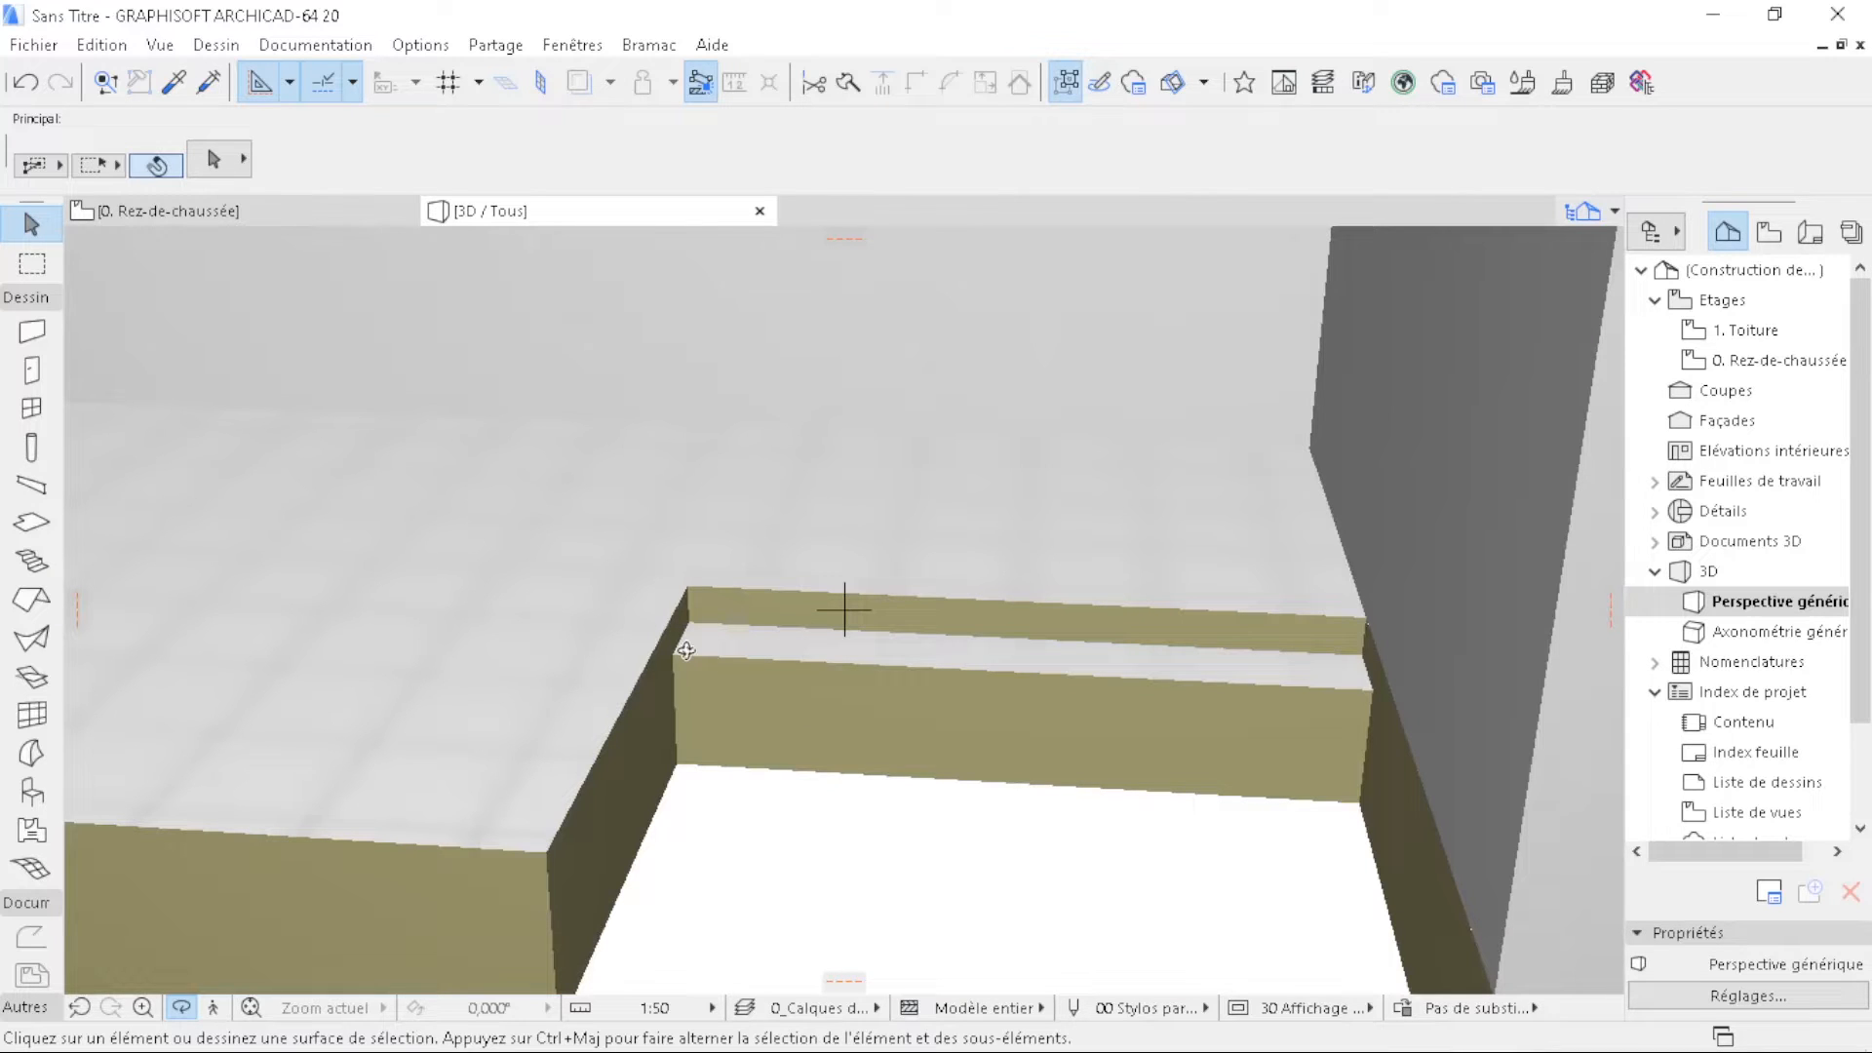
# - On the ground floor plan, copy the terrace step slab so the copy lies directly against its lower edge
pyautogui.click(293, 214)
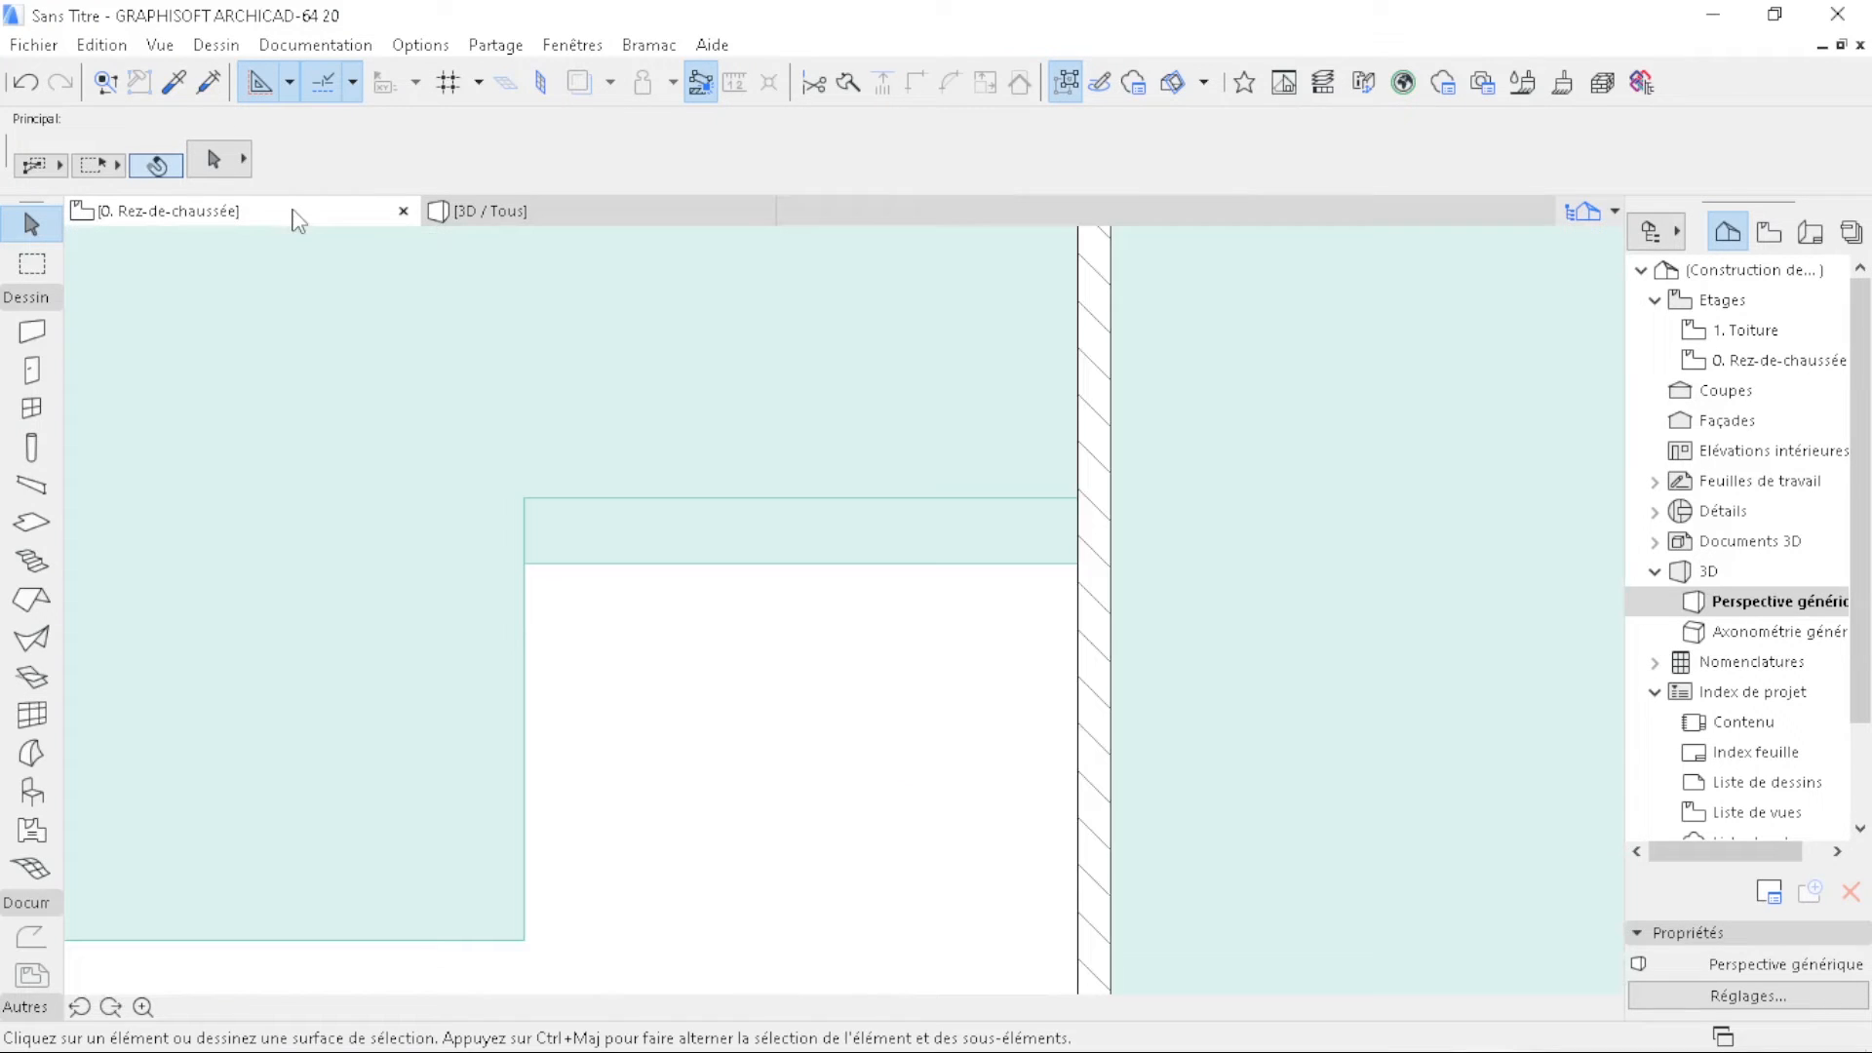
pyautogui.click(951, 552)
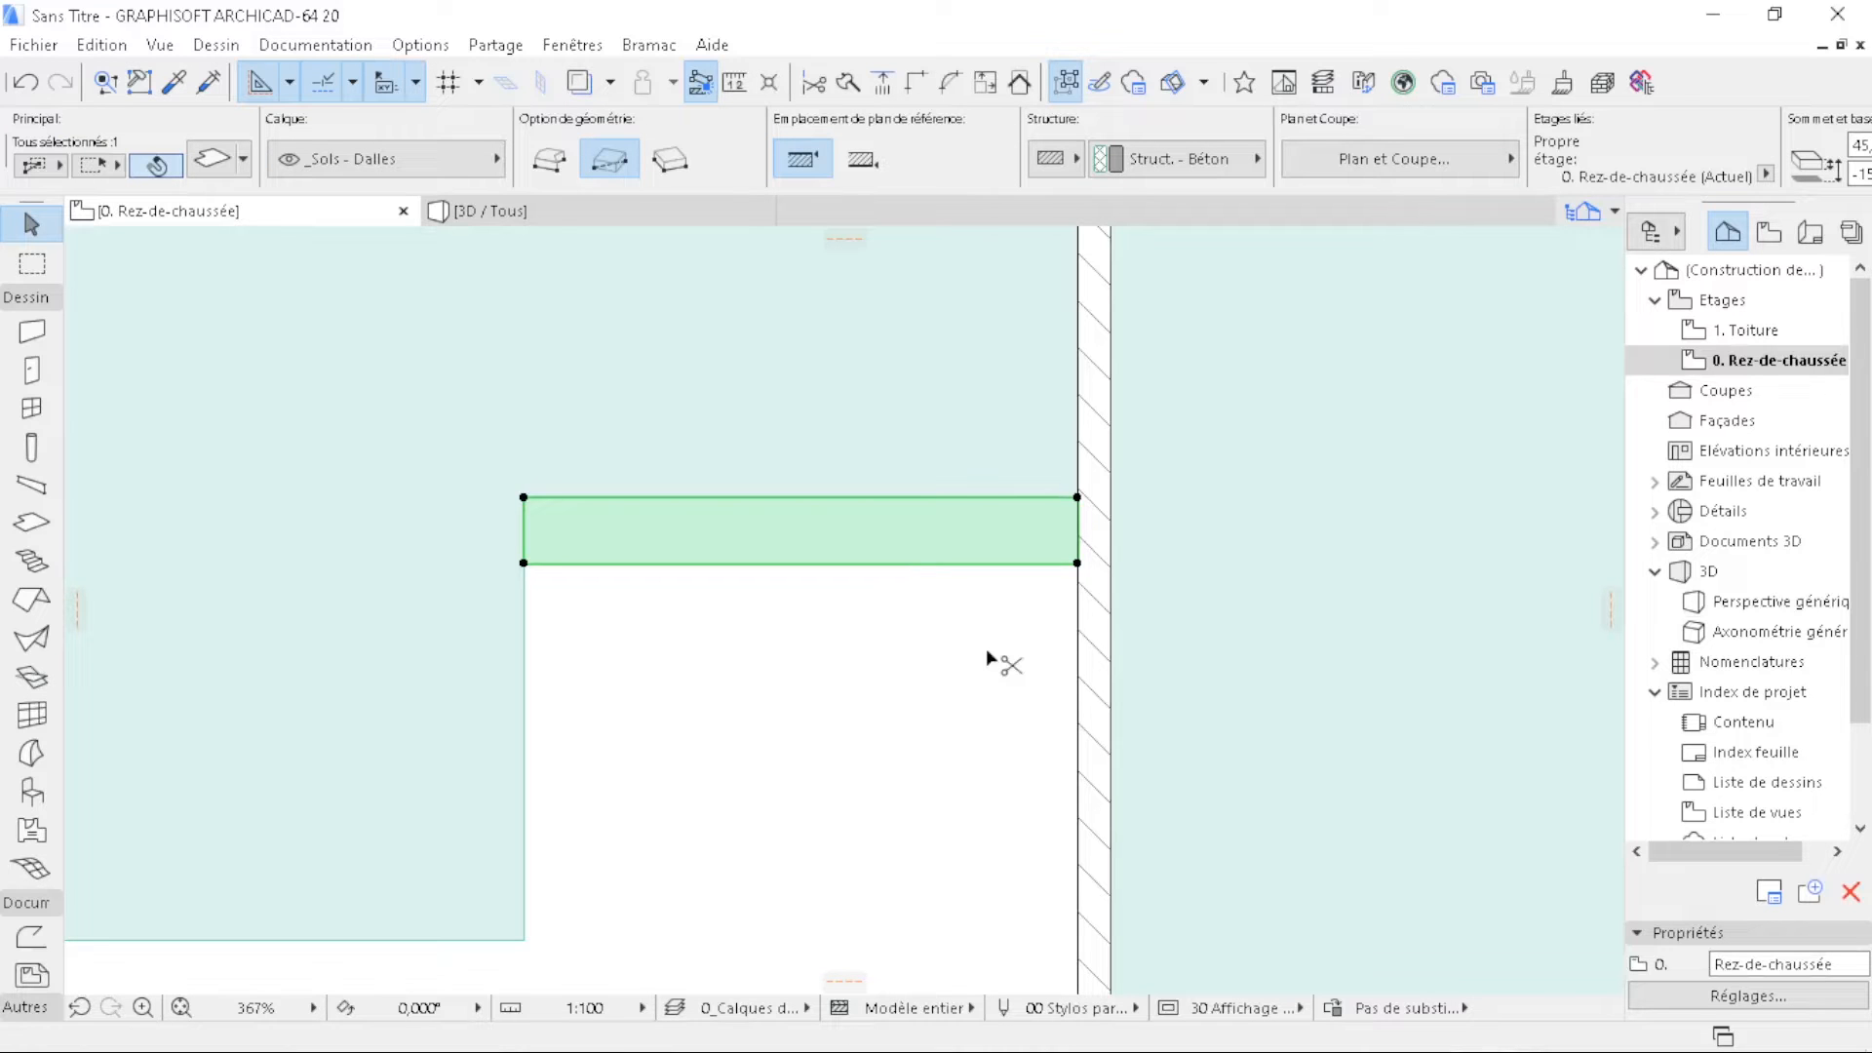
pyautogui.hotkey('ctrl', 'shift', 'd')
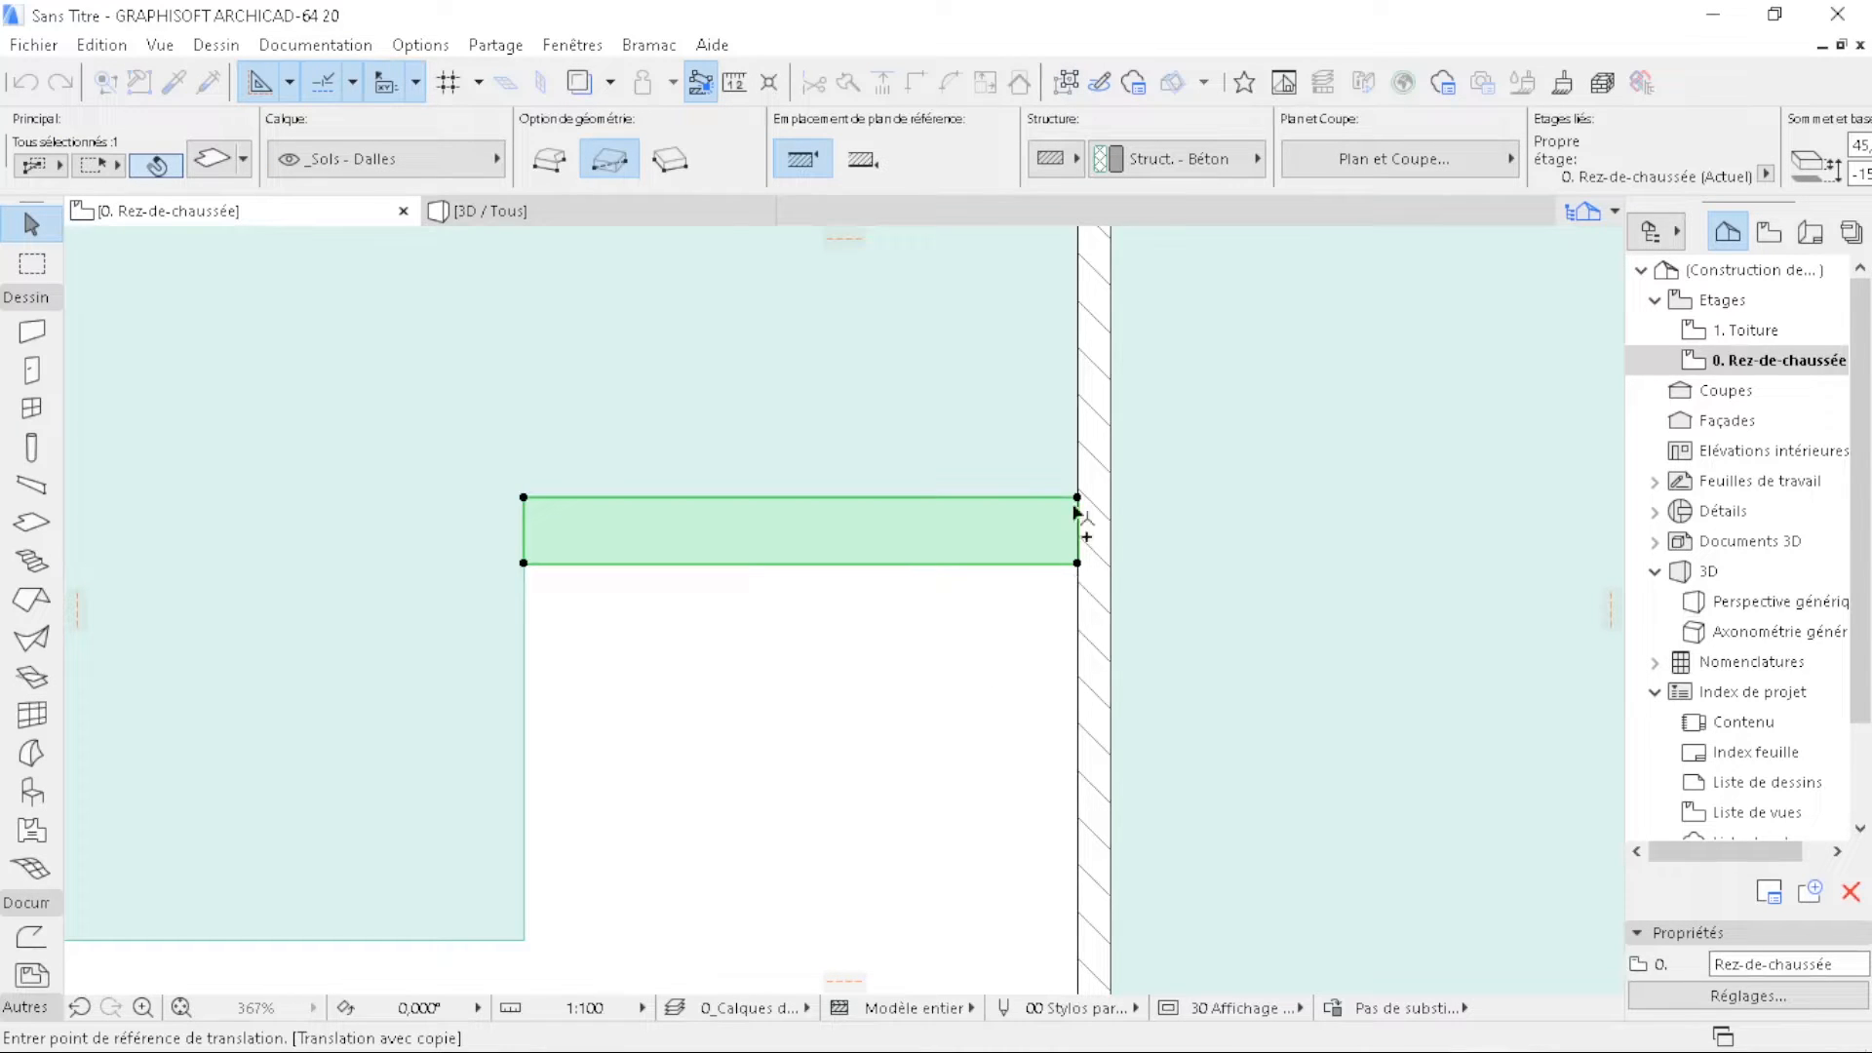
pyautogui.click(1078, 497)
pyautogui.click(1077, 563)
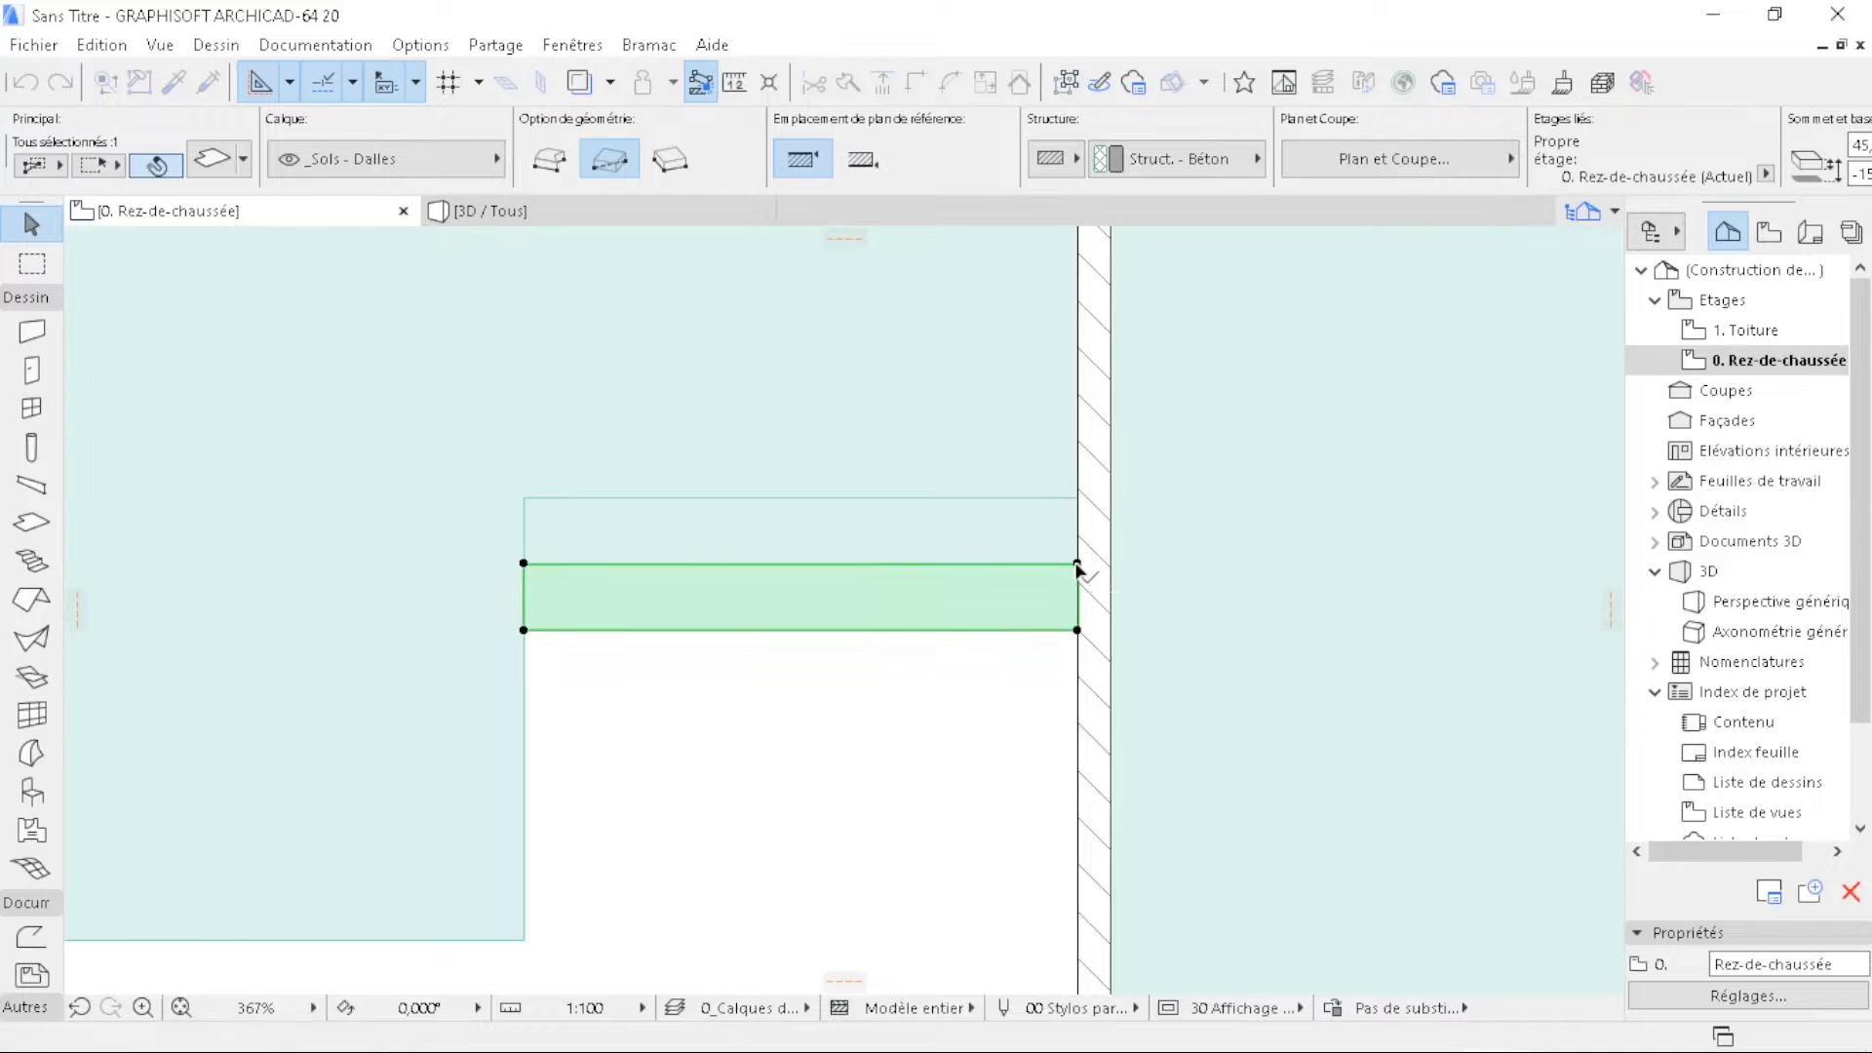
# - Set the copied second step slab's offset from the storey level to -30 and its thickness to 30
pyautogui.click(1820, 173)
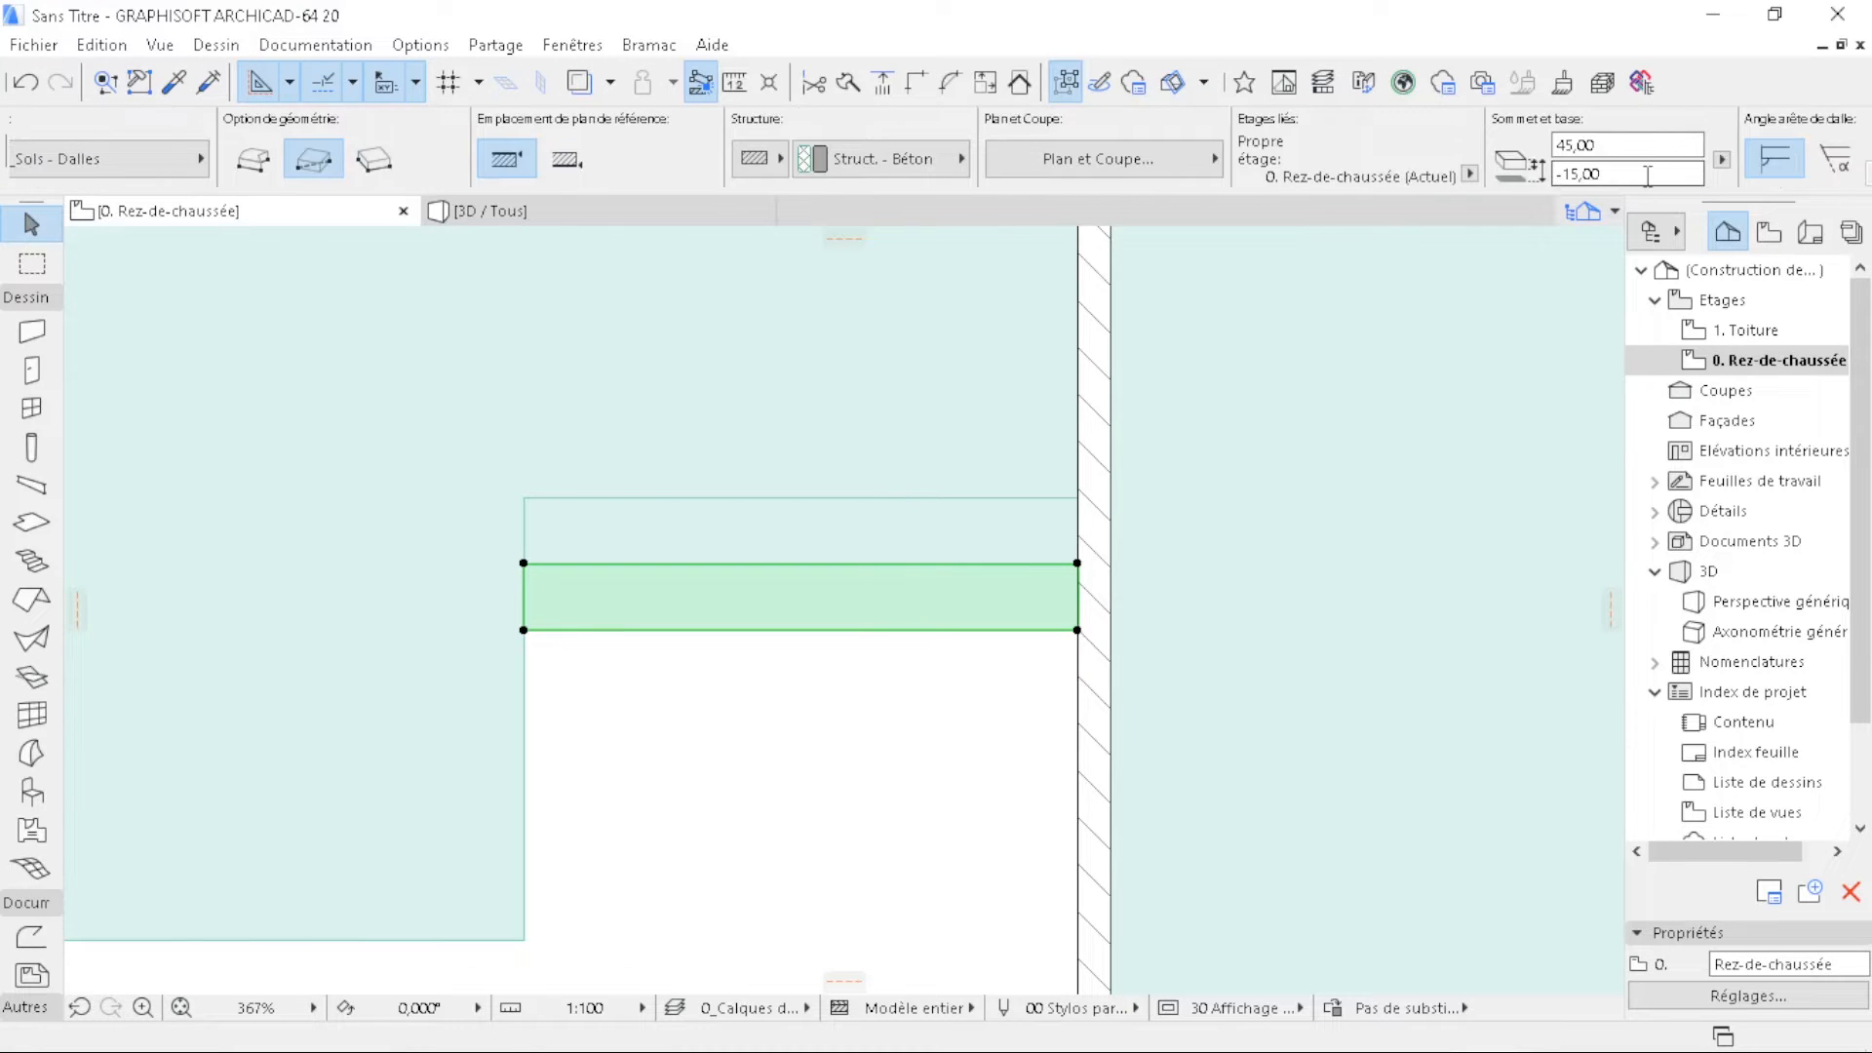
pyautogui.write('-30')
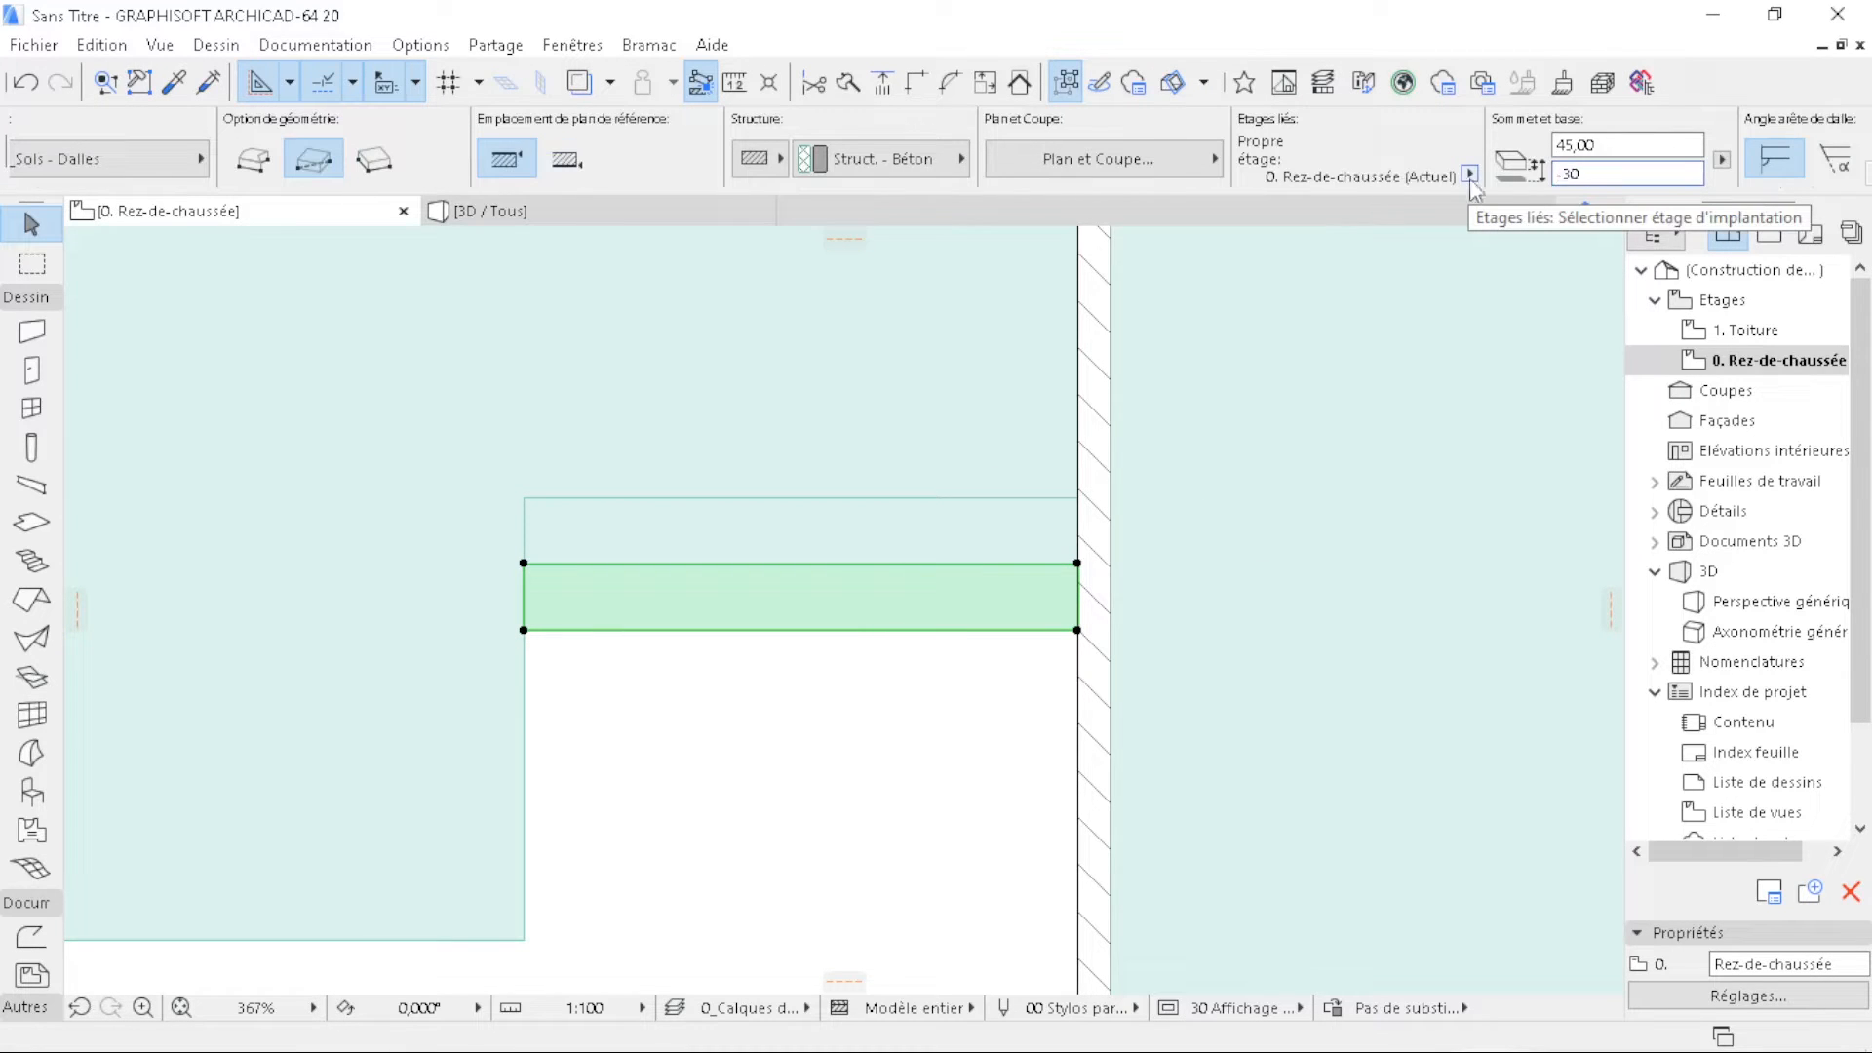
pyautogui.moveTo(1599, 147); pyautogui.dragTo(1502, 148)
pyautogui.write('30')
pyautogui.click(987, 696)
# - Copy the second step slab so a third step lies directly against its lower edge
pyautogui.click(1030, 588)
pyautogui.hotkey('ctrl', 'd')
pyautogui.click(1077, 563)
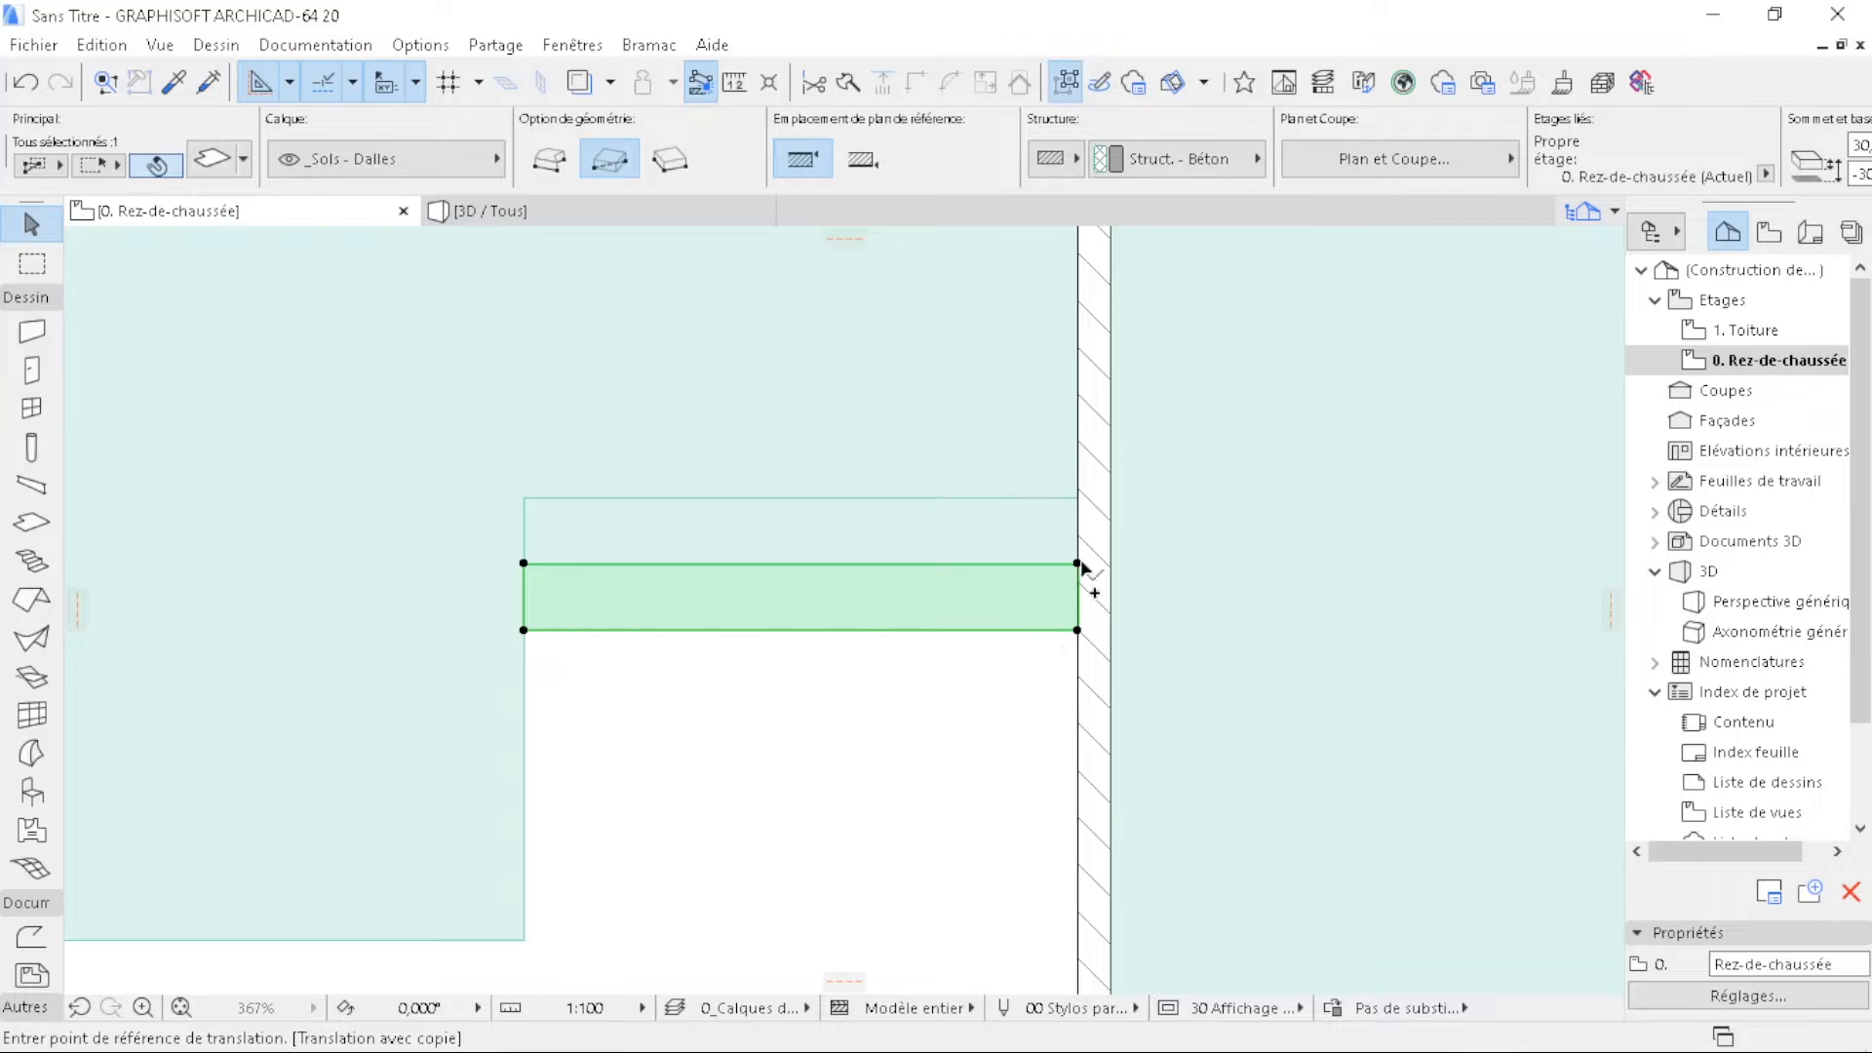
pyautogui.click(1076, 629)
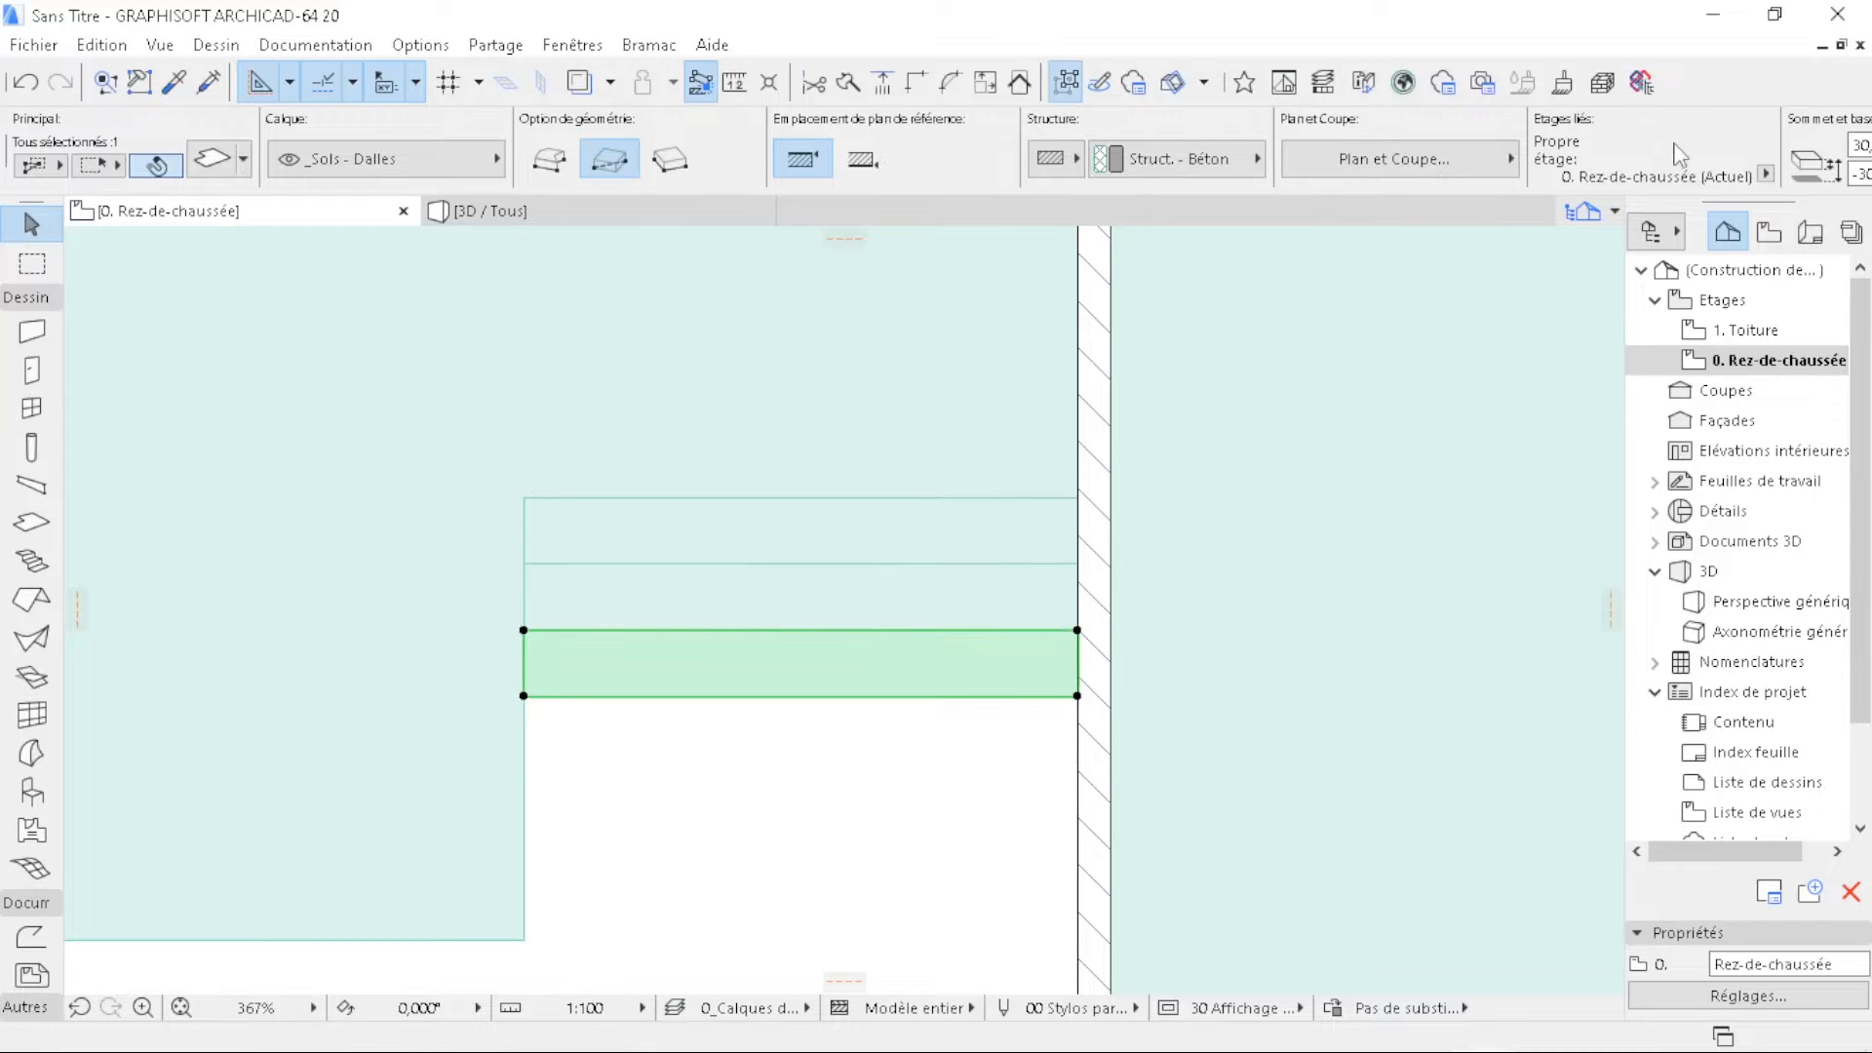
# - Set the third step slab's thickness to 15 and its offset to -45, and check the steps in 3D
pyautogui.click(1860, 145)
pyautogui.write('150')
pyautogui.press('Return')
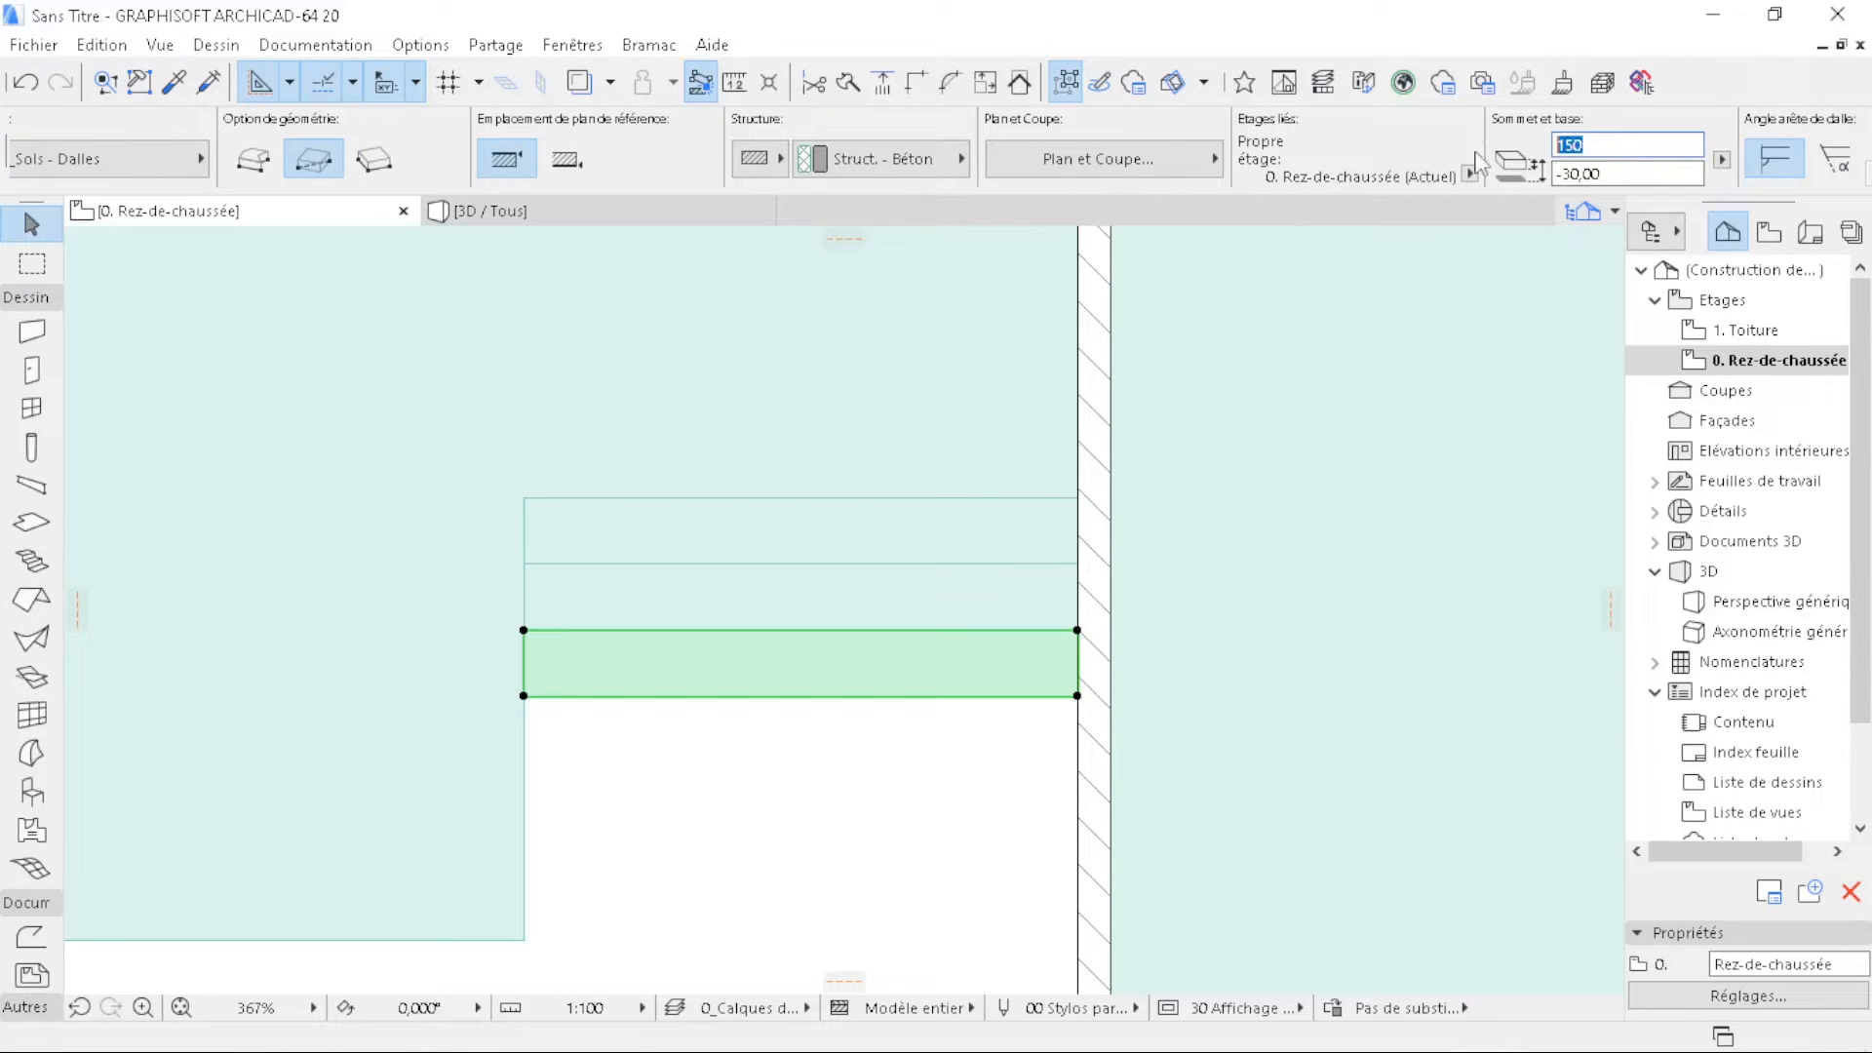
pyautogui.write('15')
pyautogui.press('Tab')
pyautogui.write('-')
pyautogui.click(659, 217)
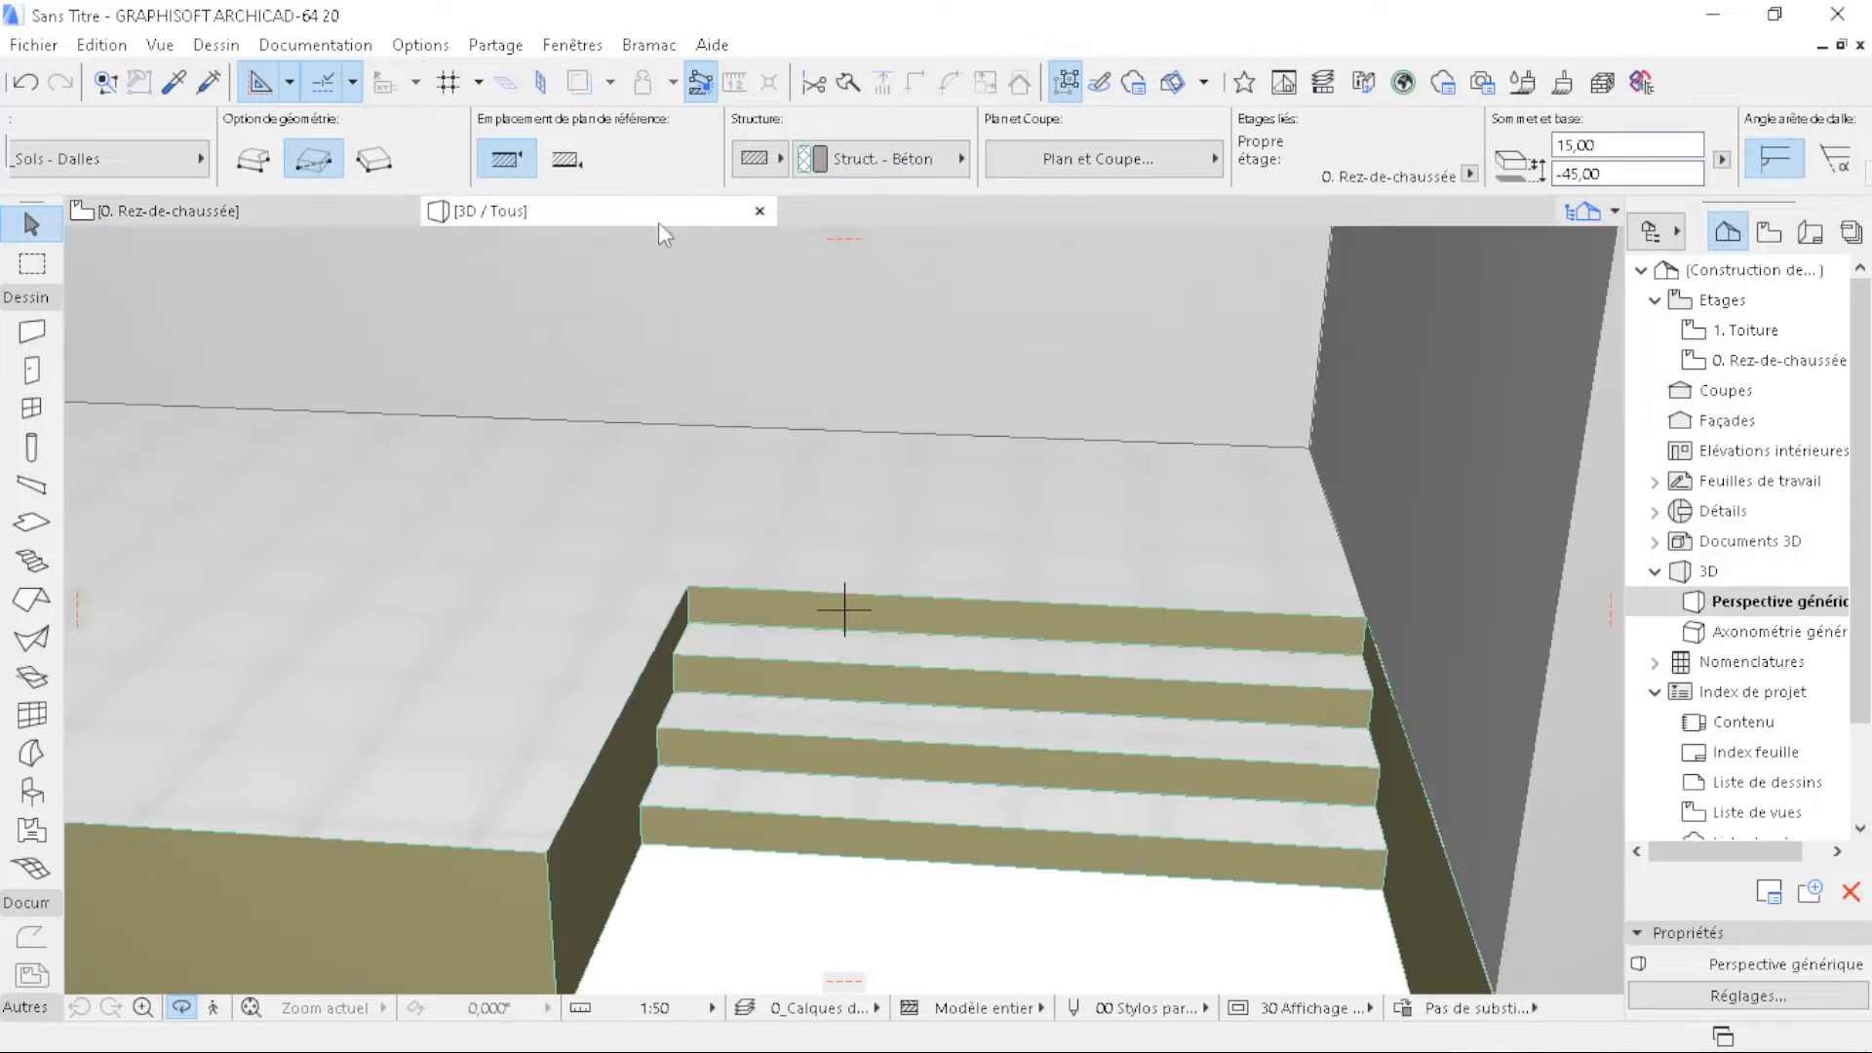
pyautogui.scroll(-3, 1032, 635)
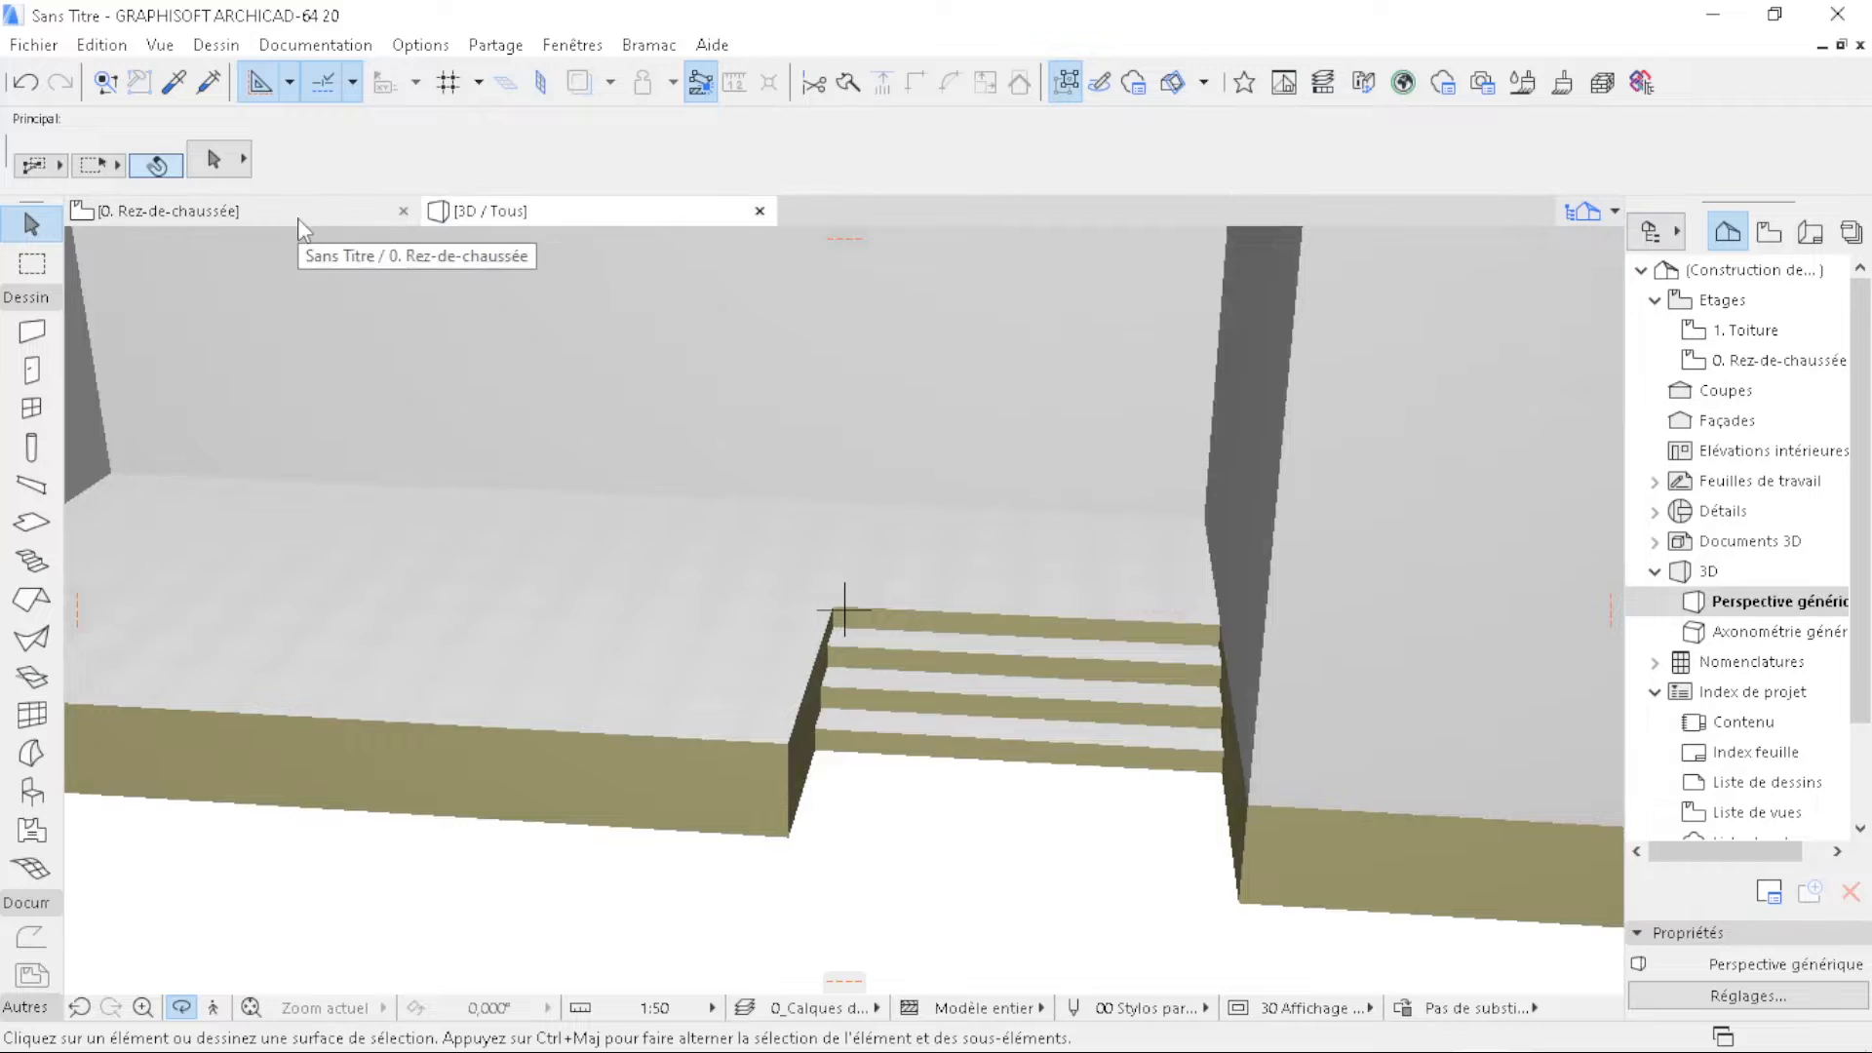
# - Copy all three step slabs from their upper-right corner to the corner where the other terrace's left edge meets the house wall
pyautogui.click(336, 213)
pyautogui.click(906, 666)
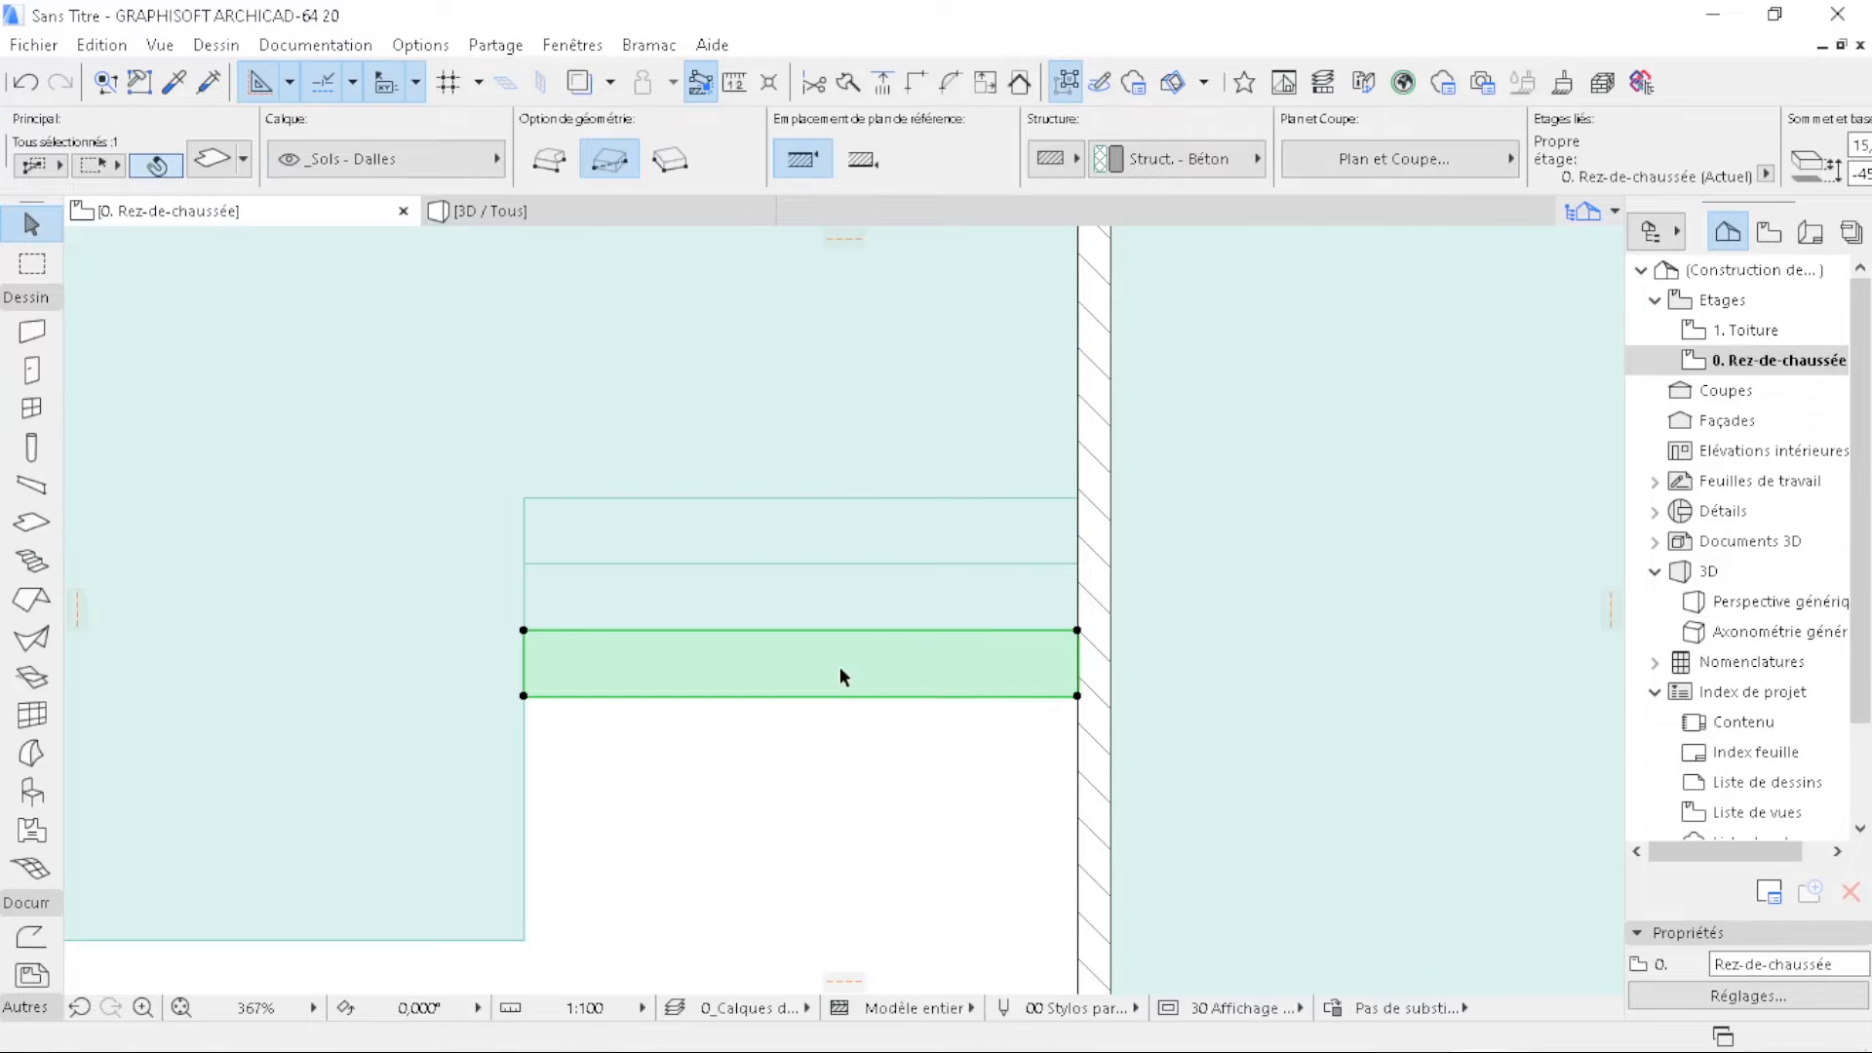
pyautogui.keyDown('shift'); pyautogui.click(815, 619); pyautogui.keyUp('shift')
pyautogui.keyDown('shift'); pyautogui.click(848, 543); pyautogui.keyUp('shift')
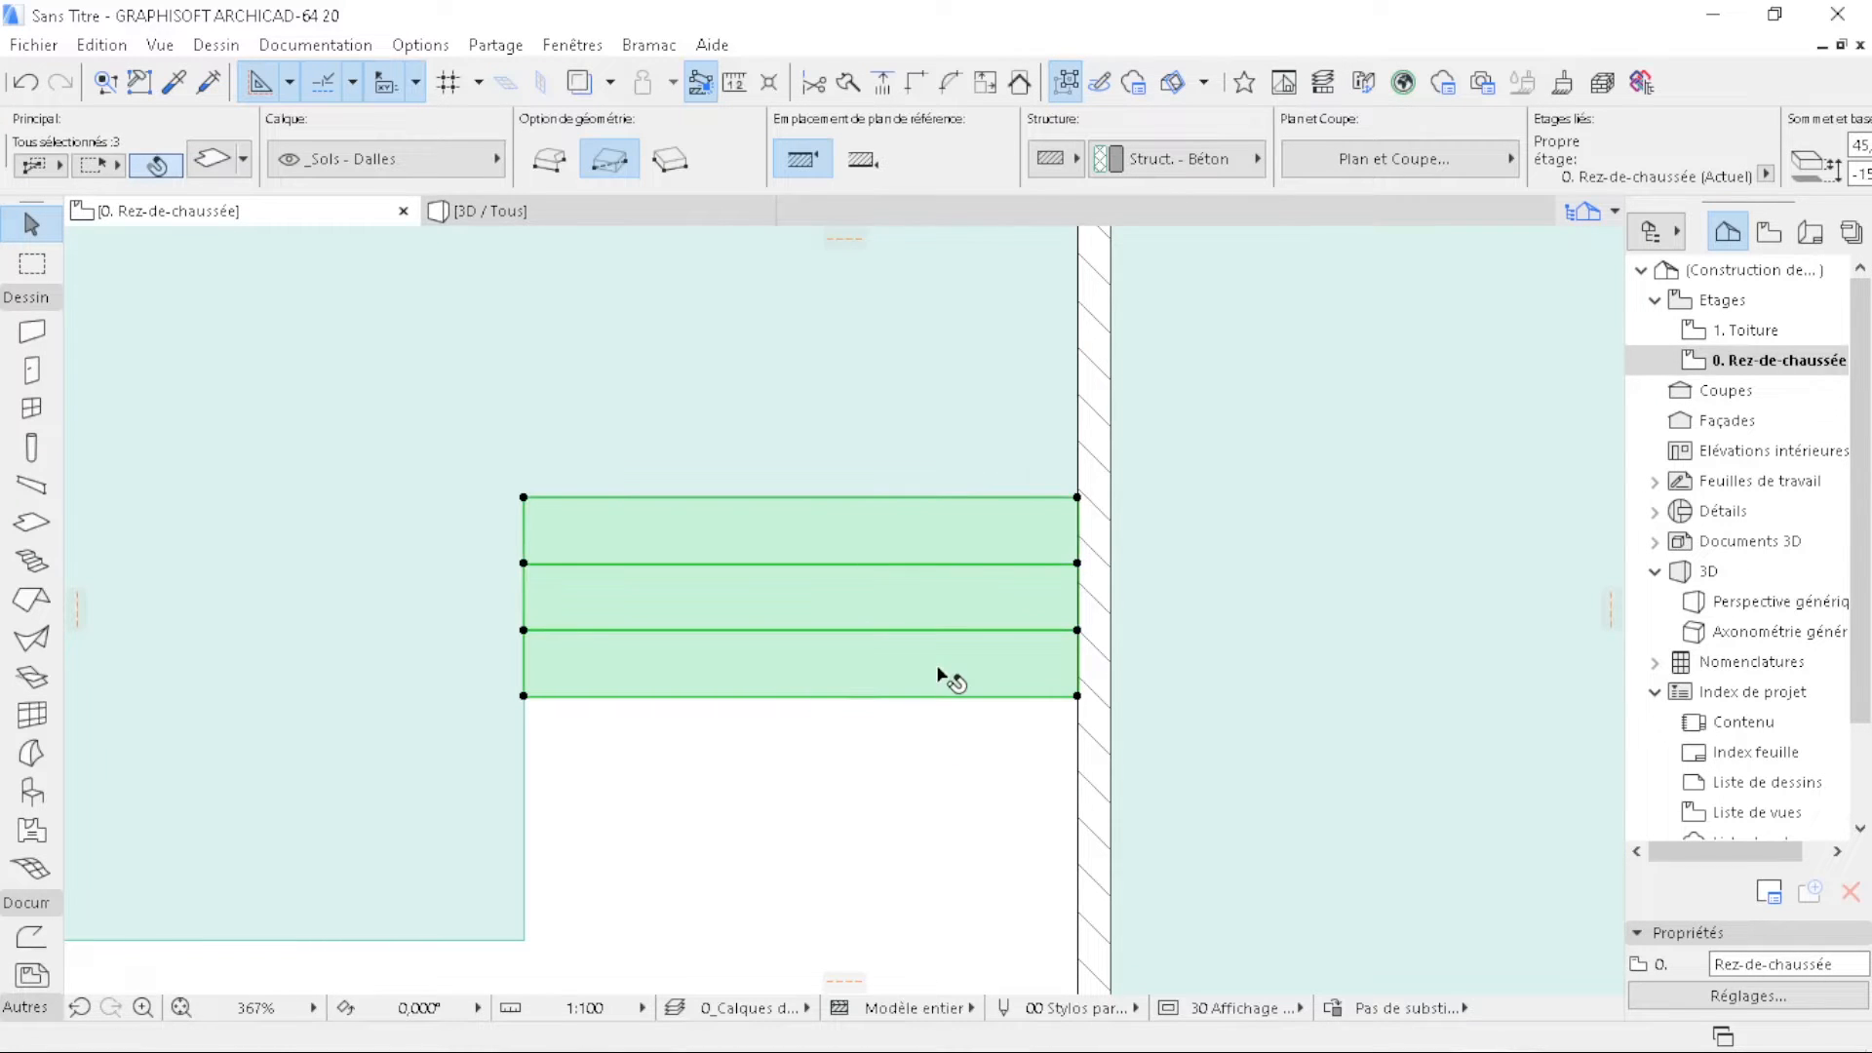
pyautogui.hotkey('ctrl', 'shift', 'd')
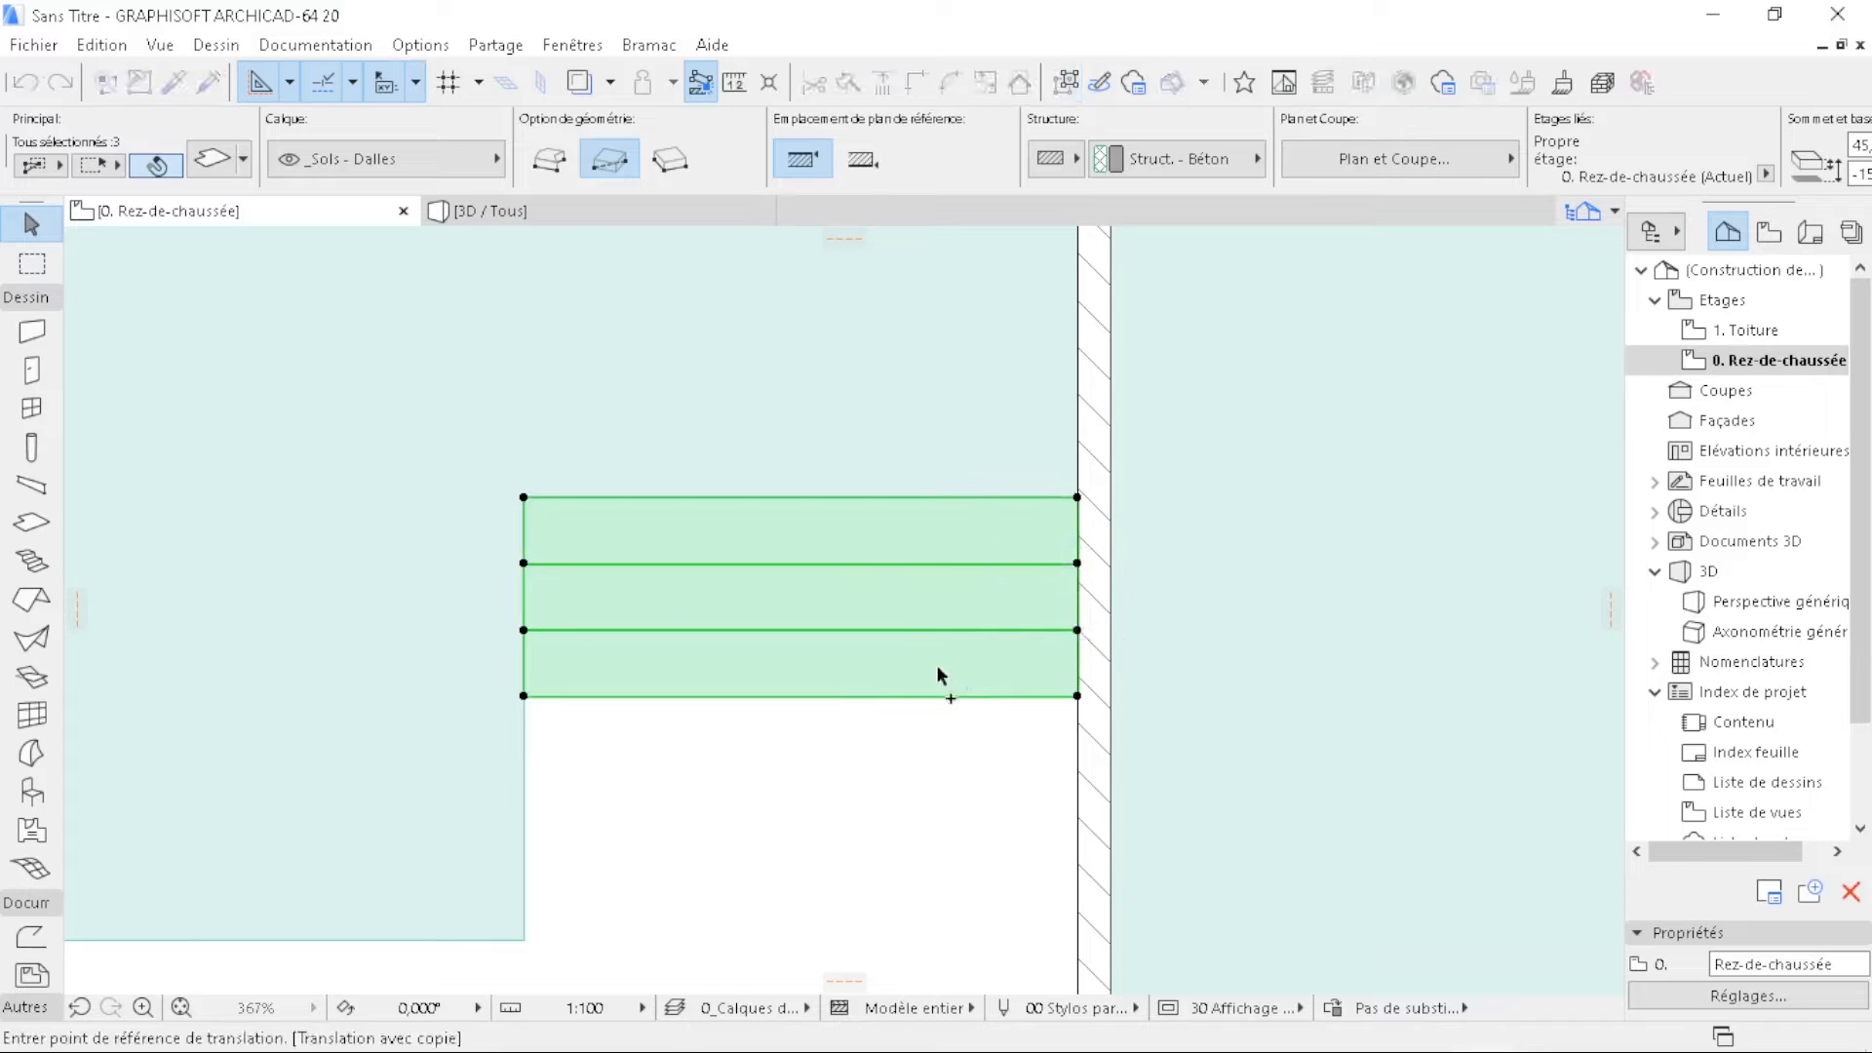
pyautogui.click(1079, 498)
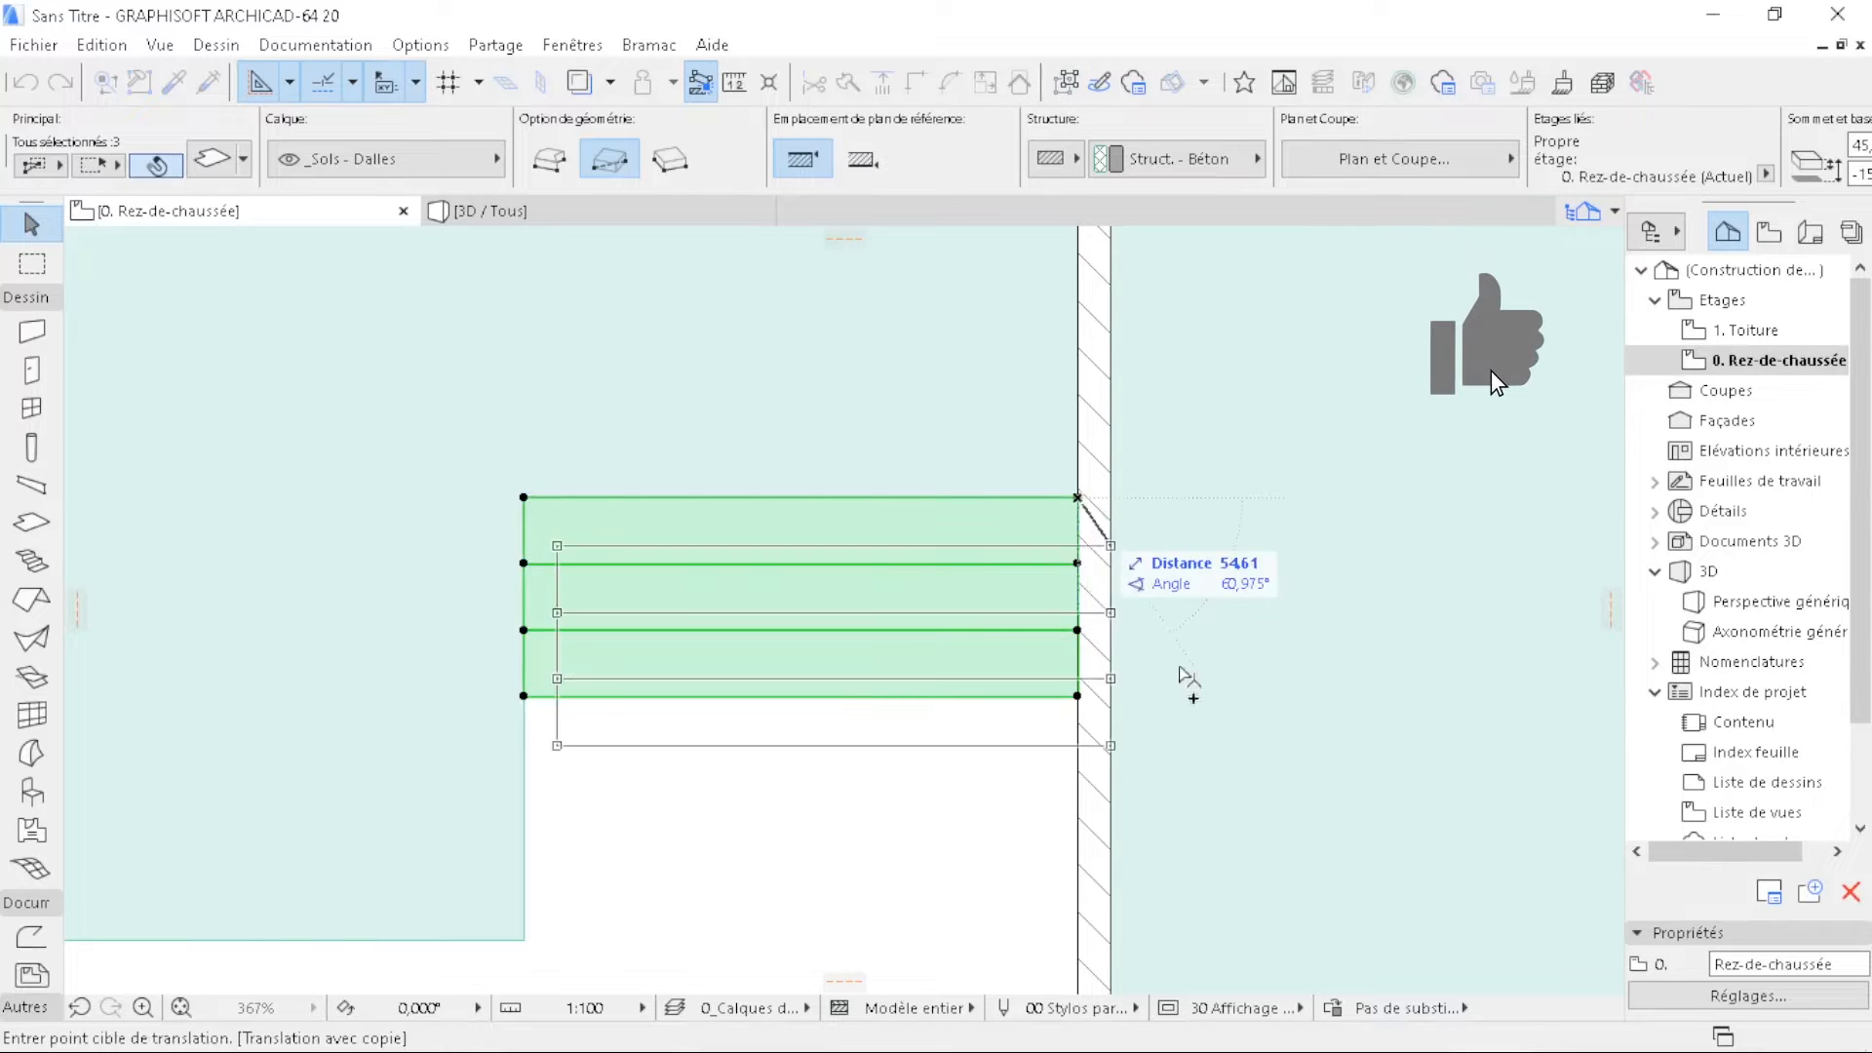
pyautogui.scroll(-8, 1335, 754)
pyautogui.scroll(-3, 1254, 480)
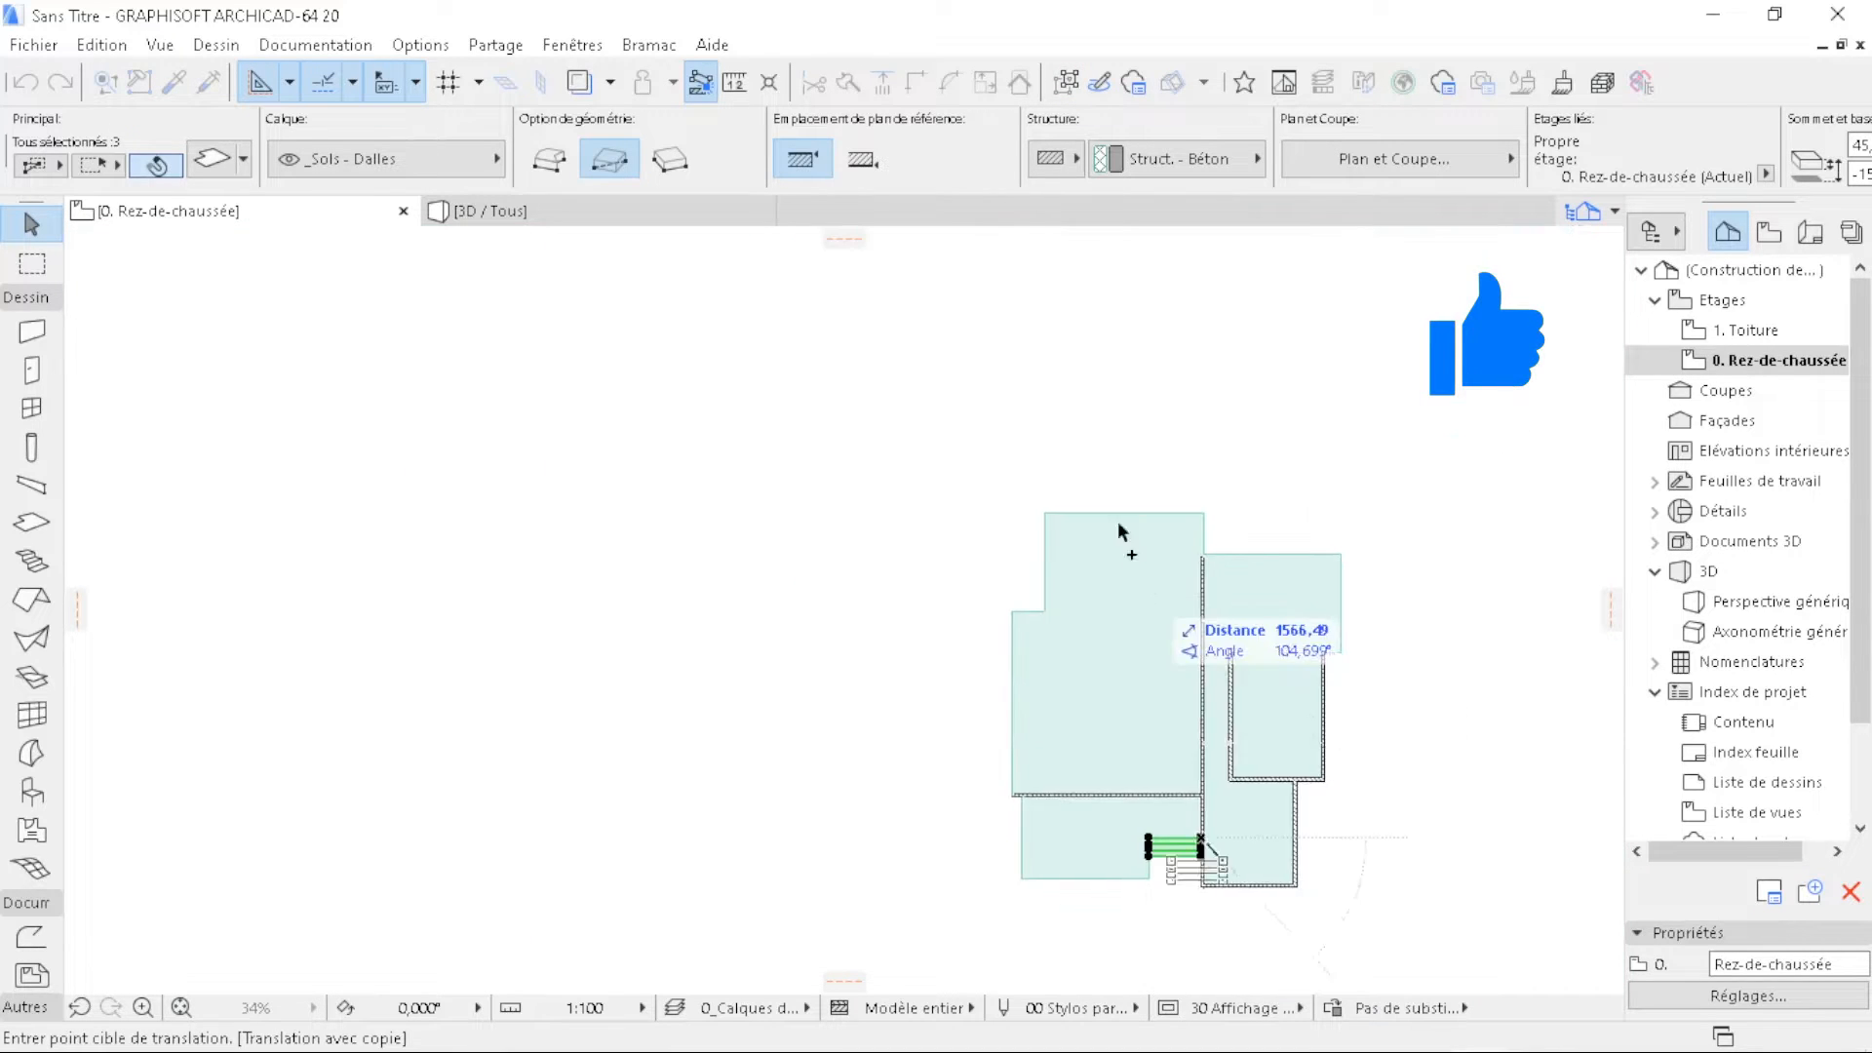
pyautogui.scroll(12, 1045, 610)
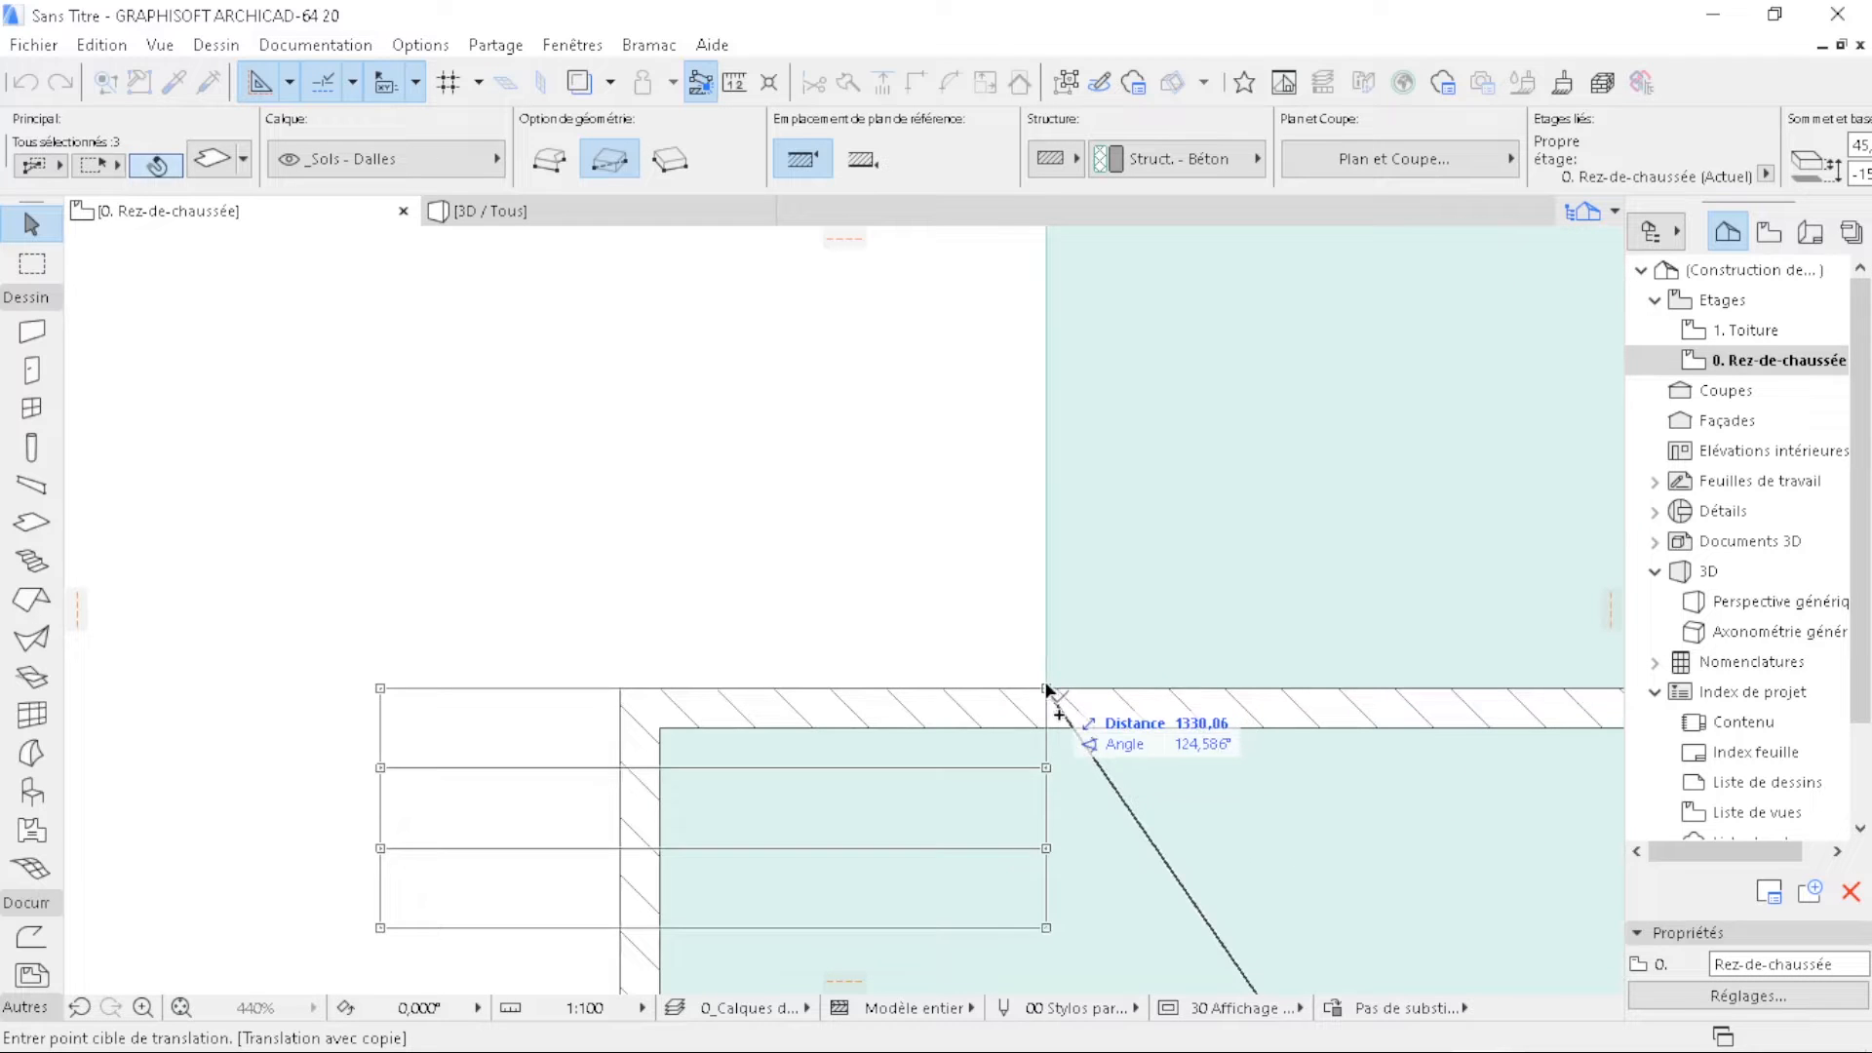
pyautogui.click(1045, 688)
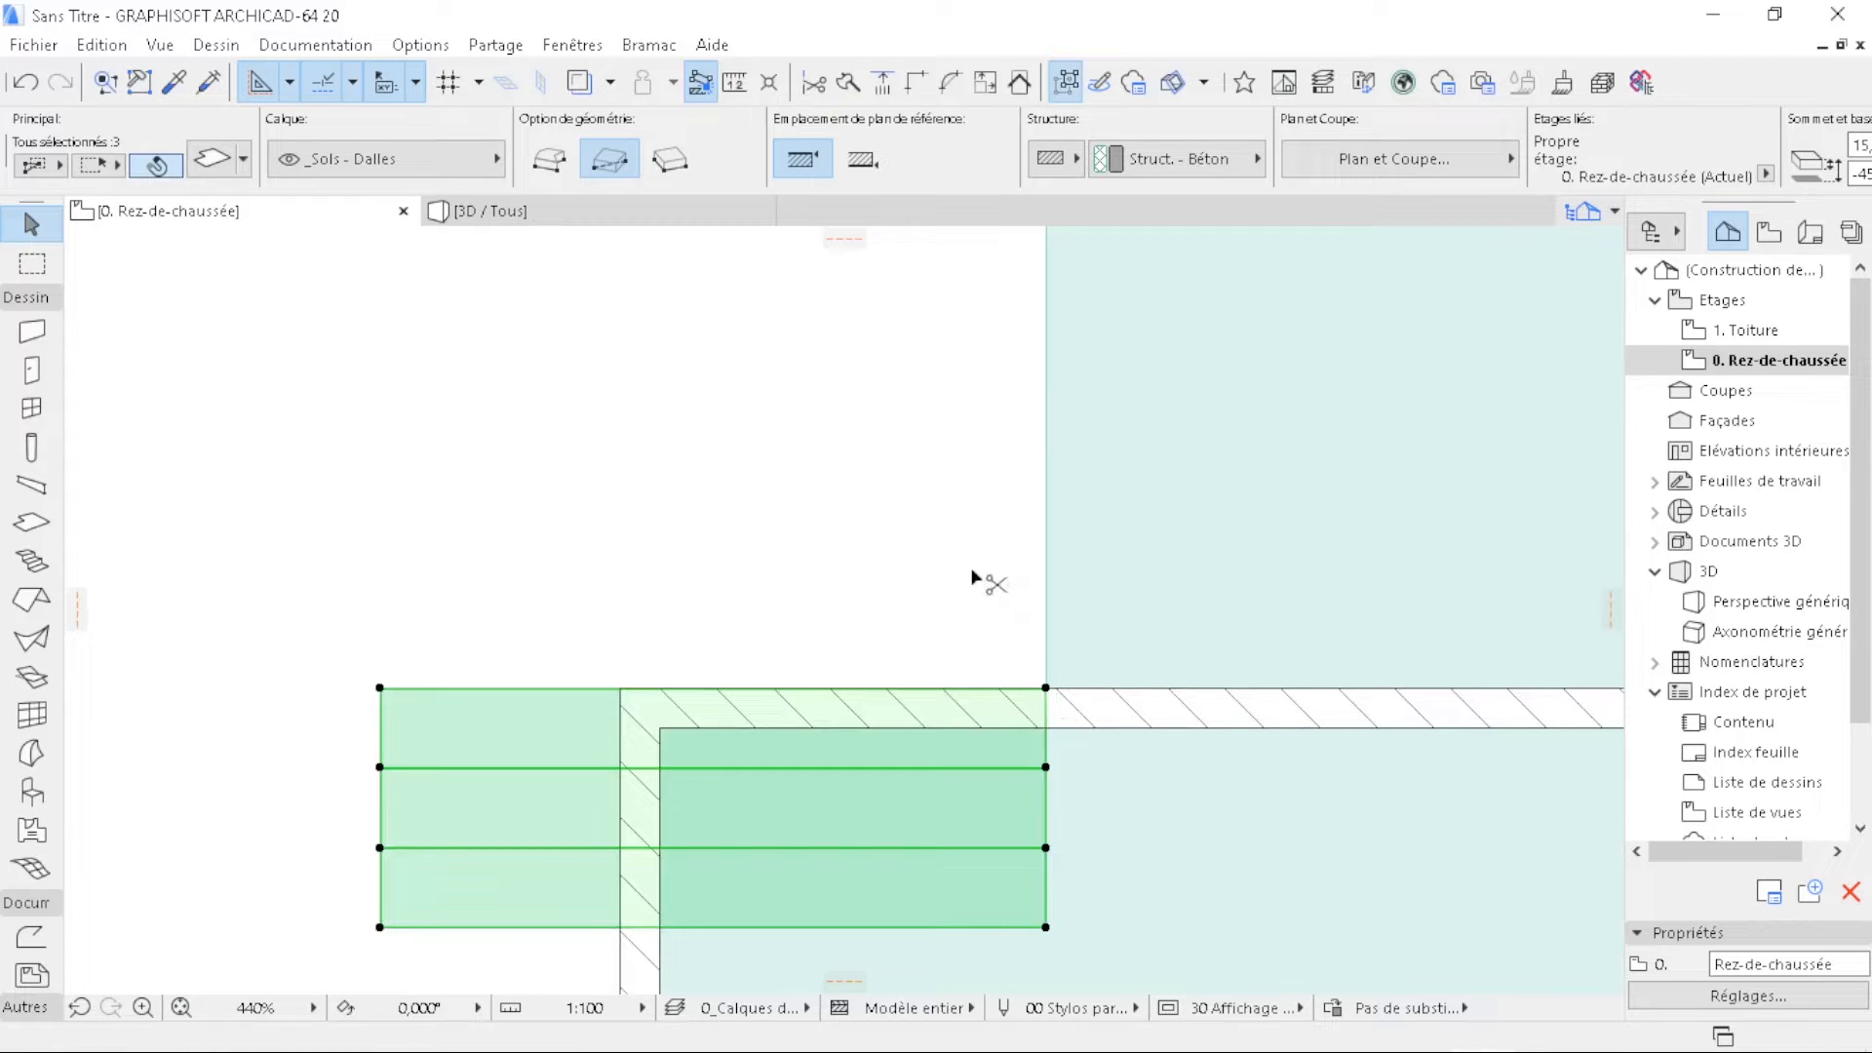
# - Rotate the three copied step slabs 90° clockwise about that corner so they run along the terrace's left edge
pyautogui.hotkey('ctrl', 'e')
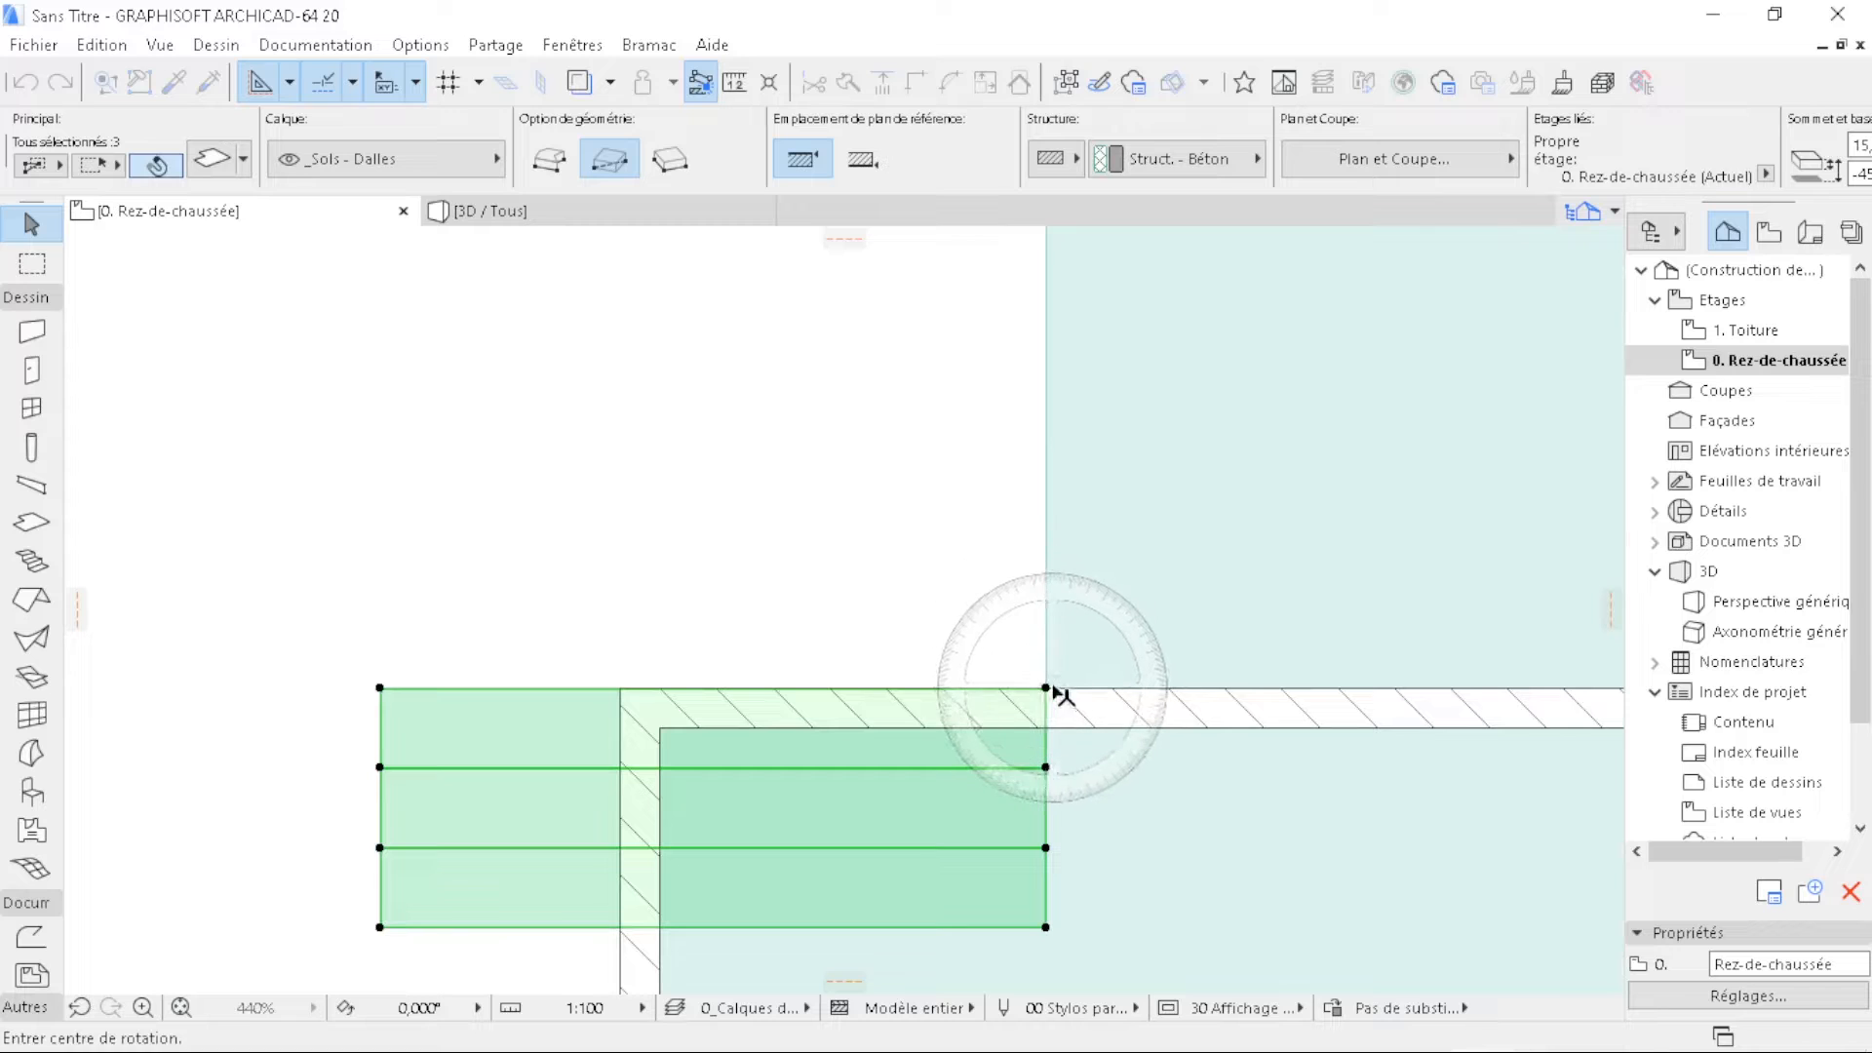
pyautogui.click(1045, 688)
pyautogui.click(1045, 787)
pyautogui.click(827, 695)
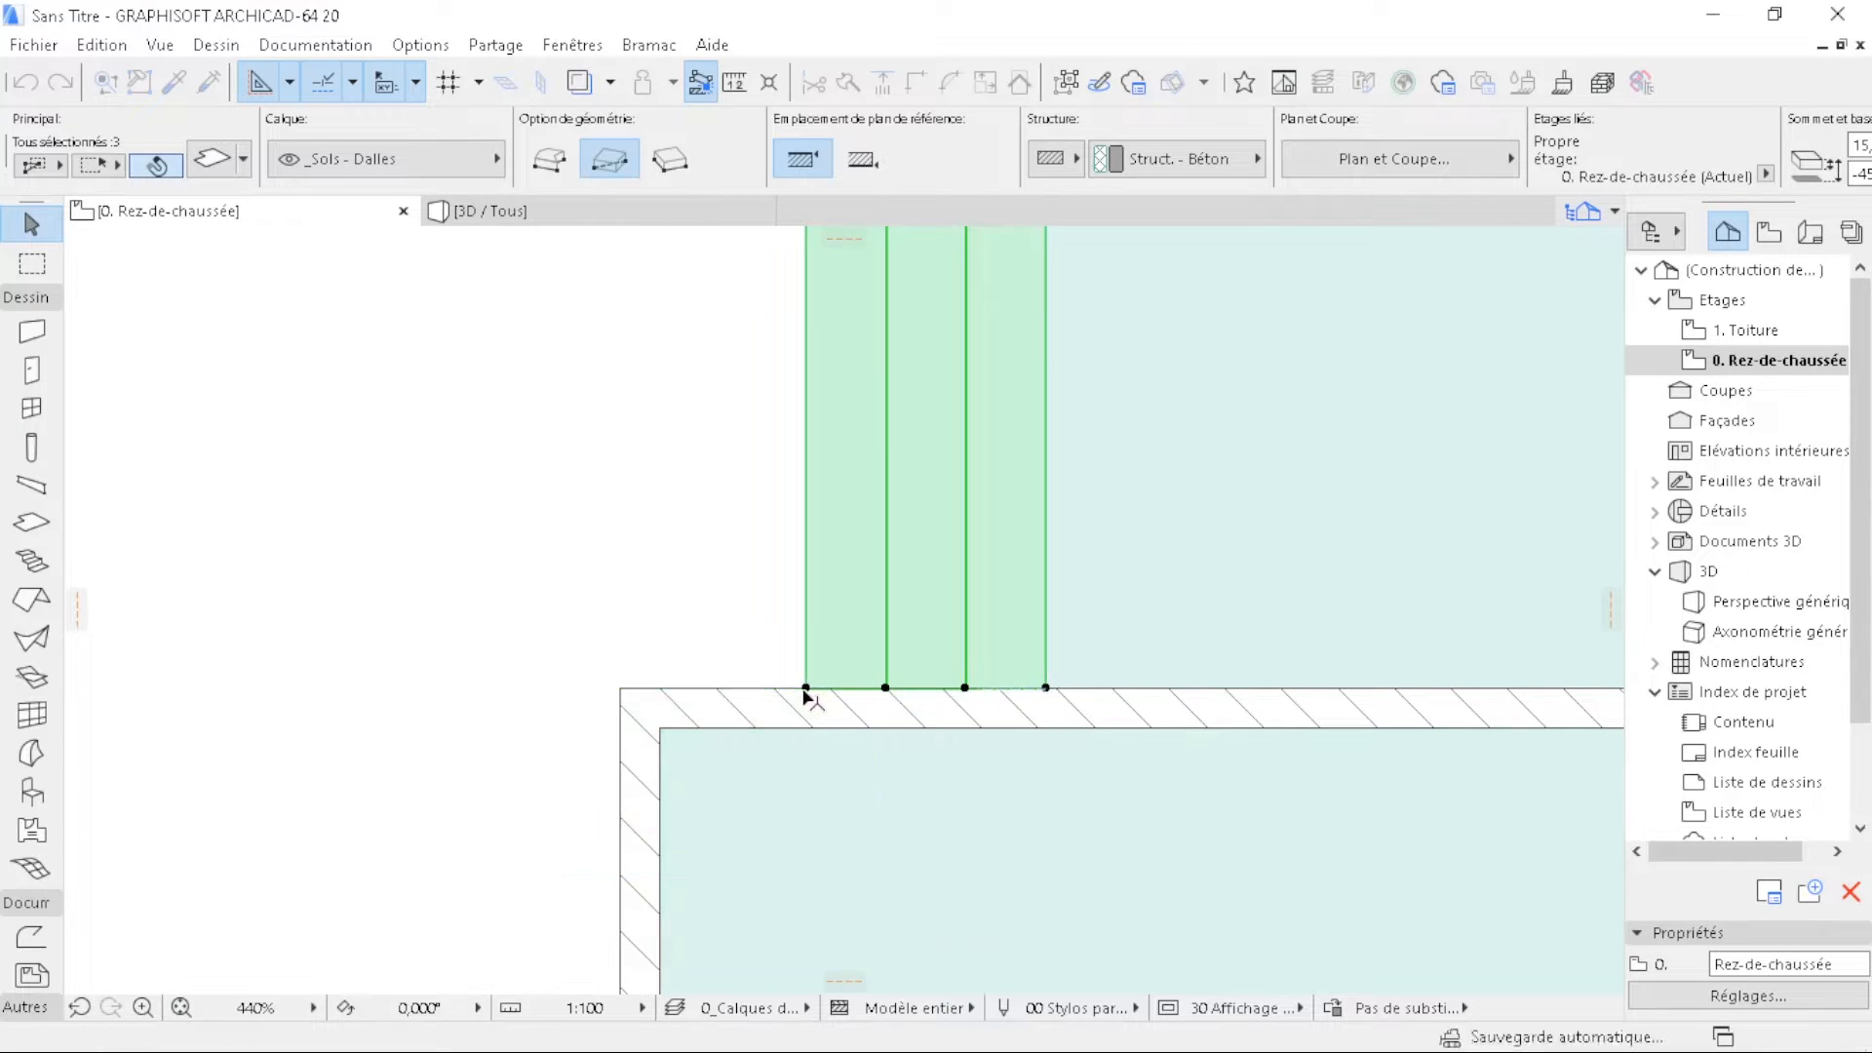
pyautogui.scroll(-5, 790, 717)
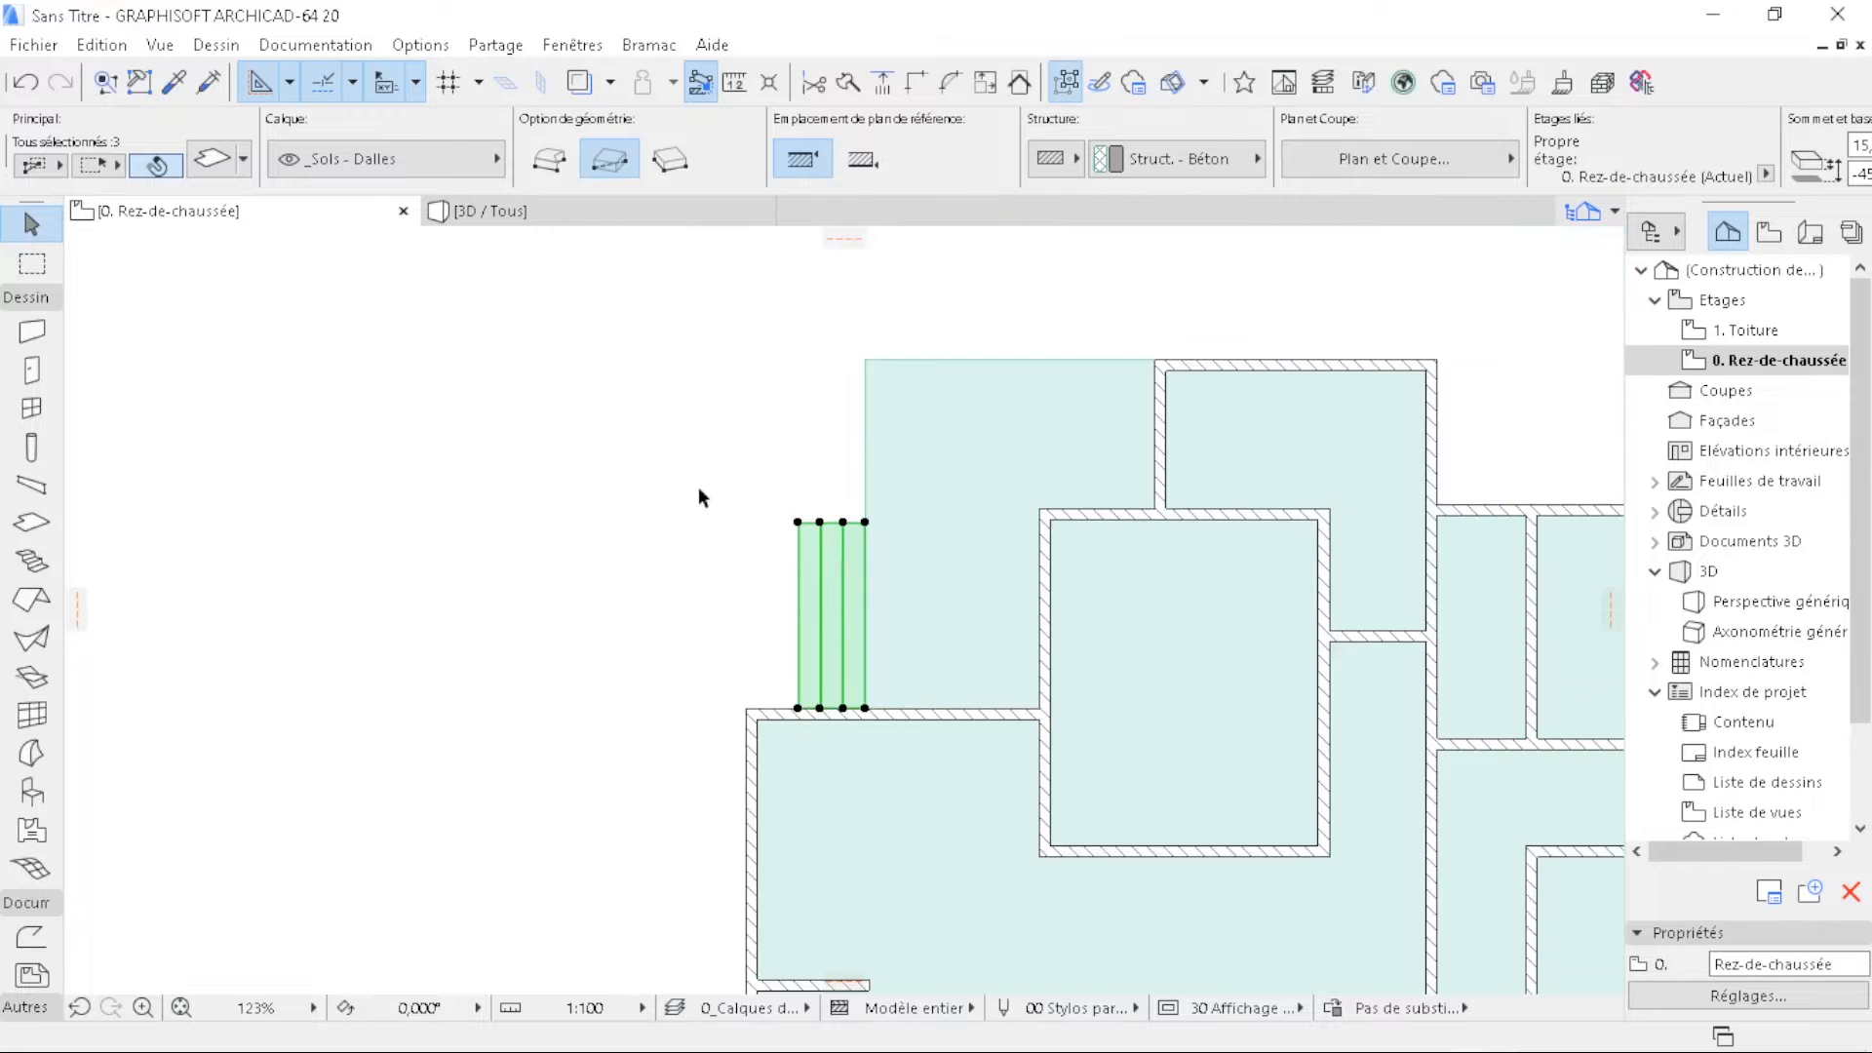
pyautogui.click(671, 484)
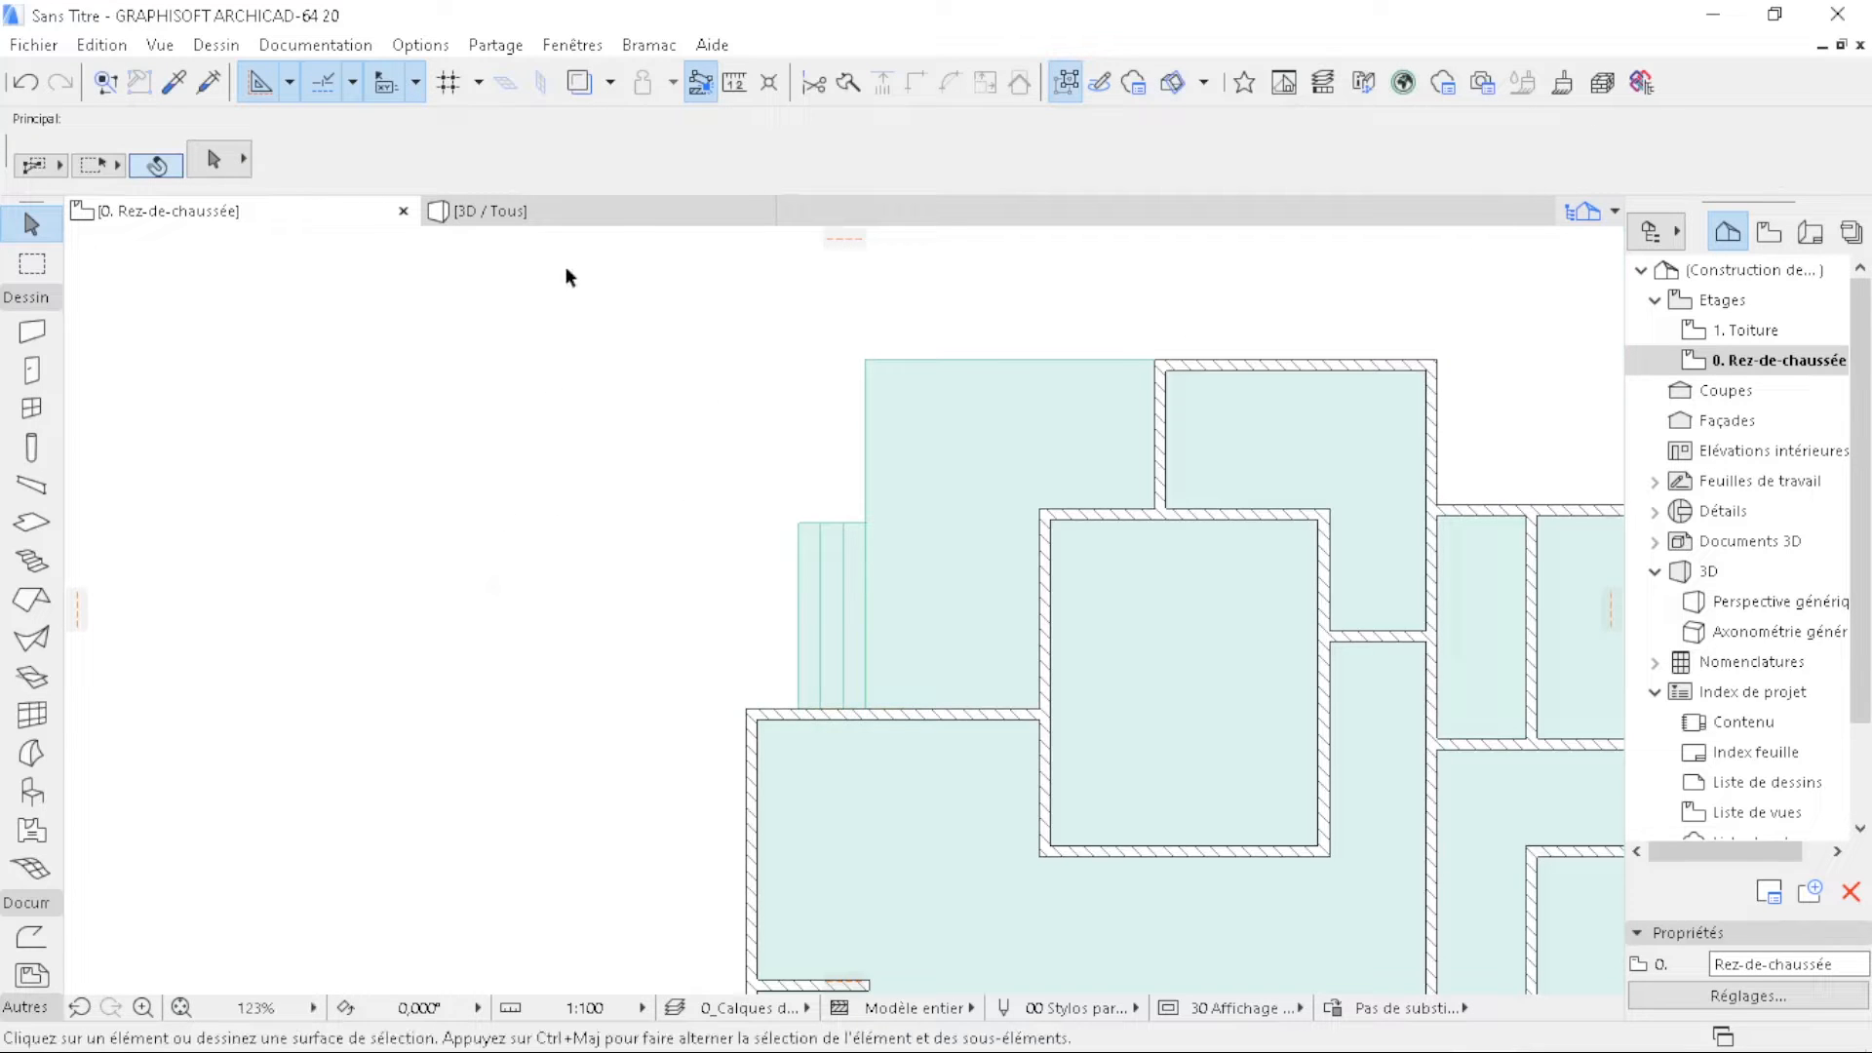
# - Examine the copied steps and the whole building in the 3D perspective, and look over the ground floor plan
pyautogui.click(619, 217)
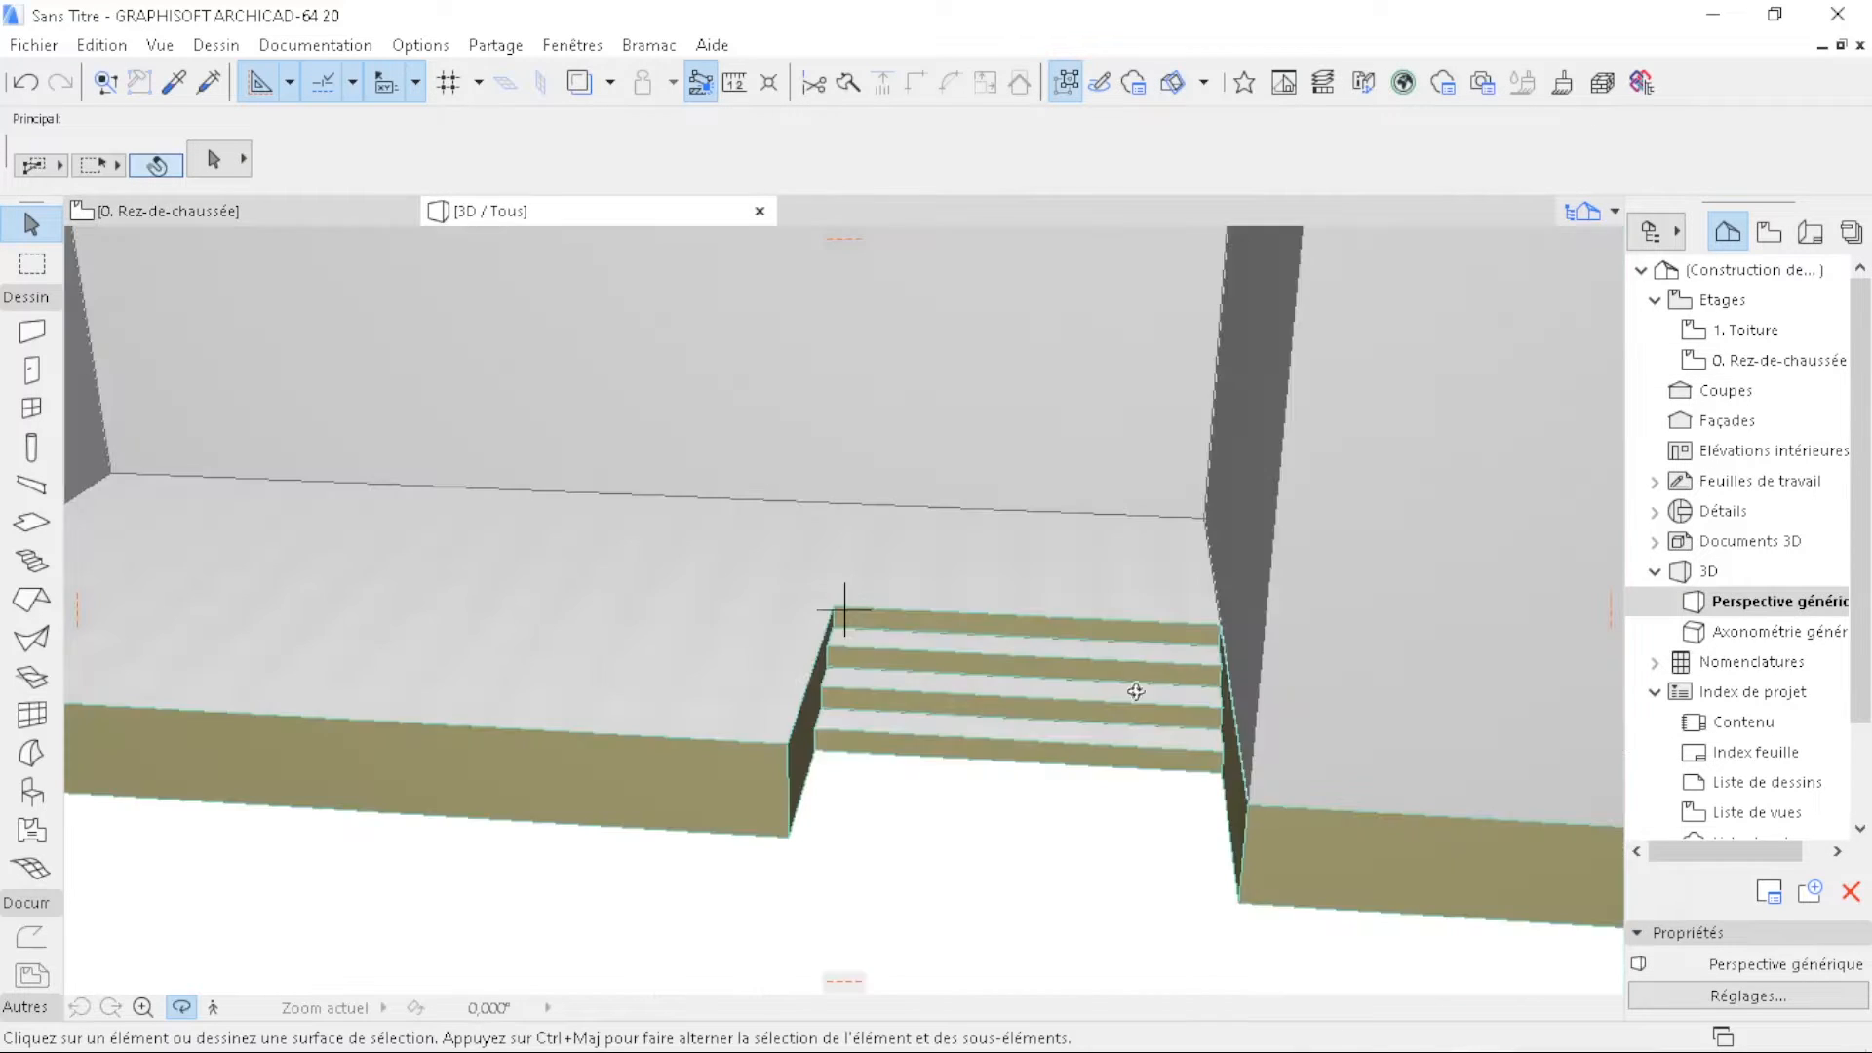
pyautogui.scroll(-4, 1168, 681)
pyautogui.moveTo(682, 714); pyautogui.dragTo(667, 631)
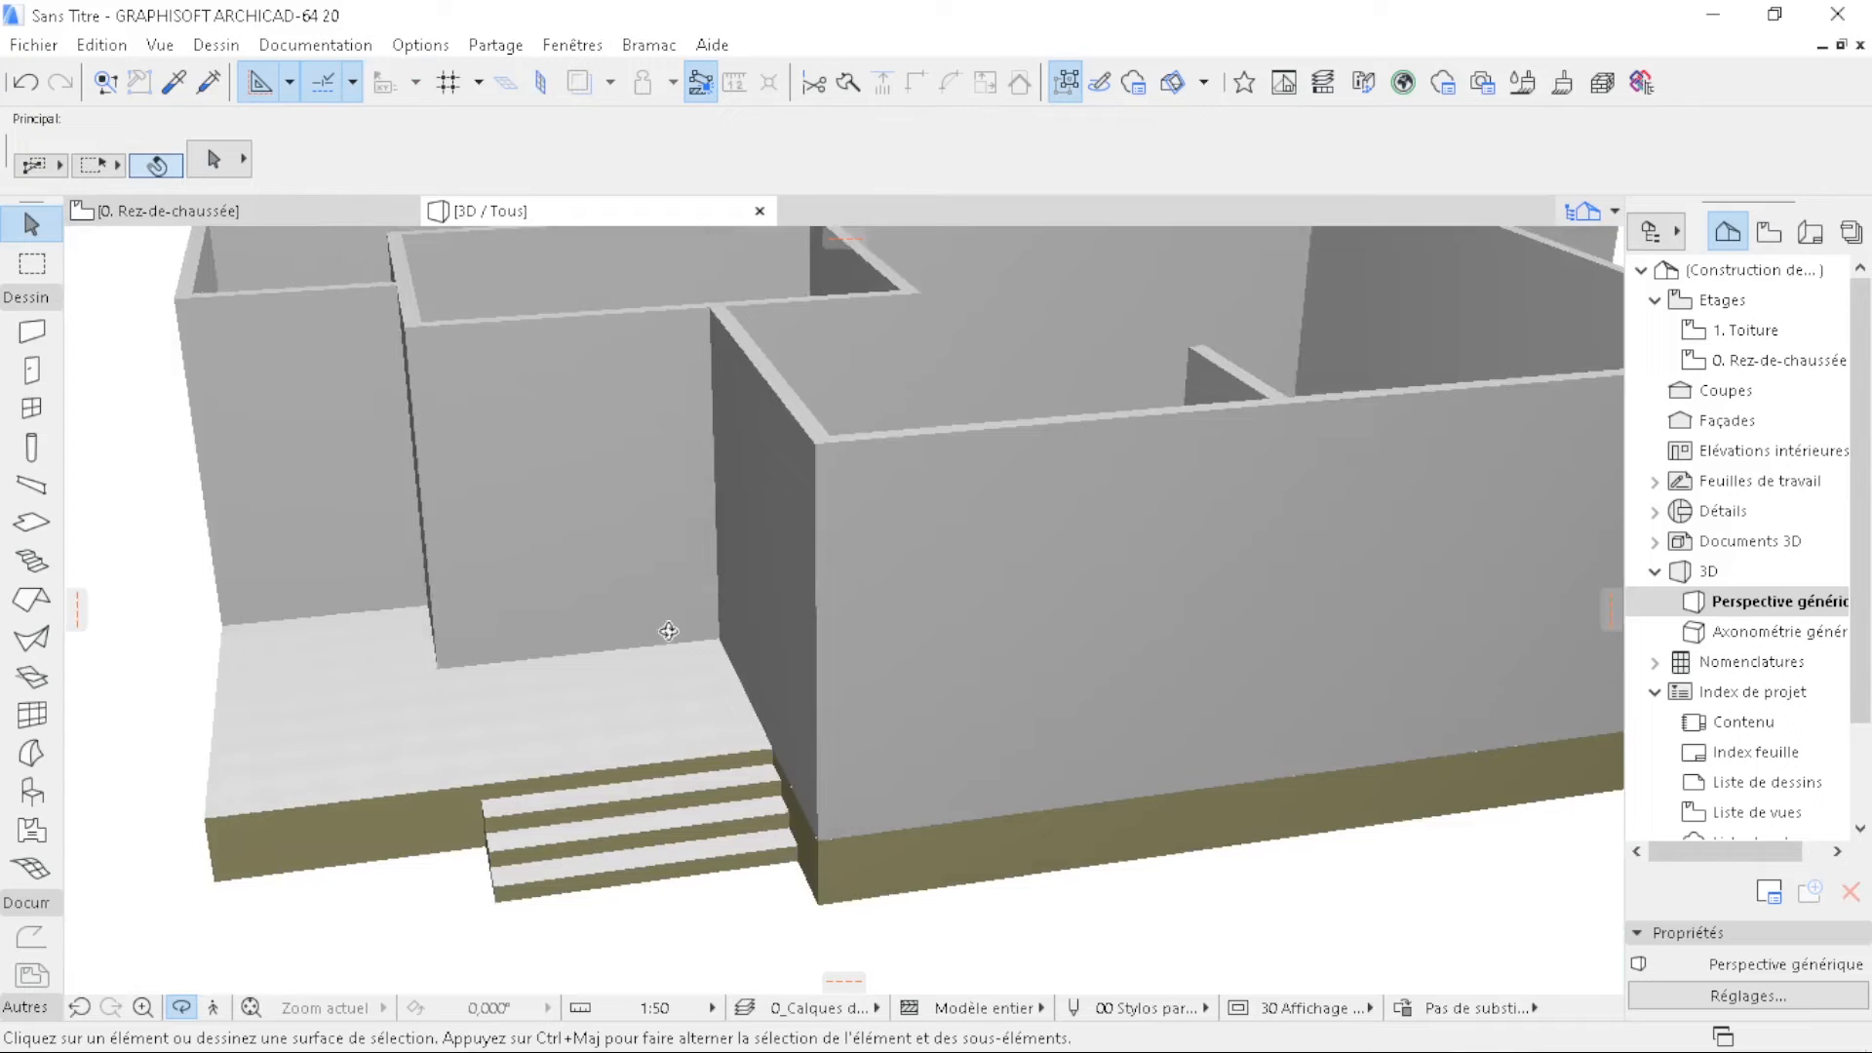
pyautogui.scroll(-5, 597, 660)
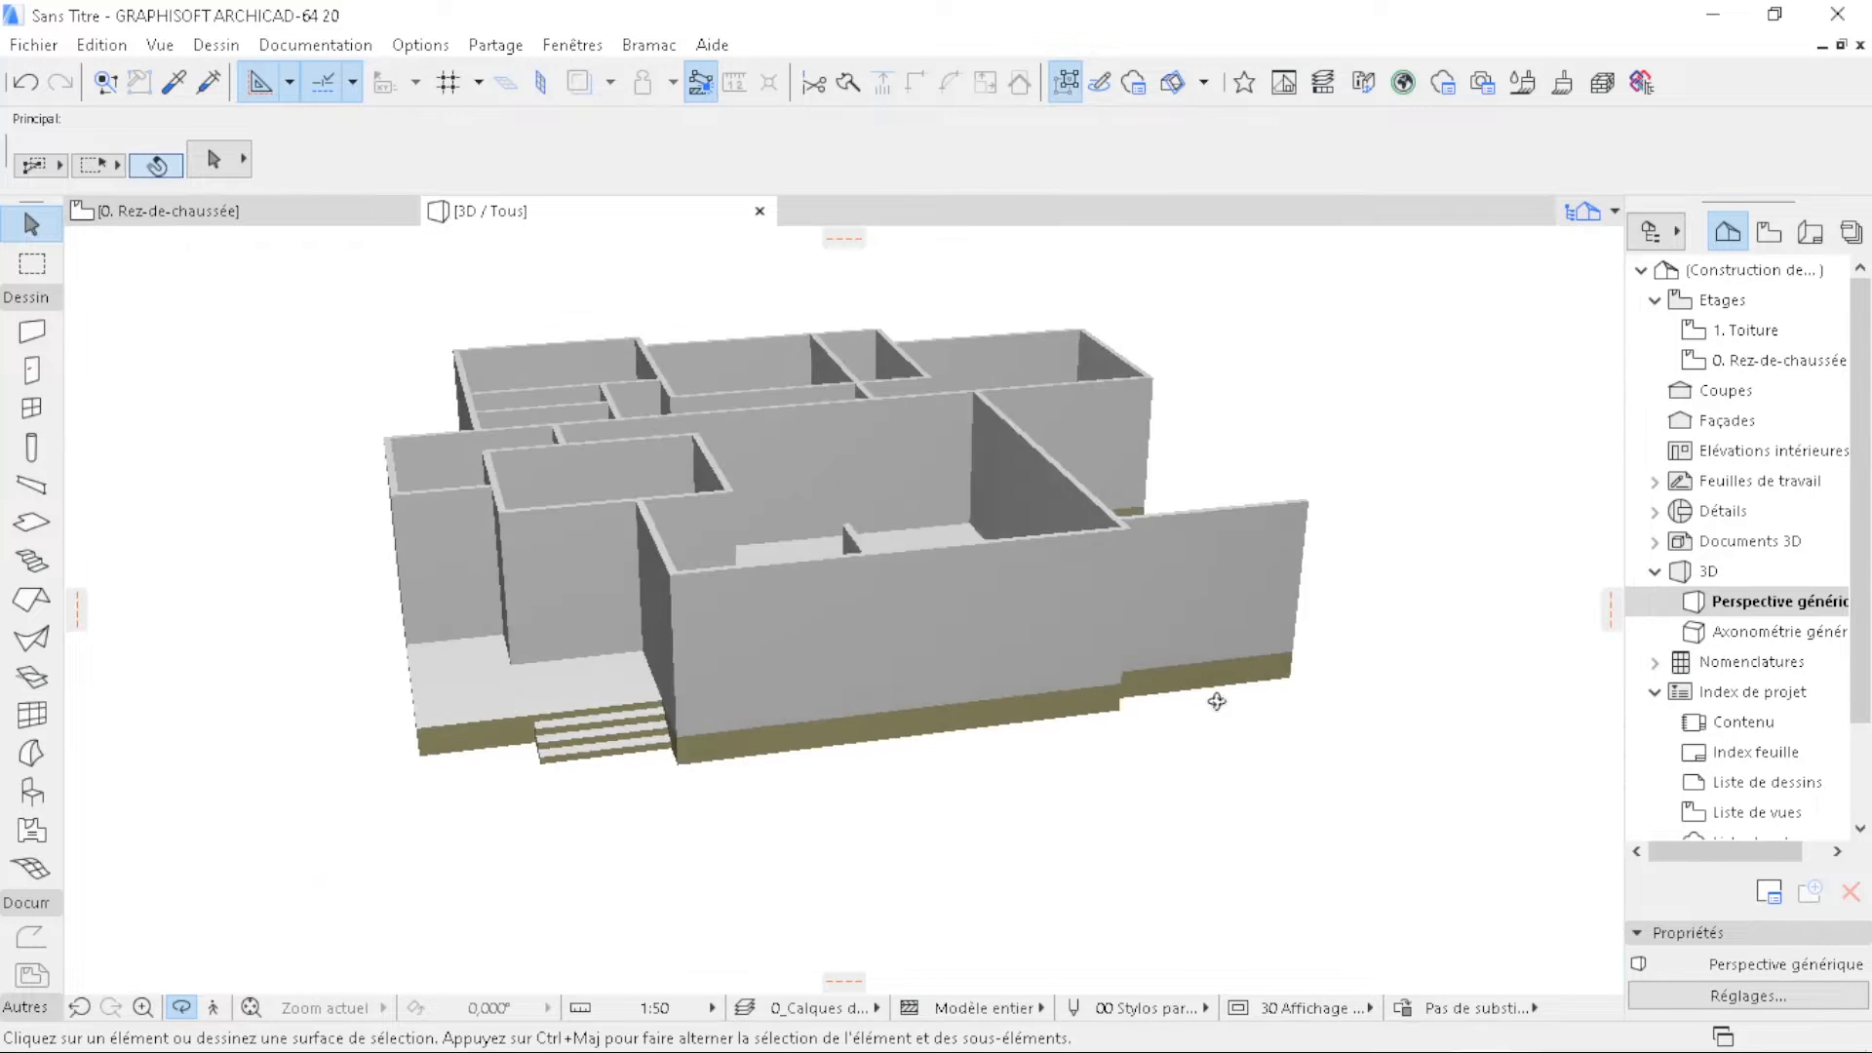
pyautogui.moveTo(1216, 698); pyautogui.dragTo(820, 813)
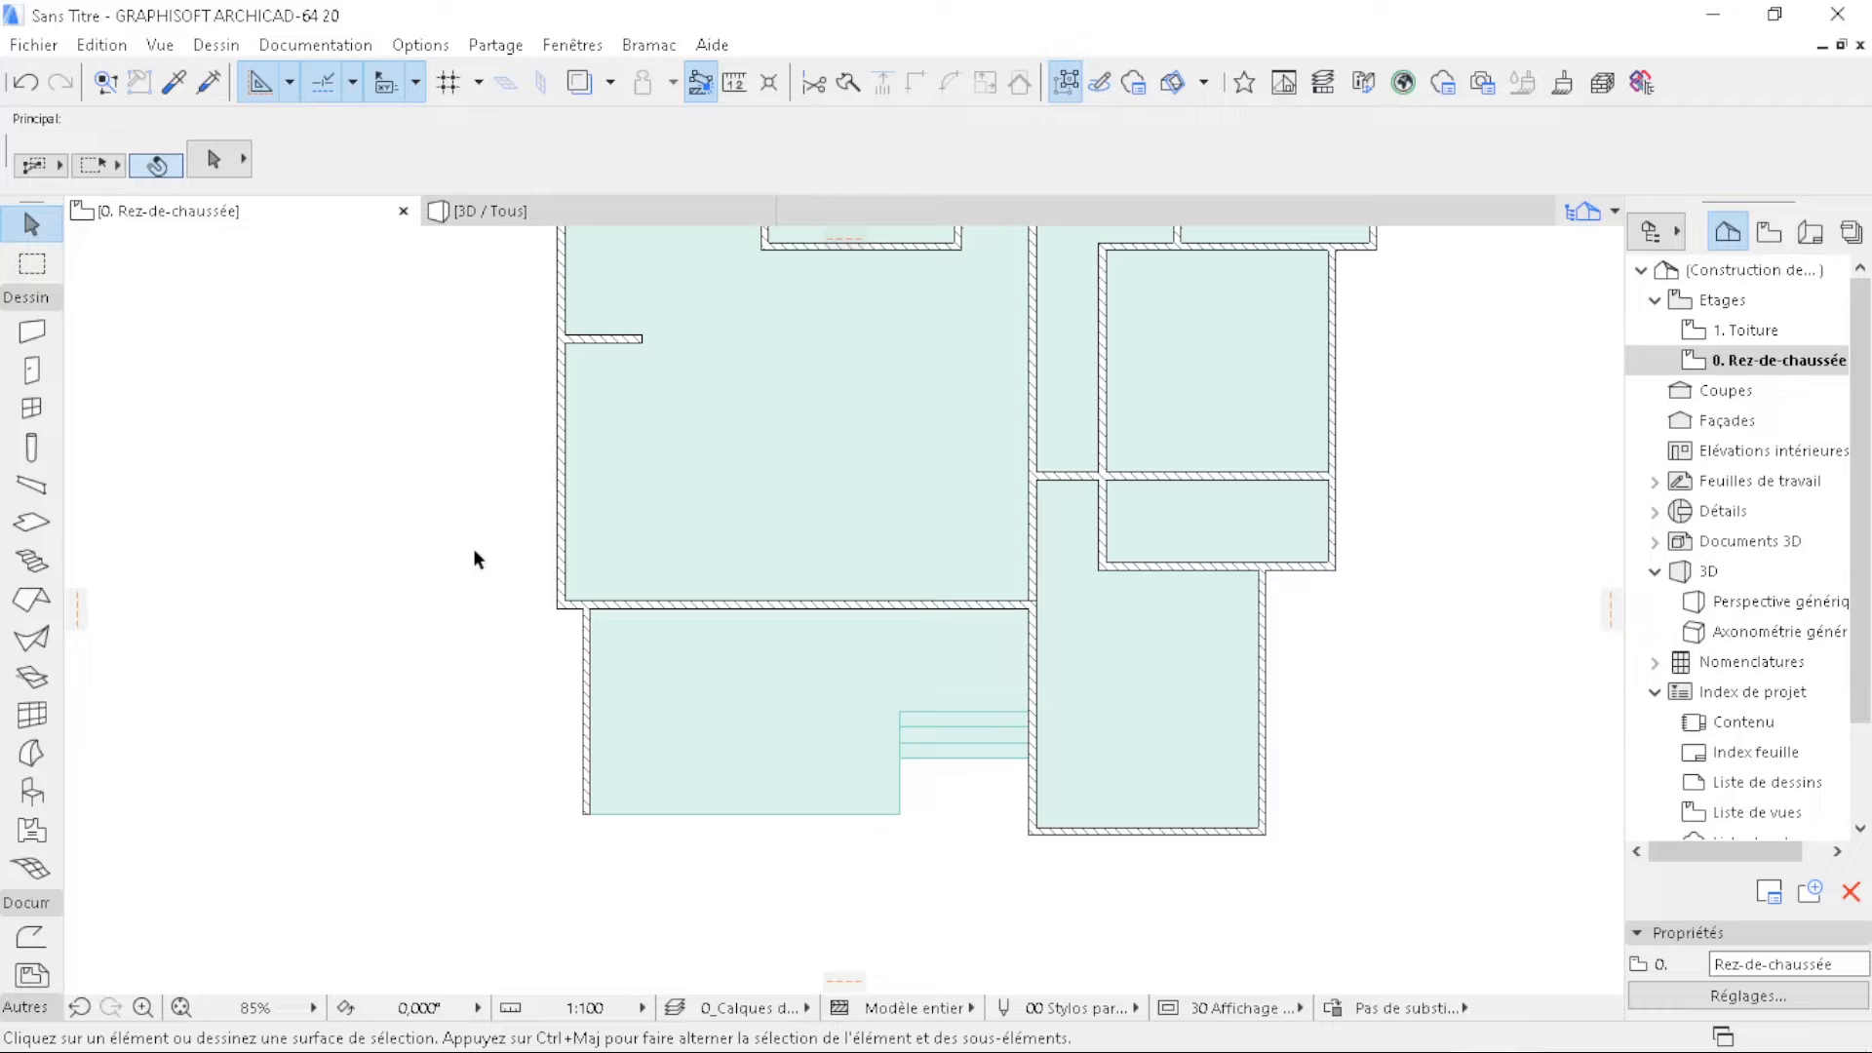
pyautogui.scroll(3, 987, 636)
pyautogui.scroll(1, 987, 636)
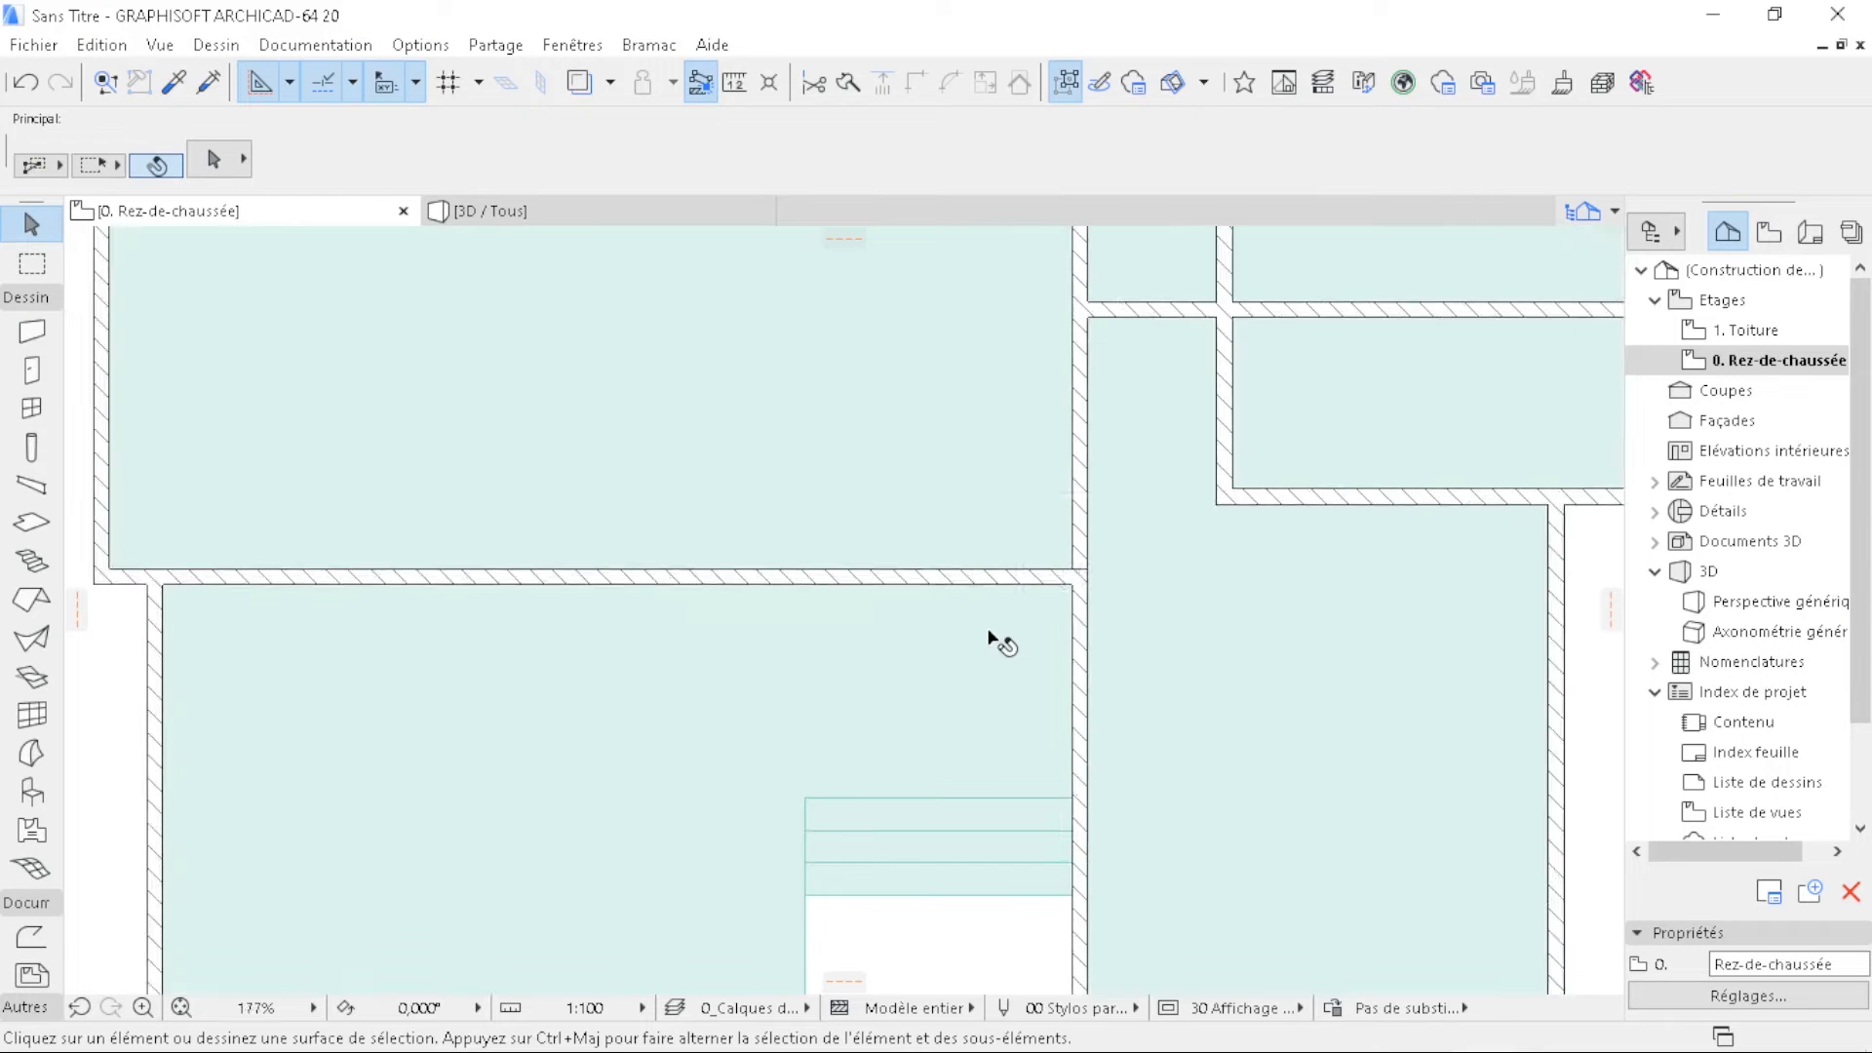
pyautogui.click(987, 635)
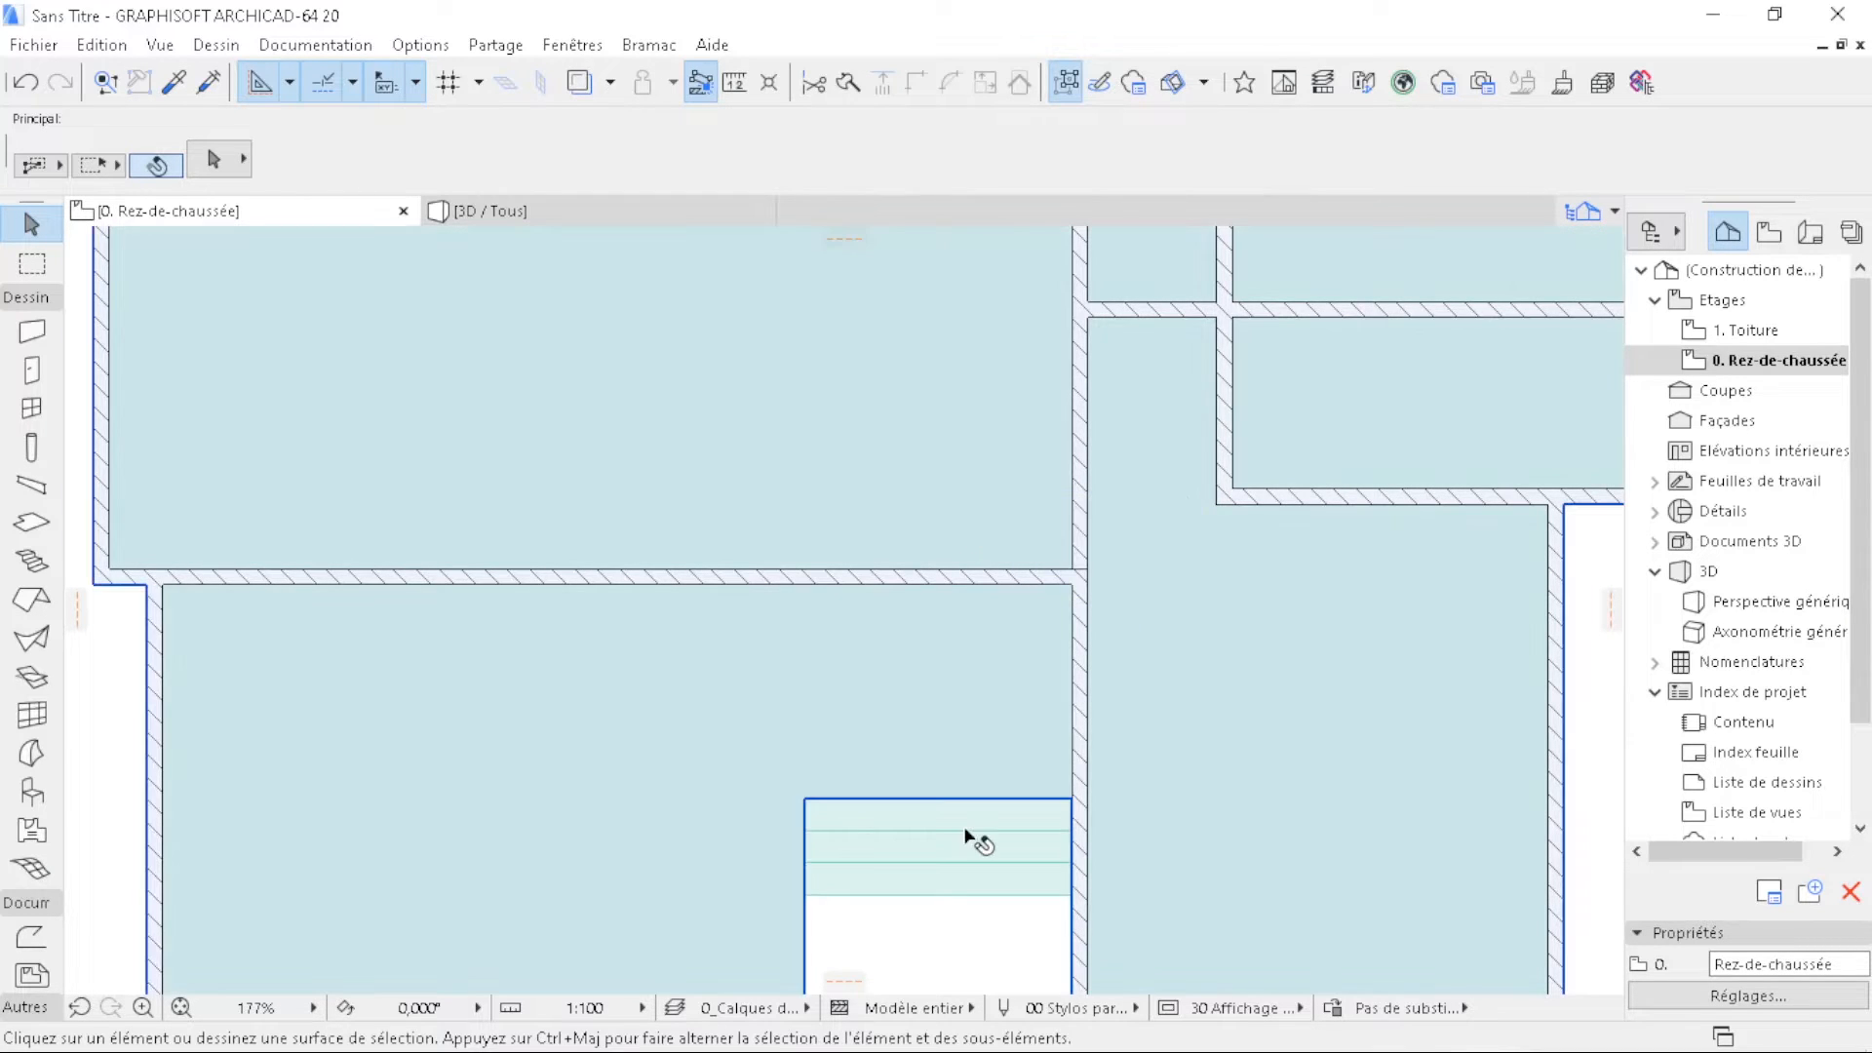
pyautogui.scroll(-3, 965, 835)
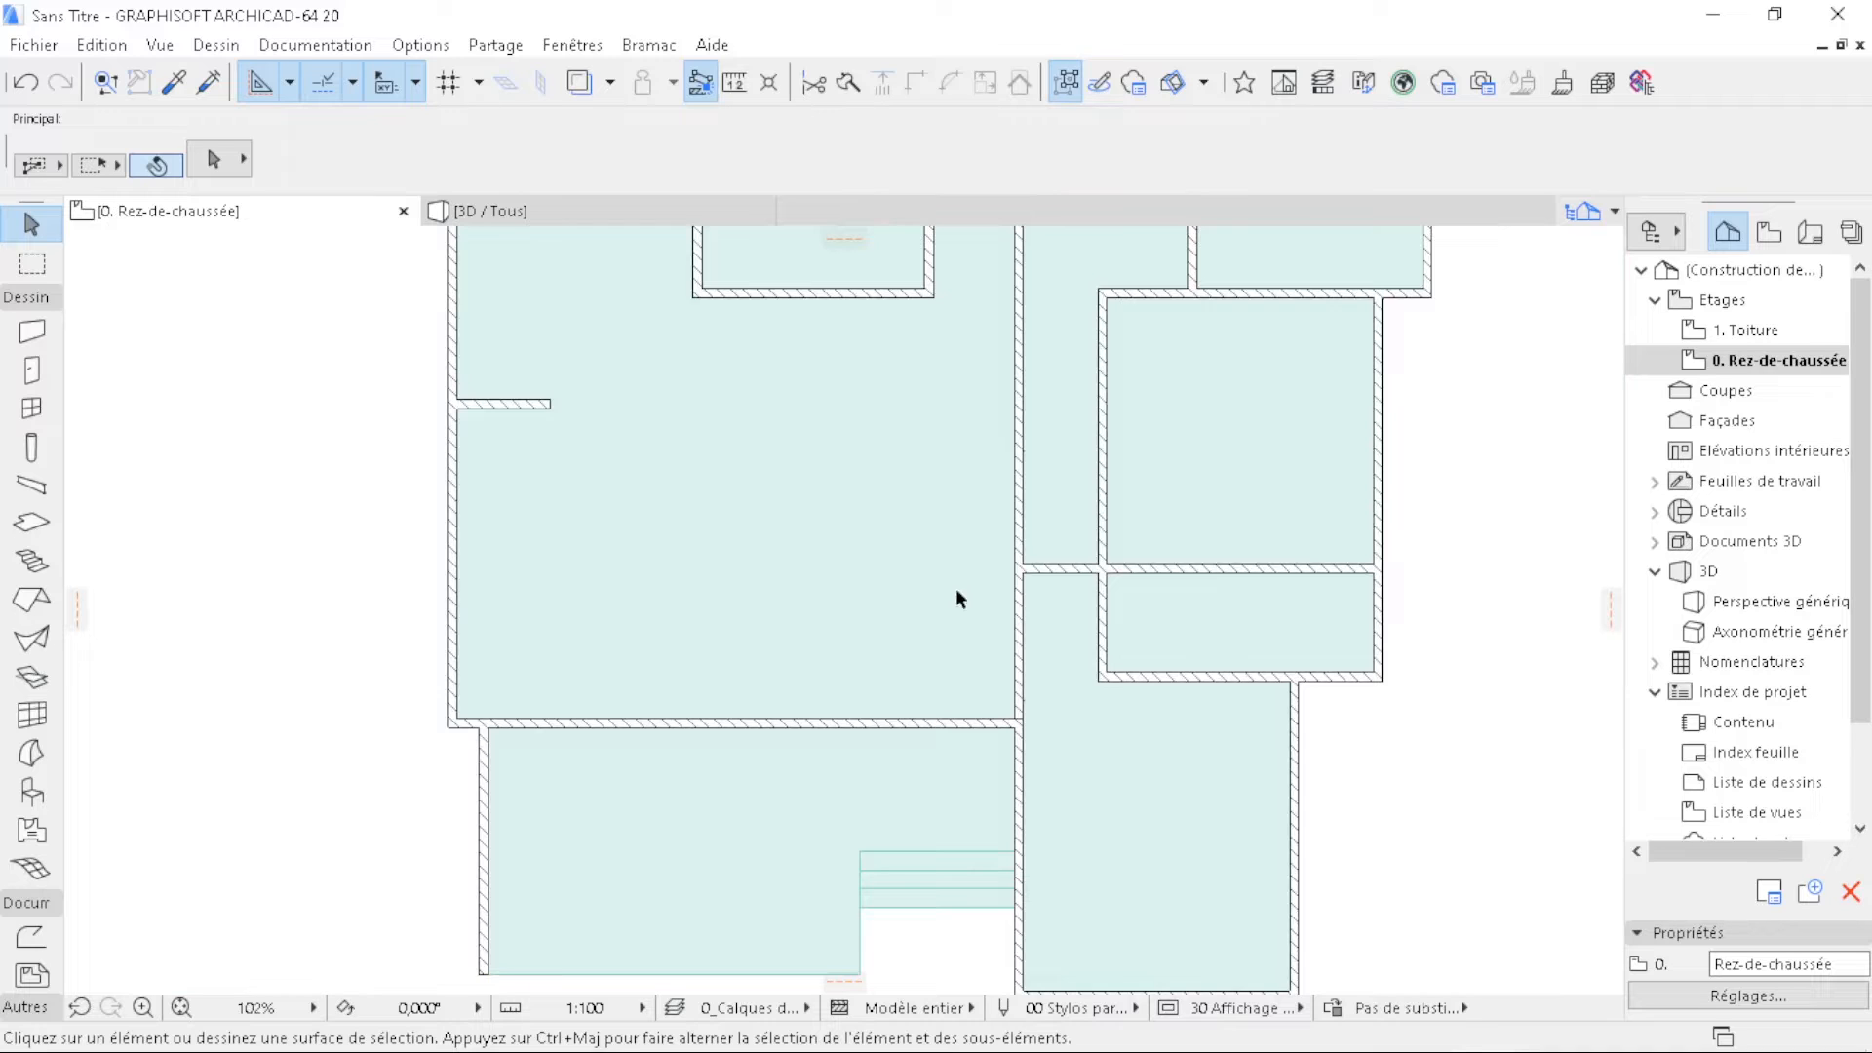
pyautogui.moveTo(955, 588); pyautogui.dragTo(820, 719, button='middle')
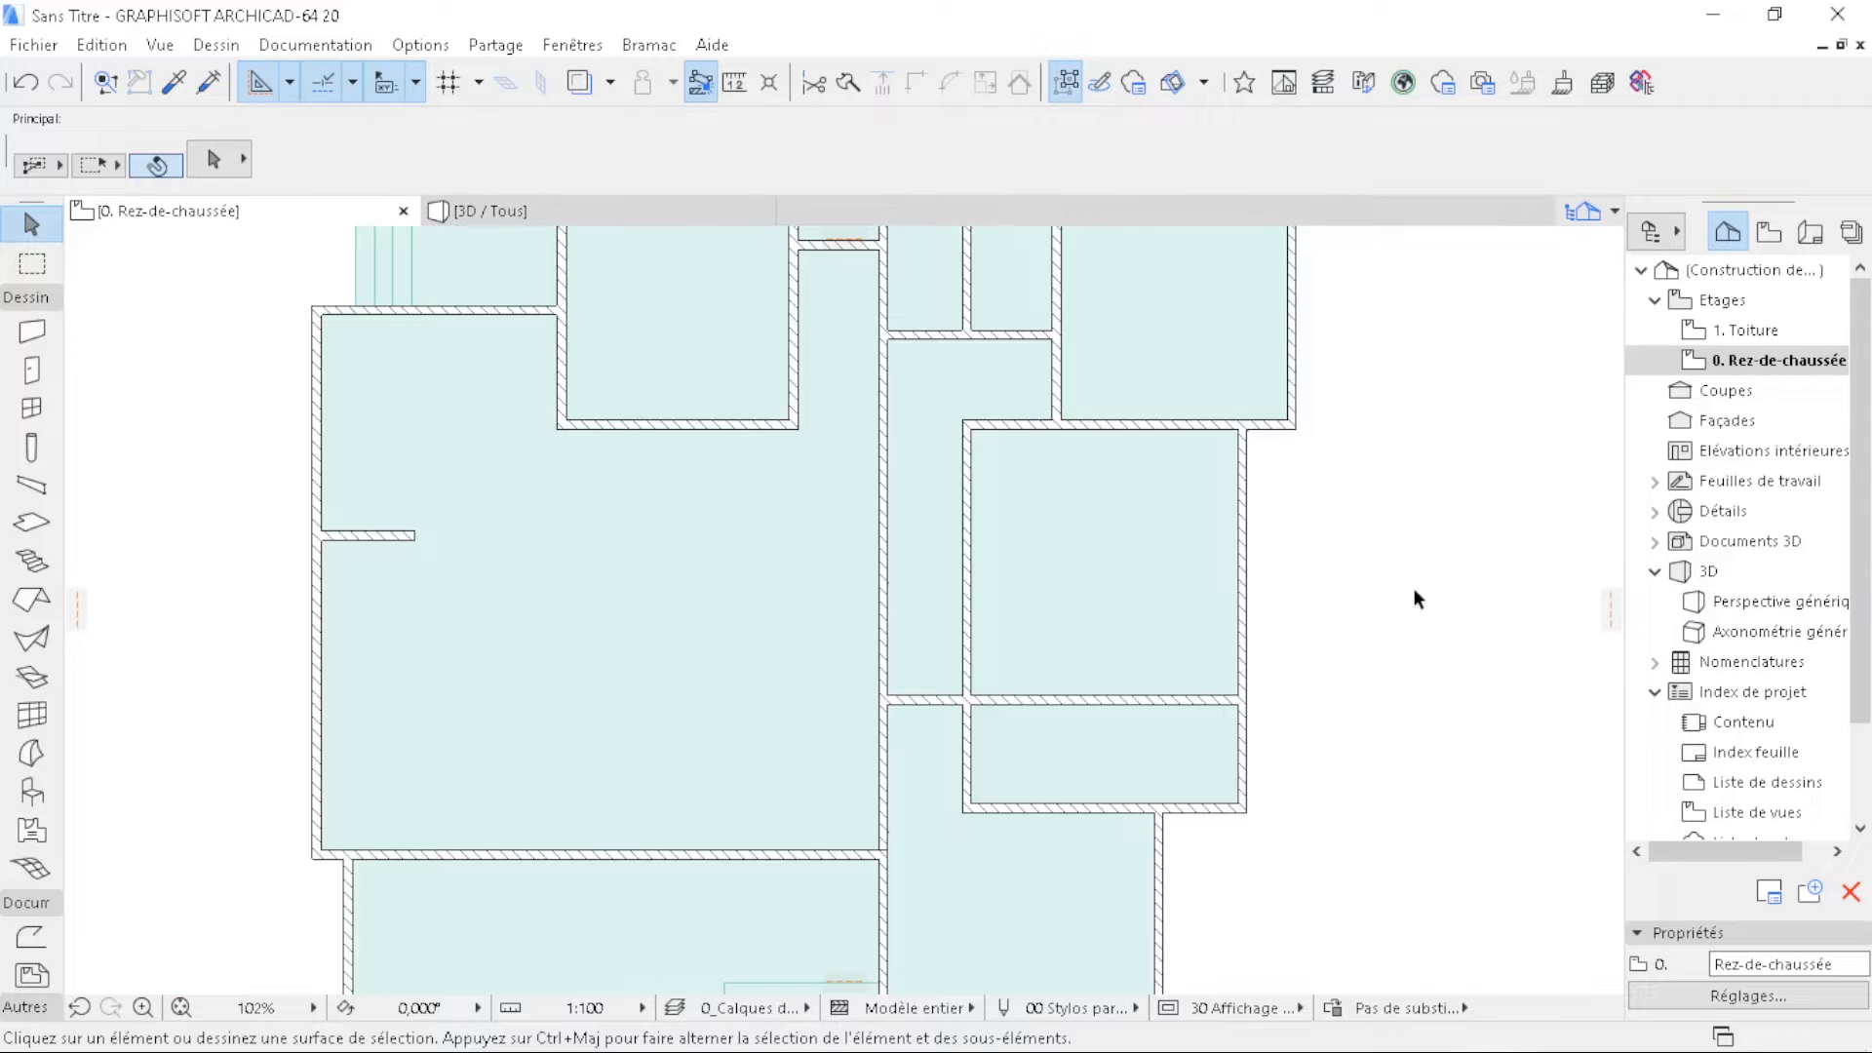
pyautogui.scroll(-2, 1338, 585)
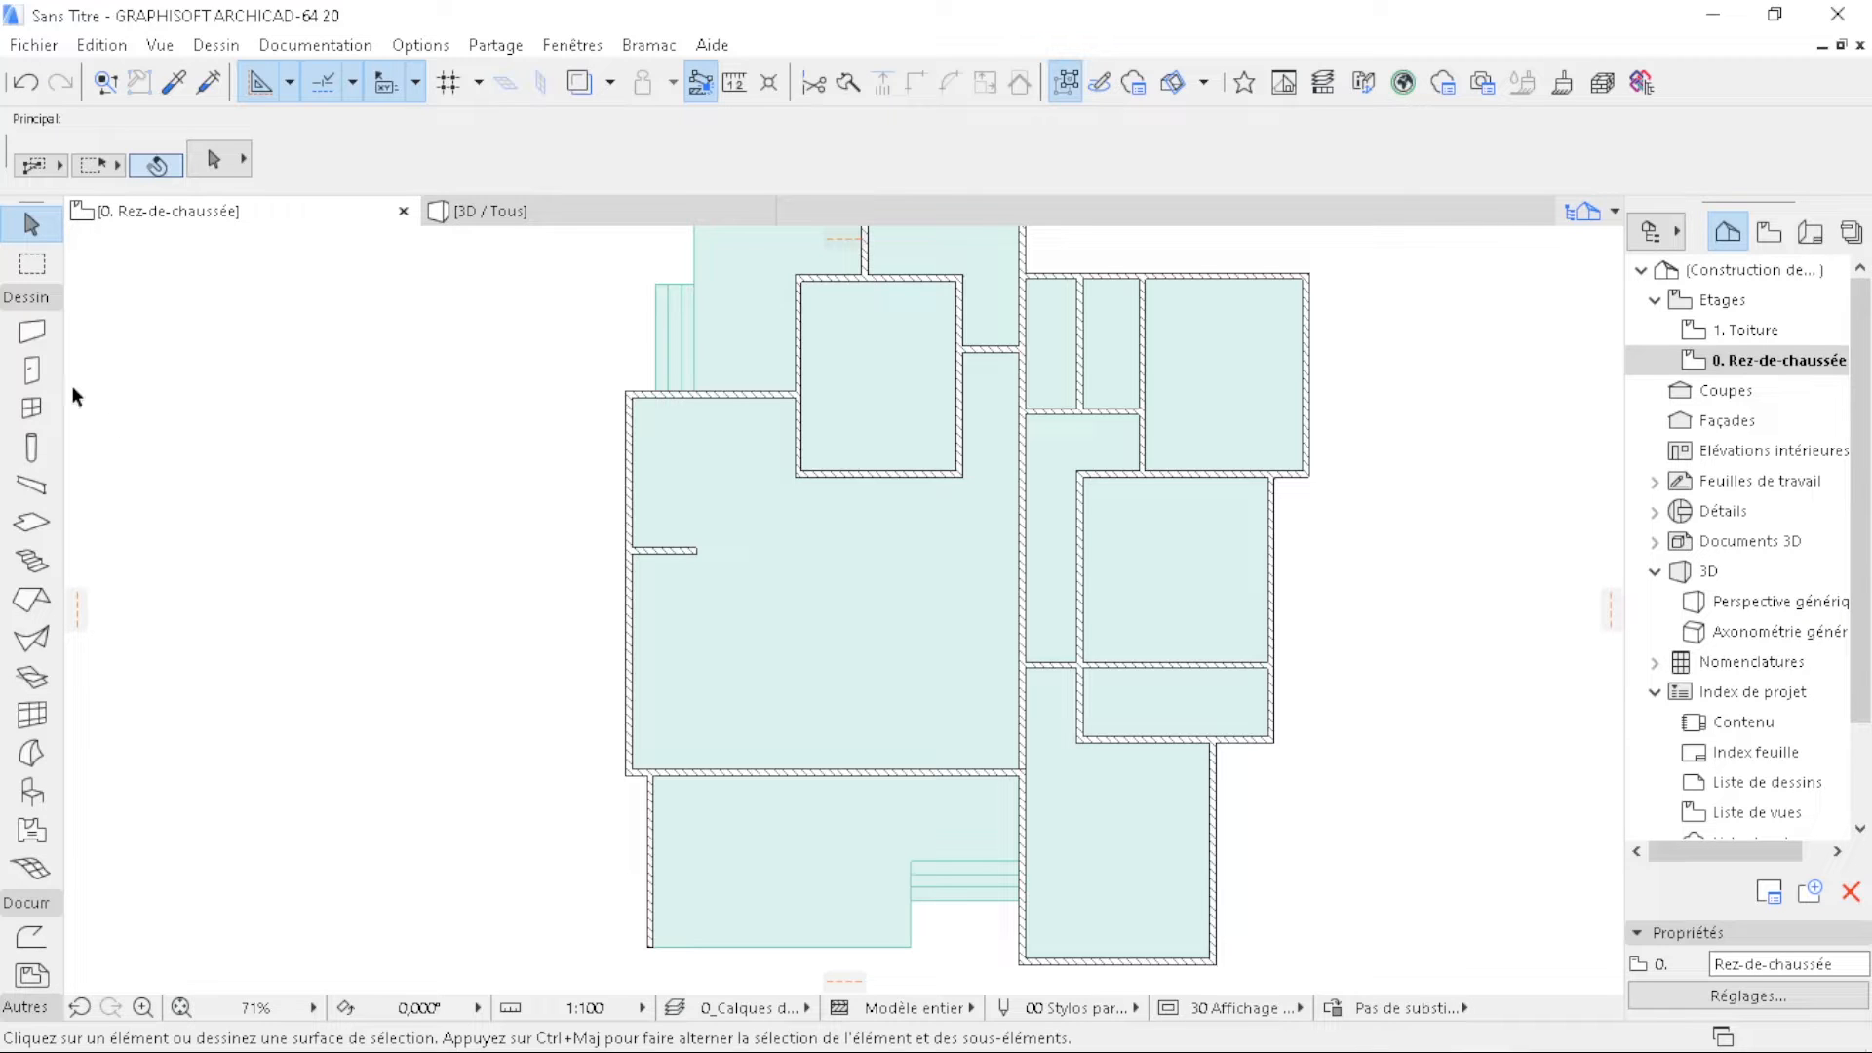
# - Open the default door settings and look through the library's door categories, from Devantures 20 to Portes tambours 20
pyautogui.click(30, 371)
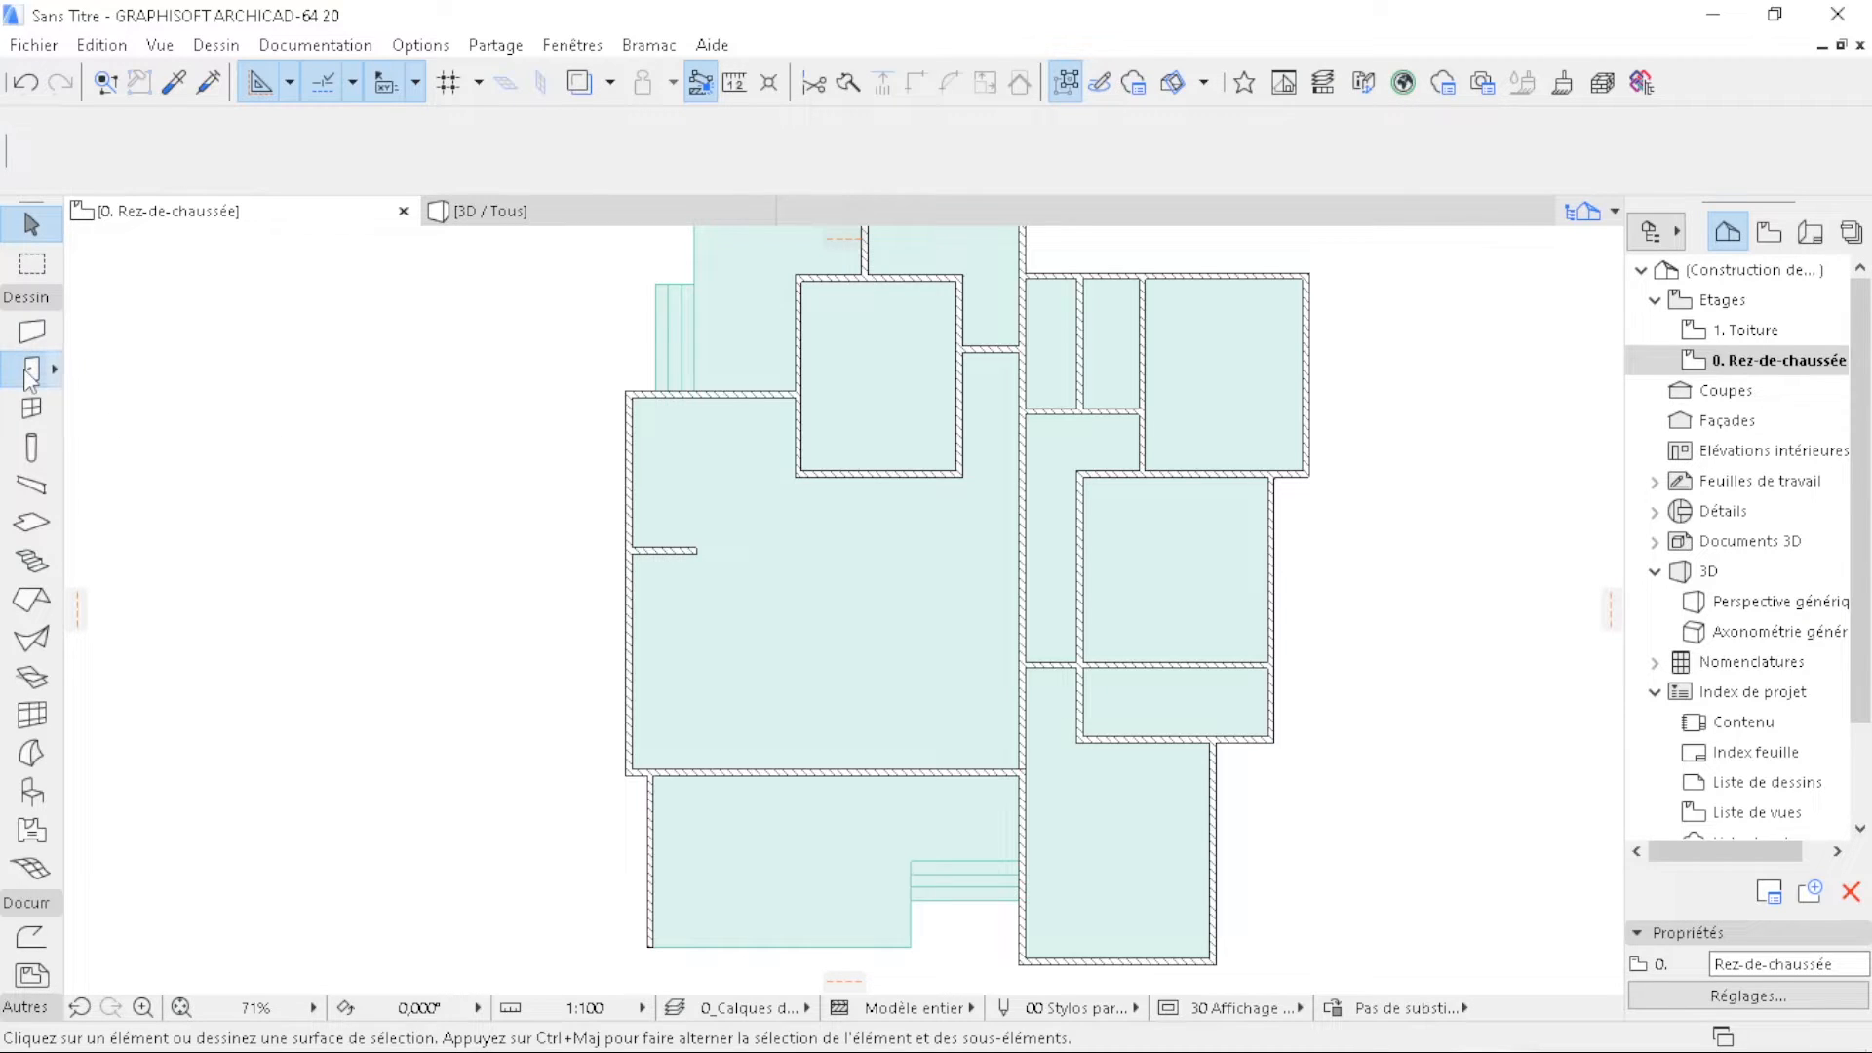
pyautogui.doubleClick(30, 372)
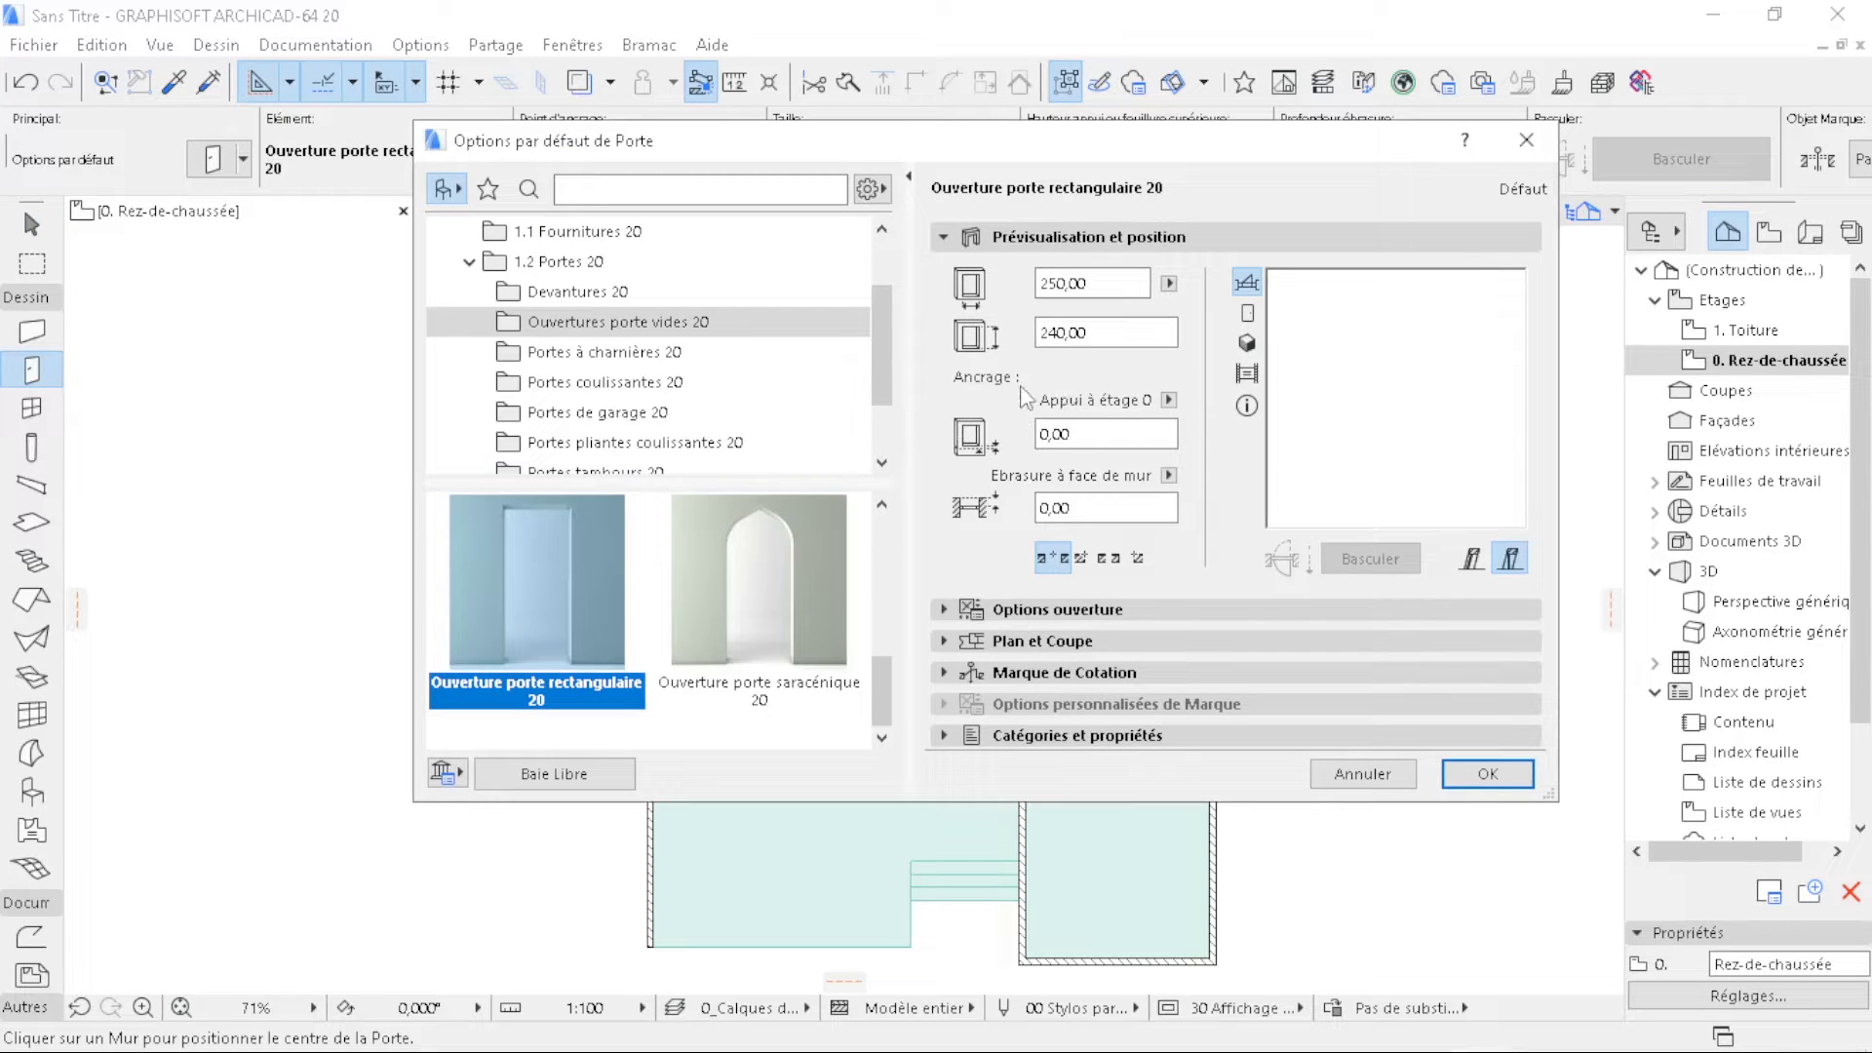
pyautogui.scroll(-1, 624, 331)
pyautogui.scroll(2, 592, 341)
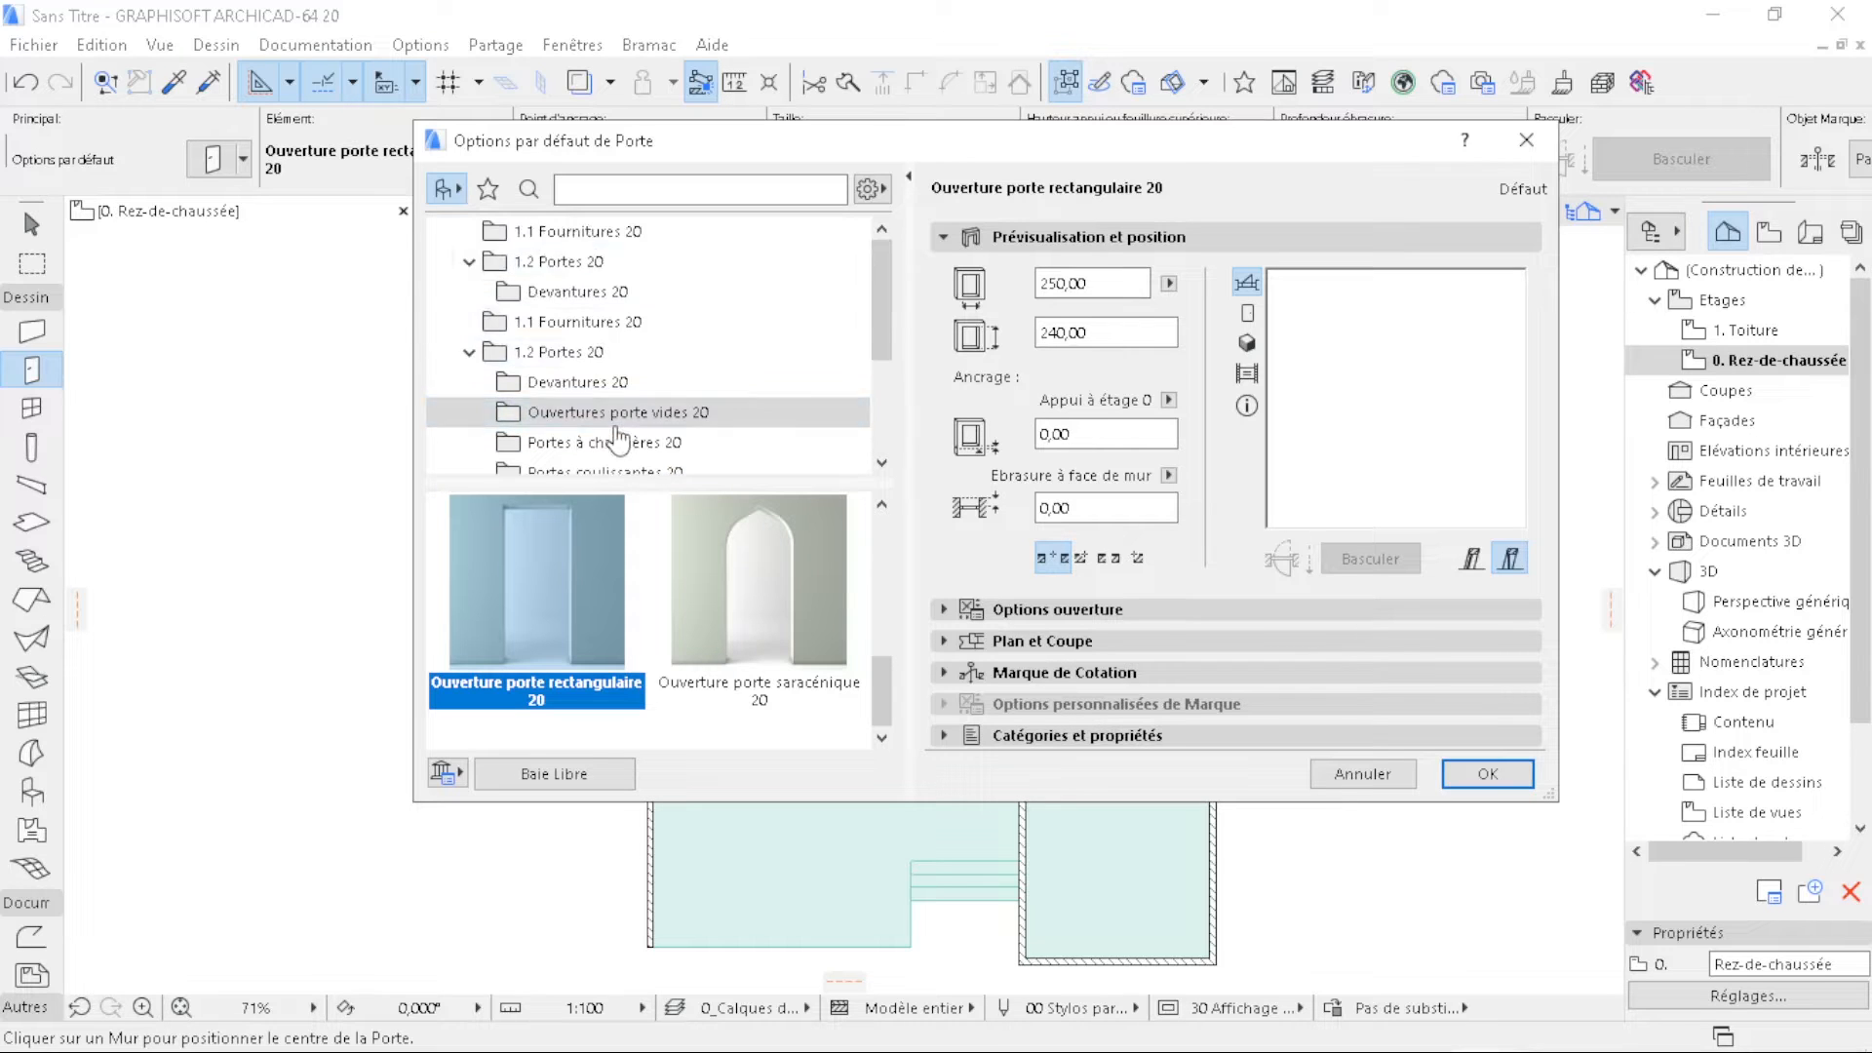
pyautogui.click(636, 351)
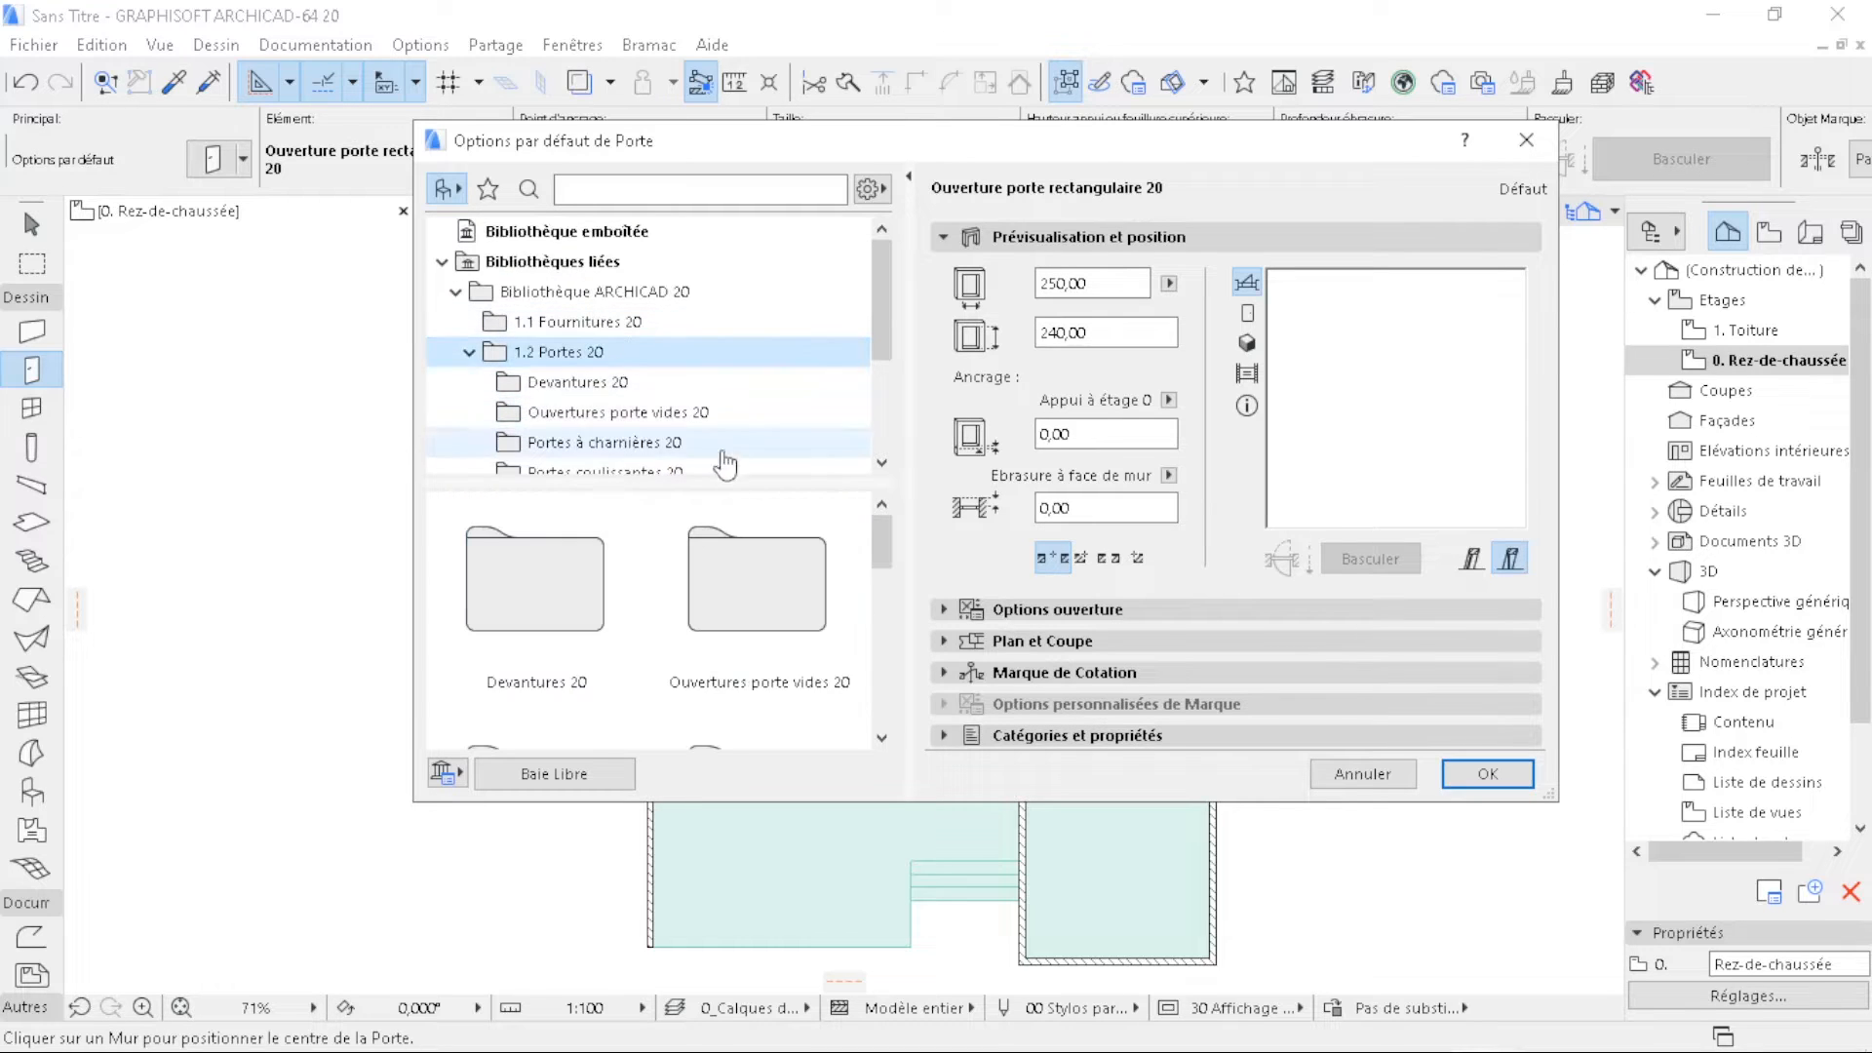
pyautogui.click(633, 382)
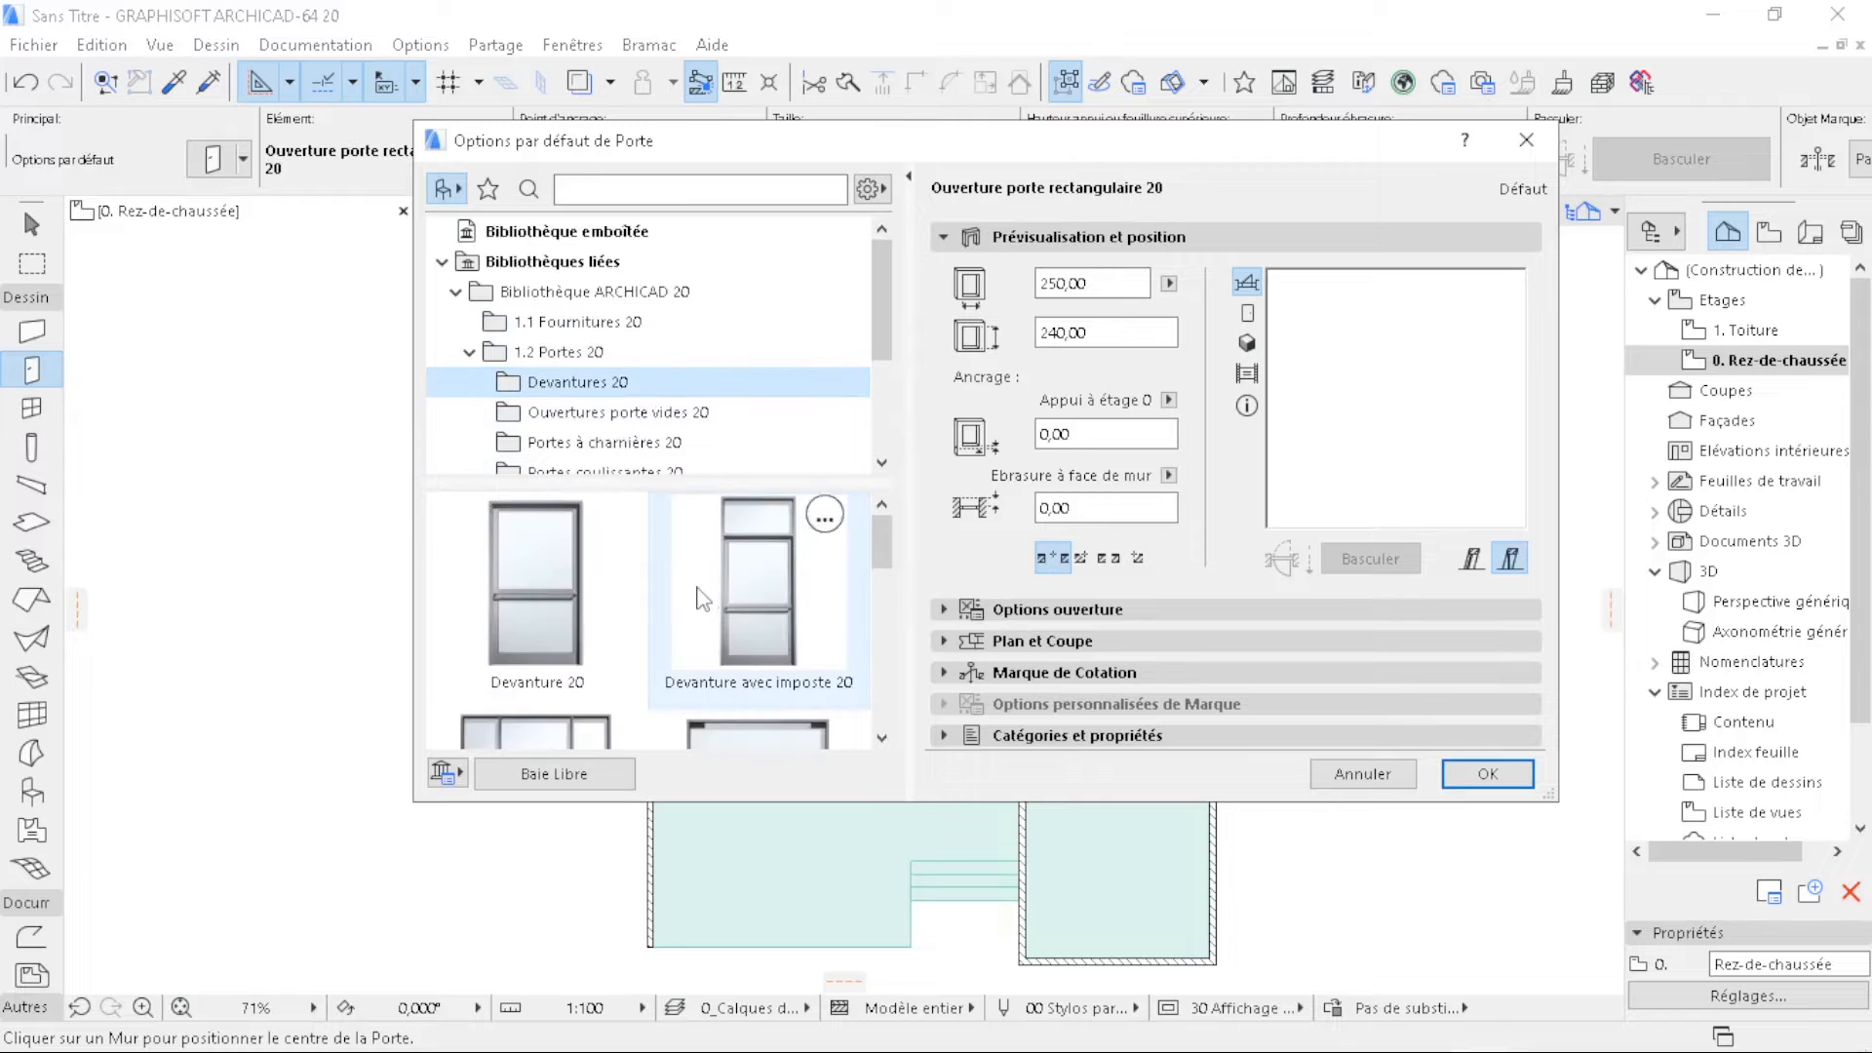
pyautogui.scroll(3, 702, 590)
pyautogui.click(661, 412)
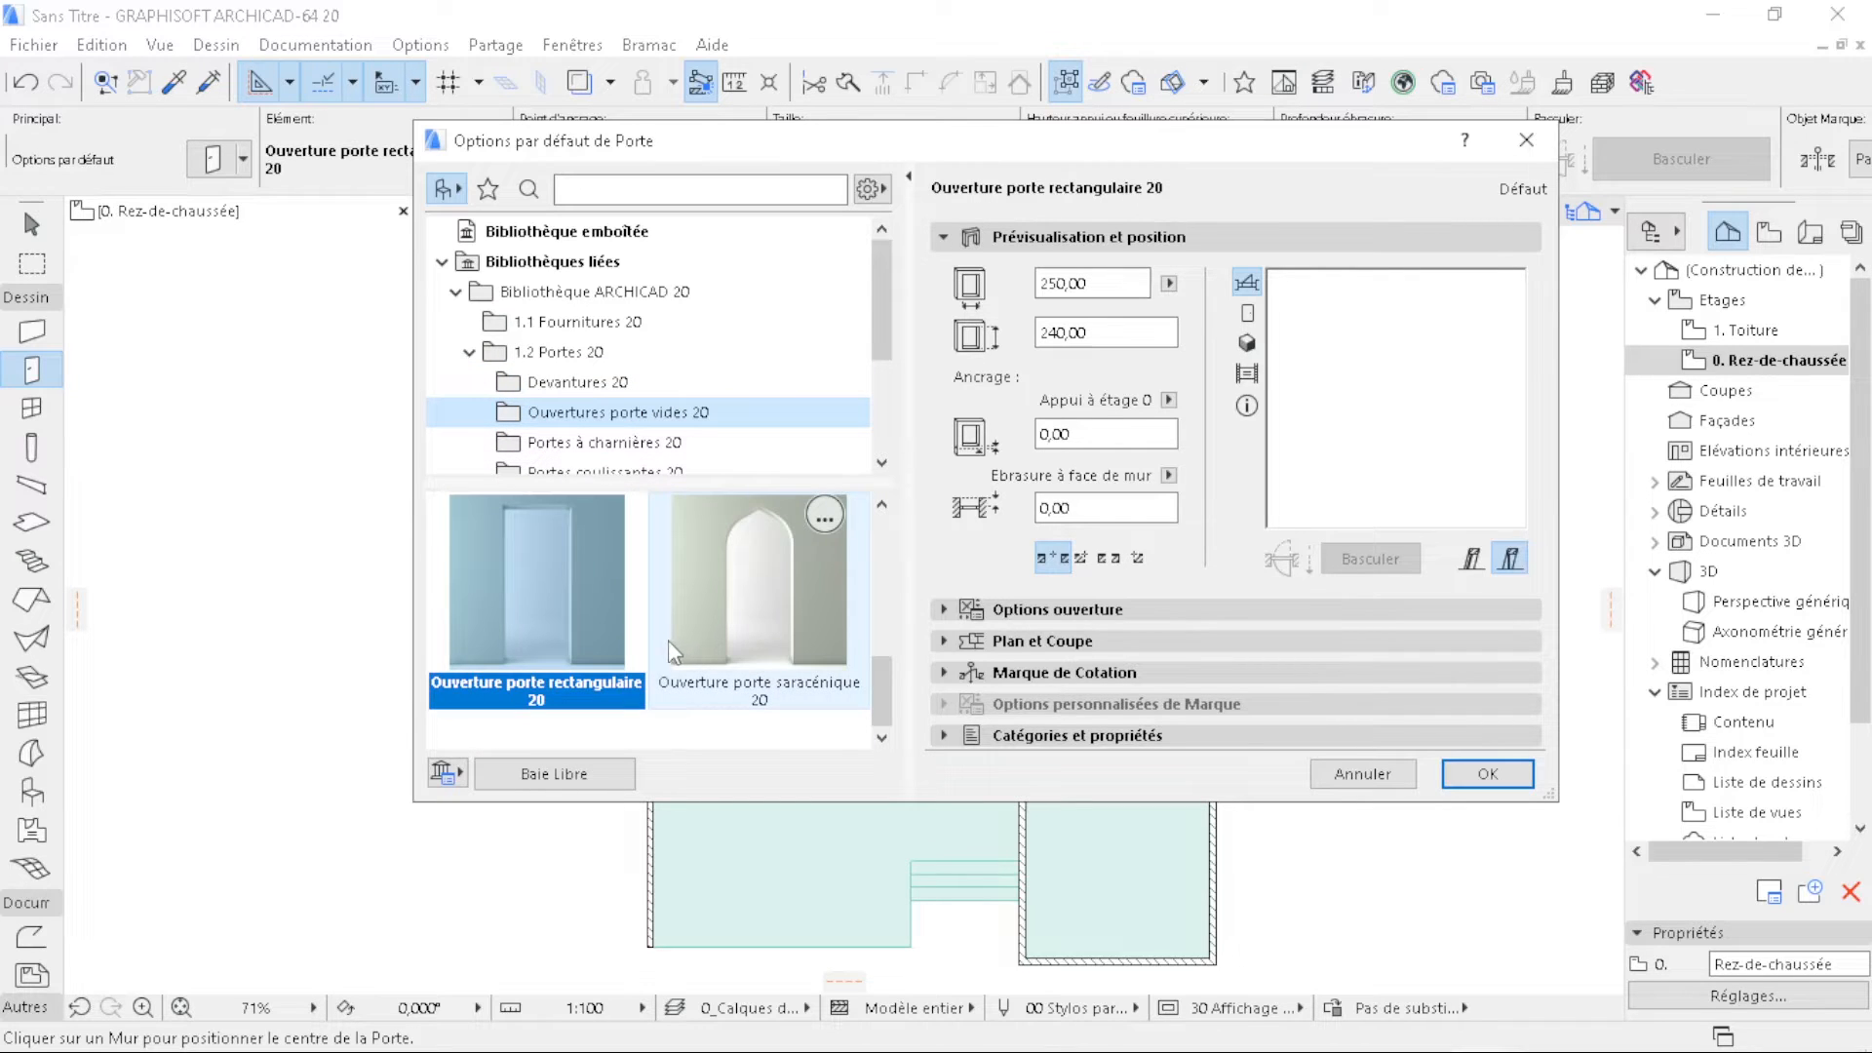
pyautogui.click(645, 443)
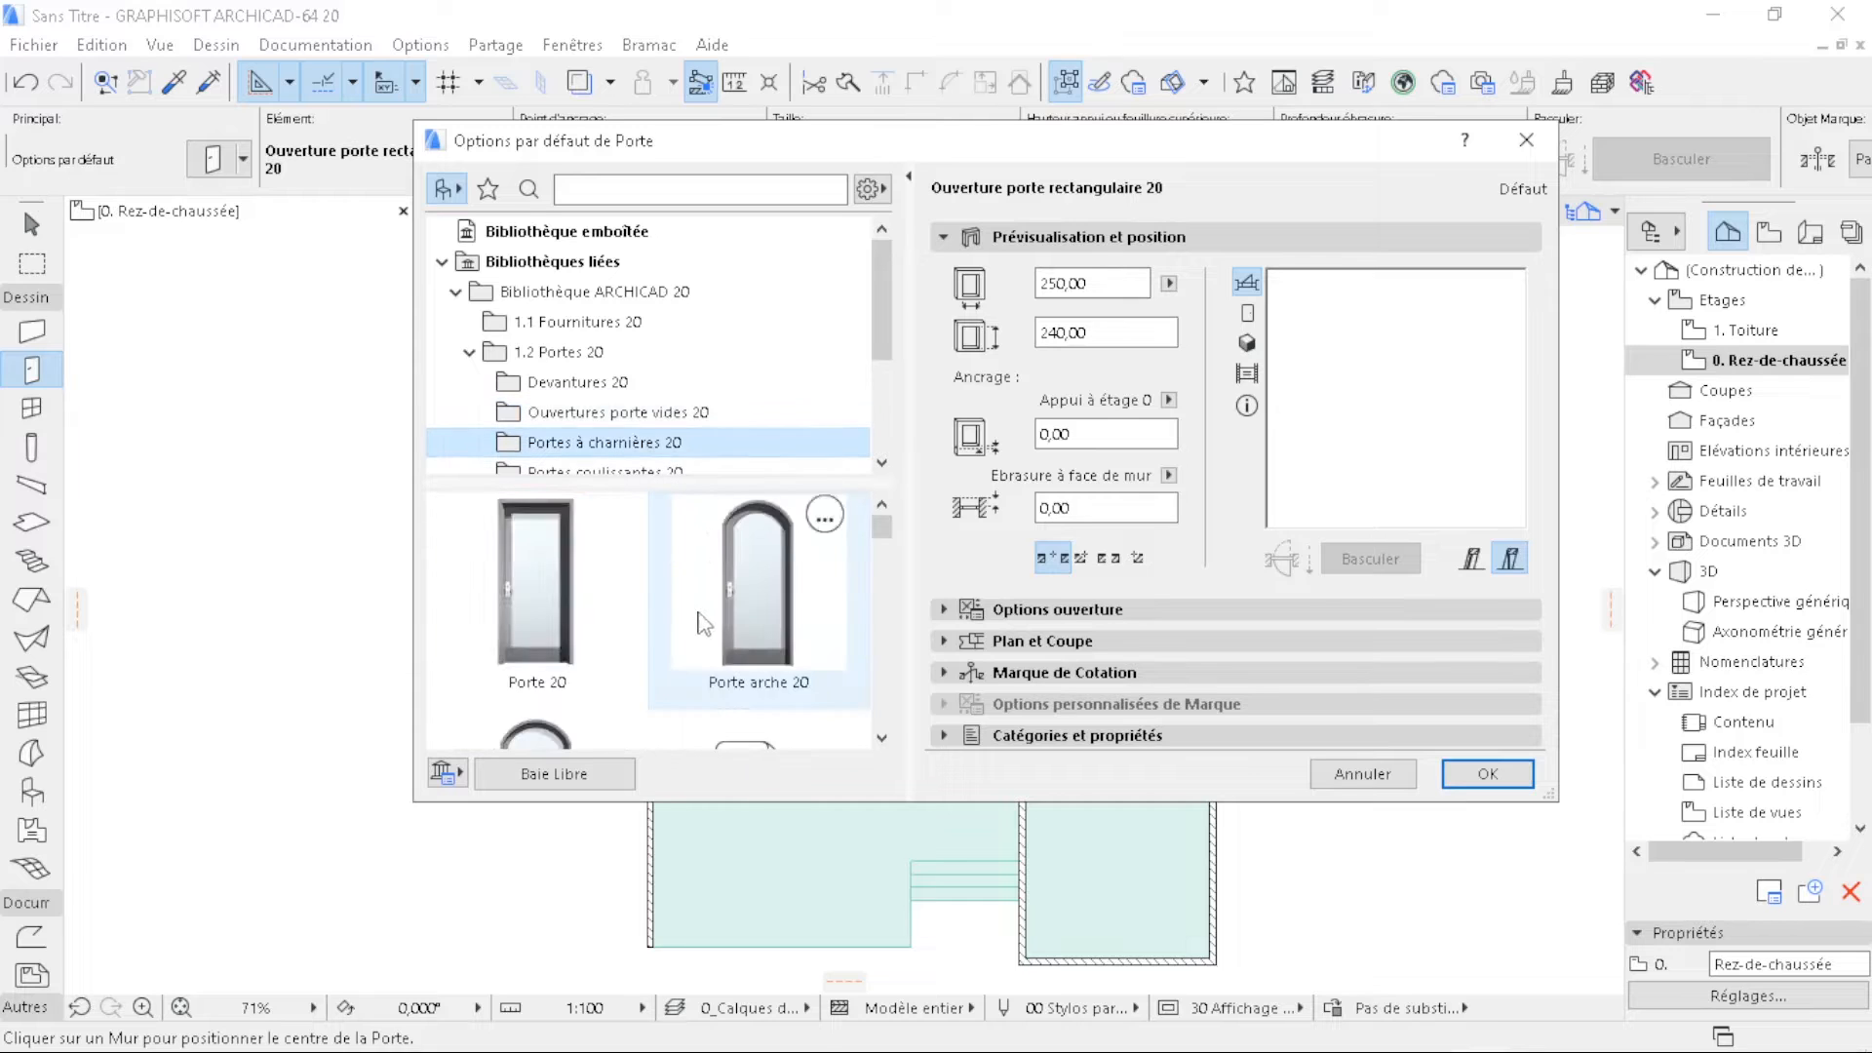
pyautogui.scroll(-3, 698, 616)
pyautogui.moveTo(777, 801); pyautogui.dragTo(777, 944)
pyautogui.scroll(-1, 634, 410)
pyautogui.click(624, 382)
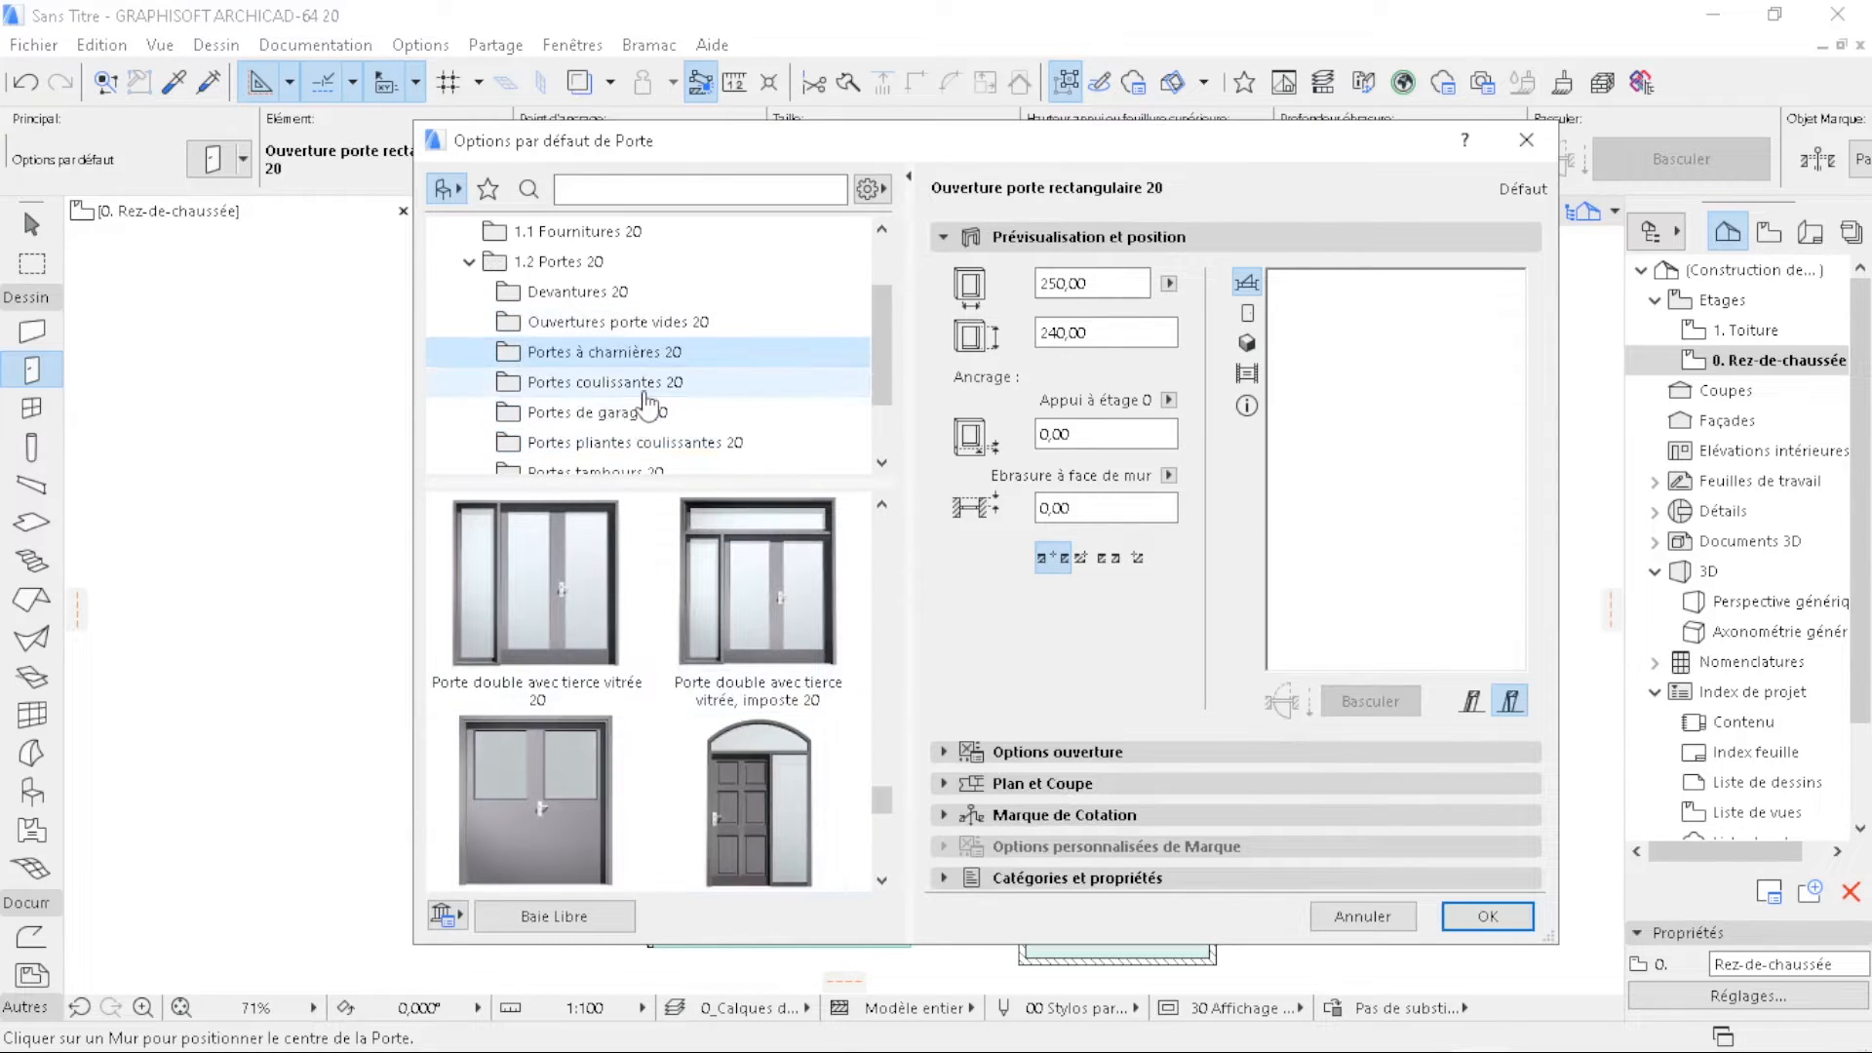
pyautogui.scroll(-2, 677, 671)
pyautogui.click(597, 412)
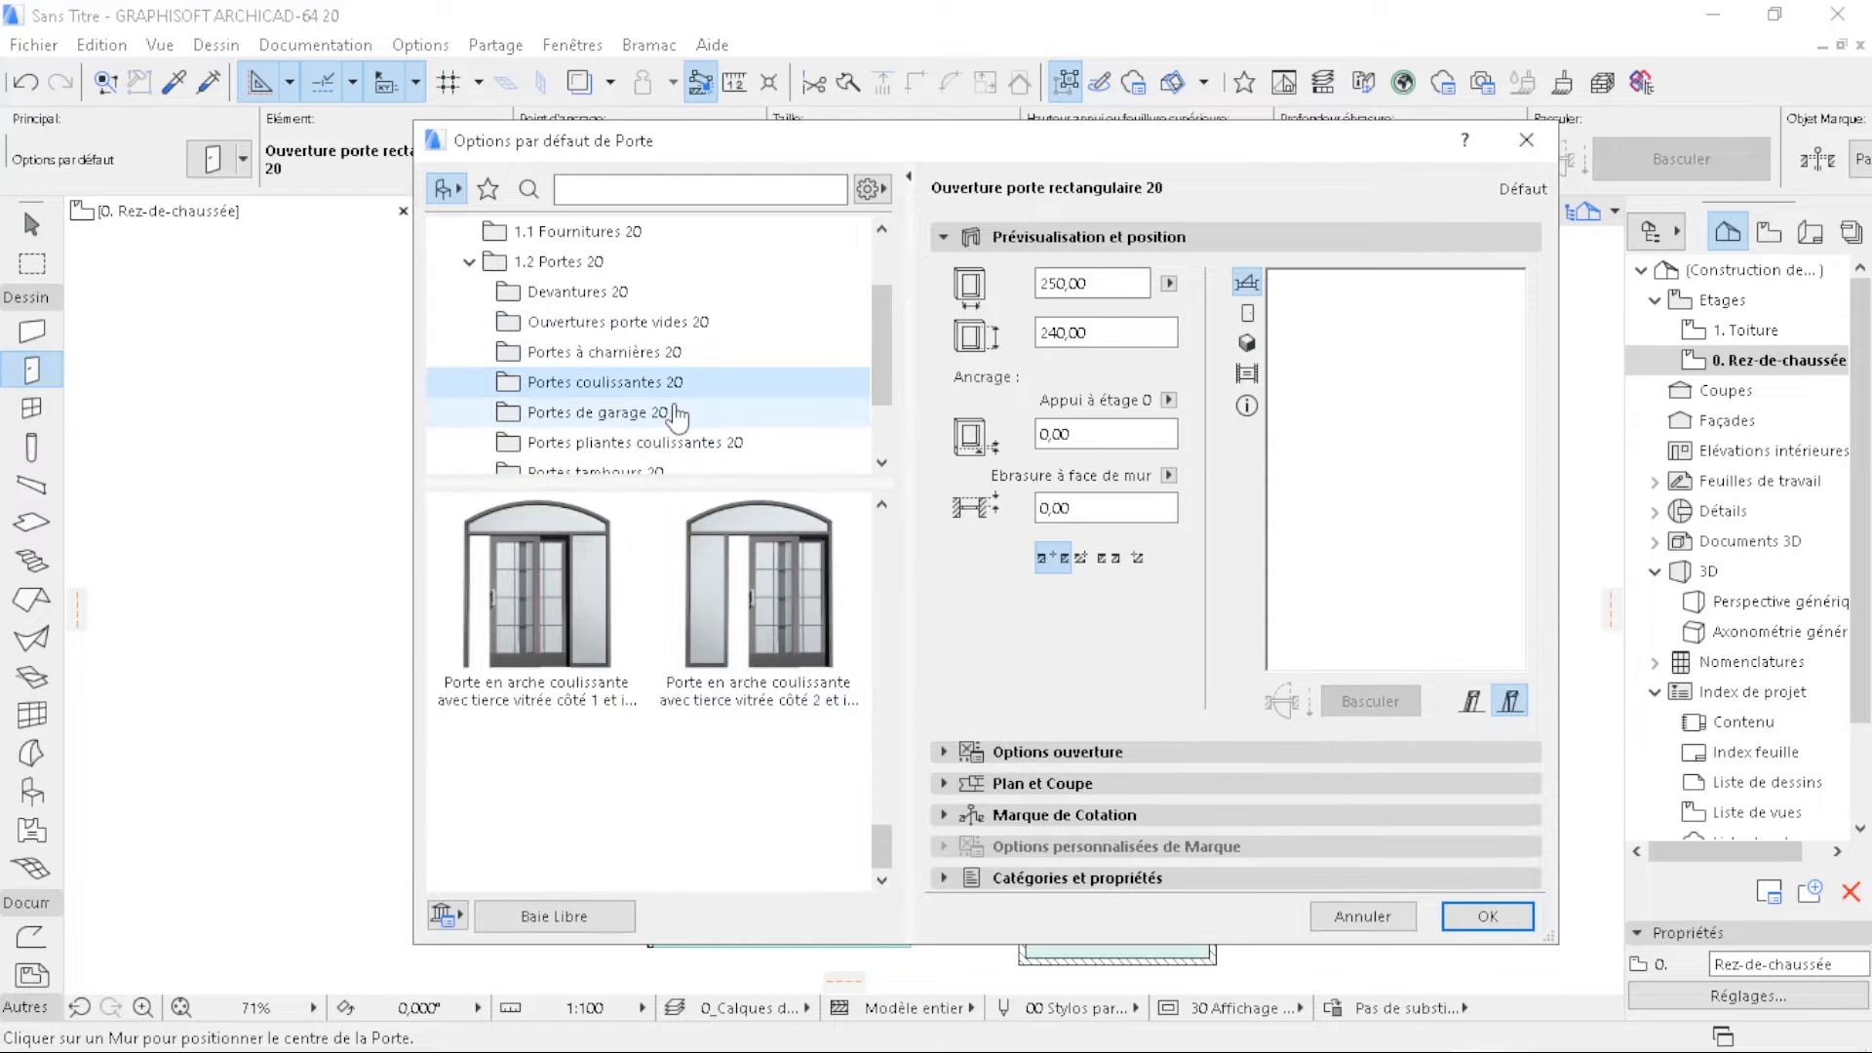
pyautogui.scroll(-2, 699, 592)
pyautogui.click(634, 442)
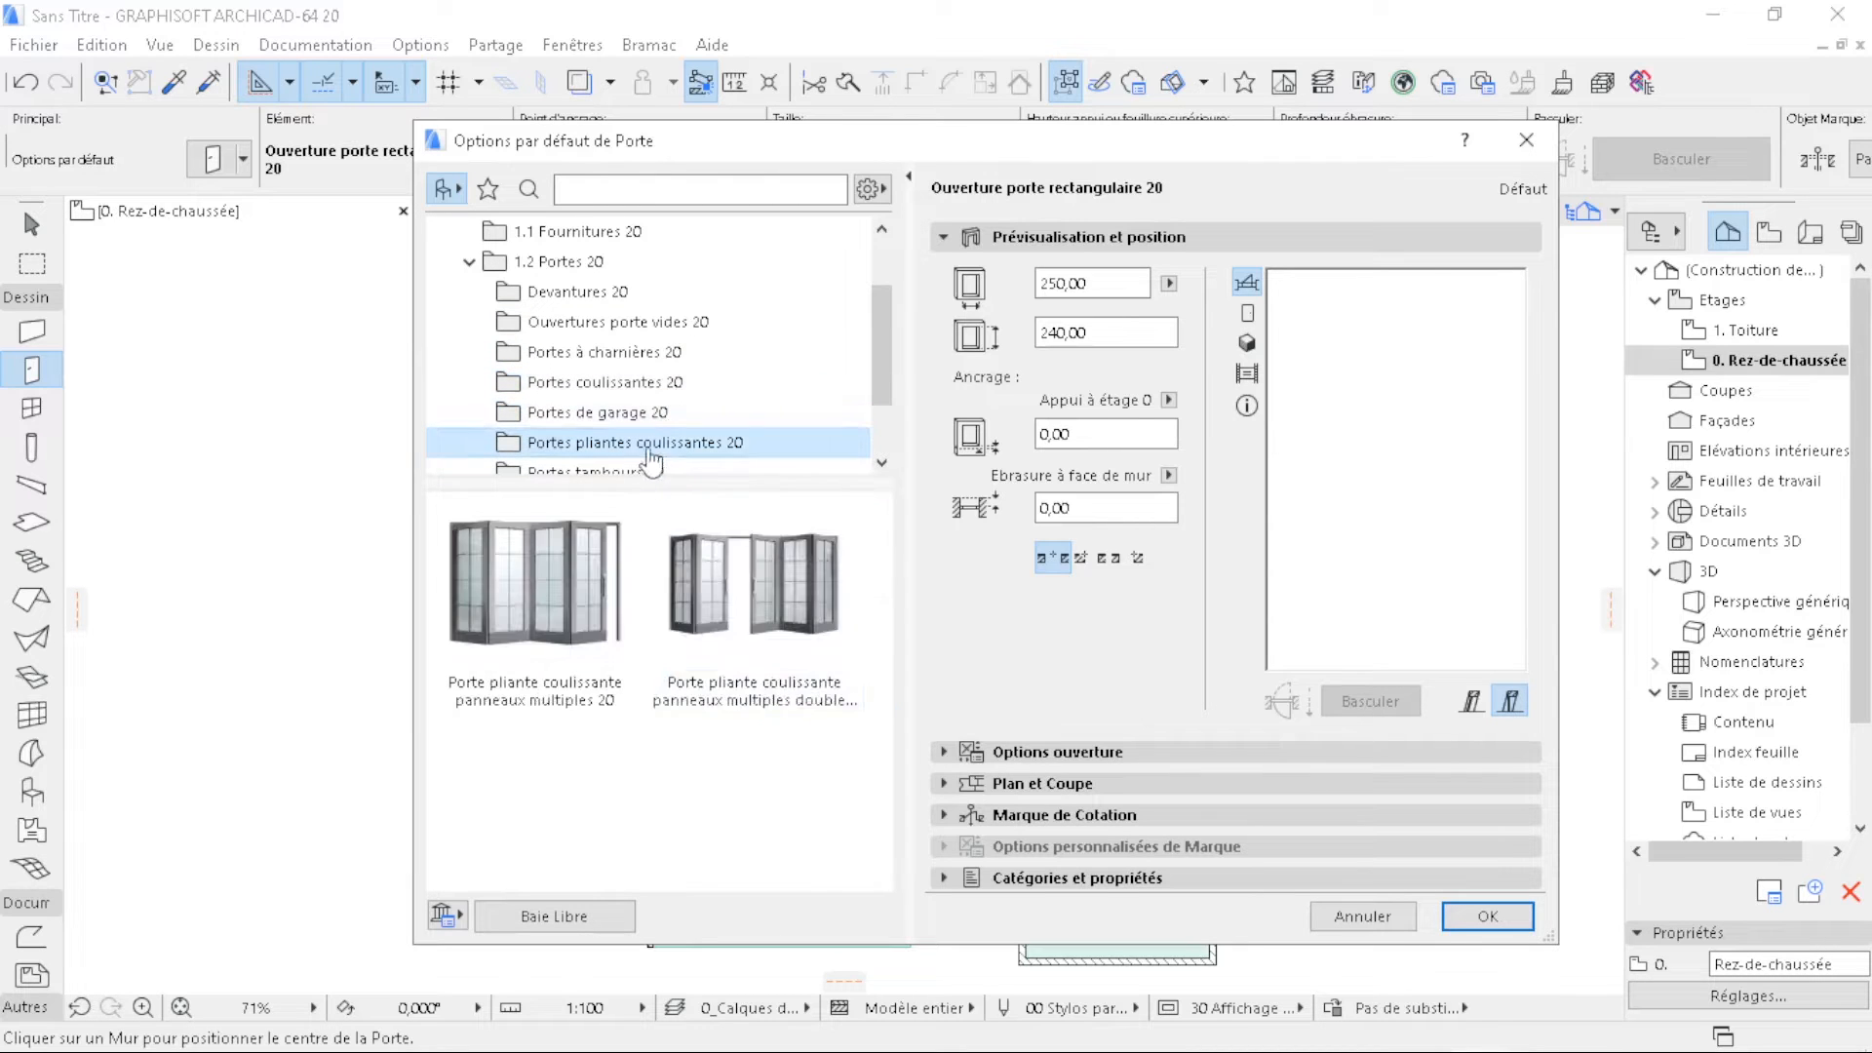
pyautogui.scroll(-1, 687, 442)
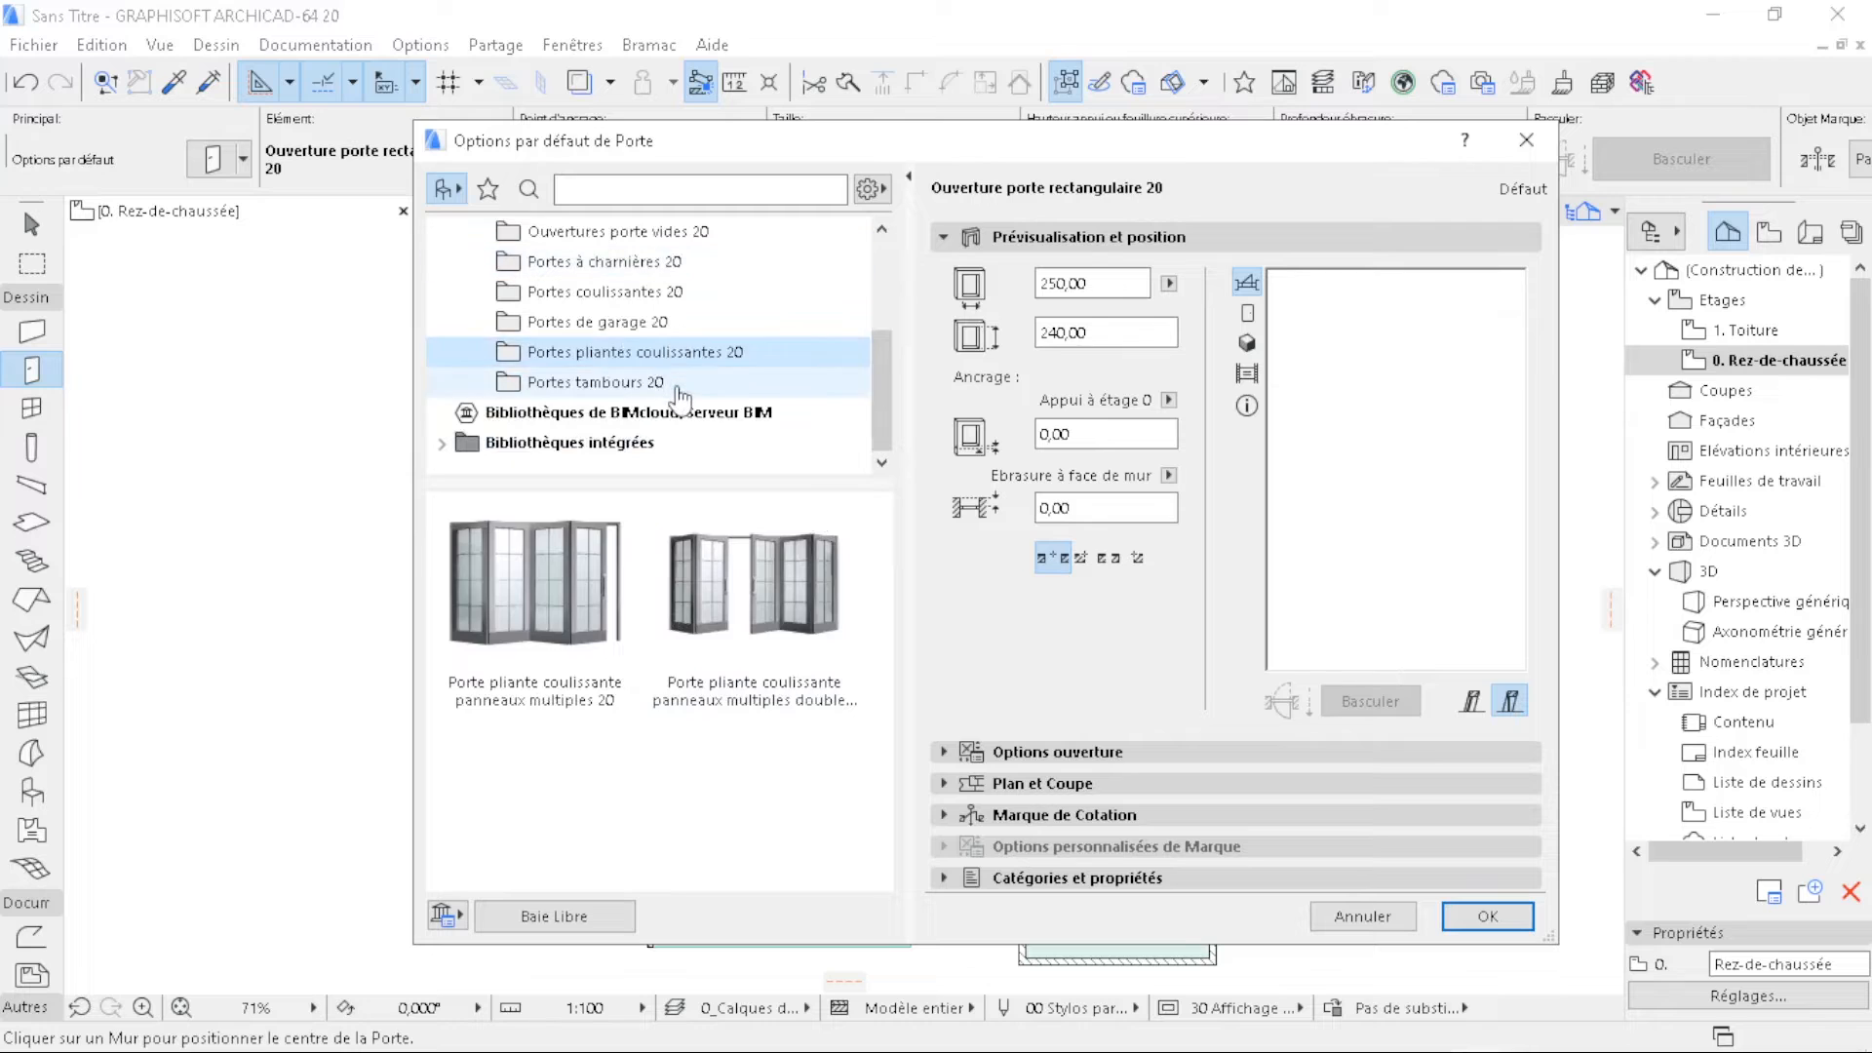
pyautogui.click(679, 385)
pyautogui.scroll(2, 623, 380)
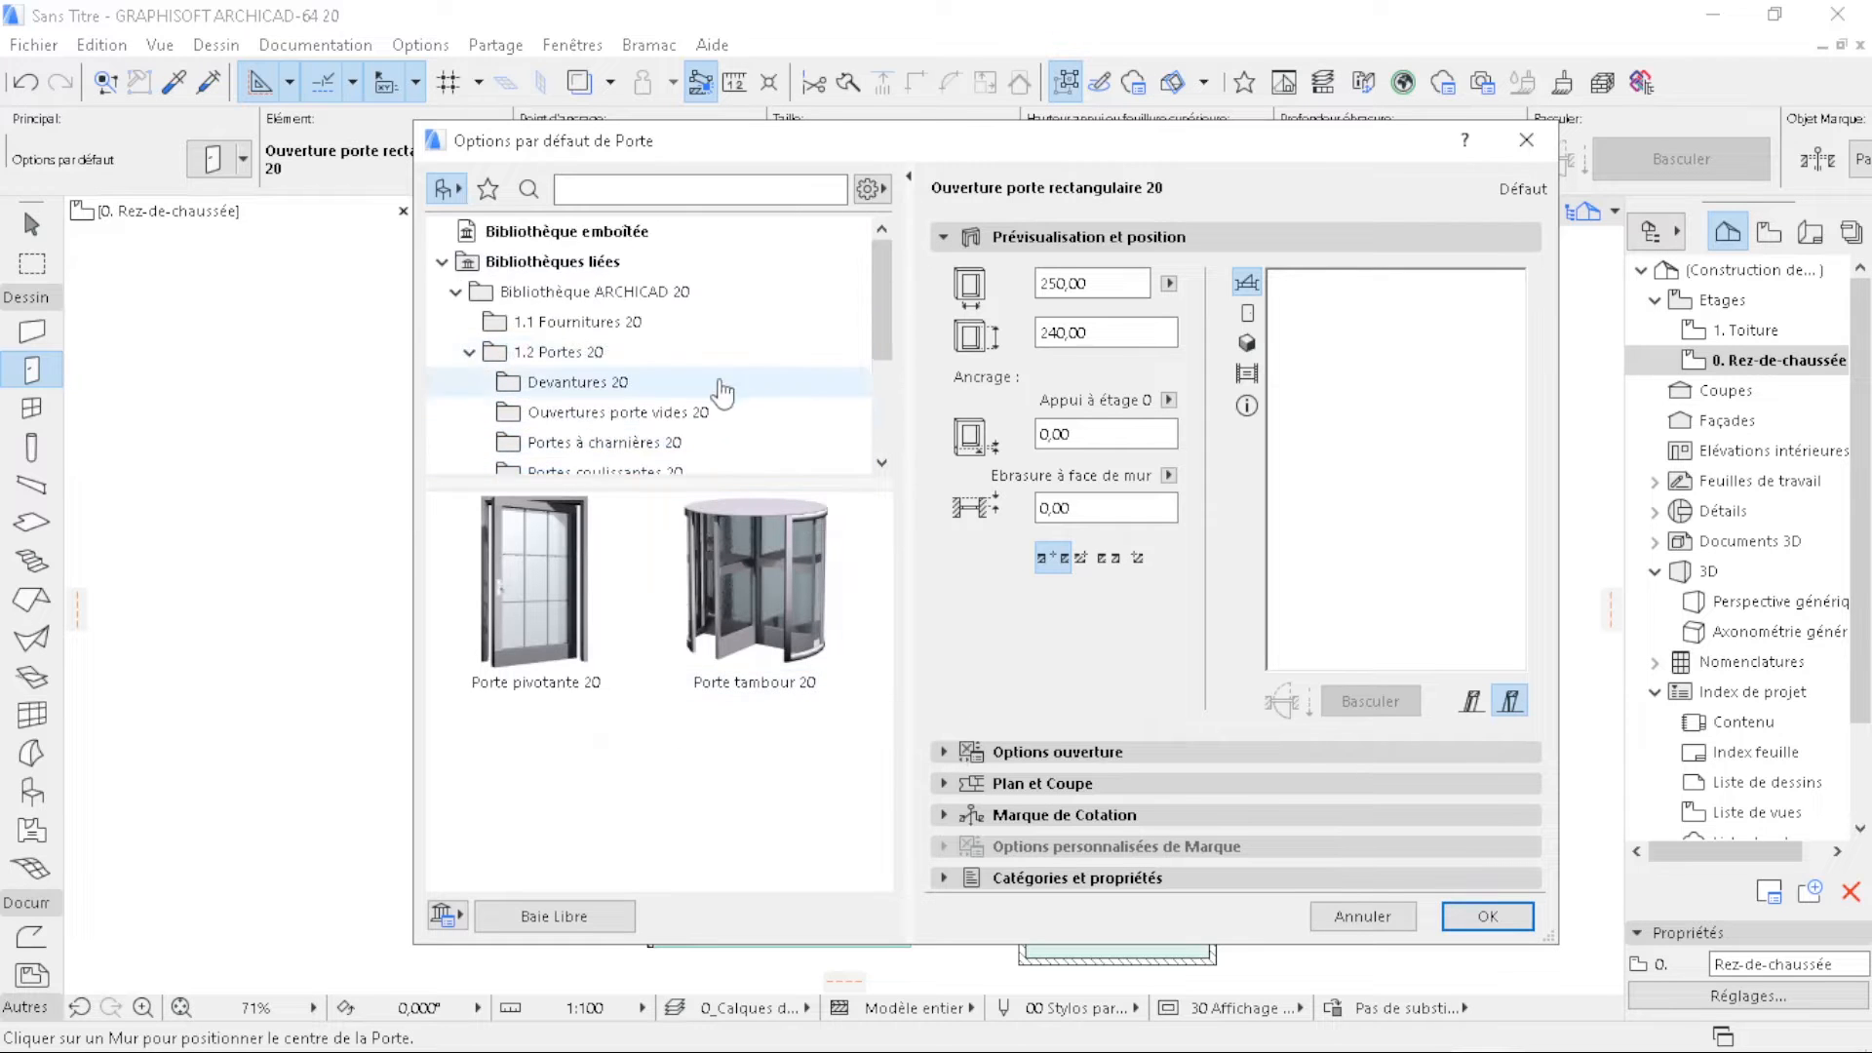
pyautogui.scroll(-1, 682, 390)
# - Choose the Porte double 20 model from the Portes à charnières 20 library folder
pyautogui.click(635, 353)
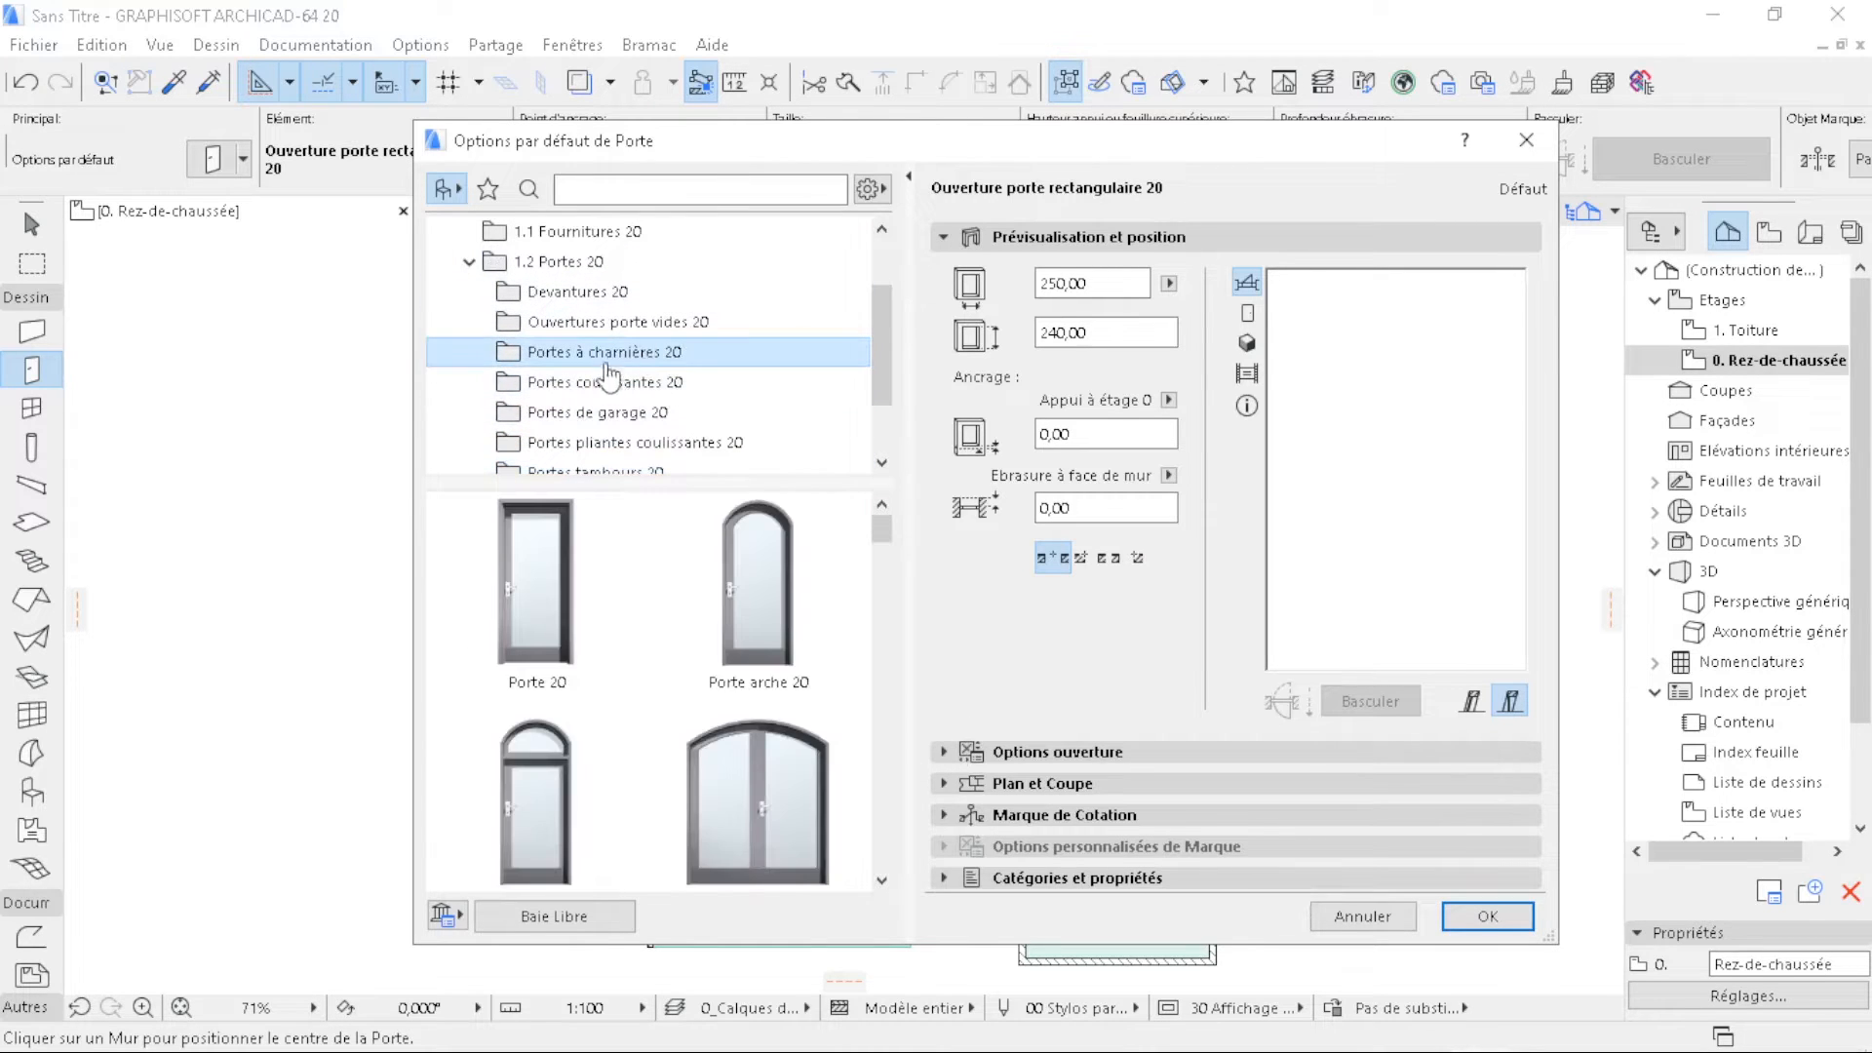
pyautogui.scroll(-3, 722, 661)
pyautogui.scroll(-4, 723, 673)
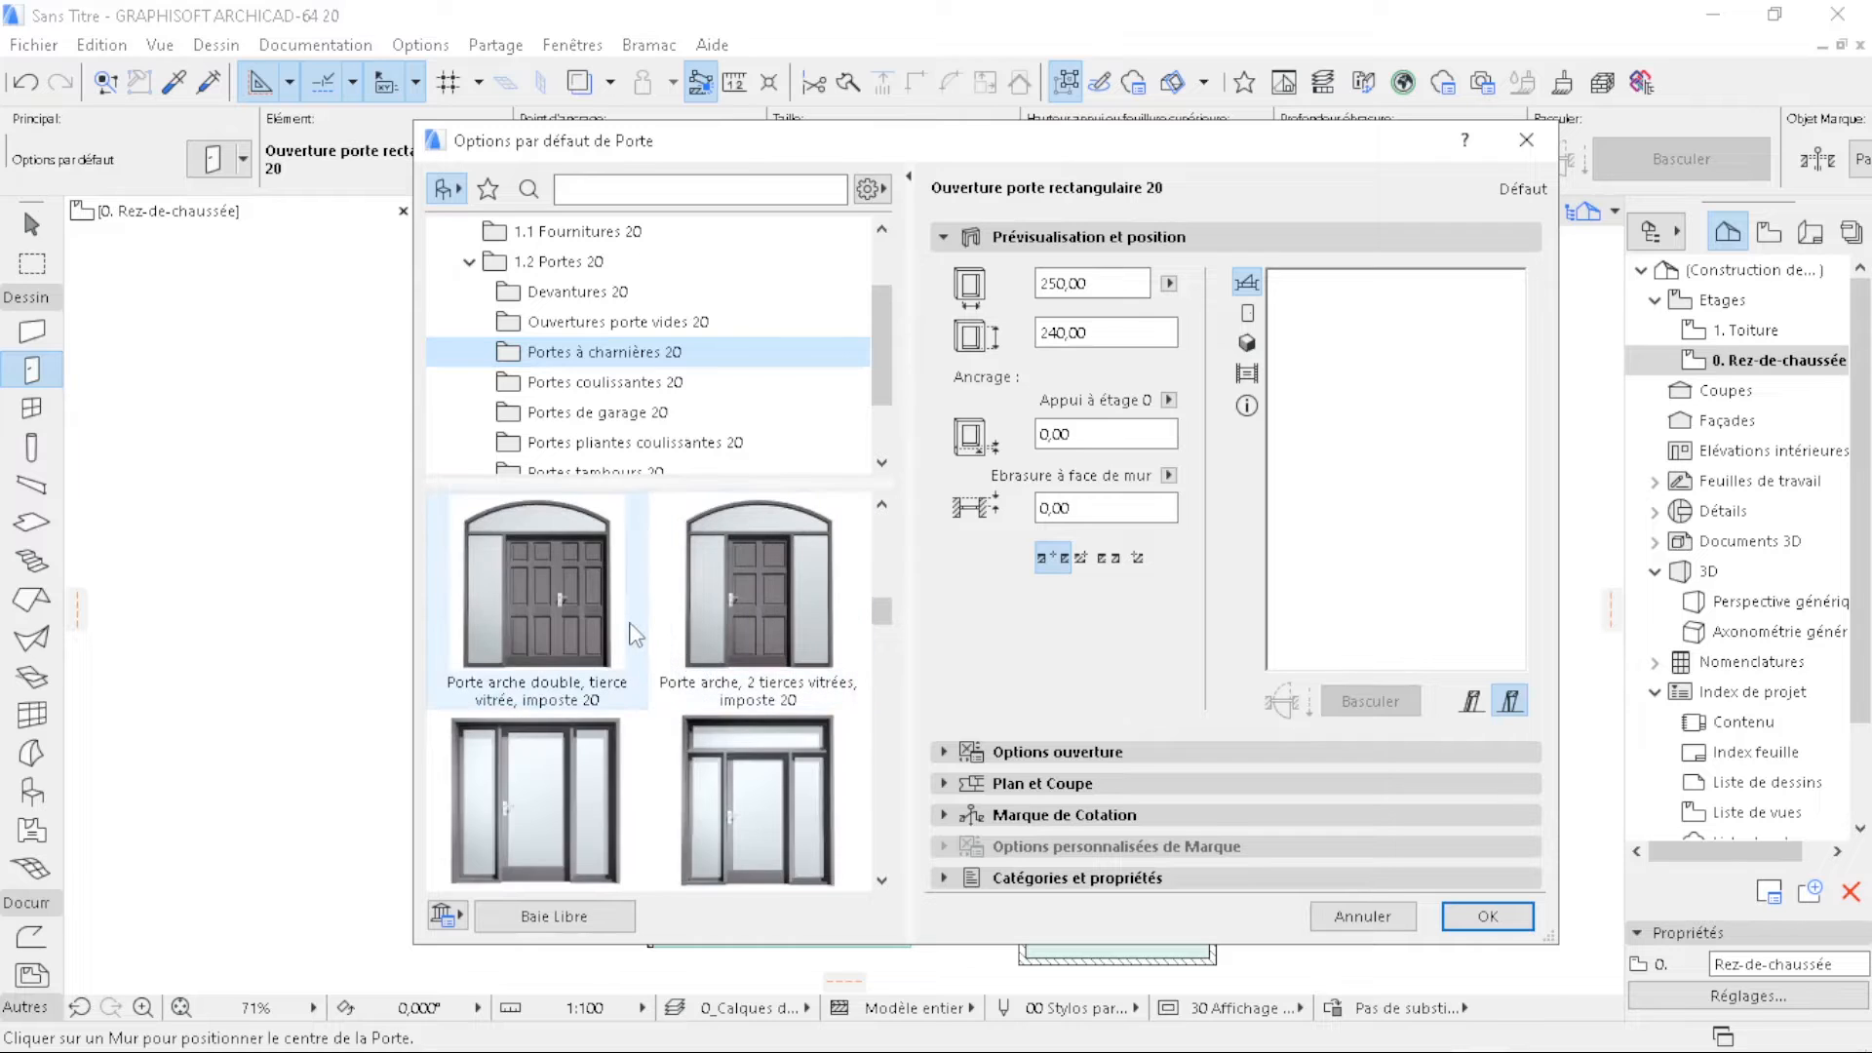
pyautogui.scroll(-2, 726, 697)
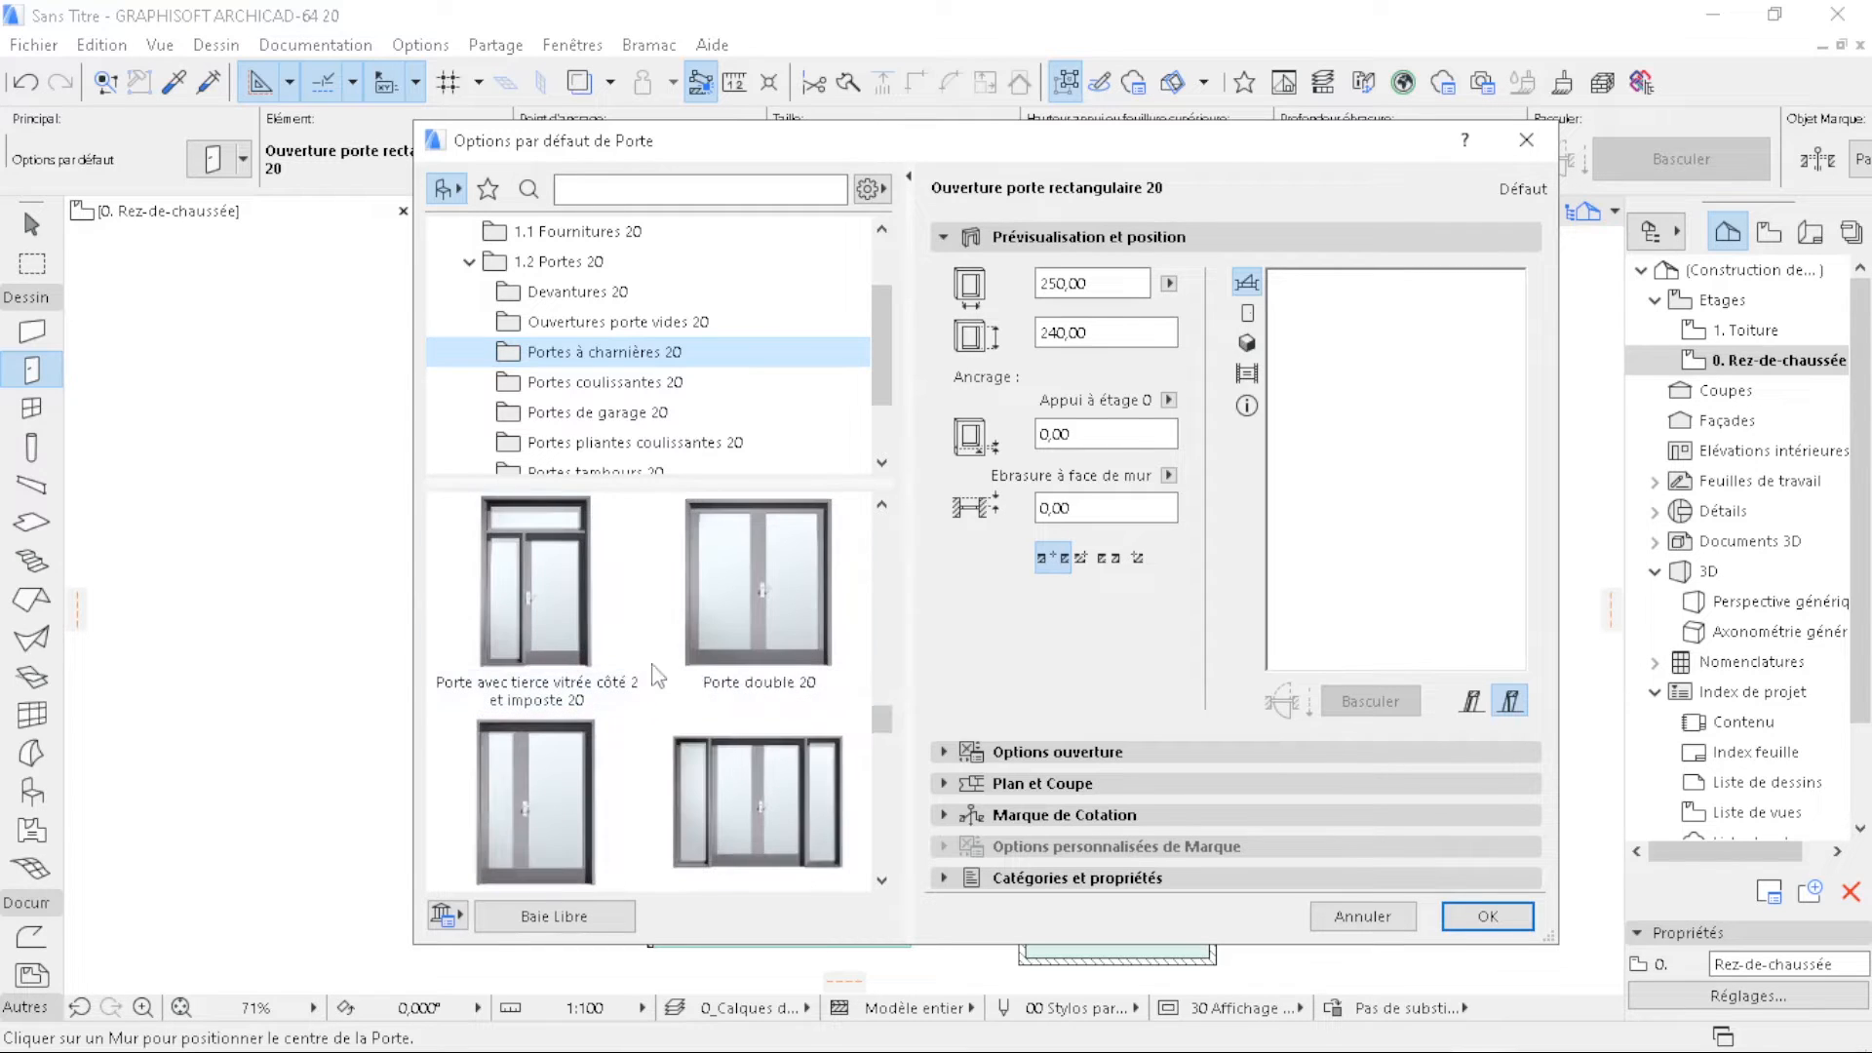
pyautogui.click(734, 579)
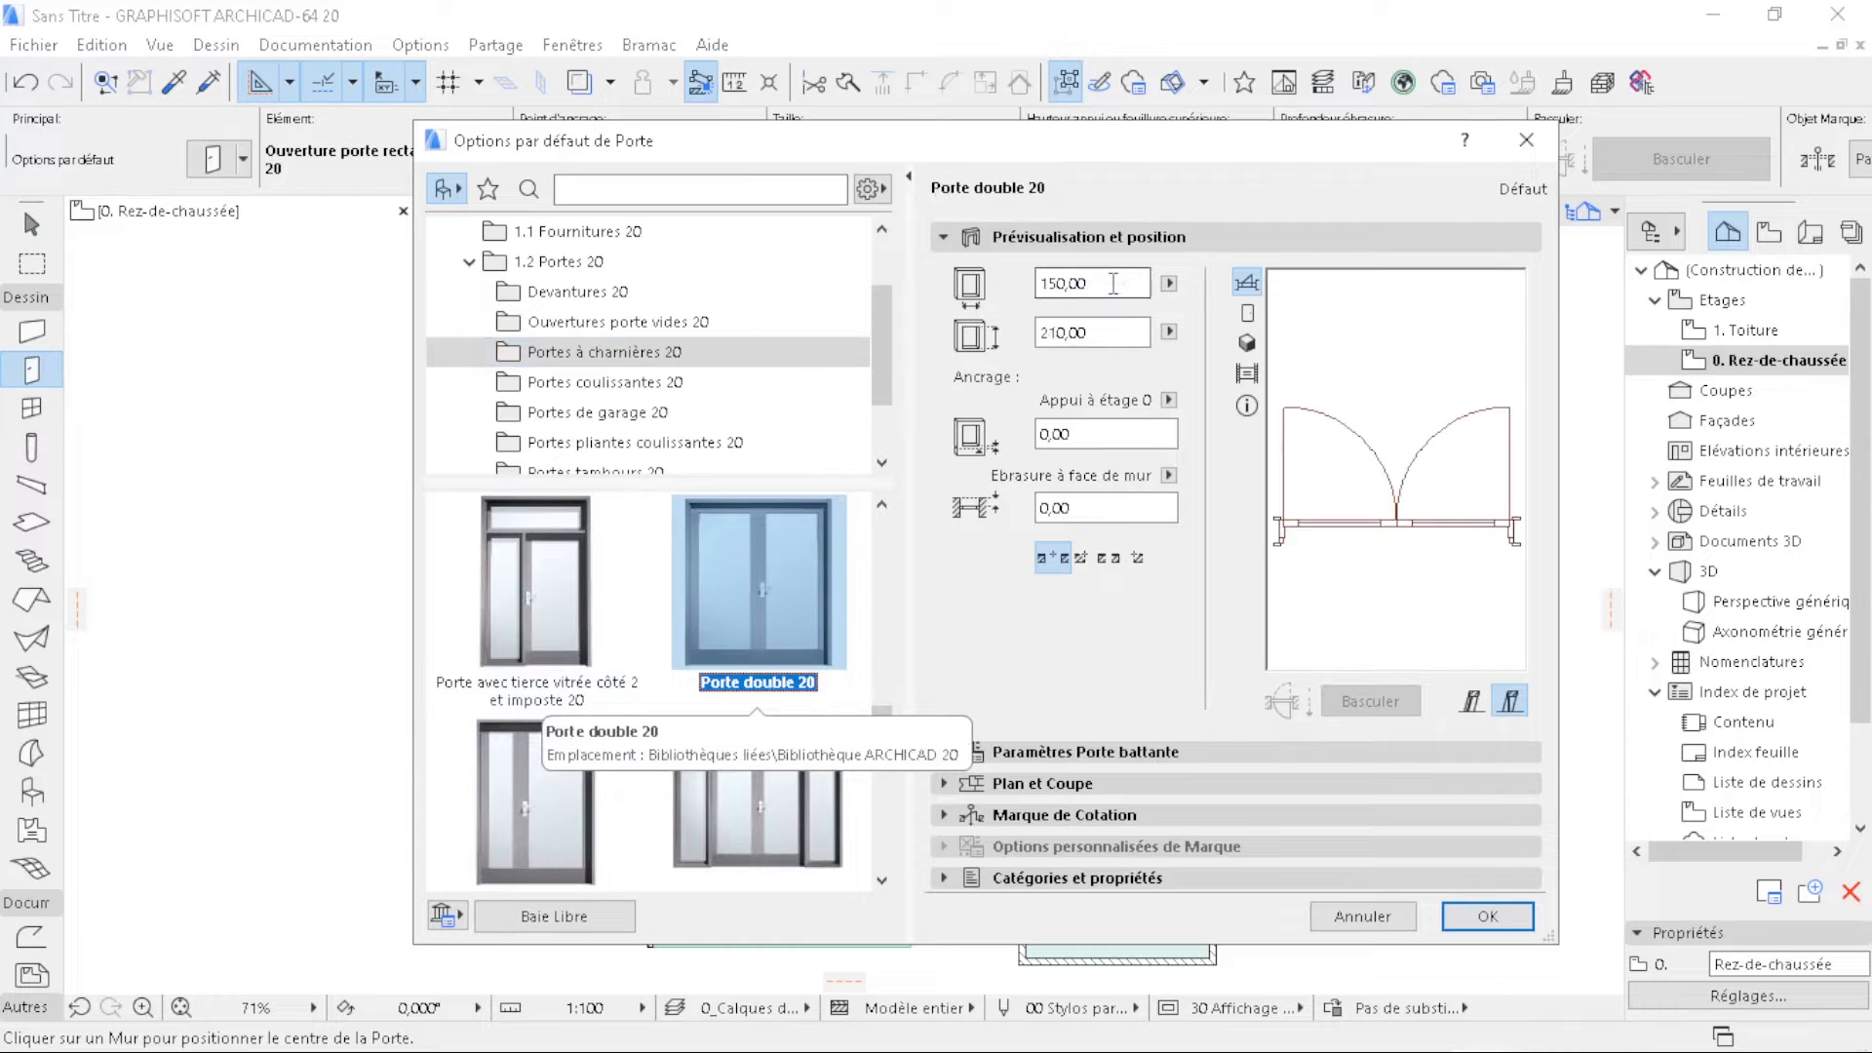
# - Set the double door's width to 200 and its height to 220
pyautogui.moveTo(1113, 283); pyautogui.dragTo(985, 282)
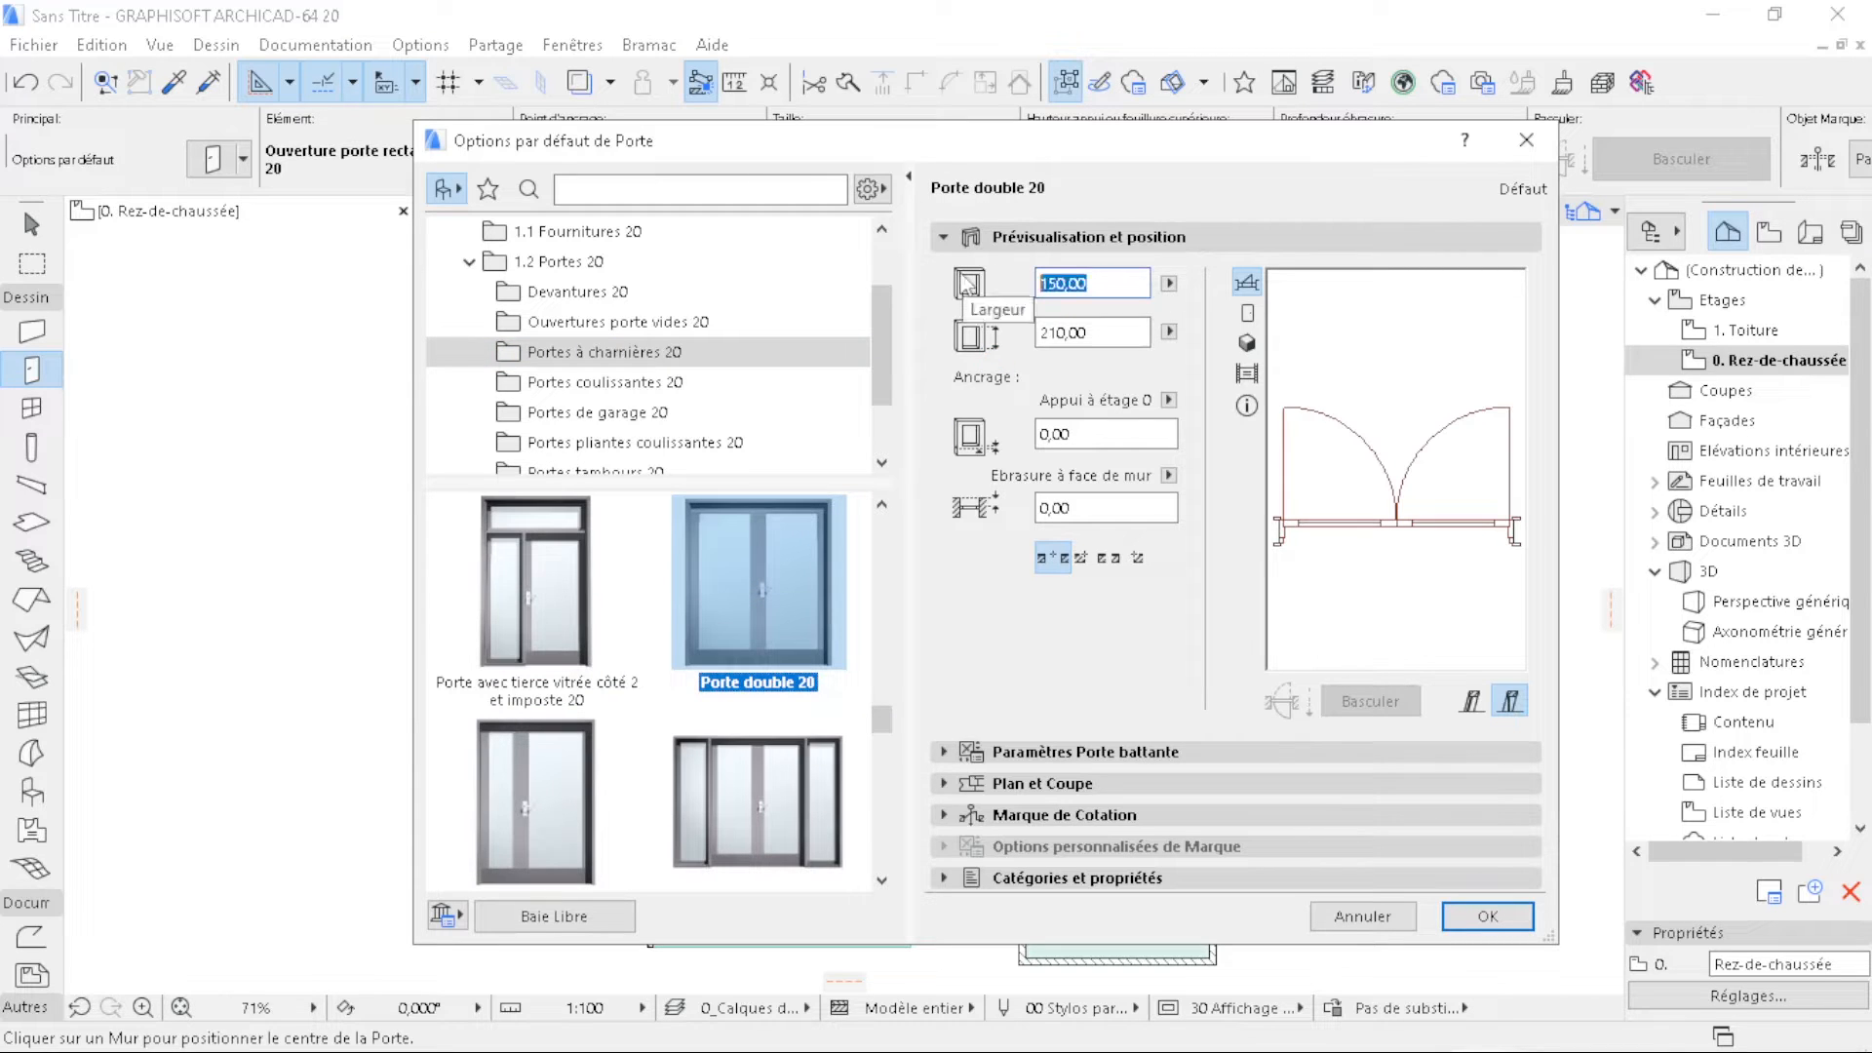
pyautogui.write('20')
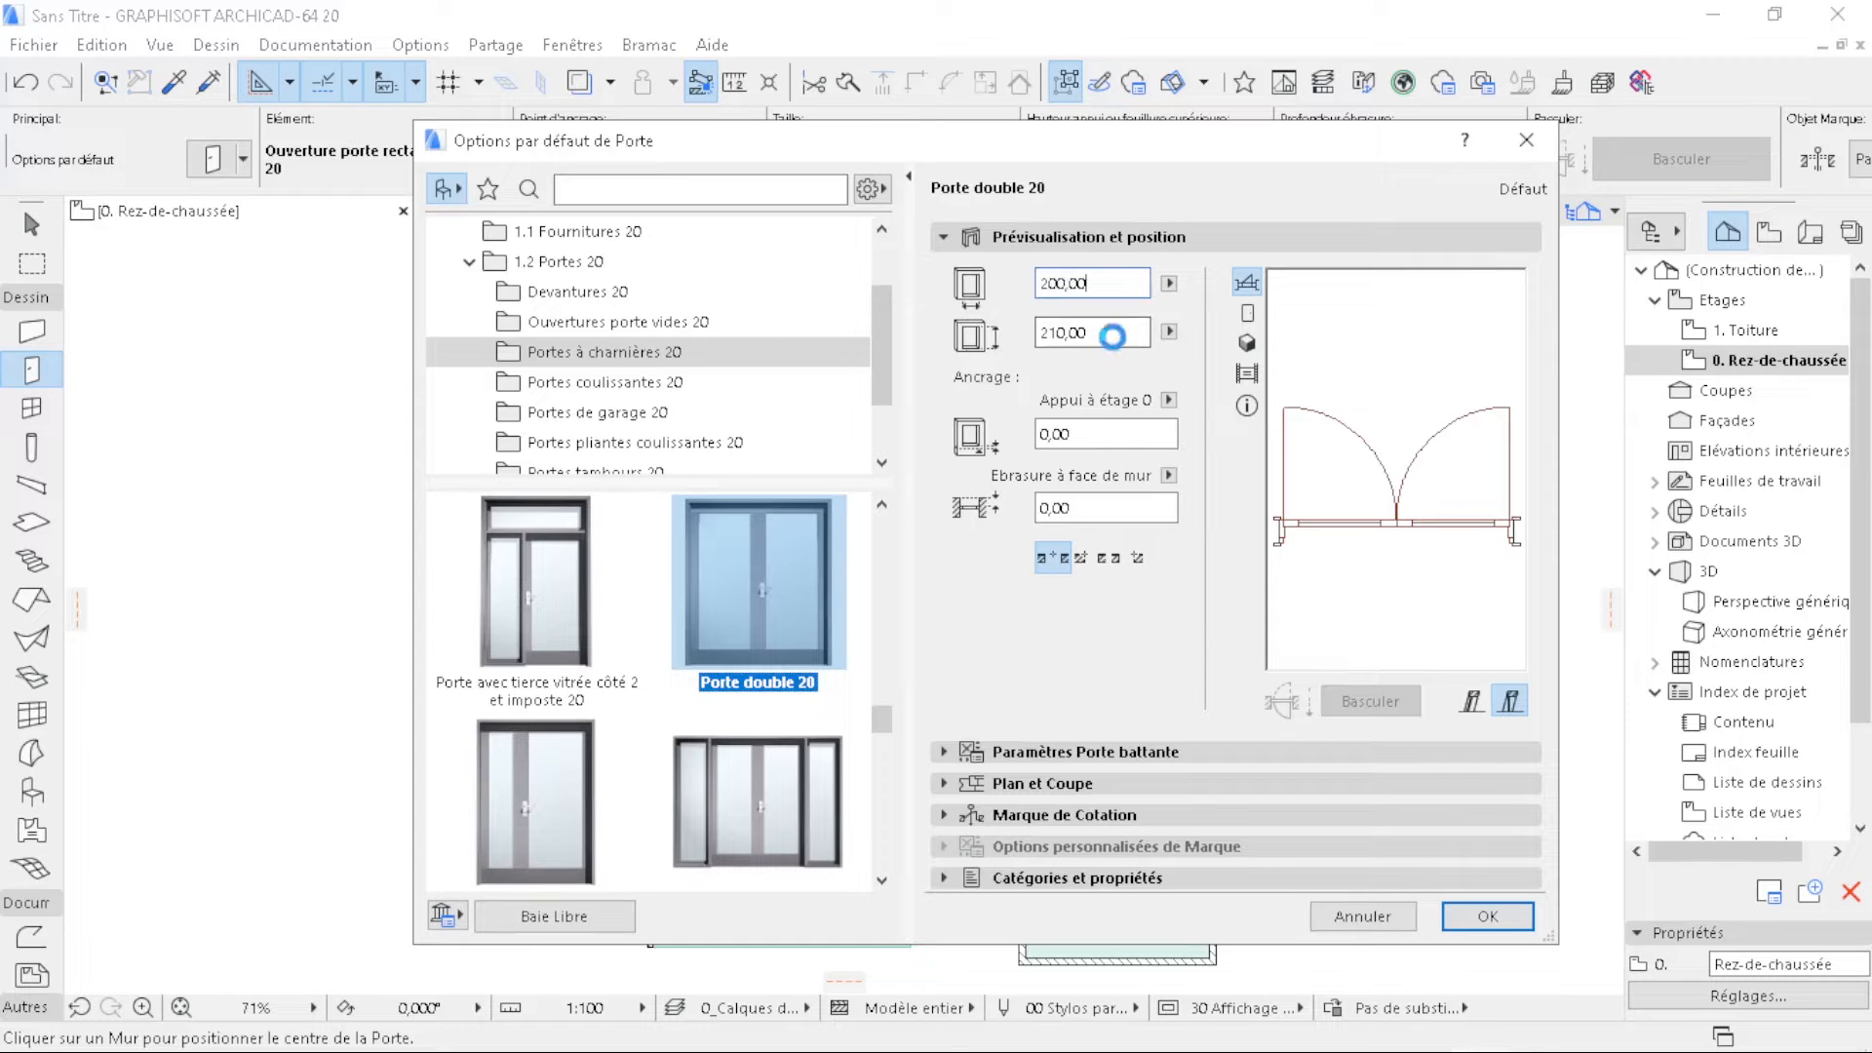
pyautogui.click(1106, 331)
pyautogui.write('220')
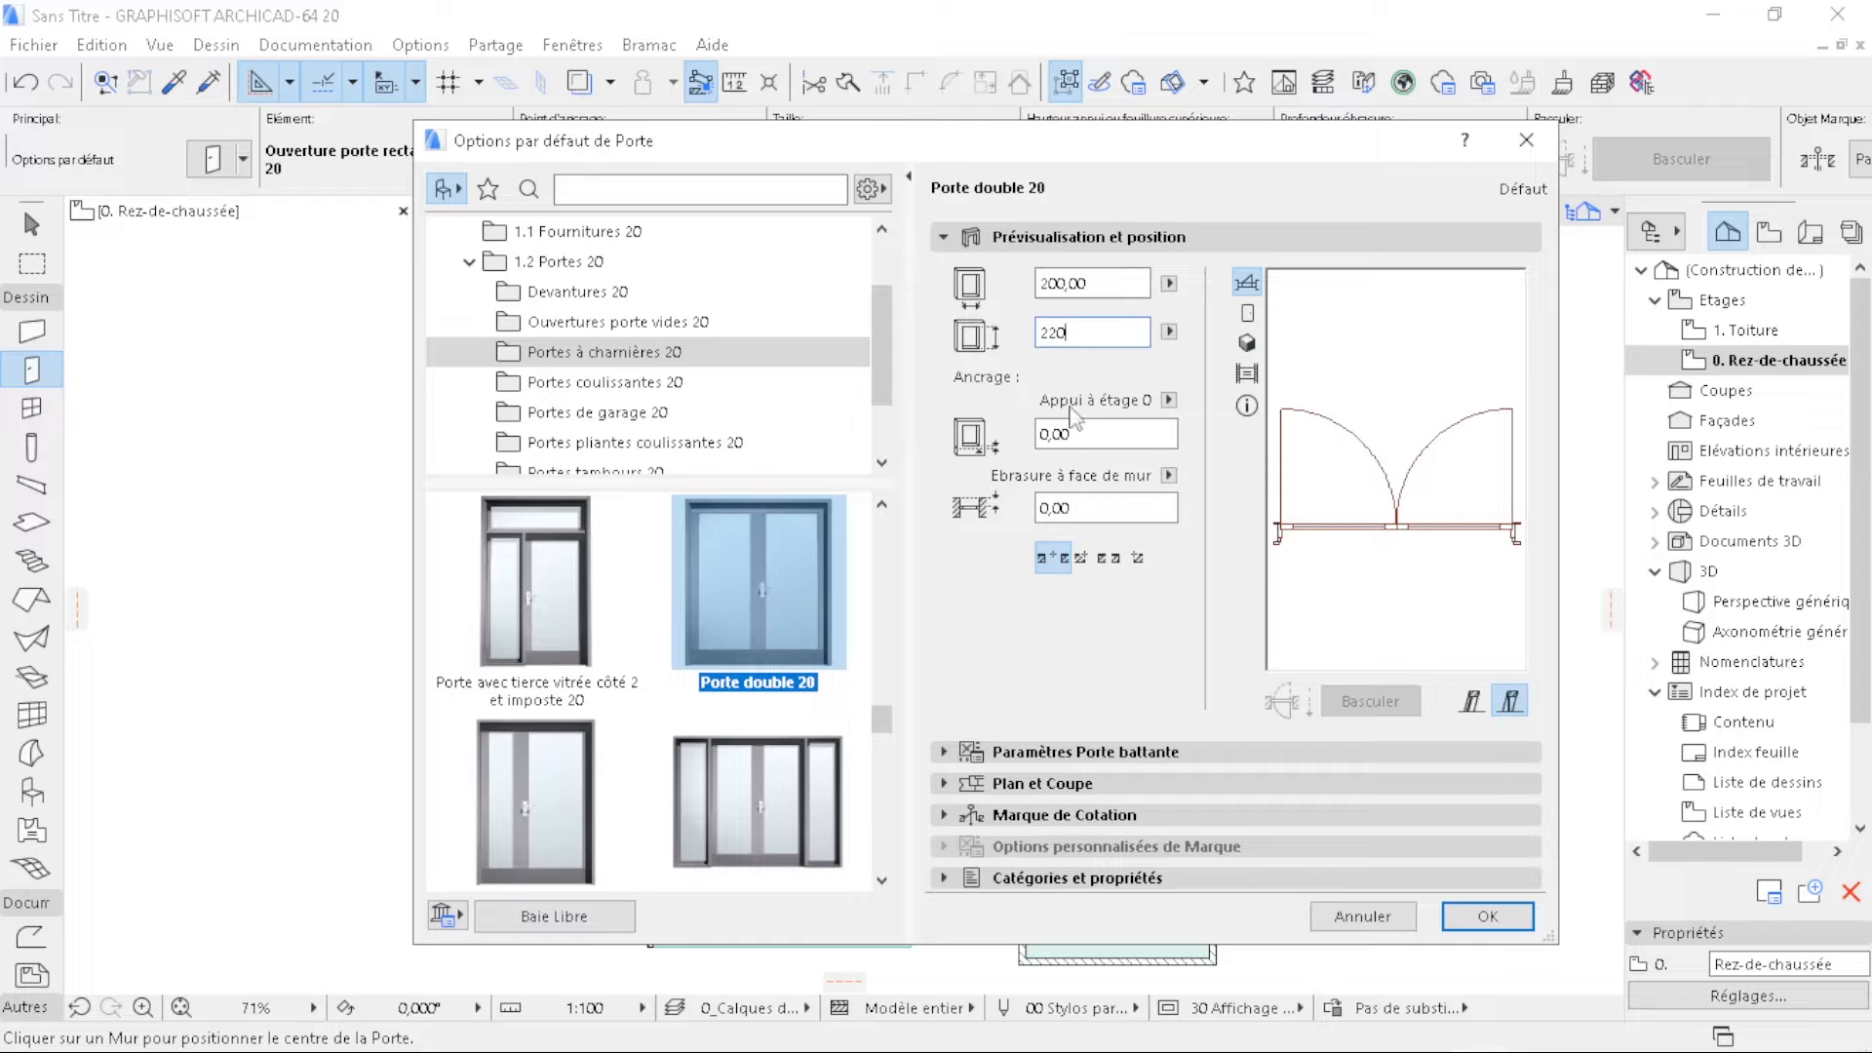
pyautogui.click(1082, 433)
# - Give the double door Prairie leaves, look over the other leaf styles, and choose Poignée 5 as its handle
pyautogui.click(998, 752)
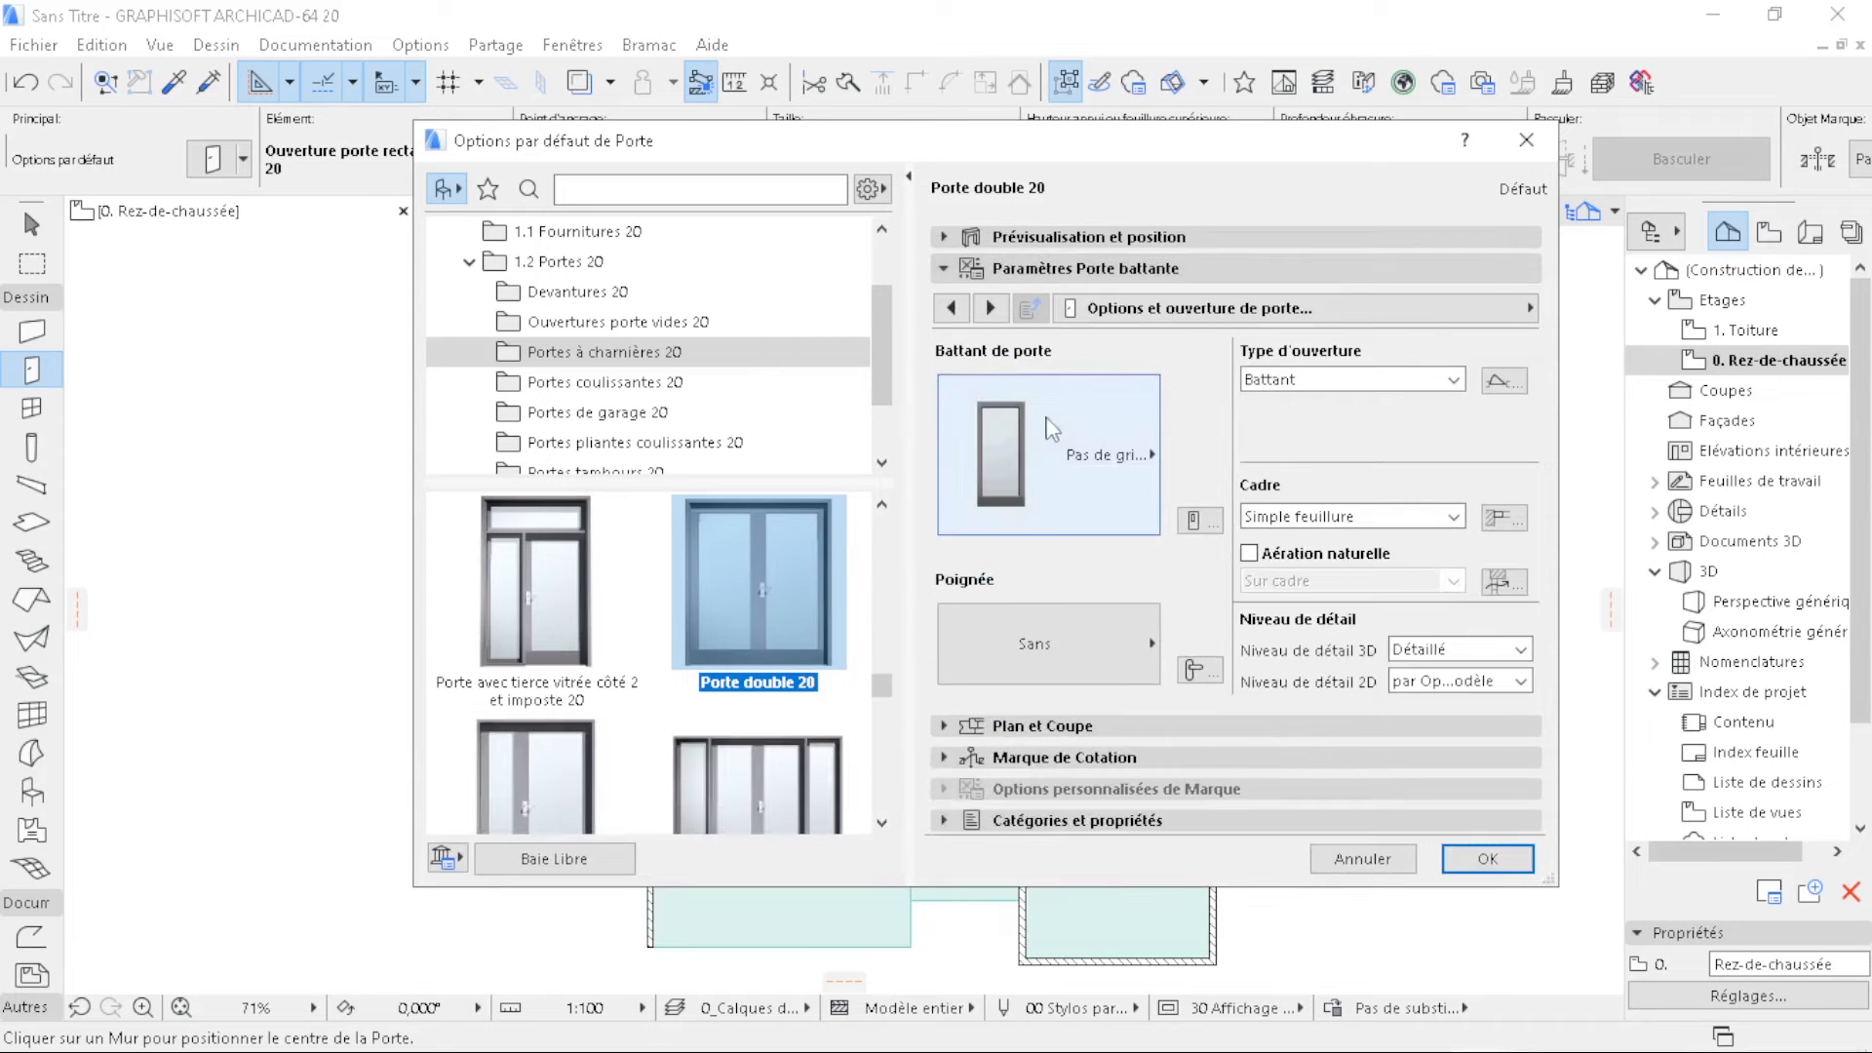
pyautogui.click(1060, 487)
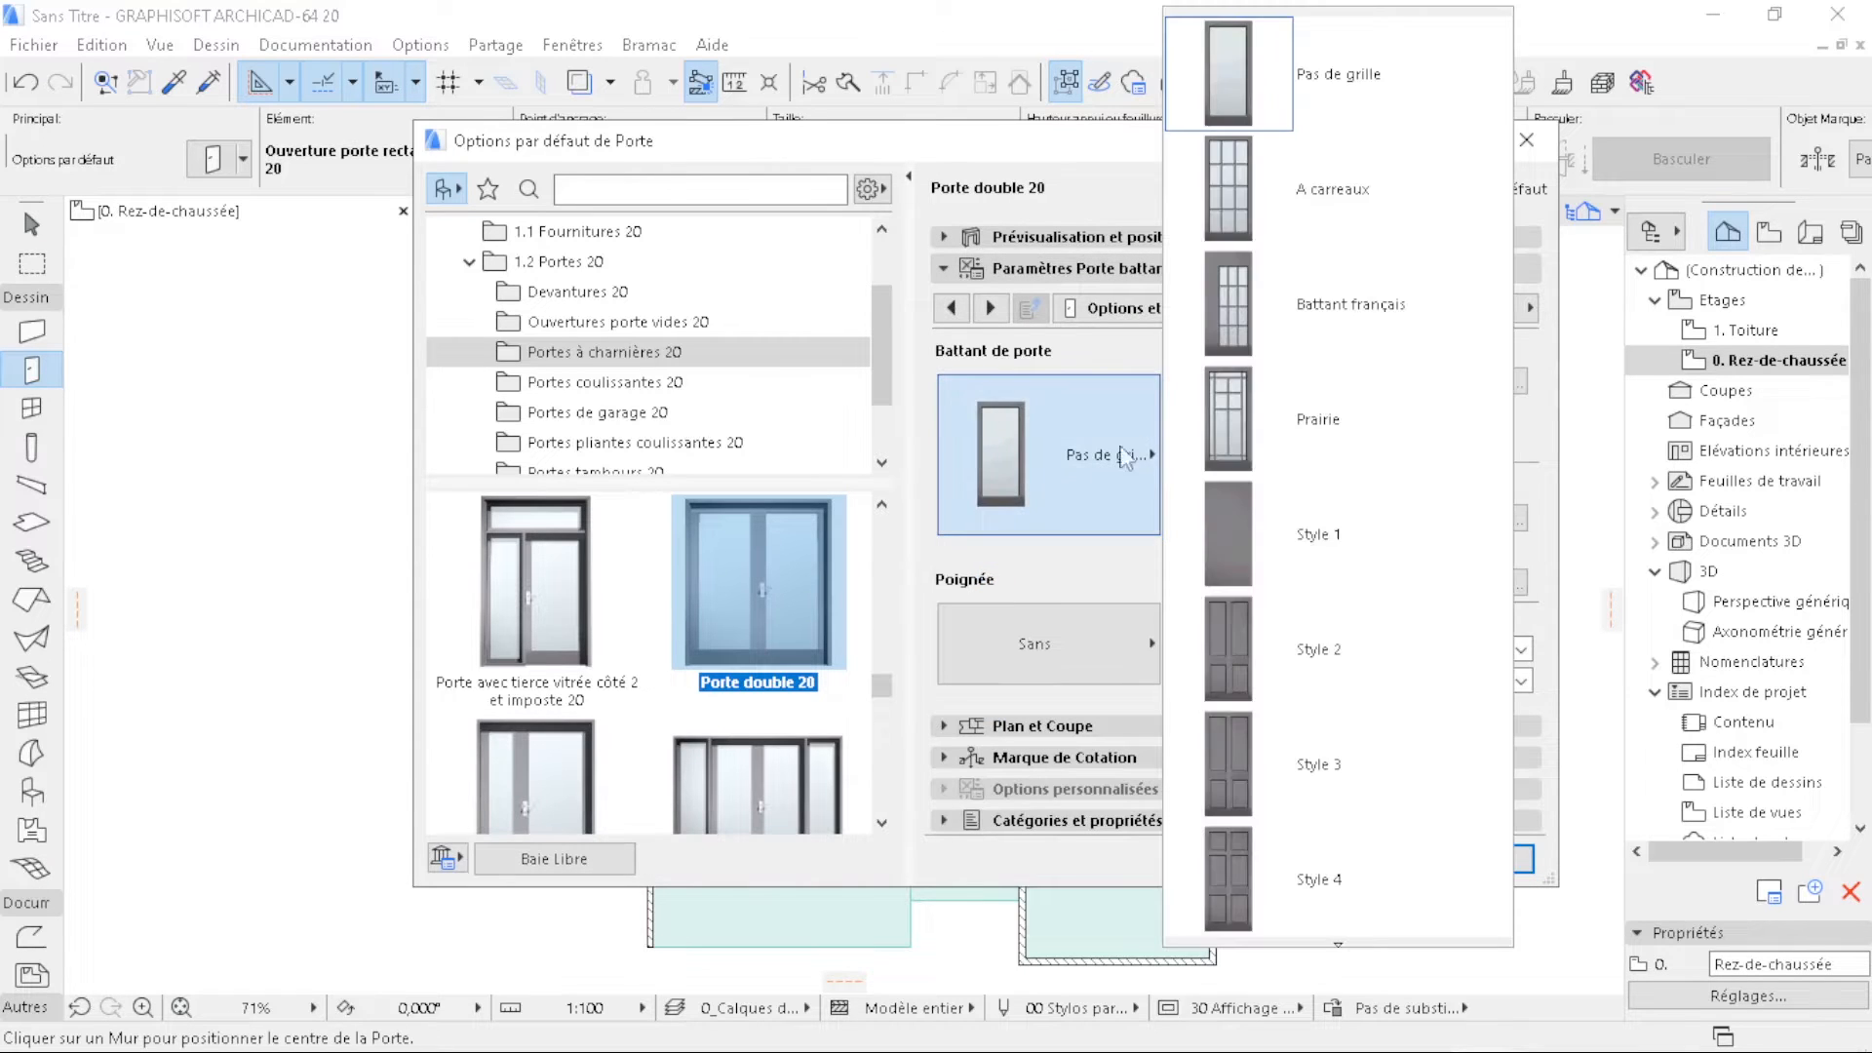
pyautogui.click(1382, 417)
pyautogui.click(1116, 487)
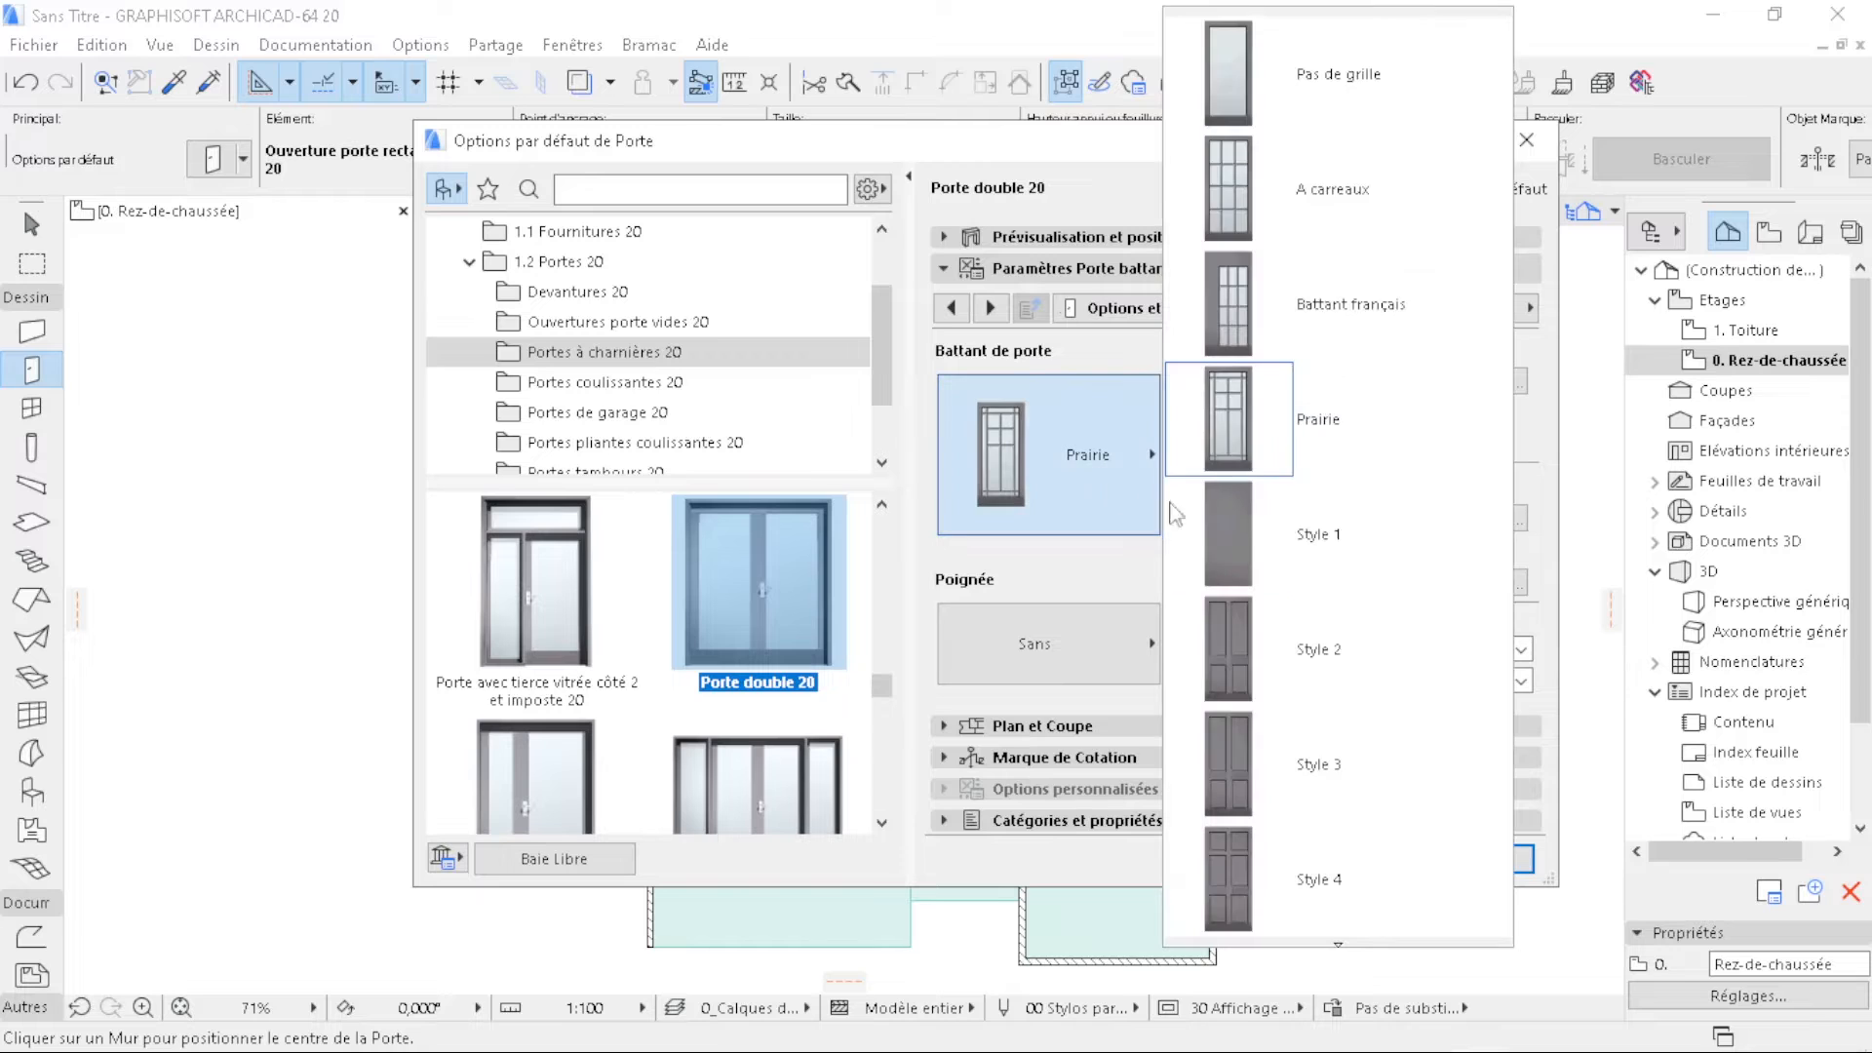
pyautogui.scroll(-9, 1346, 535)
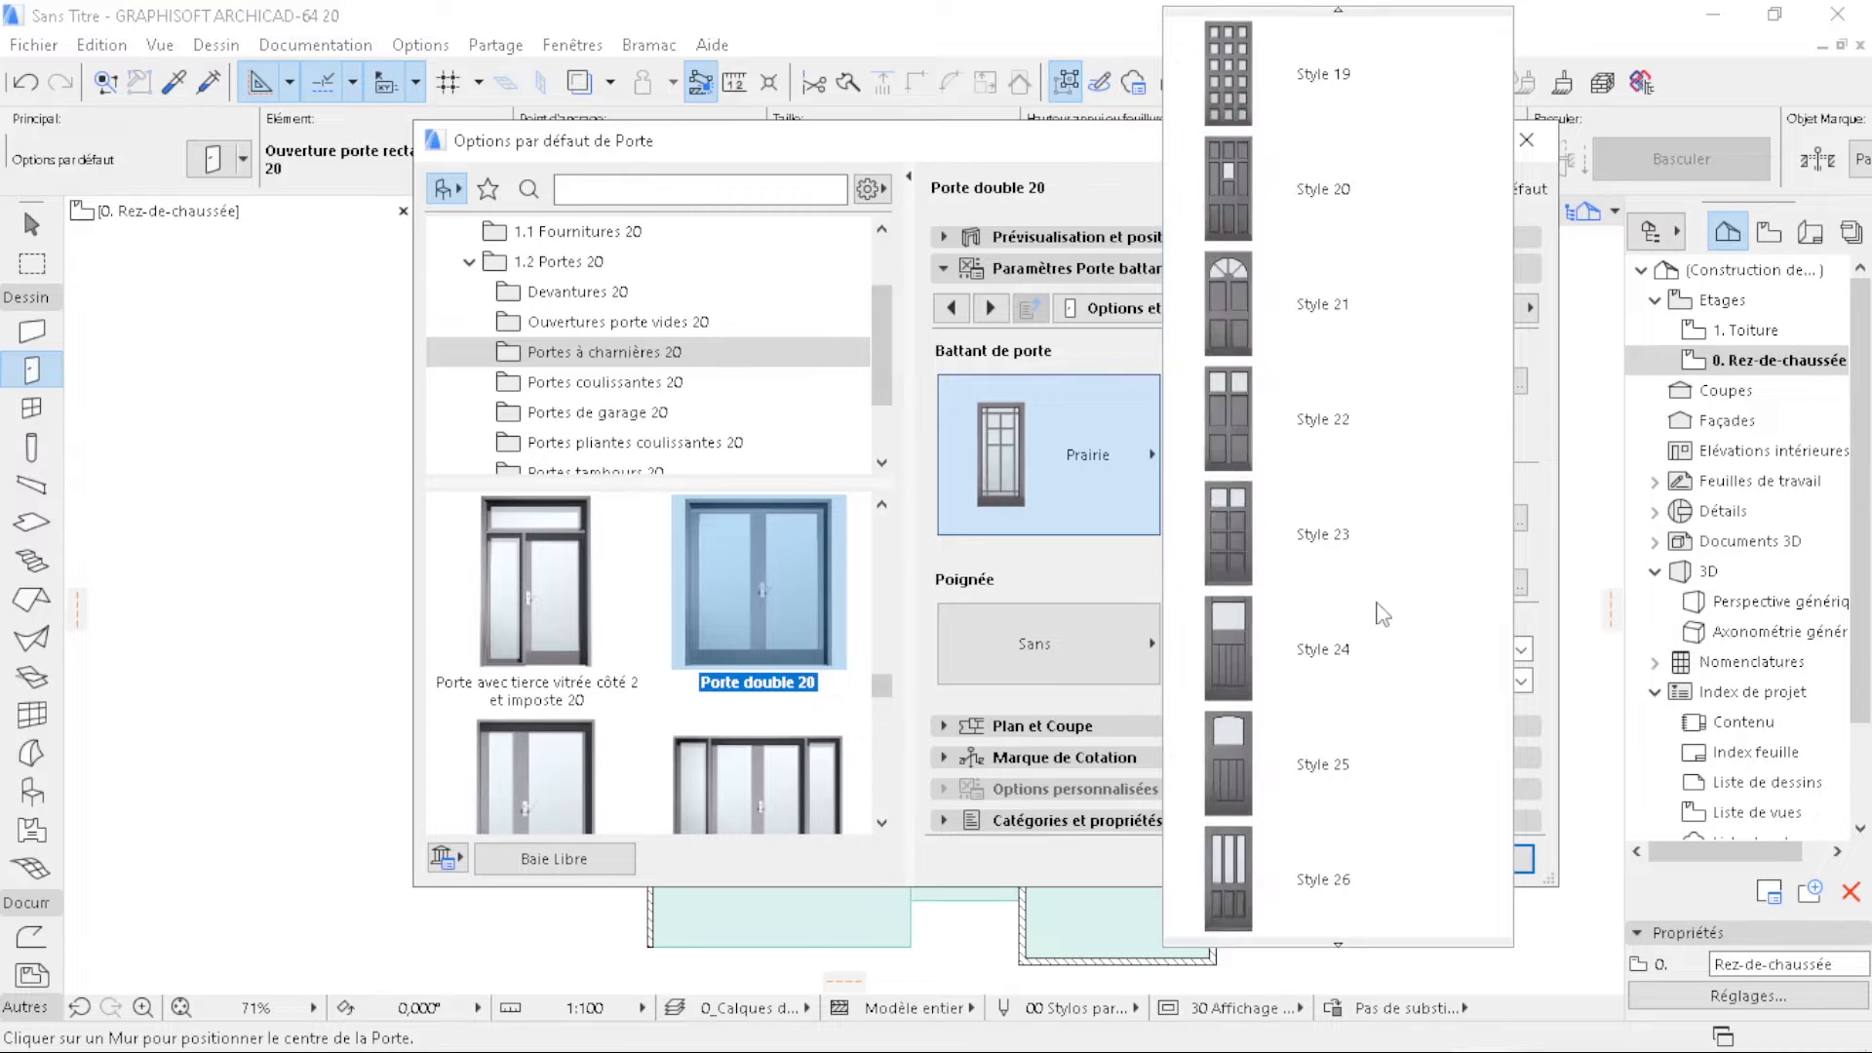
pyautogui.scroll(-8, 1386, 621)
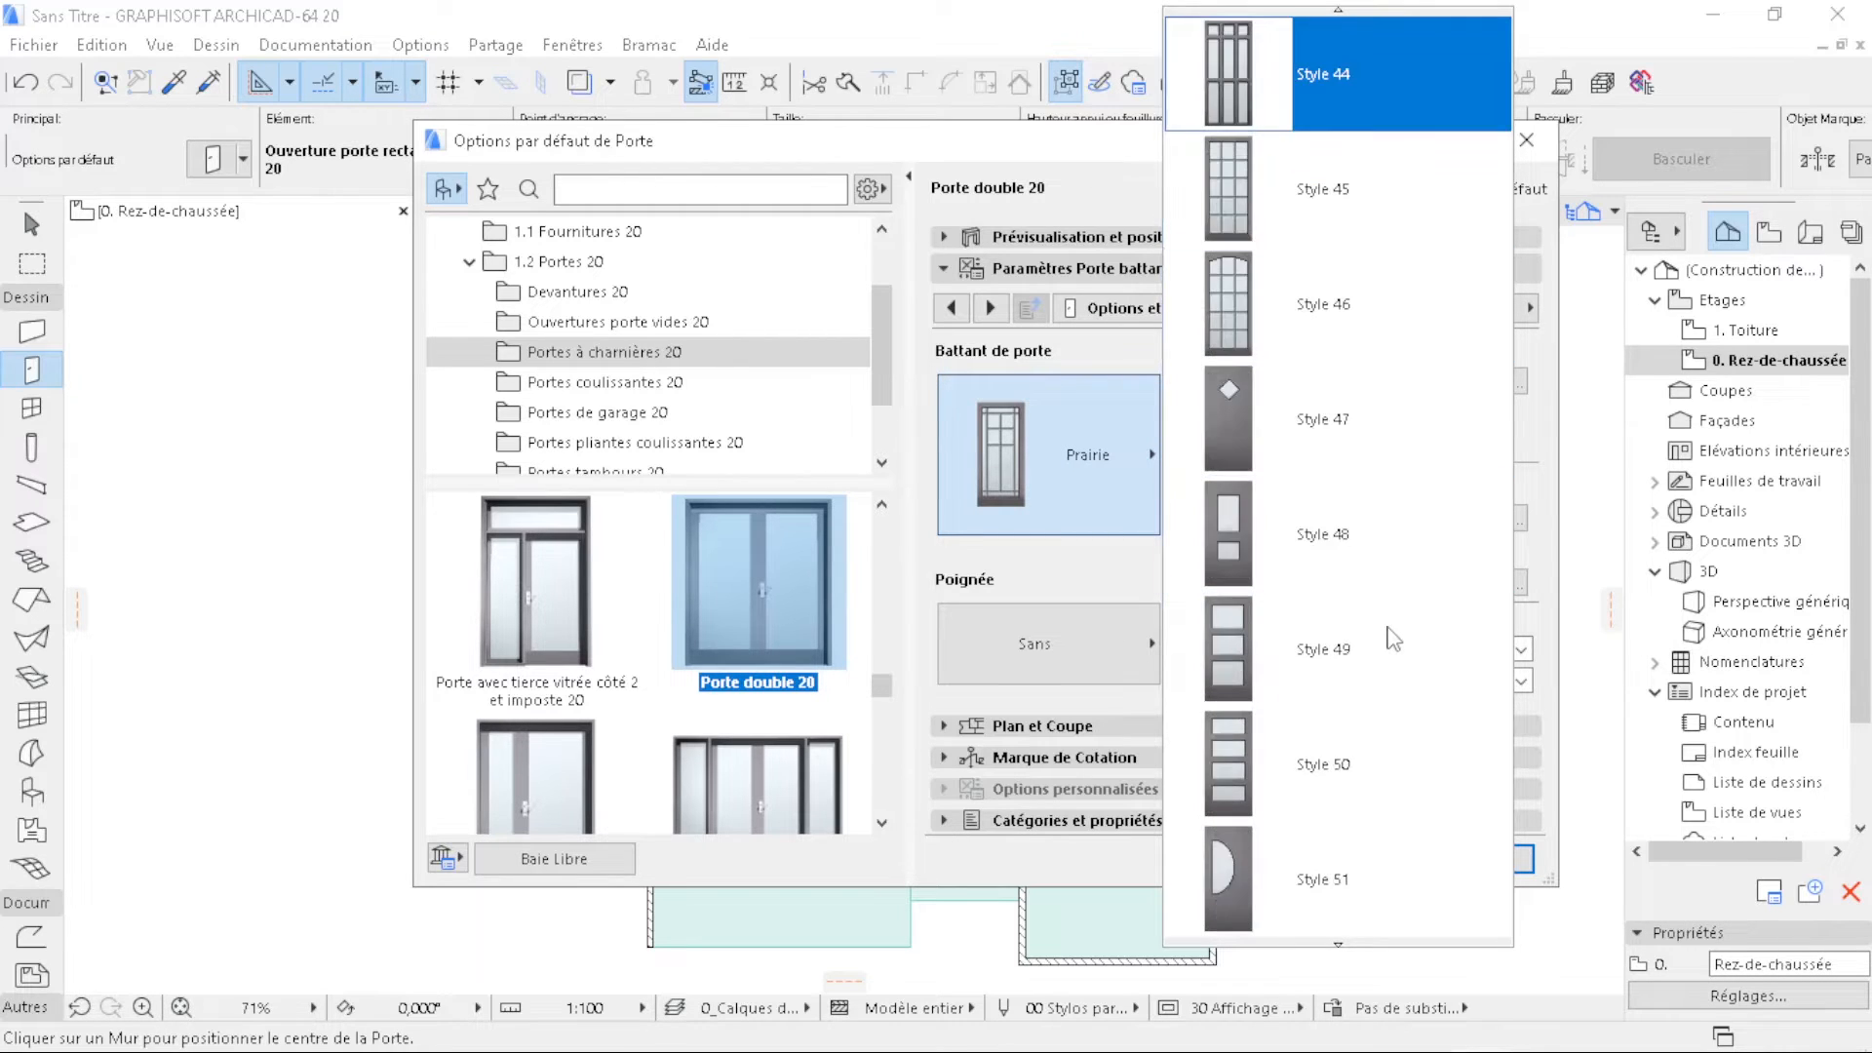
pyautogui.scroll(3, 1325, 361)
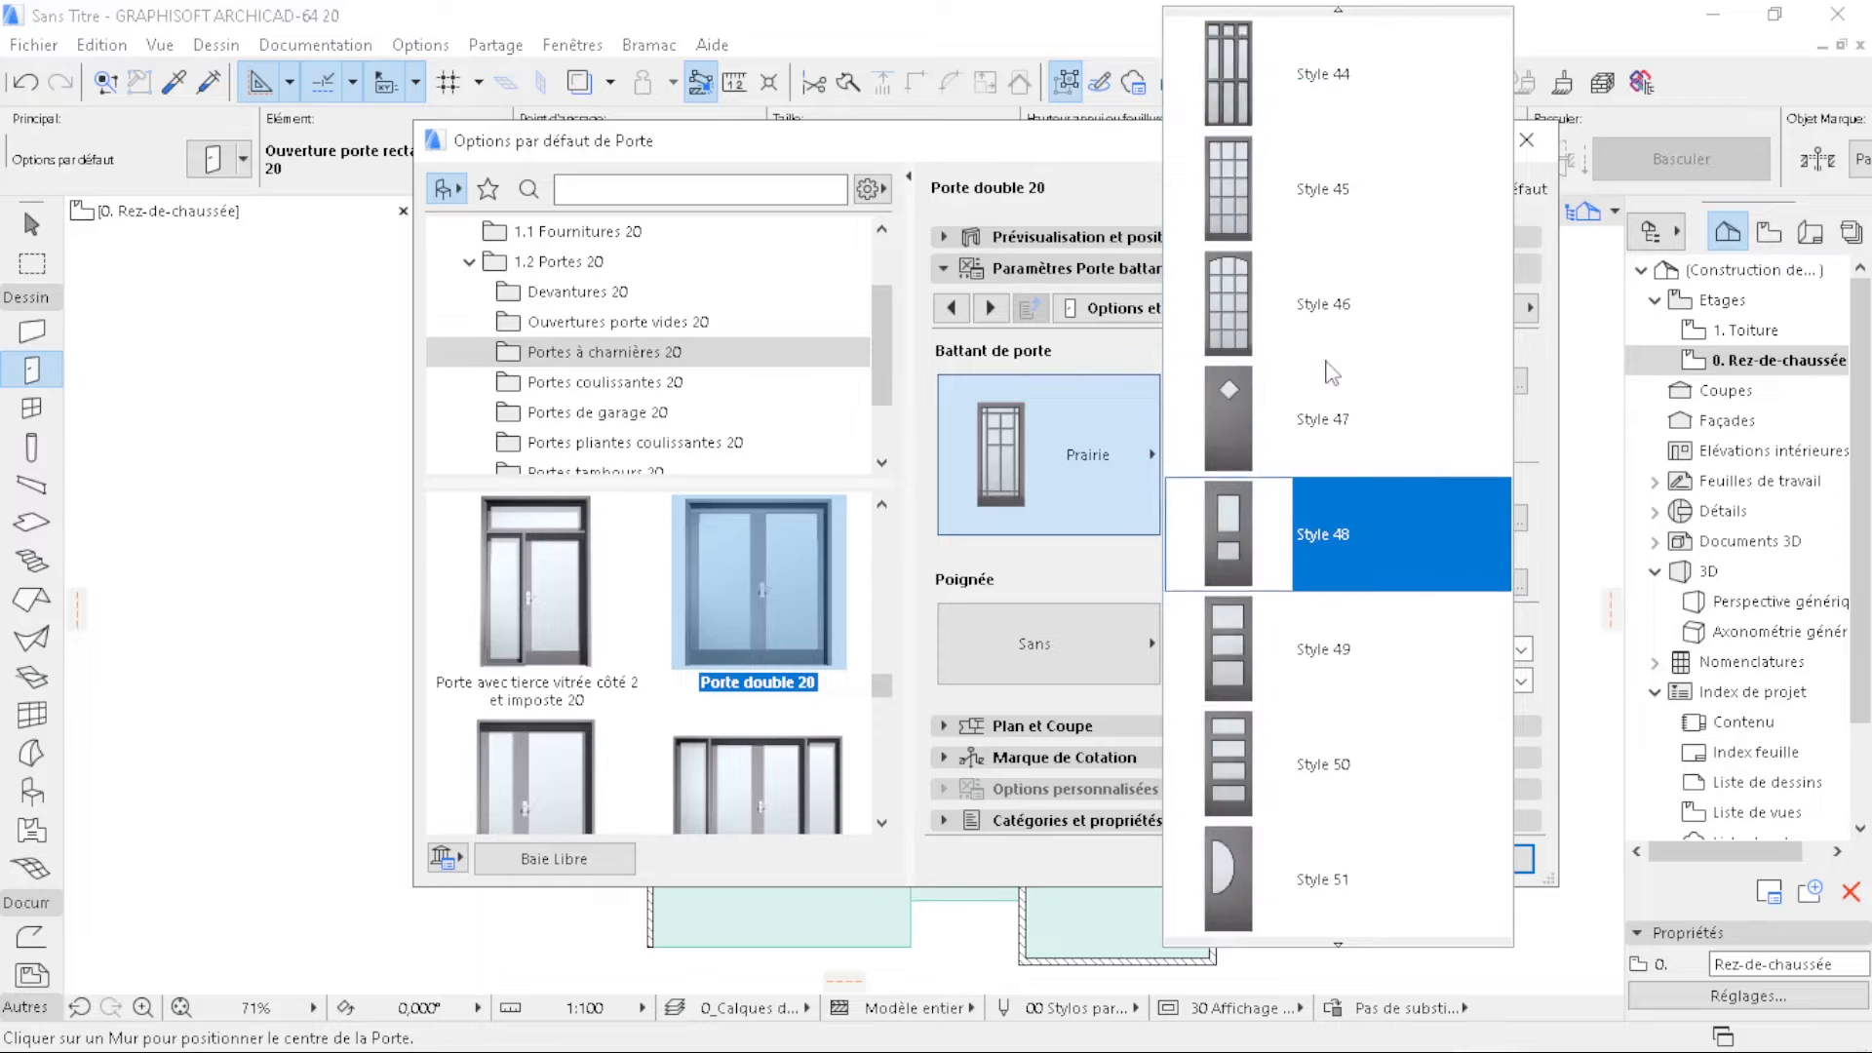
pyautogui.click(1149, 563)
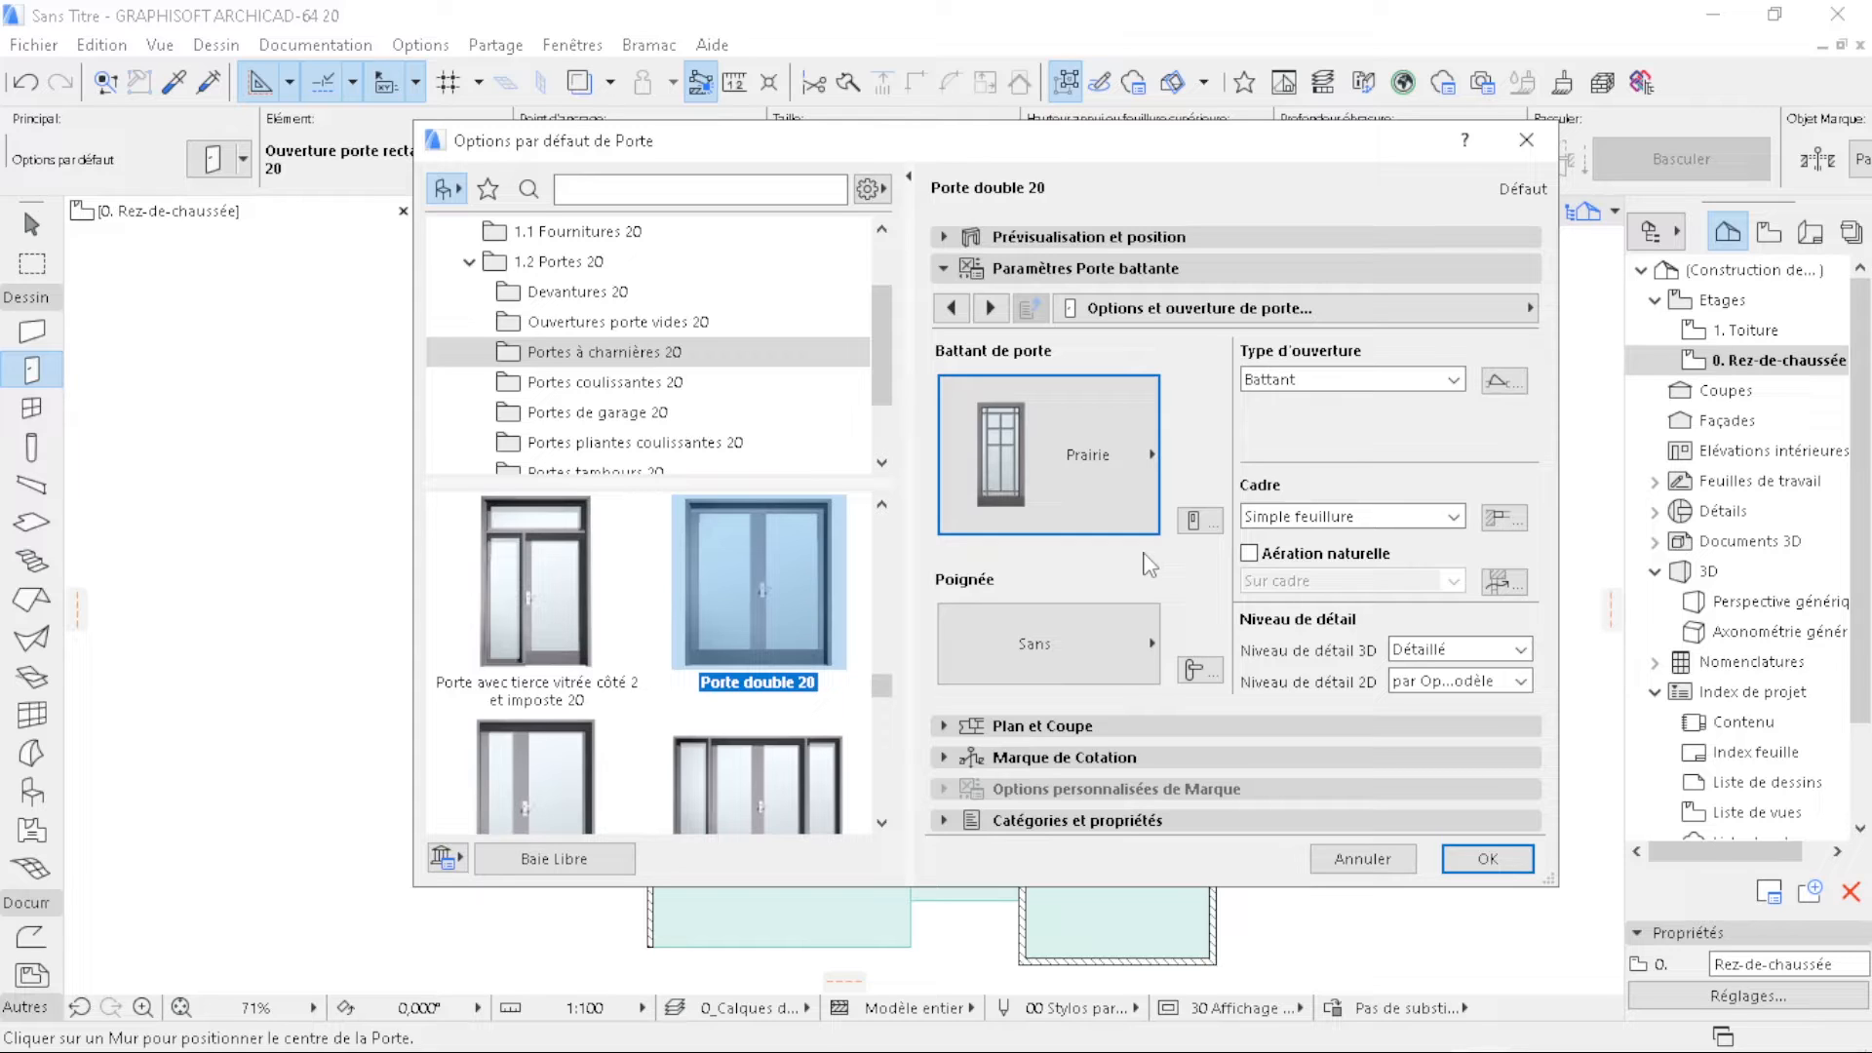
pyautogui.click(1073, 624)
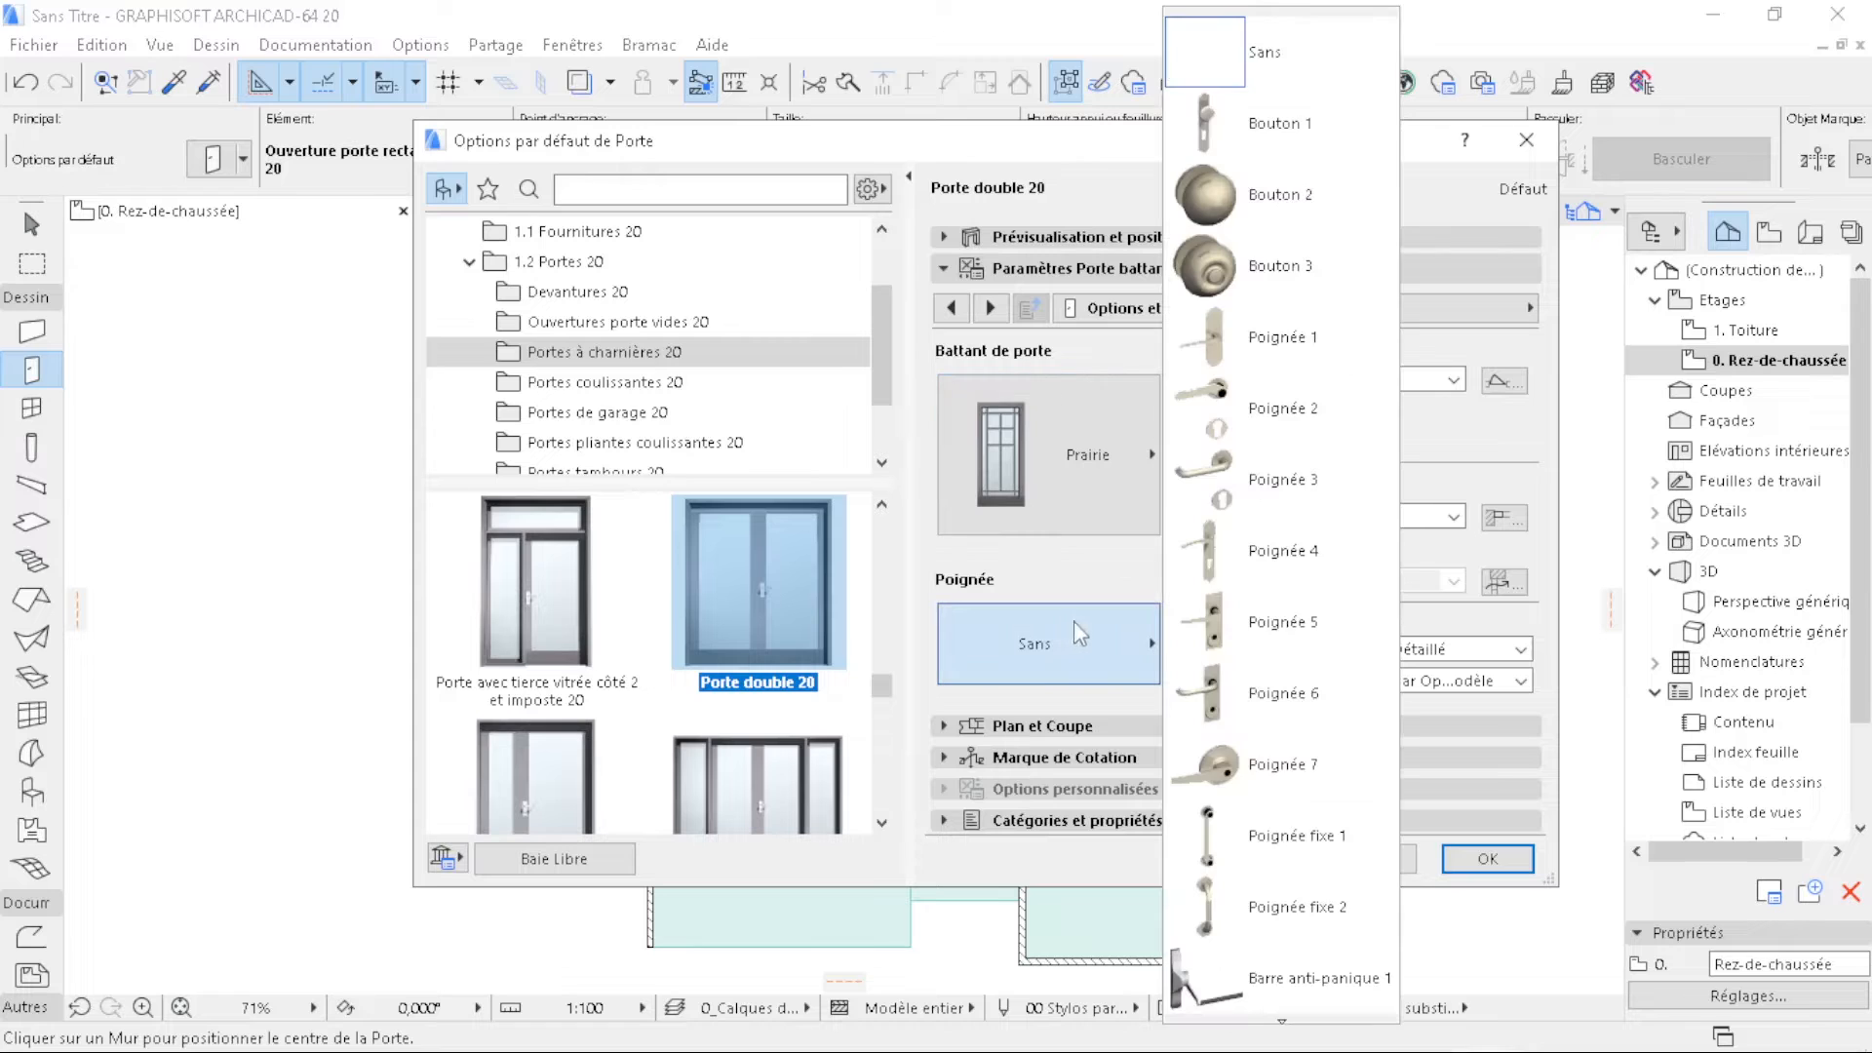
pyautogui.click(1292, 630)
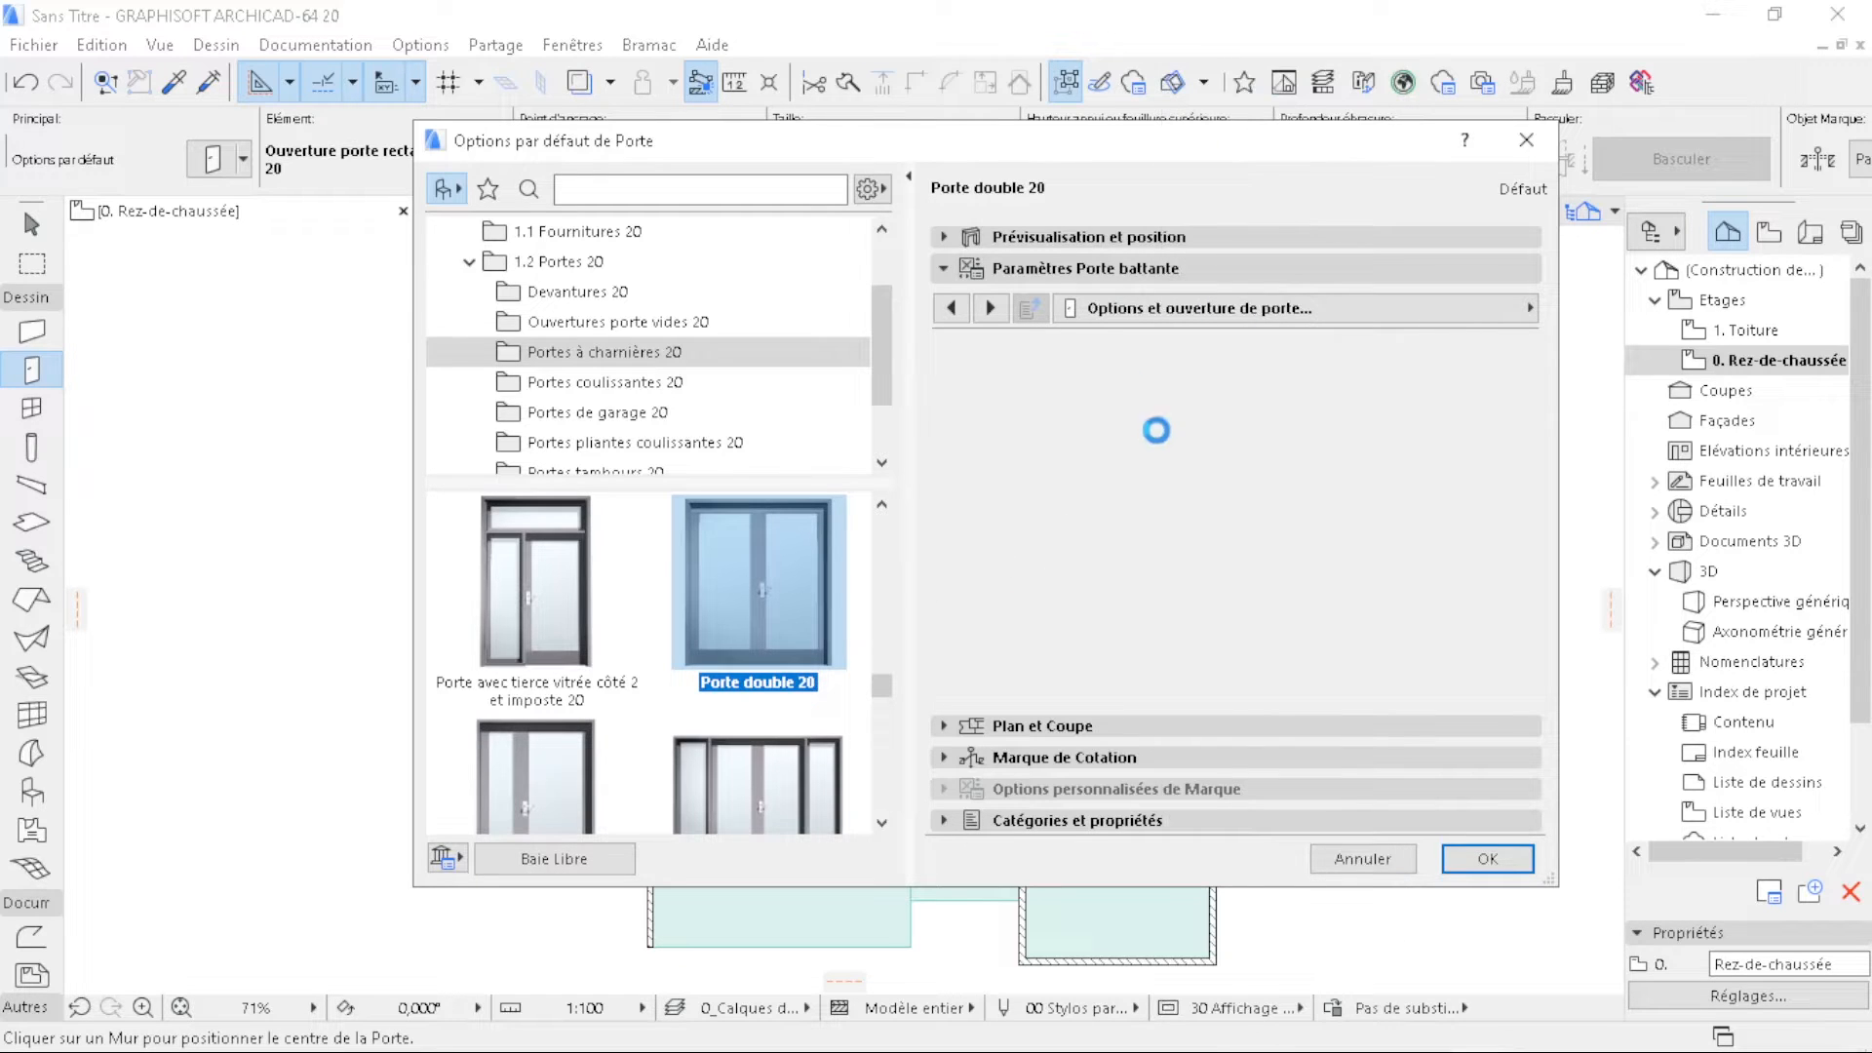
# - Override the model view options for the door's 3D projections and turn off its opening line
pyautogui.click(1167, 310)
pyautogui.click(715, 491)
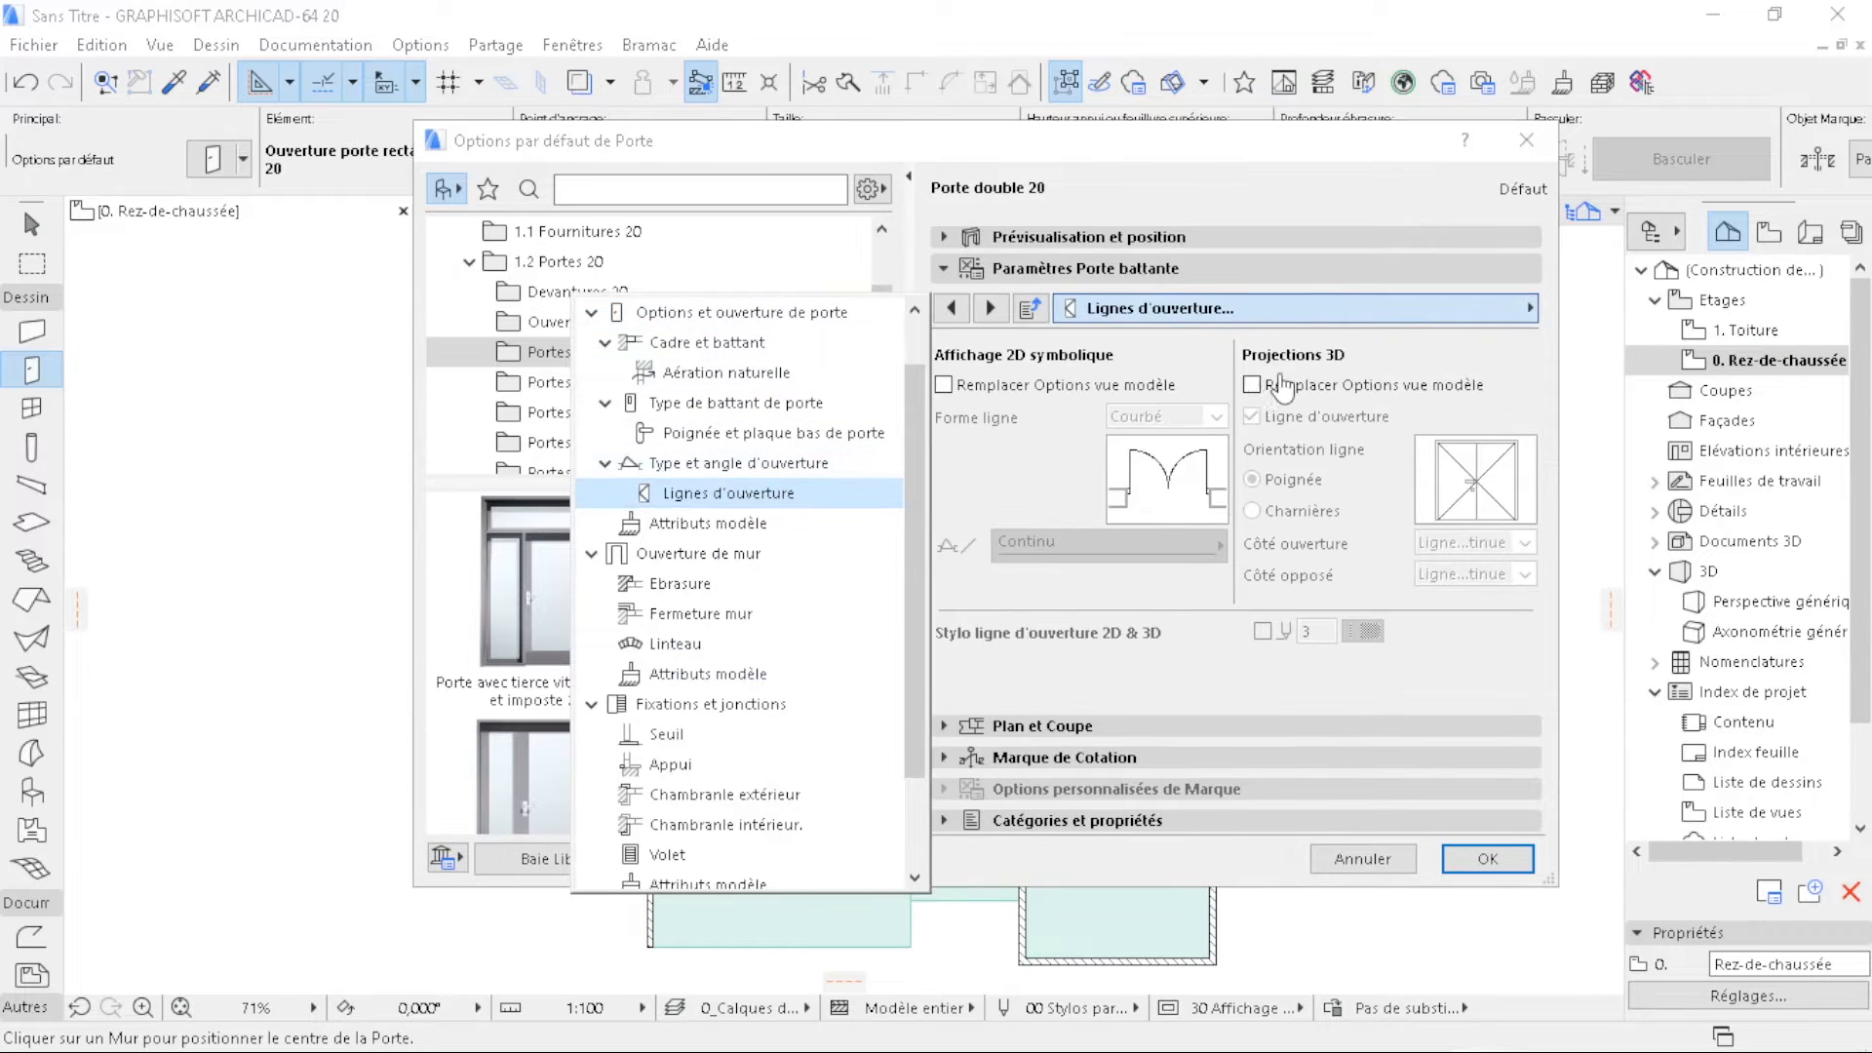
pyautogui.click(1252, 390)
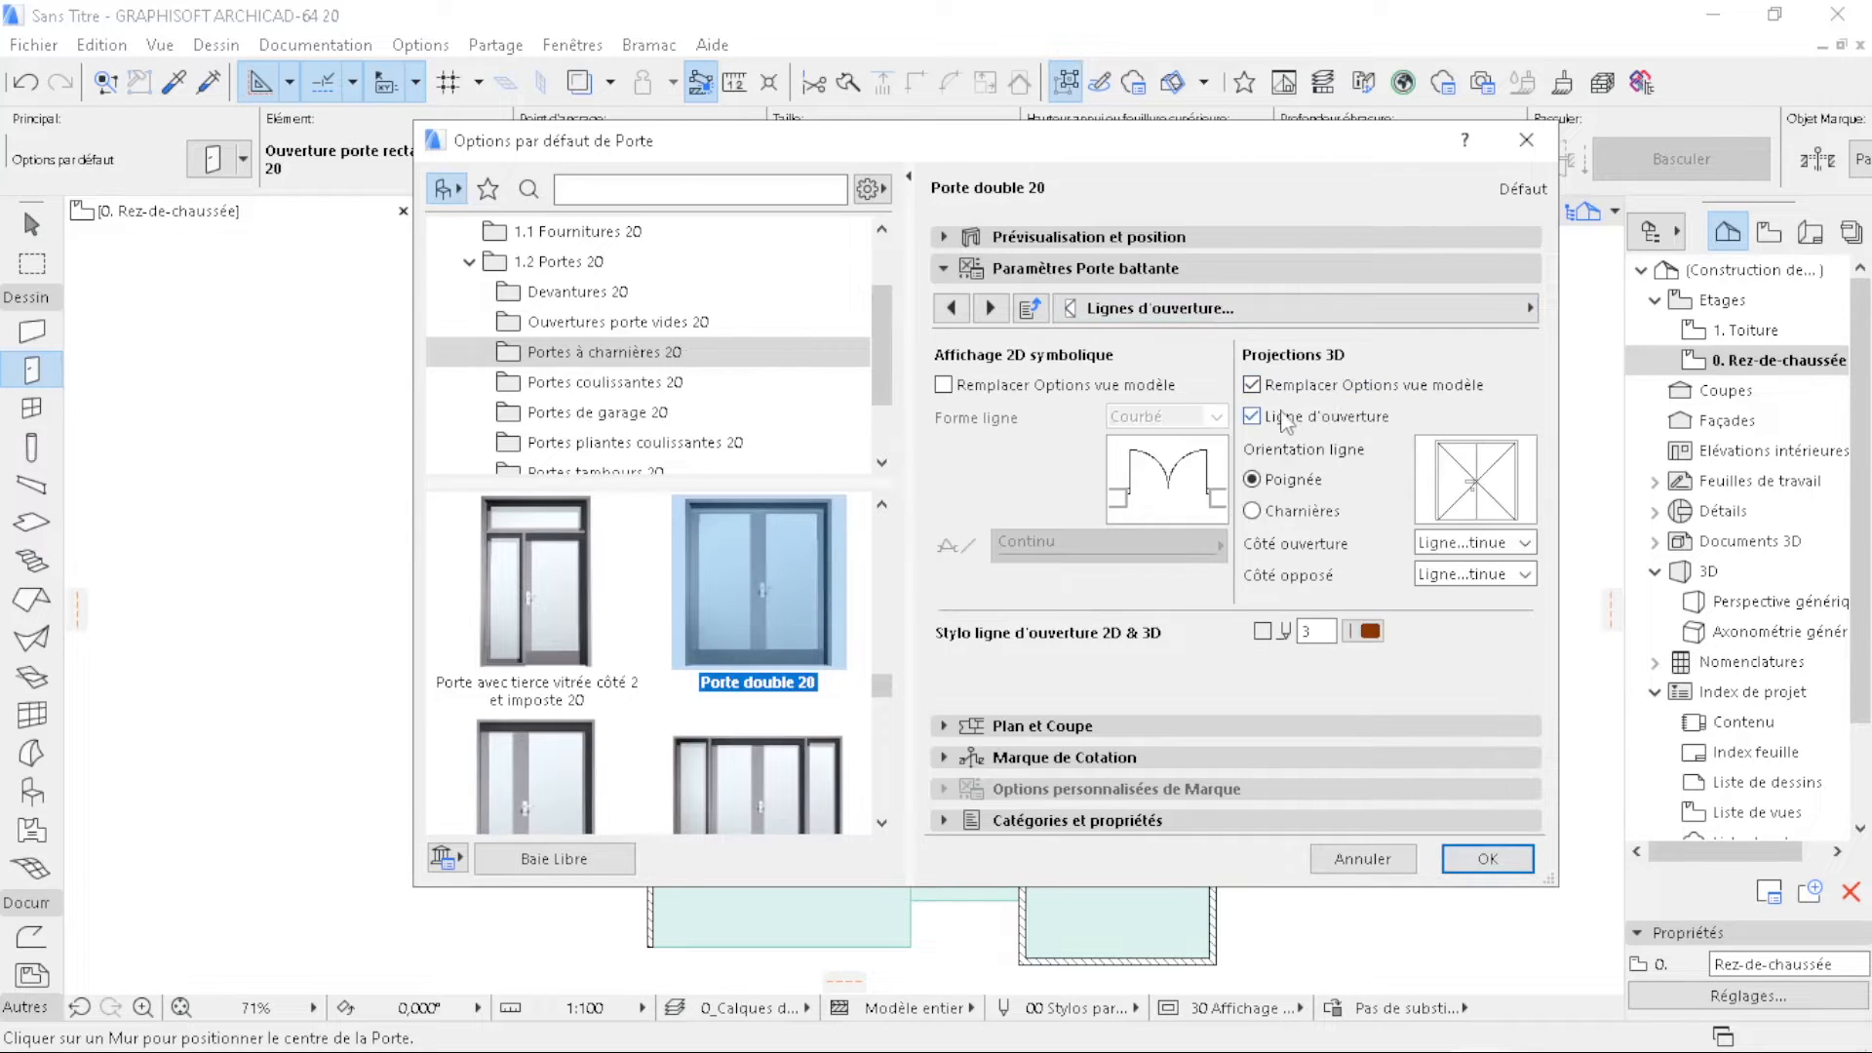
pyautogui.click(1254, 417)
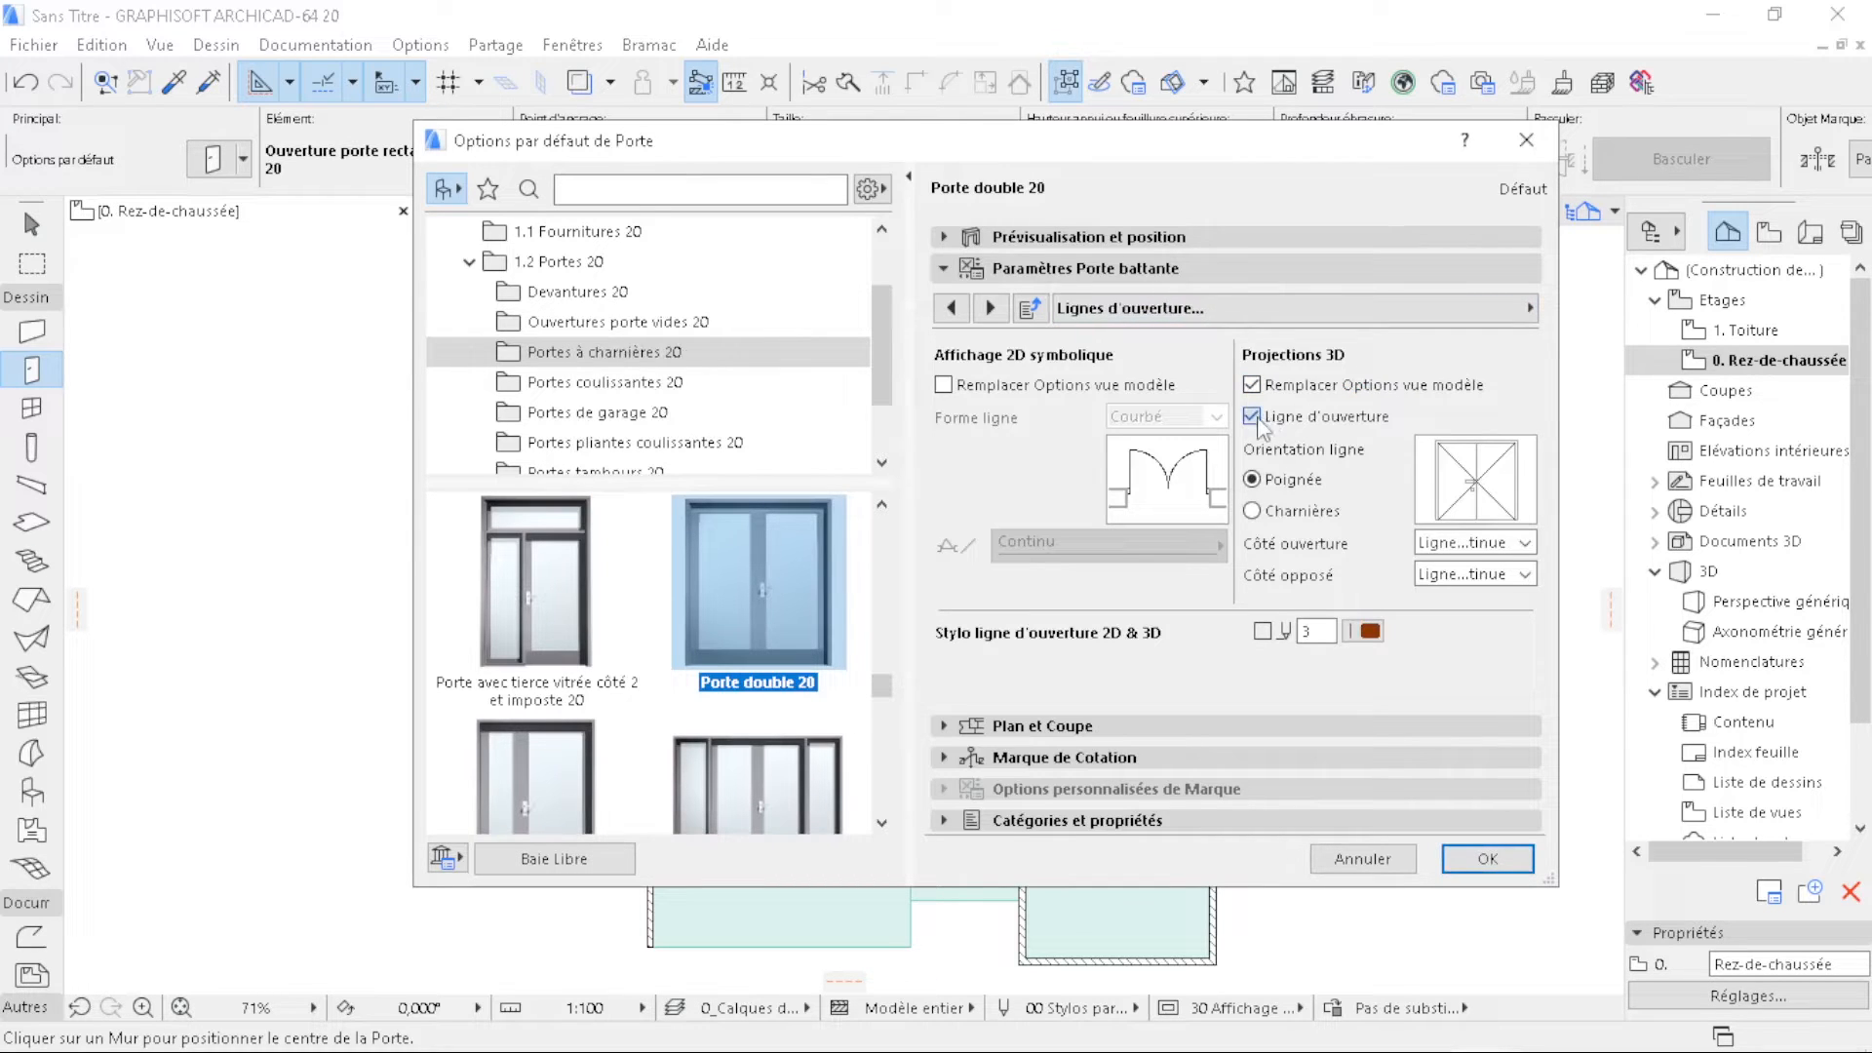
# - Turn off both the exterior casing (Chambranle extérieur) and the interior casing (Chambranle intérieur) of the double door
pyautogui.click(1294, 310)
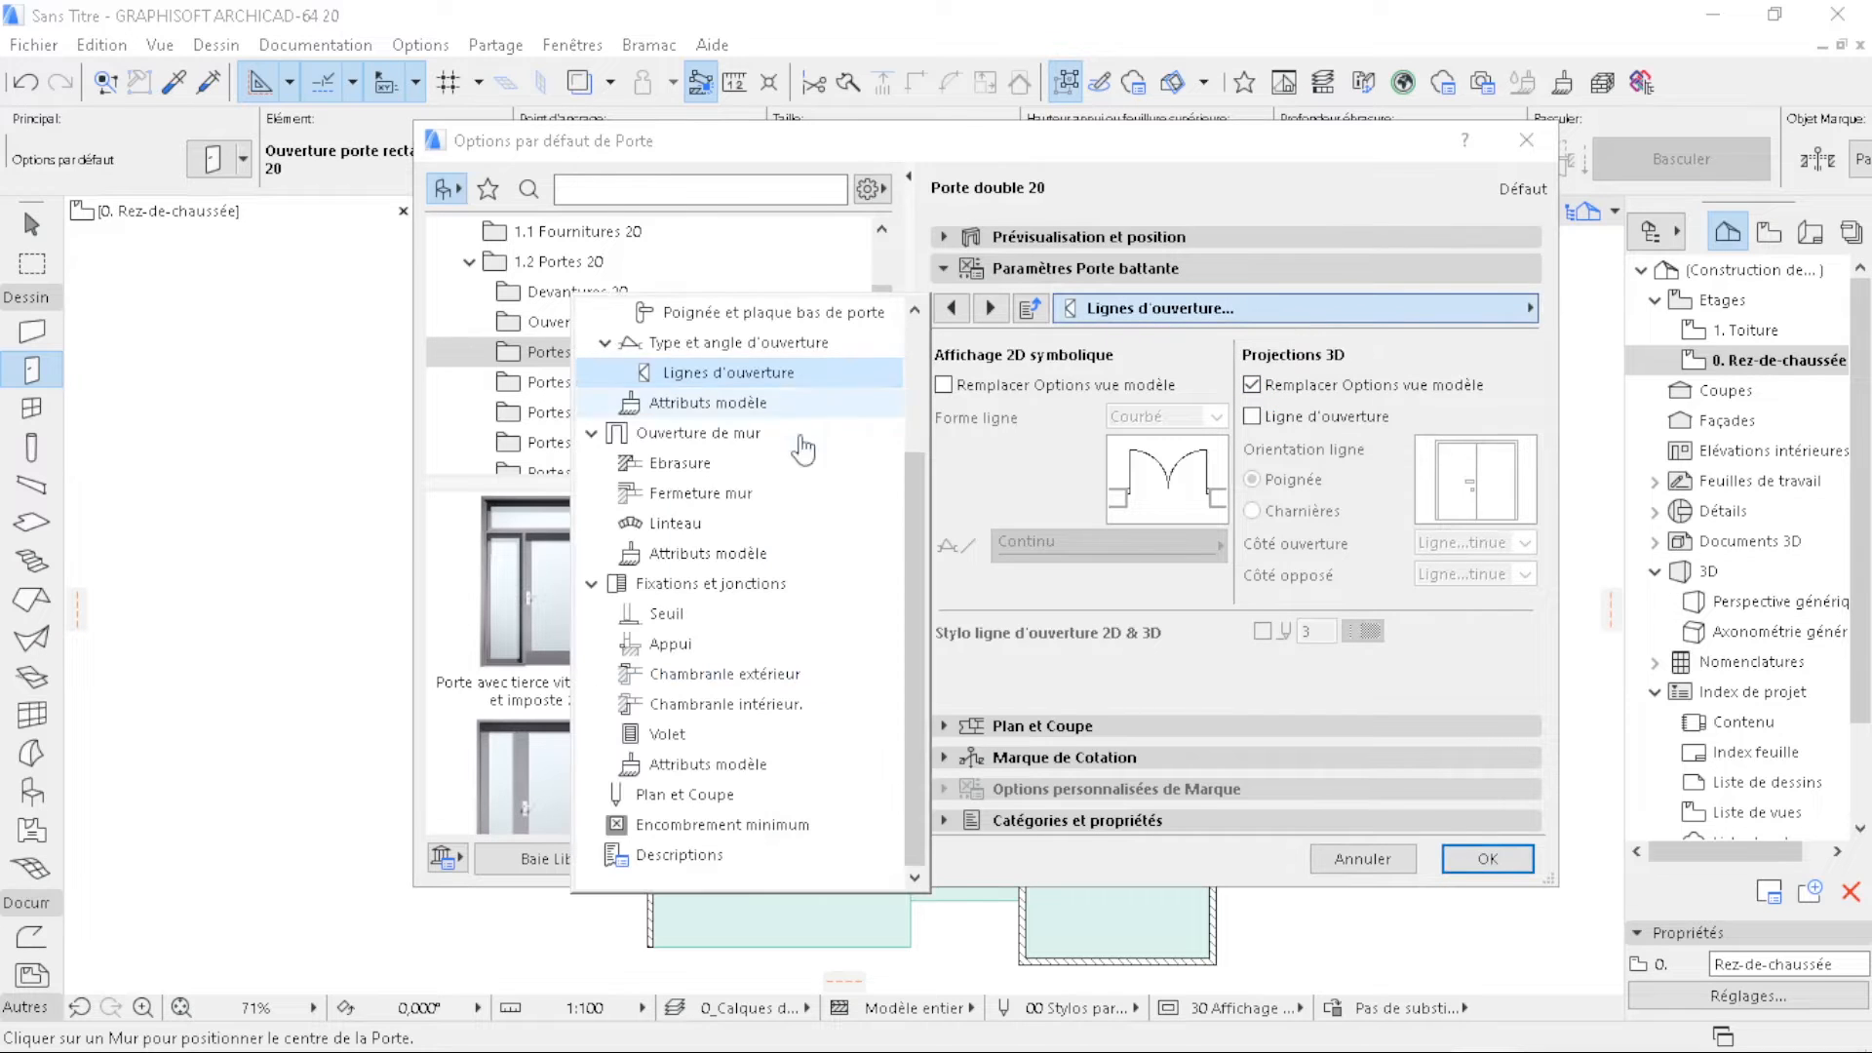
pyautogui.click(821, 675)
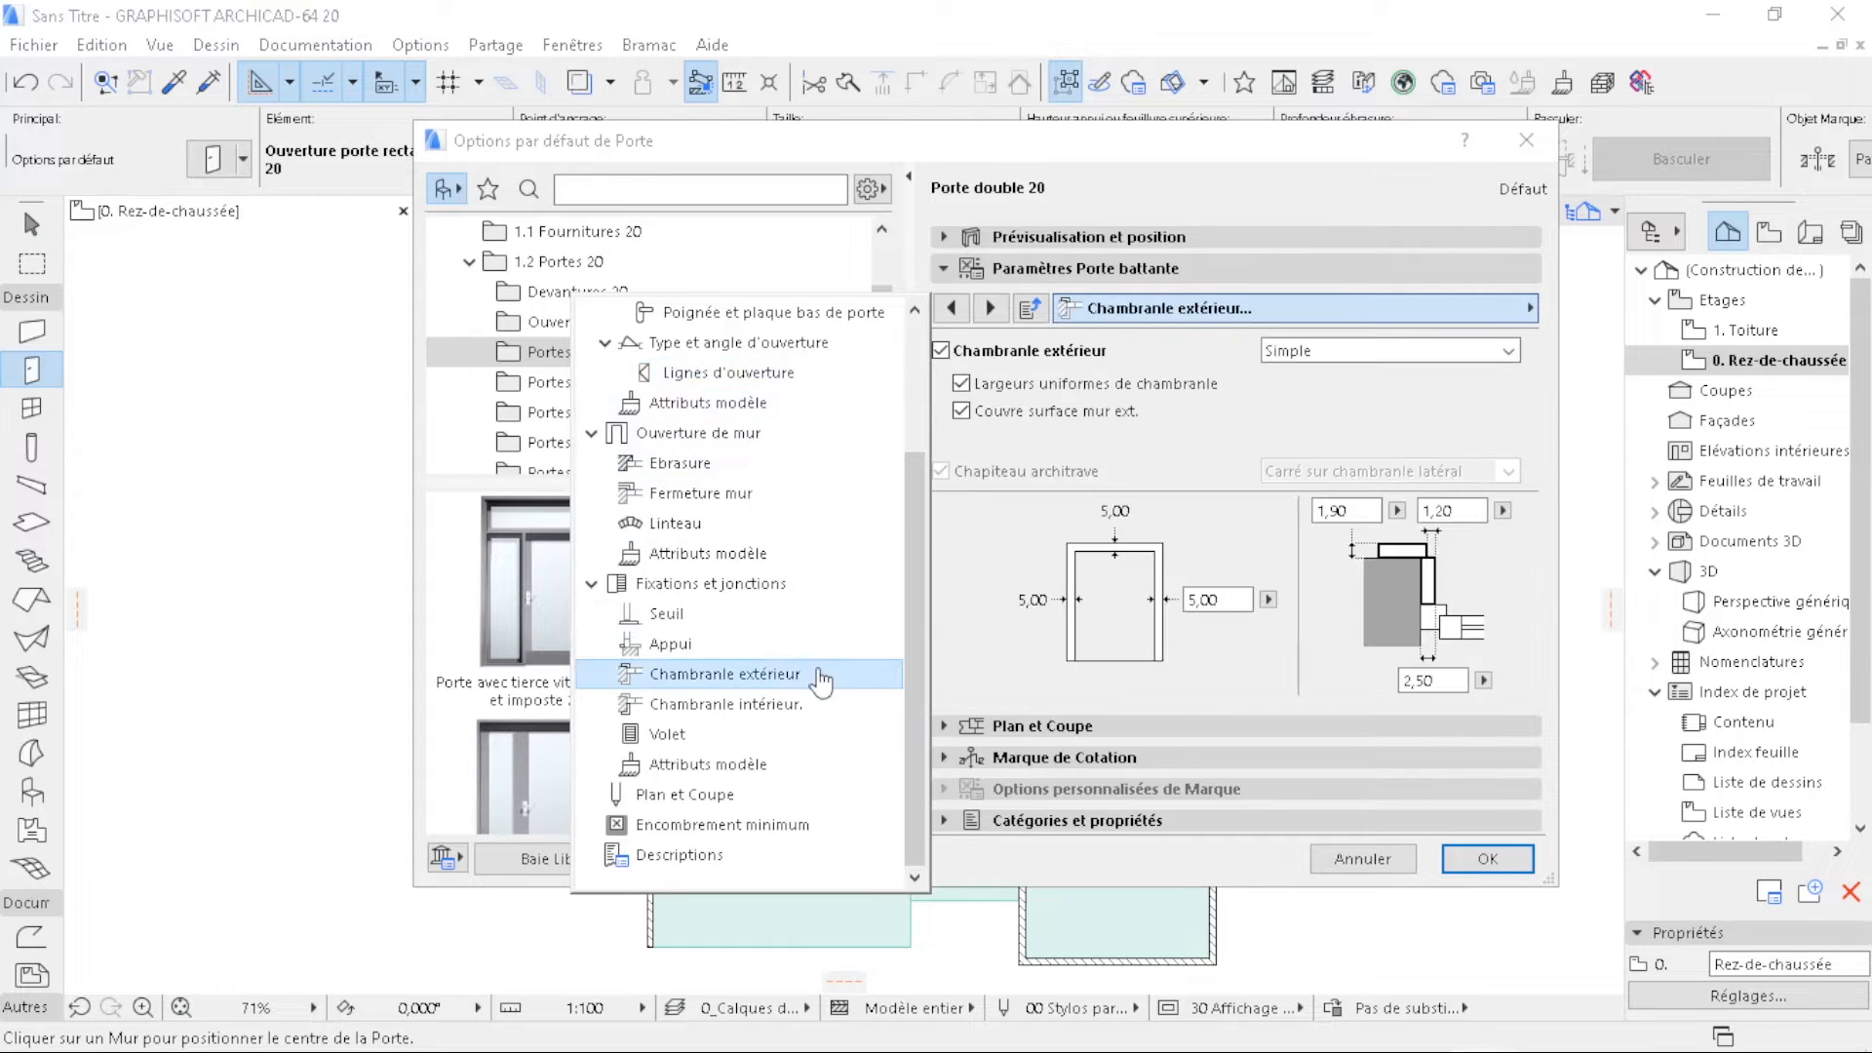
pyautogui.click(938, 352)
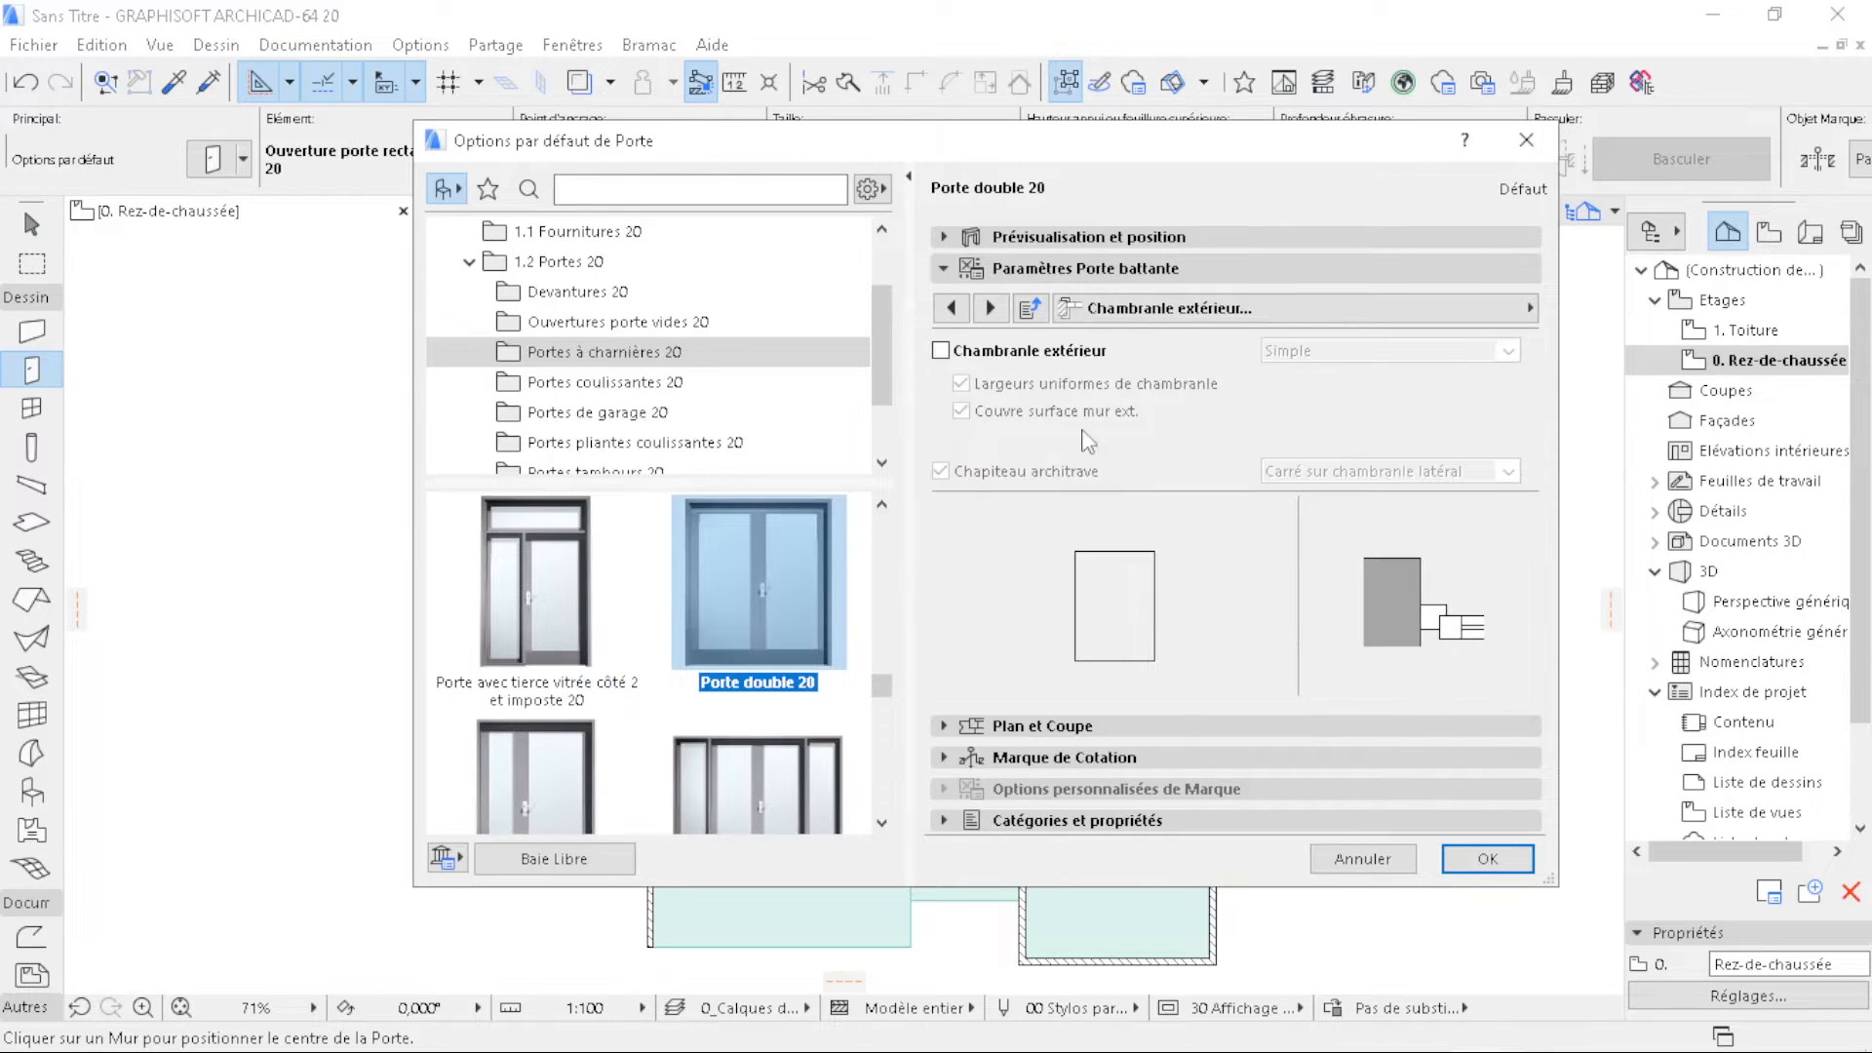
pyautogui.click(1005, 305)
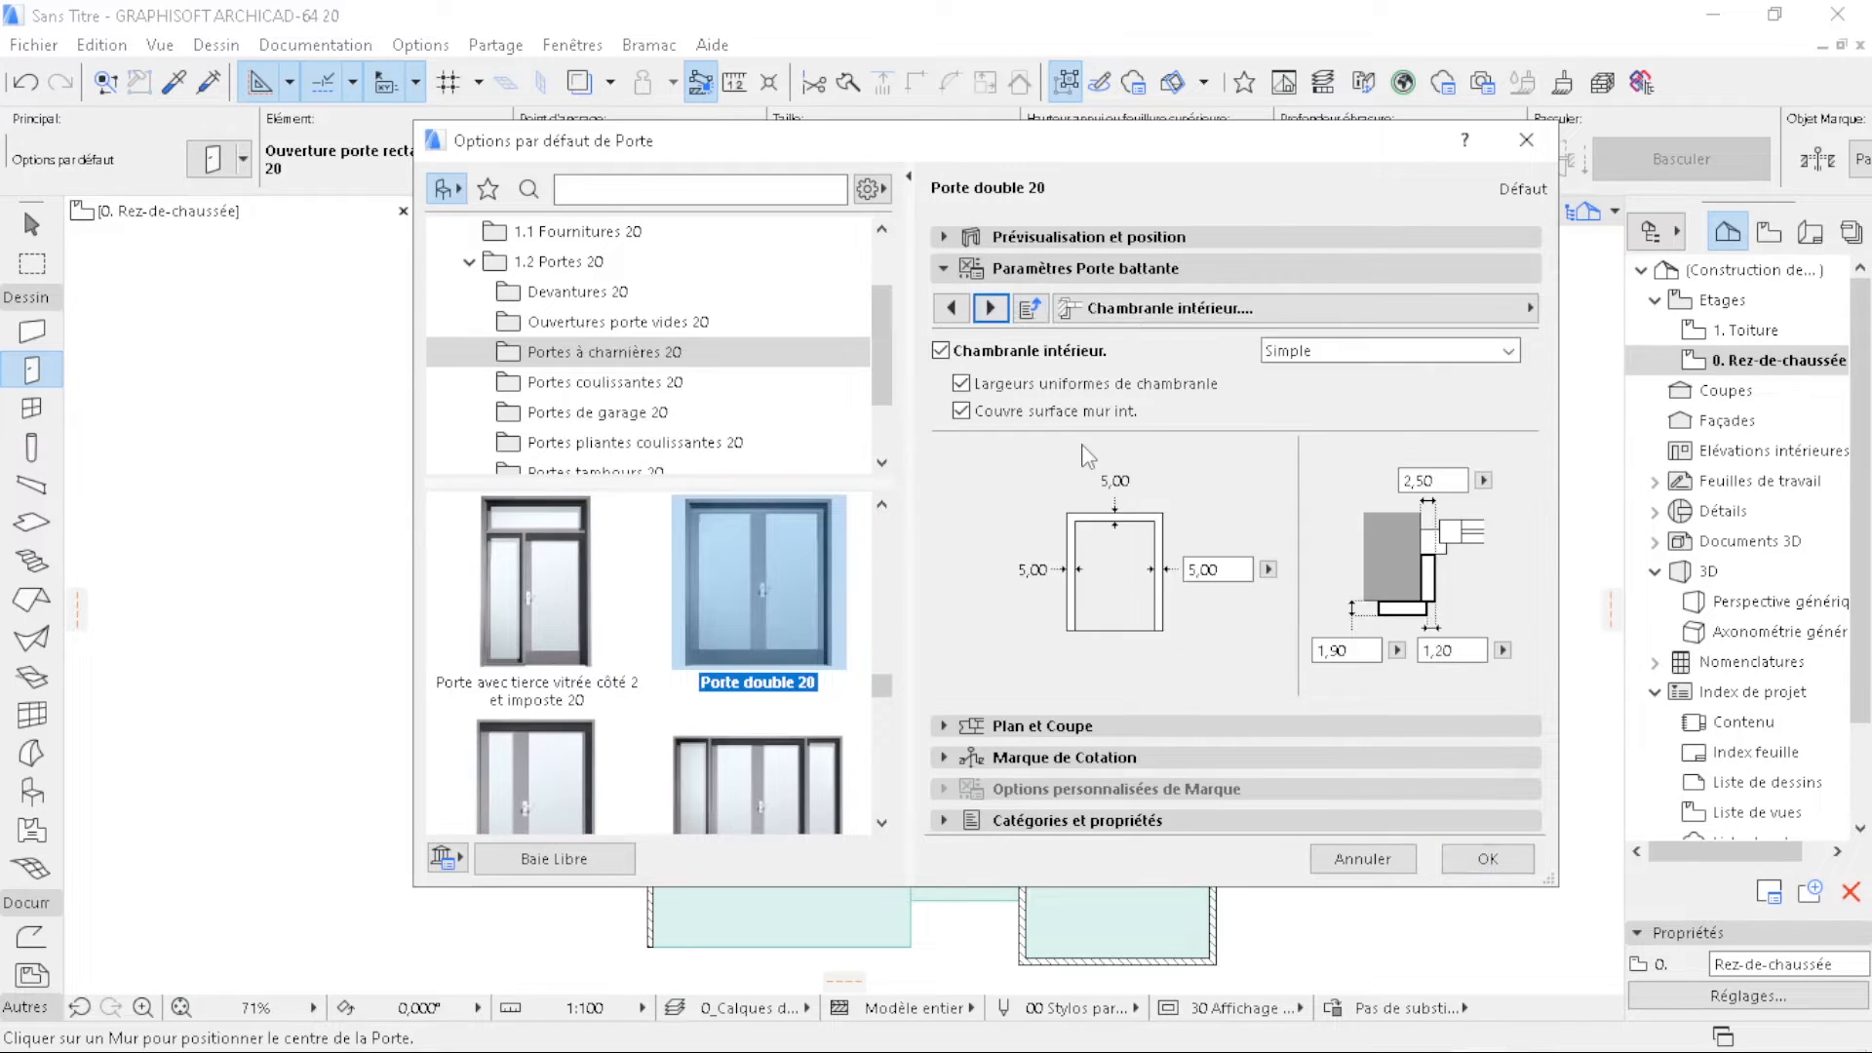
pyautogui.click(939, 352)
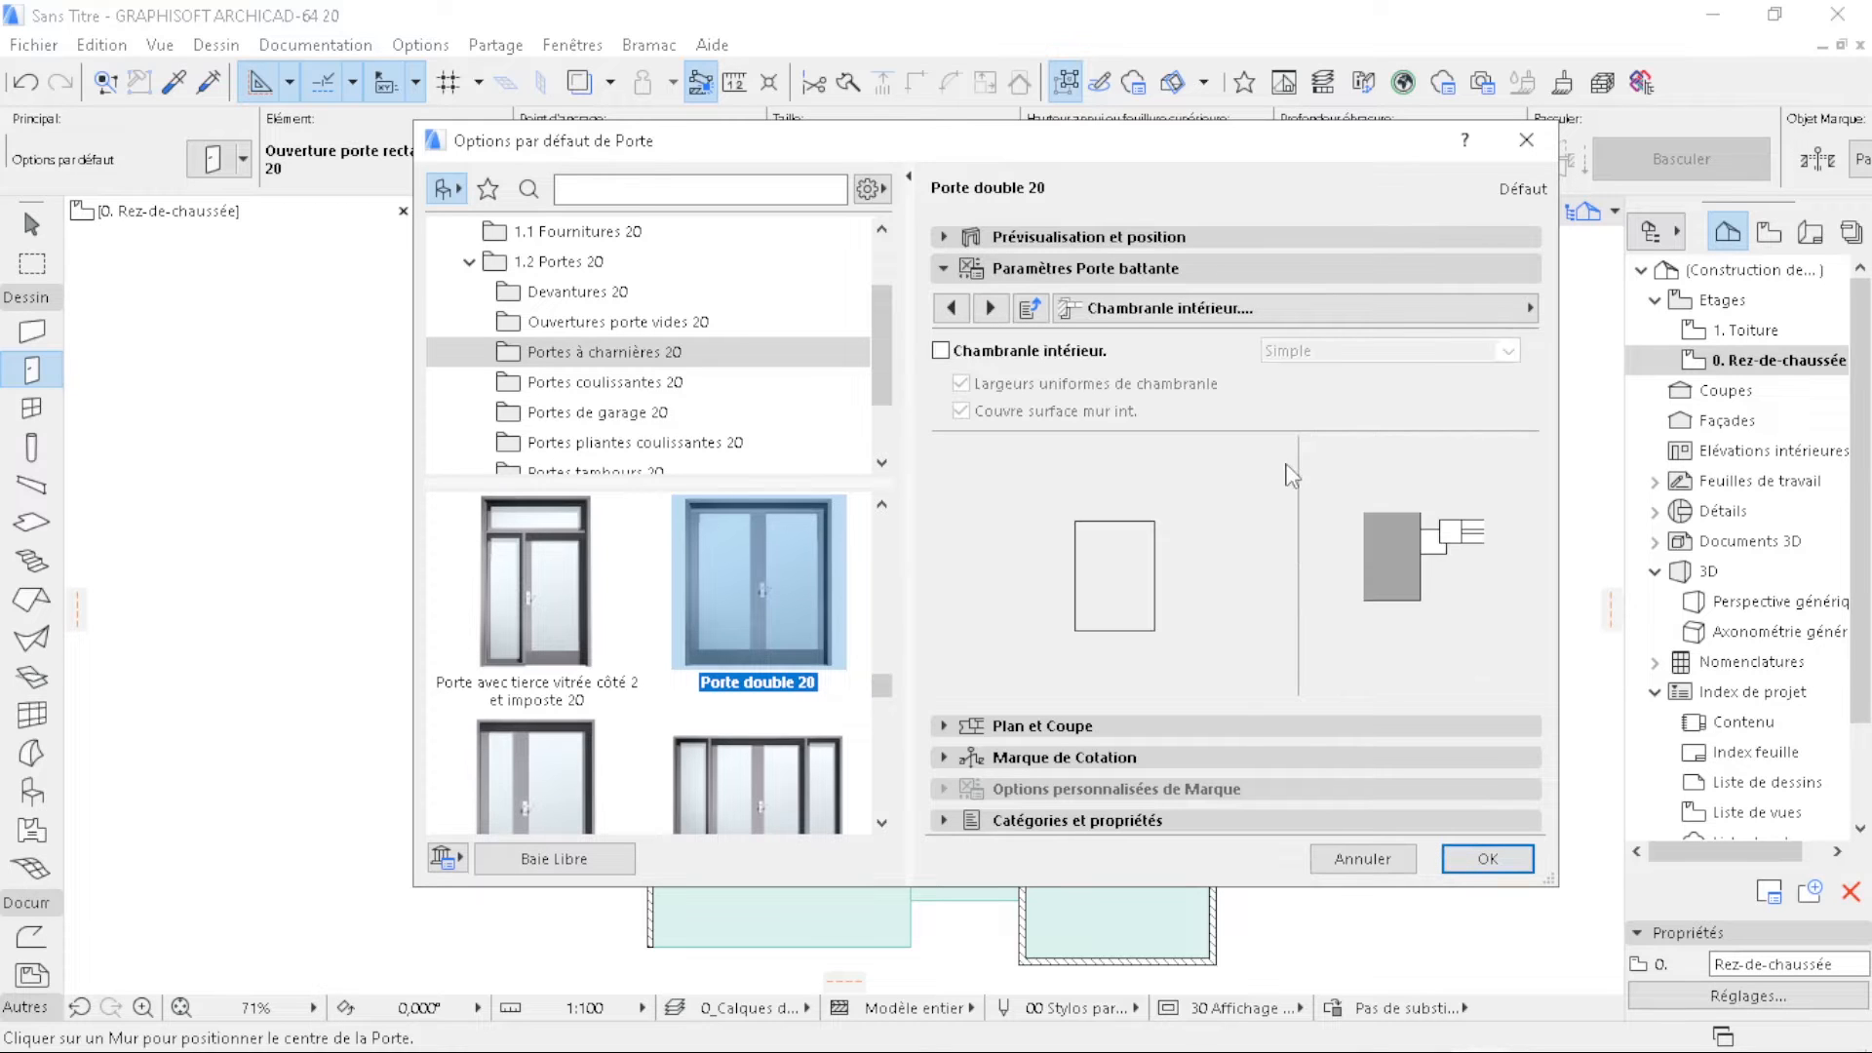
# - Make the door's surfaces uniform with the Métal - Aluminium material and accept the door settings
pyautogui.click(1296, 310)
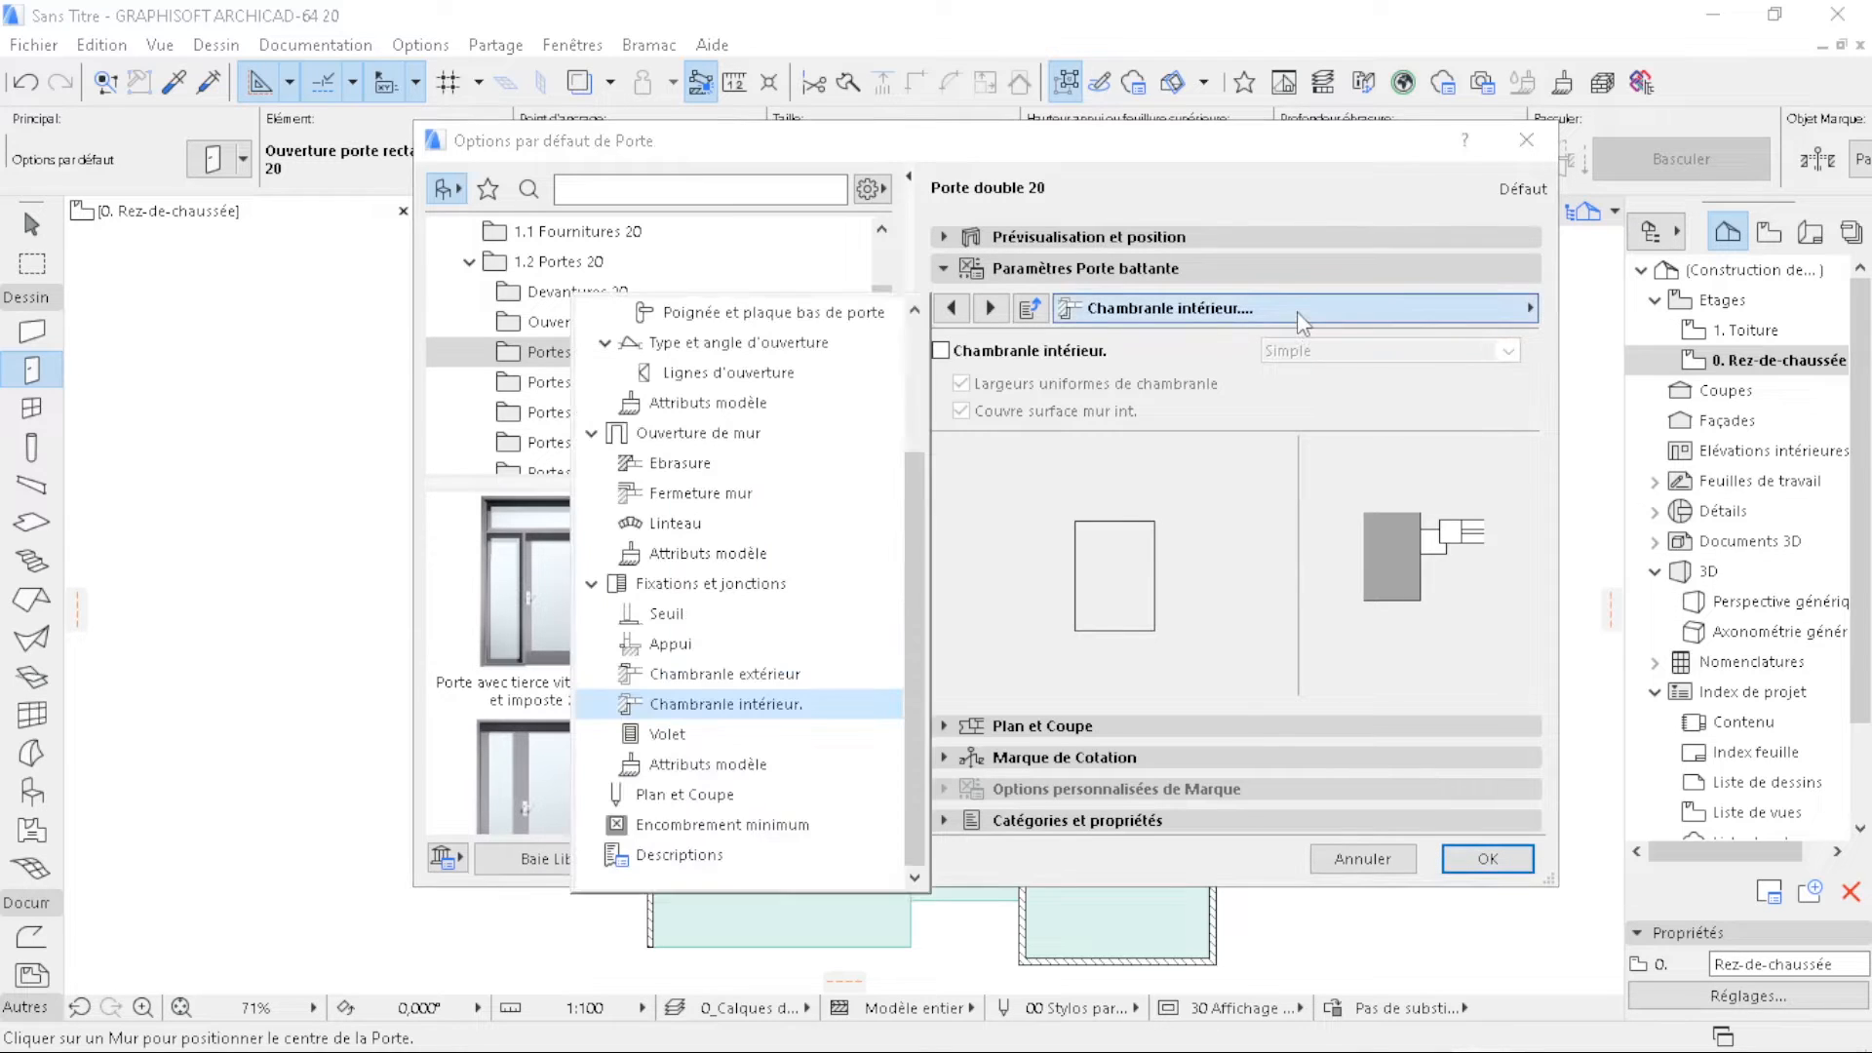
pyautogui.click(710, 406)
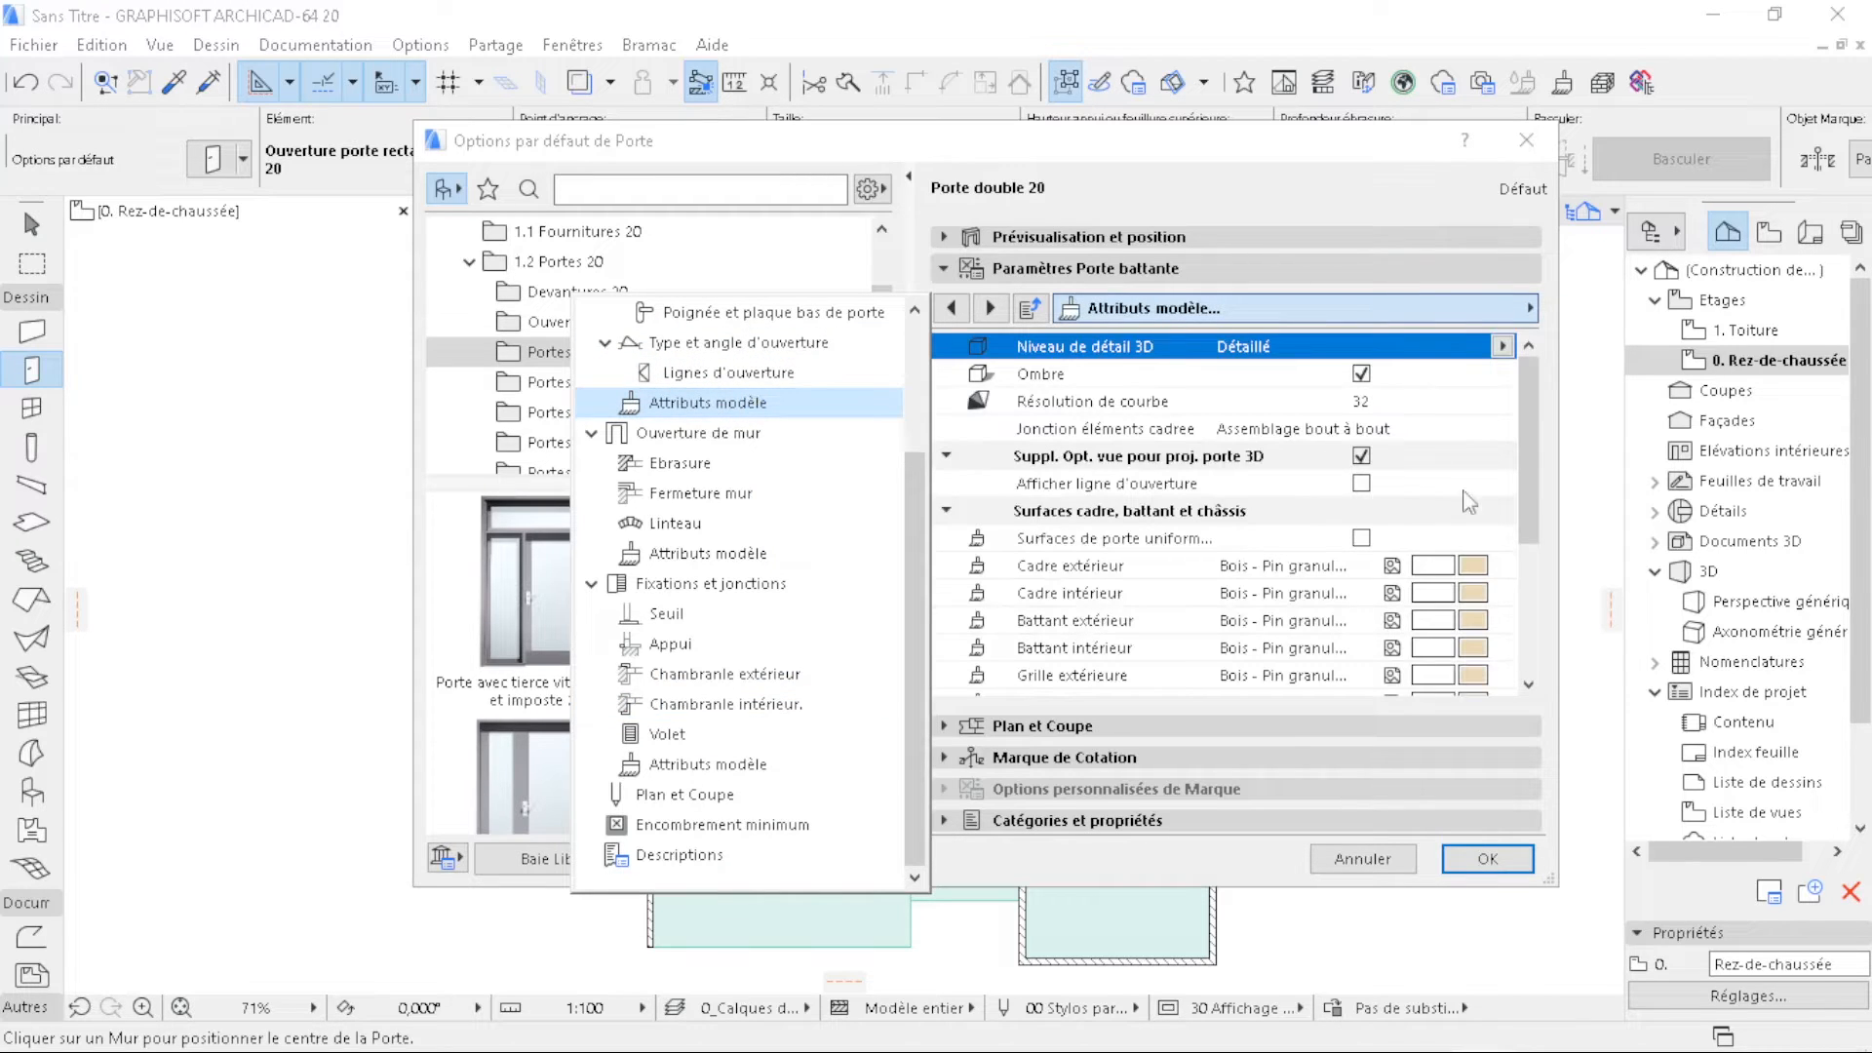
pyautogui.click(1361, 539)
pyautogui.click(1472, 566)
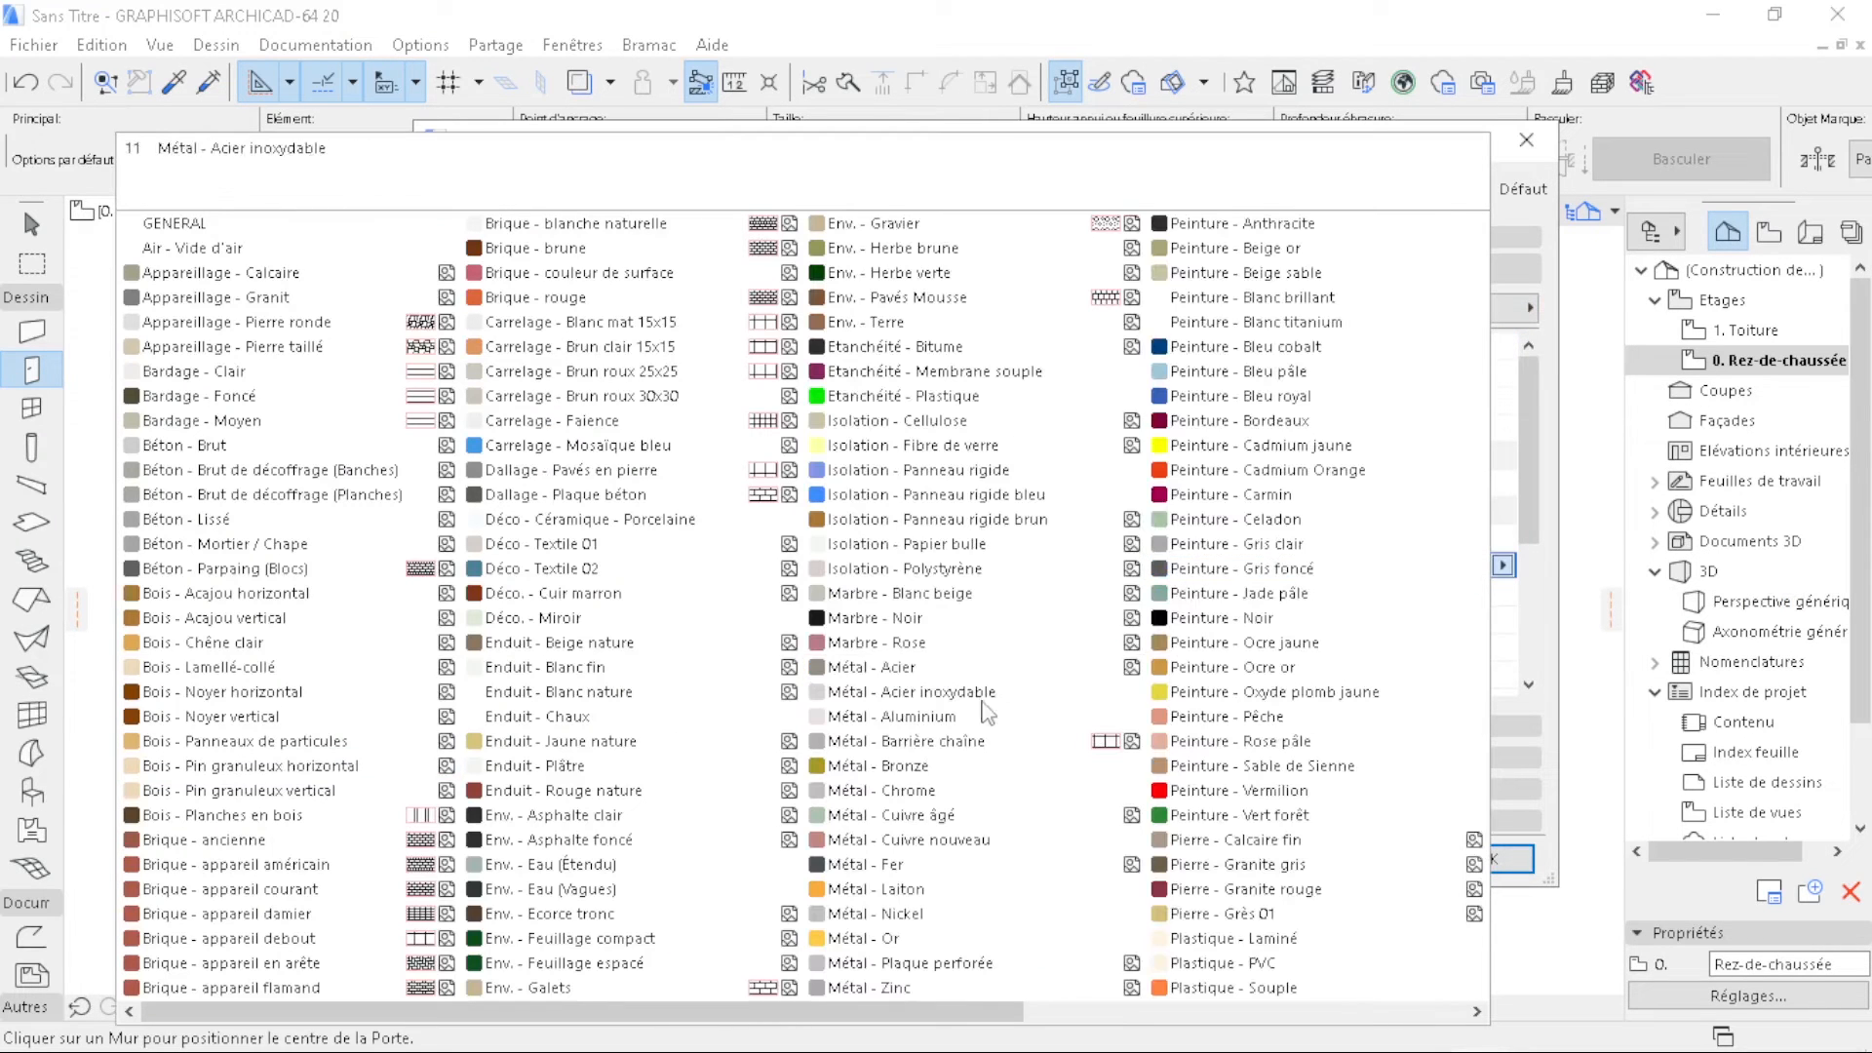
pyautogui.click(944, 719)
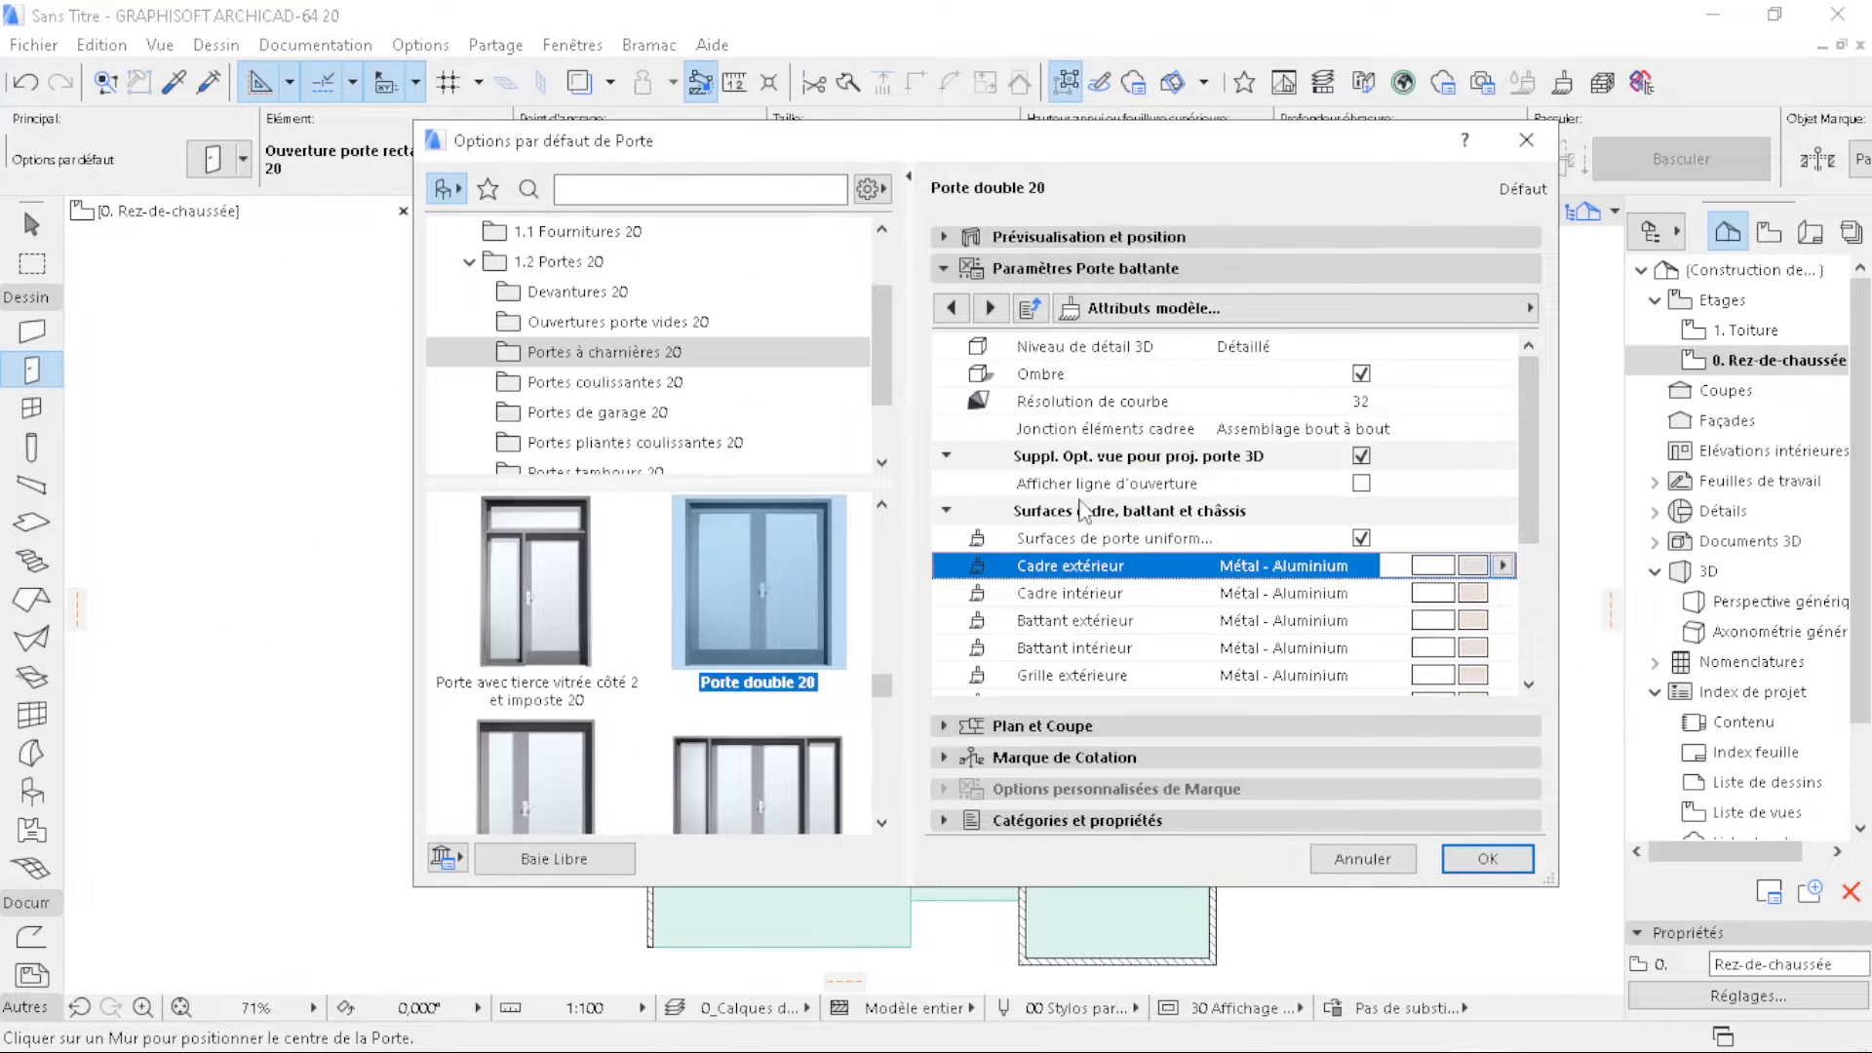
pyautogui.click(1491, 858)
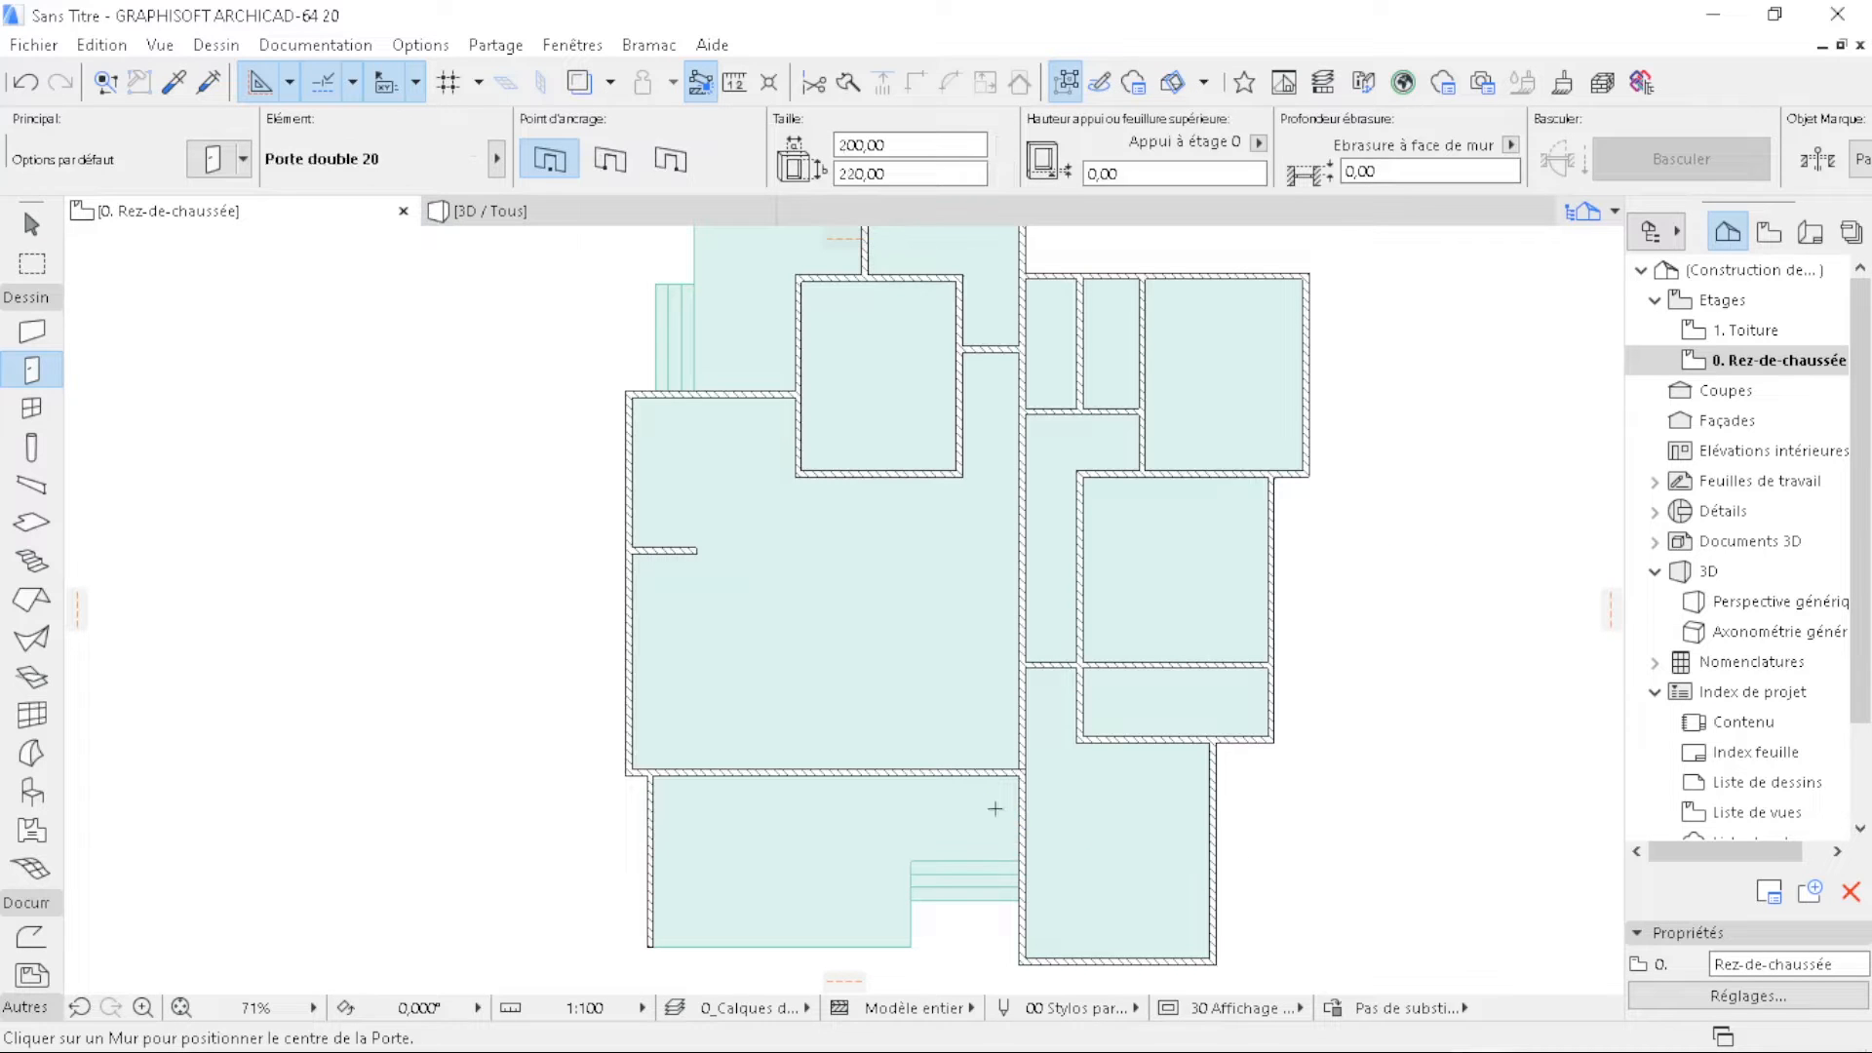
# - Place the double door in the wall behind the lower terrace steps, near the right-hand wall junction, opening toward the terrace
pyautogui.scroll(5, 994, 808)
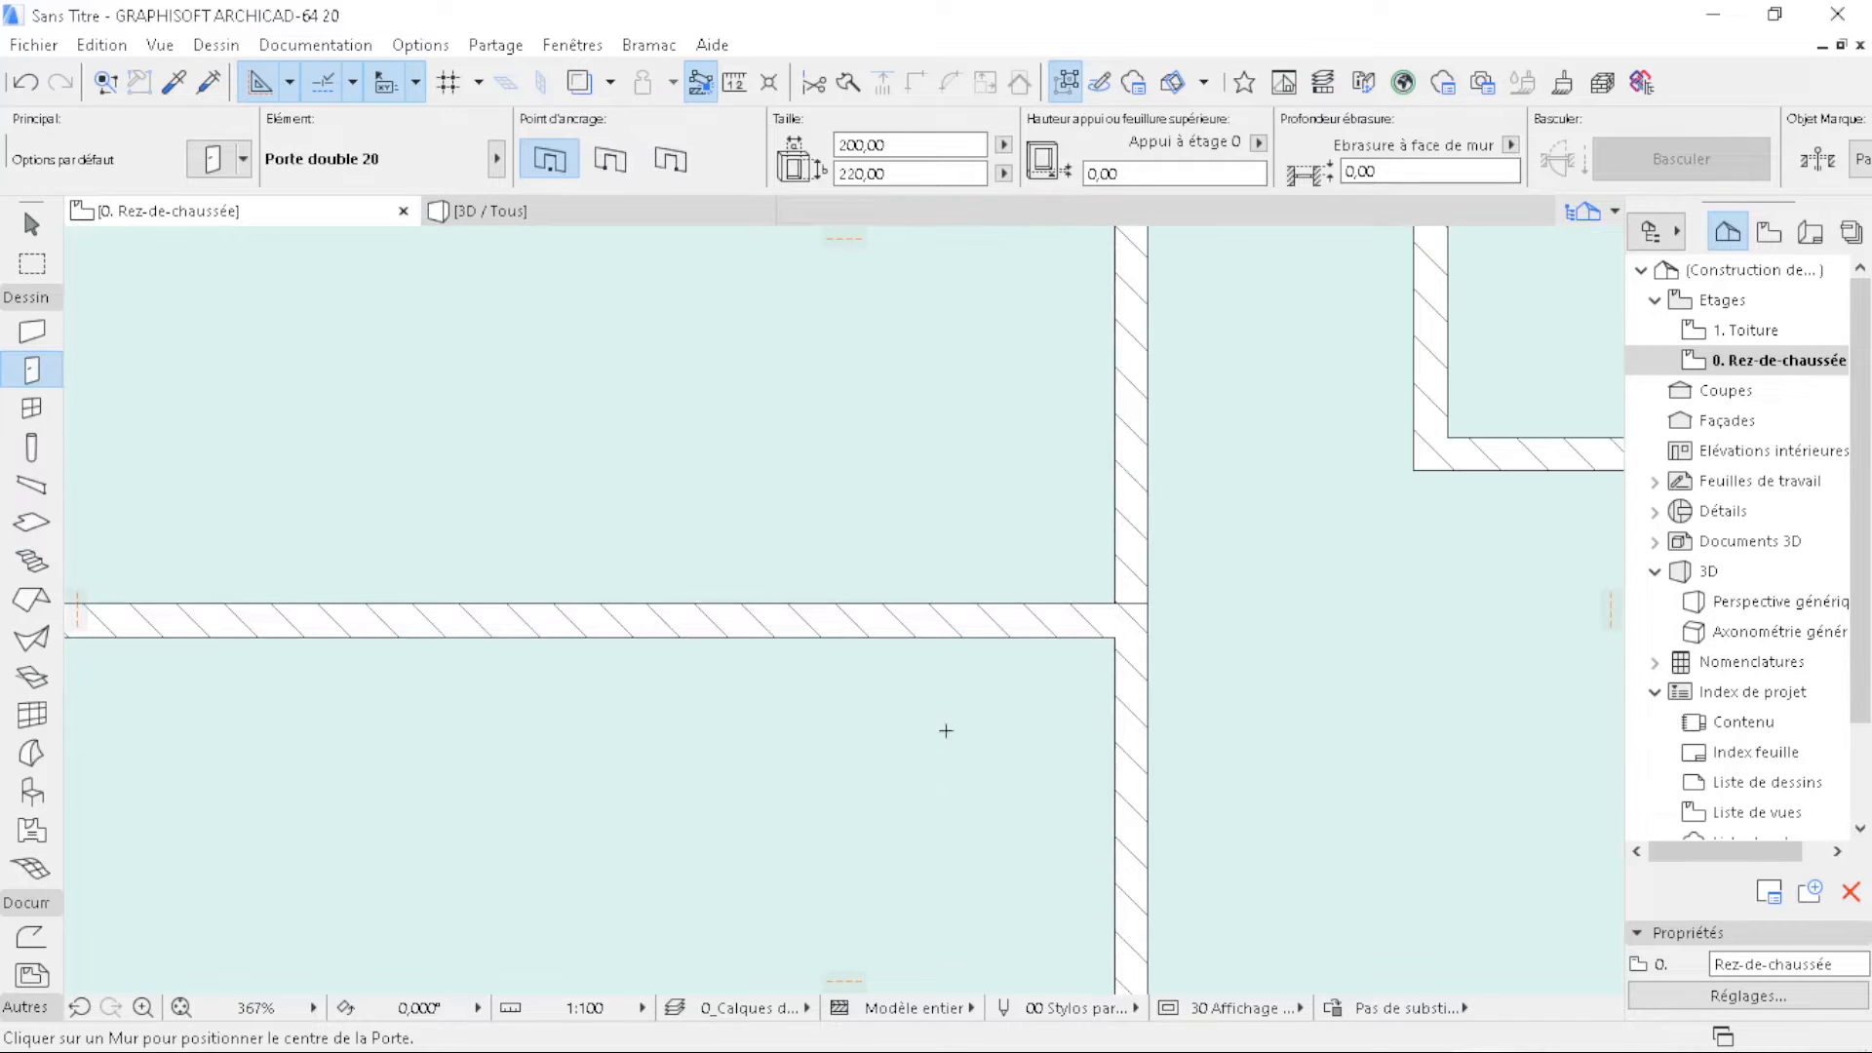
pyautogui.click(876, 634)
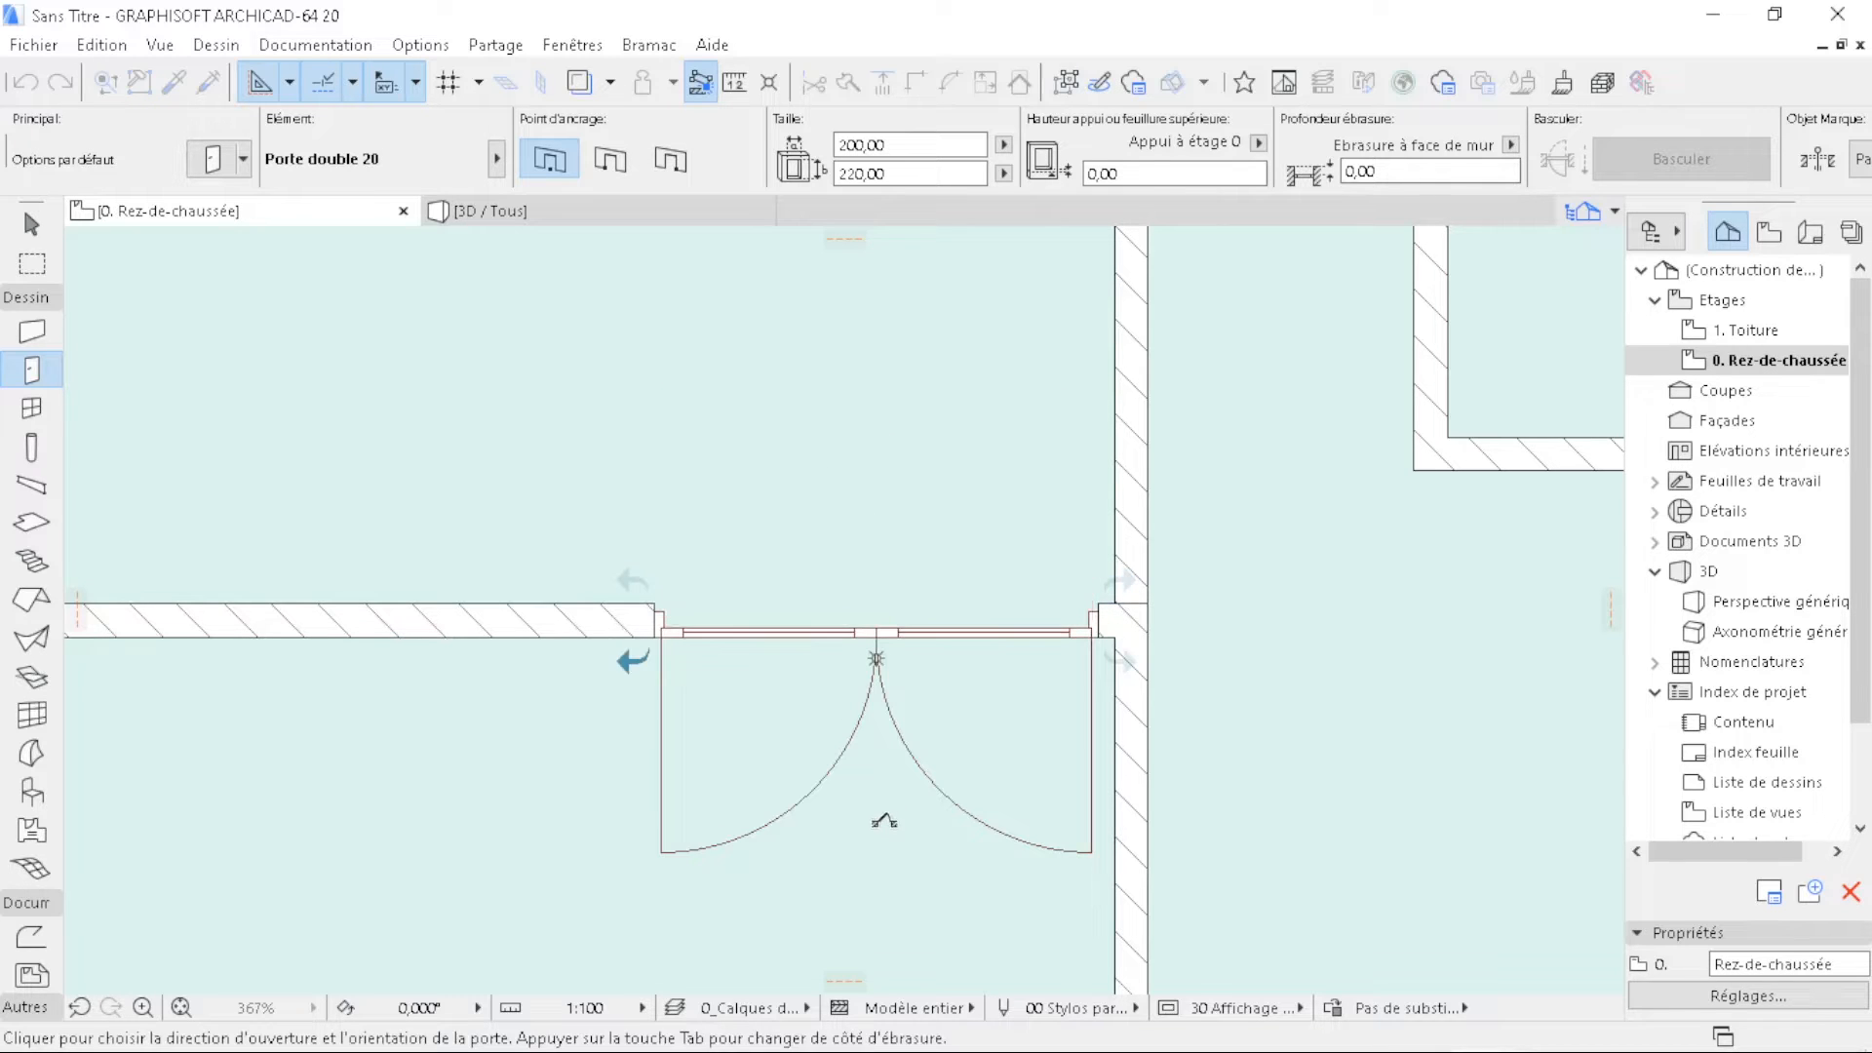
pyautogui.click(884, 887)
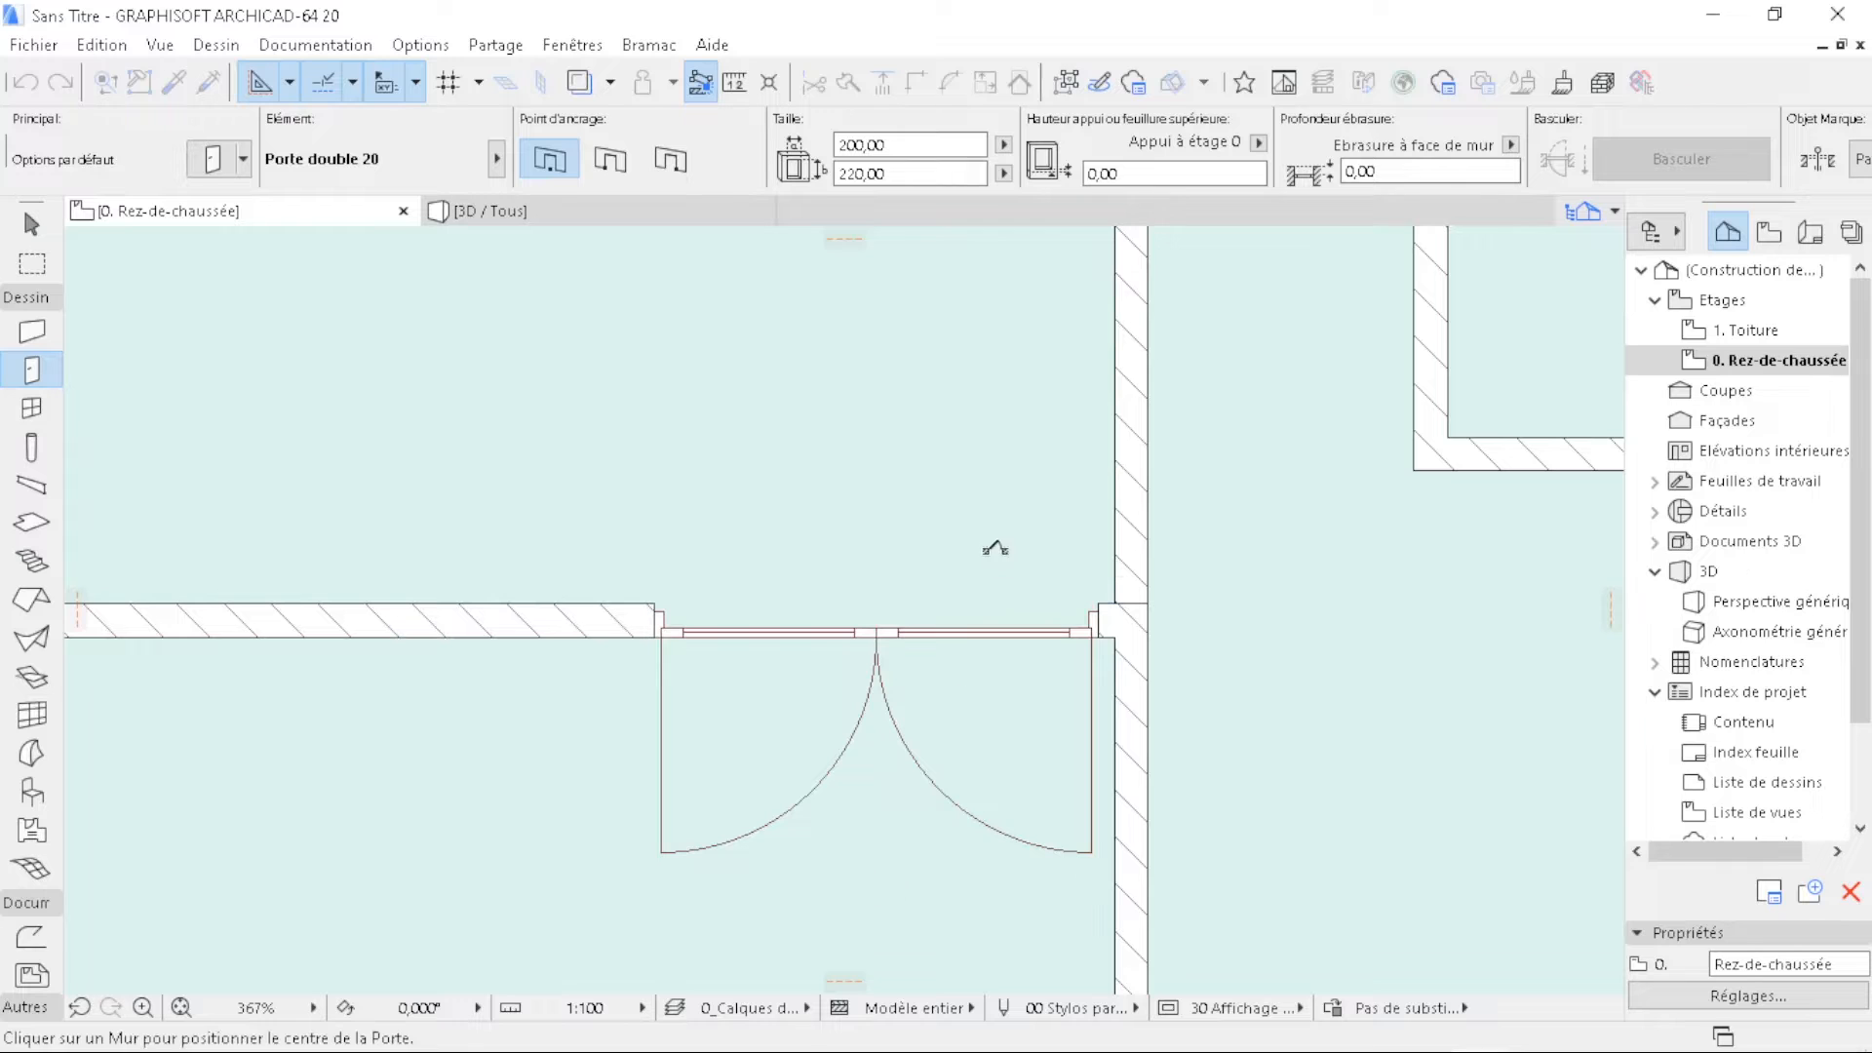
pyautogui.scroll(-5, 960, 541)
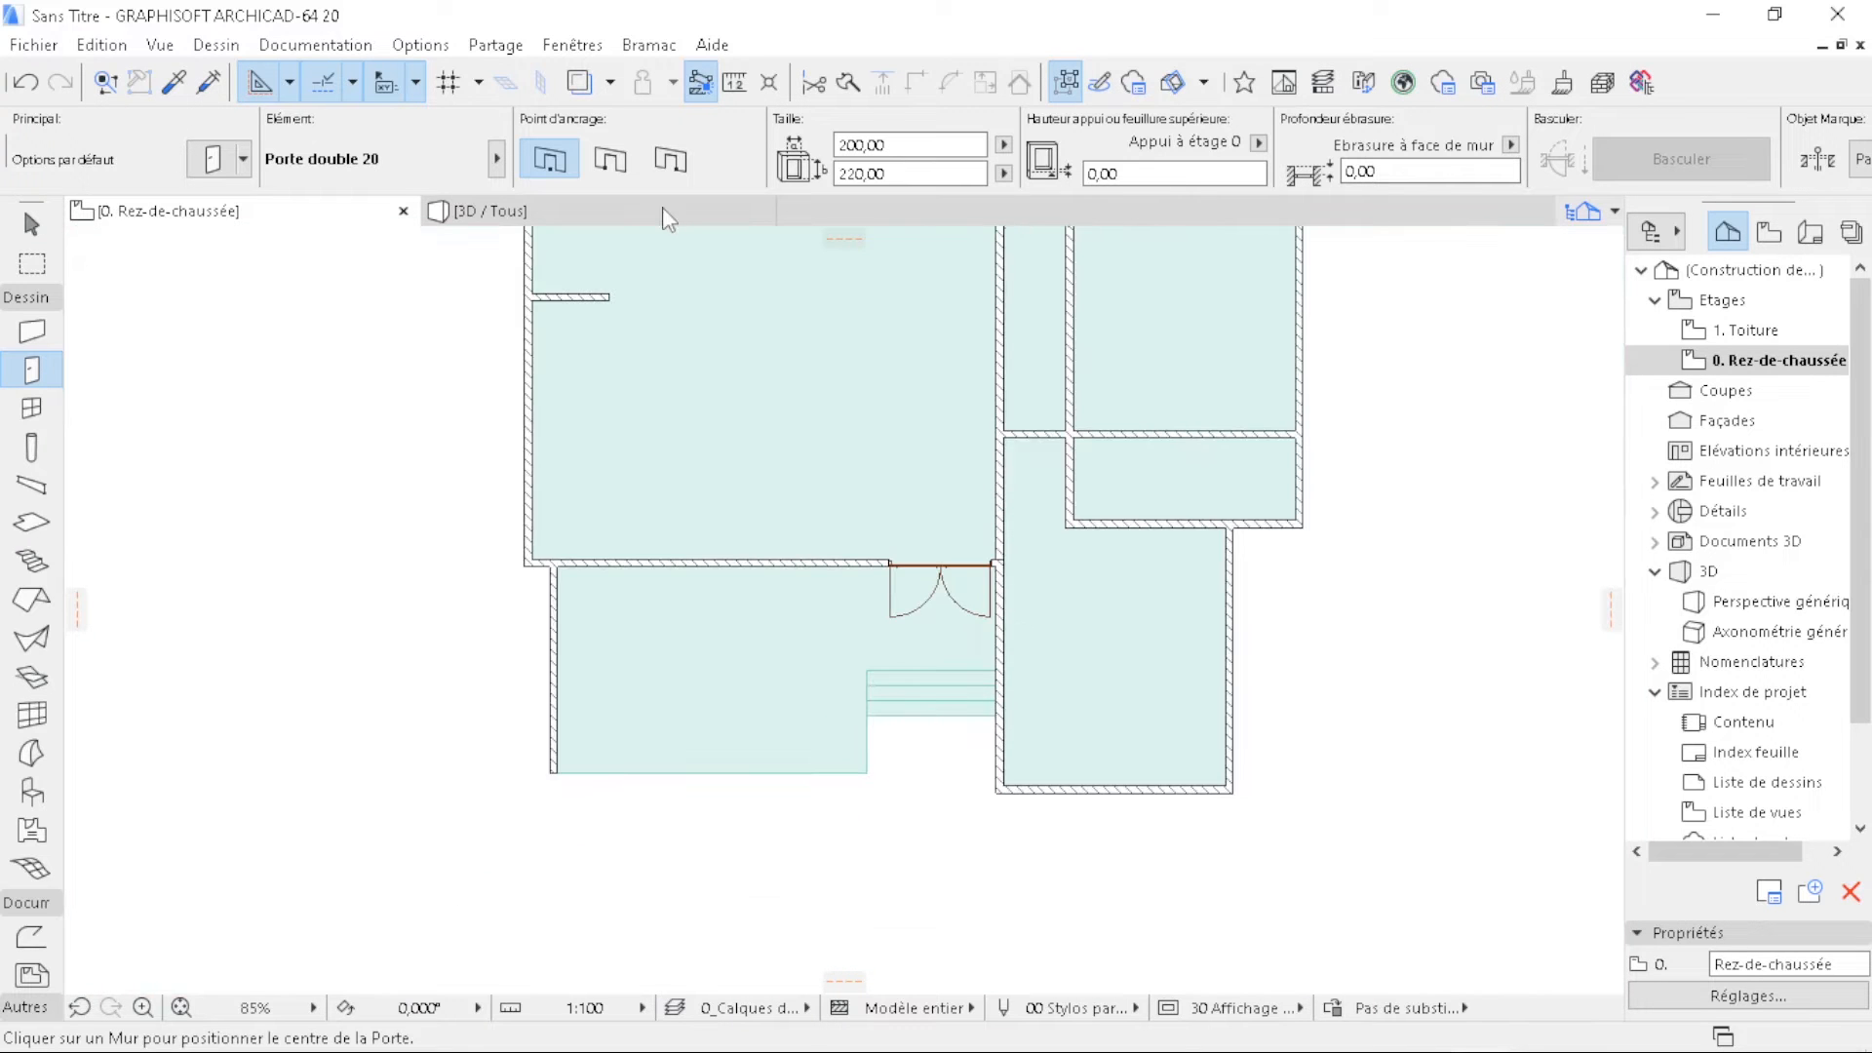
# - Inspect the double door above the entrance steps in the 3D view, and return to the ground floor plan
pyautogui.click(663, 206)
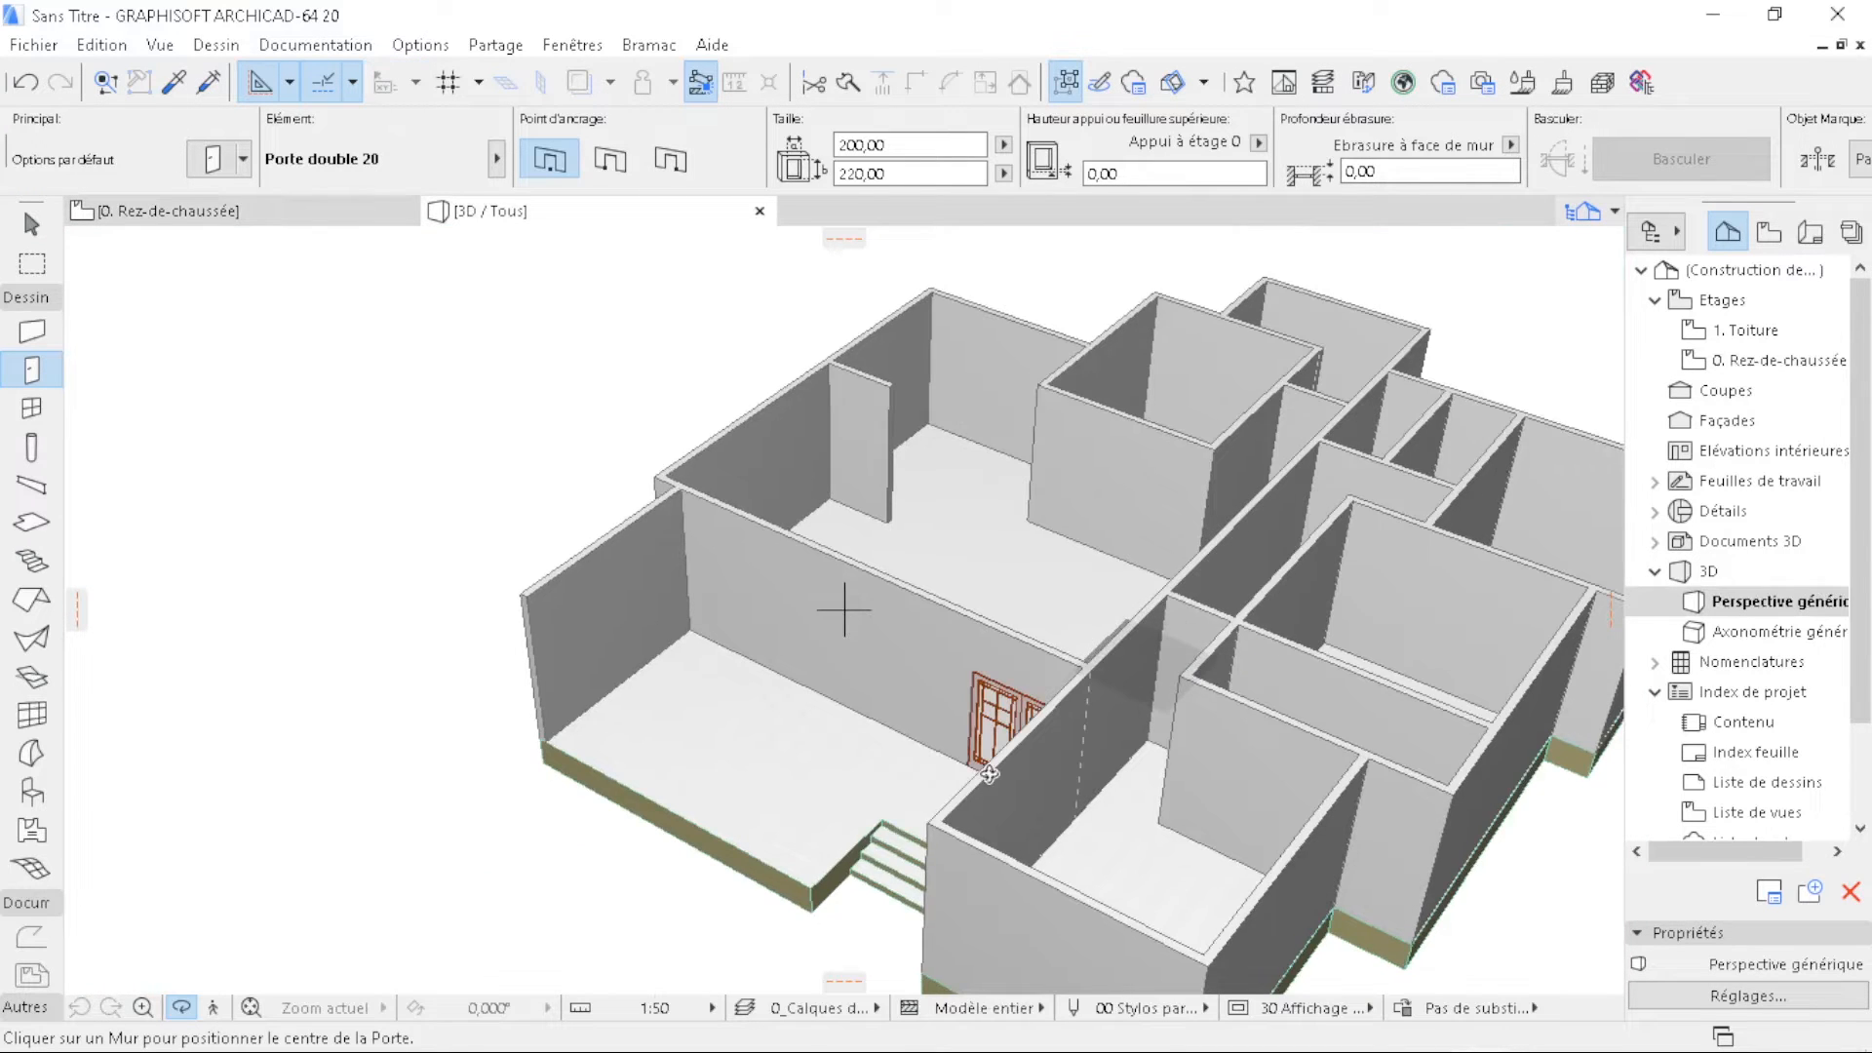
pyautogui.moveTo(988, 773); pyautogui.dragTo(1140, 675)
pyautogui.scroll(3, 1084, 670)
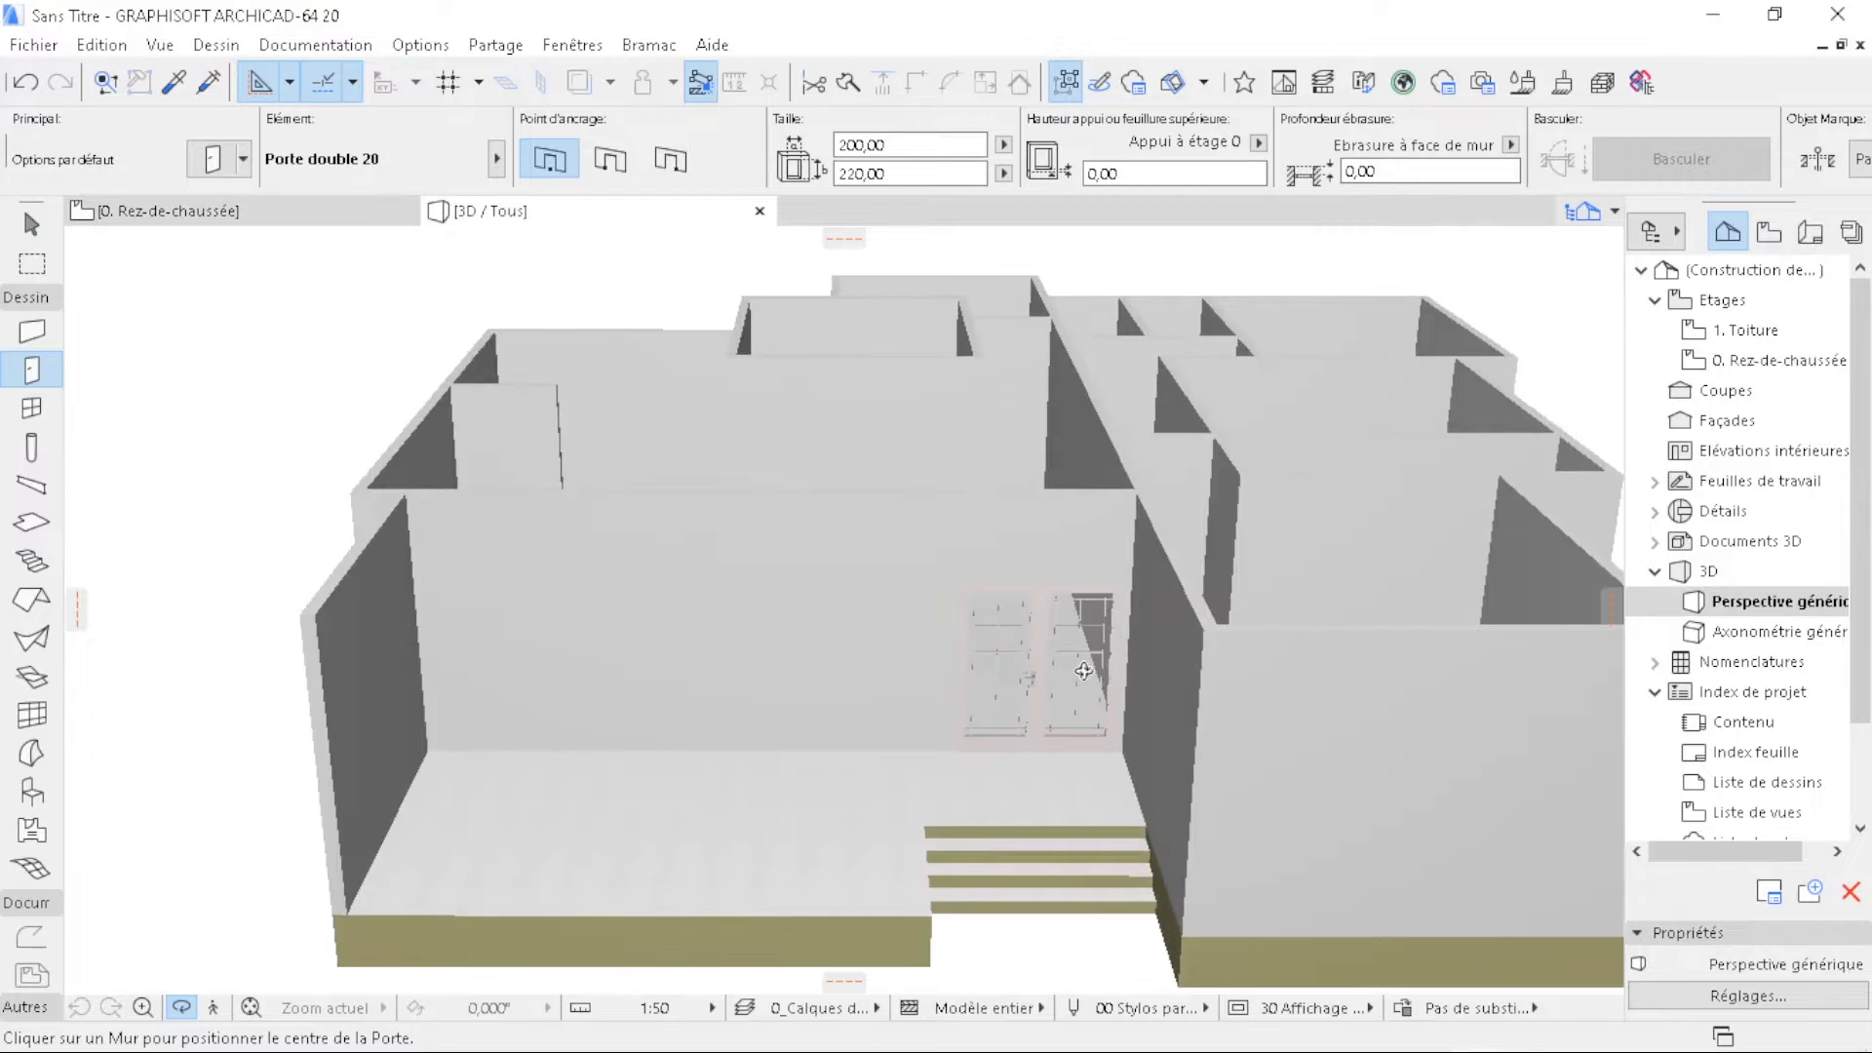
pyautogui.scroll(4, 1084, 671)
pyautogui.moveTo(1187, 840); pyautogui.dragTo(866, 590)
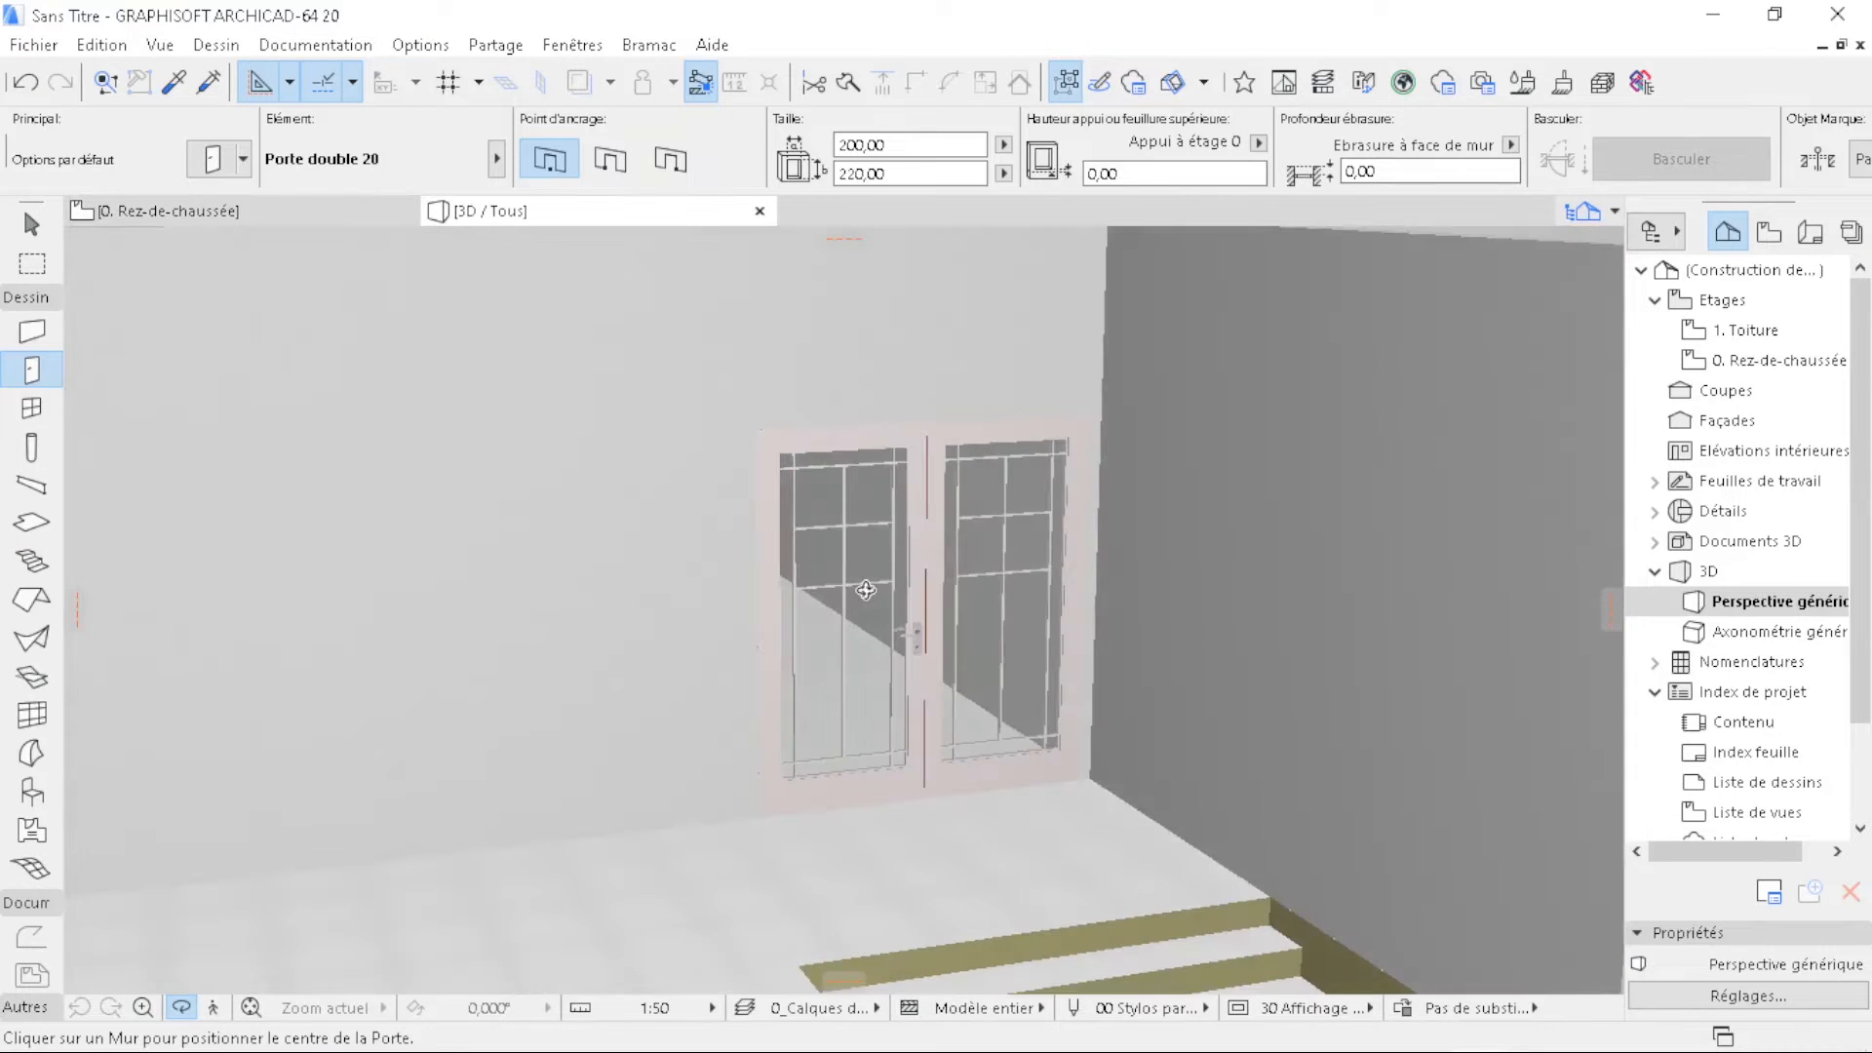
pyautogui.click(291, 206)
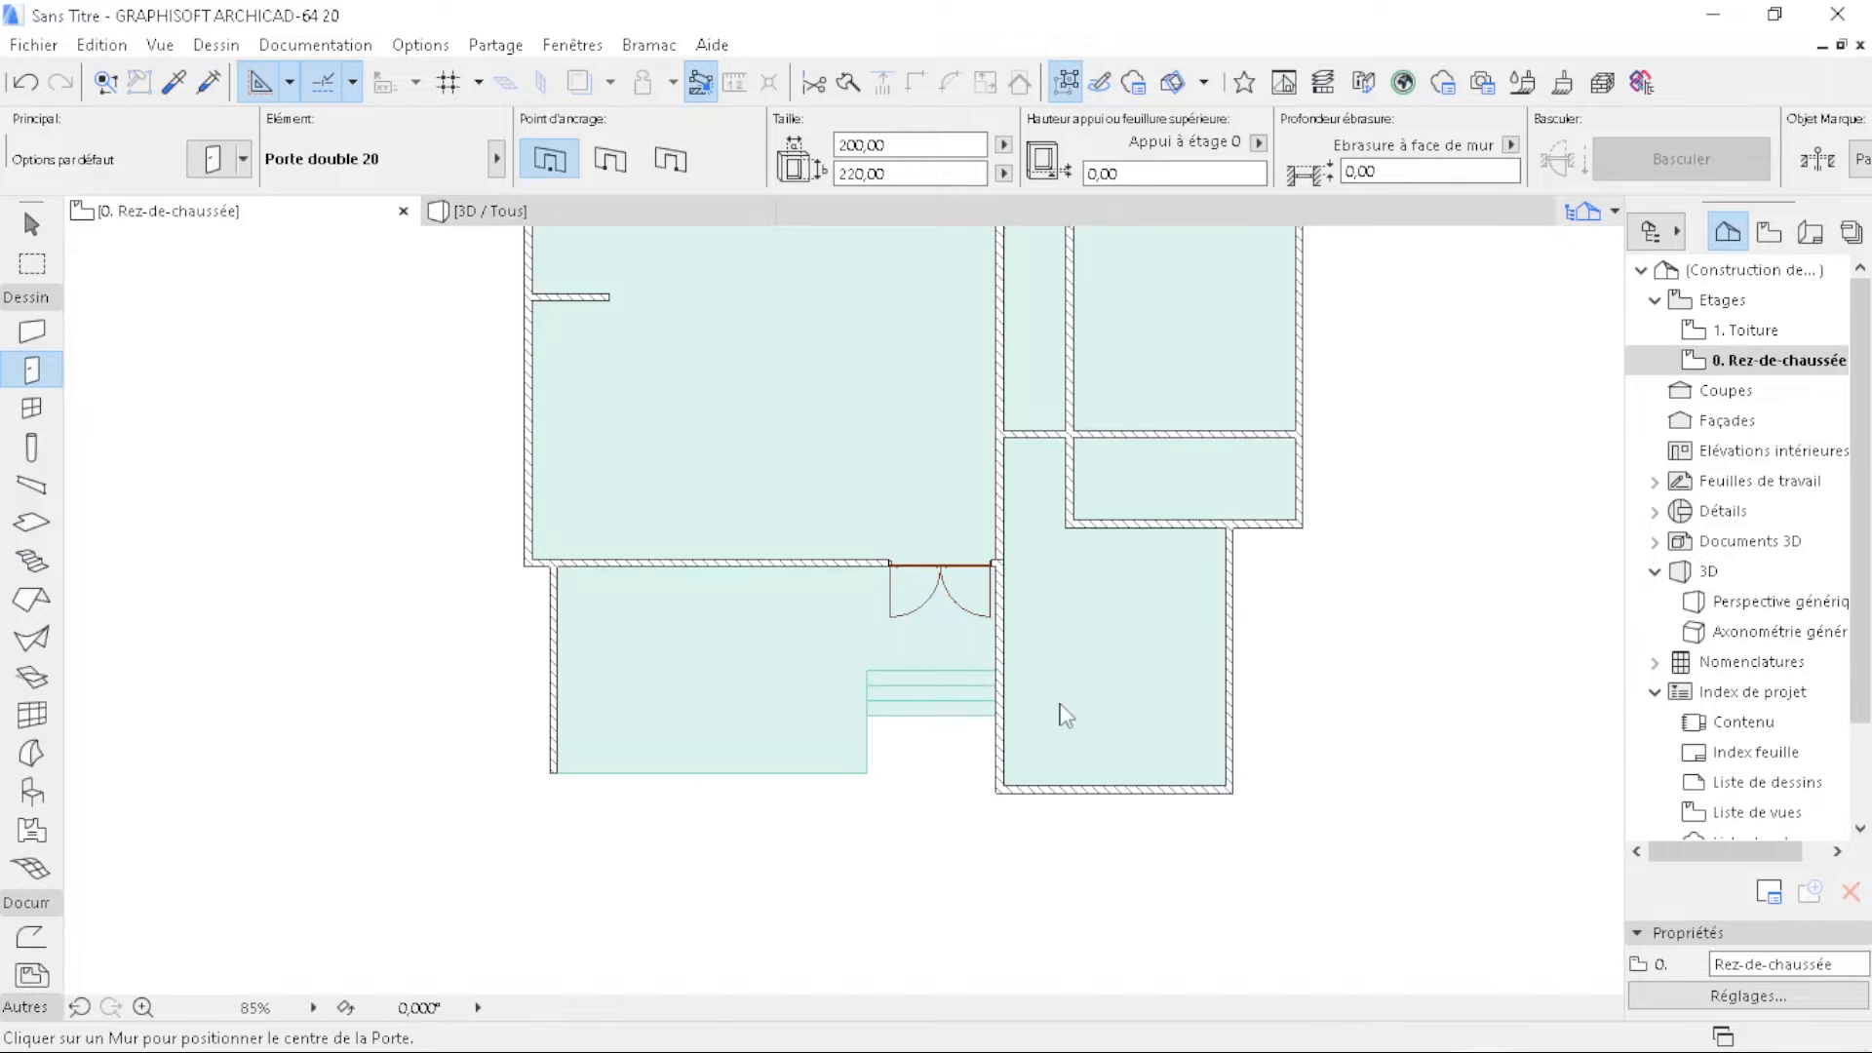
# - Choose the hinged door Porte 20 in the door defaults, with a Prairie leaf and the handle Poignée 5
pyautogui.scroll(-3, 1369, 536)
pyautogui.moveTo(1271, 419); pyautogui.dragTo(1333, 514, button='middle')
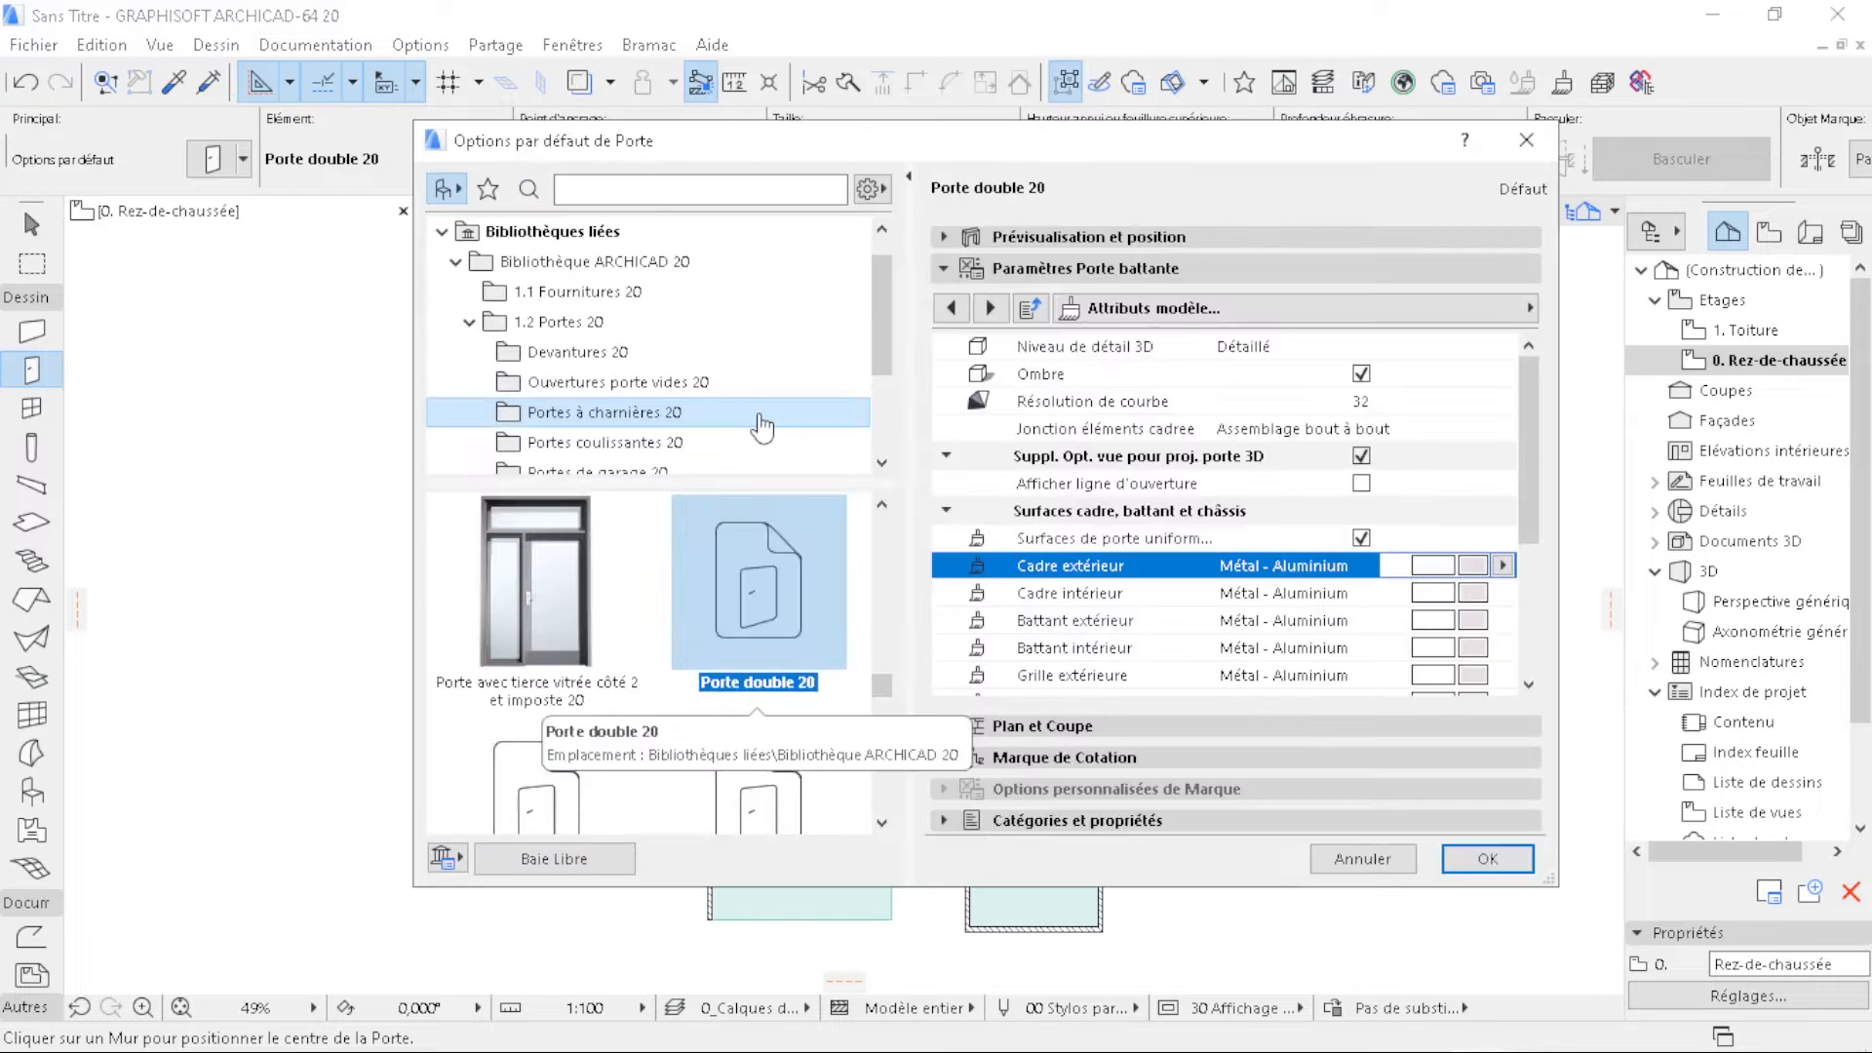
pyautogui.click(761, 426)
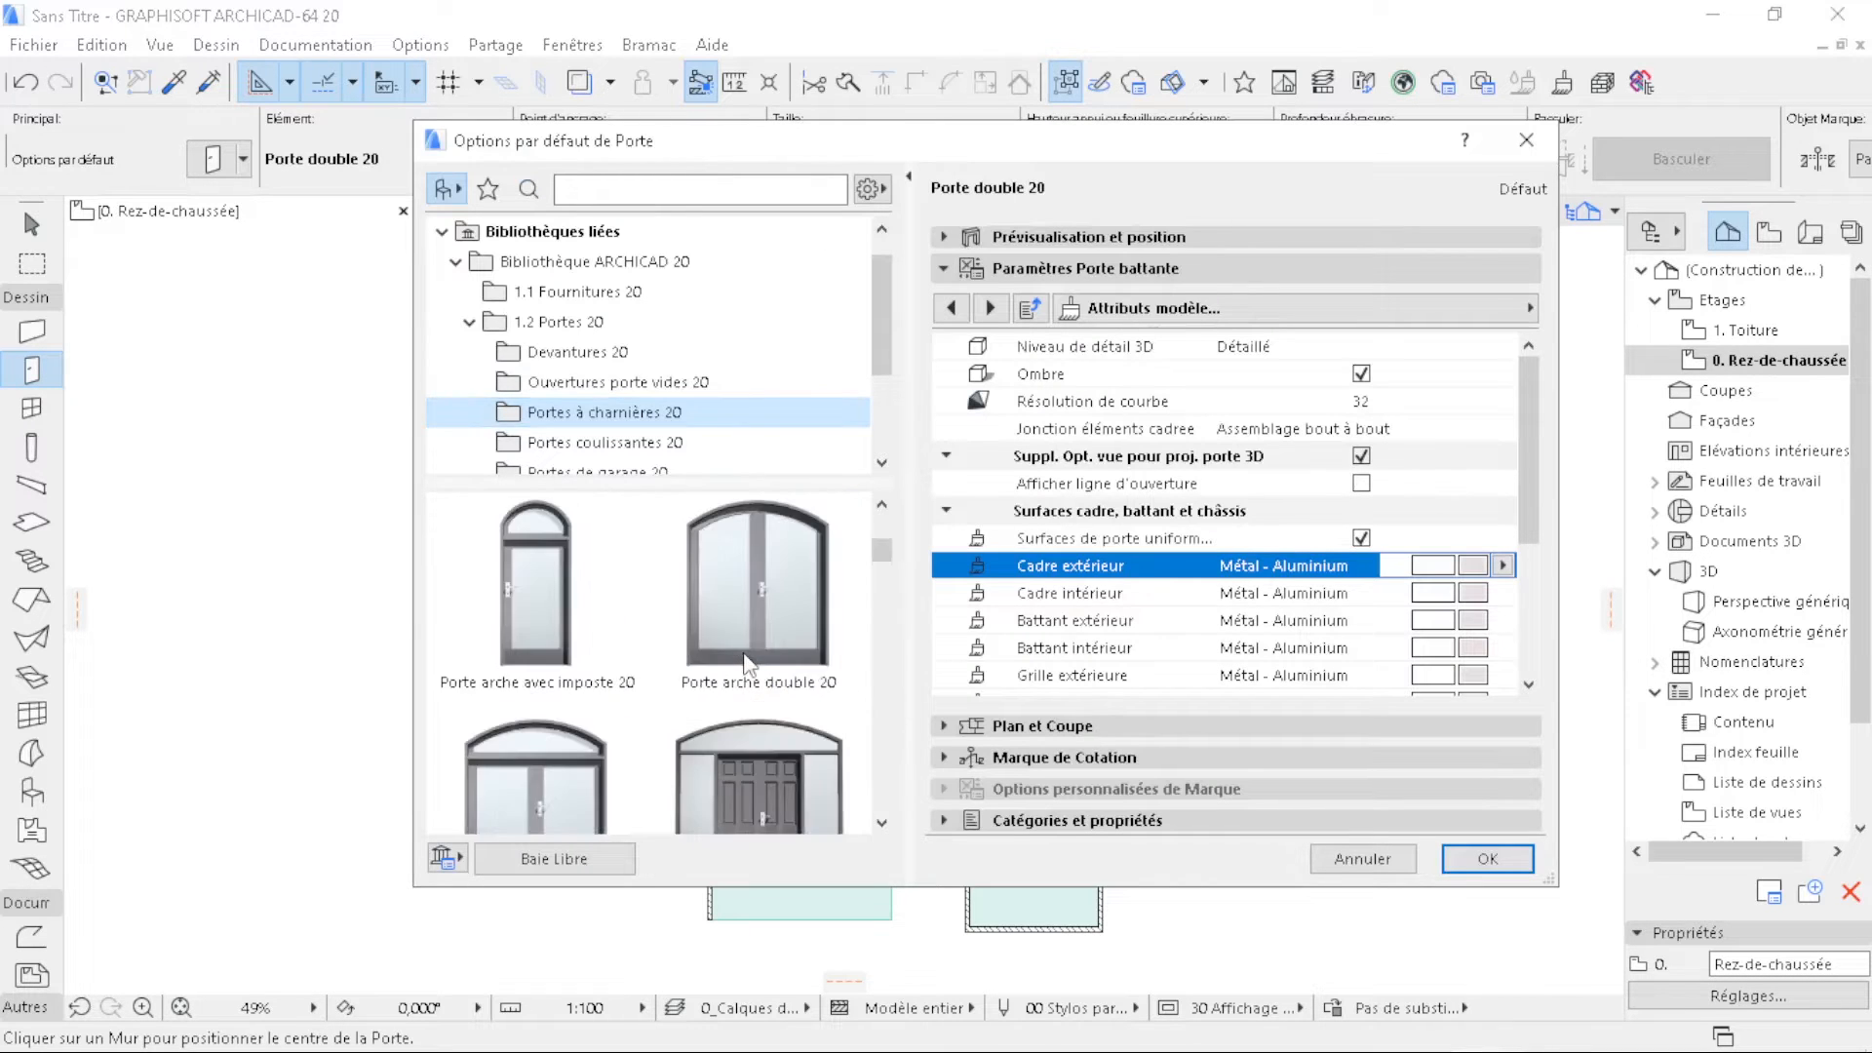
pyautogui.click(604, 596)
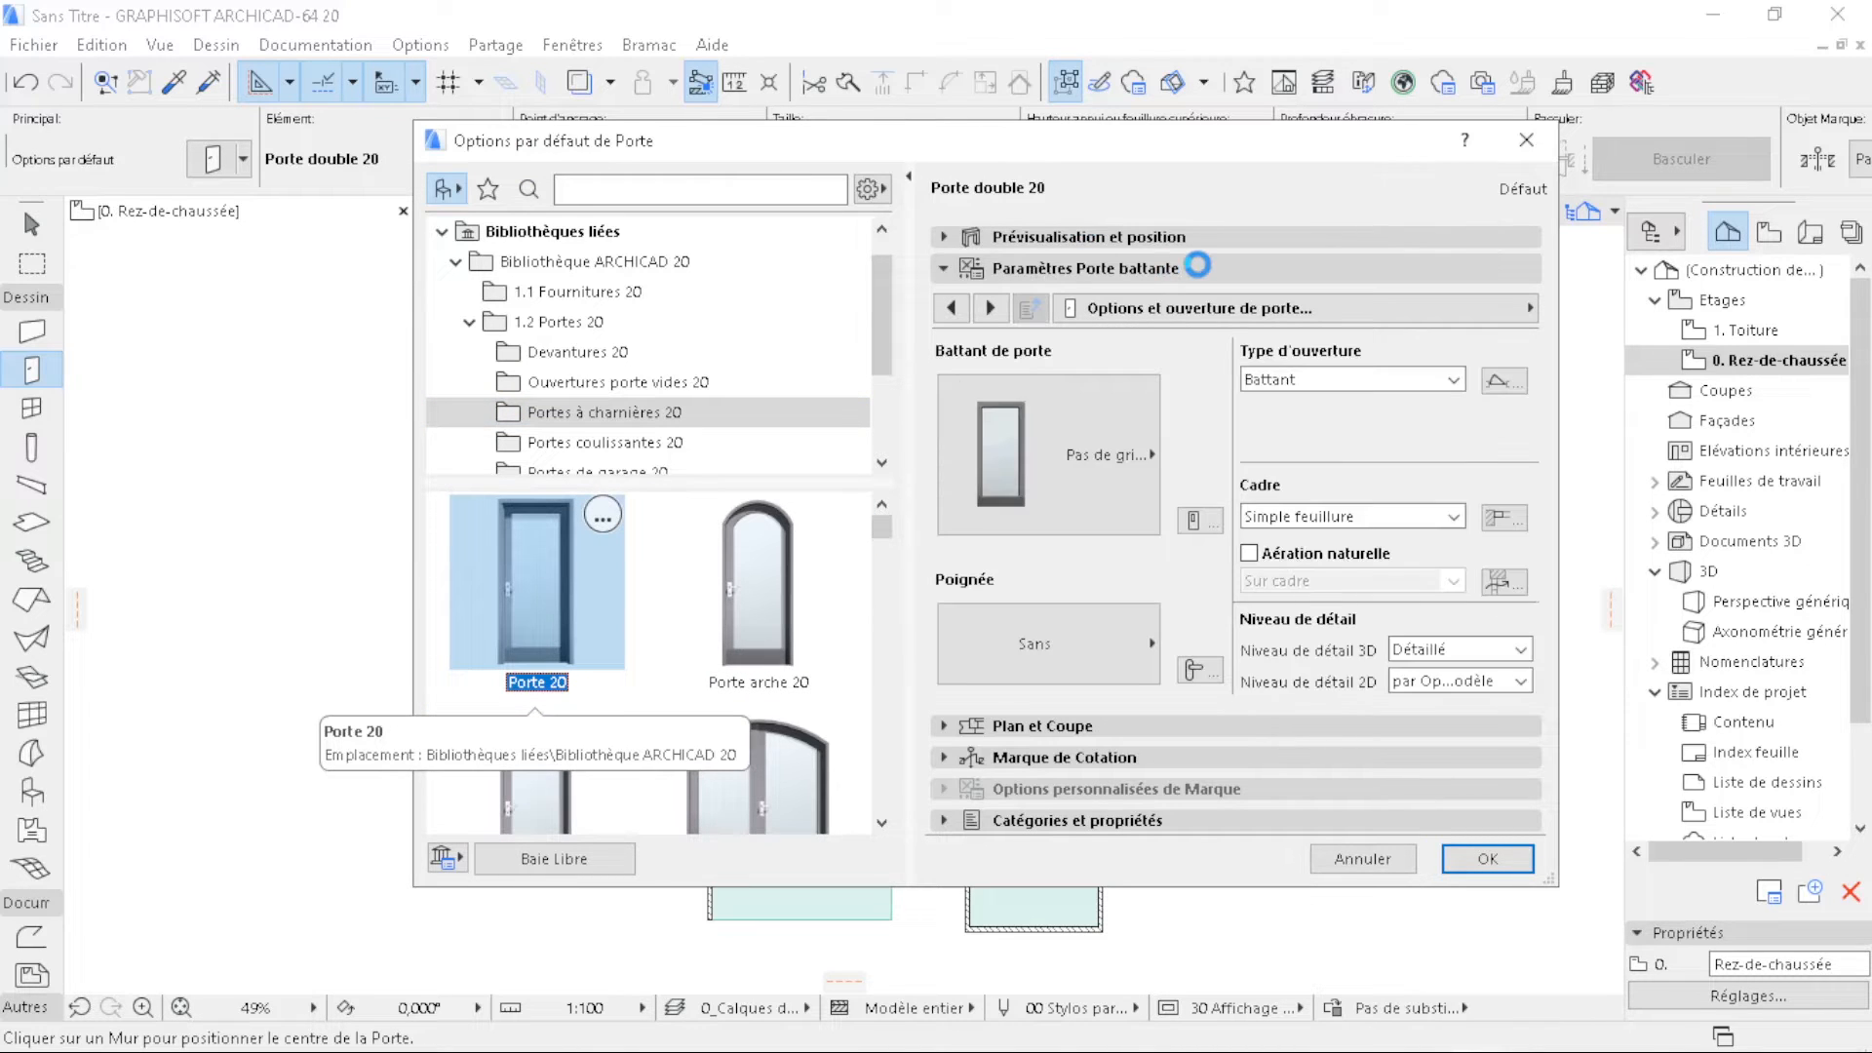
pyautogui.click(1089, 484)
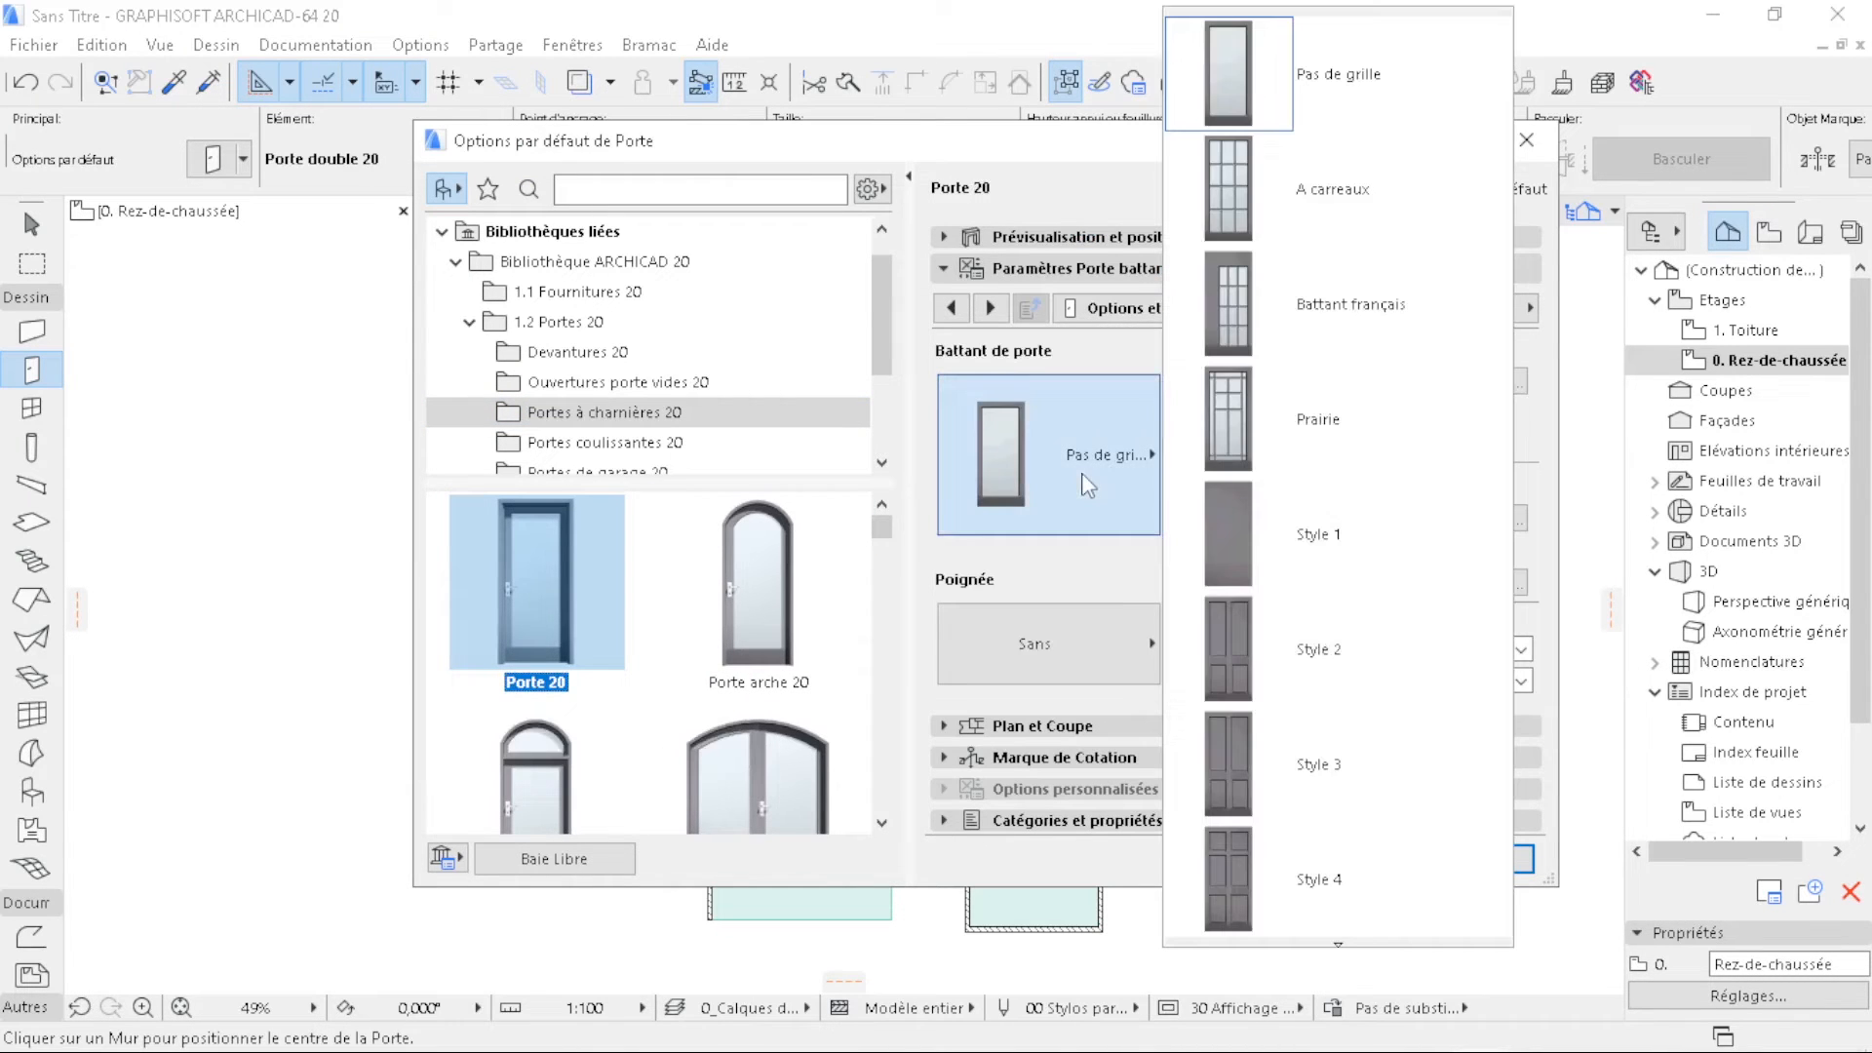
pyautogui.click(1341, 391)
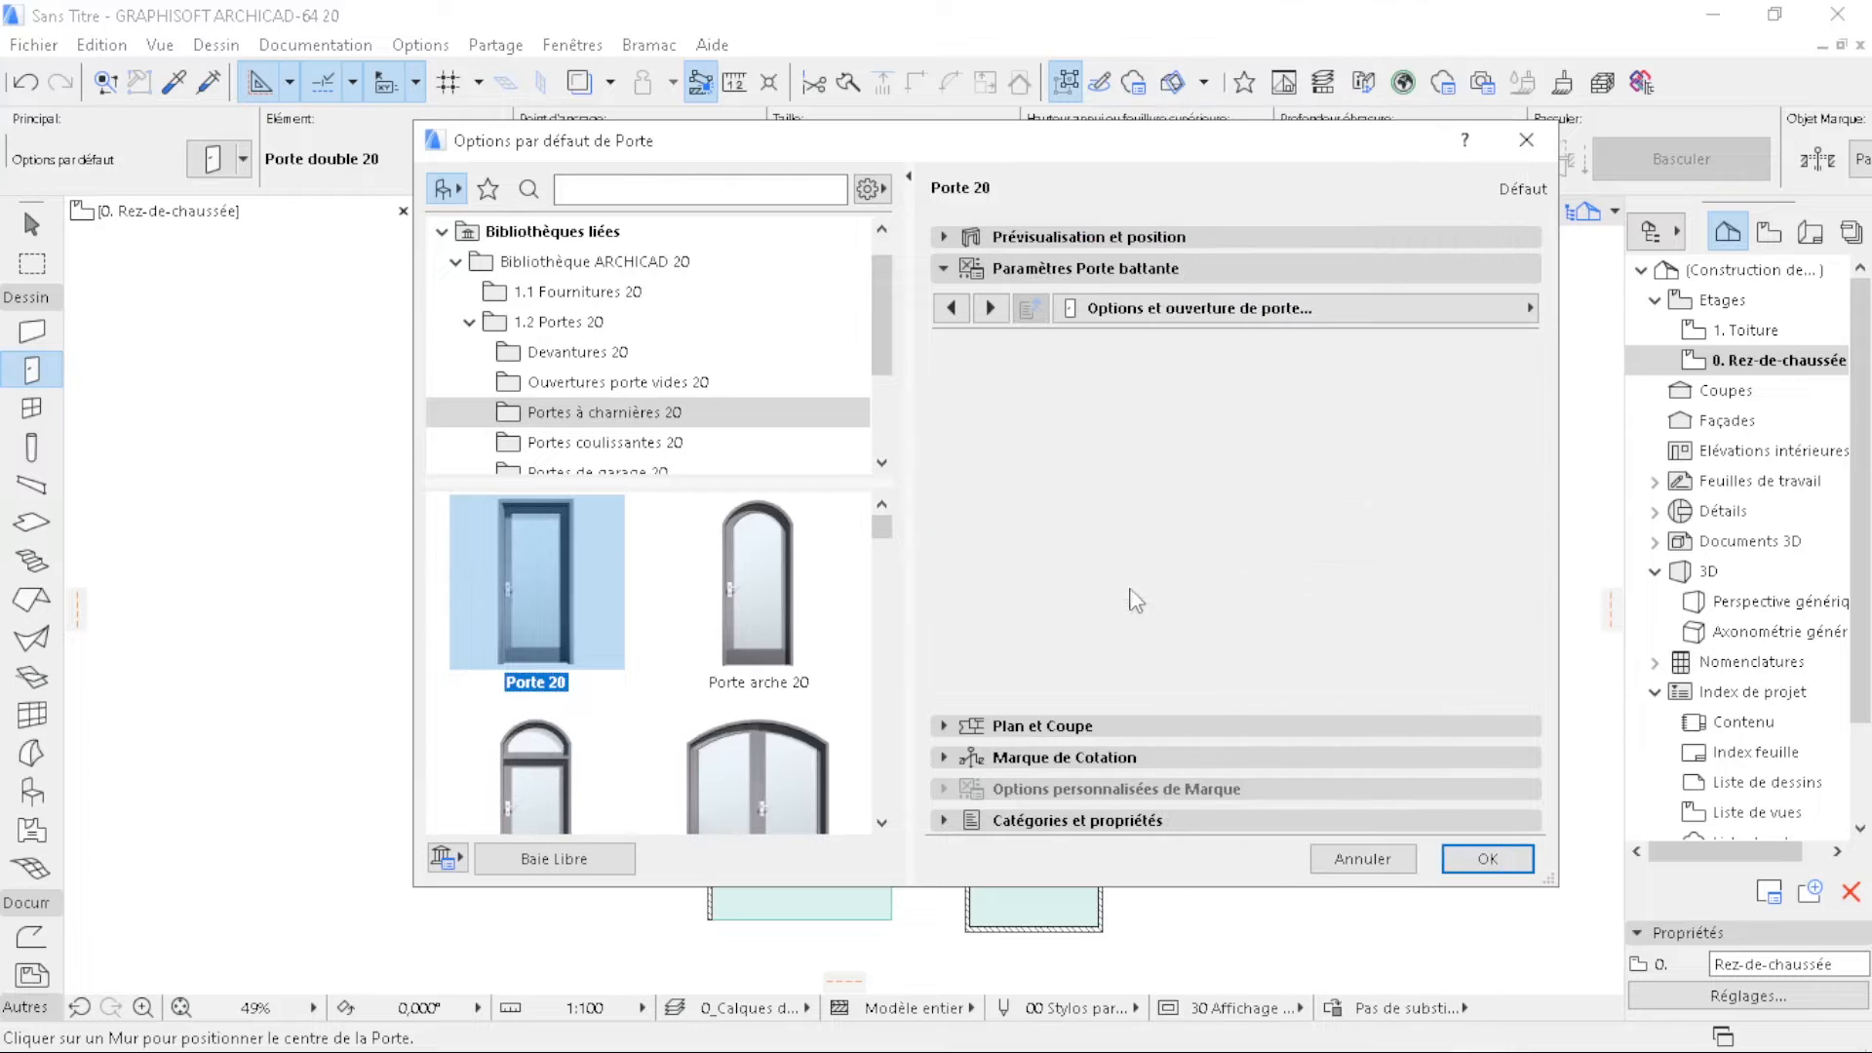
pyautogui.click(1067, 634)
pyautogui.click(1300, 575)
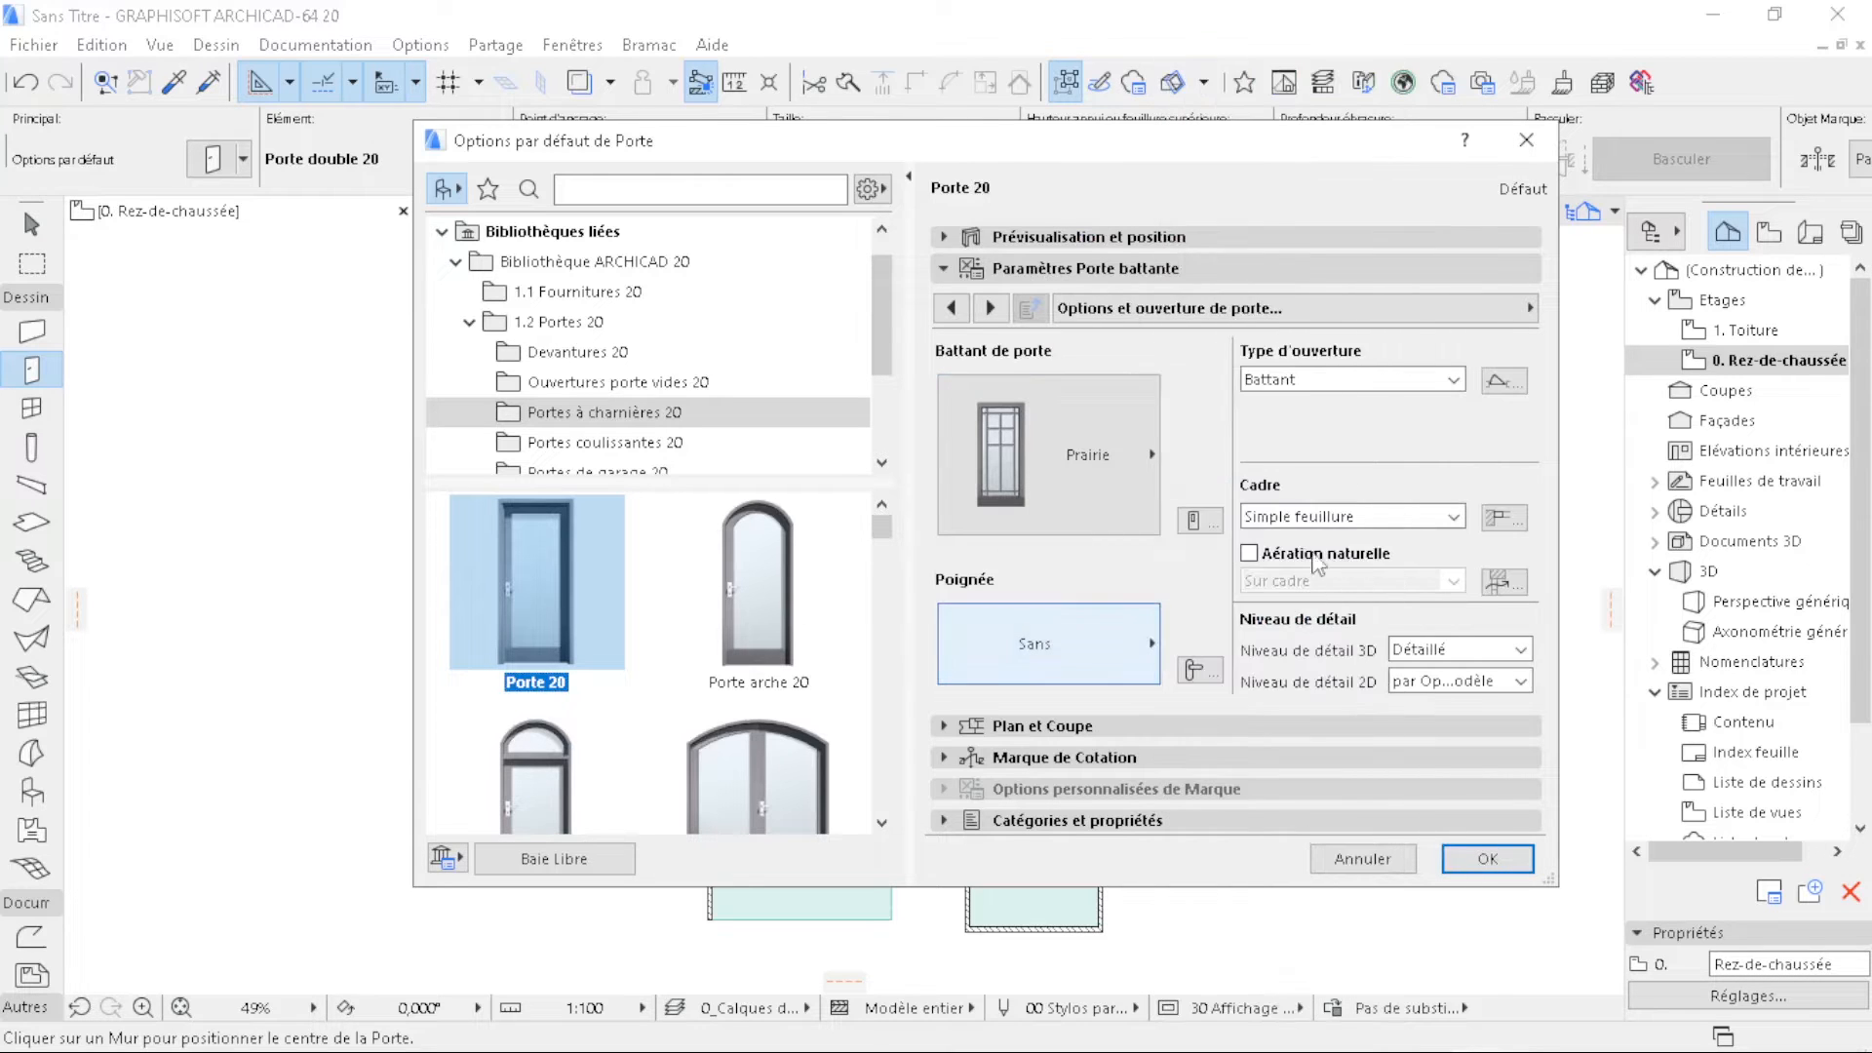
# - Override the model view options for the door's opening lines in 3D projections
pyautogui.click(1405, 310)
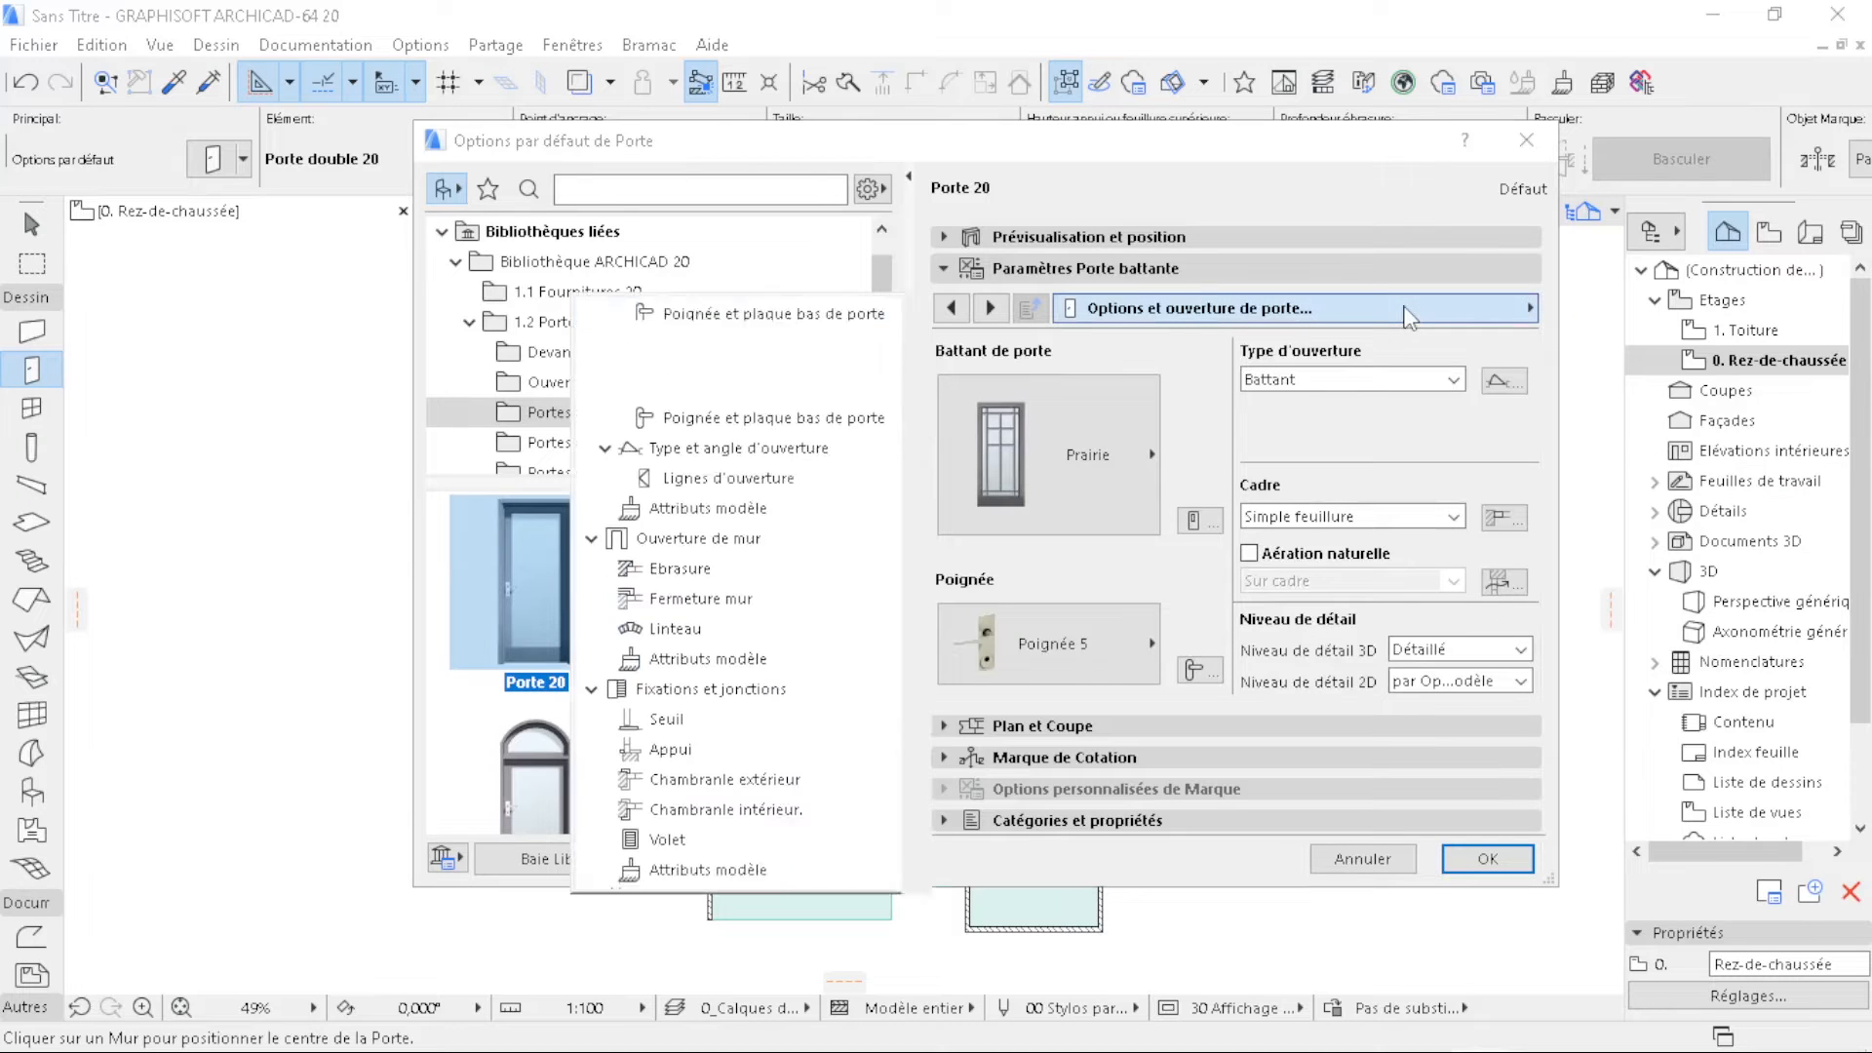
pyautogui.click(762, 494)
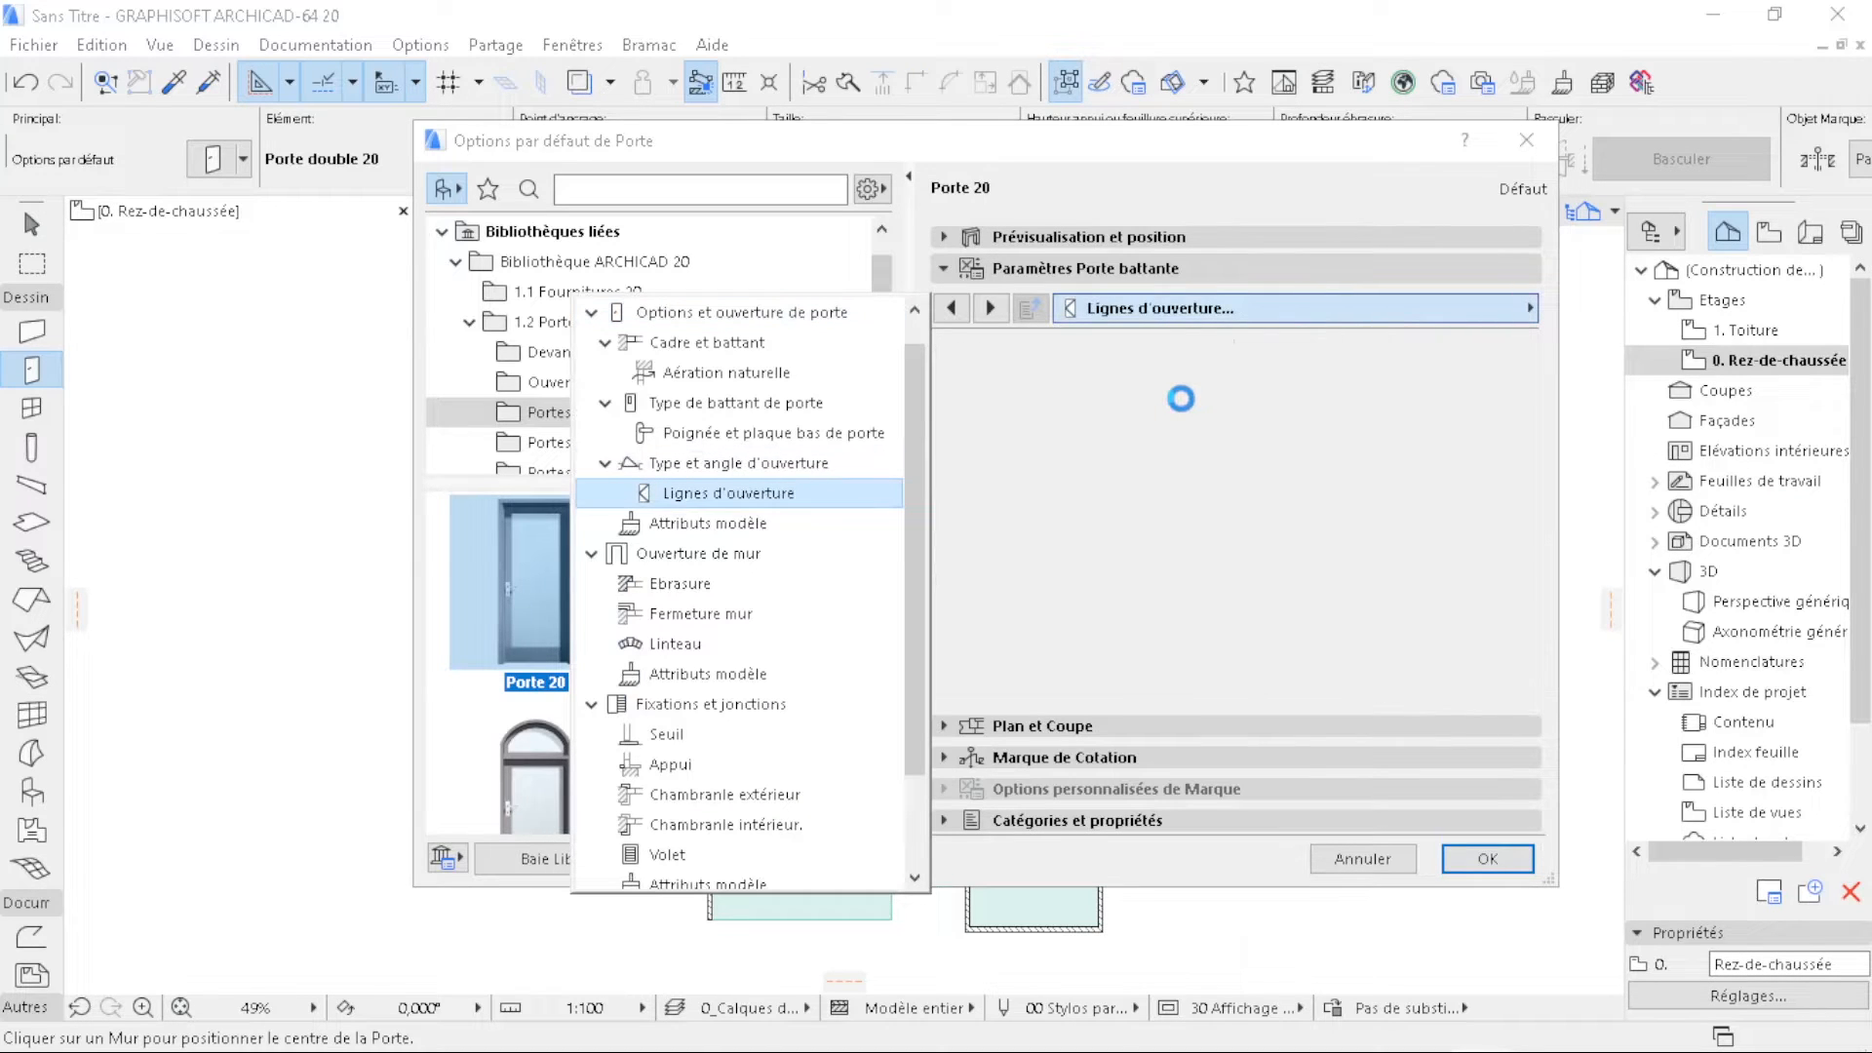
pyautogui.click(1251, 386)
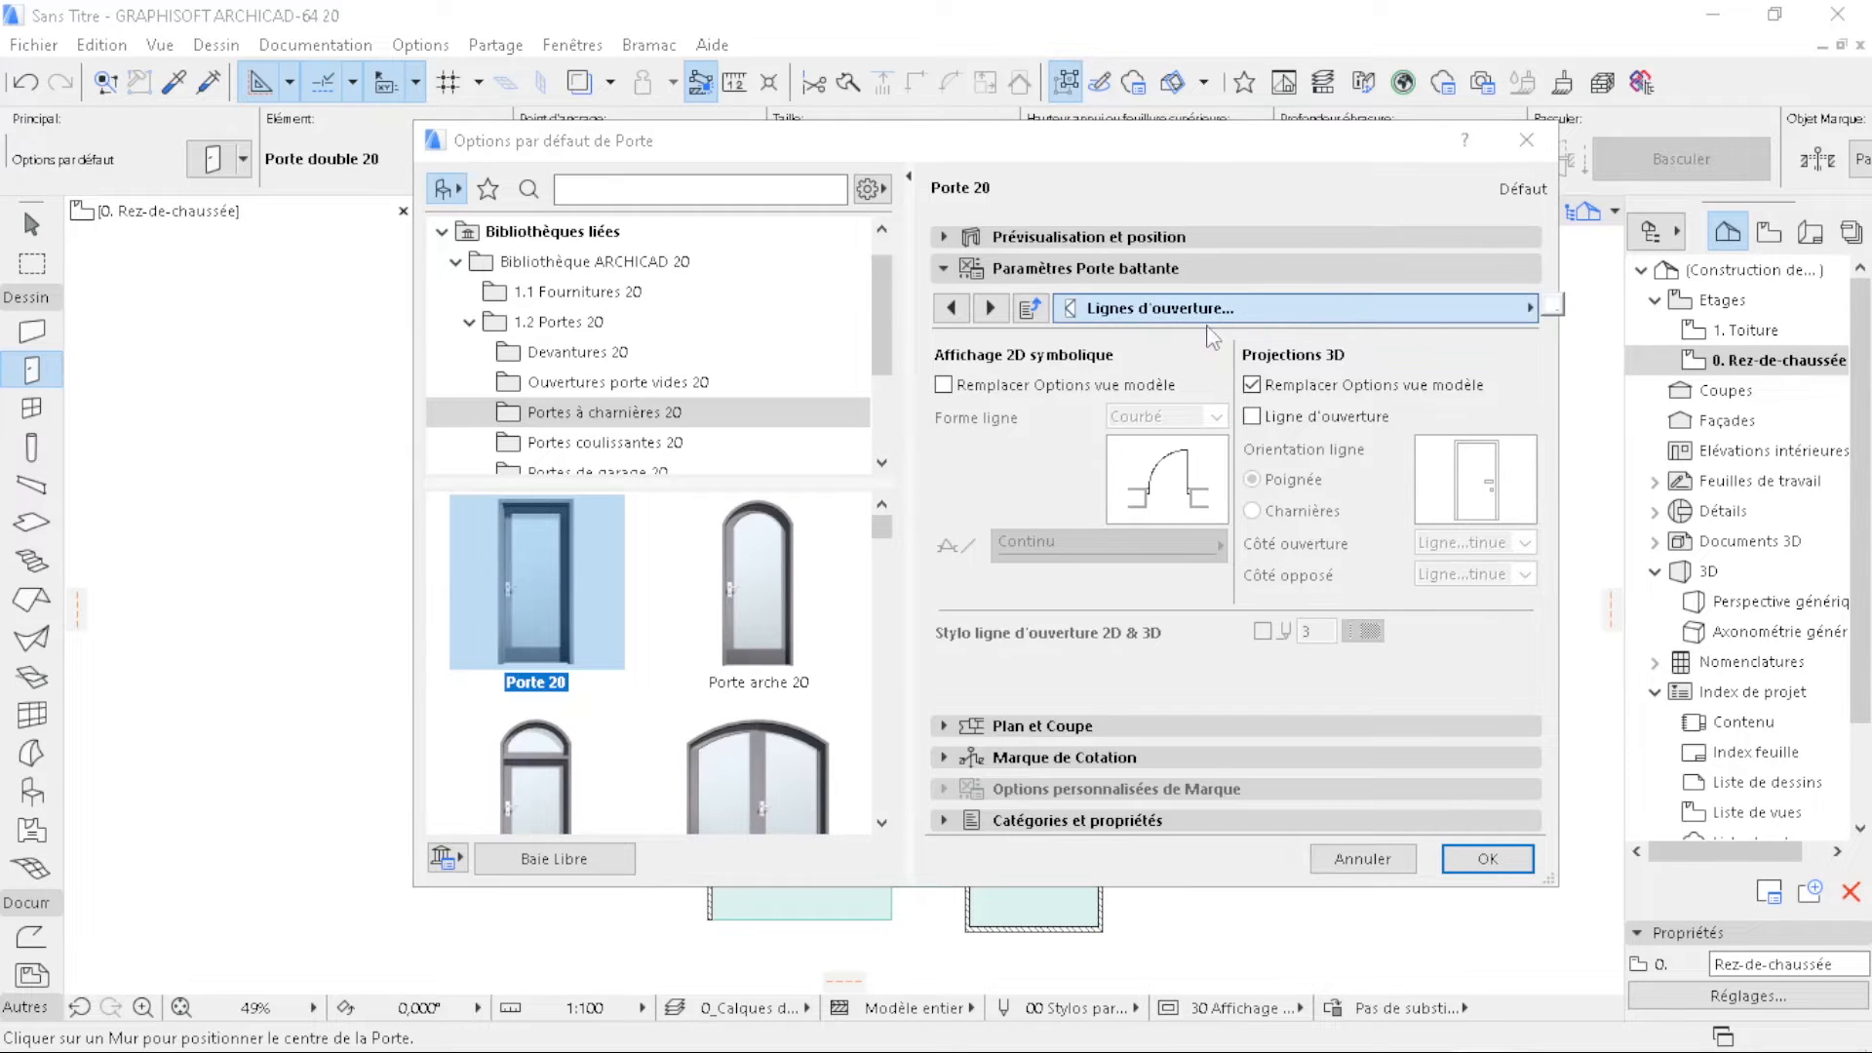
# - Turn off both the exterior and interior casings (Chambranle extérieur and Chambranle intérieur) of the door
pyautogui.click(1278, 310)
pyautogui.click(740, 683)
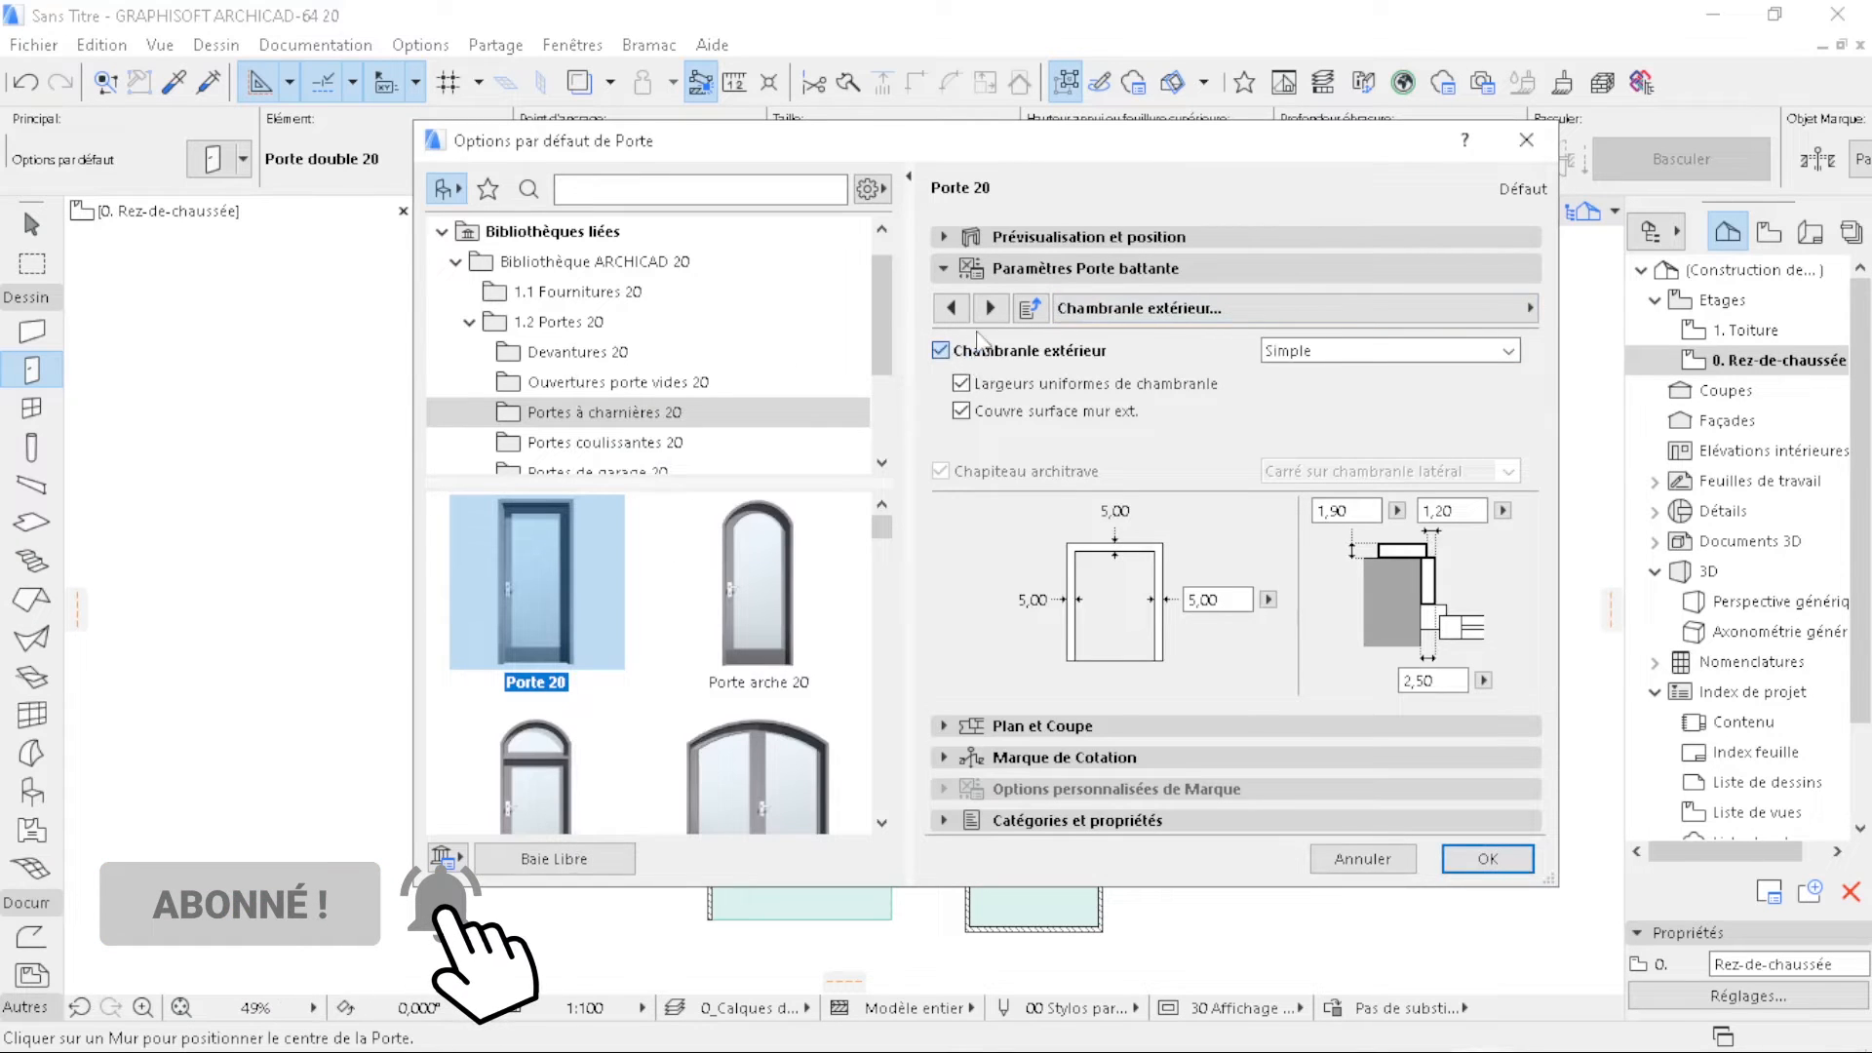
pyautogui.click(992, 310)
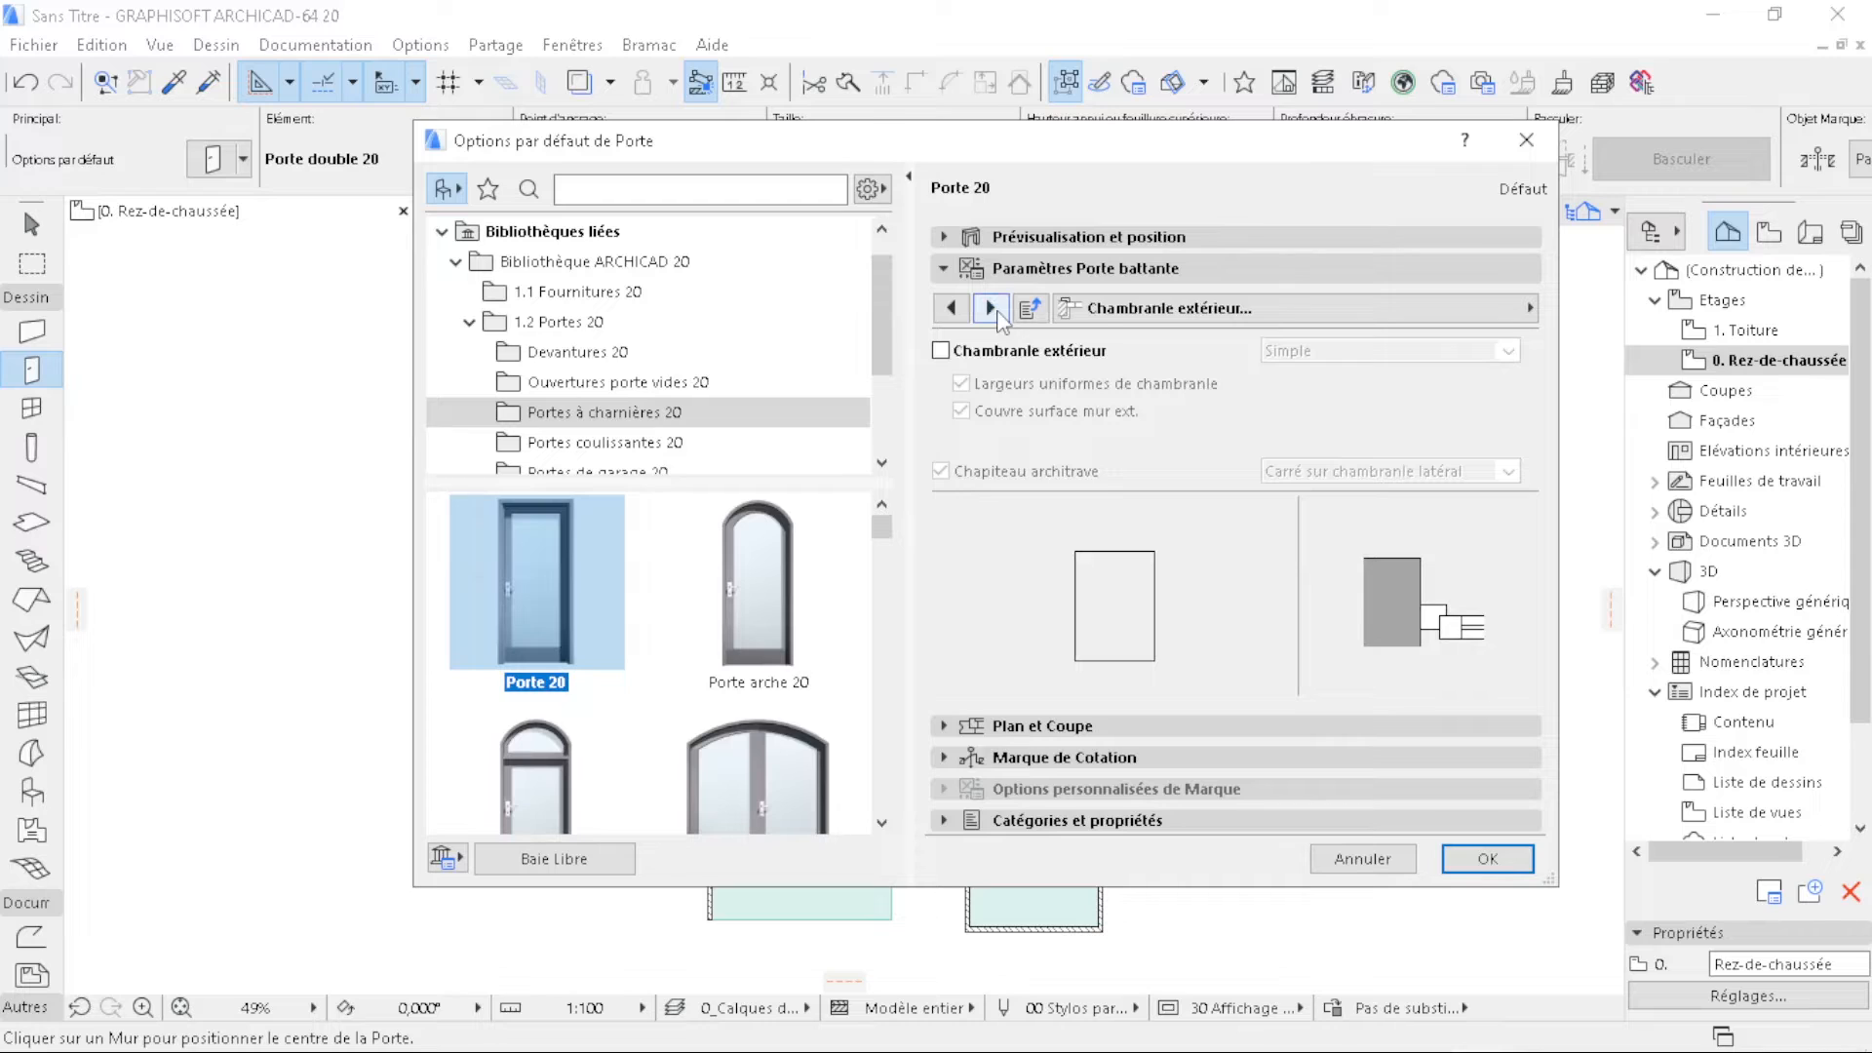
pyautogui.click(992, 310)
pyautogui.click(941, 353)
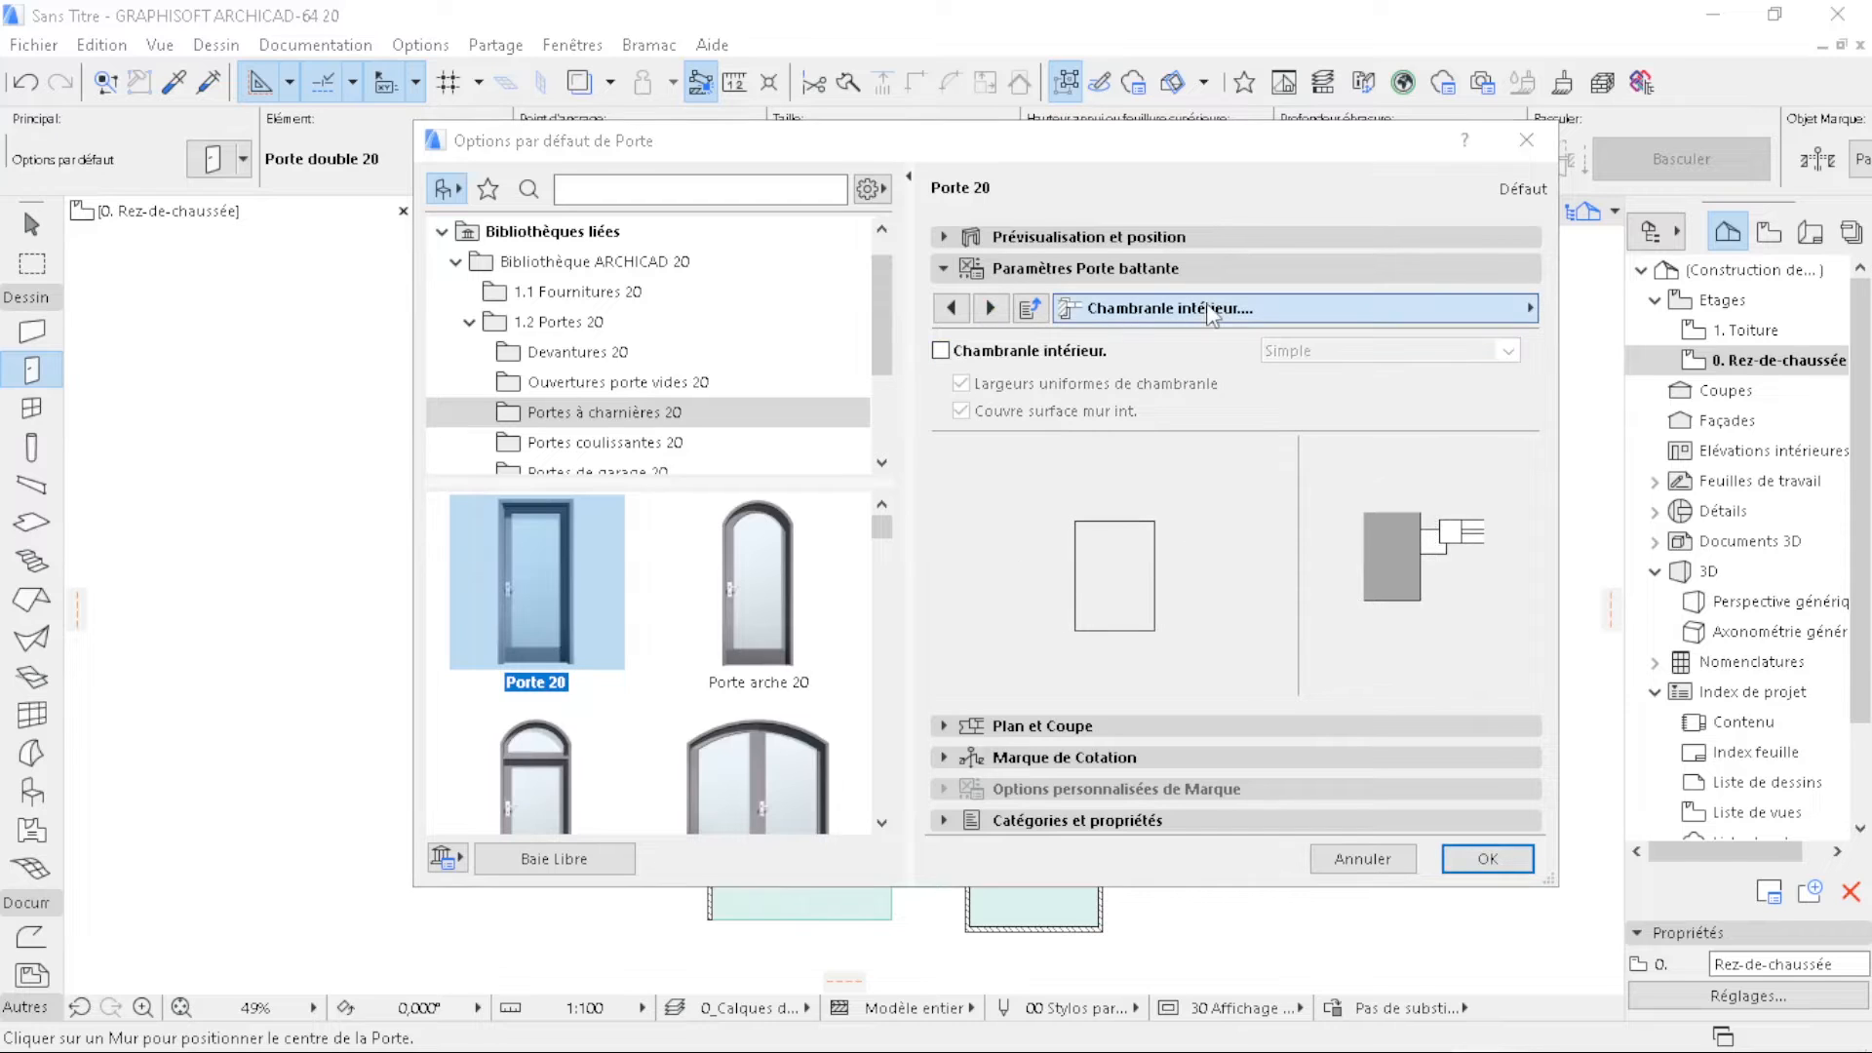
# - Set the door's exterior frame surface to Métal - Aluminium and its height to 220, and accept the settings
pyautogui.click(1211, 310)
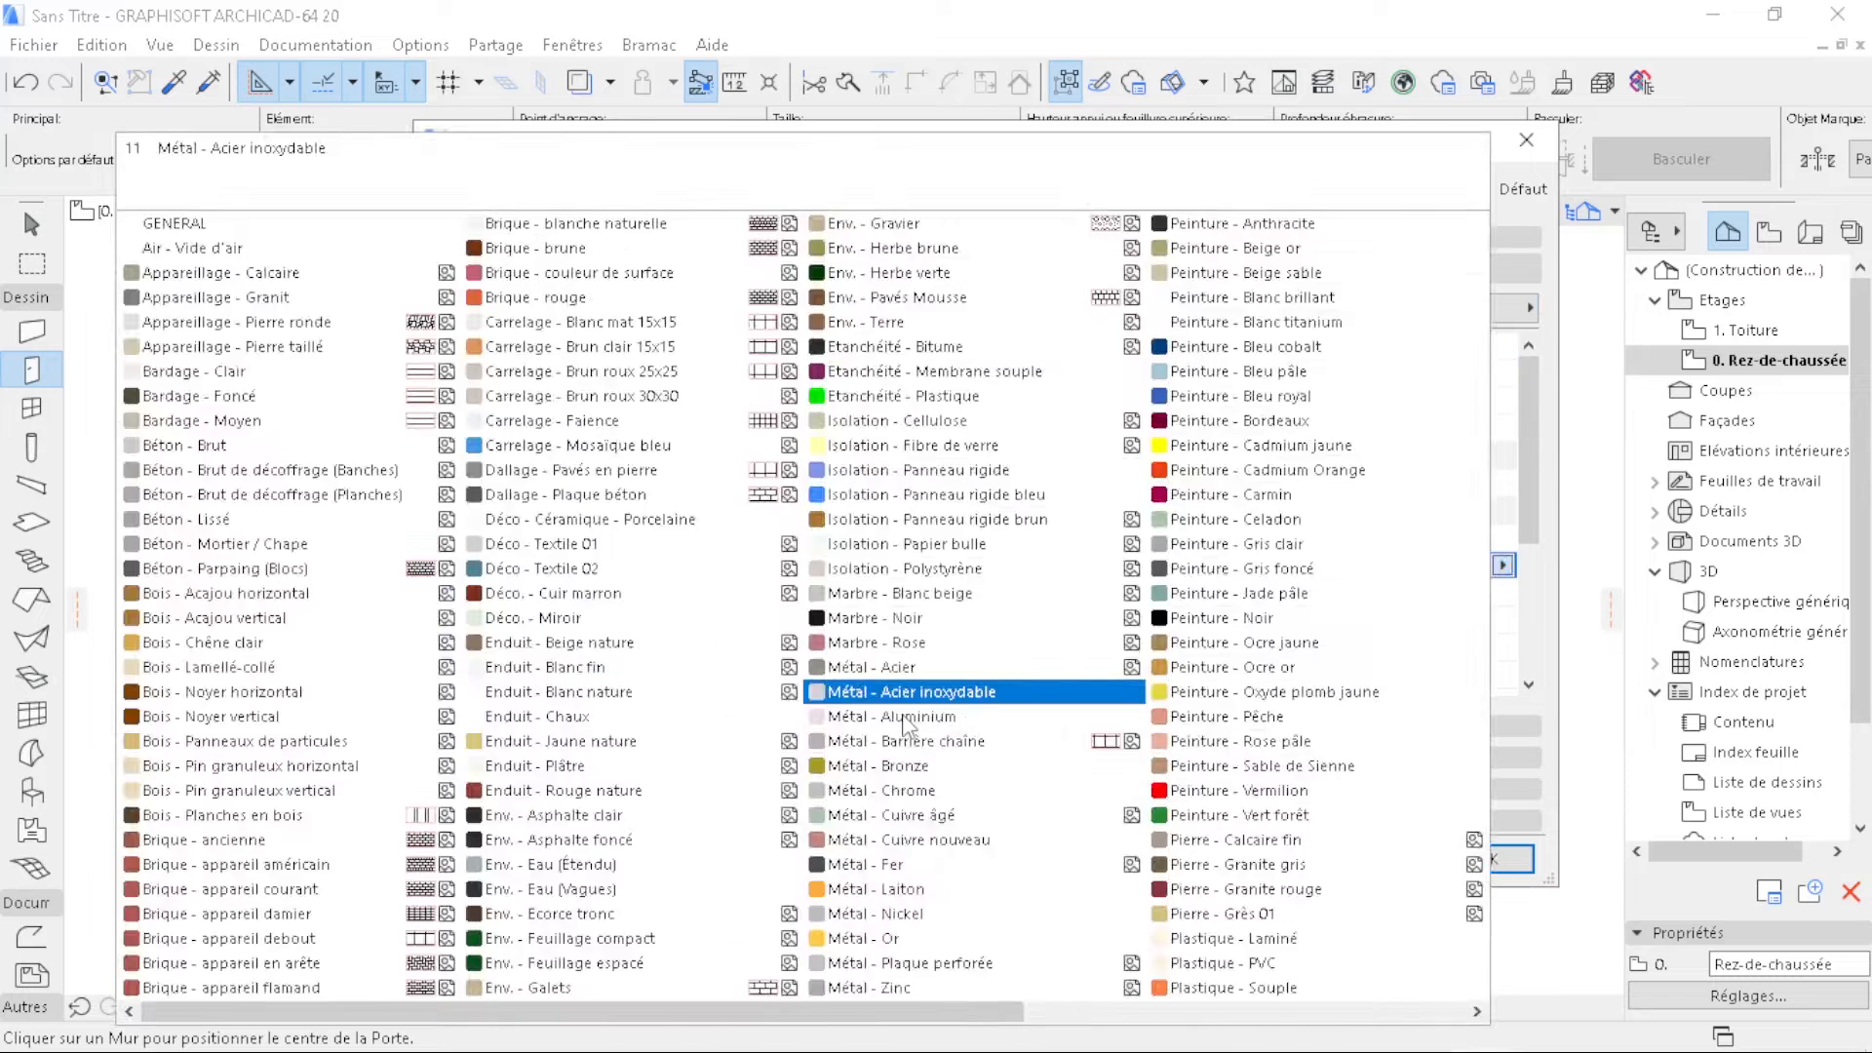
pyautogui.click(902, 716)
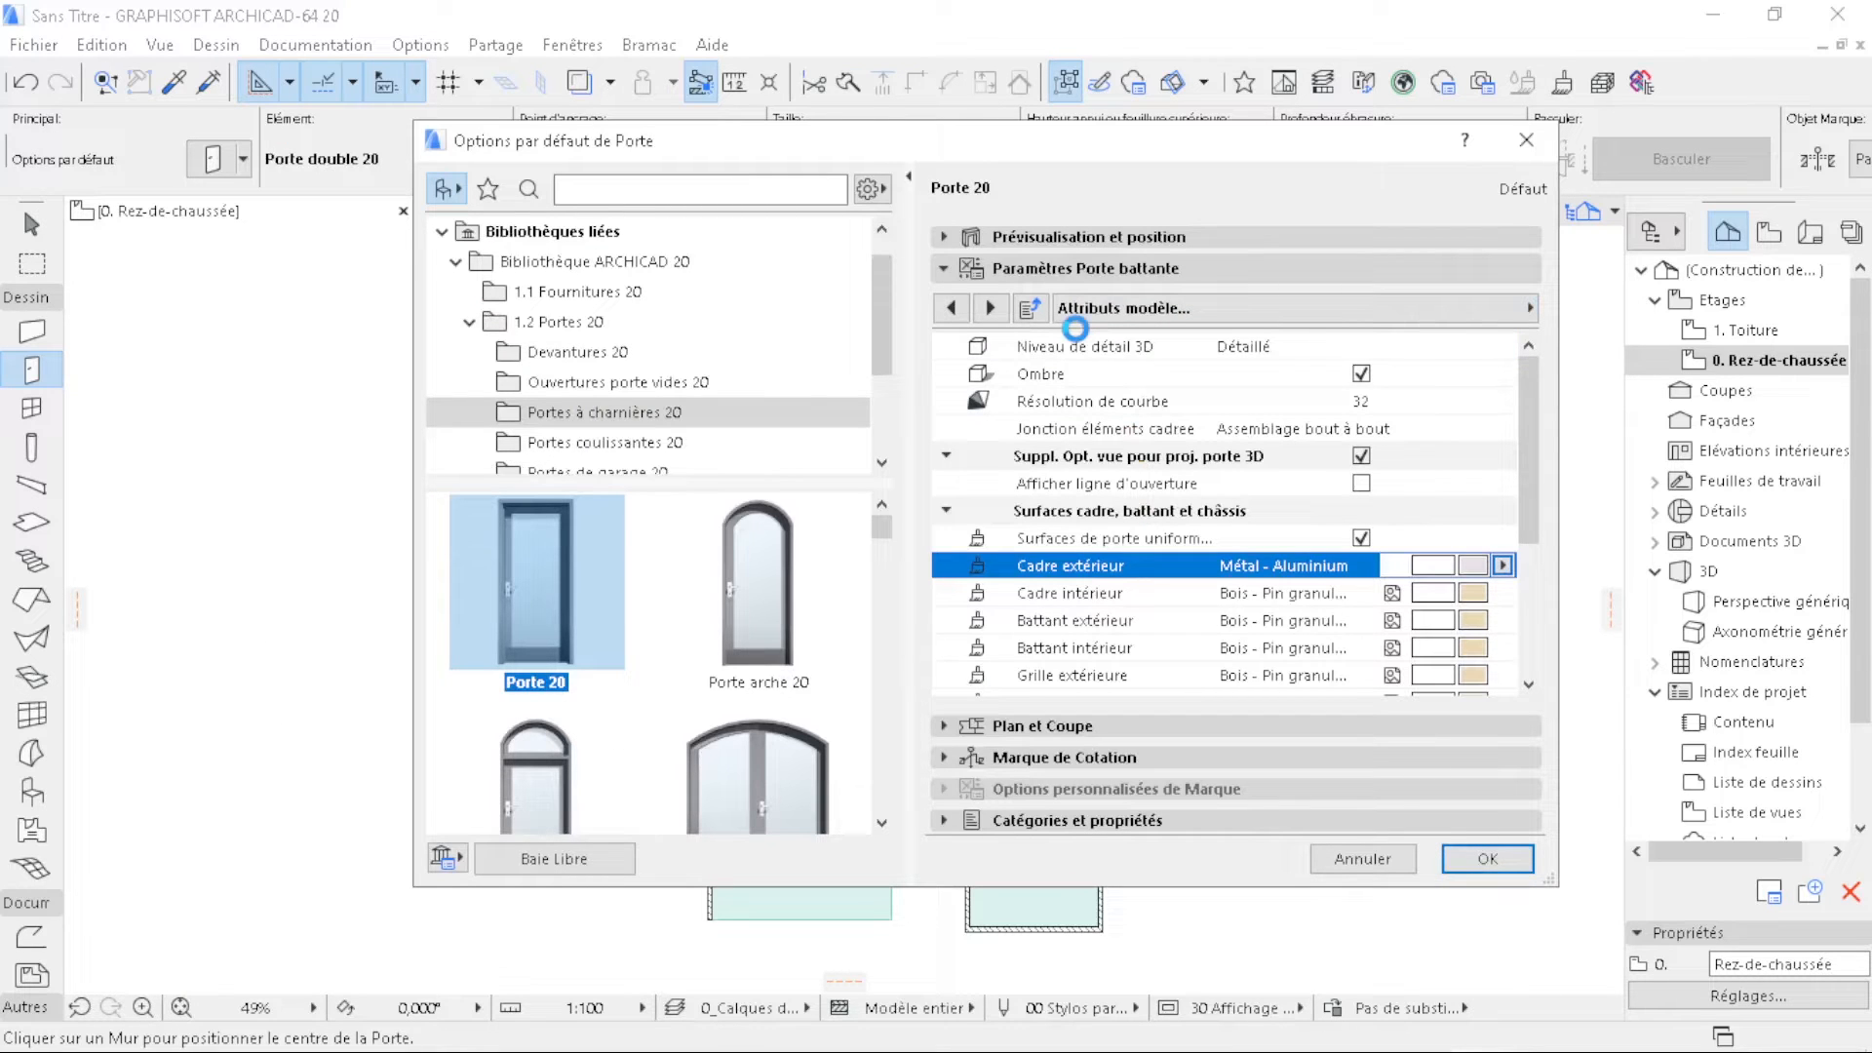
pyautogui.write('22')
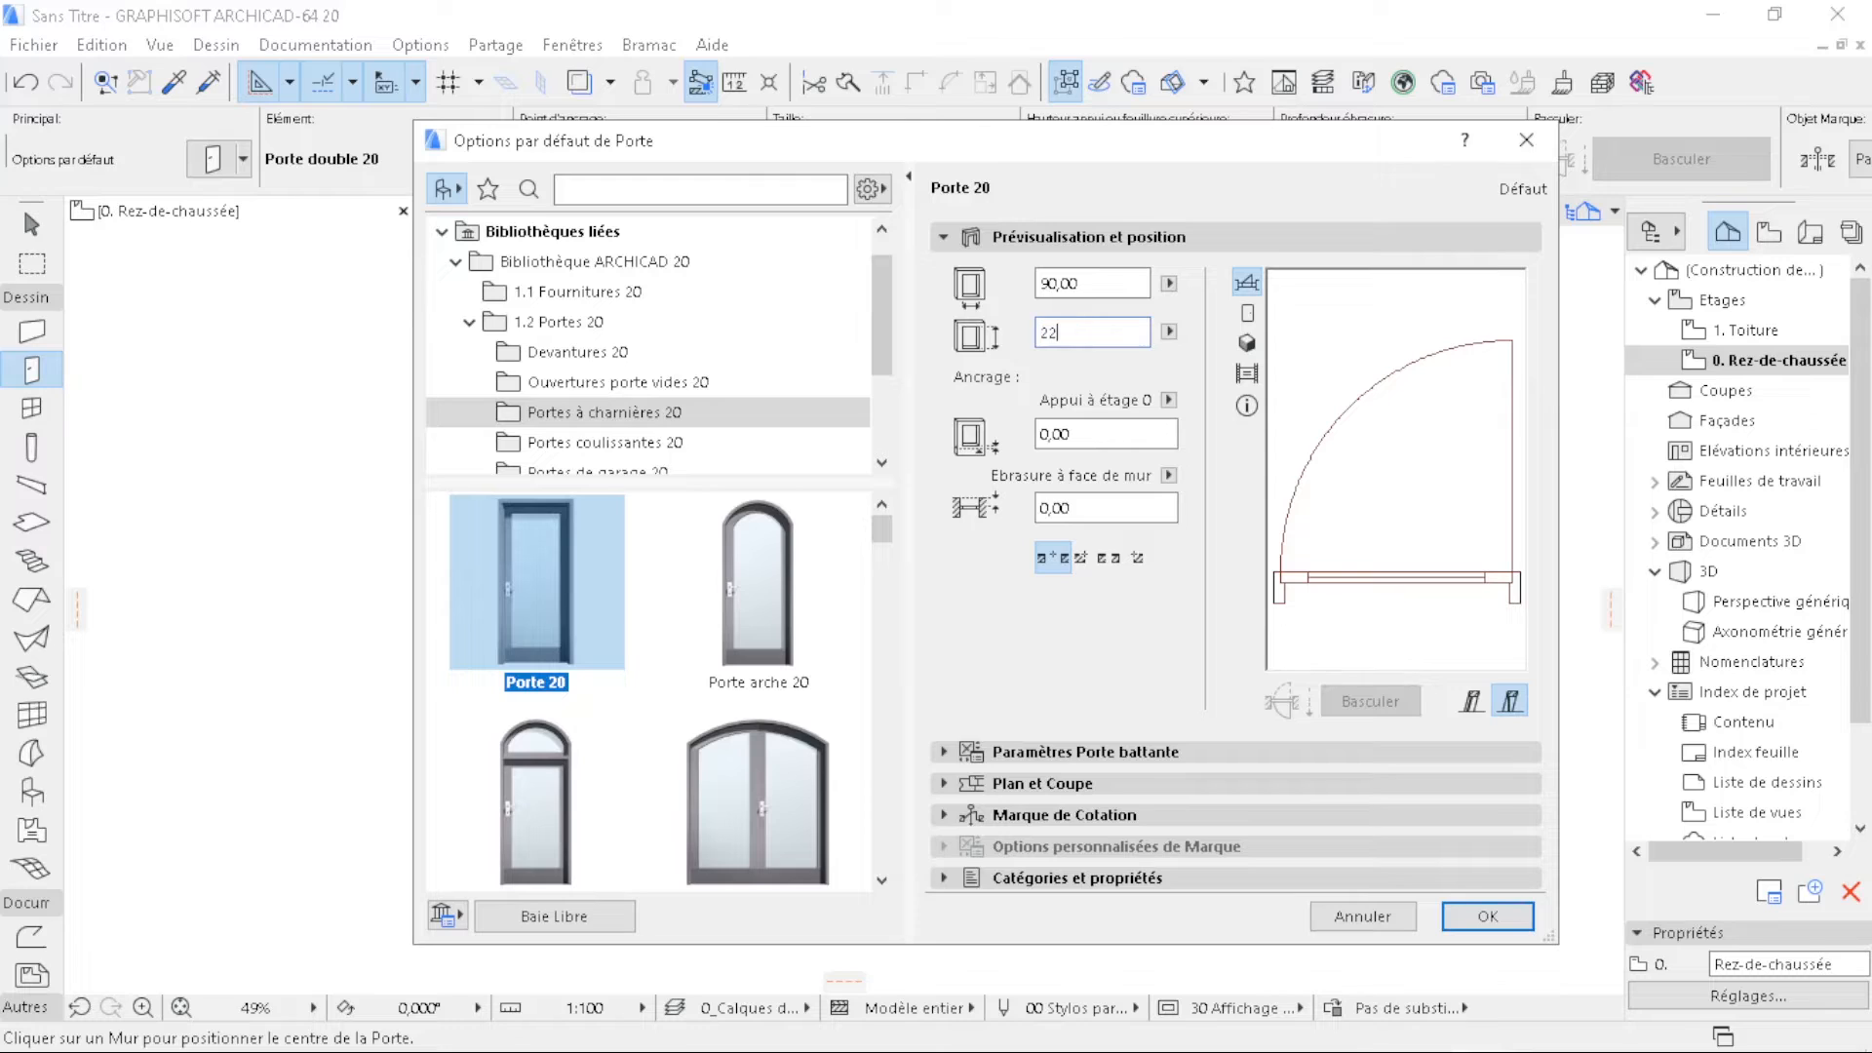
pyautogui.write('0')
pyautogui.hotkey('shift', 'Tab')
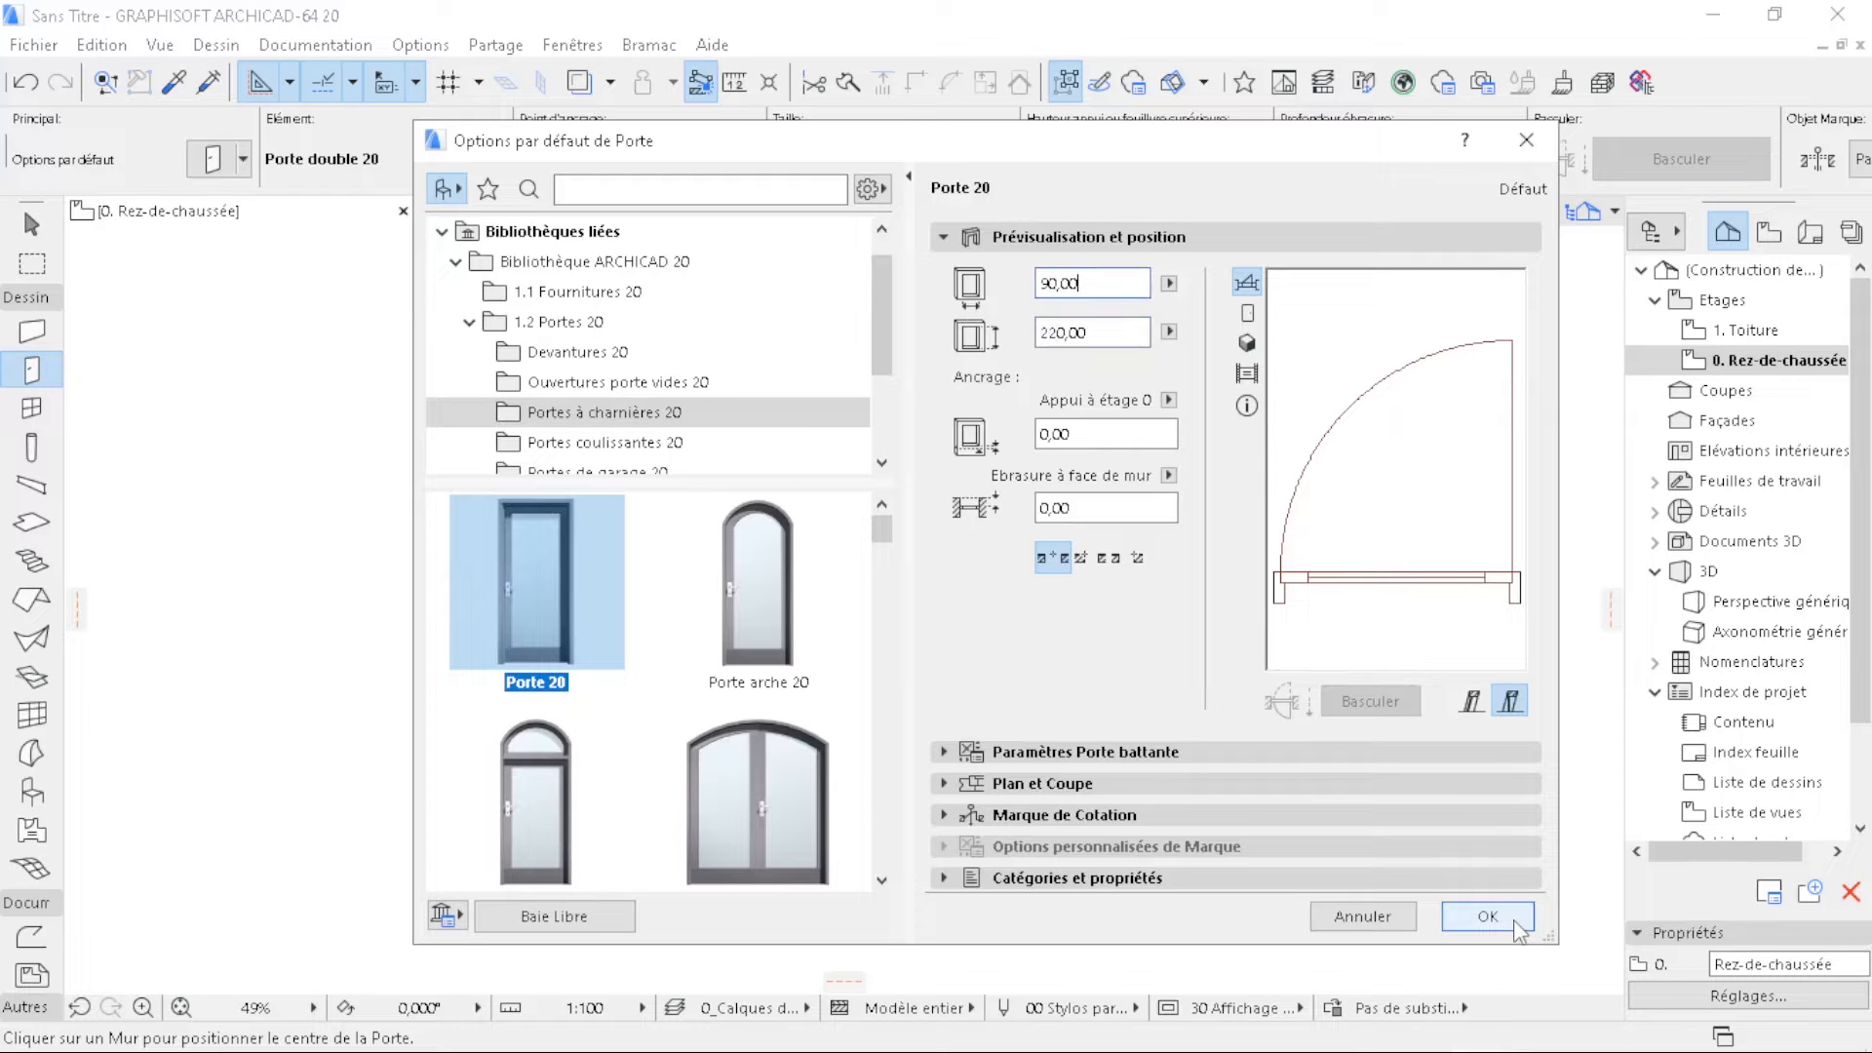
pyautogui.click(1516, 922)
# - Place the 90 × 220 door in the exterior wall facing the side steps, close to the inner corner and swinging toward the steps
pyautogui.scroll(6, 794, 510)
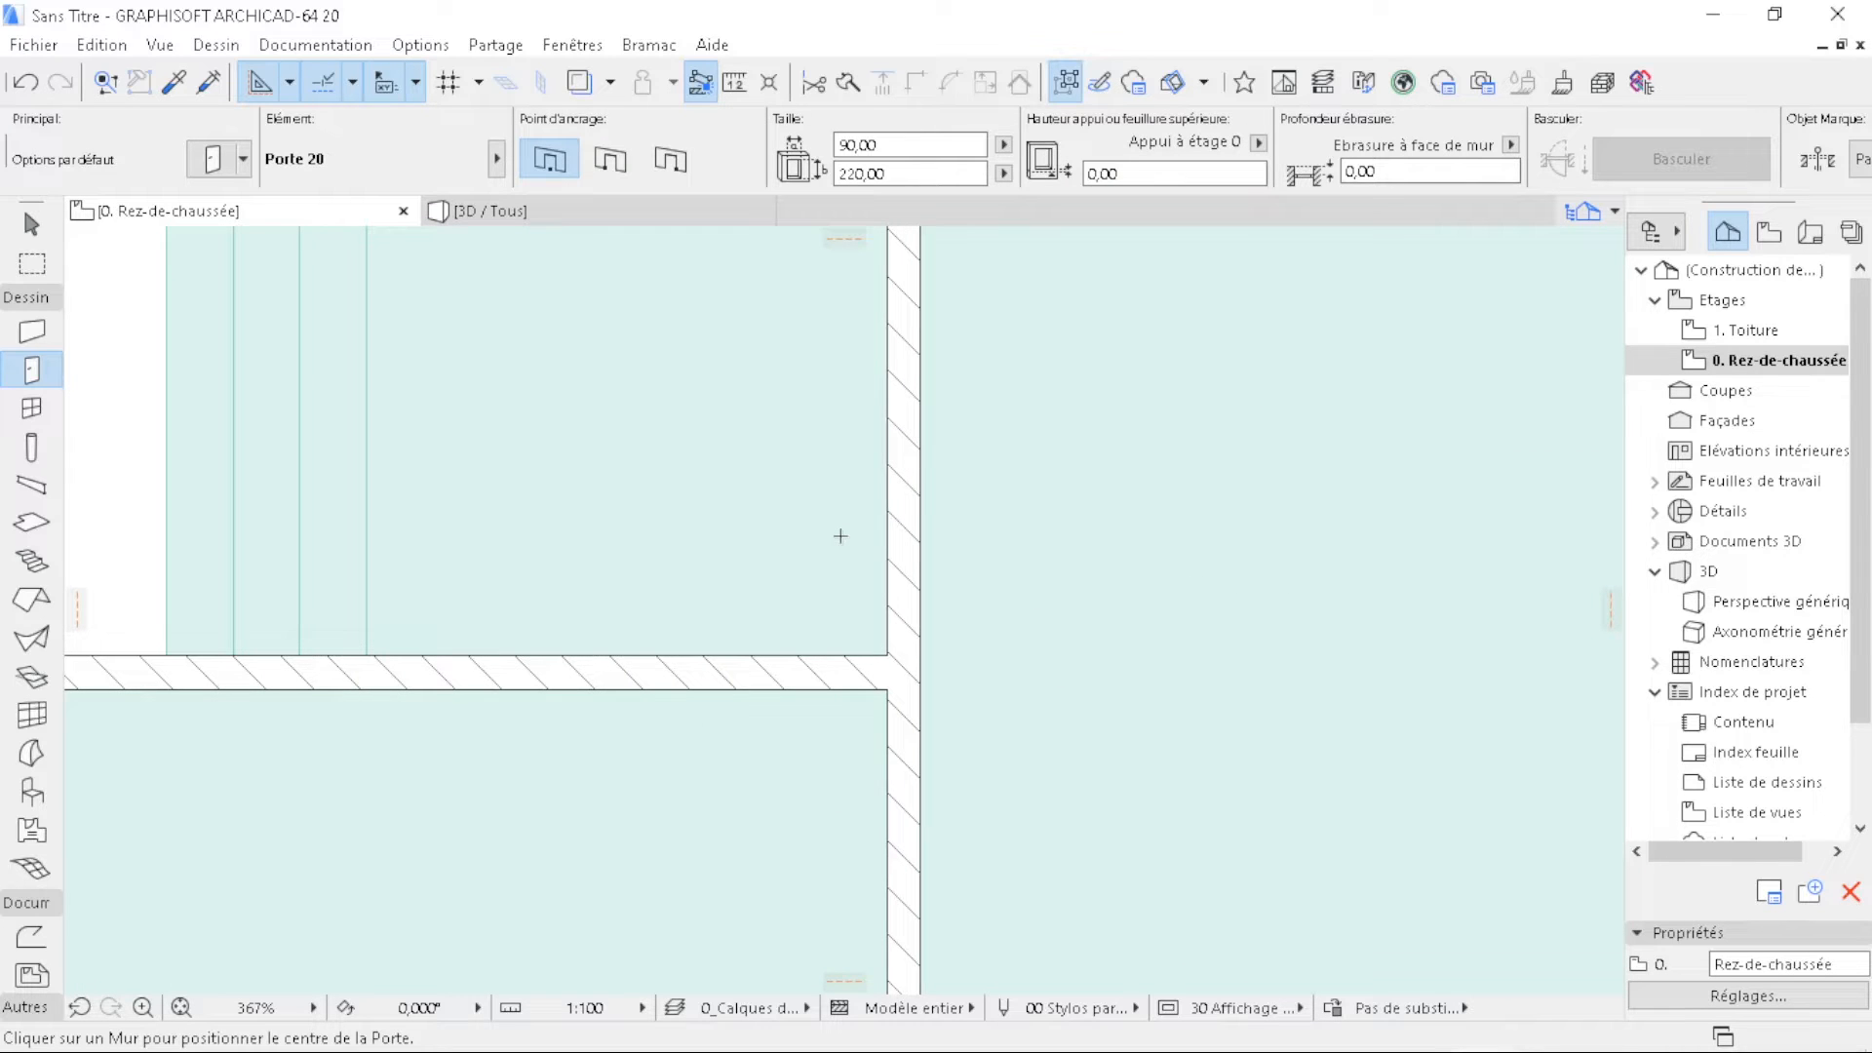
pyautogui.click(867, 548)
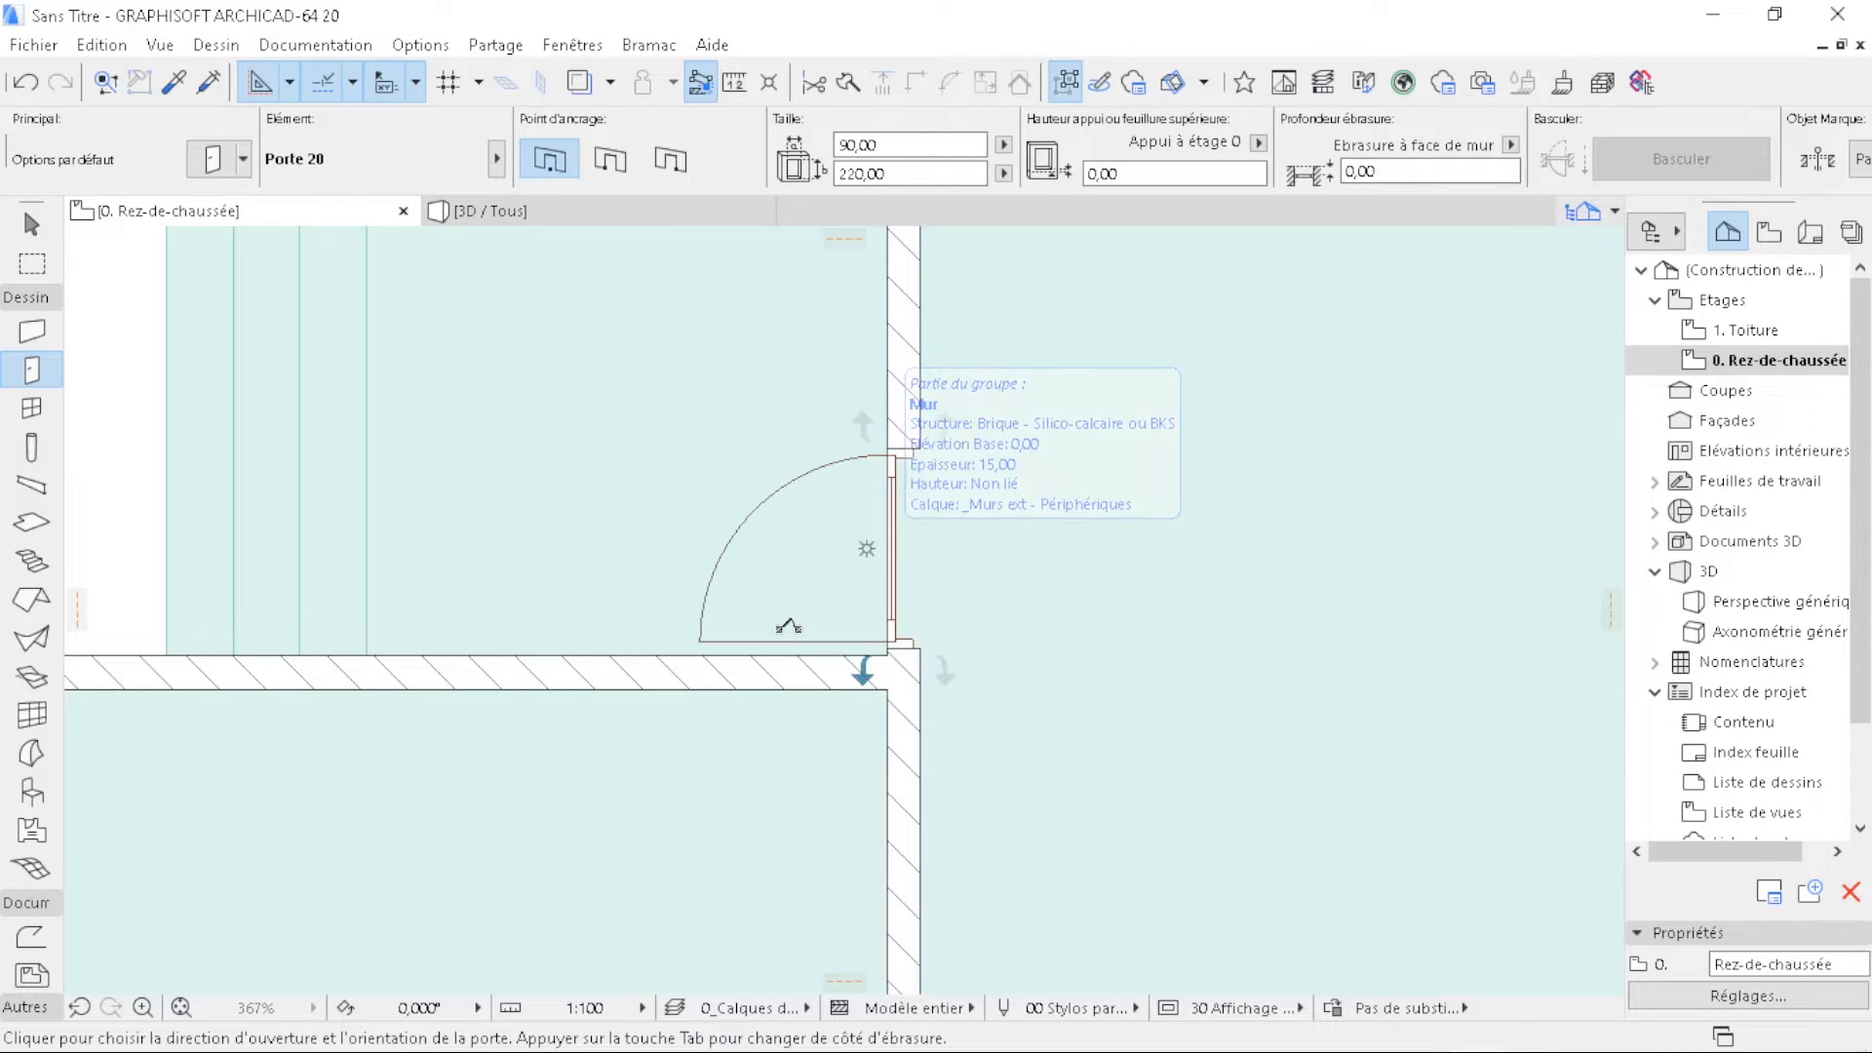
pyautogui.click(788, 625)
pyautogui.scroll(-5, 624, 401)
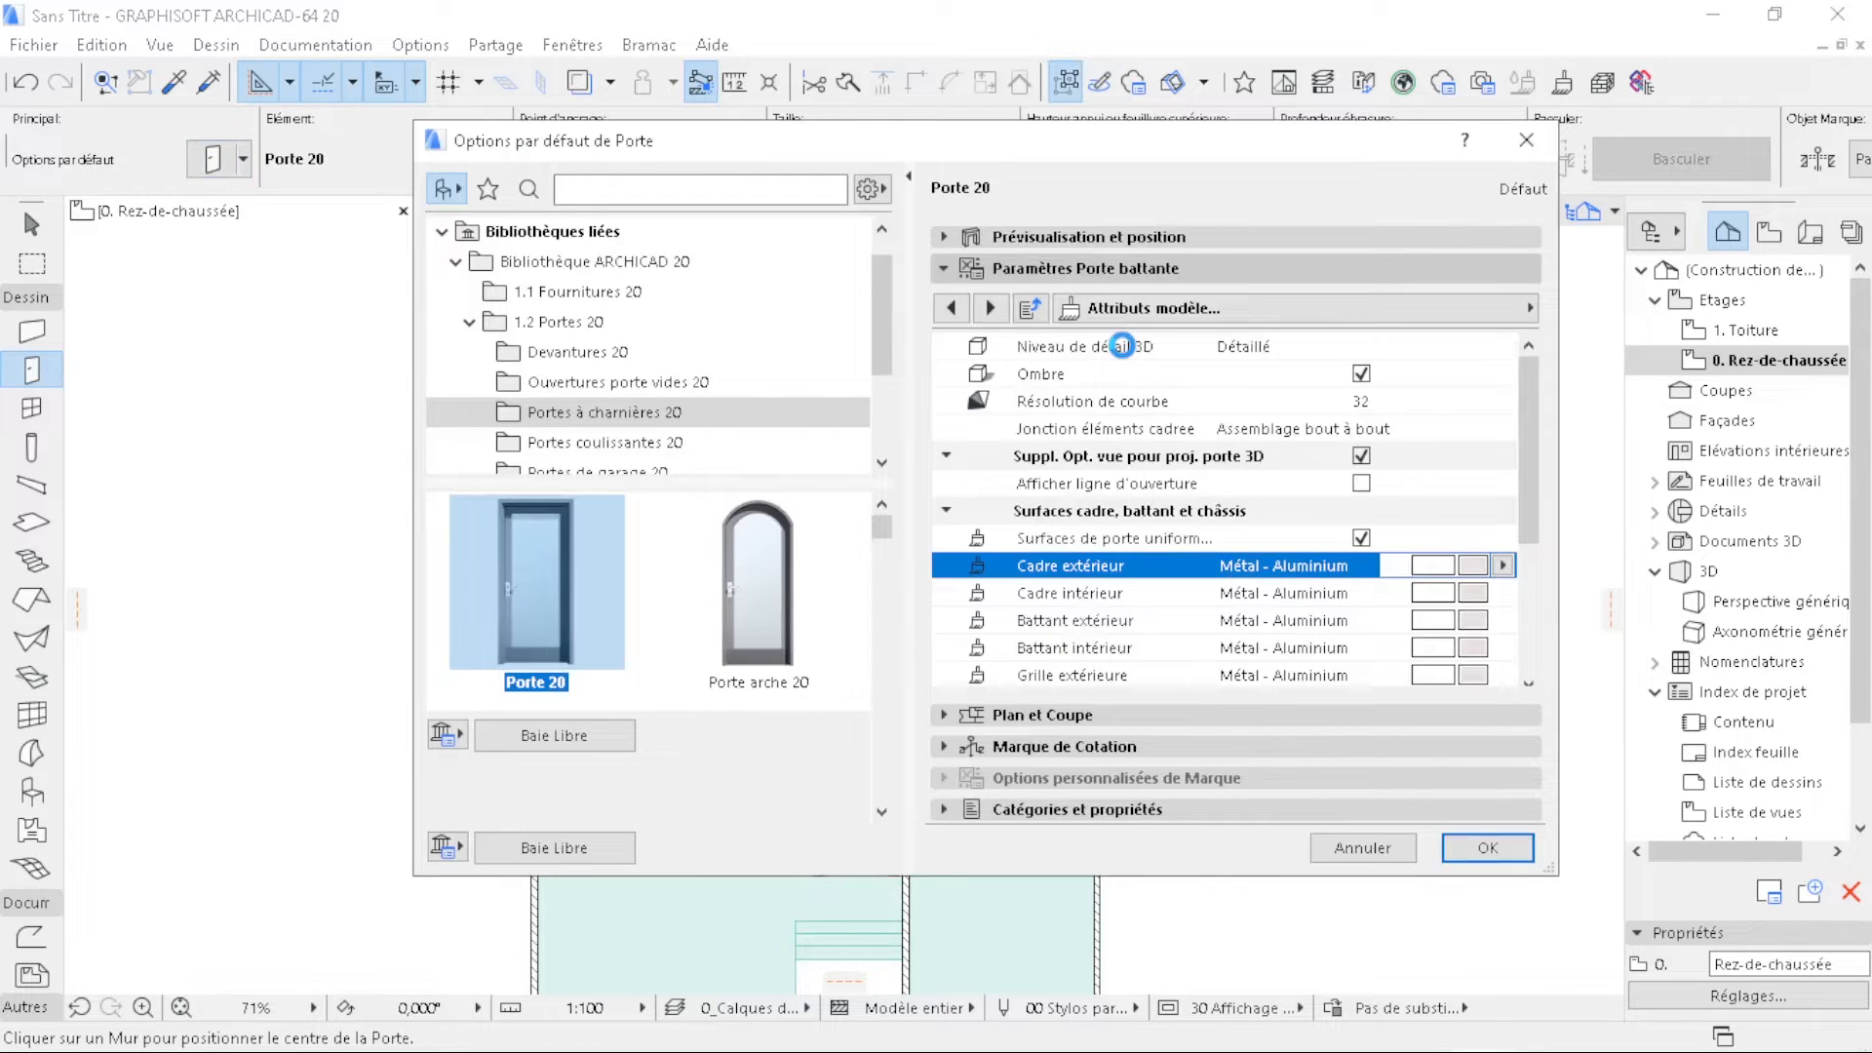
# - Change the default door's leaf to Style 3 in the door options and opening settings
pyautogui.click(1109, 307)
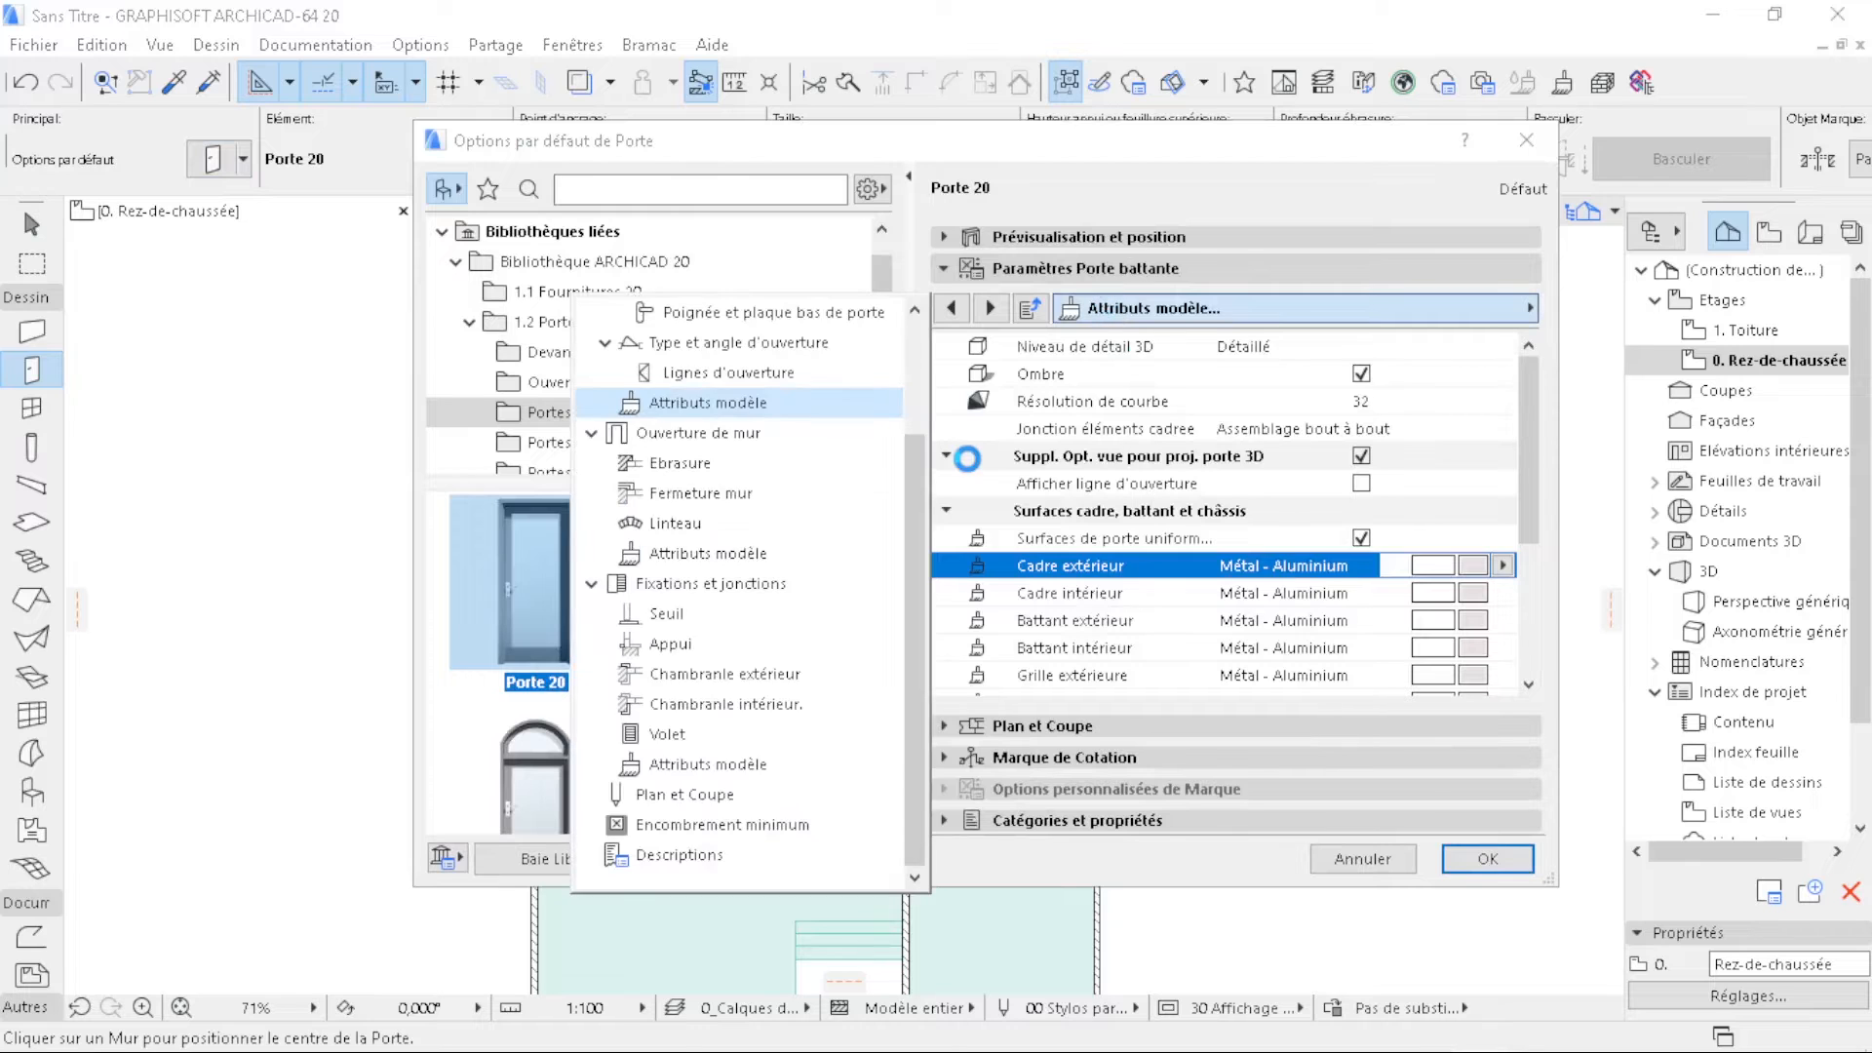
pyautogui.scroll(3, 770, 400)
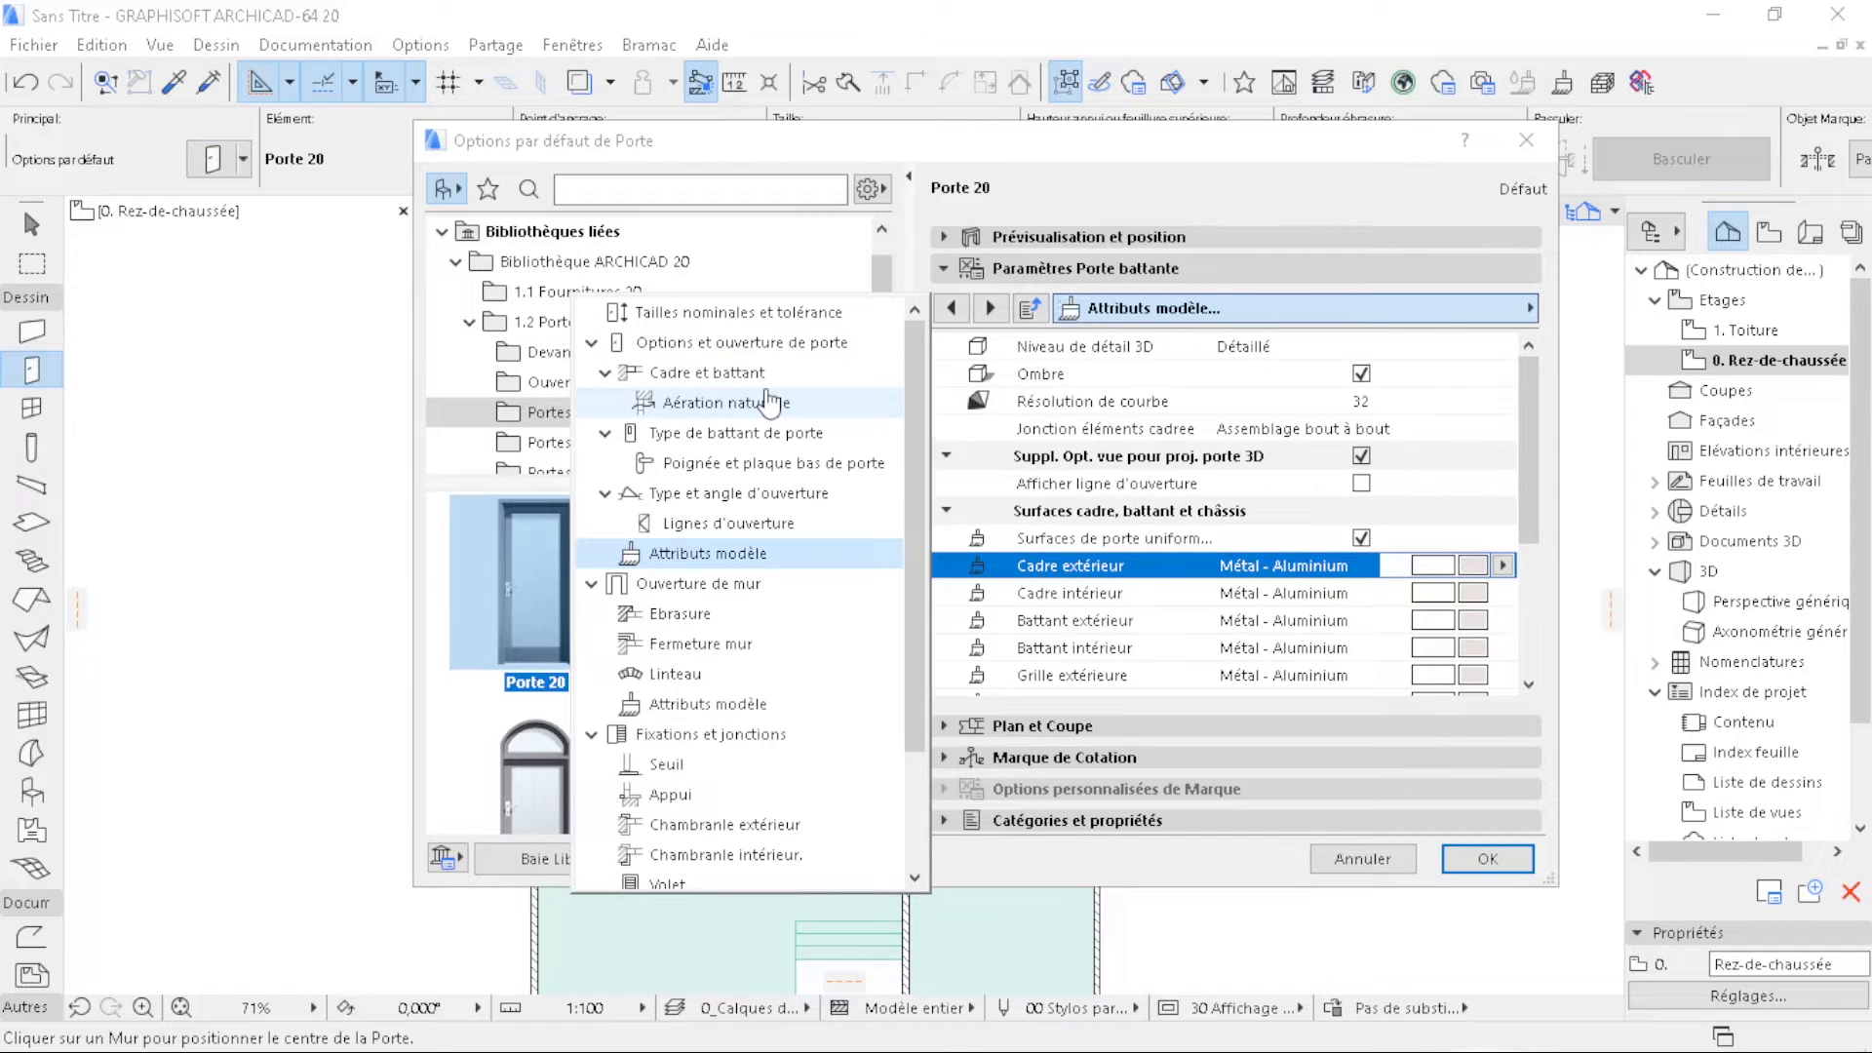
pyautogui.click(708, 372)
pyautogui.press('Up')
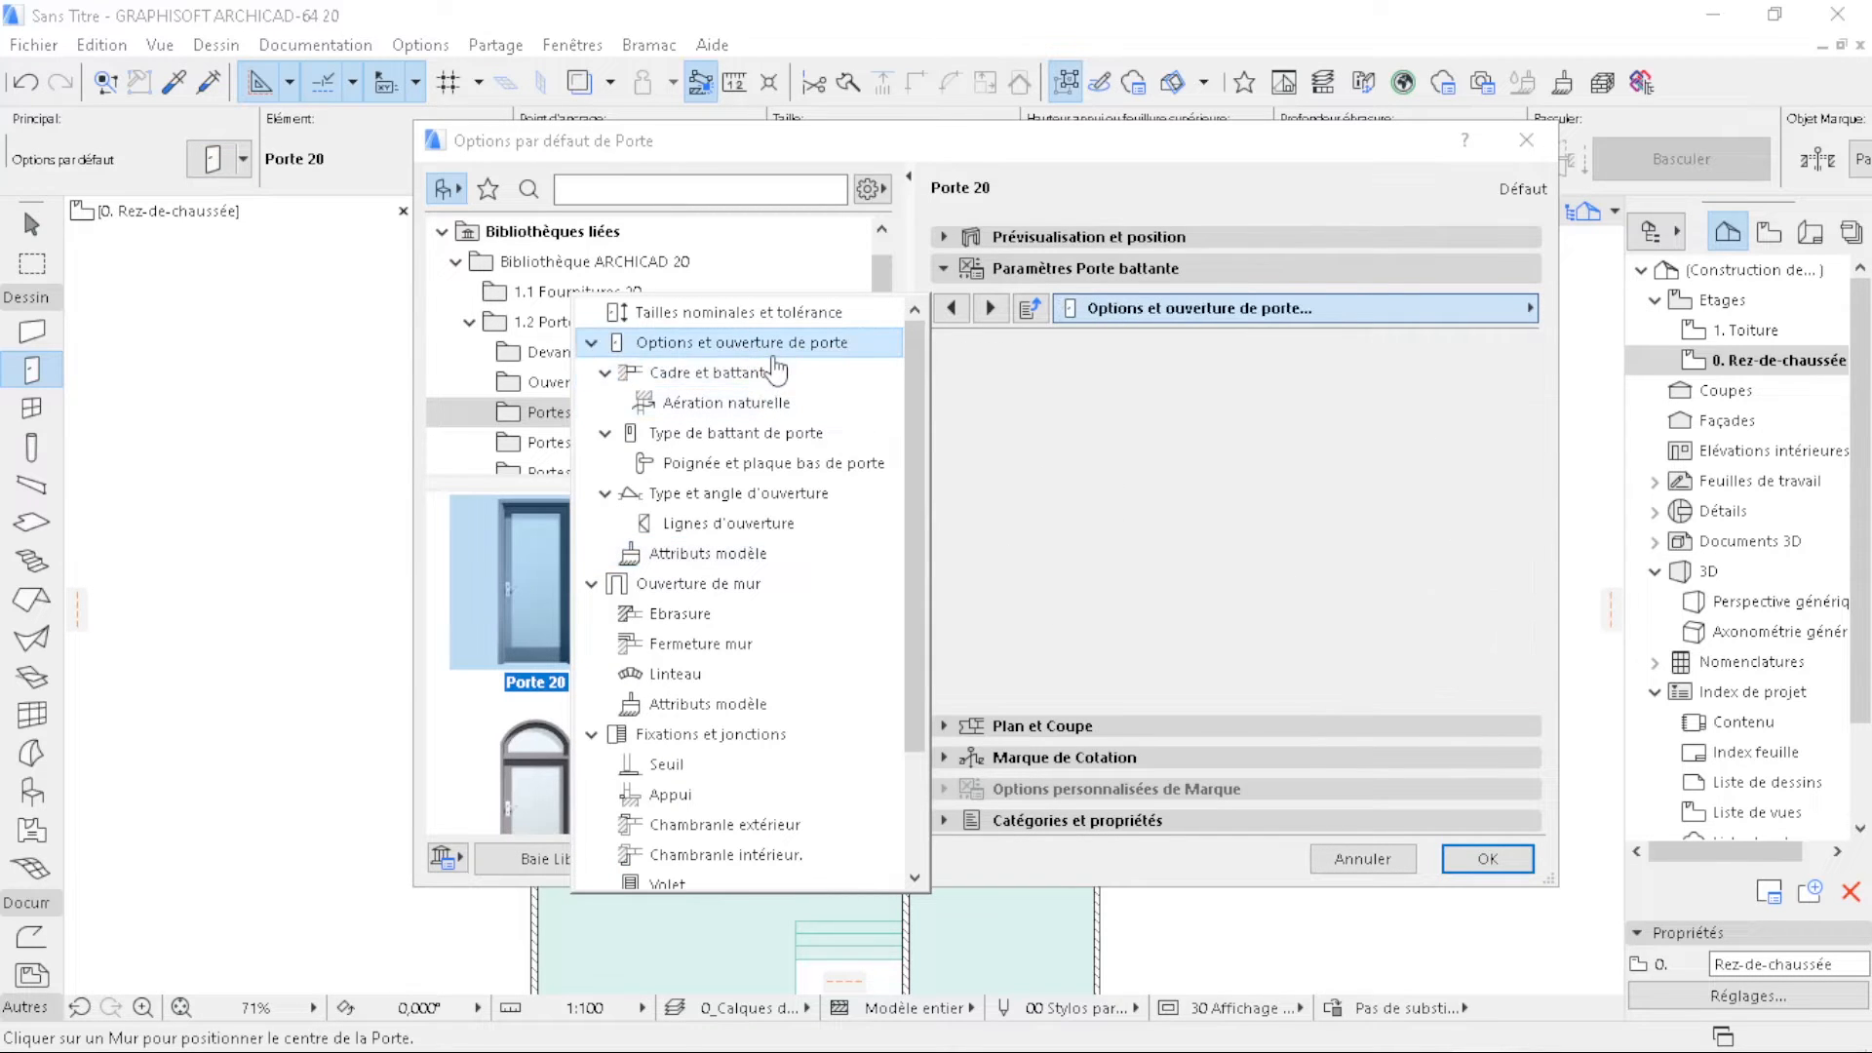
pyautogui.click(771, 346)
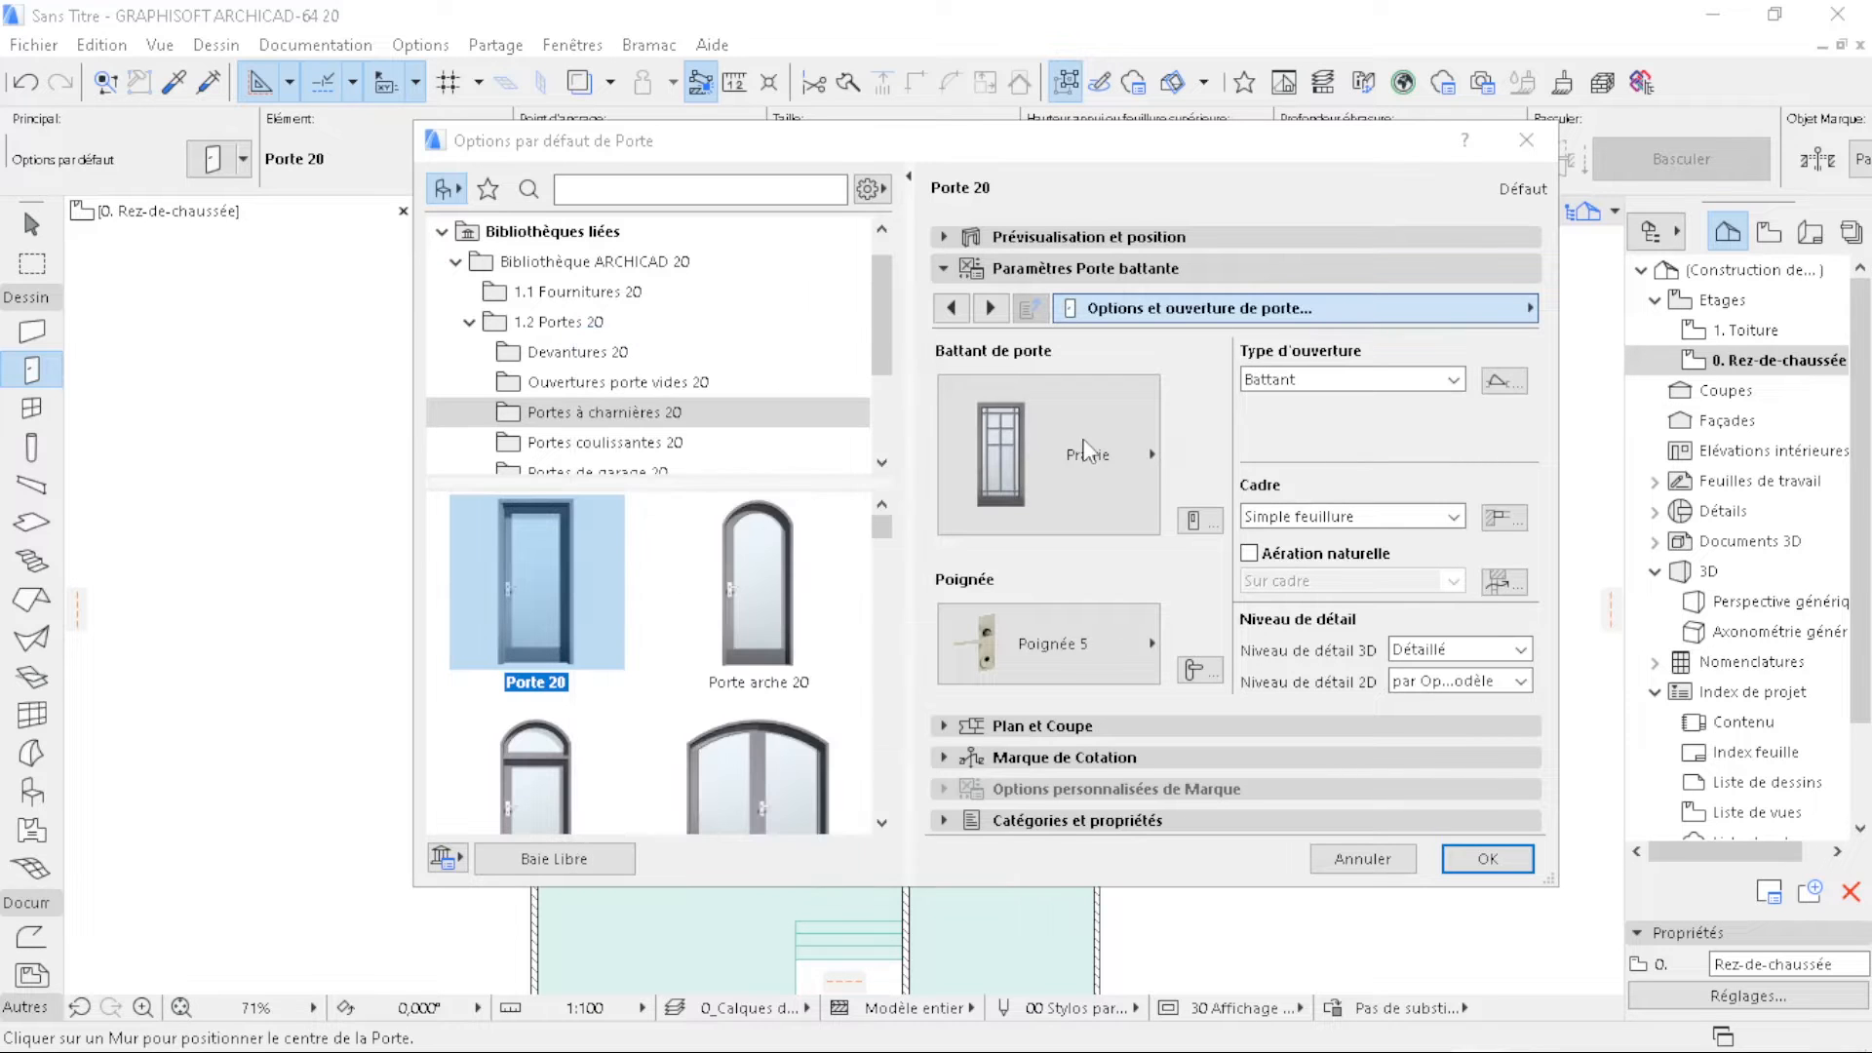
pyautogui.click(1125, 470)
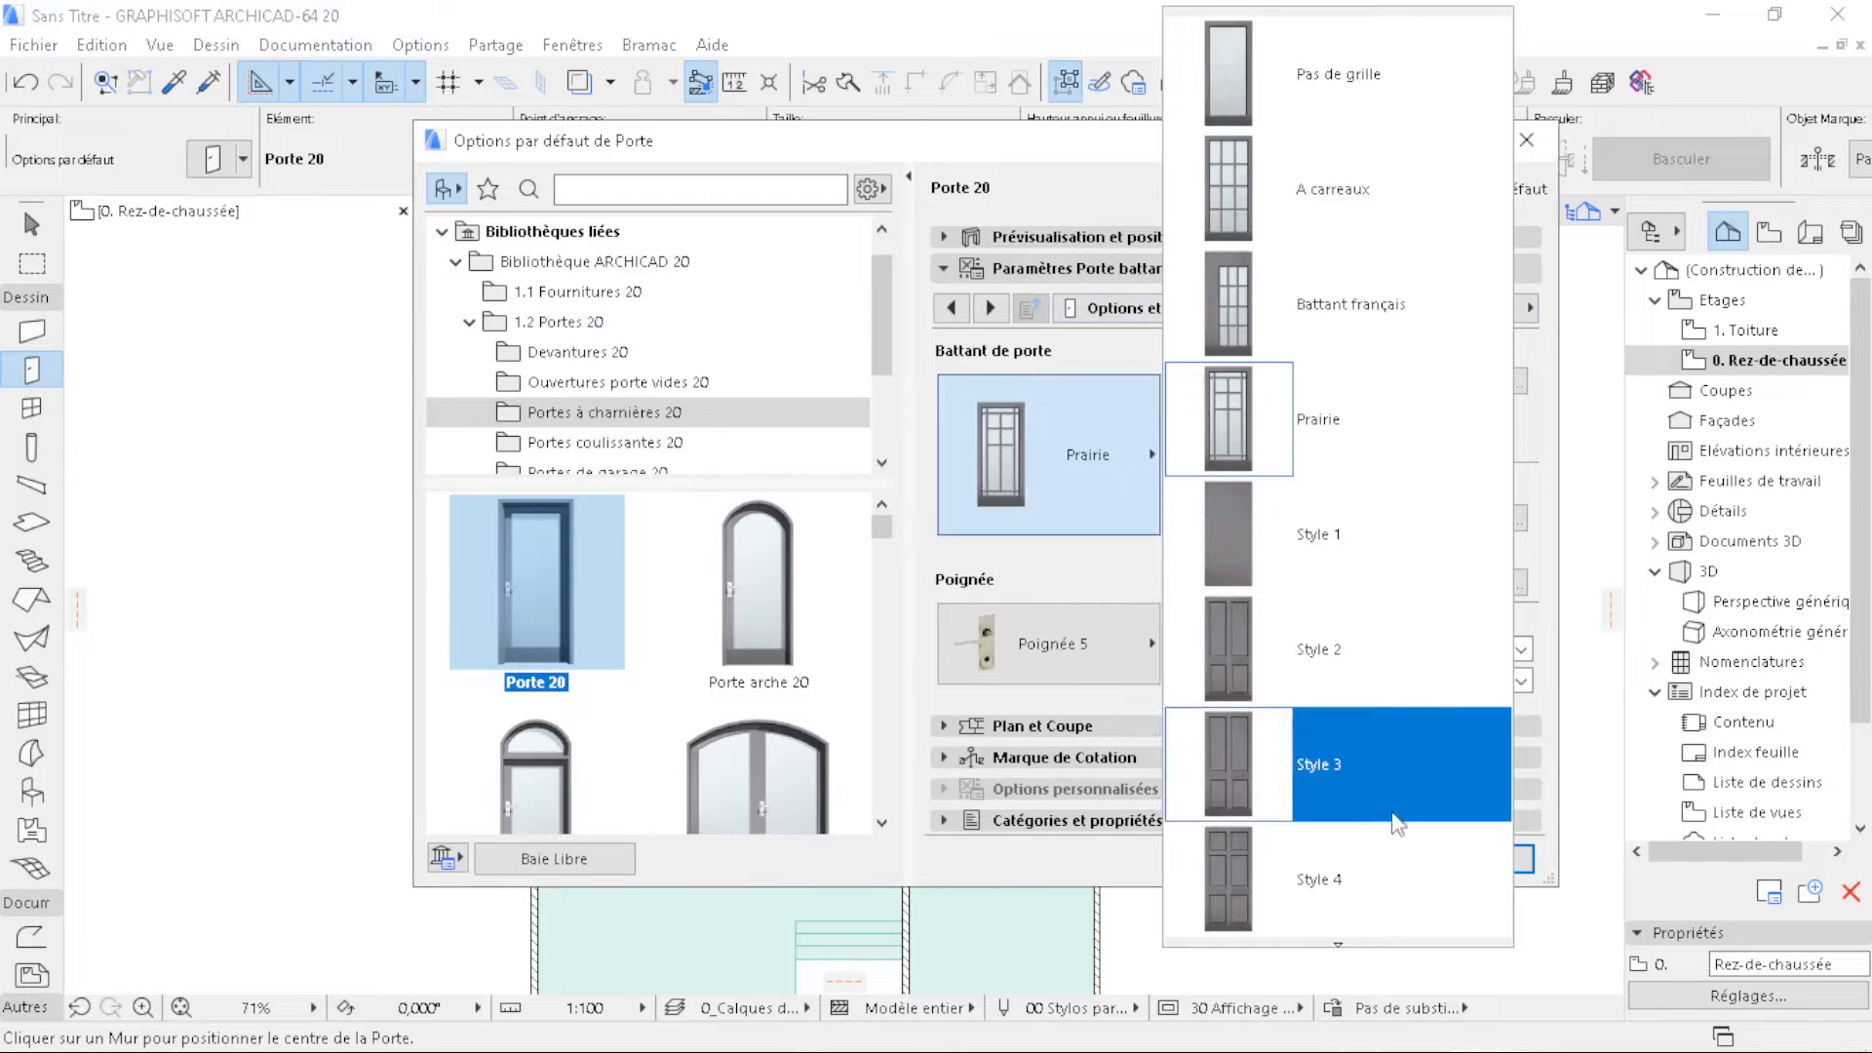
pyautogui.click(1390, 811)
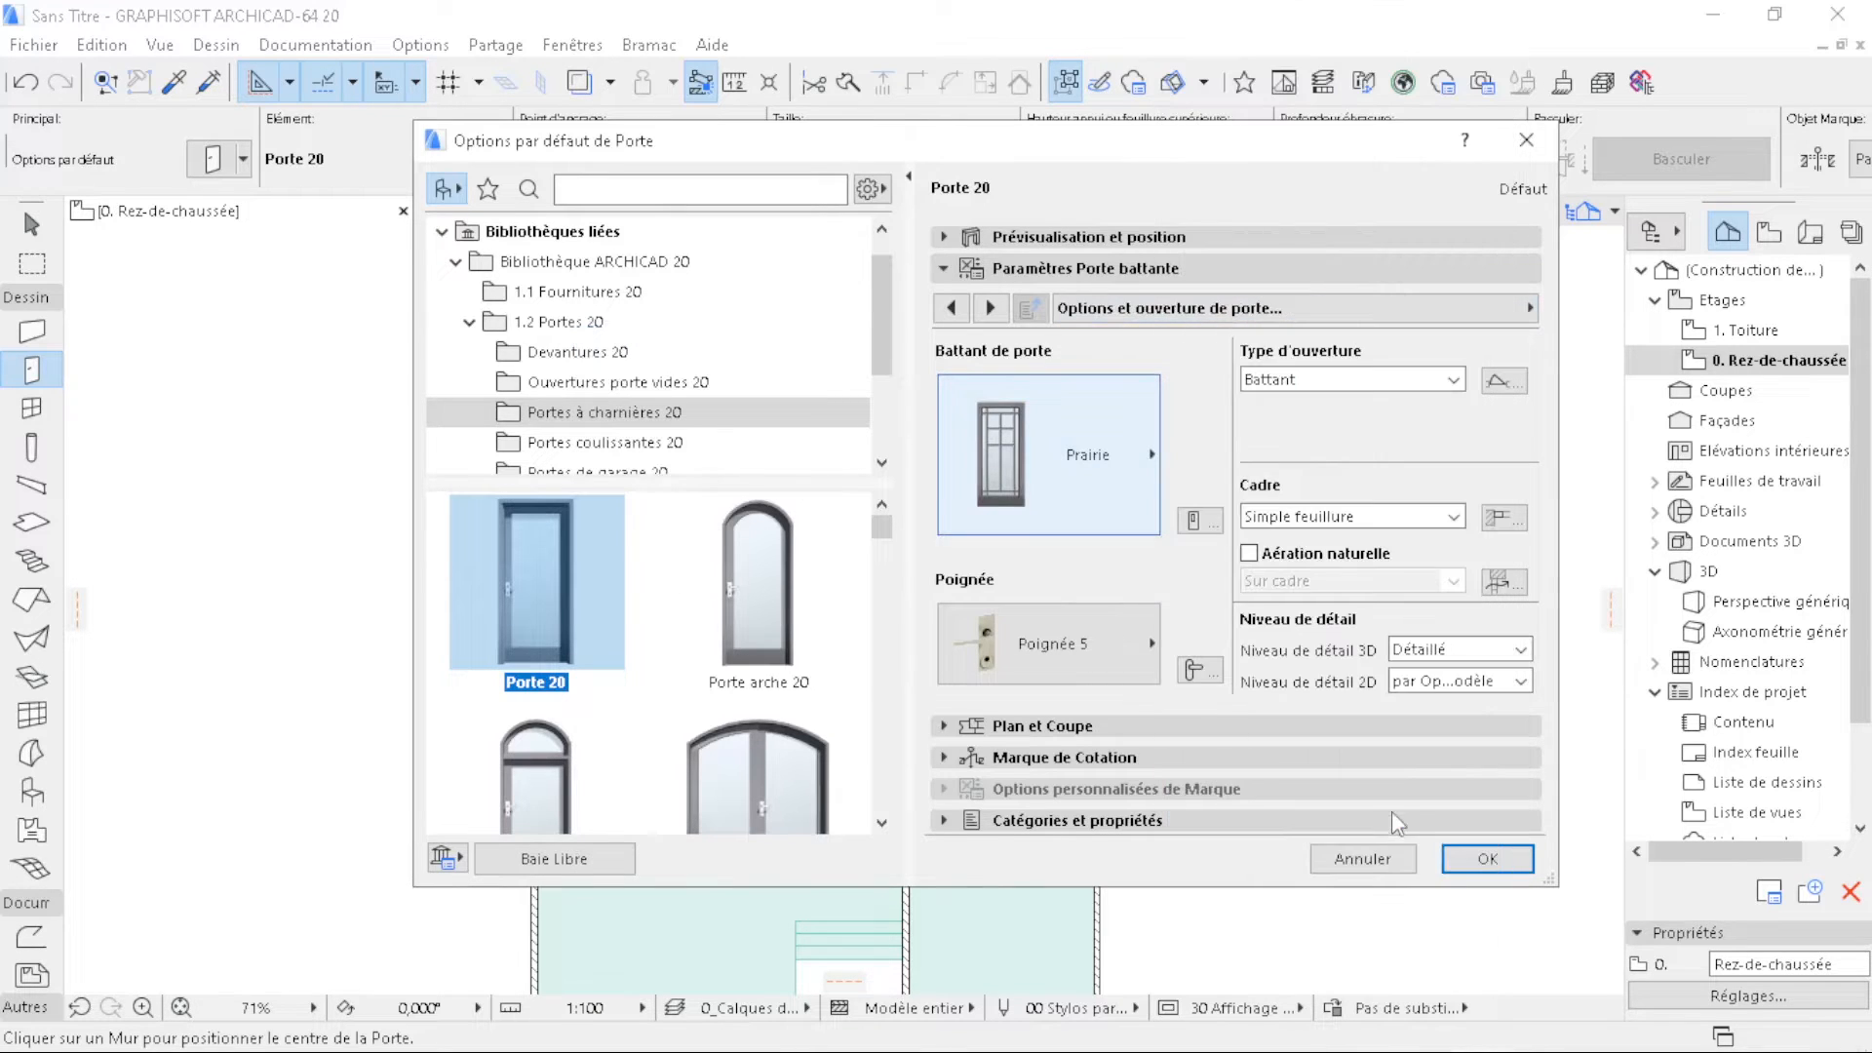
# - Set the default door width to 80 and accept the settings
pyautogui.click(1173, 236)
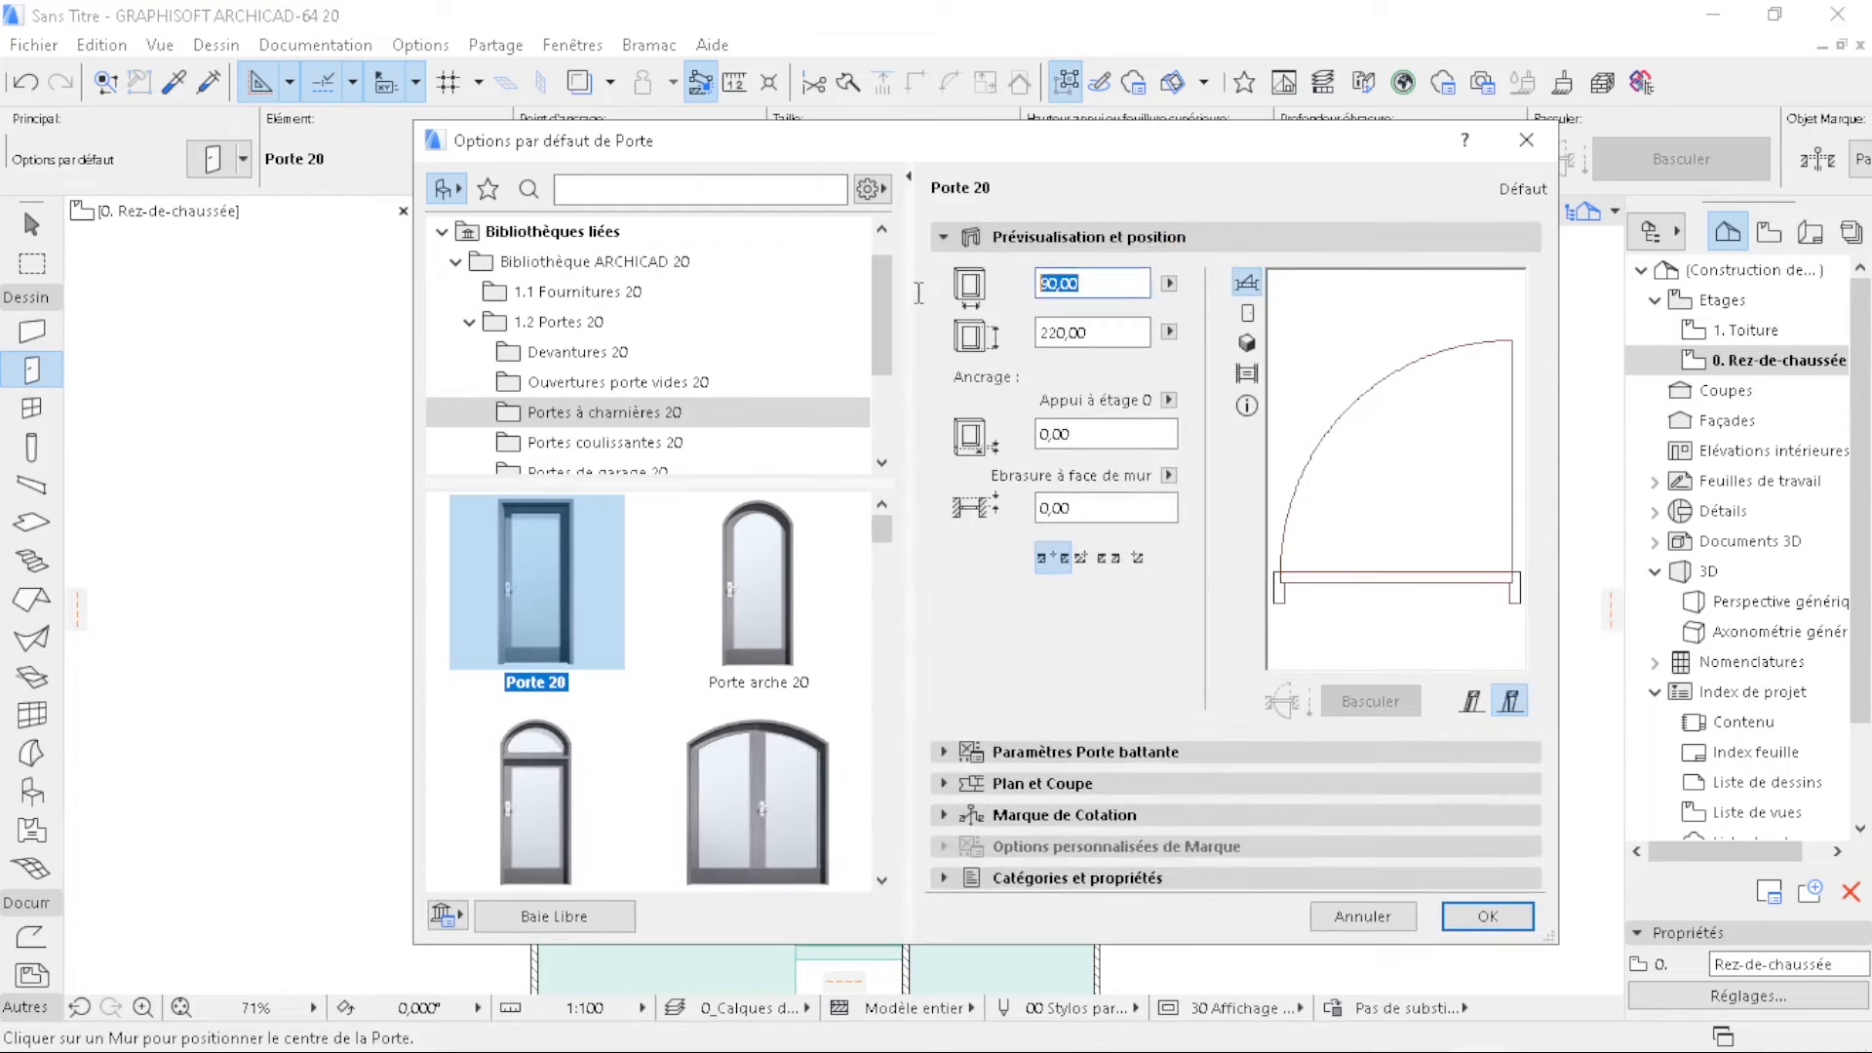
pyautogui.write('8')
pyautogui.click(1501, 928)
# - Place the 80 × 220 door in the wall across the lower end of the narrow corridor, hinged at the left wall and opening downward
pyautogui.scroll(5, 944, 752)
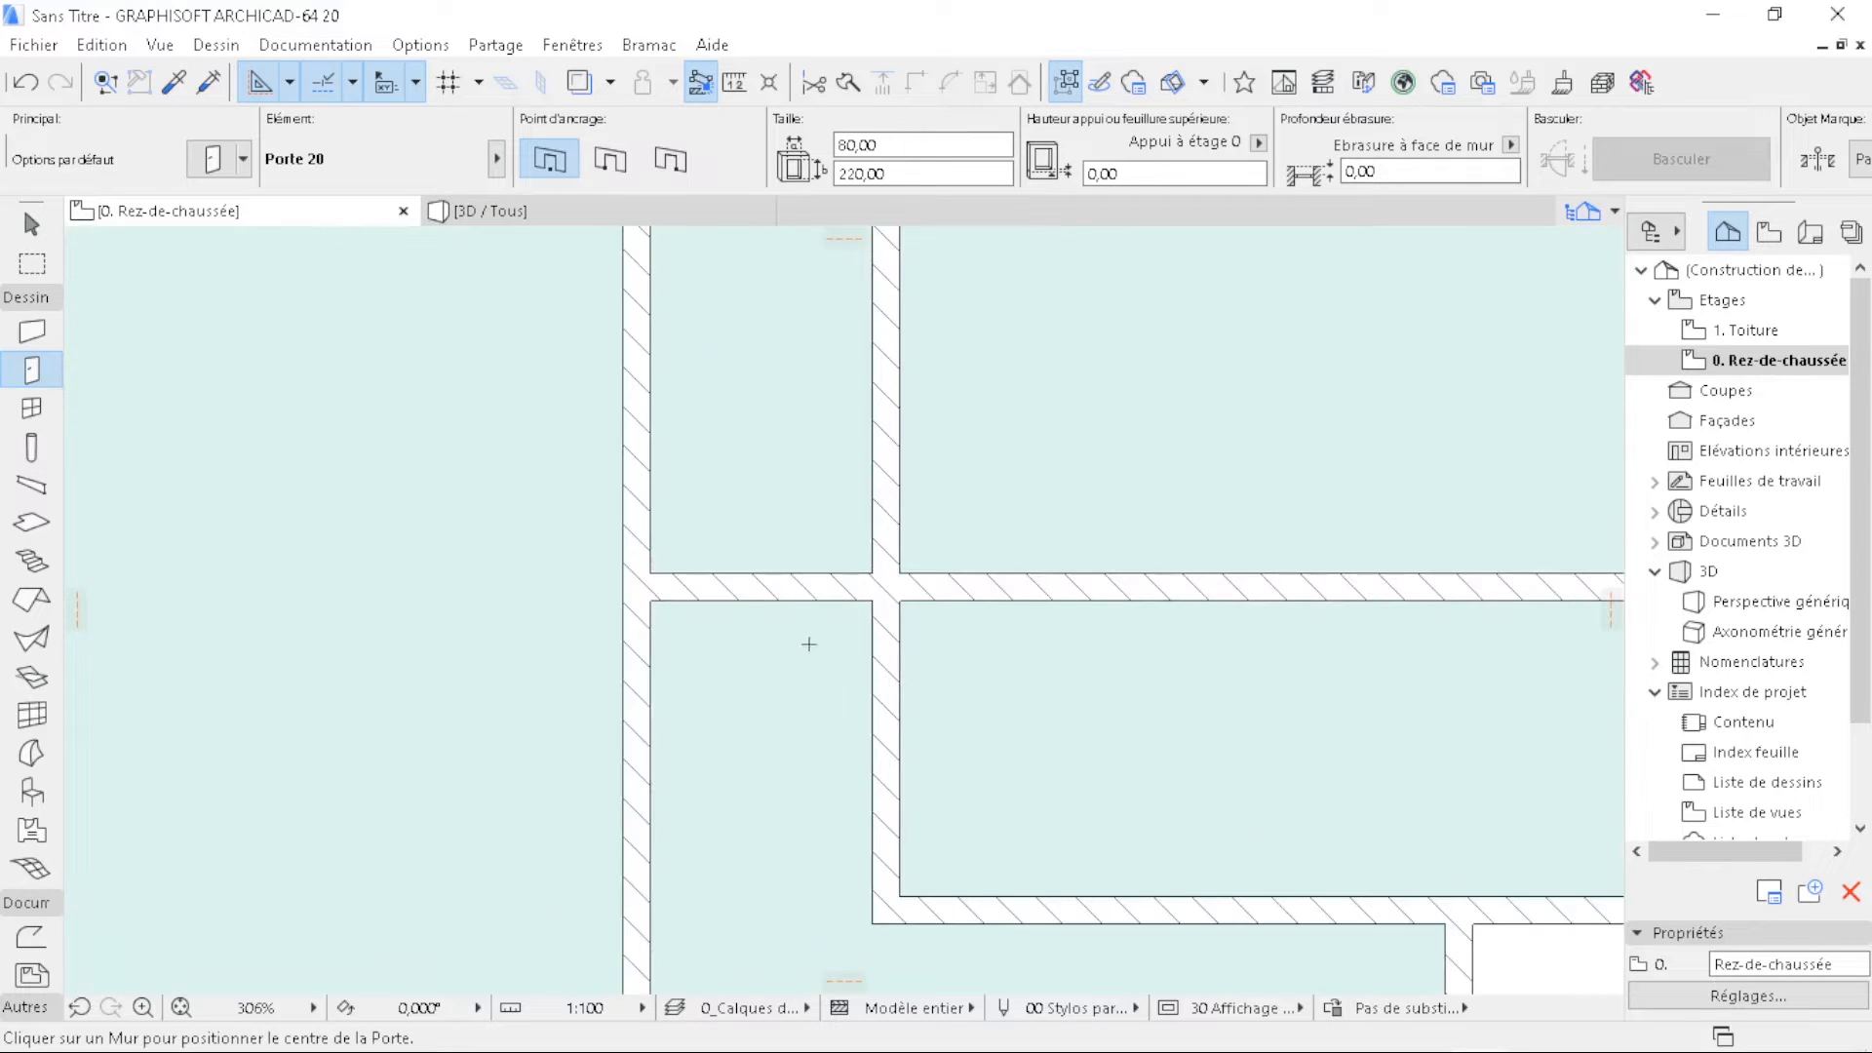
pyautogui.click(726, 587)
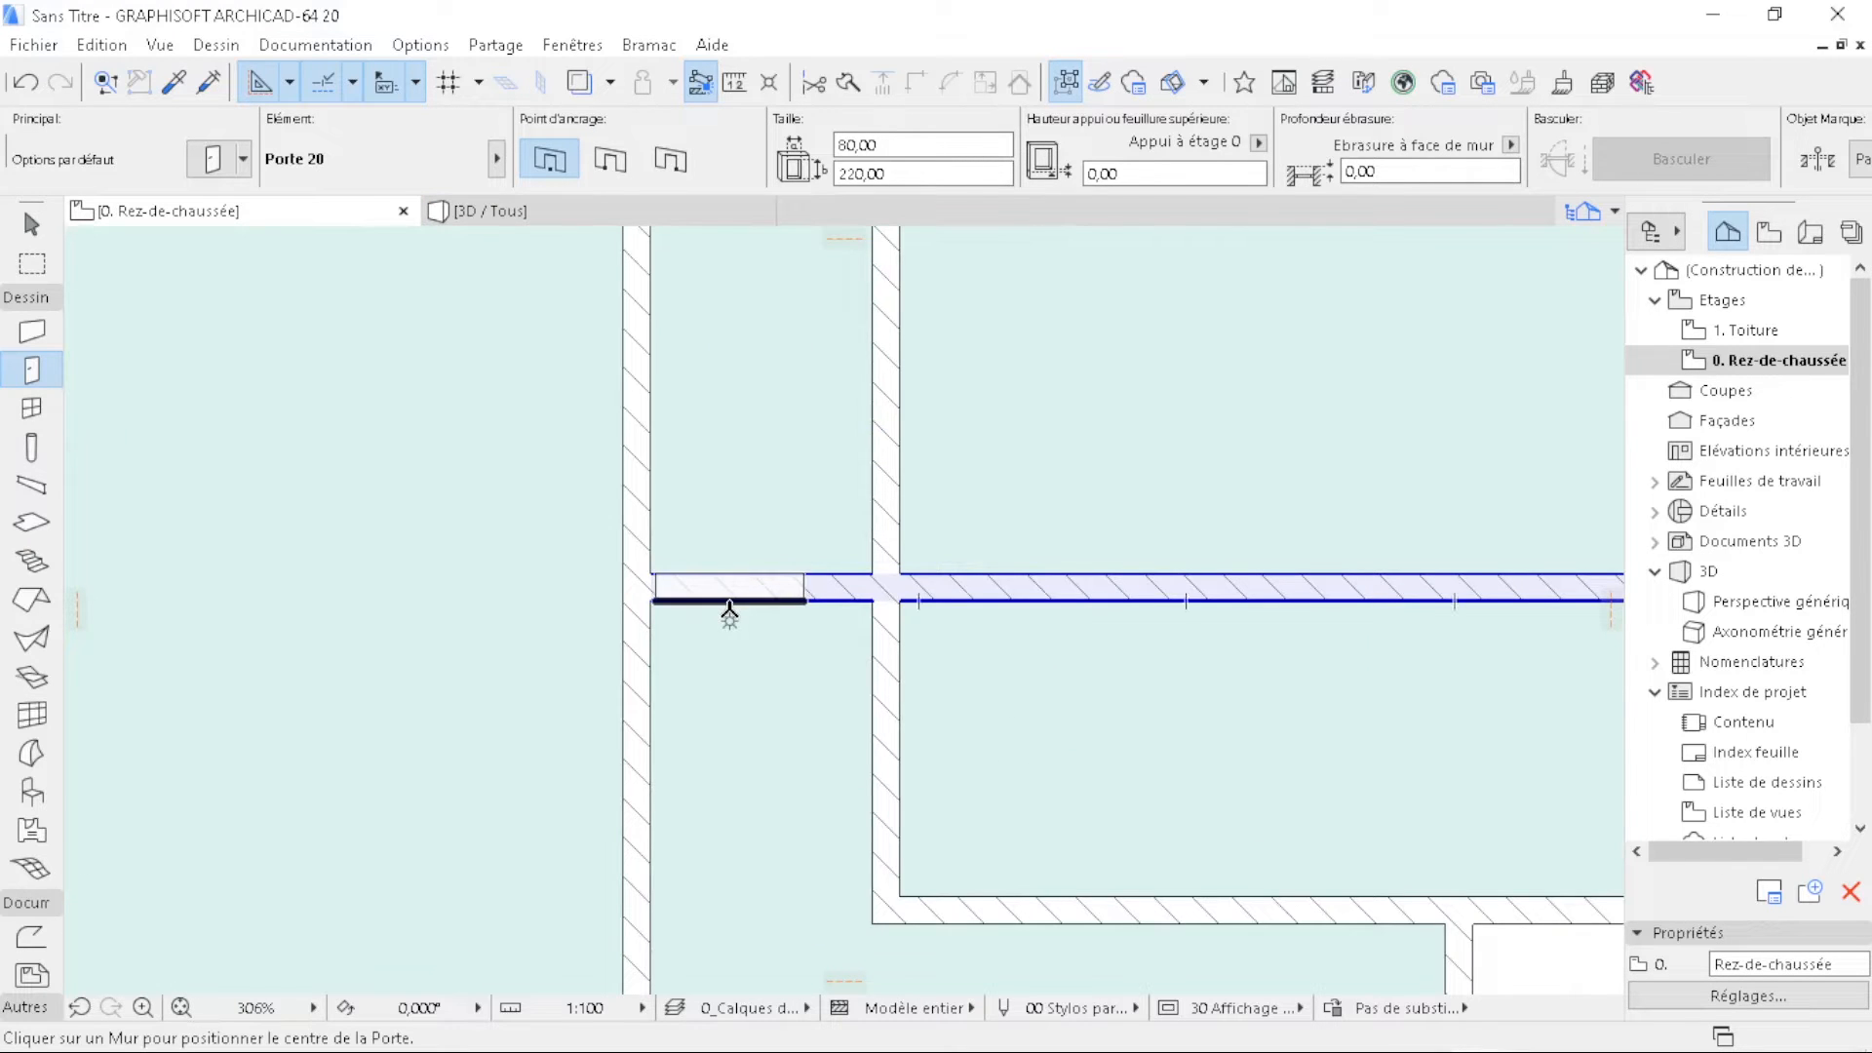
pyautogui.click(669, 711)
pyautogui.scroll(-5, 919, 484)
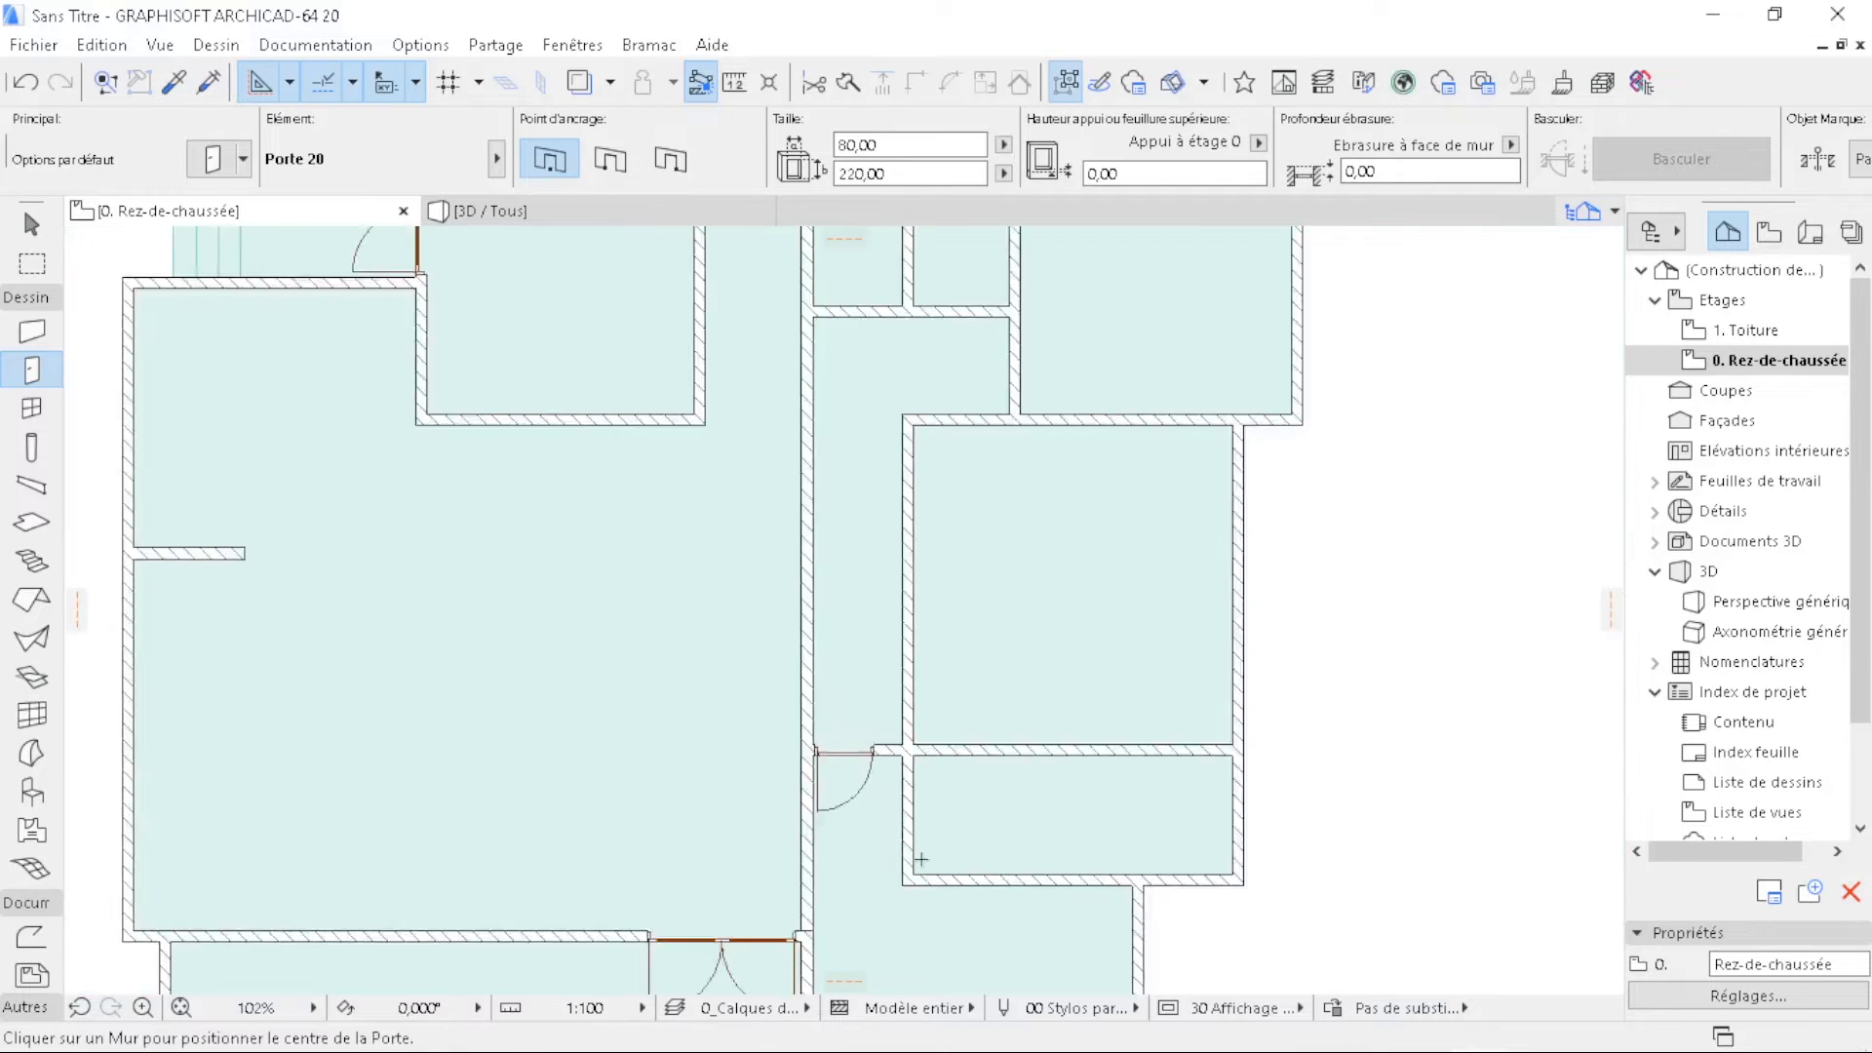
# - Place two 80 × 220 doors at the corridor's upper end, one into each adjoining large room, hinged beside their shared wall corners
pyautogui.scroll(4, 925, 480)
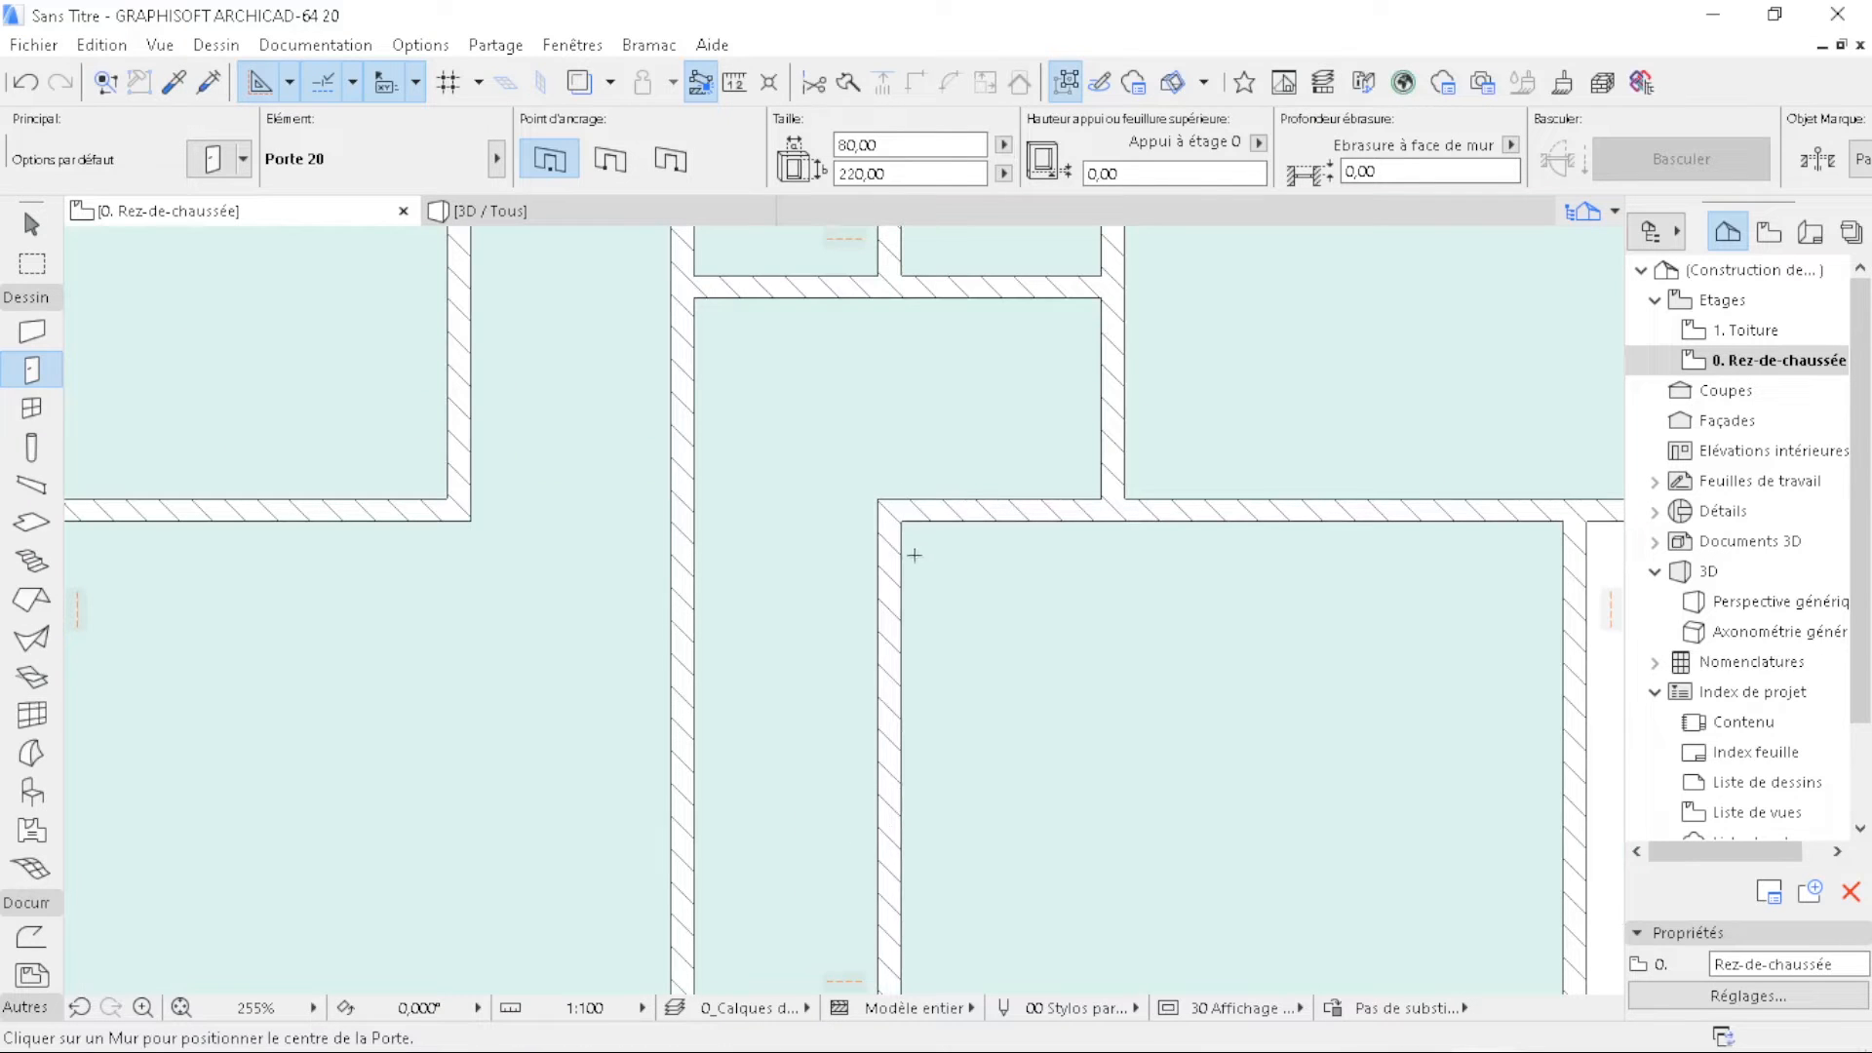
pyautogui.click(905, 600)
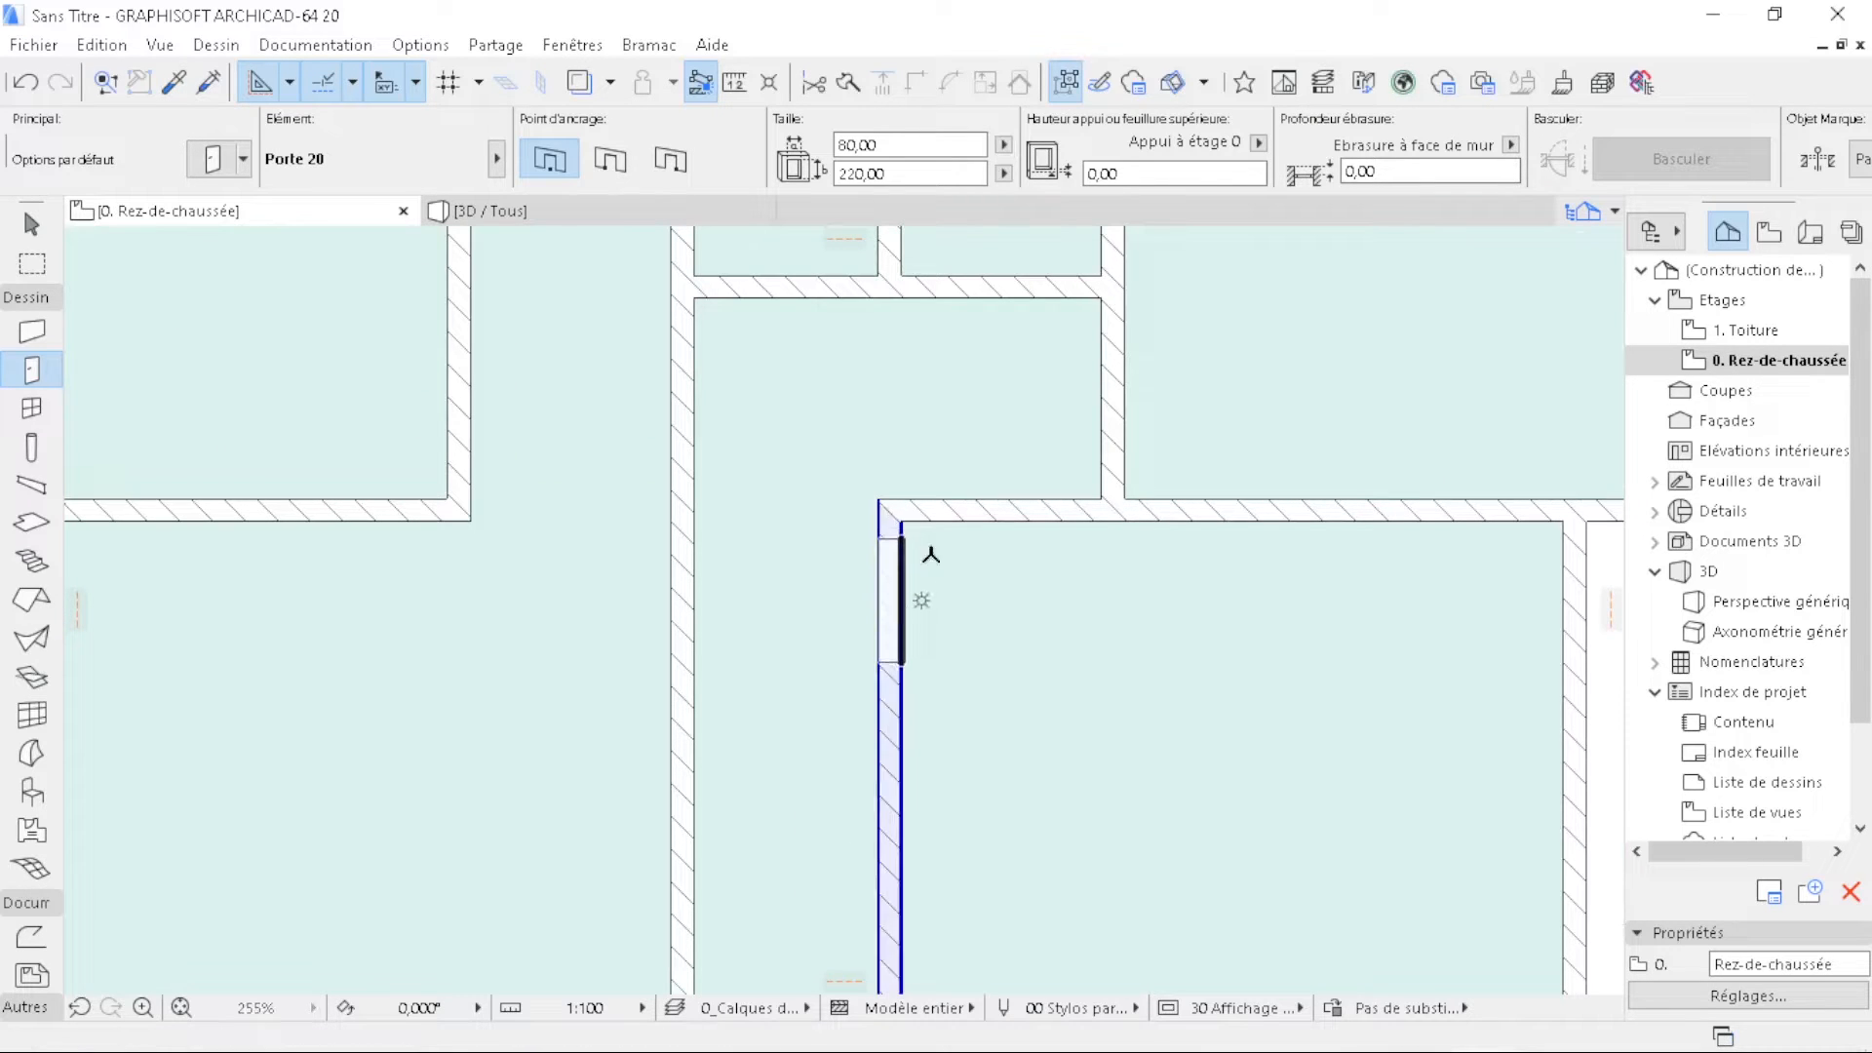
pyautogui.click(942, 434)
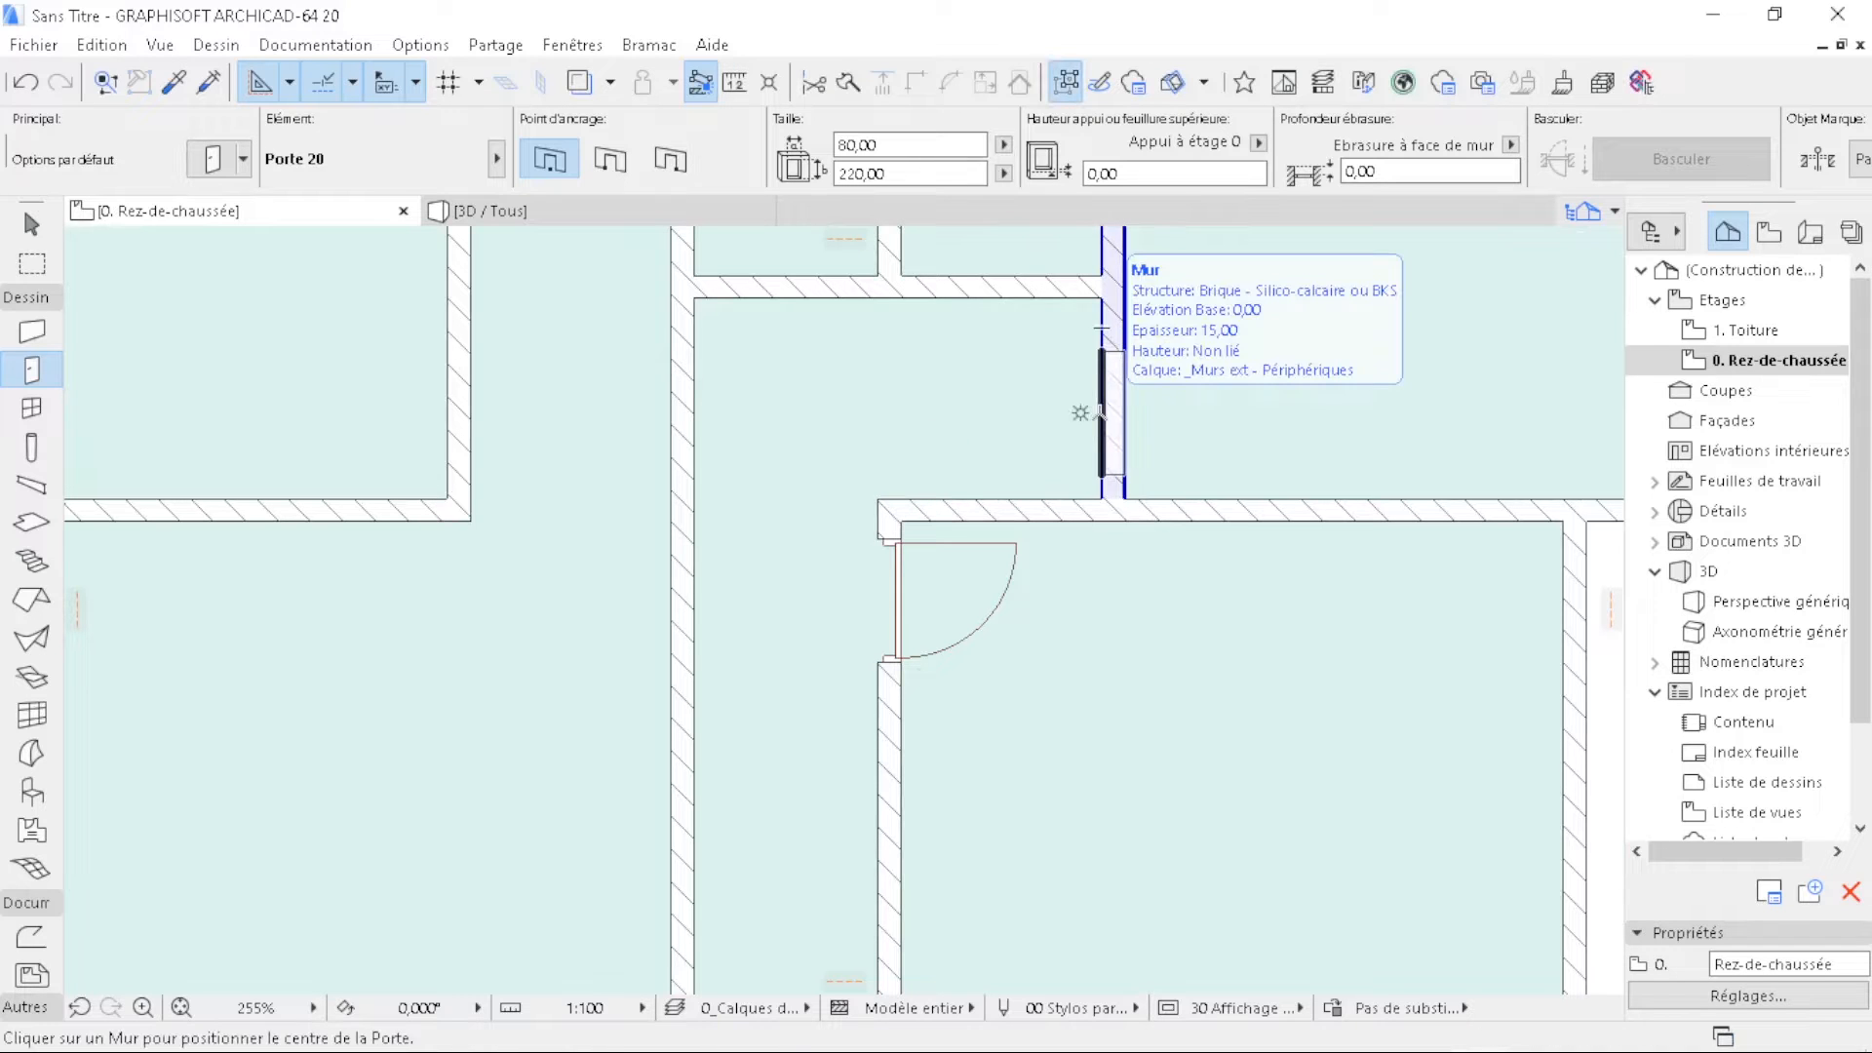
pyautogui.click(1124, 422)
pyautogui.click(1213, 595)
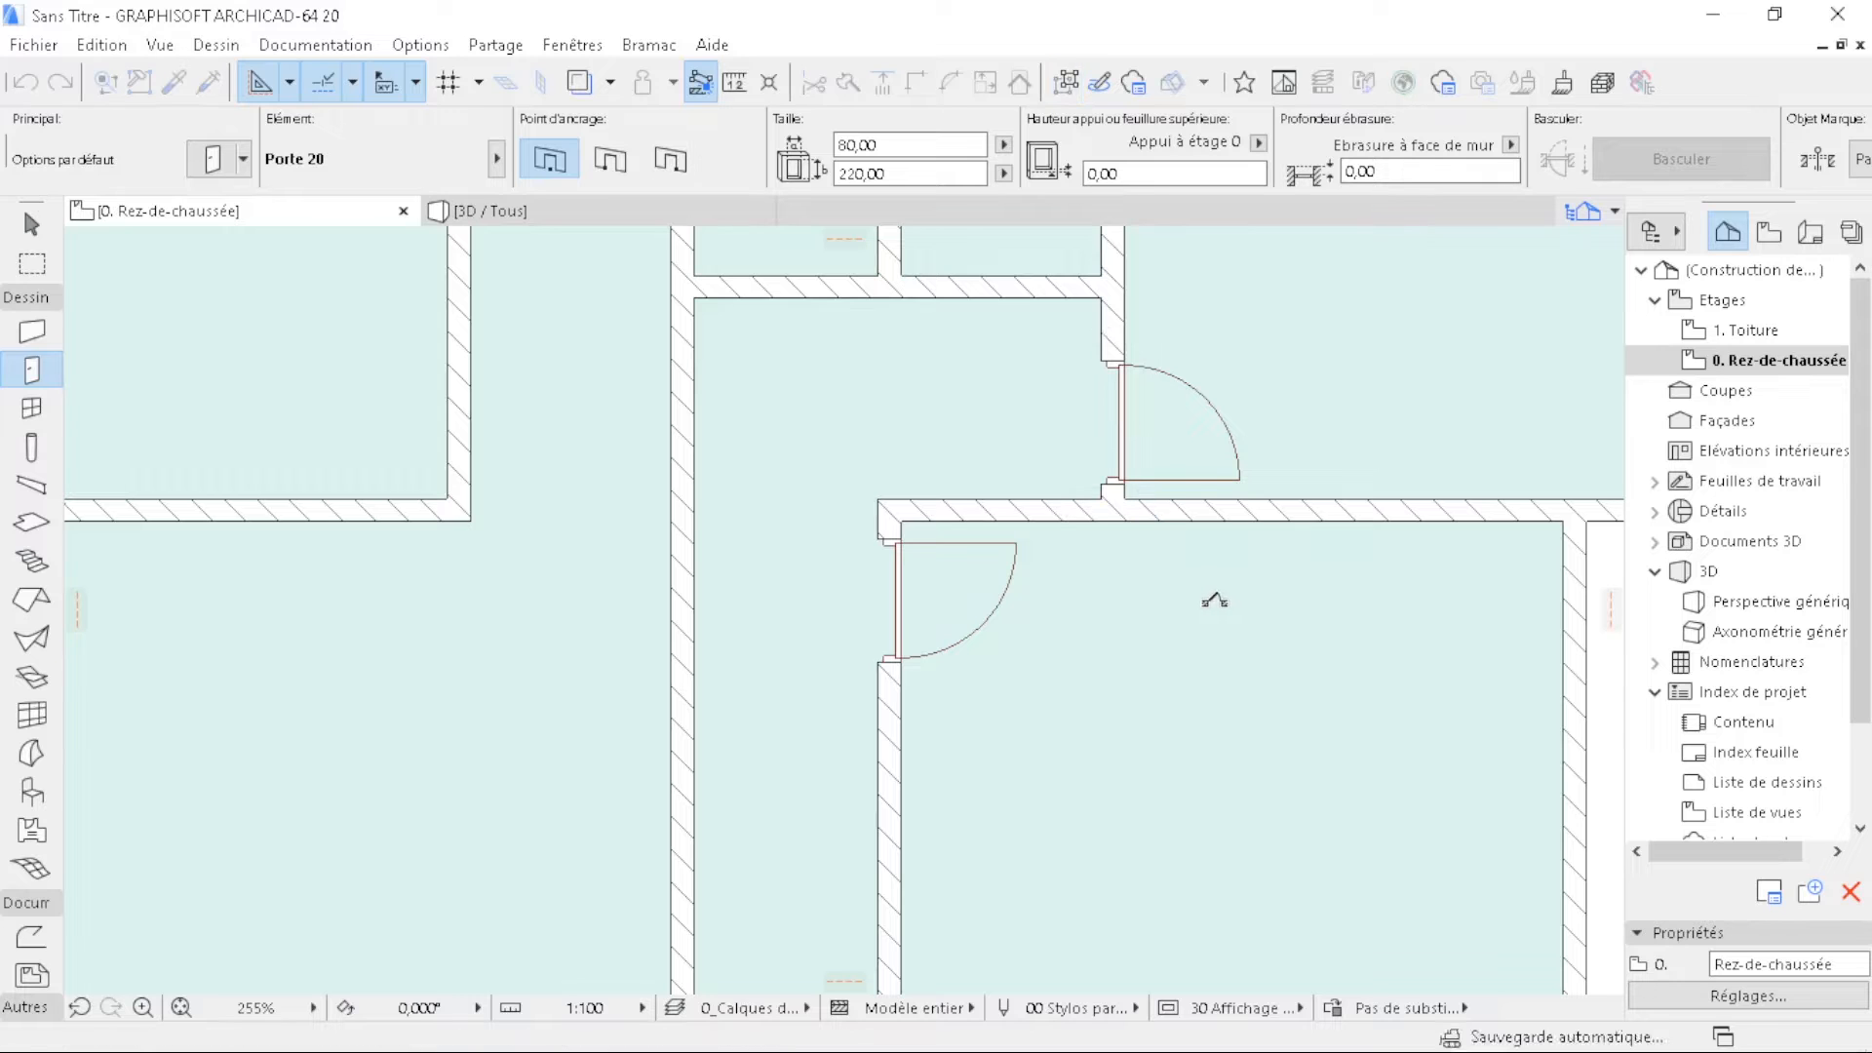
# - Place 80 × 220 doors in both side walls of the central room by the side steps, near its lower corners and opening inward
pyautogui.scroll(-5, 1406, 476)
pyautogui.scroll(6, 885, 431)
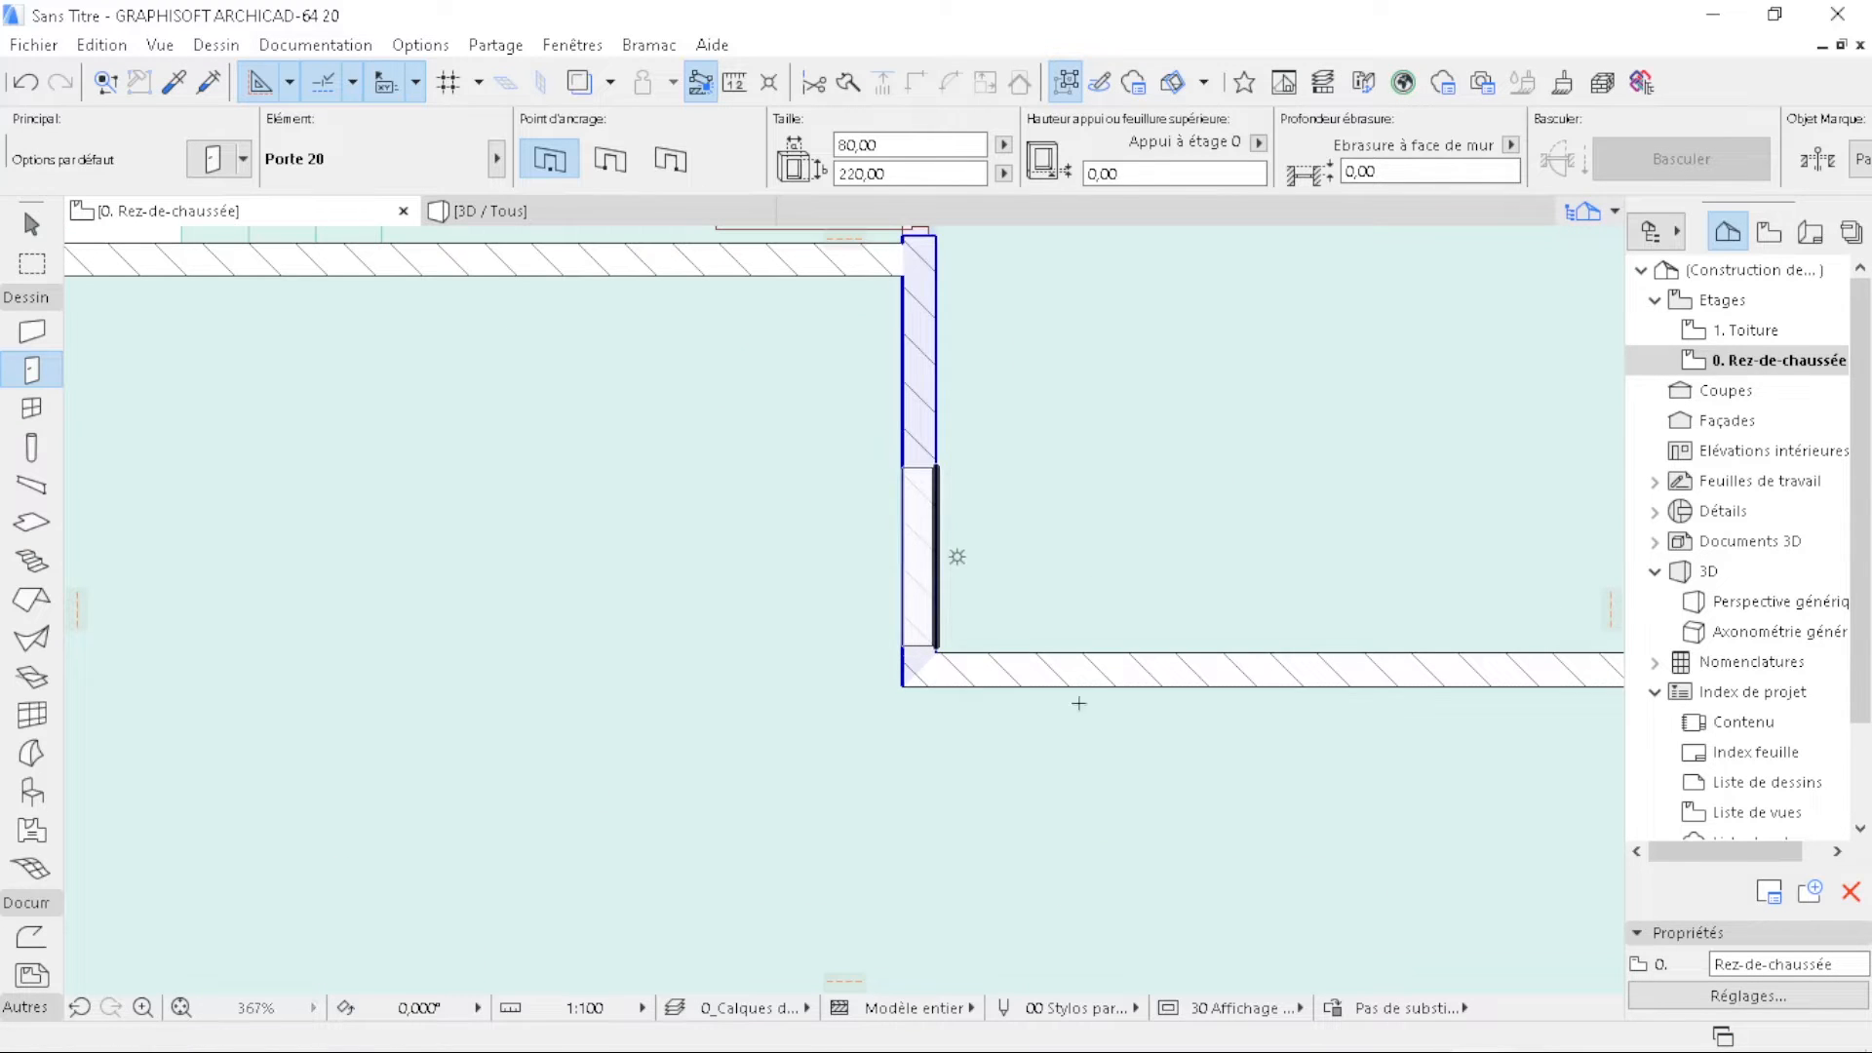
pyautogui.click(927, 557)
pyautogui.click(1065, 802)
pyautogui.scroll(-6, 410, 552)
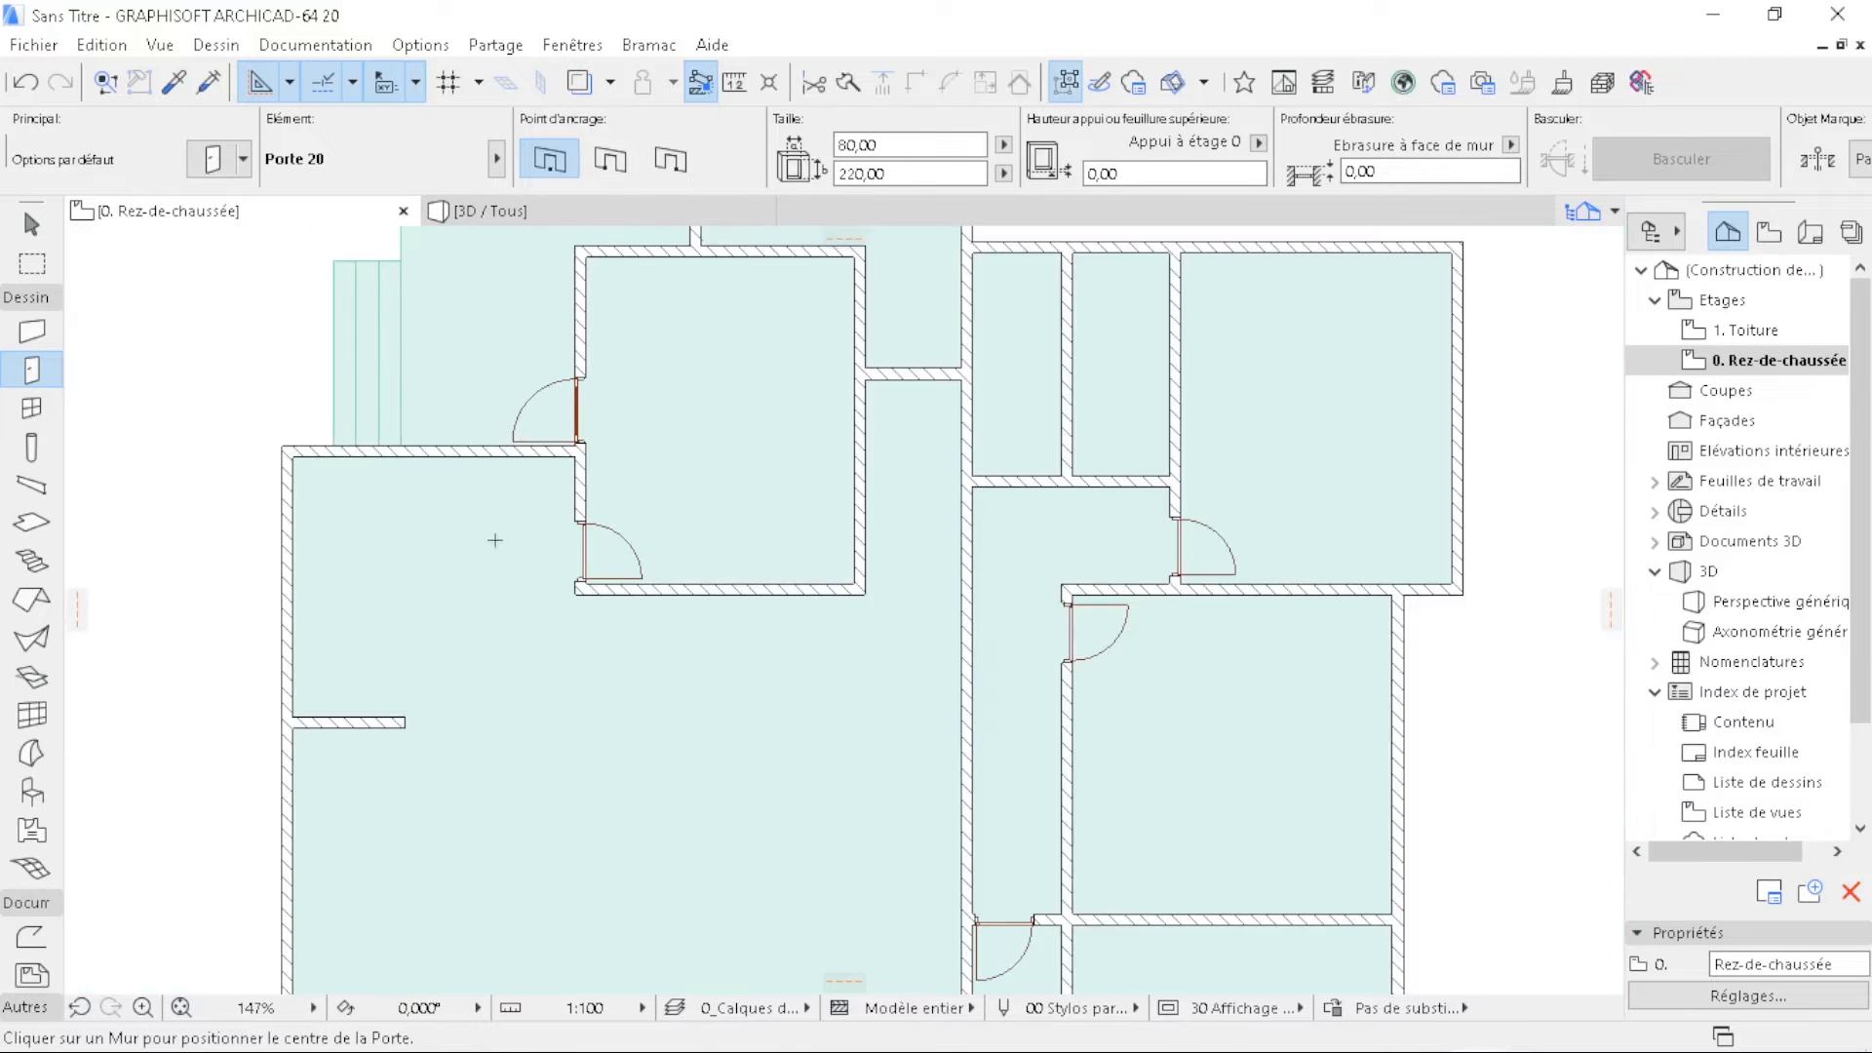
pyautogui.scroll(4, 864, 540)
pyautogui.click(858, 570)
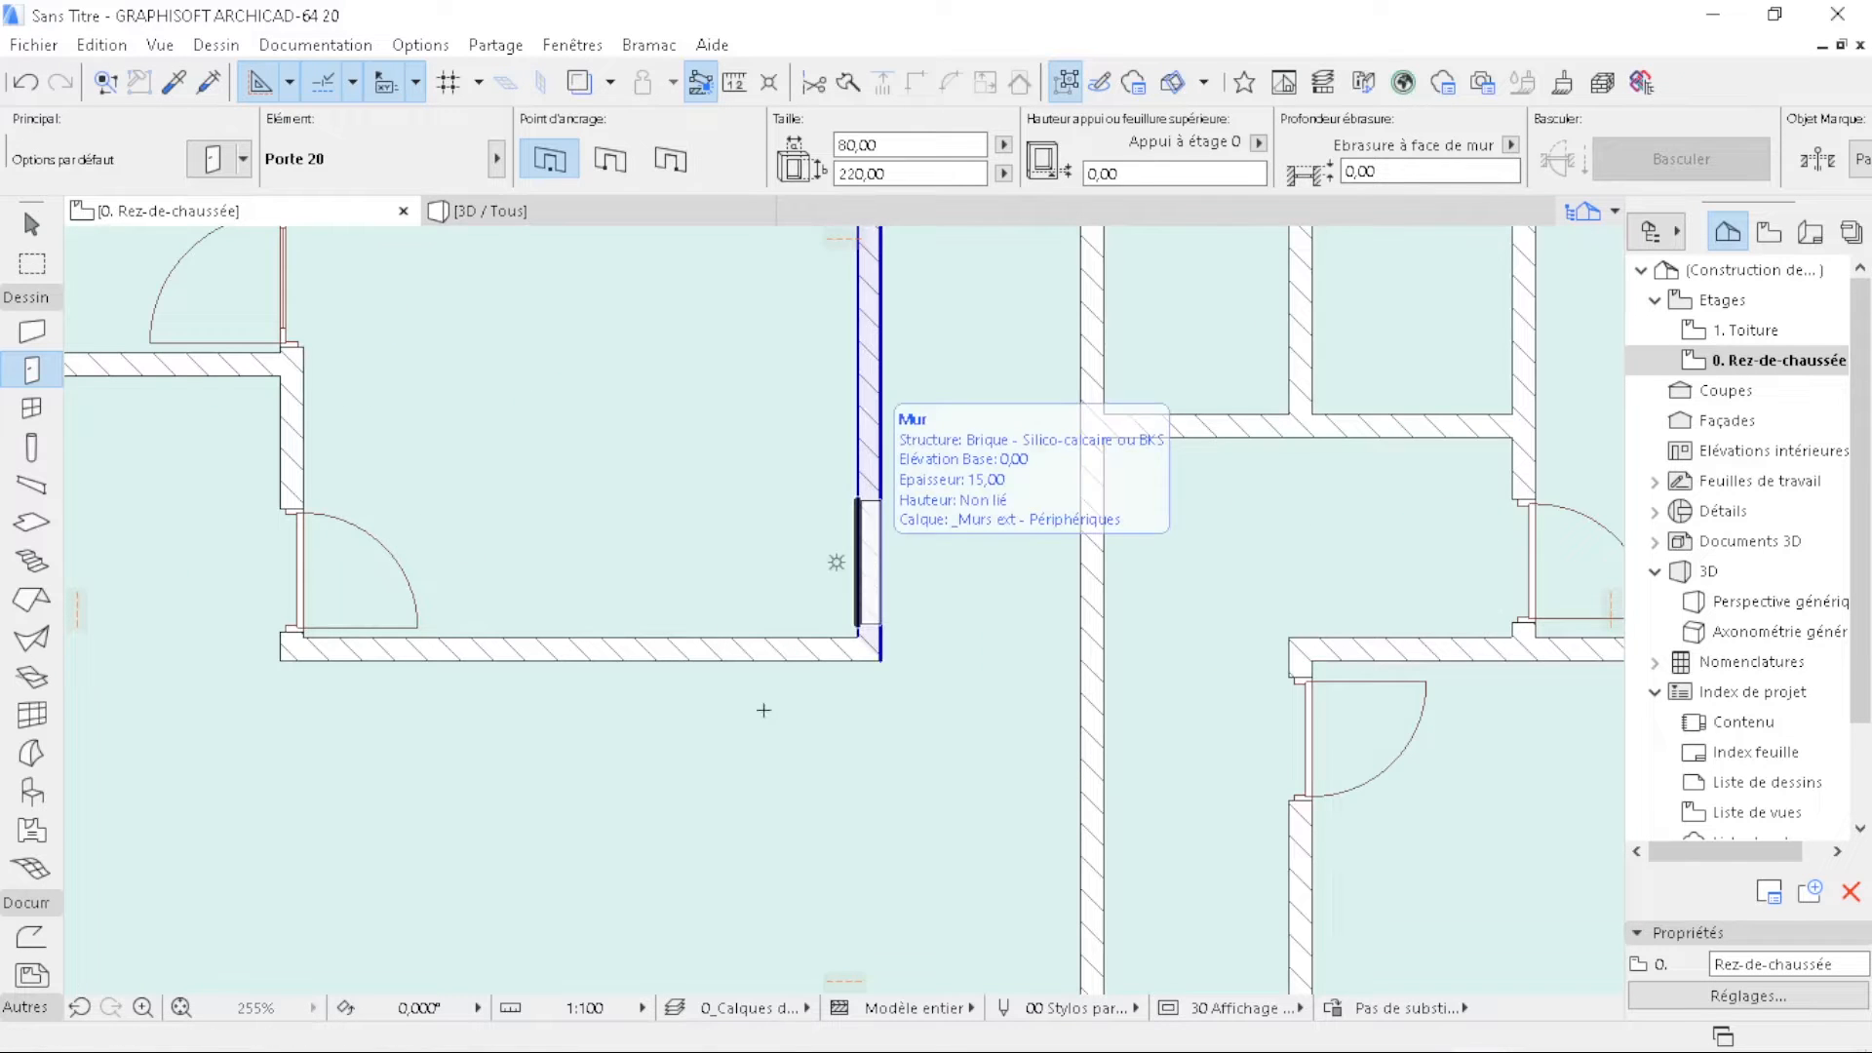
pyautogui.click(762, 721)
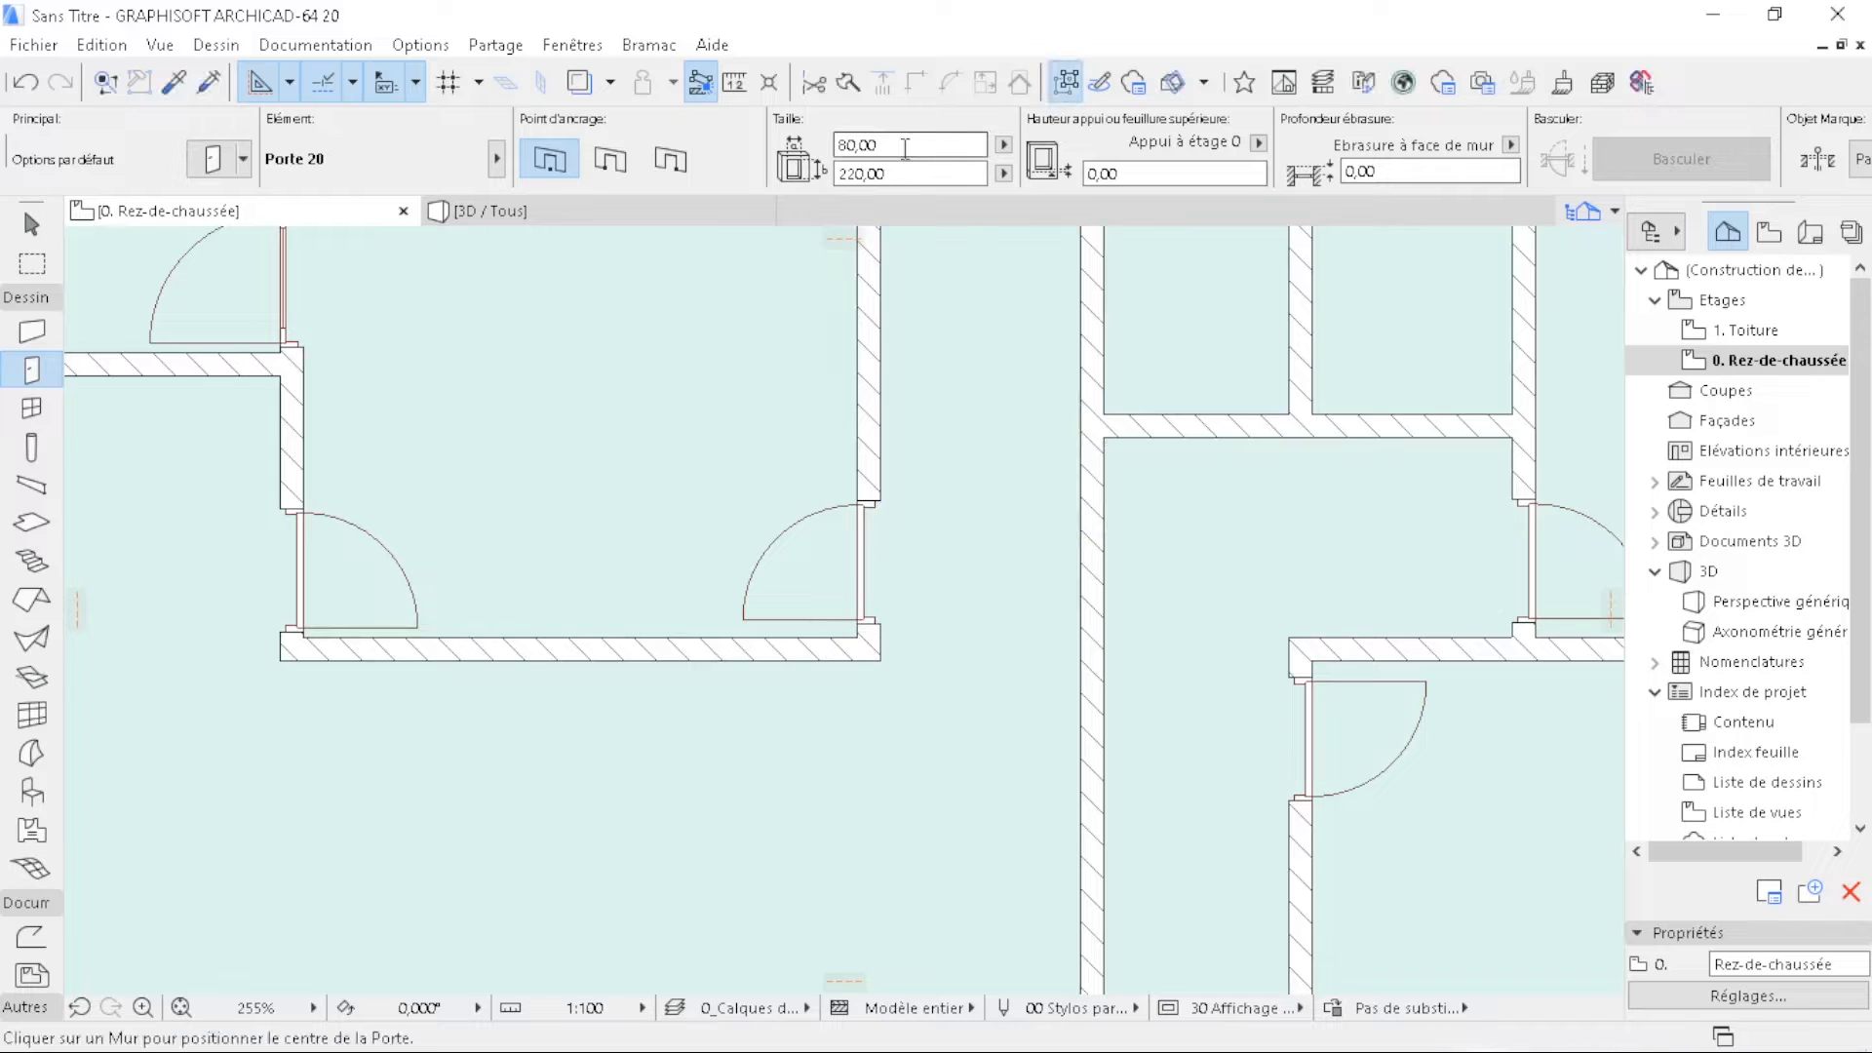
# - Set the door width to 70 and place doors in the left narrow room's outer side wall and the right narrow room's lower wall
pyautogui.moveTo(871, 145); pyautogui.dragTo(781, 148)
pyautogui.write('7')
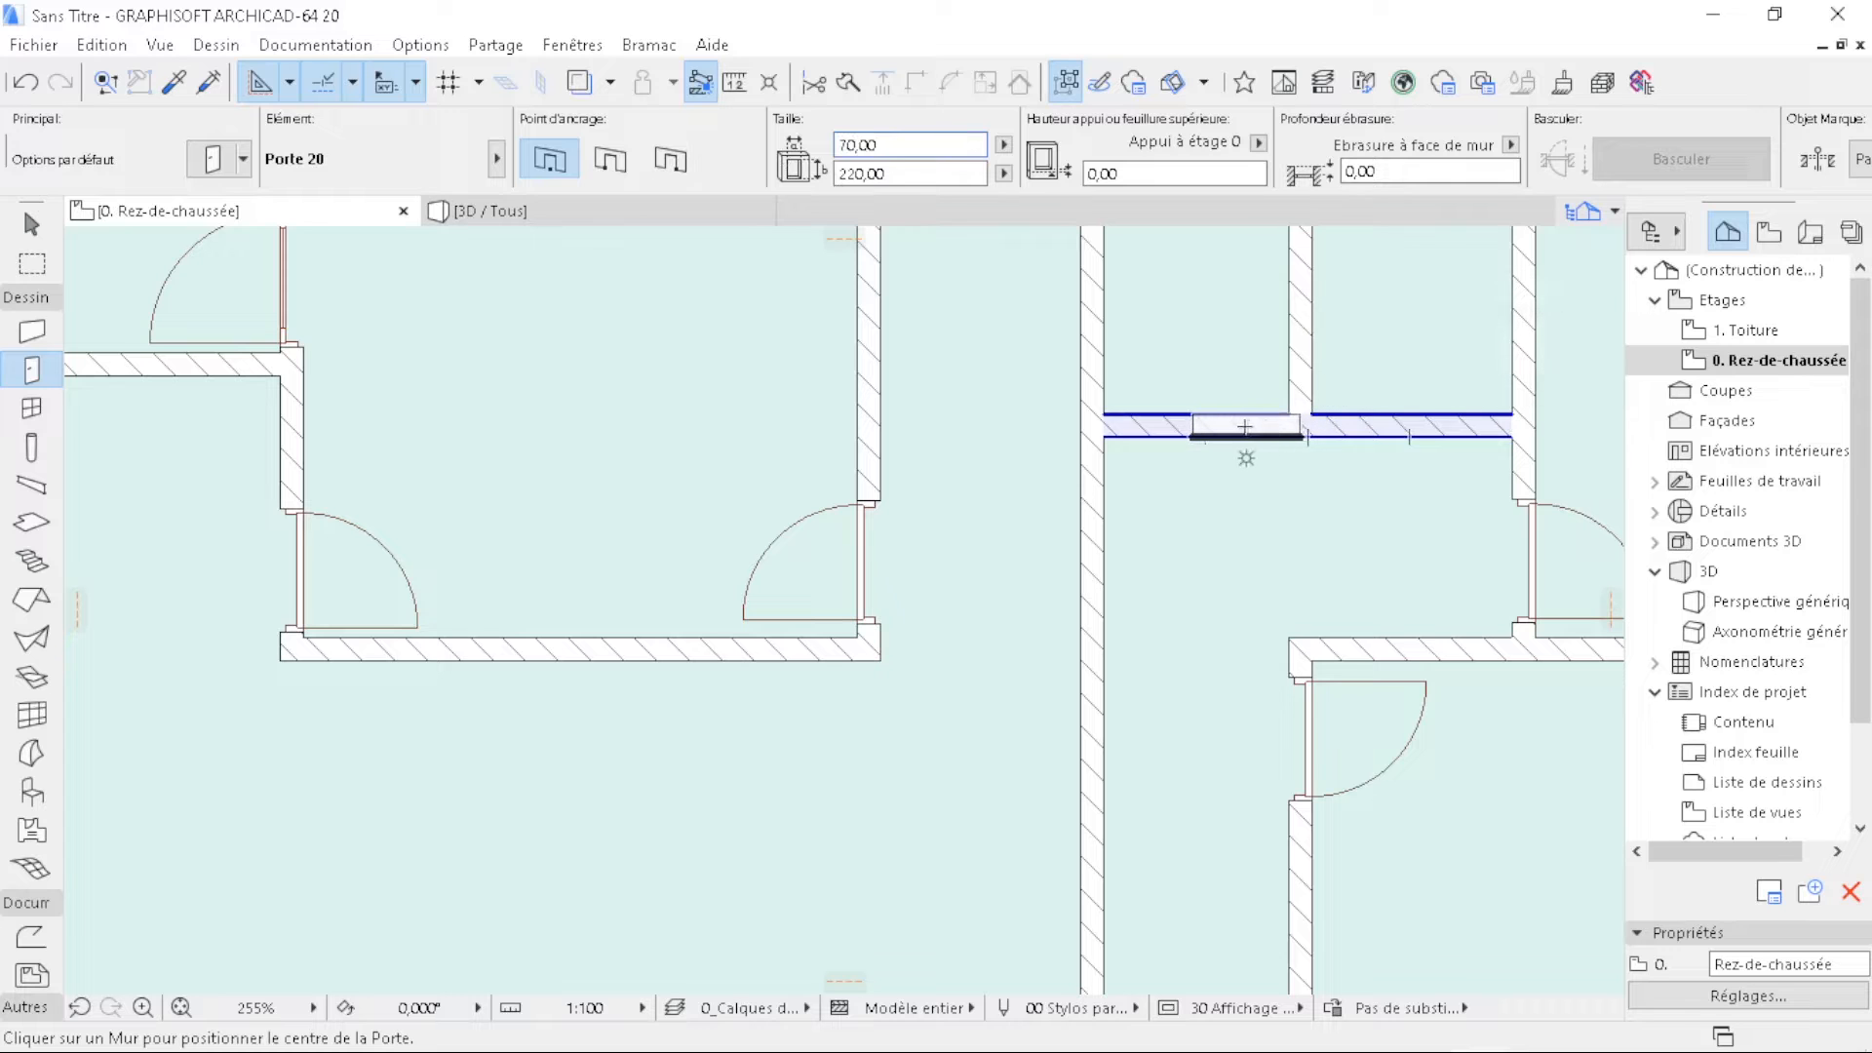
pyautogui.scroll(-3, 1050, 565)
pyautogui.scroll(3, 1109, 494)
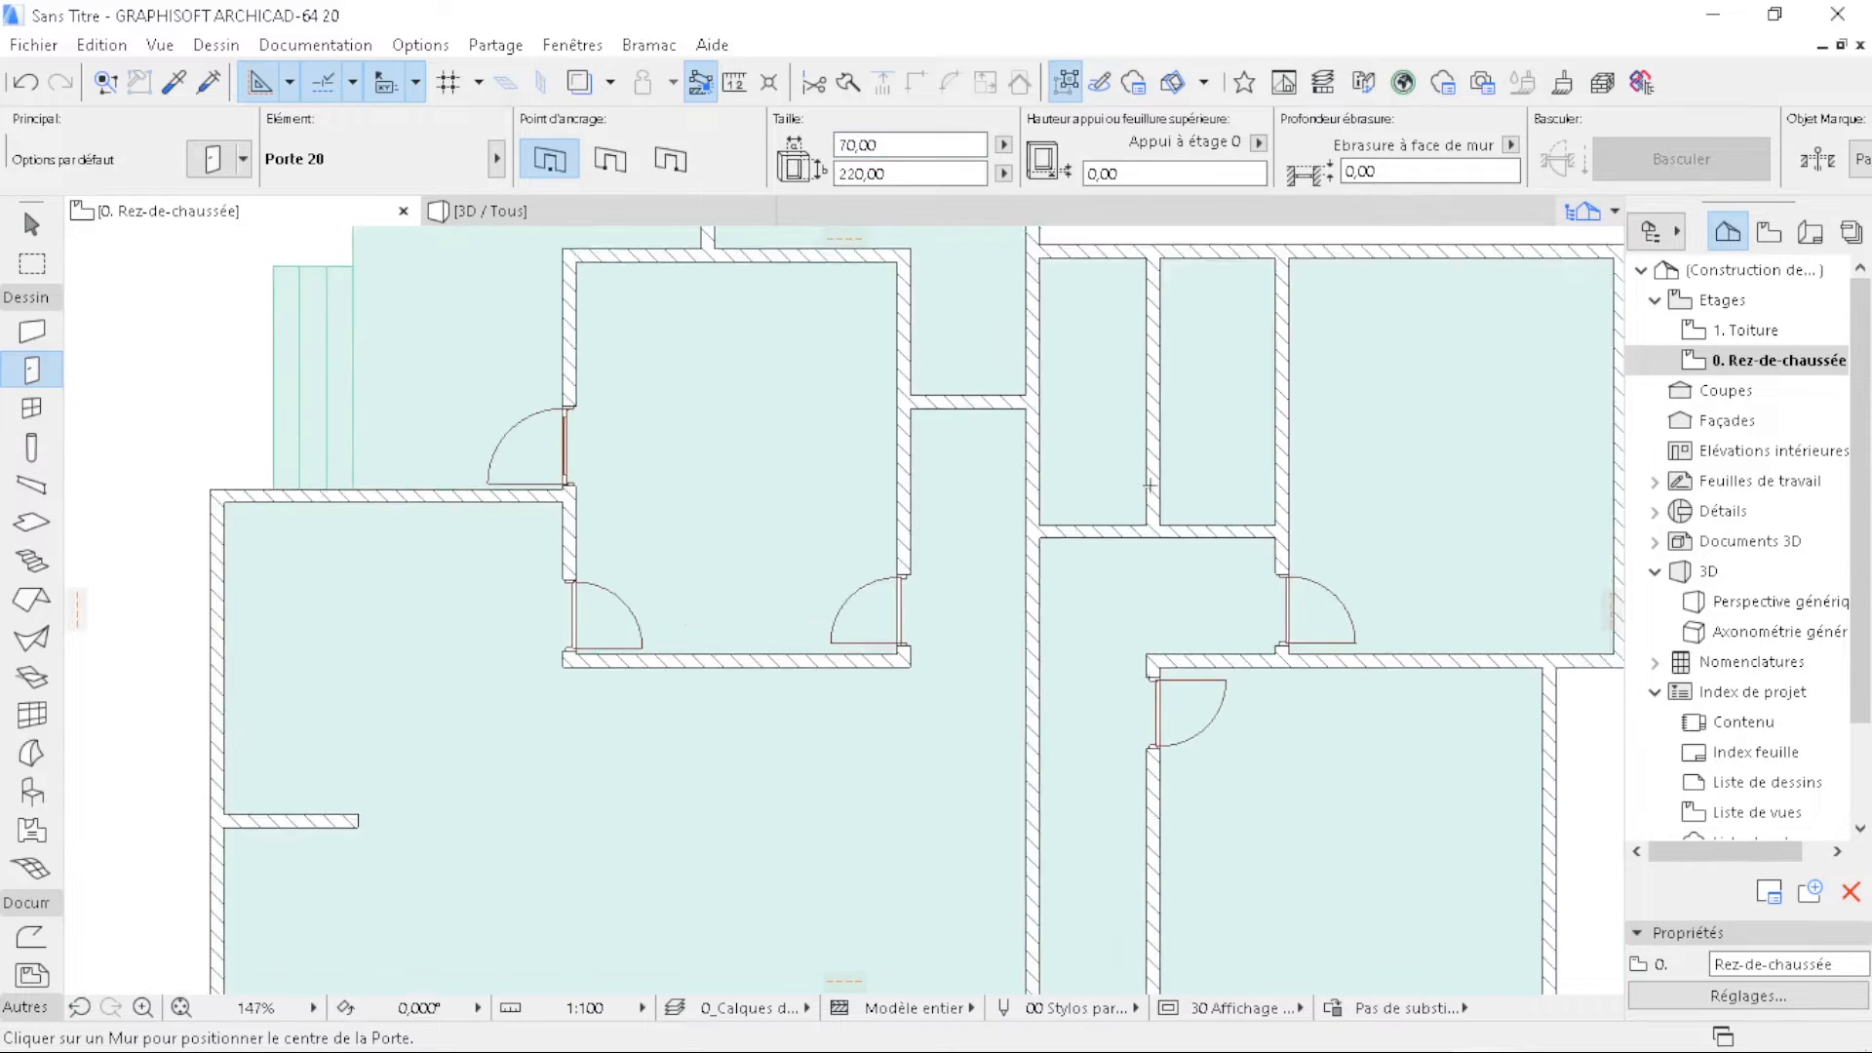
pyautogui.moveTo(1124, 519); pyautogui.dragTo(1021, 554, button='middle')
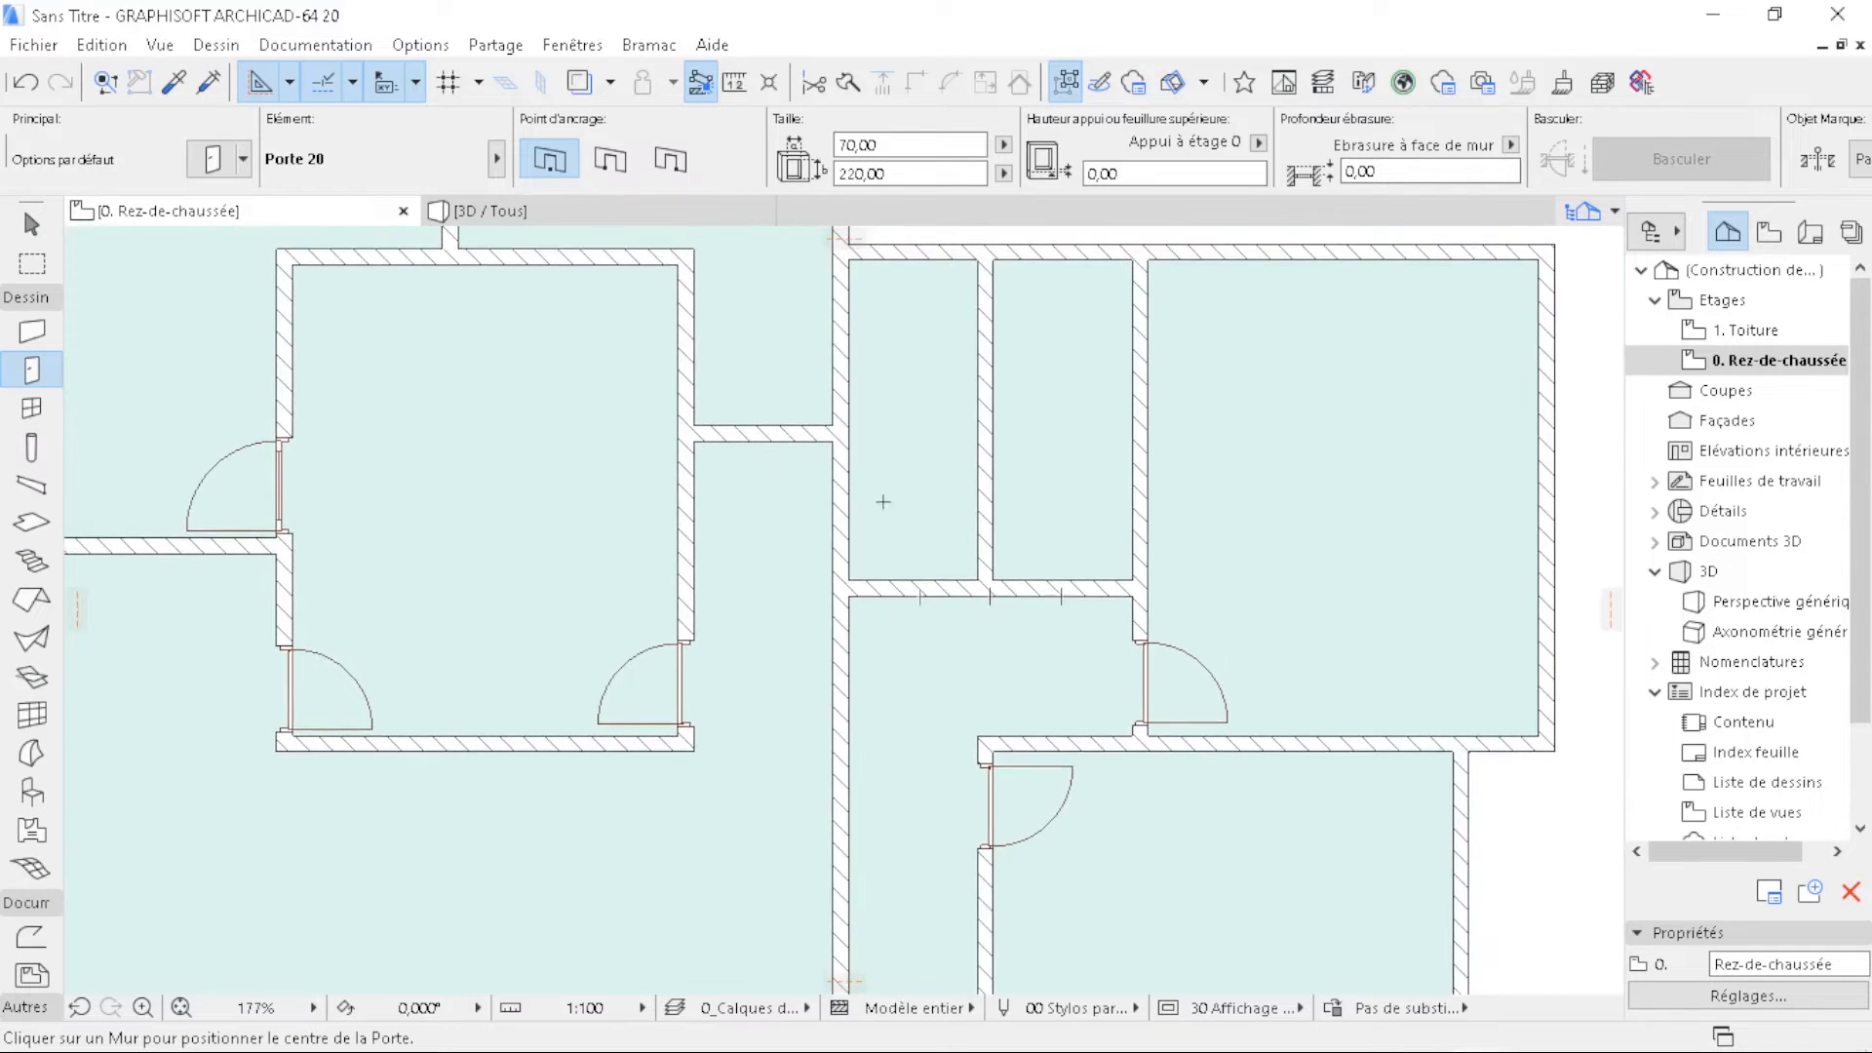
pyautogui.click(845, 482)
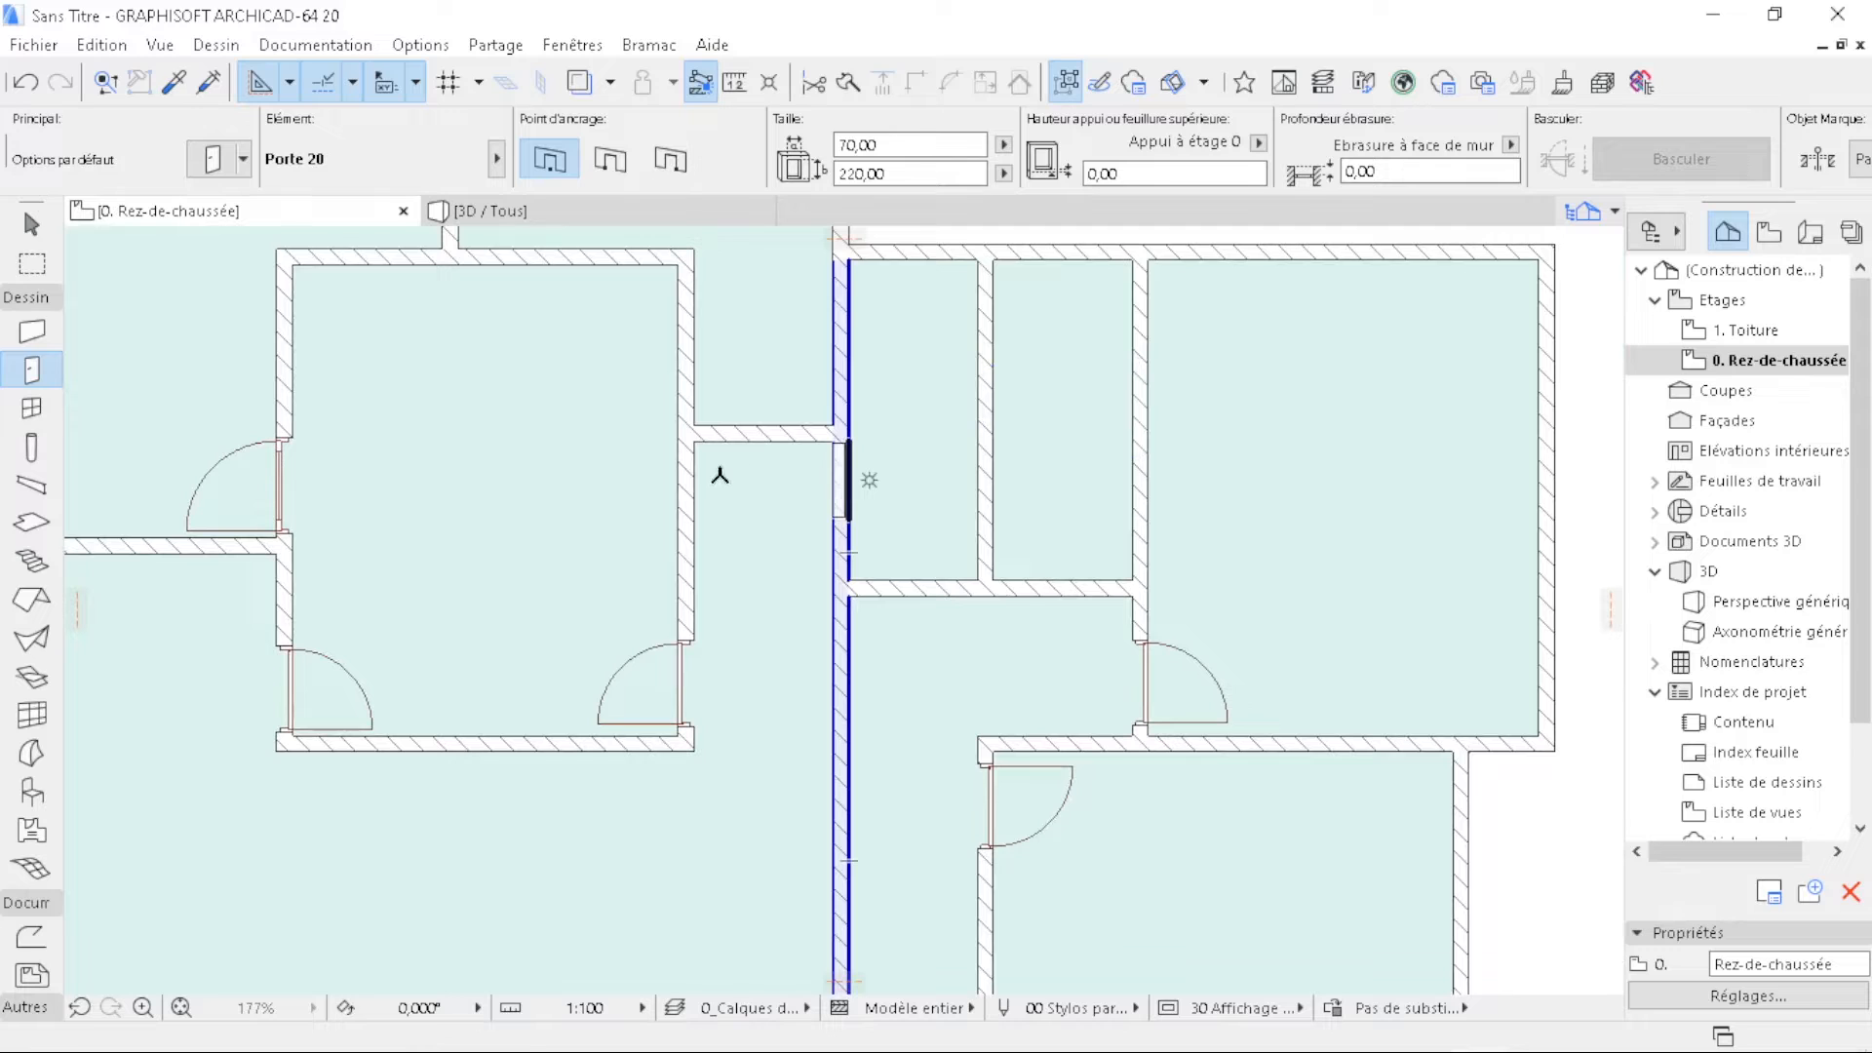
pyautogui.click(708, 395)
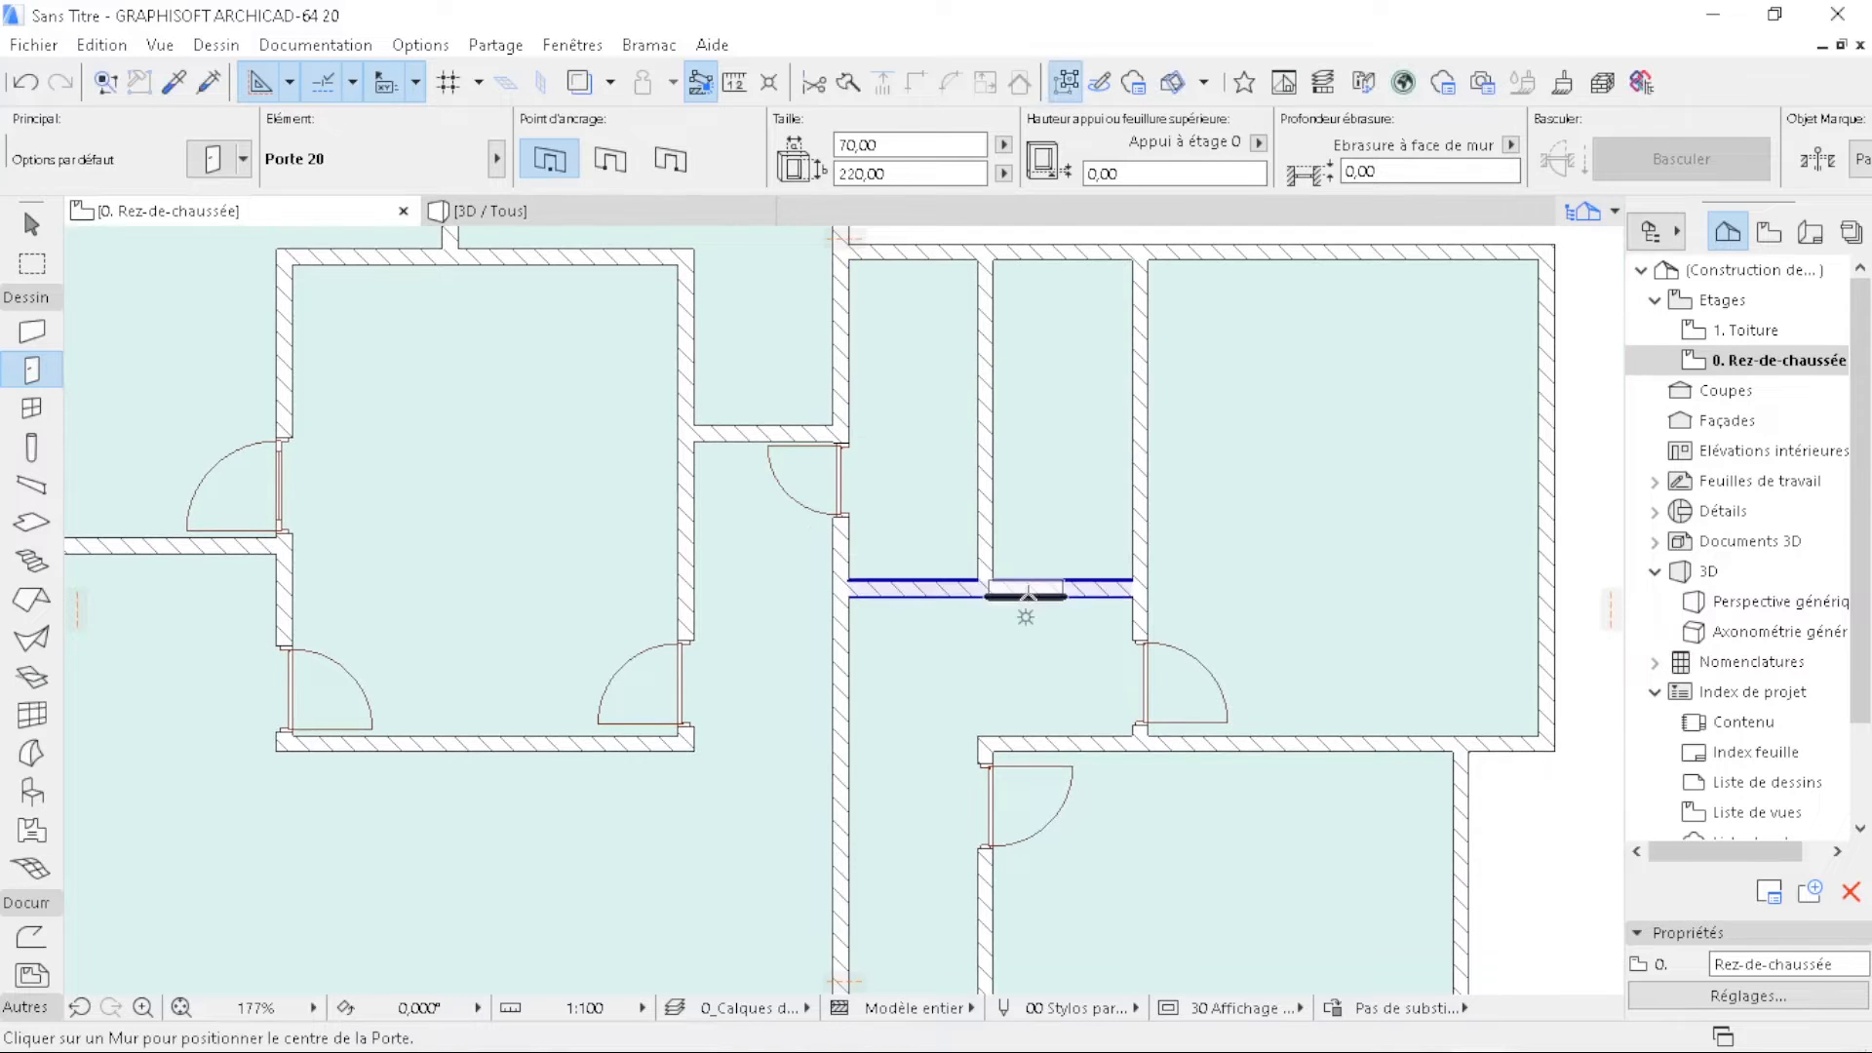
pyautogui.click(1033, 579)
pyautogui.click(906, 503)
pyautogui.scroll(-5, 1152, 450)
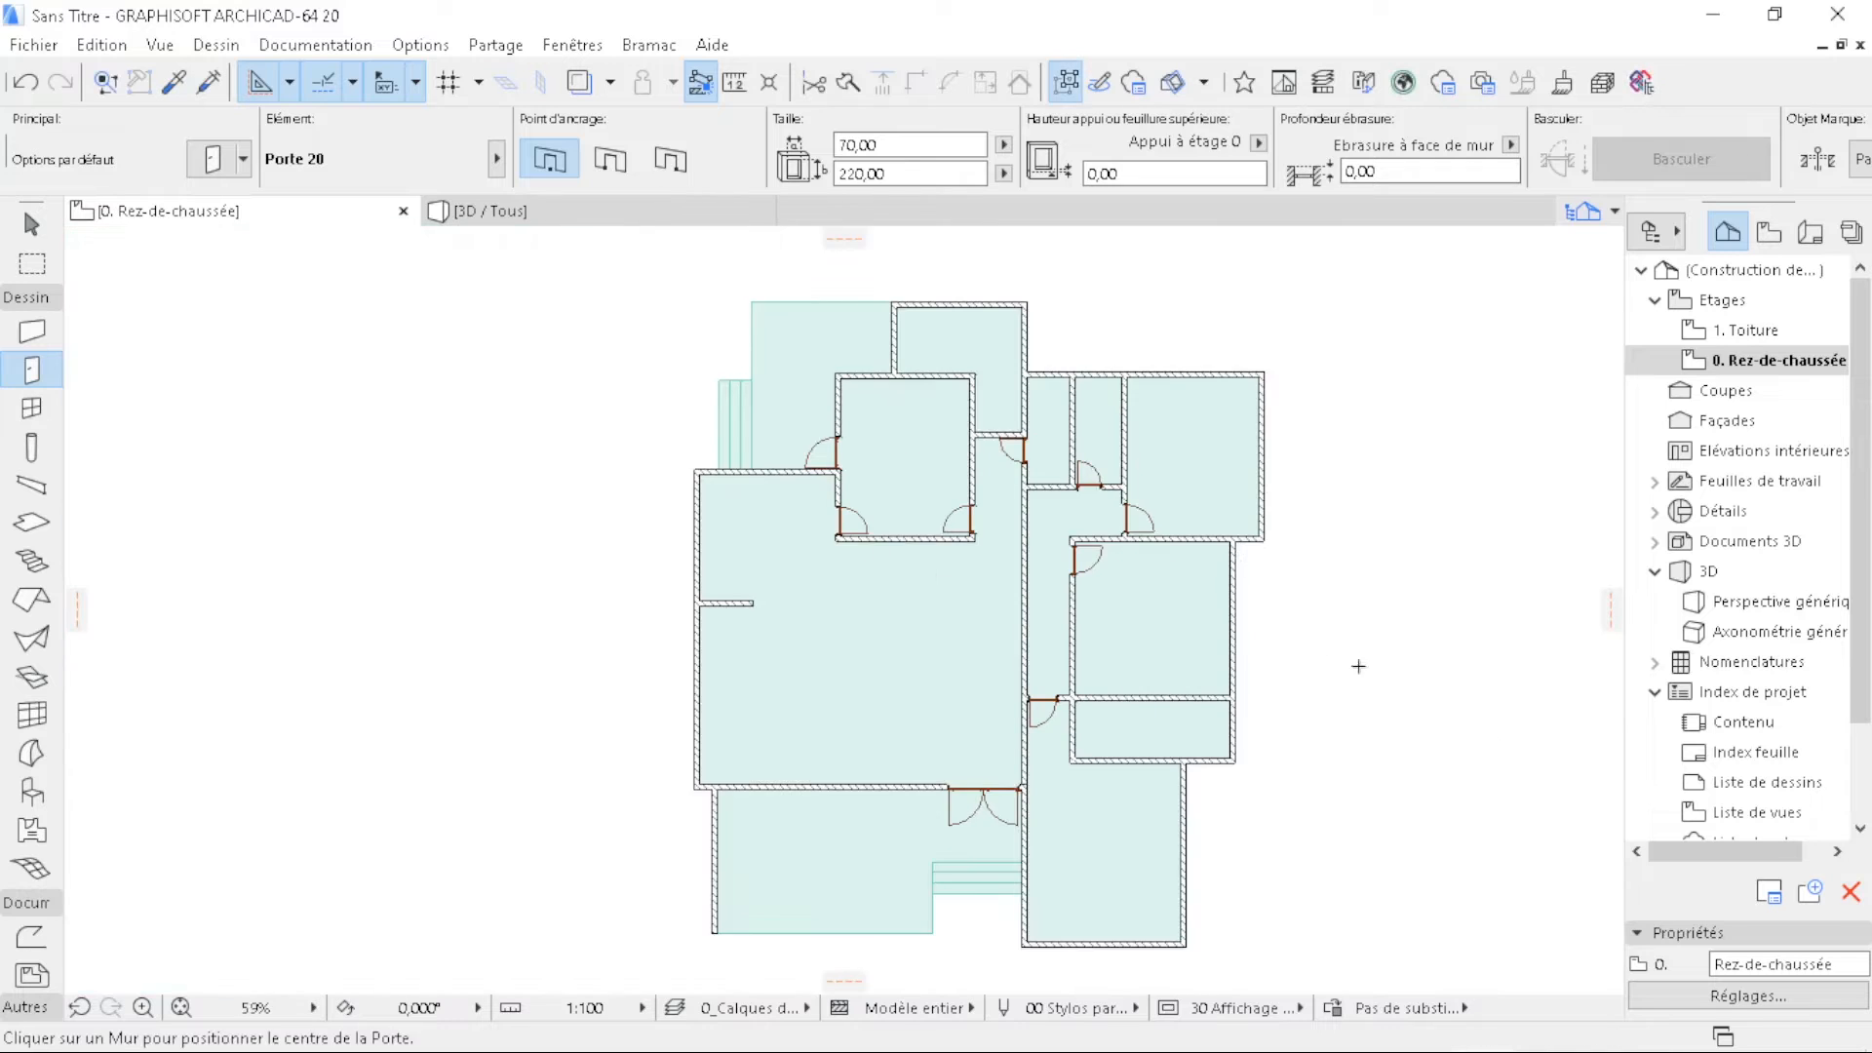
# - Place the 70 × 220 door in the left wall of the long narrow room, near its lower corner and opening inward
pyautogui.scroll(7, 1171, 758)
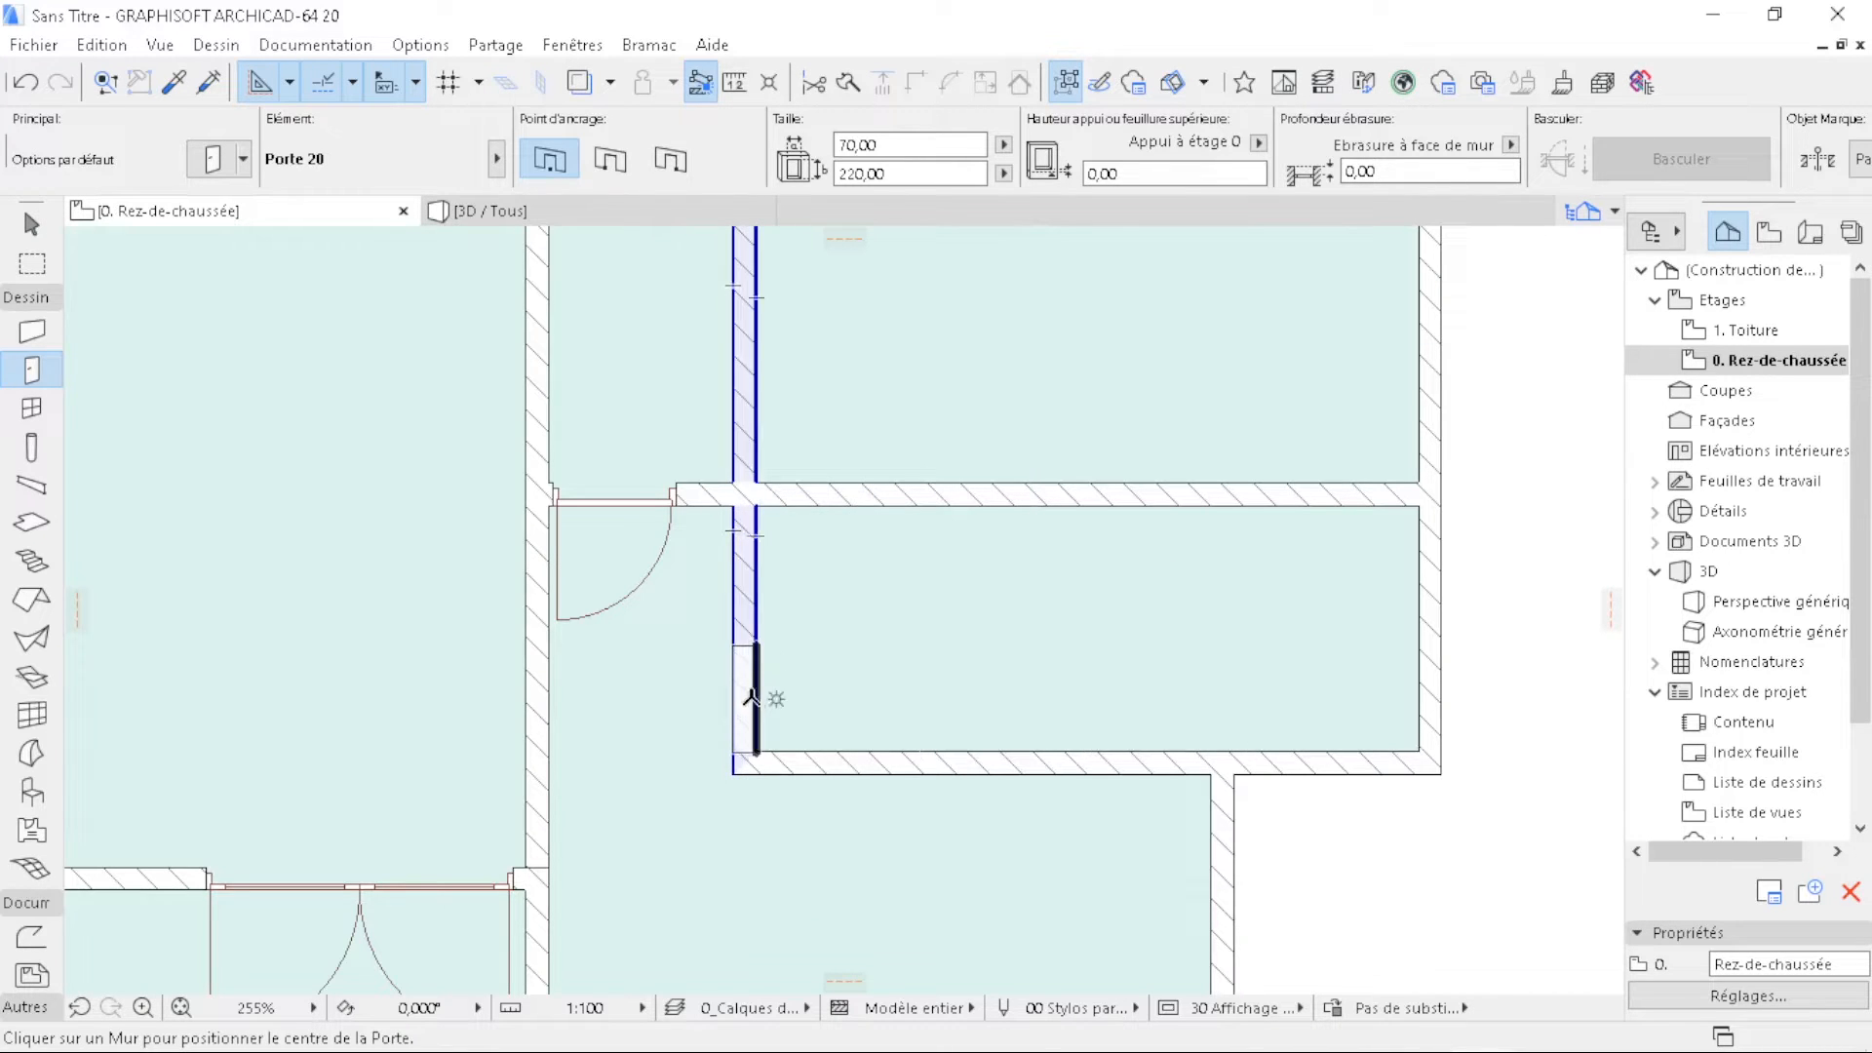
pyautogui.click(751, 689)
pyautogui.click(802, 842)
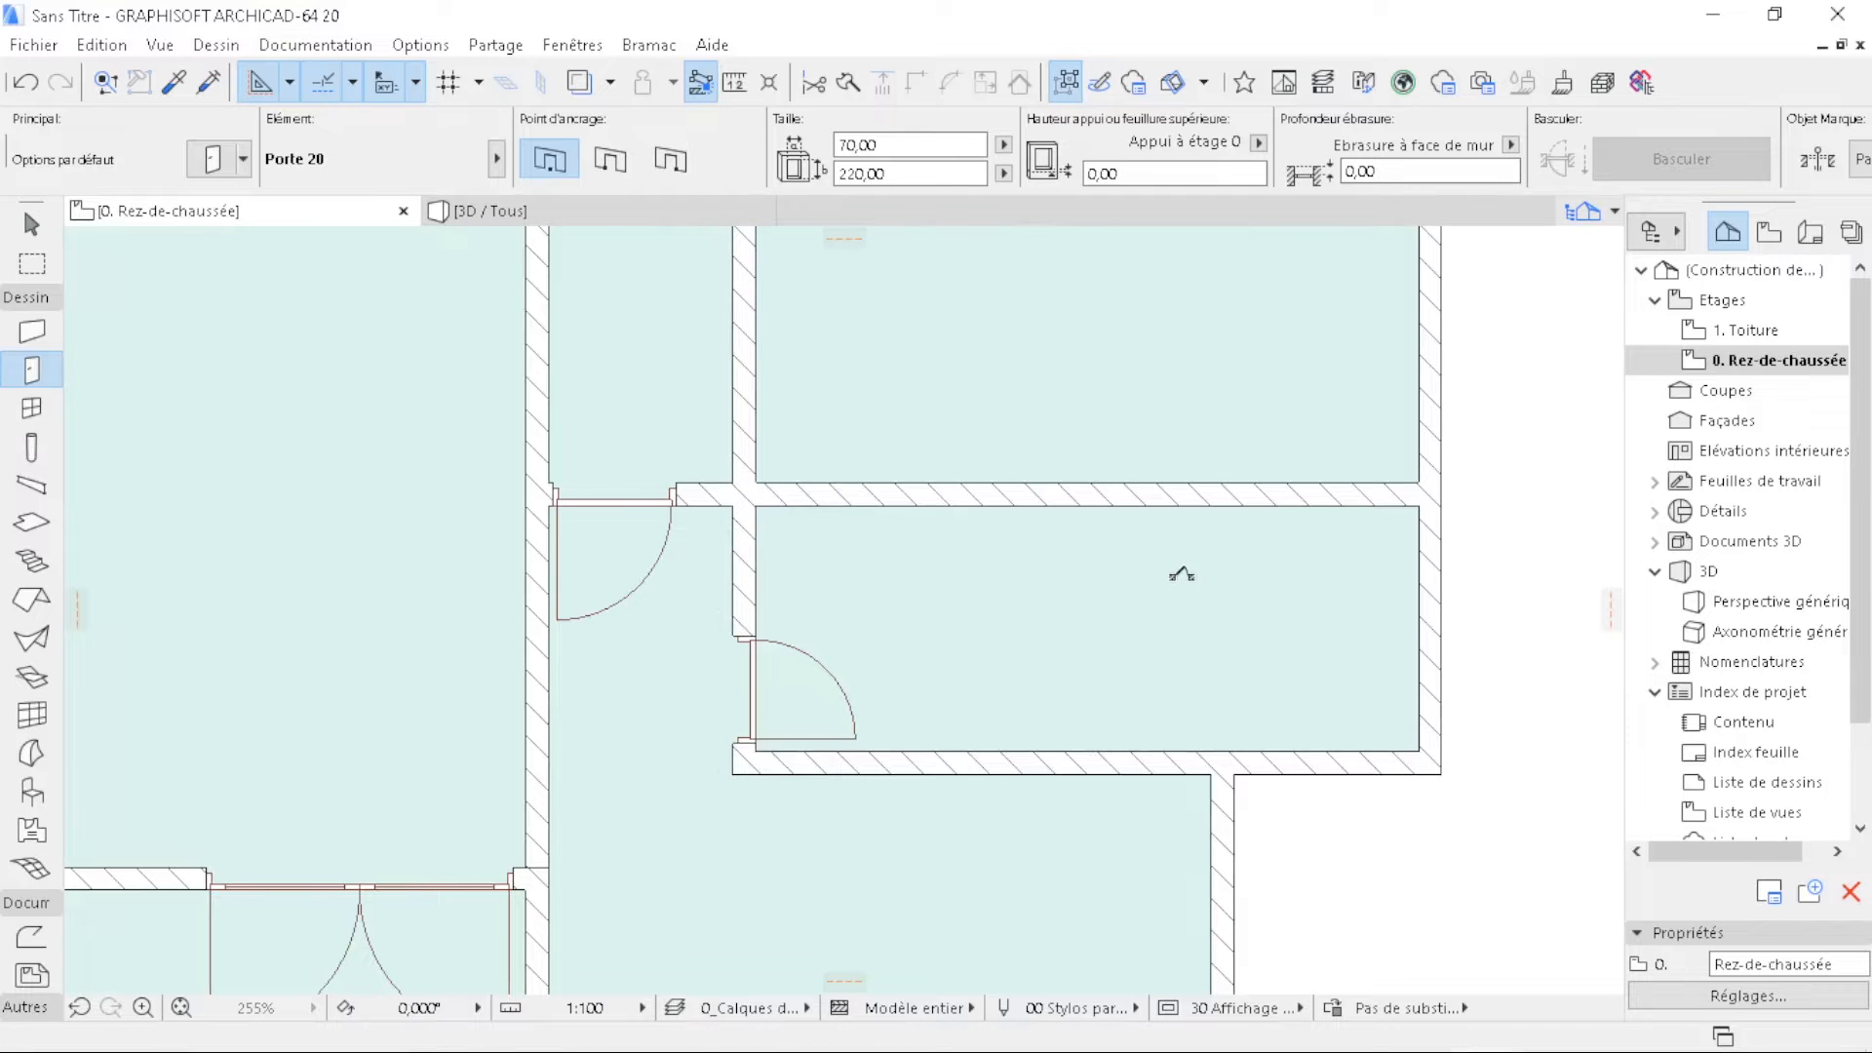
# - Place the 70 × 220 door in the central room's upper wall, just right of the wall junction and opening upward
pyautogui.scroll(-6, 1181, 573)
pyautogui.scroll(7, 952, 530)
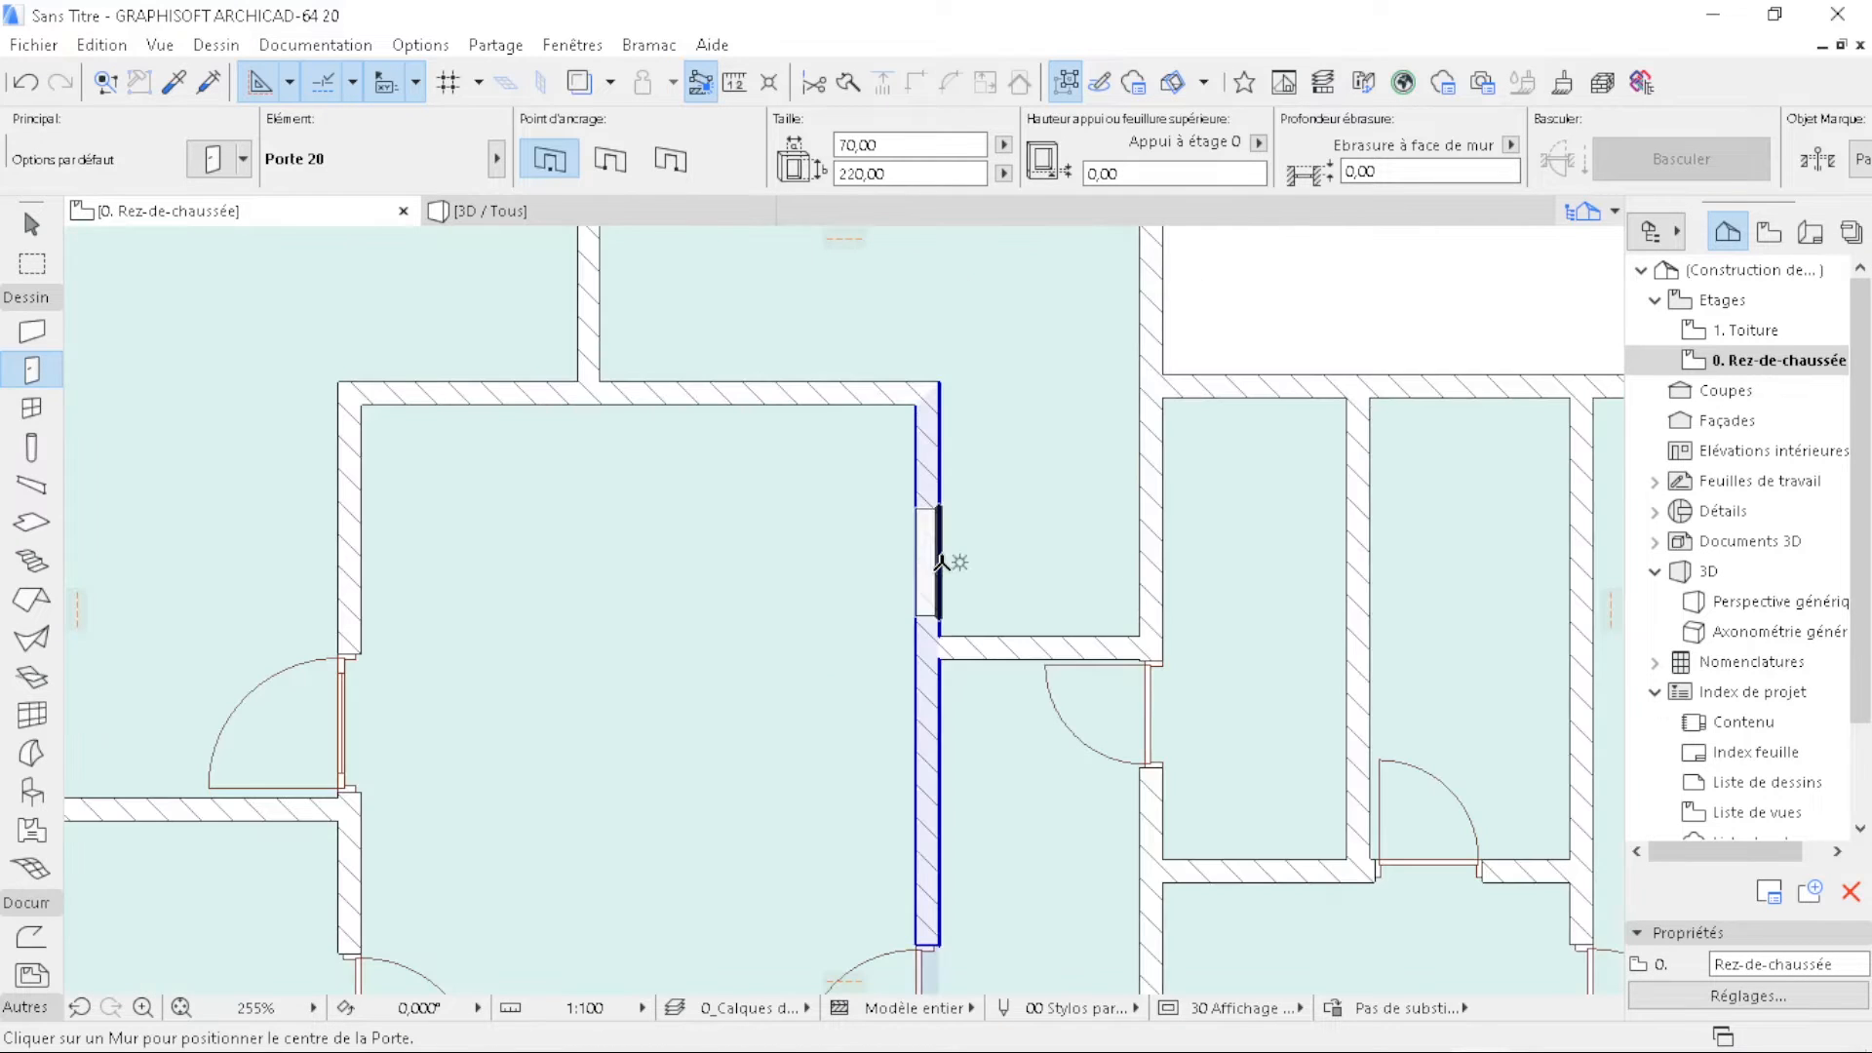
pyautogui.click(649, 388)
pyautogui.click(523, 301)
pyautogui.scroll(-7, 726, 395)
pyautogui.moveTo(856, 564); pyautogui.dragTo(927, 530, button='middle')
pyautogui.moveTo(696, 539); pyautogui.dragTo(799, 616, button='middle')
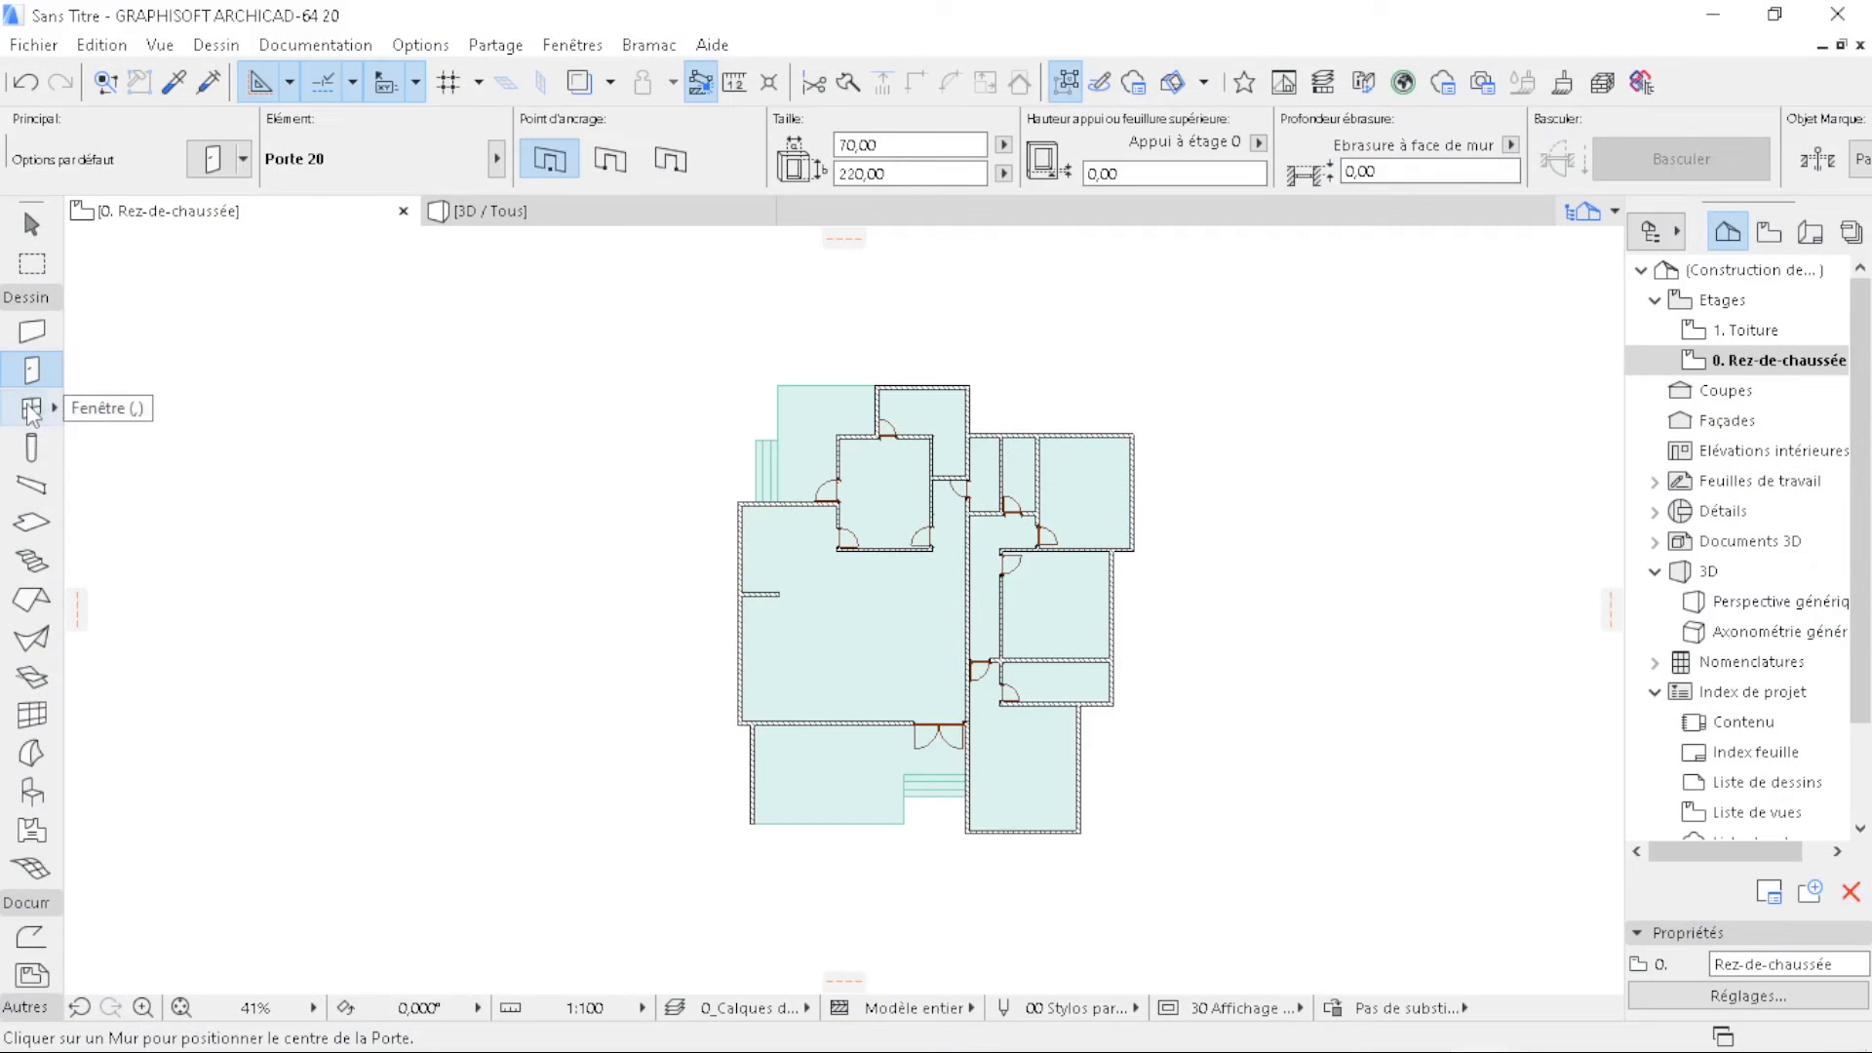
# - Open the default window options and look through the window library folders around Fenêtres coulissantes 20
pyautogui.doubleClick(31, 408)
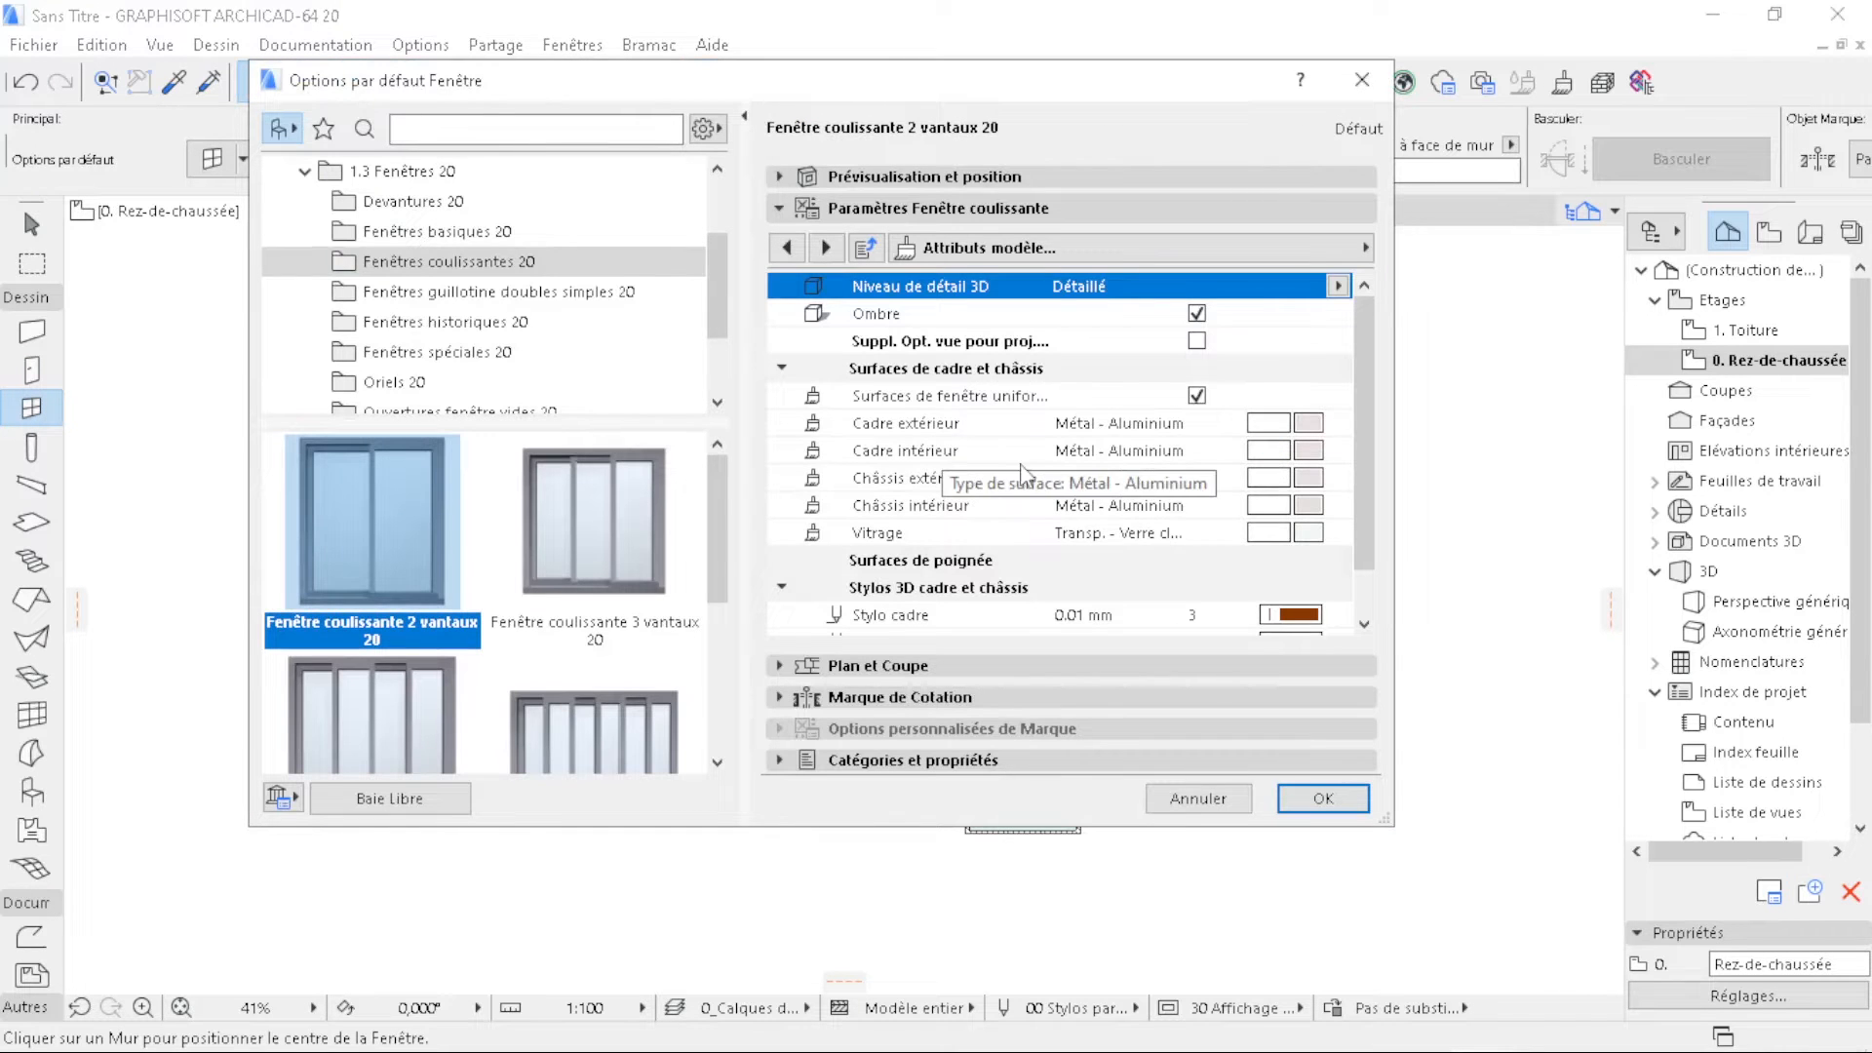
pyautogui.scroll(3, 497, 249)
pyautogui.scroll(-2, 499, 243)
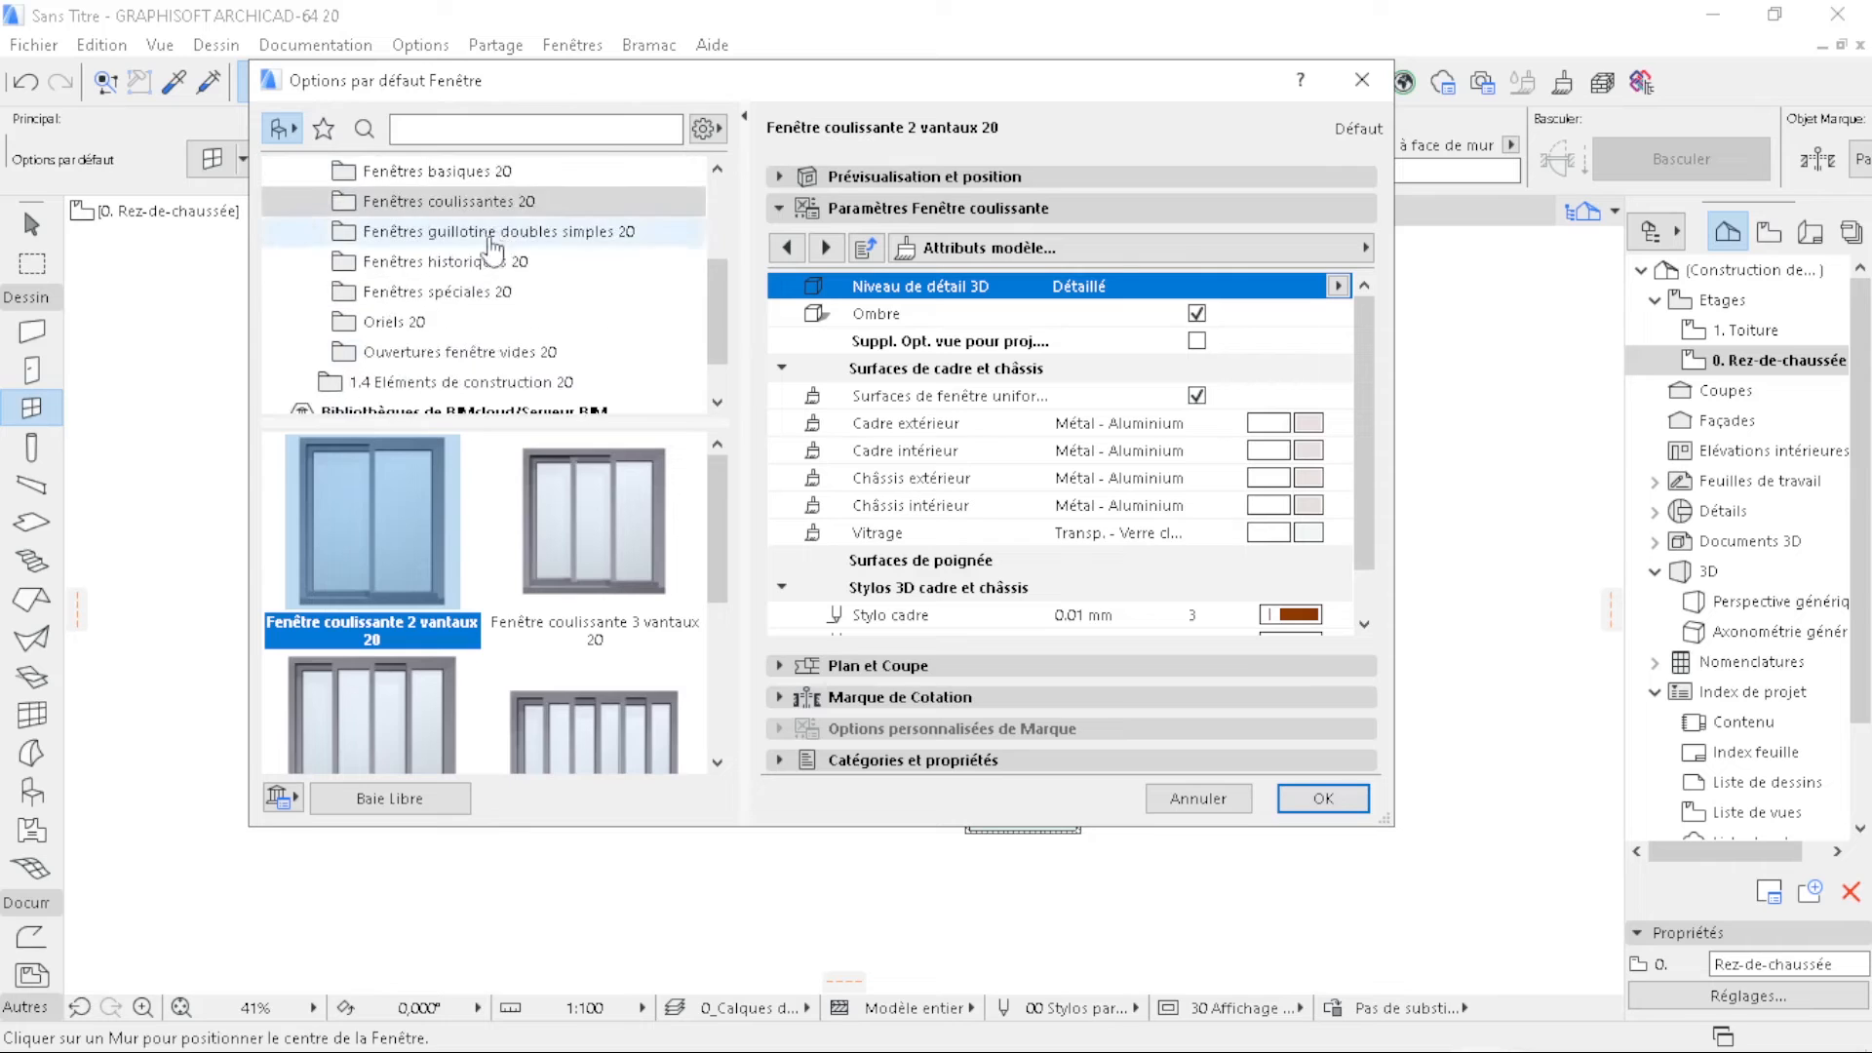
pyautogui.scroll(2, 499, 244)
pyautogui.scroll(-1, 570, 297)
pyautogui.scroll(-3, 570, 297)
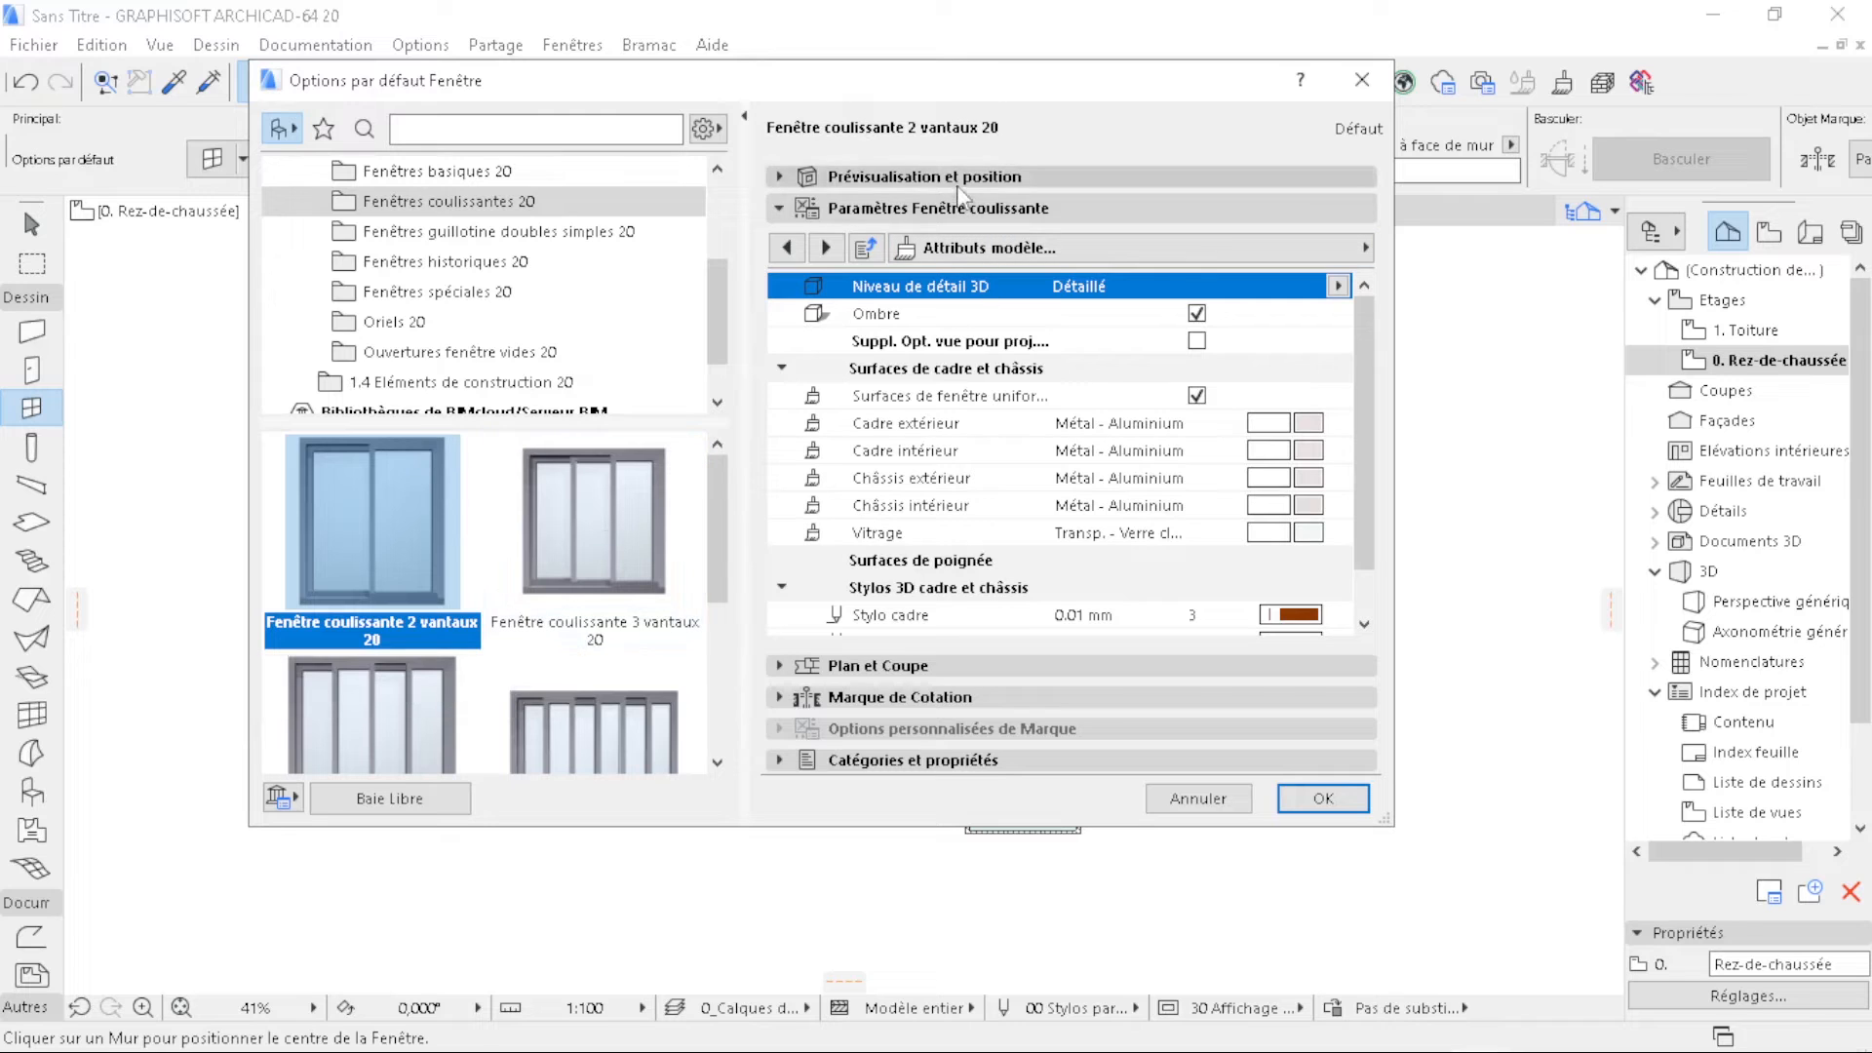
pyautogui.scroll(2, 526, 325)
pyautogui.scroll(-3, 484, 298)
pyautogui.scroll(3, 484, 298)
pyautogui.scroll(-2, 485, 297)
pyautogui.scroll(-2, 485, 319)
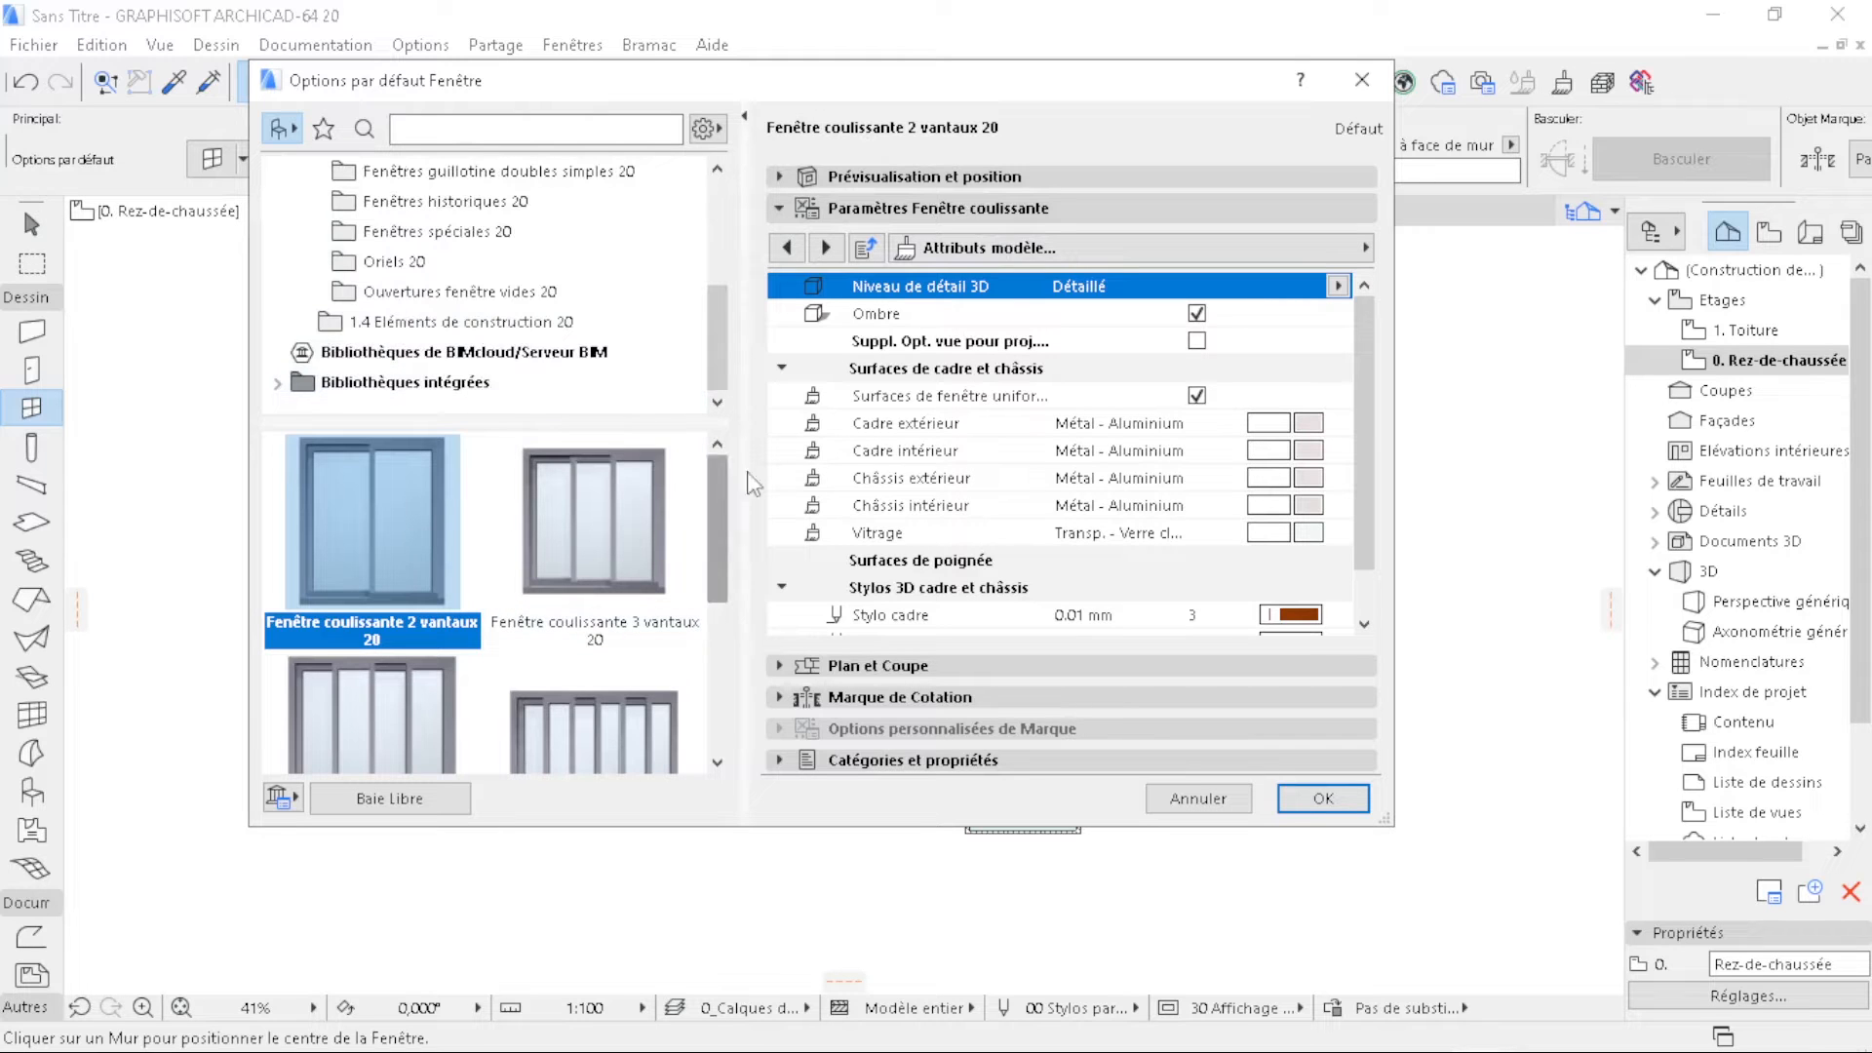
# - Set the default two-leaf sliding window's width to 2000 and height to 150
pyautogui.click(978, 178)
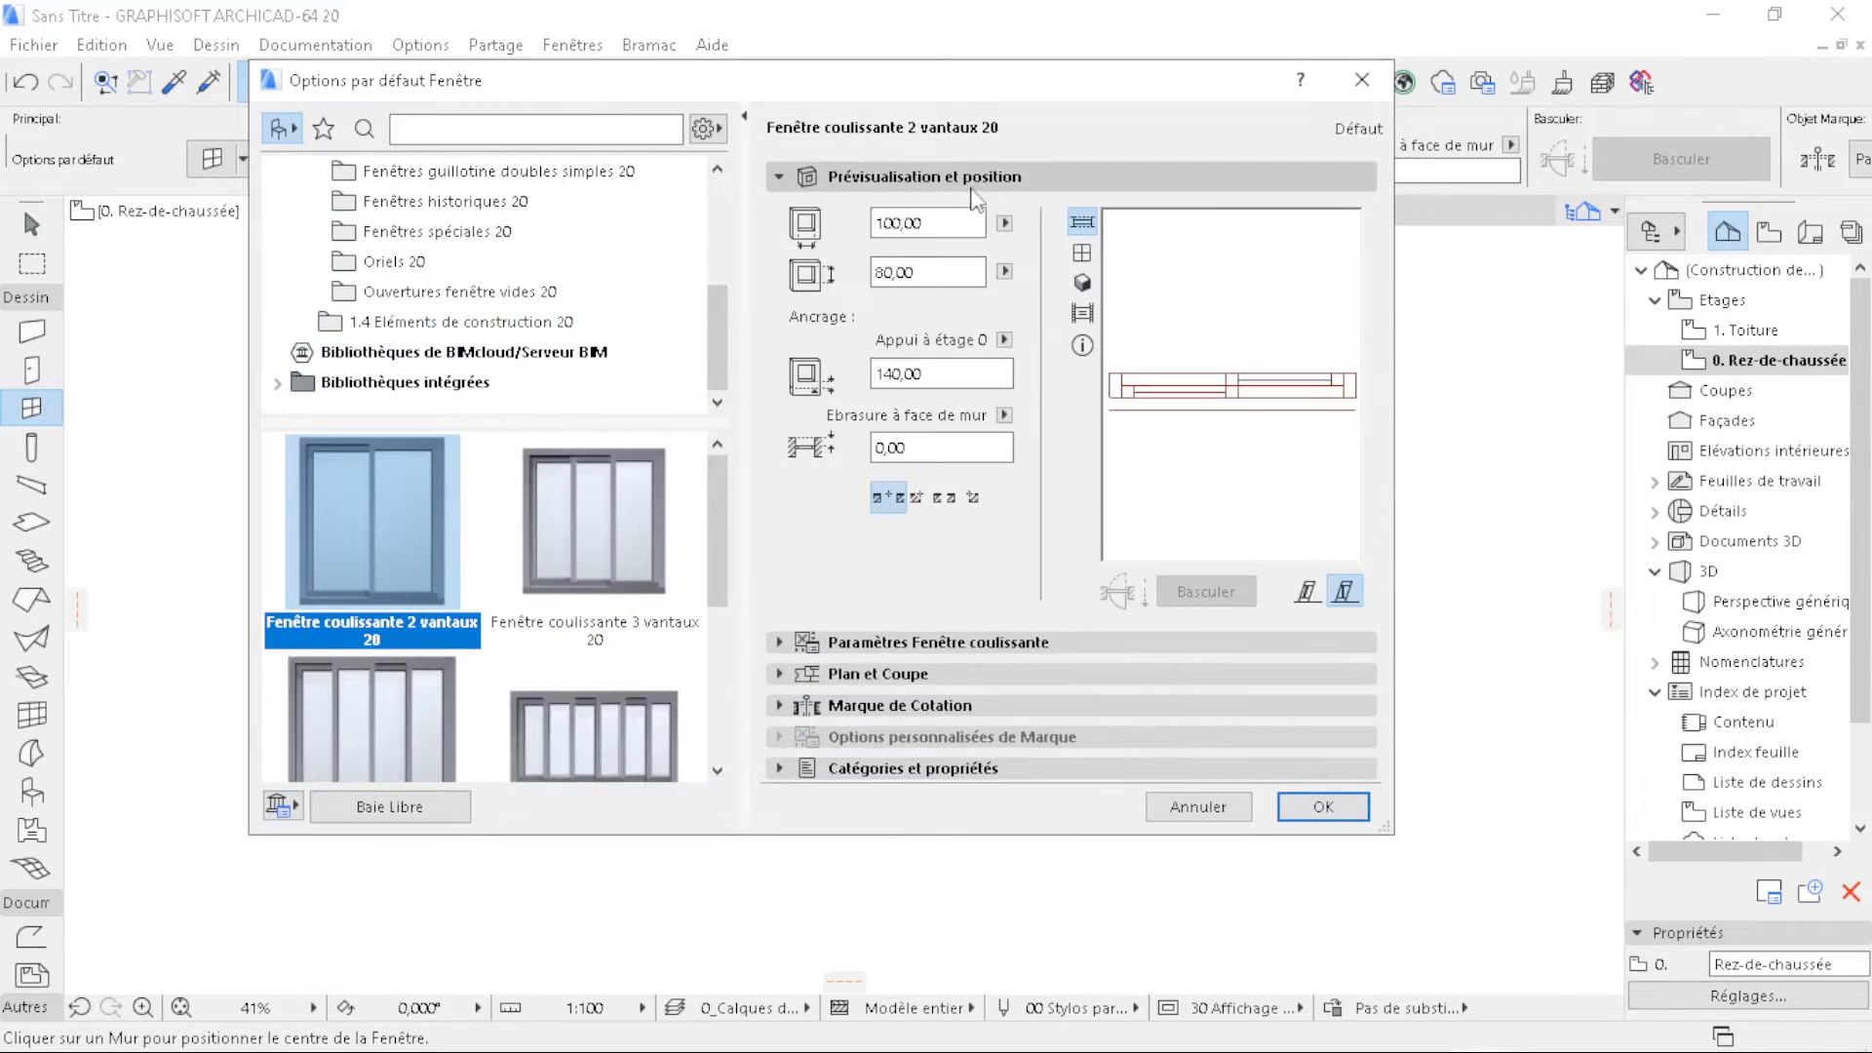
pyautogui.moveTo(955, 221); pyautogui.dragTo(806, 229)
pyautogui.write('2')
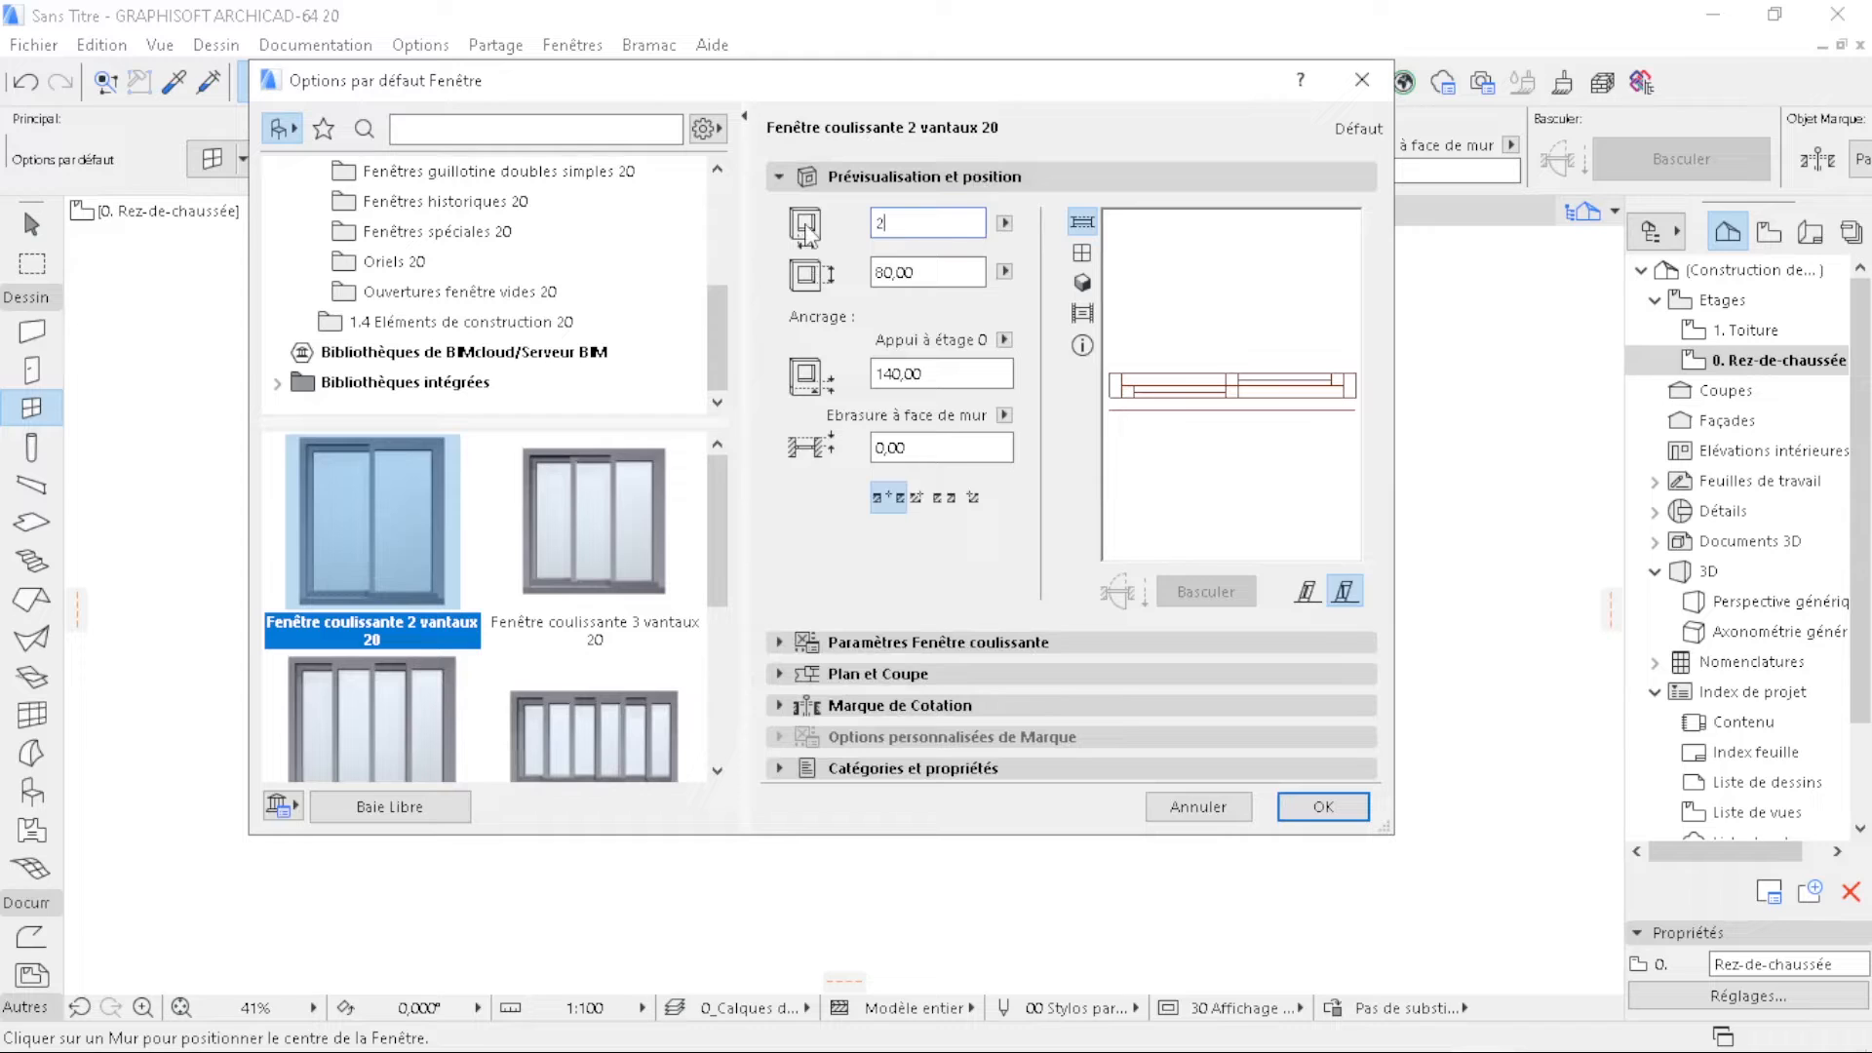
pyautogui.write('6,00')
pyautogui.moveTo(950, 228); pyautogui.dragTo(806, 244)
pyautogui.write('2000')
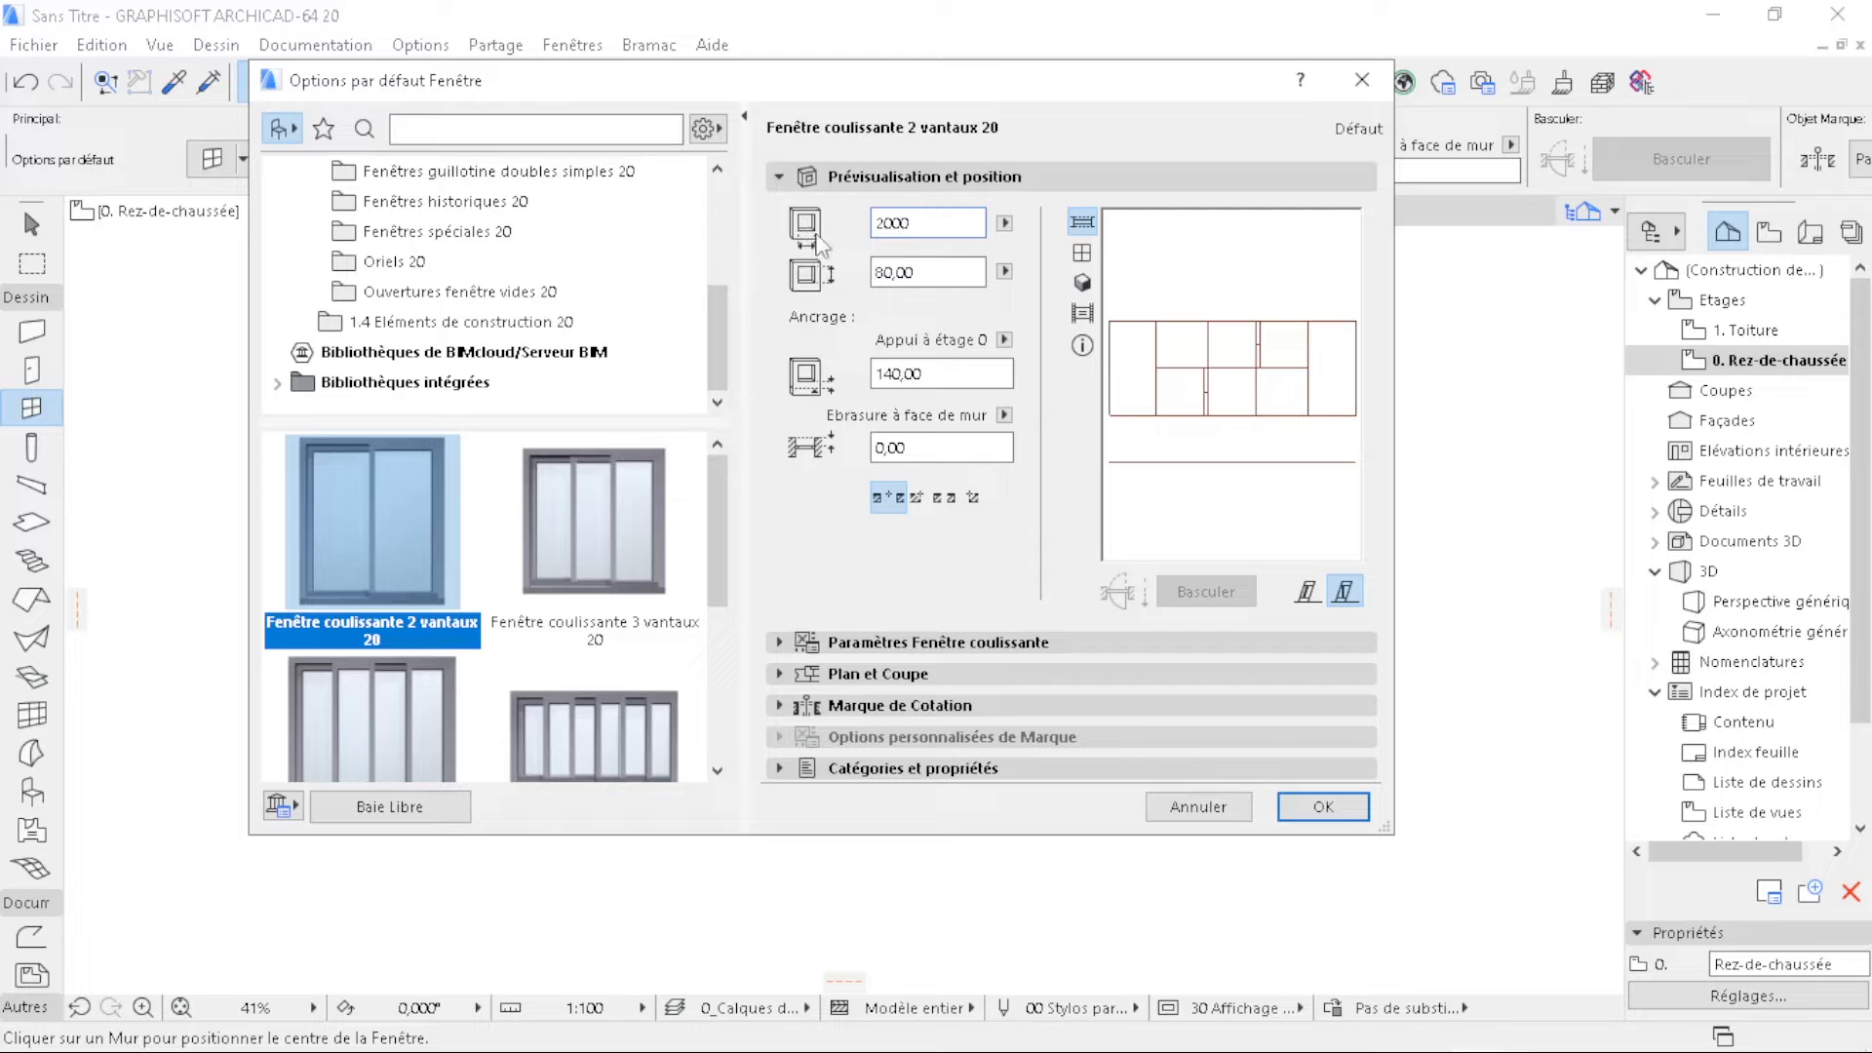
pyautogui.write(',00')
pyautogui.moveTo(963, 274); pyautogui.dragTo(837, 274)
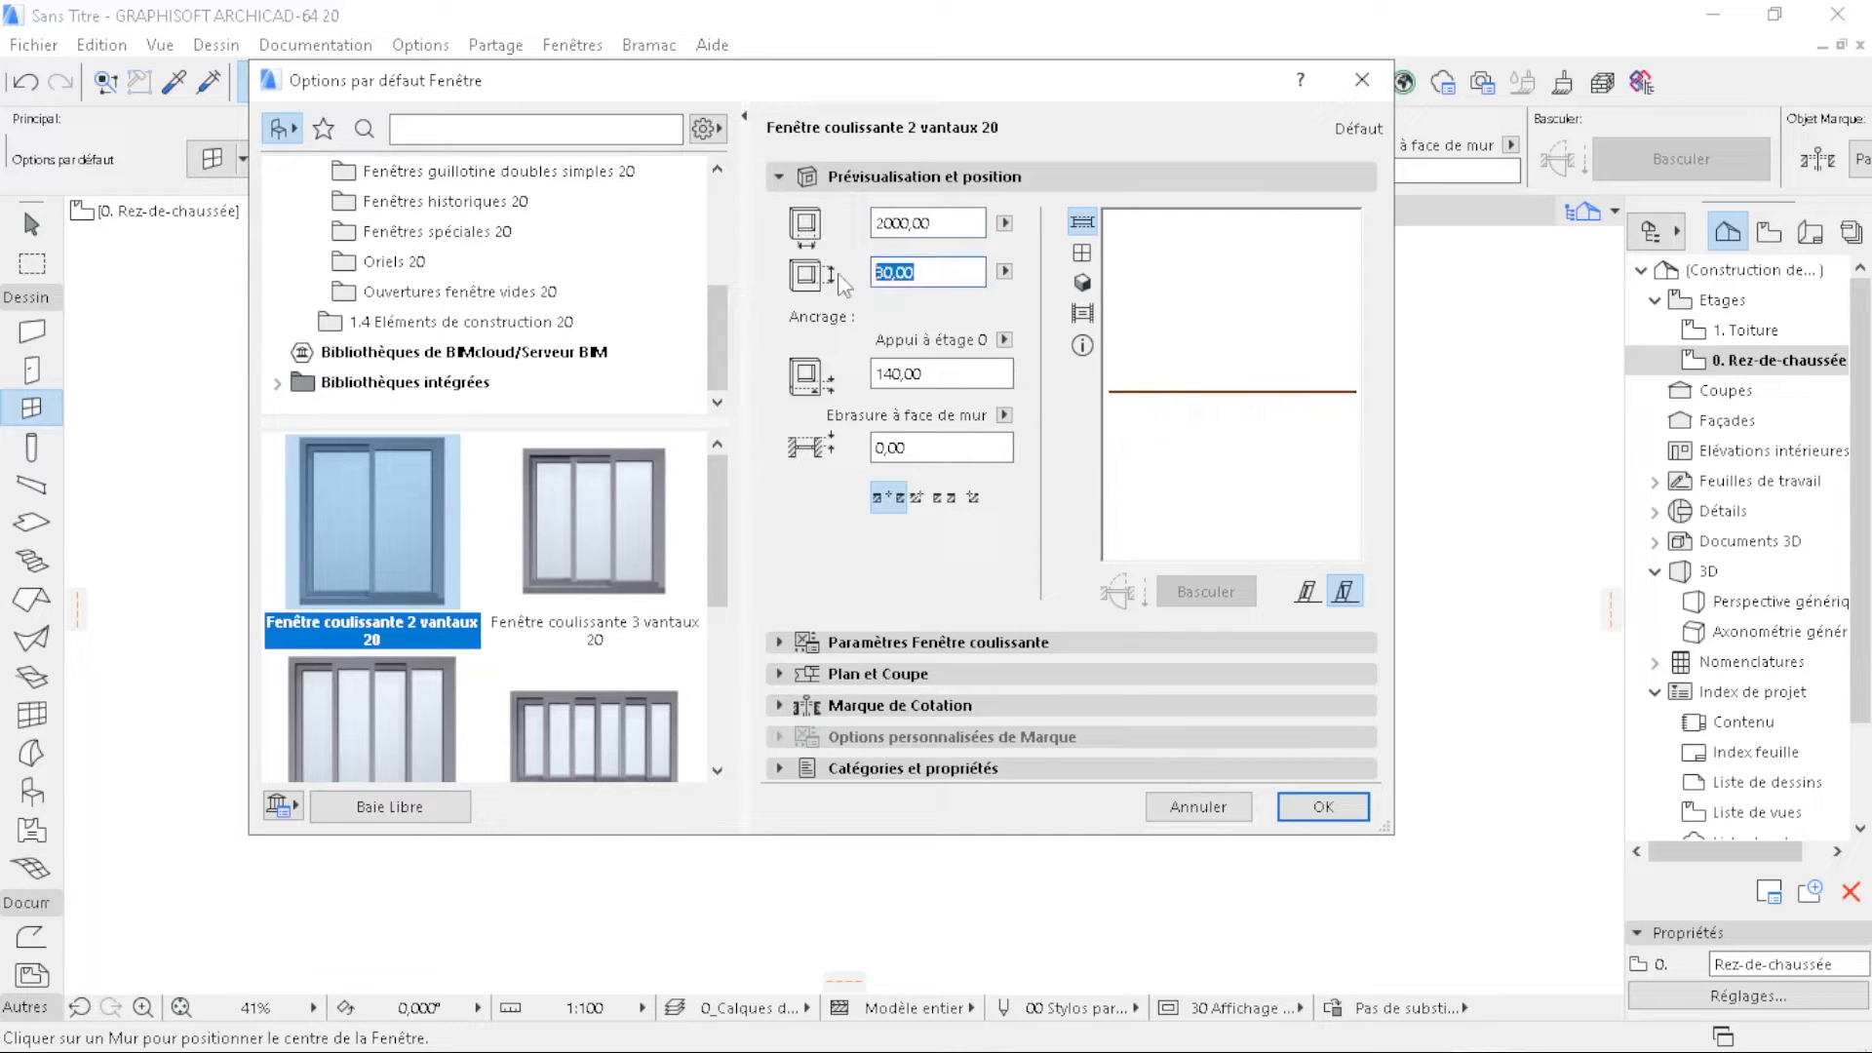
pyautogui.write('150,00')
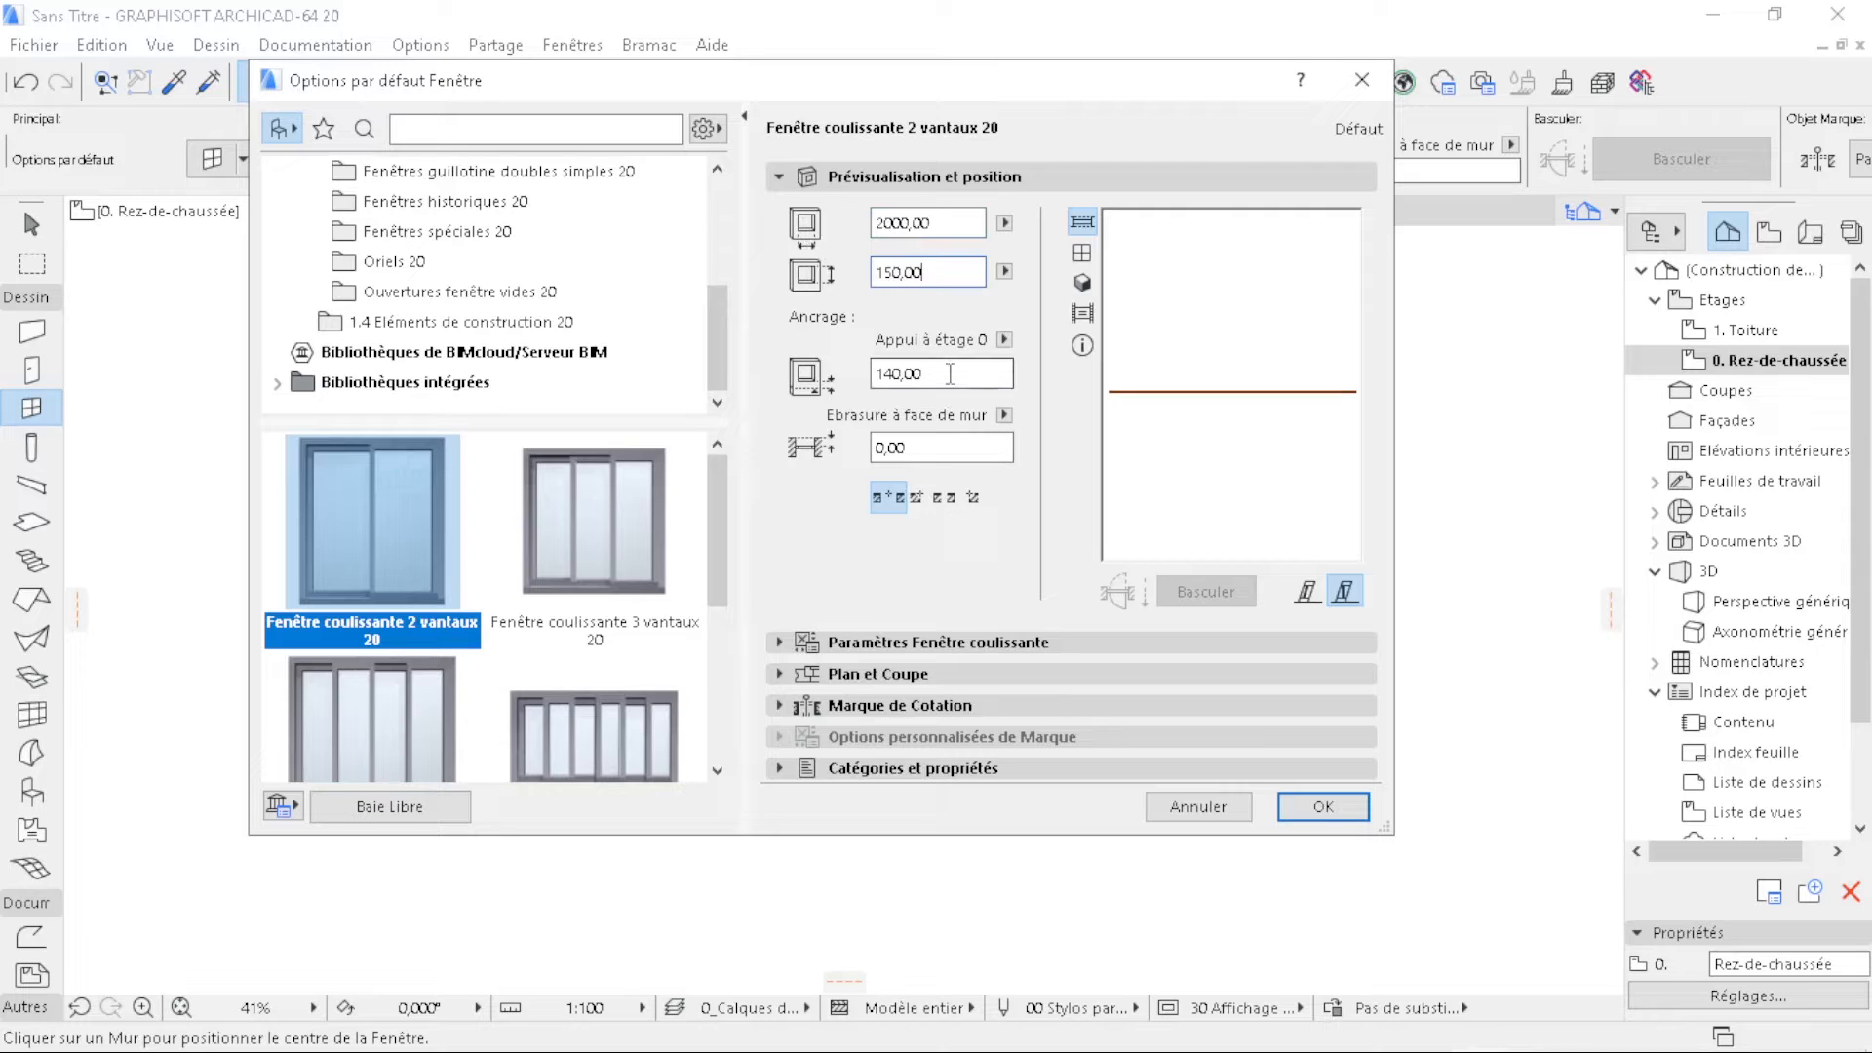
# - Set the default window's sill height to 70 and accept the settings
pyautogui.doubleClick(916, 374)
pyautogui.write('70,00')
pyautogui.click(805, 643)
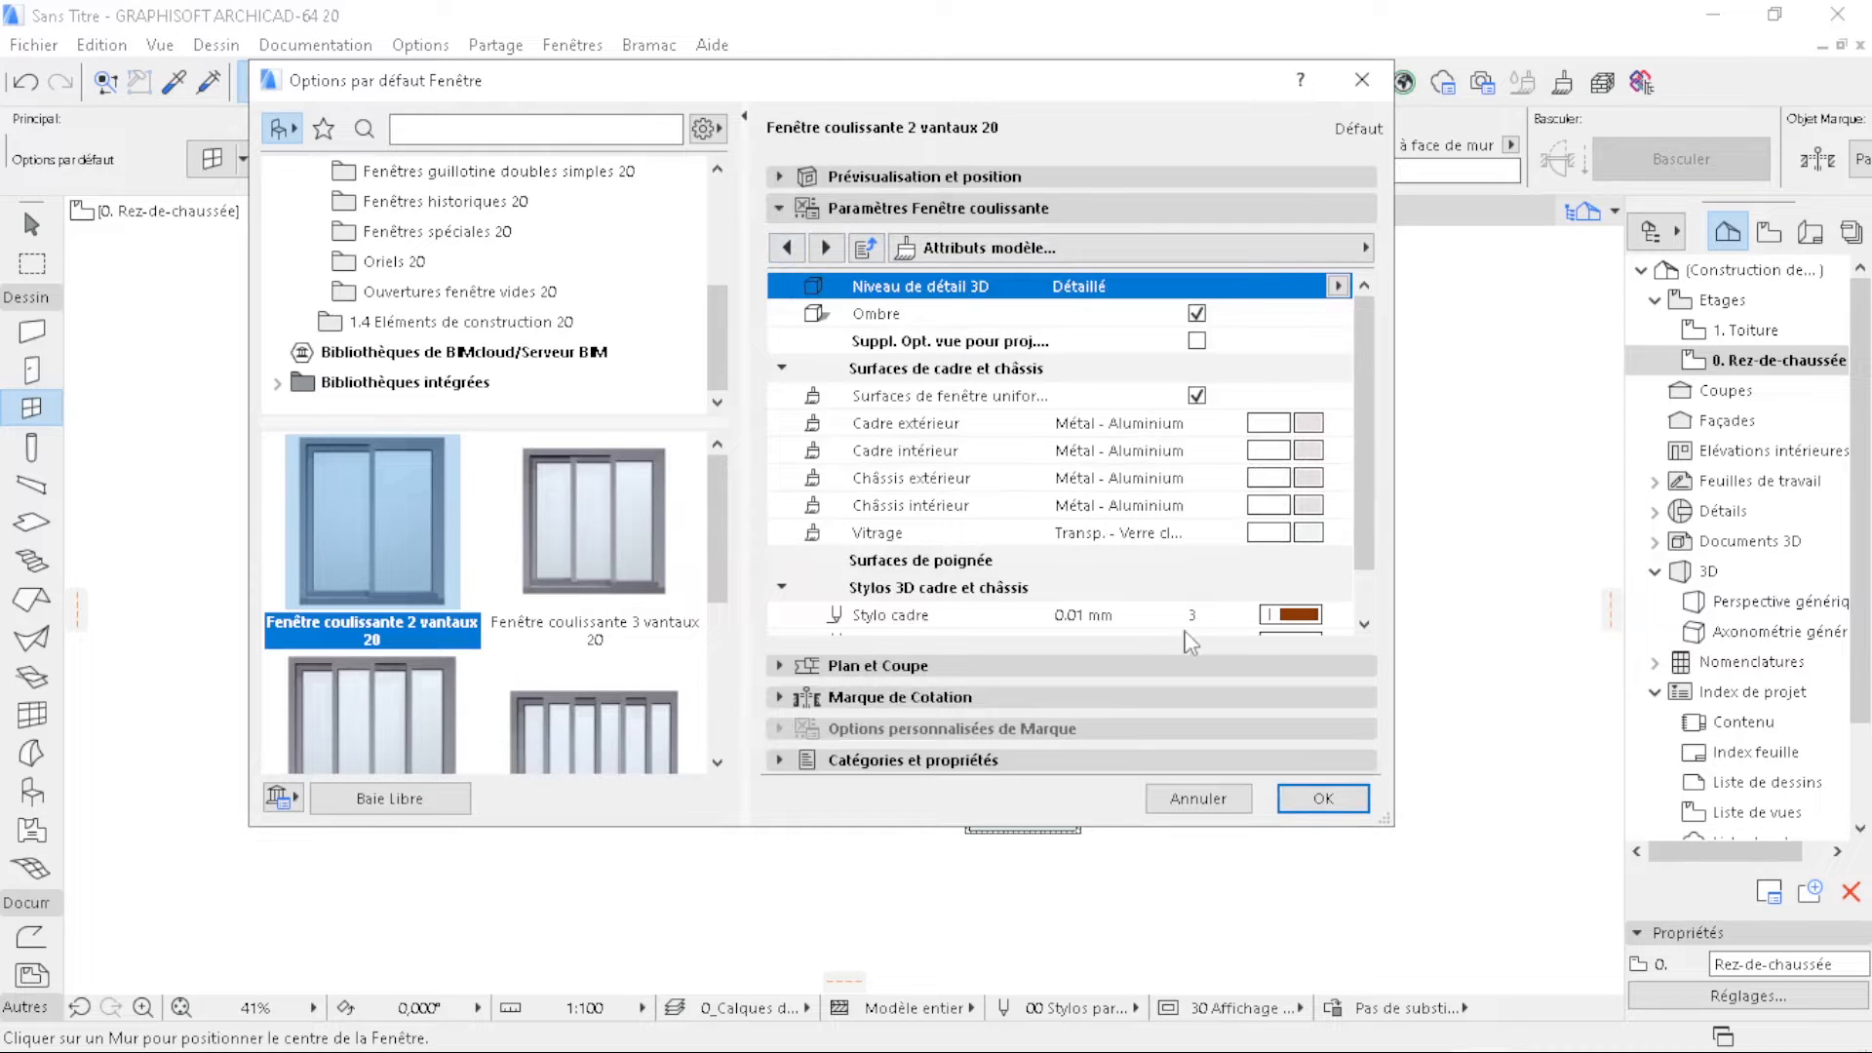
pyautogui.click(1322, 797)
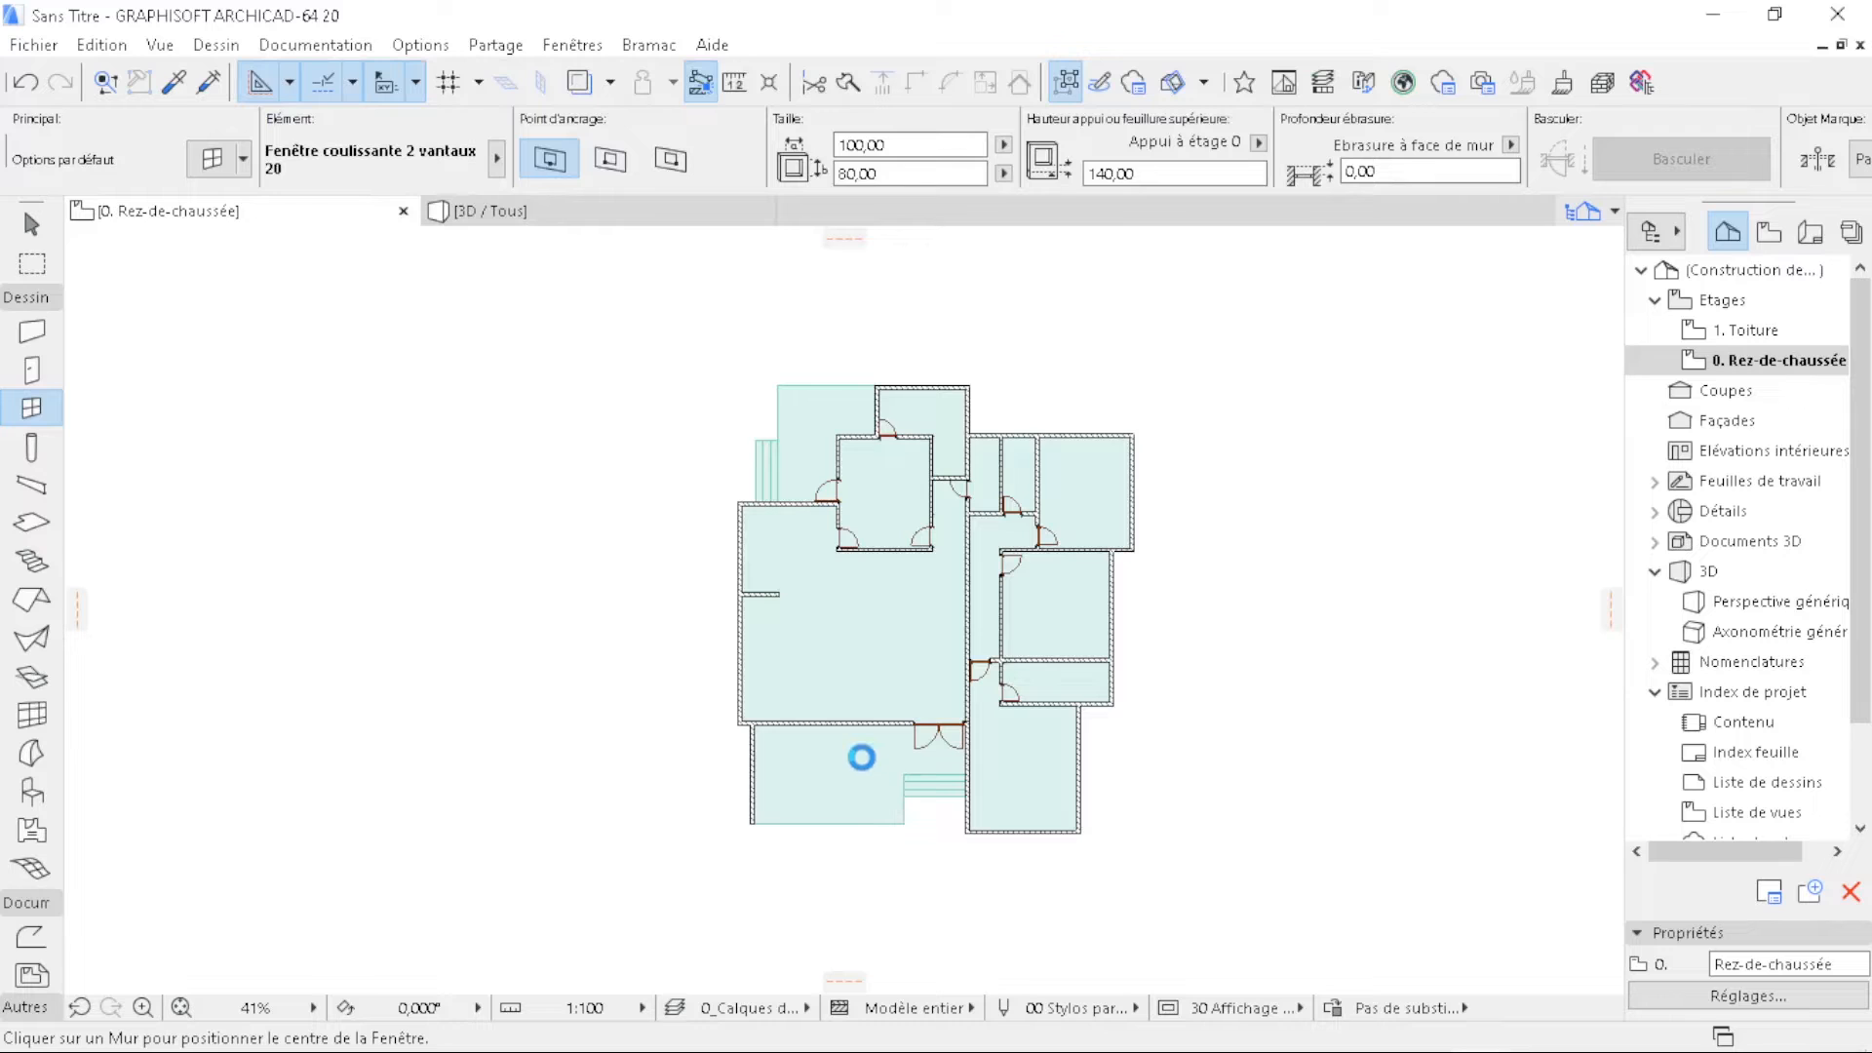
# - Set the window width to 200 and place the sliding window in the wall facing the front terrace, near its left end
pyautogui.scroll(3, 847, 748)
pyautogui.scroll(3, 847, 748)
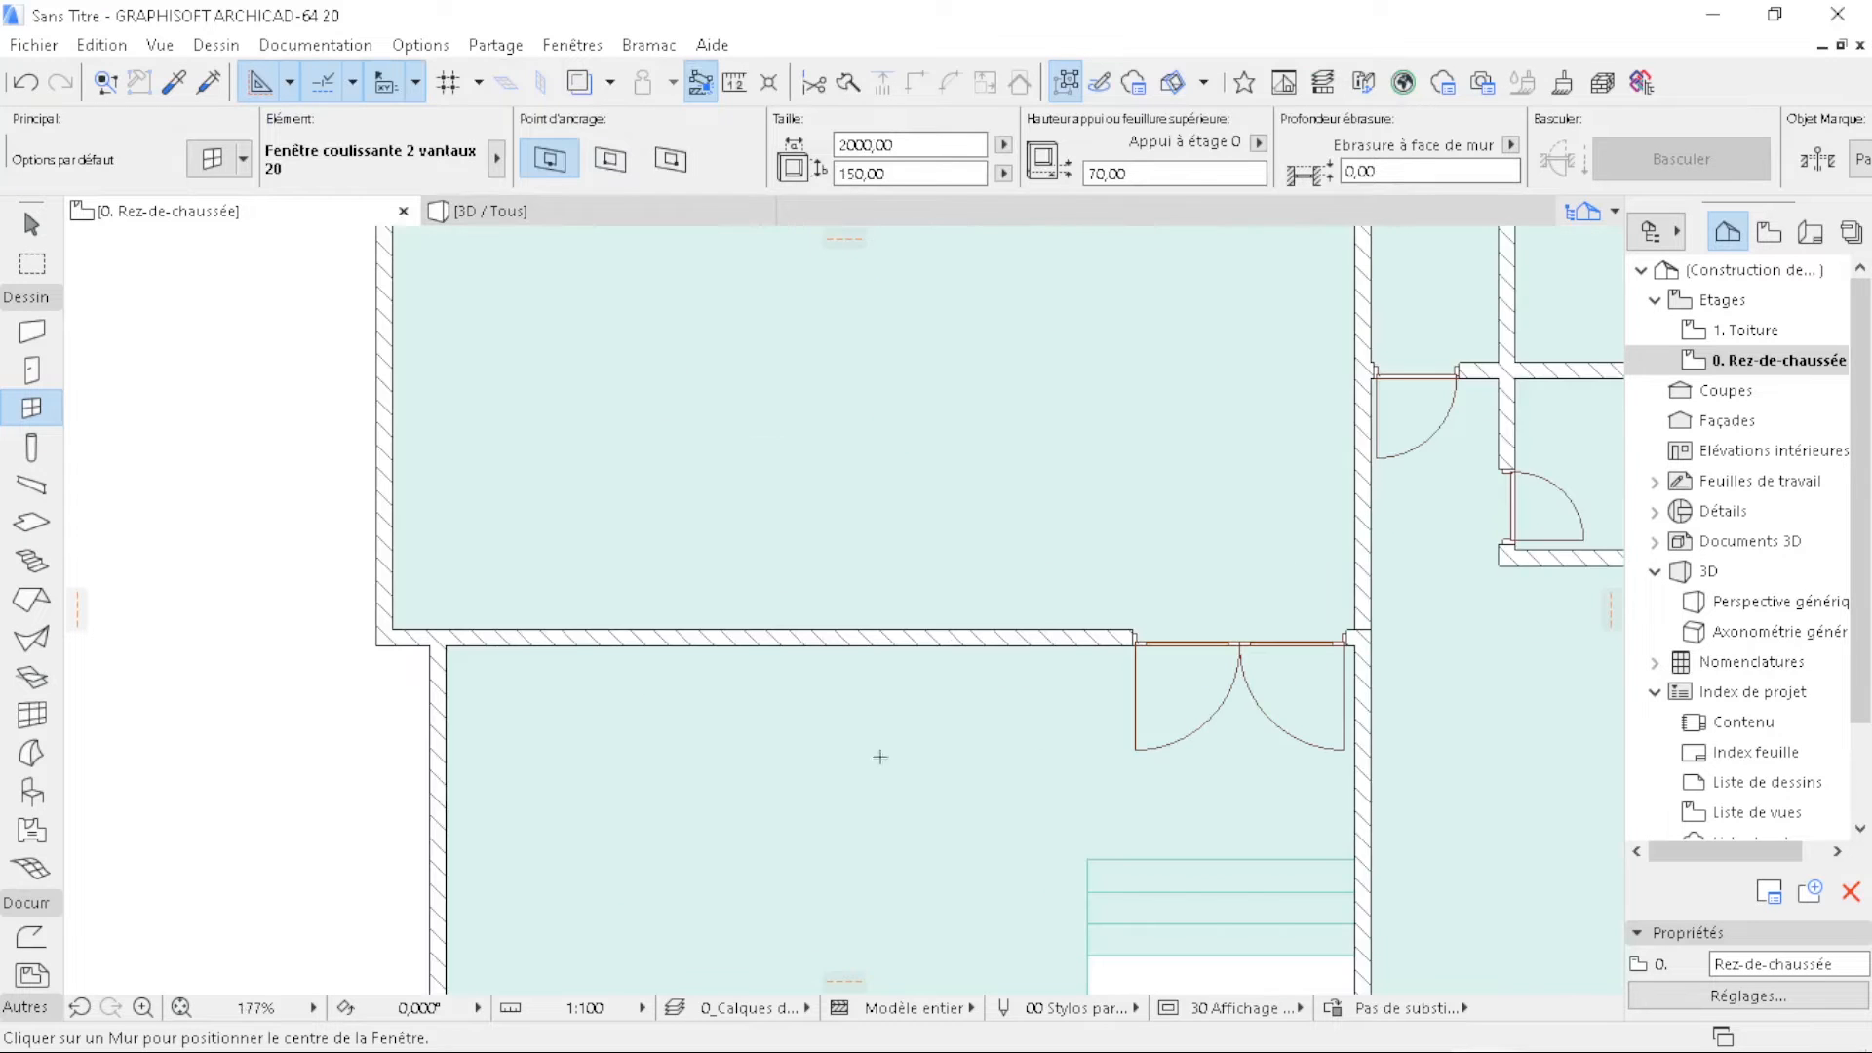
pyautogui.scroll(2, 904, 739)
pyautogui.hotkey('ctrl', 'z')
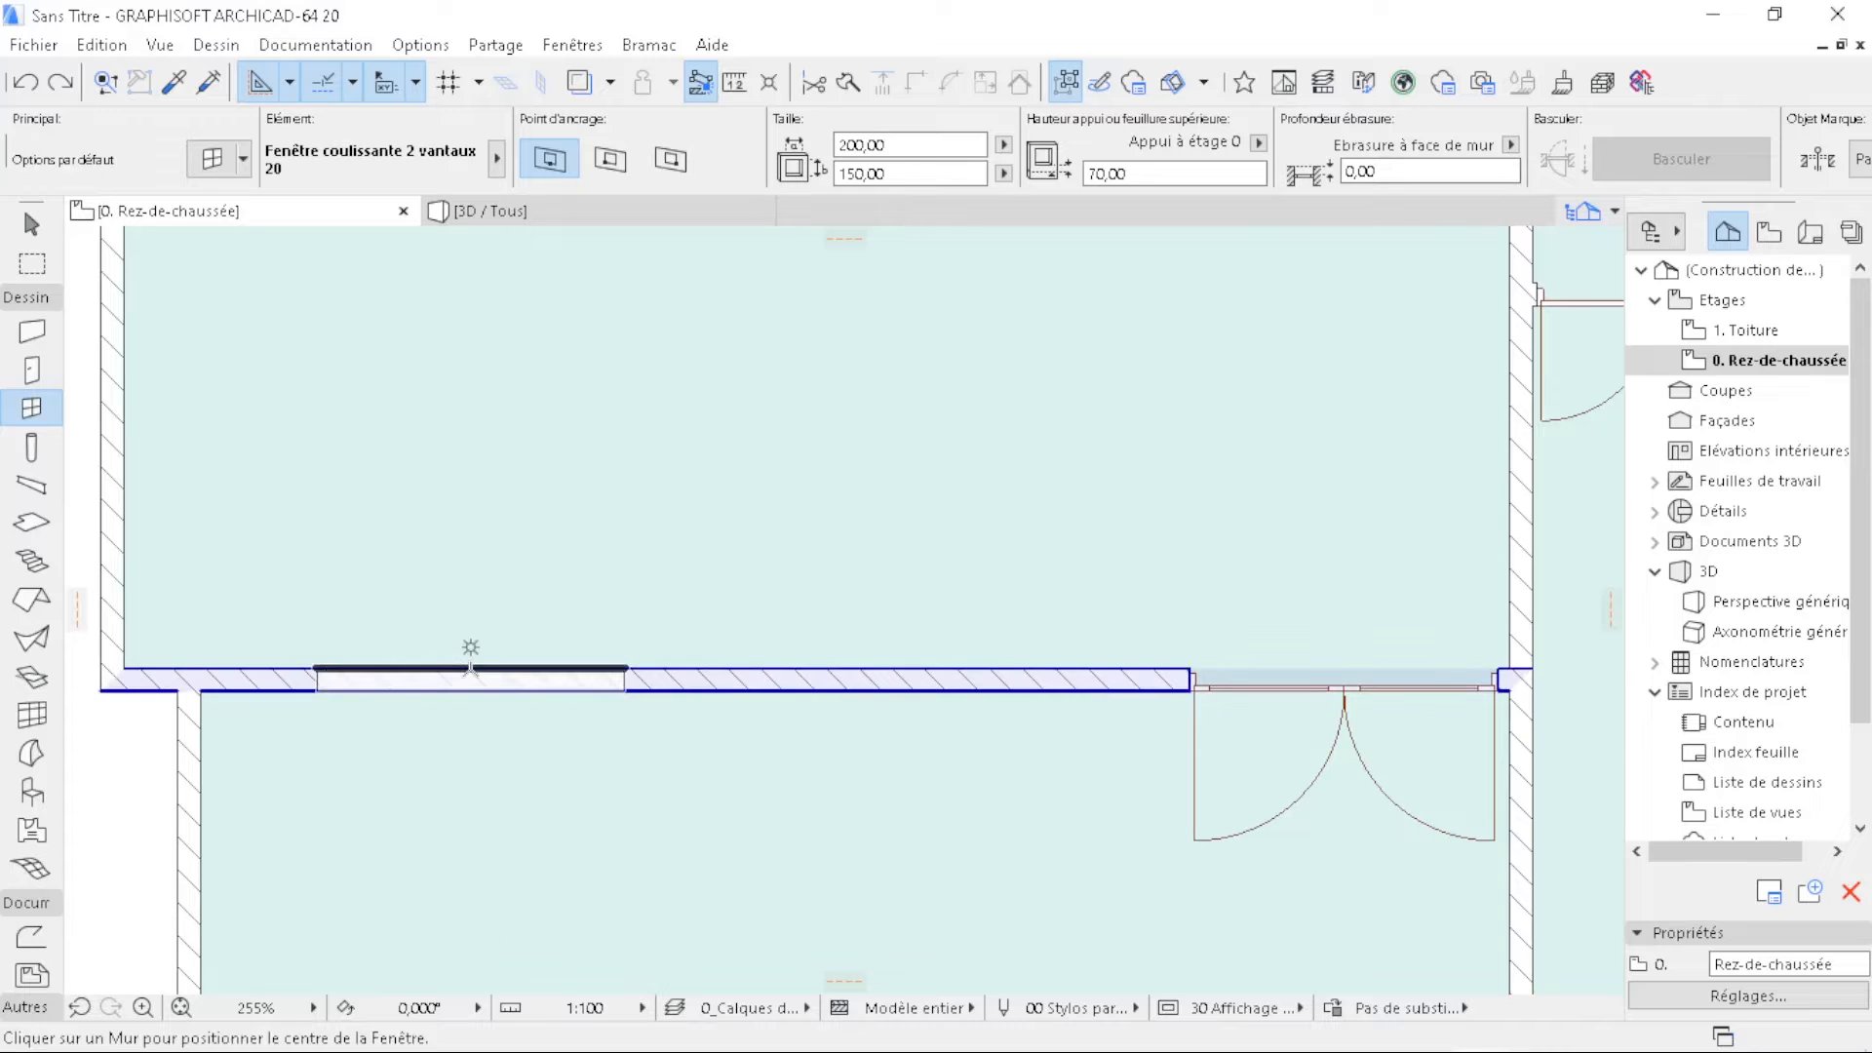
pyautogui.click(472, 666)
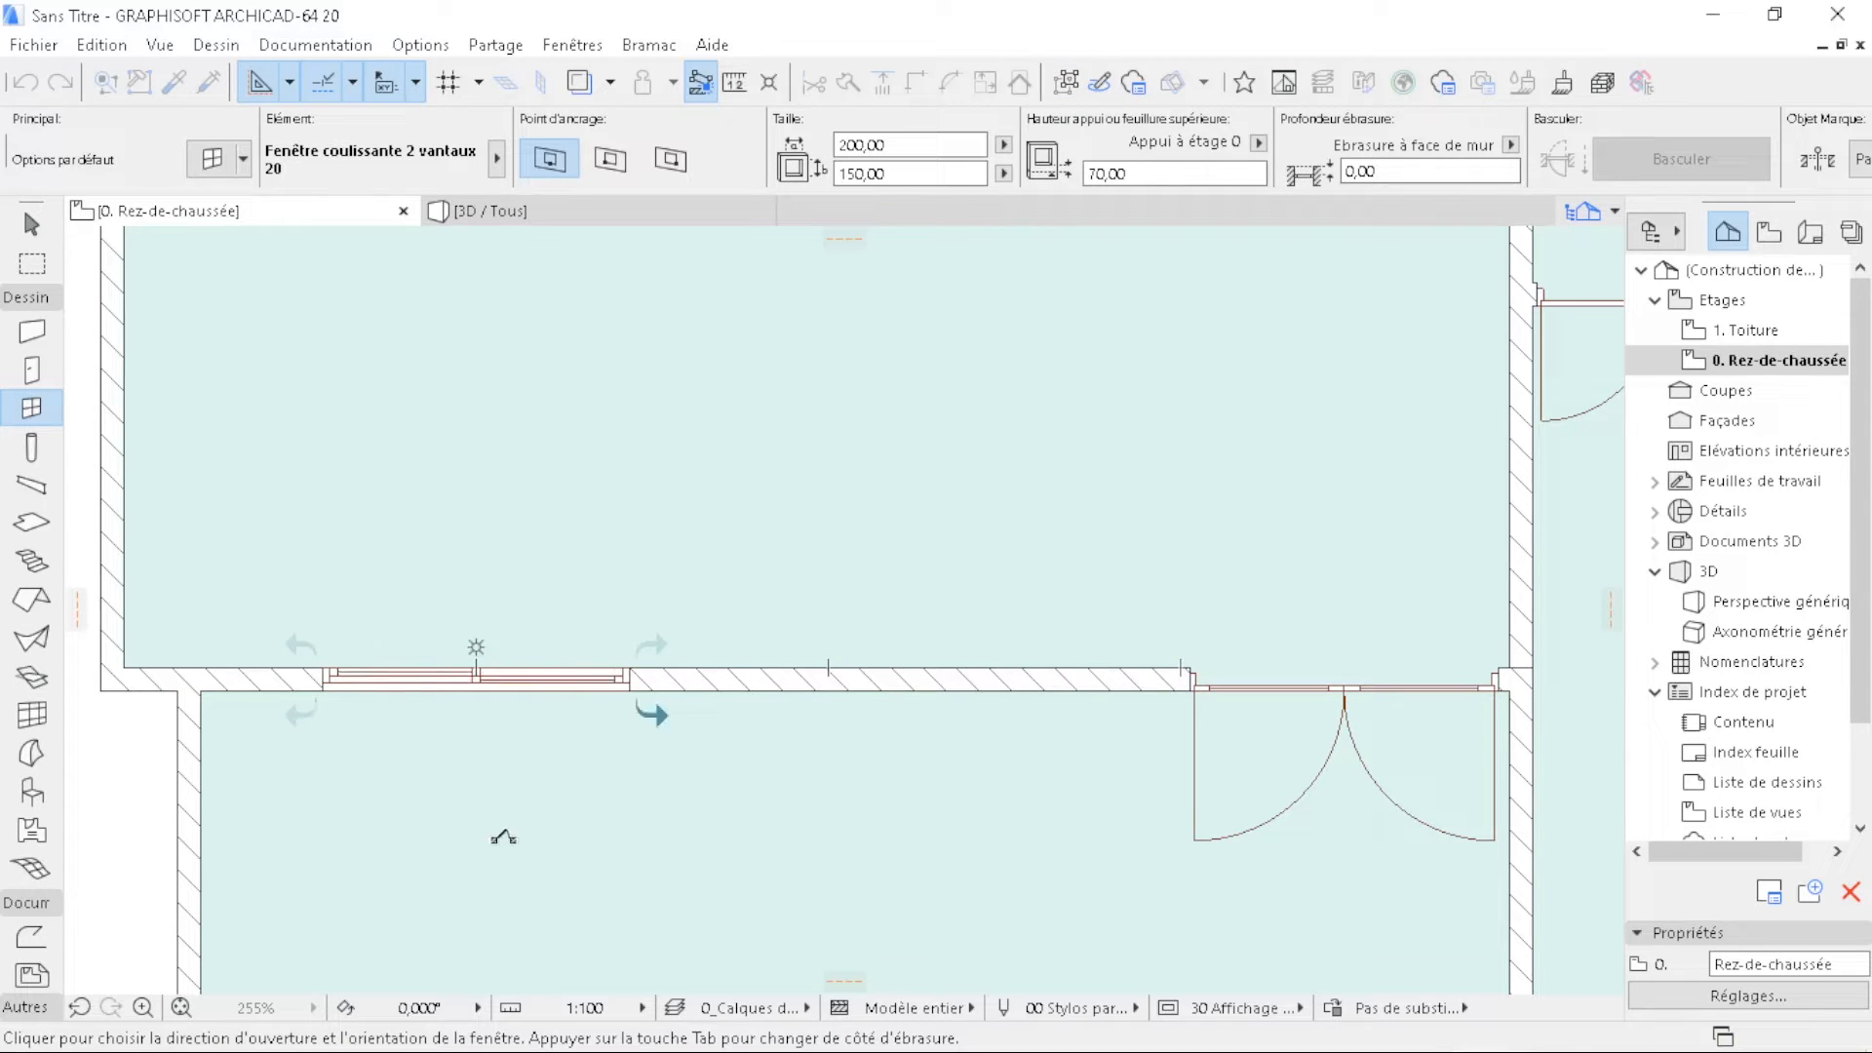
pyautogui.click(526, 824)
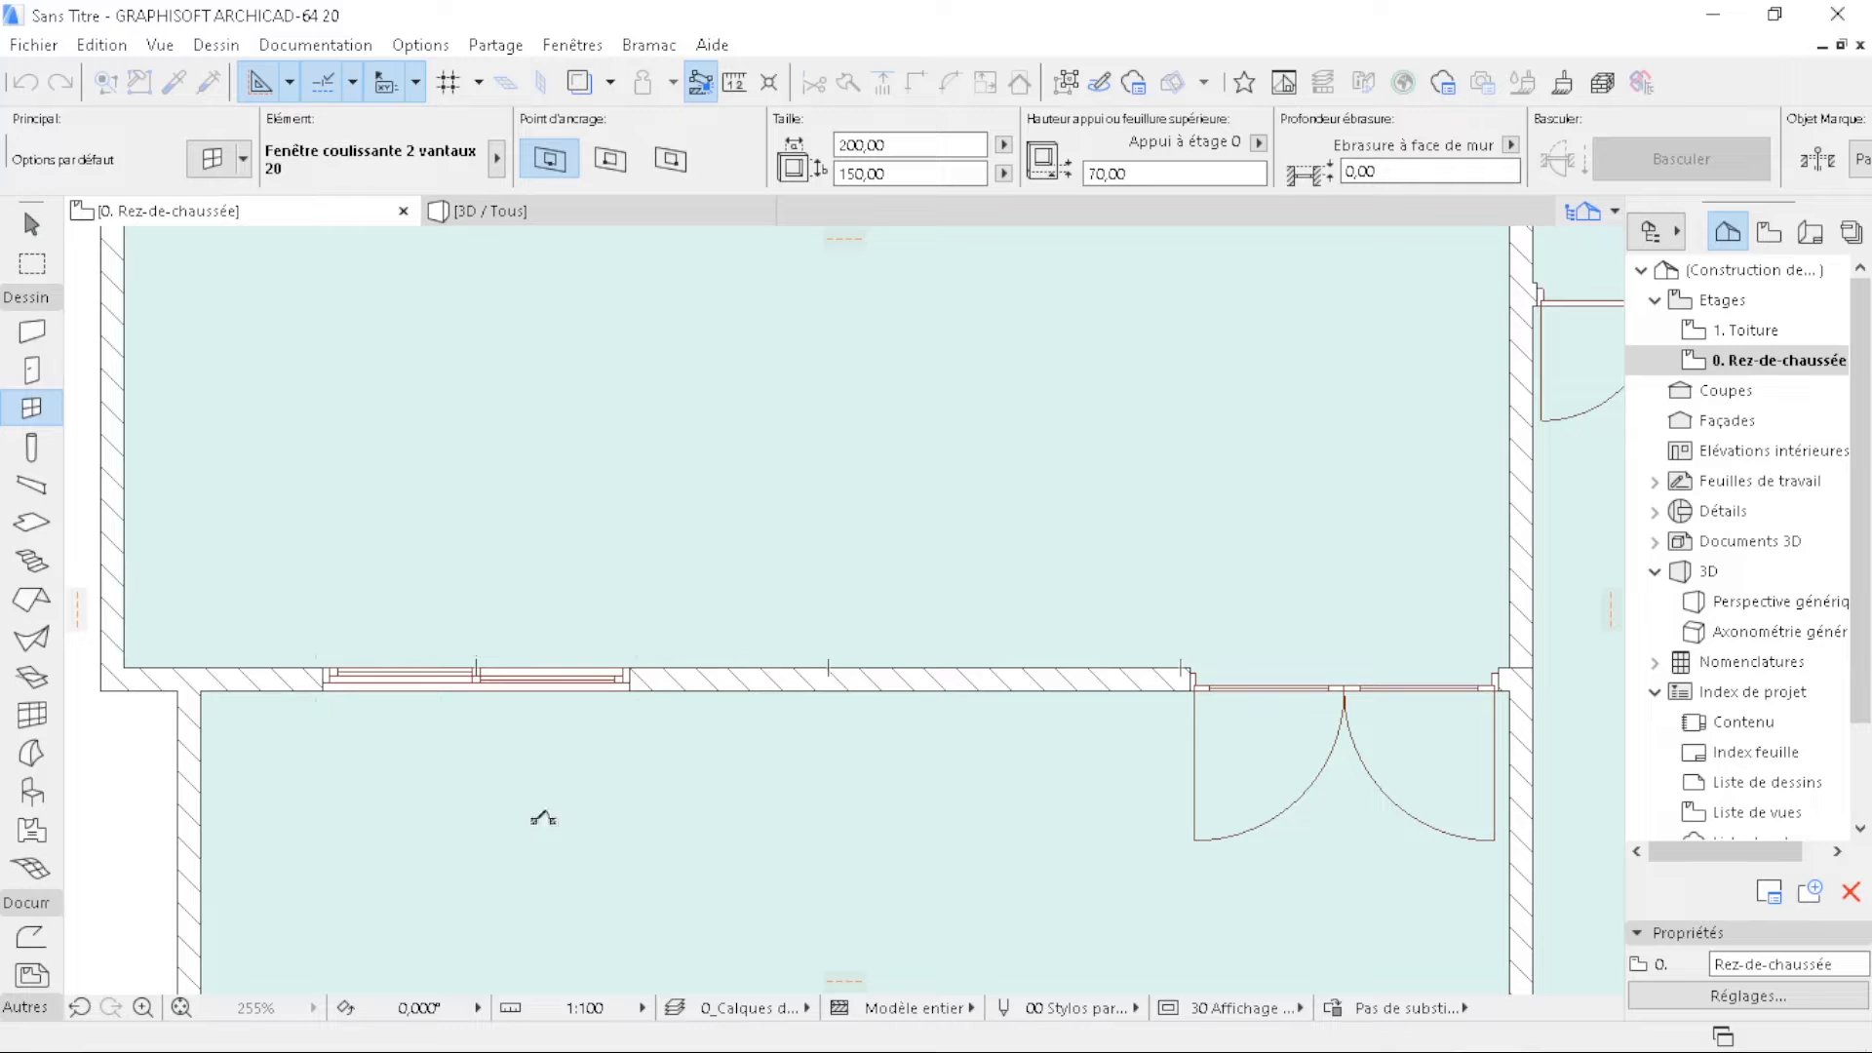
# - Place a second 200 × 150 sliding window in the terrace wall, between the first window and the double door
pyautogui.click(904, 679)
pyautogui.click(929, 822)
pyautogui.scroll(-4, 578, 512)
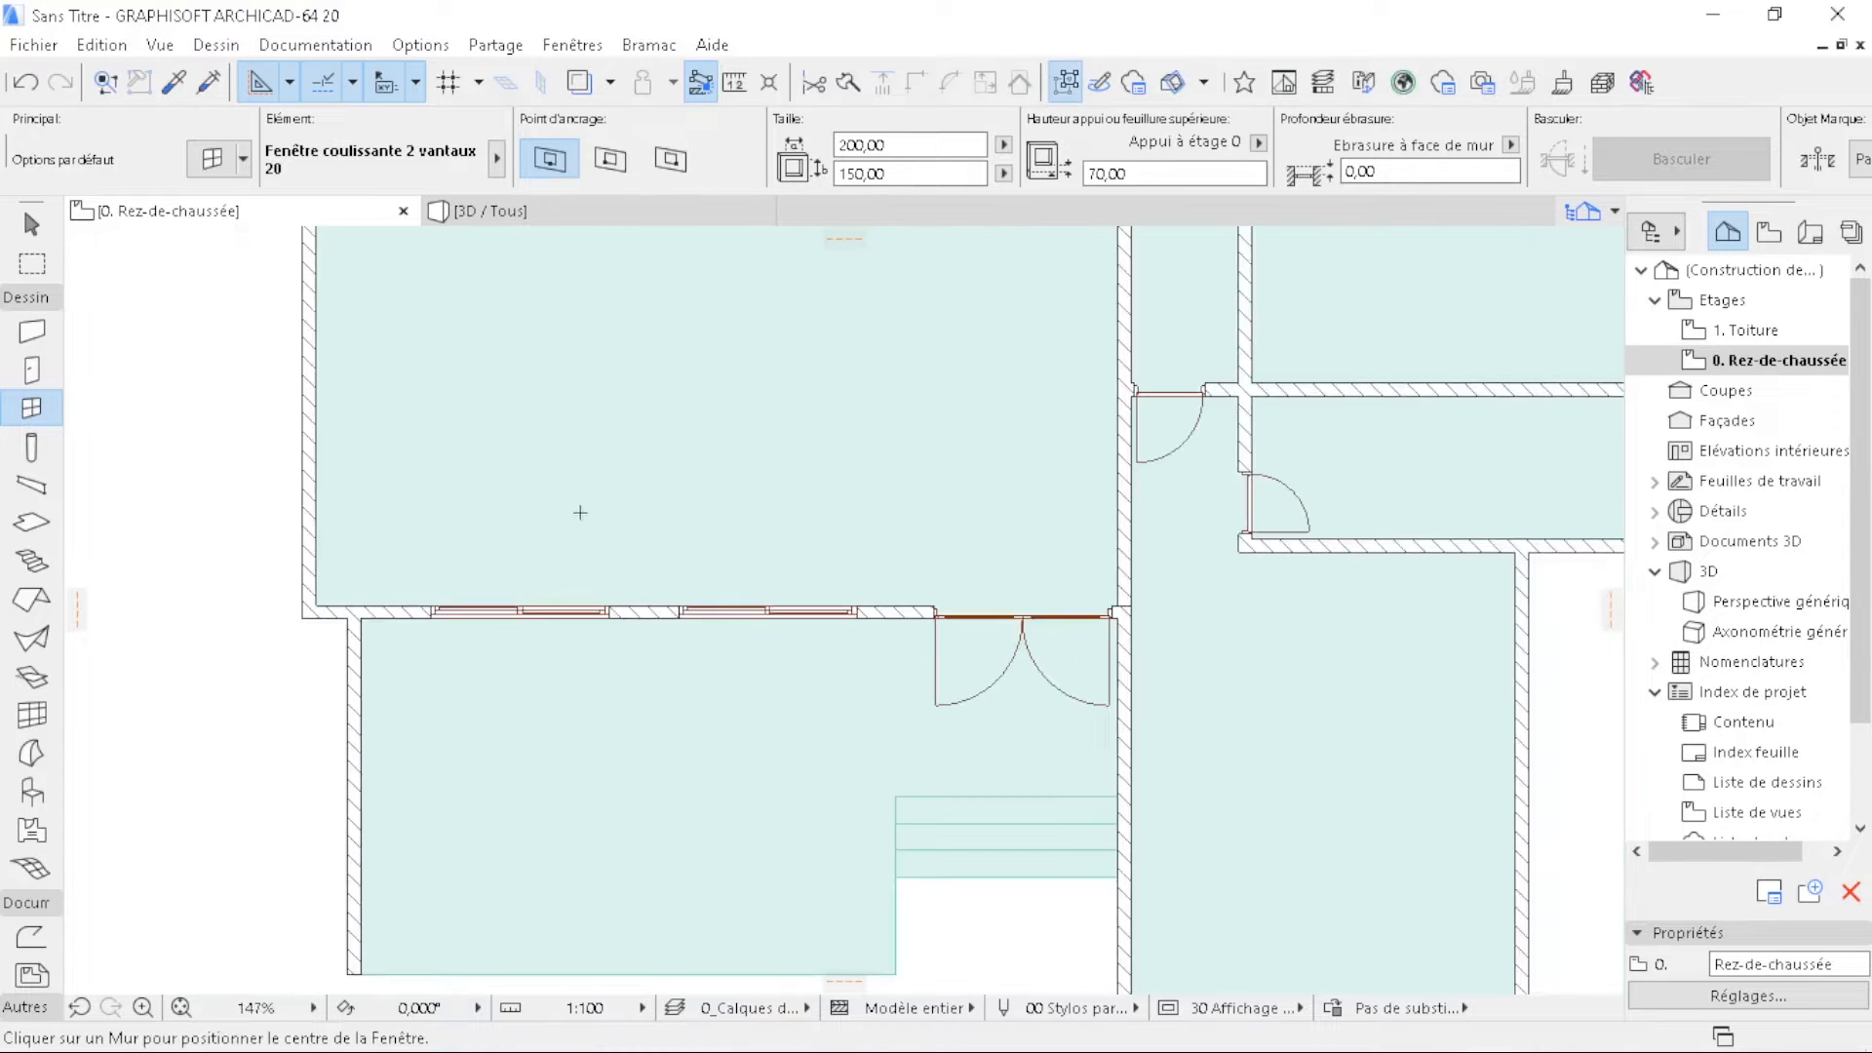
pyautogui.moveTo(1181, 821); pyautogui.dragTo(1050, 665, button='middle')
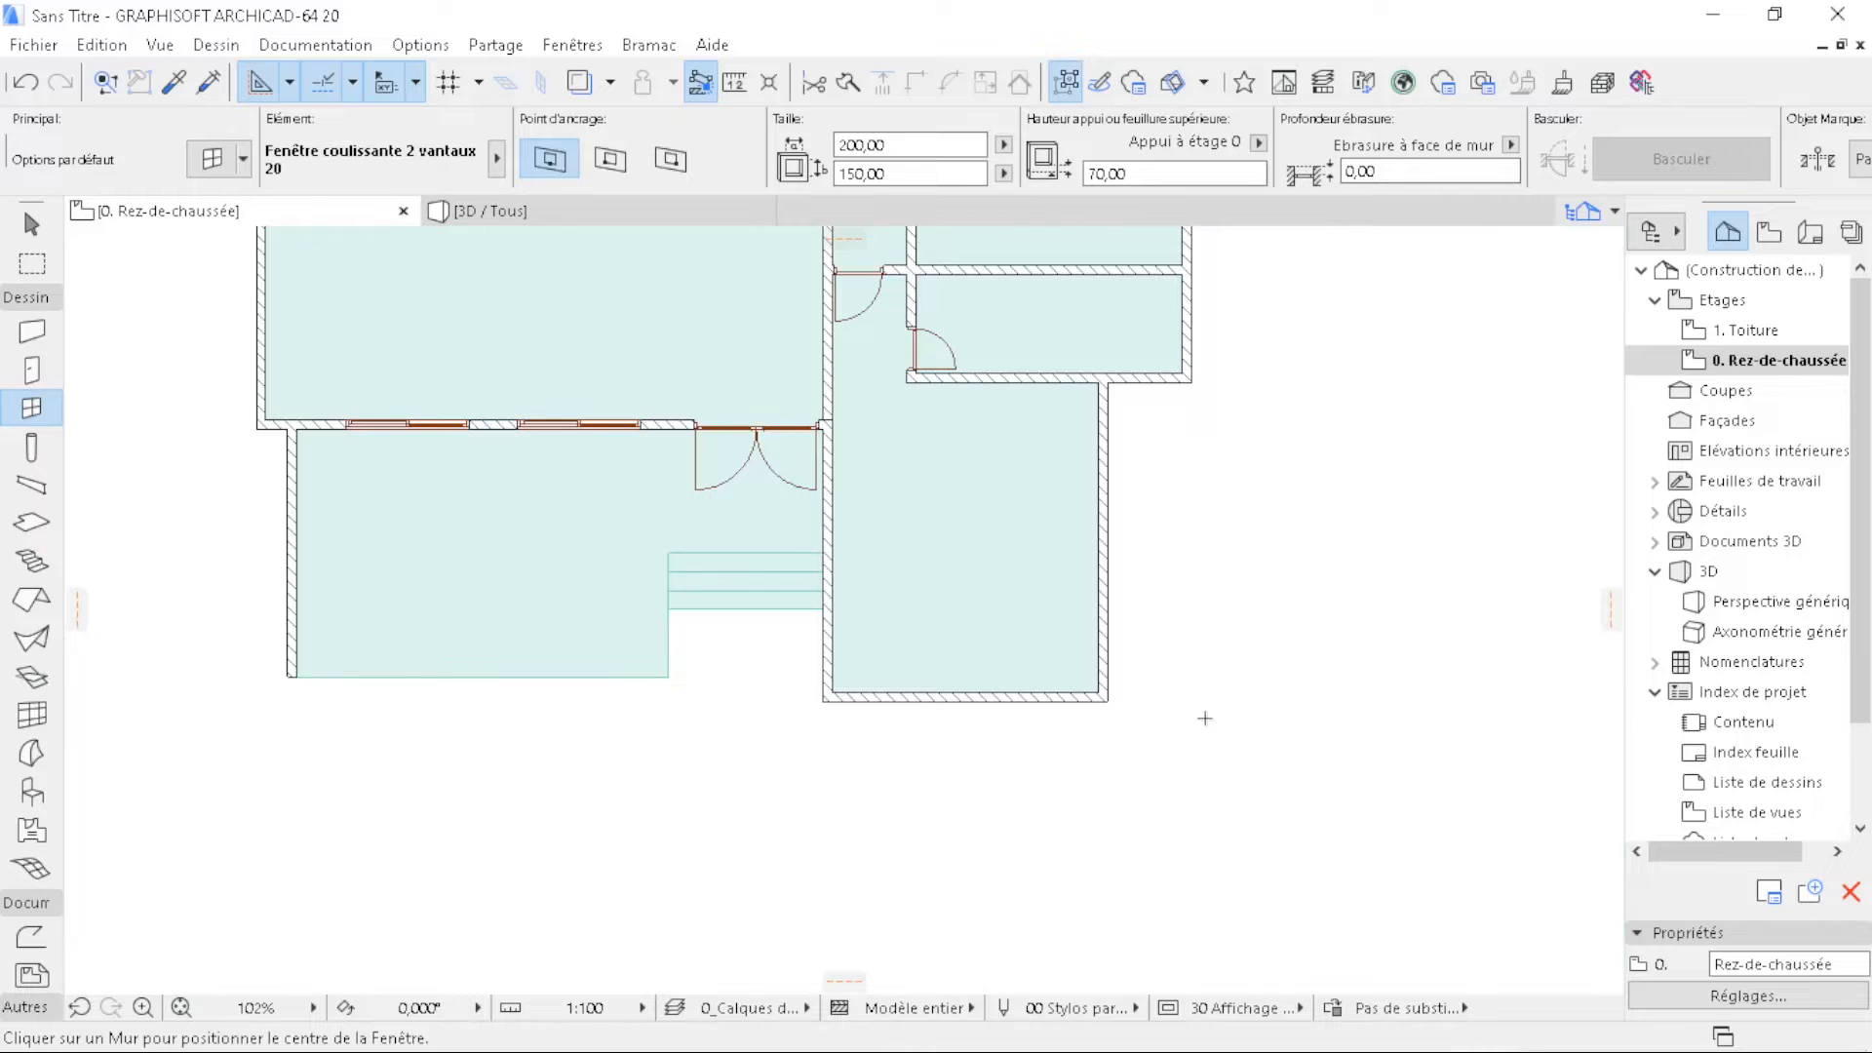
# - Place 200 × 150 sliding windows in the front wall of the projecting front room and the outer wall of the middle right-hand room
pyautogui.scroll(3, 995, 727)
pyautogui.click(943, 664)
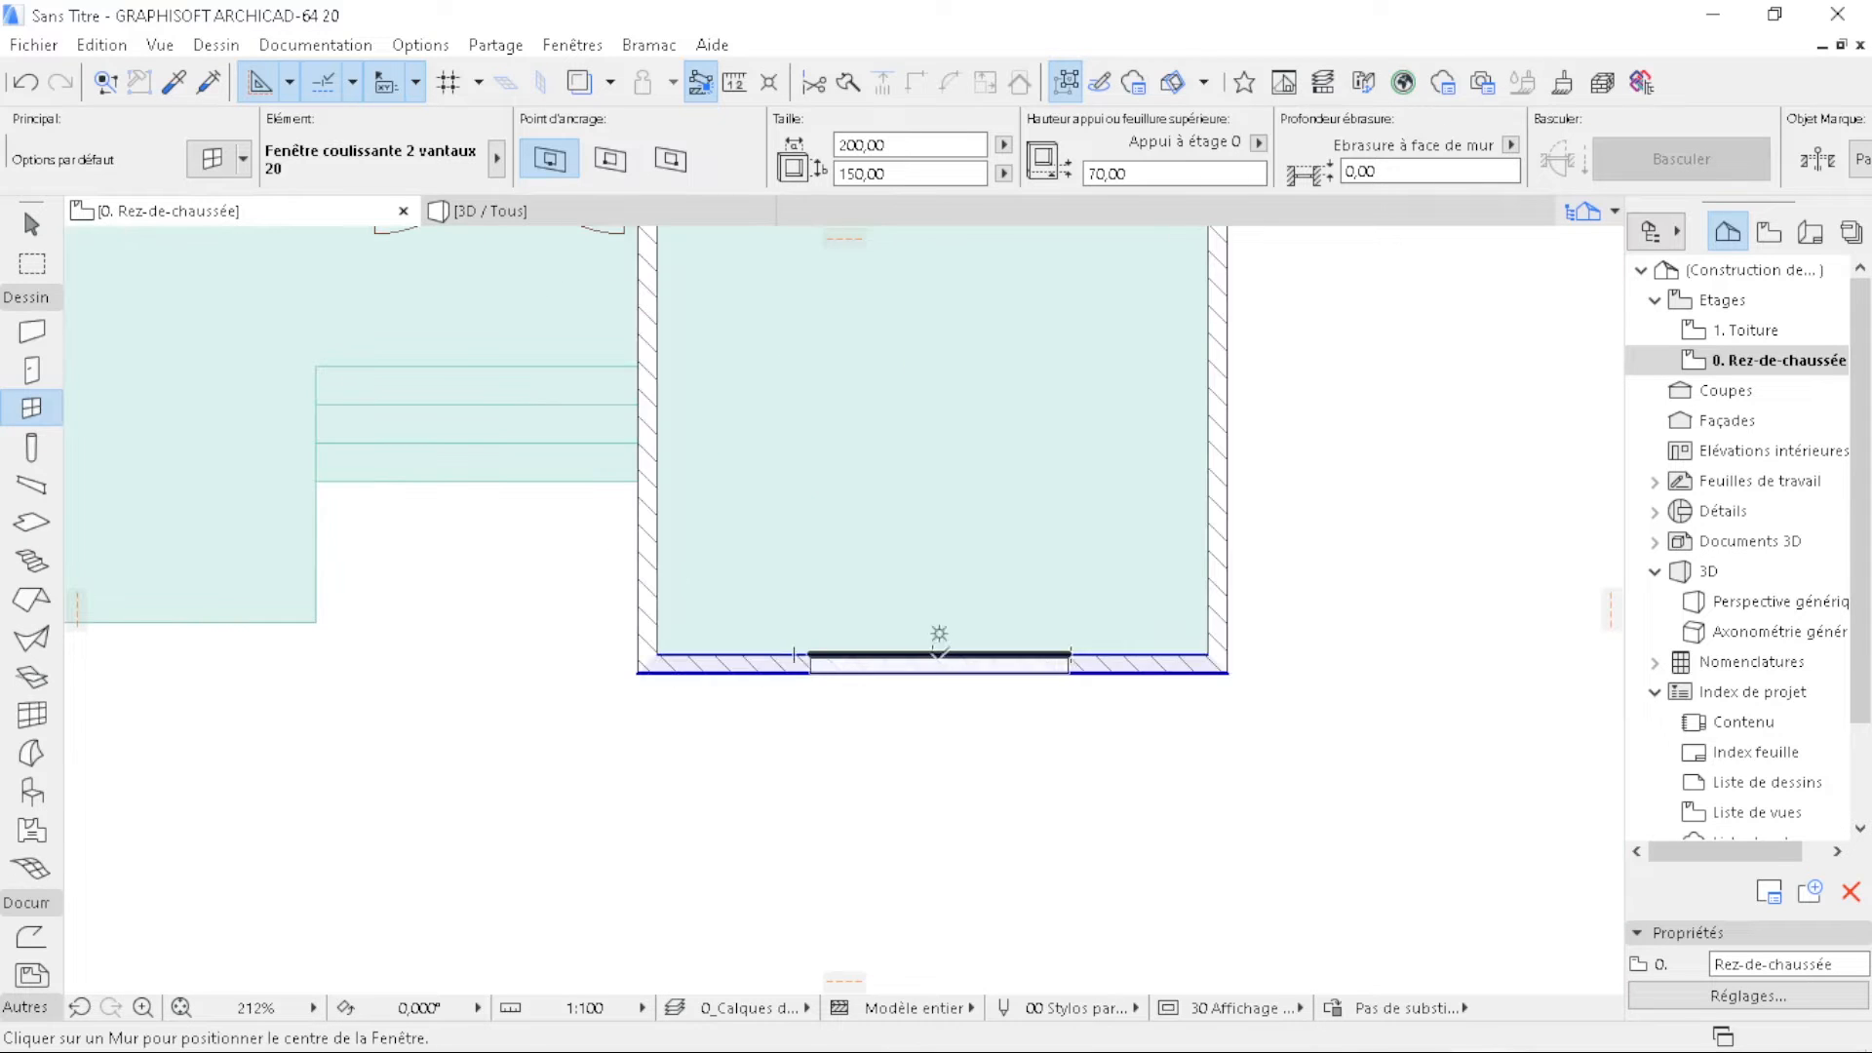
pyautogui.click(944, 845)
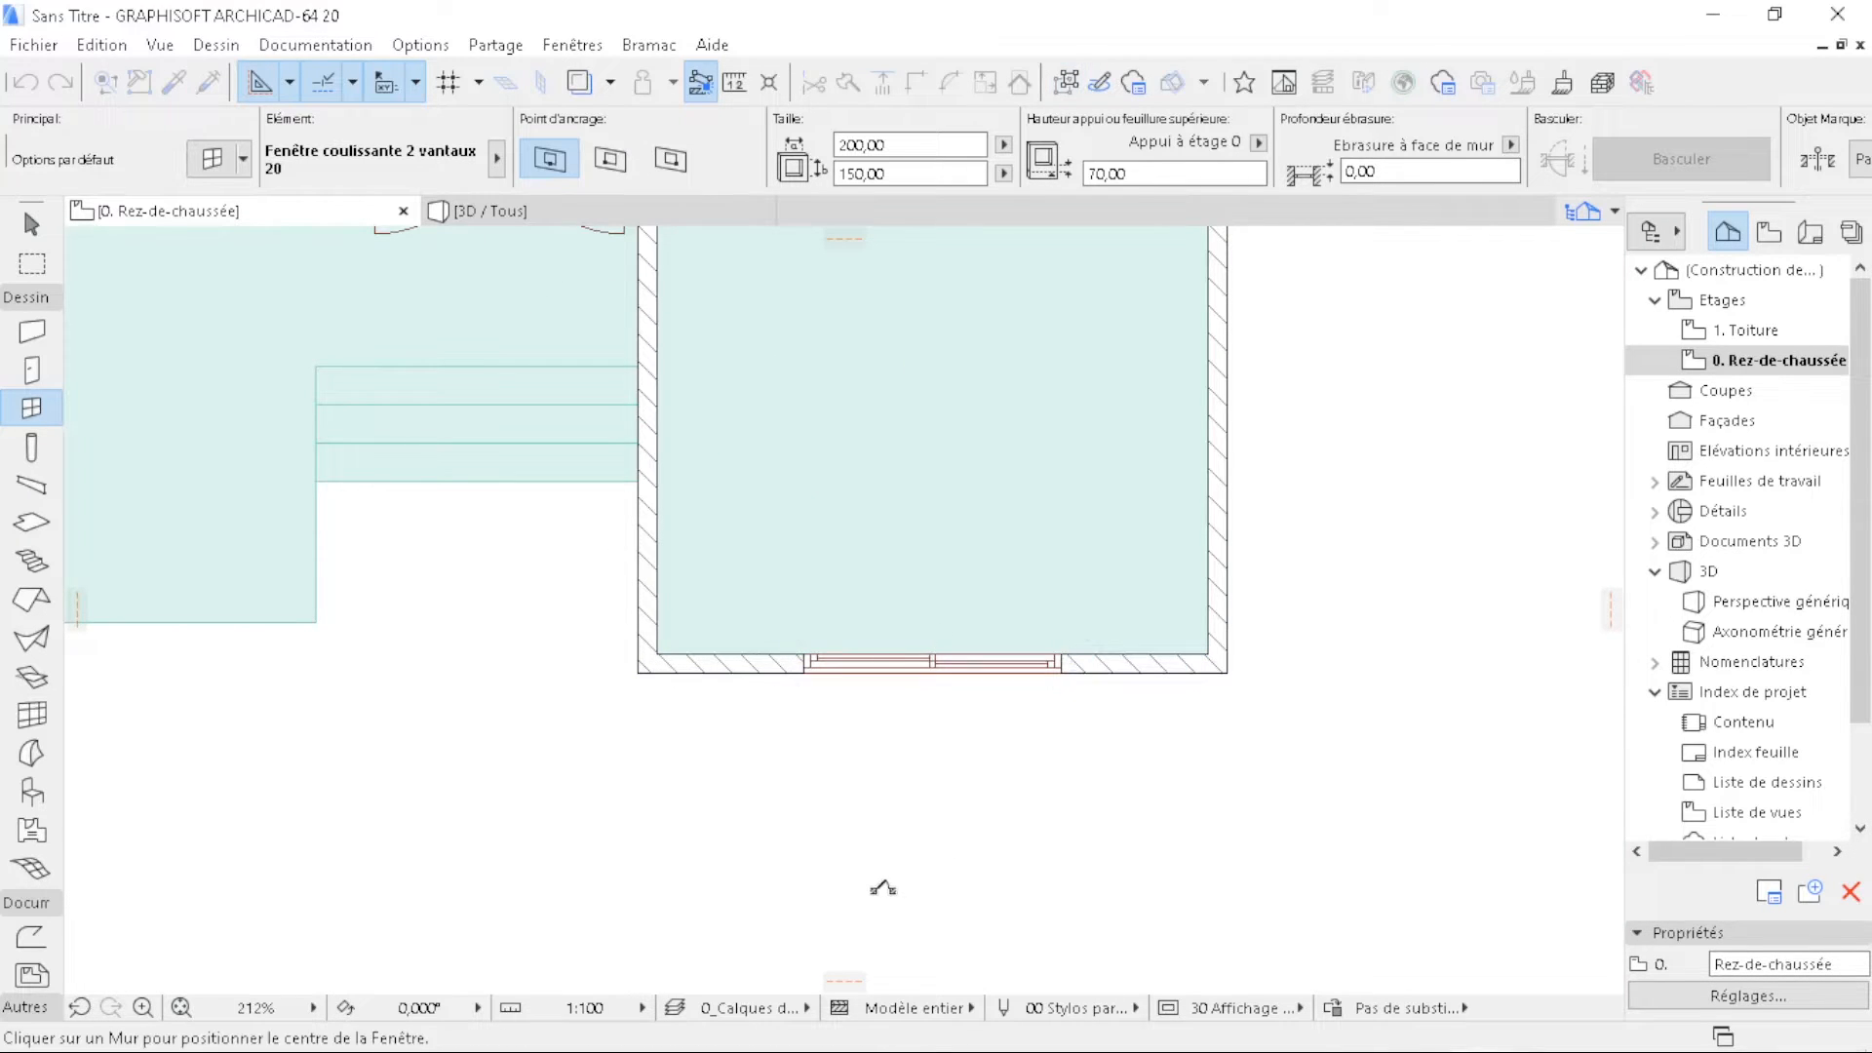
pyautogui.scroll(-4, 877, 887)
pyautogui.scroll(2, 986, 654)
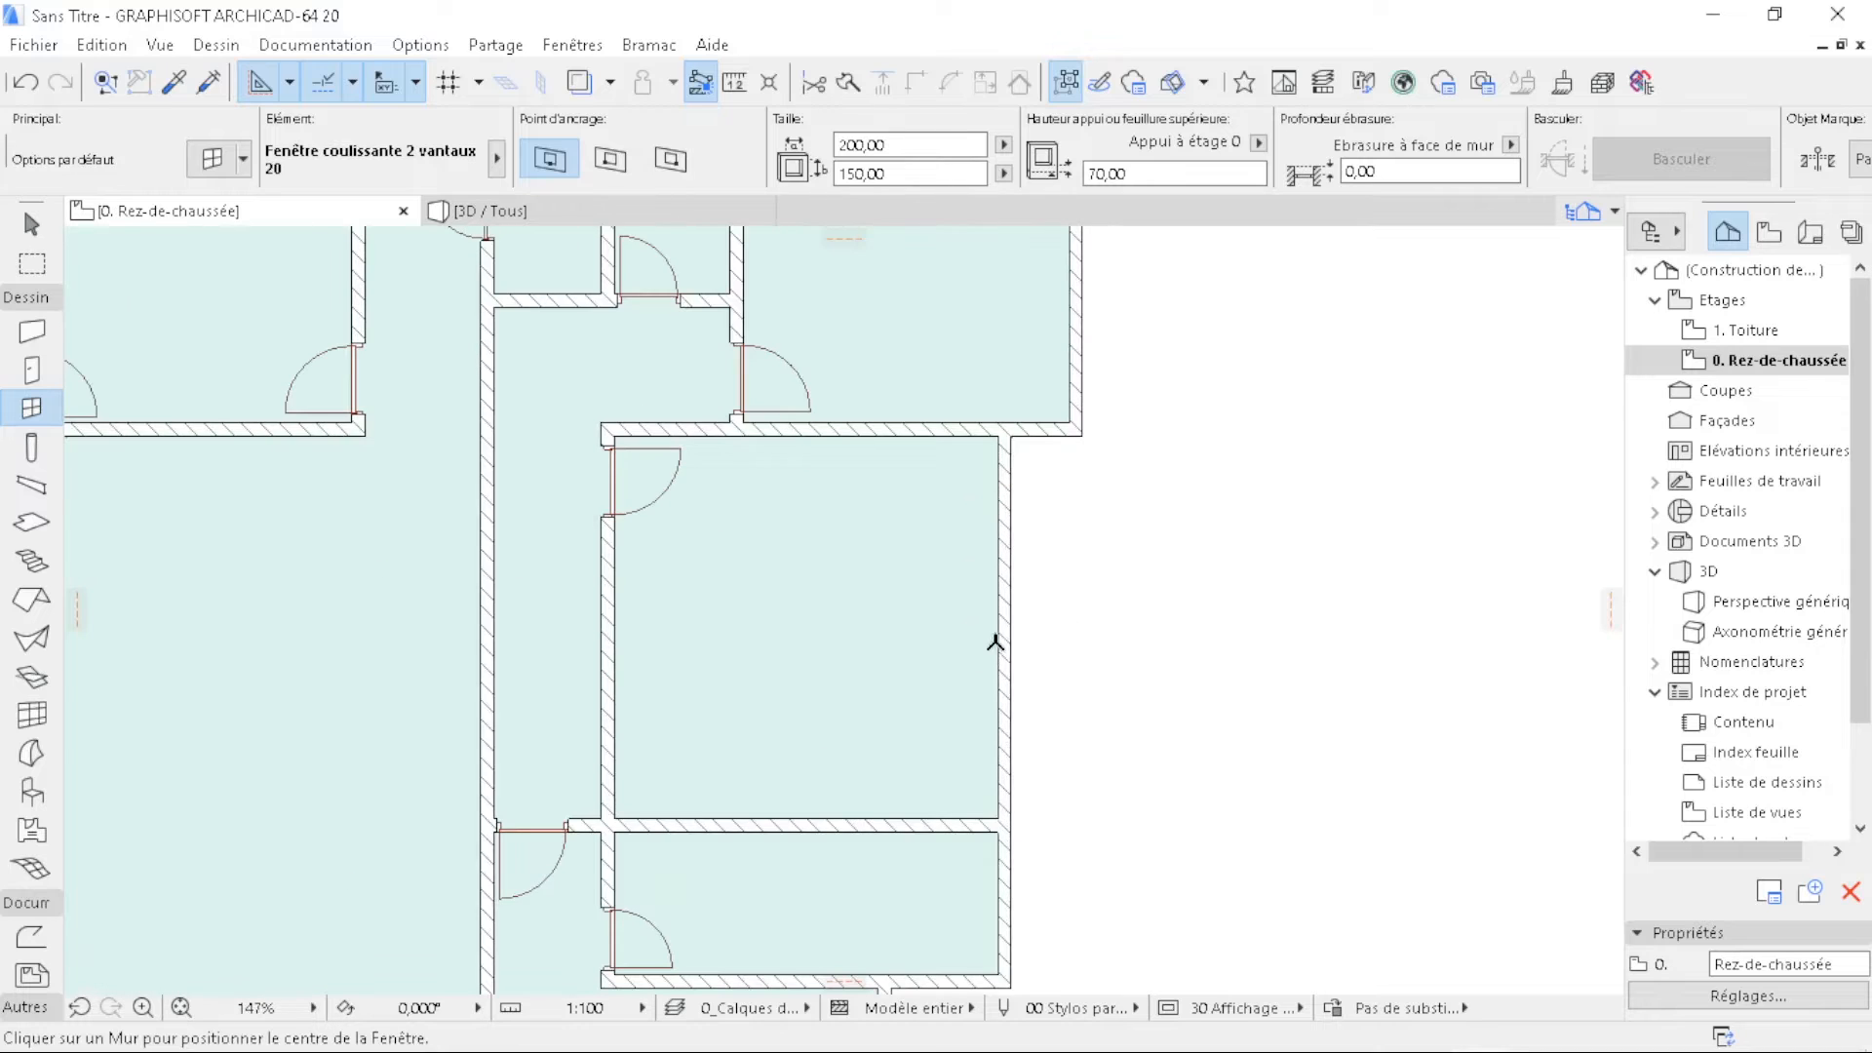
pyautogui.click(996, 635)
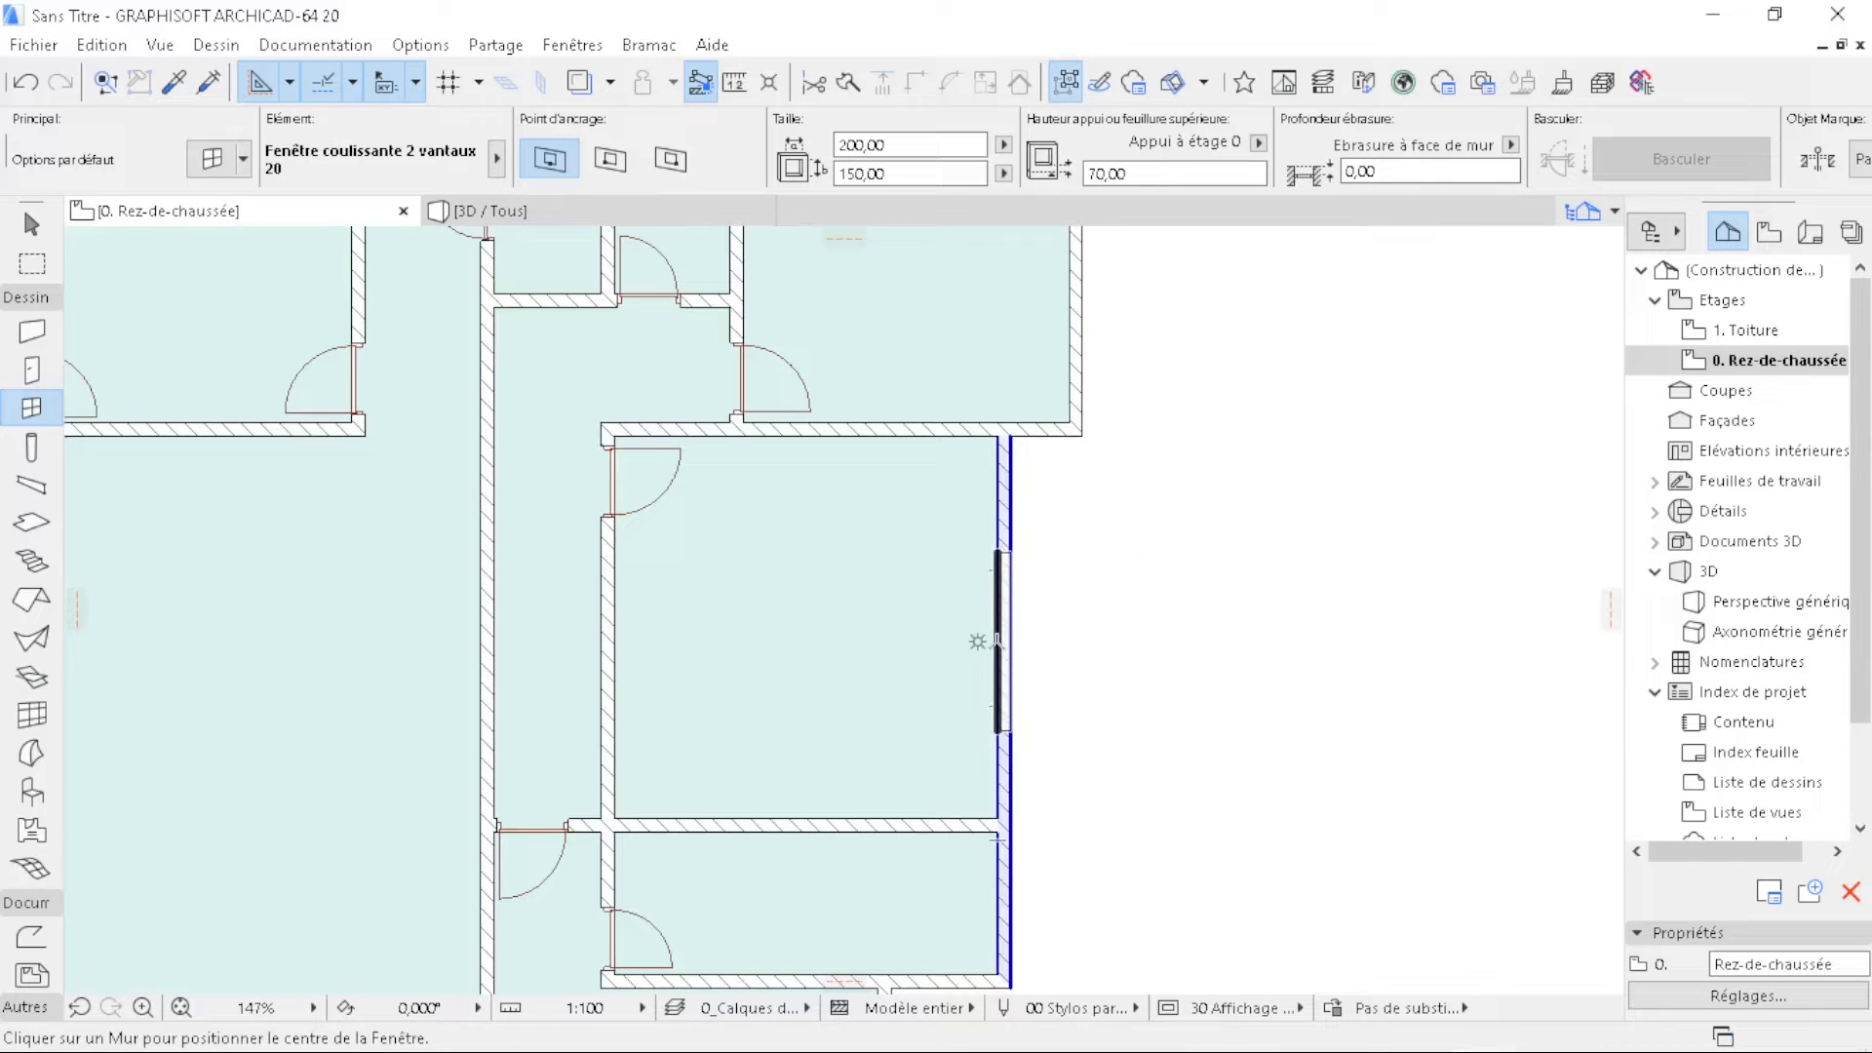
pyautogui.click(1111, 642)
# - Place a 200 × 150 sliding window in the rear wall of the plan's upper-right corner room
pyautogui.scroll(-2, 996, 775)
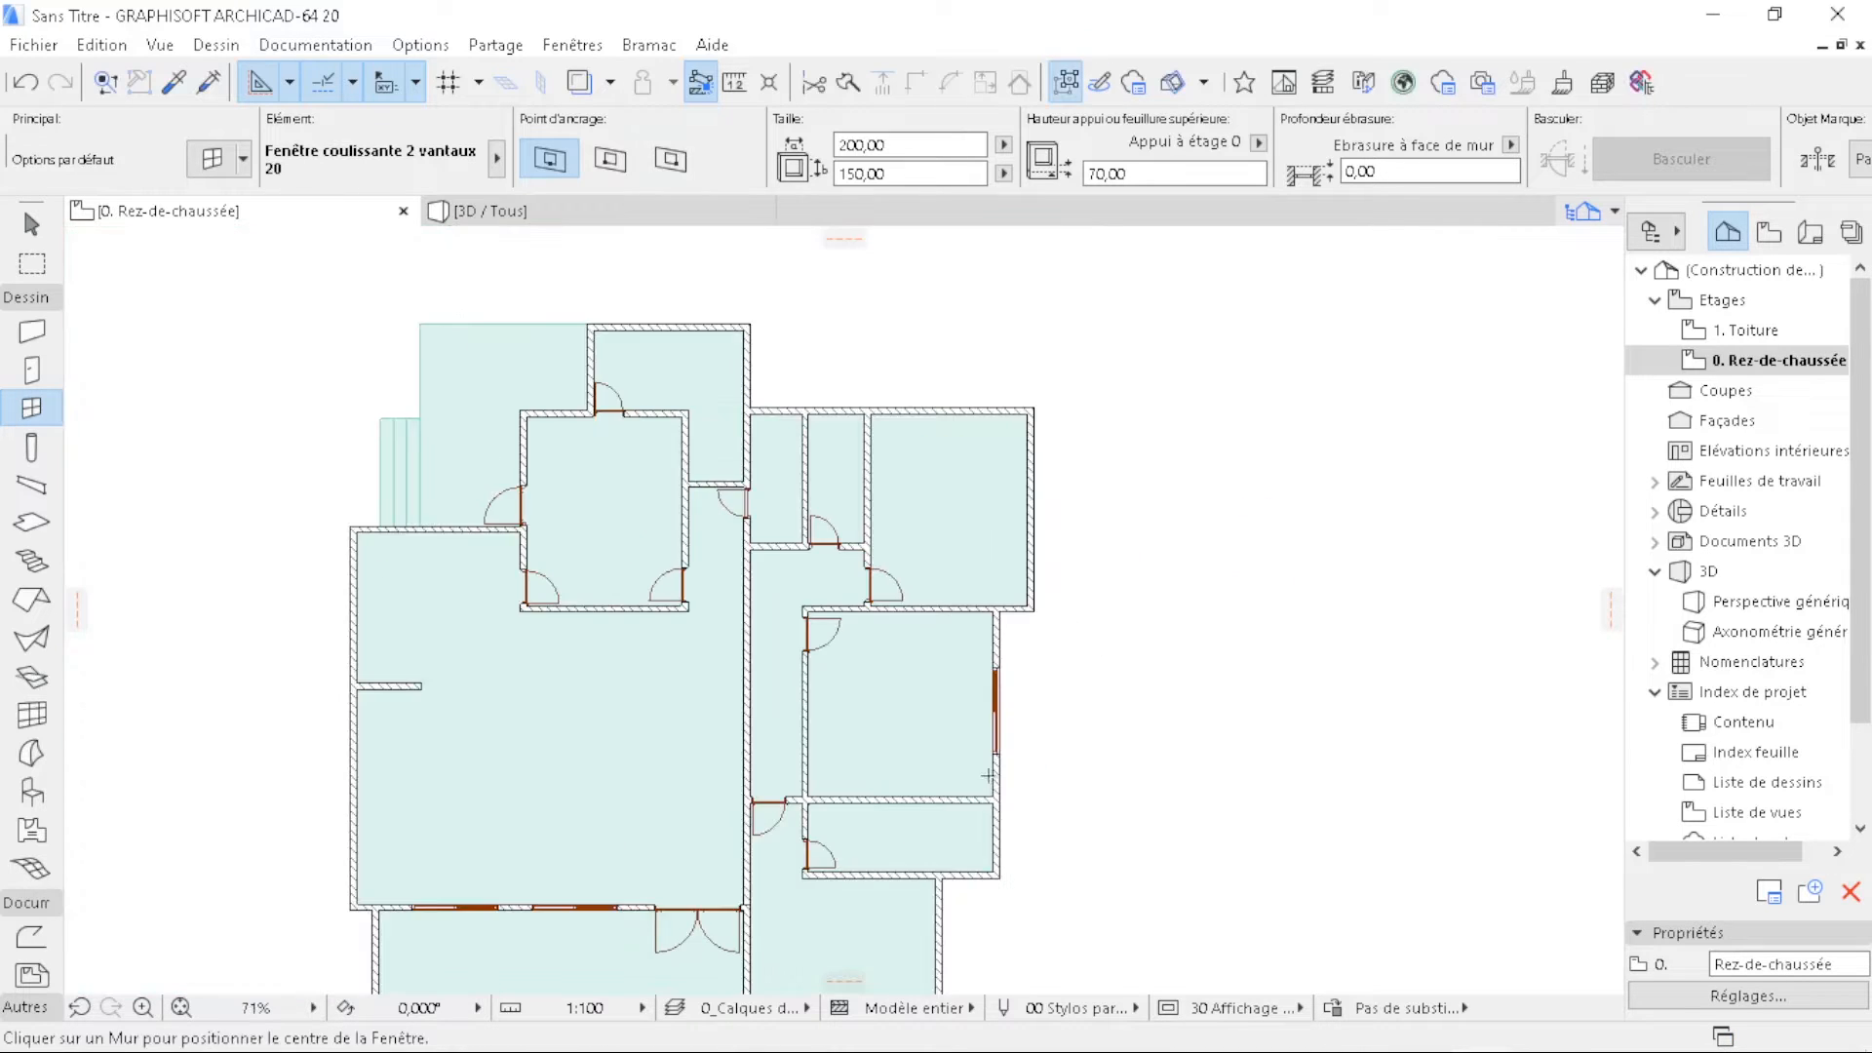
pyautogui.scroll(3, 956, 400)
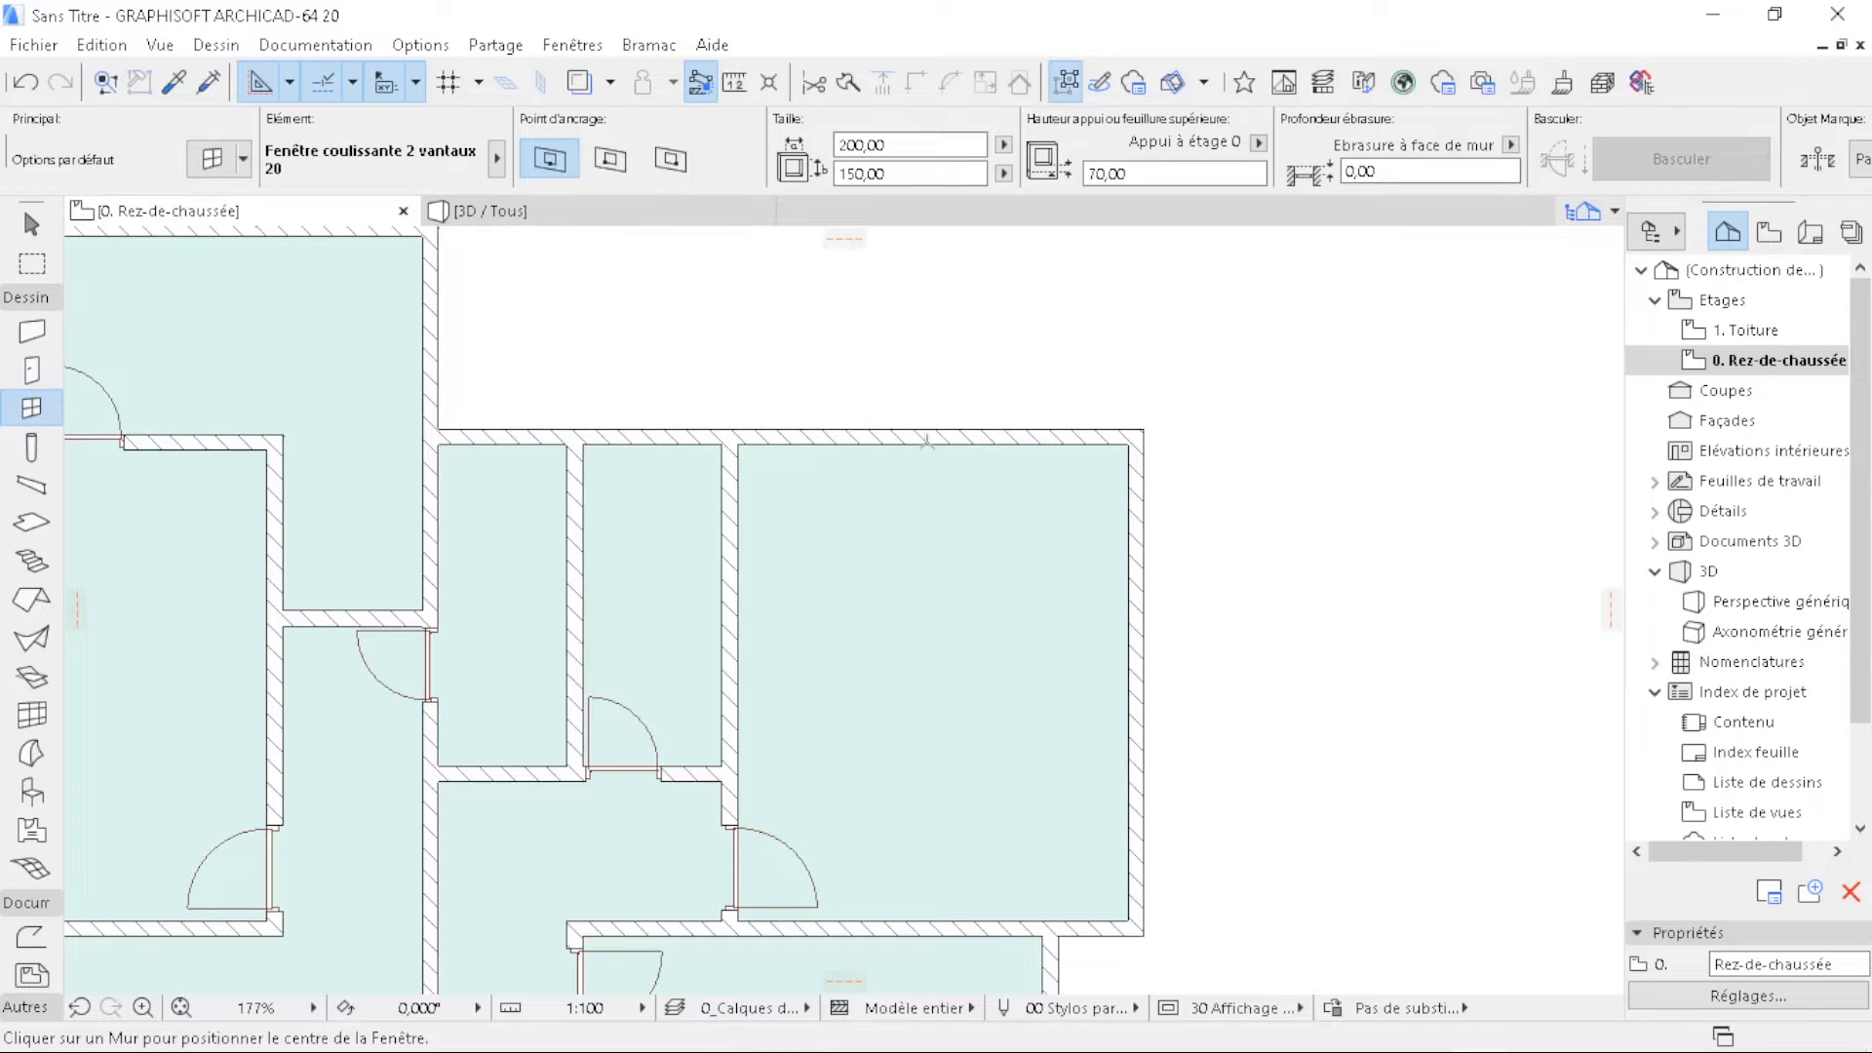
pyautogui.click(938, 445)
pyautogui.click(943, 334)
pyautogui.scroll(-2, 1216, 453)
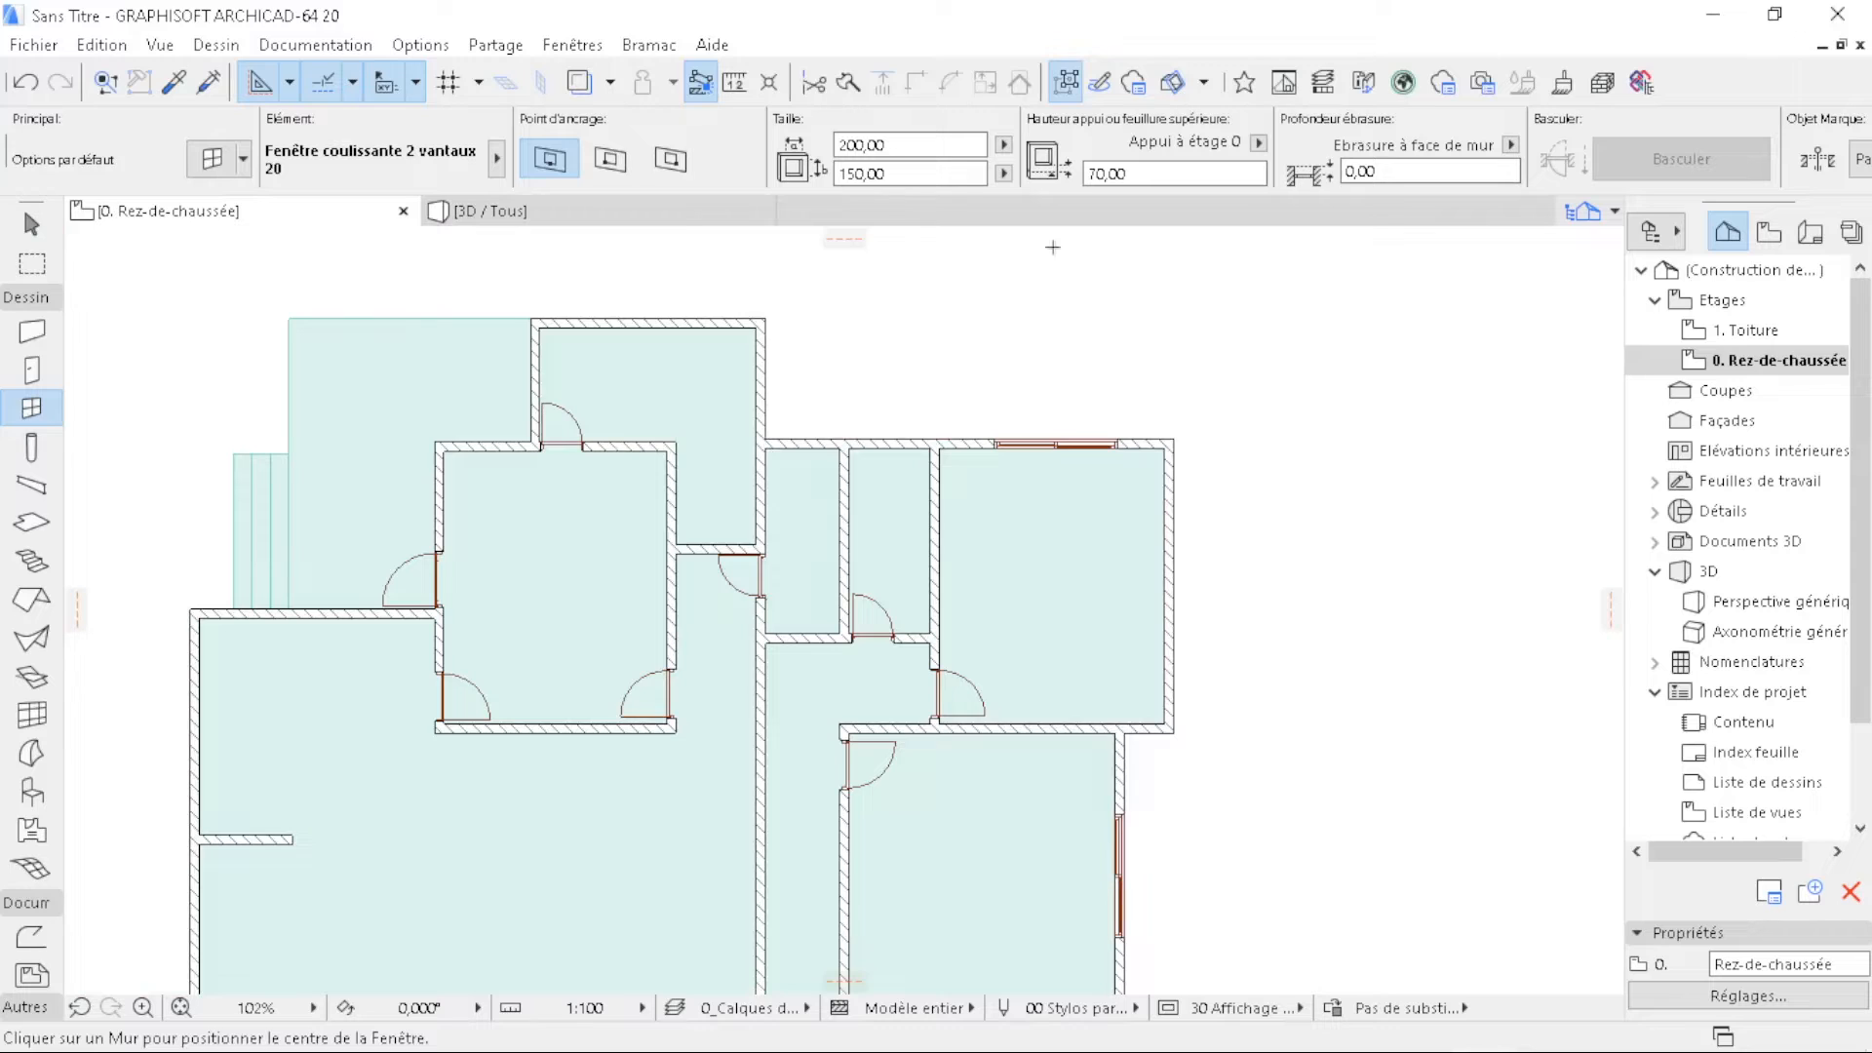
# - Set the window width to 120 and place the window in the rear-terrace wall of the square room, above its exterior door
pyautogui.moveTo(953, 148); pyautogui.dragTo(708, 150)
pyautogui.write('120')
pyautogui.press('Tab')
pyautogui.scroll(4, 407, 491)
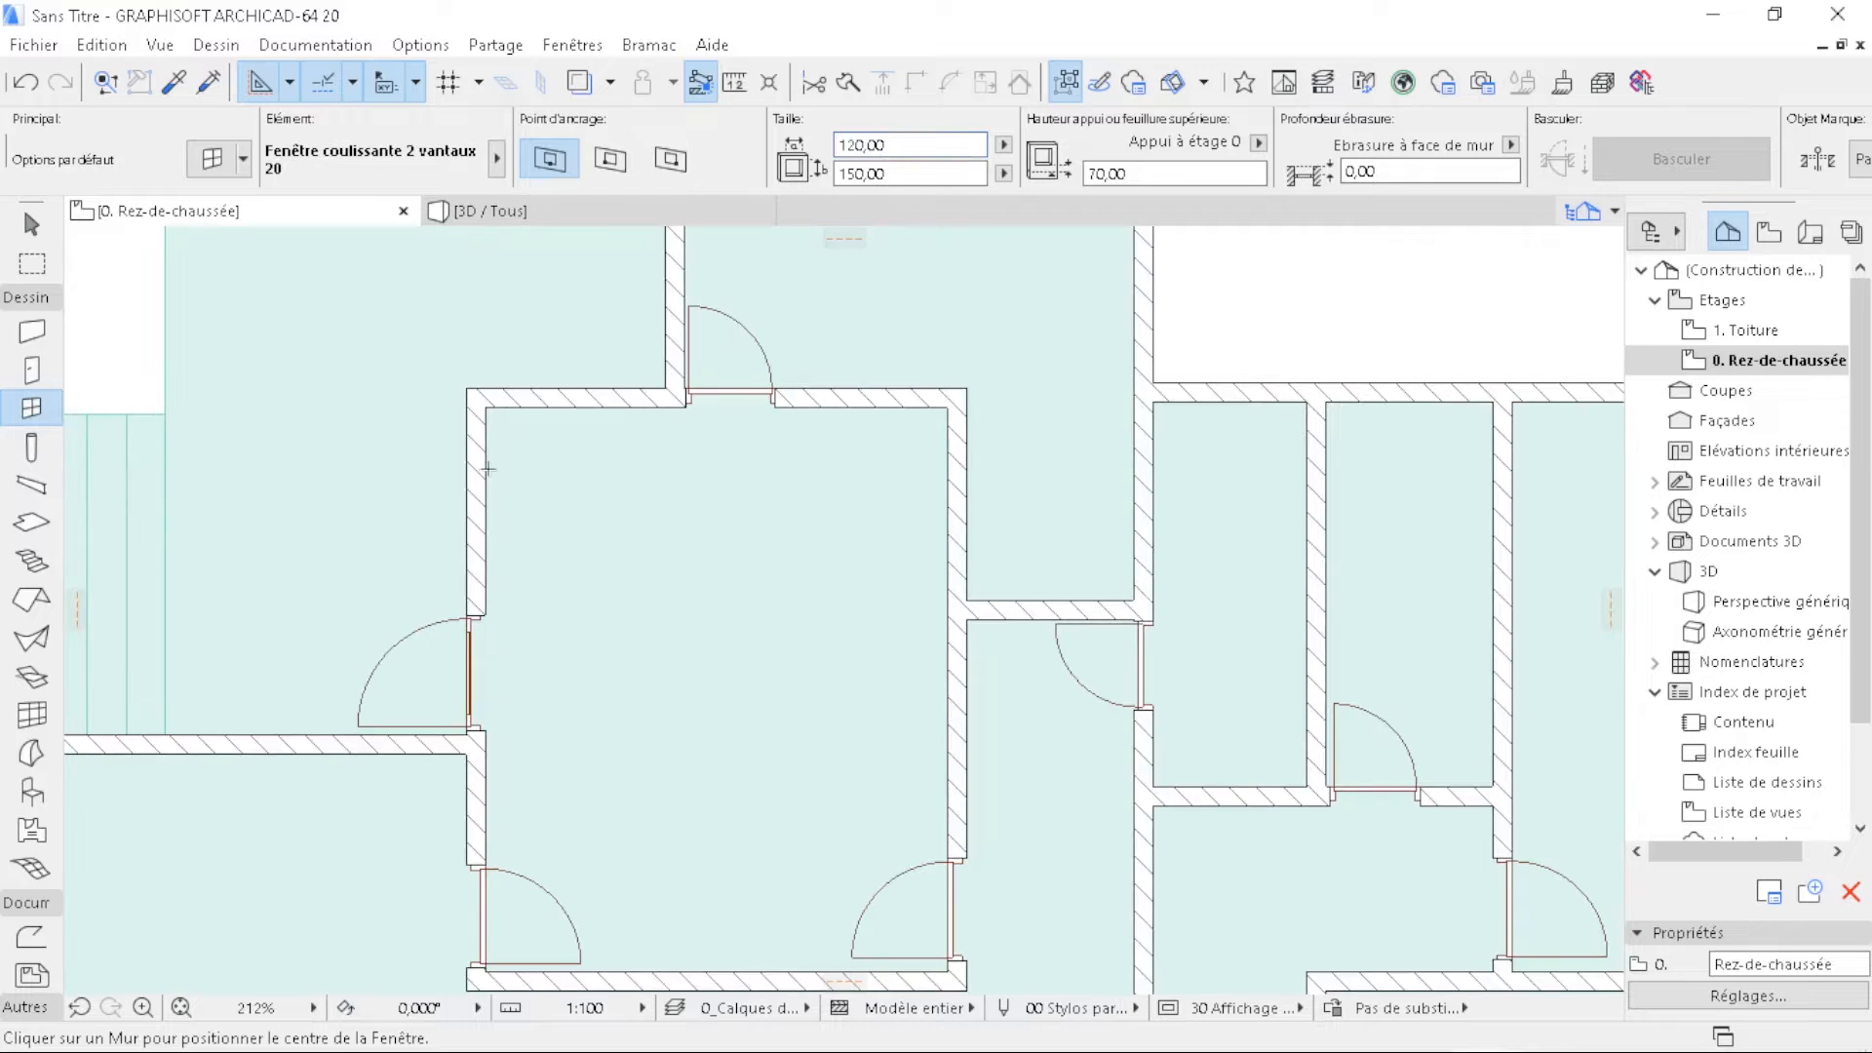
pyautogui.click(499, 491)
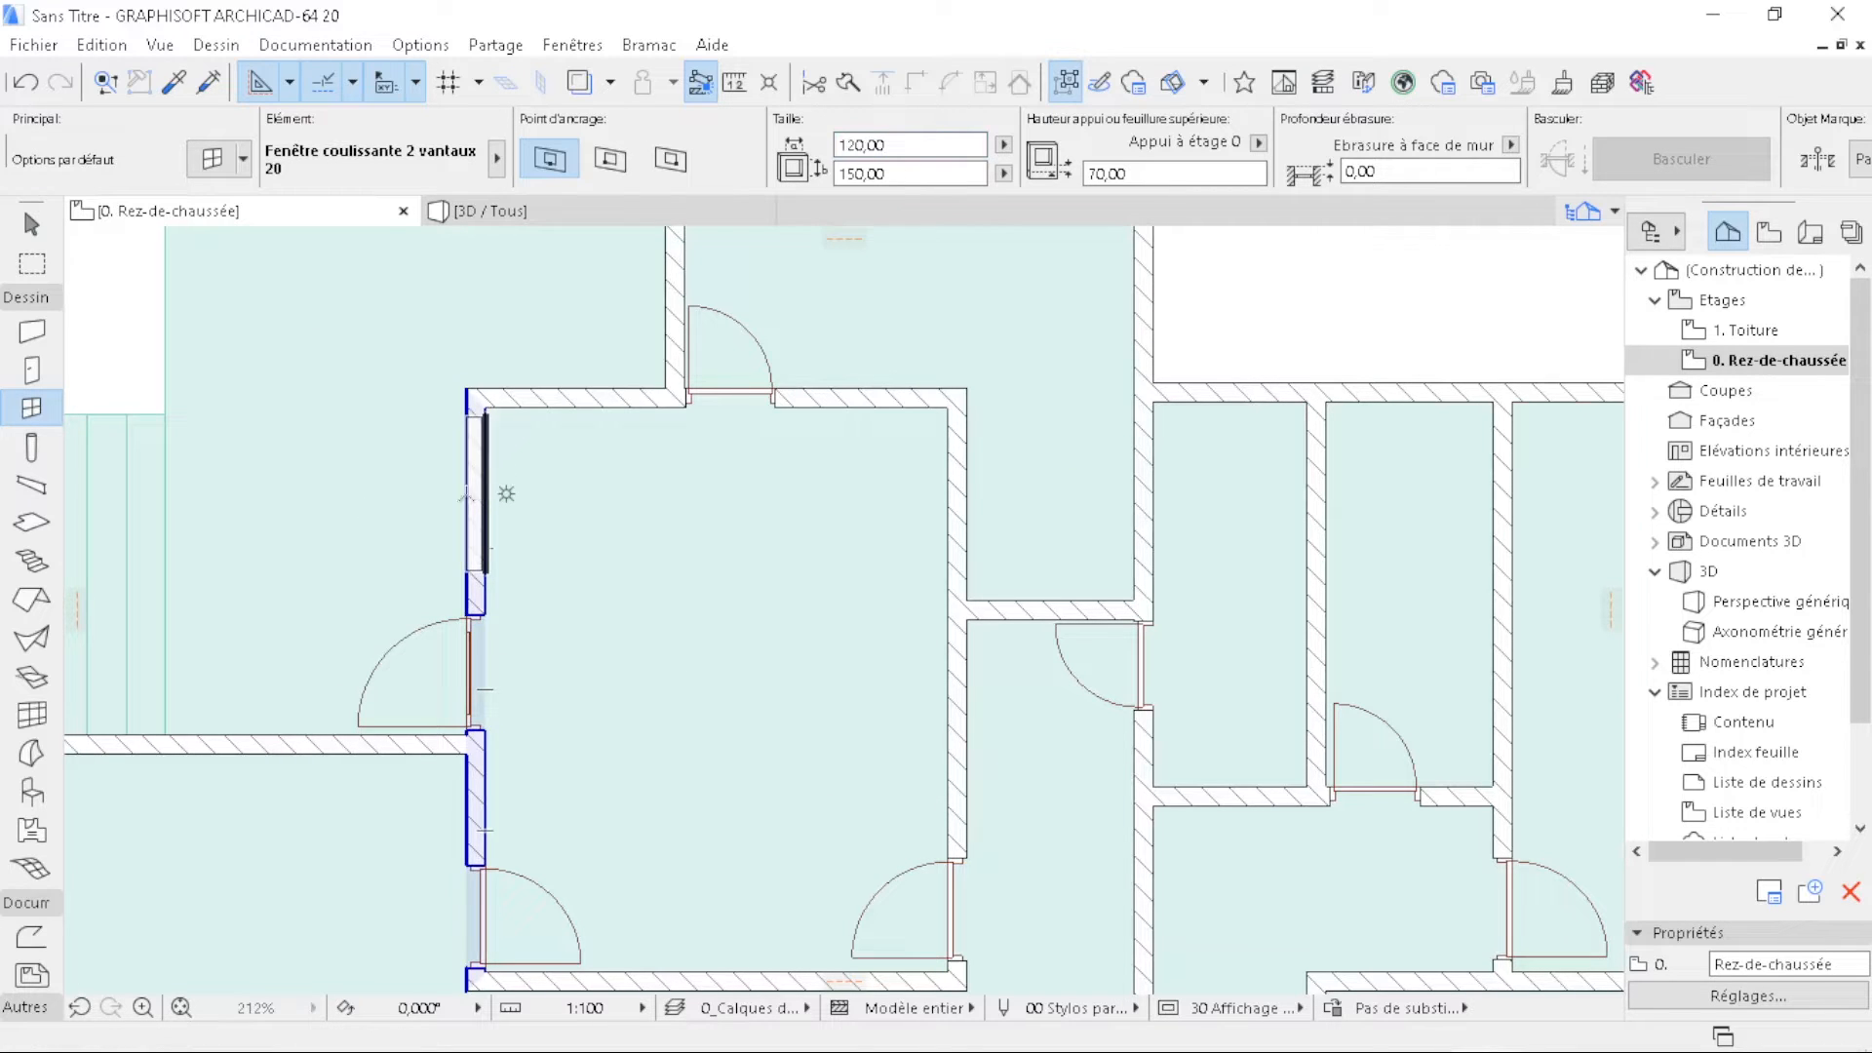
pyautogui.click(318, 504)
# - Pick up the 200 × 150 settings from a front terrace window and place a window in the left exterior wall, above the short wall stub
pyautogui.scroll(-5, 736, 522)
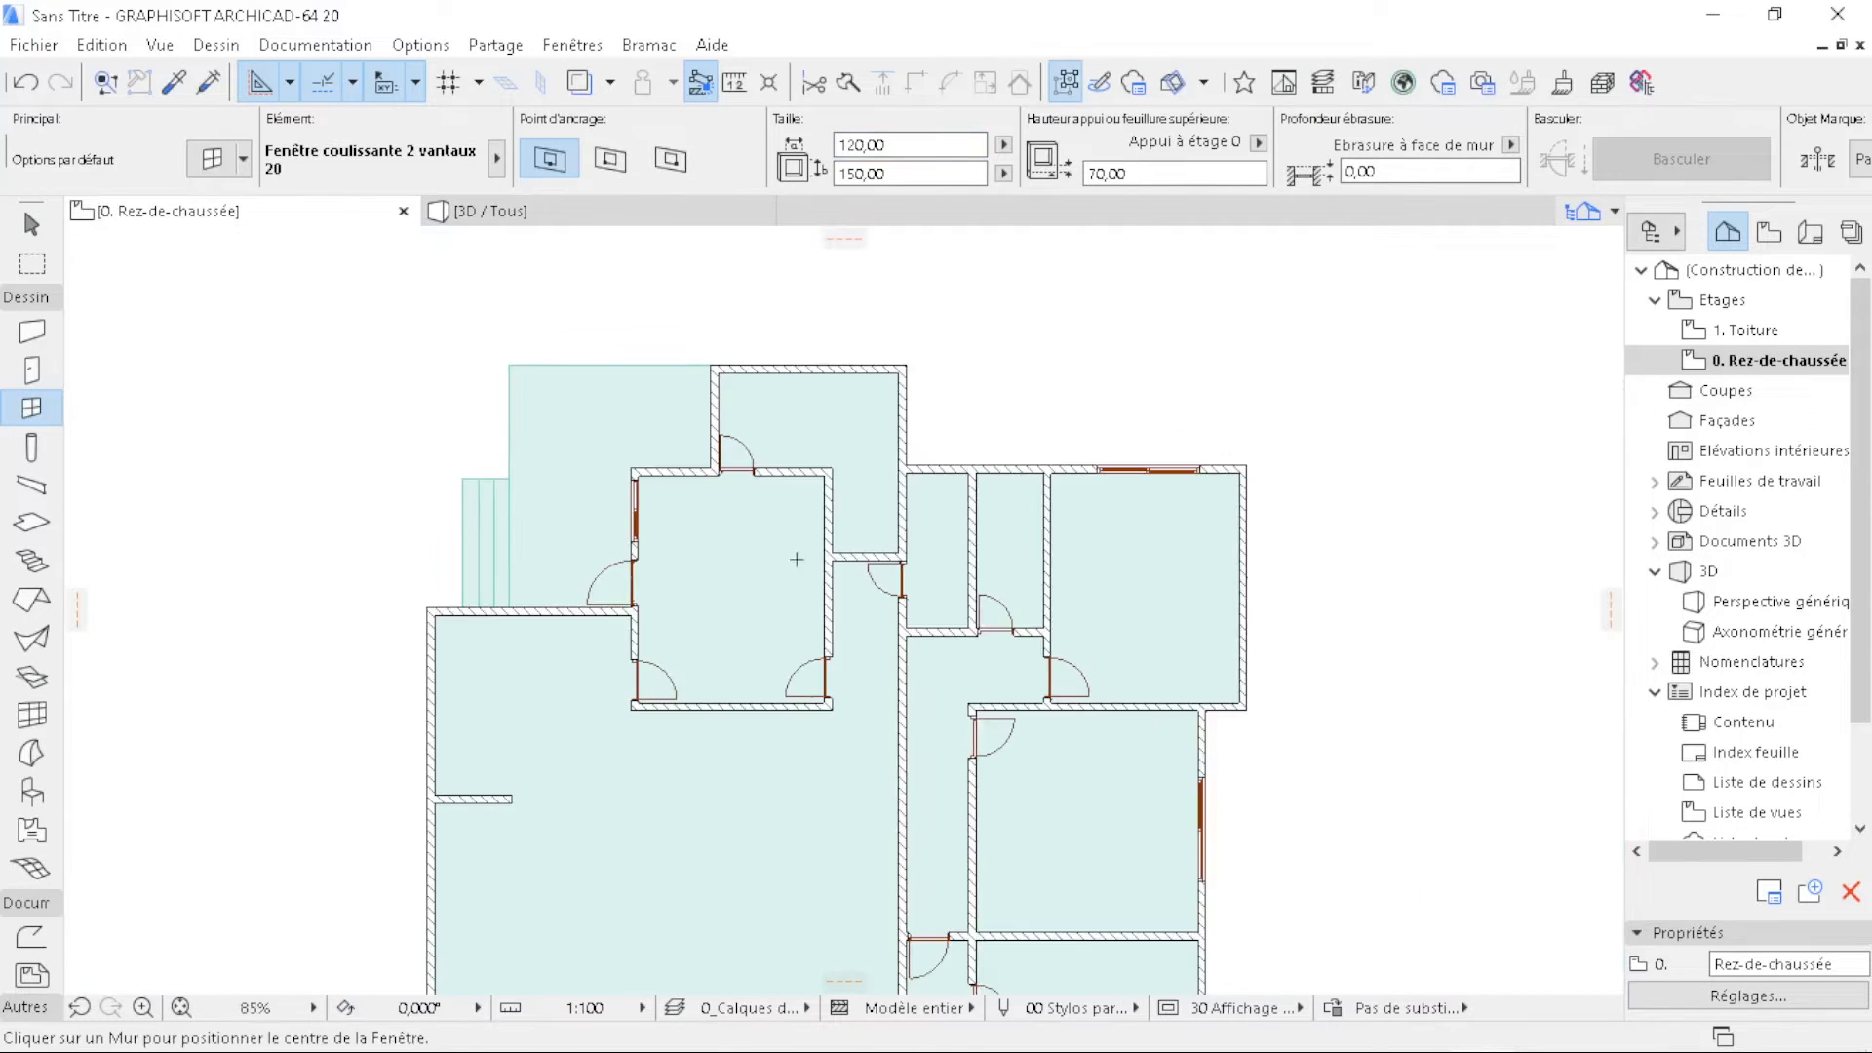
pyautogui.moveTo(766, 606); pyautogui.dragTo(993, 548, button='middle')
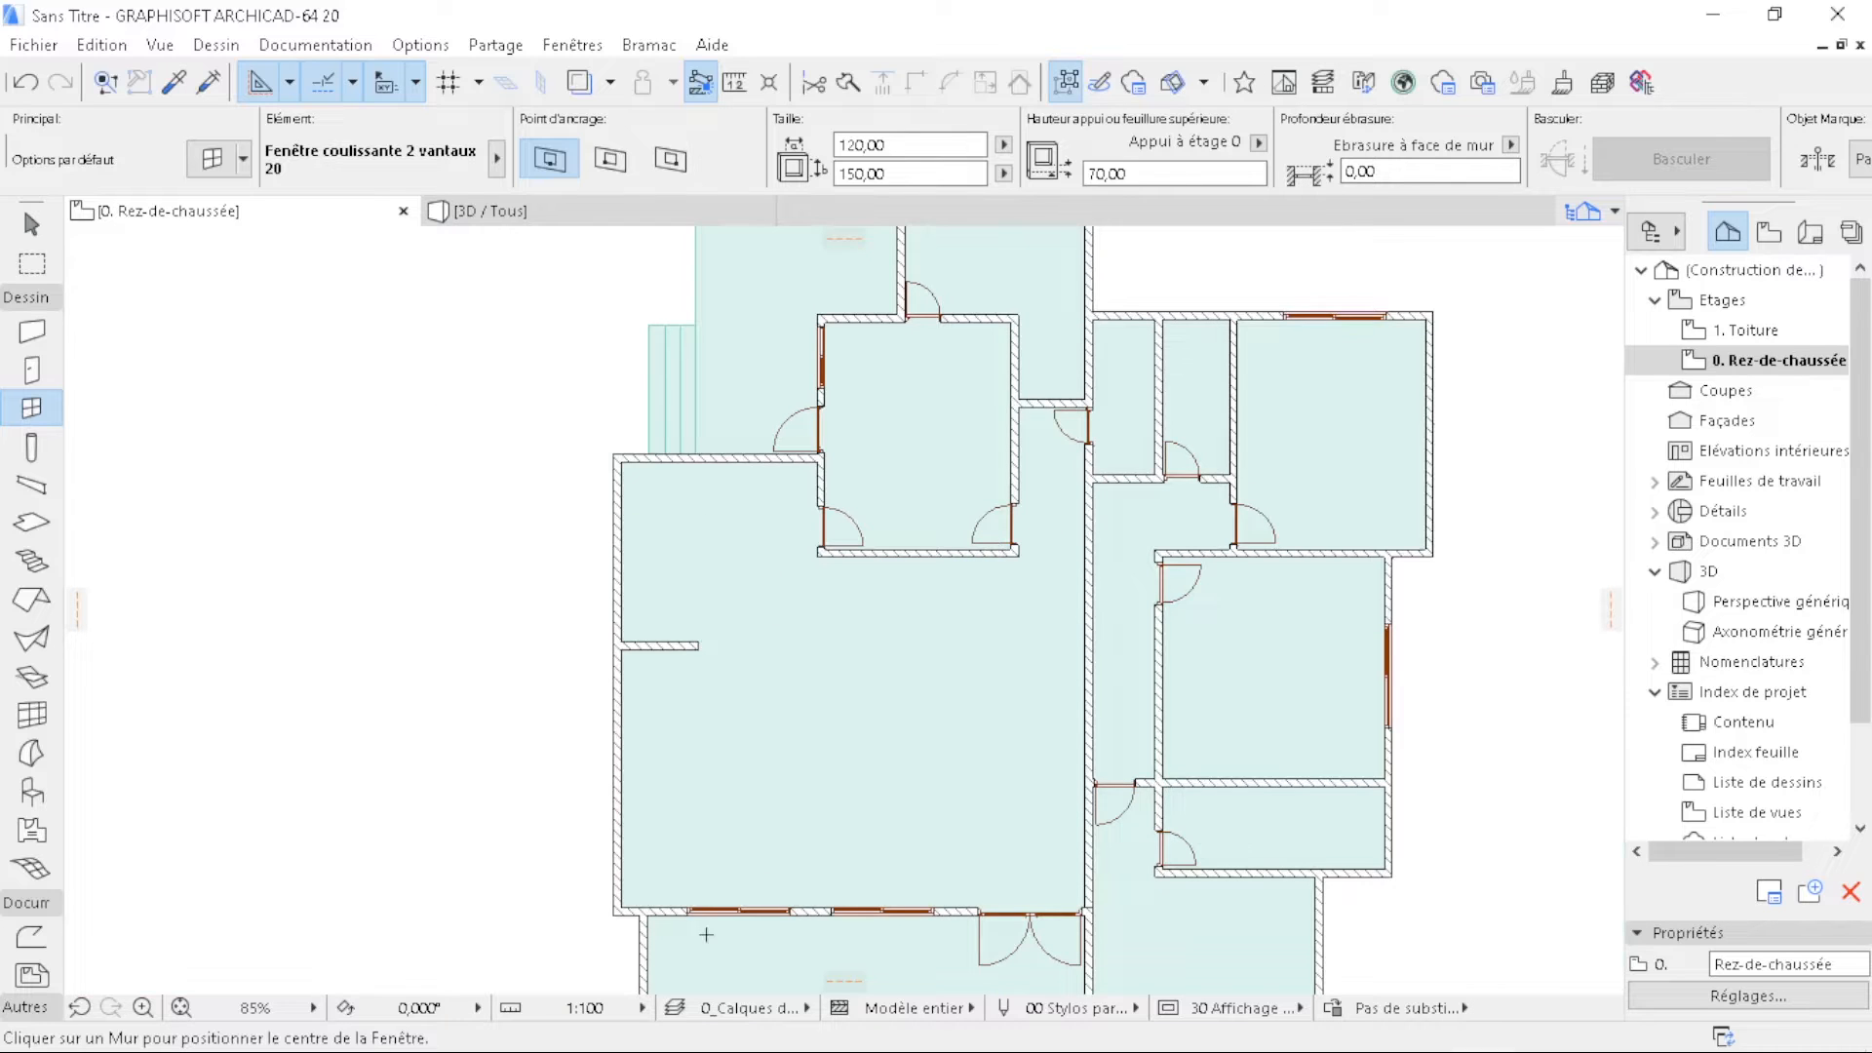
pyautogui.scroll(6, 705, 934)
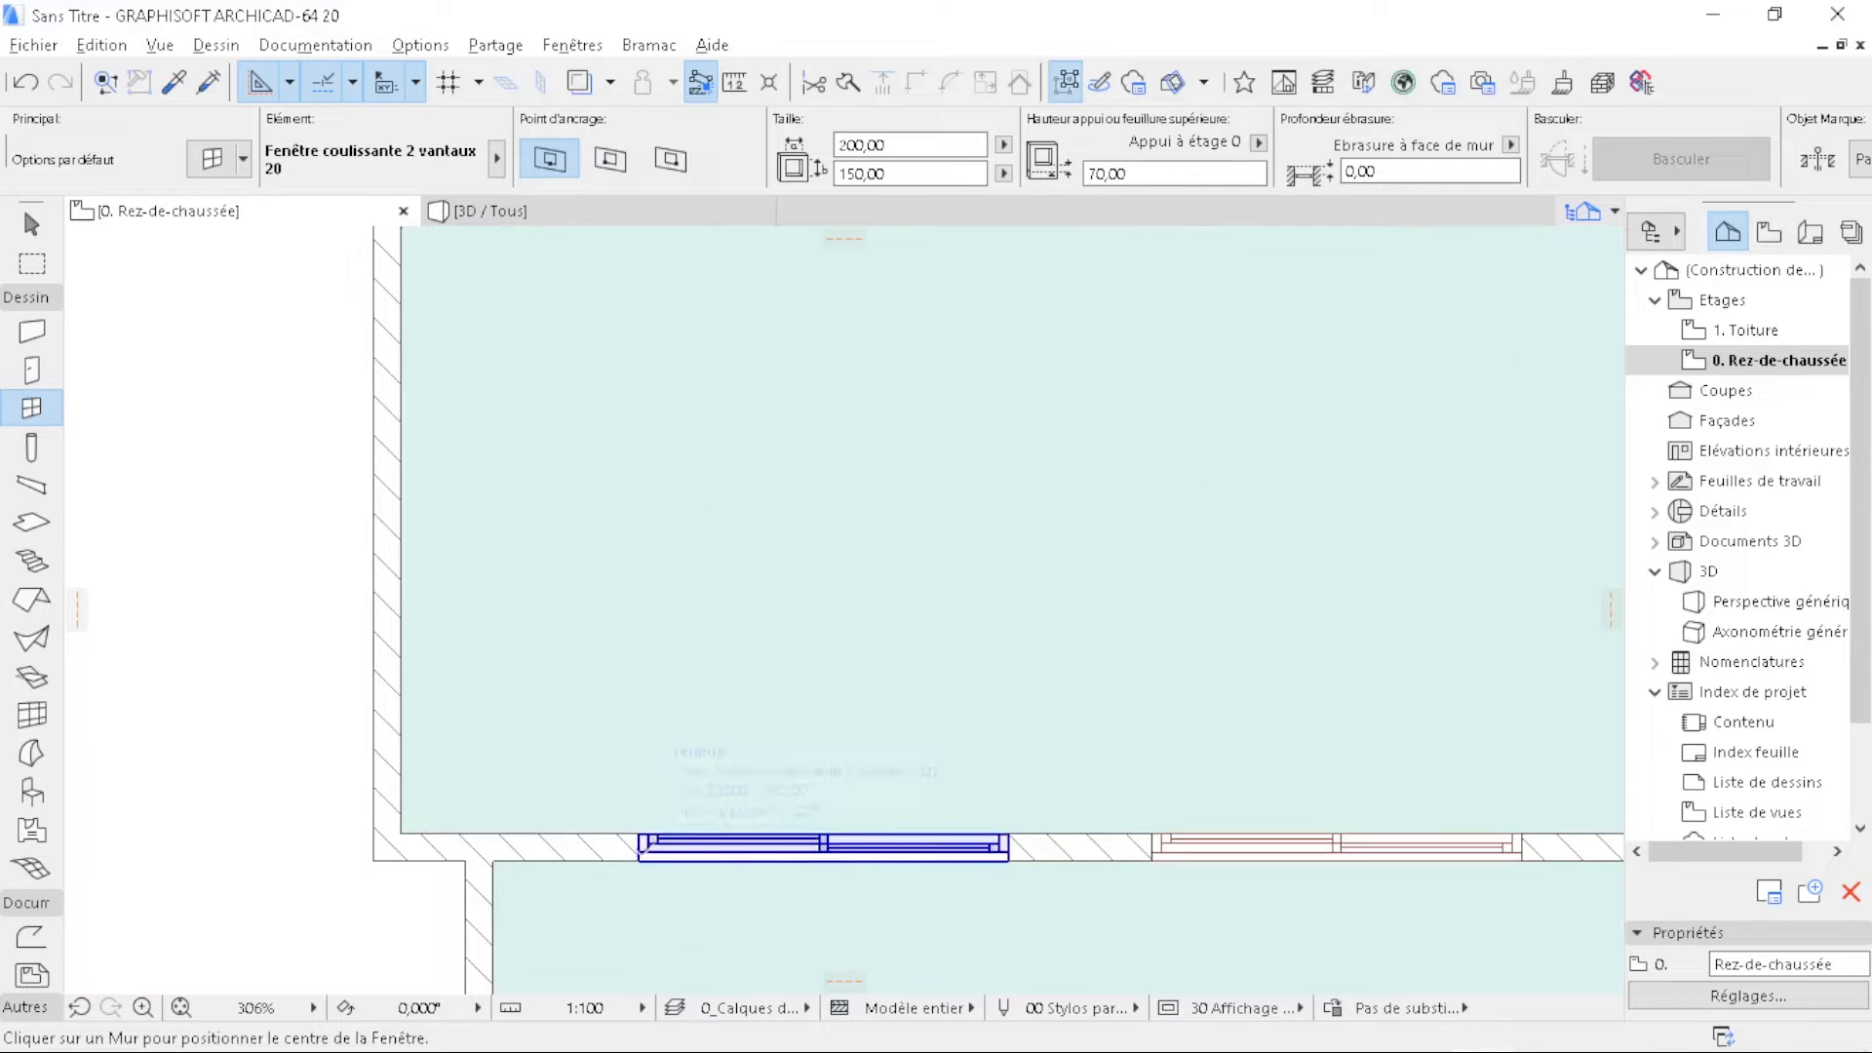
pyautogui.scroll(-5, 761, 911)
pyautogui.scroll(3, 641, 402)
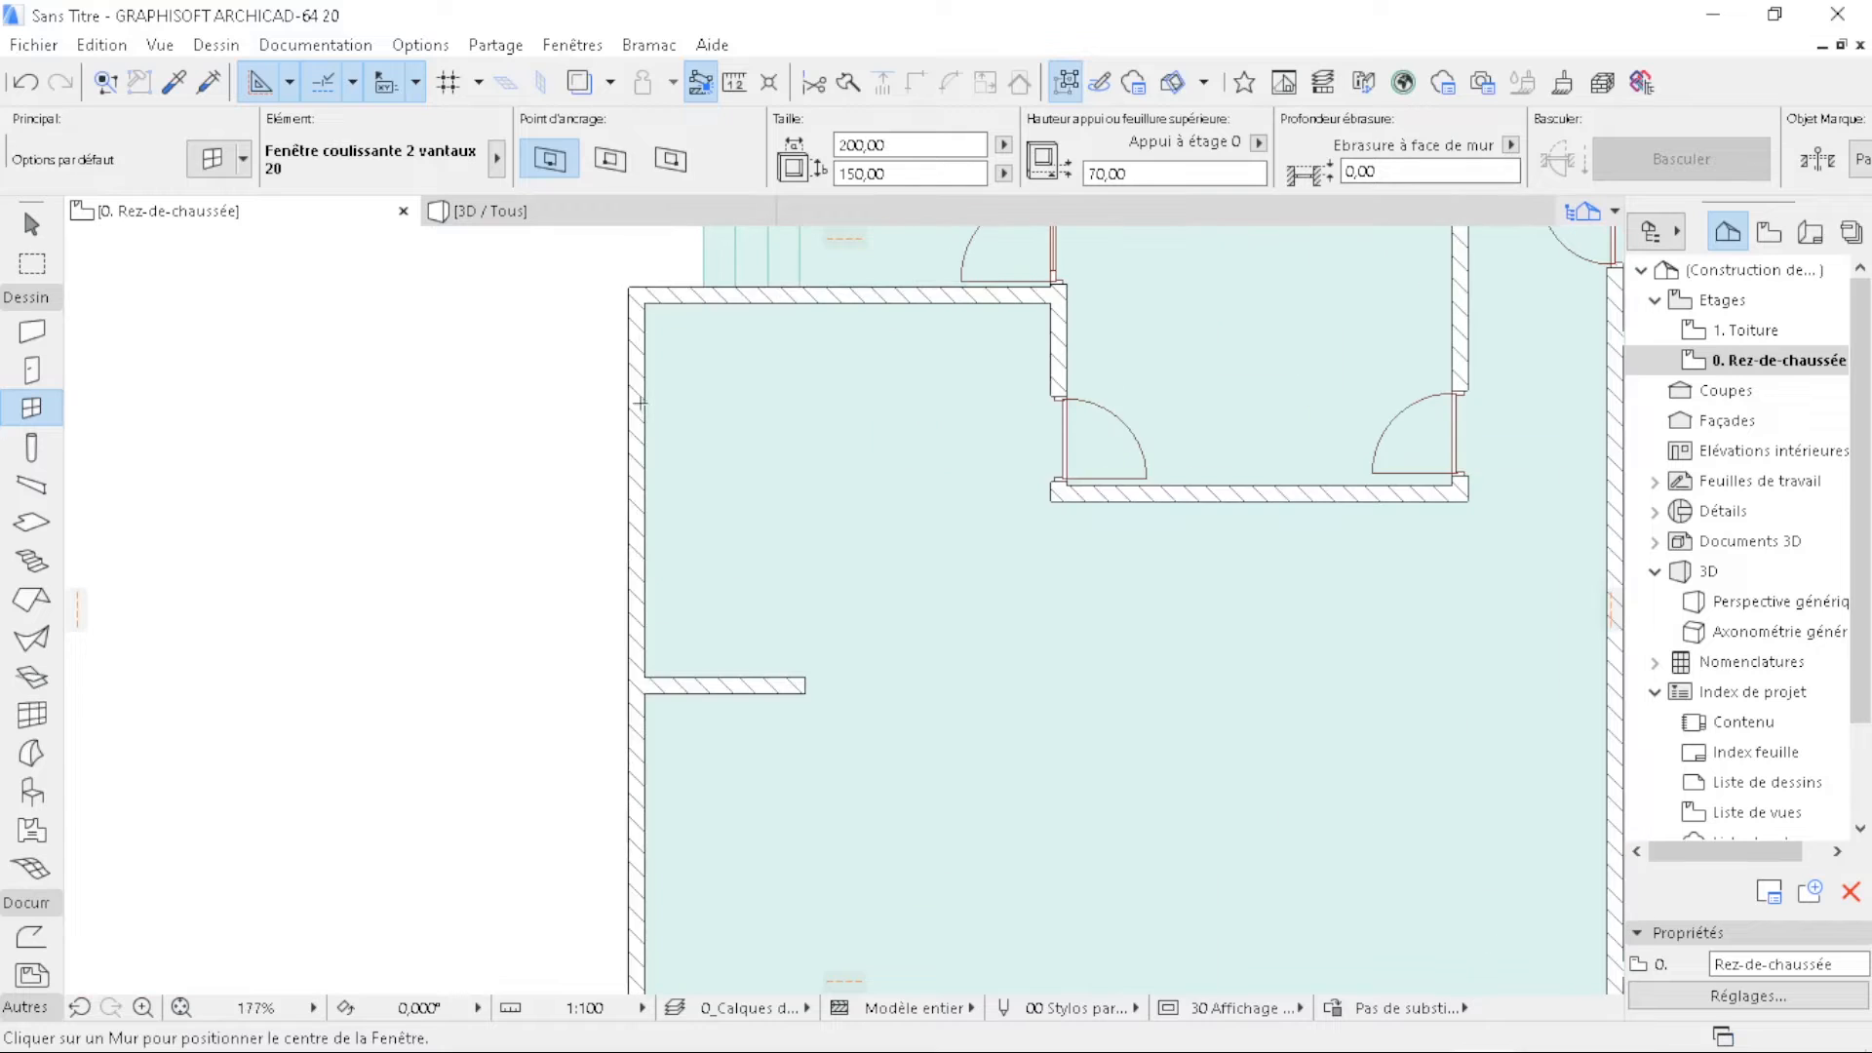
pyautogui.click(641, 492)
pyautogui.scroll(-3, 410, 510)
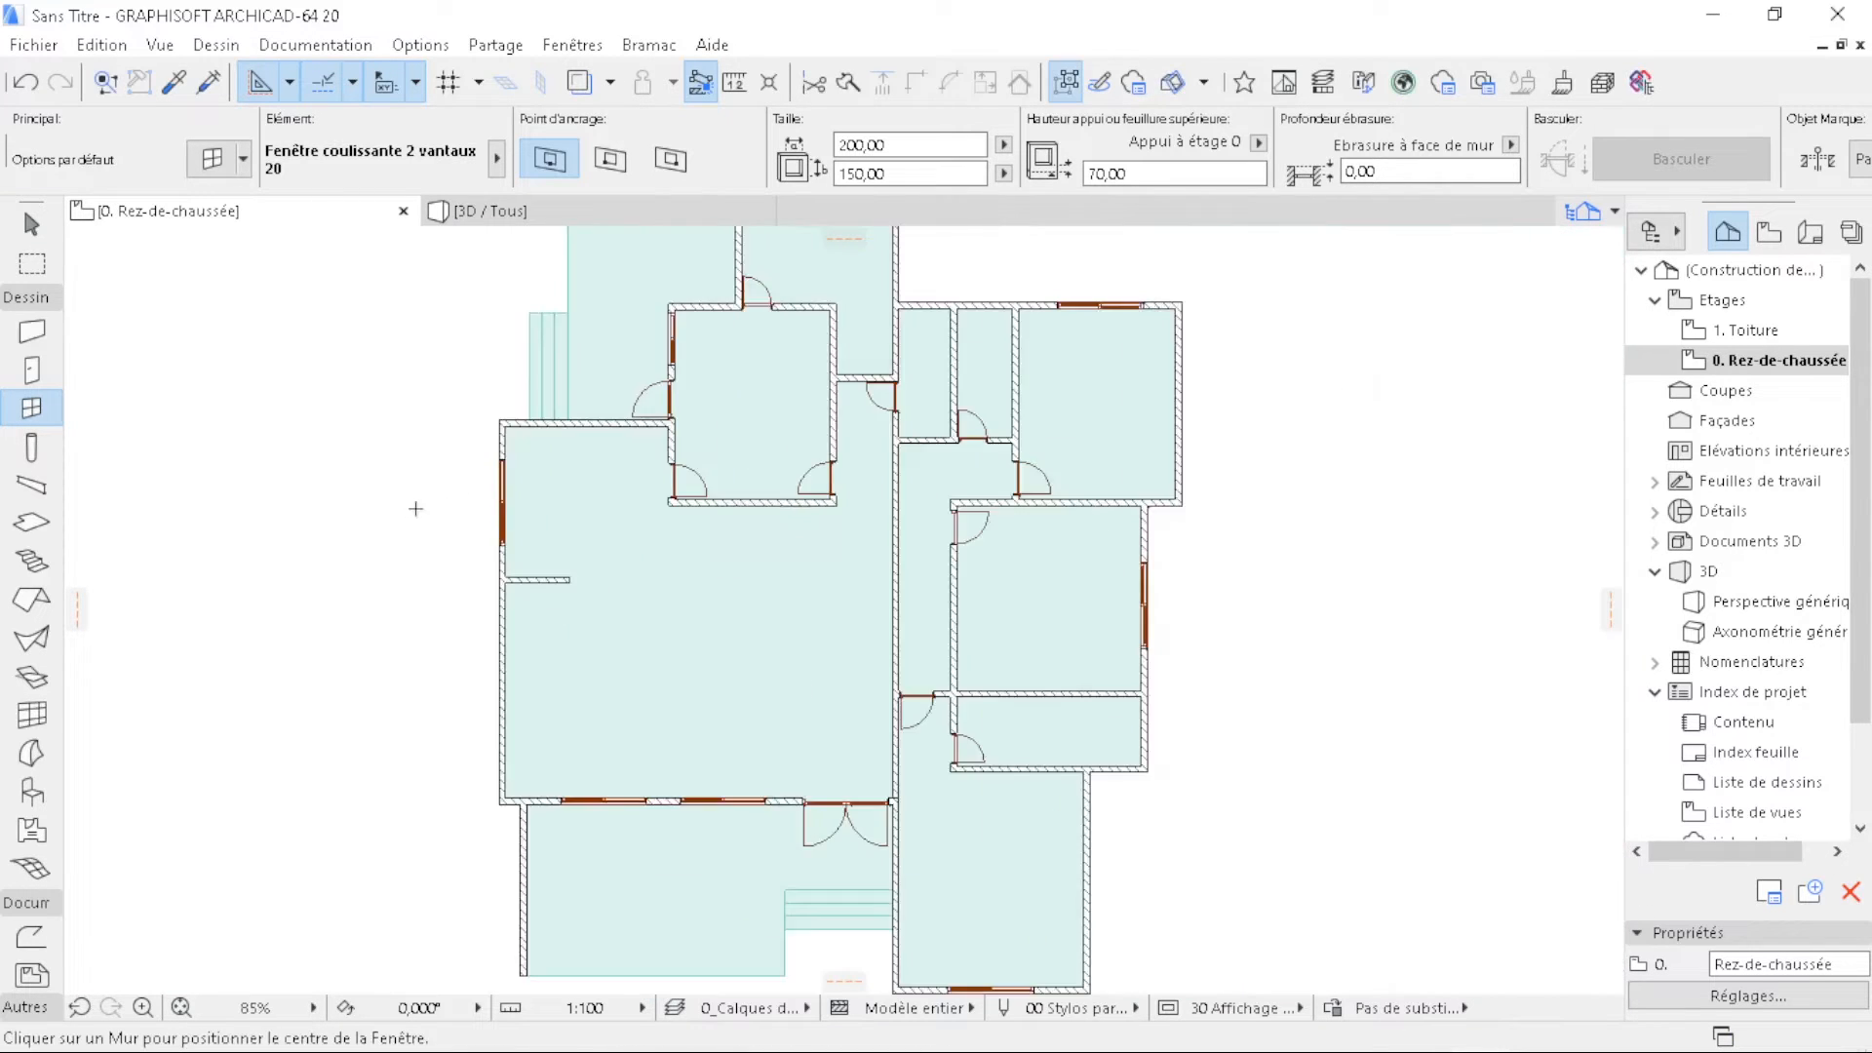
# - Set the default sliding window to 100 wide and 80 high with a sill height of 140
pyautogui.moveTo(681, 578); pyautogui.dragTo(703, 699, button='middle')
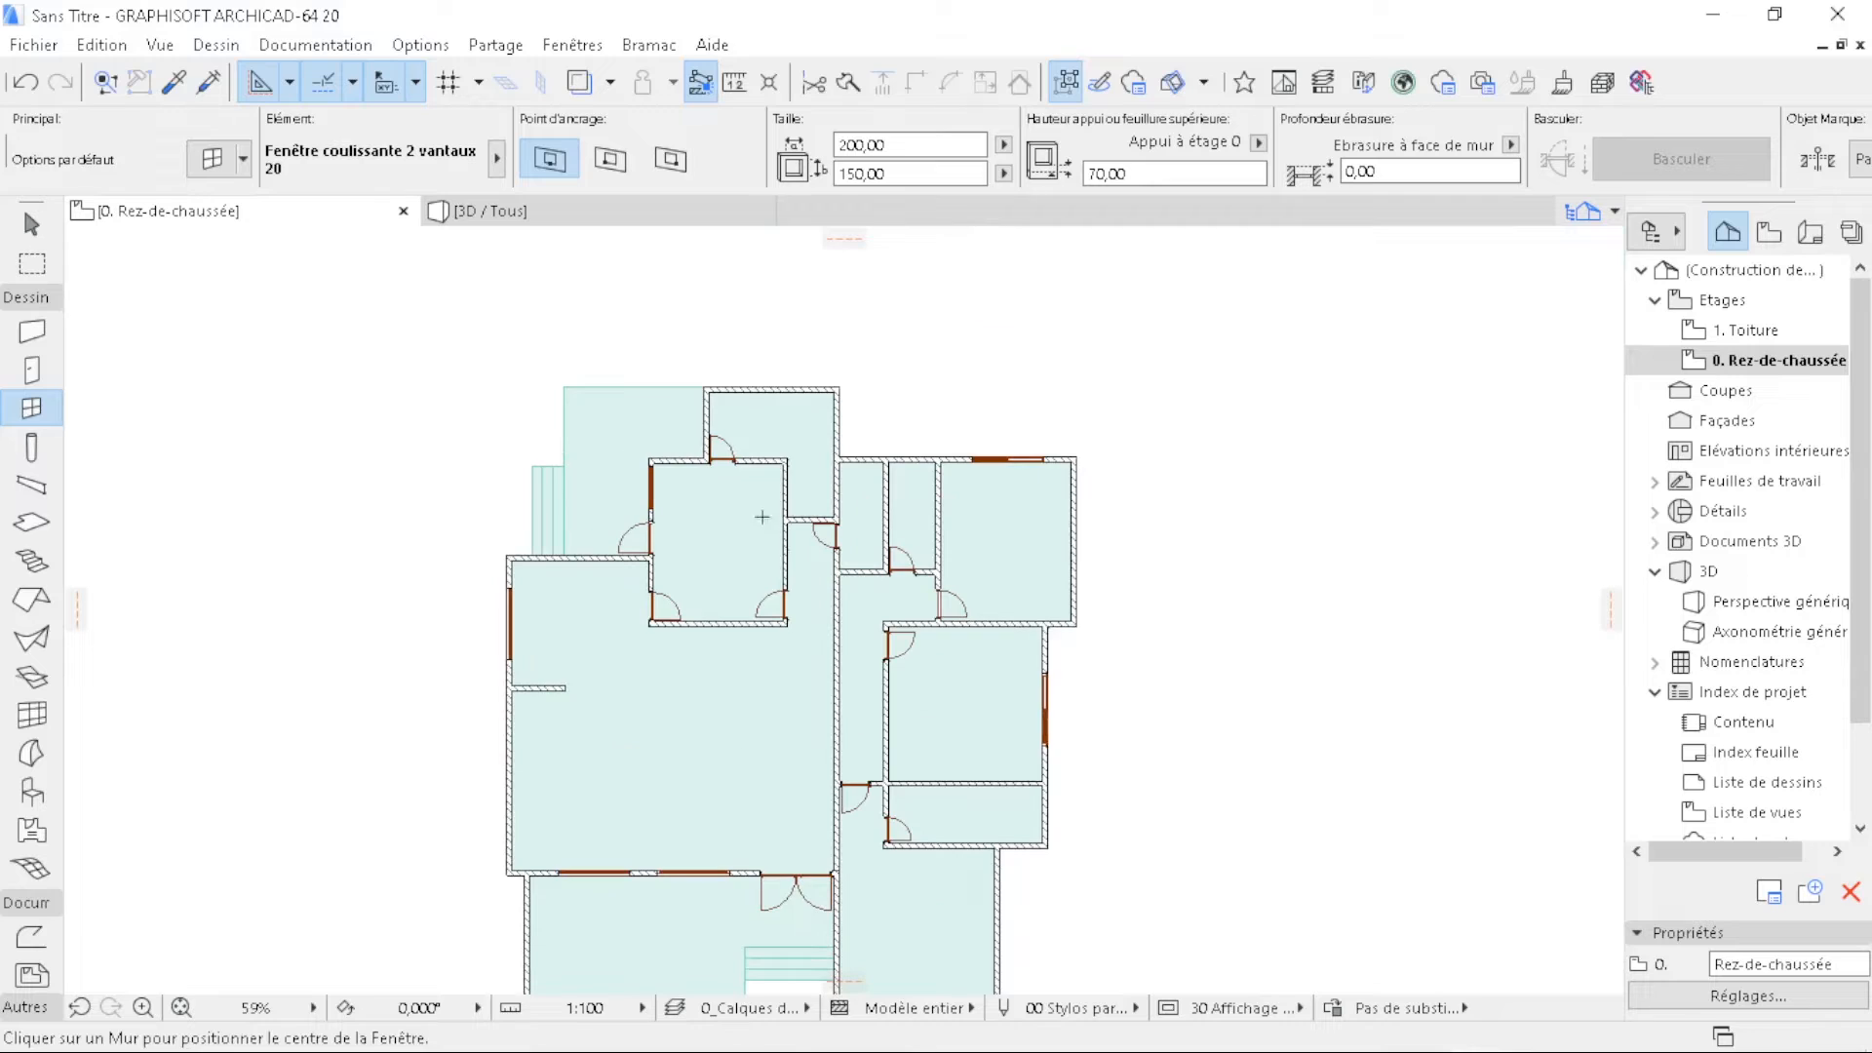
pyautogui.click(909, 147)
pyautogui.press('Tab')
pyautogui.moveTo(912, 147); pyautogui.dragTo(758, 144)
pyautogui.moveTo(919, 178); pyautogui.dragTo(732, 184)
pyautogui.click(925, 146)
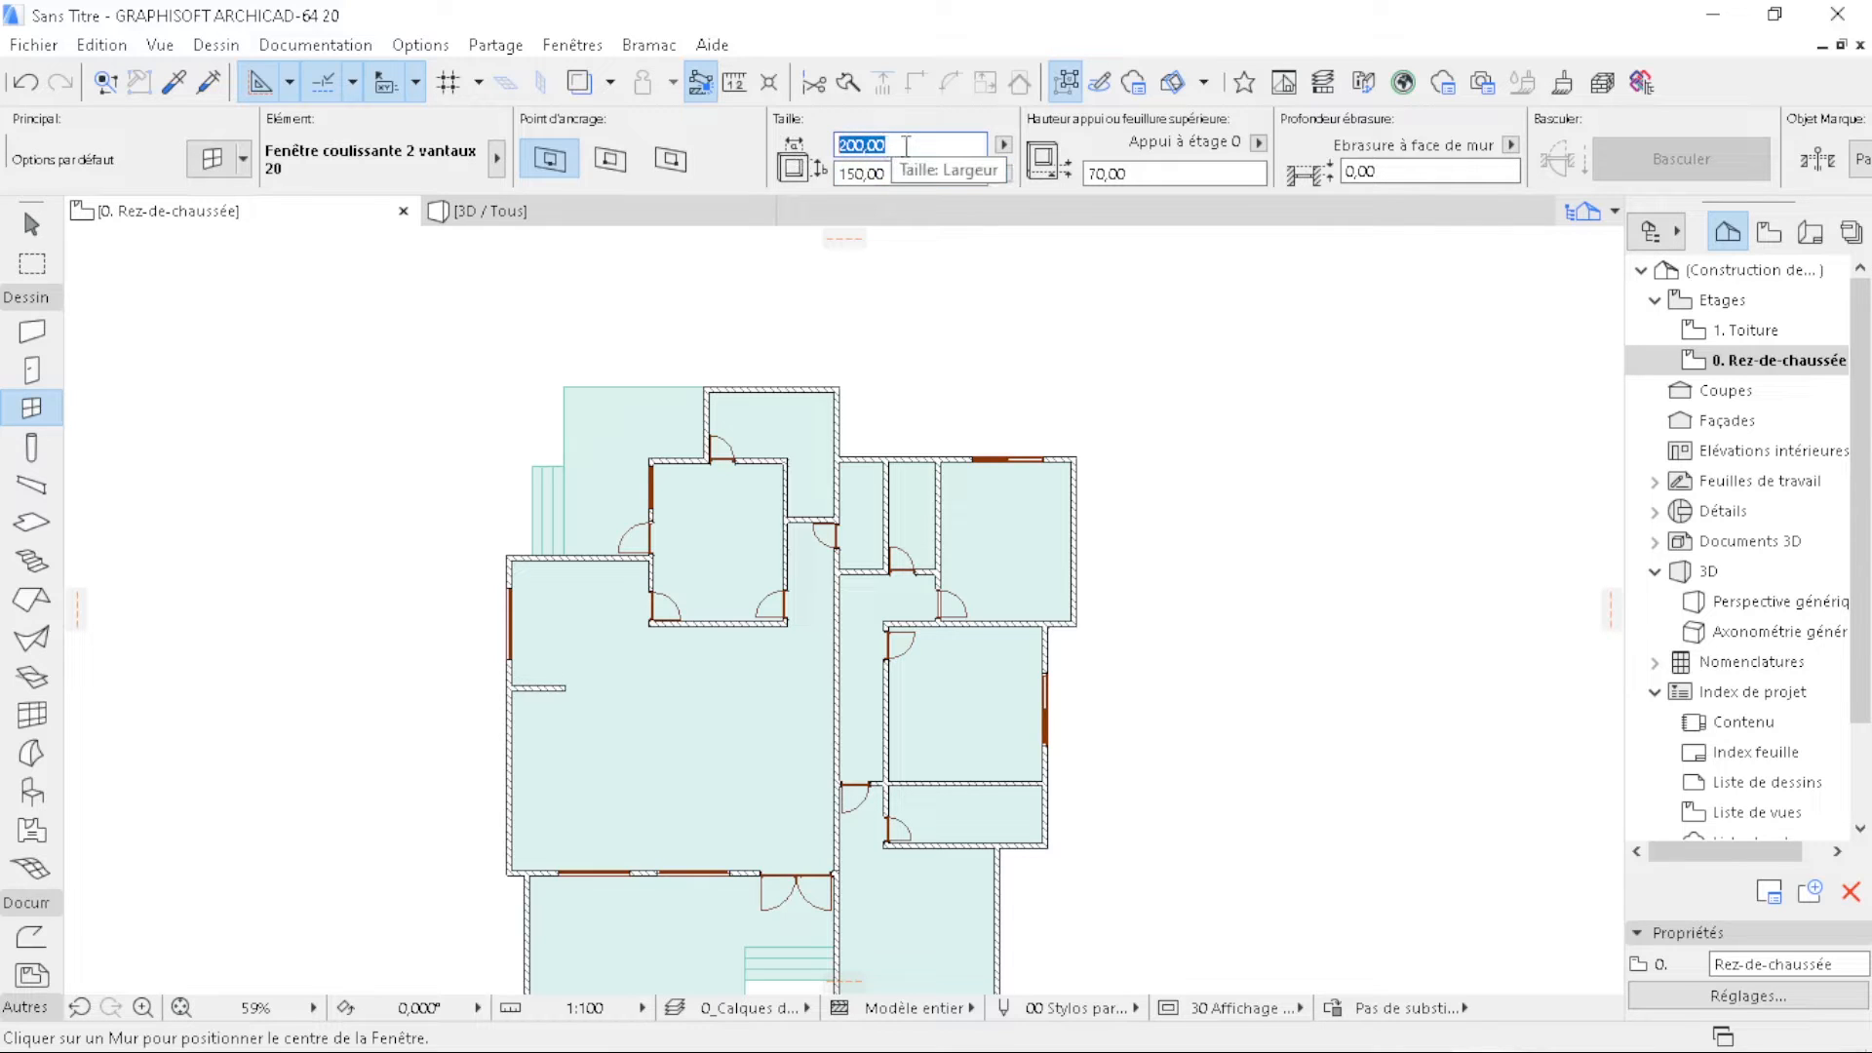
pyautogui.write('1')
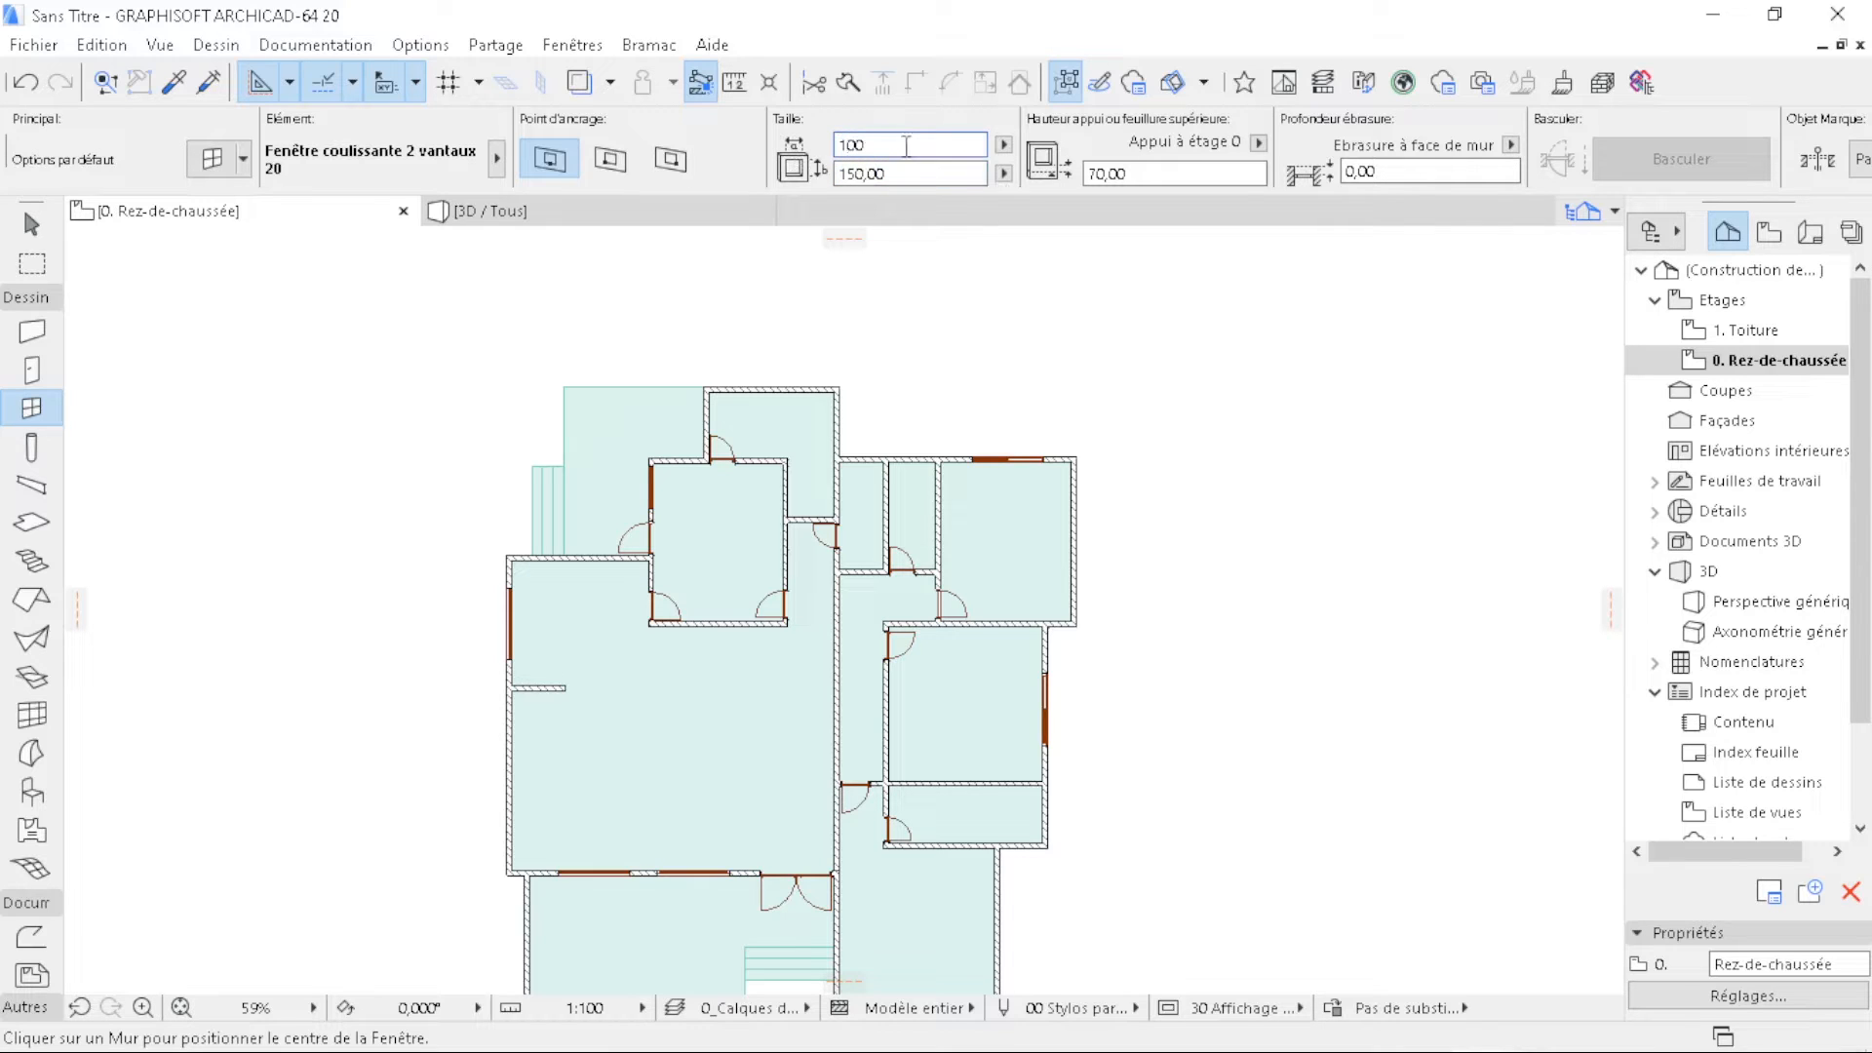
pyautogui.press('Tab')
pyautogui.write('80')
pyautogui.press('Tab')
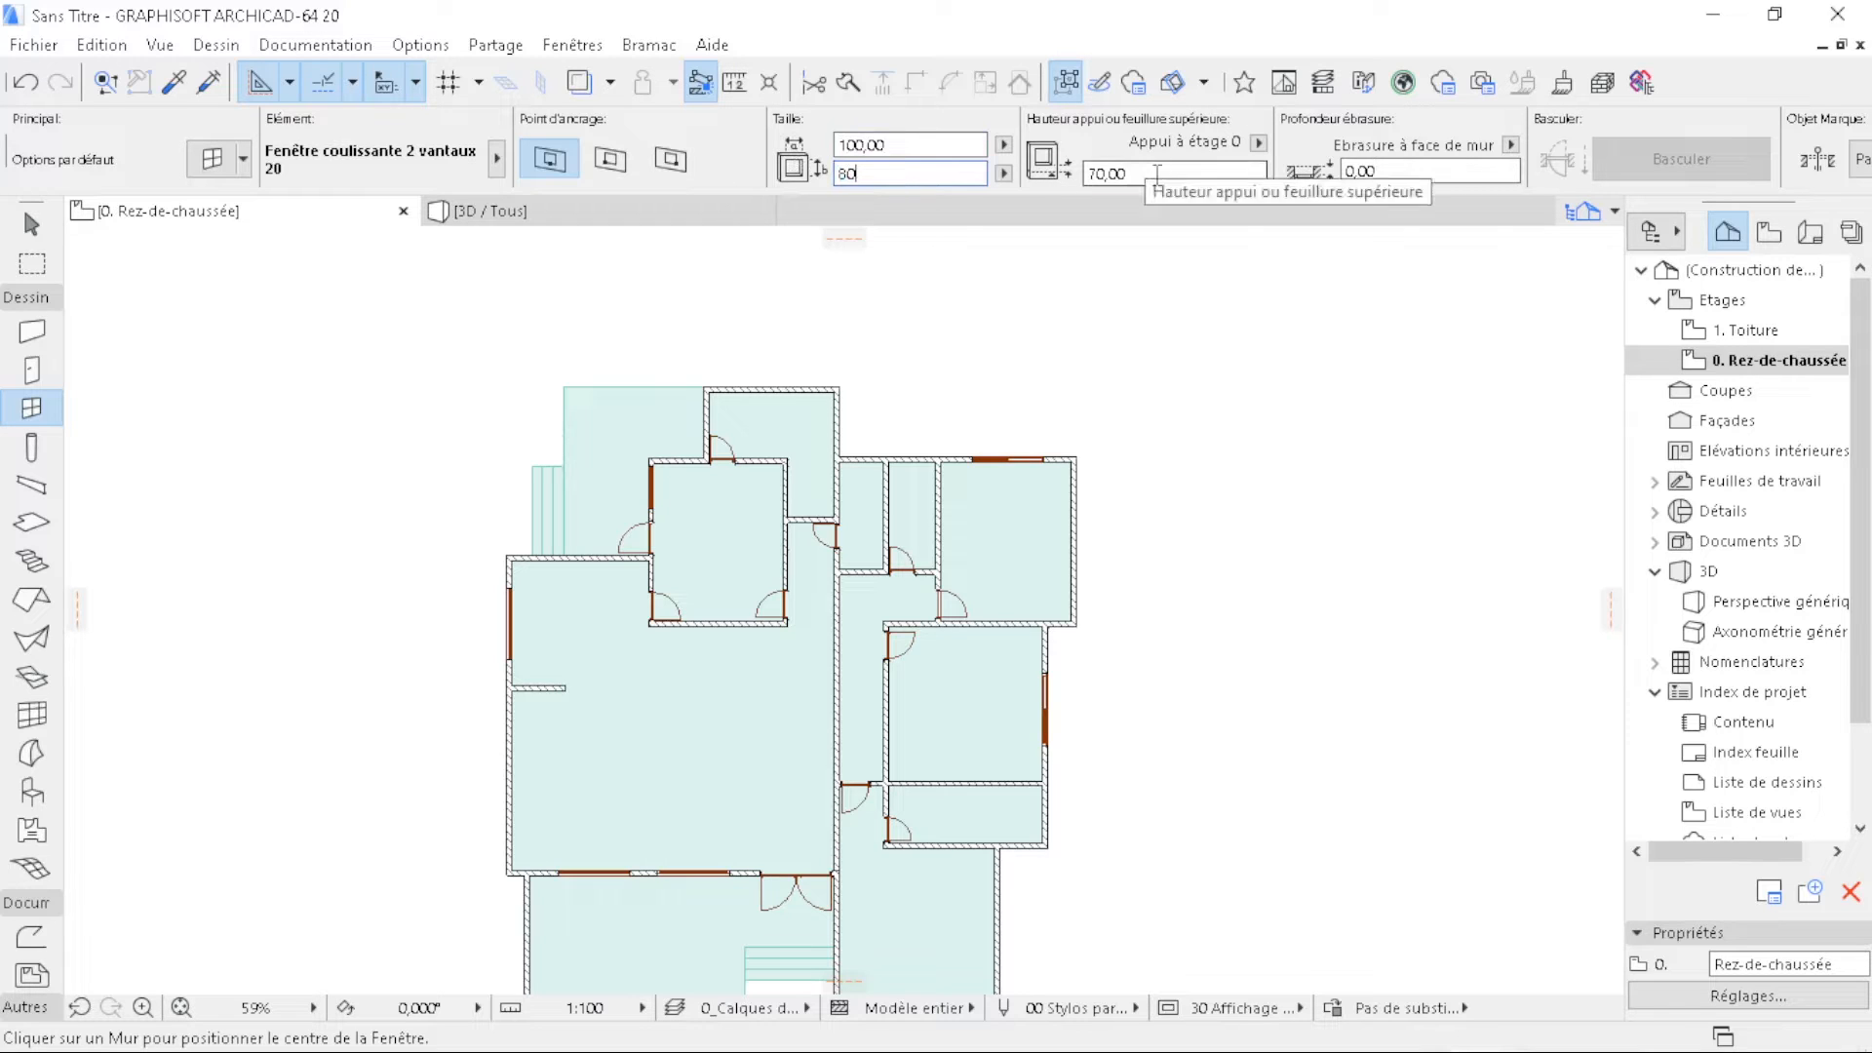
pyautogui.write('14')
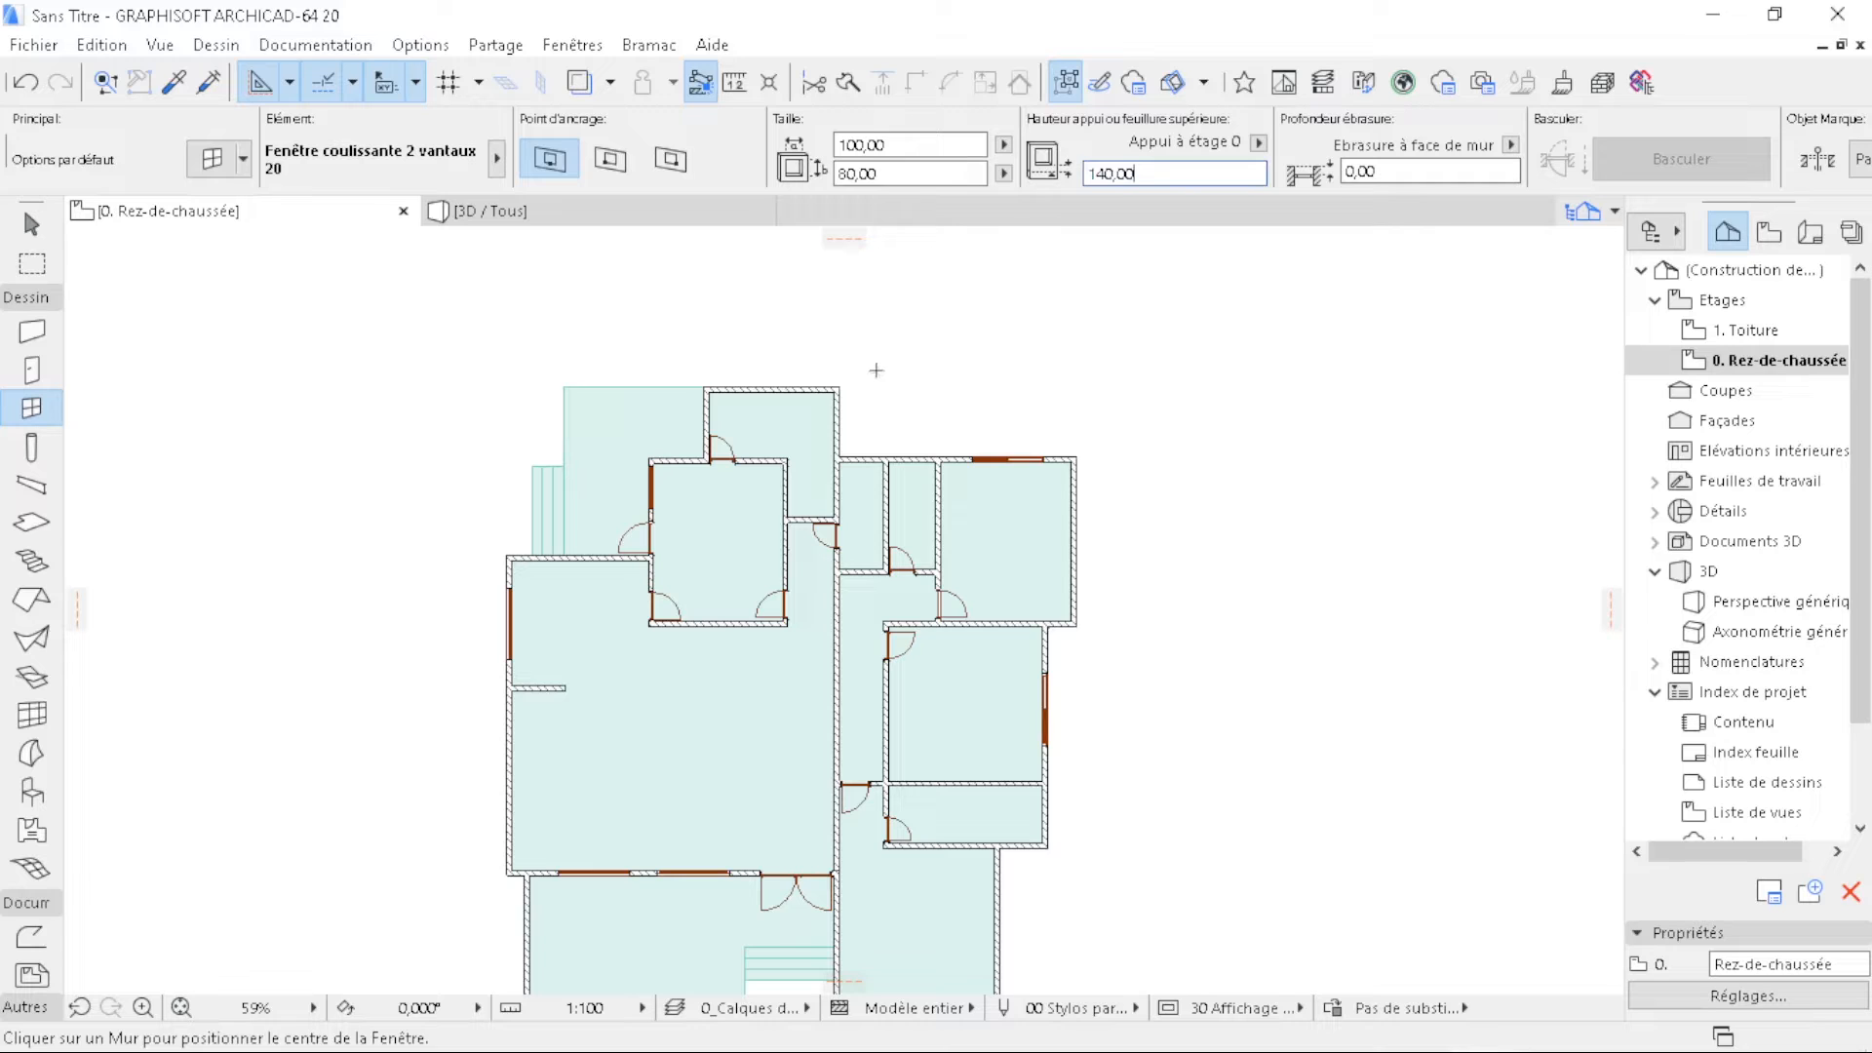
# - Place 100 × 80 windows in the rear walls of the projecting back room and the two narrow rooms beside it
pyautogui.scroll(5, 876, 370)
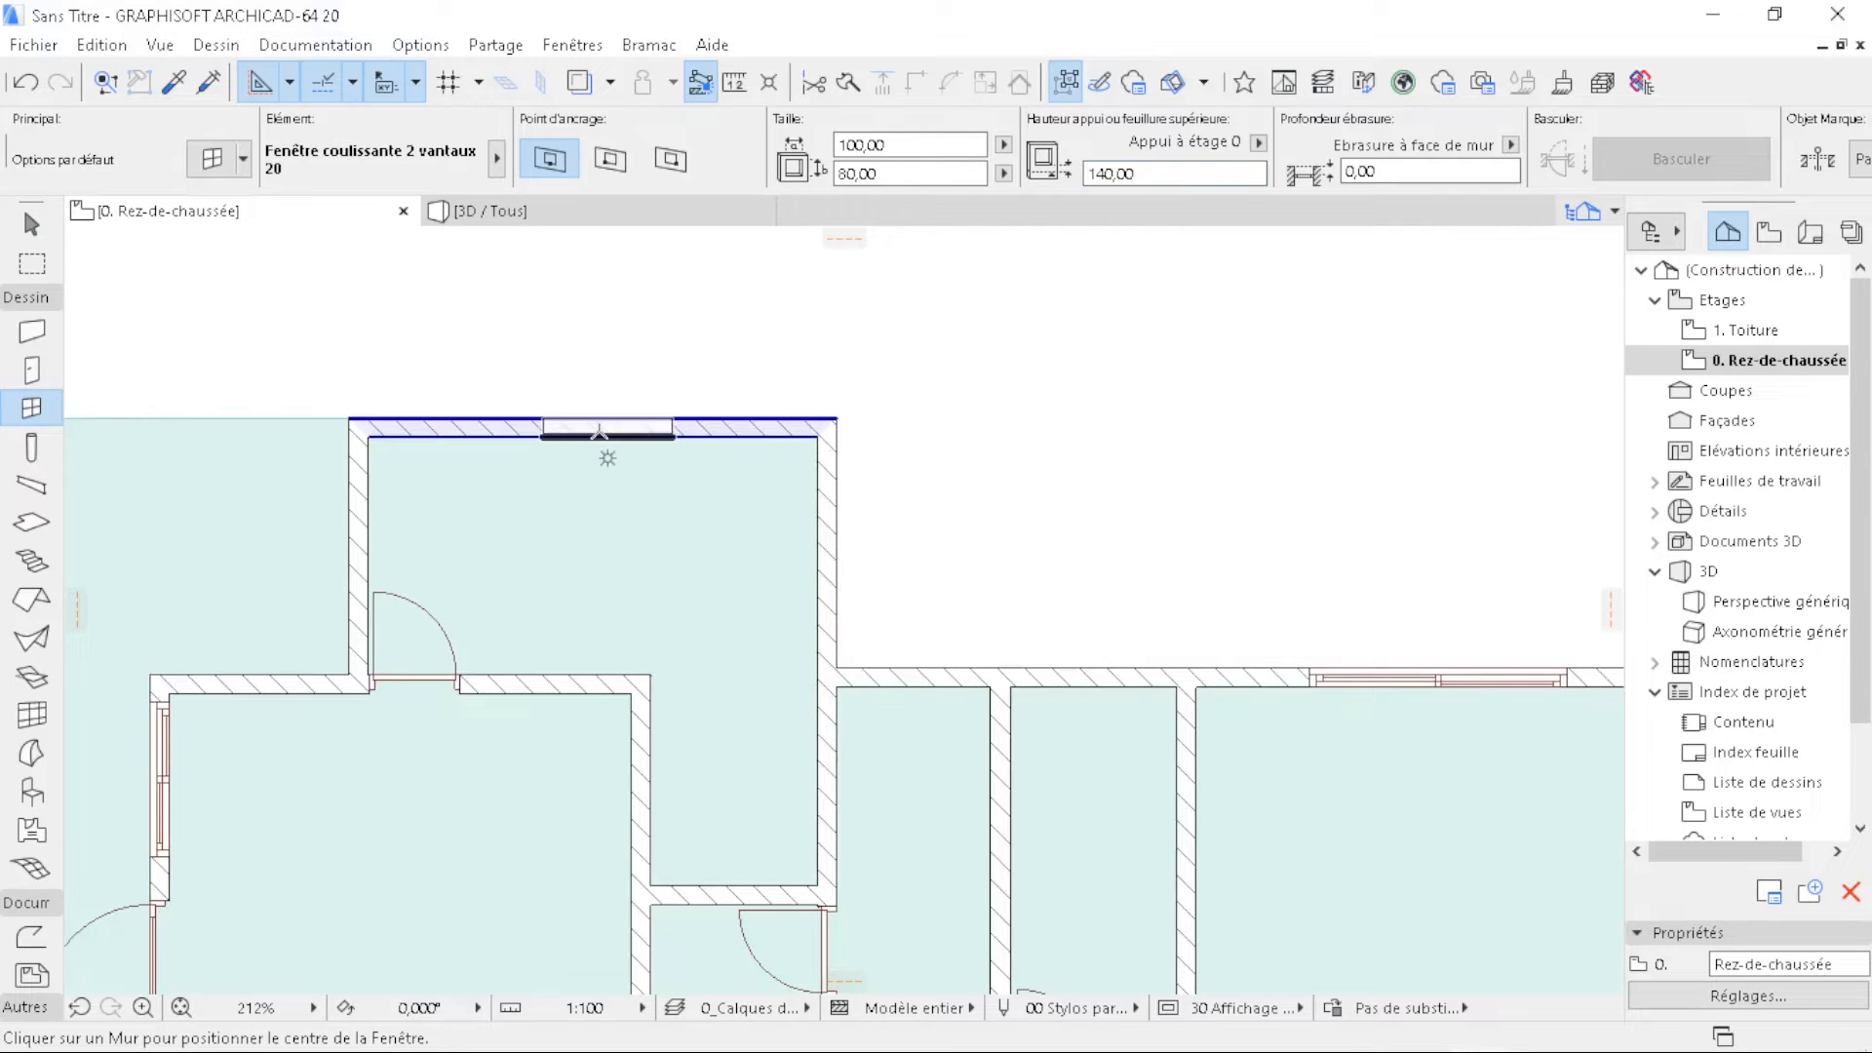
pyautogui.click(594, 429)
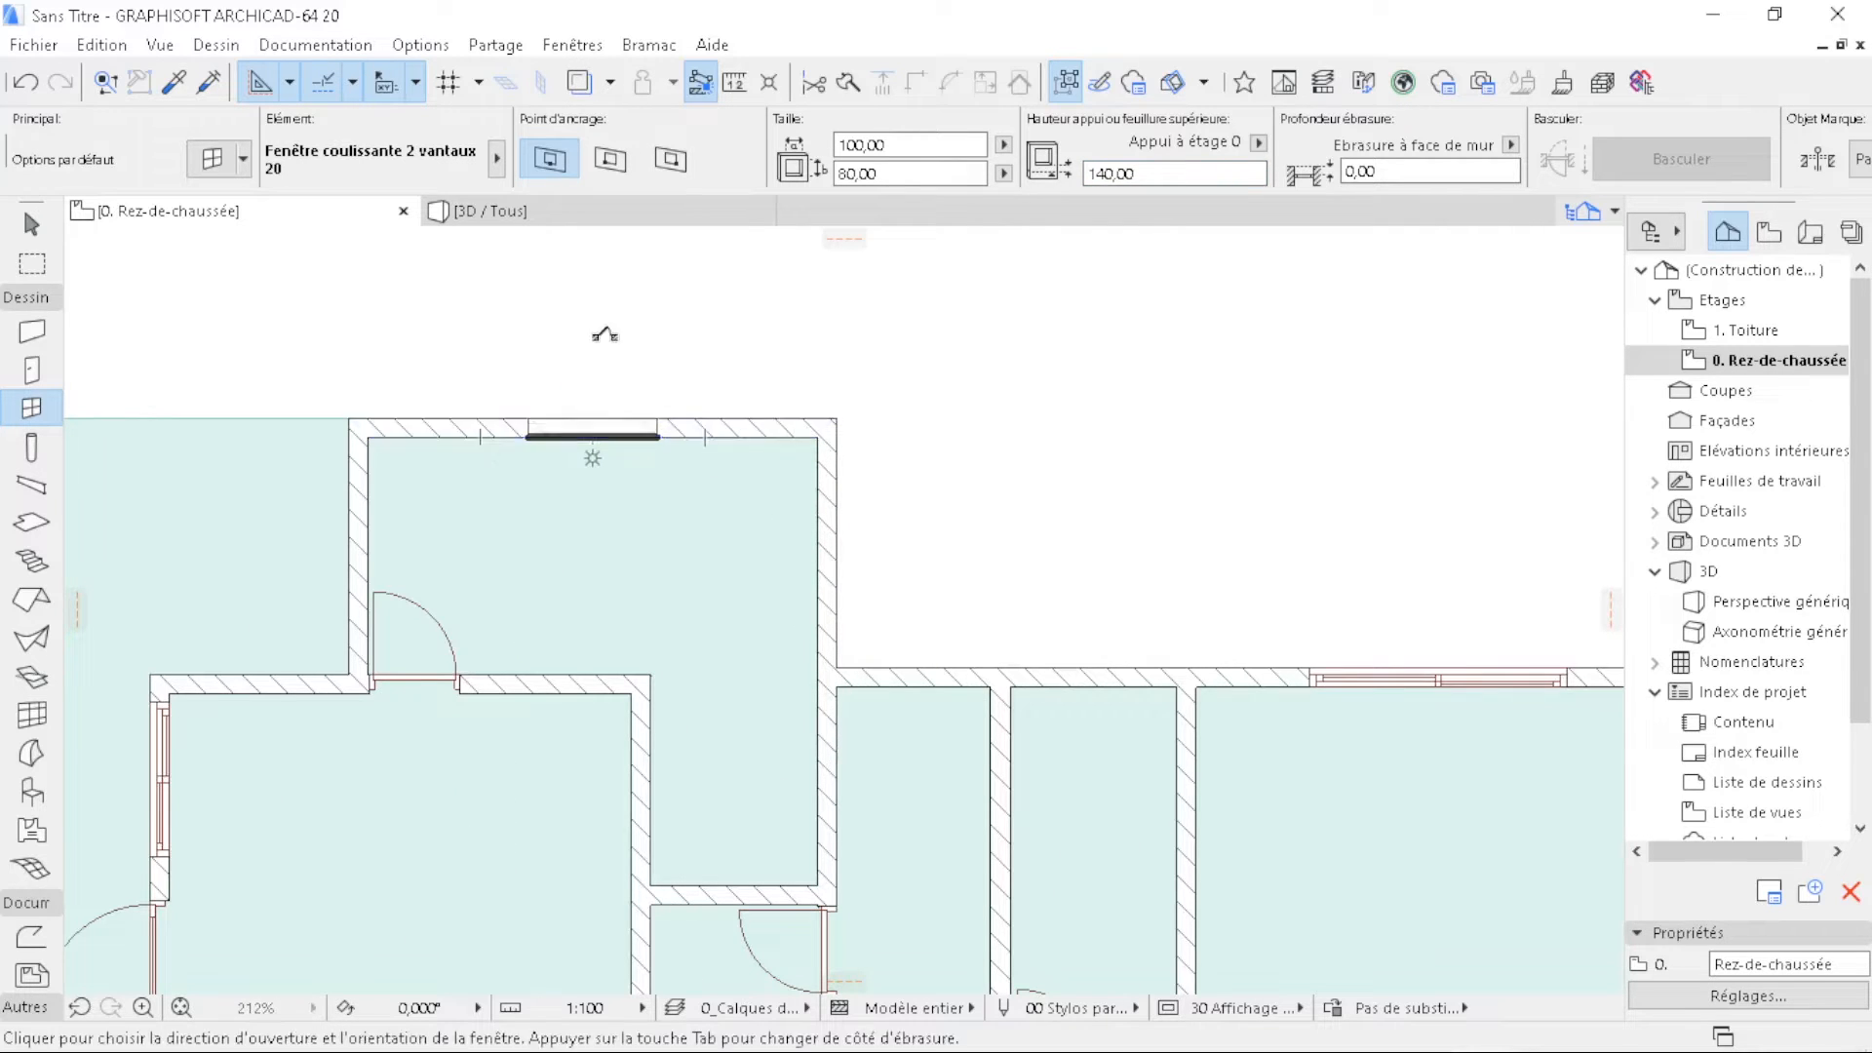
pyautogui.click(908, 694)
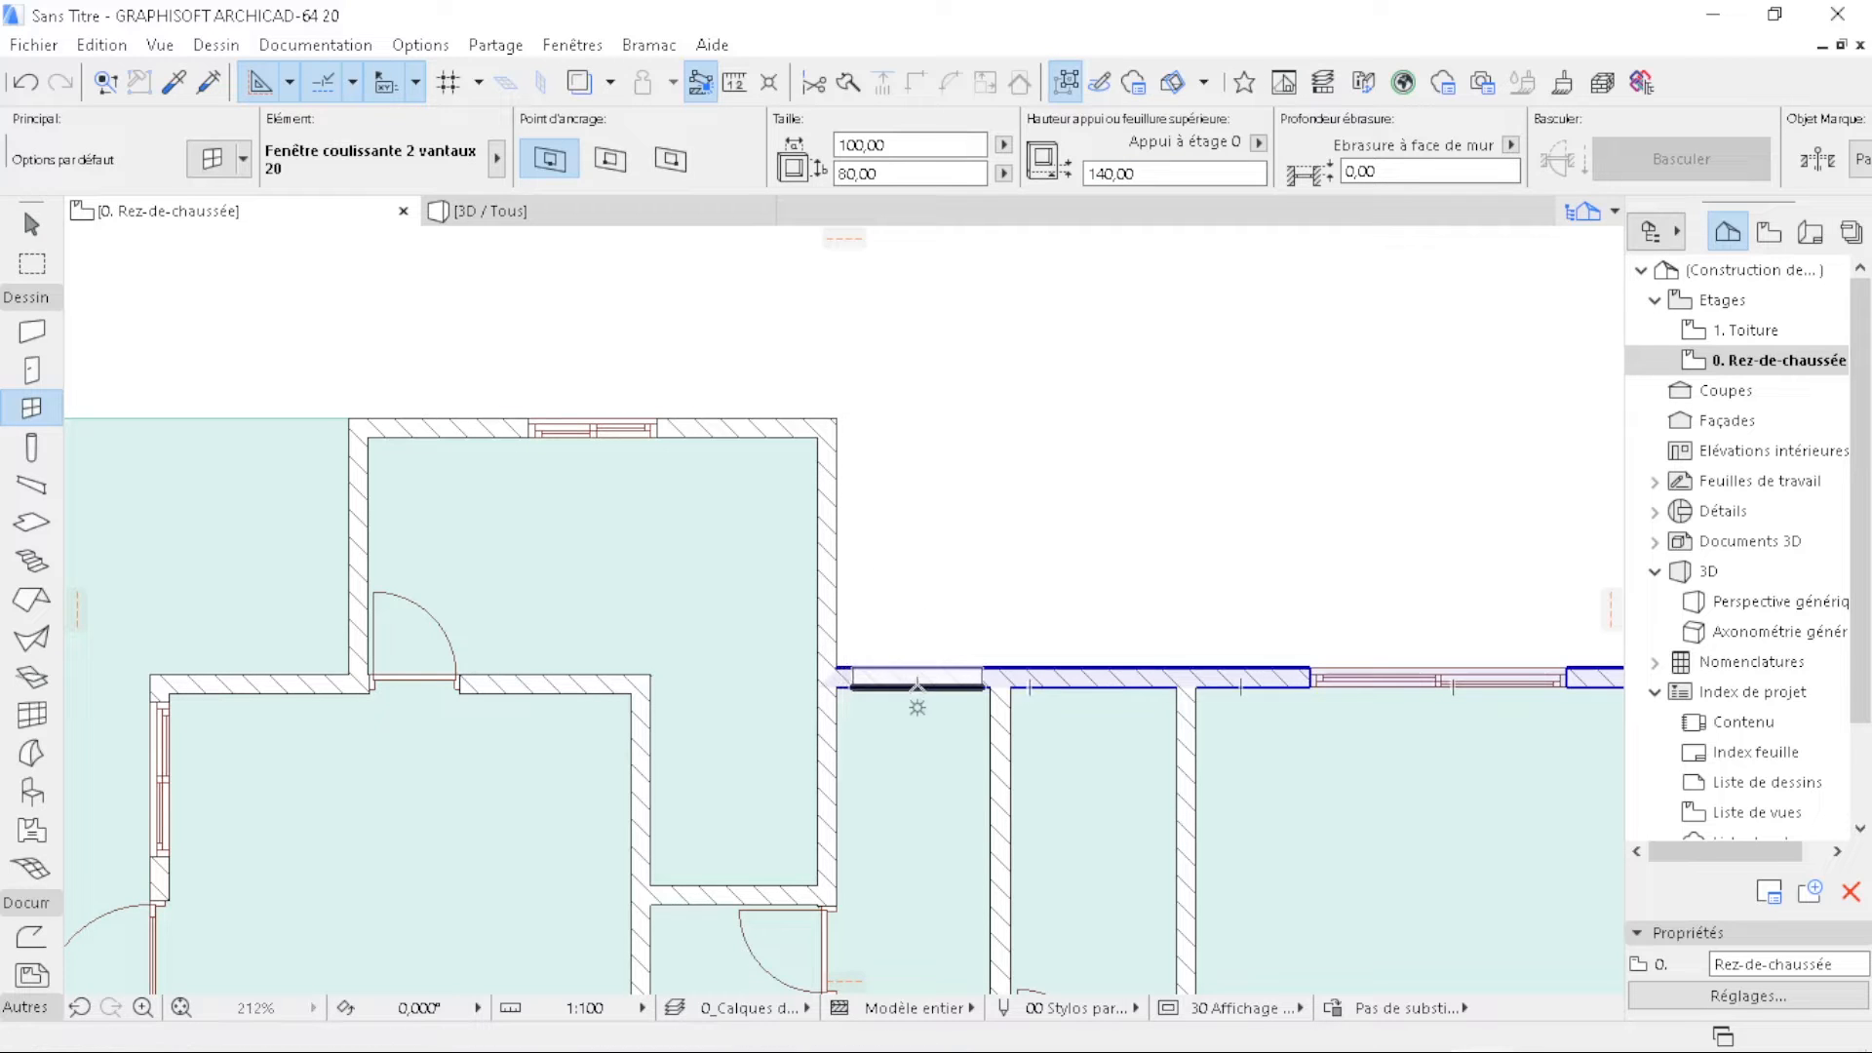
pyautogui.click(952, 543)
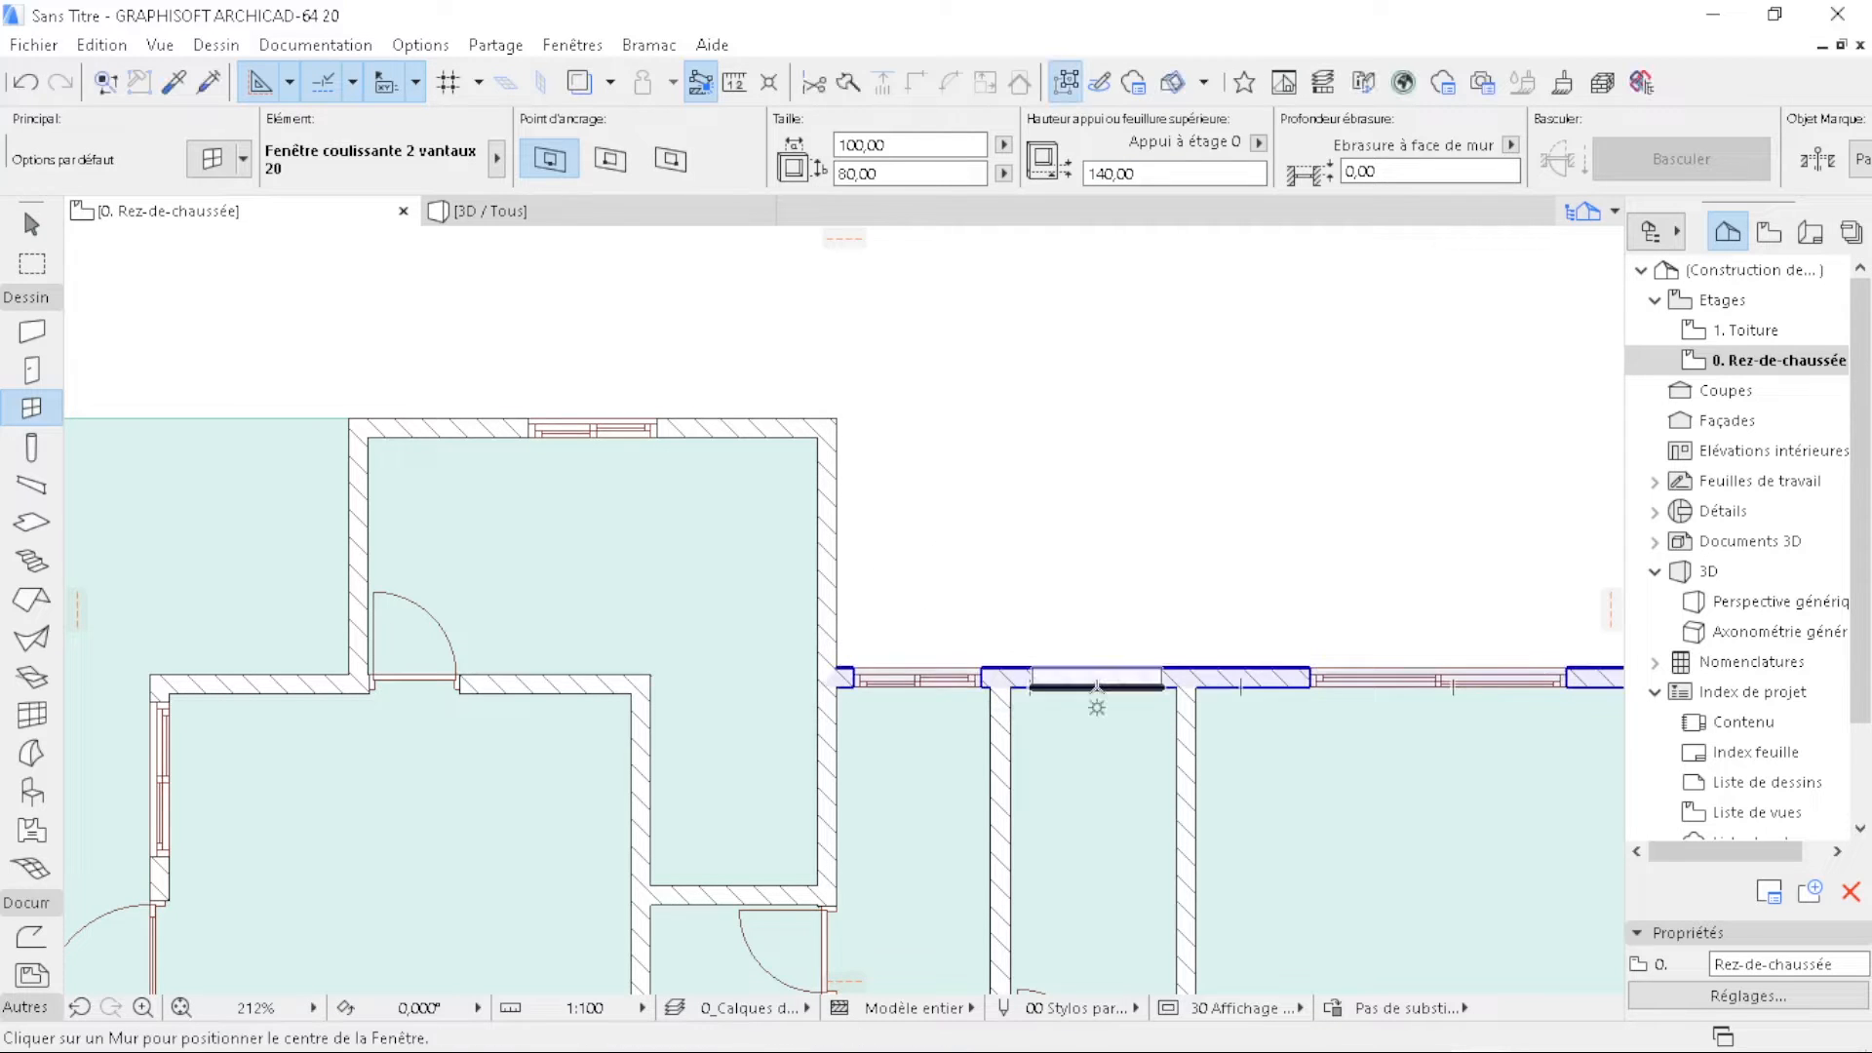
pyautogui.click(1095, 700)
pyautogui.click(858, 518)
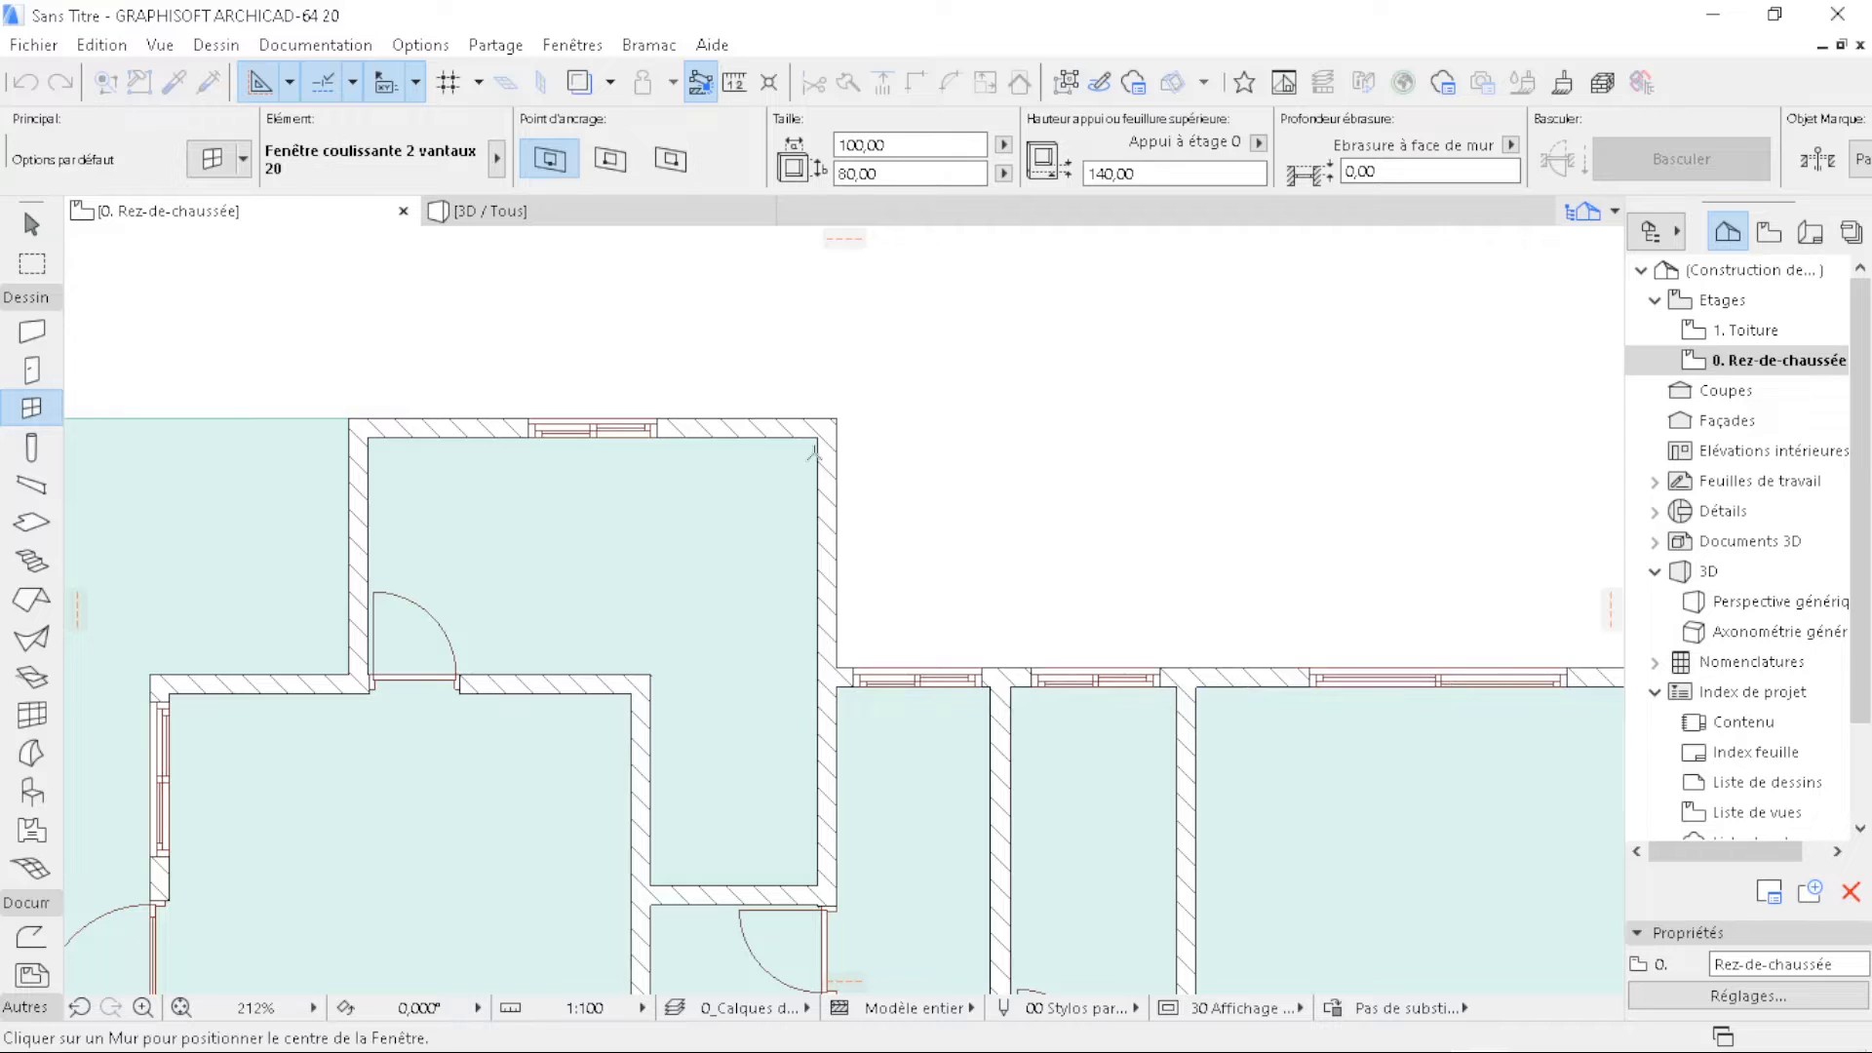
# - Place a 100 × 80 window in the outer right-hand wall of the small room below the middle bedroom
pyautogui.scroll(-5, 986, 446)
pyautogui.scroll(6, 1058, 768)
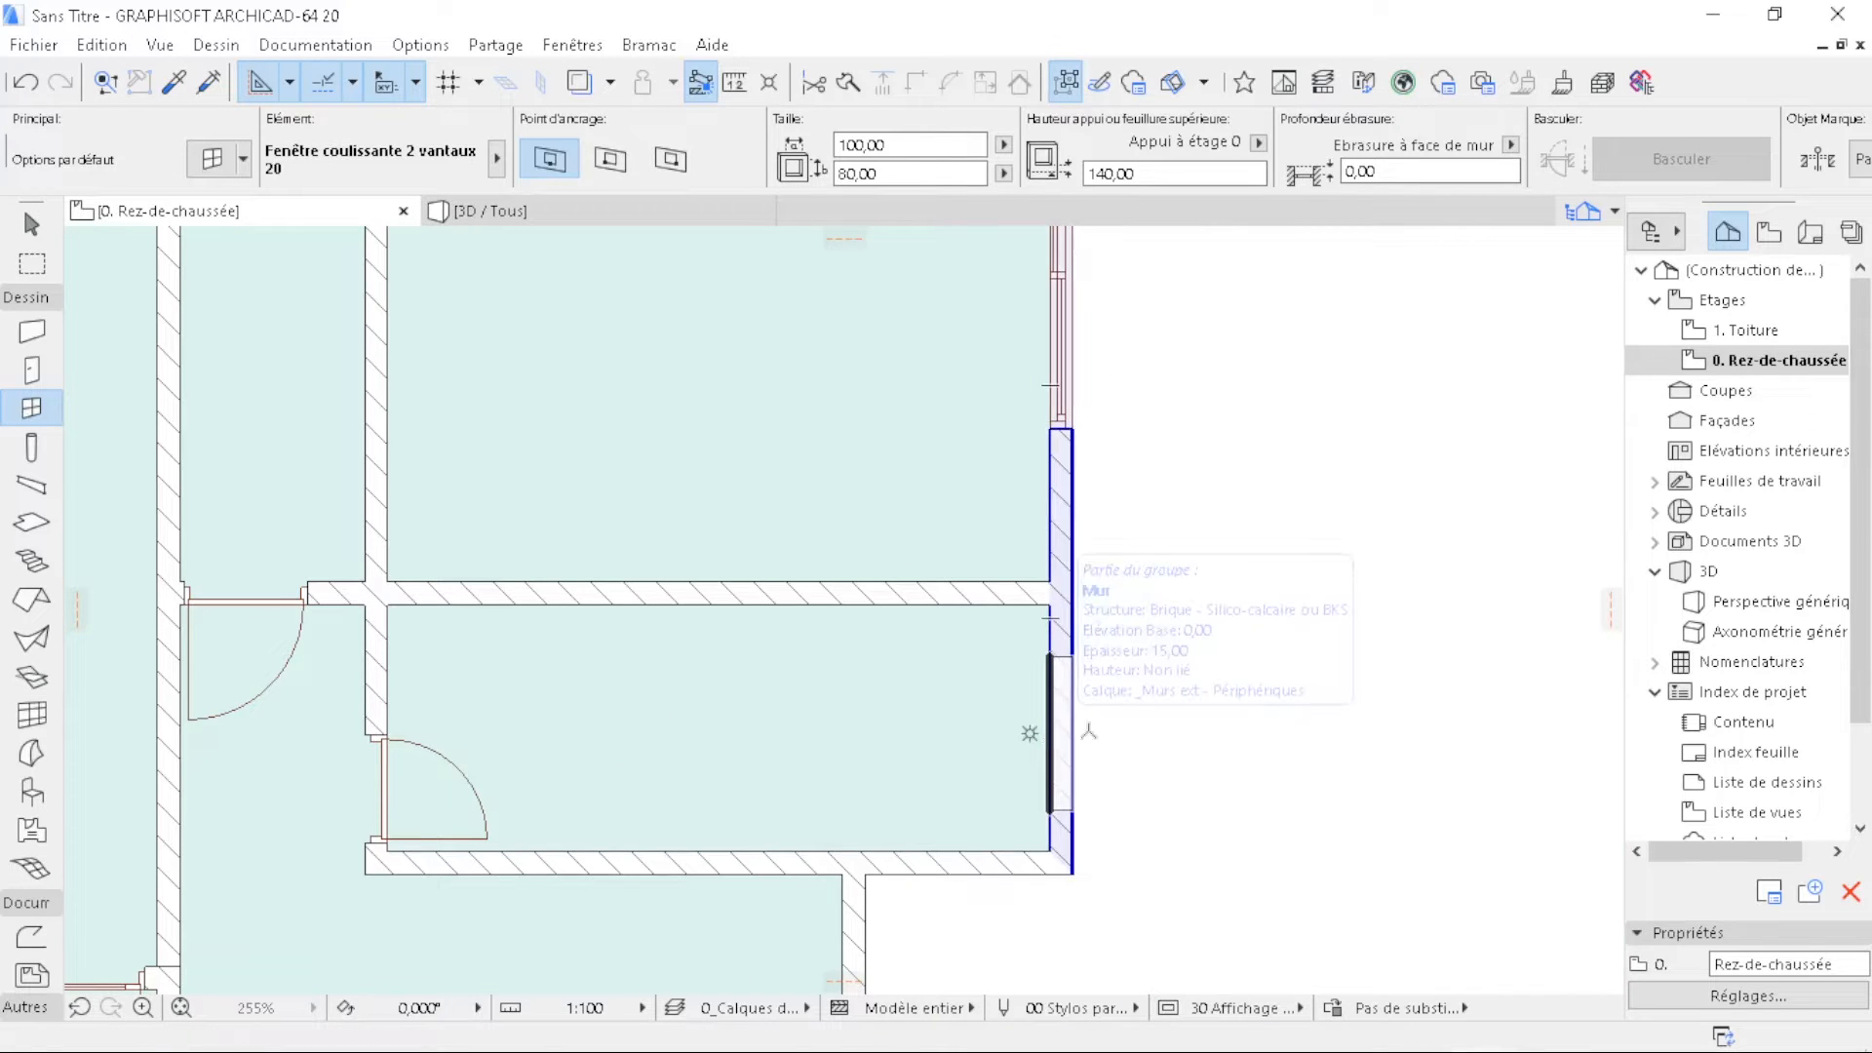
pyautogui.click(1059, 735)
pyautogui.click(1279, 734)
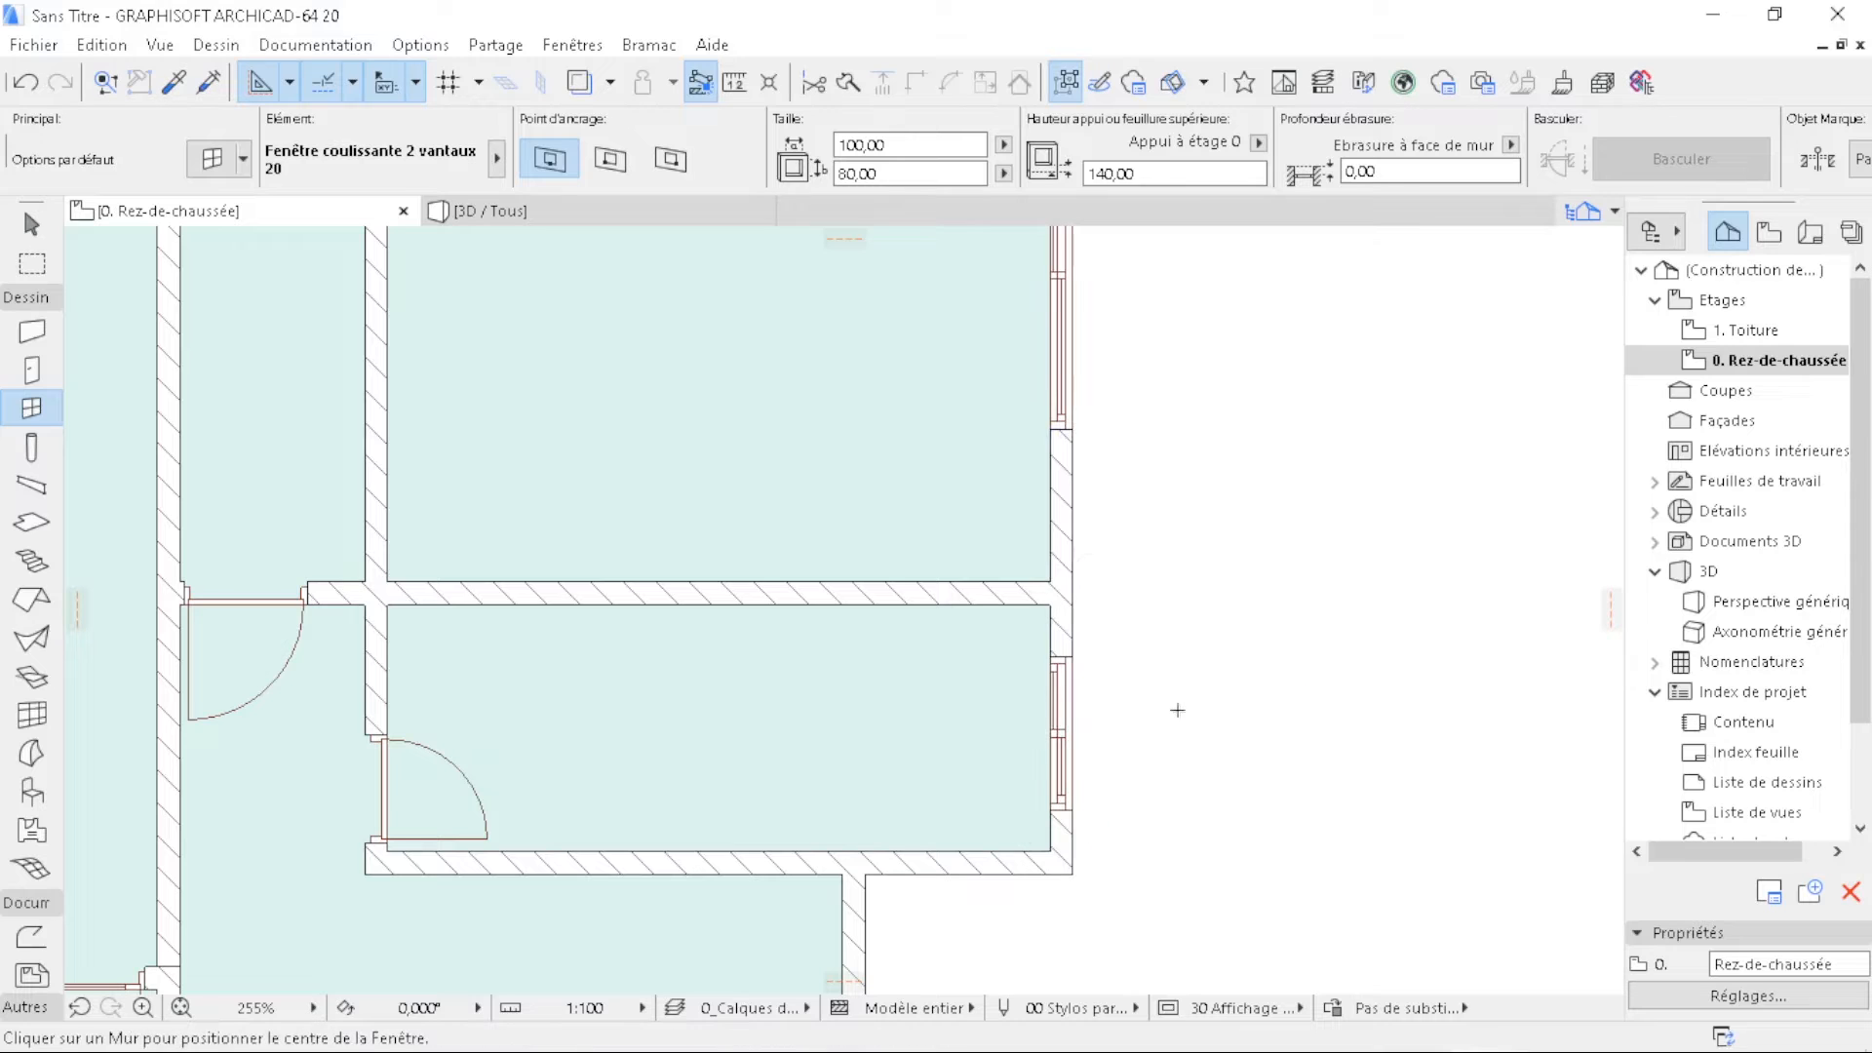
pyautogui.scroll(-6, 1192, 700)
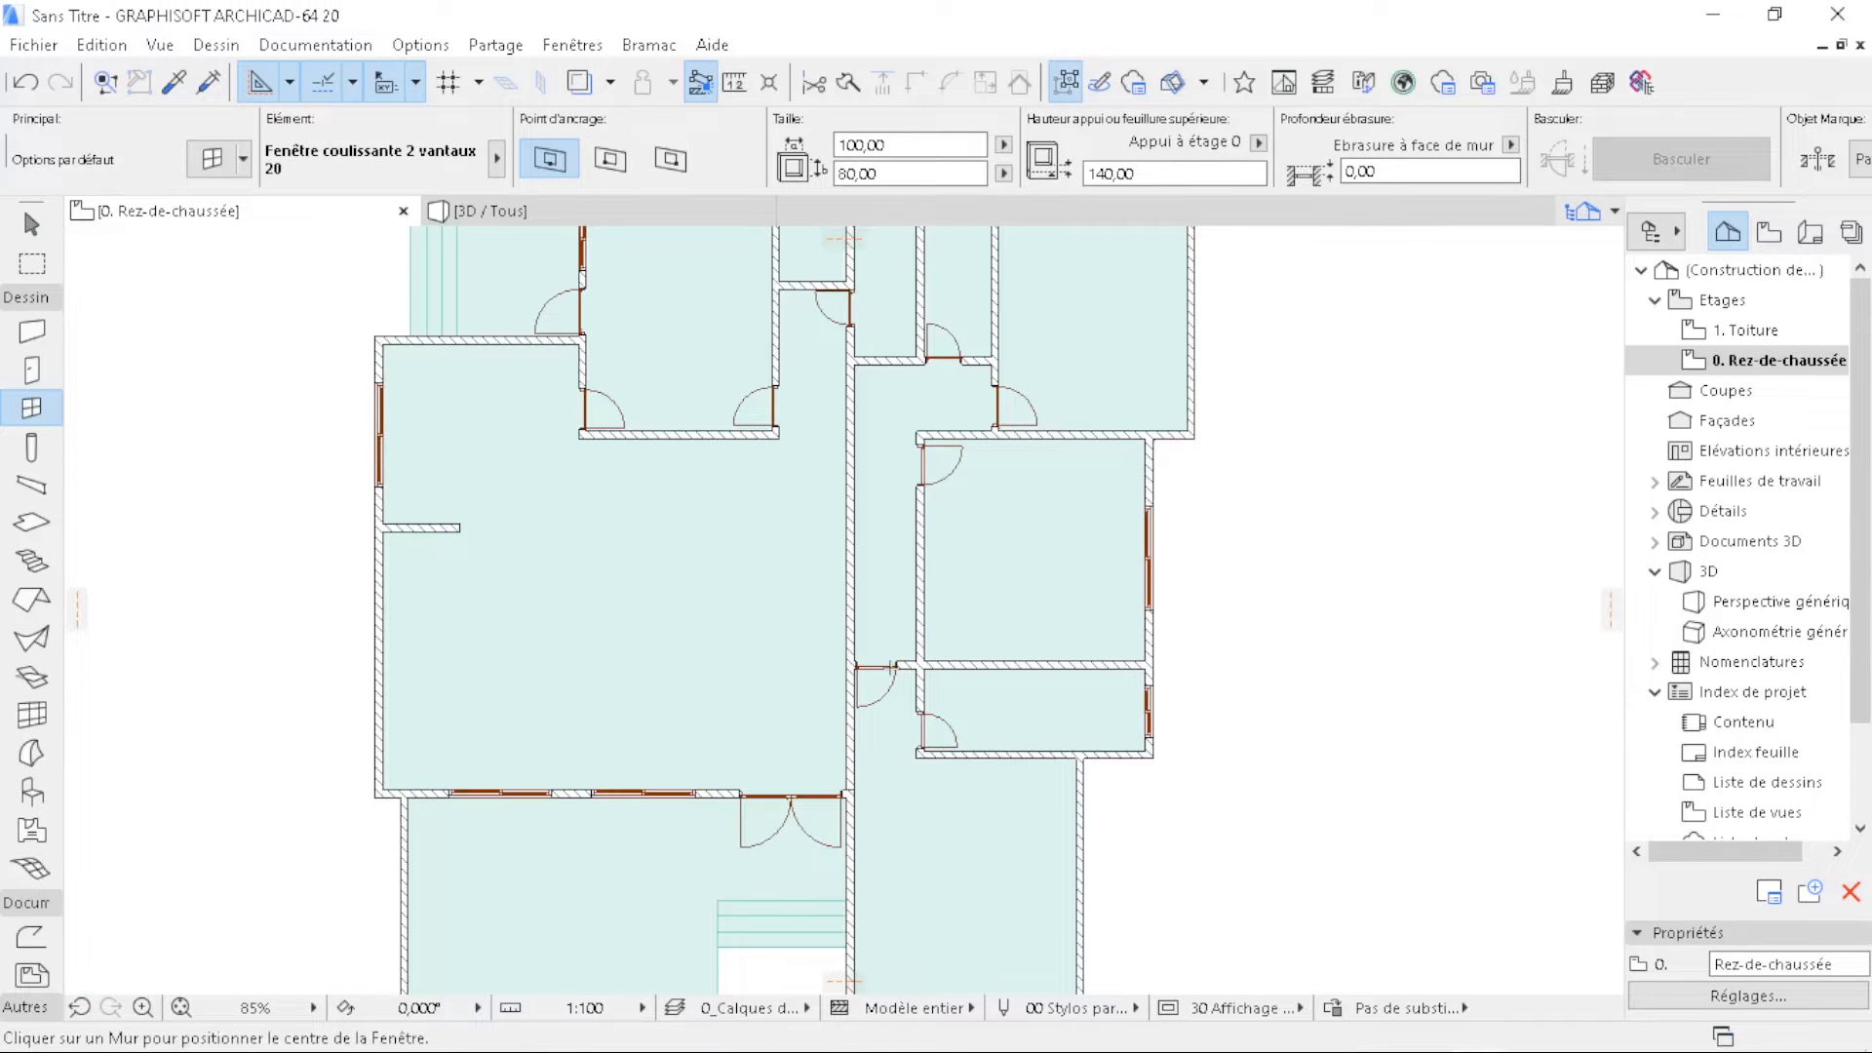
# - Inspect the placed doors and windows in the 3D perspective from the front and rear of the house
pyautogui.press('F3')
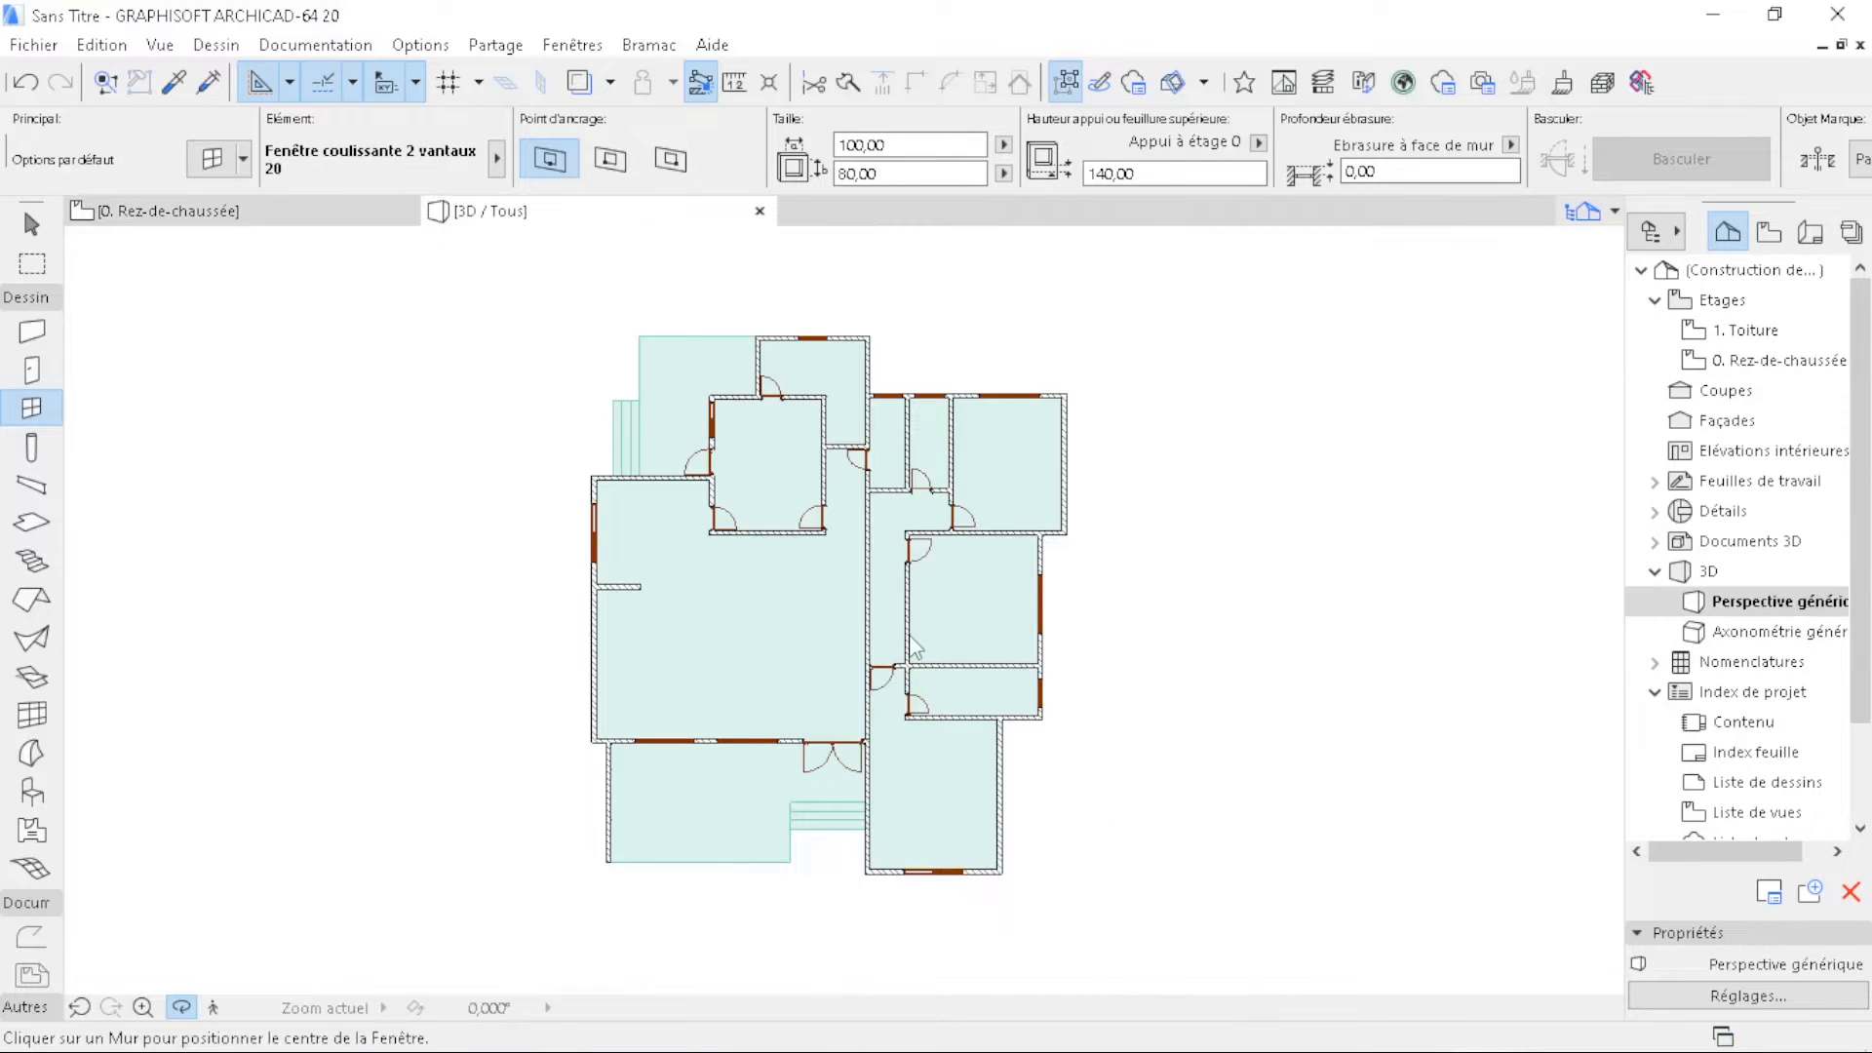
pyautogui.scroll(-10, 870, 700)
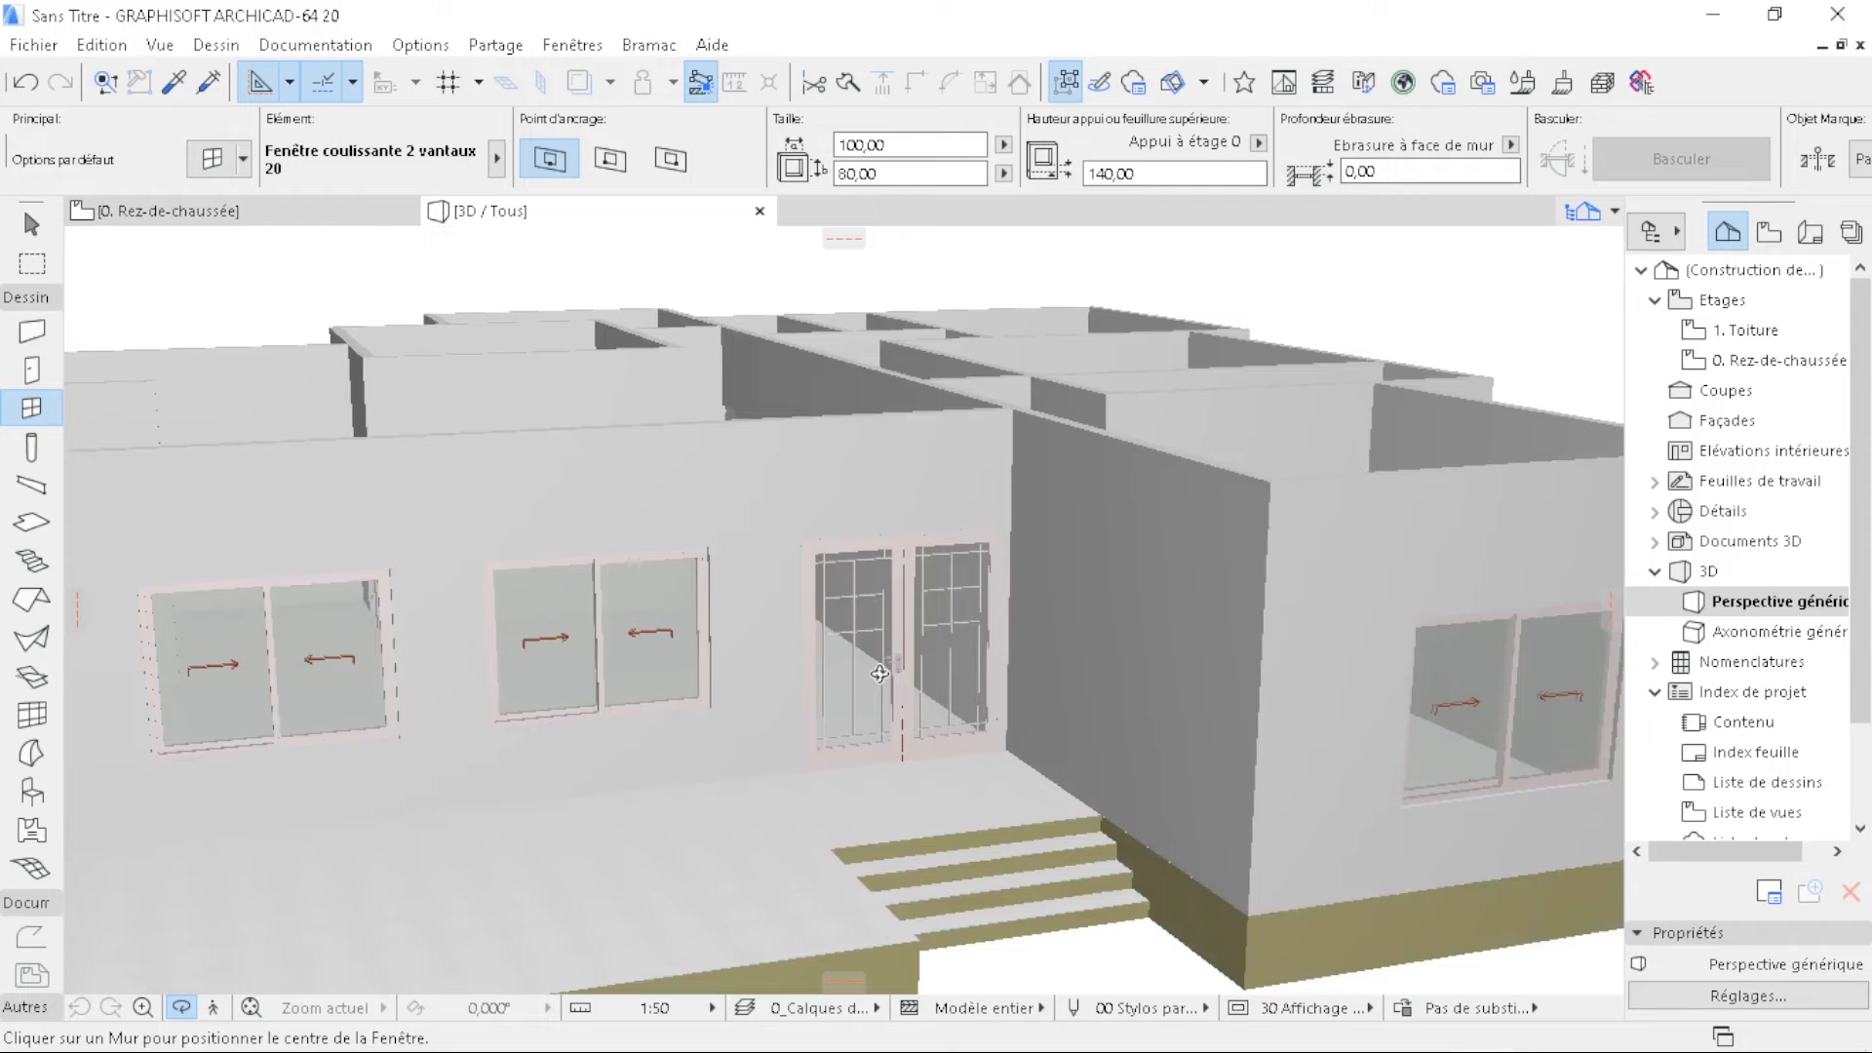
pyautogui.keyDown('shift'); pyautogui.moveTo(704, 726); pyautogui.dragTo(743, 721, button='middle'); pyautogui.keyUp('shift')
pyautogui.scroll(3, 765, 673)
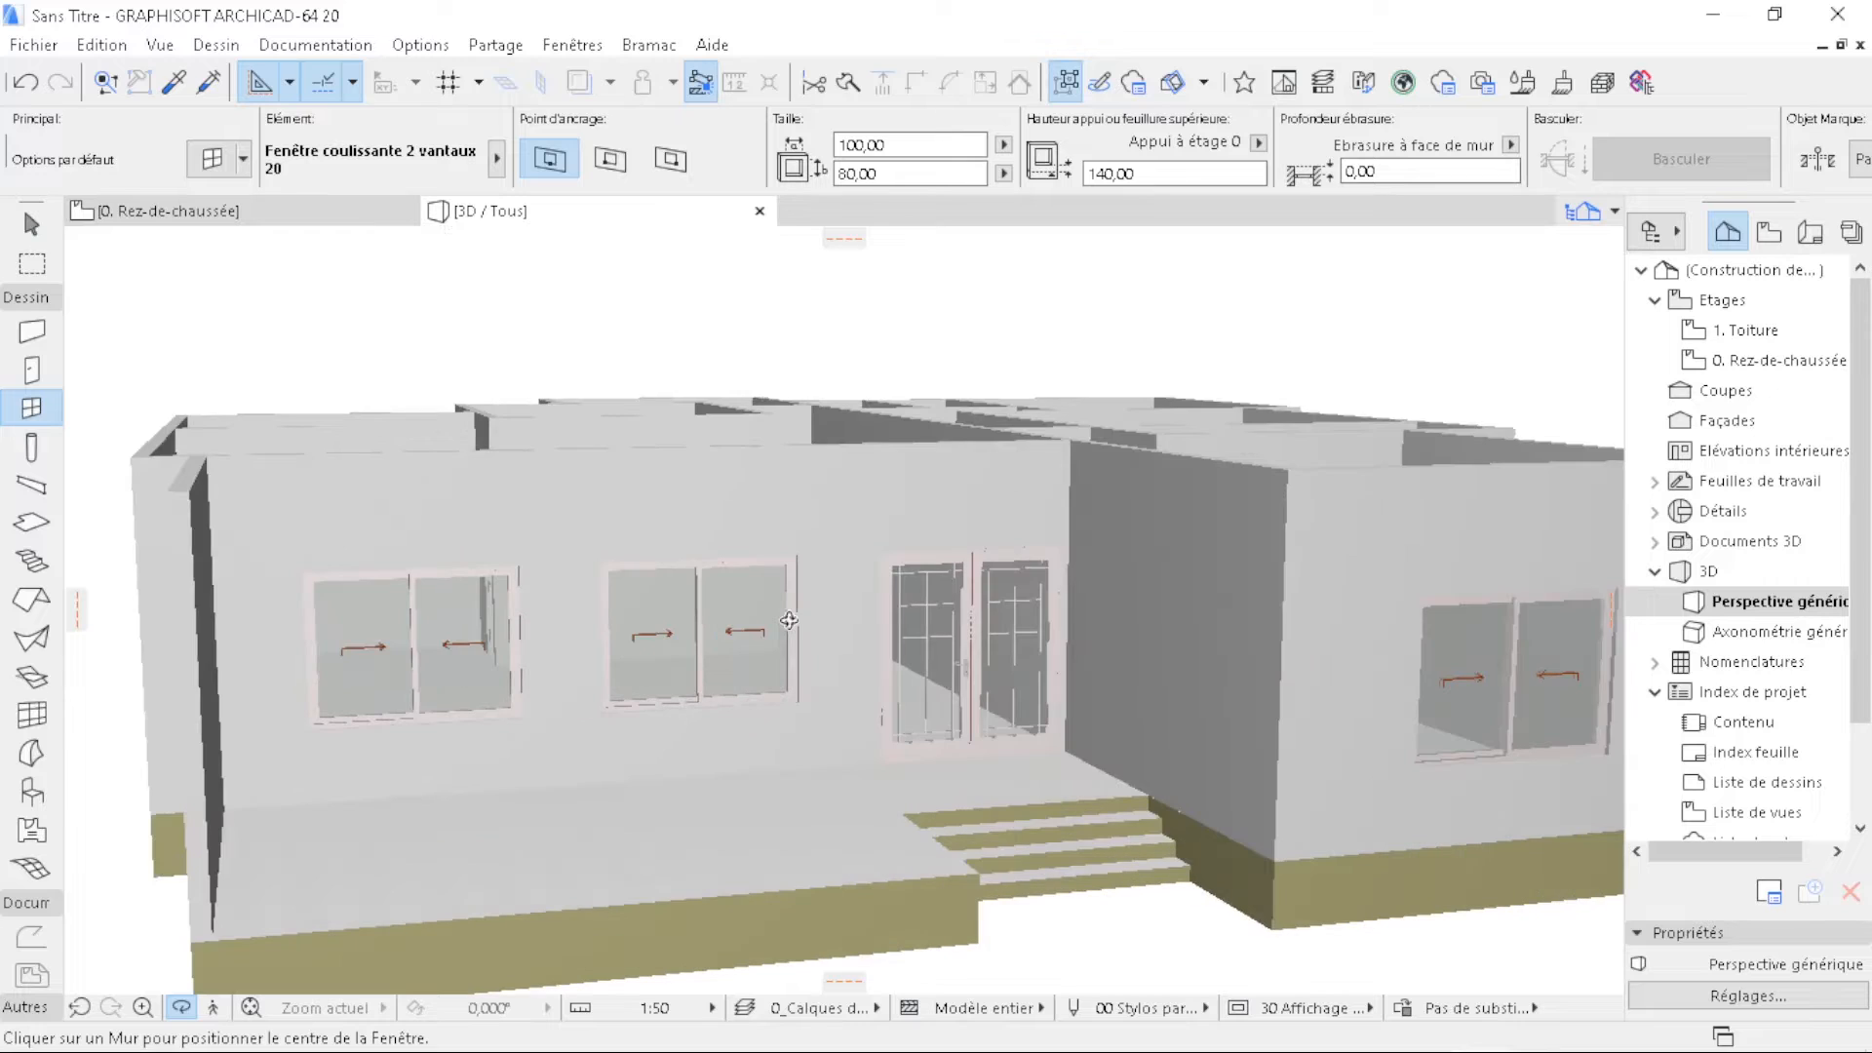
pyautogui.keyDown('shift'); pyautogui.moveTo(1317, 816); pyautogui.dragTo(947, 781, button='middle'); pyautogui.keyUp('shift')
pyautogui.scroll(-3, 566, 698)
pyautogui.keyDown('shift'); pyautogui.moveTo(819, 790); pyautogui.dragTo(1093, 738, button='middle'); pyautogui.keyUp('shift')
pyautogui.moveTo(1093, 738); pyautogui.dragTo(480, 745)
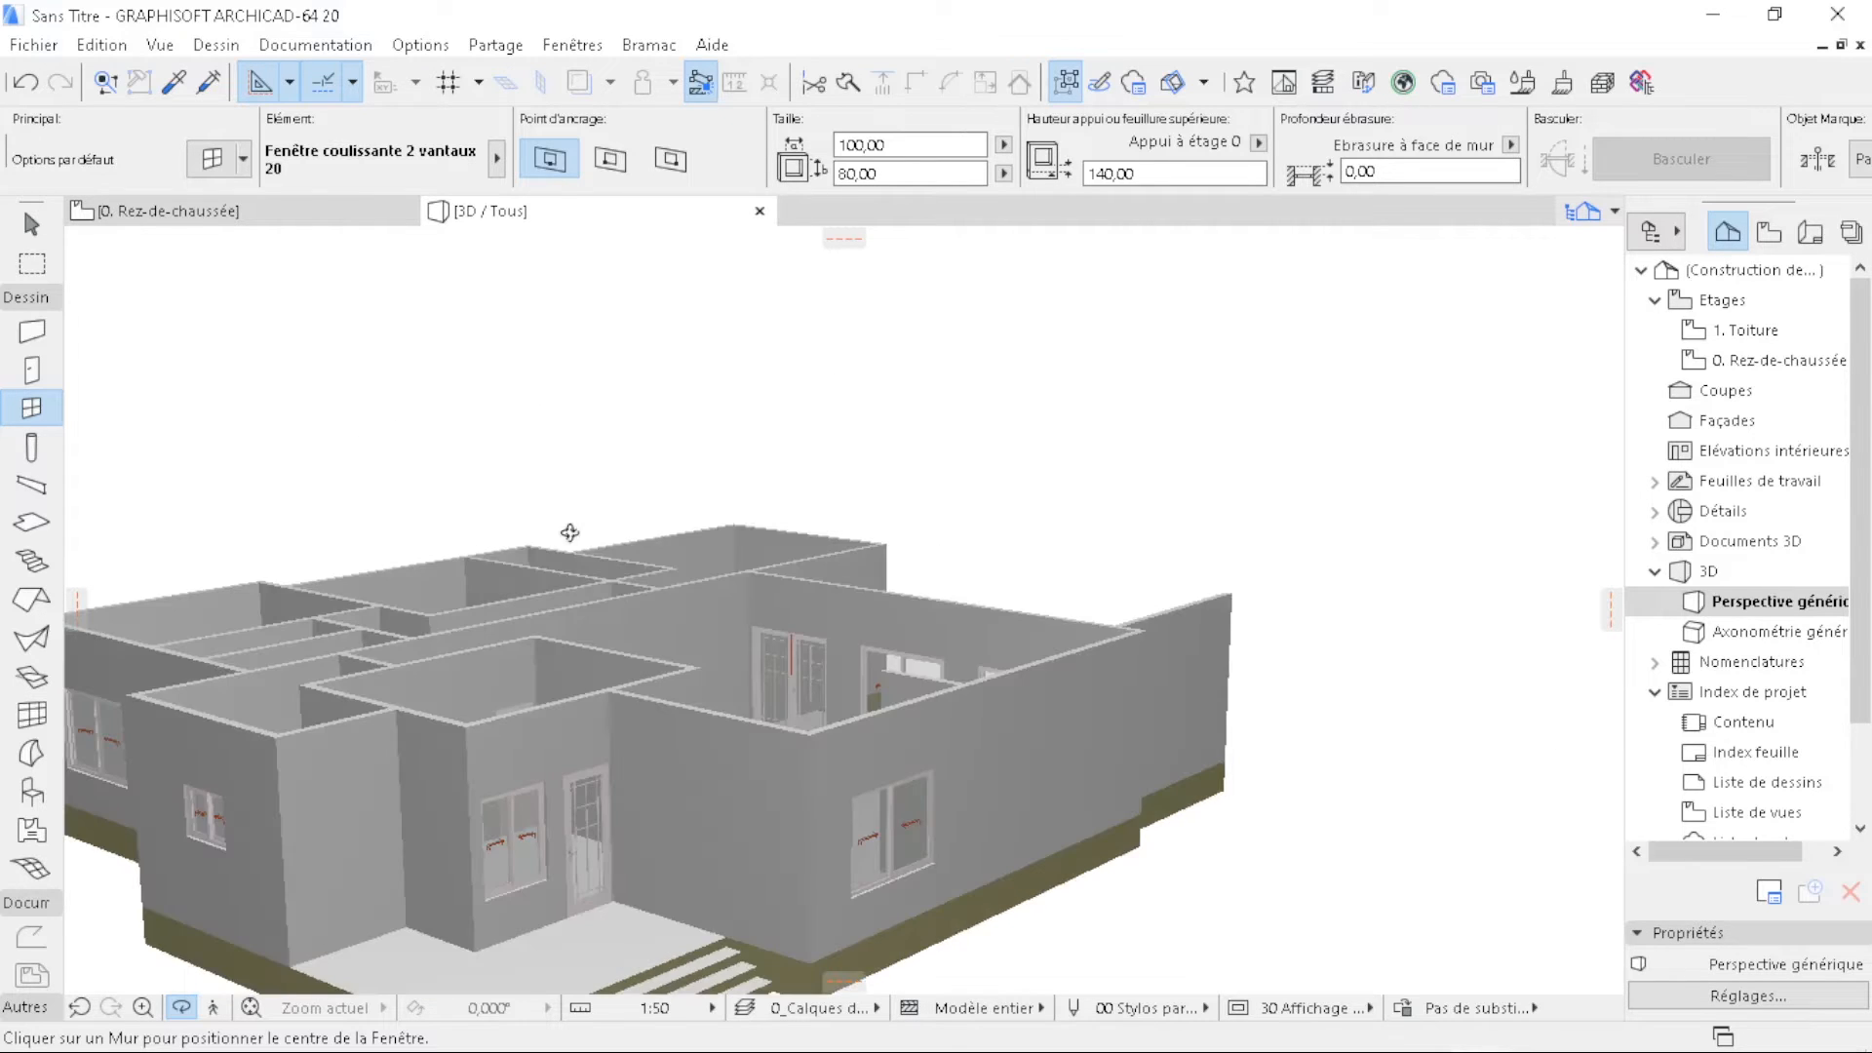
# - Back in the ground floor plan, set the default column to a rectangular section, an unlinked top and a height of 240
pyautogui.click(279, 219)
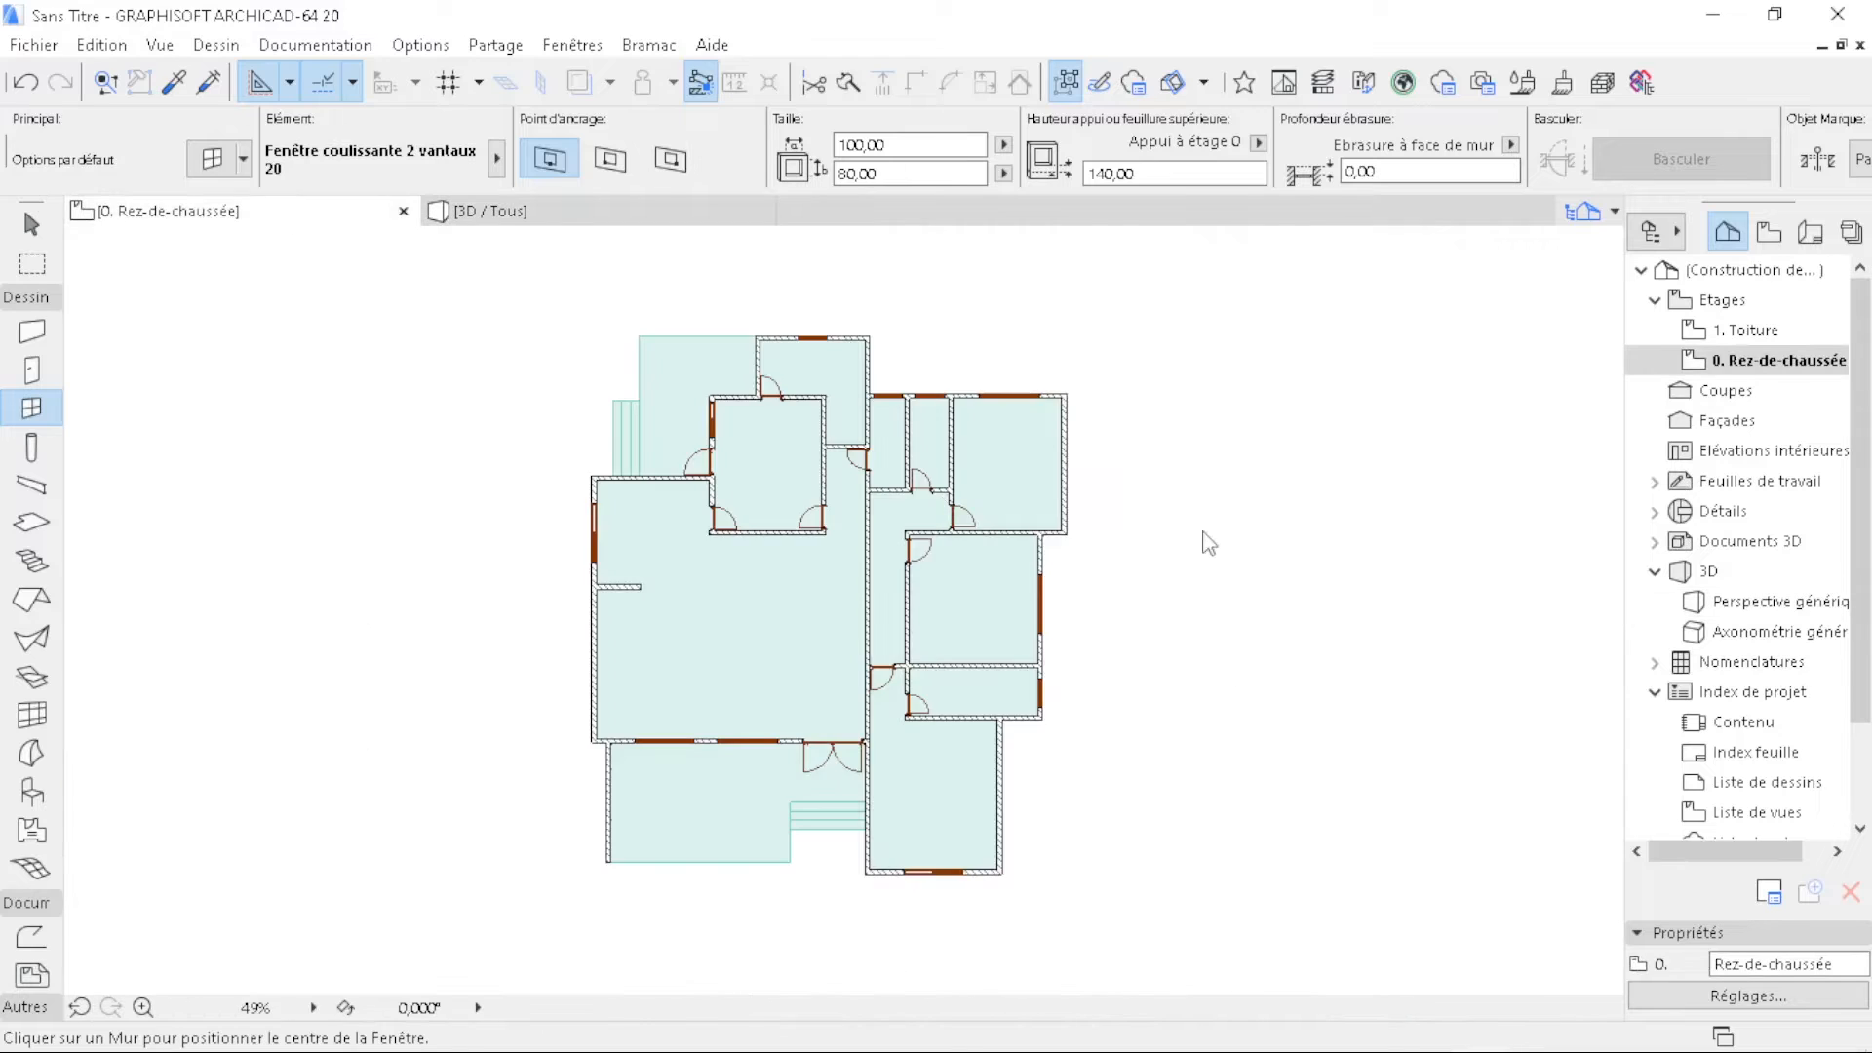
pyautogui.press('Escape')
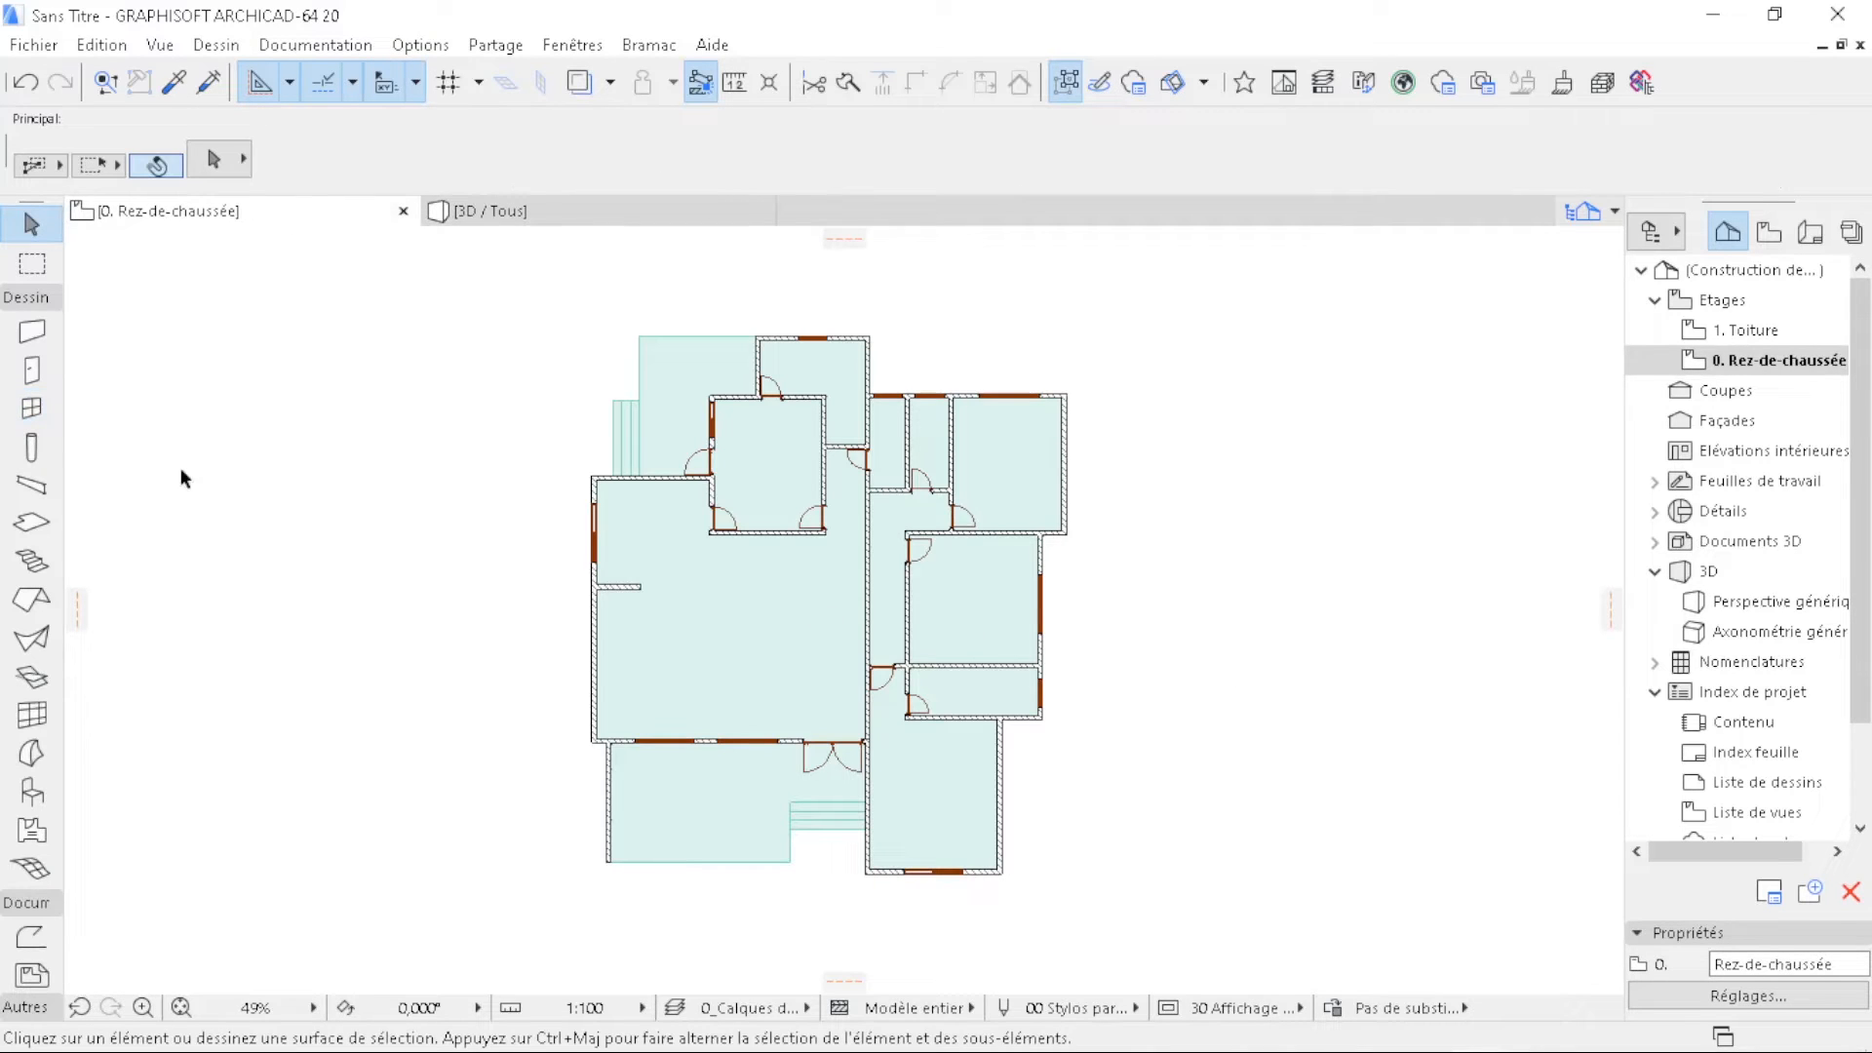
pyautogui.click(31, 446)
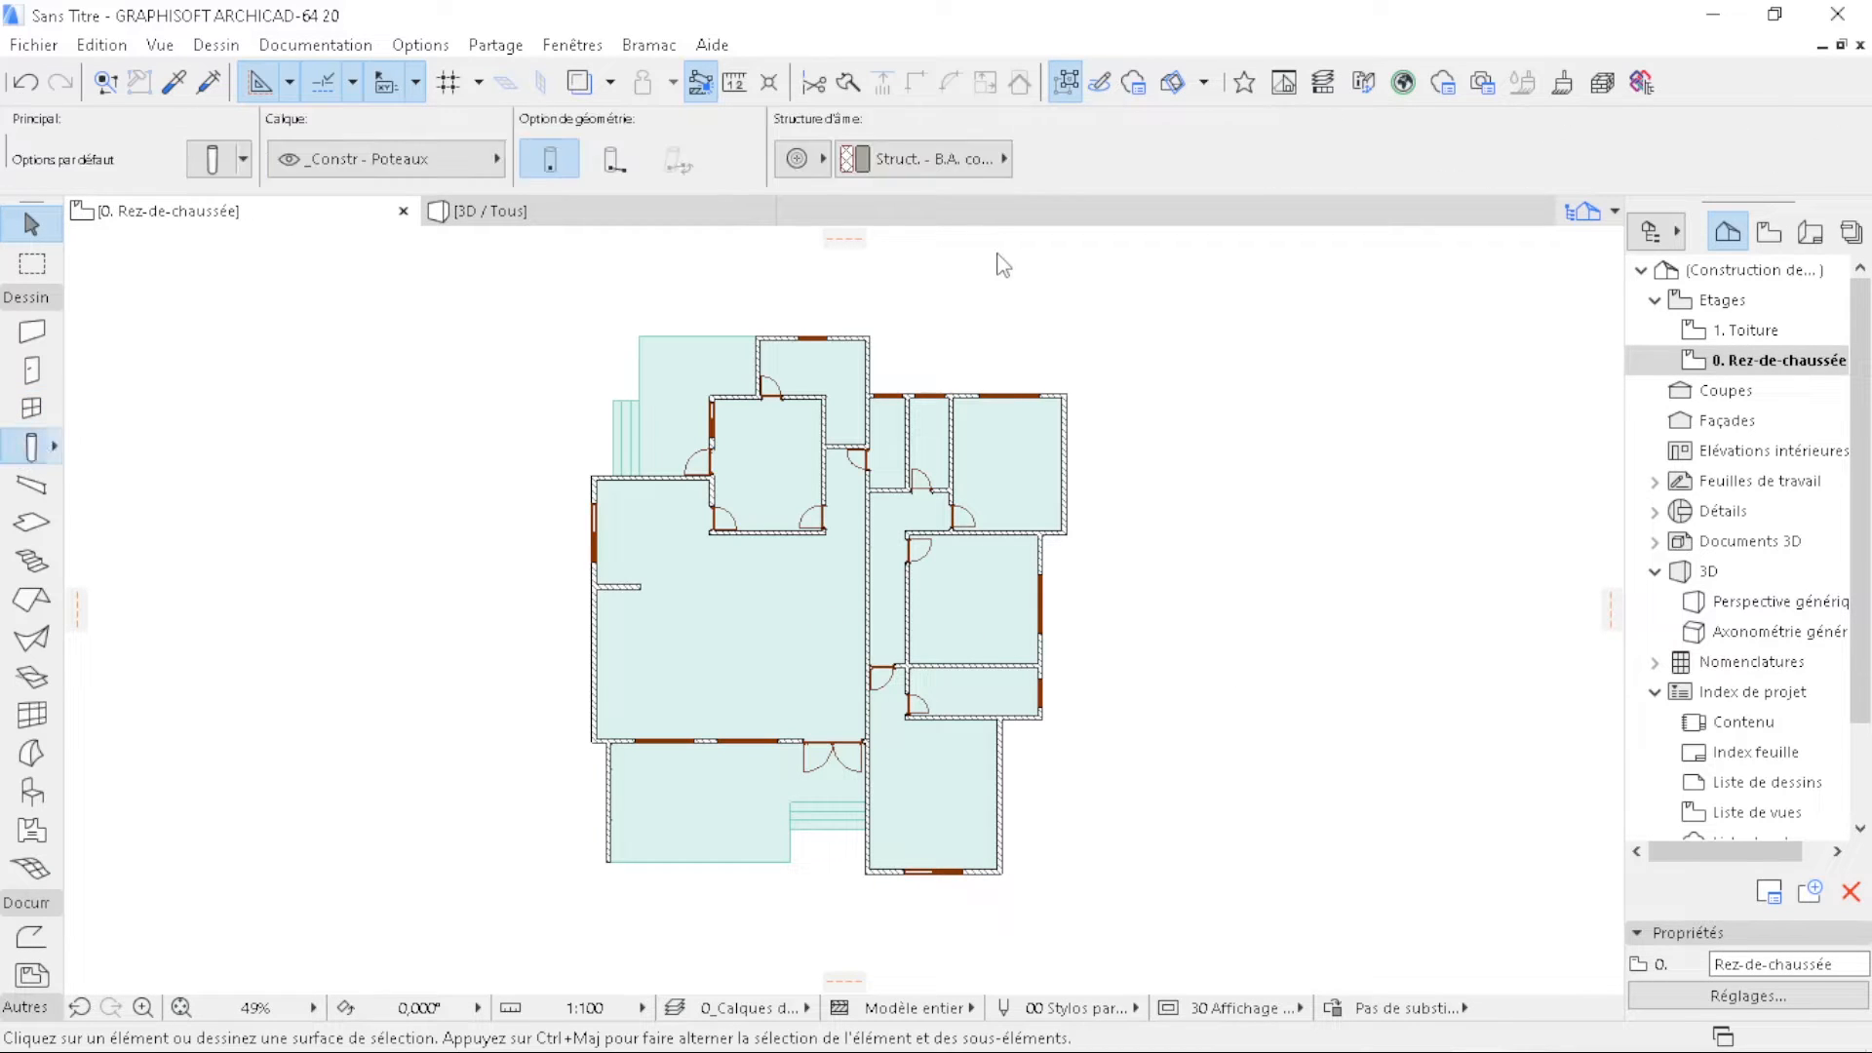
pyautogui.hotkey('ctrl', 't')
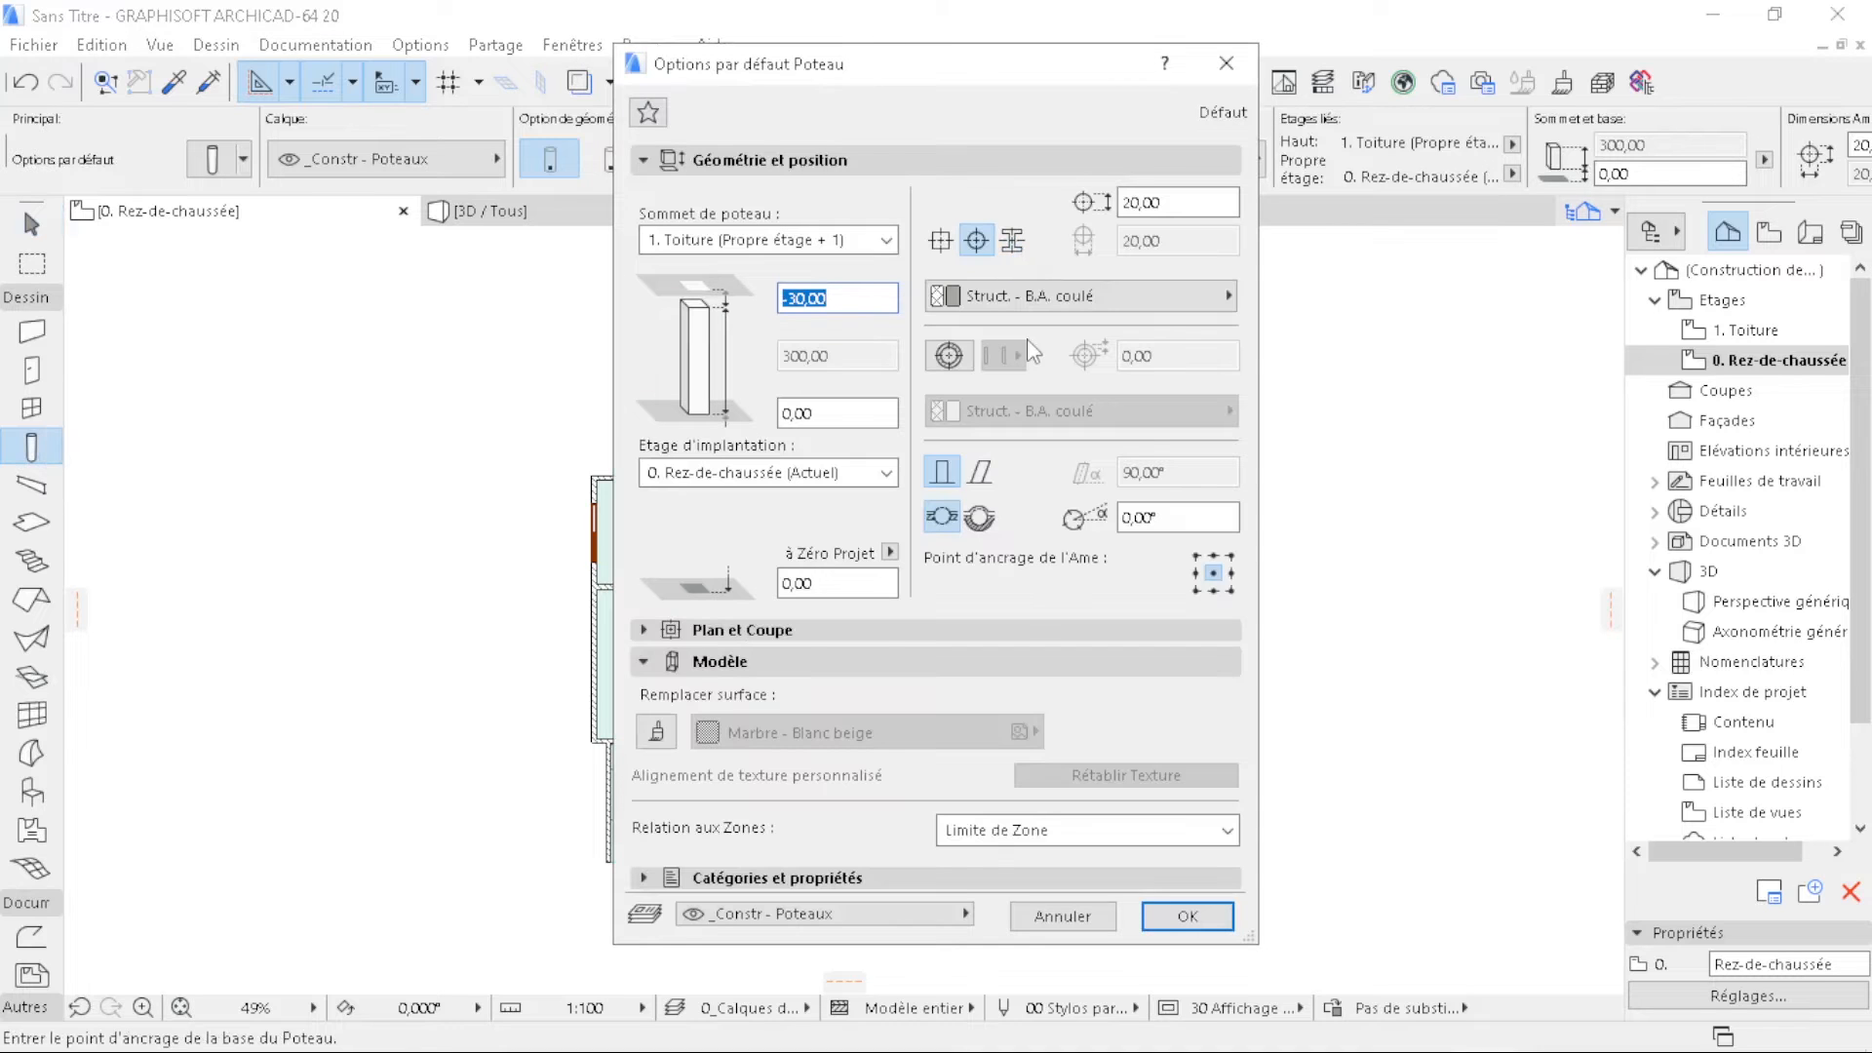
pyautogui.click(877, 238)
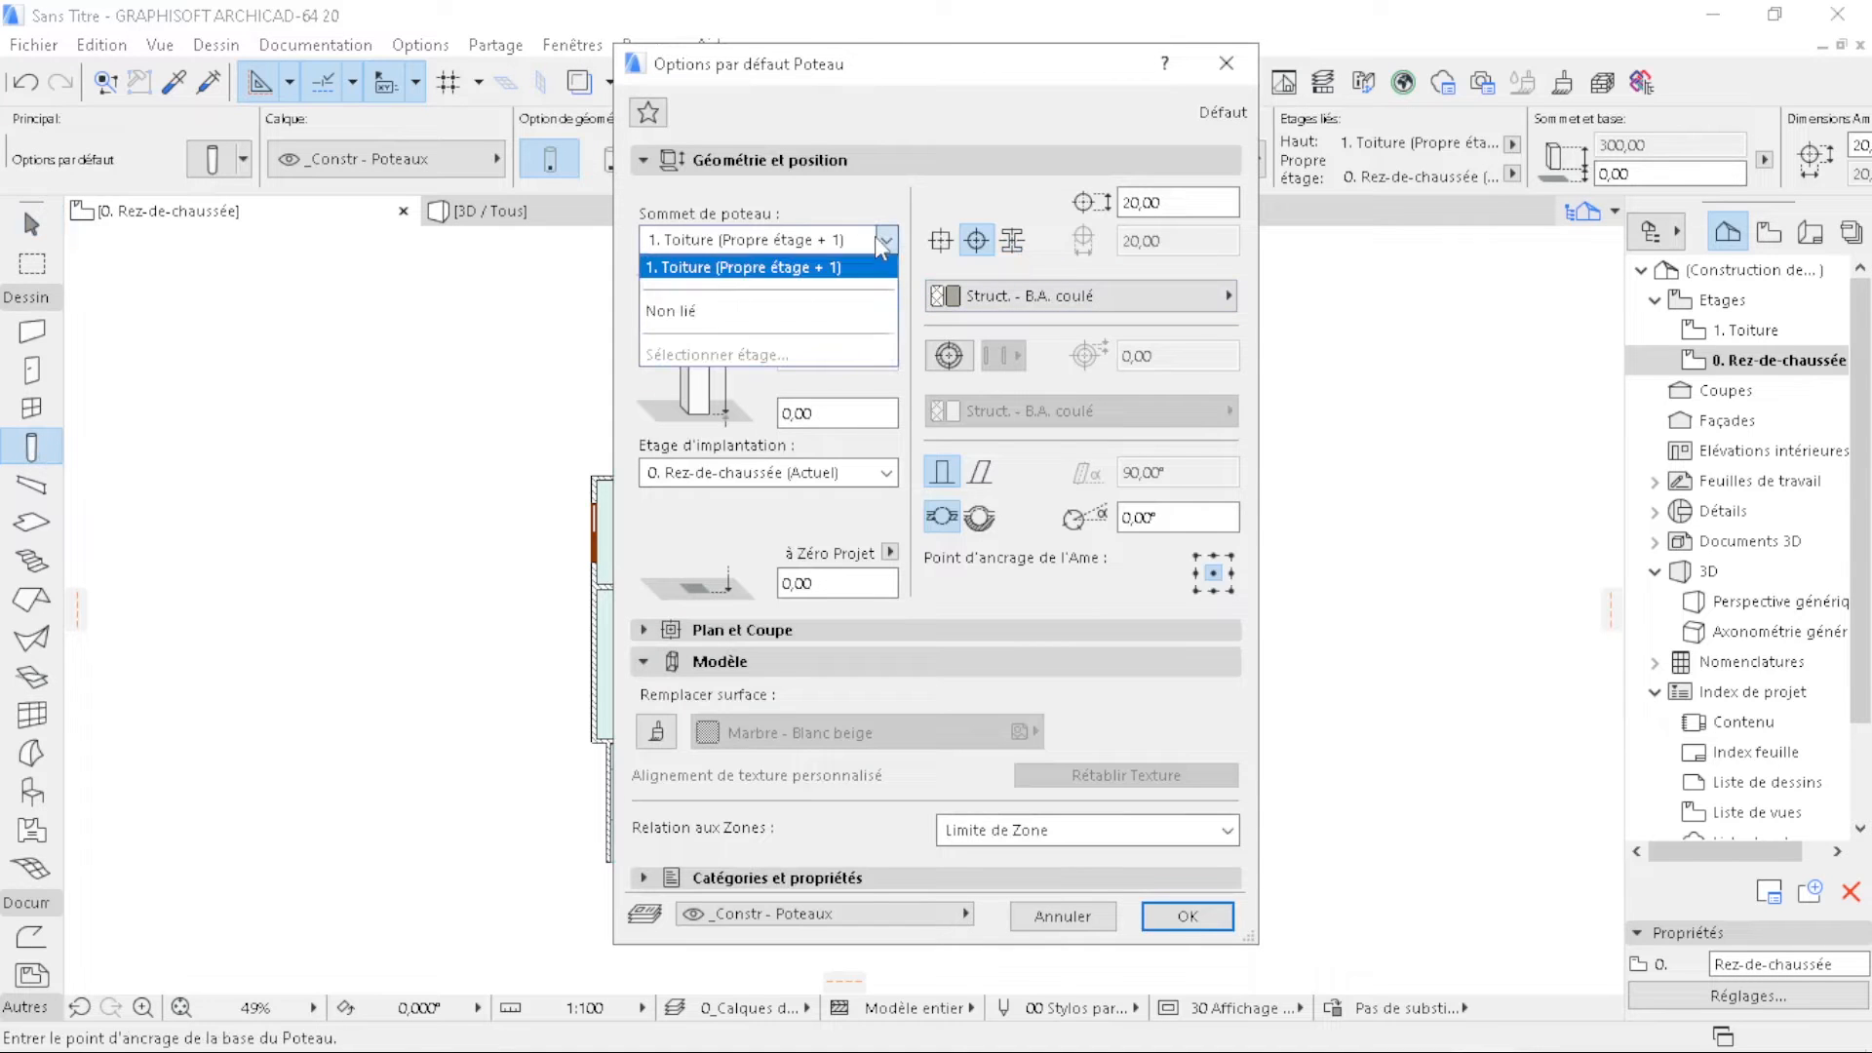
pyautogui.click(813, 312)
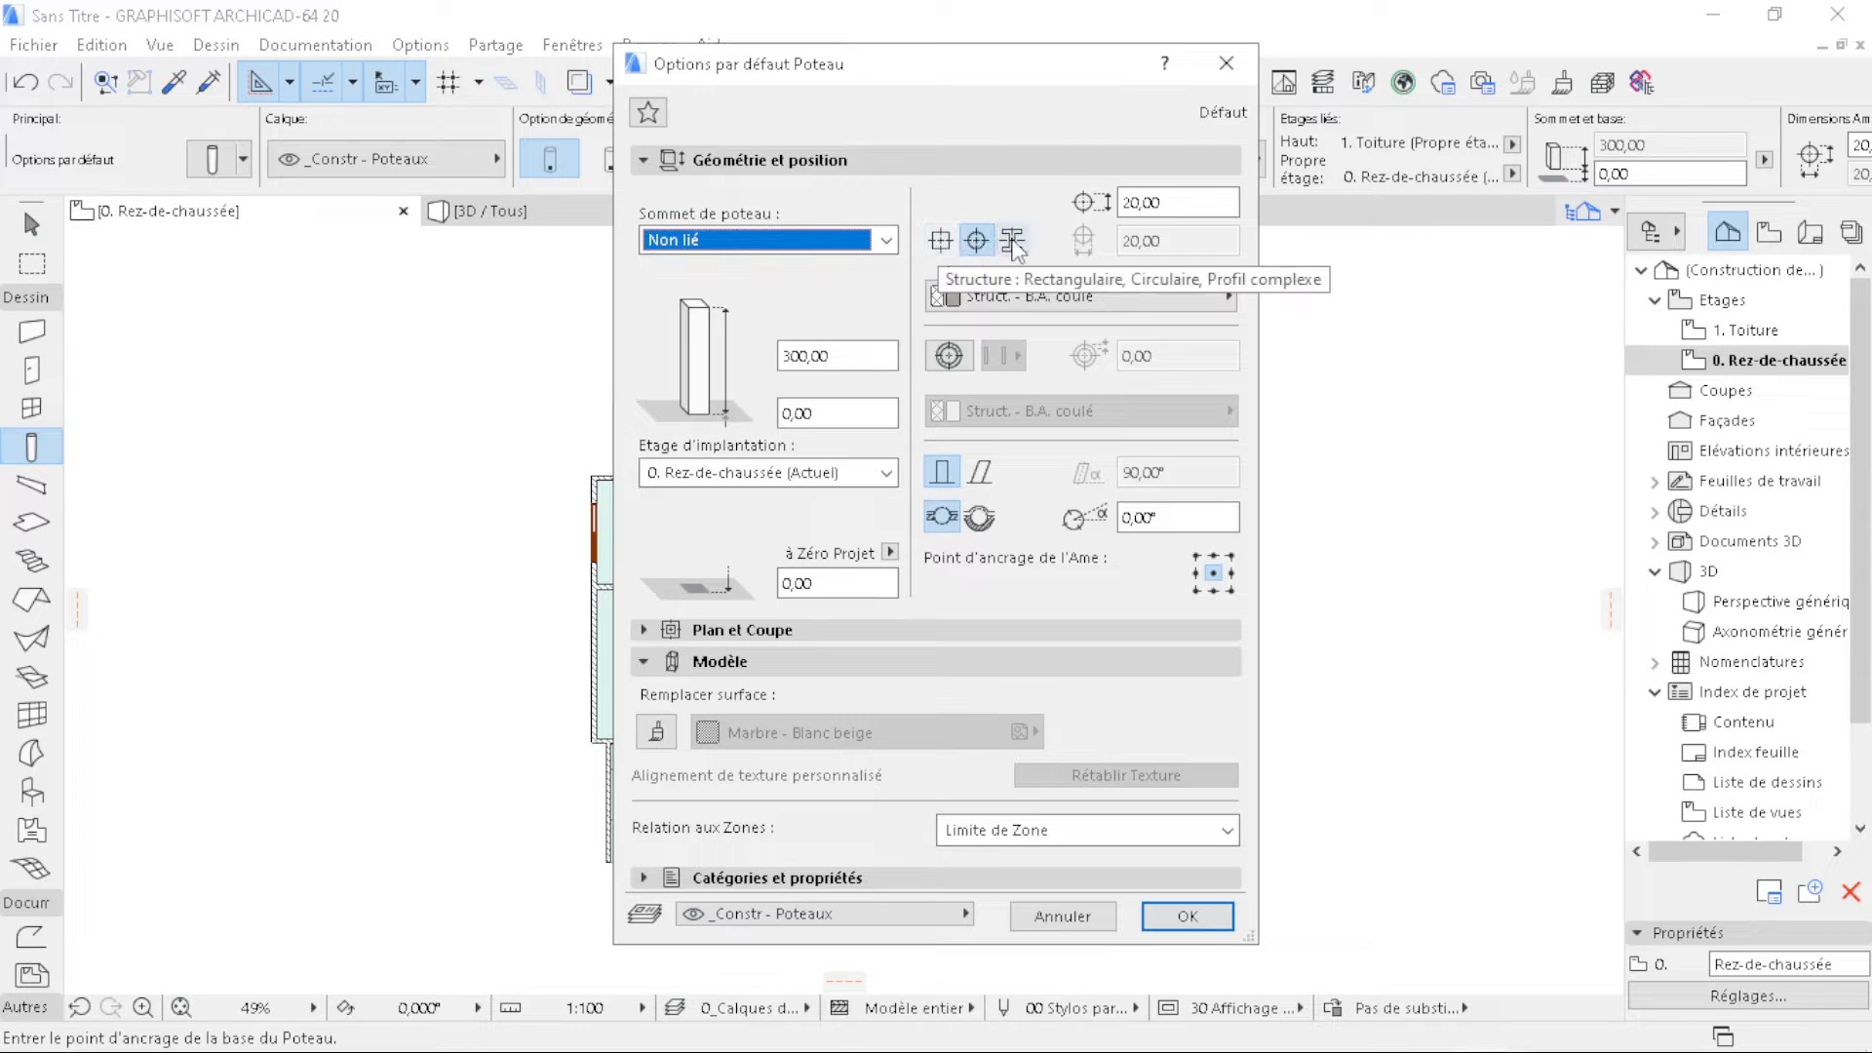
pyautogui.click(940, 240)
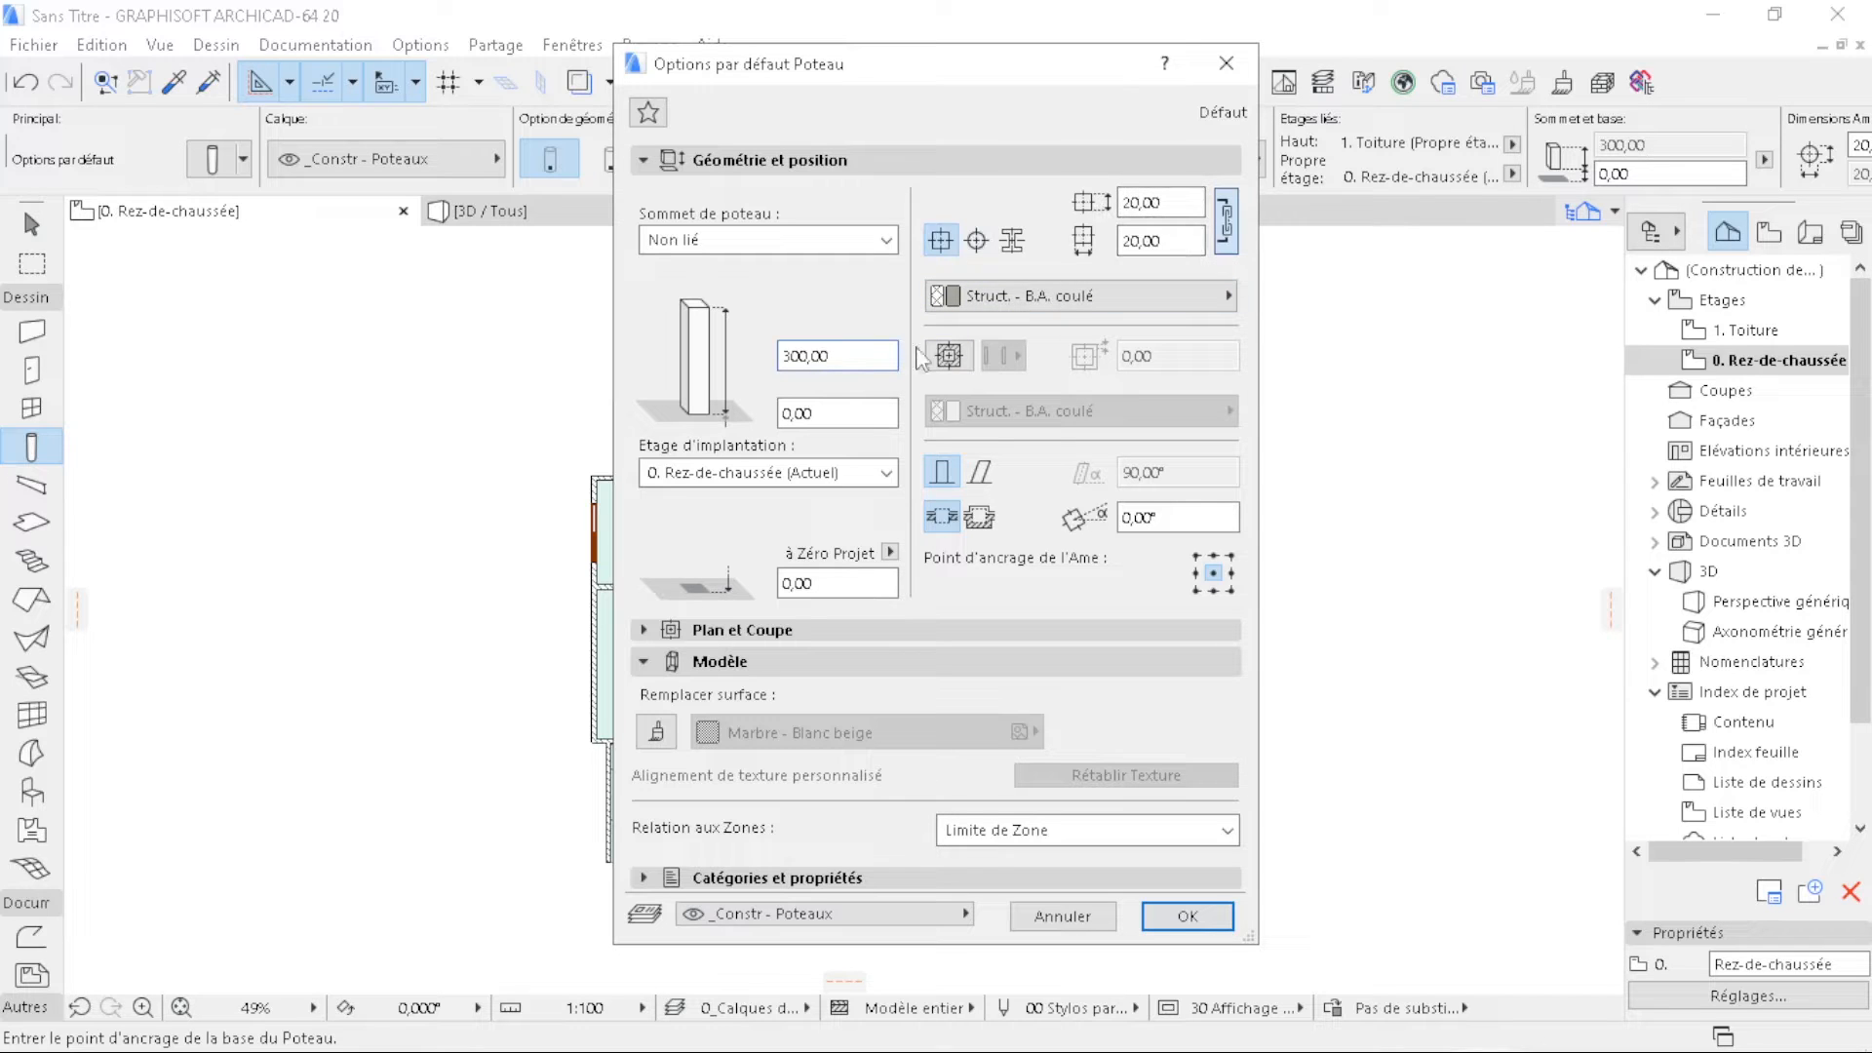
pyautogui.moveTo(850, 357); pyautogui.dragTo(759, 369)
pyautogui.write('240,00')
# - Override the default column's surface with Enduit - Blanc nature and accept the column settings
pyautogui.click(659, 733)
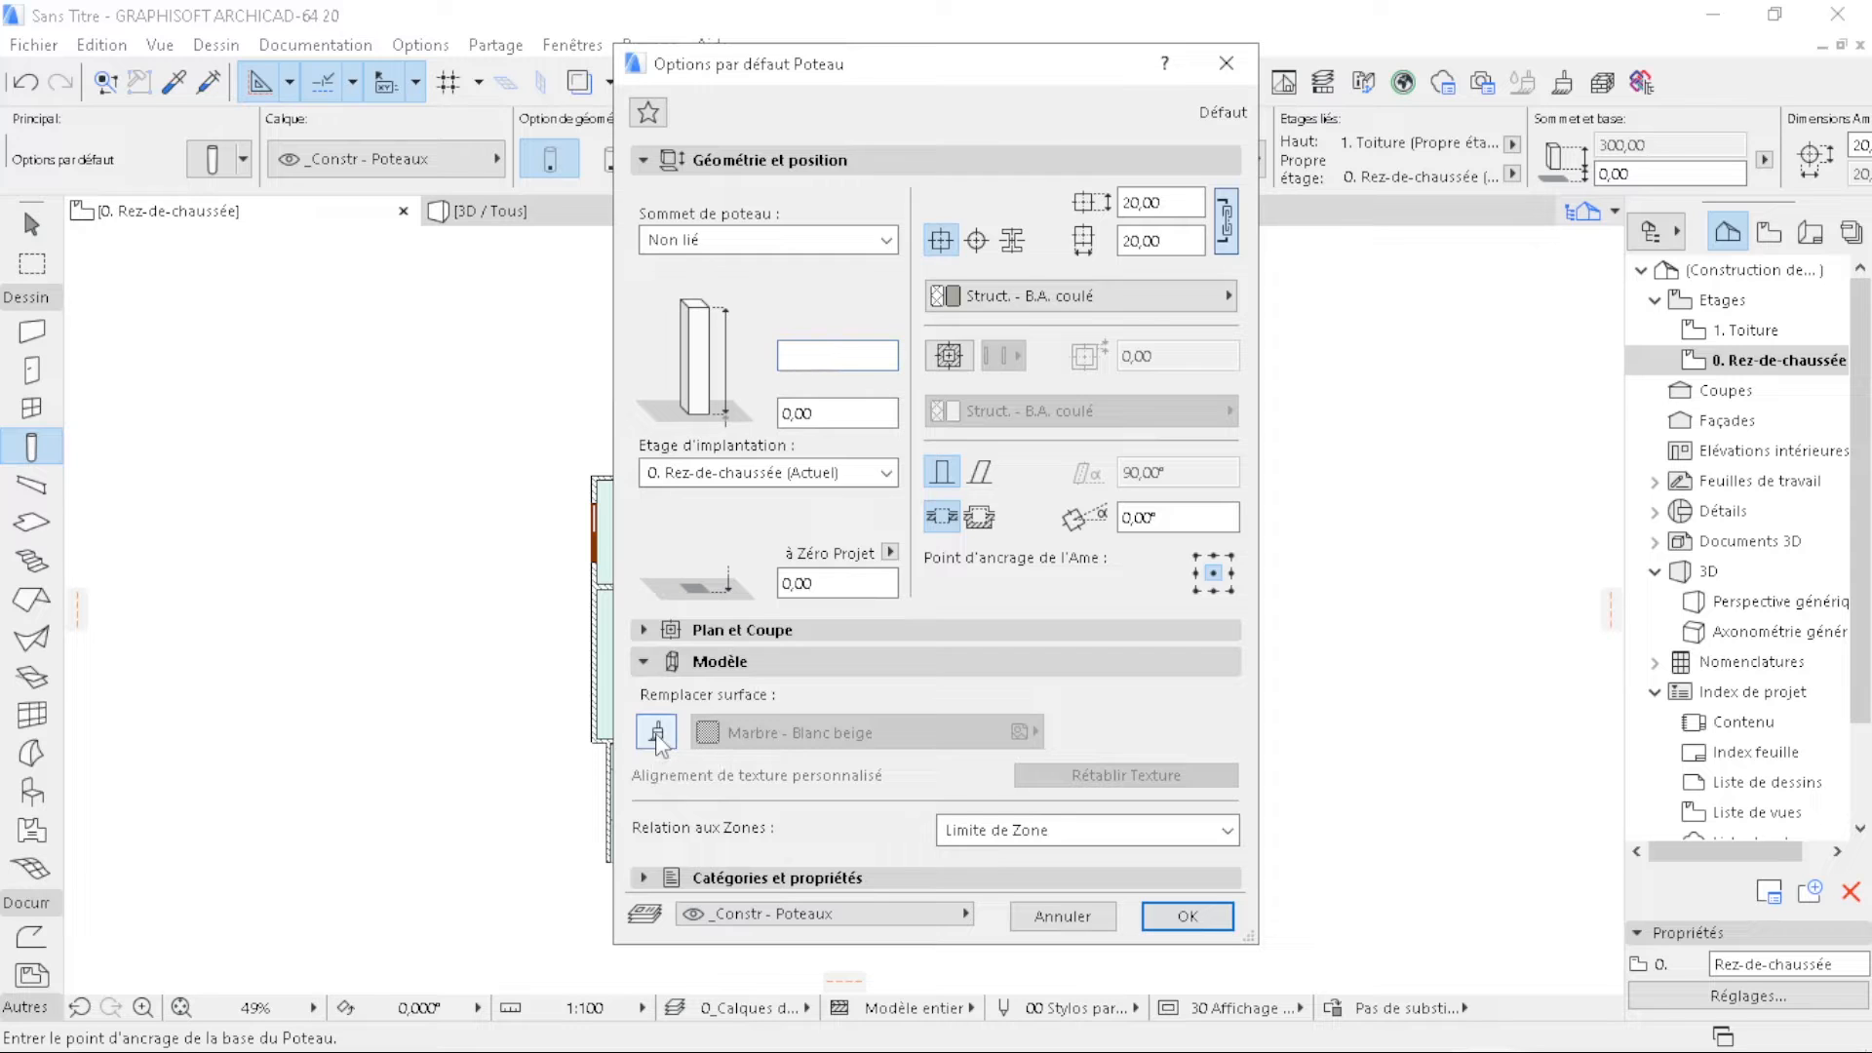
pyautogui.click(1019, 732)
pyautogui.scroll(1, 1380, 571)
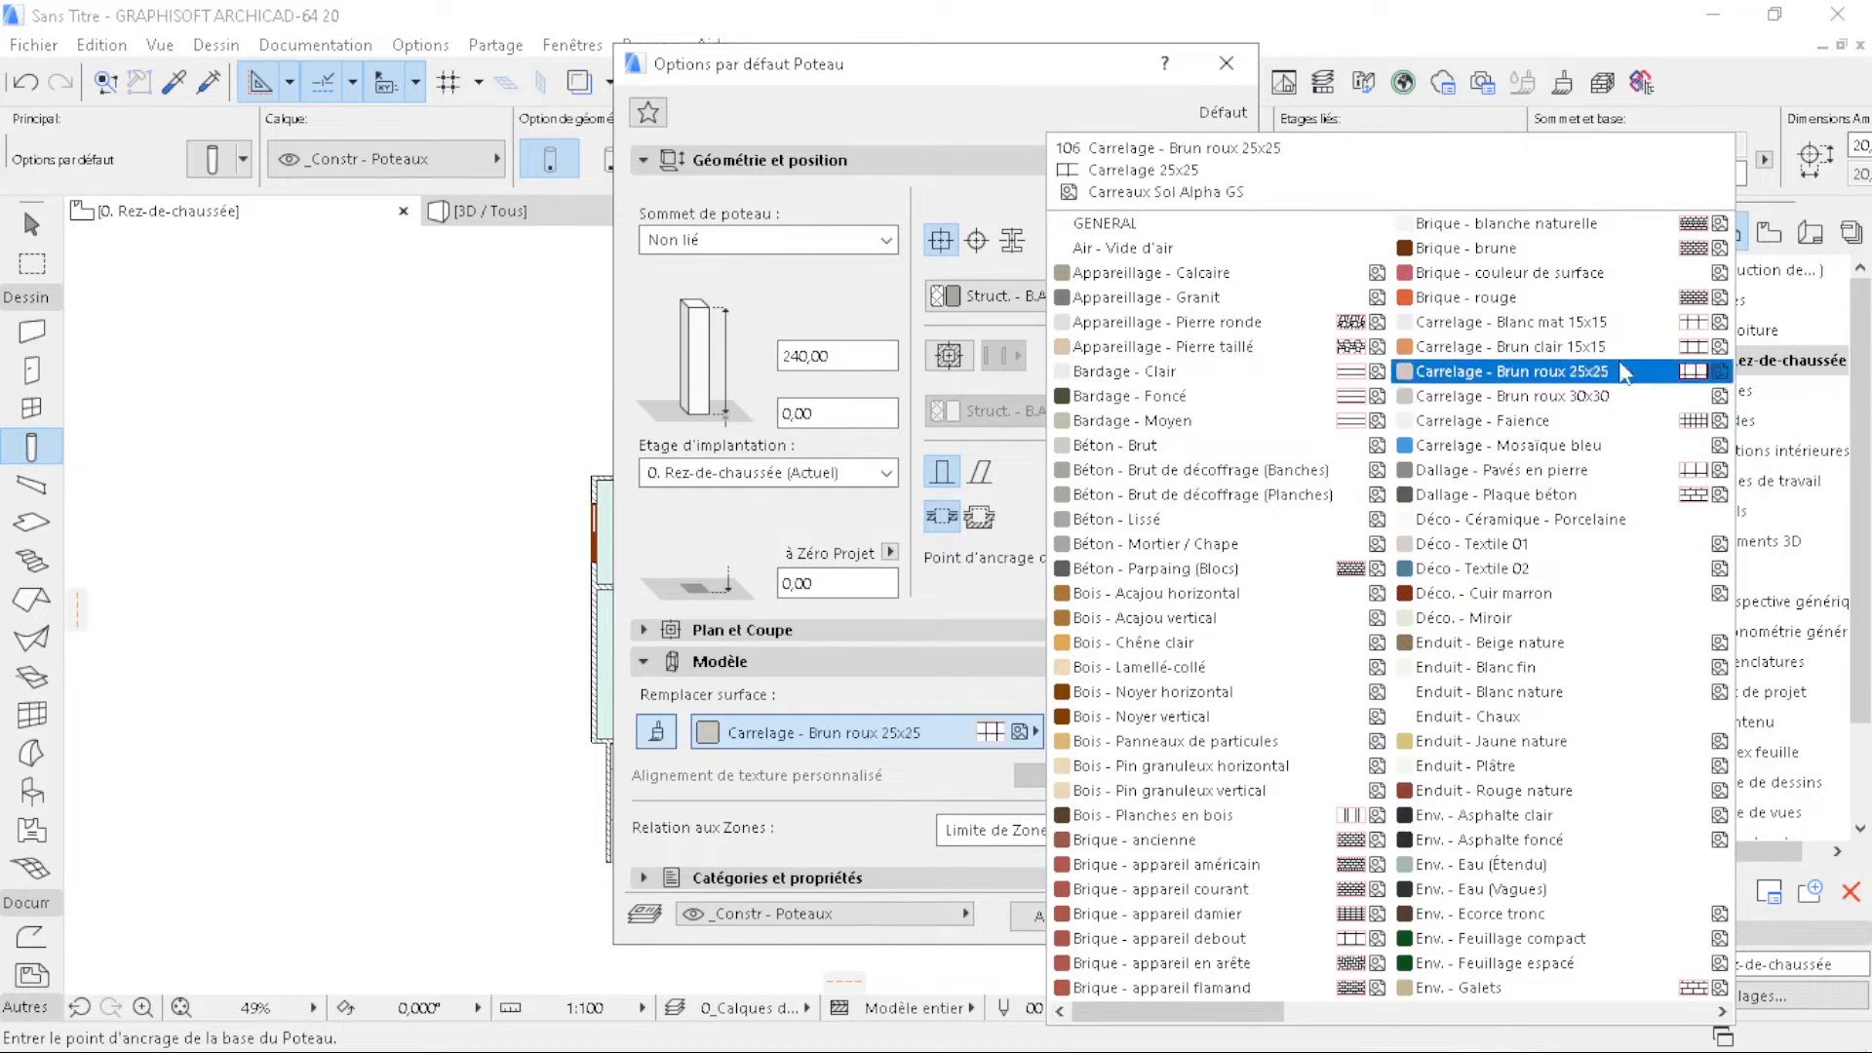
pyautogui.scroll(-2, 1403, 780)
pyautogui.scroll(2, 1252, 413)
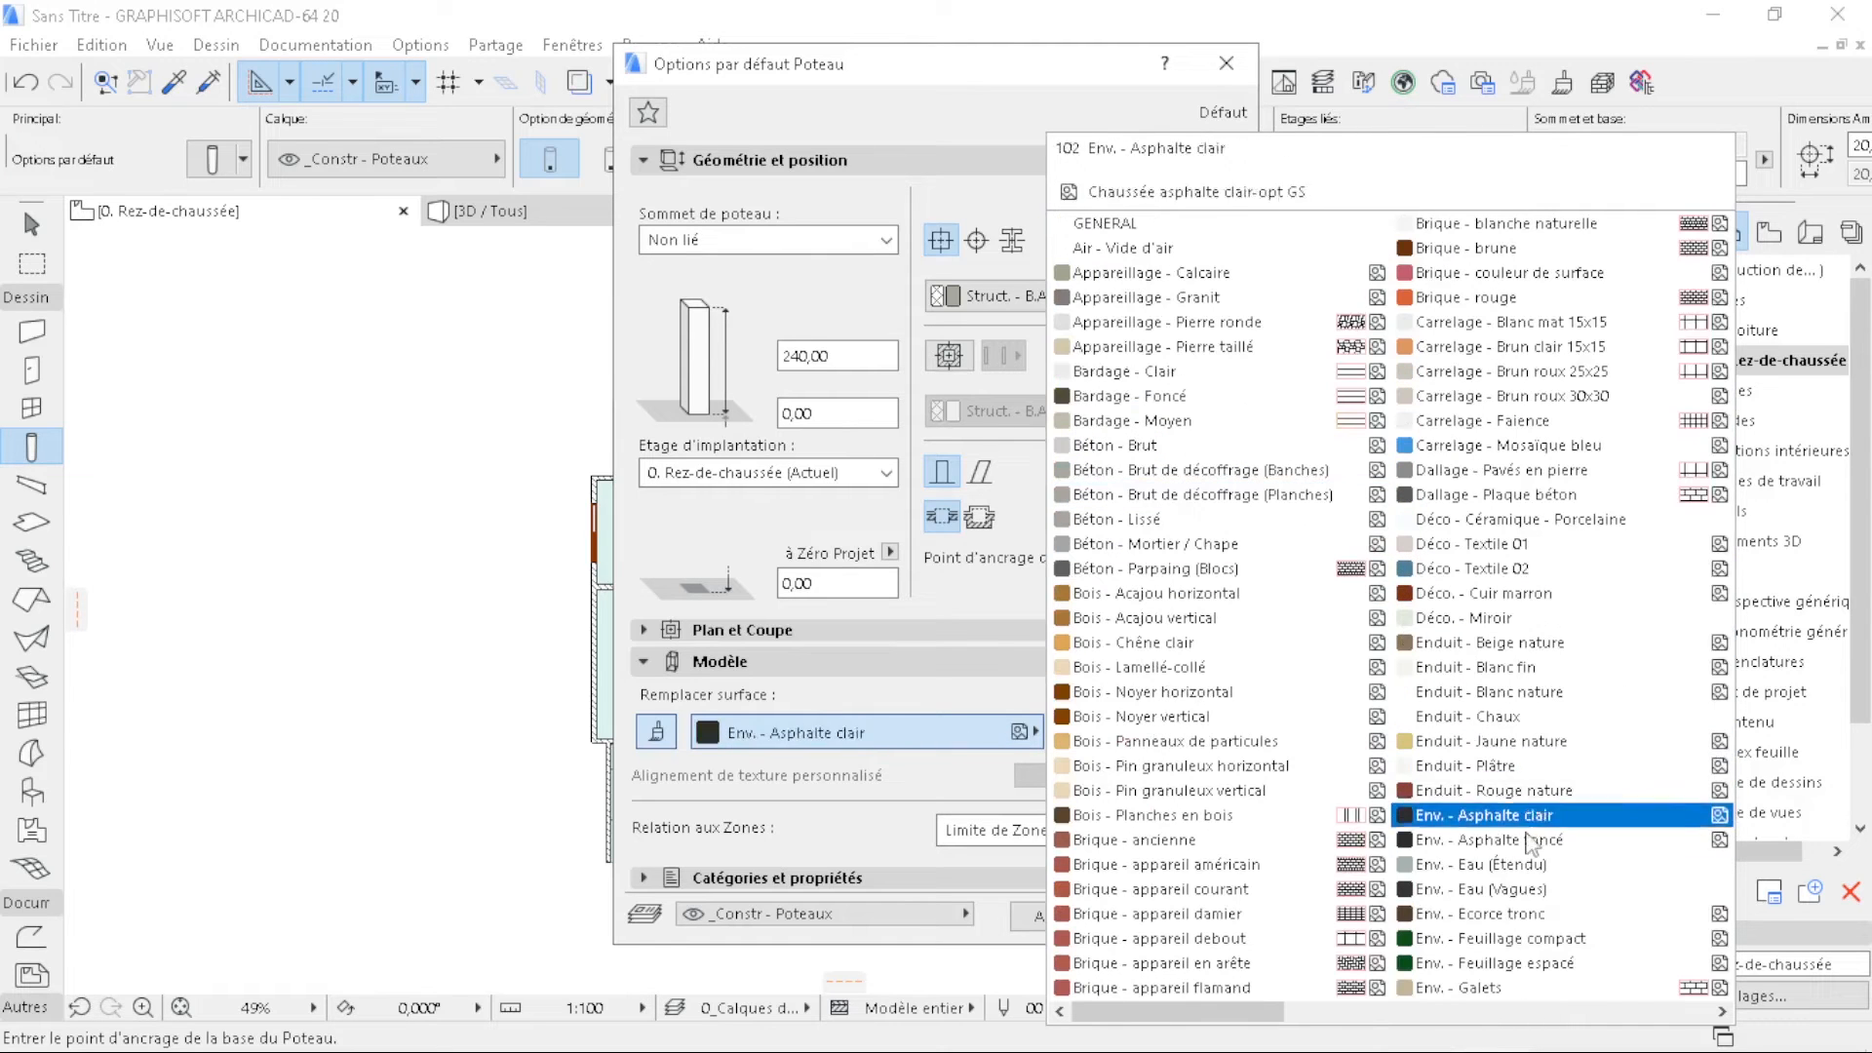
pyautogui.click(1548, 694)
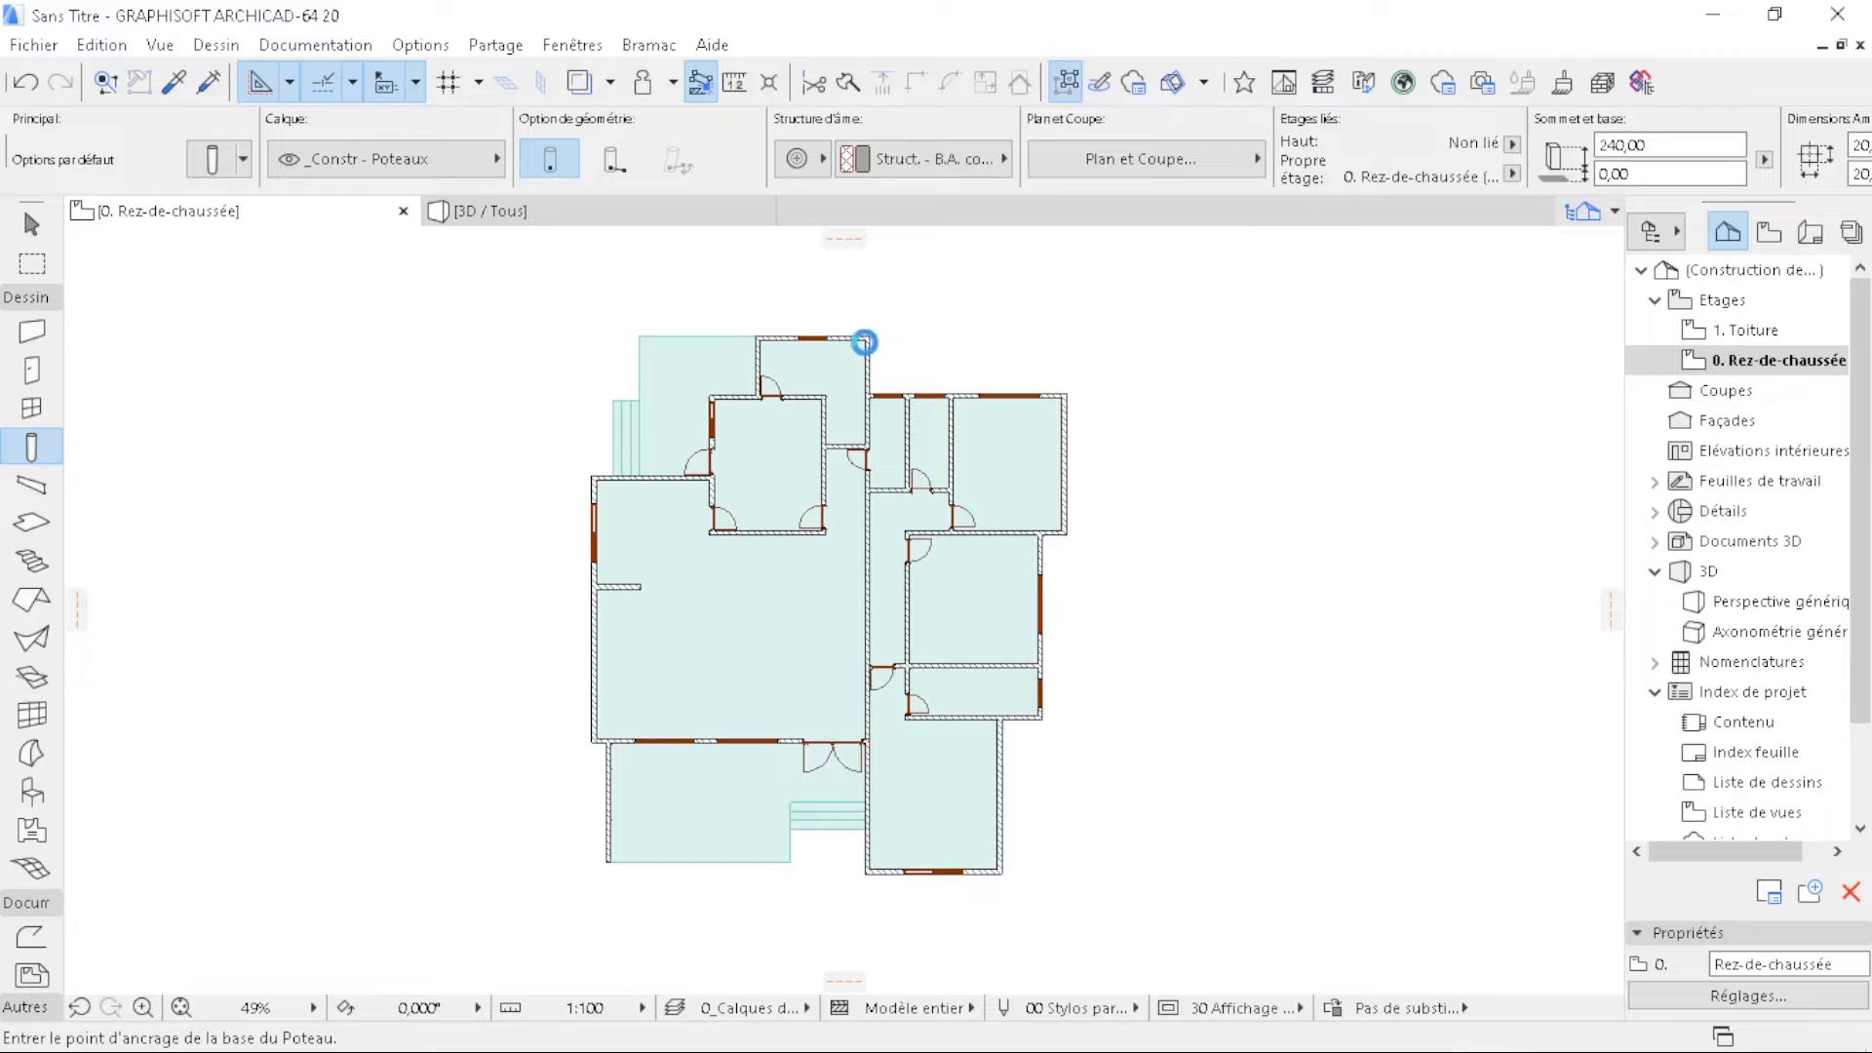
# - Place a column just inside the front porch slab's outer corner beside the entrance steps
pyautogui.scroll(6, 663, 885)
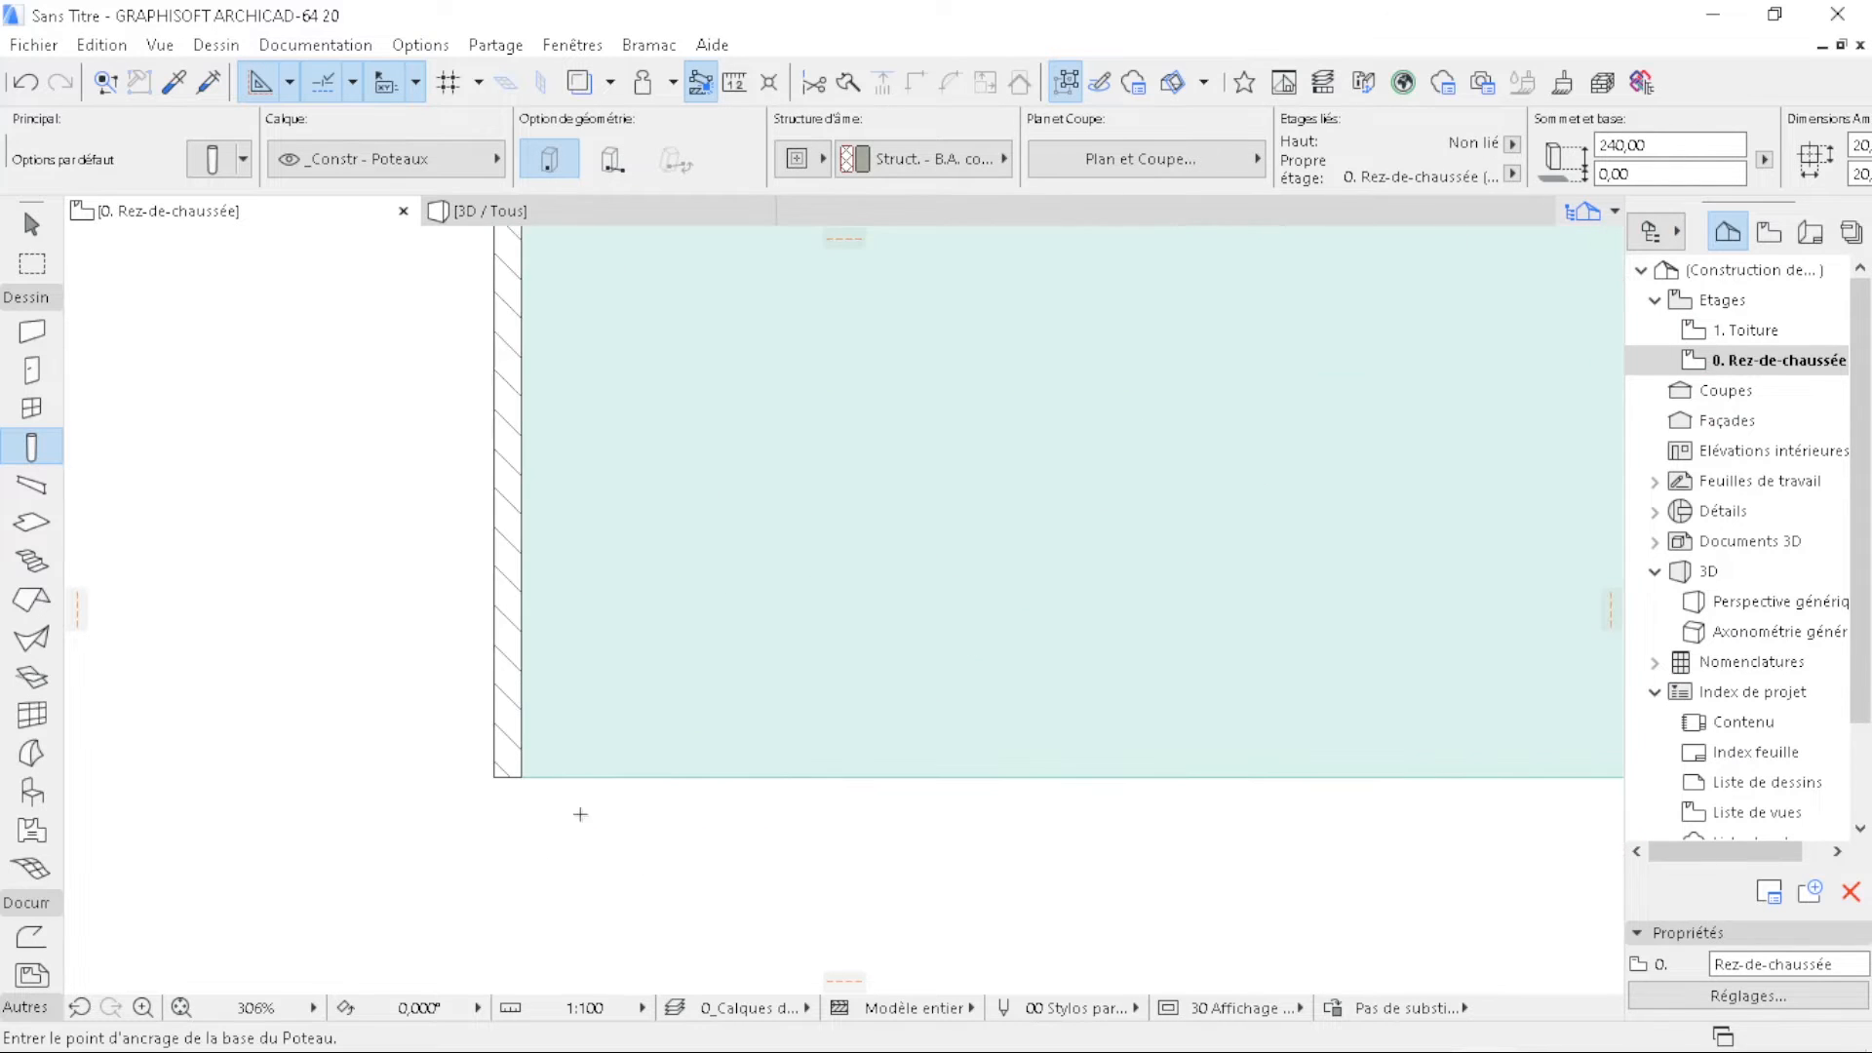
pyautogui.scroll(-5, 409, 679)
pyautogui.scroll(8, 999, 718)
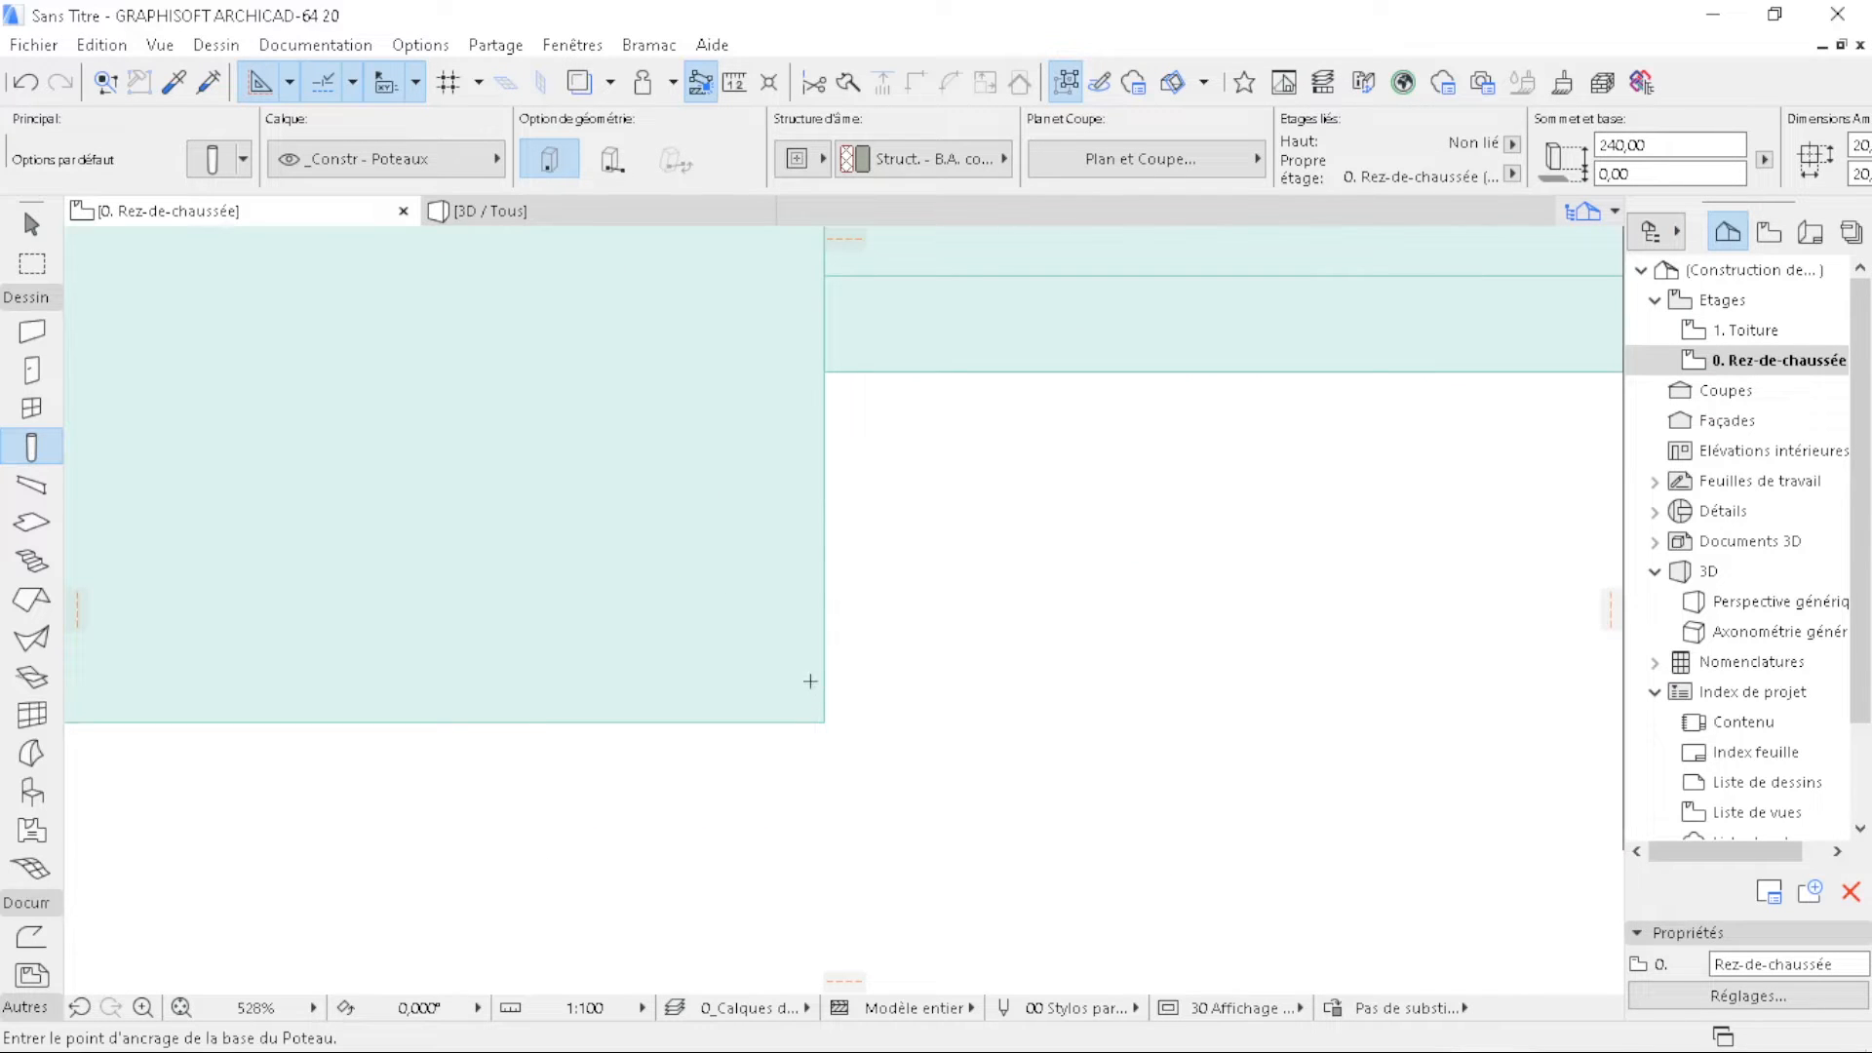
pyautogui.click(798, 672)
pyautogui.scroll(3, 784, 754)
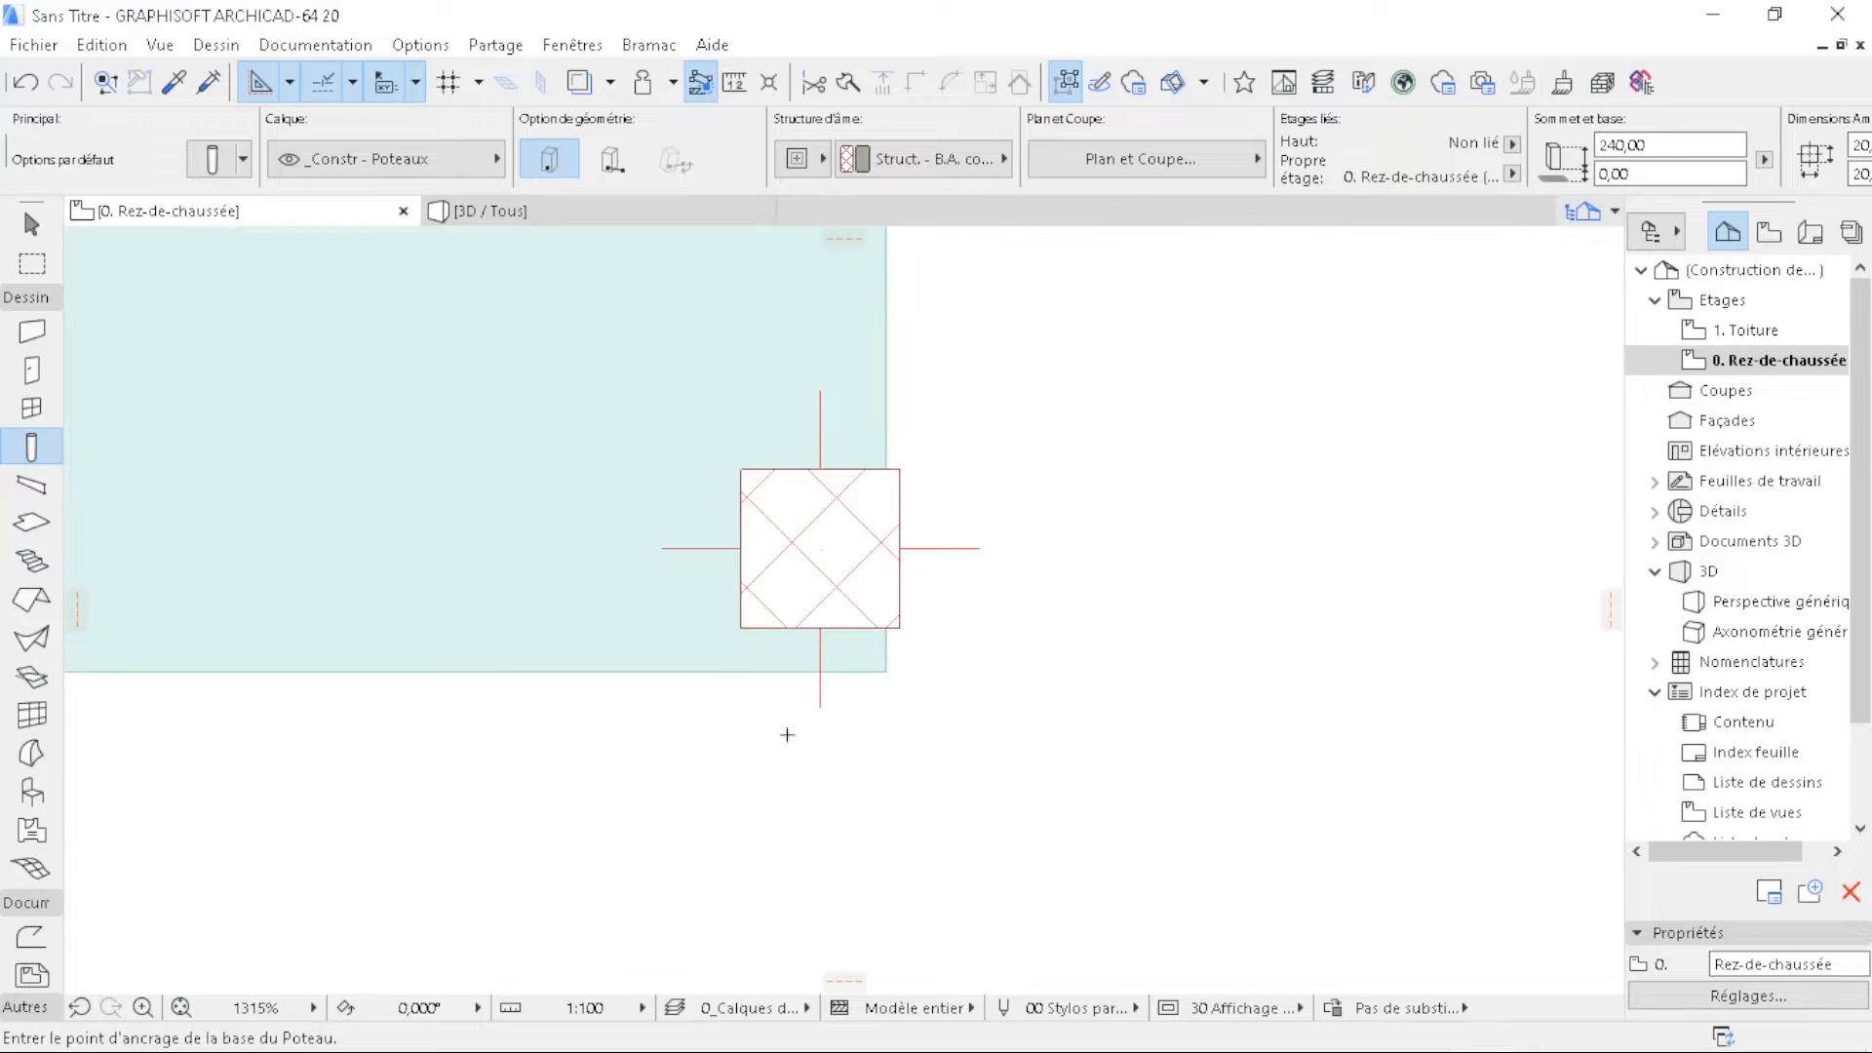
# - Move the new column so its outer corner coincides with the porch slab's corner
pyautogui.press('Escape')
pyautogui.click(868, 569)
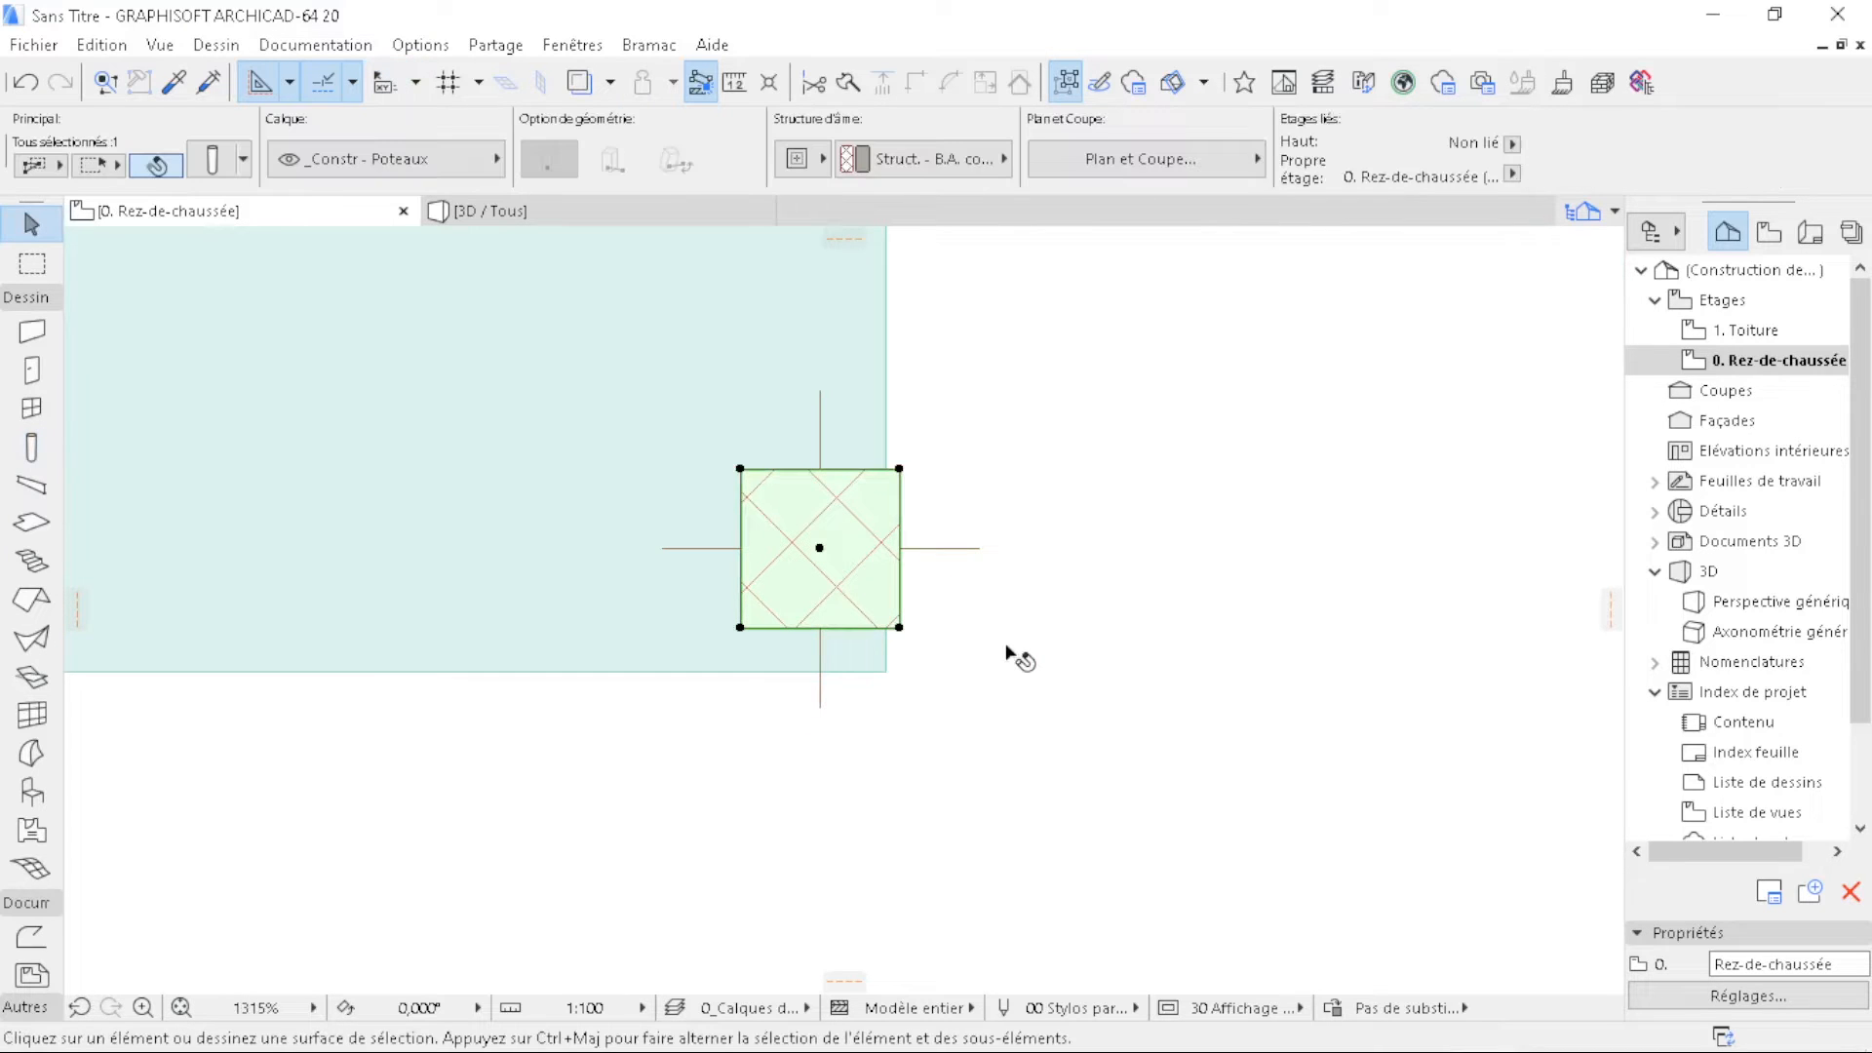
pyautogui.hotkey('ctrl', 'd')
pyautogui.click(899, 627)
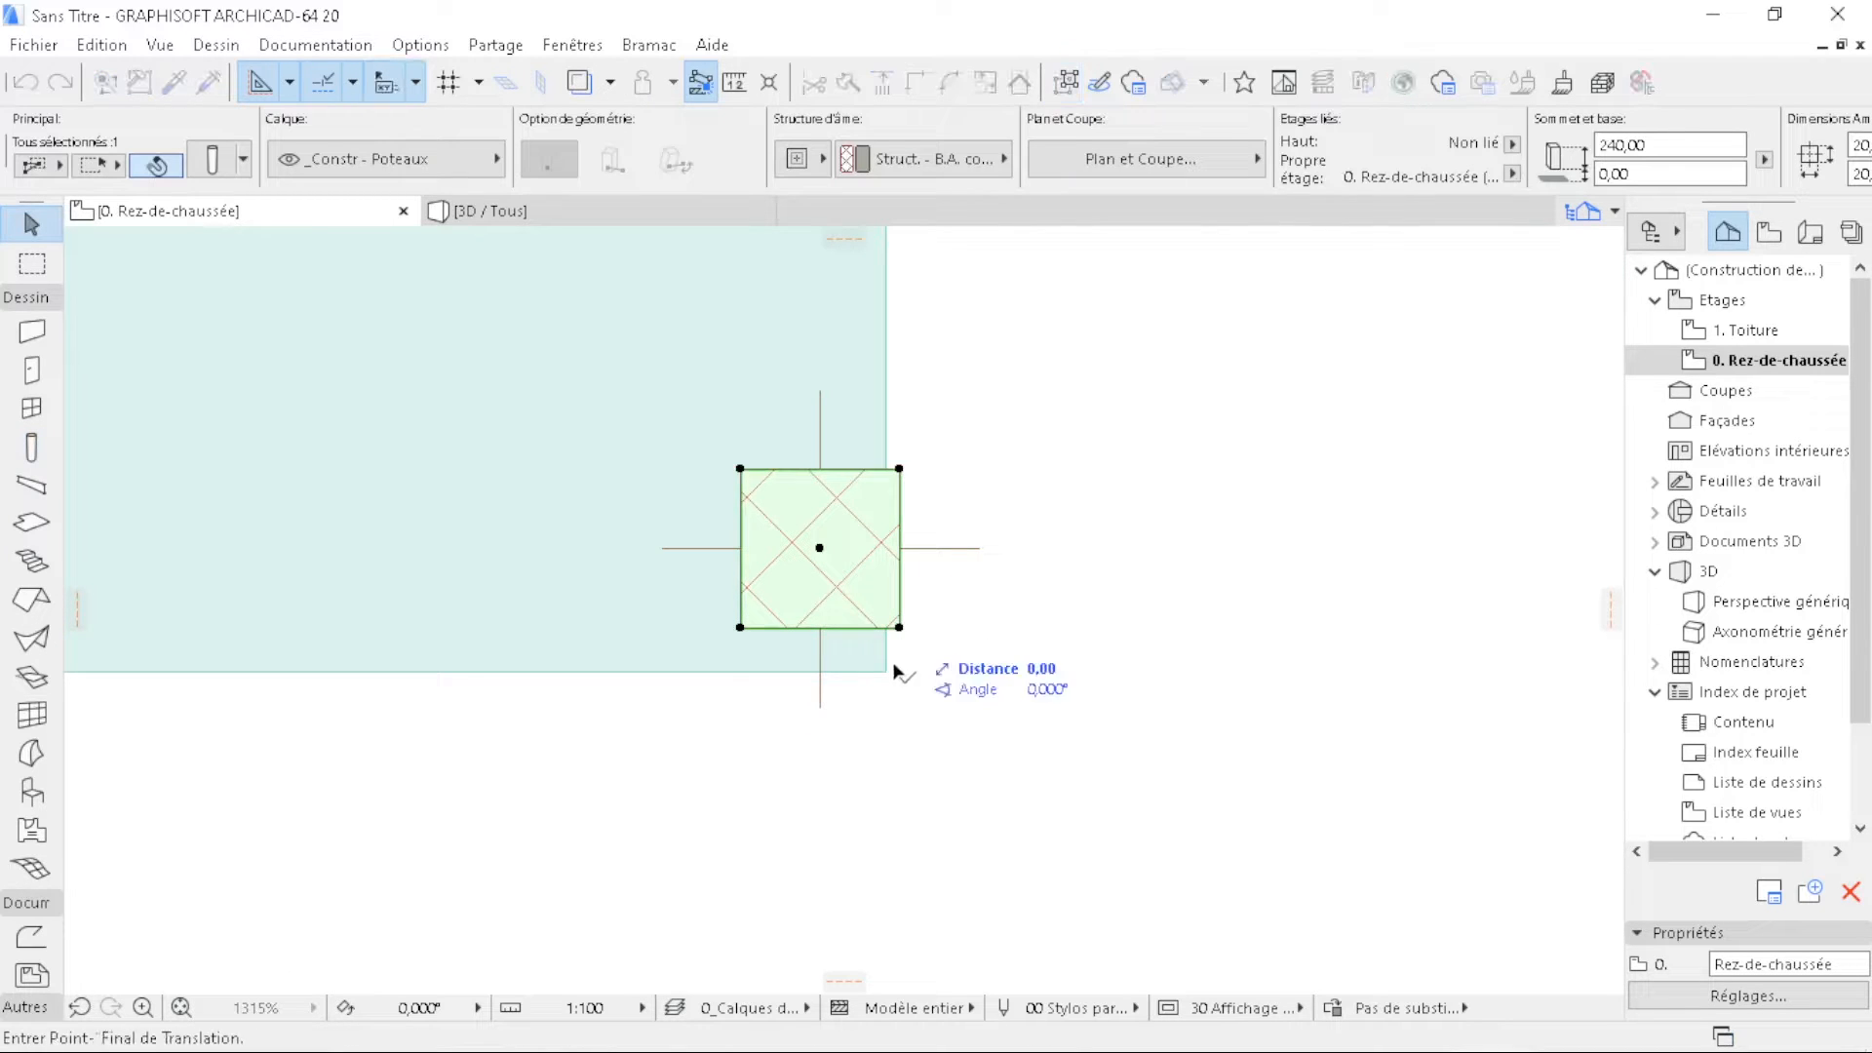
pyautogui.click(885, 672)
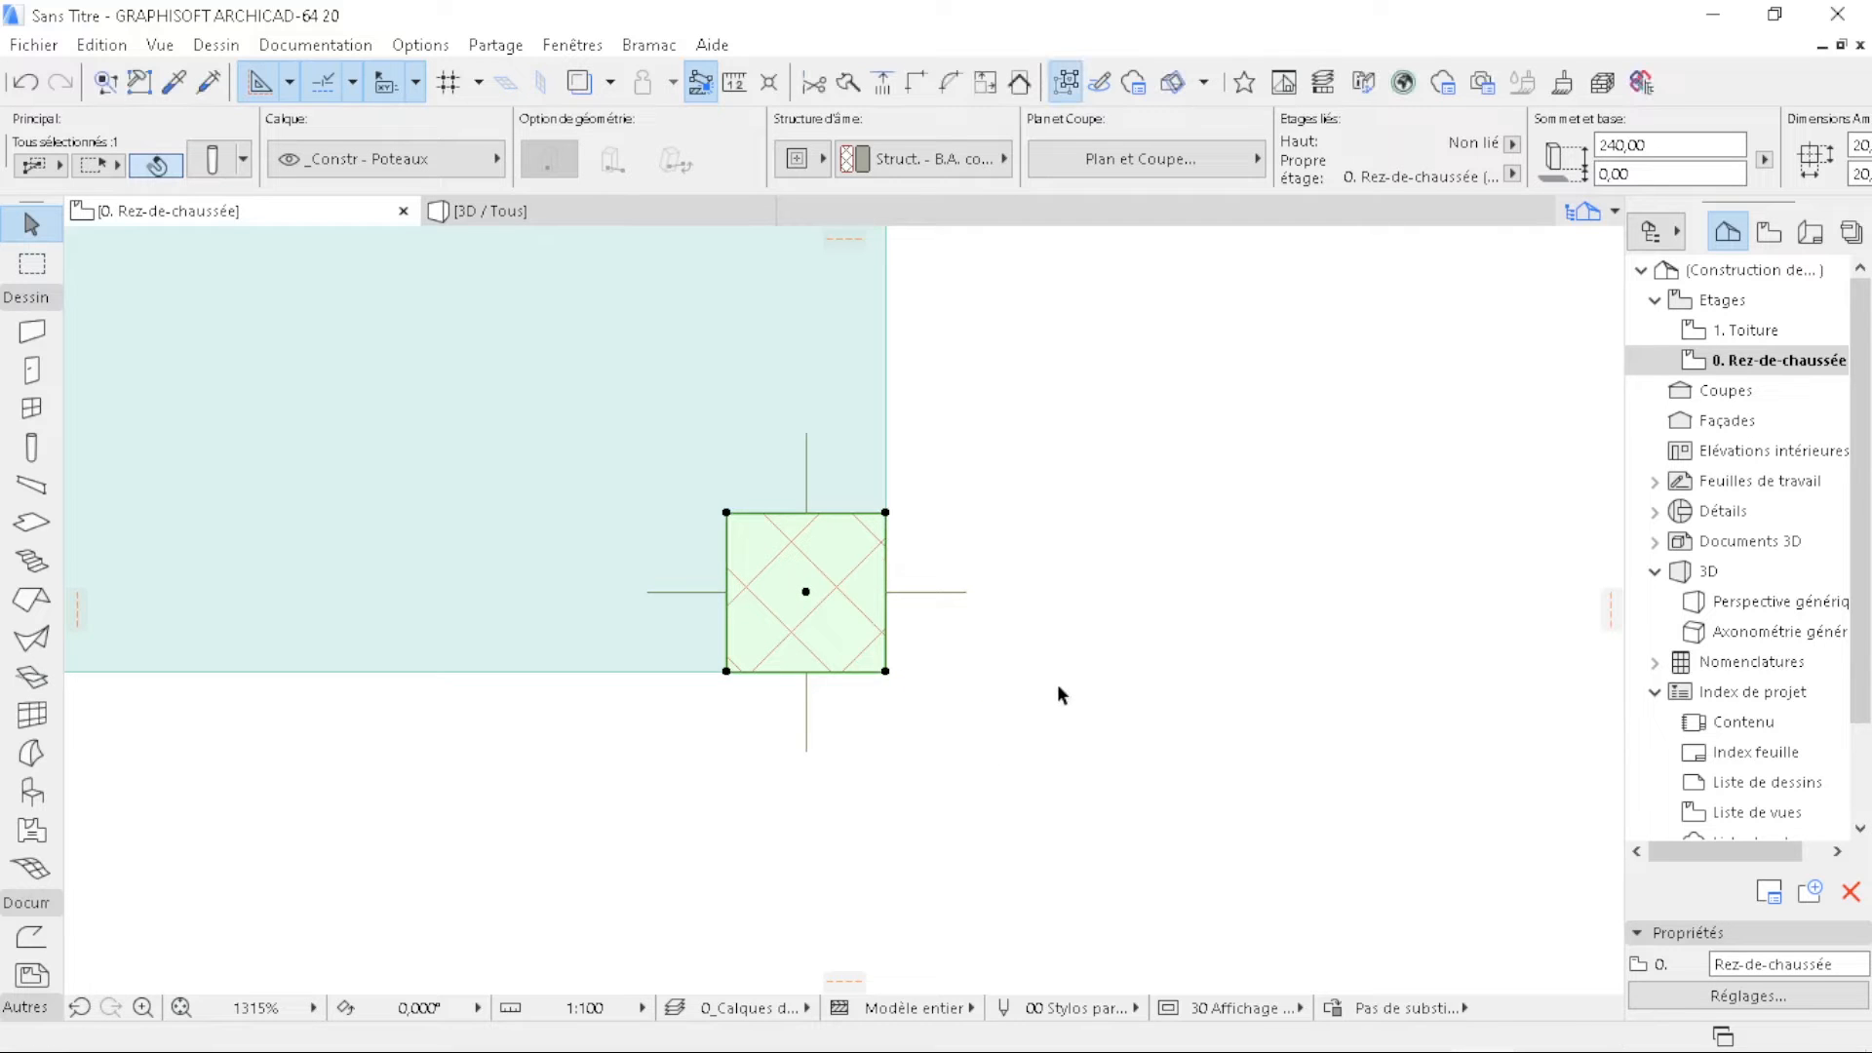
# - Copy the column to the inner corner of the entrance steps and align its rear edge with the rear edge of the top step
pyautogui.hotkey('ctrl', 'shift', 'd')
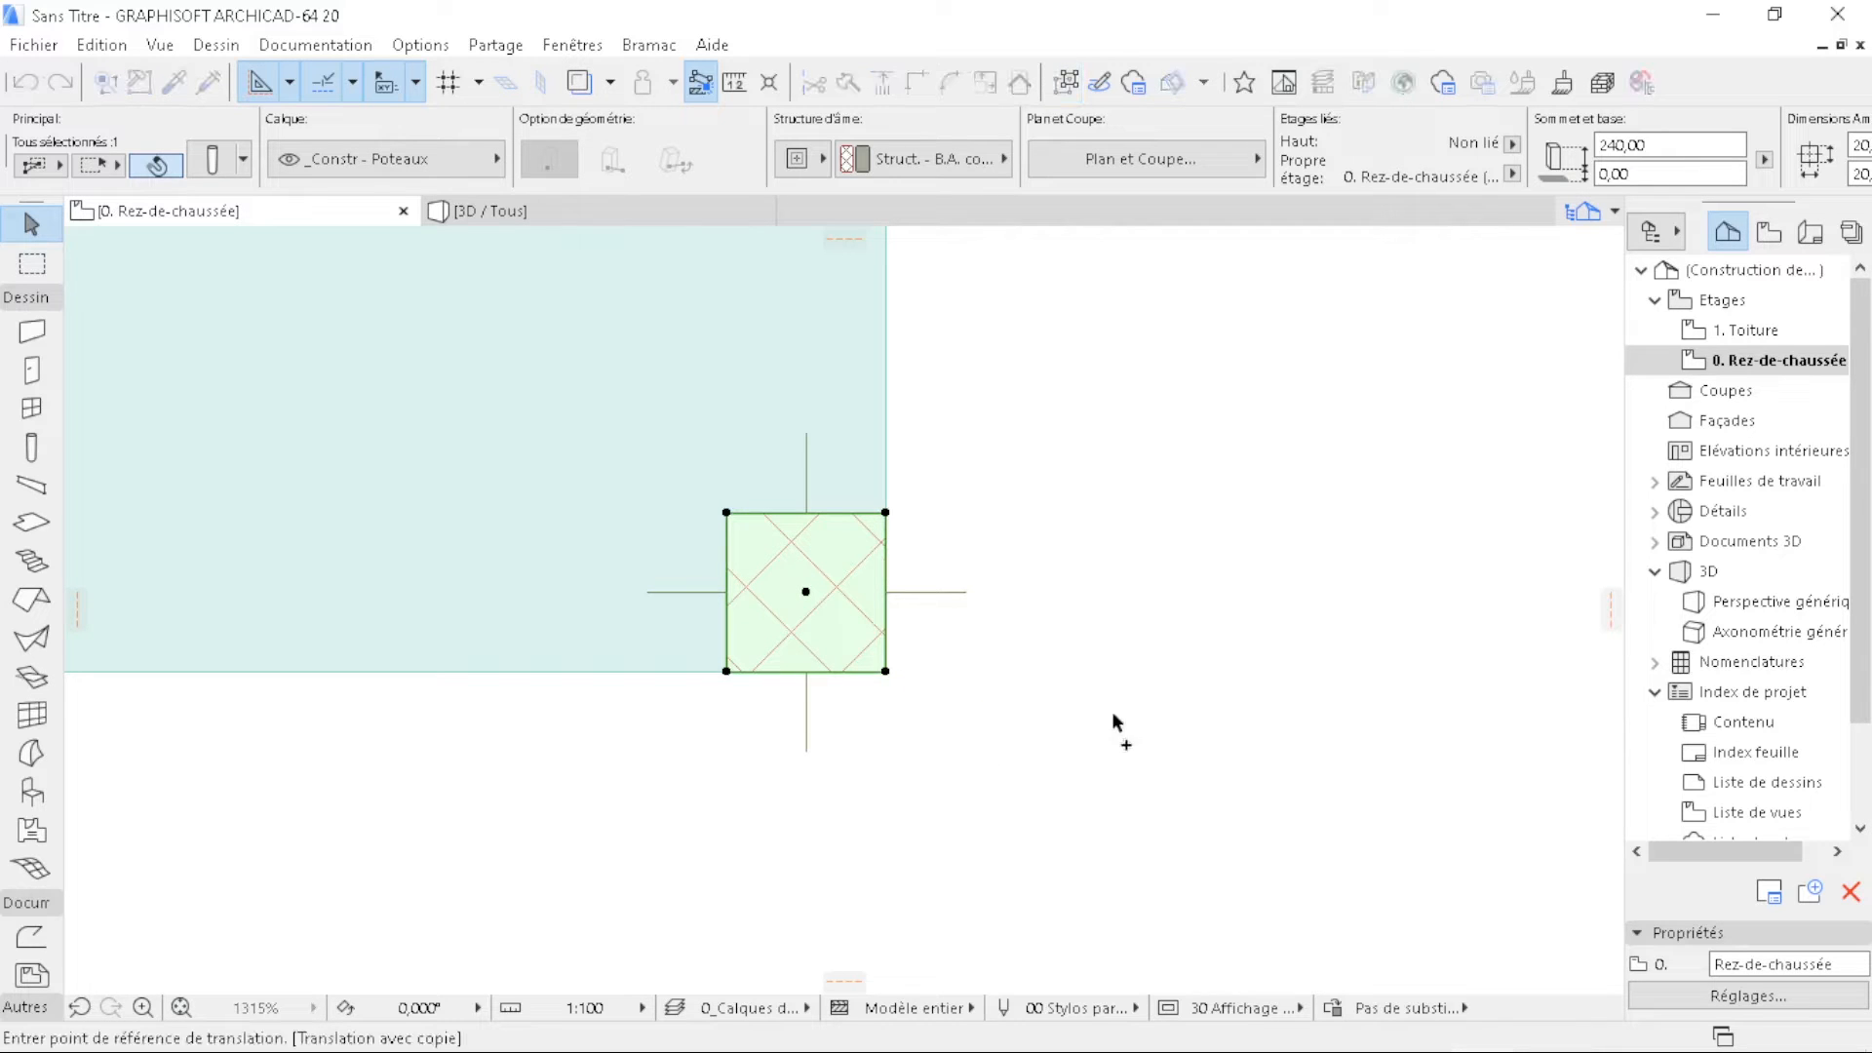
pyautogui.click(888, 695)
pyautogui.scroll(-5, 883, 895)
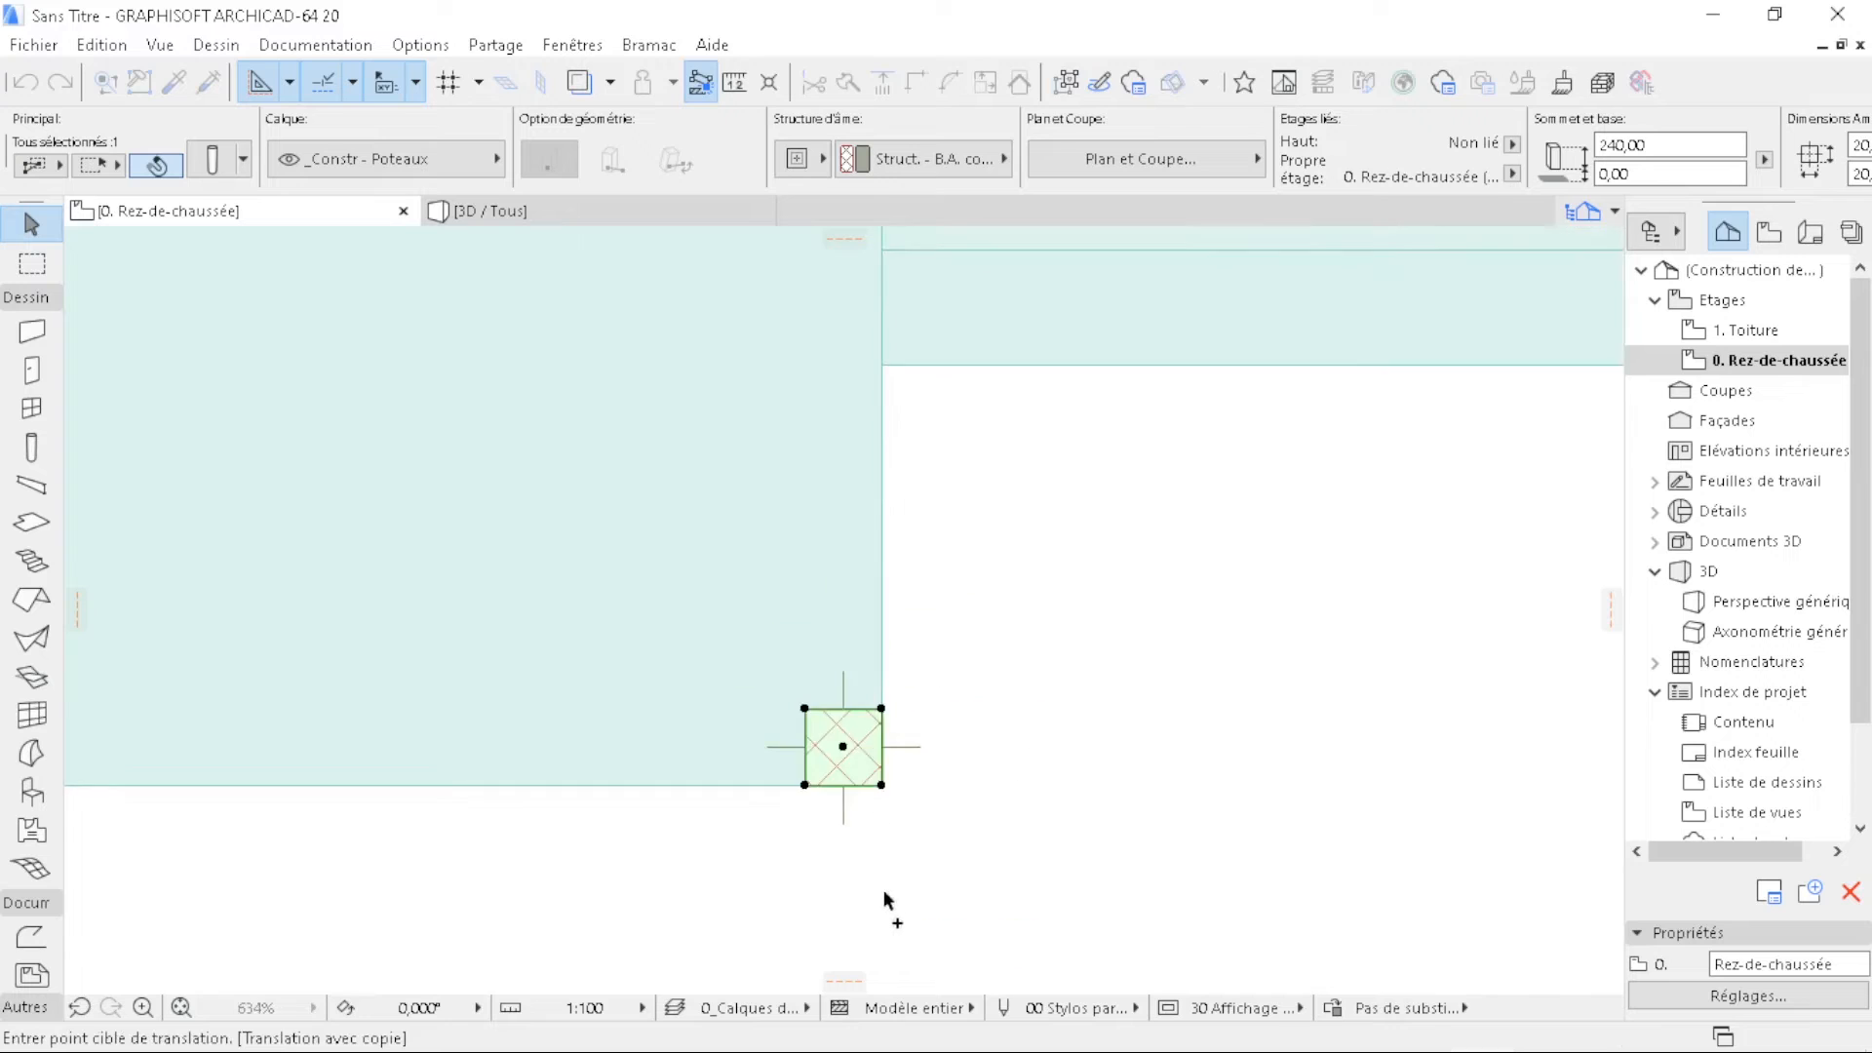
pyautogui.scroll(5, 902, 378)
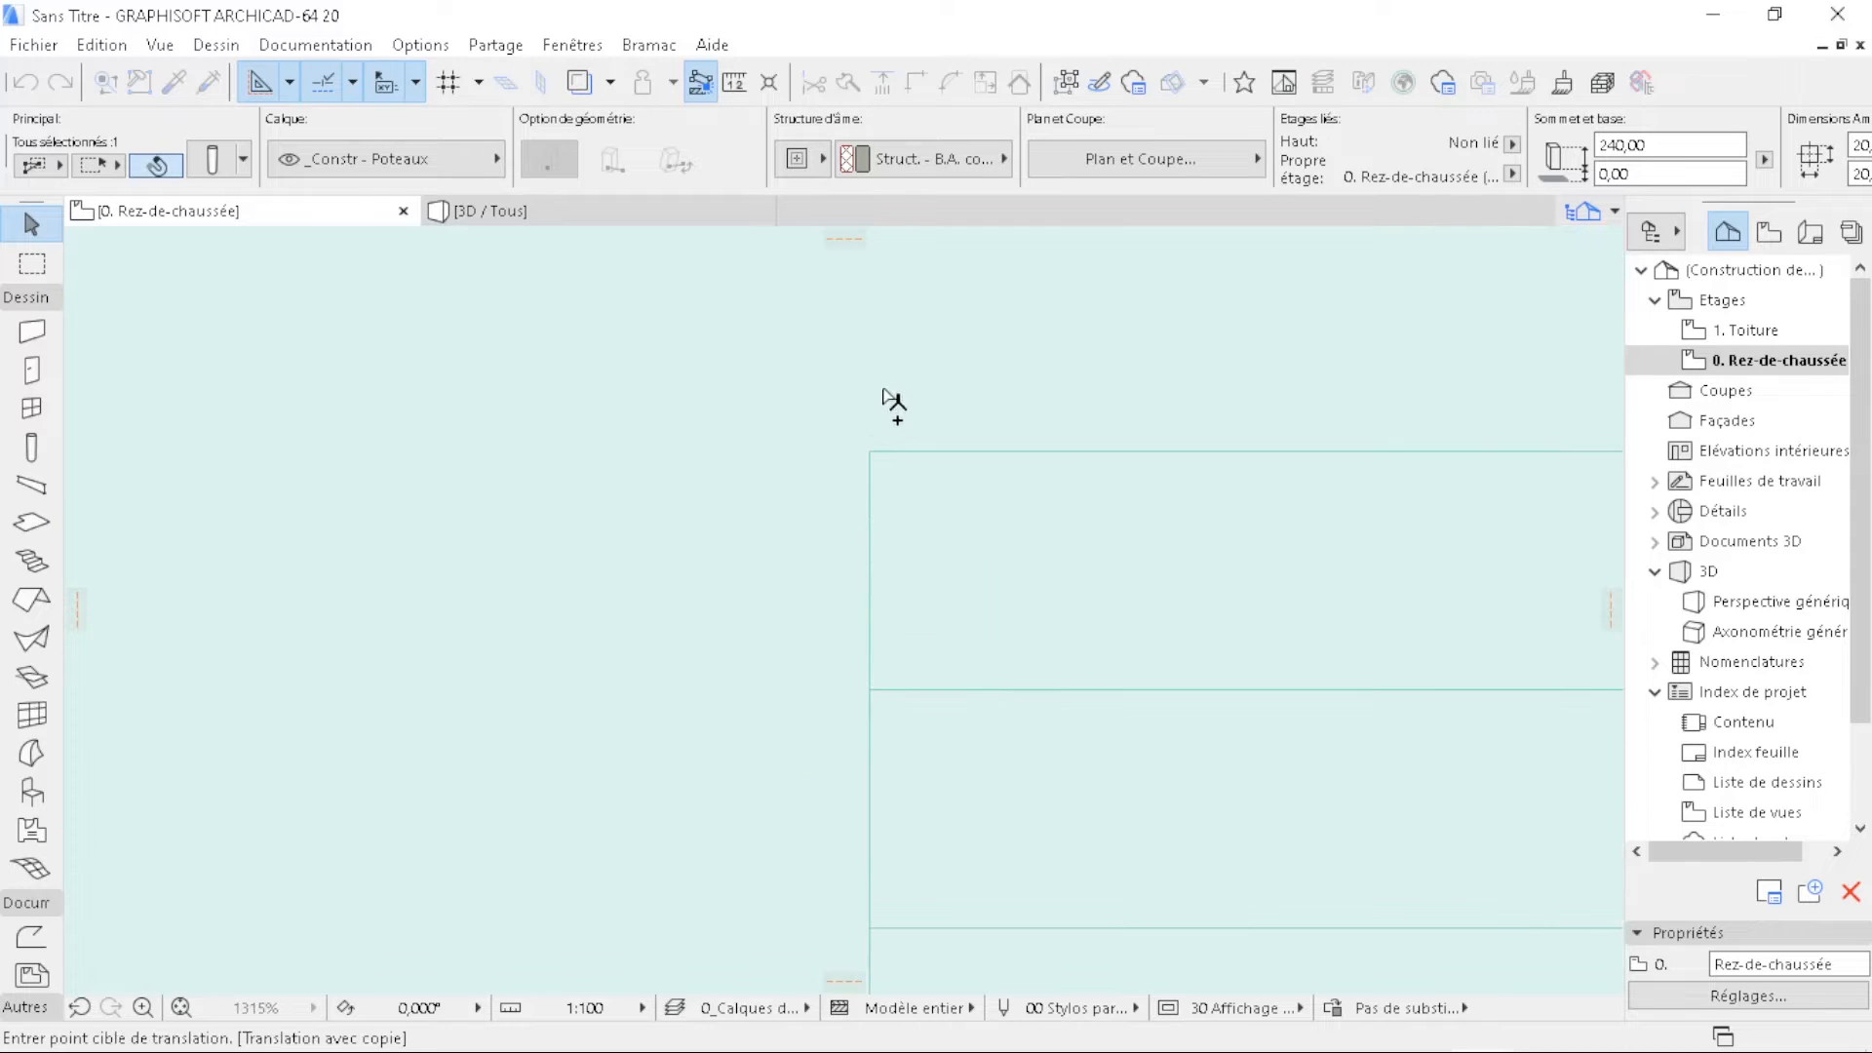
pyautogui.click(870, 453)
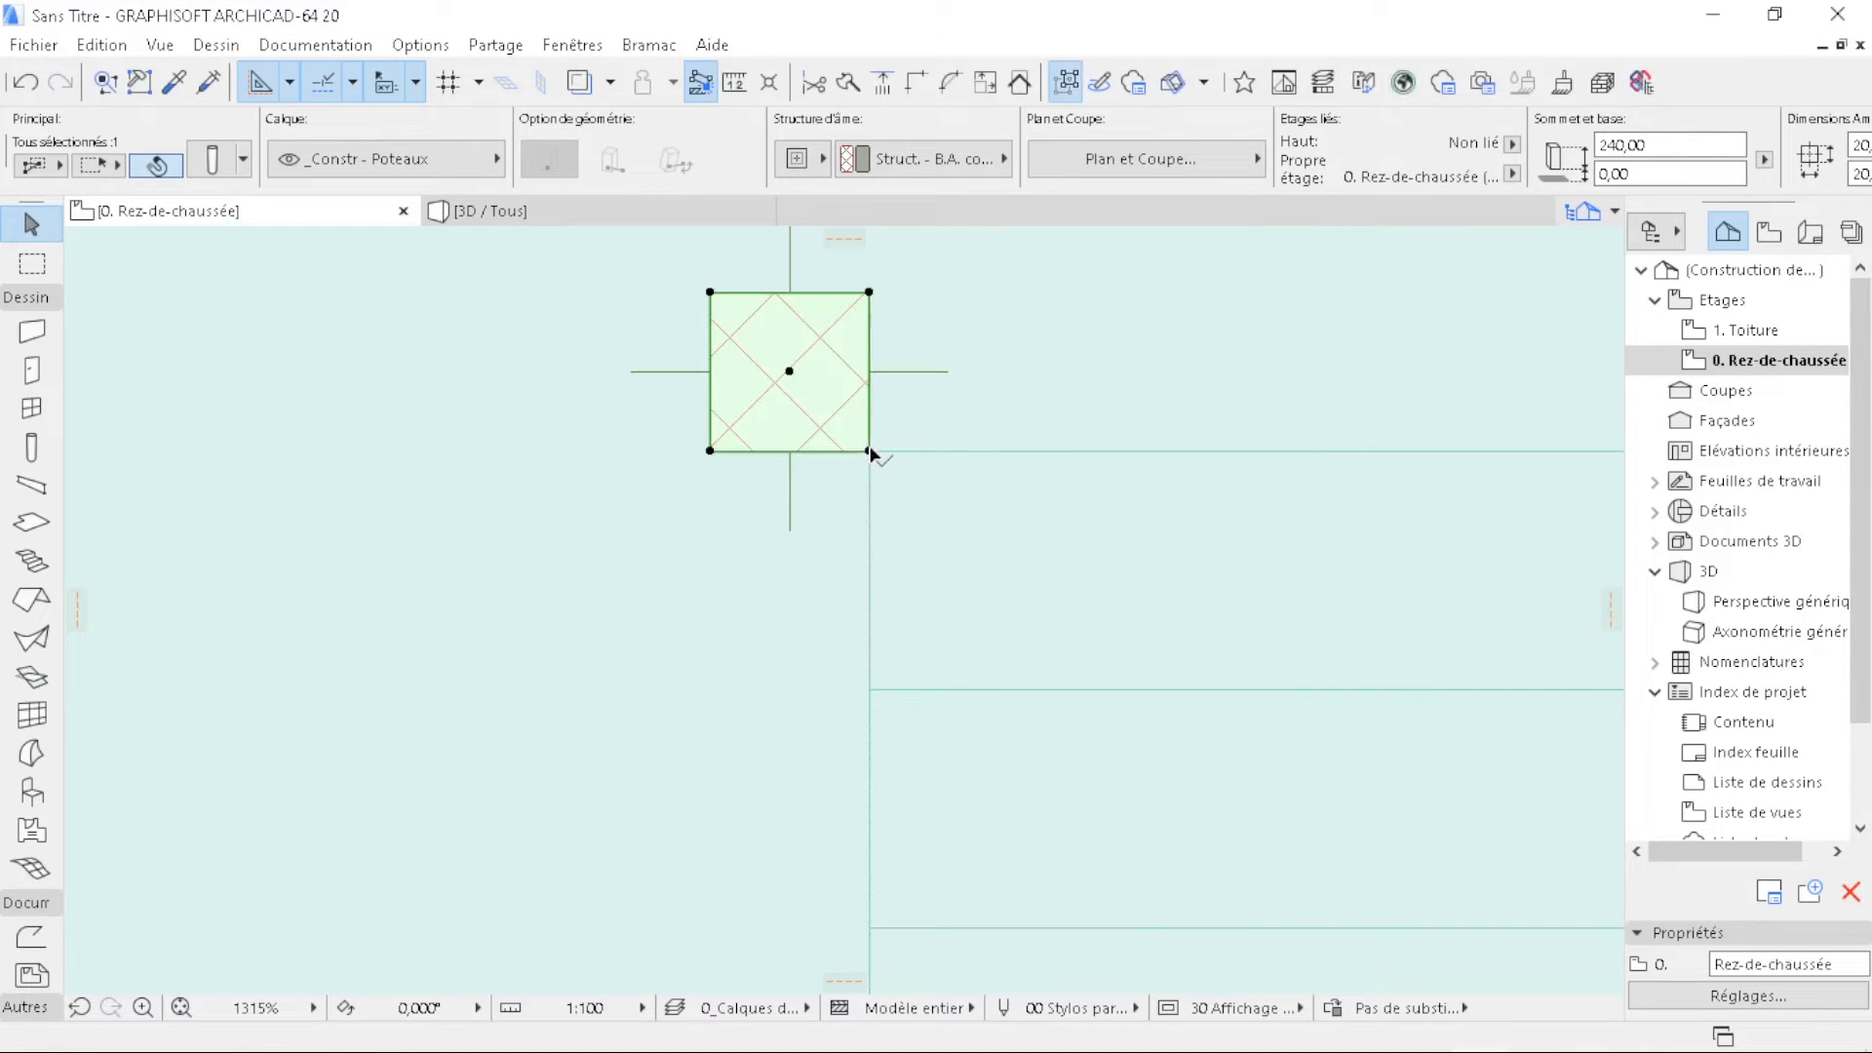
pyautogui.click(868, 291)
pyautogui.click(869, 452)
pyautogui.scroll(-5, 1166, 538)
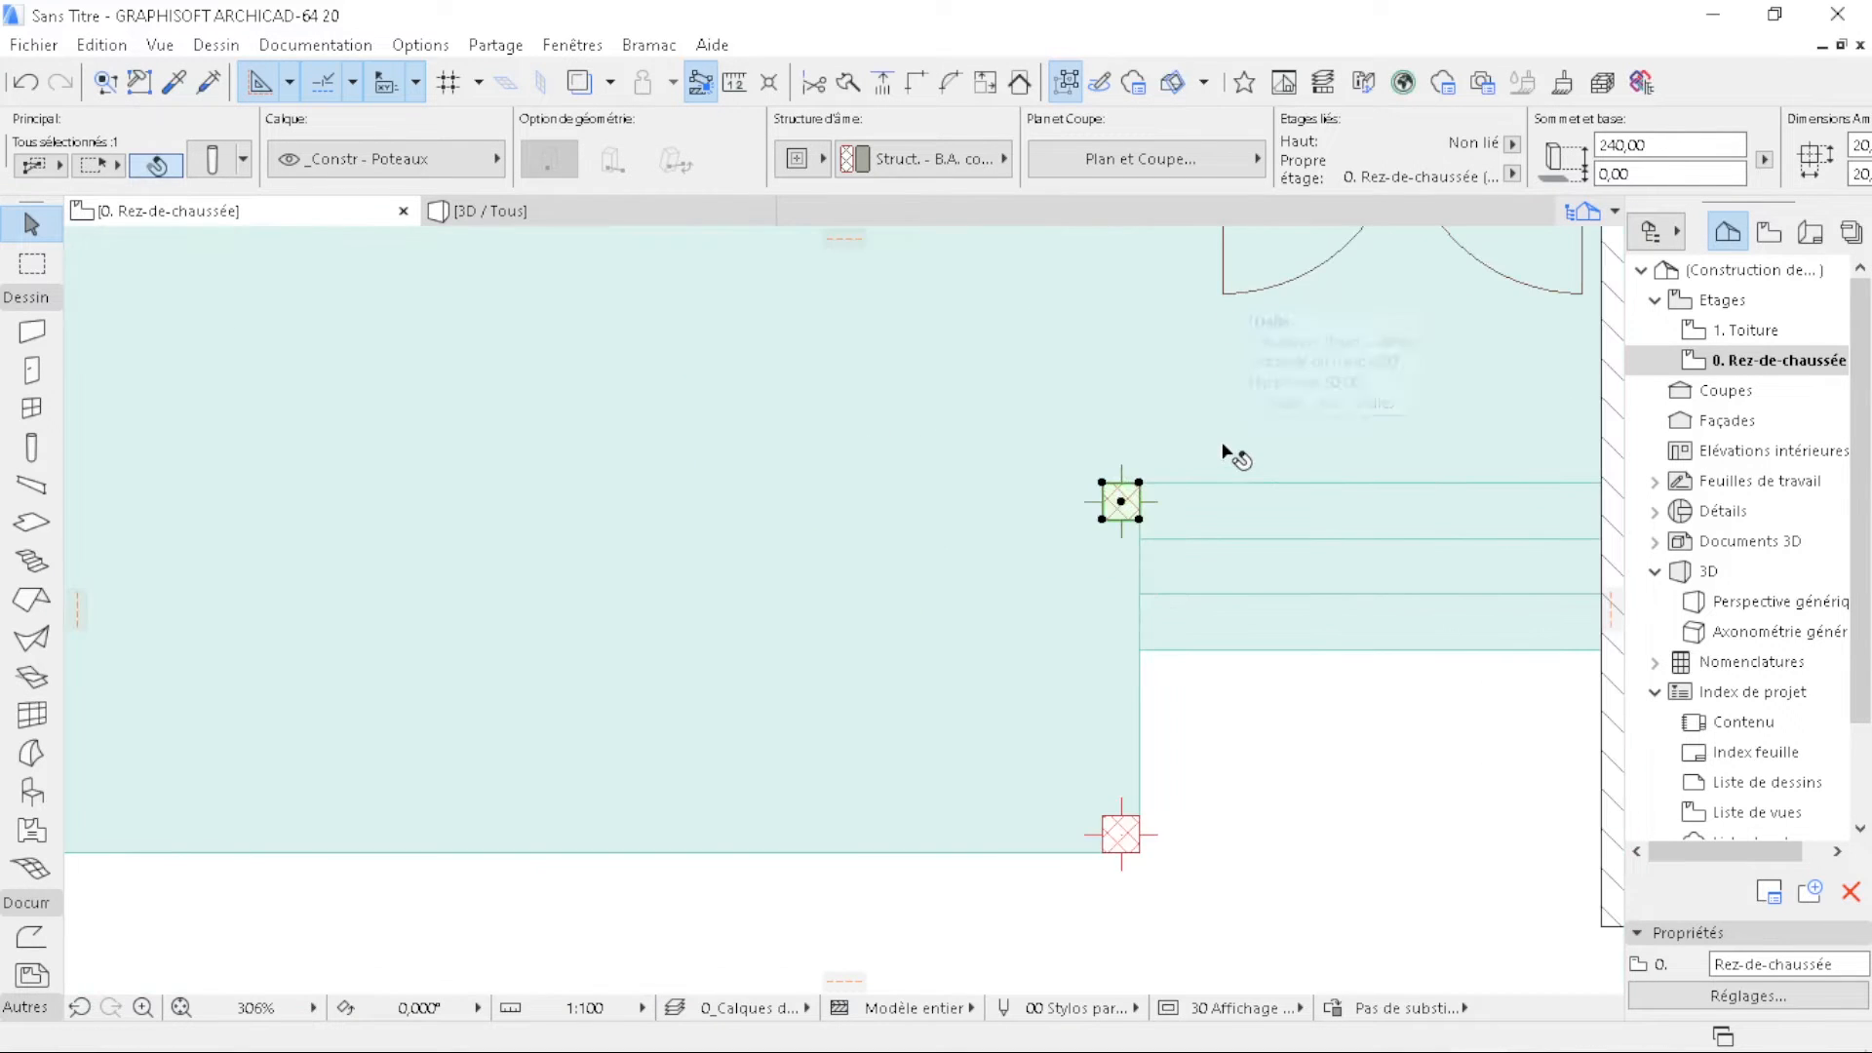
# - Copy the column to the porch's other front corner, flush with the outer end corner of the side wall
pyautogui.hotkey('ctrl', 'shift', 'd')
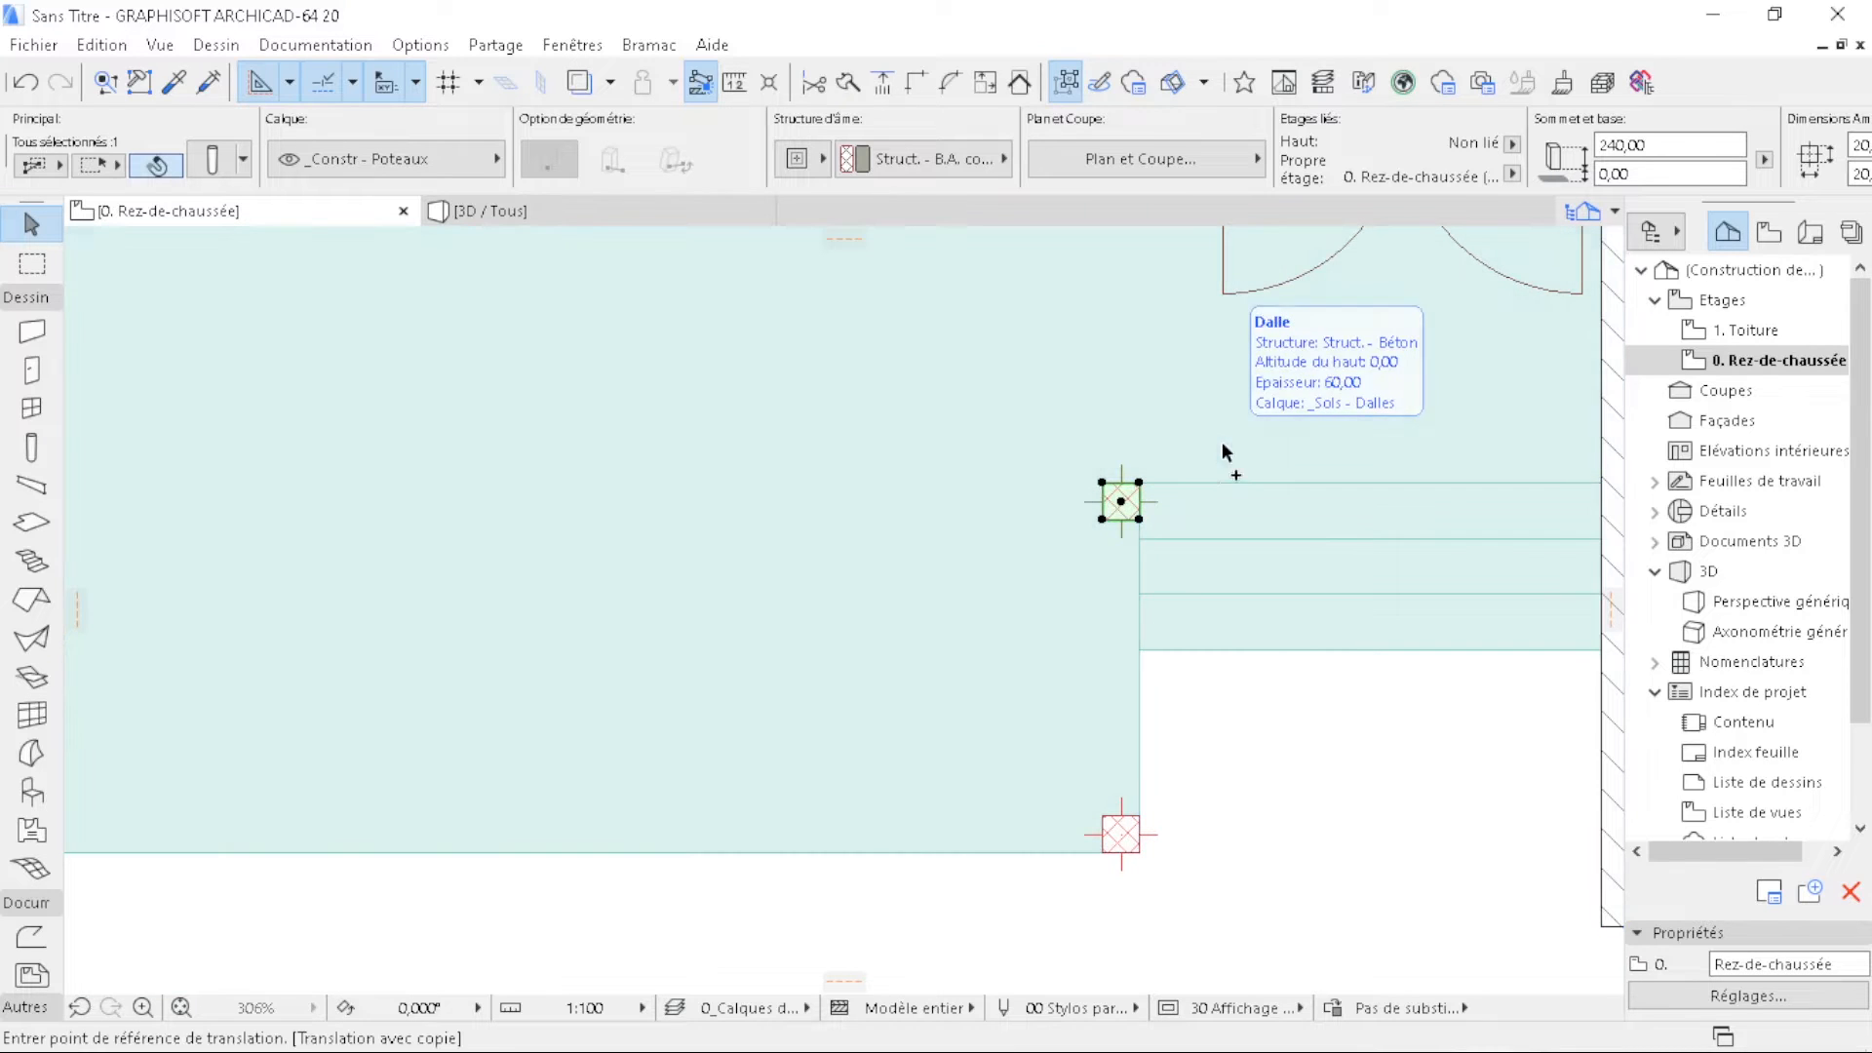
pyautogui.click(1101, 526)
pyautogui.scroll(-3, 746, 770)
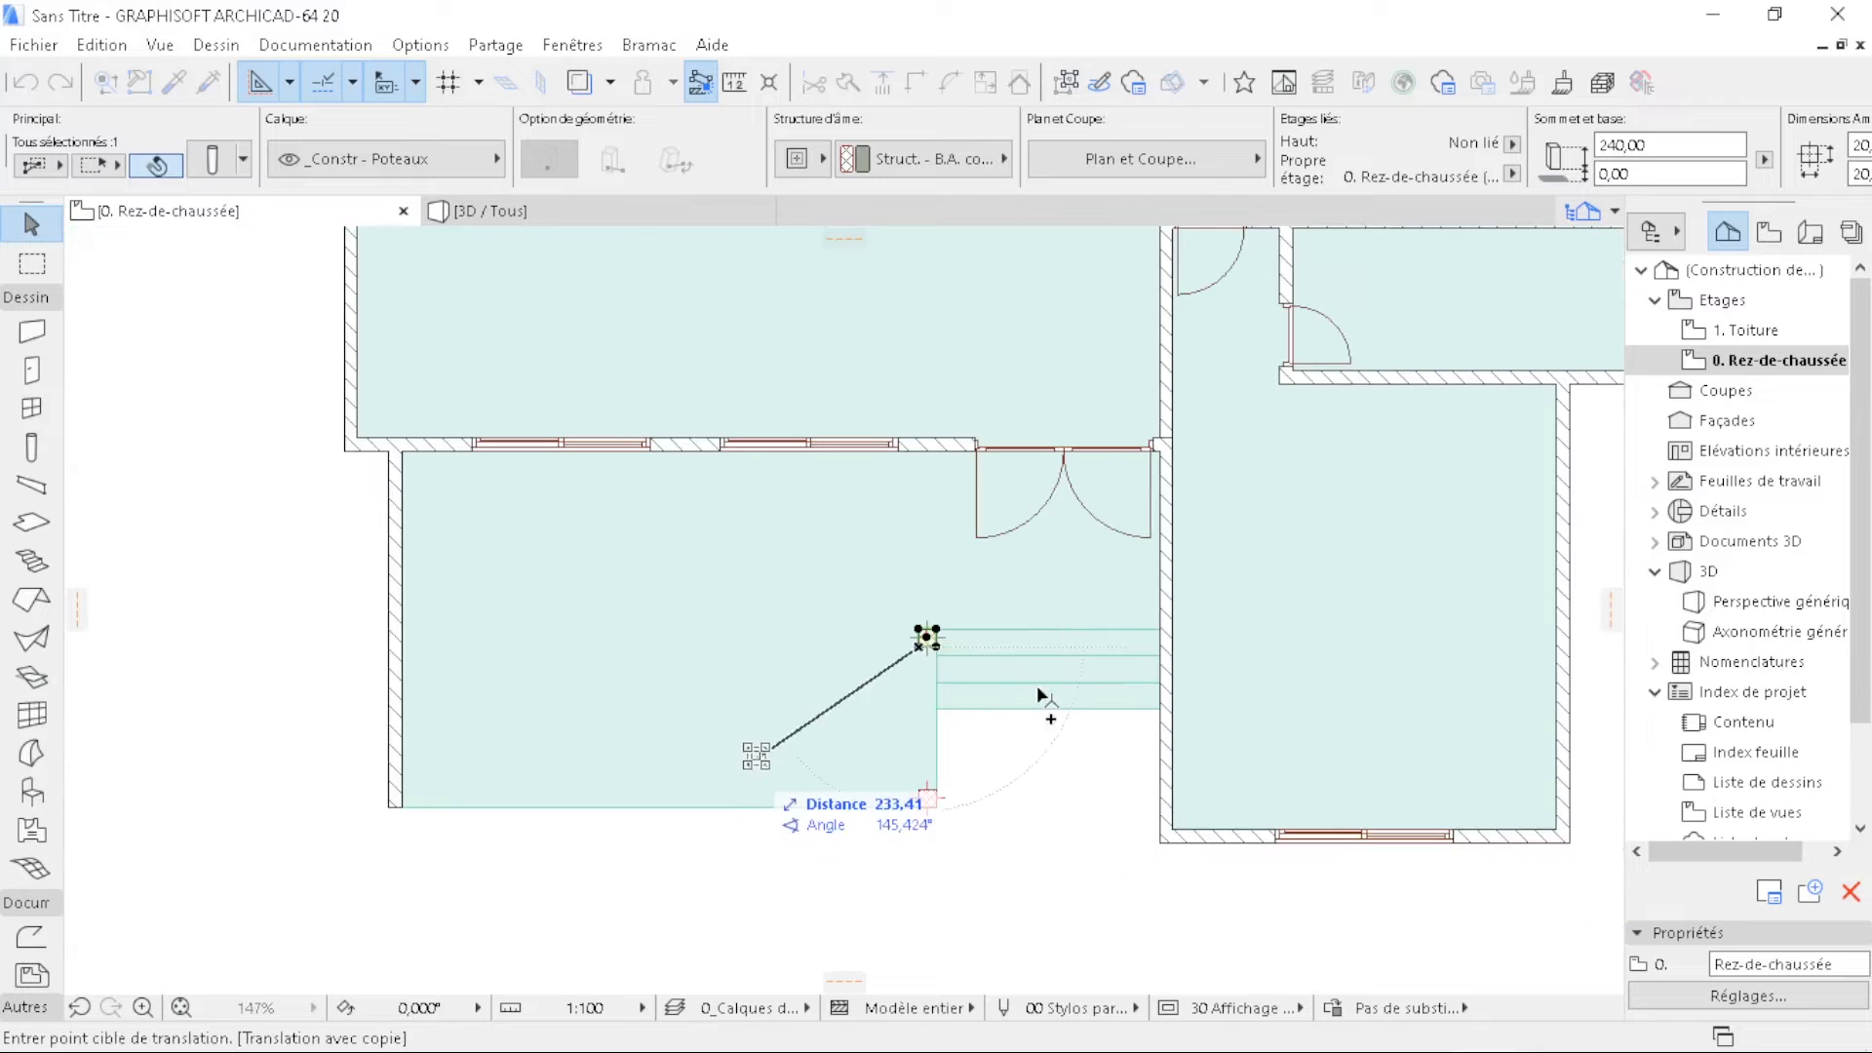
pyautogui.scroll(9, 673, 752)
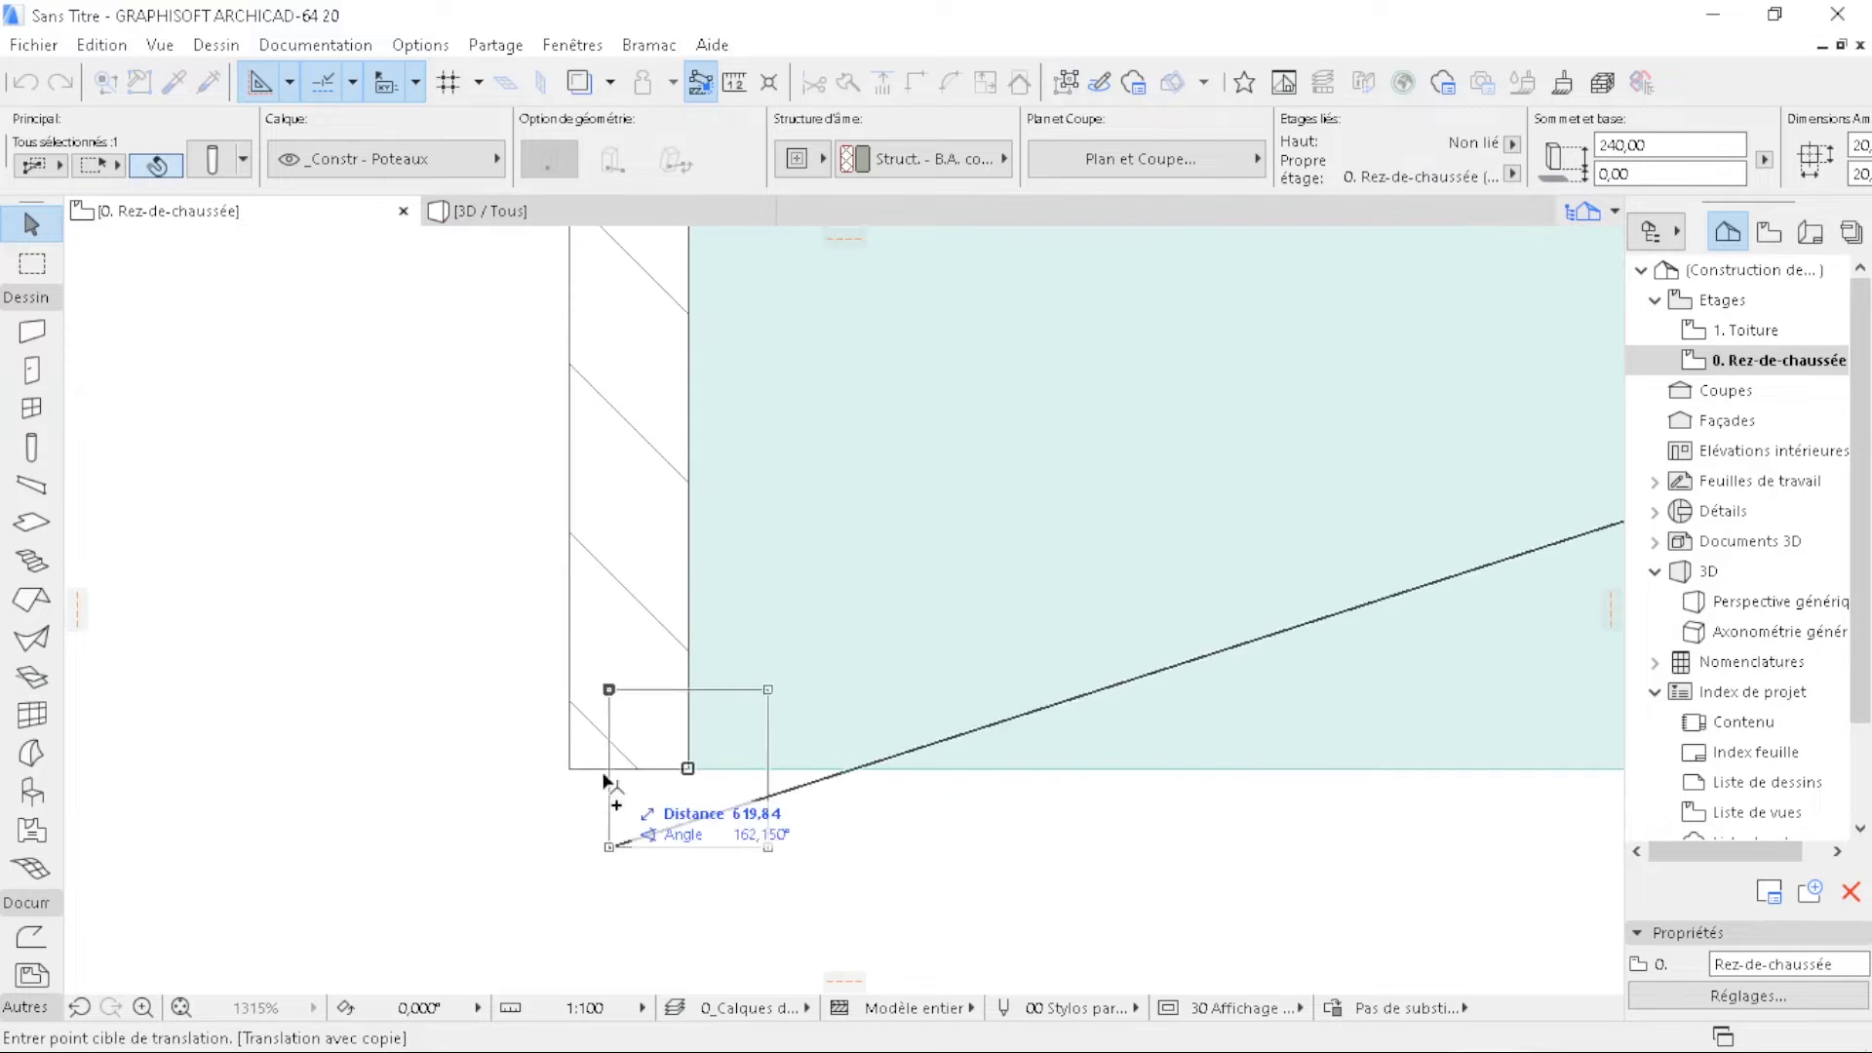
pyautogui.click(571, 770)
pyautogui.scroll(-4, 702, 645)
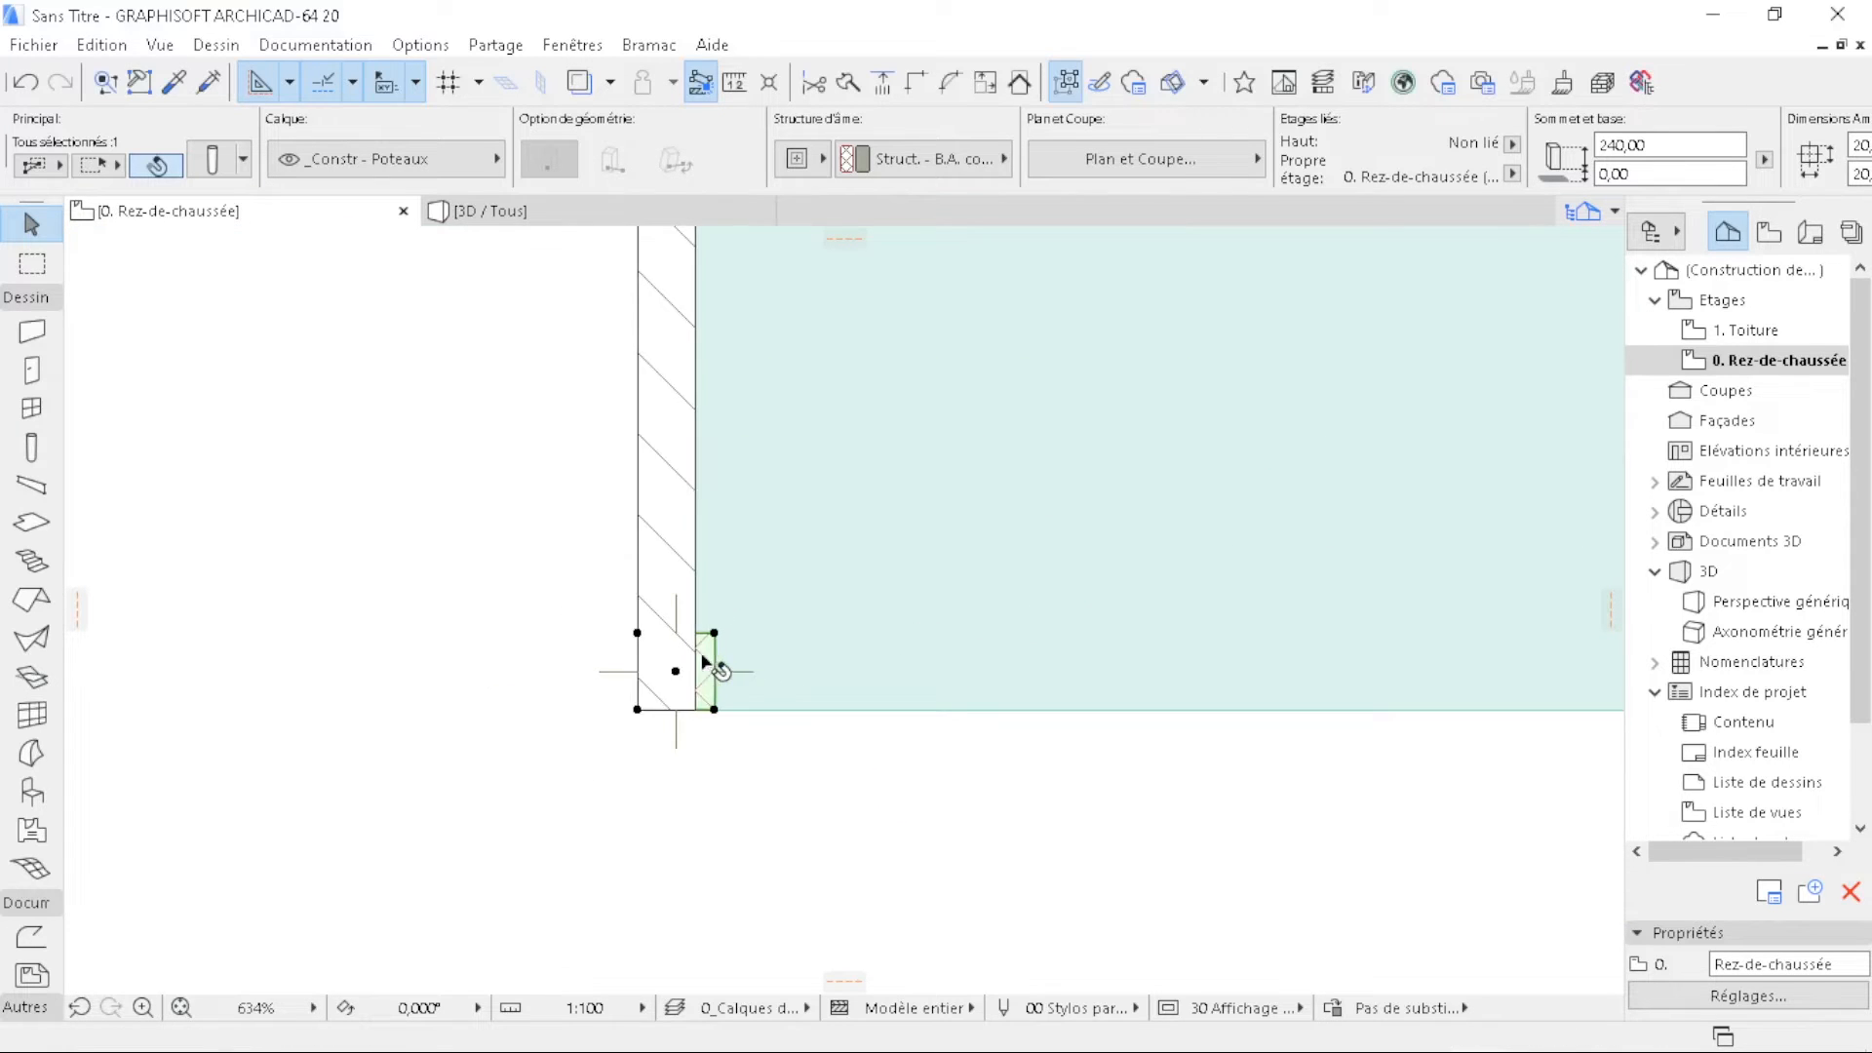
# - Shorten the porch's side wall by pulling its front end back to a stretch distance of 200
pyautogui.click(681, 565)
pyautogui.click(697, 687)
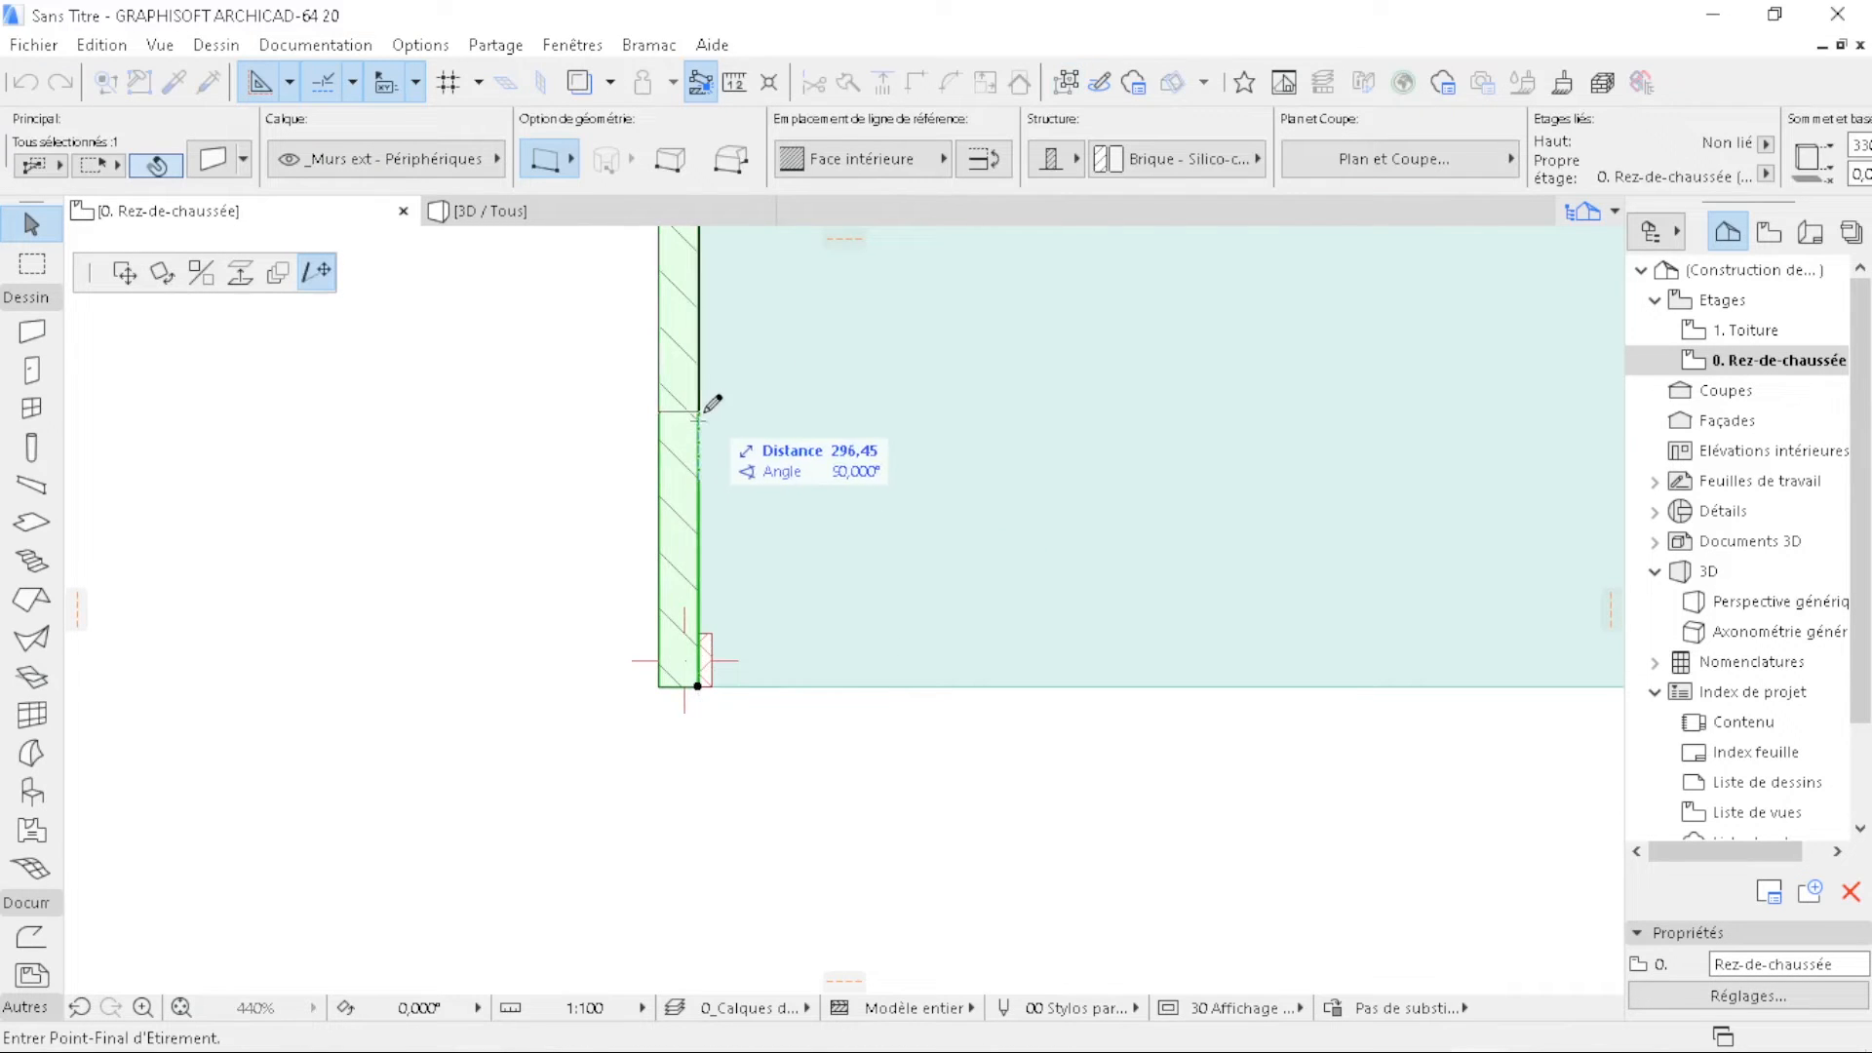
pyautogui.write('200')
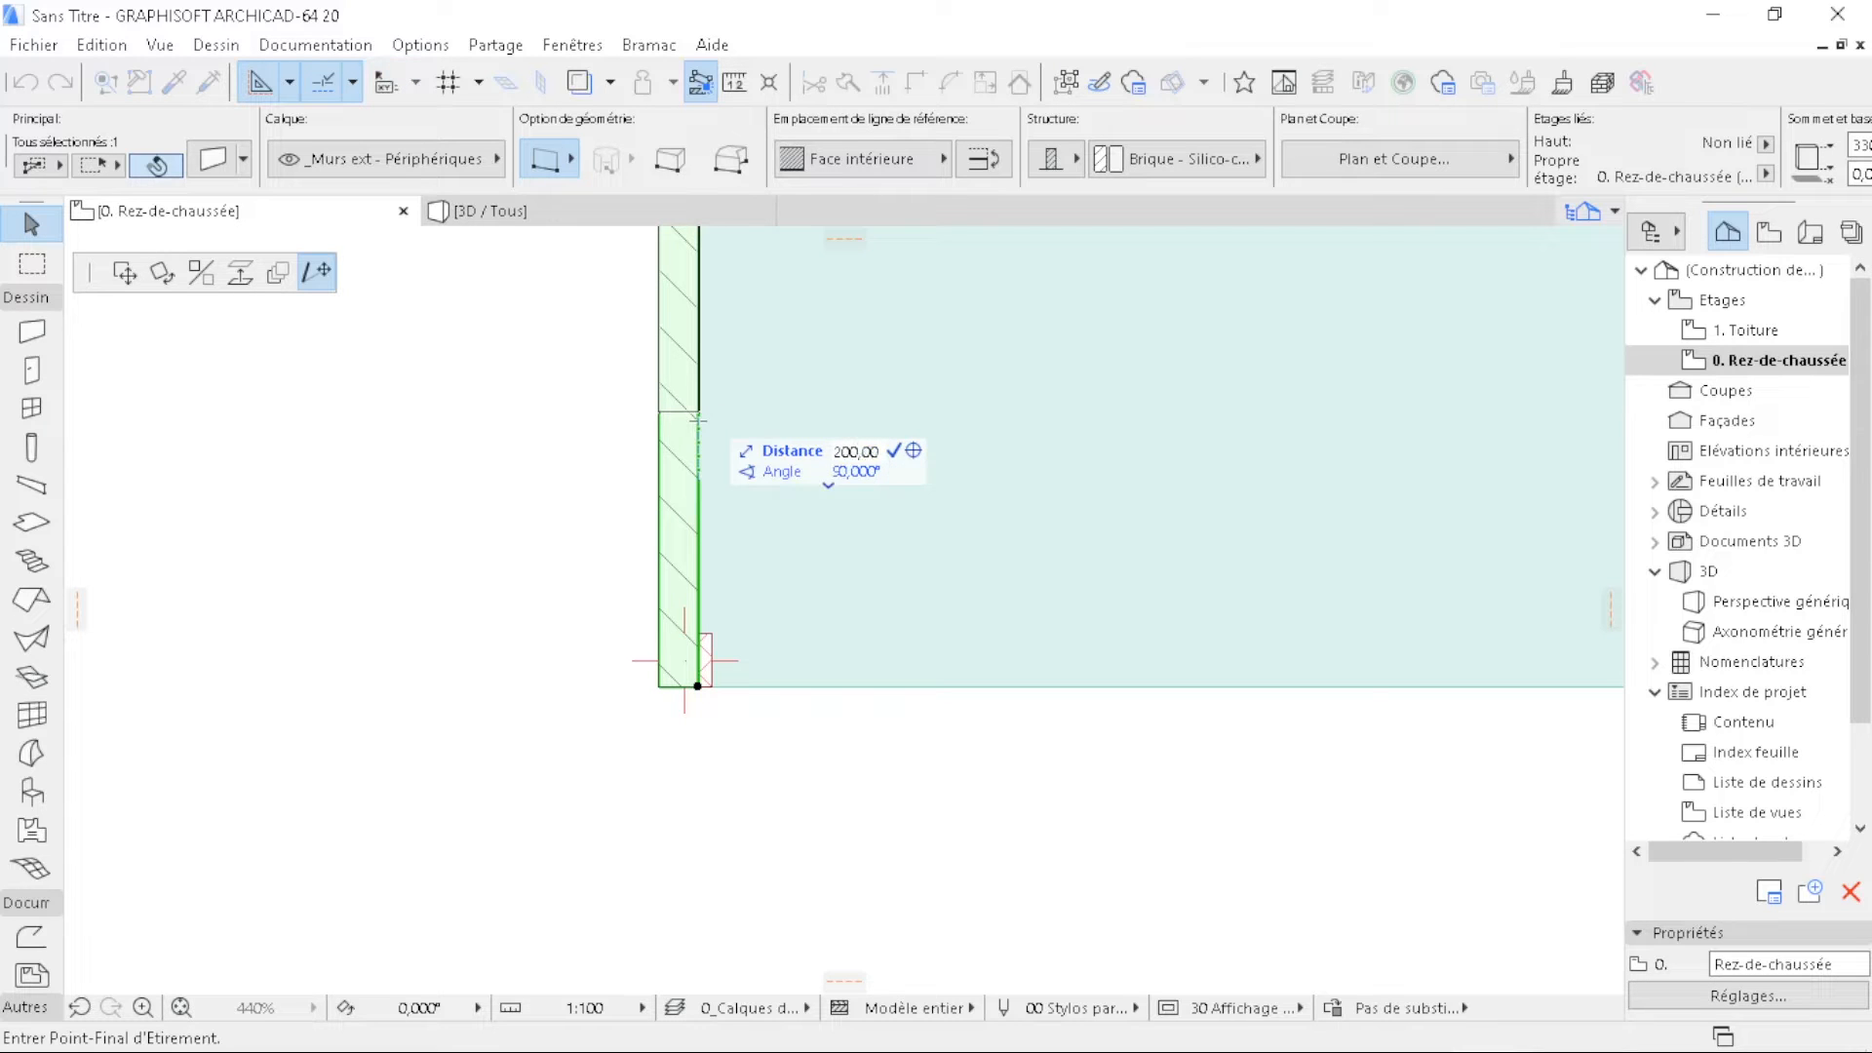
pyautogui.press('Return')
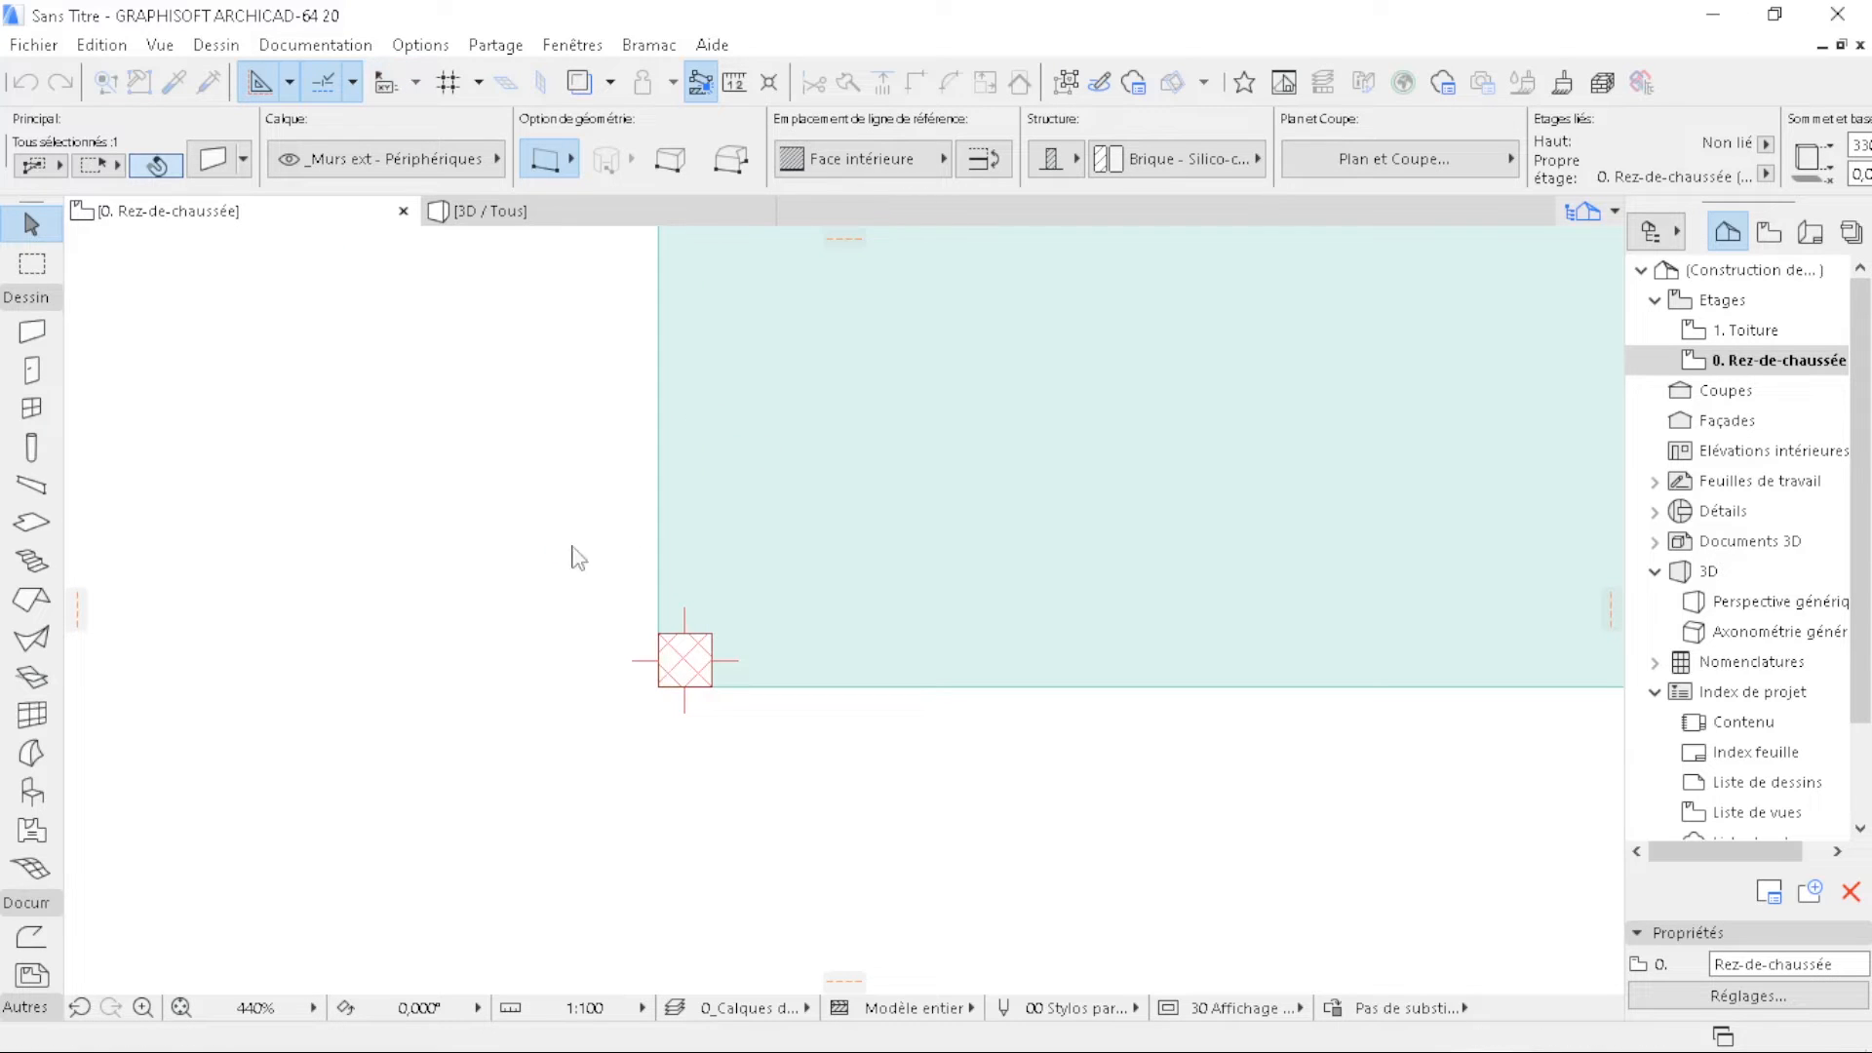
# - Inspect the three porch columns and the shortened side wall in the 3D perspective, and check that wall's height setting
pyautogui.click(638, 214)
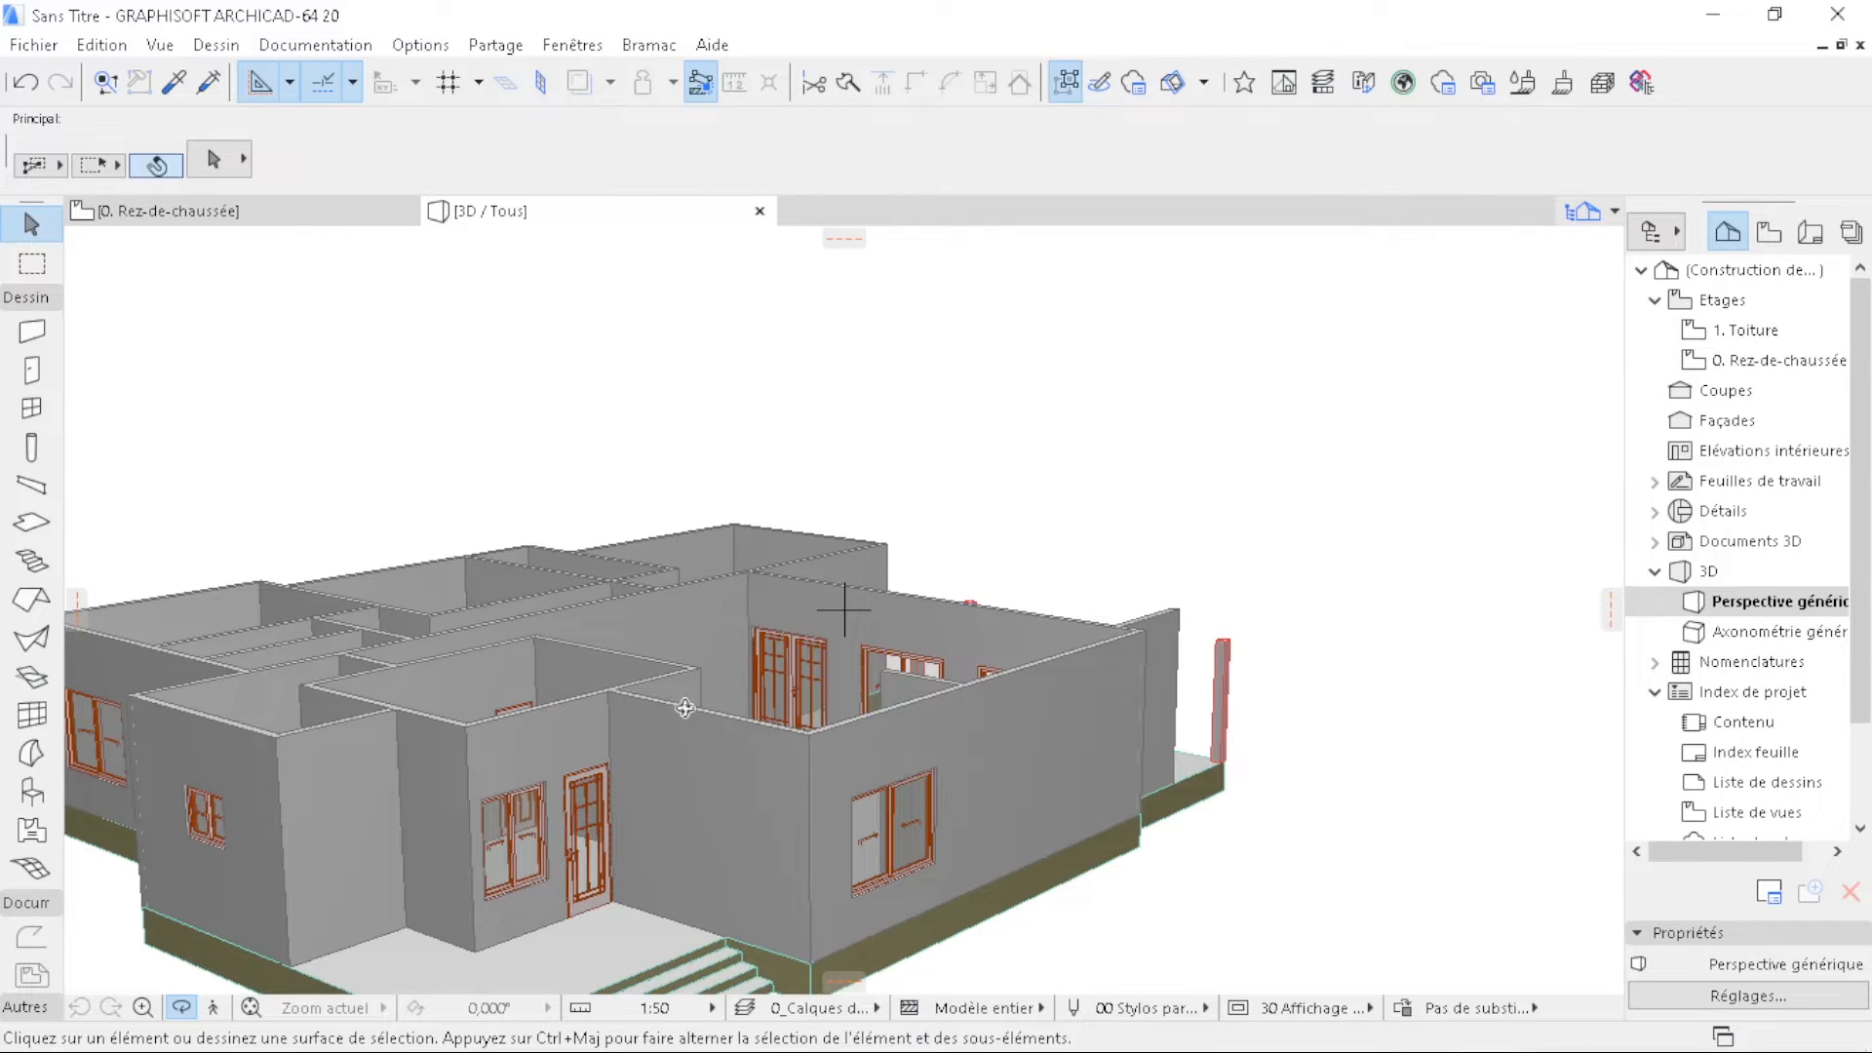
pyautogui.moveTo(685, 708); pyautogui.dragTo(882, 566, button='middle')
pyautogui.moveTo(1490, 631); pyautogui.dragTo(1323, 839)
pyautogui.moveTo(1042, 822); pyautogui.dragTo(1045, 883)
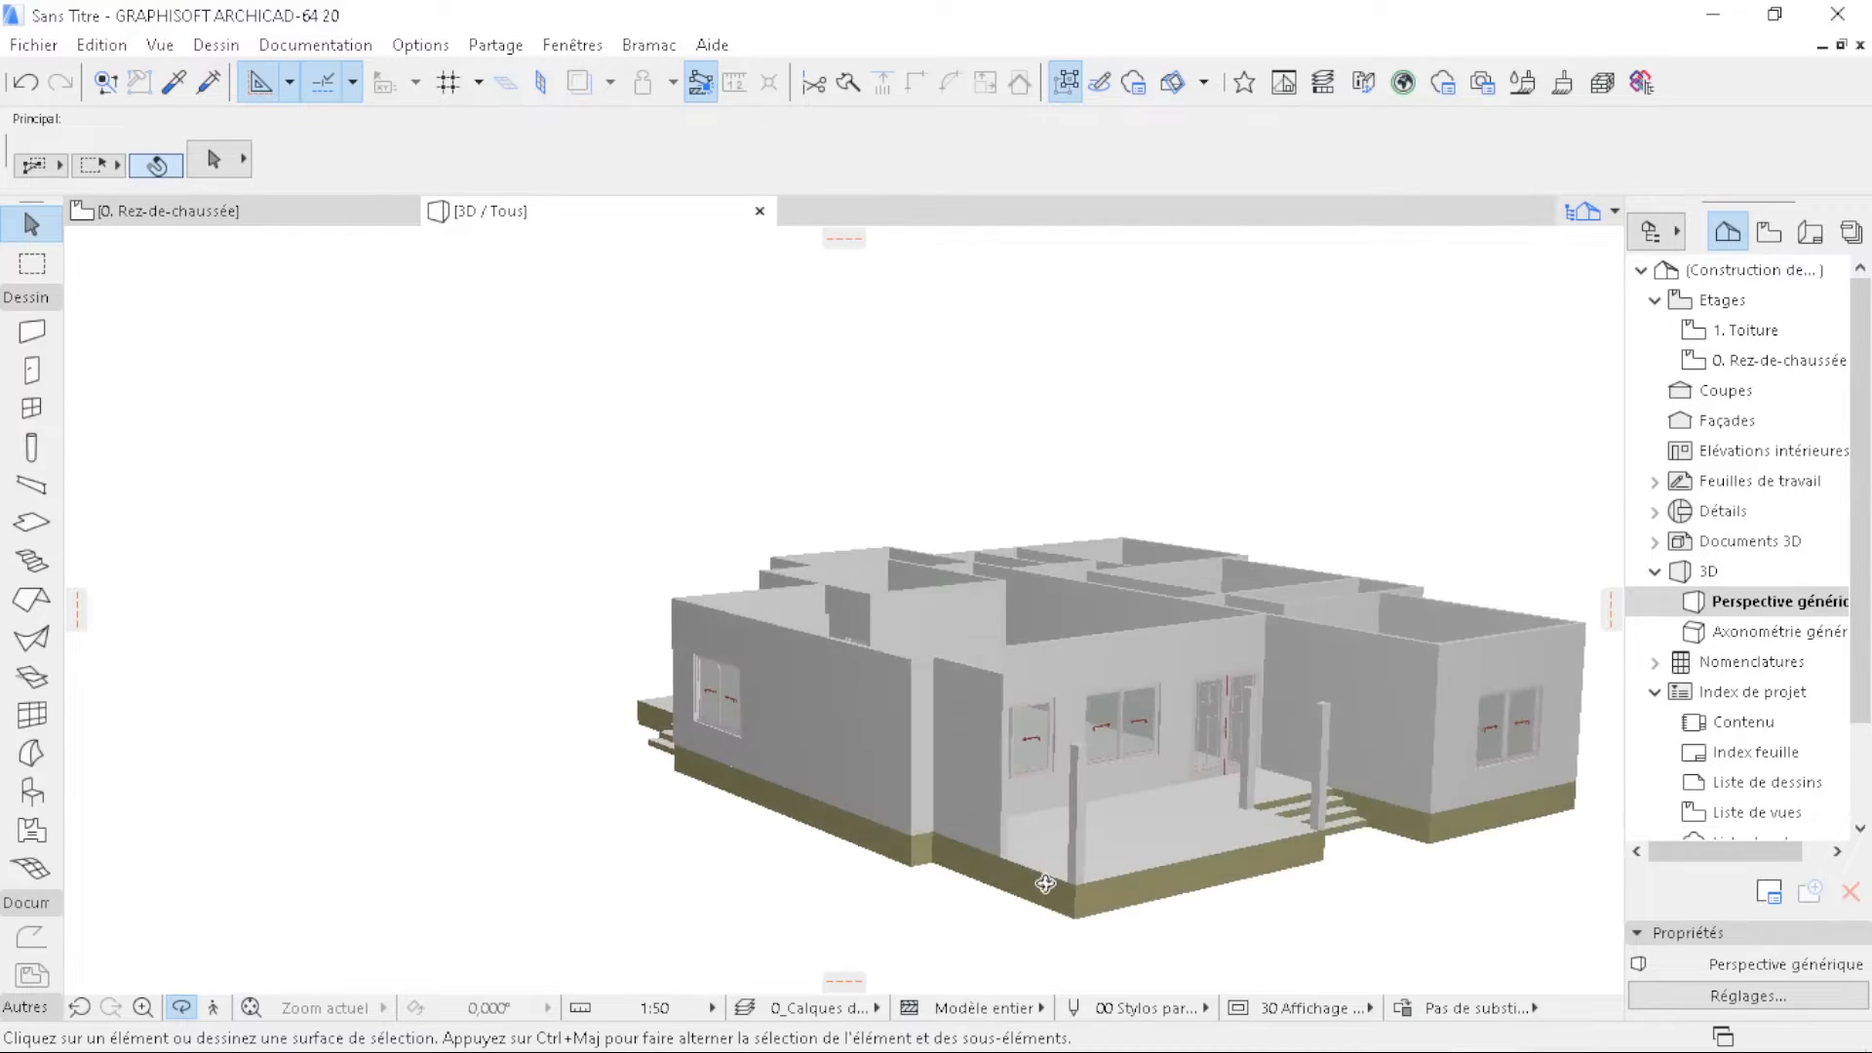
pyautogui.scroll(4, 1045, 883)
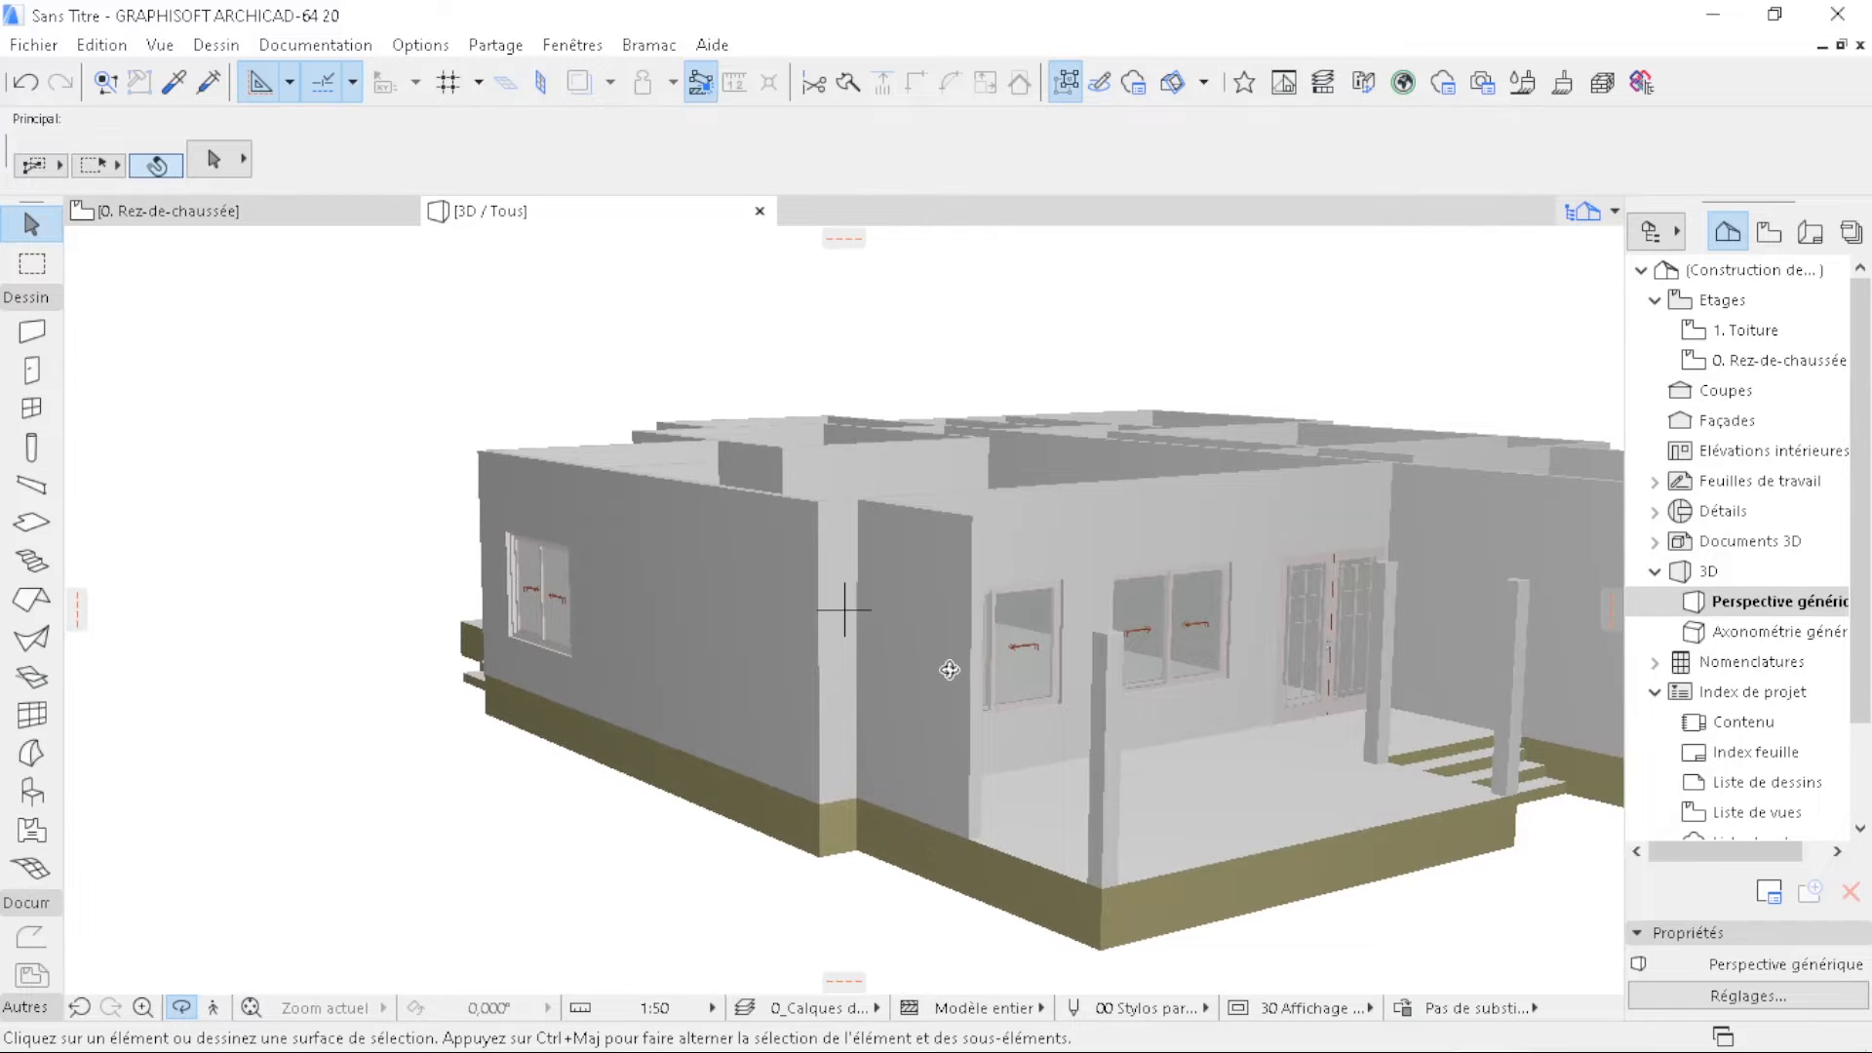
pyautogui.moveTo(1002, 551); pyautogui.dragTo(982, 636)
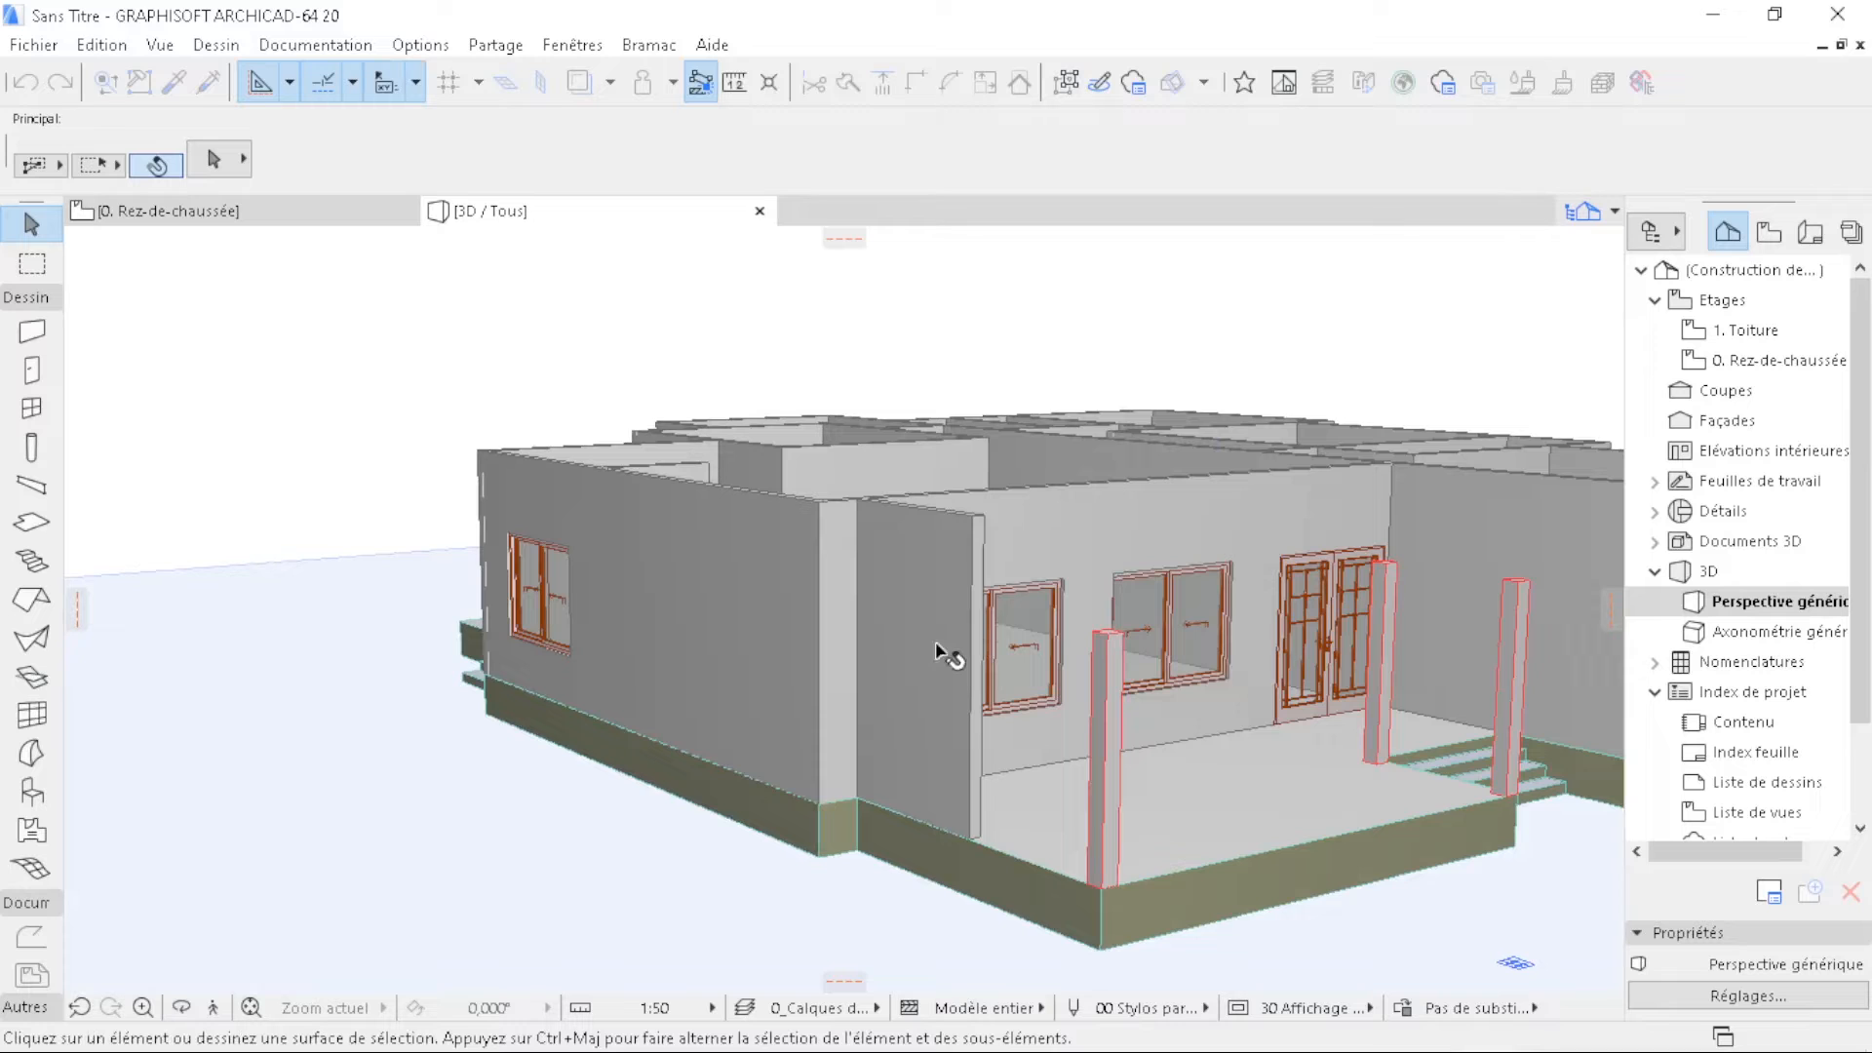
pyautogui.click(938, 647)
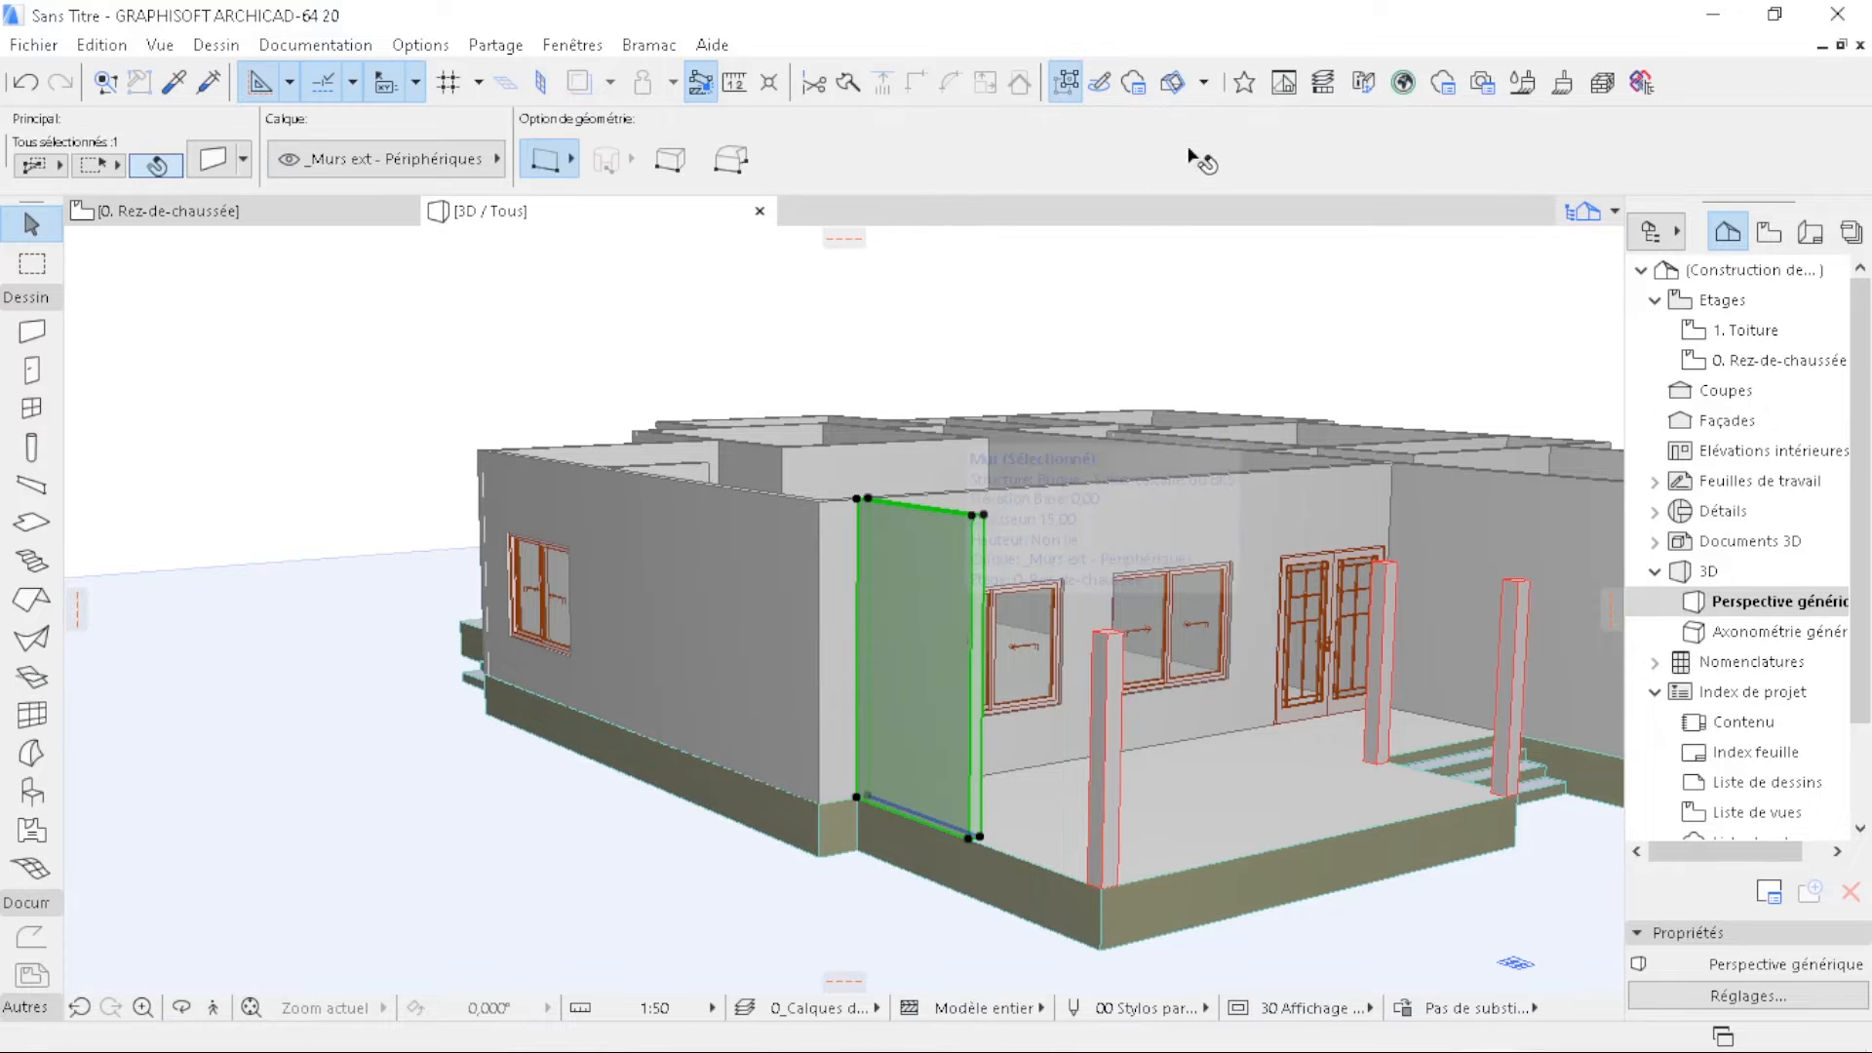
pyautogui.scroll(-5, 1207, 157)
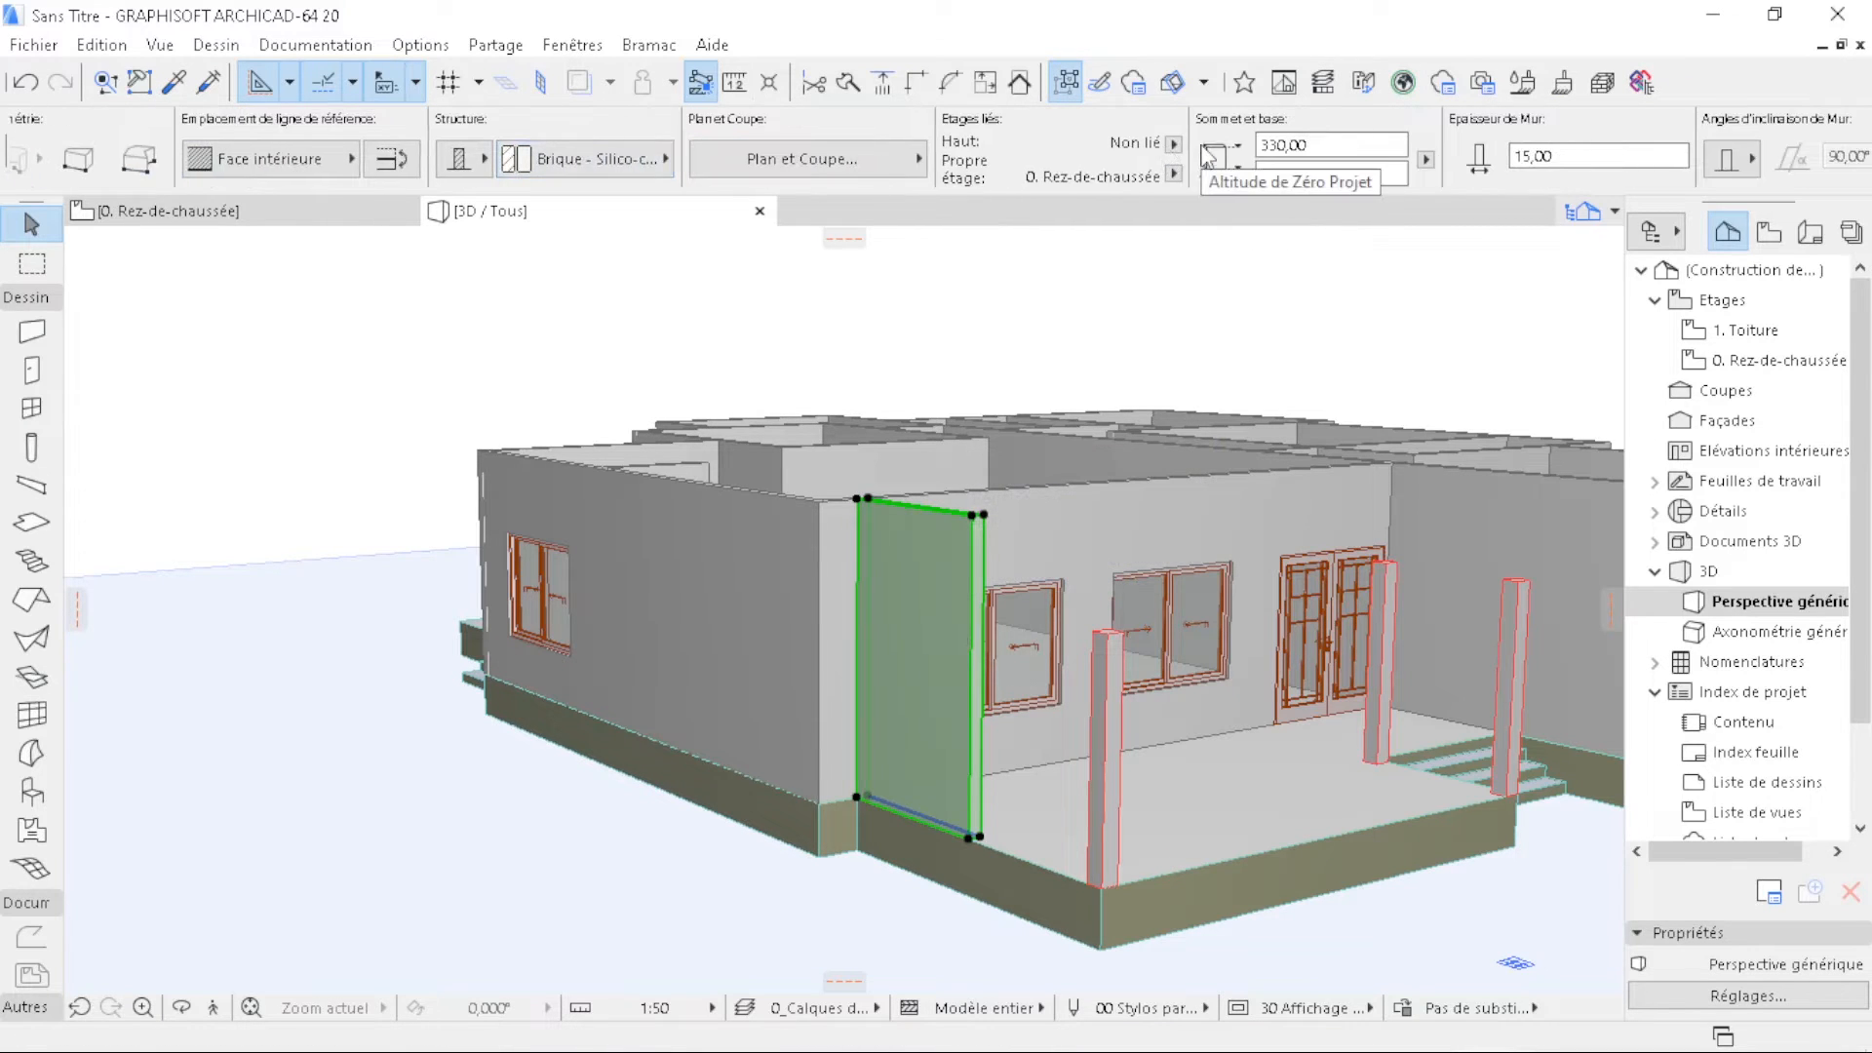
# - Set the height of the porch's side wall to 240
pyautogui.click(1335, 148)
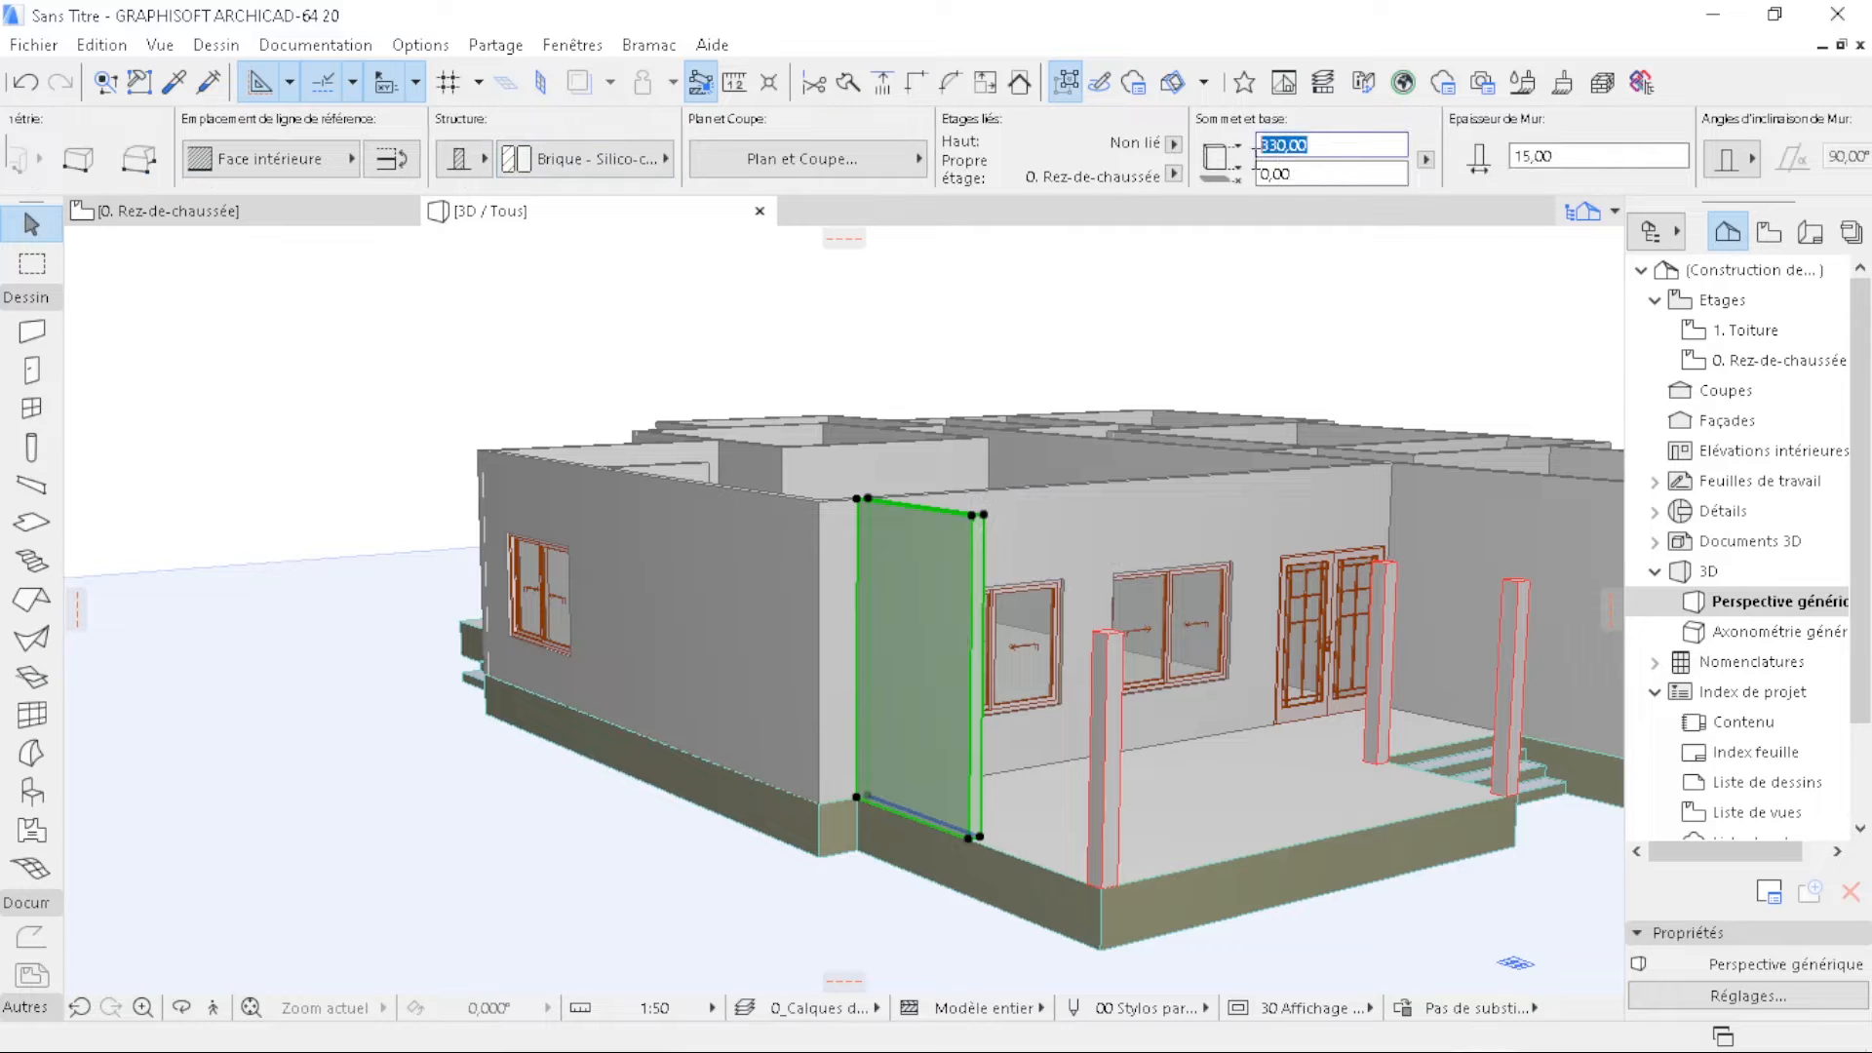
pyautogui.write('240')
pyautogui.press('Return')
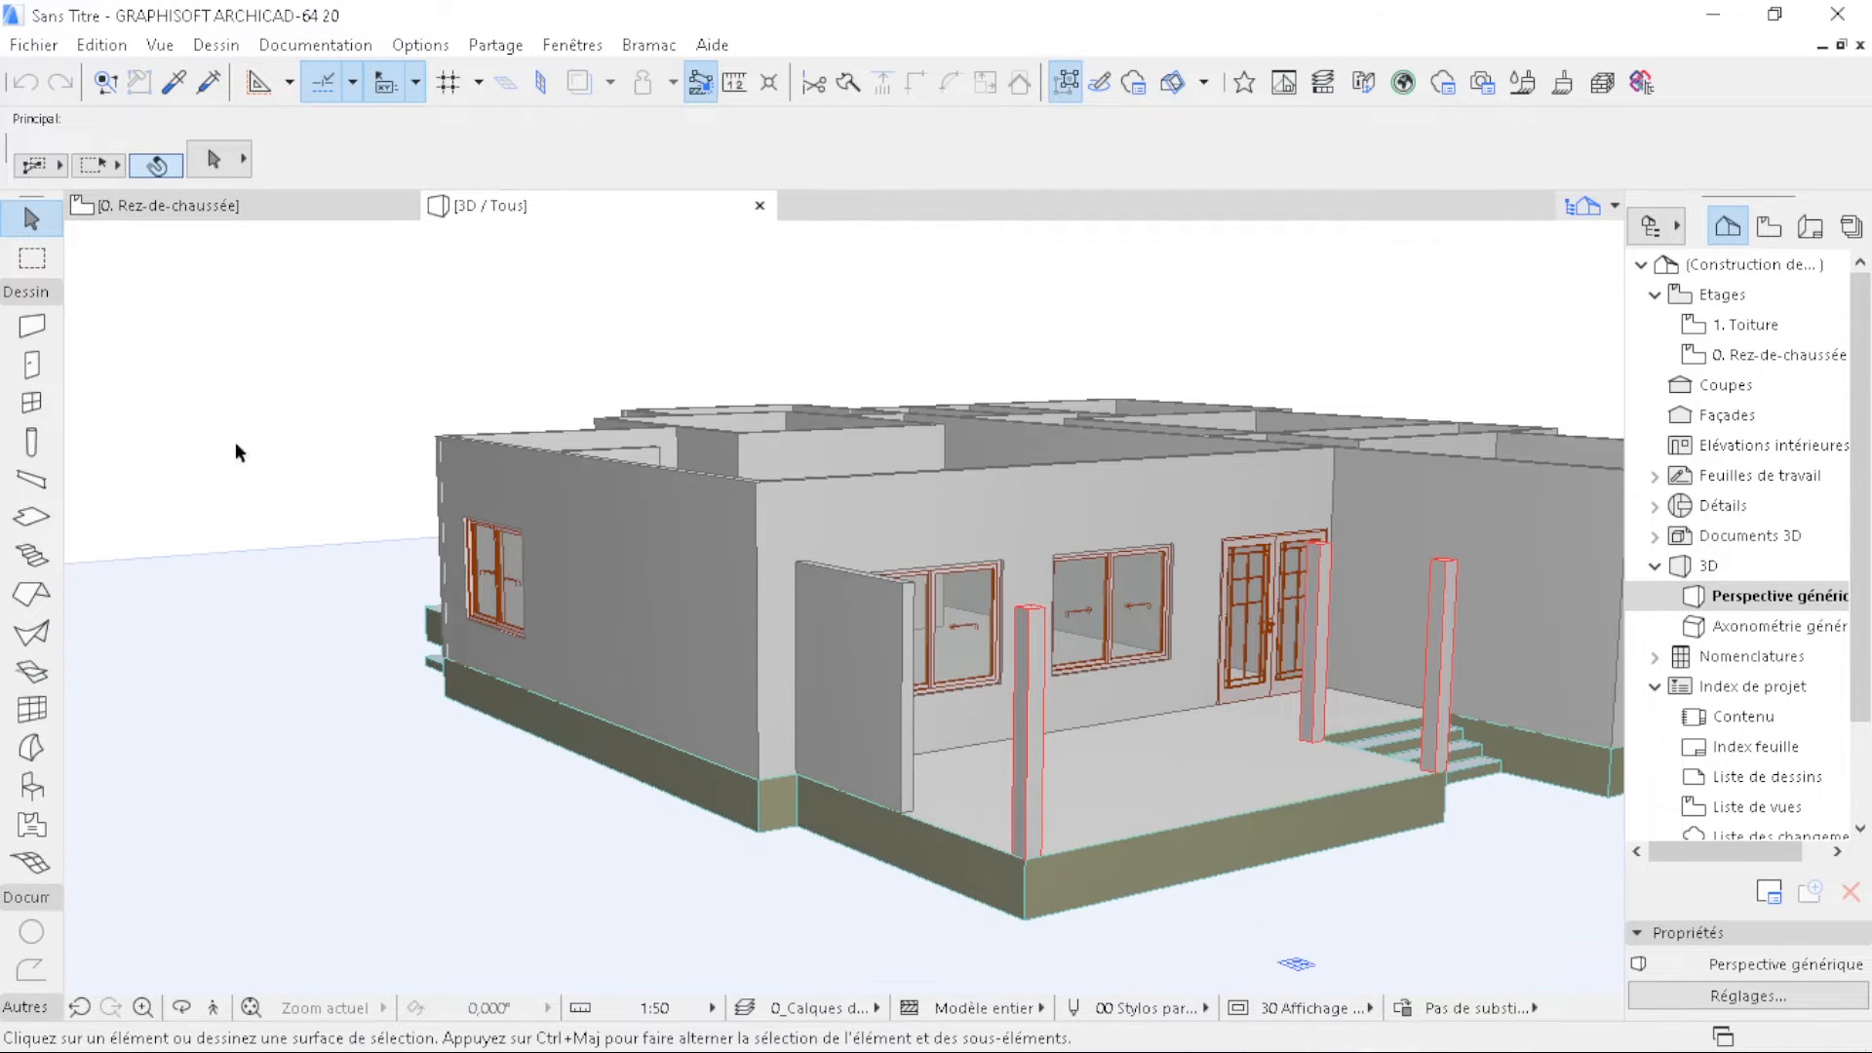
# - On the ground-floor plan, configure the default slab with a thickness of 15 and an elevation of 255
pyautogui.click(249, 206)
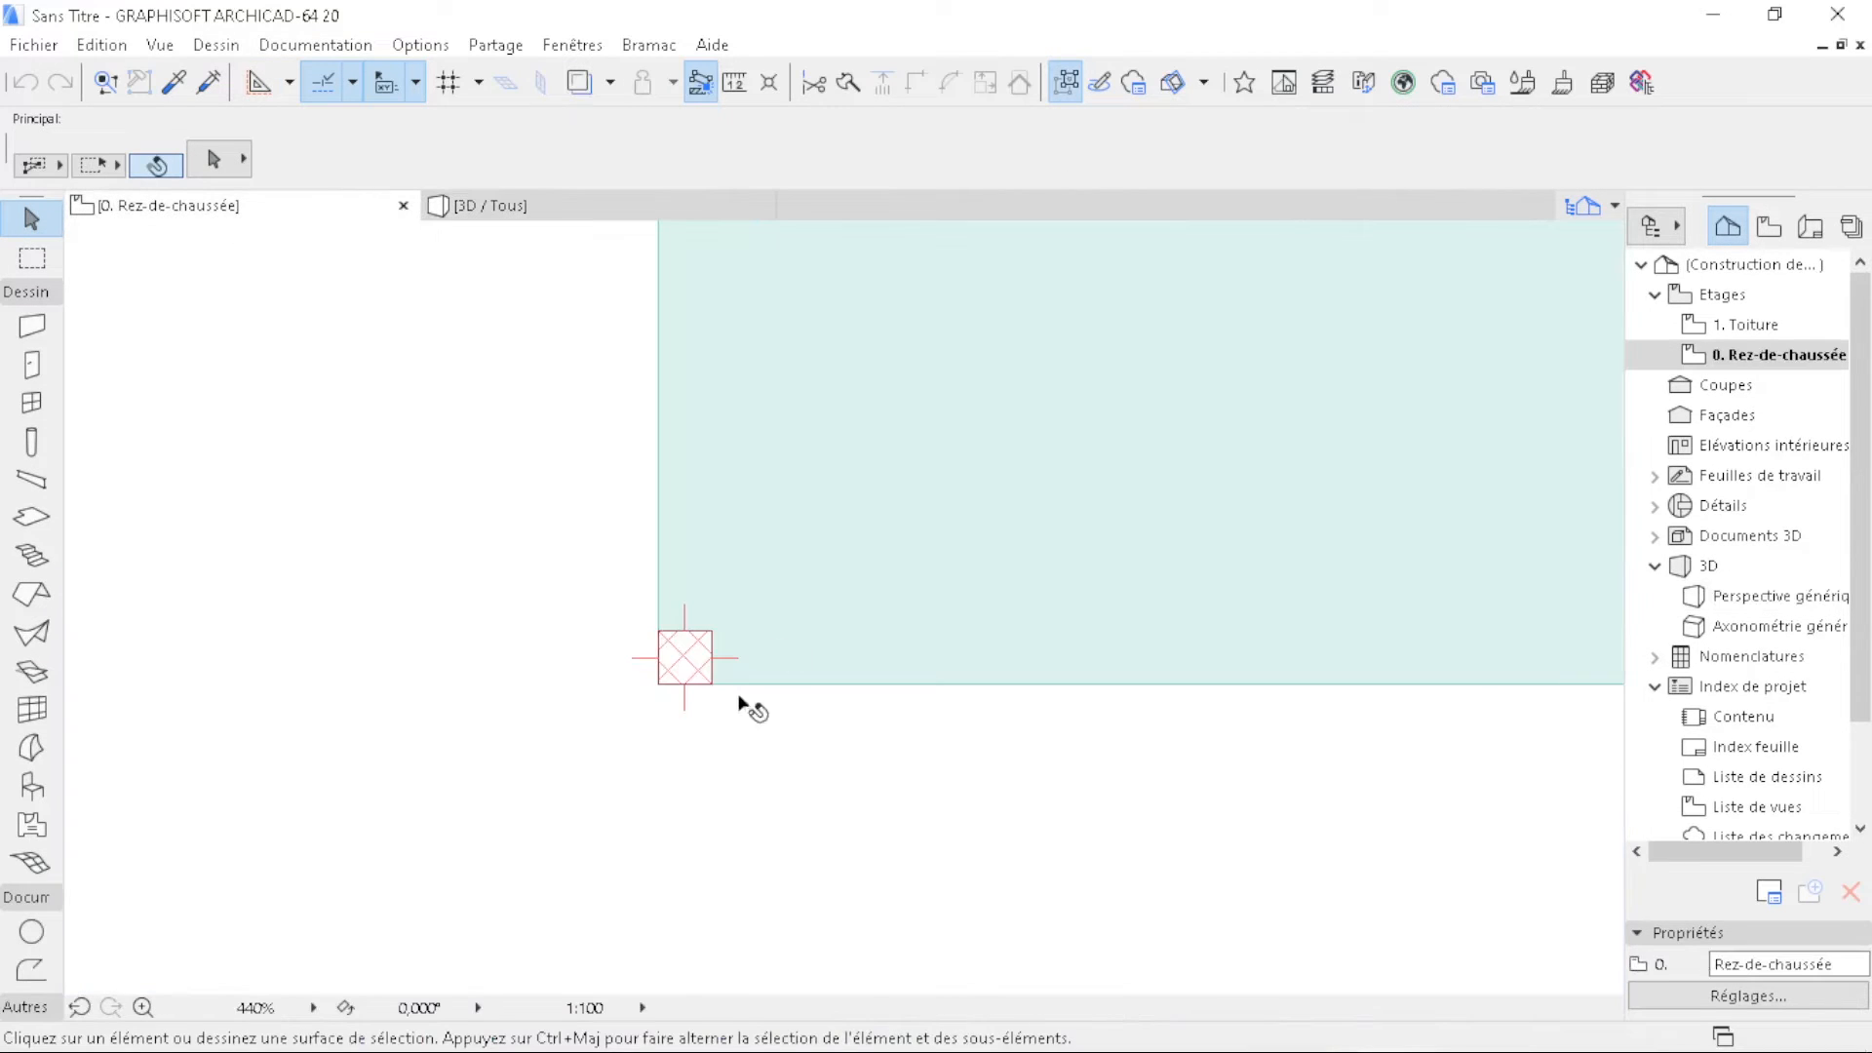
pyautogui.scroll(-8, 735, 703)
pyautogui.scroll(1, 1011, 659)
pyautogui.moveTo(1012, 659); pyautogui.dragTo(743, 697, button='middle')
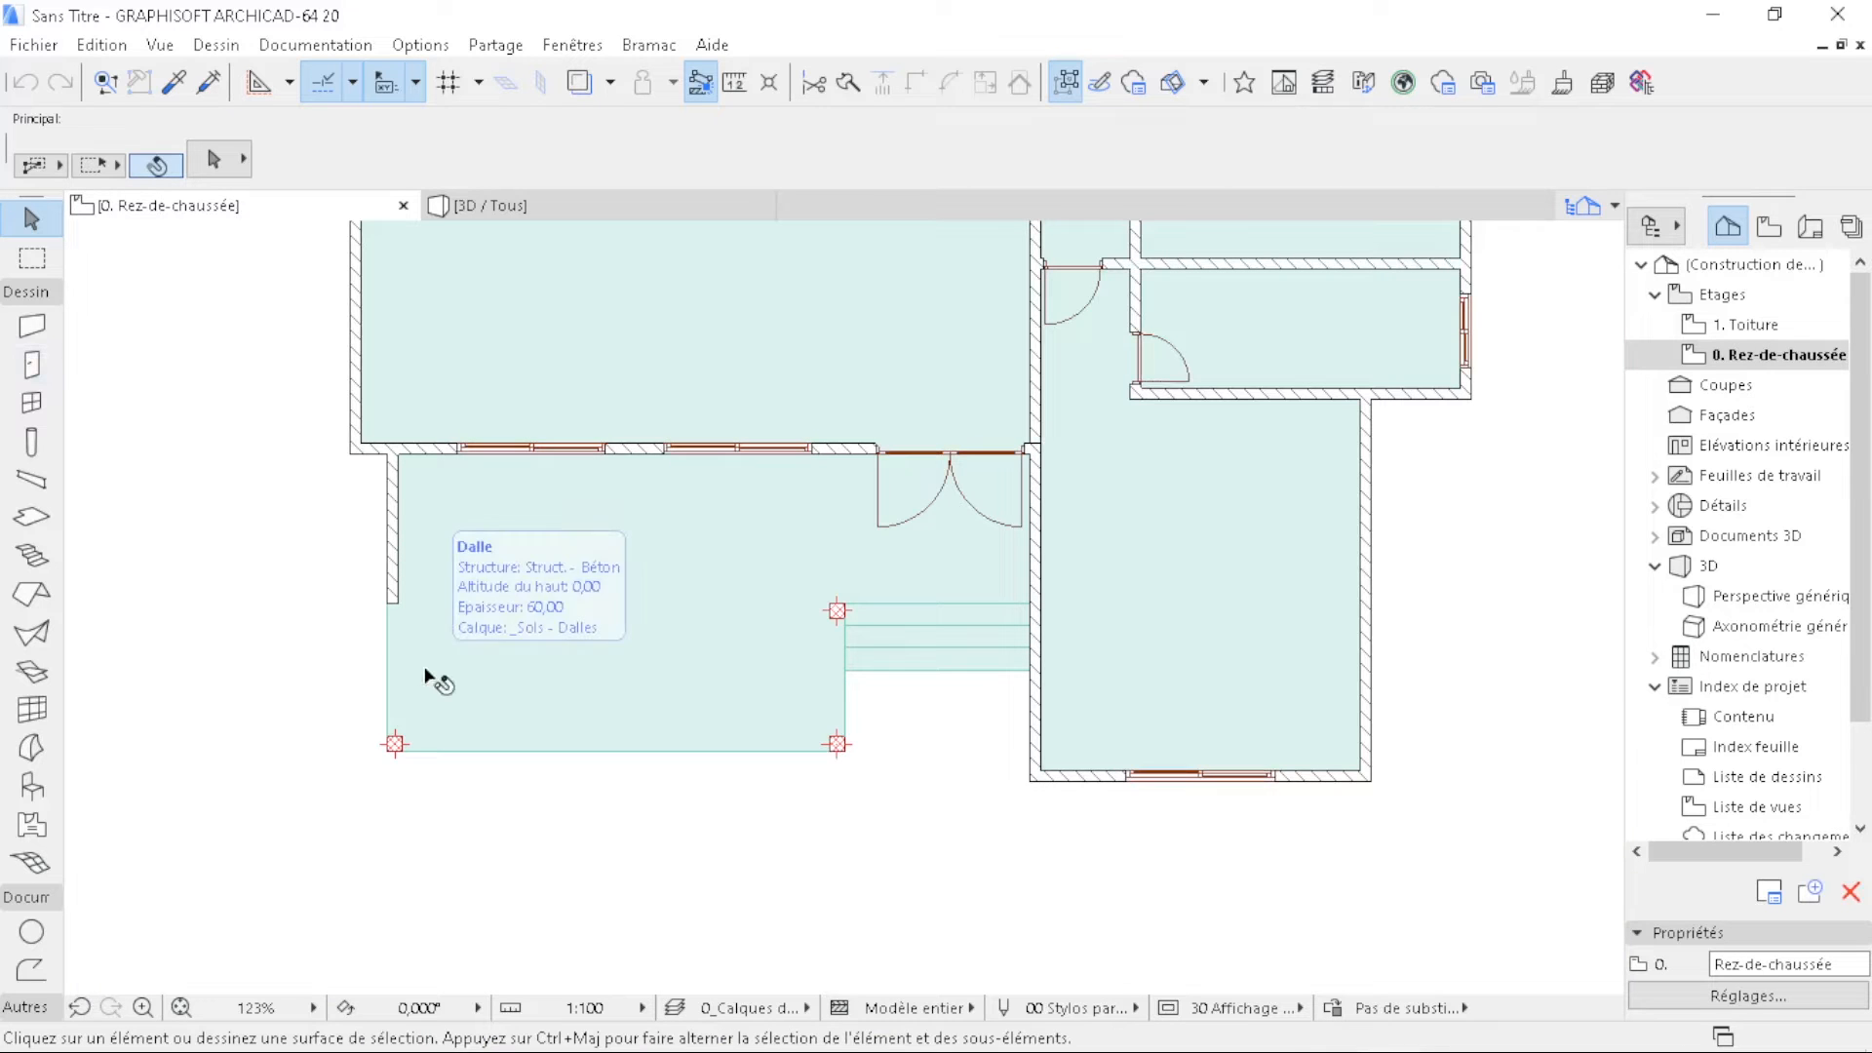
pyautogui.doubleClick(31, 517)
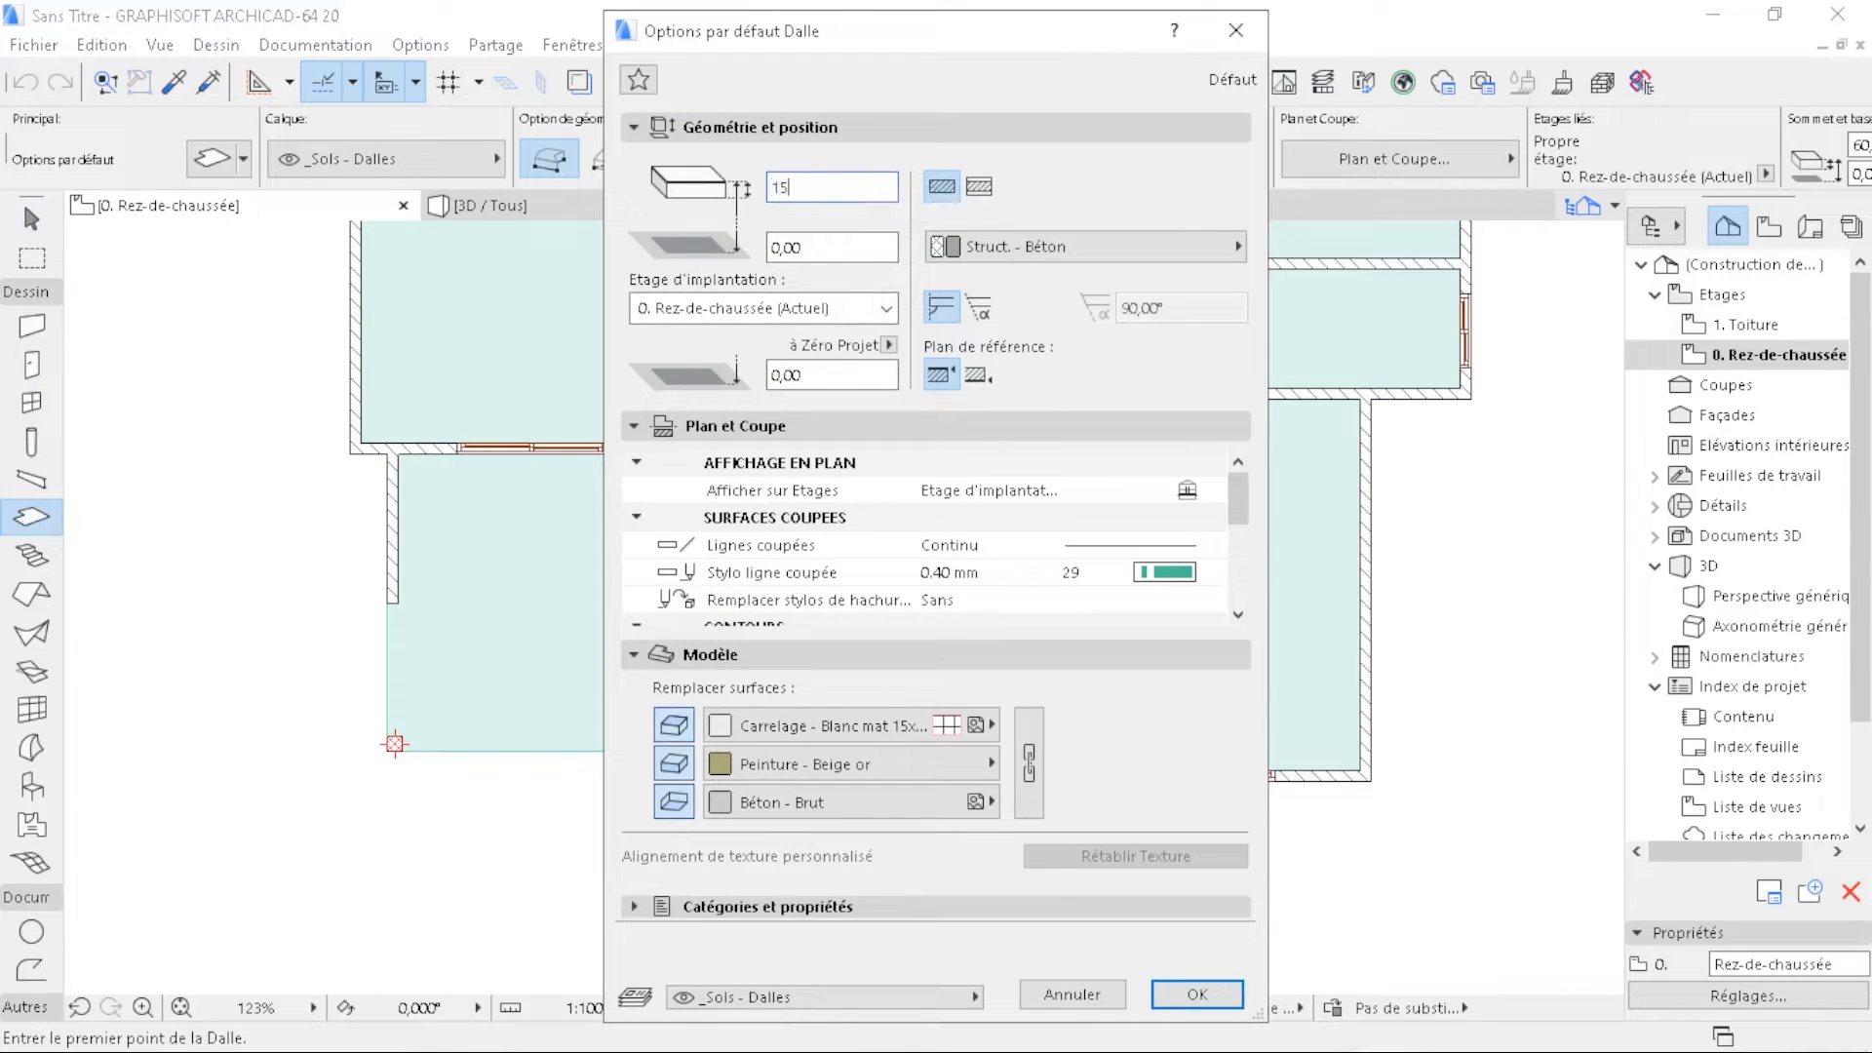
pyautogui.click(834, 252)
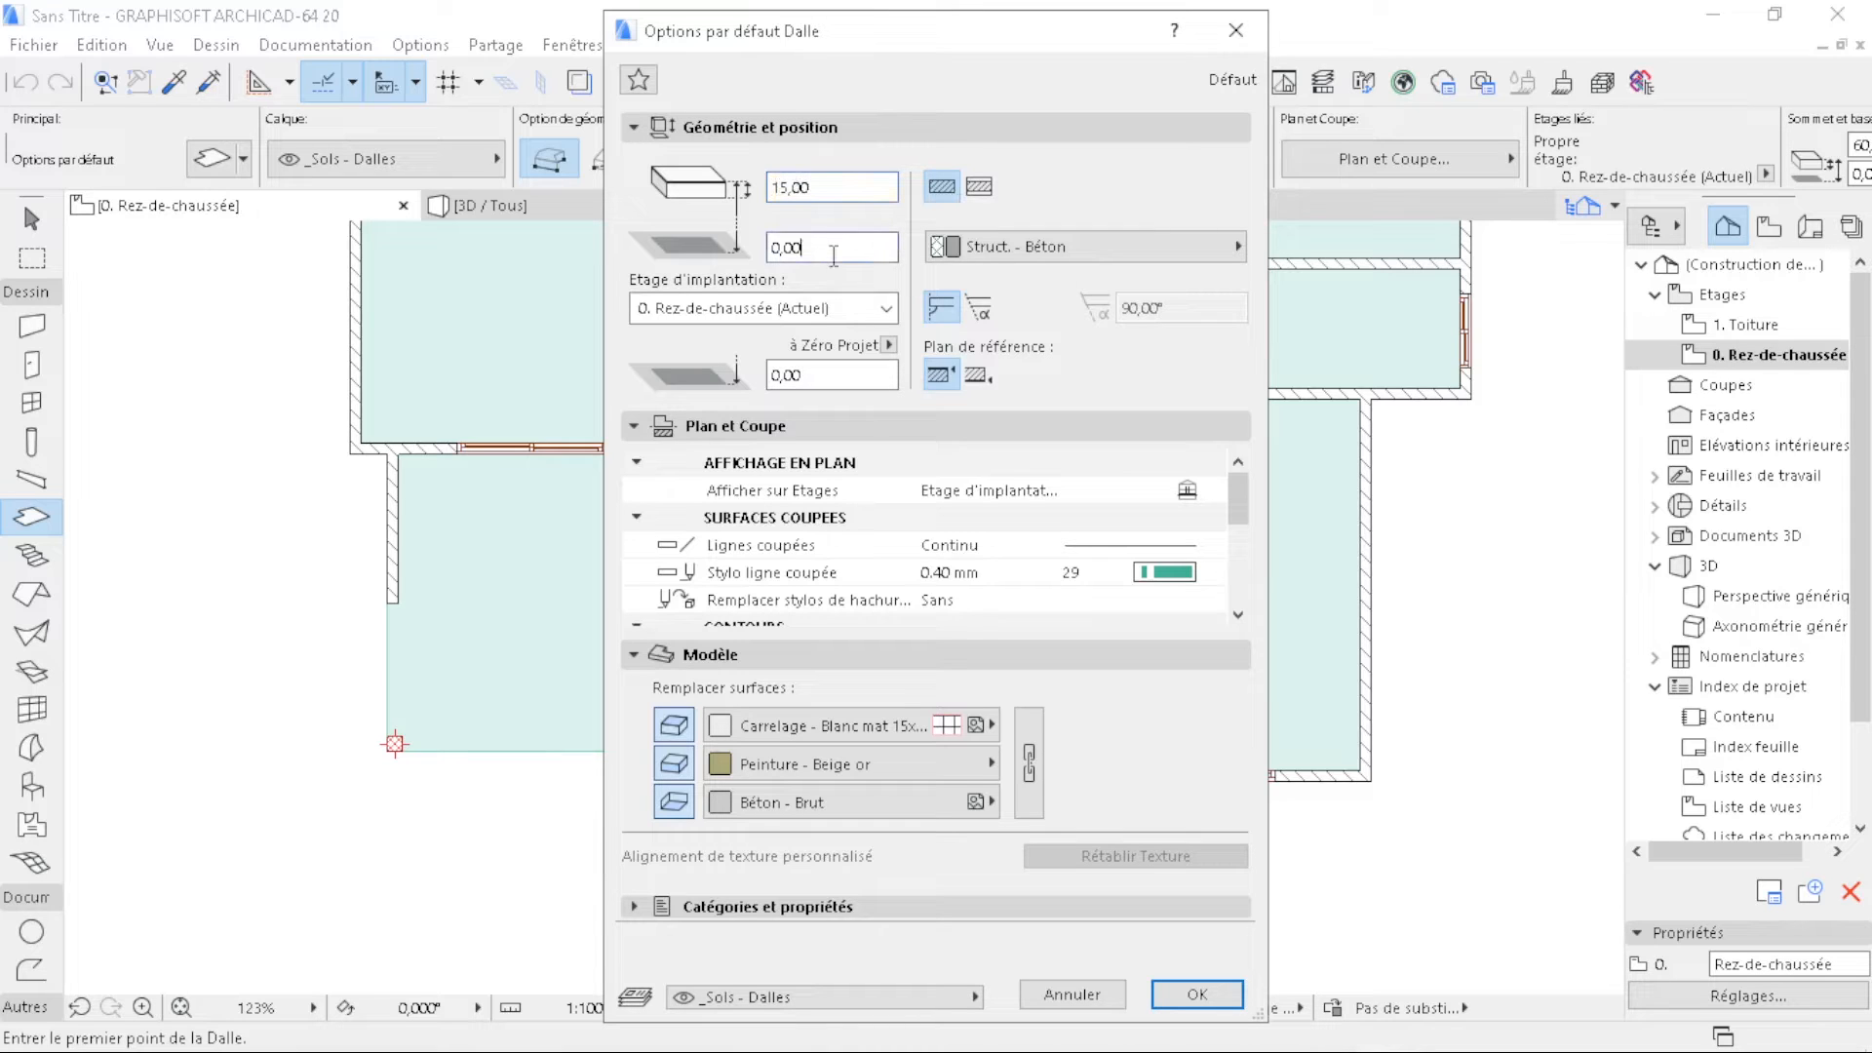
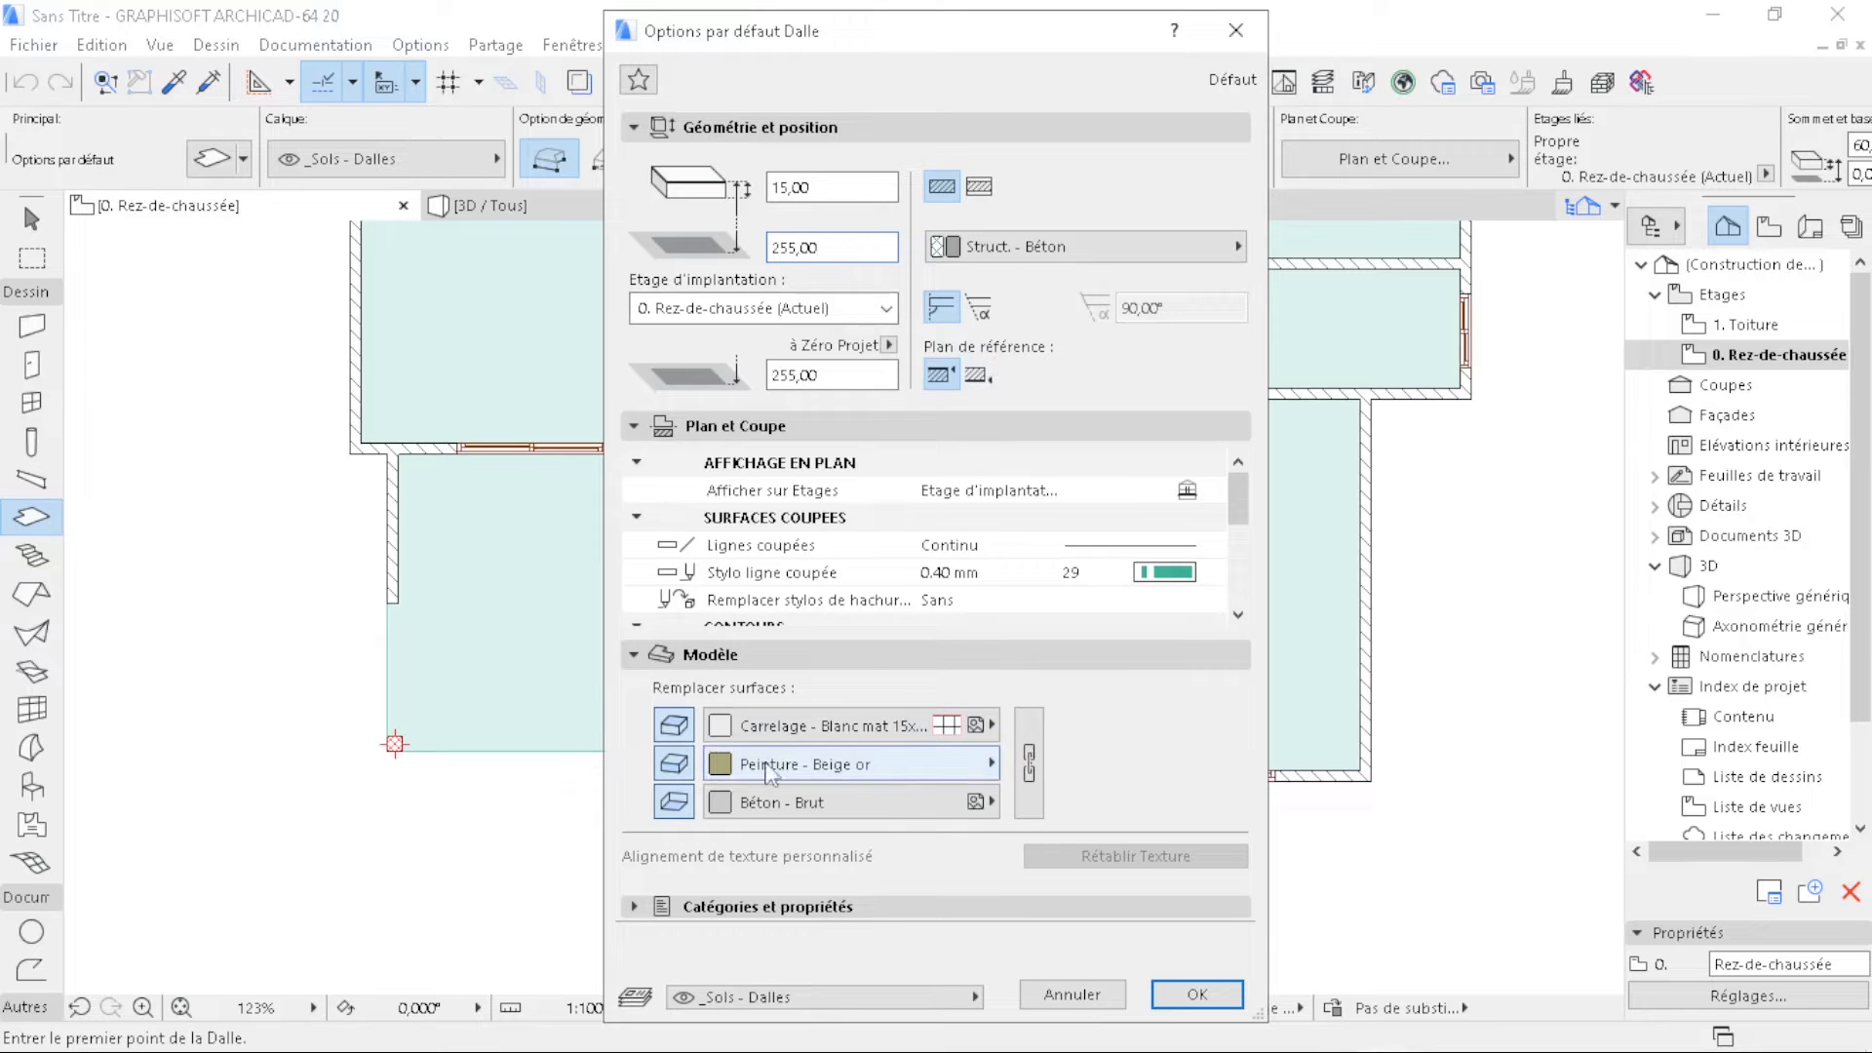
# - Override the top, edge and bottom surfaces of the default slab together with Enduit - Blanc nature
pyautogui.click(941, 726)
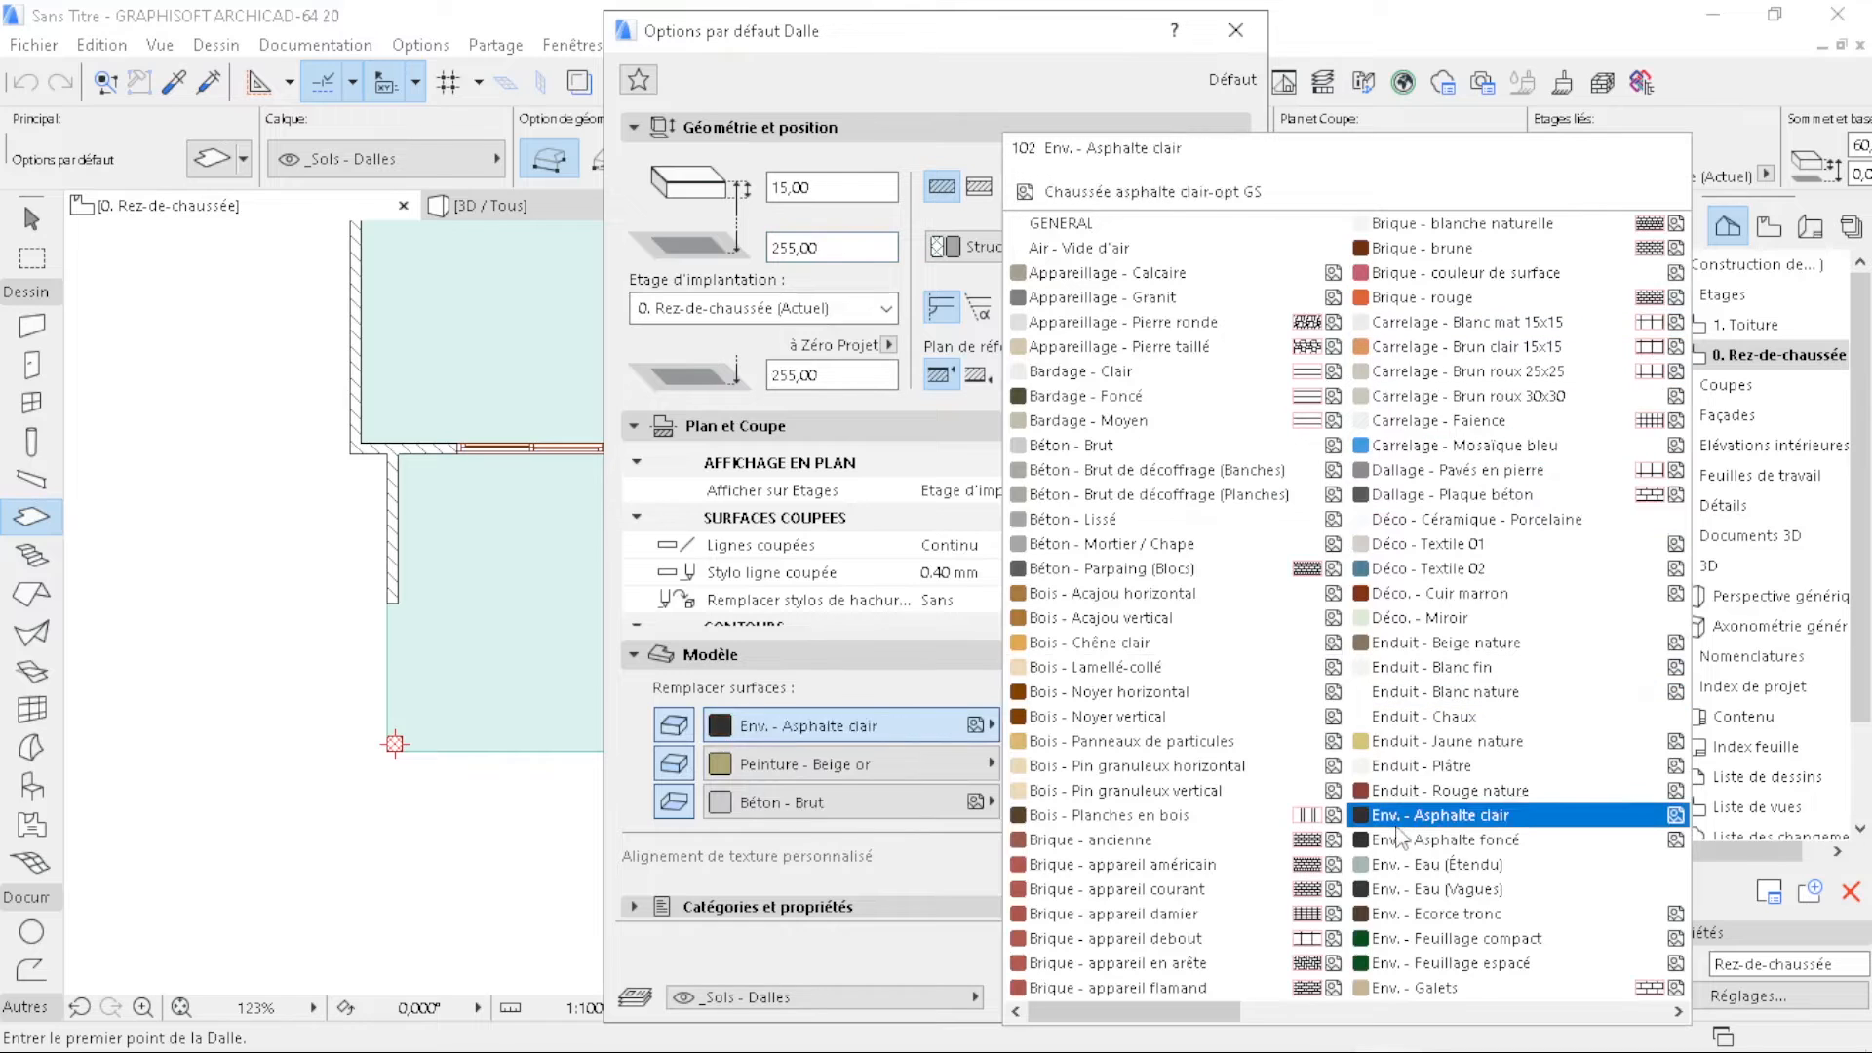
pyautogui.click(1453, 691)
pyautogui.click(1028, 763)
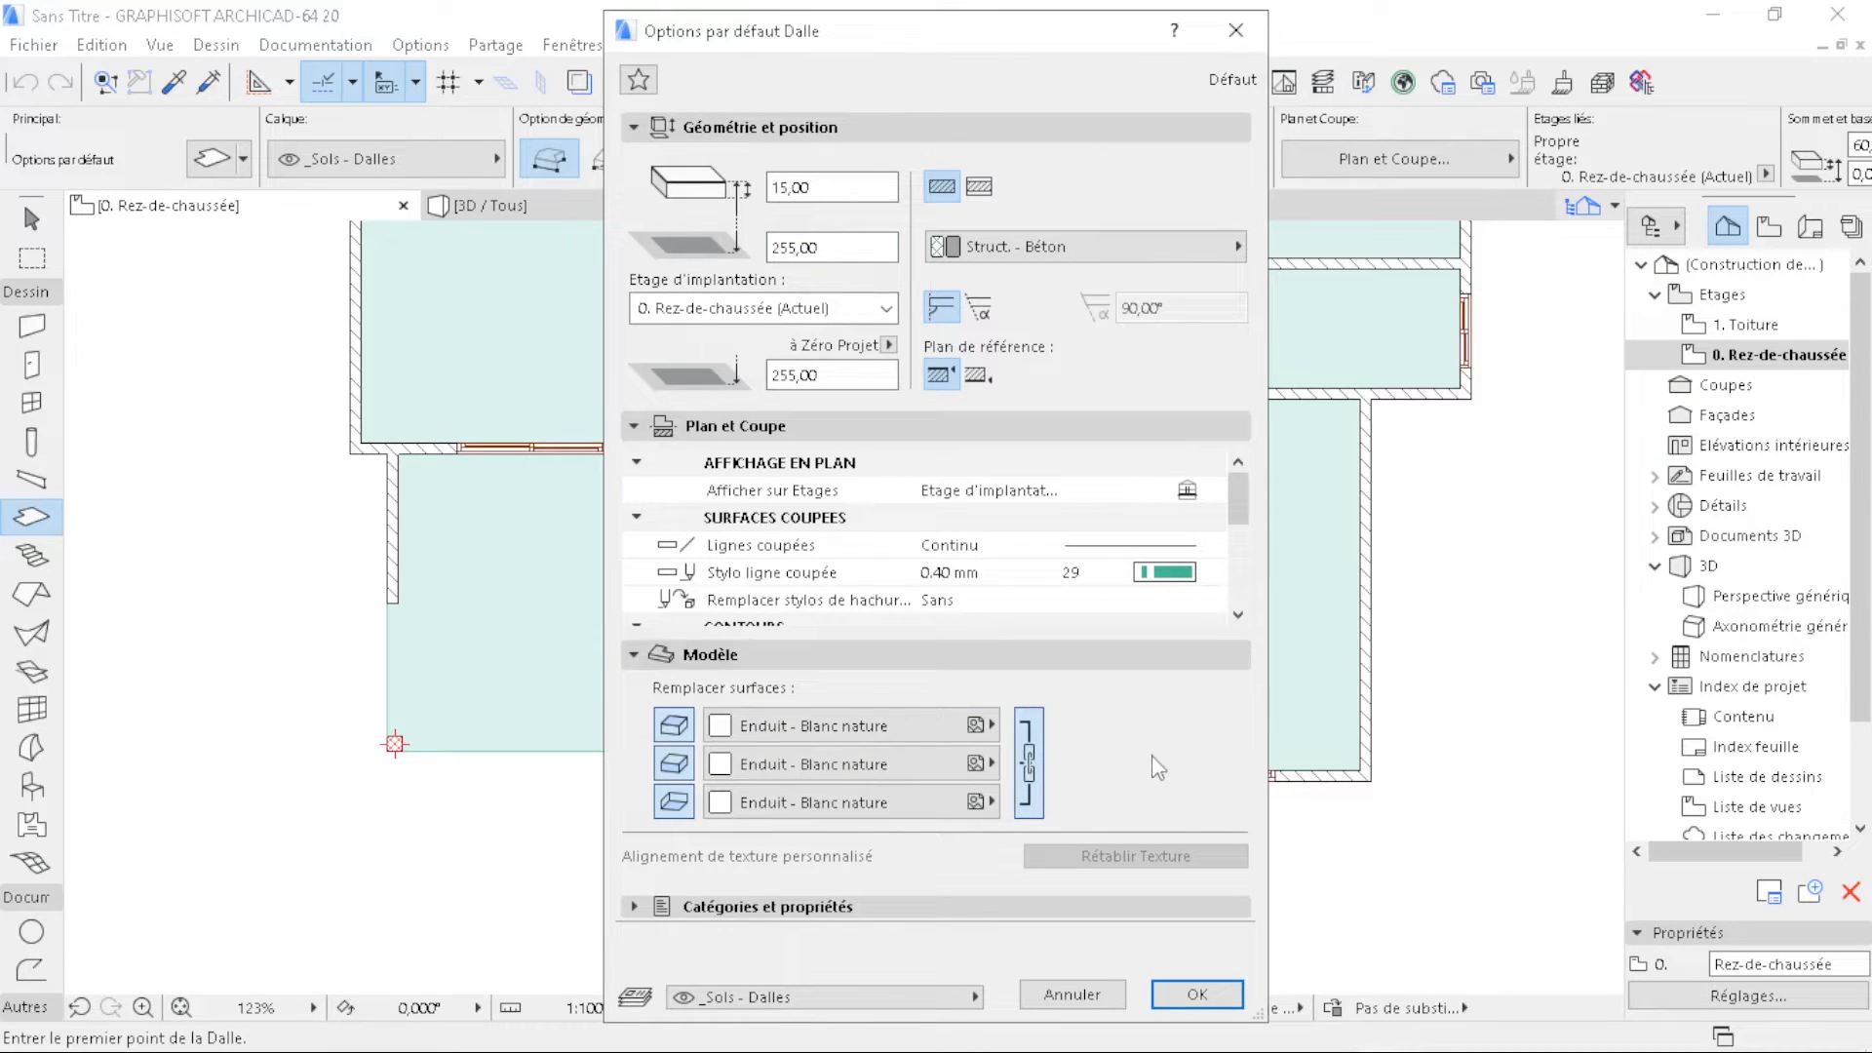
pyautogui.click(1211, 996)
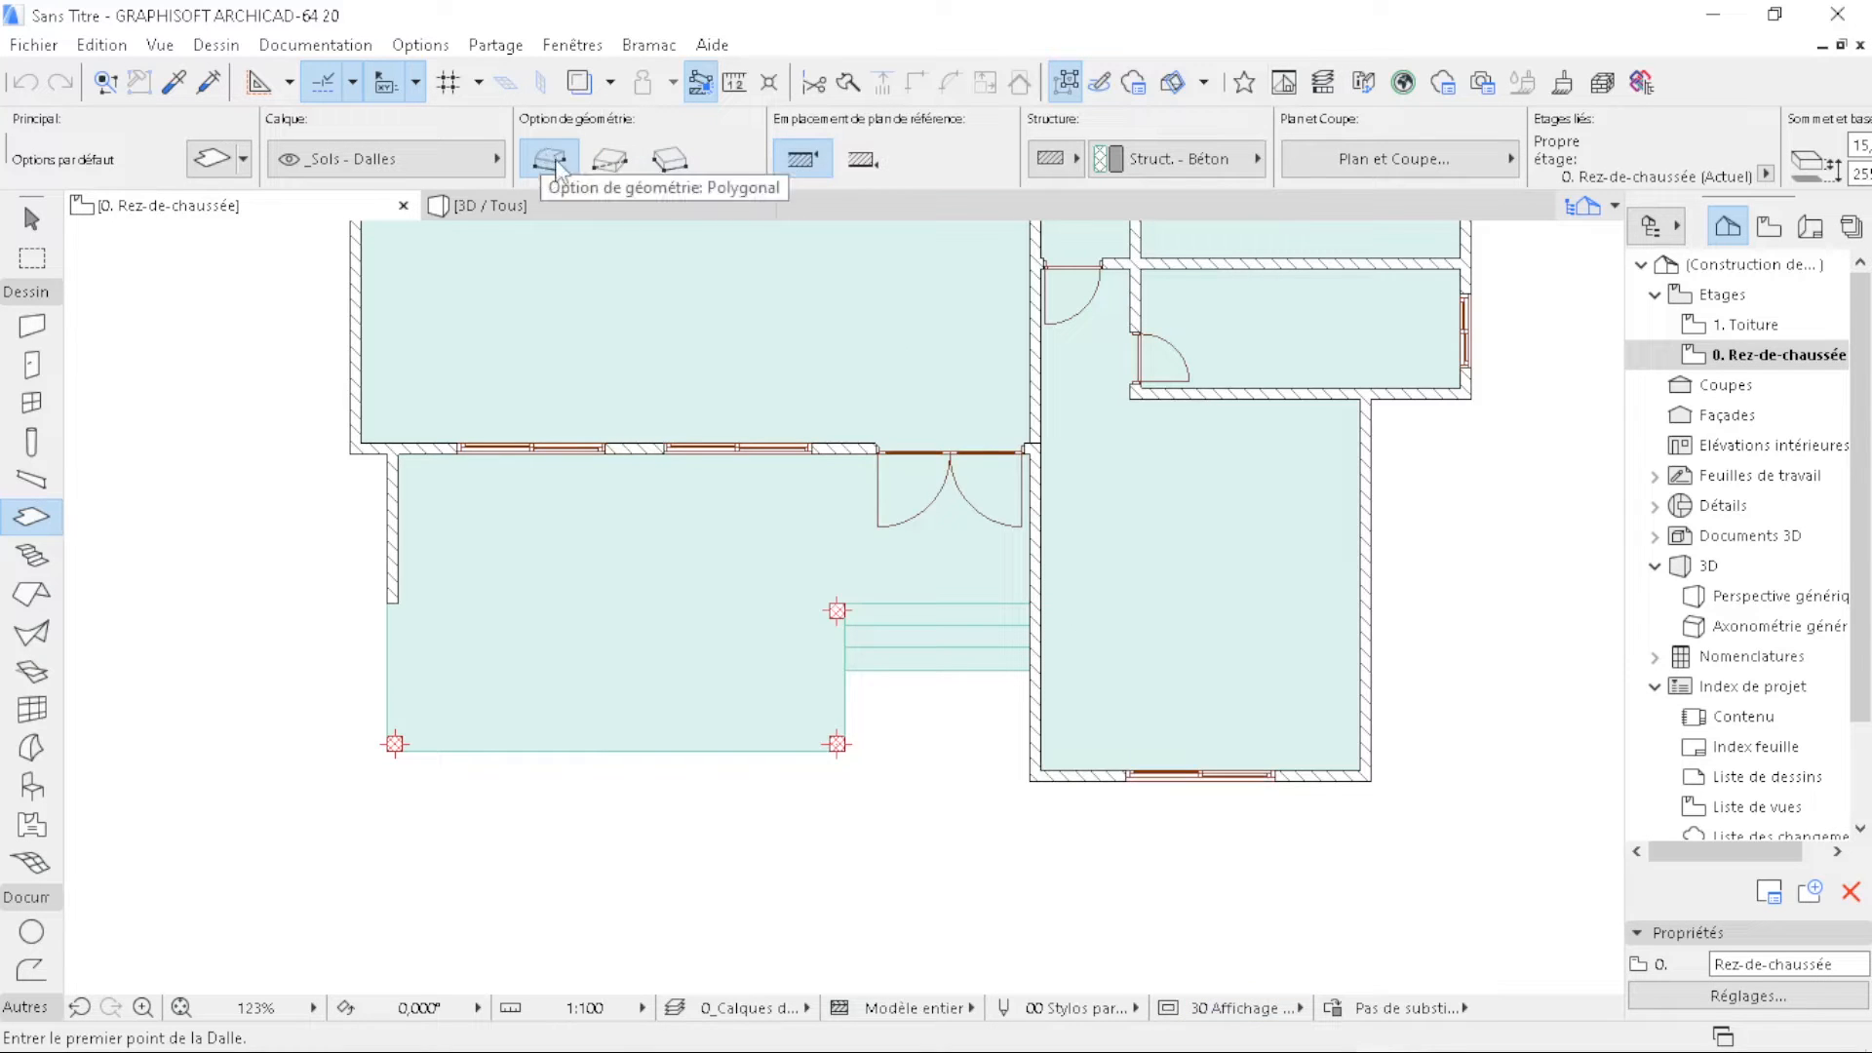
# - Start the polygonal porch roof slab where the top step meets the wall and trace it around the outer corners of the three columns
pyautogui.scroll(10, 1015, 591)
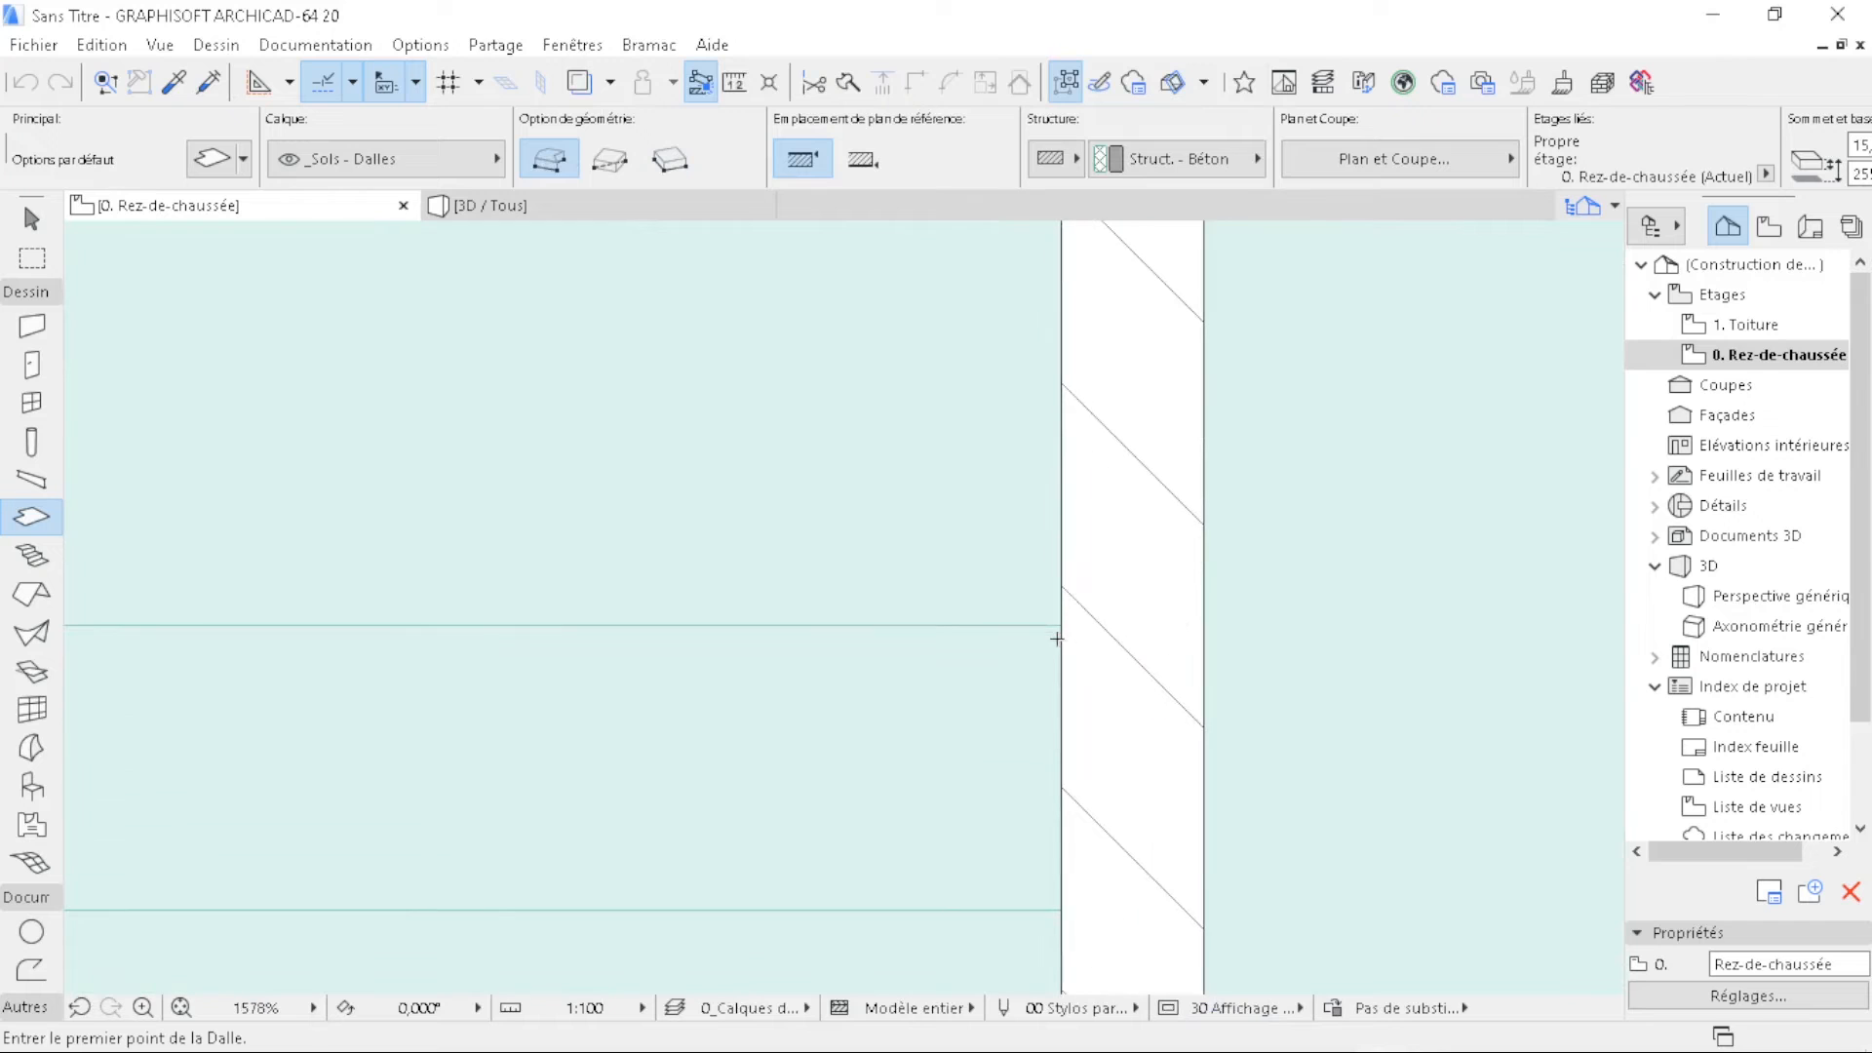
pyautogui.click(1062, 619)
pyautogui.scroll(-4, 1401, 543)
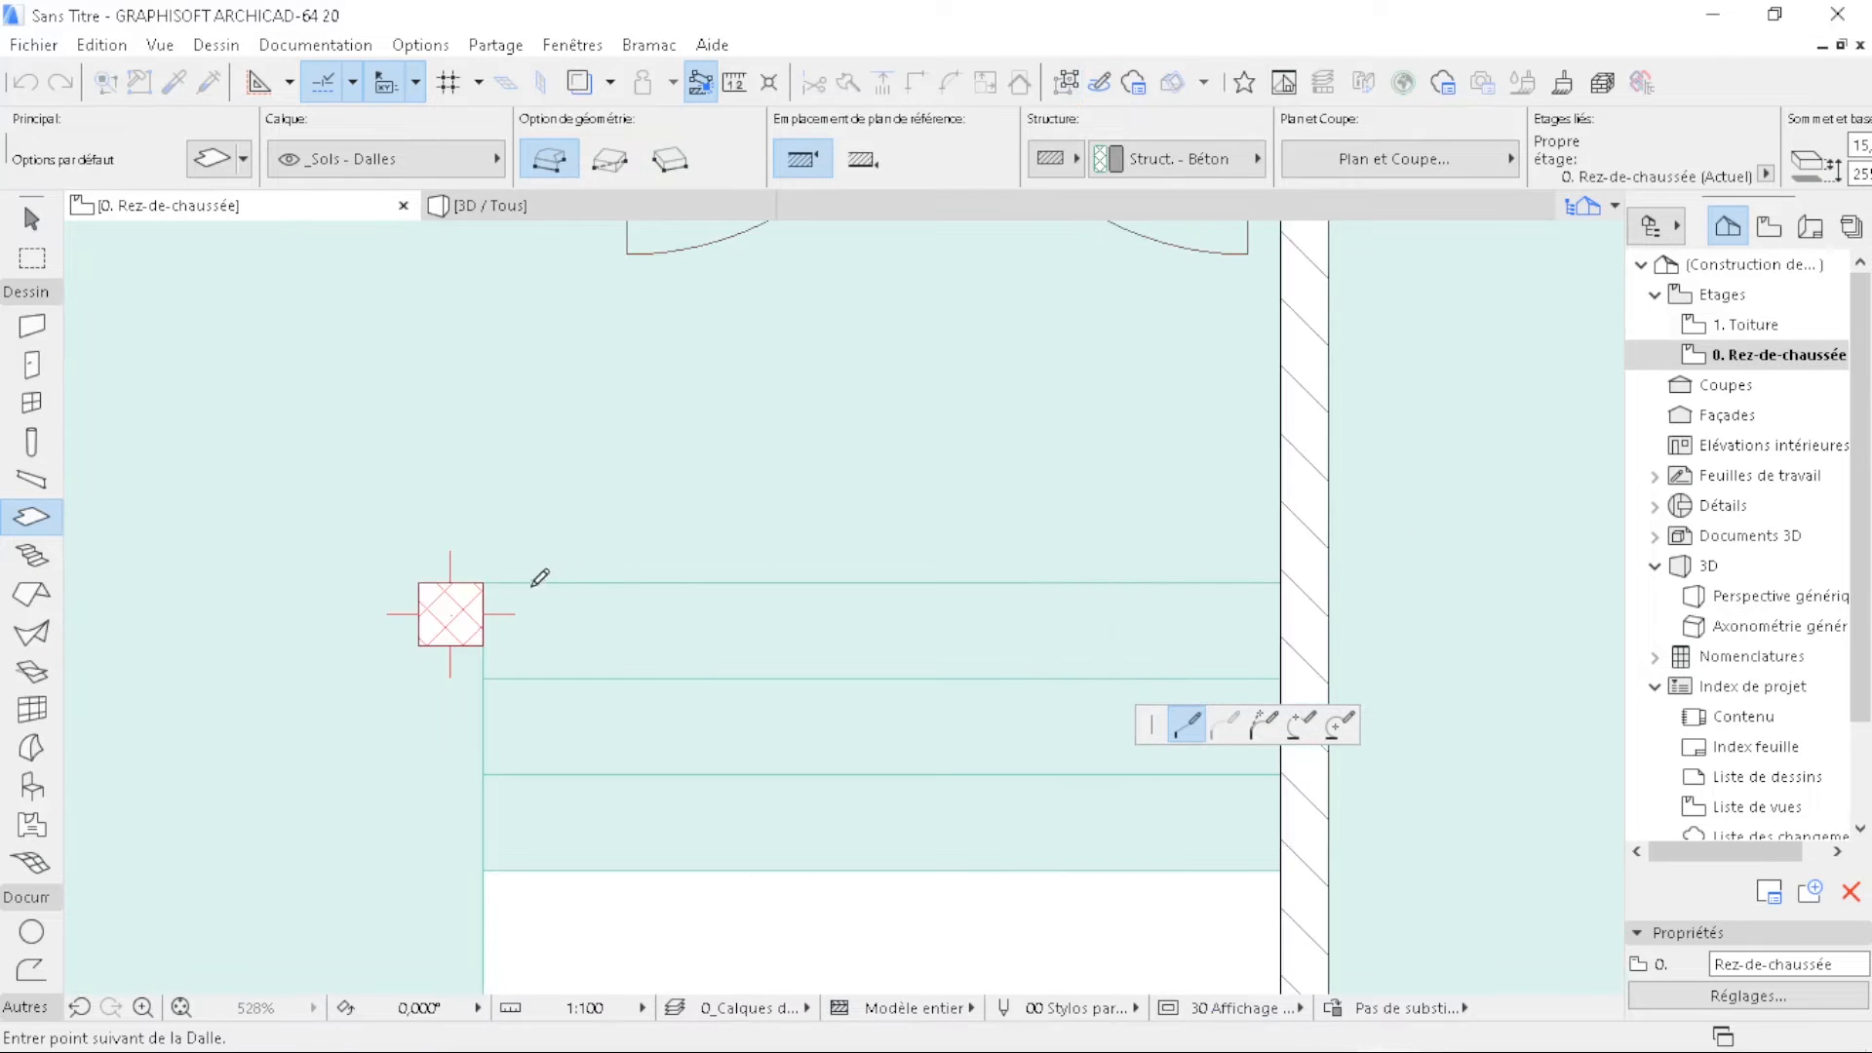
pyautogui.scroll(3, 498, 585)
pyautogui.scroll(-3, 580, 339)
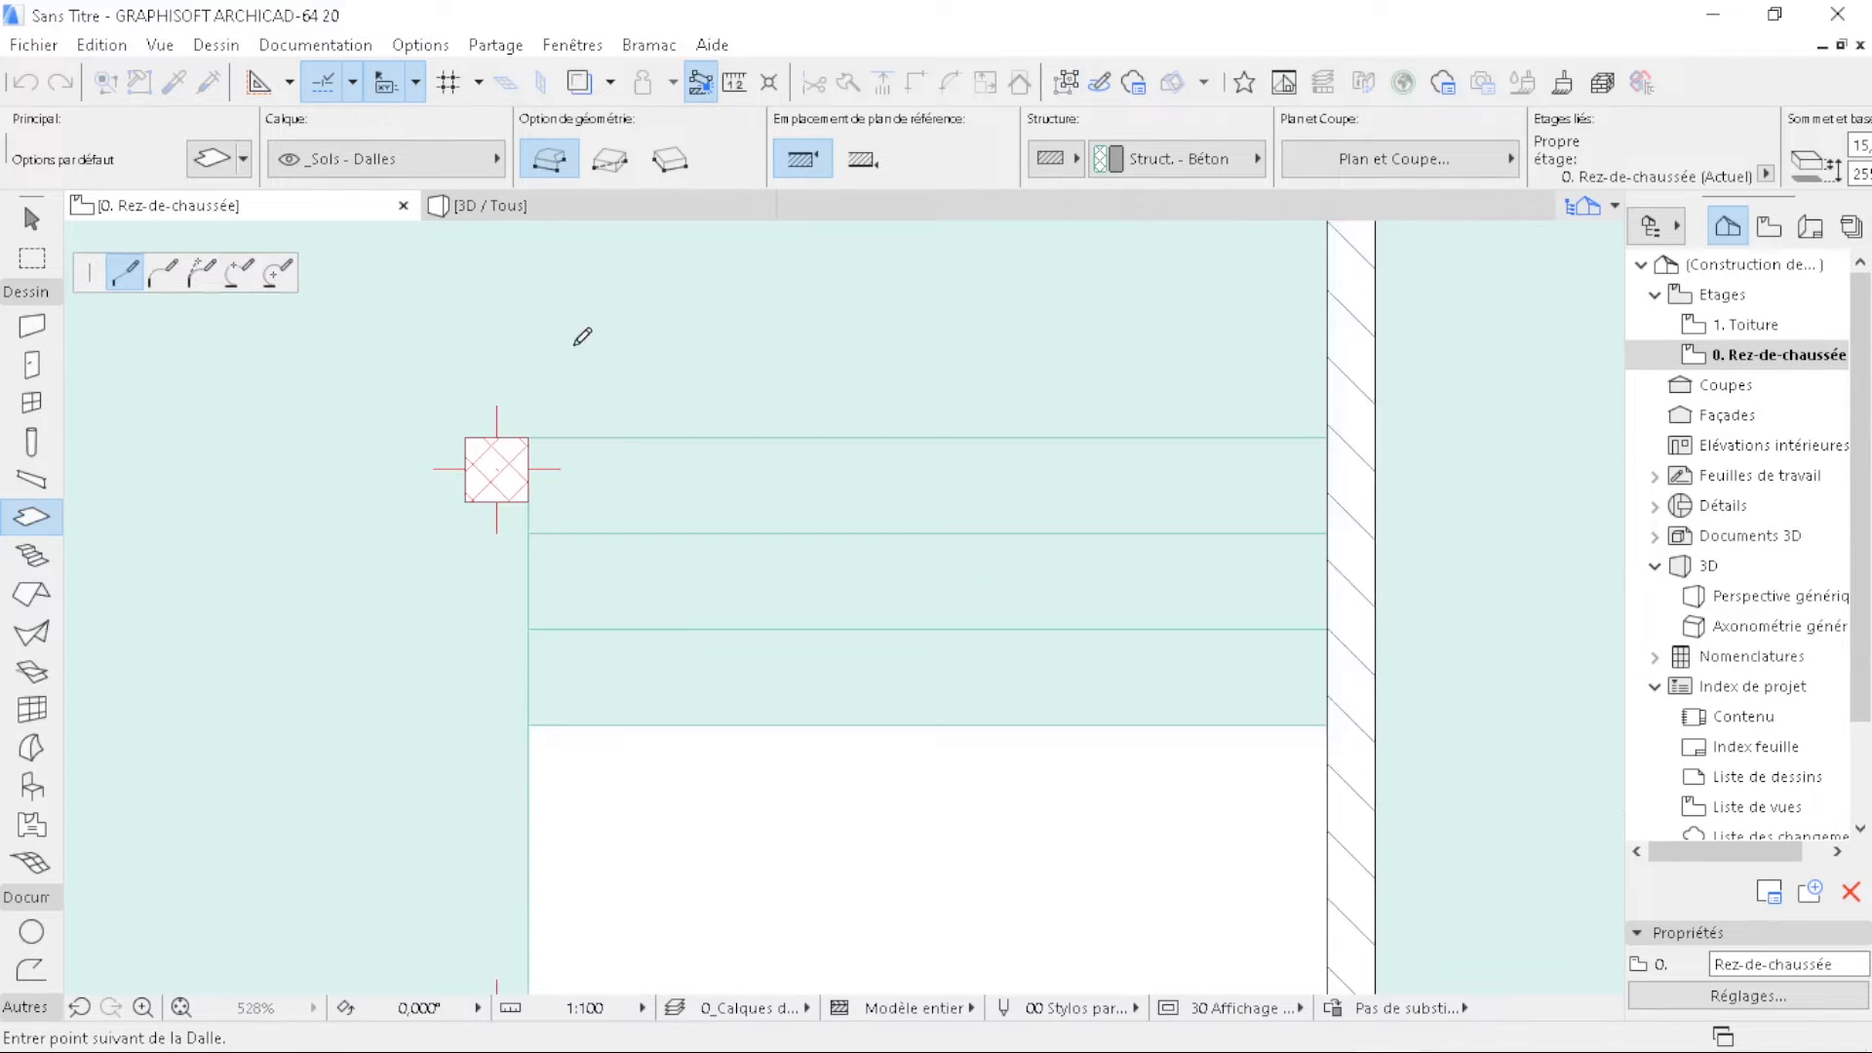
pyautogui.scroll(-3, 618, 669)
pyautogui.scroll(5, 493, 556)
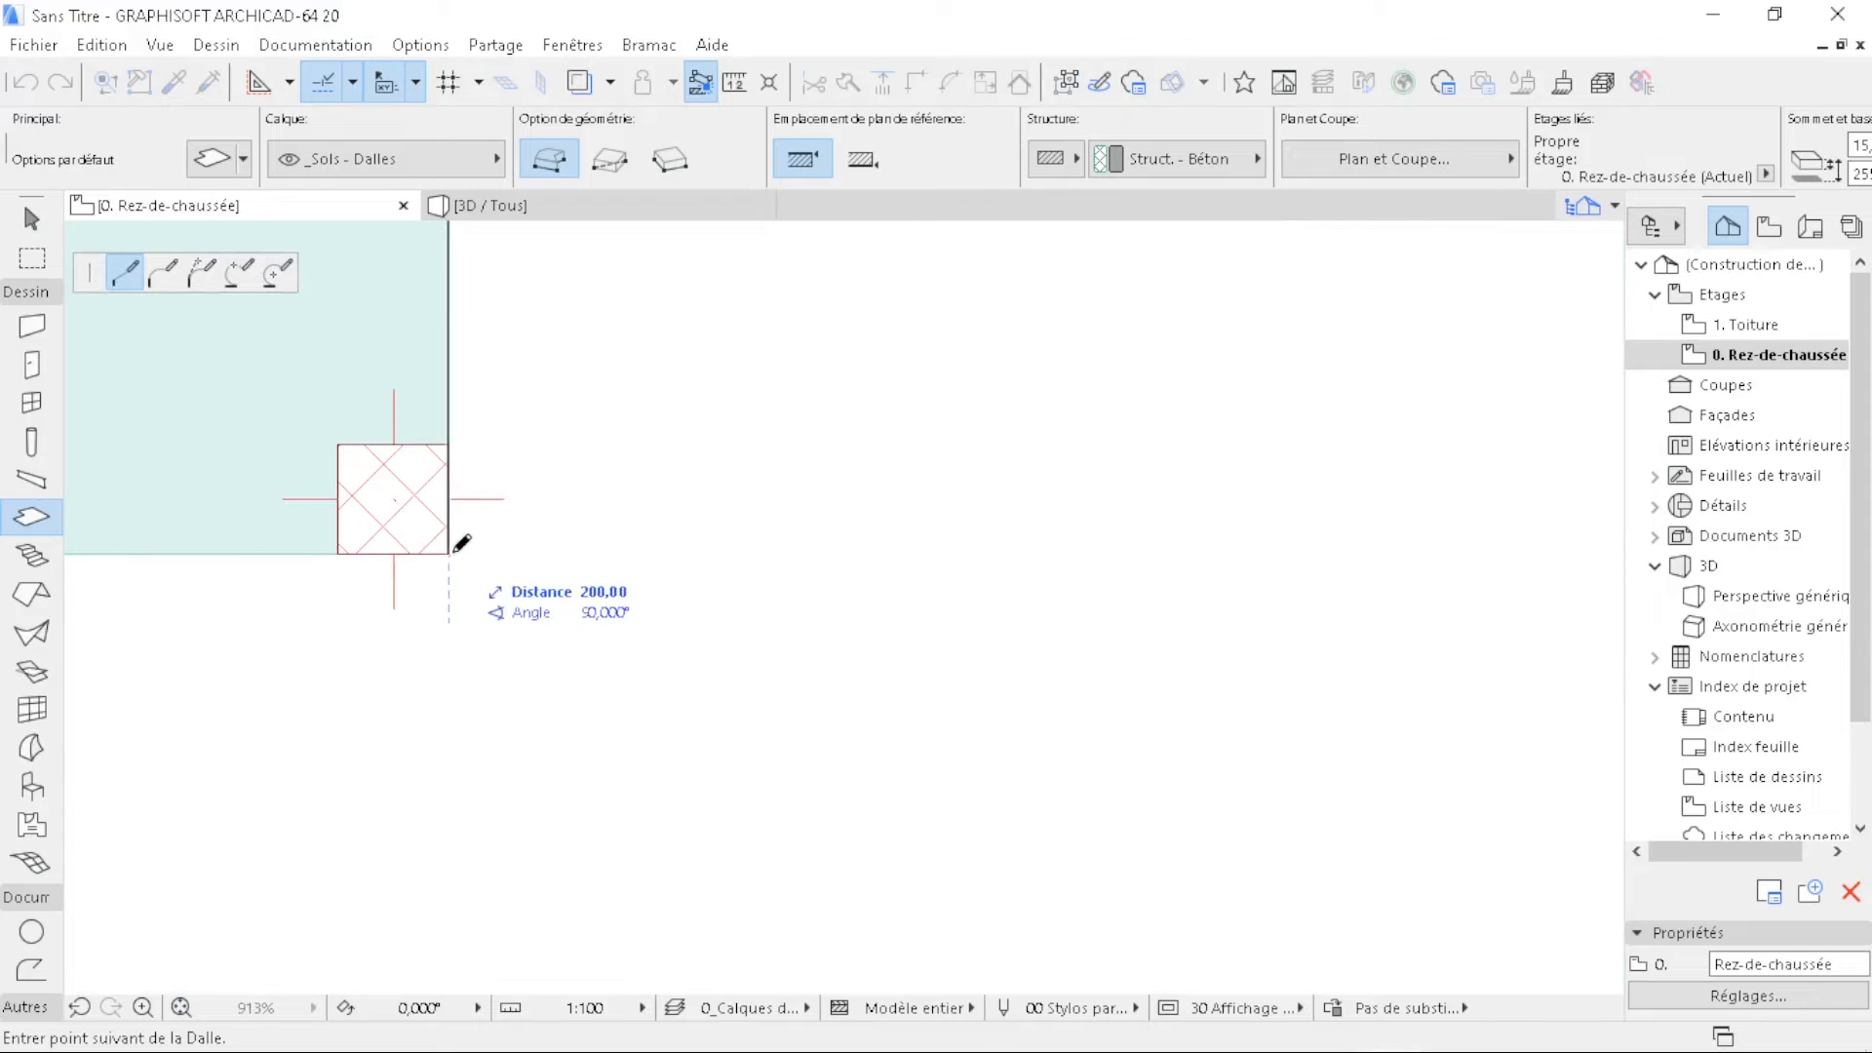
pyautogui.scroll(-5, 1077, 569)
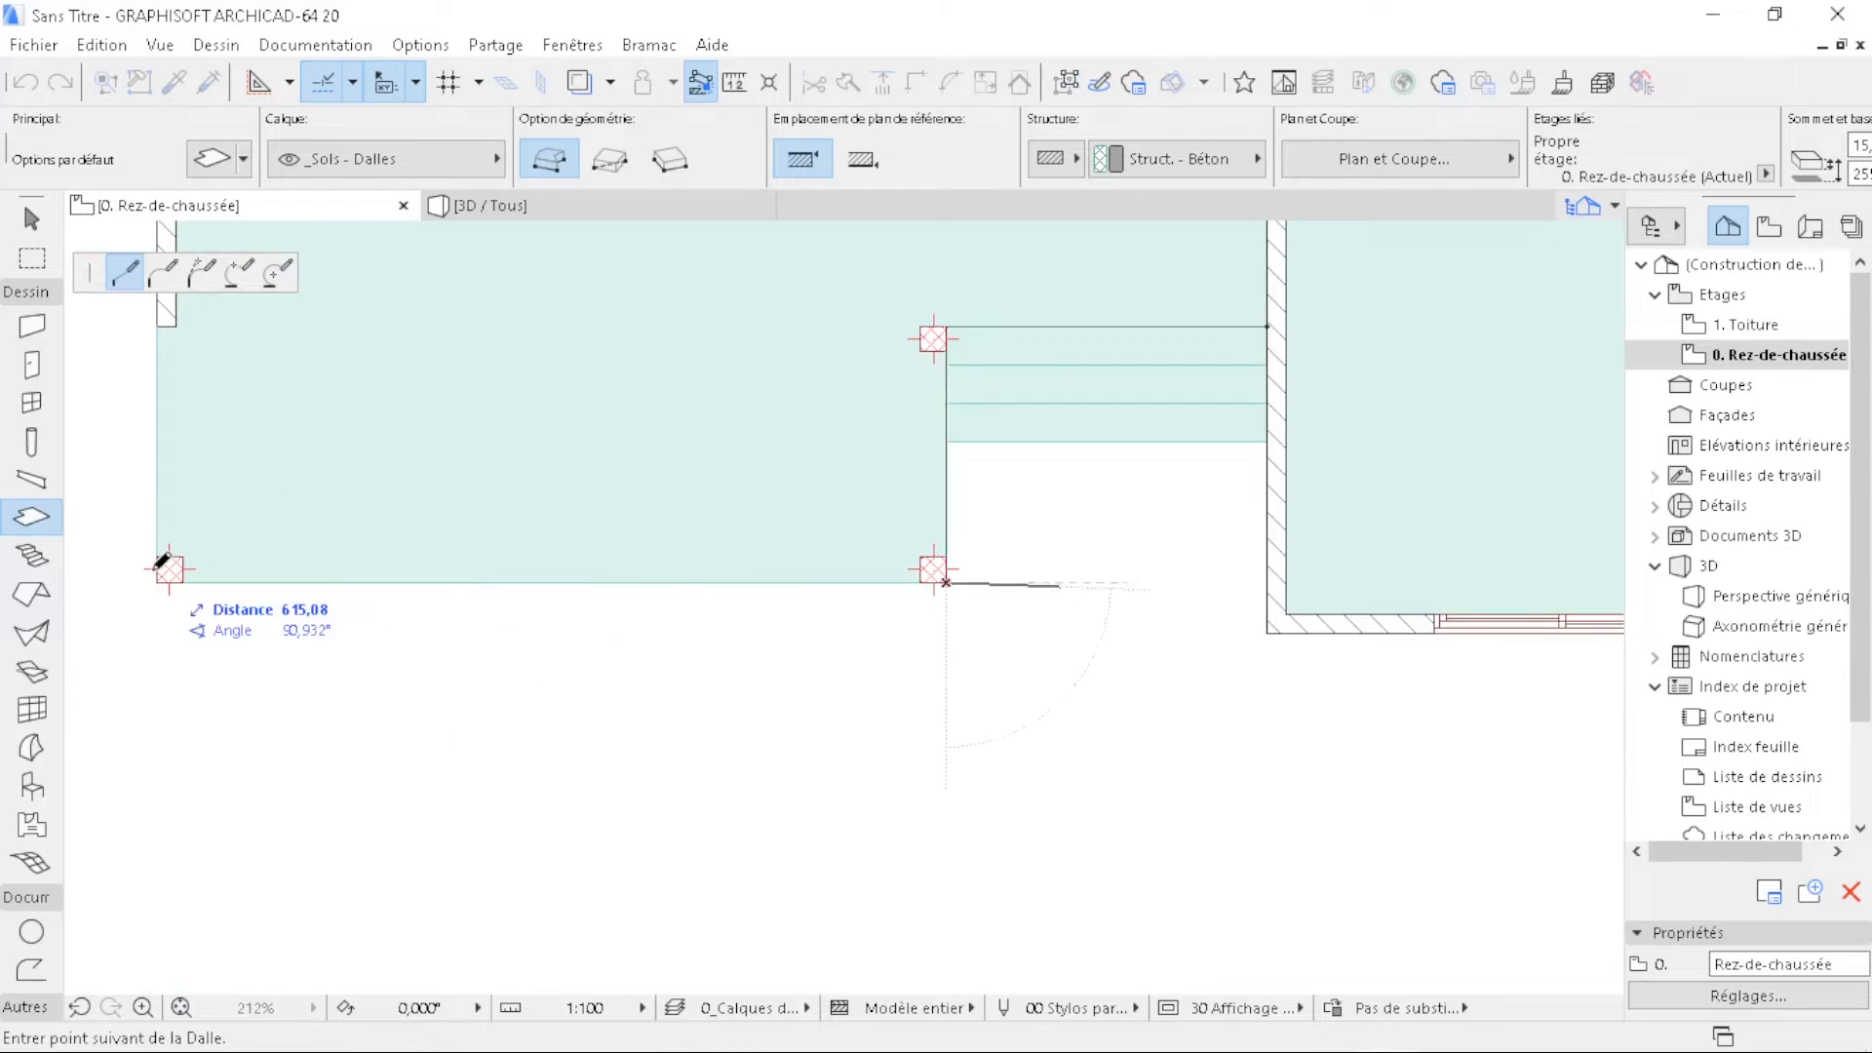
pyautogui.scroll(5, 161, 564)
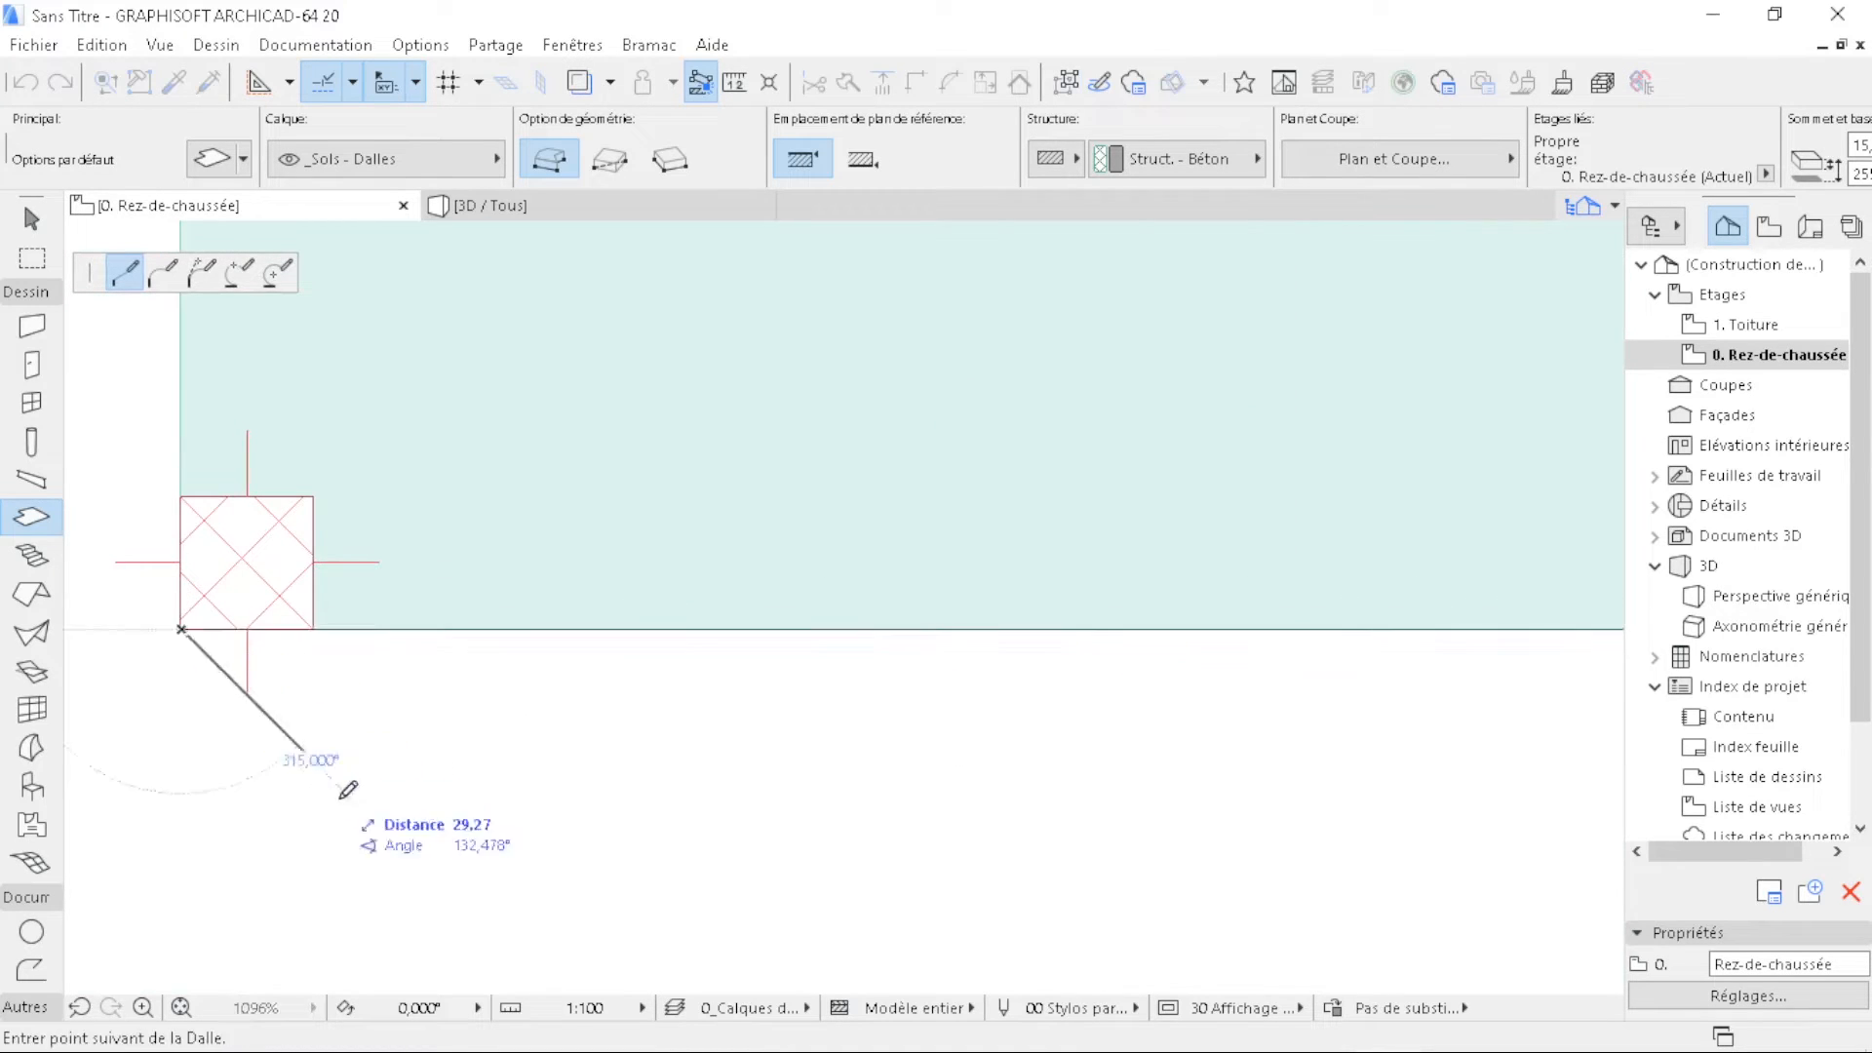
# - Continue the slab outline up the side wall and along the house's front wall, closing it at the starting point beside the top step
pyautogui.scroll(-4, 324, 770)
pyautogui.scroll(3, 364, 626)
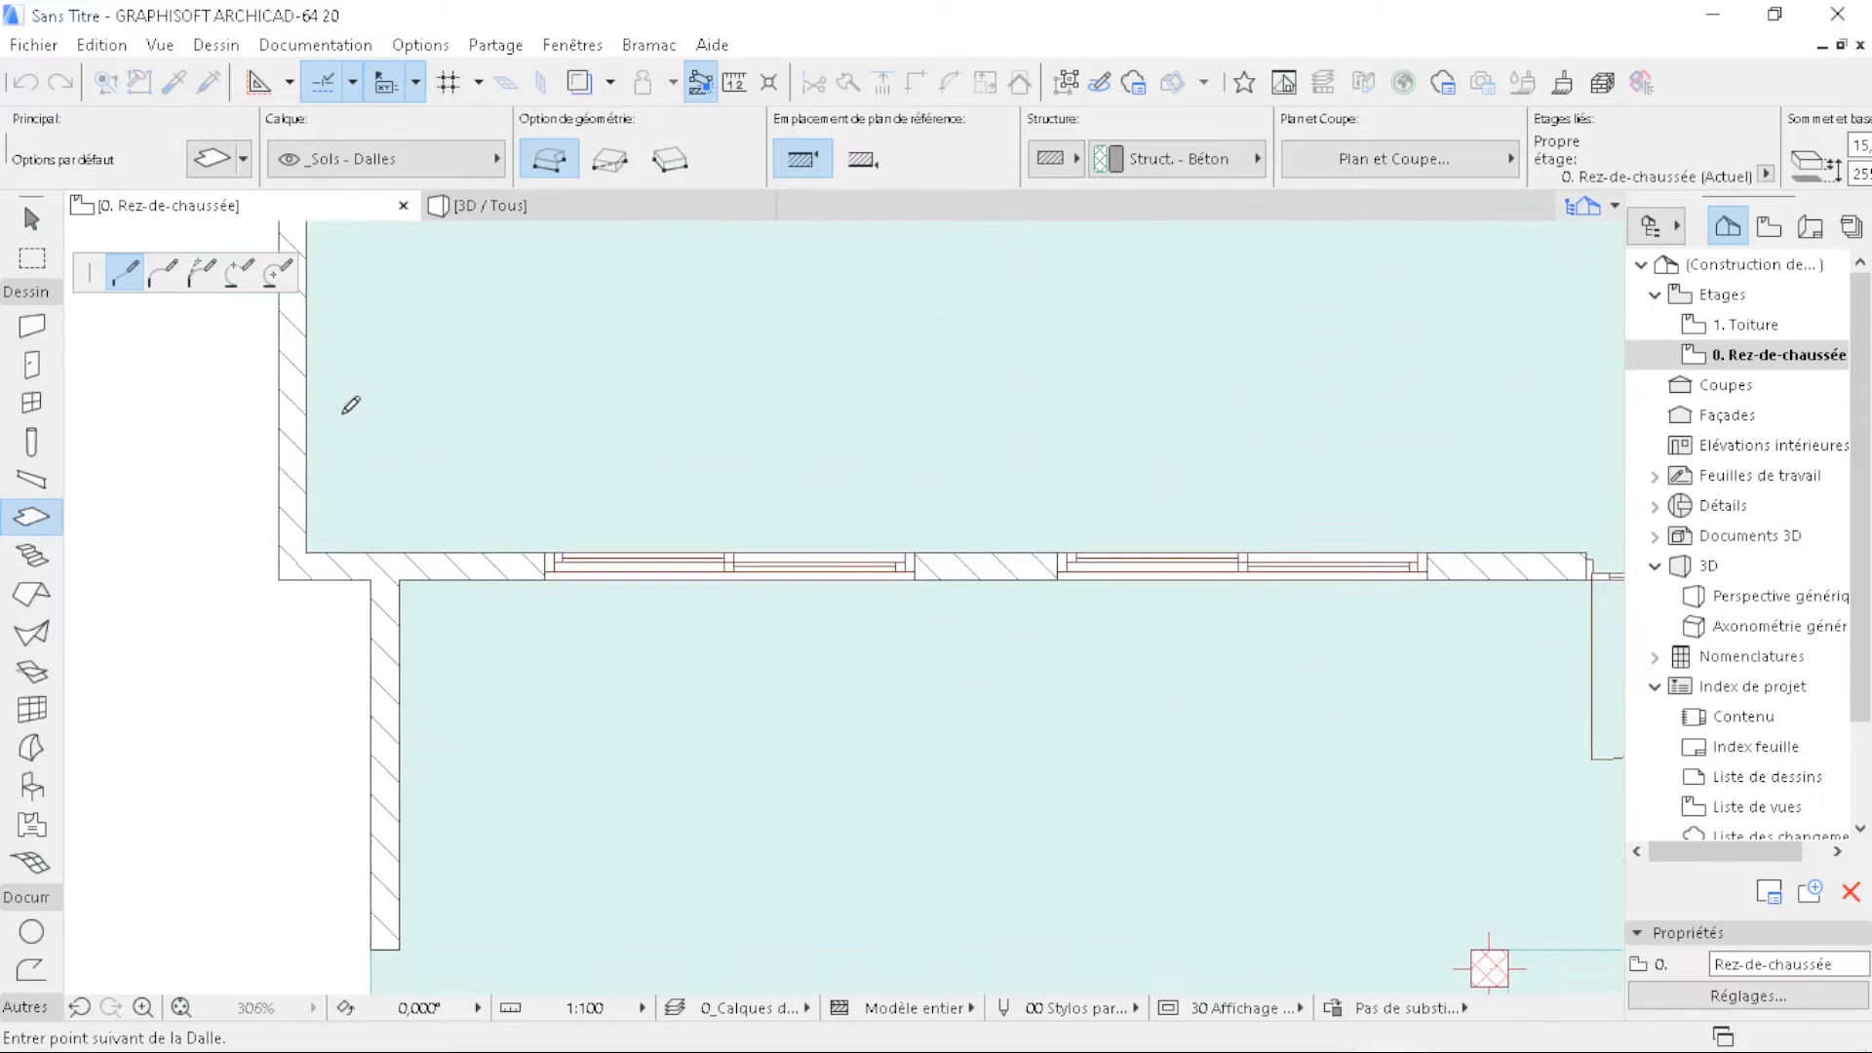
pyautogui.click(352, 543)
pyautogui.moveTo(1333, 759); pyautogui.dragTo(252, 775, button='middle')
pyautogui.moveTo(1153, 727); pyautogui.dragTo(326, 738, button='middle')
pyautogui.scroll(-4, 443, 694)
pyautogui.moveTo(1060, 721); pyautogui.dragTo(713, 728, button='middle')
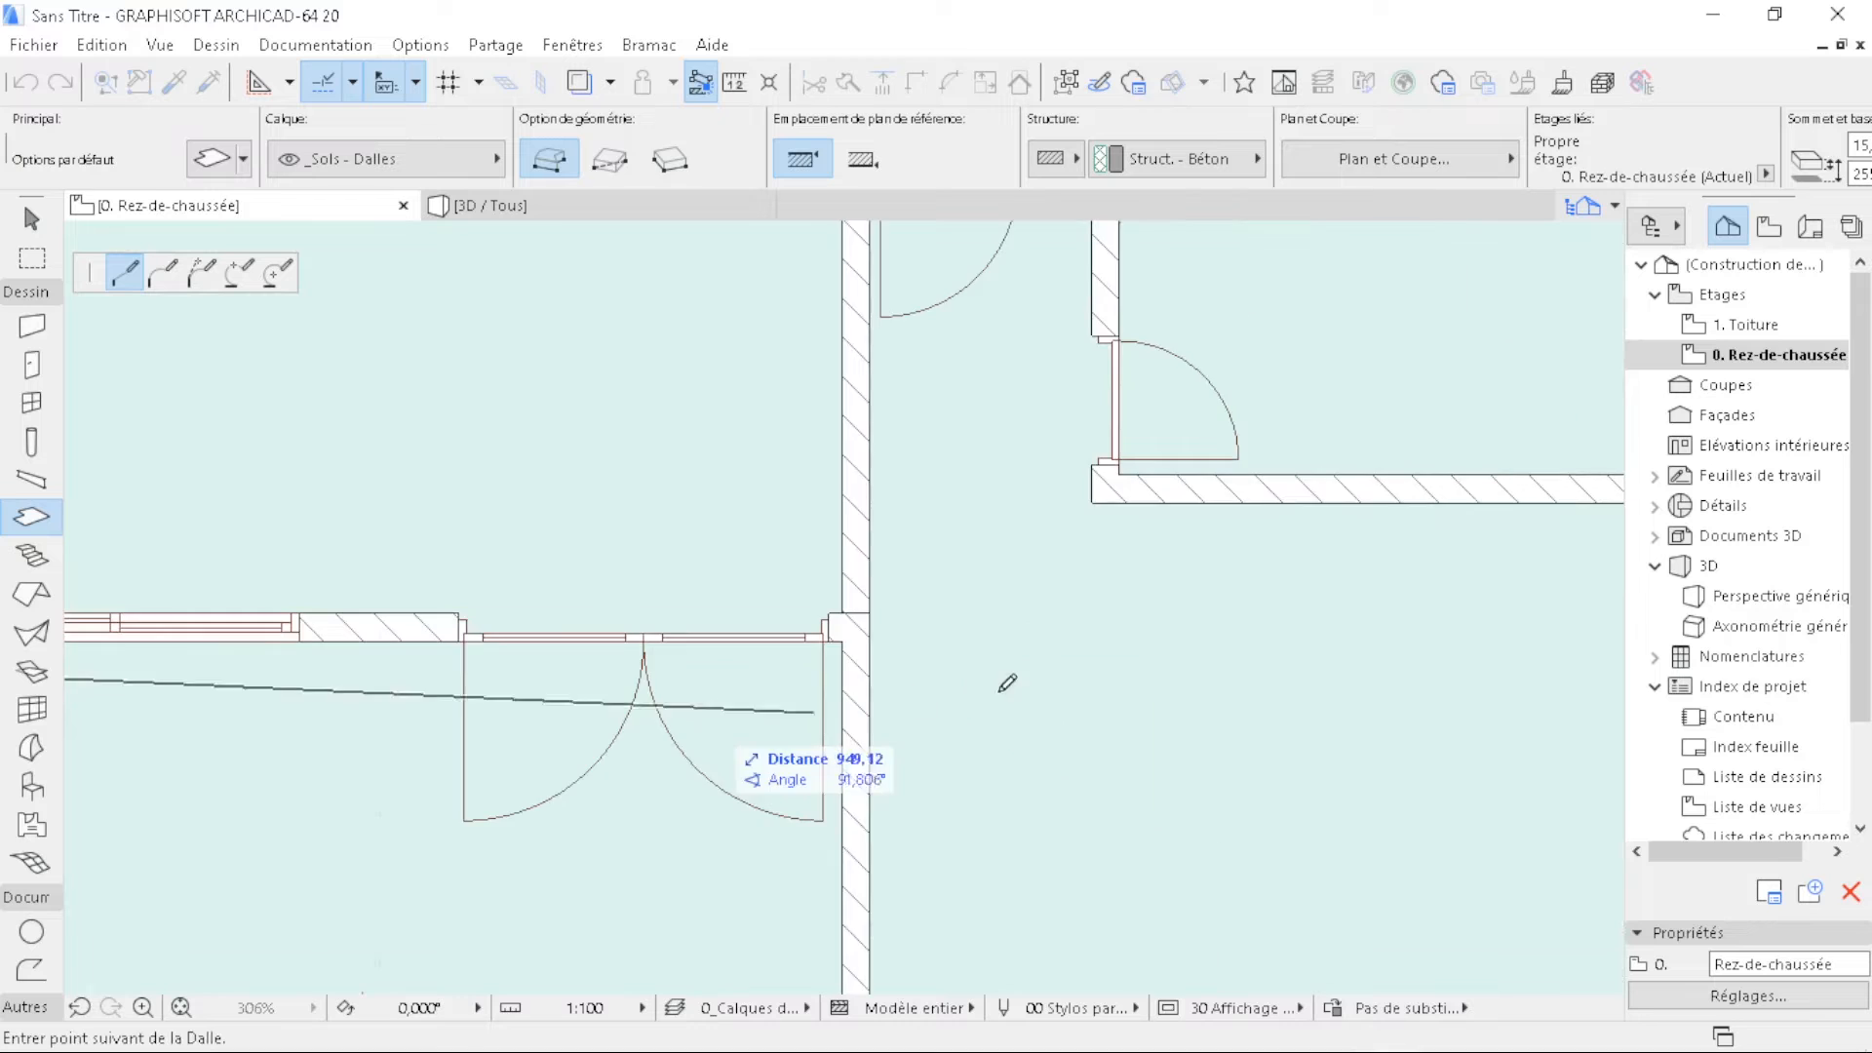
pyautogui.scroll(4, 1003, 690)
pyautogui.scroll(3, 635, 571)
pyautogui.click(697, 597)
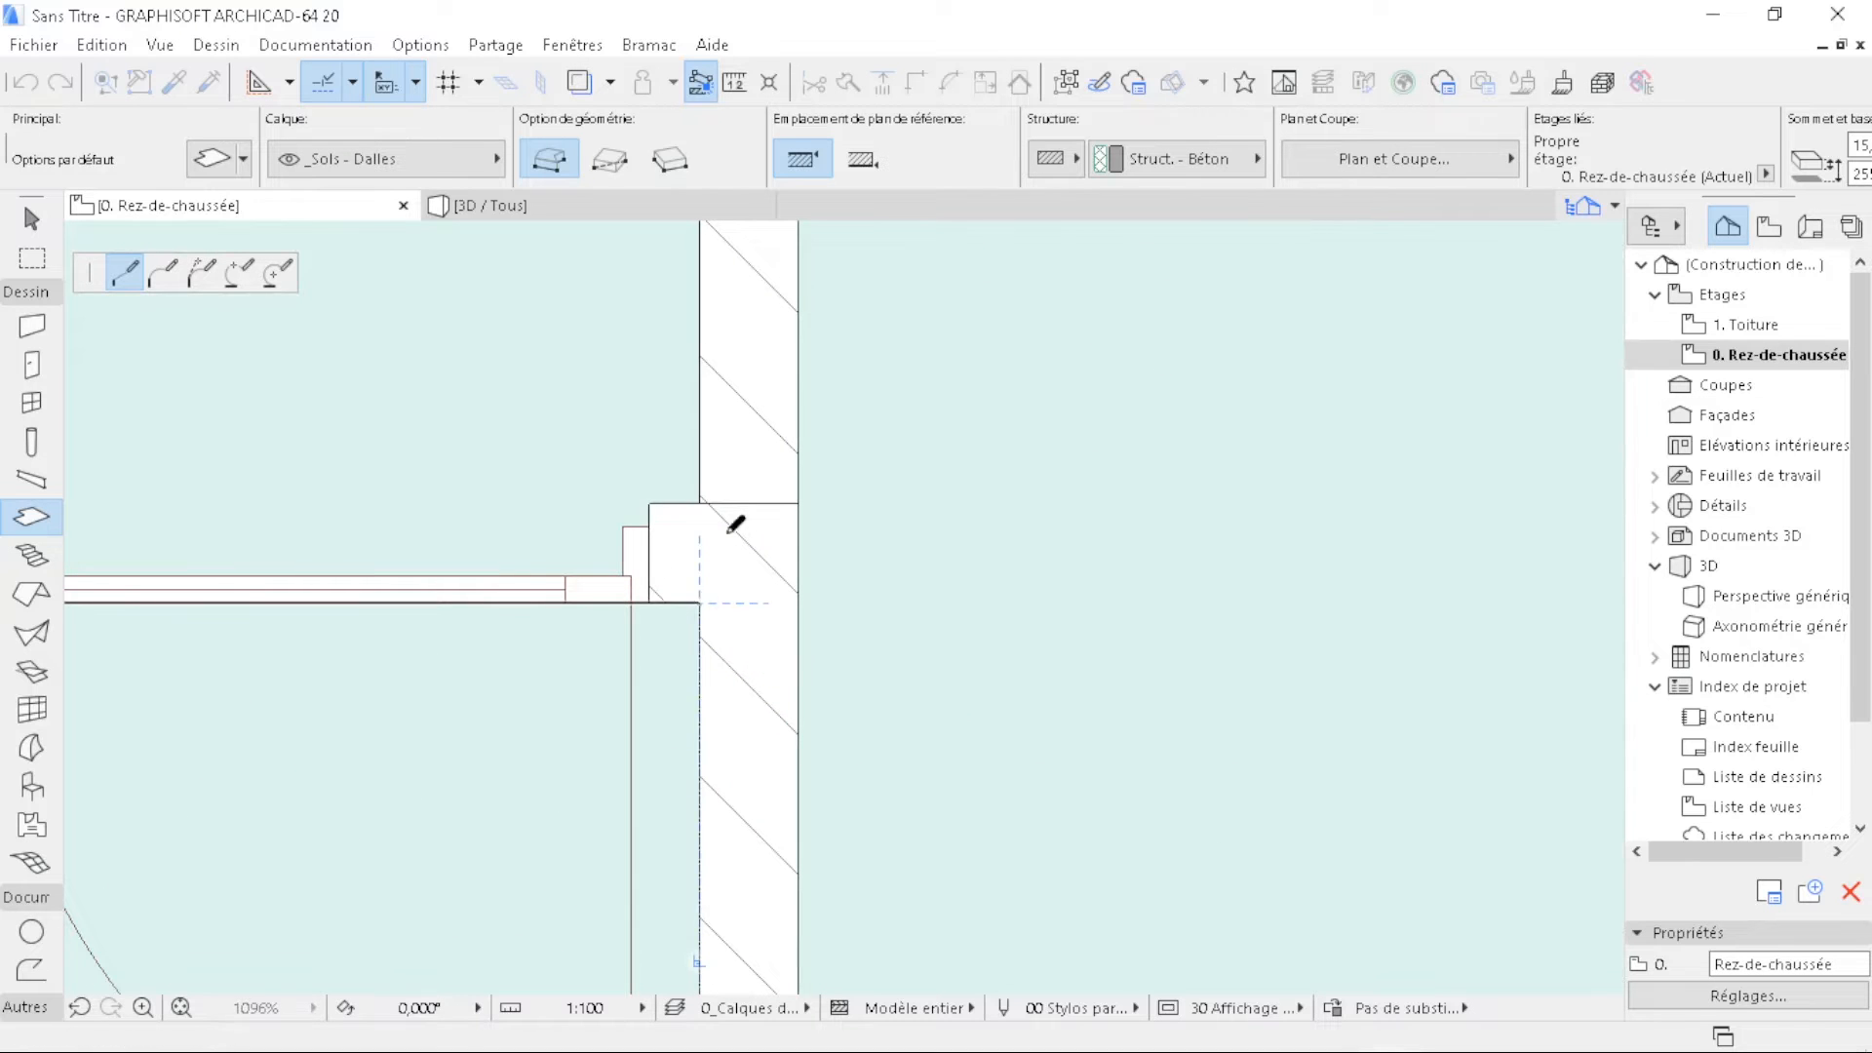
pyautogui.scroll(-8, 757, 410)
pyautogui.scroll(8, 770, 643)
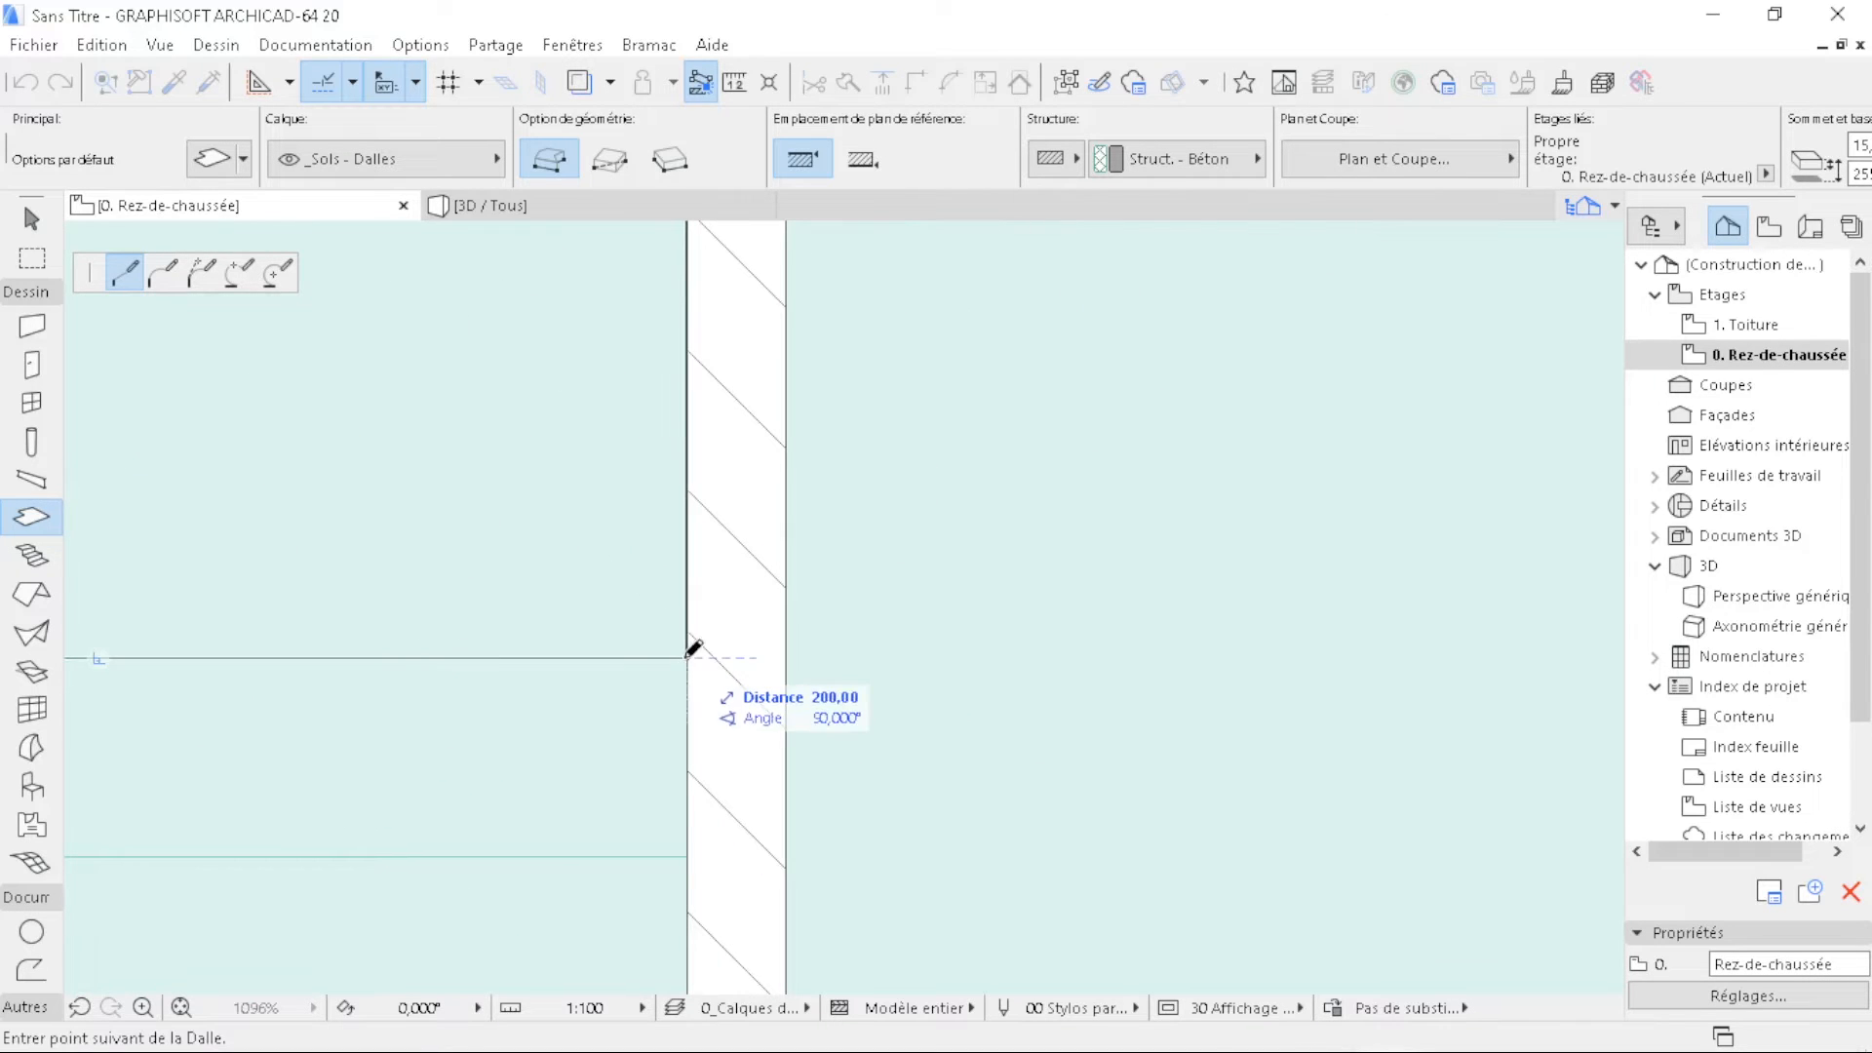
pyautogui.click(688, 657)
pyautogui.scroll(-10, 951, 650)
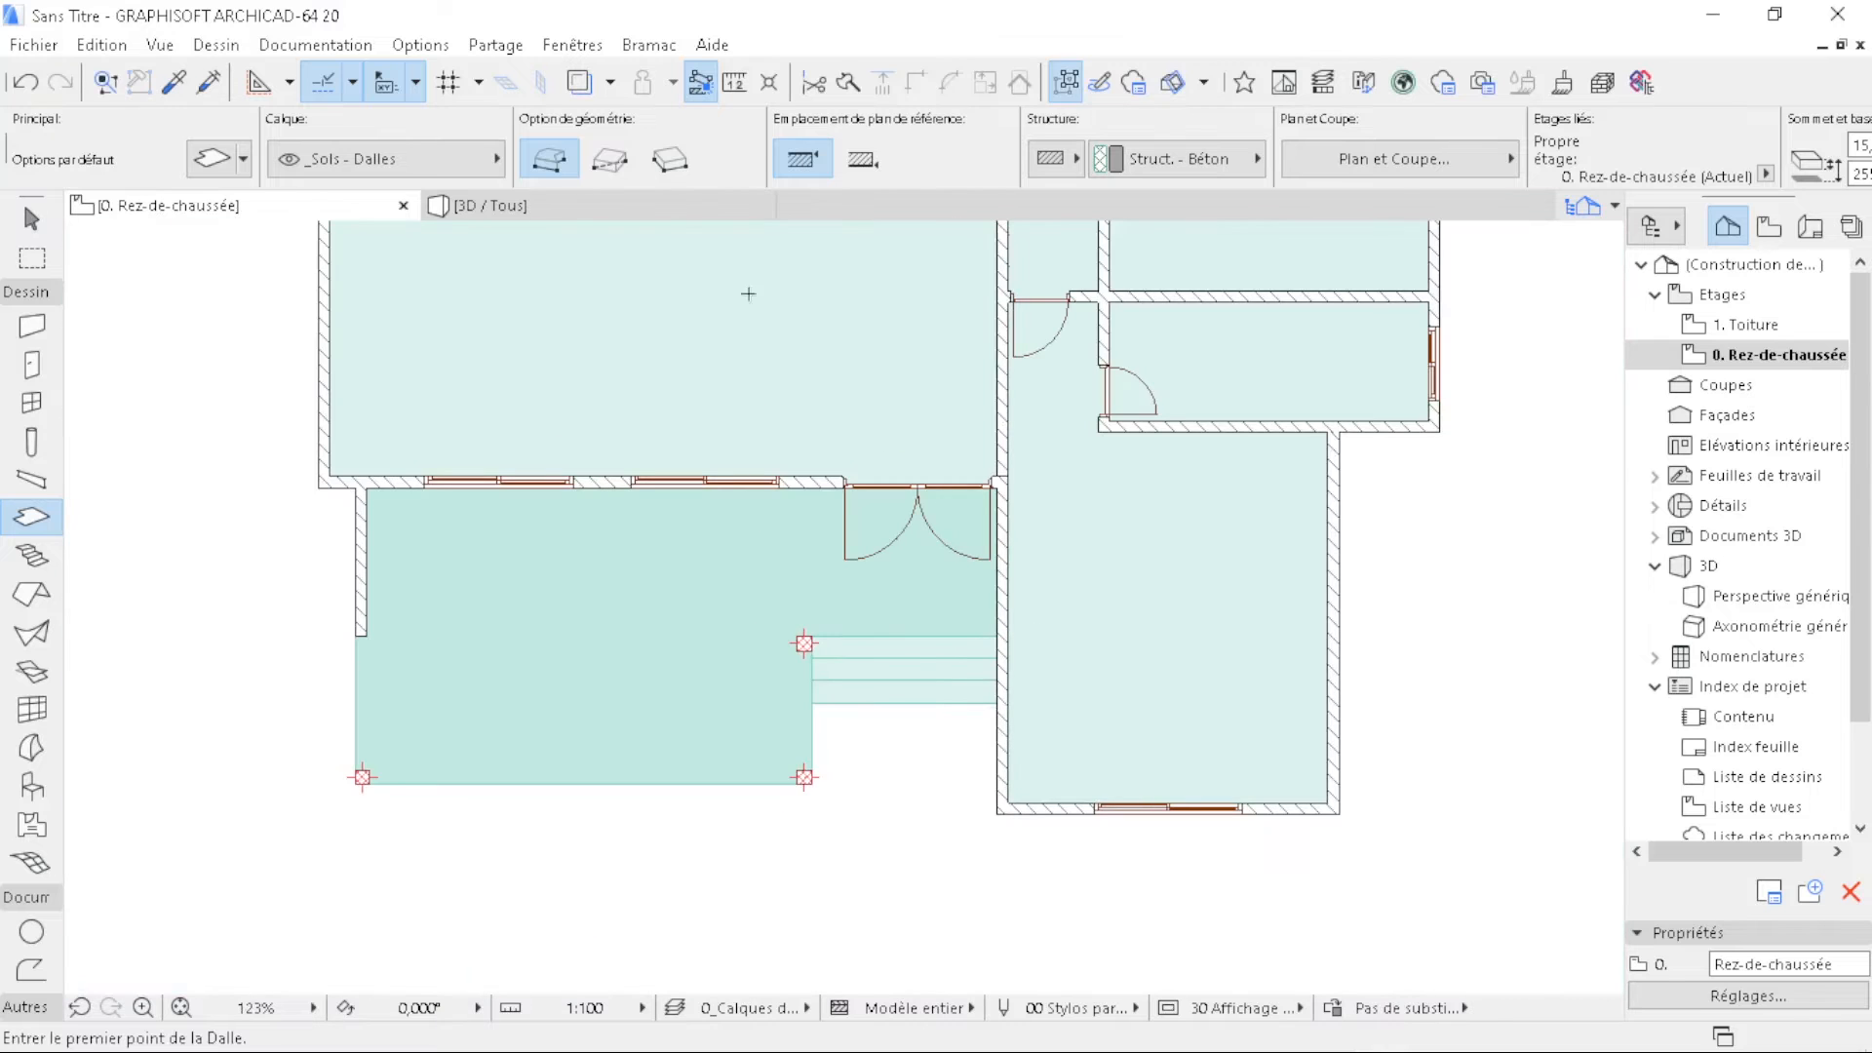
# - Inspect the new porch roof slab over the columns and side wall from several angles in the 3D perspective
pyautogui.click(629, 211)
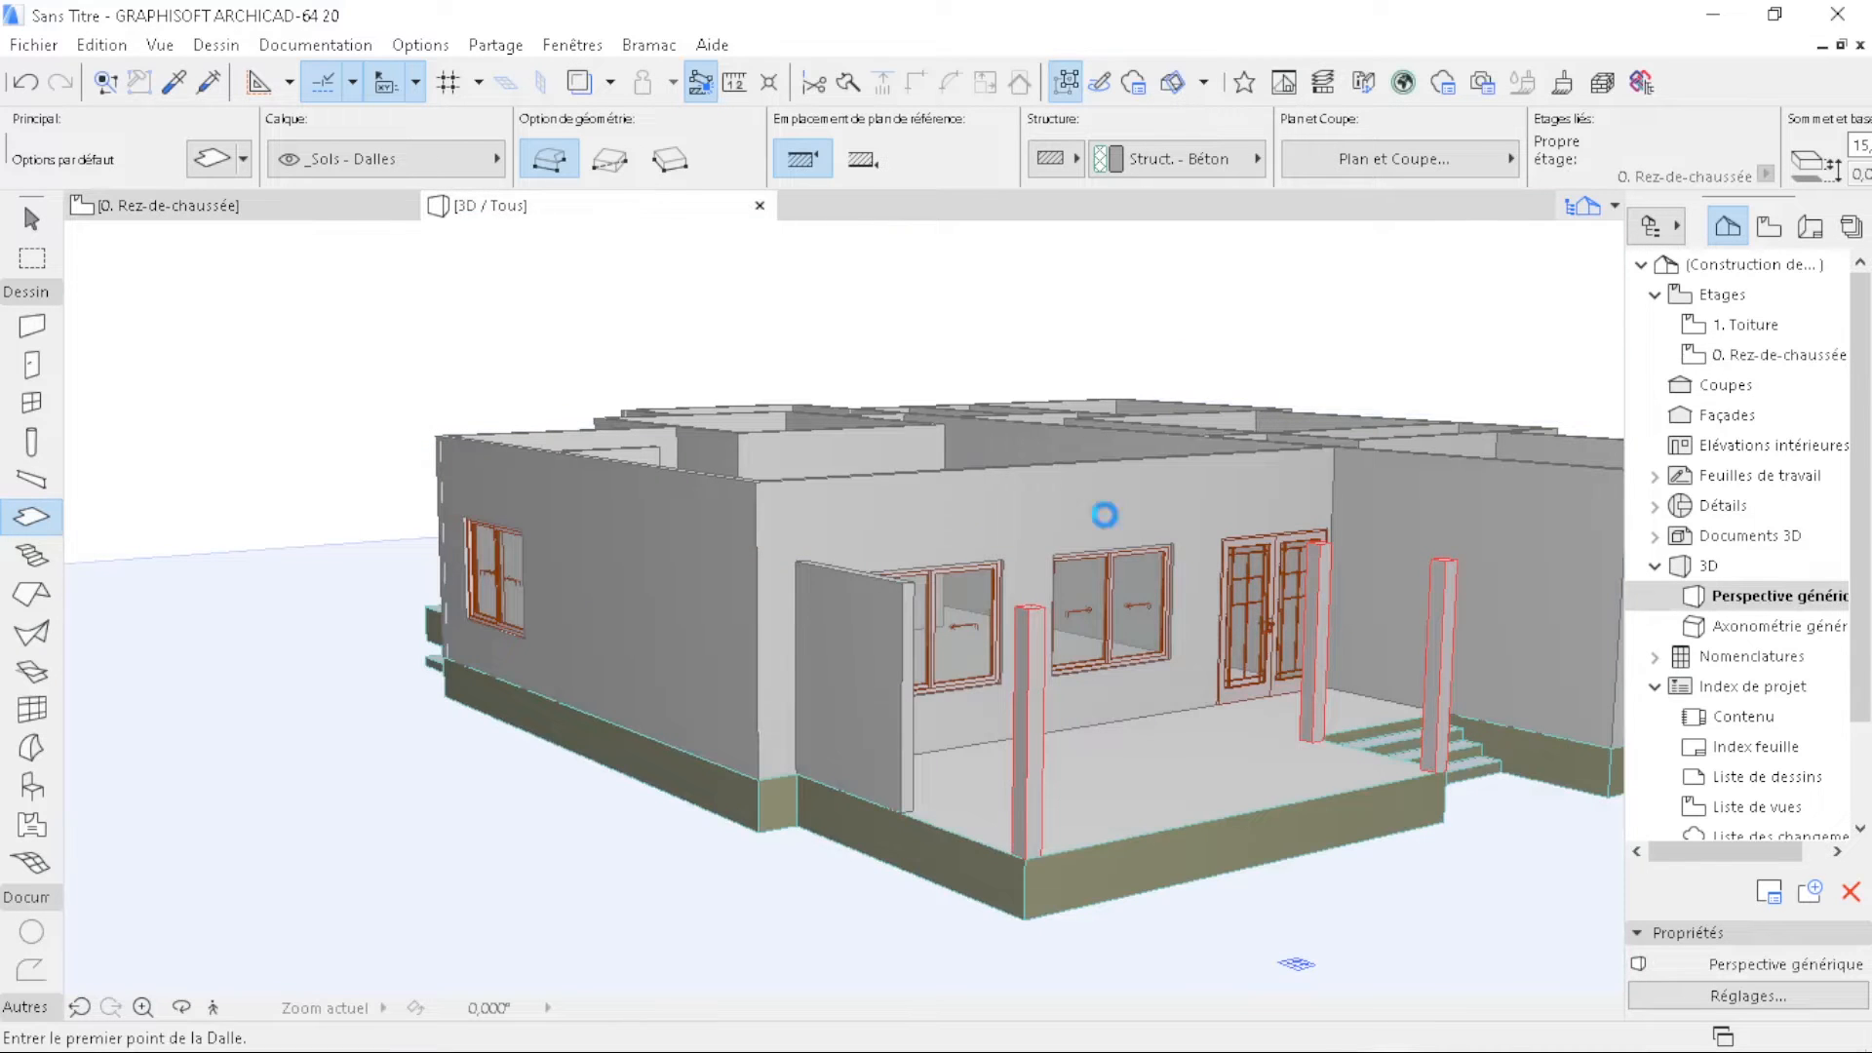
pyautogui.moveTo(1360, 728); pyautogui.dragTo(1125, 676, button='middle')
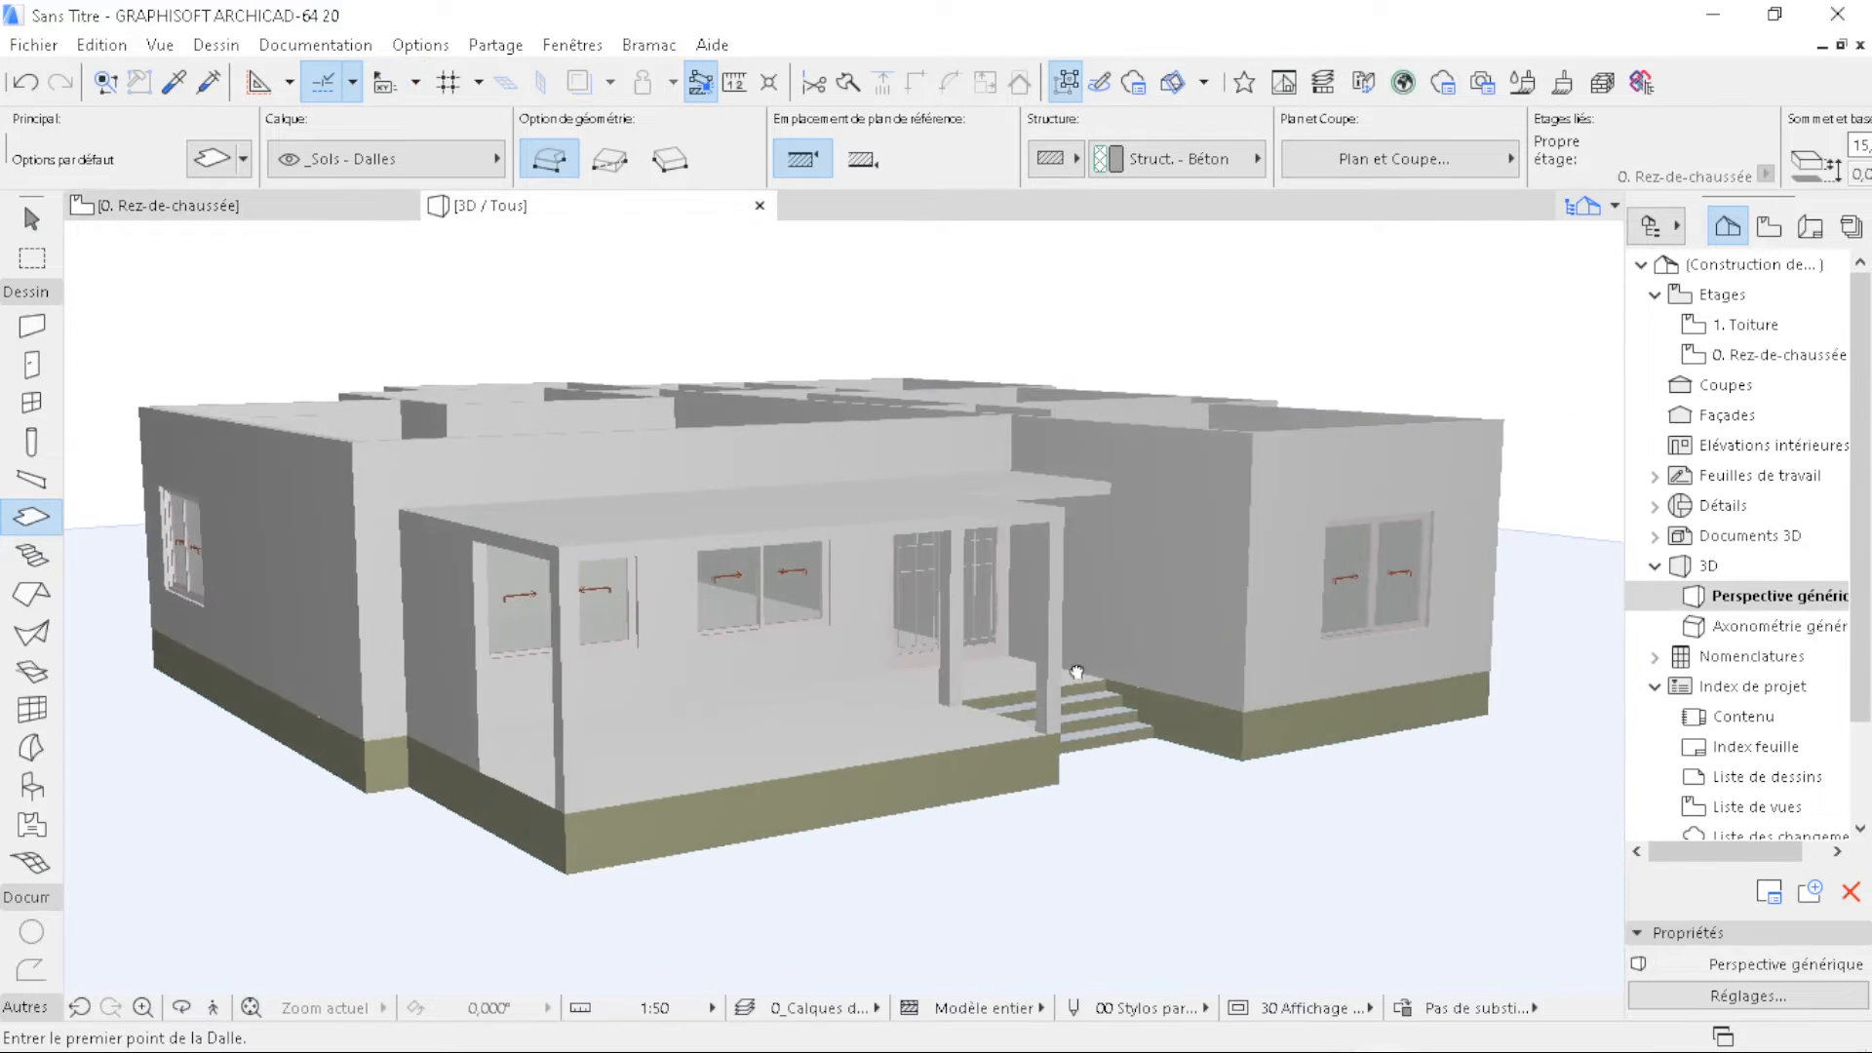
pyautogui.keyDown('shift'); pyautogui.moveTo(424, 715); pyautogui.dragTo(707, 689, button='middle'); pyautogui.keyUp('shift')
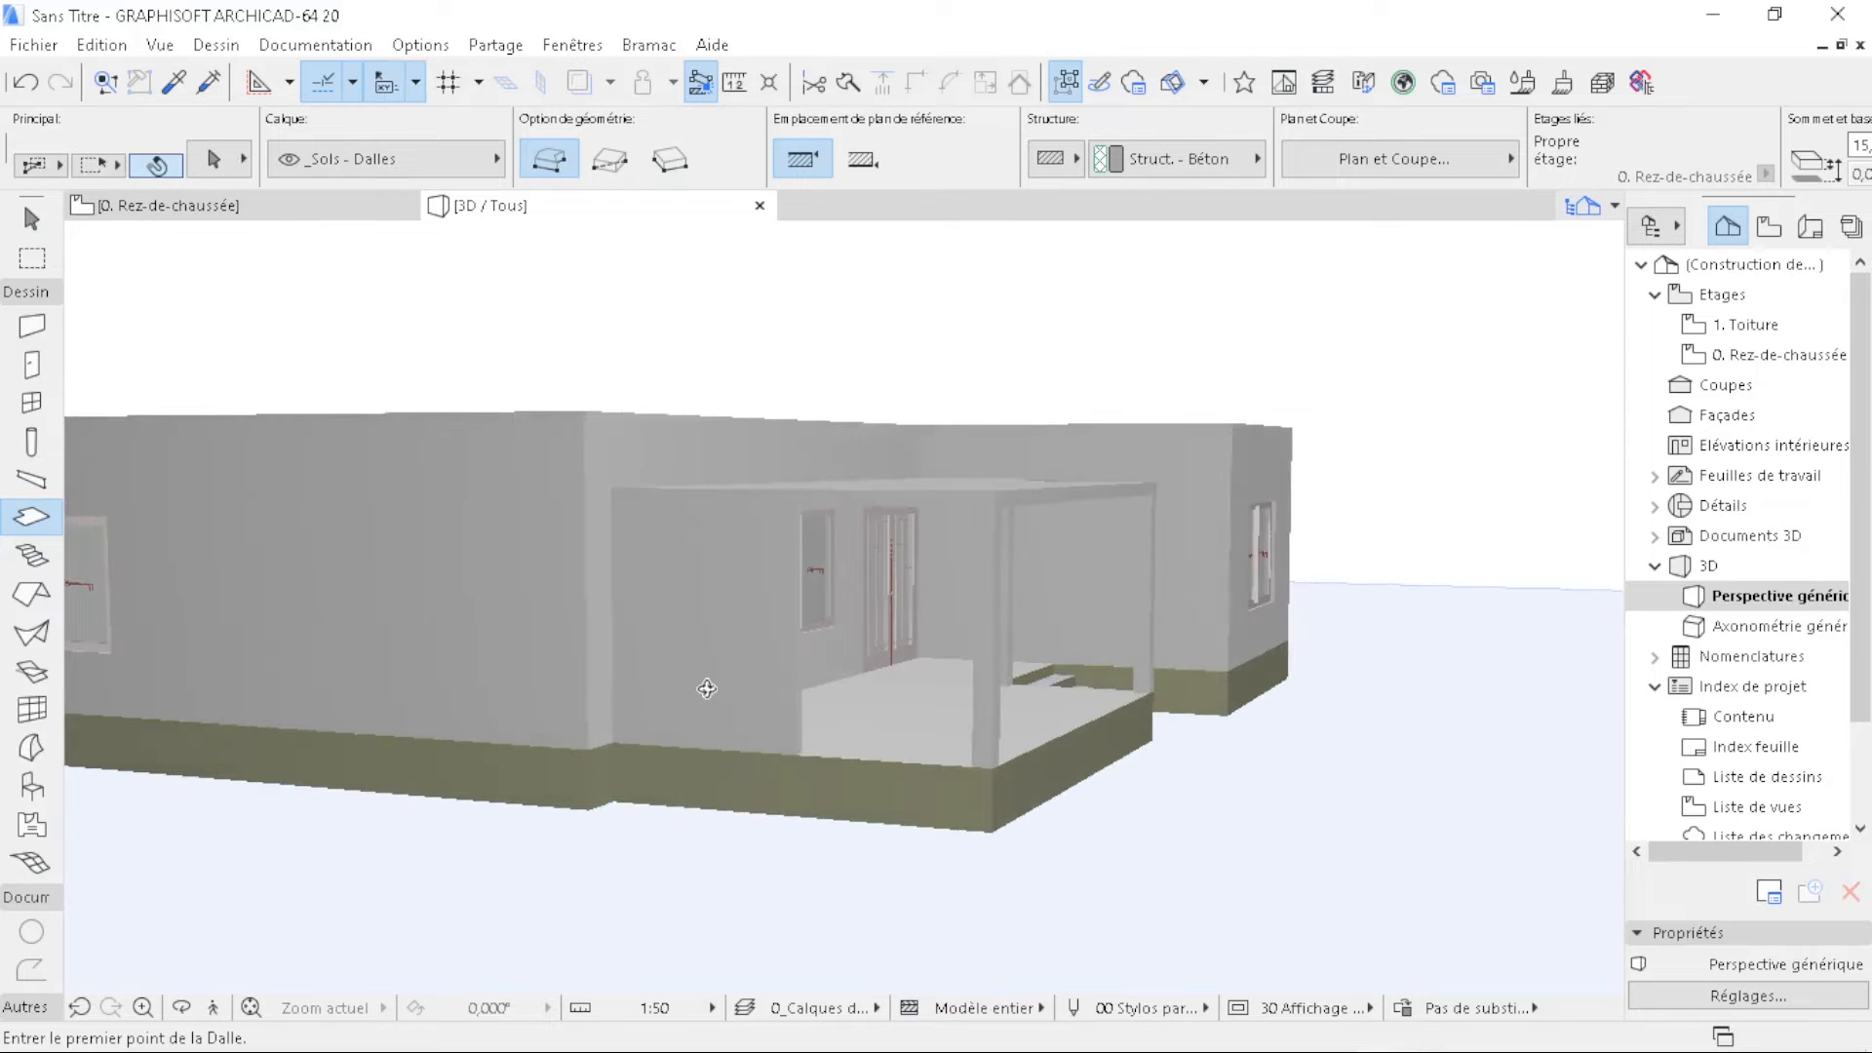
# - On the ground-floor plan, select the porch roof slab and offset its edge beside the entrance steps outward by 15
pyautogui.click(168, 205)
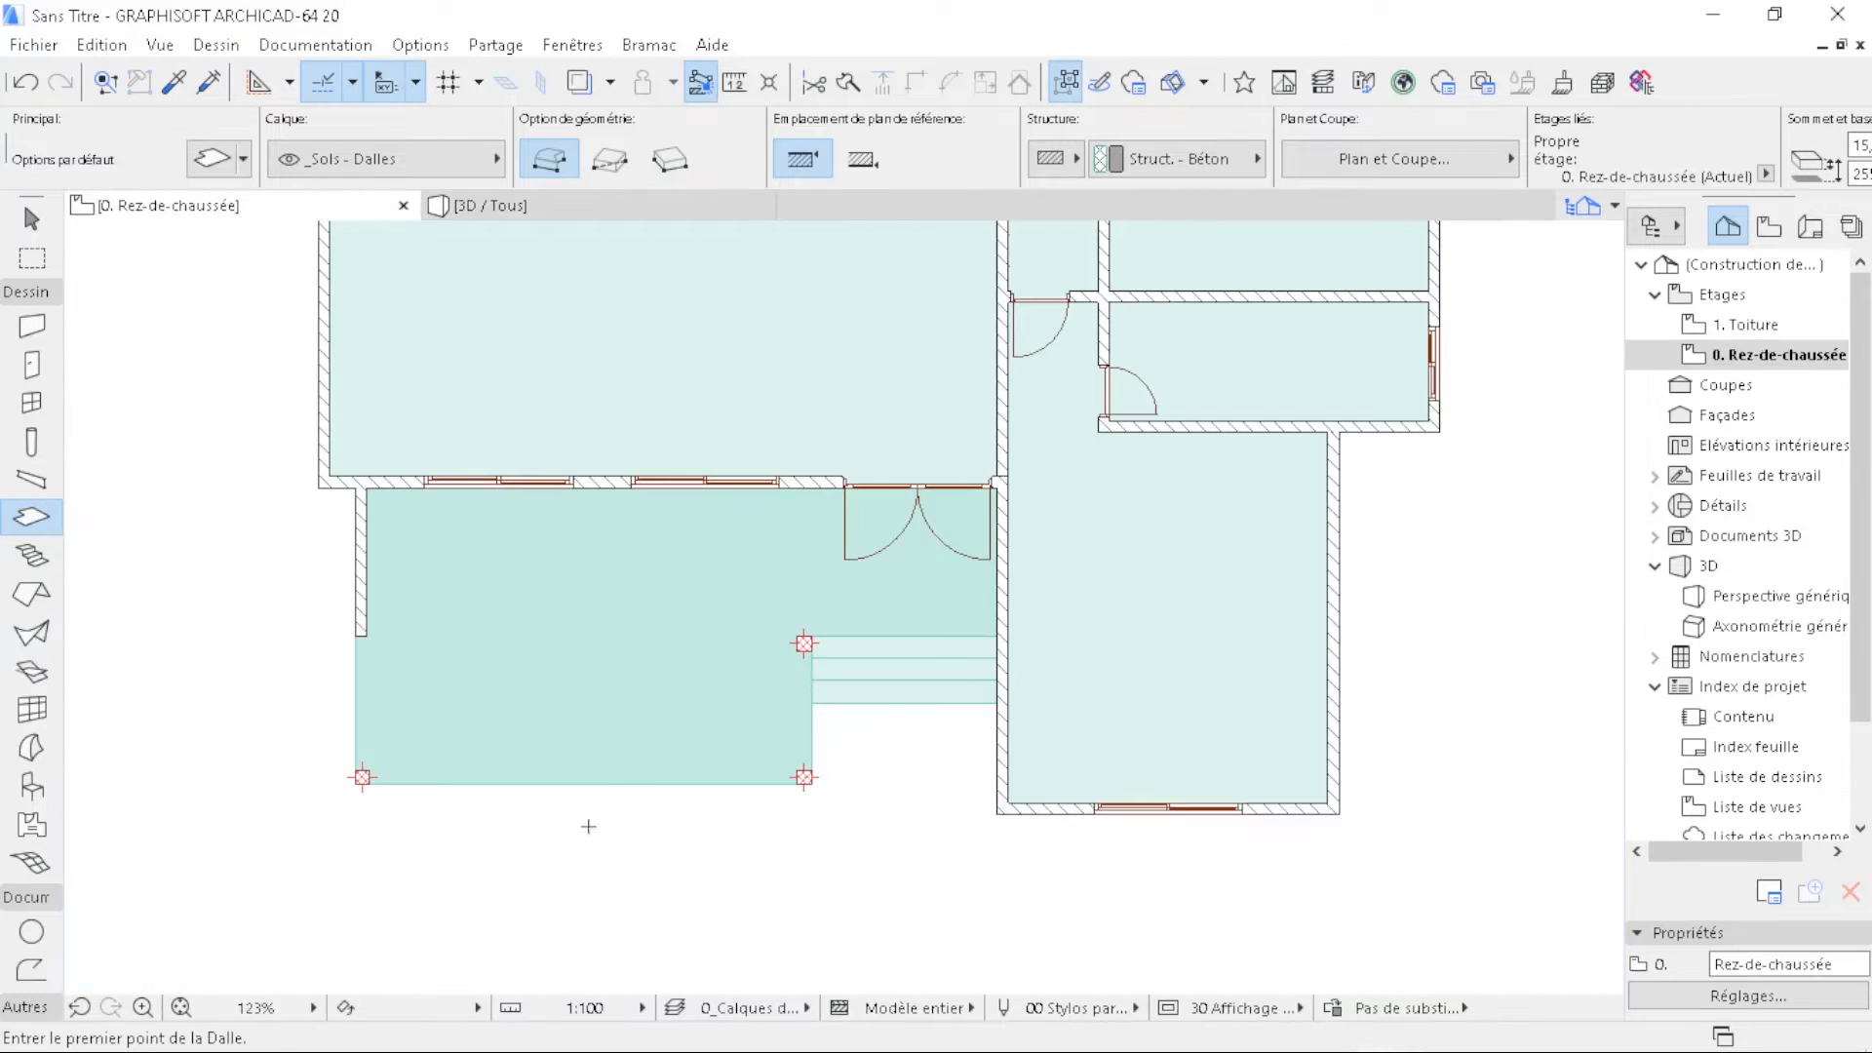
pyautogui.scroll(7, 585, 827)
pyautogui.press('Escape')
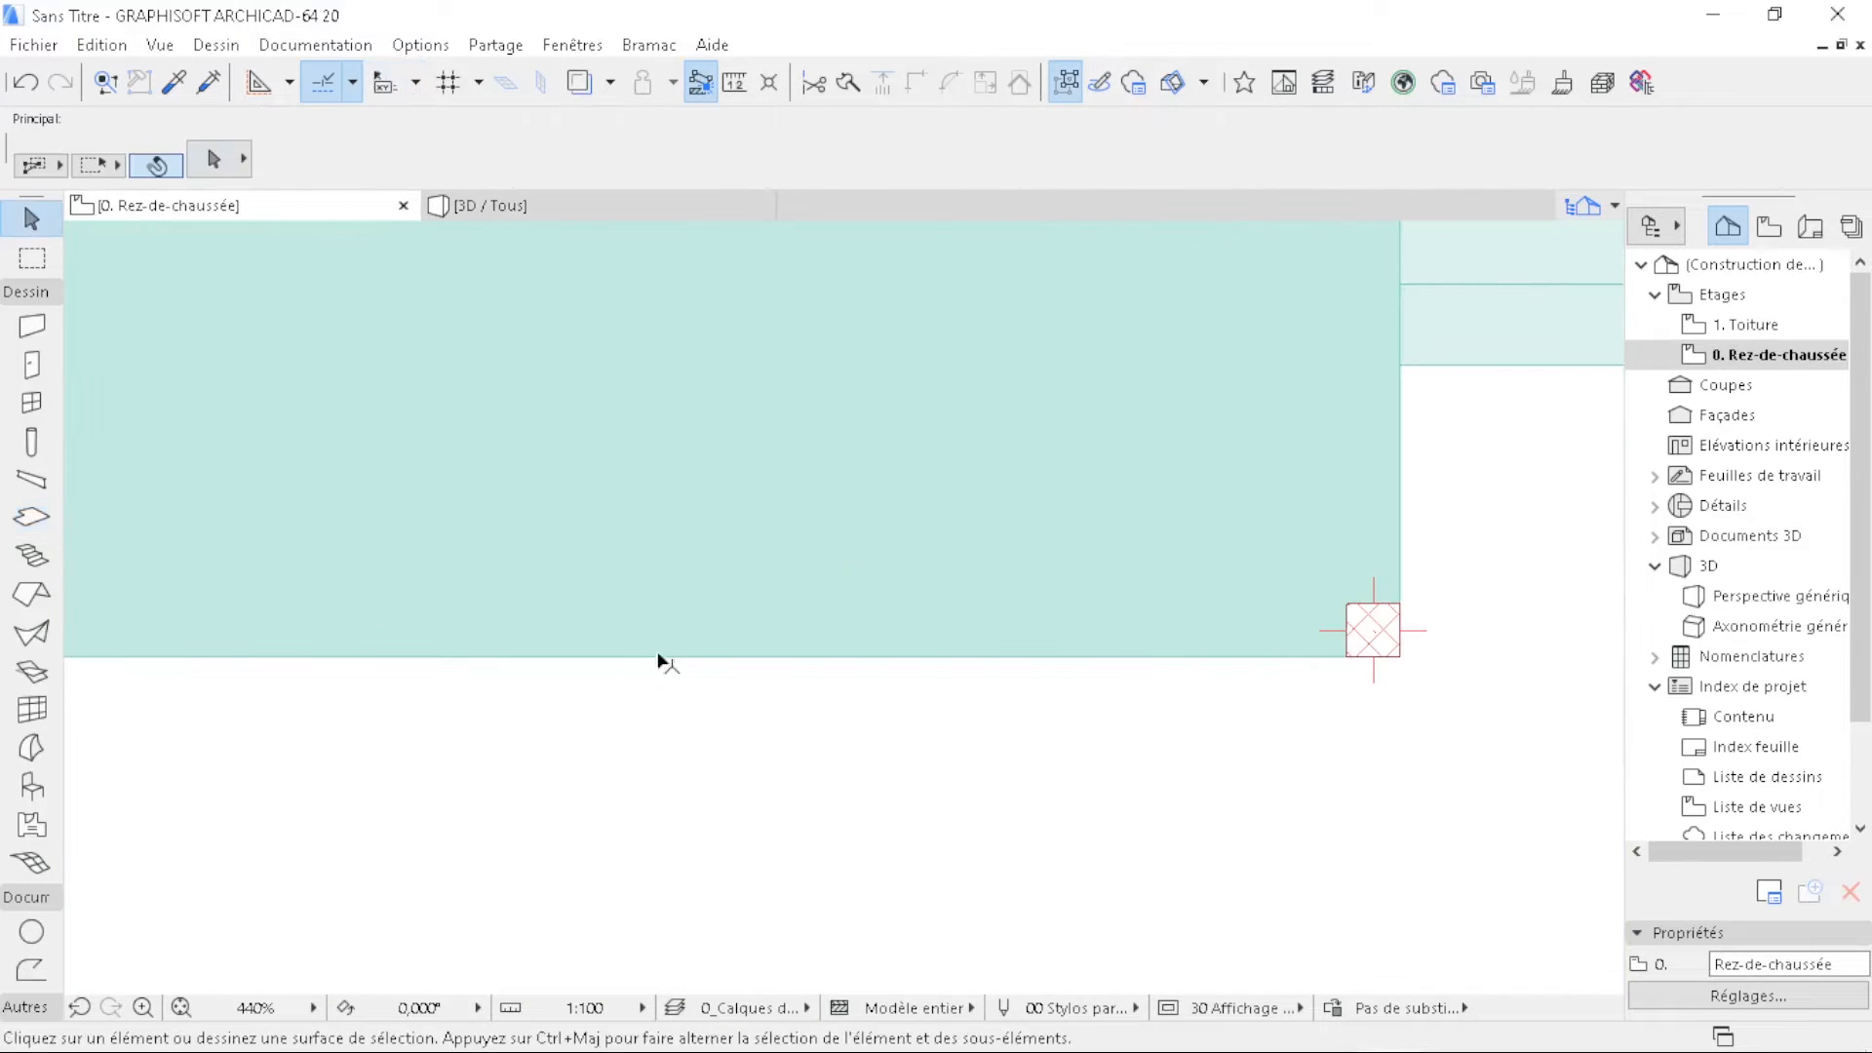
pyautogui.click(675, 602)
pyautogui.scroll(-7, 878, 731)
pyautogui.scroll(8, 974, 662)
pyautogui.scroll(1, 943, 657)
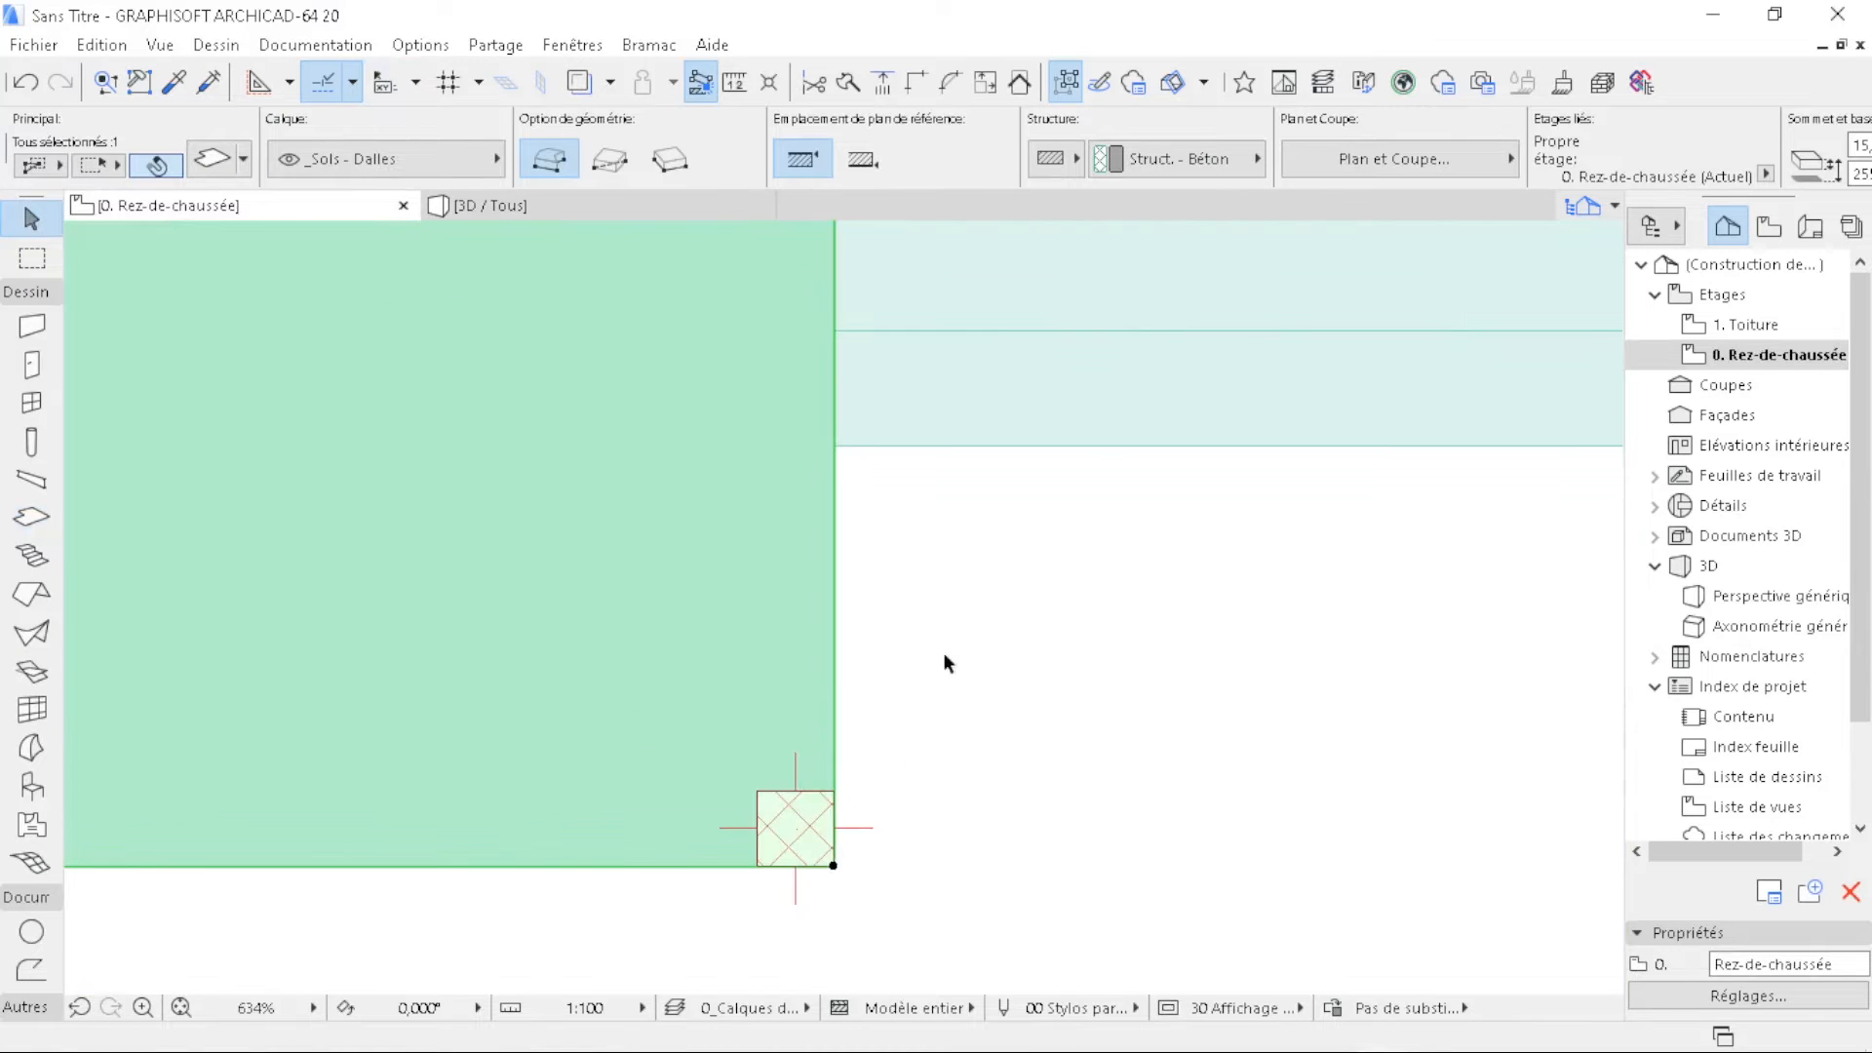
pyautogui.click(835, 593)
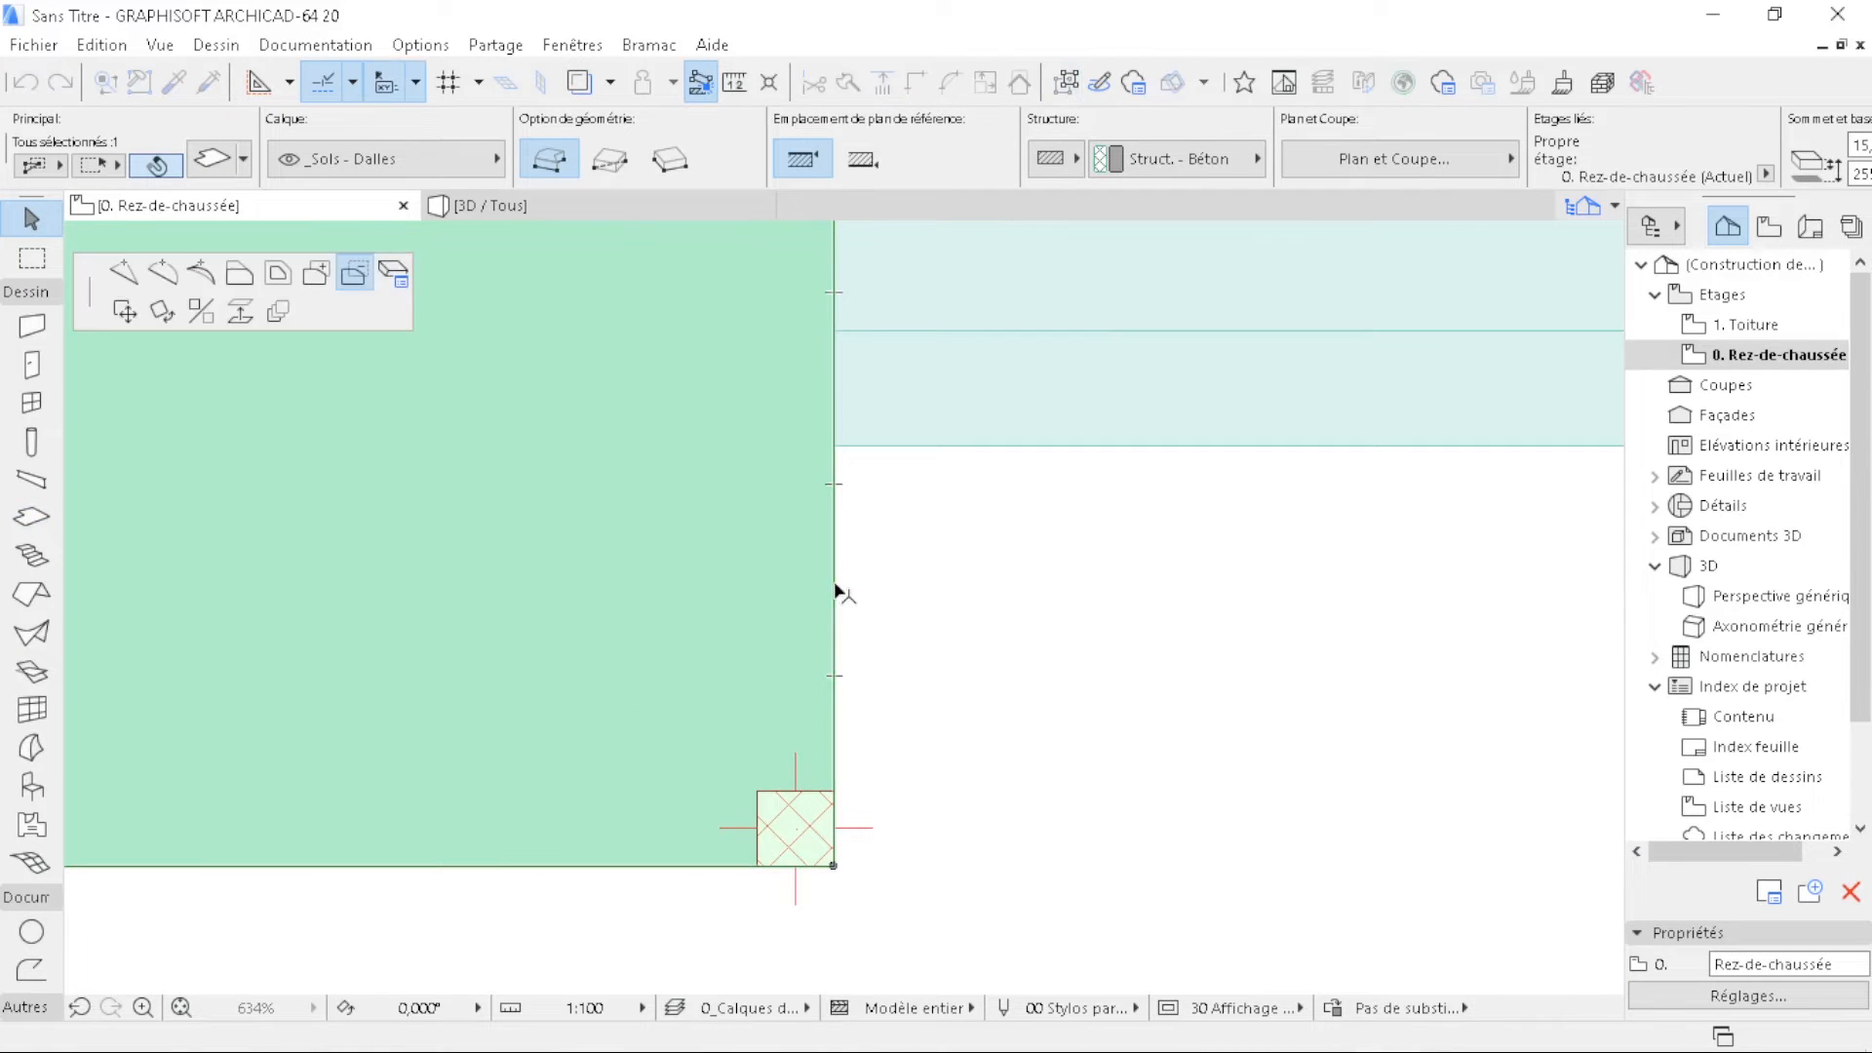
pyautogui.click(242, 277)
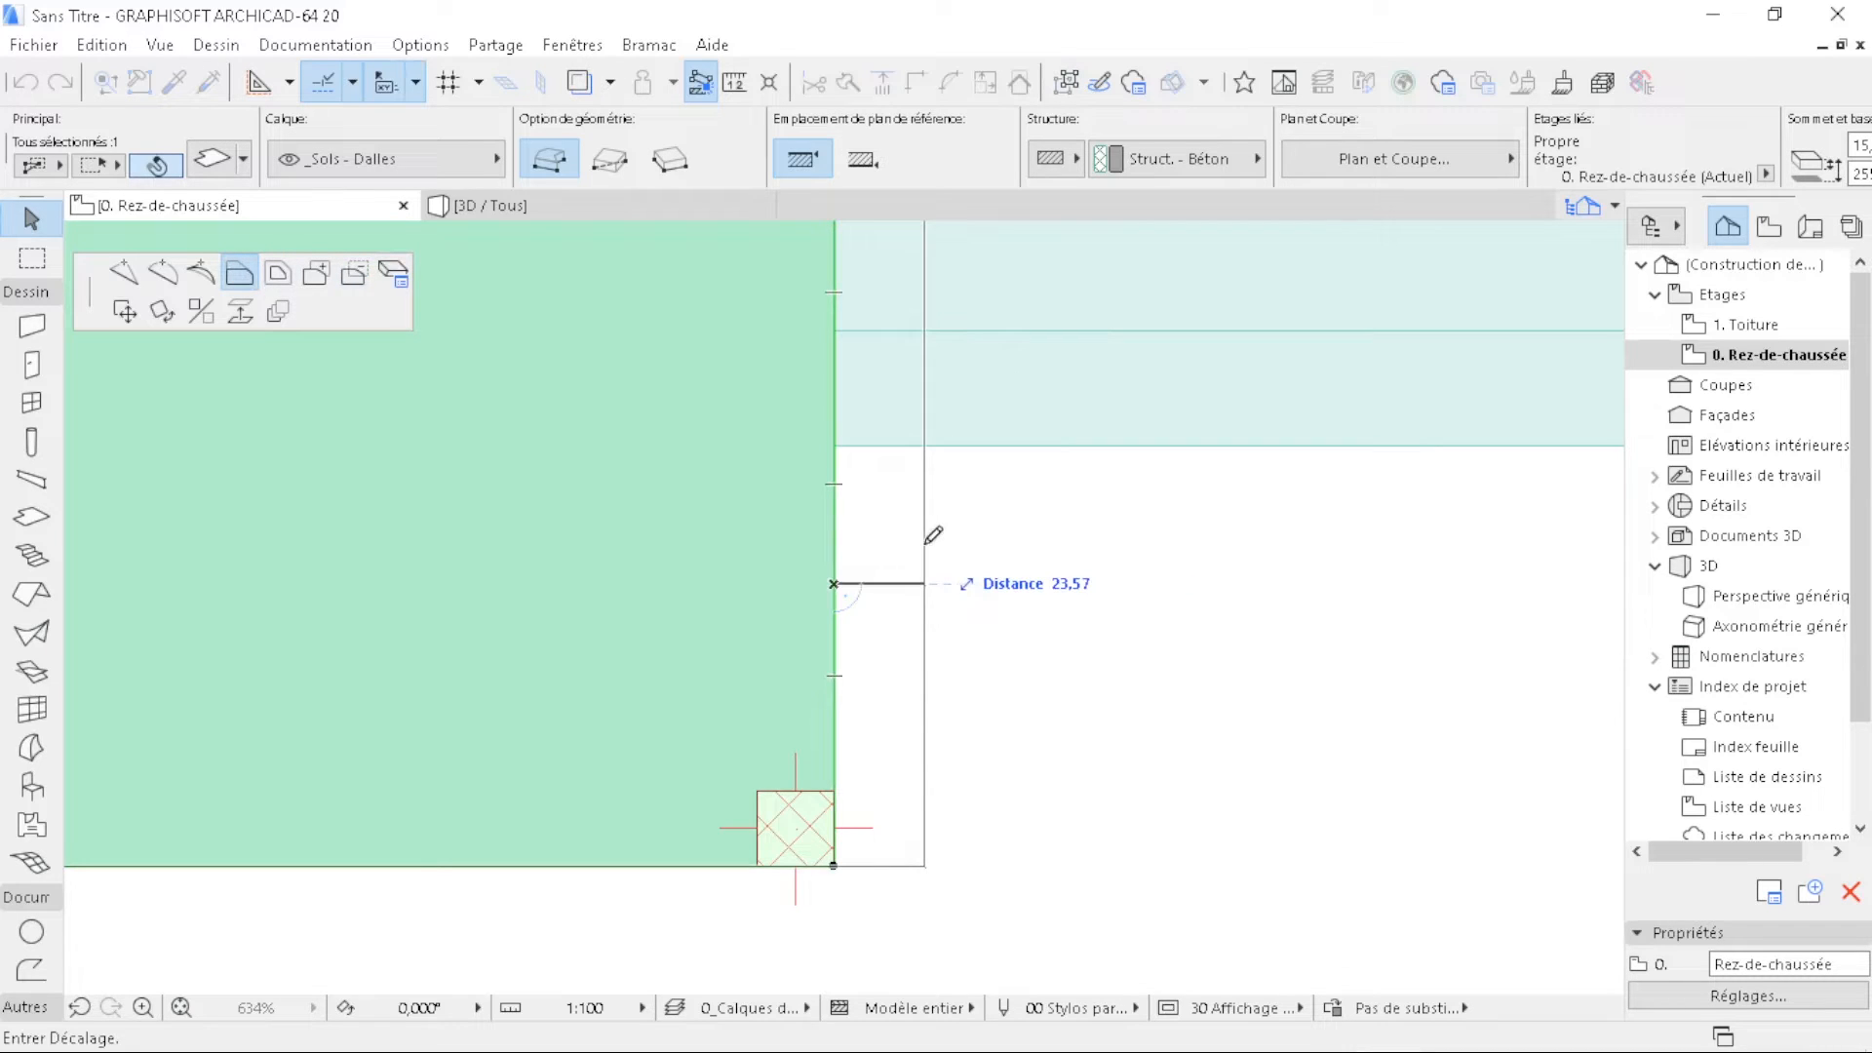
pyautogui.write('15')
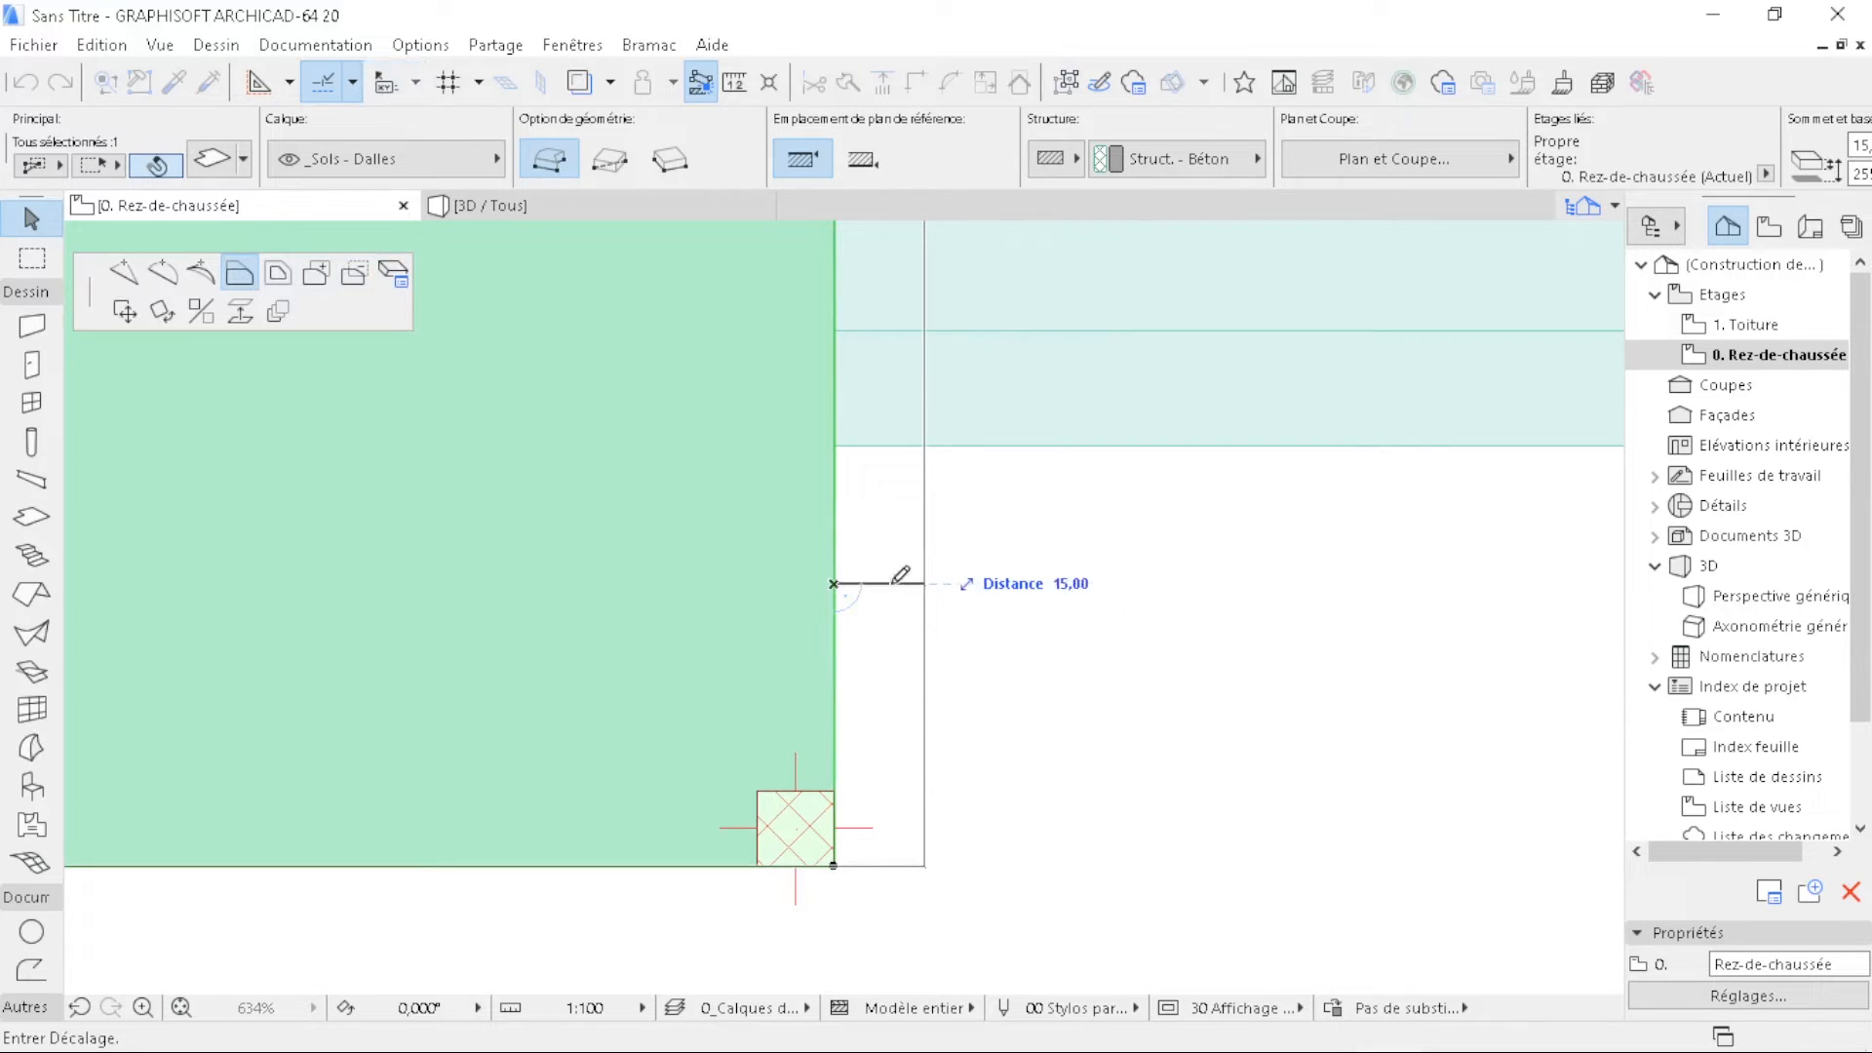
pyautogui.click(894, 582)
pyautogui.scroll(-4, 1037, 447)
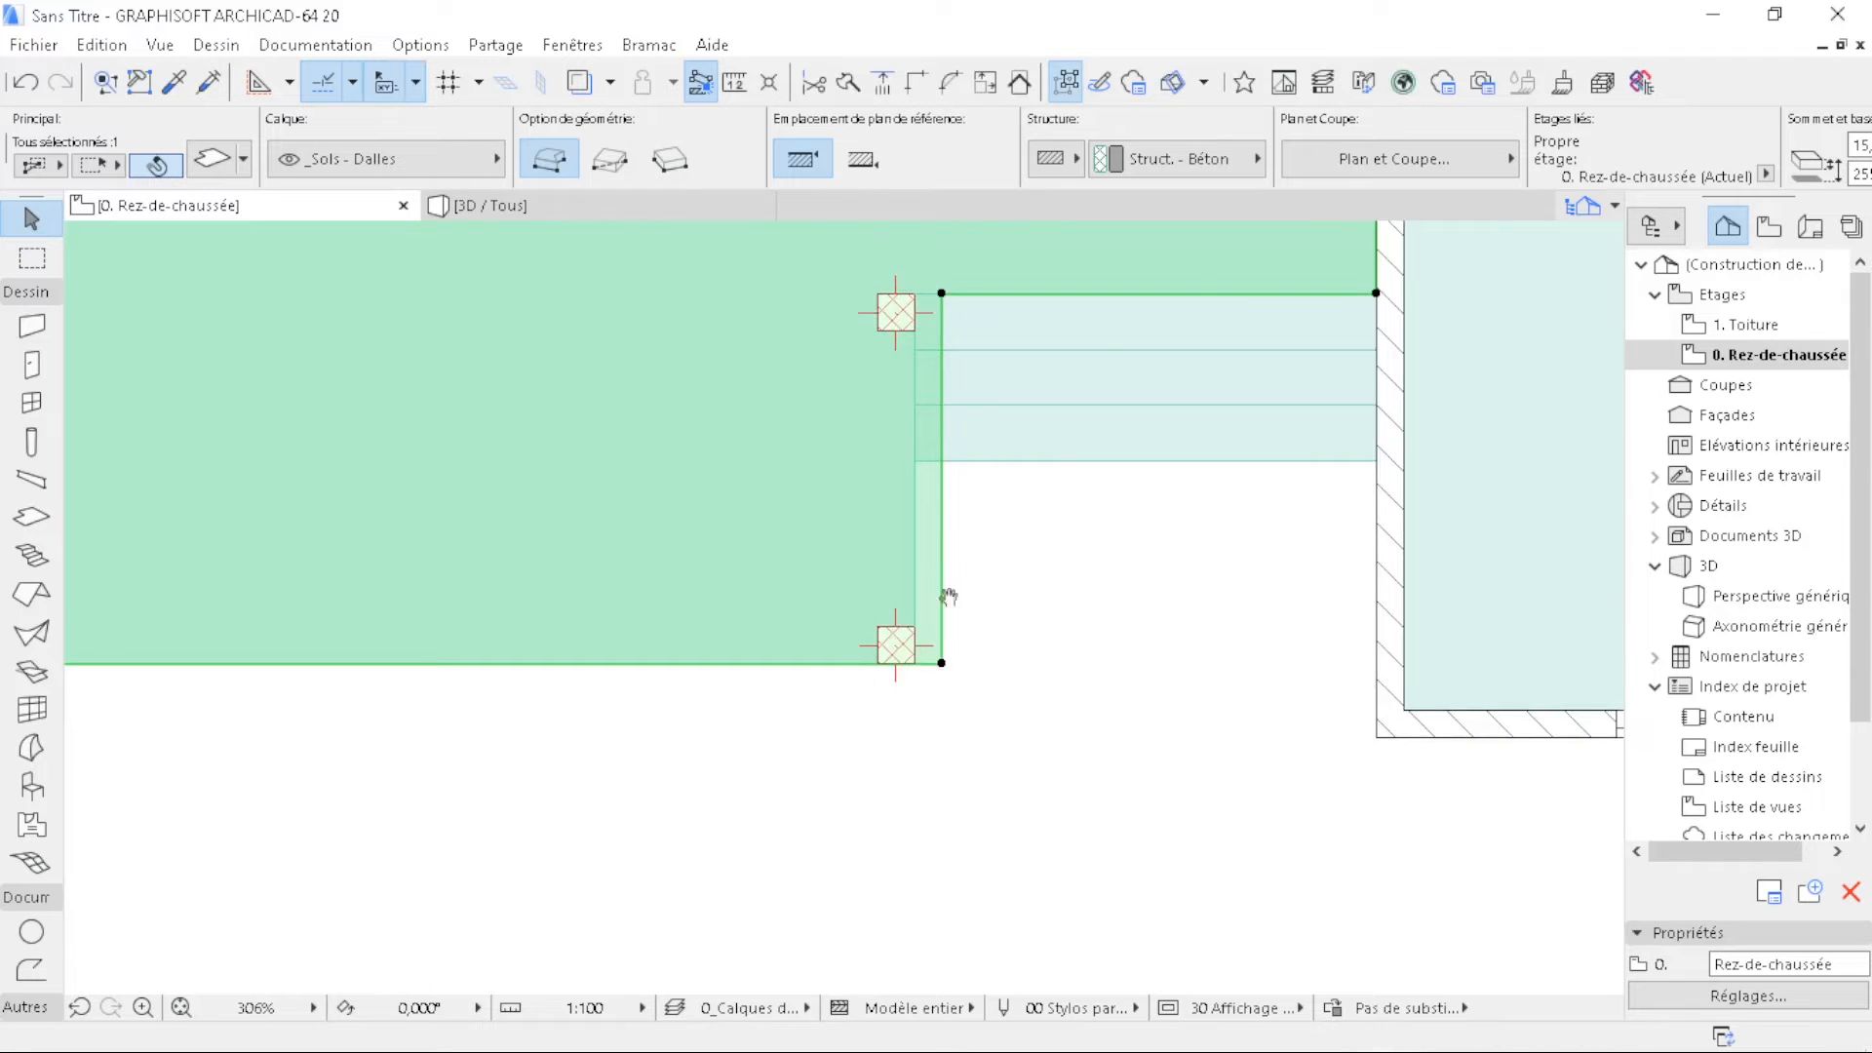
# - Offset the roof slab's edge above the top entrance step outward by 15
pyautogui.scroll(5, 1185, 283)
pyautogui.click(1114, 335)
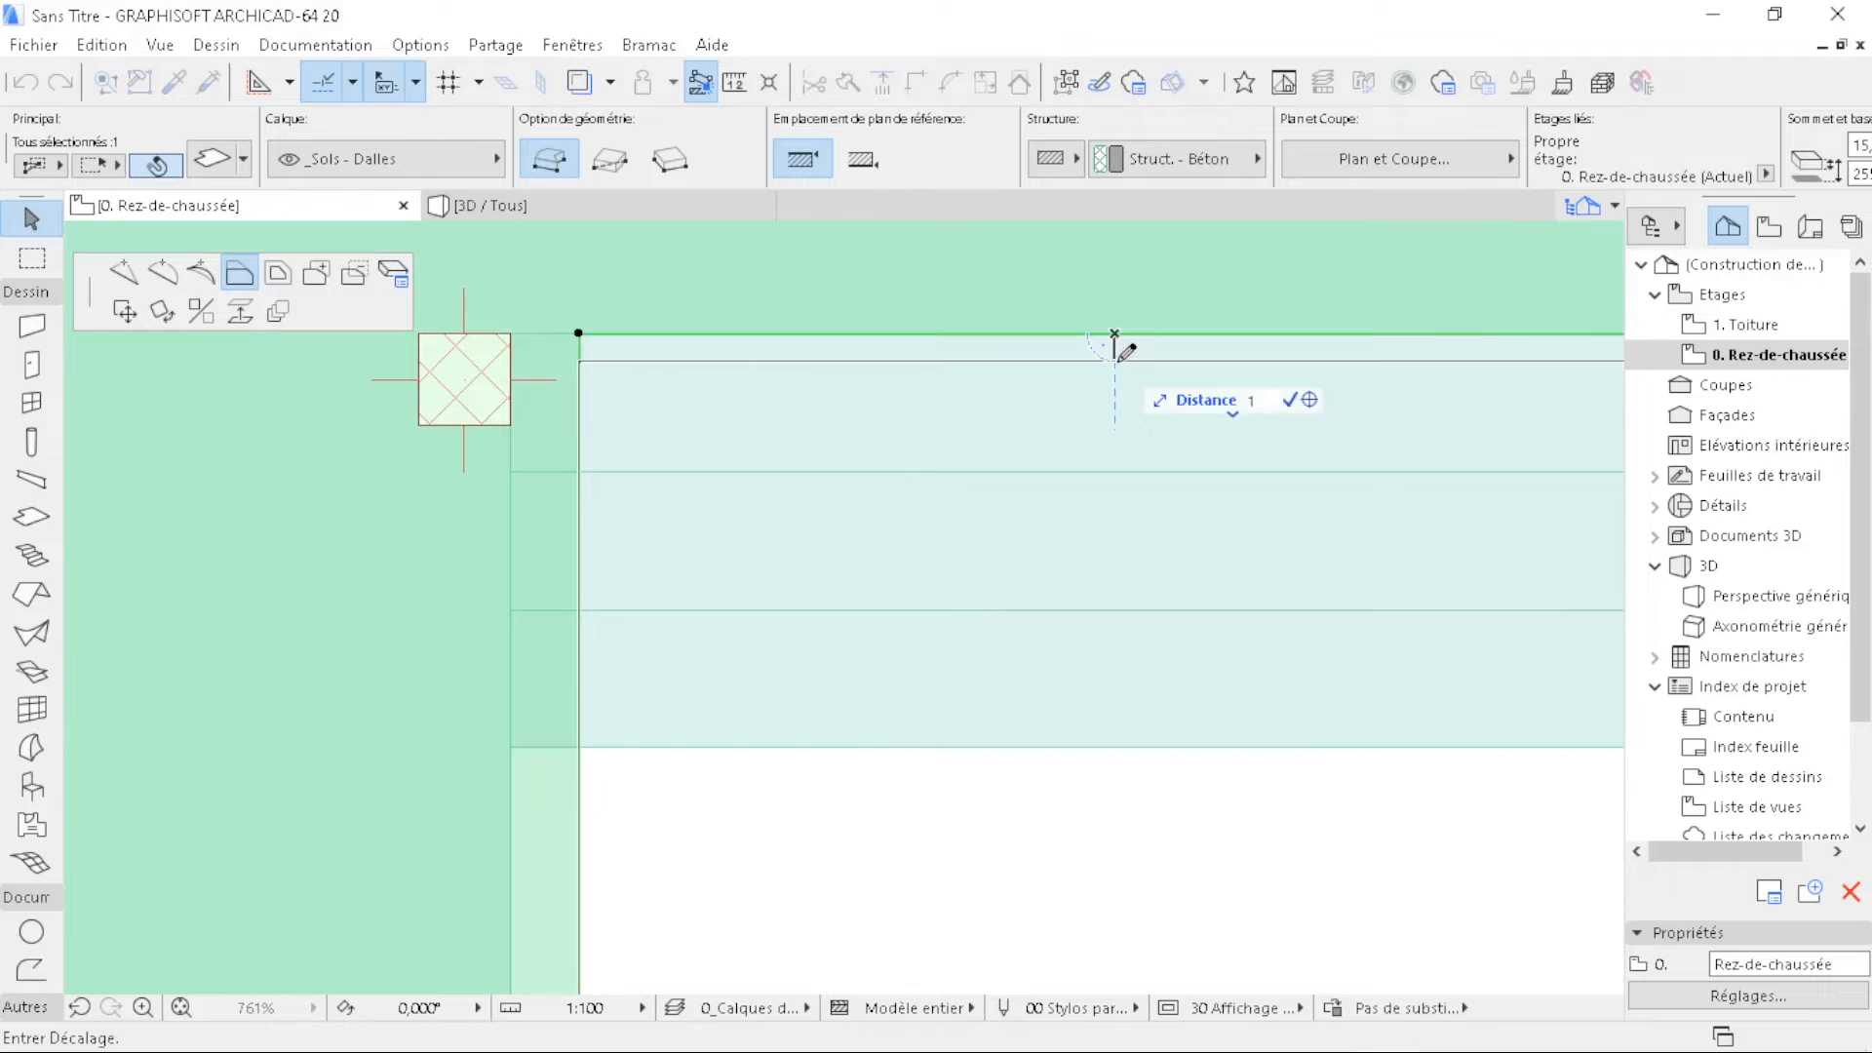
pyautogui.click(1116, 400)
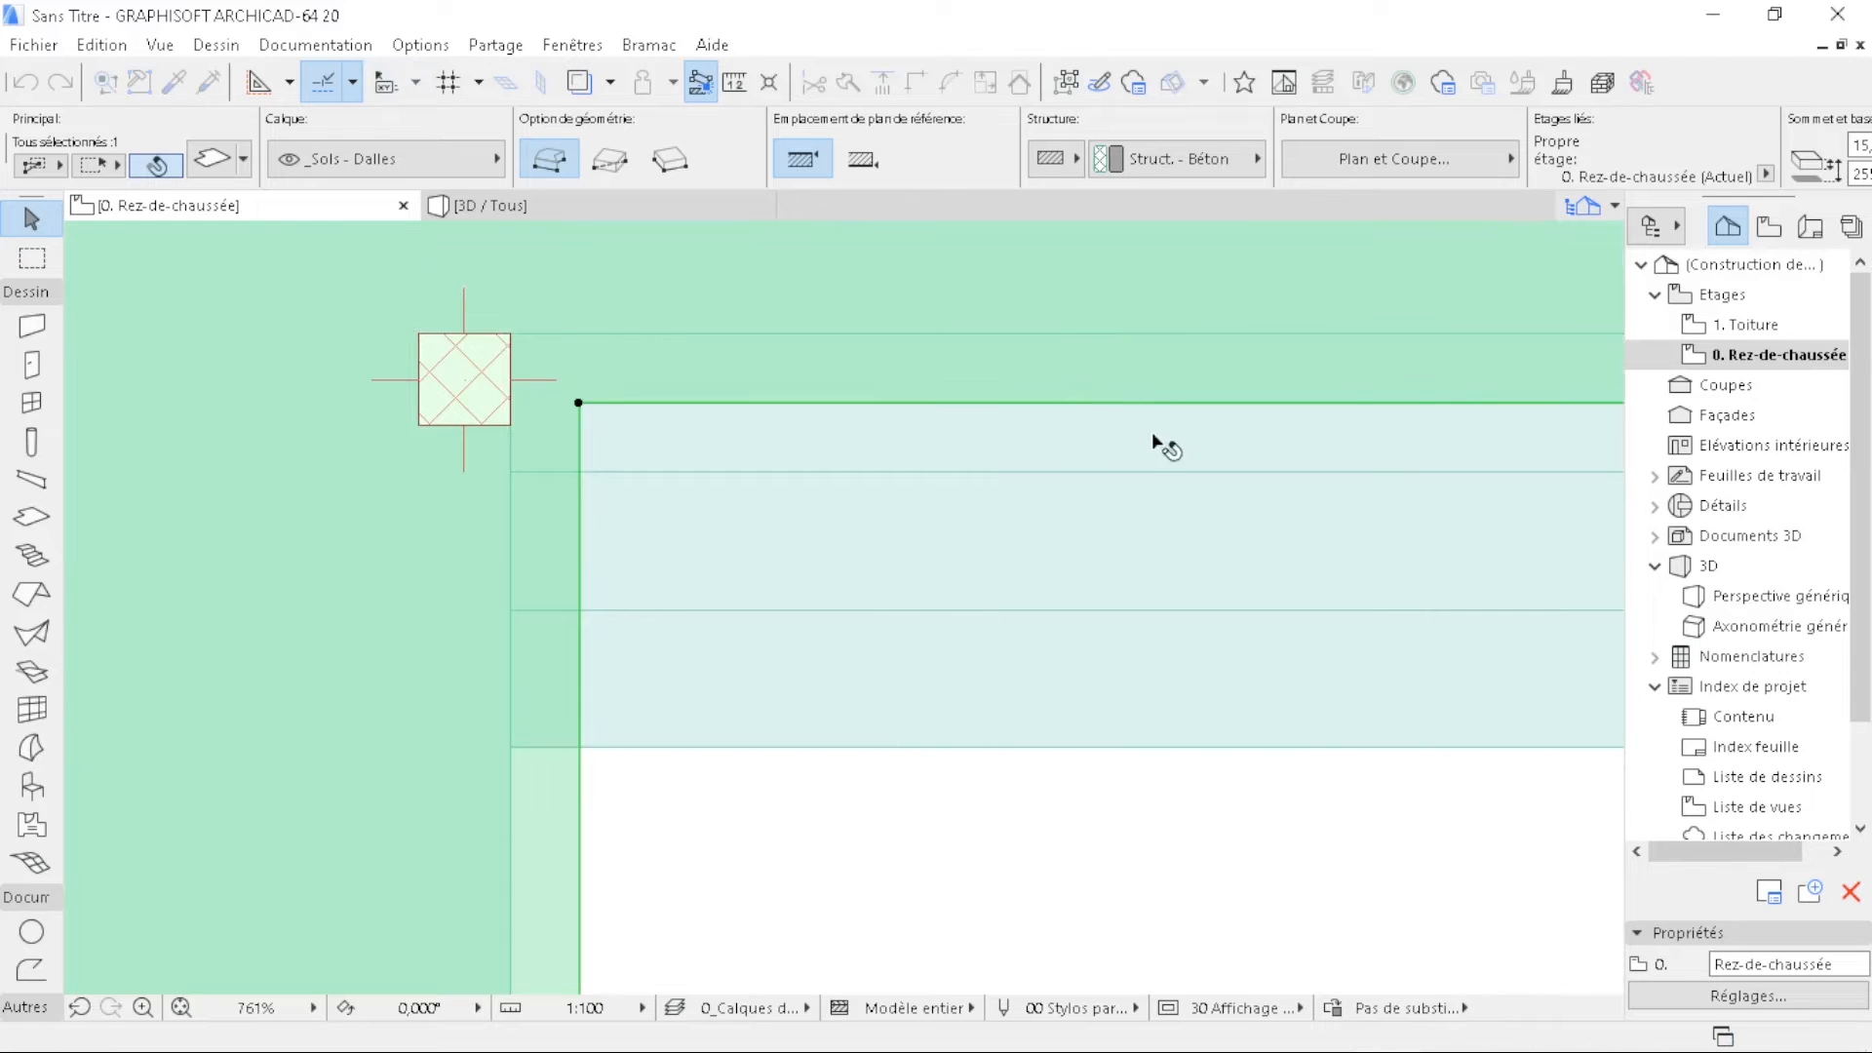
# - Offset the front porch roof slab's outer front edge, between the two corner columns, outward by 15
pyautogui.scroll(-7, 1182, 444)
pyautogui.scroll(4, 614, 651)
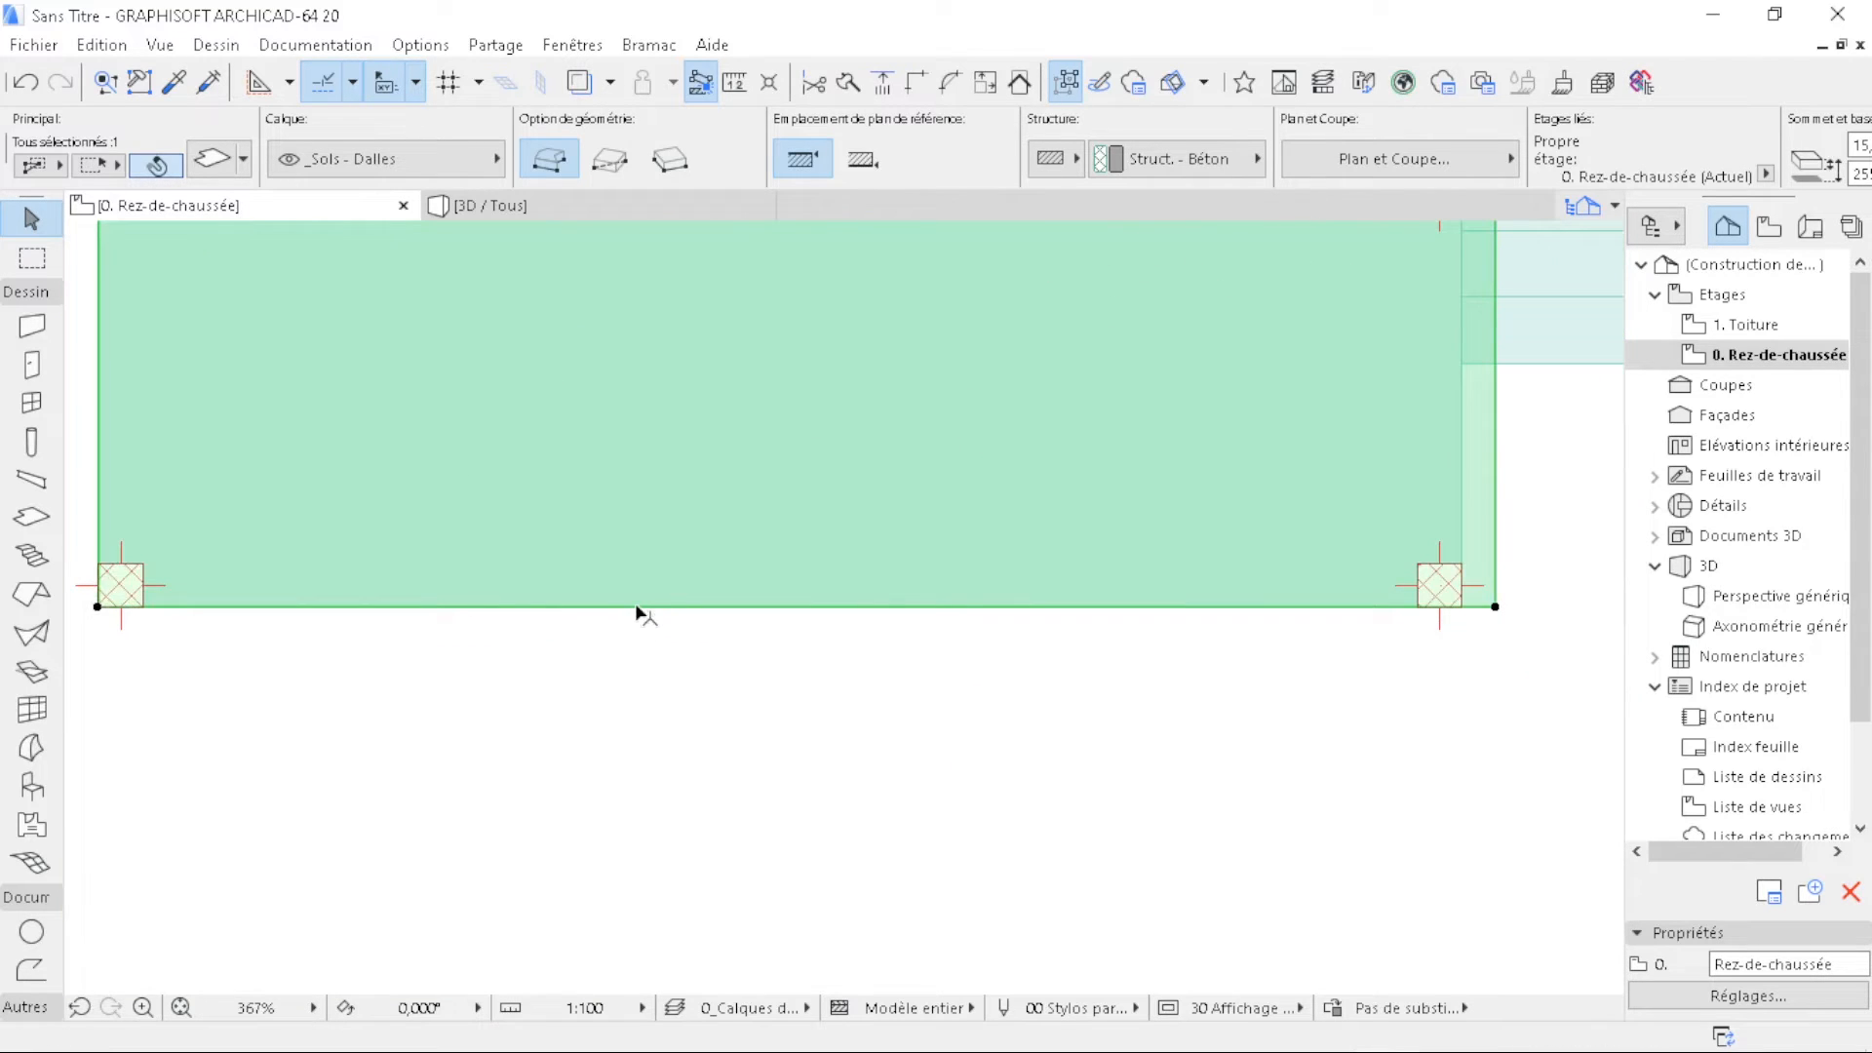
pyautogui.click(636, 607)
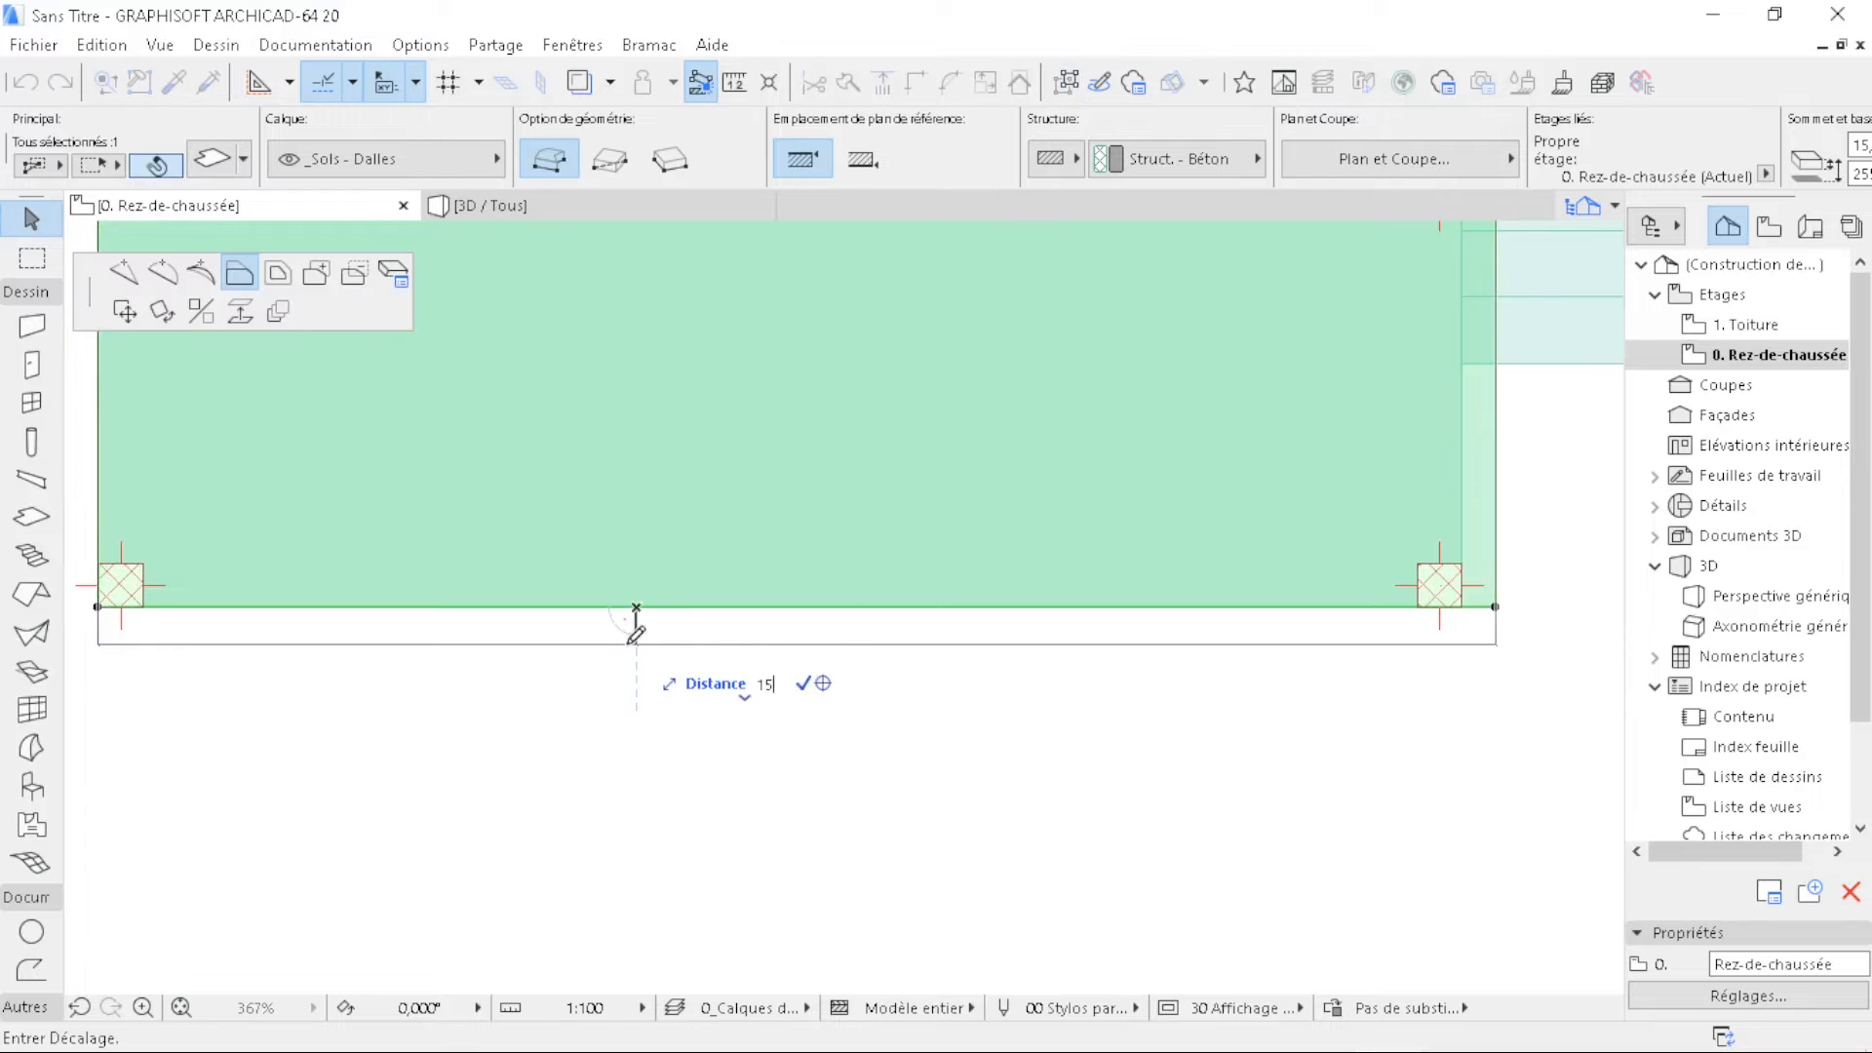
pyautogui.write('15')
pyautogui.press('Return')
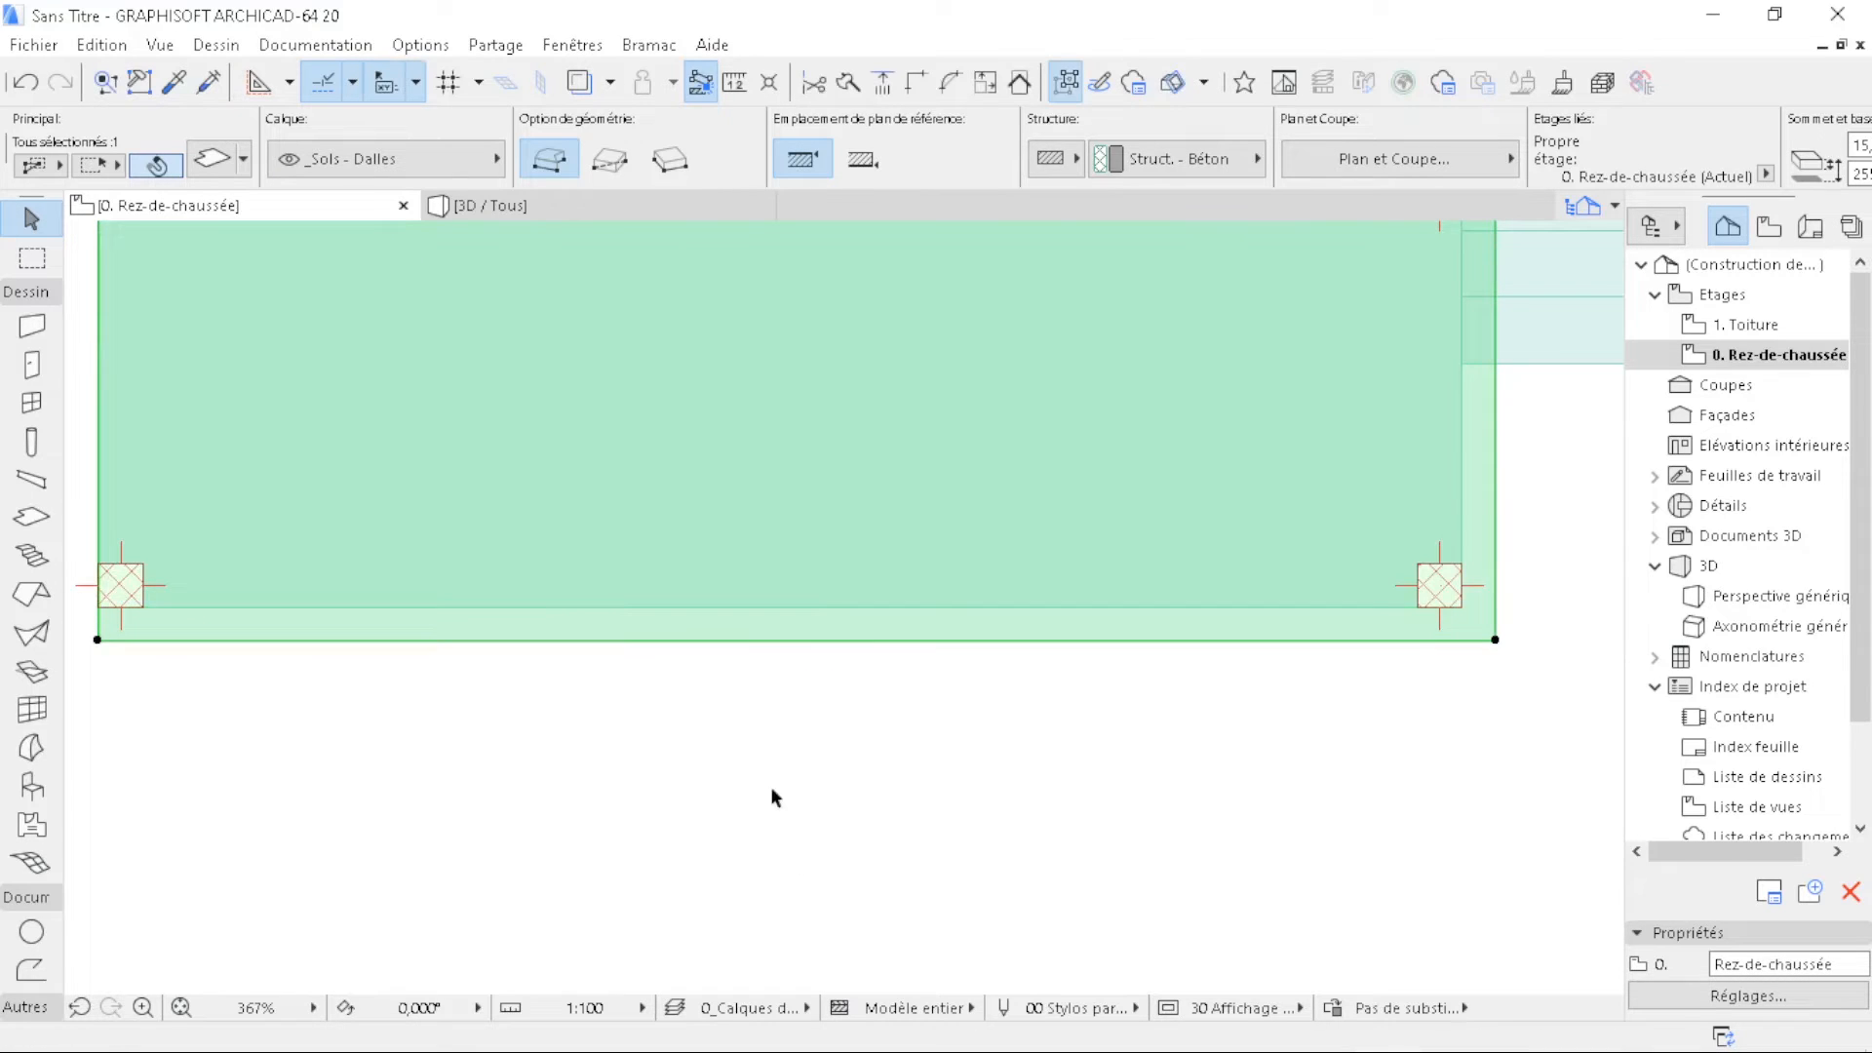
# - Offset the front porch roof slab's edge along the side wall outward by 15 and deselect the slab
pyautogui.scroll(-4, 259, 510)
pyautogui.scroll(4, 647, 581)
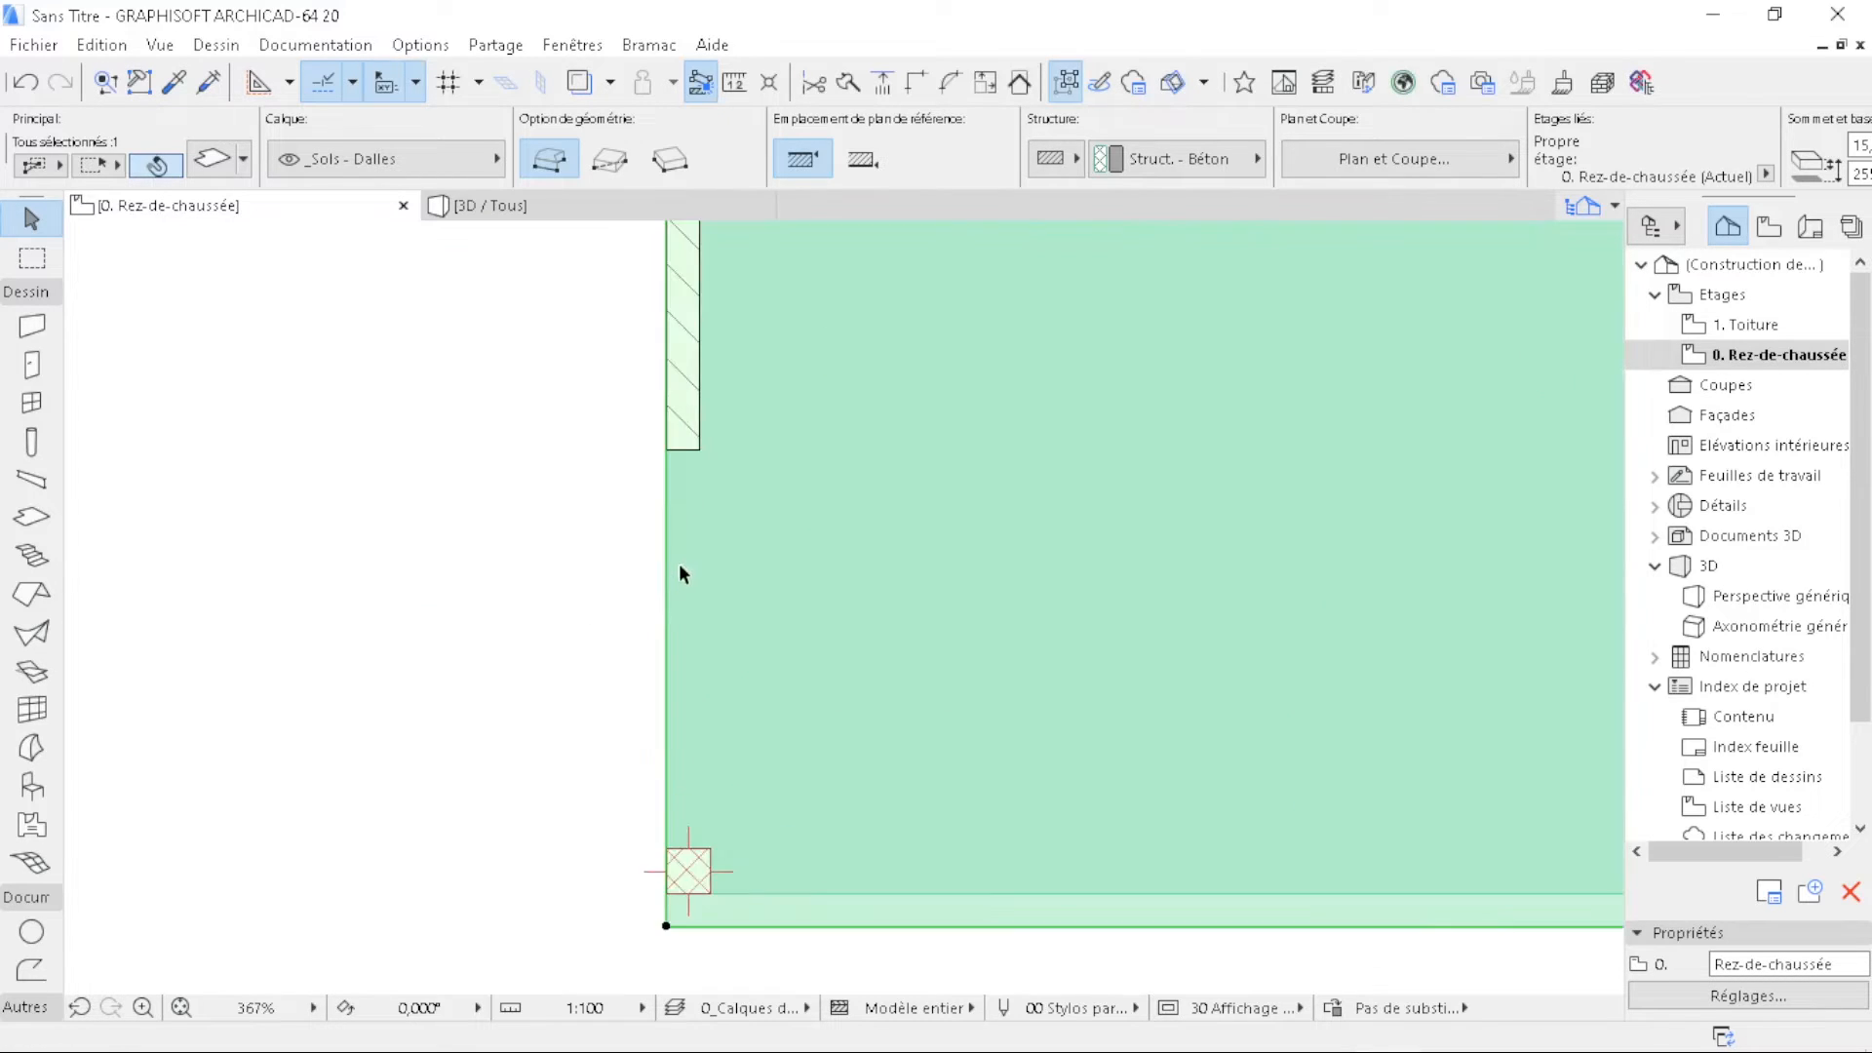
pyautogui.click(667, 585)
pyautogui.write('15')
pyautogui.press('Return')
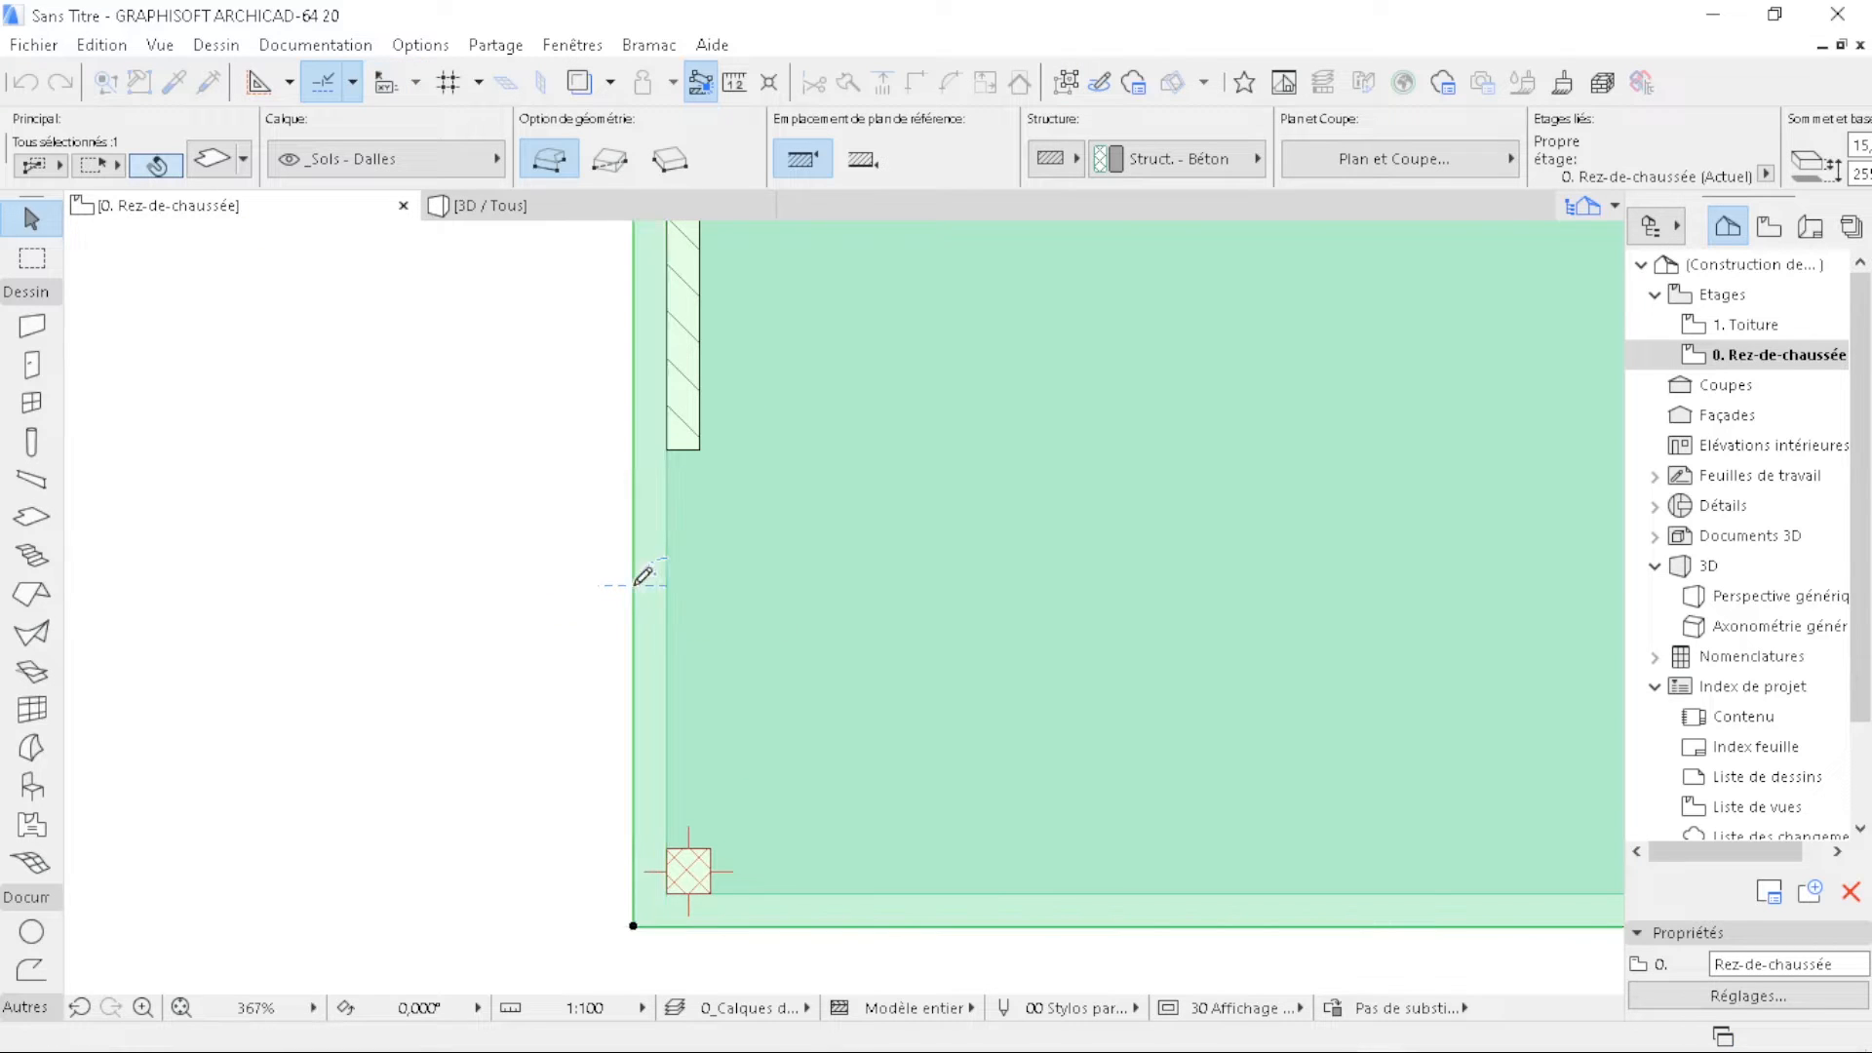
pyautogui.click(452, 517)
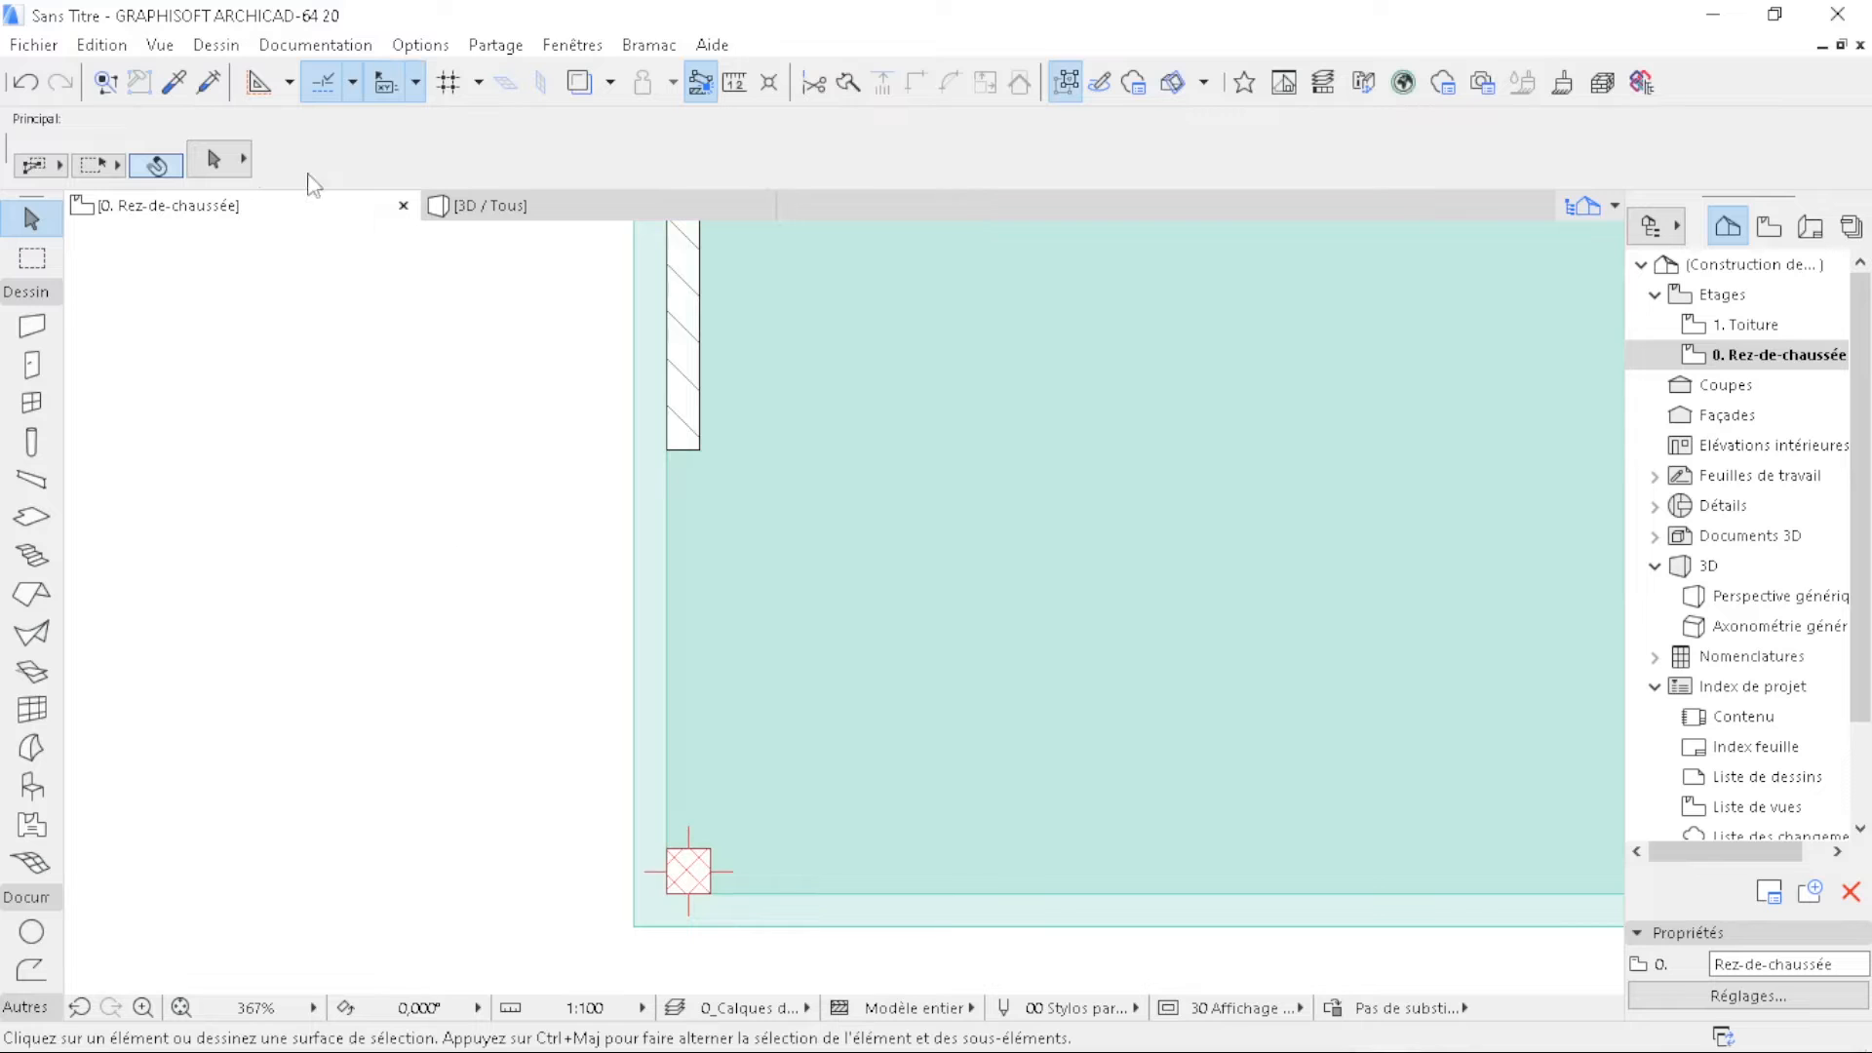
# - Pick up the front porch roof slab's settings and start a matching slab over the second porch, from the top step around its outer corner to the house wall
pyautogui.click(176, 82)
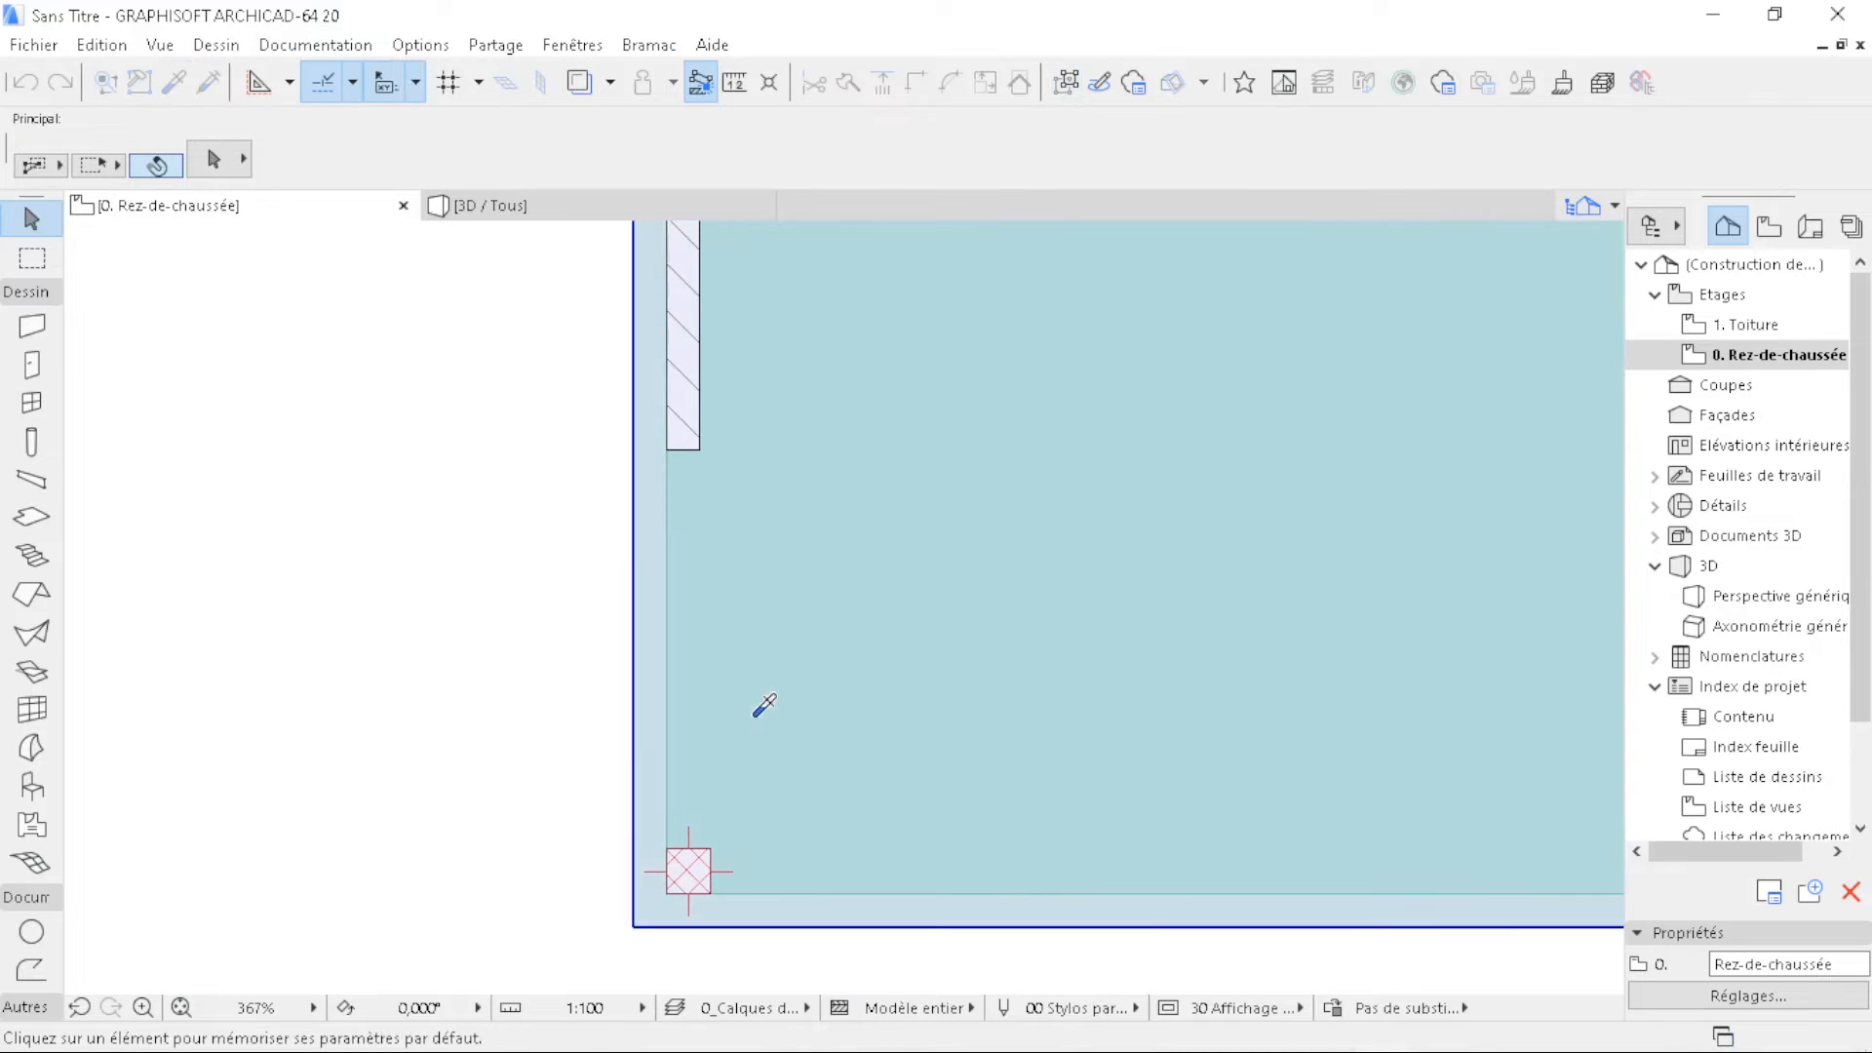
pyautogui.click(765, 704)
pyautogui.scroll(-8, 683, 526)
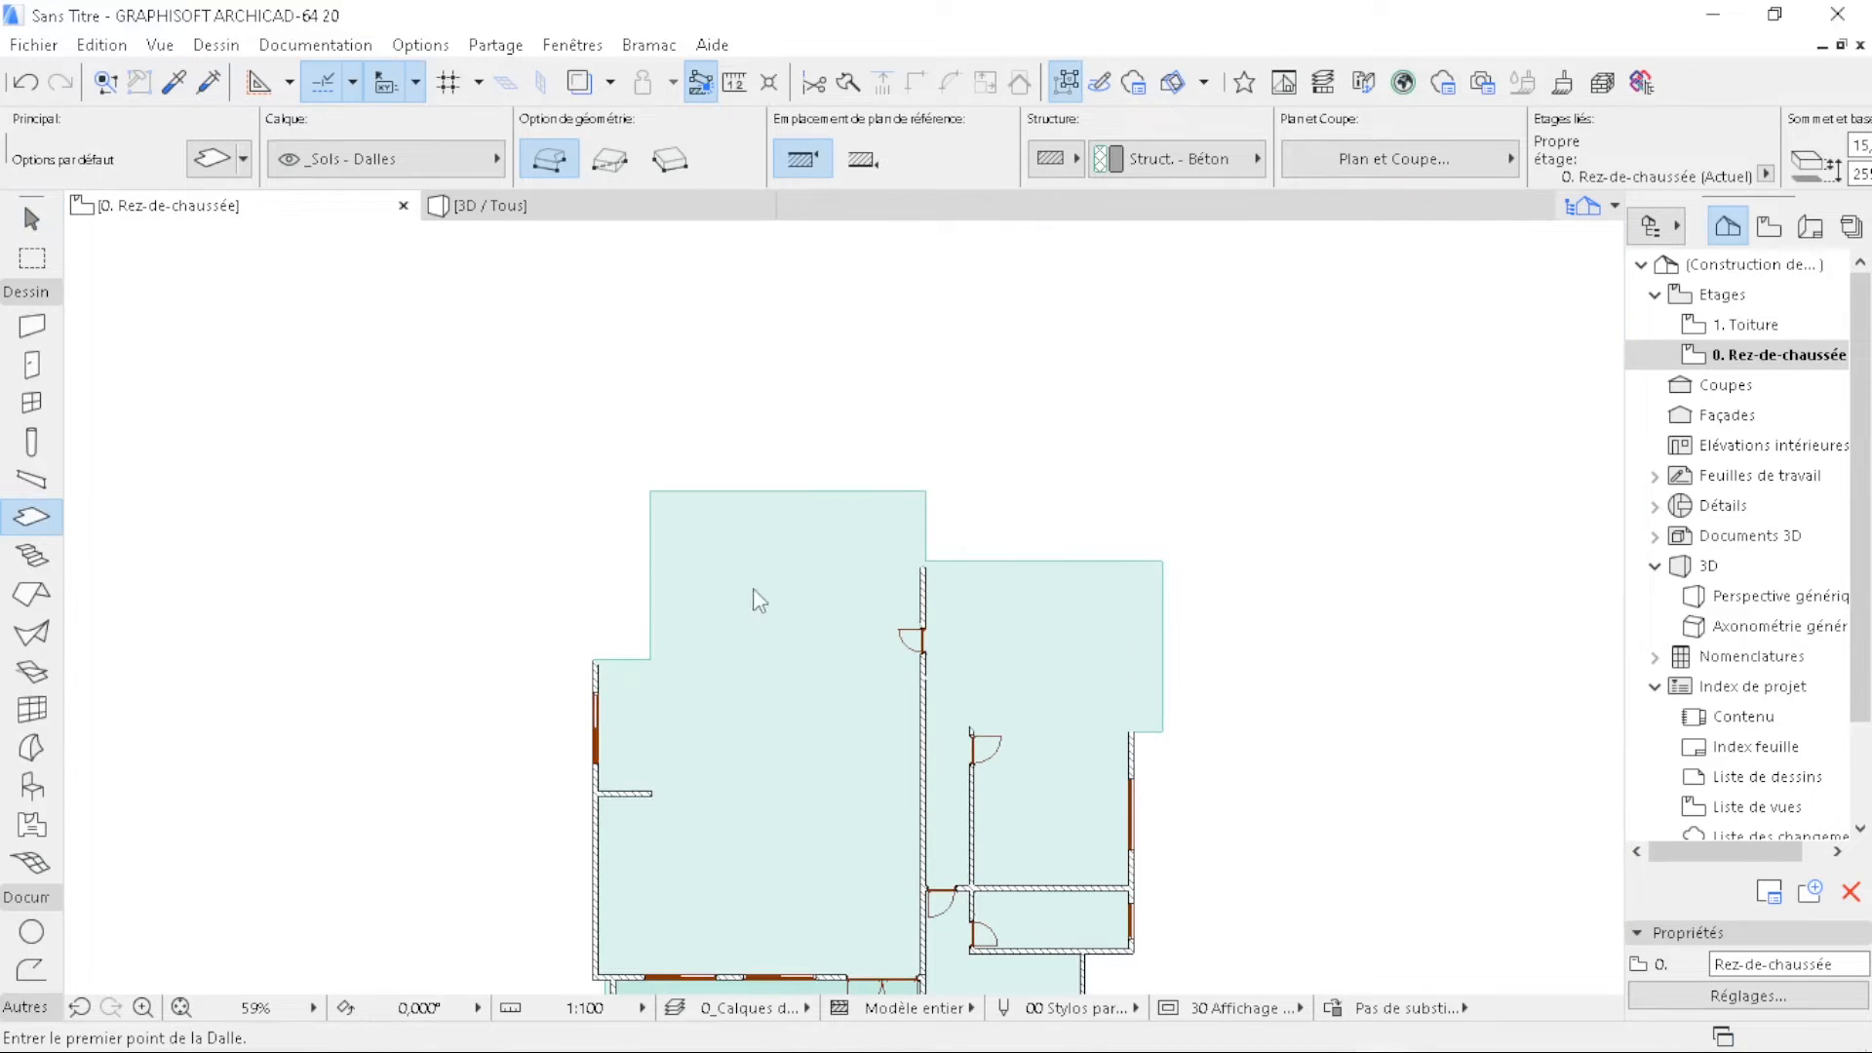
pyautogui.scroll(10, 702, 629)
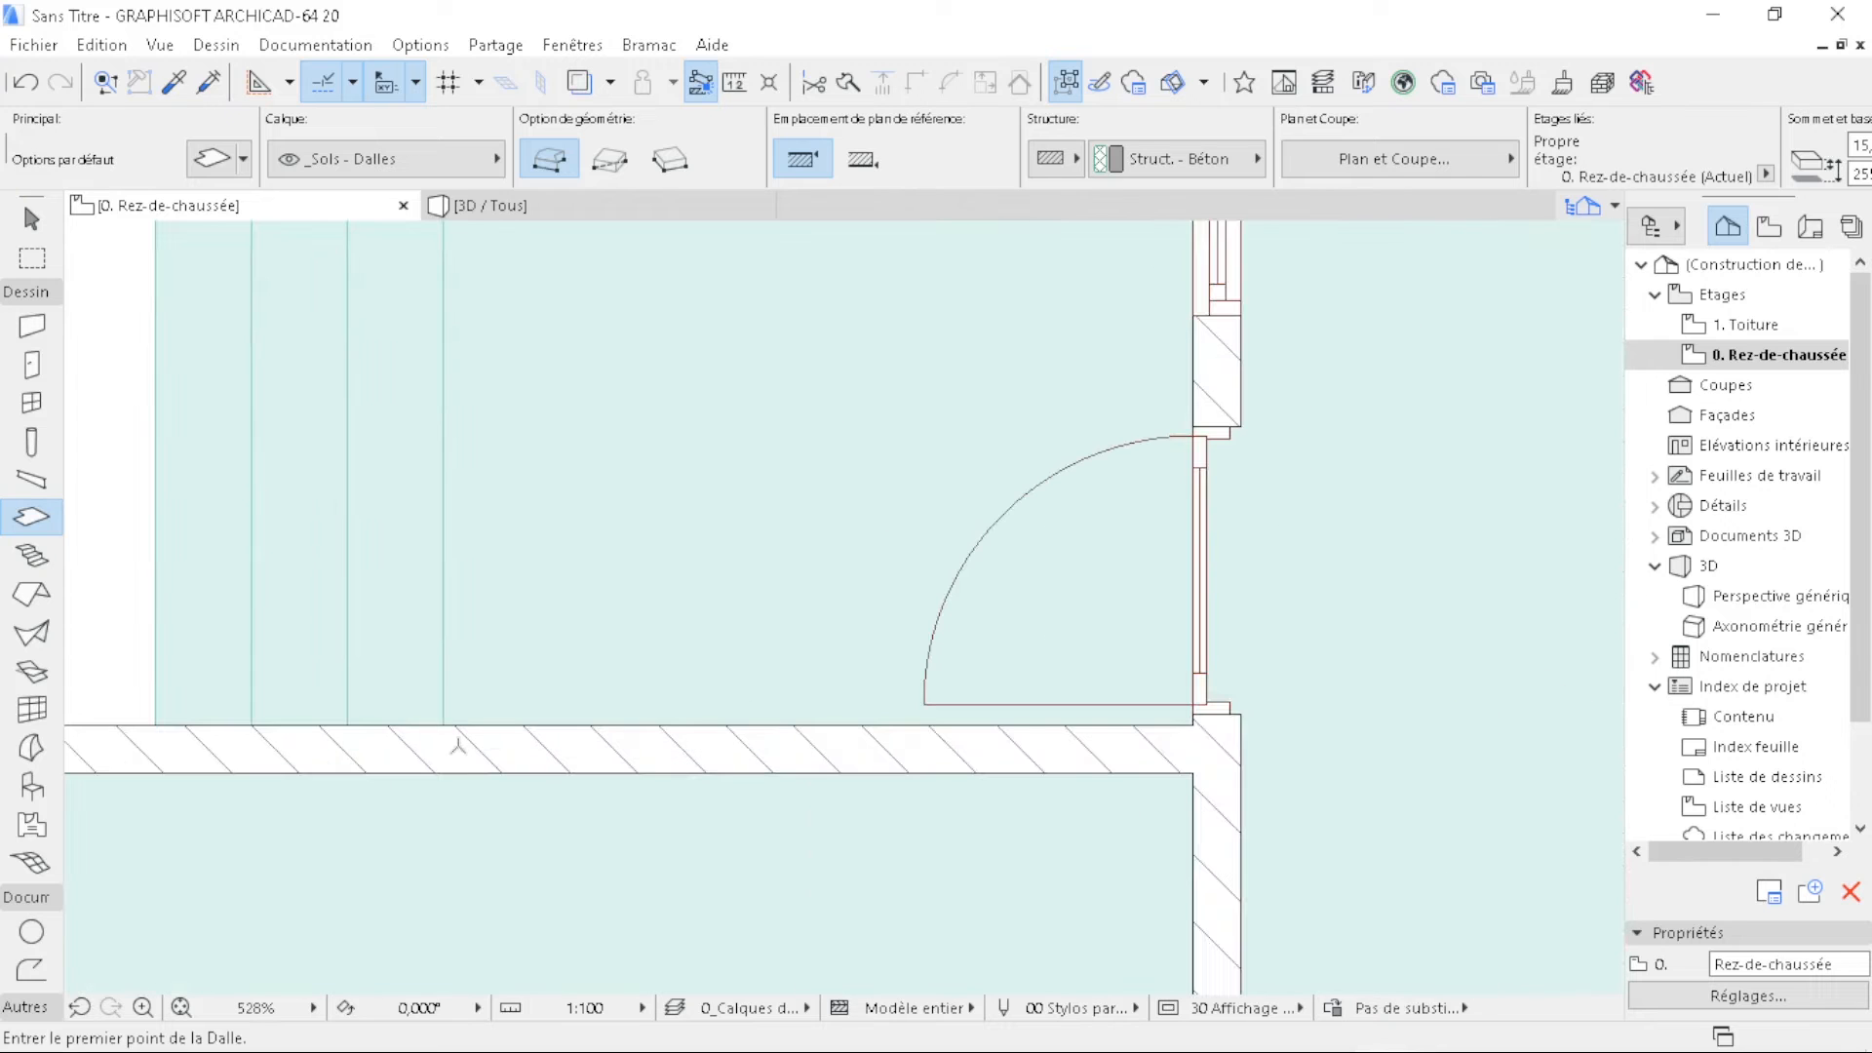
pyautogui.click(450, 721)
pyautogui.scroll(-4, 576, 604)
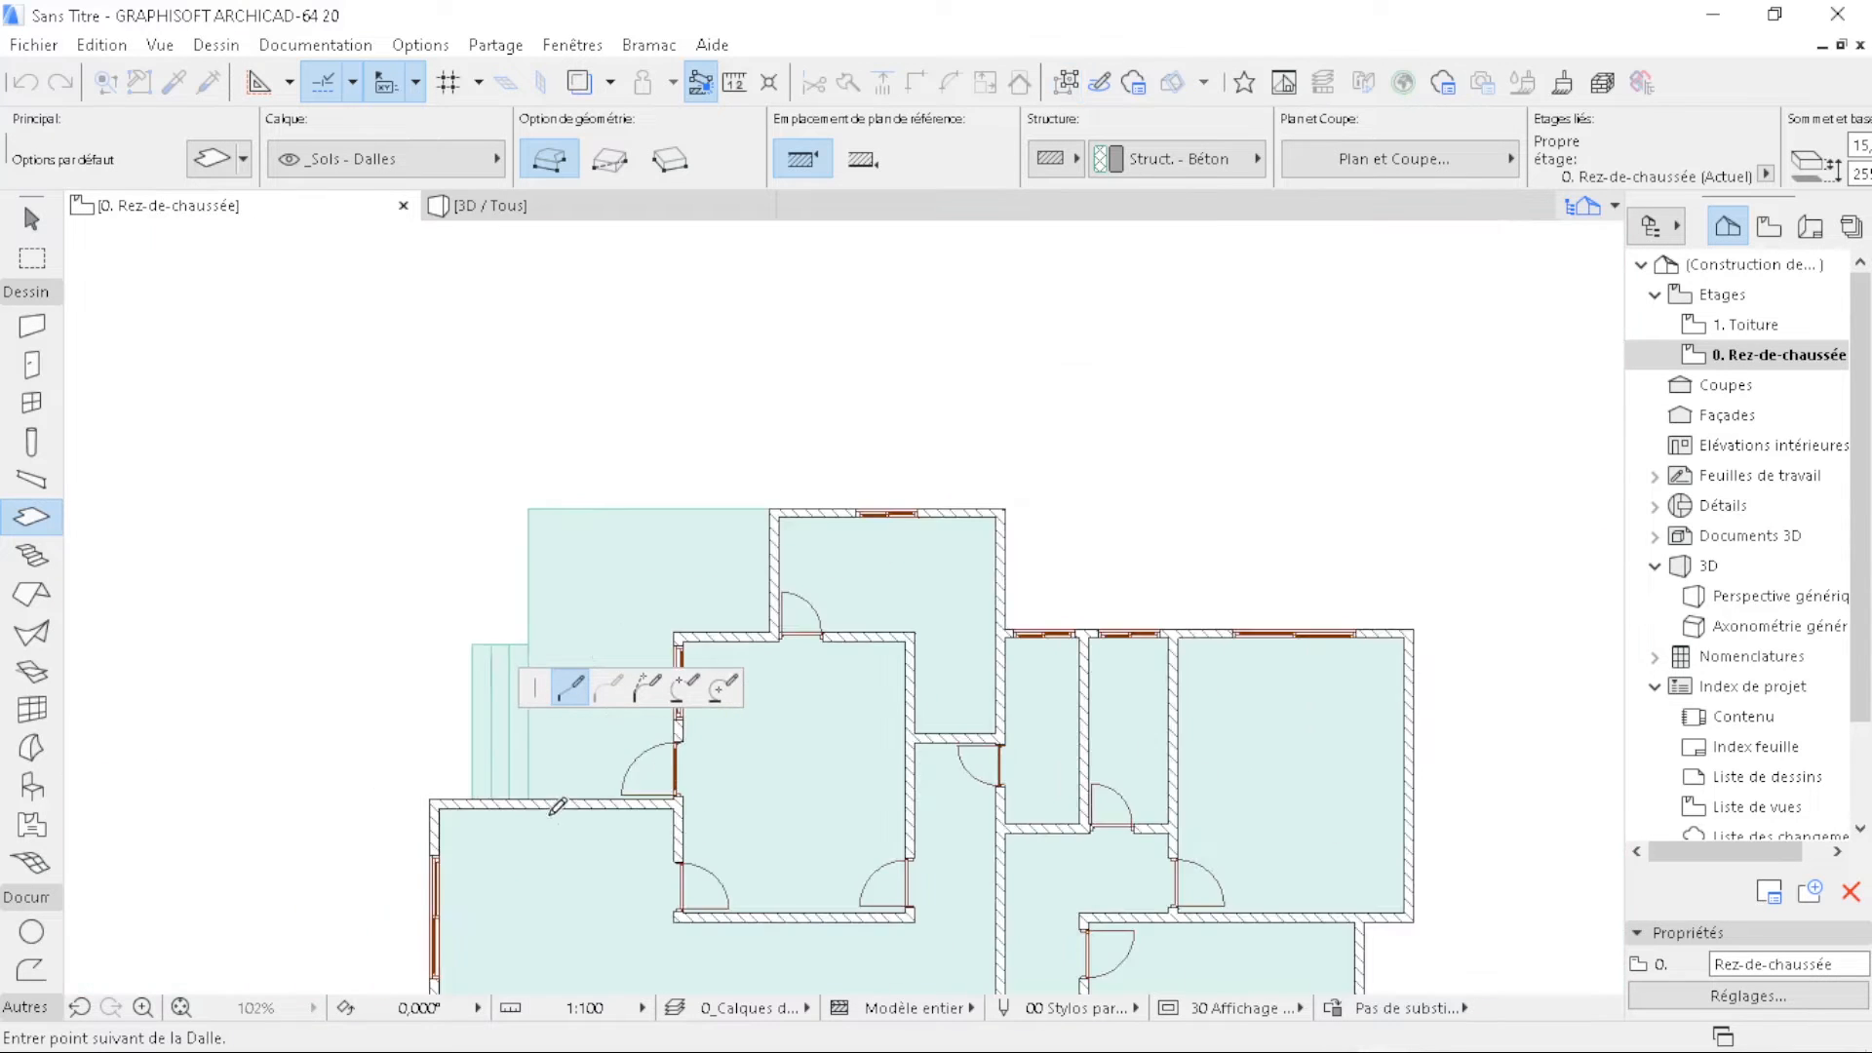
pyautogui.click(493, 483)
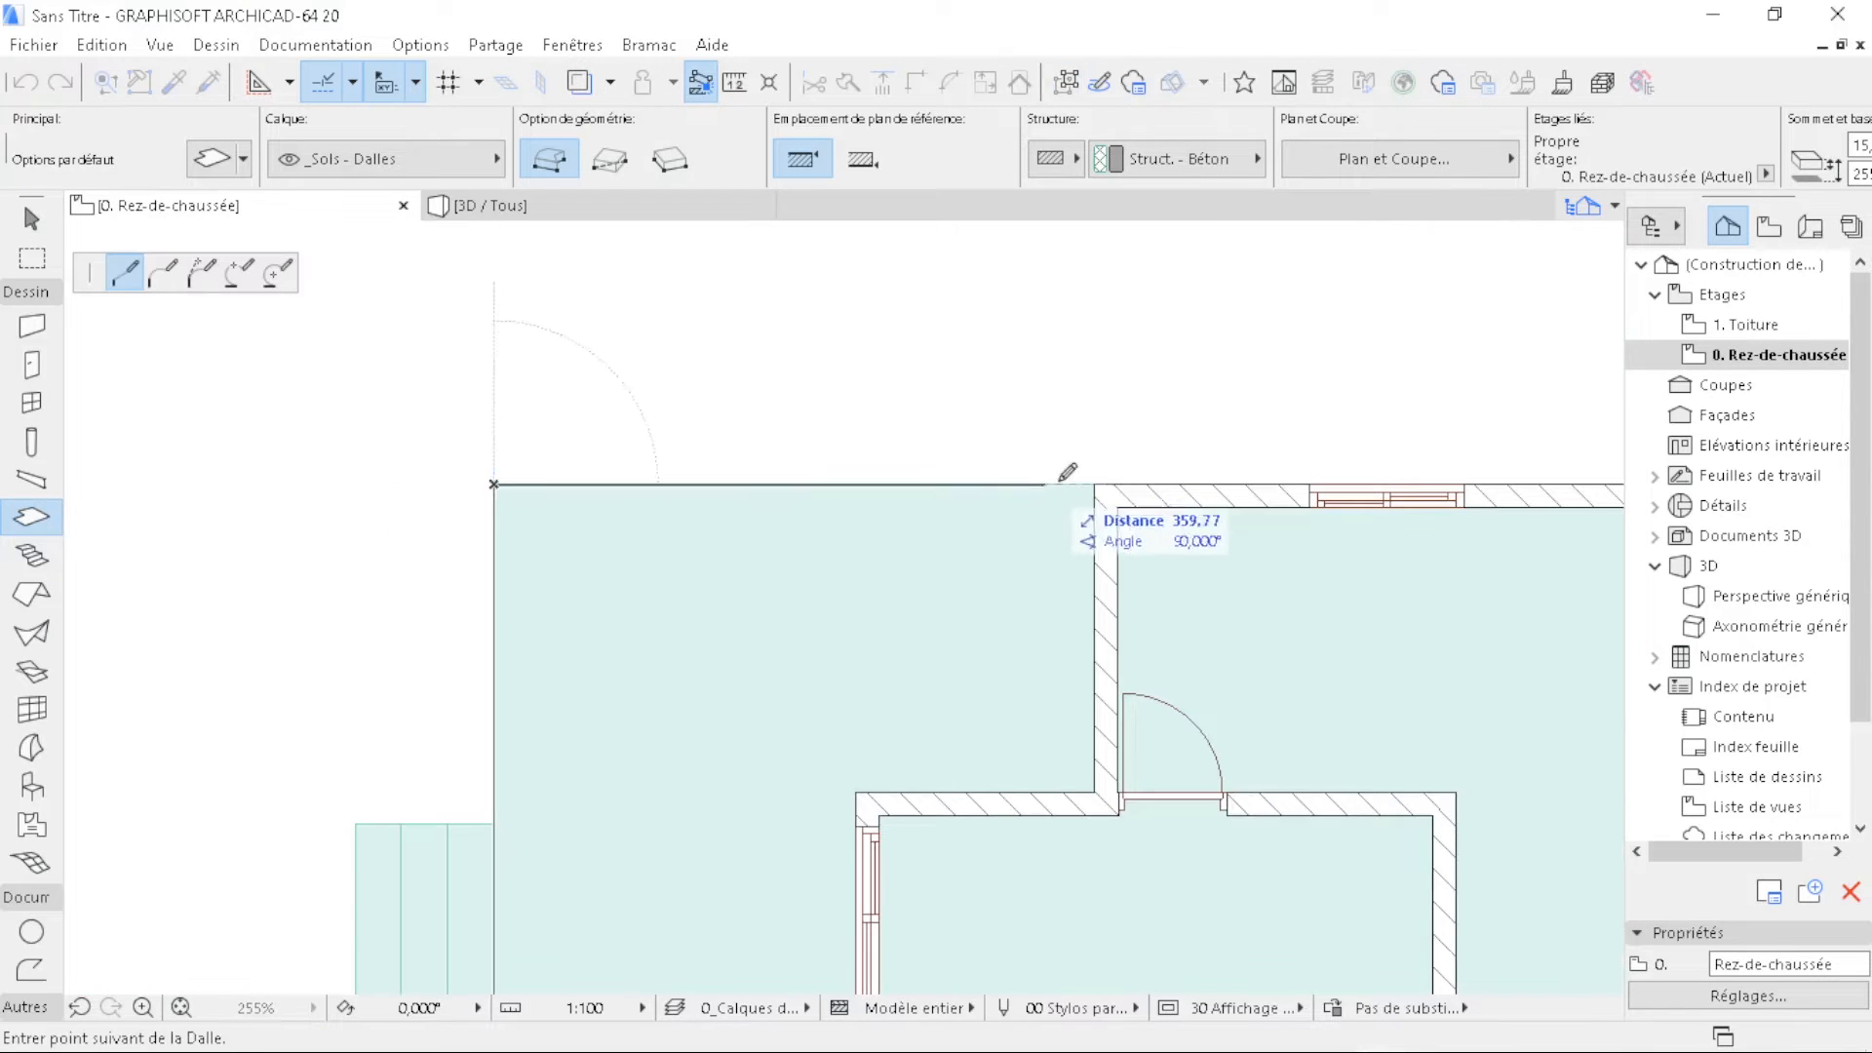
pyautogui.click(1096, 484)
# - Continue the second porch's slab outline along the recessed house walls past the window and door, closing it at the starting point beside the top step
pyautogui.scroll(4, 1083, 839)
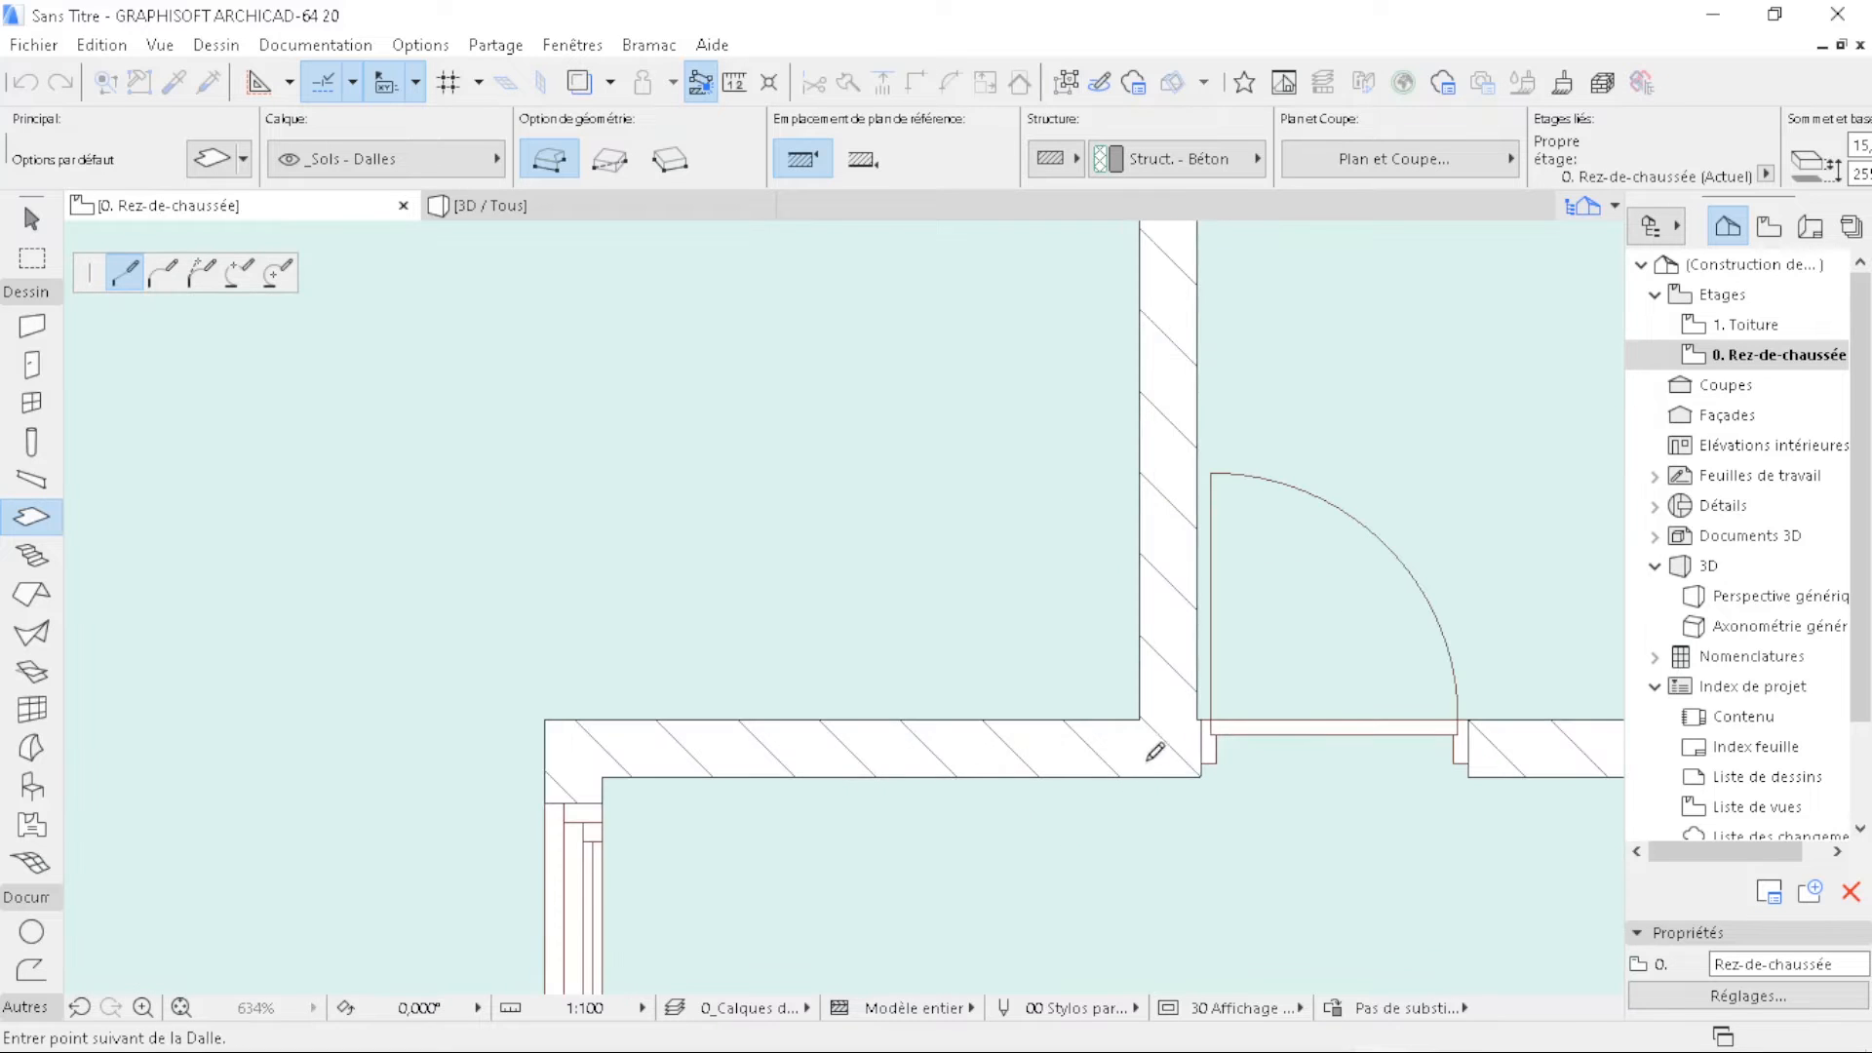
pyautogui.click(545, 719)
pyautogui.scroll(-5, 624, 322)
pyautogui.scroll(5, 569, 672)
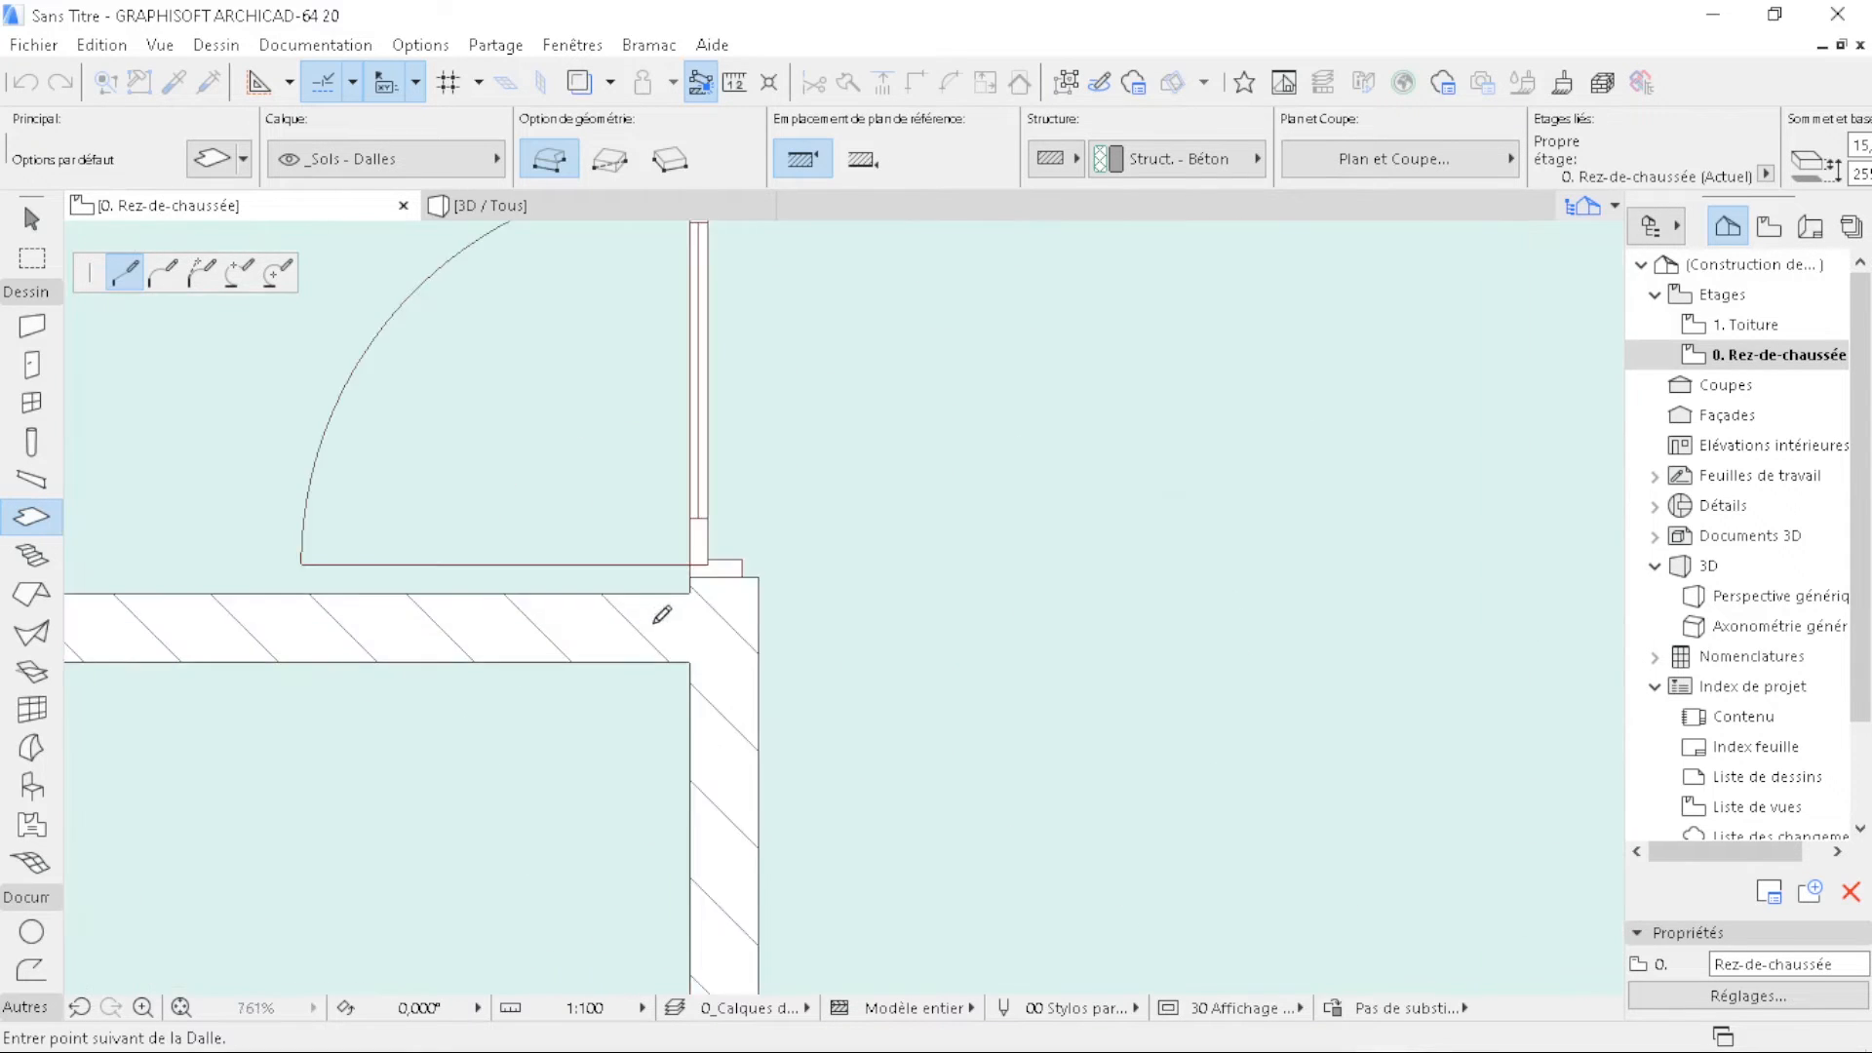
pyautogui.click(696, 583)
pyautogui.scroll(-4, 1148, 556)
pyautogui.scroll(3, 760, 585)
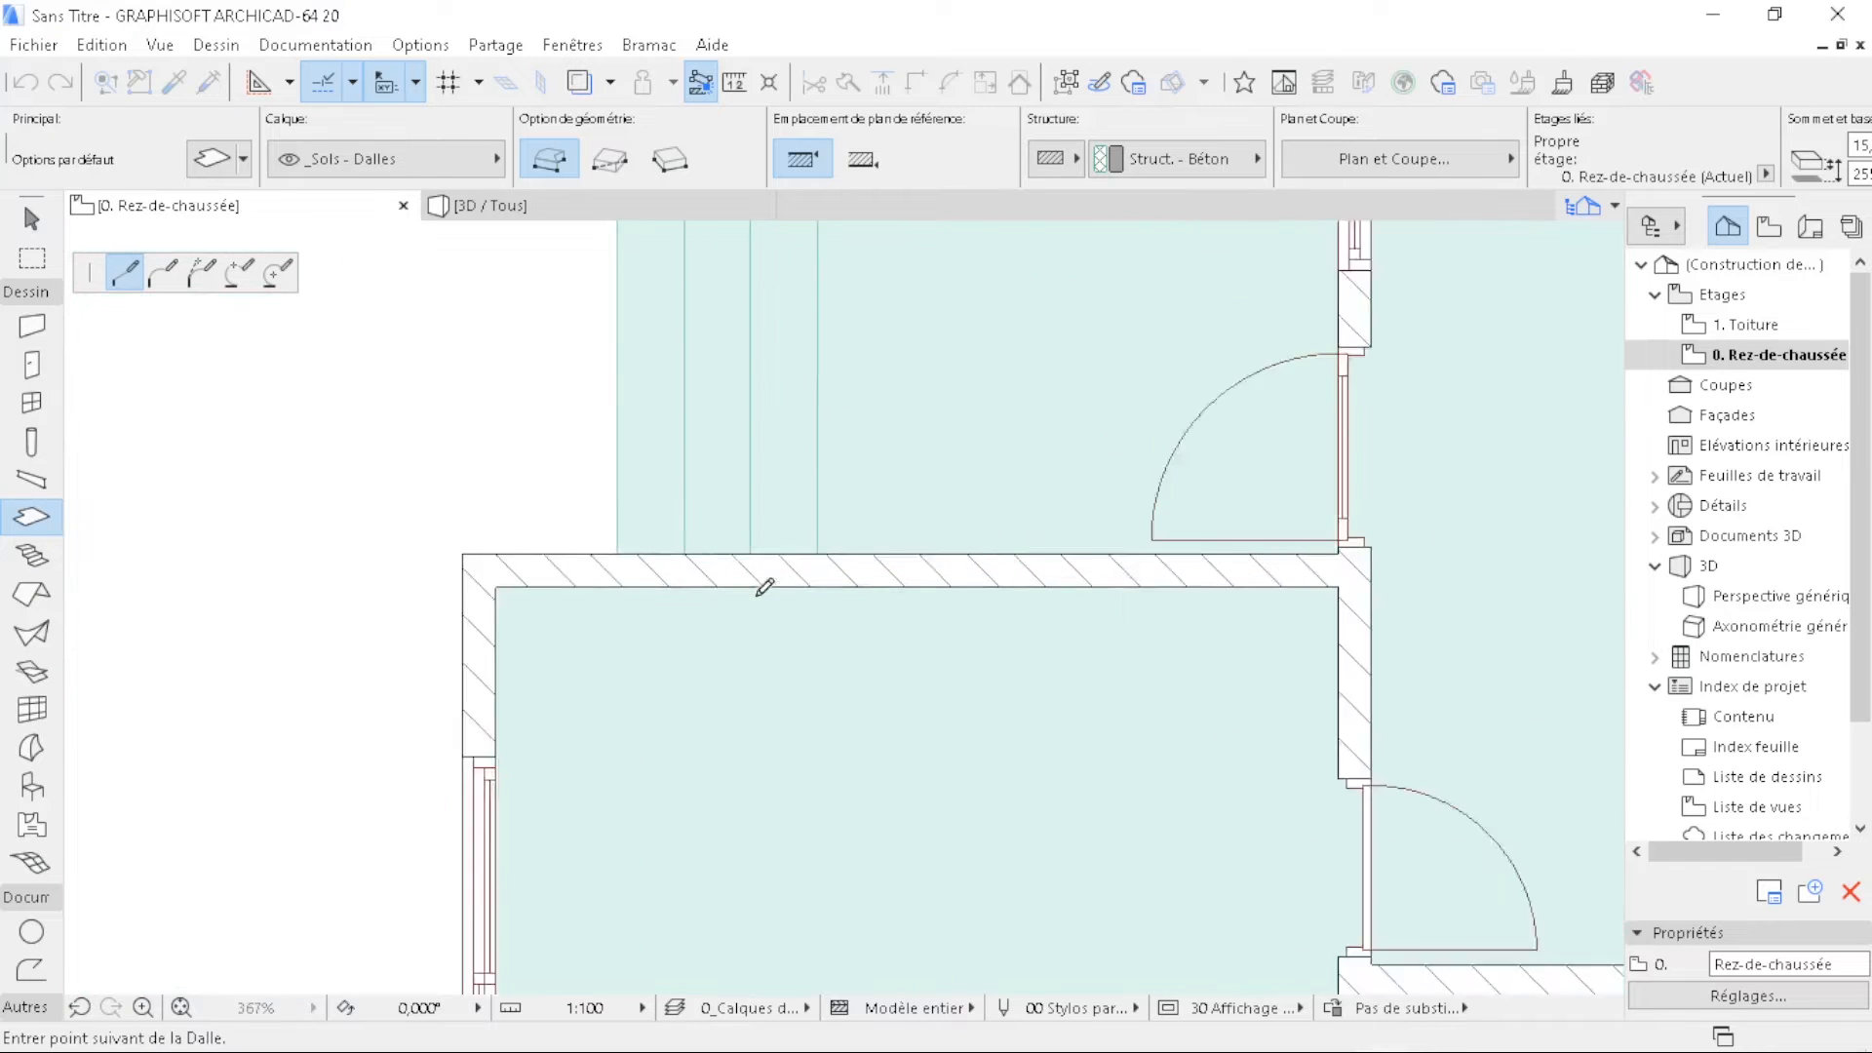
pyautogui.click(821, 544)
pyautogui.scroll(-4, 561, 700)
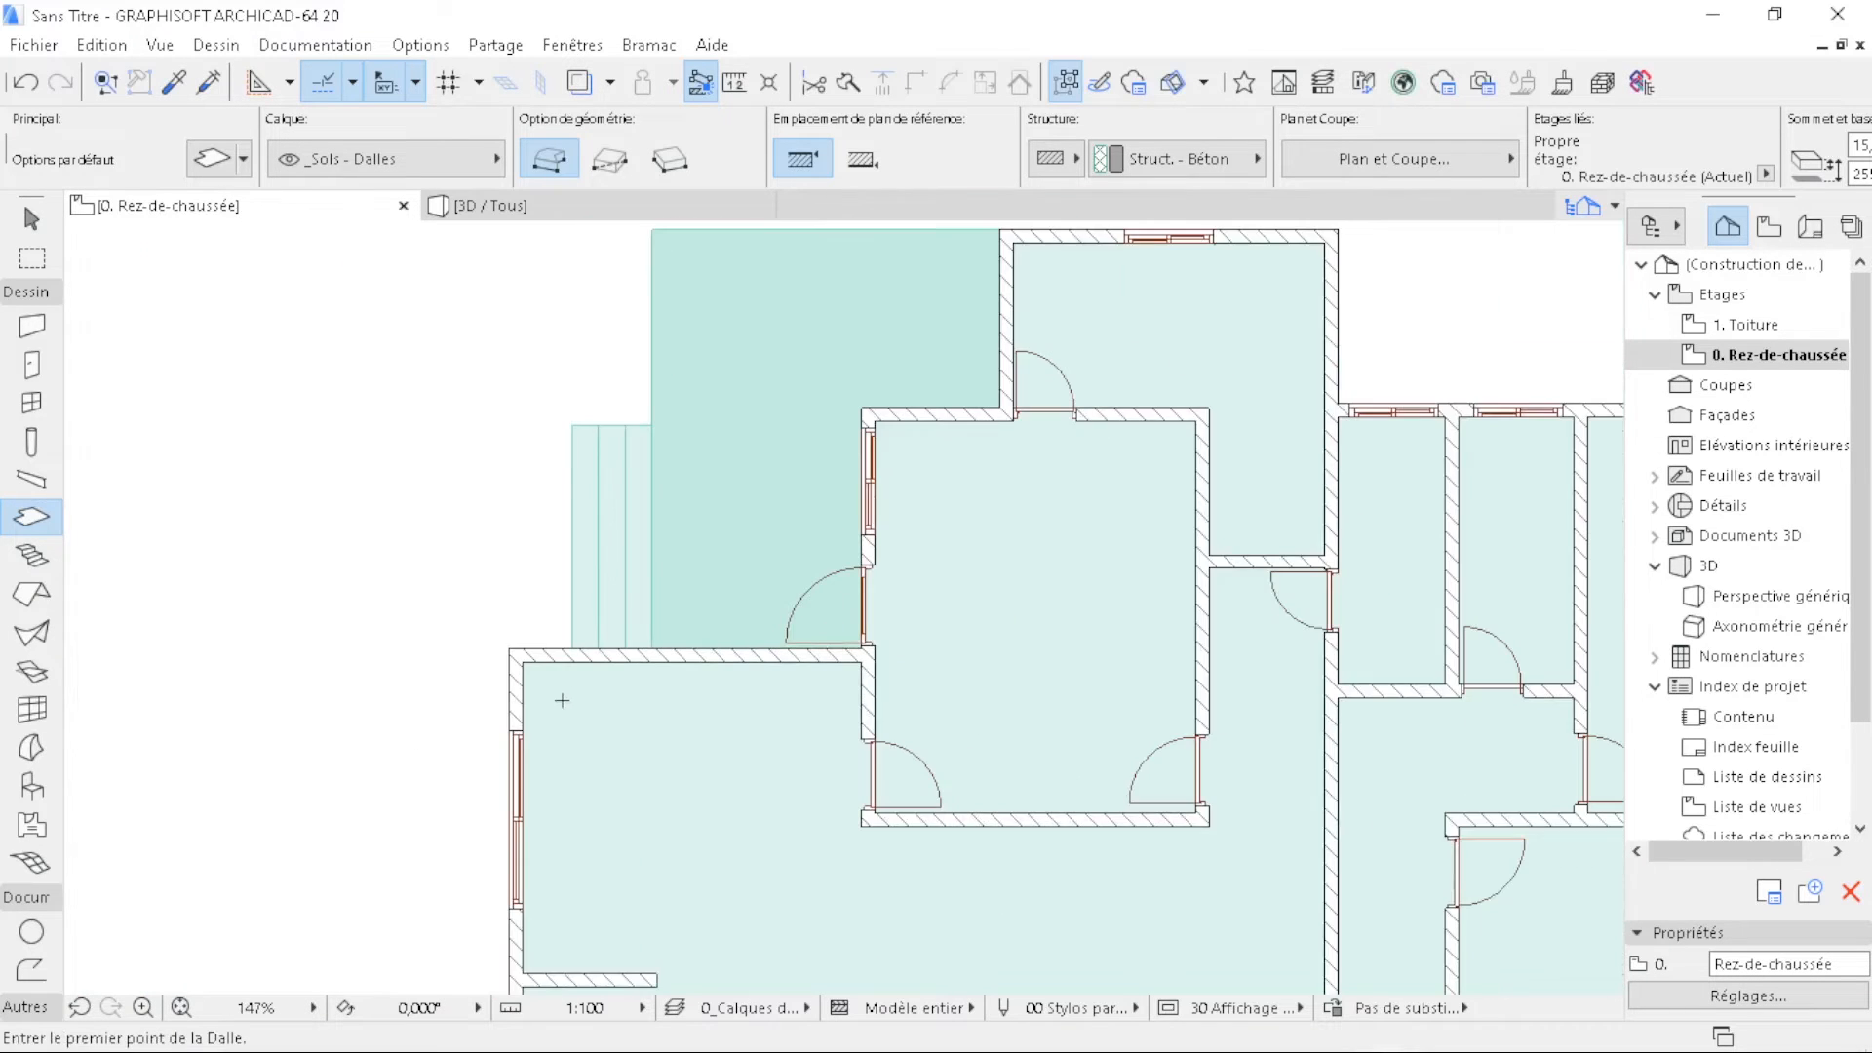
pyautogui.press('Escape')
# - Select the second porch's roof slab and offset its edge beside the steps outward by 15
pyautogui.click(738, 296)
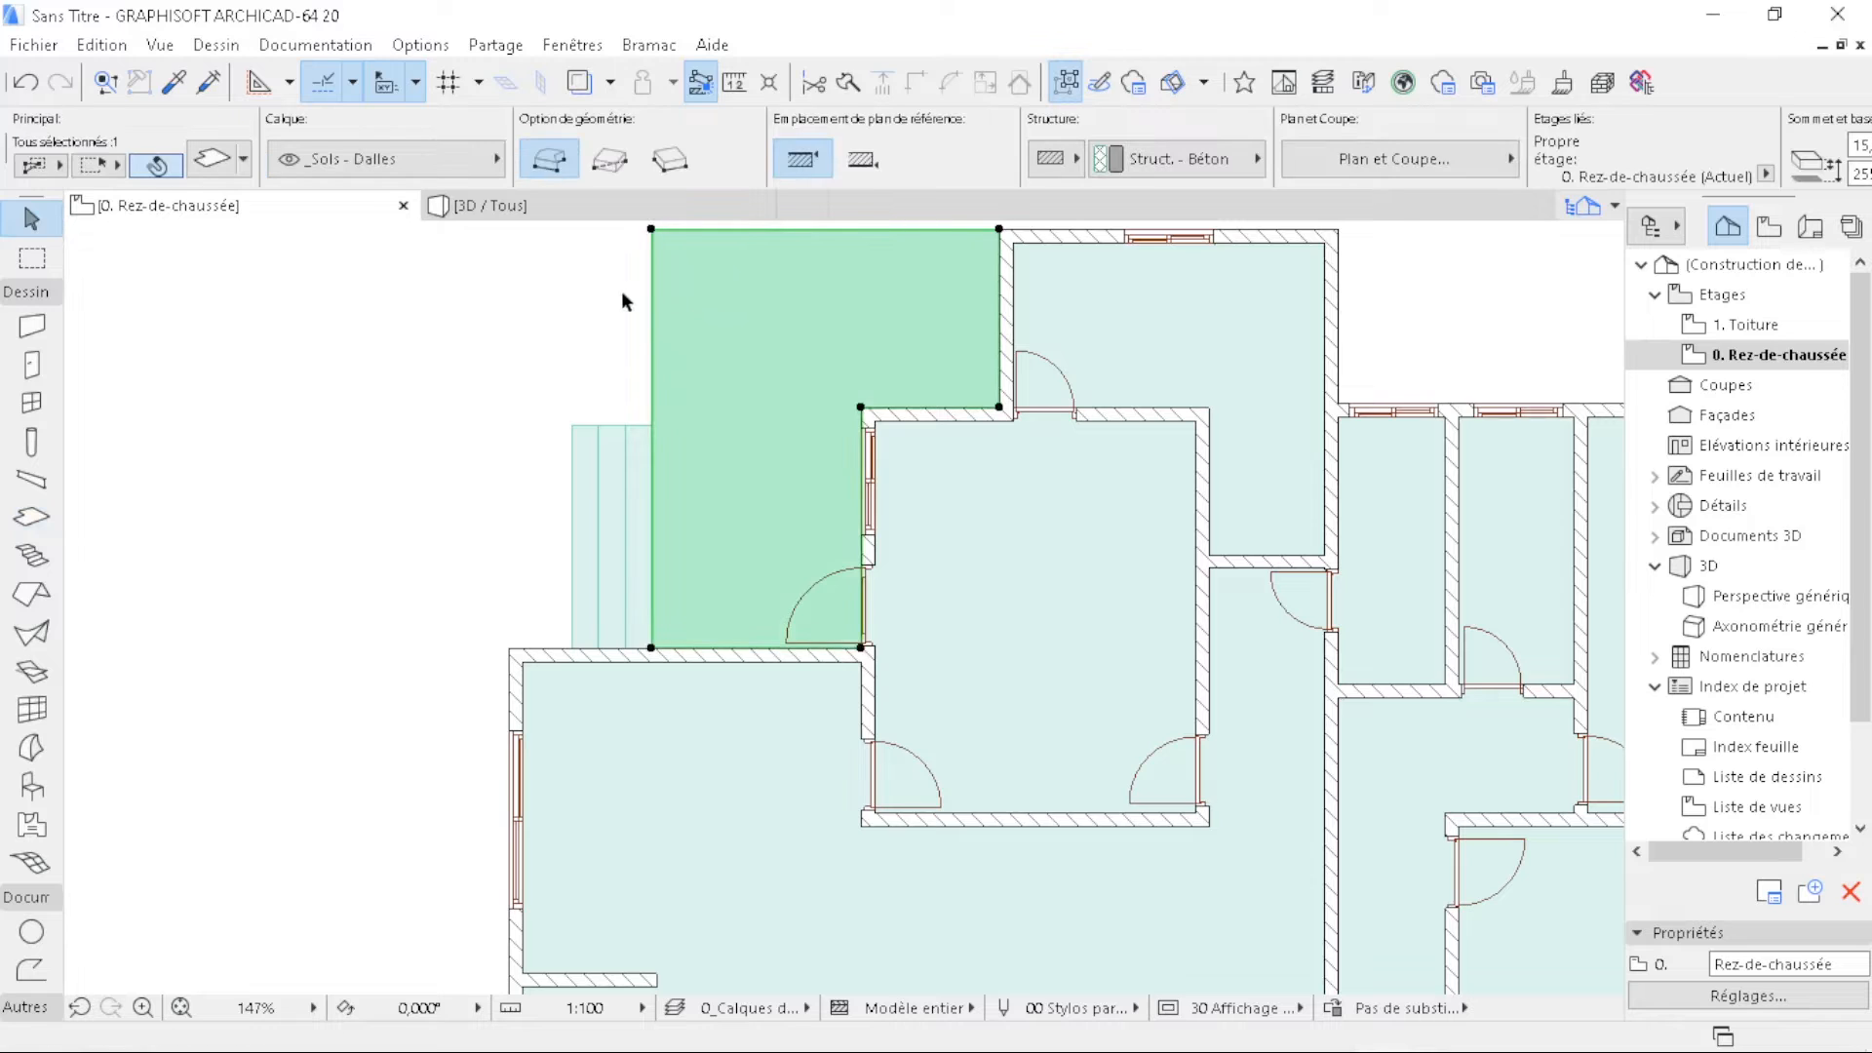
pyautogui.scroll(6, 687, 304)
pyautogui.click(676, 373)
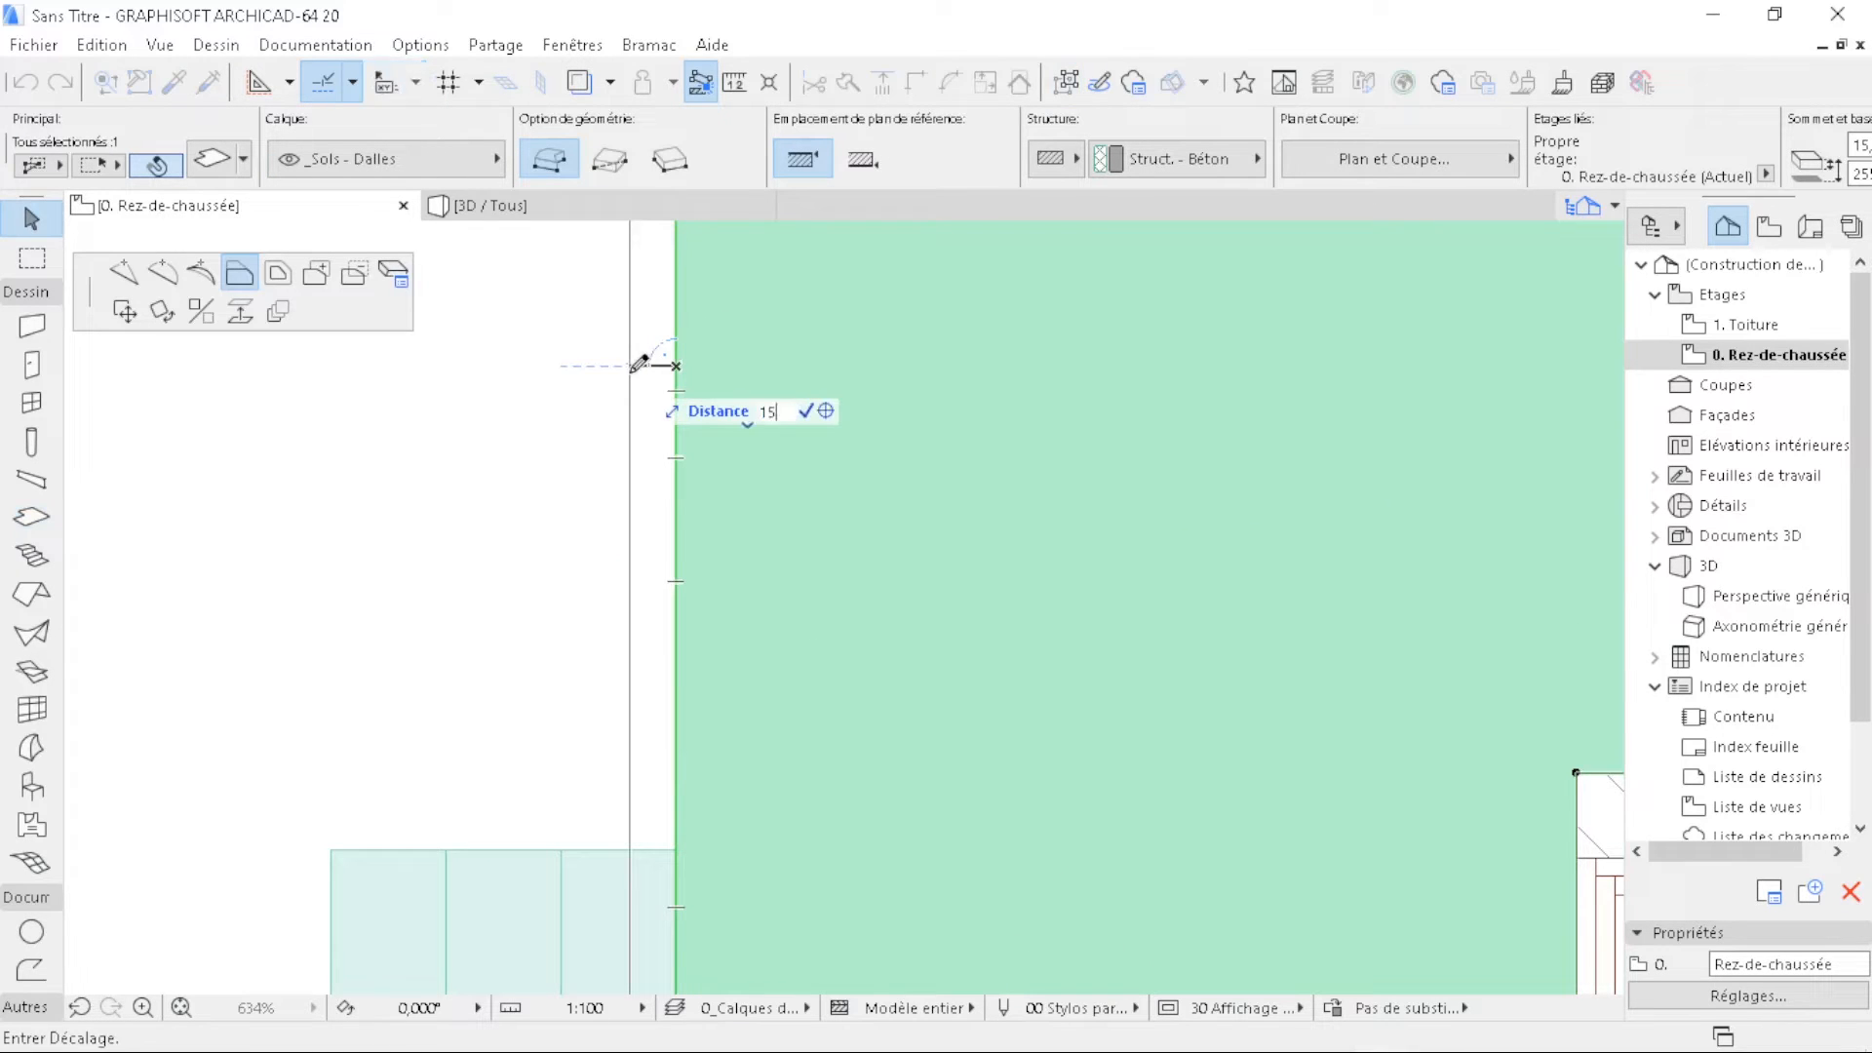
pyautogui.write('15')
pyautogui.press('Return')
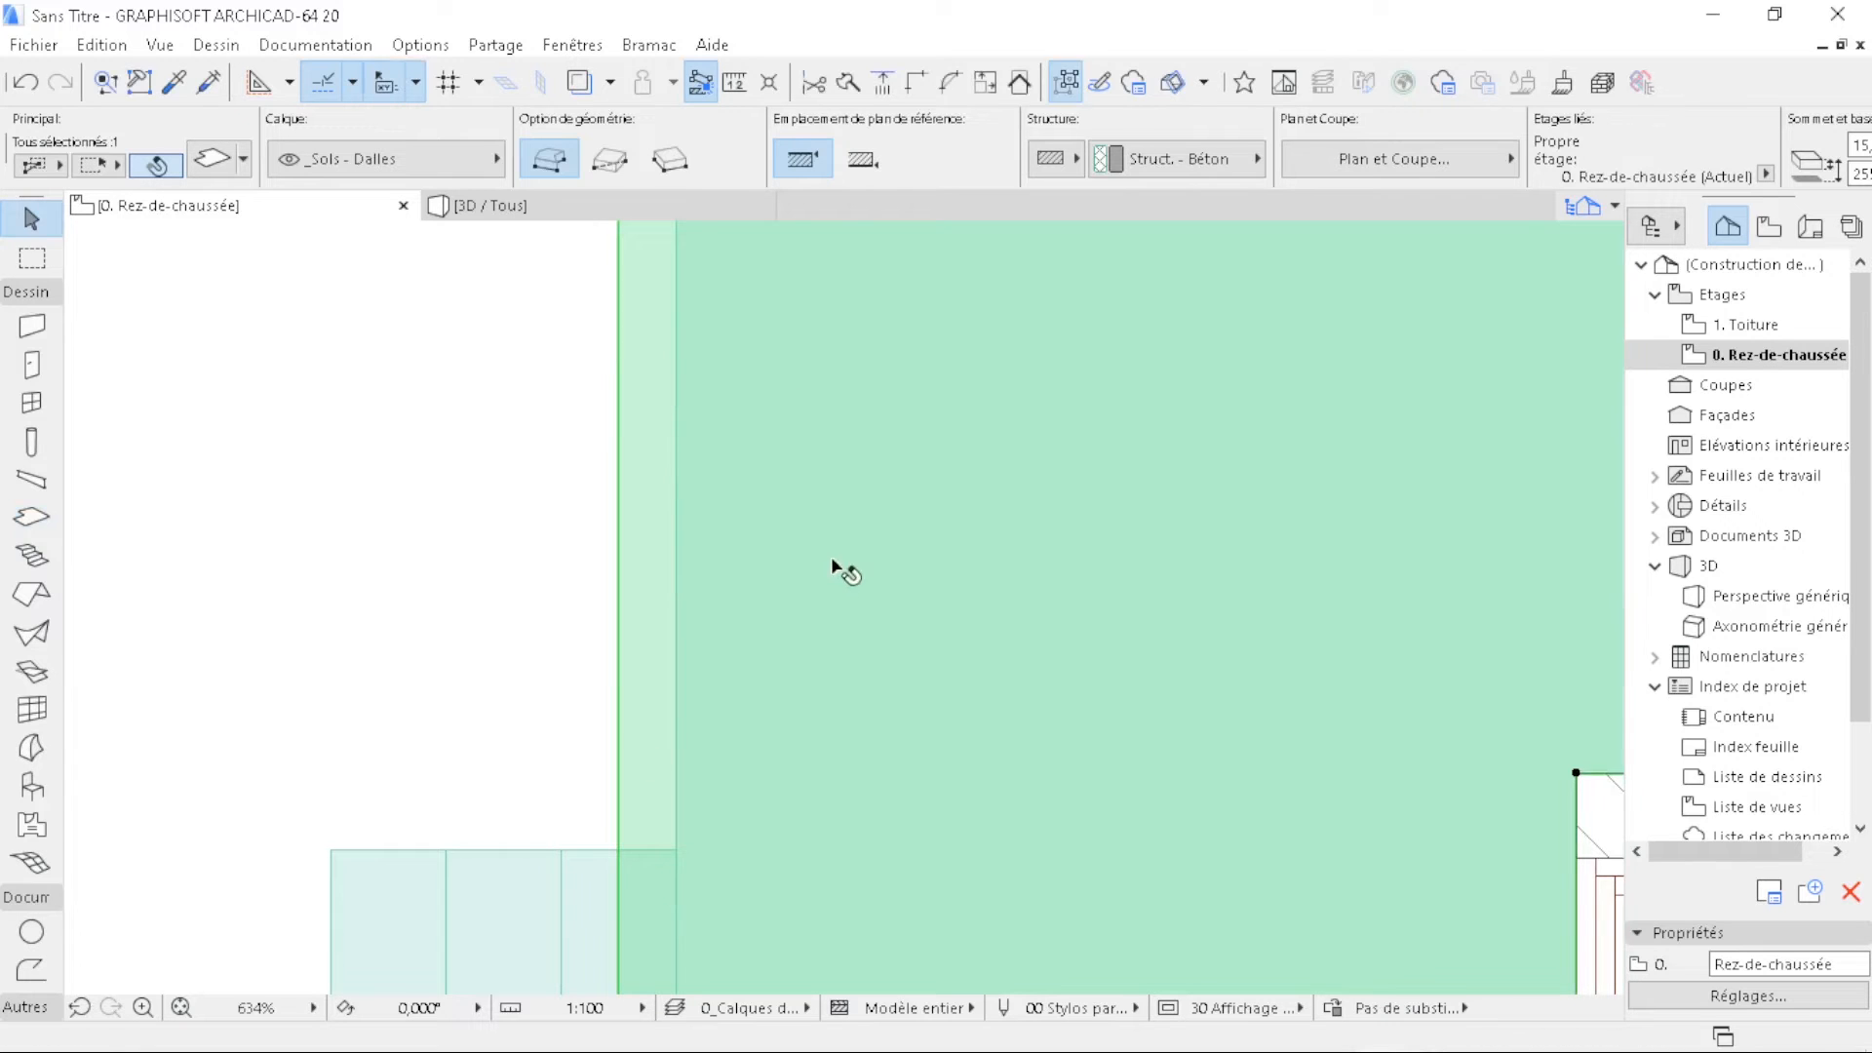
# - Offset the second porch roof slab's outer edge perpendicular to the steps side outward by the same 15, and deselect the slab
pyautogui.scroll(-6, 833, 568)
pyautogui.scroll(3, 1052, 505)
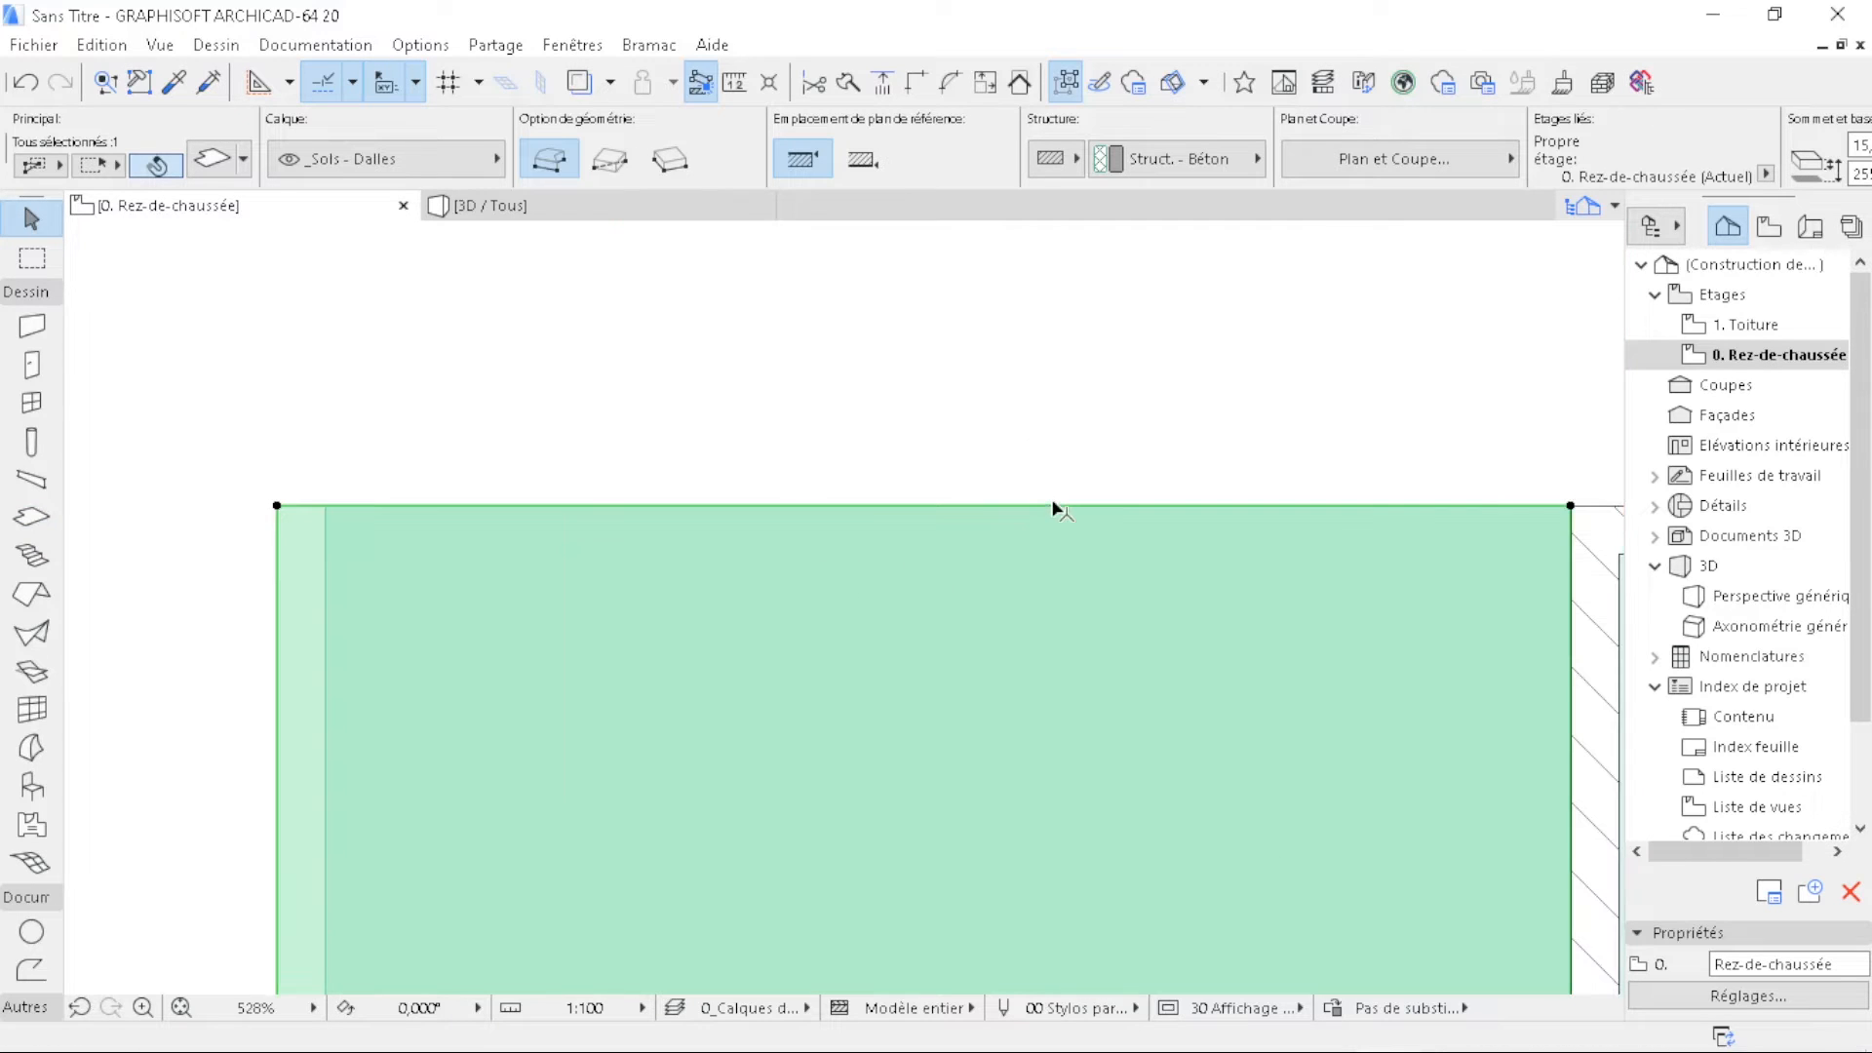
pyautogui.click(1053, 505)
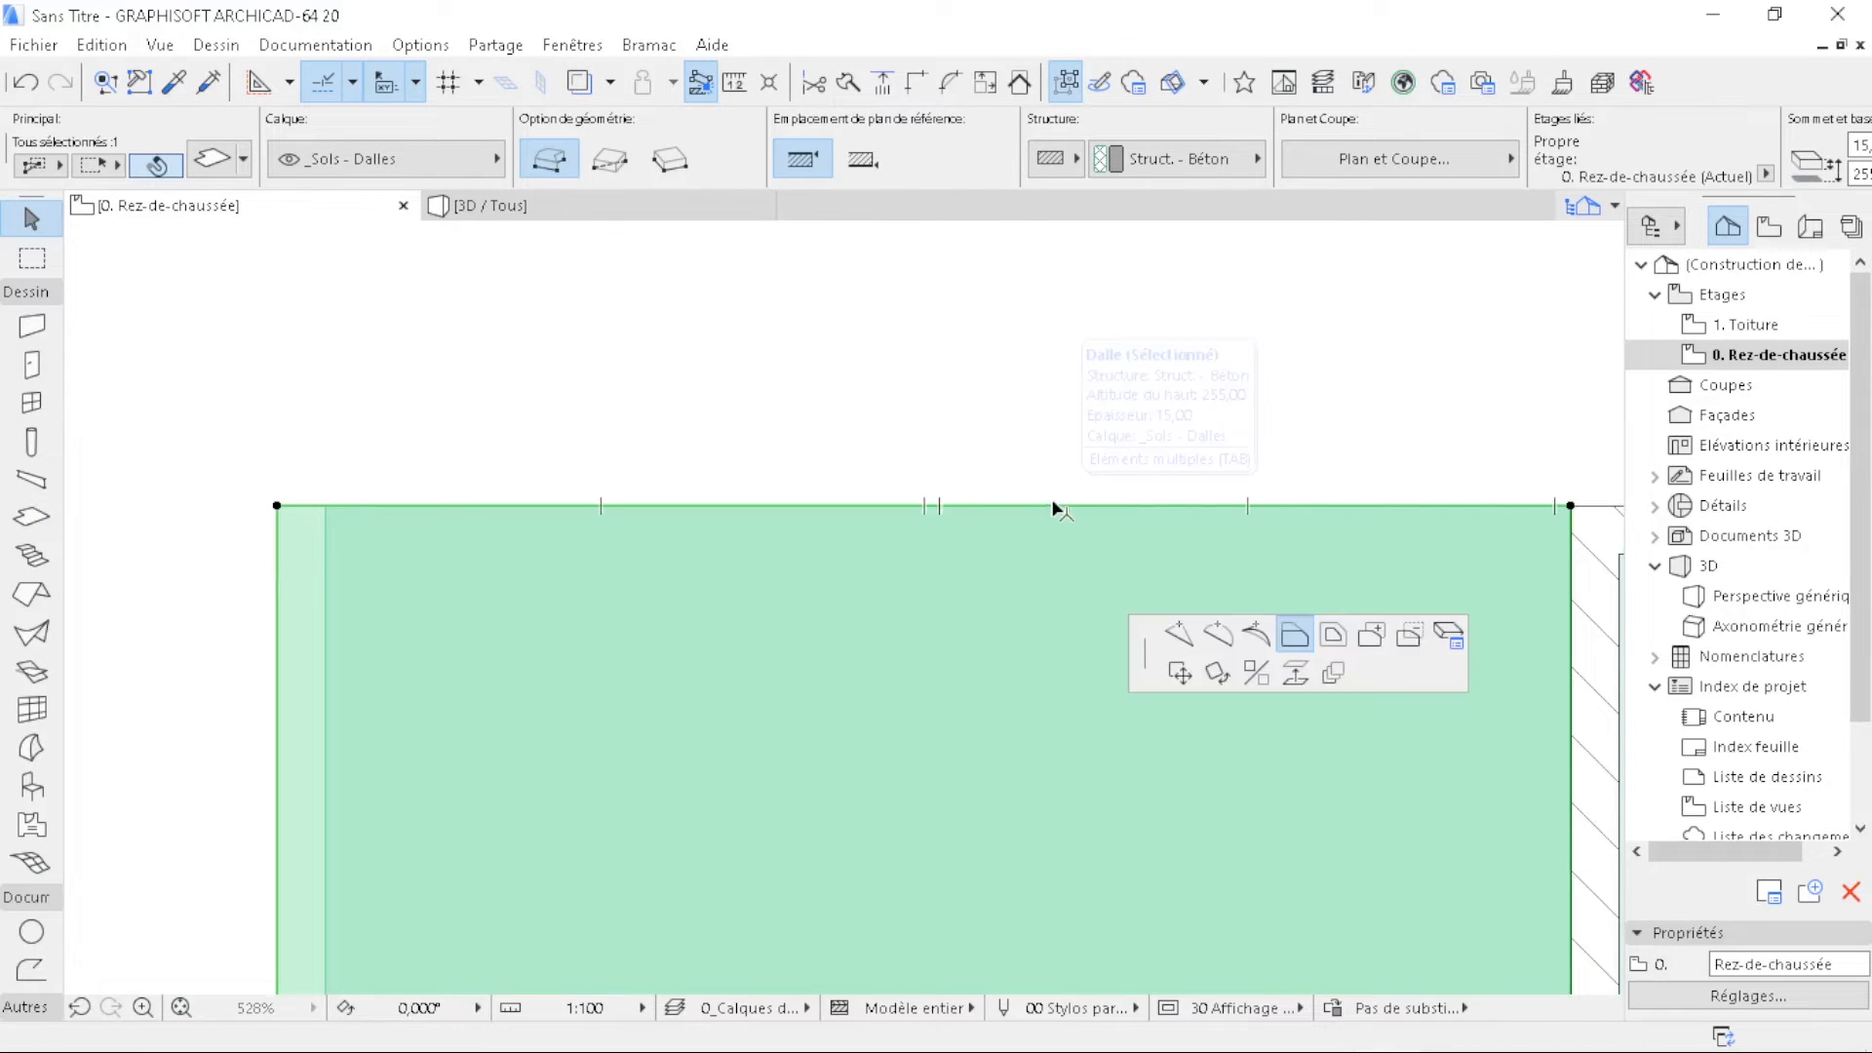
pyautogui.click(1061, 449)
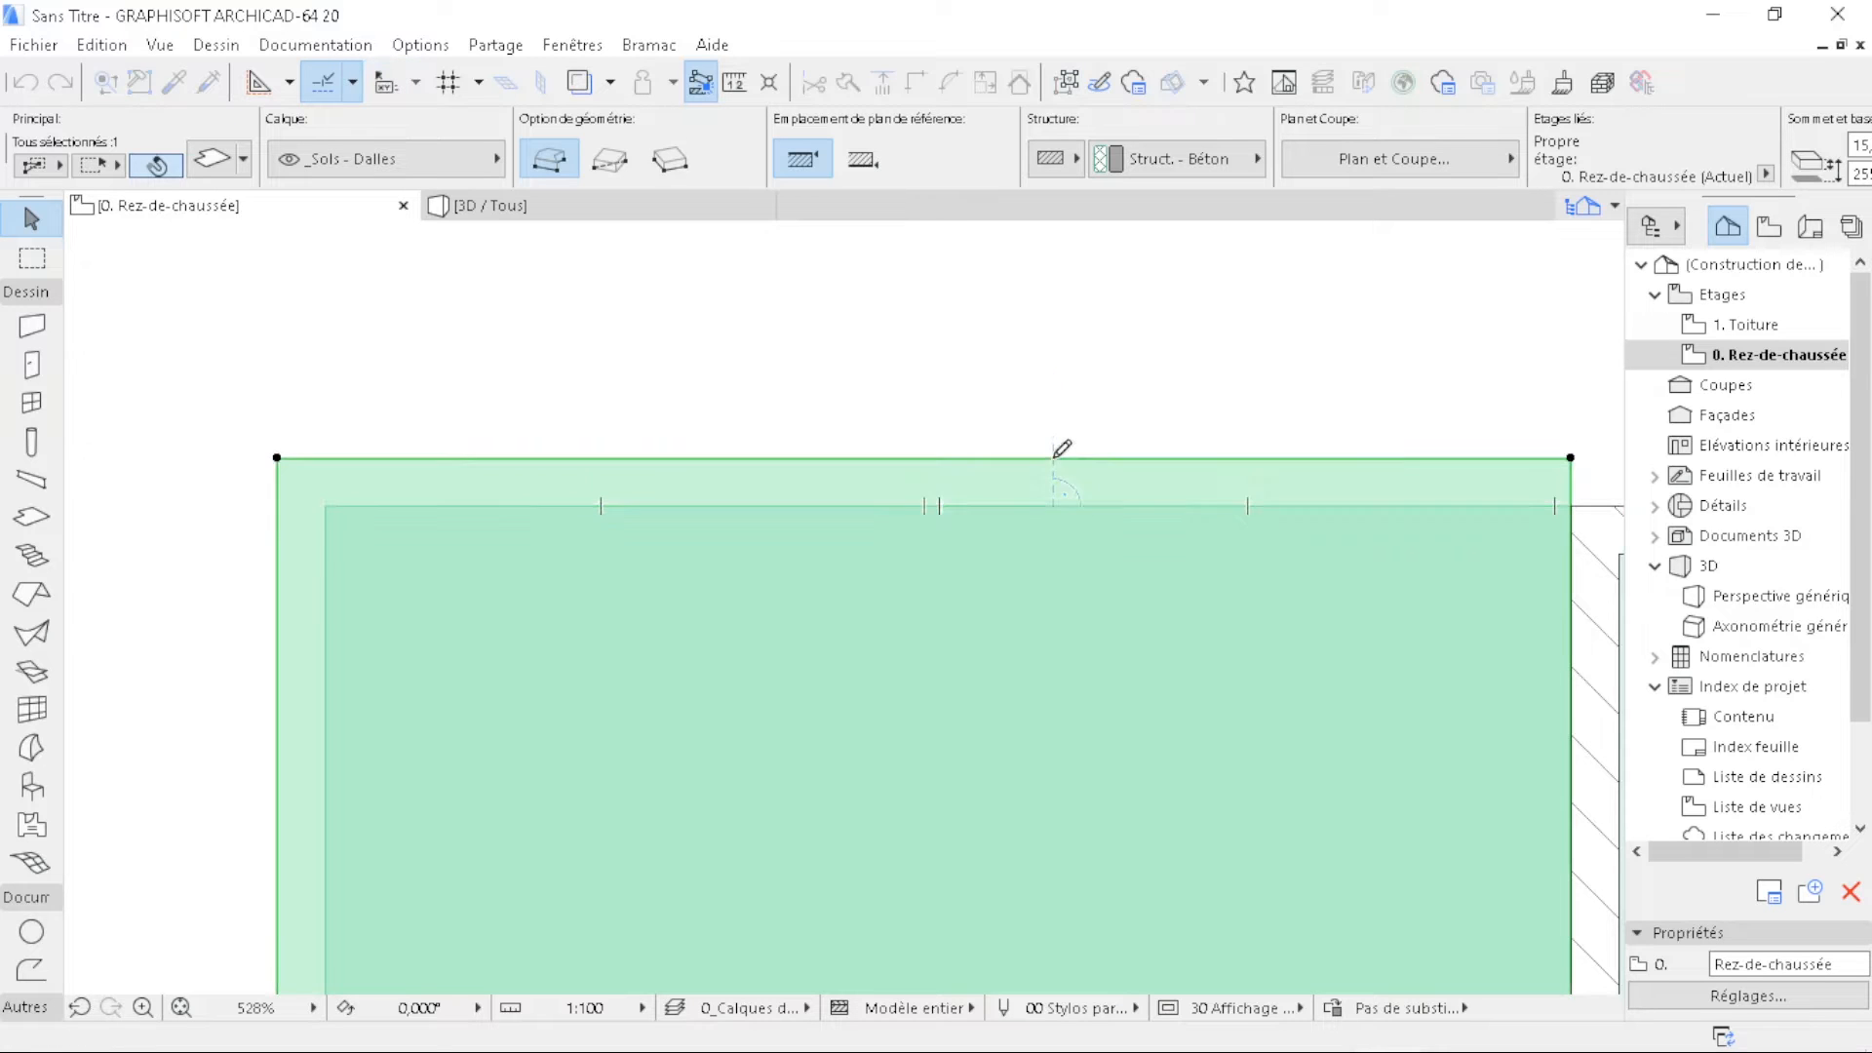
pyautogui.click(1014, 362)
# - Copy the front porch's corner column to the outer corner of the second porch's floor, flush with both floor edges
pyautogui.scroll(-10, 682, 341)
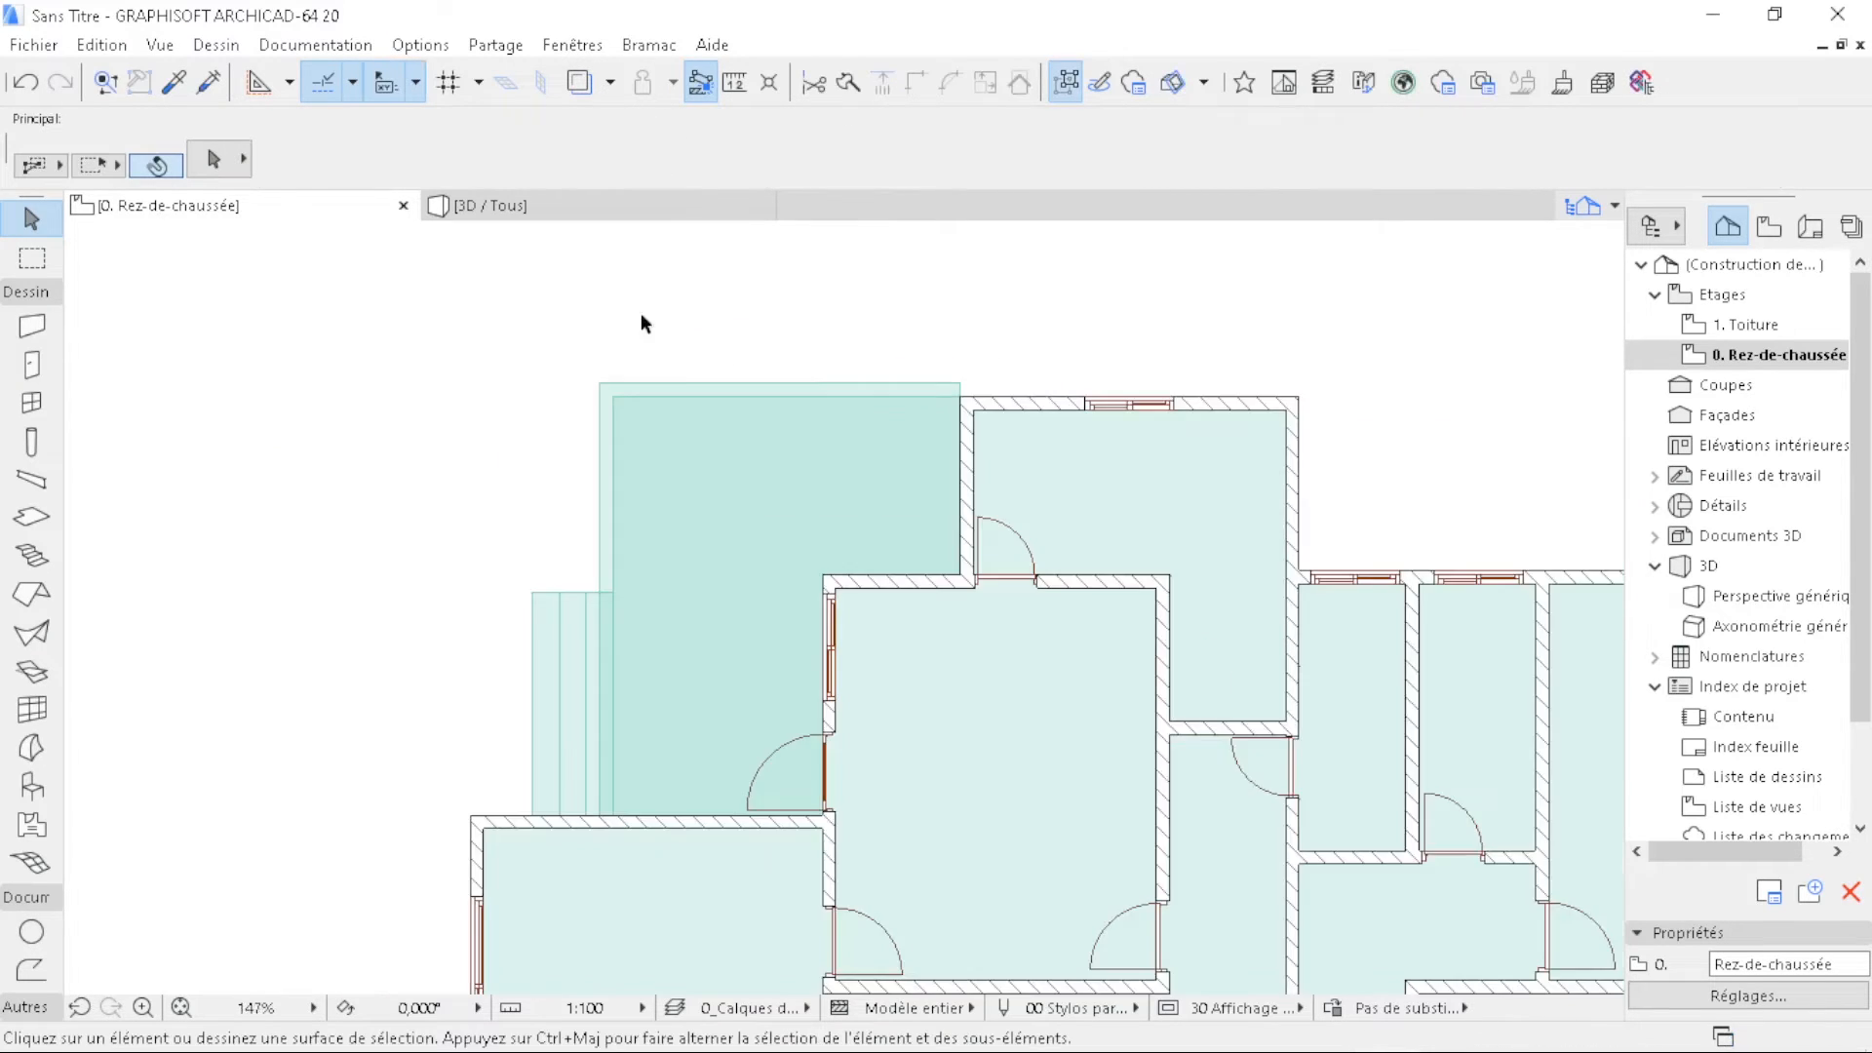
pyautogui.scroll(12, 635, 765)
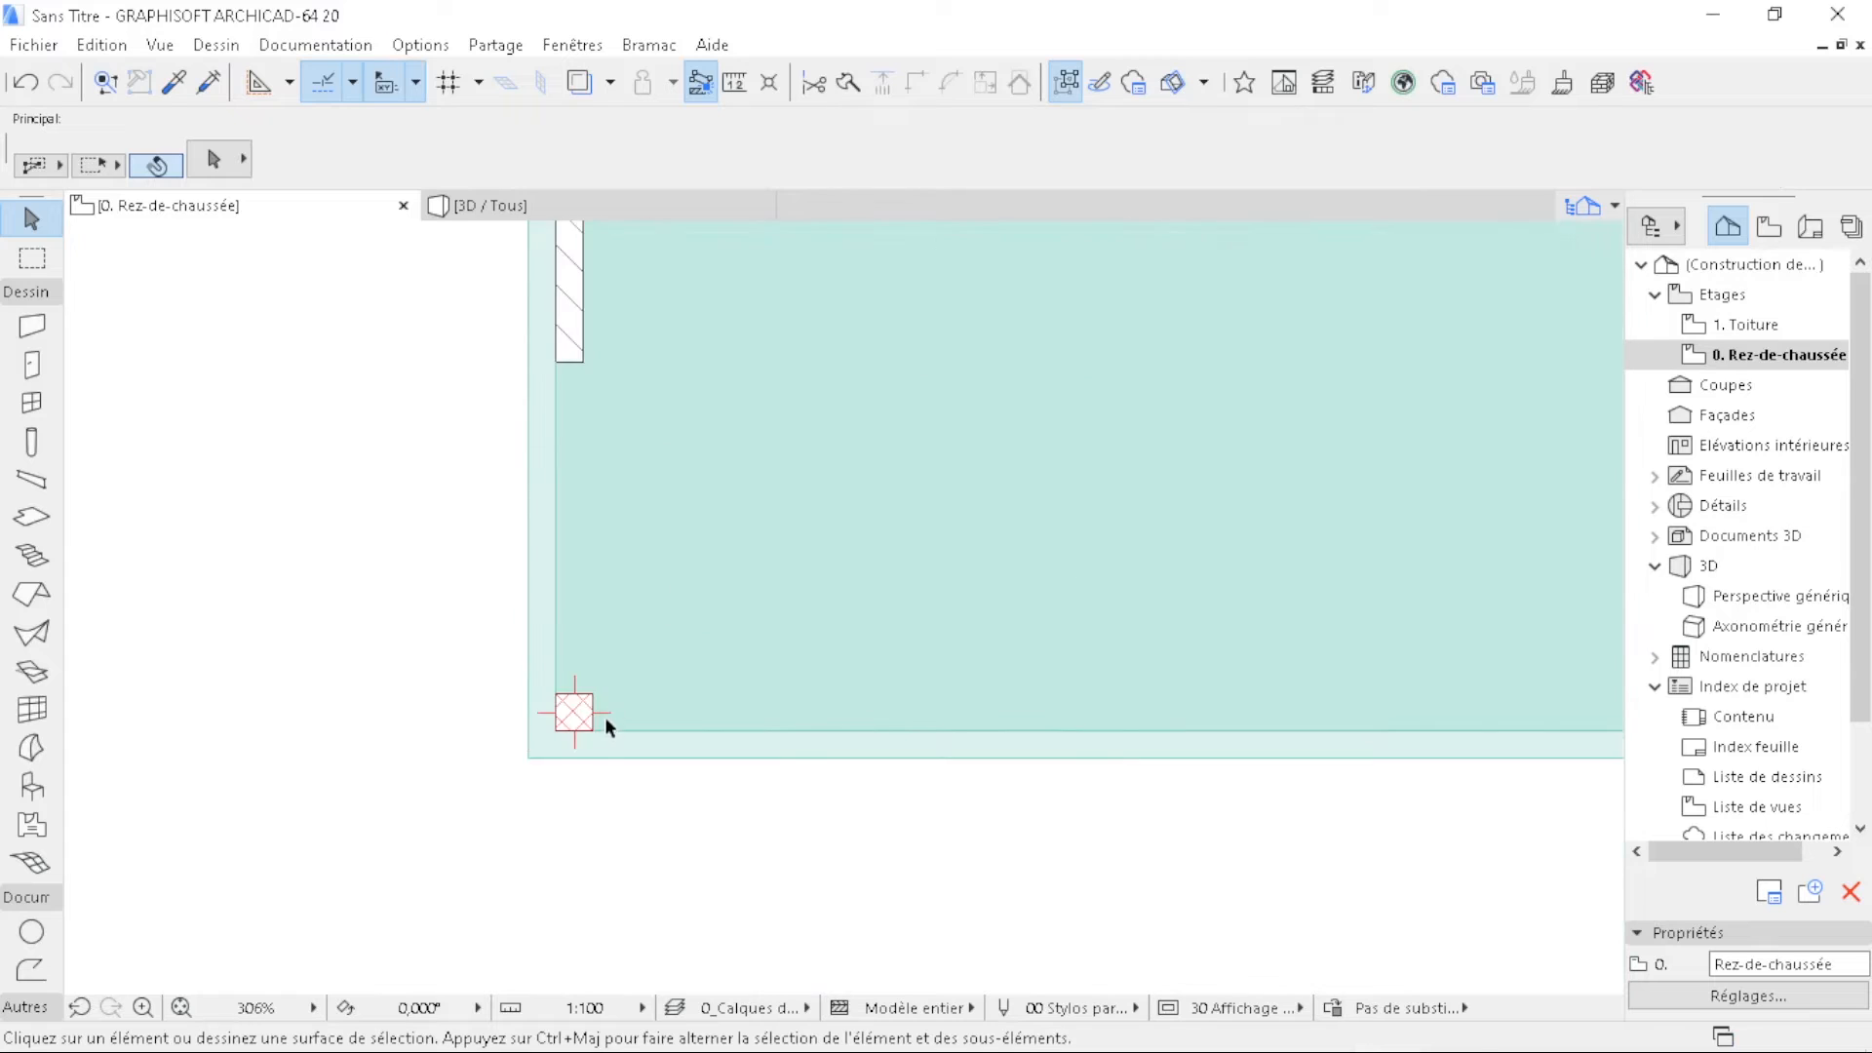
pyautogui.click(563, 635)
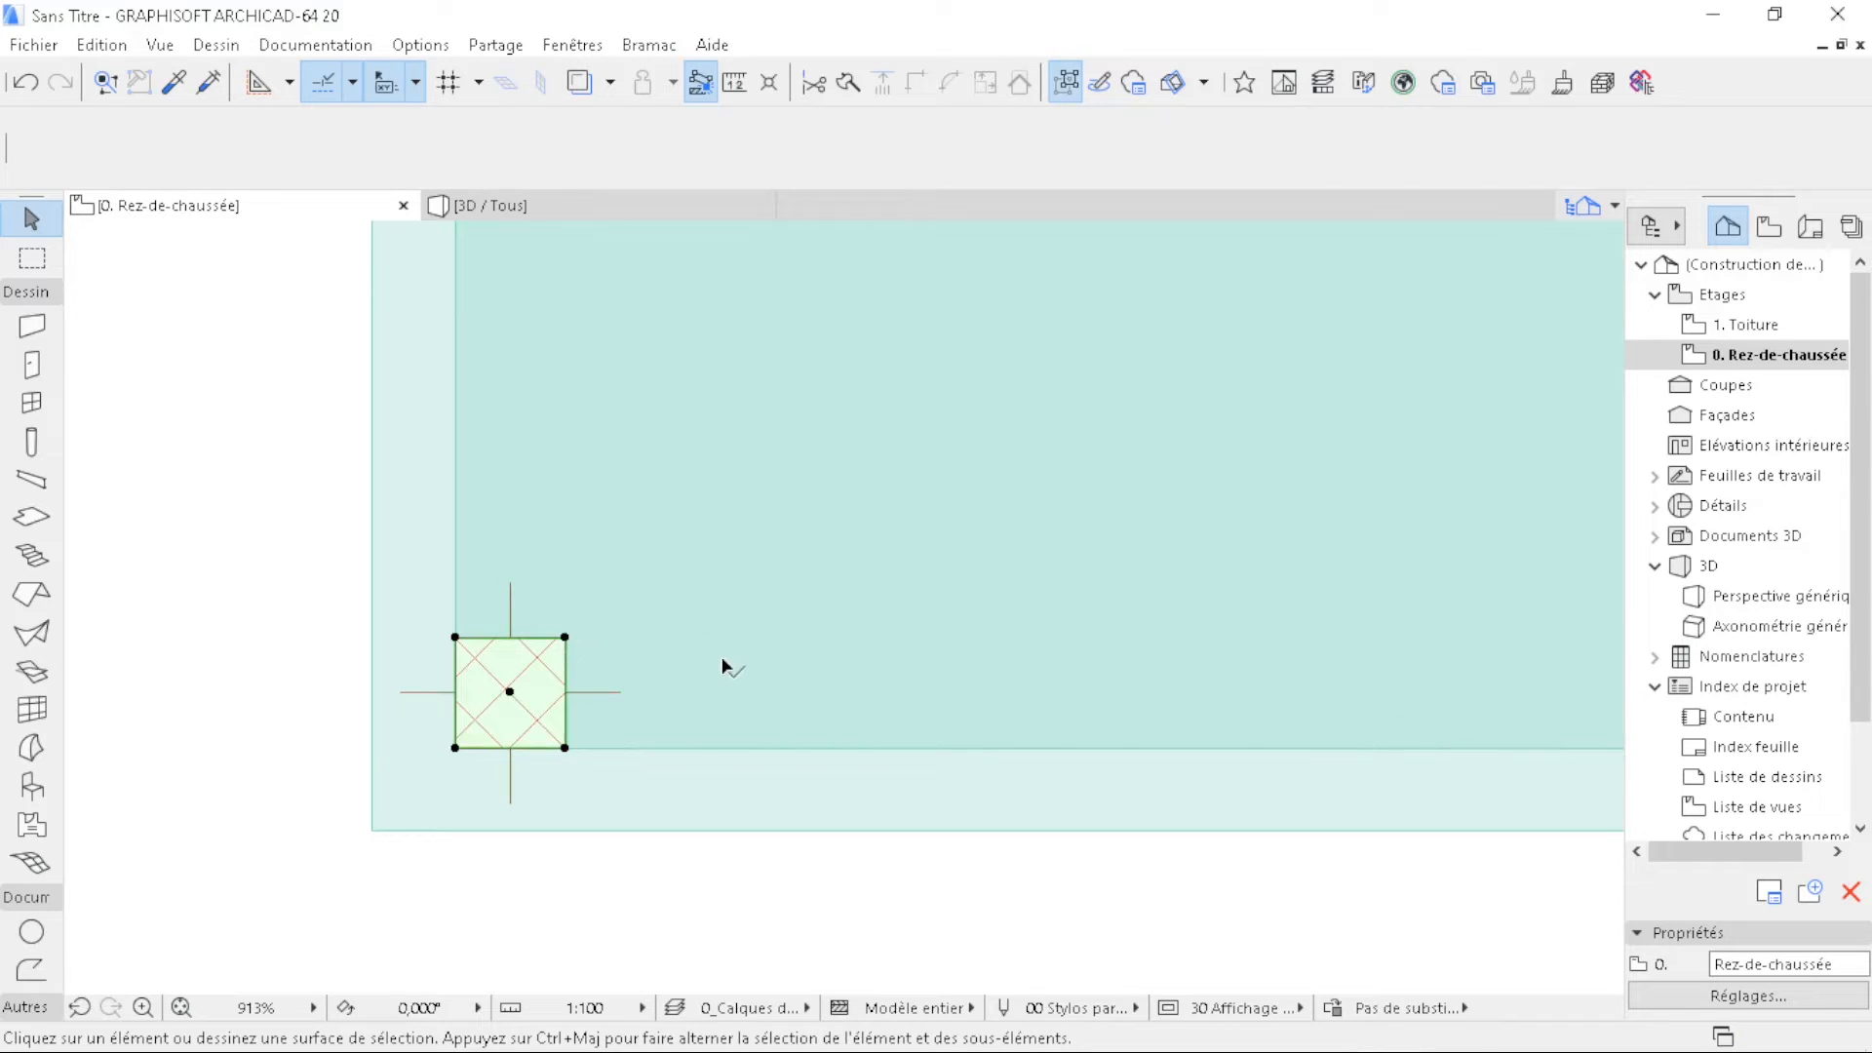
pyautogui.hotkey('ctrl', 'shift', 'd')
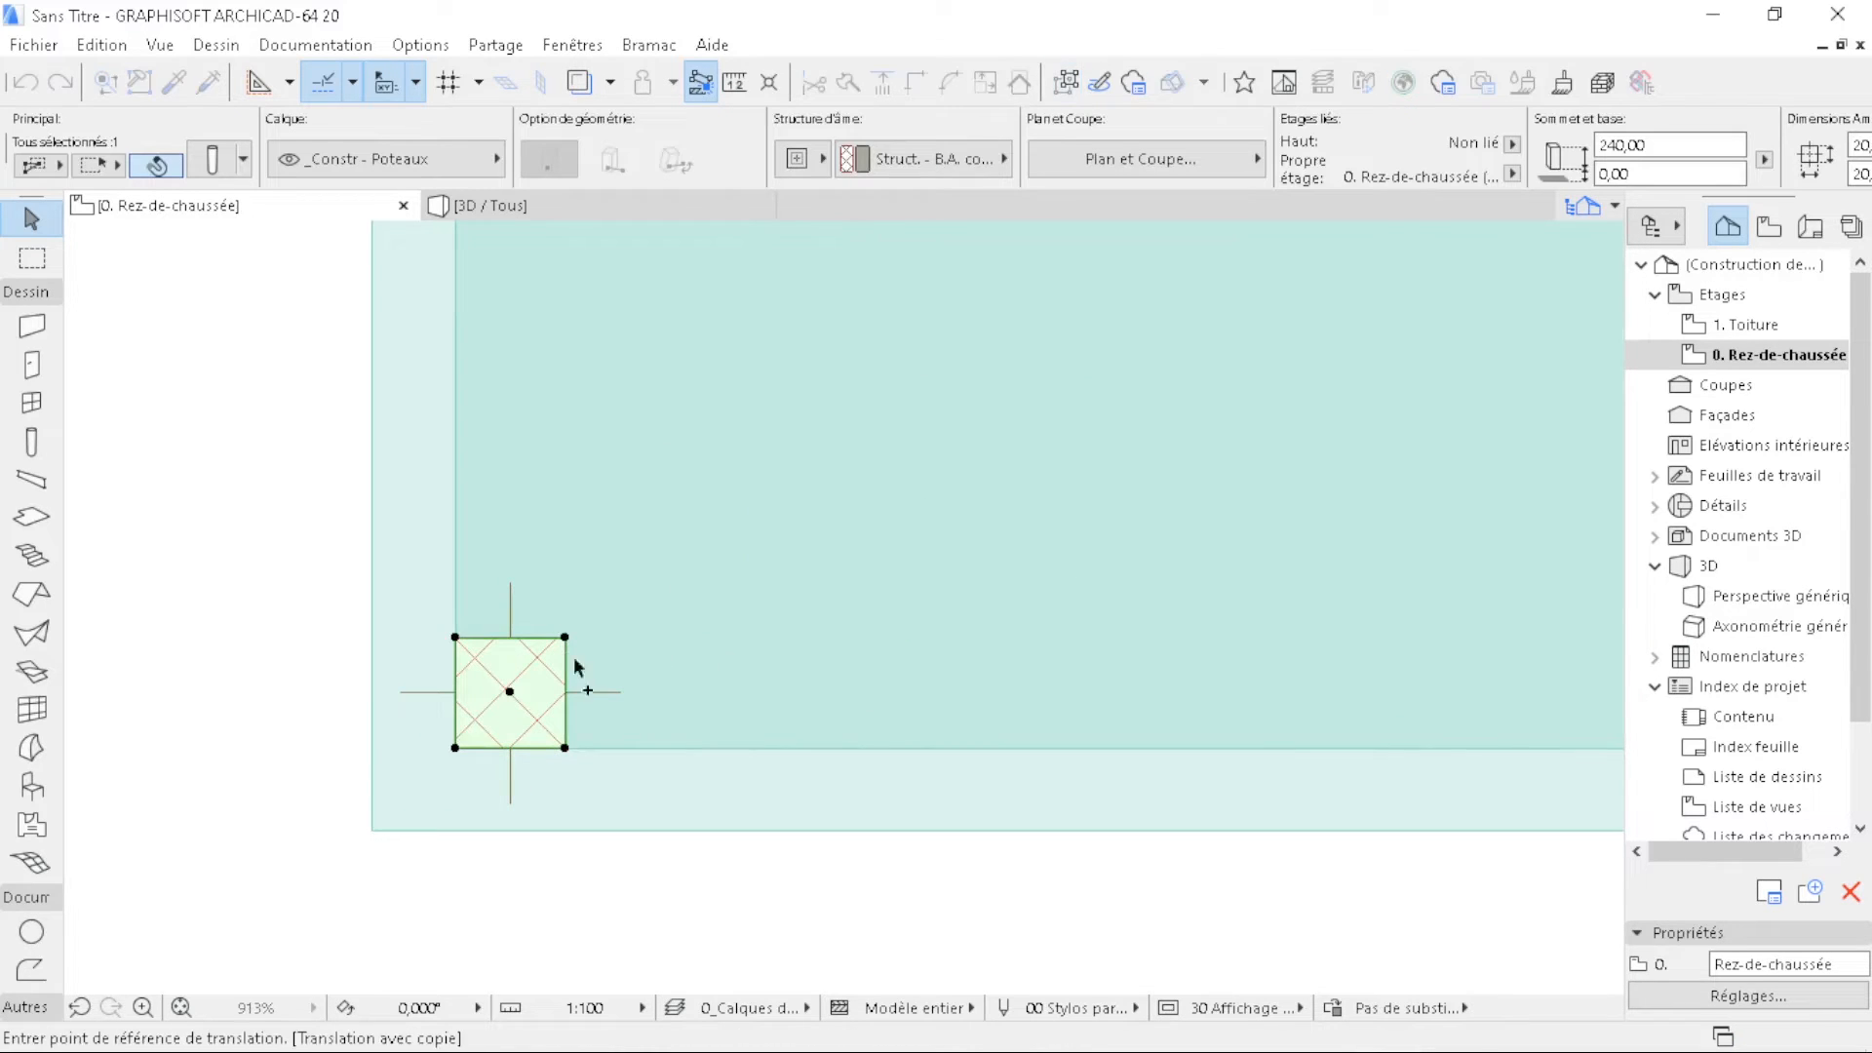
pyautogui.click(456, 638)
pyautogui.scroll(-12, 626, 834)
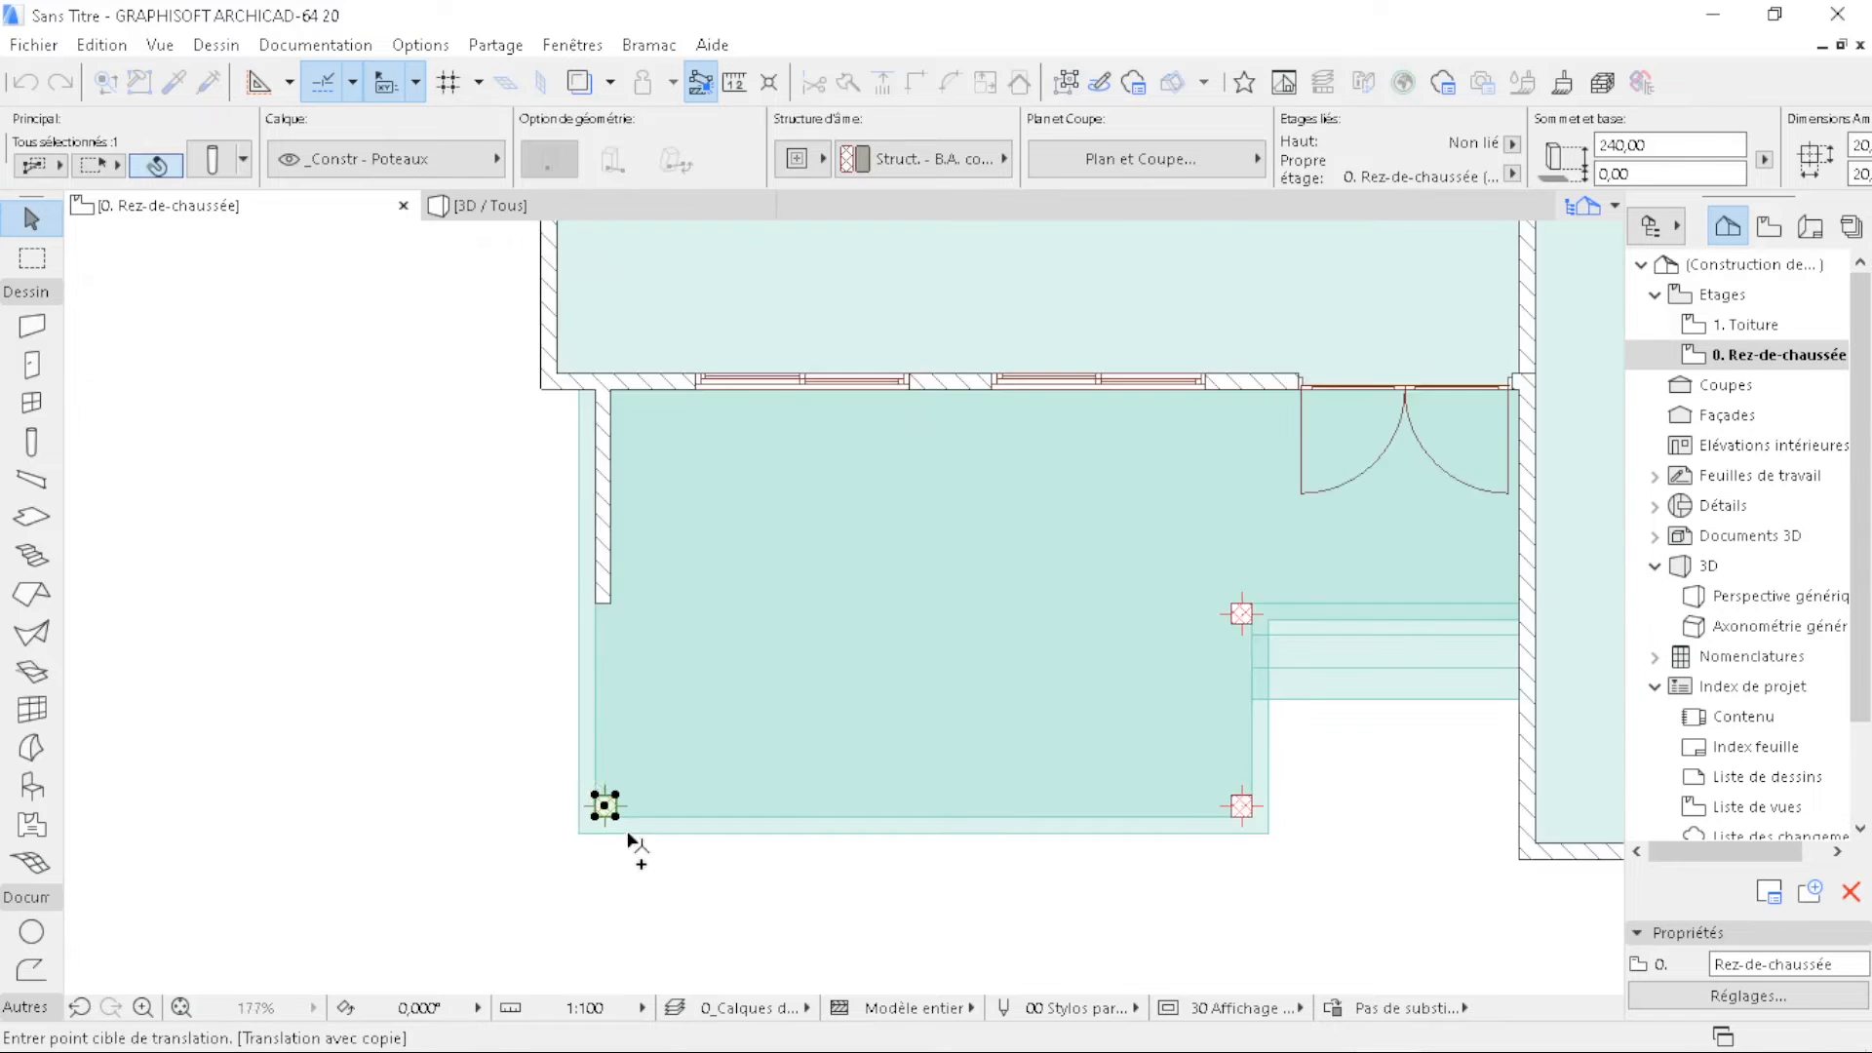
pyautogui.moveTo(678, 570); pyautogui.dragTo(662, 824, button='middle')
pyautogui.scroll(9, 635, 448)
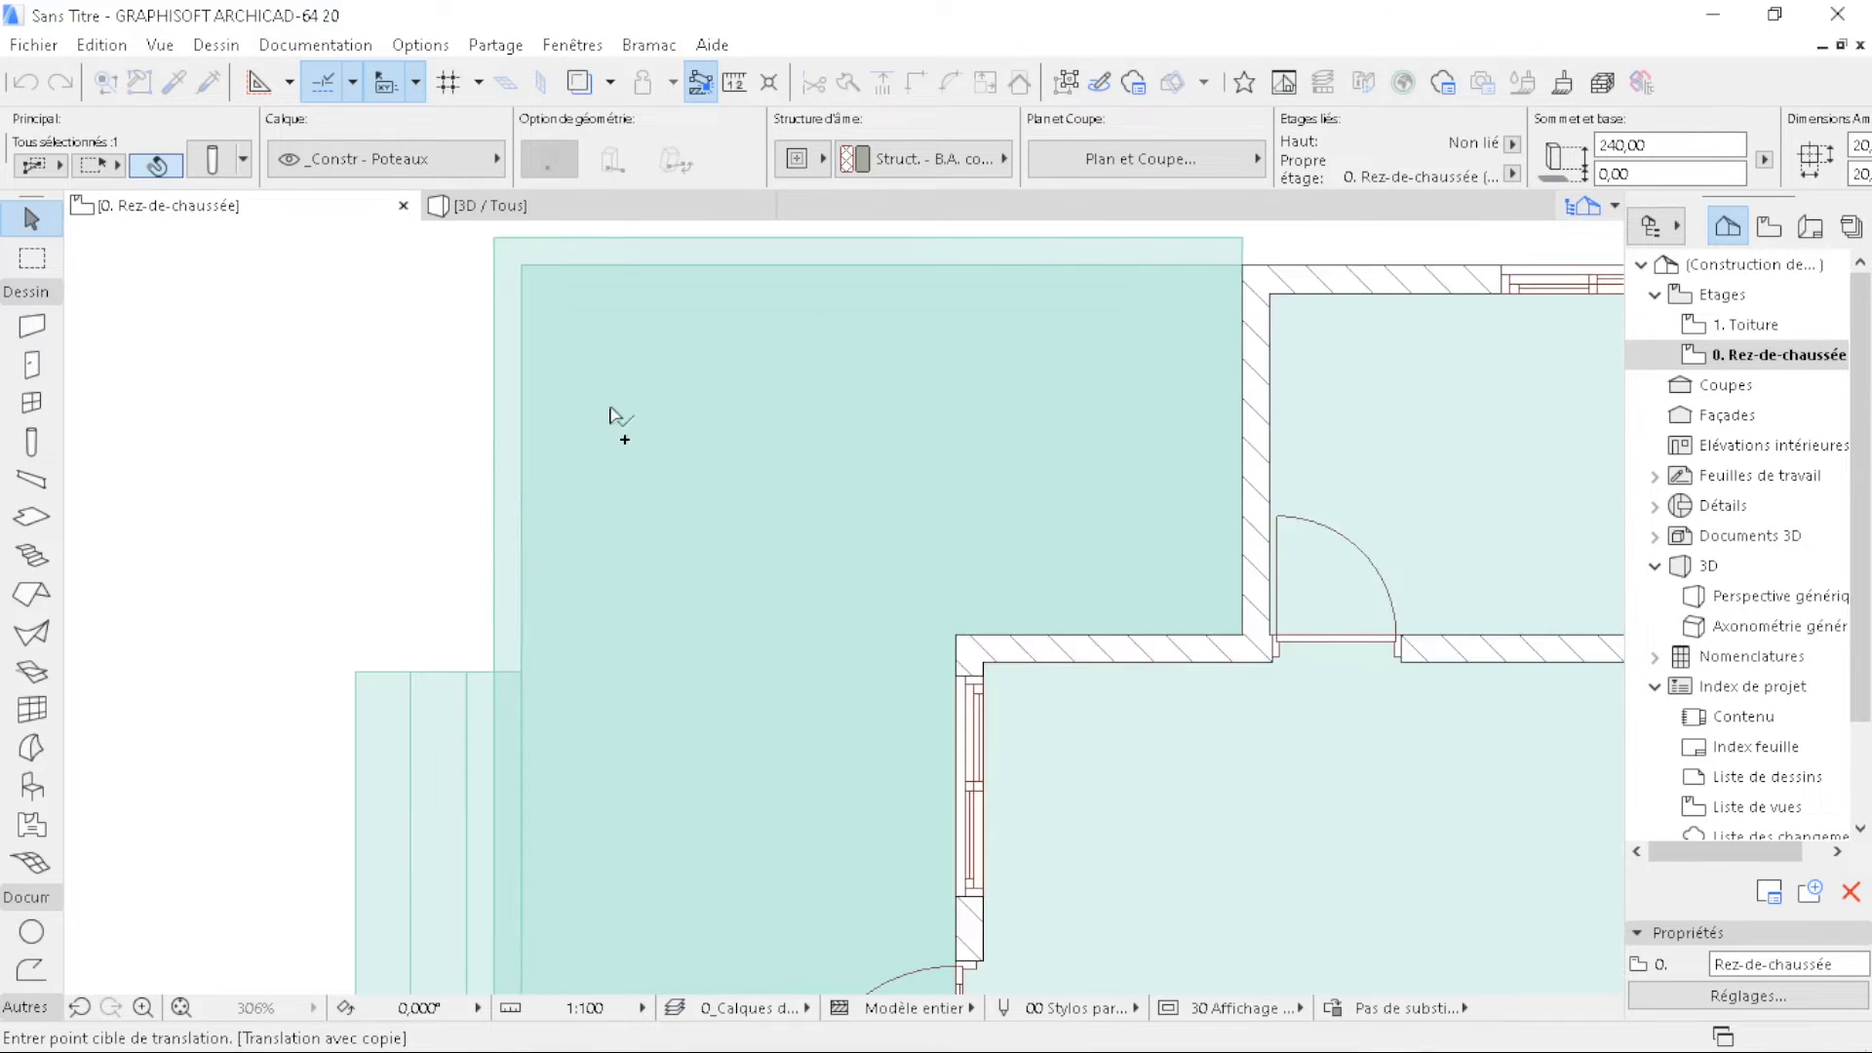
pyautogui.scroll(3, 558, 377)
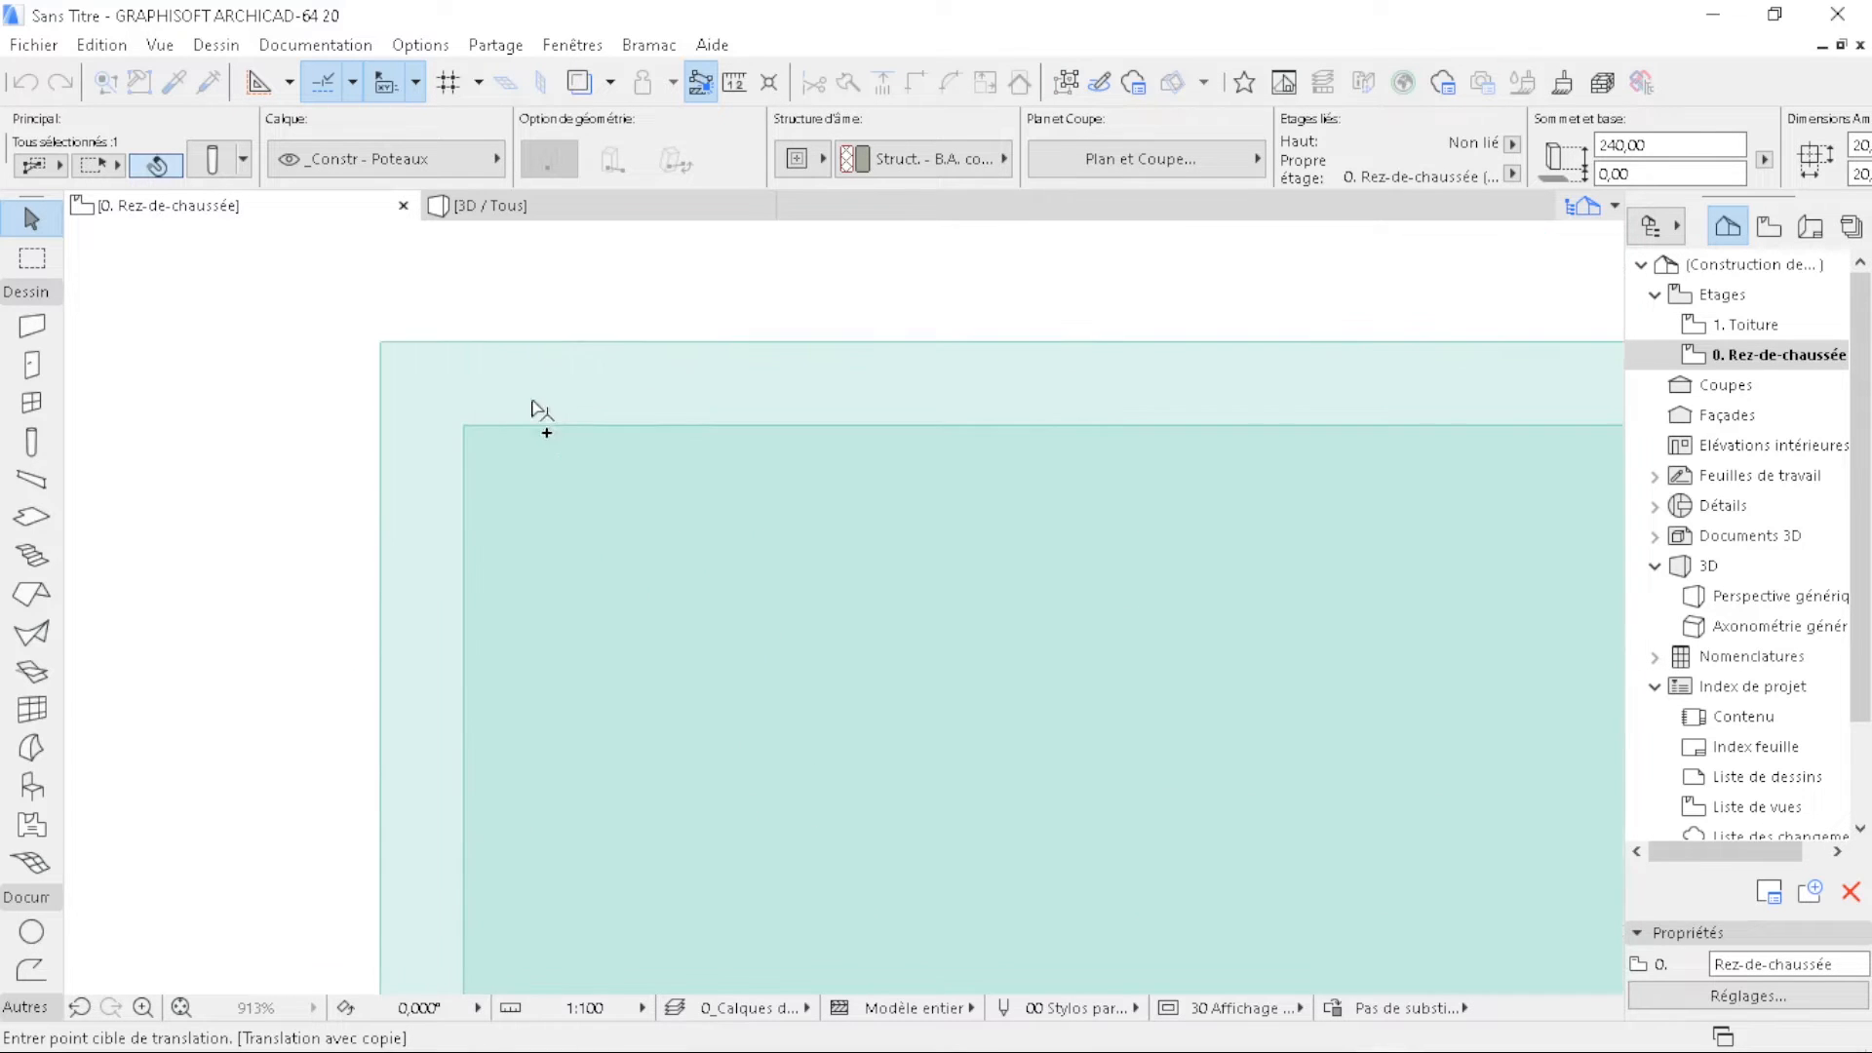
pyautogui.click(465, 426)
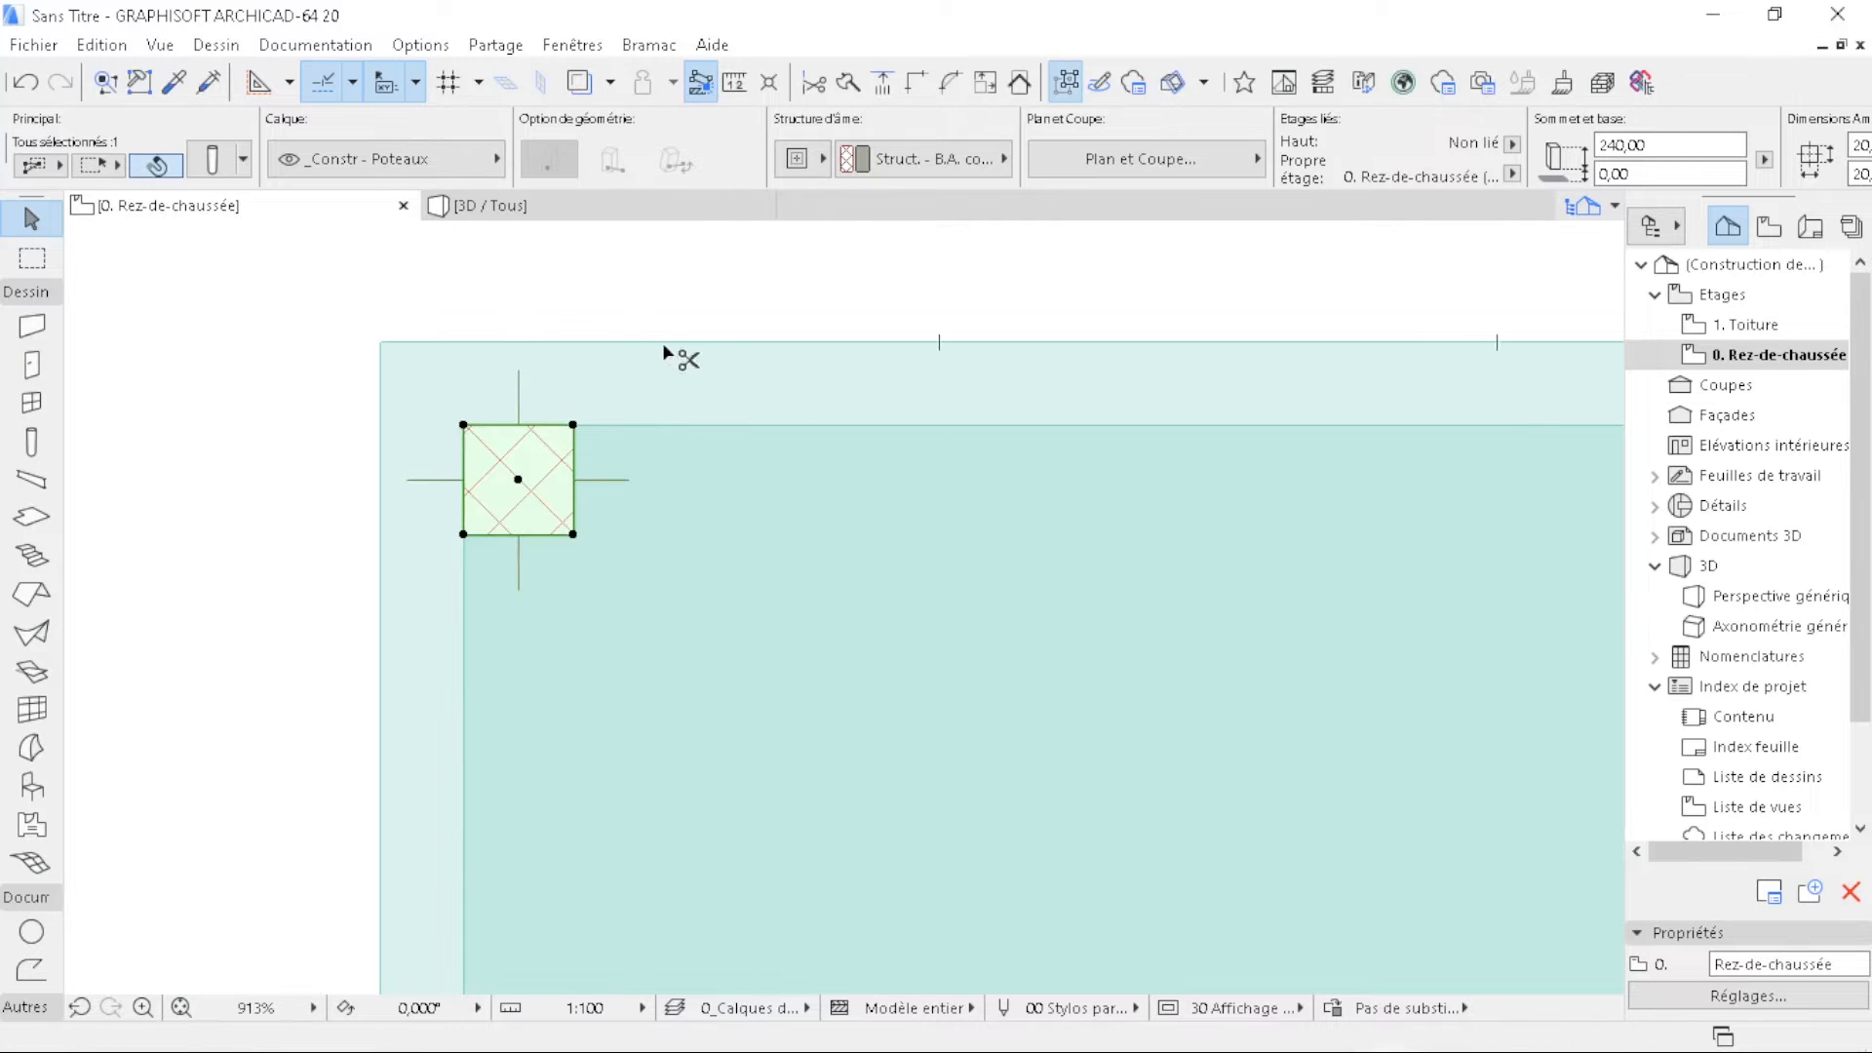
# - Copy the second porch's corner column along the floor edge to the steps, level with the recessed house wall's corner, and deselect it
pyautogui.click(573, 427)
pyautogui.scroll(-7, 584, 384)
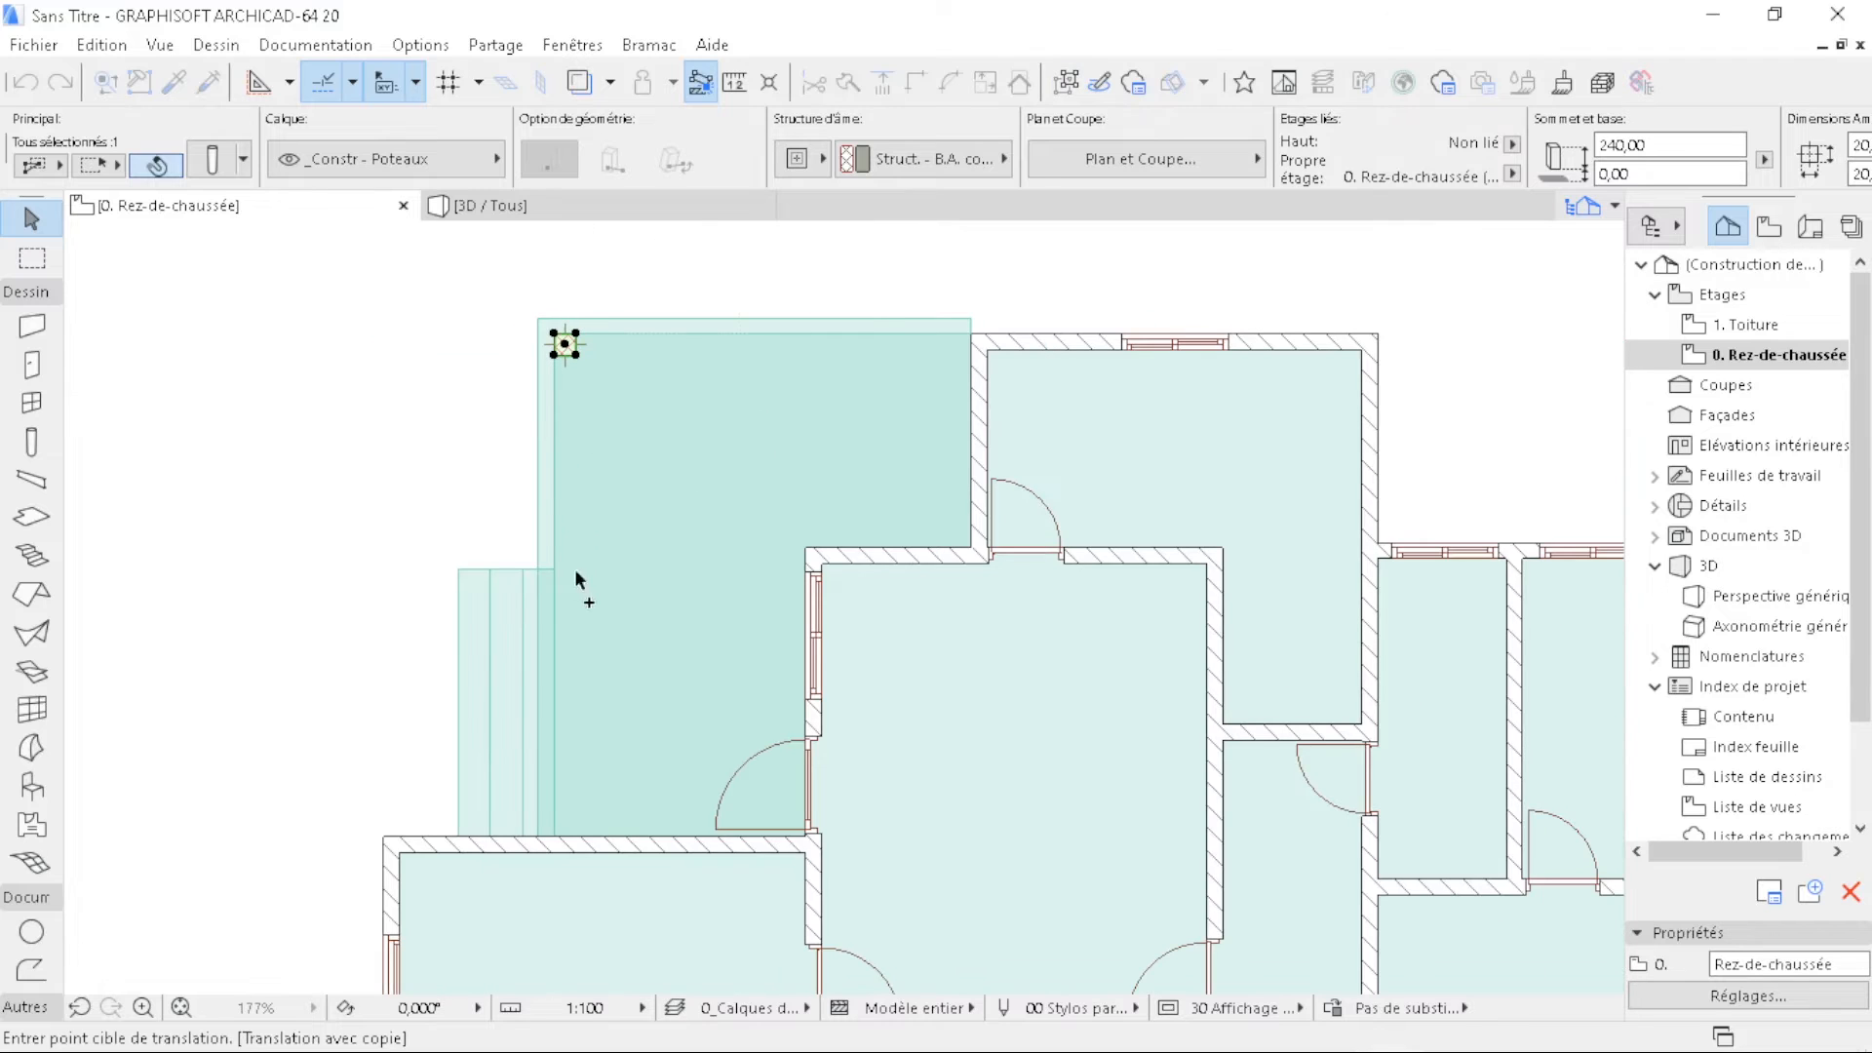
pyautogui.scroll(3, 806, 556)
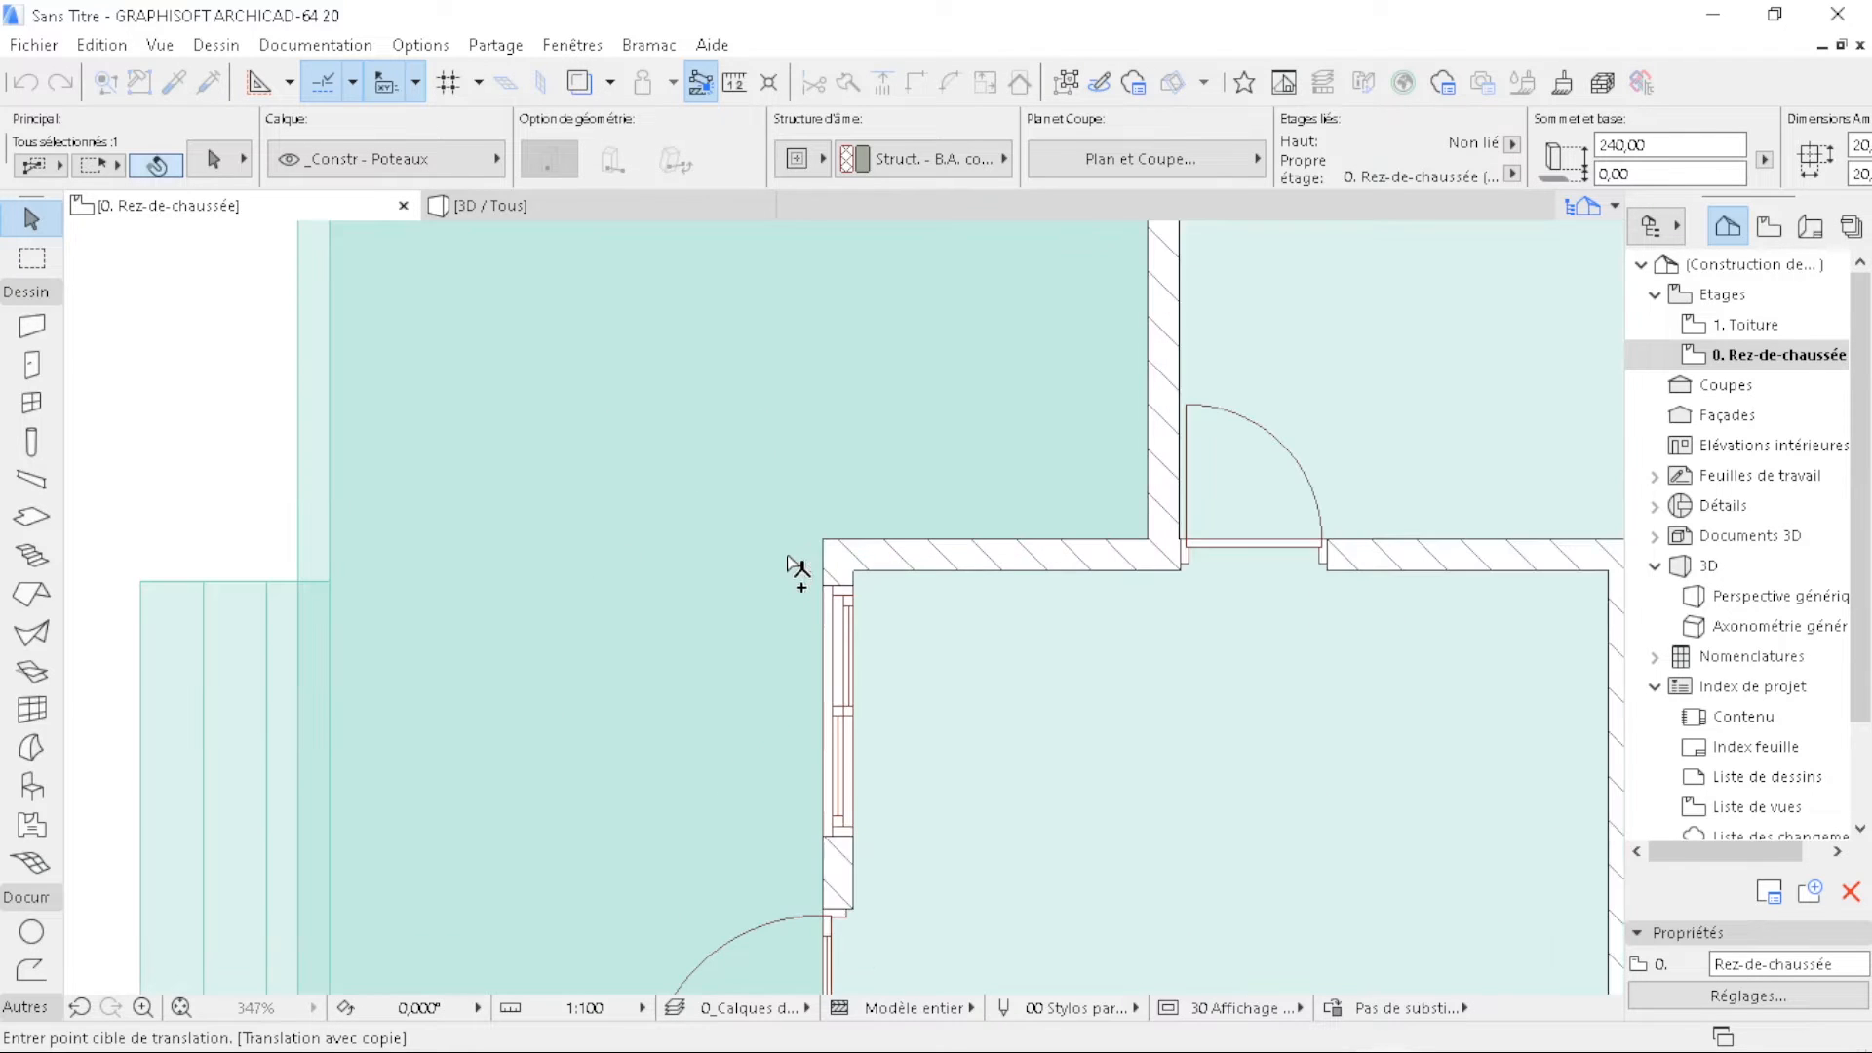
pyautogui.click(824, 541)
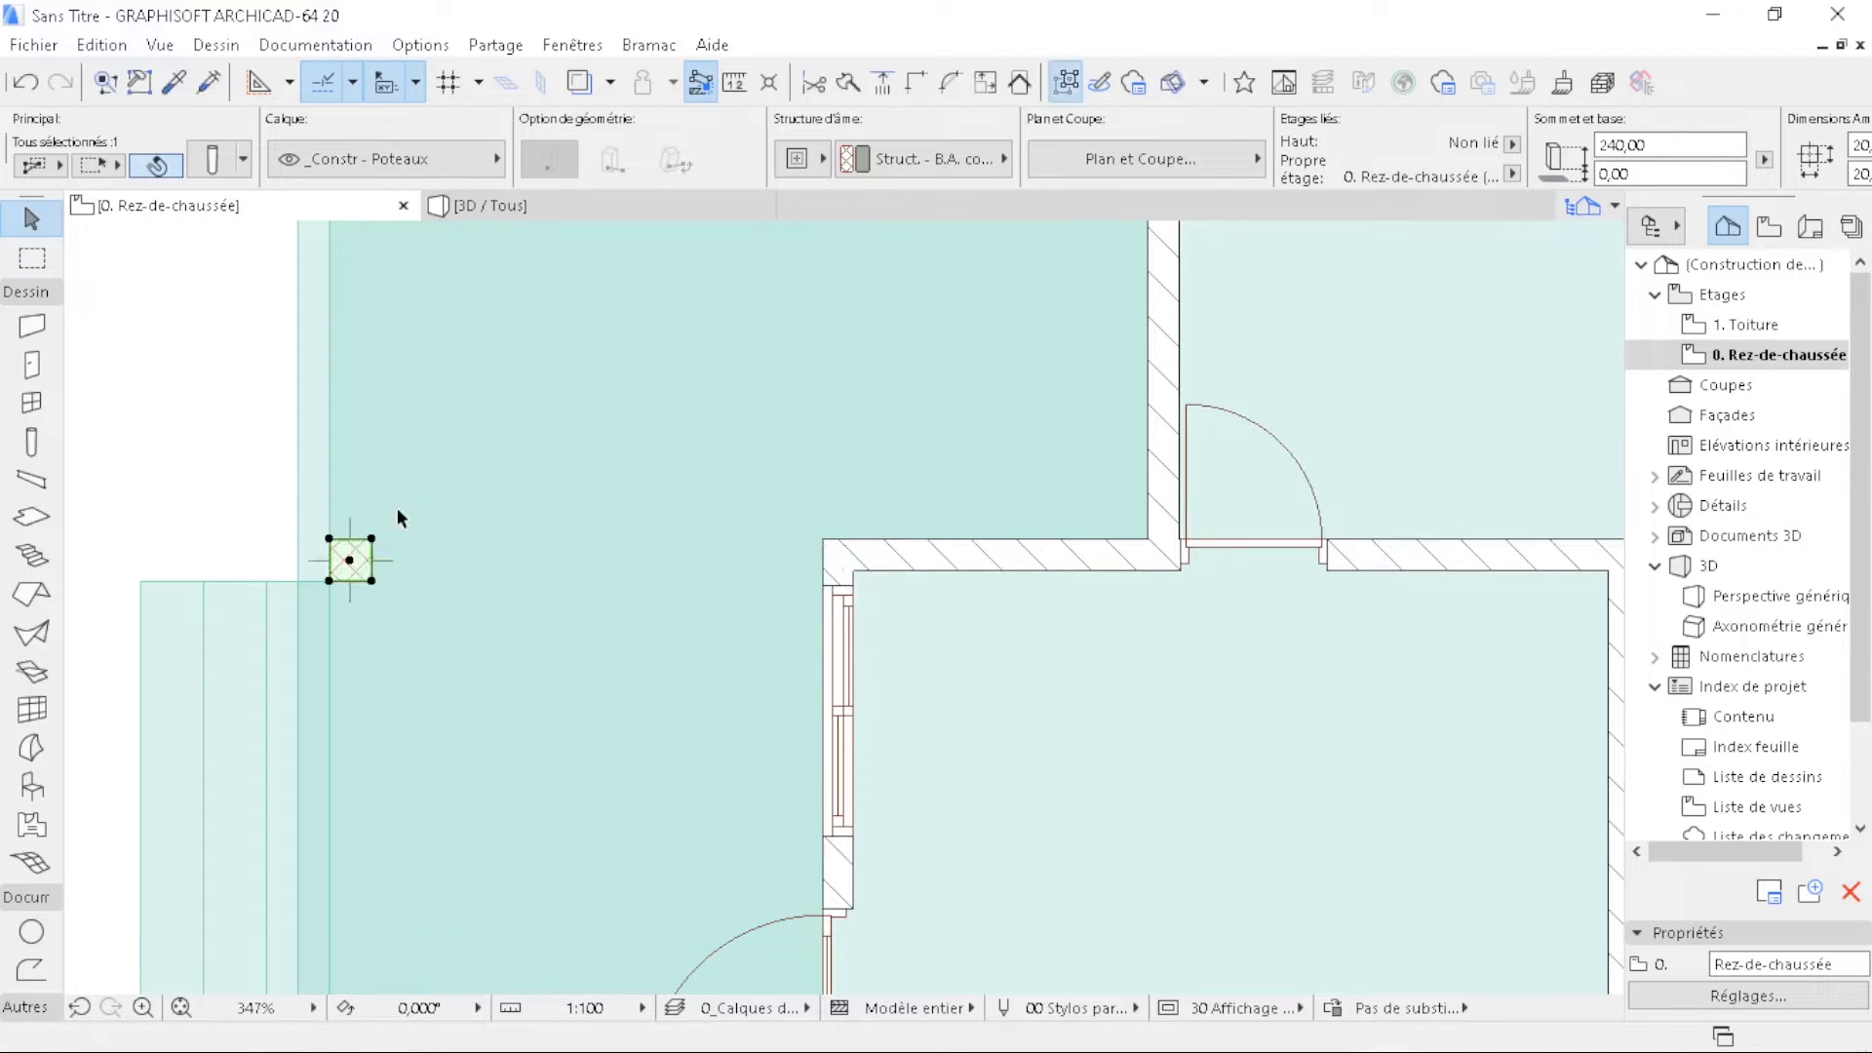
pyautogui.click(229, 430)
# - Inspect both porches' columns and overhanging roof slabs in the 3D perspective, and return to the ground-floor plan
pyautogui.click(606, 212)
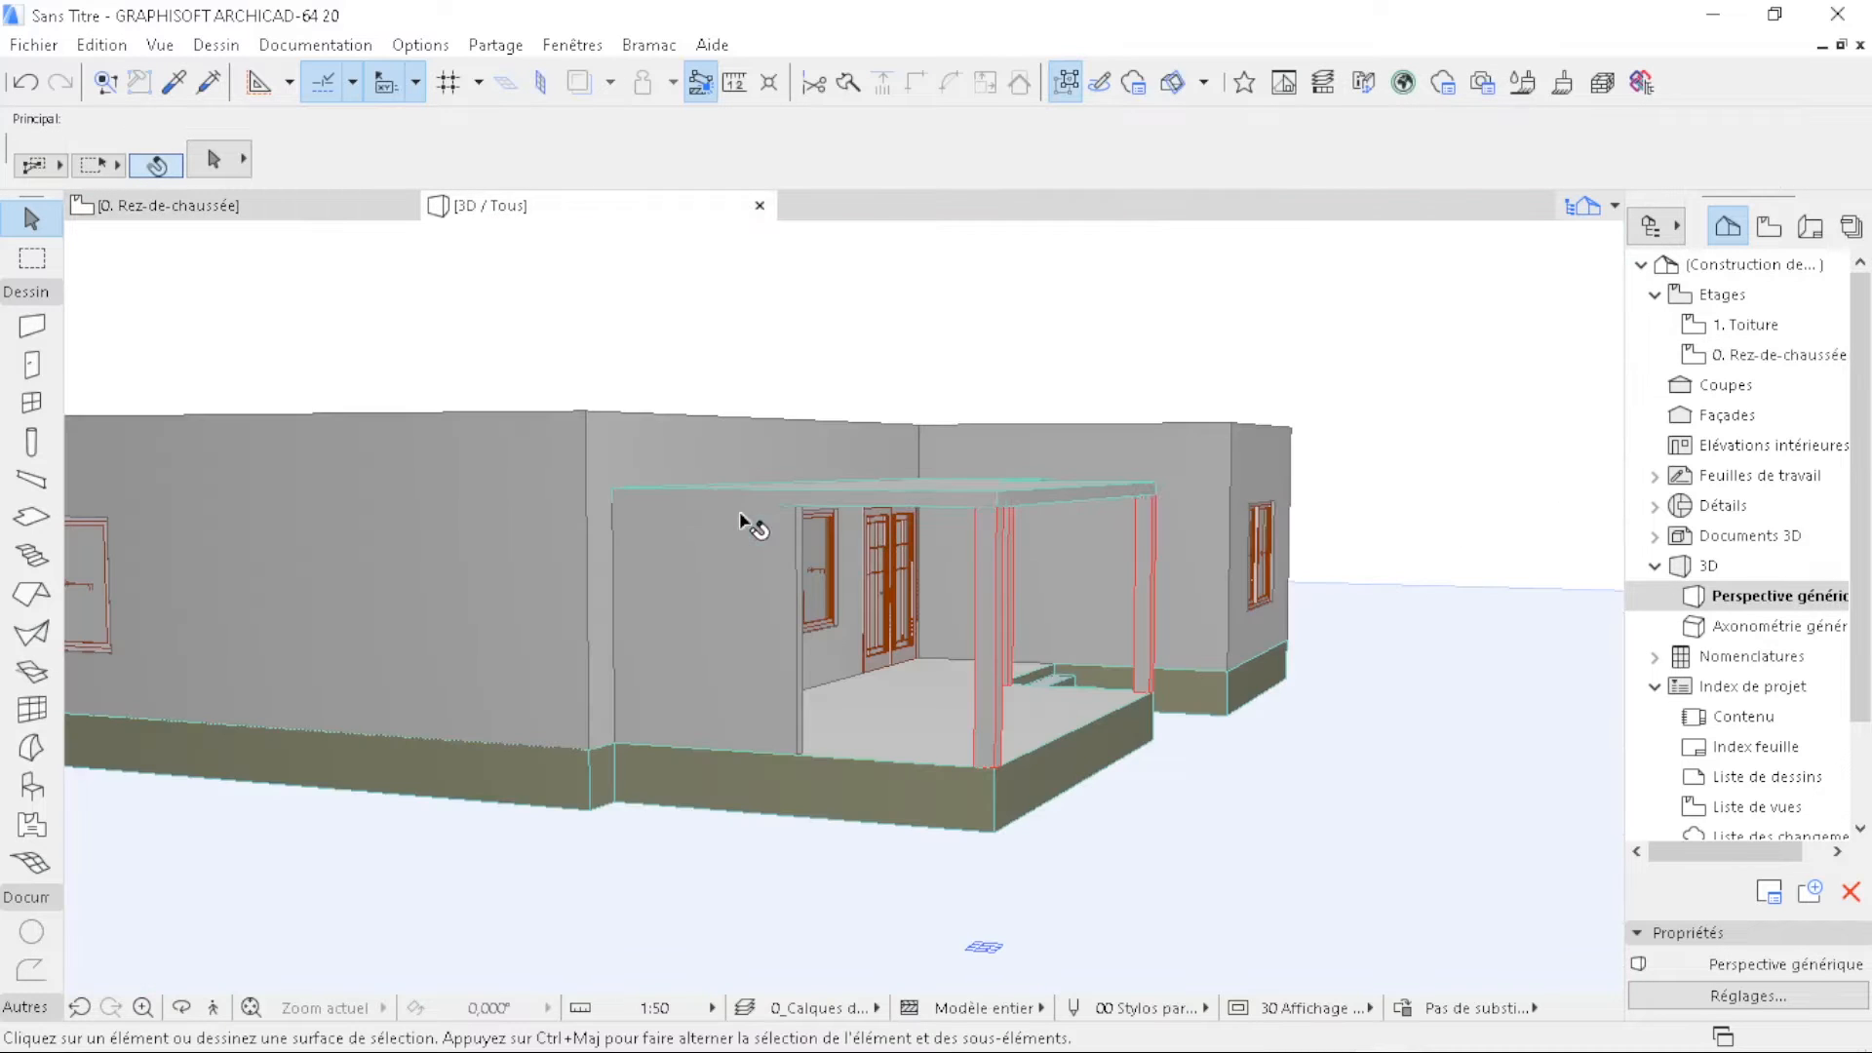
pyautogui.scroll(-3, 1087, 624)
pyautogui.keyDown('shift'); pyautogui.moveTo(1087, 626); pyautogui.dragTo(684, 678, button='middle'); pyautogui.keyUp('shift')
pyautogui.keyDown('shift'); pyautogui.moveTo(815, 681); pyautogui.dragTo(974, 546, button='middle'); pyautogui.keyUp('shift')
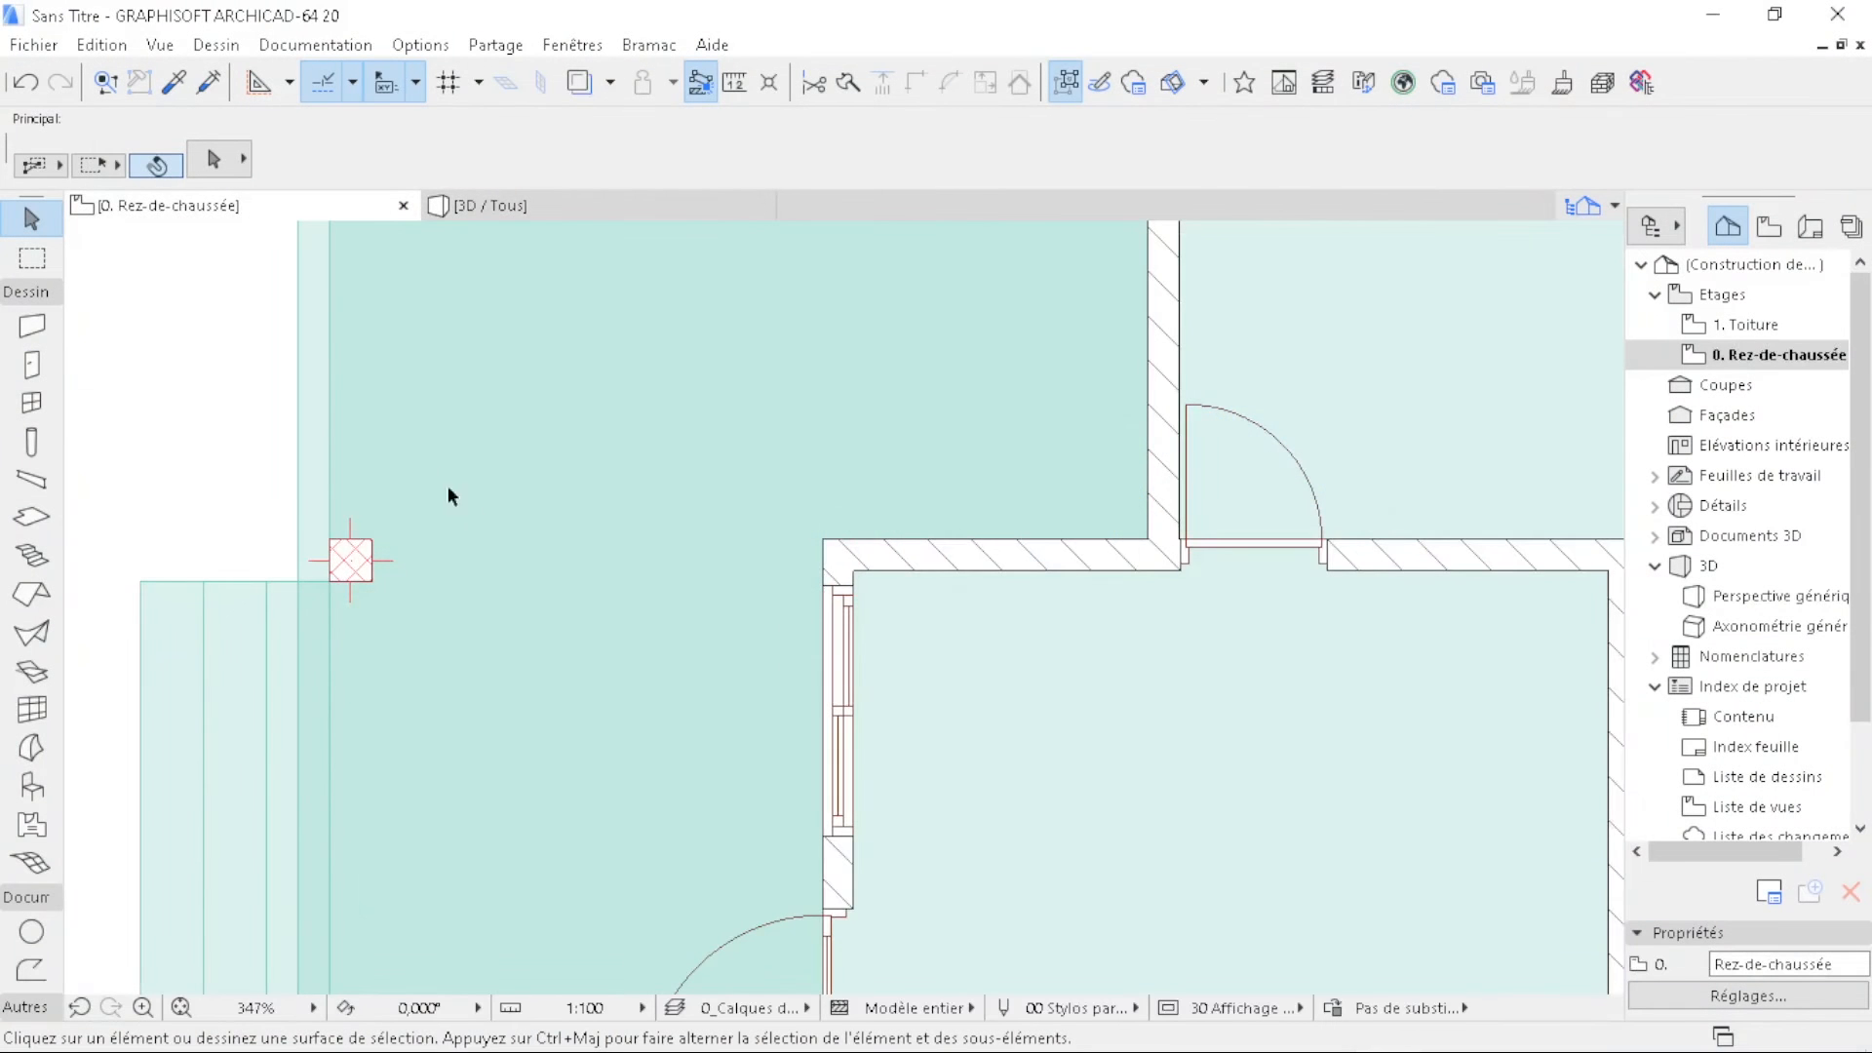
pyautogui.scroll(-5, 448, 485)
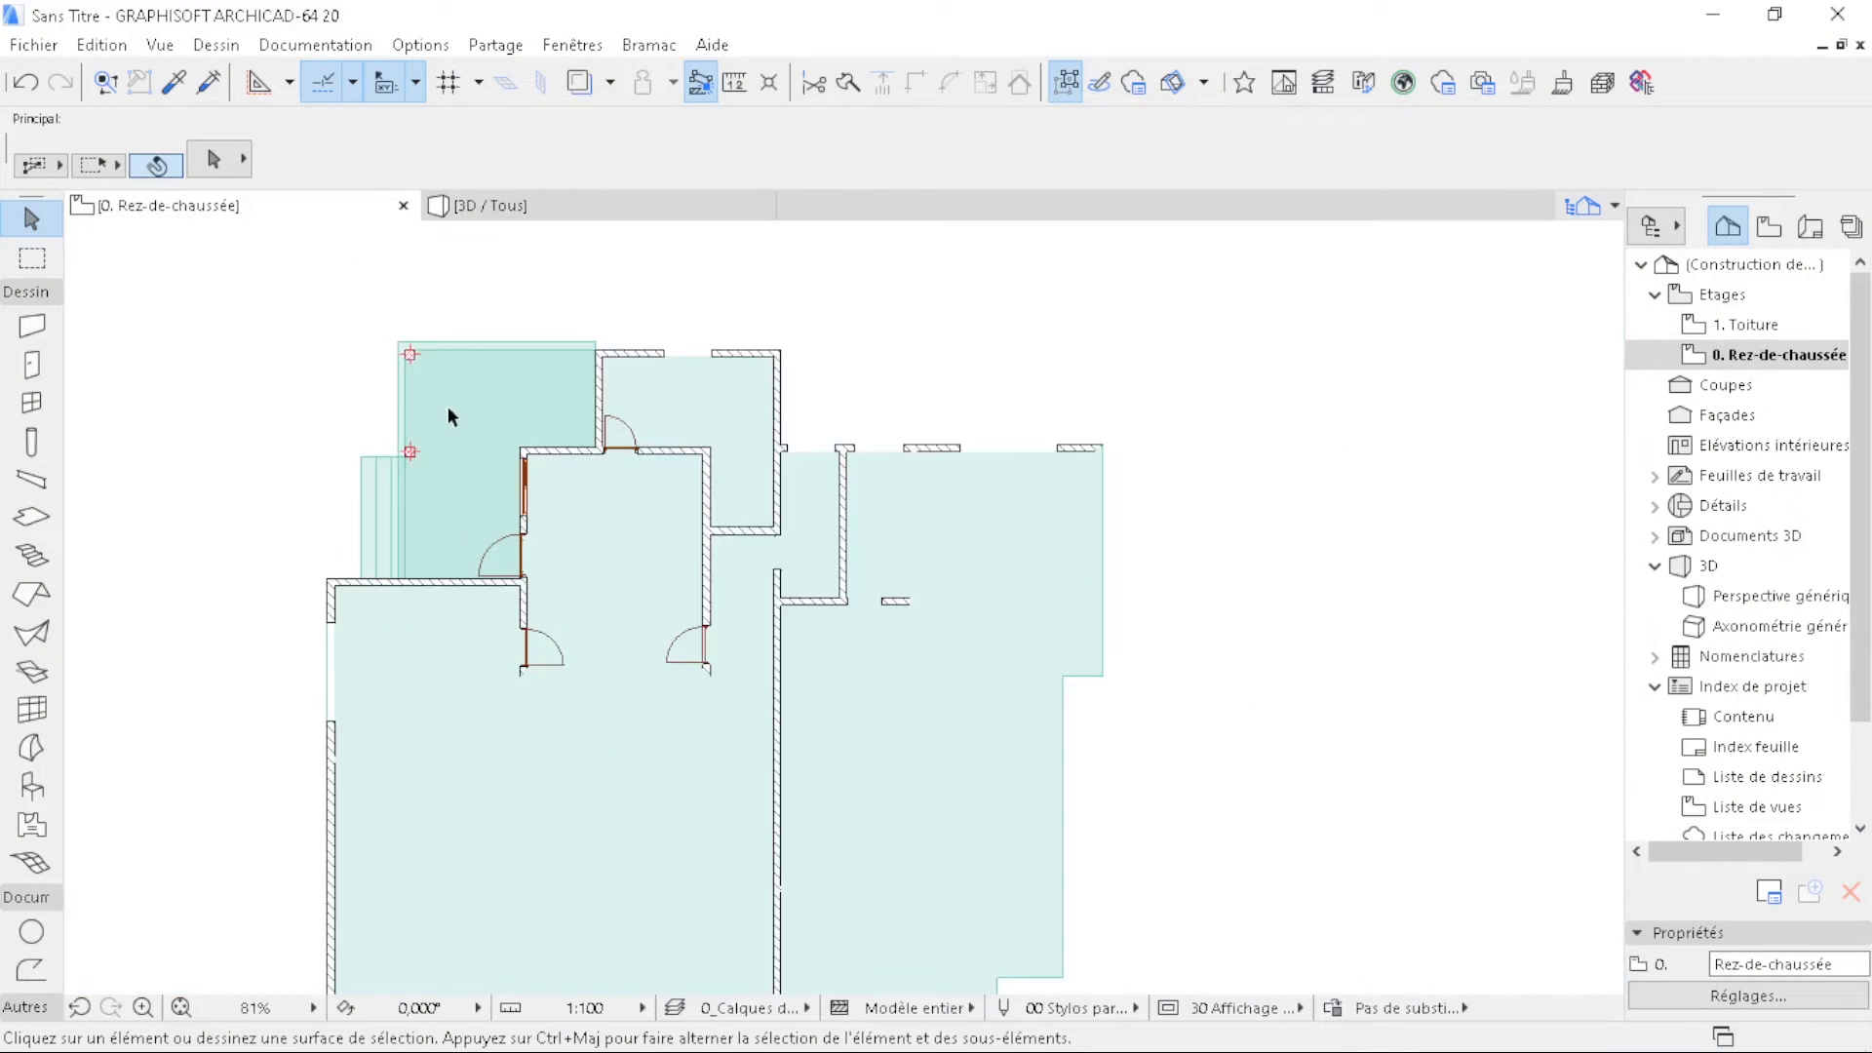
# - Set up the Object tool with the sofa arrangement Disposition canapé 20 from the Dispositions mobilier 20 library folder
pyautogui.scroll(-2, 473, 434)
pyautogui.moveTo(501, 735); pyautogui.dragTo(669, 634, button='middle')
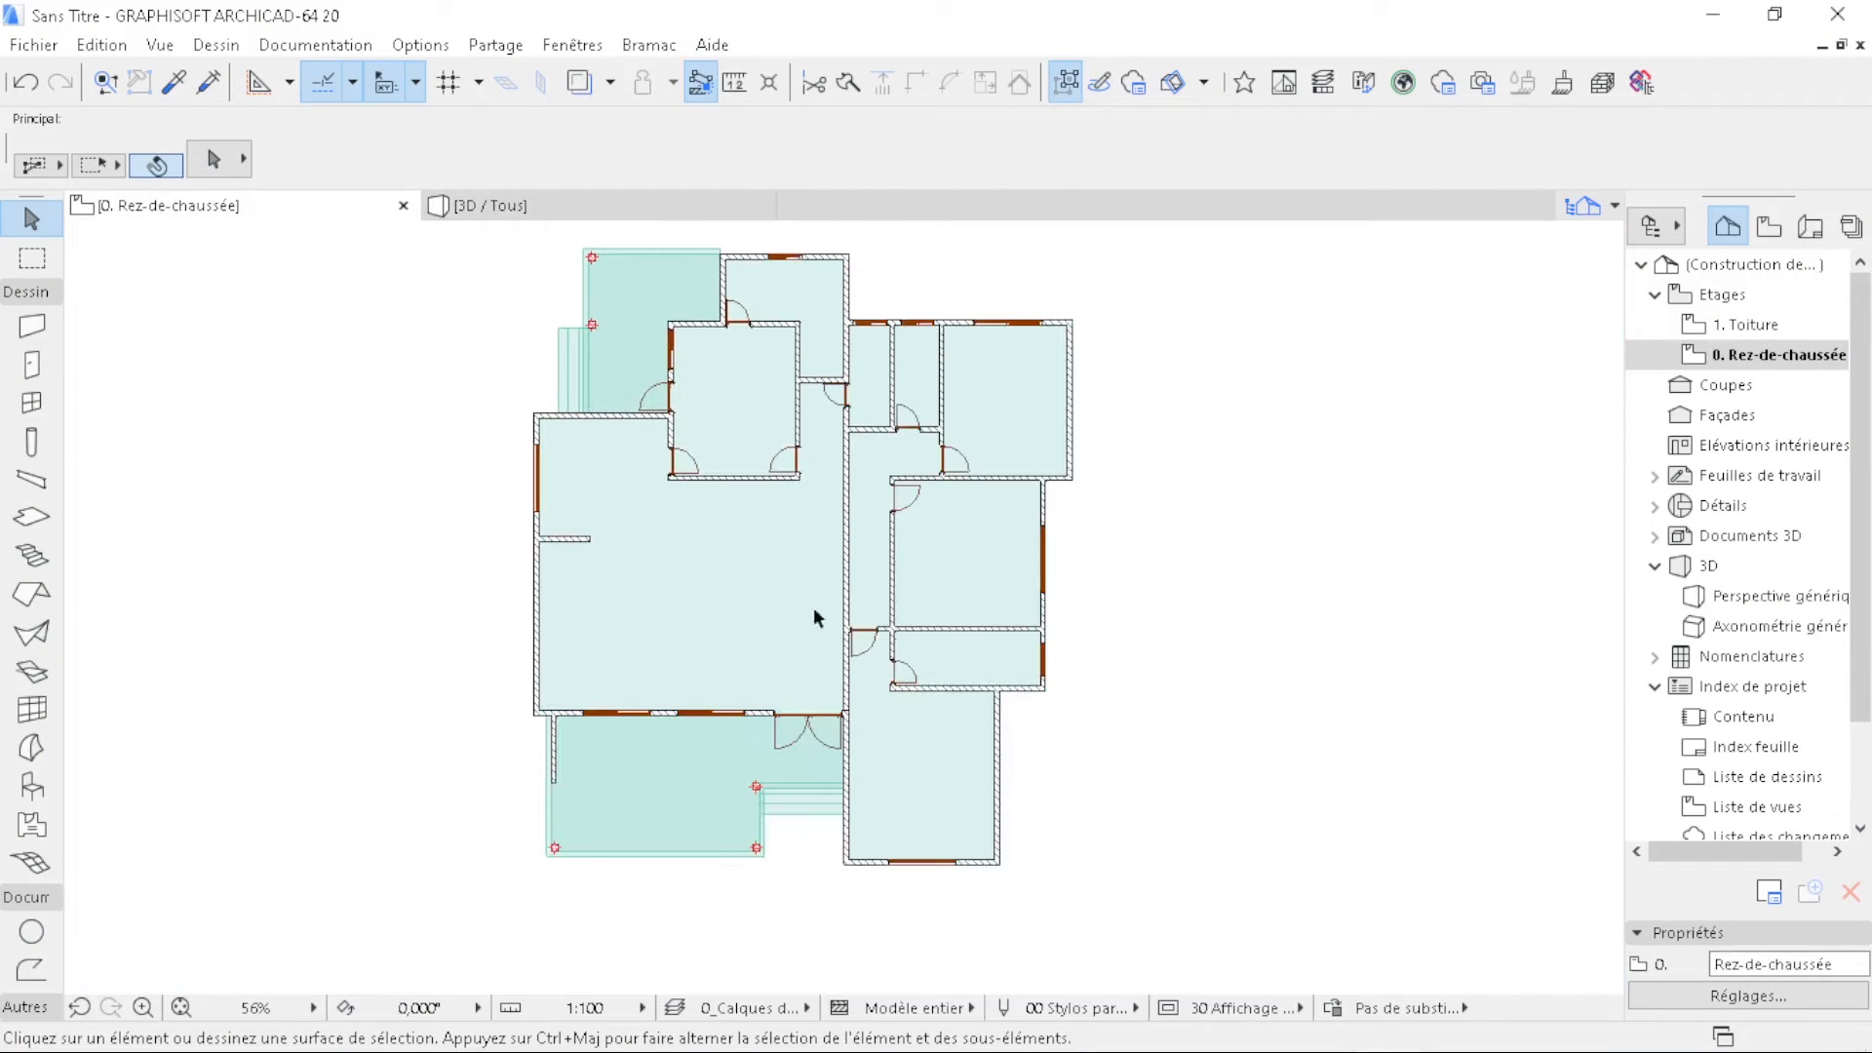
pyautogui.click(33, 795)
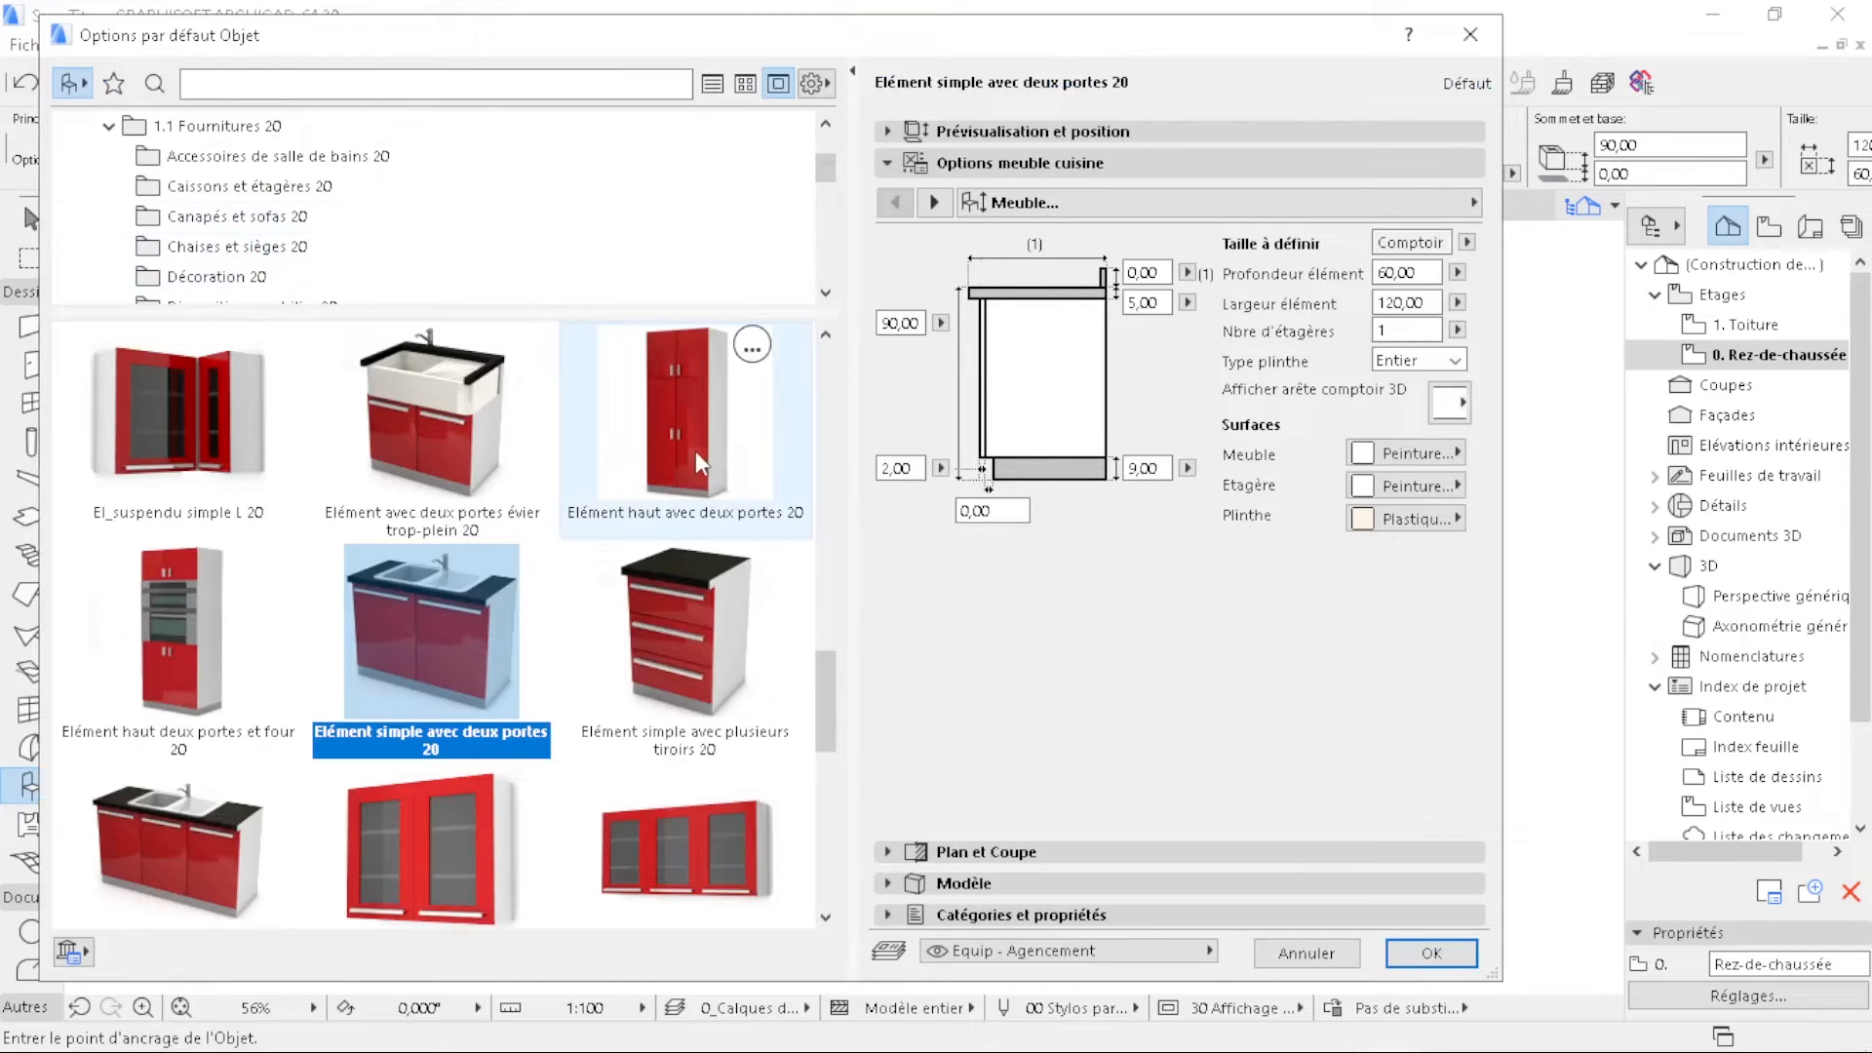
pyautogui.moveTo(754, 310); pyautogui.dragTo(755, 547)
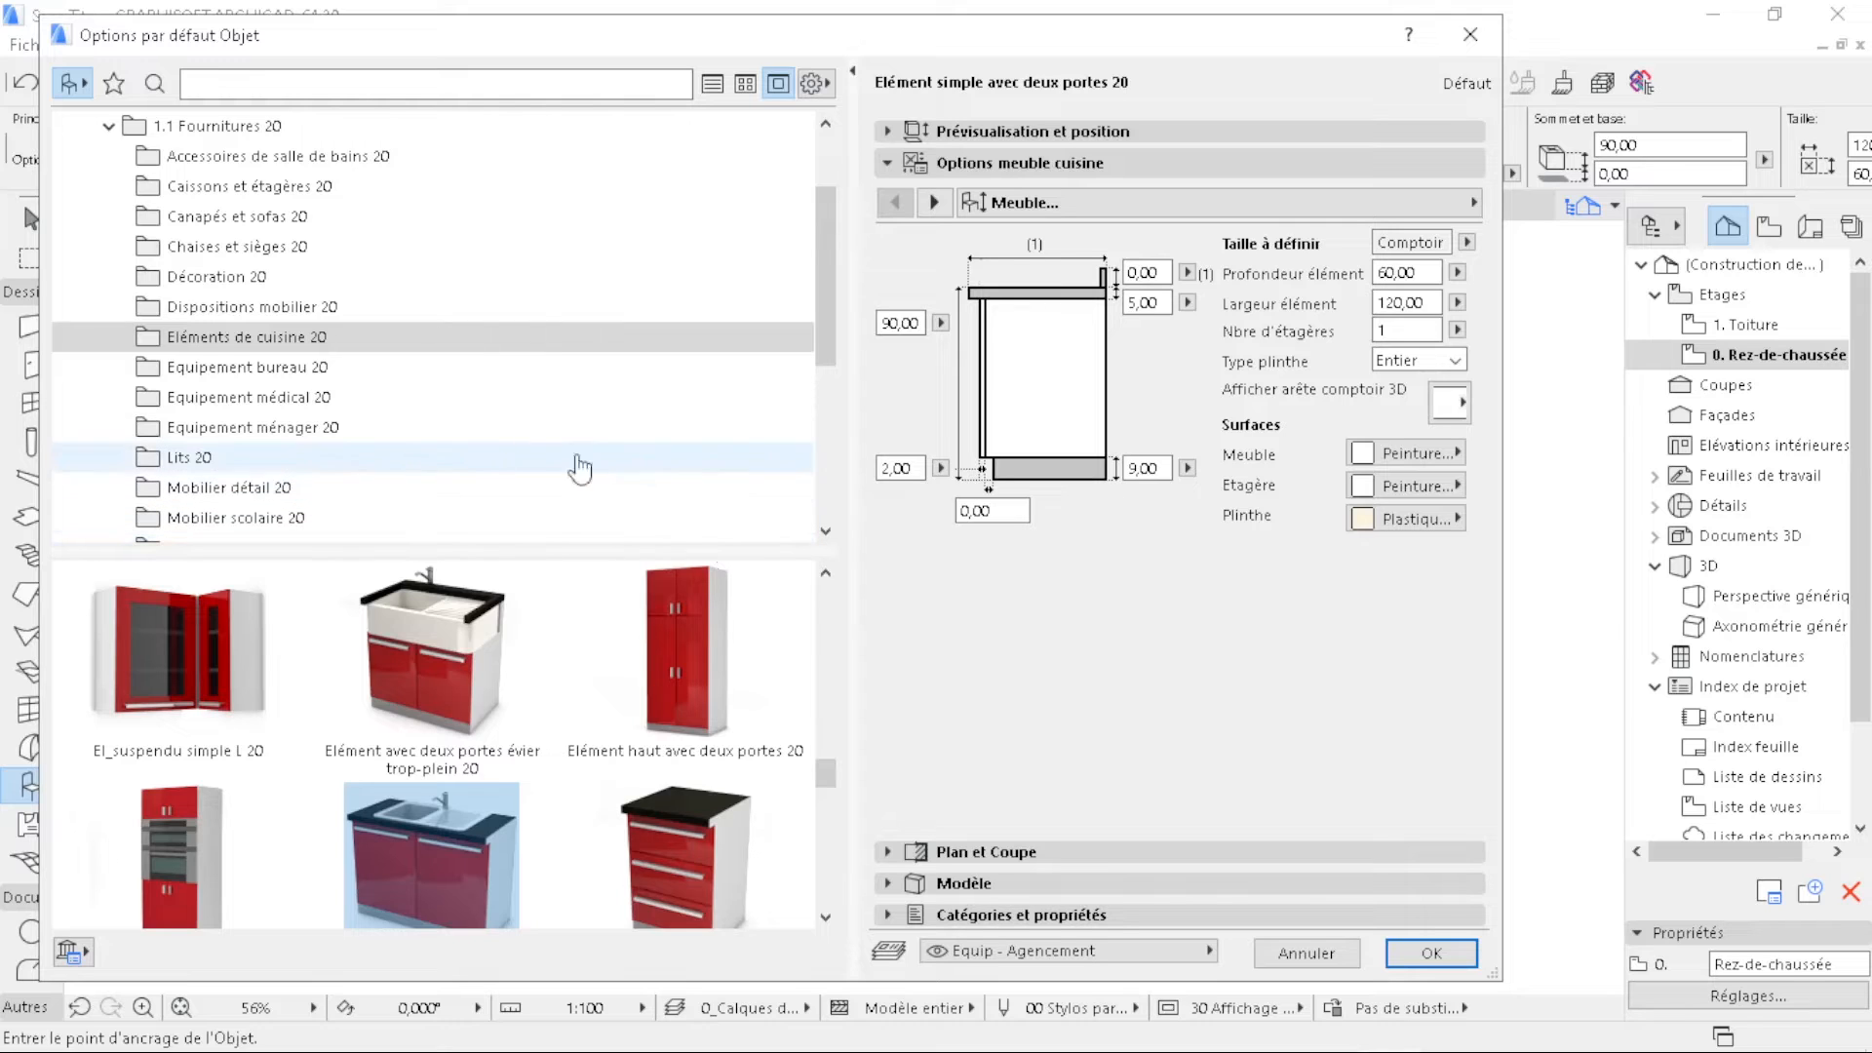
pyautogui.click(323, 310)
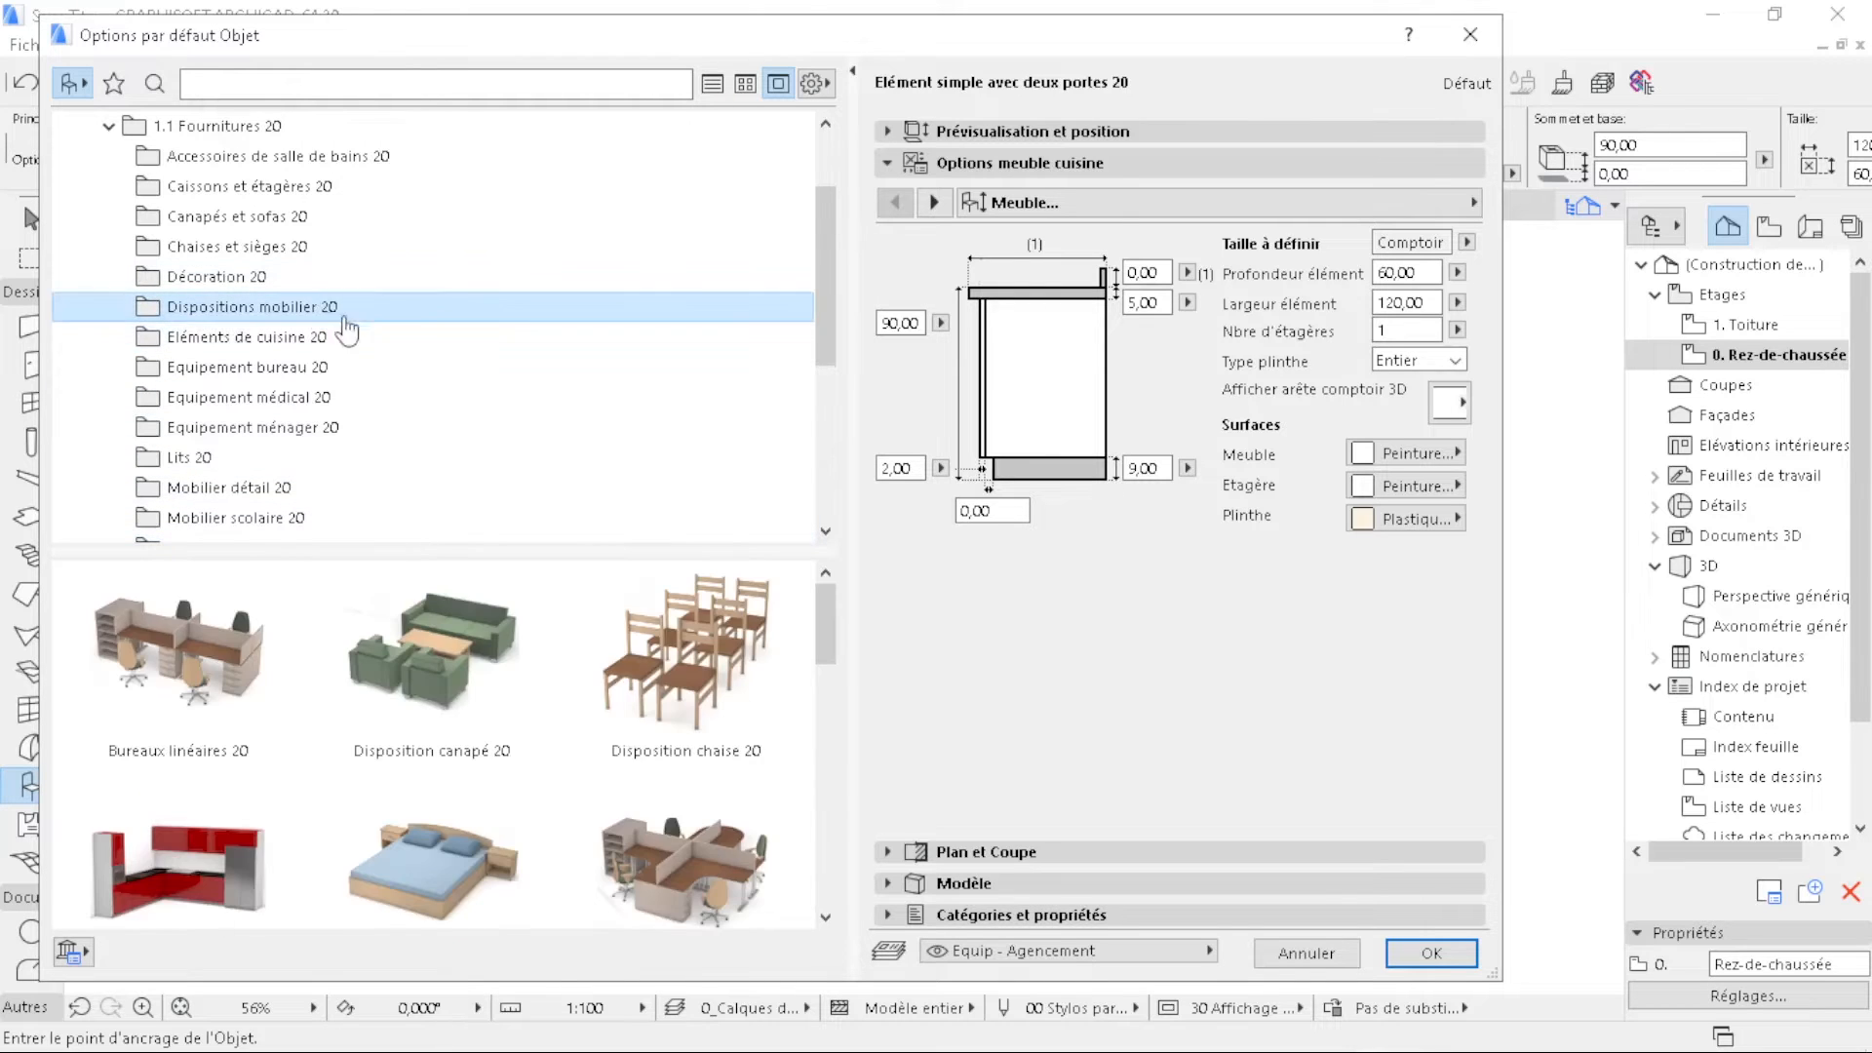
pyautogui.click(450, 654)
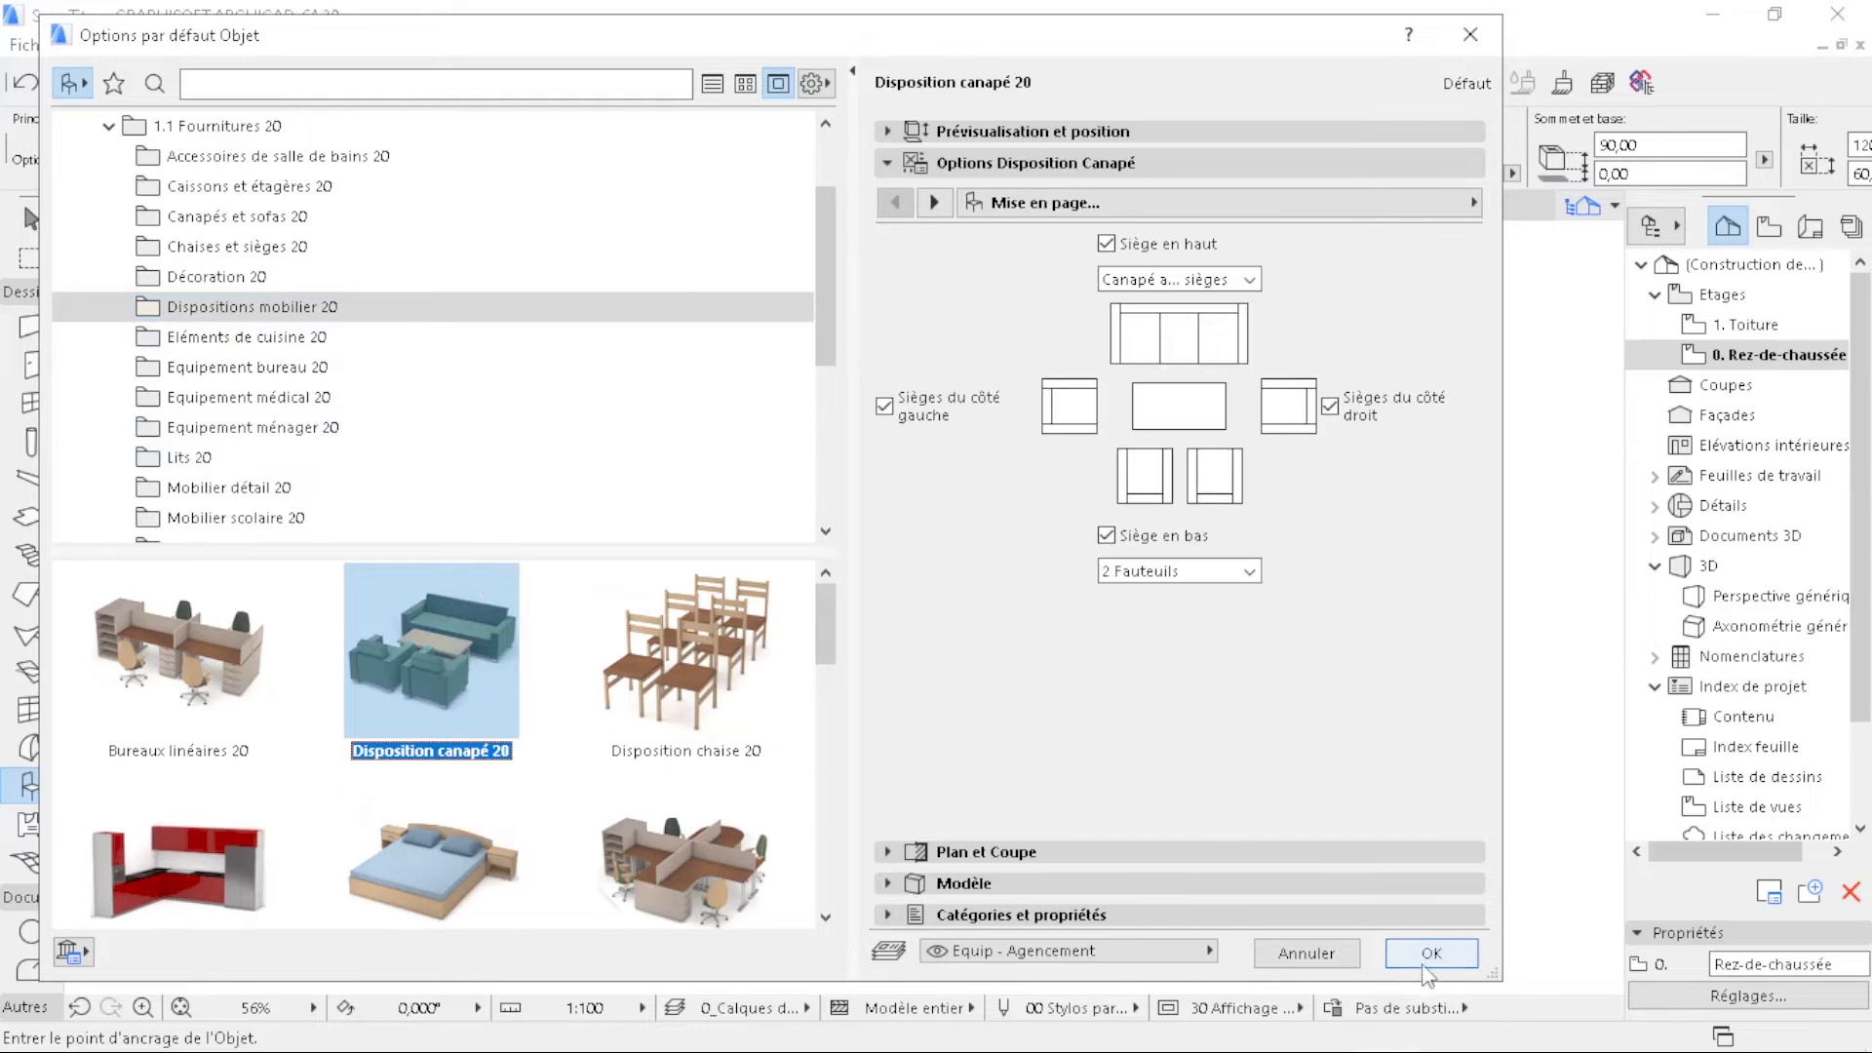
pyautogui.click(1429, 953)
# - Place the sofa arrangement in the large living room, rotated 90° so the three-seat sofa backs toward the outer side wall
pyautogui.scroll(3, 653, 689)
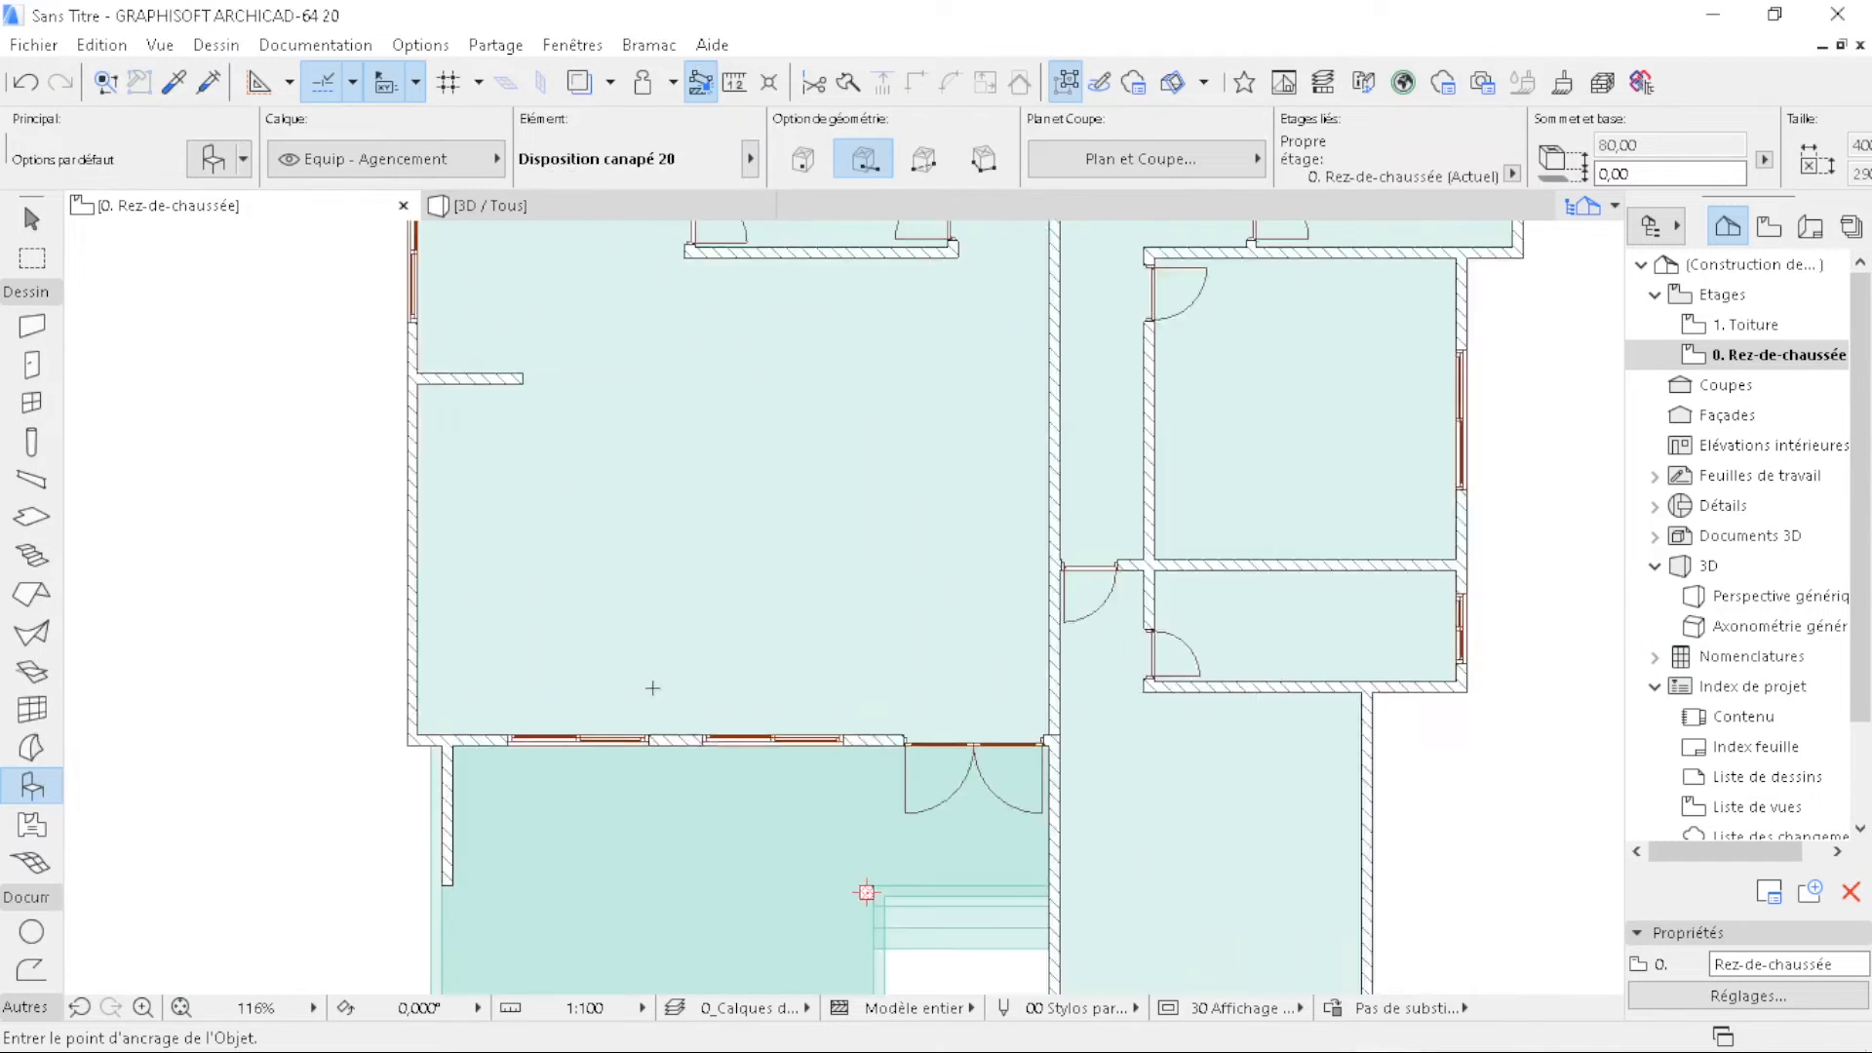
pyautogui.scroll(1, 653, 688)
pyautogui.click(643, 517)
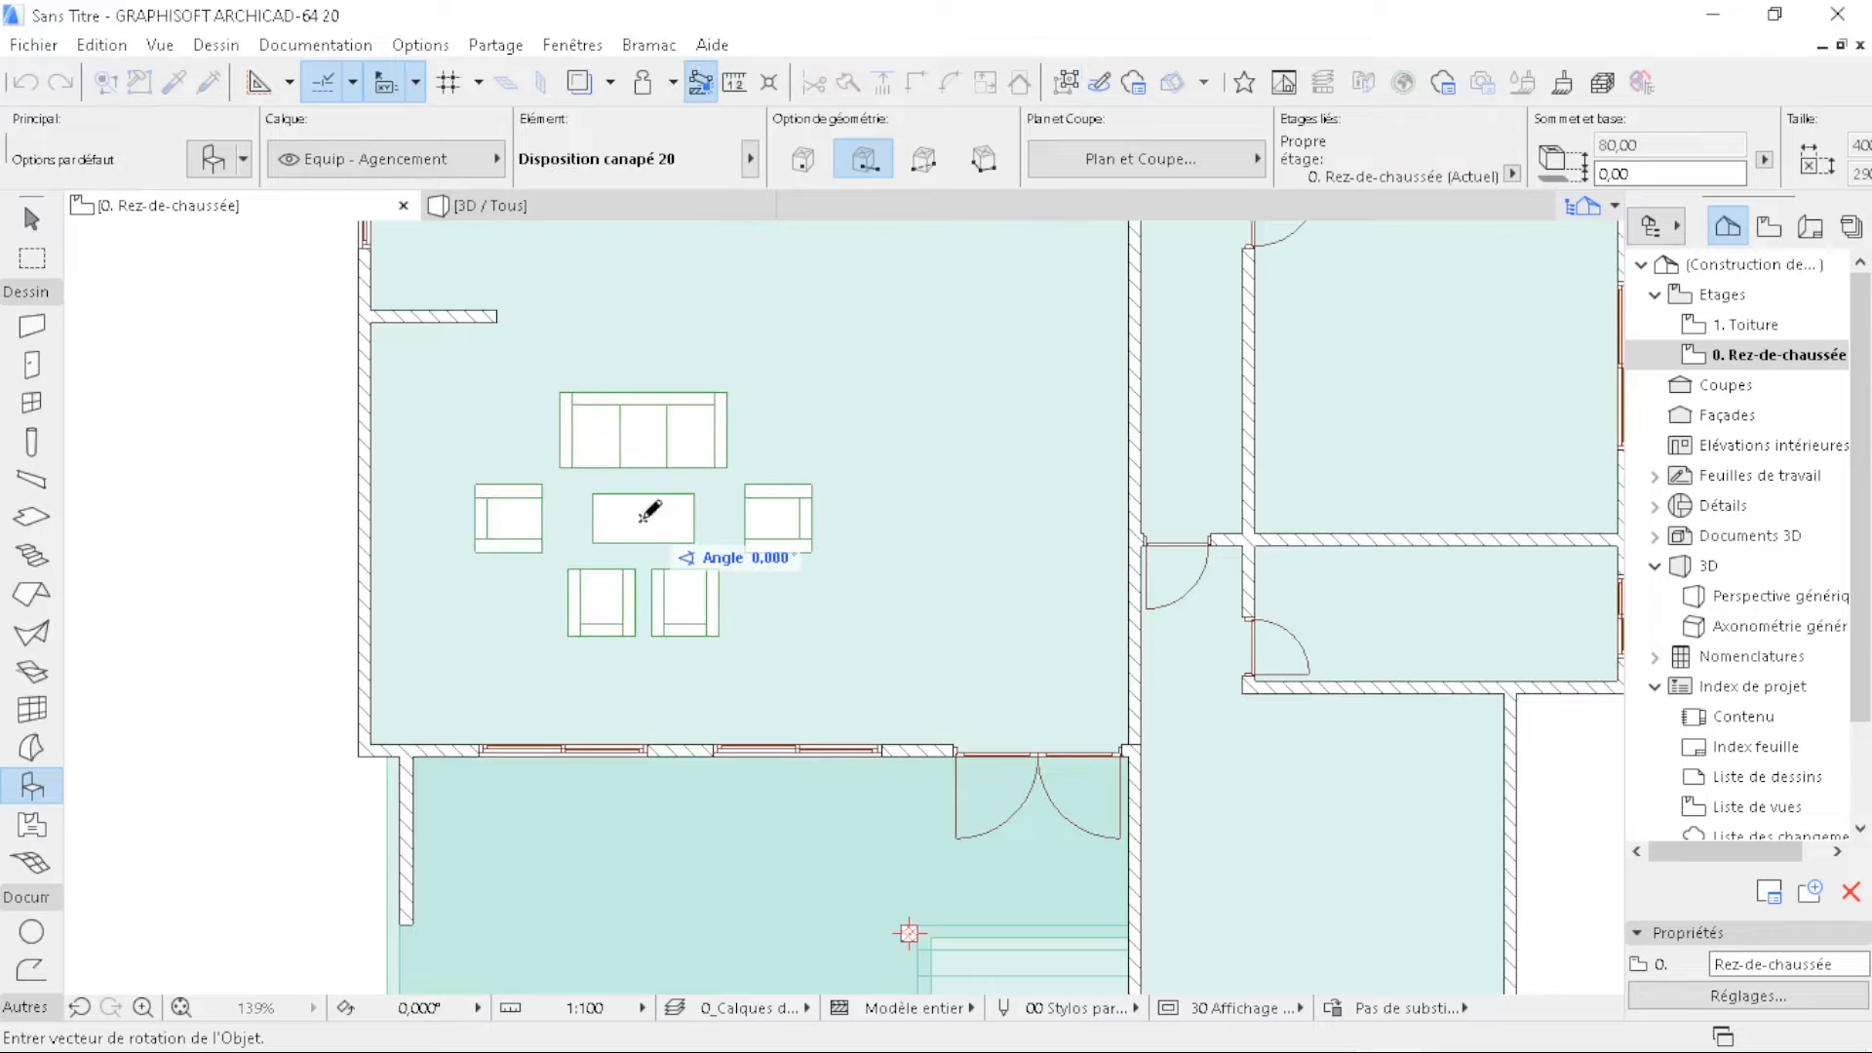
pyautogui.click(643, 460)
# - Place the dining set Table haute rectangulaire 20 unrotated in the dining area between the side window and the kitchen wall
pyautogui.scroll(-3, 429, 551)
pyautogui.moveTo(875, 487); pyautogui.dragTo(631, 651, button='middle')
pyautogui.moveTo(365, 692); pyautogui.dragTo(654, 790, button='middle')
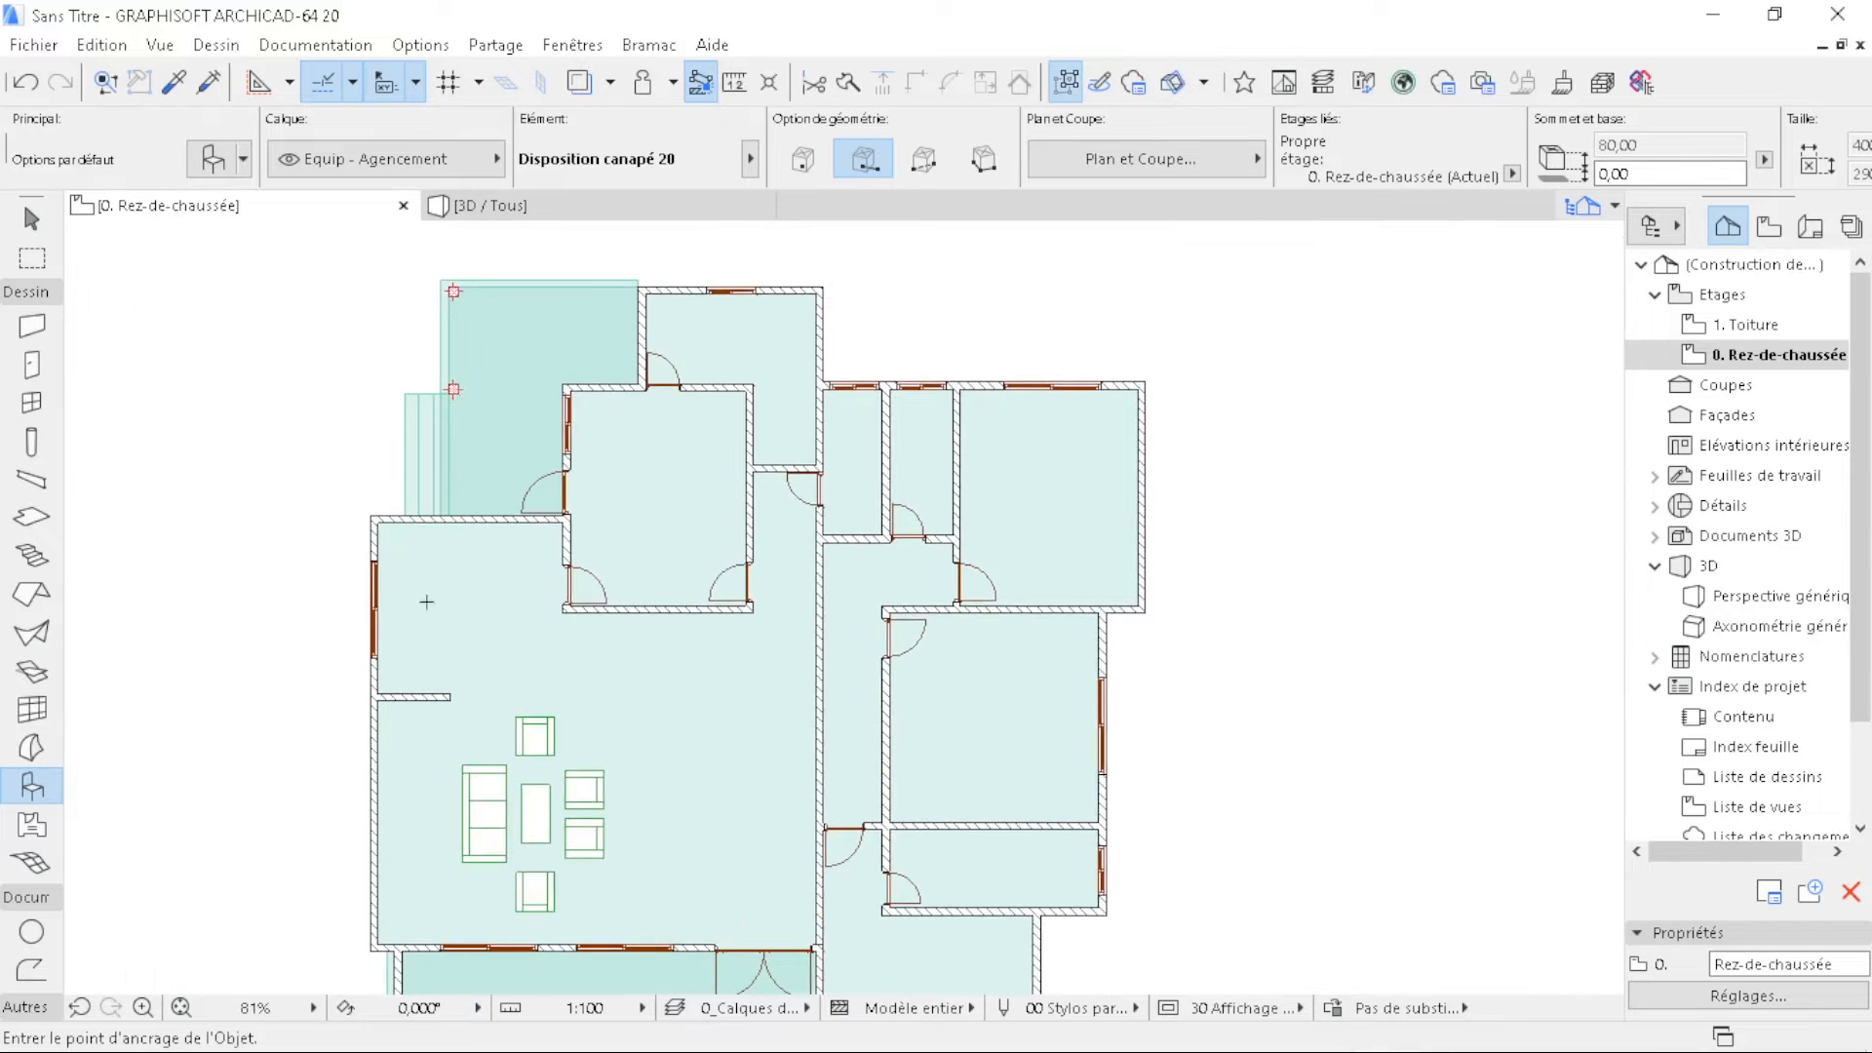
pyautogui.scroll(4, 405, 595)
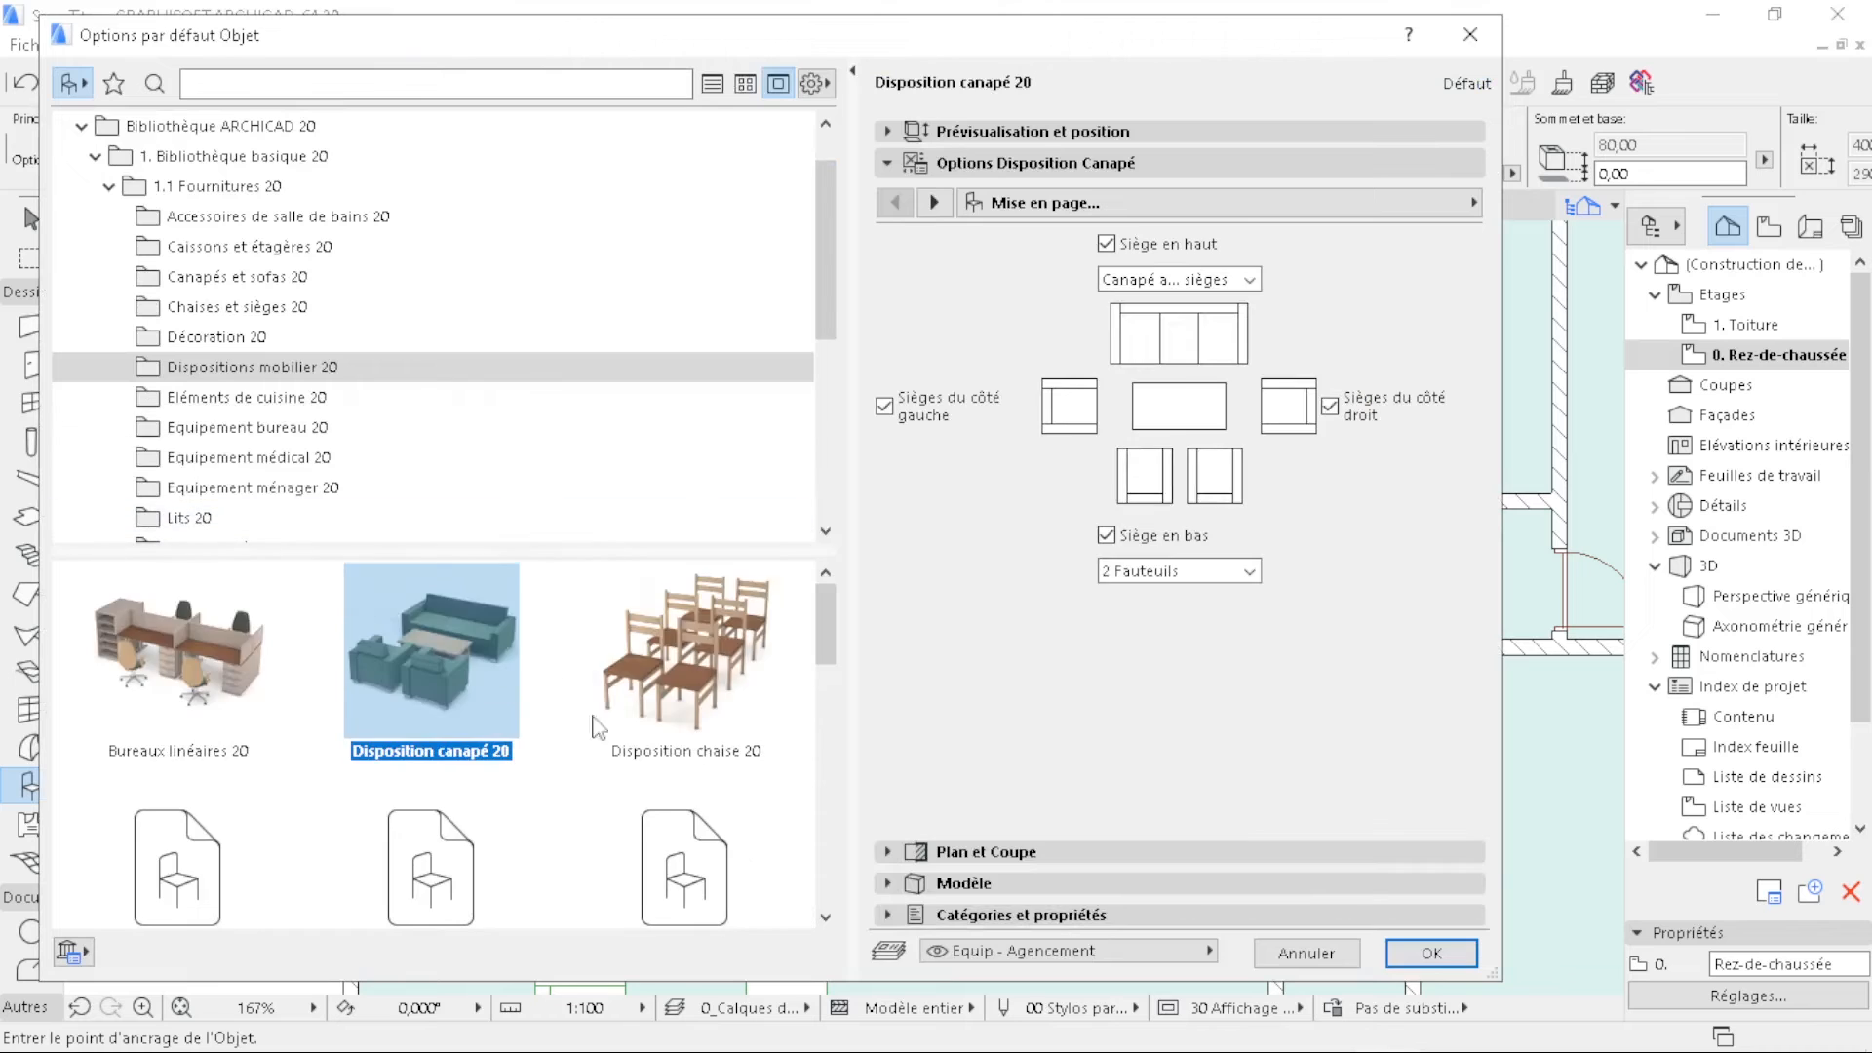
pyautogui.scroll(-3, 454, 799)
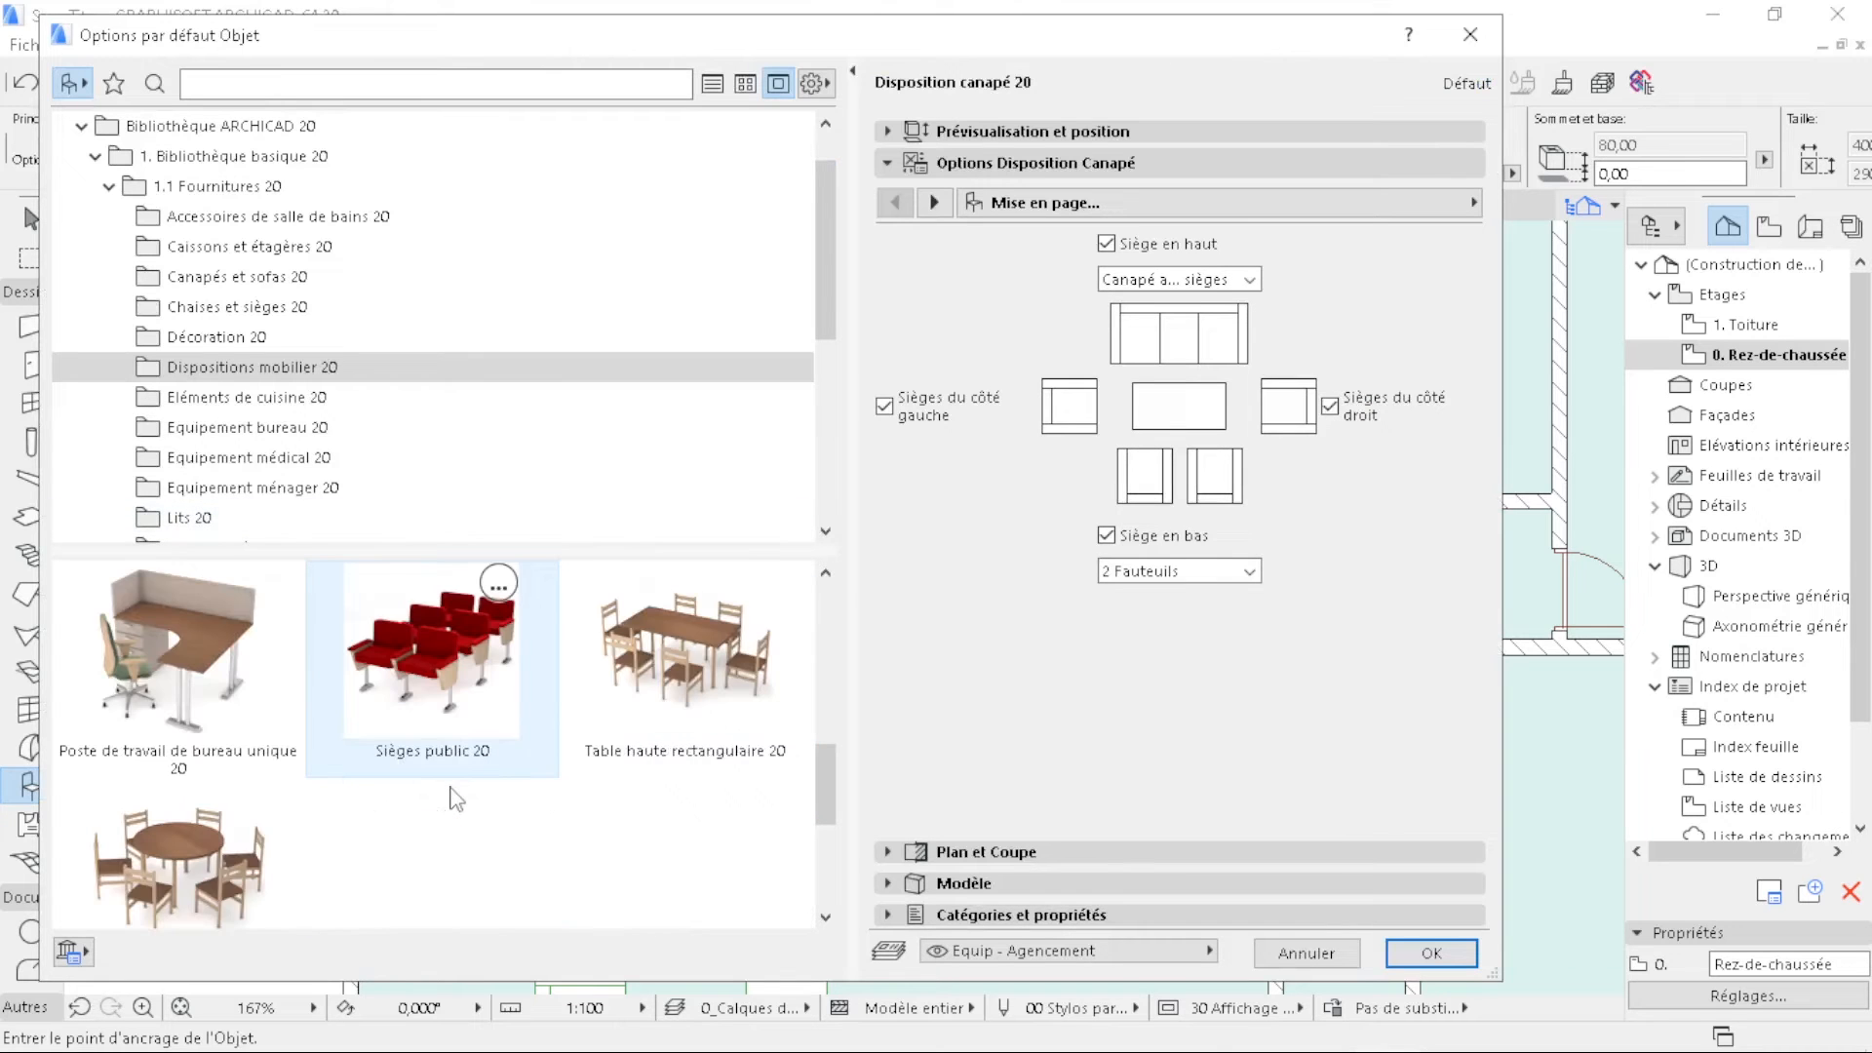
pyautogui.click(641, 666)
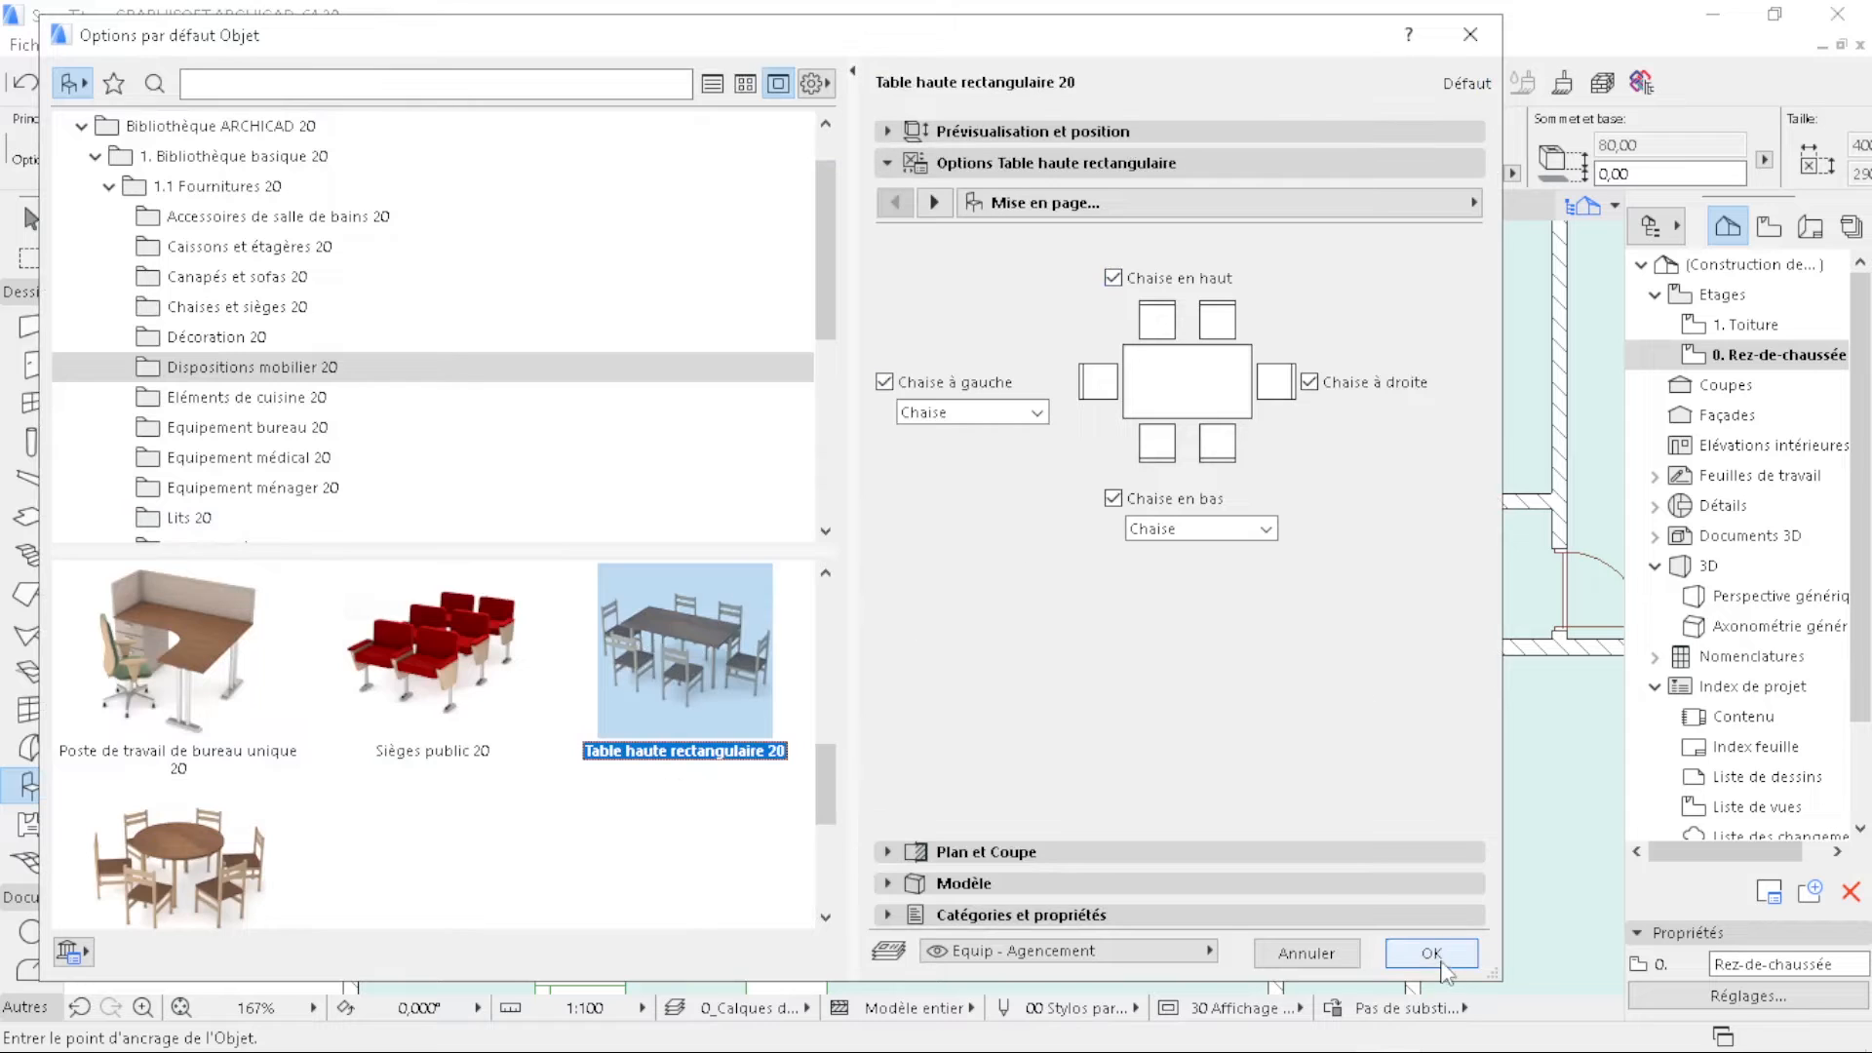
pyautogui.click(1443, 959)
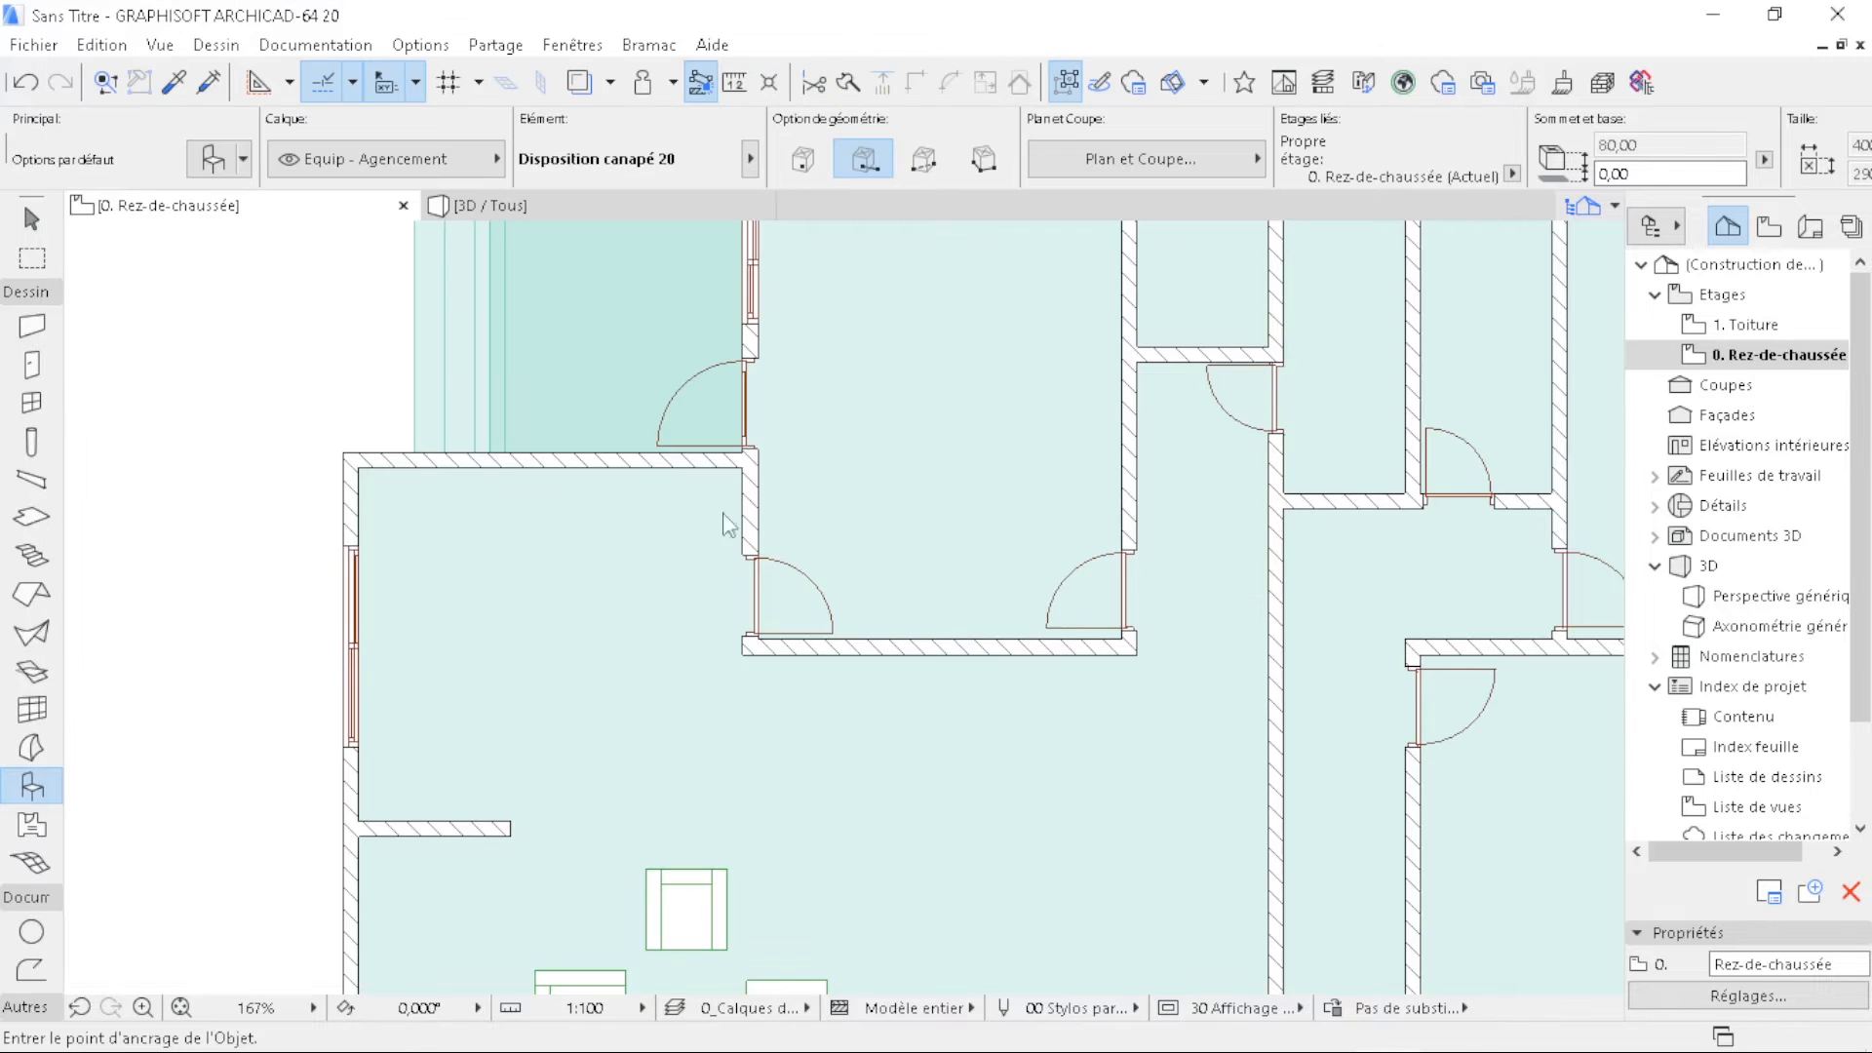
pyautogui.click(549, 643)
pyautogui.click(555, 640)
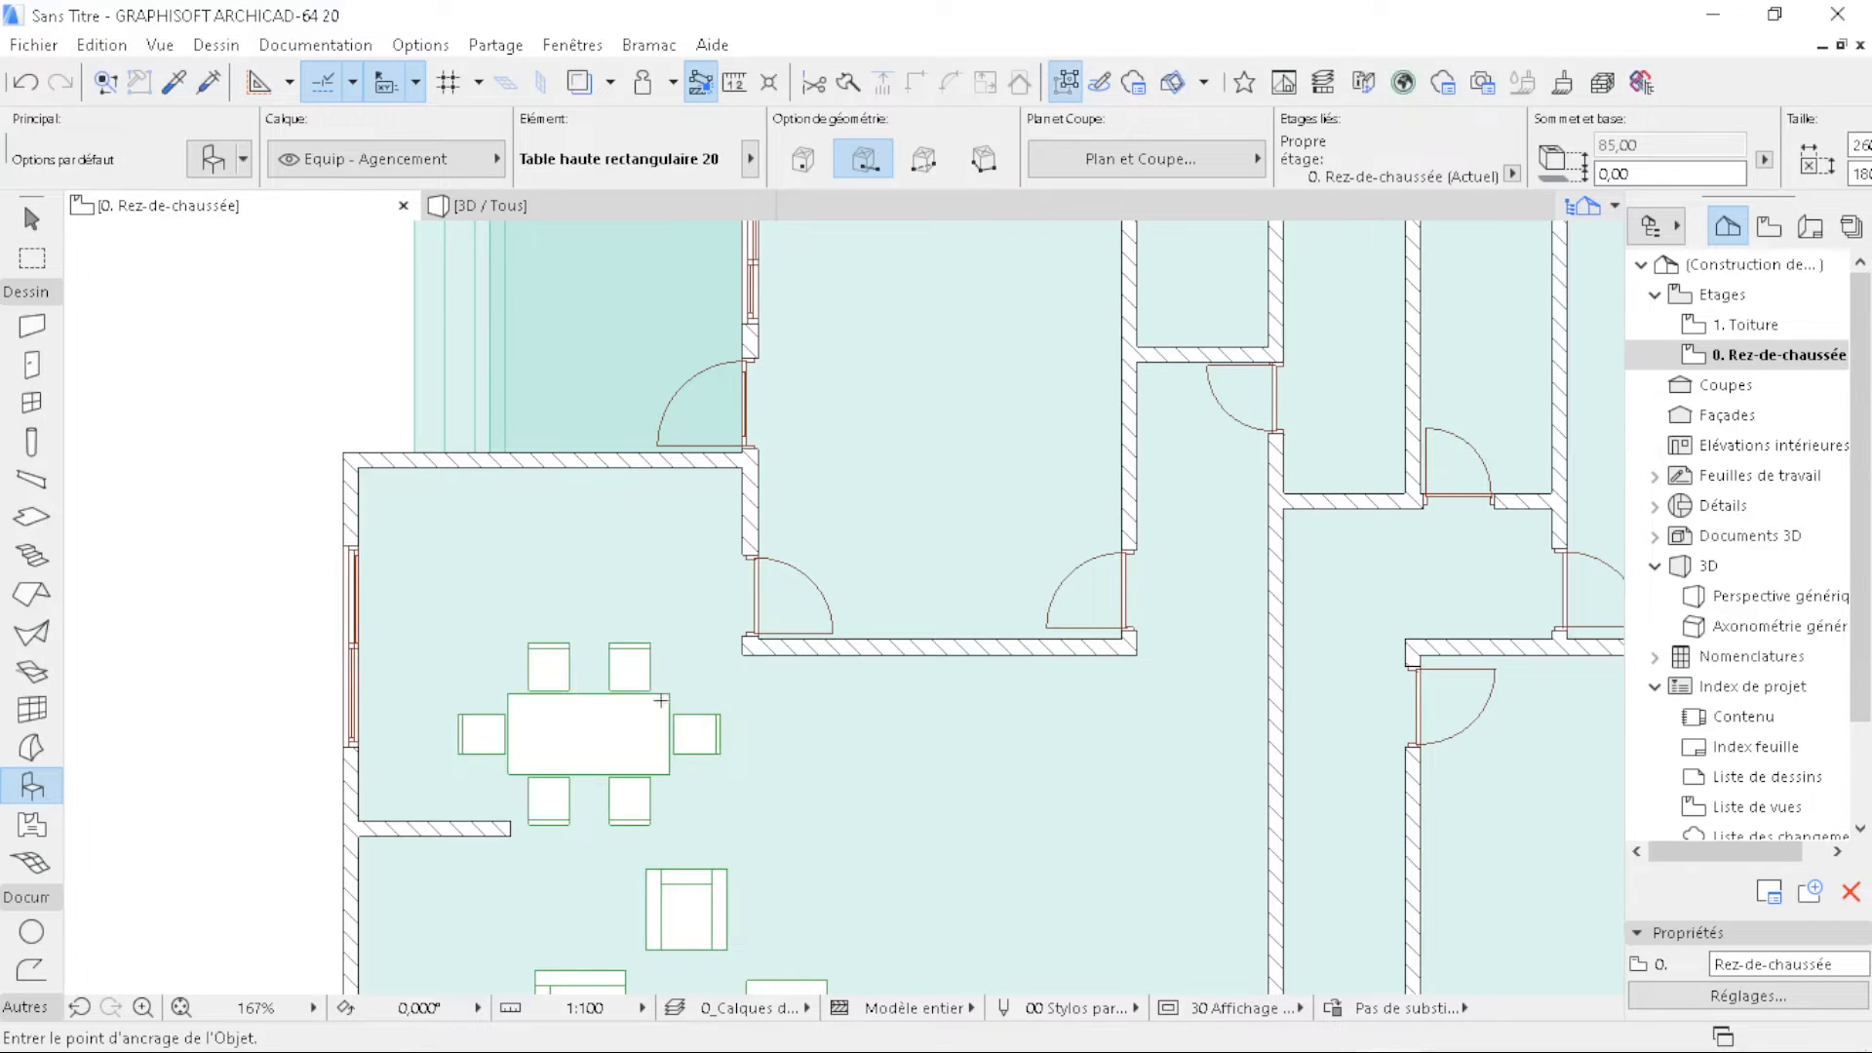
# - Move the dining set by its table centre to the middle of the dining area, level with the side window, and deselect it
pyautogui.press('Escape')
pyautogui.click(614, 737)
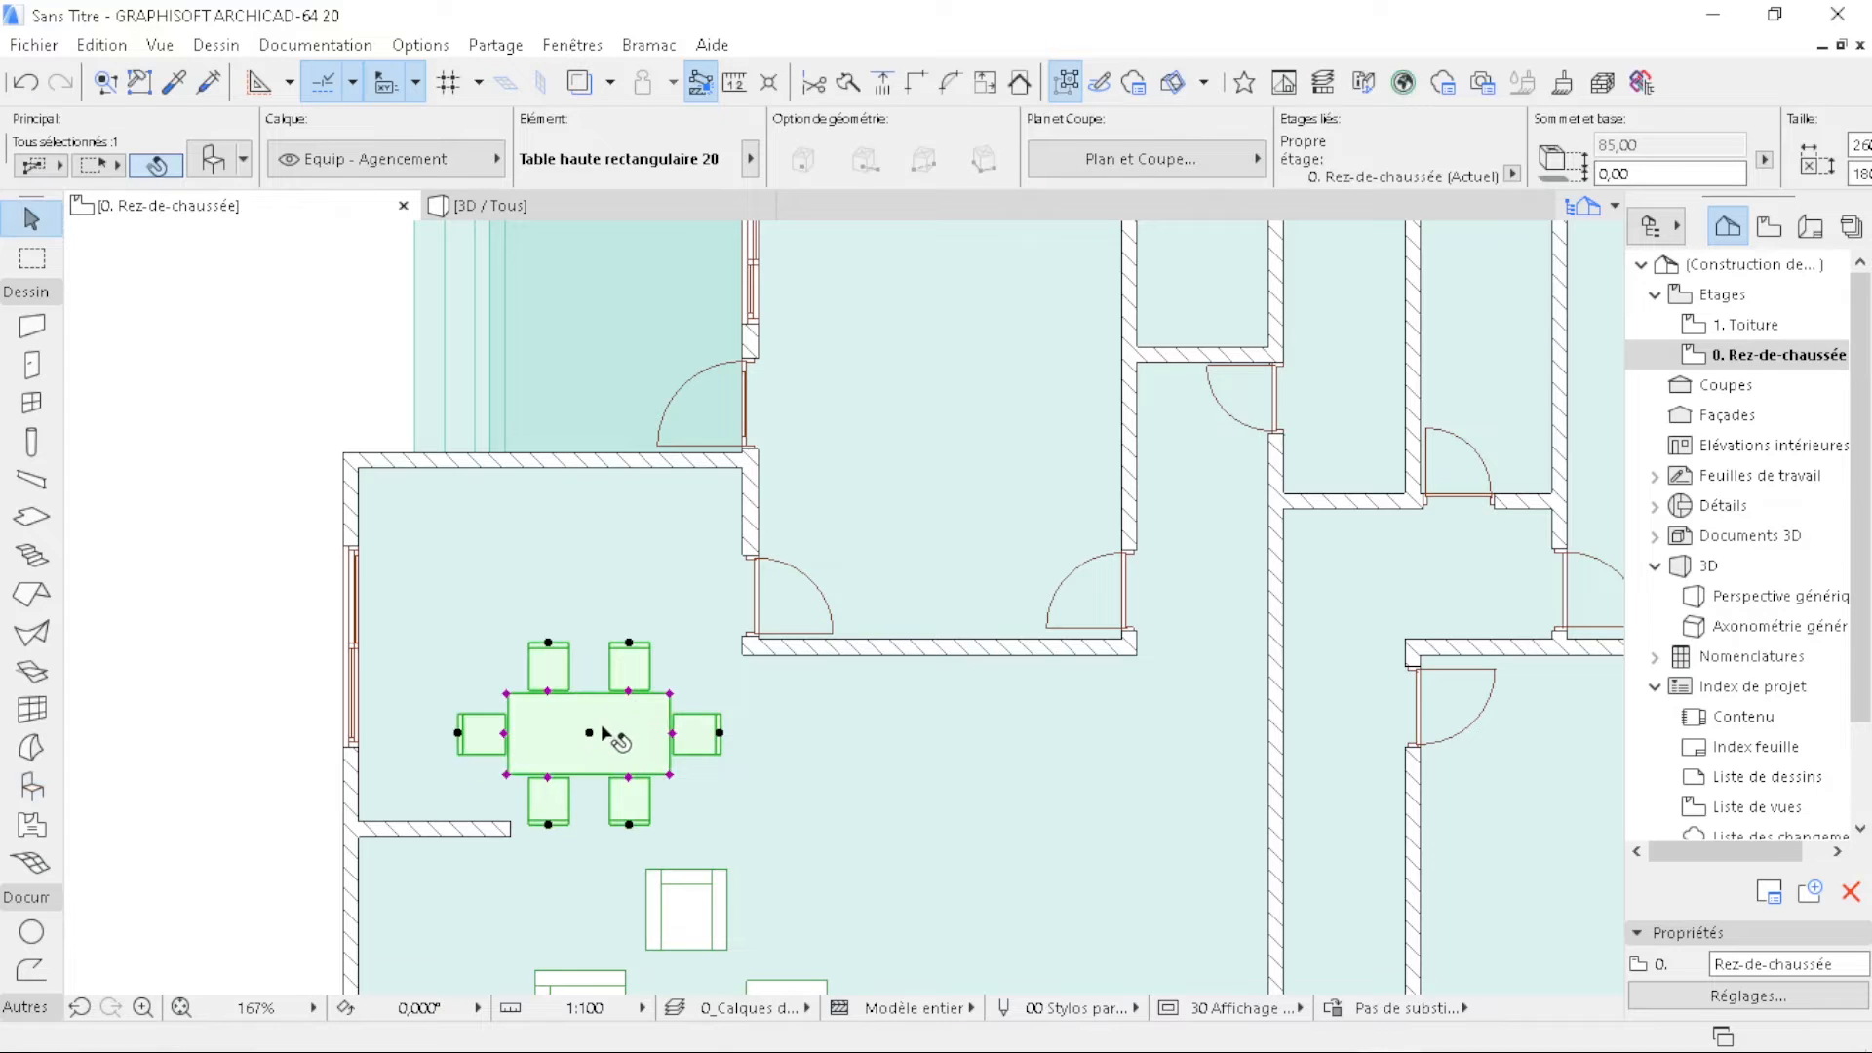
pyautogui.click(590, 734)
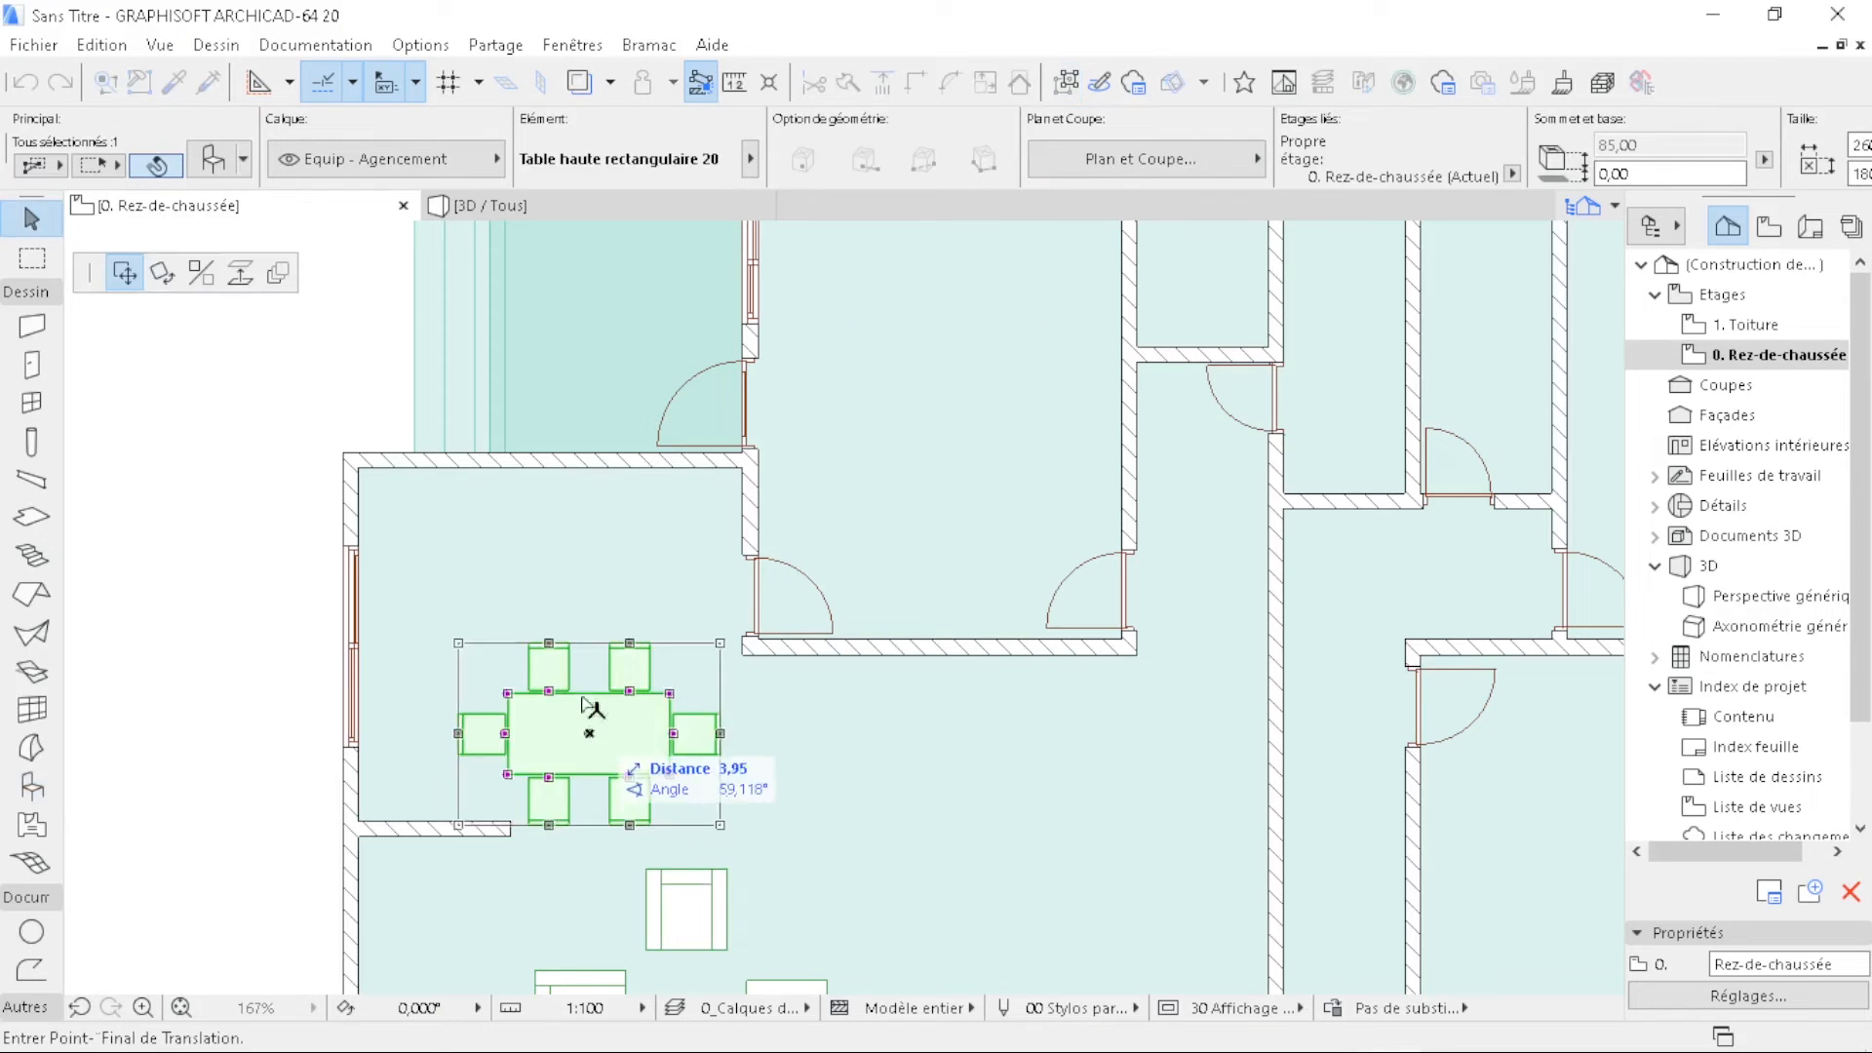
pyautogui.click(543, 652)
pyautogui.press('Escape')
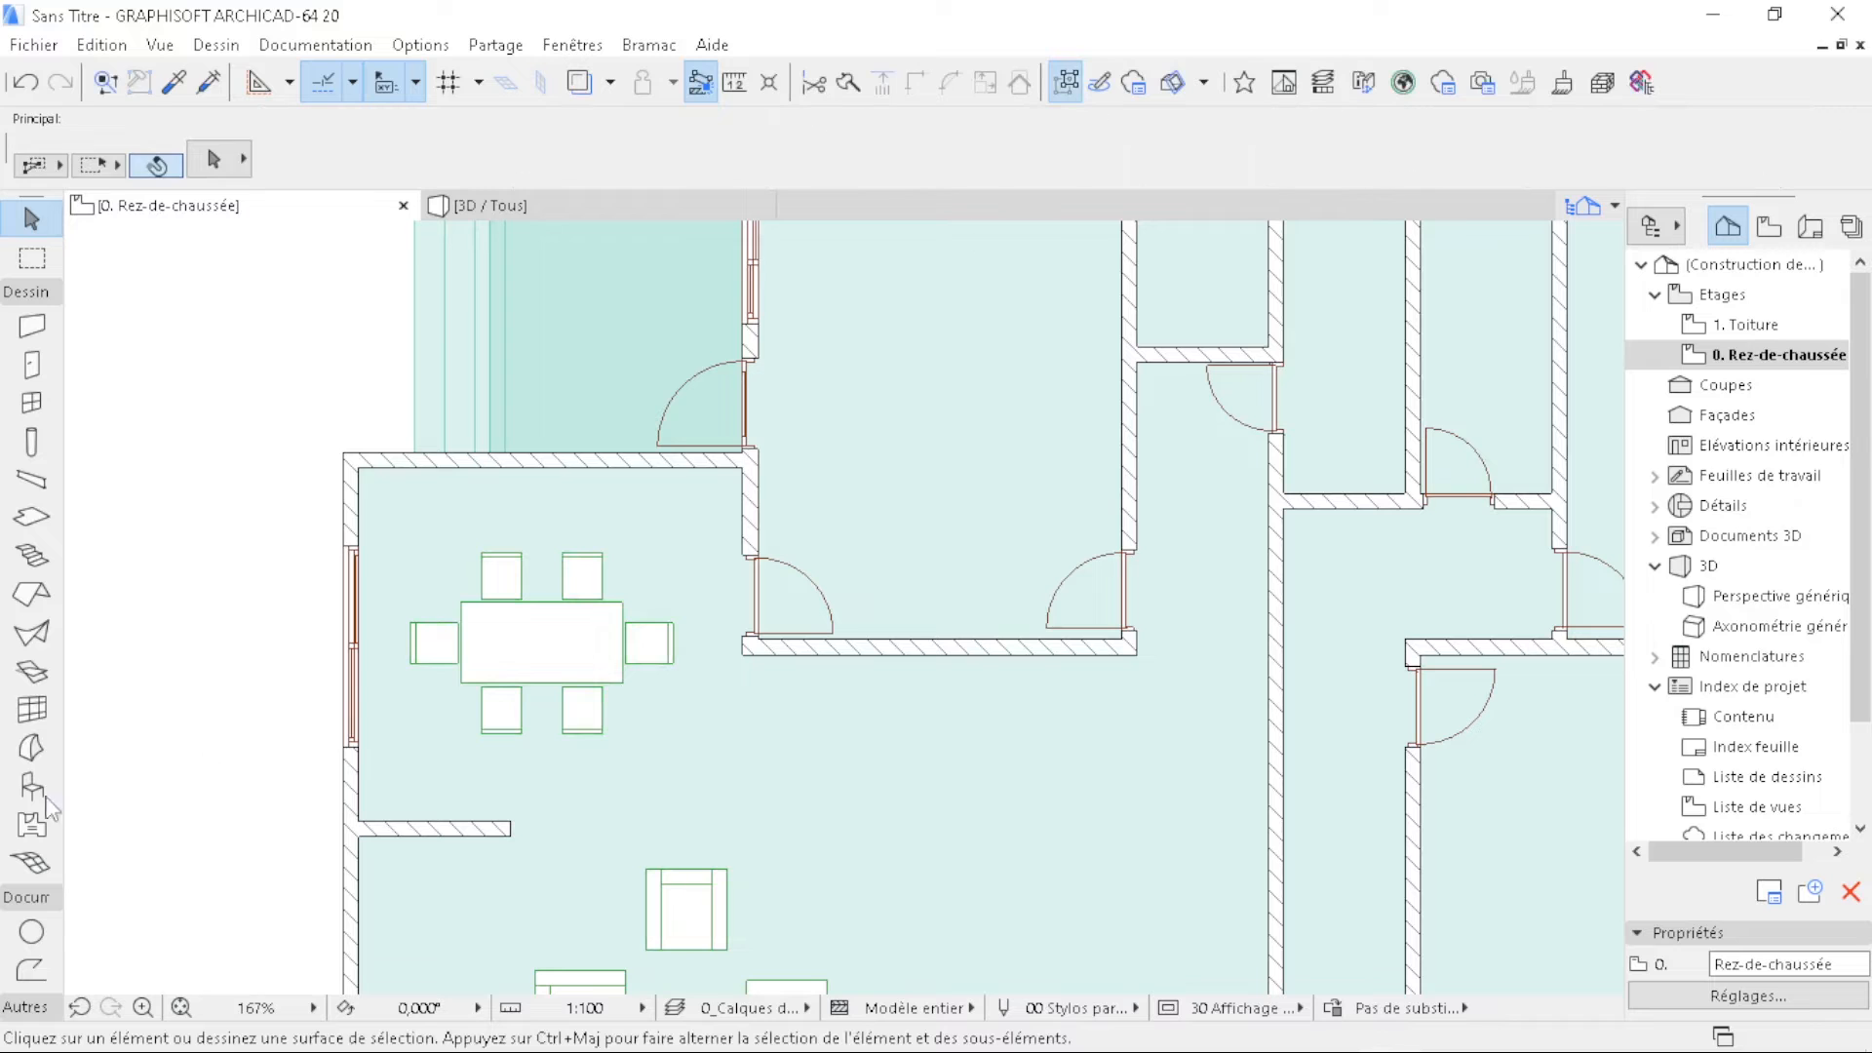
# - Choose the kitchen object Disposition cuisine 20 for placement and set its layout to Ilôt
pyautogui.click(30, 785)
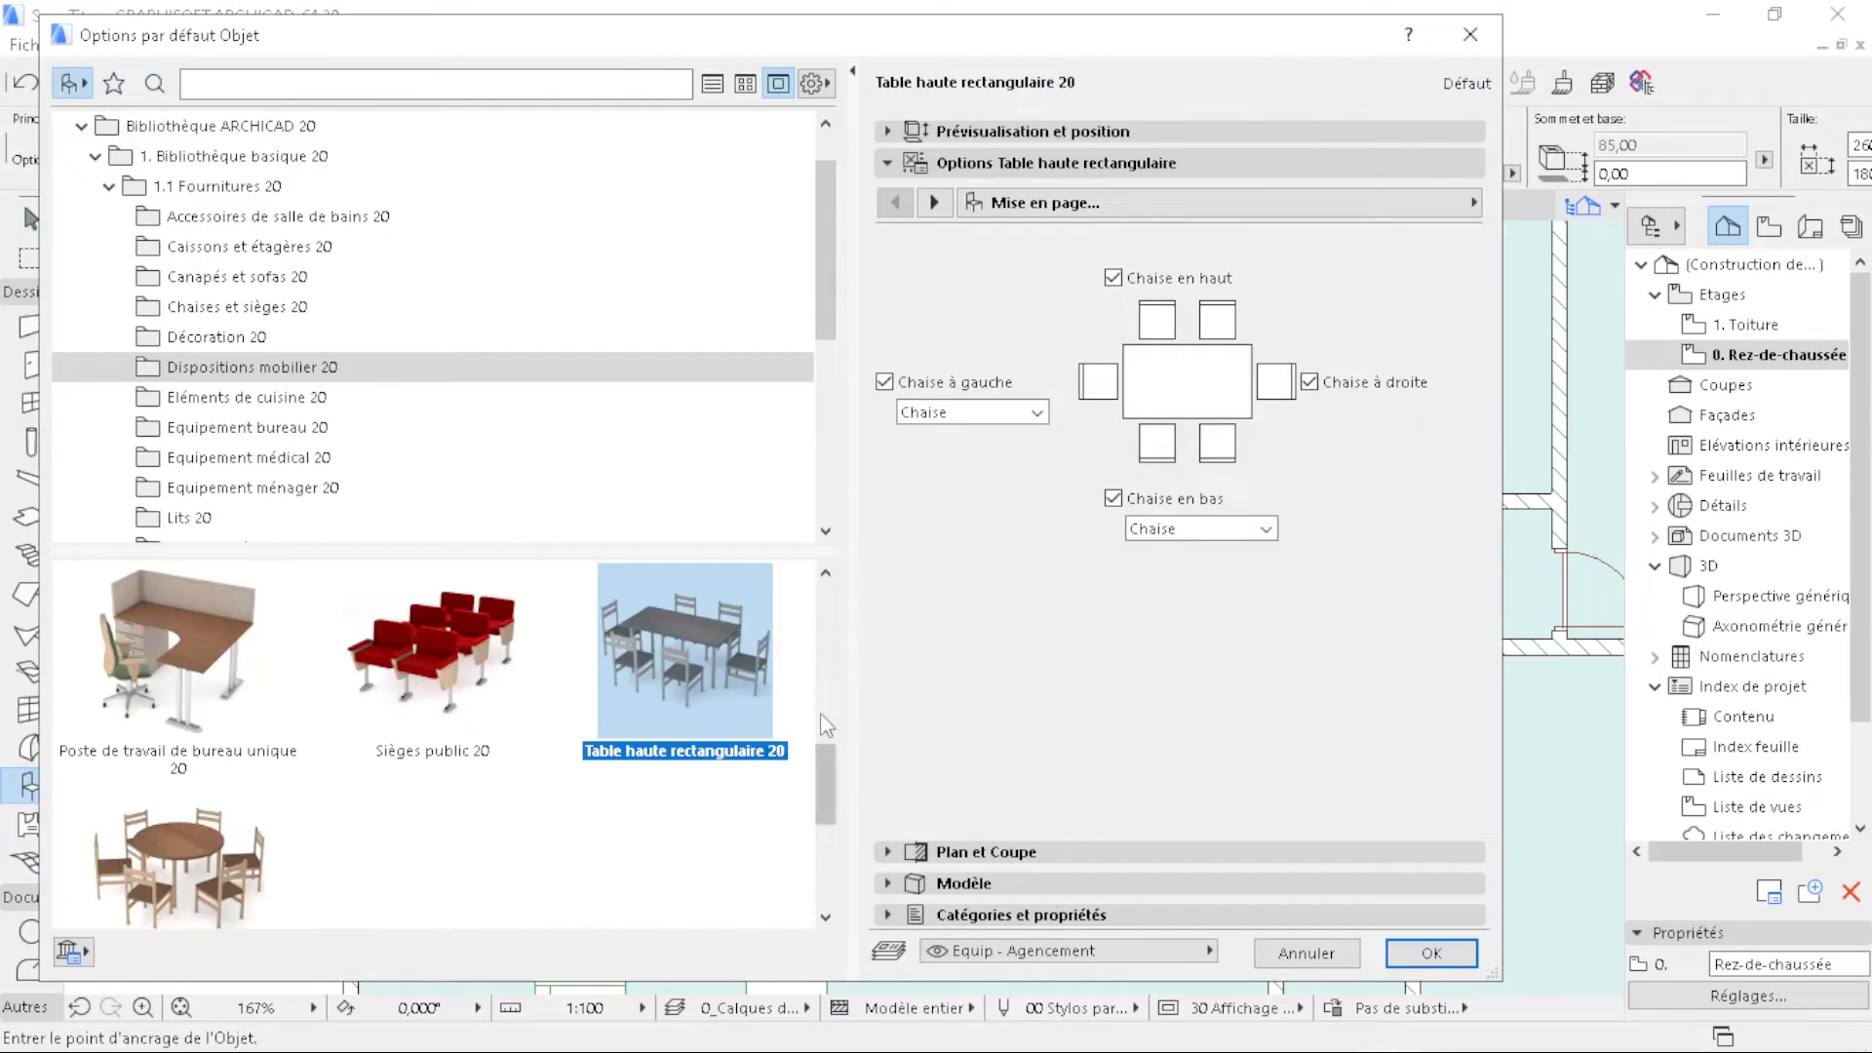
pyautogui.scroll(2, 390, 833)
pyautogui.click(208, 686)
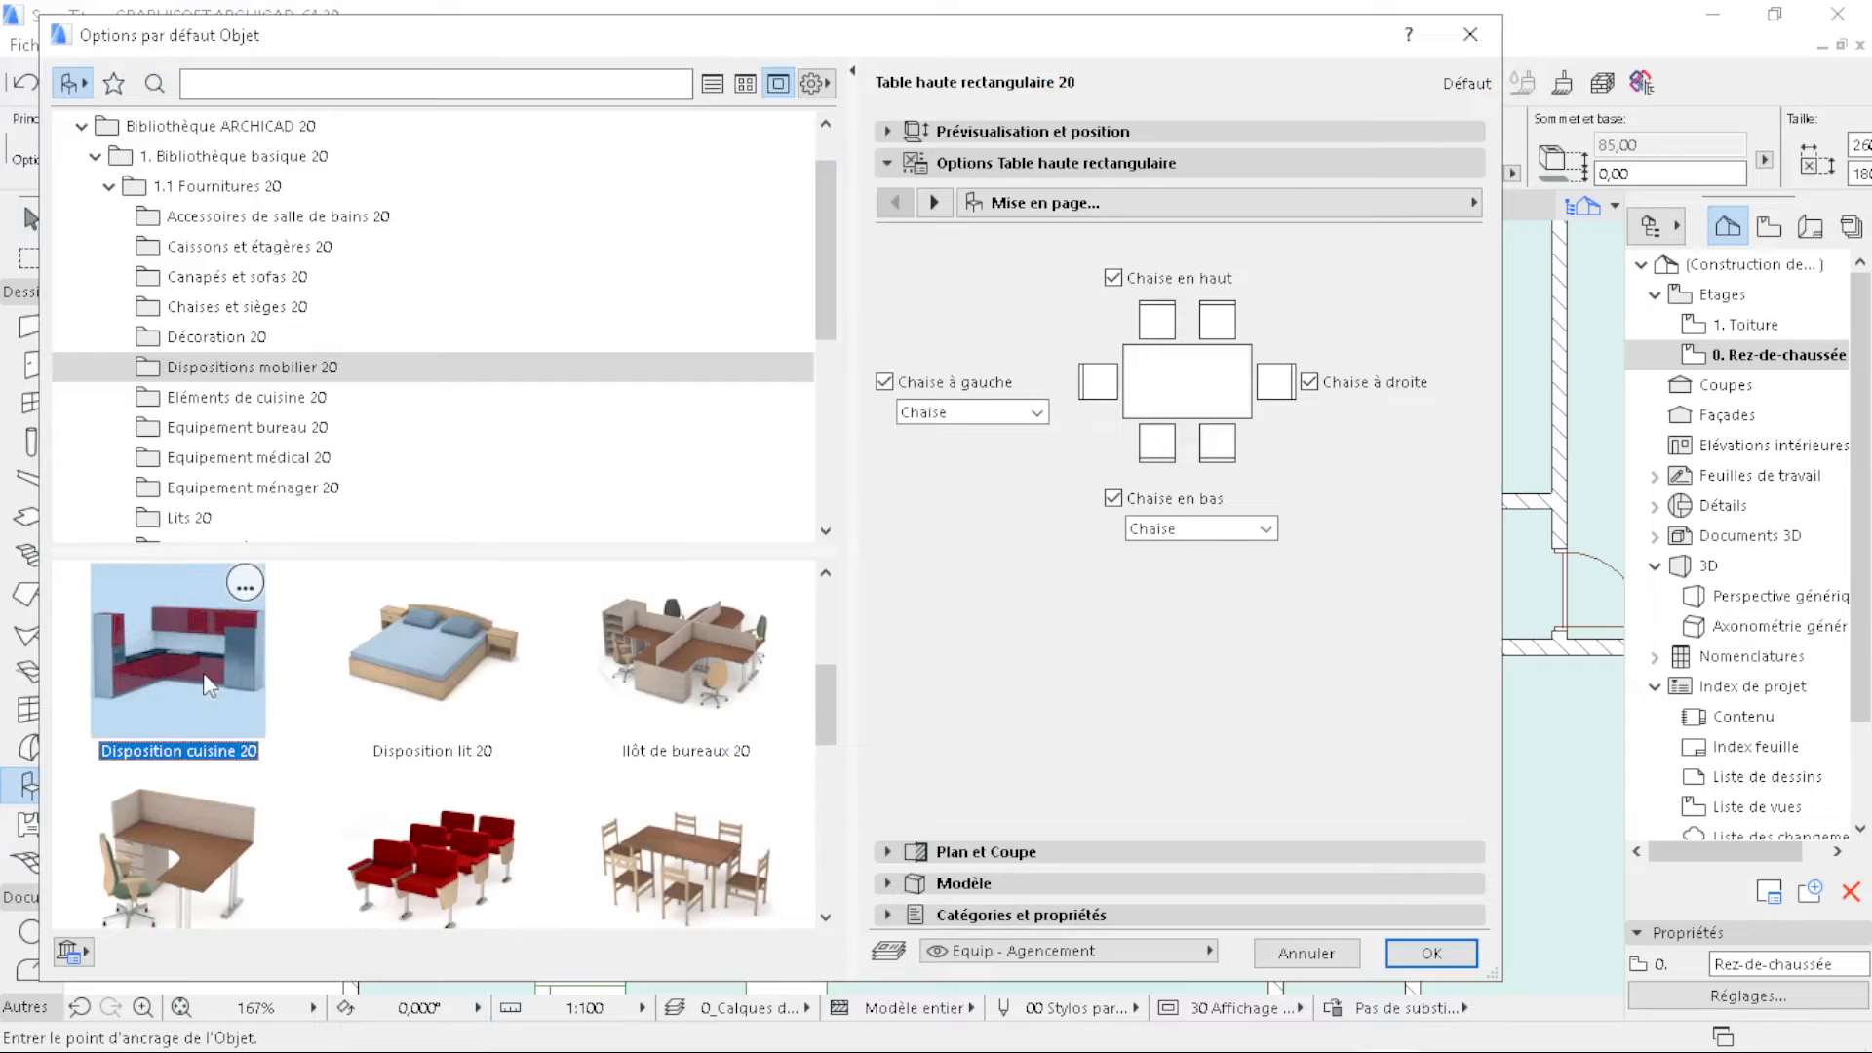
pyautogui.click(980, 323)
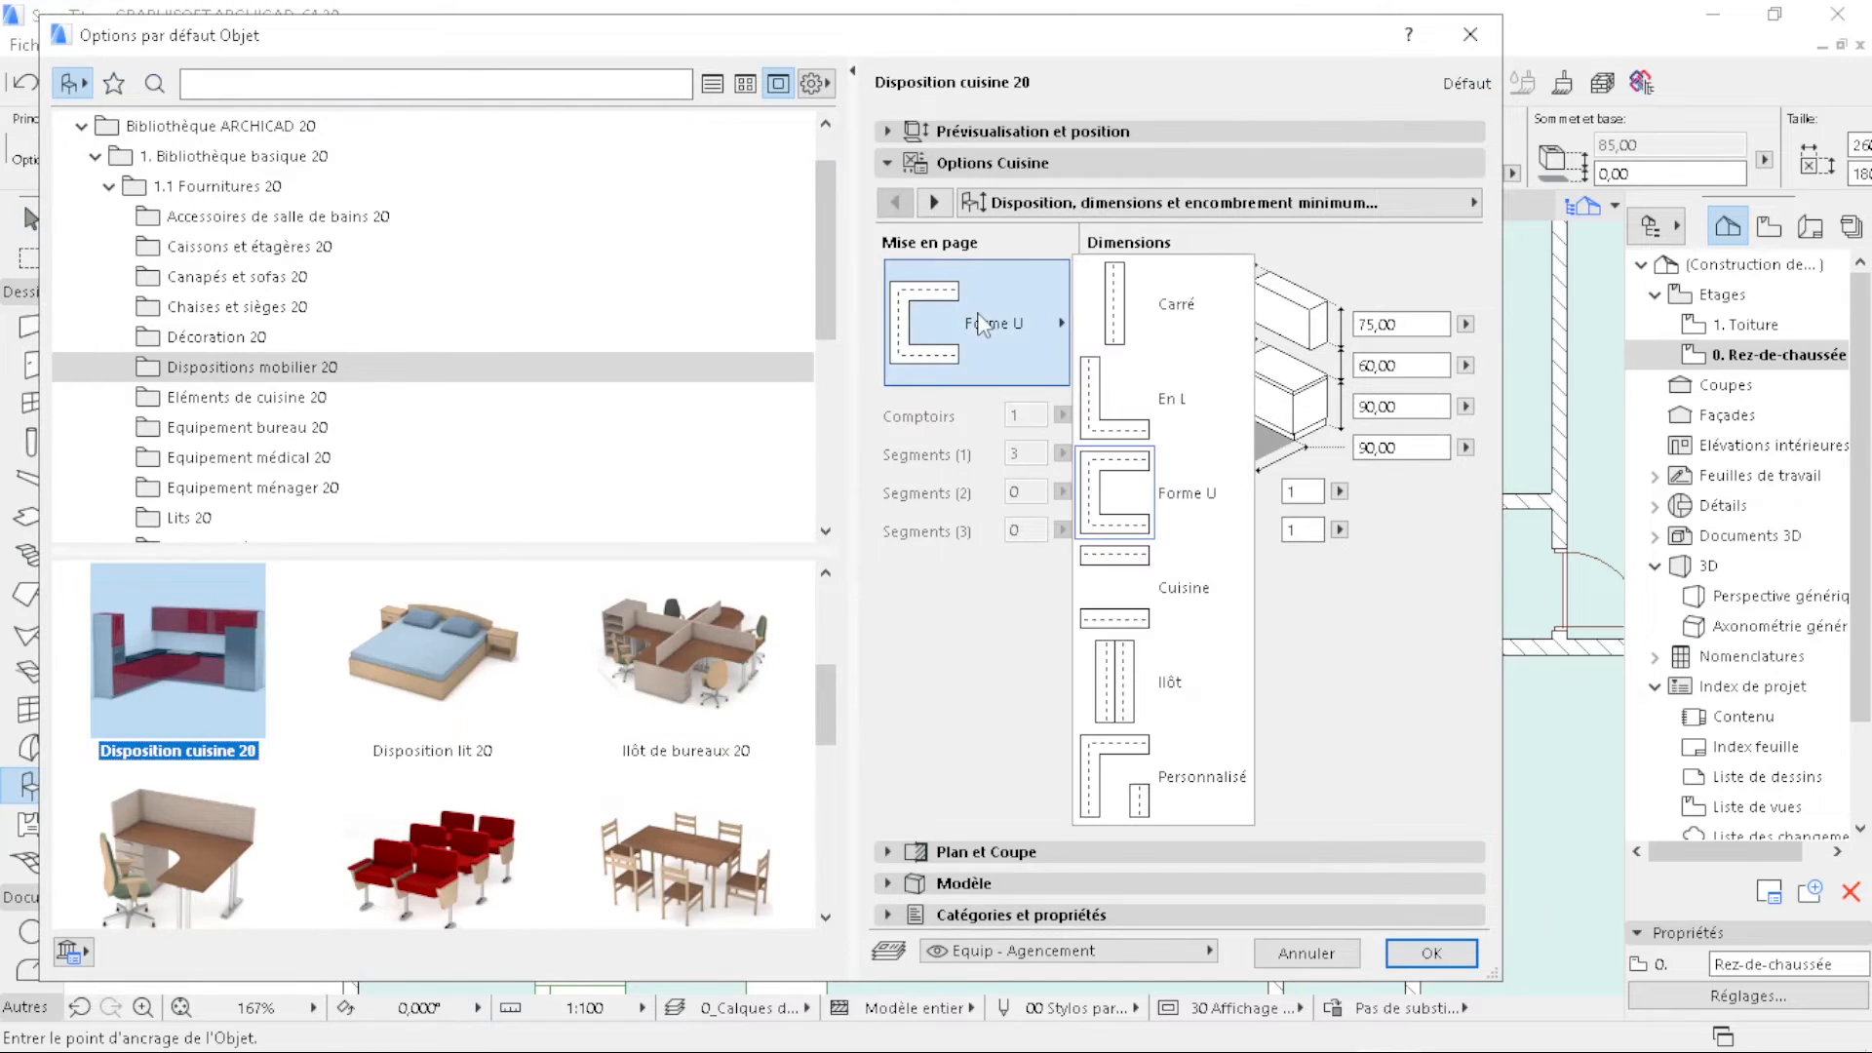
pyautogui.click(1149, 696)
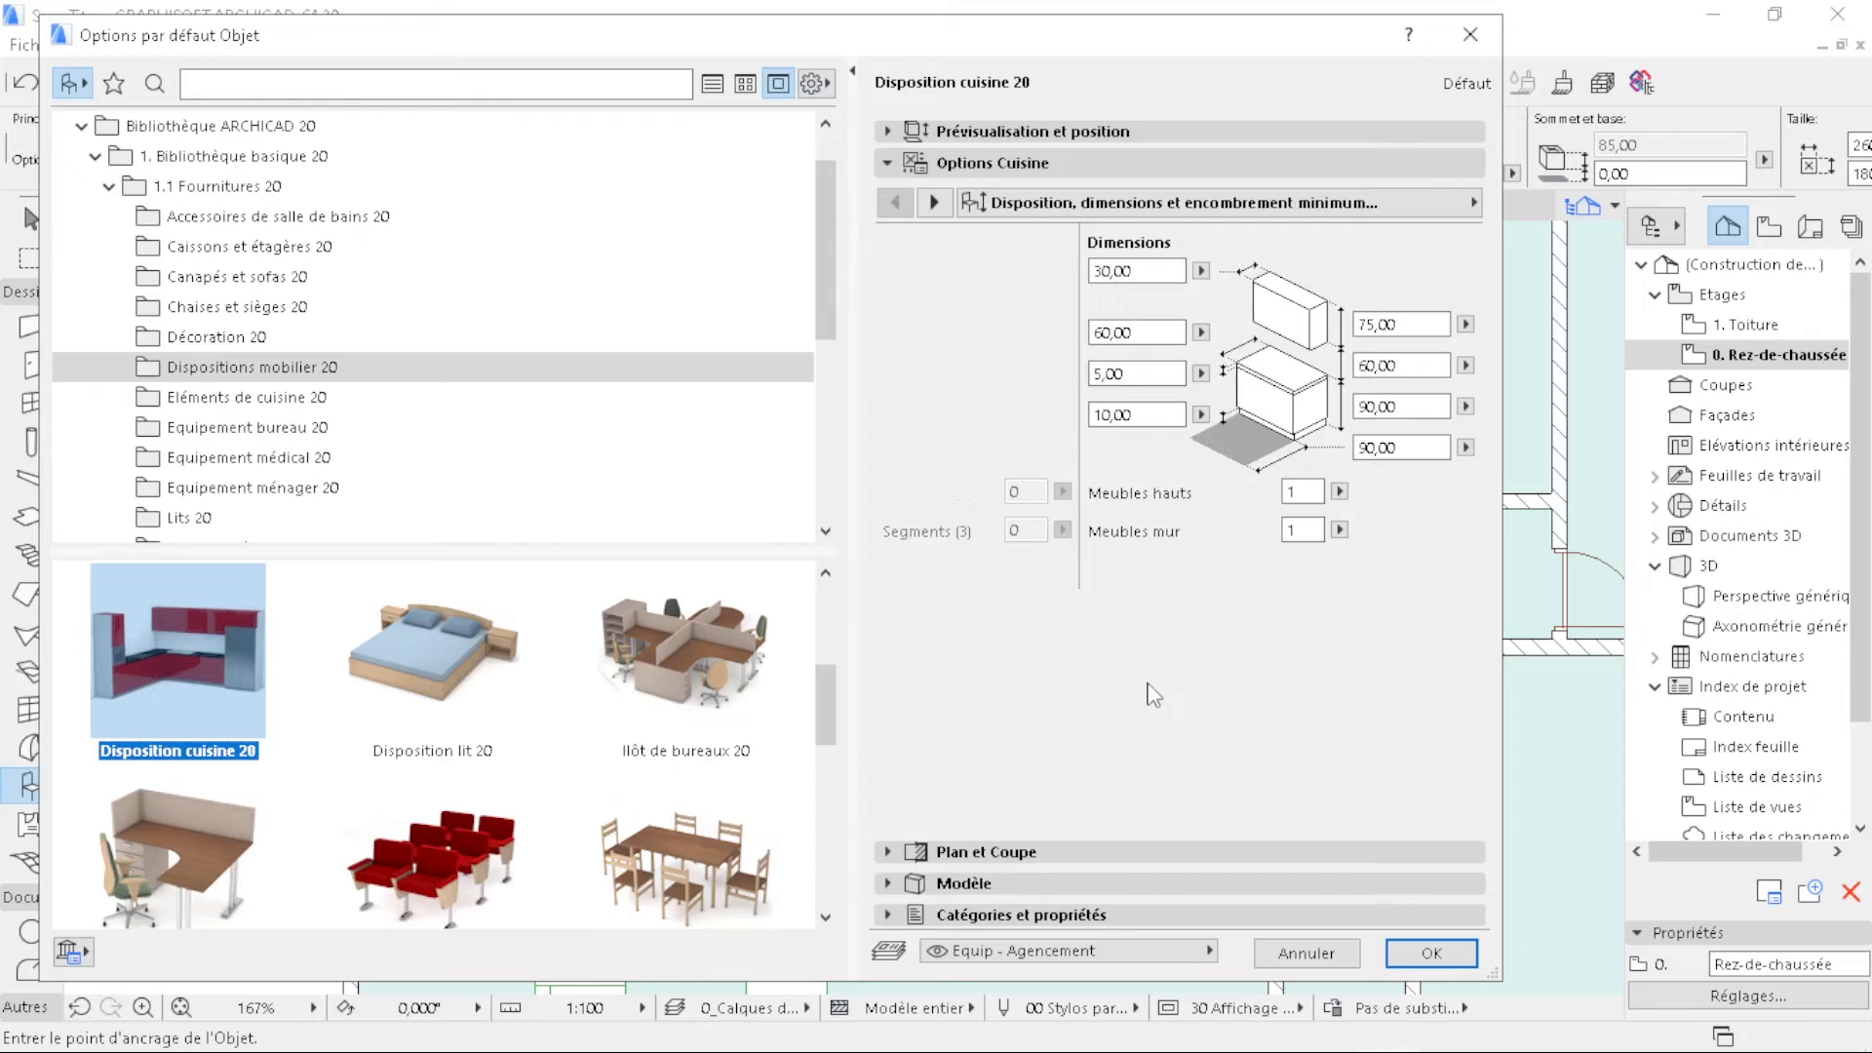
# - Exclude Réfrigérateurs and Machine à laver from the kitchen's accessories, keep Fours, and accept the object settings
pyautogui.click(934, 205)
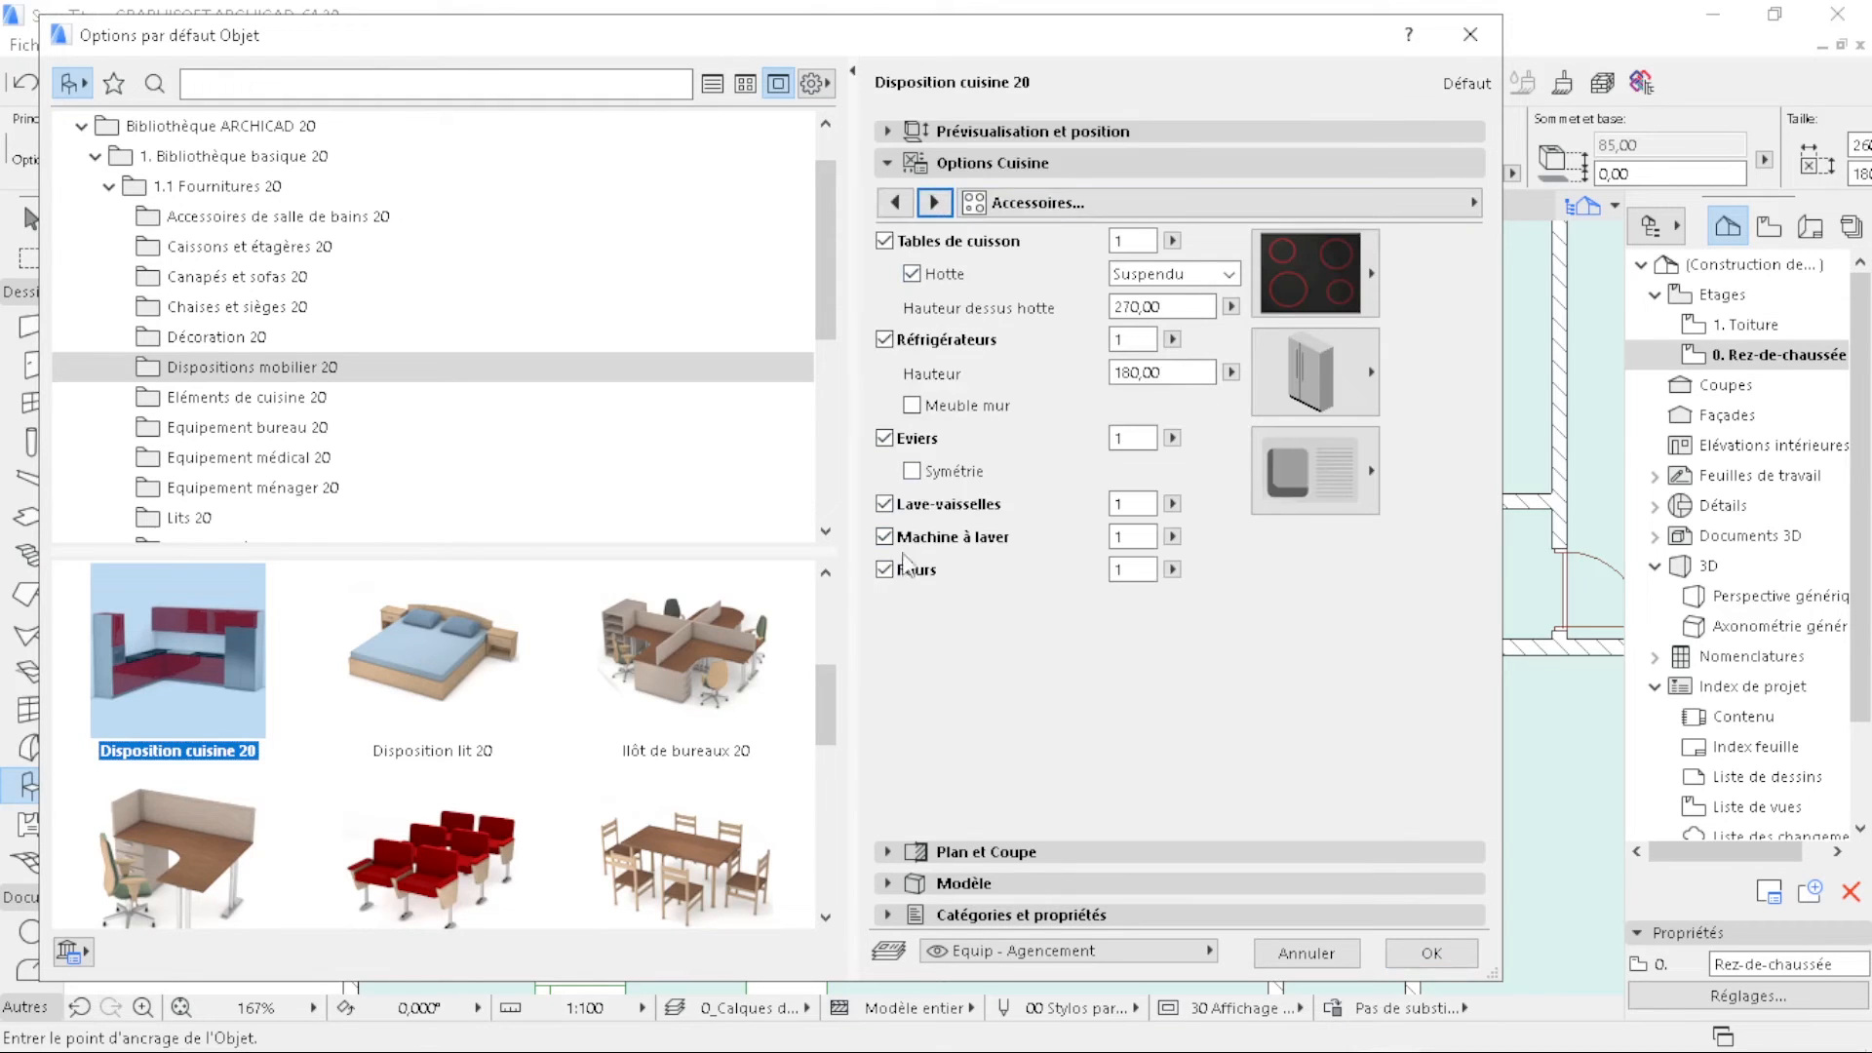
pyautogui.click(886, 341)
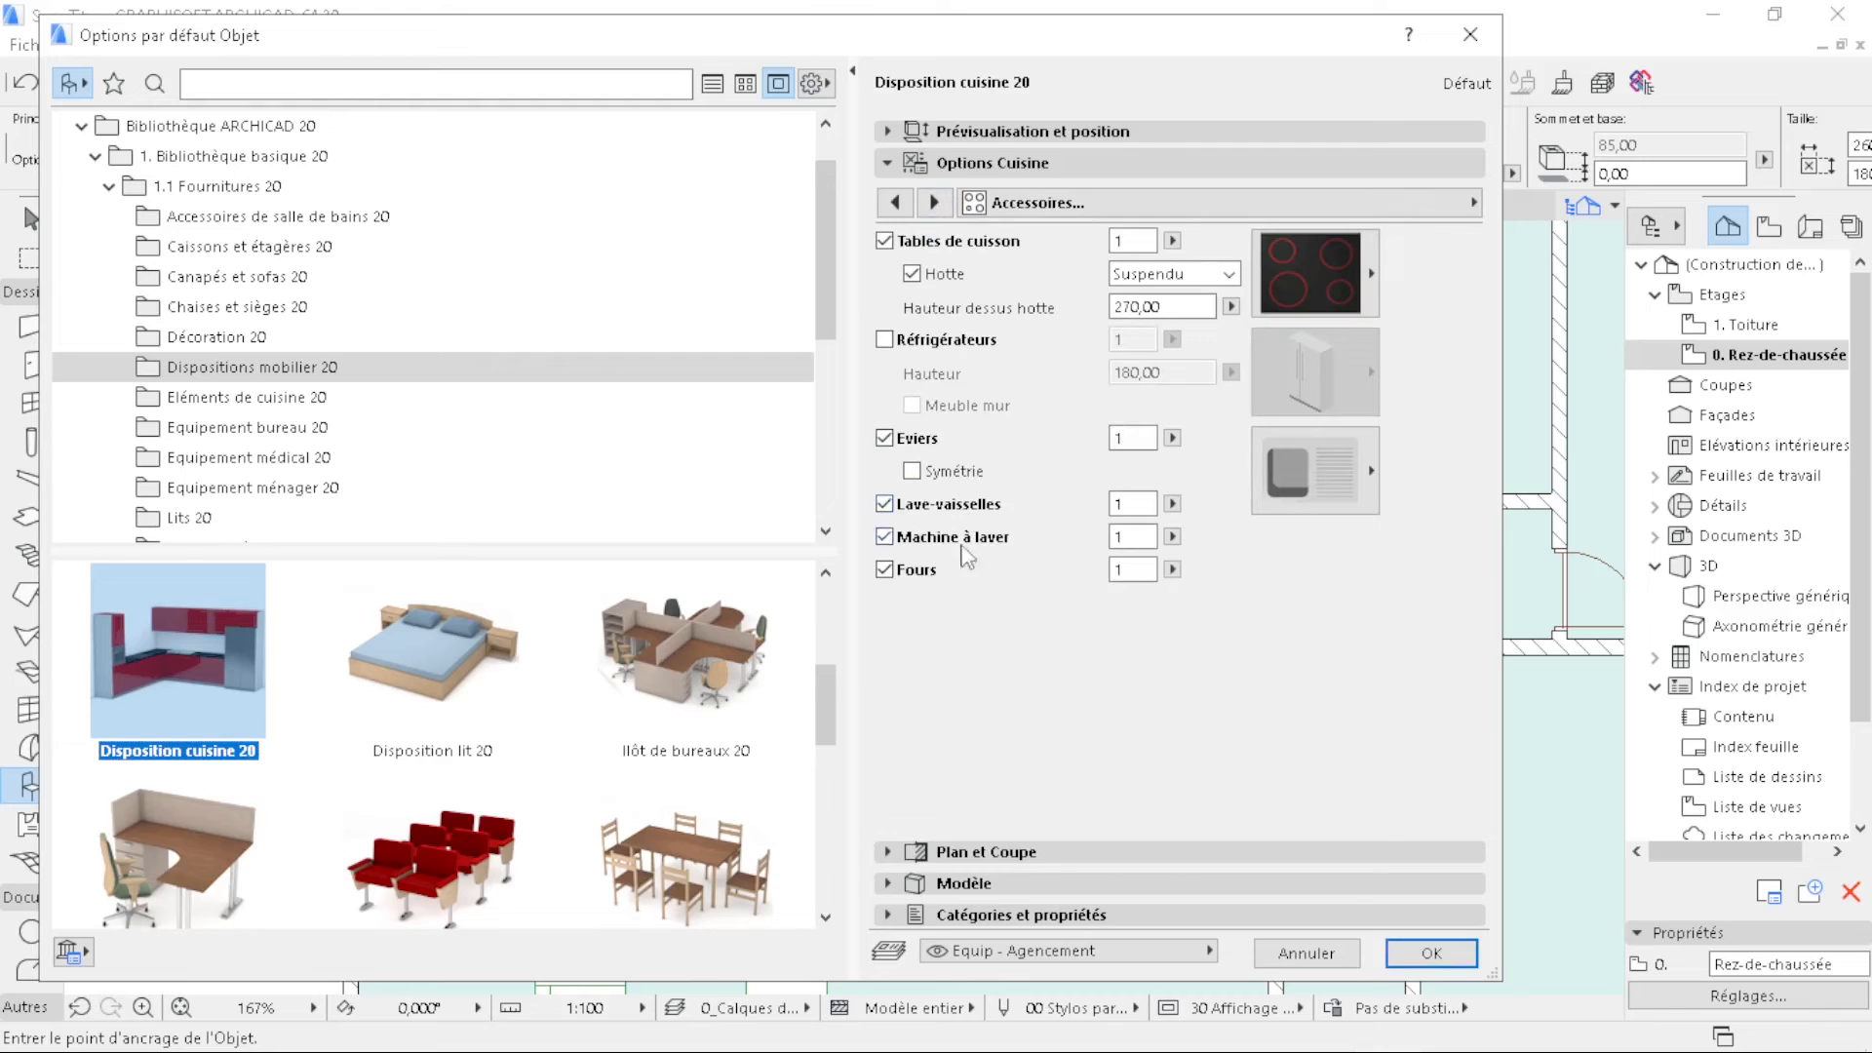
pyautogui.click(885, 570)
pyautogui.click(886, 537)
pyautogui.click(885, 570)
pyautogui.click(1433, 951)
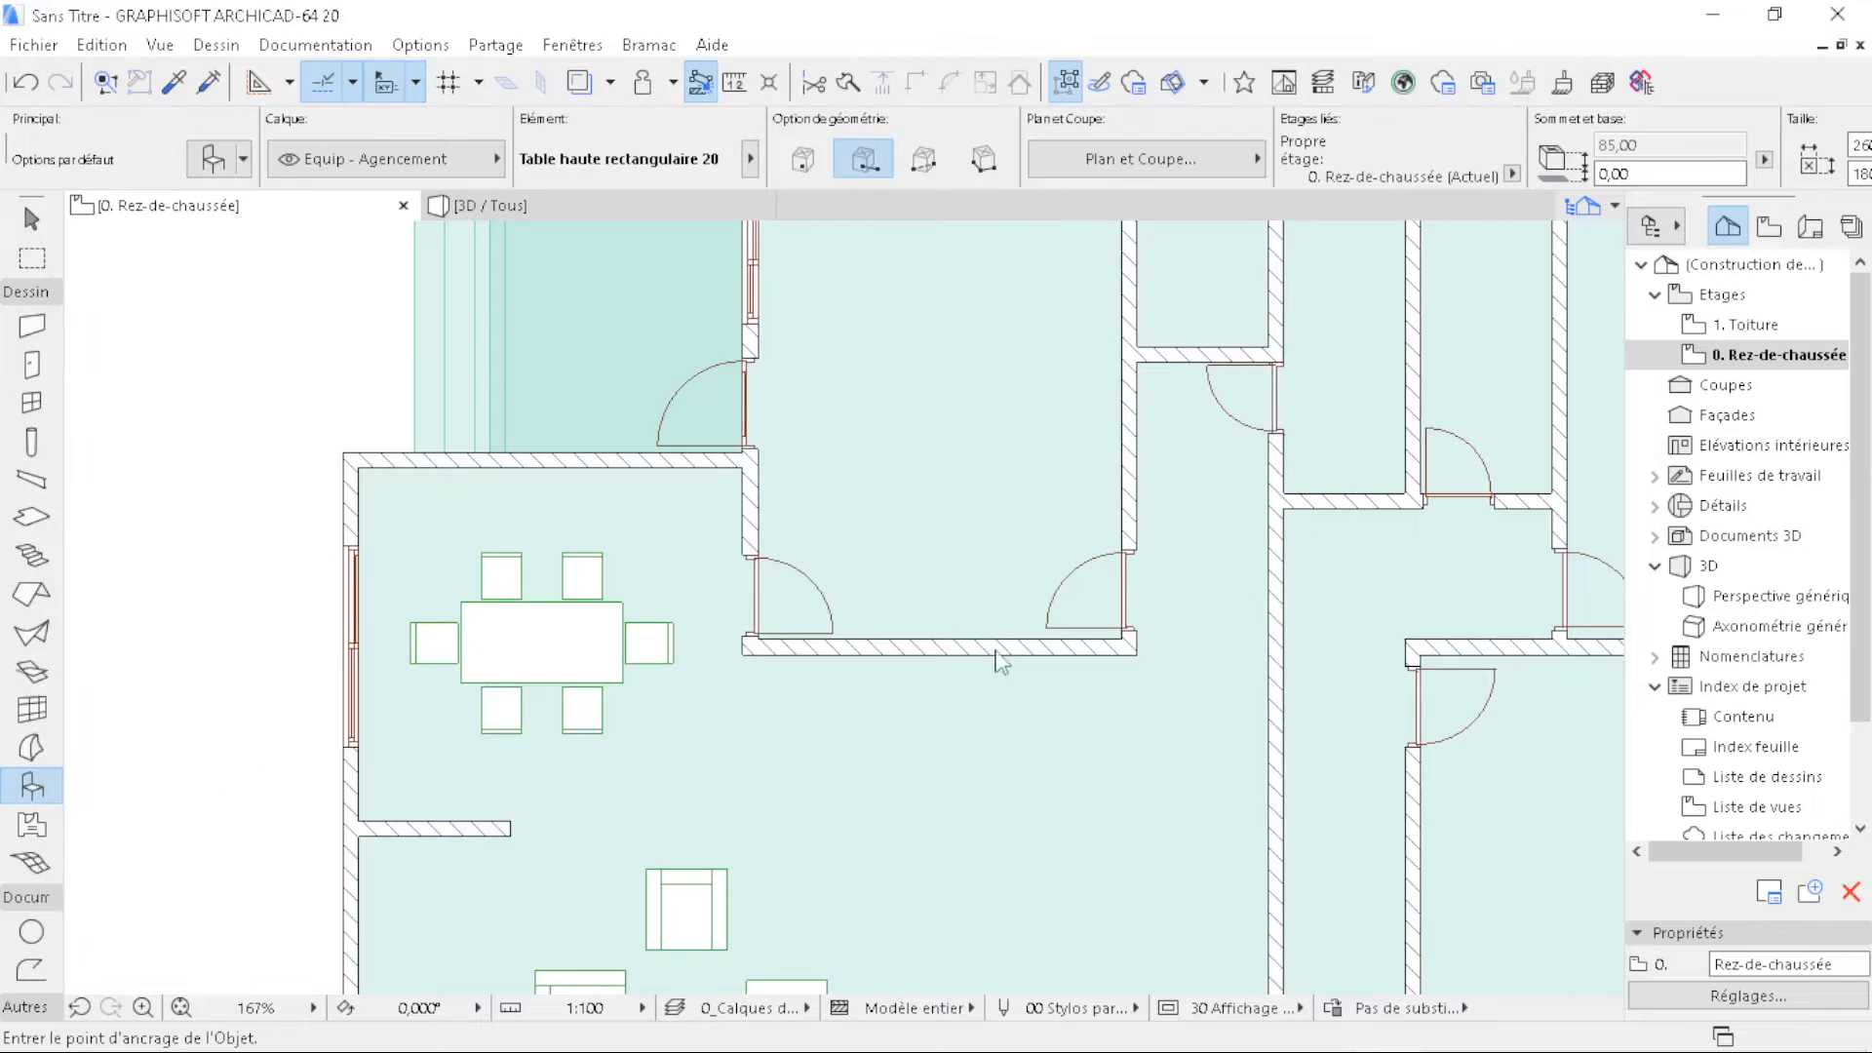
# - Place the kitchen island object in the room beside the dining area, rotated 90° so its counters run vertically
pyautogui.moveTo(939, 380); pyautogui.dragTo(710, 631, button='middle')
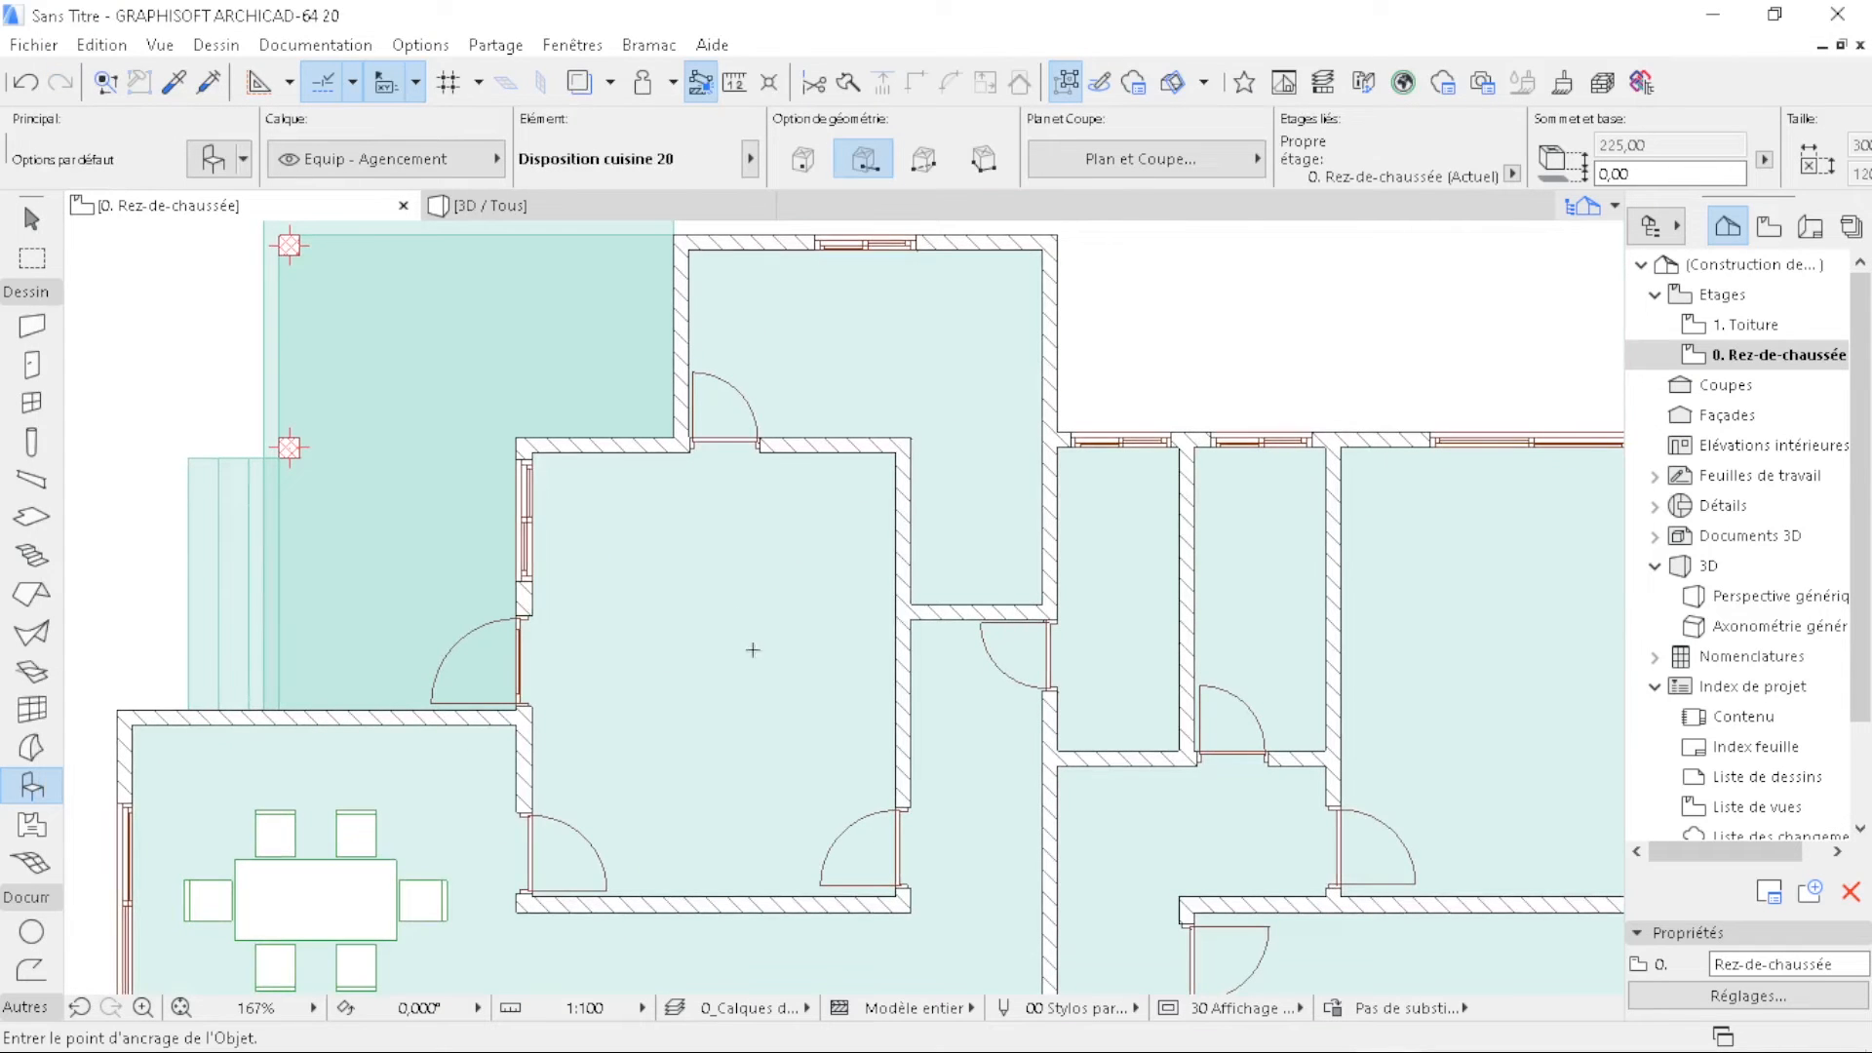
pyautogui.click(722, 644)
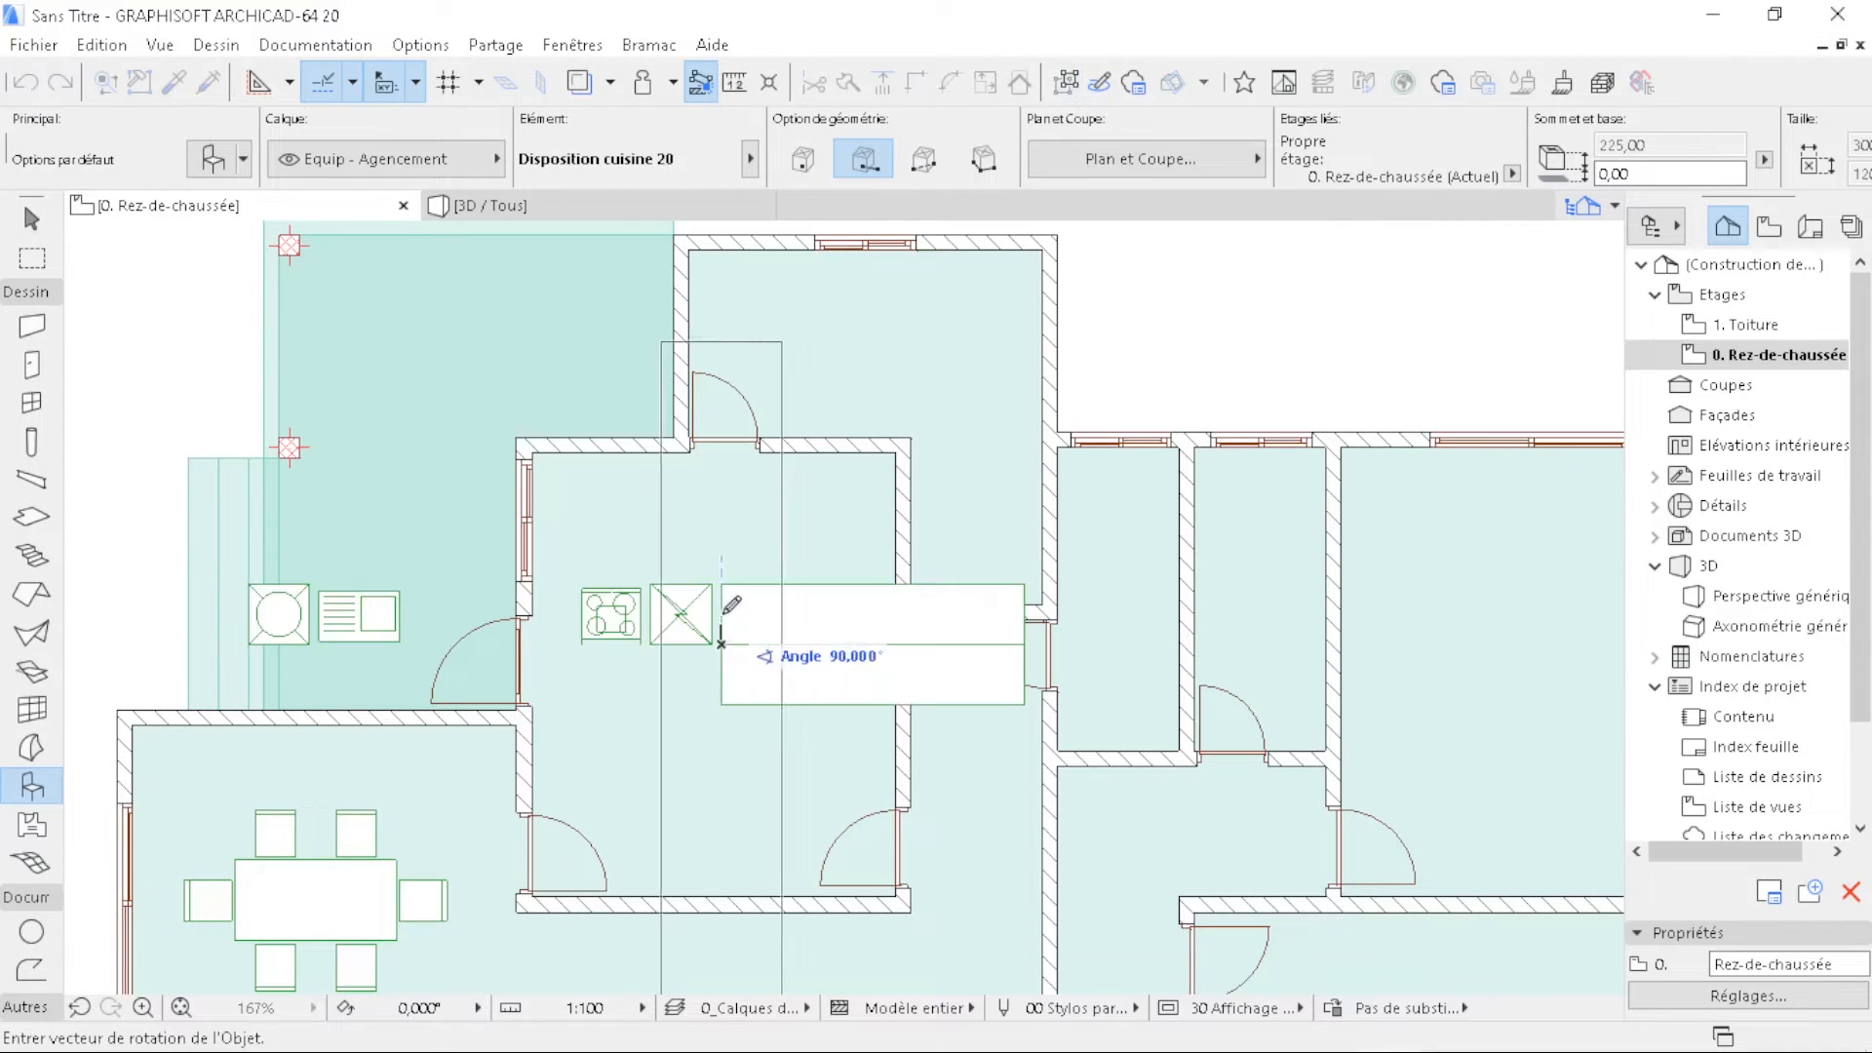
pyautogui.click(739, 601)
pyautogui.press('Escape')
# - Move the kitchen island straight down by about 186 so that its counter block fits between the kitchen walls
pyautogui.click(758, 573)
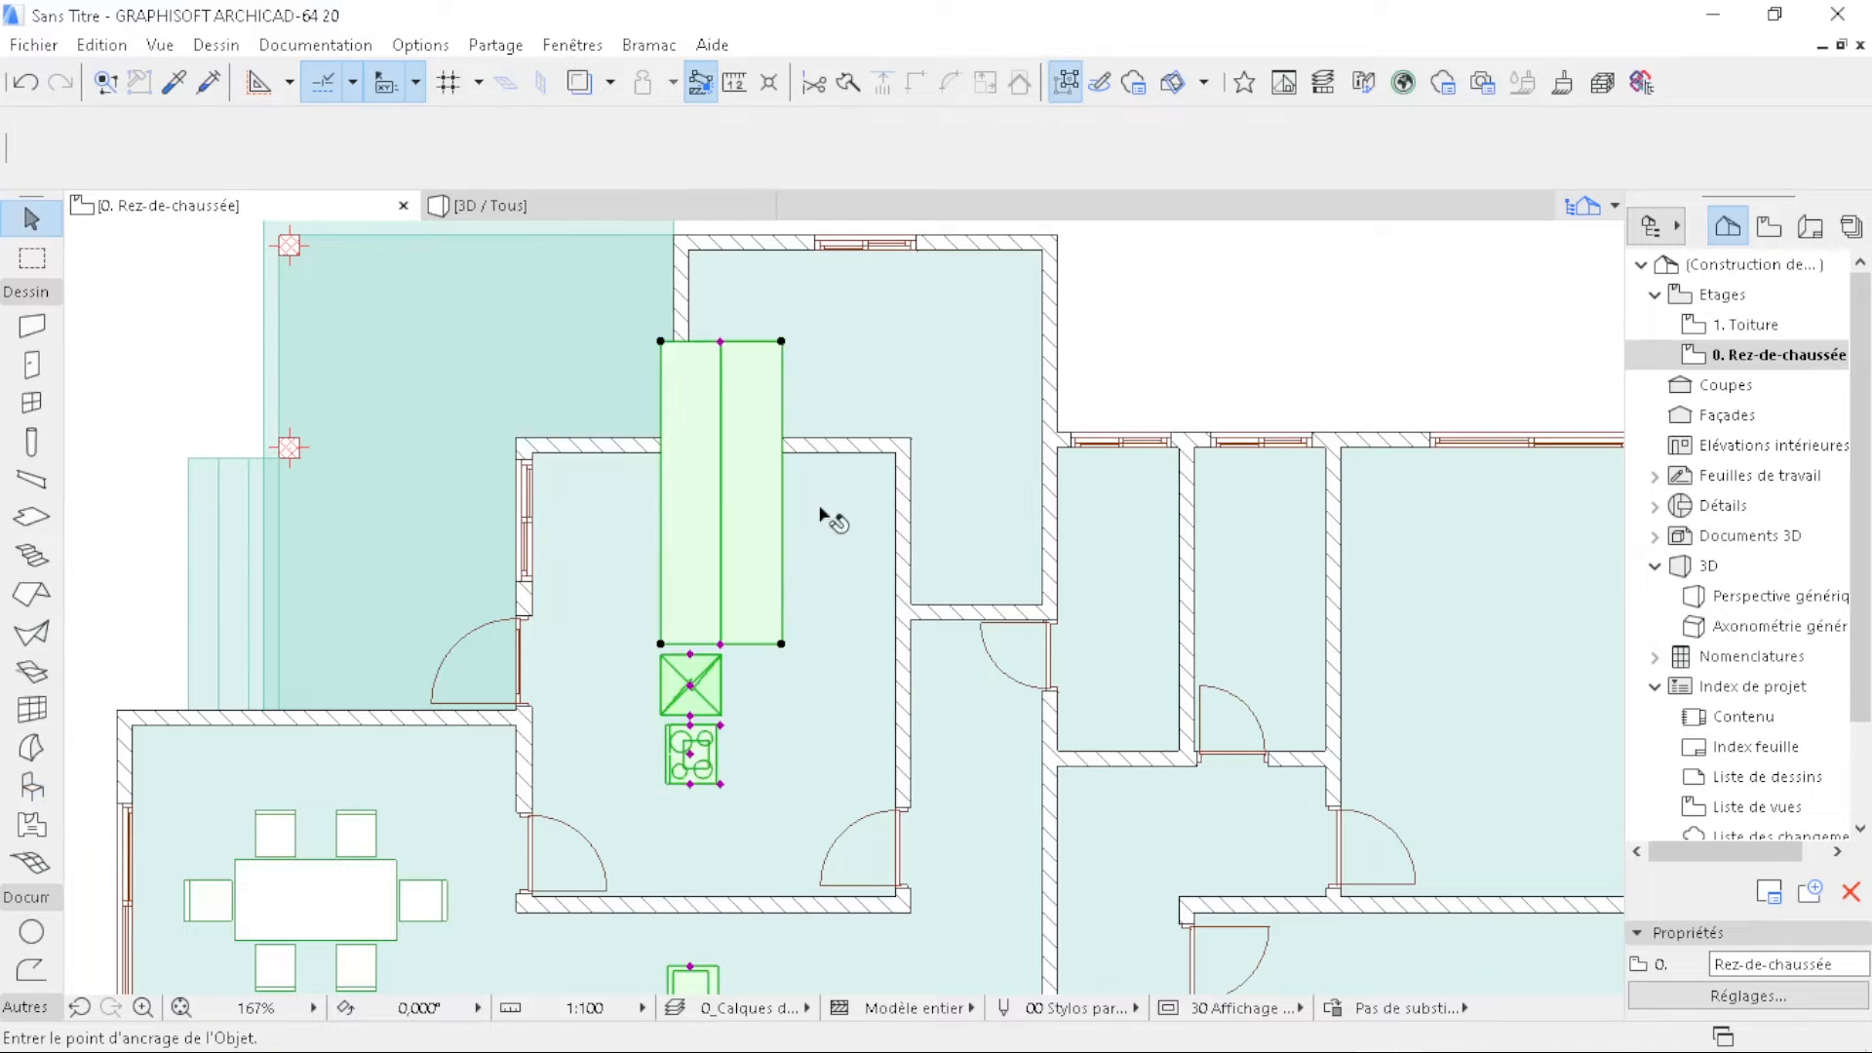
pyautogui.hotkey('ctrl', 'd')
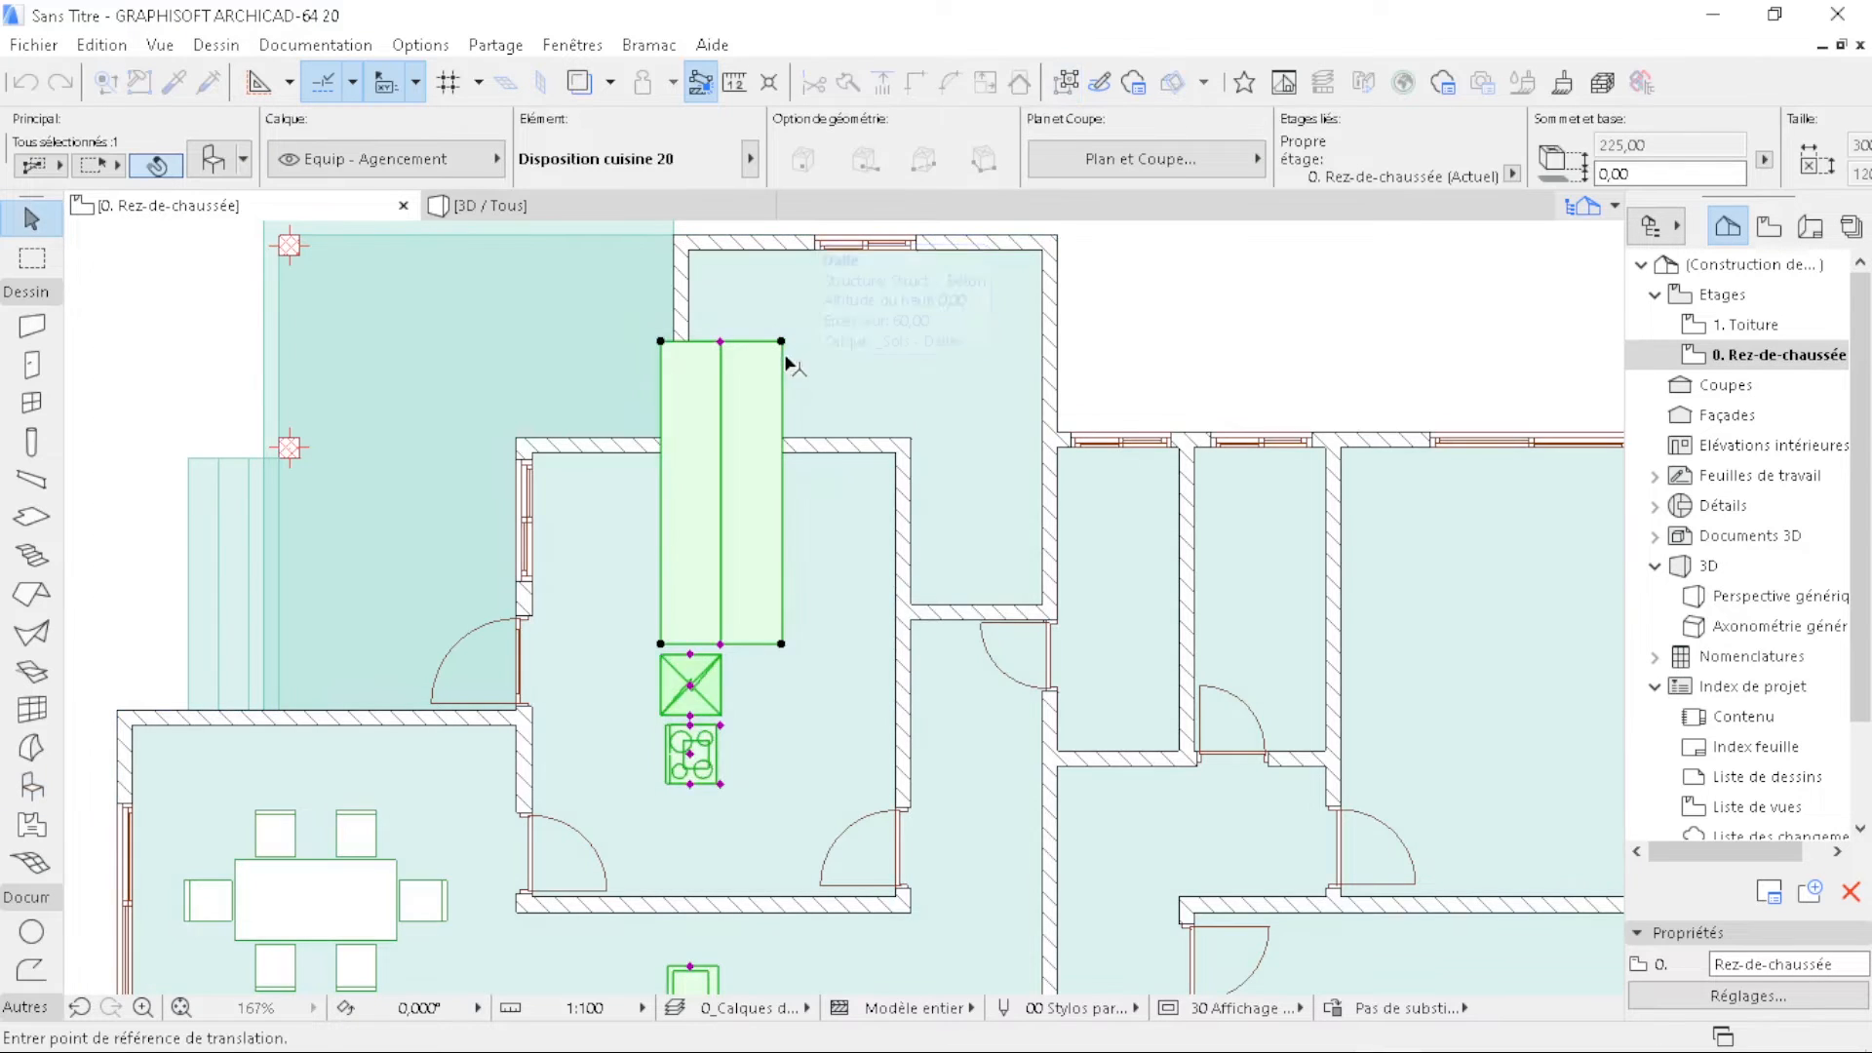
pyautogui.click(782, 343)
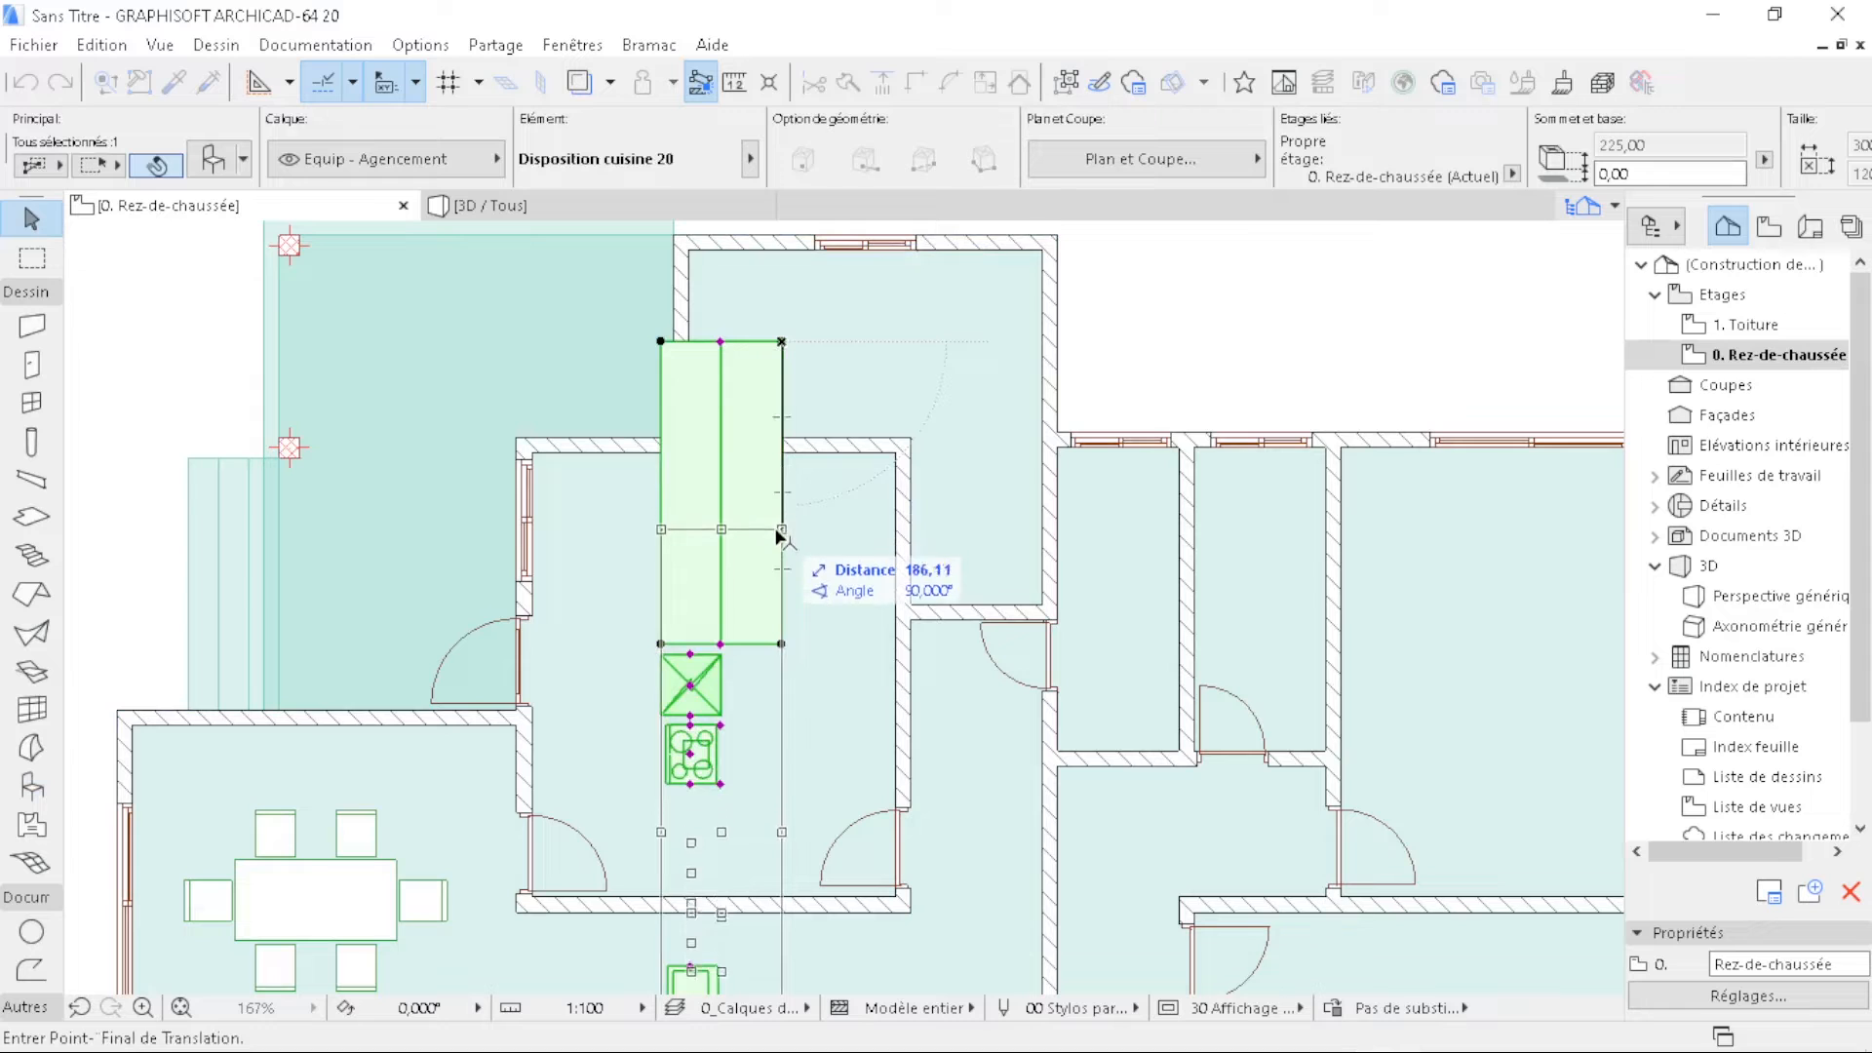
pyautogui.click(782, 532)
# - Move the tall cabinet and the oven side by side into the island's upper end, cabinet in the left counter row, oven in the right
pyautogui.scroll(-2, 752, 709)
pyautogui.scroll(4, 709, 621)
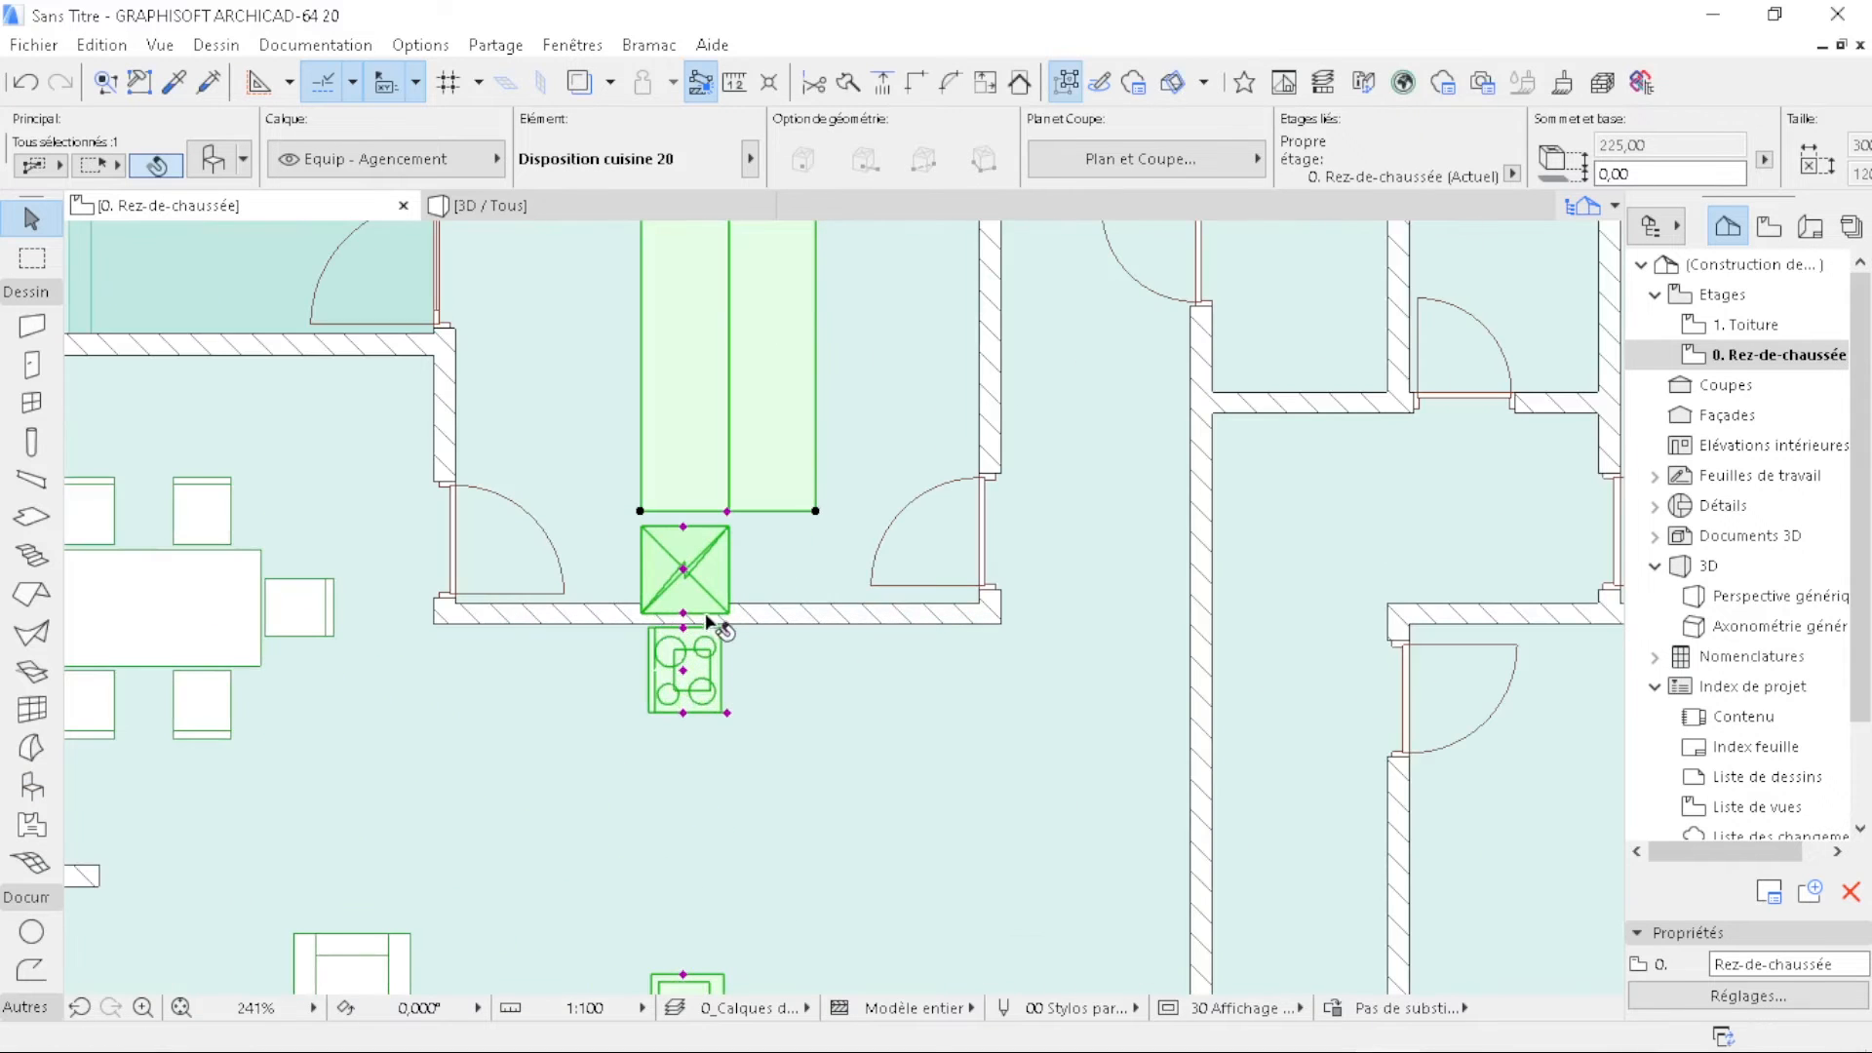
pyautogui.click(684, 569)
pyautogui.scroll(-2, 709, 225)
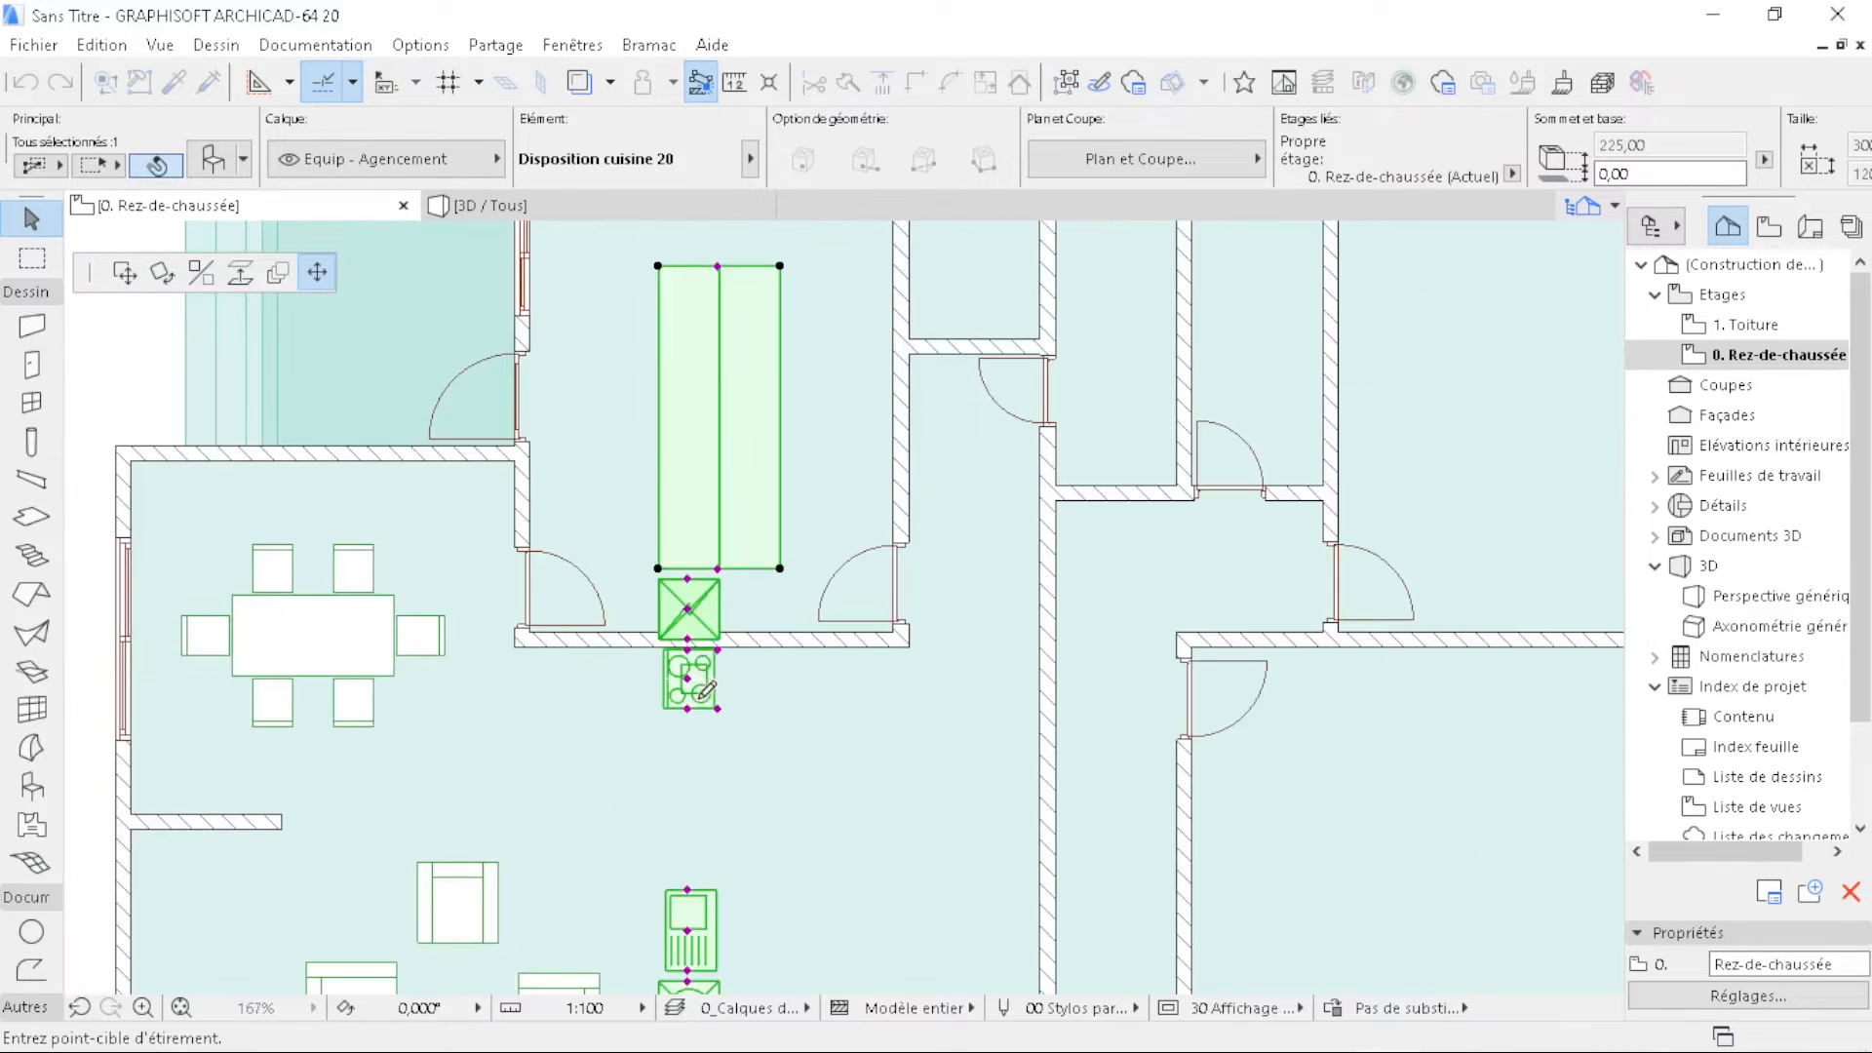
pyautogui.scroll(3, 709, 225)
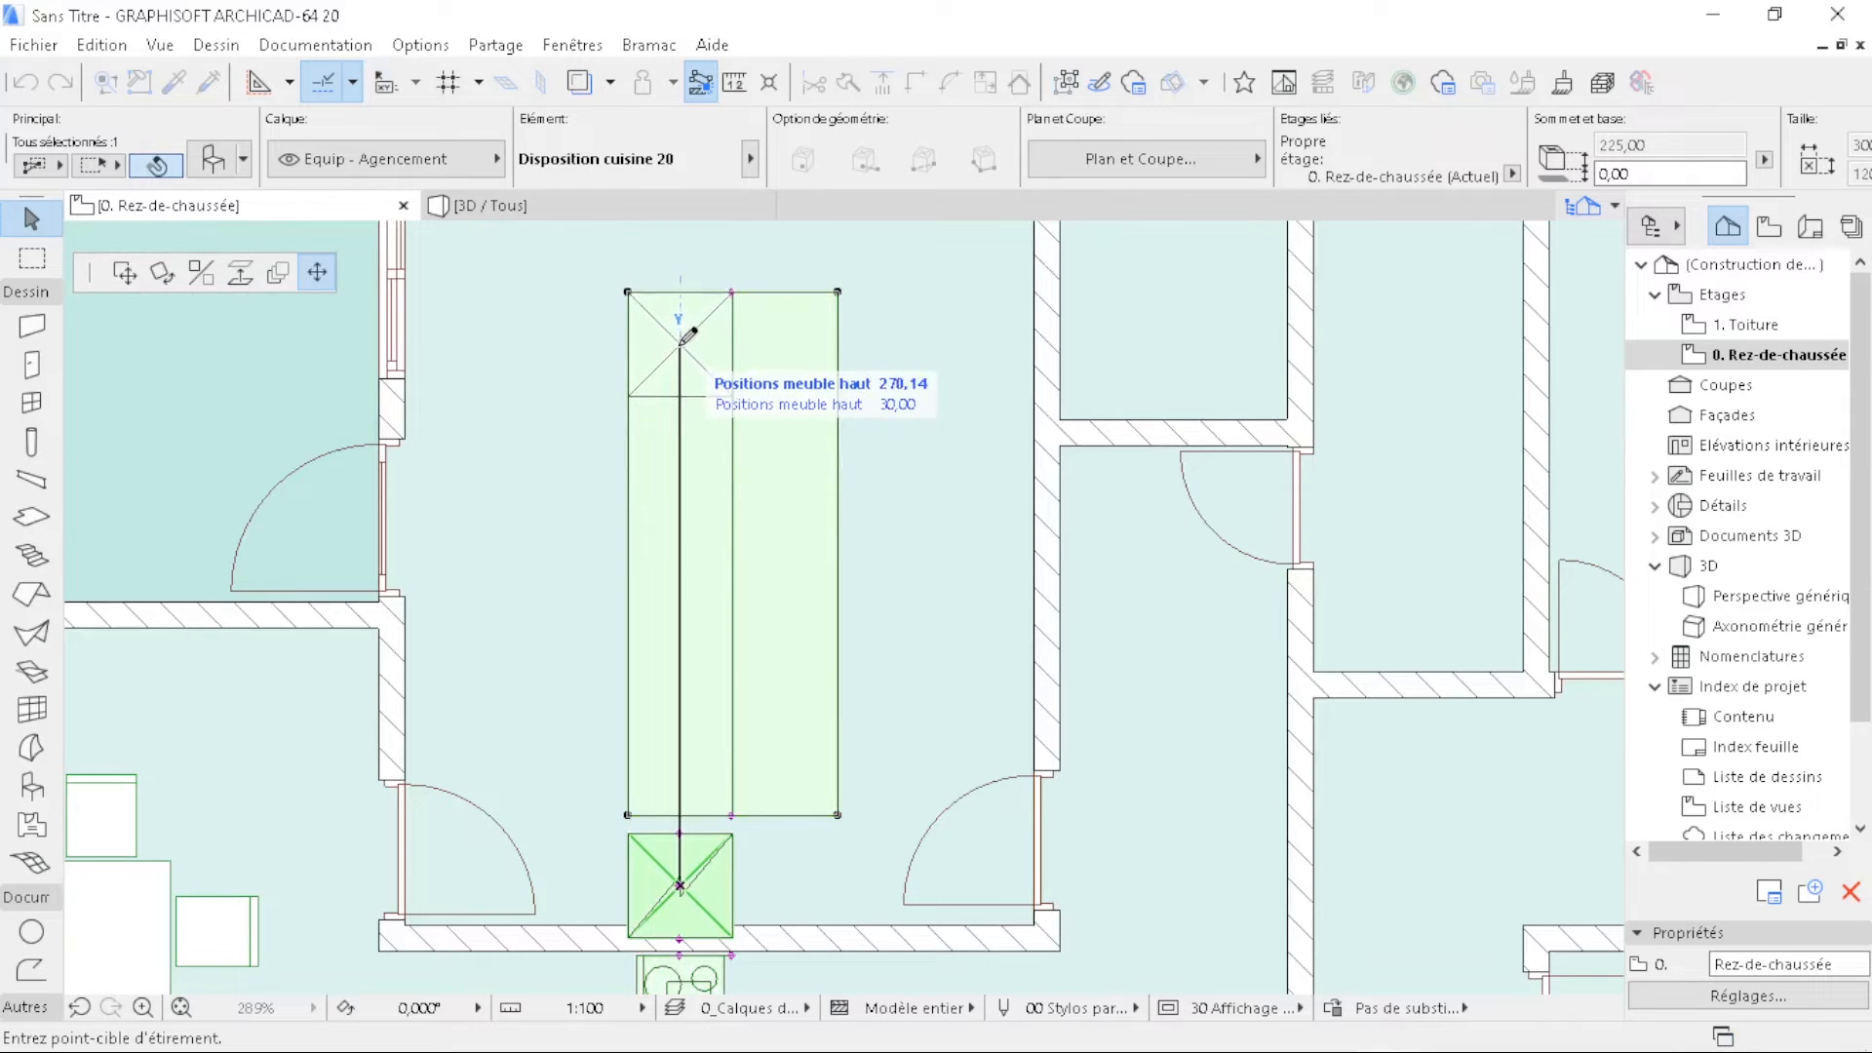
pyautogui.click(685, 336)
pyautogui.click(680, 885)
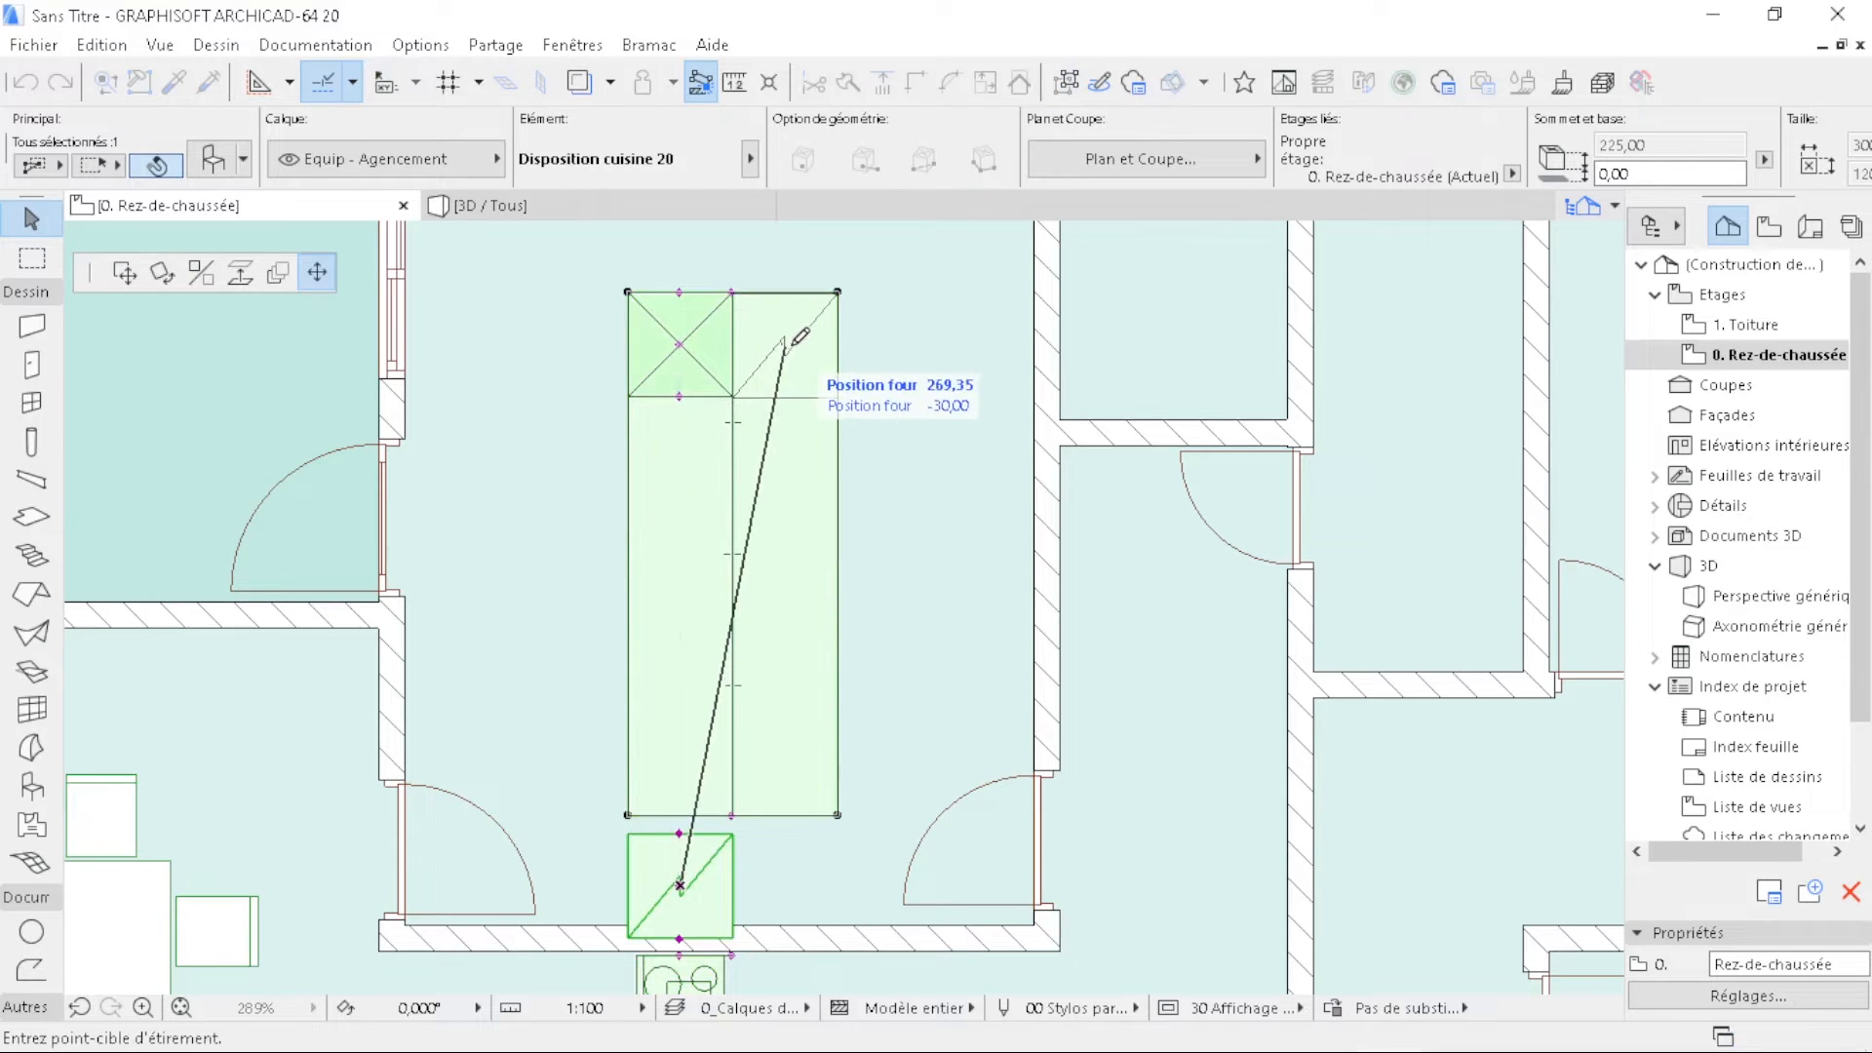
pyautogui.click(785, 347)
# - Move the cooktop into the island's right counter row, directly below the oven
pyautogui.scroll(-5, 645, 484)
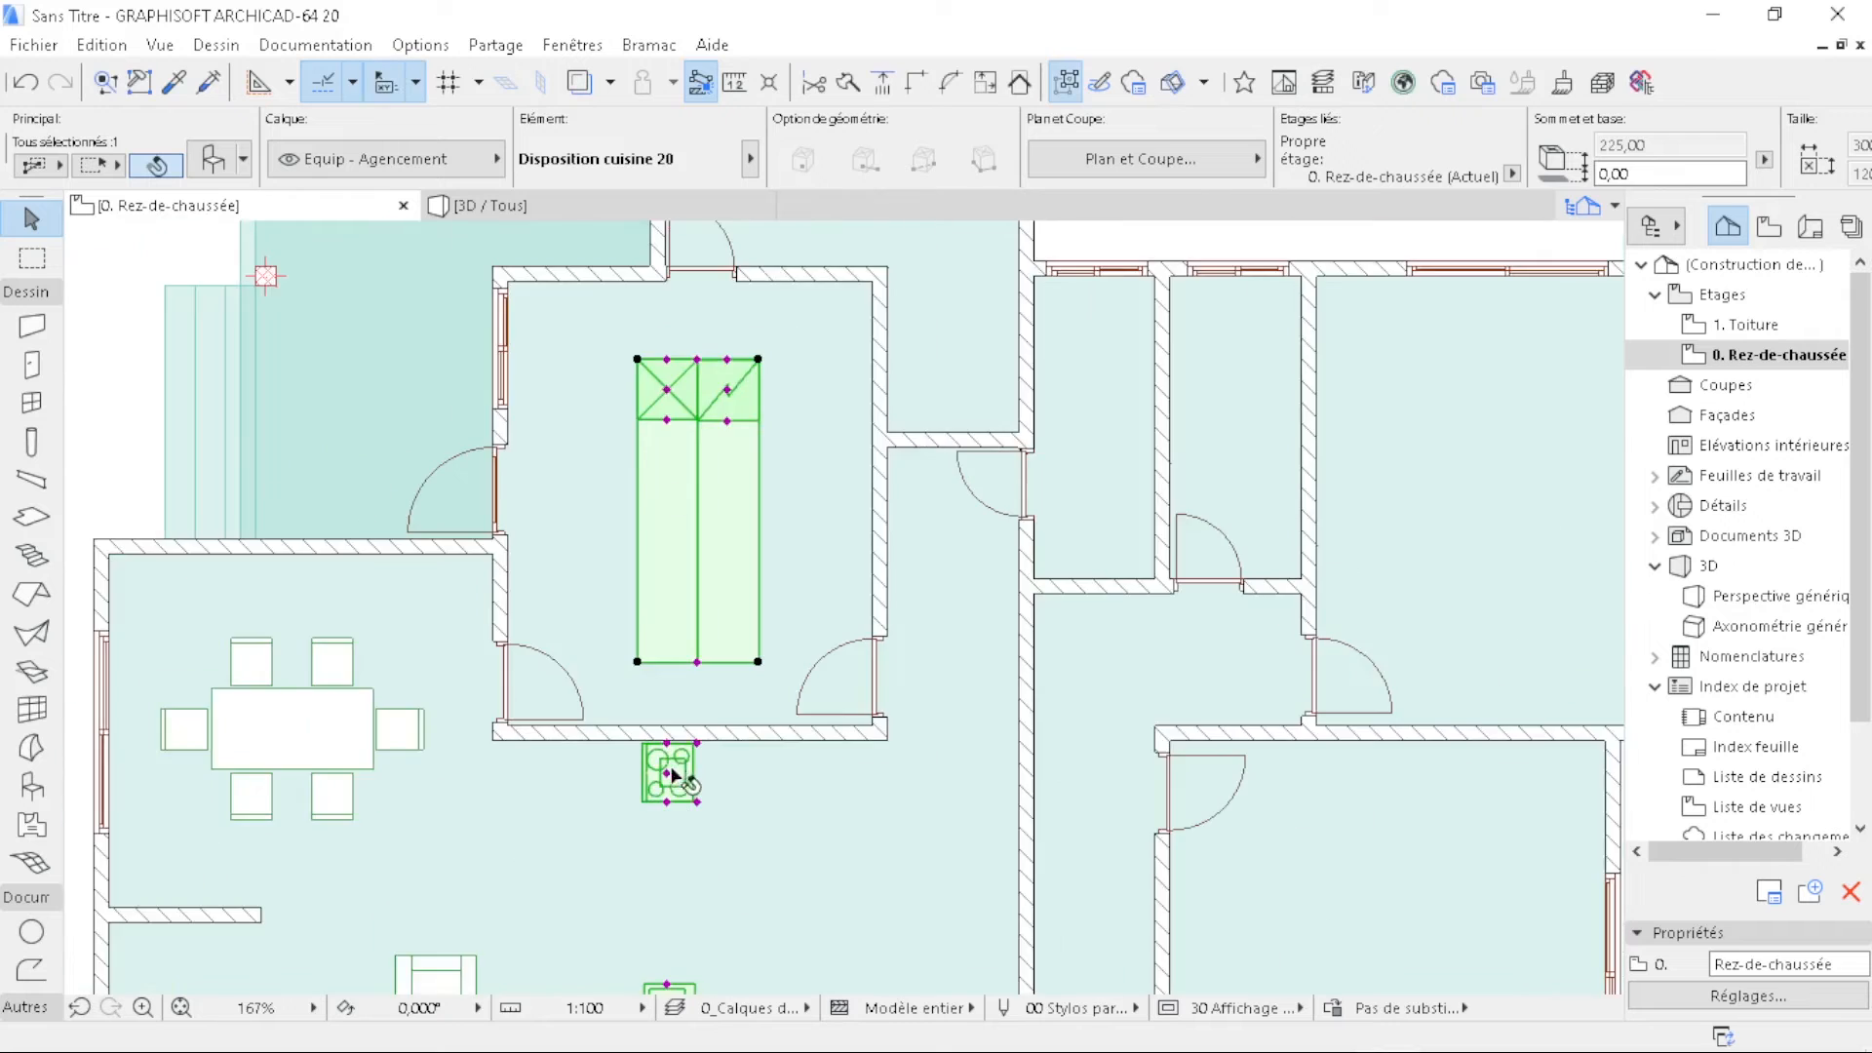
pyautogui.scroll(5, 671, 780)
pyautogui.click(662, 770)
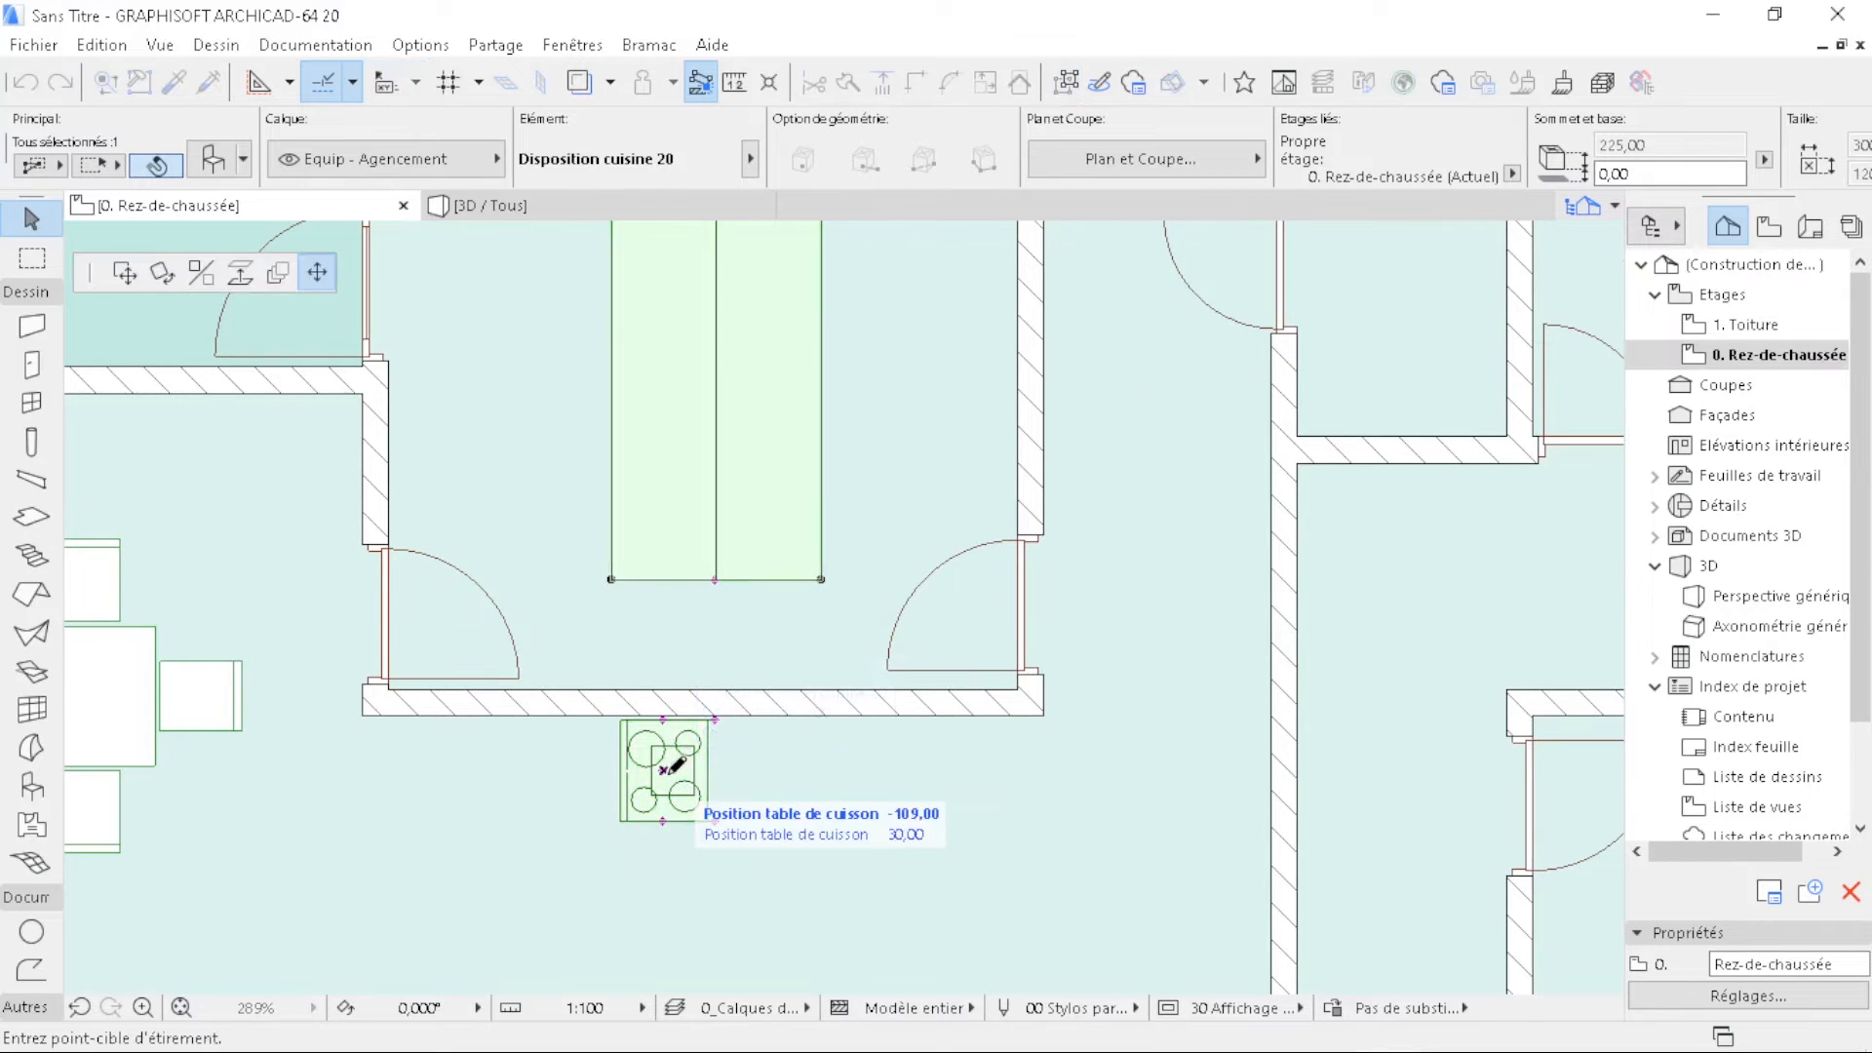
pyautogui.scroll(-3, 710, 618)
pyautogui.scroll(3, 752, 527)
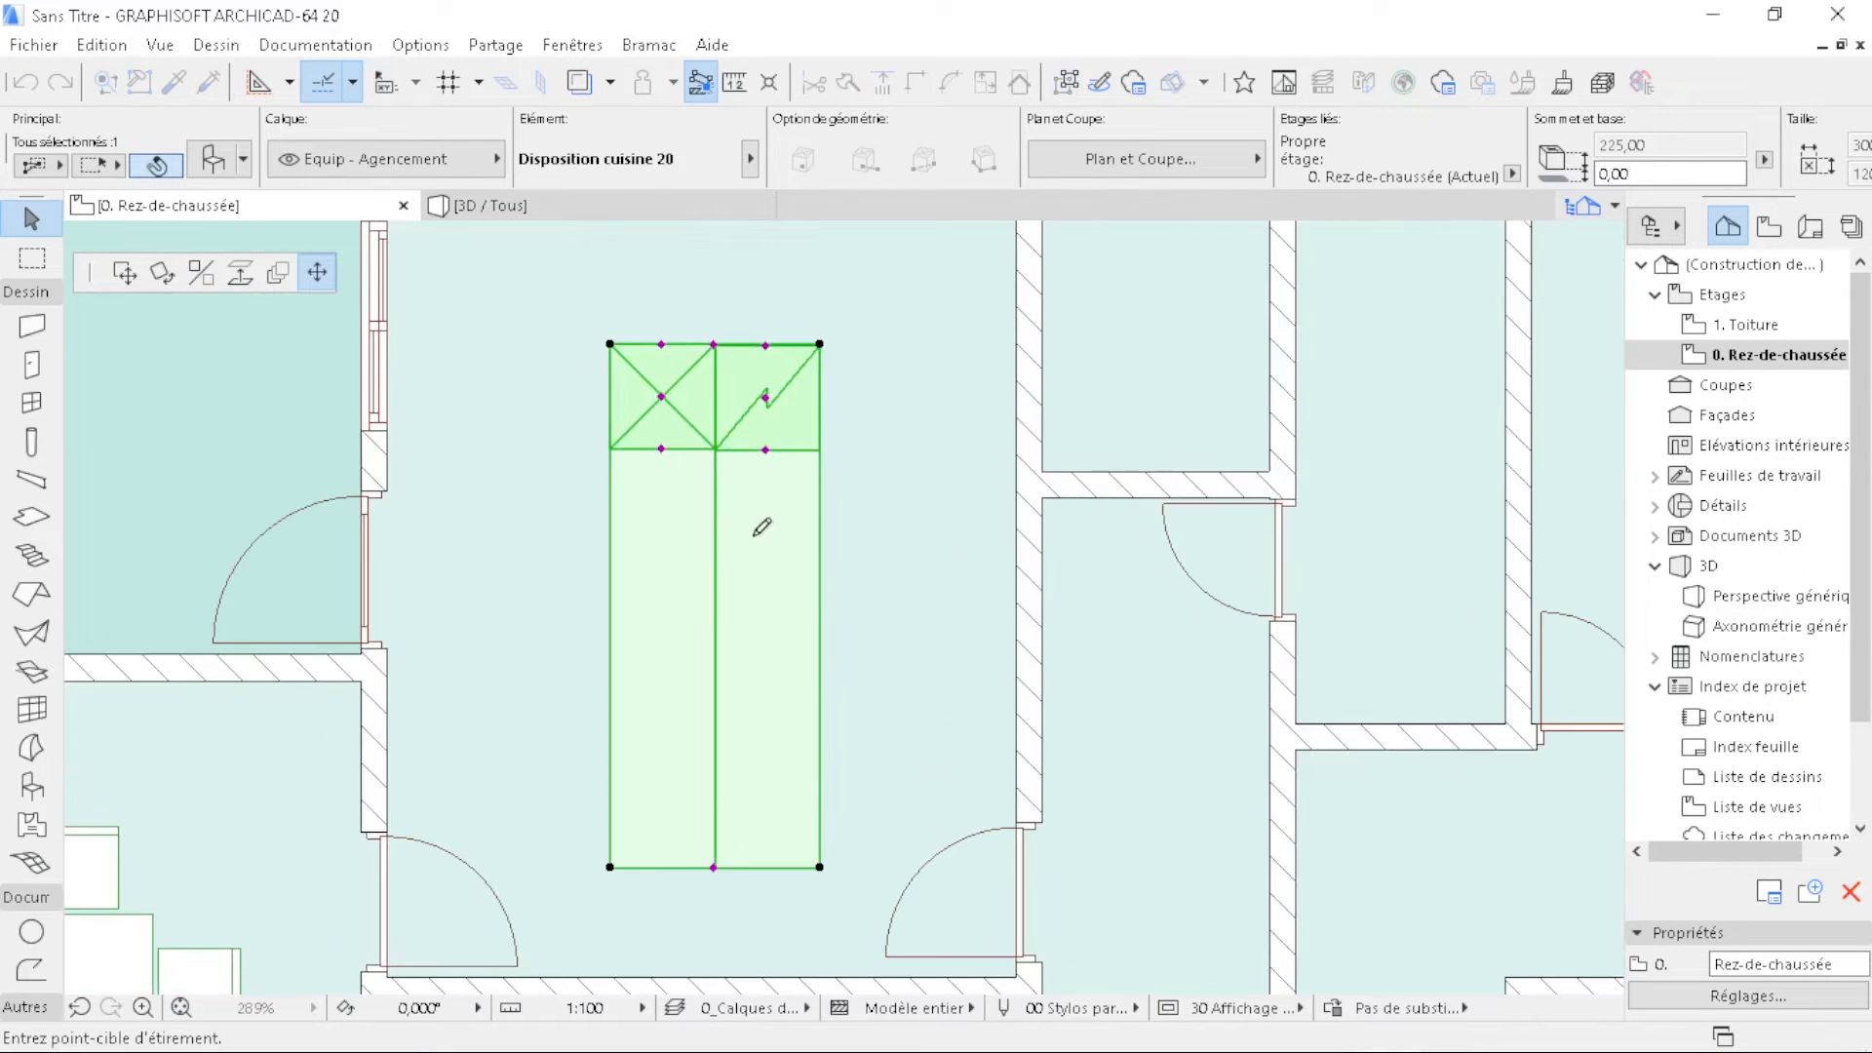
pyautogui.click(802, 529)
pyautogui.scroll(-3, 633, 400)
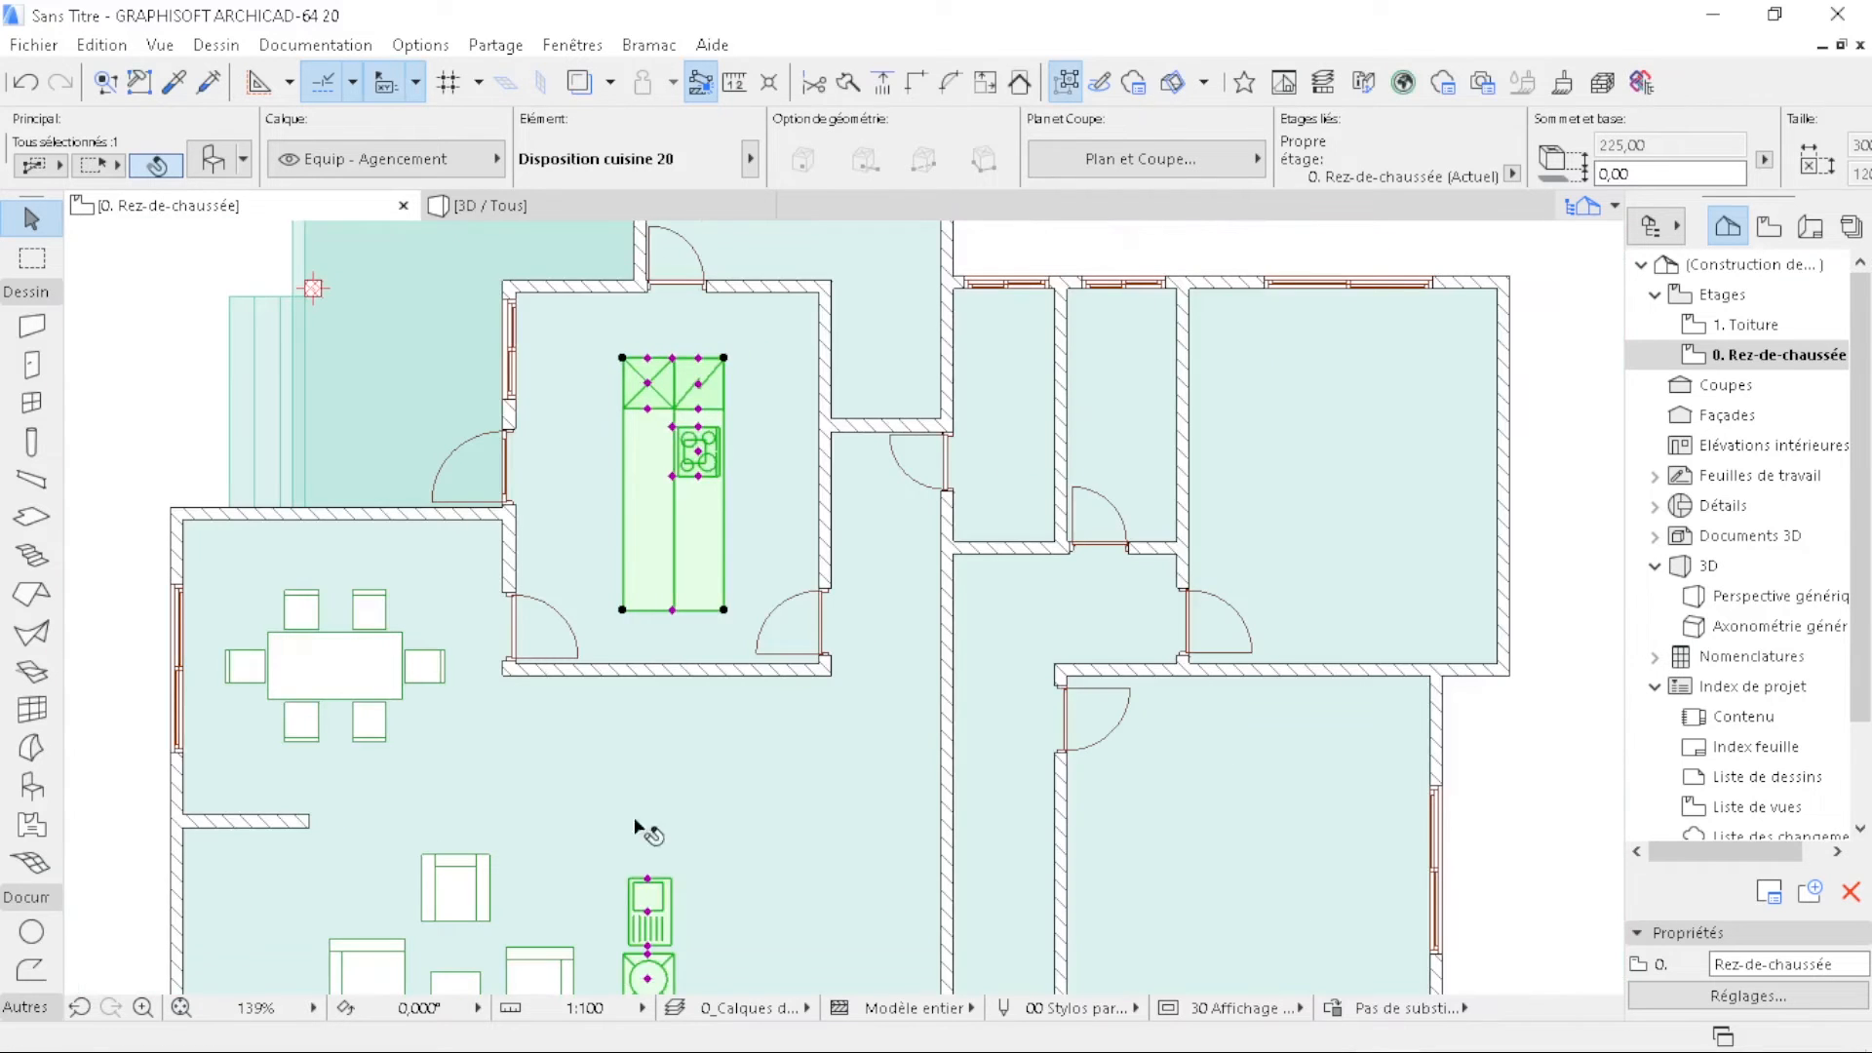
# - Move the sink into the left counter row opposite the cooktop and the dishwasher near that row's lower end, then deselect the island
pyautogui.click(647, 912)
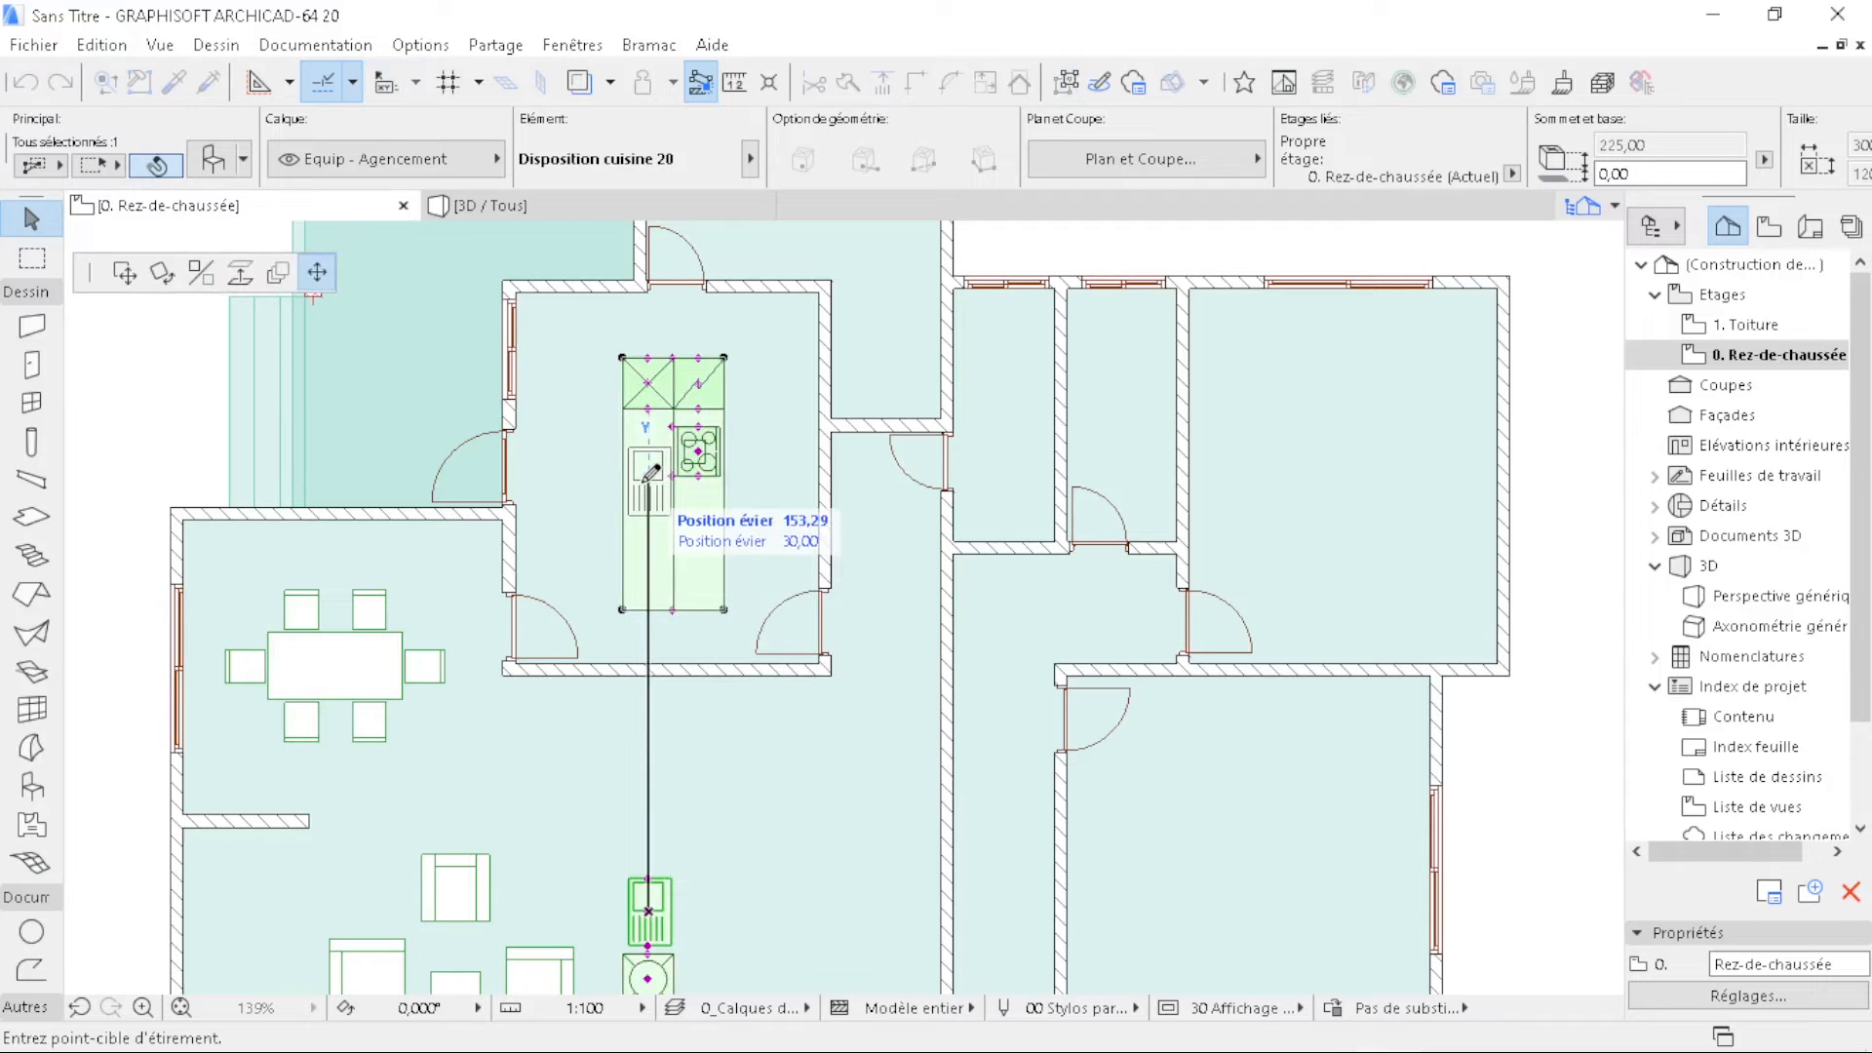
pyautogui.click(650, 476)
pyautogui.scroll(-2, 634, 596)
pyautogui.scroll(2, 645, 755)
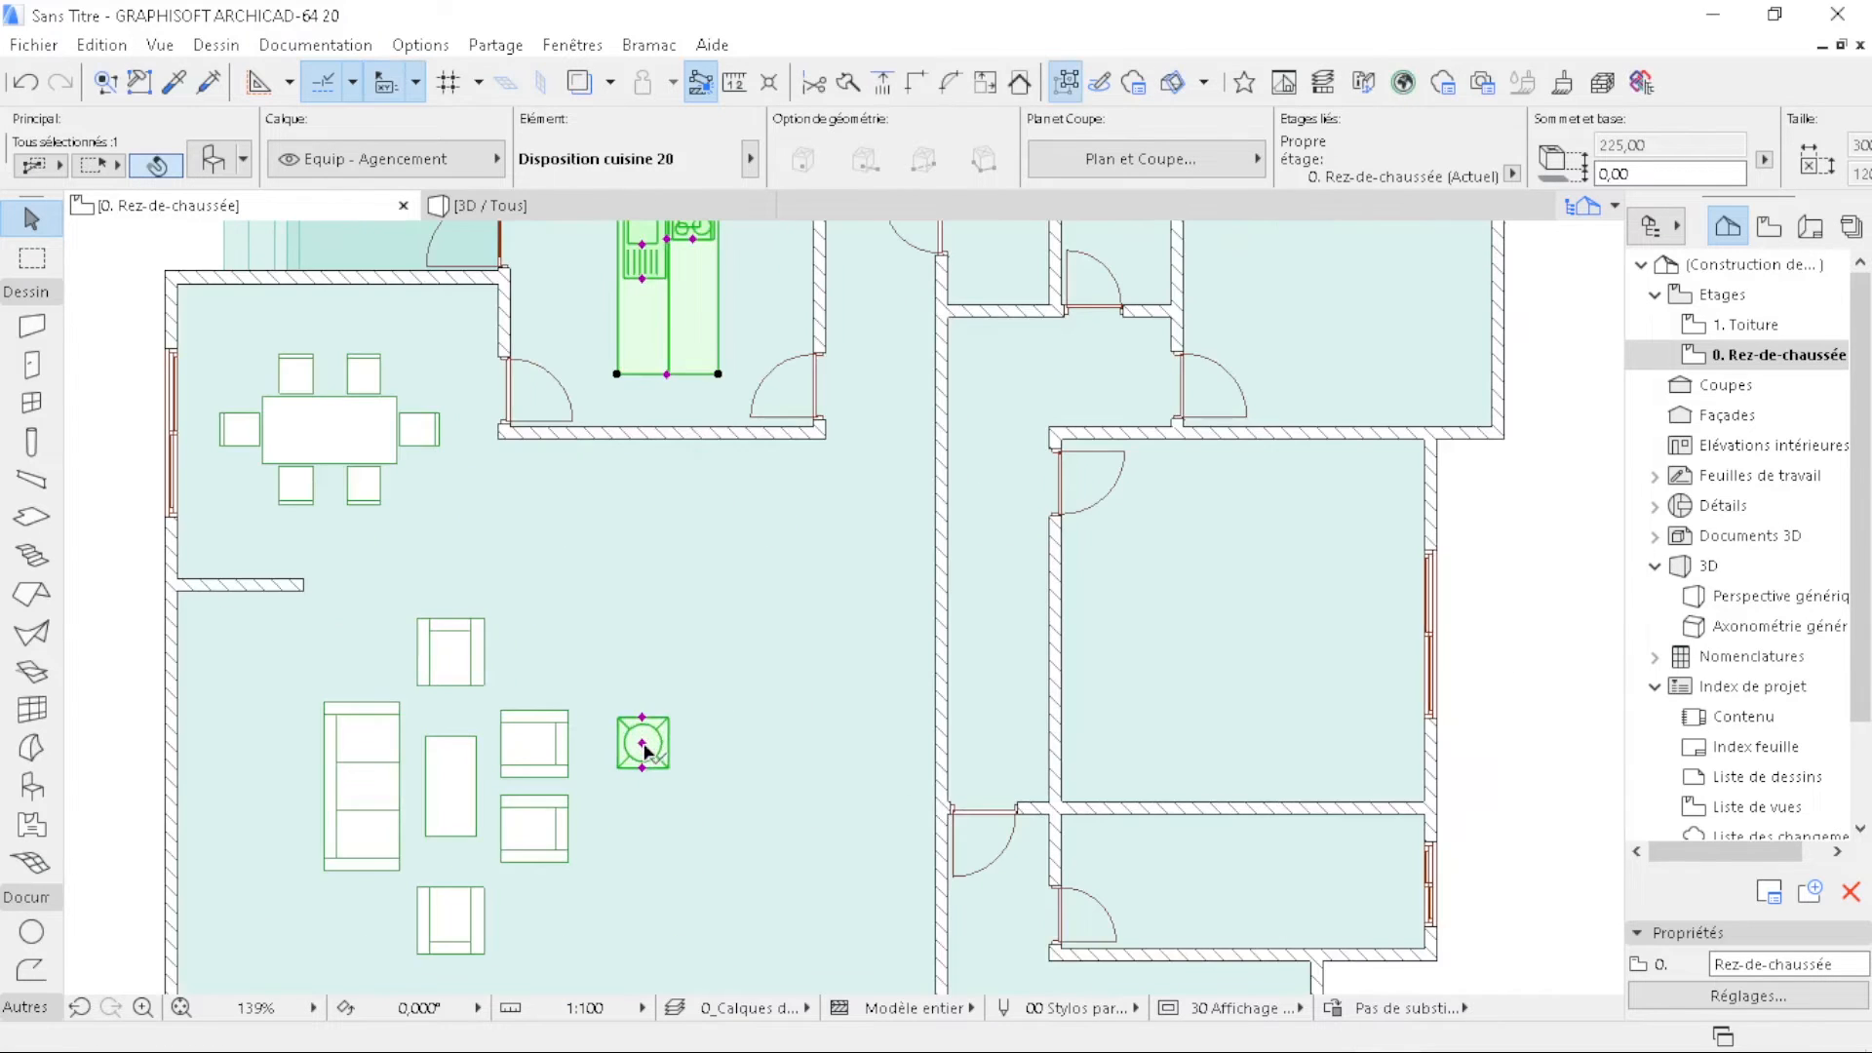
pyautogui.click(644, 749)
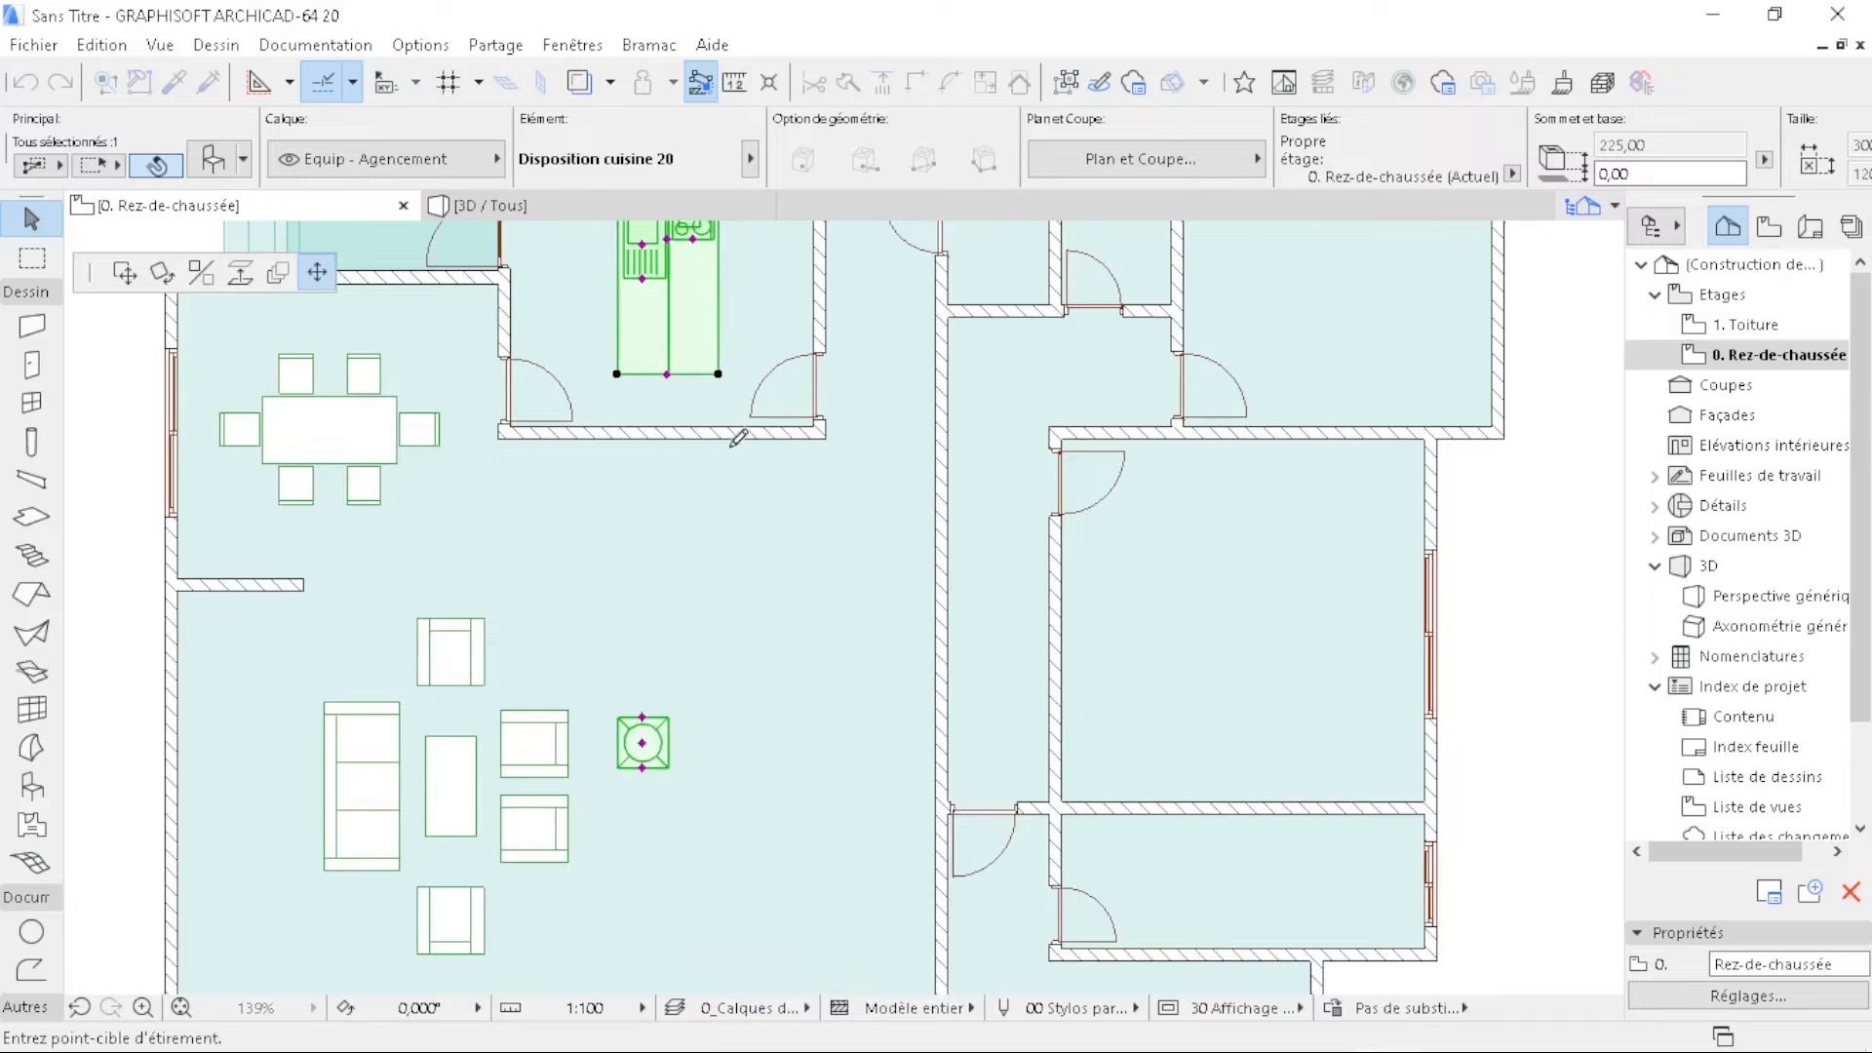
pyautogui.scroll(-2, 698, 267)
pyautogui.scroll(7, 660, 315)
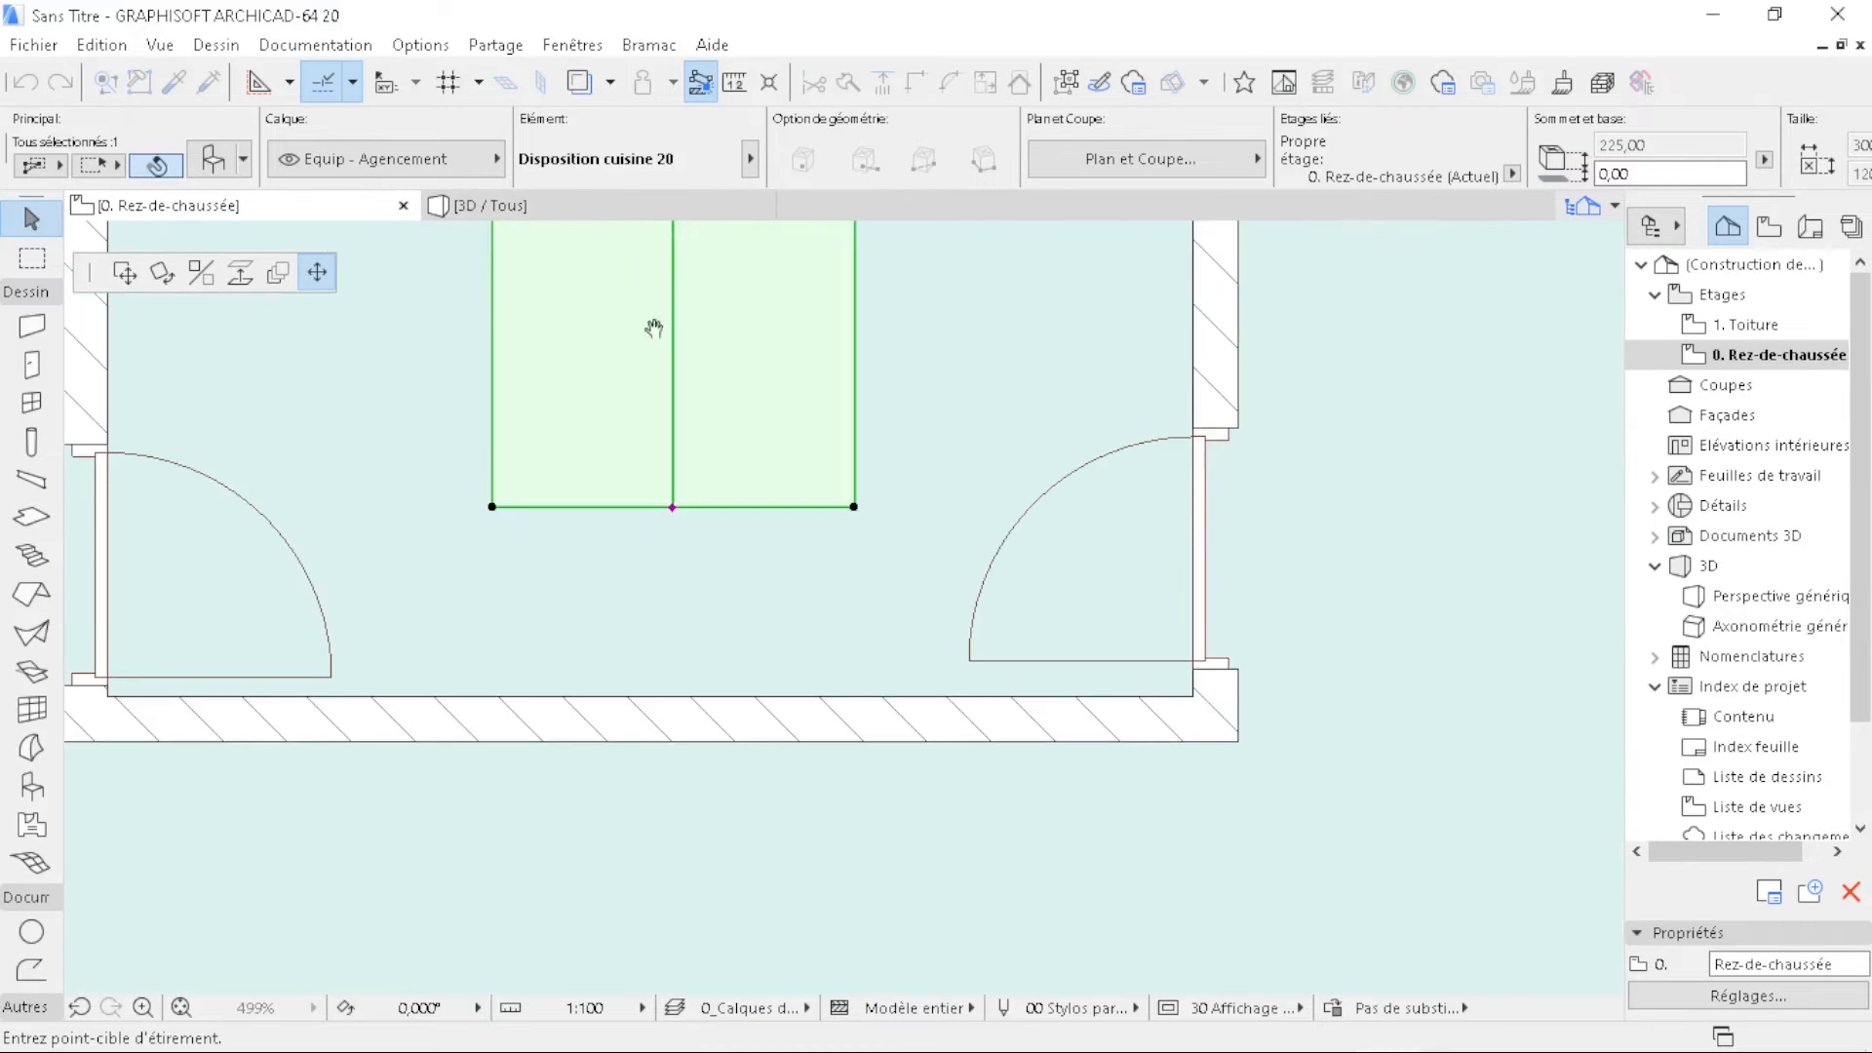
pyautogui.moveTo(653, 318); pyautogui.dragTo(664, 685, button='middle')
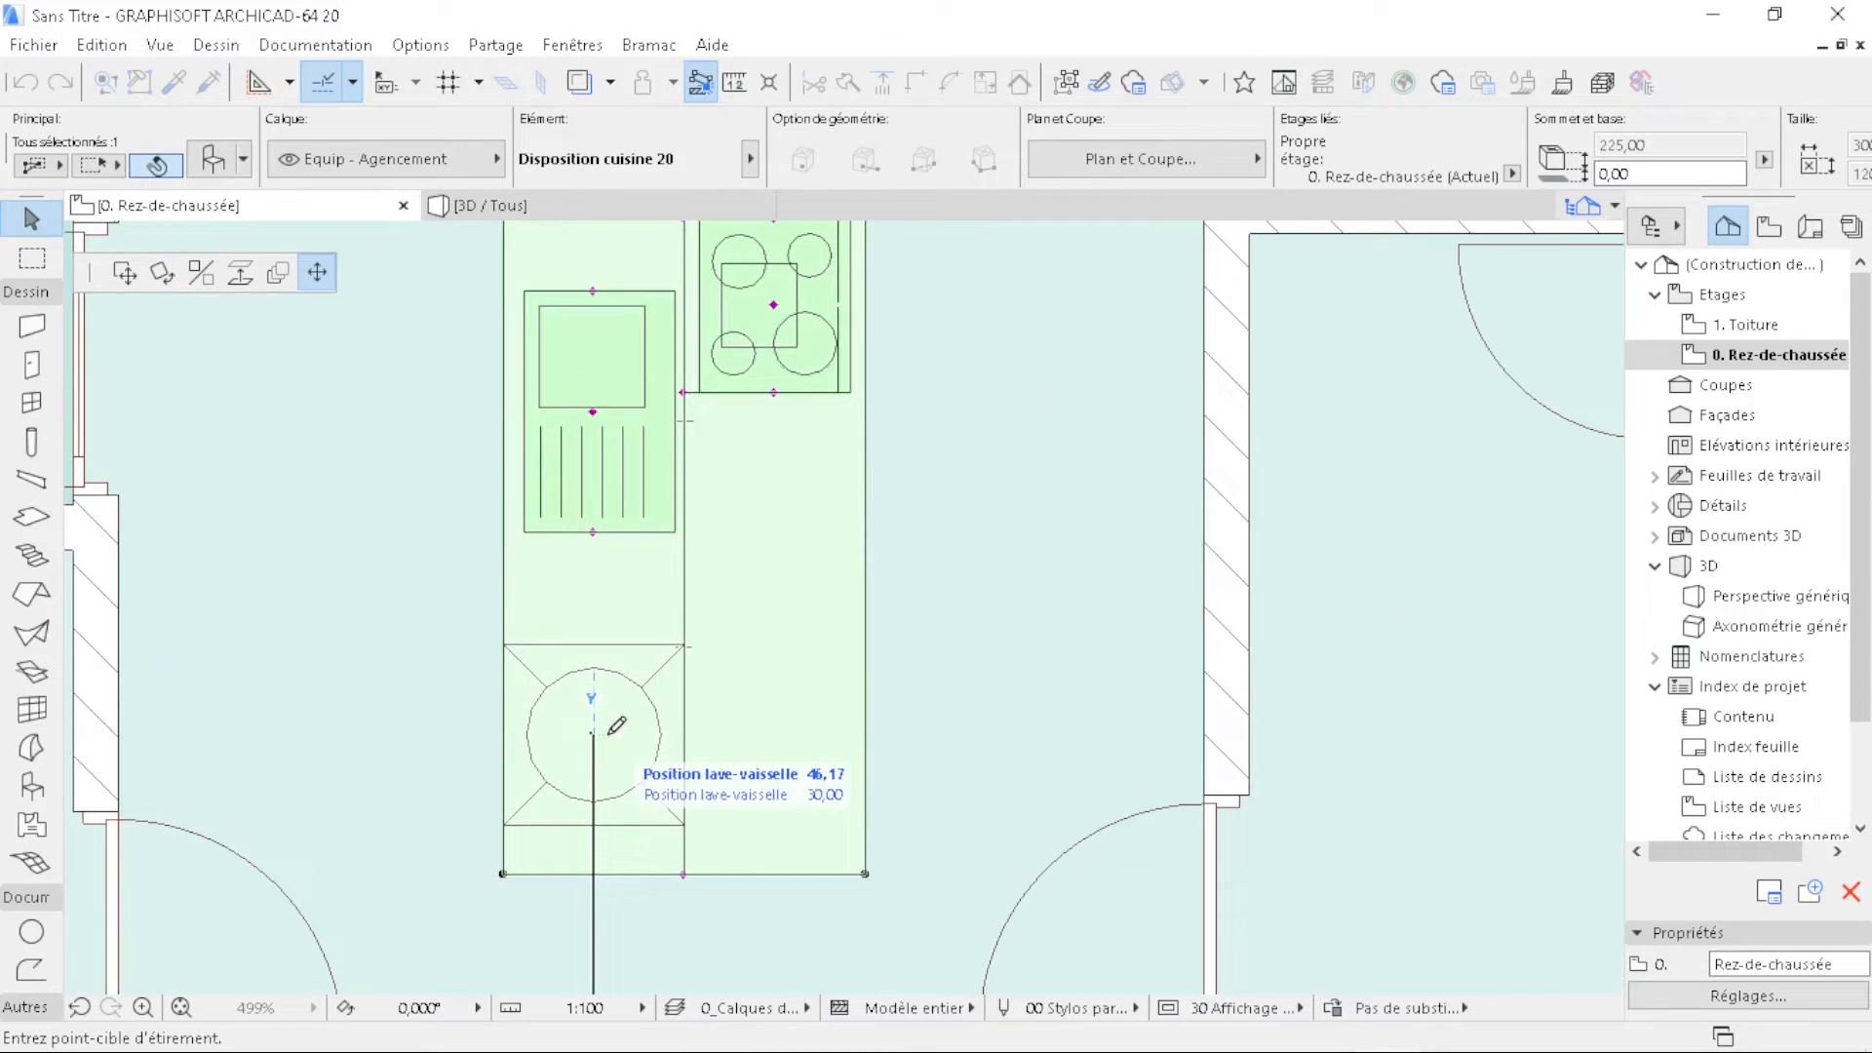
pyautogui.click(606, 736)
pyautogui.scroll(-9, 710, 410)
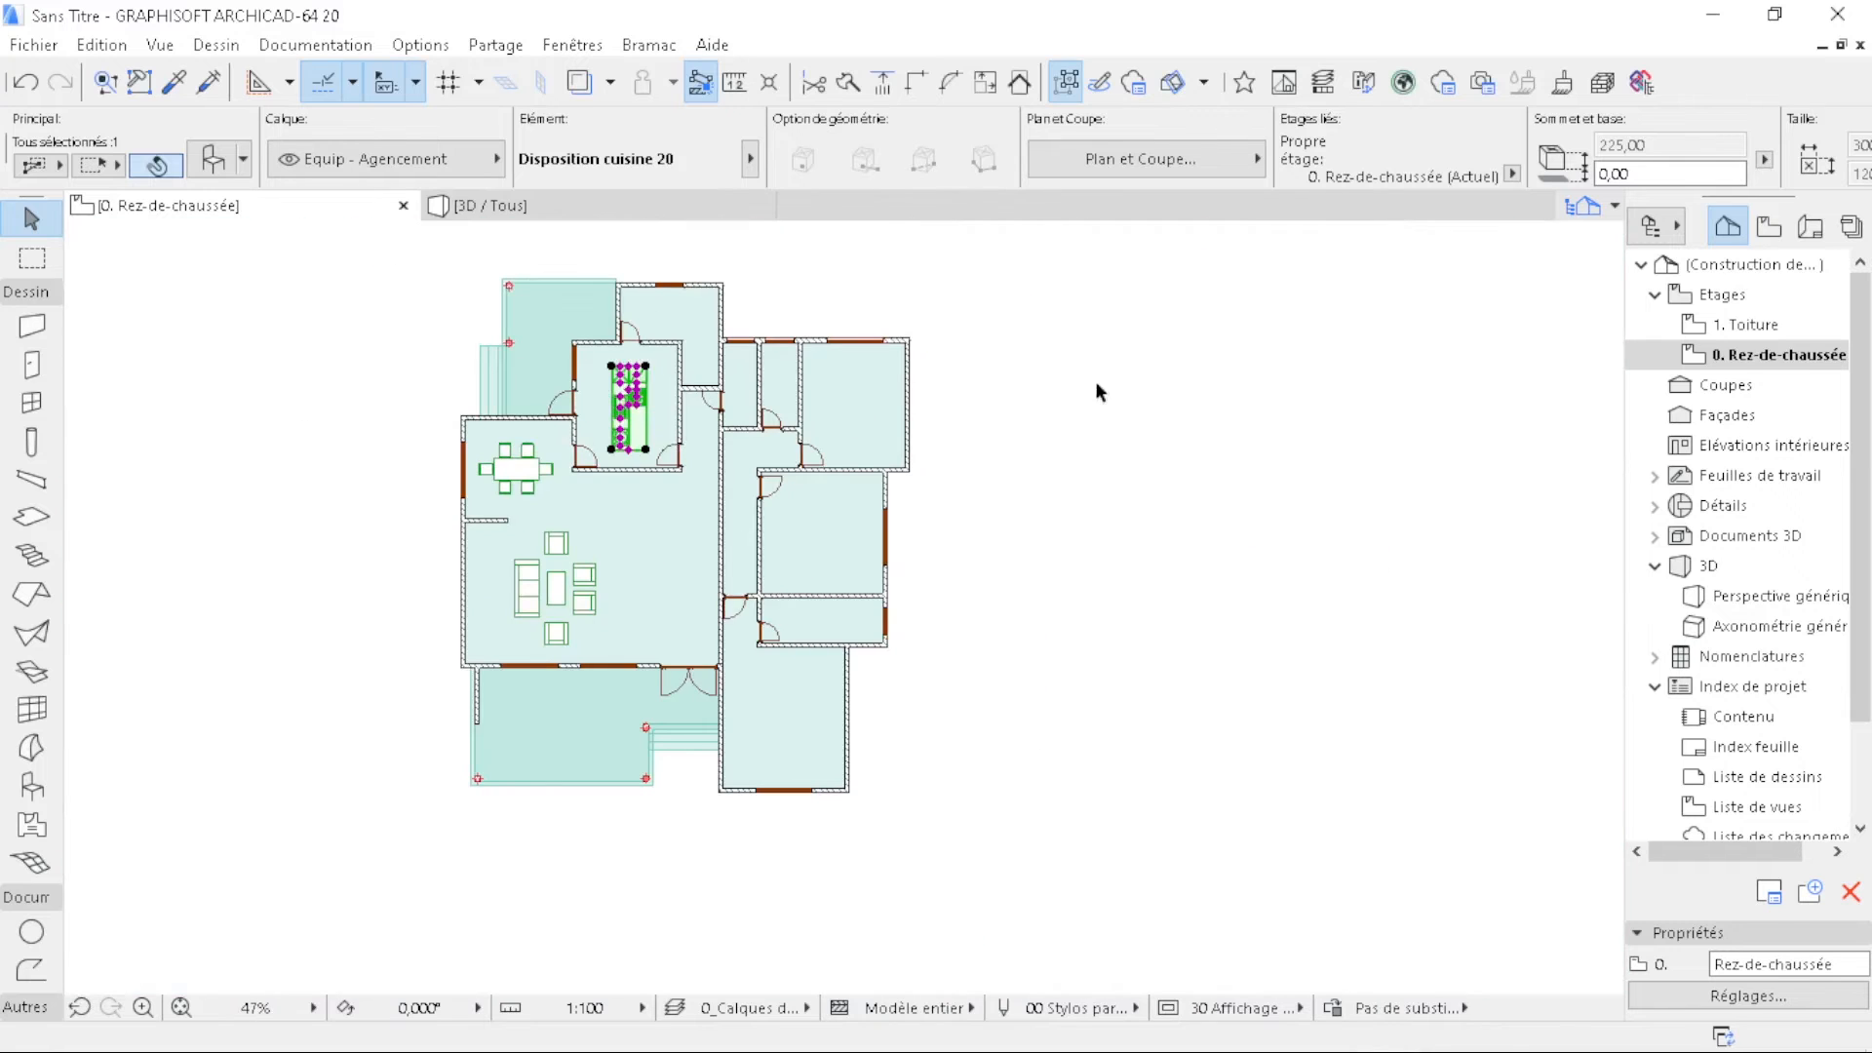
pyautogui.click(1097, 382)
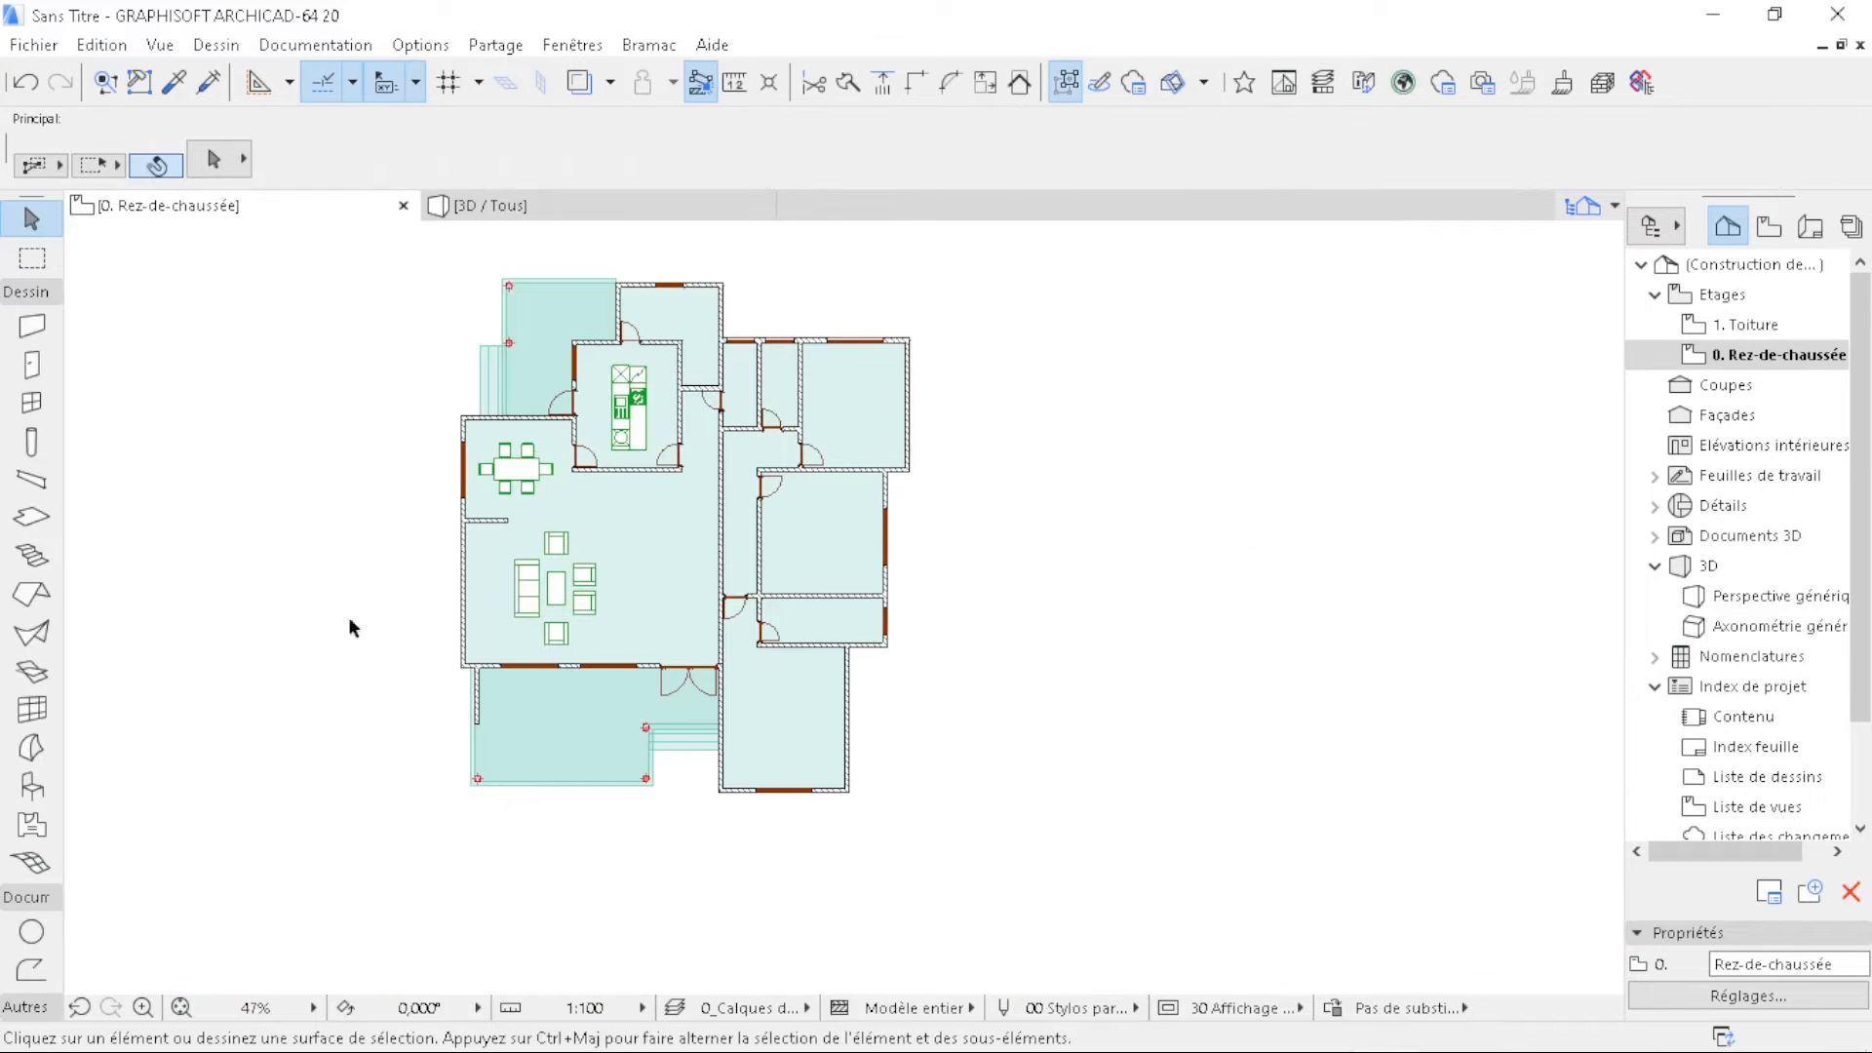
# - Choose Disposition lit 20 as the default object, keeping Table de chevet at Des deux côtés, and accept the settings
pyautogui.click(29, 788)
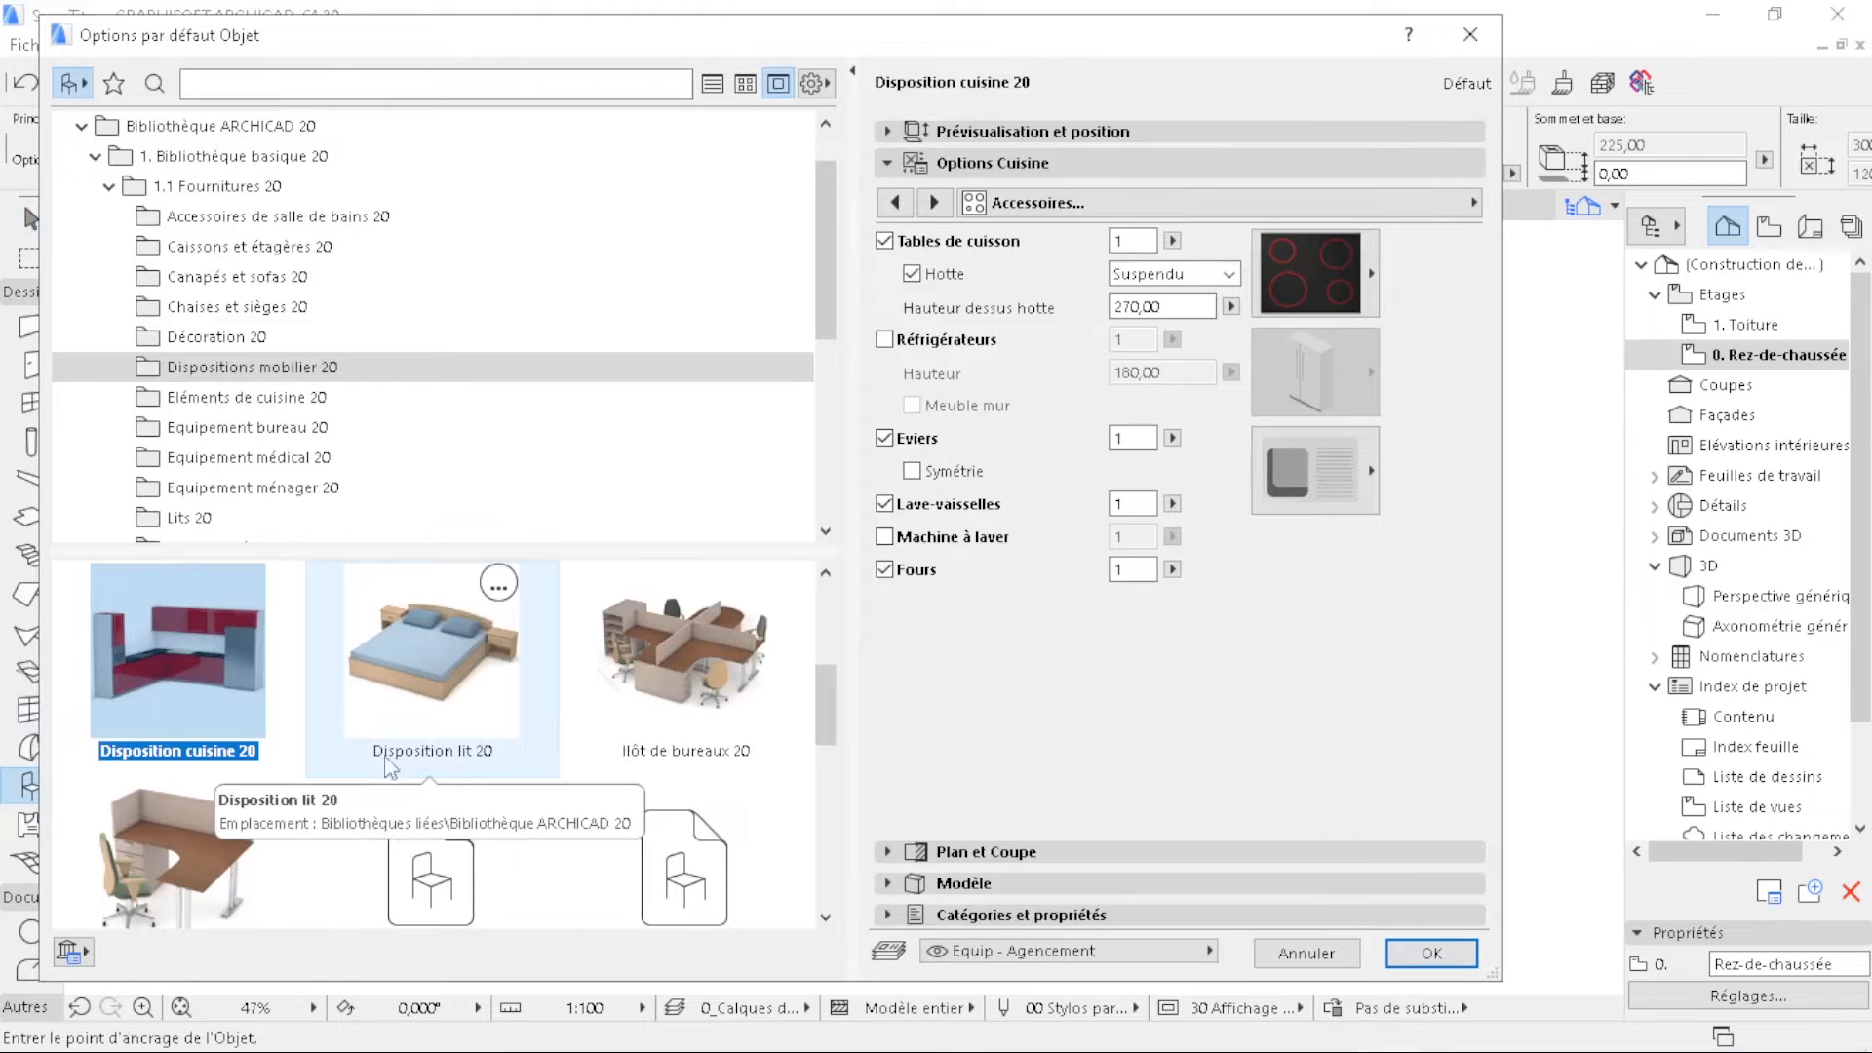
pyautogui.click(478, 691)
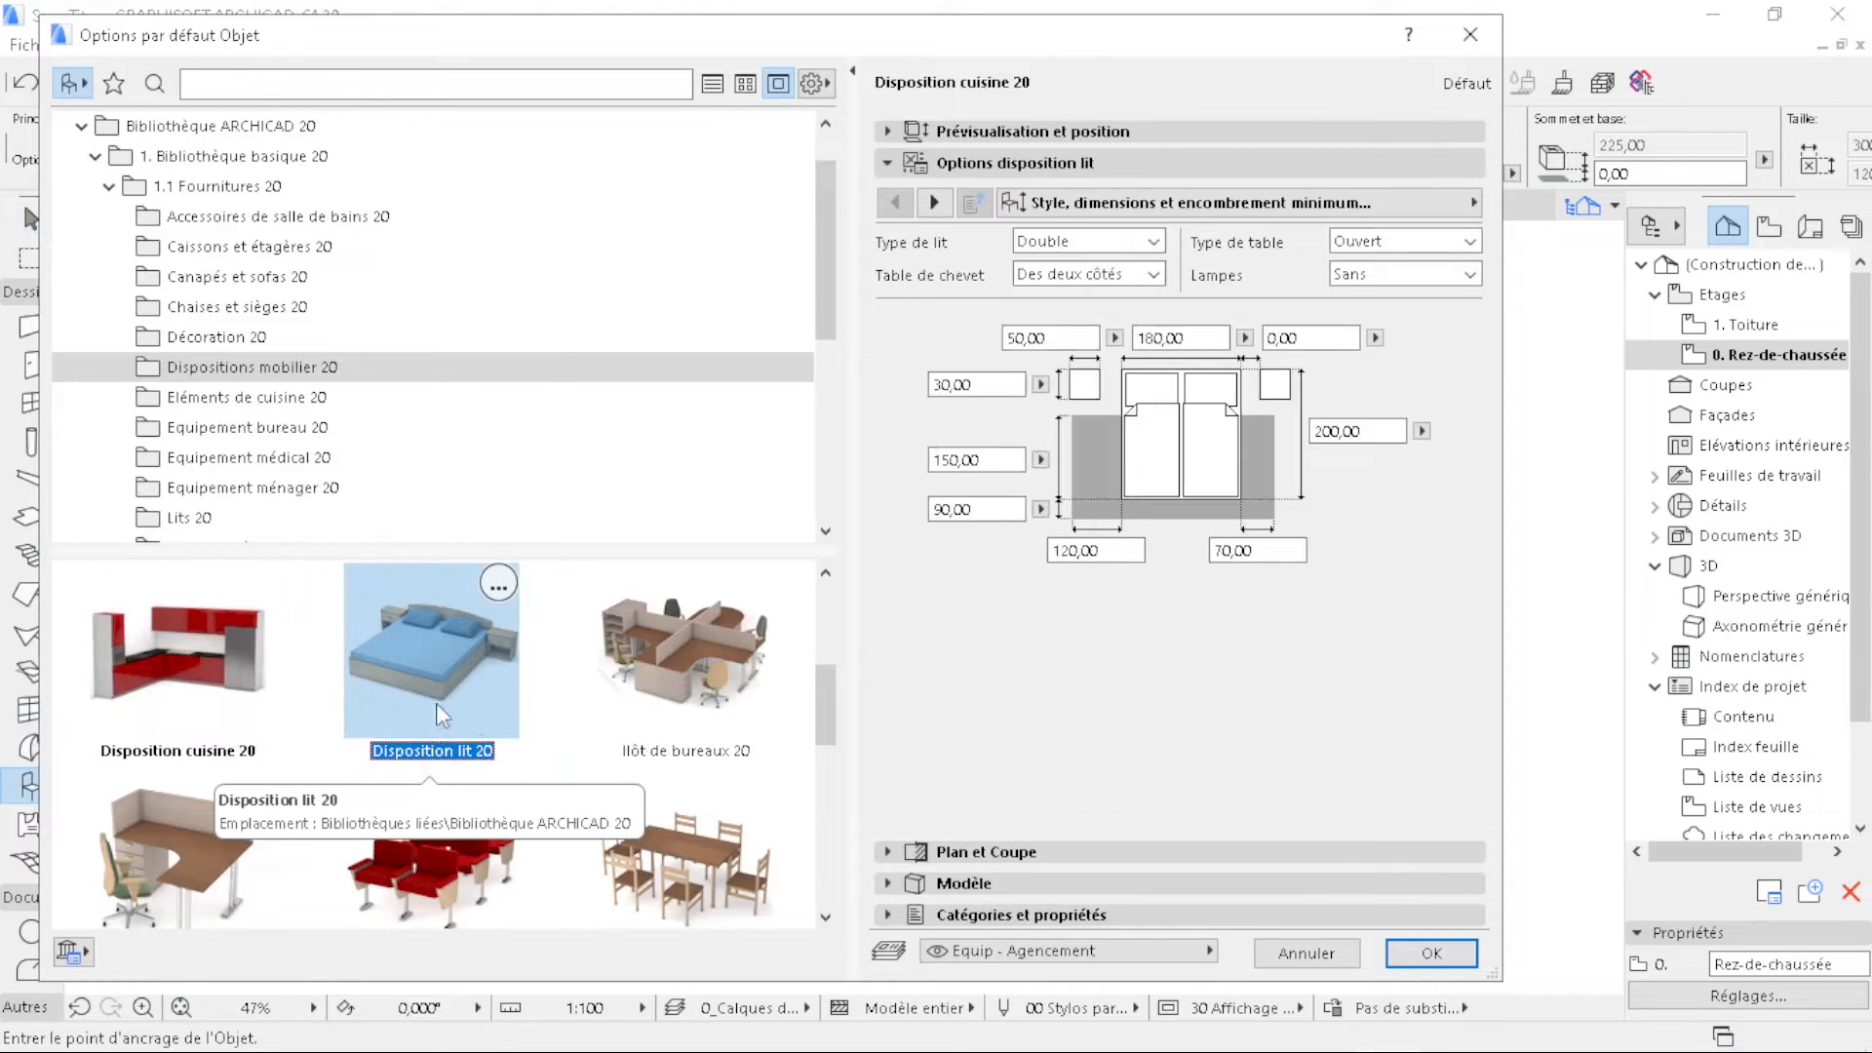
pyautogui.click(1154, 274)
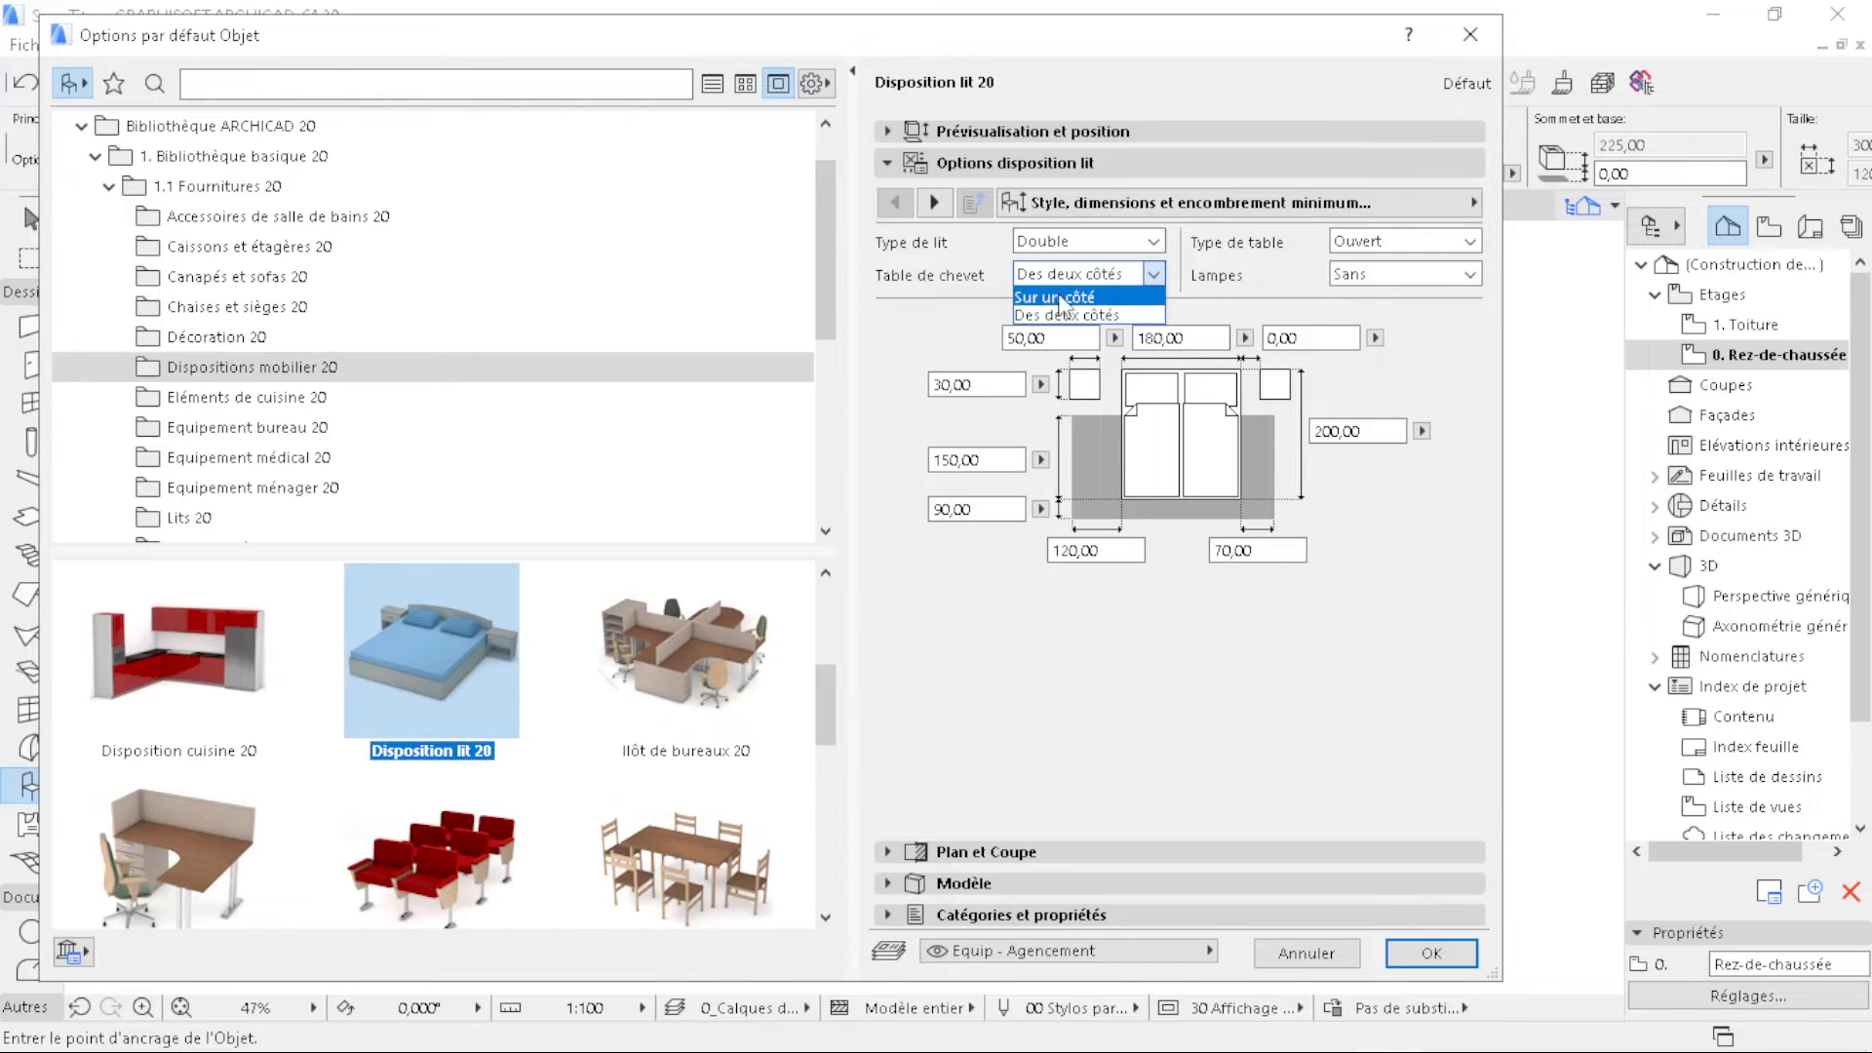
pyautogui.click(1282, 701)
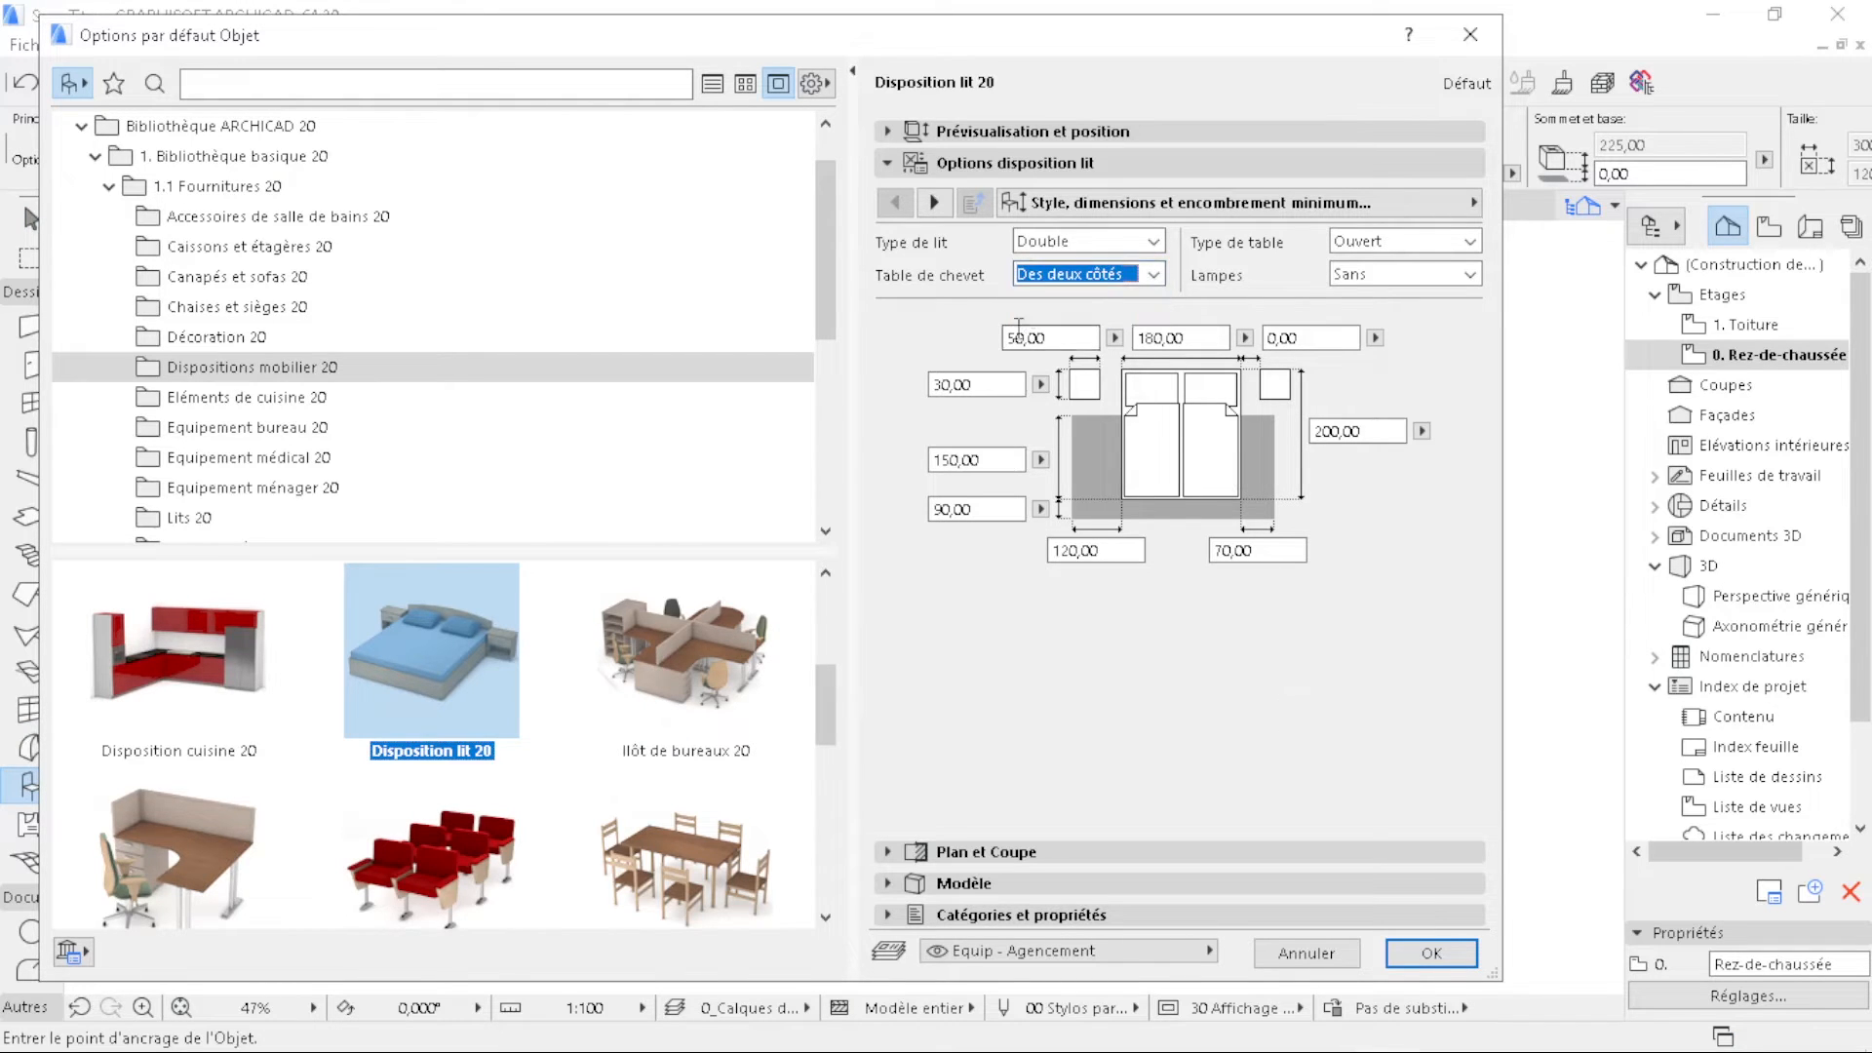
pyautogui.click(1462, 957)
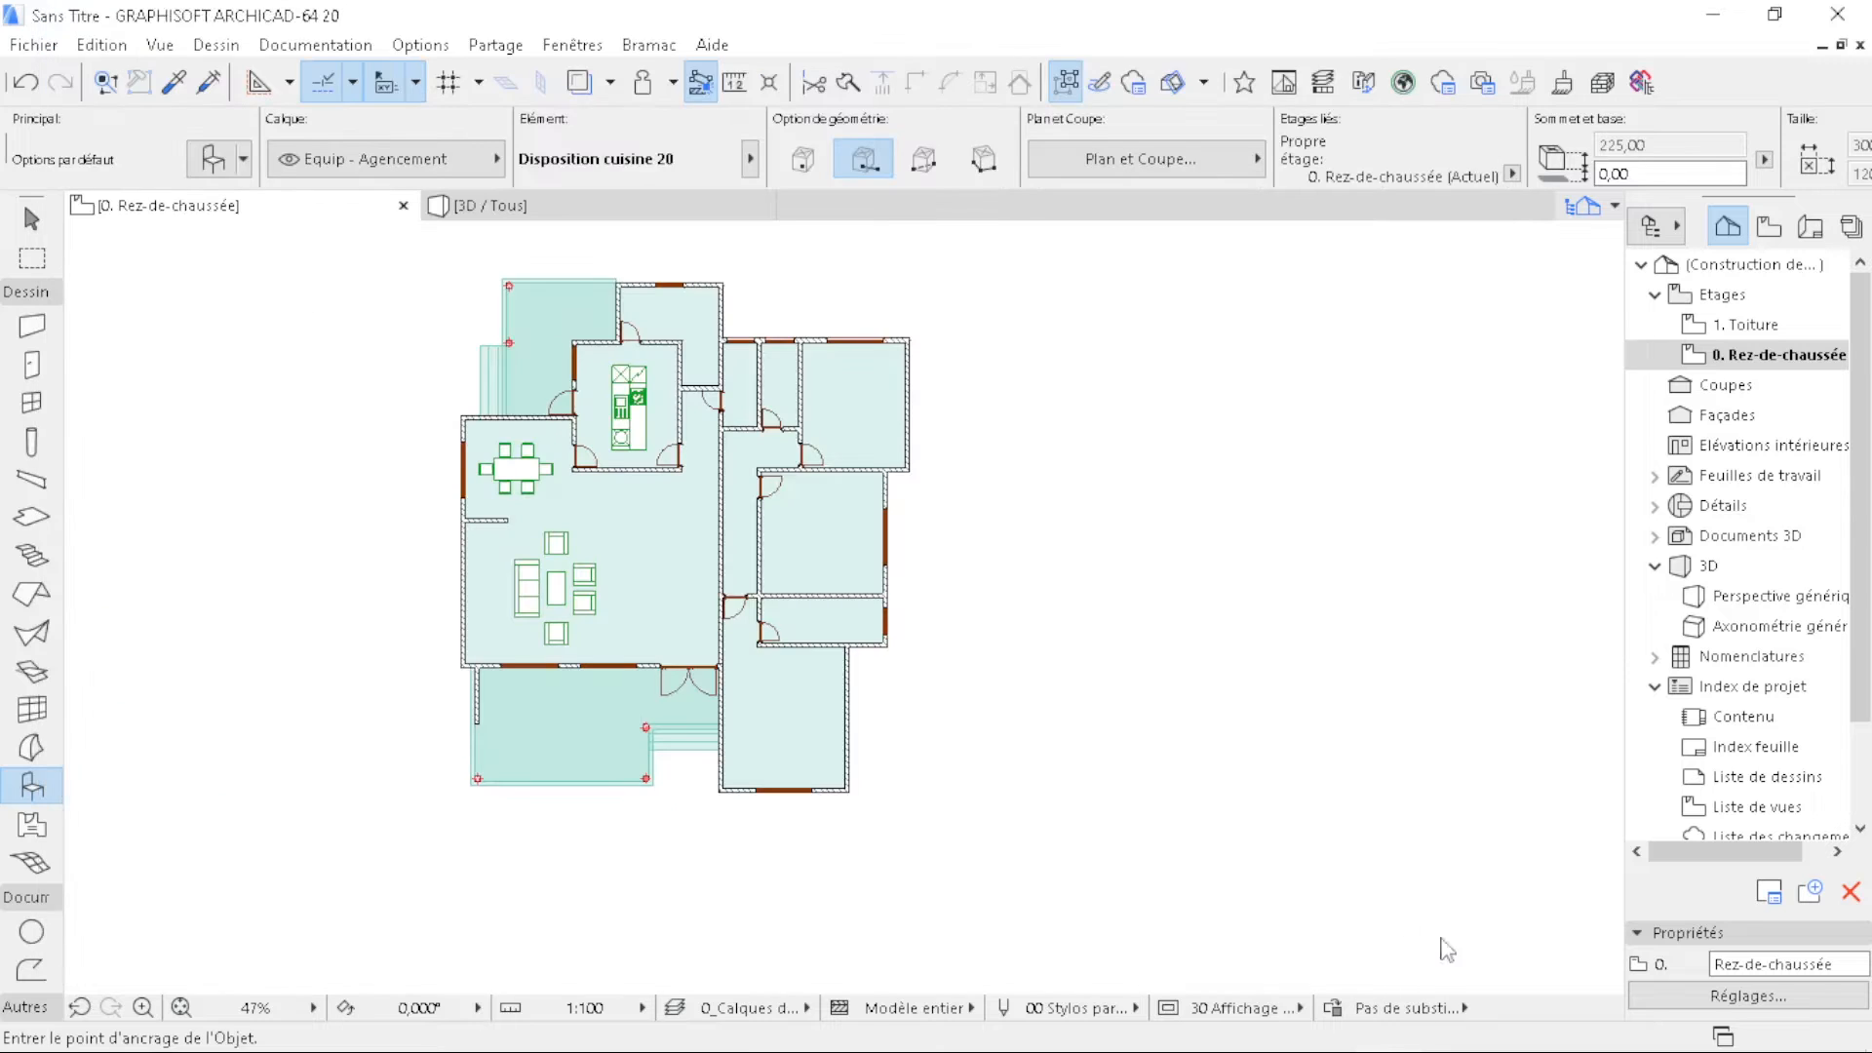
# - Place the double bed object in the southernmost bedroom, rotated 90° with its headboard towards the left wall
pyautogui.scroll(3, 816, 787)
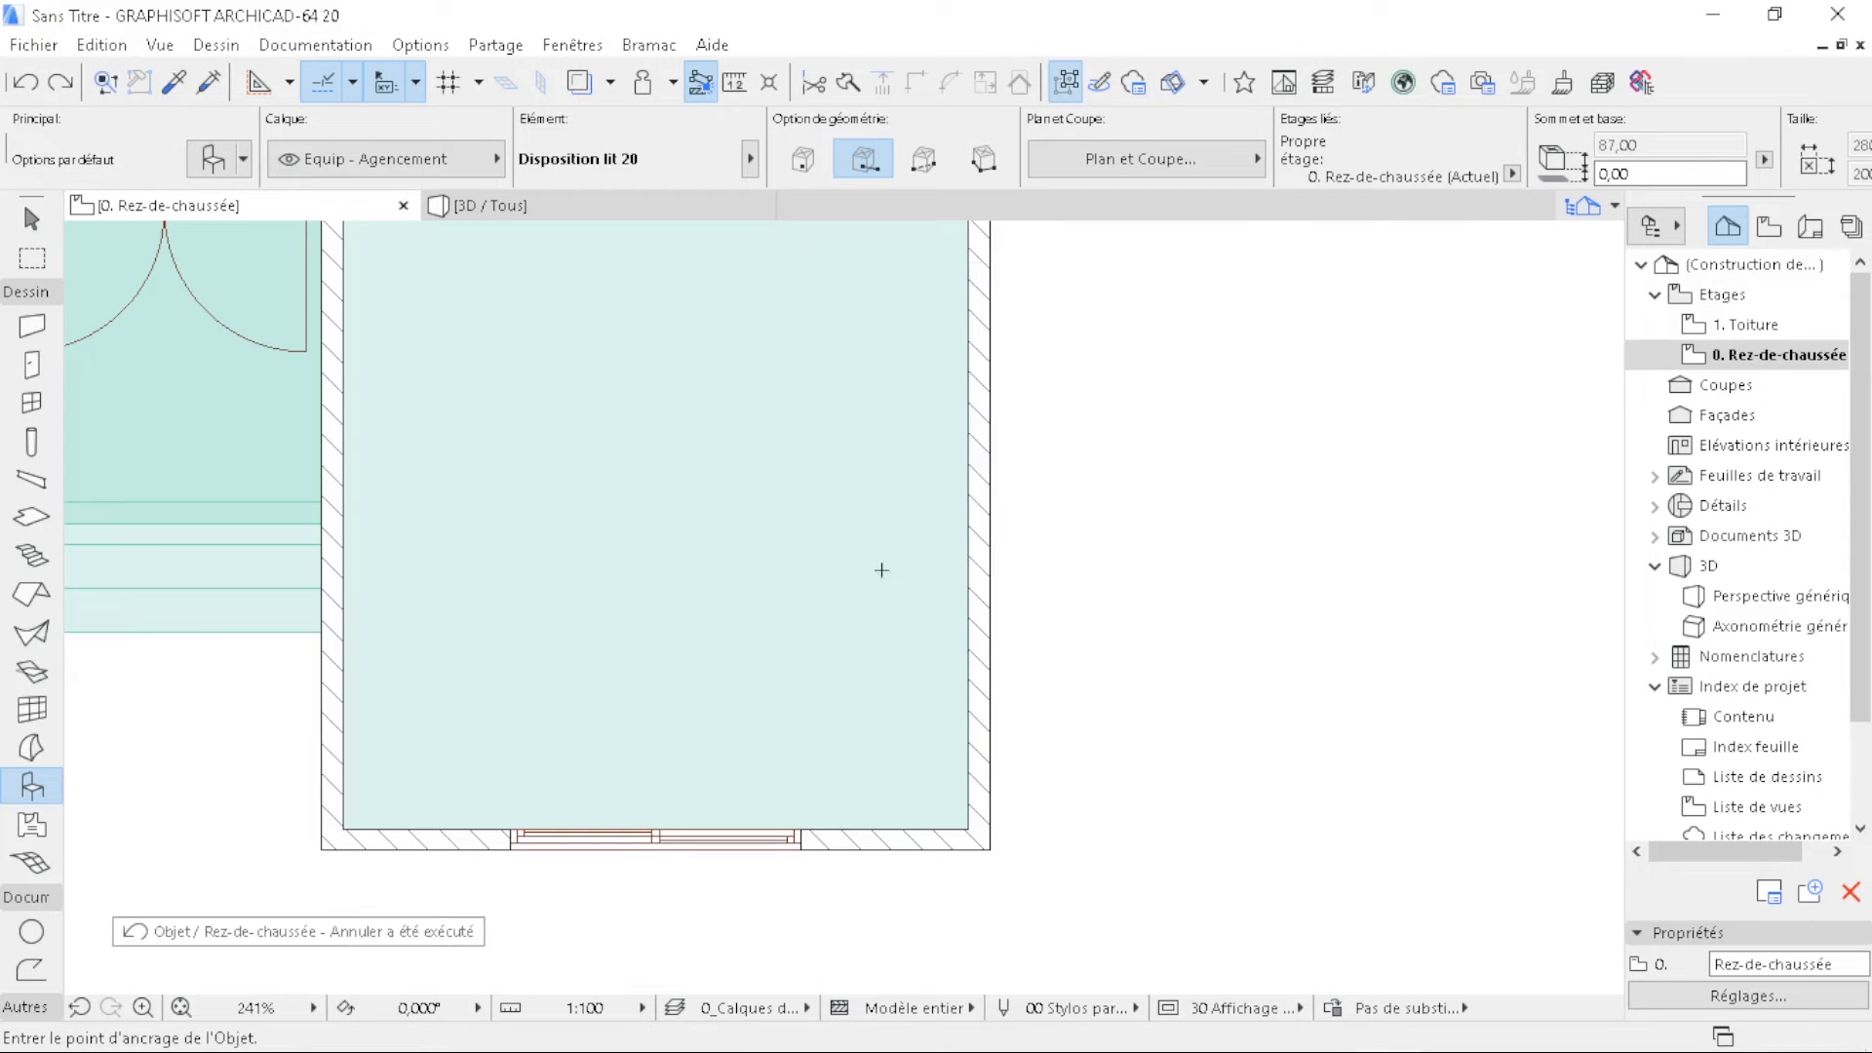
pyautogui.click(899, 552)
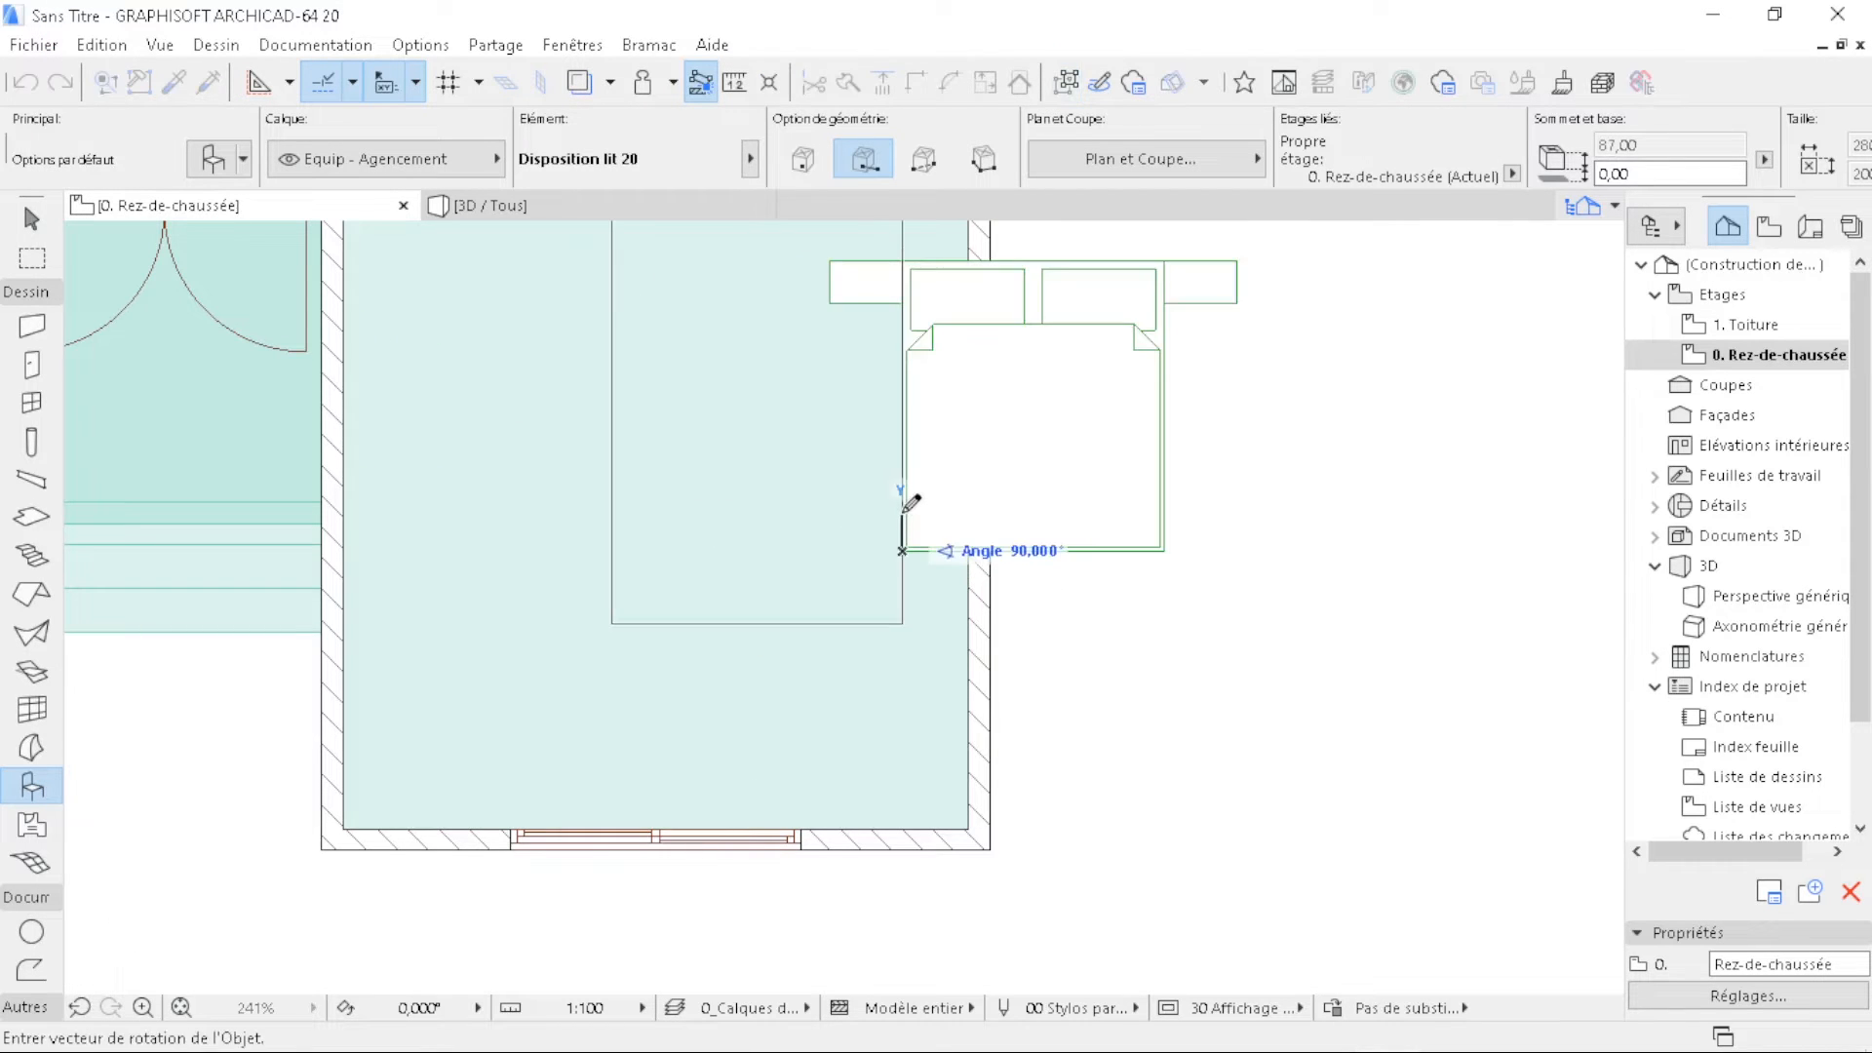
pyautogui.click(906, 538)
pyautogui.press('Escape')
# - Mirror the bed about a vertical axis so that its headboard faces the bedroom's right wall
pyautogui.click(795, 506)
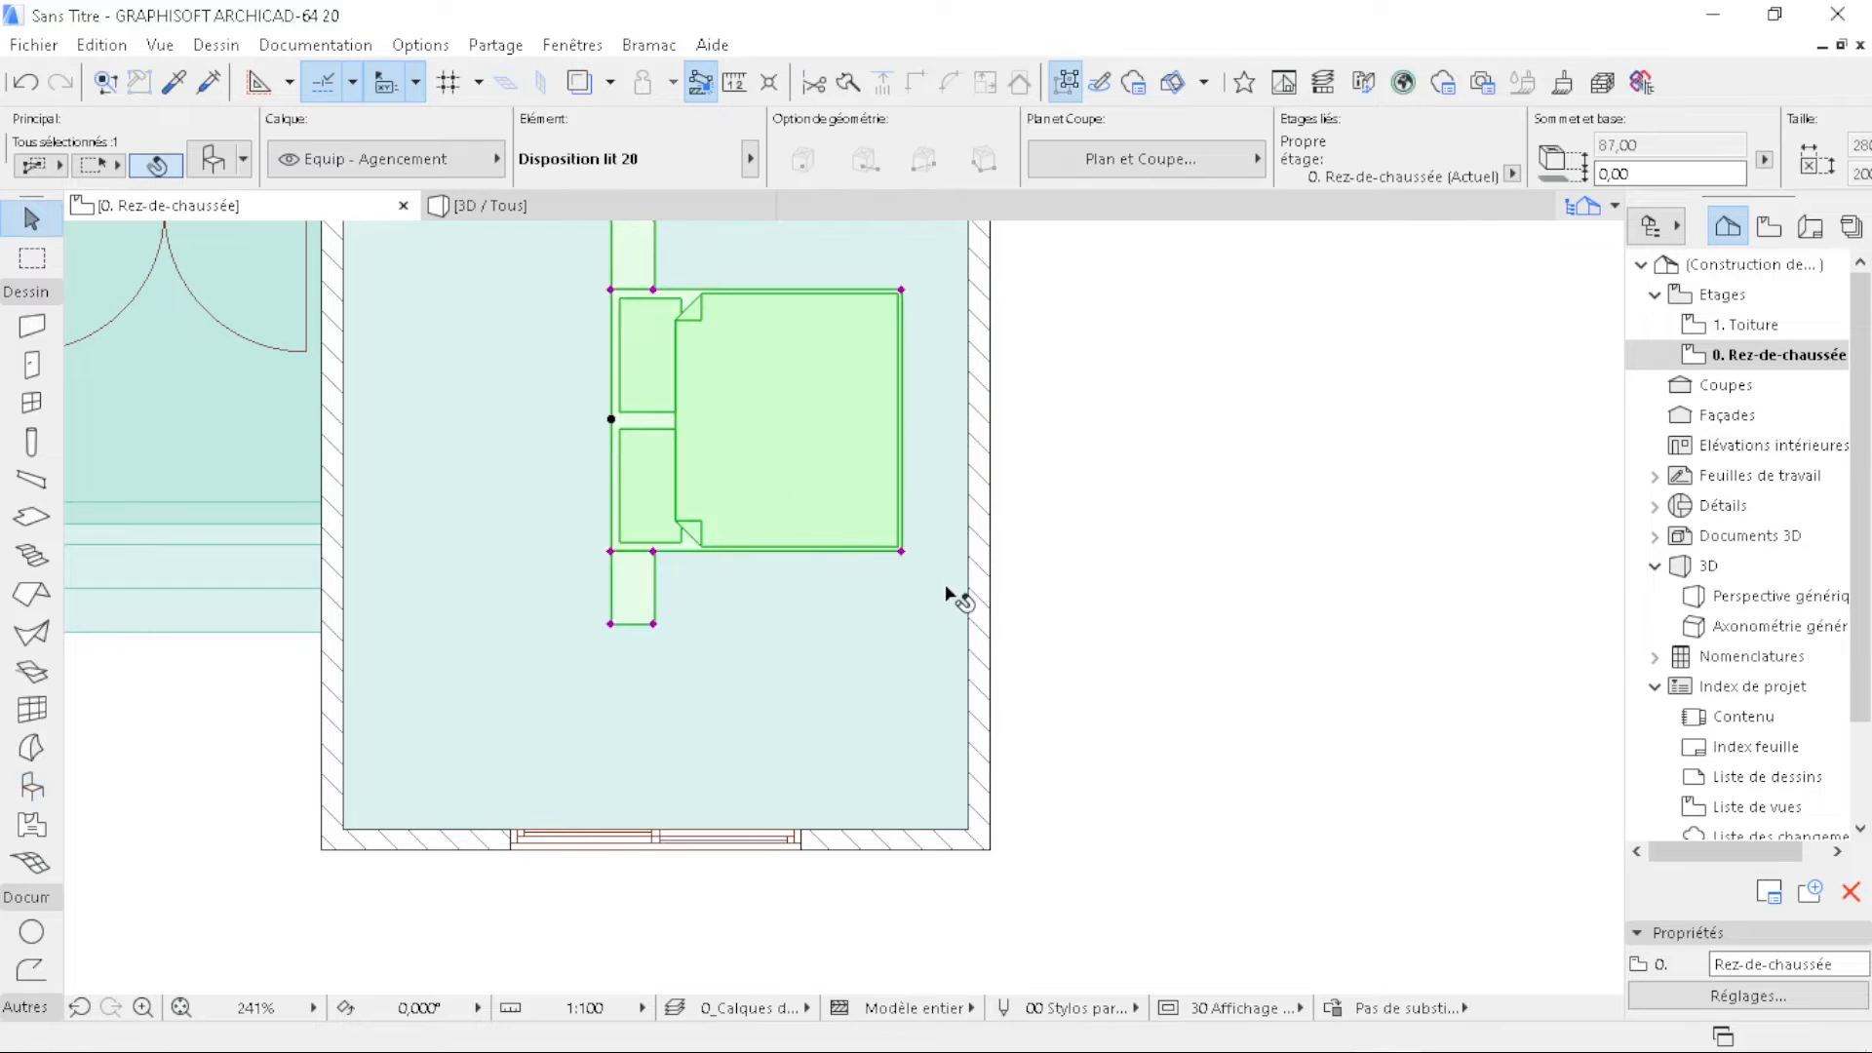
pyautogui.rightClick(790, 406)
pyautogui.moveTo(977, 683)
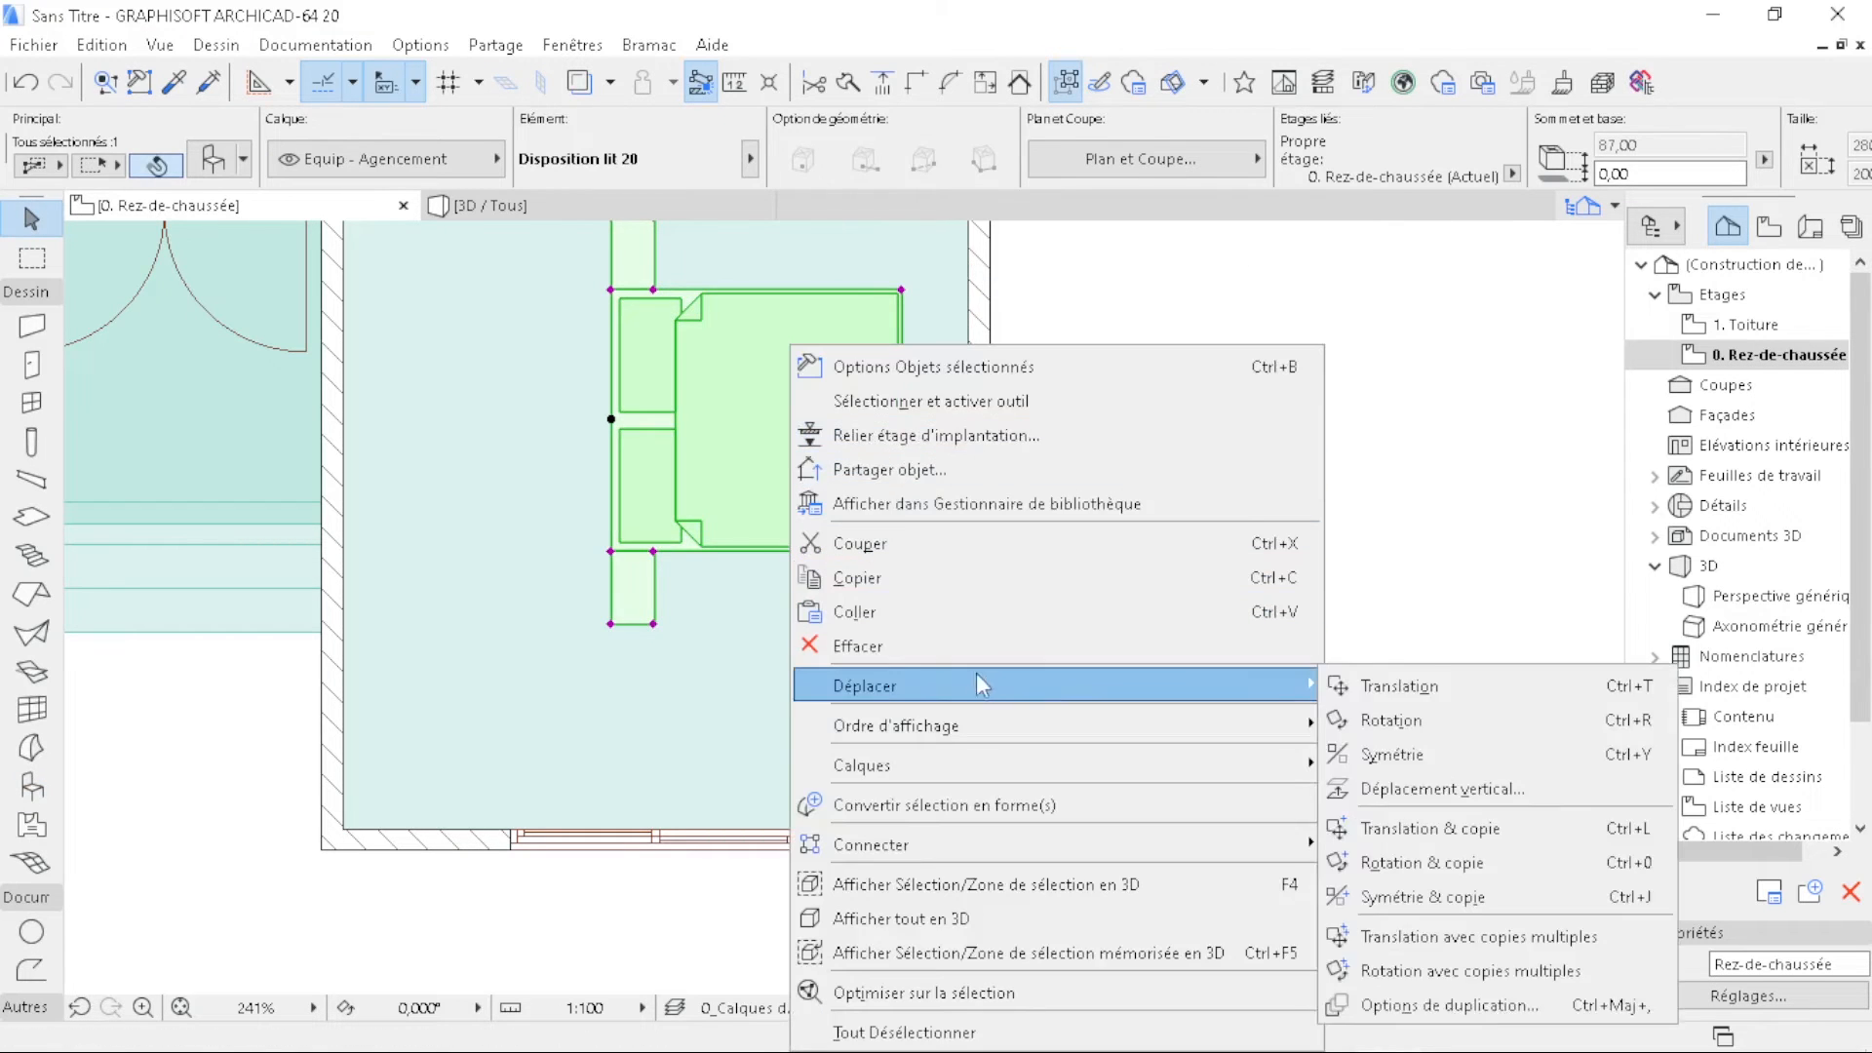
pyautogui.click(1621, 763)
pyautogui.click(773, 343)
pyautogui.click(771, 429)
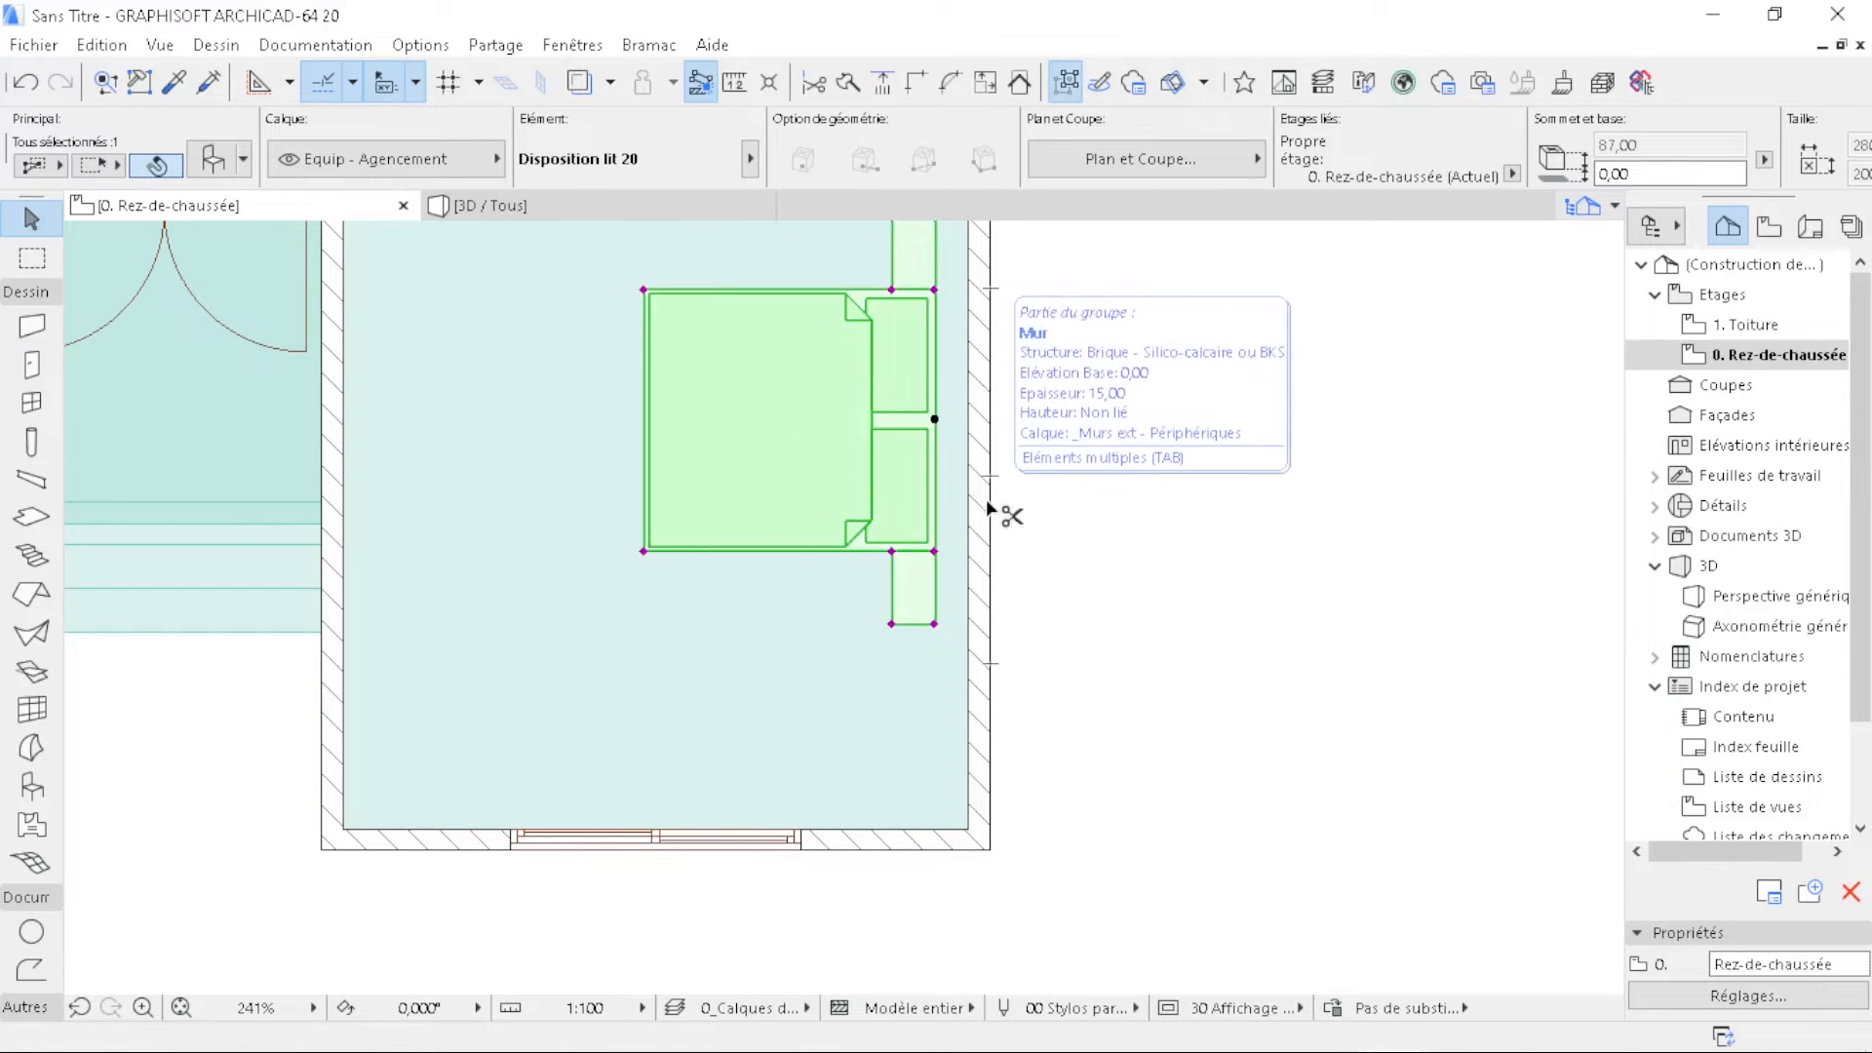
# - Move the bed by its lower nightstand corner into the bedroom's lower-right inner corner
pyautogui.hotkey('ctrl', 'd')
pyautogui.click(934, 625)
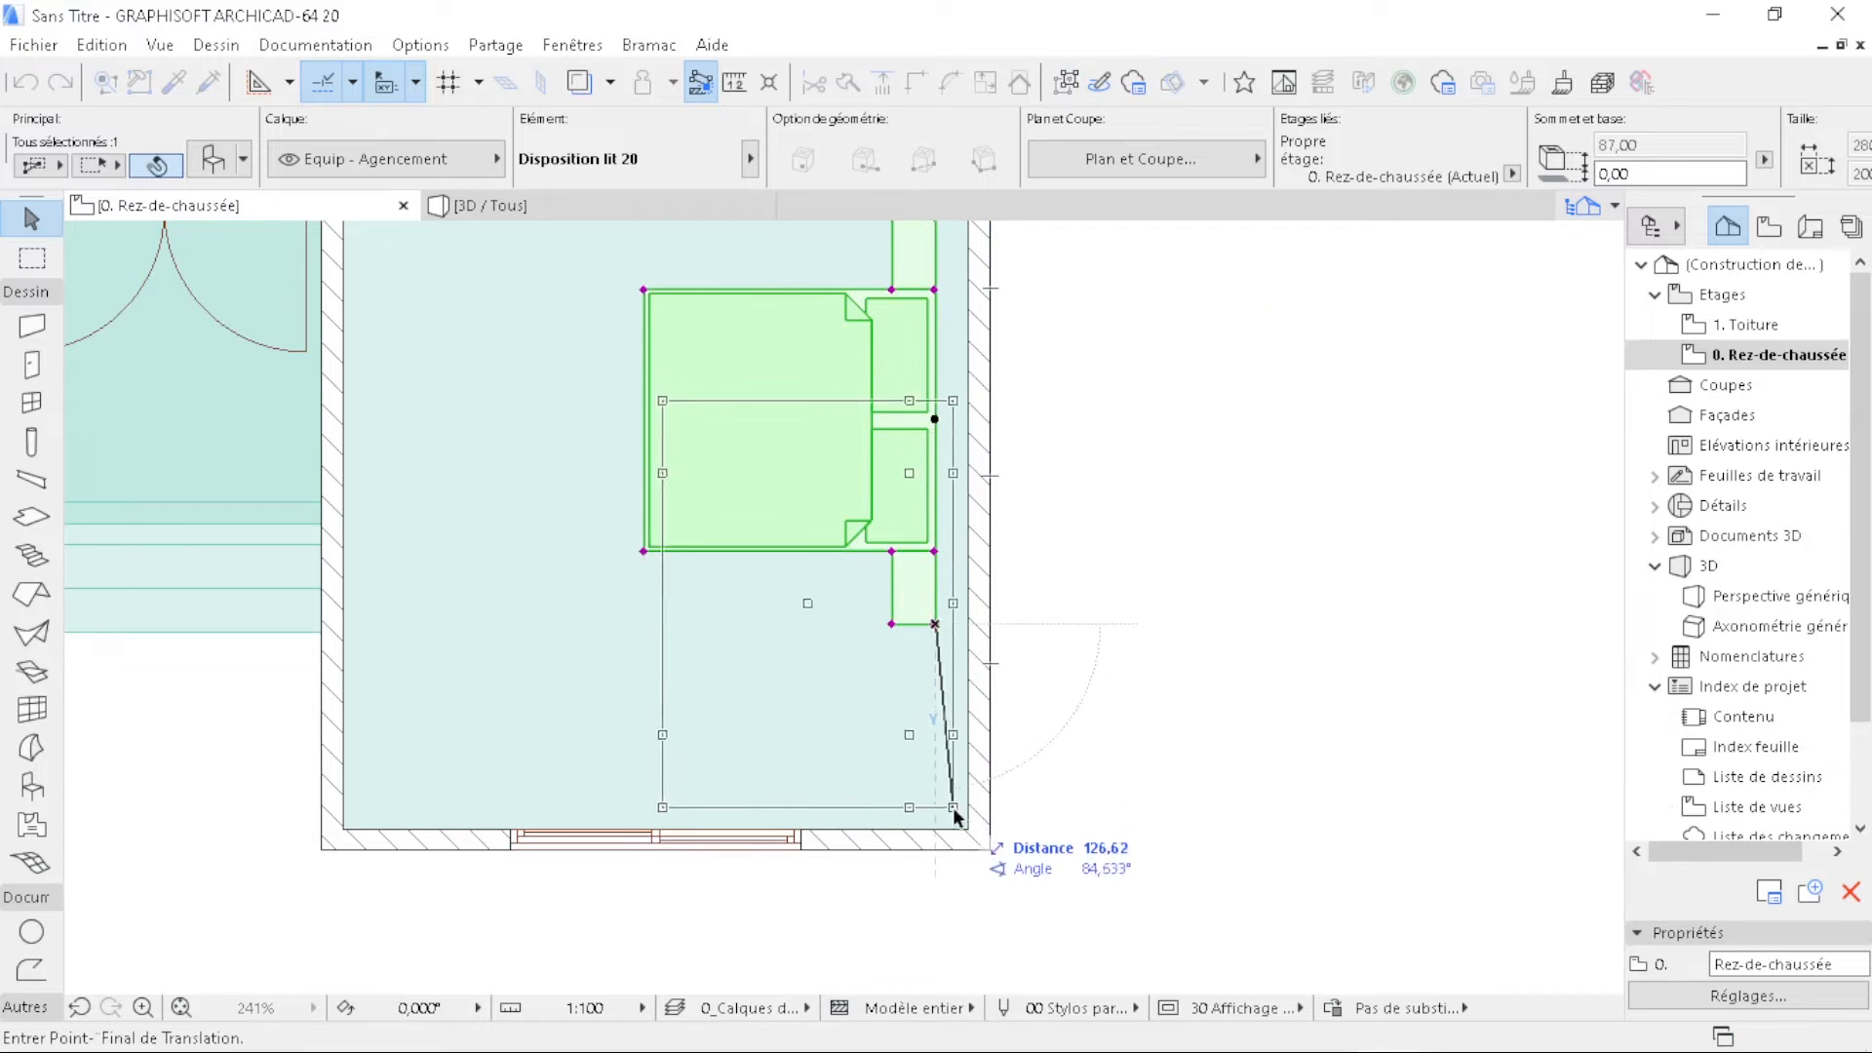
pyautogui.click(966, 827)
# - Copy the bed into the middle bedroom, fitting its nightstand corner to the room's upper-right inner corner
pyautogui.scroll(-5, 802, 702)
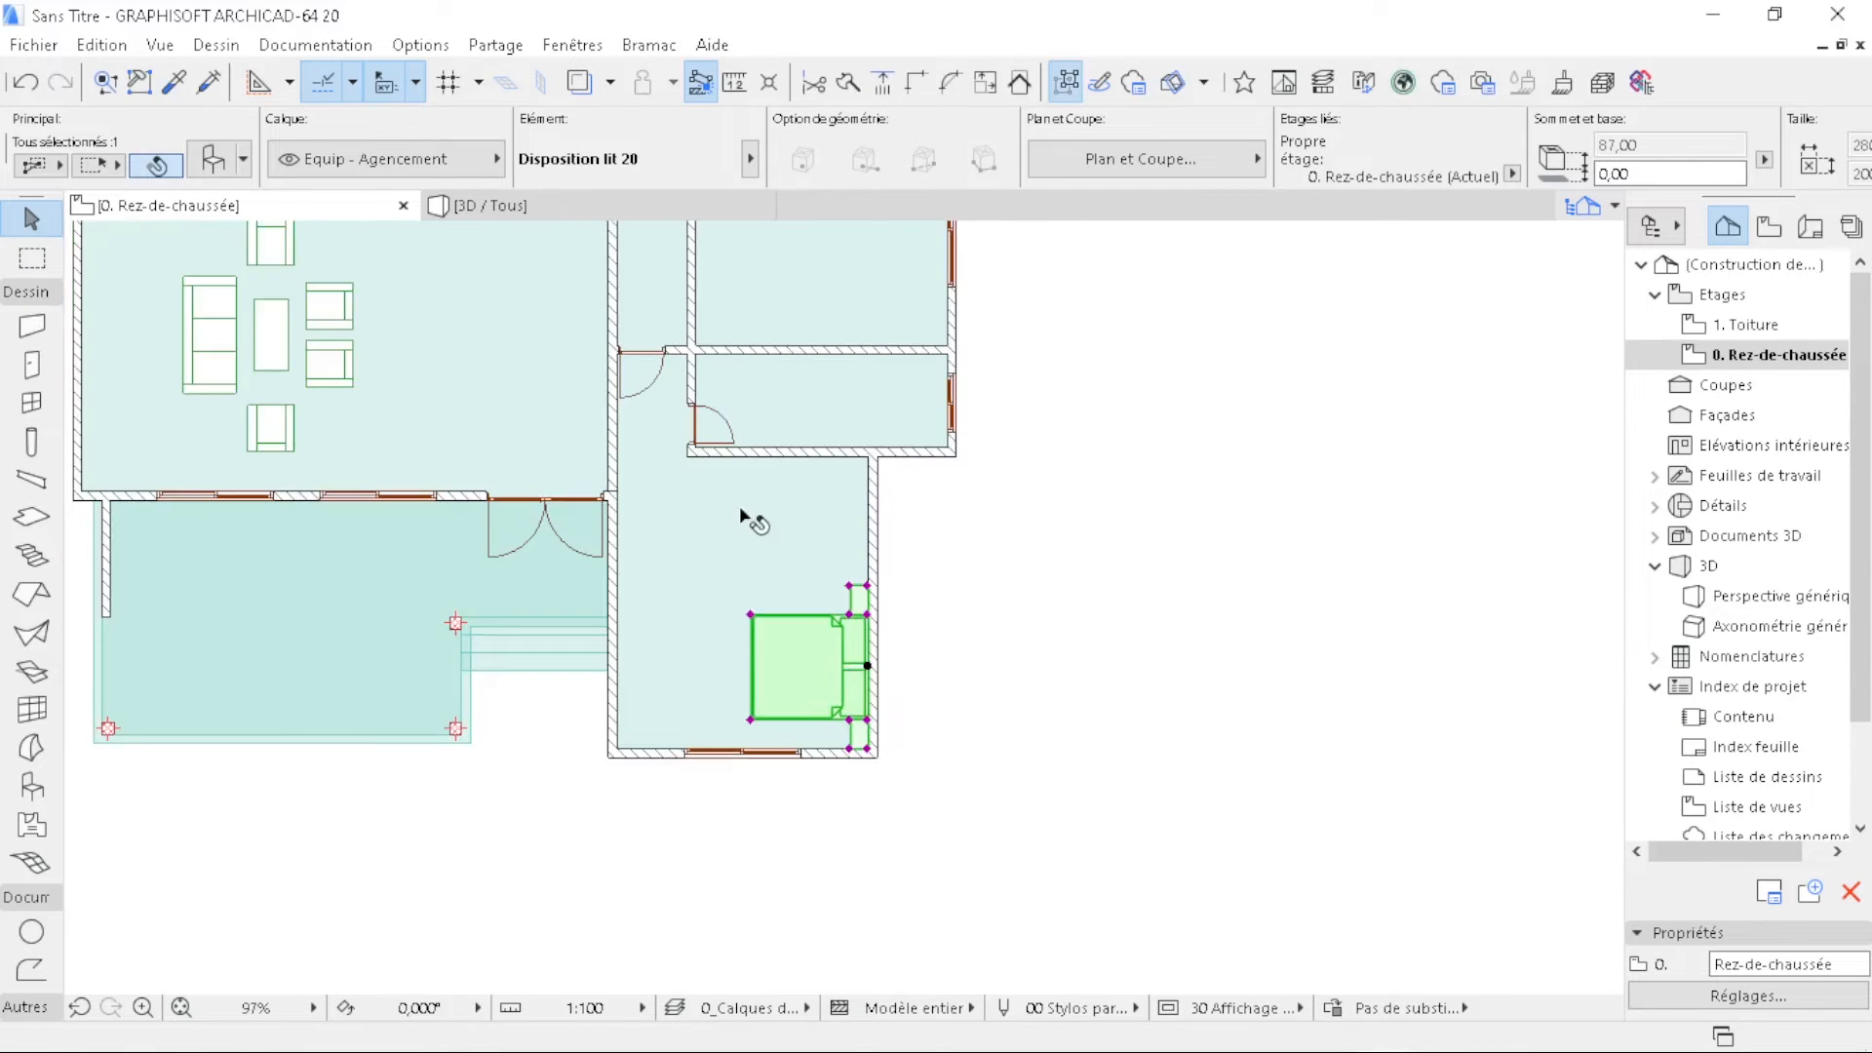
pyautogui.moveTo(743, 518); pyautogui.dragTo(756, 561, button='middle')
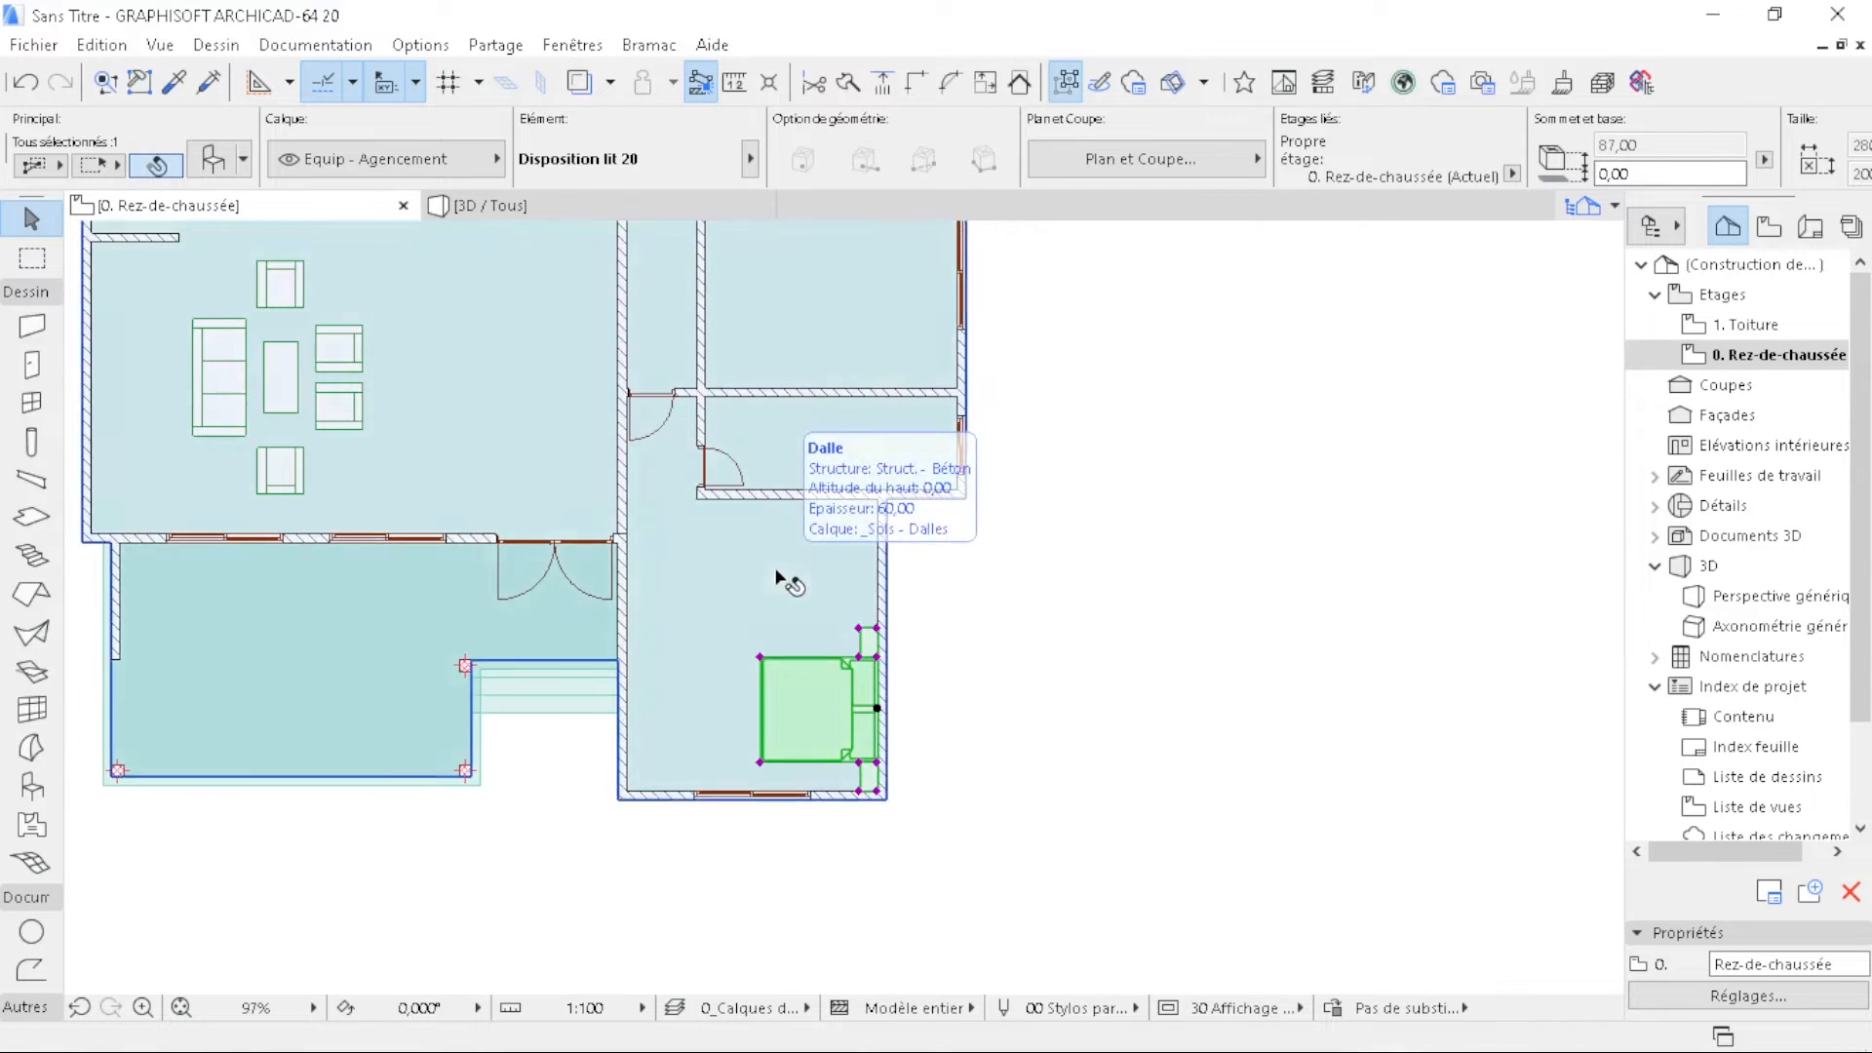
pyautogui.hotkey('ctrl', 'shift', 'd')
pyautogui.scroll(3, 938, 743)
pyautogui.click(865, 529)
pyautogui.scroll(-5, 885, 731)
pyautogui.scroll(6, 938, 331)
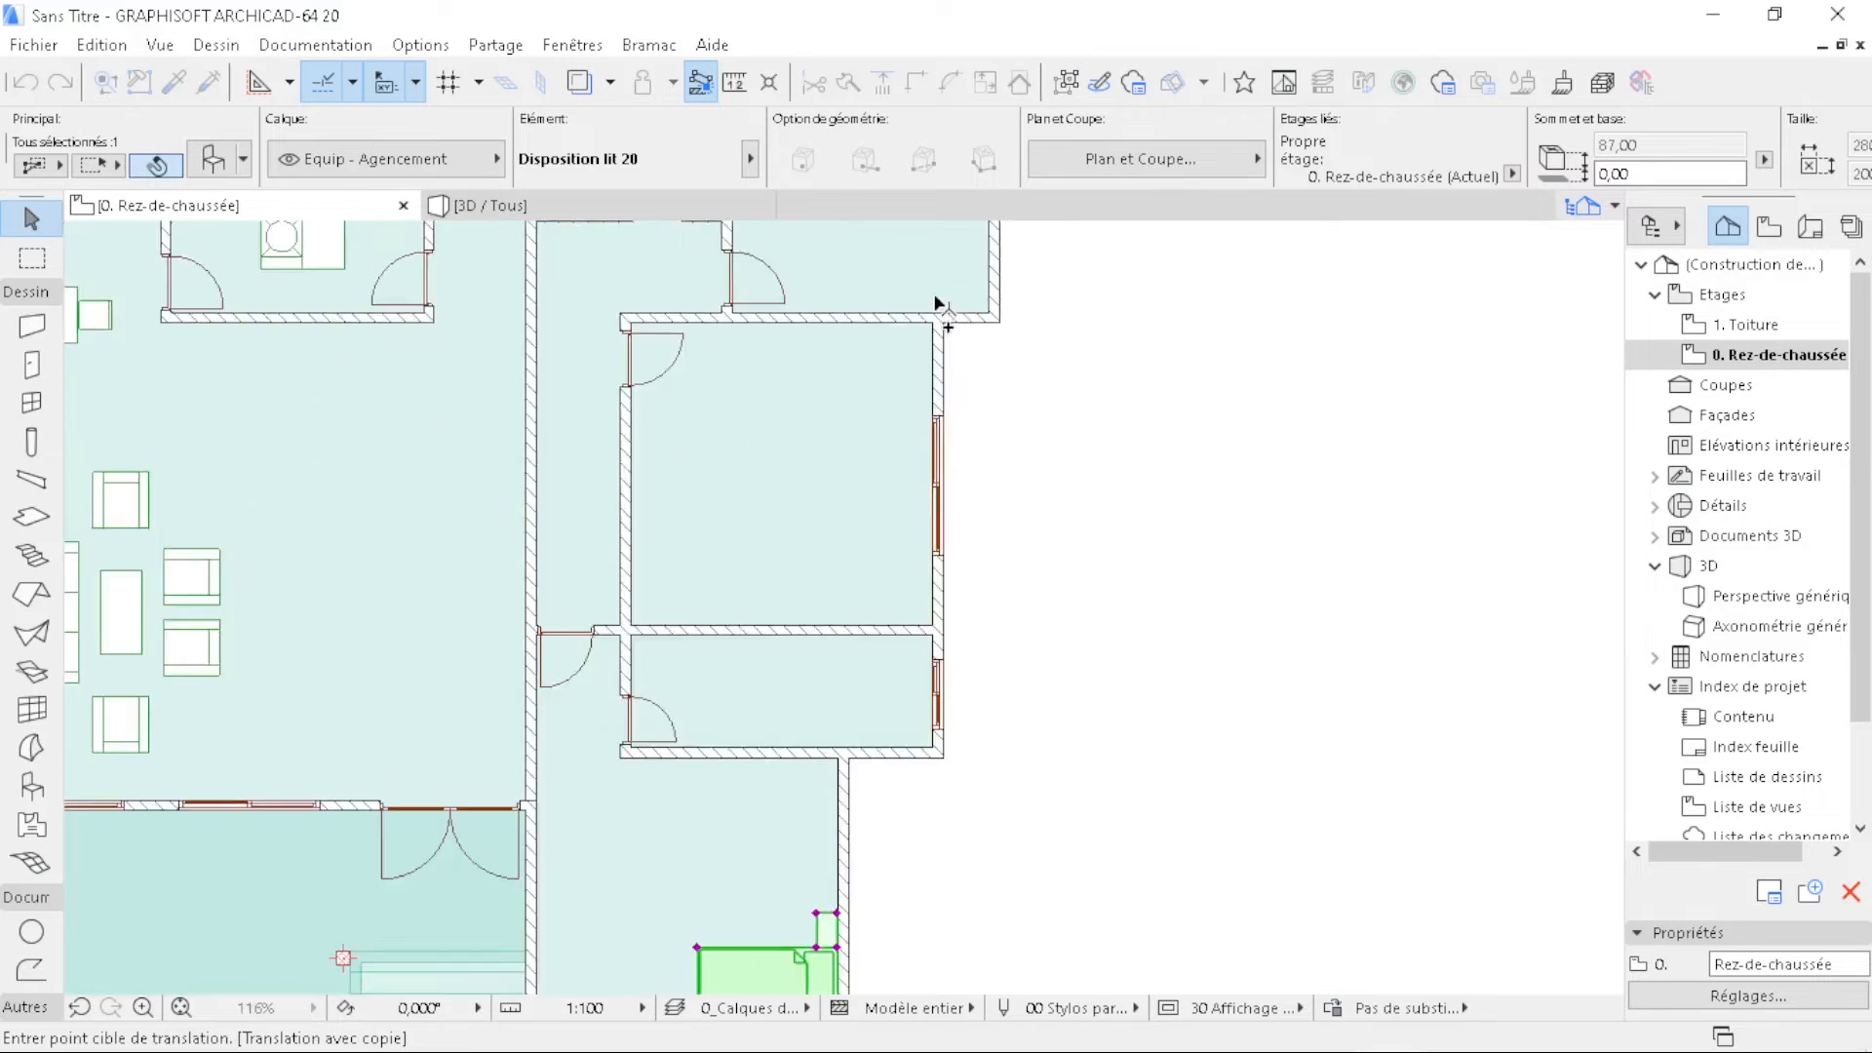
pyautogui.click(929, 346)
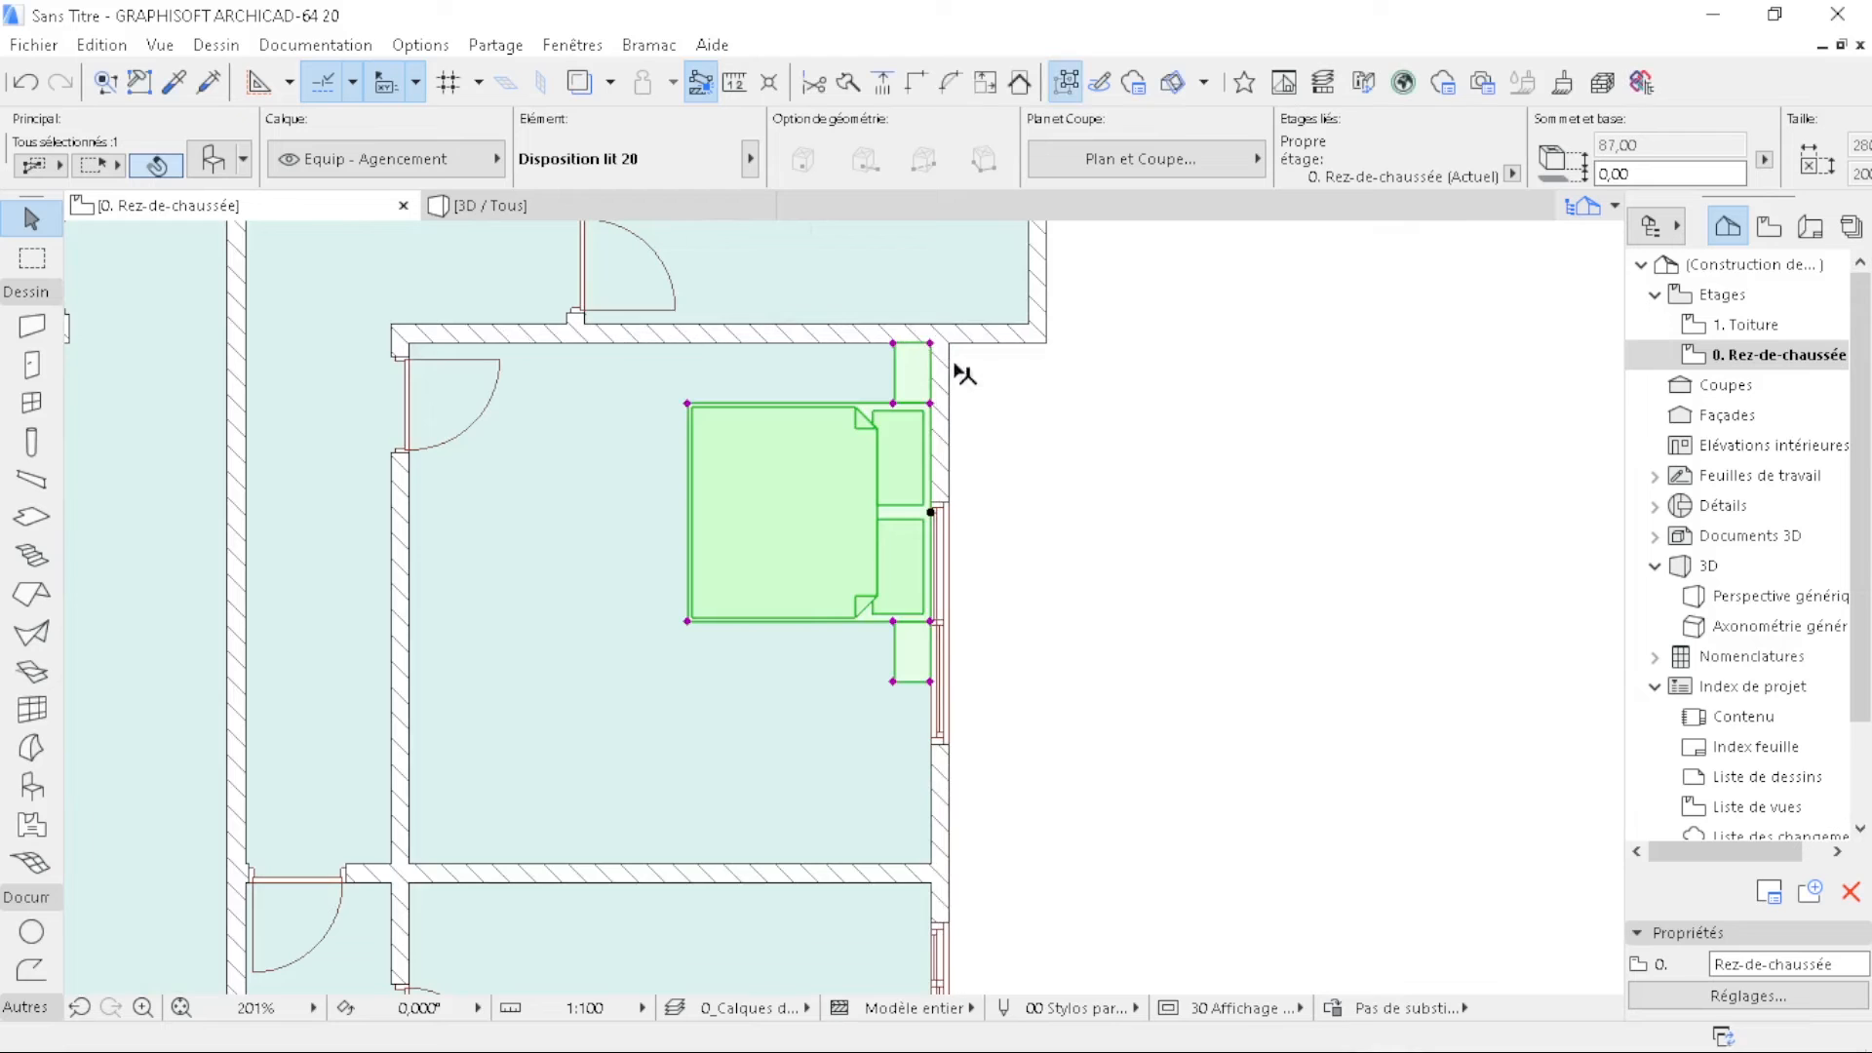
# - Rotate the copied bed 90° counter-clockwise about its upper-right nightstand corner so that the headboard faces up
pyautogui.rightClick(821, 468)
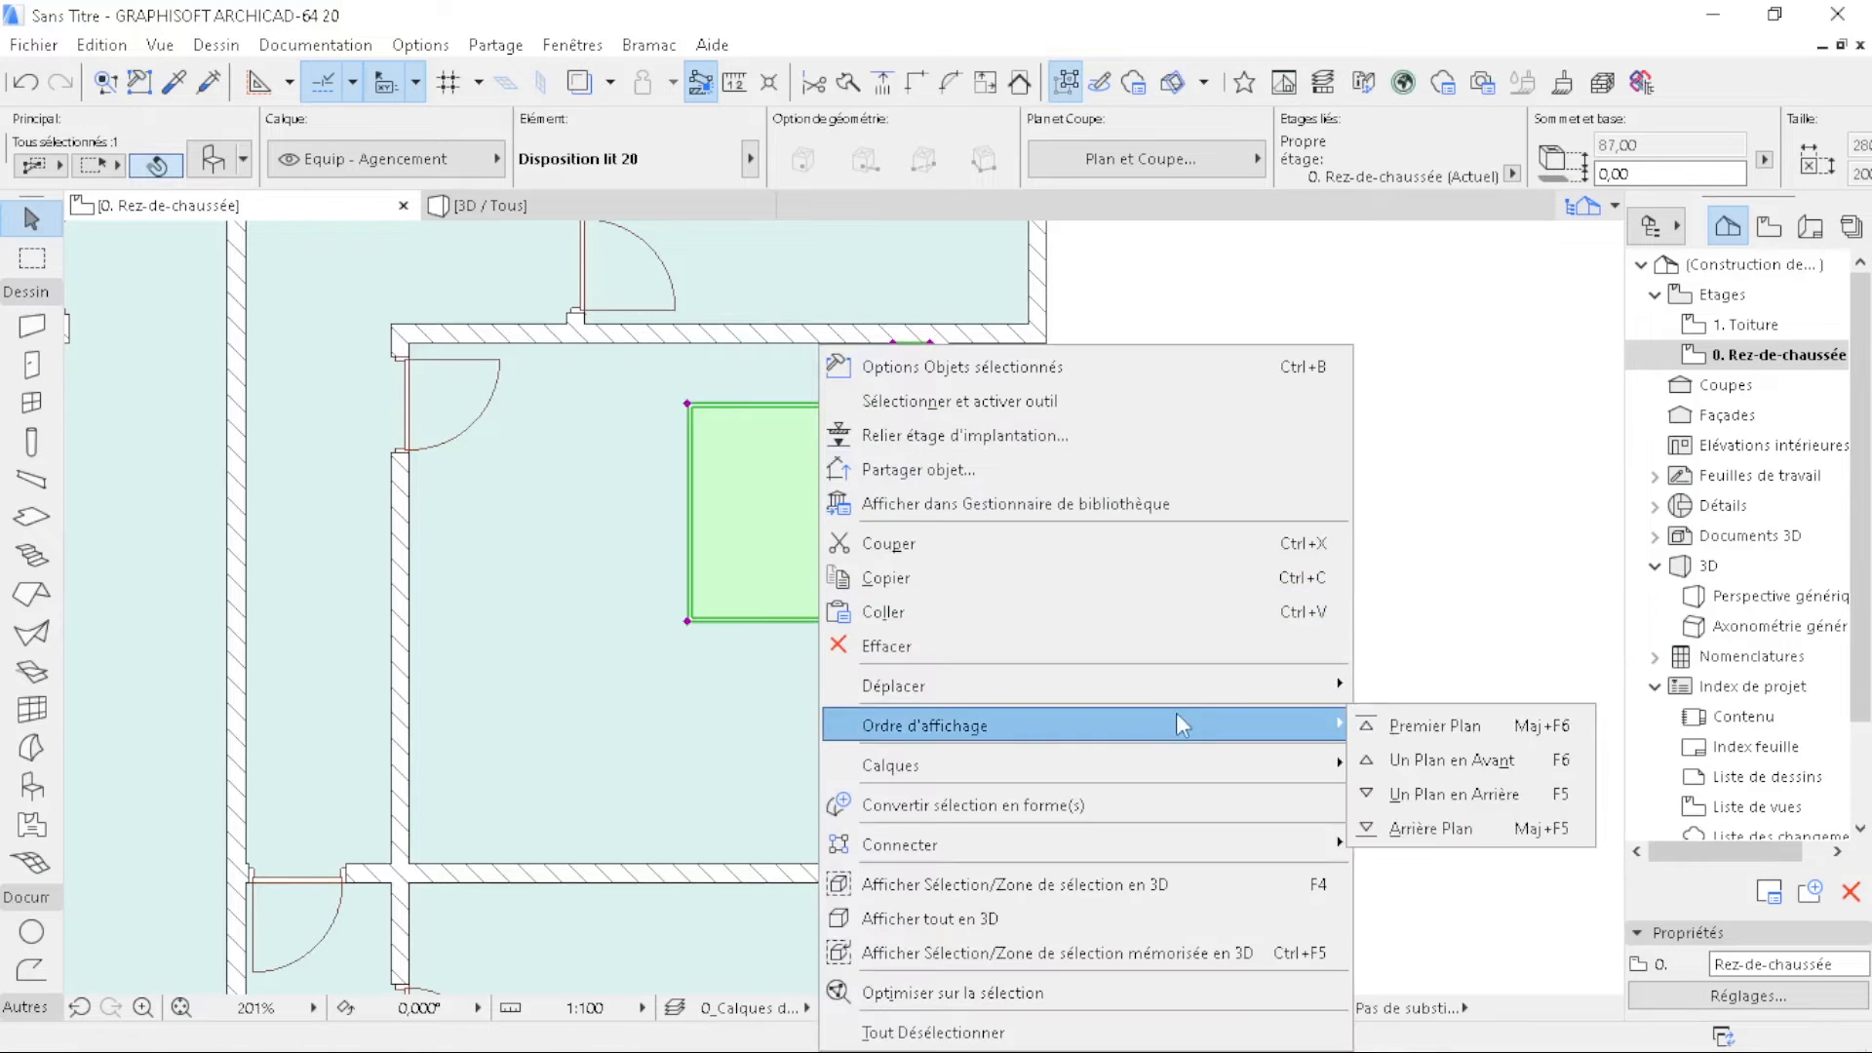
pyautogui.moveTo(1257, 688)
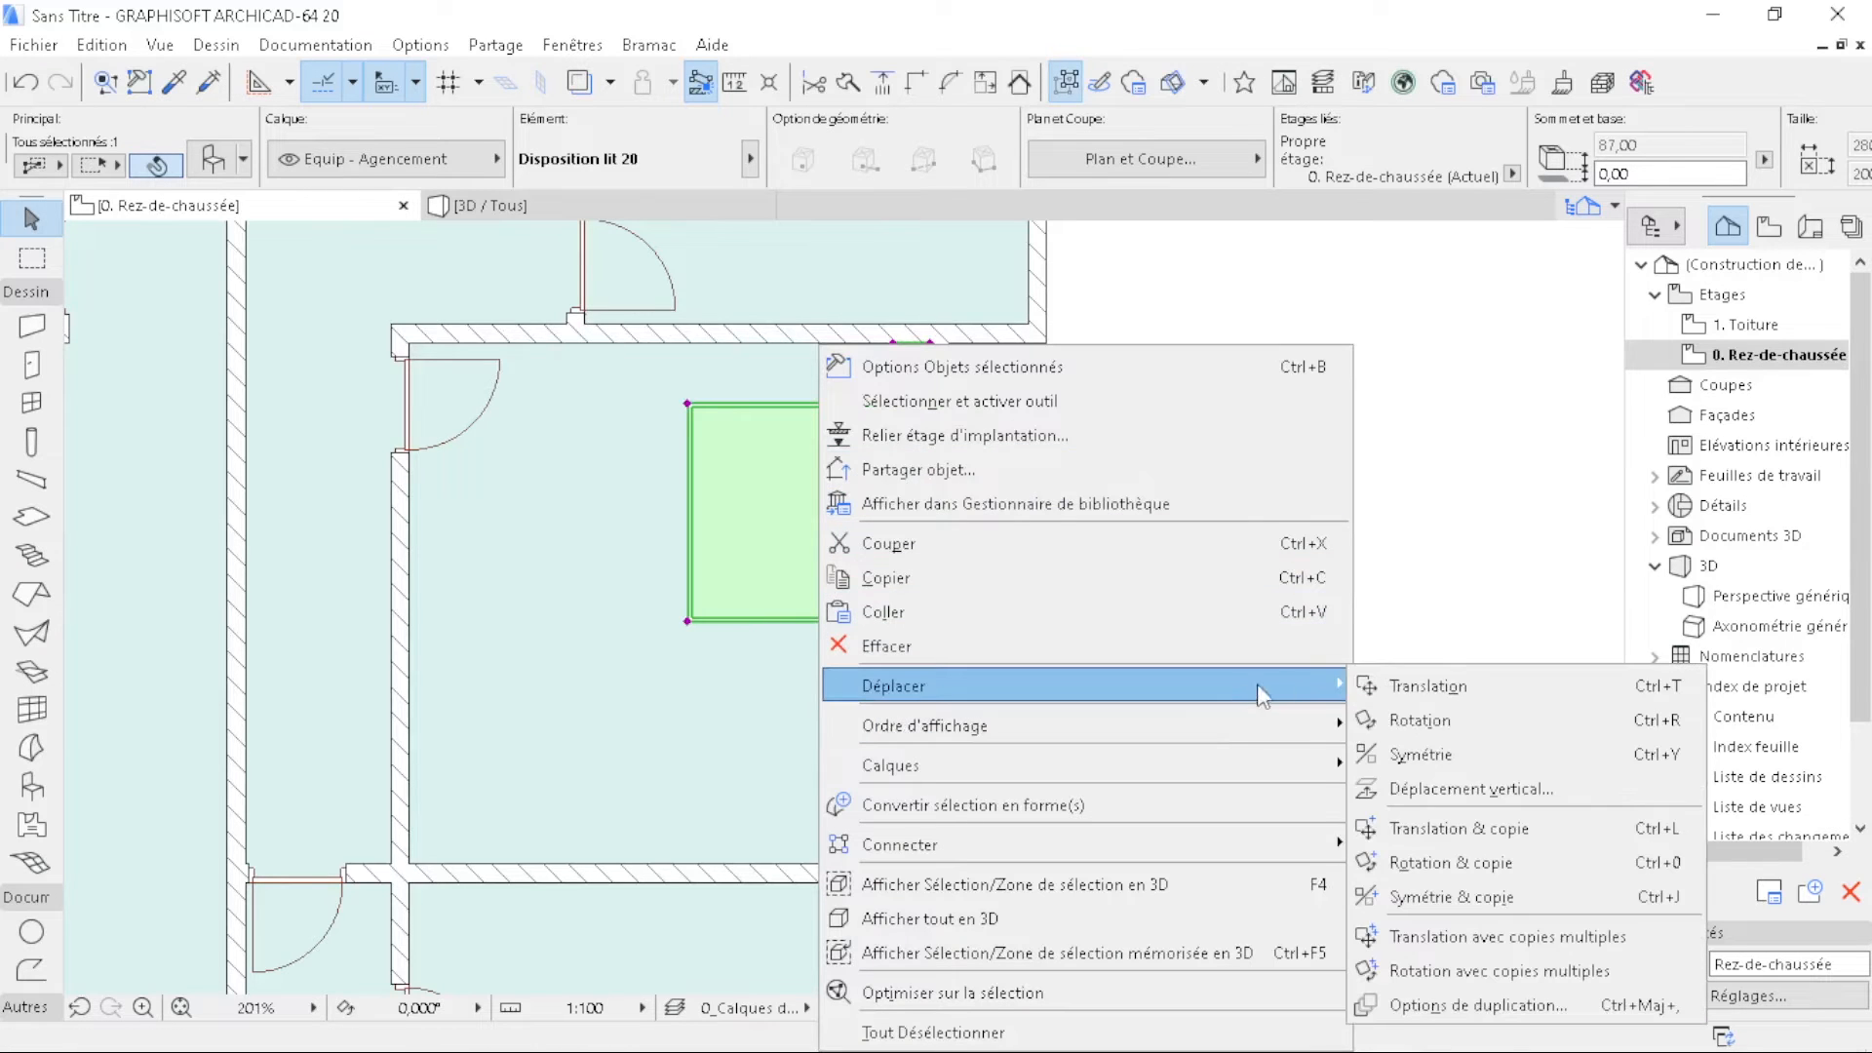
pyautogui.click(1670, 725)
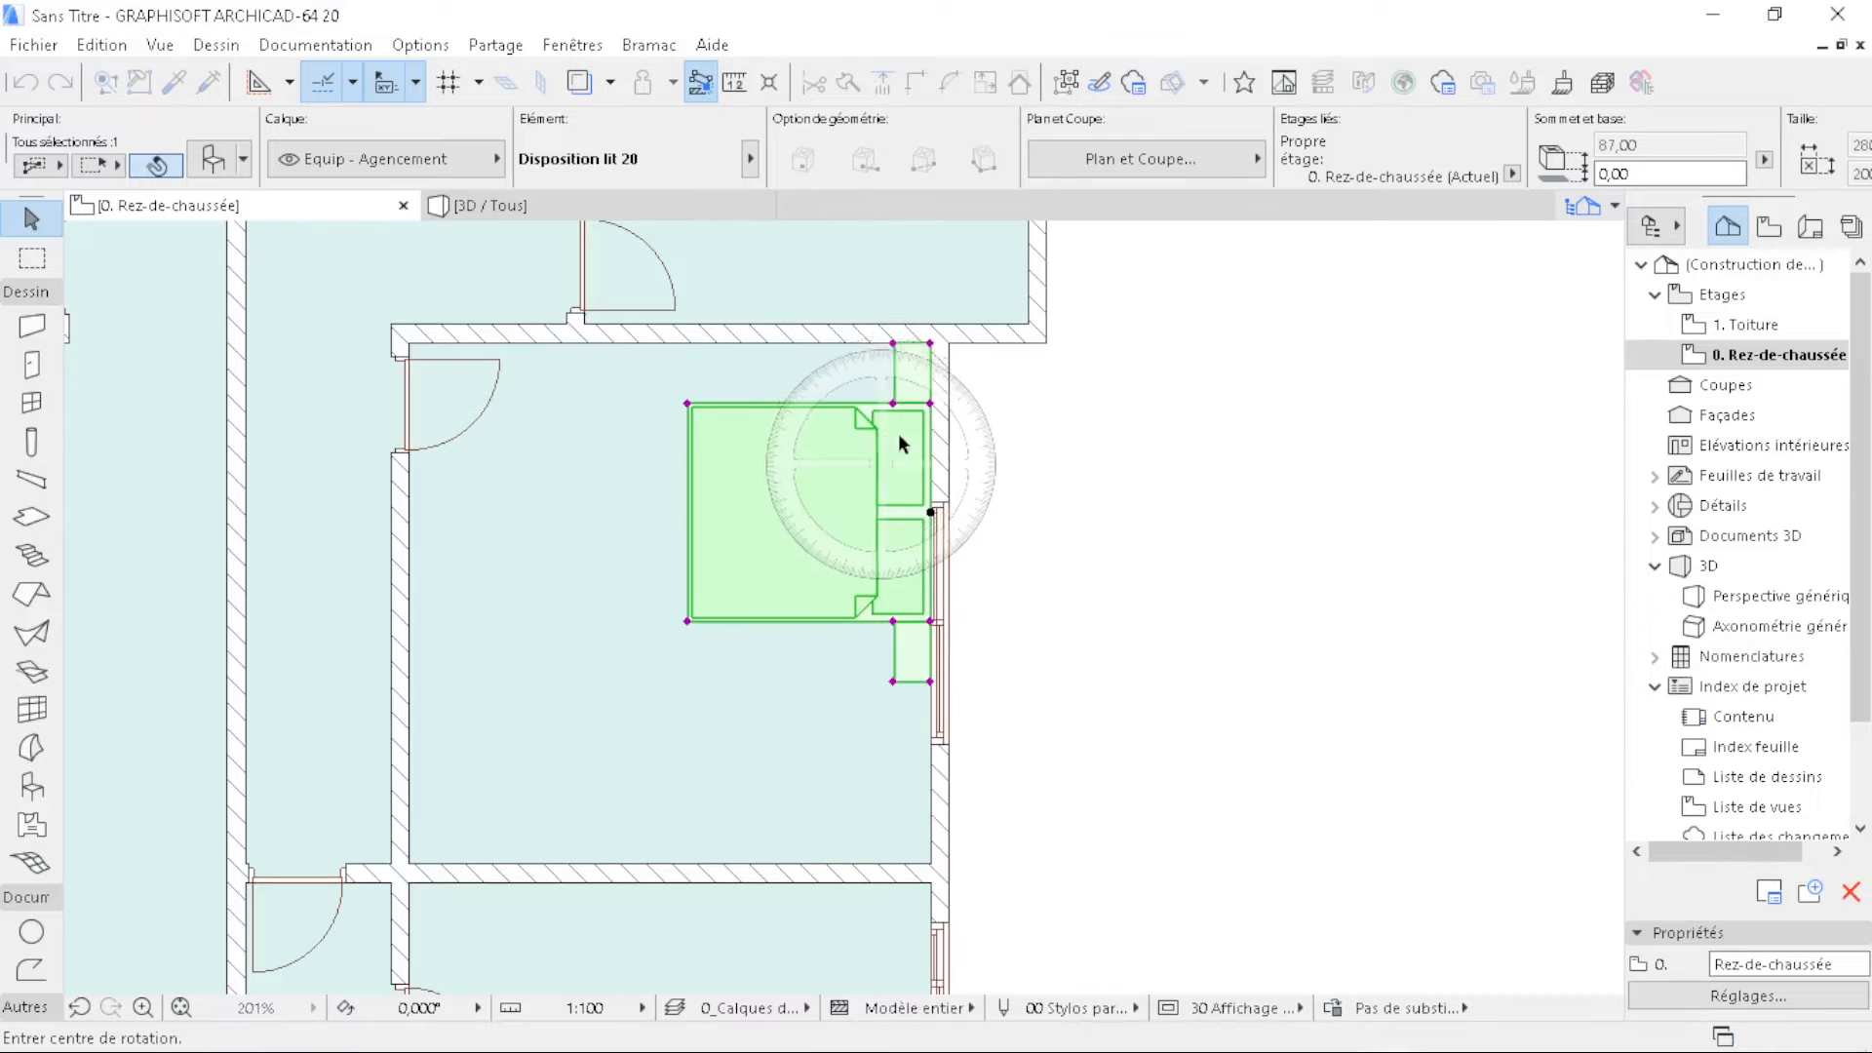
pyautogui.scroll(2, 931, 347)
pyautogui.click(932, 336)
pyautogui.click(934, 374)
pyautogui.click(1107, 351)
# - Mirror the rotated bed about a horizontal axis so that its headboard faces down
pyautogui.scroll(-1, 887, 263)
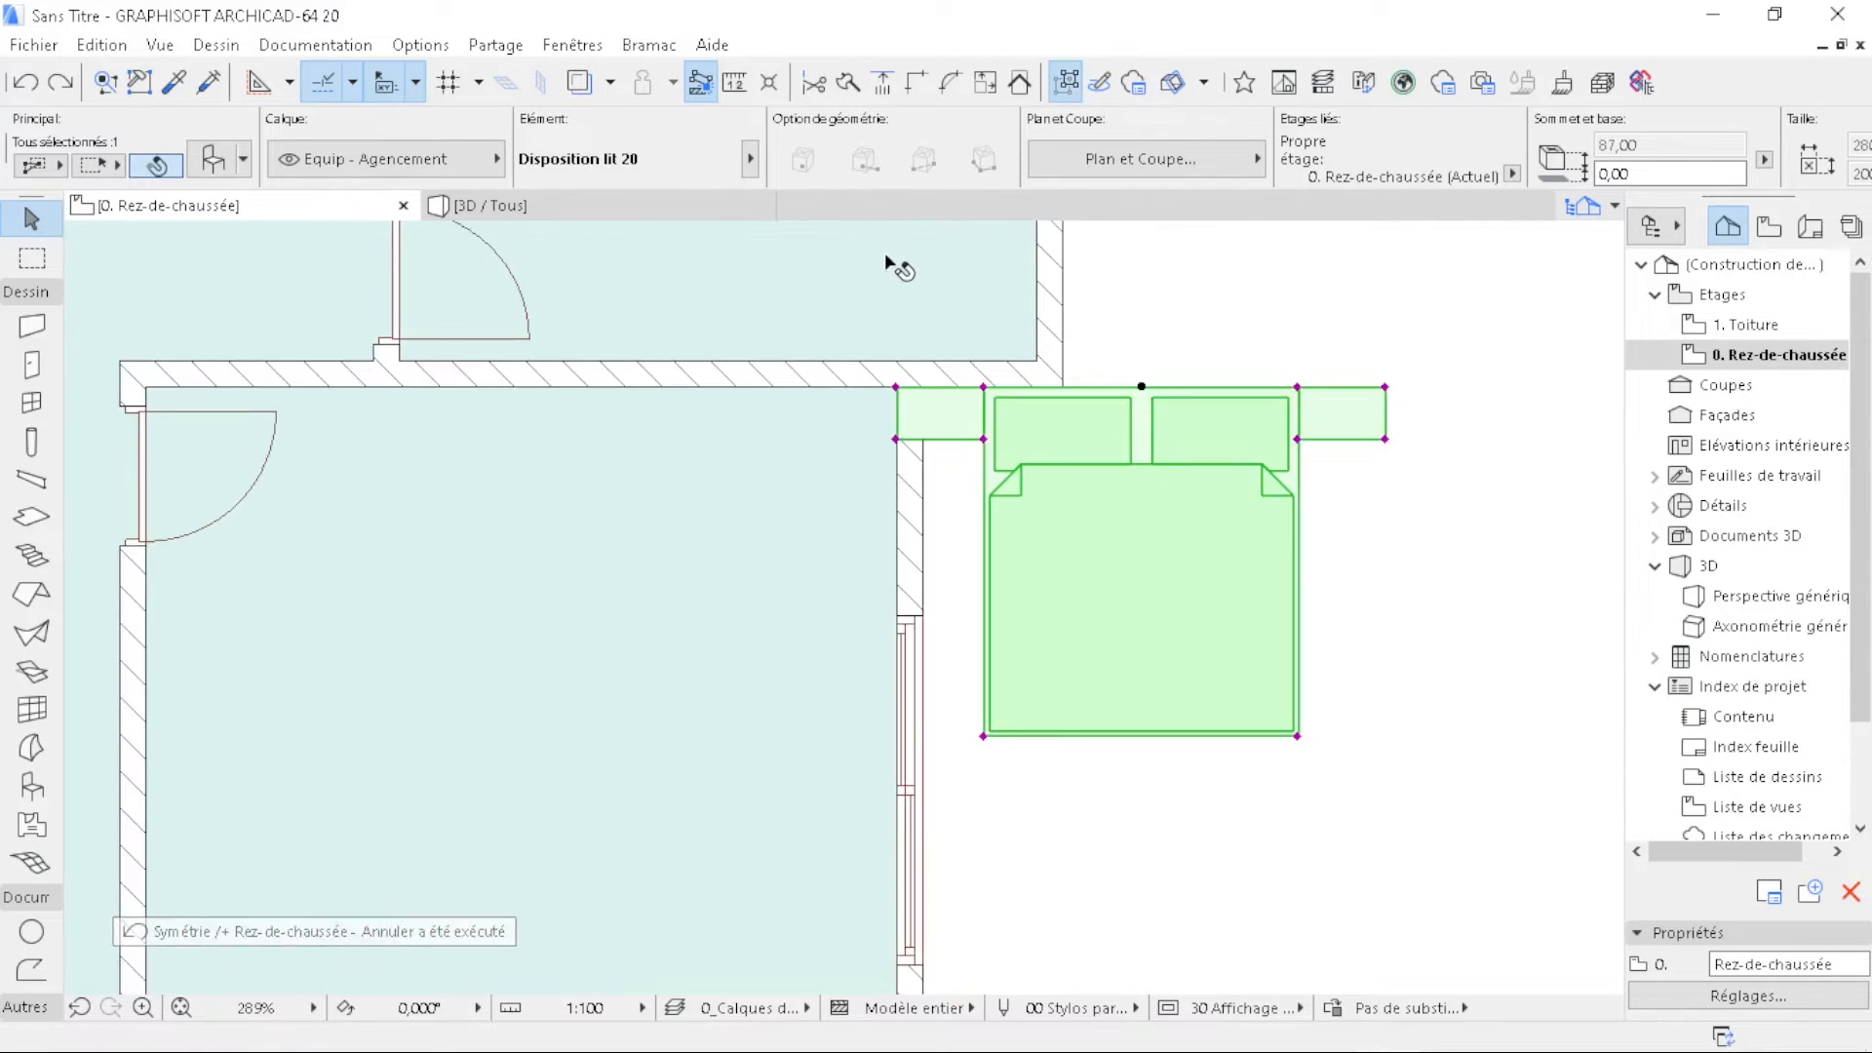
pyautogui.click(1023, 669)
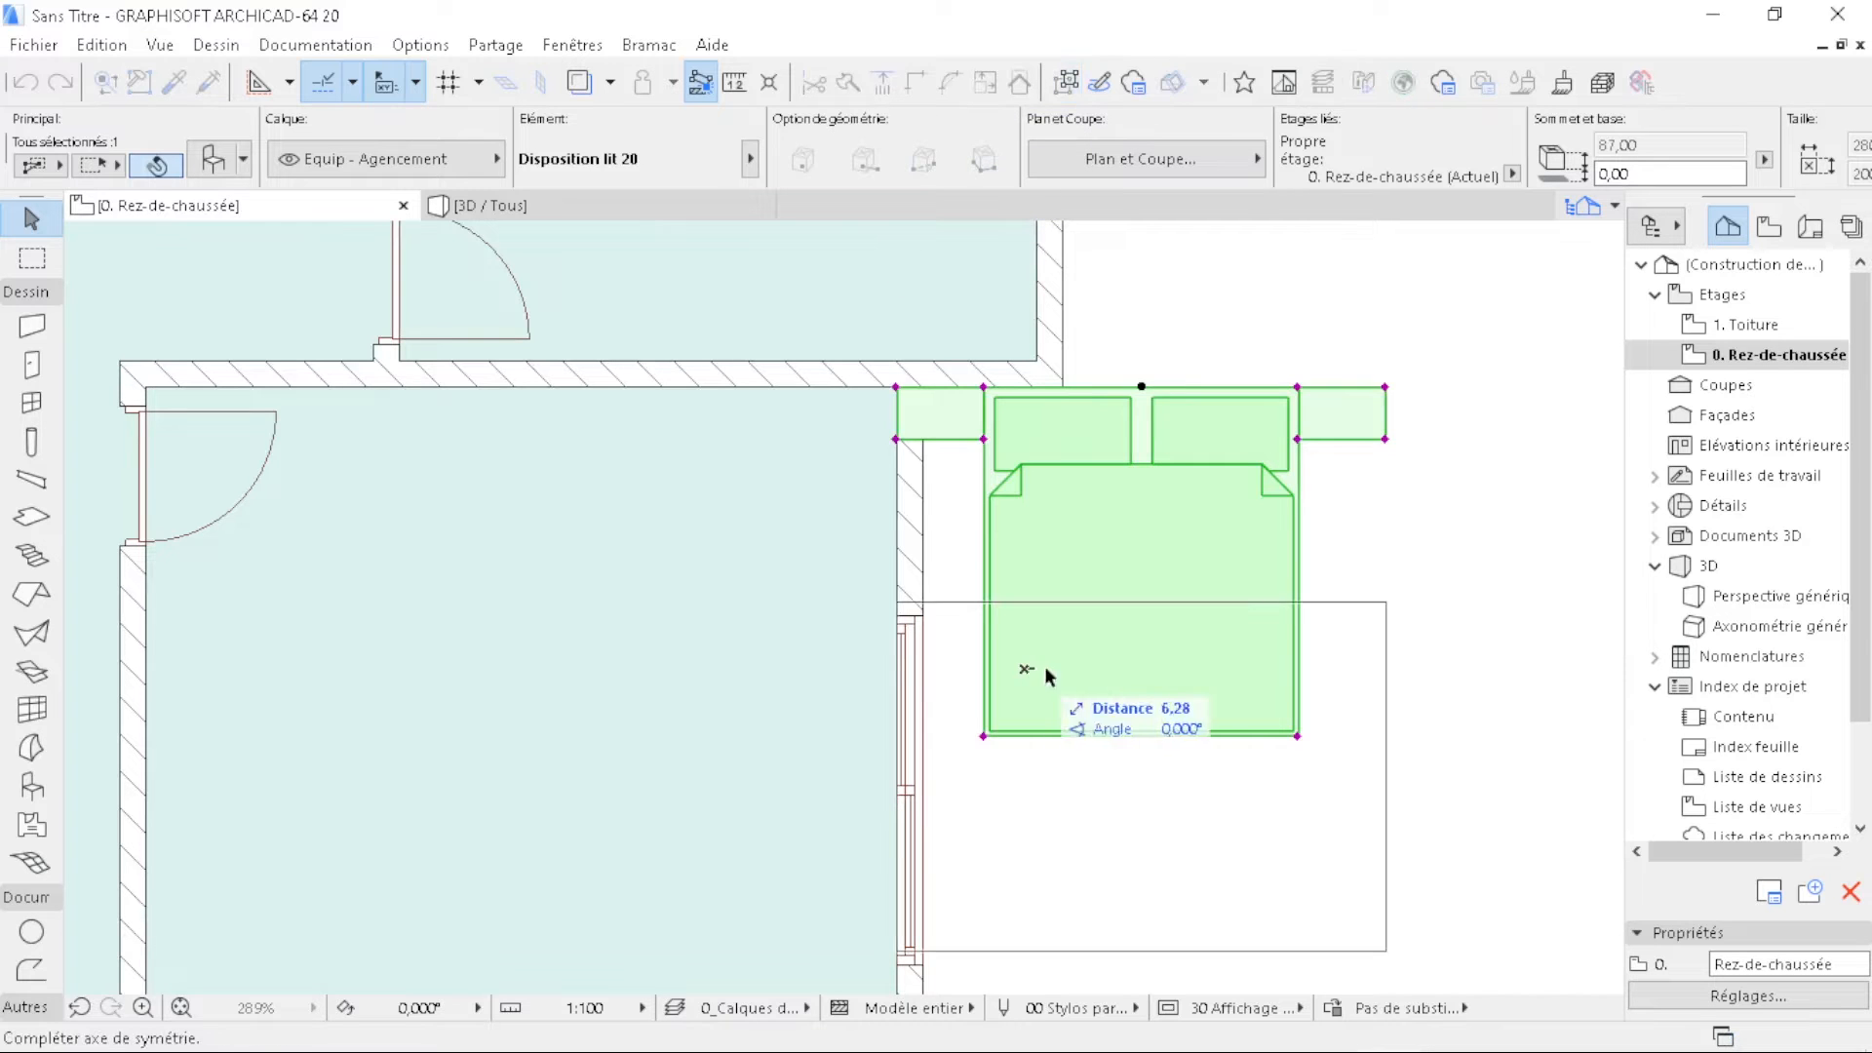
pyautogui.click(1119, 669)
# - Move the mirrored bed by its lower-right nightstand corner into the middle bedroom's lower-right inner corner
pyautogui.scroll(-3, 975, 682)
pyautogui.scroll(2, 922, 693)
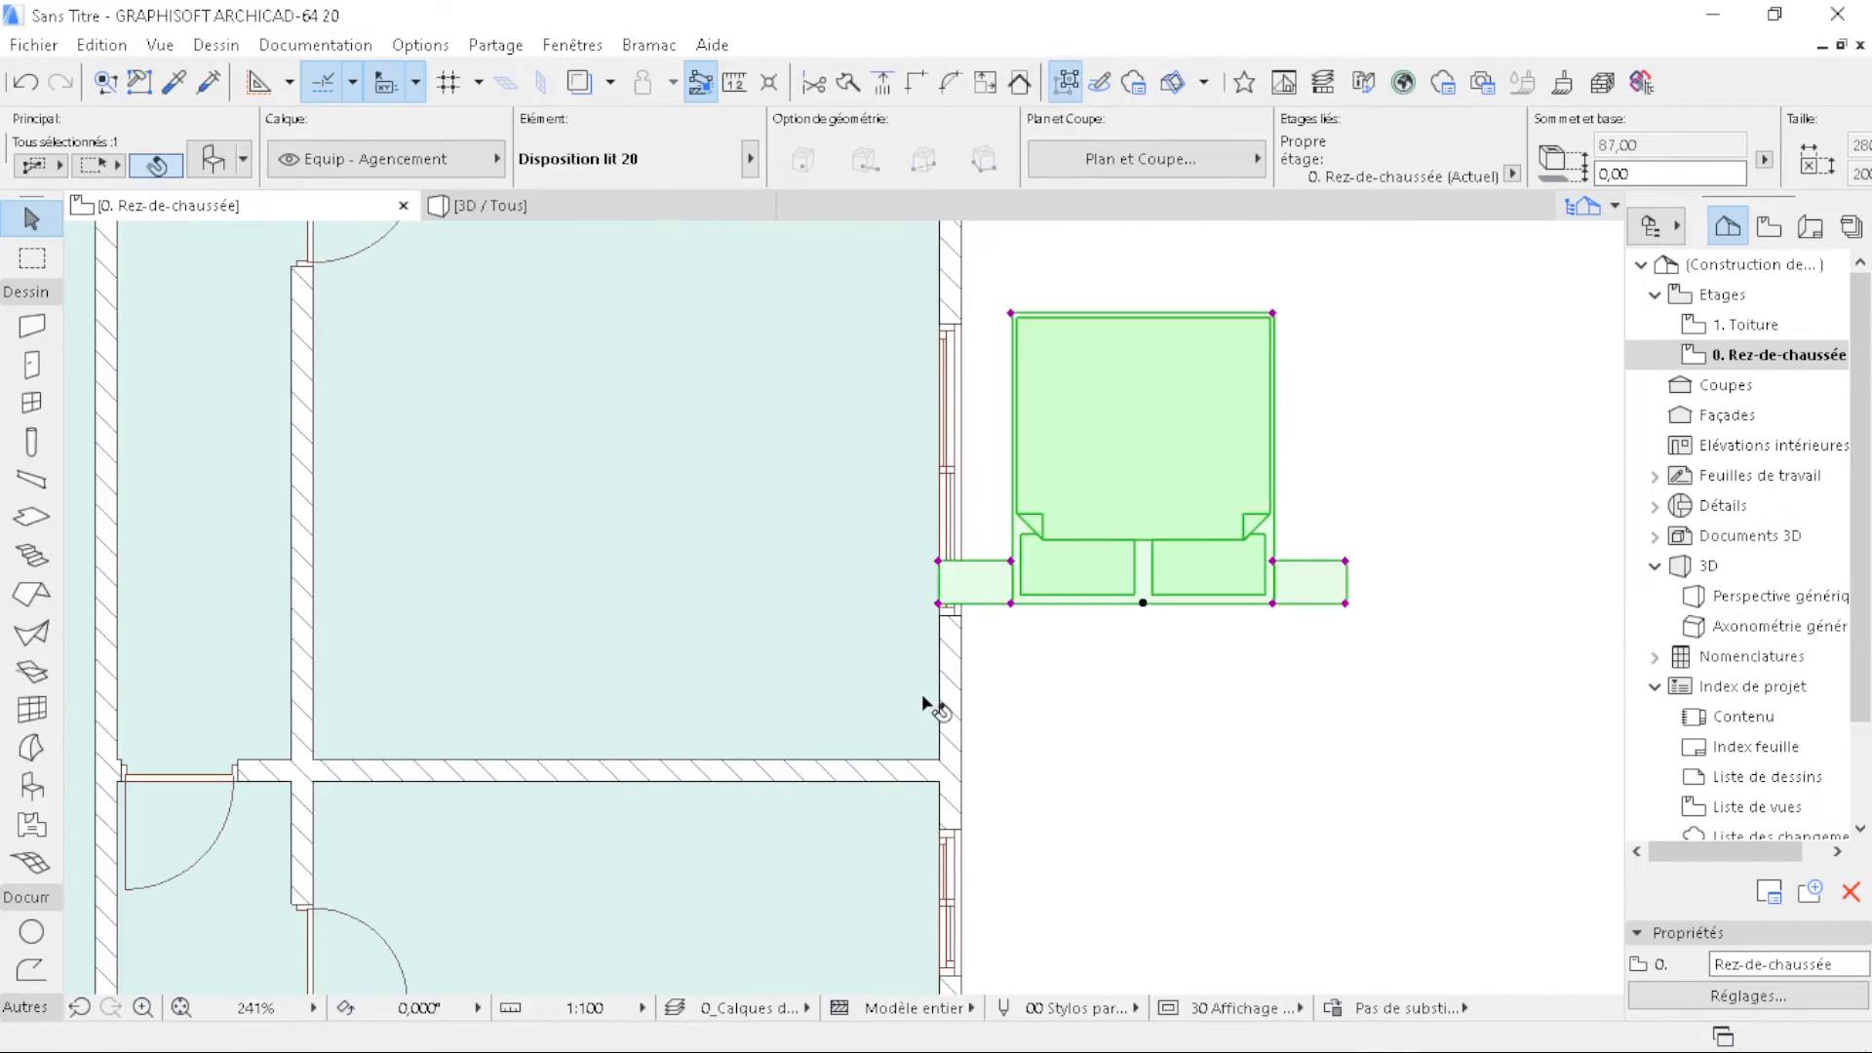
pyautogui.click(1346, 605)
pyautogui.scroll(3, 936, 745)
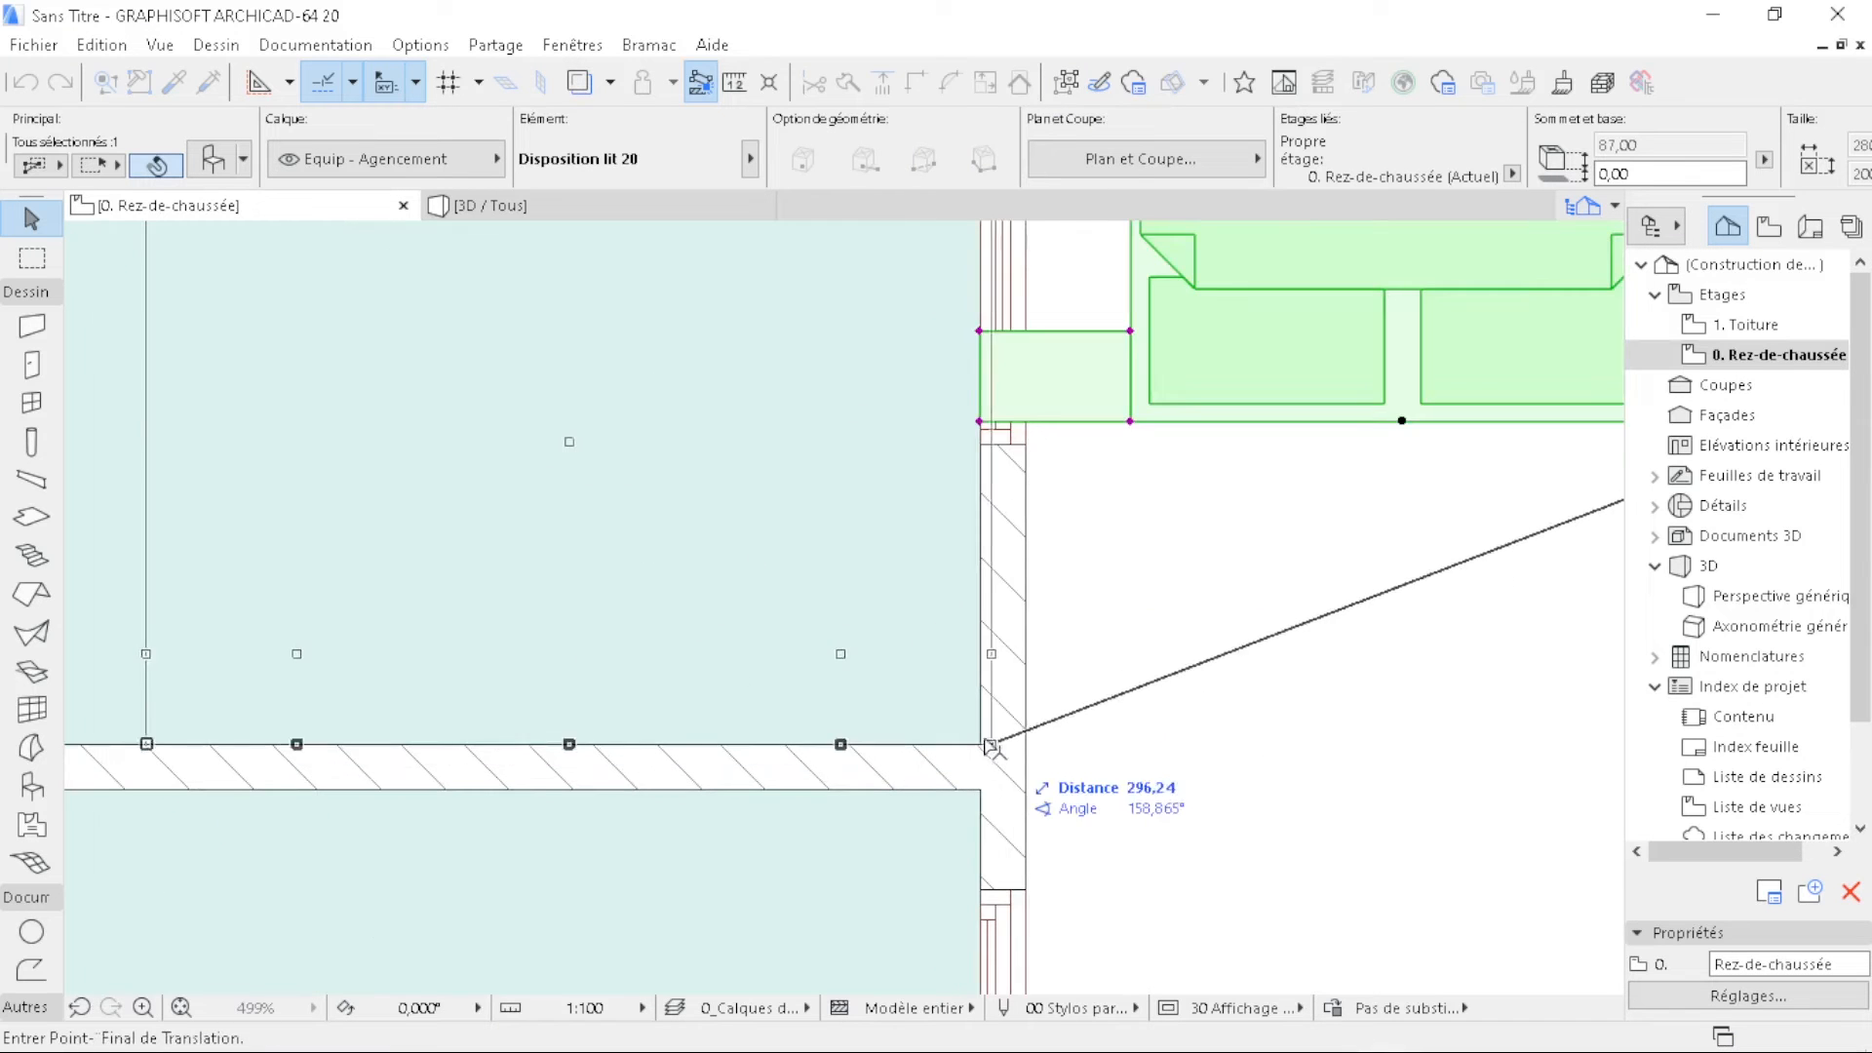
pyautogui.click(980, 746)
pyautogui.scroll(-7, 970, 751)
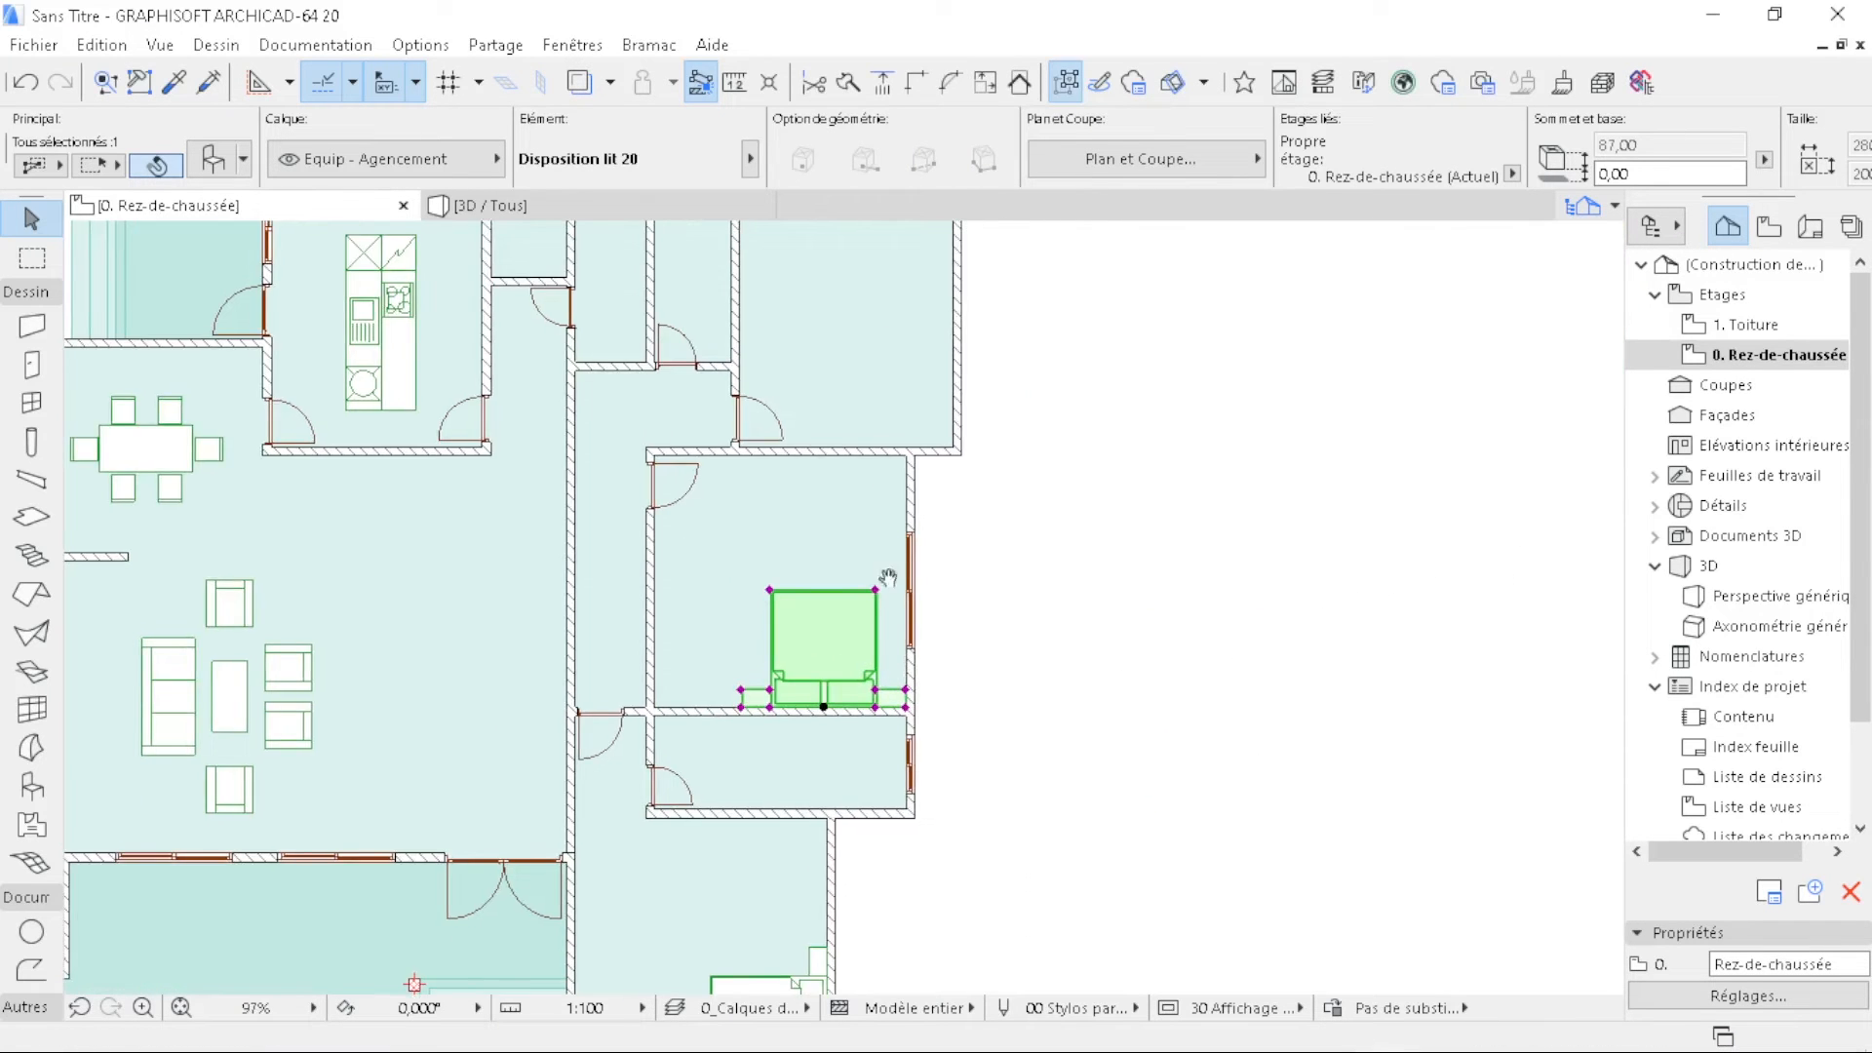
pyautogui.scroll(-2, 735, 326)
pyautogui.scroll(1, 787, 695)
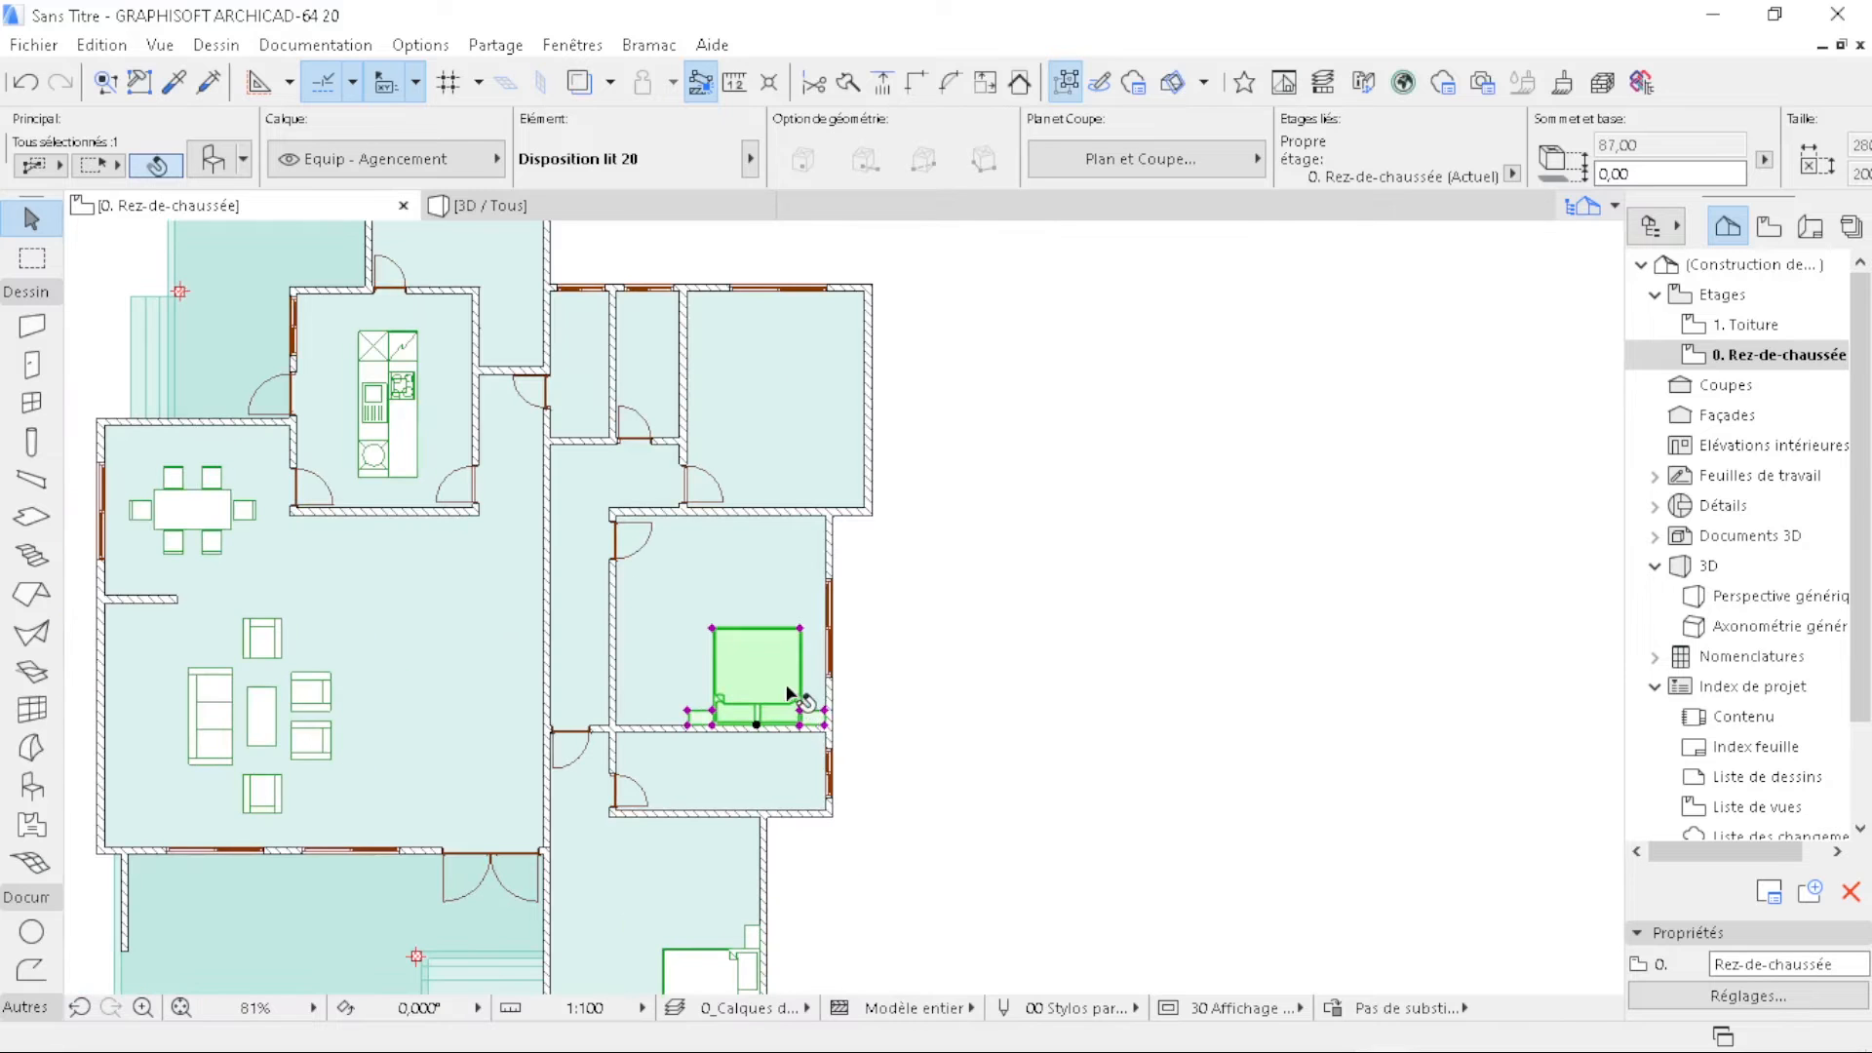
# - Copy the bed from the middle bedroom into the upper-right bedroom, below its window
pyautogui.hotkey('ctrl', 'shift', 'd')
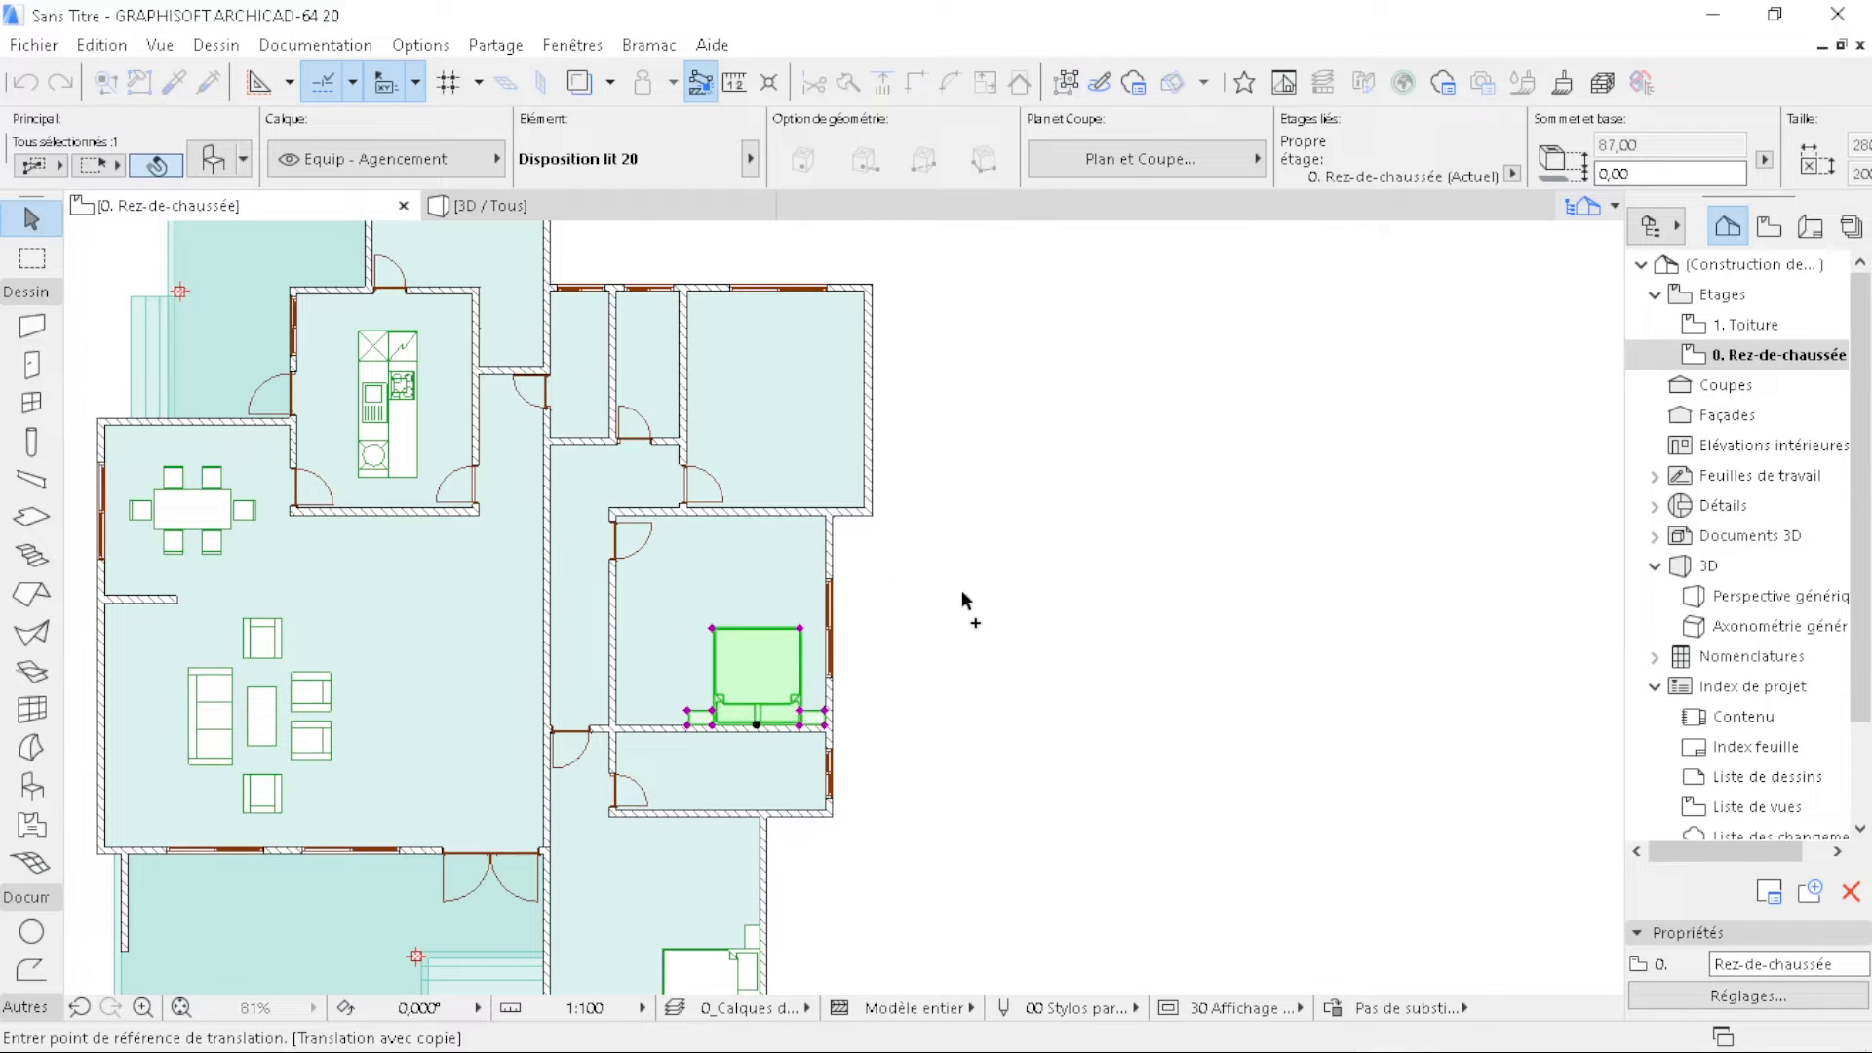
pyautogui.click(749, 662)
pyautogui.scroll(3, 807, 246)
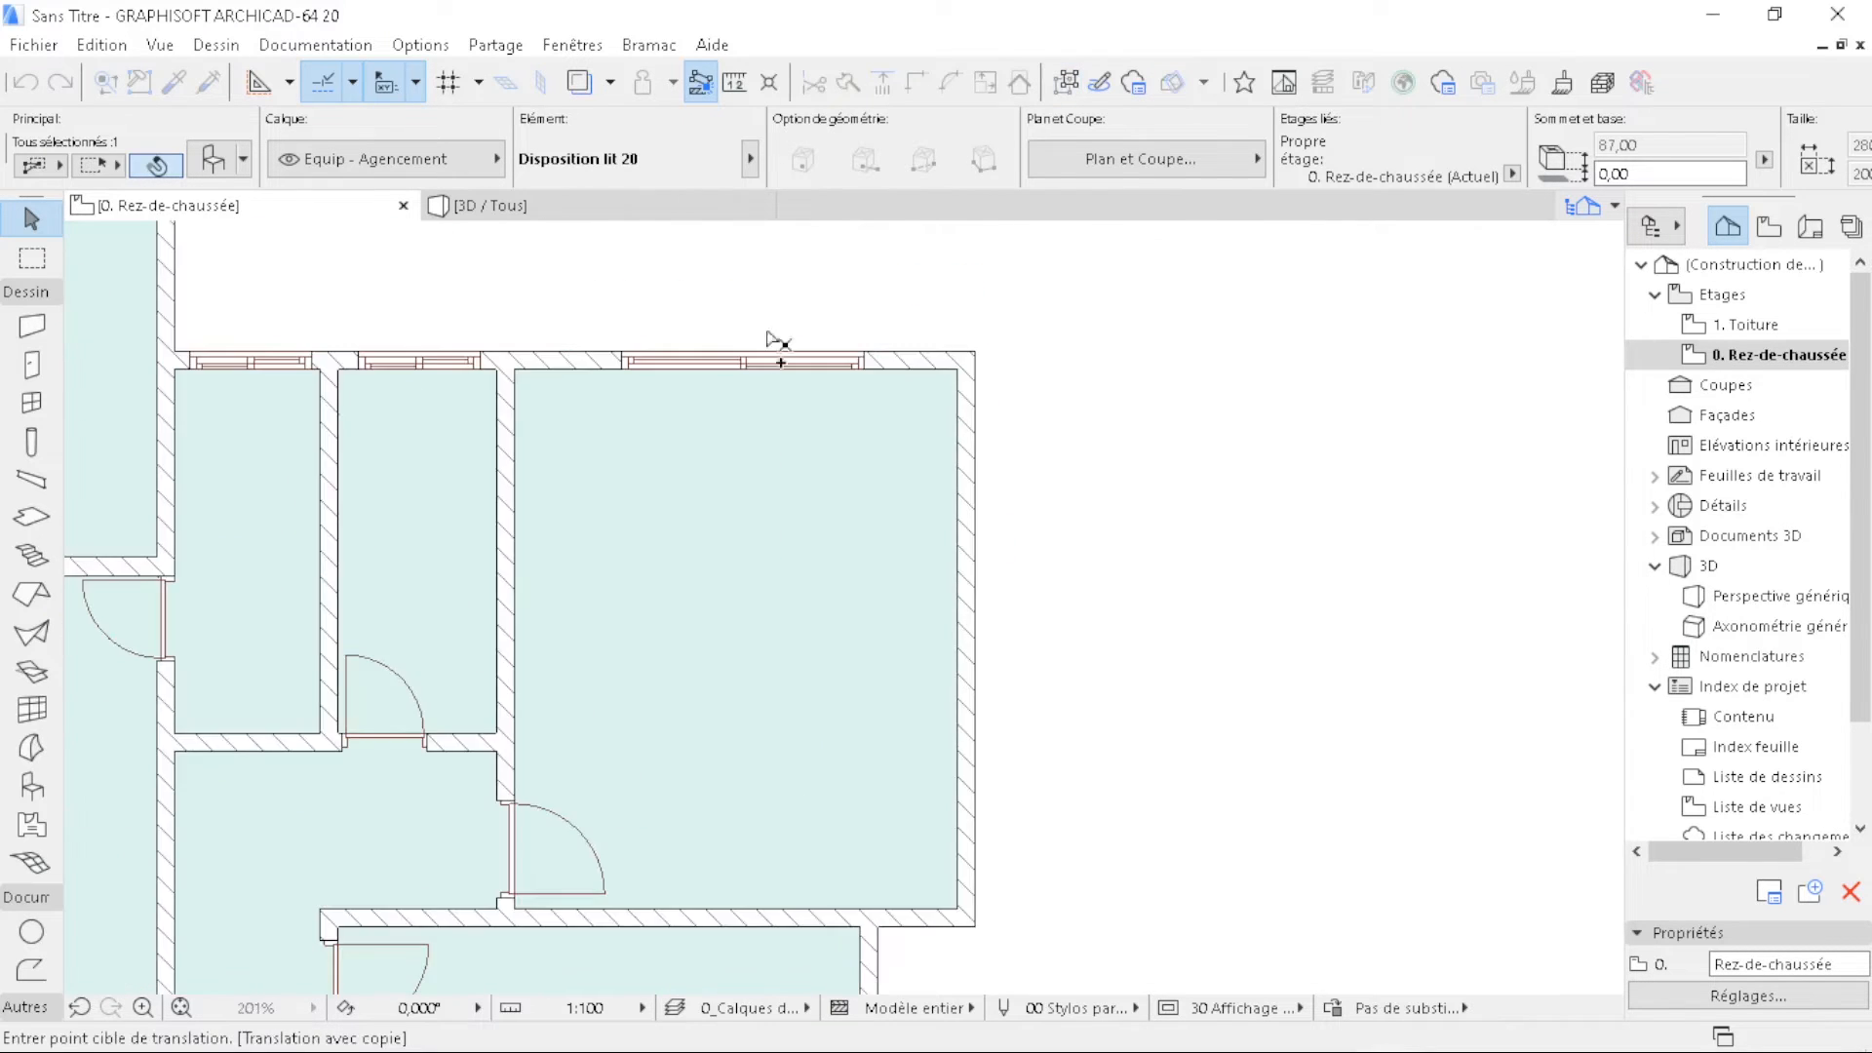
pyautogui.click(740, 499)
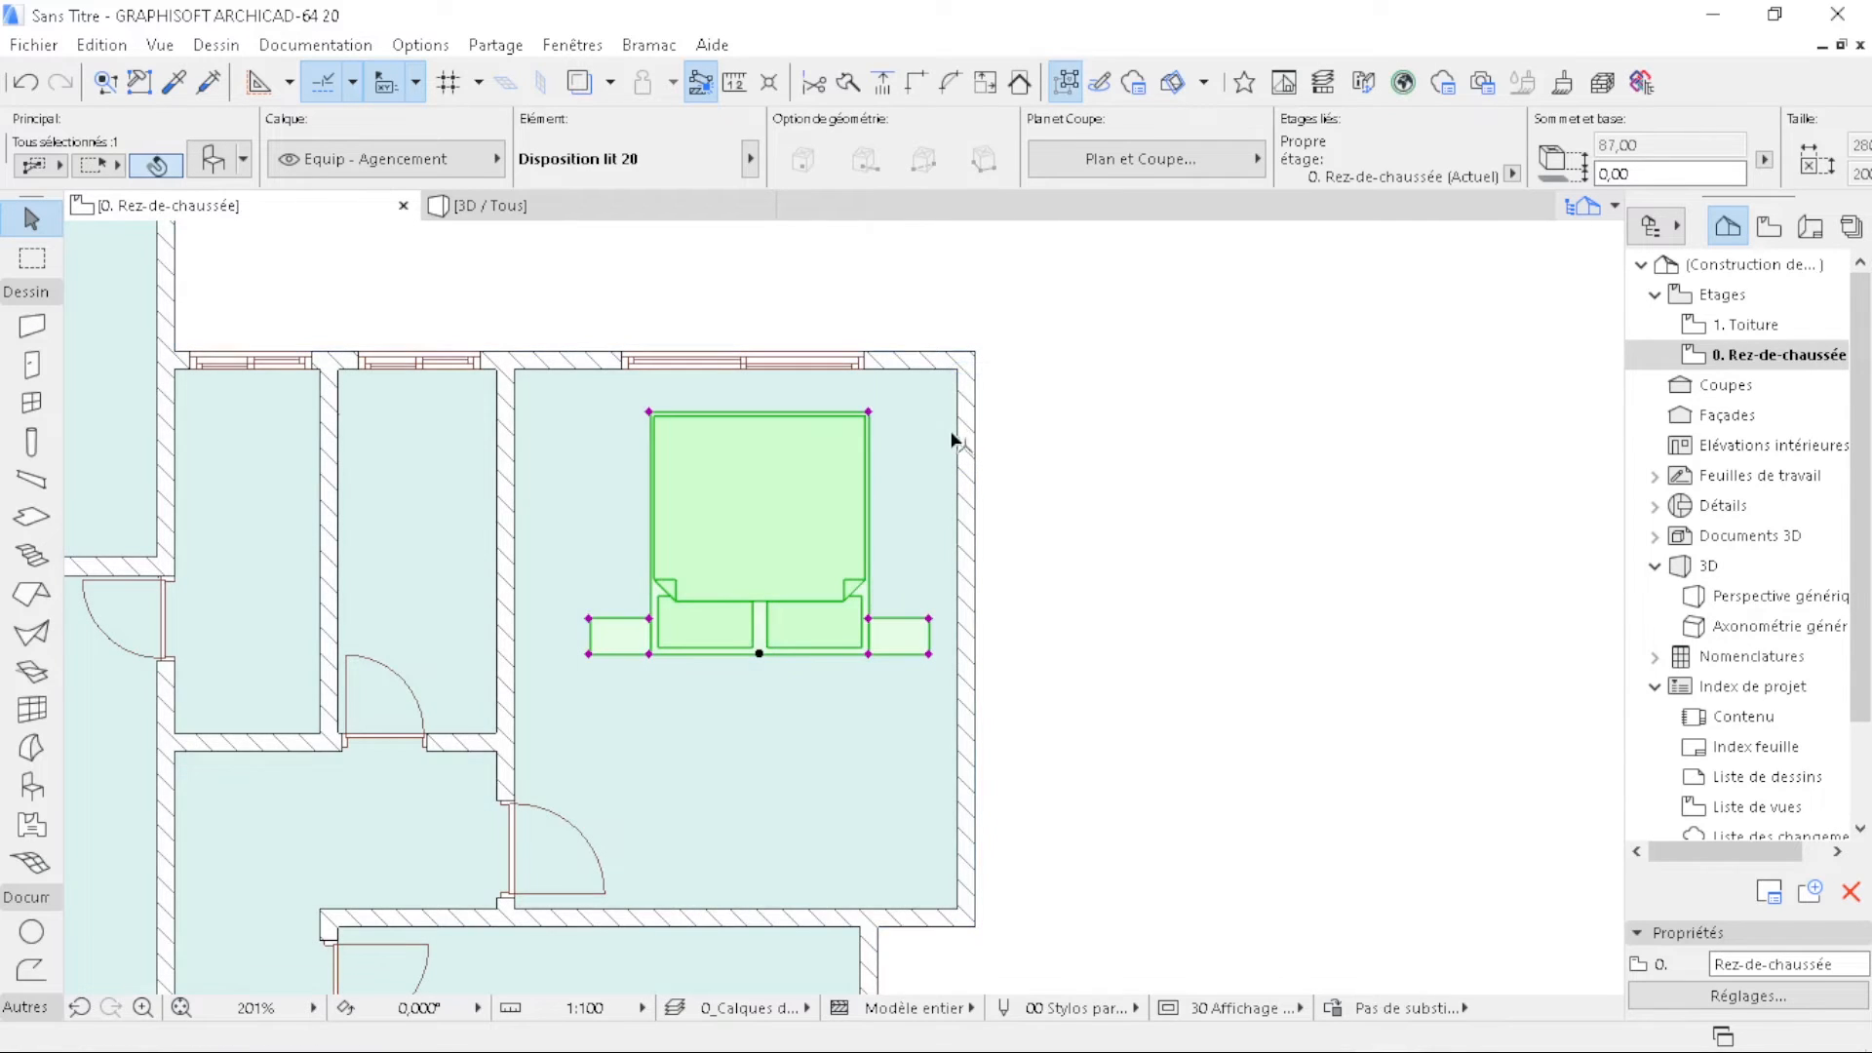
# - Rotate the copied bed 90° counter-clockwise about a point near its centre so that the headboard faces the right wall
pyautogui.hotkey('ctrl', 'e')
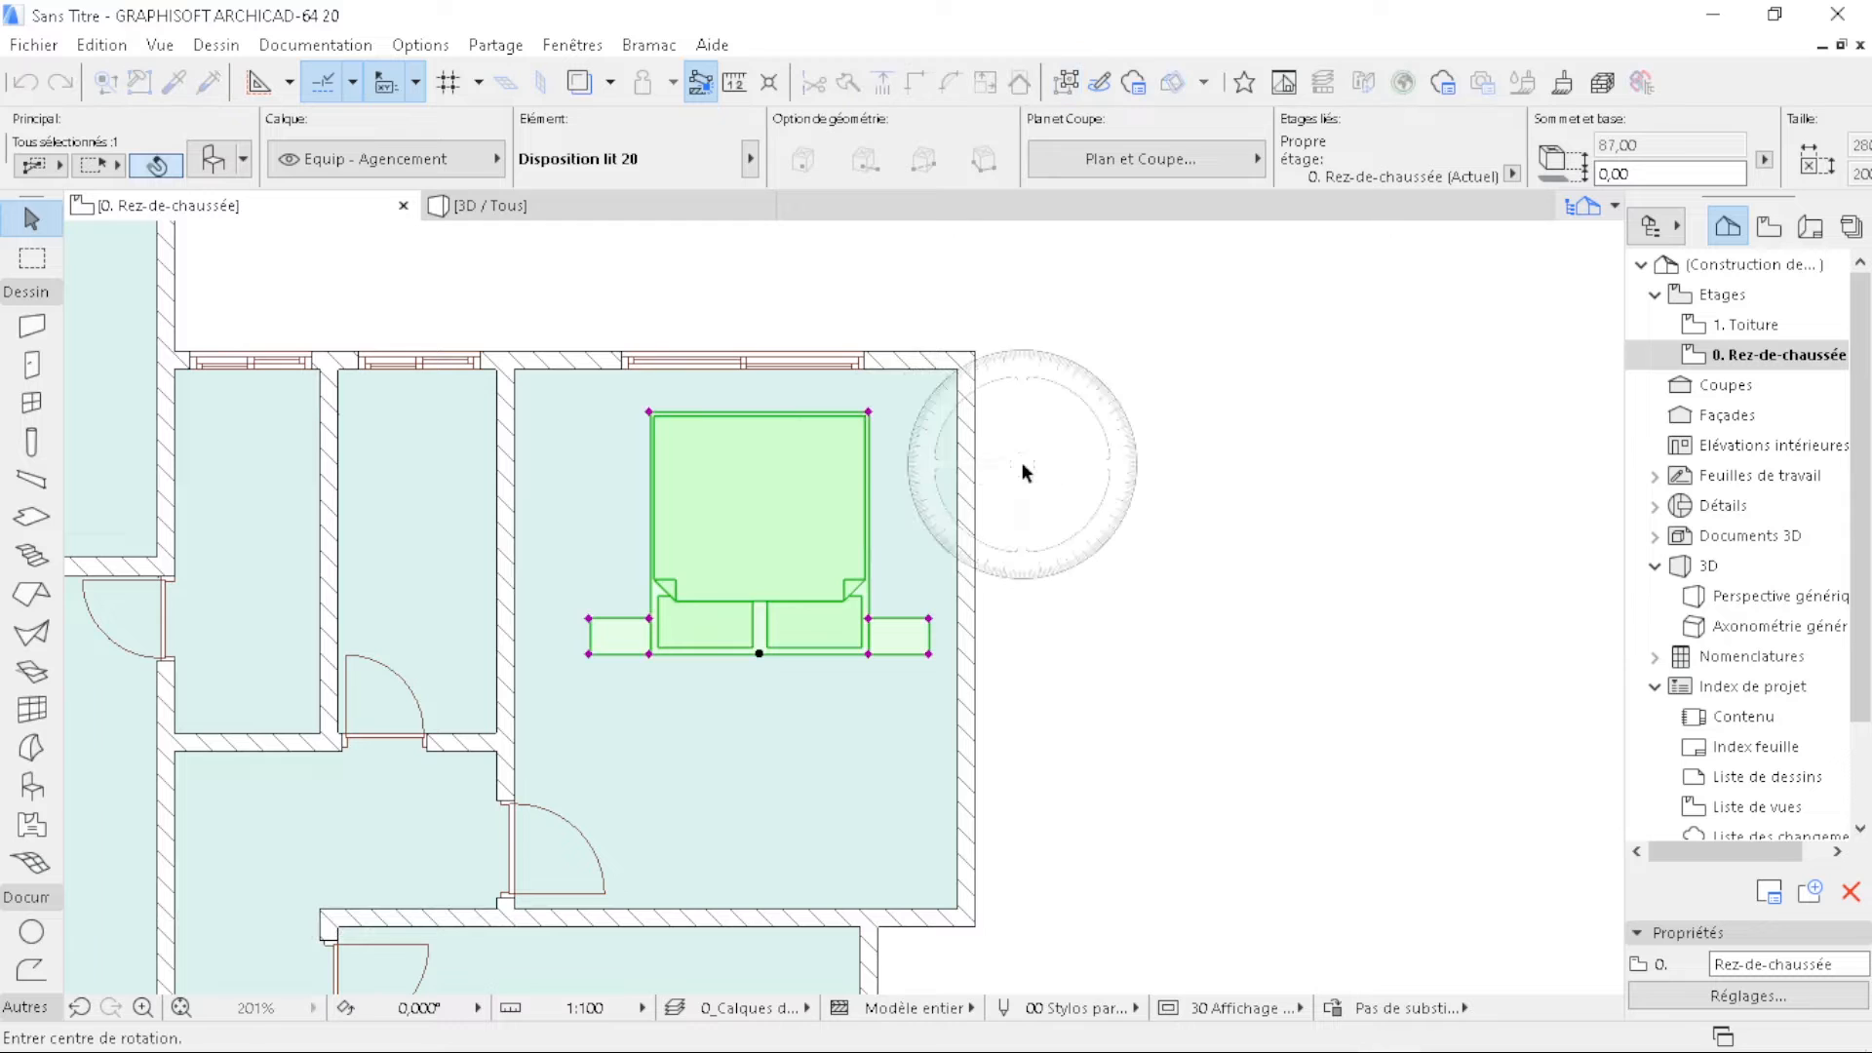
pyautogui.click(764, 478)
pyautogui.click(766, 519)
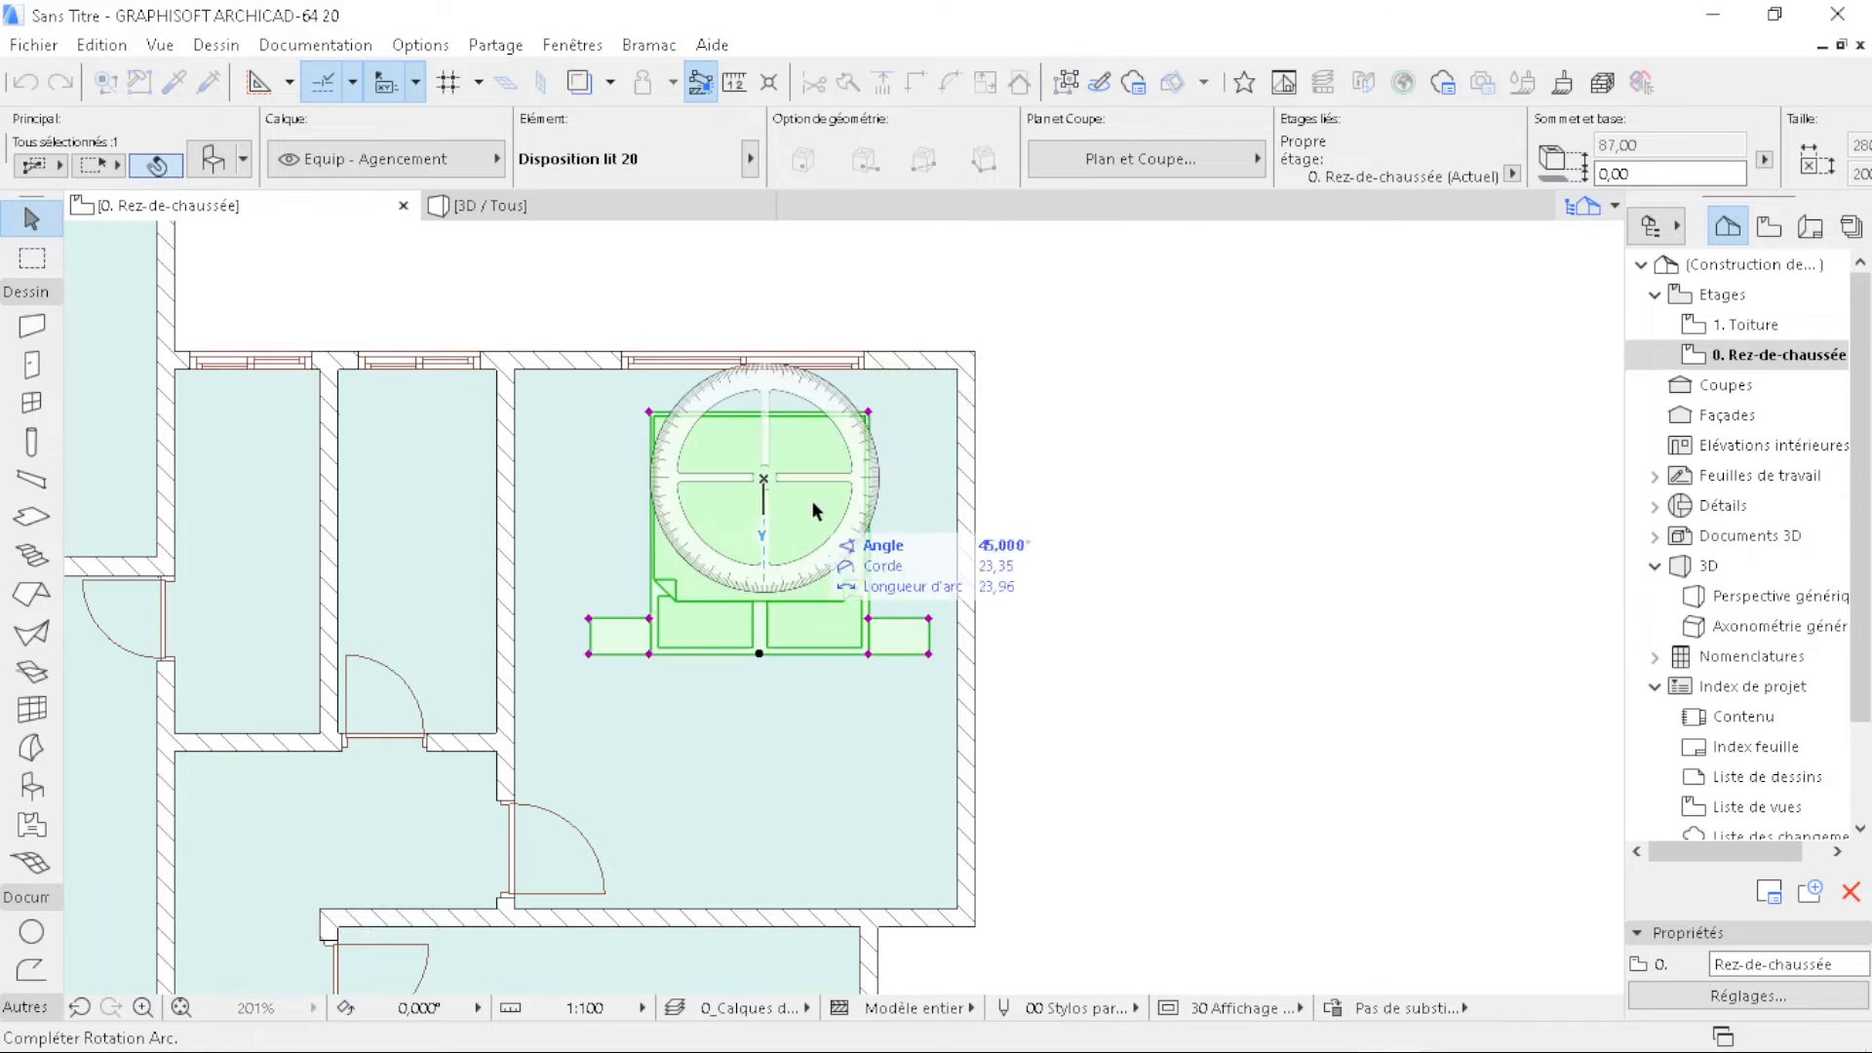
pyautogui.click(1105, 514)
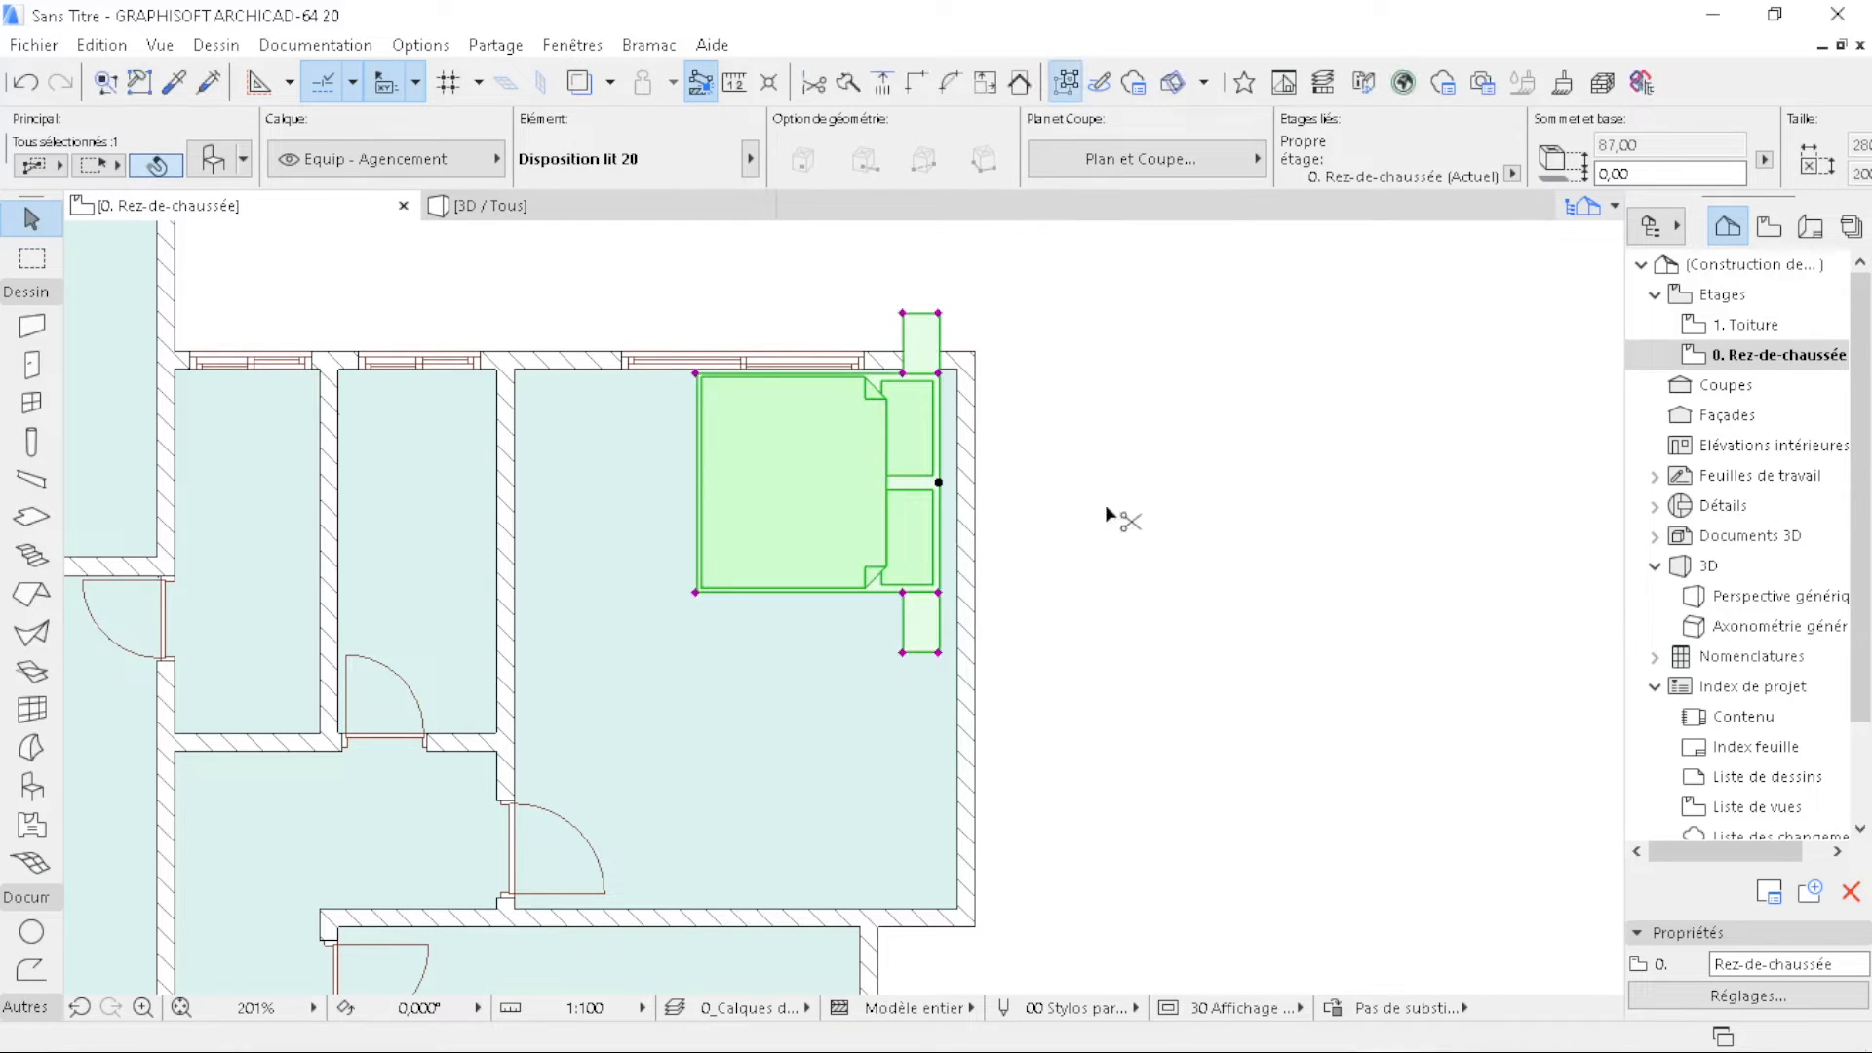
# - Move the rotated bed by its upper-right nightstand corner into the upper-right bedroom's upper-right inner corner and deselect it
pyautogui.click(938, 312)
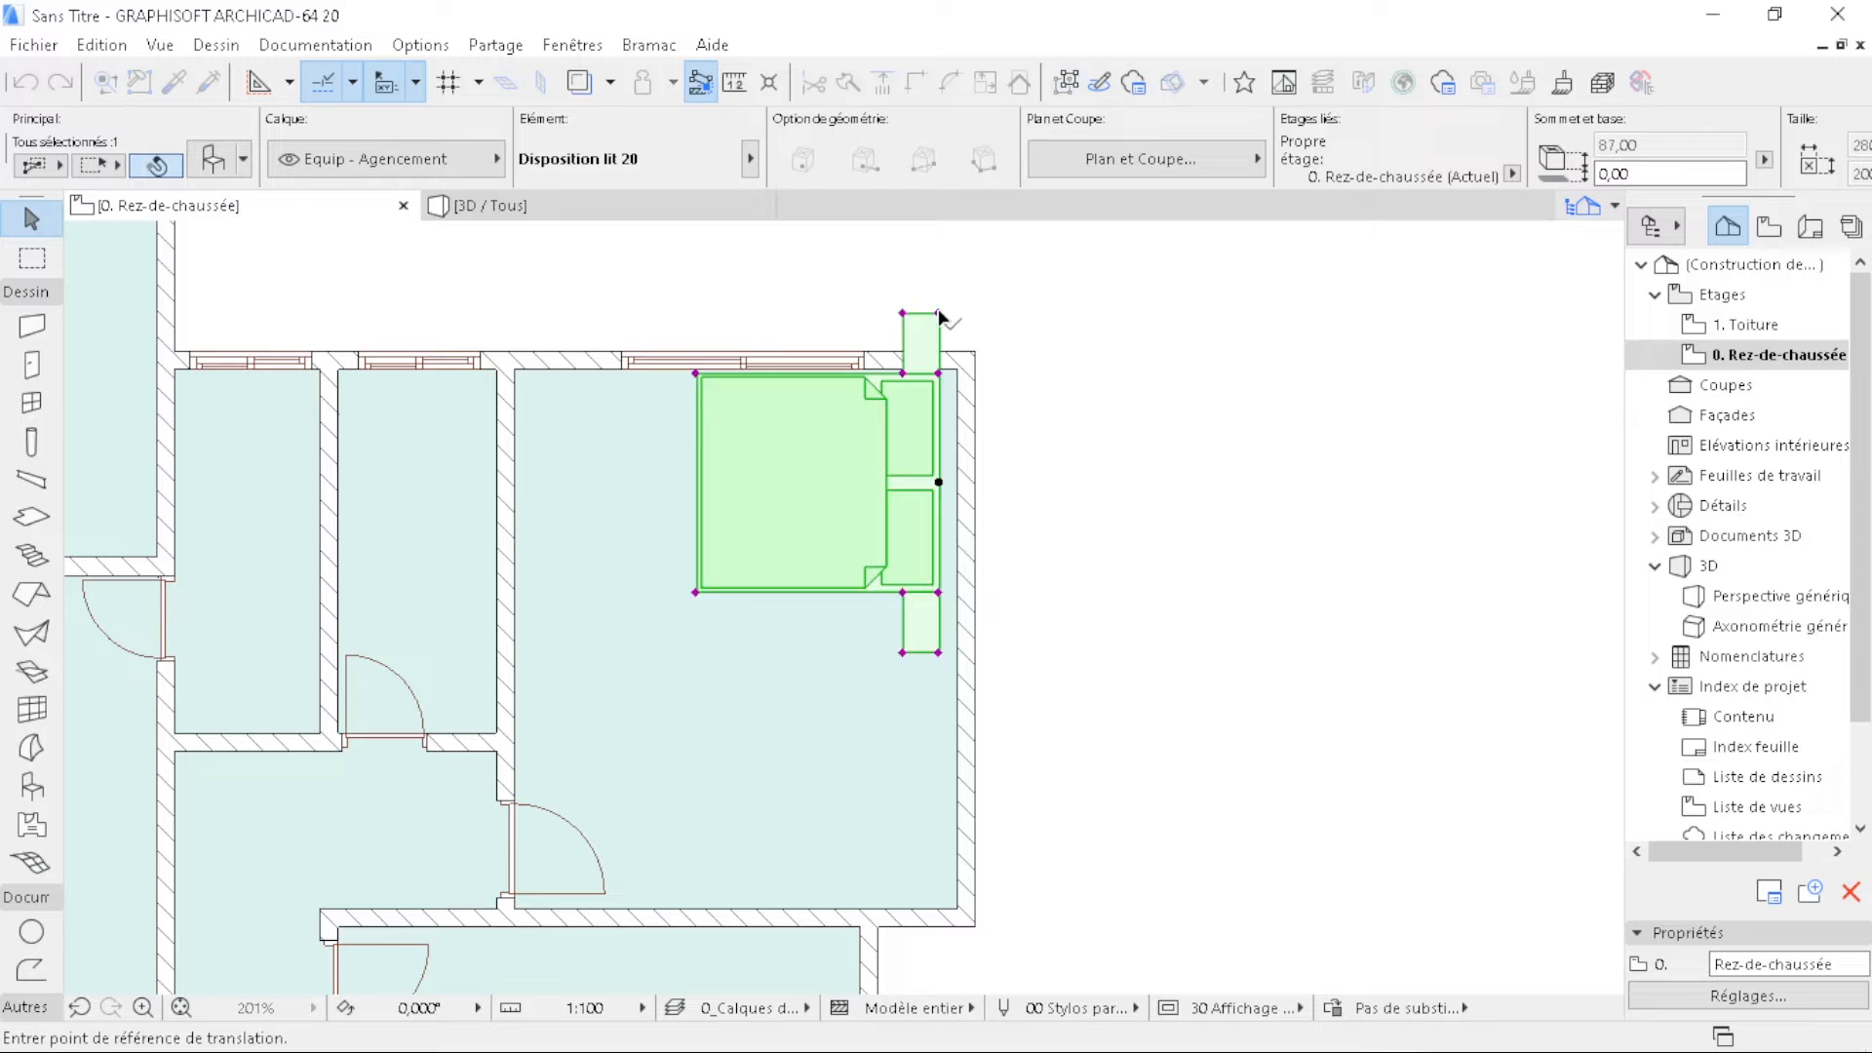
pyautogui.click(956, 368)
pyautogui.click(1133, 443)
pyautogui.scroll(-6, 1004, 308)
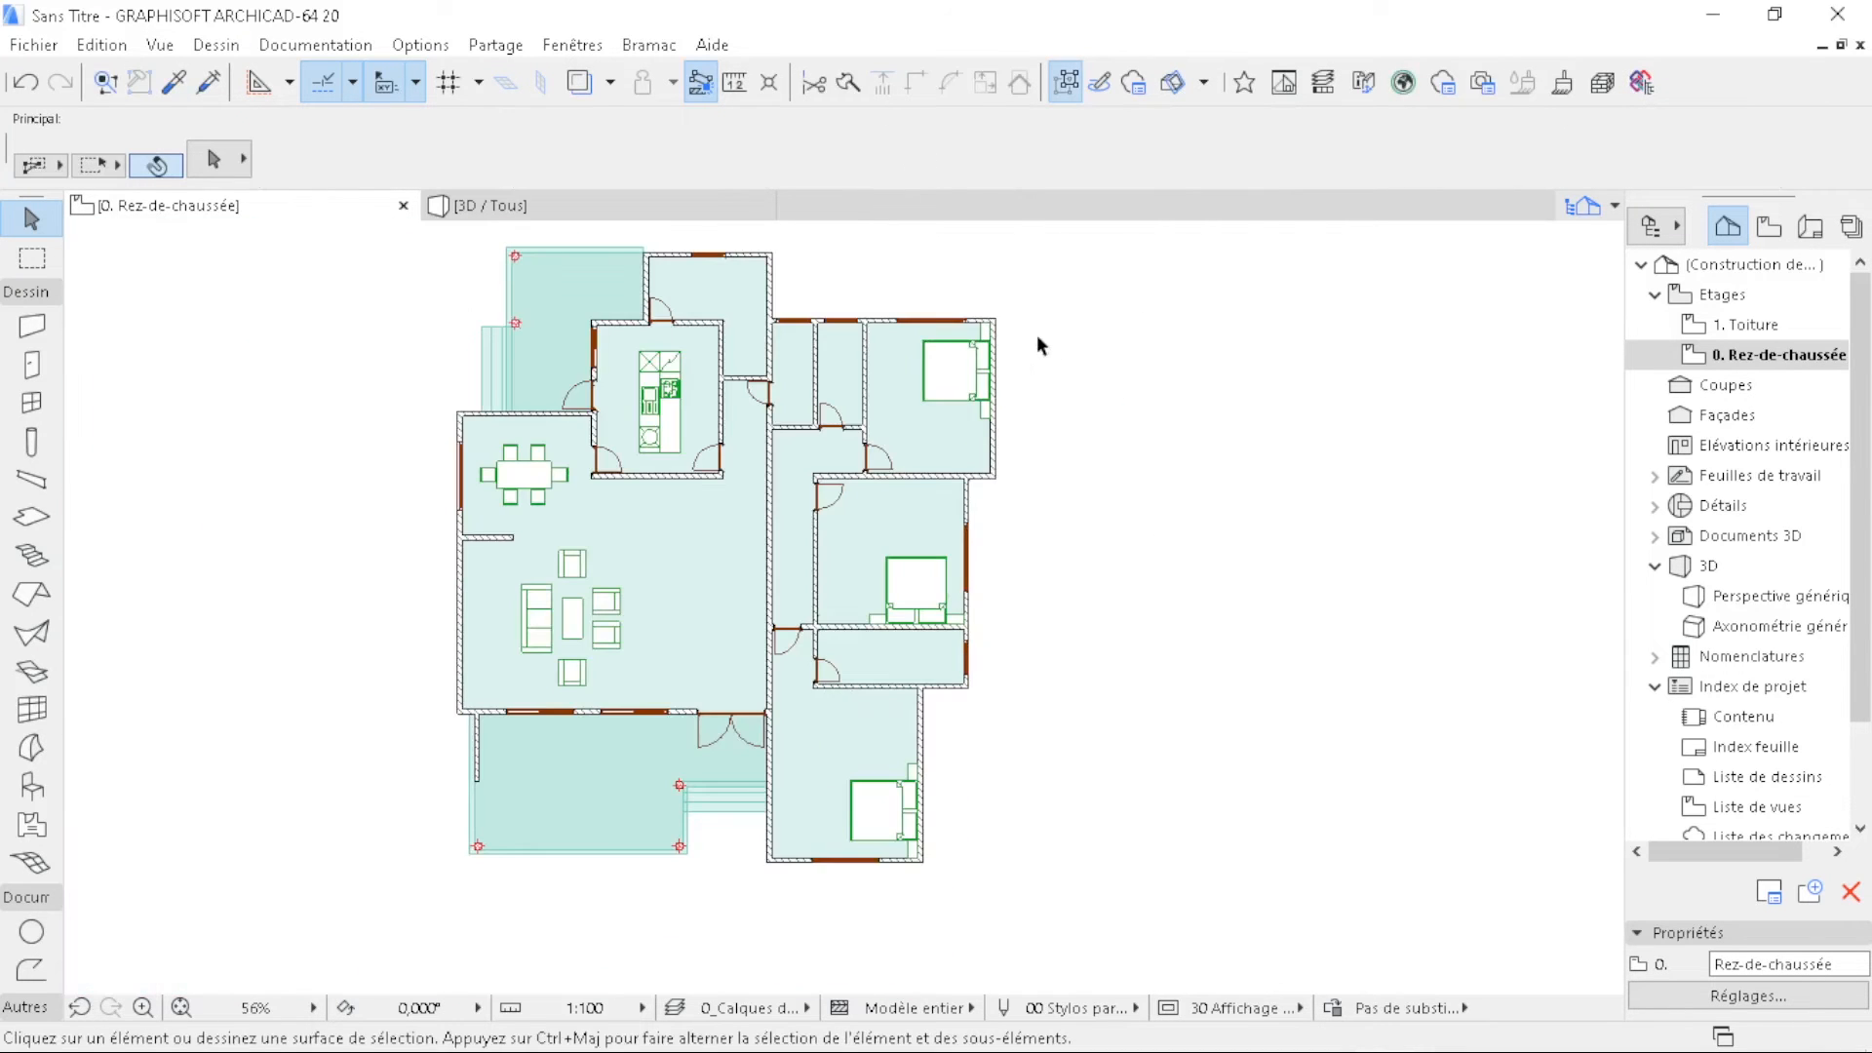
pyautogui.moveTo(1093, 465); pyautogui.dragTo(1064, 487, button='middle')
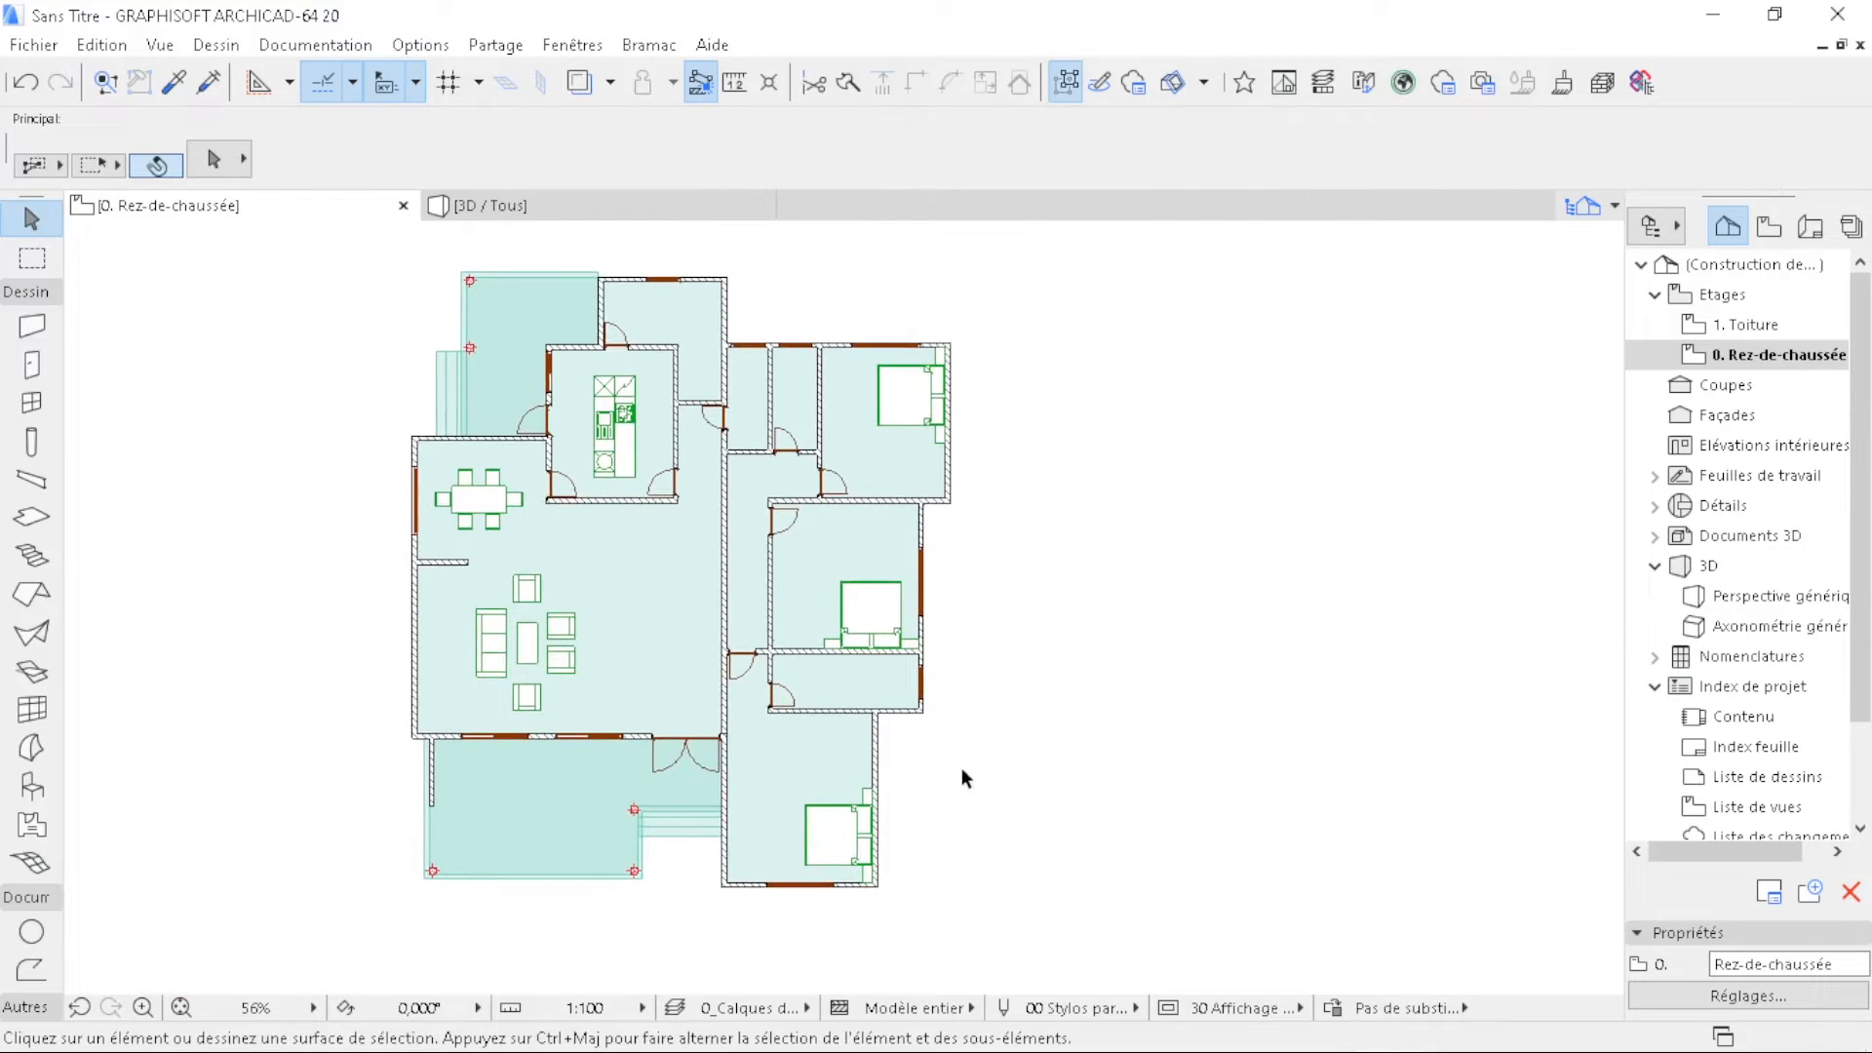
# - Set the default object to Lavabo sur meuble 20 from the Sanitaires 20 library's Lavabos 20 folder
pyautogui.click(32, 786)
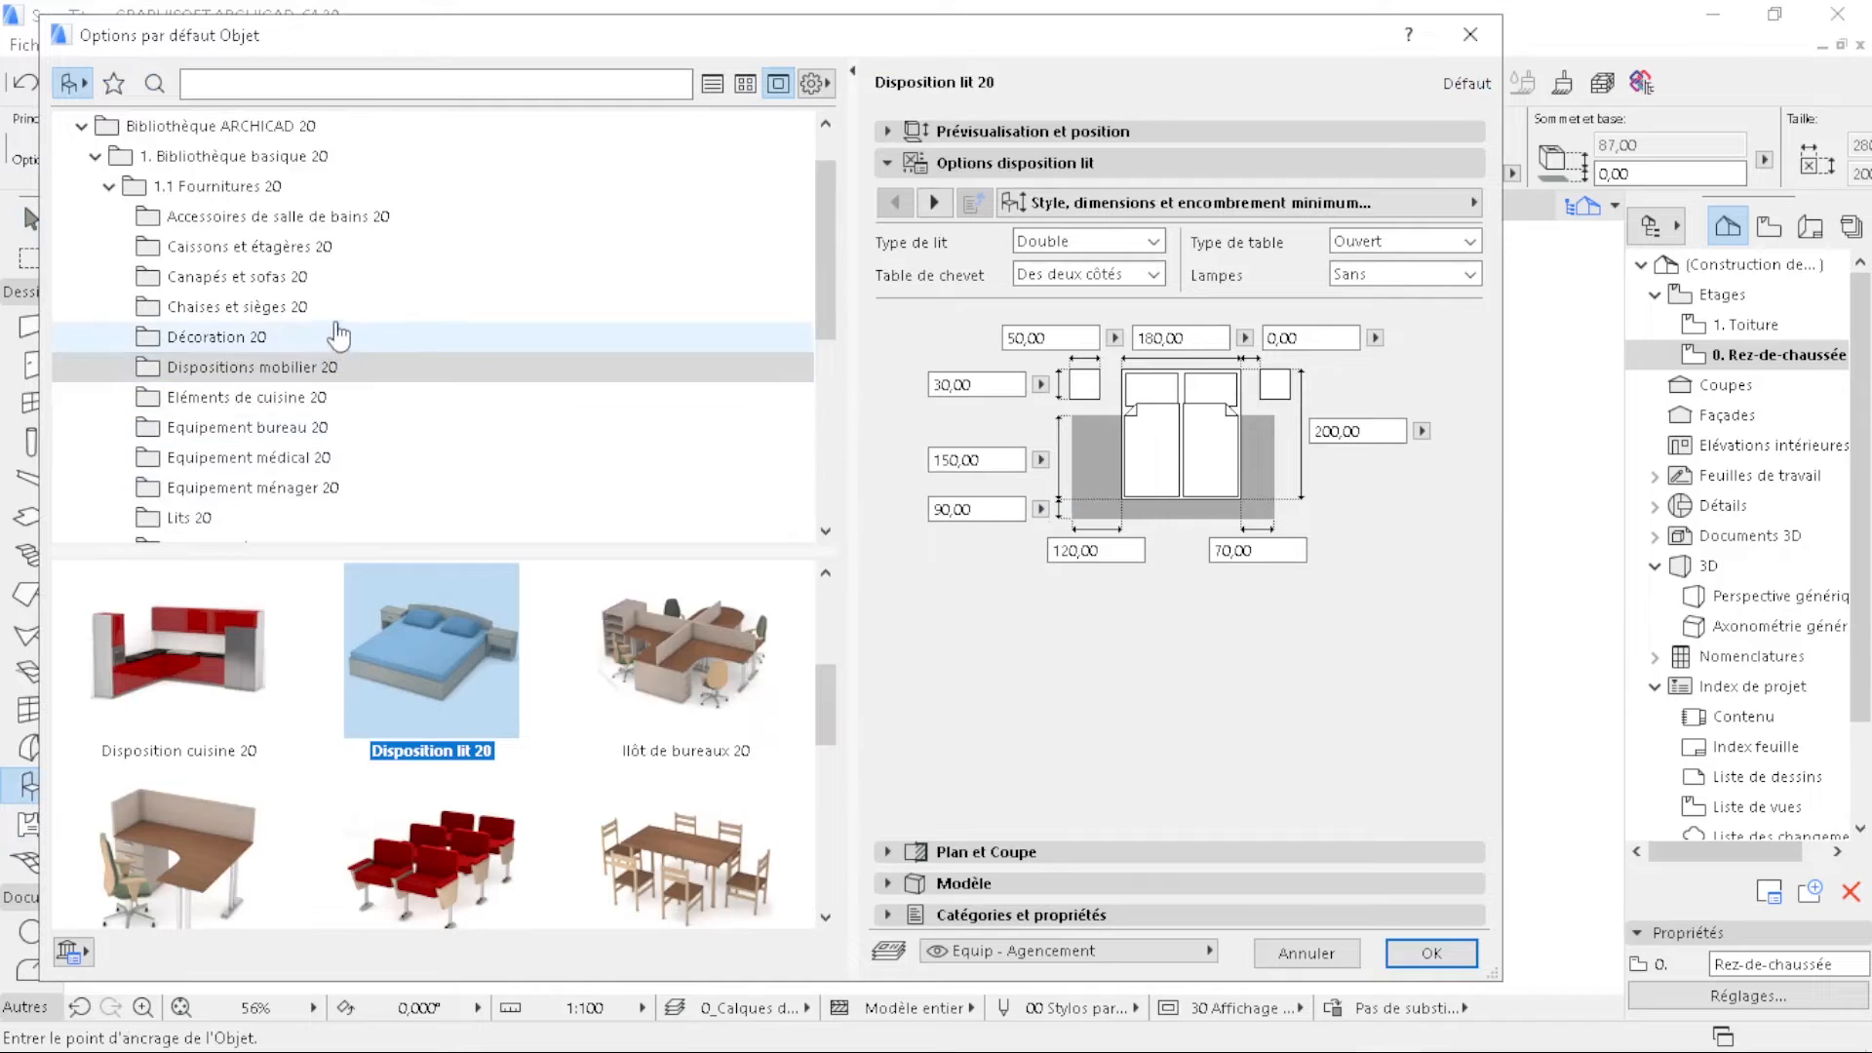
pyautogui.scroll(-6, 338, 336)
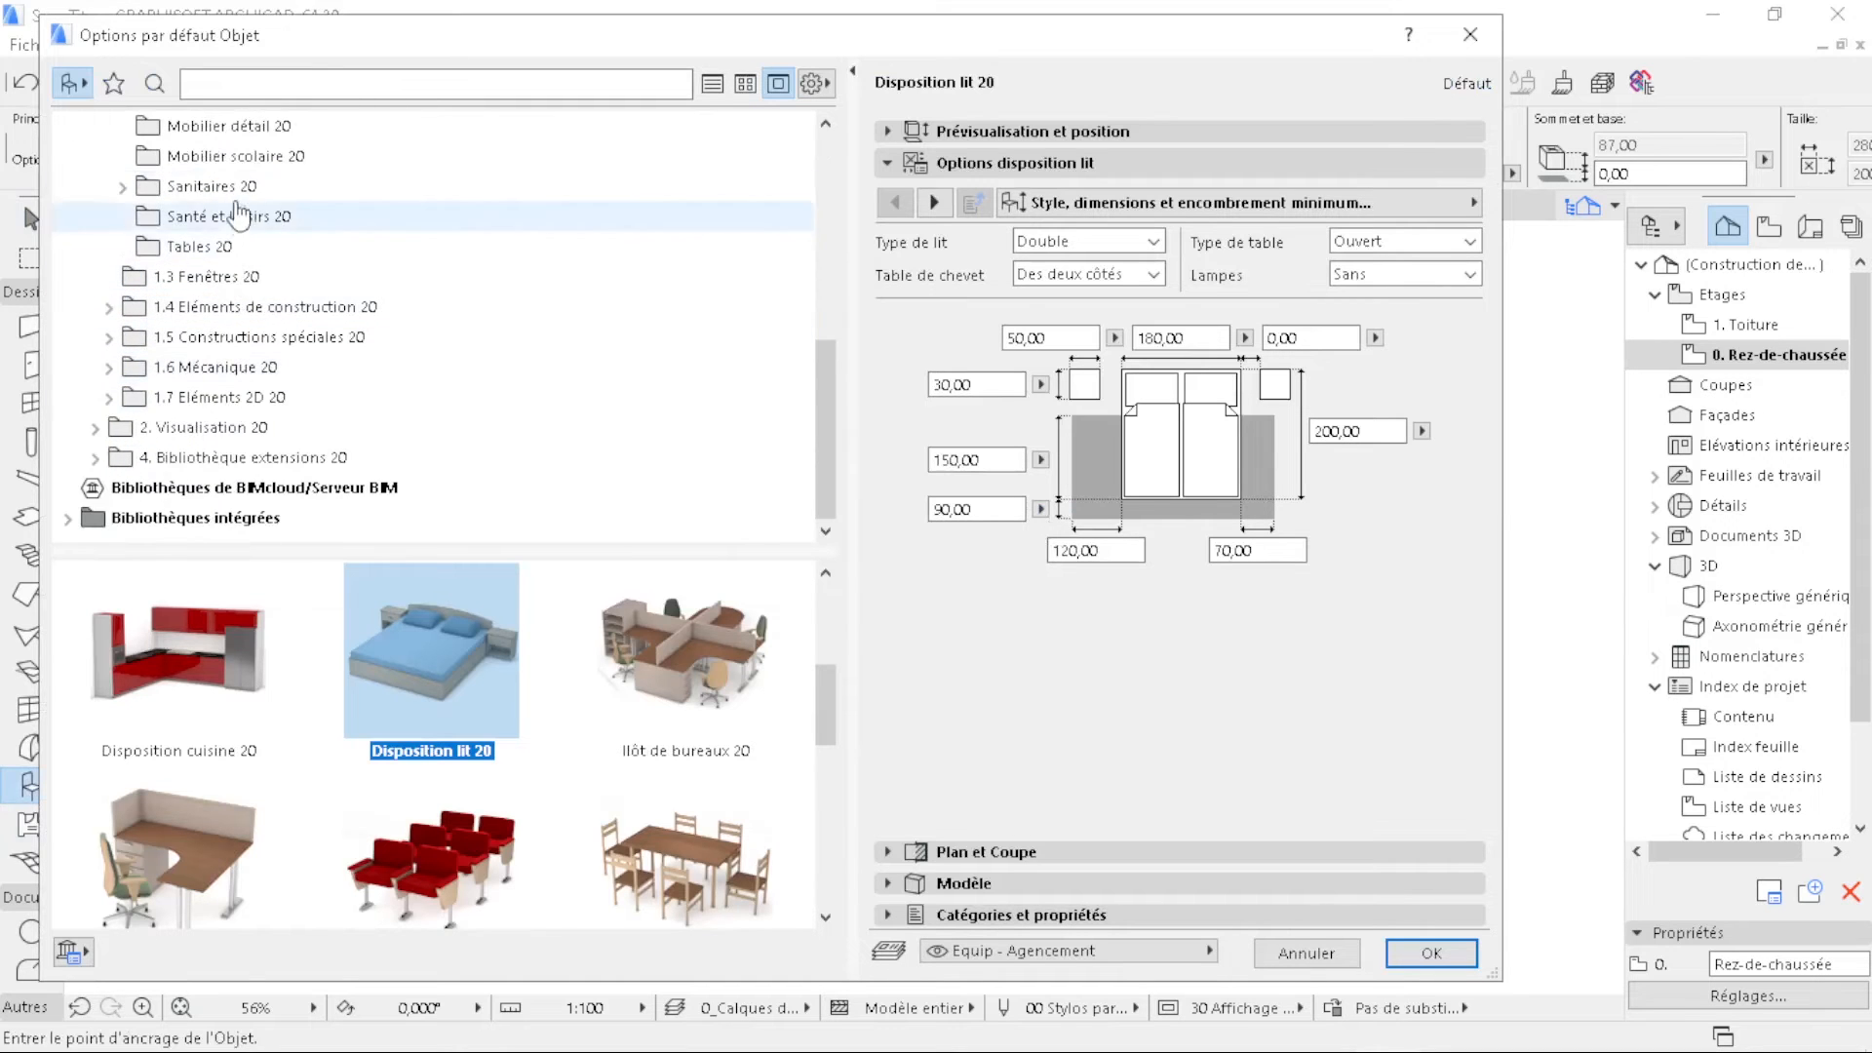
pyautogui.click(212, 186)
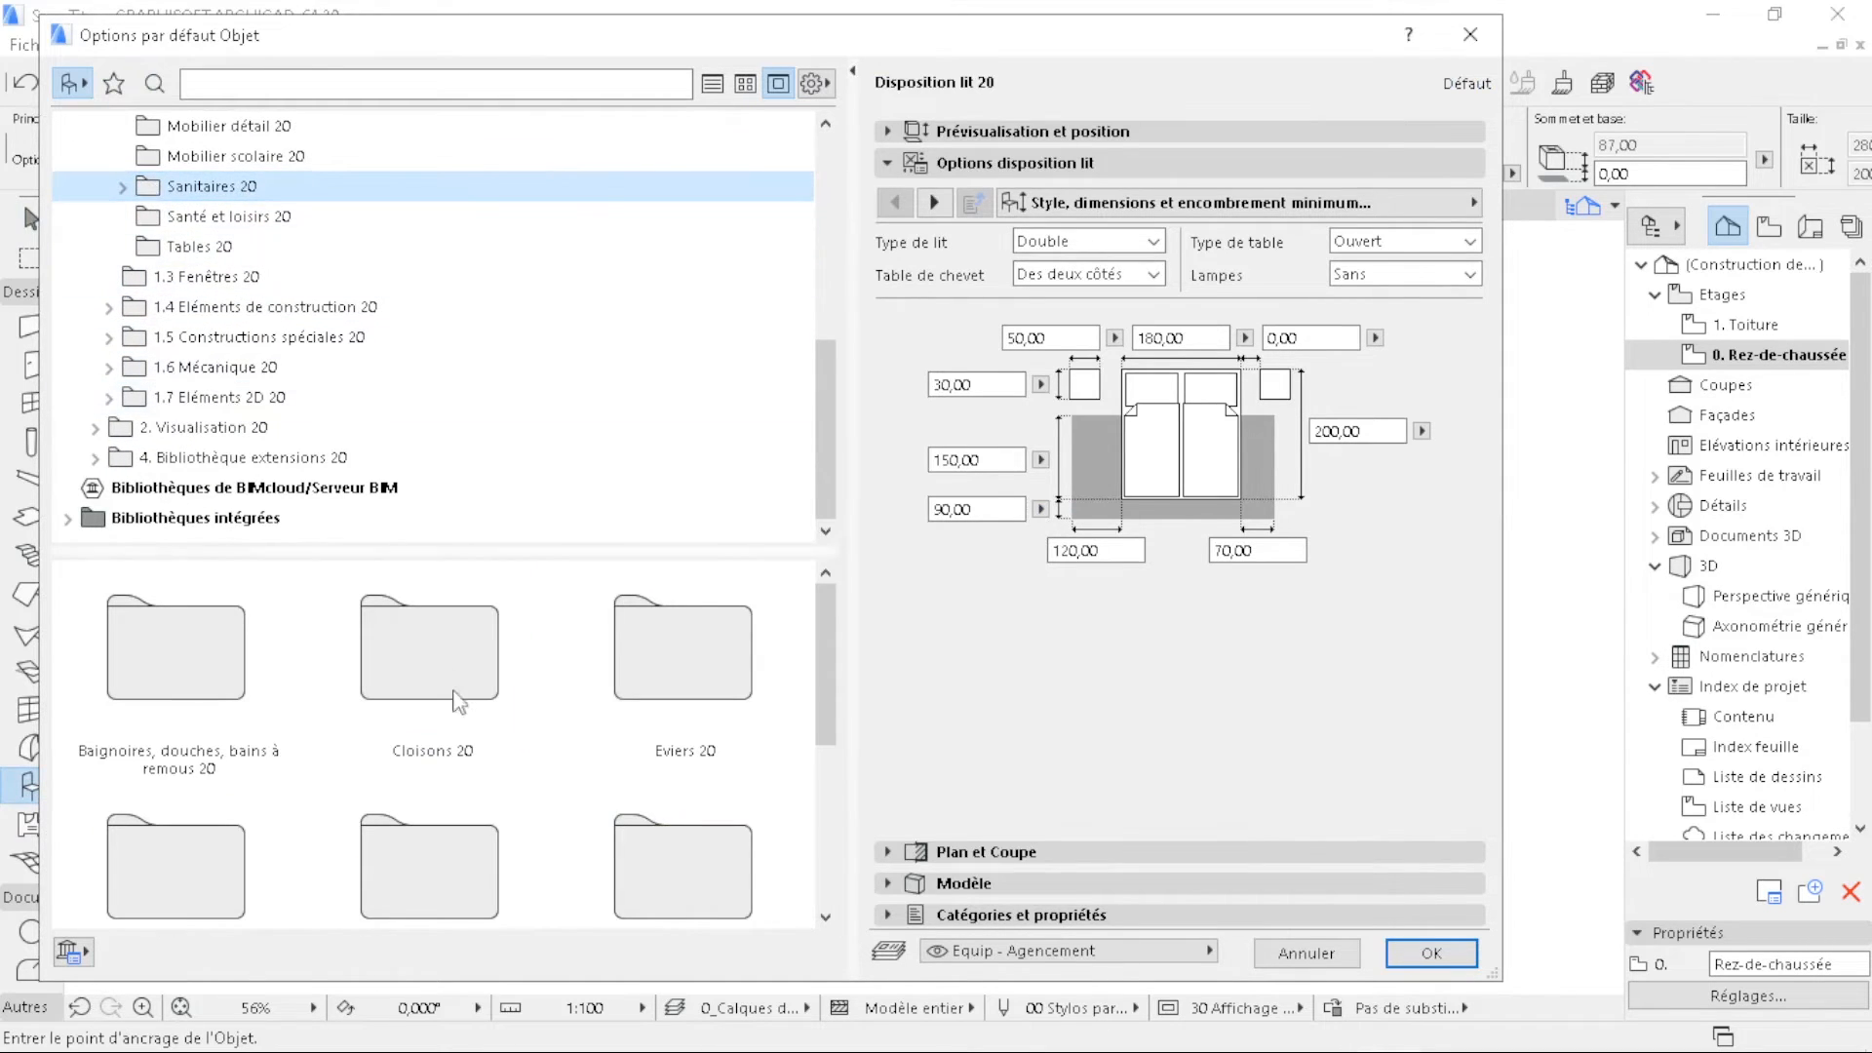
pyautogui.scroll(-2, 446, 777)
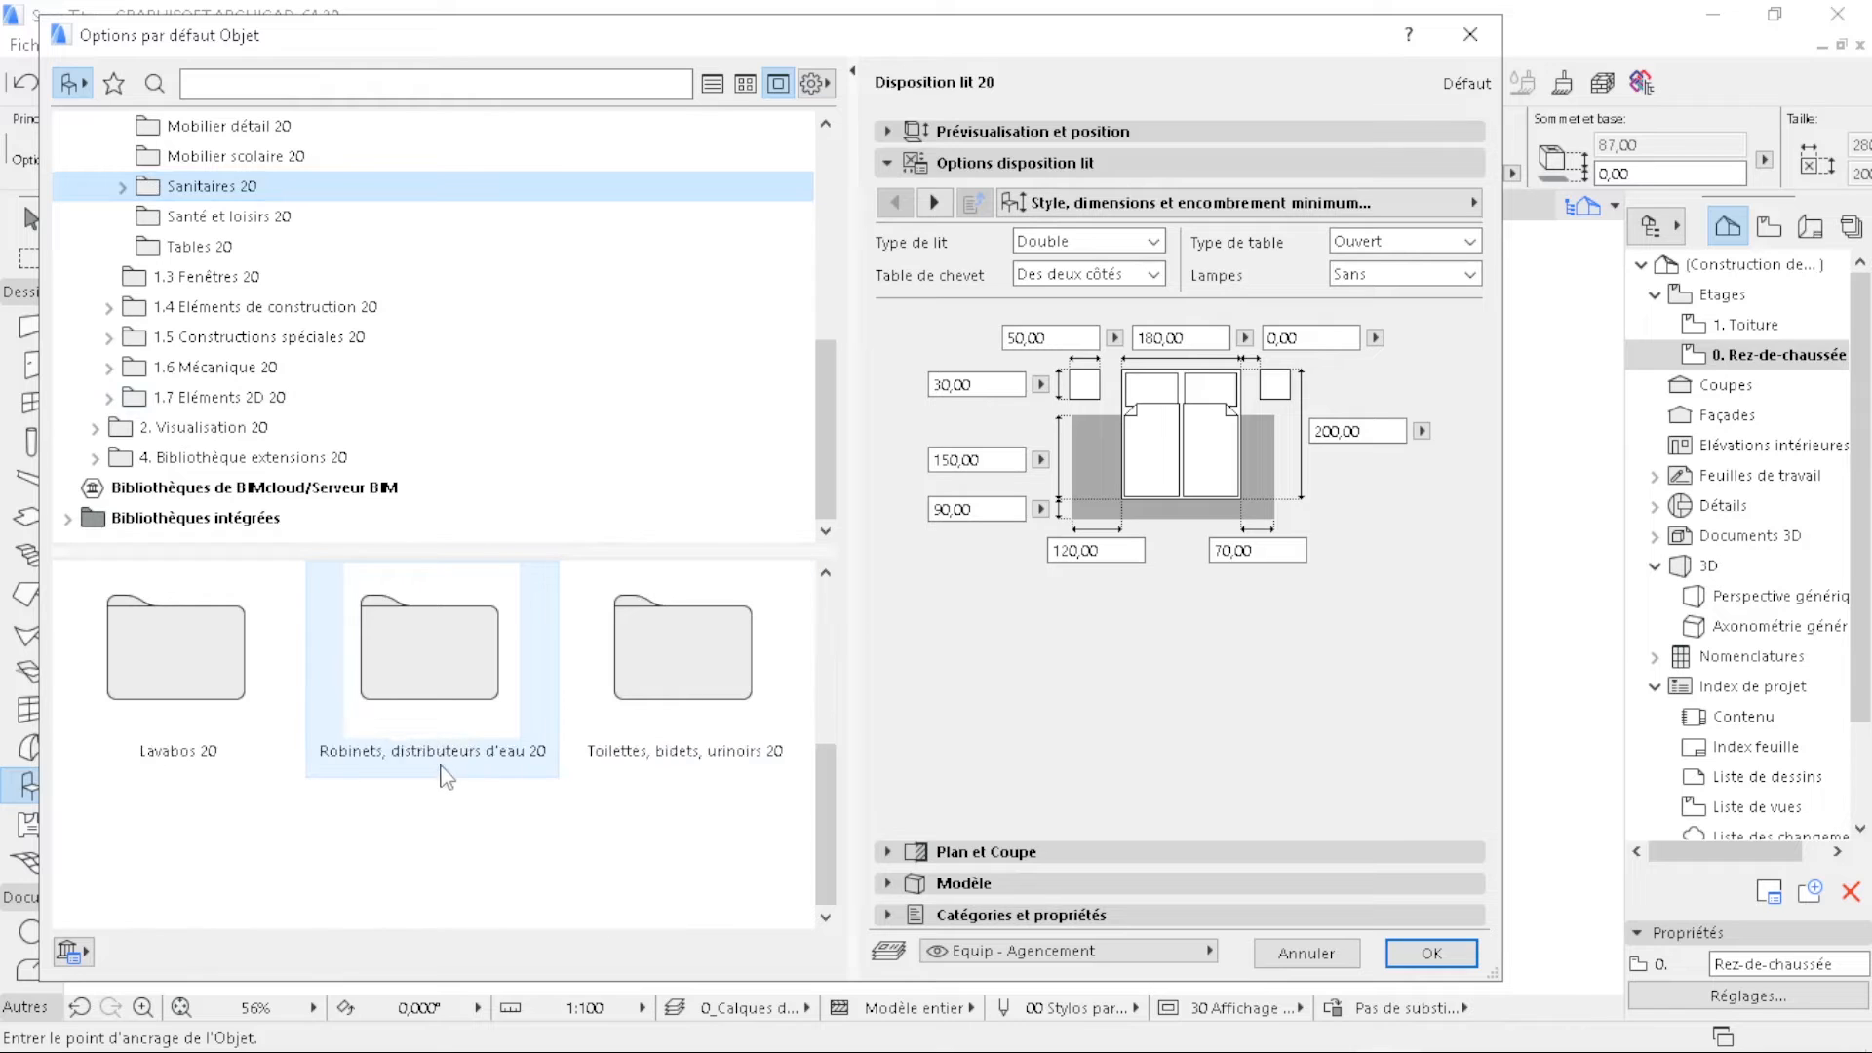
pyautogui.doubleClick(190, 688)
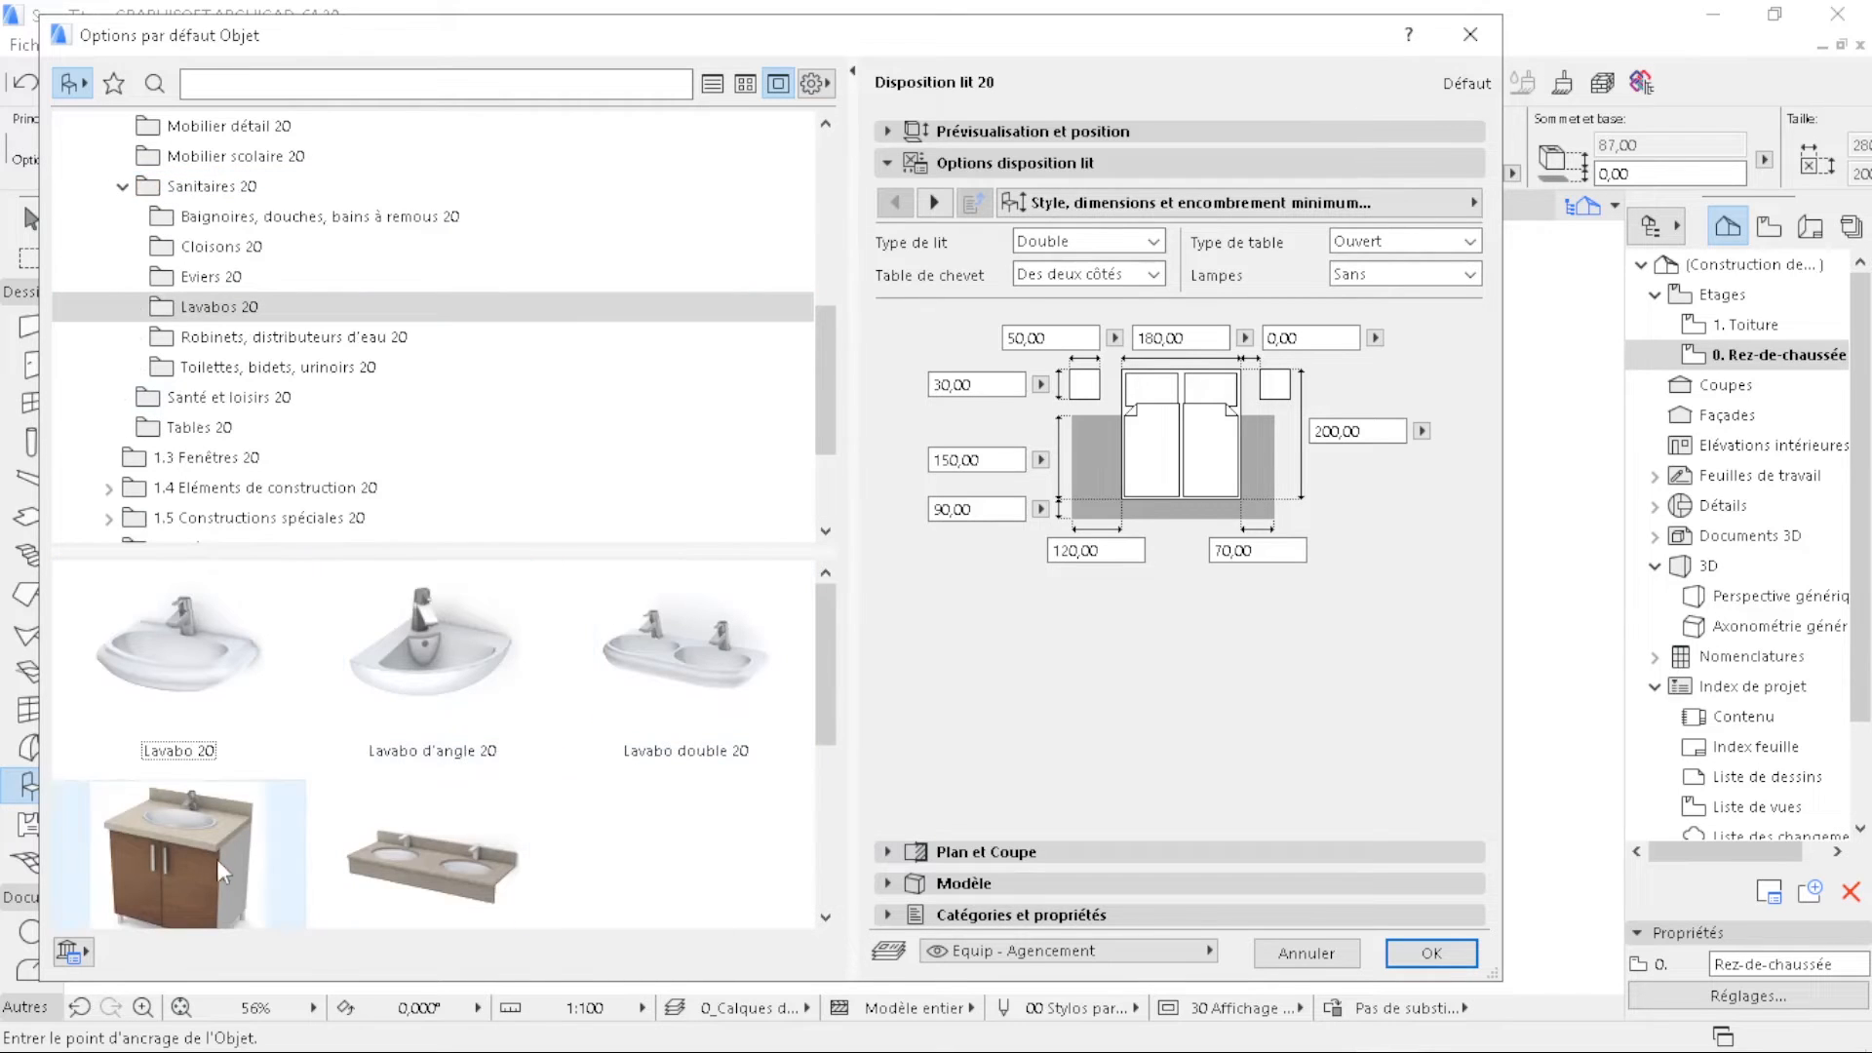
pyautogui.click(242, 856)
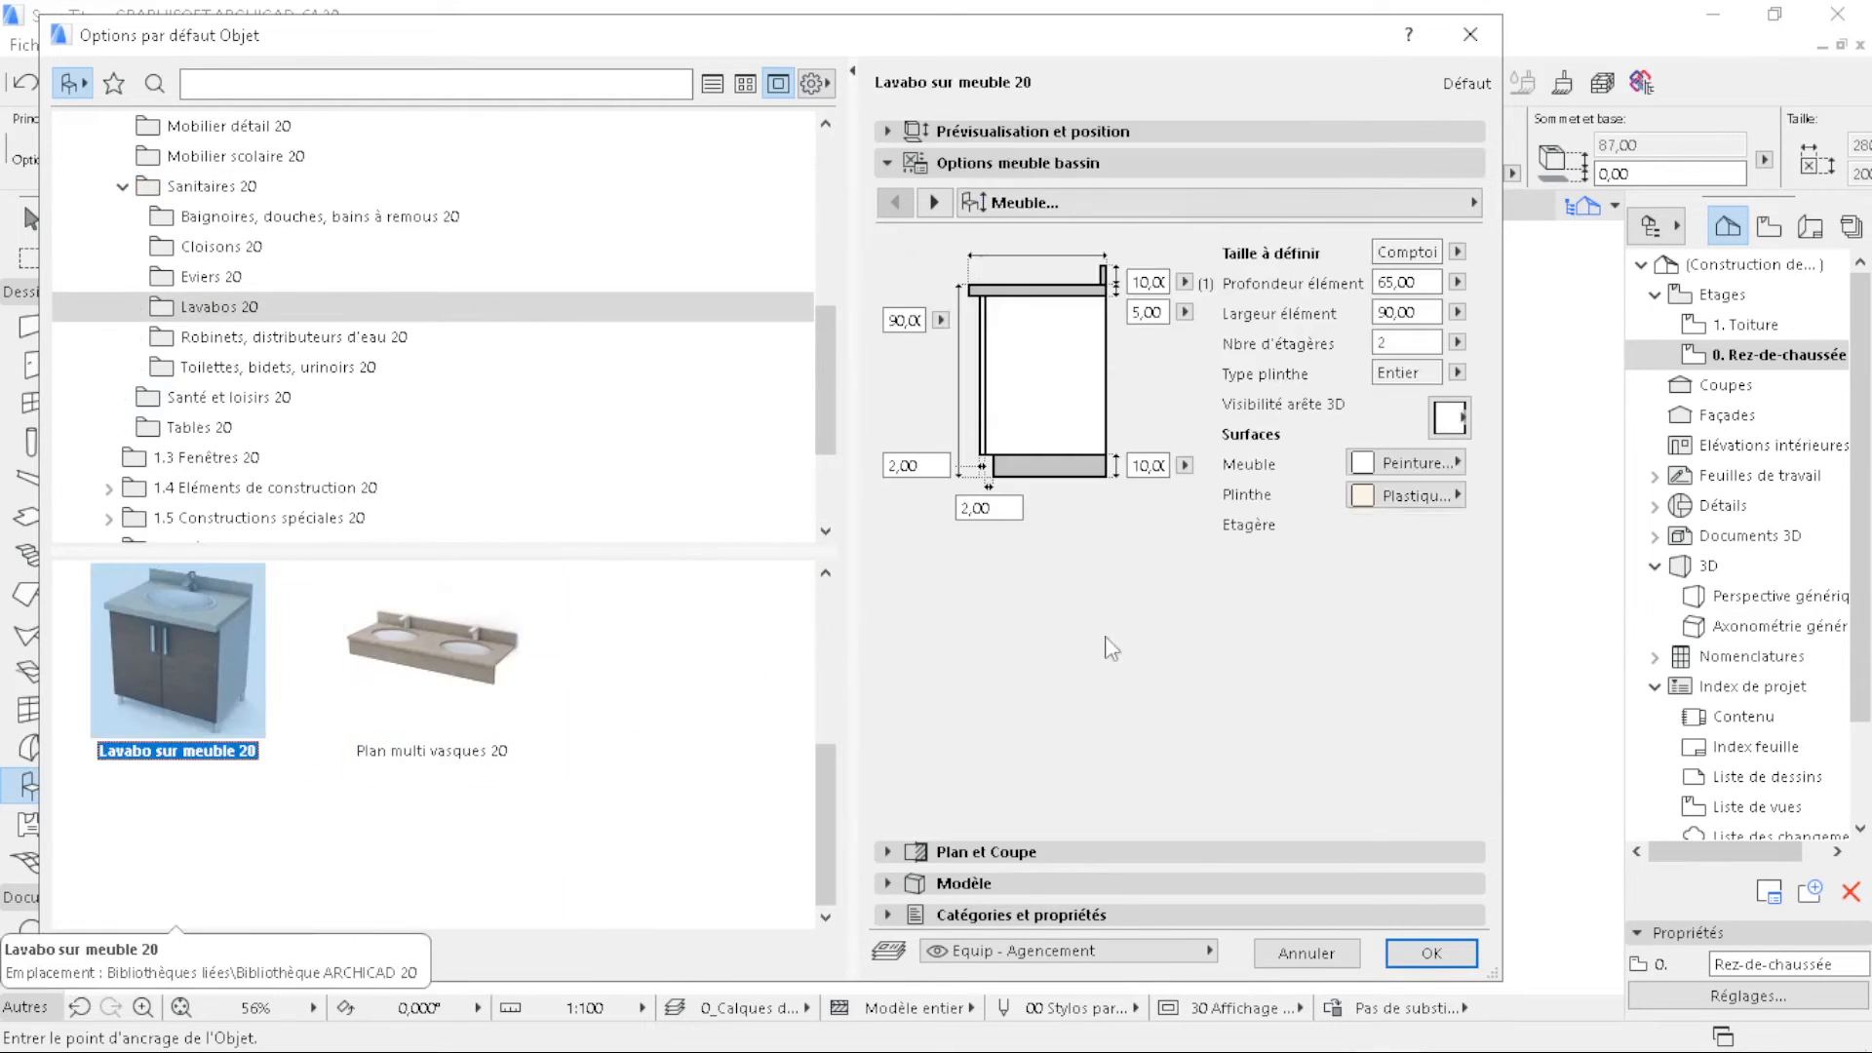
pyautogui.click(1425, 963)
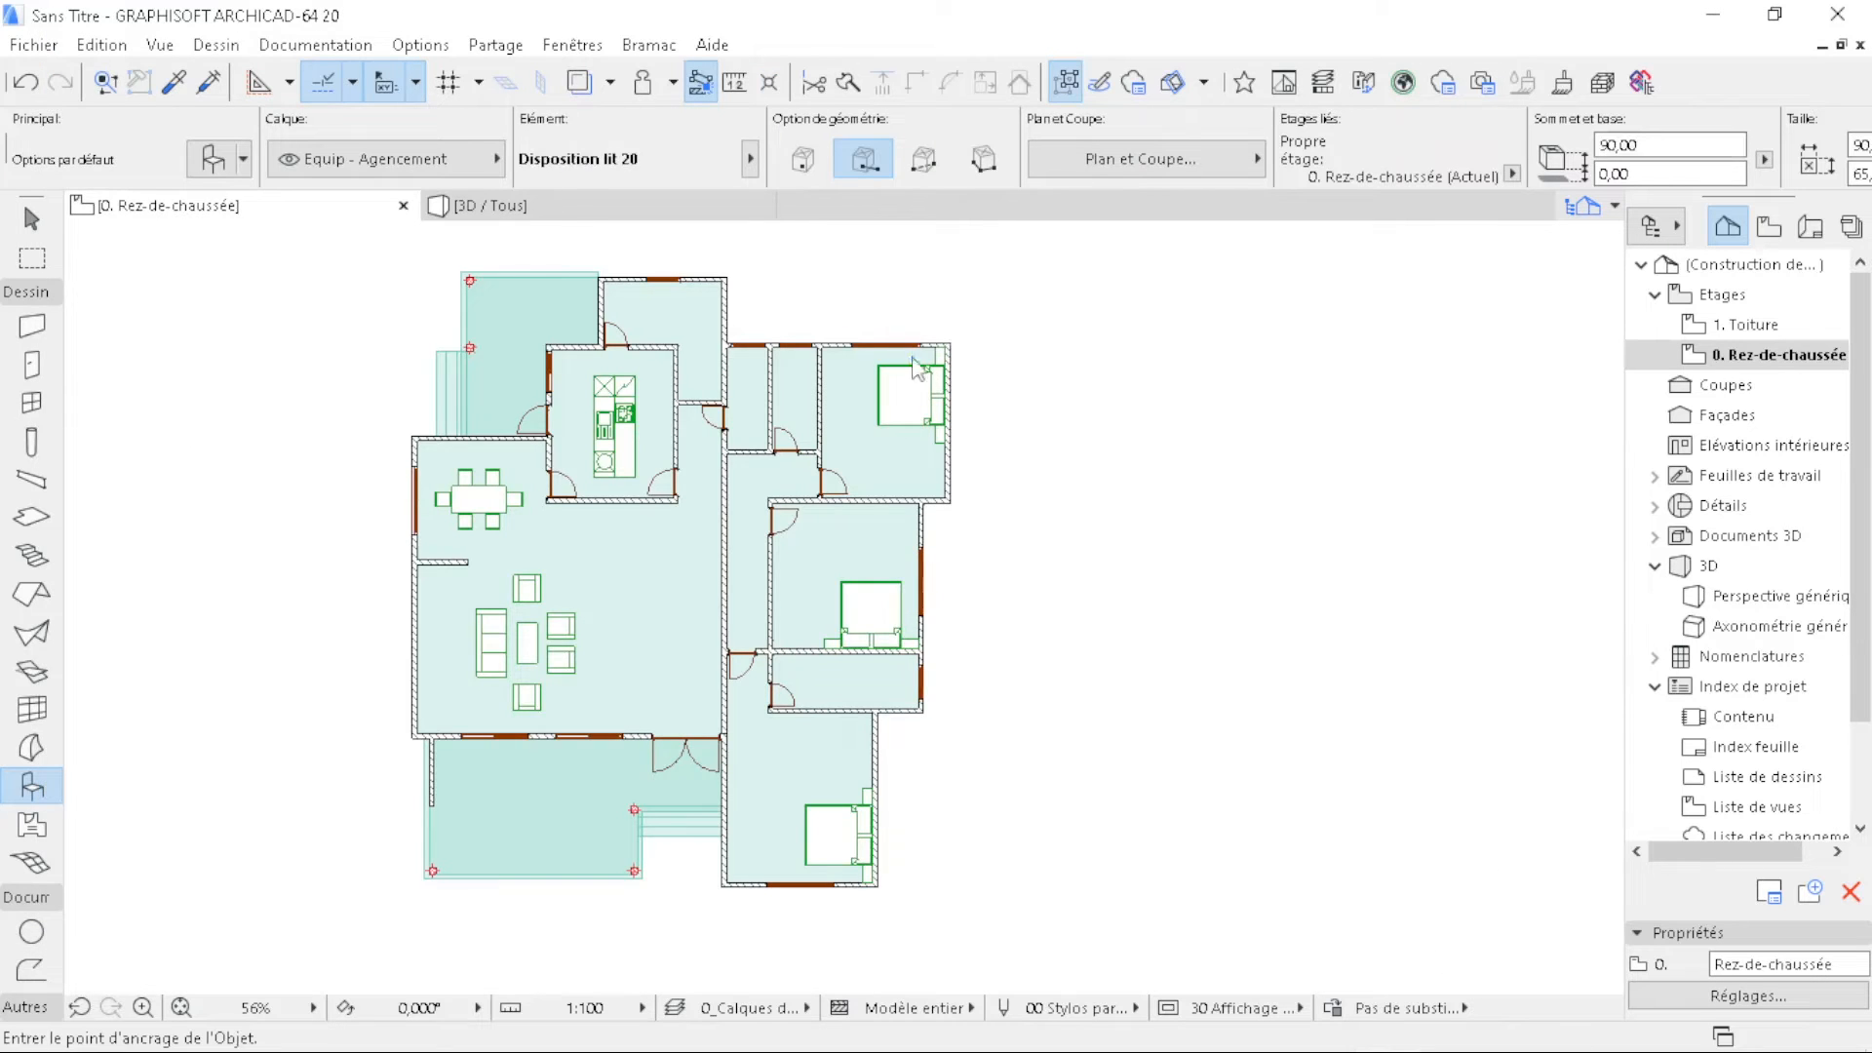
# - Place the vanity washbasin against the left wall of the narrow room beside the upper-right bedroom, rotated 90° with its back to the wall
pyautogui.scroll(8, 784, 334)
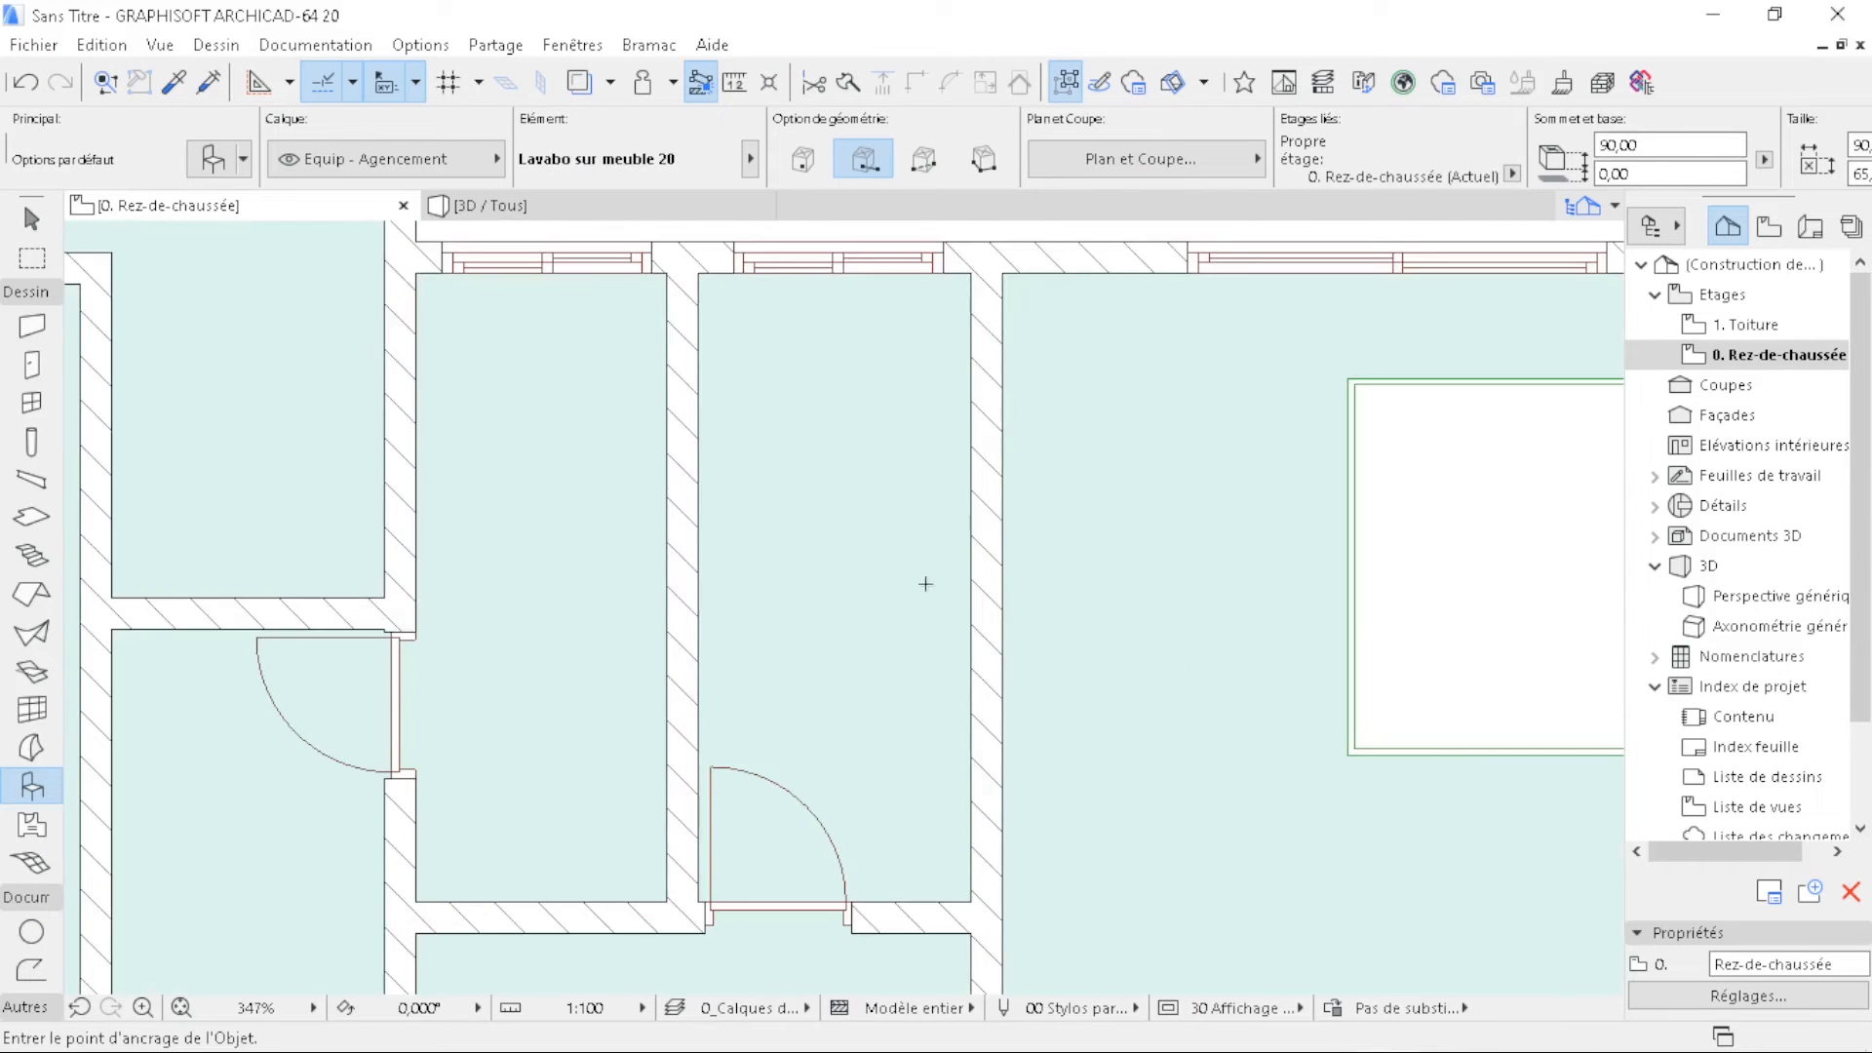
pyautogui.click(699, 573)
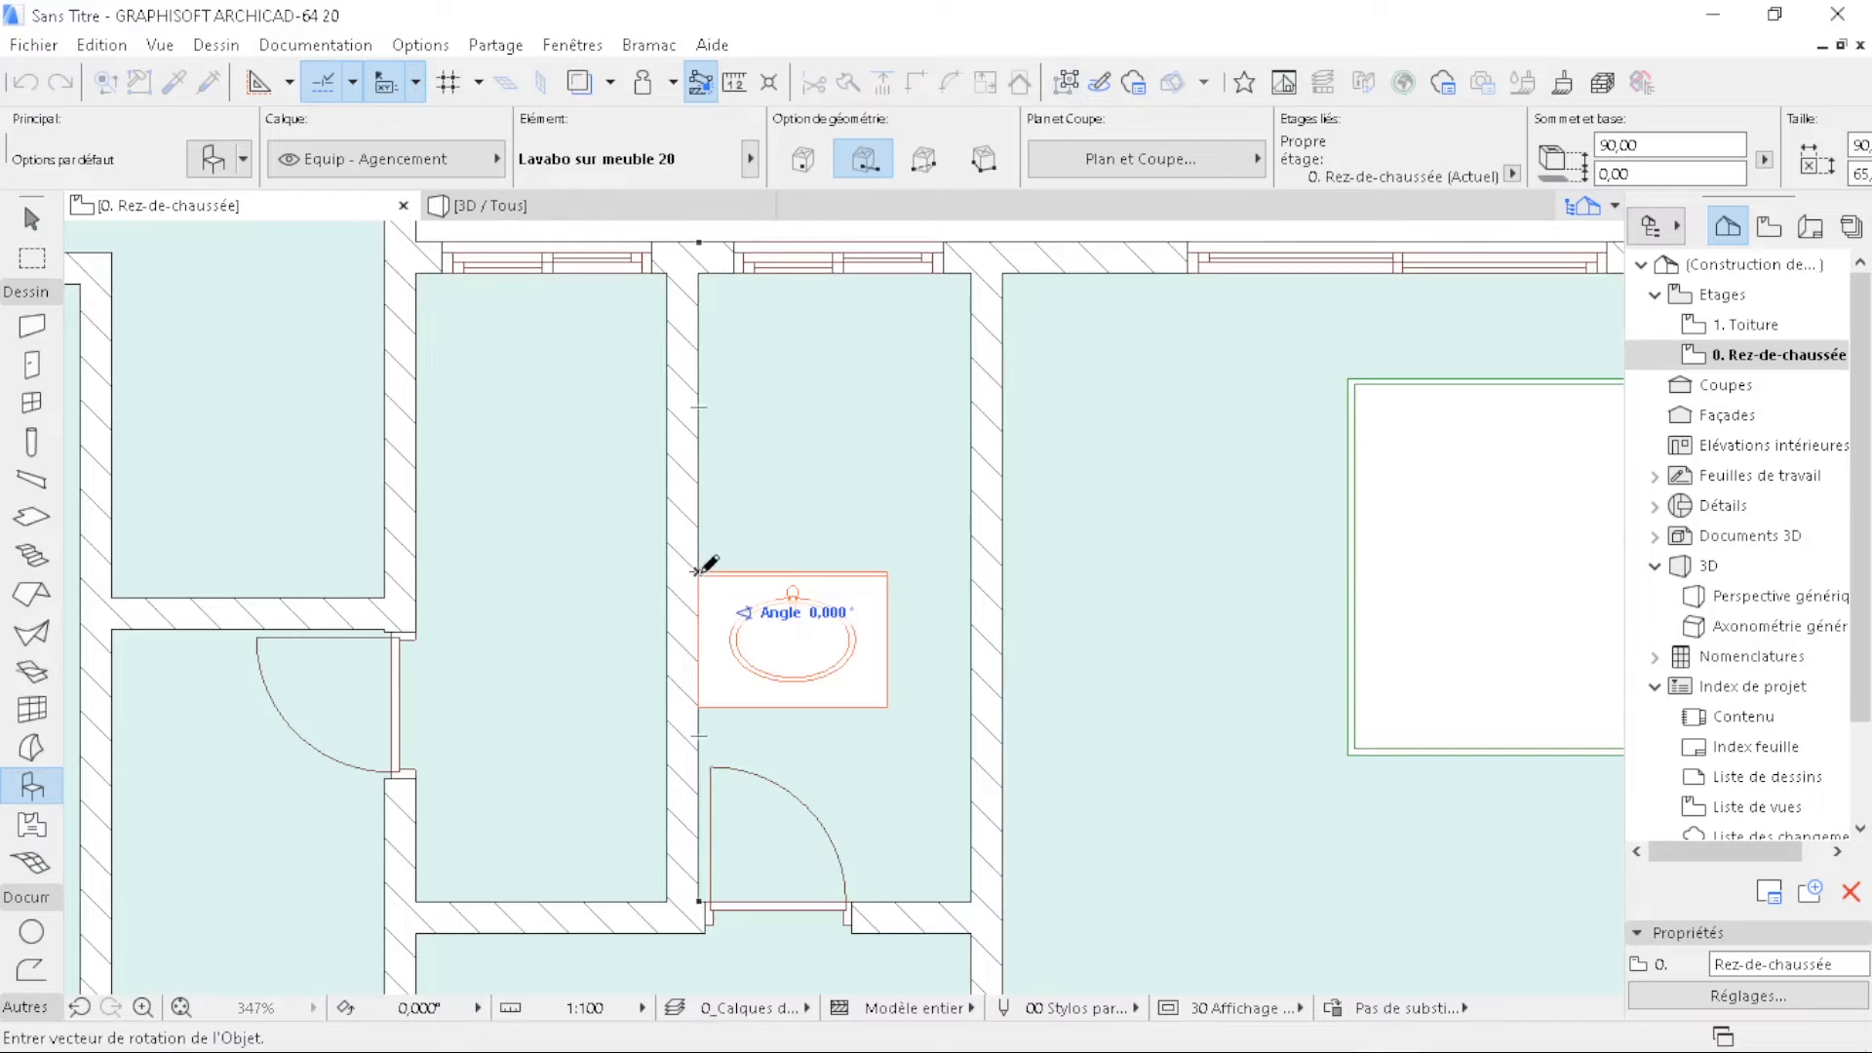
pyautogui.click(702, 552)
pyautogui.press('Escape')
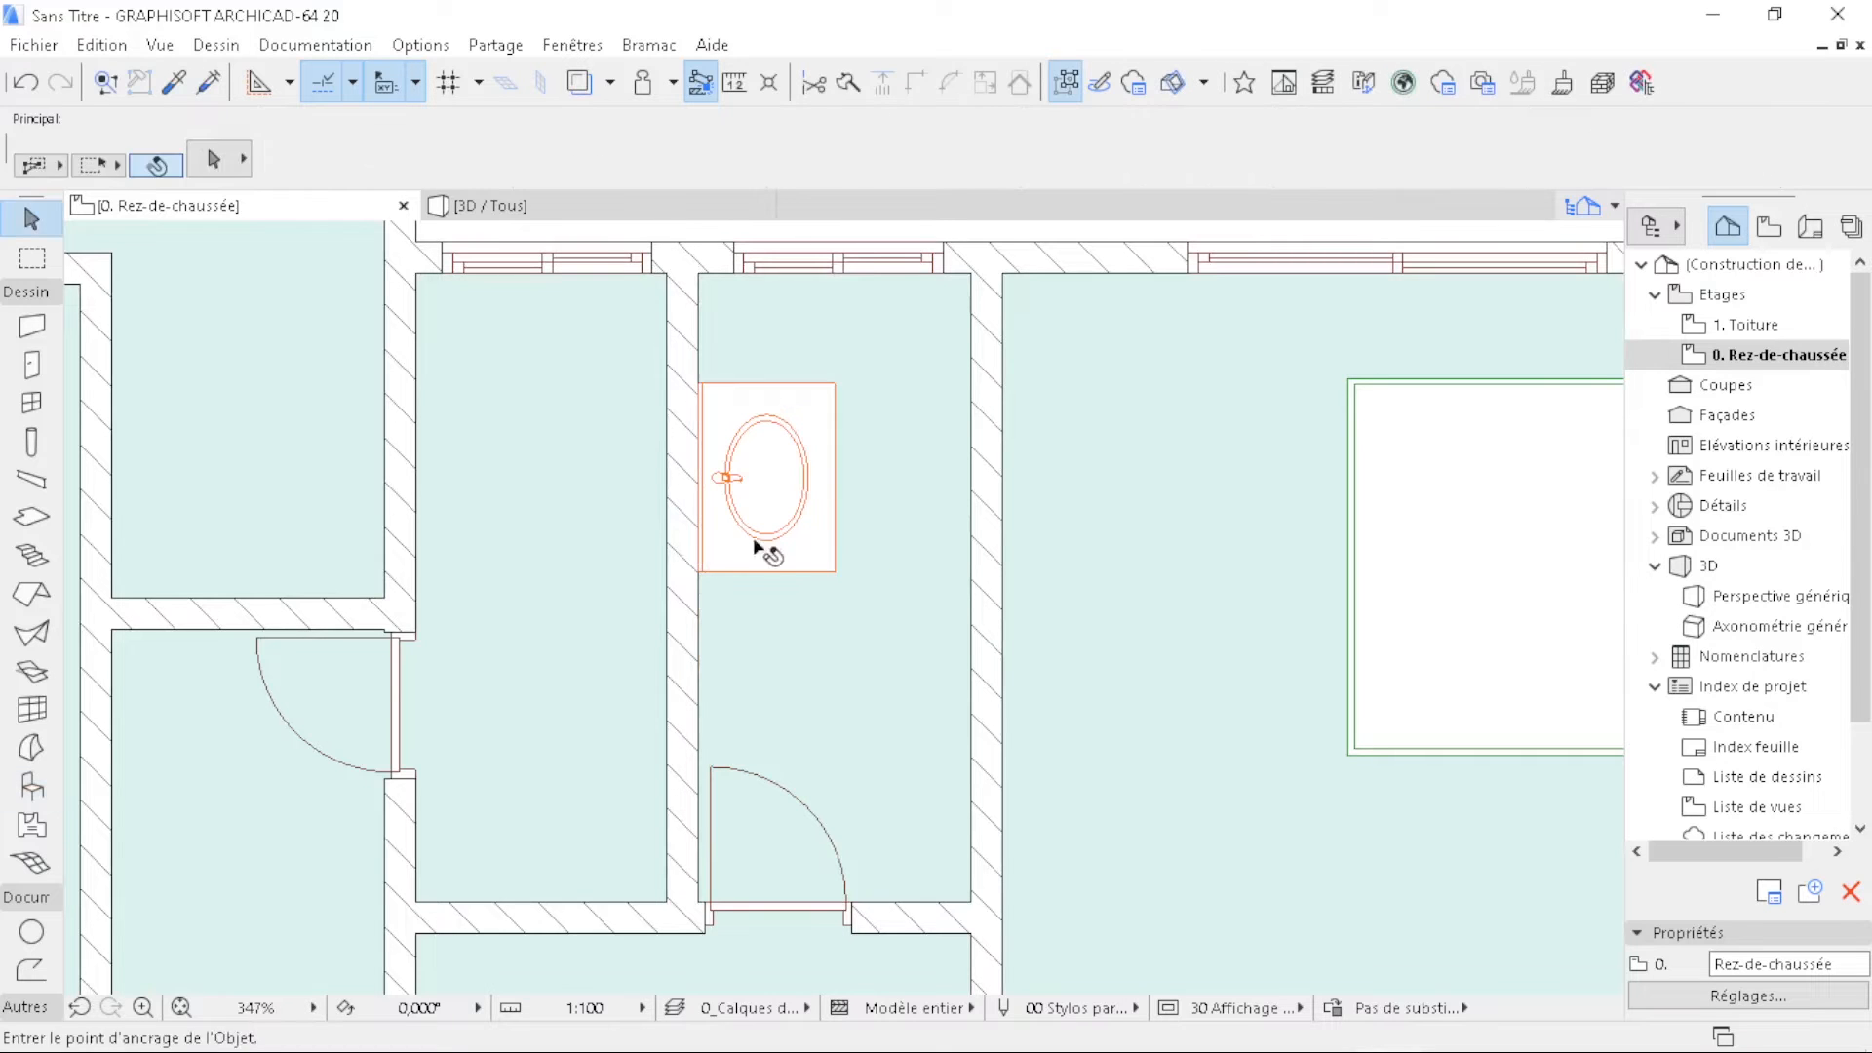
# - Move the washbasin down along the left wall, closer to the room's door
pyautogui.click(763, 494)
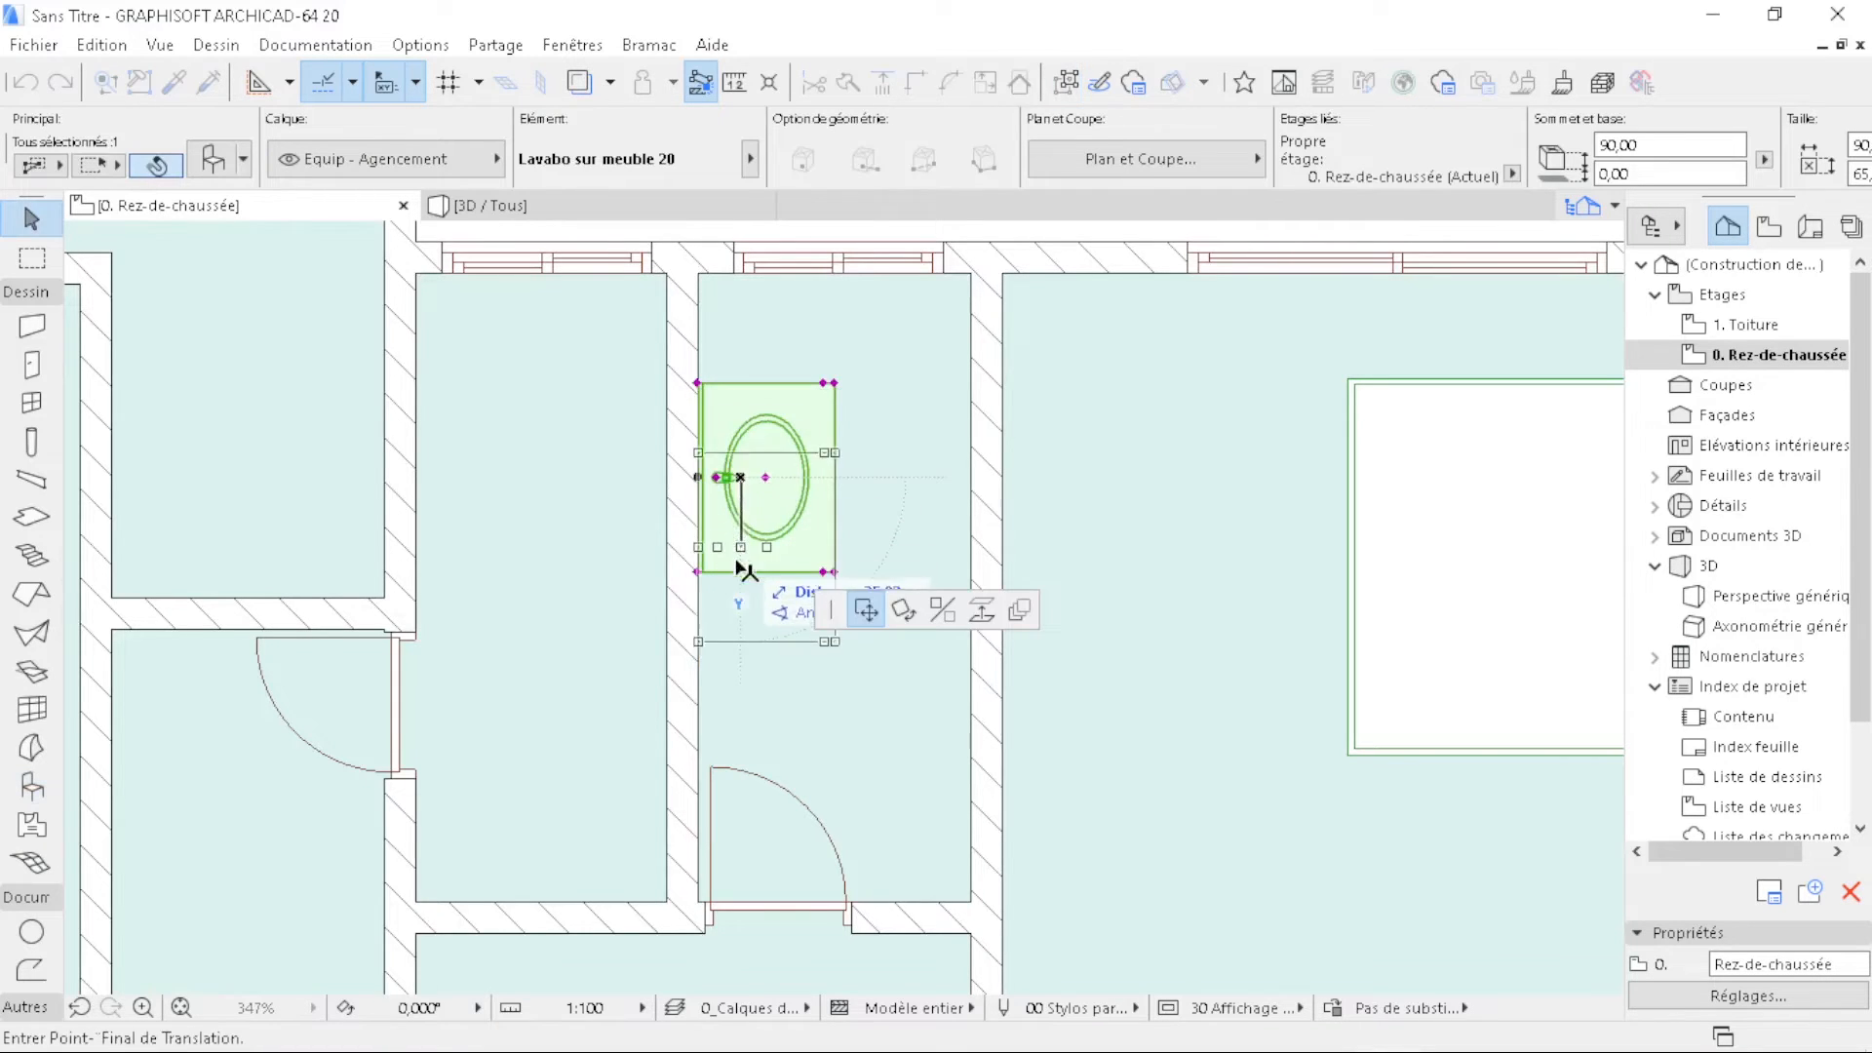
pyautogui.click(740, 605)
pyautogui.scroll(-3, 874, 579)
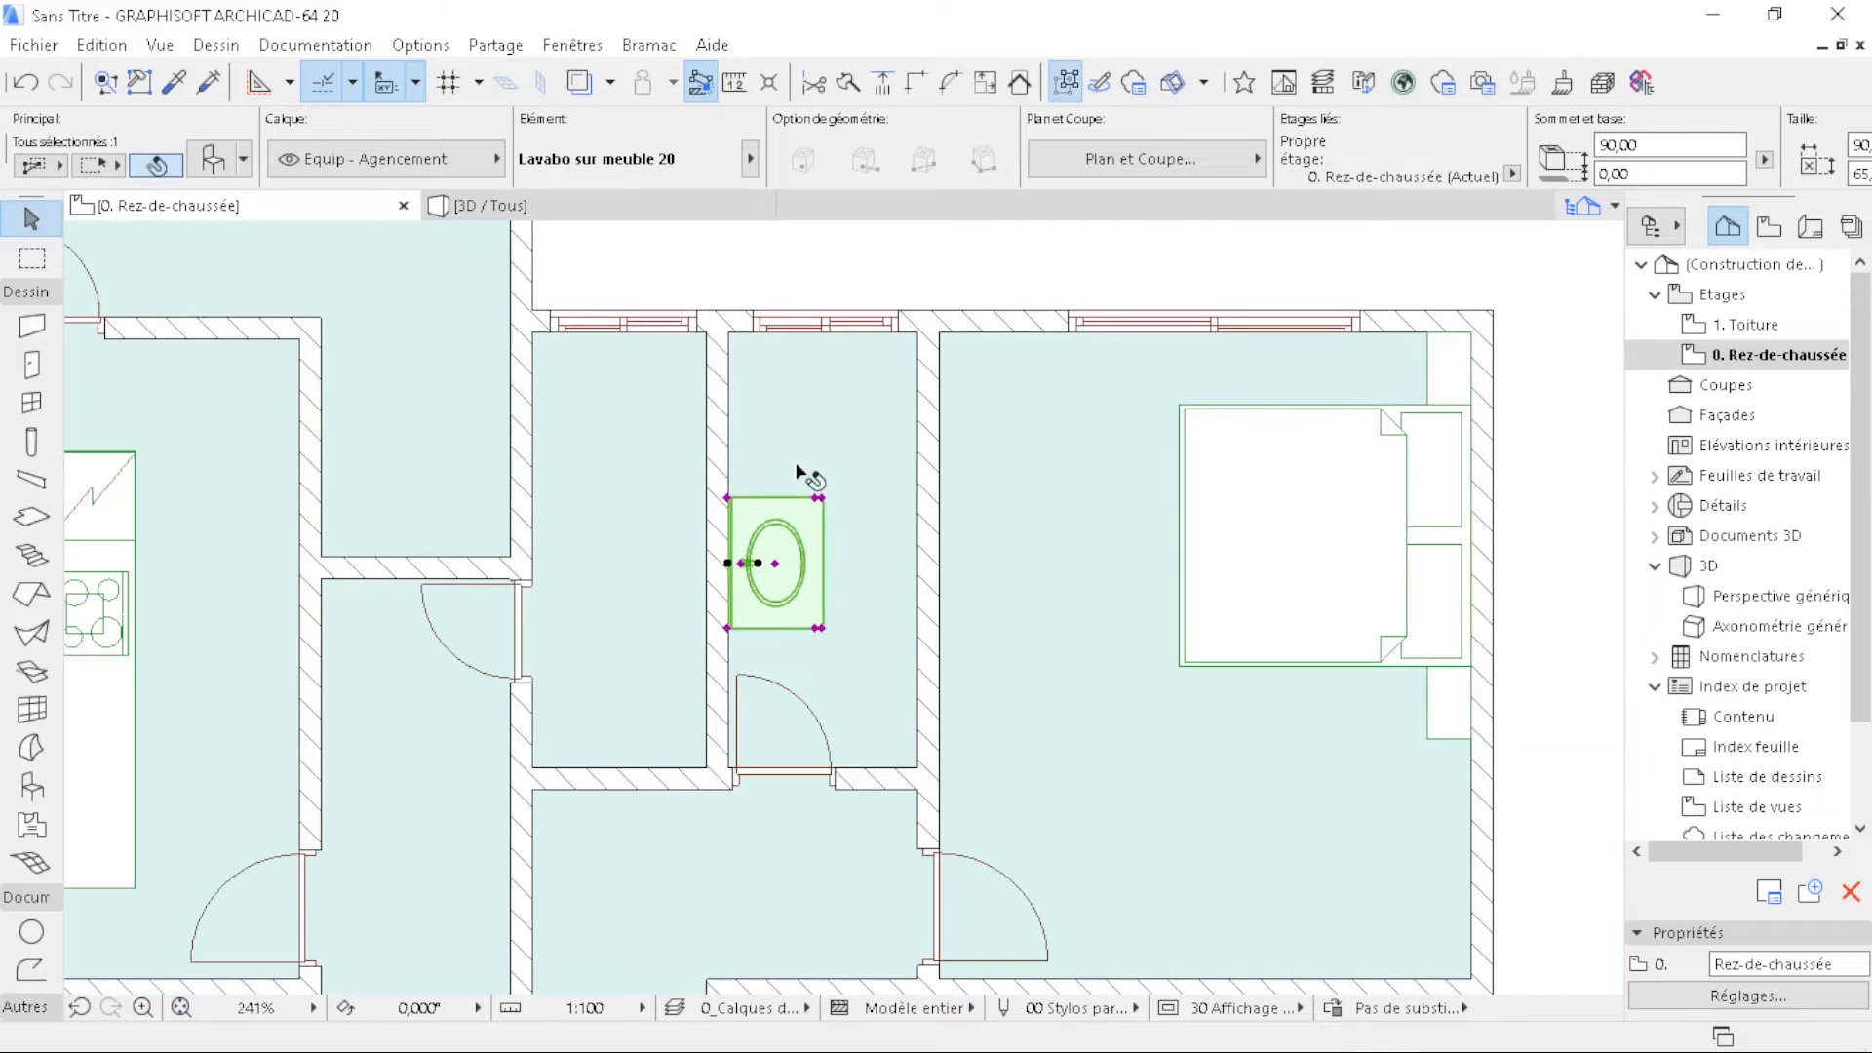
# - Mirror a copy of the washbasin across the partition wall into the adjacent narrow room
pyautogui.scroll(4, 799, 507)
pyautogui.rightClick(792, 546)
pyautogui.moveTo(1038, 702)
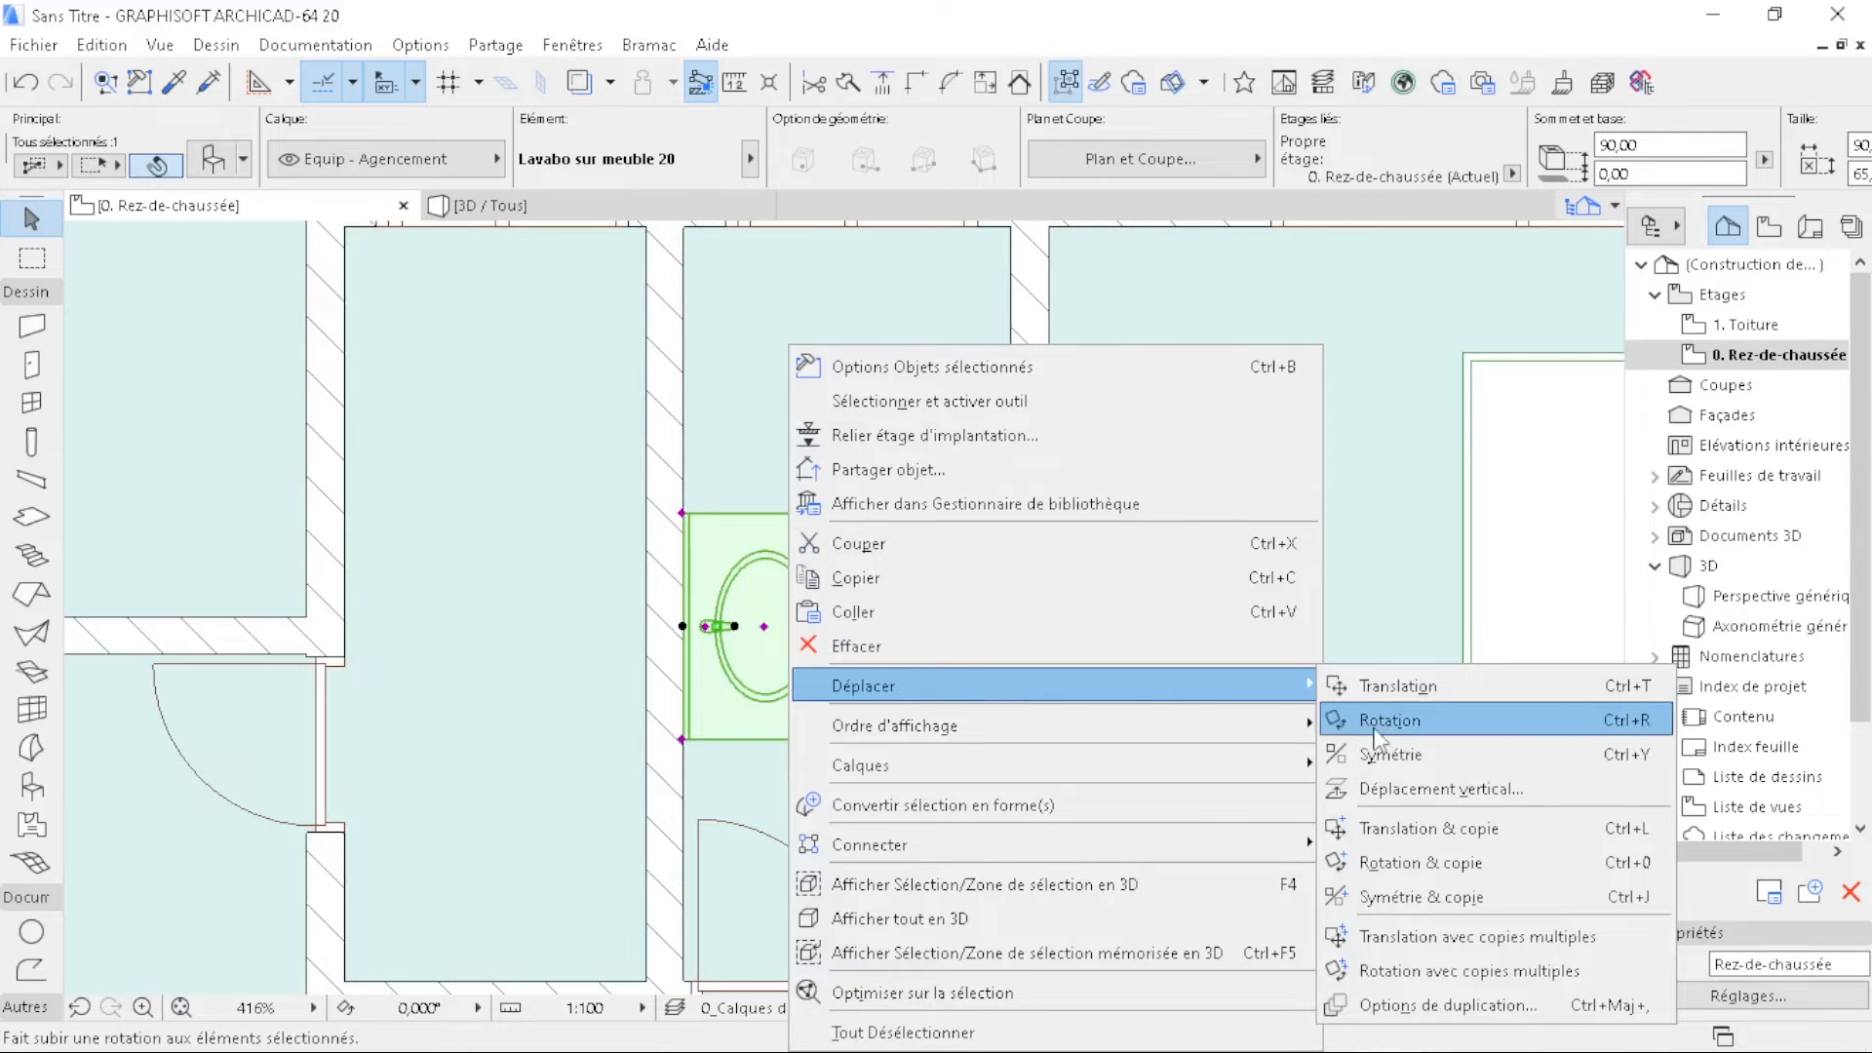
pyautogui.click(1470, 898)
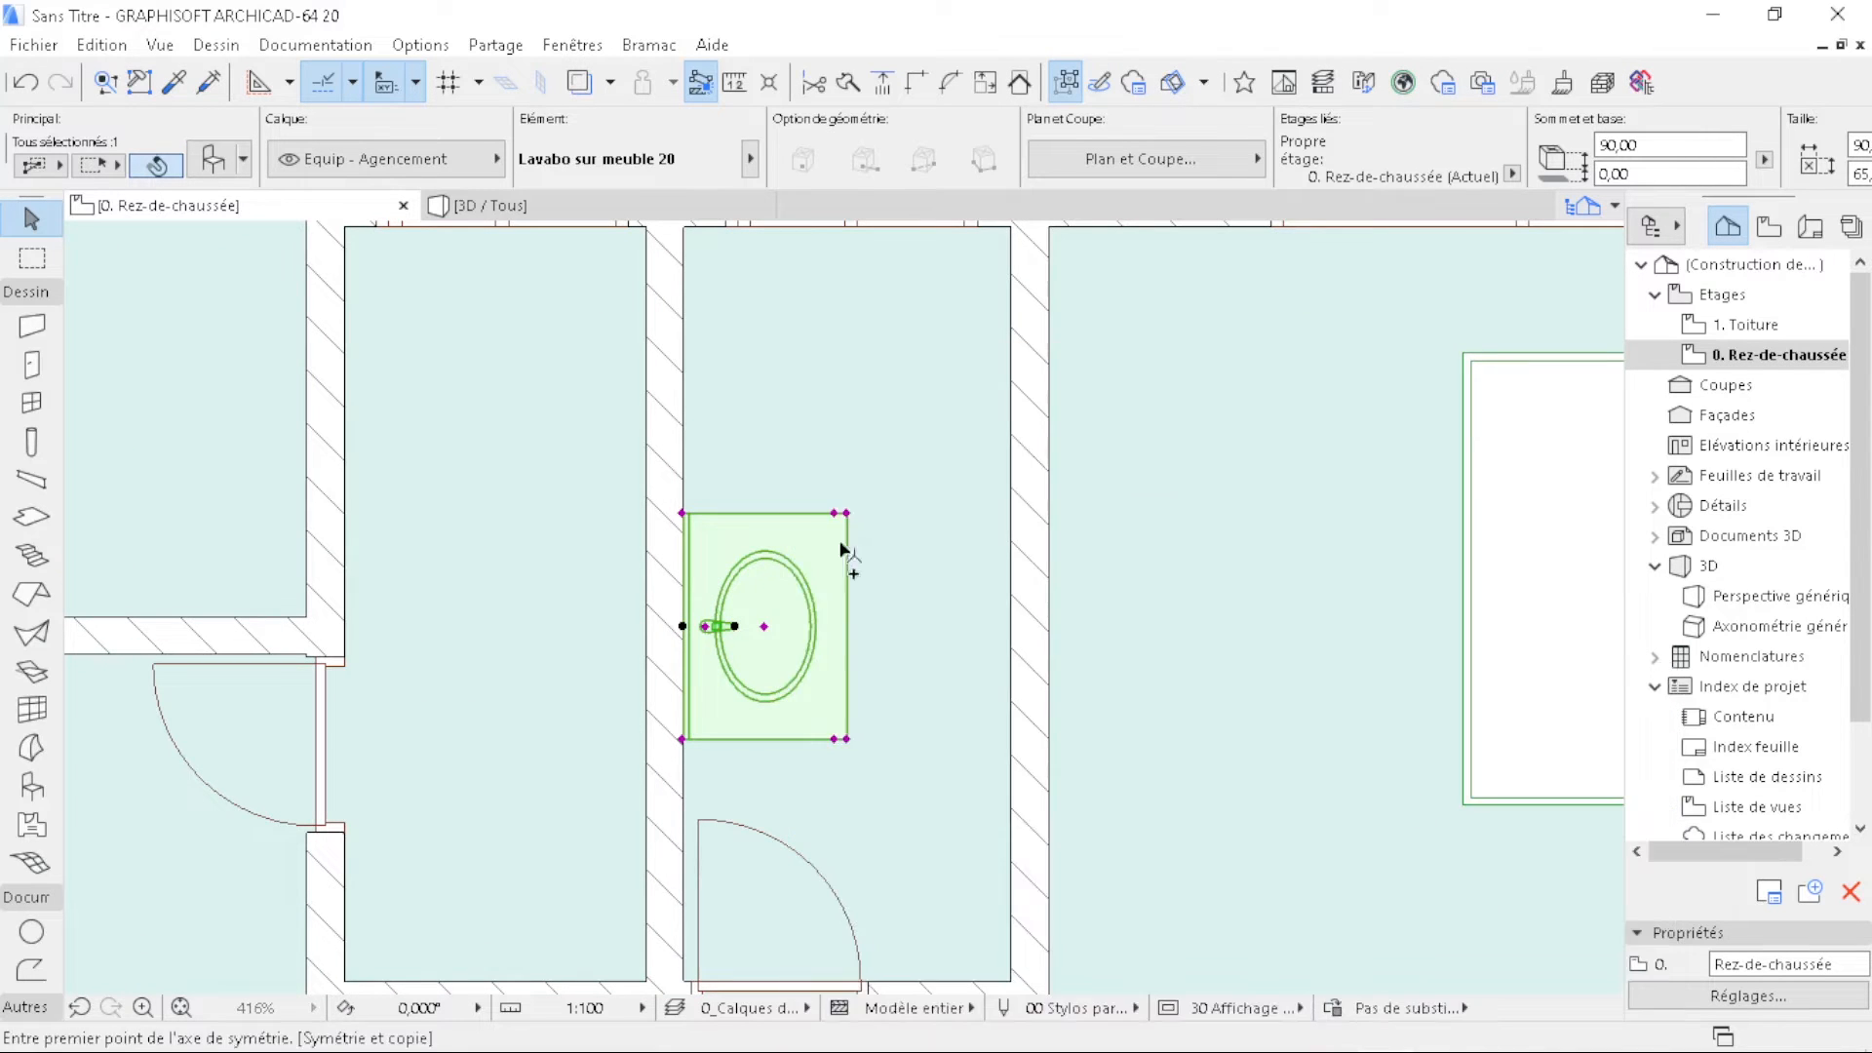
pyautogui.click(669, 519)
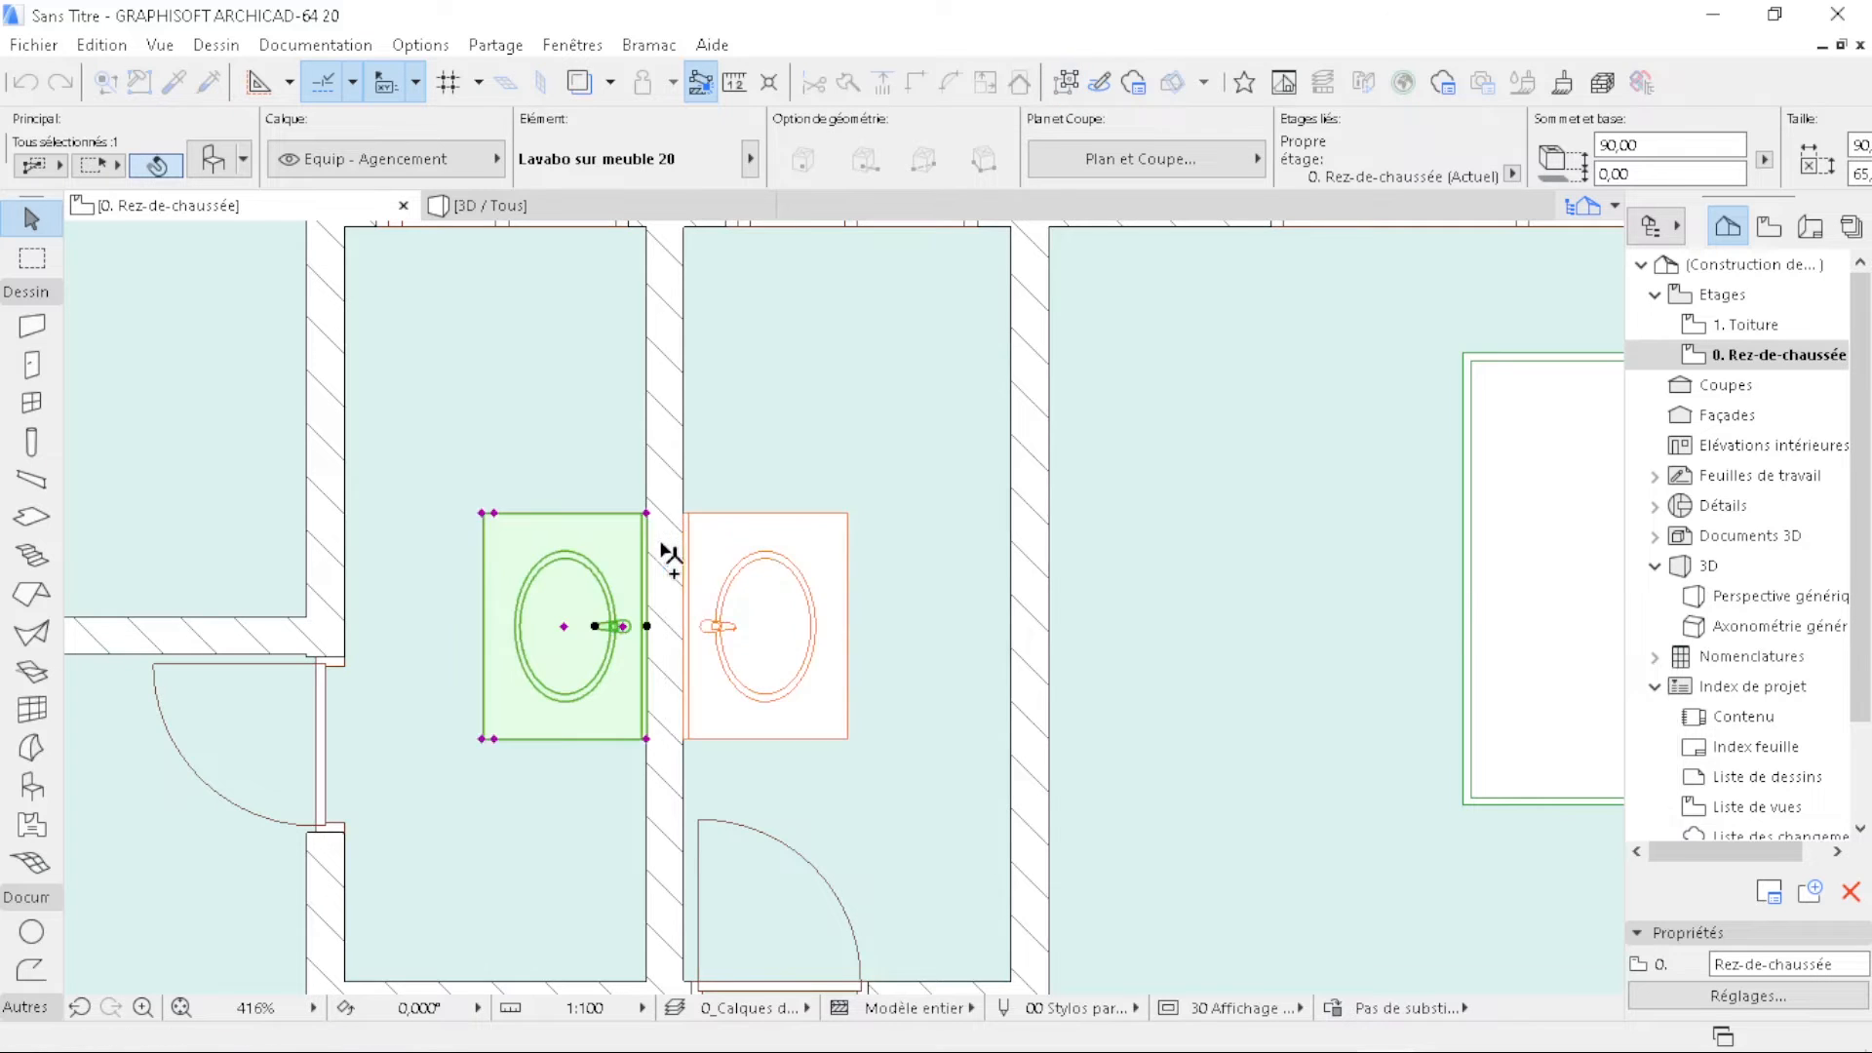
# - Move the mirrored washbasin's upper back corner onto the face of the partition wall
pyautogui.scroll(10, 651, 542)
pyautogui.hotkey('ctrl', 'd')
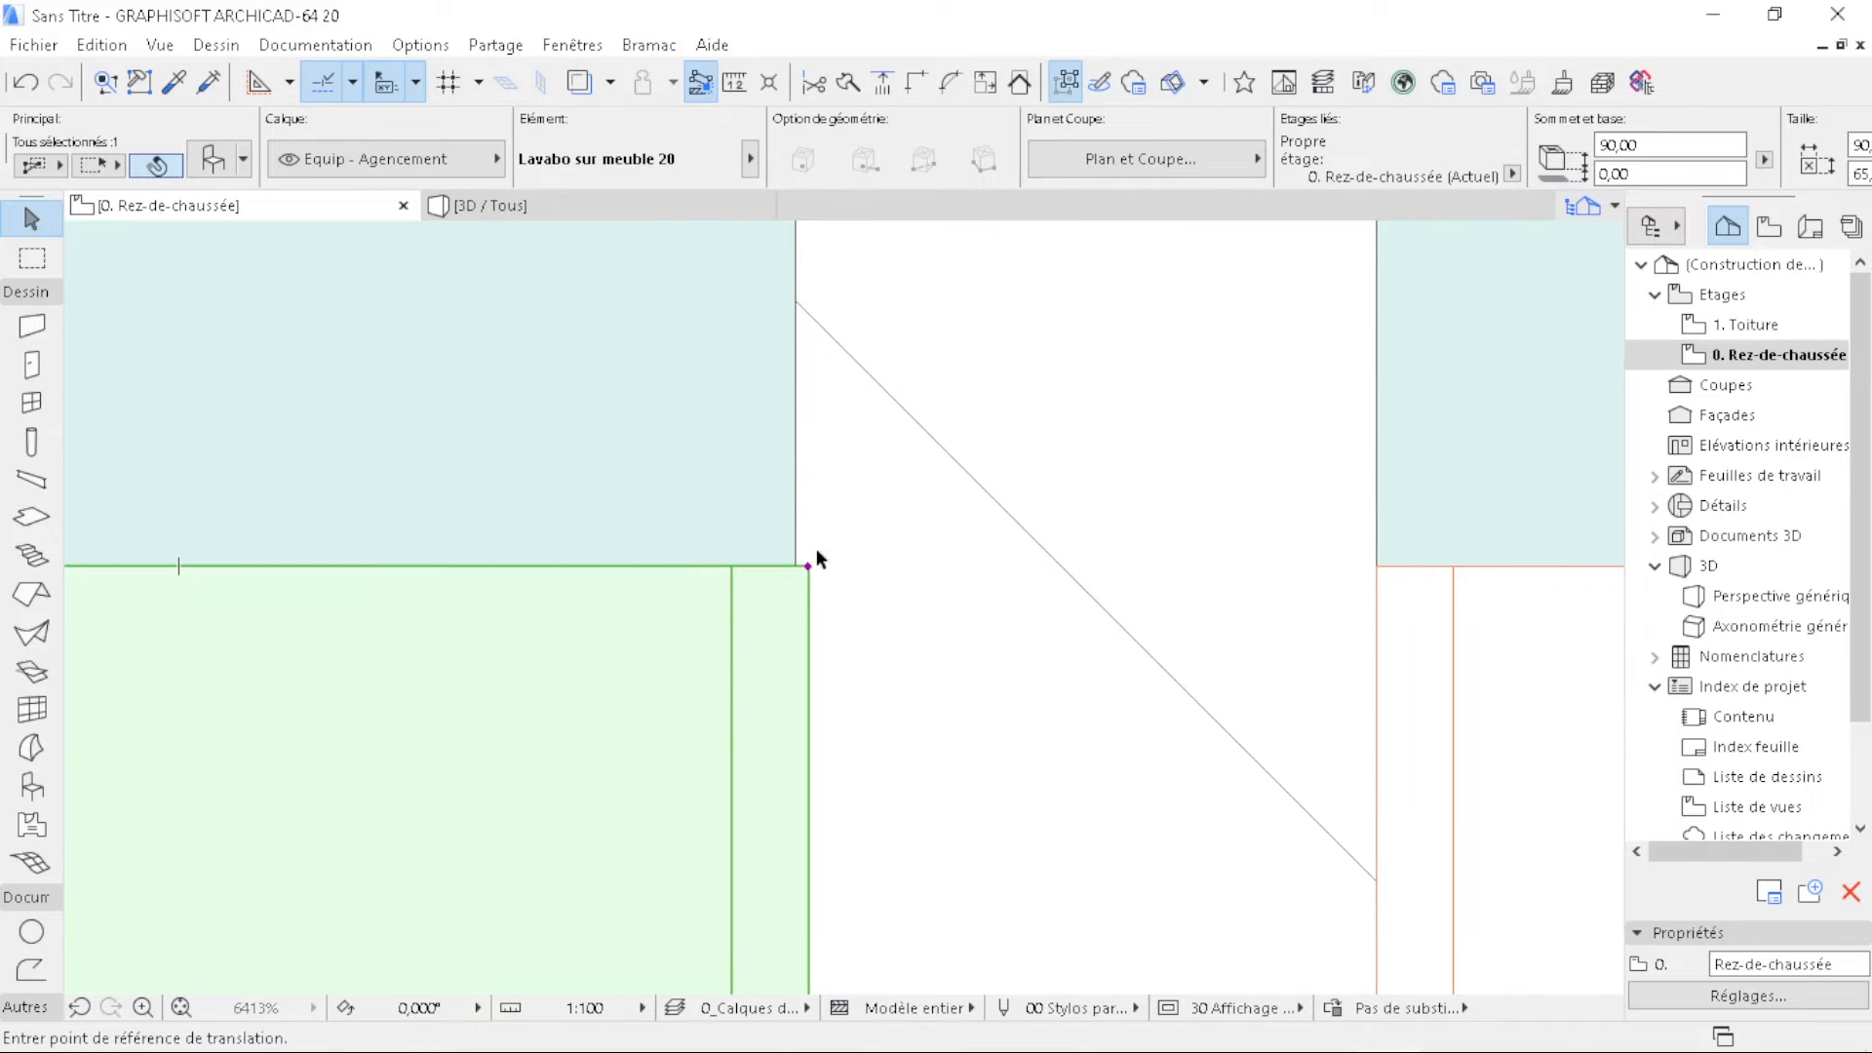
pyautogui.click(808, 567)
pyautogui.click(806, 572)
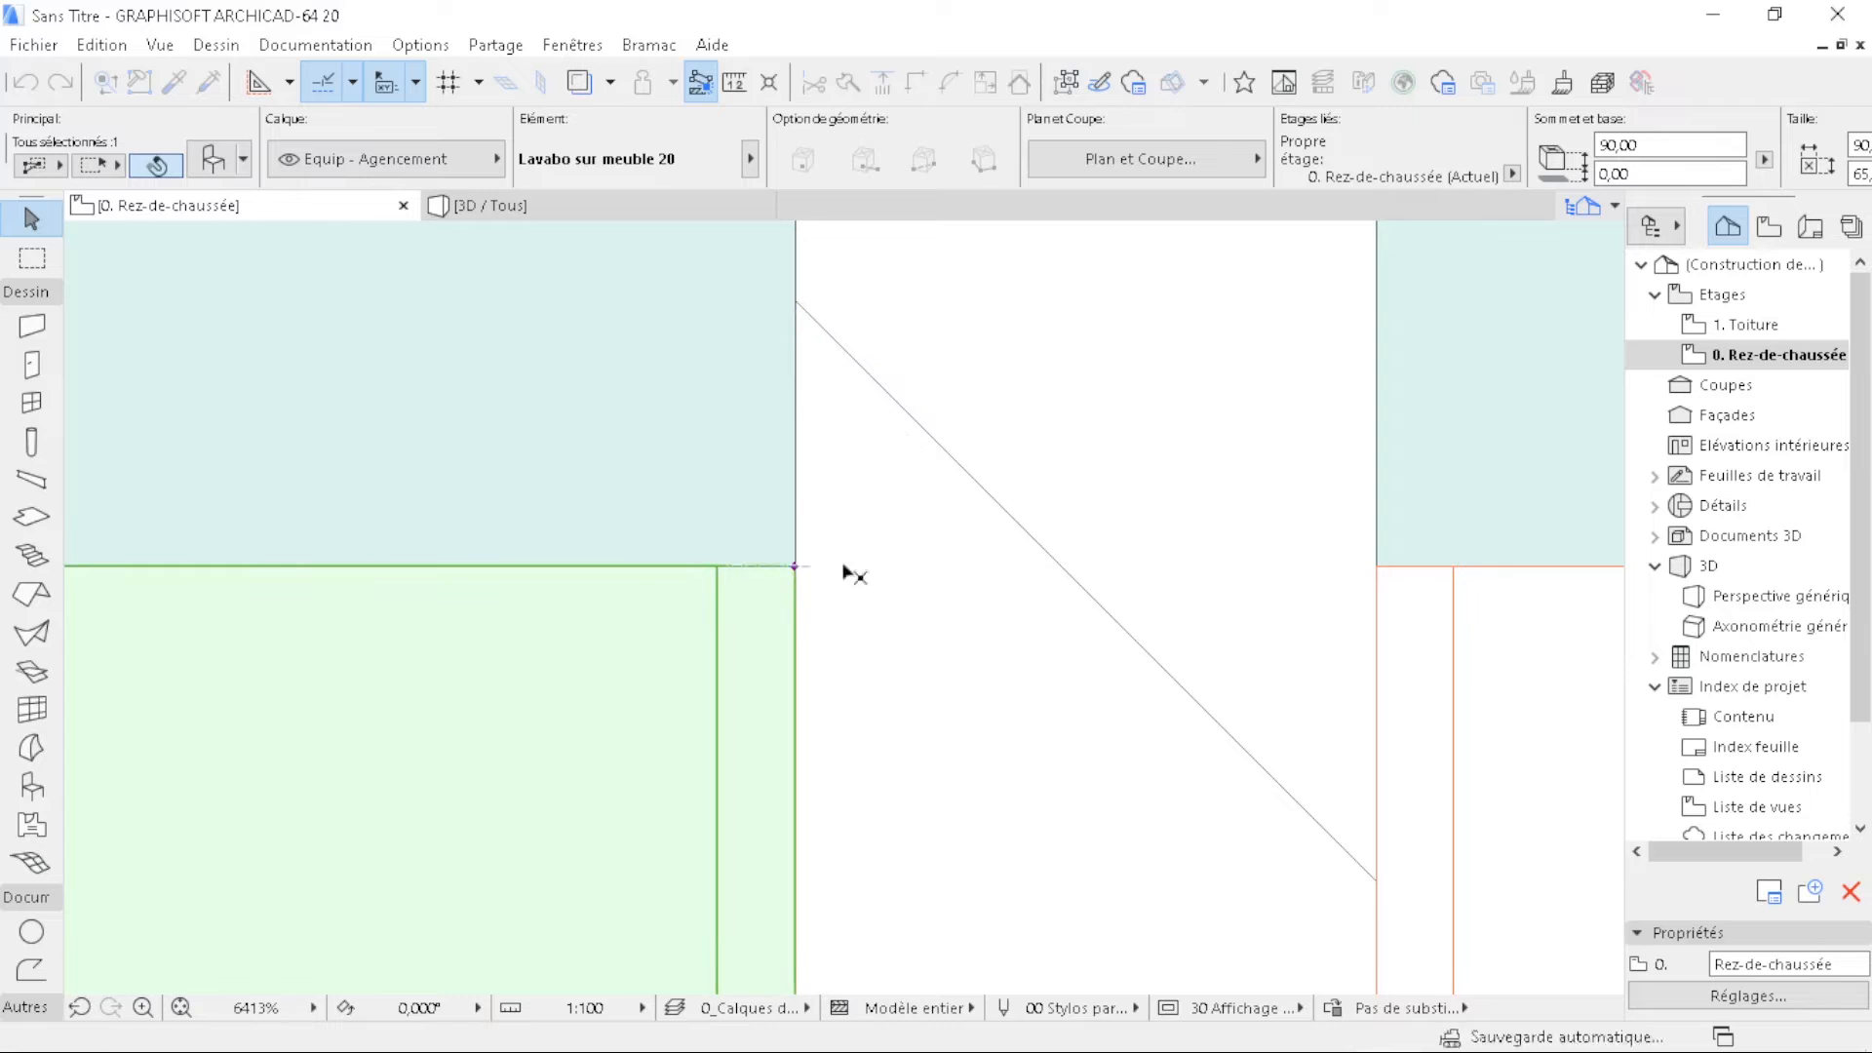
pyautogui.scroll(-7, 765, 405)
pyautogui.scroll(-3, 758, 388)
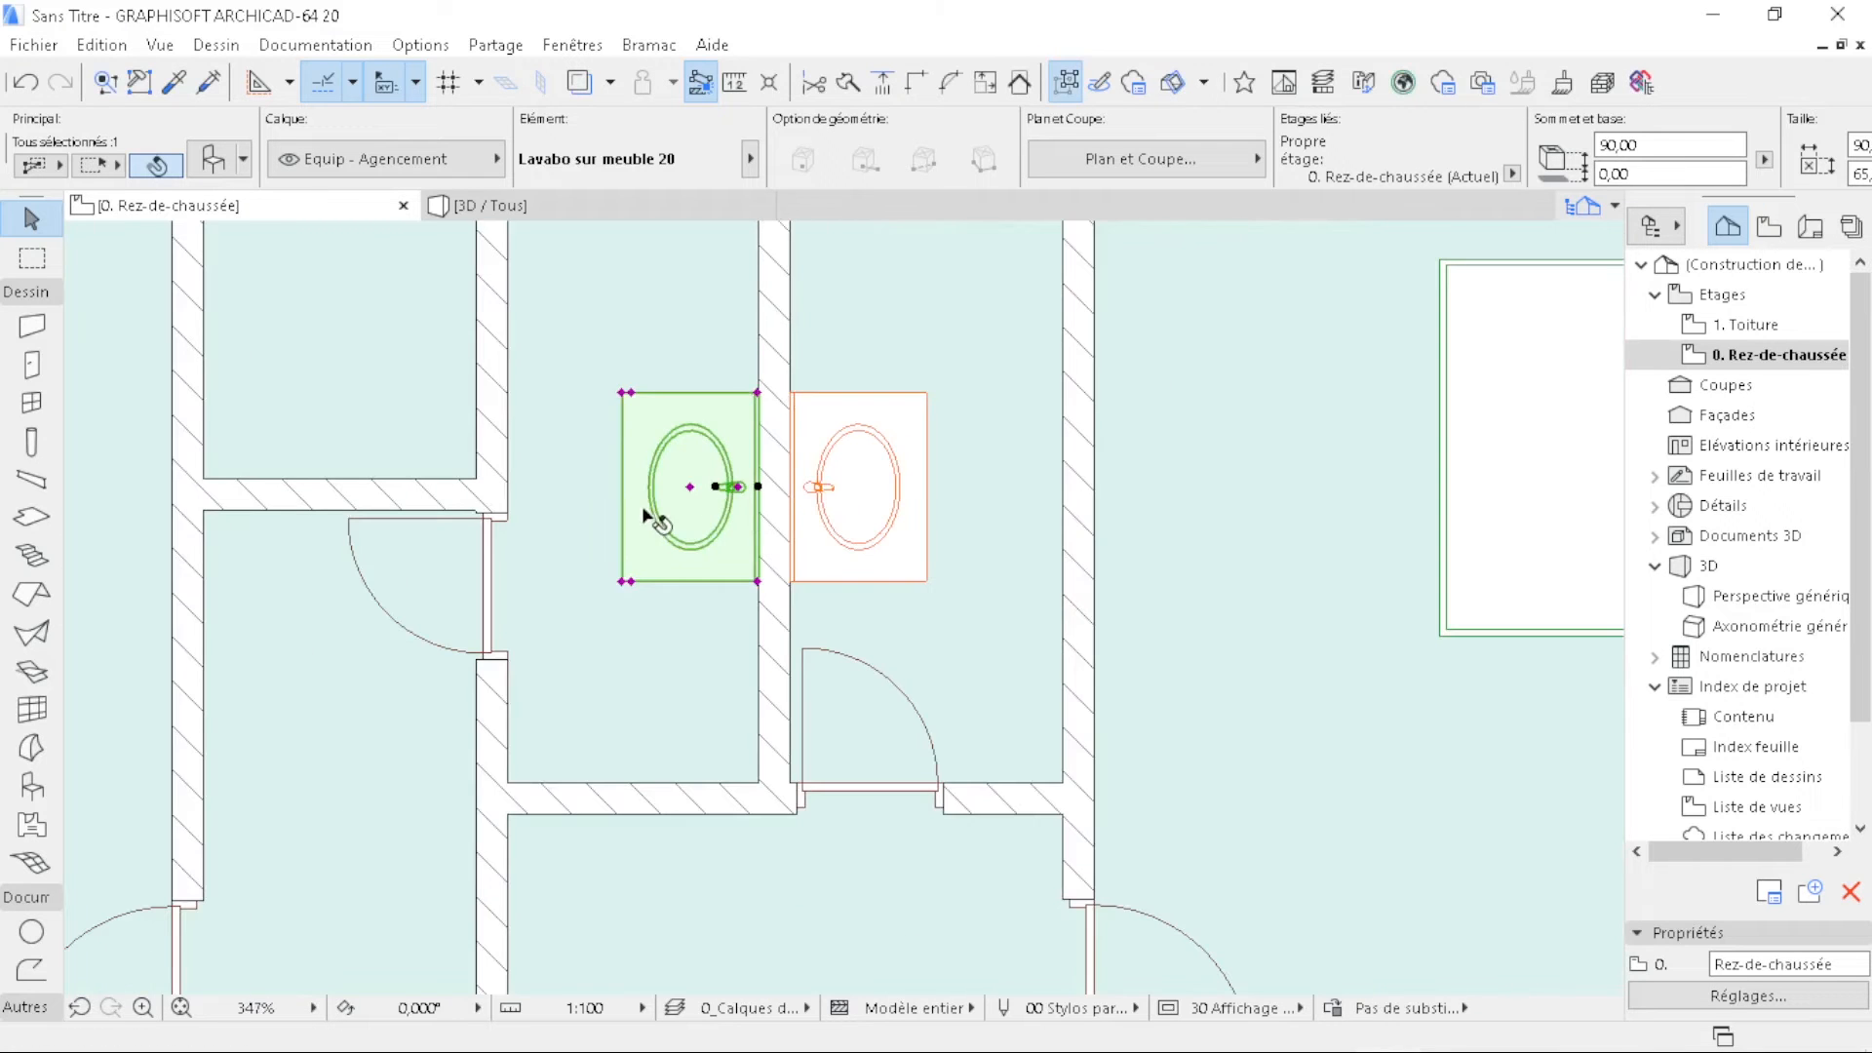
# - Move the mirrored washbasin down by its upper-right corner to the left narrow room's lower-right inner corner
pyautogui.scroll(-2, 643, 511)
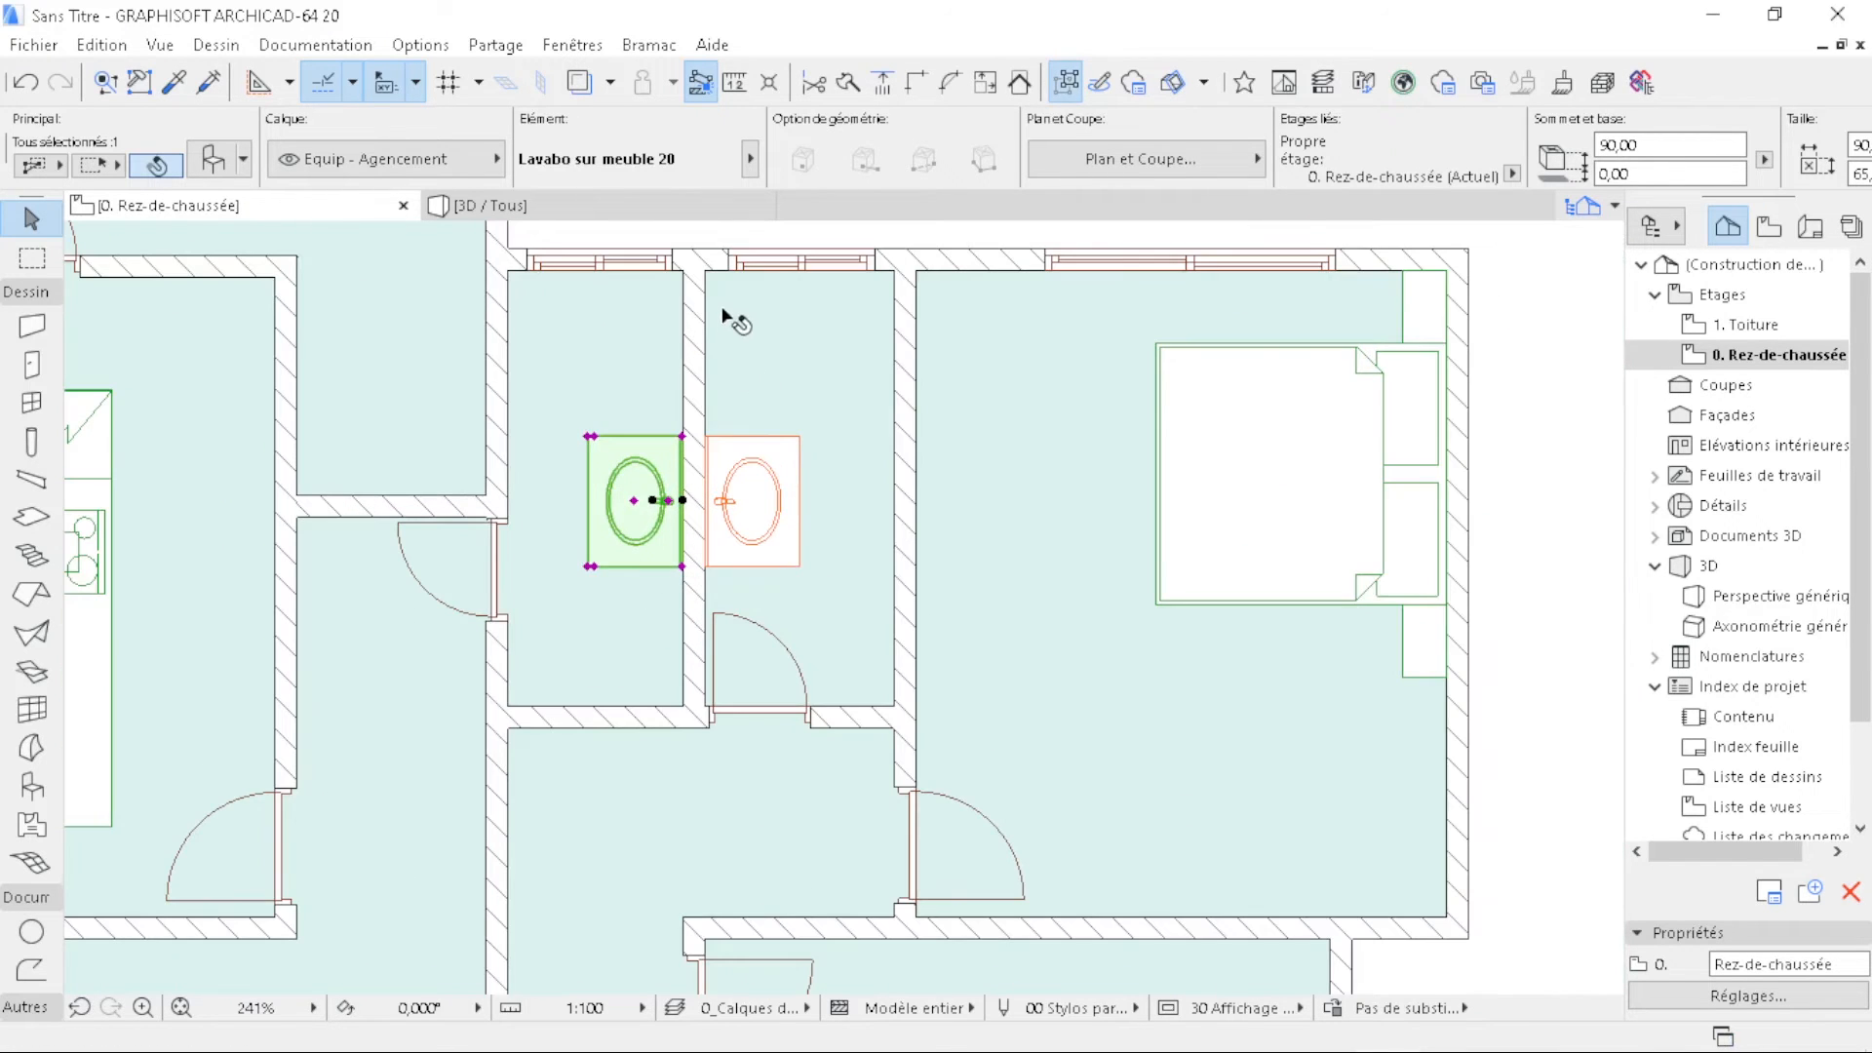
pyautogui.scroll(3, 599, 507)
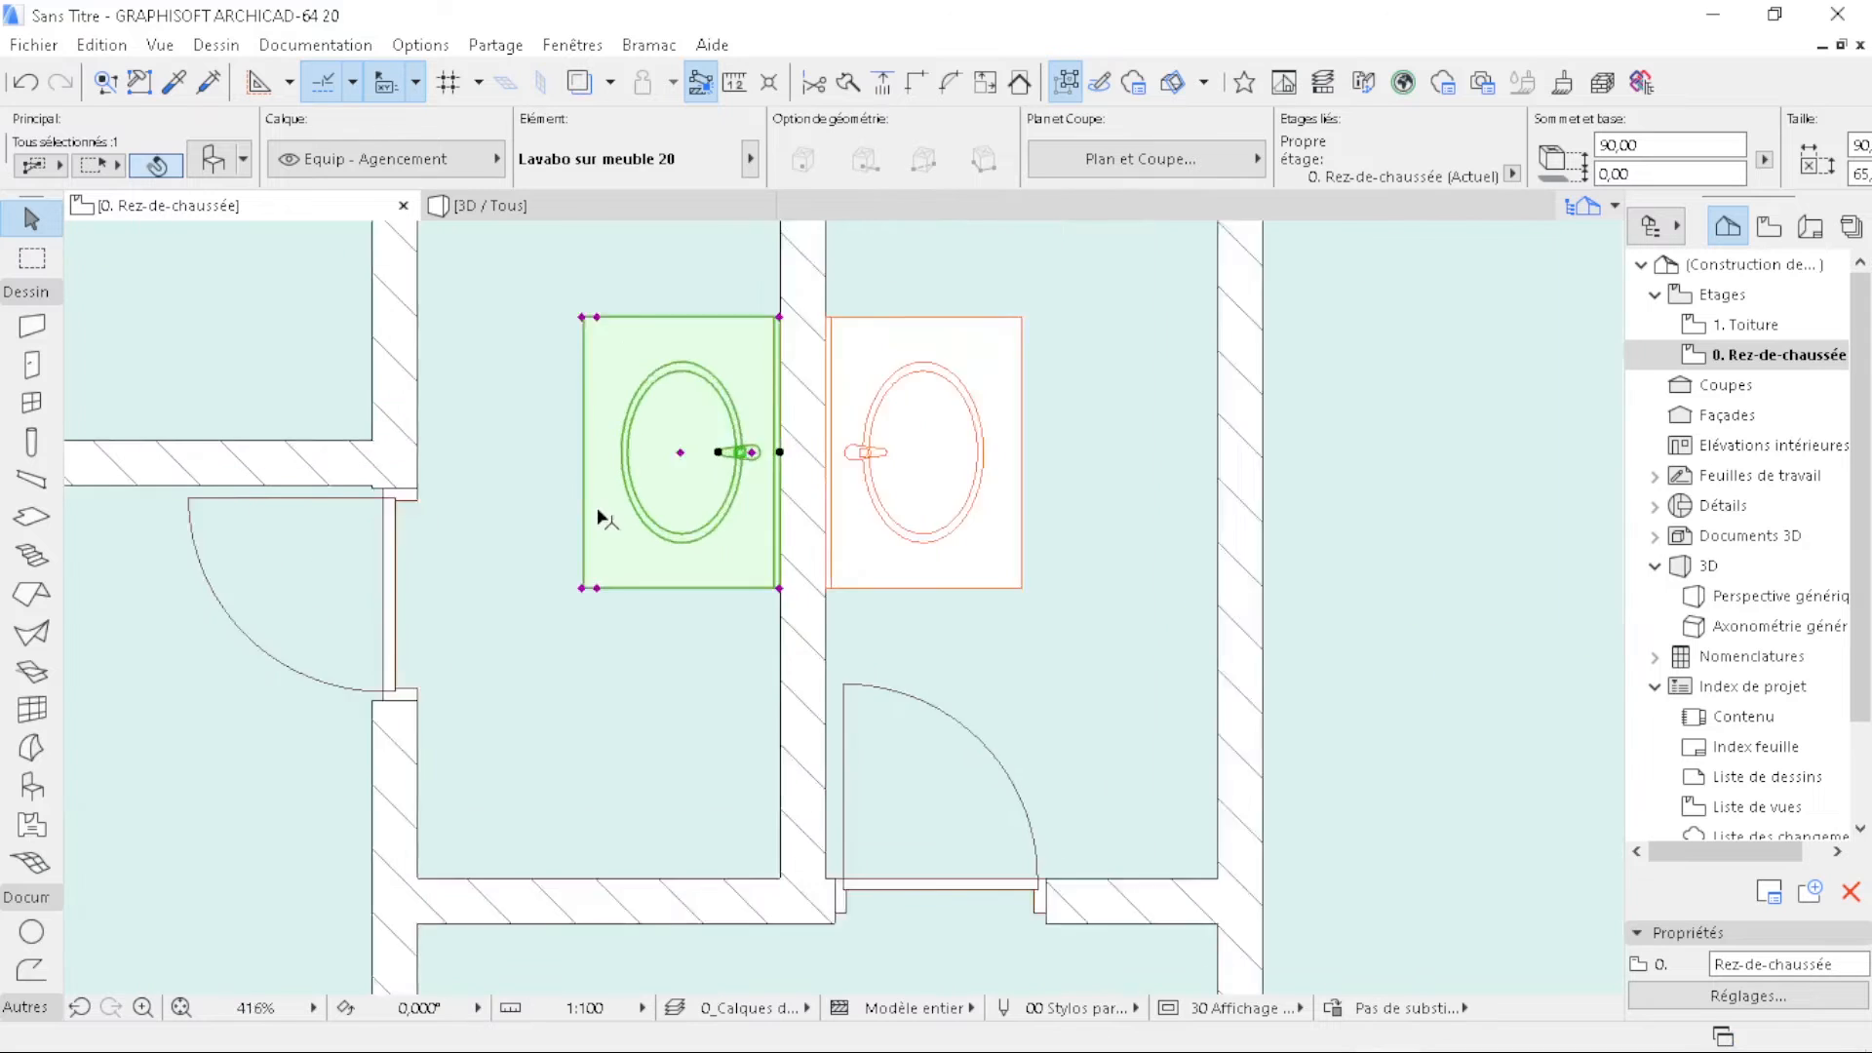
pyautogui.hotkey('ctrl', 'd')
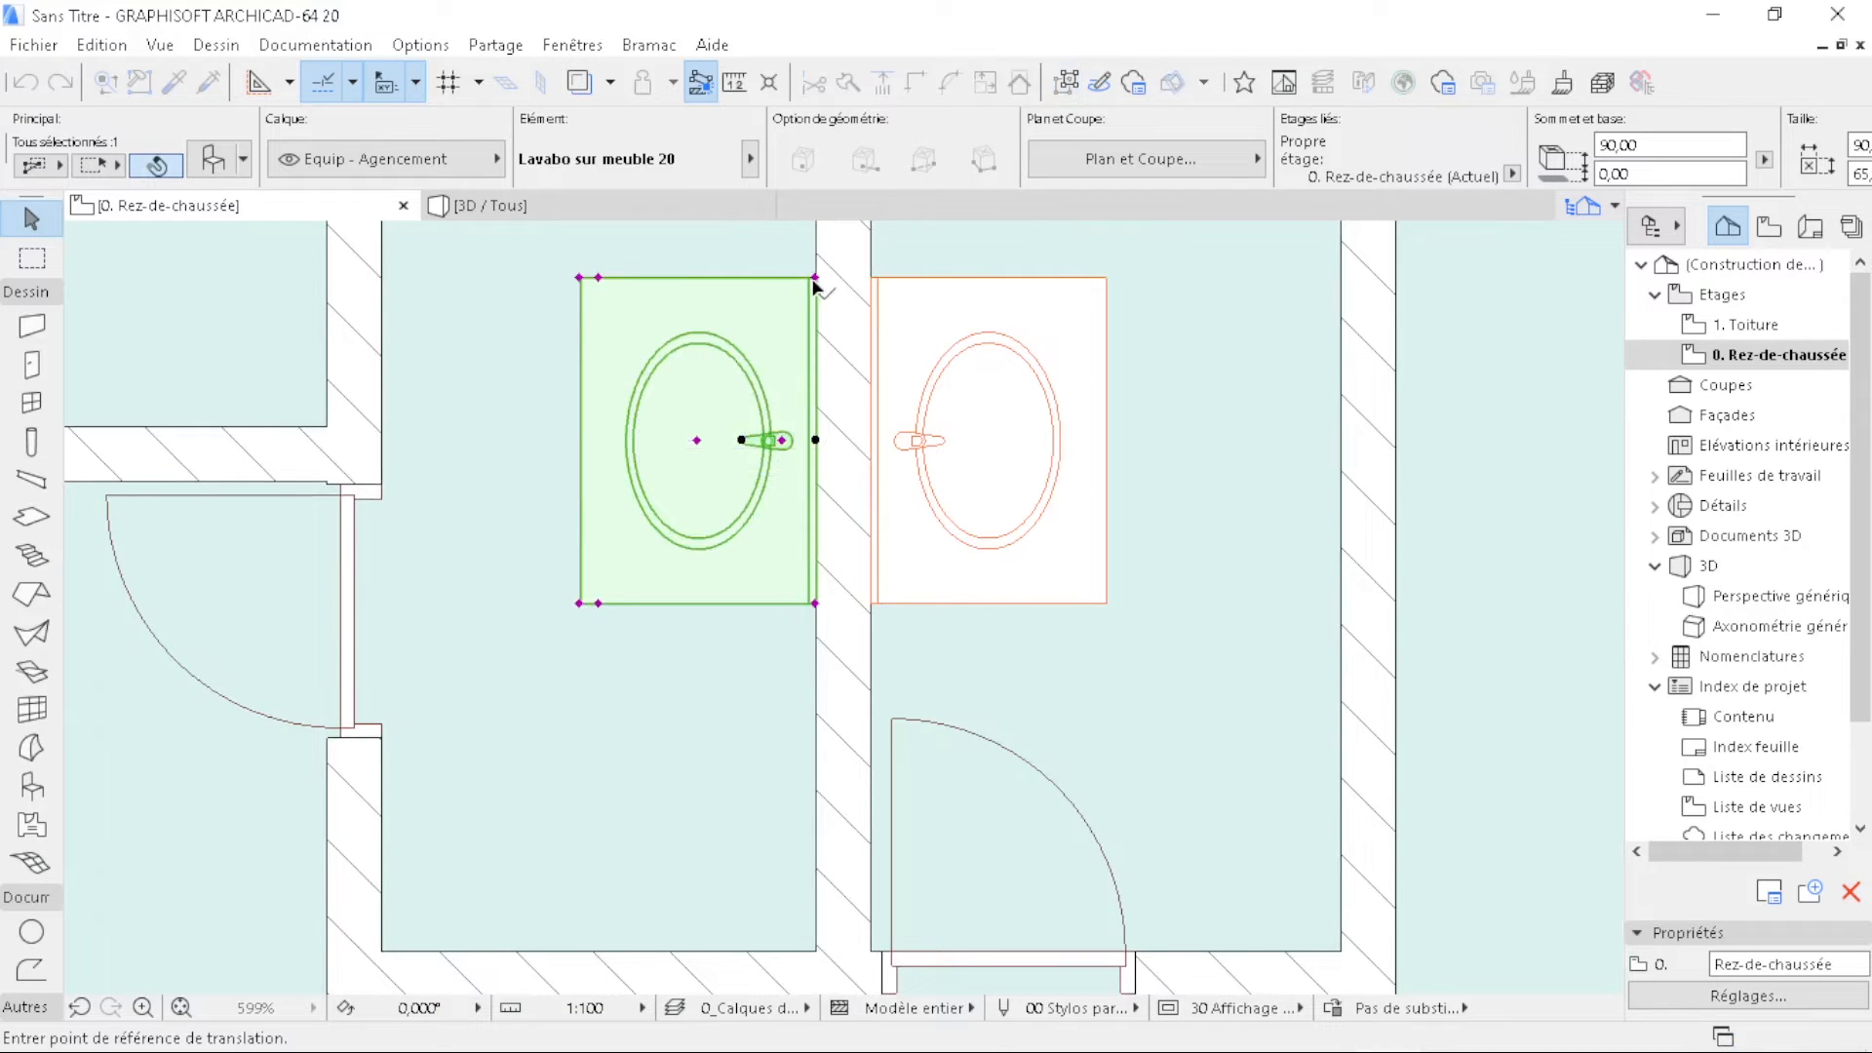
pyautogui.moveTo(813, 702); pyautogui.dragTo(828, 400, button='middle')
pyautogui.scroll(3, 809, 634)
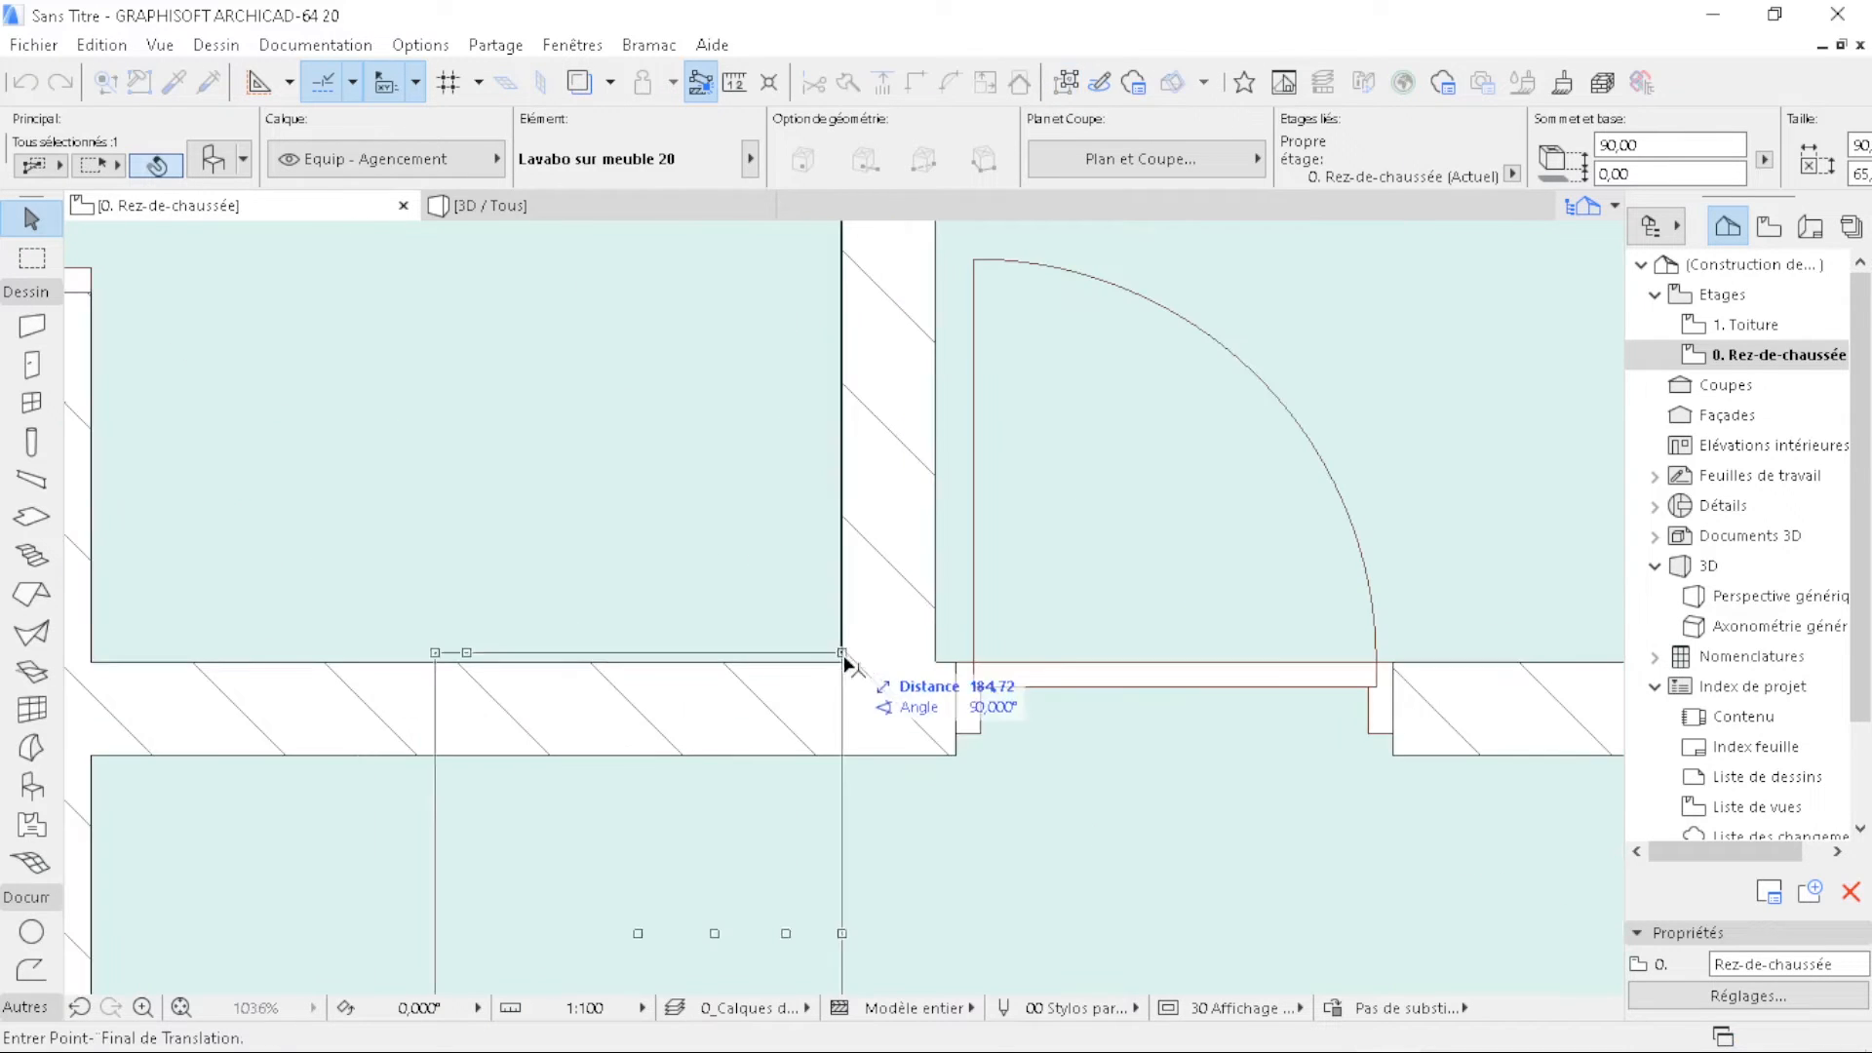
pyautogui.click(843, 658)
# - Rotate the mirrored washbasin 90° clockwise about the inner wall corner so that its back rests on the lower wall
pyautogui.hotkey('ctrl', 'e')
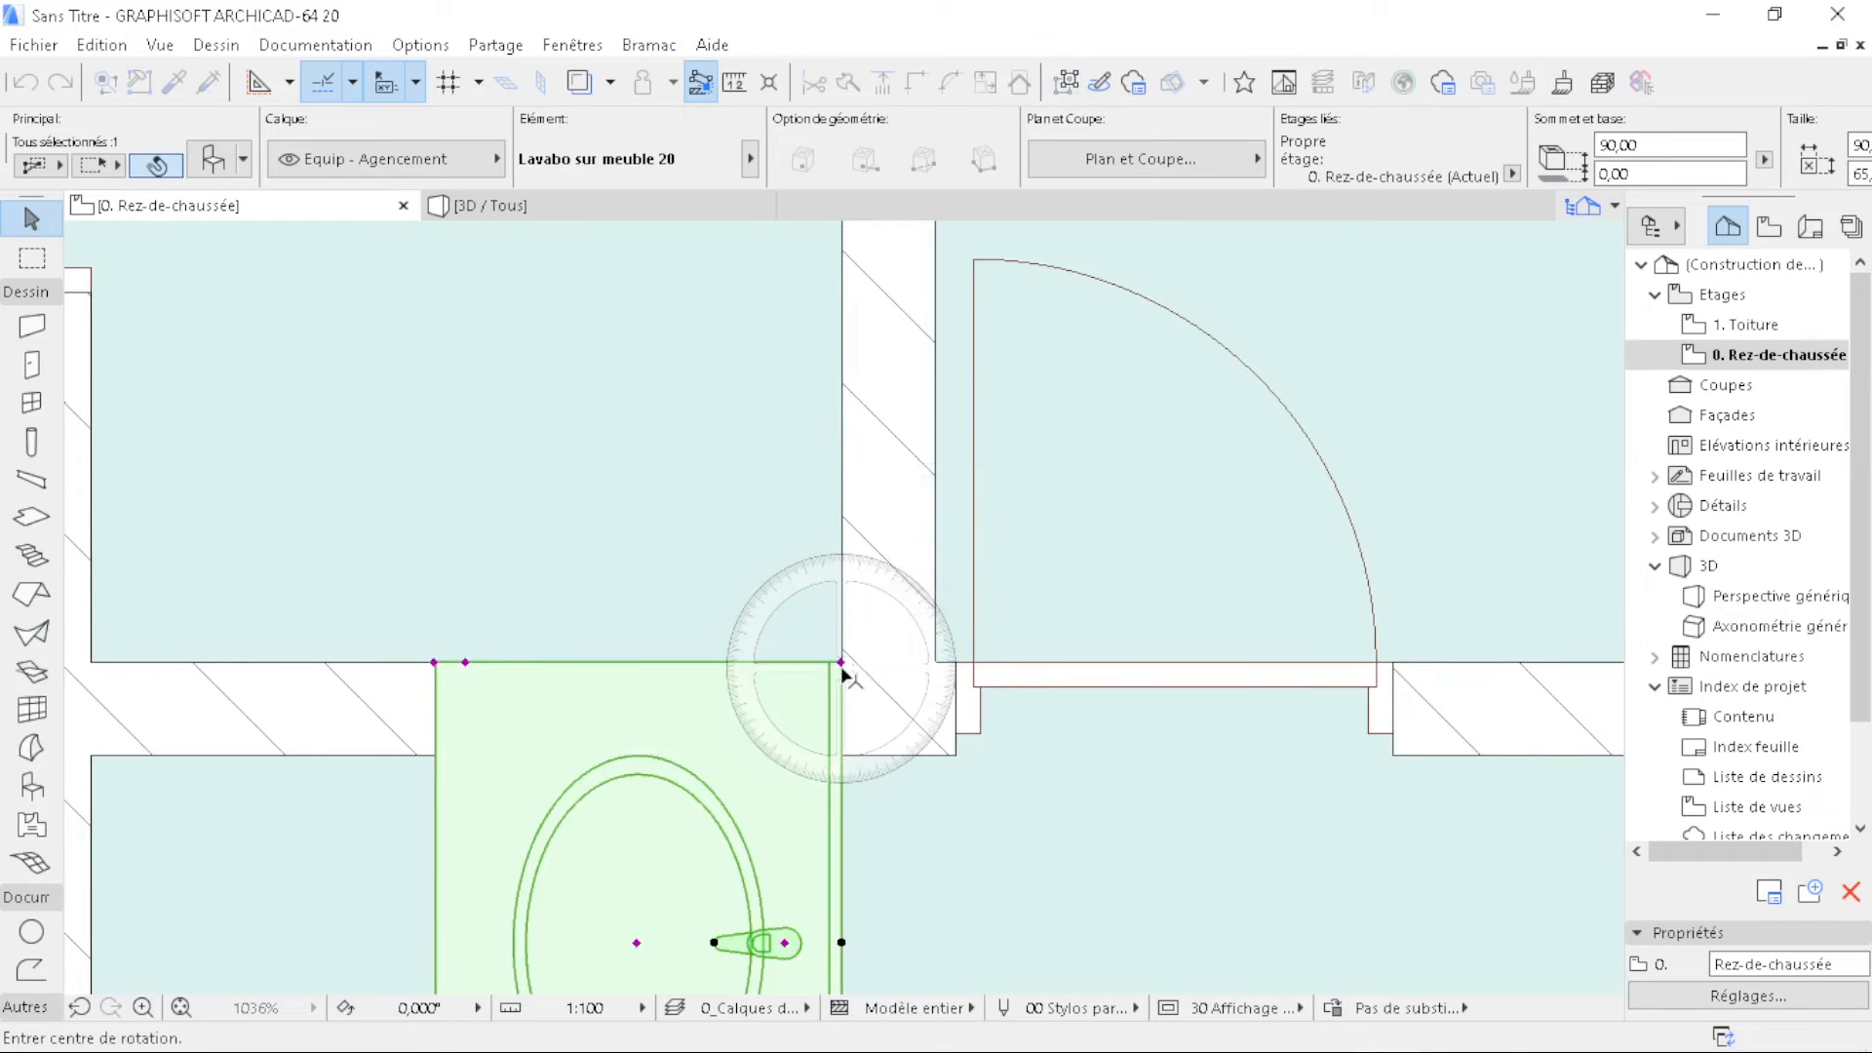
pyautogui.click(840, 661)
pyautogui.click(796, 663)
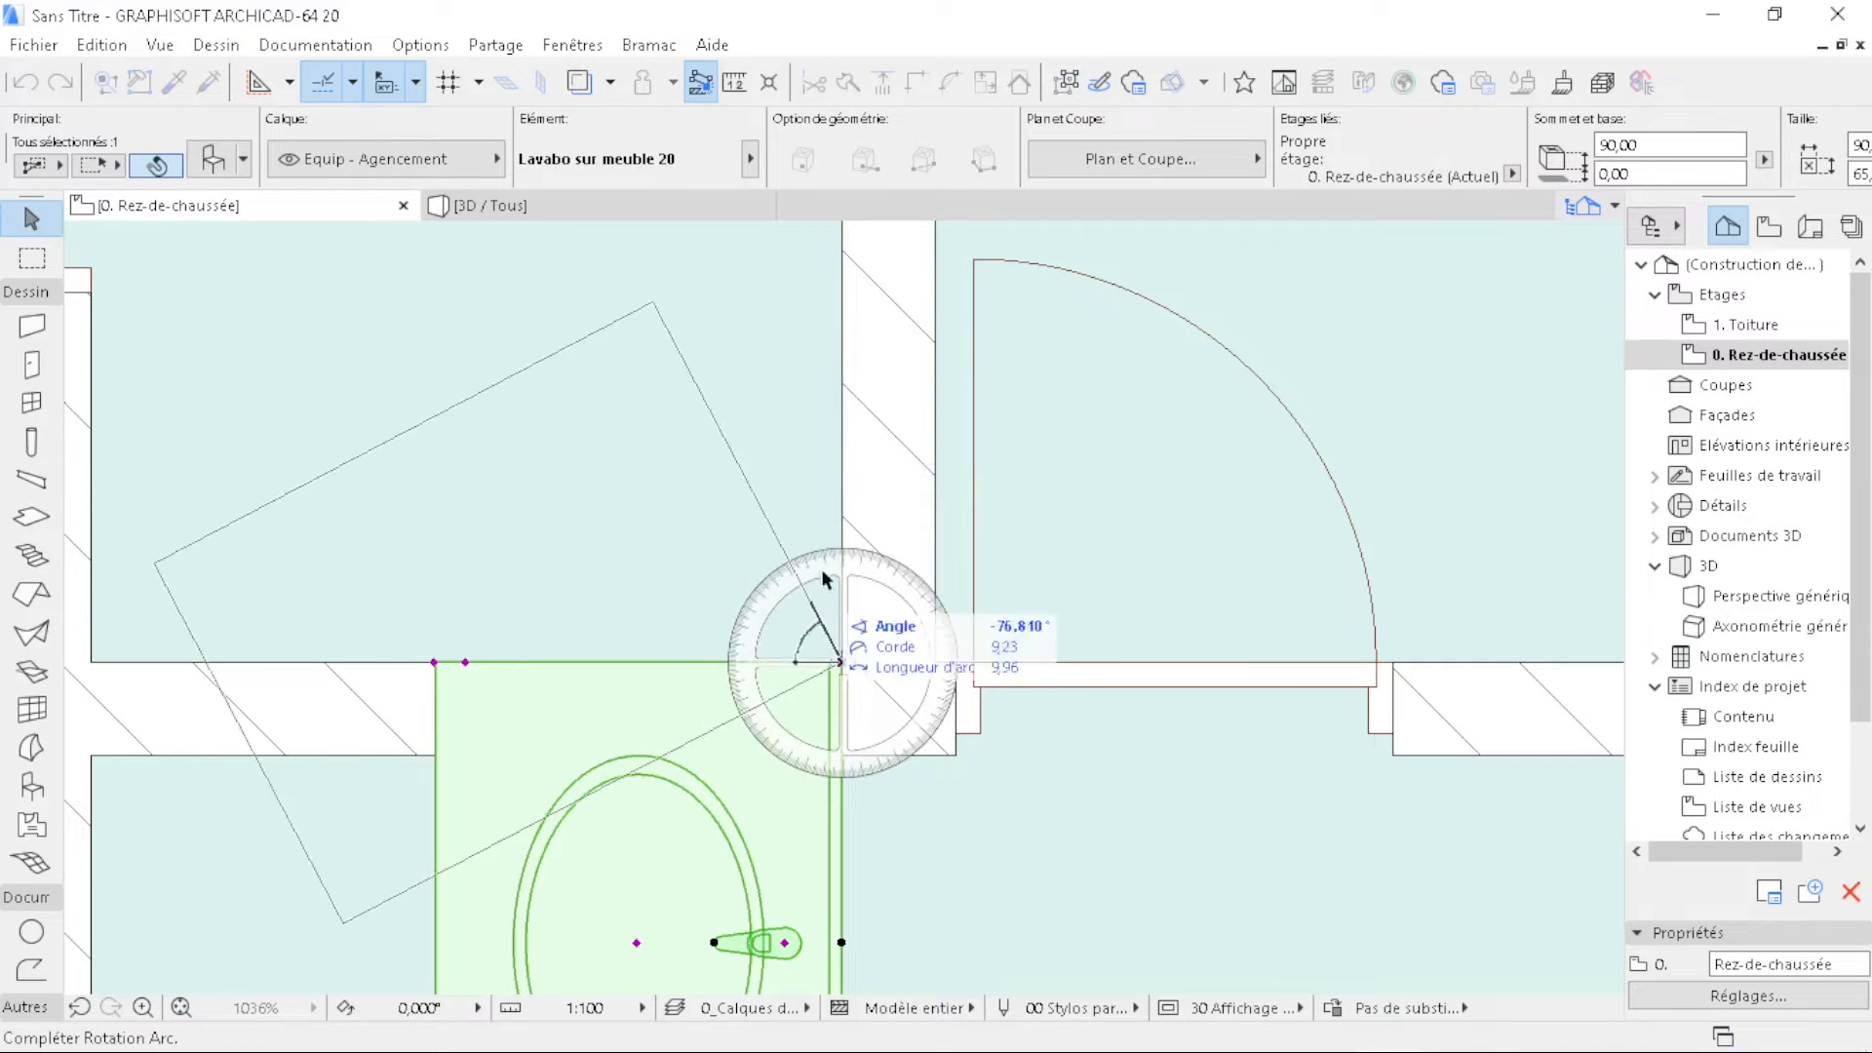
pyautogui.click(842, 537)
pyautogui.scroll(-3, 846, 575)
# - Shift the rotated washbasin left along the lower wall, close to the middle of the narrow room, and deselect it
pyautogui.moveTo(736, 553)
pyautogui.mouseDown()
pyautogui.moveTo(719, 544)
pyautogui.moveTo(714, 563)
pyautogui.mouseUp()
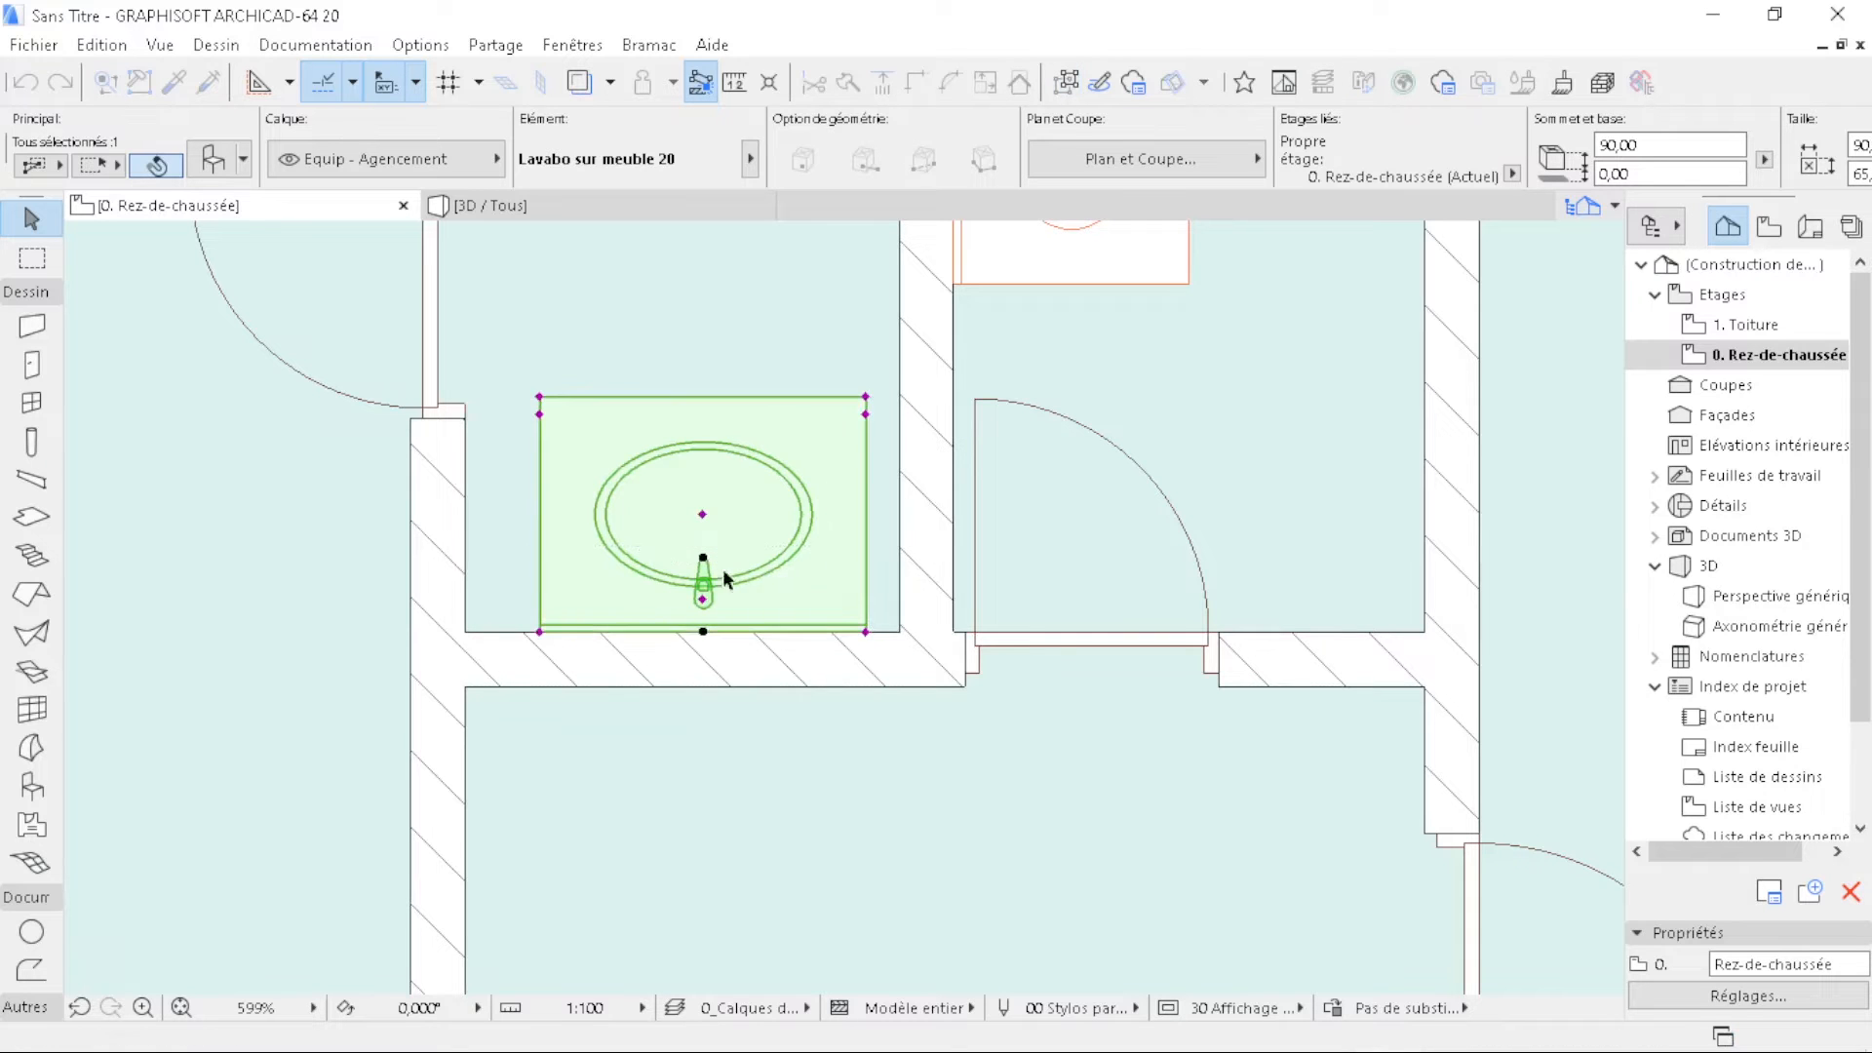
pyautogui.press('Escape')
pyautogui.scroll(-5, 476, 670)
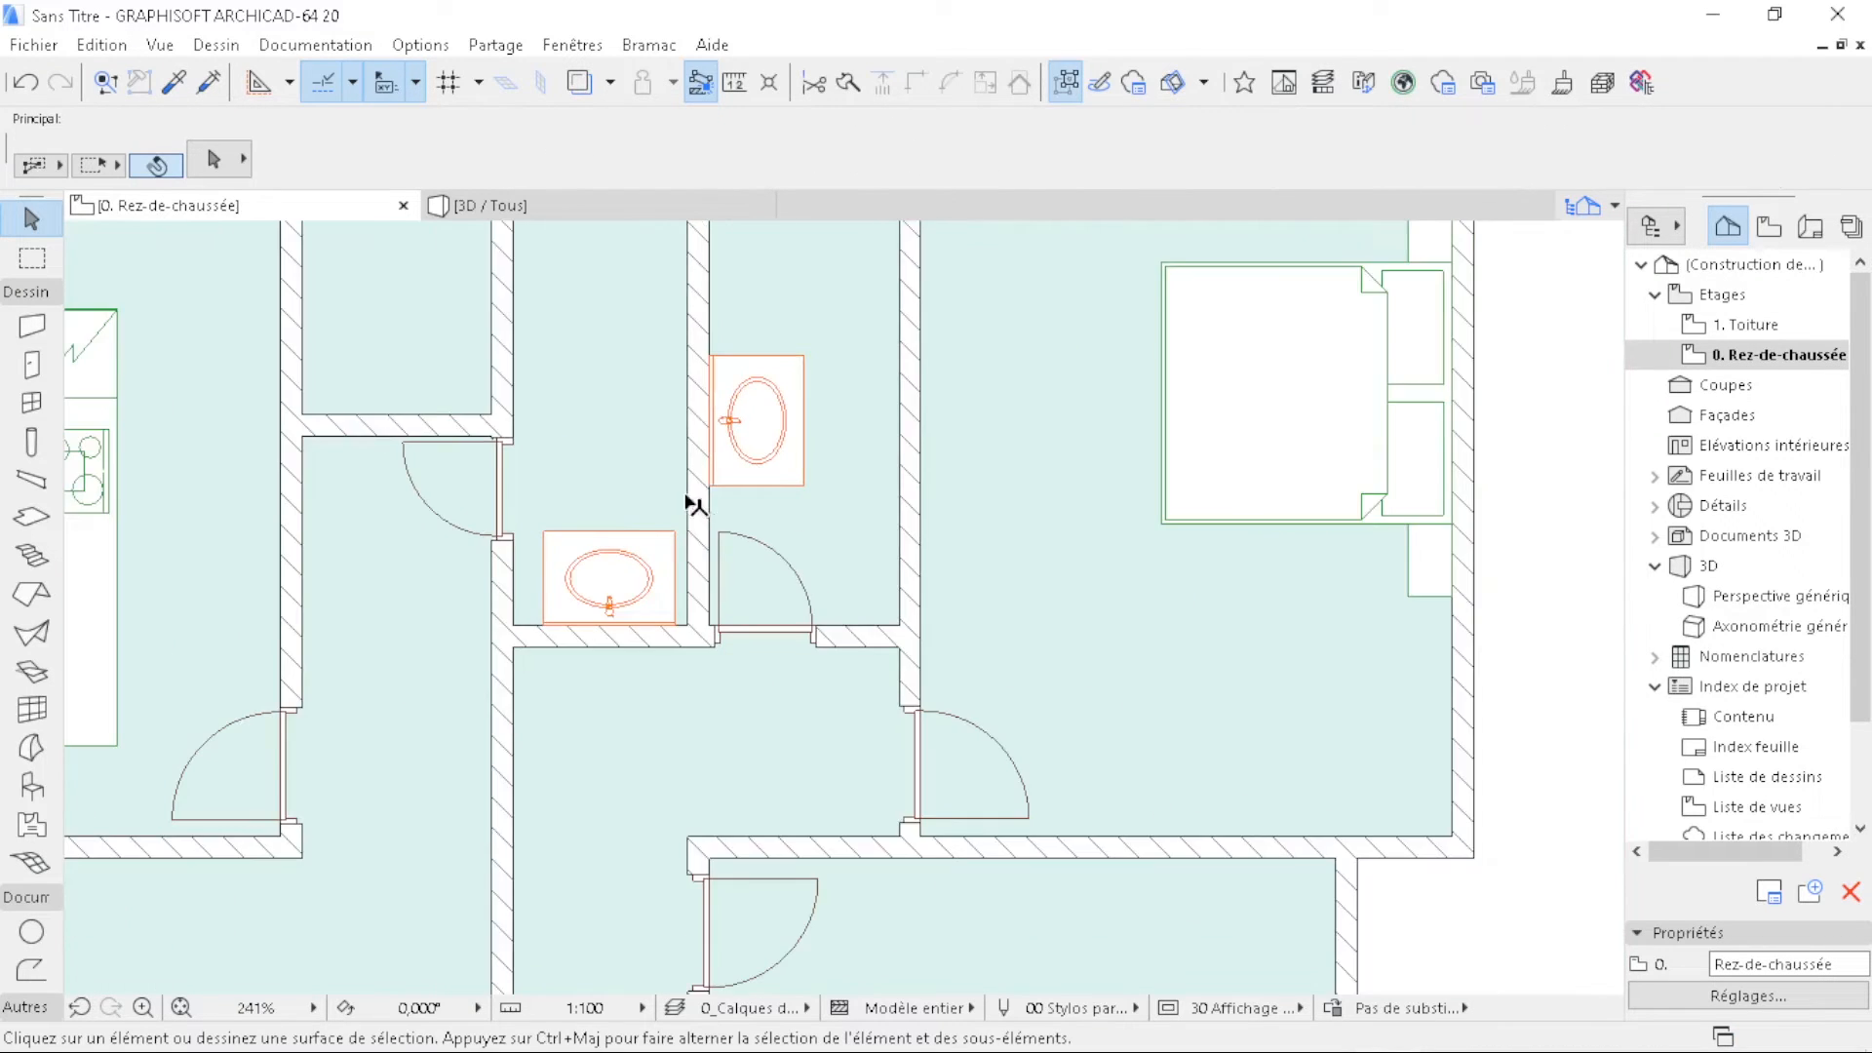
# - Shift the right narrow room's washbasin slightly down along the partition wall towards the door, and deselect it
pyautogui.scroll(-1, 712, 474)
pyautogui.moveTo(720, 413); pyautogui.dragTo(744, 517, button='middle')
pyautogui.scroll(1, 774, 348)
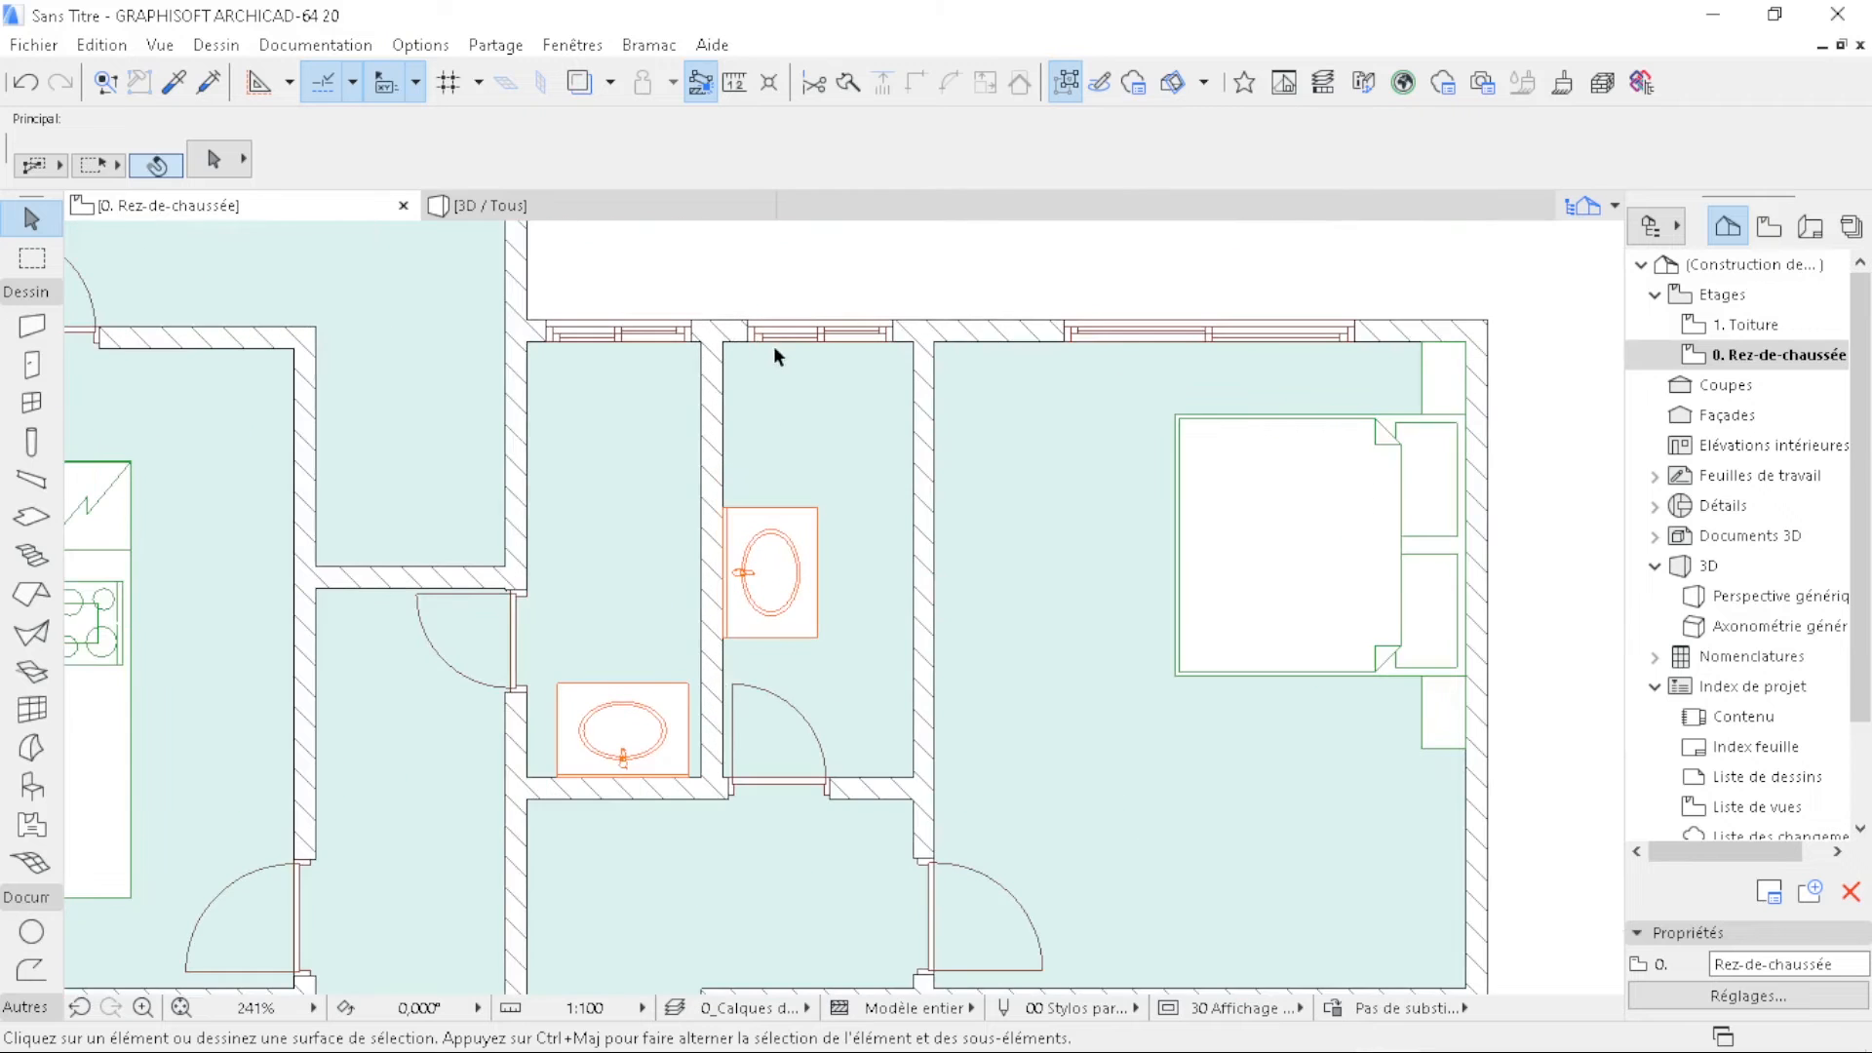
pyautogui.scroll(4, 760, 611)
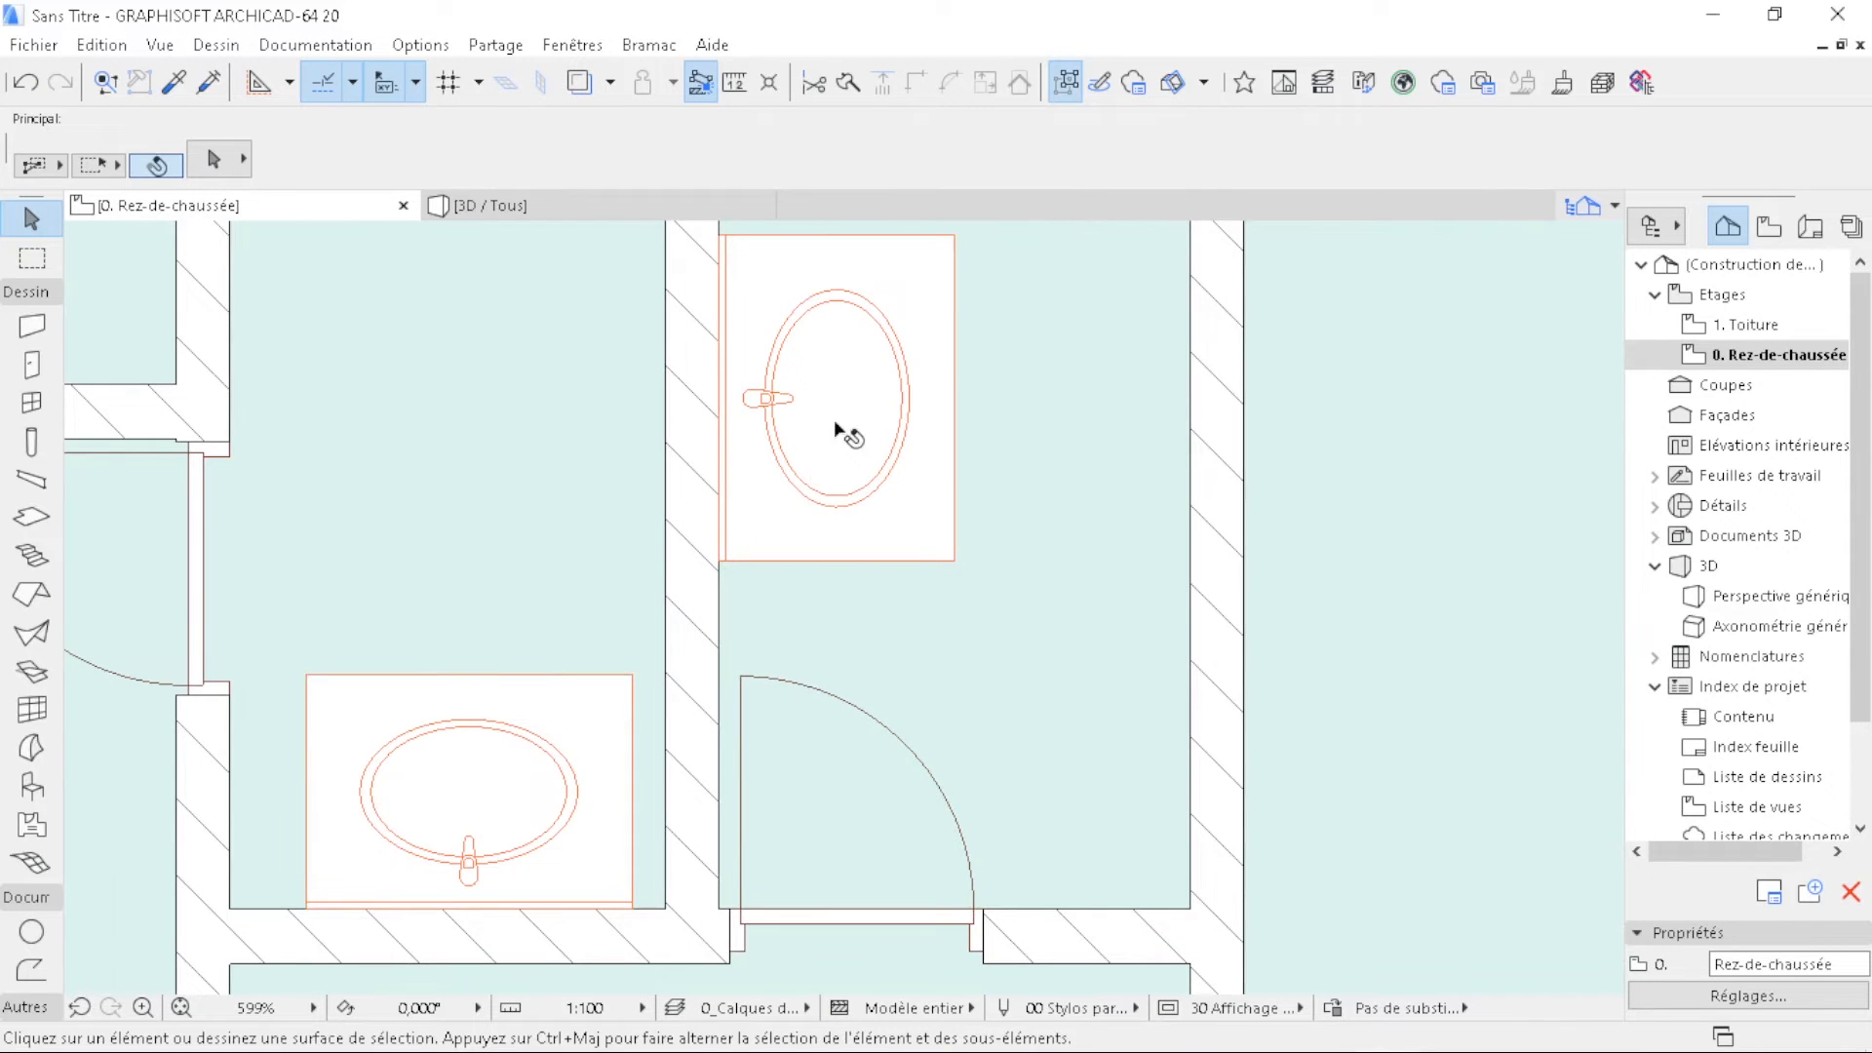
pyautogui.click(835, 429)
pyautogui.moveTo(805, 490); pyautogui.dragTo(805, 569)
pyautogui.scroll(-3, 768, 482)
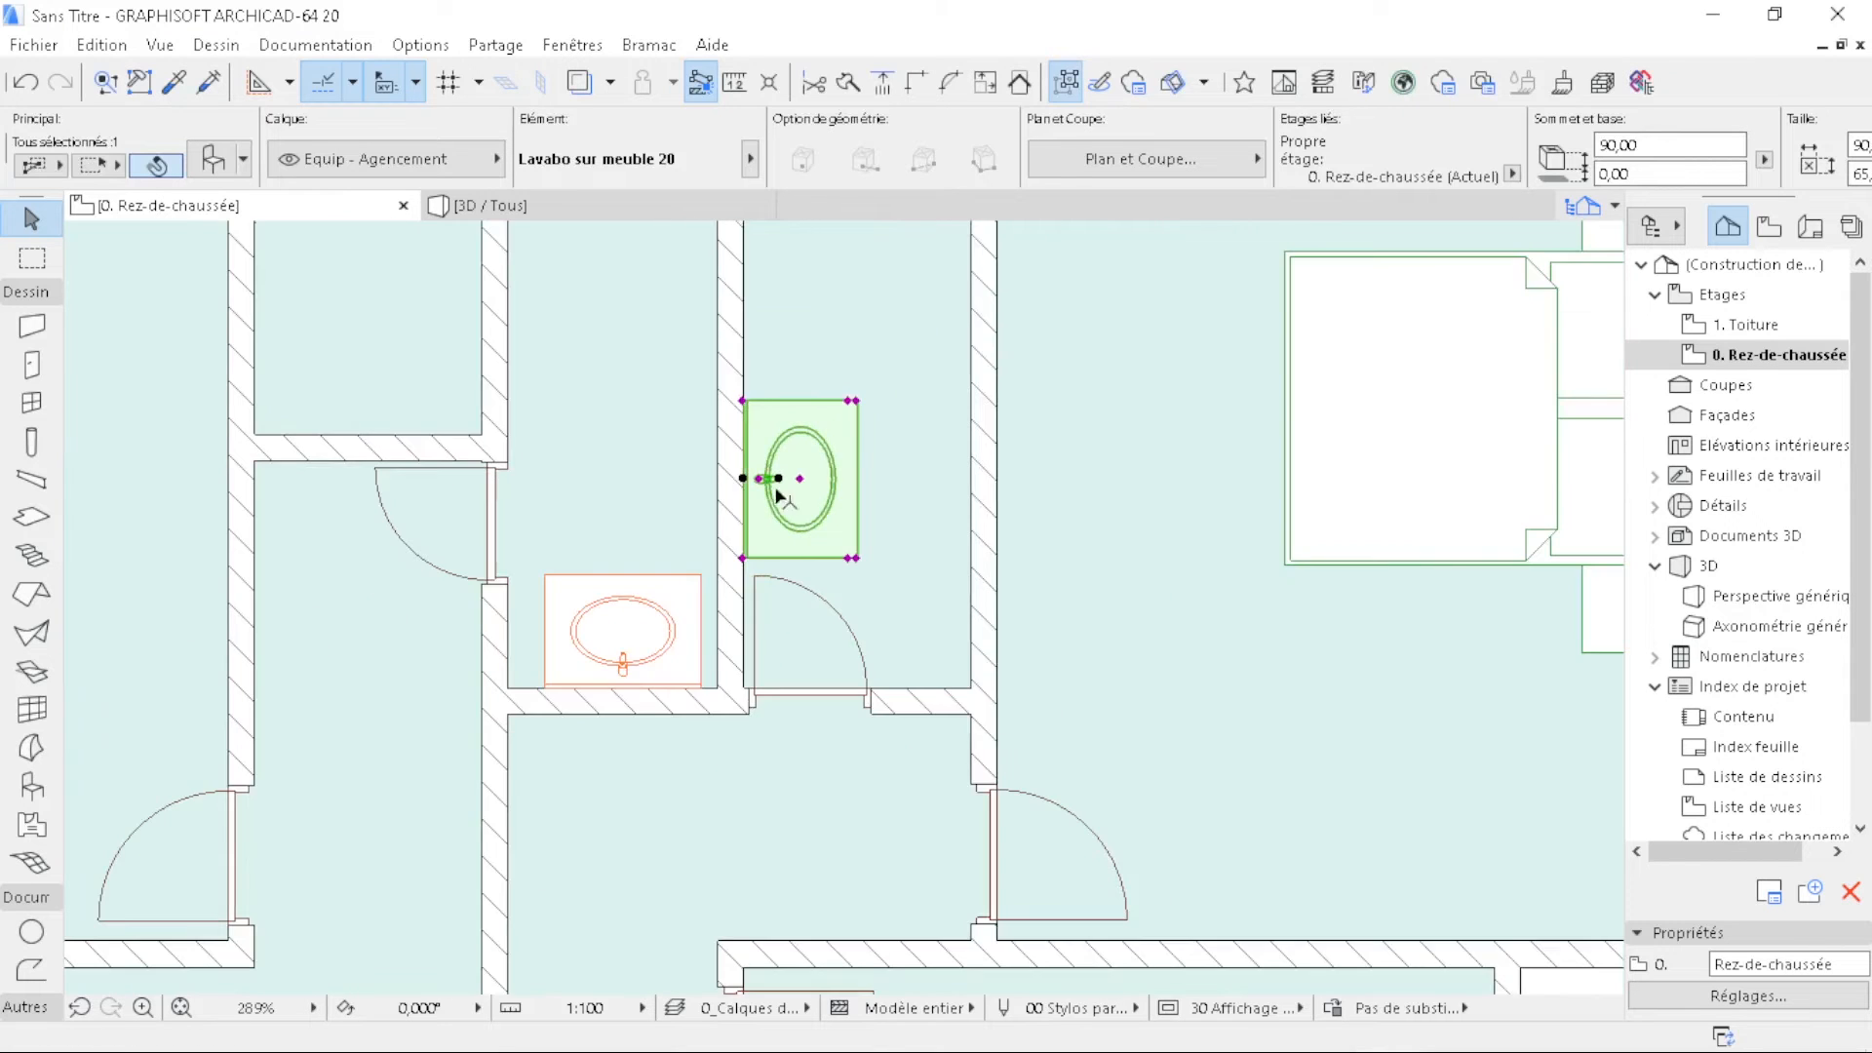
pyautogui.moveTo(855, 453); pyautogui.dragTo(775, 684, button='middle')
pyautogui.click(867, 275)
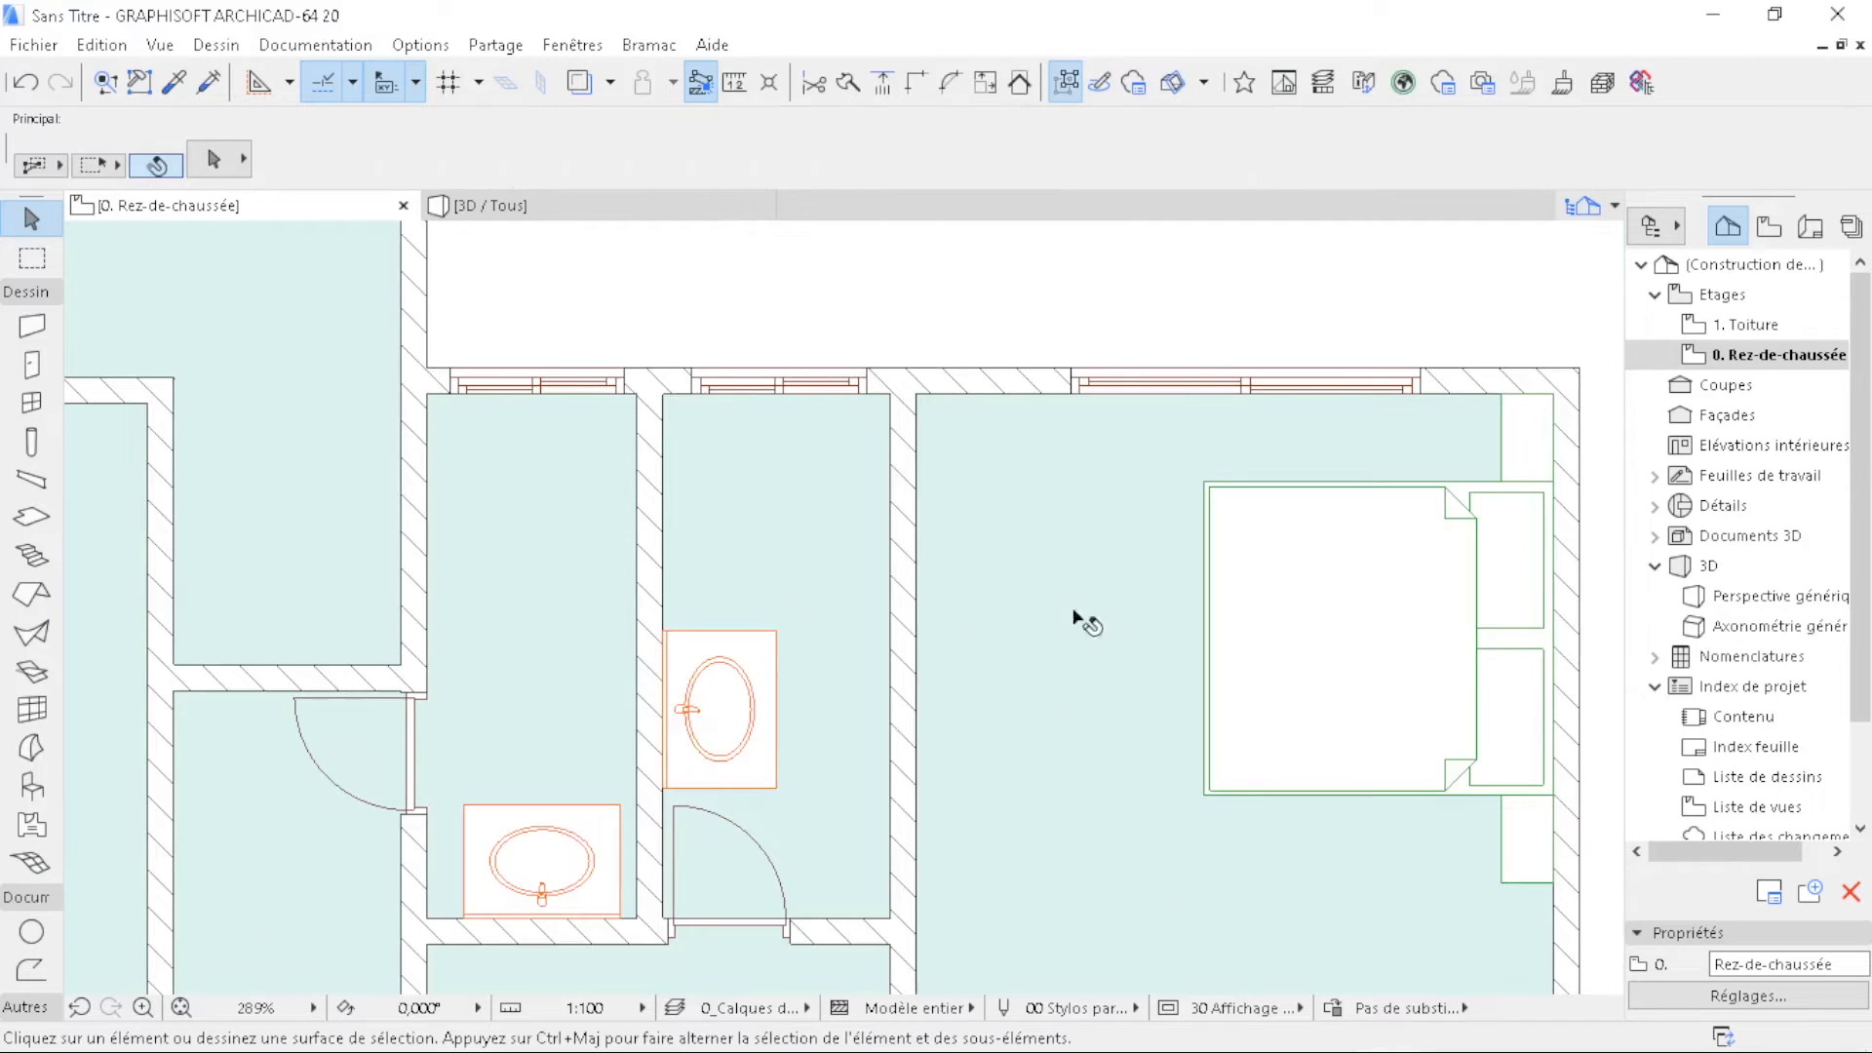
# - Choose the WC 20 object from the Toilettes, bidets, urinoirs 20 library folder as the default object
pyautogui.click(24, 788)
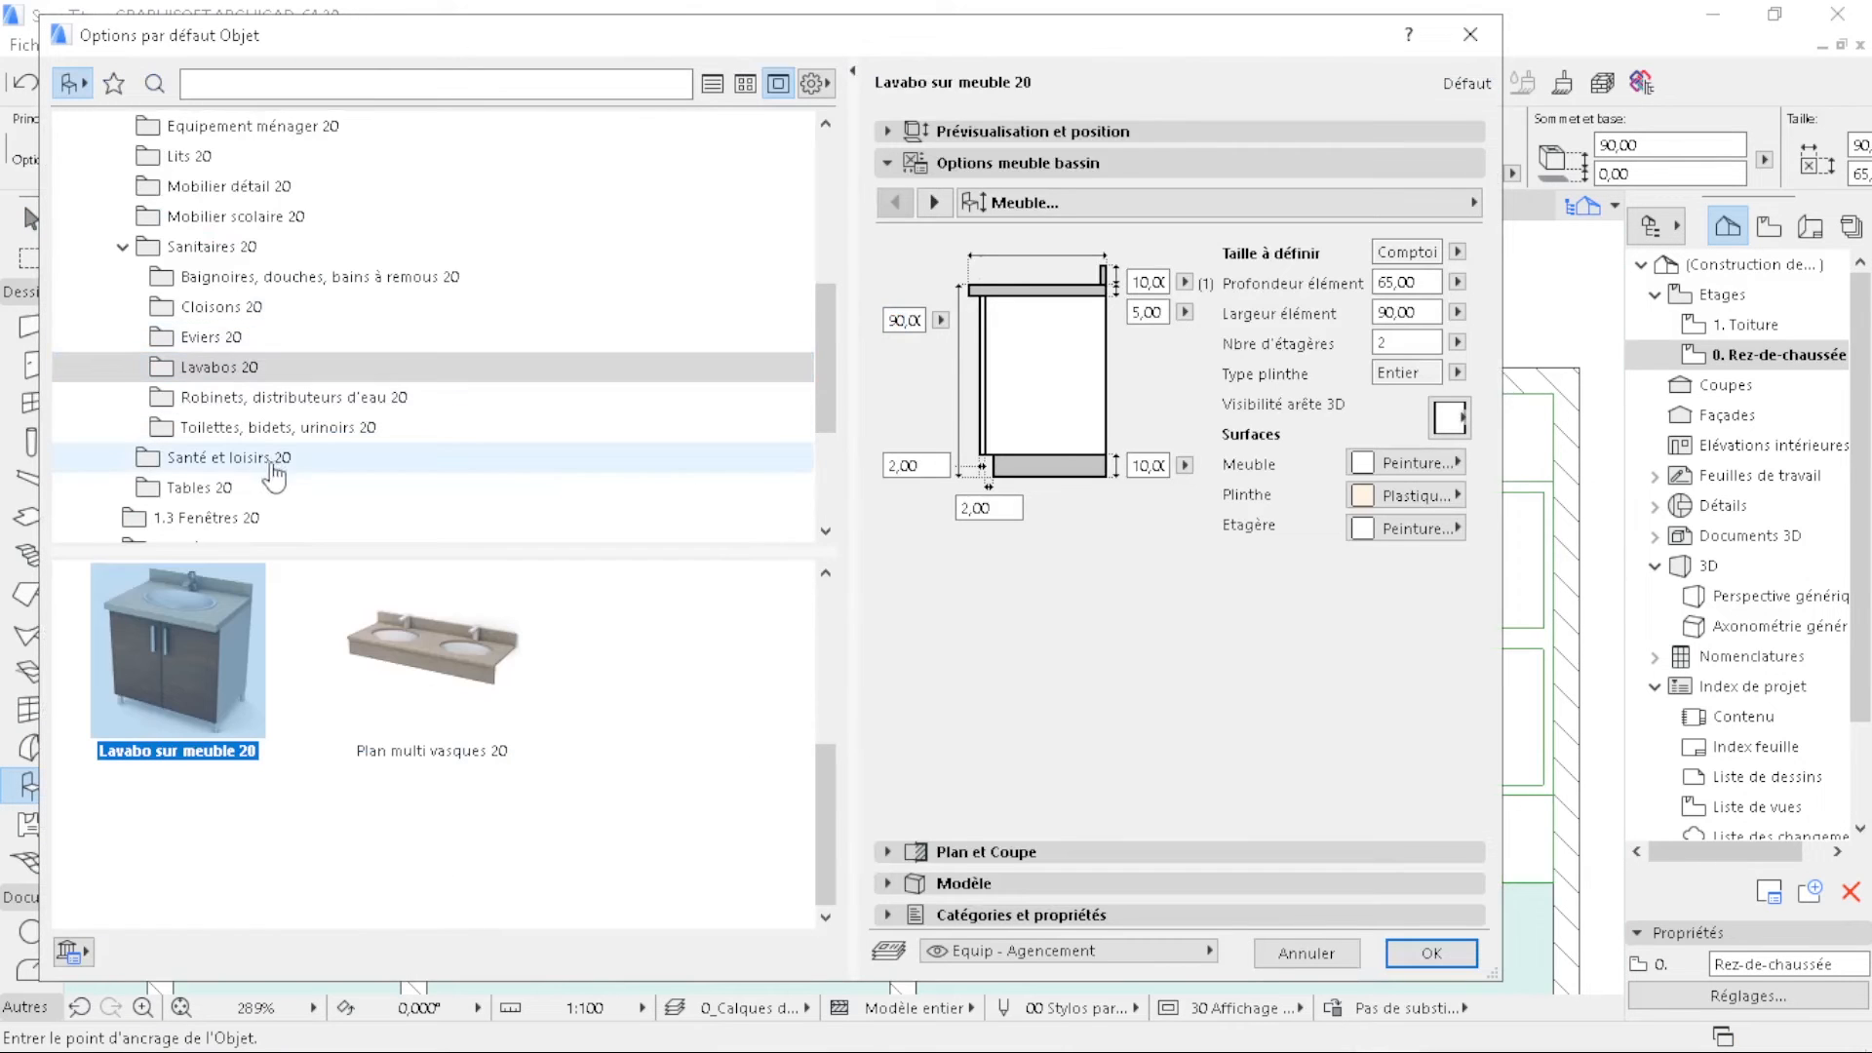
pyautogui.click(284, 429)
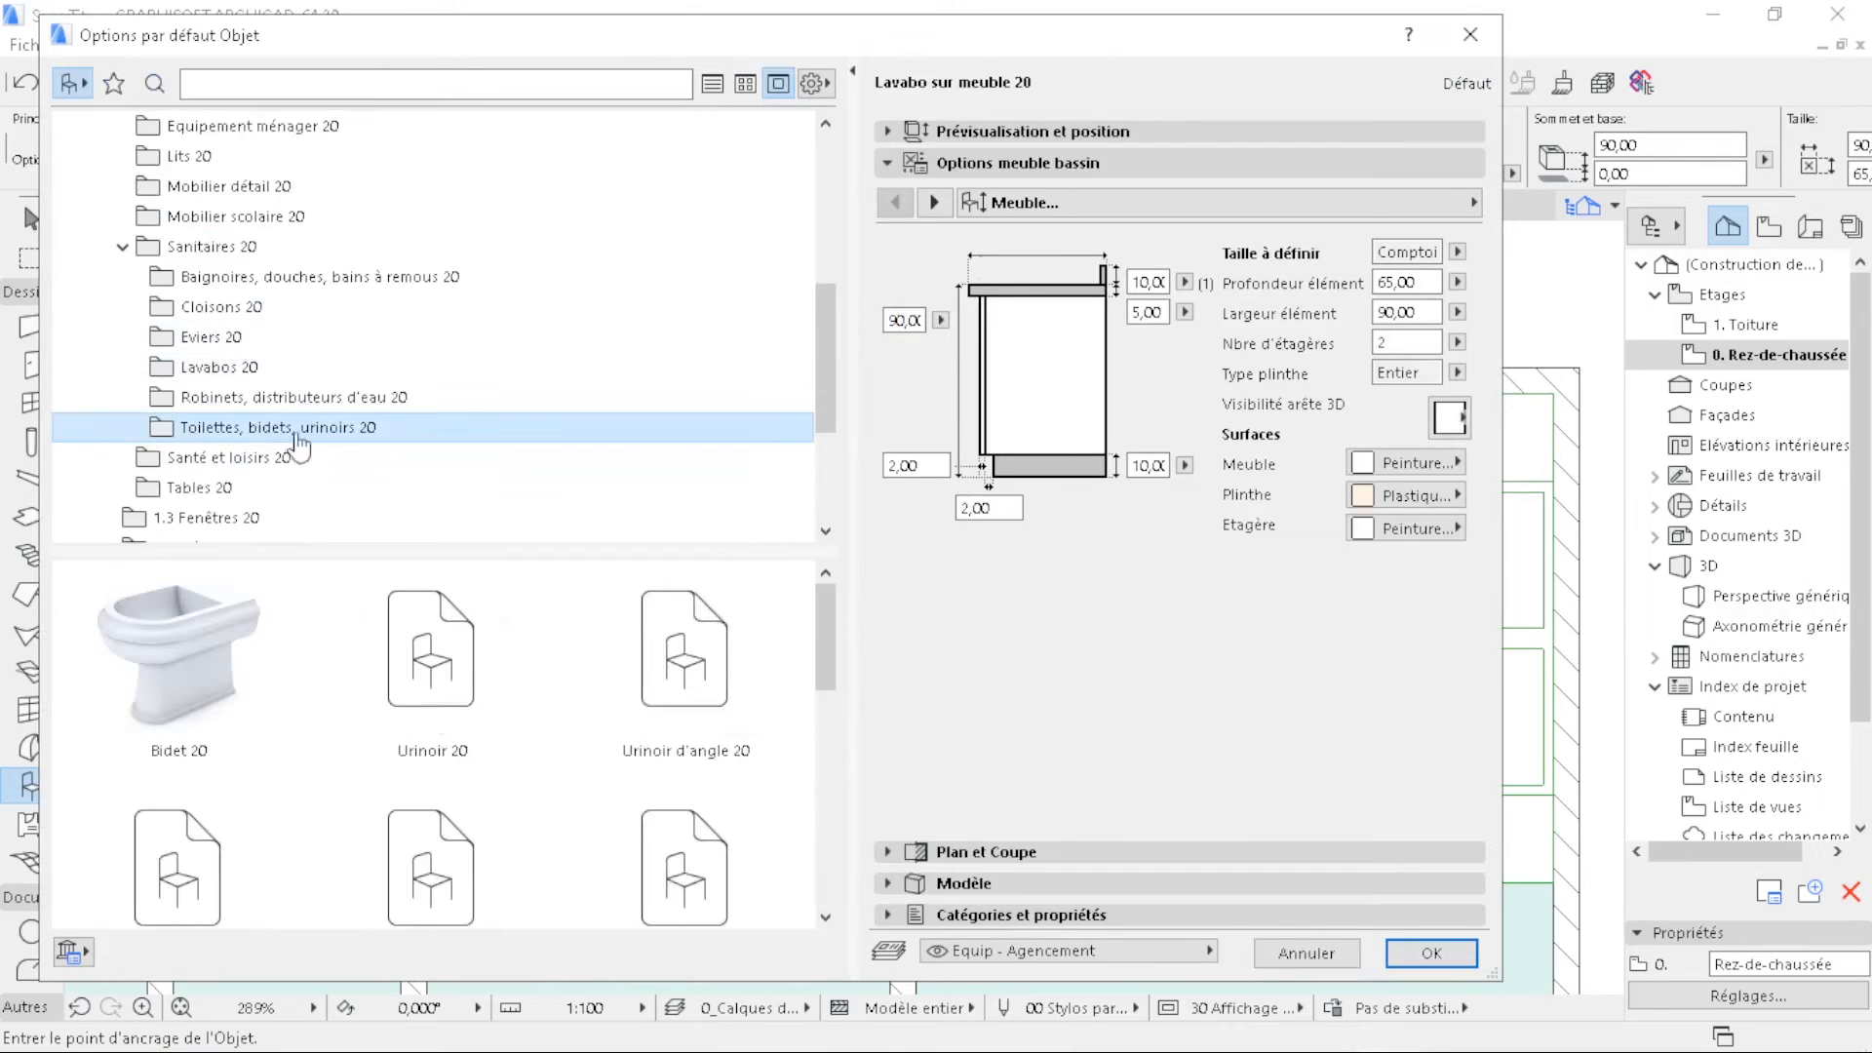
pyautogui.click(434, 863)
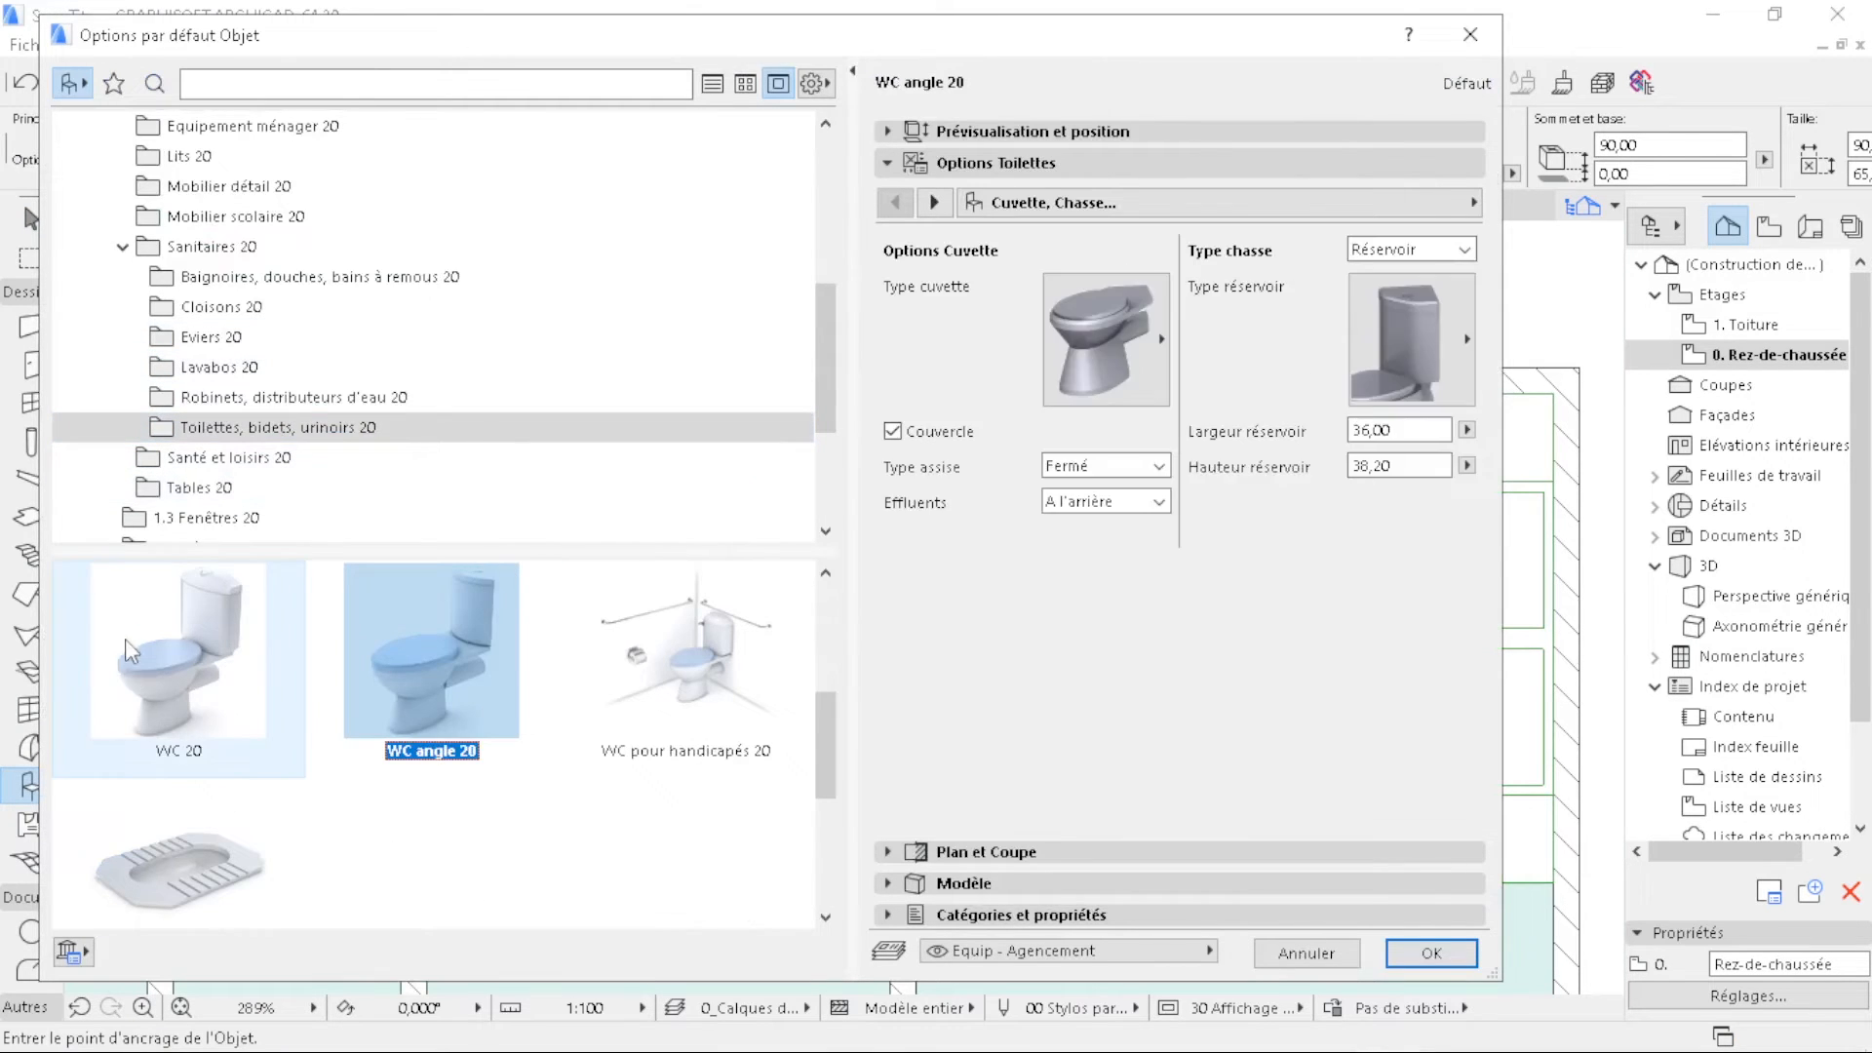
pyautogui.click(127, 651)
pyautogui.click(1431, 952)
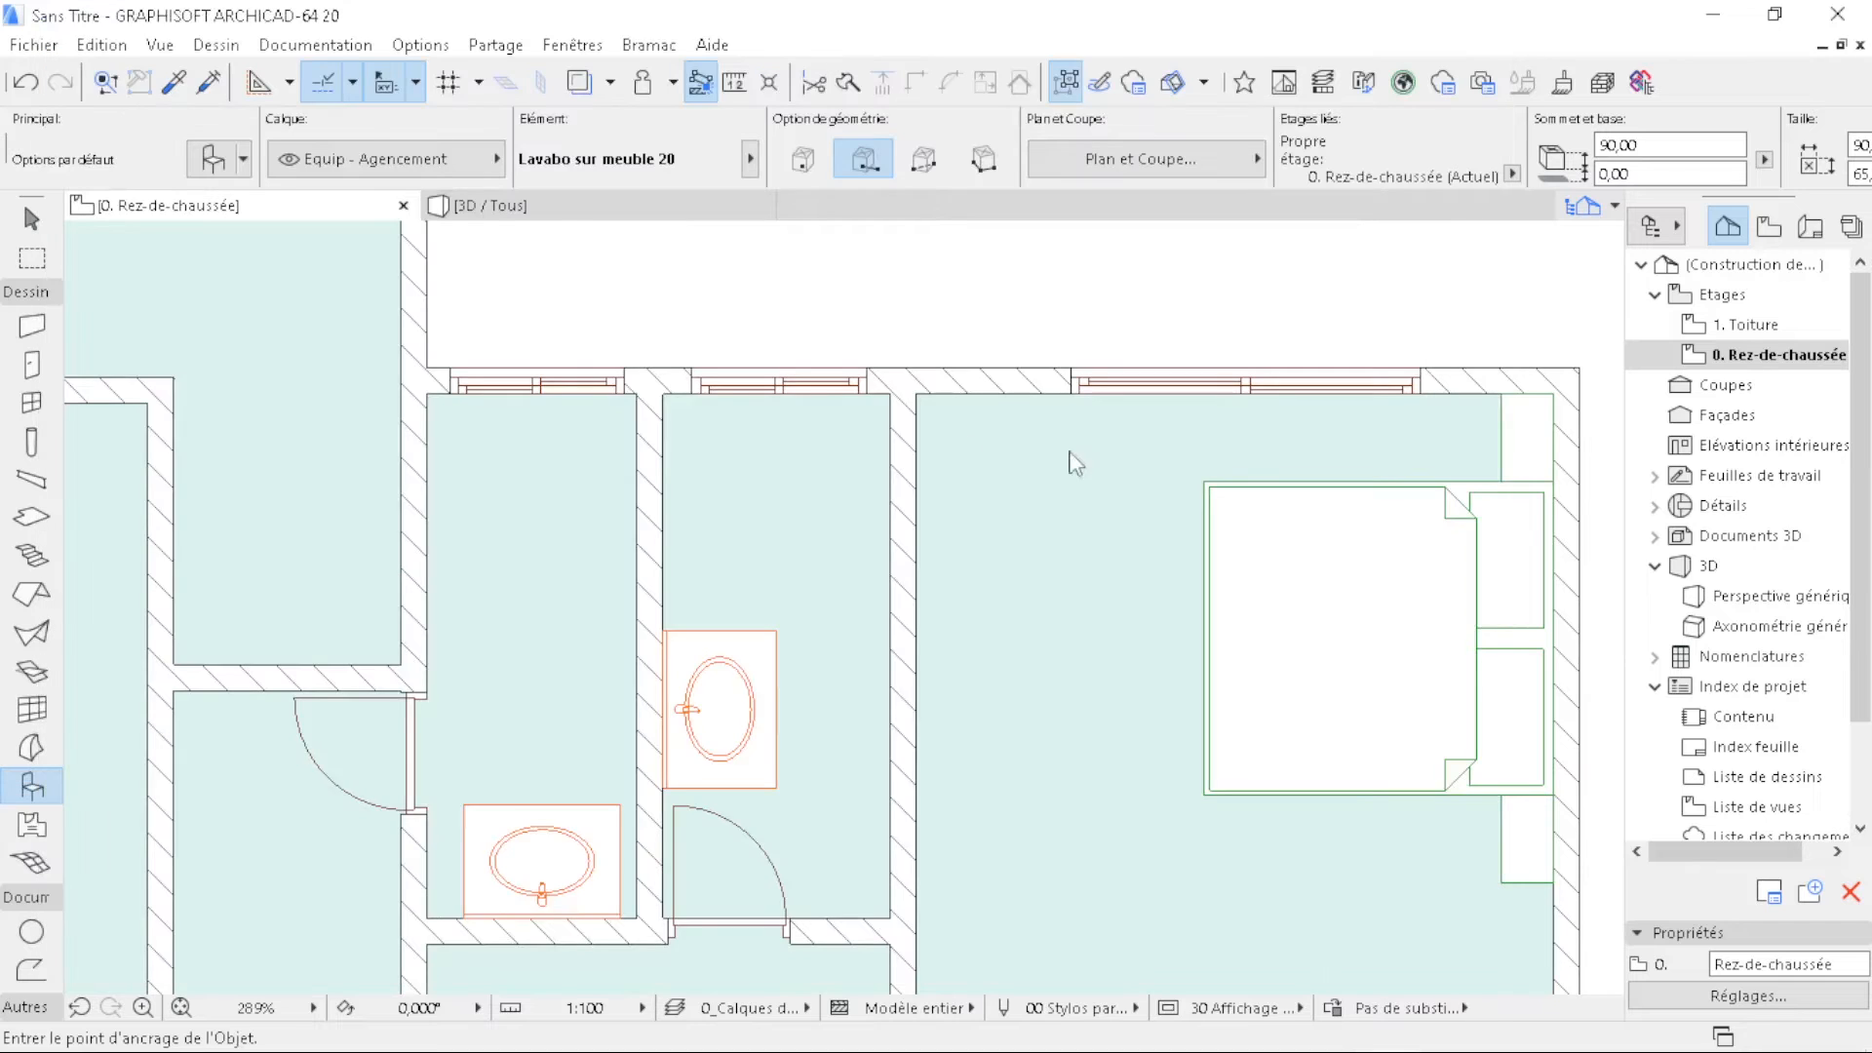
# - Place the WC in the left narrow room with its back against the partition wall, facing left
pyautogui.scroll(2, 597, 454)
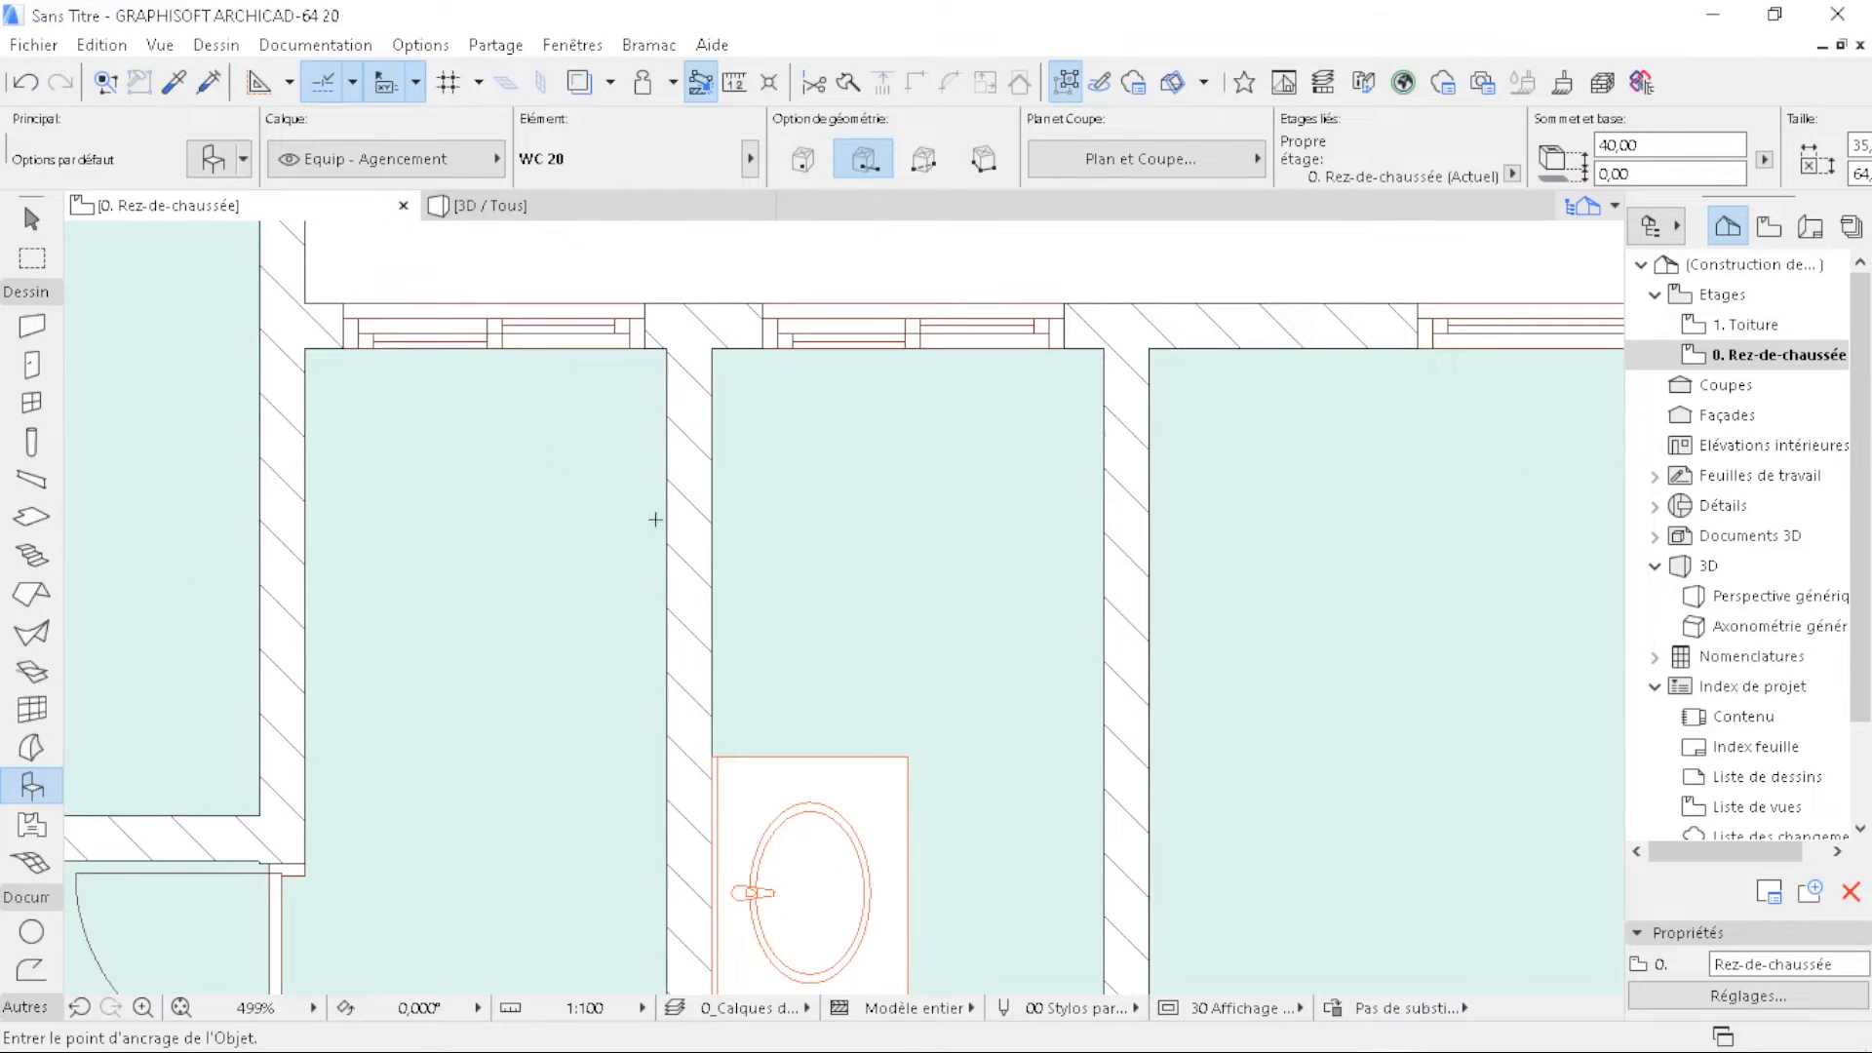
pyautogui.click(667, 570)
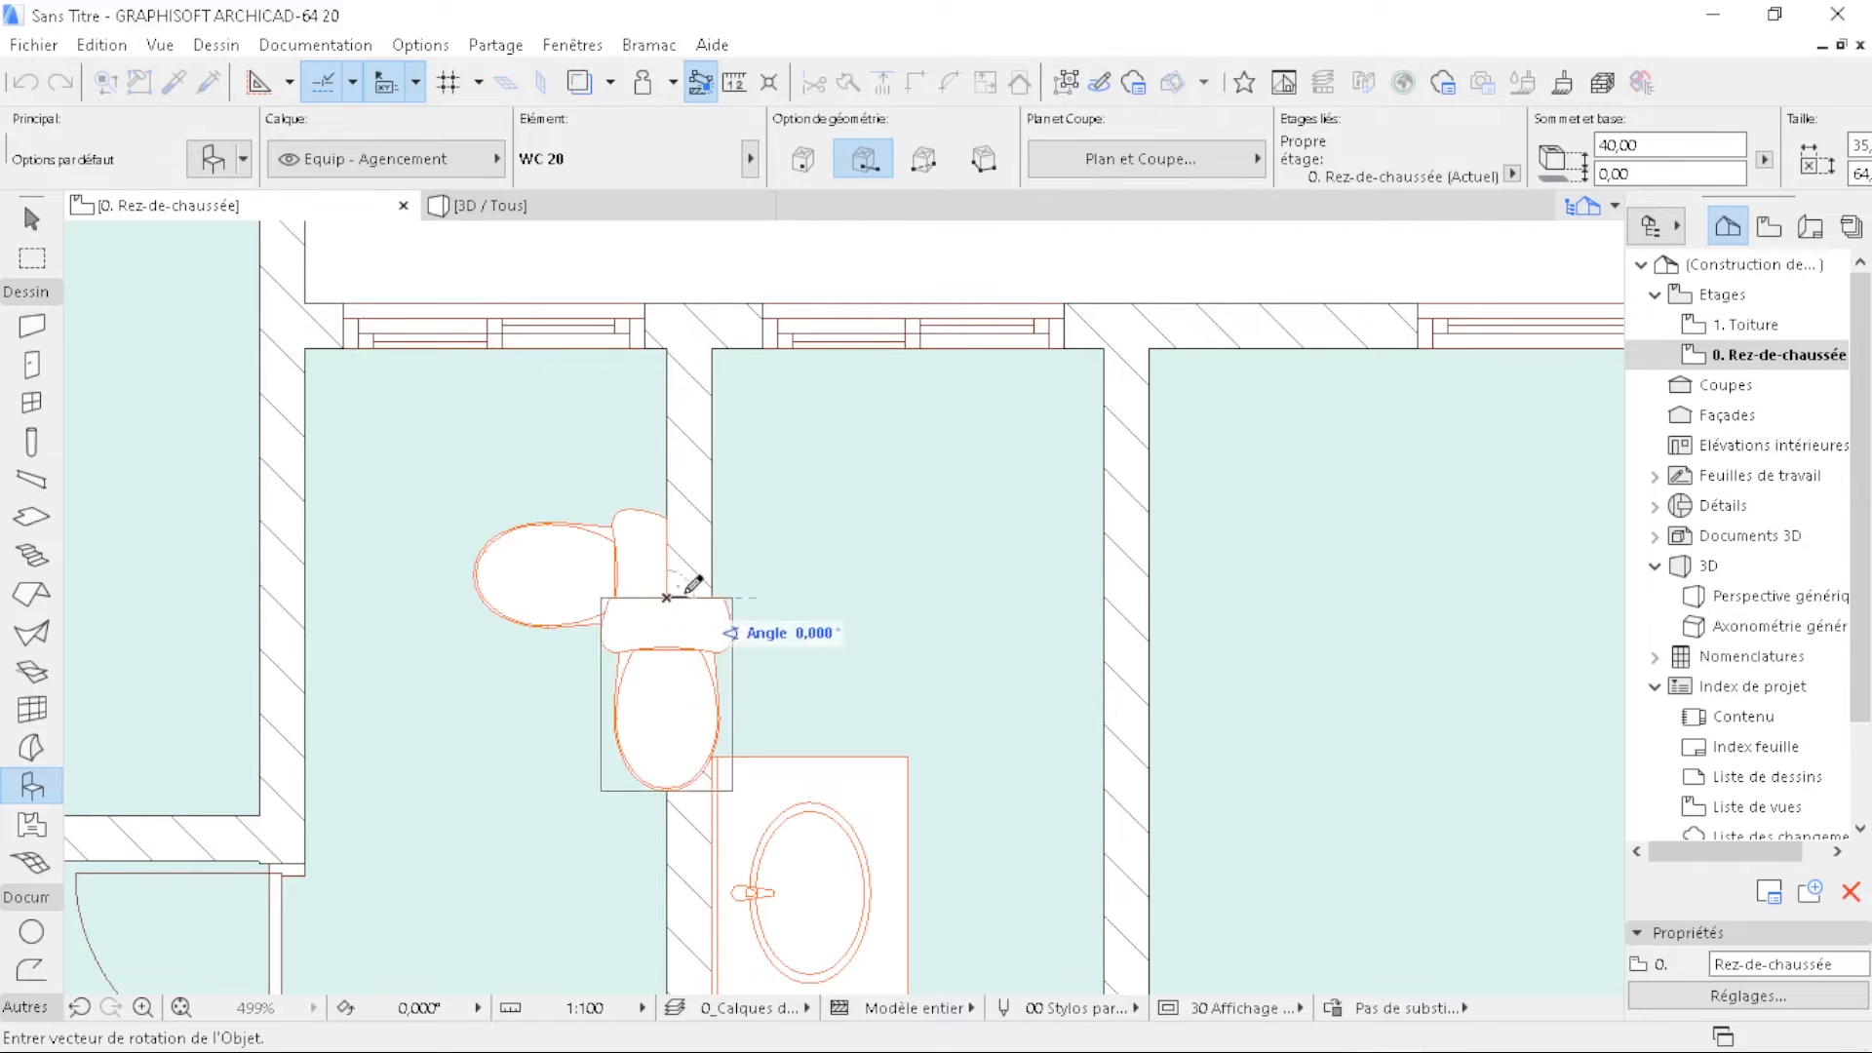
pyautogui.click(682, 619)
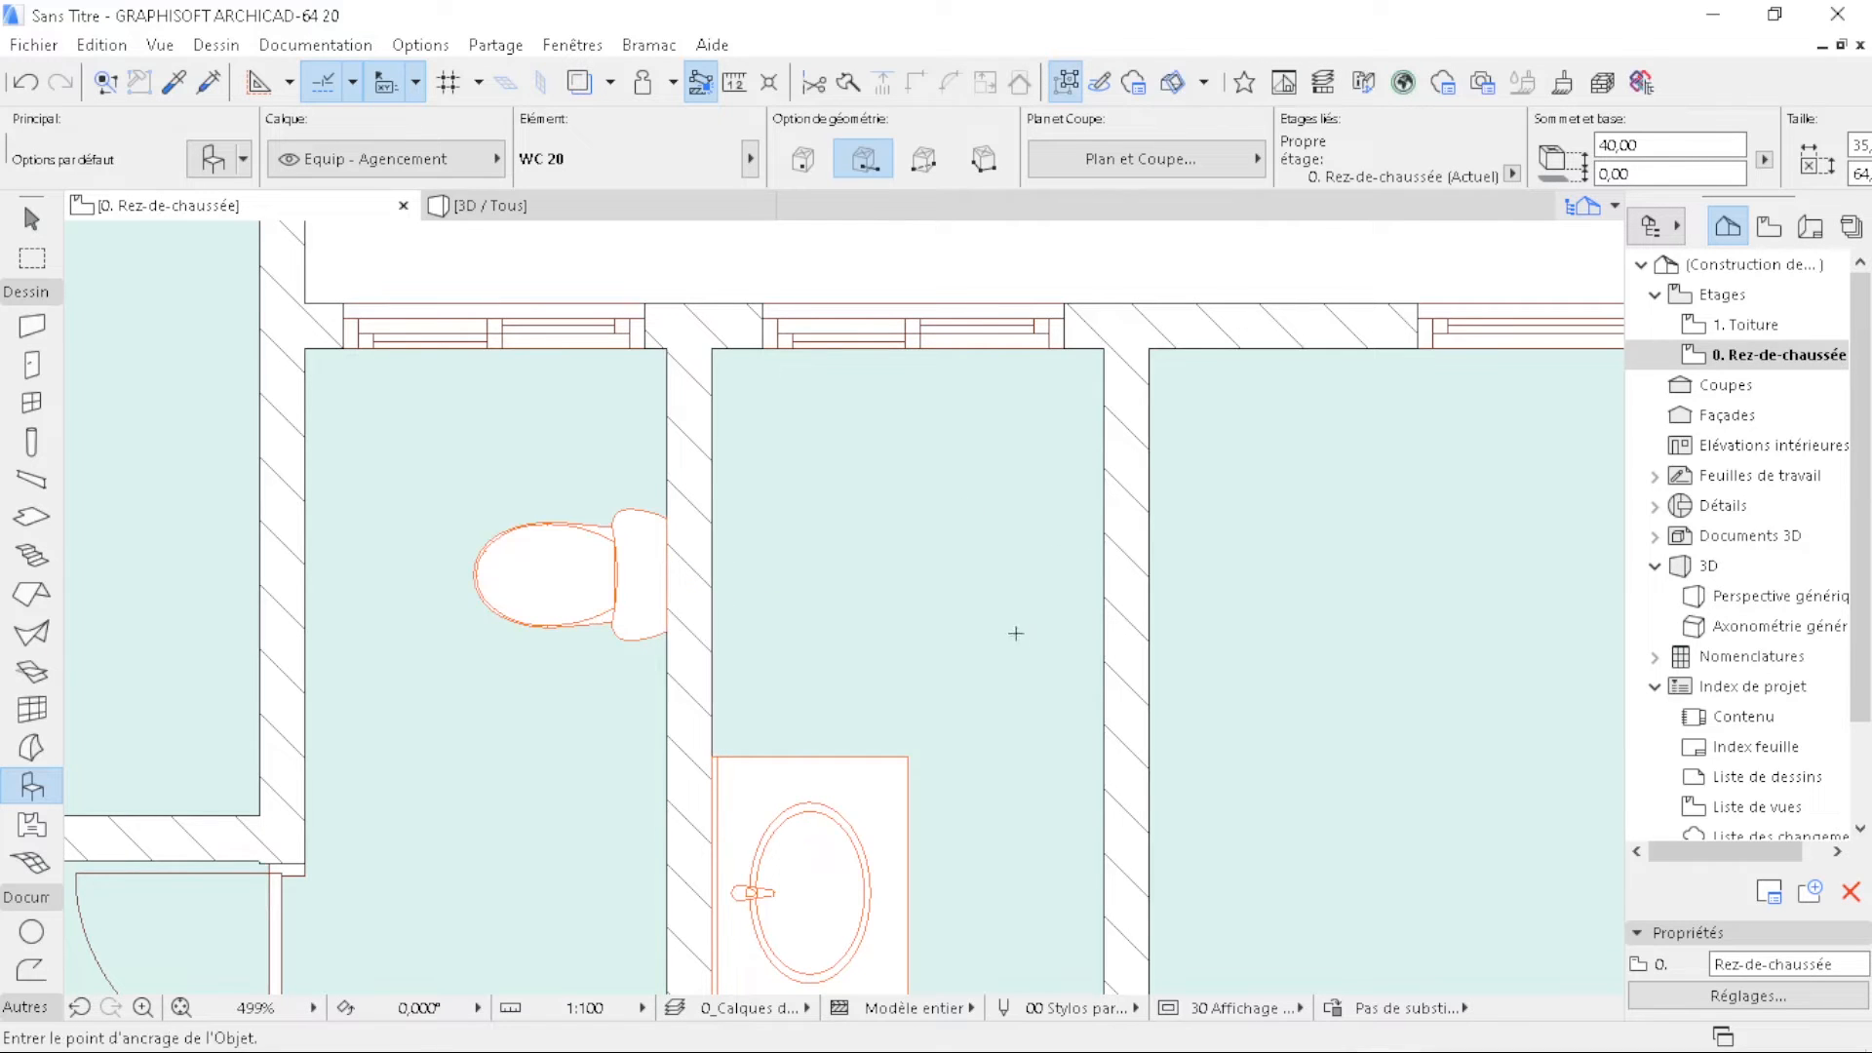
# - Place a second WC above the washbasin in the right narrow room, rotated 90° with its back against the partition wall
pyautogui.moveTo(1016, 632); pyautogui.dragTo(810, 592, button='middle')
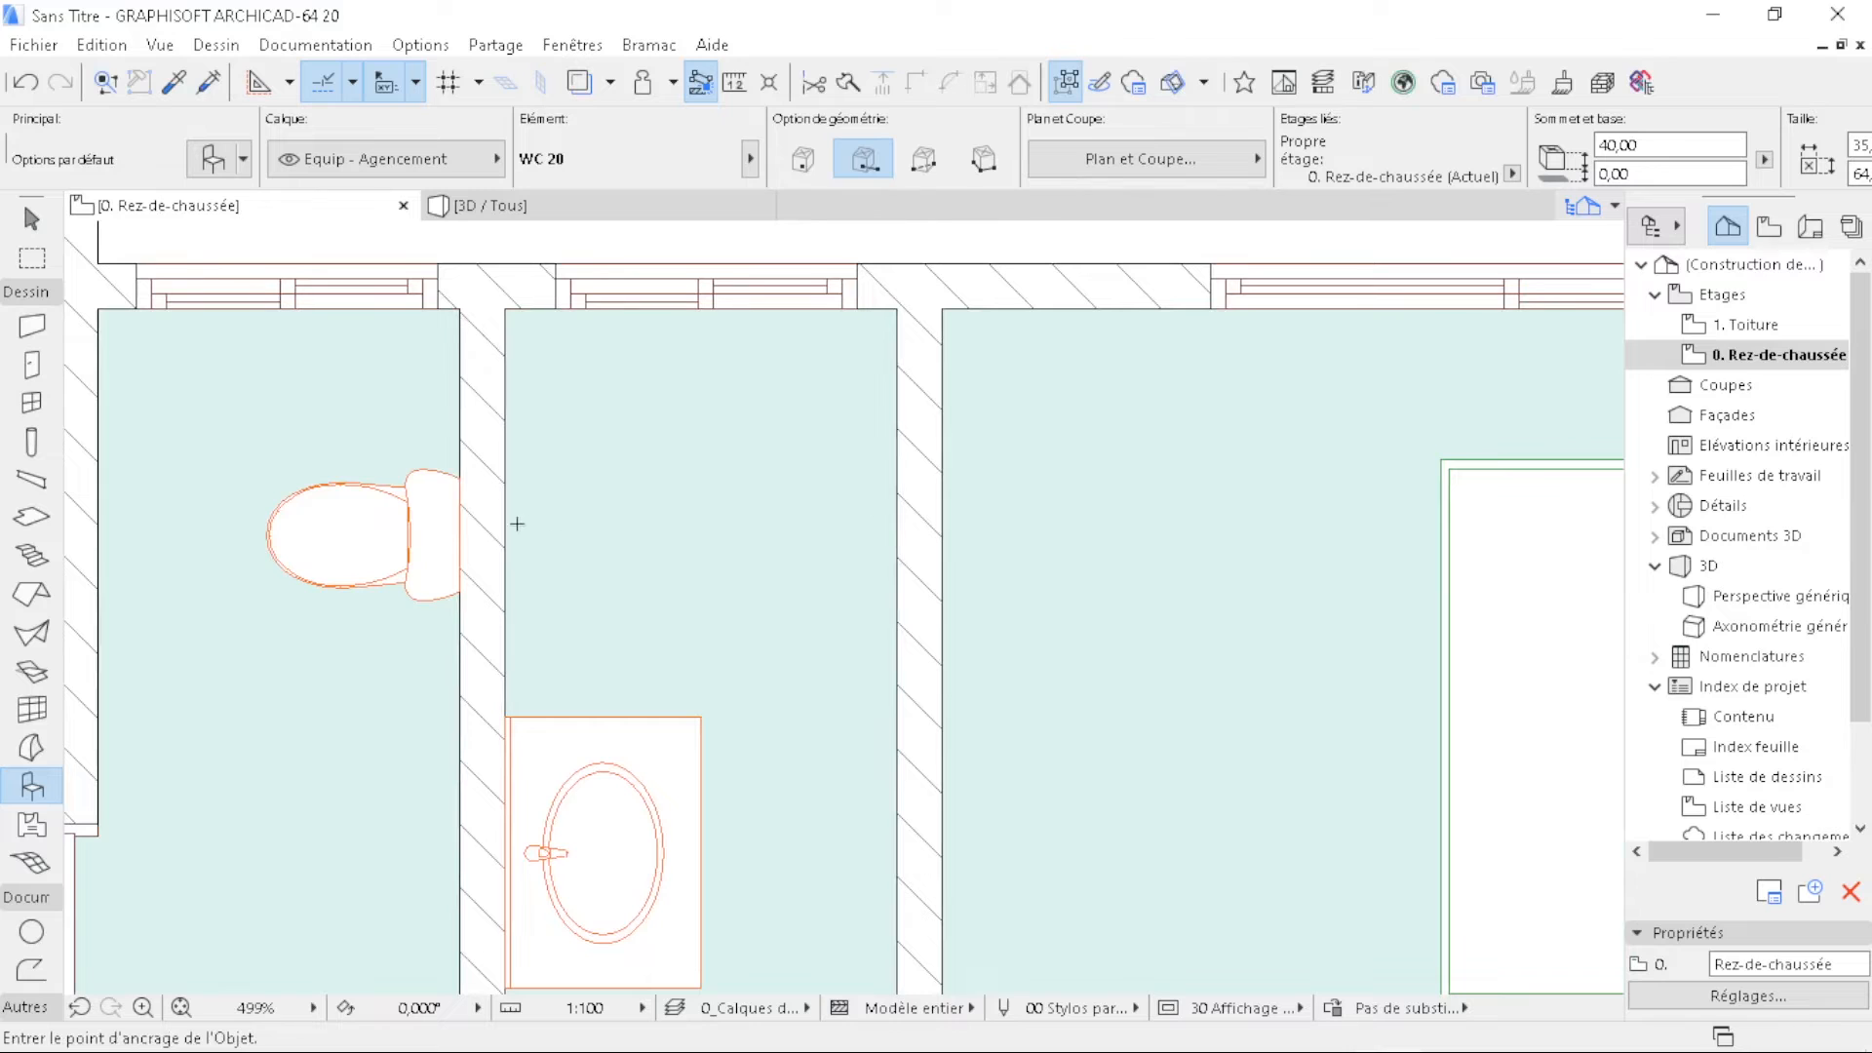
pyautogui.click(505, 544)
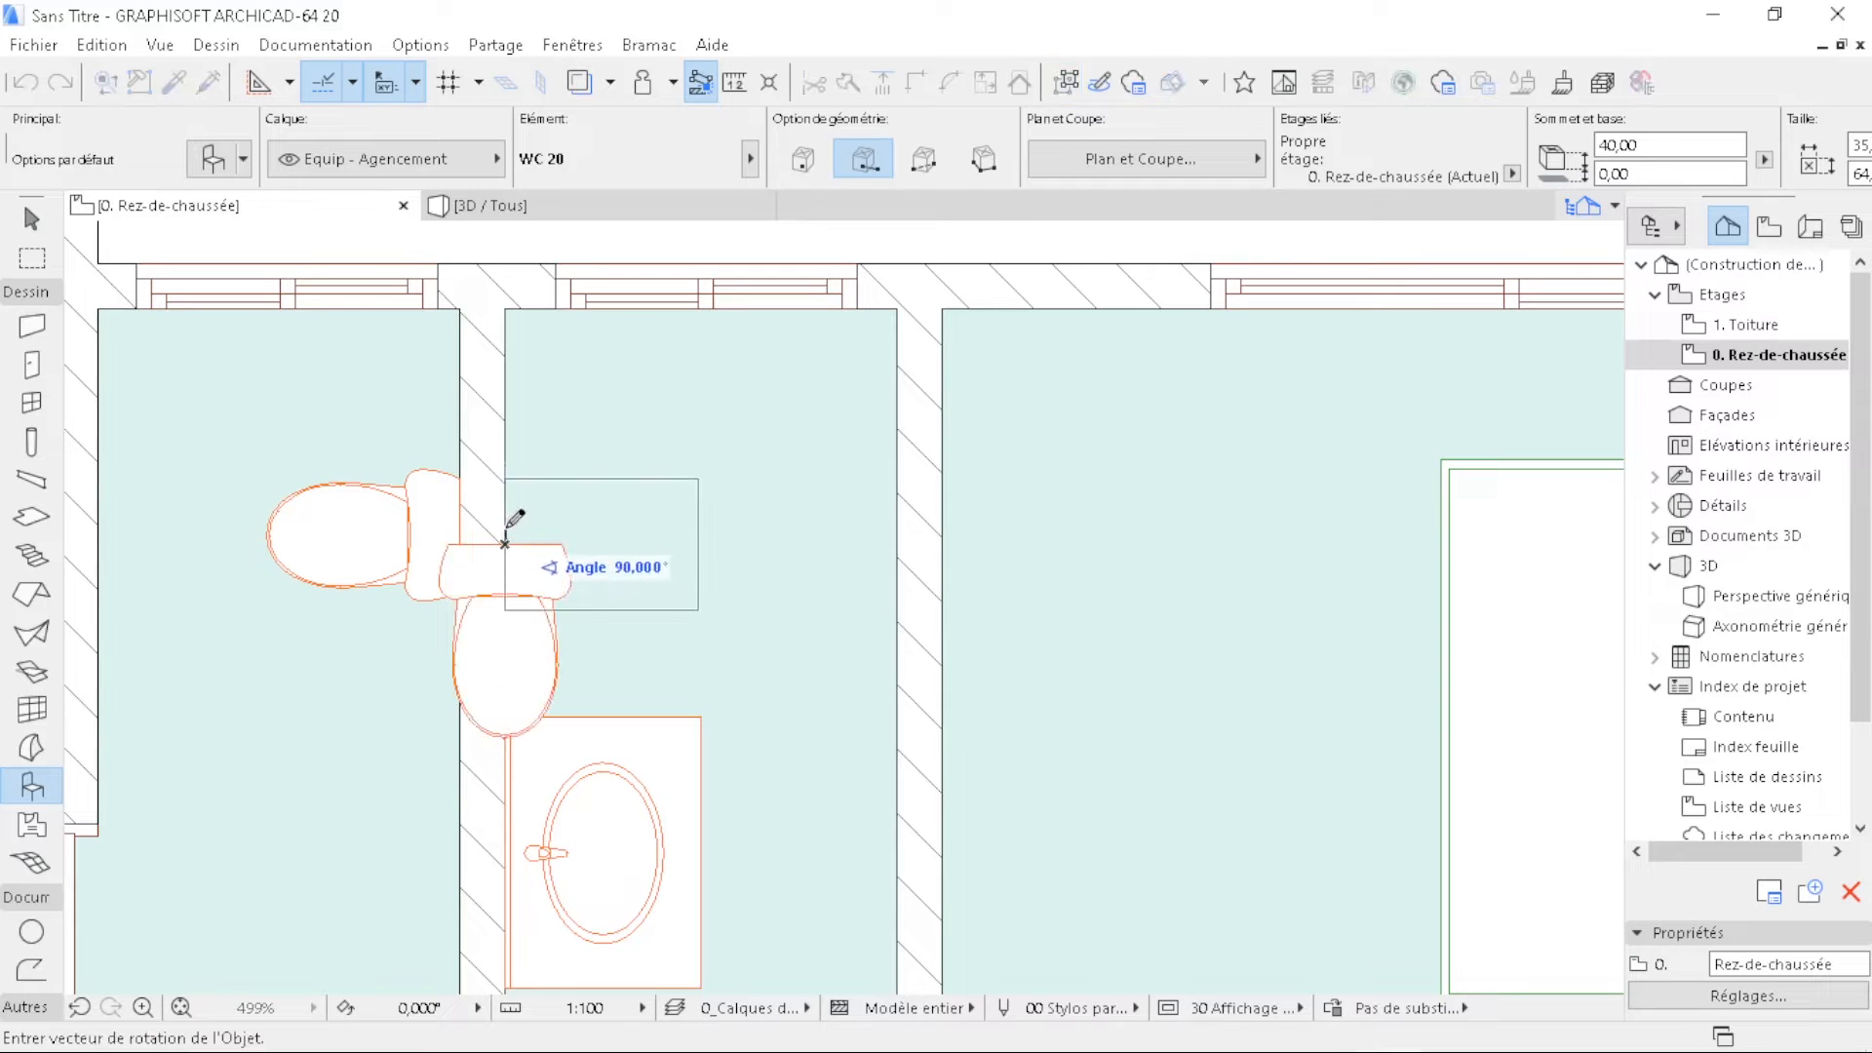
pyautogui.click(507, 531)
pyautogui.scroll(-5, 683, 555)
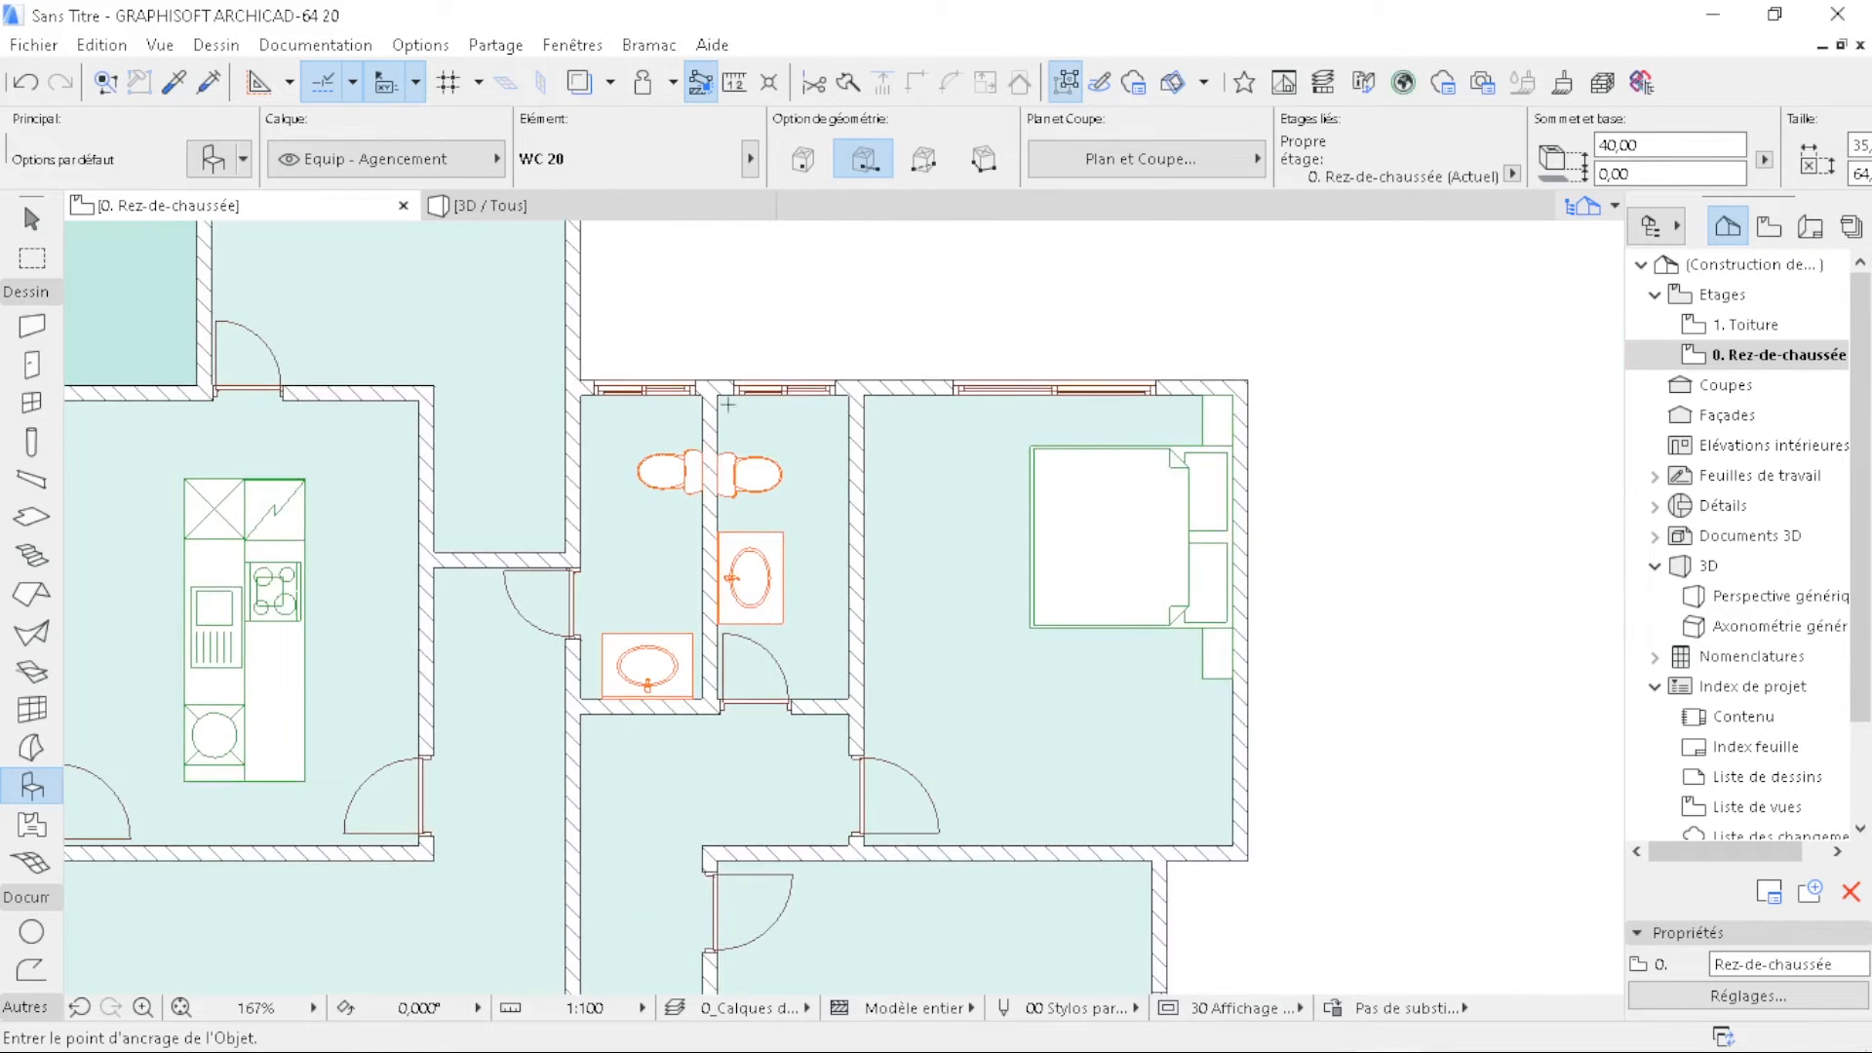
# - Choose the Kit de douche 20 object in Style 1 from the Robinets, distributeurs d'eau 20 library folder
pyautogui.scroll(2, 725, 409)
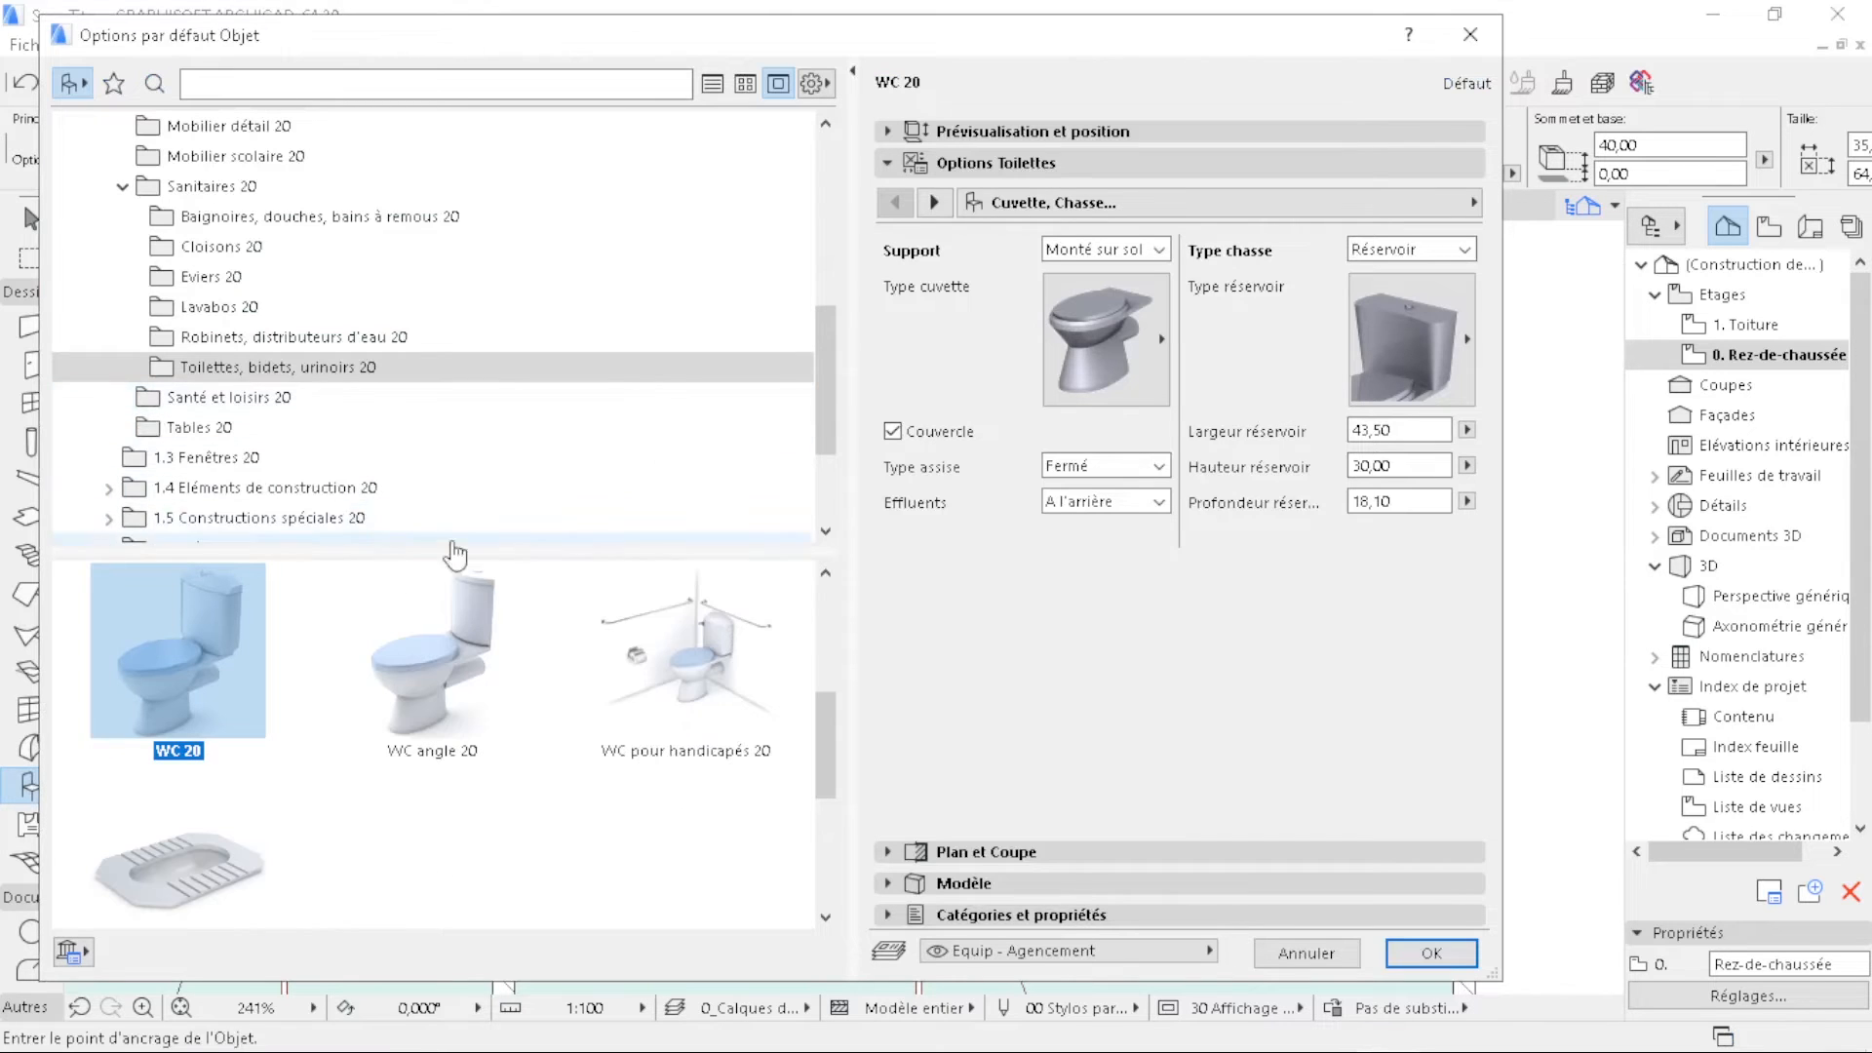
pyautogui.click(282, 337)
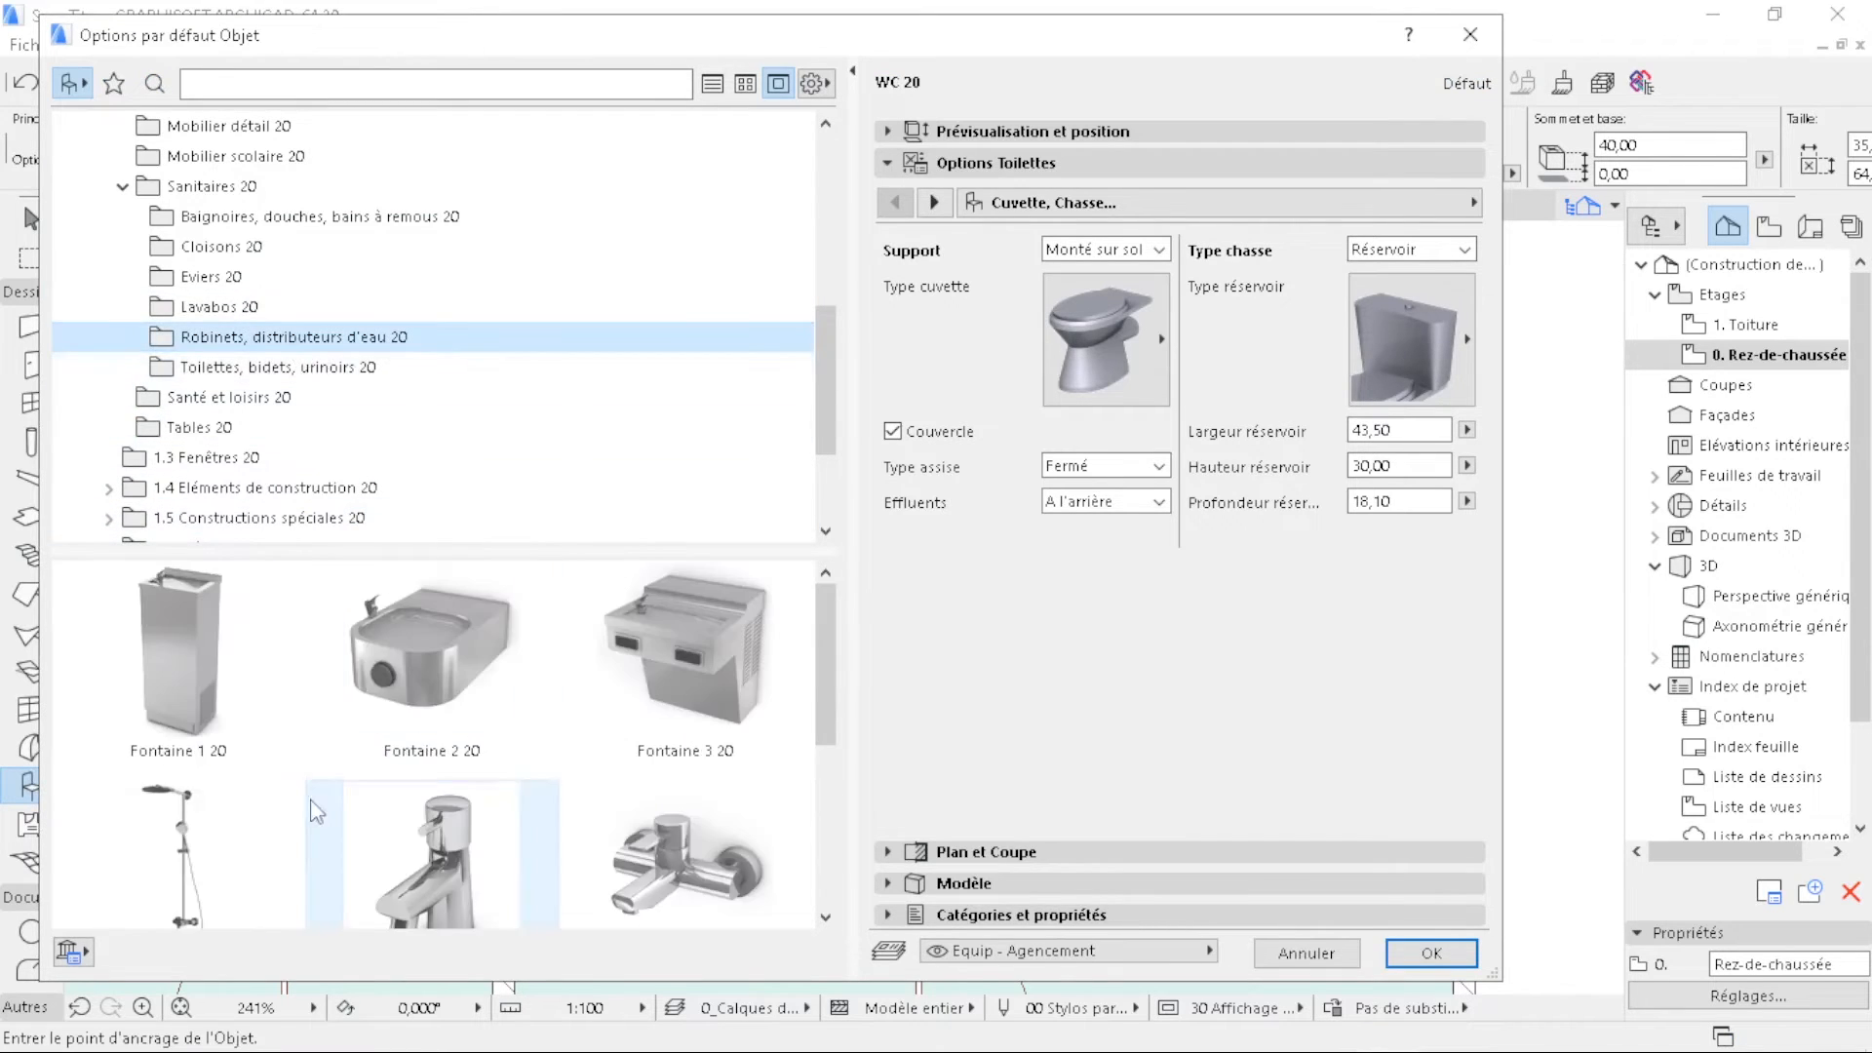
pyautogui.scroll(1, 182, 823)
pyautogui.click(136, 648)
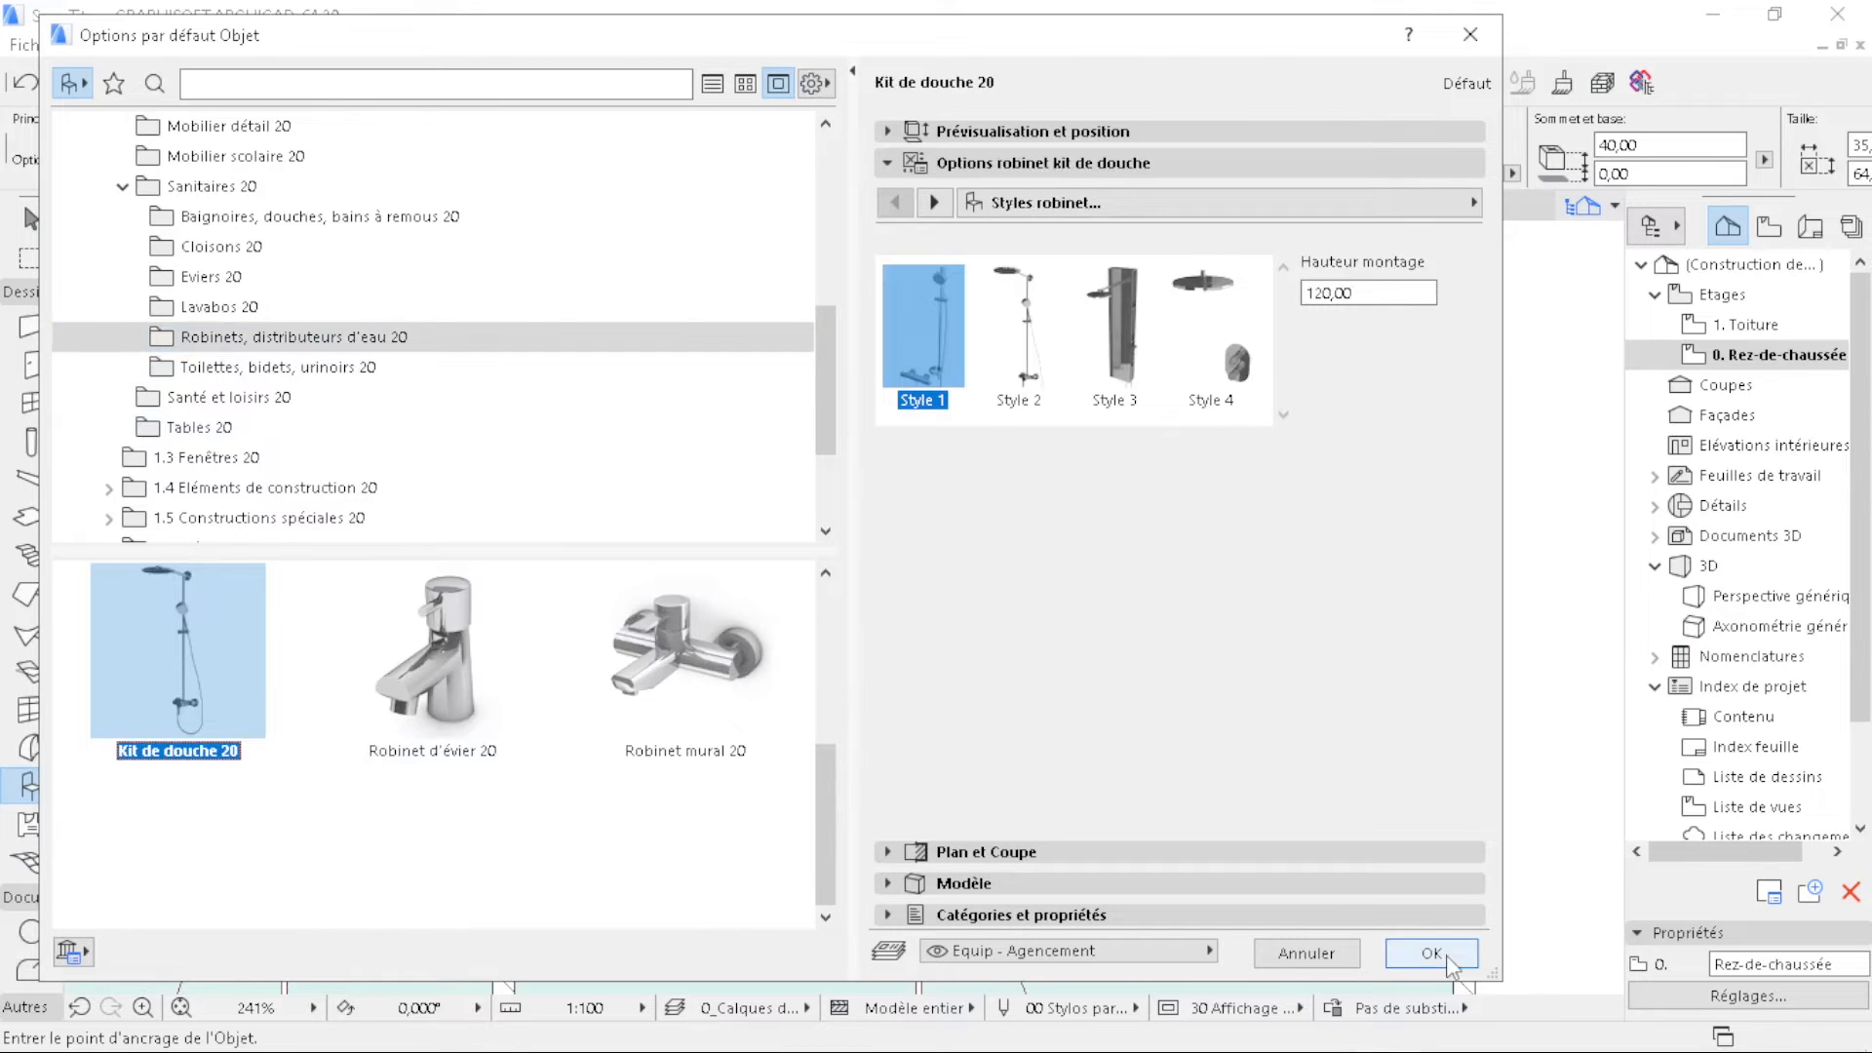
pyautogui.click(1445, 959)
# - Undo the last object placement and place the shower kit upright on the left narrow room's left wall, near the upper corner
pyautogui.scroll(4, 523, 416)
pyautogui.hotkey('ctrl', 'z')
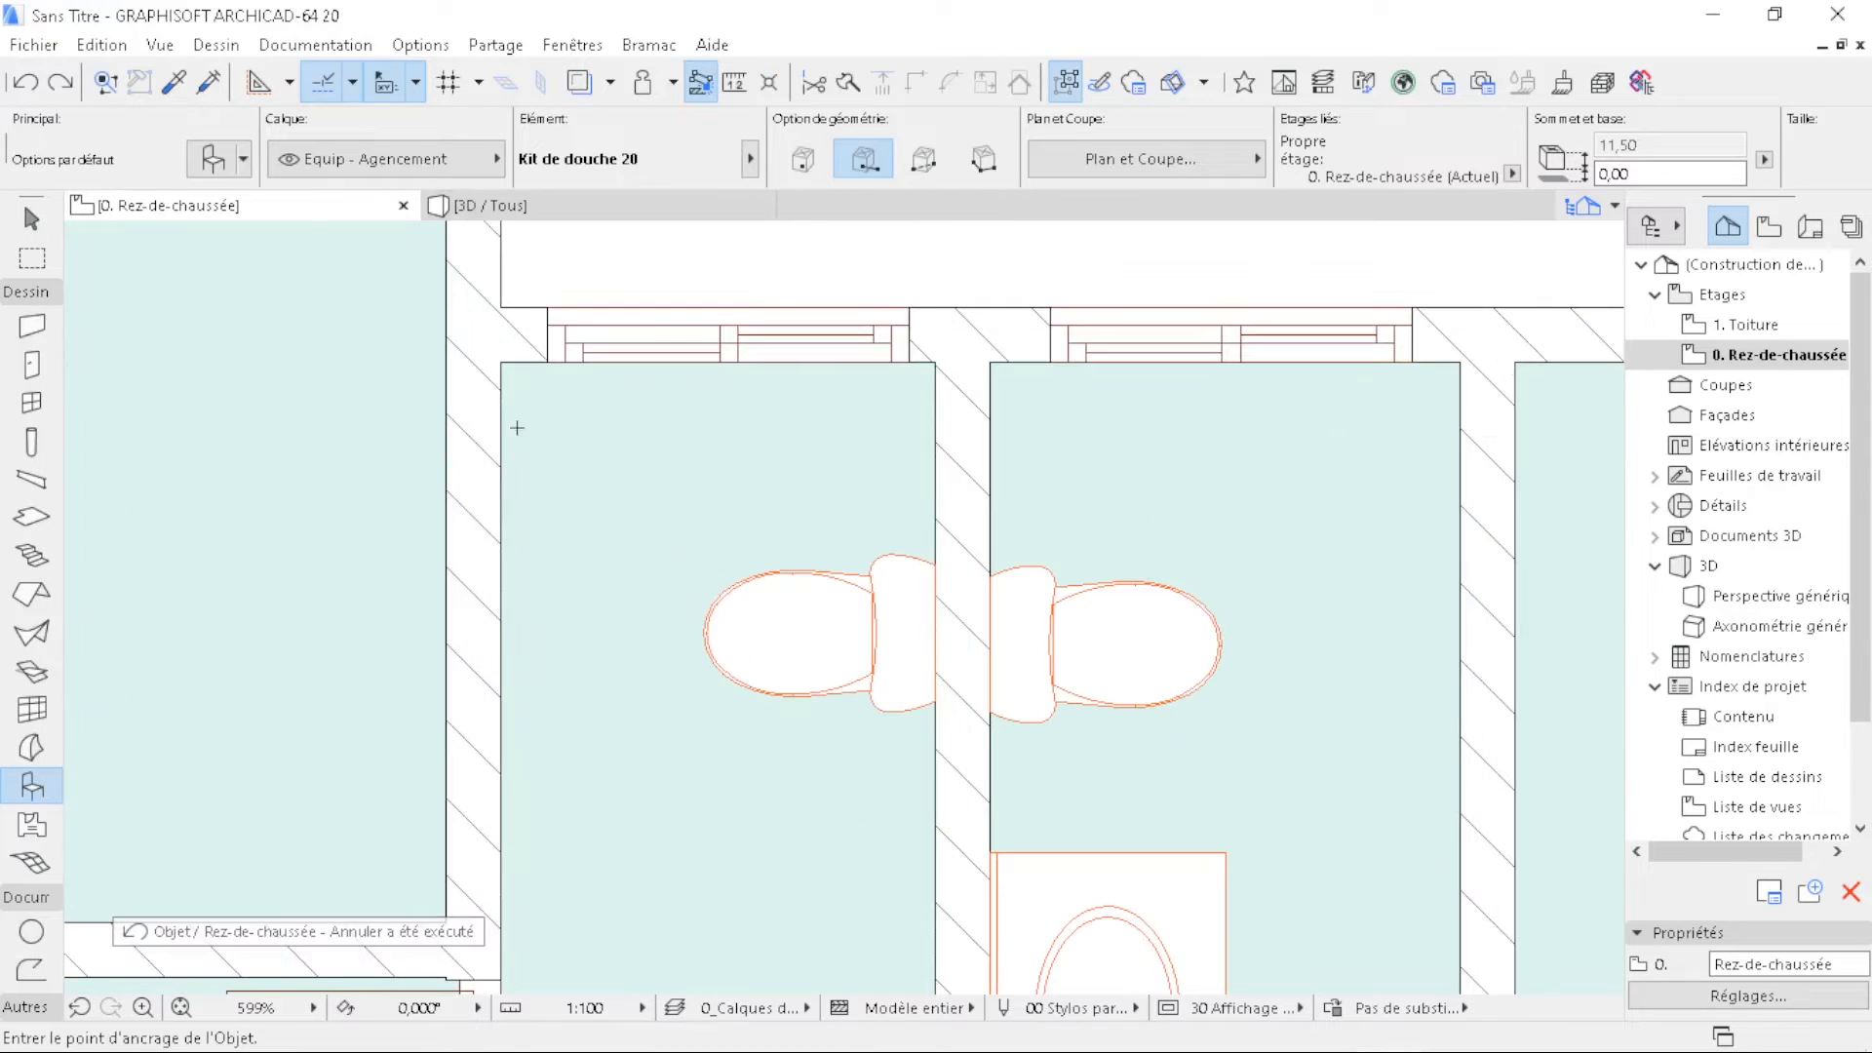
pyautogui.click(501, 421)
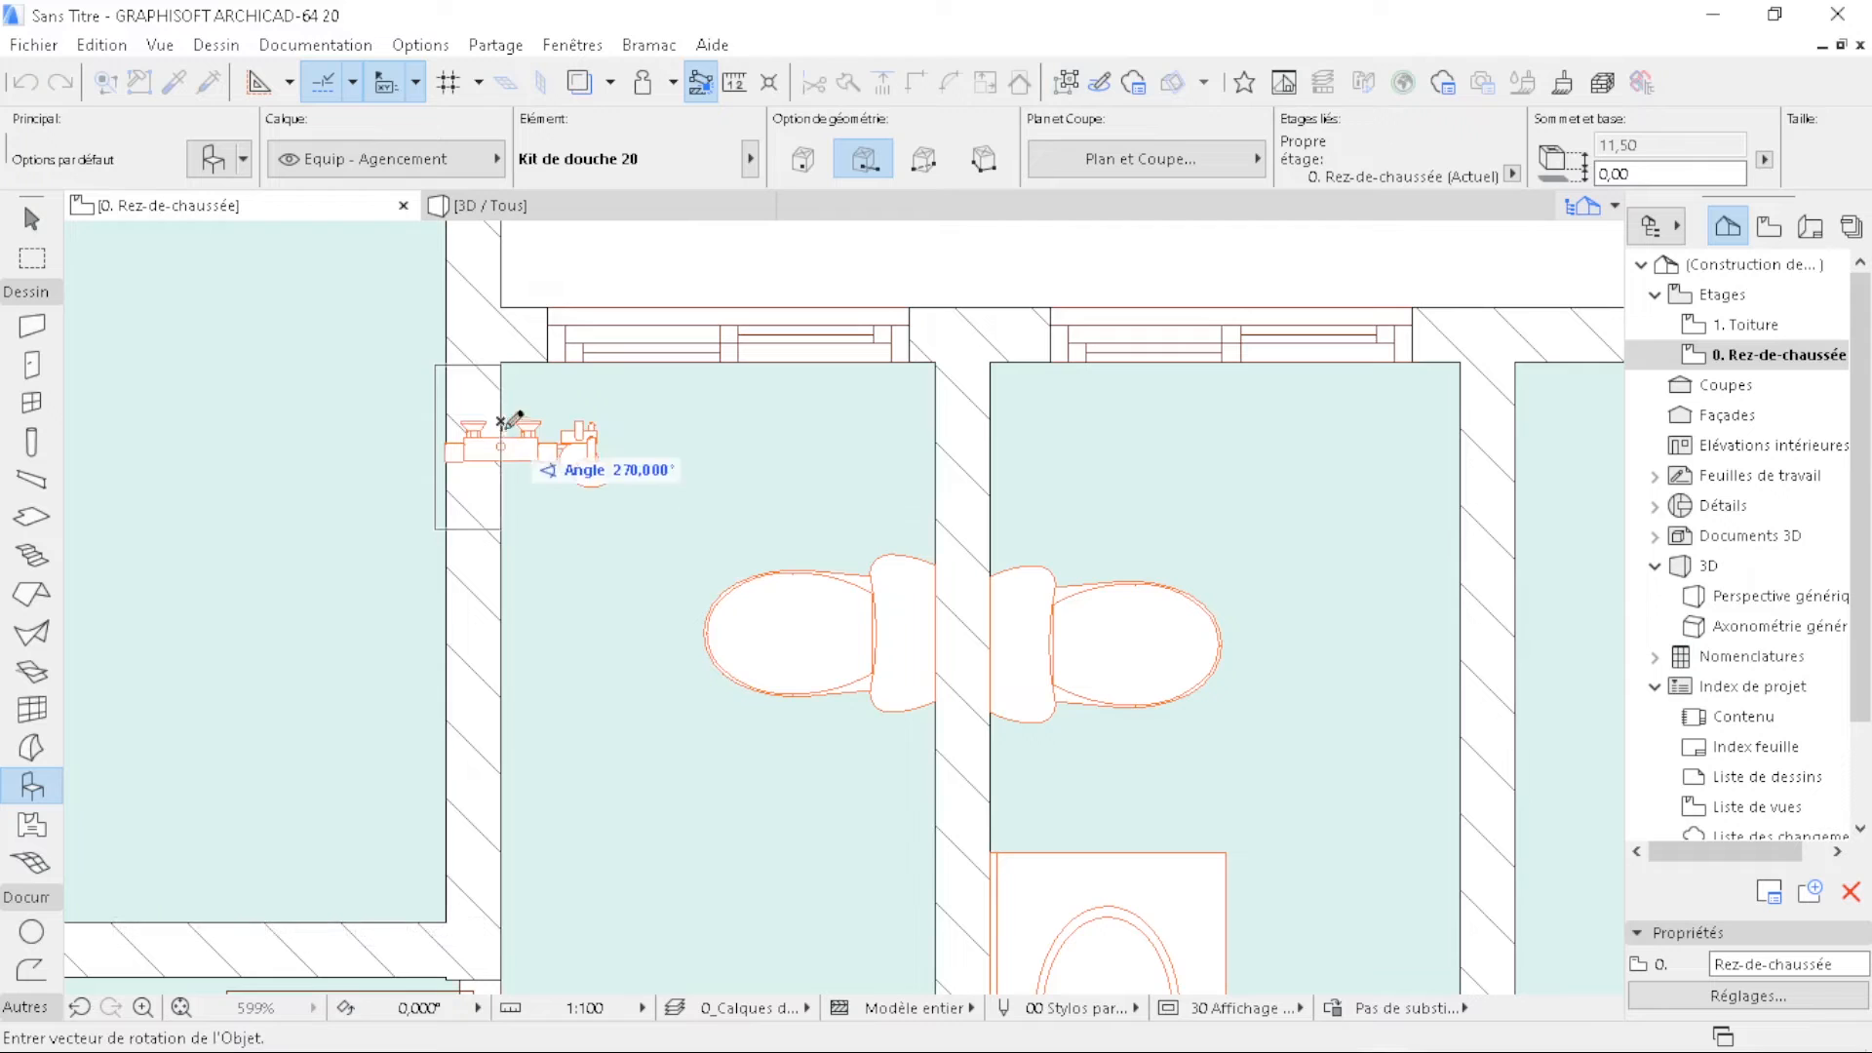
pyautogui.click(511, 388)
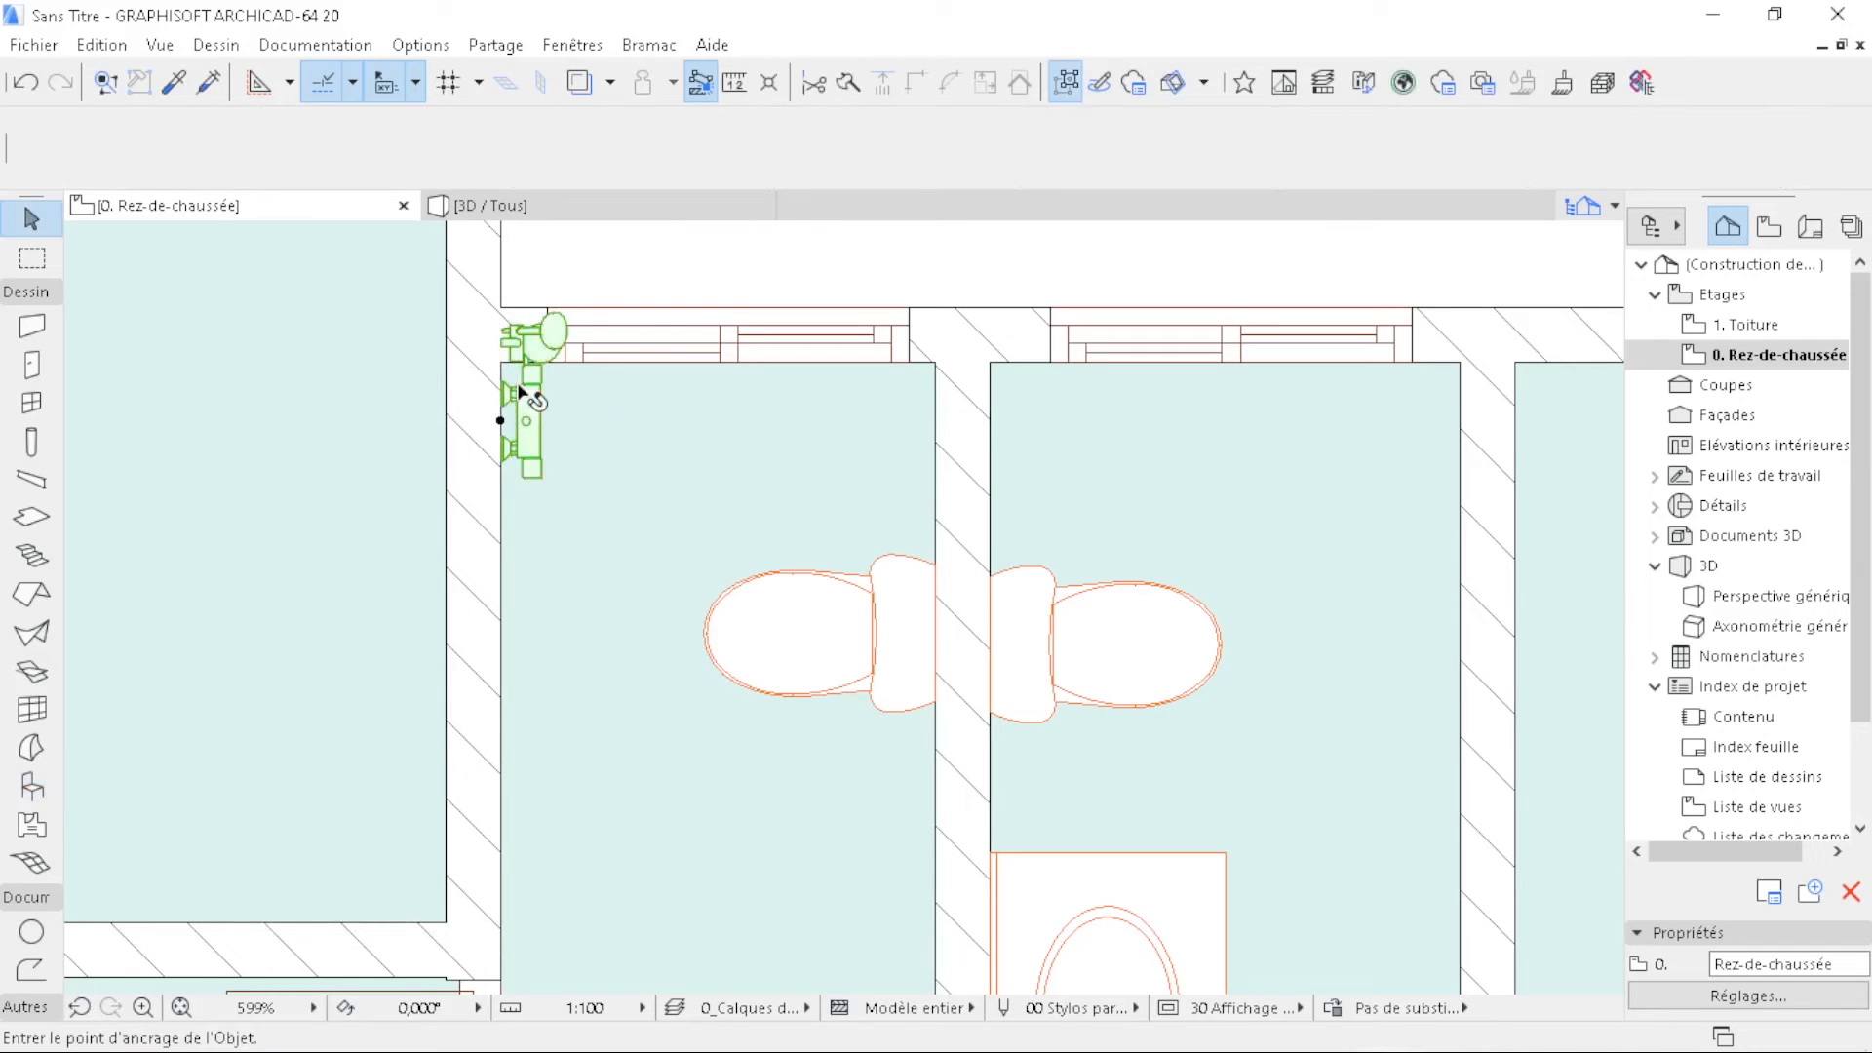
# - Move the left room's shower kit down along the wall so that its head clears the outer wall
pyautogui.click(503, 419)
pyautogui.click(502, 421)
pyautogui.click(507, 493)
pyautogui.scroll(-3, 640, 314)
pyautogui.scroll(2, 815, 616)
# - Move the left narrow room's WC down along the partition wall, away from the shower, and deselect it
pyautogui.click(762, 478)
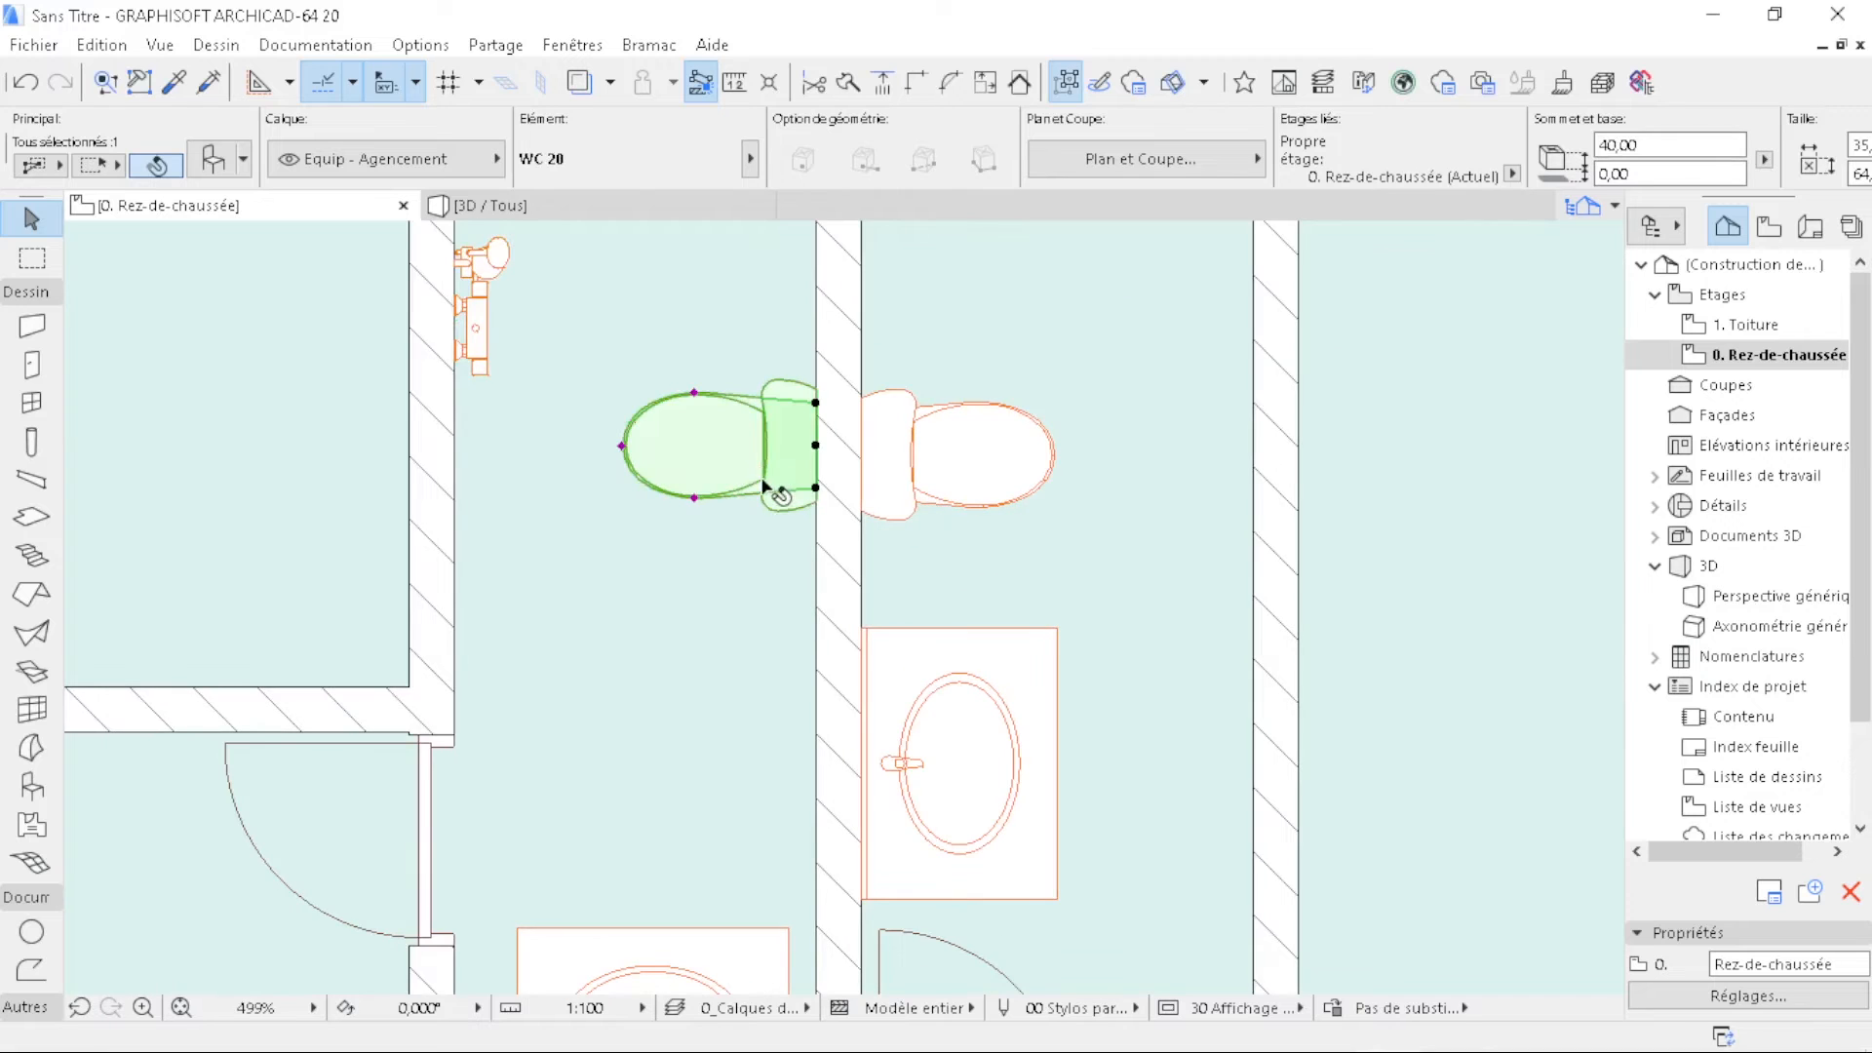
pyautogui.click(760, 447)
pyautogui.click(751, 559)
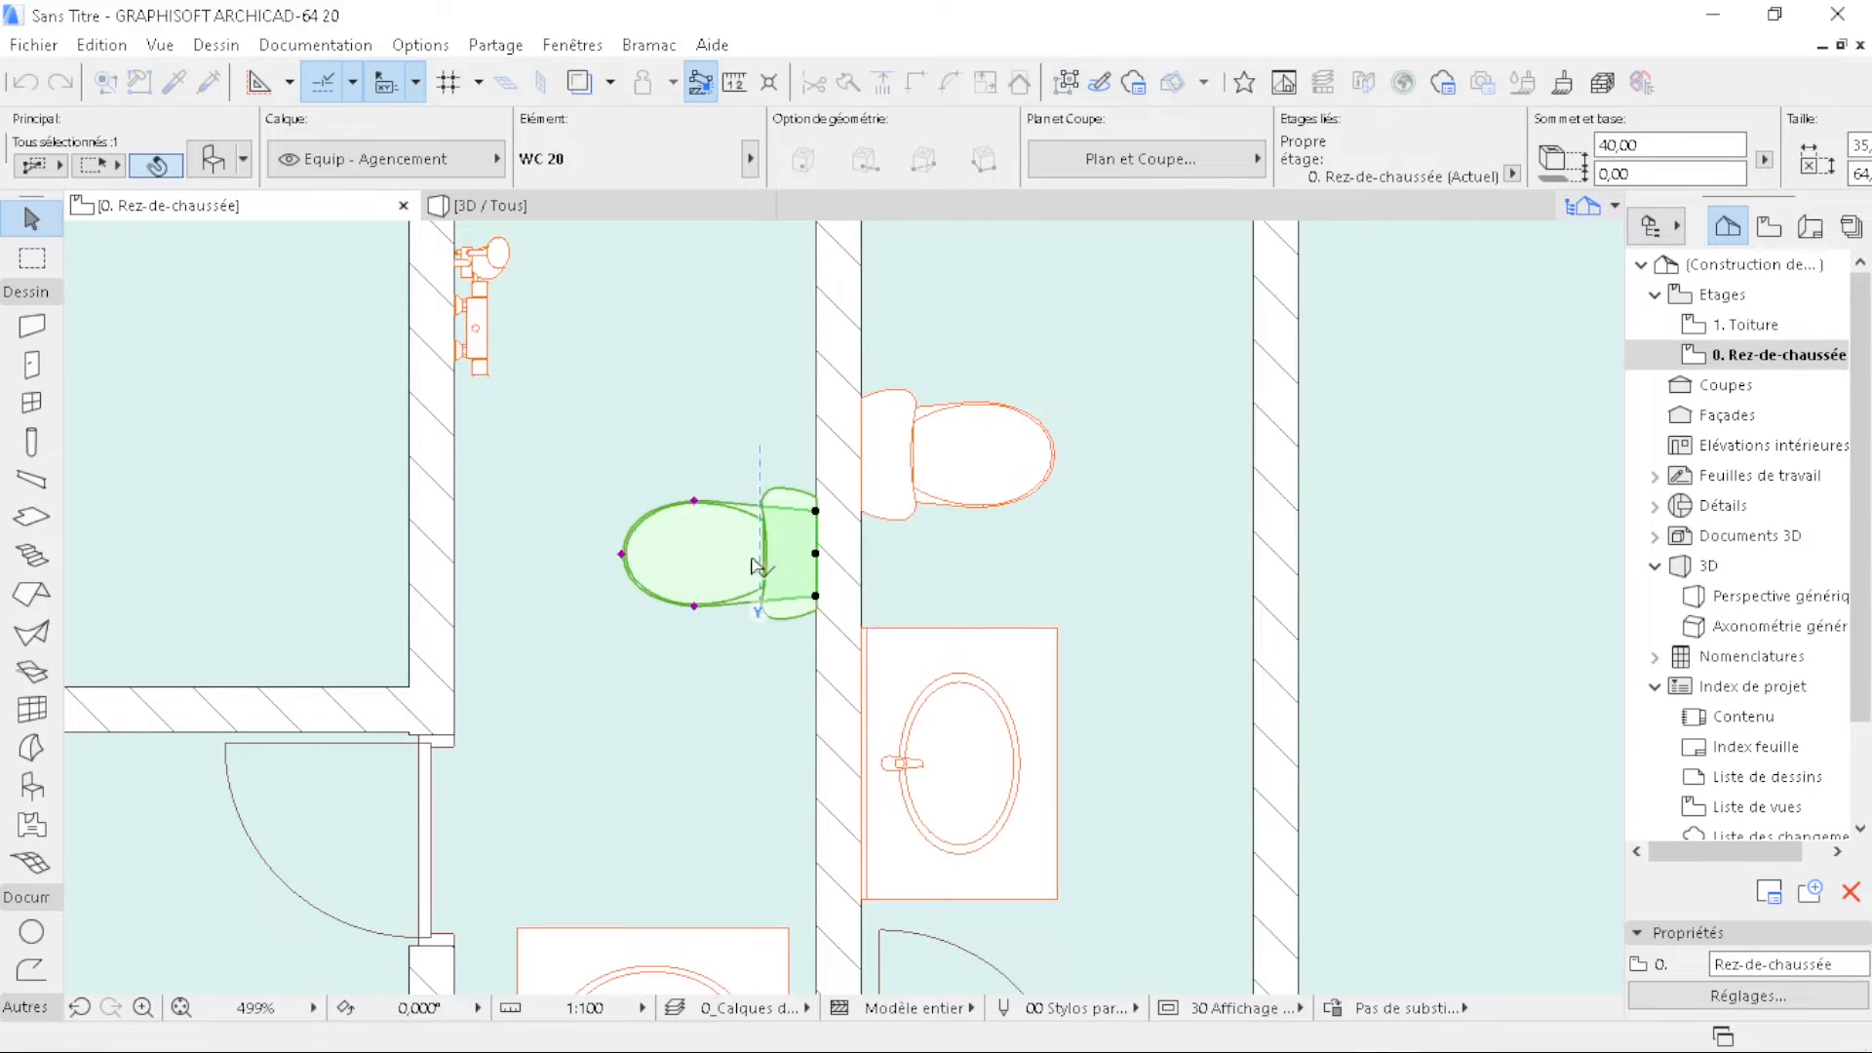
pyautogui.scroll(-3, 577, 513)
pyautogui.moveTo(629, 460); pyautogui.dragTo(601, 529, button='middle')
pyautogui.click(622, 298)
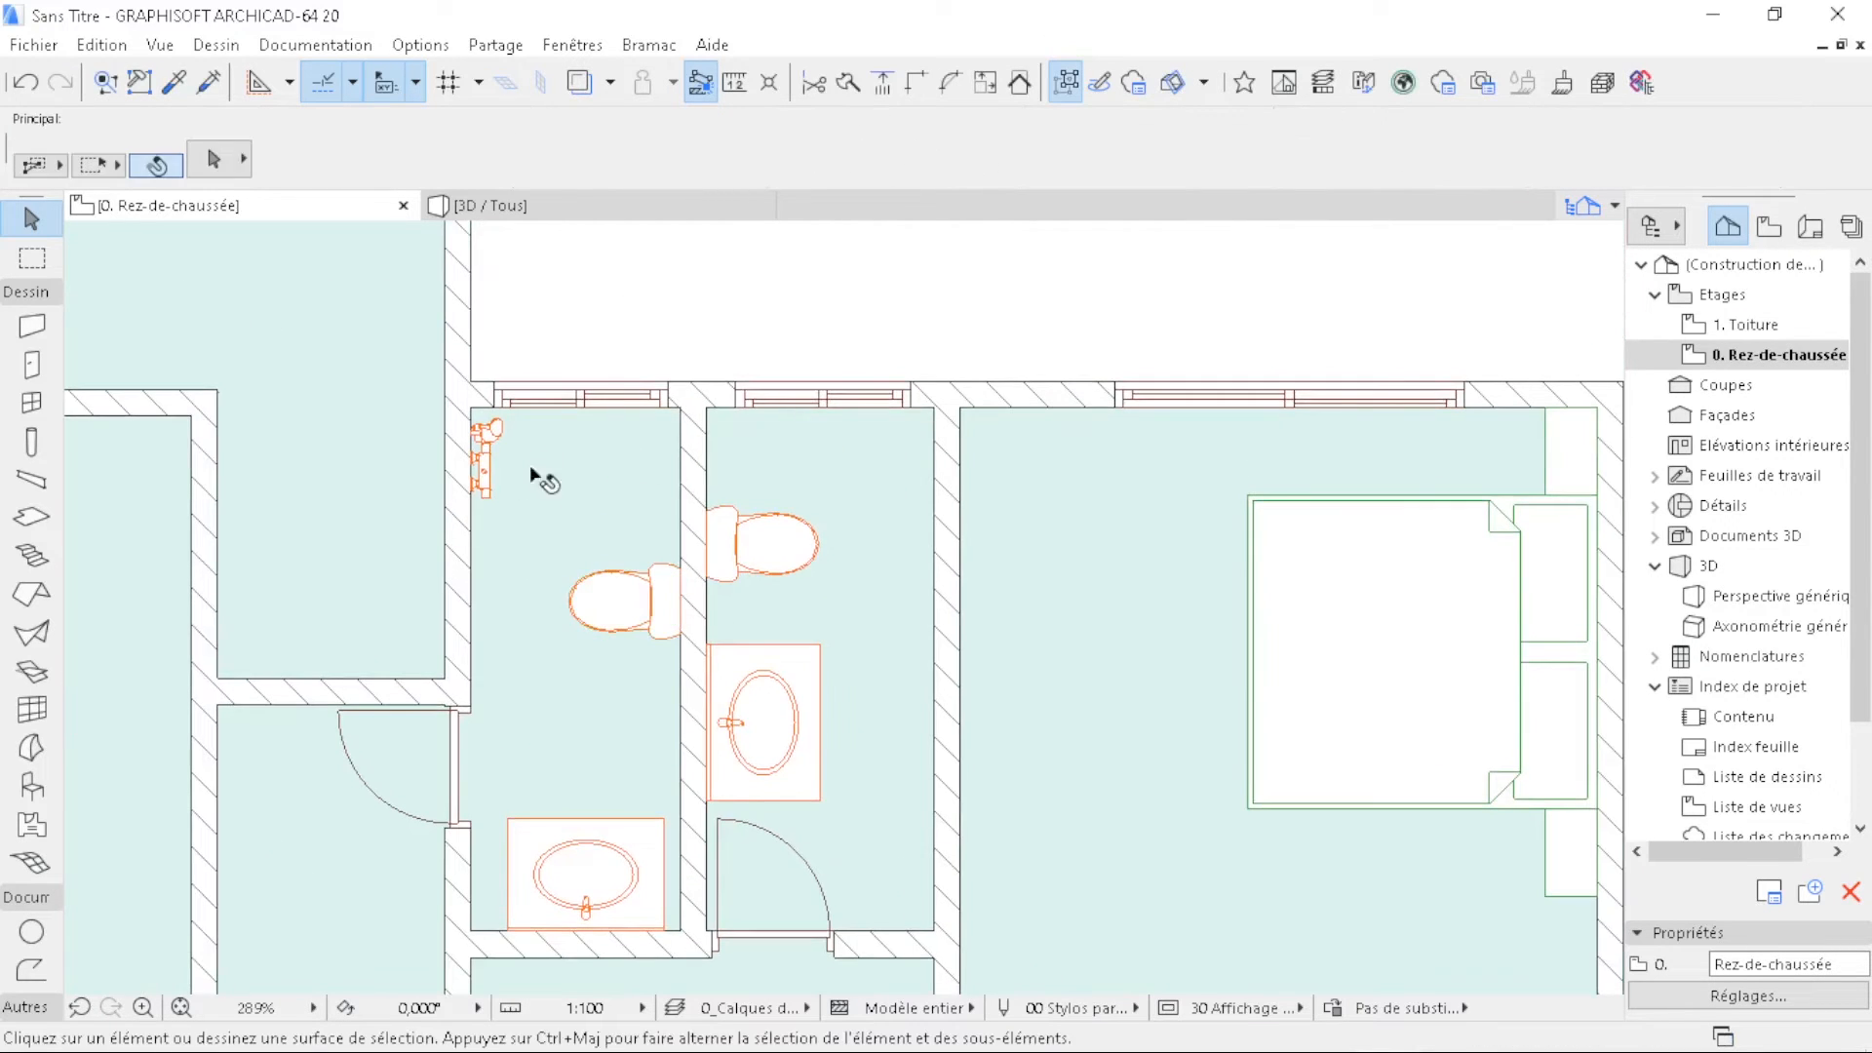
# - Place another Kit de douche 20 upright on the right narrow room's right wall, near the upper corner
pyautogui.click(32, 516)
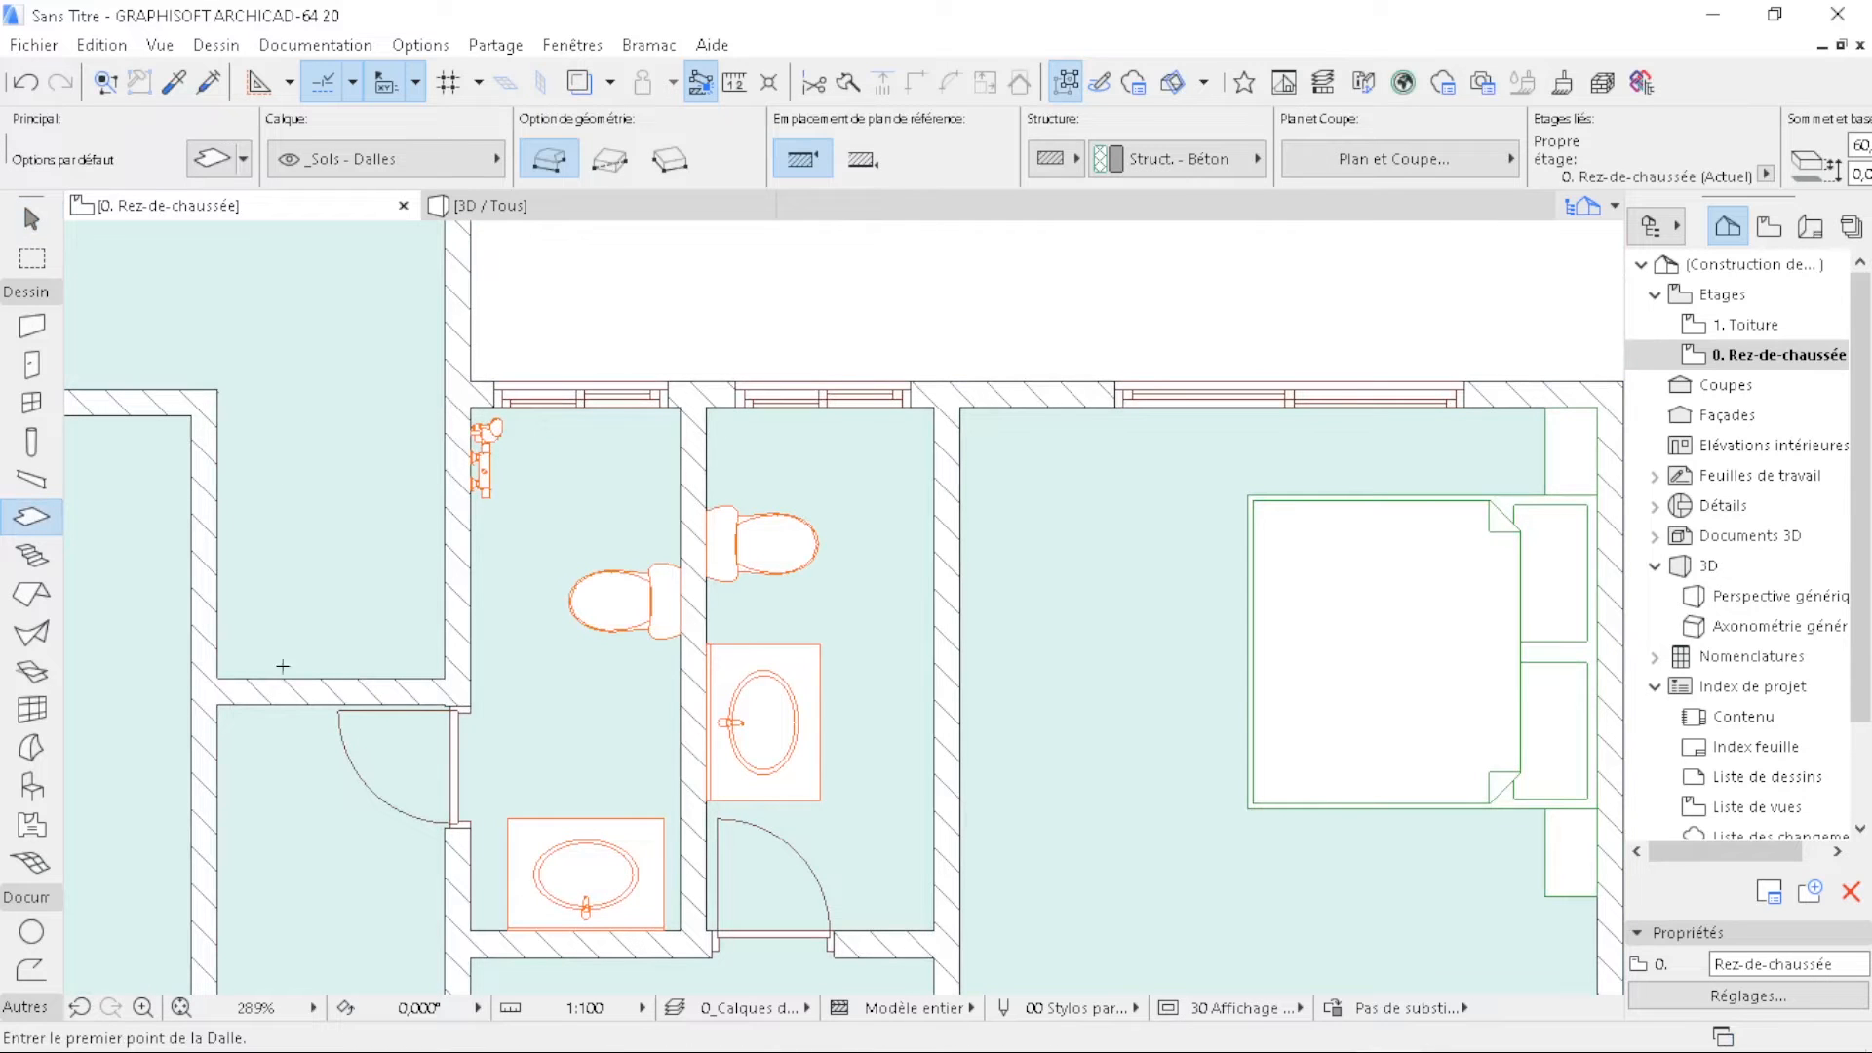
pyautogui.click(33, 786)
pyautogui.scroll(4, 912, 427)
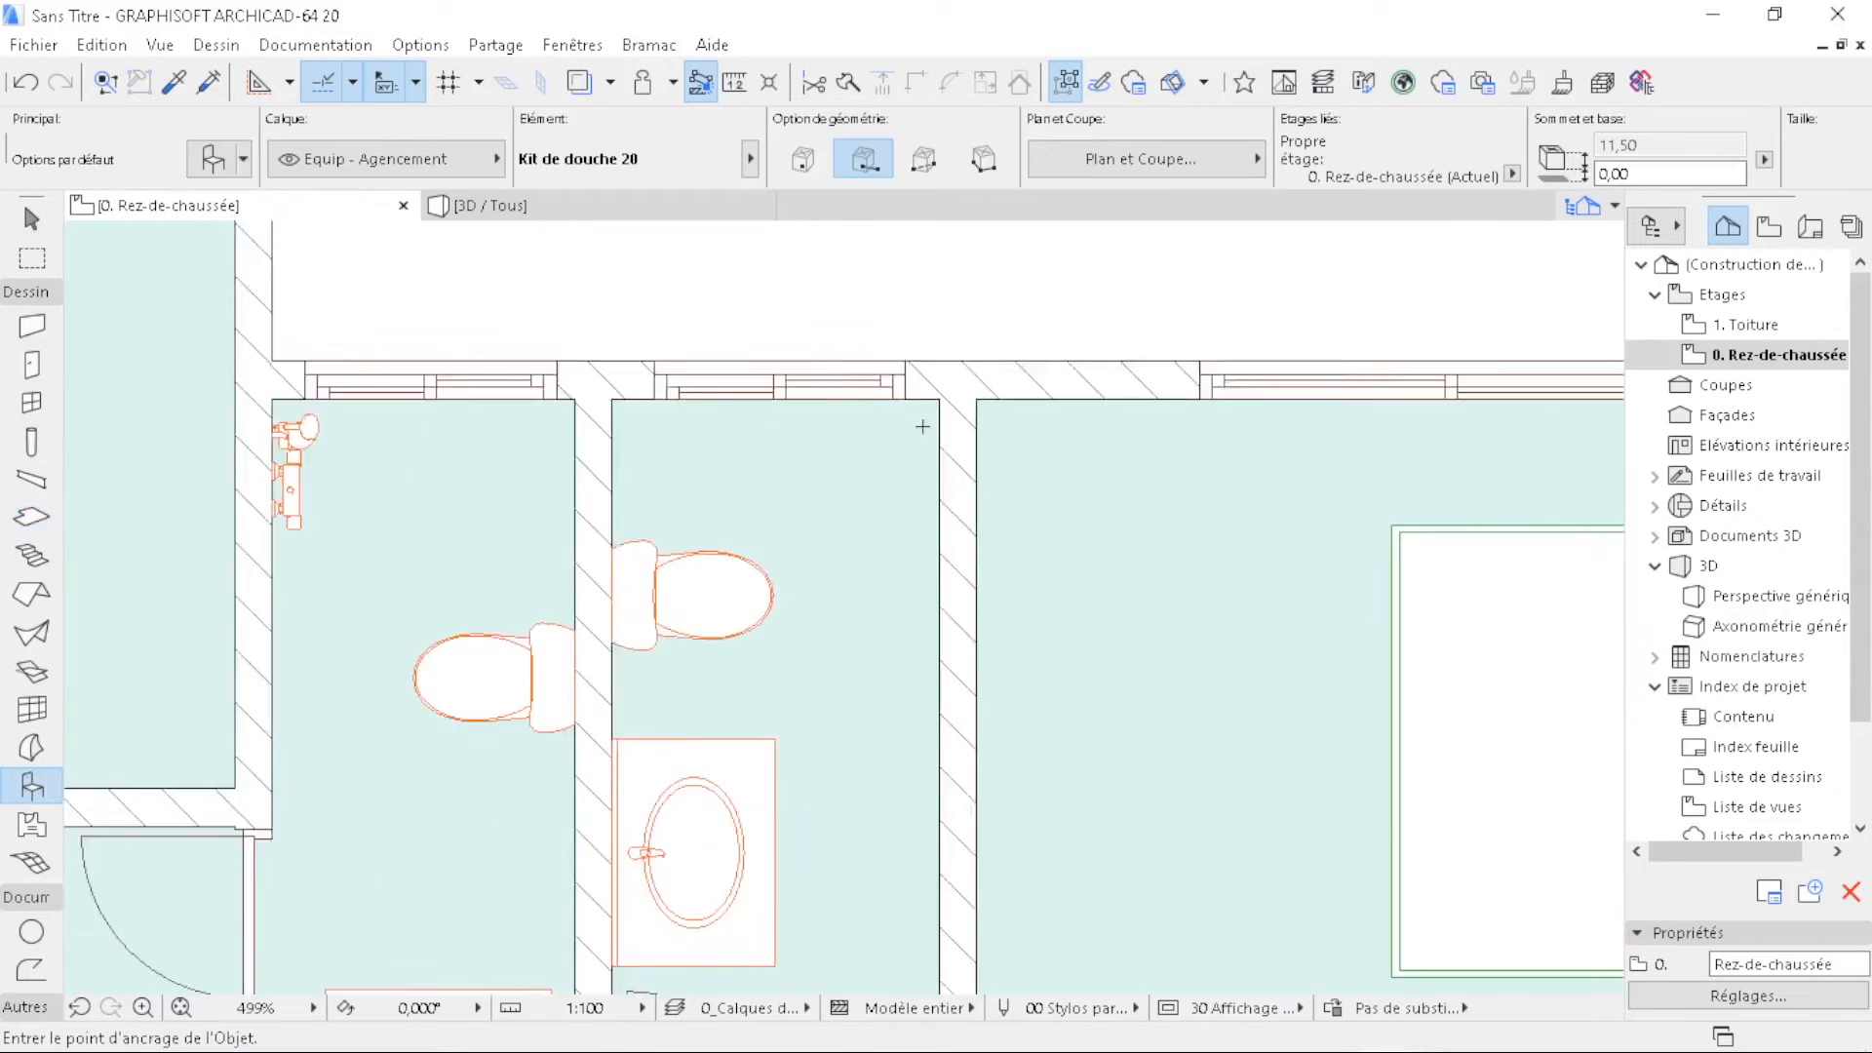
pyautogui.click(951, 476)
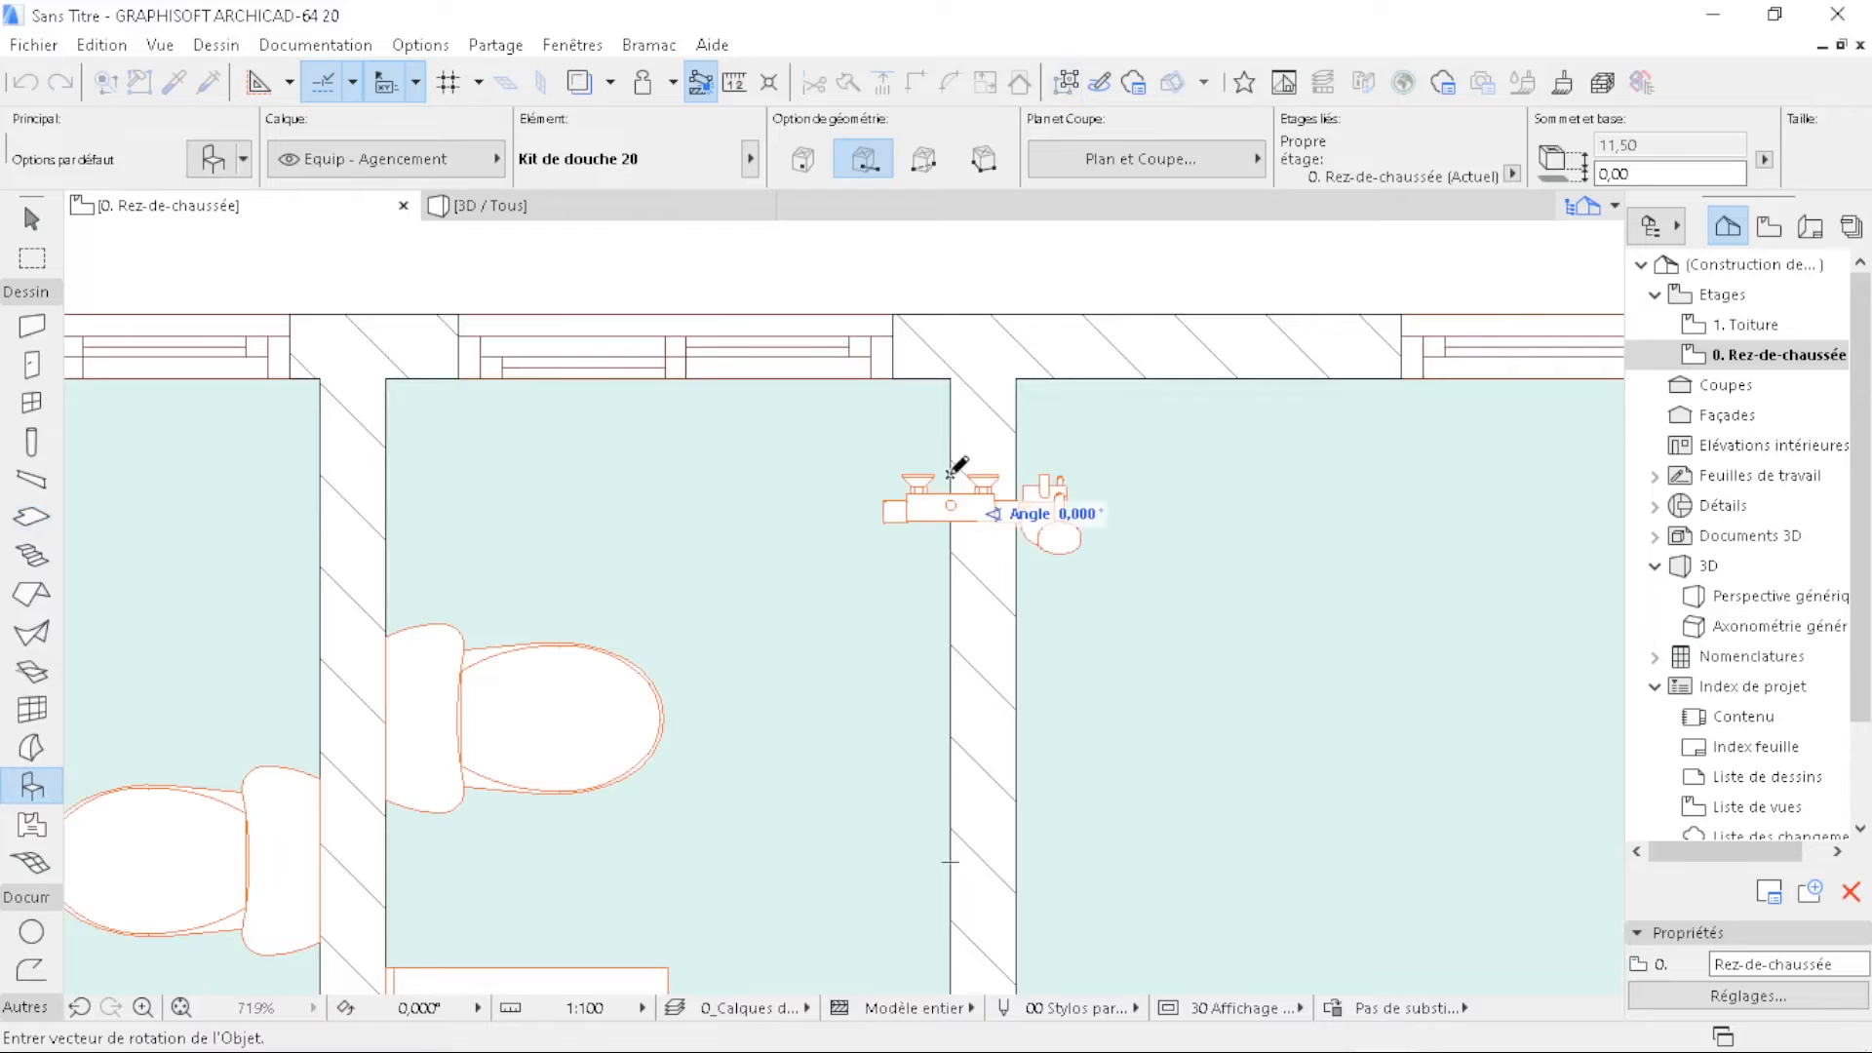
pyautogui.click(951, 454)
pyautogui.press('Escape')
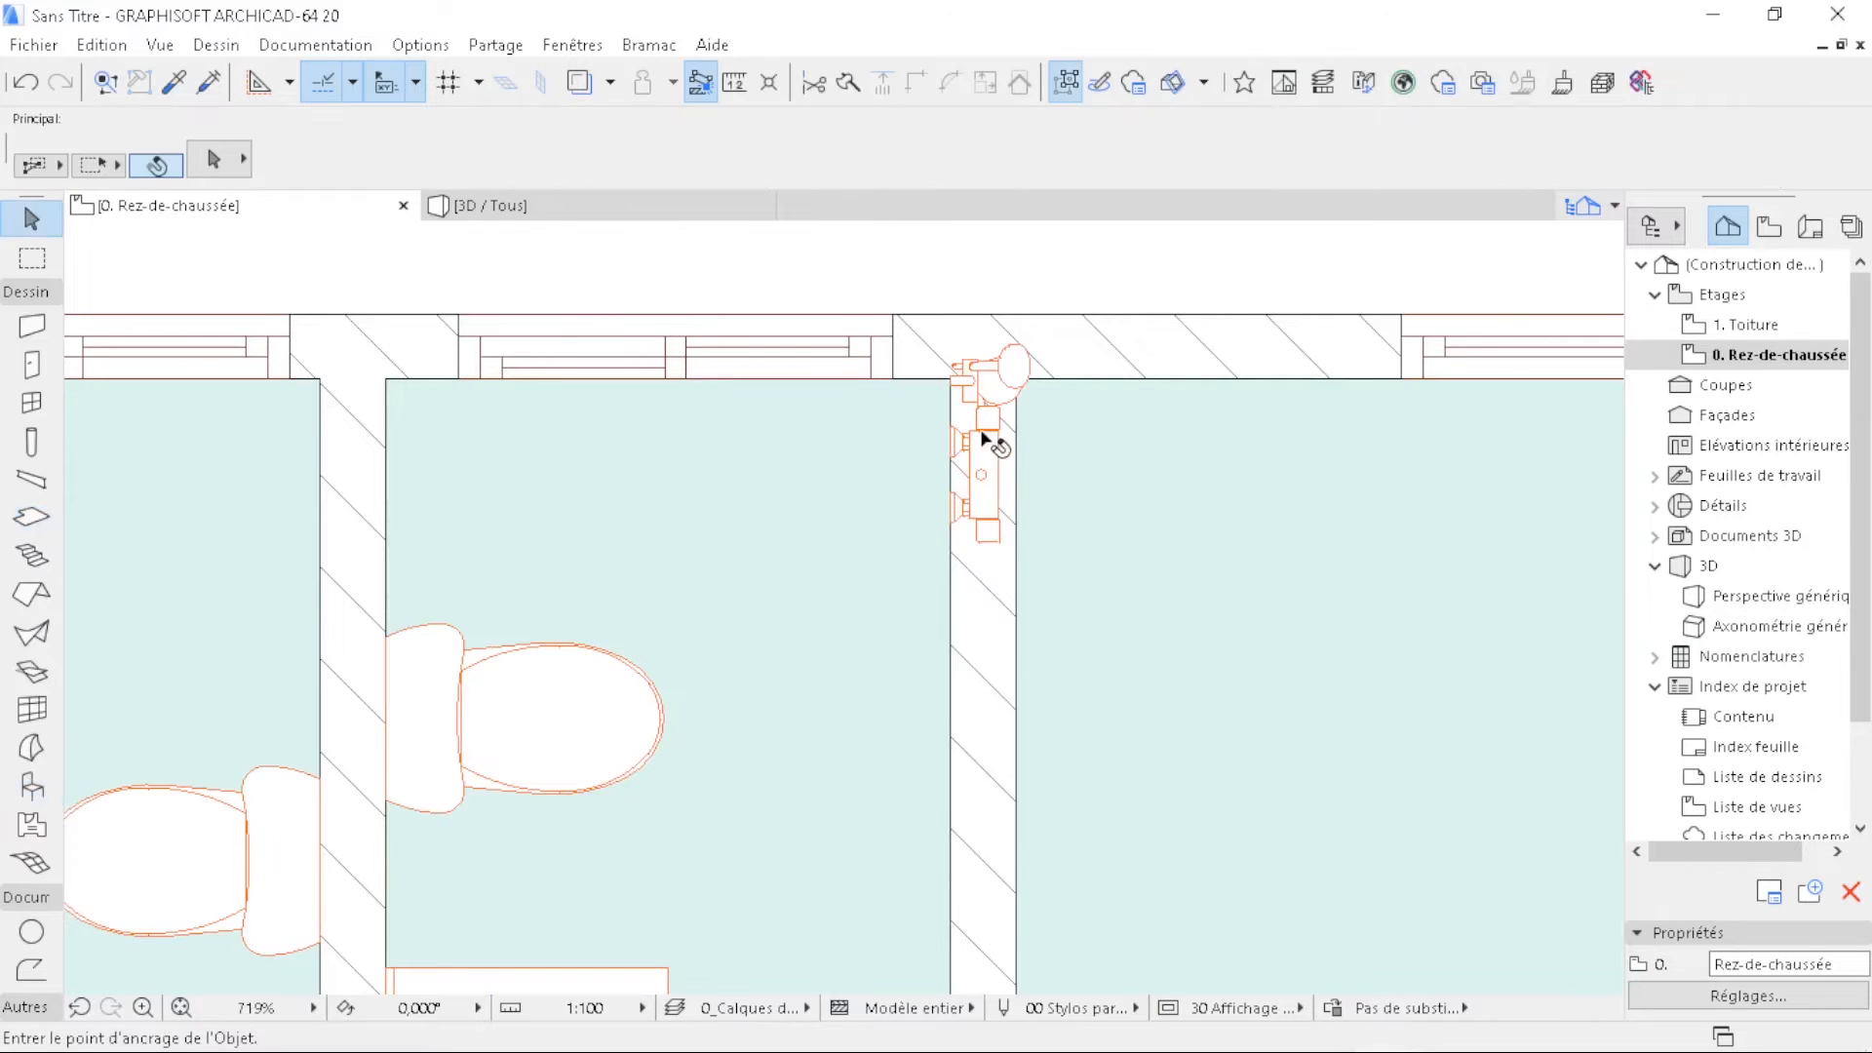
# - Mirror the new shower kit about the wall face into the right narrow room and shift it down along the wall
pyautogui.click(980, 437)
pyautogui.click(950, 474)
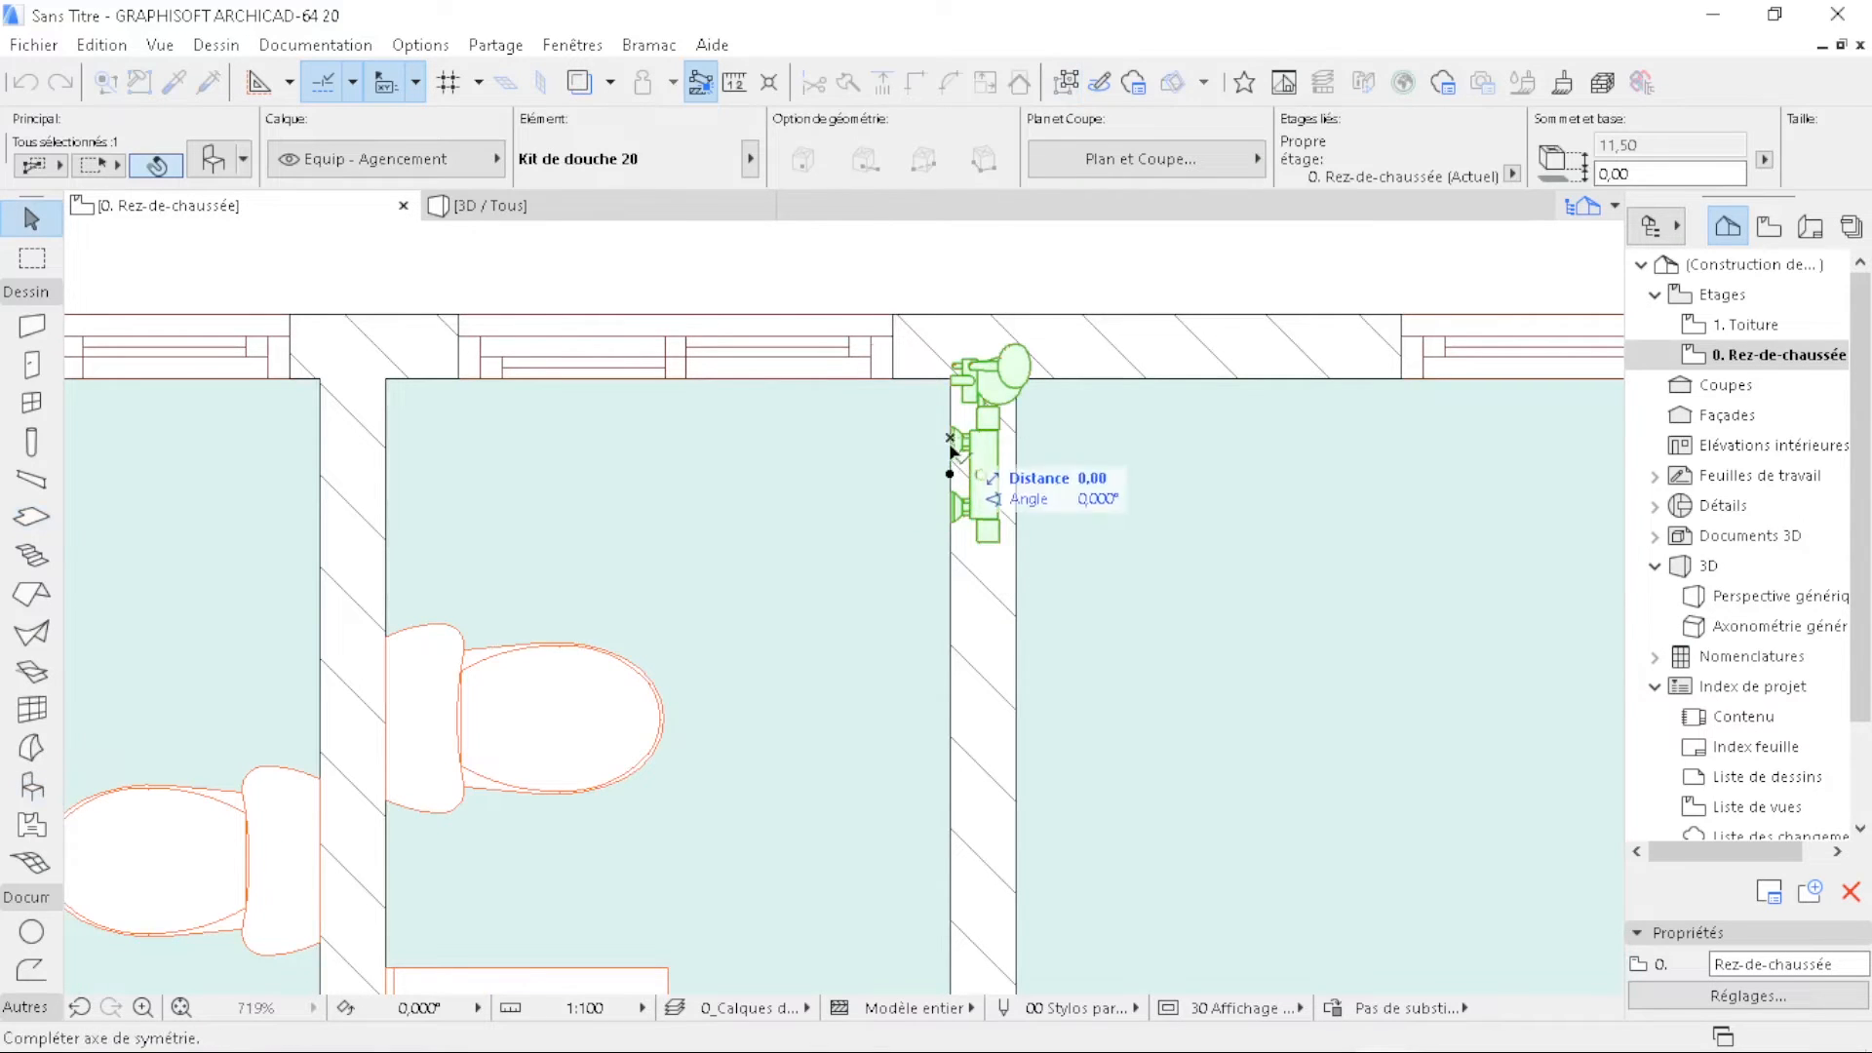
pyautogui.click(952, 492)
pyautogui.click(950, 475)
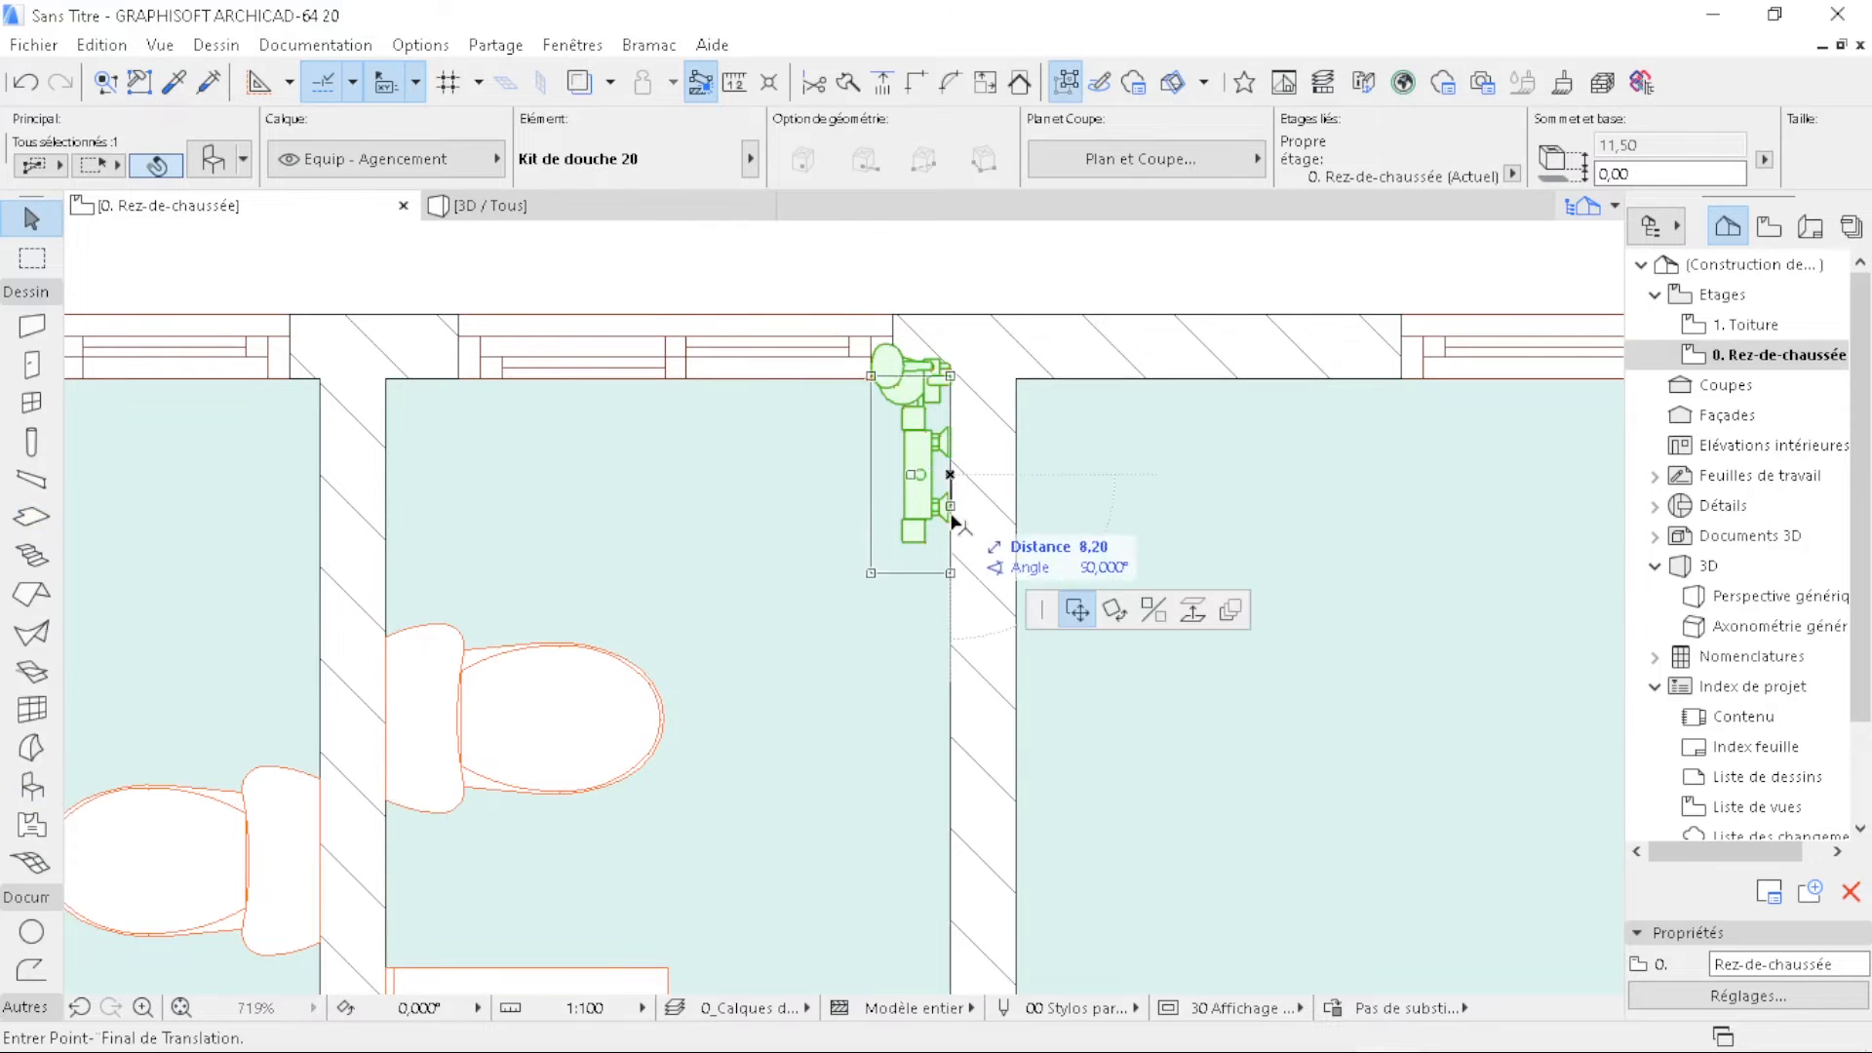
pyautogui.click(952, 528)
pyautogui.click(979, 290)
pyautogui.scroll(-10, 791, 391)
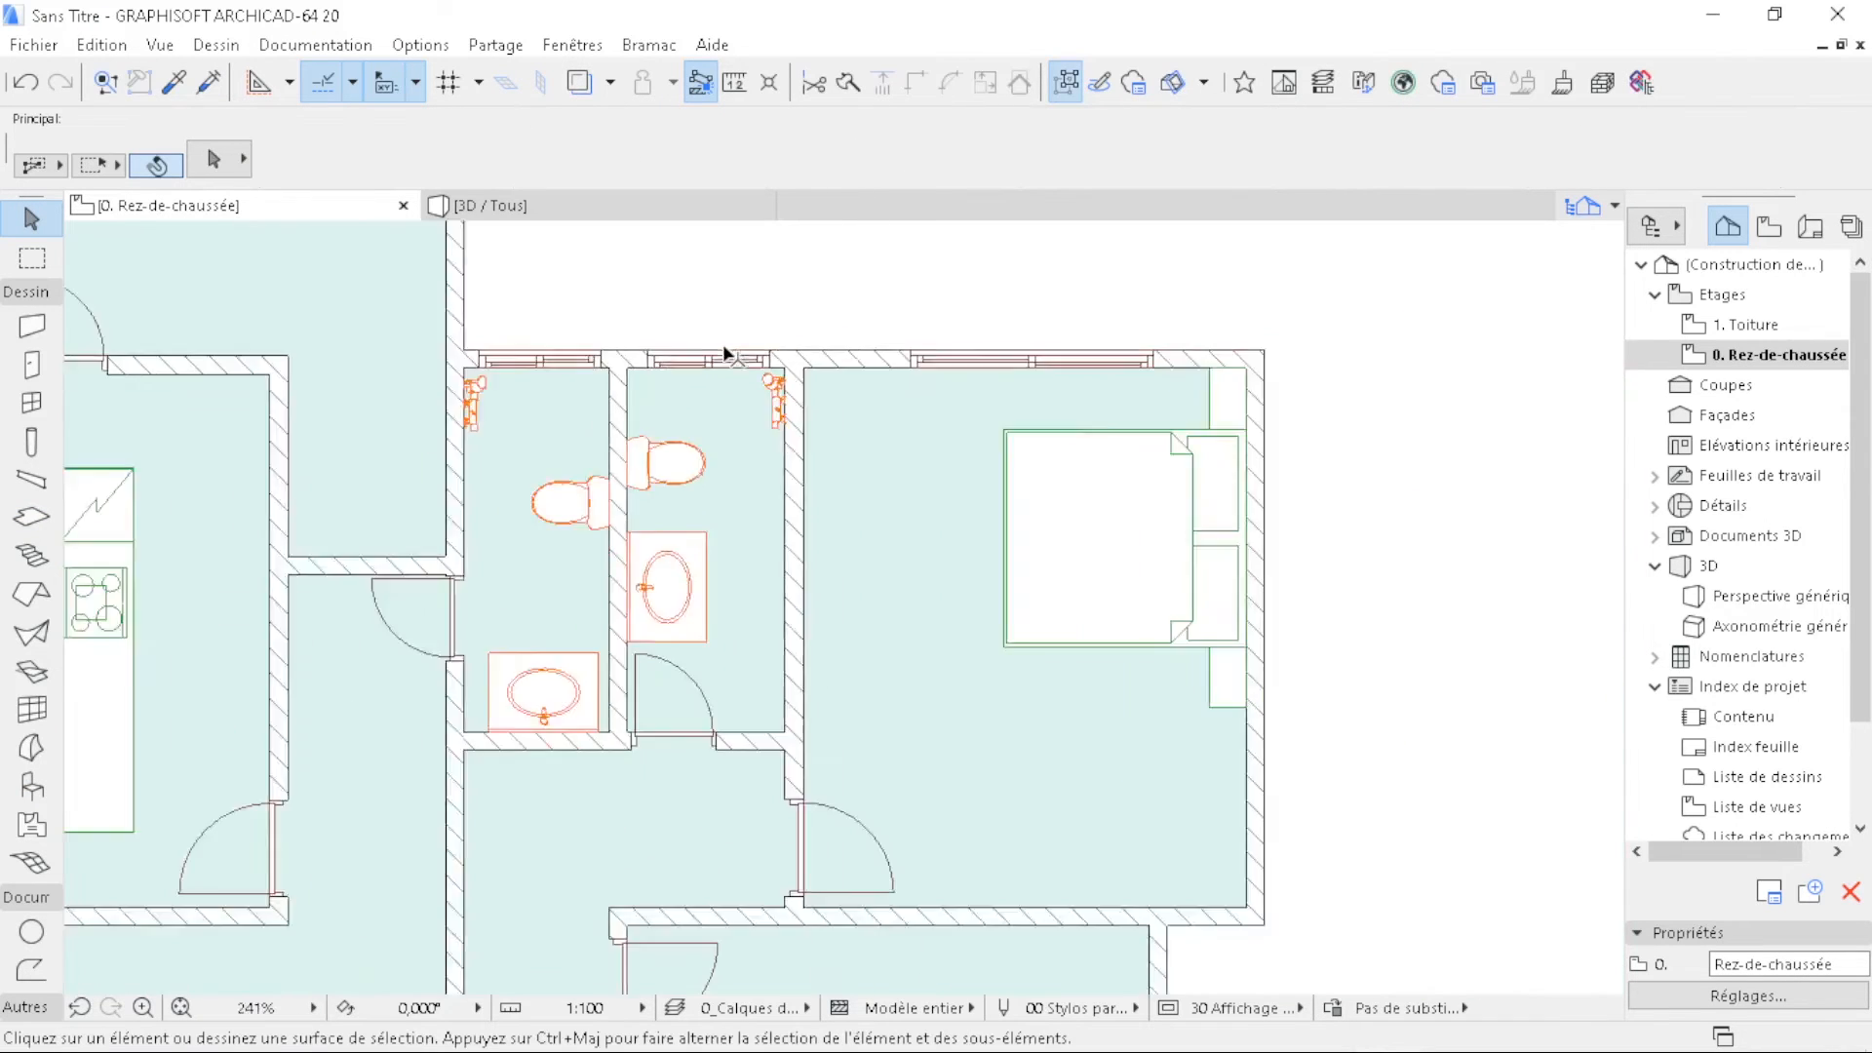
# - Look over the ground-floor plan and examine the narrow room below the middle bedroom
pyautogui.moveTo(778, 571); pyautogui.dragTo(872, 527, button='middle')
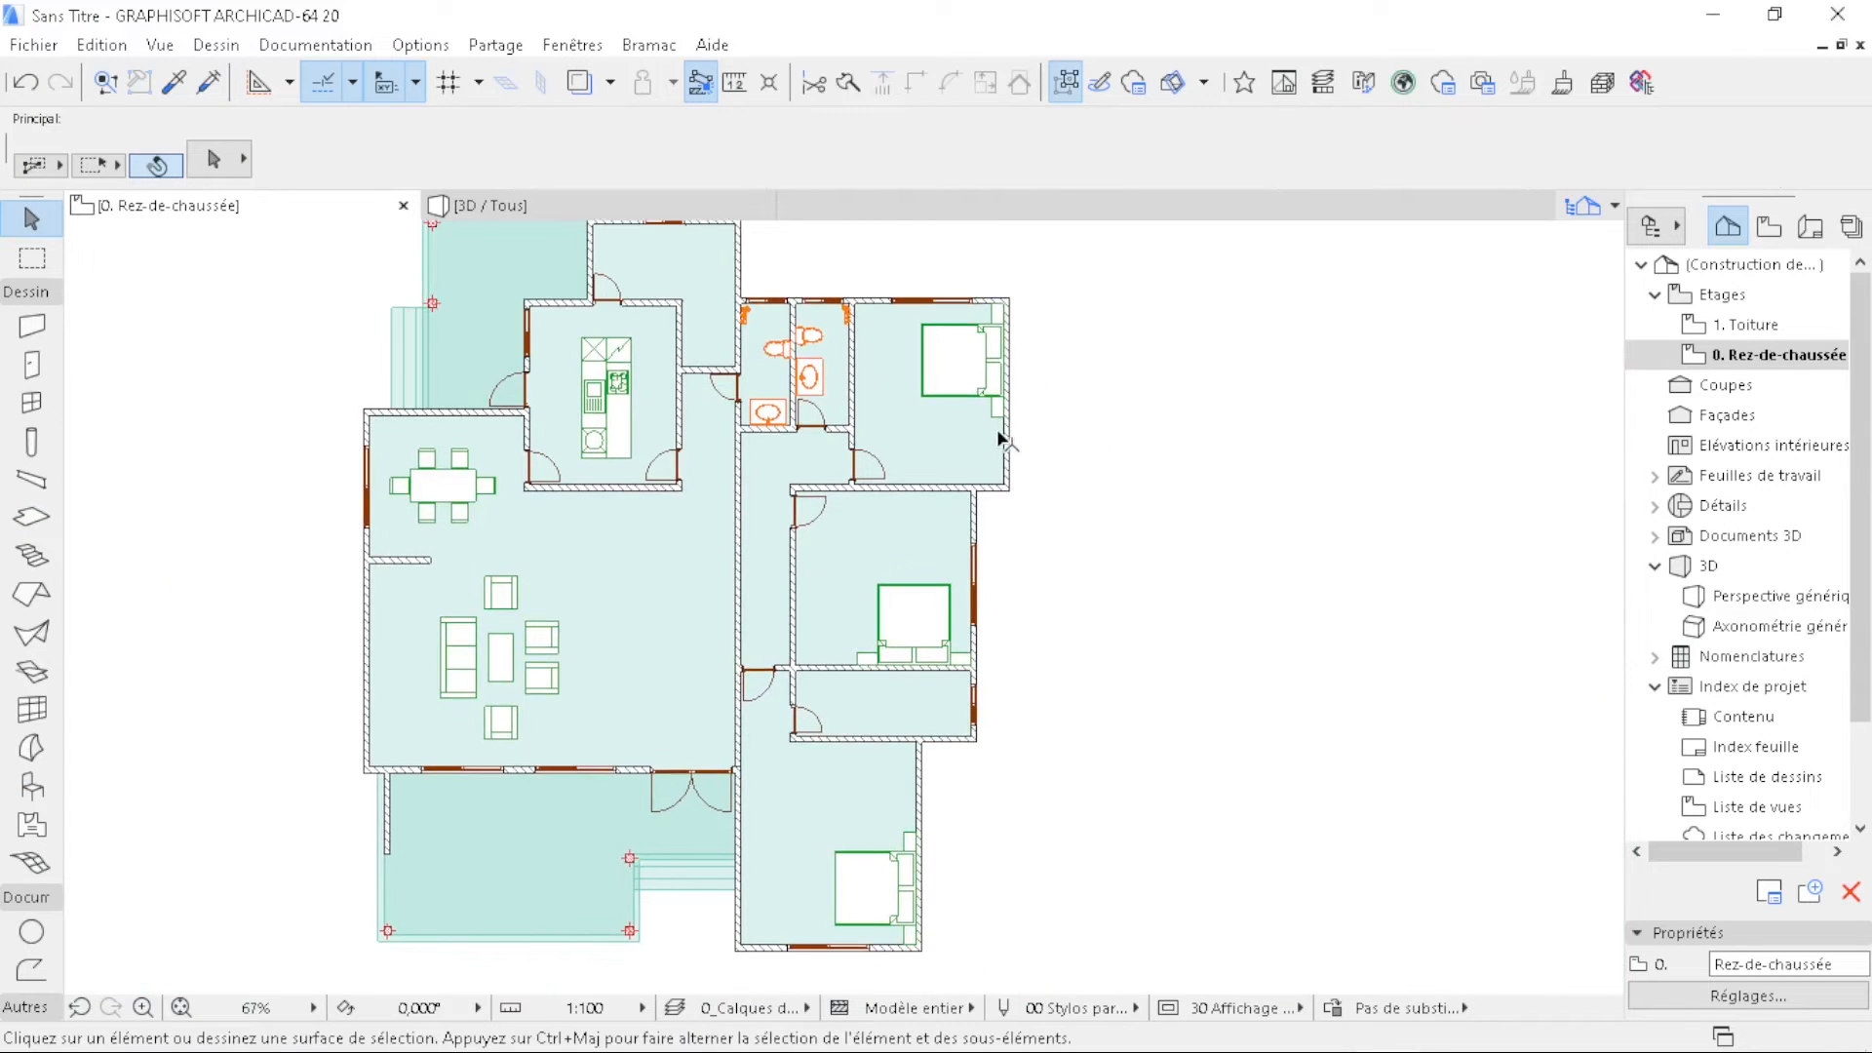
pyautogui.scroll(2, 821, 368)
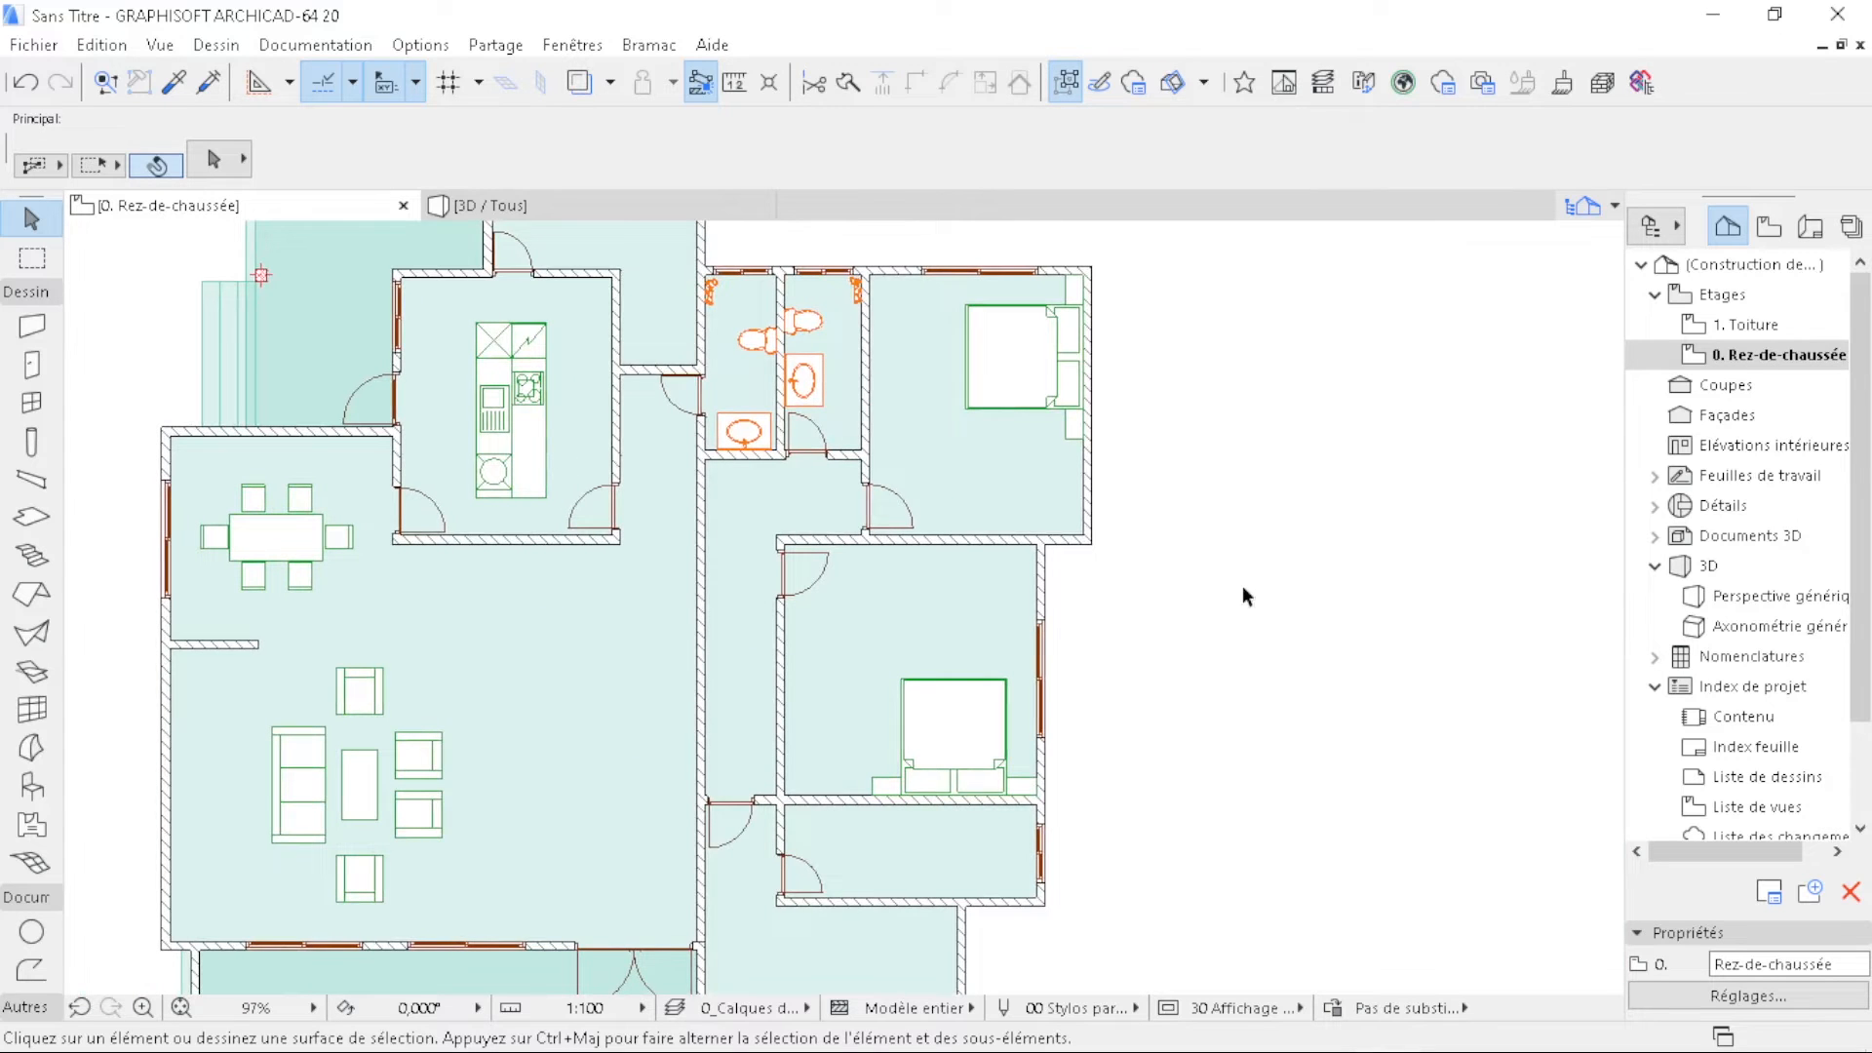
pyautogui.moveTo(1190, 735); pyautogui.dragTo(1122, 458, button='middle')
pyautogui.scroll(5, 1027, 593)
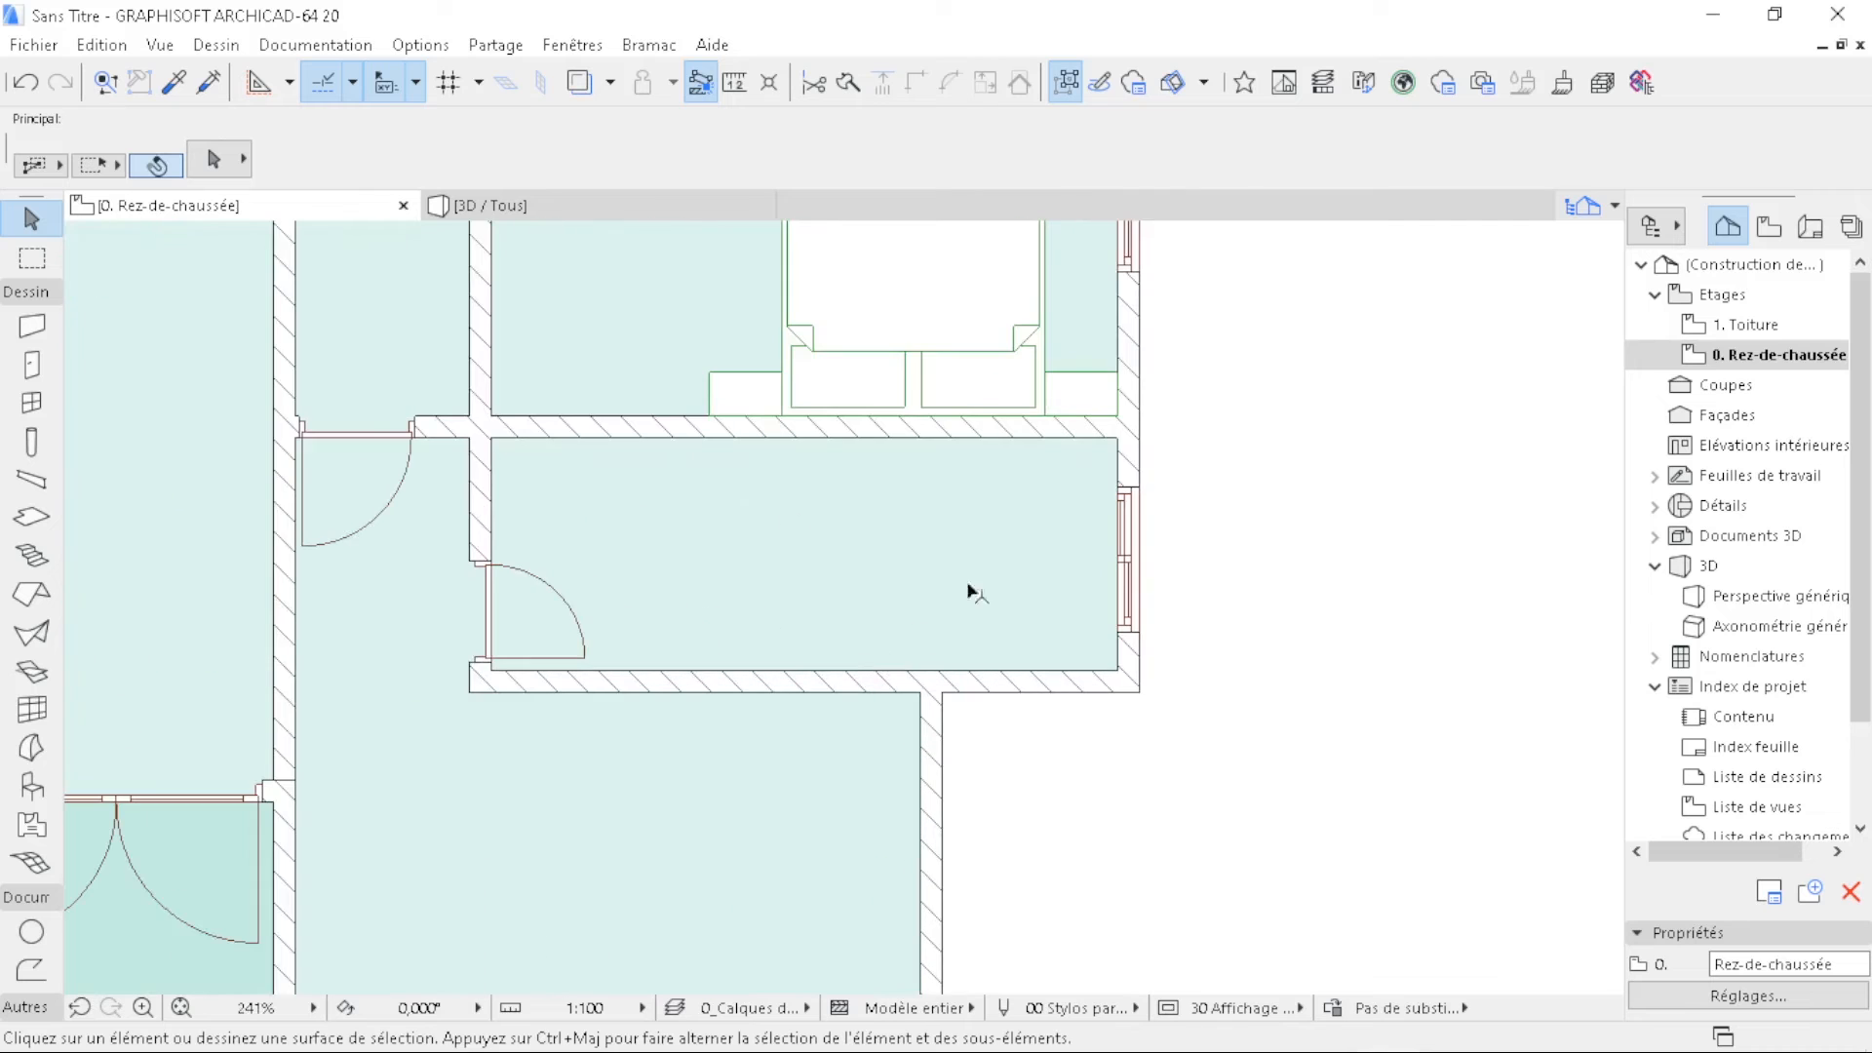
pyautogui.scroll(-7, 707, 492)
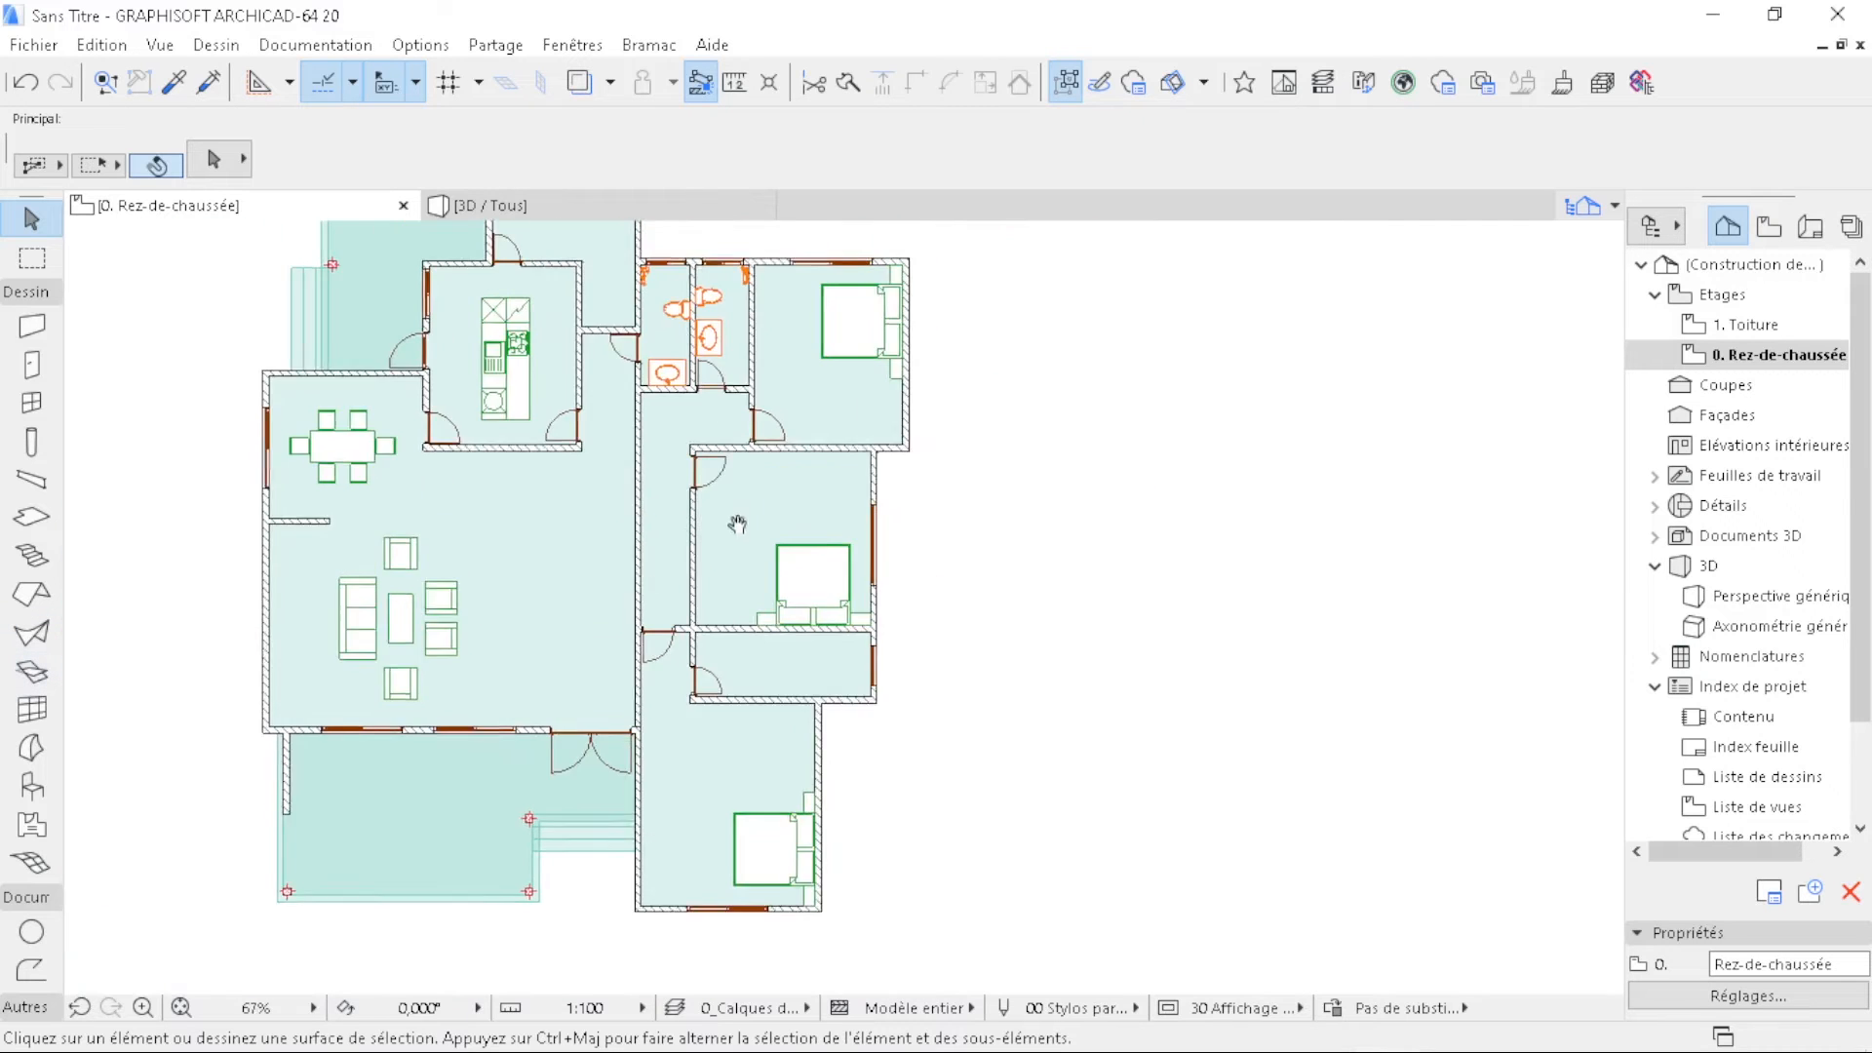
pyautogui.scroll(5, 725, 357)
pyautogui.scroll(-5, 612, 391)
pyautogui.moveTo(782, 761); pyautogui.dragTo(769, 692, button='middle')
pyautogui.scroll(5, 795, 621)
pyautogui.scroll(-4, 682, 556)
# - Copy the left narrow room's washbasin to the narrow room below the middle bedroom, against its upper wall
pyautogui.moveTo(604, 484); pyautogui.dragTo(667, 557, button='middle')
pyautogui.scroll(3, 567, 319)
pyautogui.click(551, 497)
pyautogui.hotkey('ctrl', 'shift', 'd')
pyautogui.click(515, 480)
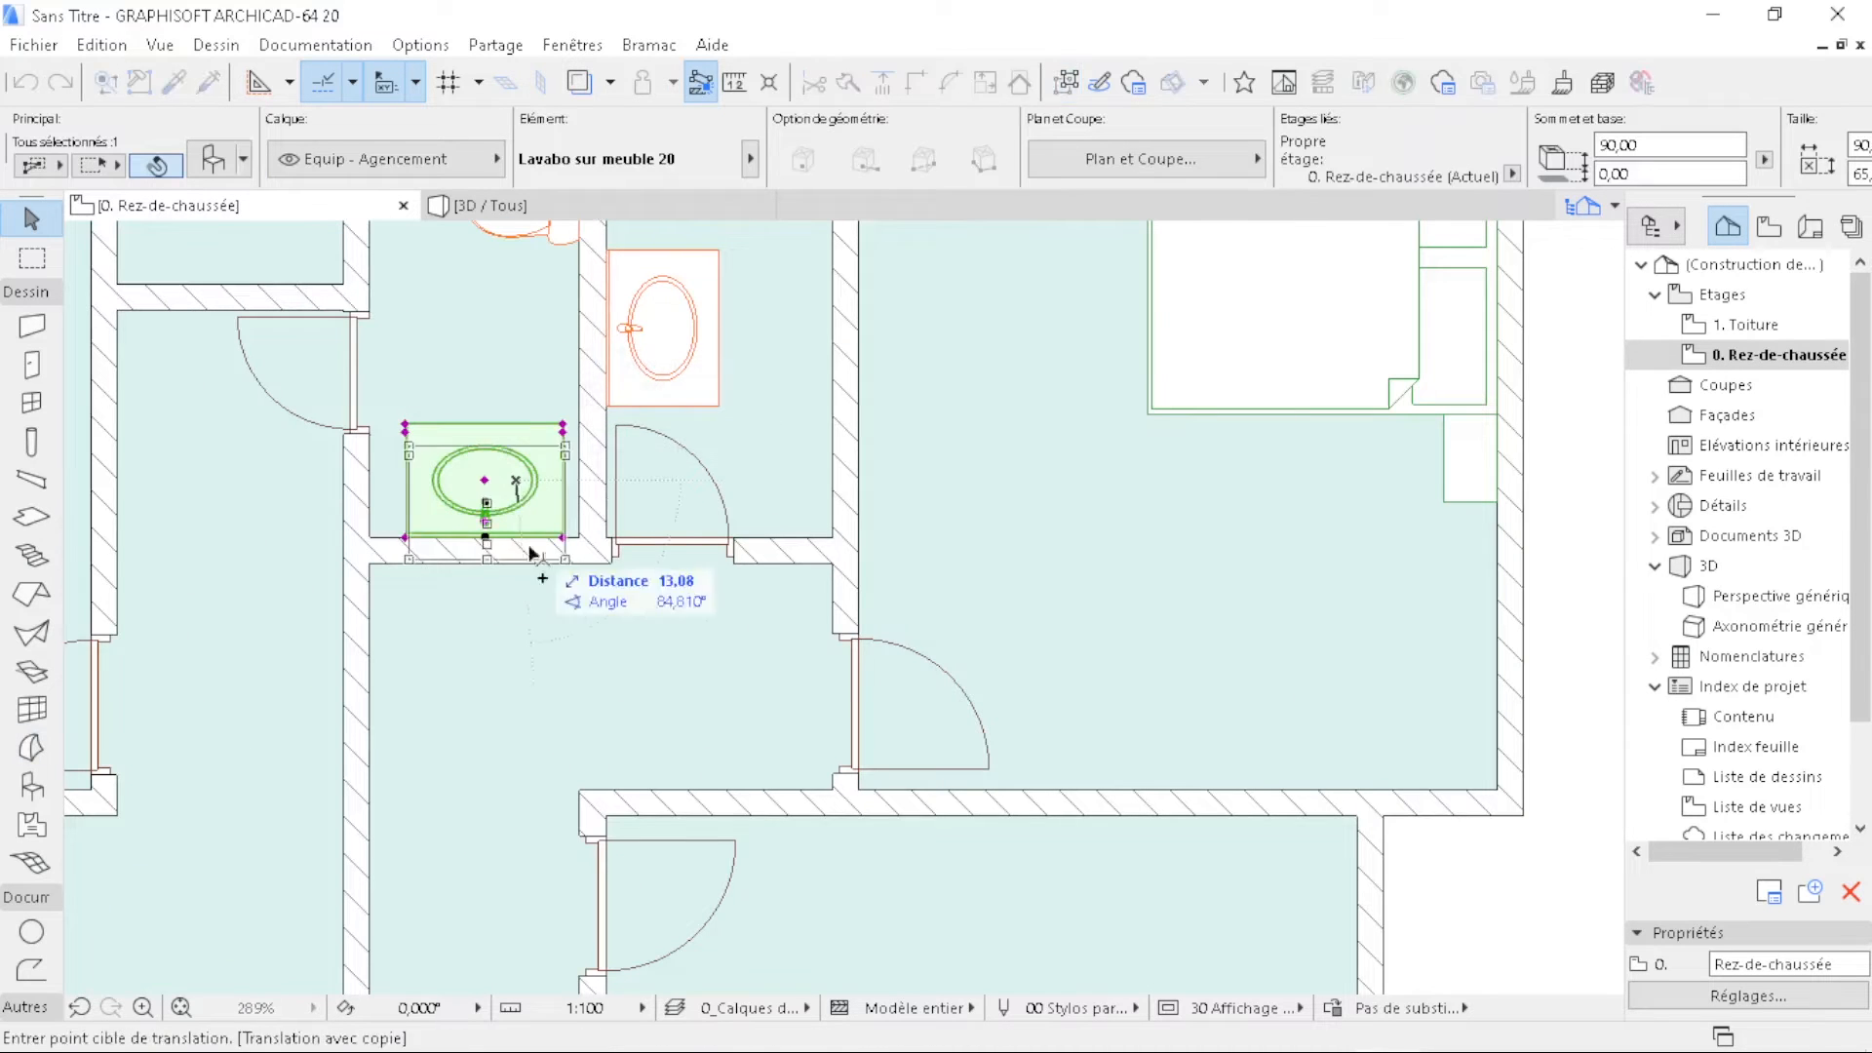
pyautogui.scroll(-6, 426, 344)
pyautogui.scroll(9, 540, 811)
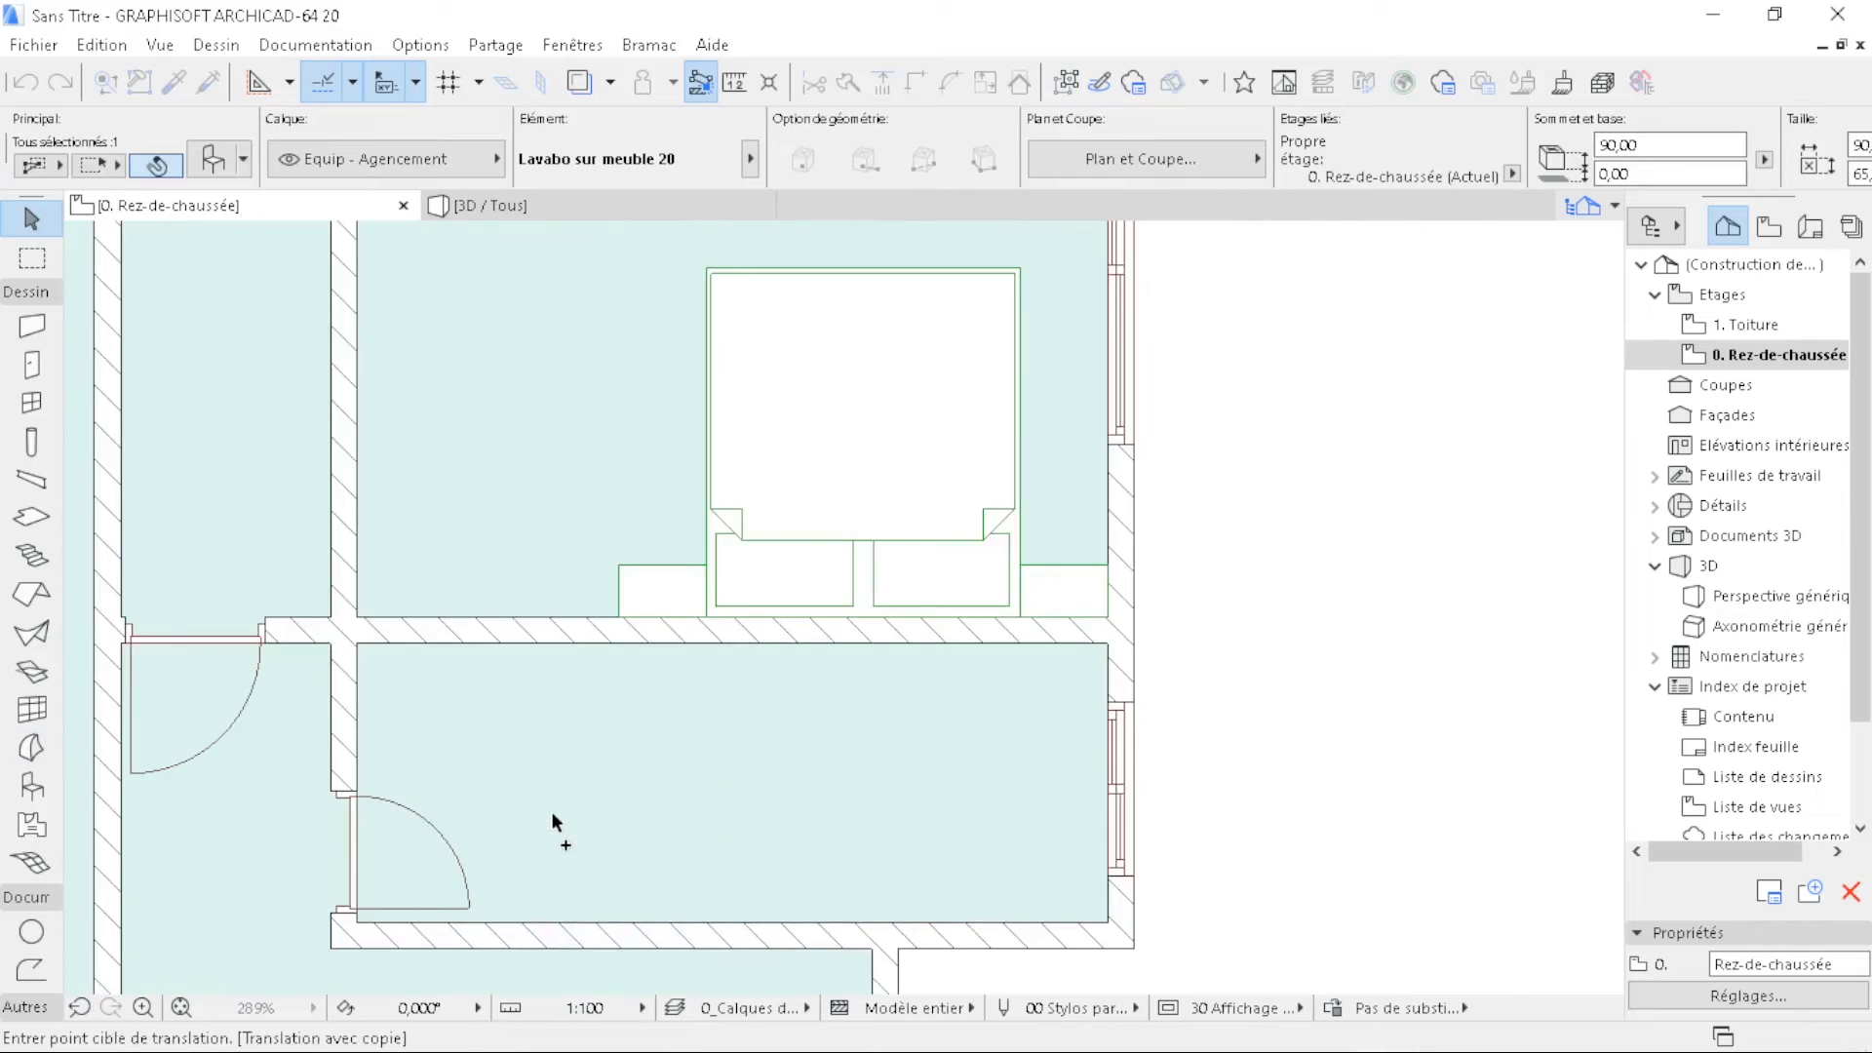
pyautogui.click(610, 658)
# - Mirror the copied washbasin about its horizontal centre axis so that its back rests on the upper wall
pyautogui.hotkey('ctrl', 'm')
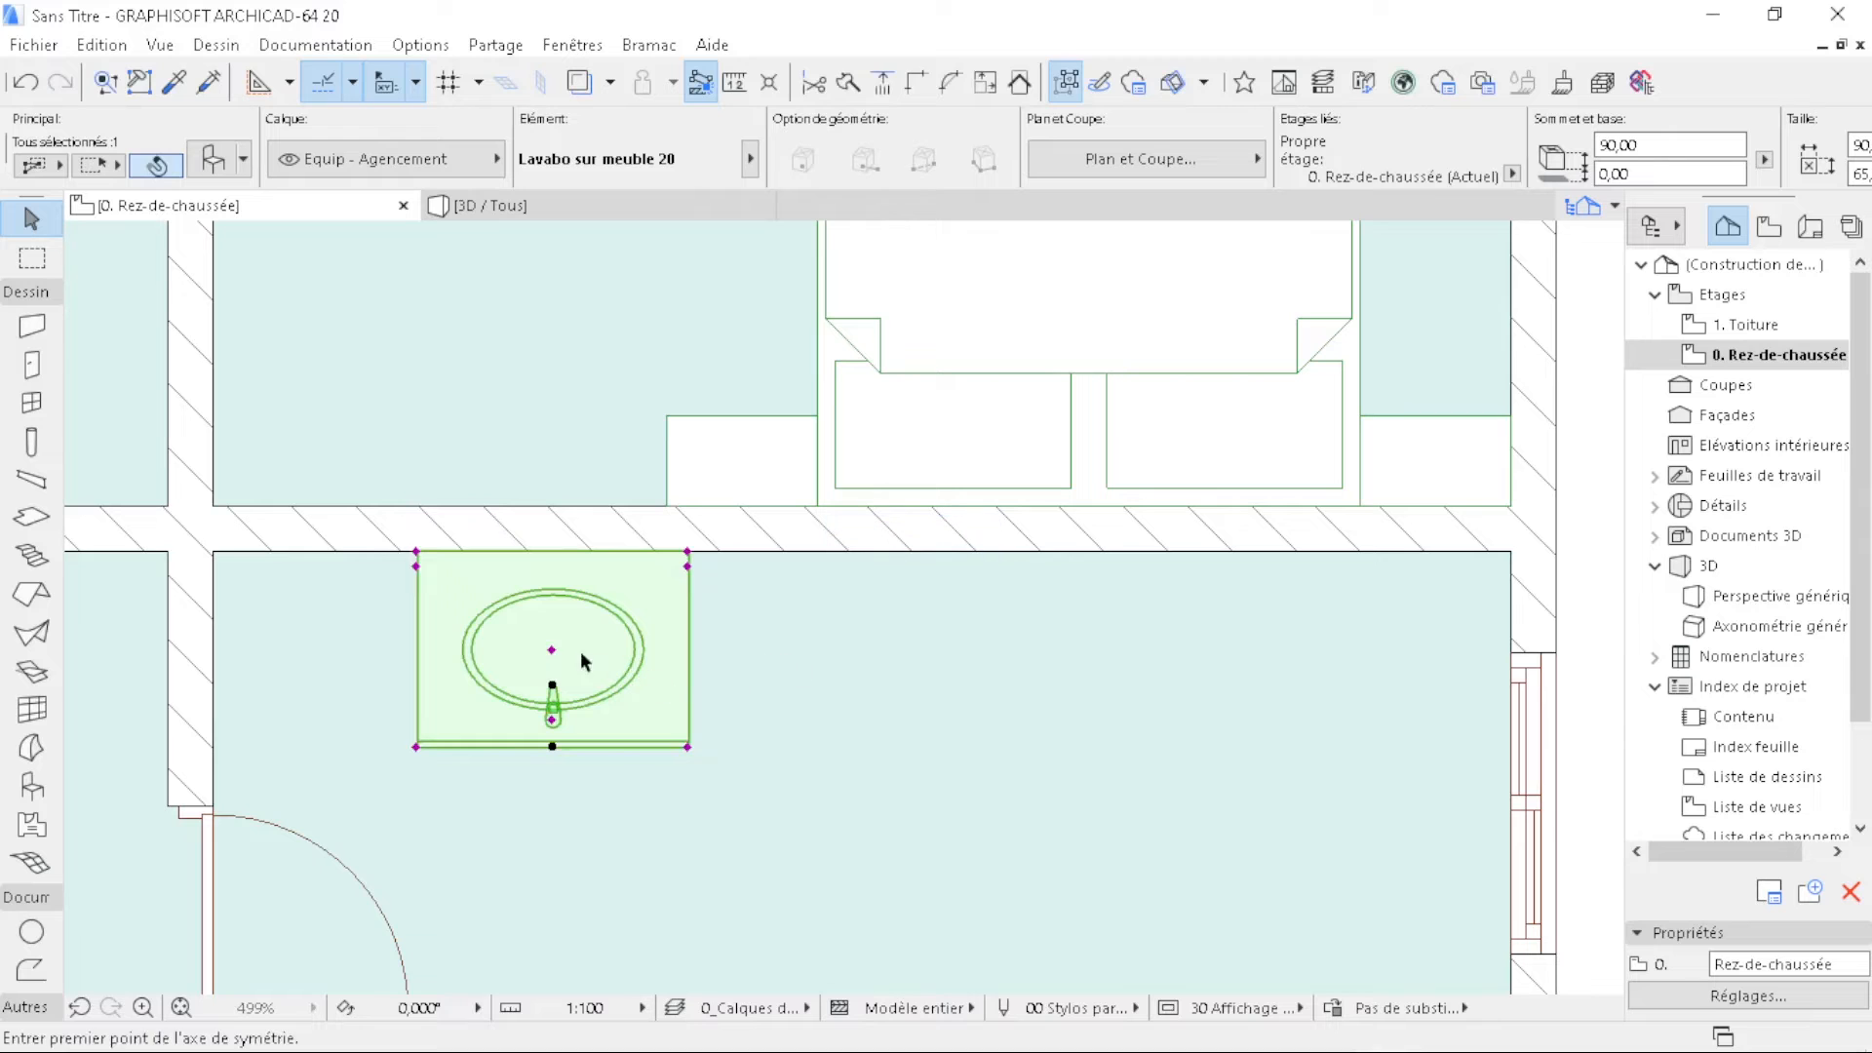
pyautogui.click(552, 649)
pyautogui.click(746, 660)
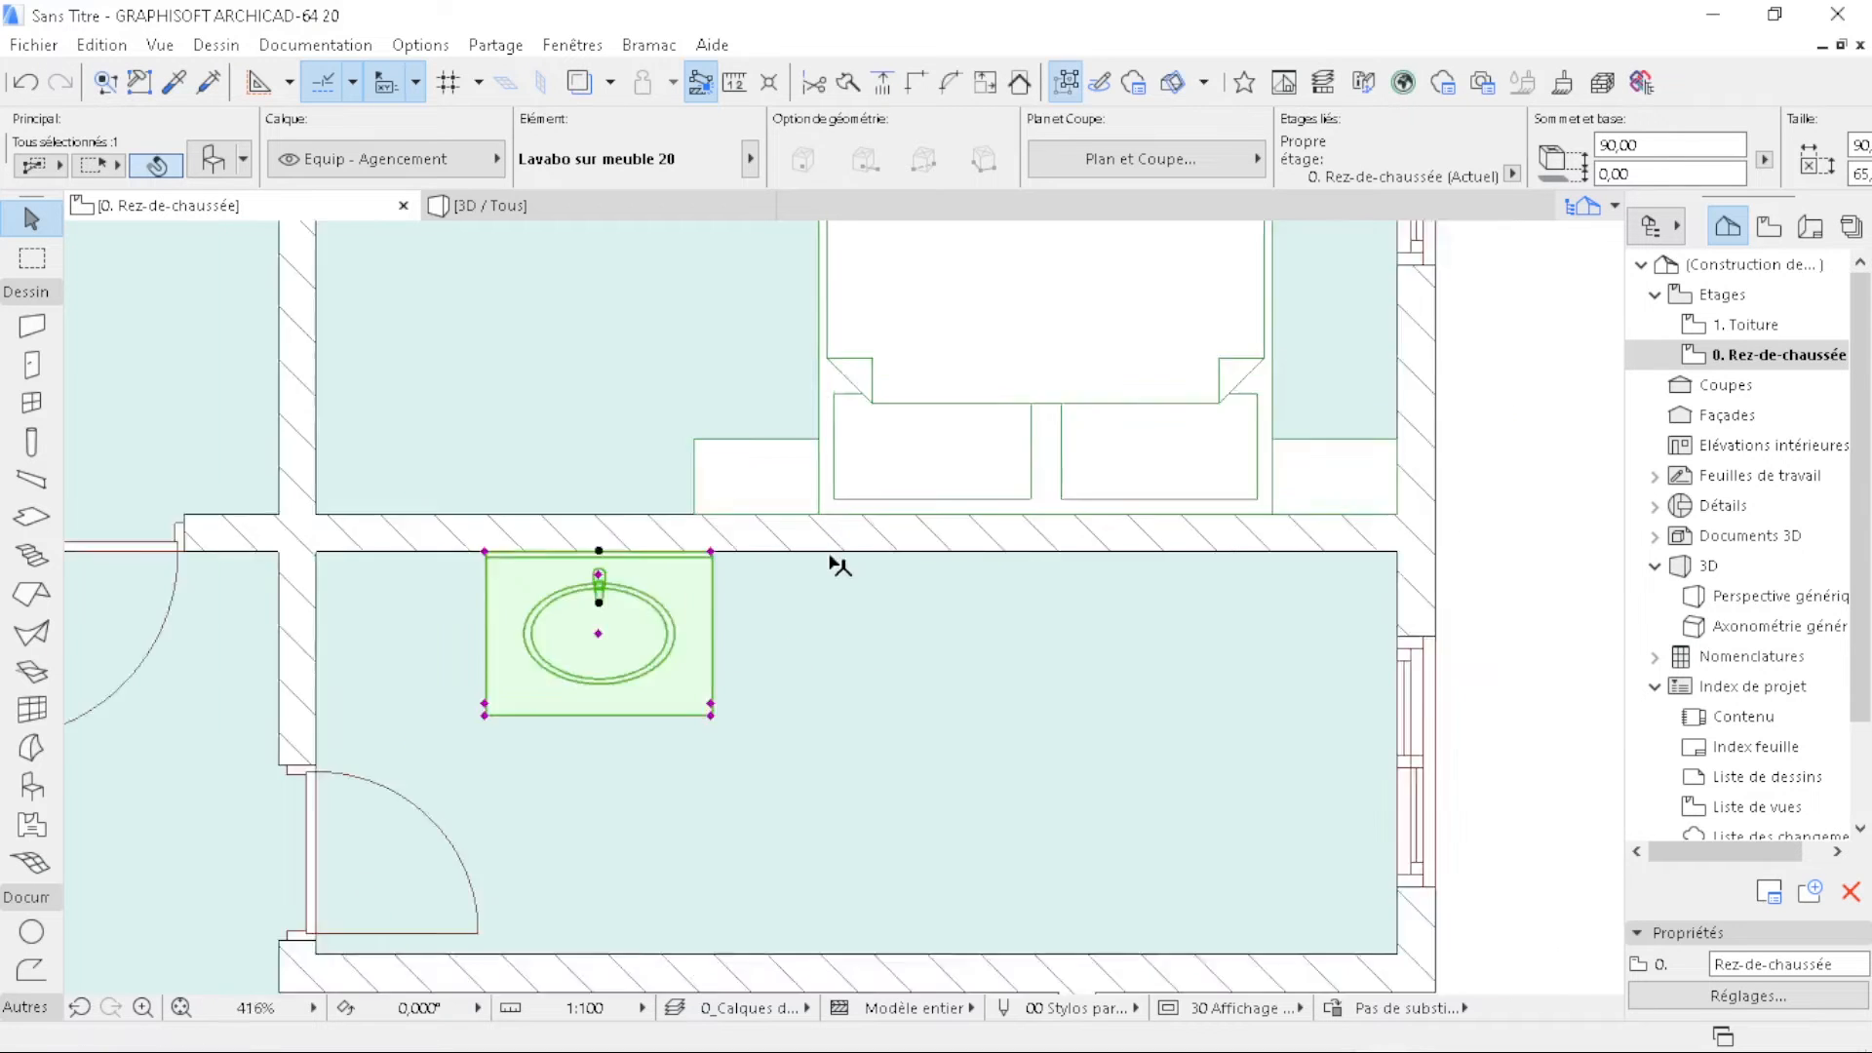
pyautogui.scroll(-9, 835, 563)
pyautogui.moveTo(849, 656); pyautogui.dragTo(827, 761, button='middle')
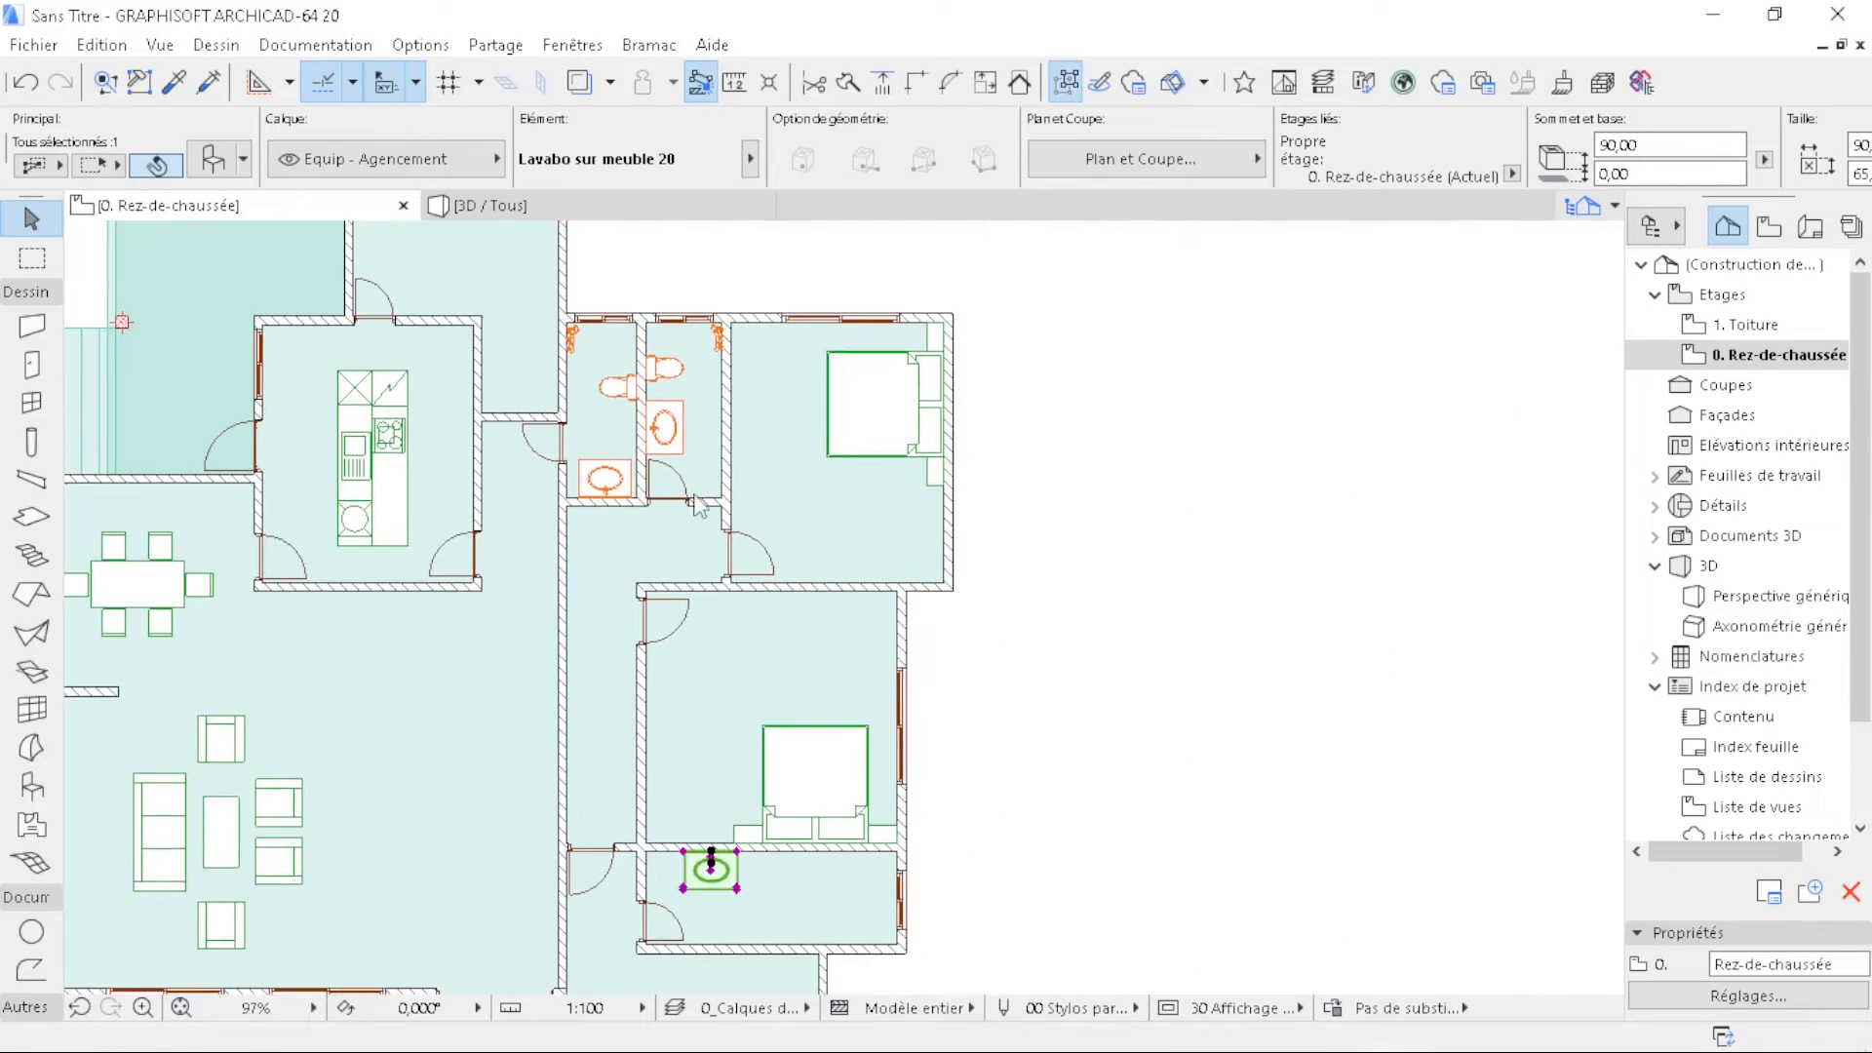
# - Copy the WC 20 toilet from the upper-left washroom to the lower wall of the bathroom beneath the middle bedroom
pyautogui.click(614, 388)
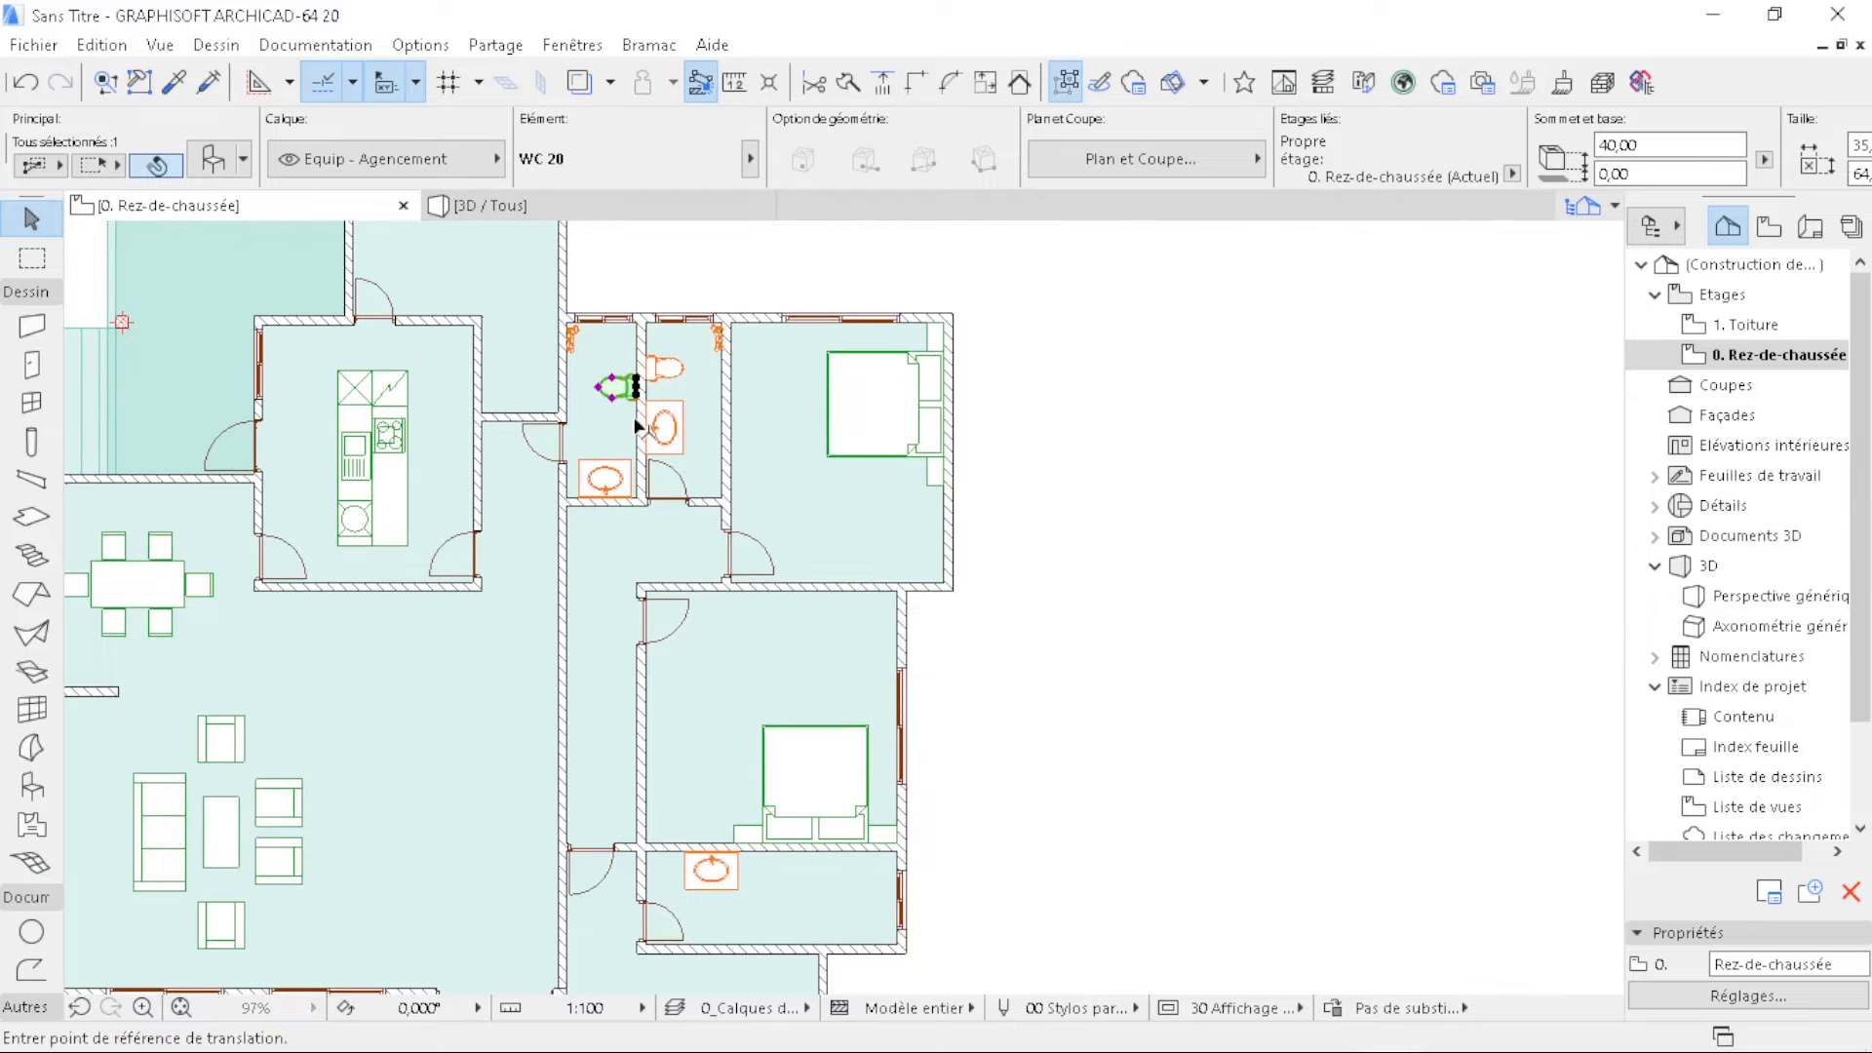
pyautogui.hotkey('ctrl', 'shift', 'd')
pyautogui.click(635, 387)
pyautogui.moveTo(703, 747); pyautogui.dragTo(682, 473, button='middle')
pyautogui.scroll(9, 733, 633)
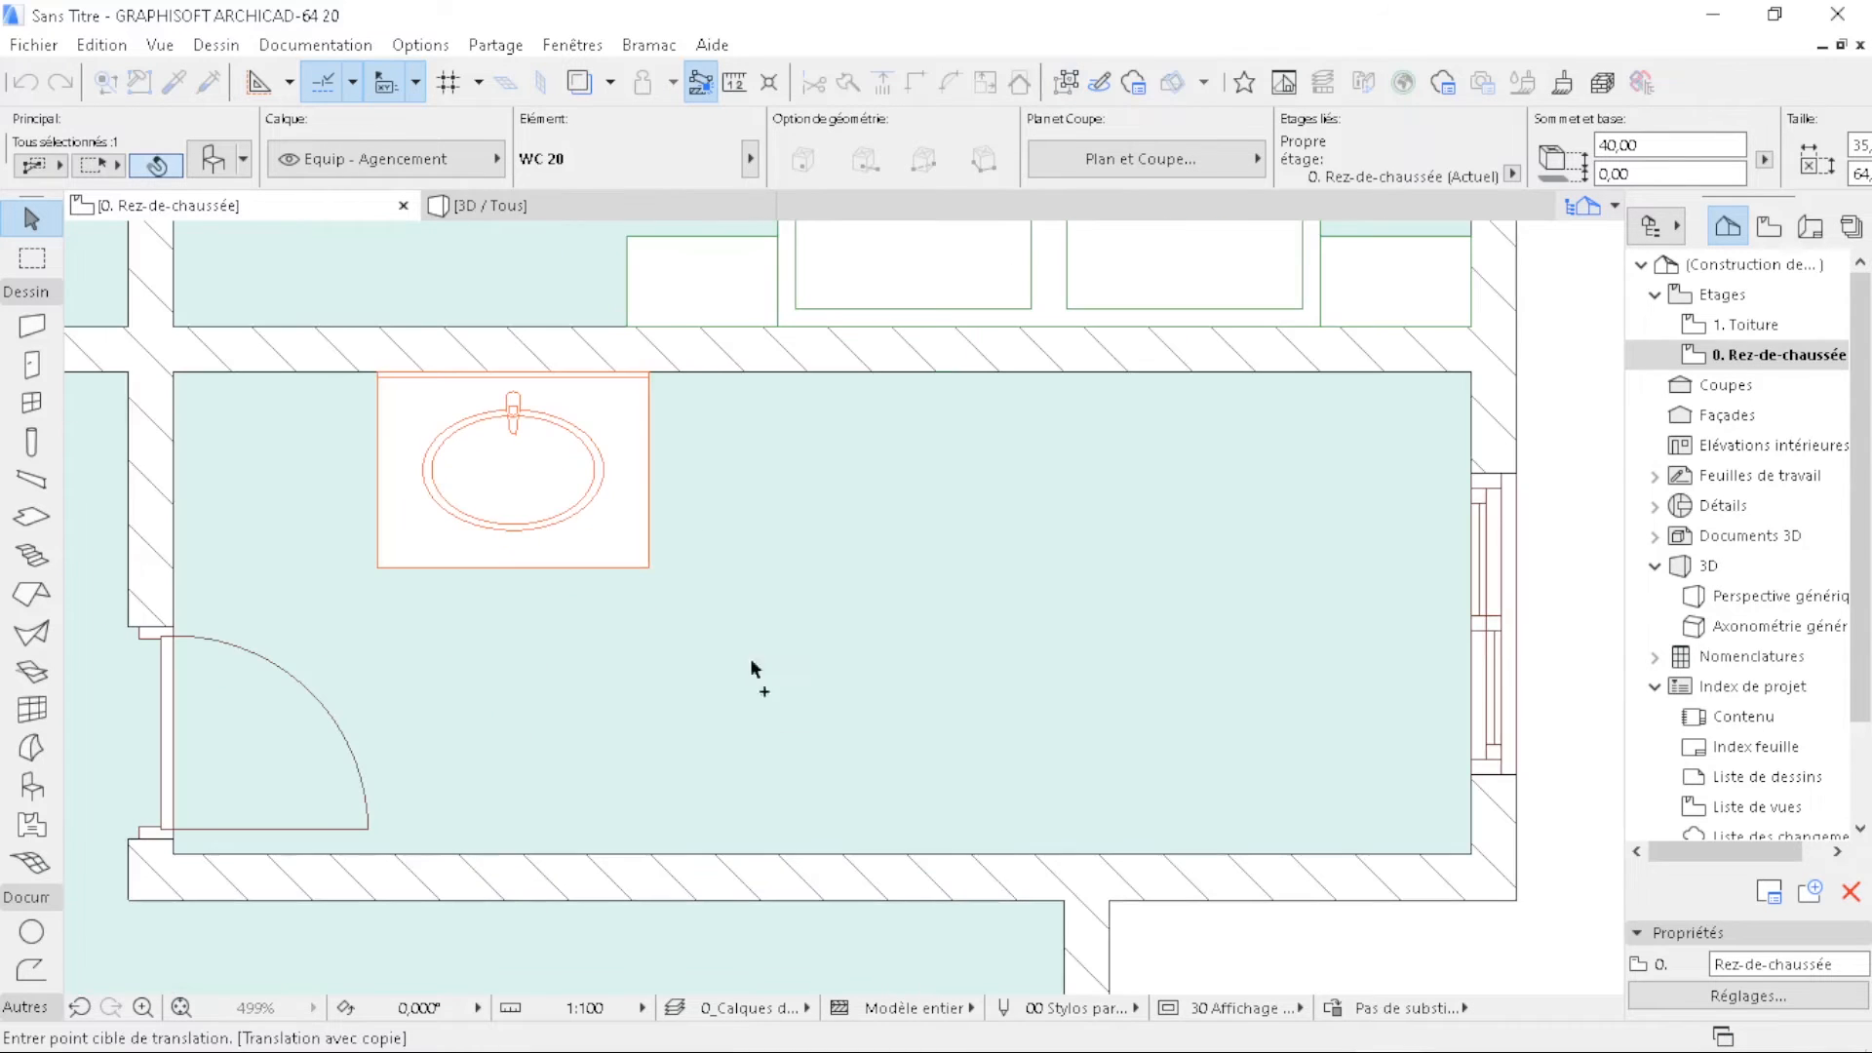
pyautogui.click(661, 854)
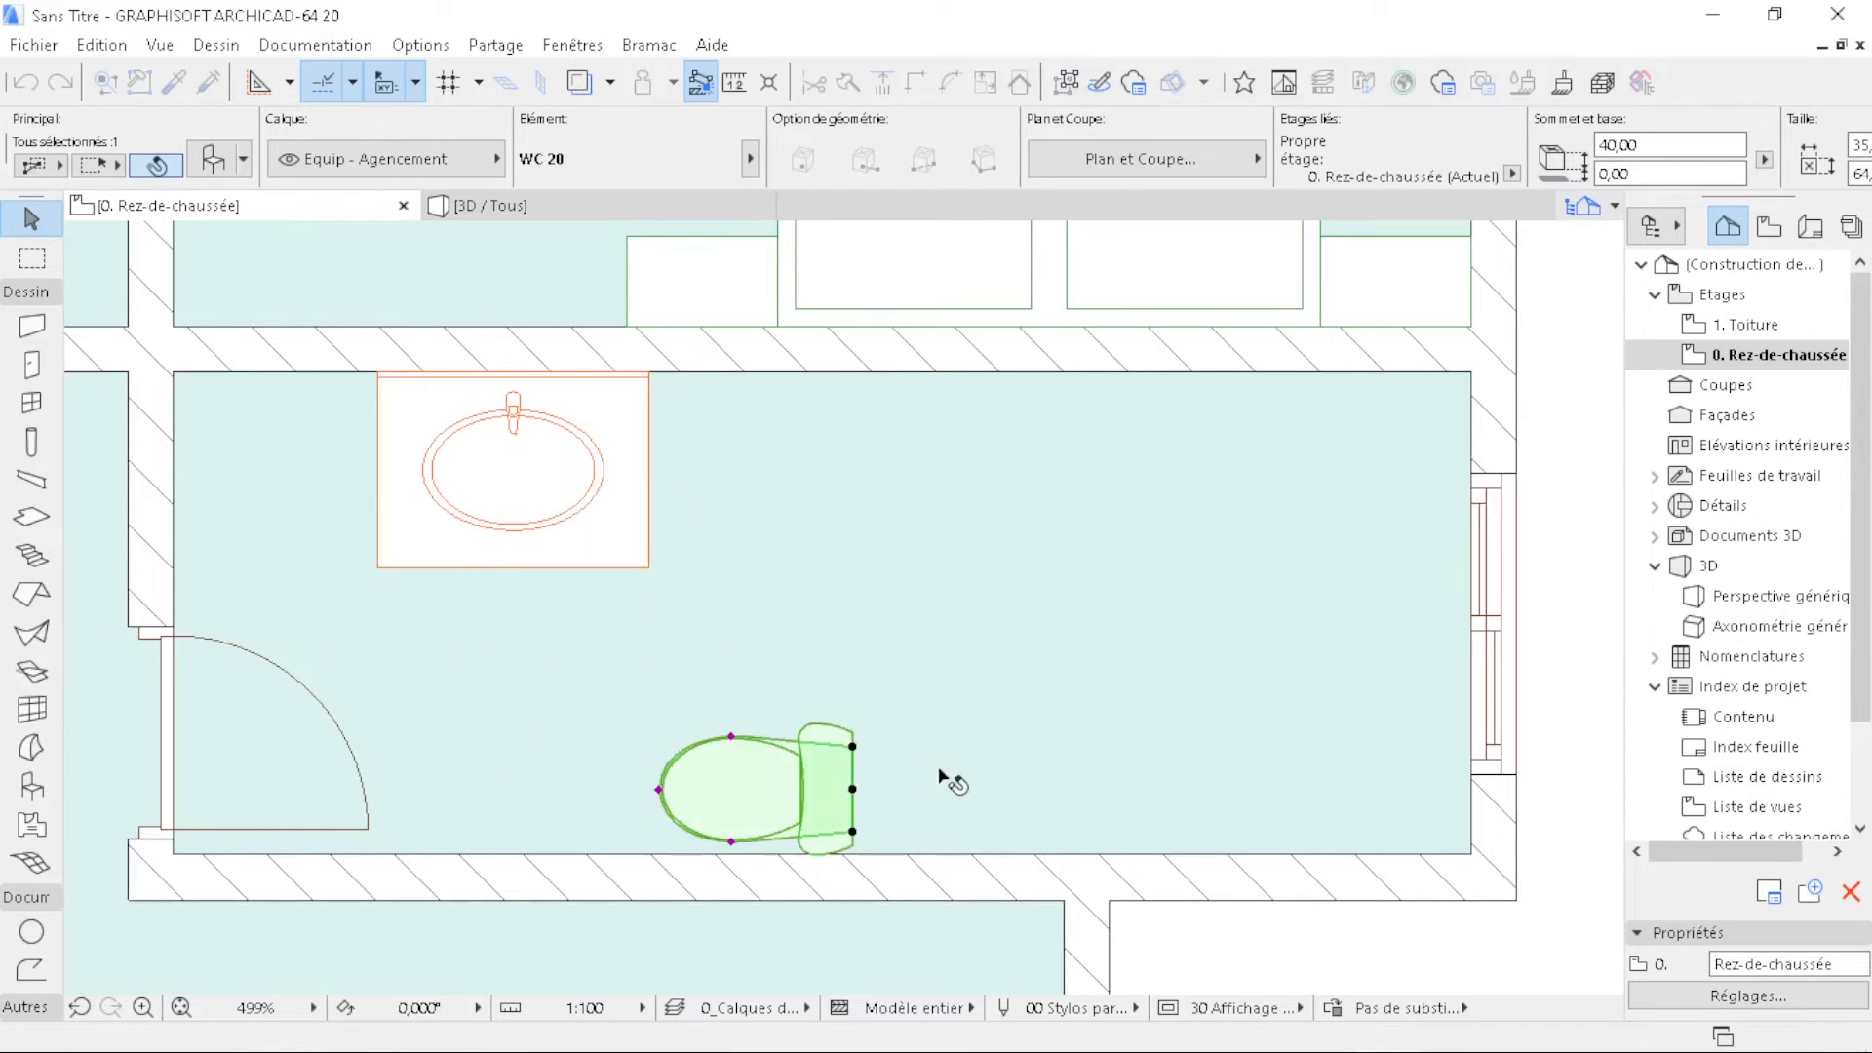
# - Rotate the copied toilet a quarter turn about its back midpoint so its tank faces the bathroom's lower wall
pyautogui.hotkey('ctrl', 'e')
pyautogui.click(852, 788)
pyautogui.click(887, 797)
pyautogui.click(889, 826)
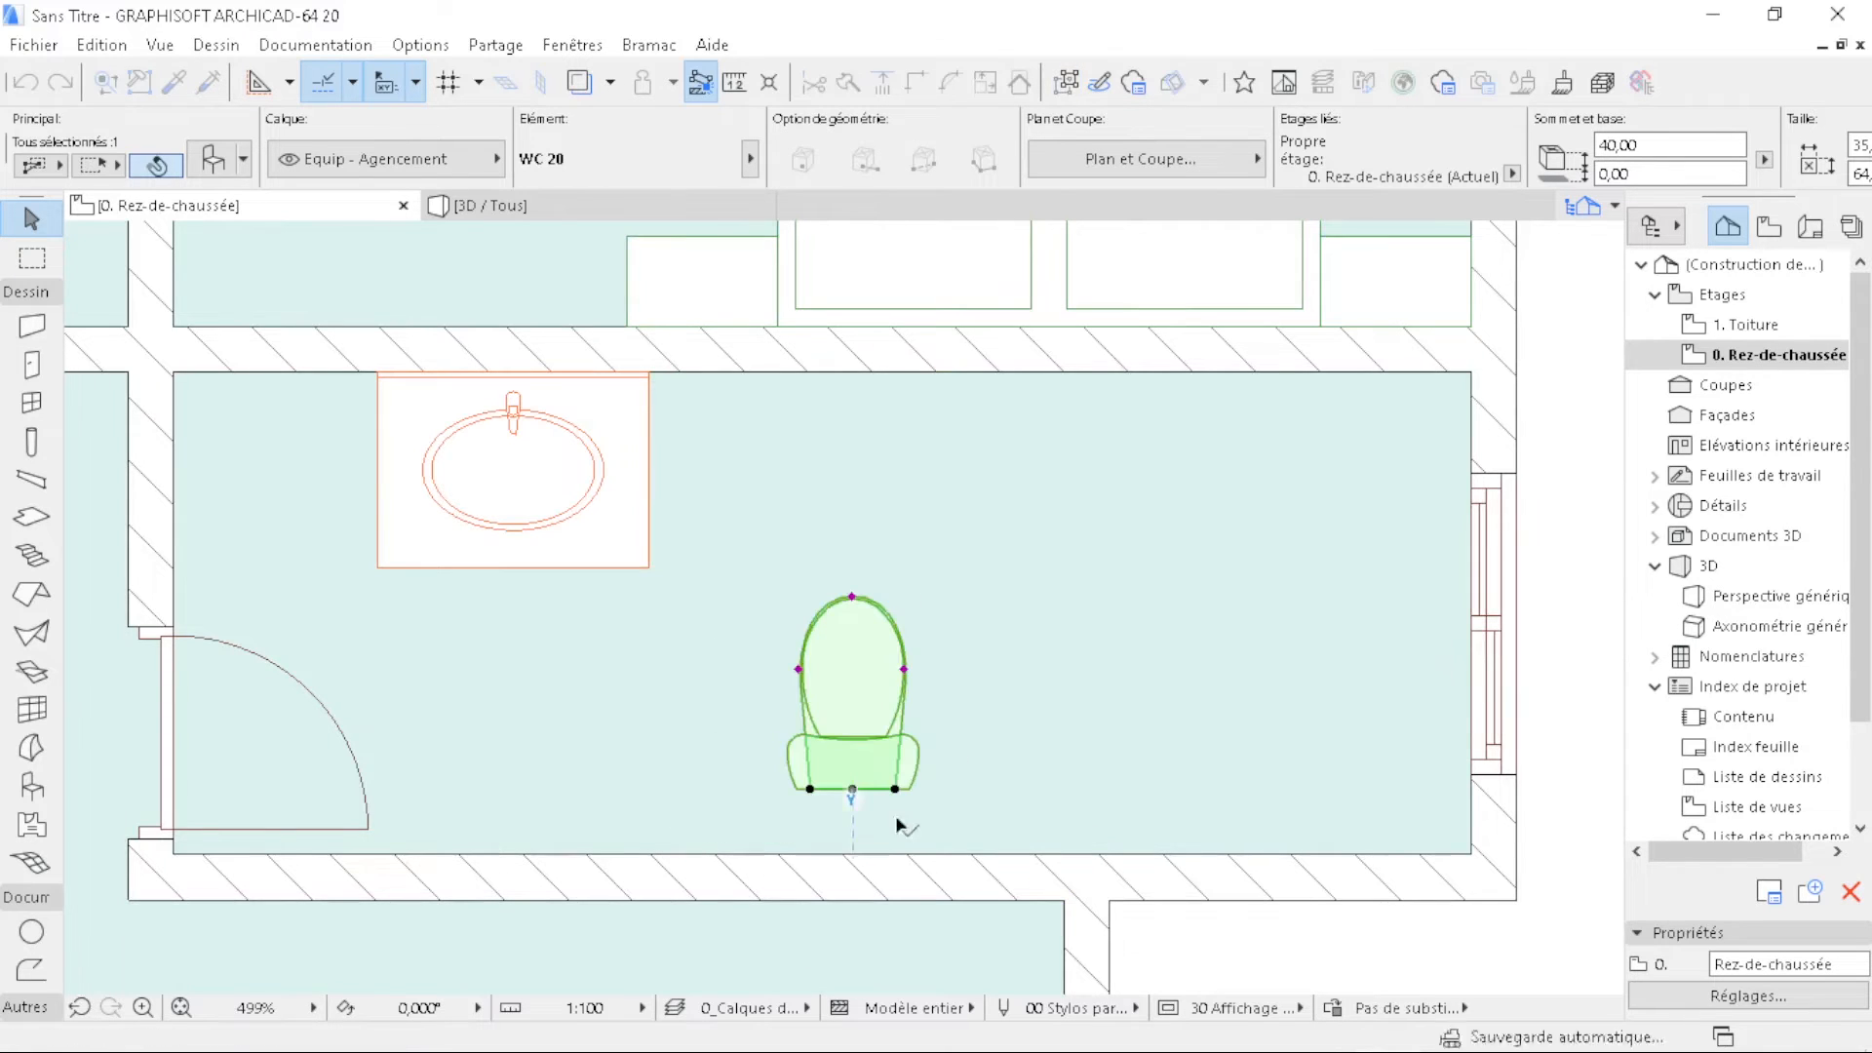
# - Move the rotated toilet down so the back of its tank rests against the inner face of the bathroom's lower wall
pyautogui.hotkey('ctrl', 'd')
pyautogui.click(852, 788)
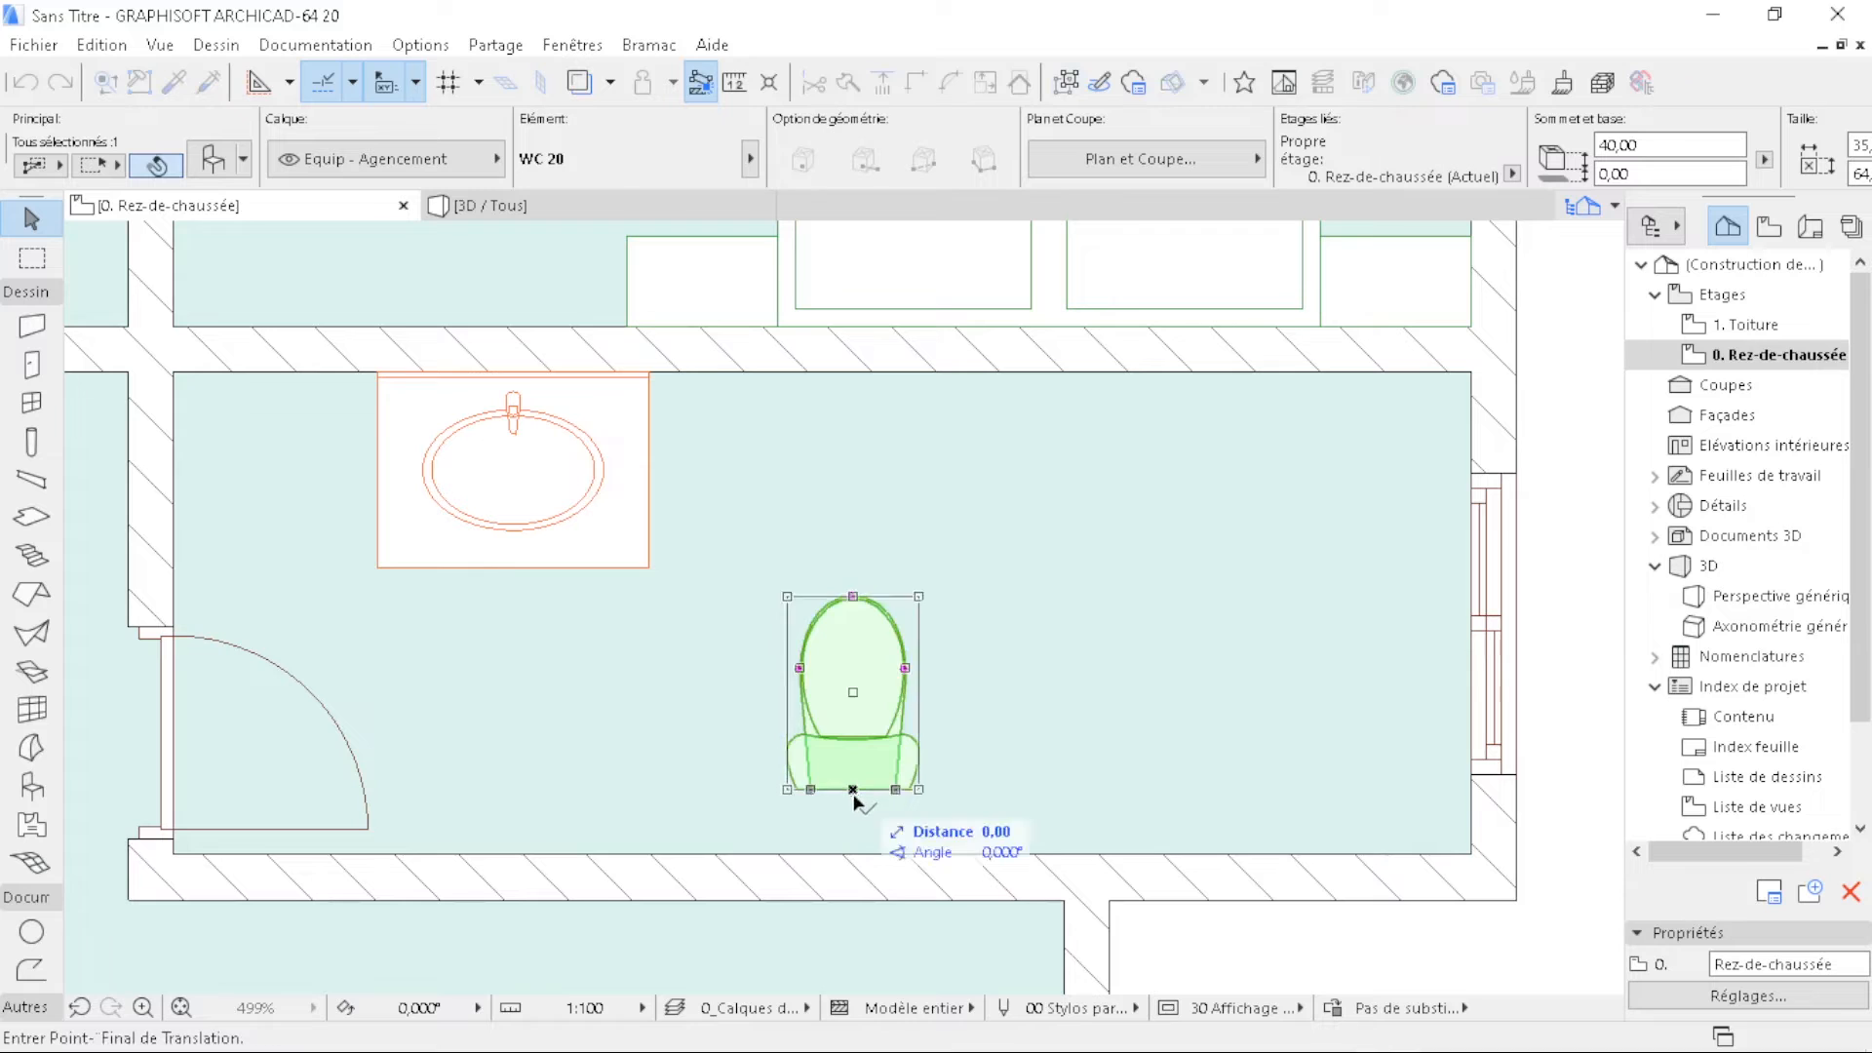
pyautogui.click(852, 854)
pyautogui.scroll(-3, 655, 632)
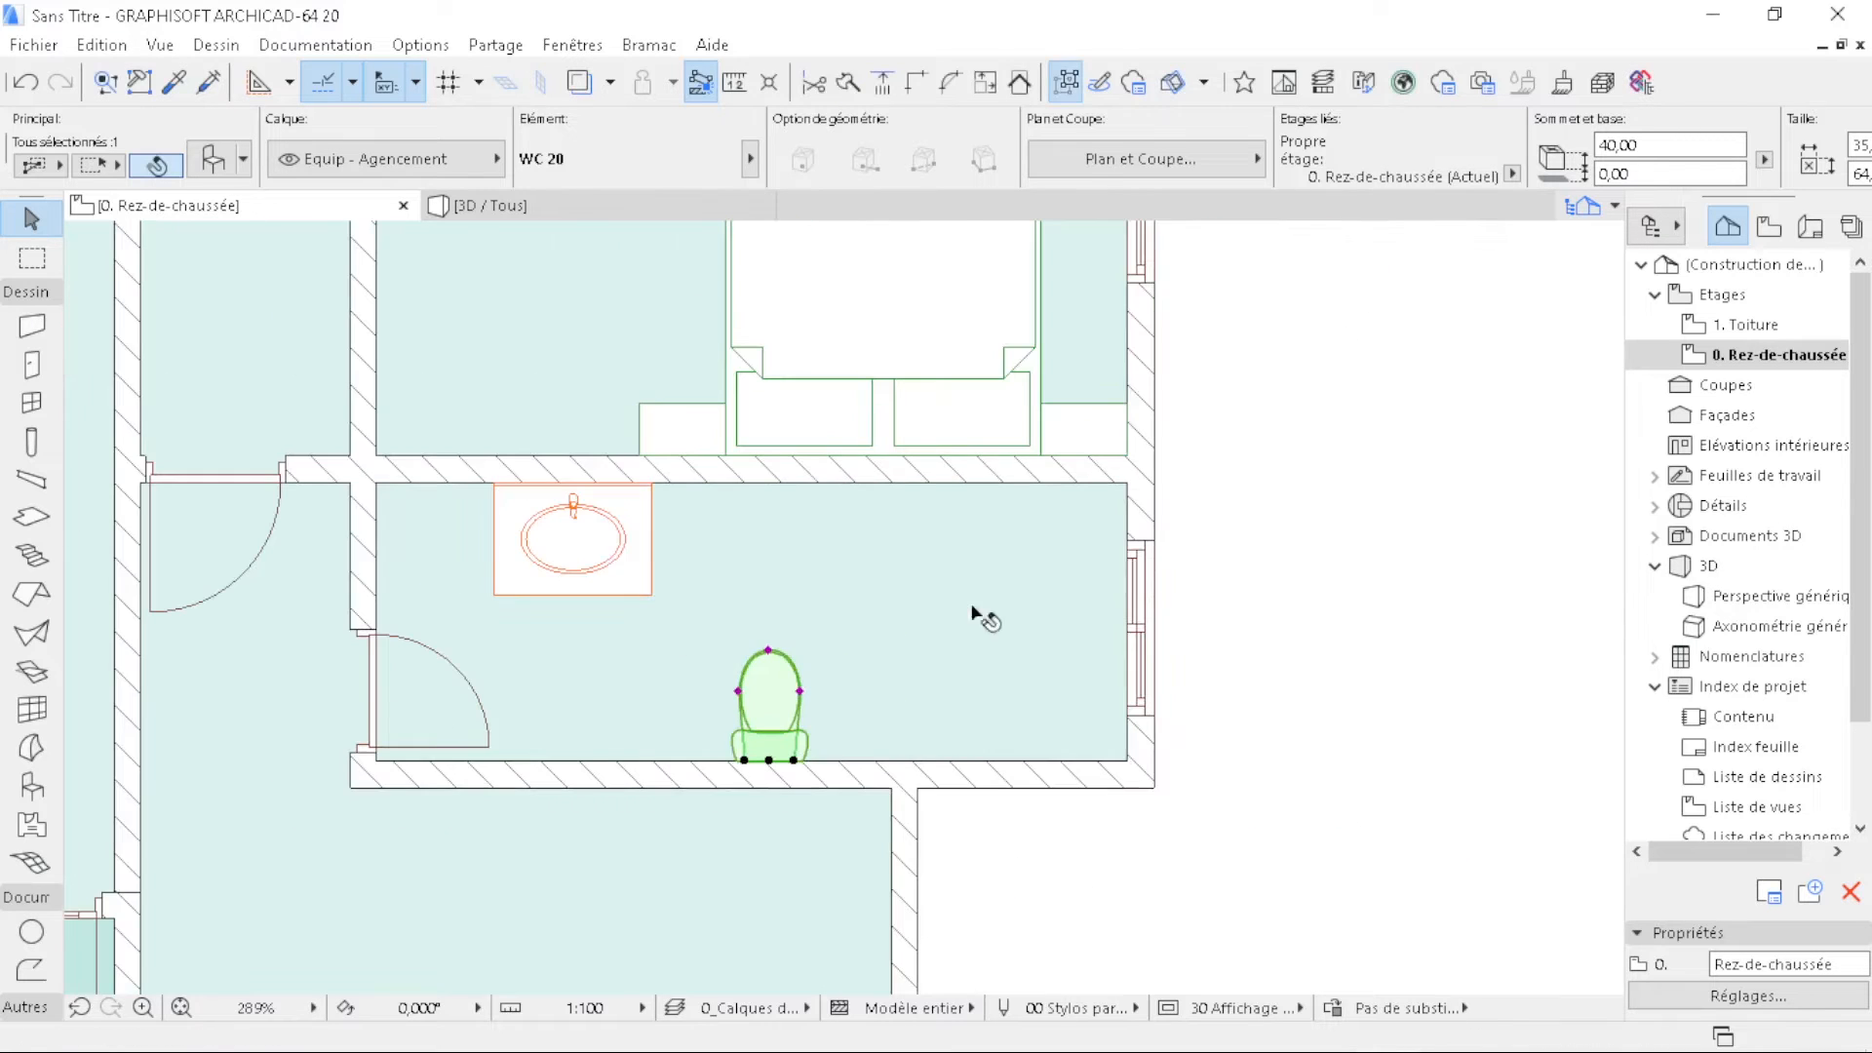
pyautogui.click(1433, 583)
# - Set the default object to the rectangular Baignoire 20 from the Baignoires, douches, bains à remous 20 library folder
pyautogui.moveTo(1199, 735); pyautogui.dragTo(1083, 723, button='middle')
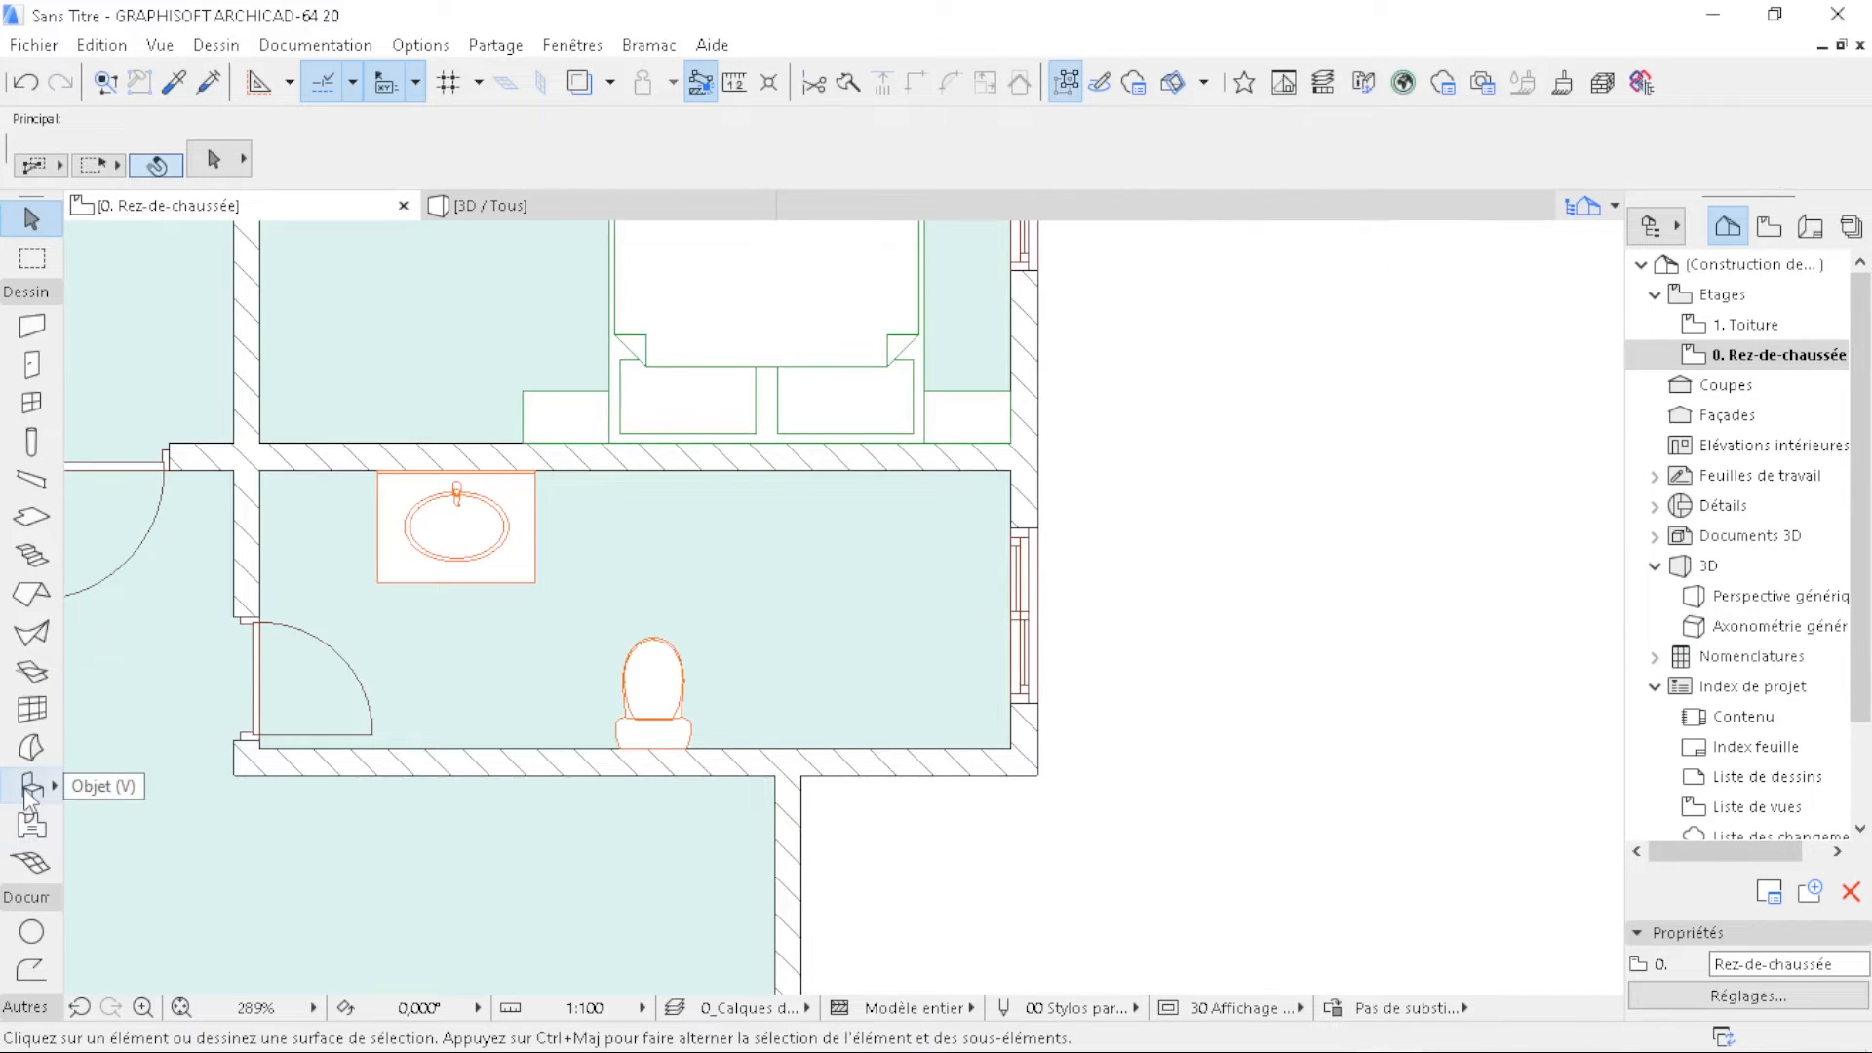
pyautogui.click(25, 789)
pyautogui.hotkey('ctrl', 't')
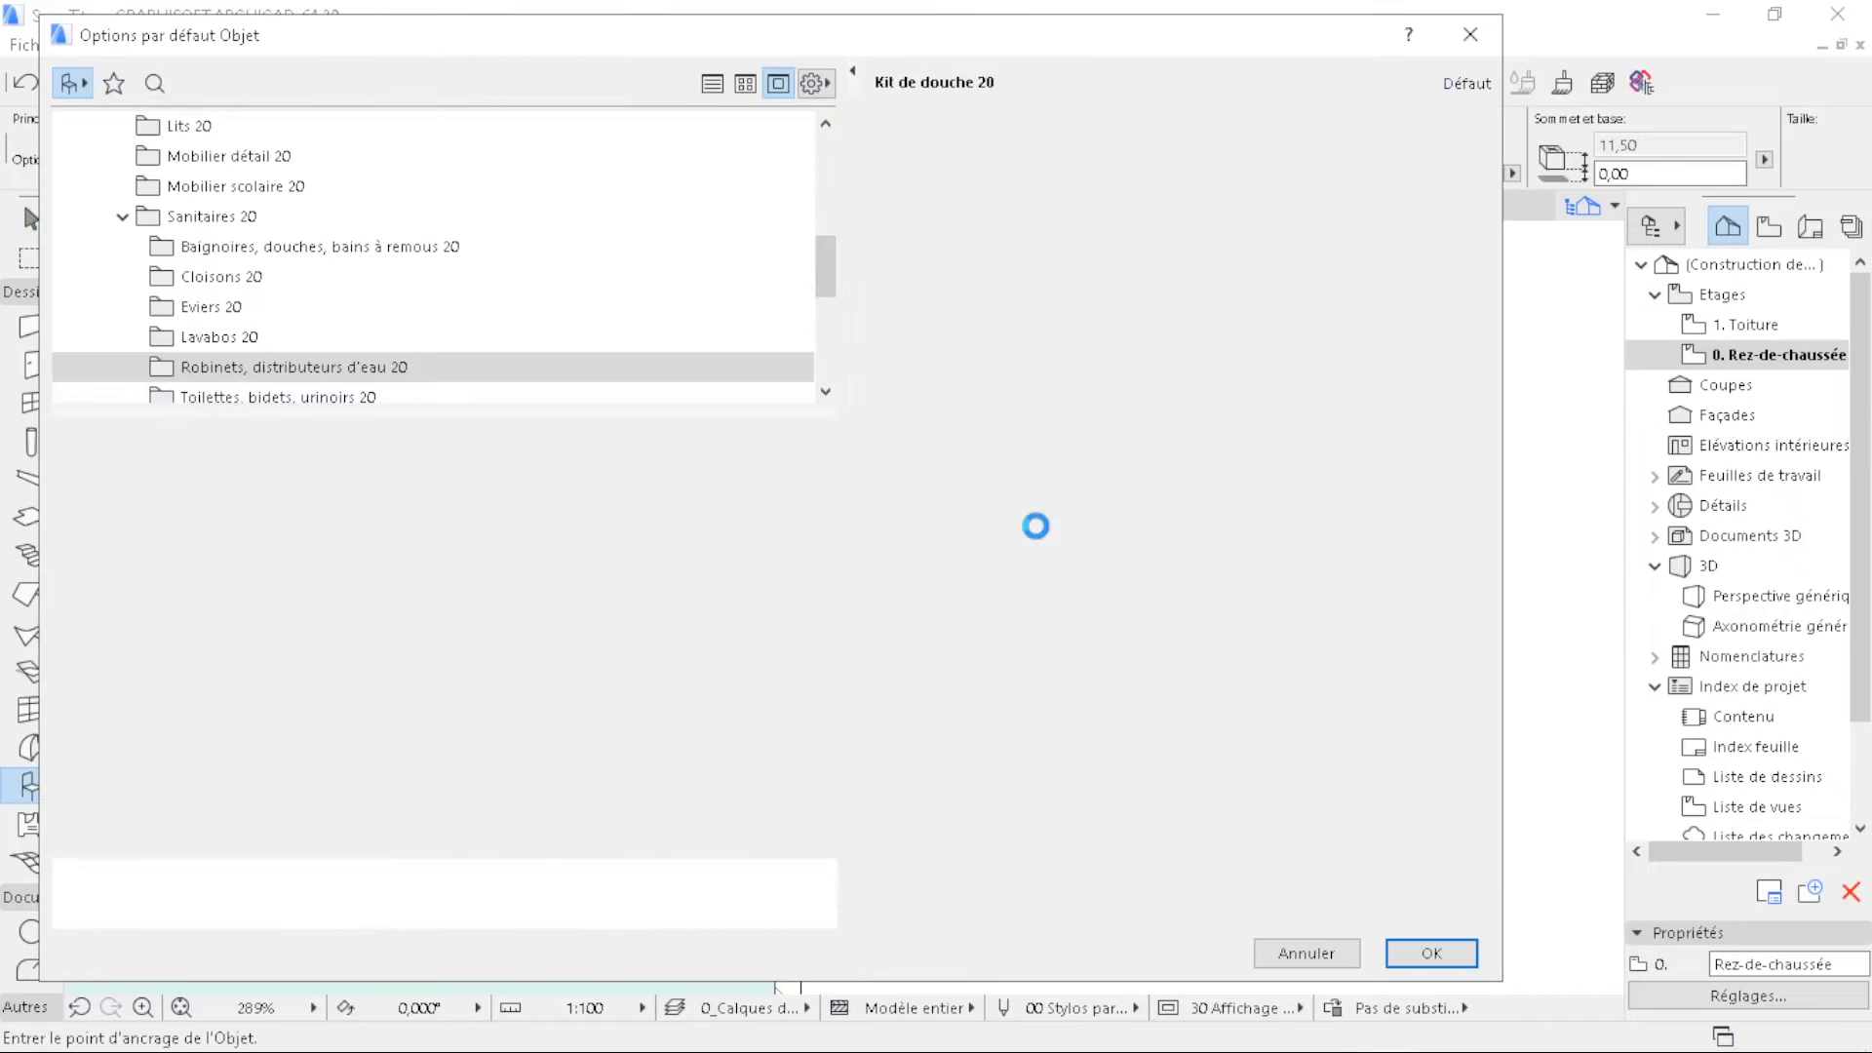
pyautogui.click(395, 247)
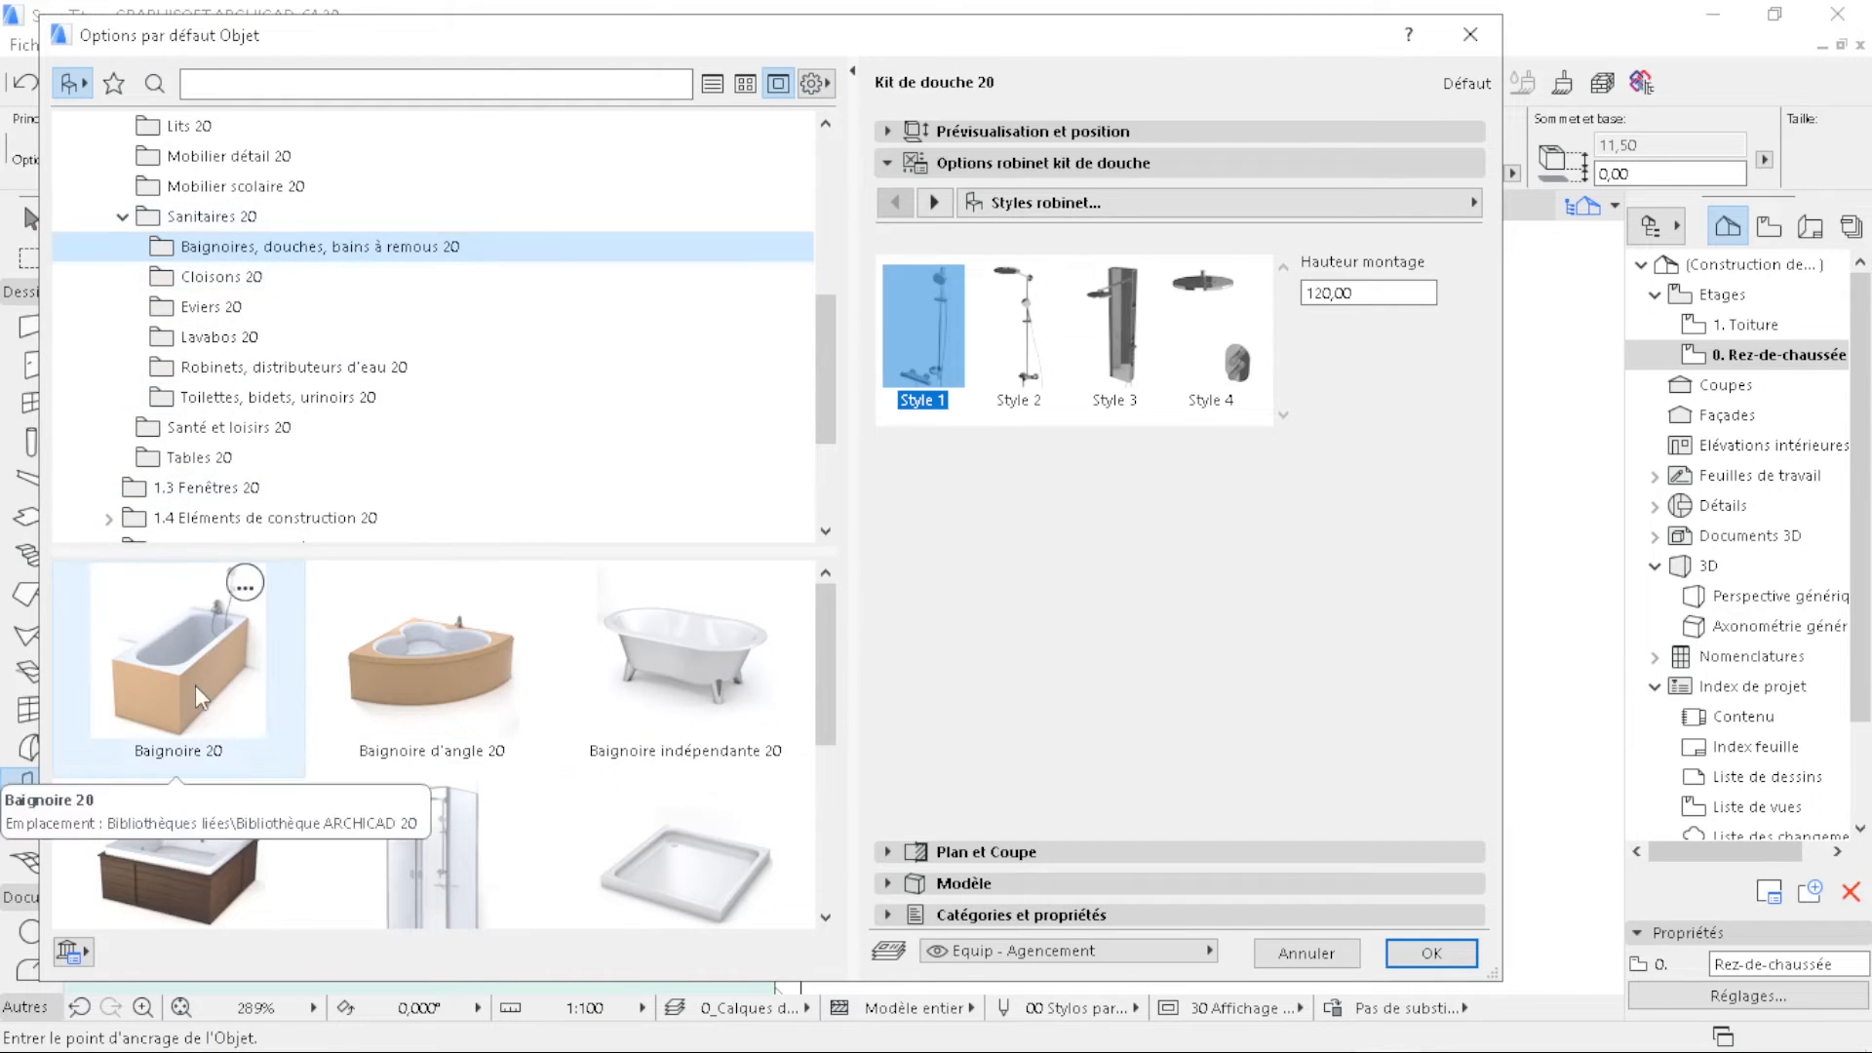
pyautogui.click(232, 719)
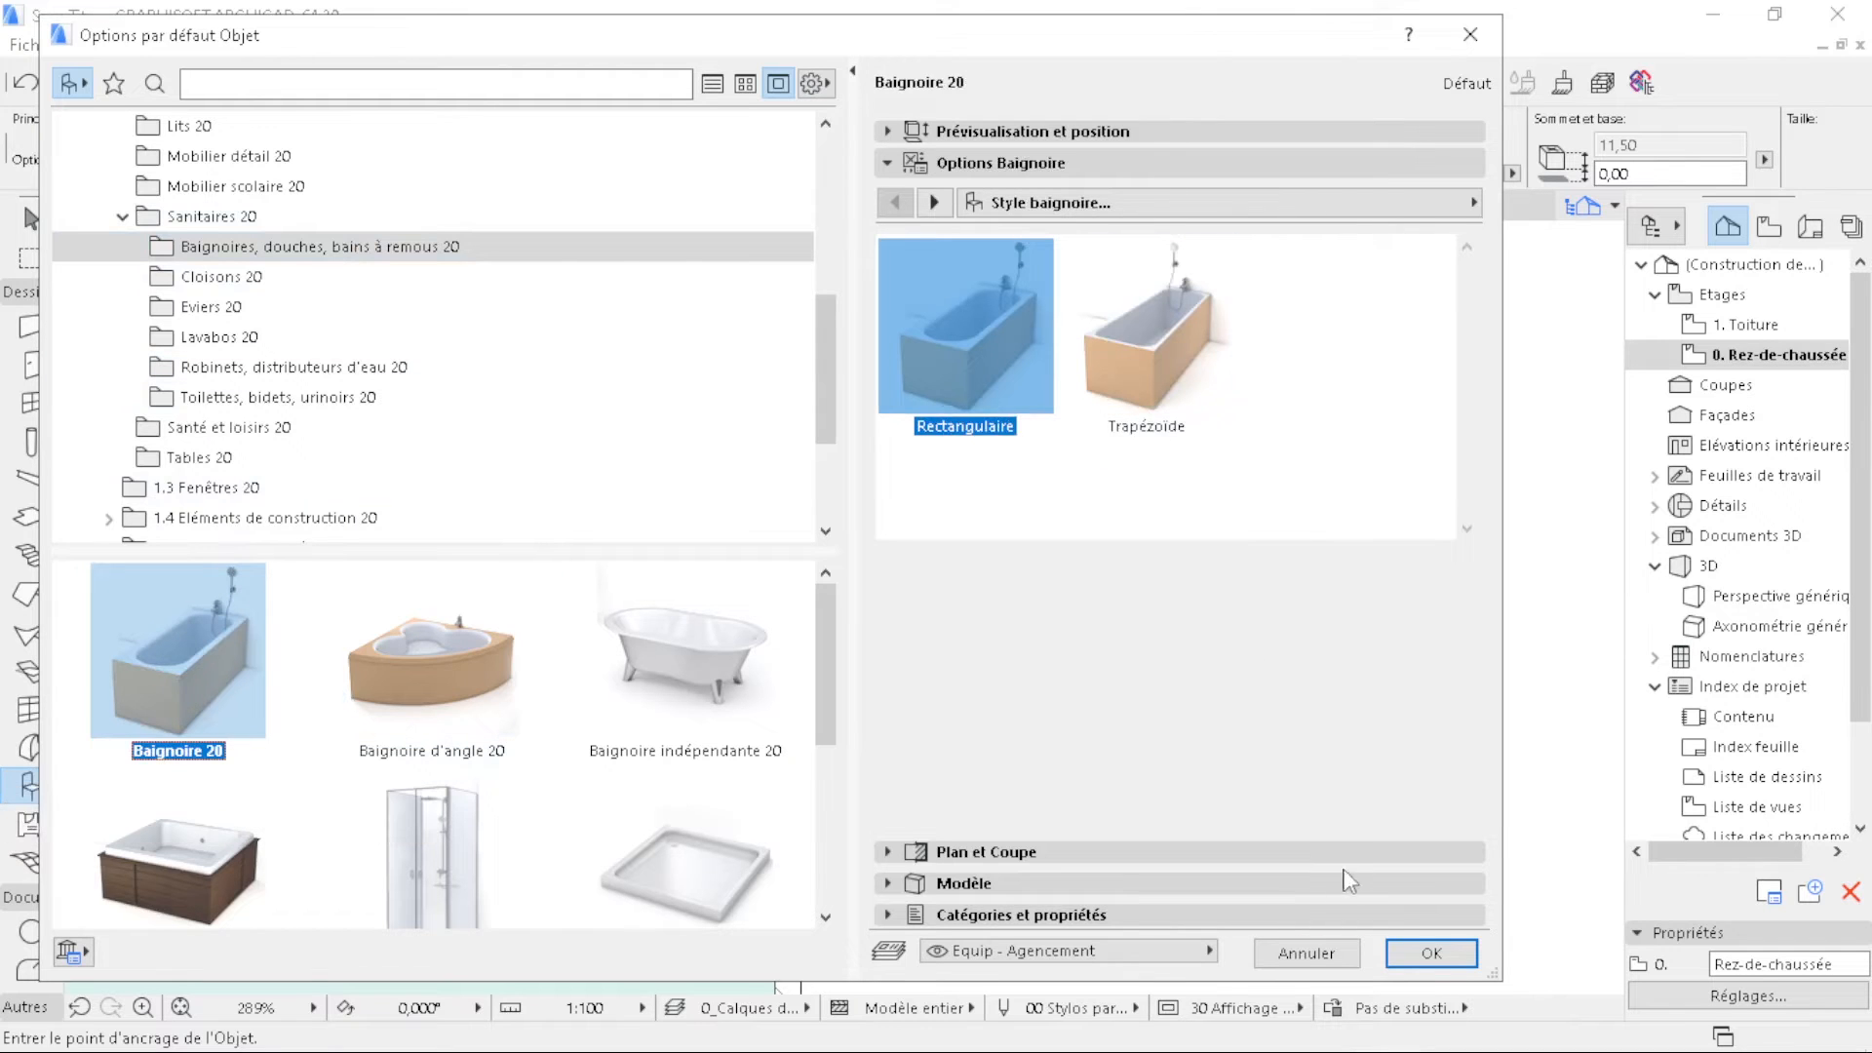
pyautogui.click(1431, 953)
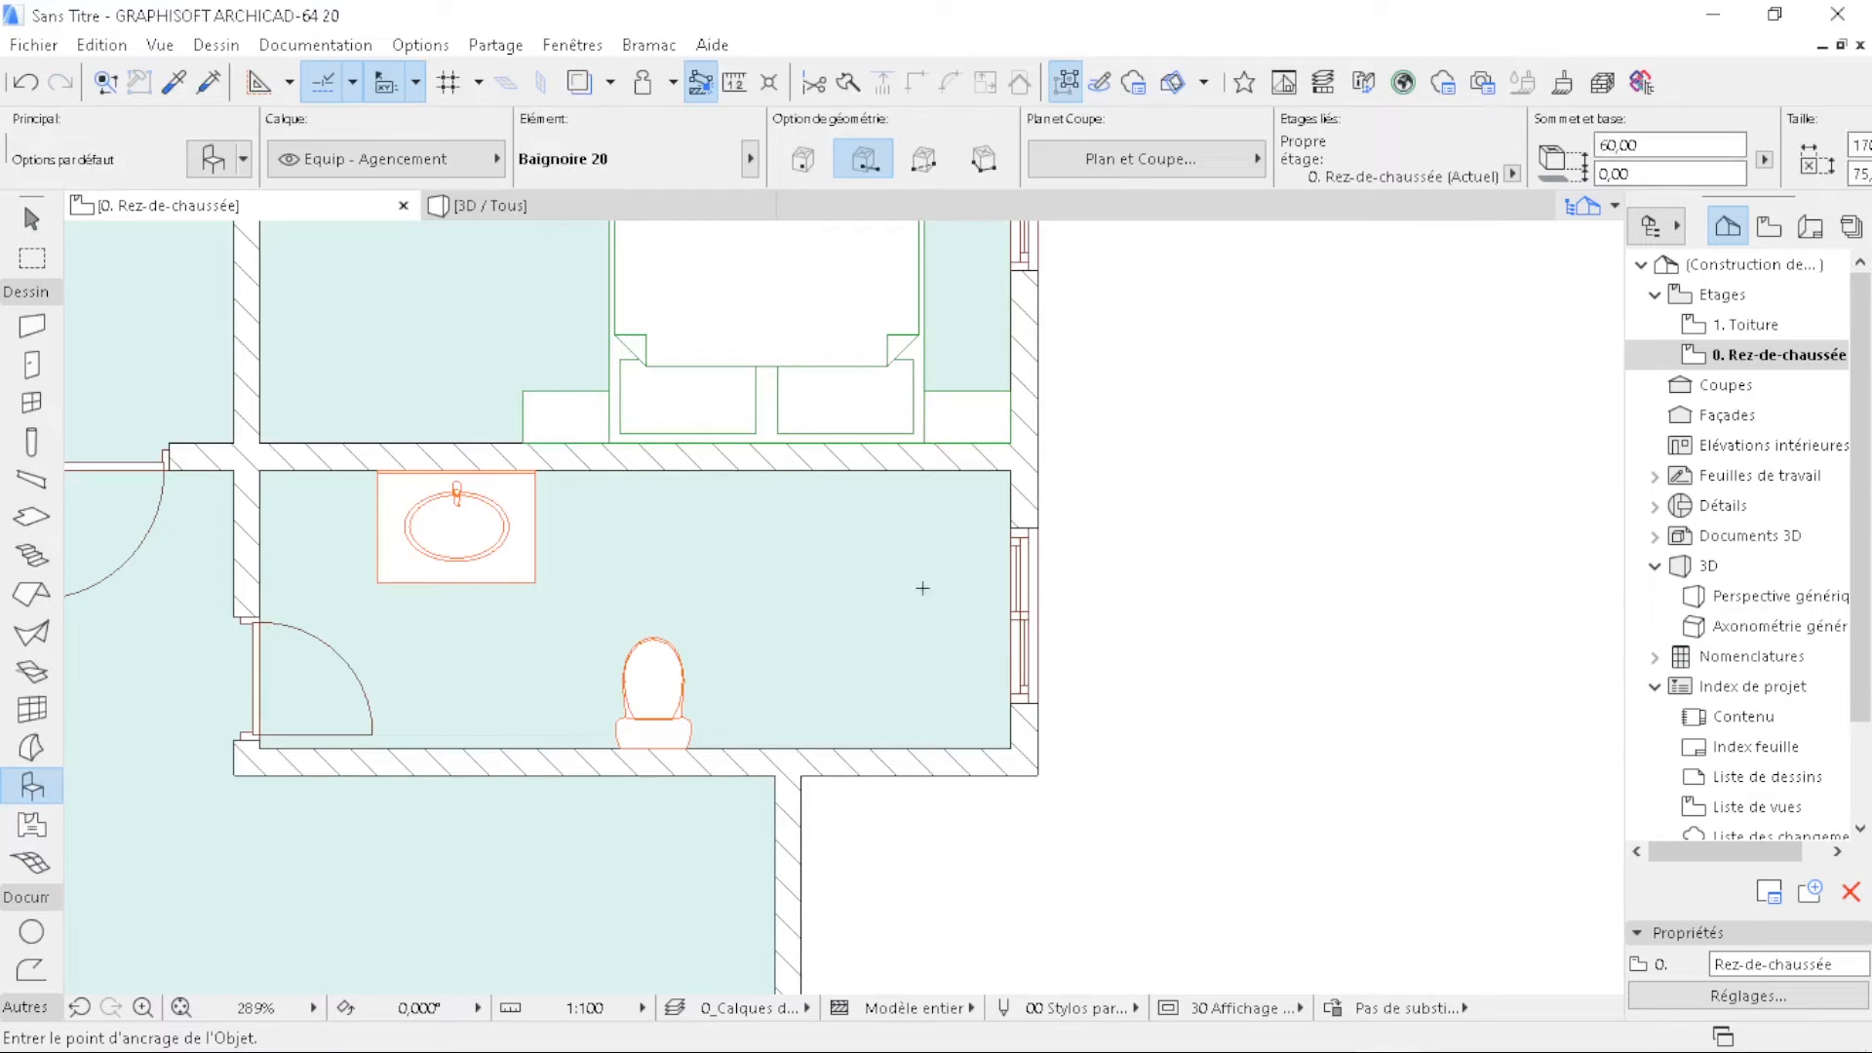
# - Place the bathtub vertically in plan and move its tap-end corner to the lower inner corner beside the bathroom window
pyautogui.click(935, 588)
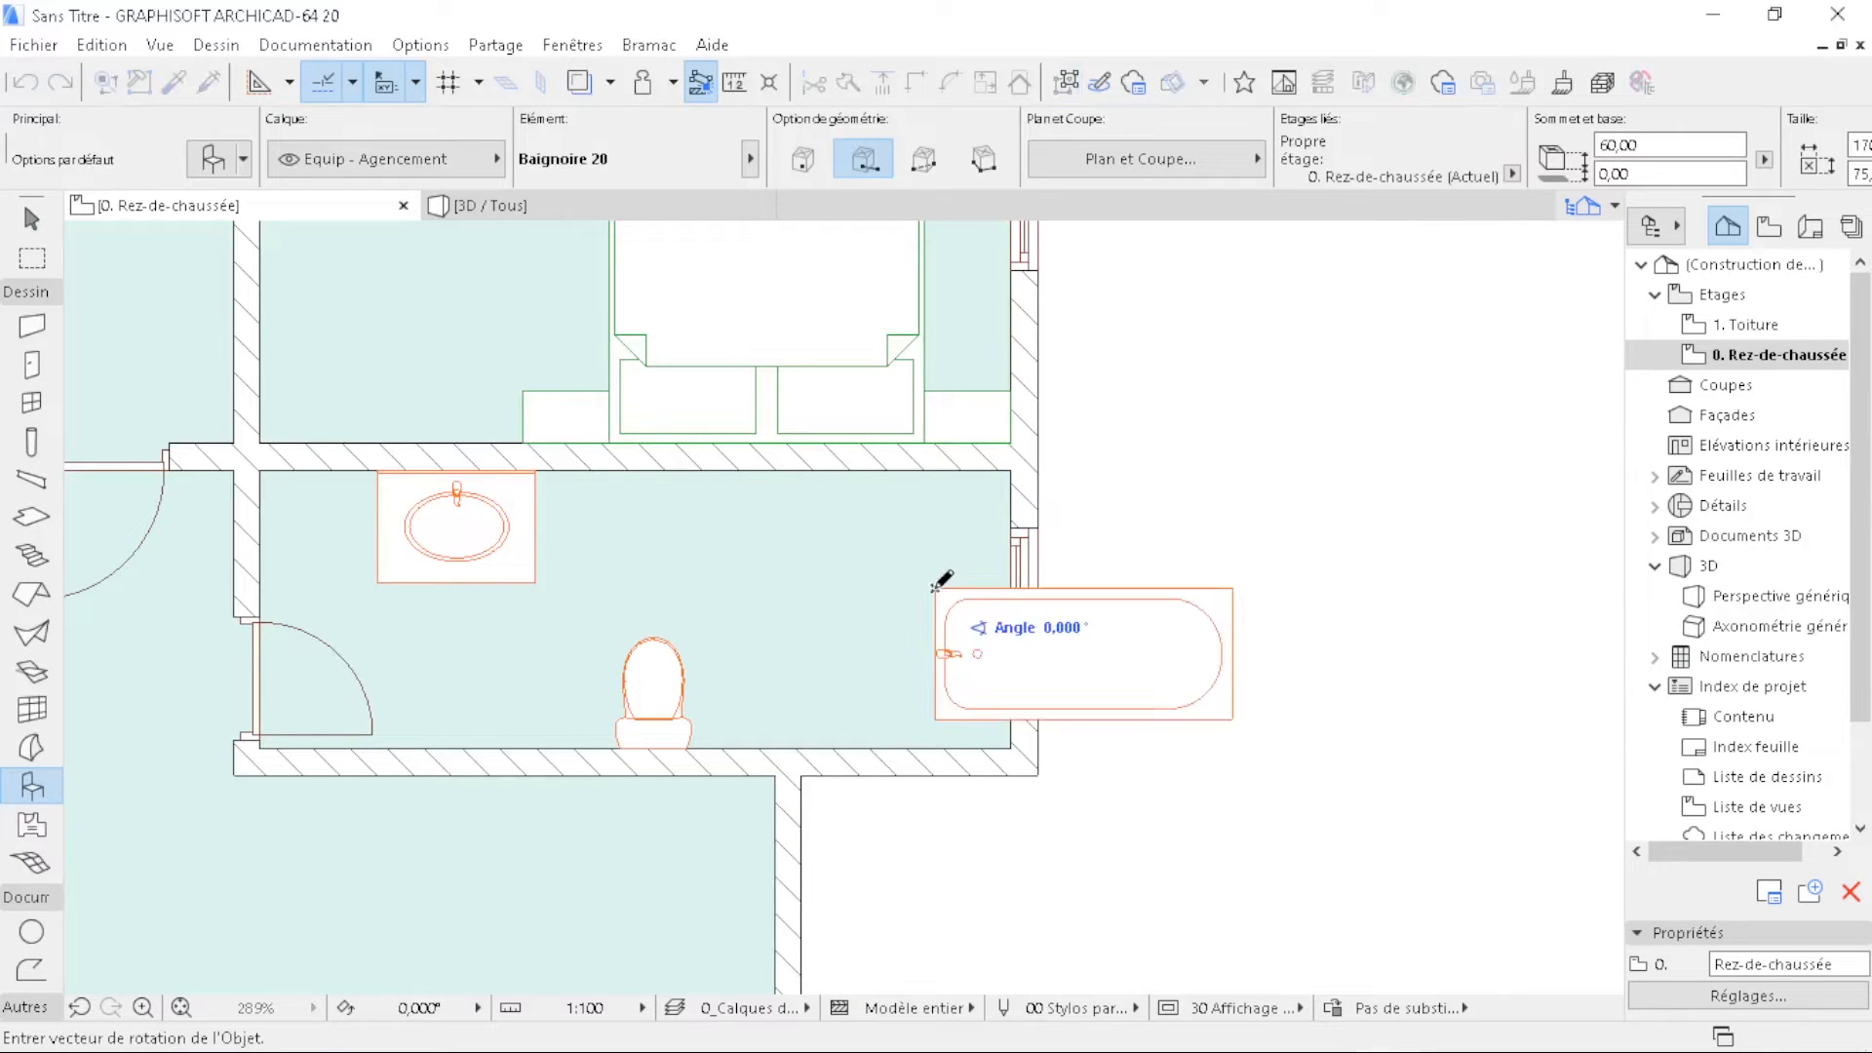
pyautogui.click(950, 532)
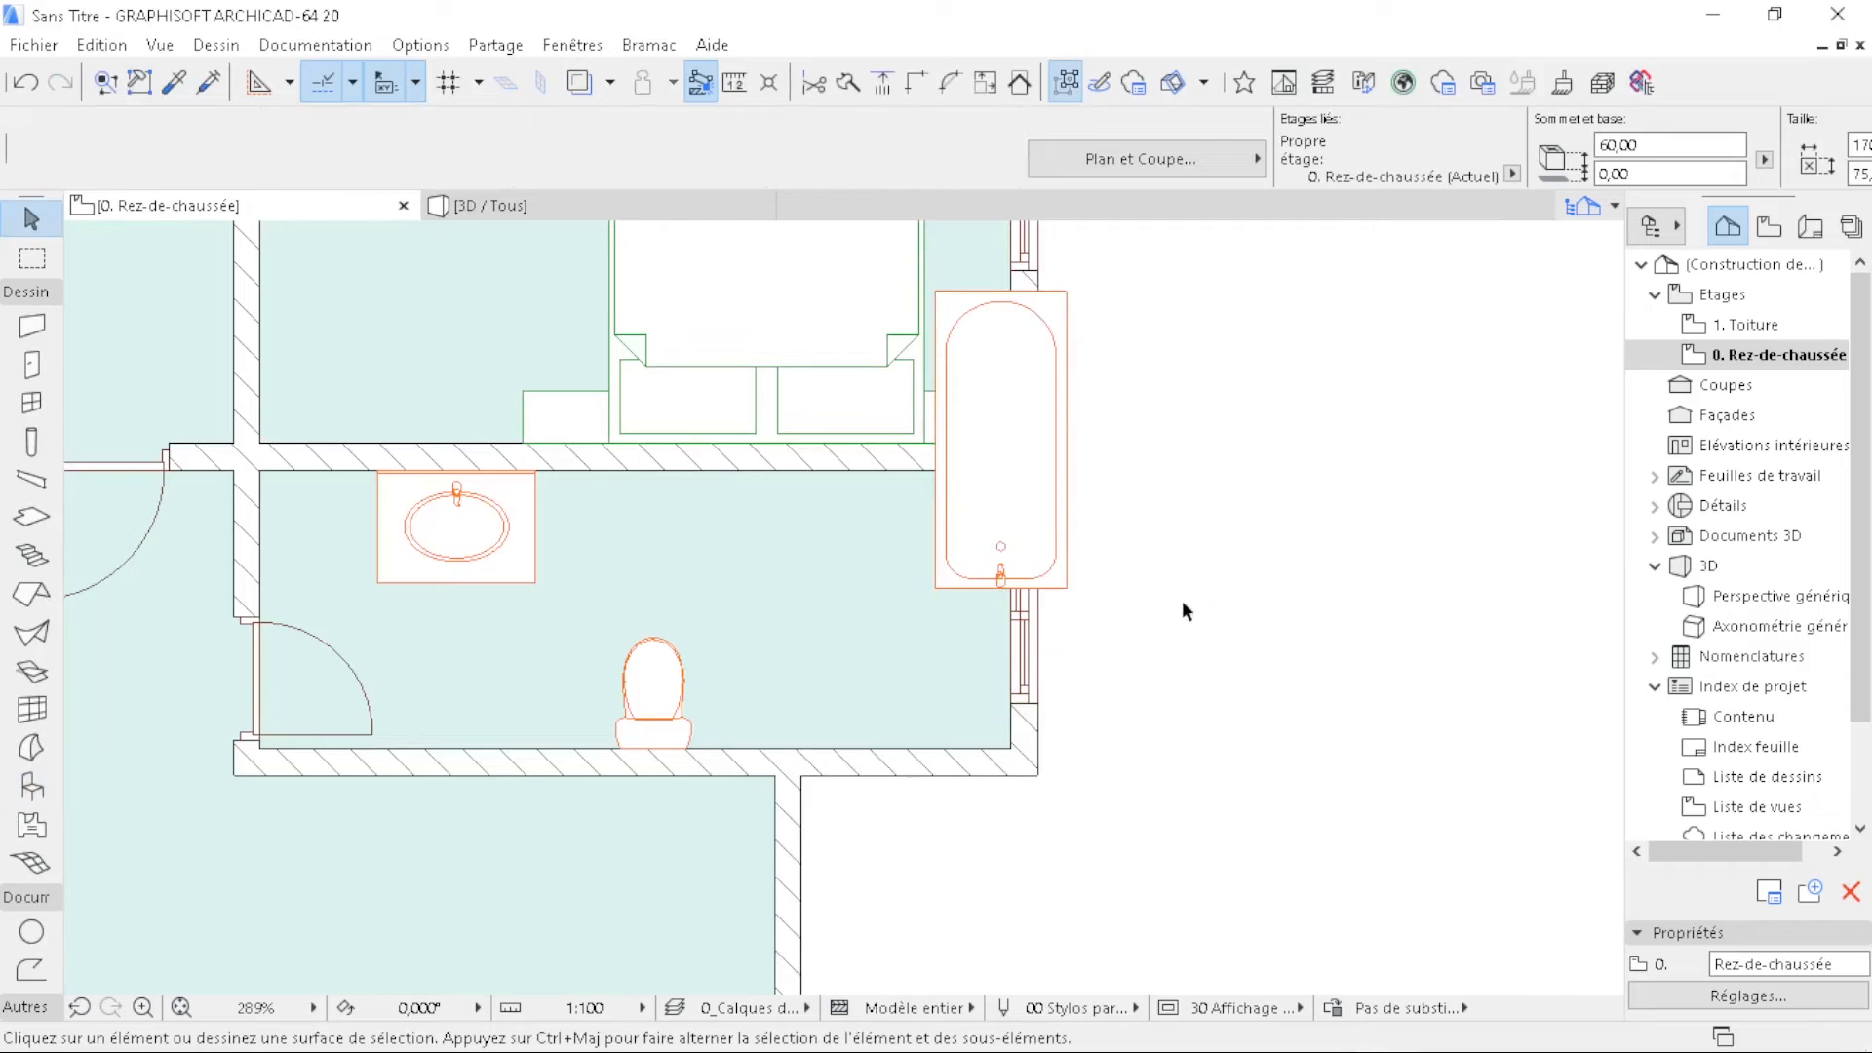
pyautogui.click(1067, 583)
pyautogui.hotkey('ctrl', 'd')
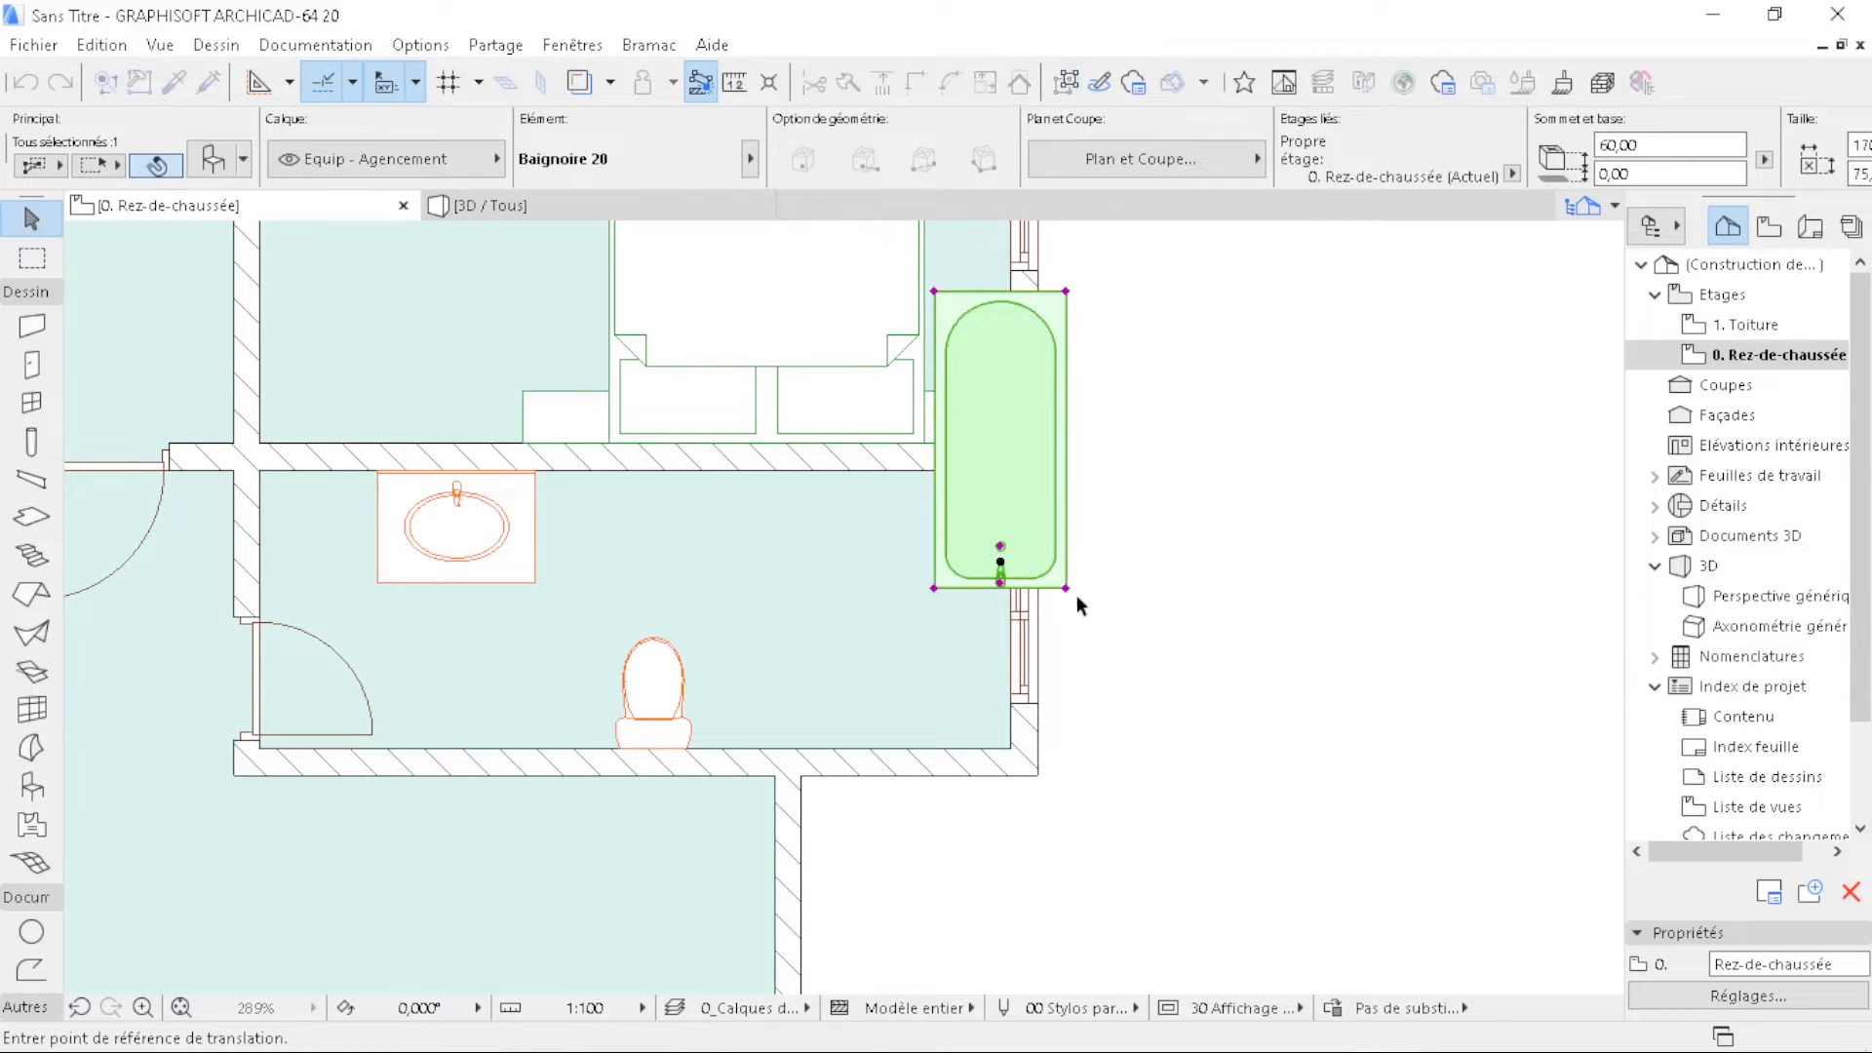
pyautogui.click(1066, 589)
pyautogui.scroll(5, 977, 761)
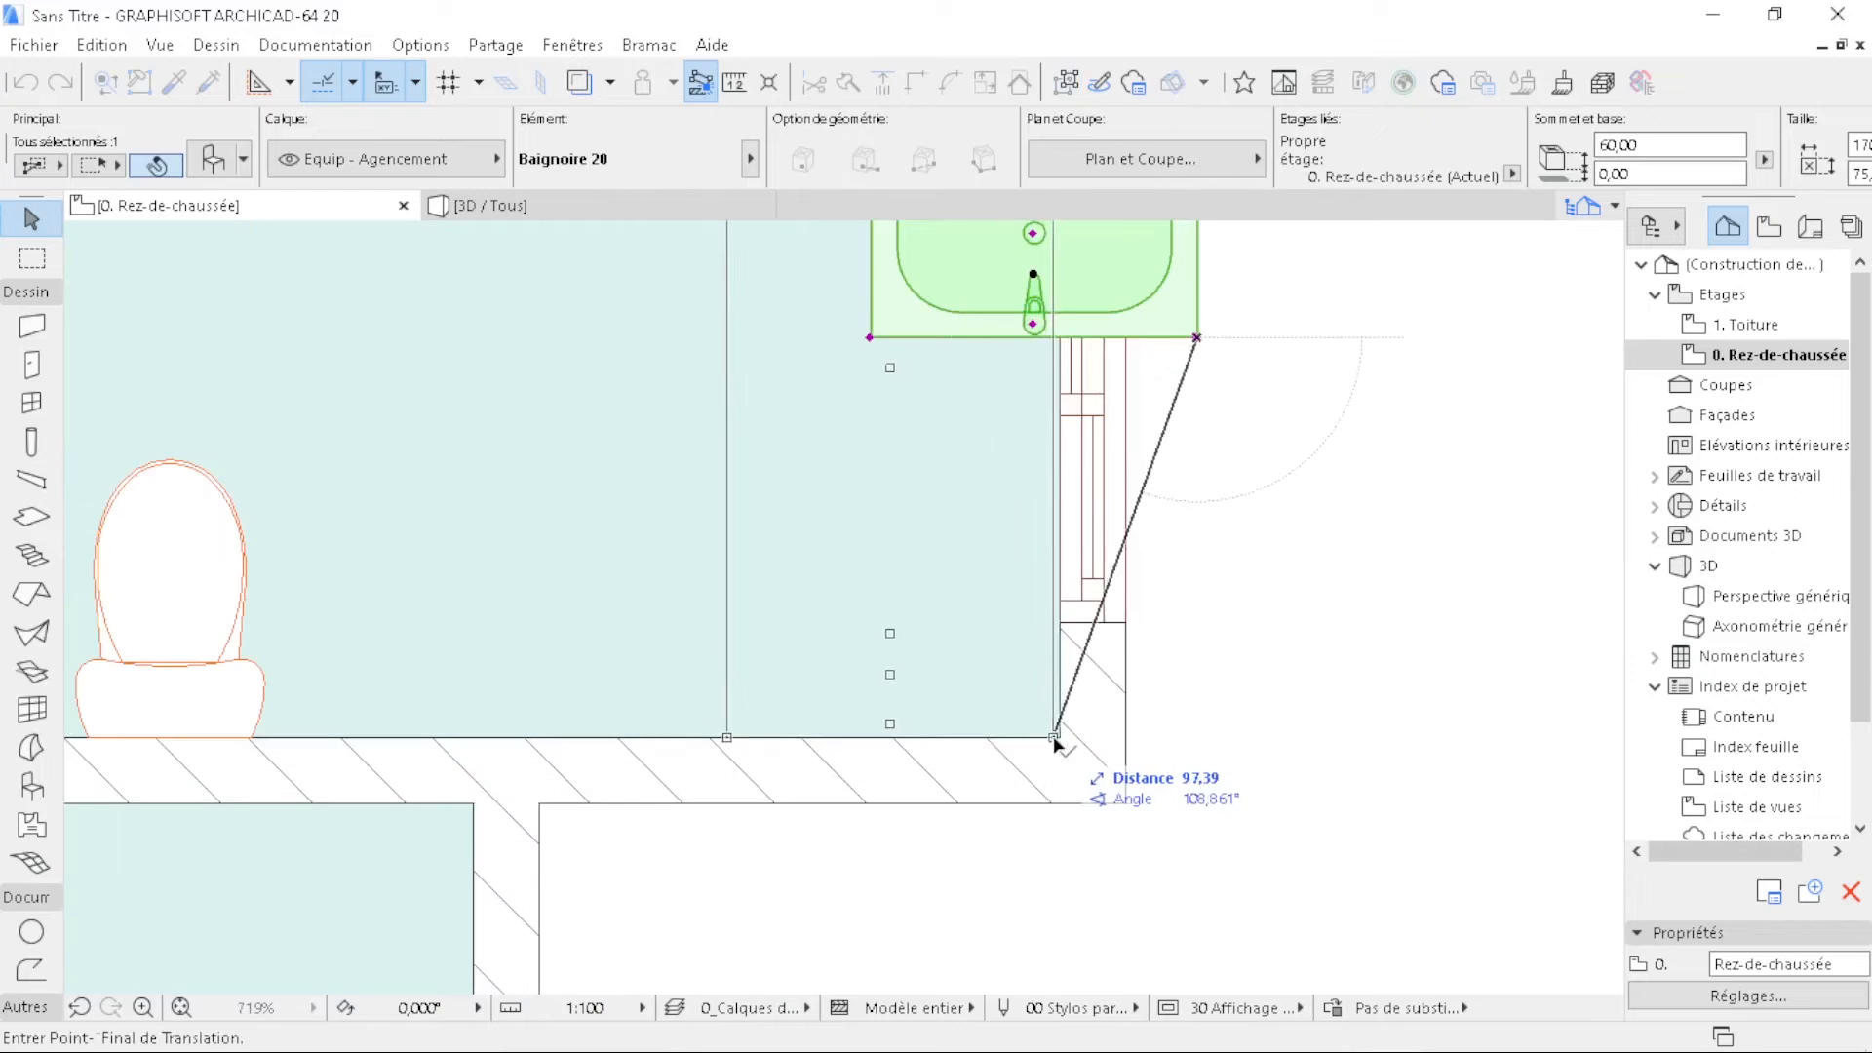
pyautogui.click(1059, 737)
# - Shorten the bathtub so its upper edge meets the inner face of the bathroom's upper wall
pyautogui.scroll(-4, 1002, 834)
pyautogui.scroll(4, 1025, 501)
pyautogui.scroll(1, 711, 509)
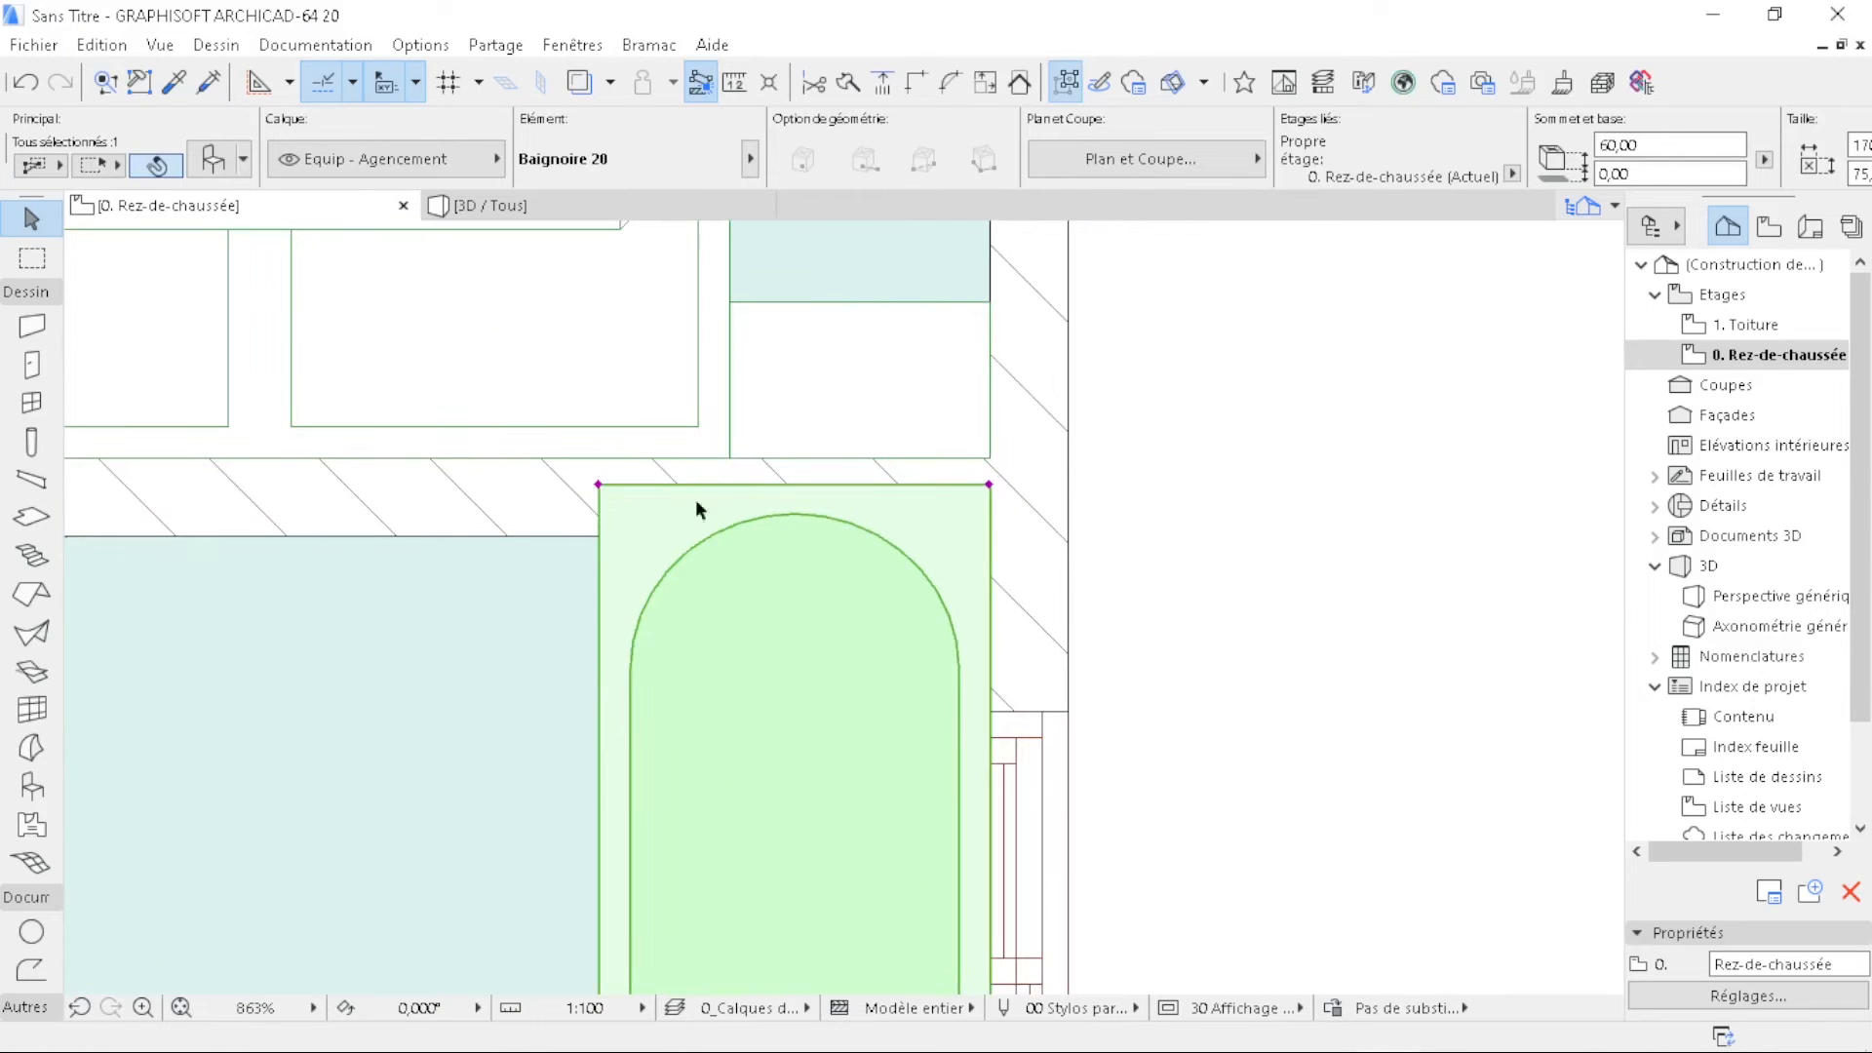
pyautogui.click(598, 483)
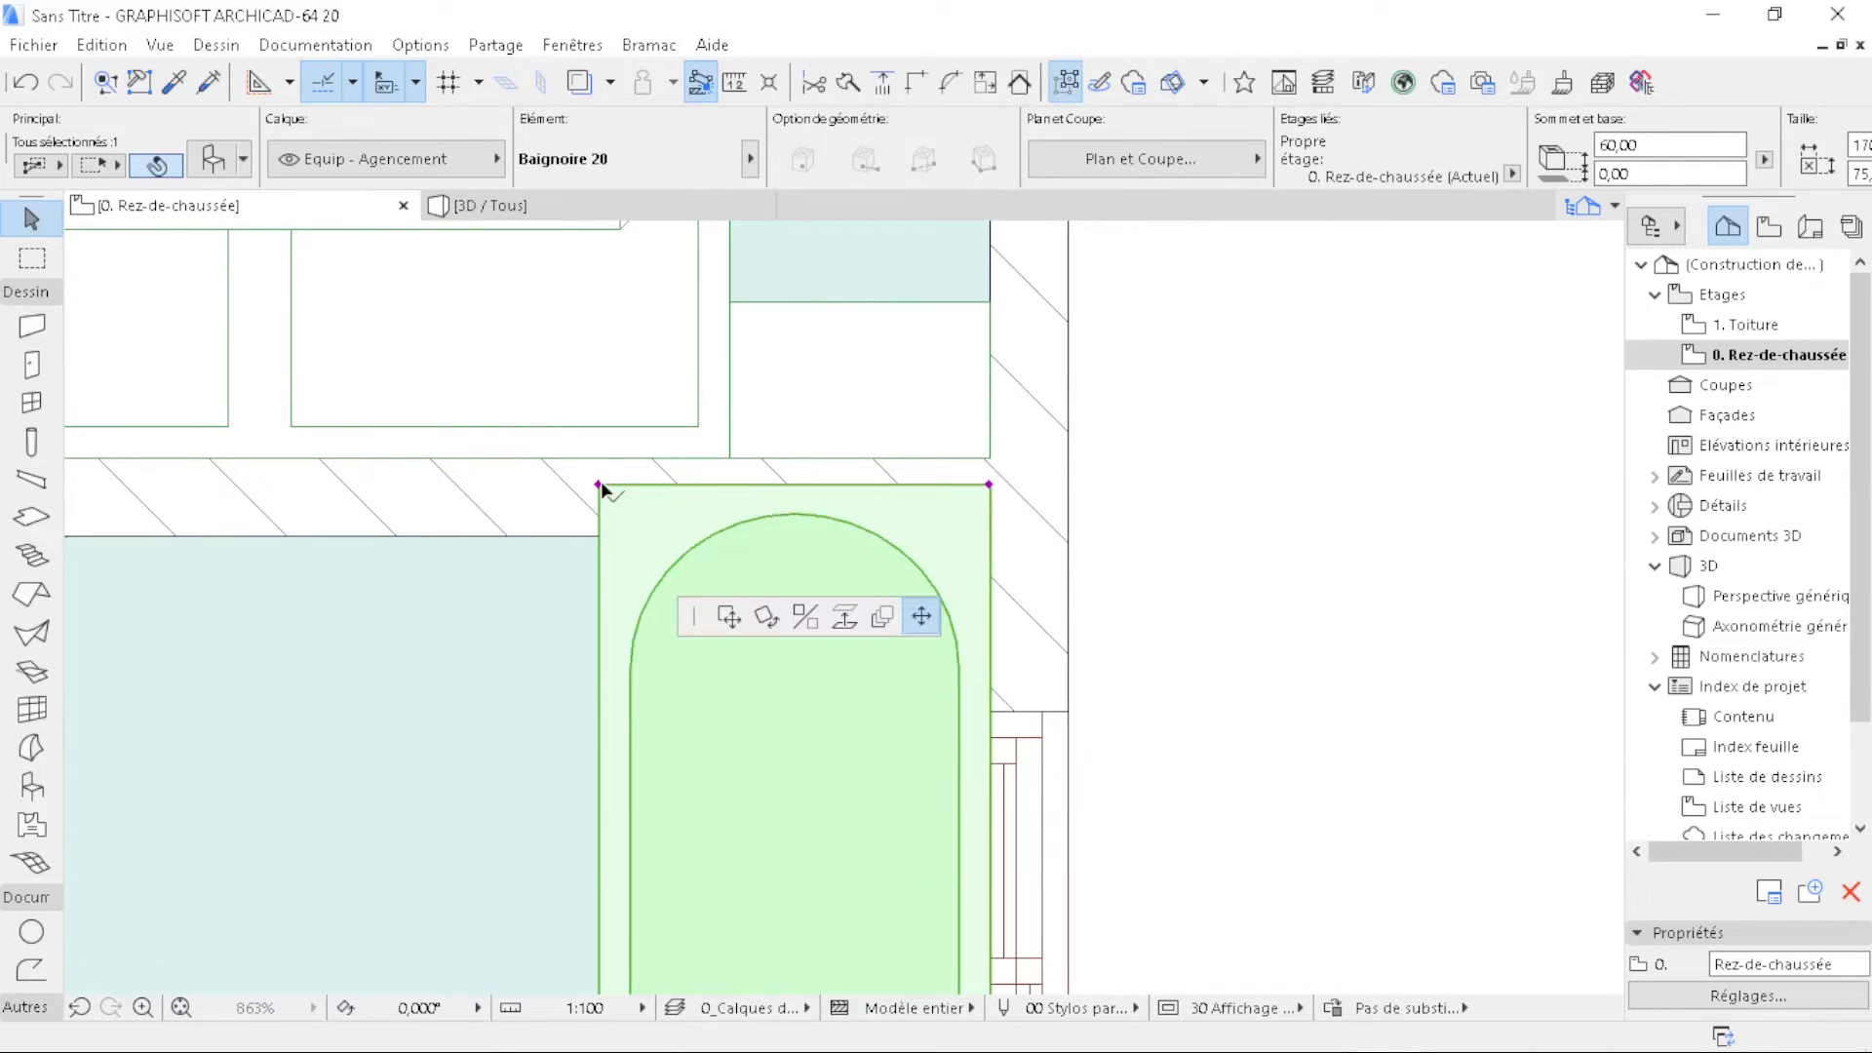
pyautogui.click(601, 535)
pyautogui.scroll(-3, 910, 384)
pyautogui.scroll(-3, 1057, 526)
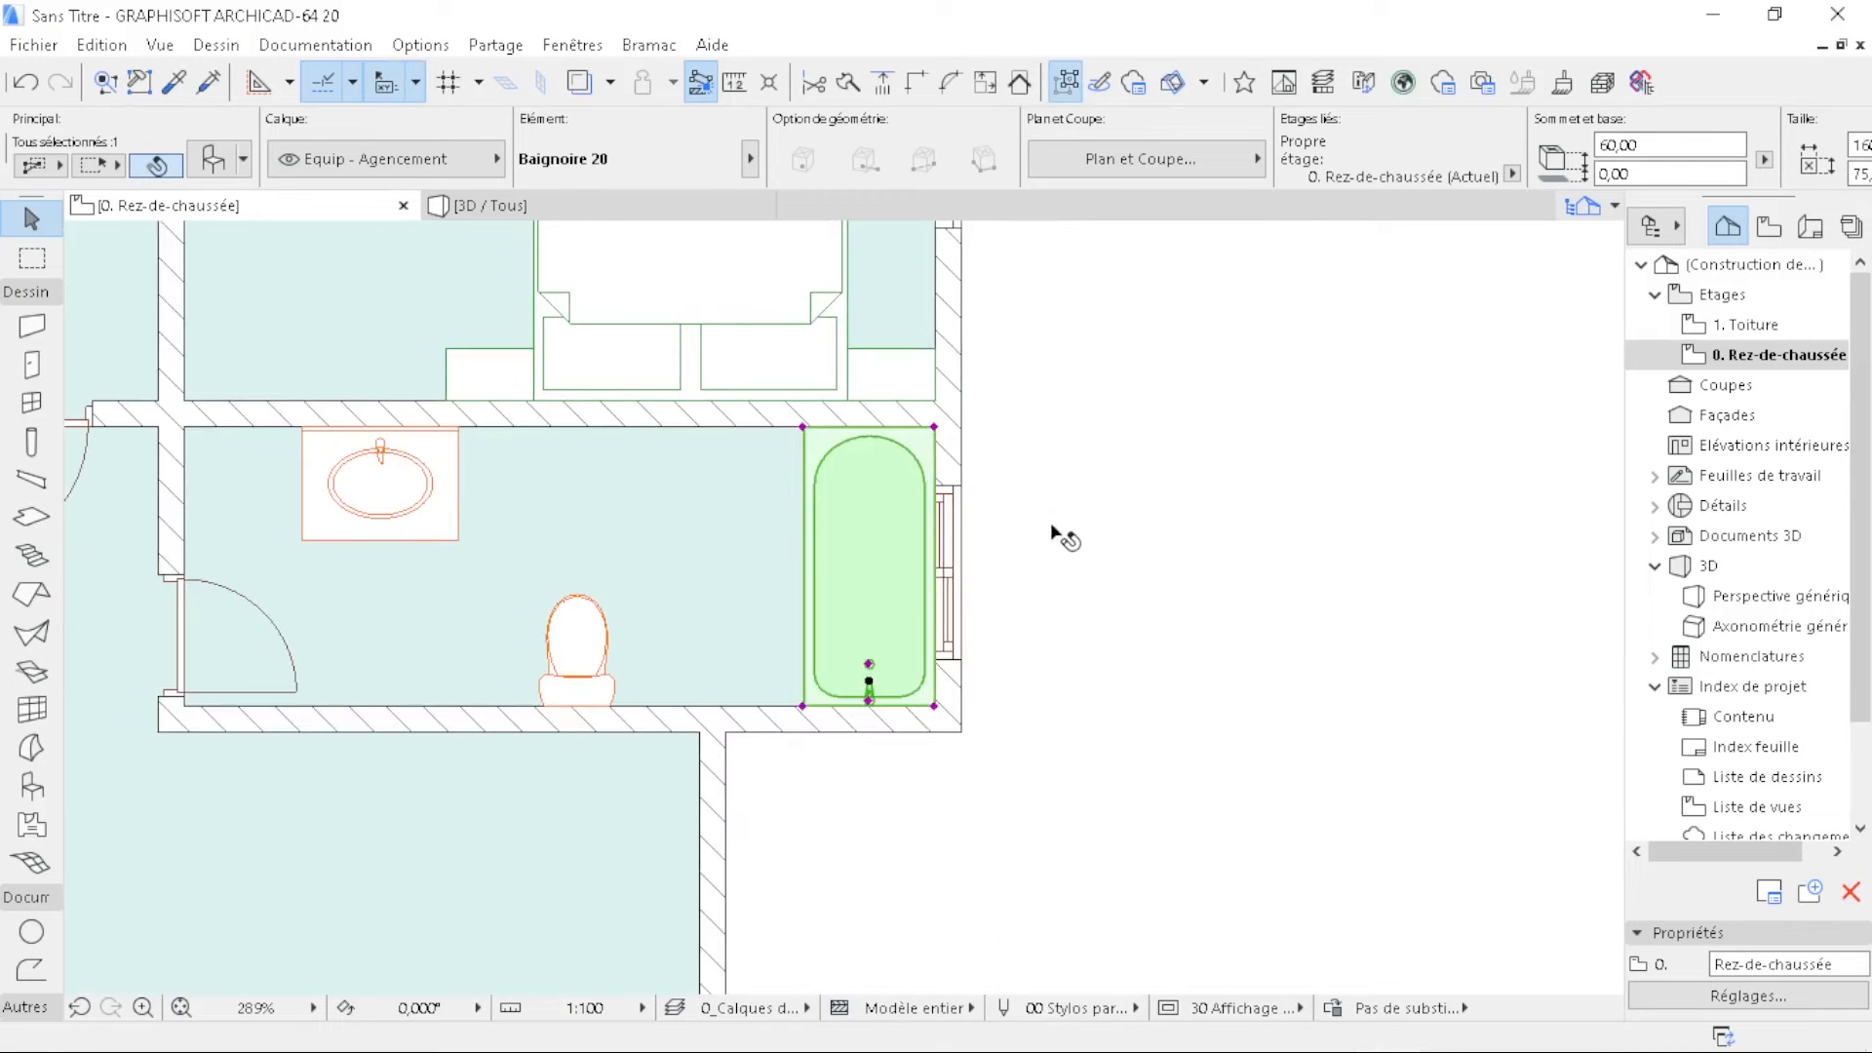
pyautogui.click(1051, 525)
# - Inspect the furnished rooms from above in the 3D view and return to the ground-floor plan
pyautogui.scroll(-4, 1082, 512)
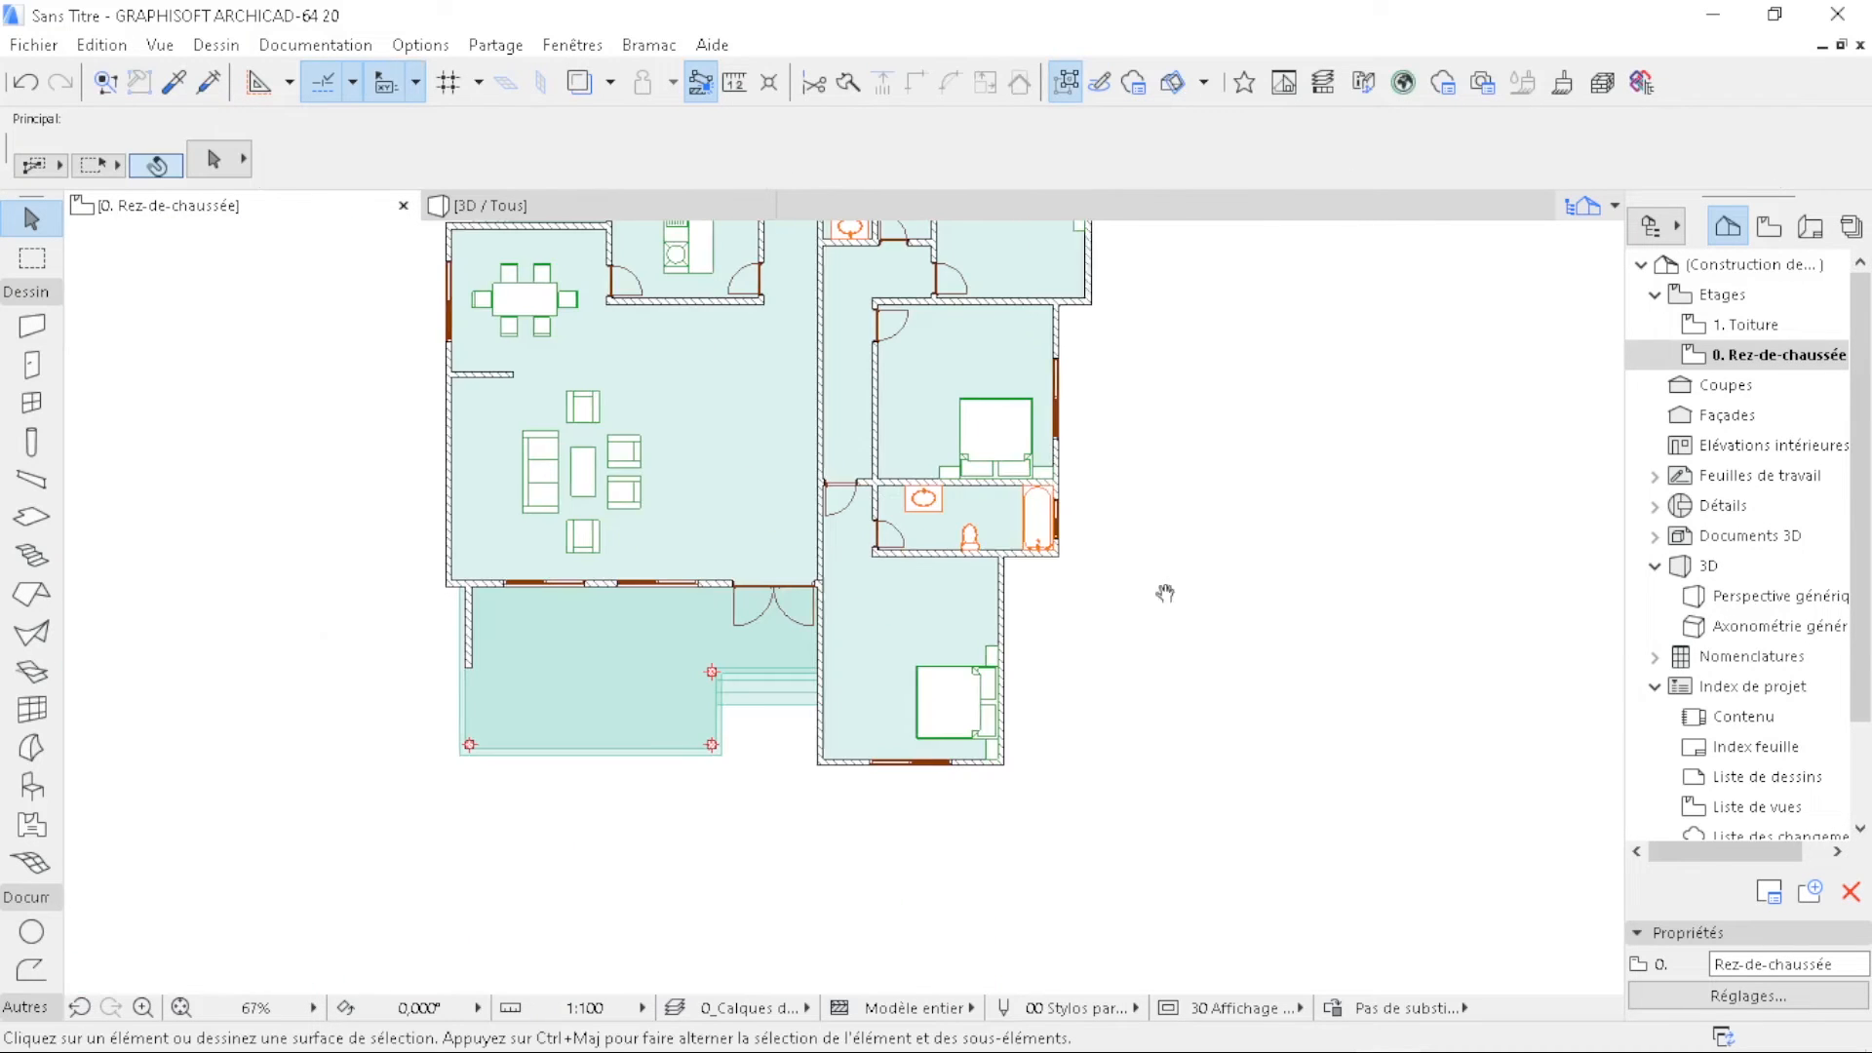
pyautogui.moveTo(1175, 585); pyautogui.dragTo(1076, 645, button='middle')
pyautogui.click(491, 205)
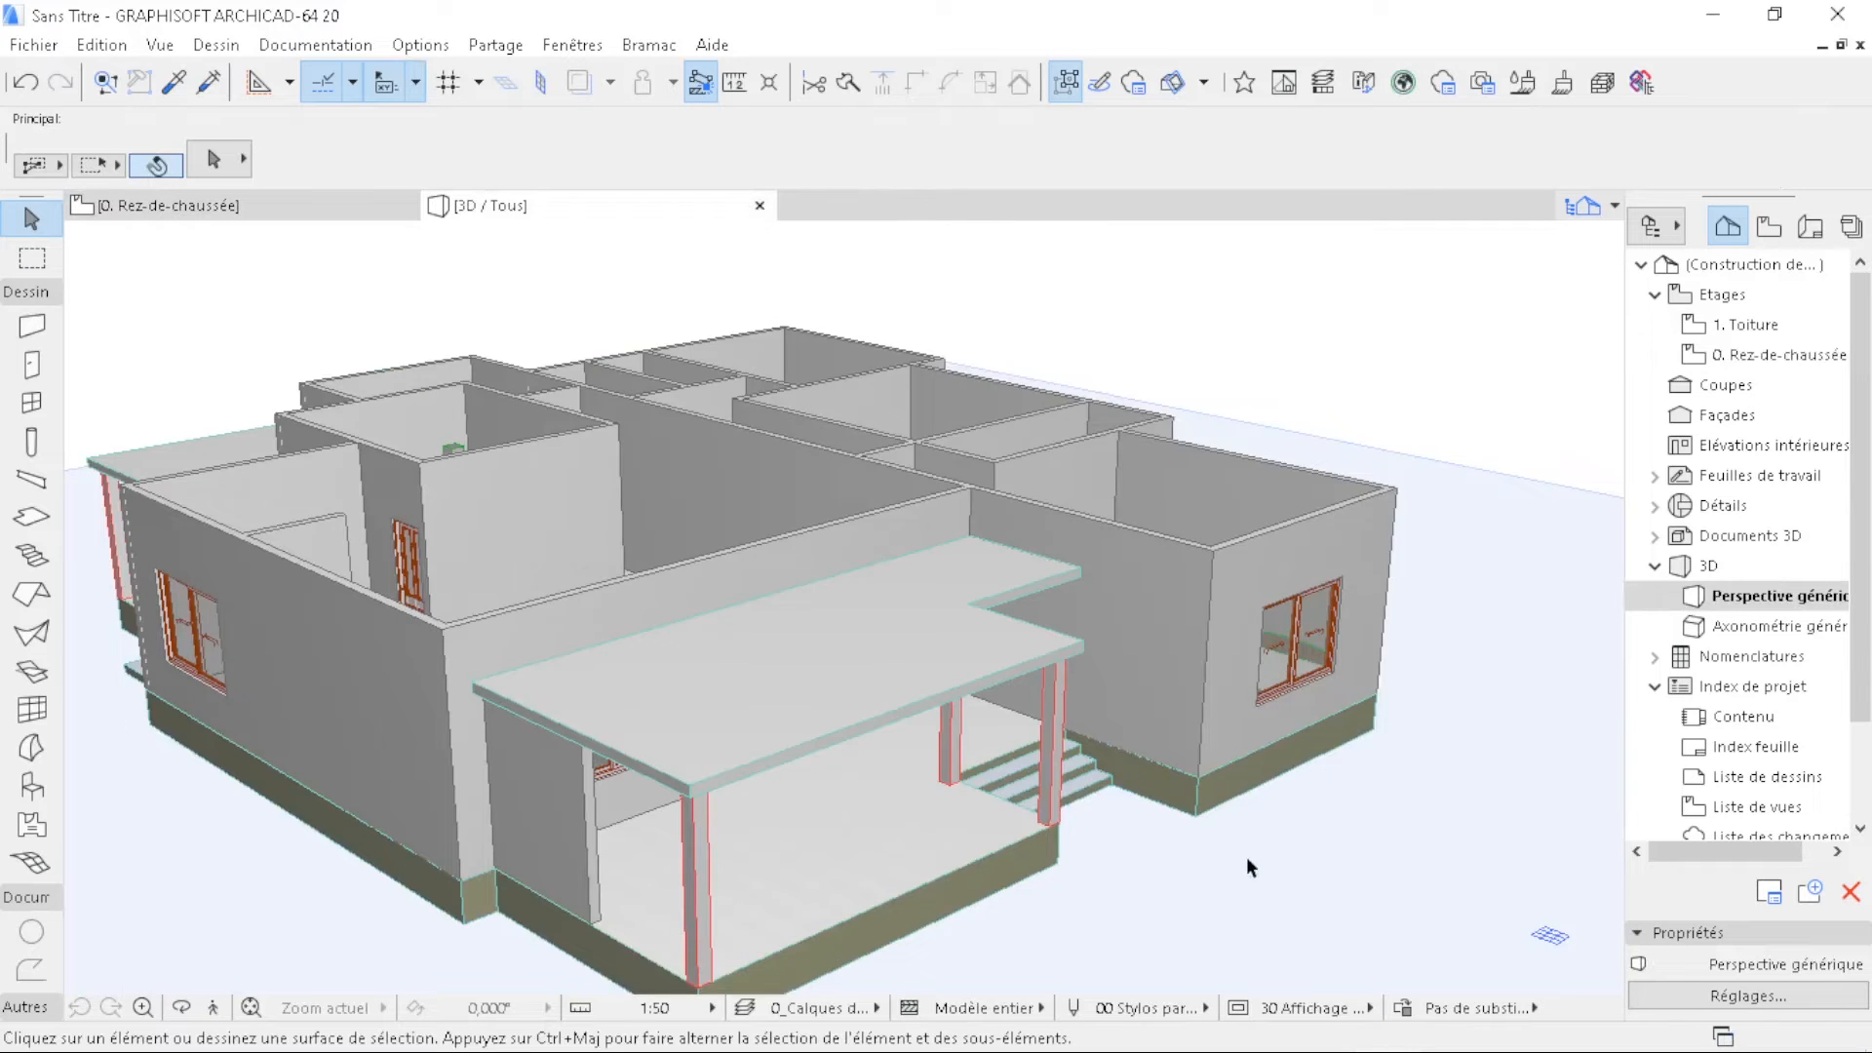
pyautogui.scroll(-3, 1305, 837)
pyautogui.keyDown('shift'); pyautogui.moveTo(877, 727); pyautogui.dragTo(869, 653, button='middle'); pyautogui.keyUp('shift')
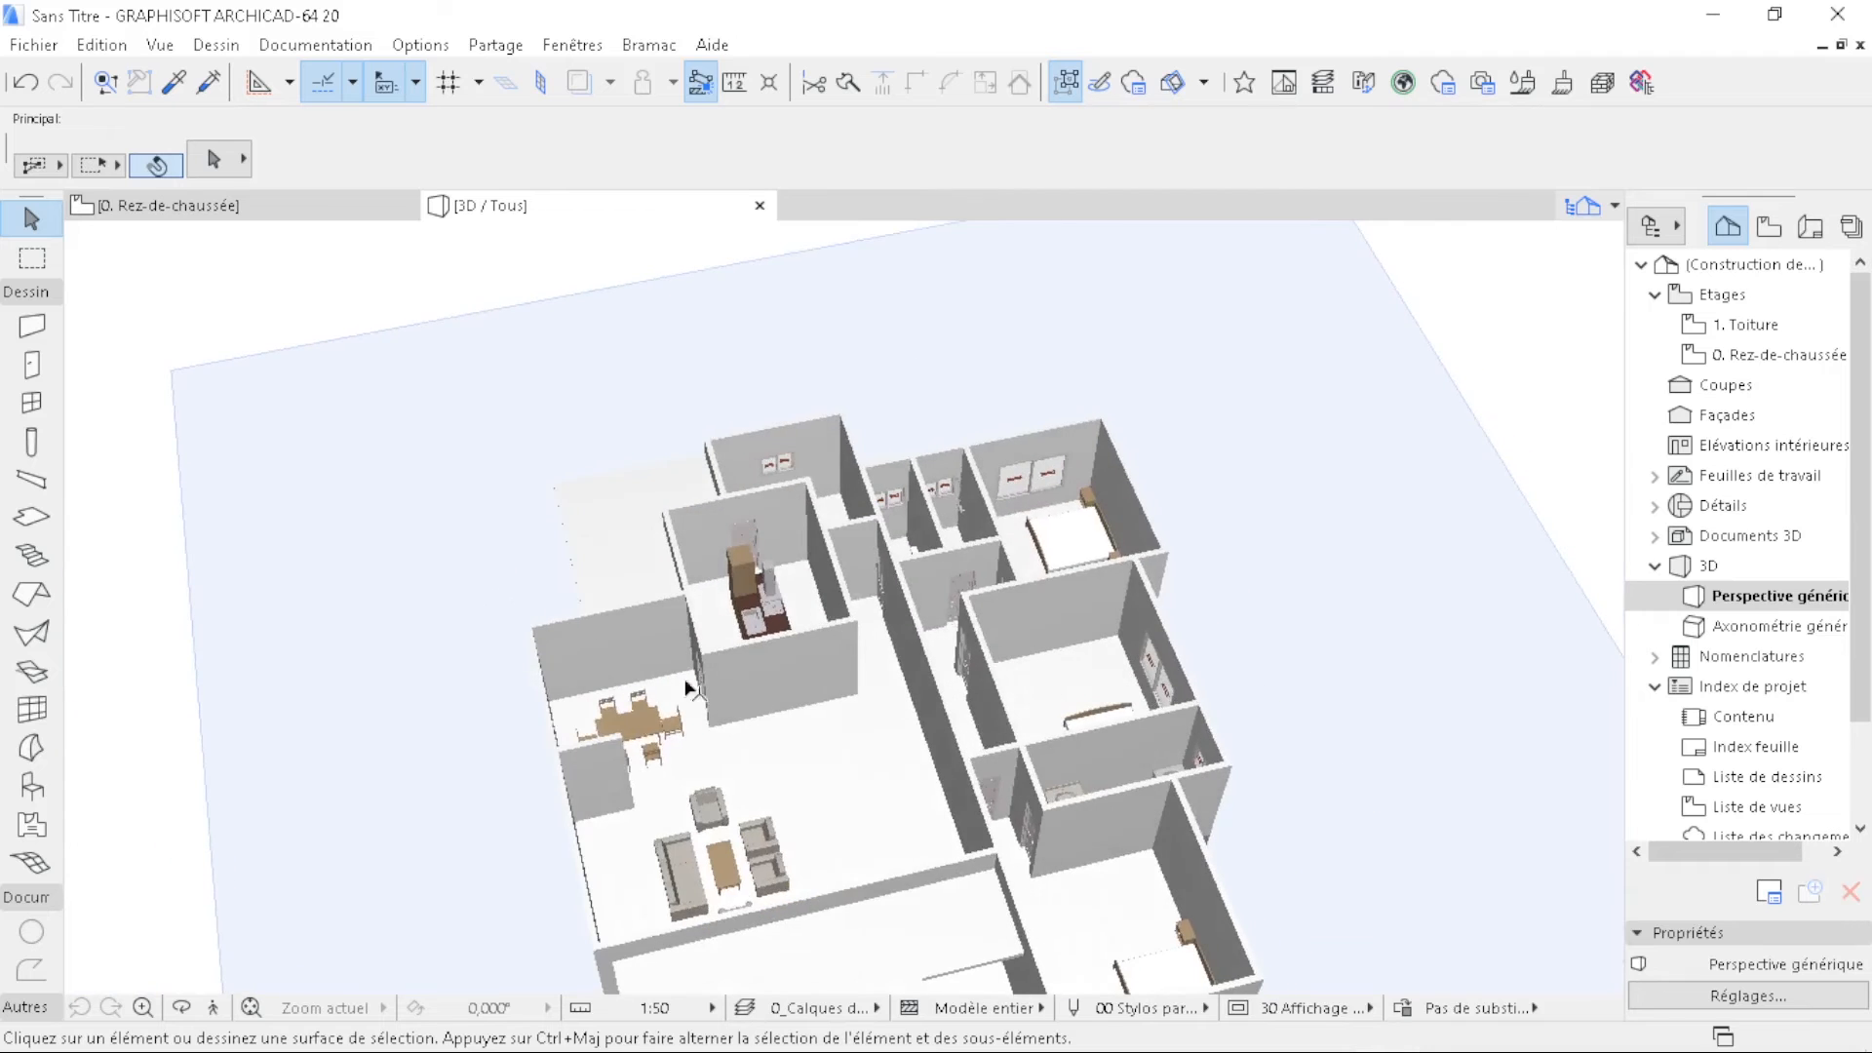
pyautogui.click(291, 208)
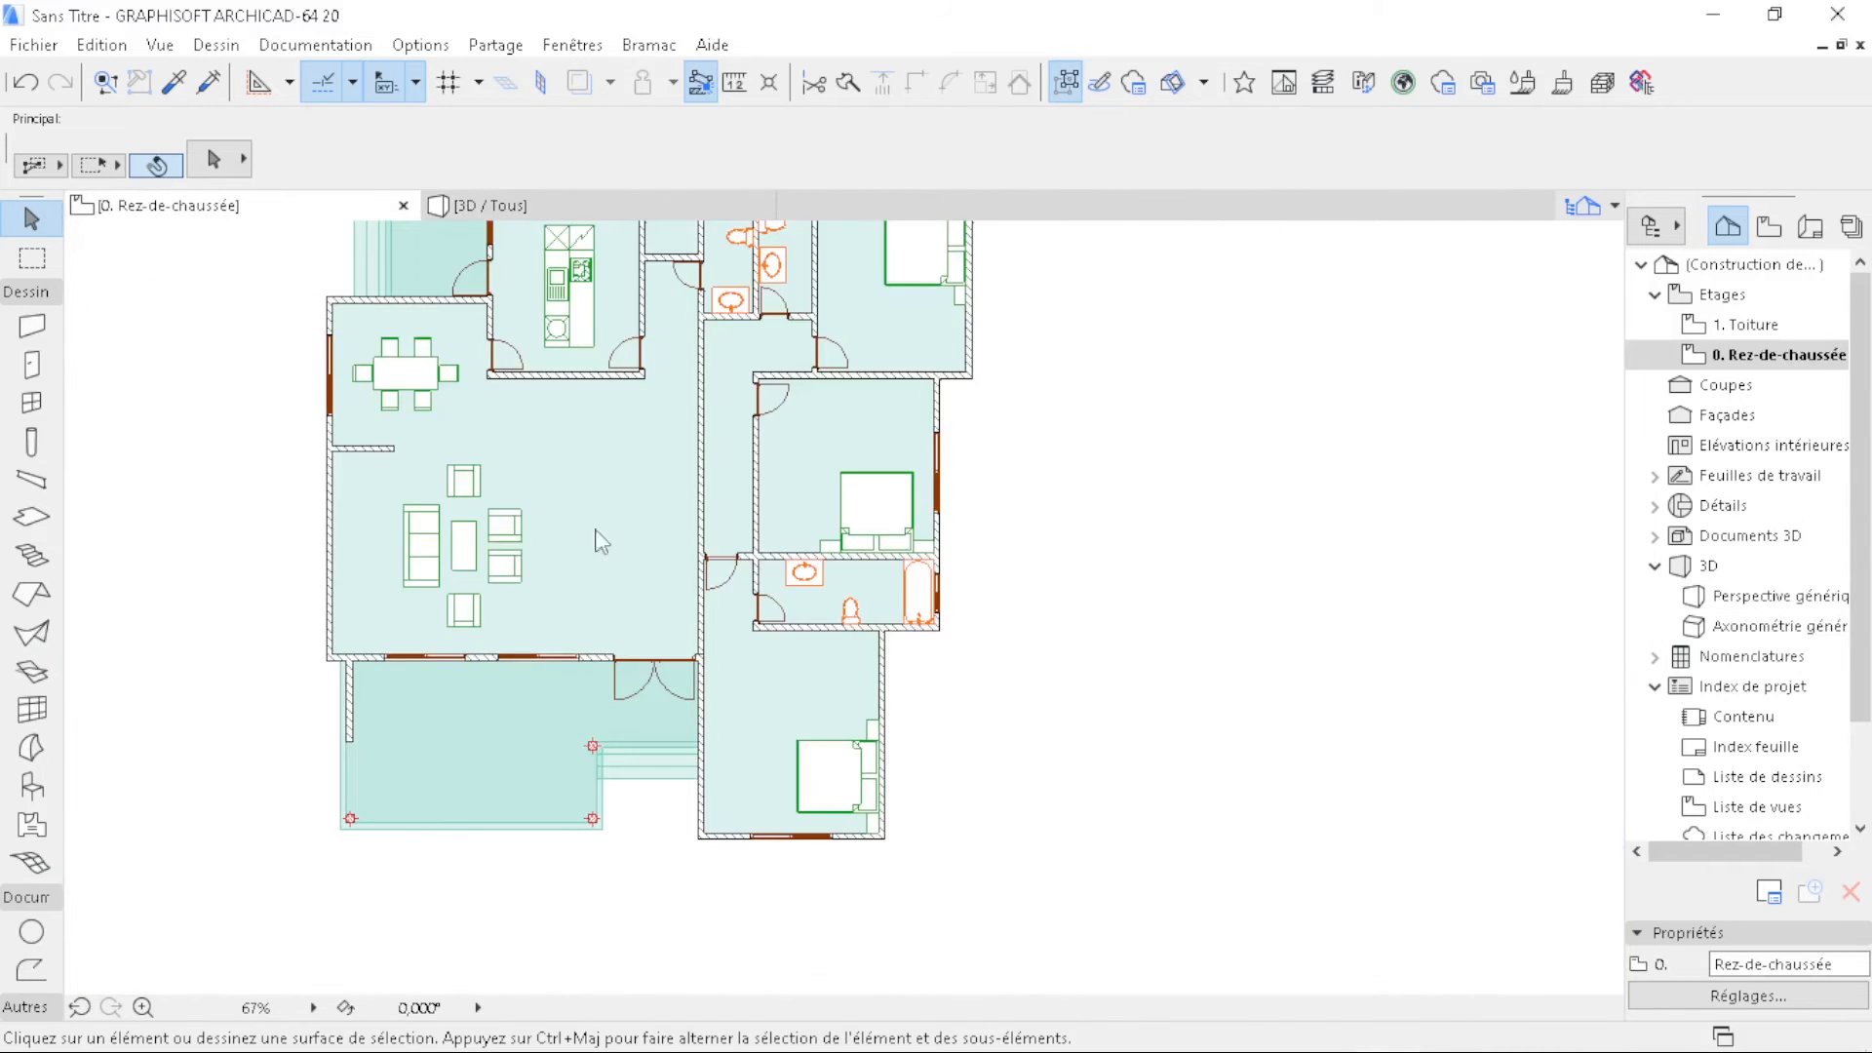
pyautogui.scroll(-3, 736, 587)
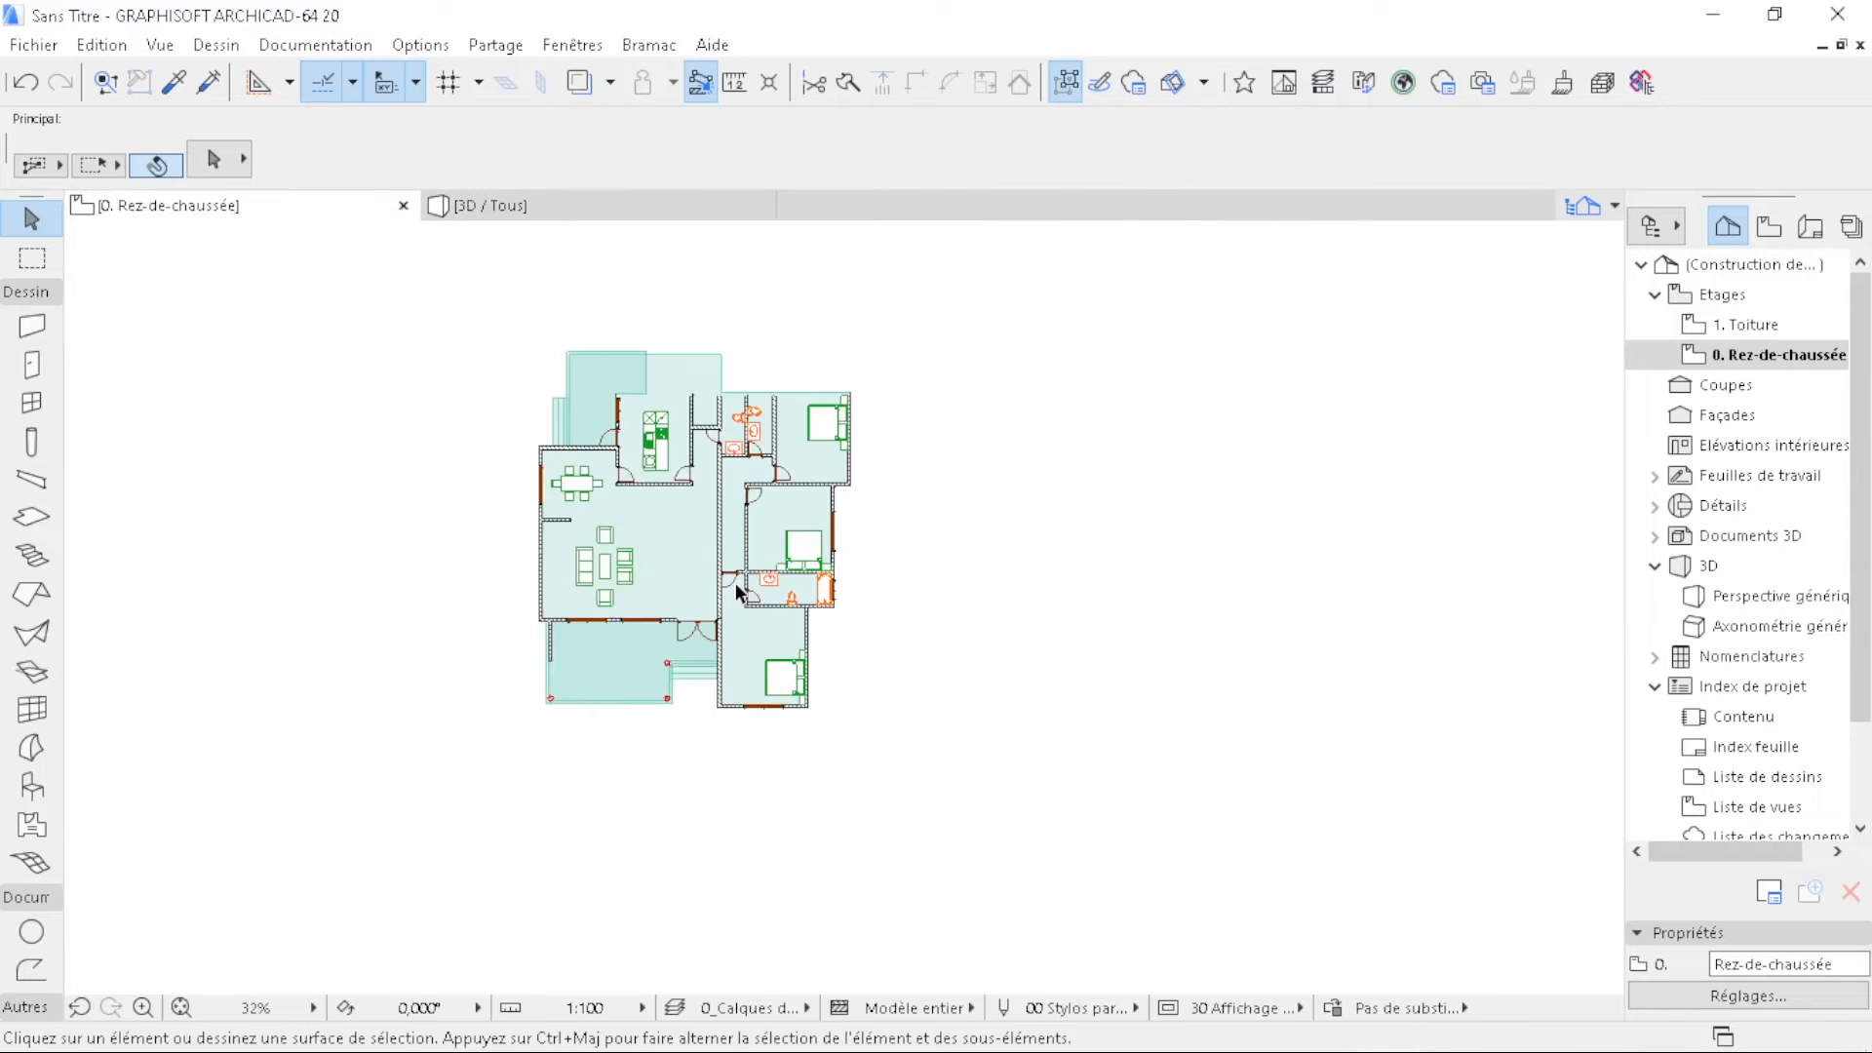
pyautogui.scroll(-1, 736, 588)
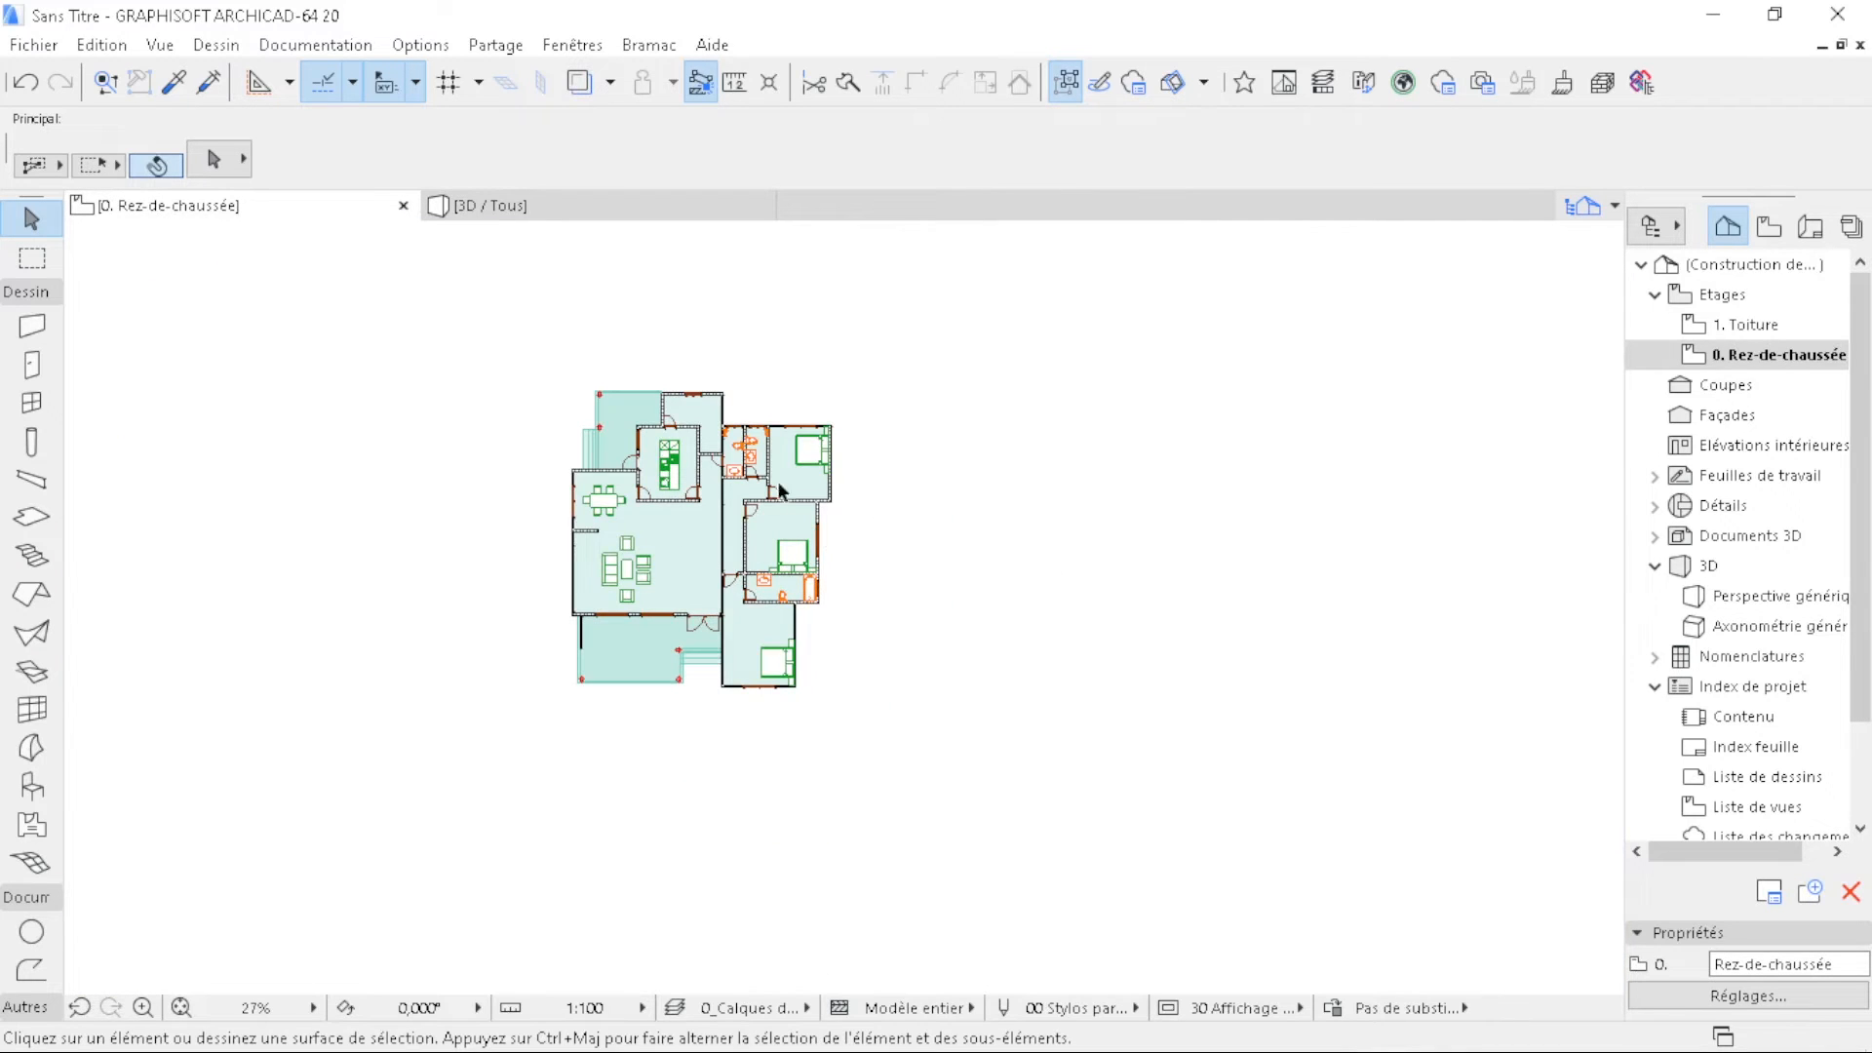
# - Stretch the door wall of the lower bathroom about 60 cm down past the bathroom's lower wall into the bedroom below
pyautogui.scroll(13, 683, 634)
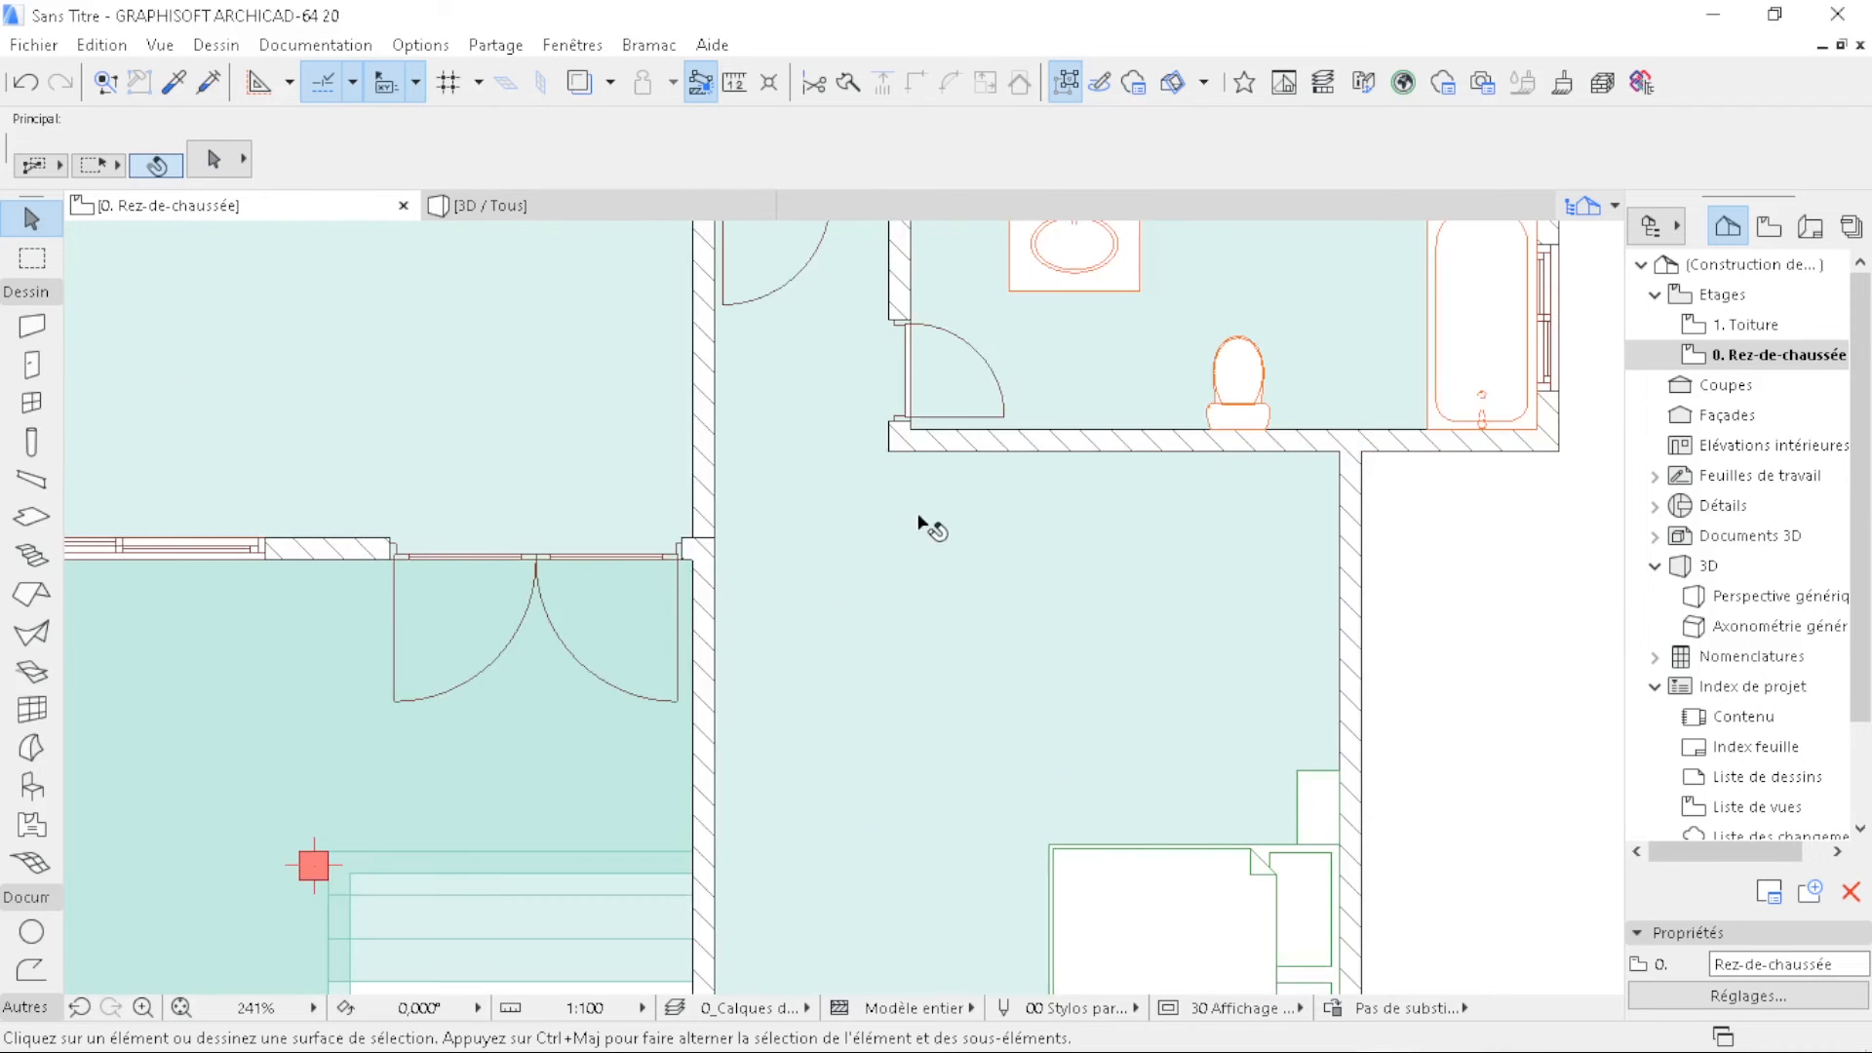
pyautogui.moveTo(945, 556); pyautogui.dragTo(799, 692, button='middle')
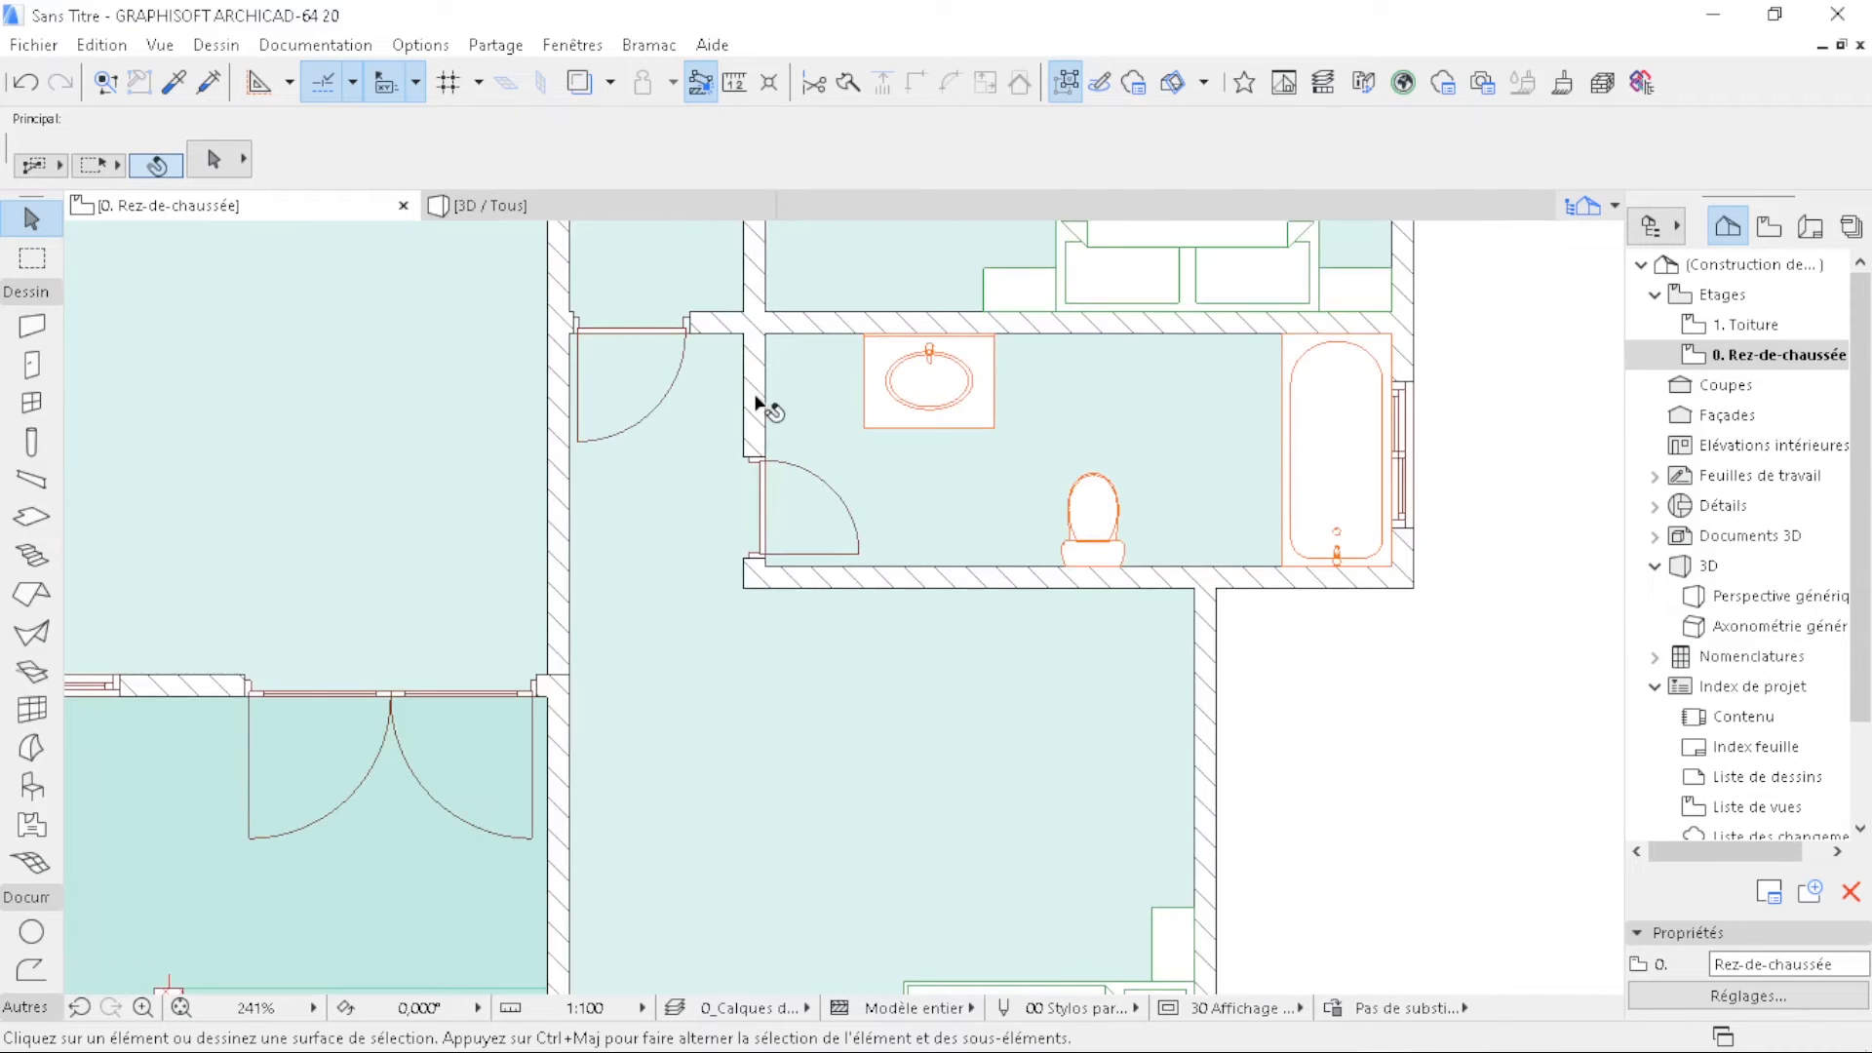
pyautogui.click(757, 401)
pyautogui.scroll(8, 794, 647)
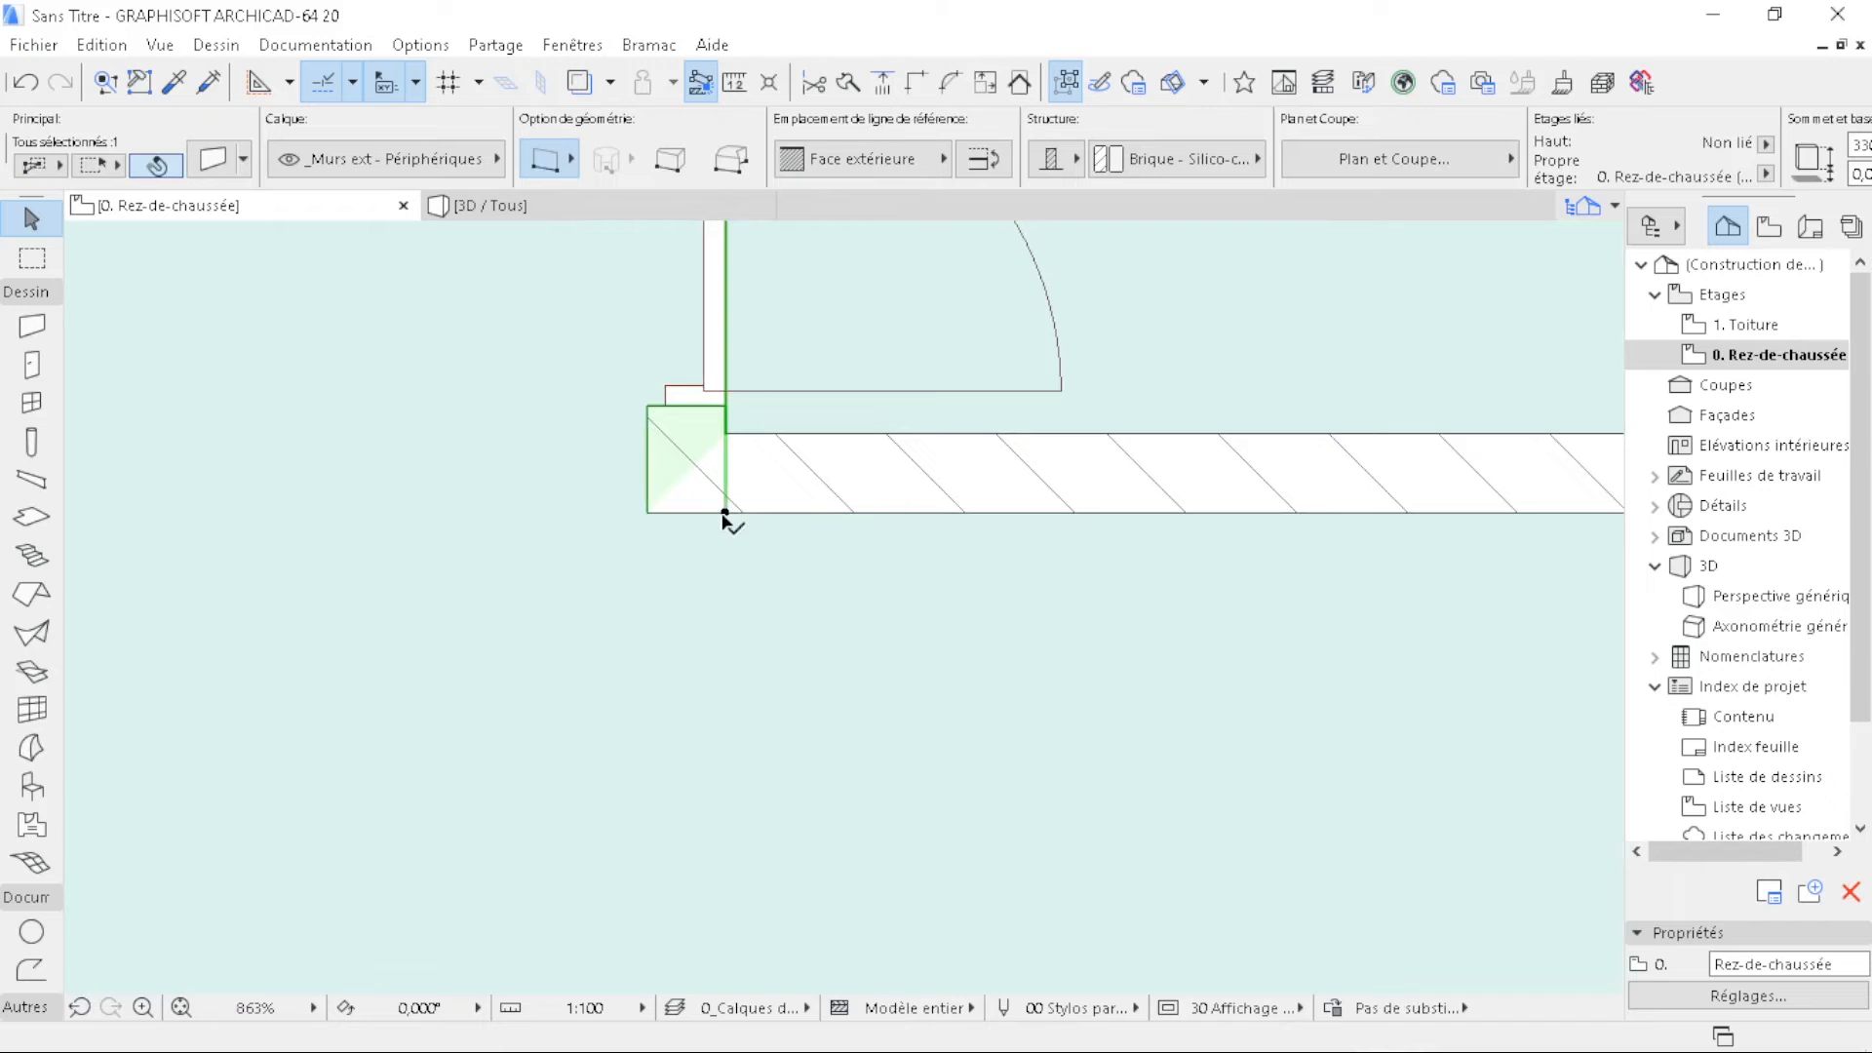
pyautogui.click(724, 514)
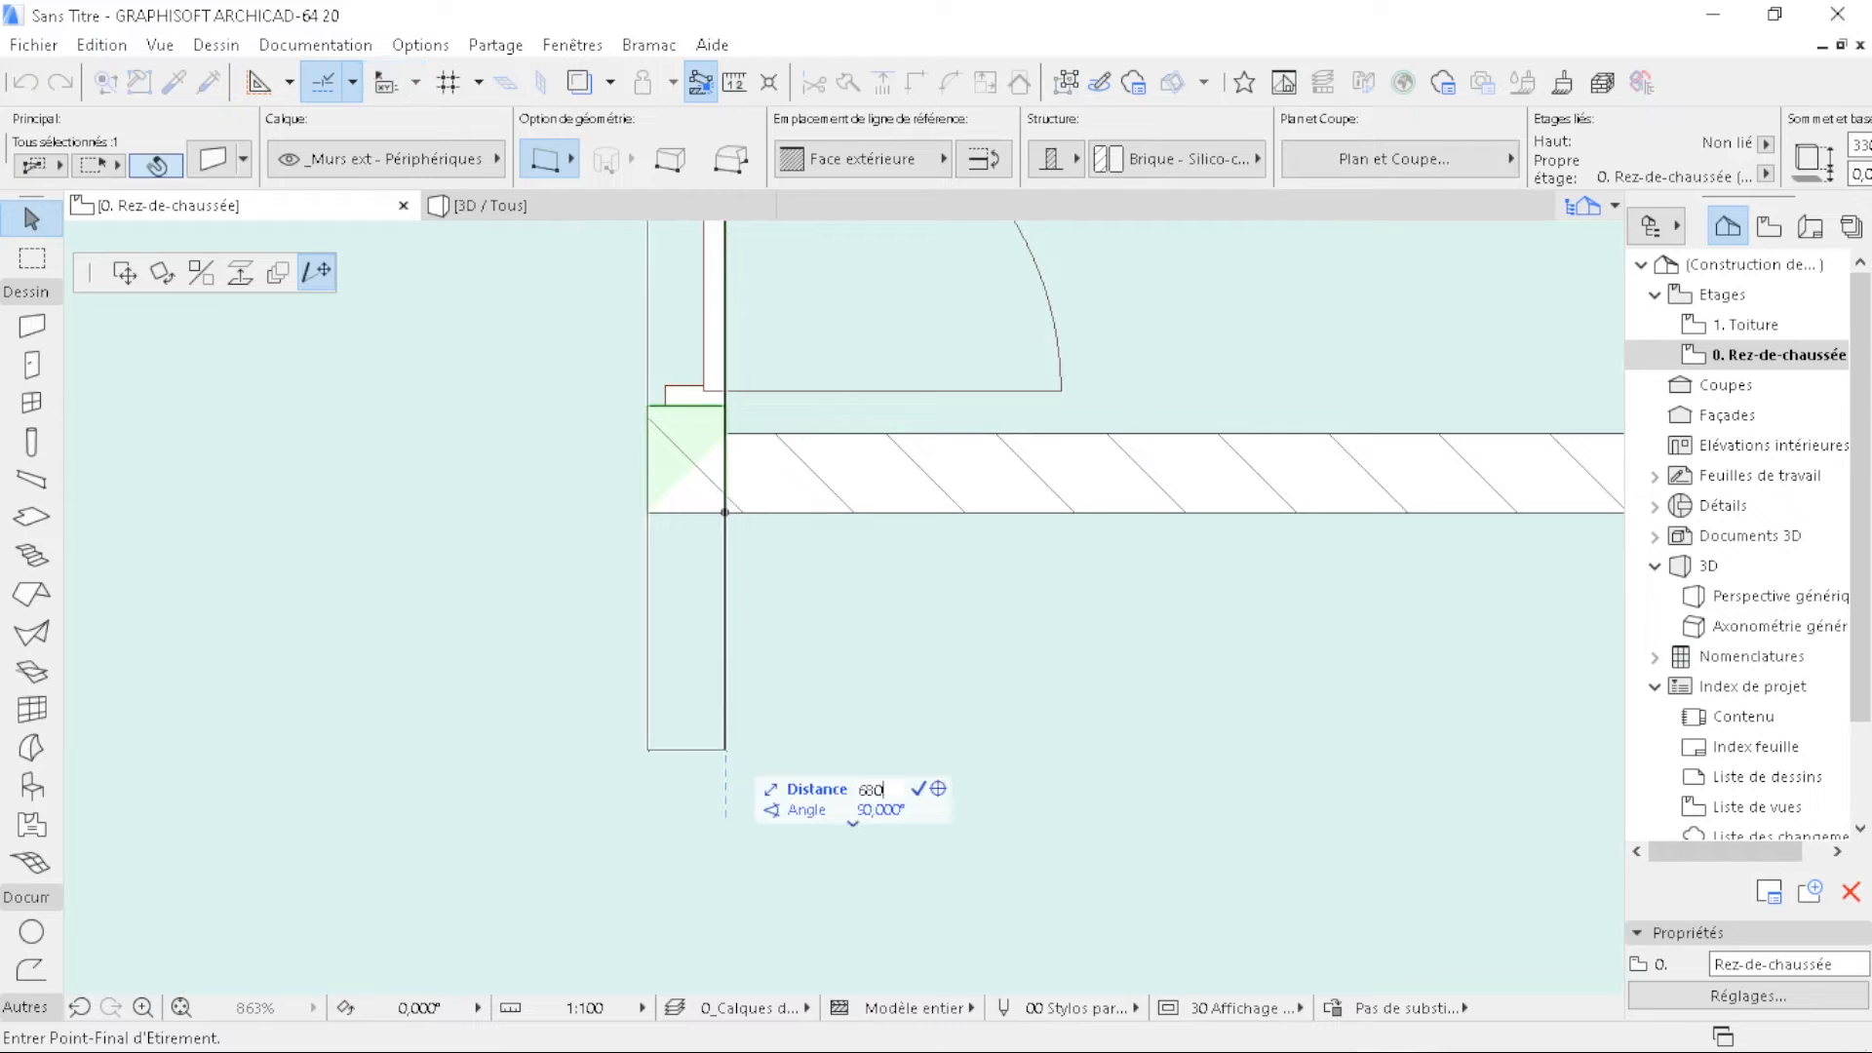
pyautogui.press('Return')
pyautogui.click(727, 819)
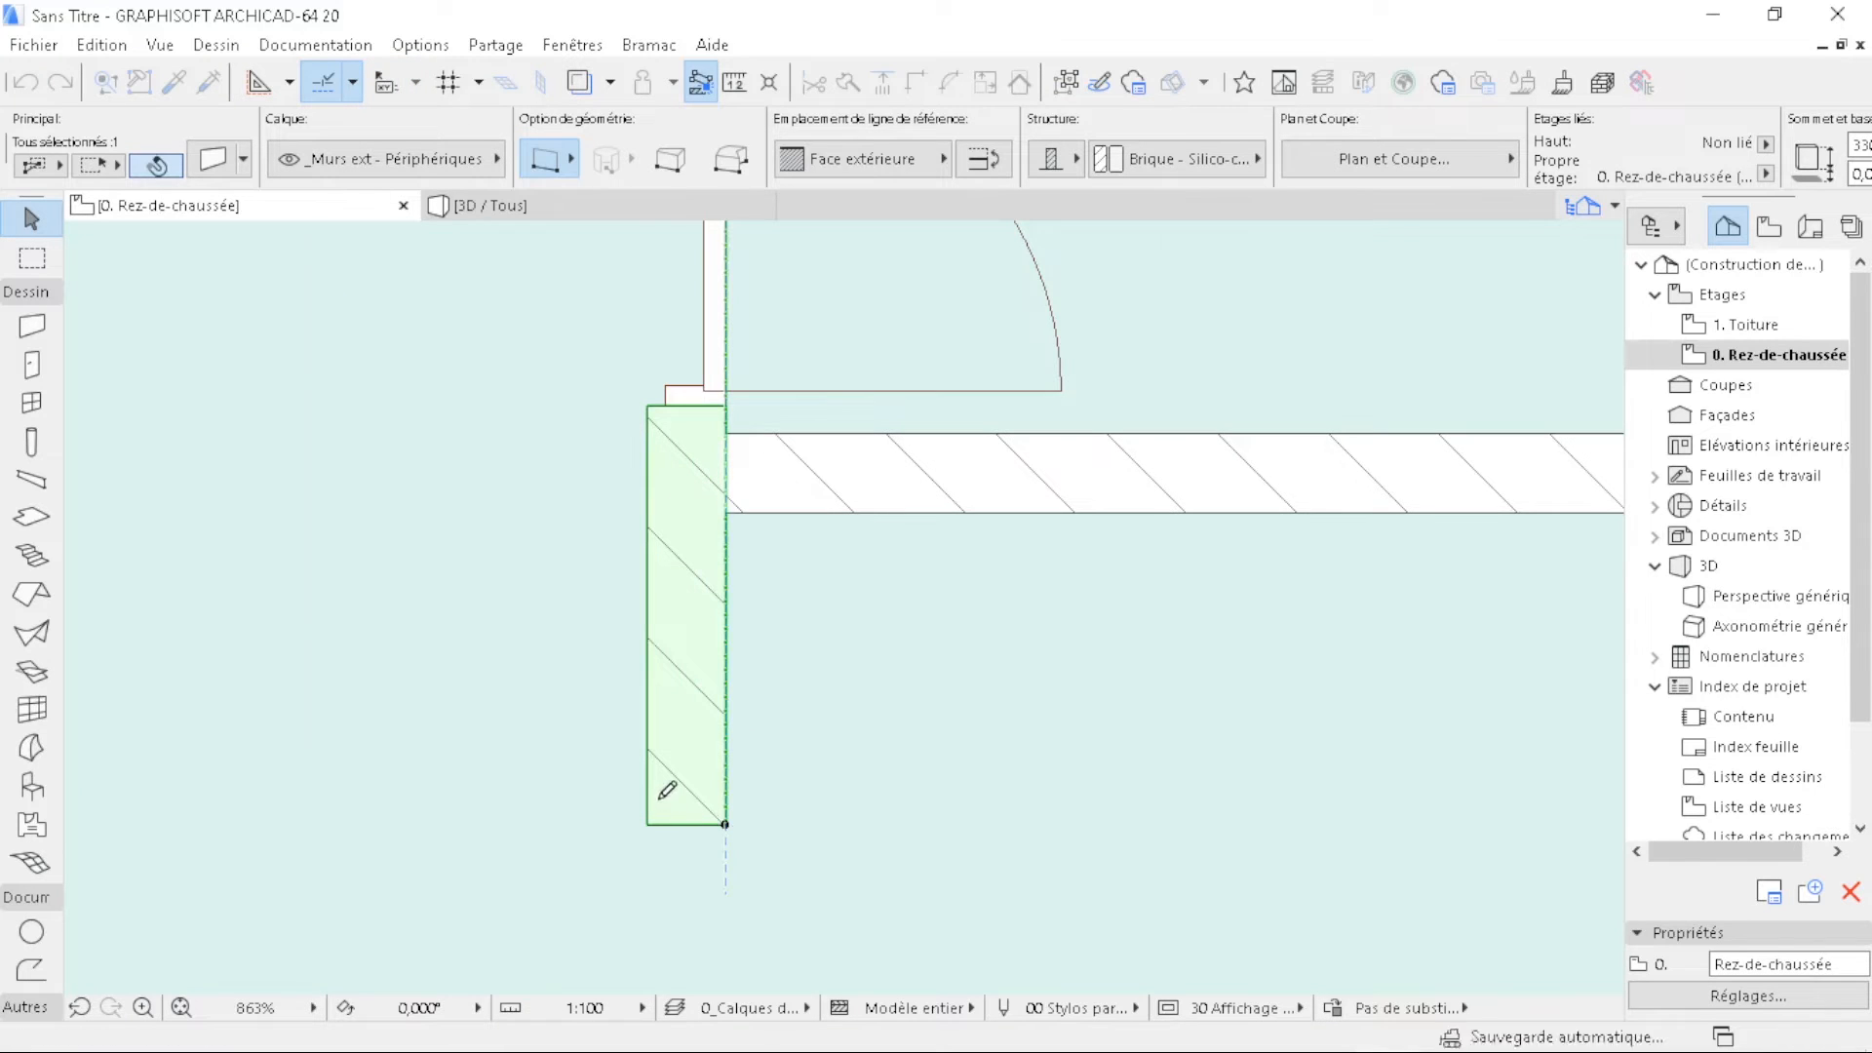
# - Stretch the upper bedroom's door wall about 60 cm down past the dividing wall into the middle bedroom
pyautogui.scroll(-10, 667, 790)
pyautogui.scroll(8, 682, 593)
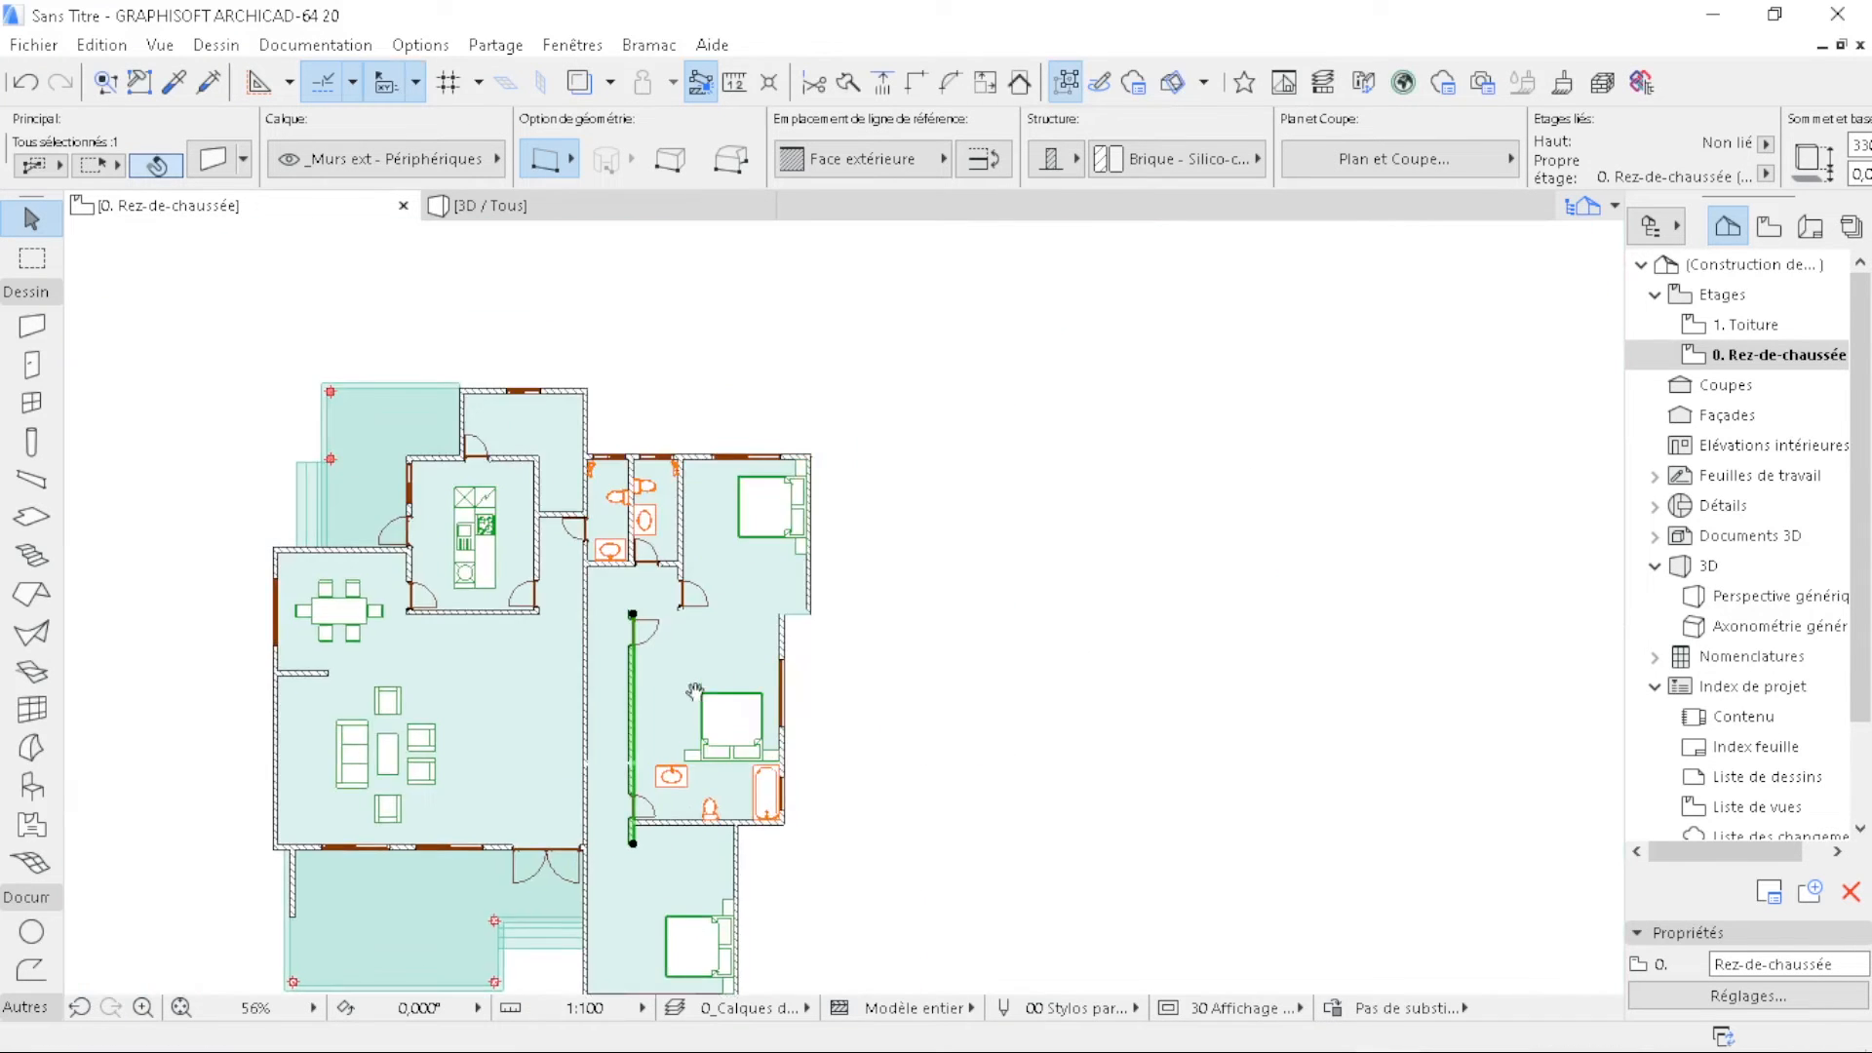
pyautogui.click(575, 550)
pyautogui.click(592, 606)
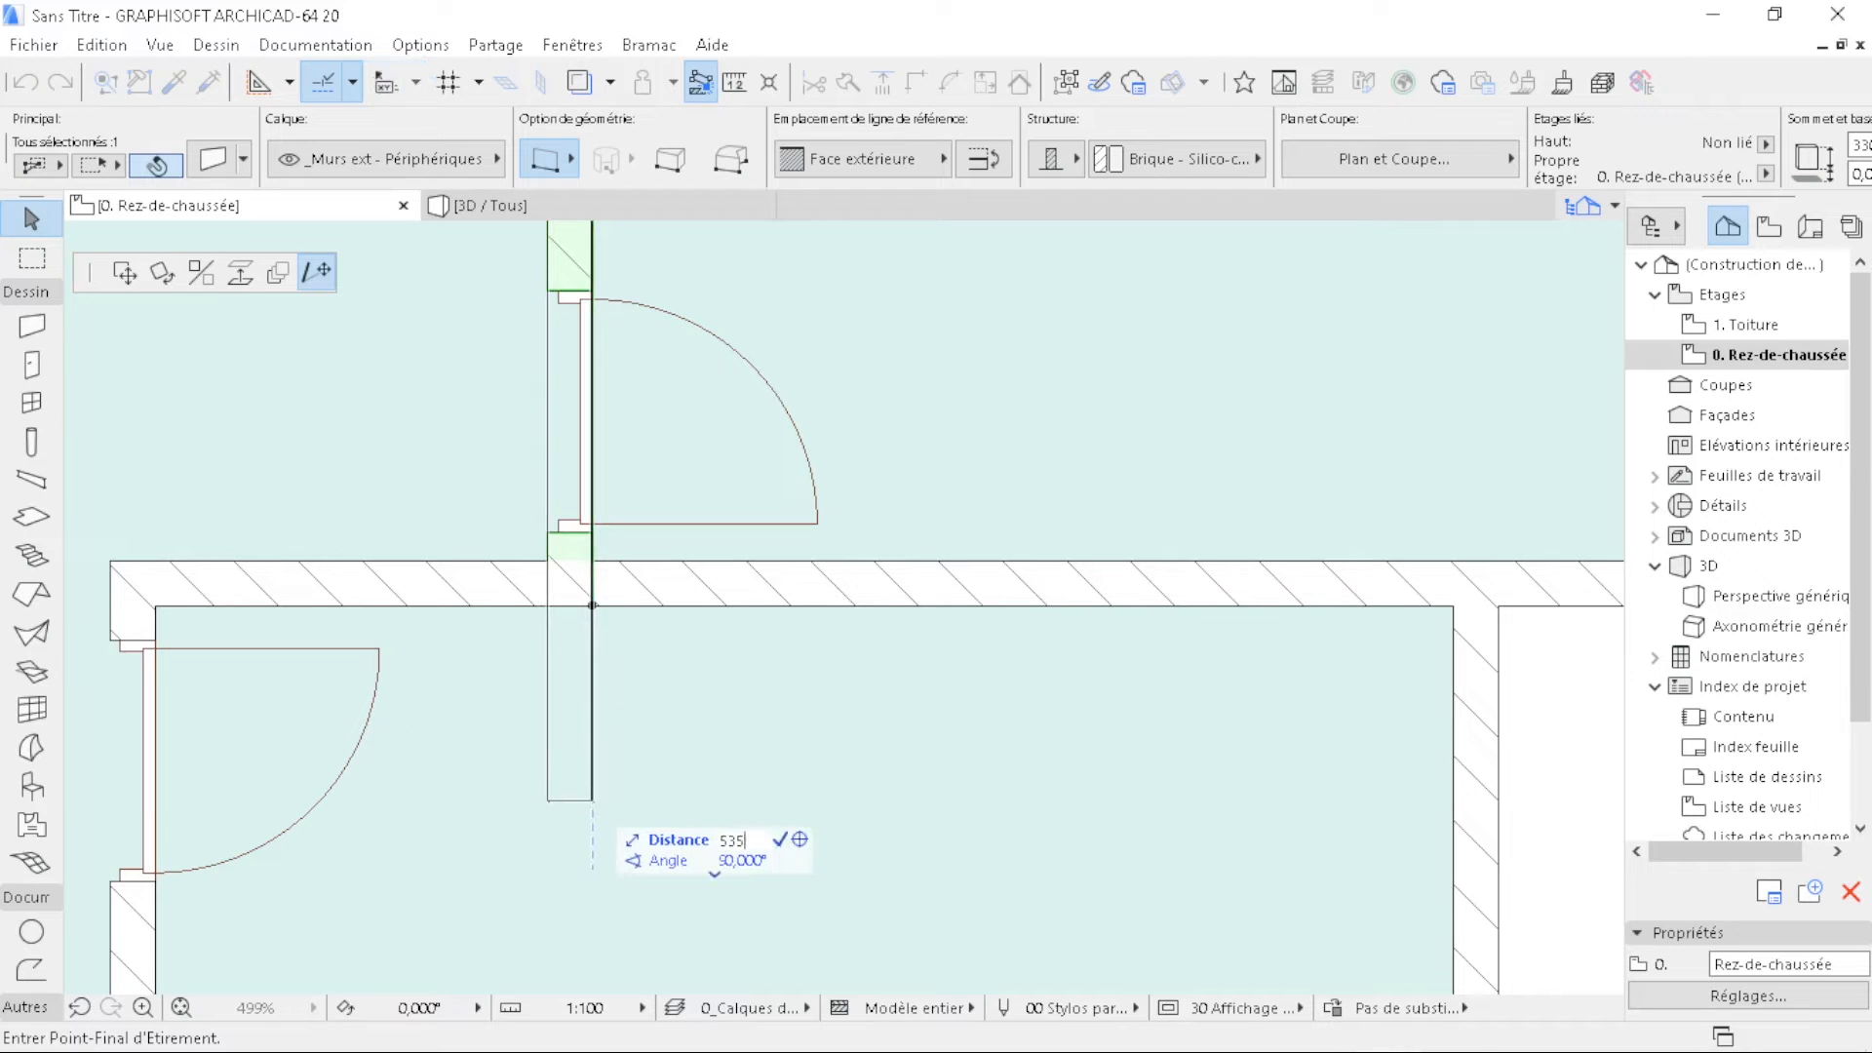
pyautogui.press('Return')
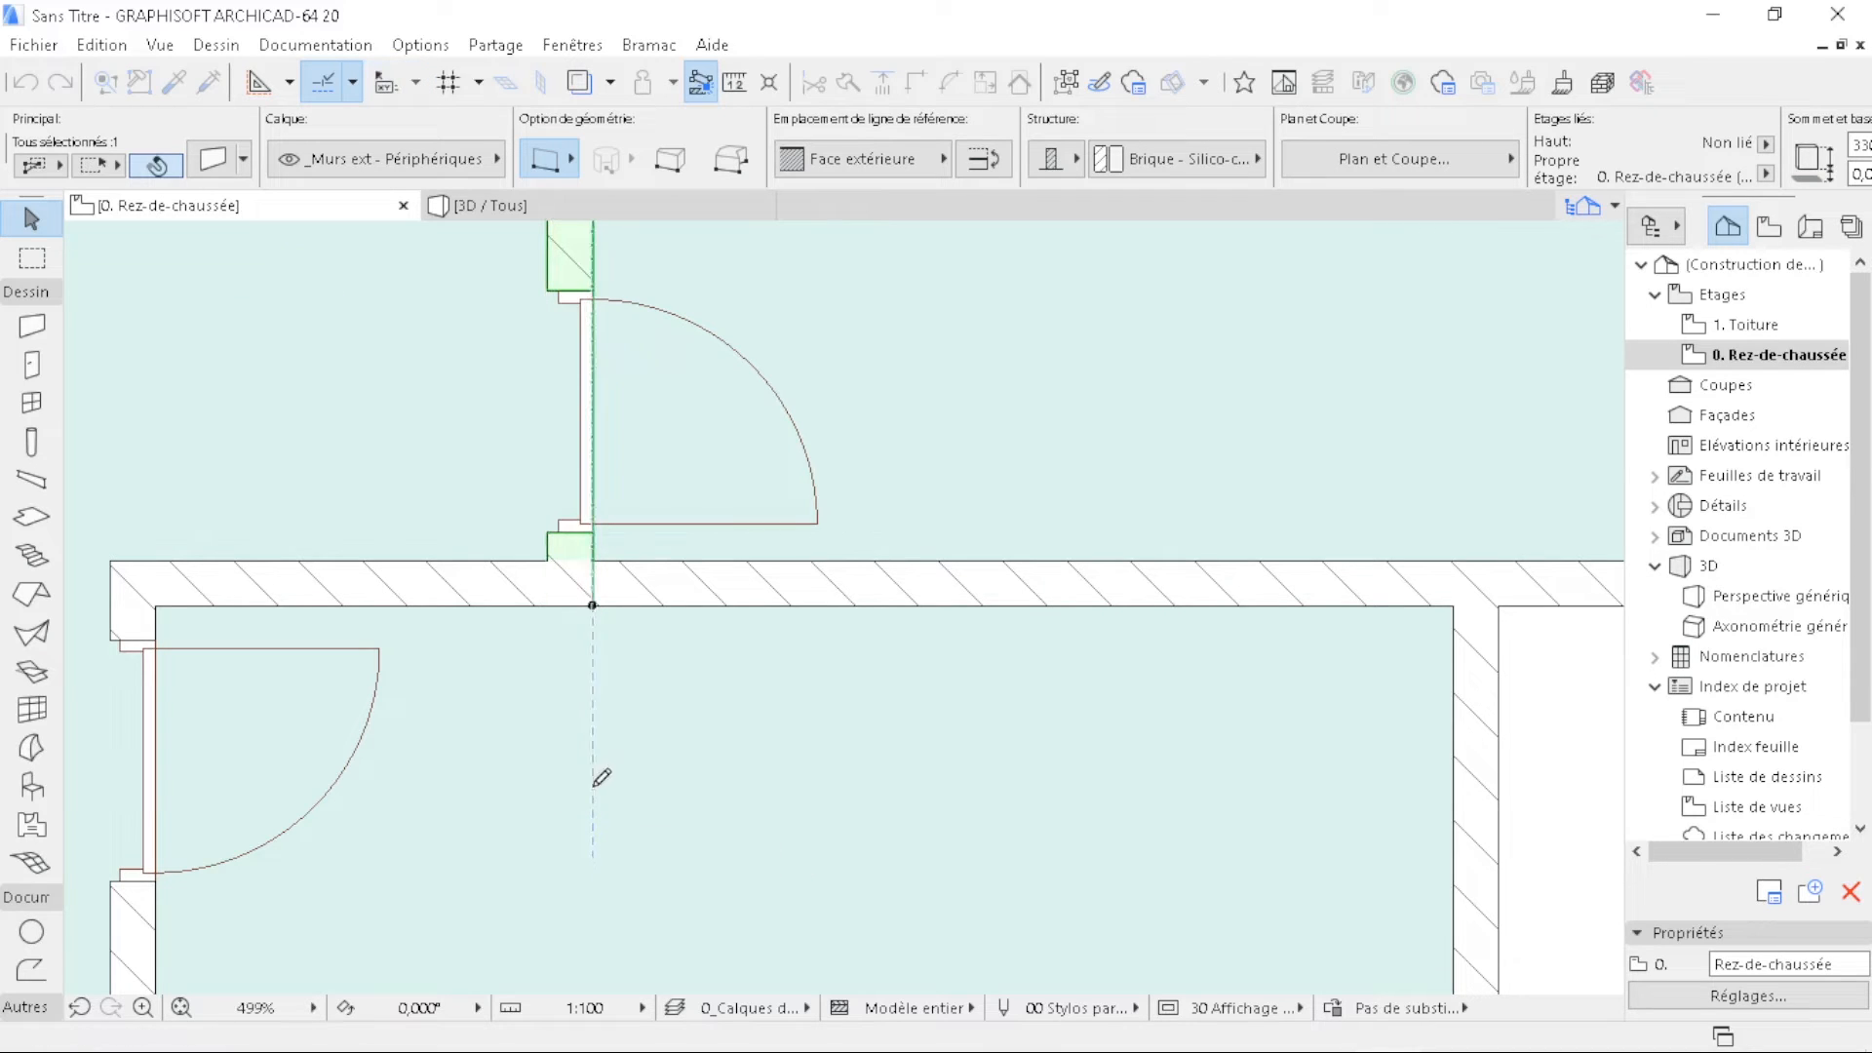
pyautogui.scroll(-3, 725, 721)
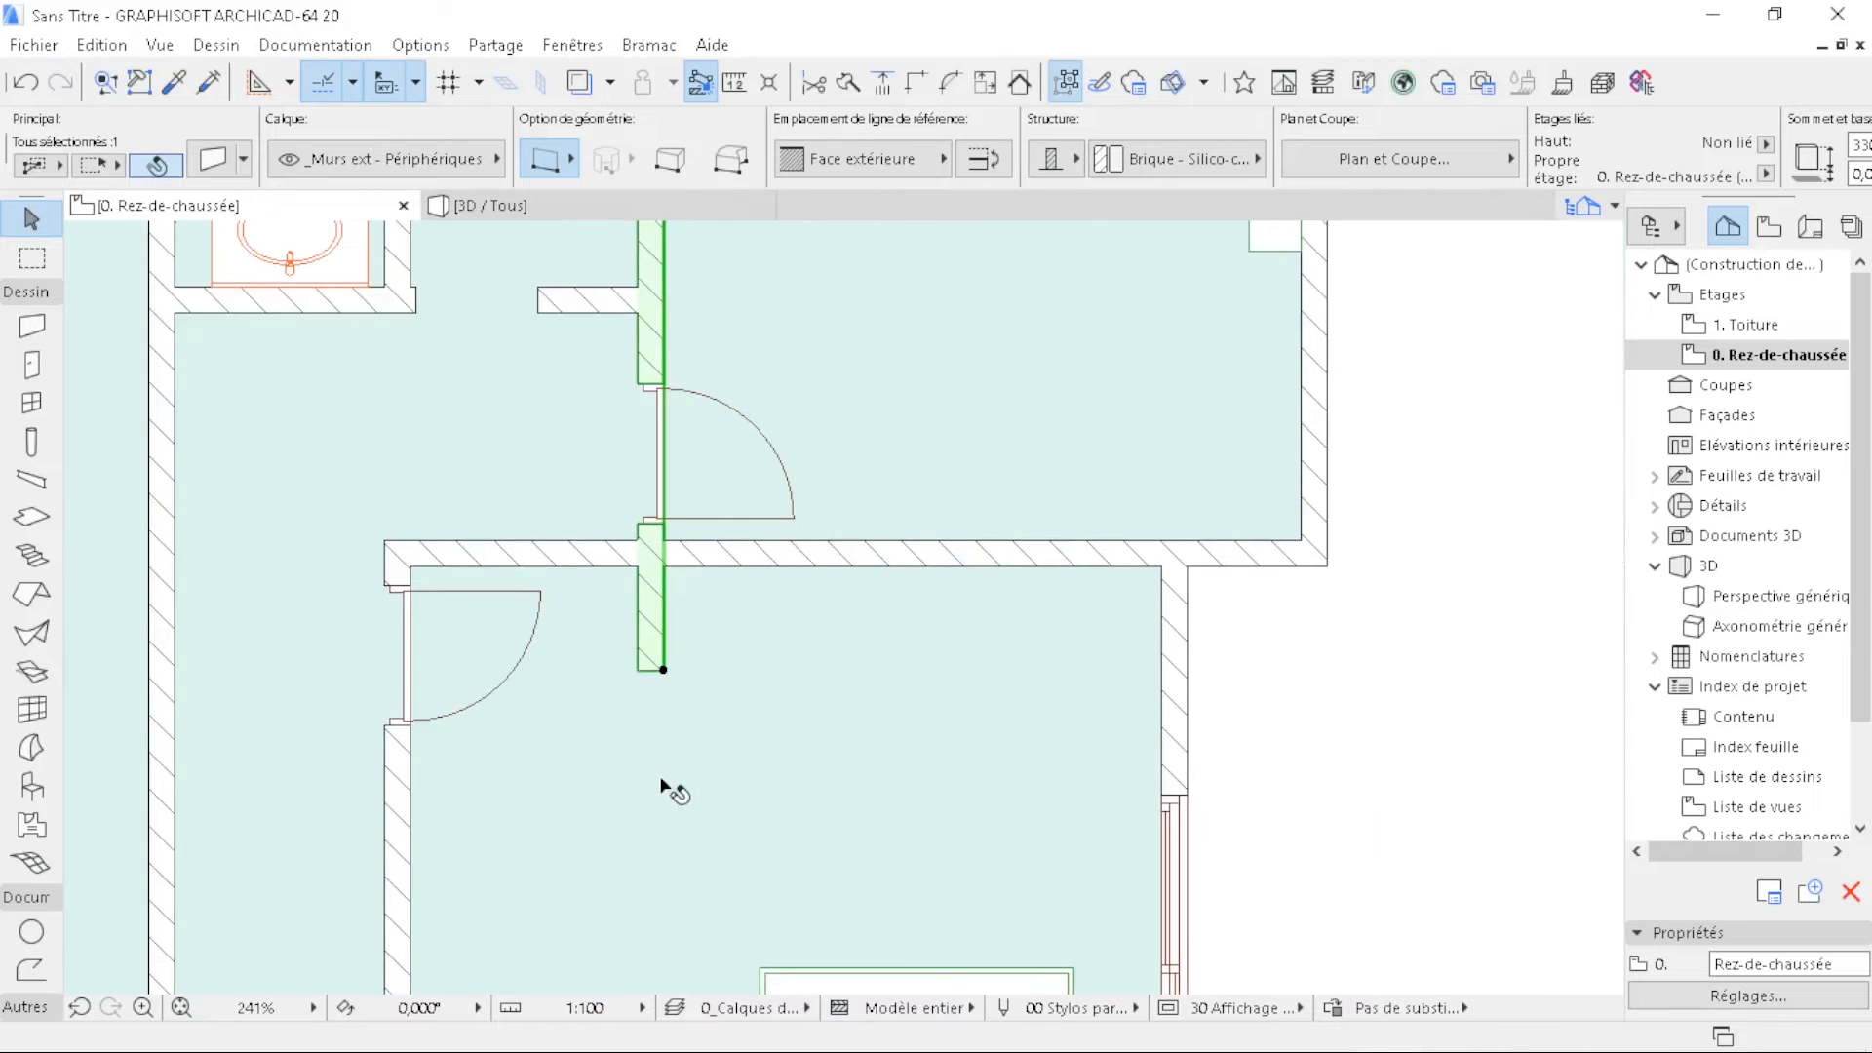
# - Stretch the horizontal door wall below the upper washrooms about 60 cm across the vertical wall into the upper bedroom
pyautogui.scroll(9, 629, 234)
pyautogui.click(575, 543)
pyautogui.click(834, 490)
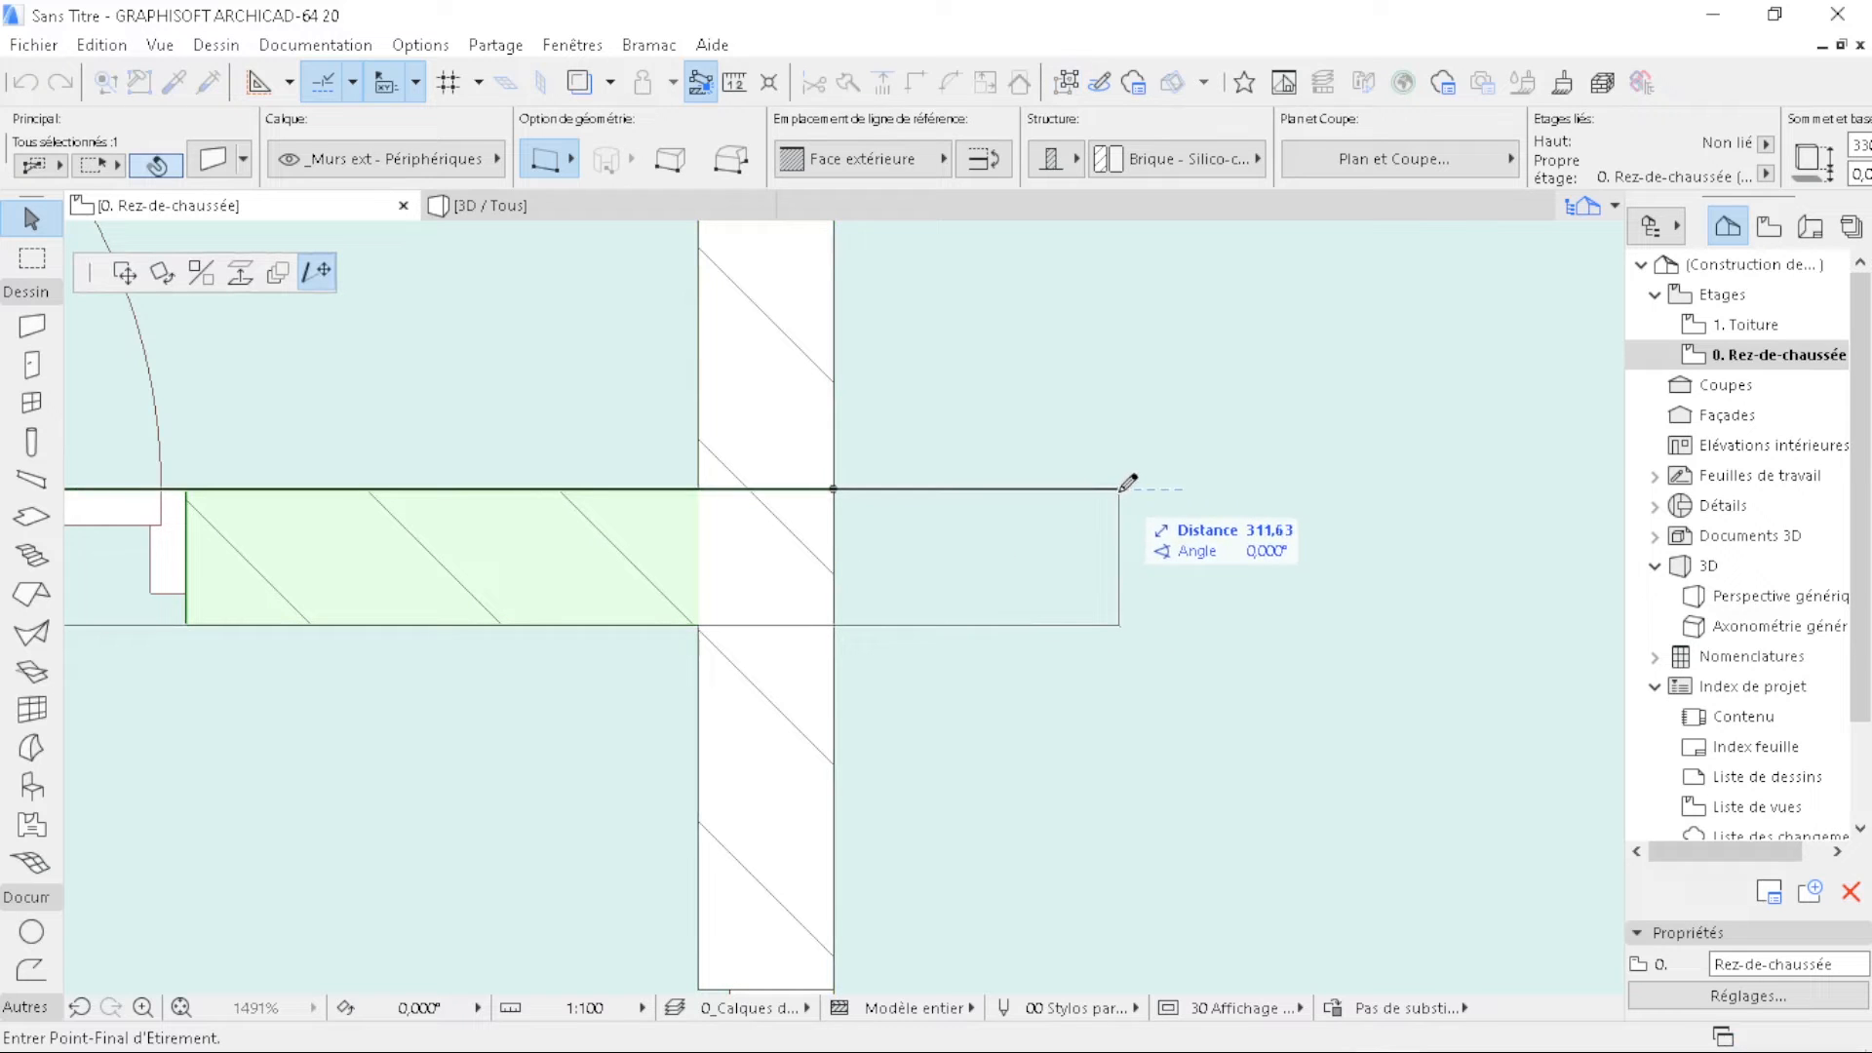
pyautogui.click(1374, 488)
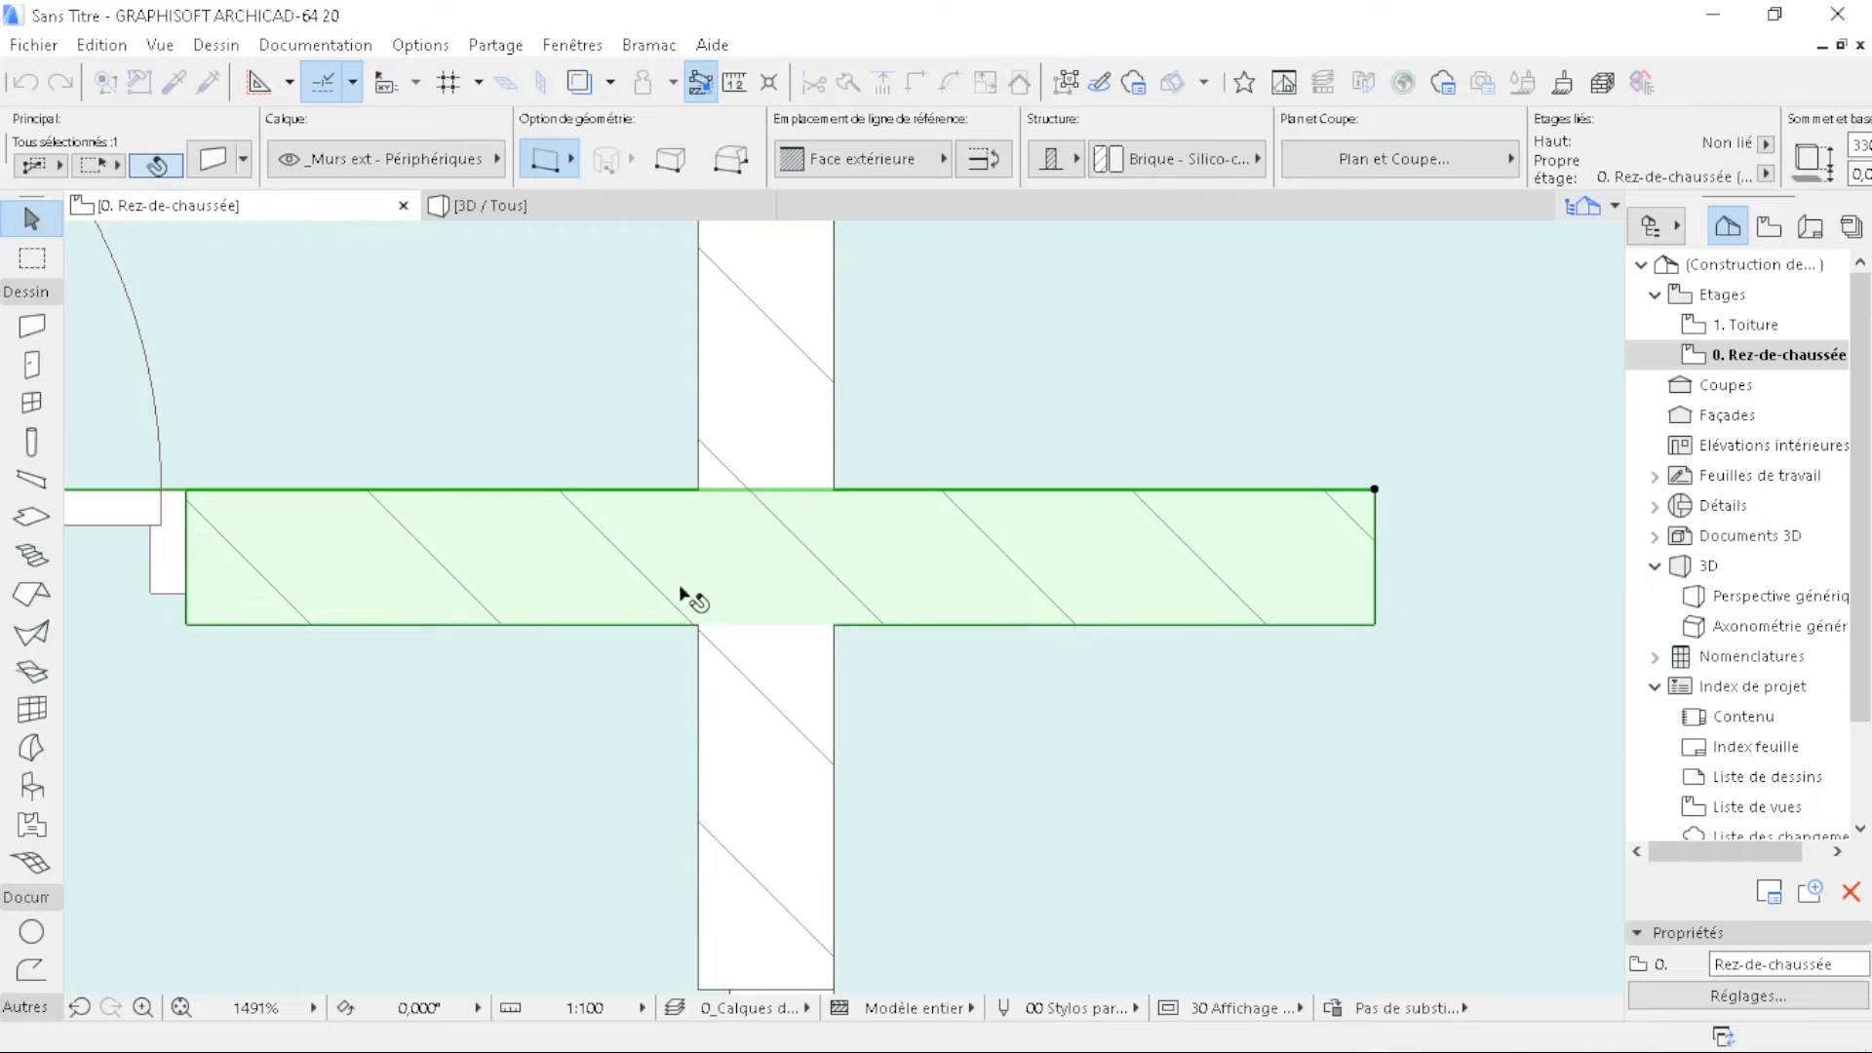
# - Choose the Penderie variable 20 wardrobe from the Caissons et étagères 20 library folder as the object to place
pyautogui.scroll(-3, 722, 584)
pyautogui.scroll(-3, 899, 634)
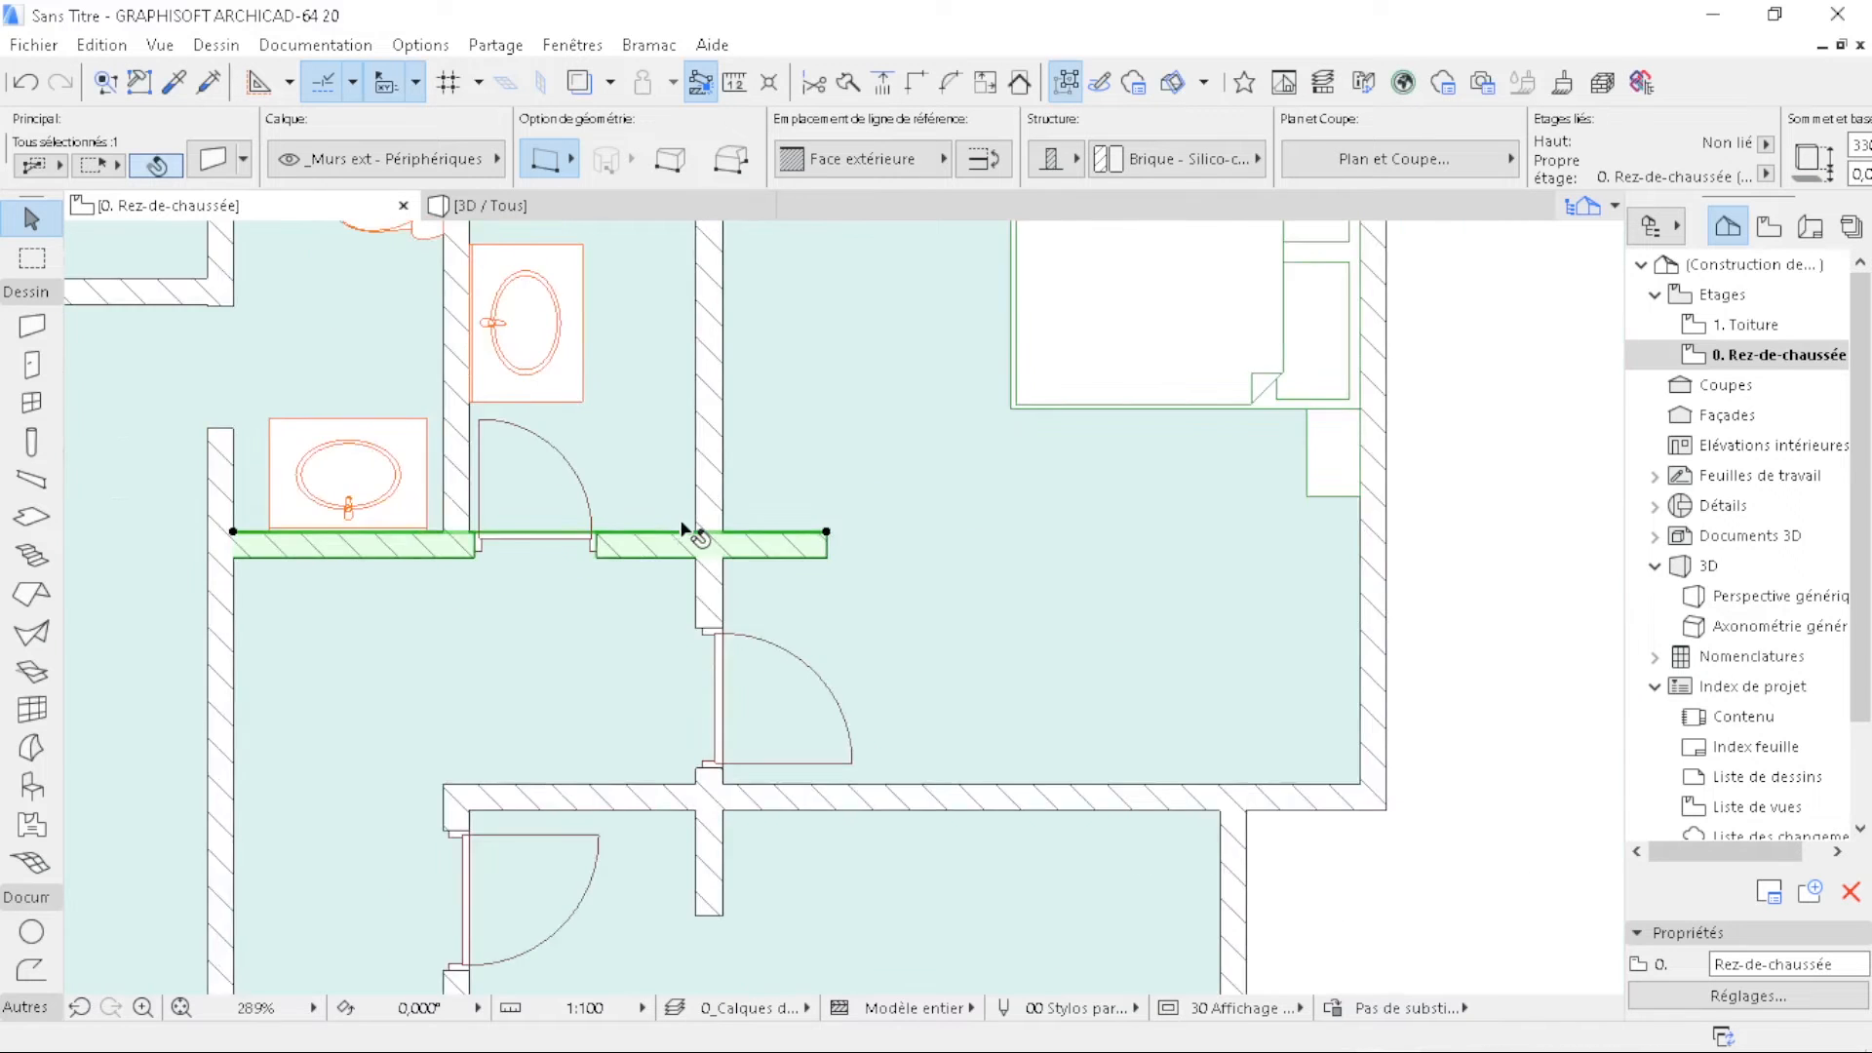
pyautogui.click(1325, 453)
pyautogui.click(32, 786)
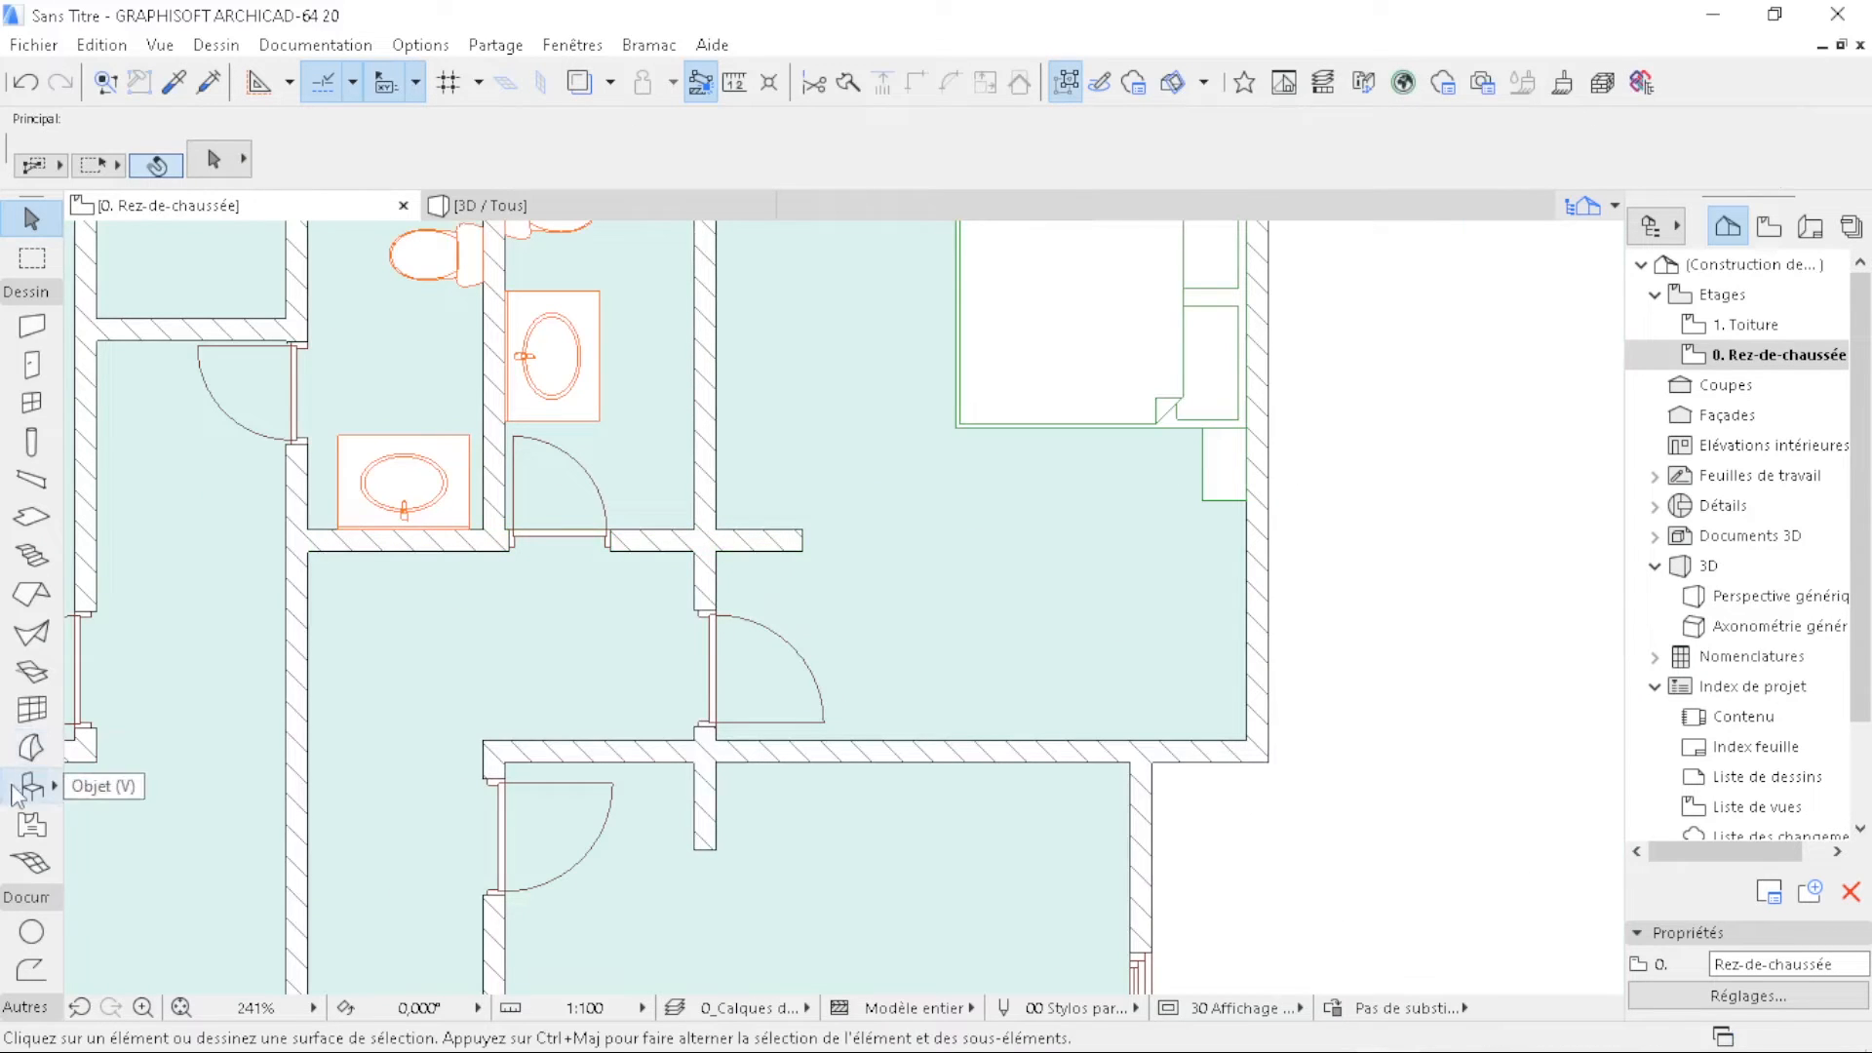
pyautogui.hotkey('ctrl', 't')
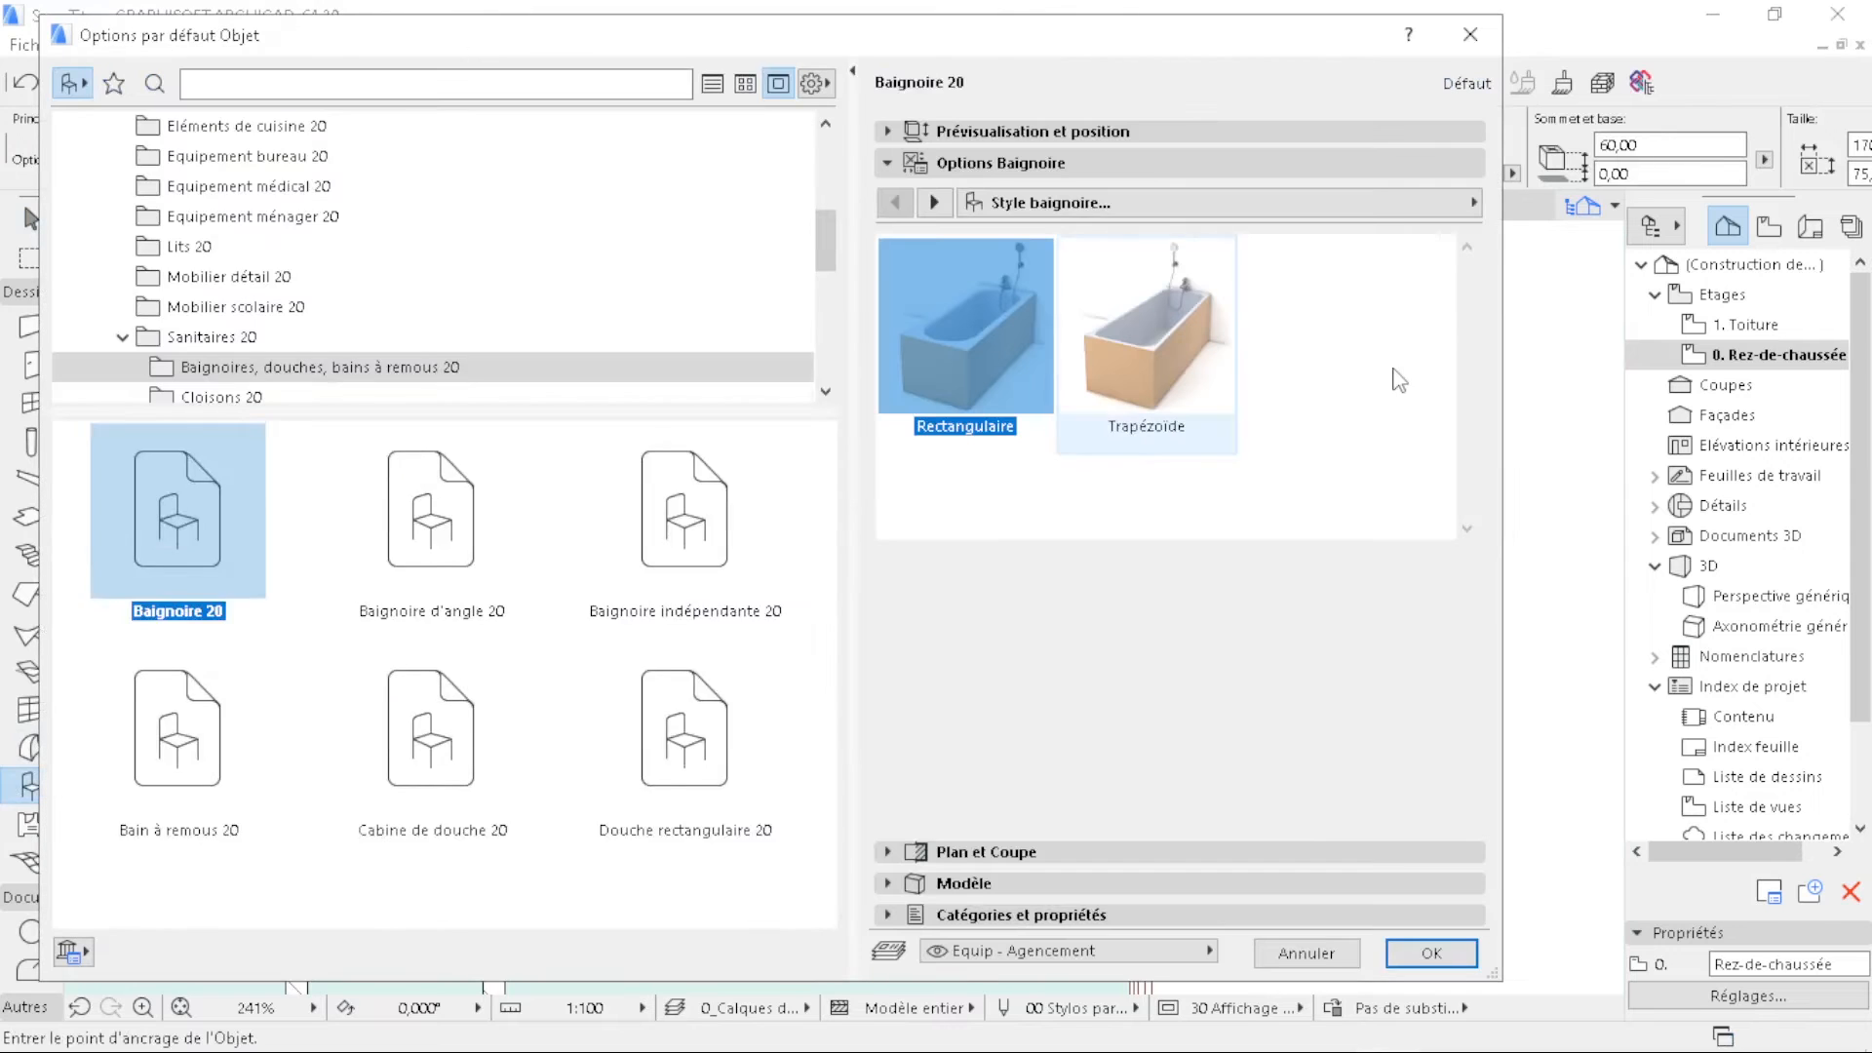
pyautogui.scroll(4, 219, 306)
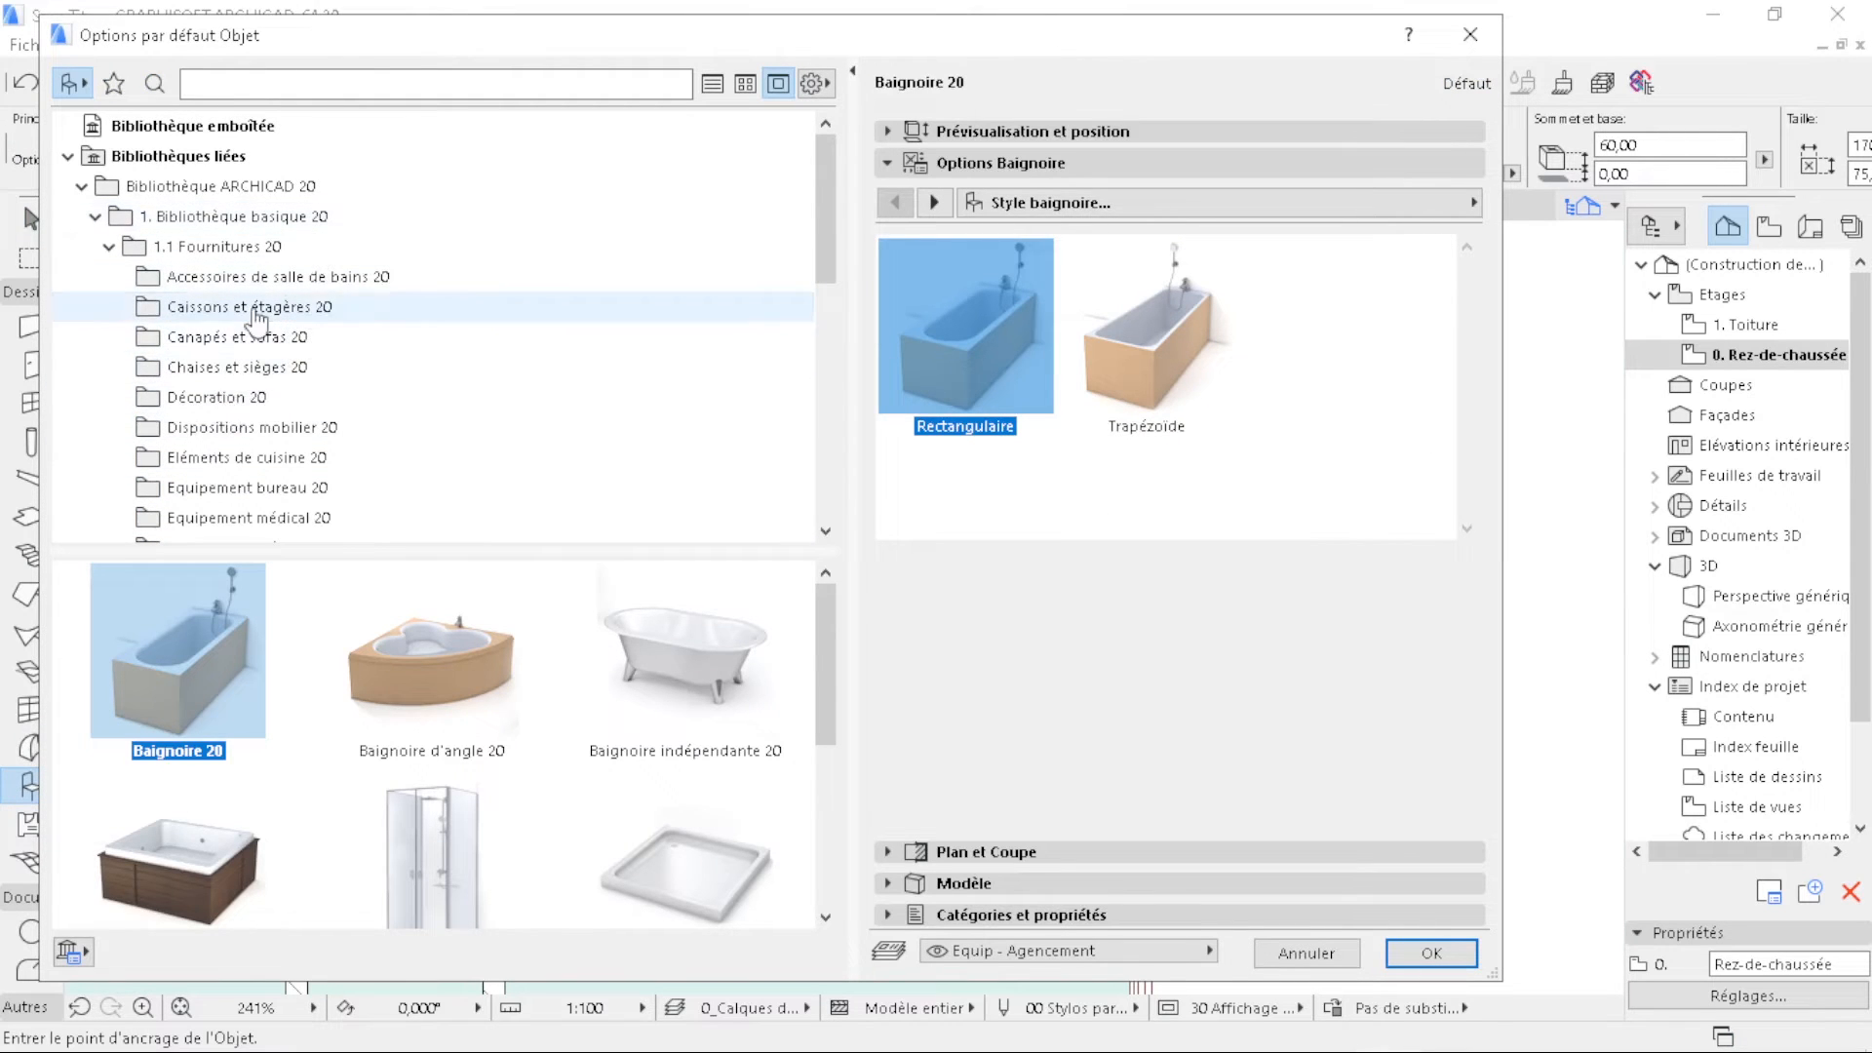
pyautogui.click(256, 306)
pyautogui.scroll(-3, 475, 765)
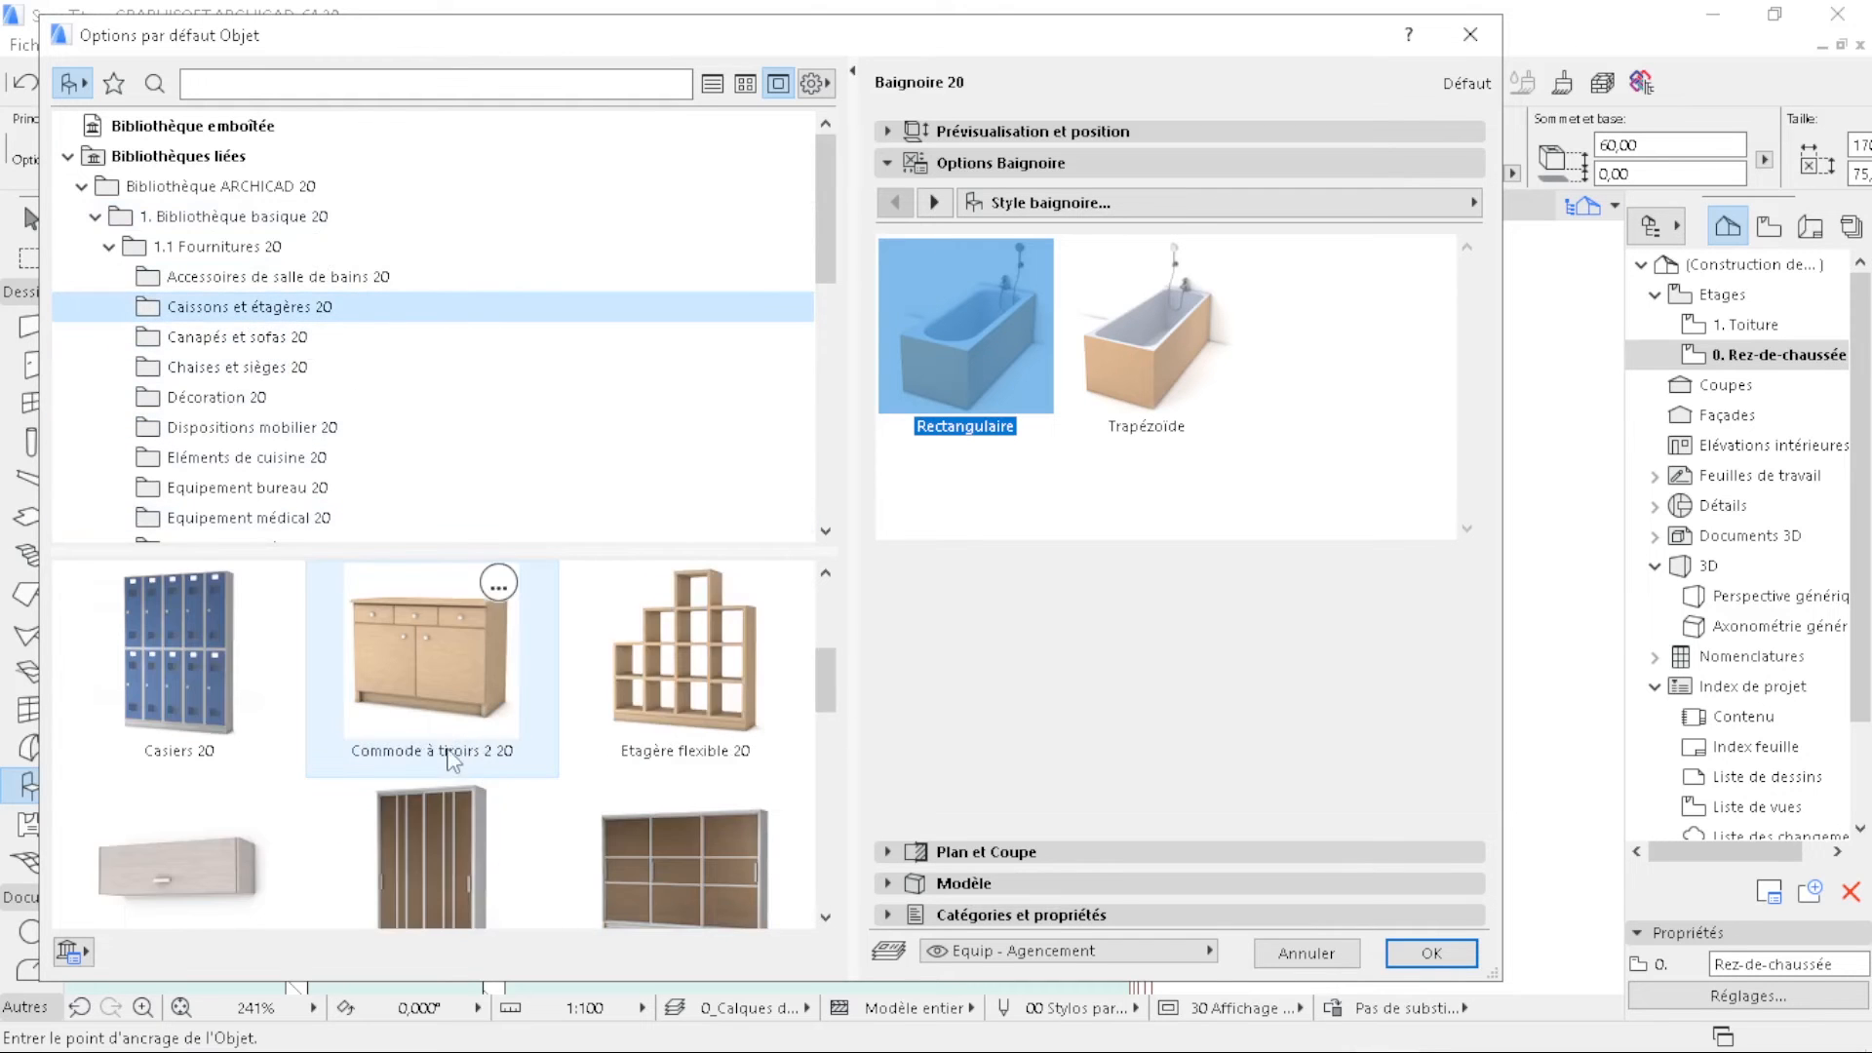
pyautogui.click(202, 682)
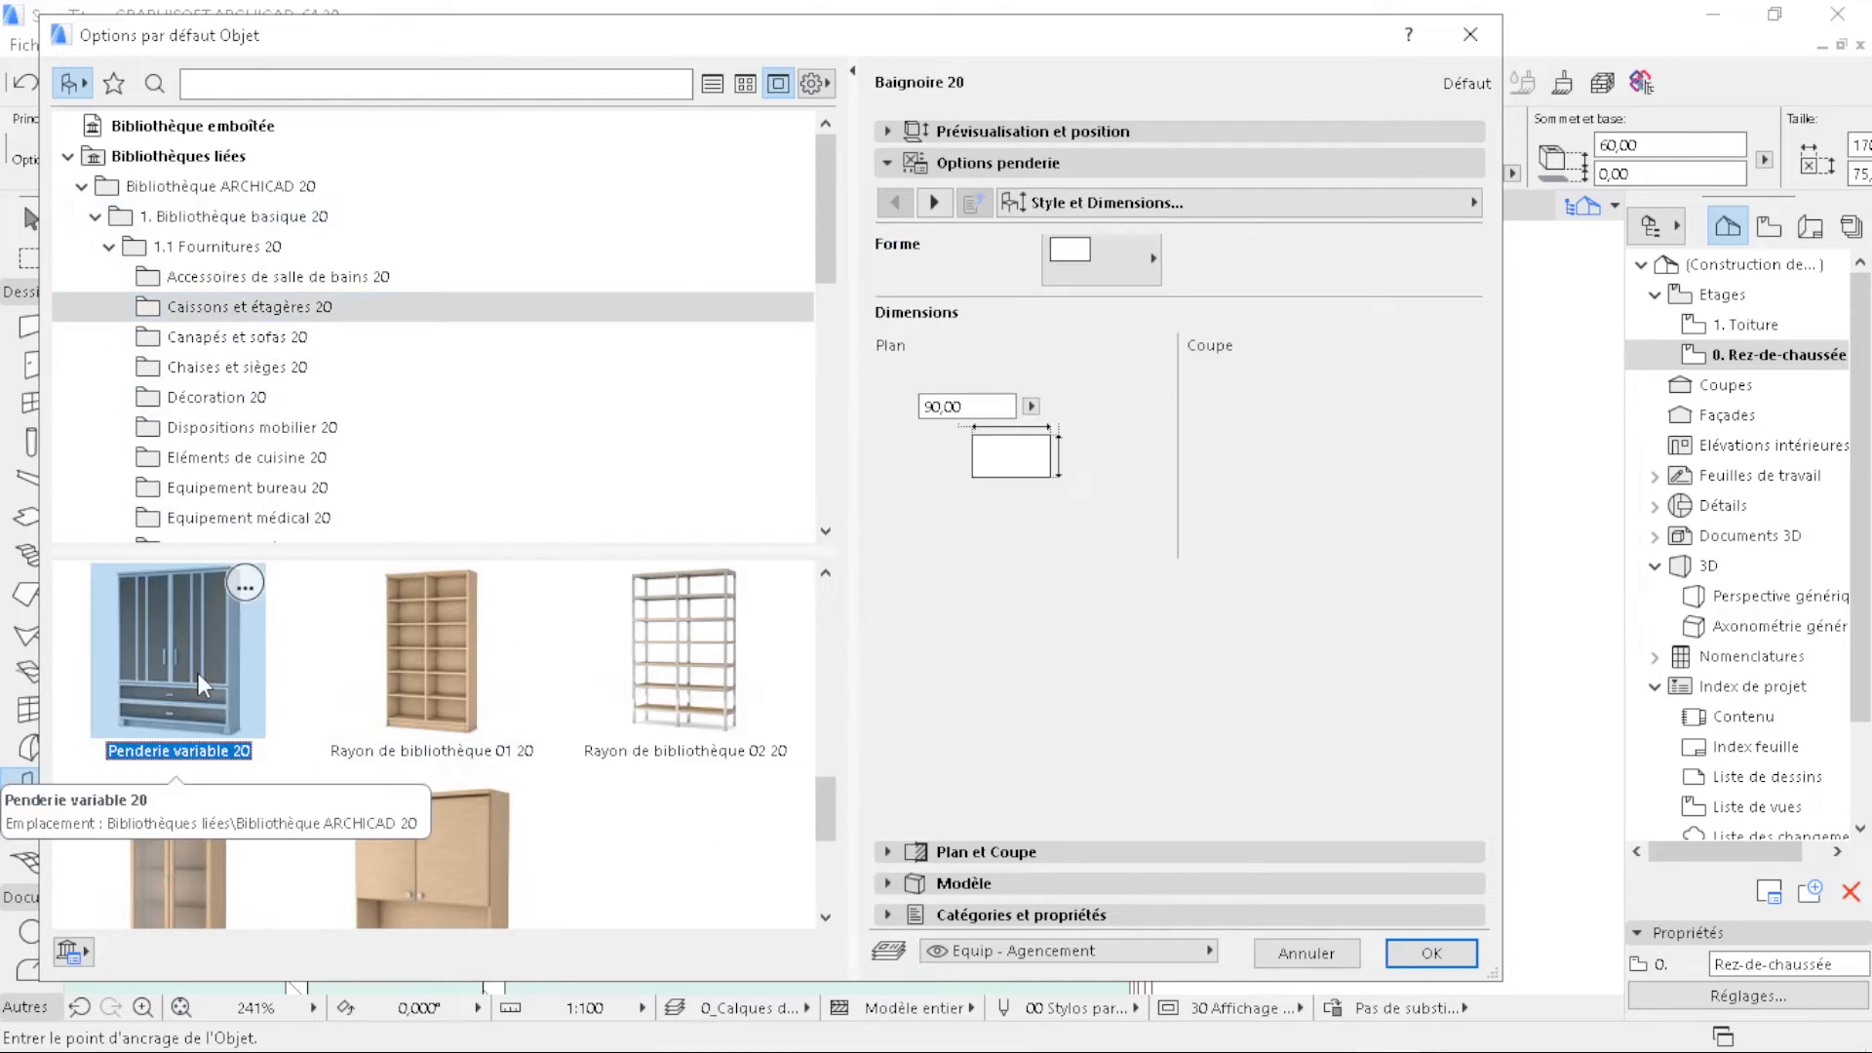
# - Set the wardrobe's depth to 60 and its height to 220 in the default object settings
pyautogui.click(1109, 262)
pyautogui.click(1309, 259)
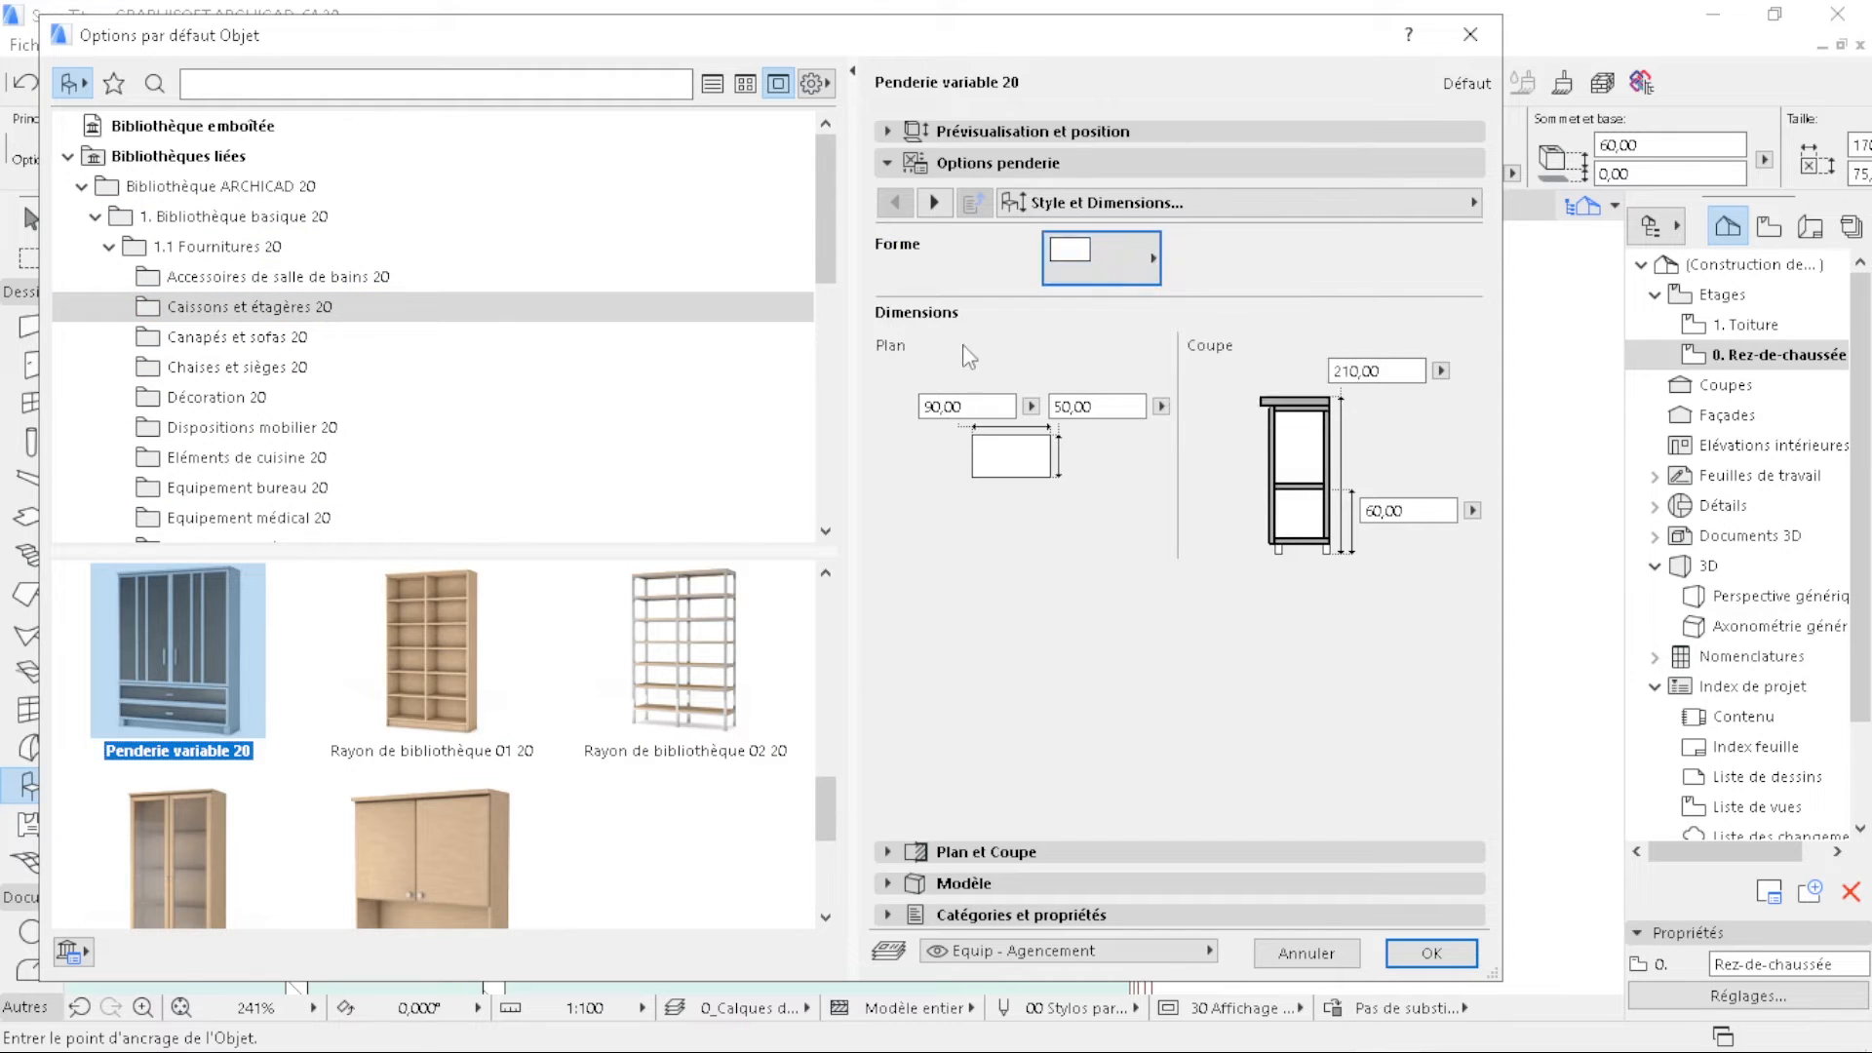
pyautogui.click(1033, 131)
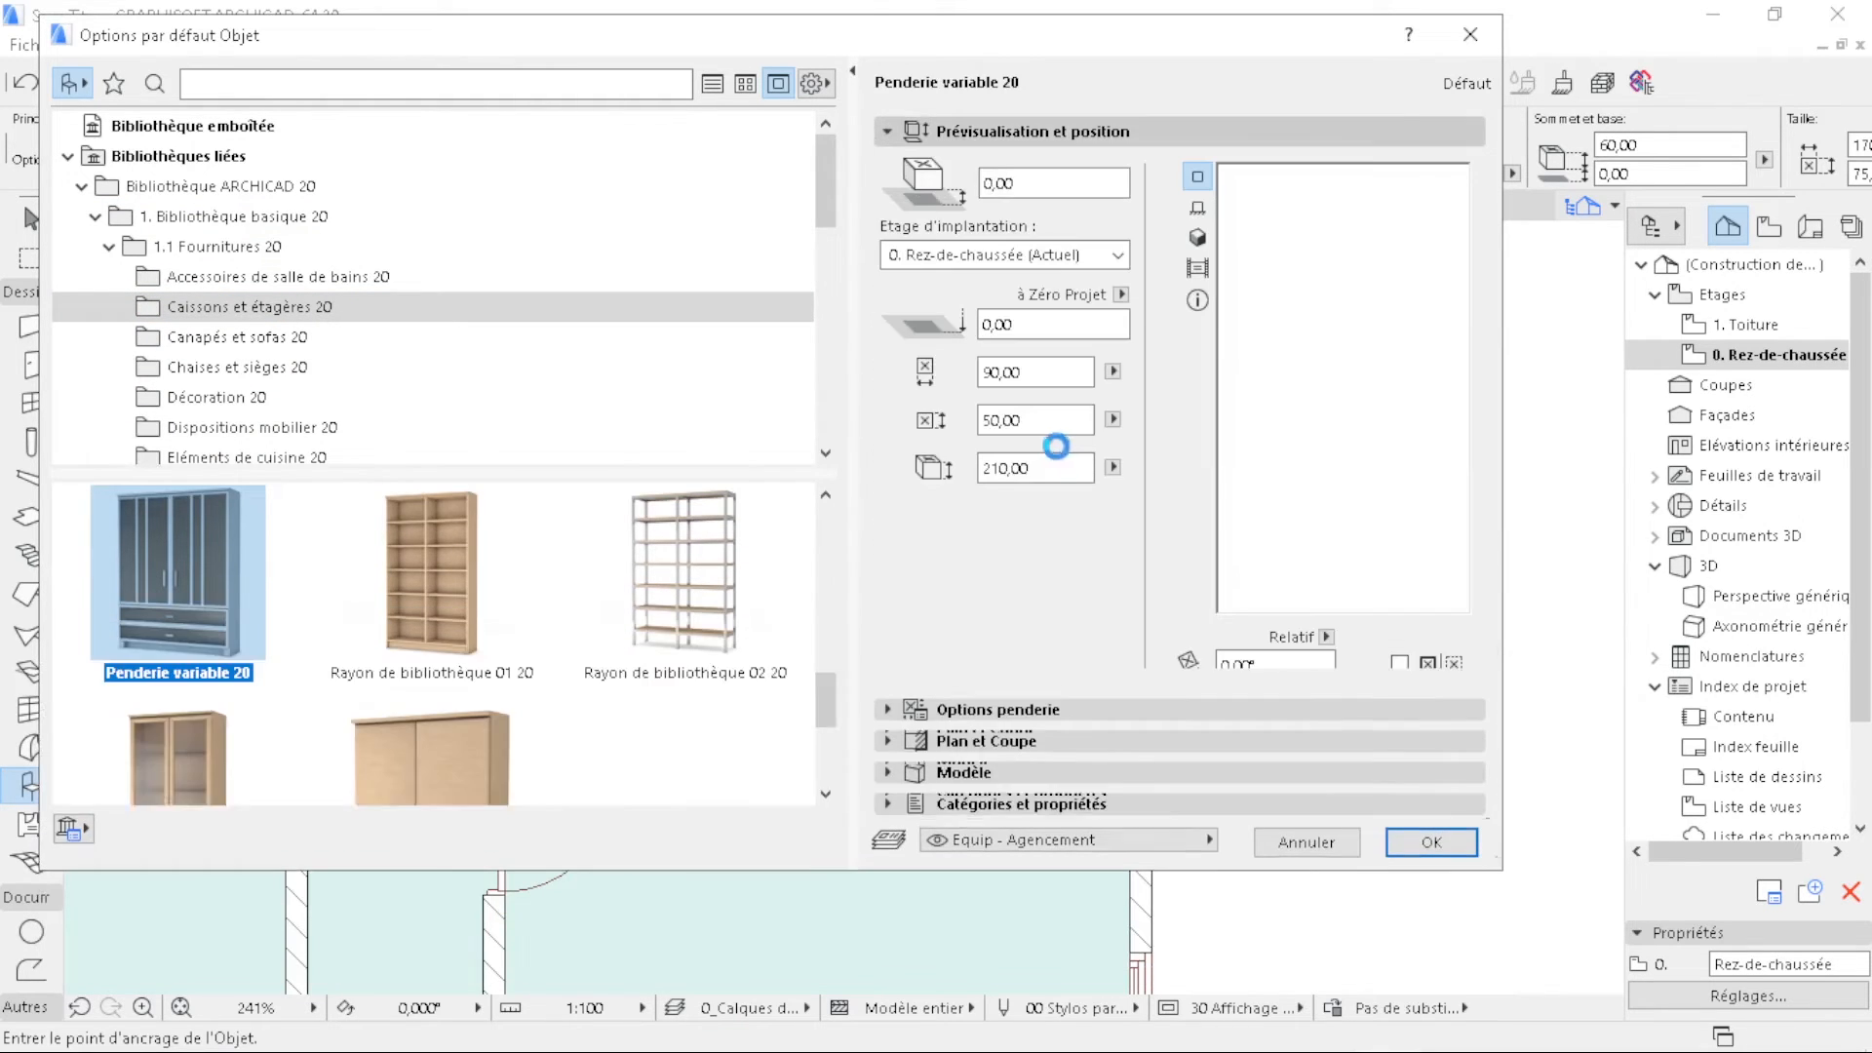
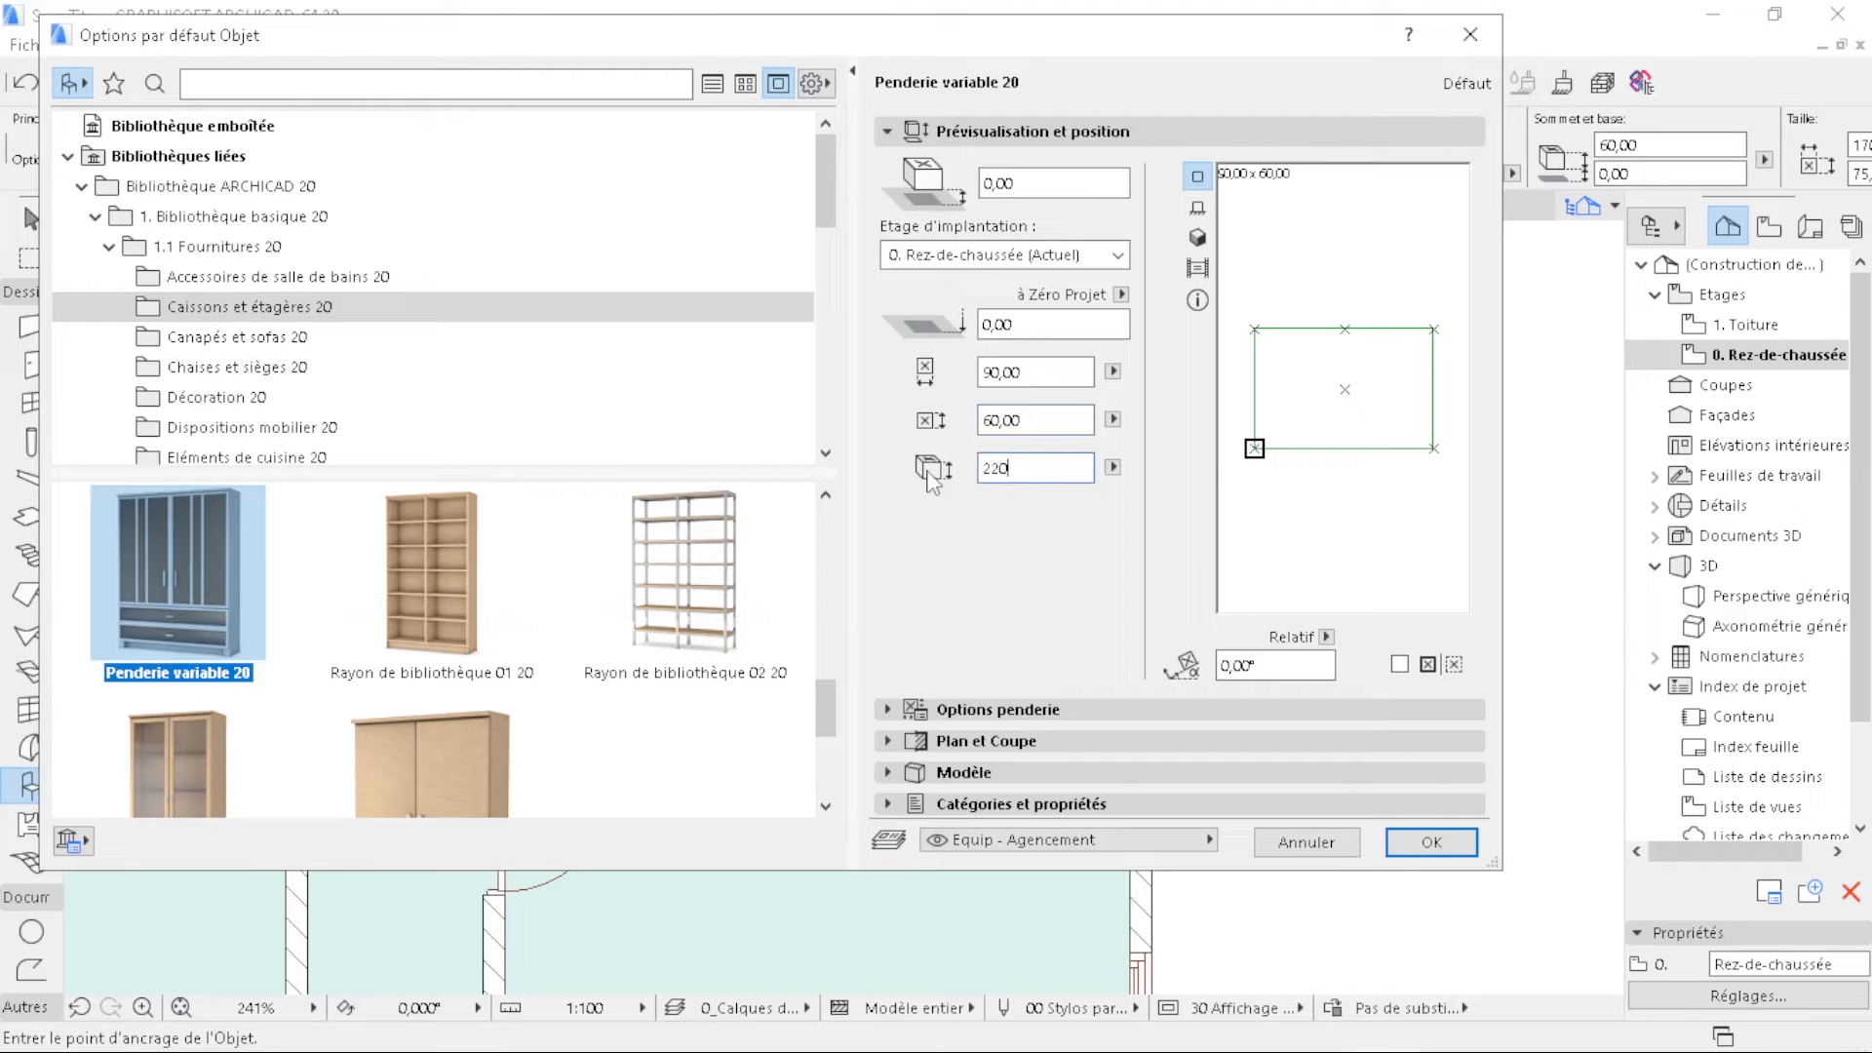
pyautogui.click(1449, 848)
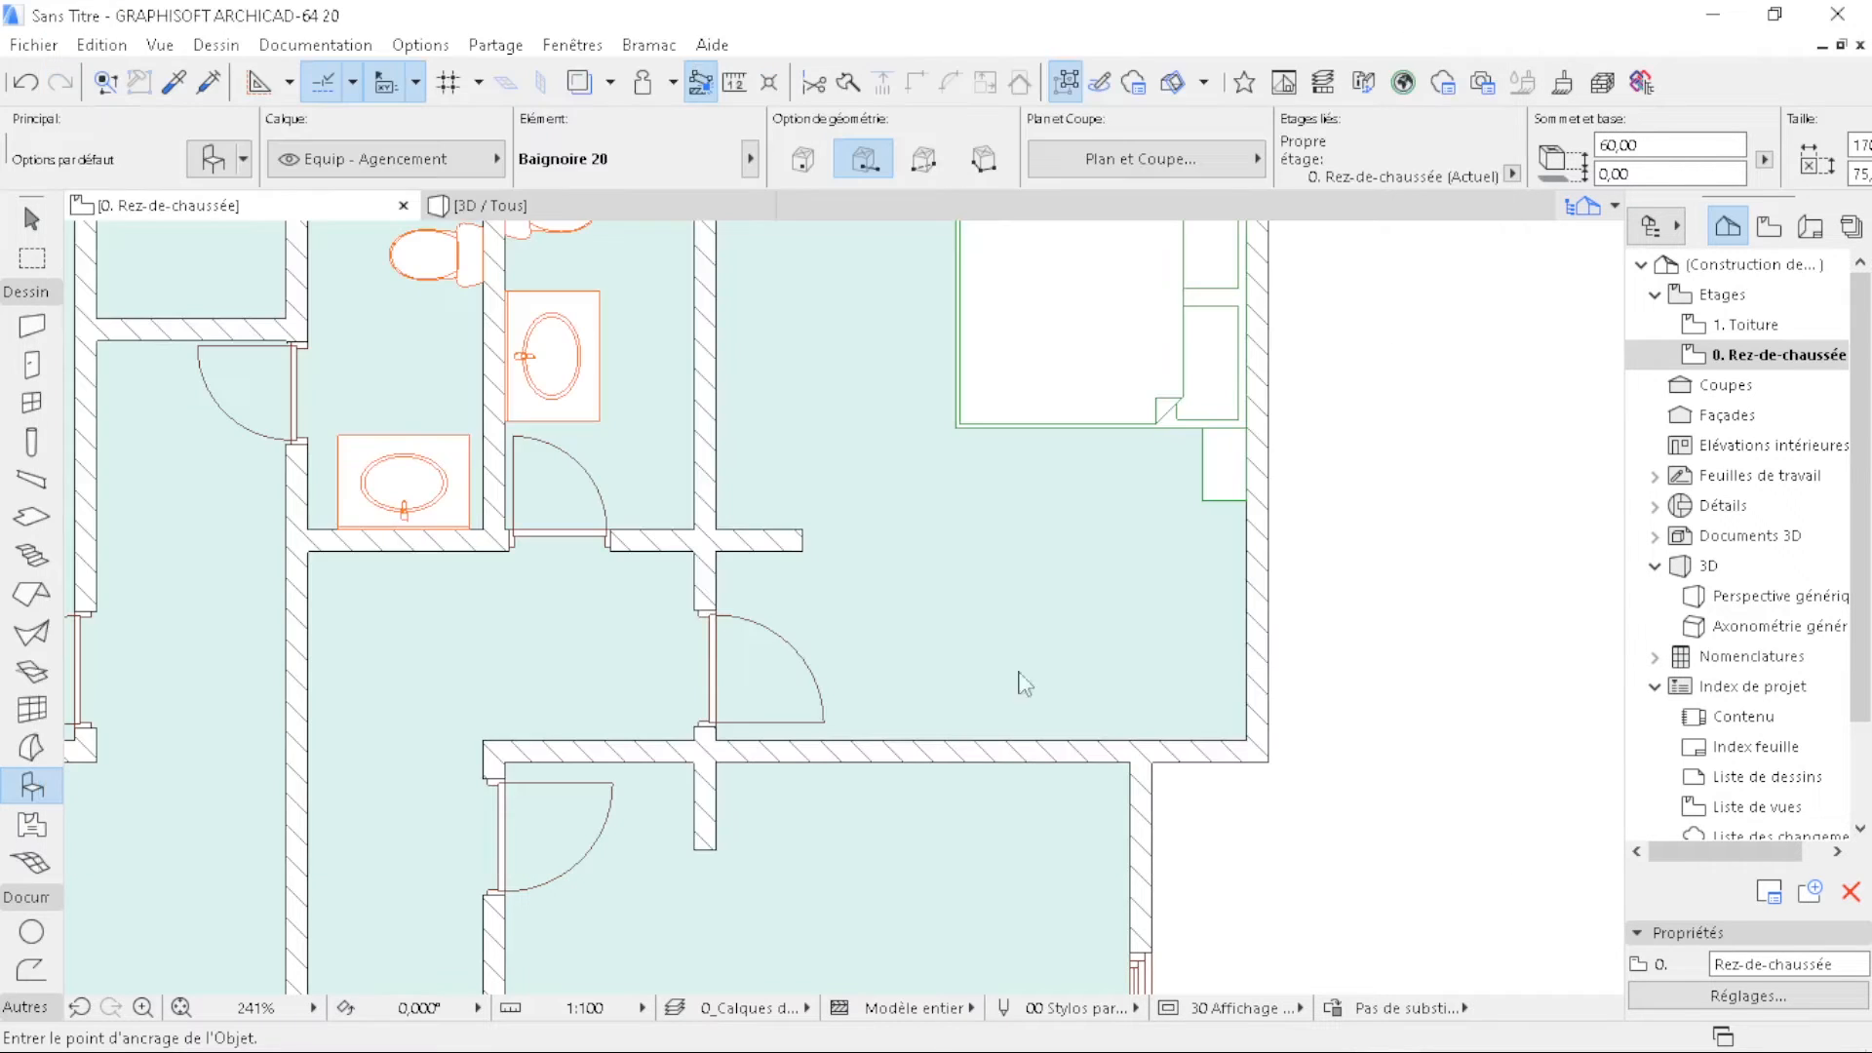
# - Place the wardrobe at the inner corner above the upper bedroom's wall return, rotated along the vertical wall
pyautogui.click(715, 528)
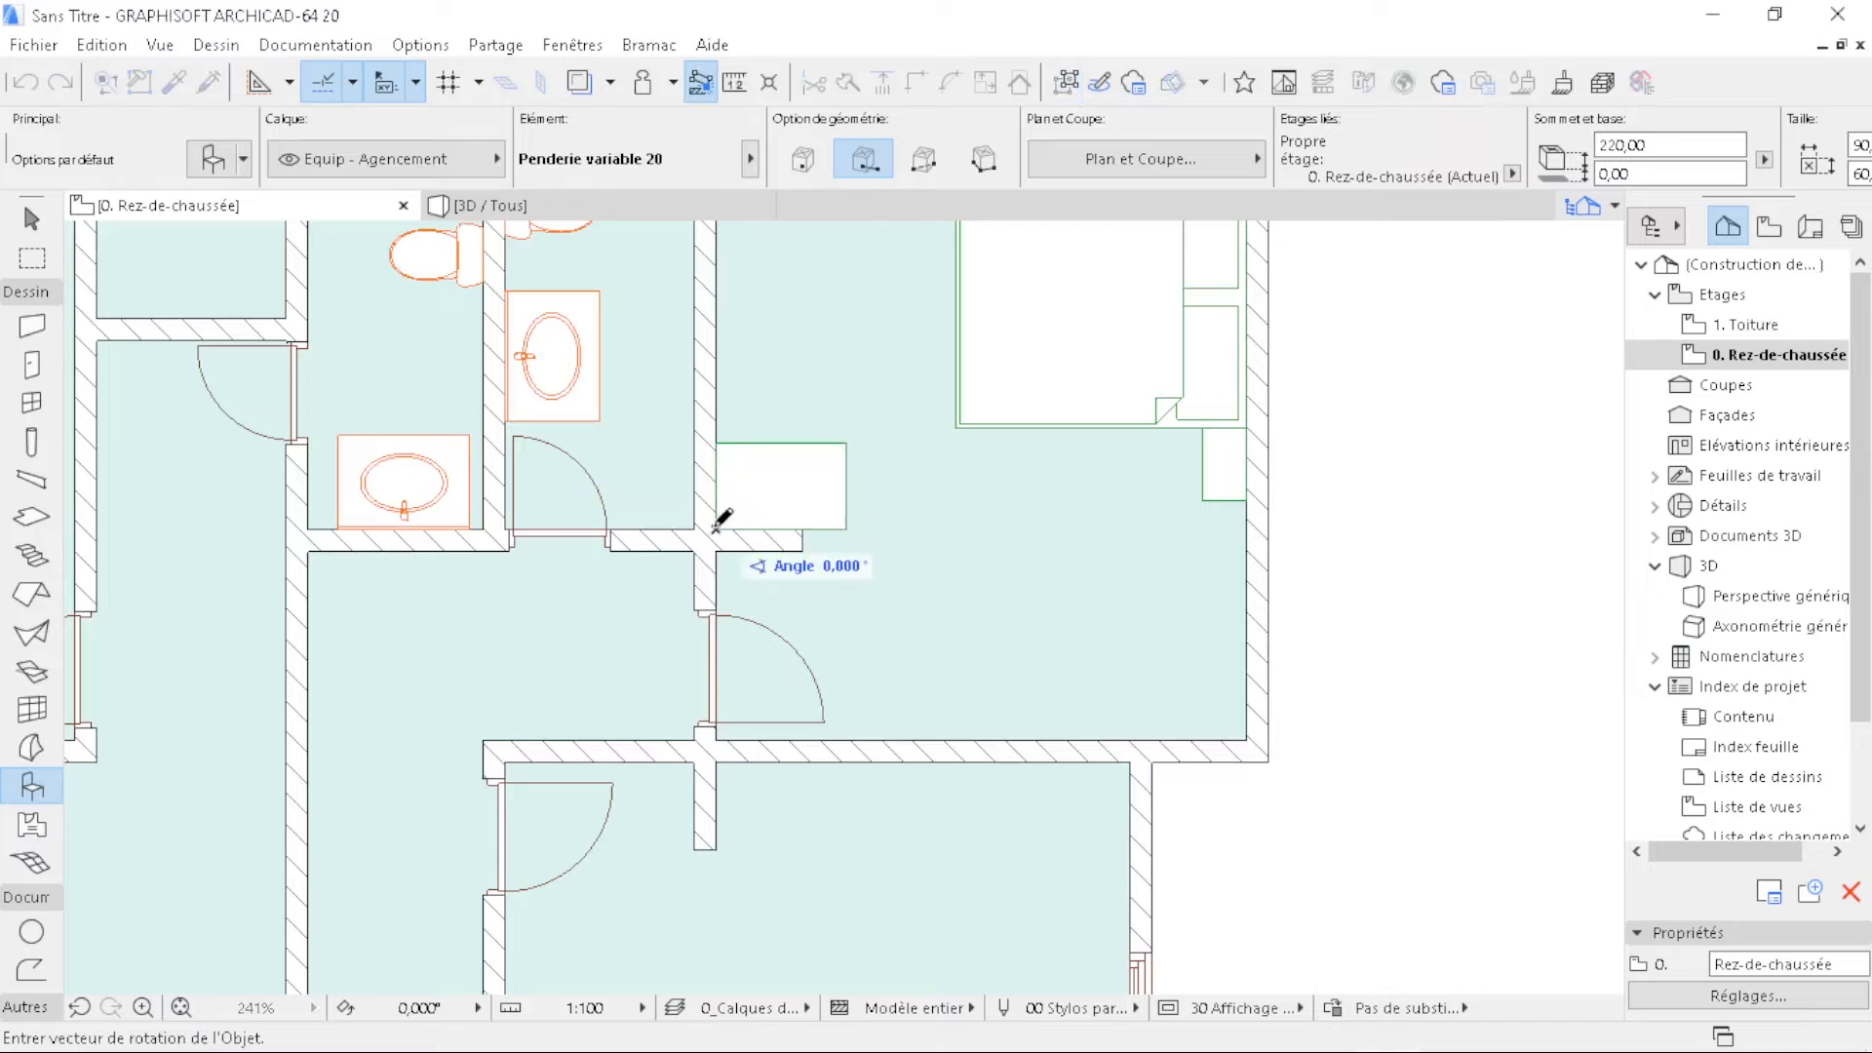
pyautogui.click(719, 458)
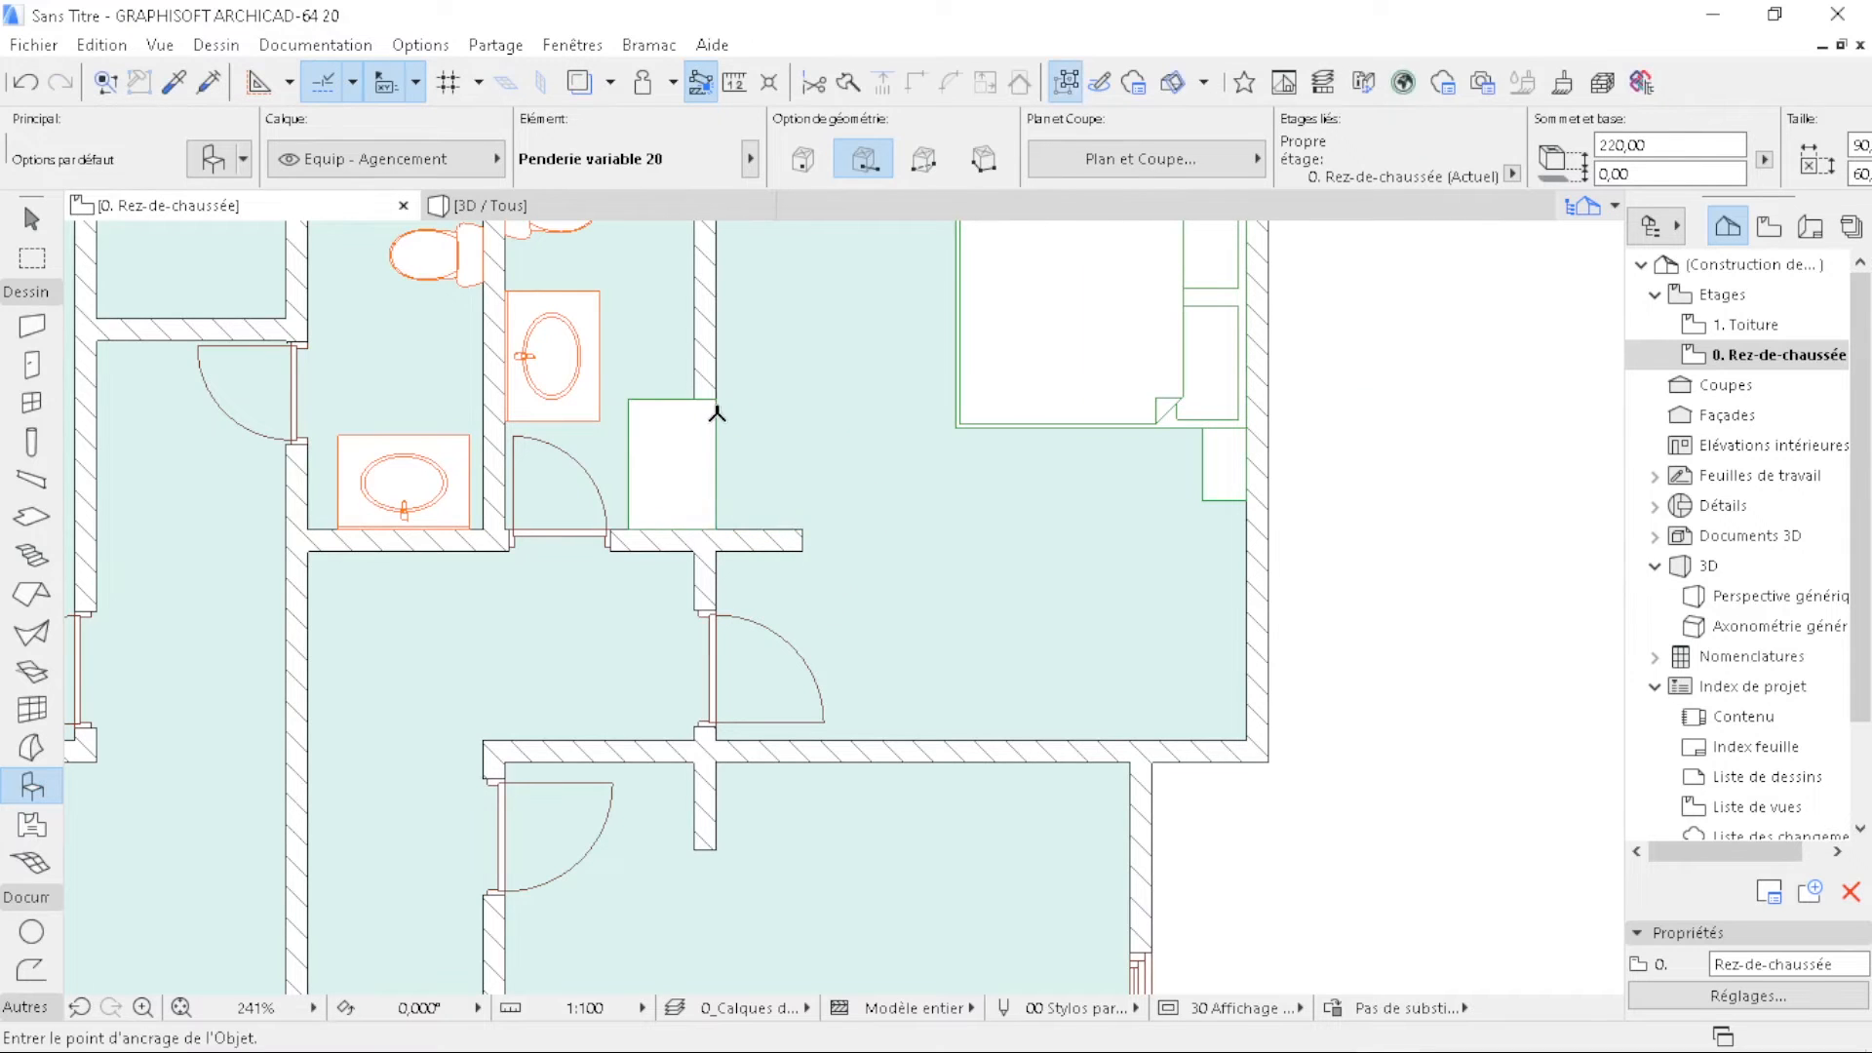
pyautogui.scroll(3, 719, 409)
pyautogui.press('Escape')
# - Mirror the wardrobe about the vertical wall's bedroom face so it sits inside the upper bedroom
pyautogui.click(605, 493)
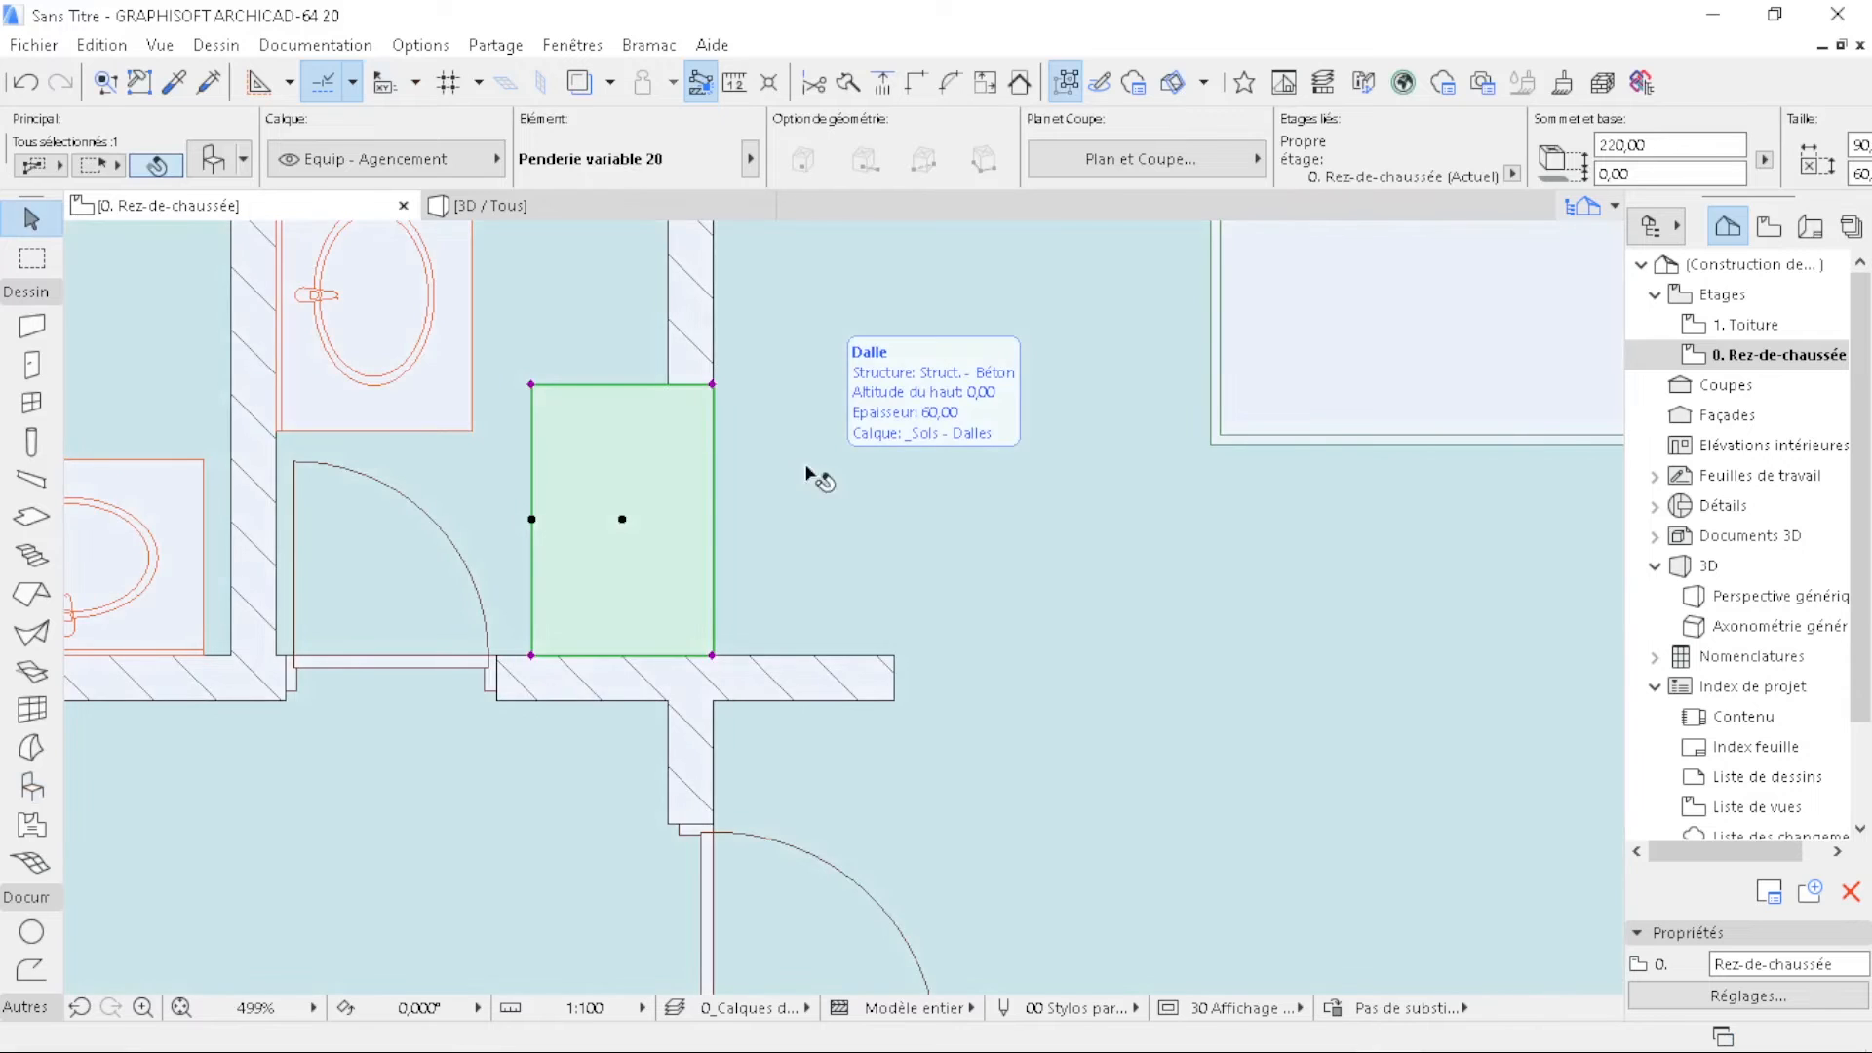
pyautogui.hotkey('ctrl', 'm')
pyautogui.click(712, 385)
pyautogui.click(714, 634)
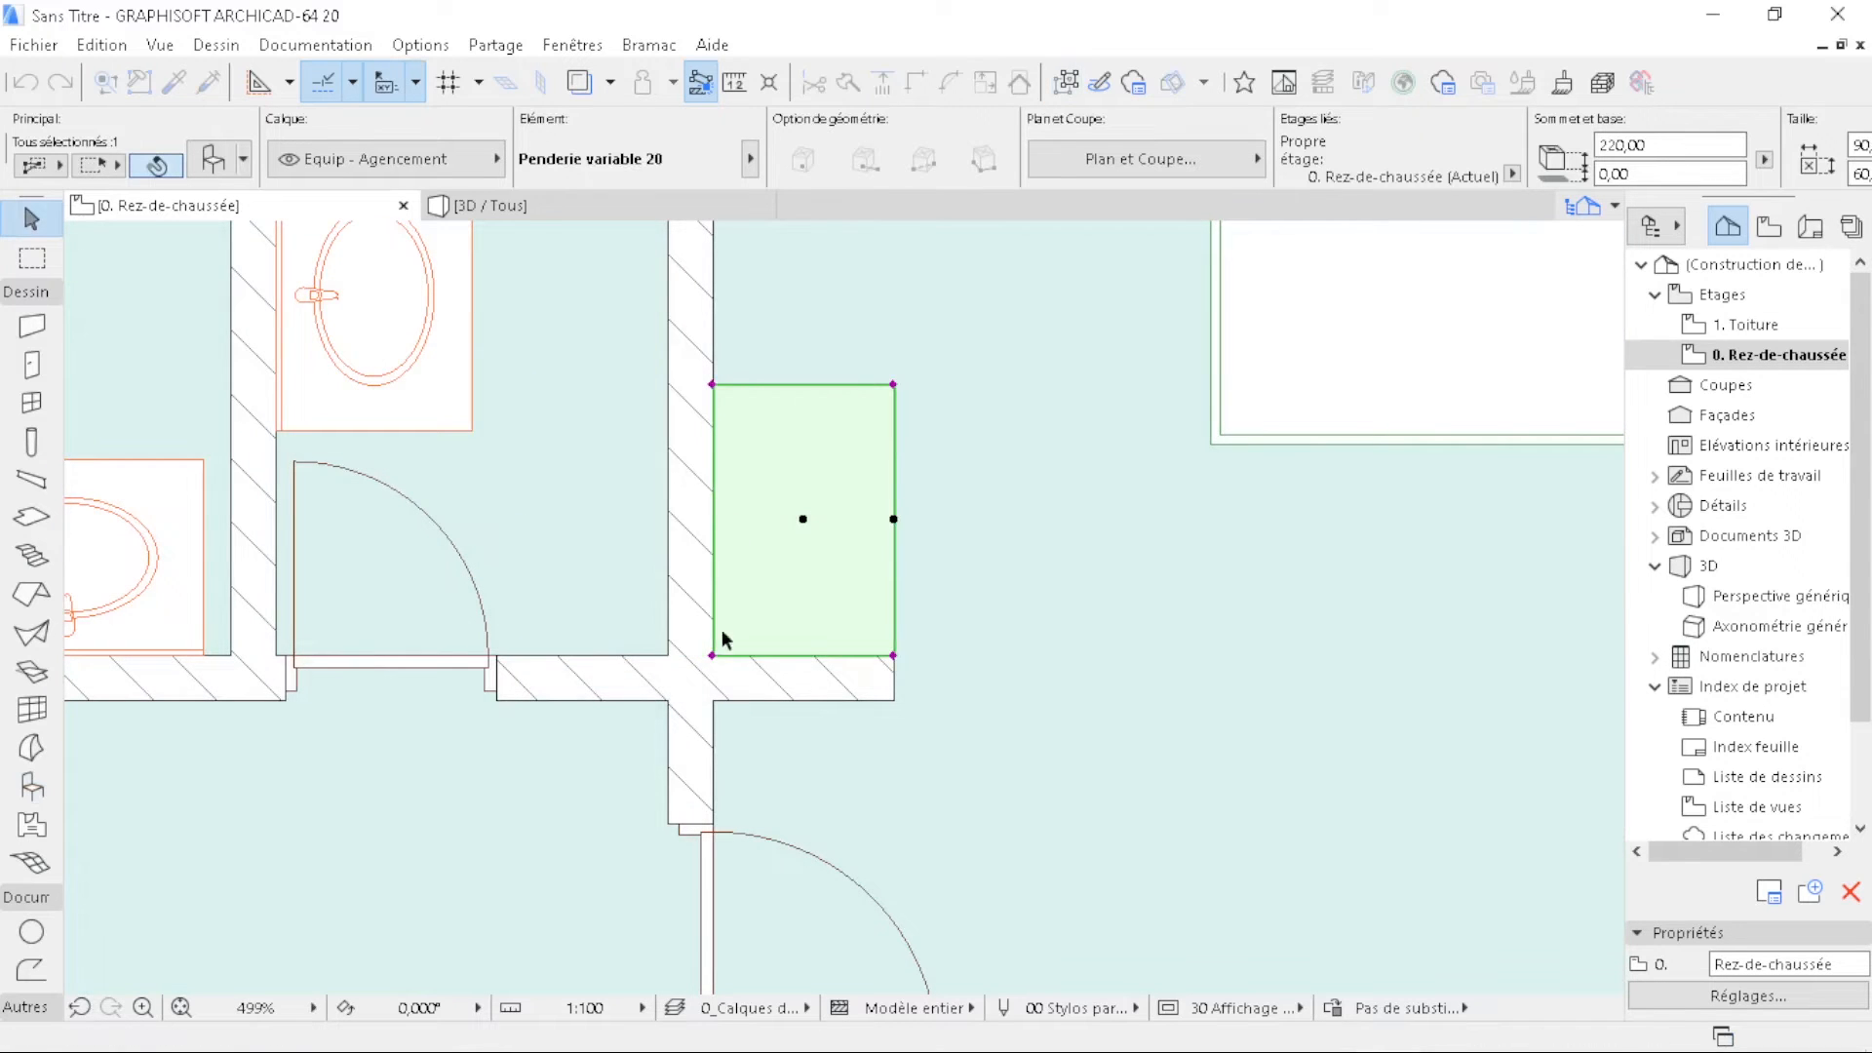
# - Stretch the upper bedroom's wardrobe up to the inner face of the exterior wall, giving it a width of 300
pyautogui.scroll(-1, 843, 368)
pyautogui.click(885, 384)
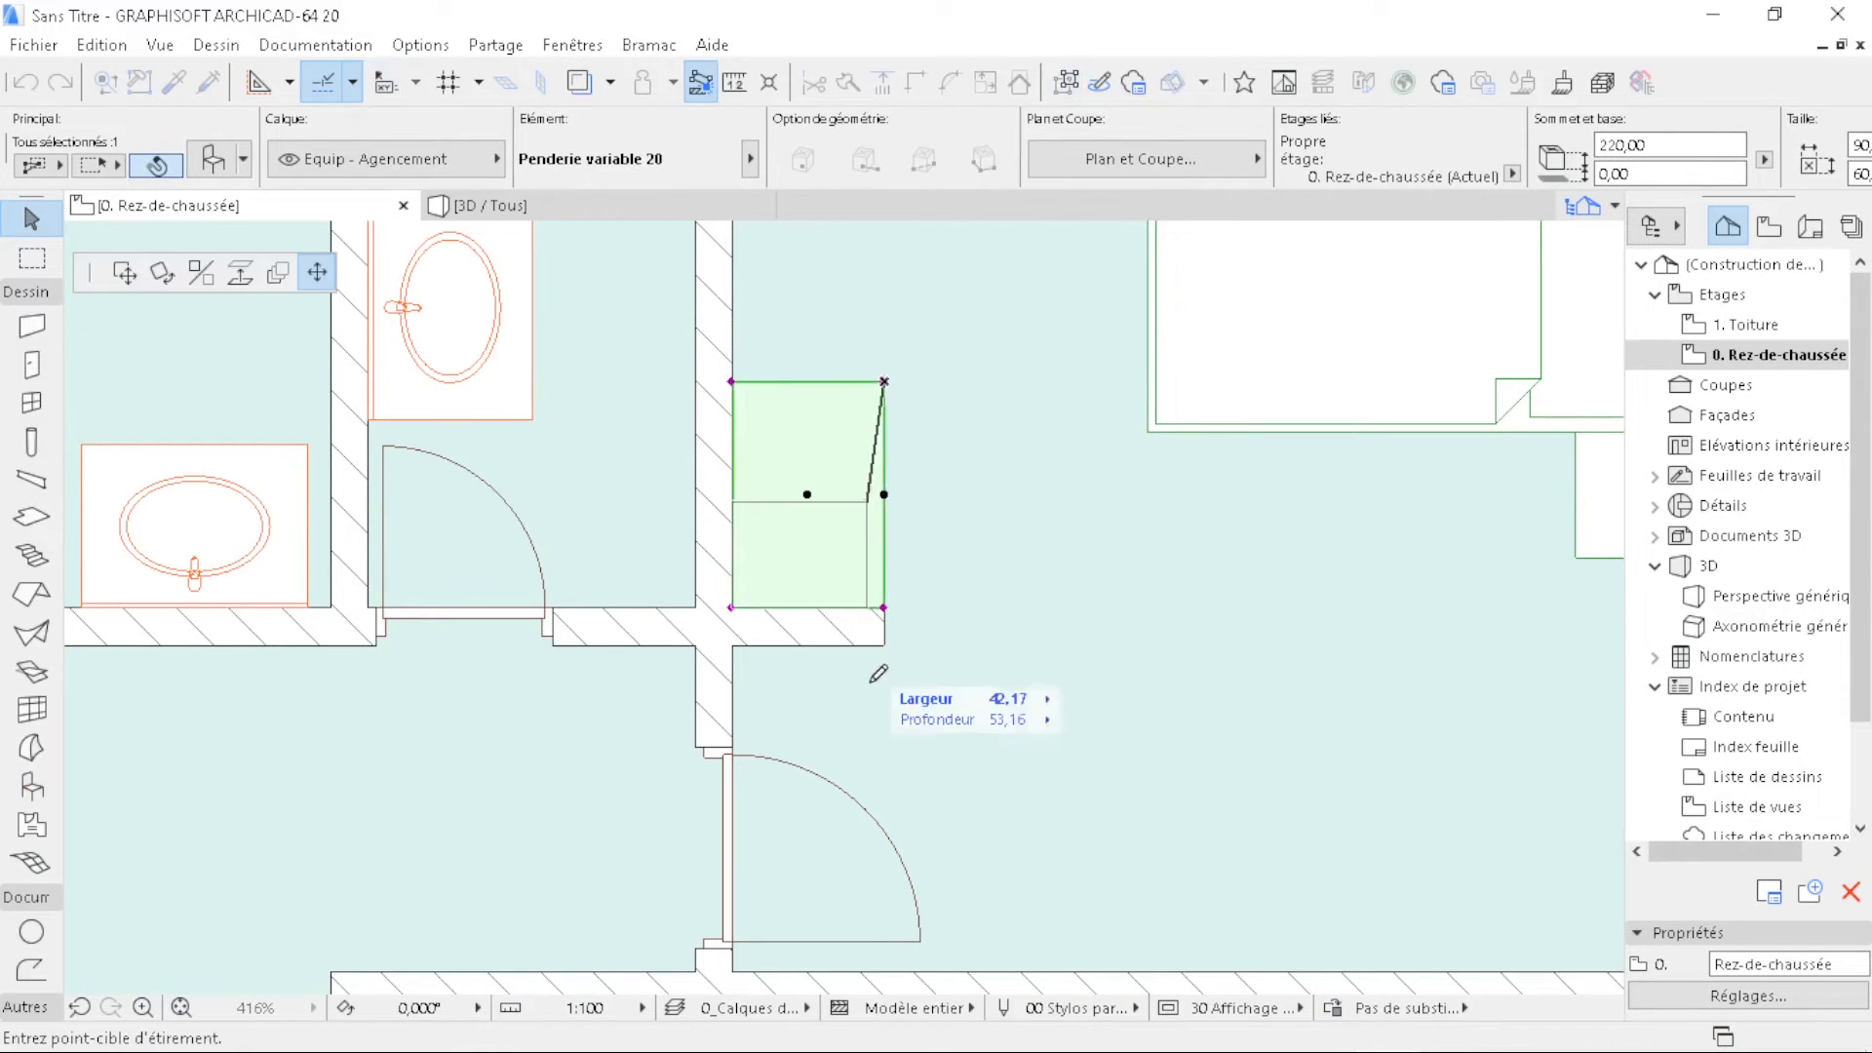
pyautogui.scroll(-5, 877, 514)
pyautogui.scroll(5, 878, 514)
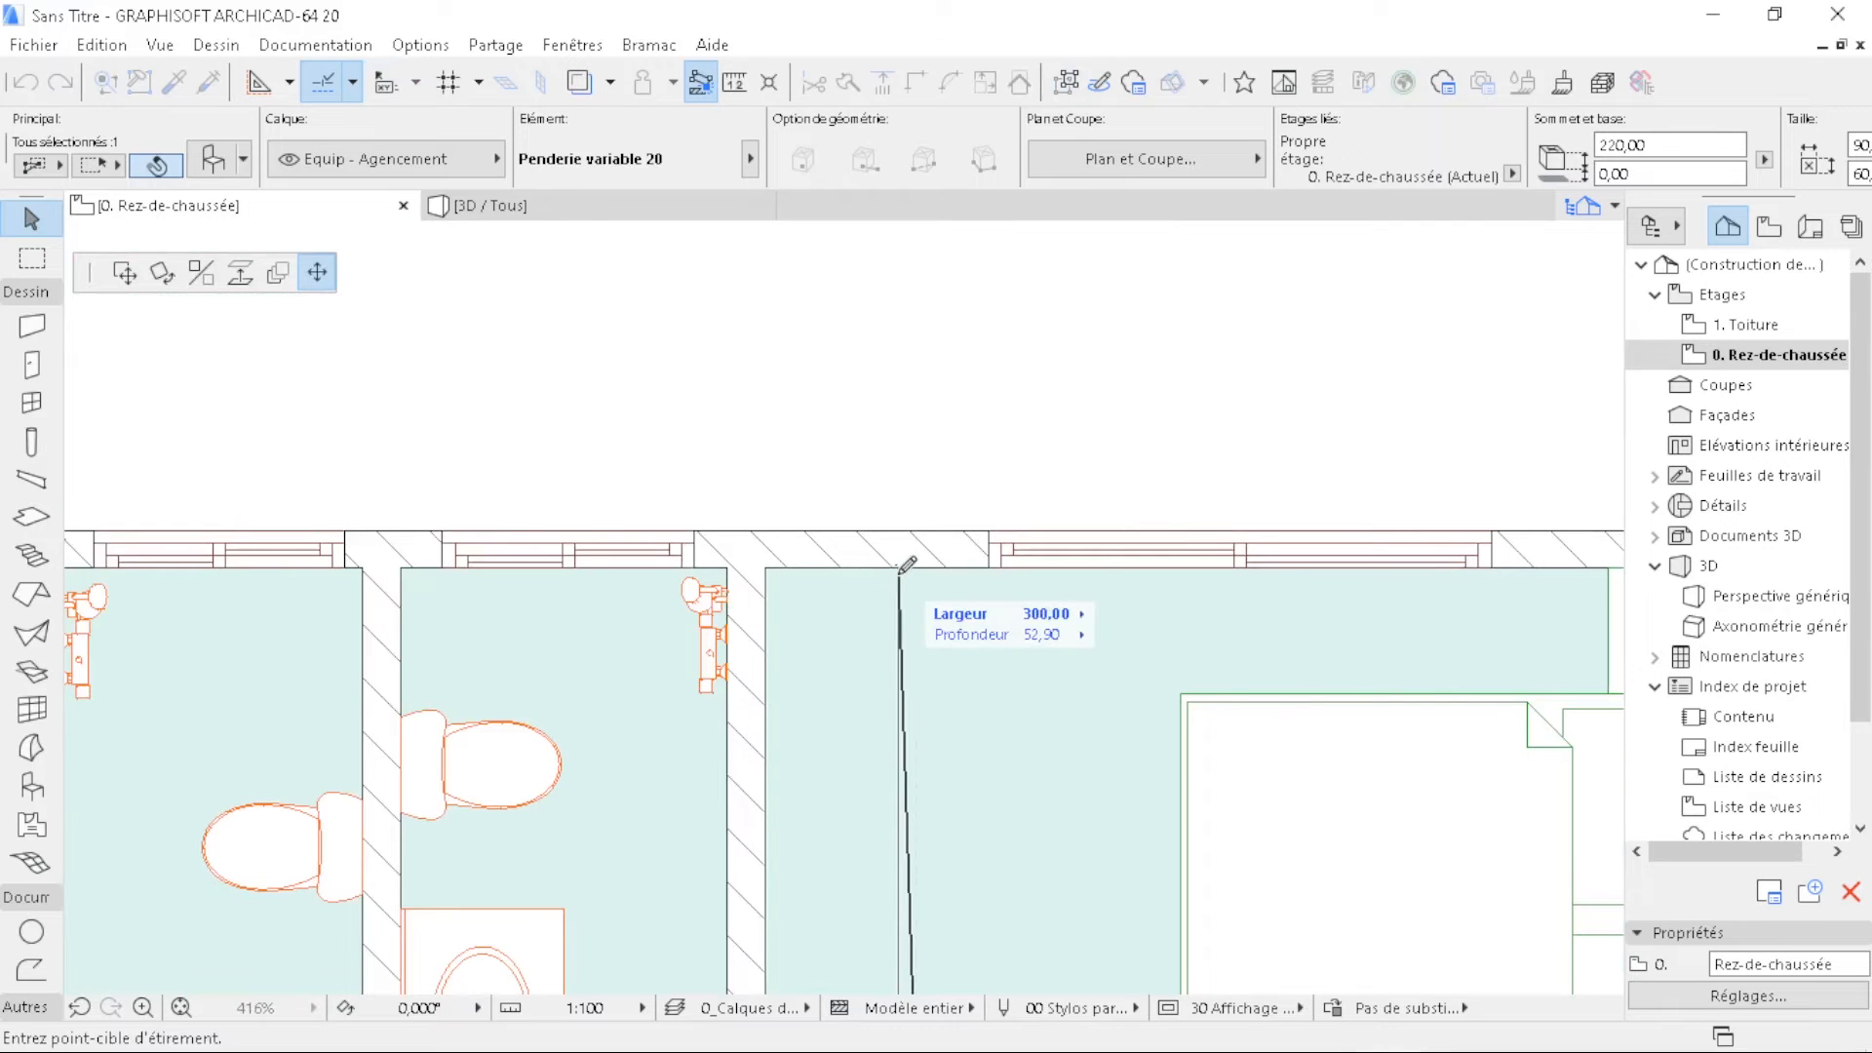
pyautogui.click(917, 566)
pyautogui.scroll(-4, 929, 561)
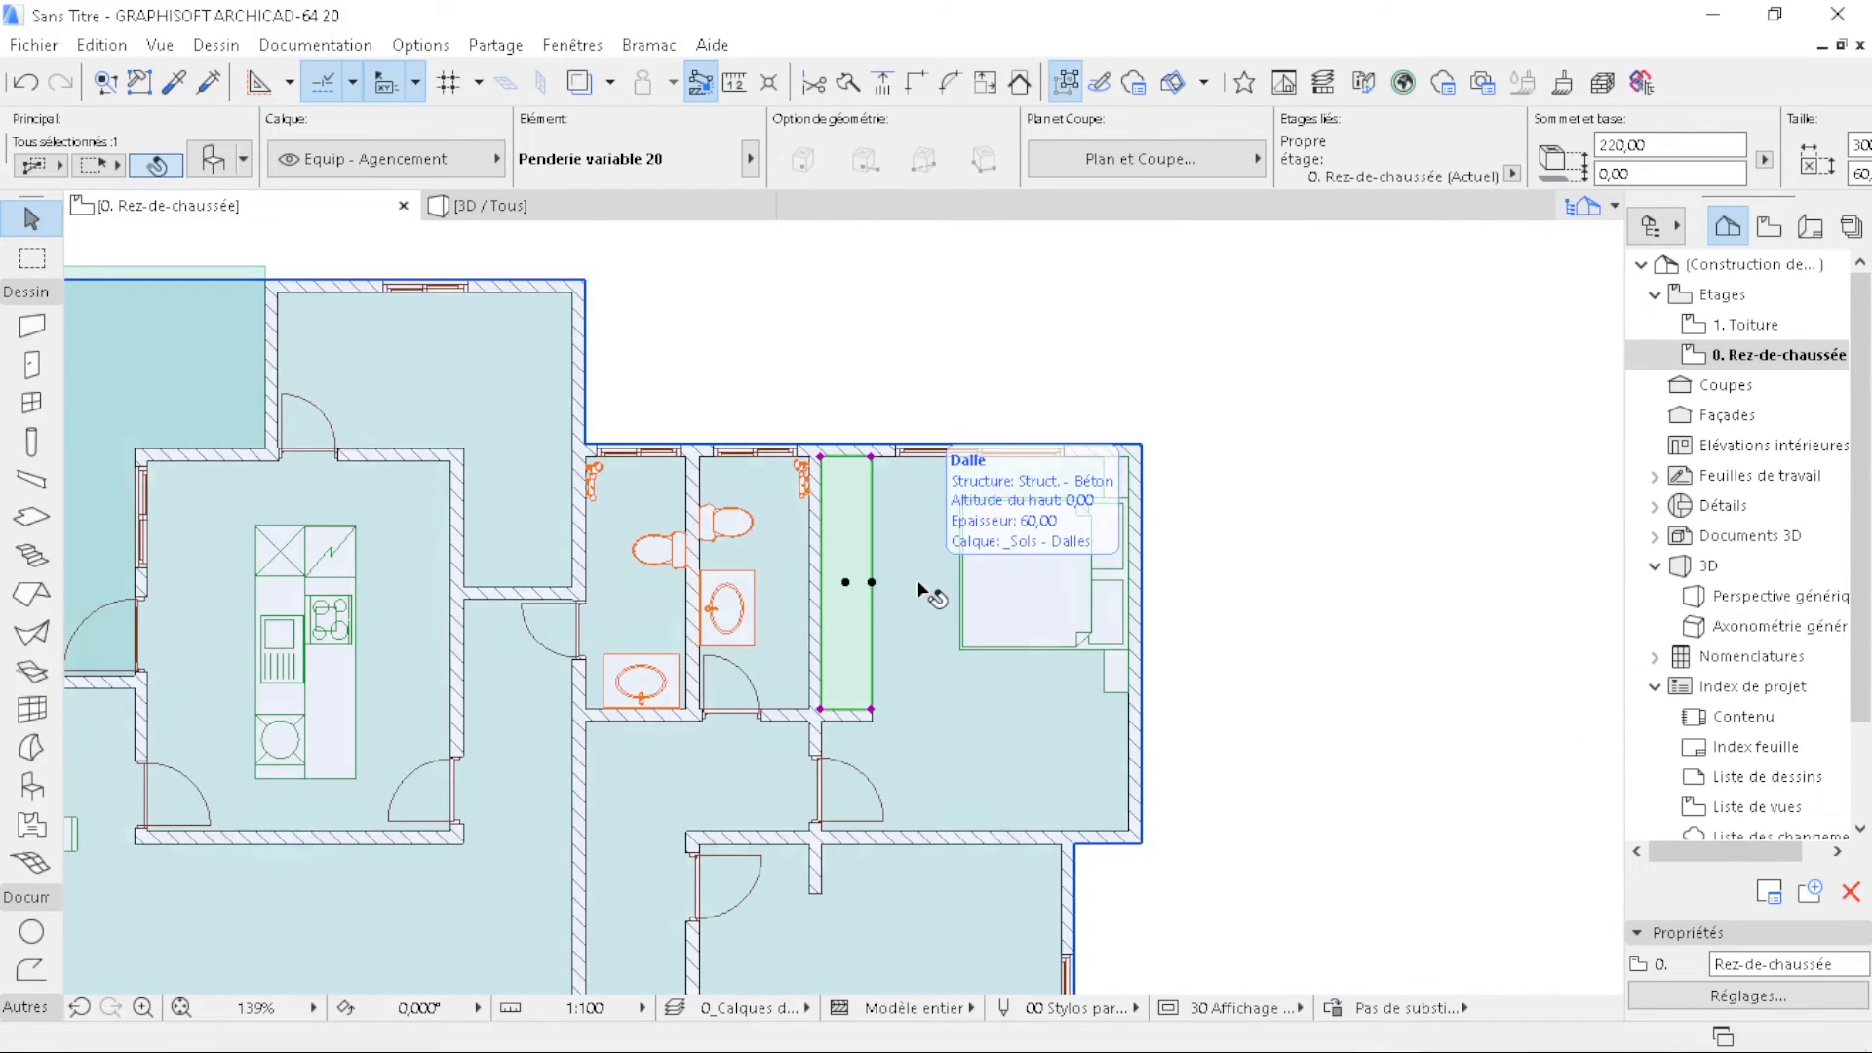
# - Mirror the upper bedroom's wardrobe about its own vertical centre line to reverse its front
pyautogui.scroll(3, 922, 590)
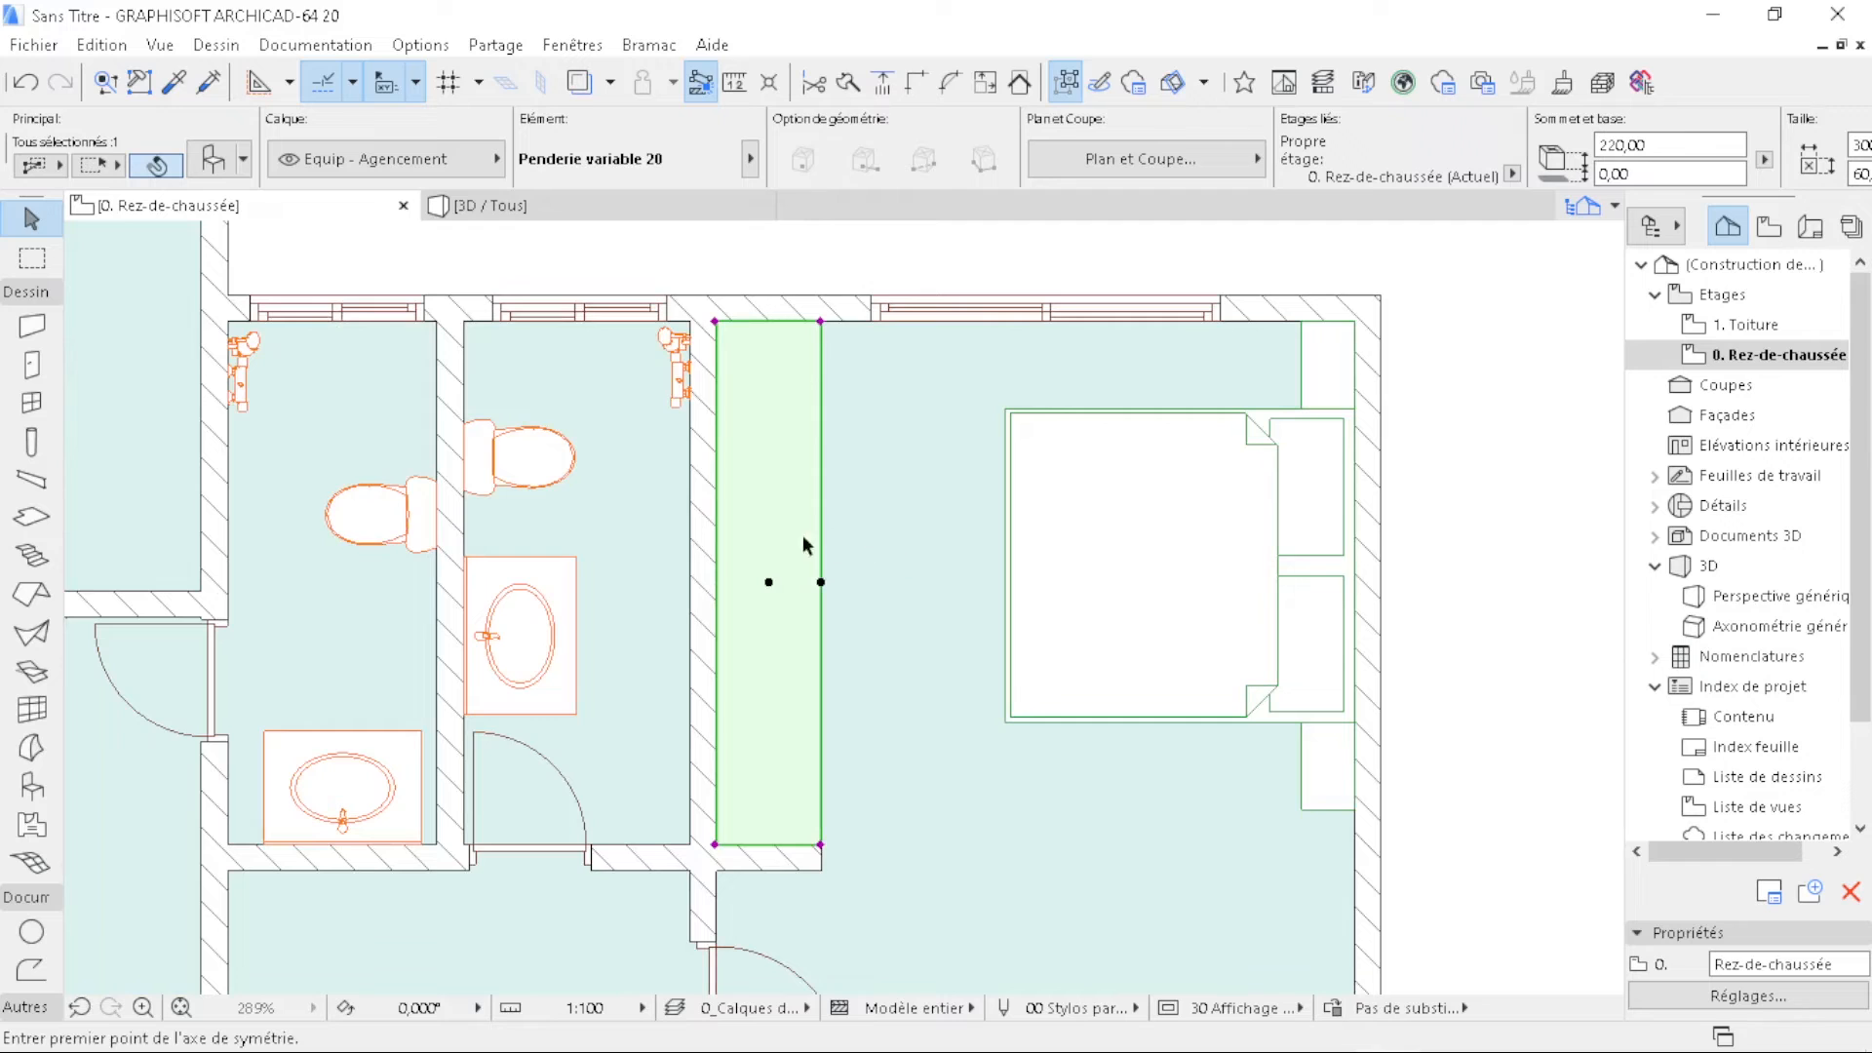
pyautogui.click(768, 585)
pyautogui.click(768, 622)
pyautogui.press('Escape')
# - Pick up the upper wardrobe's settings and place another in the middle bedroom, from its wall return along the upper dividing wall
pyautogui.scroll(-4, 749, 597)
pyautogui.moveTo(749, 598); pyautogui.dragTo(631, 418, button='middle')
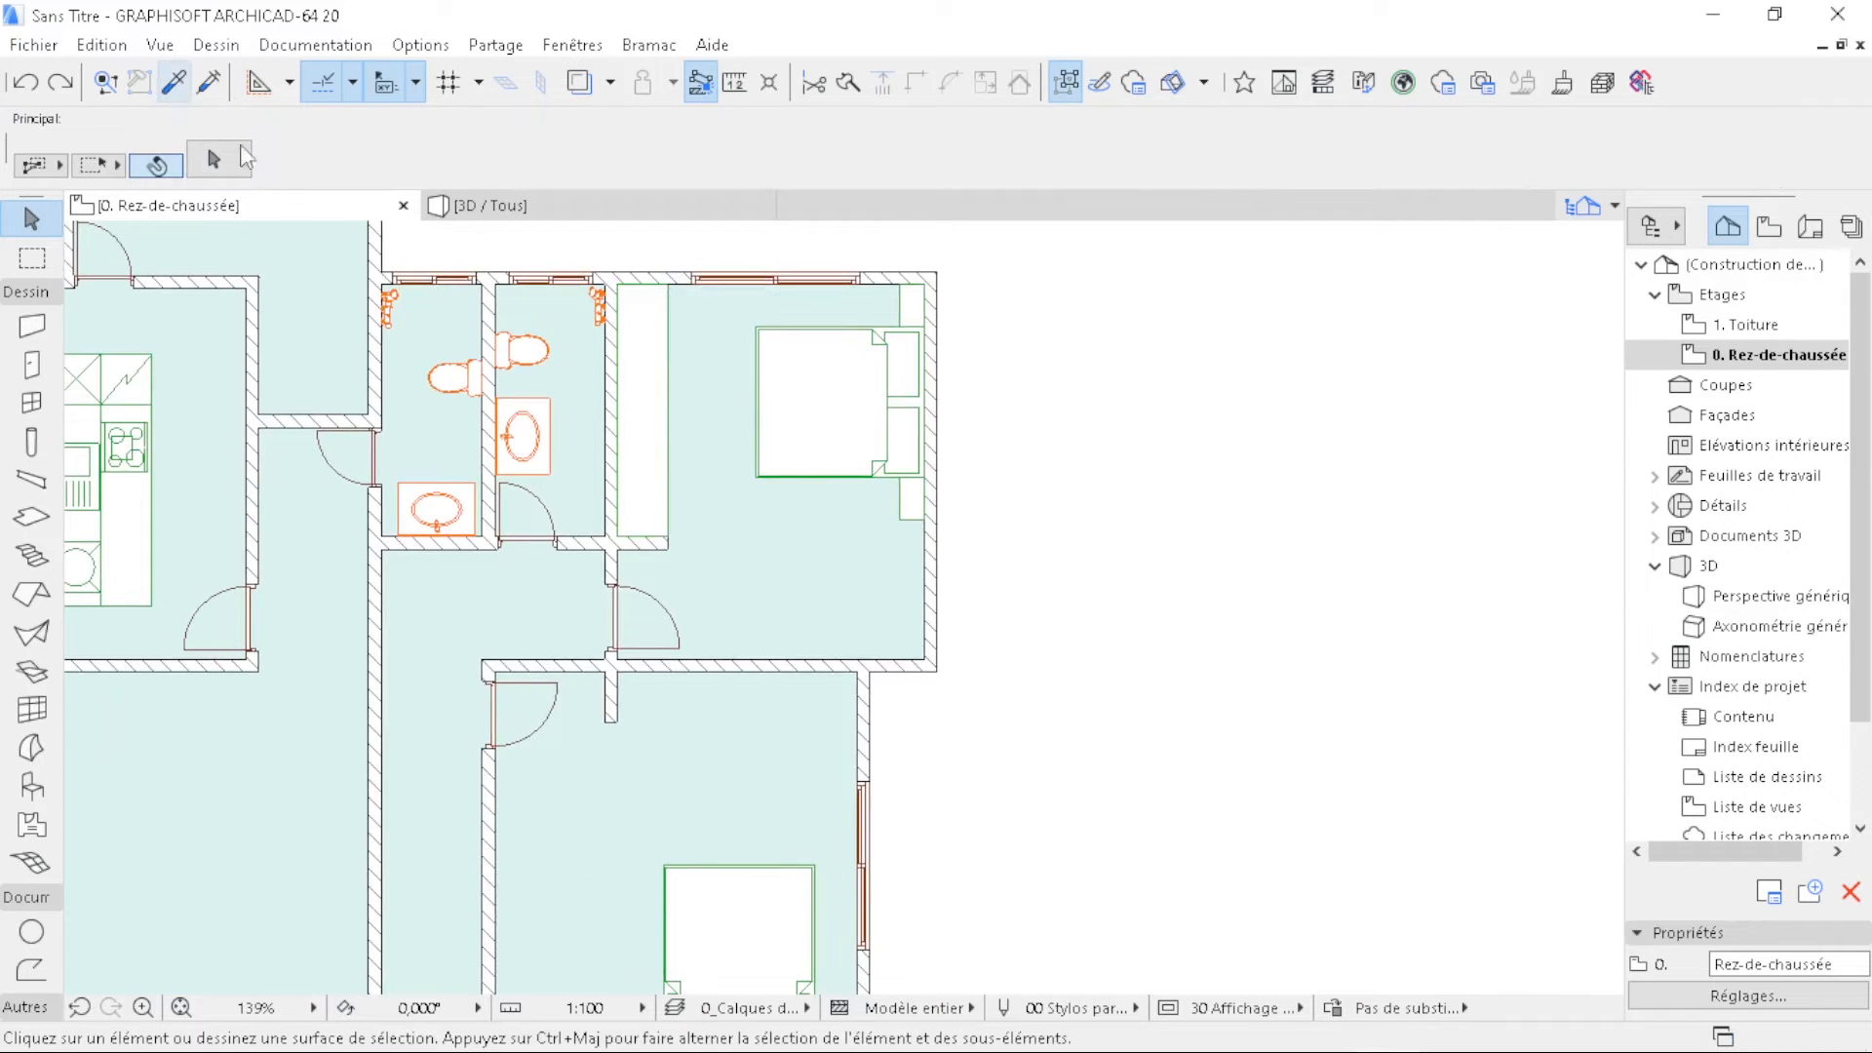
pyautogui.press('alt')
pyautogui.keyDown('alt'); pyautogui.click(642, 419); pyautogui.keyUp('alt')
pyautogui.scroll(5, 631, 733)
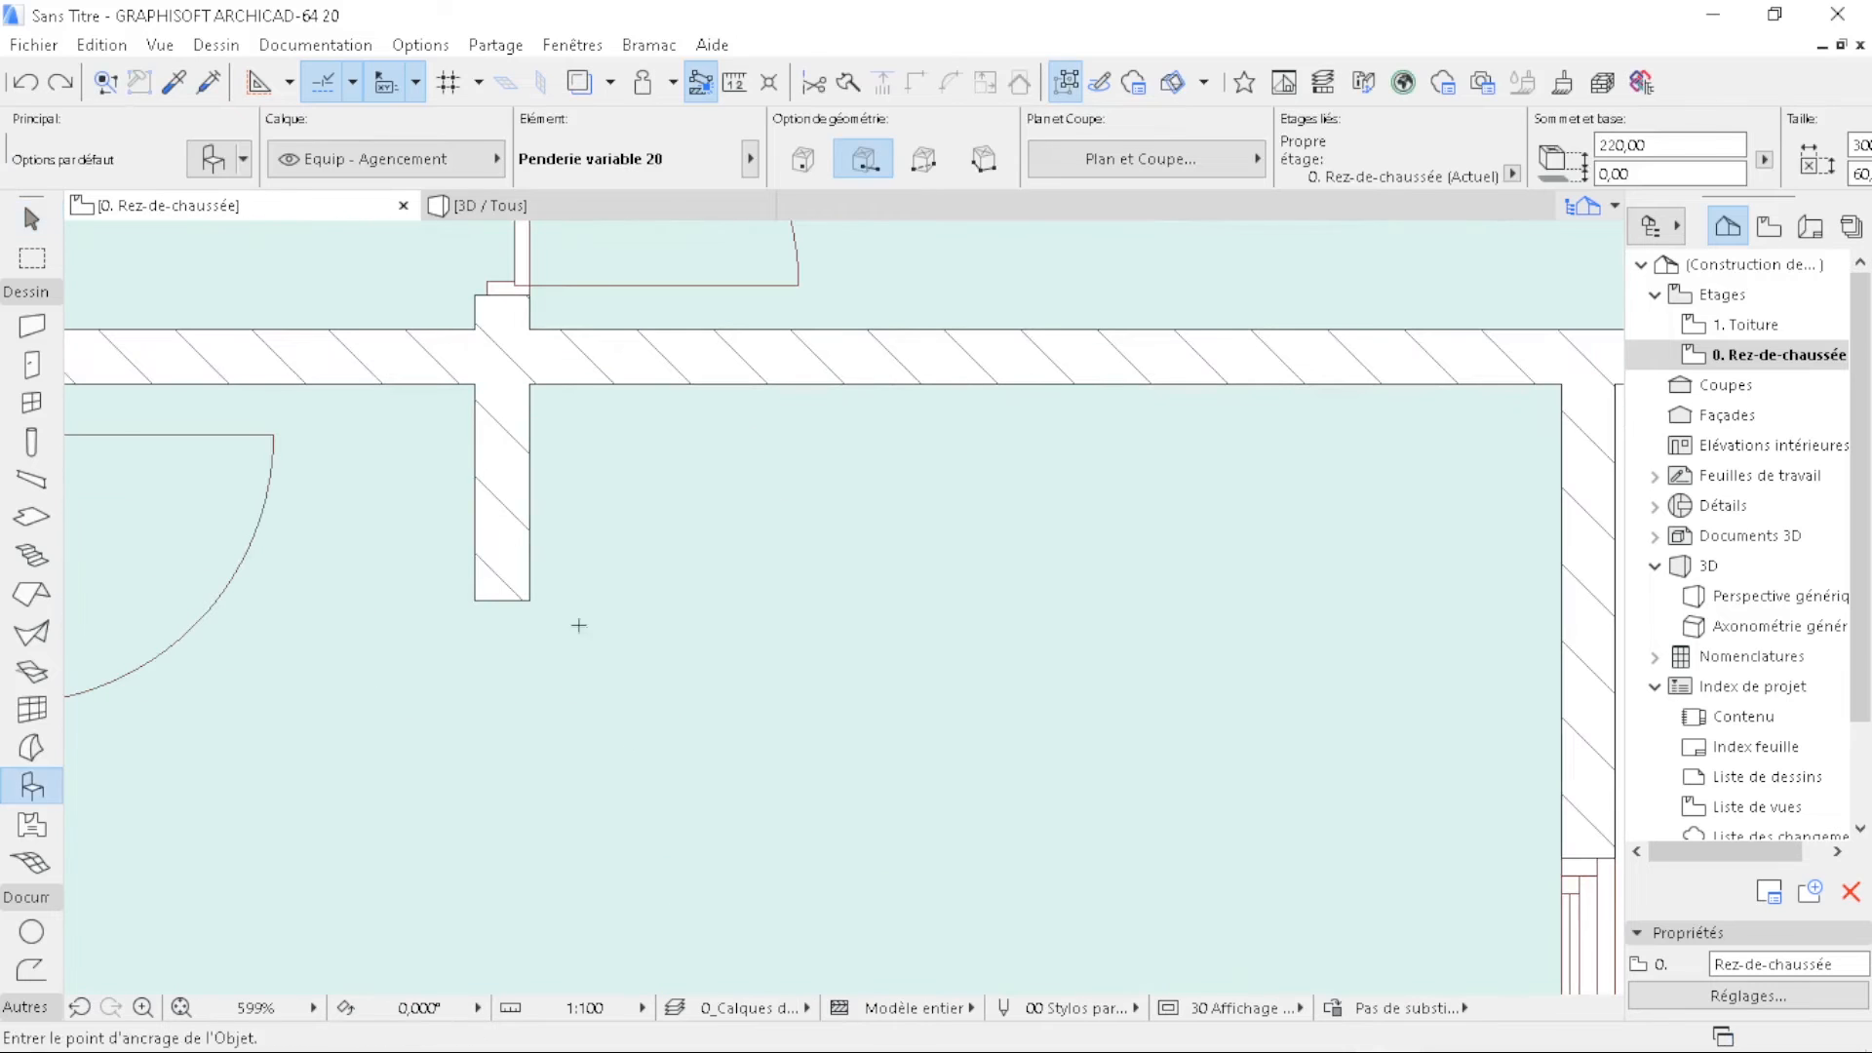
pyautogui.click(531, 593)
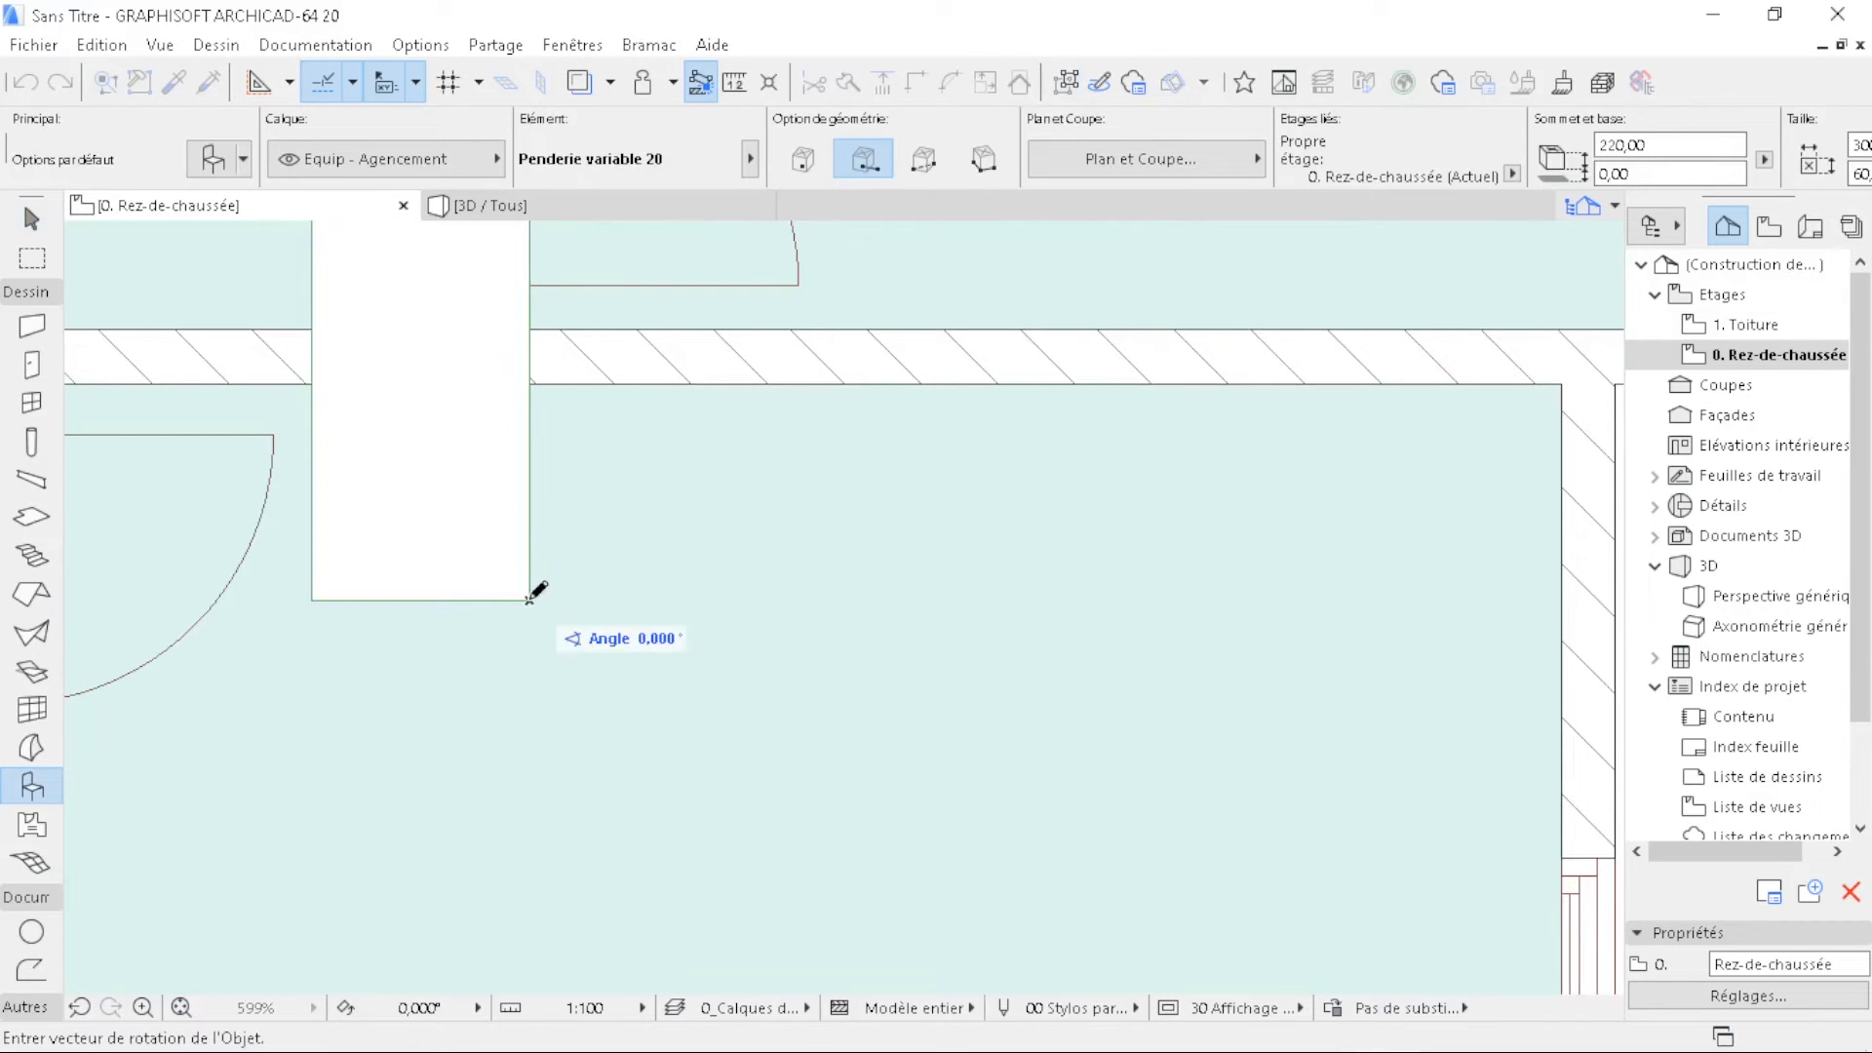
pyautogui.click(593, 588)
pyautogui.scroll(-3, 501, 677)
pyautogui.scroll(3, 711, 640)
pyautogui.press('Escape')
# - Shorten the middle bedroom's wardrobe to end at the inner face of the exterior wall
pyautogui.click(850, 612)
pyautogui.scroll(4, 1080, 649)
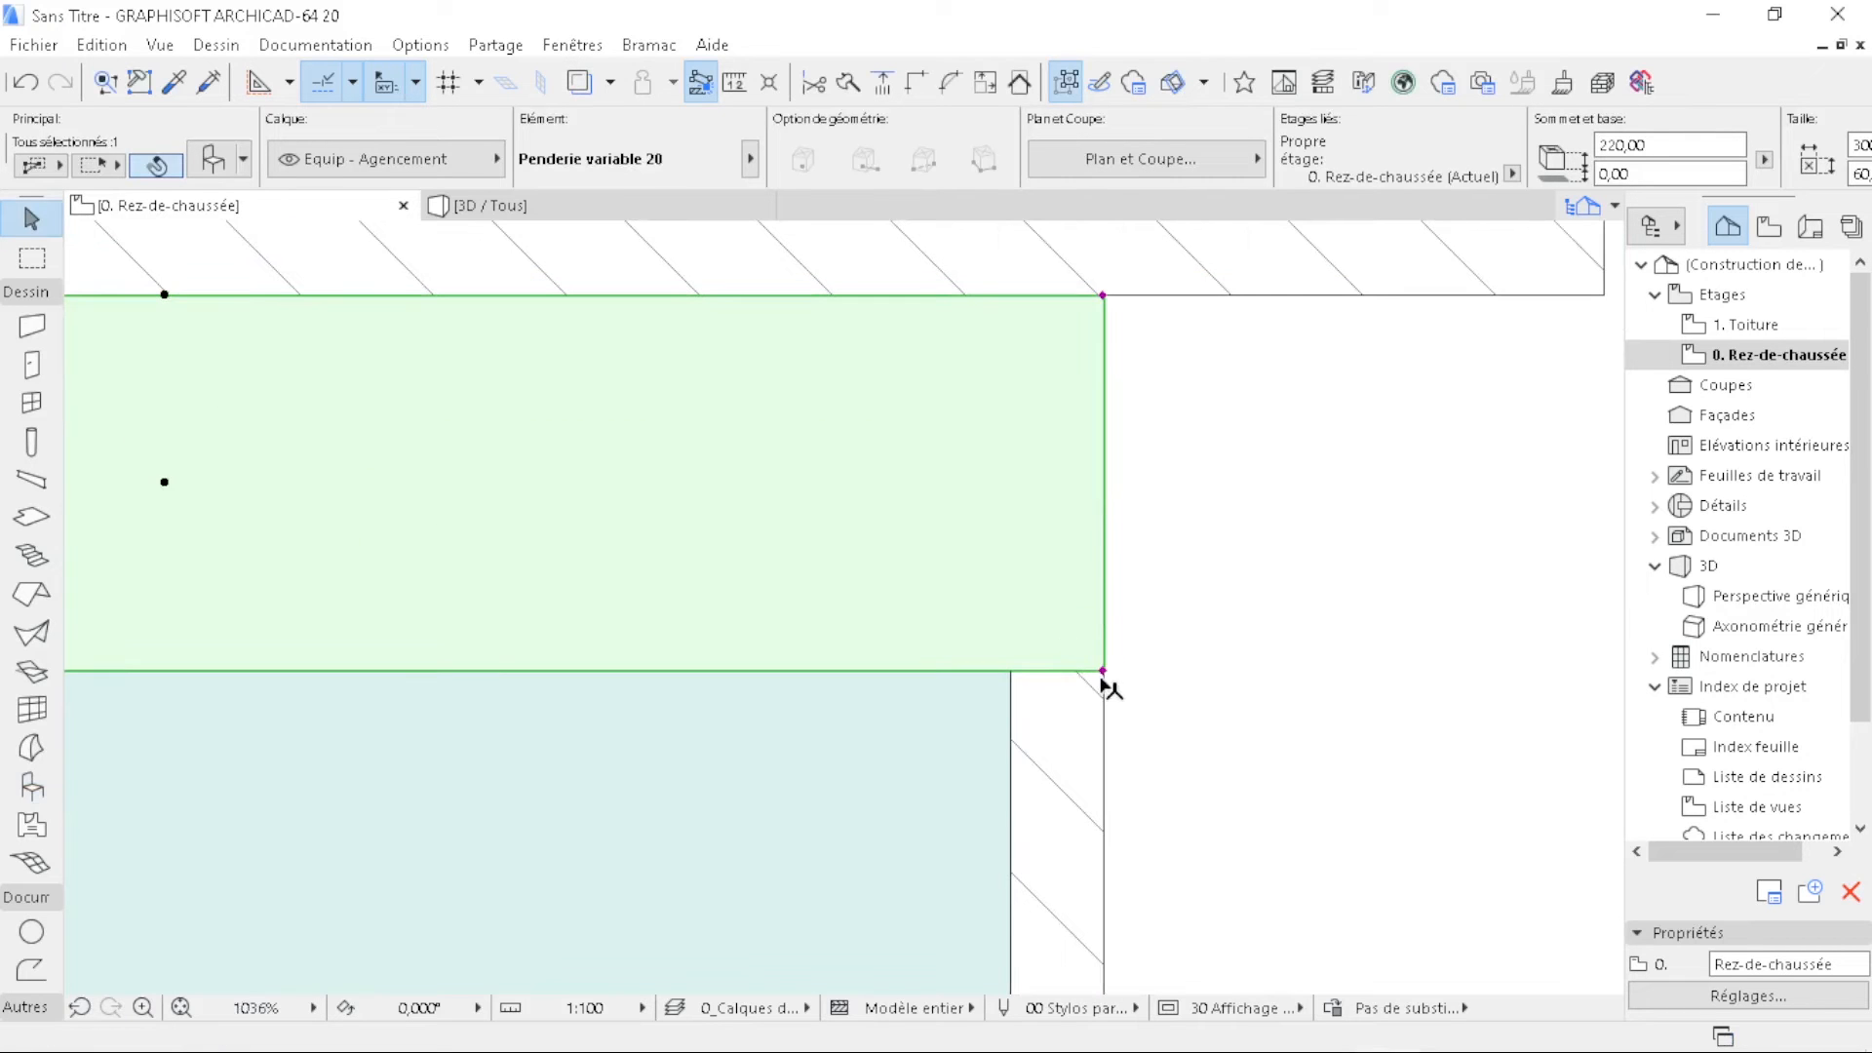
pyautogui.click(1102, 672)
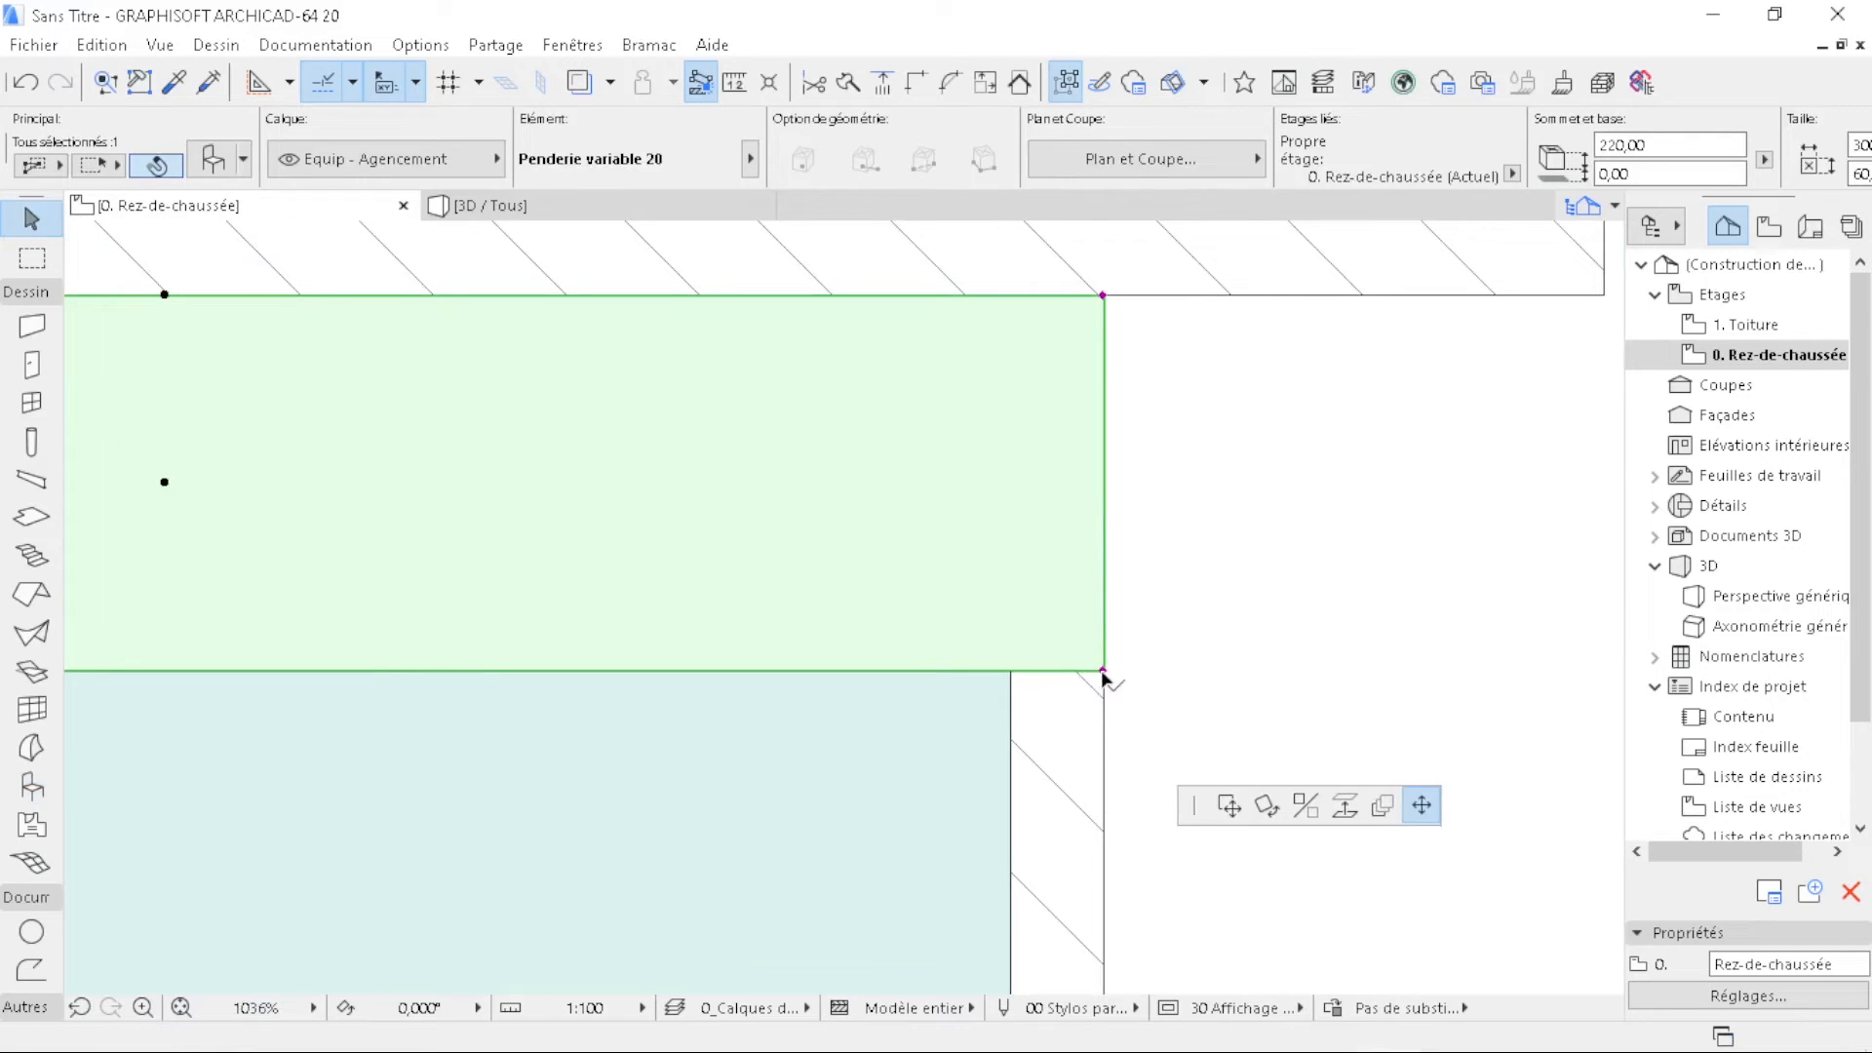
pyautogui.click(1018, 669)
pyautogui.scroll(-8, 1098, 410)
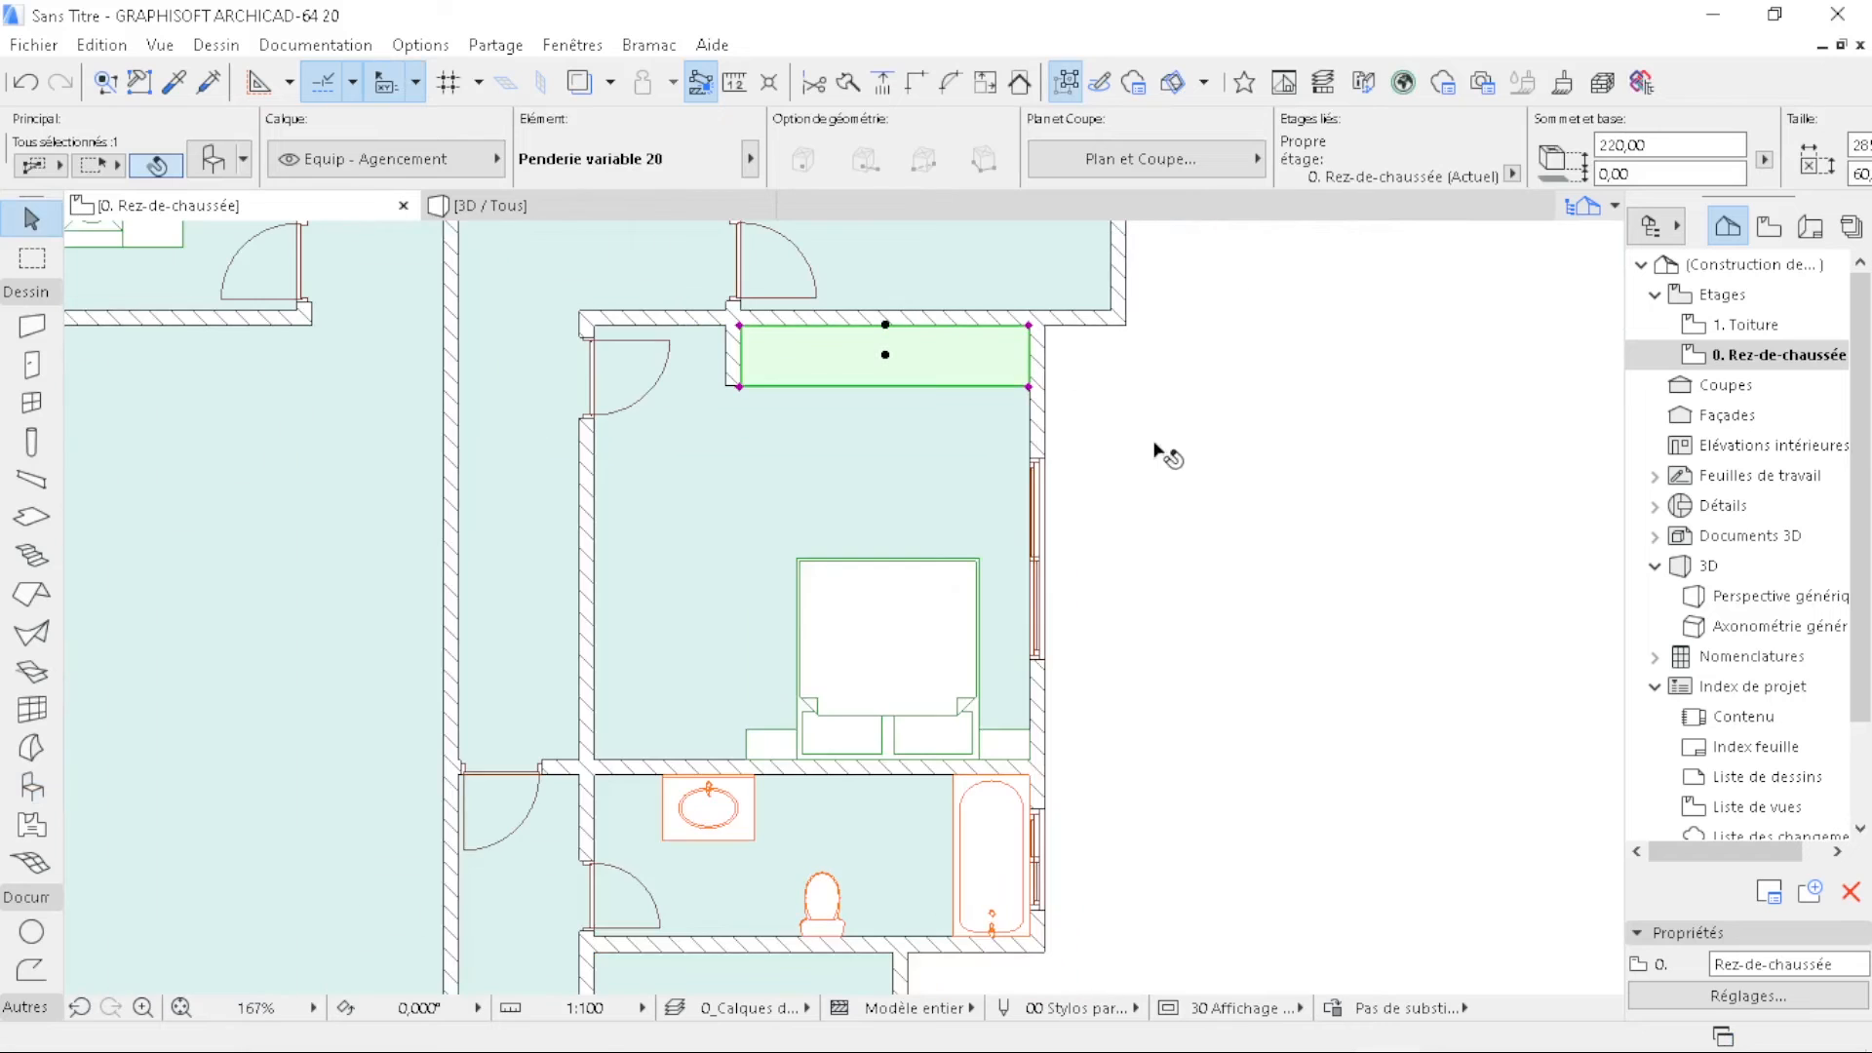
pyautogui.click(1187, 468)
# - Pick up the middle wardrobe's settings and place another in the lower bedroom, from its wall return along the bathroom wall
pyautogui.click(173, 82)
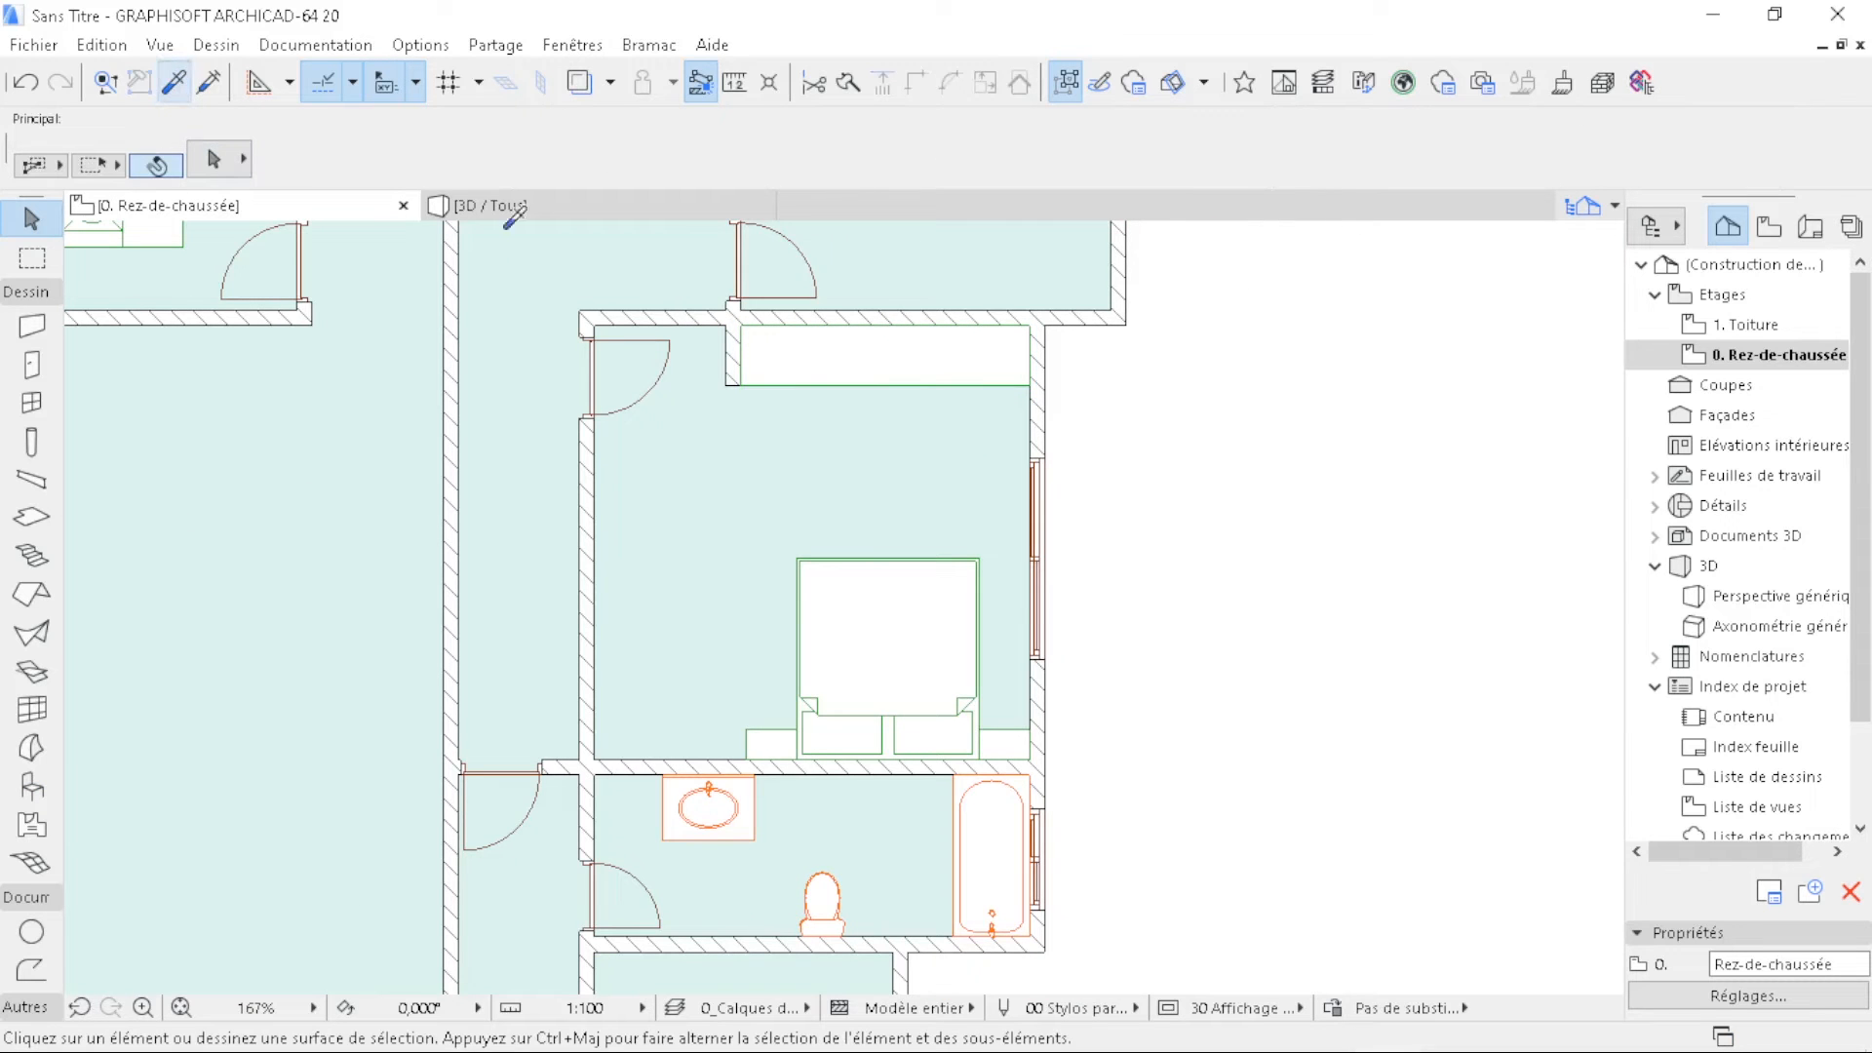
pyautogui.click(823, 353)
pyautogui.moveTo(934, 899); pyautogui.dragTo(869, 462, button='middle')
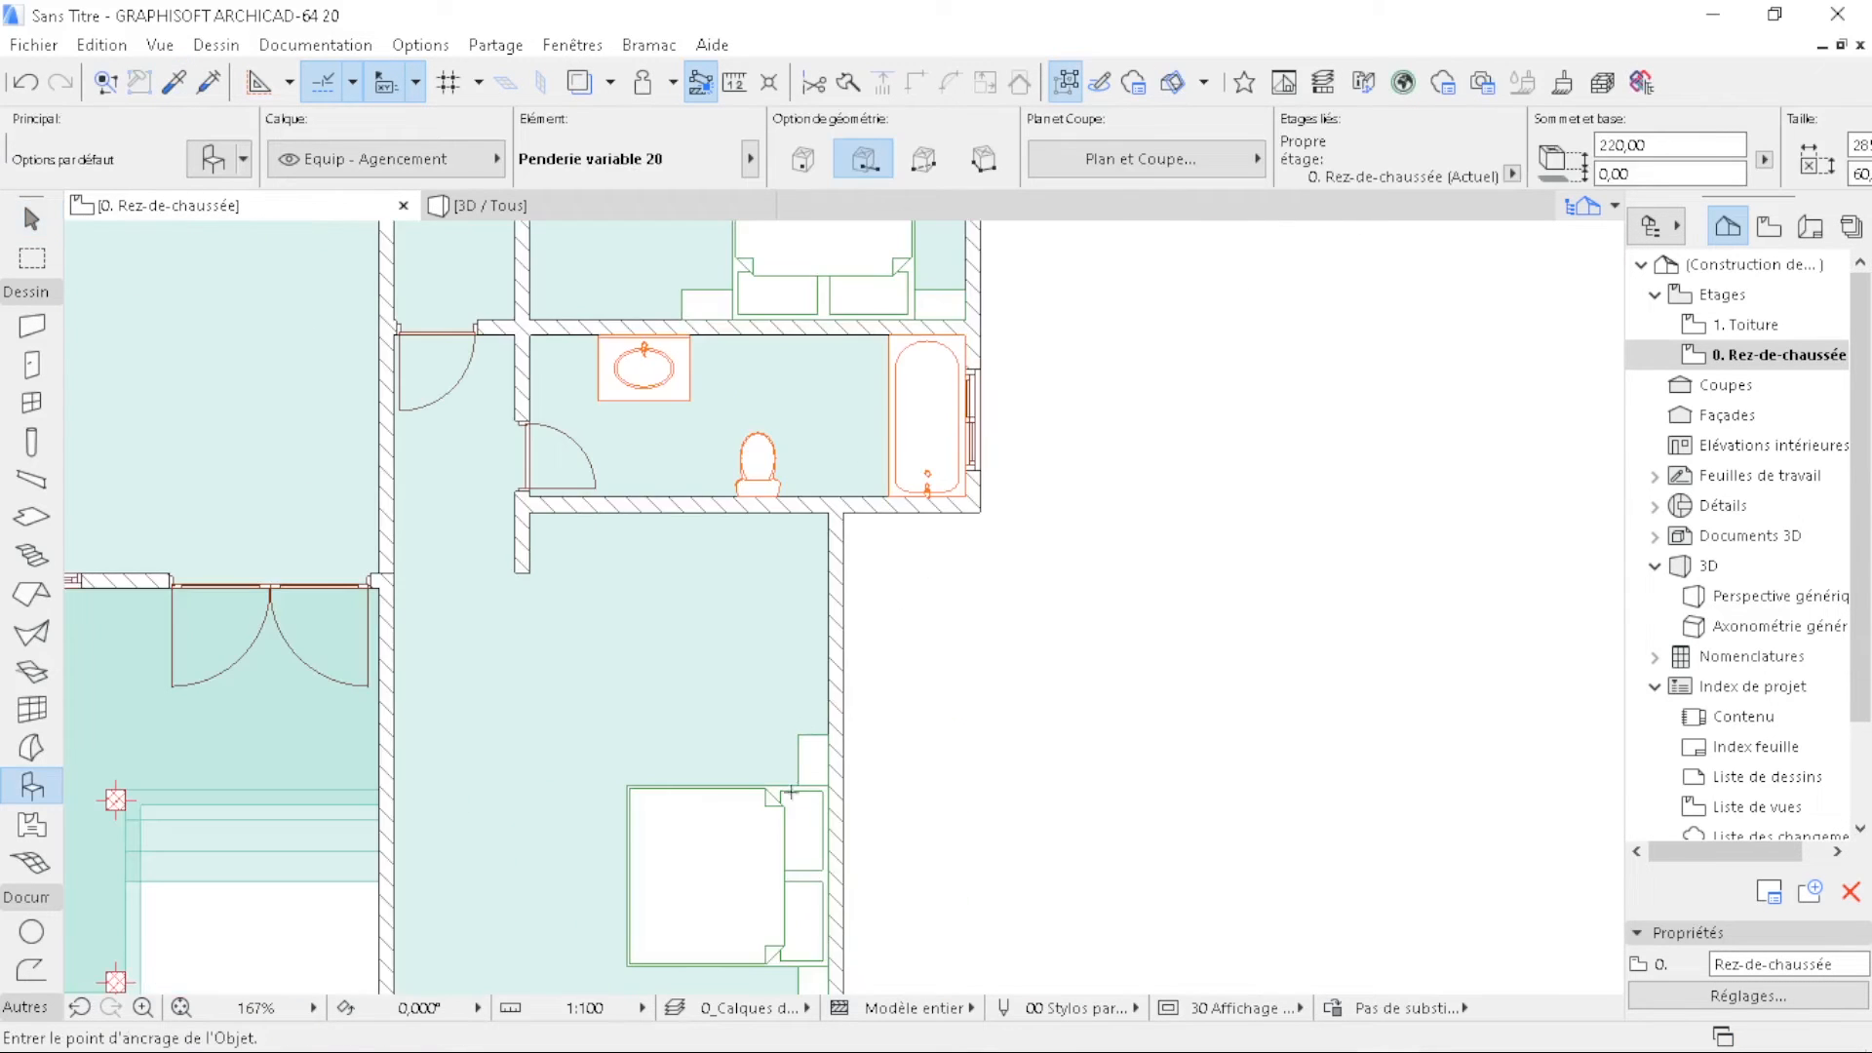
pyautogui.scroll(8, 543, 541)
pyautogui.click(489, 698)
pyautogui.click(560, 693)
# - Stretch the lower bedroom's wardrobe across the remaining gap to the inner face of the exterior wall
pyautogui.scroll(-4, 363, 652)
pyautogui.scroll(3, 1130, 591)
pyautogui.scroll(1, 1130, 590)
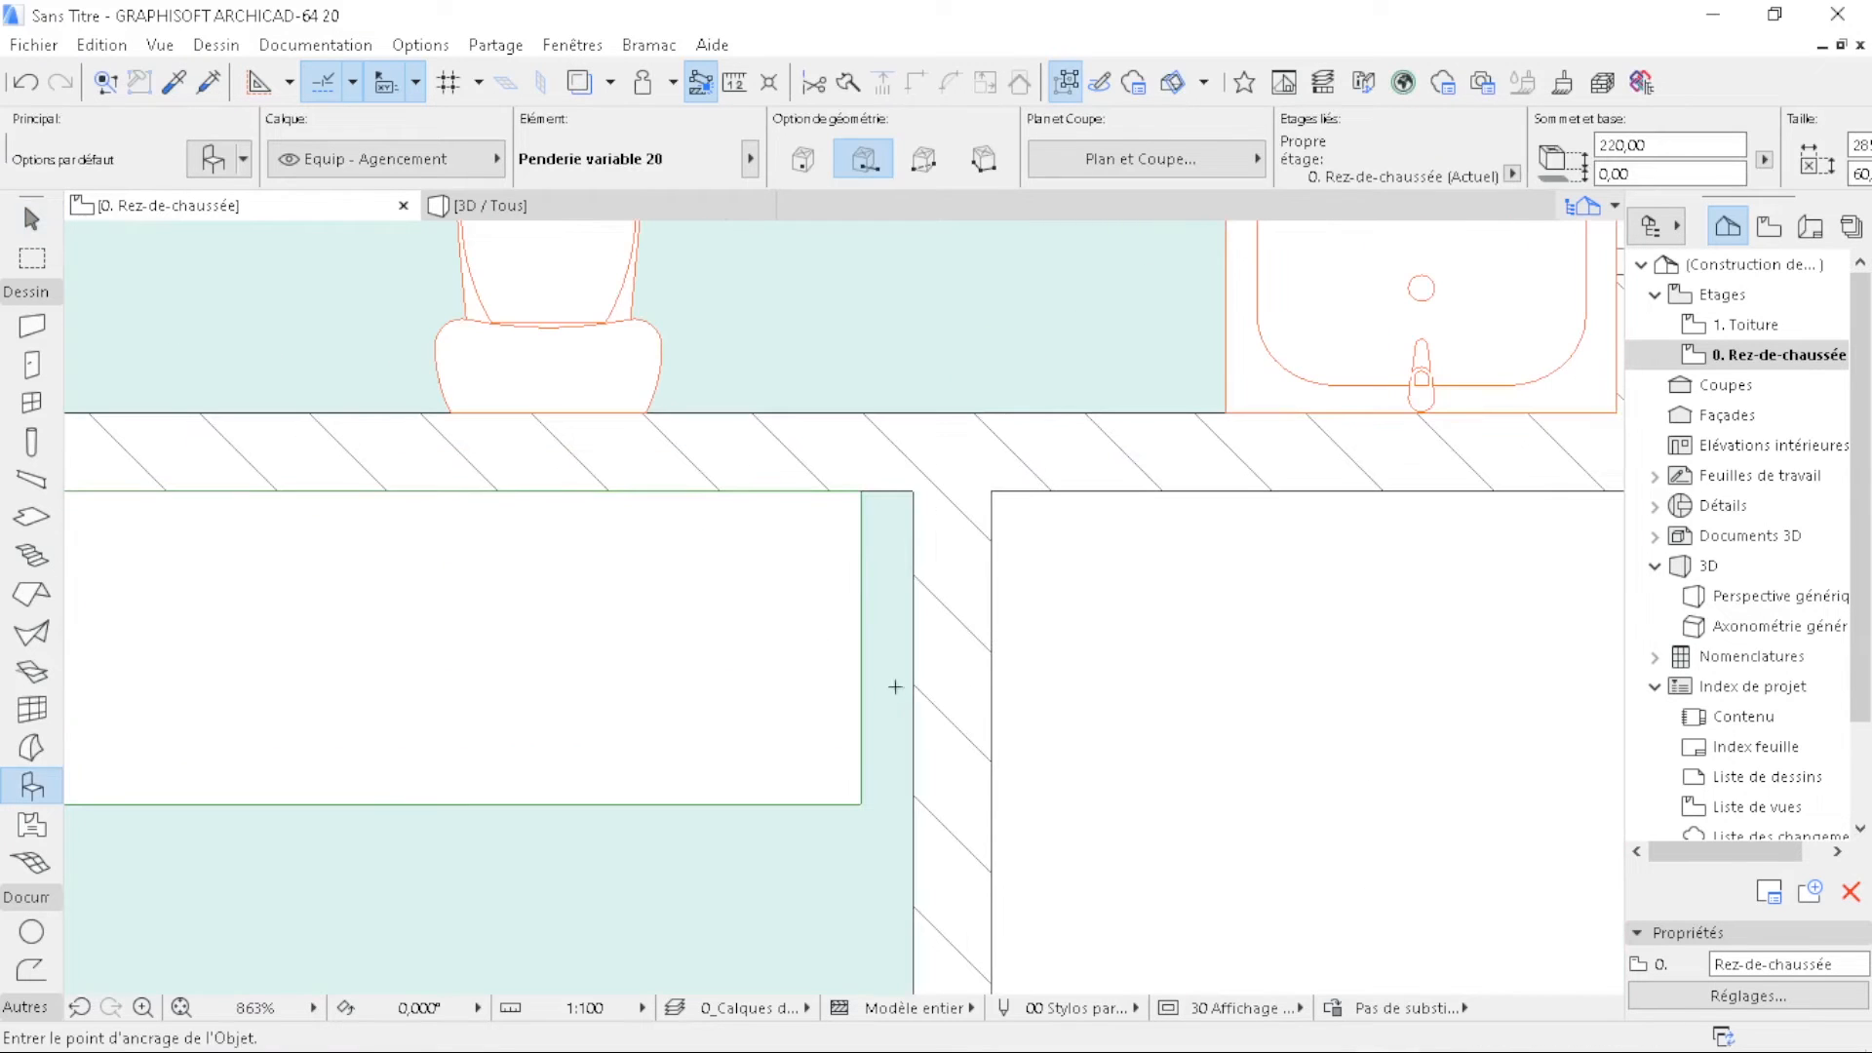
pyautogui.keyDown('shift'); pyautogui.click(773, 689); pyautogui.keyUp('shift')
pyautogui.click(860, 806)
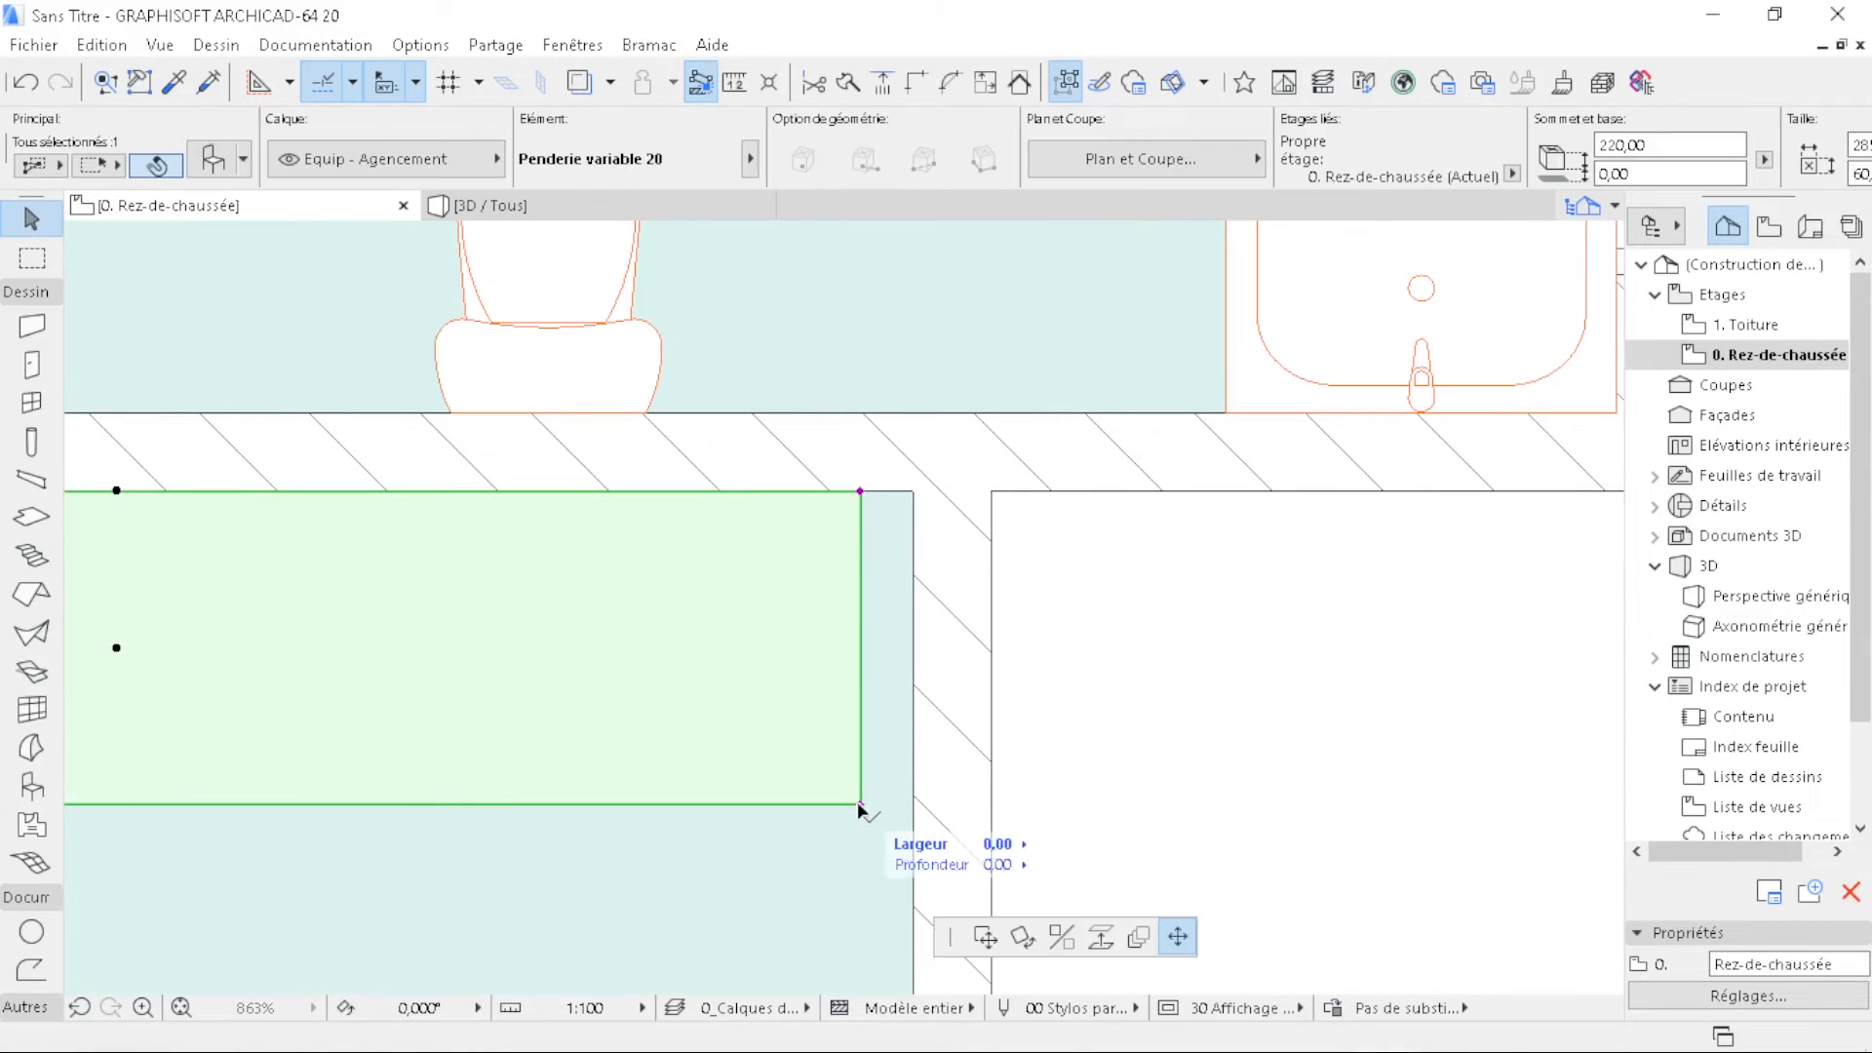
pyautogui.click(914, 802)
pyautogui.click(1131, 688)
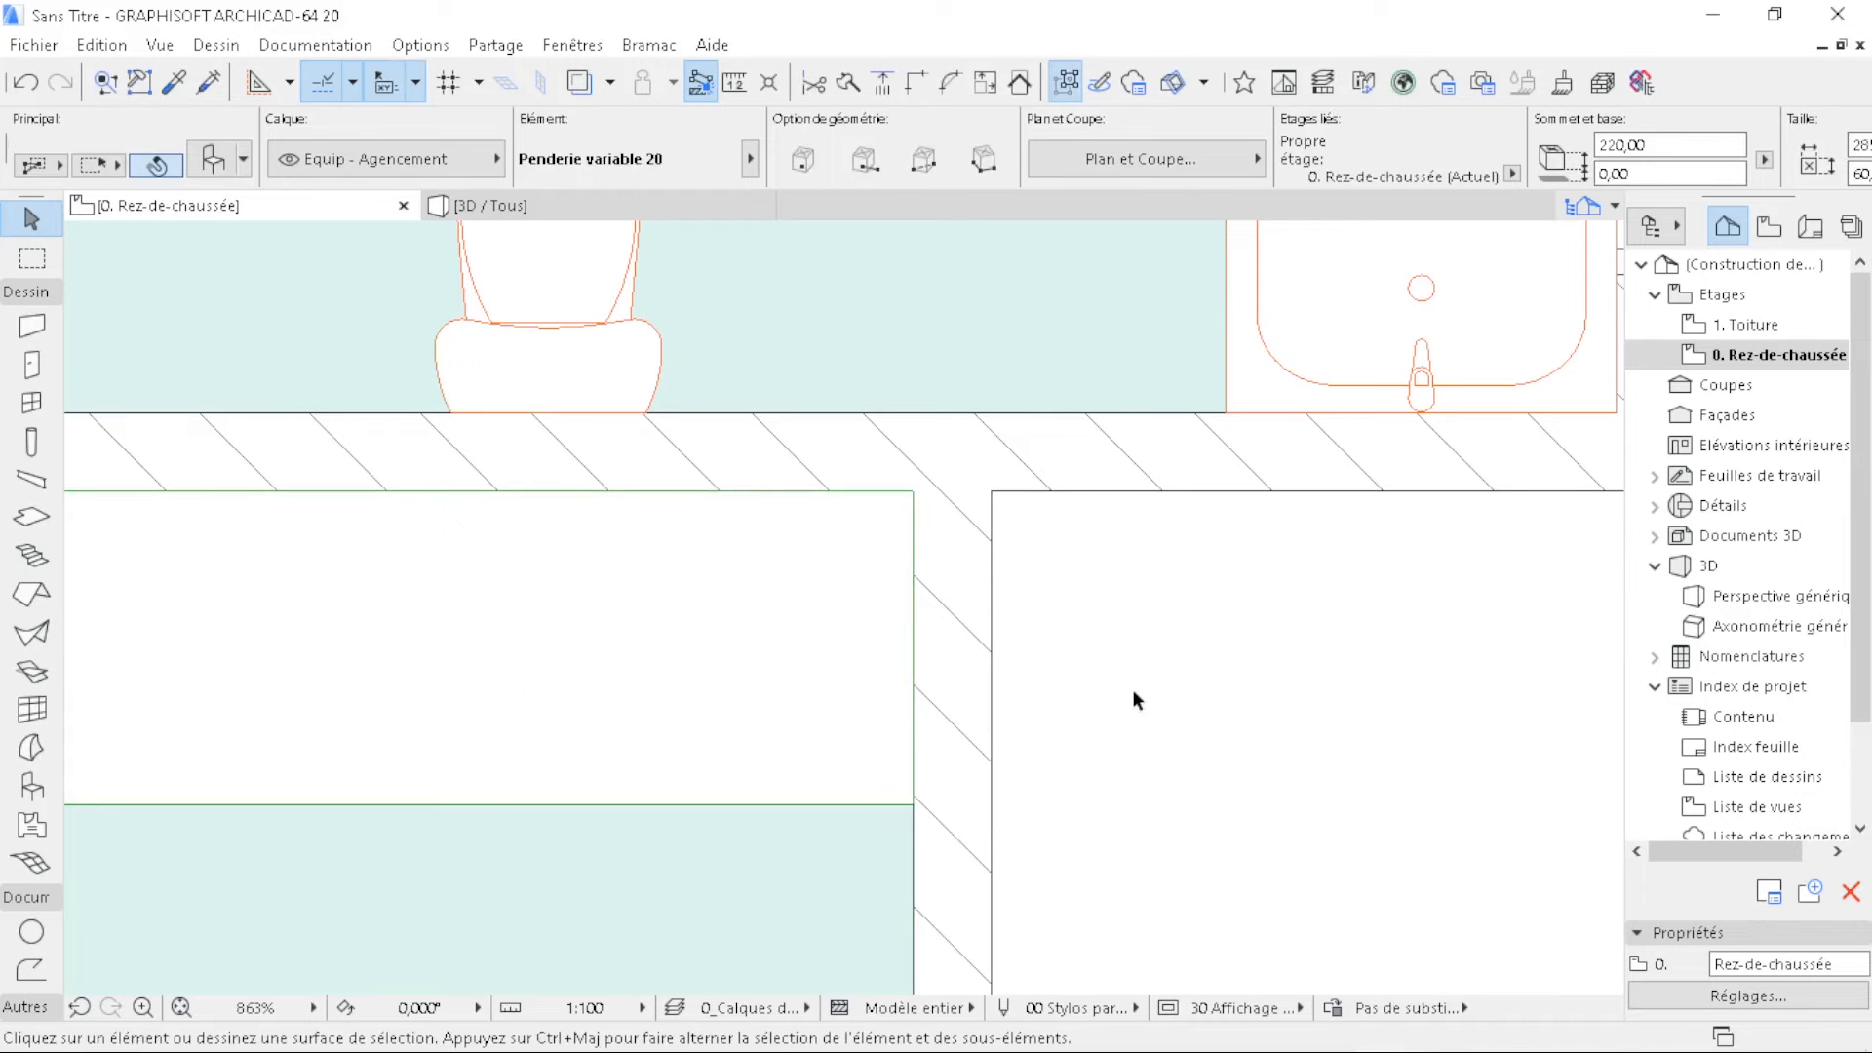
# - Inspect the three bedroom wardrobes from several angles in the 3D view and return to the whole ground-floor plan
pyautogui.click(702, 217)
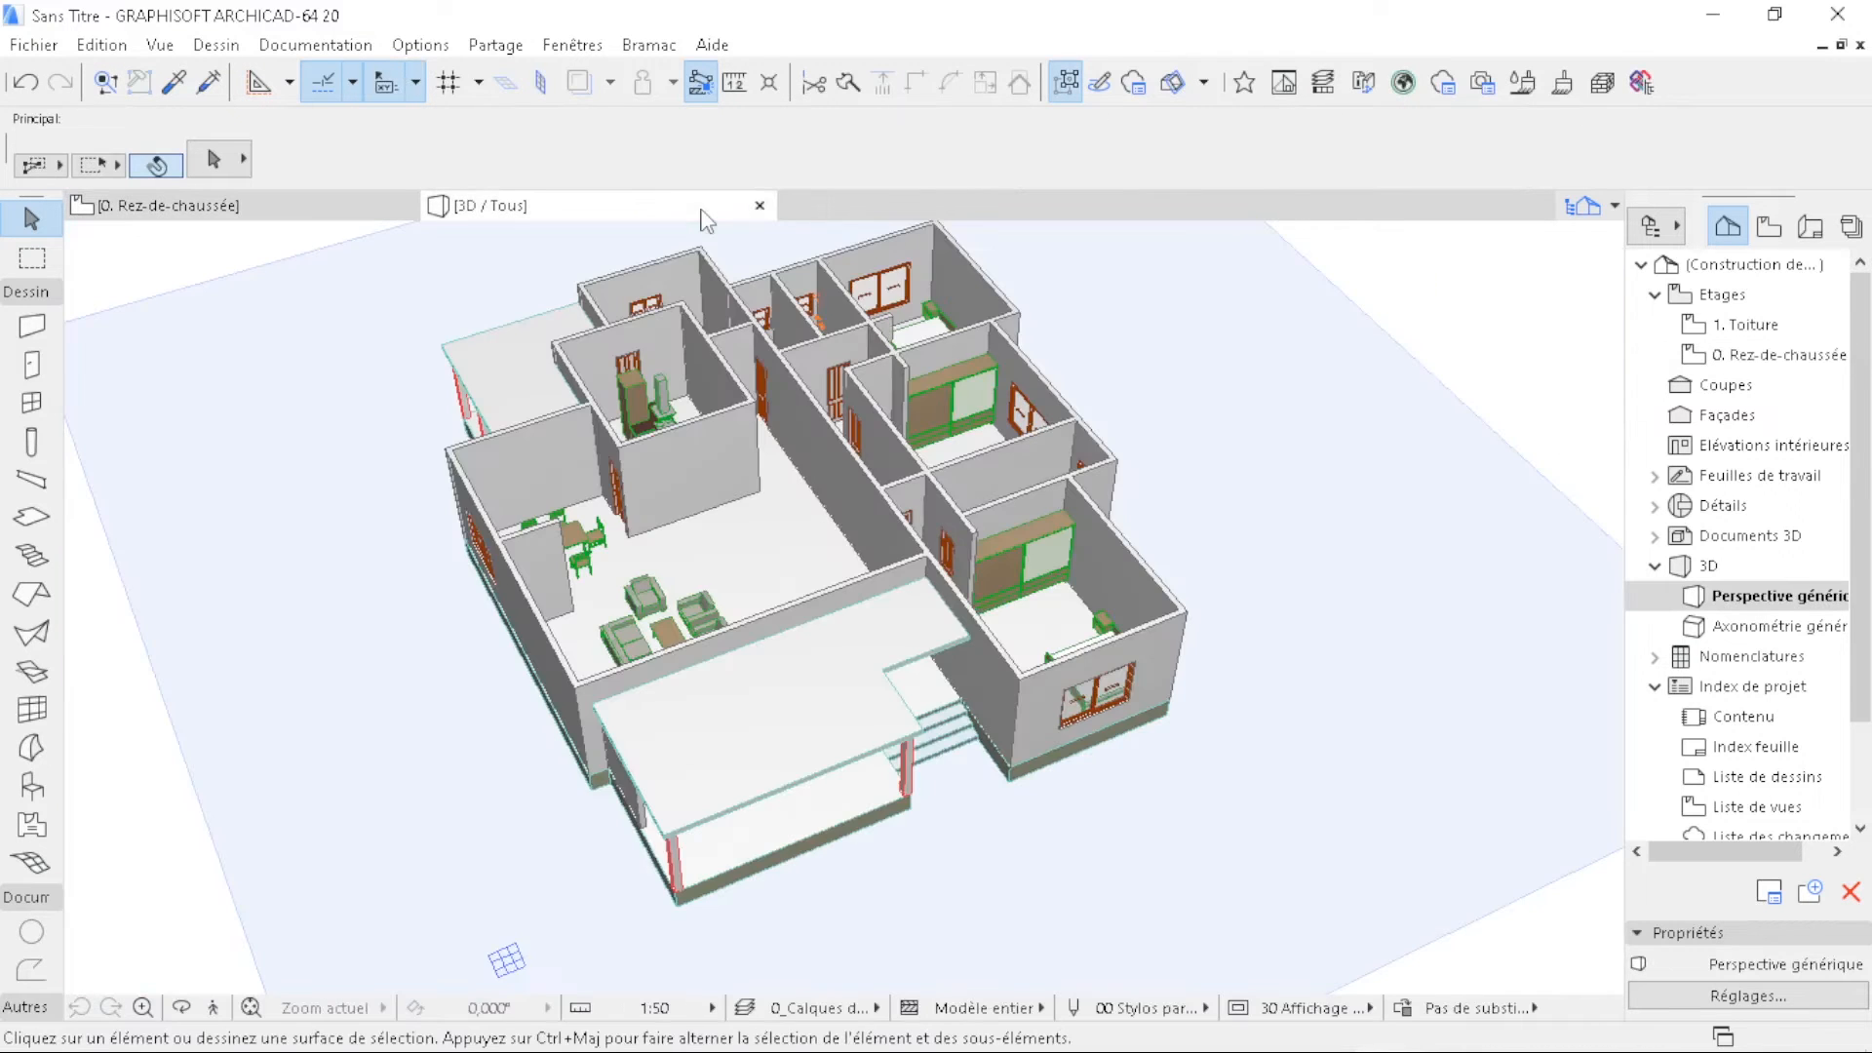
pyautogui.scroll(8, 1001, 570)
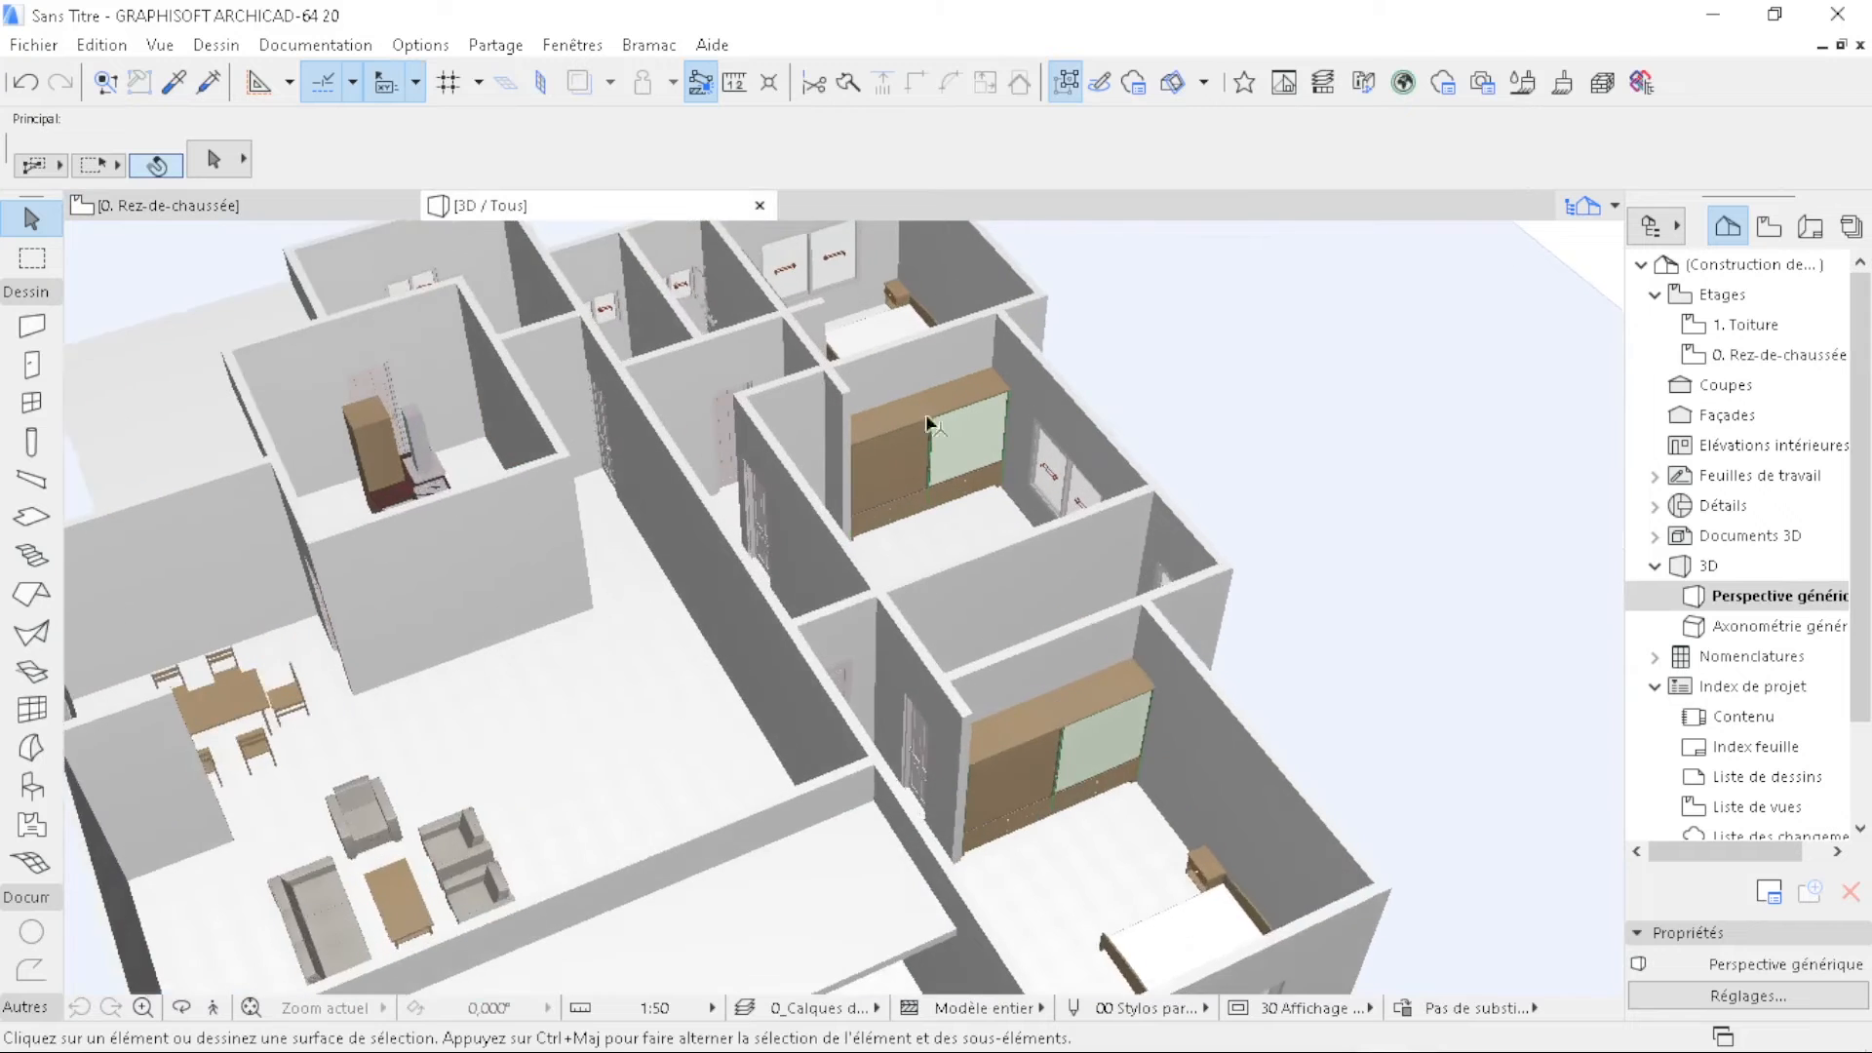
pyautogui.scroll(-8, 1140, 602)
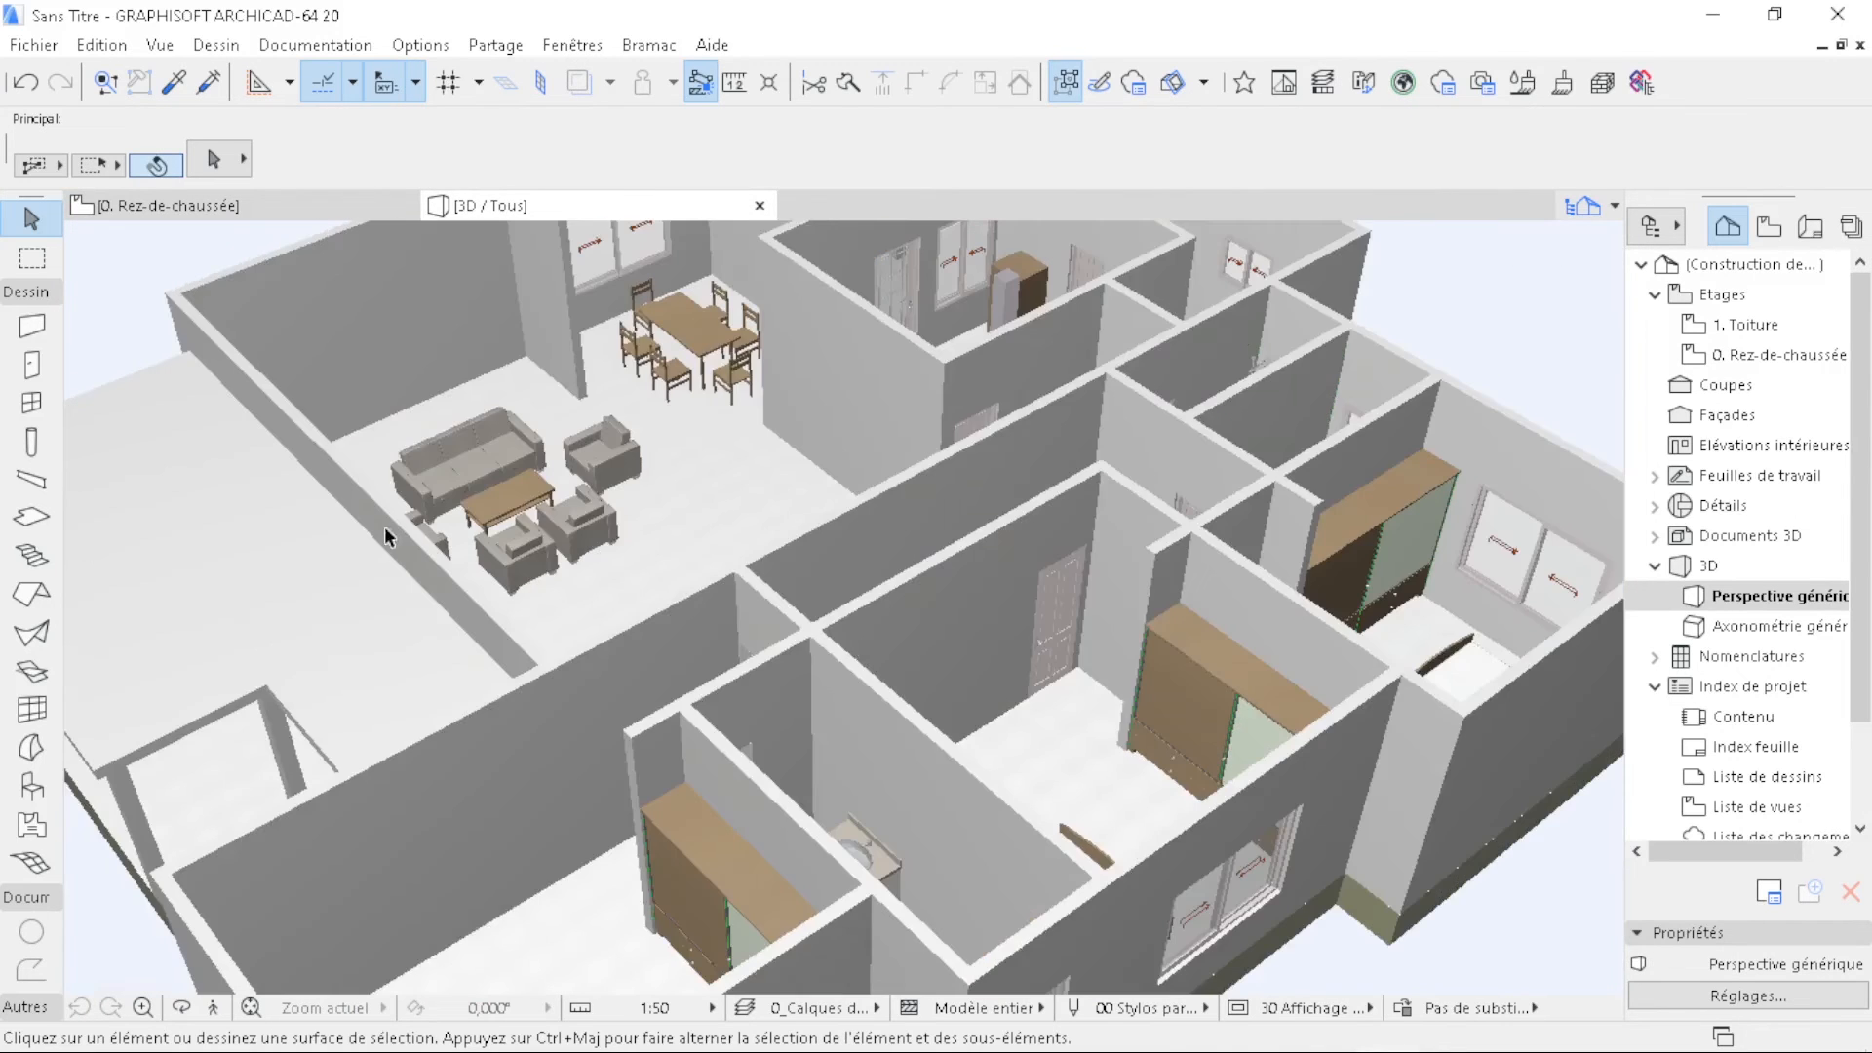
pyautogui.scroll(-5, 330, 492)
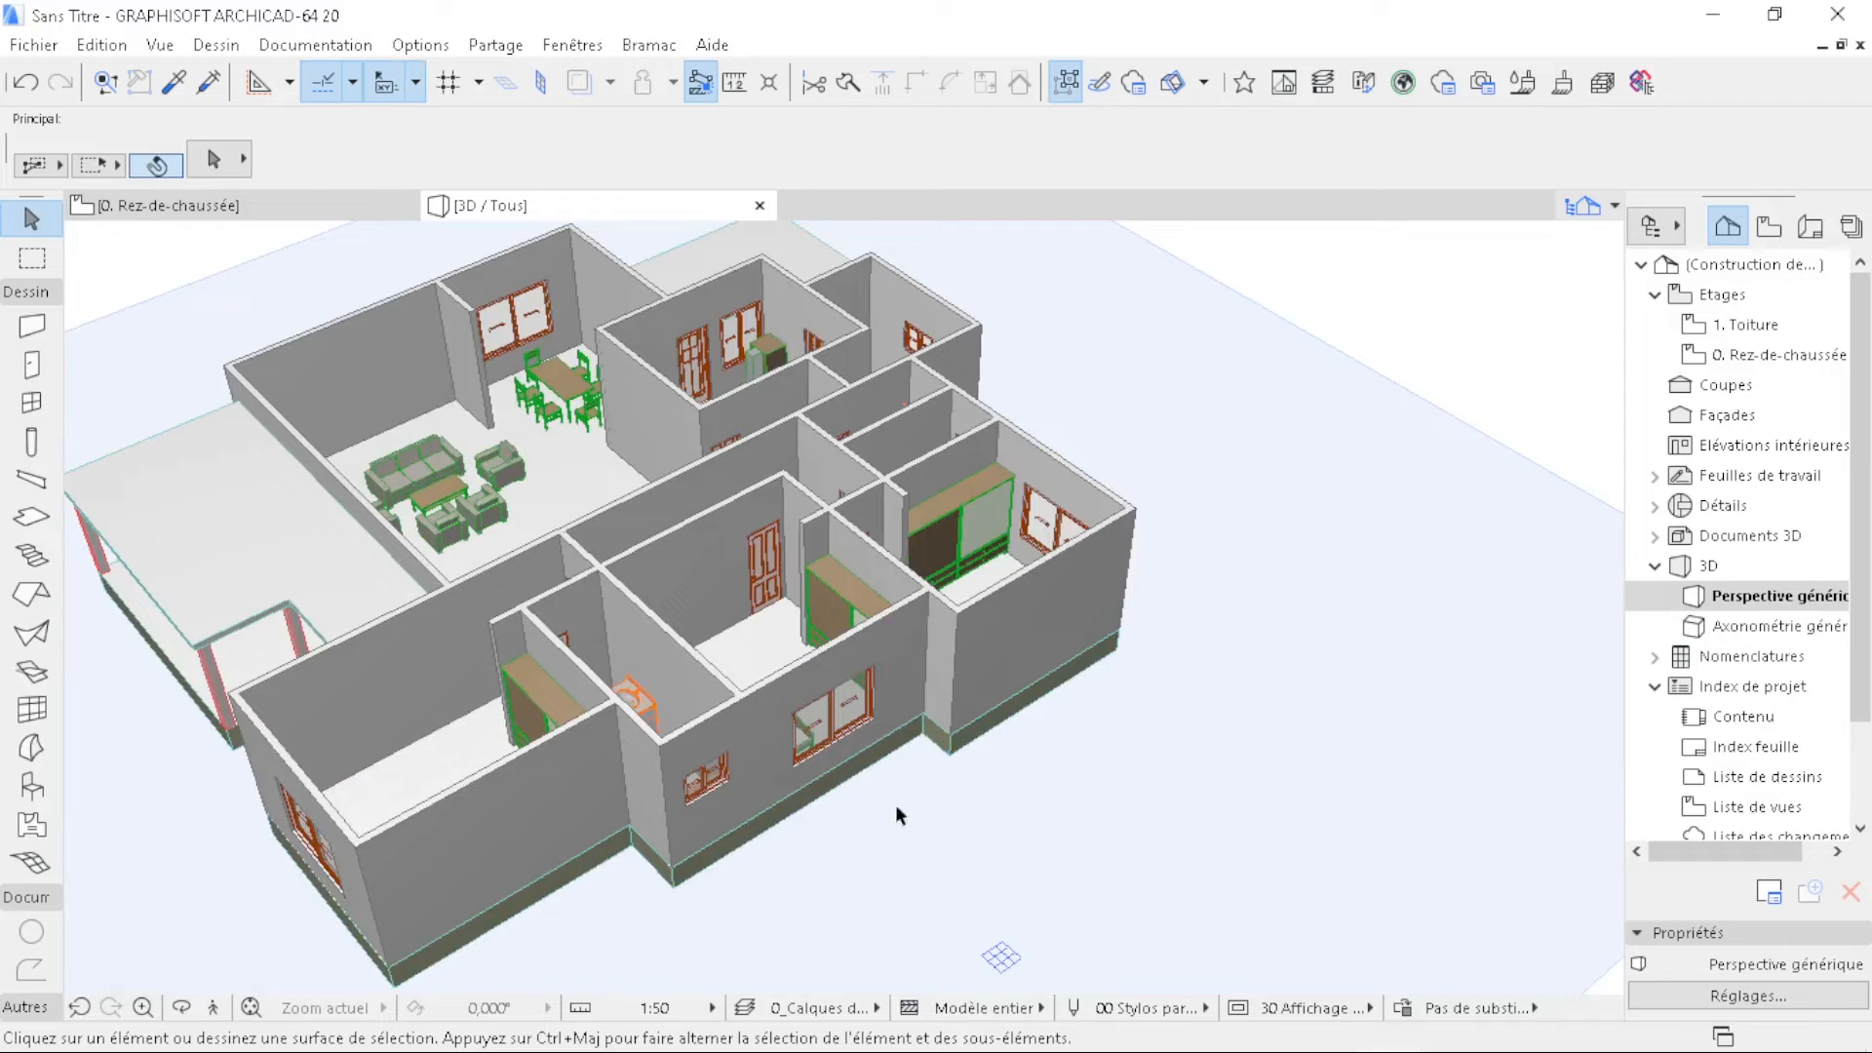
pyautogui.moveTo(771, 812); pyautogui.dragTo(1200, 426)
pyautogui.scroll(-6, 1199, 408)
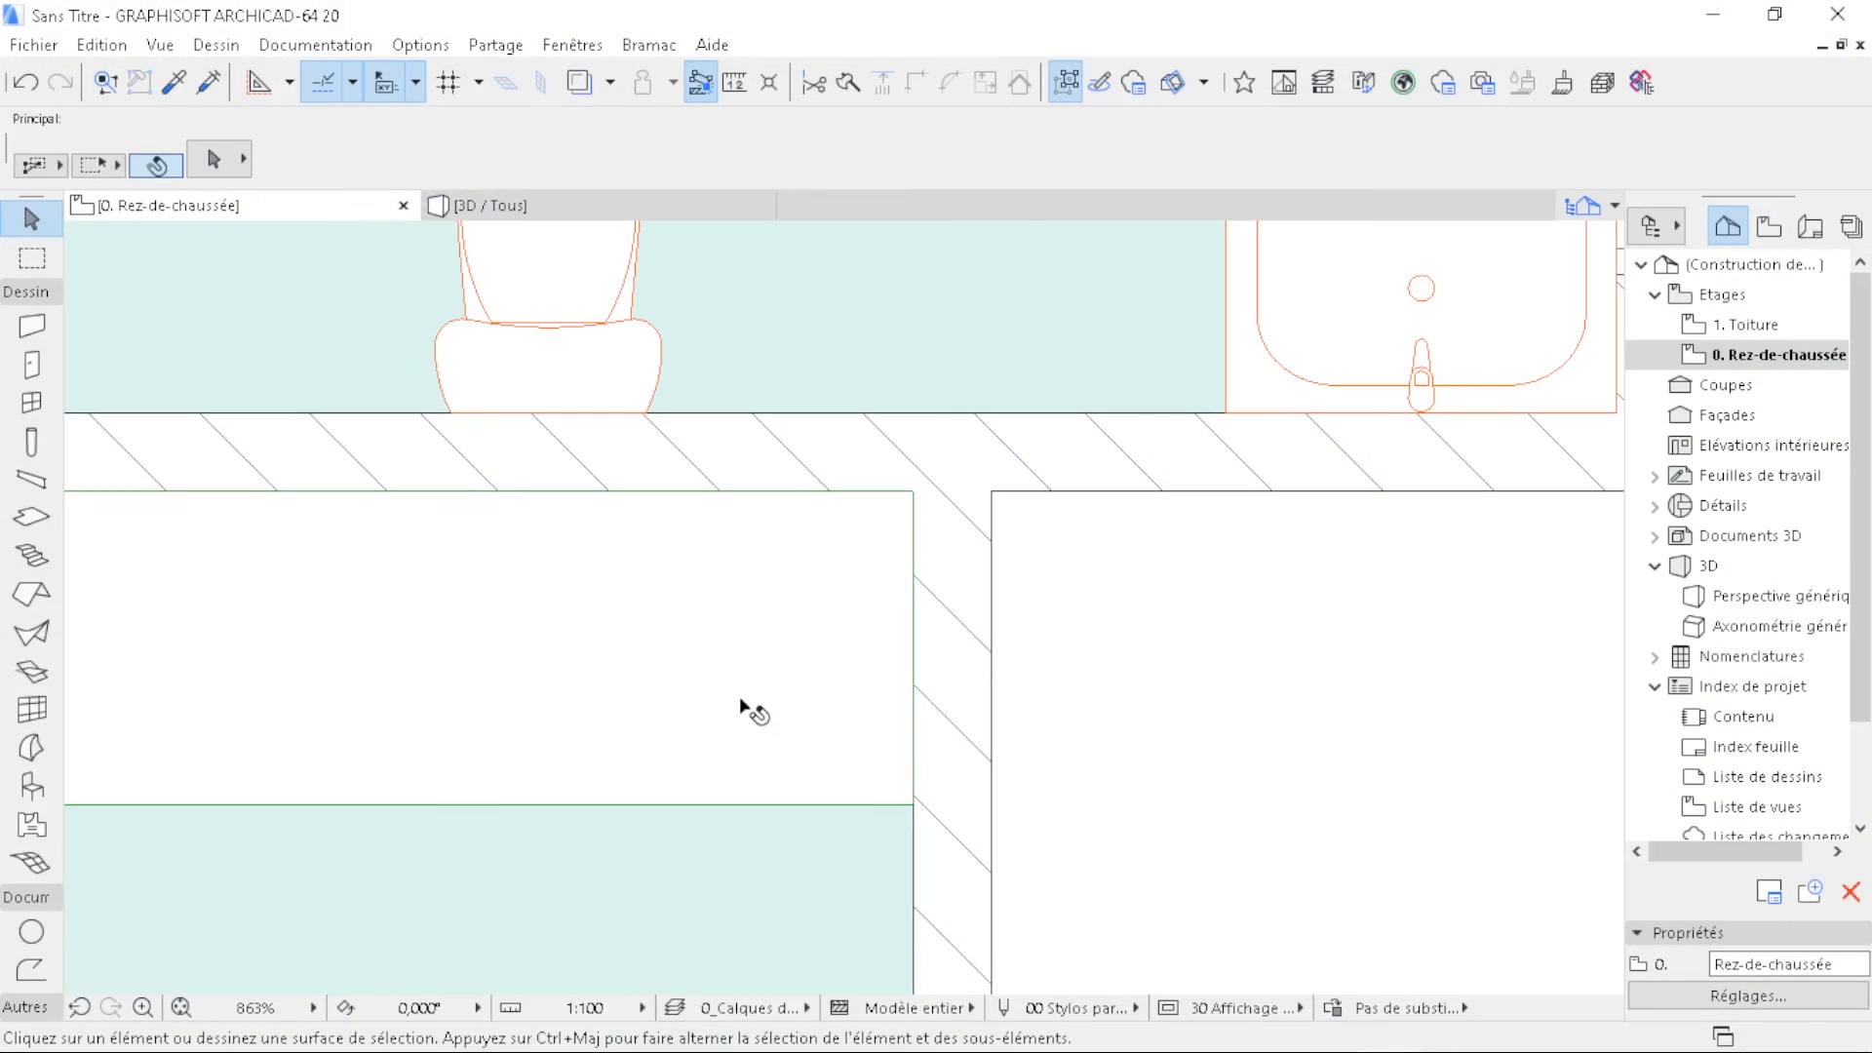
pyautogui.scroll(-8, 740, 704)
pyautogui.scroll(-5, 791, 551)
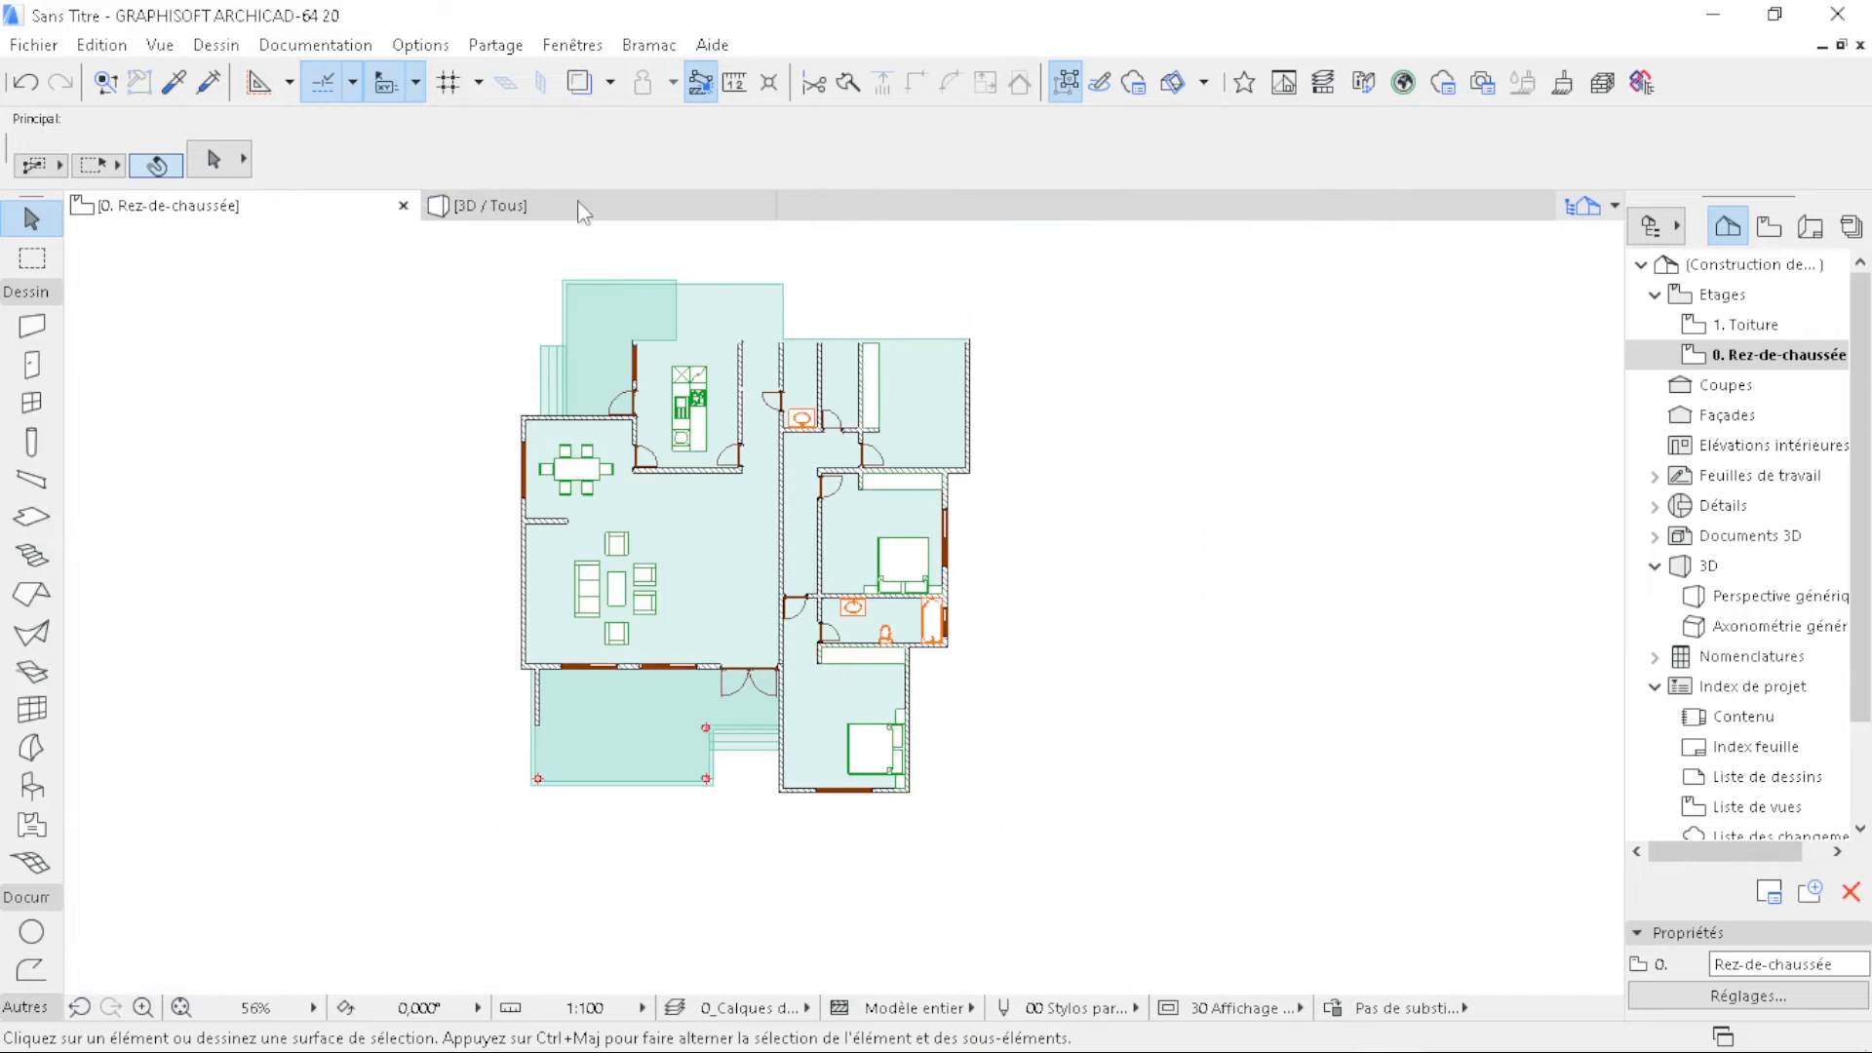
# - Open the profile manager and start editing a new custom complex profile
pyautogui.click(420, 44)
pyautogui.moveTo(494, 154)
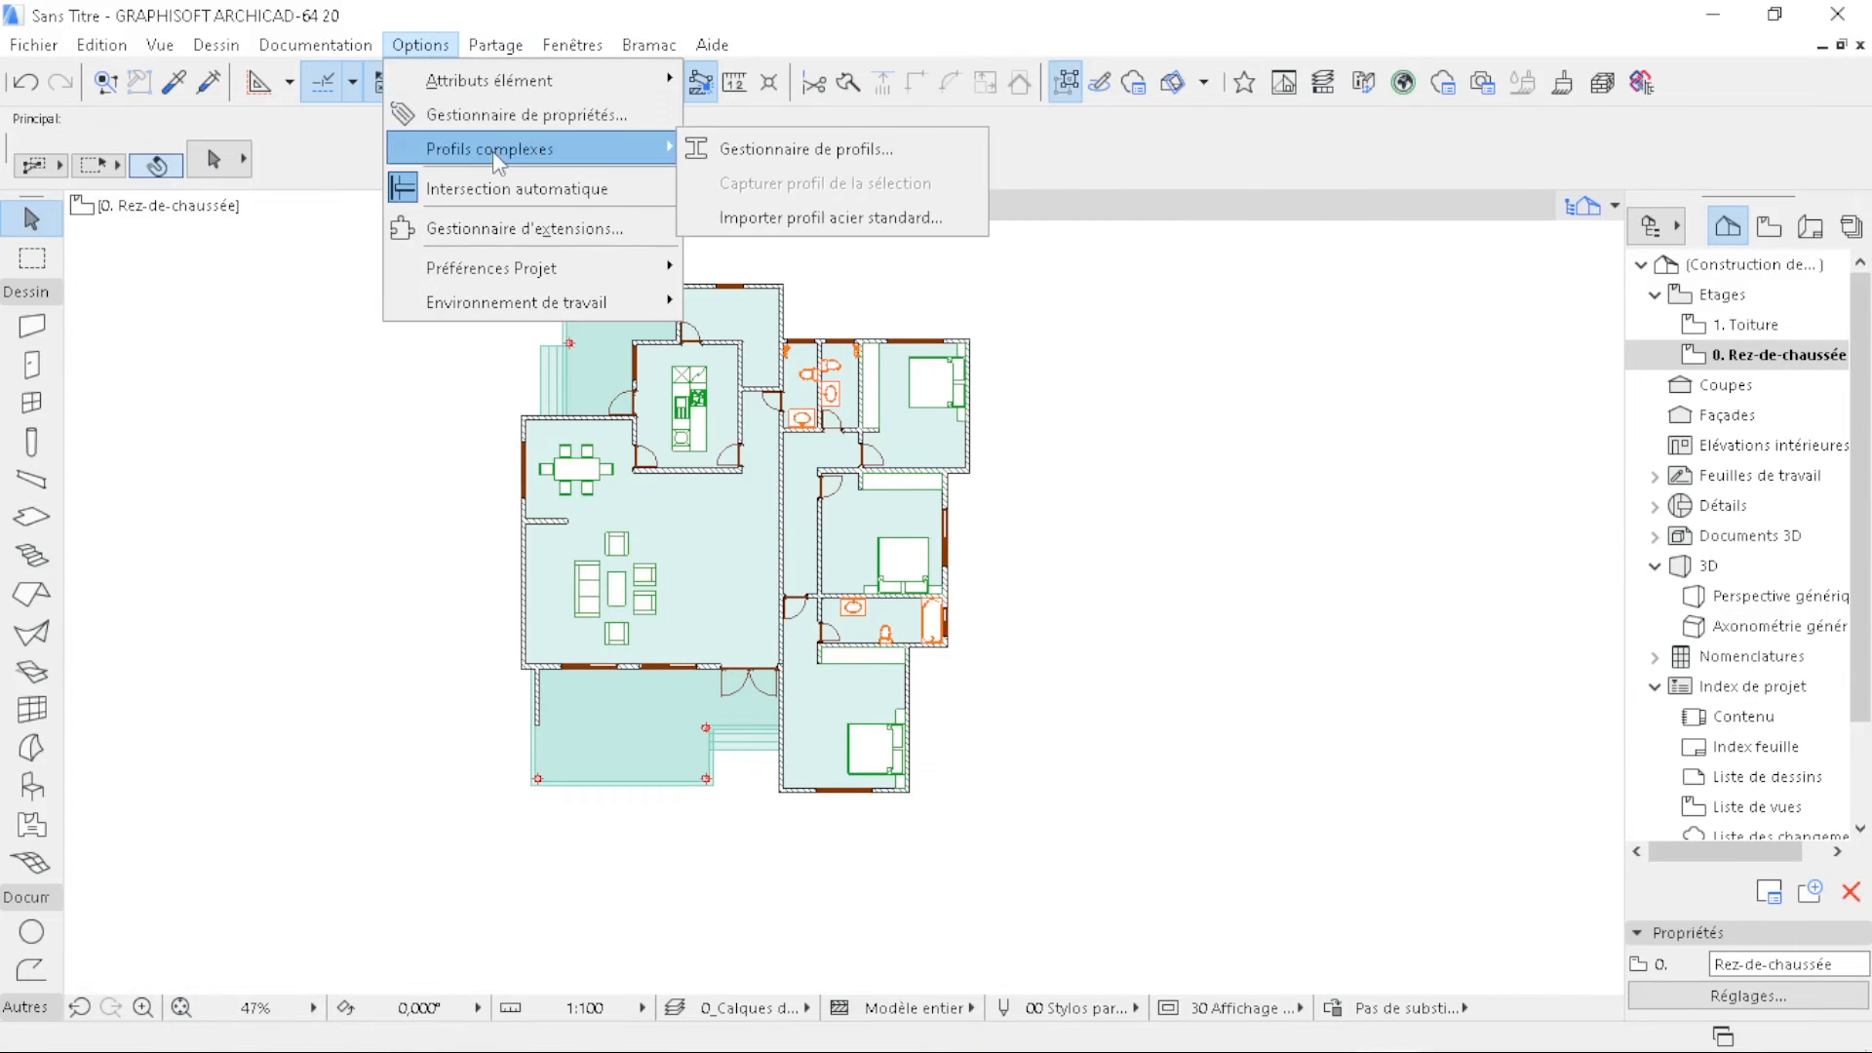
pyautogui.click(881, 146)
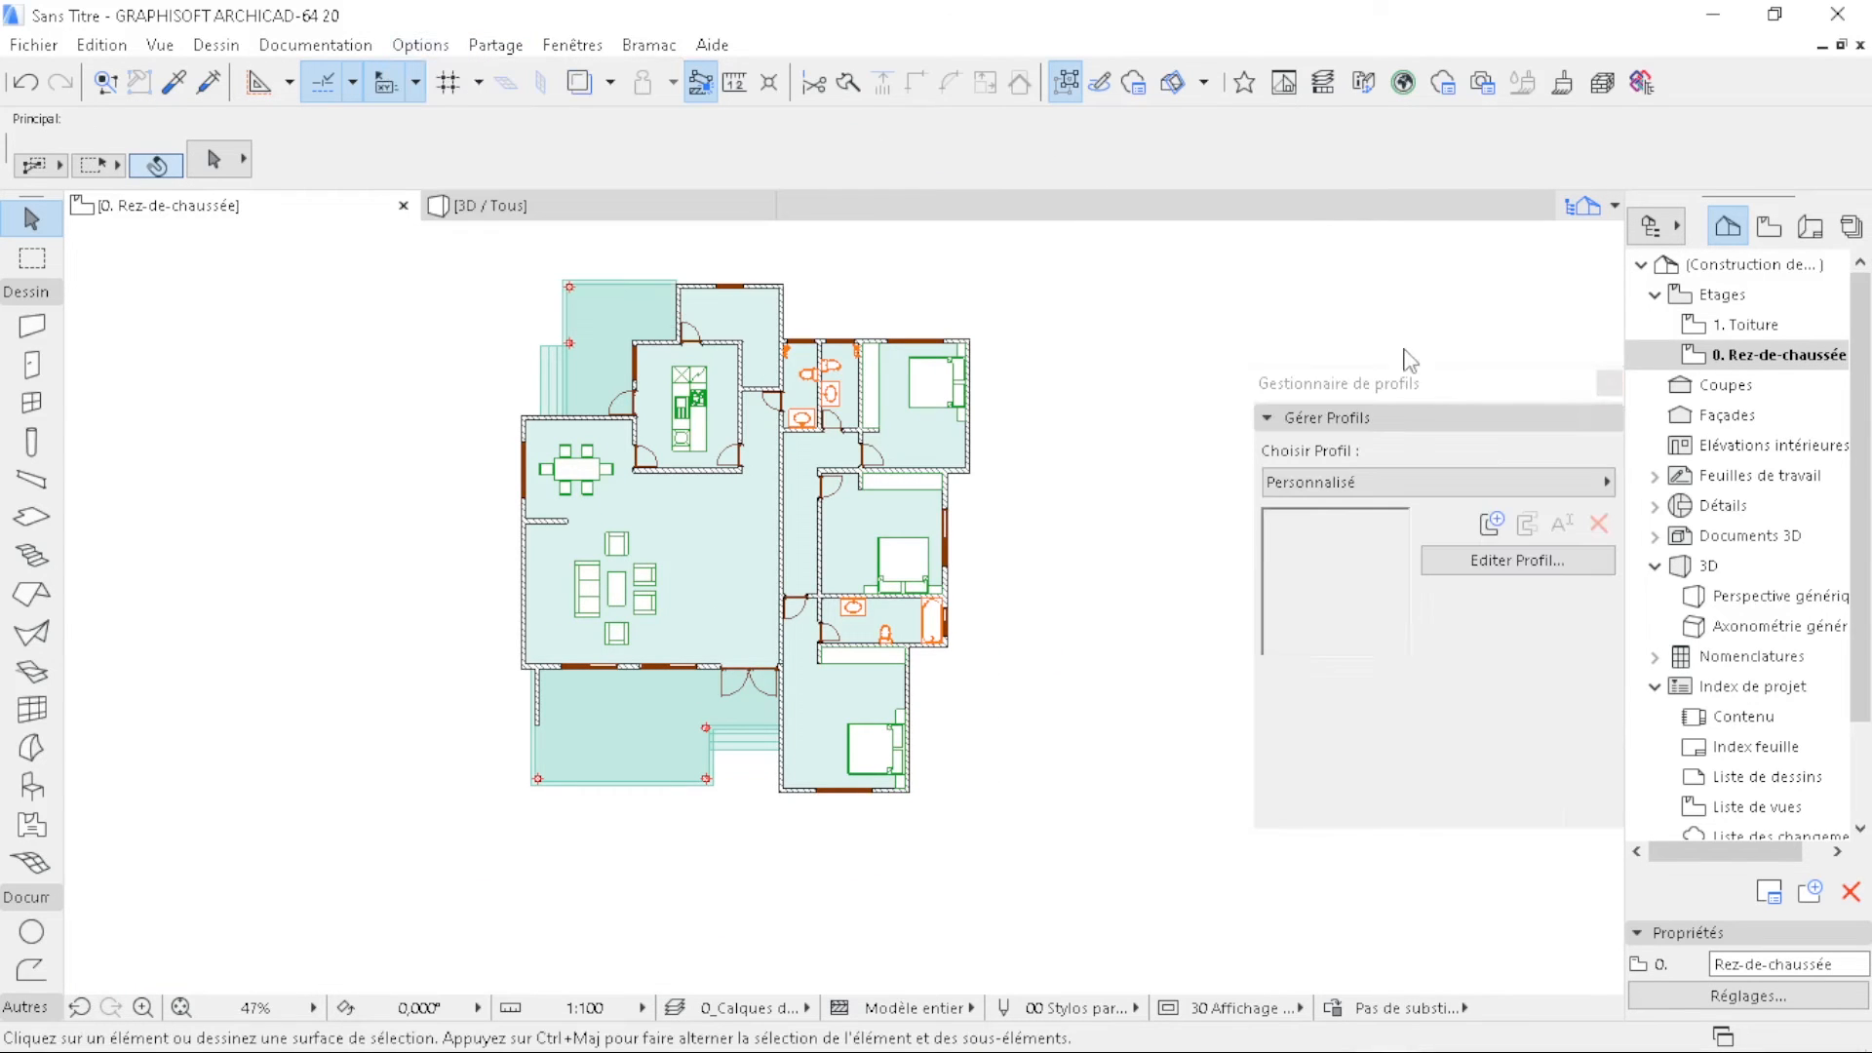
pyautogui.click(1513, 559)
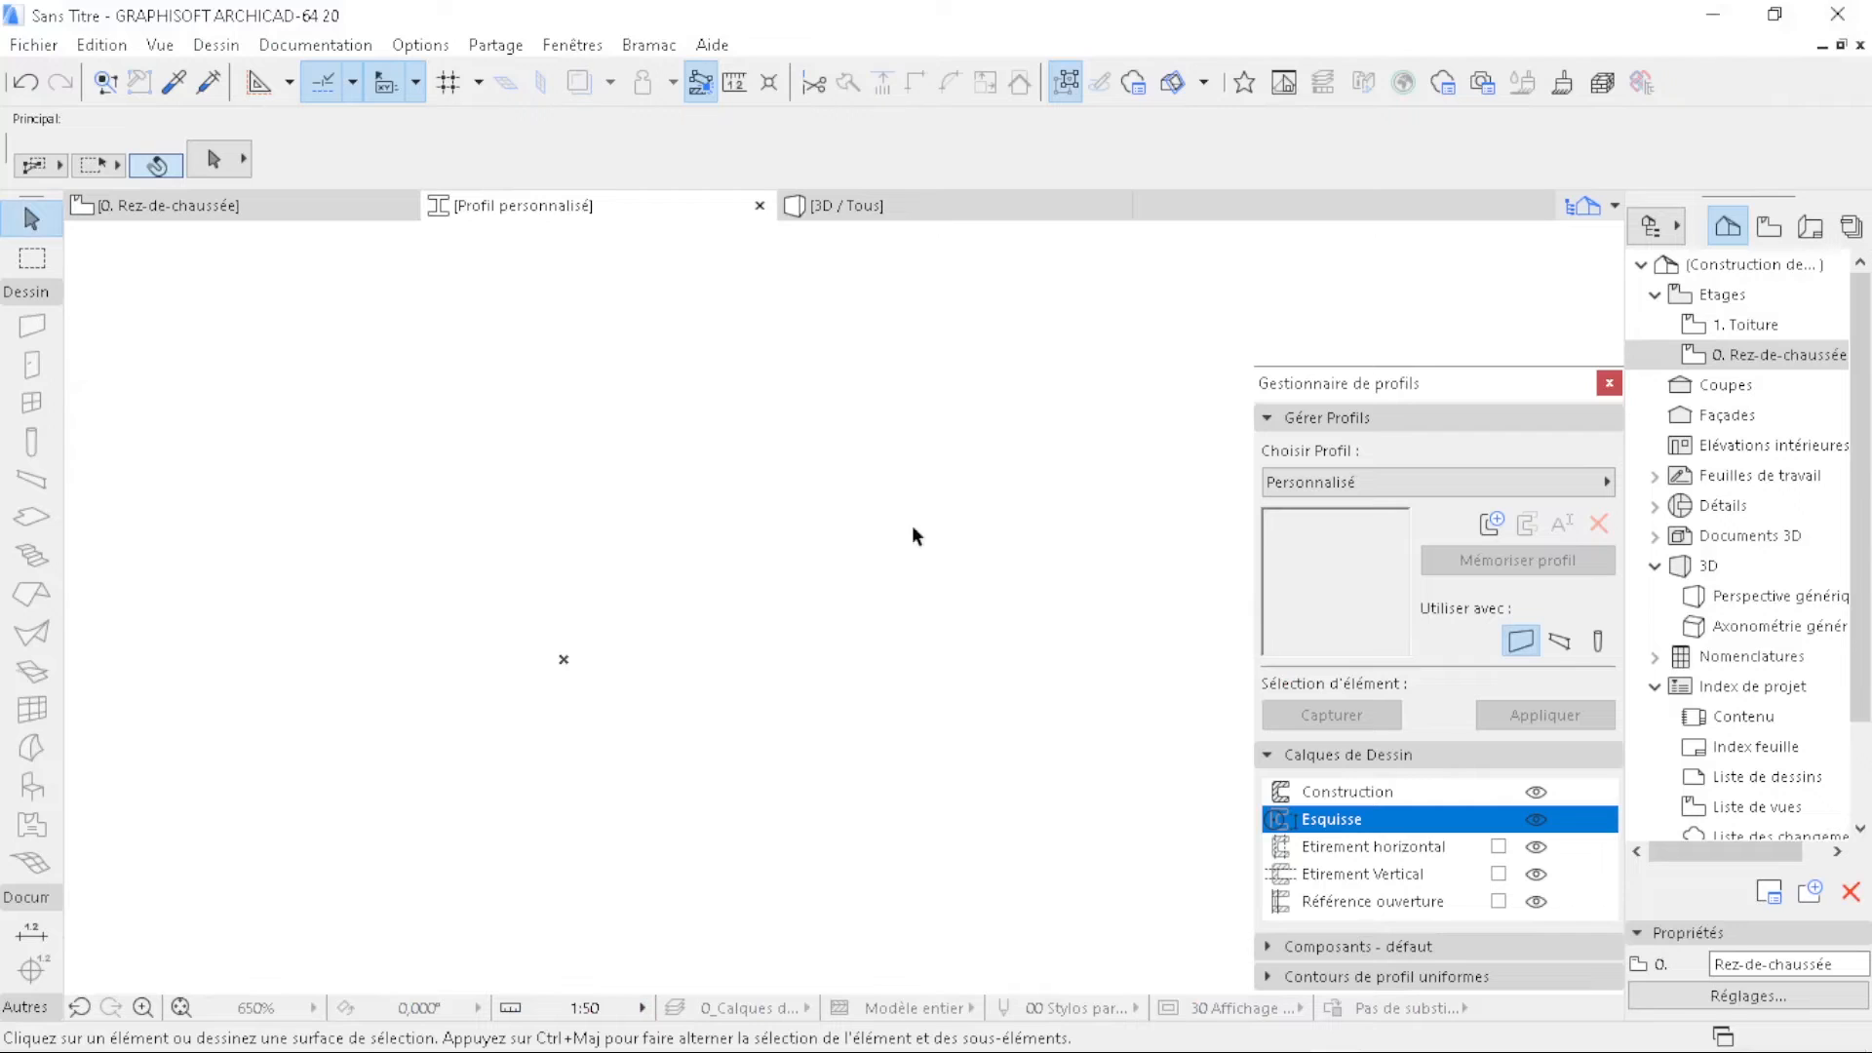
# - Draw a 60 × 40 rectangle with the Line tool, starting at the profile origin
pyautogui.click(26, 293)
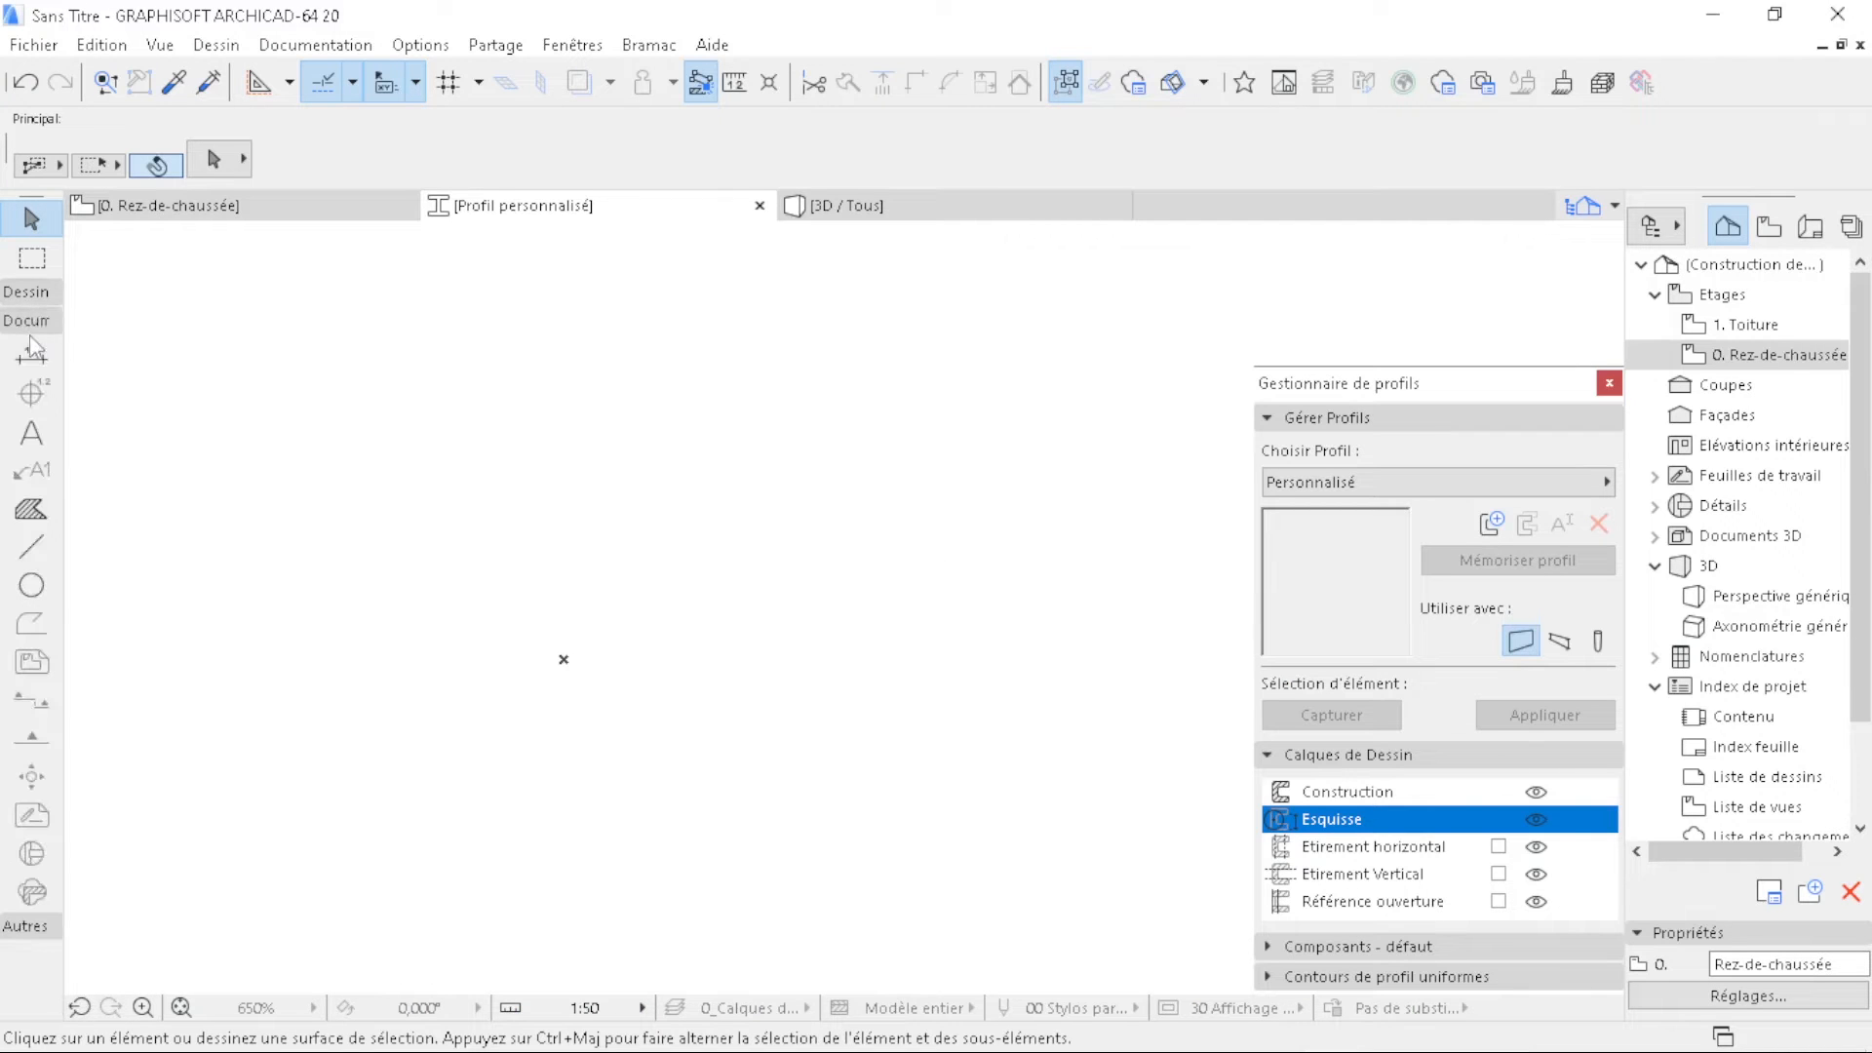
pyautogui.click(32, 546)
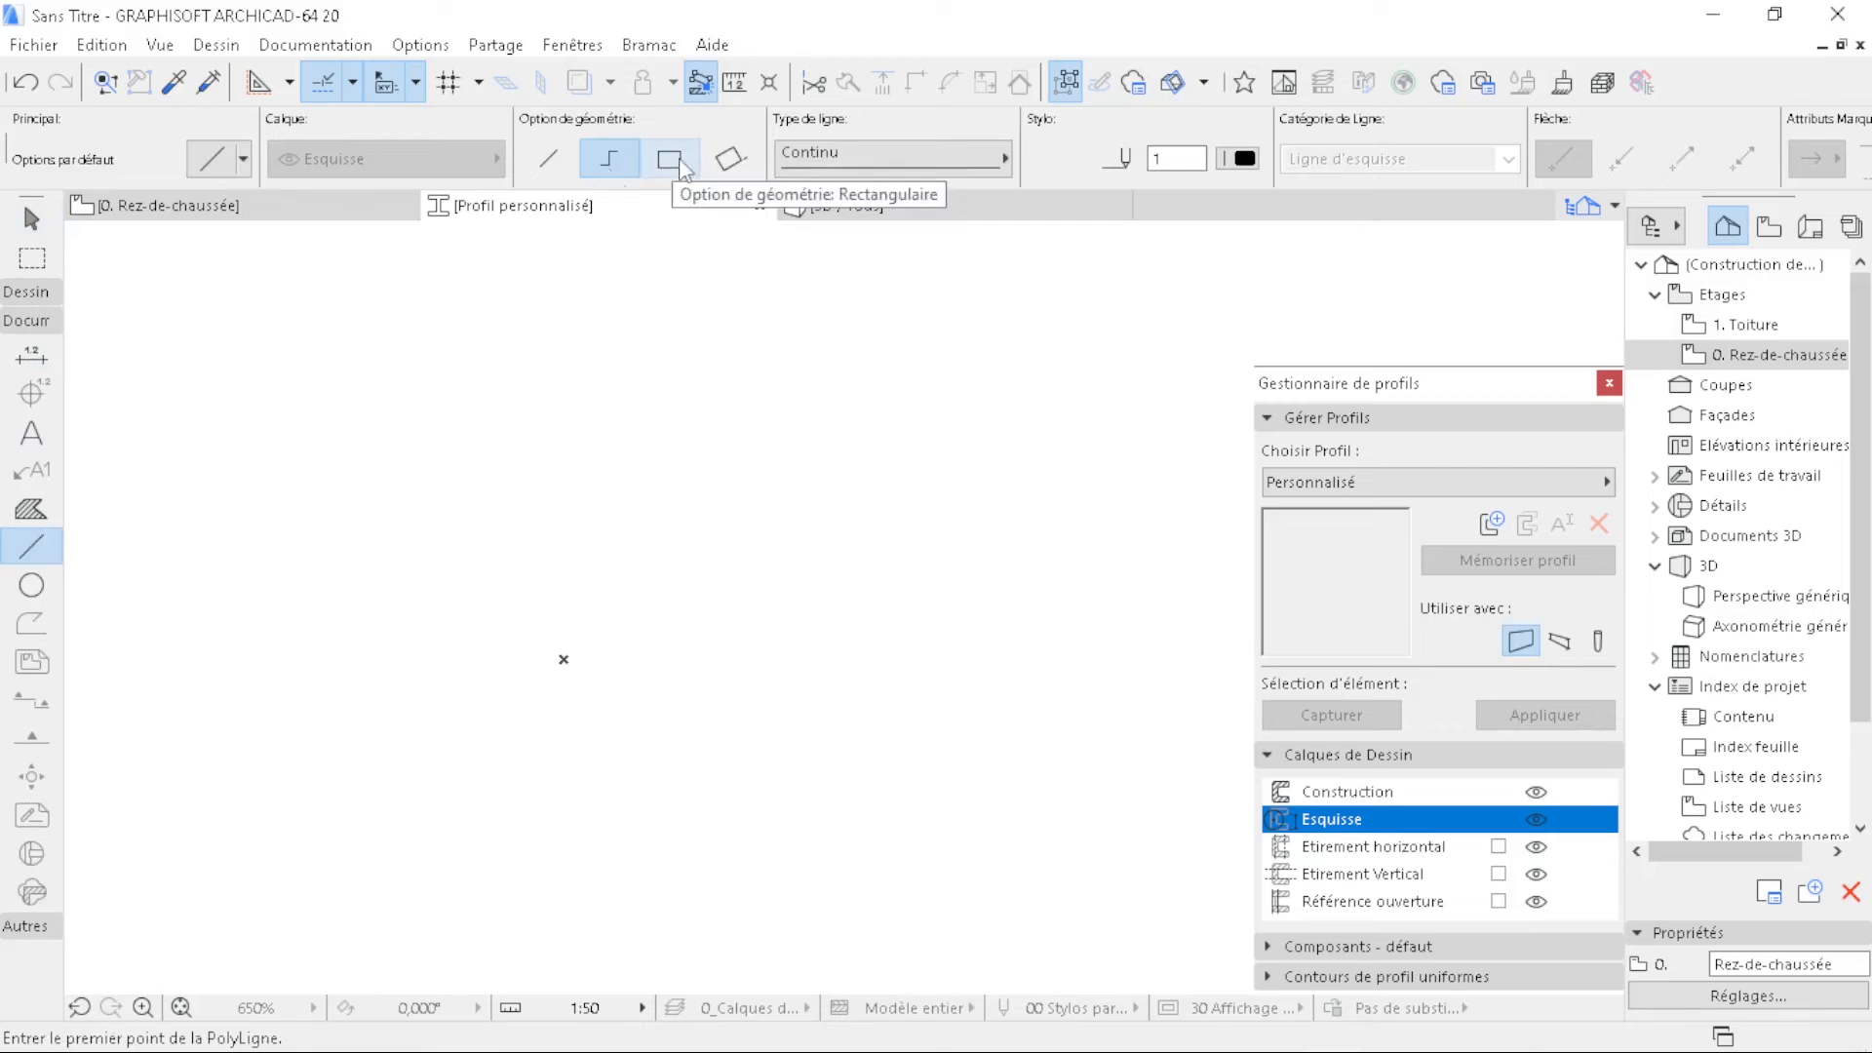
pyautogui.click(679, 162)
pyautogui.click(564, 659)
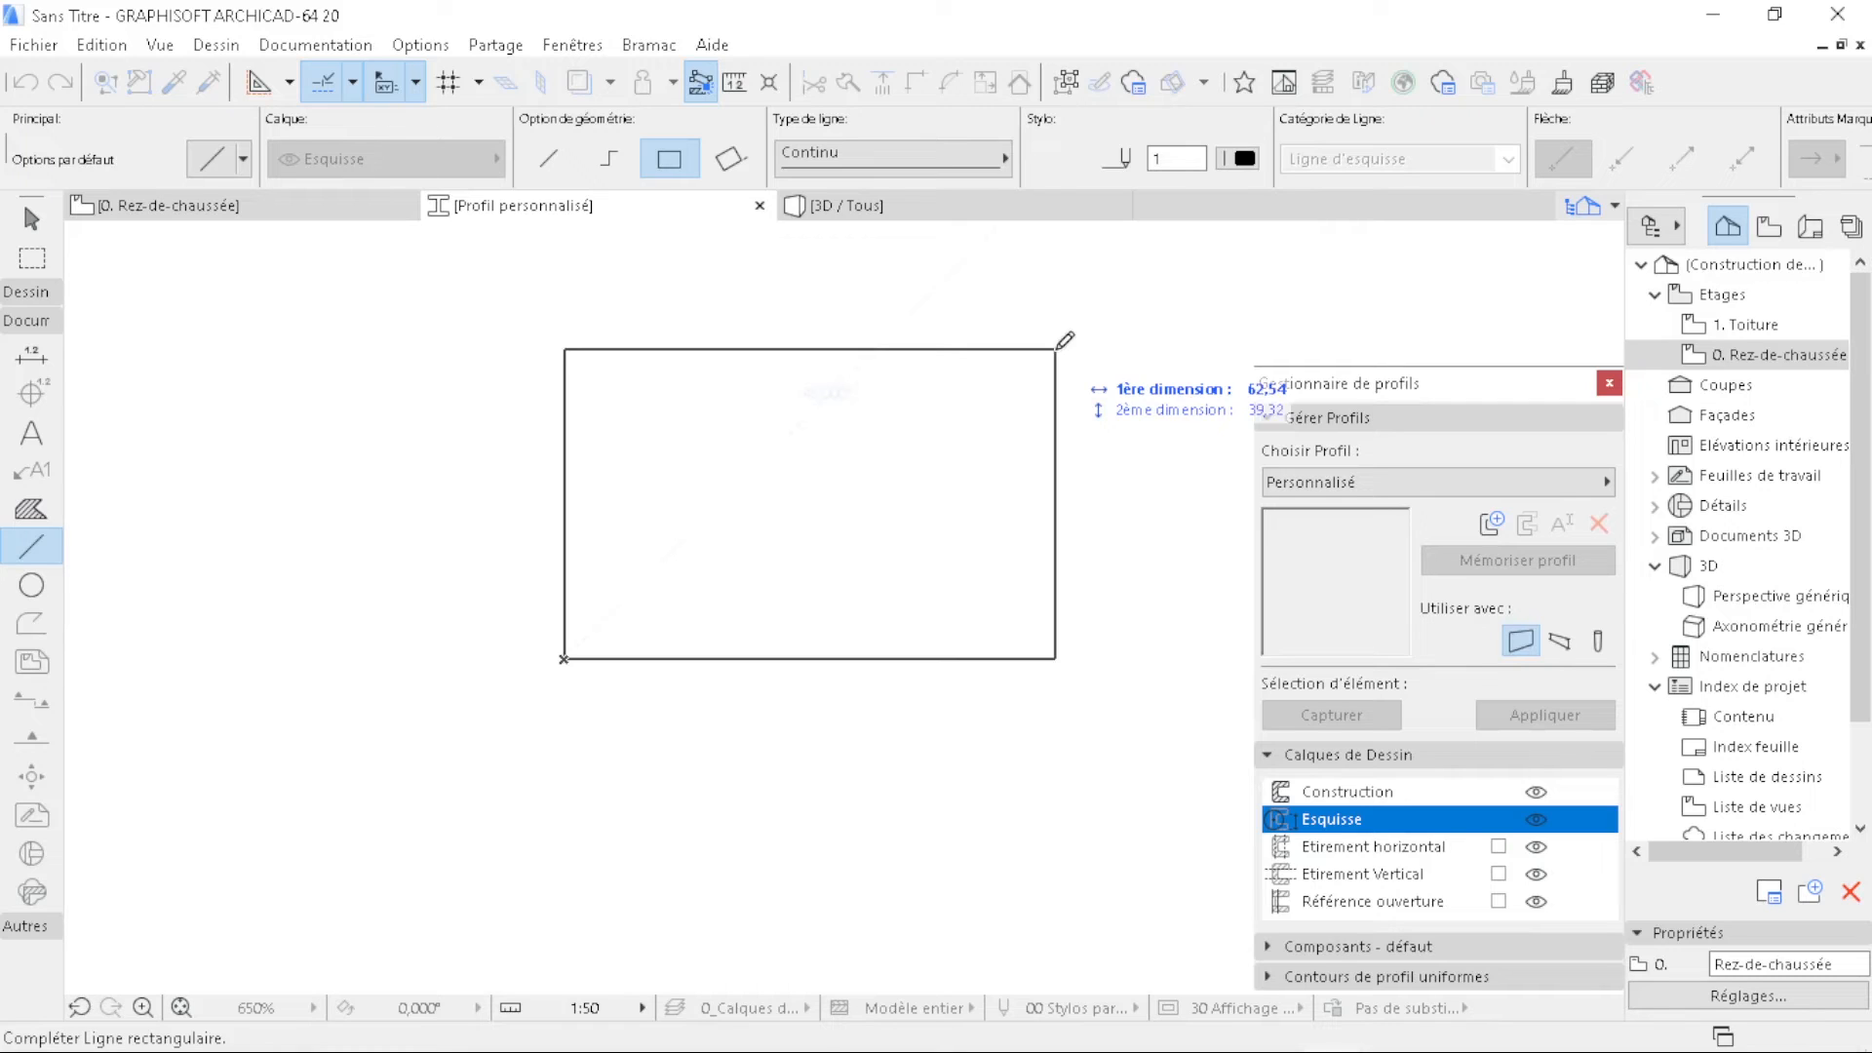
pyautogui.write('60')
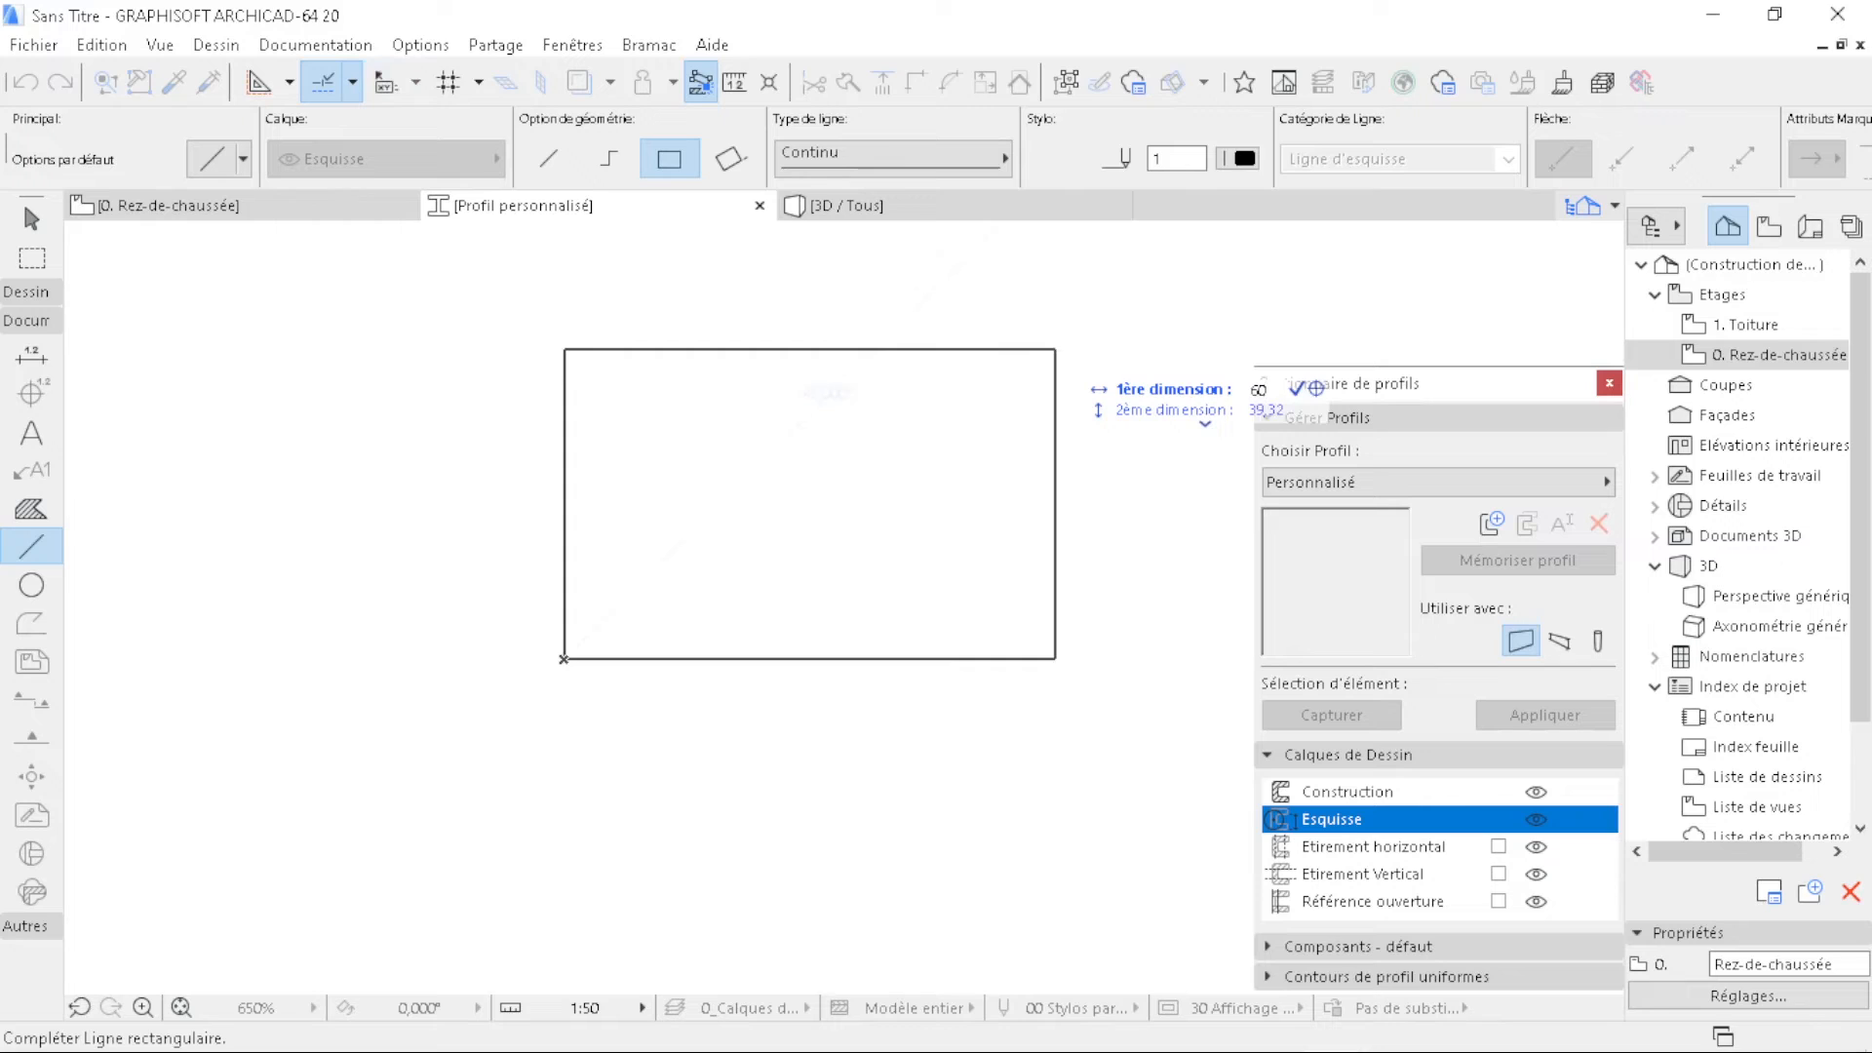
pyautogui.press('Tab')
pyautogui.write('4')
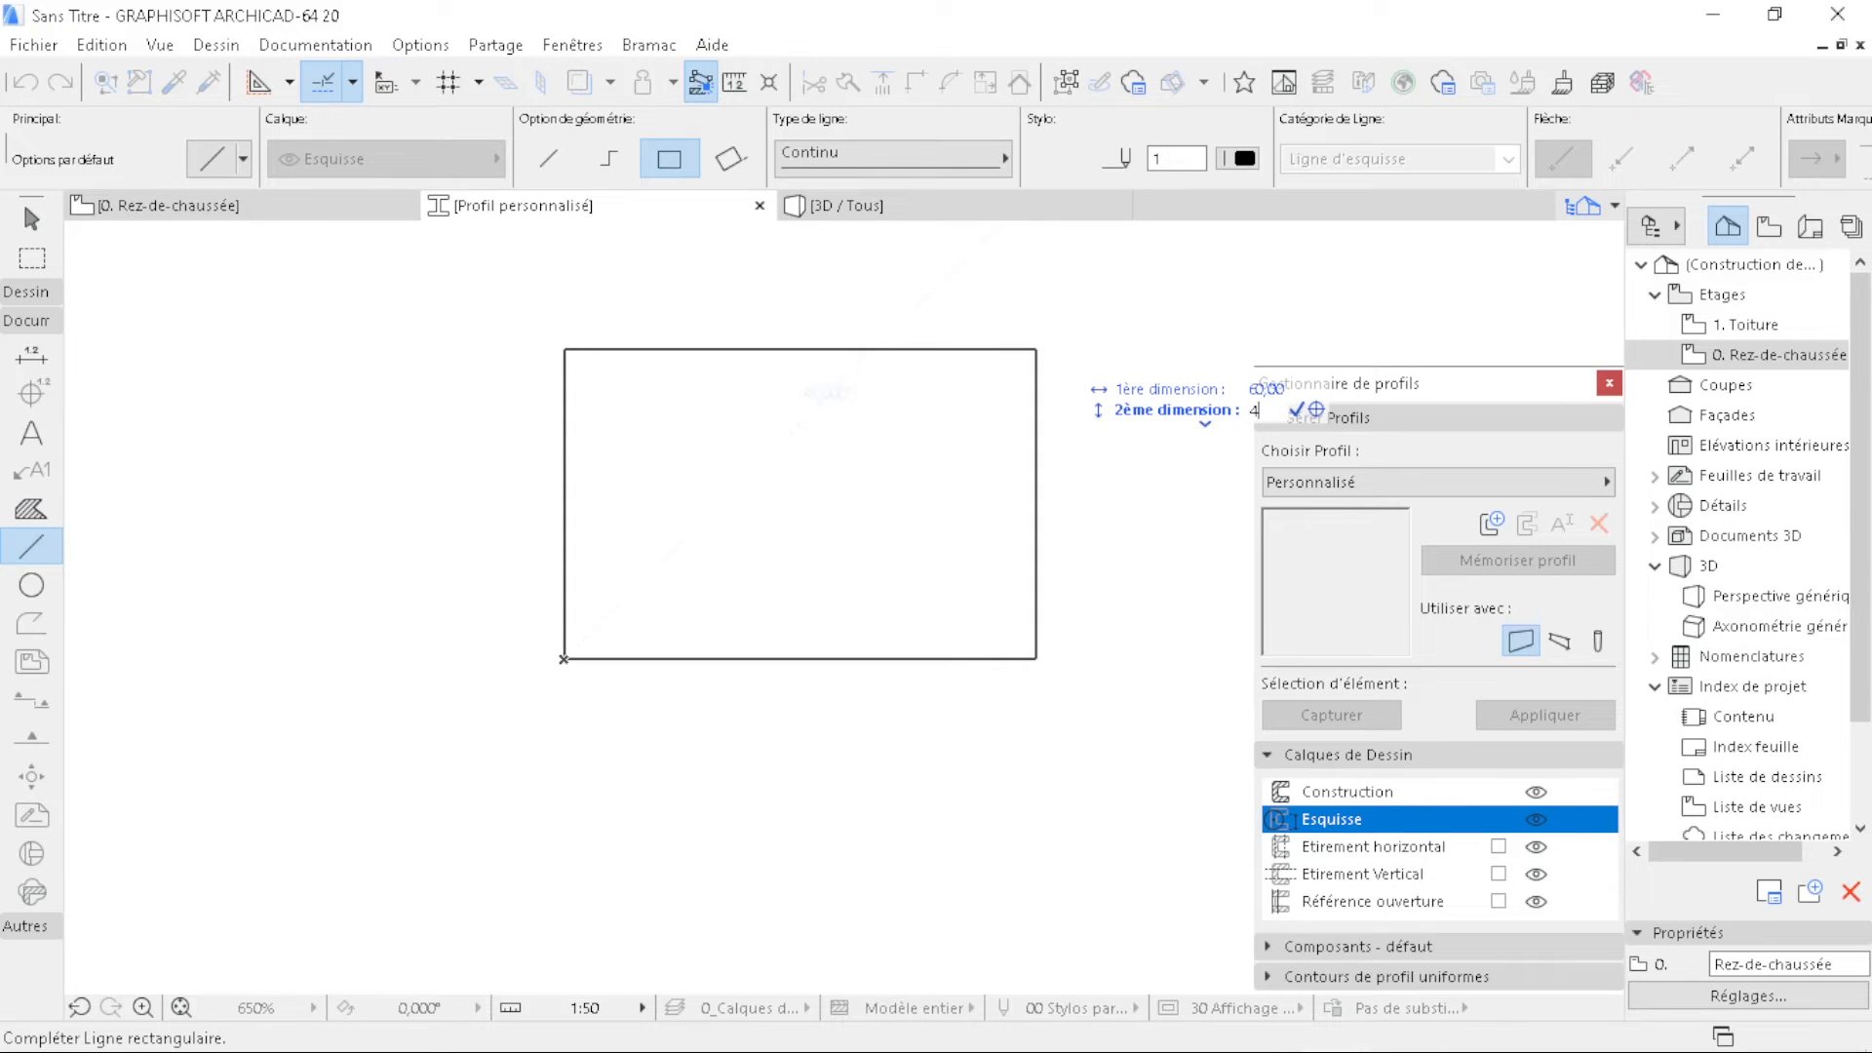
pyautogui.write('0')
pyautogui.press('Return')
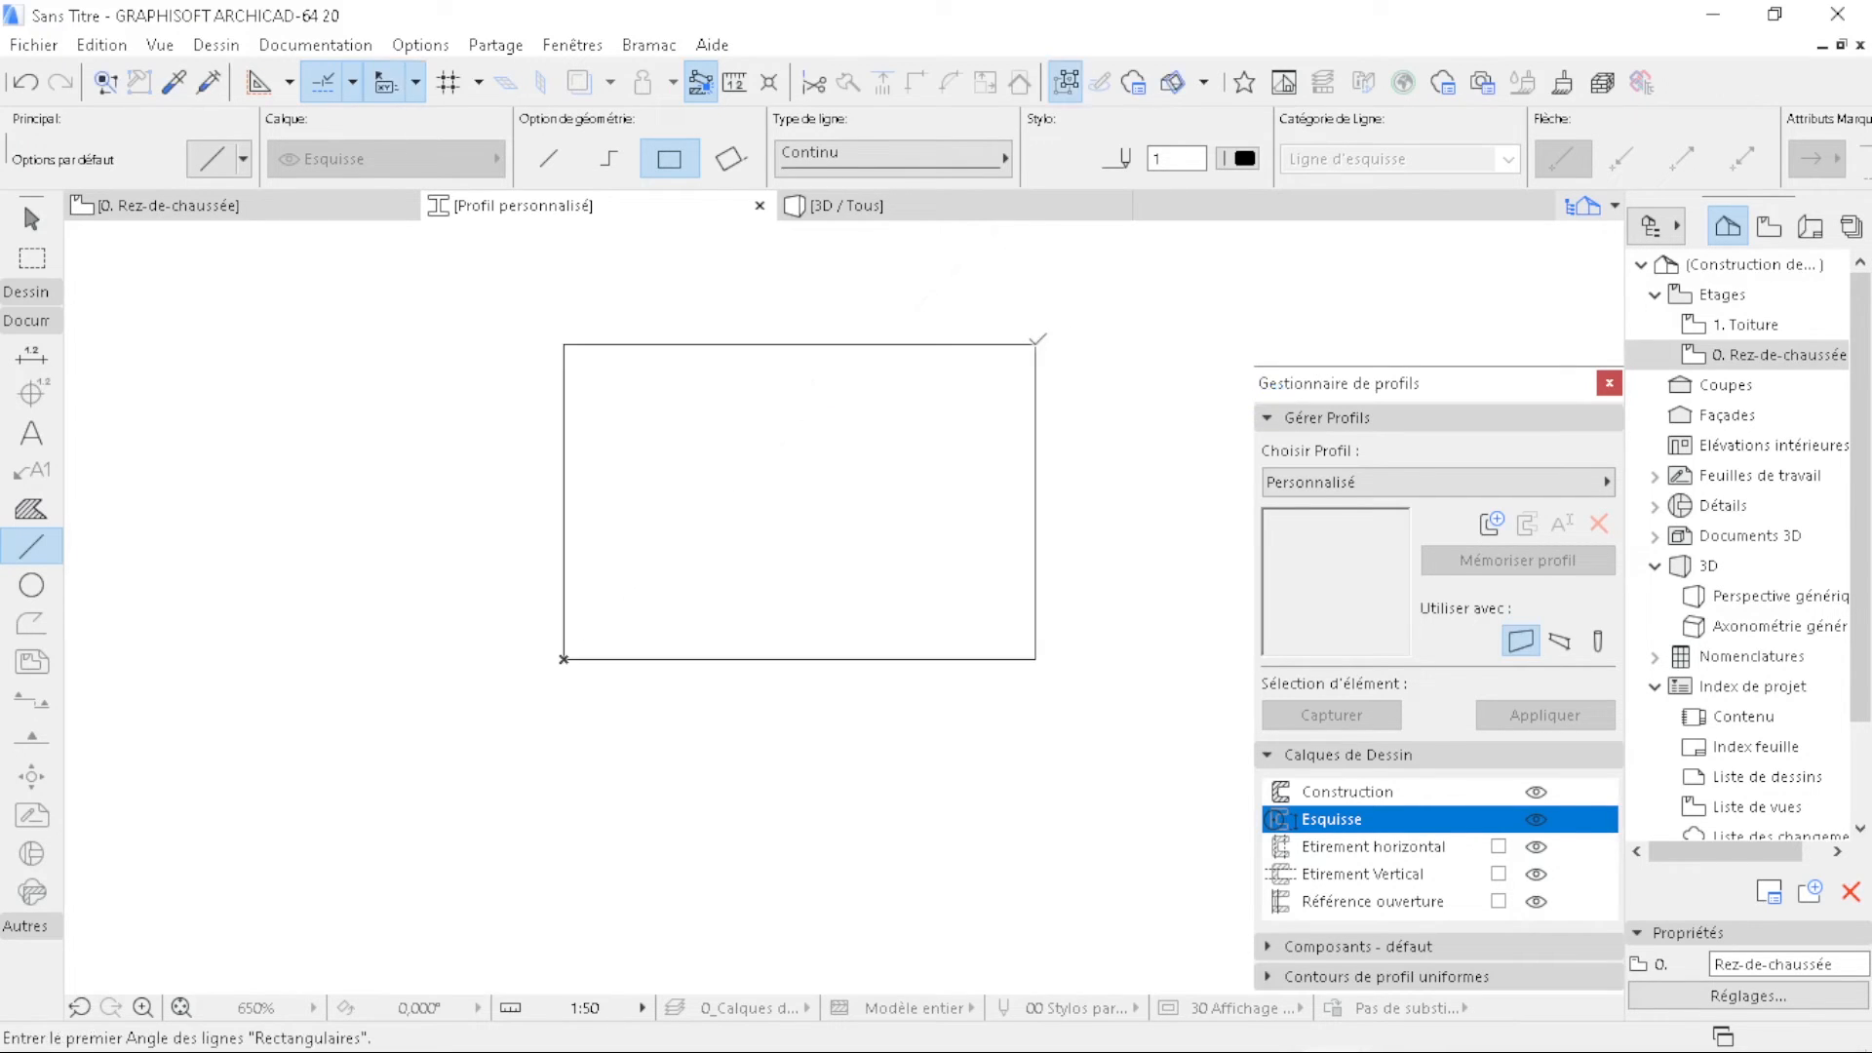
# - Draw a stepped polyline from the origin: 20 up the side, a quarter of the rectangle's width across, 10 down and a short run across
pyautogui.click(611, 156)
pyautogui.click(563, 658)
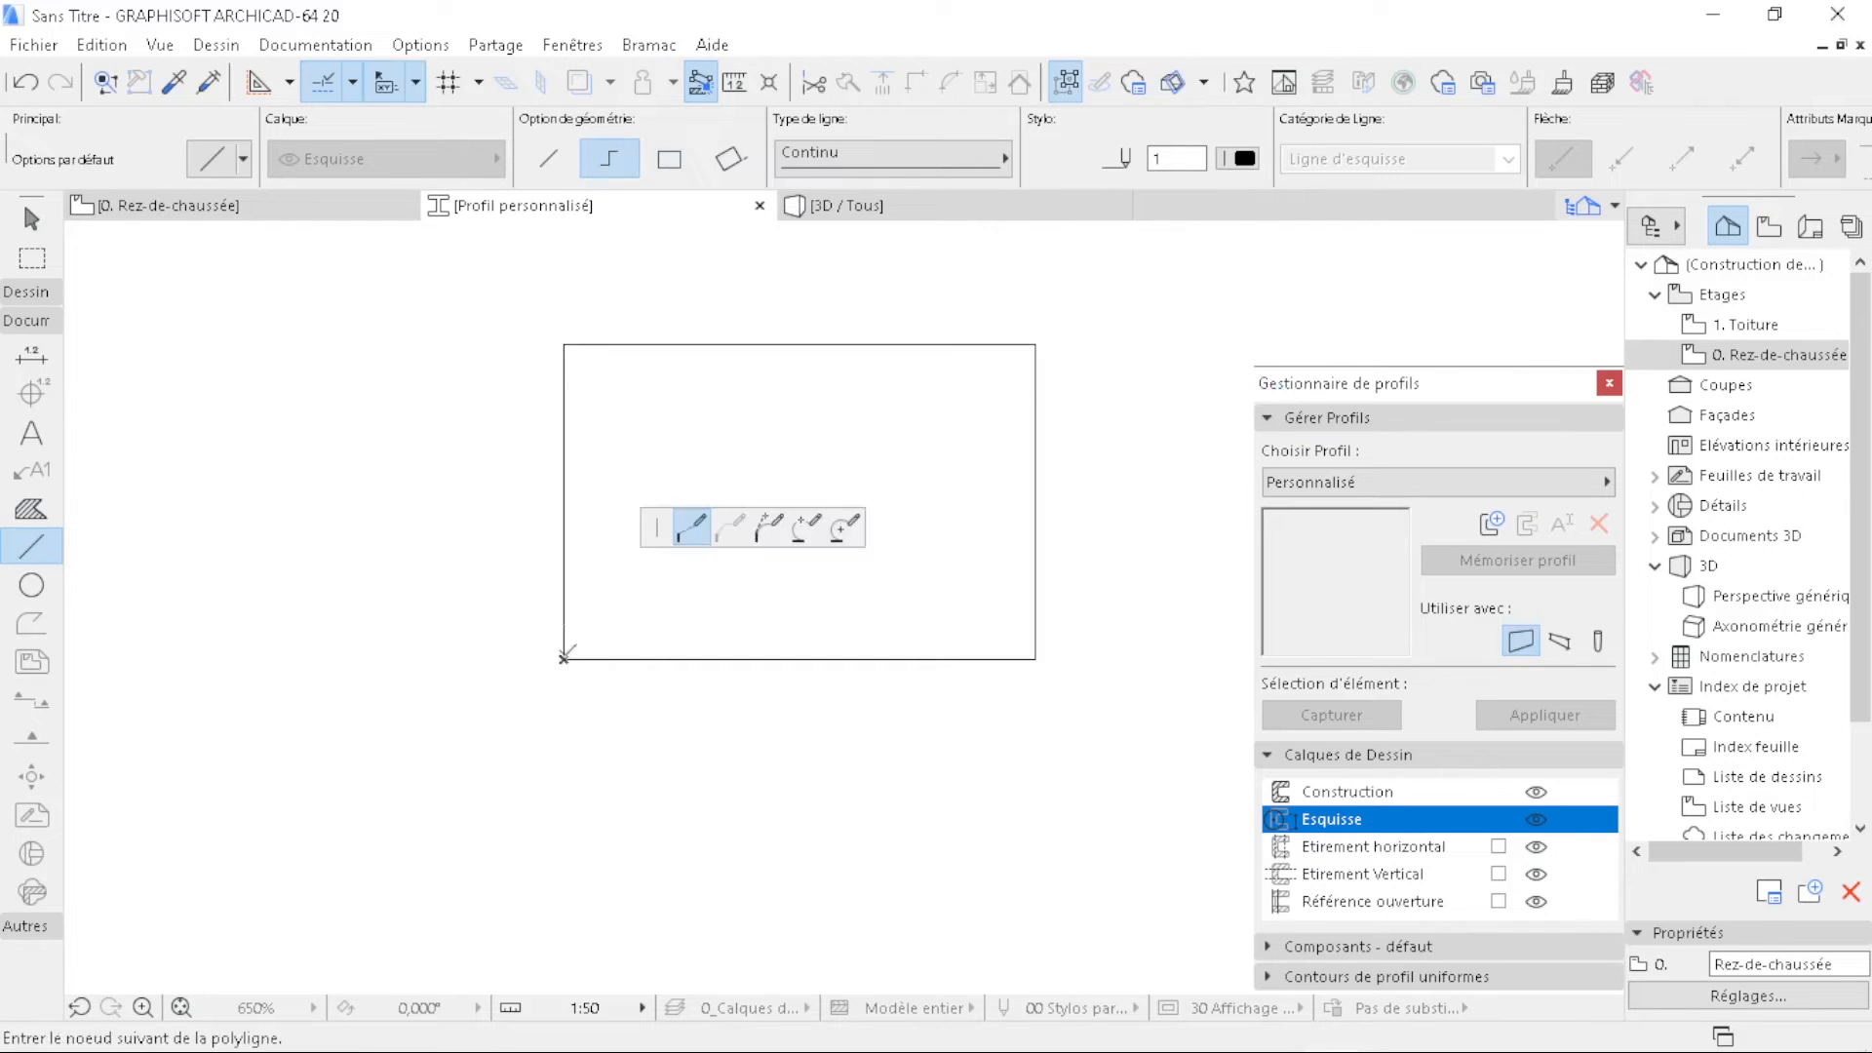
pyautogui.press('Tab')
pyautogui.write('20')
pyautogui.press('Return')
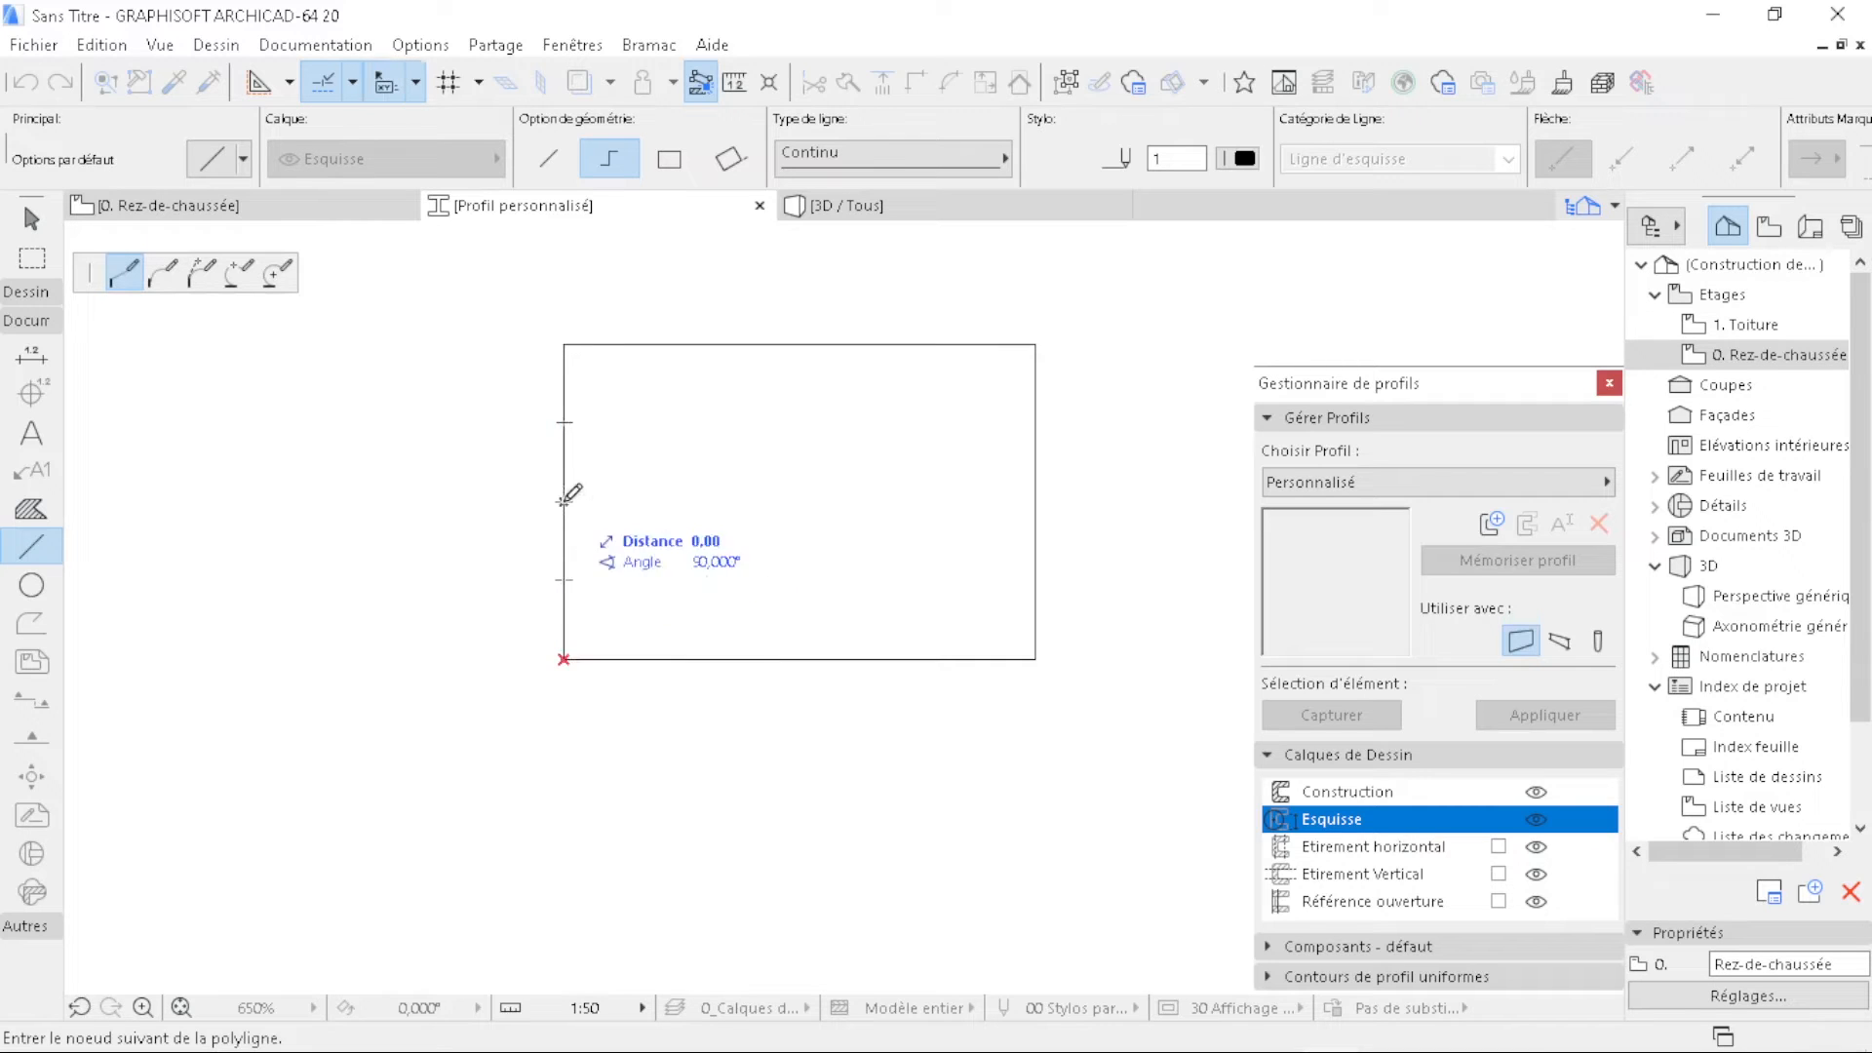
pyautogui.click(681, 502)
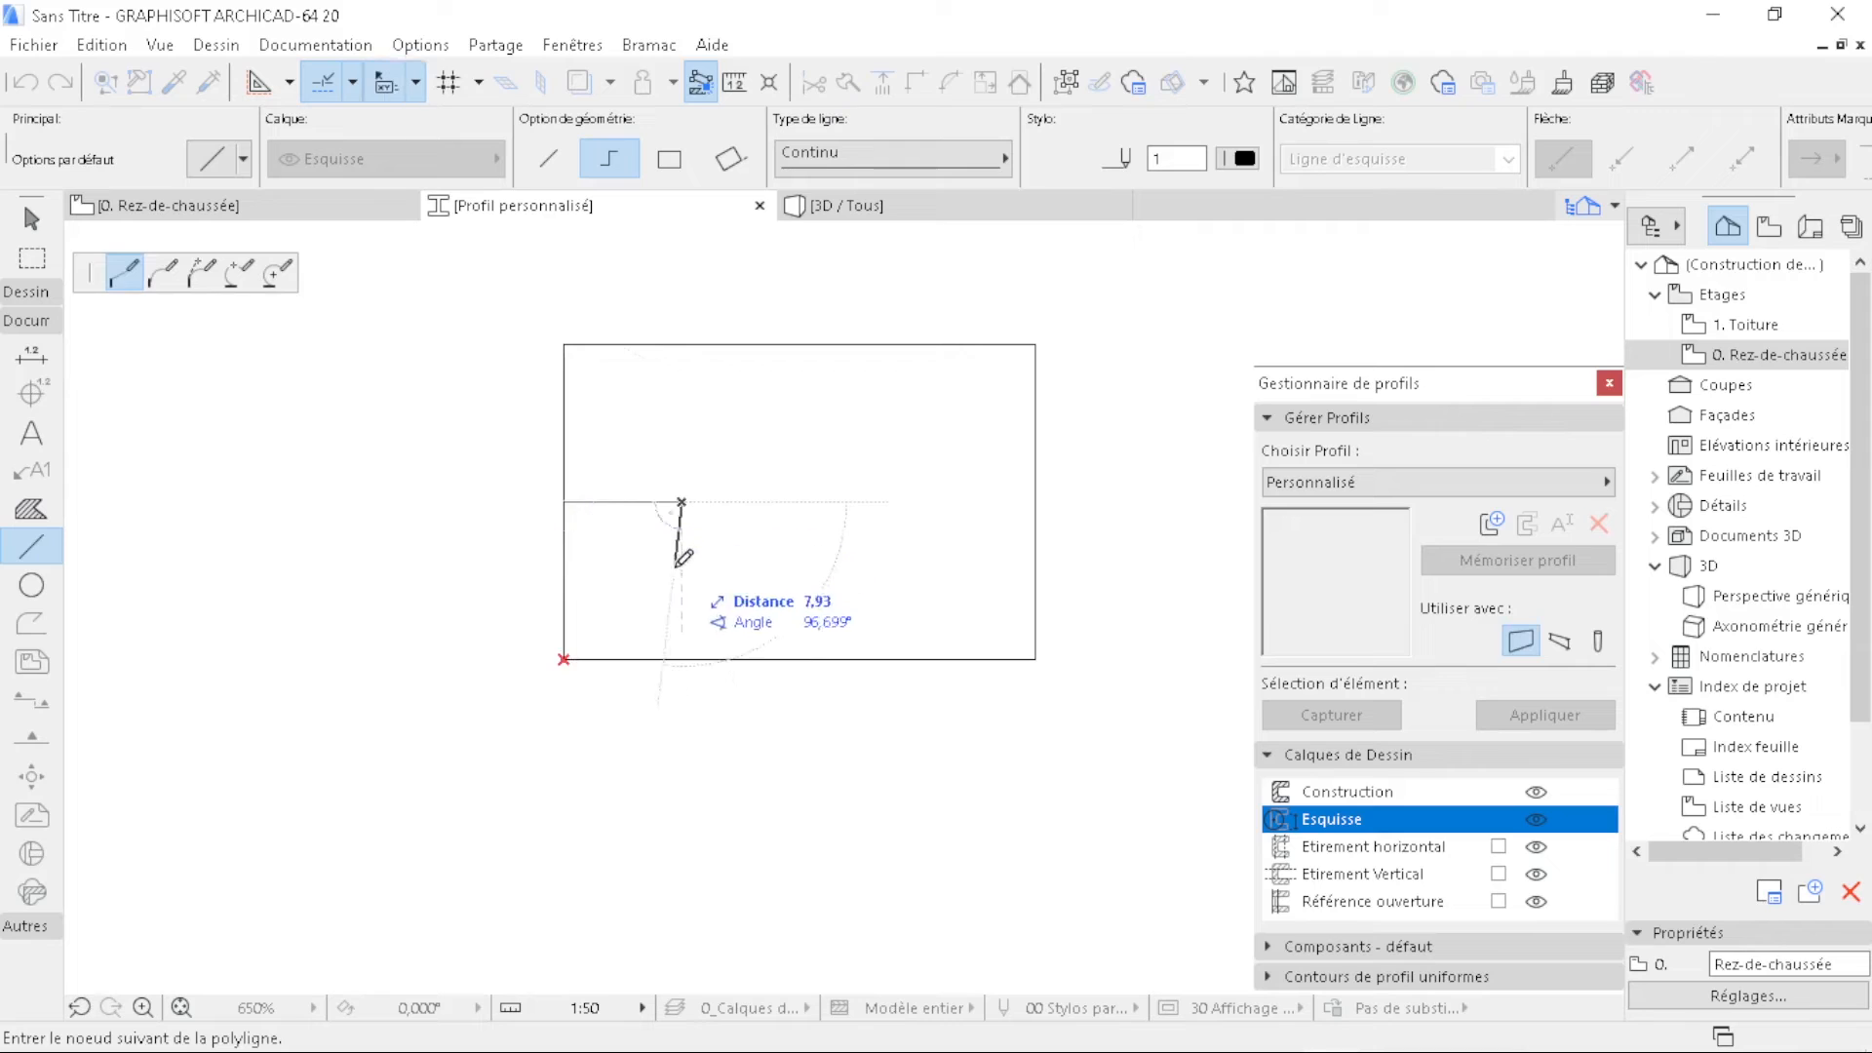
pyautogui.press('Tab')
pyautogui.write('10')
pyautogui.press('Return')
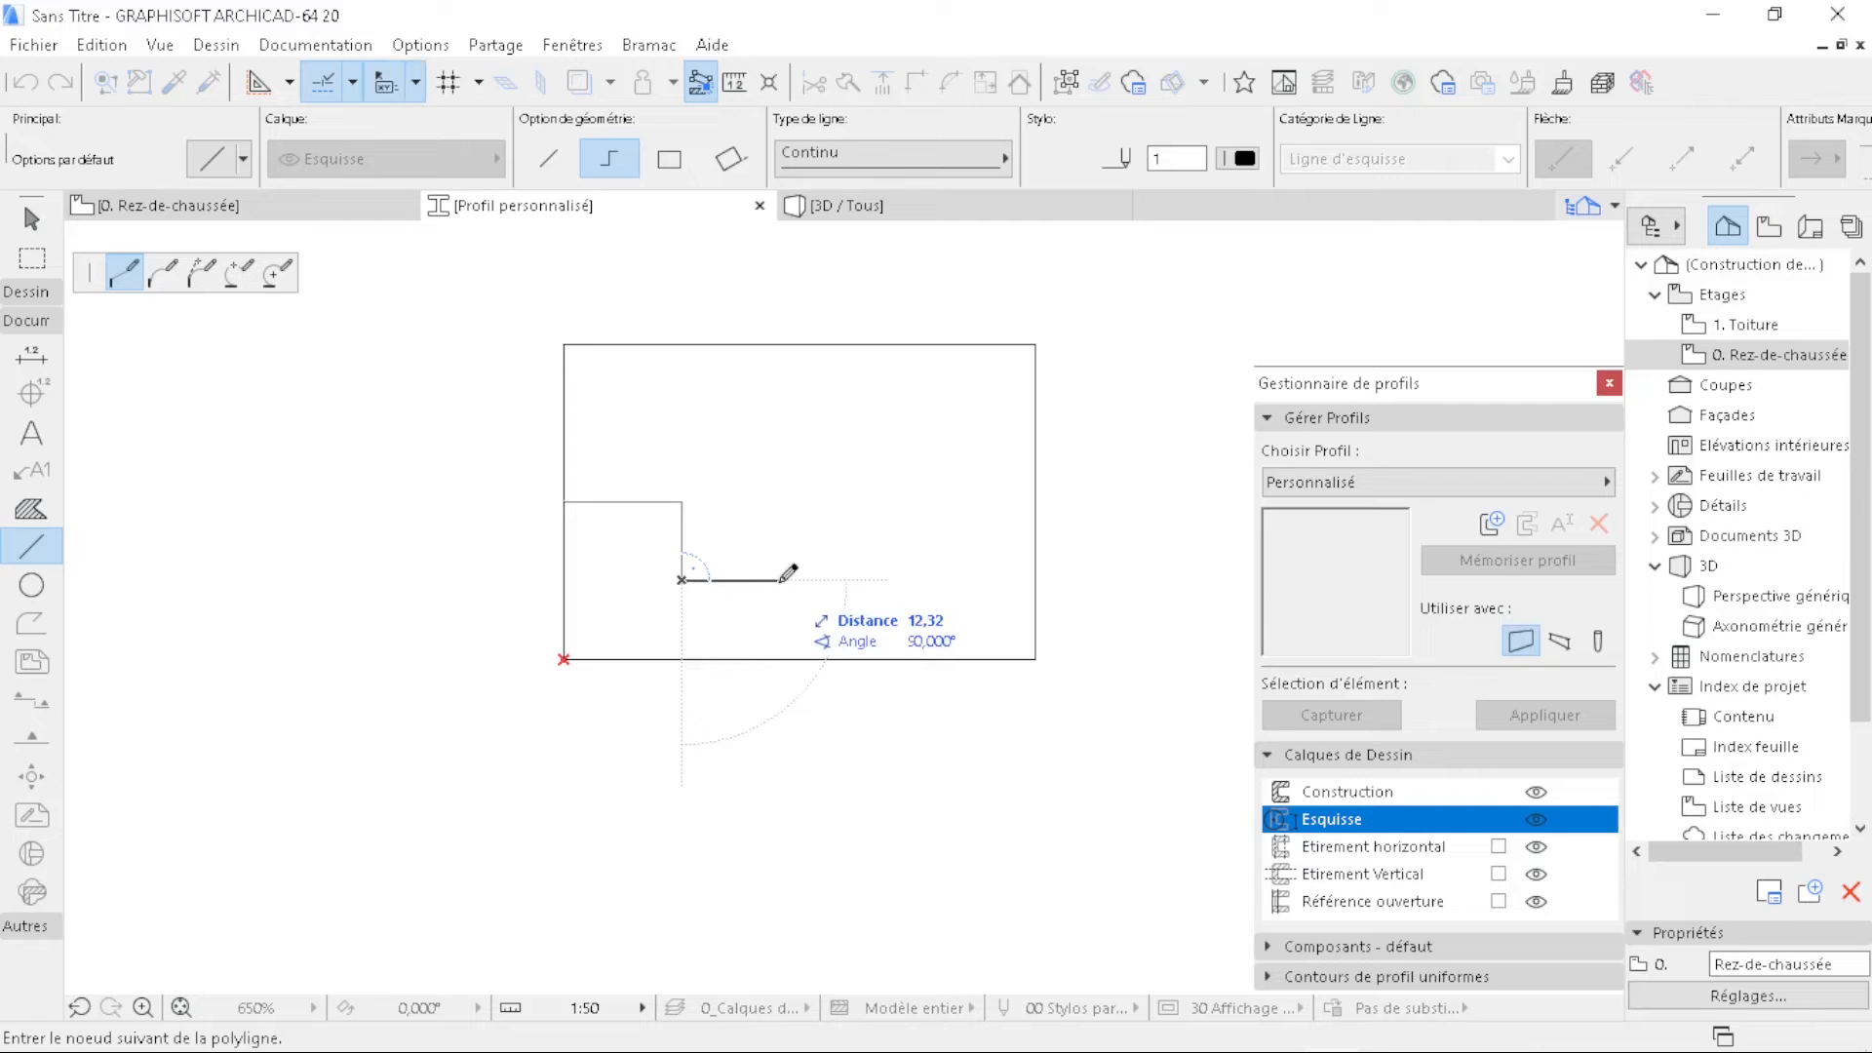
pyautogui.click(762, 580)
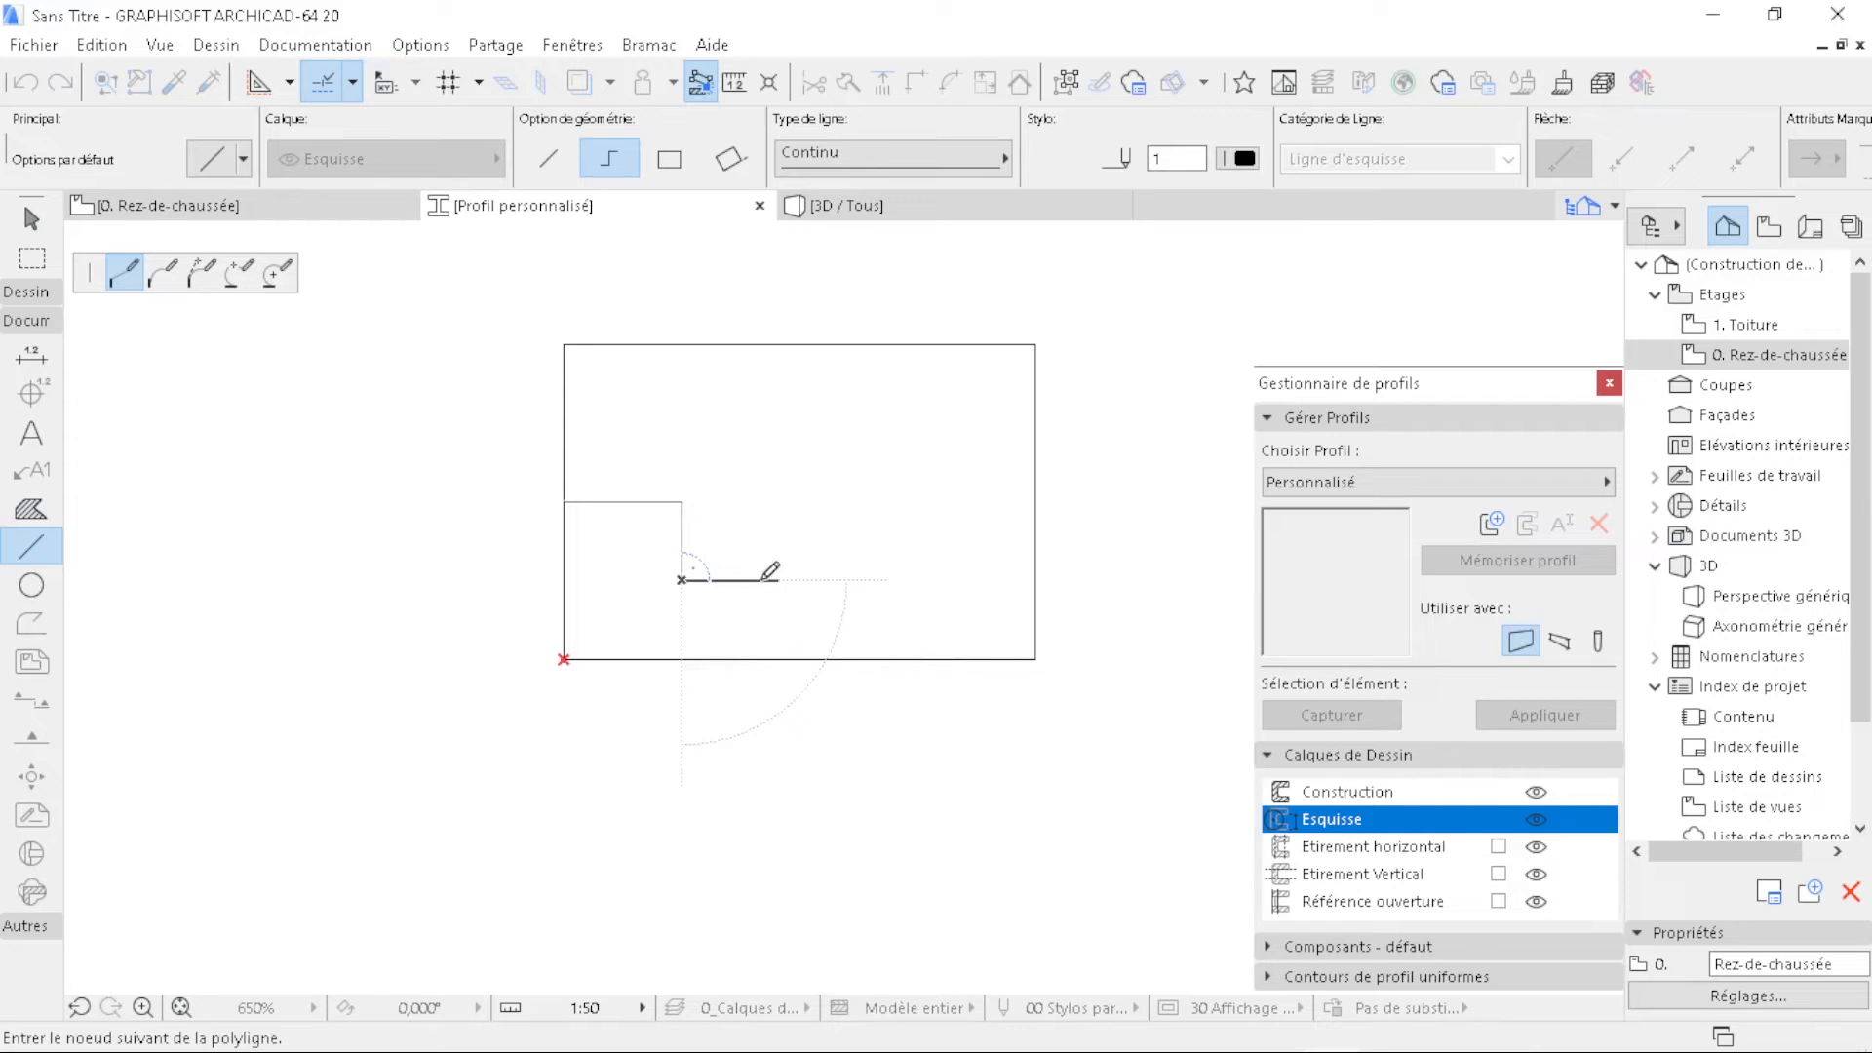
pyautogui.click(762, 579)
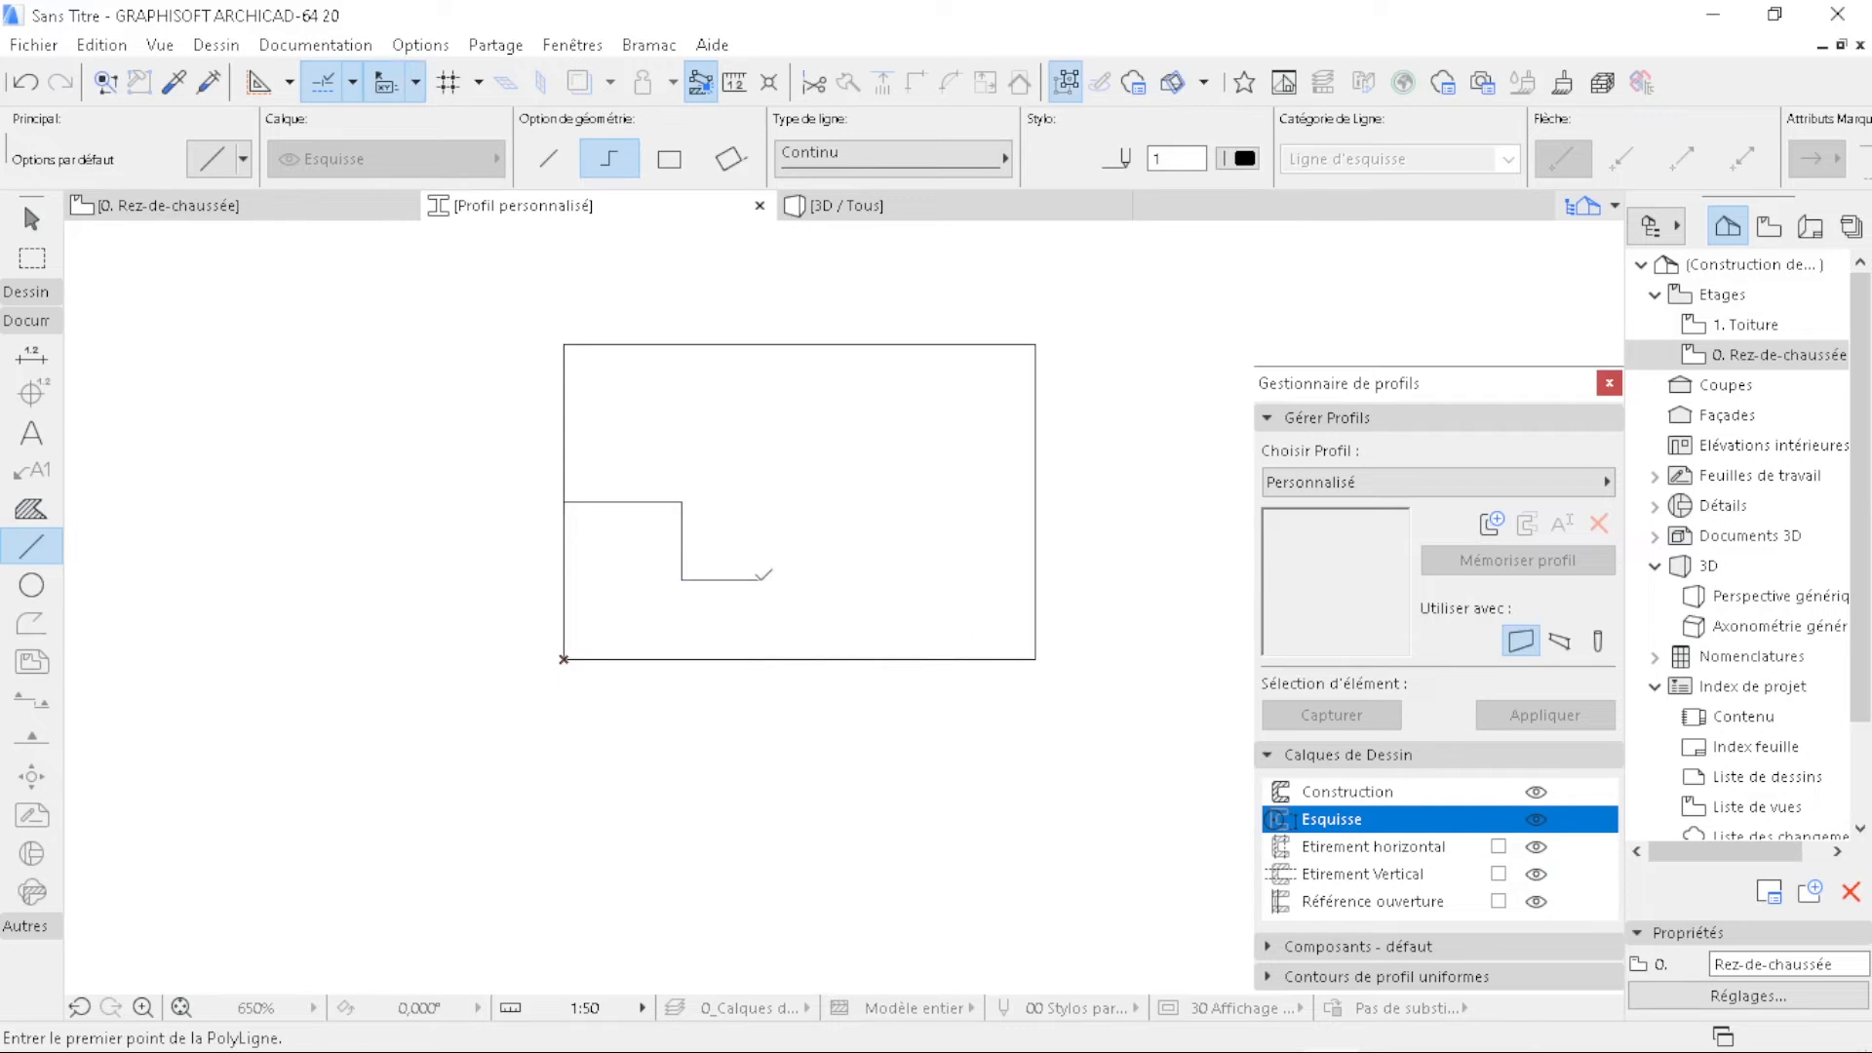
# - Draw a polyline from the rectangle's upper right corner 15 along the top edge and diagonally down to the end of the stepped line
pyautogui.click(1035, 344)
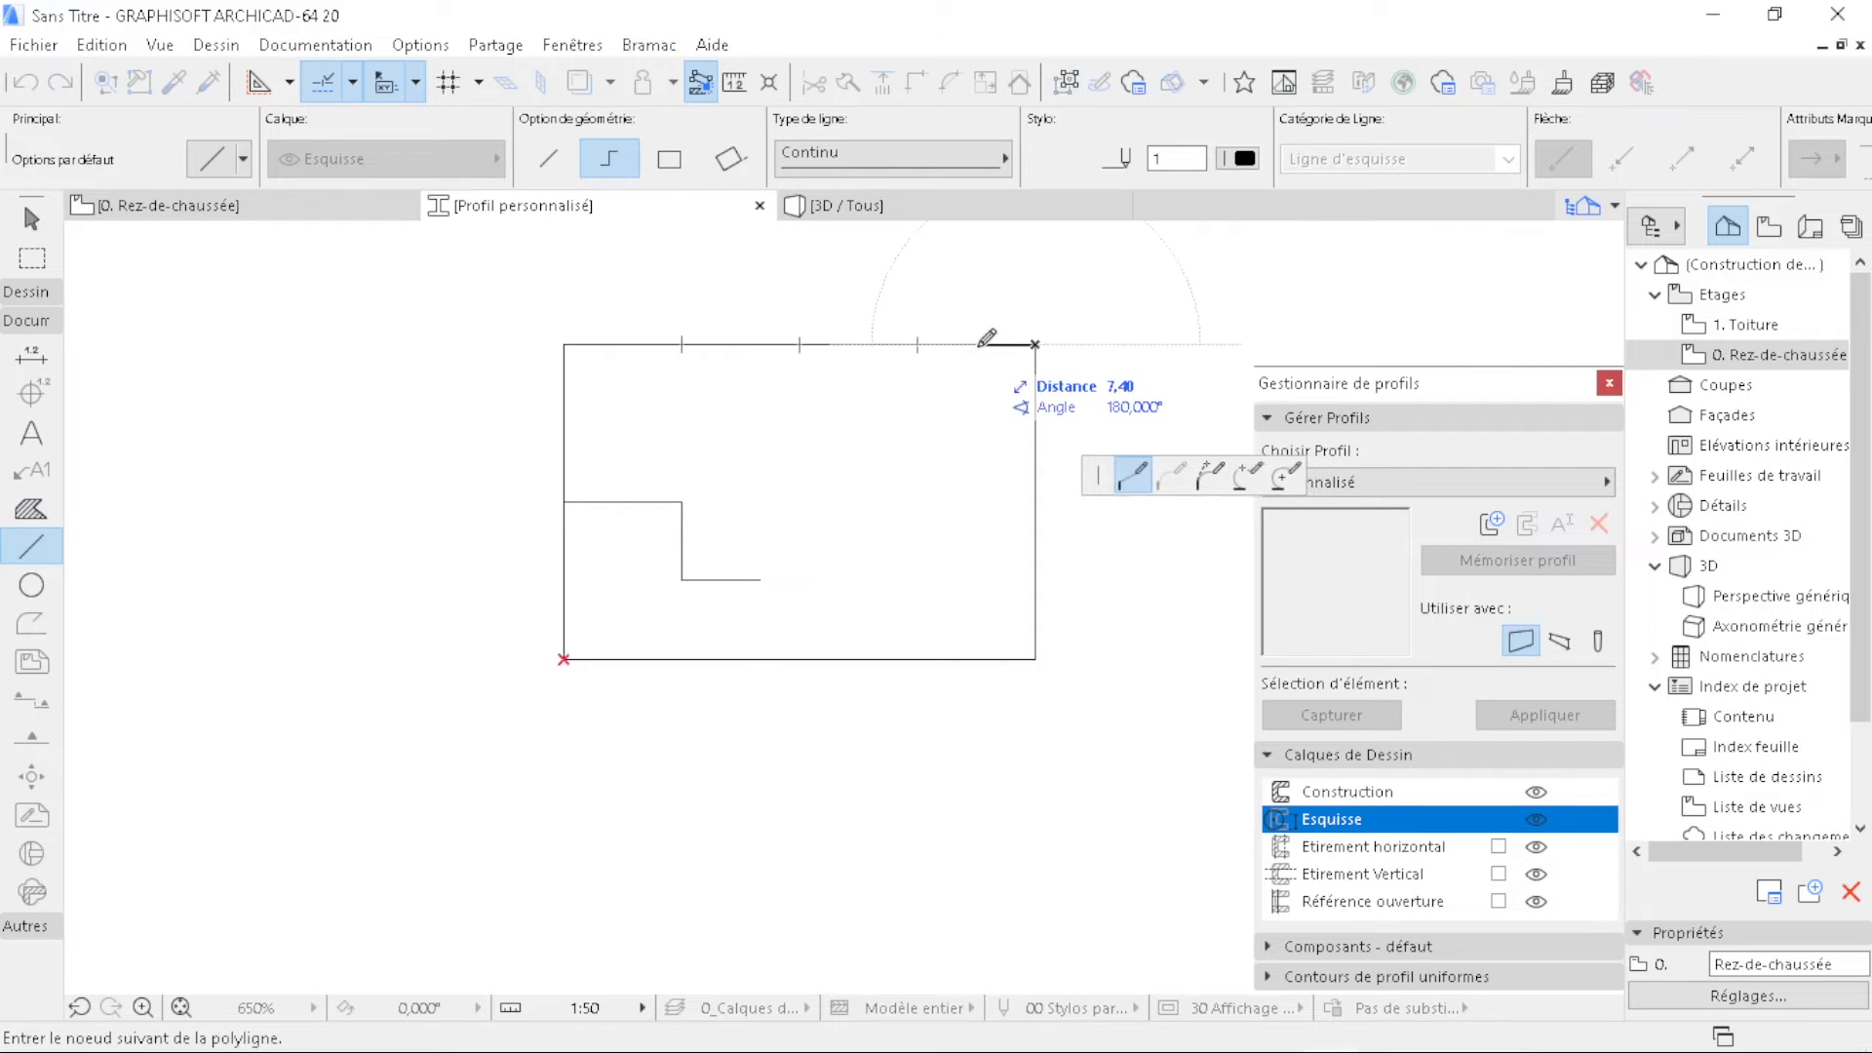
pyautogui.write('15')
pyautogui.press('Return')
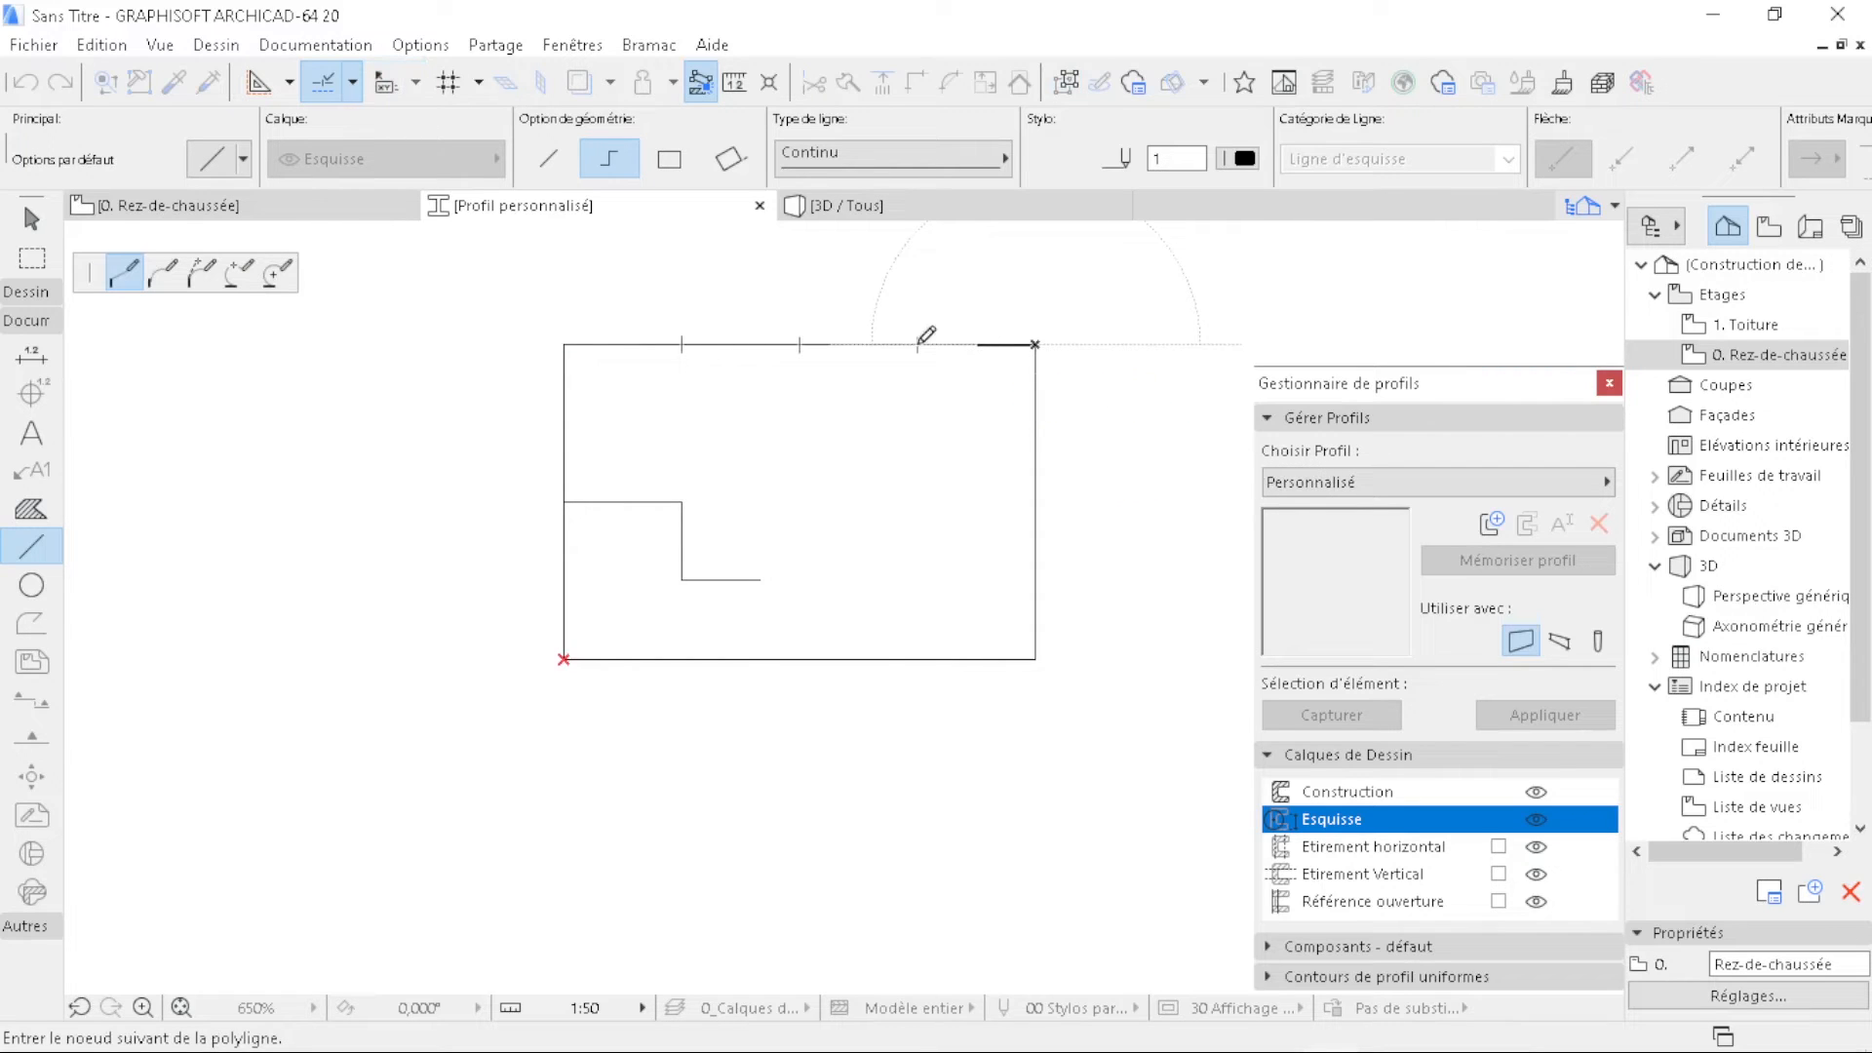
pyautogui.doubleClick(762, 578)
# - Draw a line 5 long down the right edge from the rectangle's upper right corner
pyautogui.click(1034, 377)
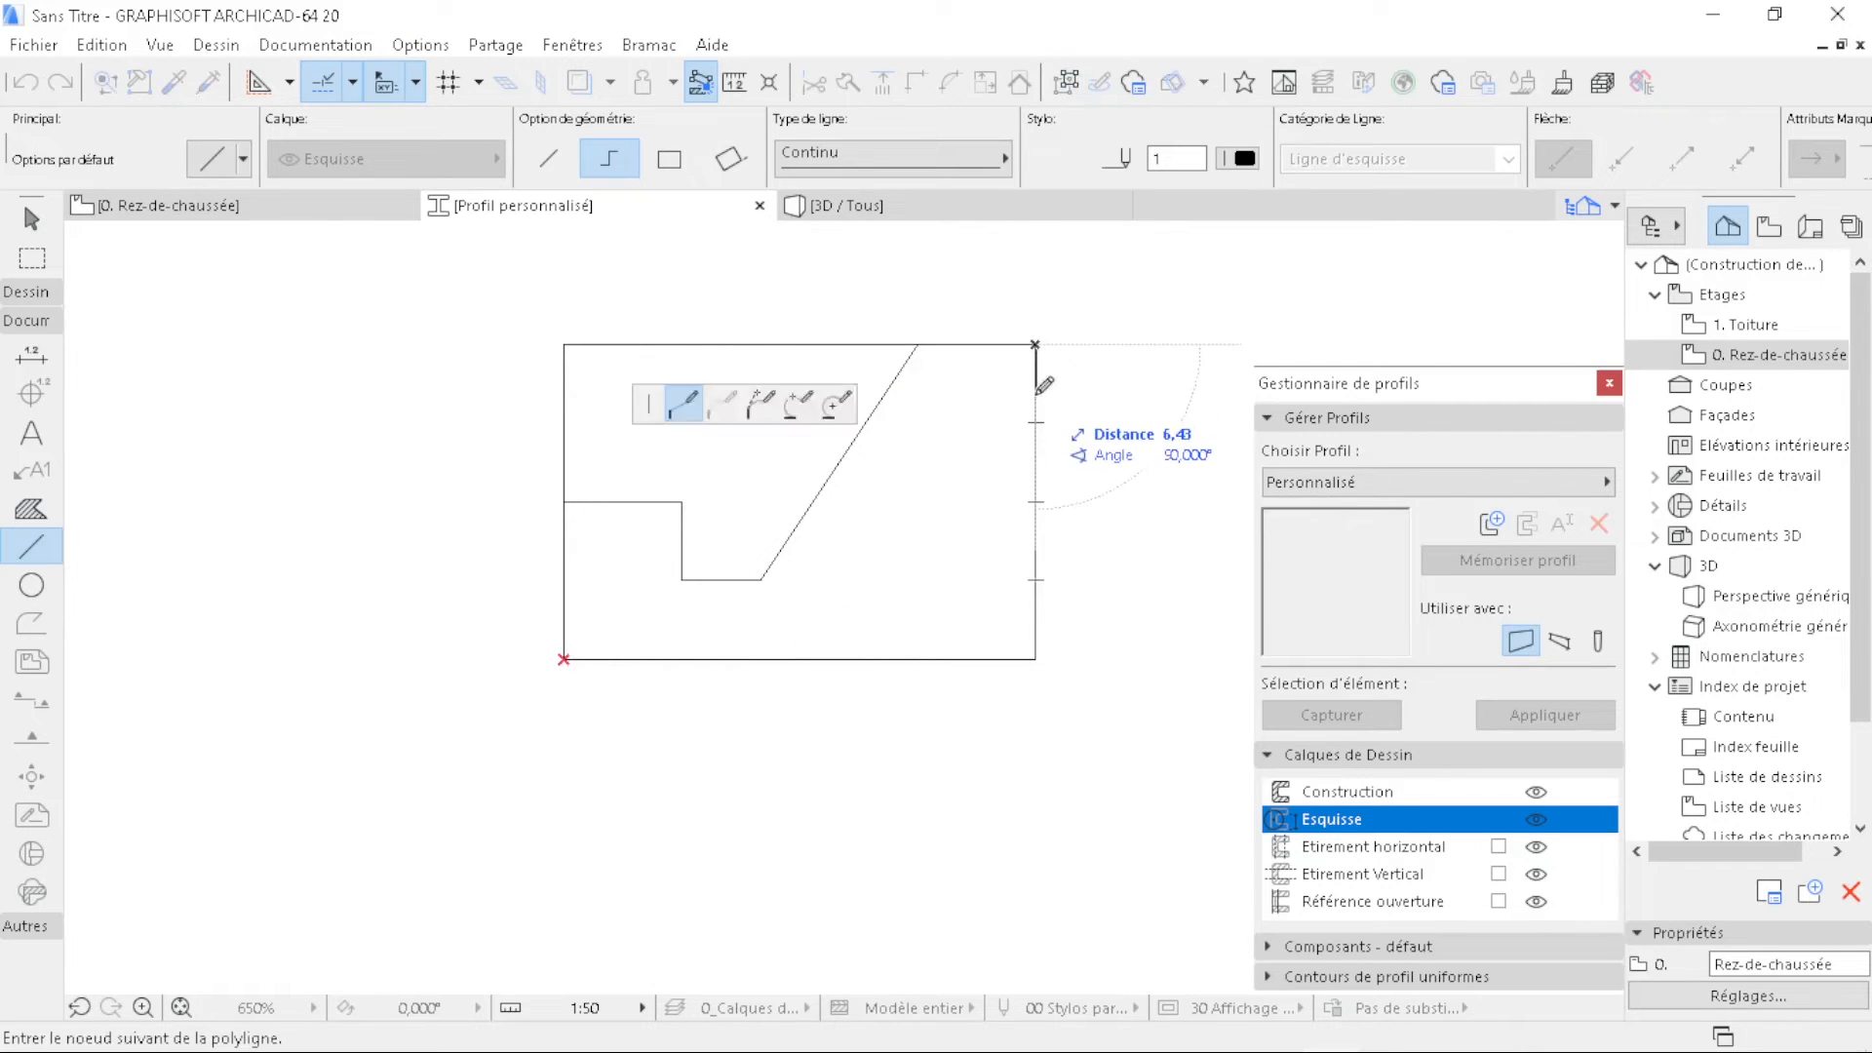
pyautogui.write('5')
pyautogui.press('Return')
pyautogui.doubleClick(1035, 383)
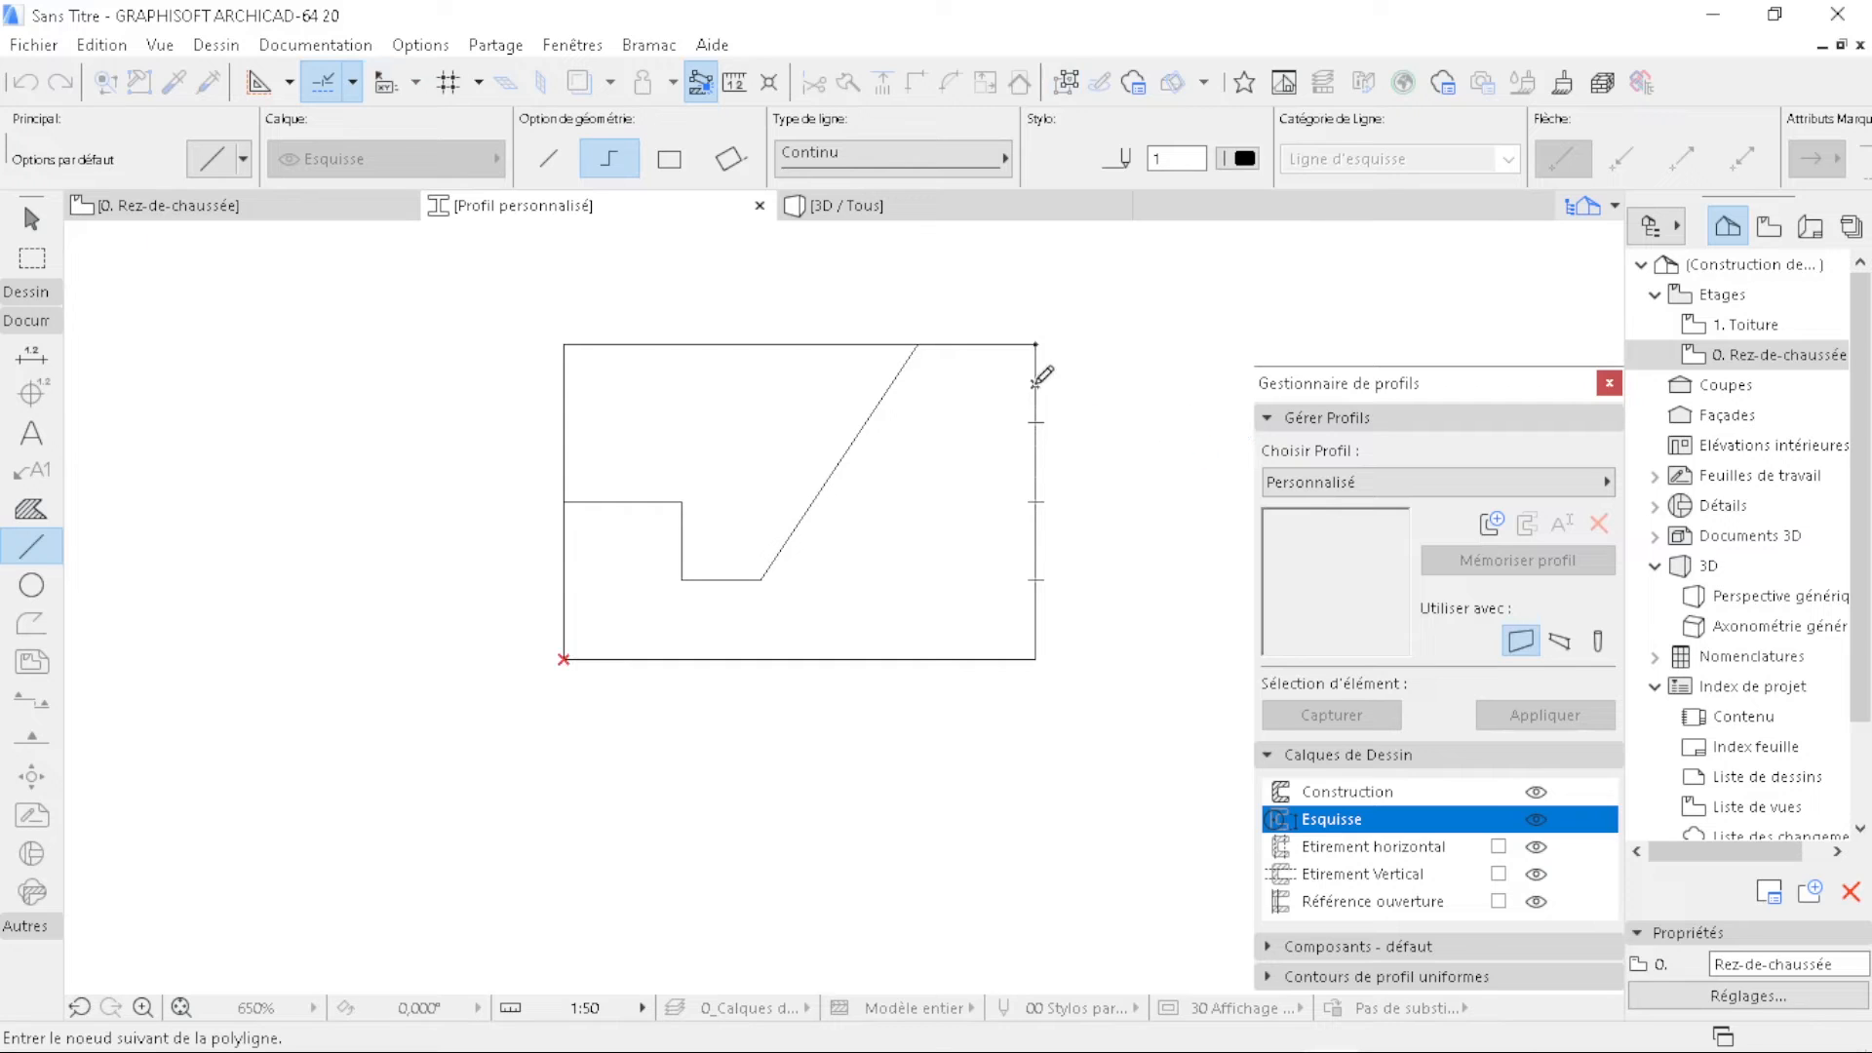
# - Draw a polyline 40 along the bottom edge from the origin, continuing with an inward-bulging three-point arc to the 5-long line's lower end
pyautogui.click(563, 659)
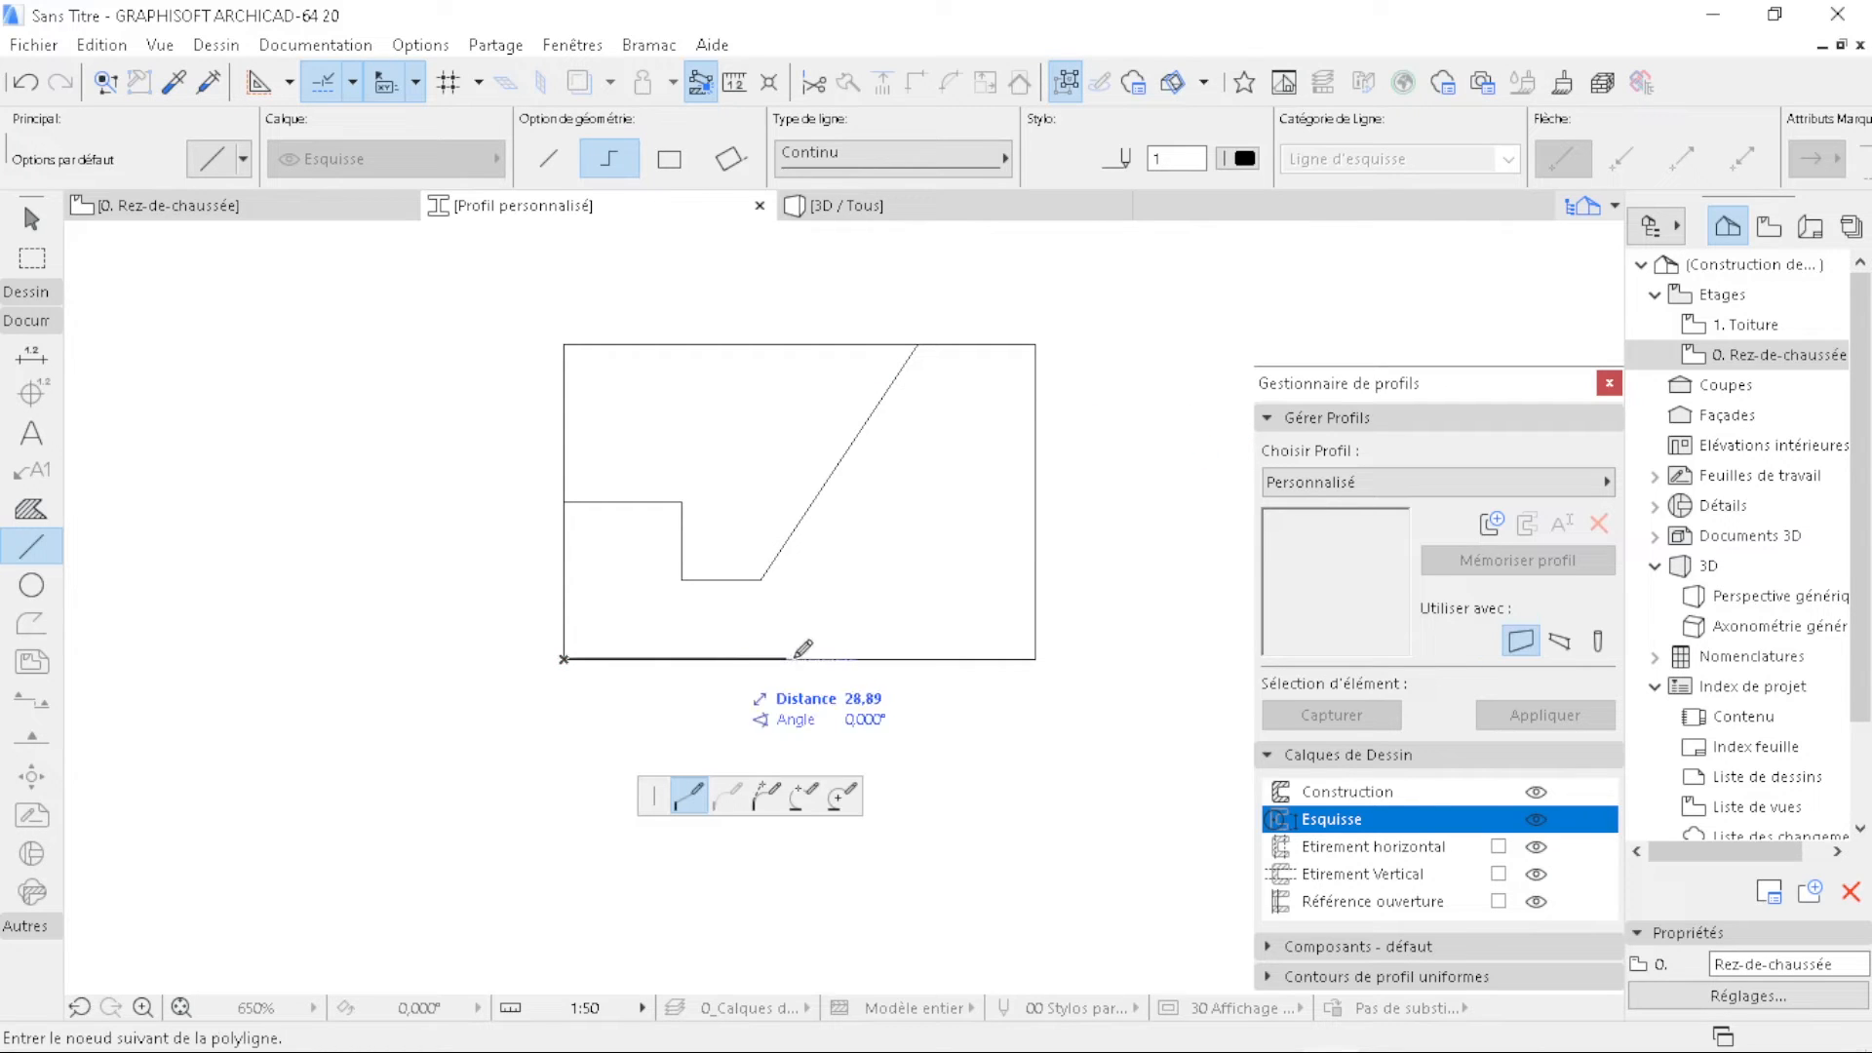
pyautogui.write('3')
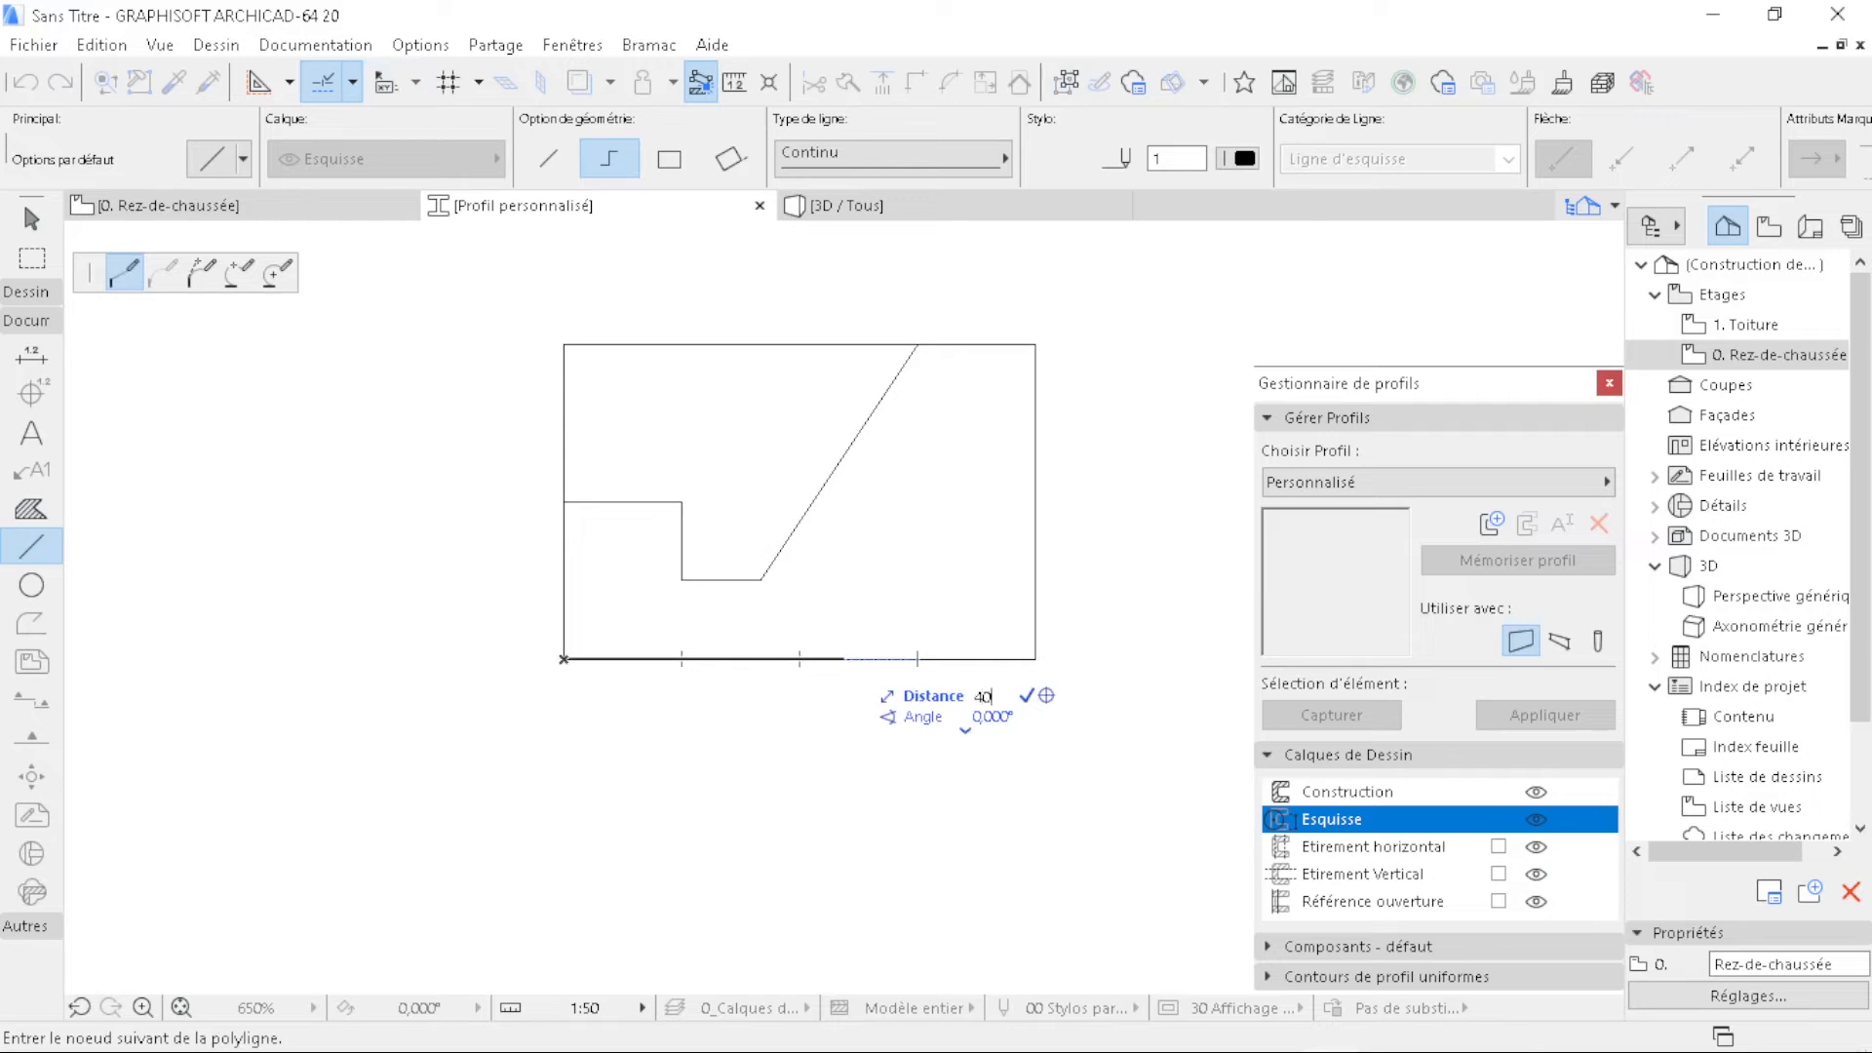
pyautogui.press('Return')
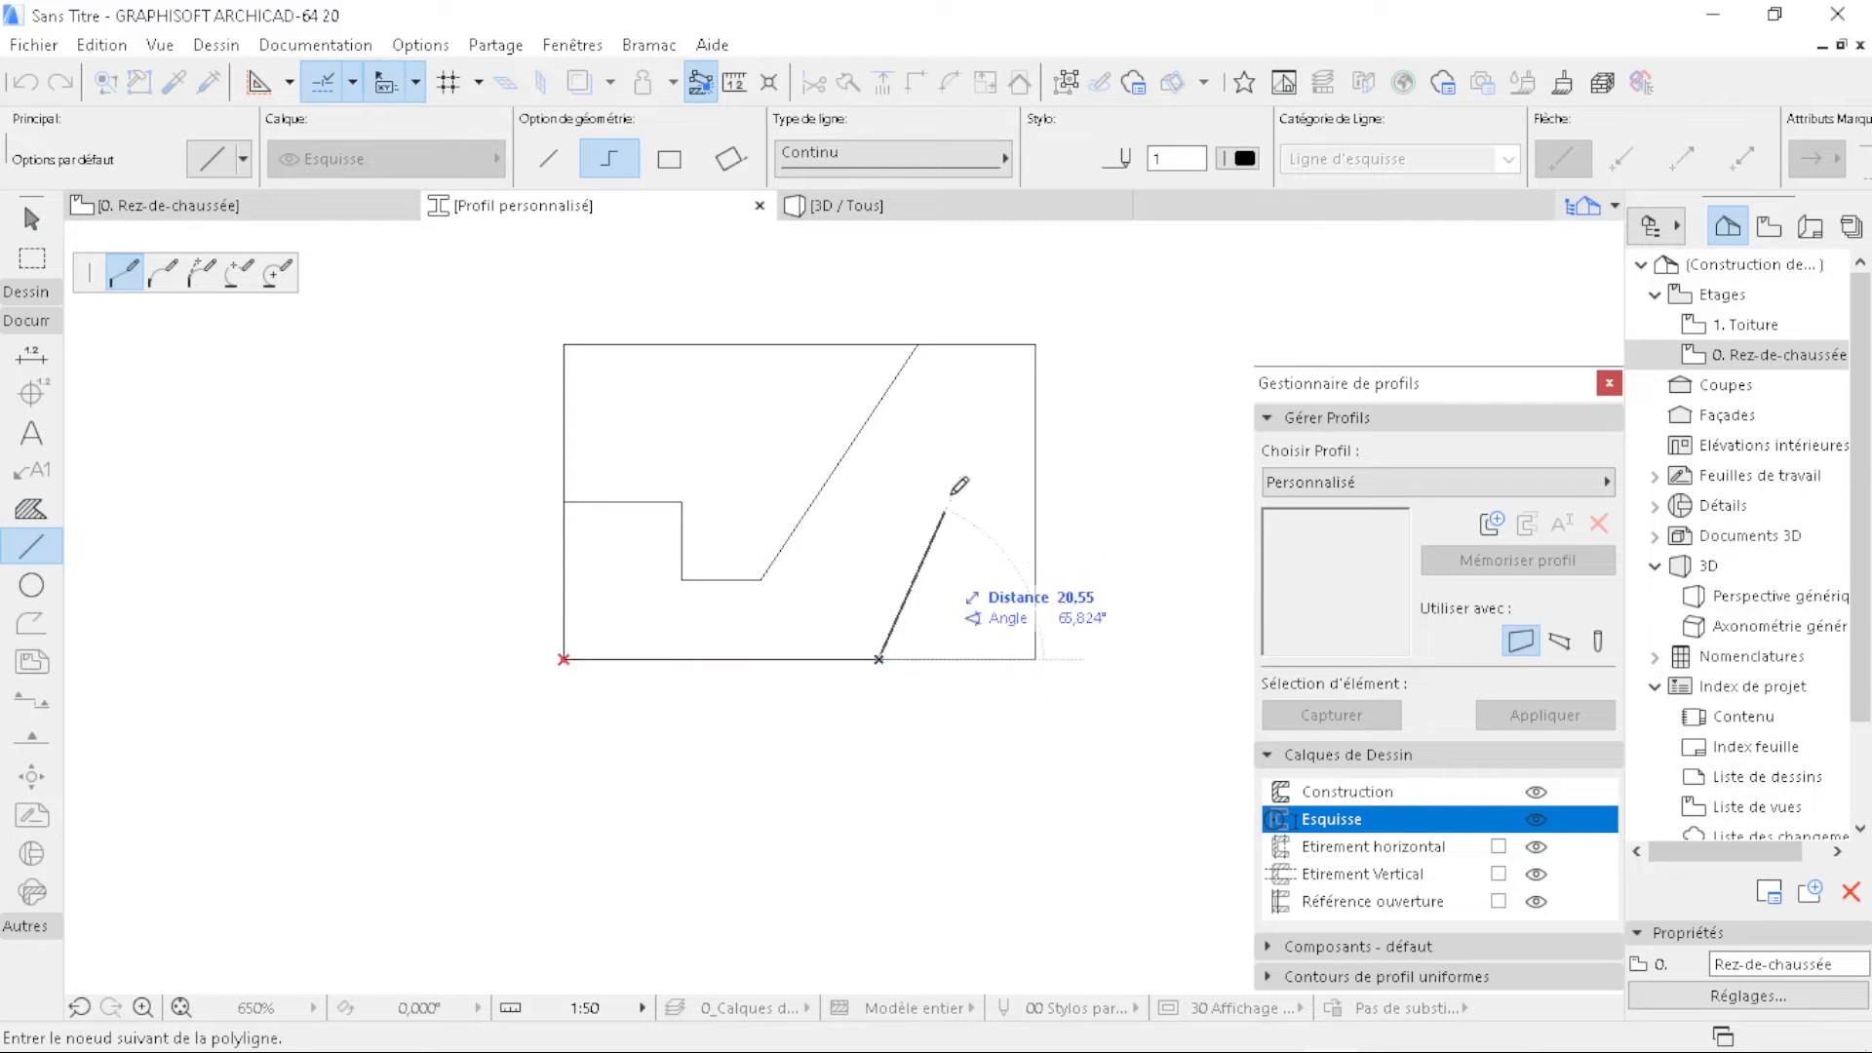
pyautogui.click(239, 272)
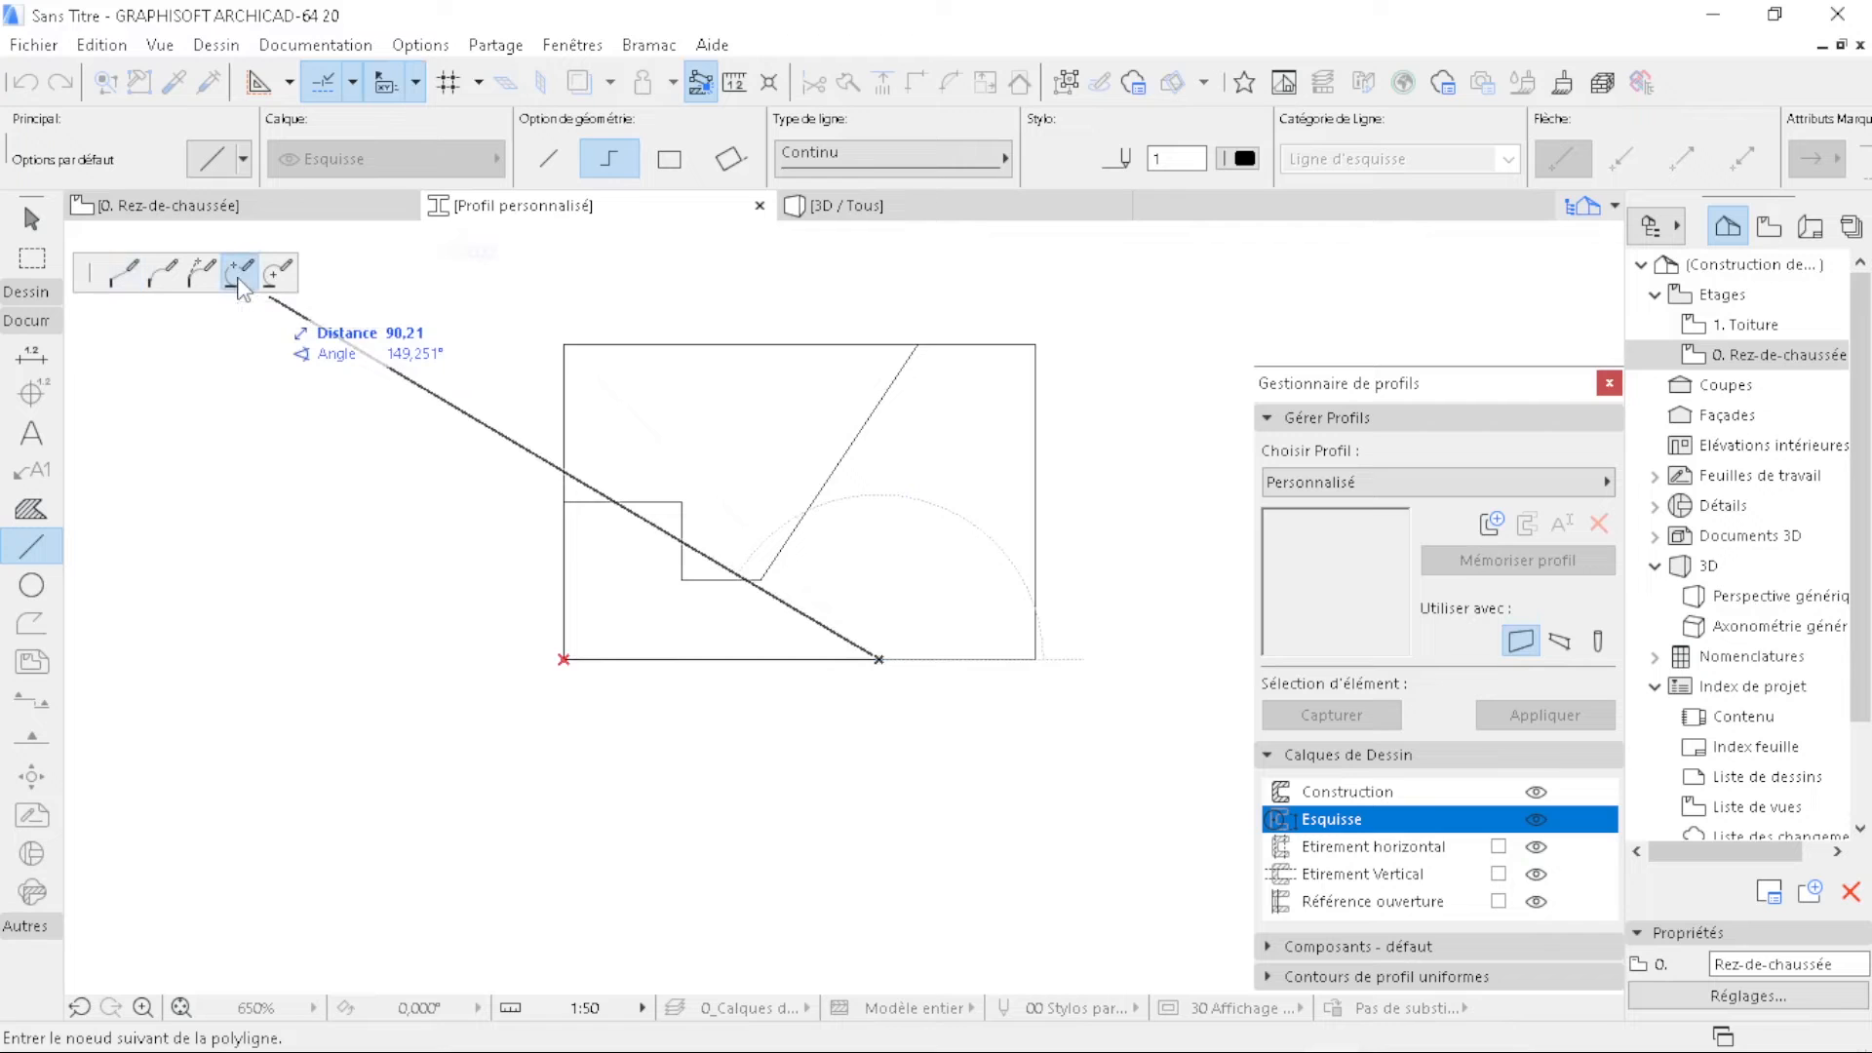
pyautogui.click(1036, 384)
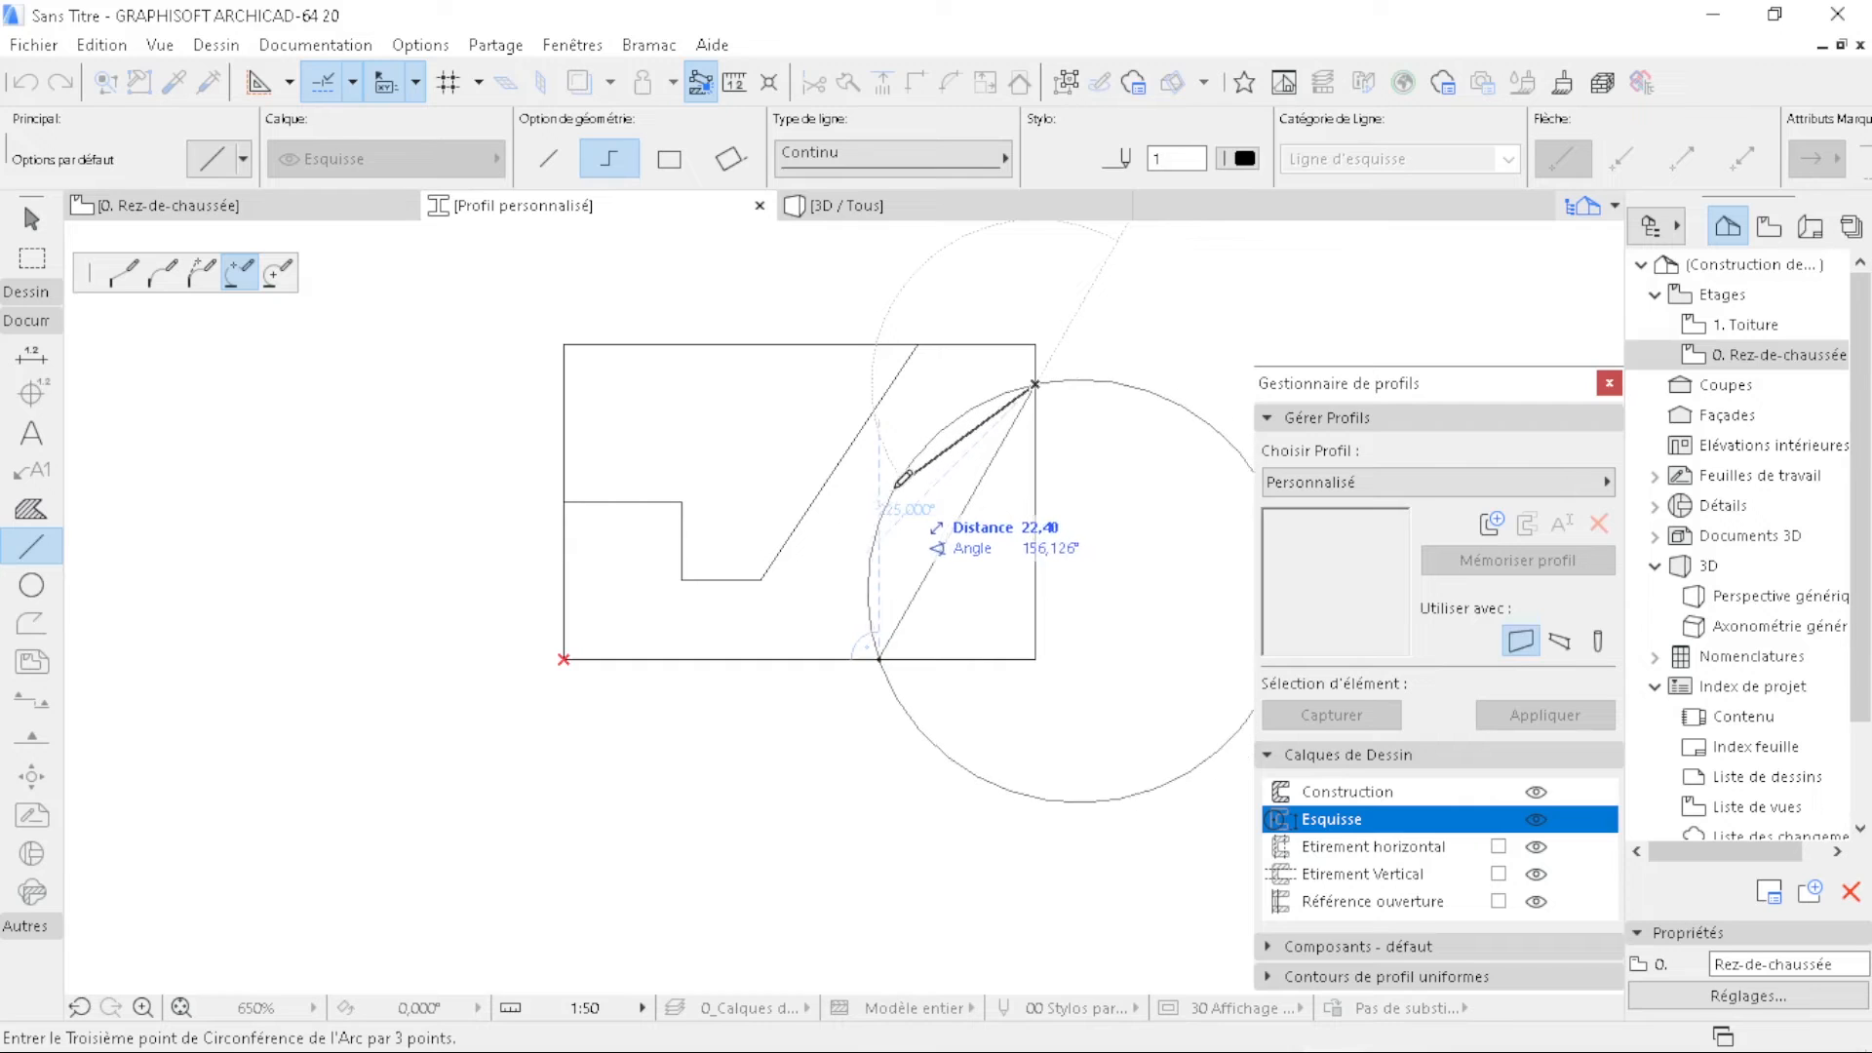
pyautogui.click(898, 483)
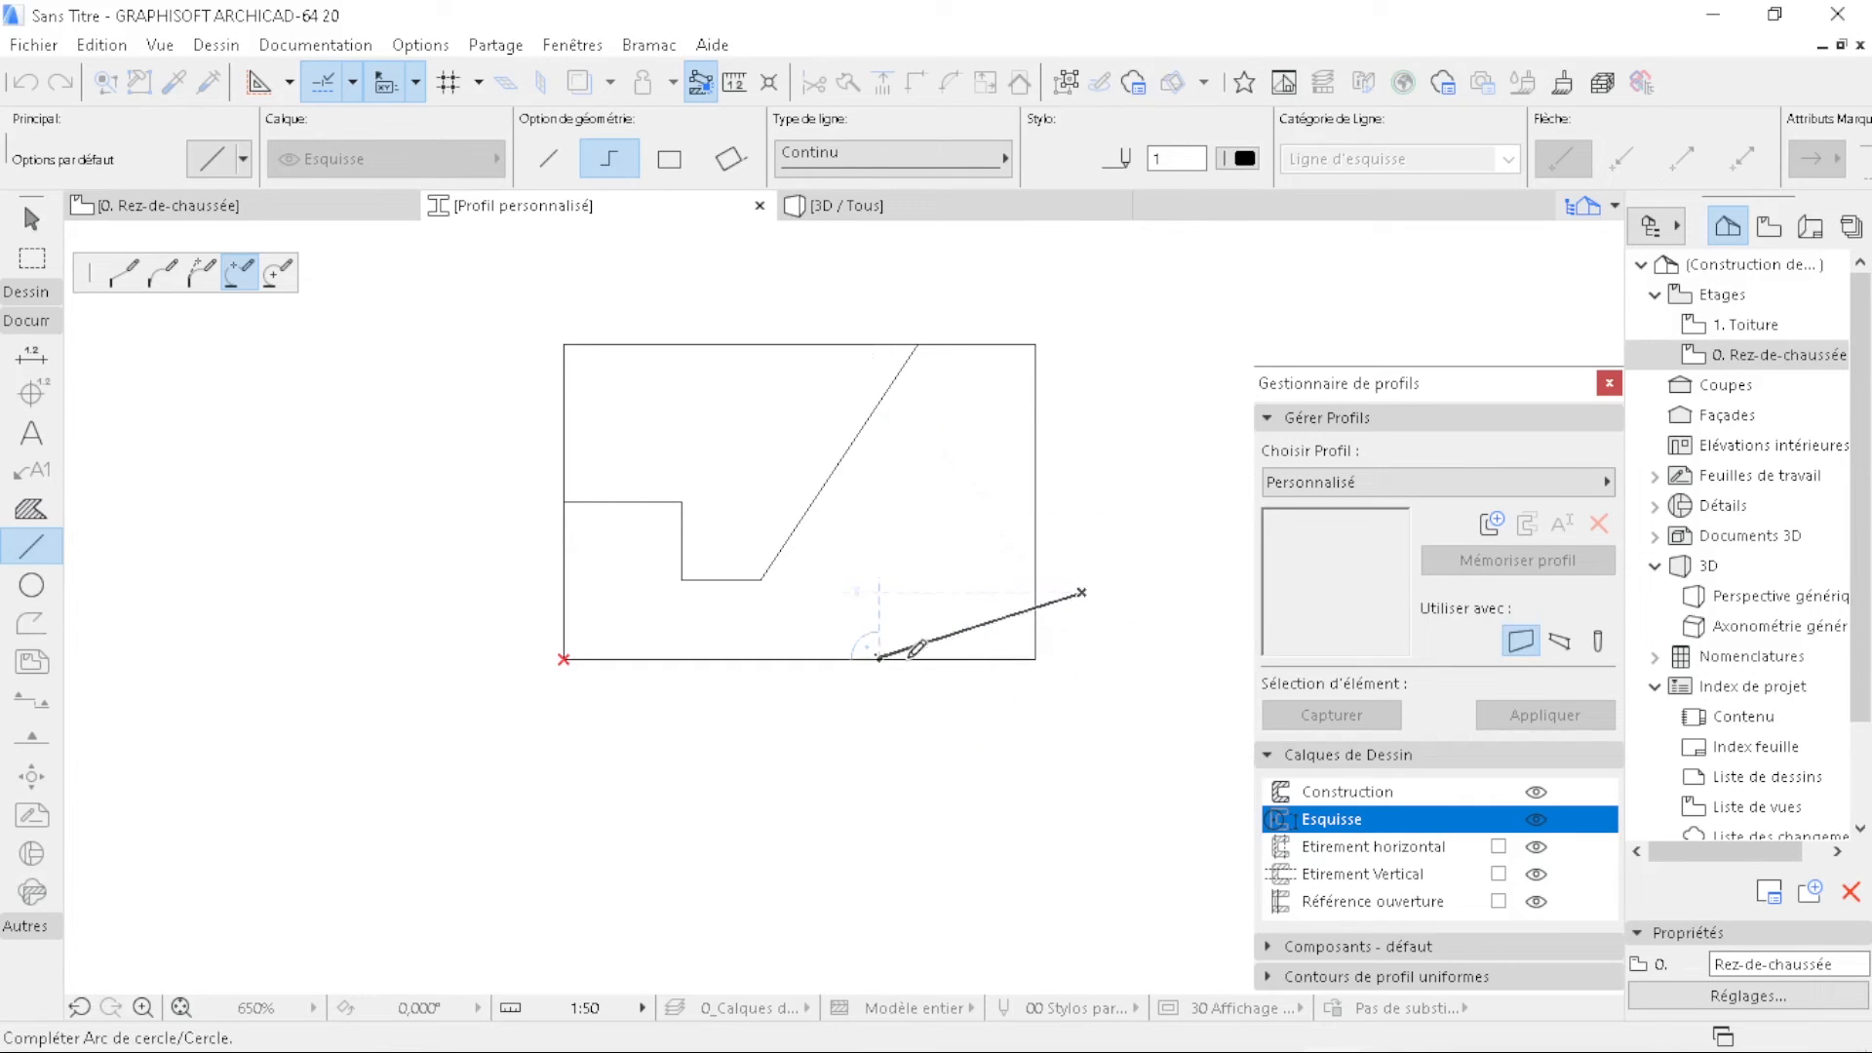
pyautogui.click(1036, 383)
pyautogui.click(1039, 381)
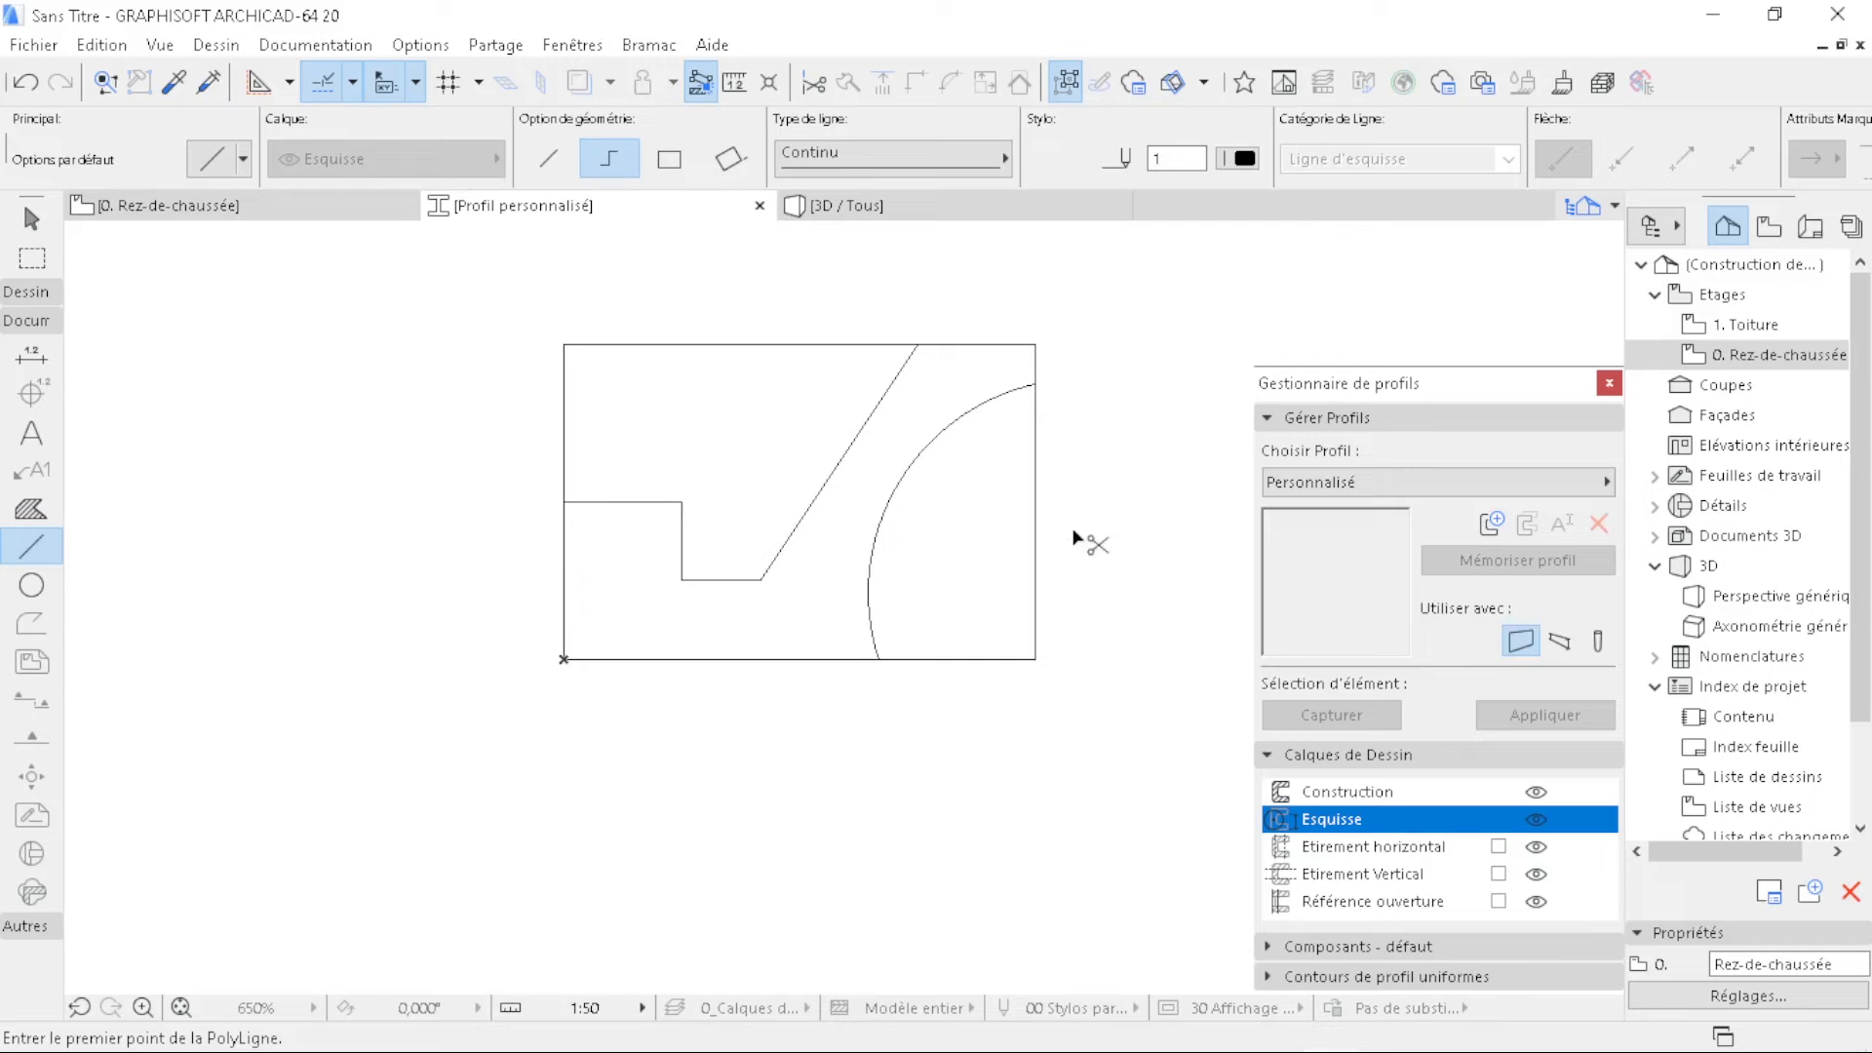
# - Trim the excess rectangle edges outside the profile outline on the right, bottom, top and left sides
pyautogui.keyDown('ctrl'); pyautogui.click(1035, 458); pyautogui.keyUp('ctrl')
pyautogui.keyDown('ctrl'); pyautogui.click(1014, 659); pyautogui.keyUp('ctrl')
pyautogui.keyDown('ctrl'); pyautogui.click(810, 344); pyautogui.keyUp('ctrl')
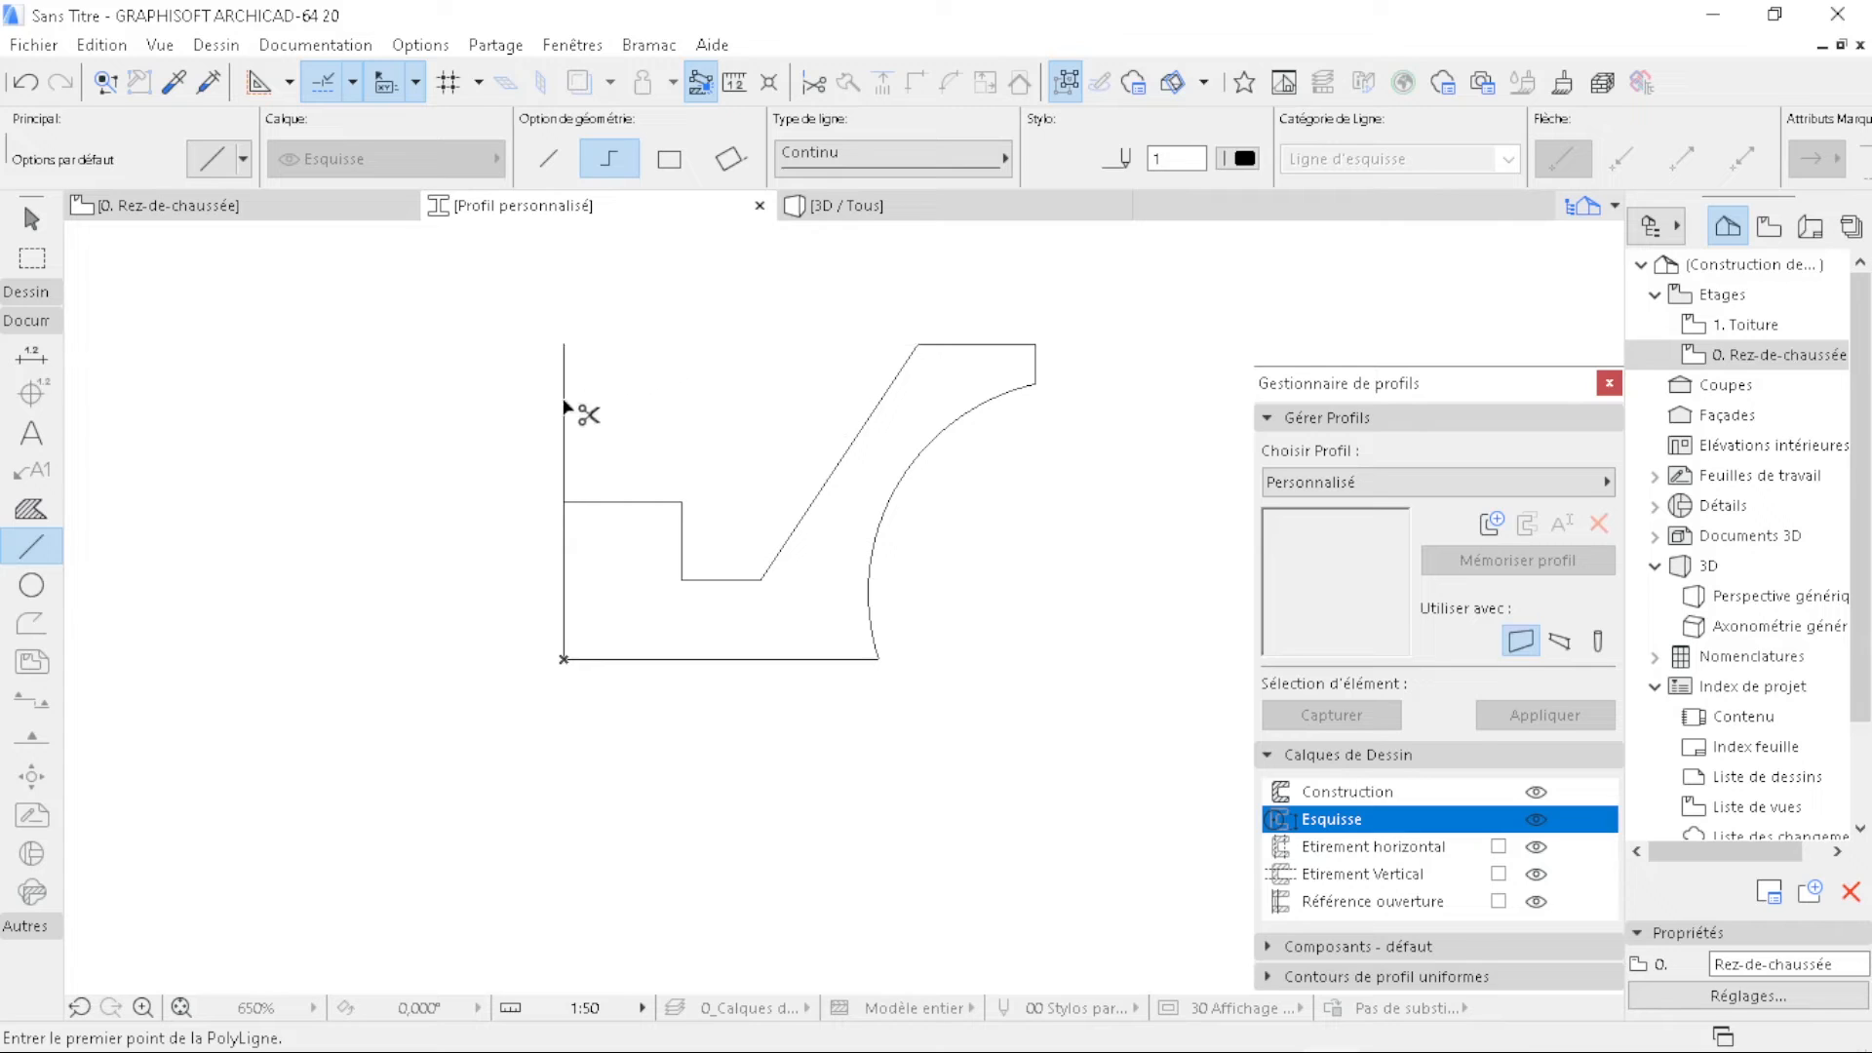
pyautogui.keyDown('ctrl'); pyautogui.click(565, 410); pyautogui.keyUp('ctrl')
# - Fill the closed profile outline with the Struct. - Béton material on the Construction layer
pyautogui.click(28, 510)
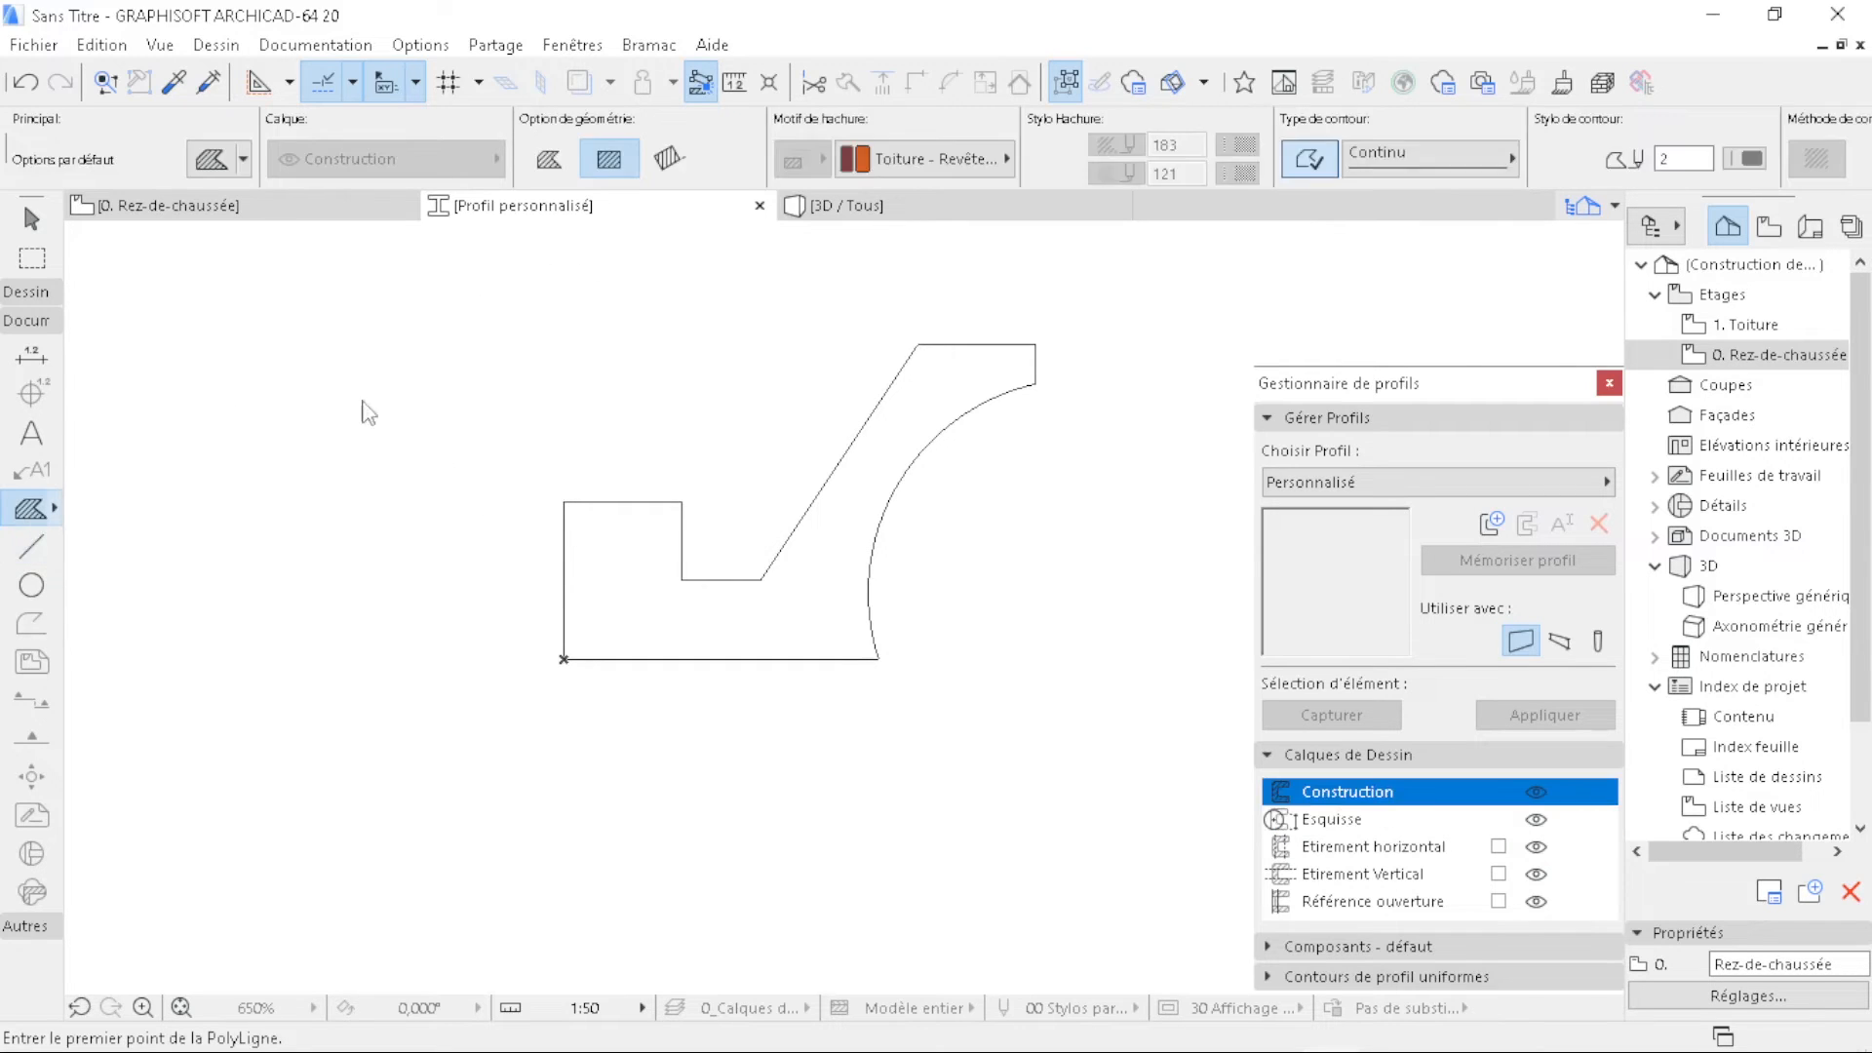
pyautogui.click(926, 158)
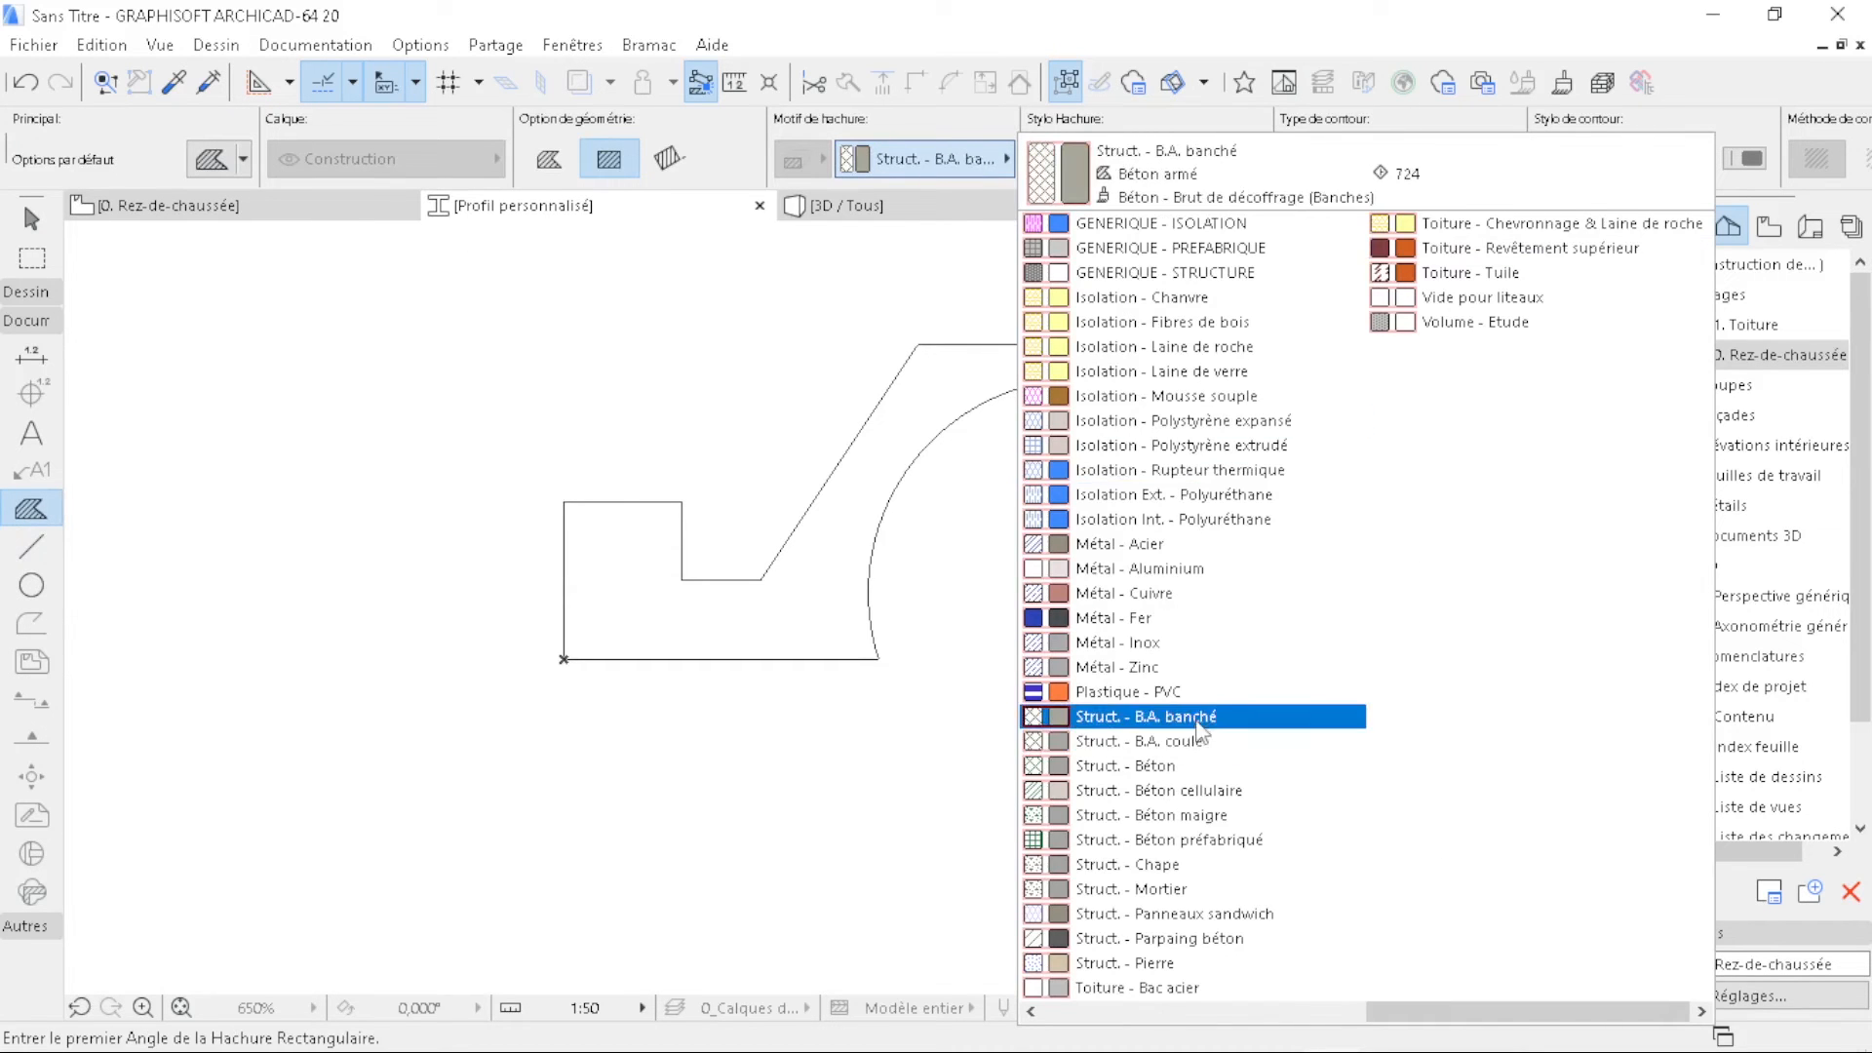
pyautogui.click(1170, 766)
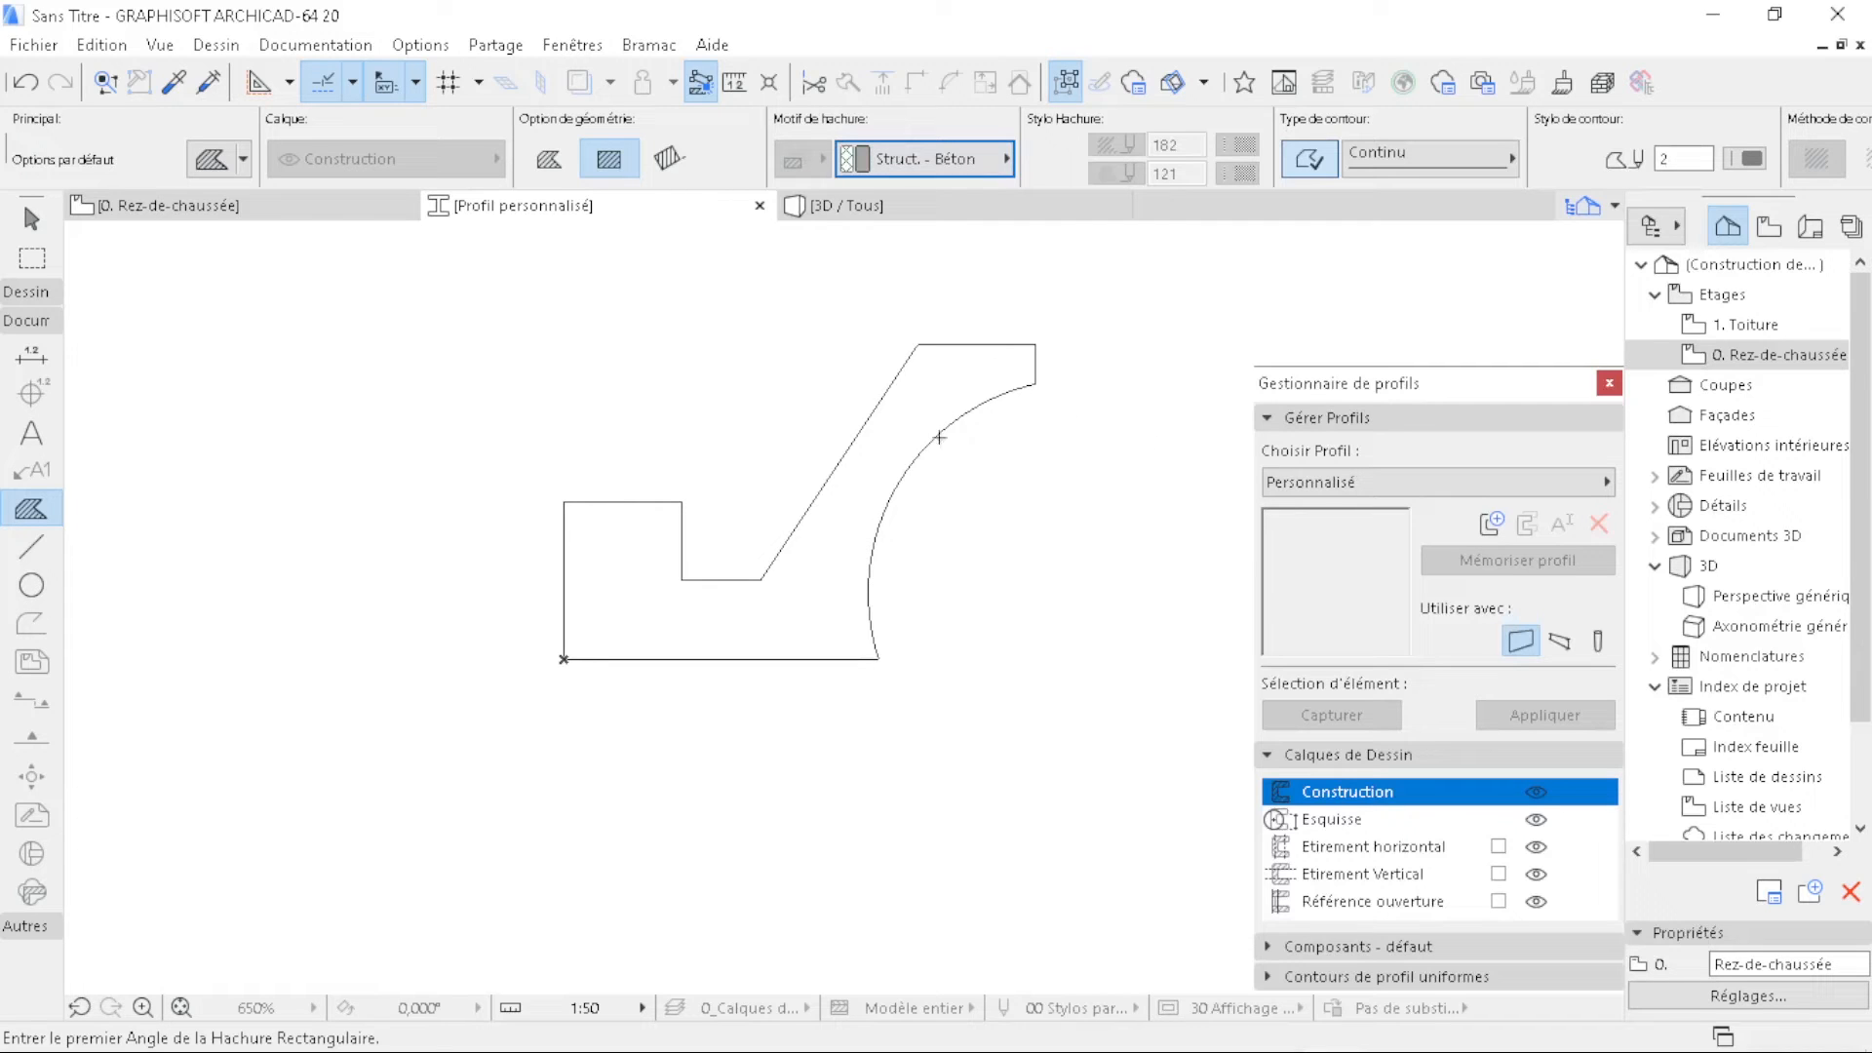
pyautogui.press('space')
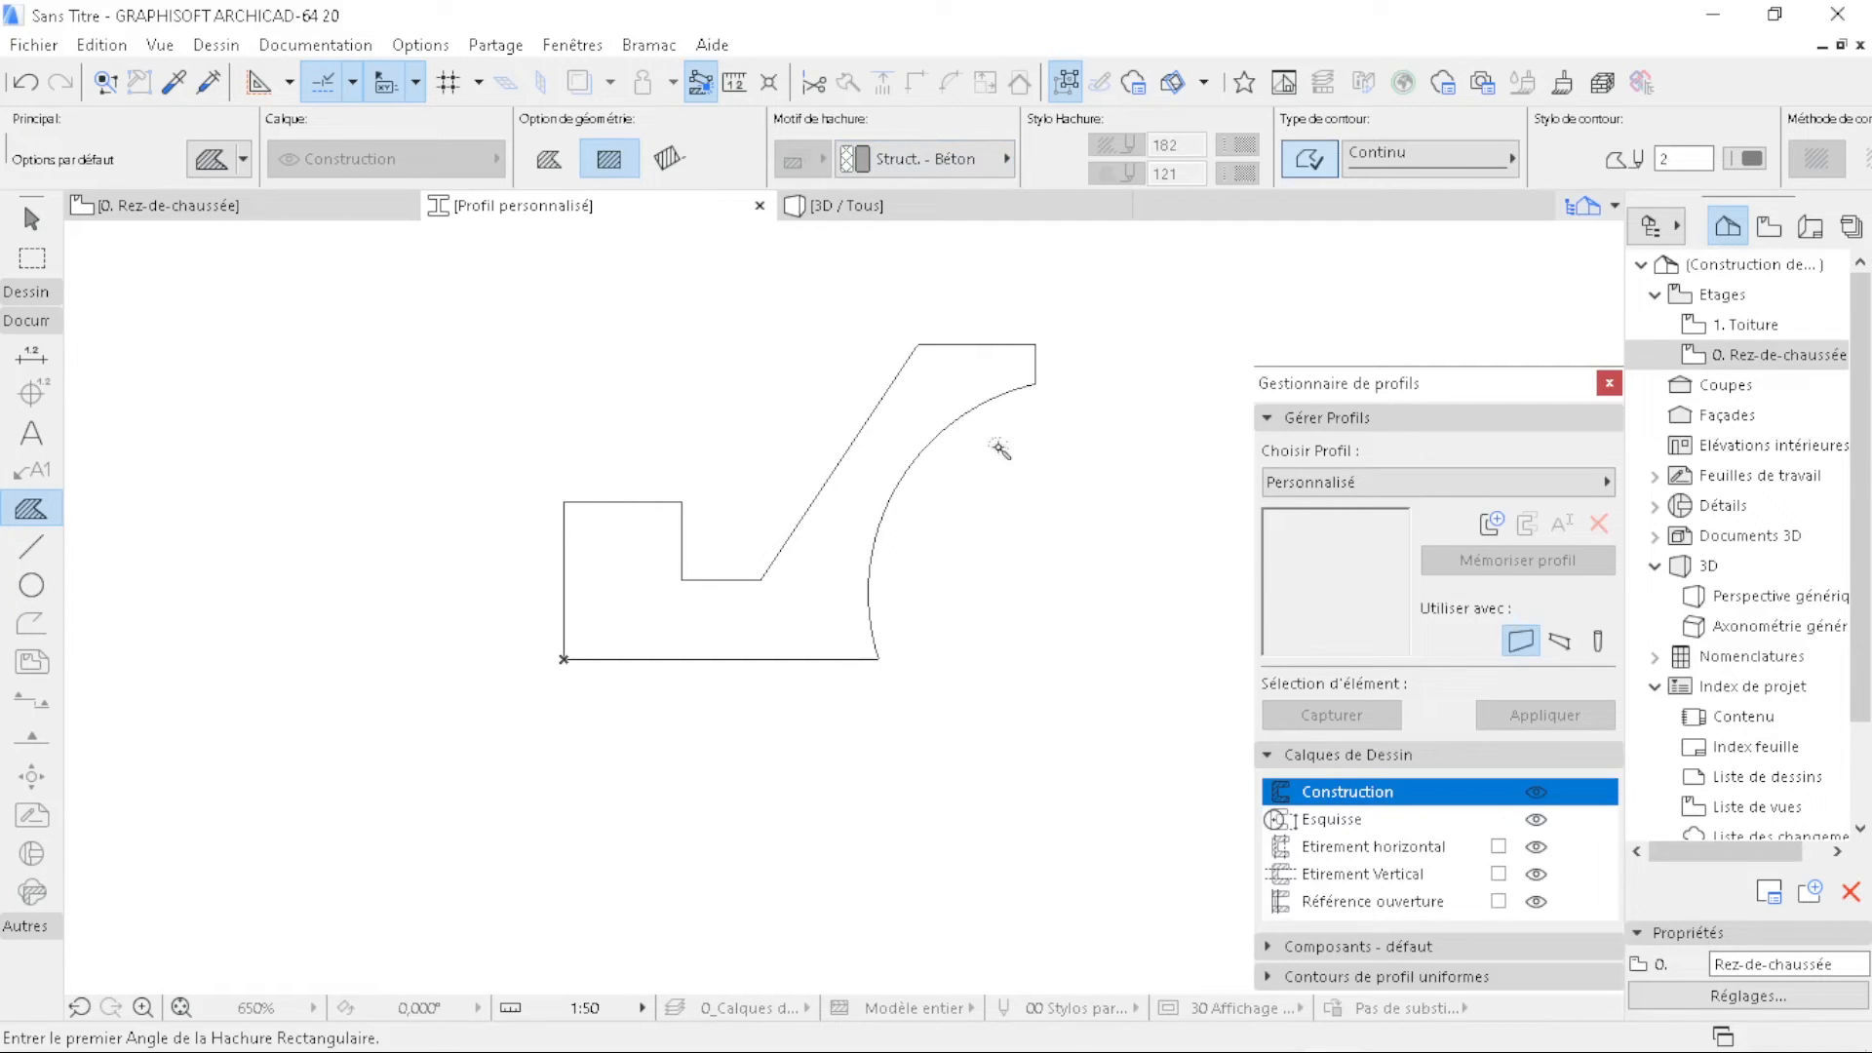
pyautogui.click(938, 400)
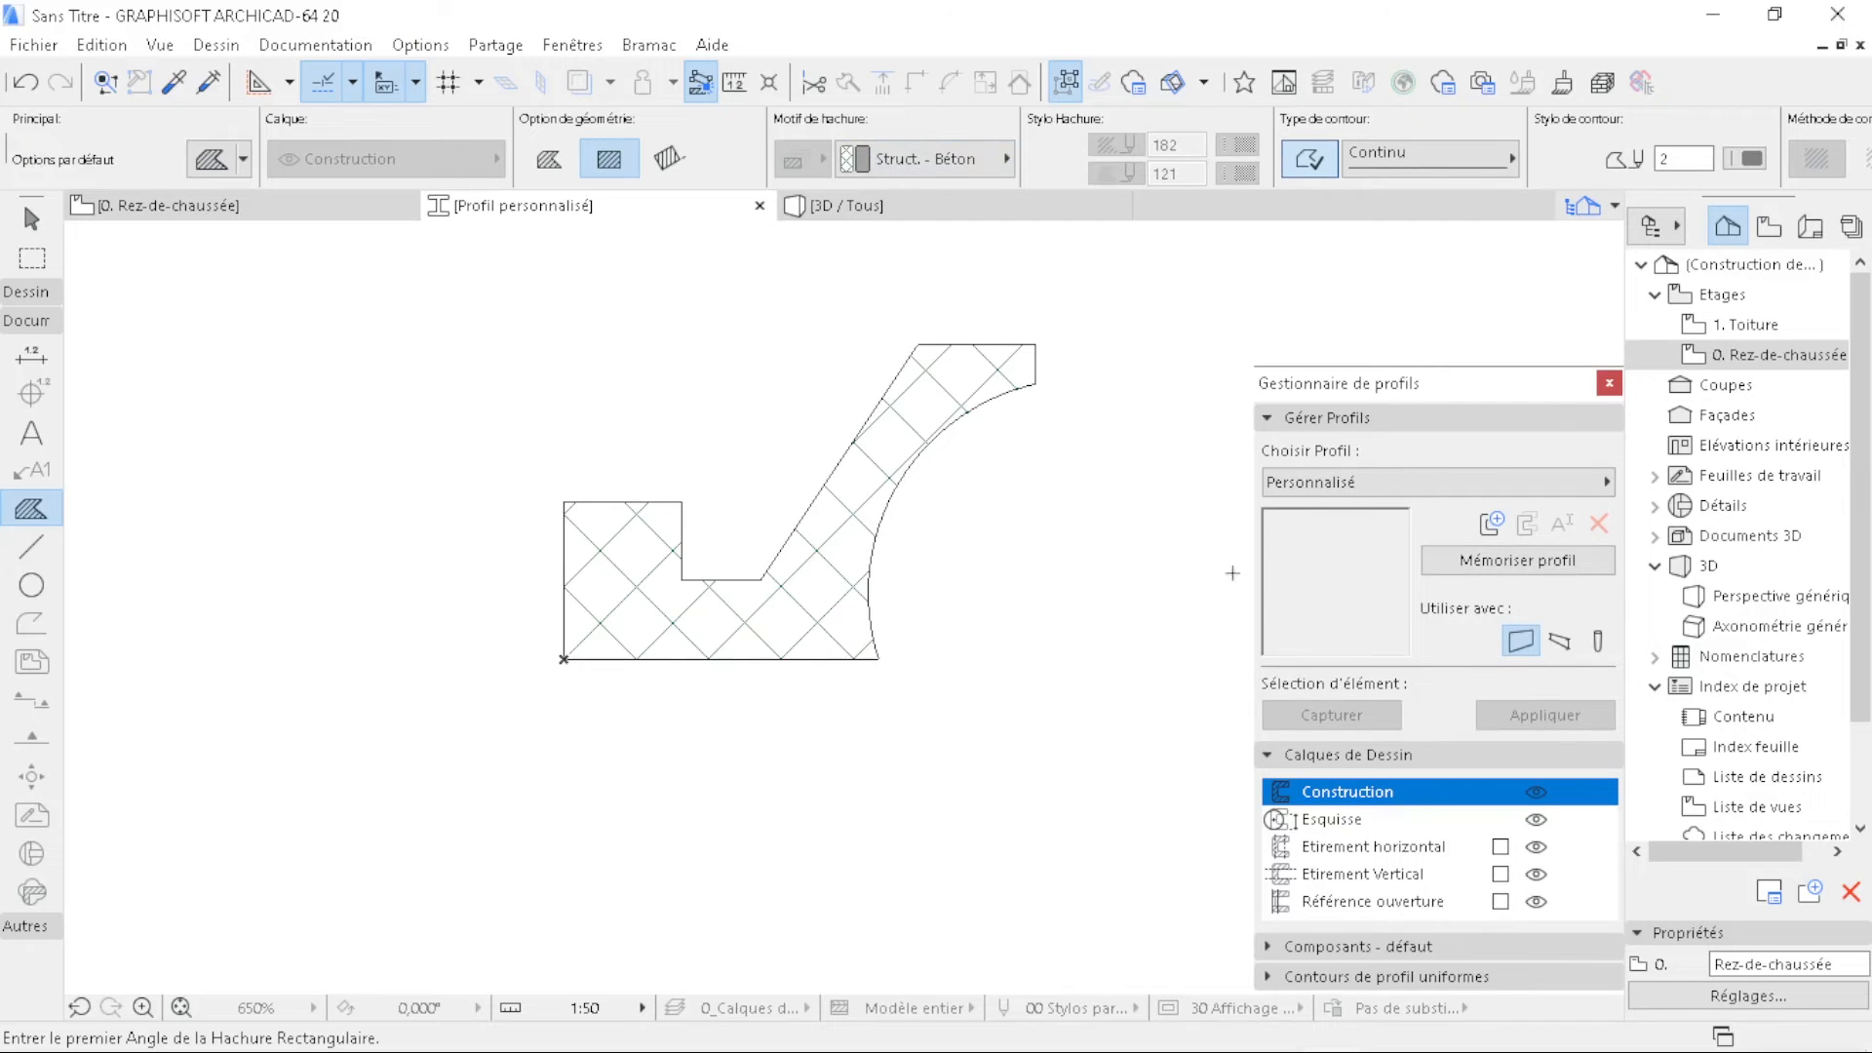
# - Store the finished profile under the name Acrotère
pyautogui.click(1509, 564)
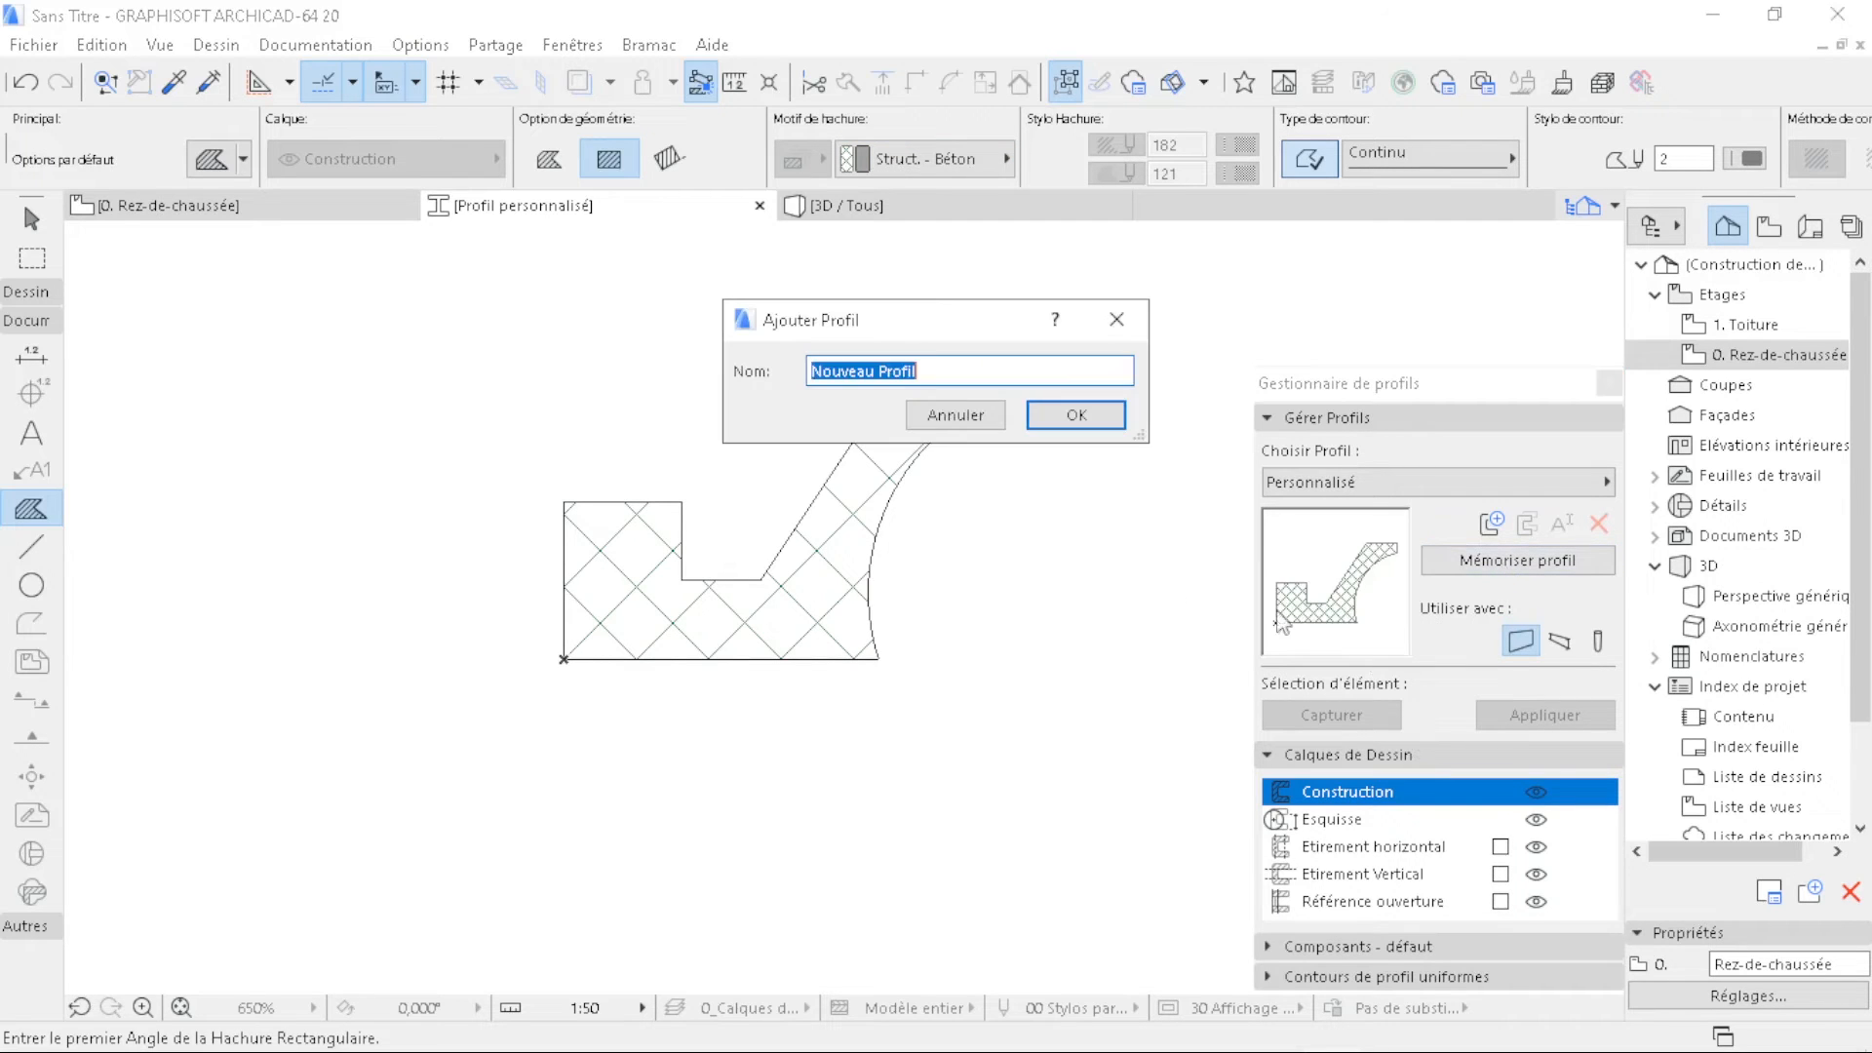
pyautogui.write('Acrotère')
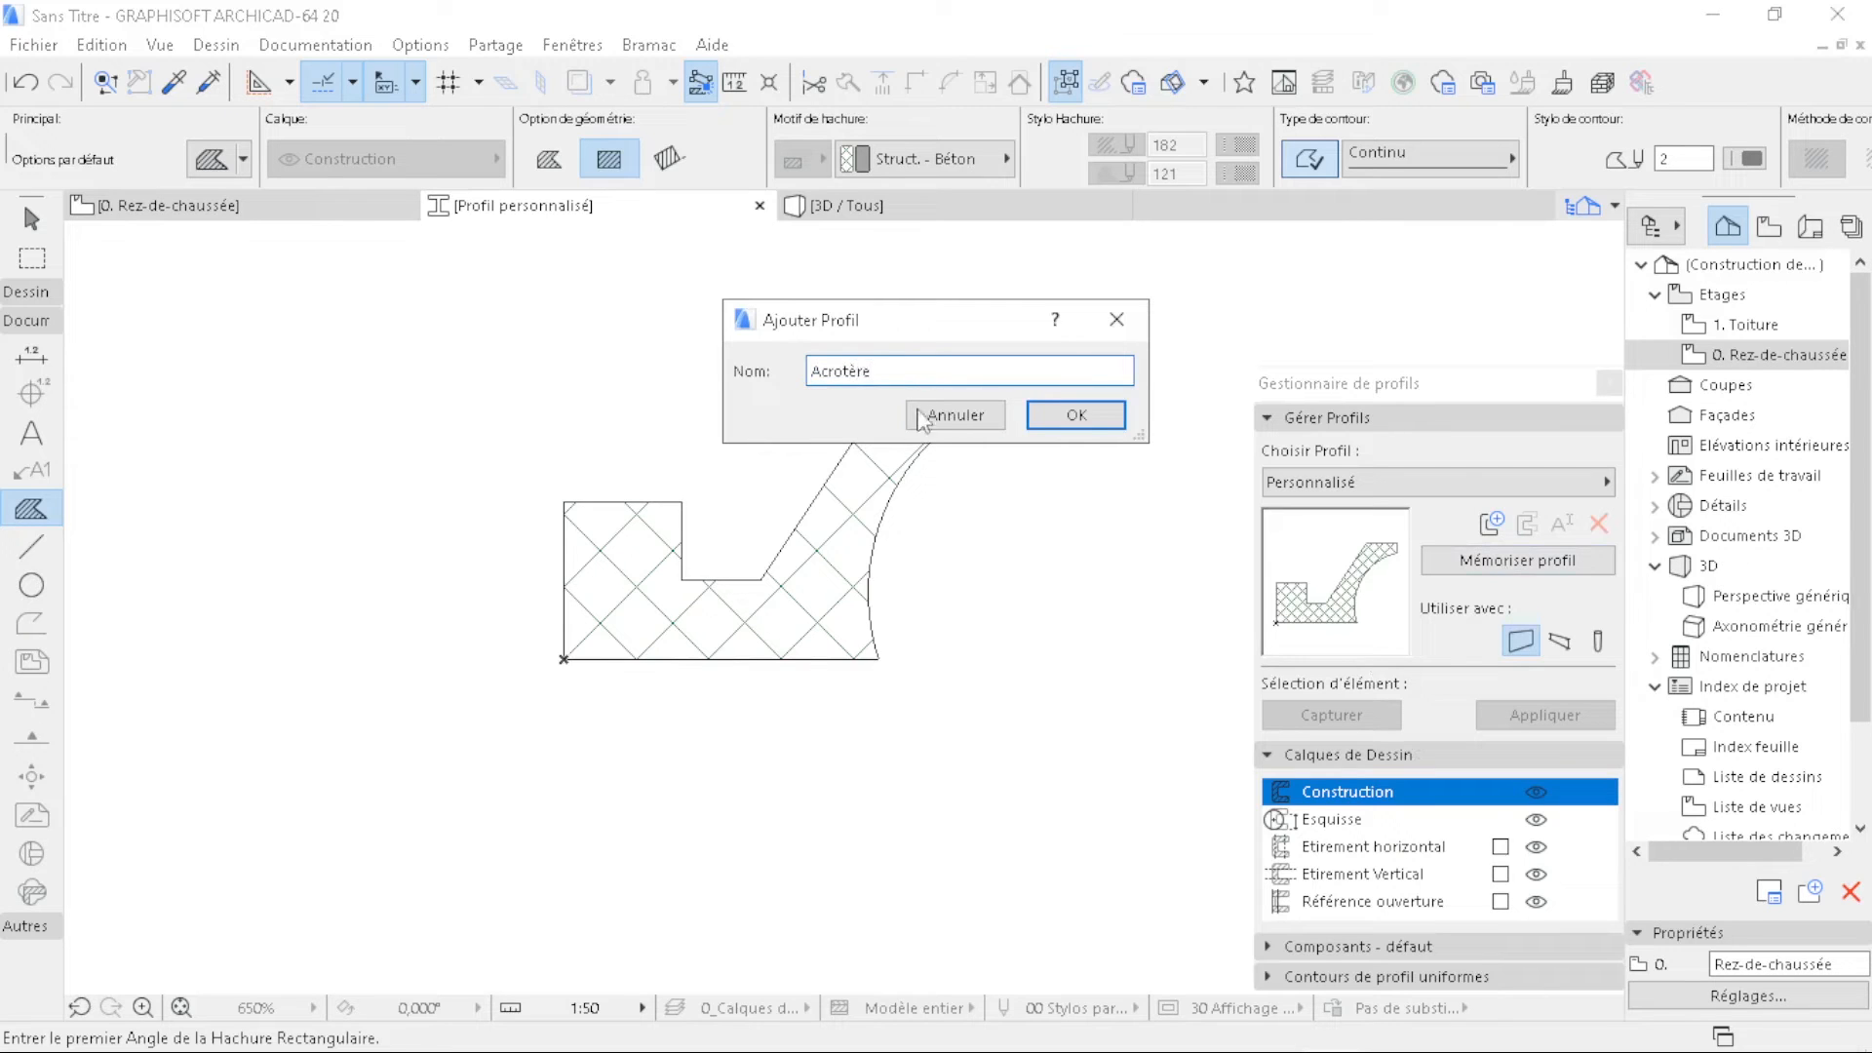
pyautogui.click(1077, 414)
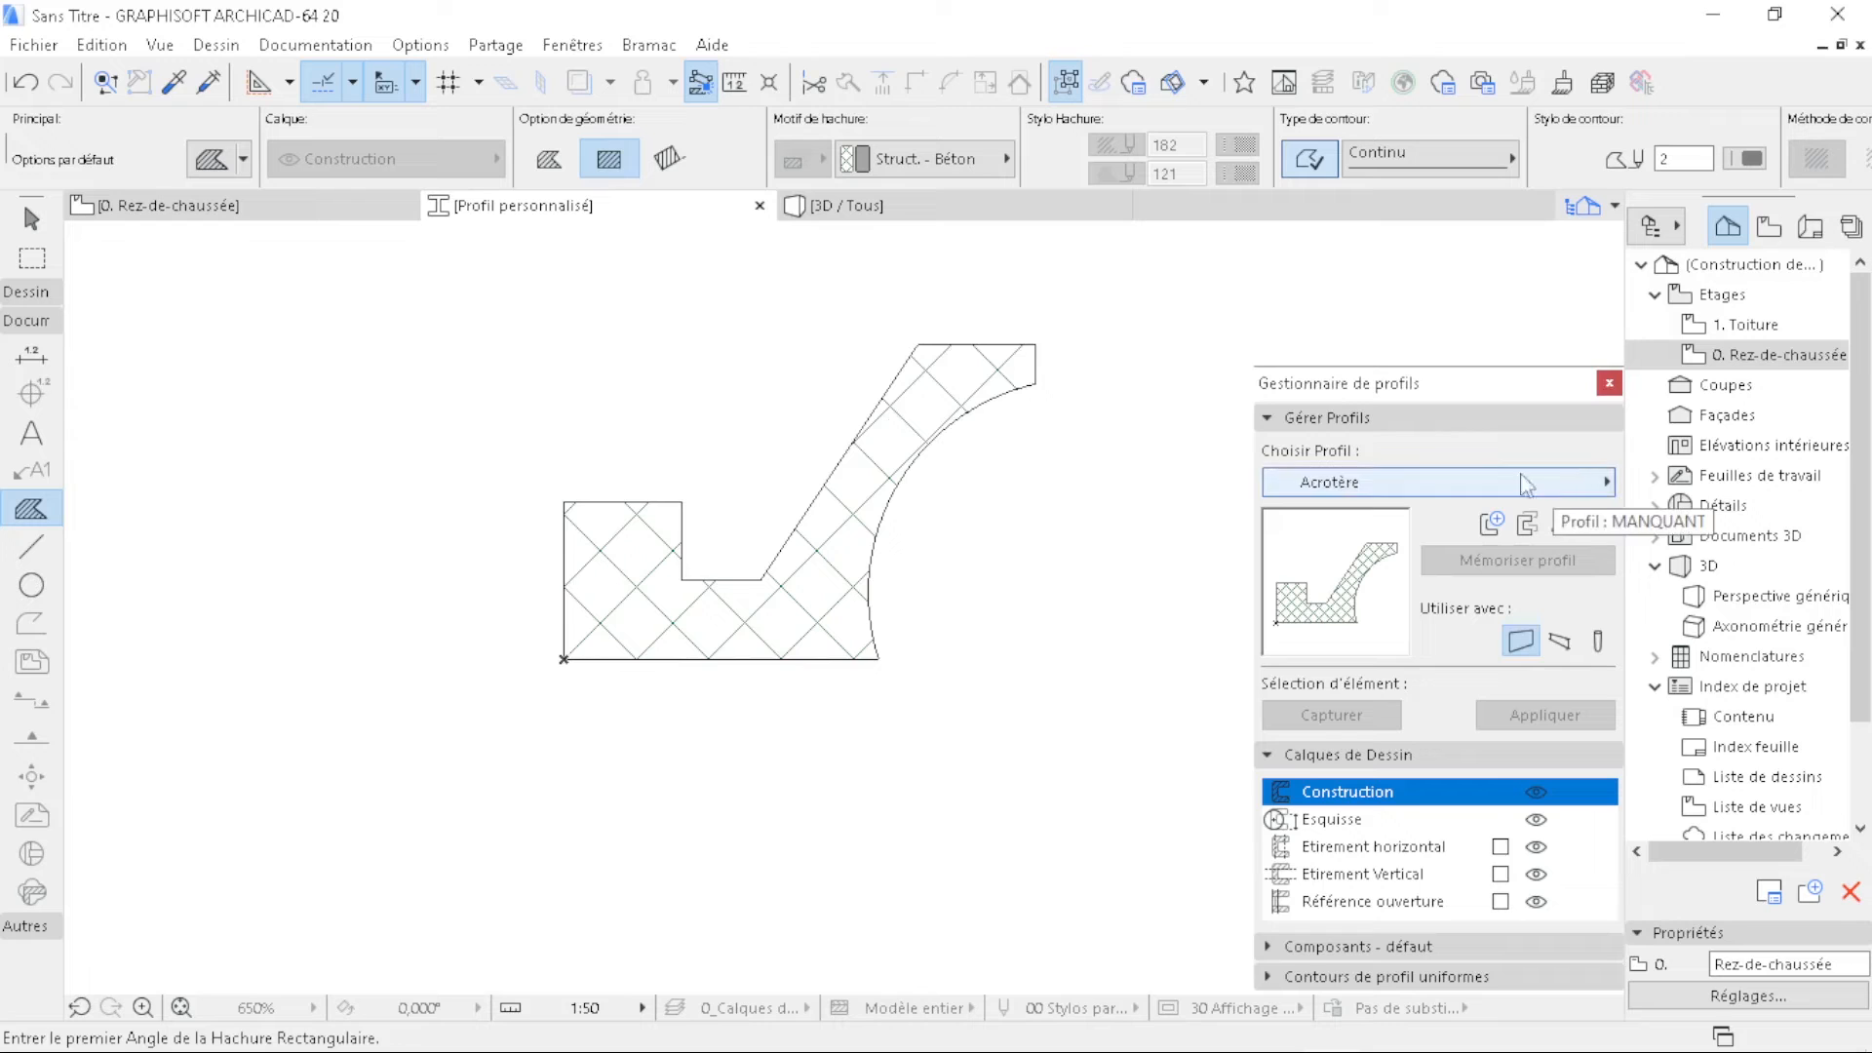
# - Close the profile manager and set the default wall to the complex profile Acrotère with a base offset of 330
pyautogui.click(1604, 385)
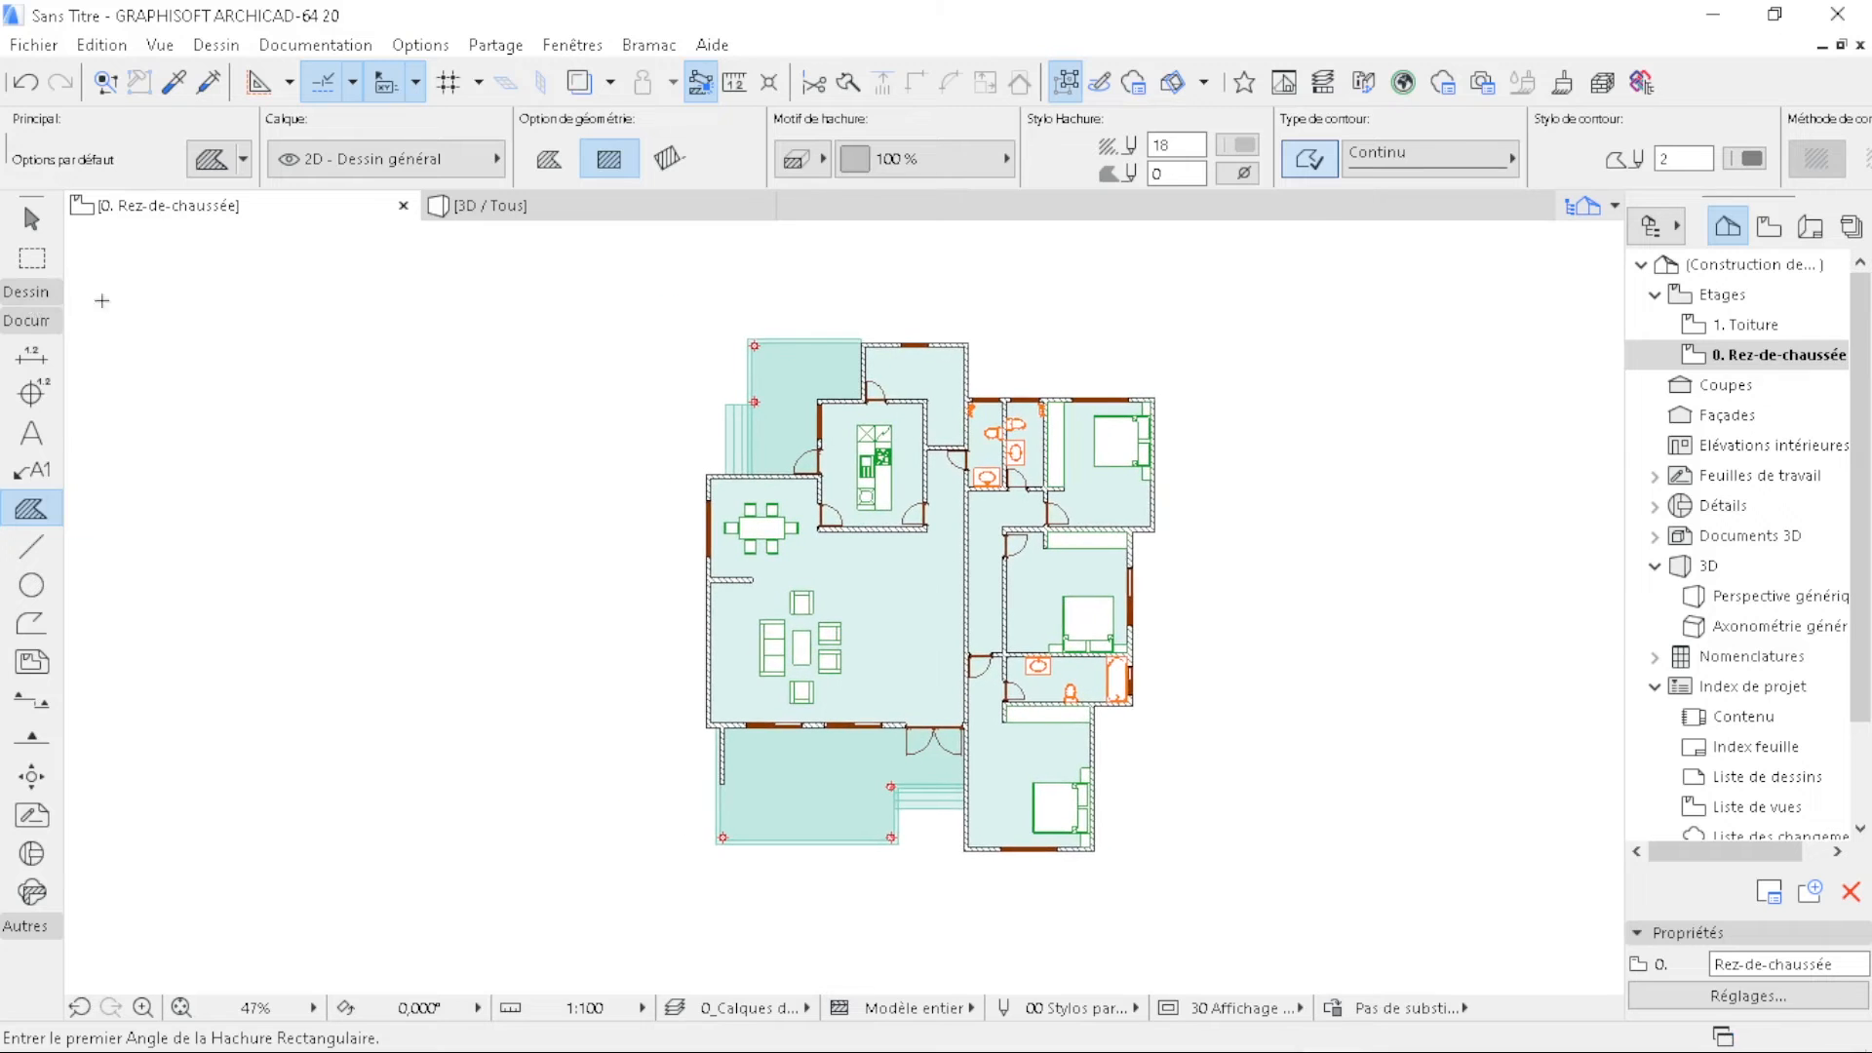
pyautogui.click(27, 292)
pyautogui.click(33, 325)
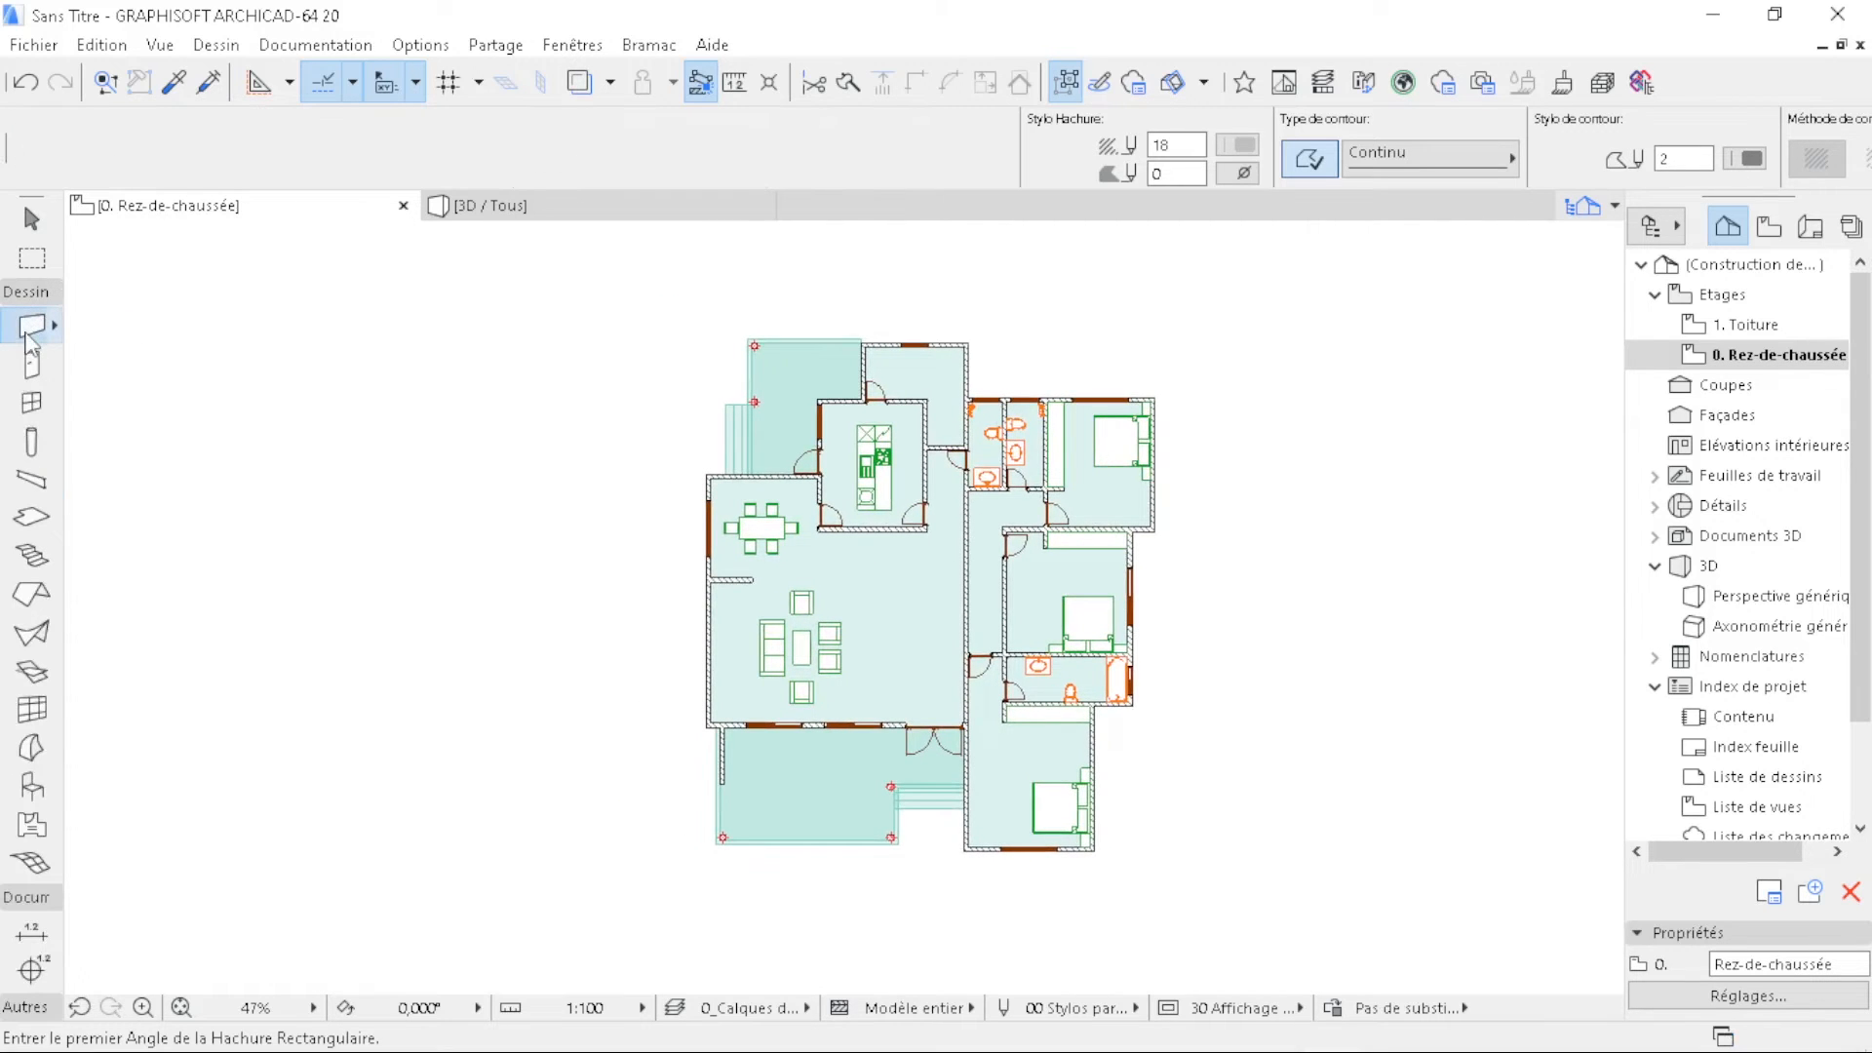
pyautogui.hotkey('ctrl', 't')
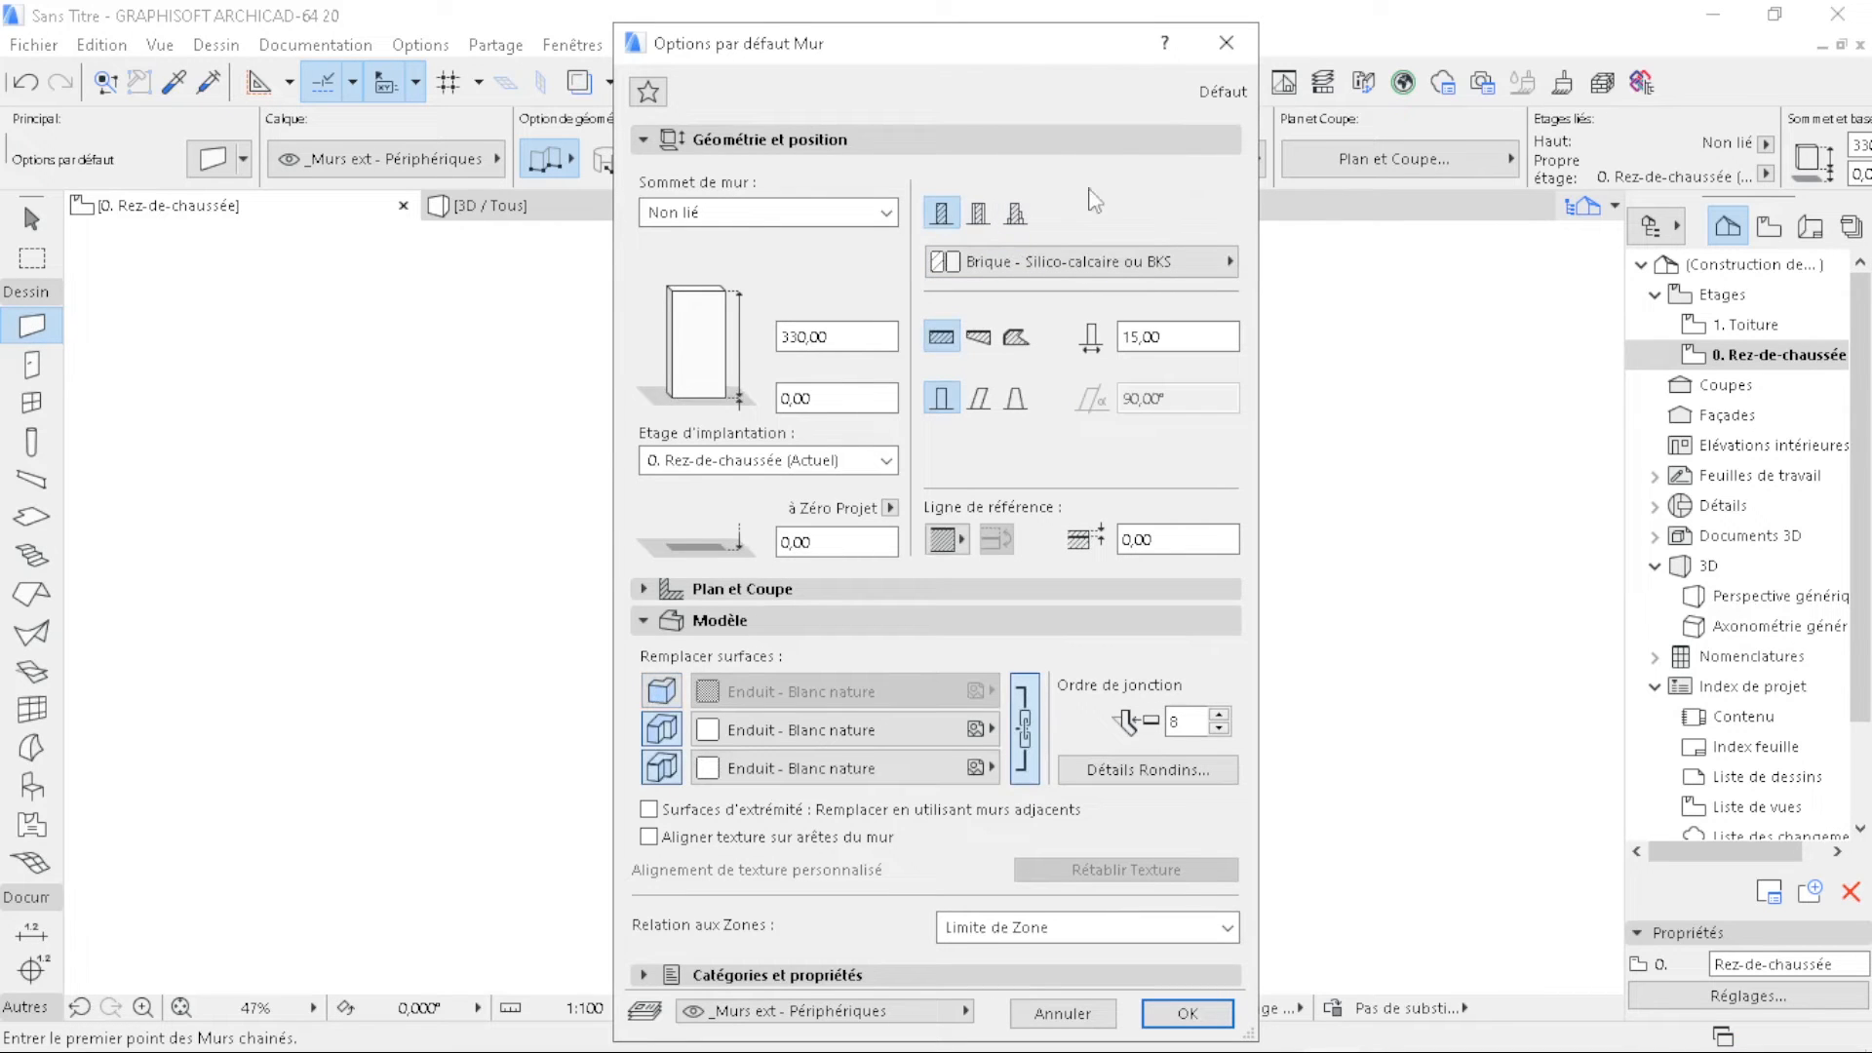
pyautogui.click(1017, 214)
pyautogui.click(1079, 260)
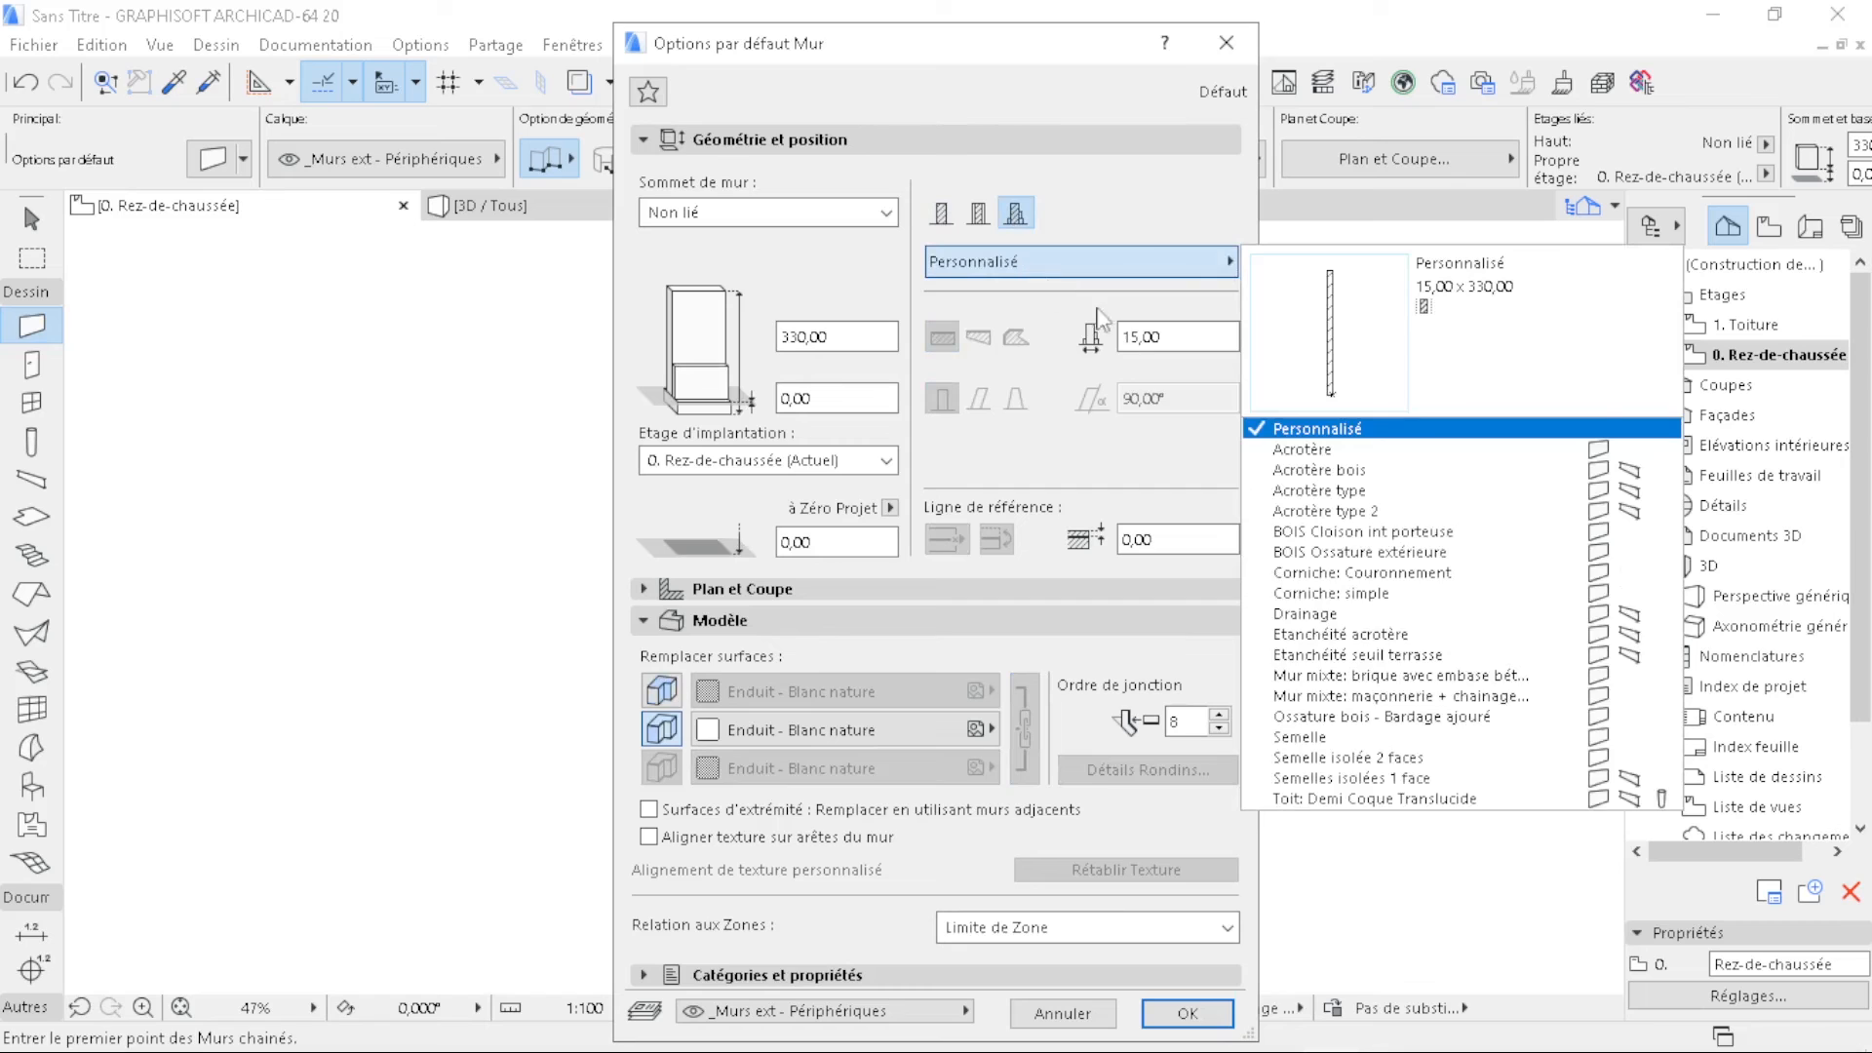
pyautogui.click(1344, 451)
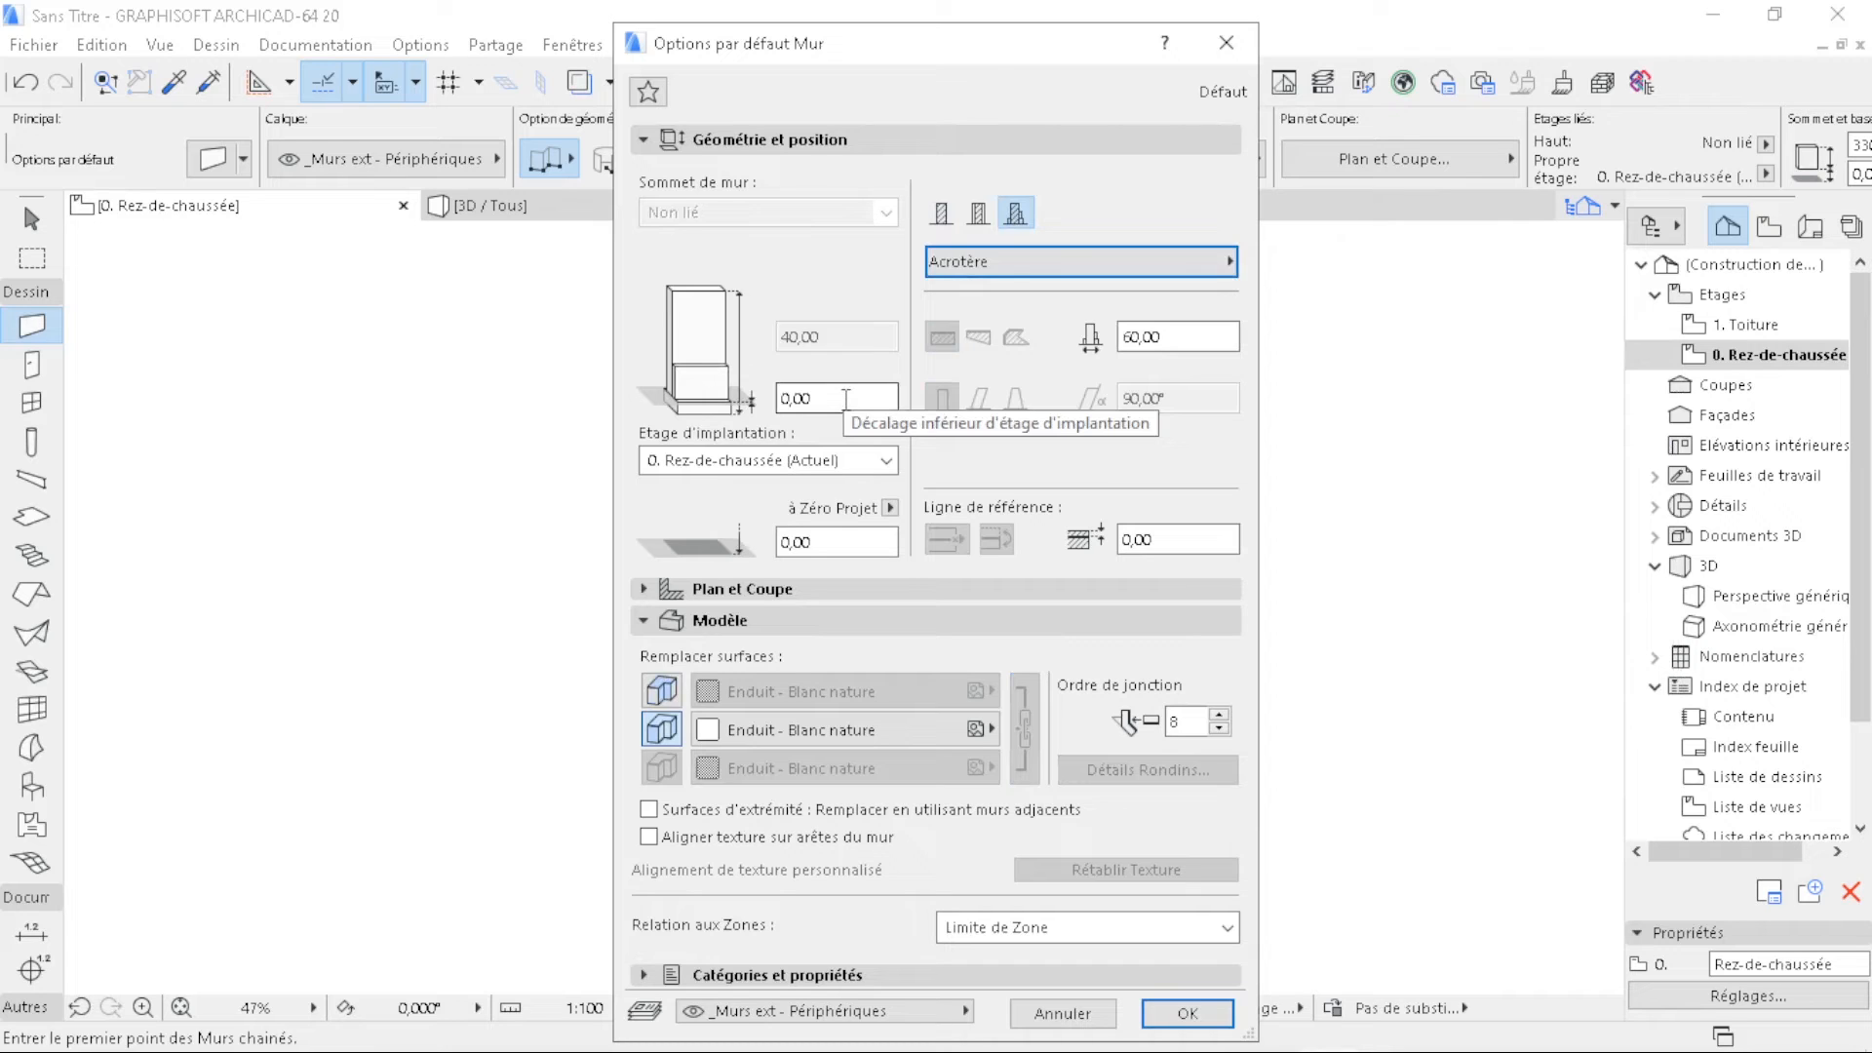
pyautogui.click(845, 400)
pyautogui.write('330')
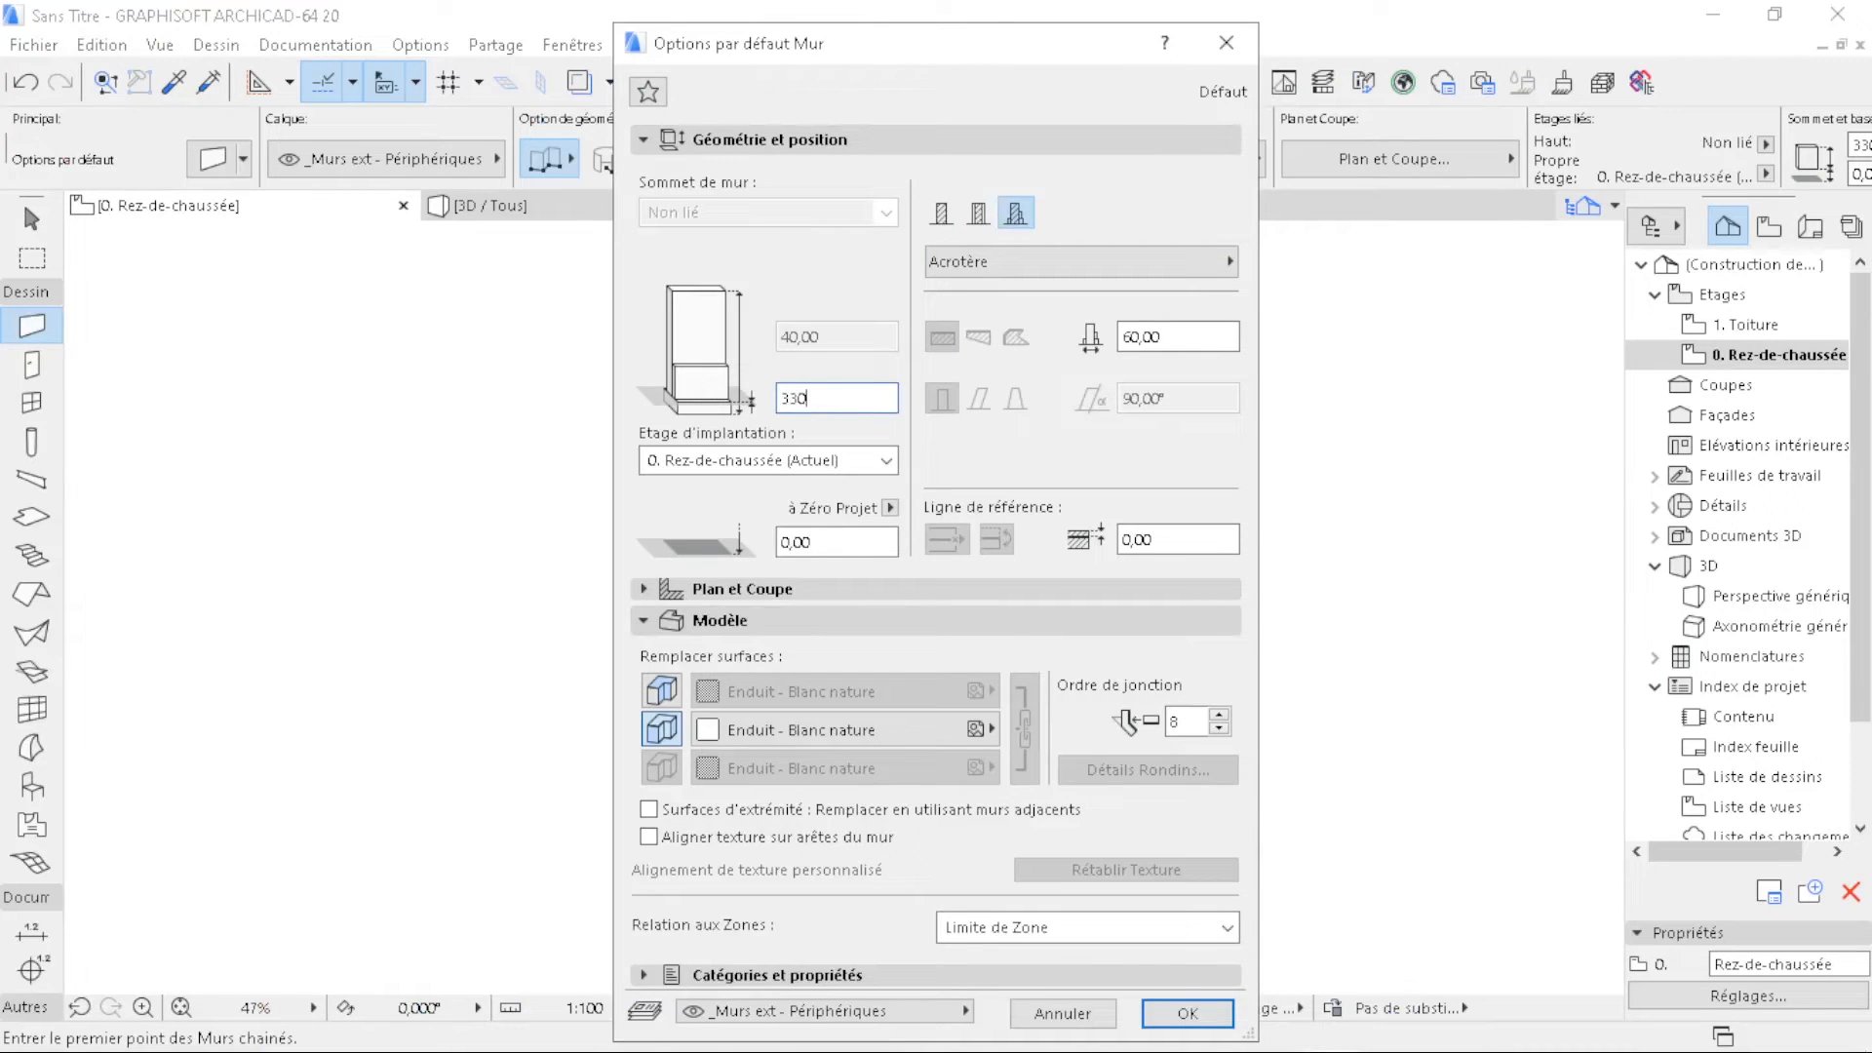
# - Override the default wall's first surface with Enduit - Blanc fin and accept the wall settings
pyautogui.click(661, 690)
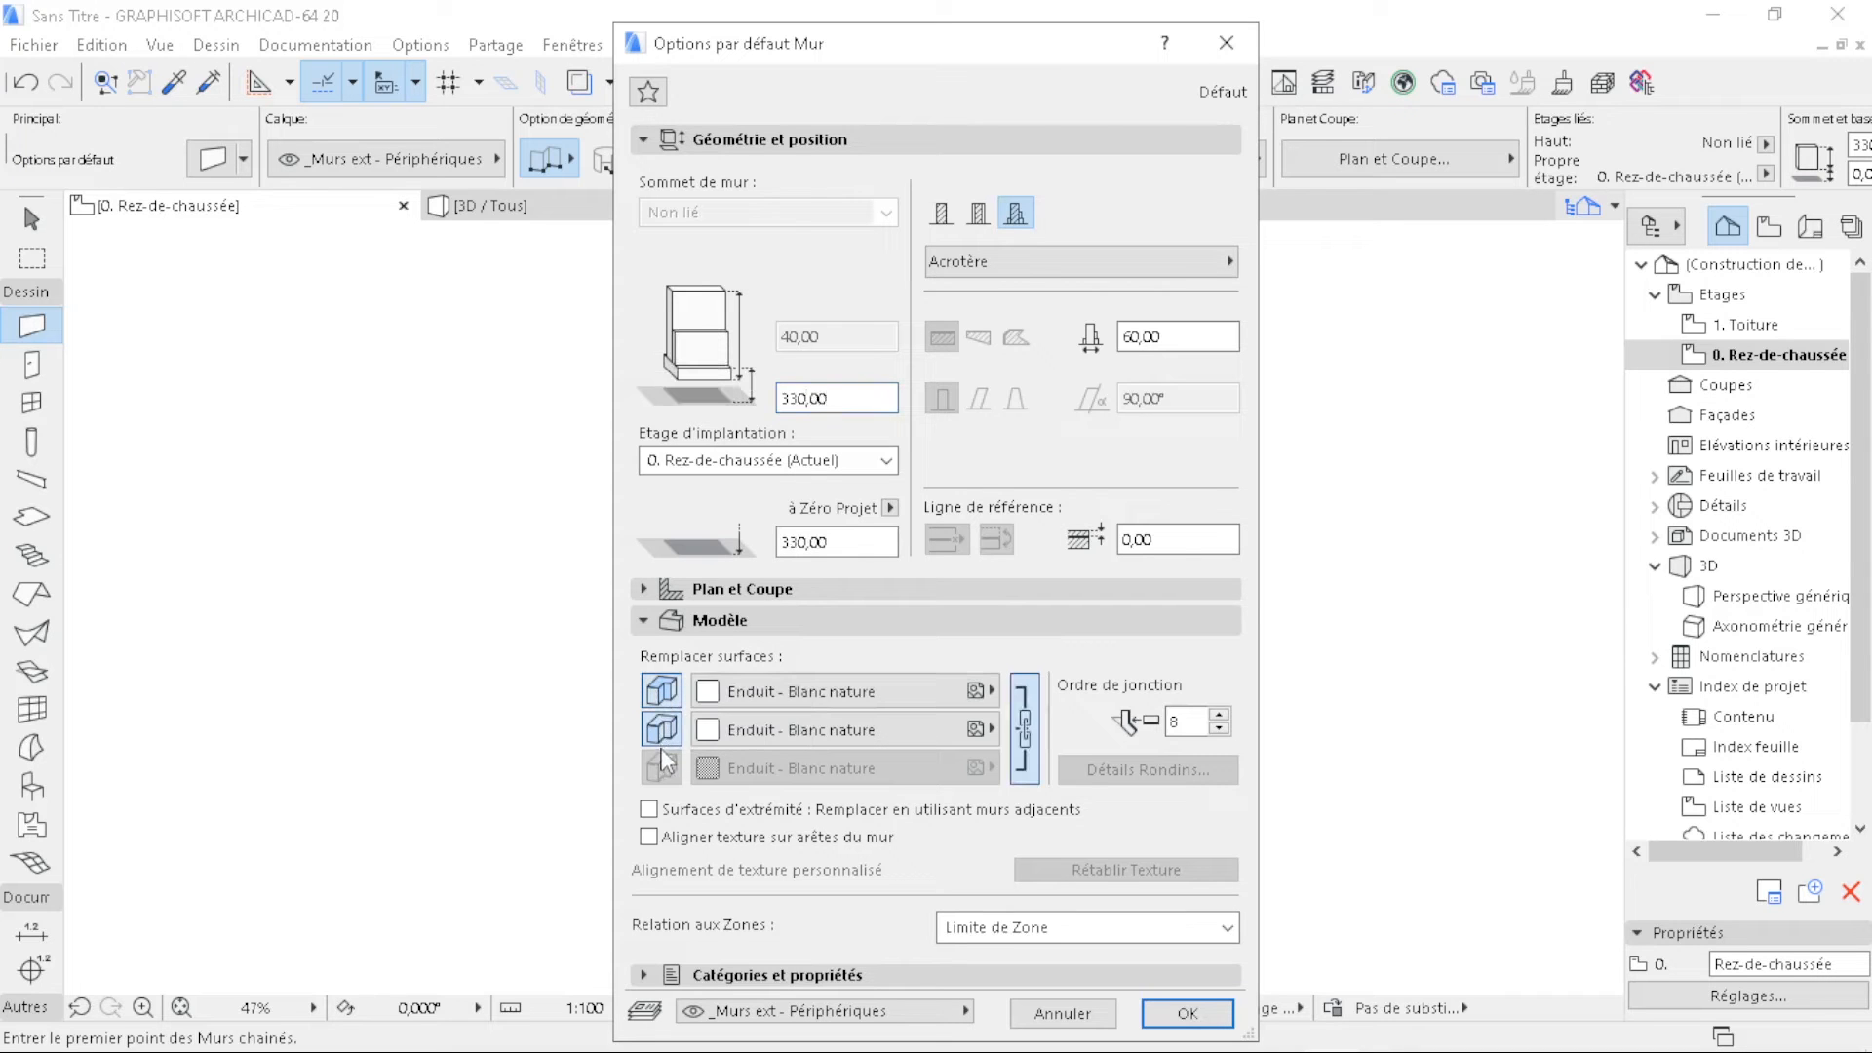
pyautogui.click(780, 691)
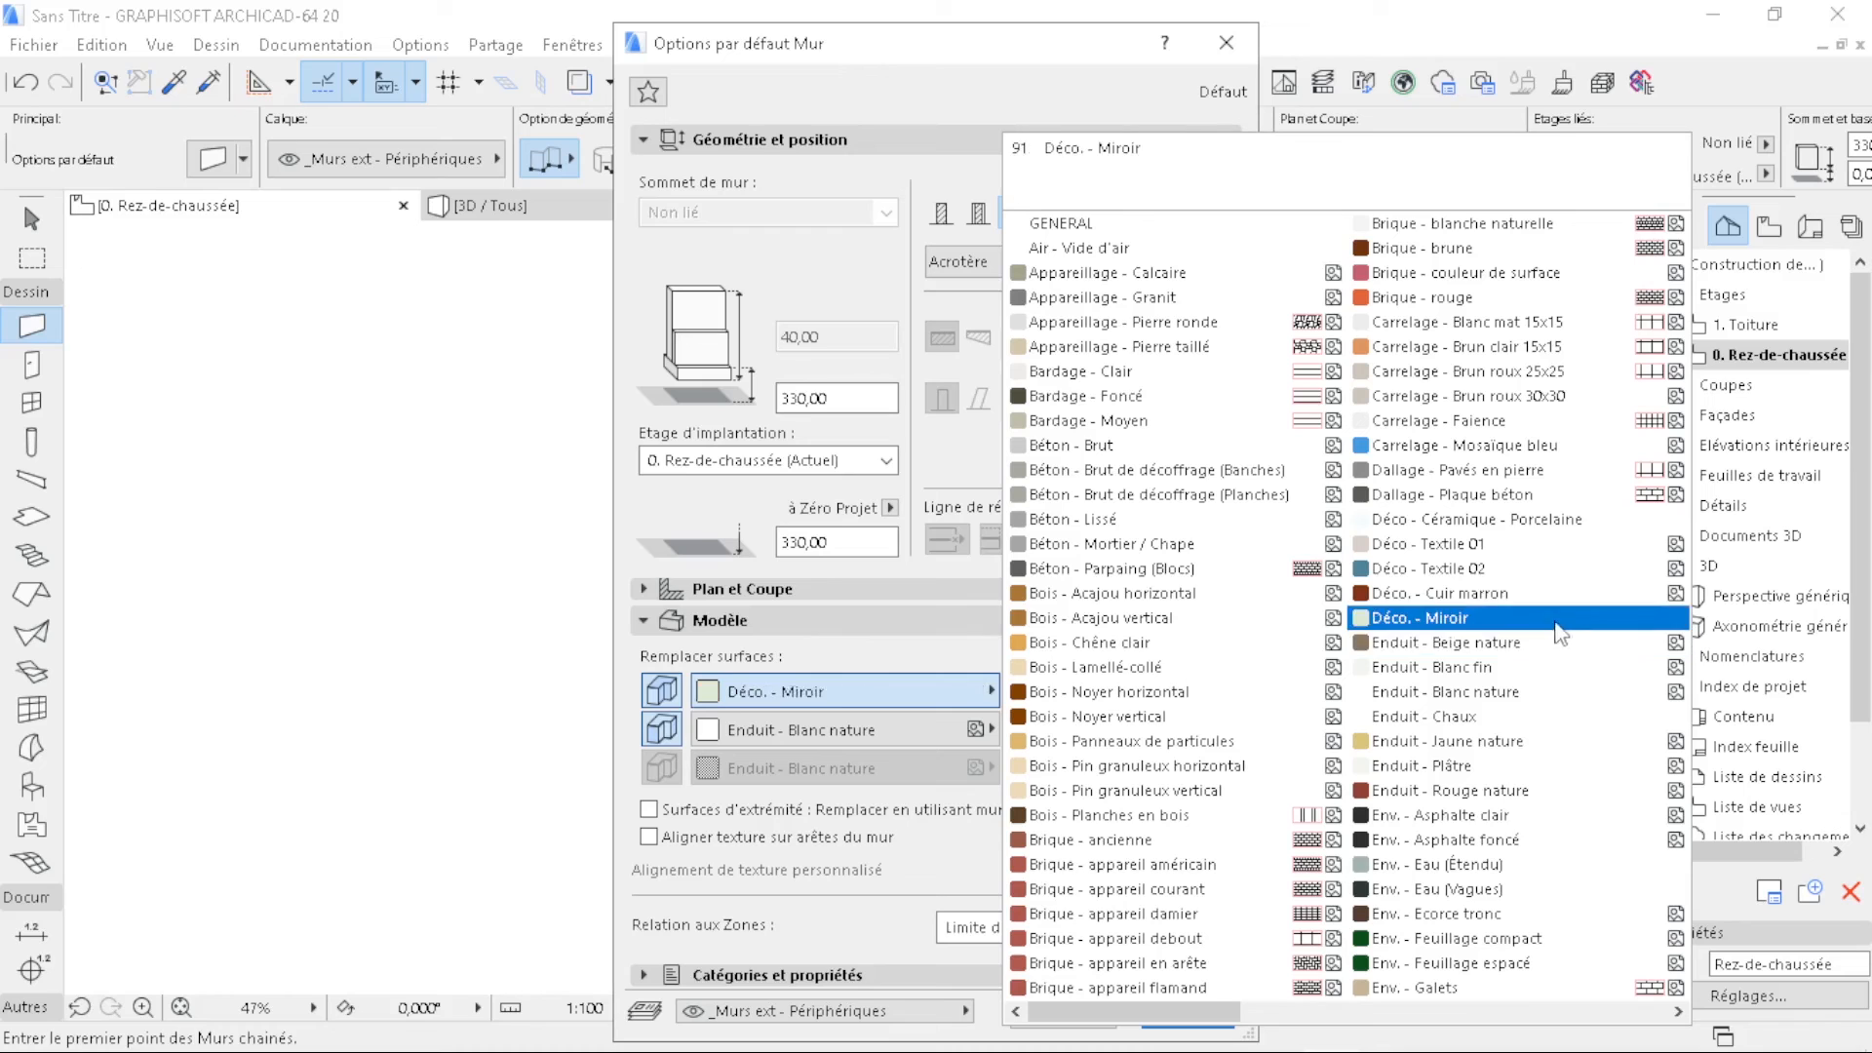
pyautogui.click(1433, 667)
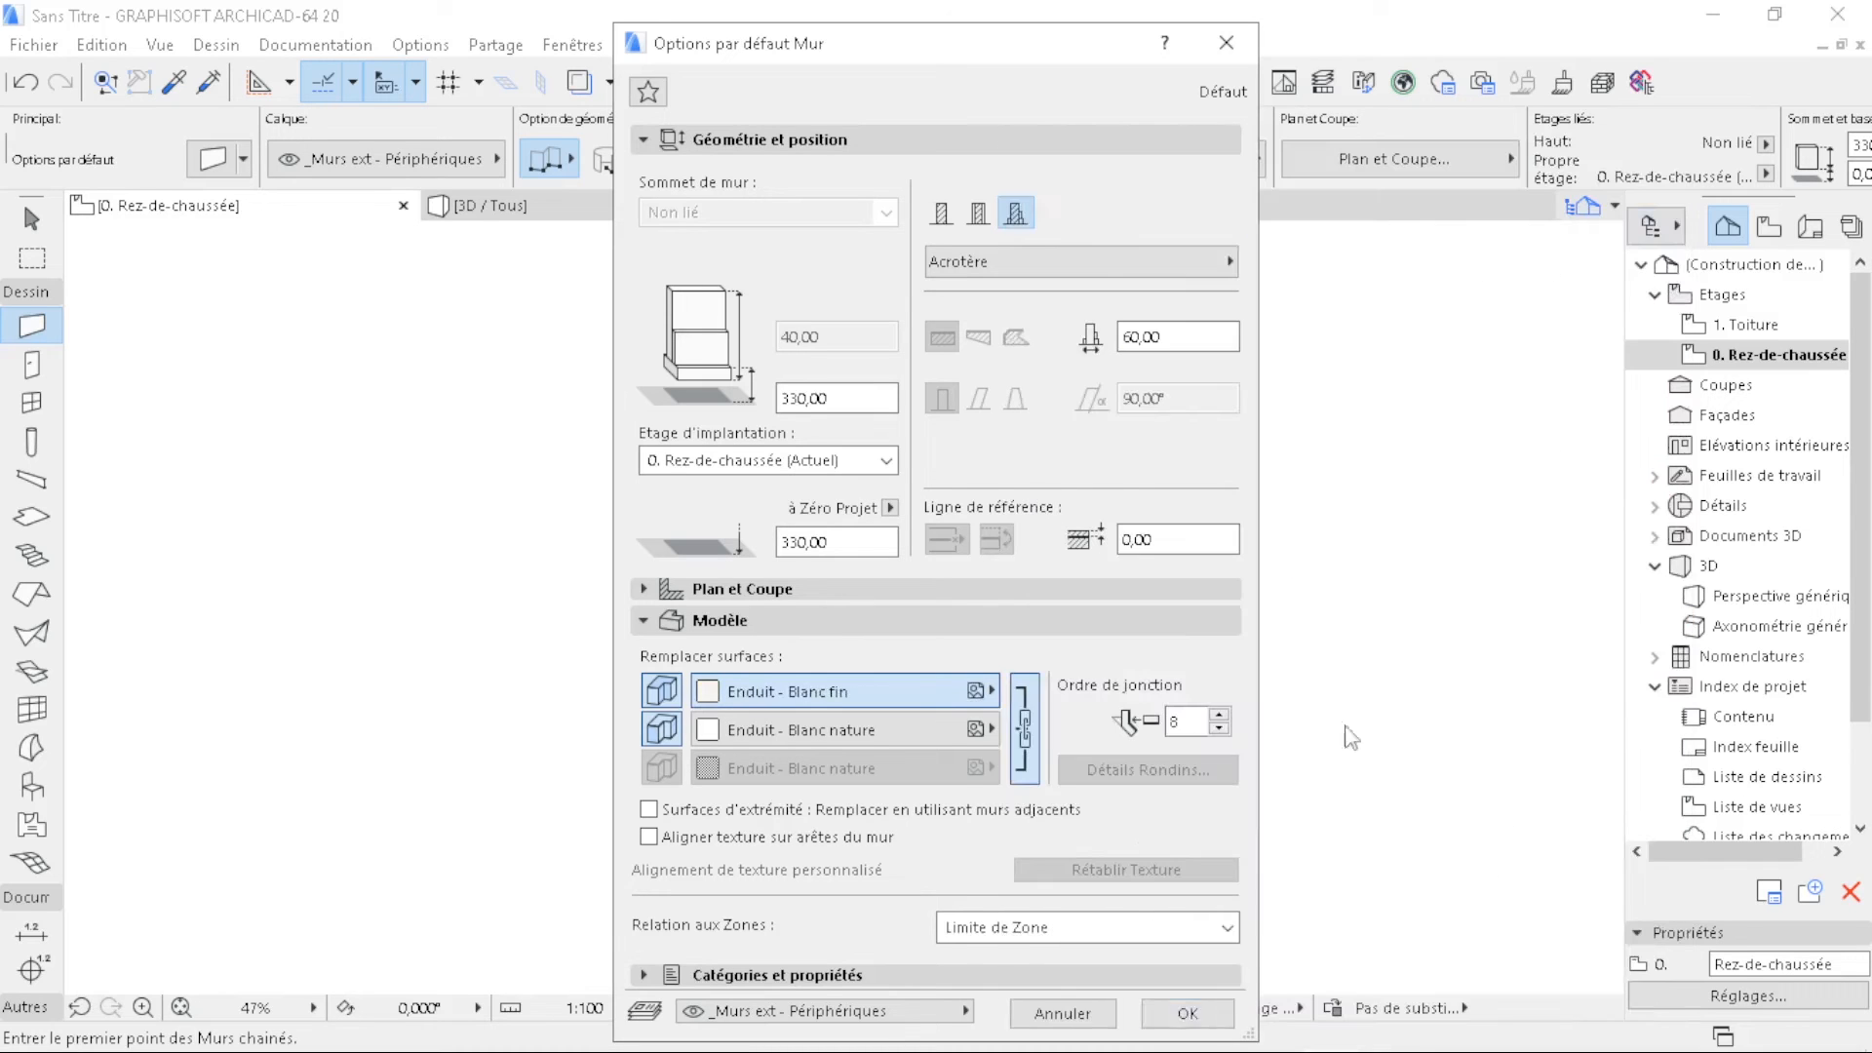
pyautogui.click(1205, 1010)
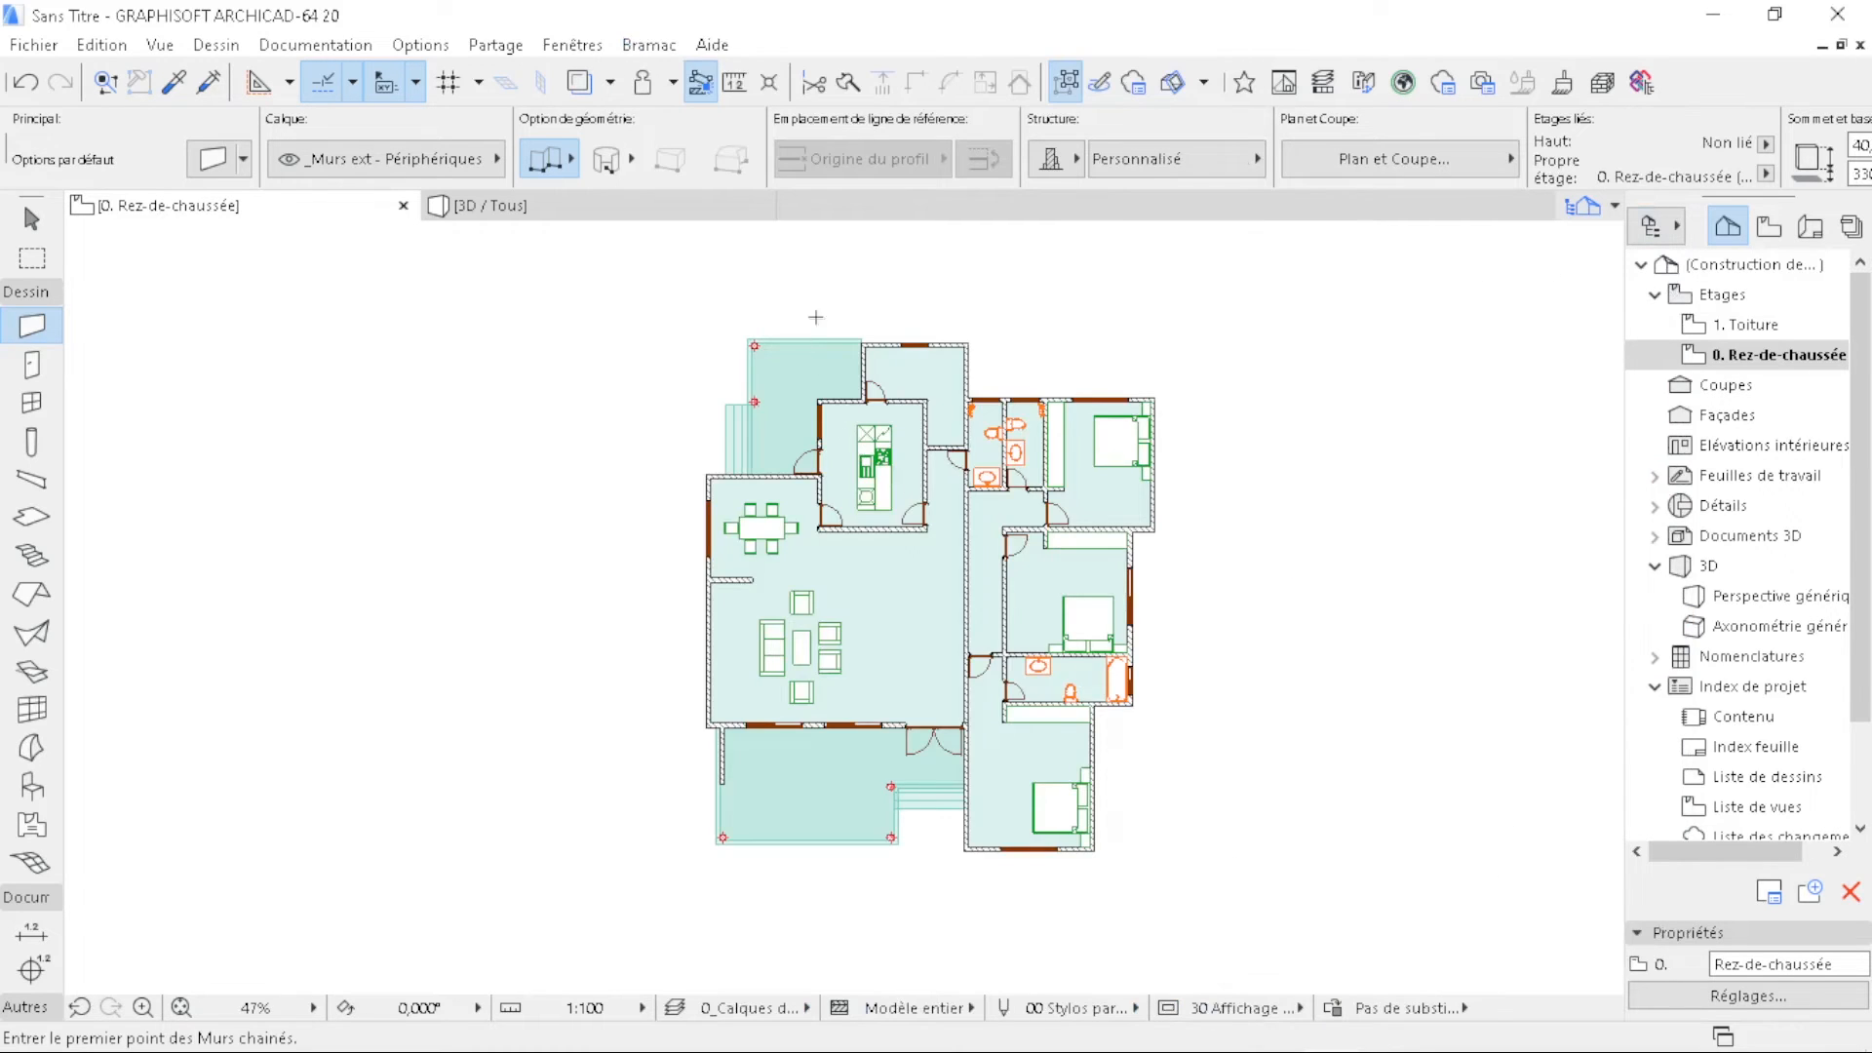
# - Draw a closed chain of Acrotère parapet walls around the house's outer wall corners, starting at the top room's upper-right corner and leaving out the terraces
pyautogui.scroll(-1, 512, 526)
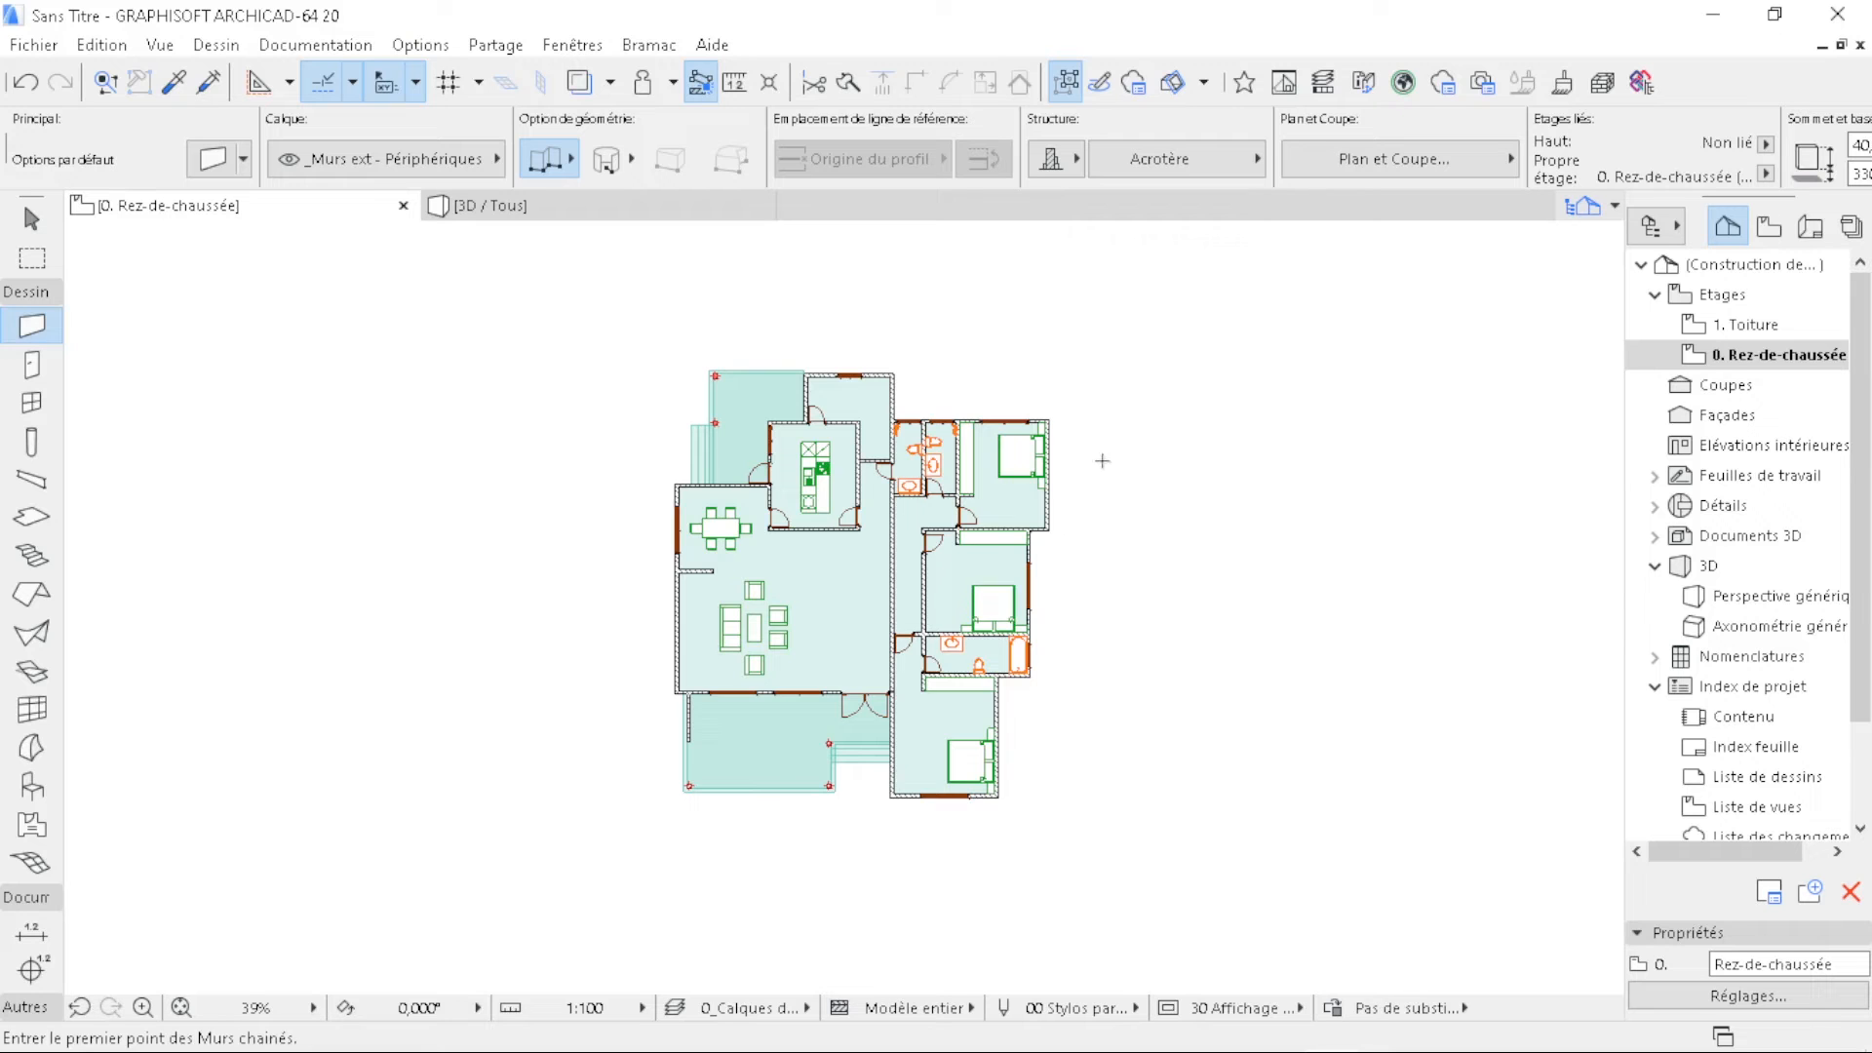
pyautogui.scroll(8, 888, 358)
pyautogui.click(933, 455)
pyautogui.hotkey('ctrl', 'z')
pyautogui.click(909, 331)
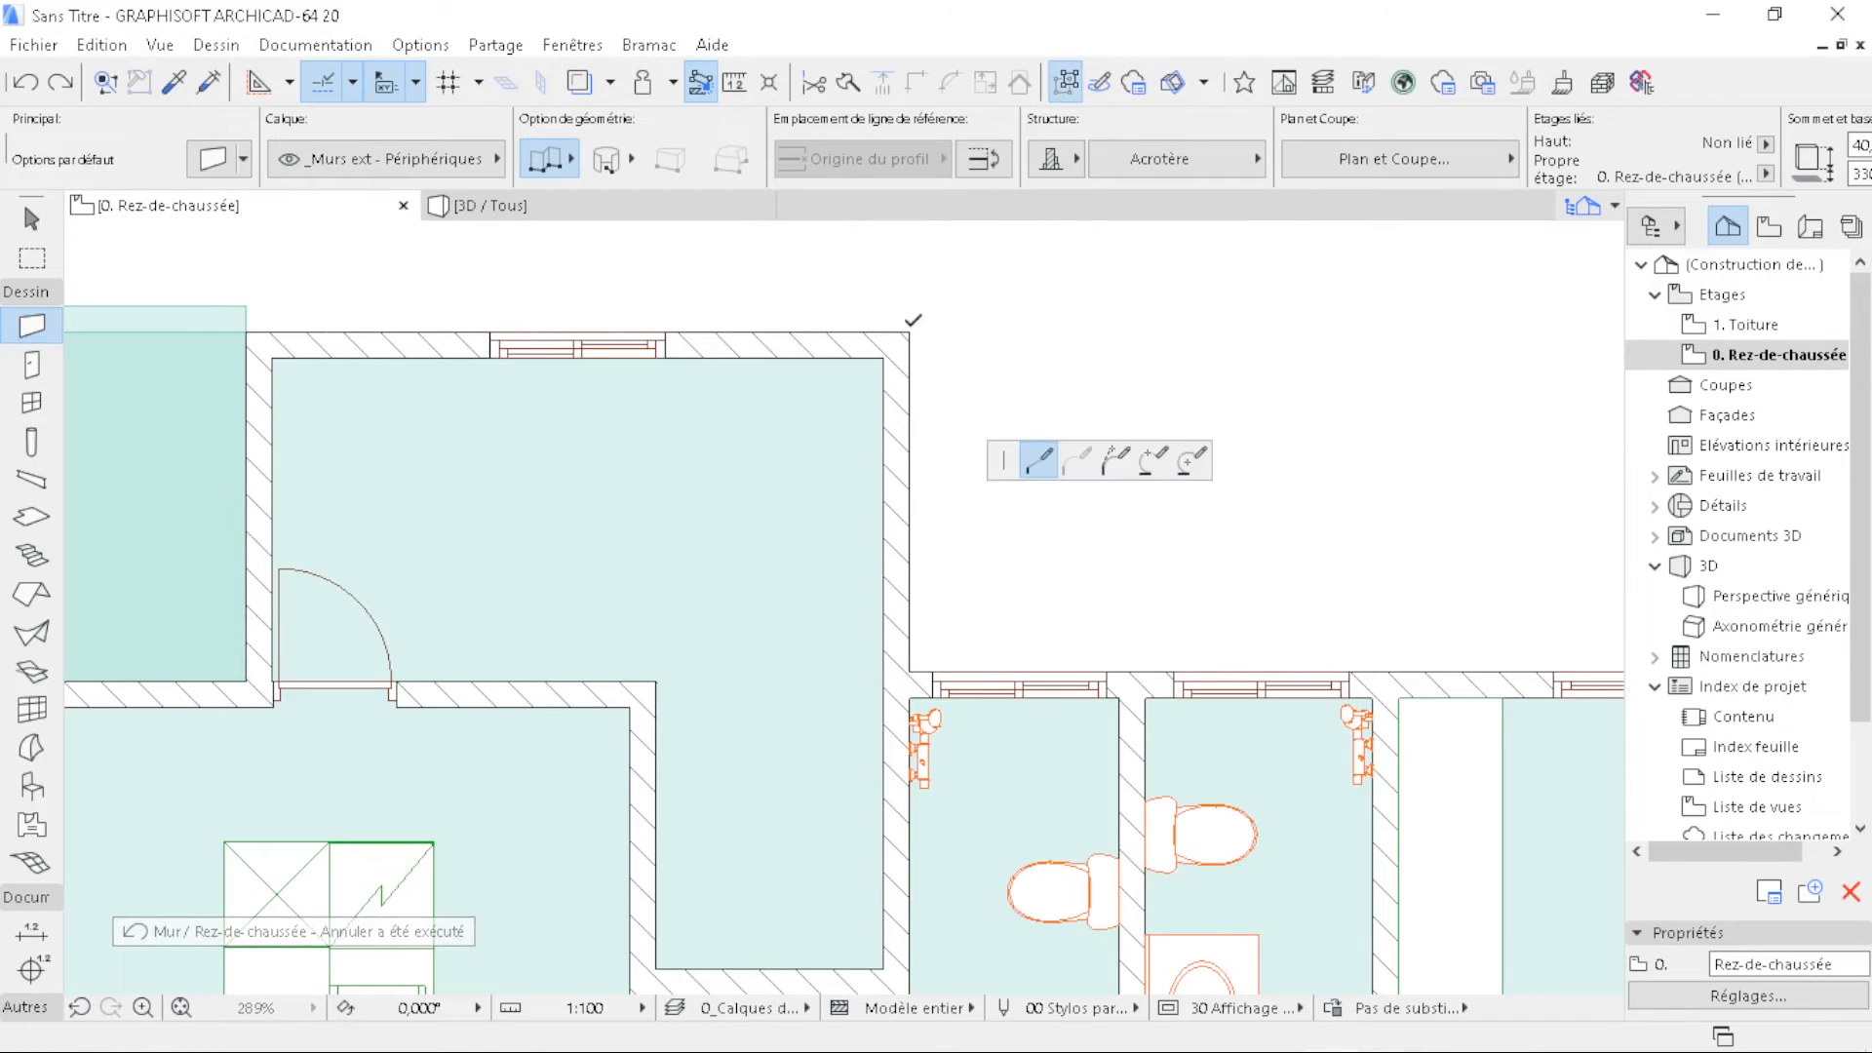
pyautogui.click(247, 328)
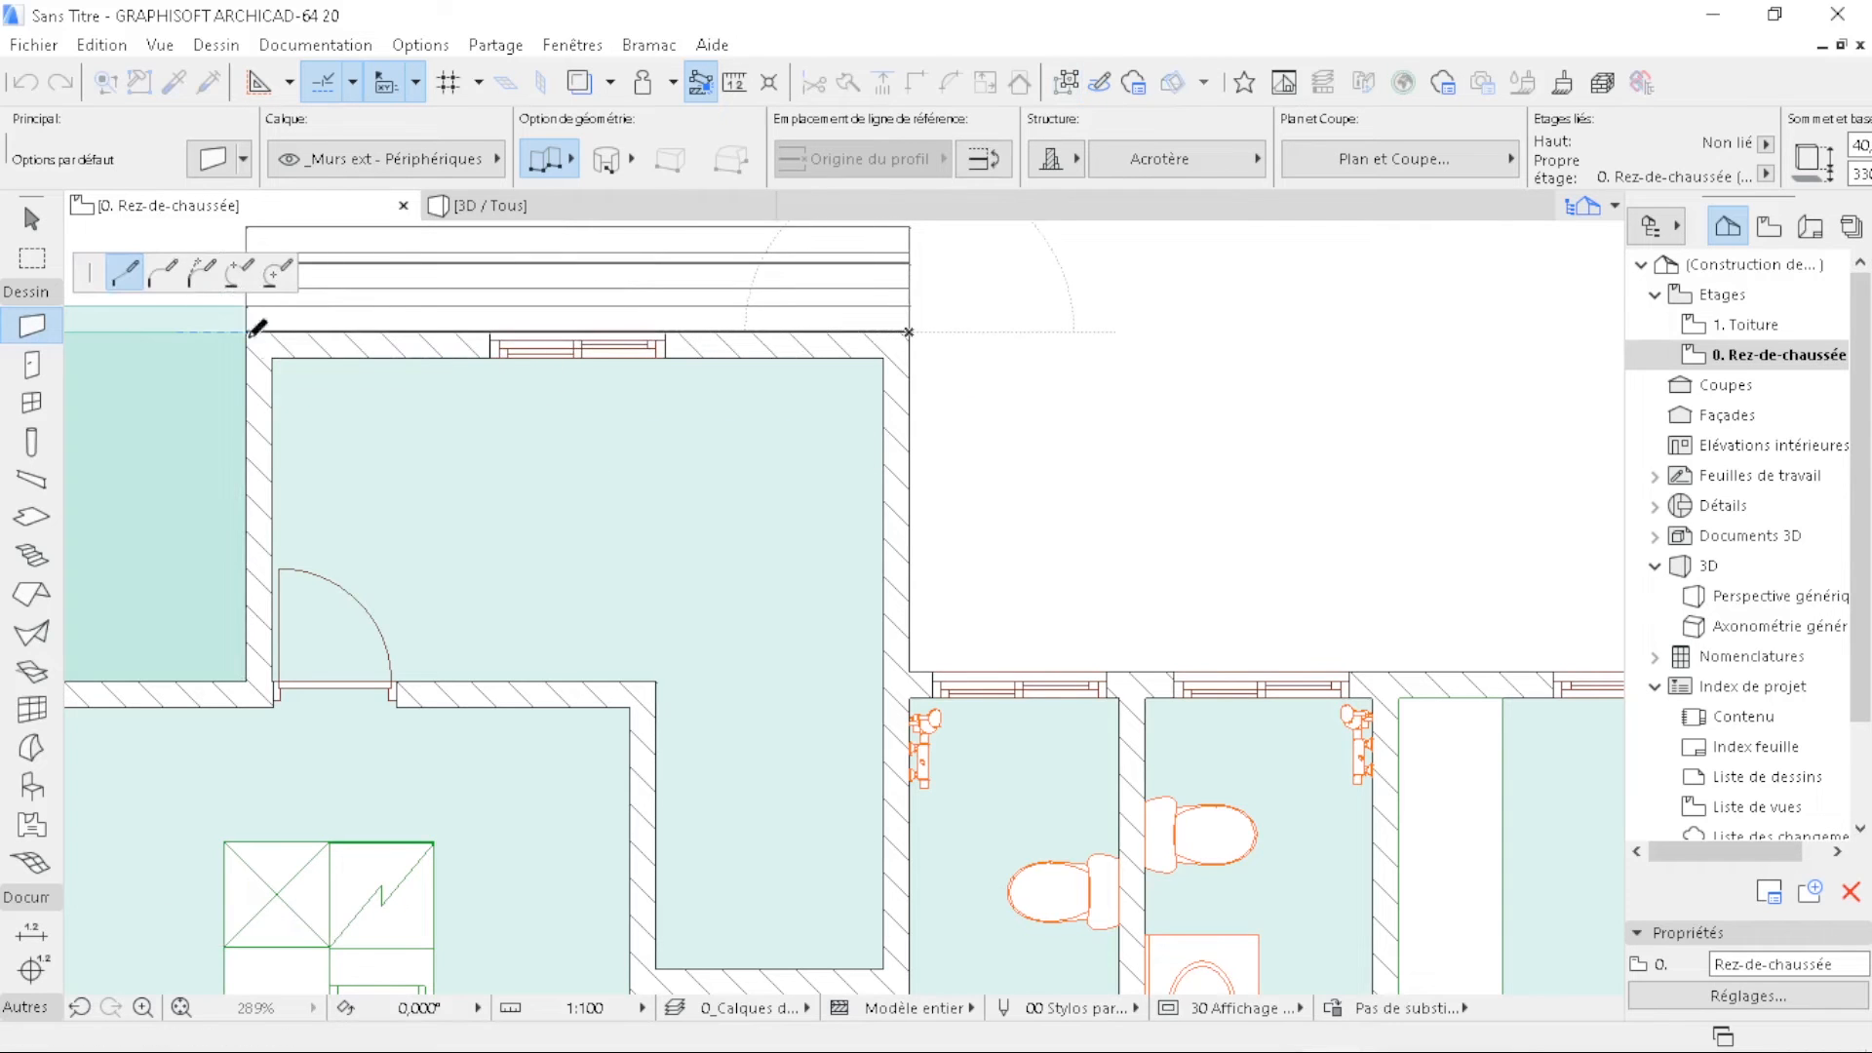
pyautogui.click(246, 678)
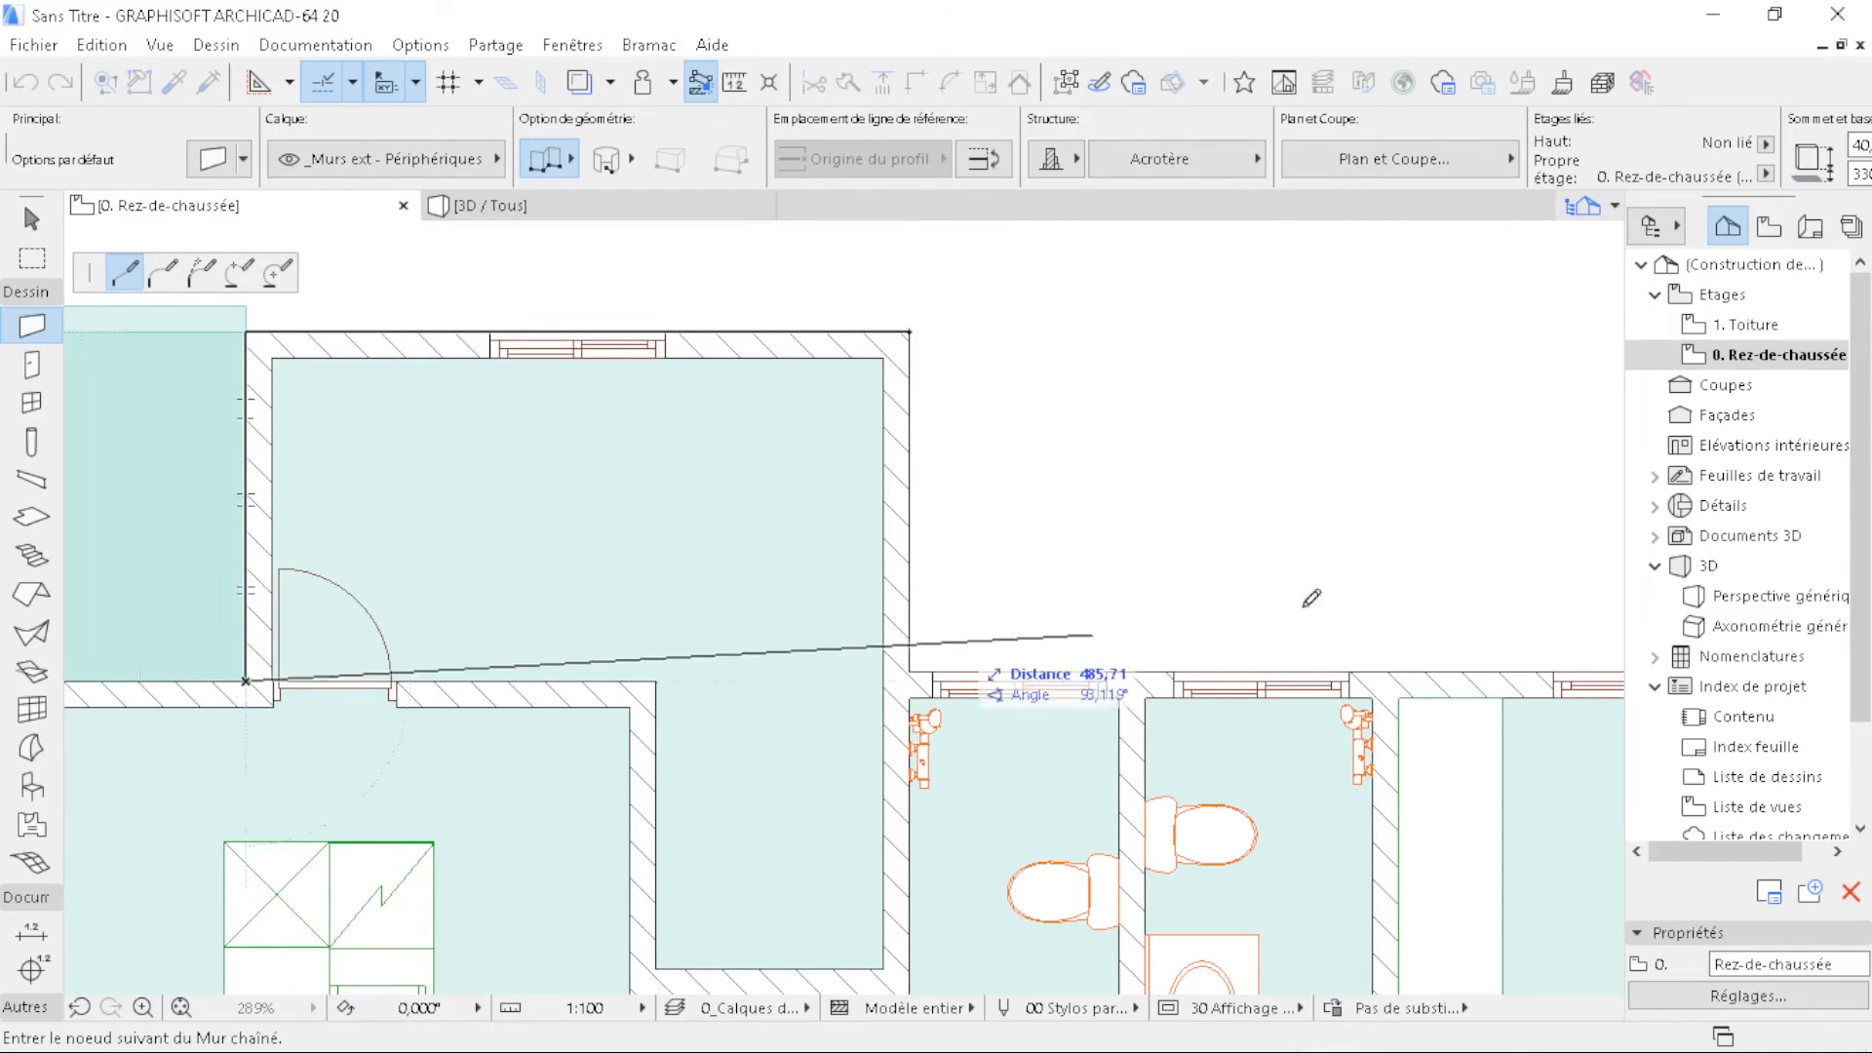
pyautogui.scroll(-6, 1408, 575)
pyautogui.scroll(8, 998, 625)
pyautogui.click(819, 588)
pyautogui.scroll(-10, 819, 587)
pyautogui.scroll(17, 767, 576)
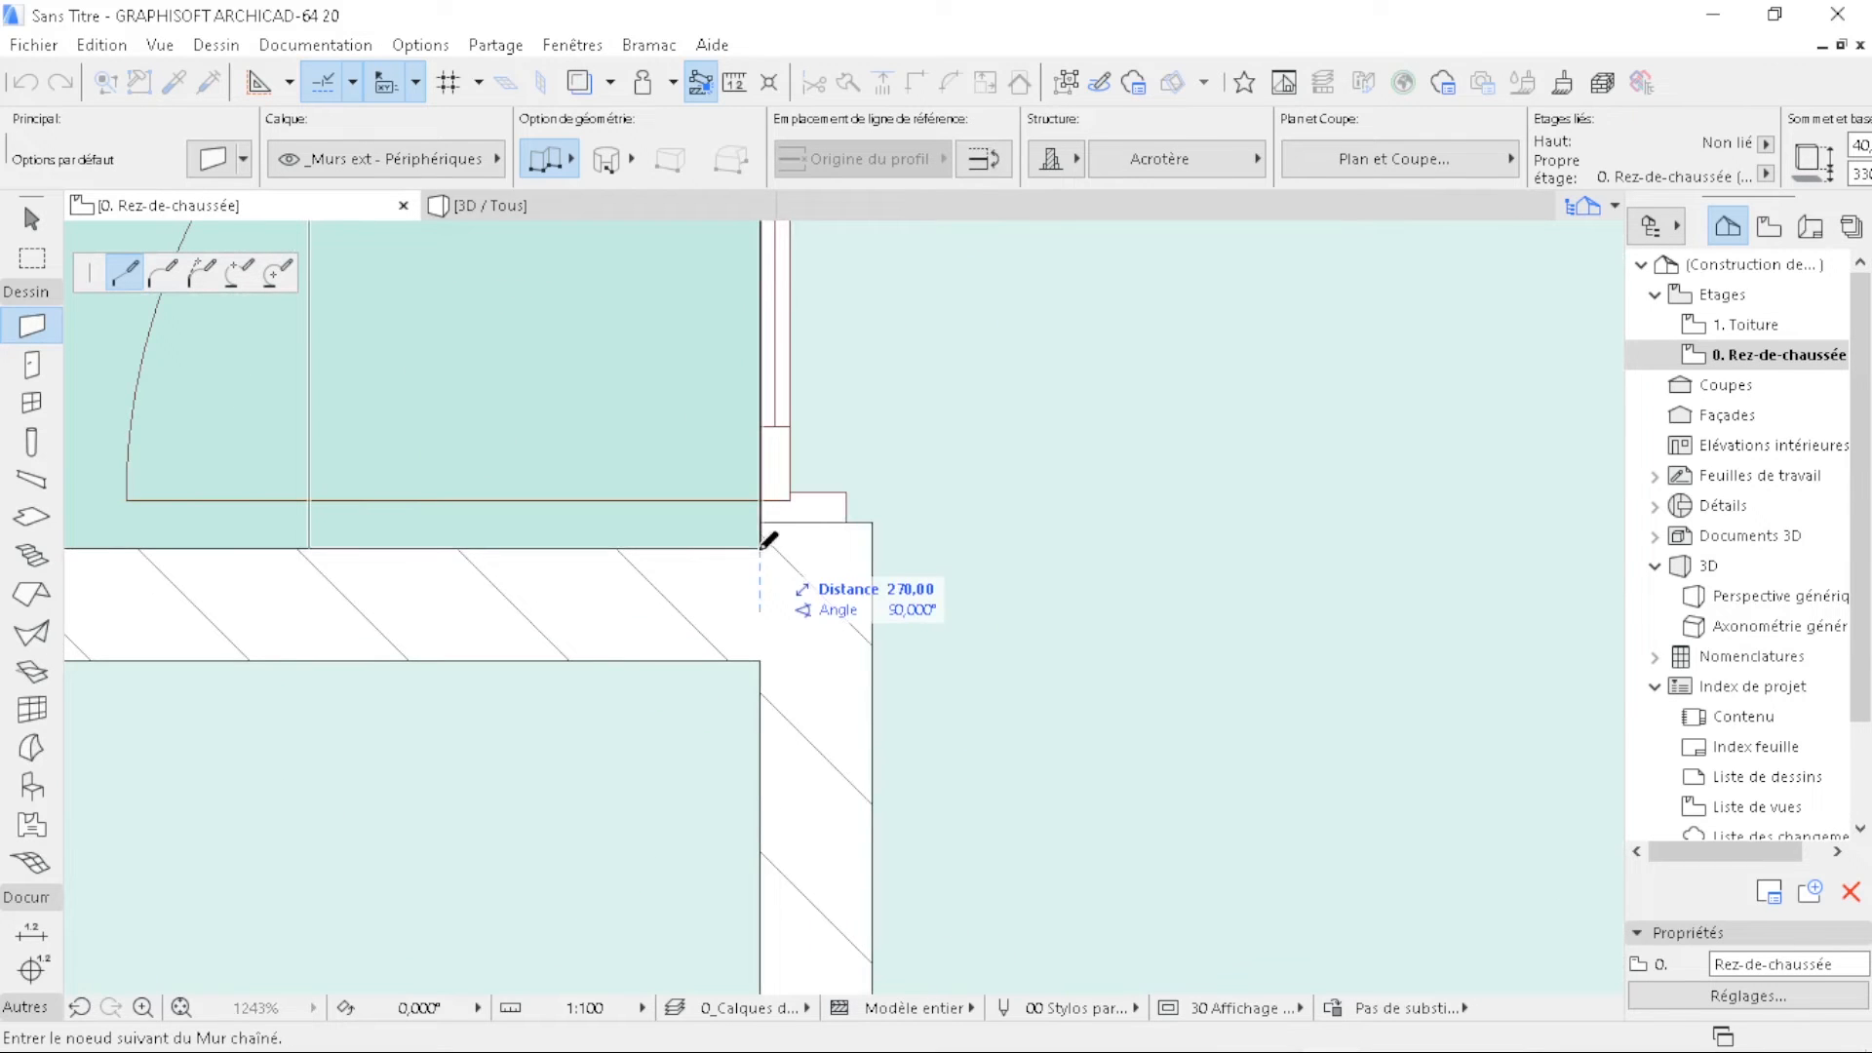
pyautogui.click(760, 544)
pyautogui.scroll(-20, 760, 546)
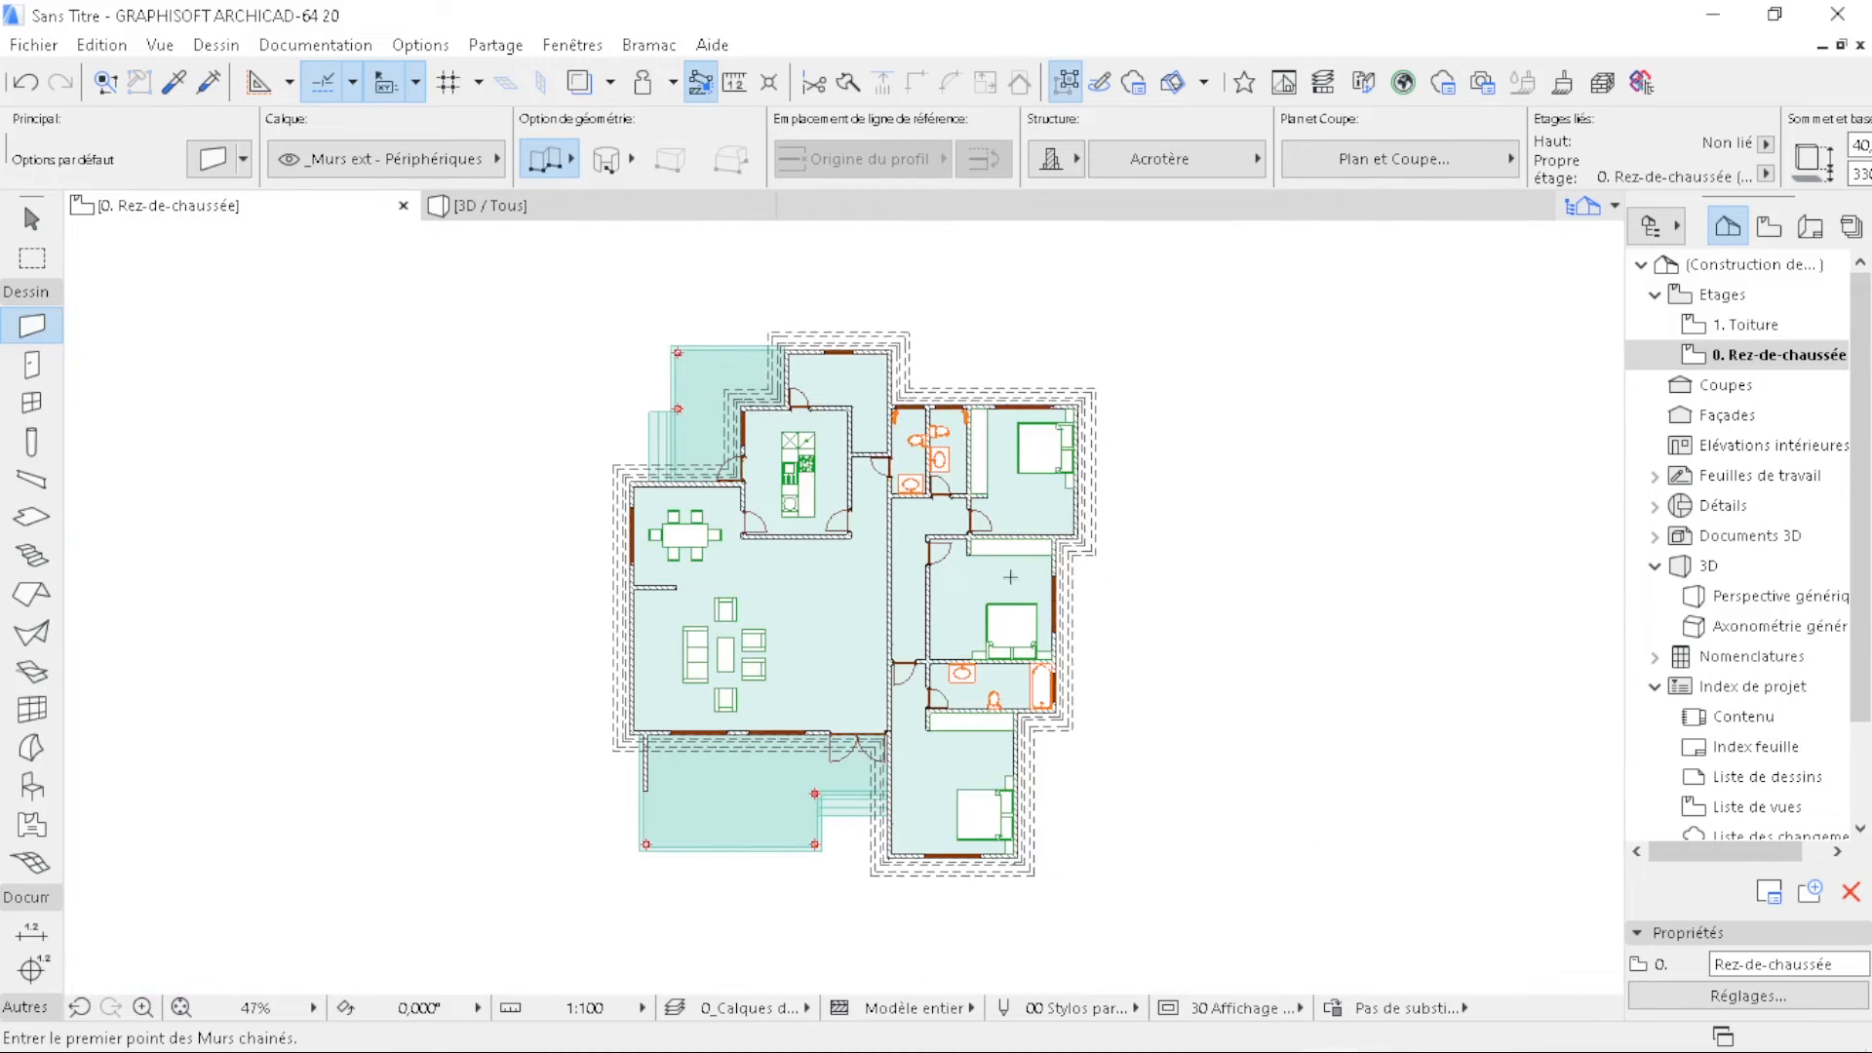
# - Inspect the new parapet around the house in the 3D perspective, then return to the Rez-de-chaussée plan
pyautogui.click(687, 206)
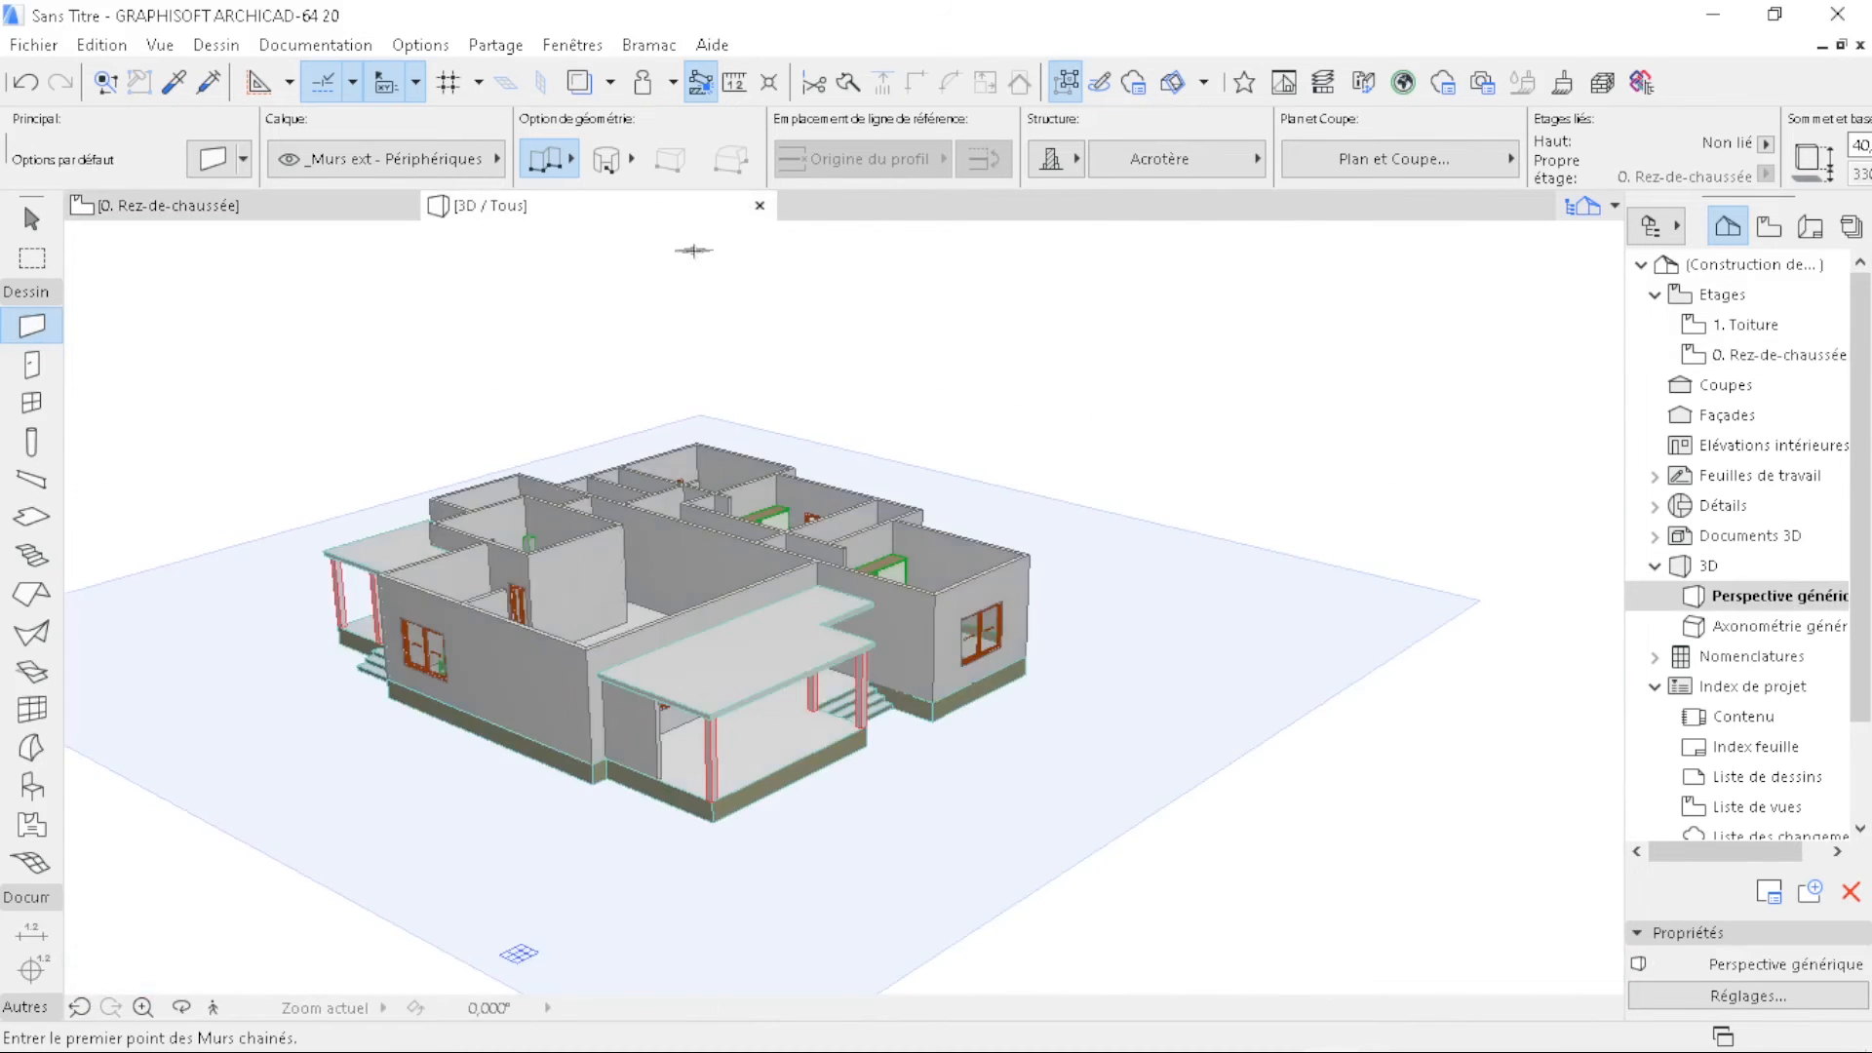
pyautogui.scroll(2, 382, 710)
pyautogui.scroll(2, 382, 710)
pyautogui.keyDown('shift'); pyautogui.moveTo(626, 734); pyautogui.dragTo(809, 804, button='middle'); pyautogui.keyUp('shift')
pyautogui.keyDown('shift'); pyautogui.moveTo(1162, 693); pyautogui.dragTo(741, 700, button='middle'); pyautogui.keyUp('shift')
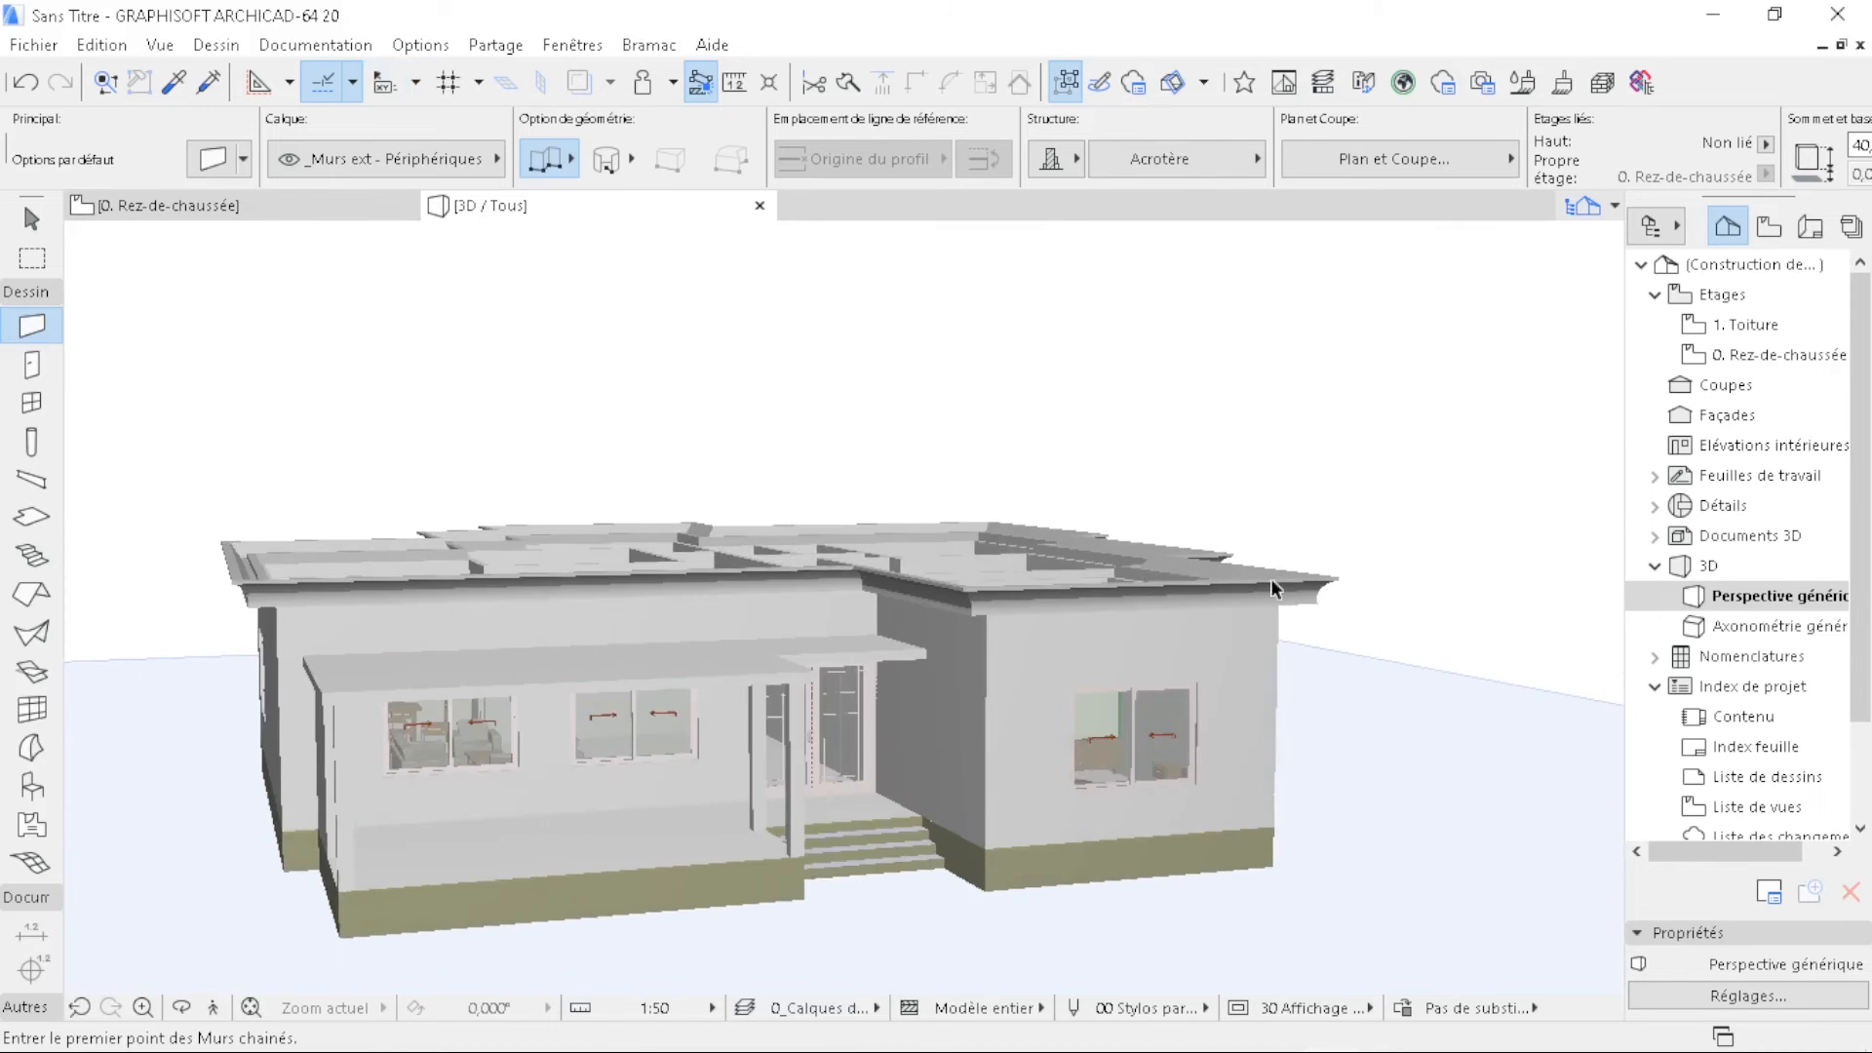
pyautogui.keyDown('shift'); pyautogui.moveTo(1149, 693); pyautogui.dragTo(930, 710, button='middle'); pyautogui.keyUp('shift')
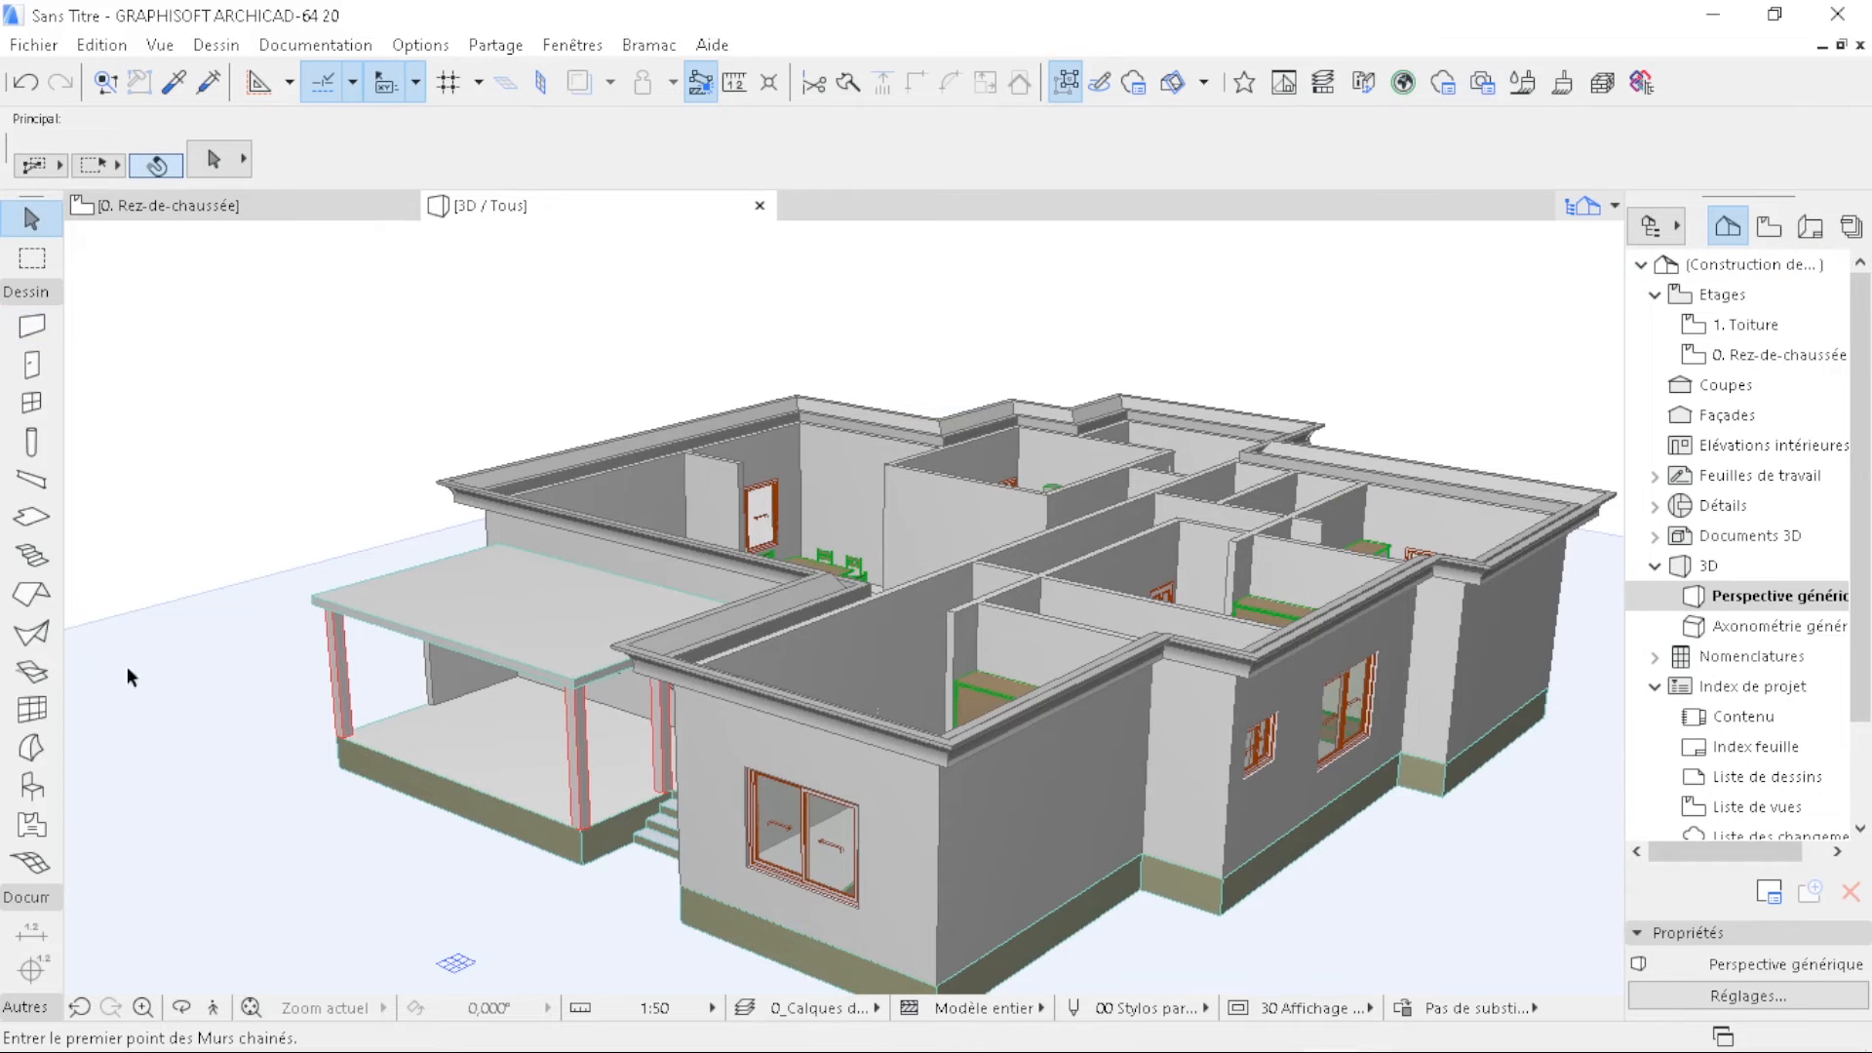
pyautogui.moveTo(187, 788); pyautogui.dragTo(865, 711)
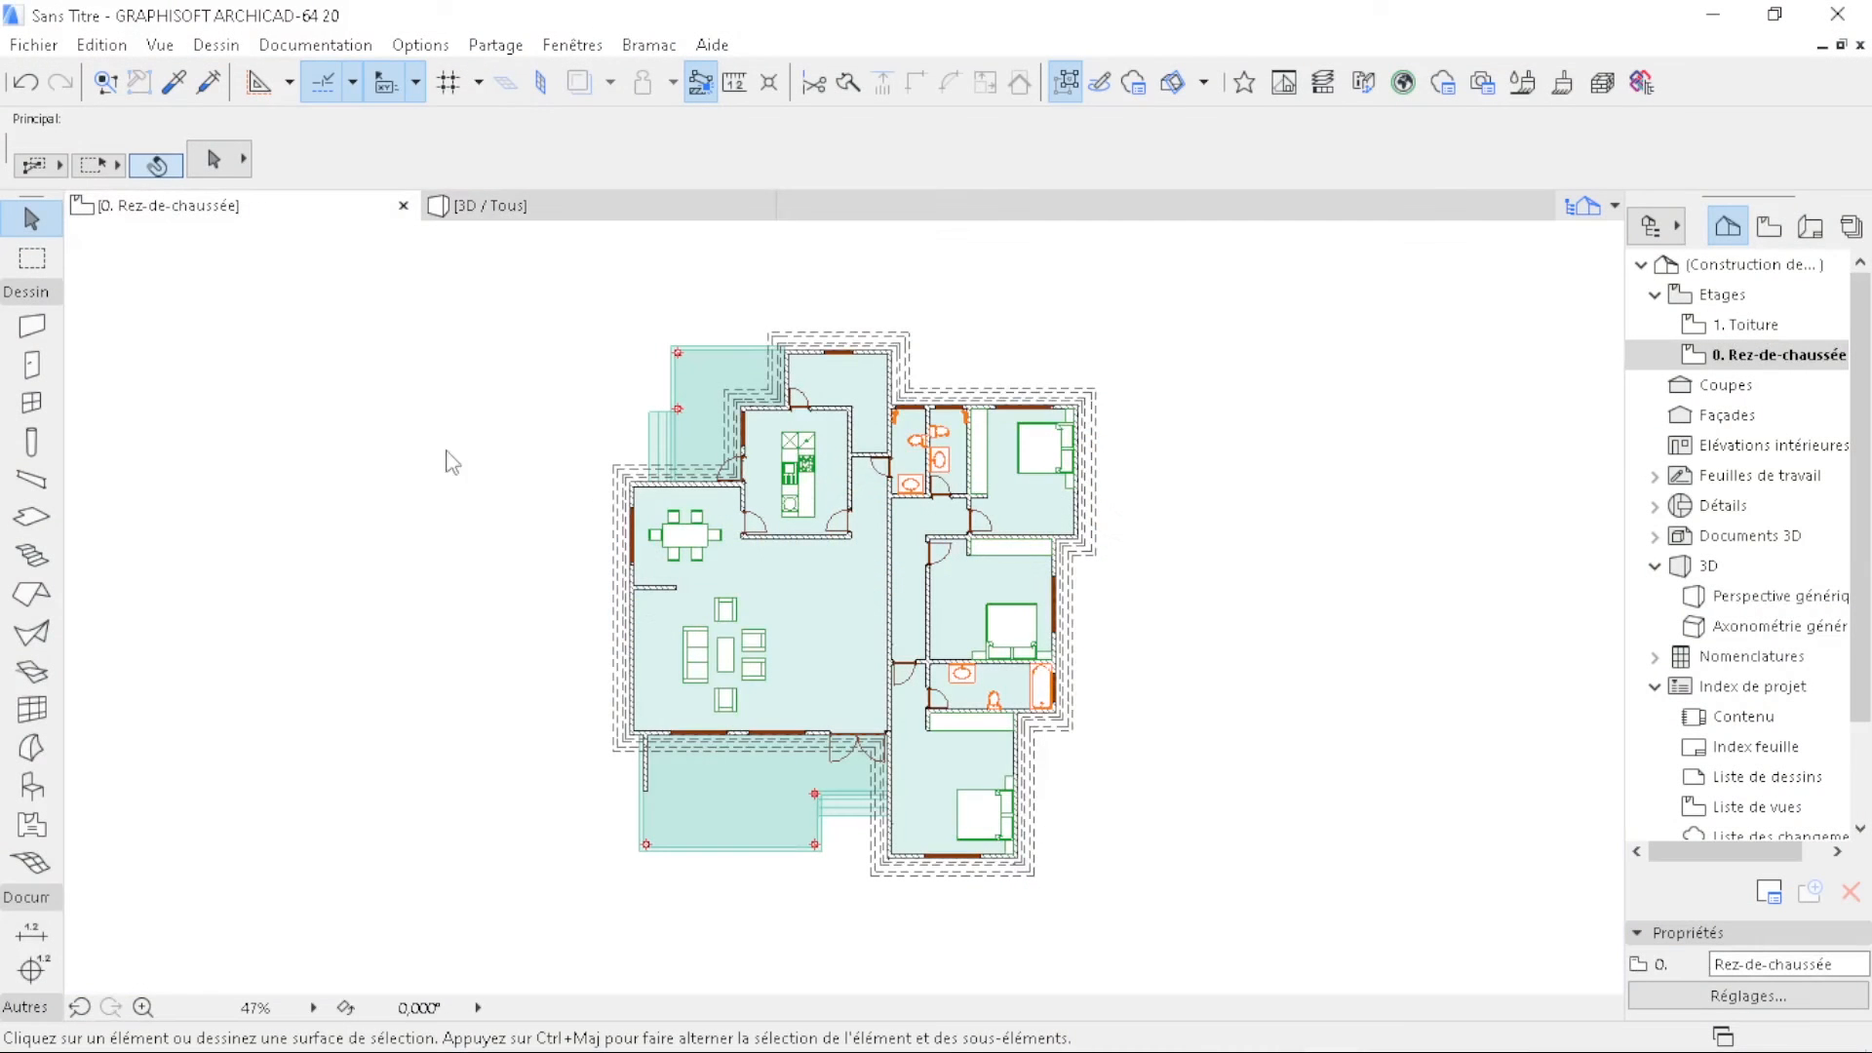
# - Set the default roof to a basic structure with the Toiture - Tuile building material
pyautogui.click(21, 596)
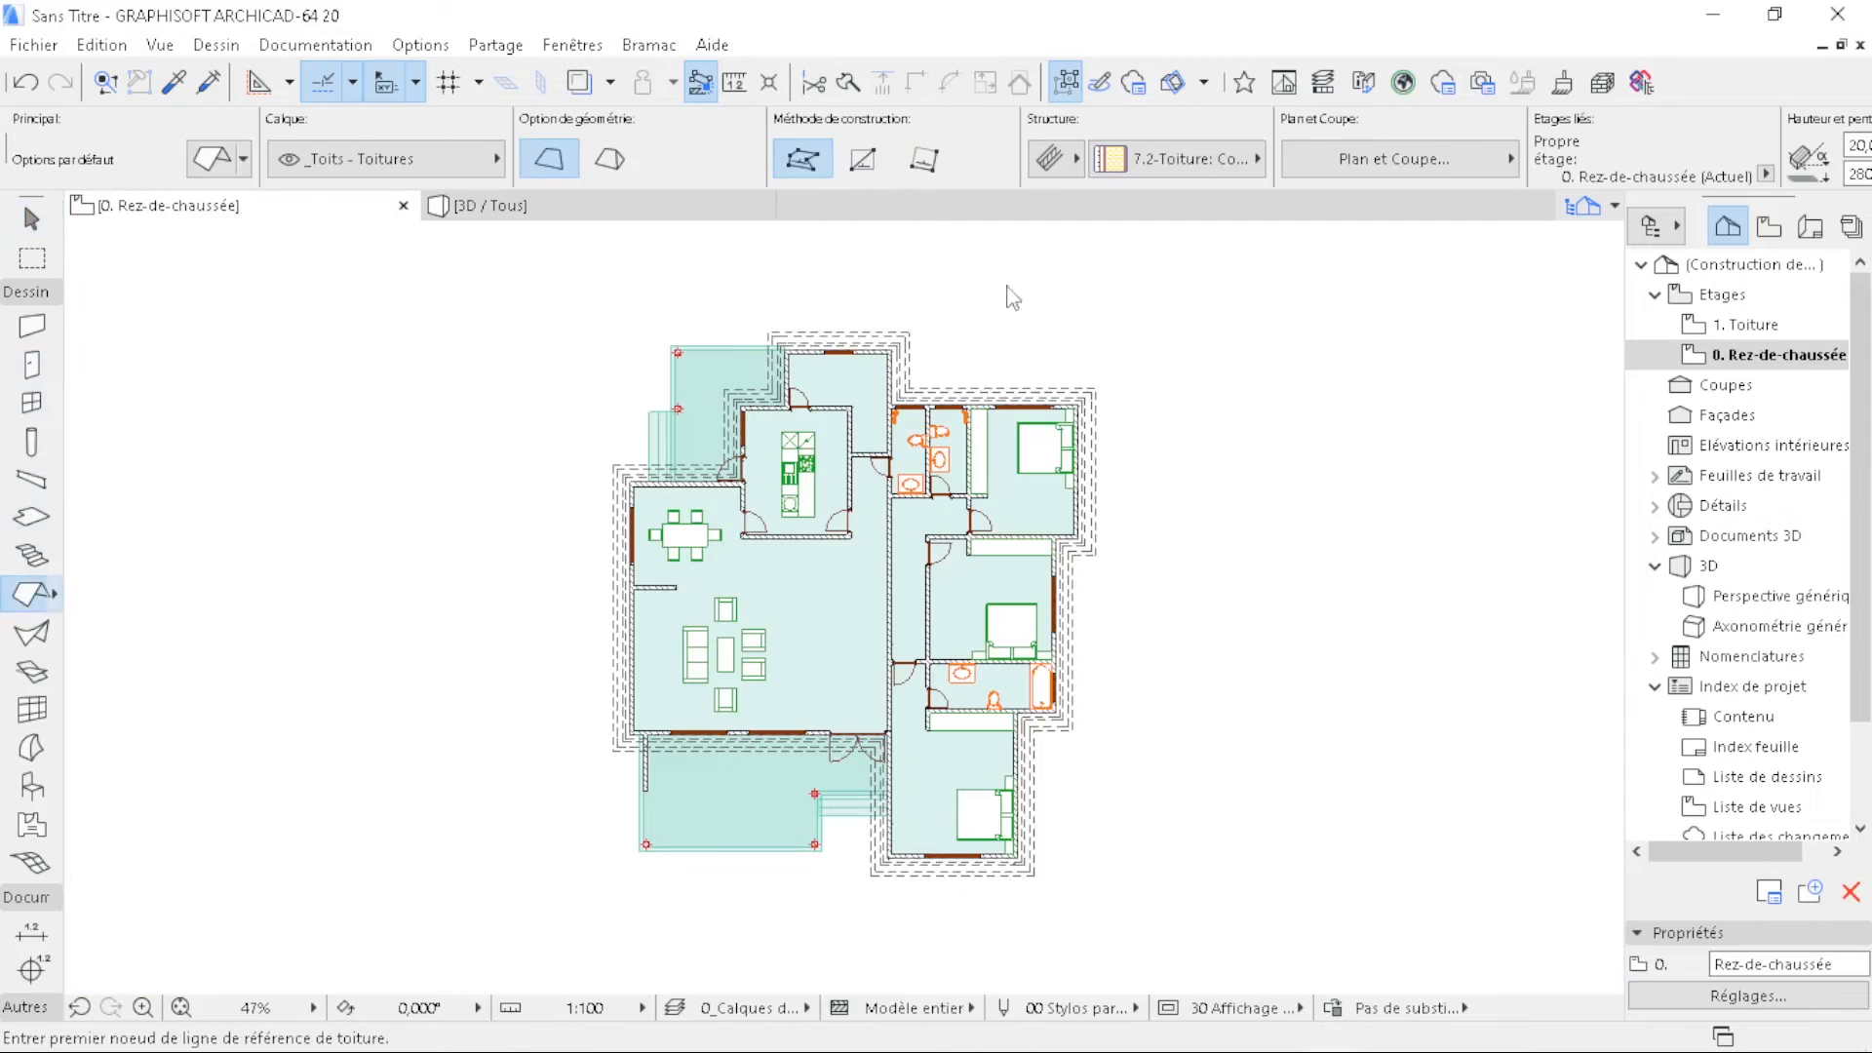
pyautogui.hotkey('ctrl', 't')
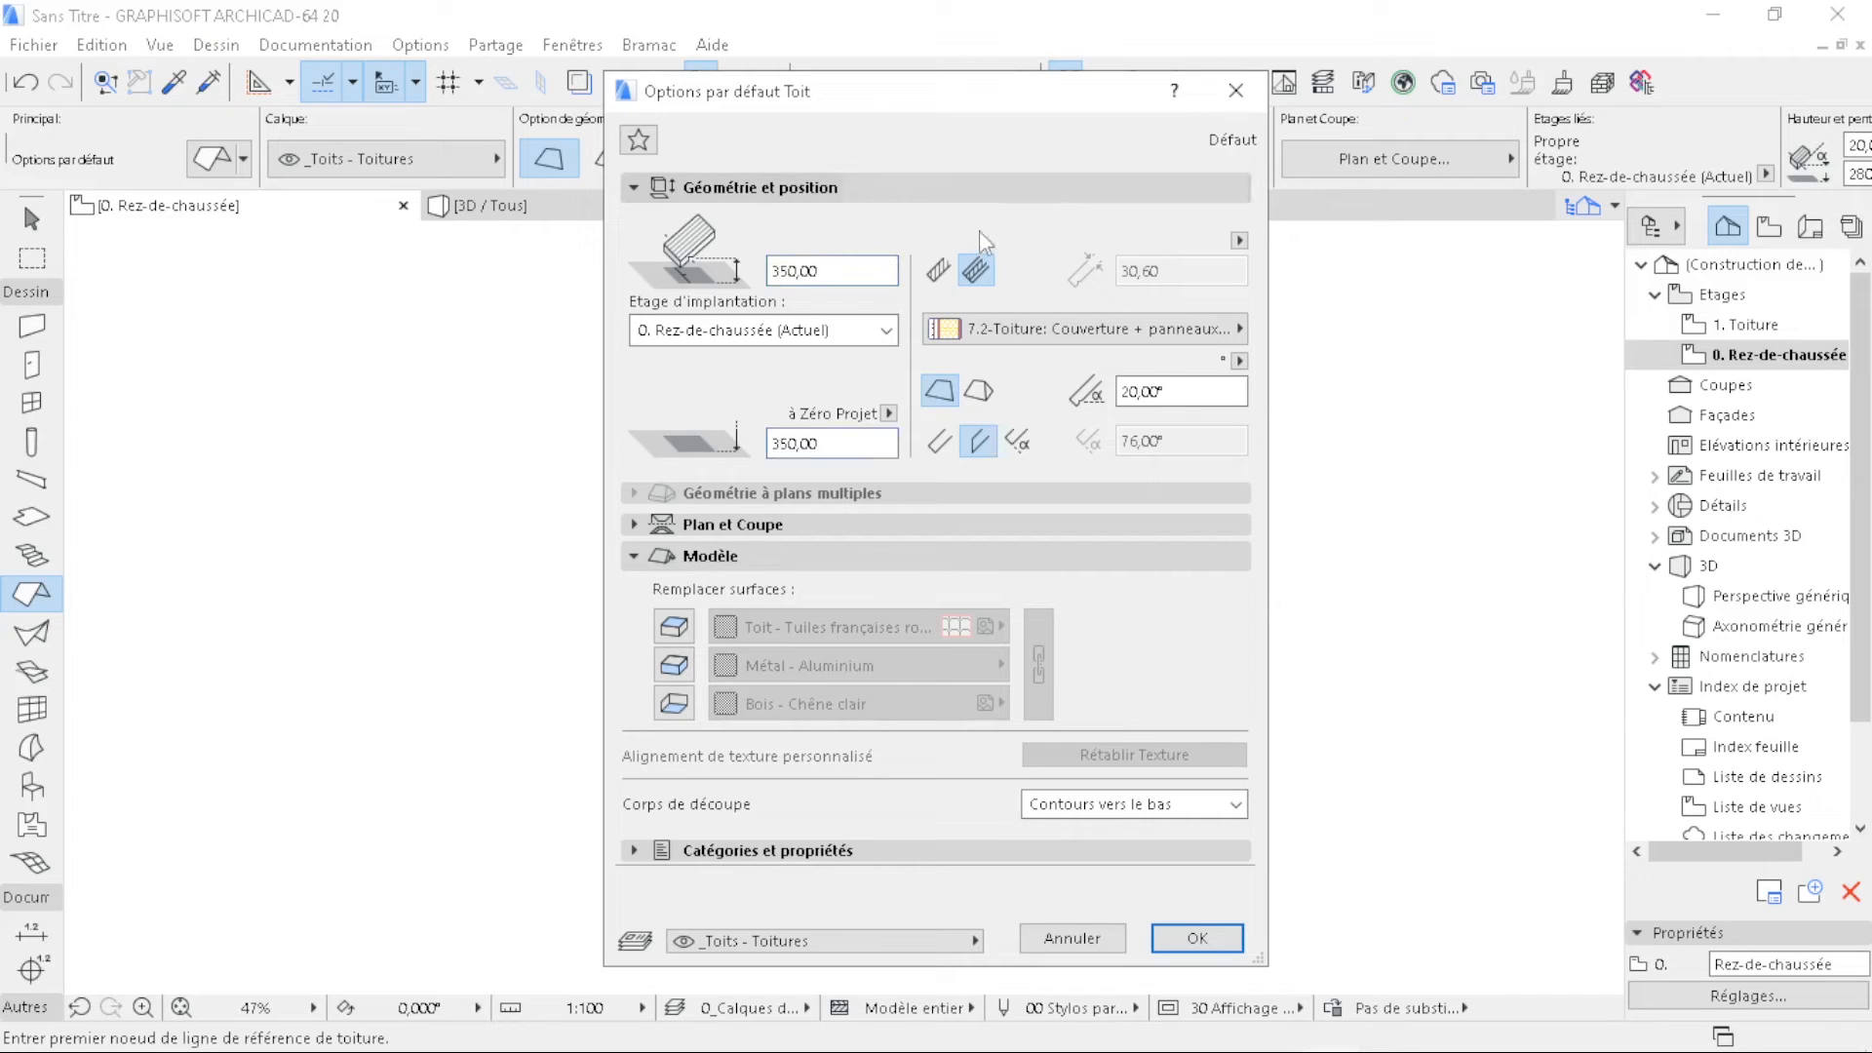
pyautogui.click(952, 284)
pyautogui.click(1004, 328)
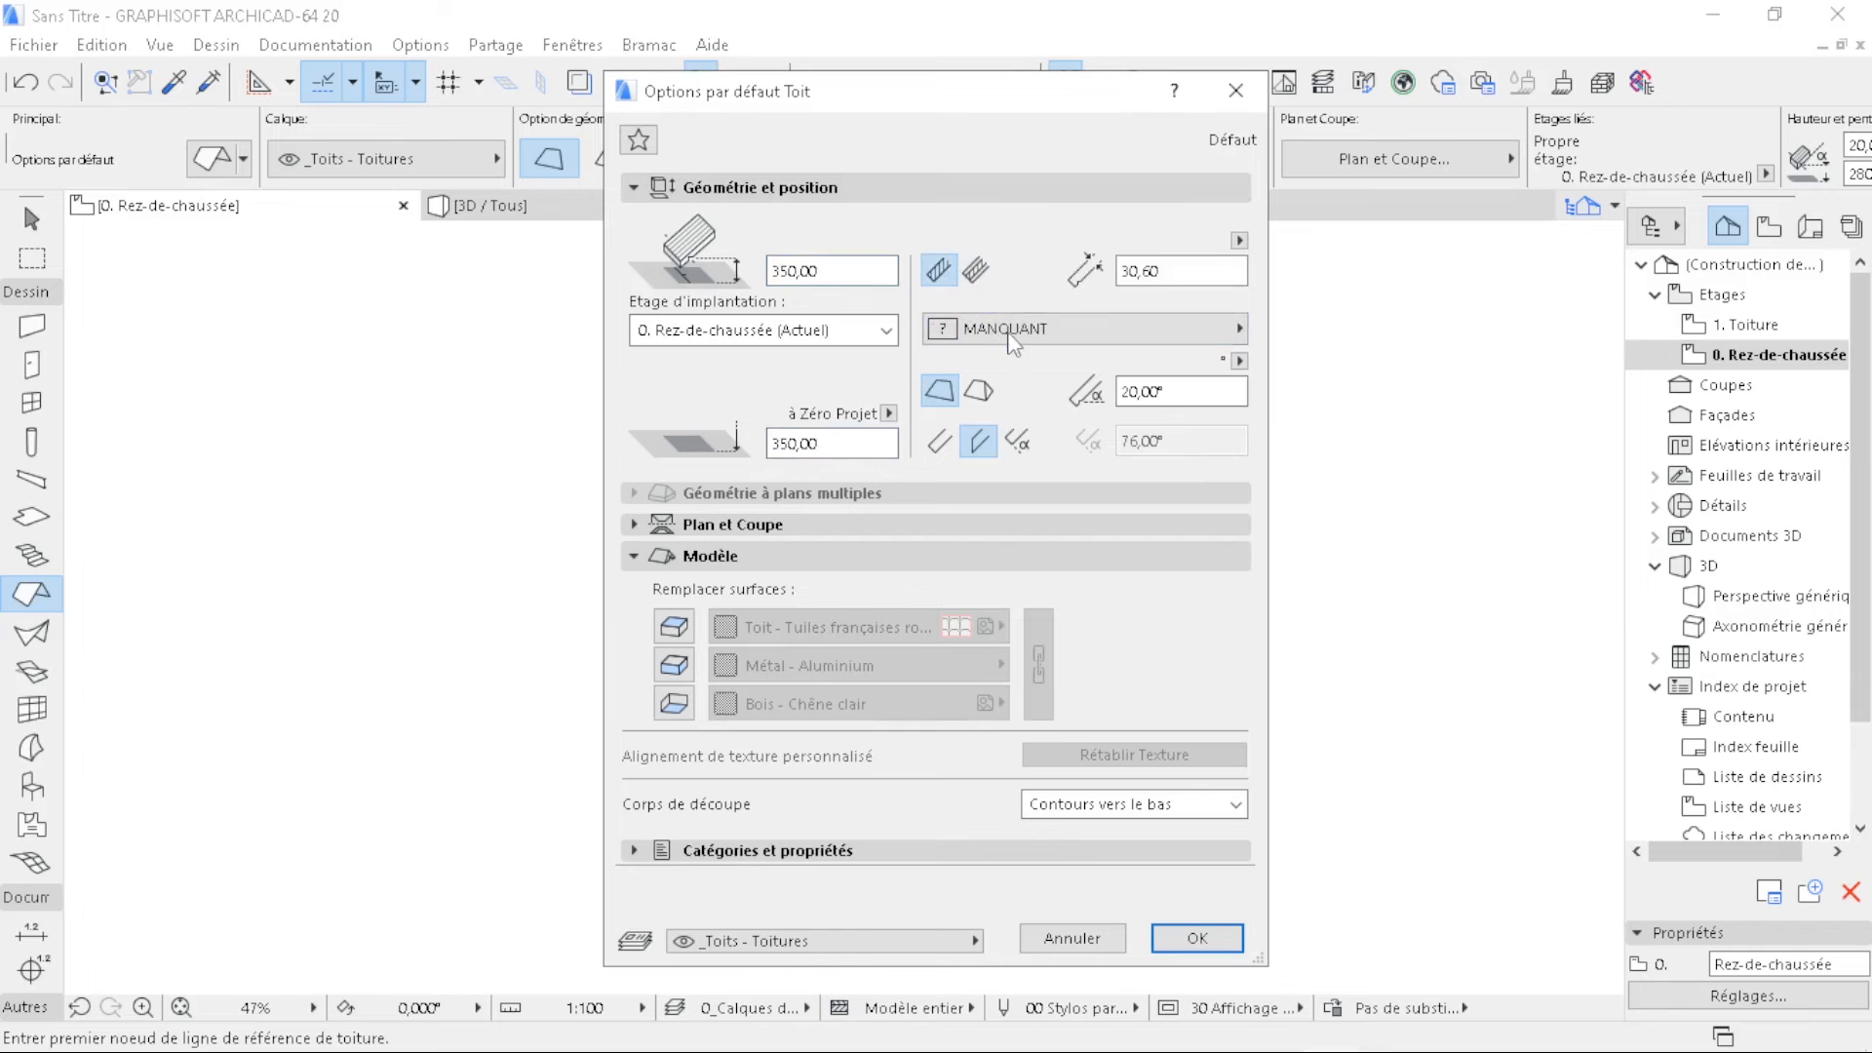
pyautogui.scroll(-3, 987, 955)
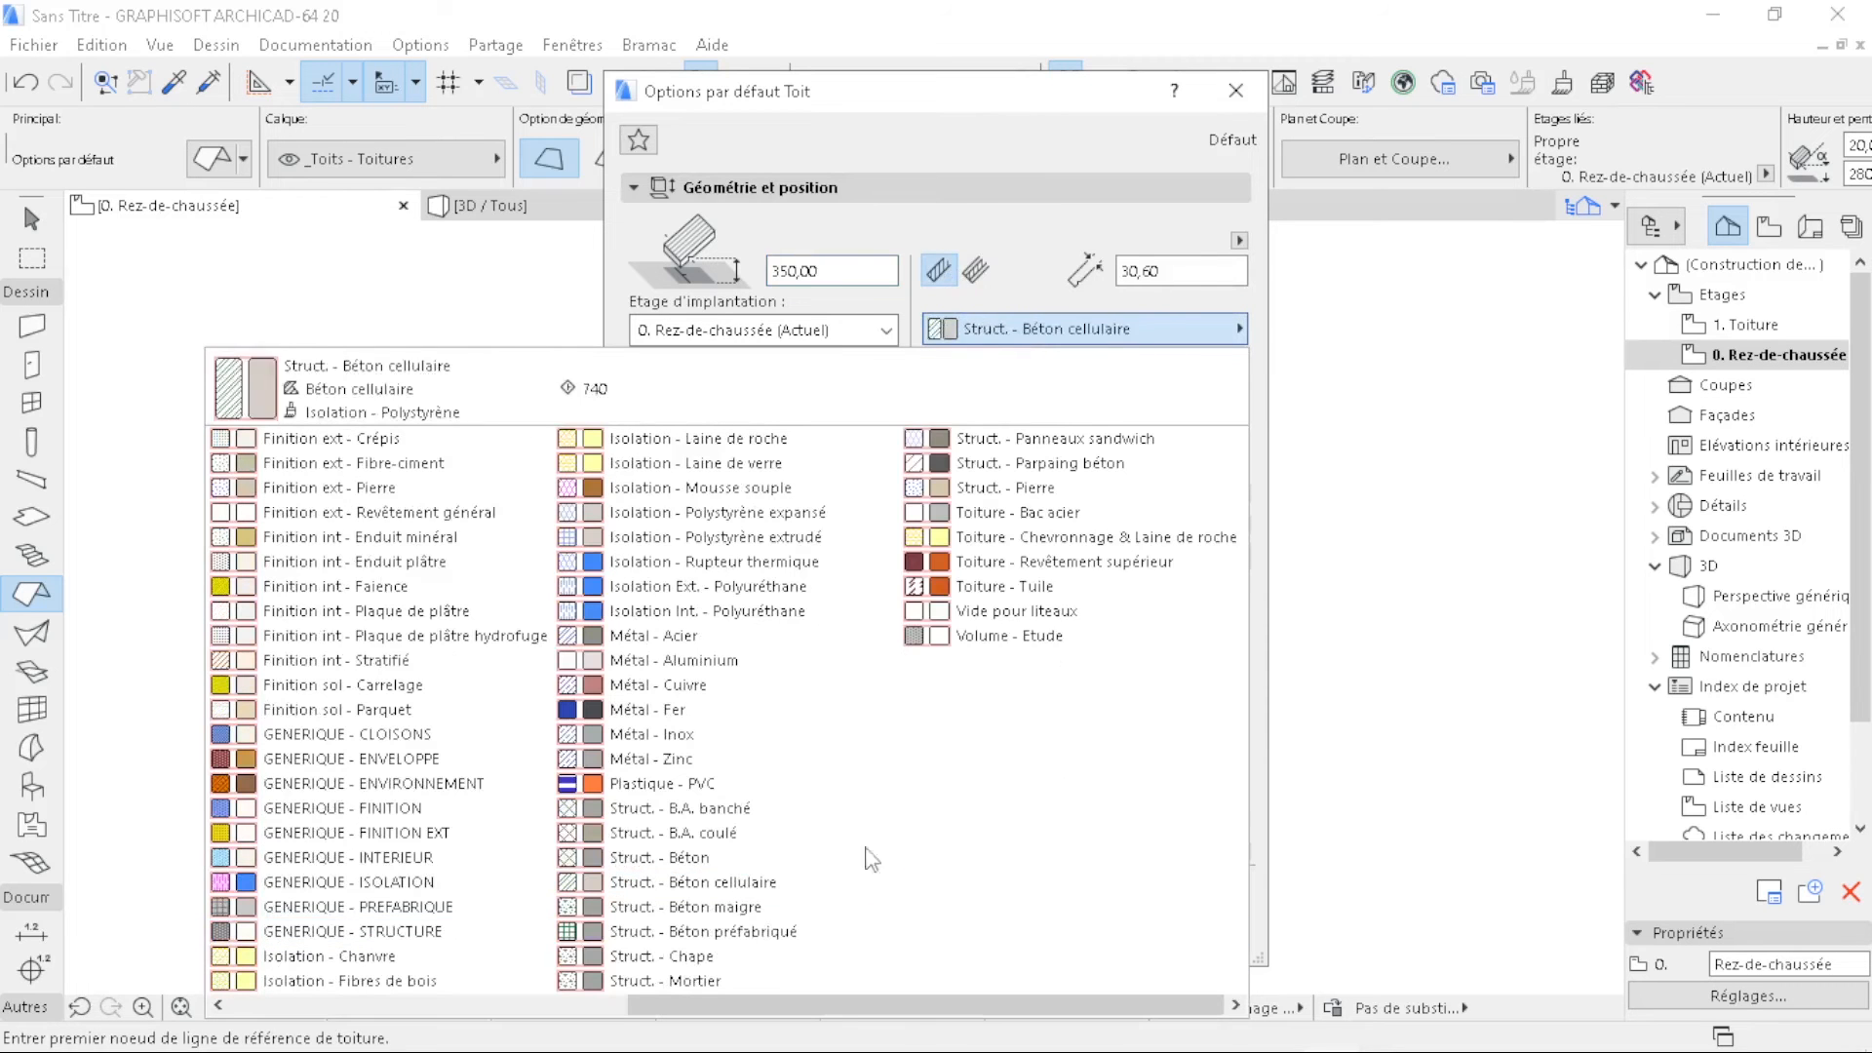
pyautogui.click(1048, 590)
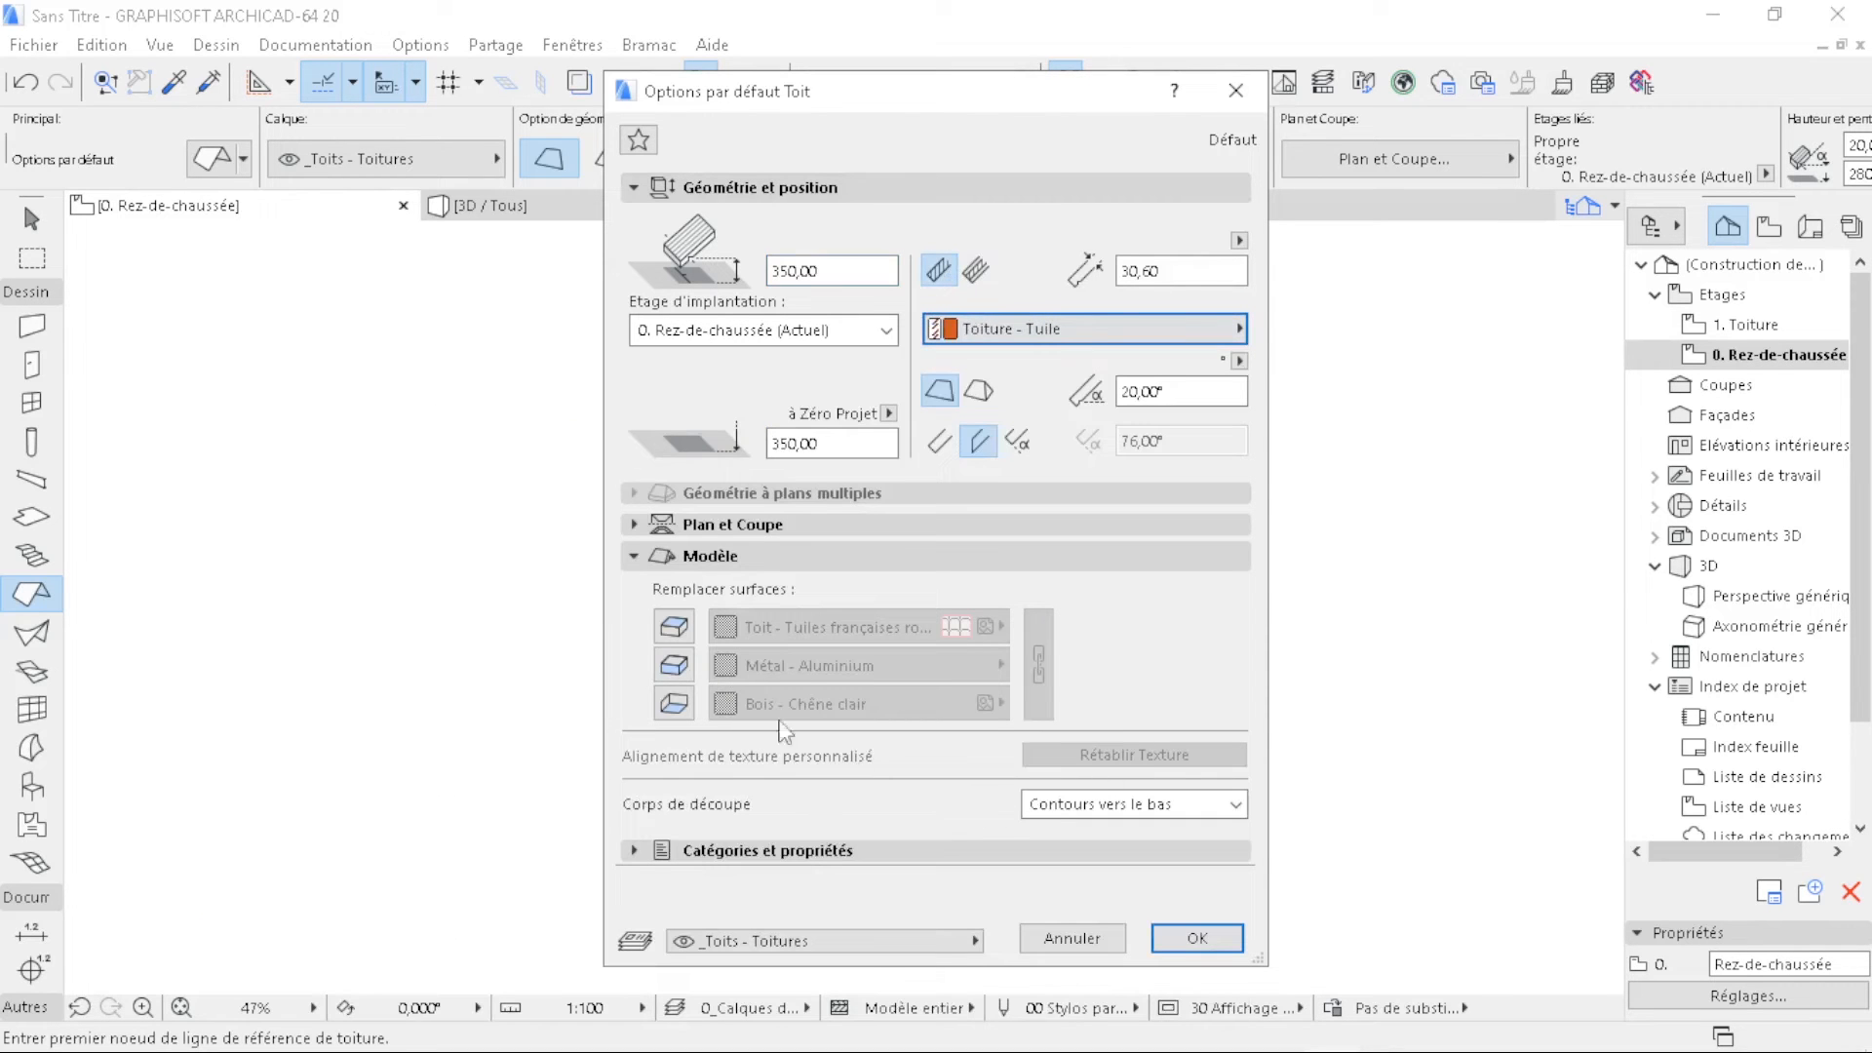
# - Enable the roof's surface overrides, using Toit - Bardeau asphalte vert on top, Métal - Aluminium on the edges and Bois - Chêne clair underneath
pyautogui.click(685, 661)
pyautogui.click(674, 703)
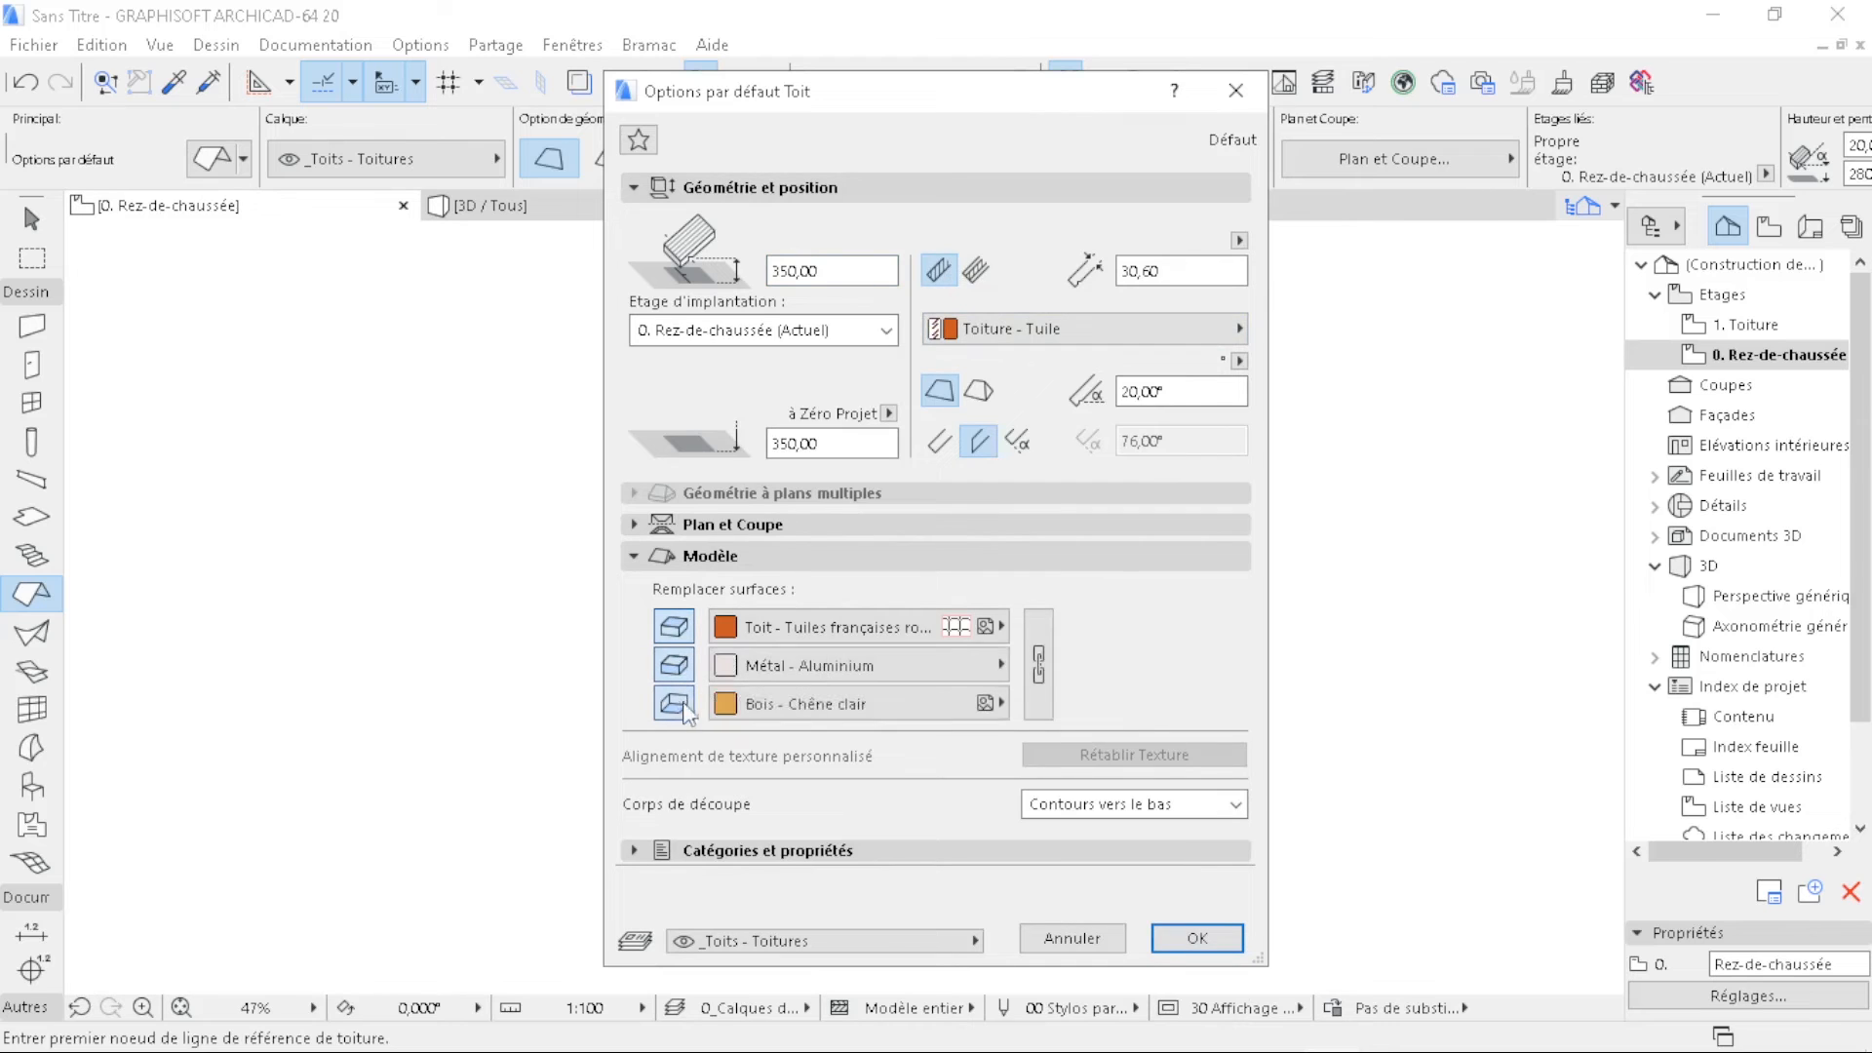
pyautogui.click(921, 628)
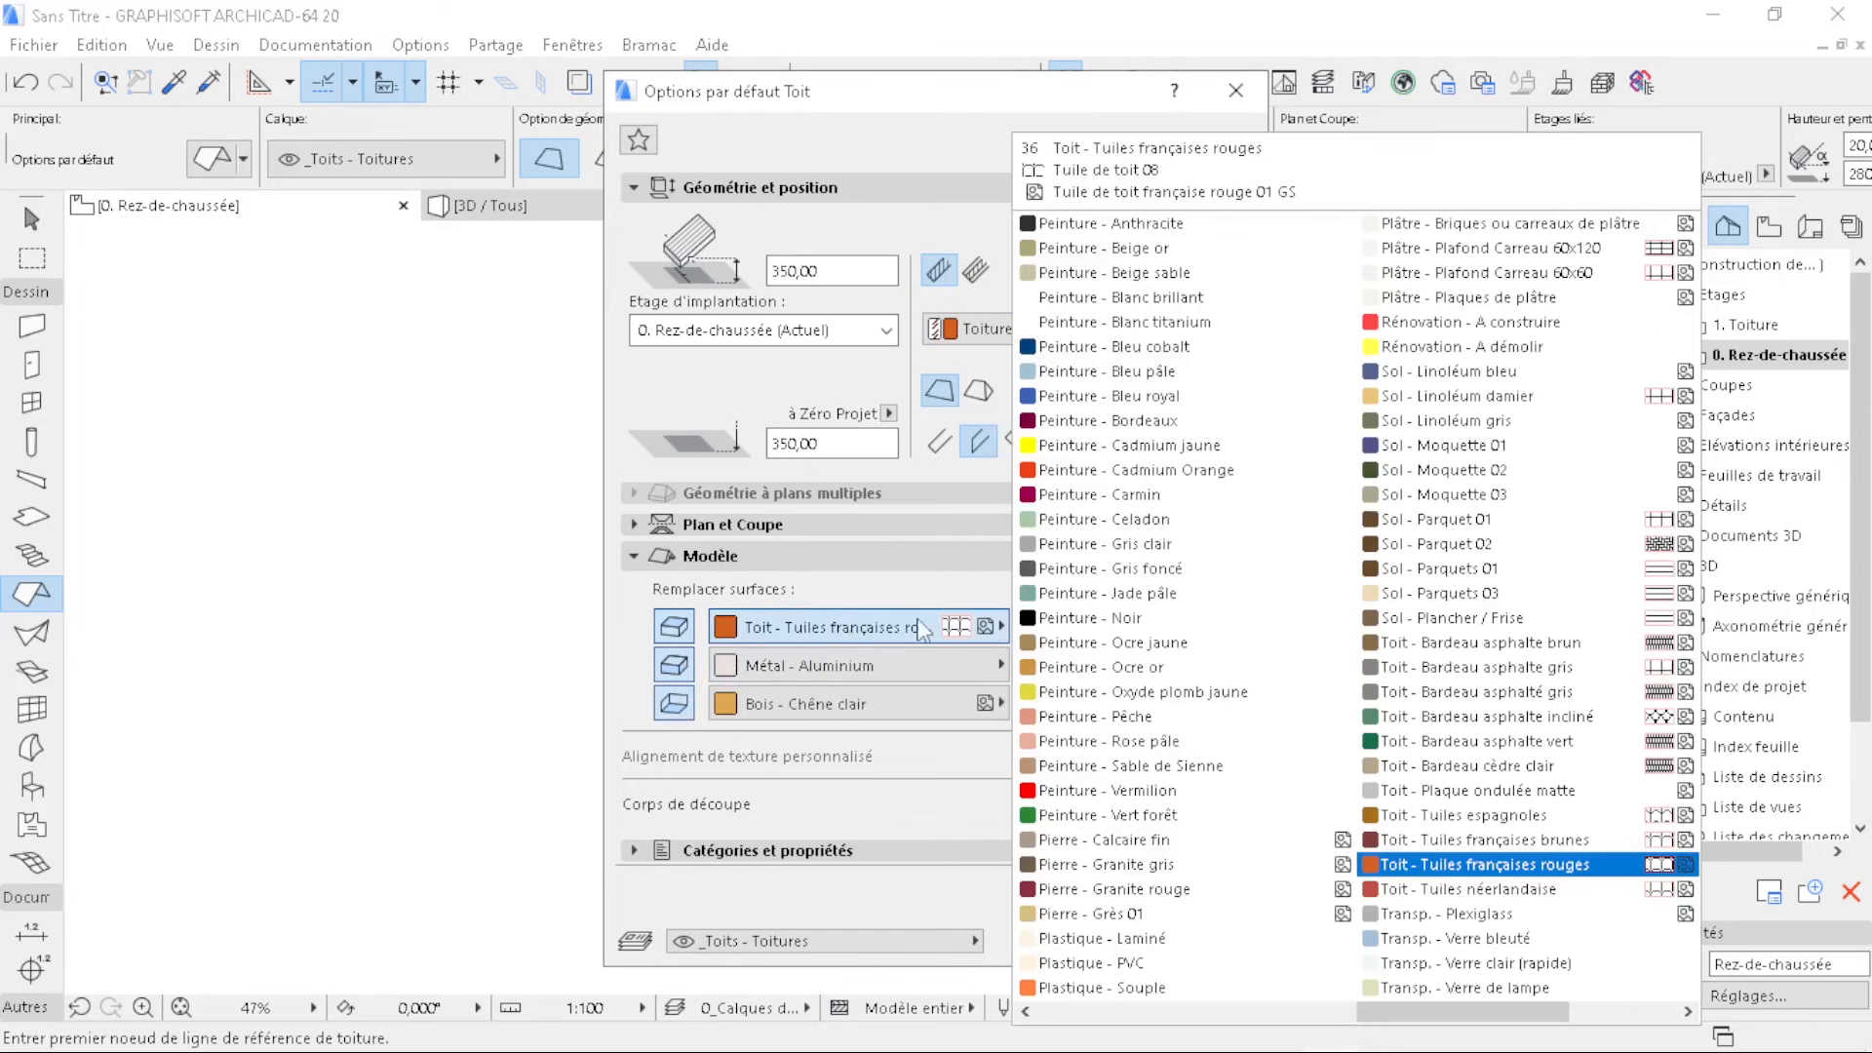
pyautogui.click(1462, 747)
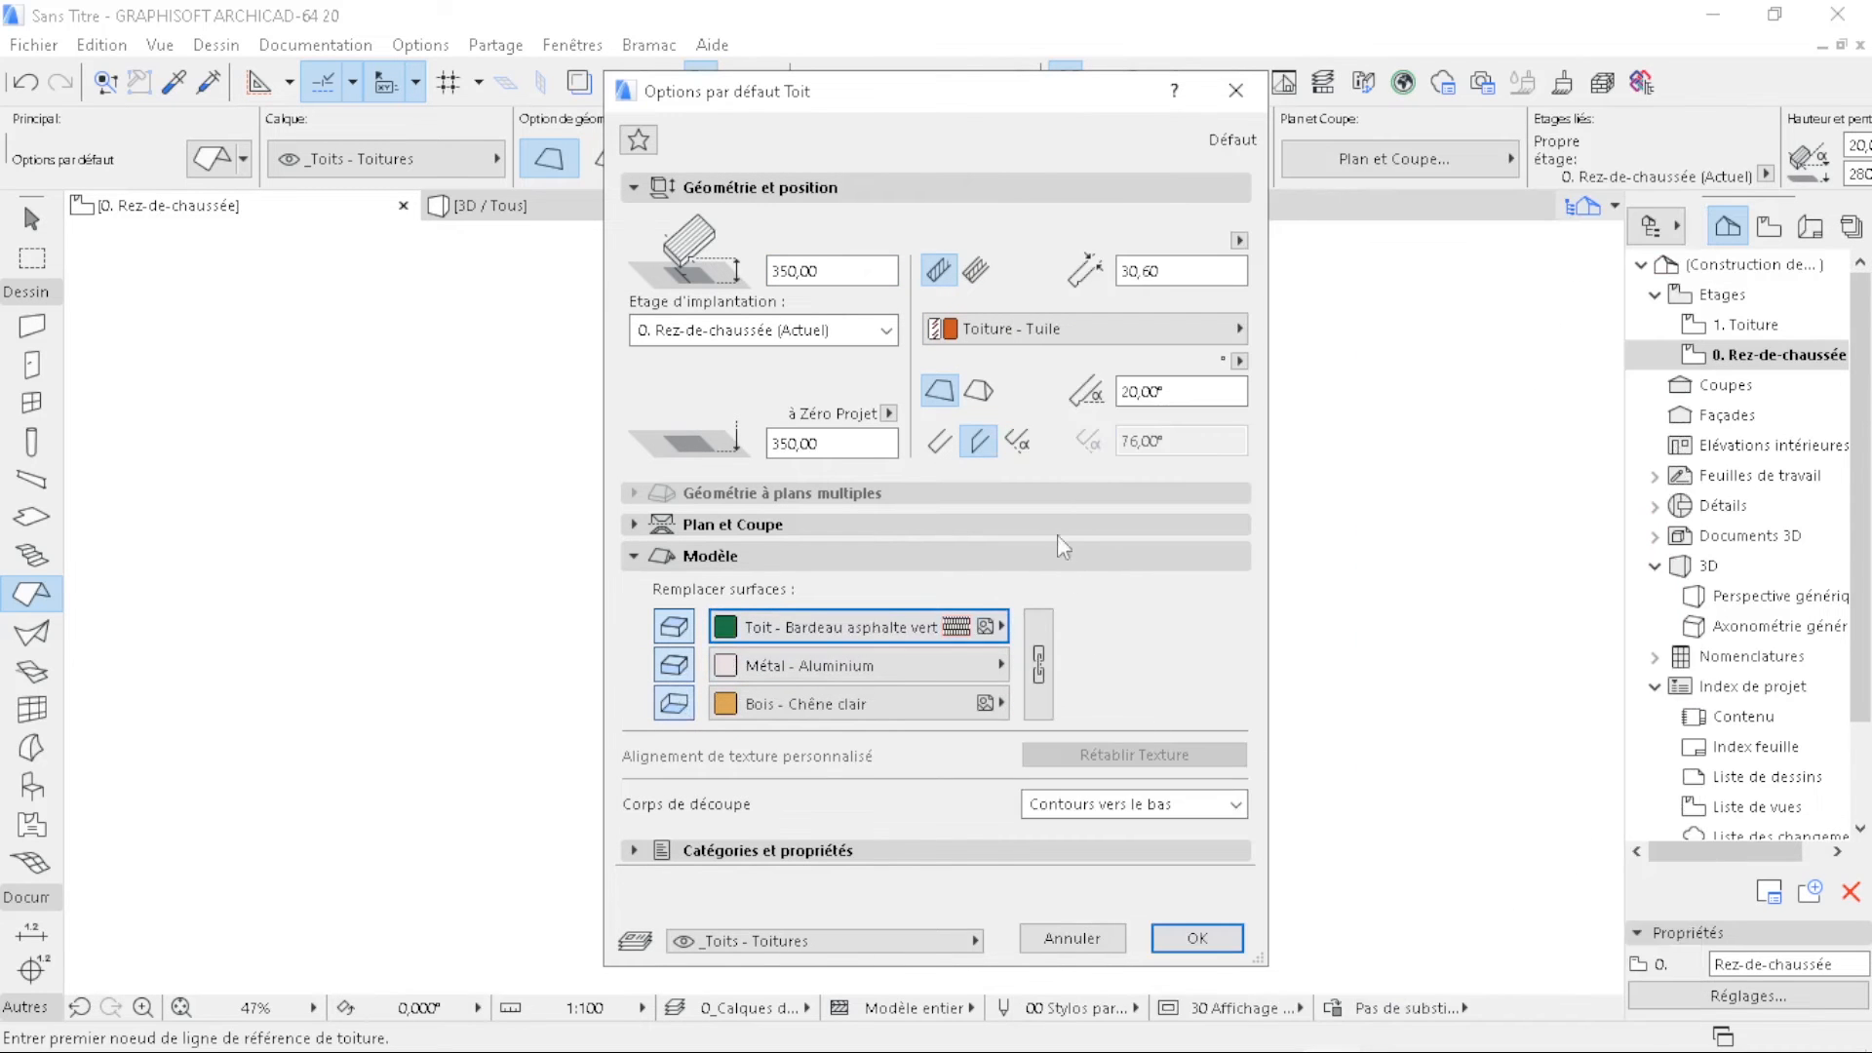
# - Set the roof thickness to 0 and the single-plane pitch to 35°, switch to multi-plane geometry, and accept the roof settings
pyautogui.click(1190, 274)
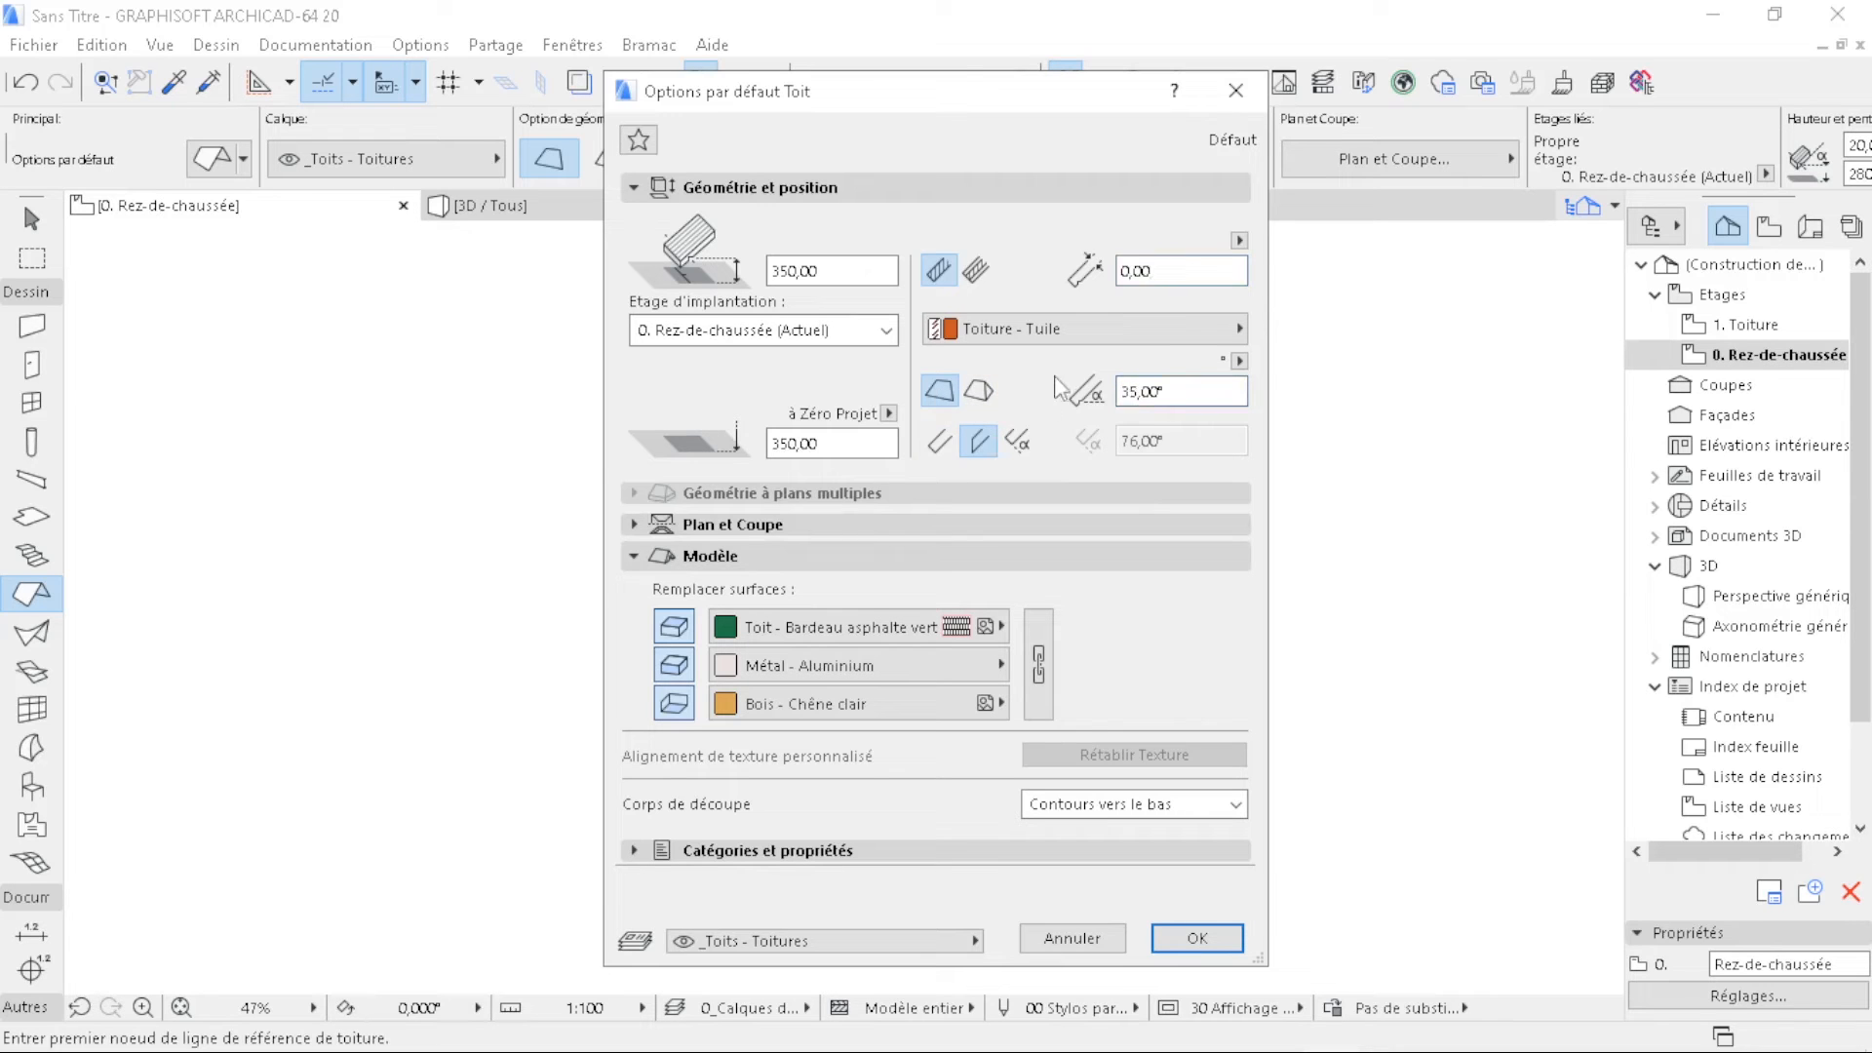
pyautogui.click(986, 393)
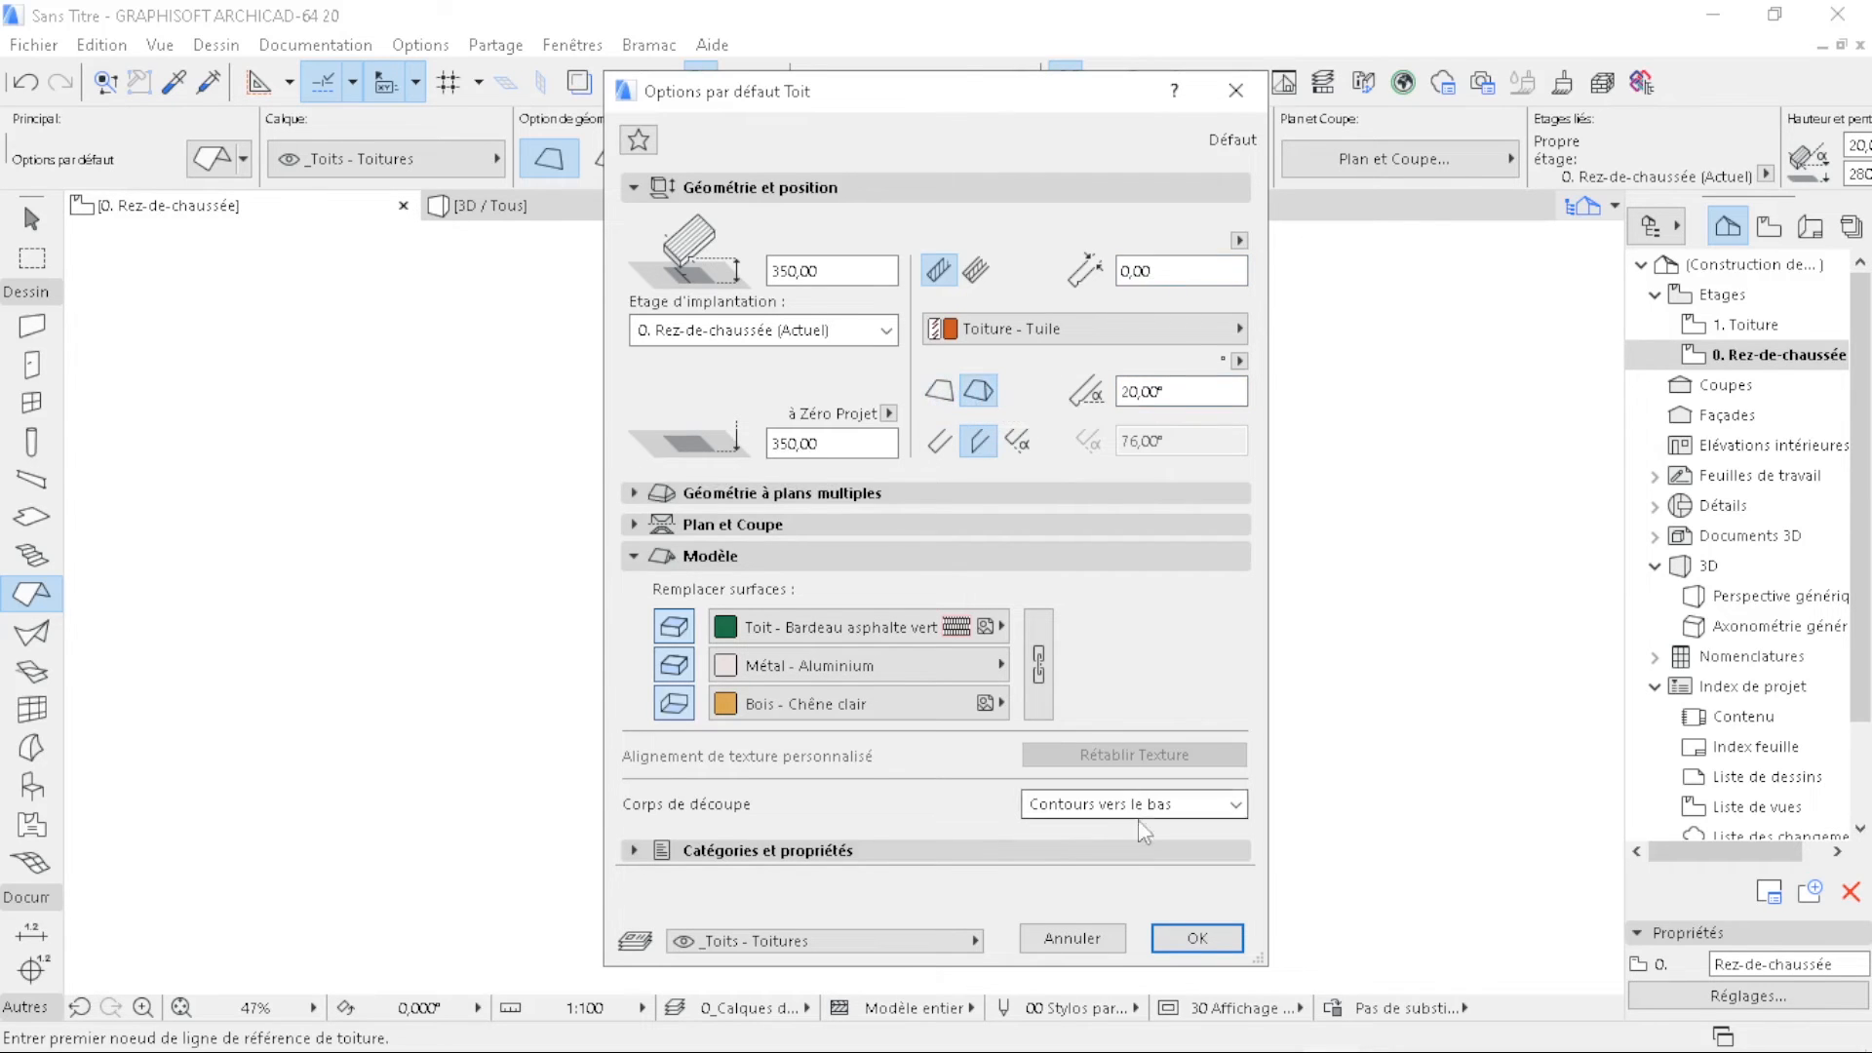
pyautogui.click(1212, 947)
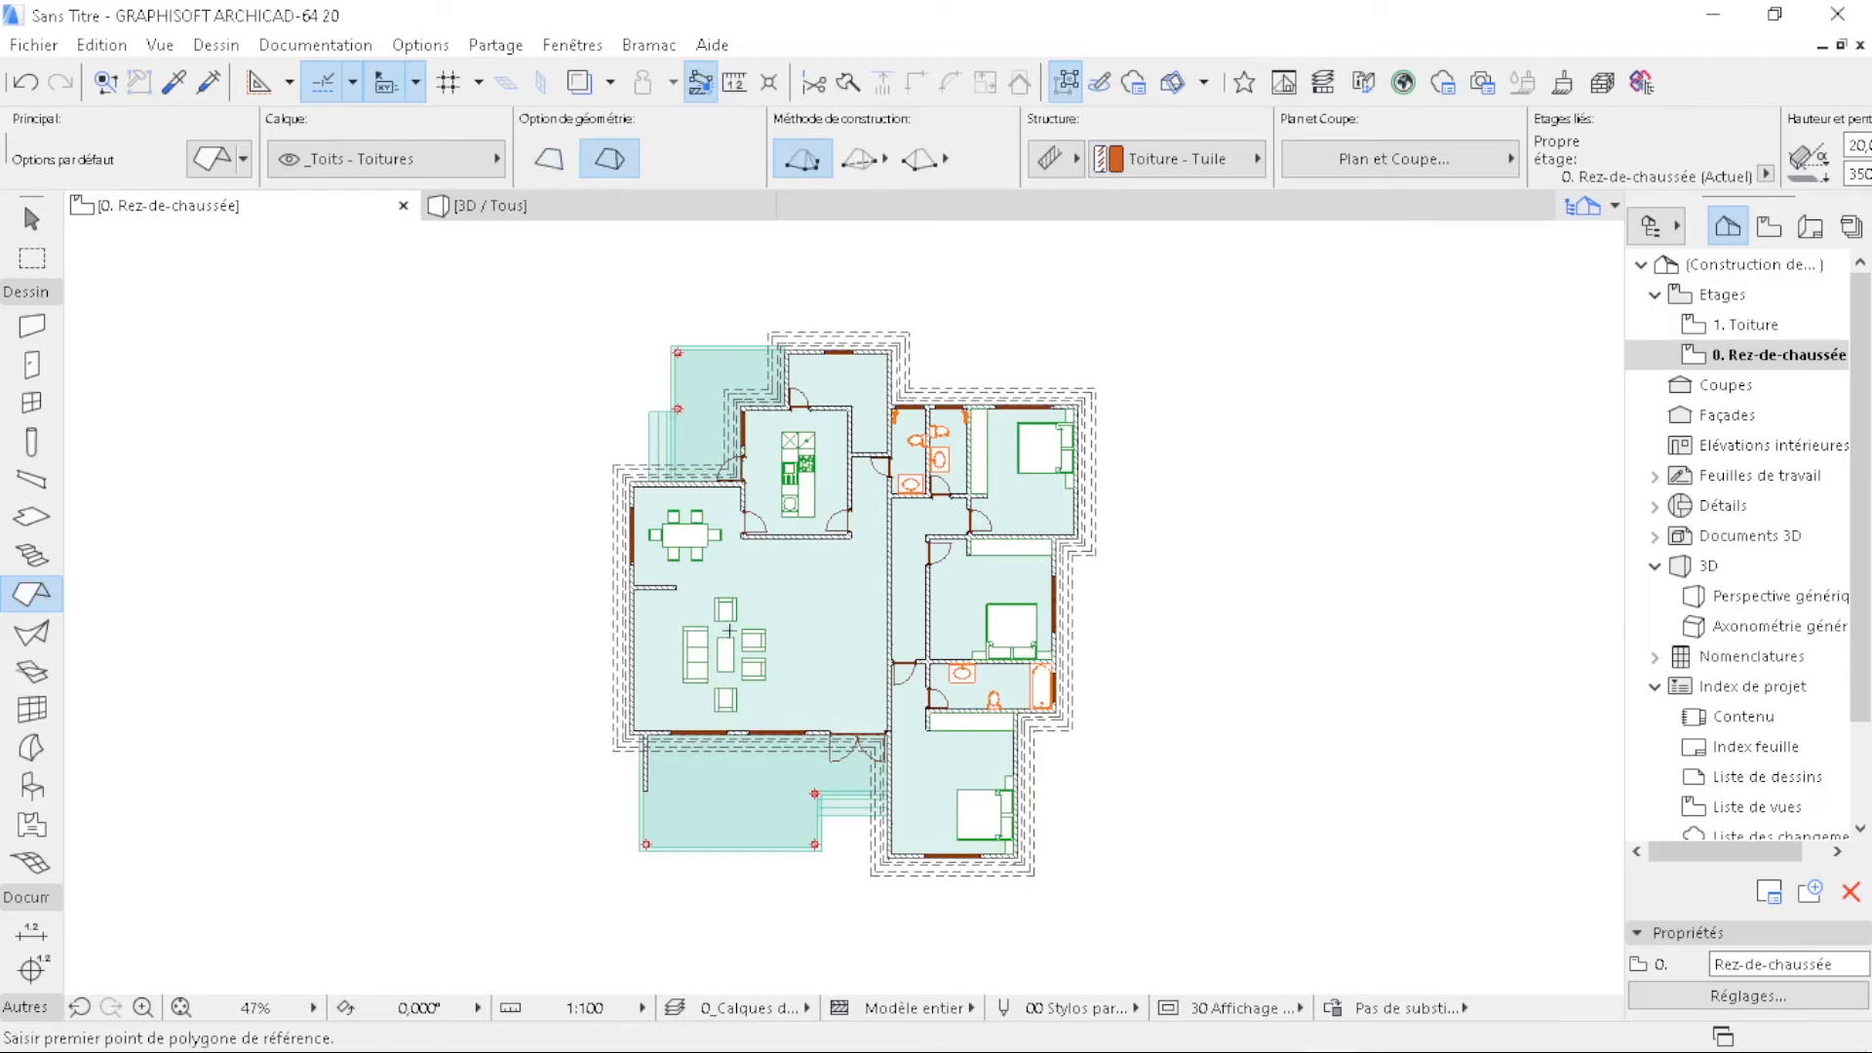
# - Start the multi-plane roof outline at the dining area's outer corner and follow the living room's outer wall to its opposite corner
pyautogui.scroll(10, 646, 576)
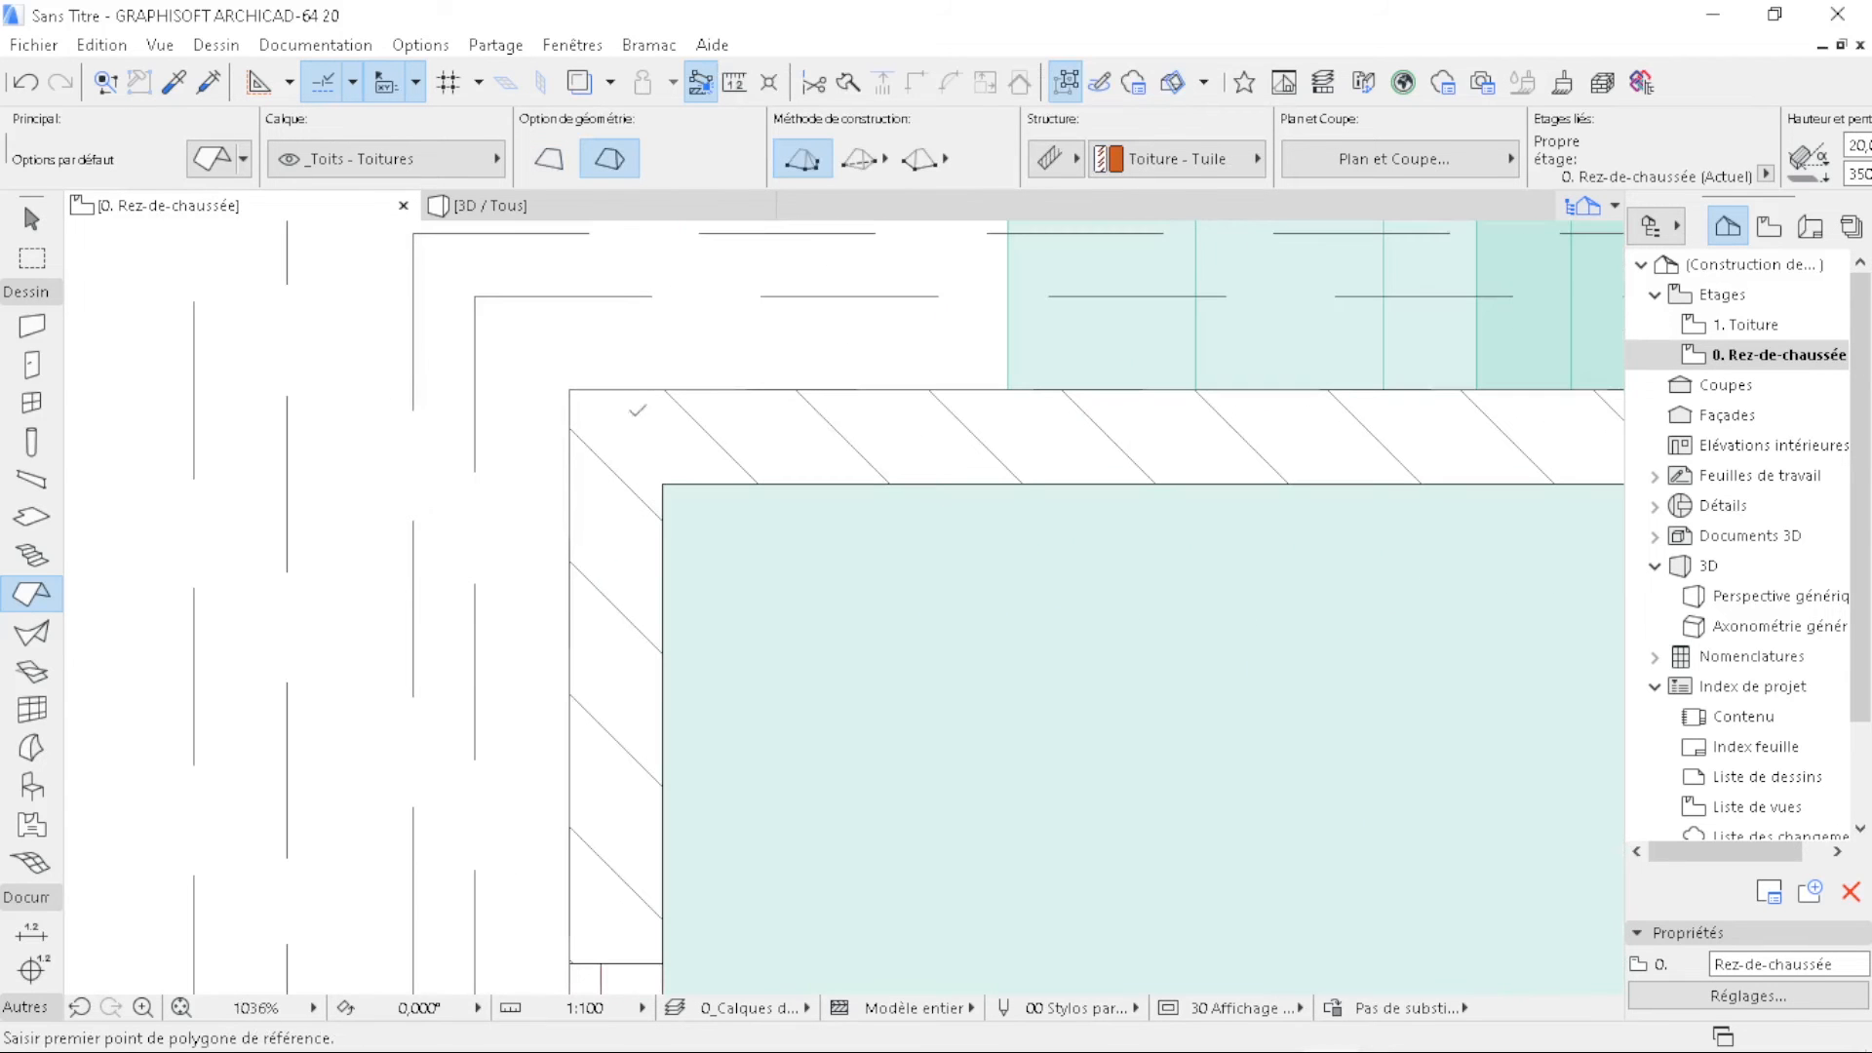
pyautogui.click(576, 384)
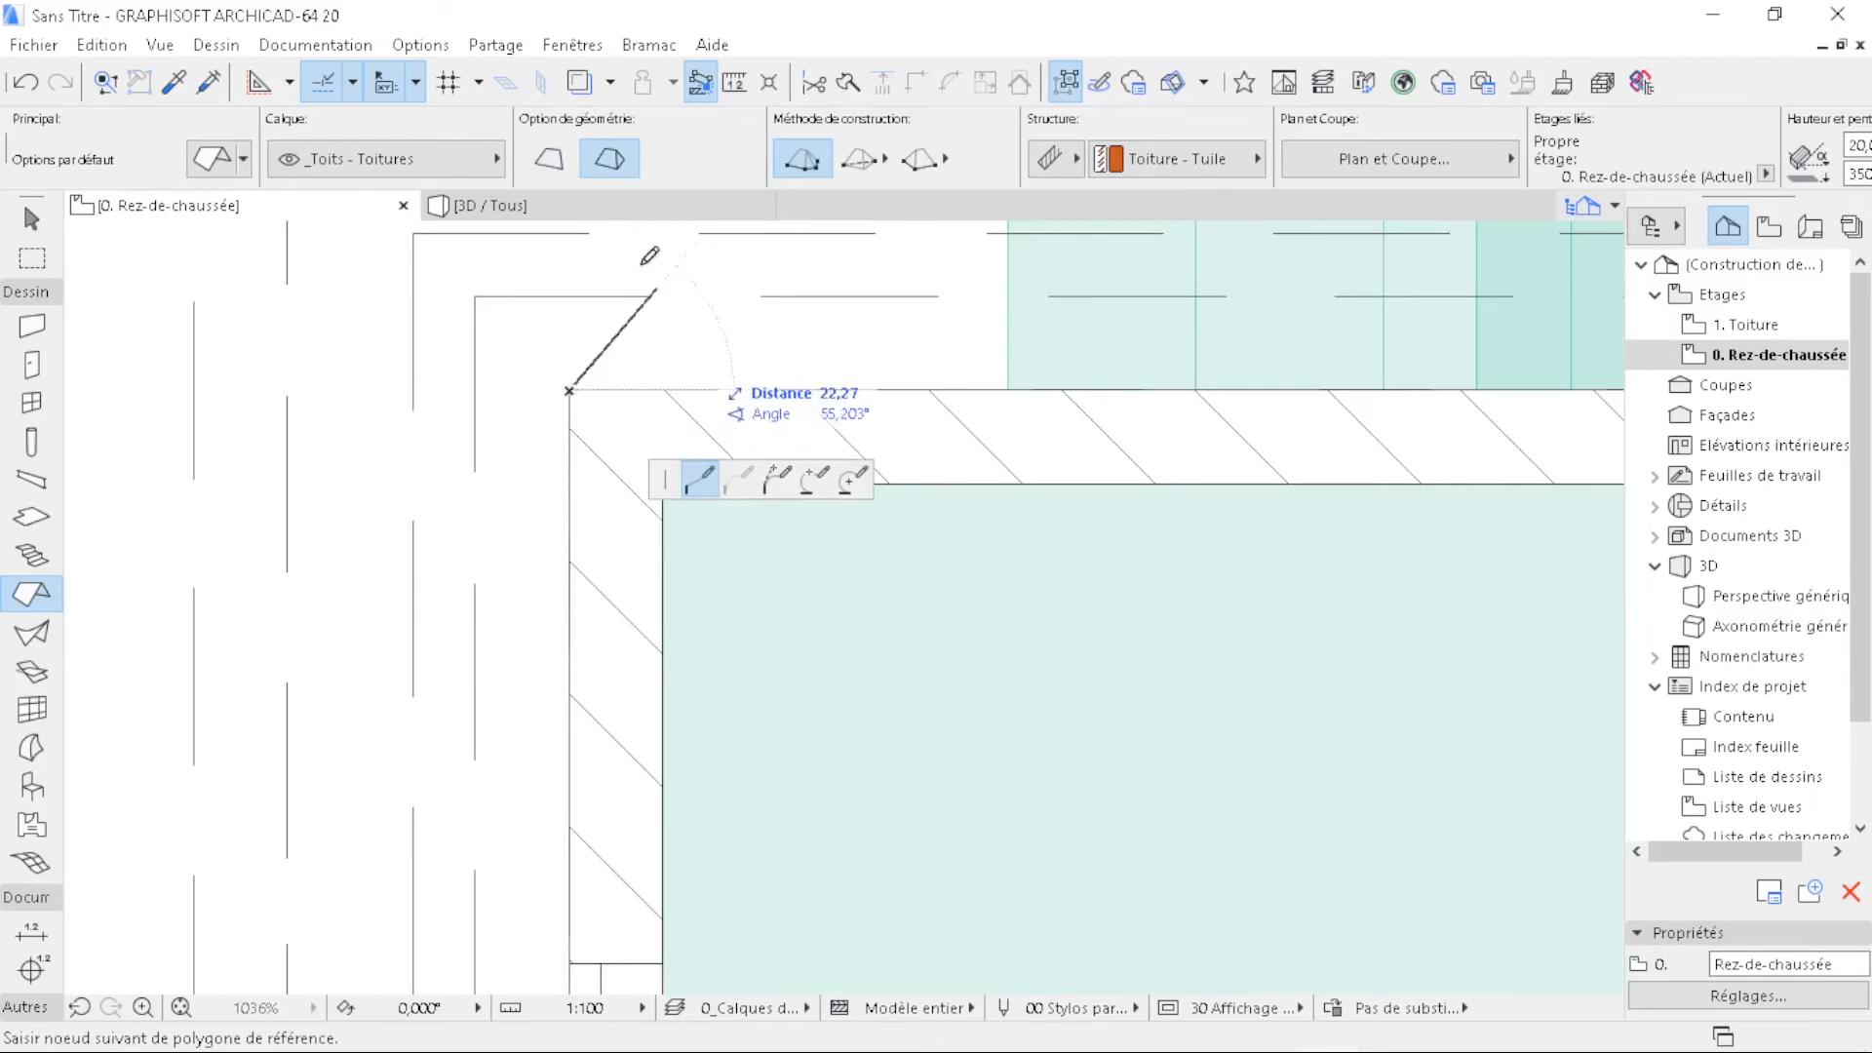
pyautogui.scroll(-3, 643, 381)
pyautogui.scroll(-4, 634, 371)
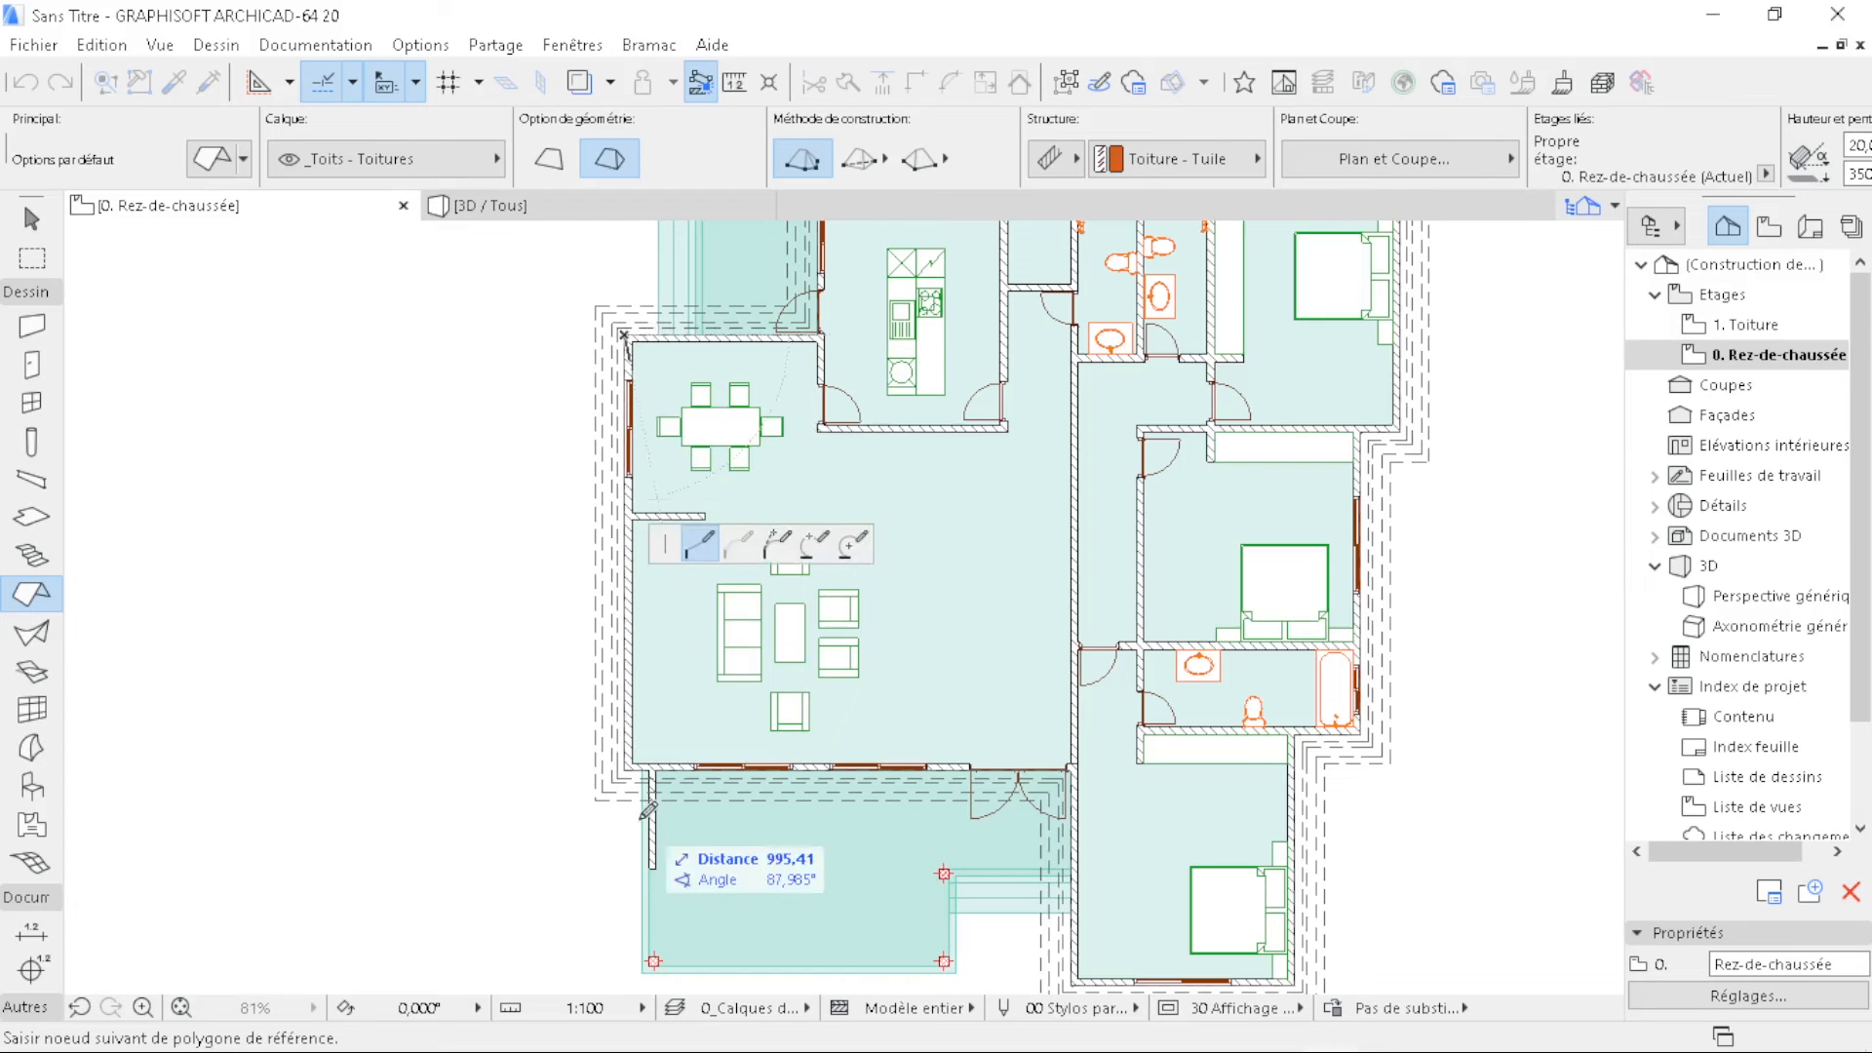
pyautogui.scroll(7, 634, 770)
pyautogui.click(677, 684)
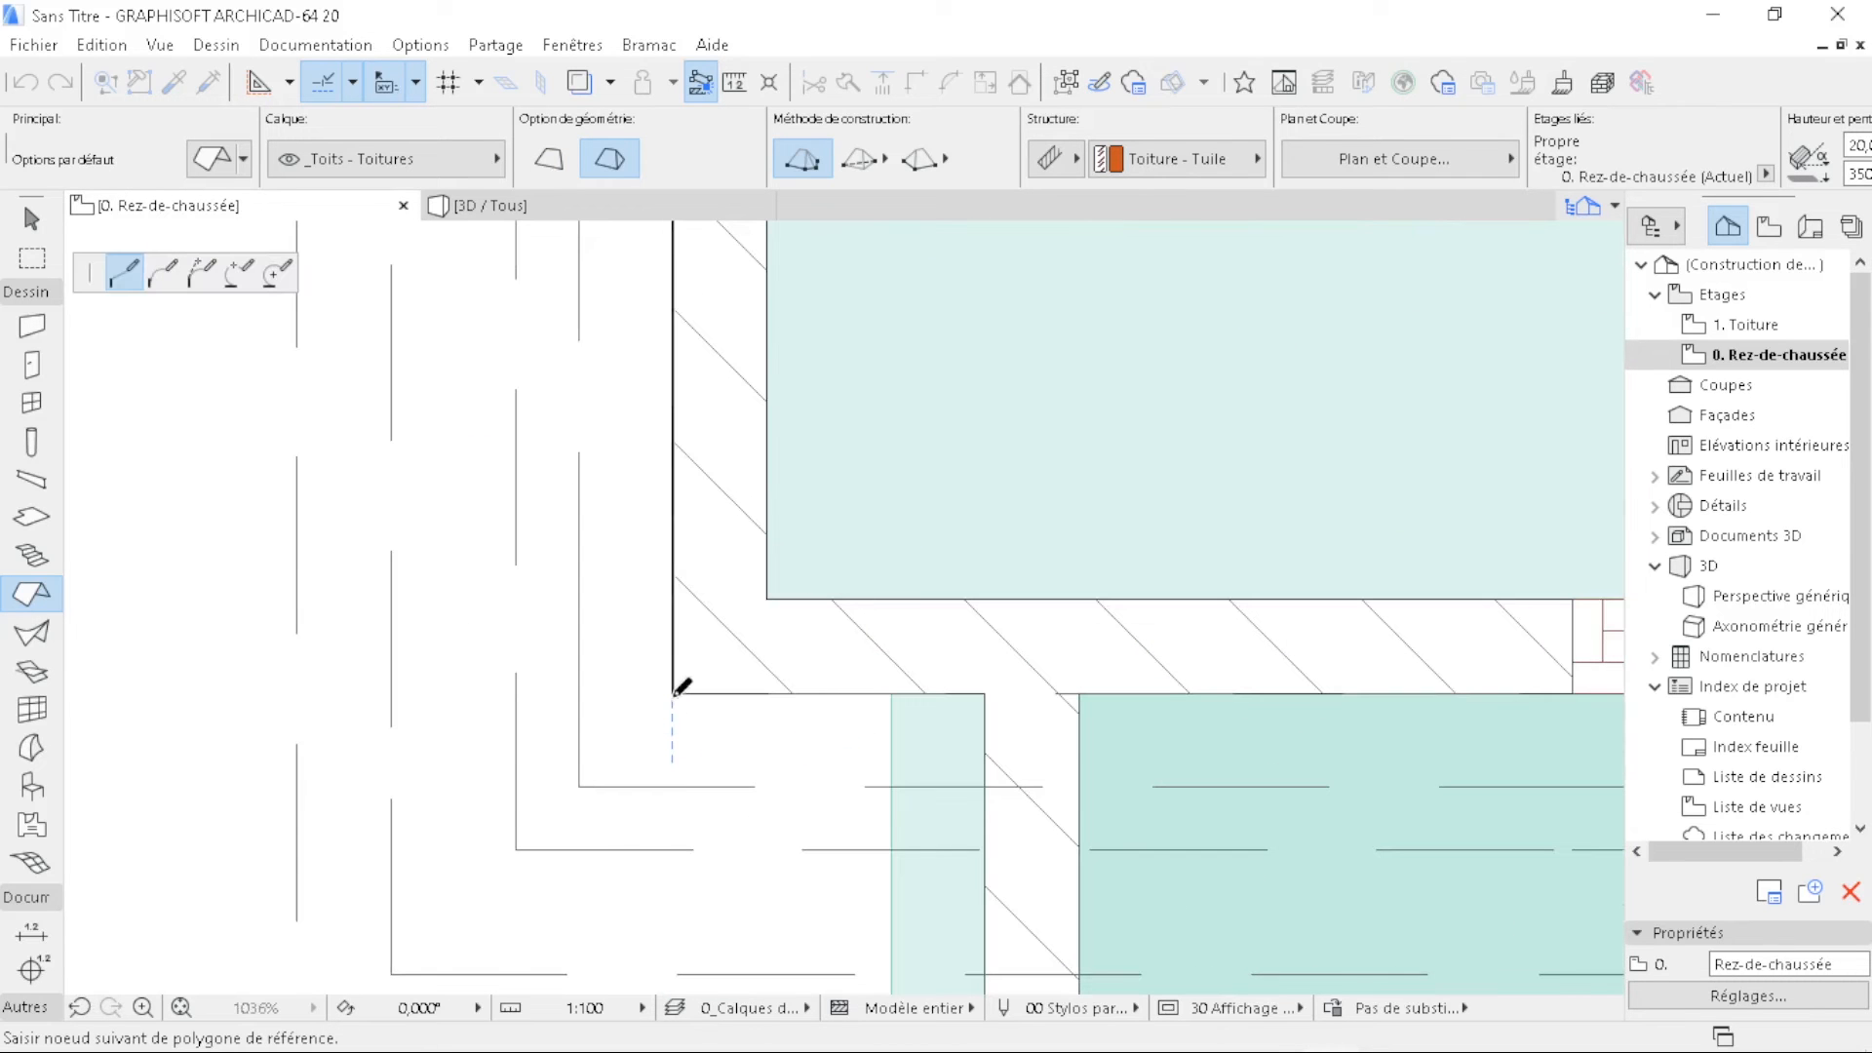
# - Continue the roof outline along the terrace-side wall and around the projecting bedroom's outer corners, and complete the multi-plane roof over the house
pyautogui.scroll(-6, 355, 614)
pyautogui.scroll(-2, 335, 575)
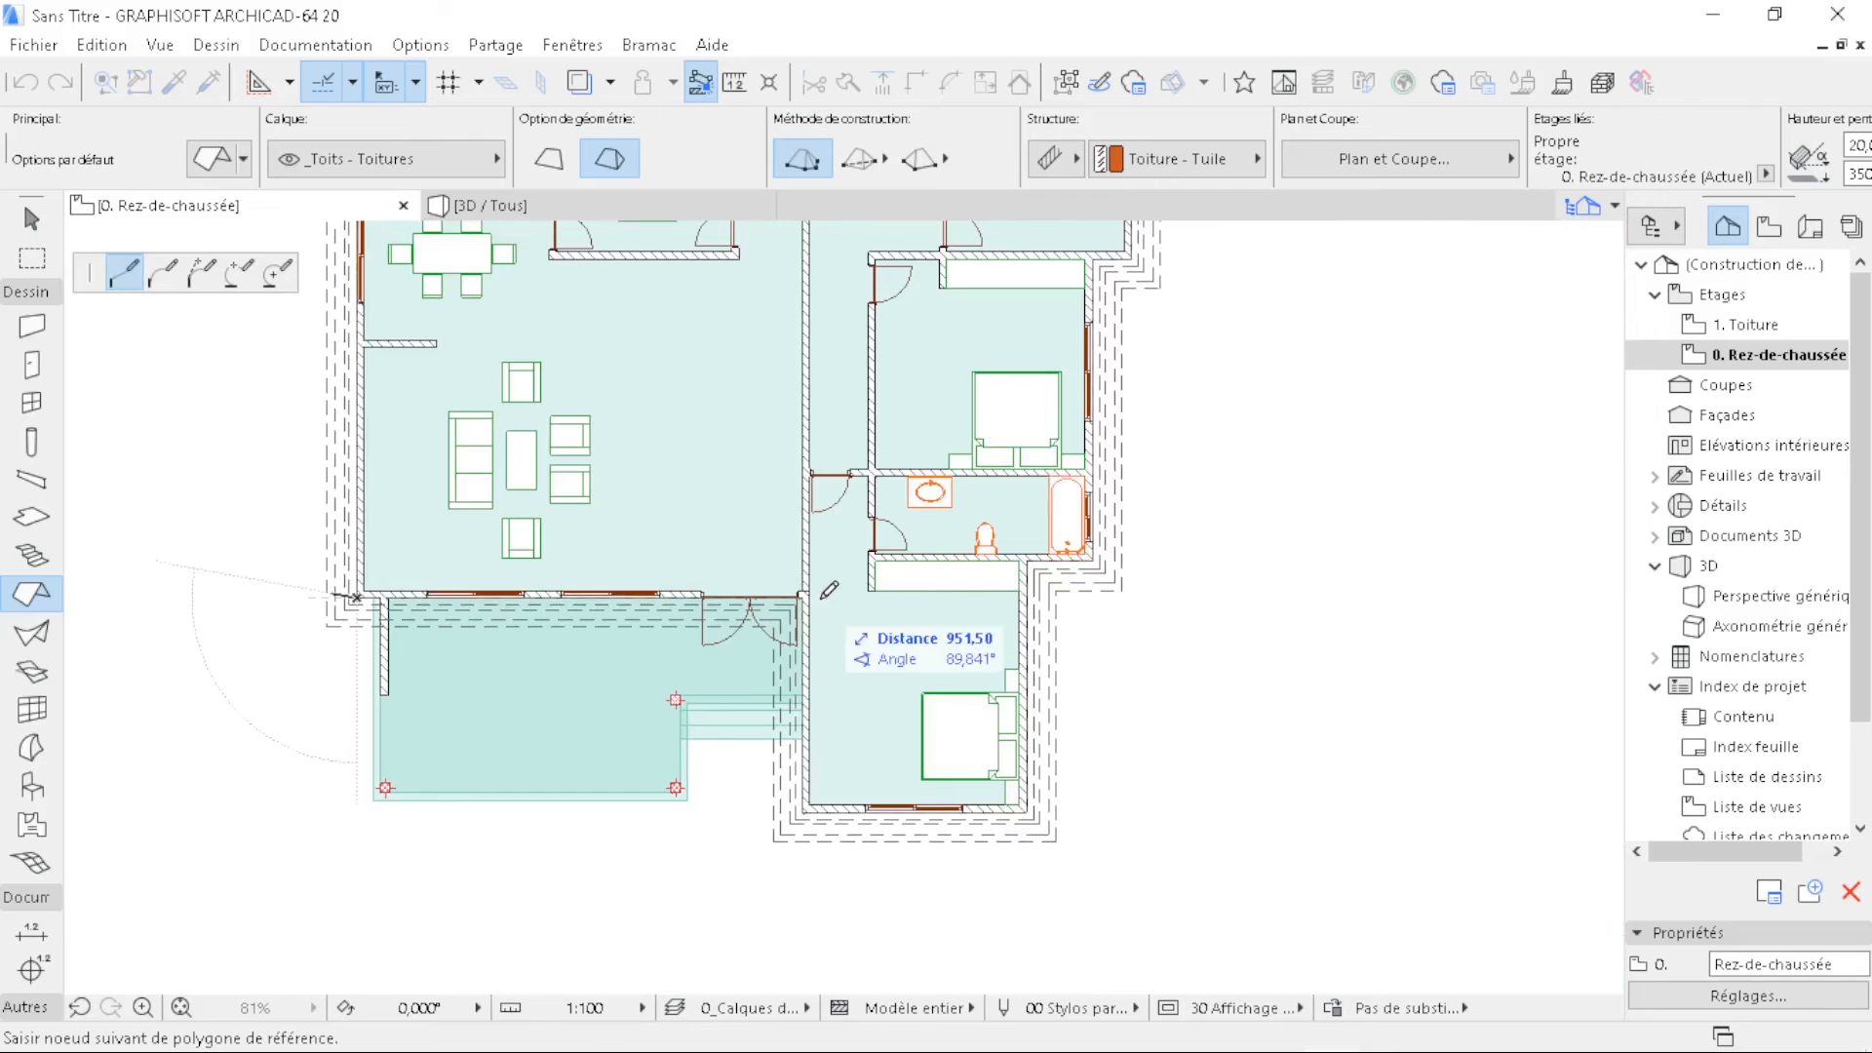
pyautogui.scroll(8, 794, 590)
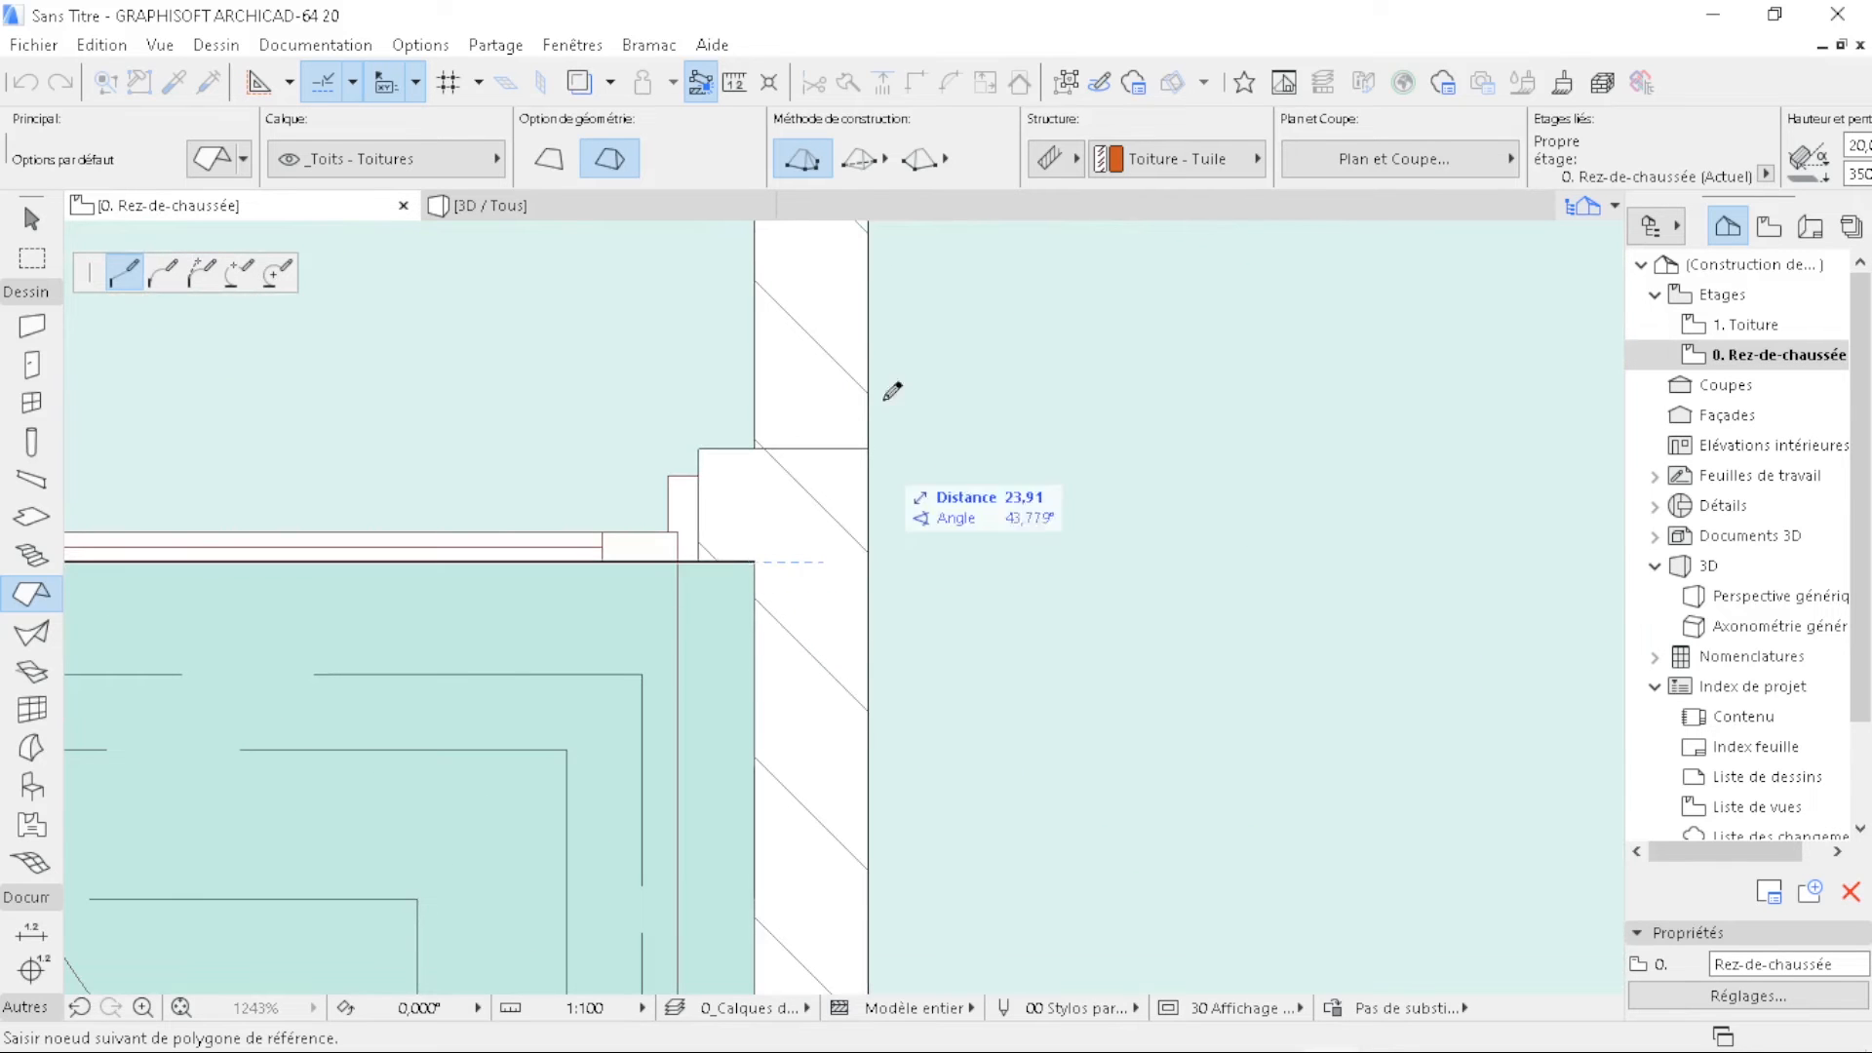
pyautogui.scroll(-7, 886, 435)
pyautogui.scroll(6, 797, 885)
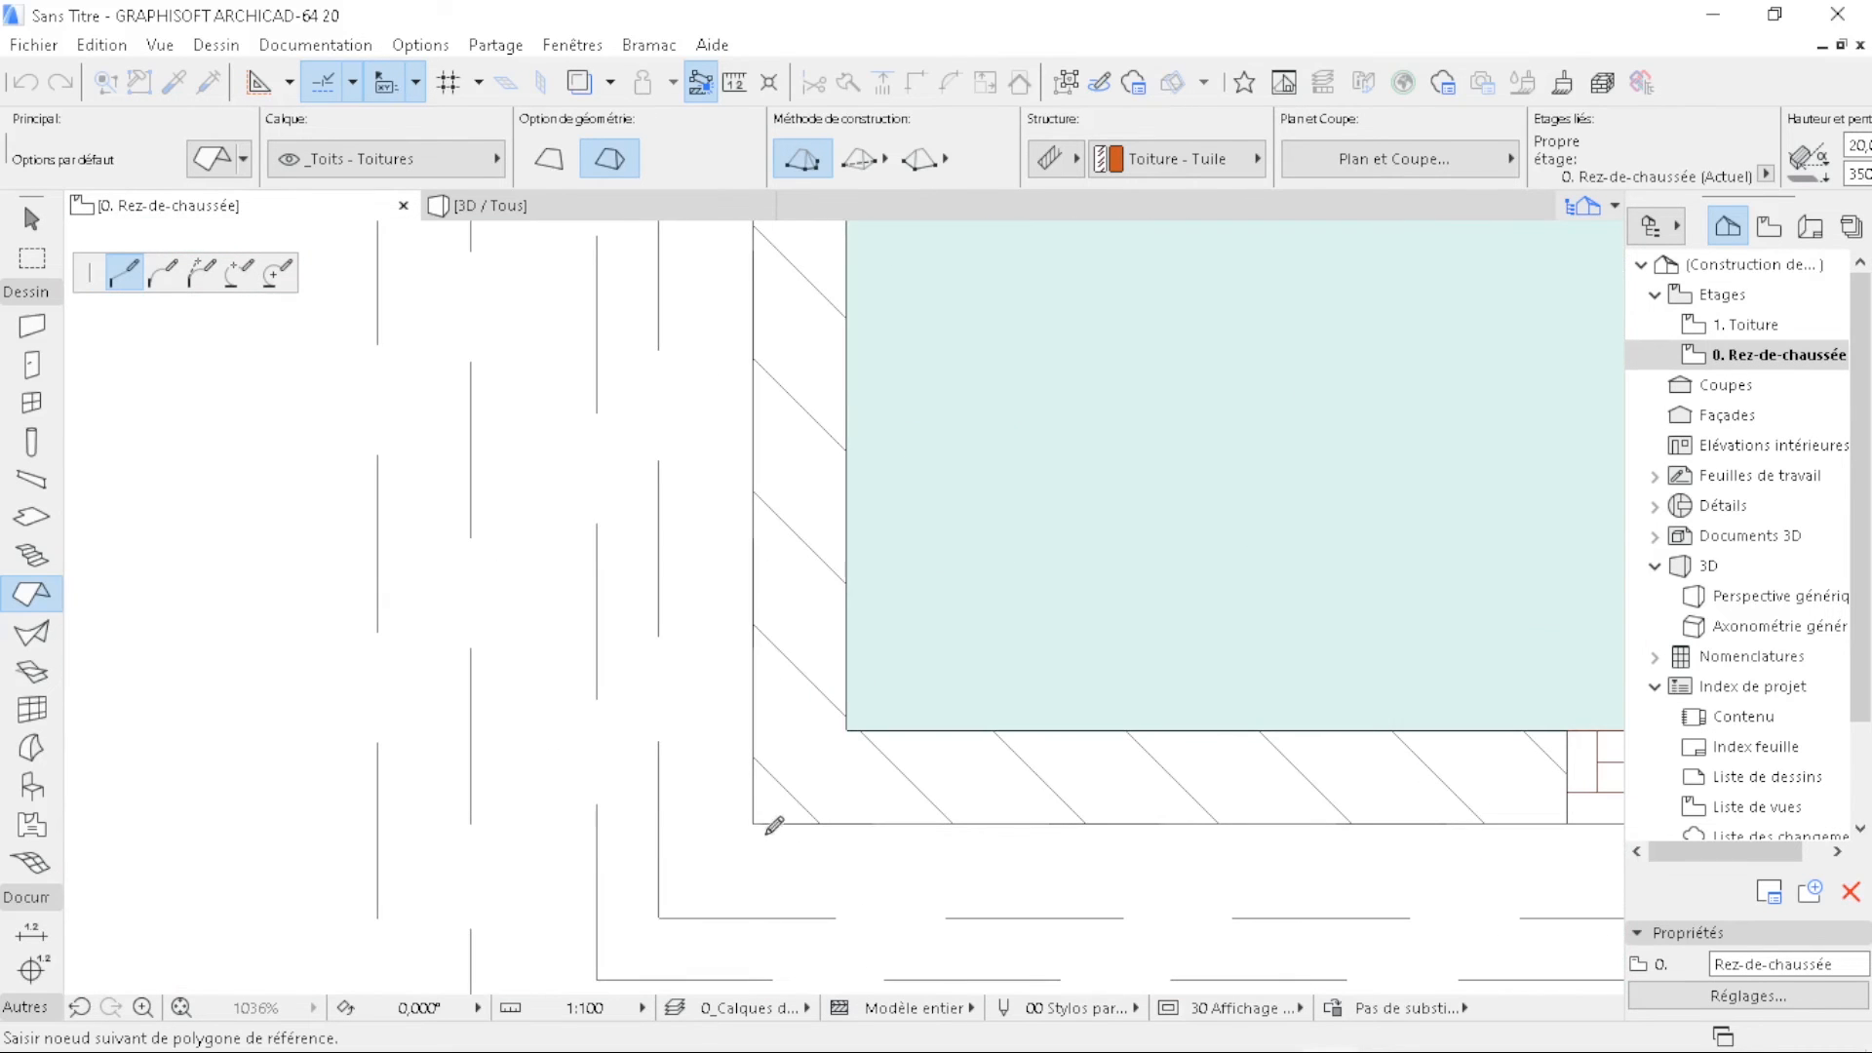
pyautogui.scroll(-4, 419, 473)
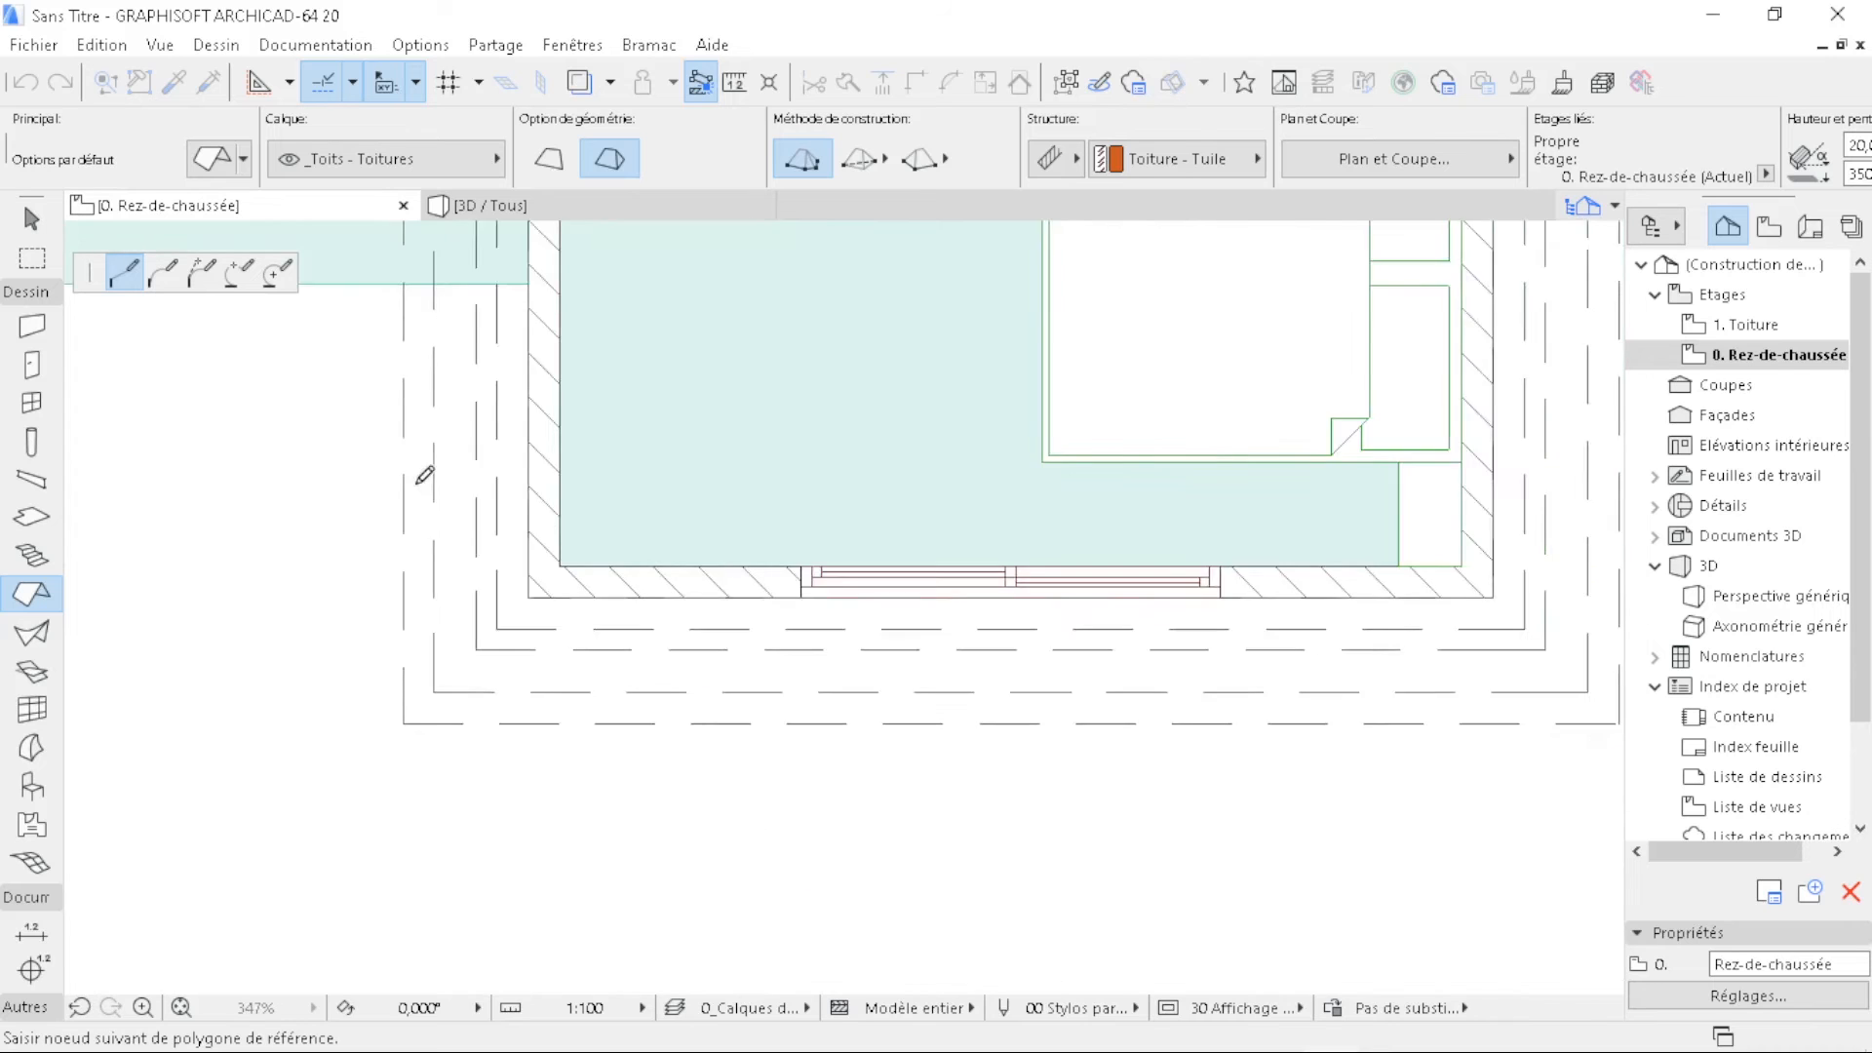
pyautogui.scroll(6, 712, 494)
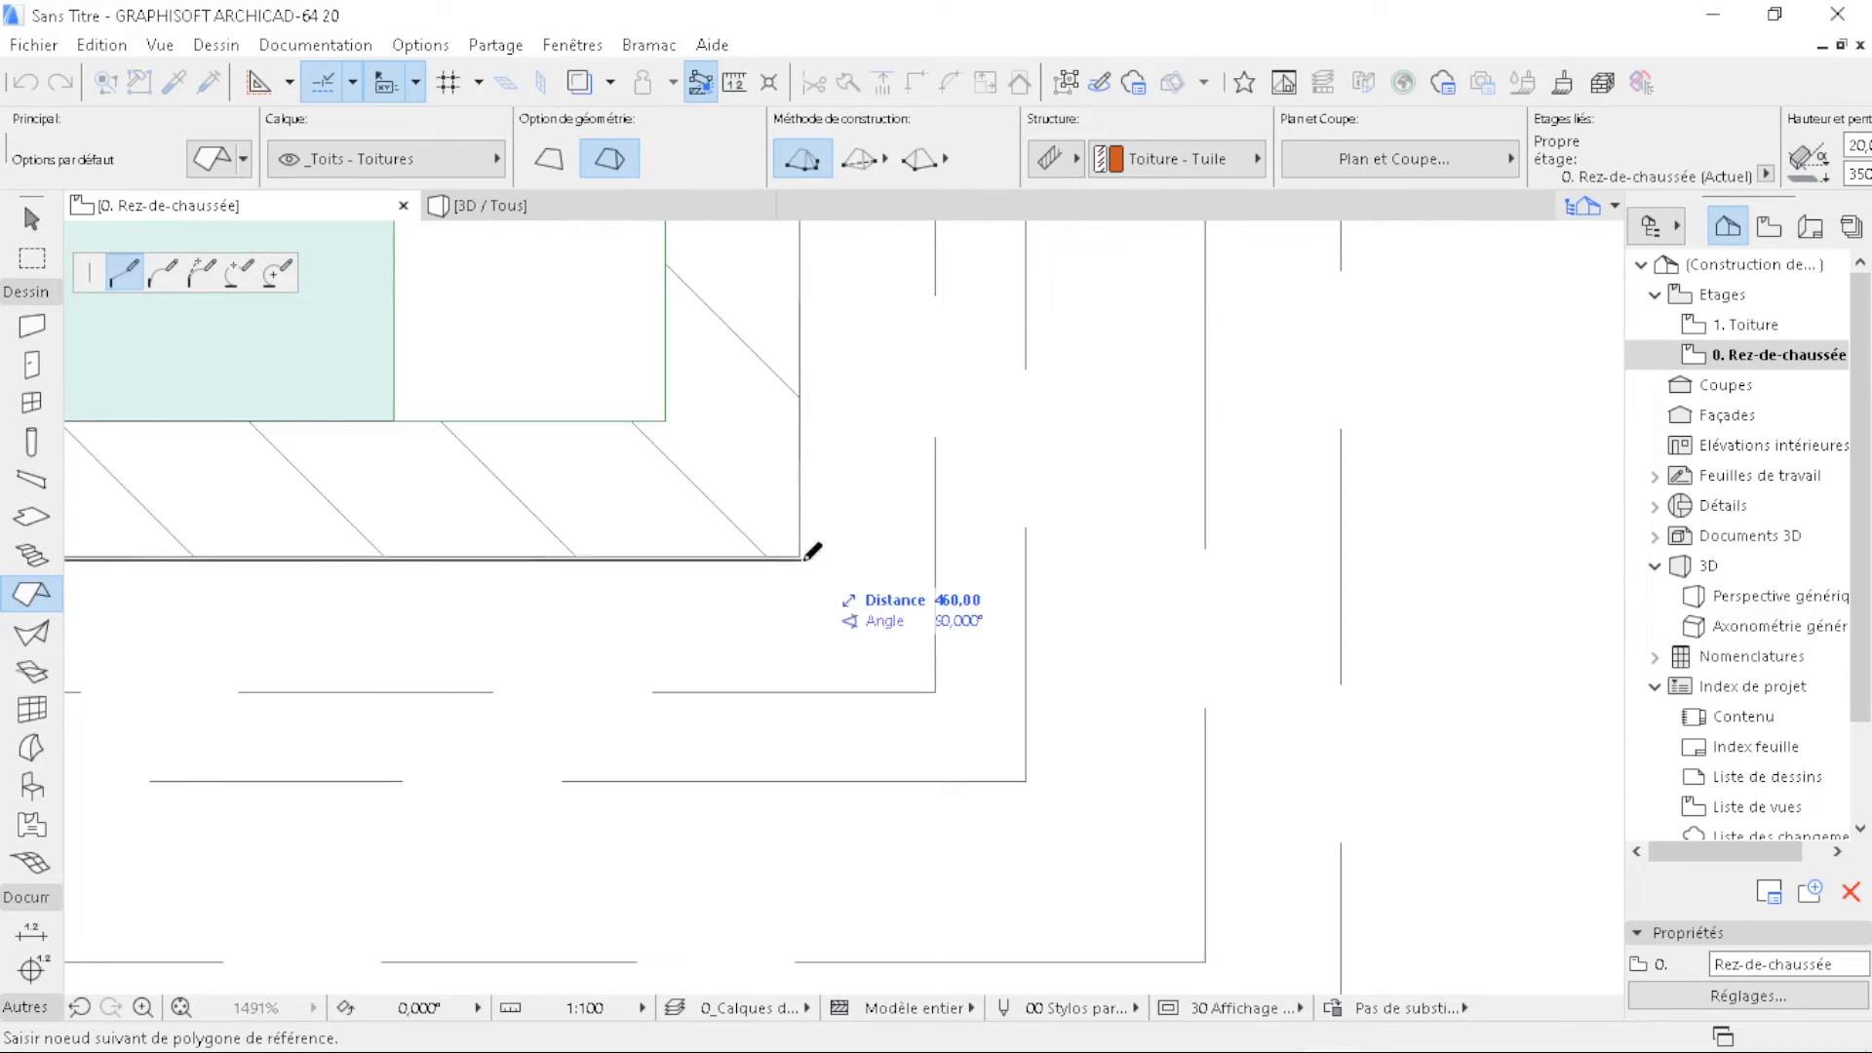
pyautogui.click(799, 556)
pyautogui.scroll(-20, 856, 707)
pyautogui.moveTo(719, 466); pyautogui.dragTo(821, 469, button='middle')
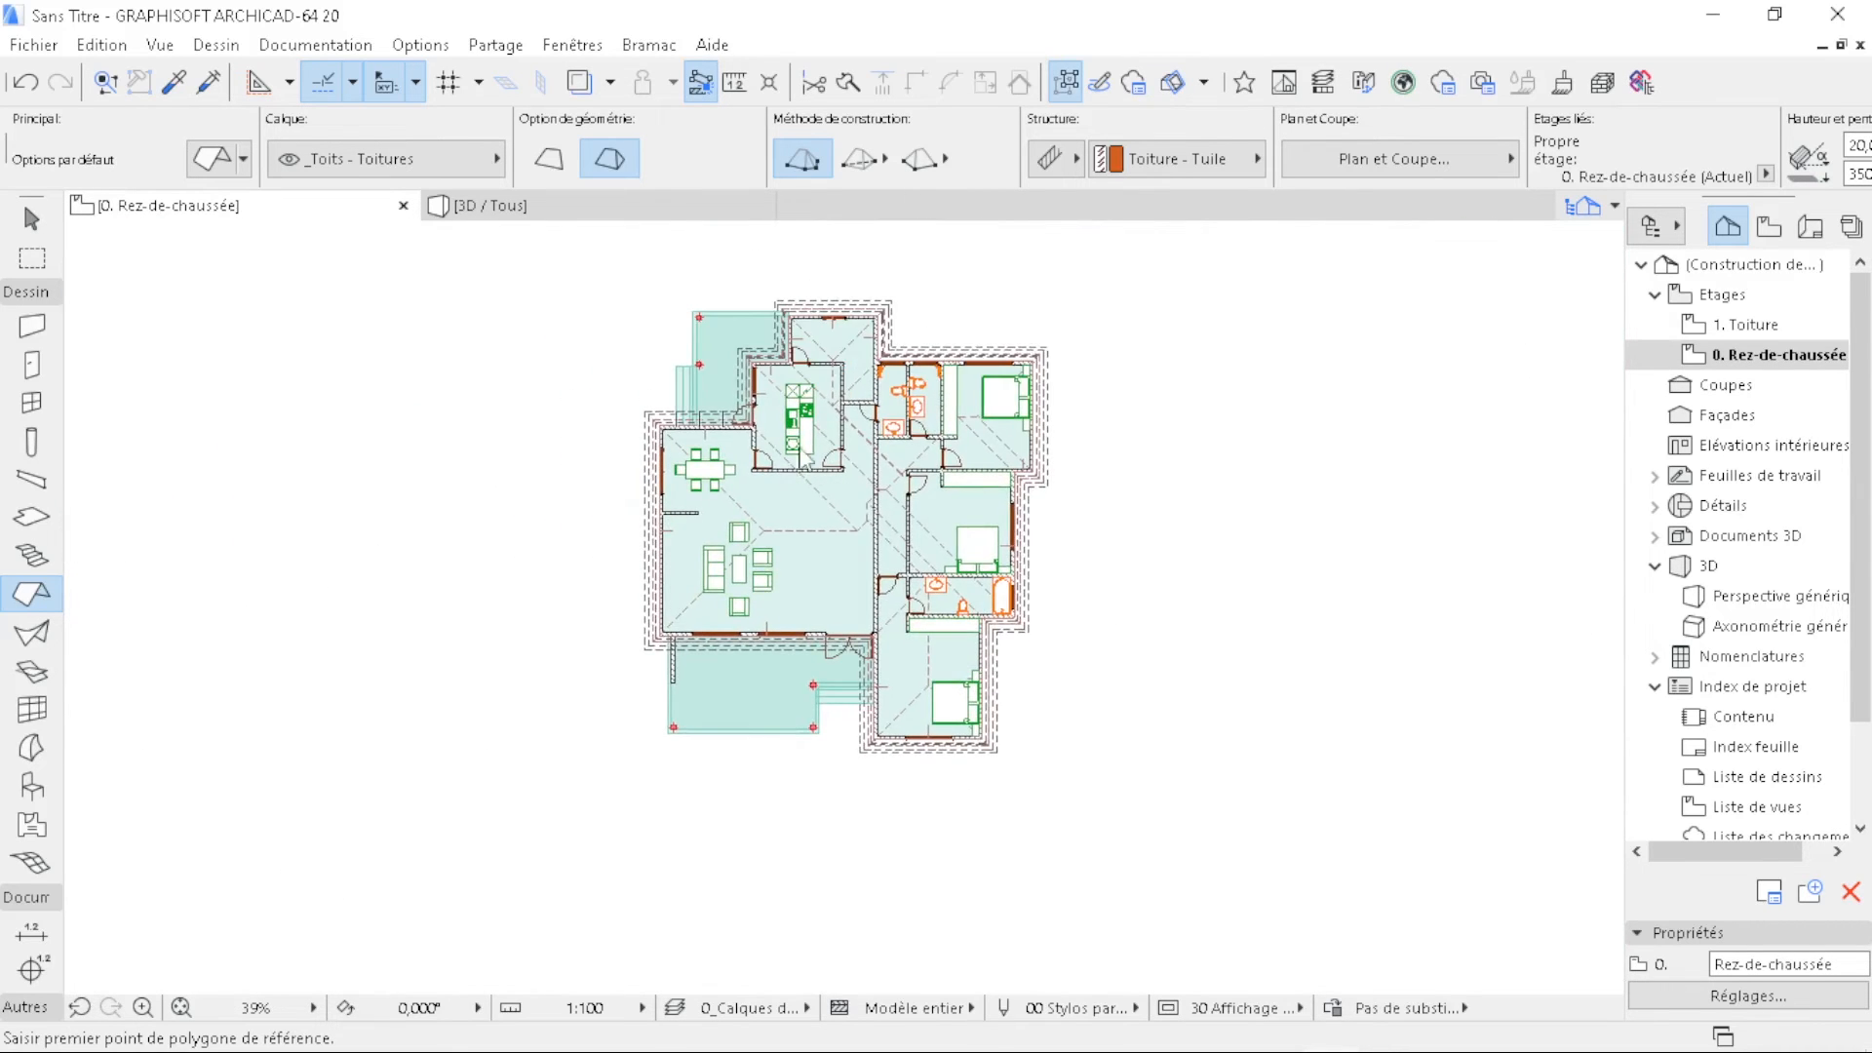
# - Examine how the new roof's eave meets the parapet at the house corner in the 3D view
pyautogui.click(531, 205)
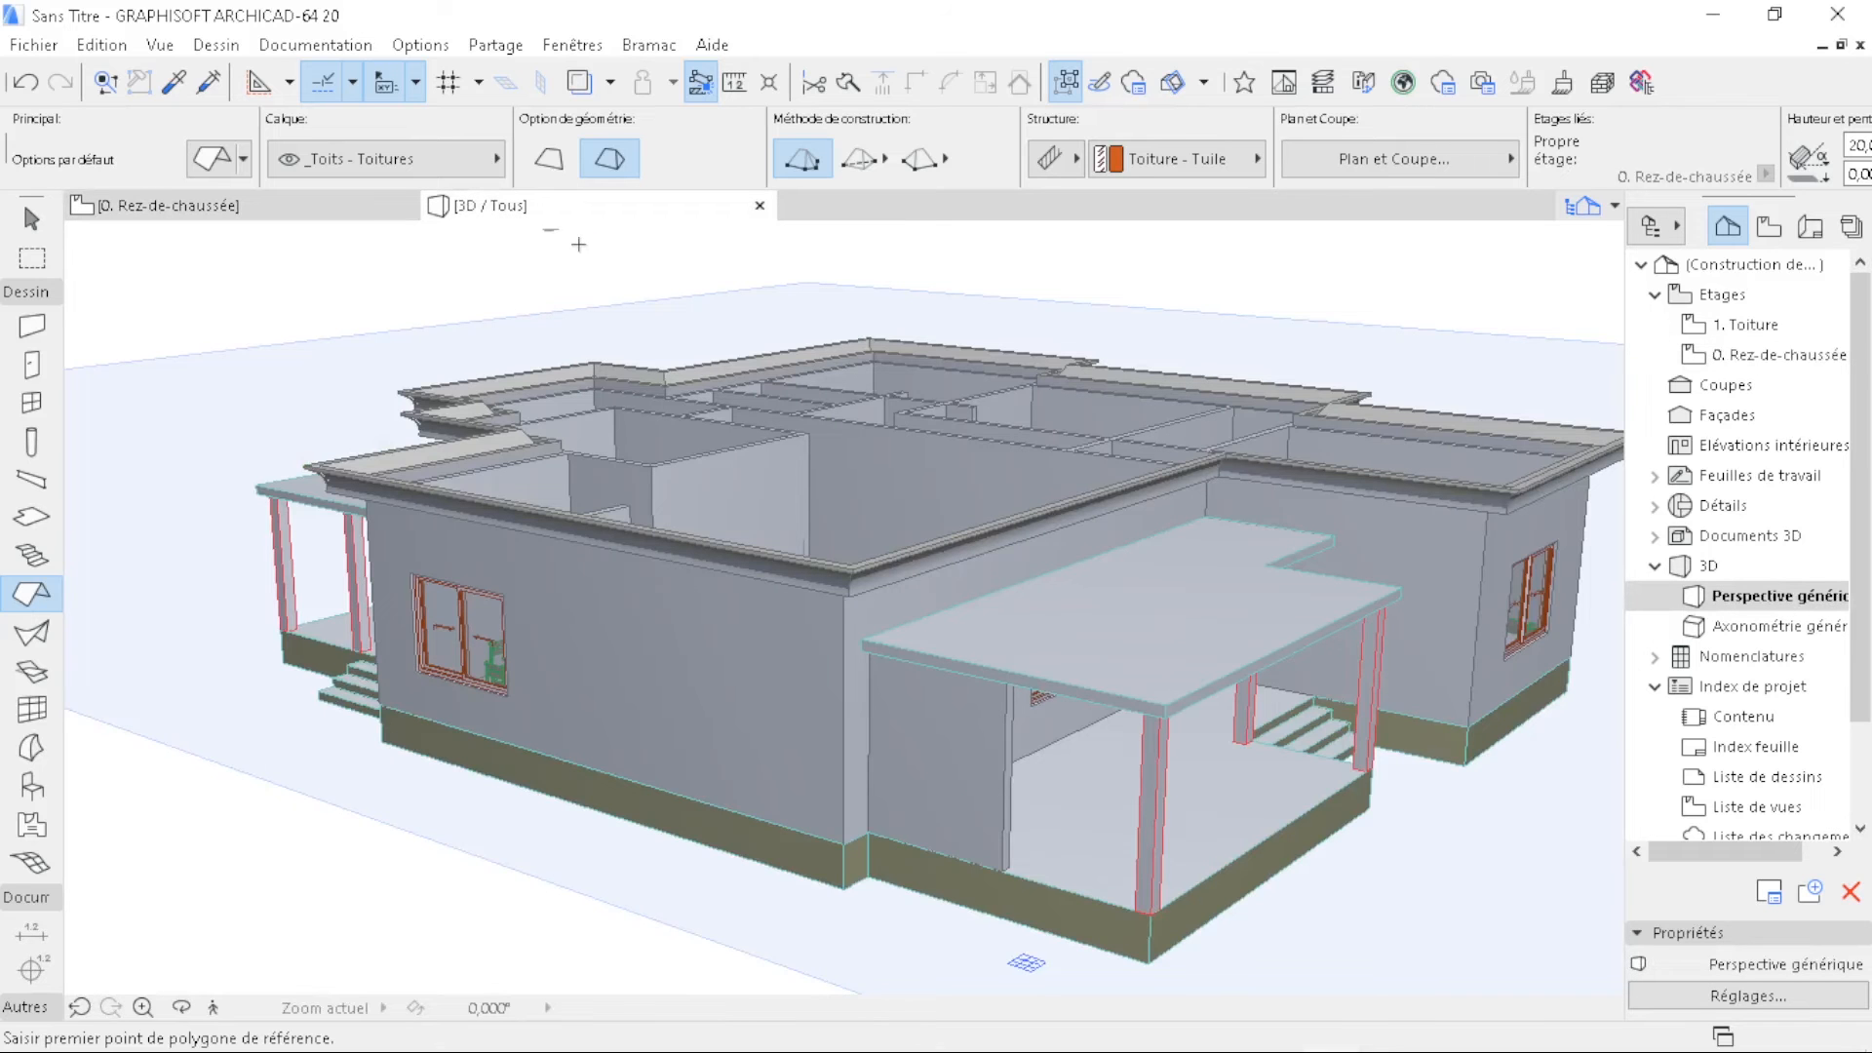
pyautogui.scroll(5, 799, 523)
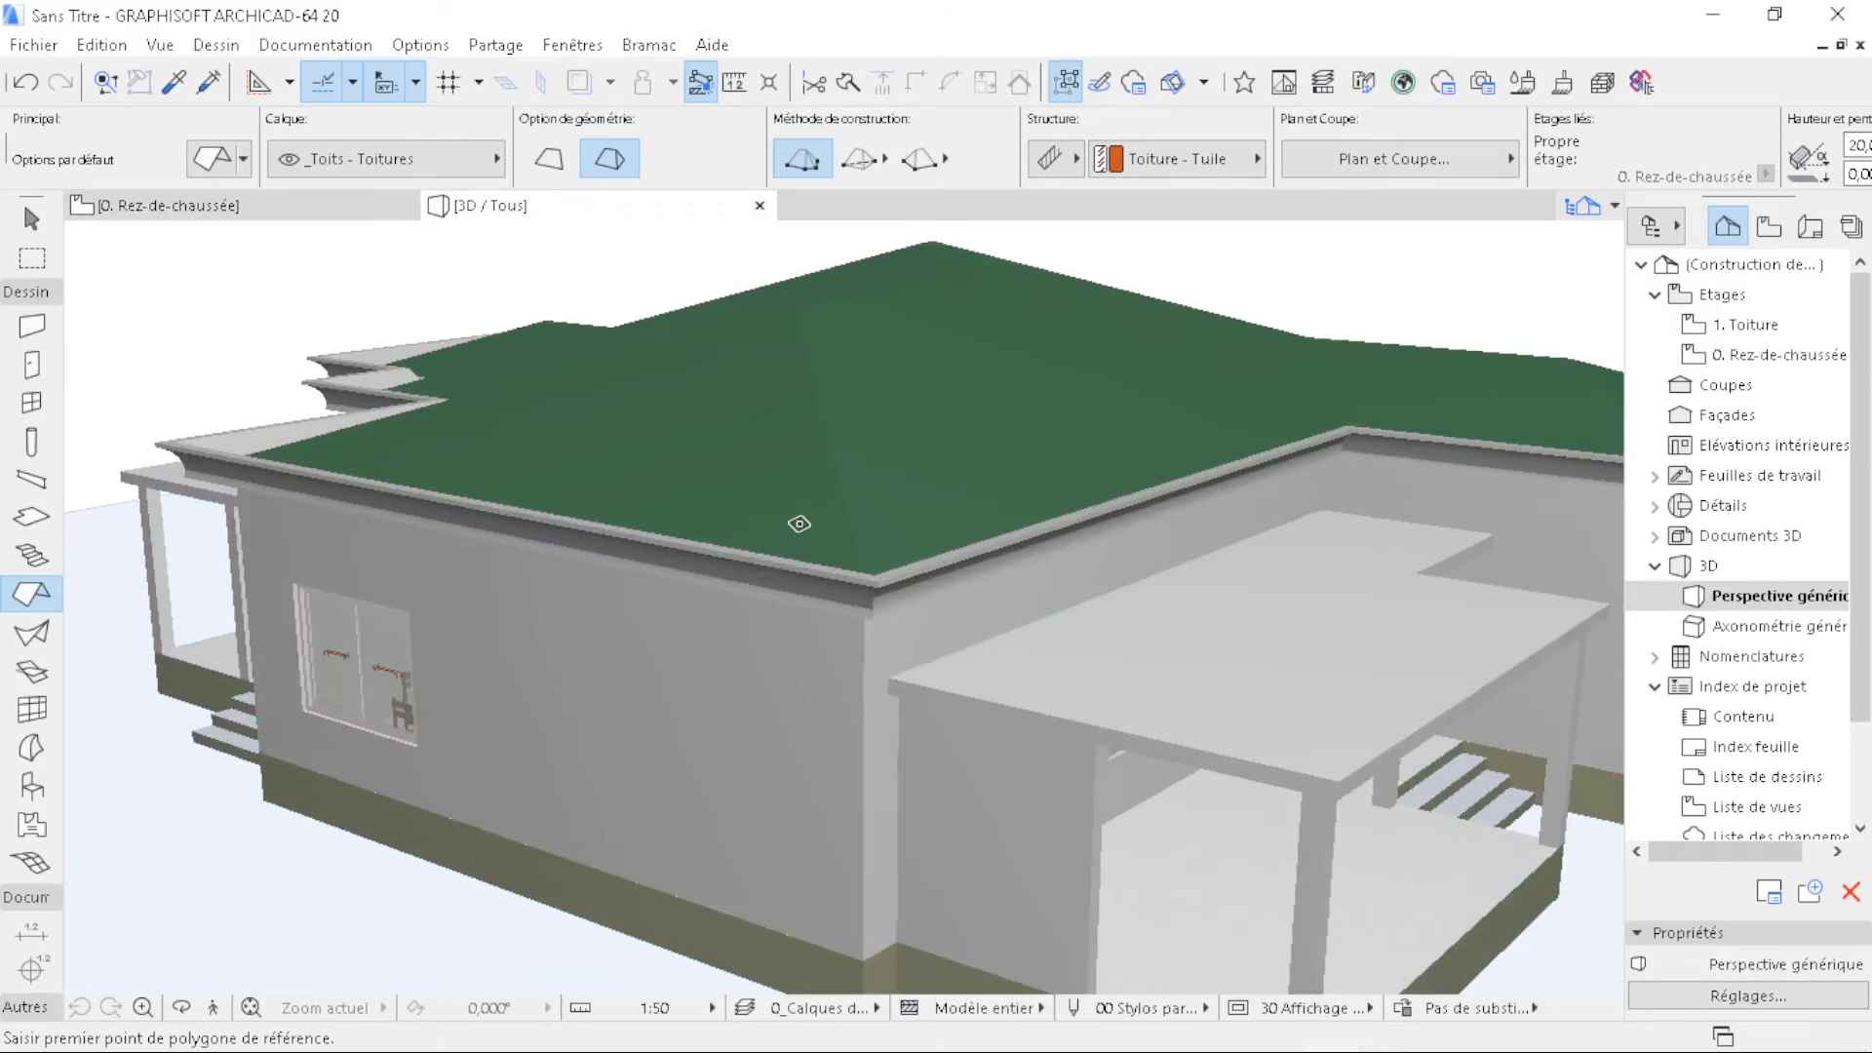
pyautogui.scroll(2, 800, 524)
pyautogui.keyDown('shift'); pyautogui.moveTo(962, 518); pyautogui.dragTo(610, 612, button='middle'); pyautogui.keyUp('shift')
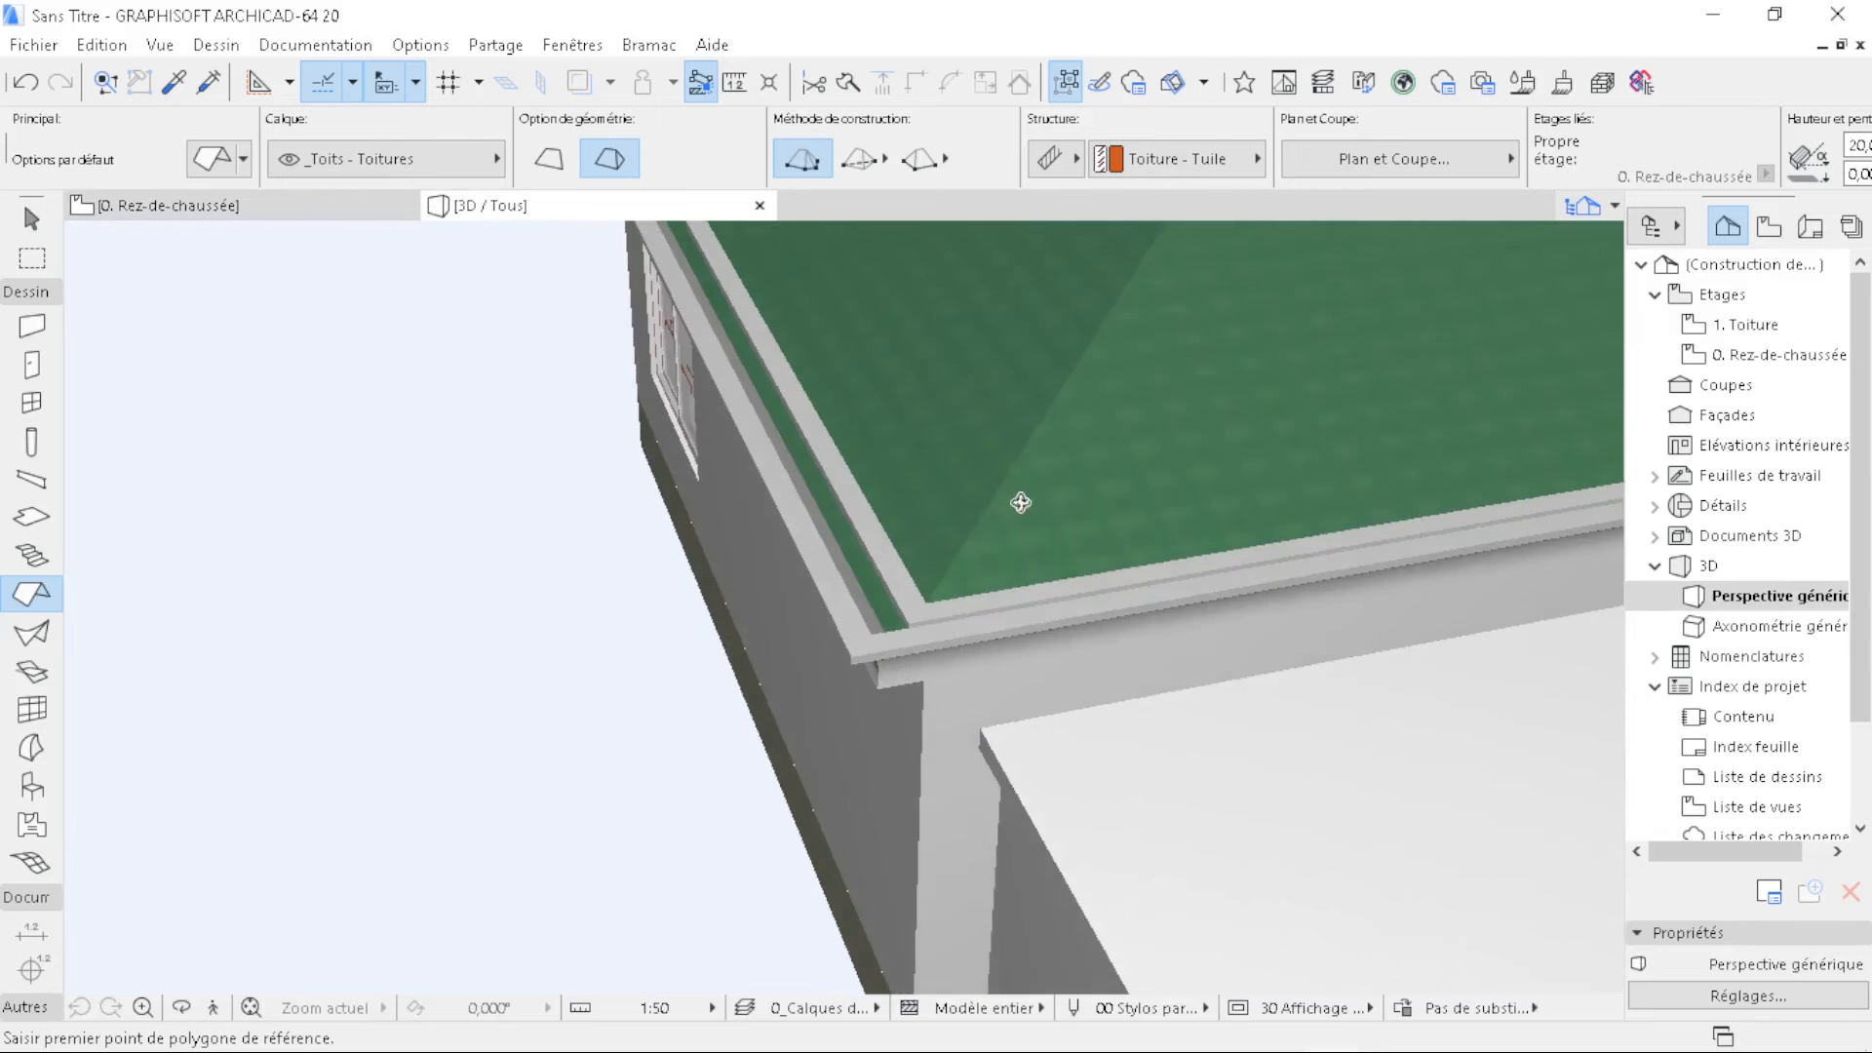
pyautogui.scroll(3, 1080, 436)
pyautogui.press('shift')
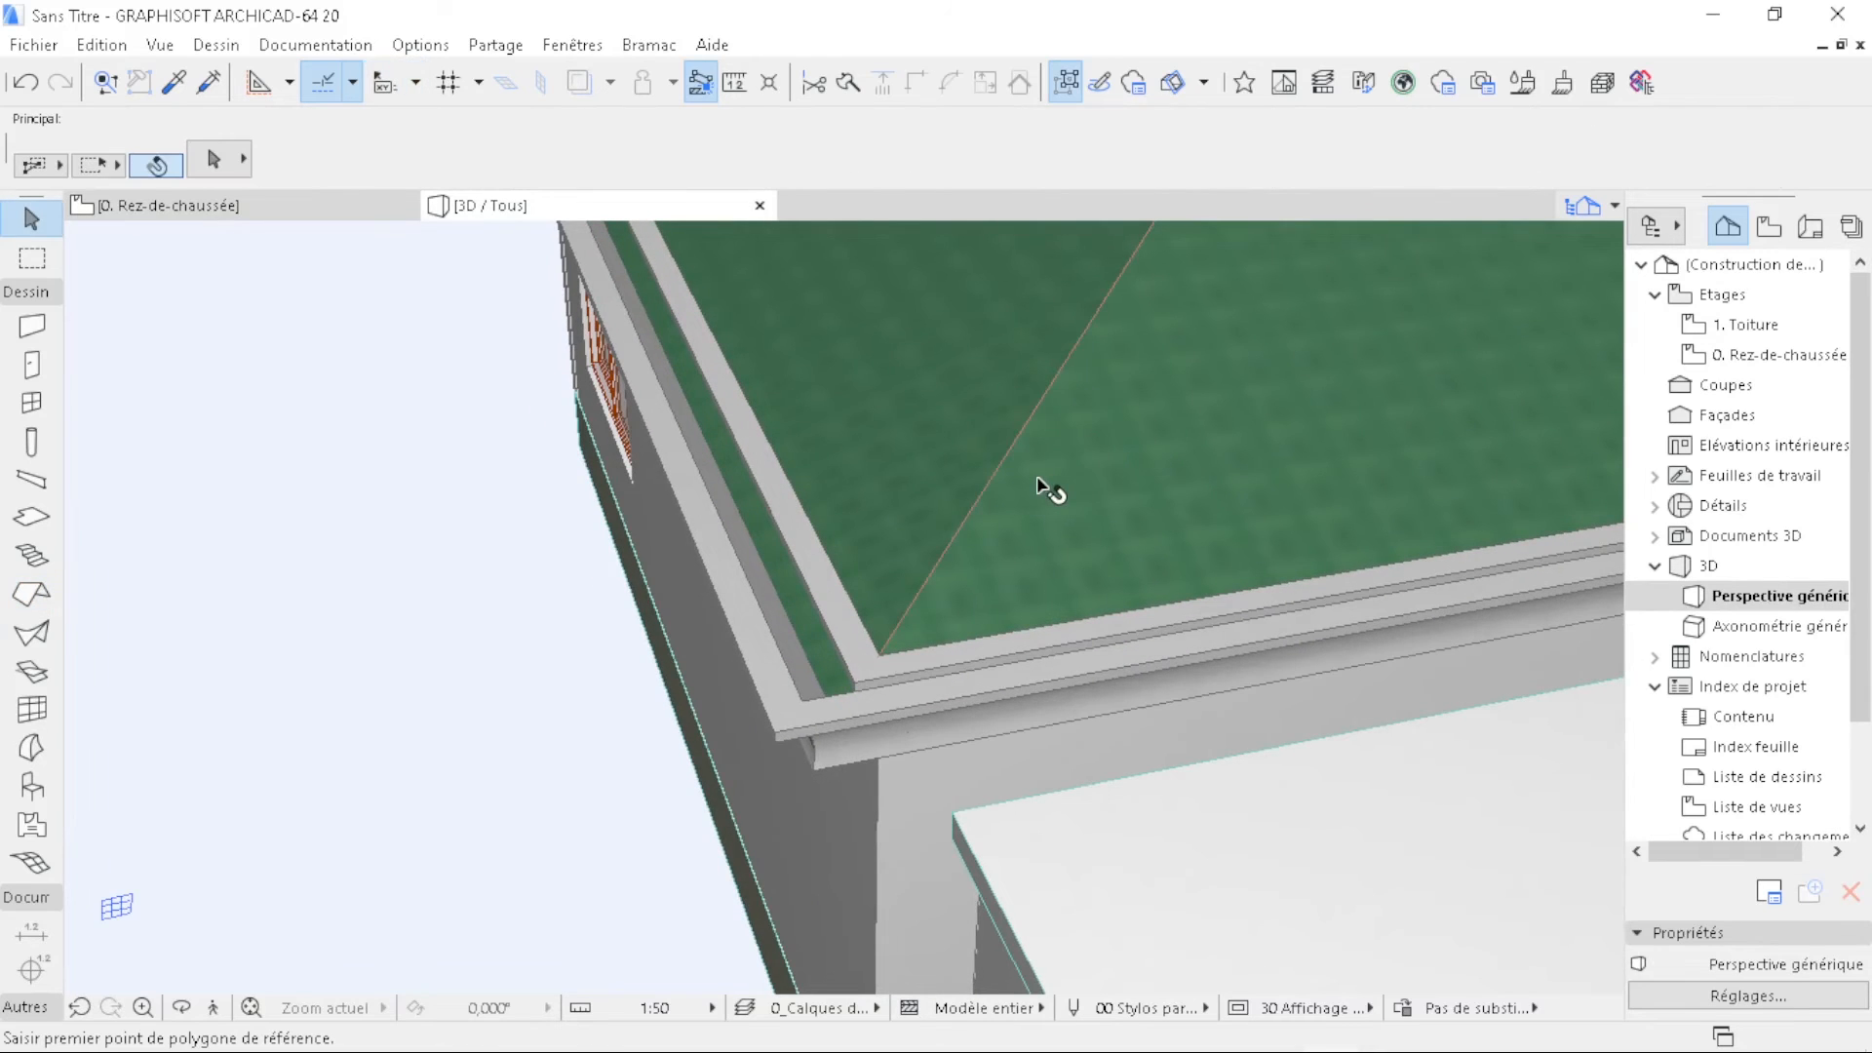
# - Set the roof's eave offset to 0,00, deselect the roof and check the corner from above
pyautogui.click(1014, 499)
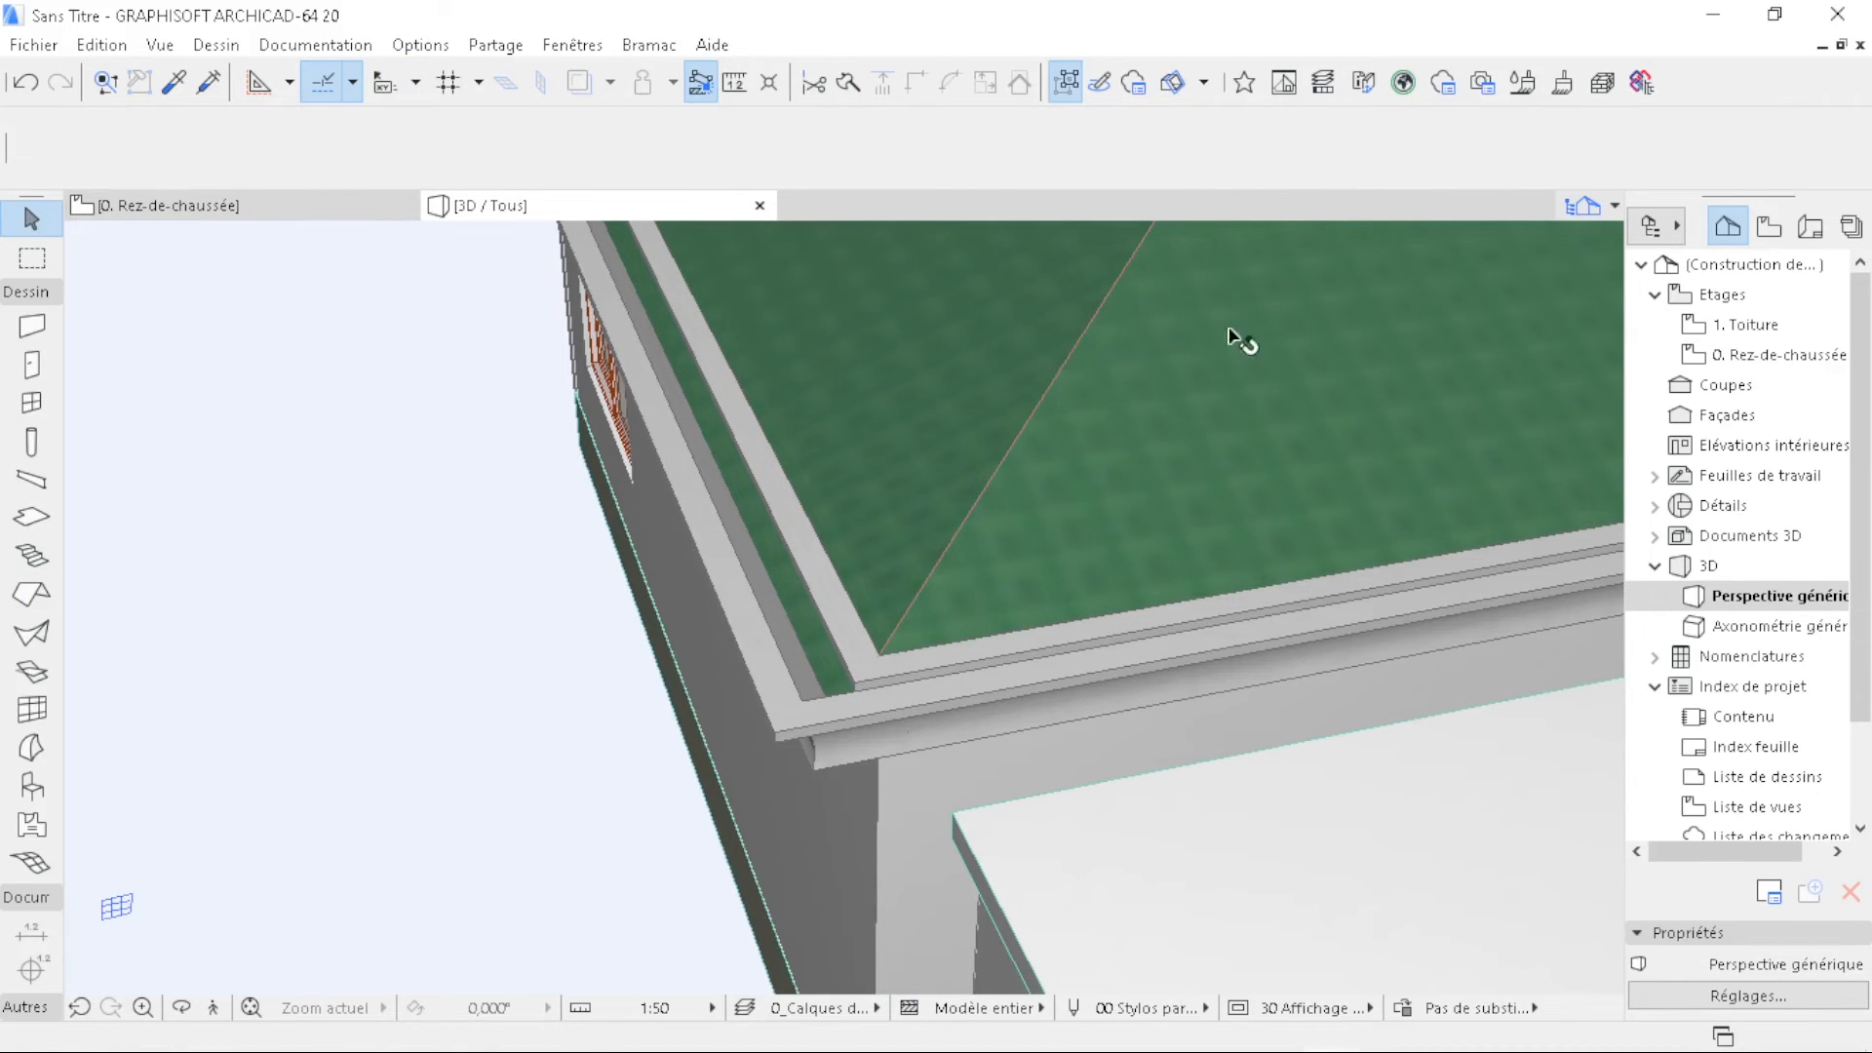
pyautogui.scroll(-5, 1373, 159)
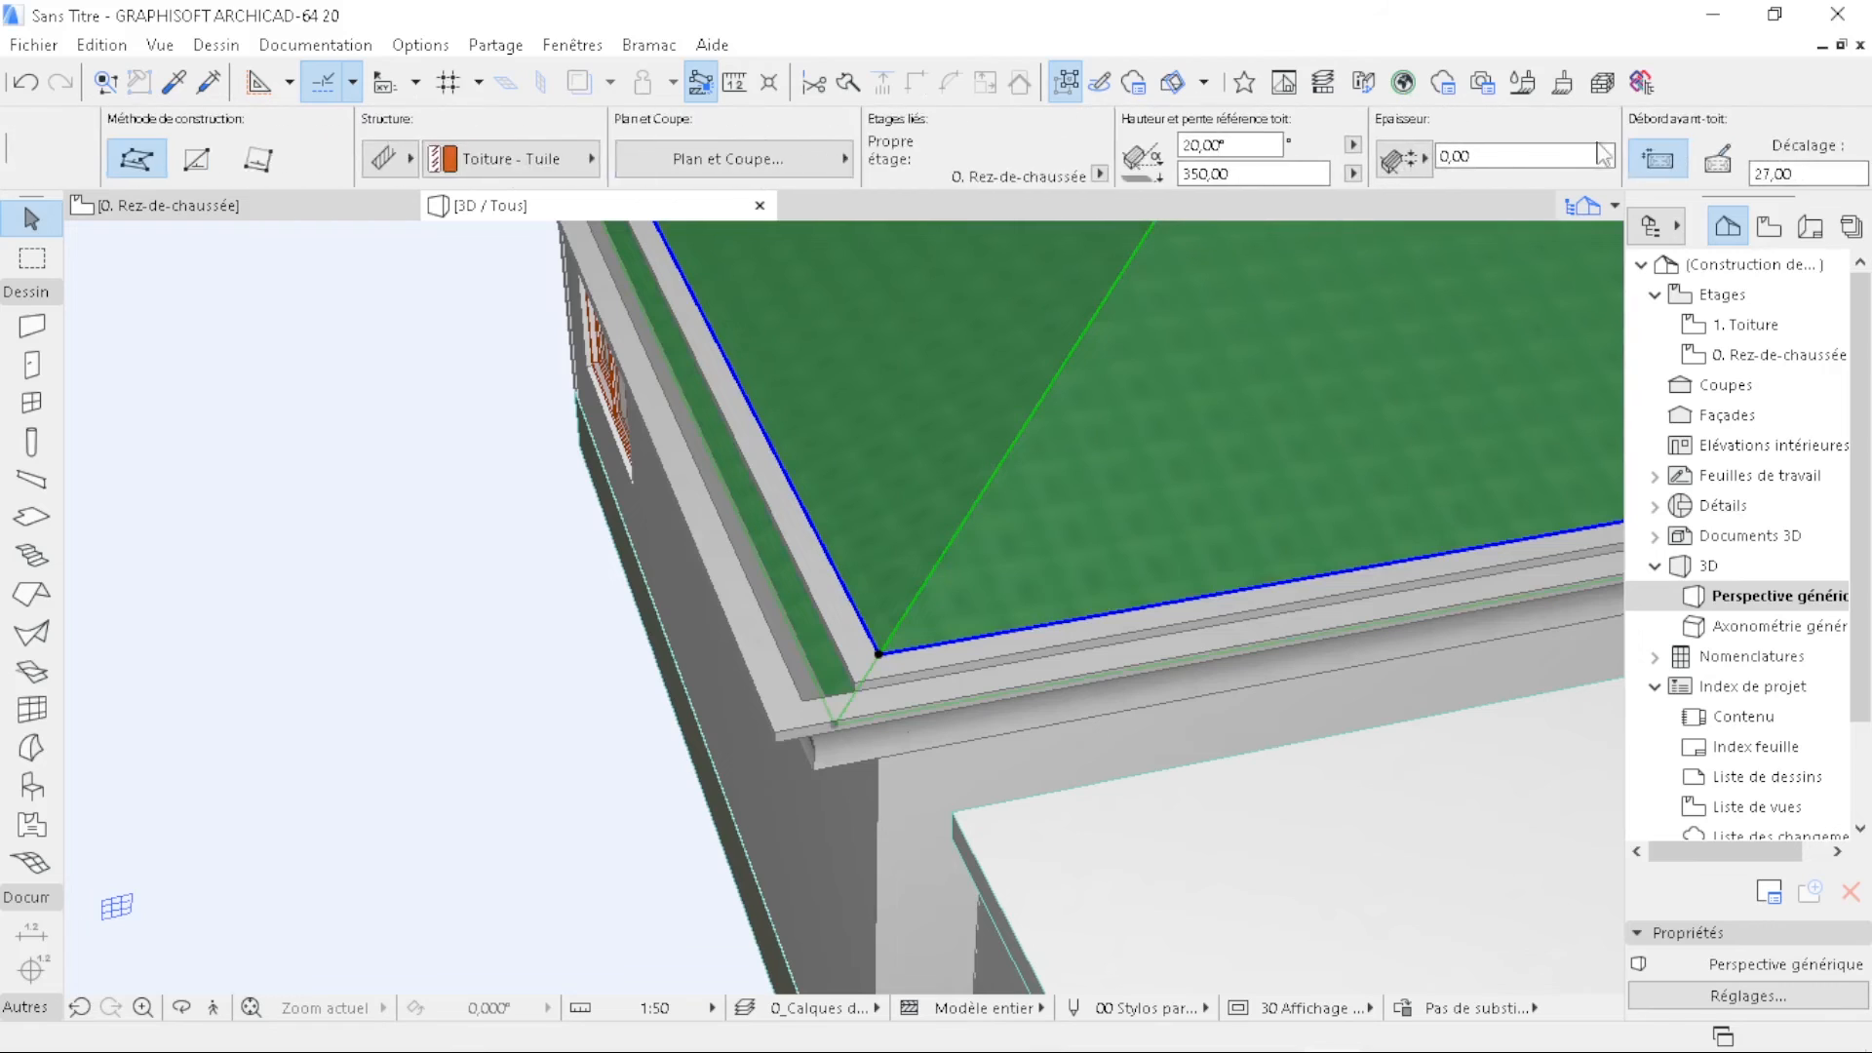
pyautogui.moveTo(1582, 173); pyautogui.dragTo(1452, 177)
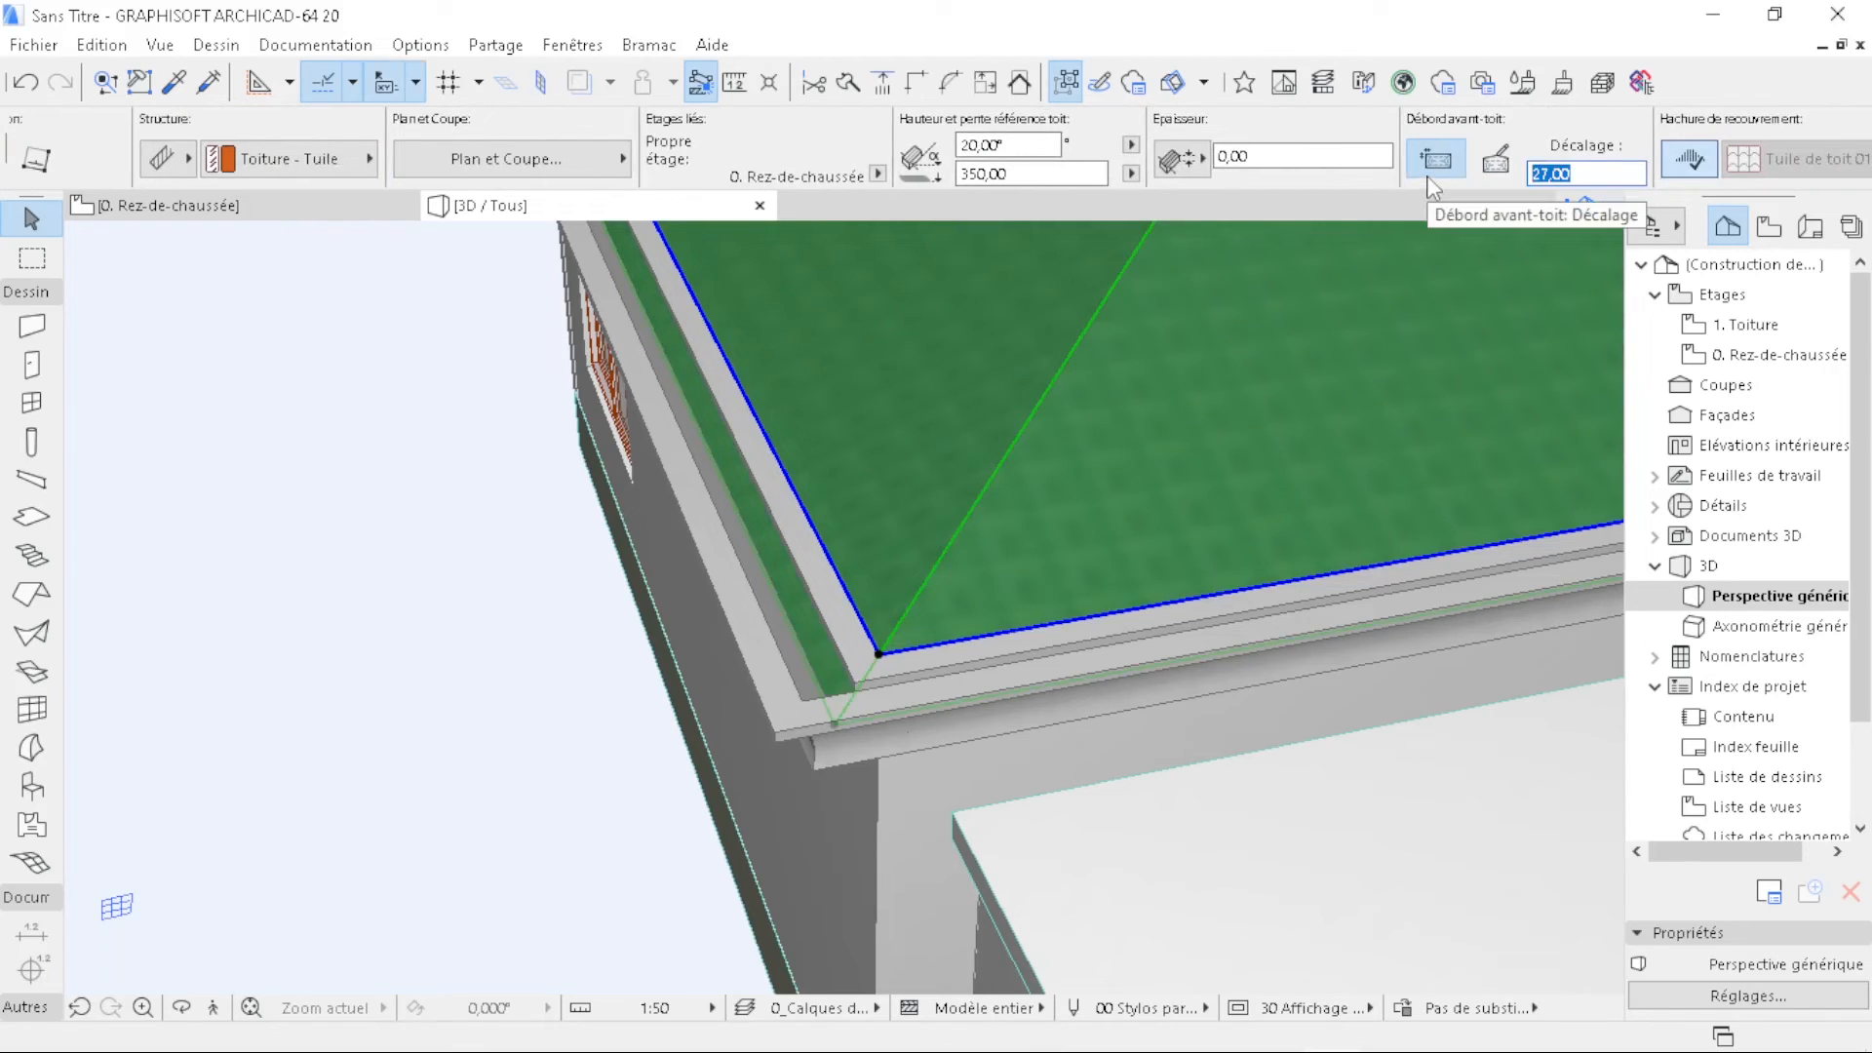
pyautogui.write('0,00')
pyautogui.press('Return')
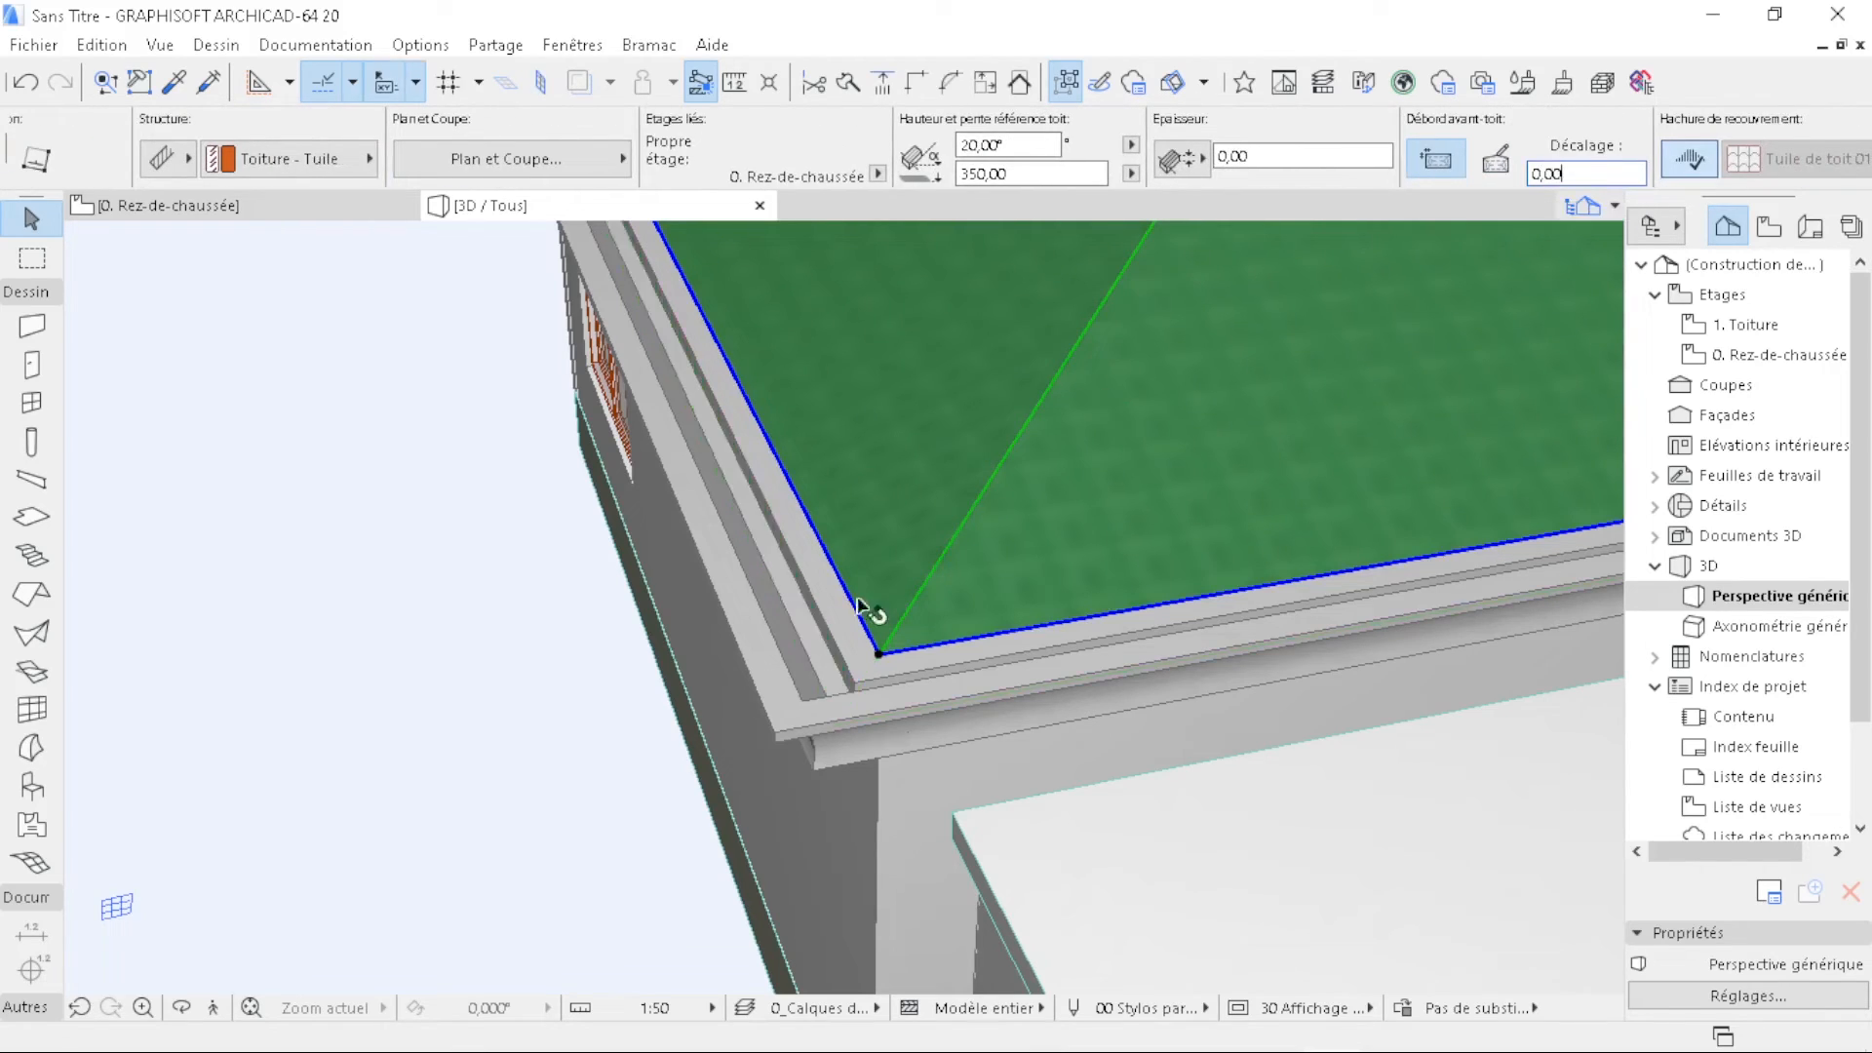
pyautogui.click(465, 707)
pyautogui.keyDown('shift'); pyautogui.moveTo(1004, 645); pyautogui.dragTo(543, 549, button='middle'); pyautogui.keyUp('shift')
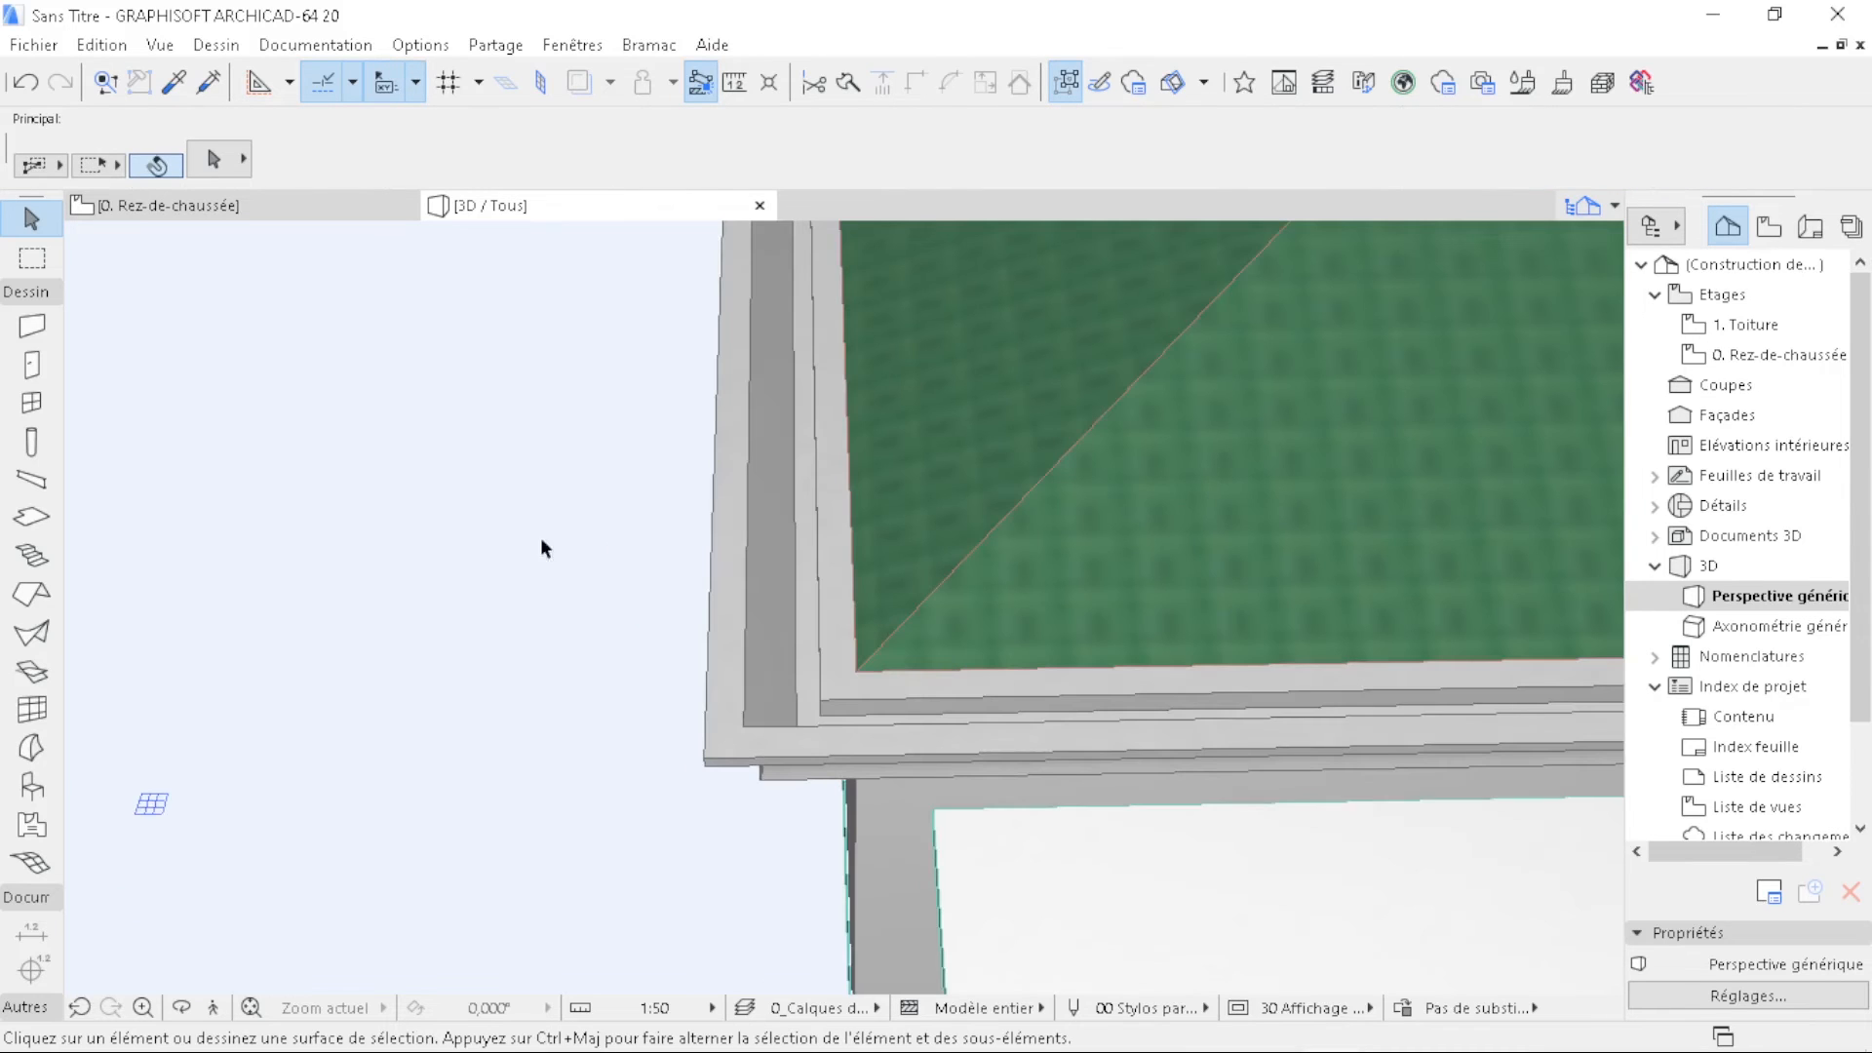
# - On the Rez-de-chaussée plan, place section C-01 horizontally across the living room and bedrooms, looking towards the kitchen with a limited depth
pyautogui.click(297, 205)
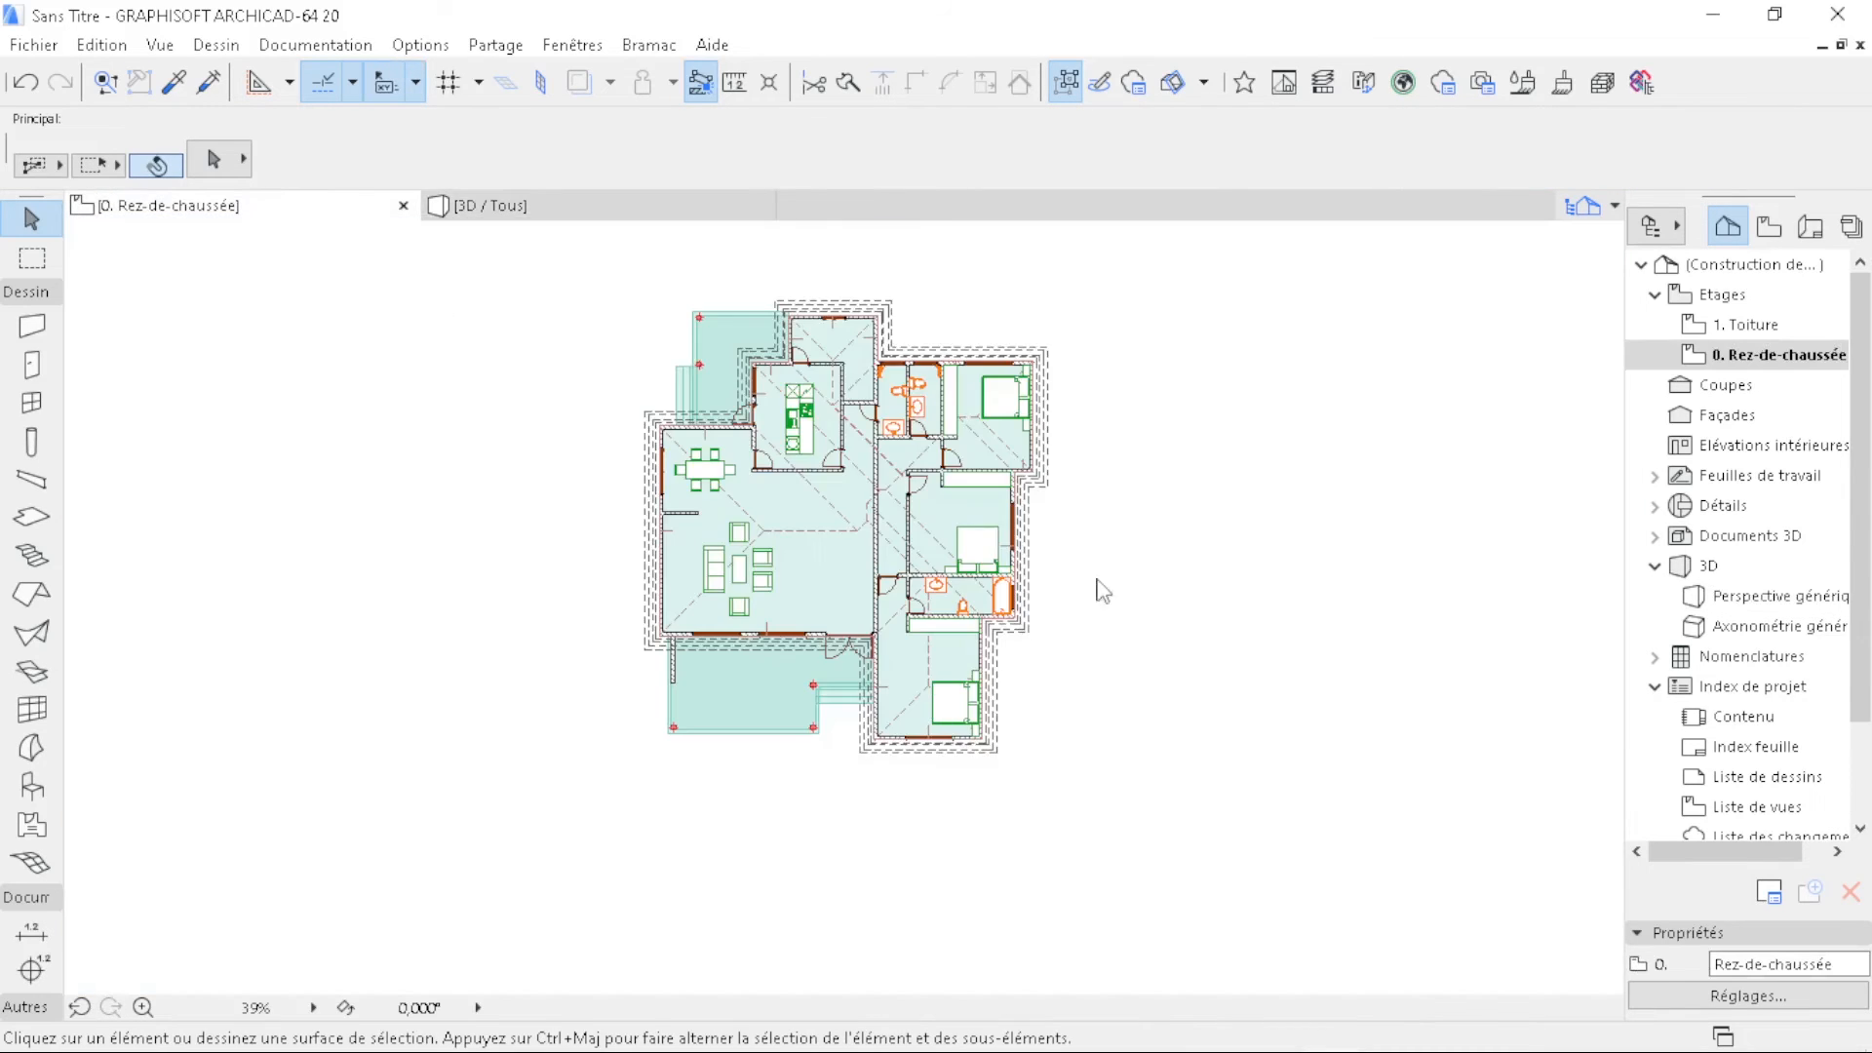
pyautogui.click(43, 291)
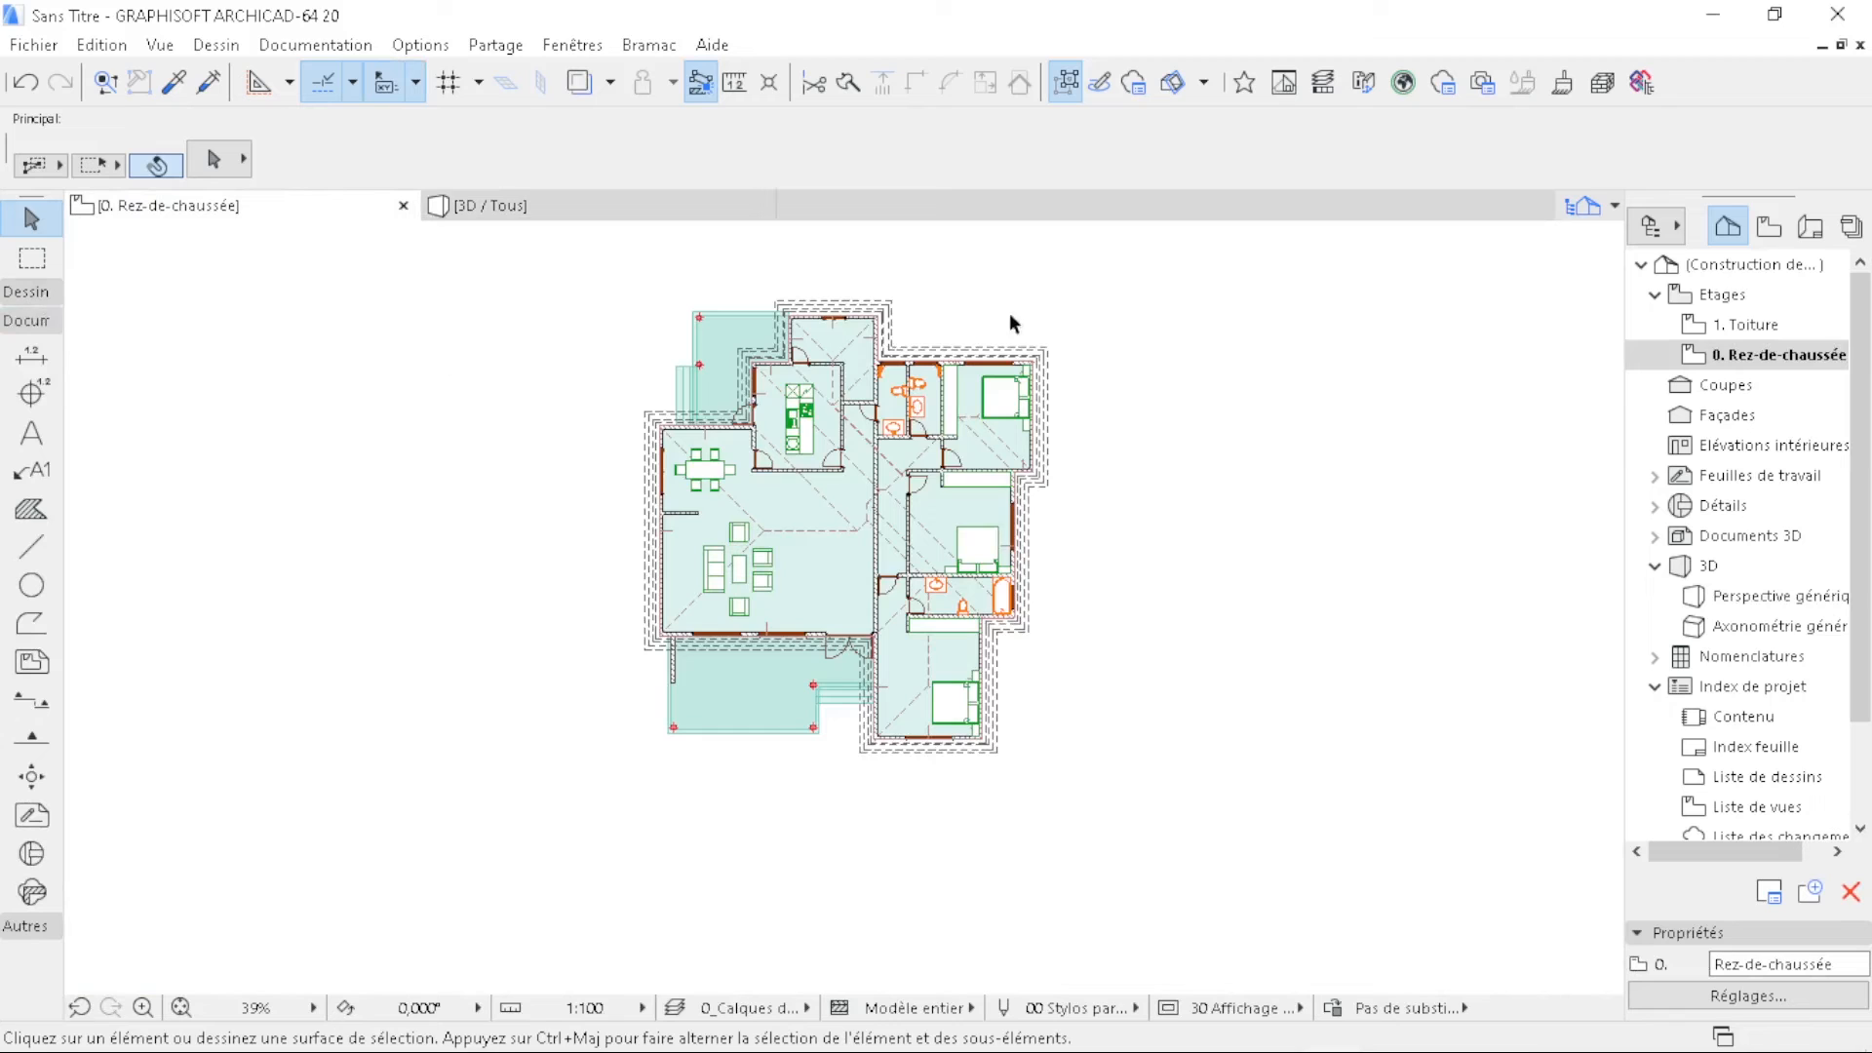
pyautogui.click(23, 706)
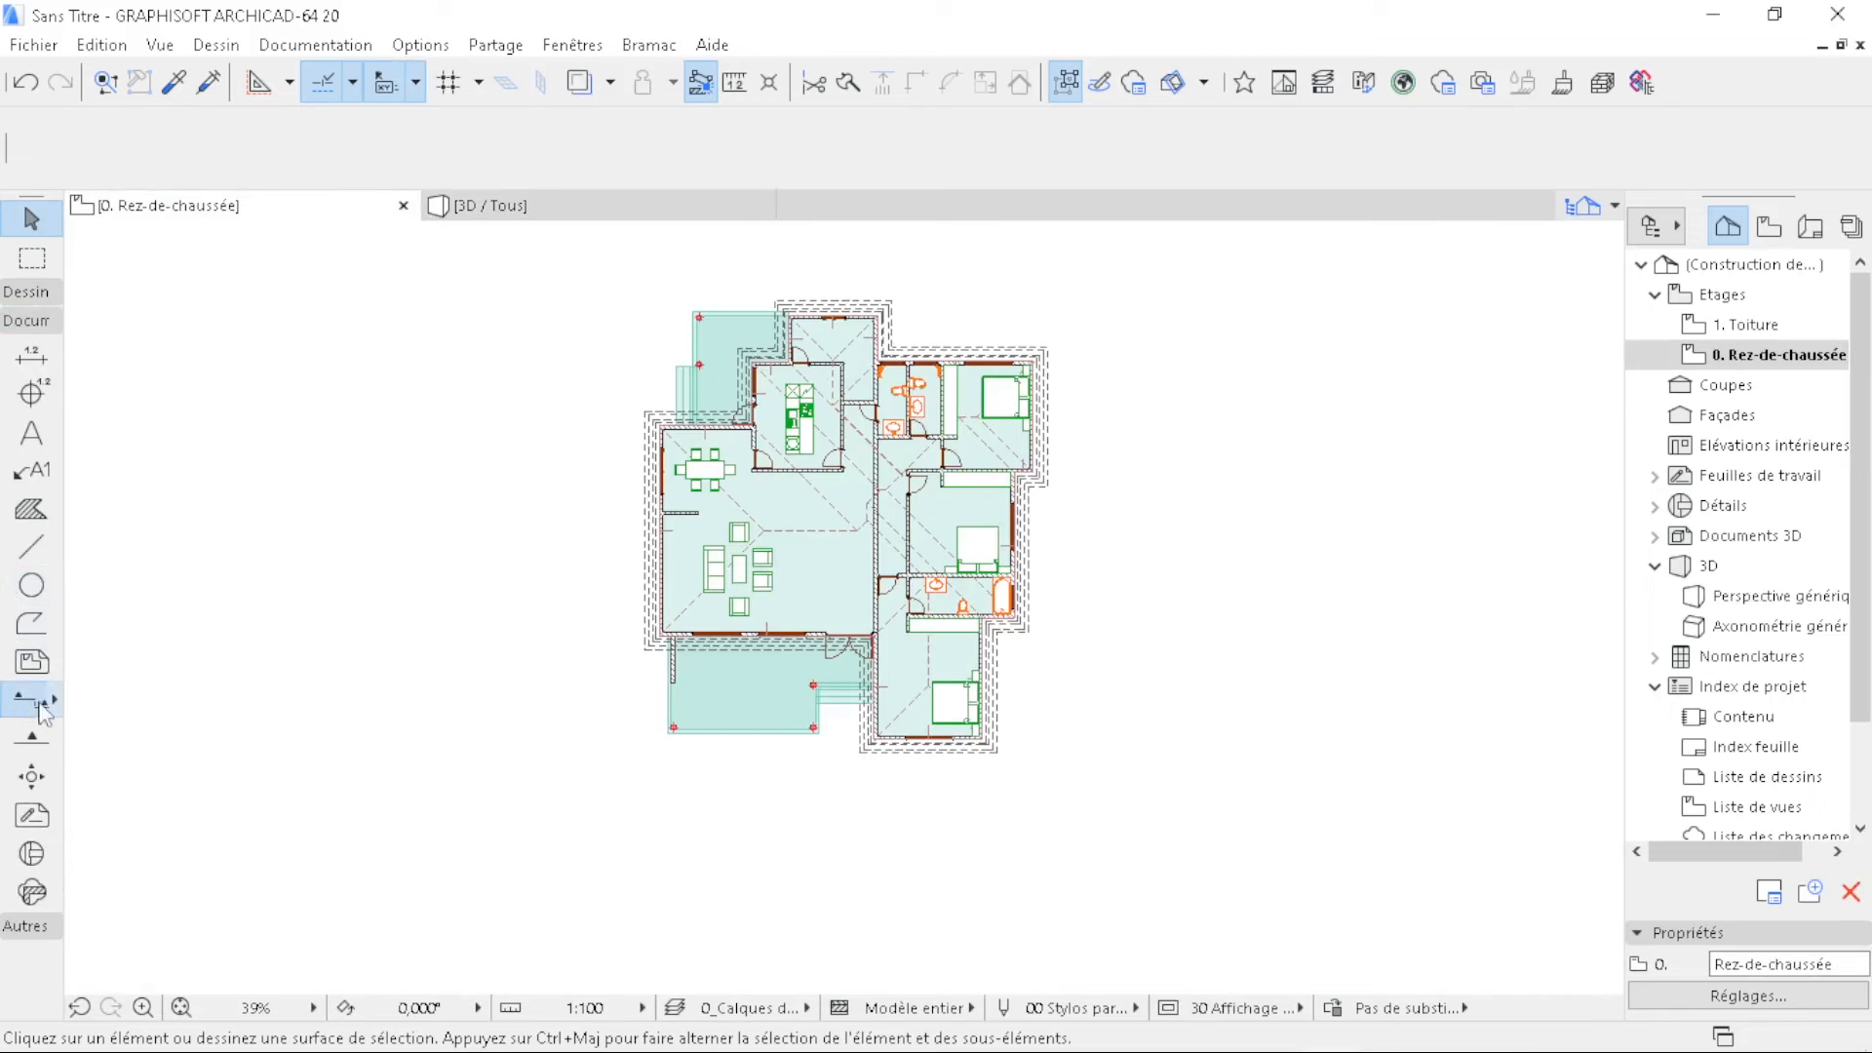
pyautogui.click(593, 564)
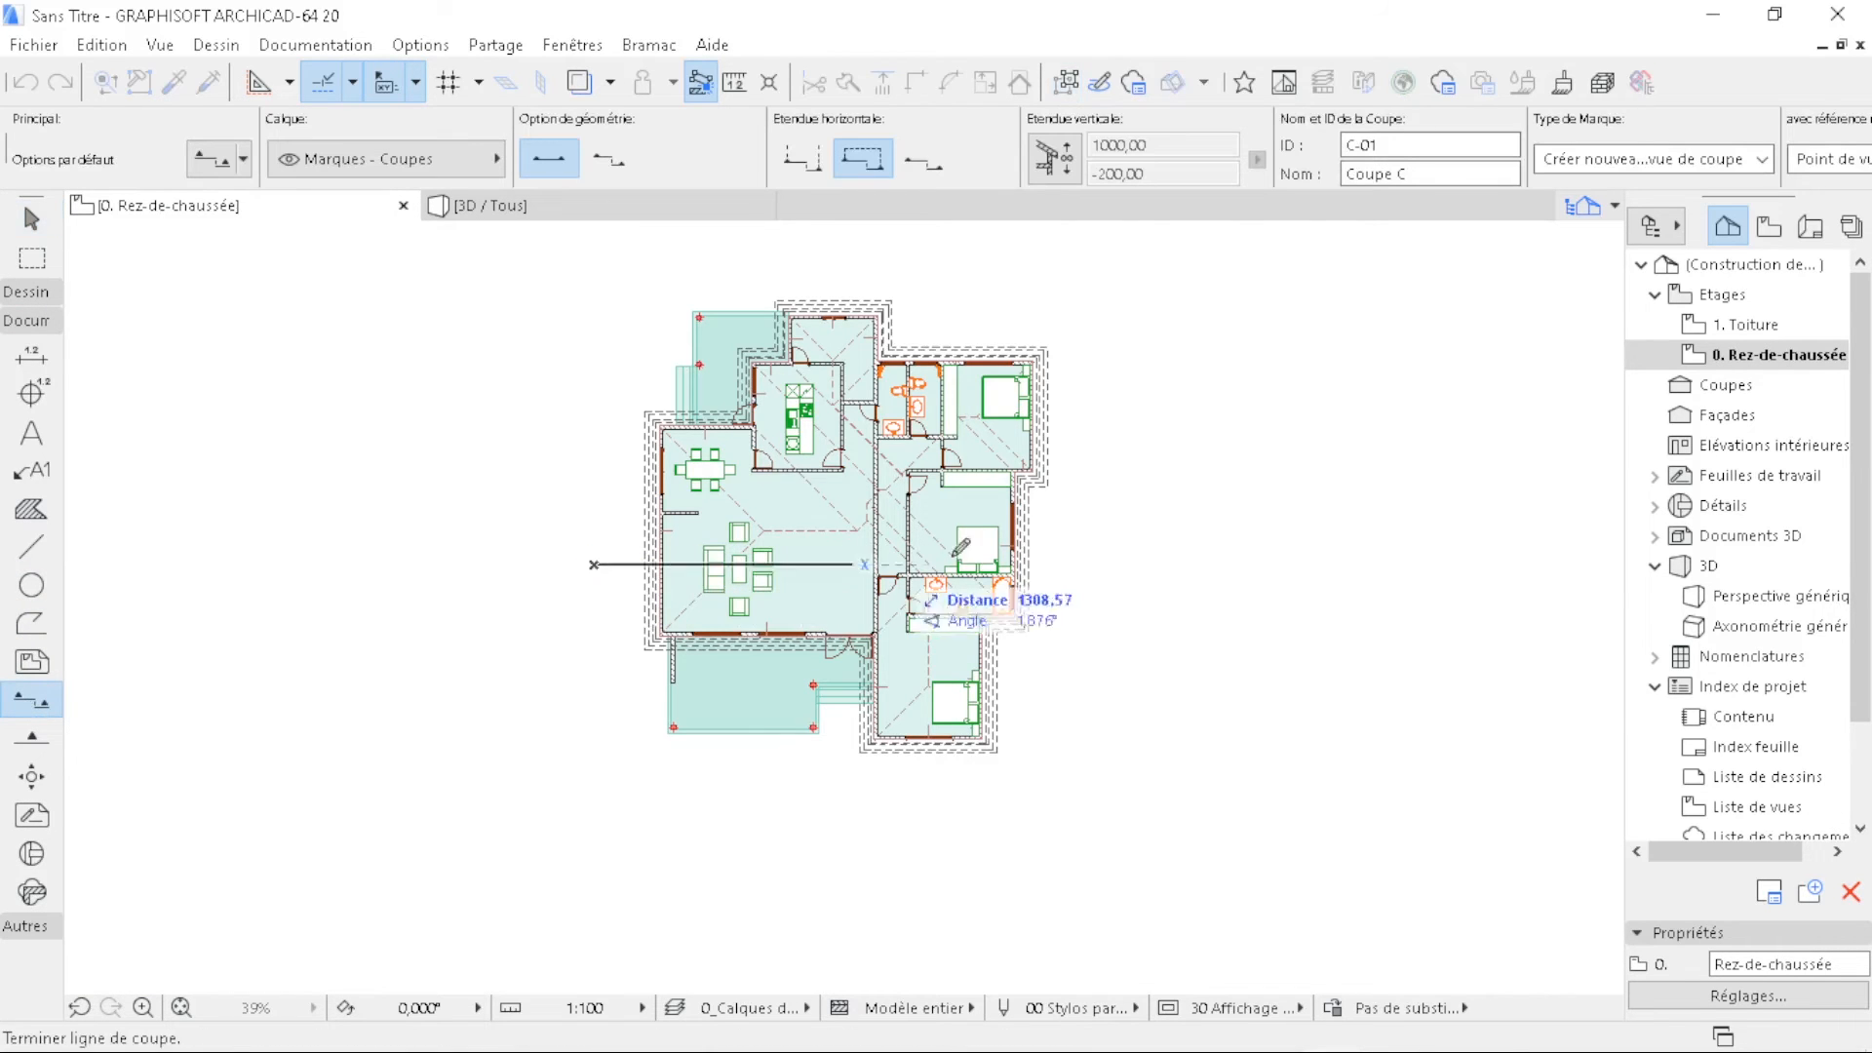
pyautogui.click(1165, 564)
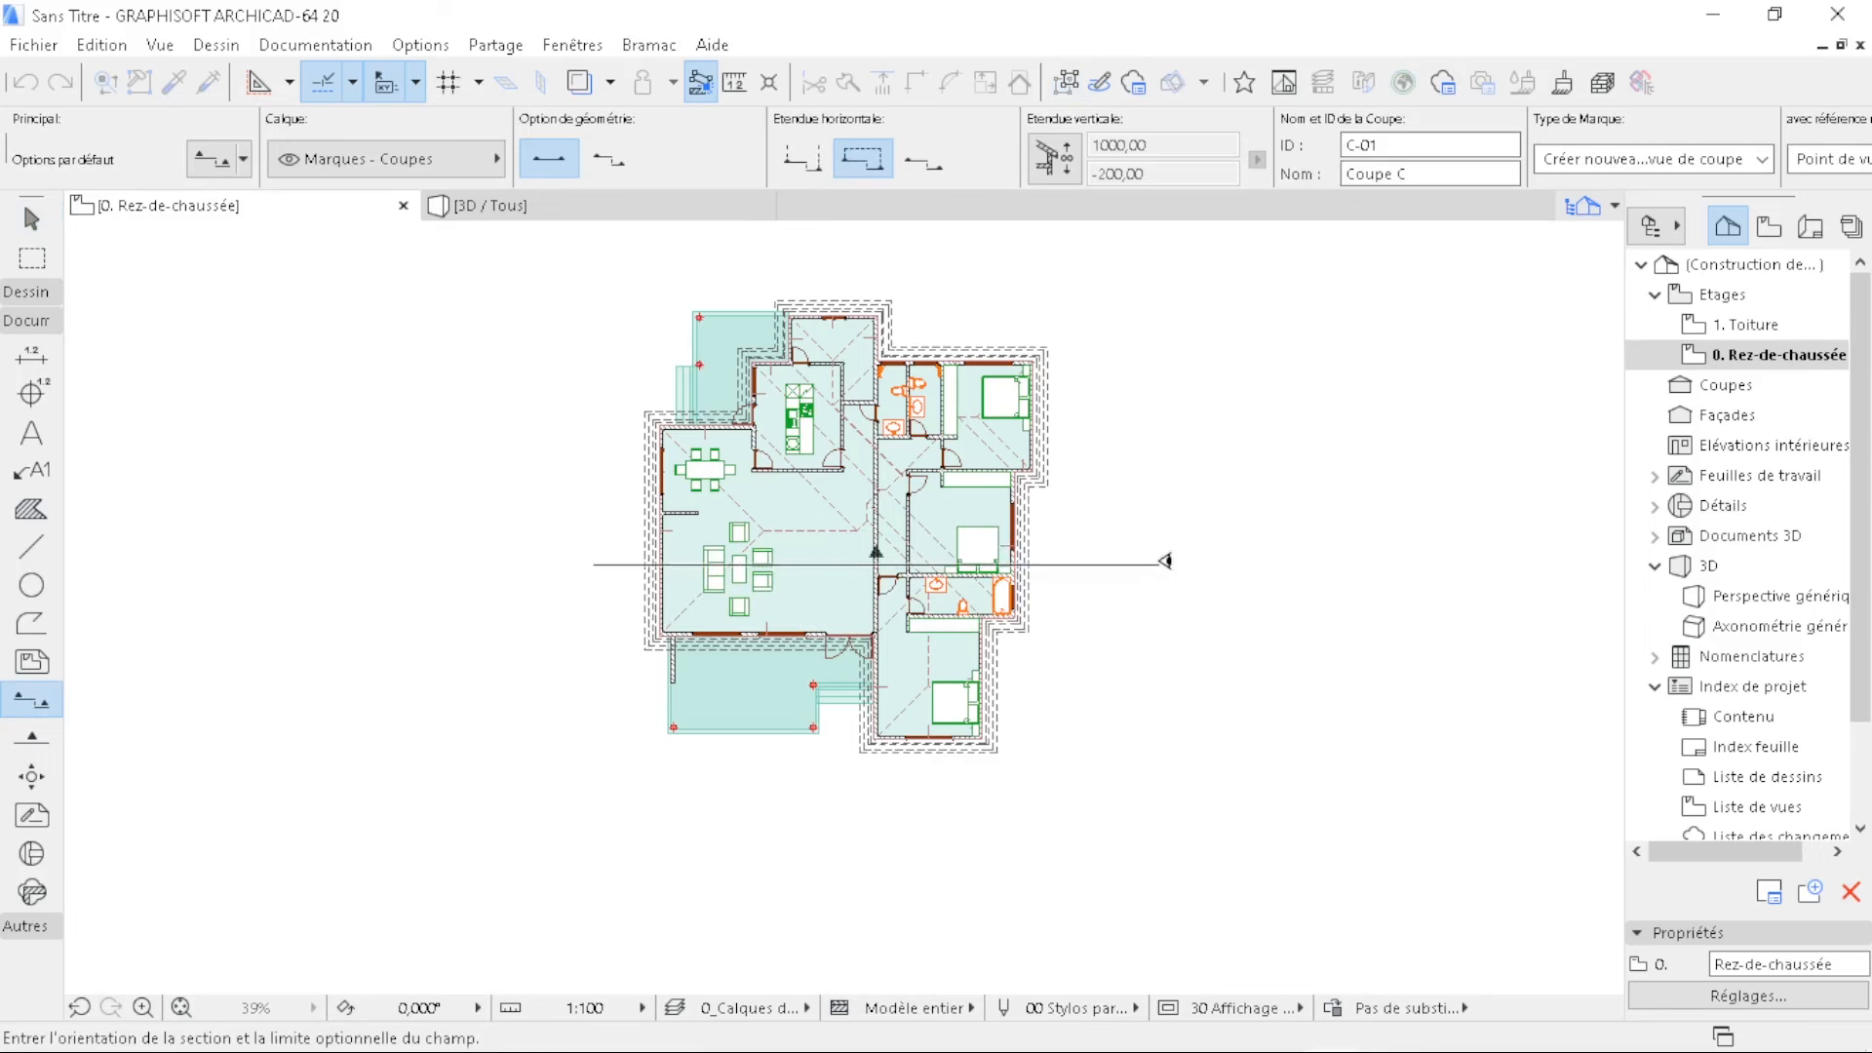
pyautogui.click(1108, 340)
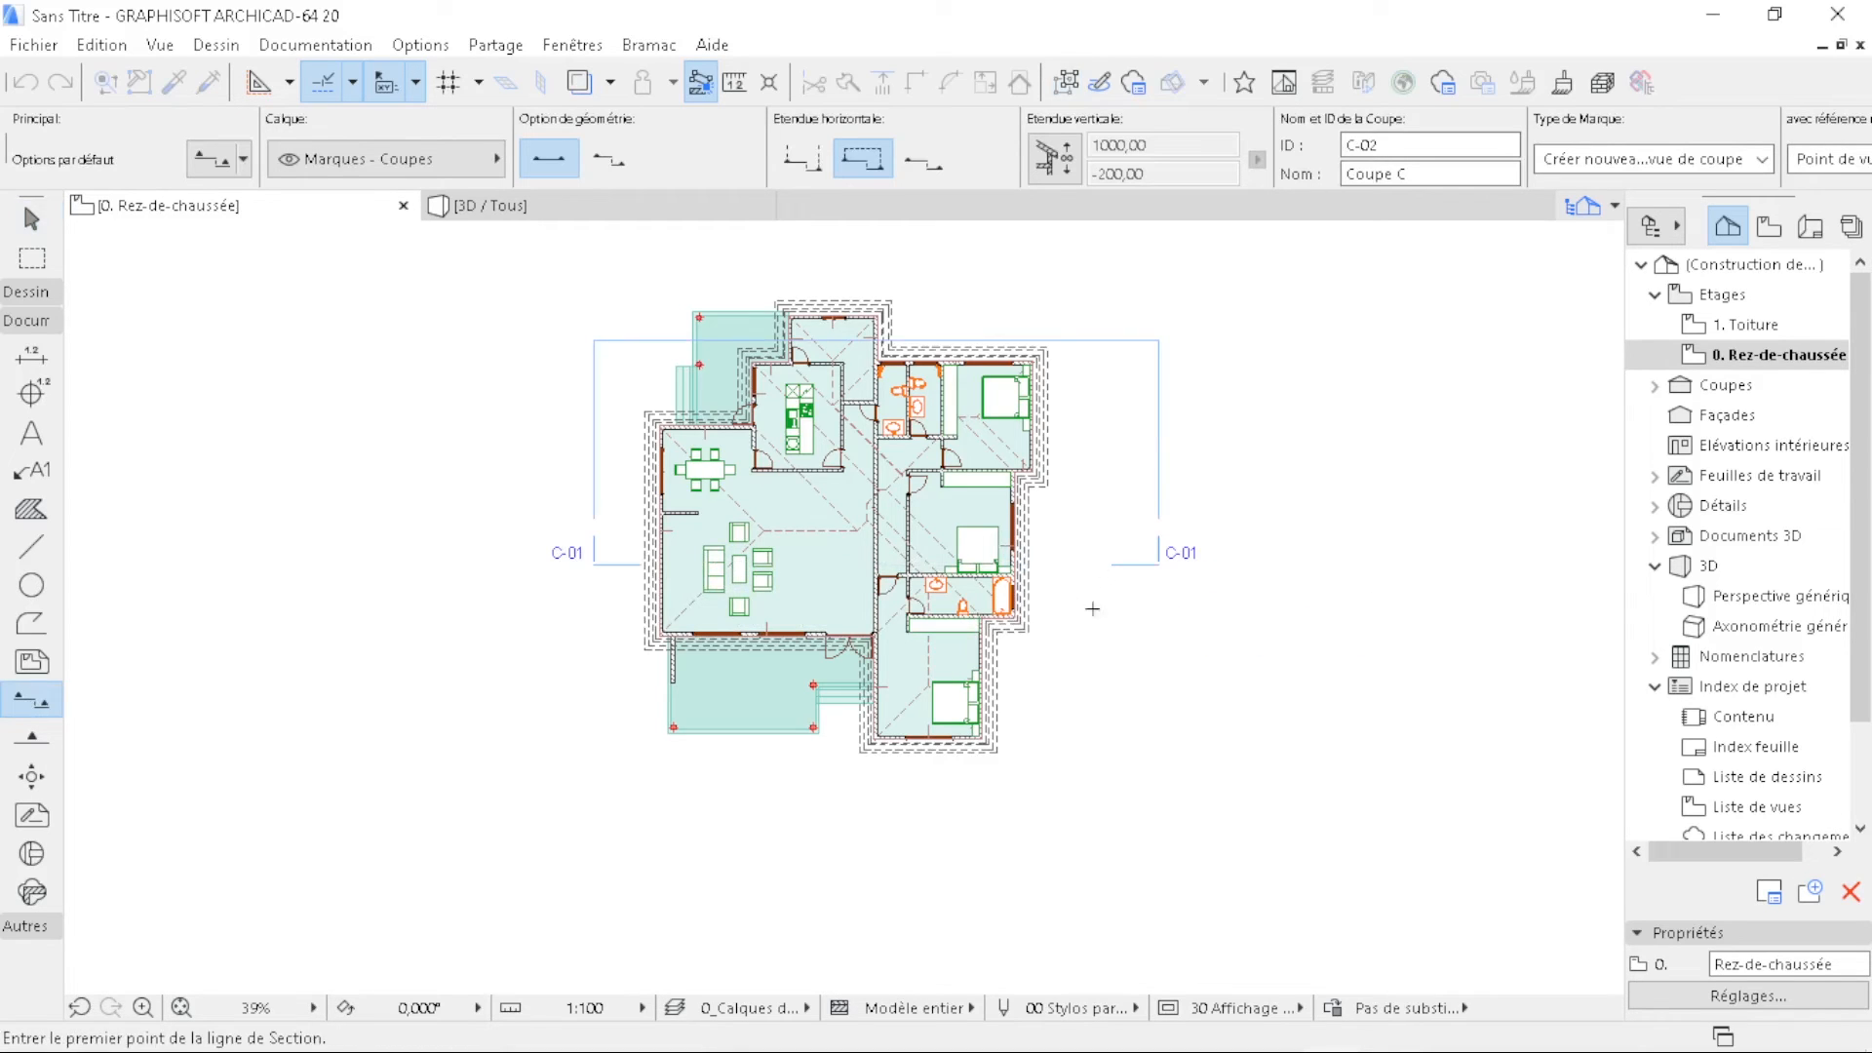
# - Open section C-01 Coupe C at the junction of the parapet and the roof eave, and leave the section command
pyautogui.click(1655, 386)
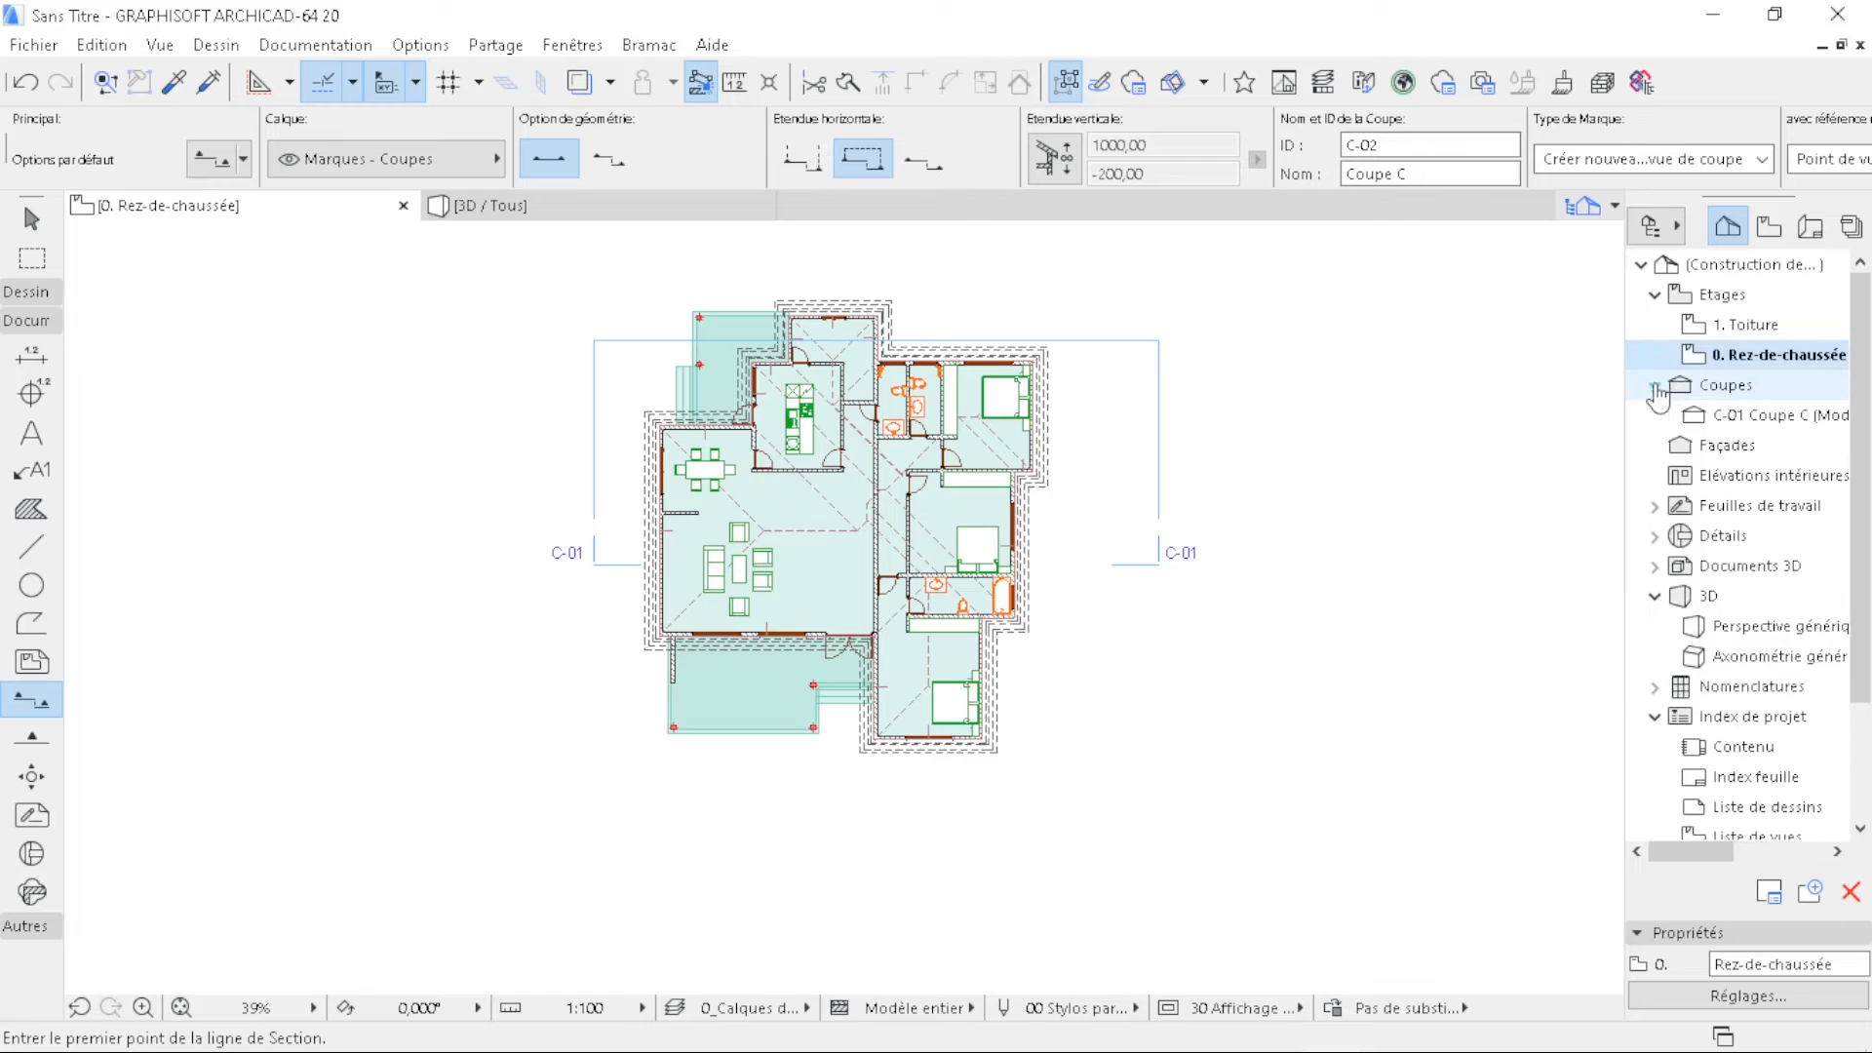
pyautogui.click(1794, 425)
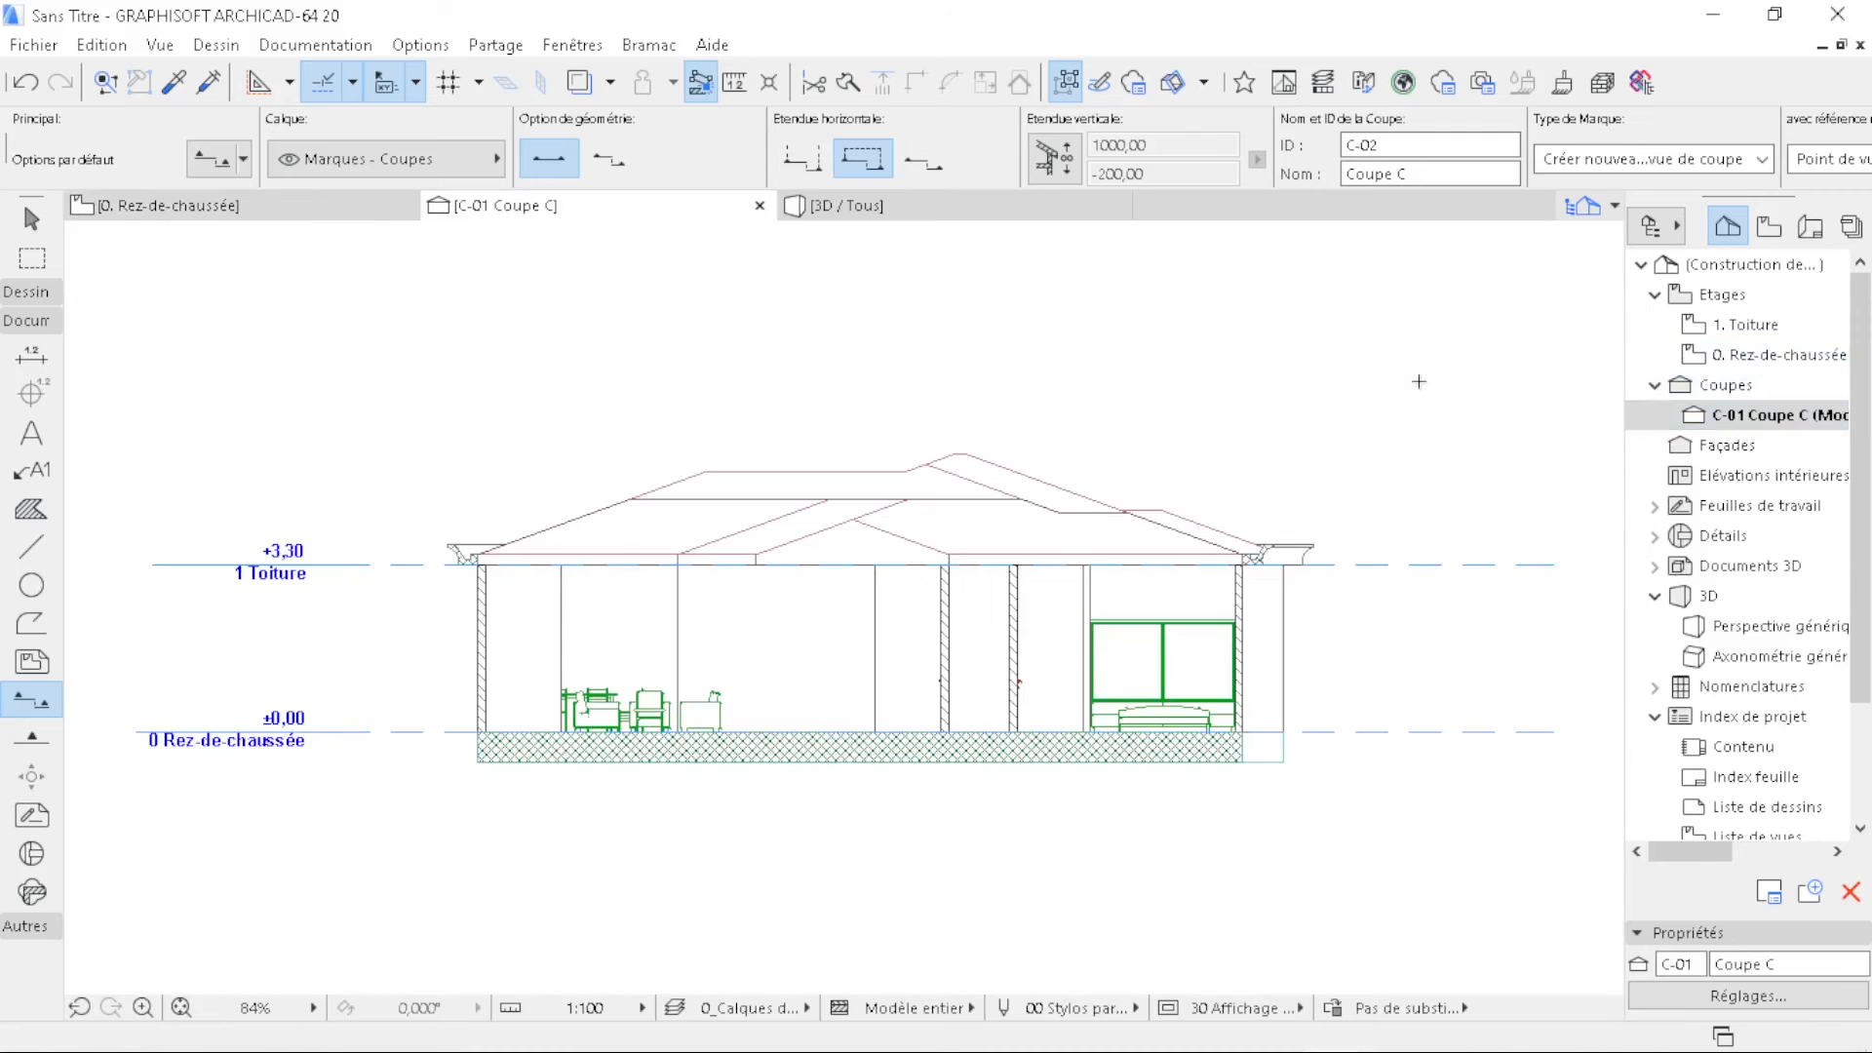
pyautogui.scroll(12, 451, 558)
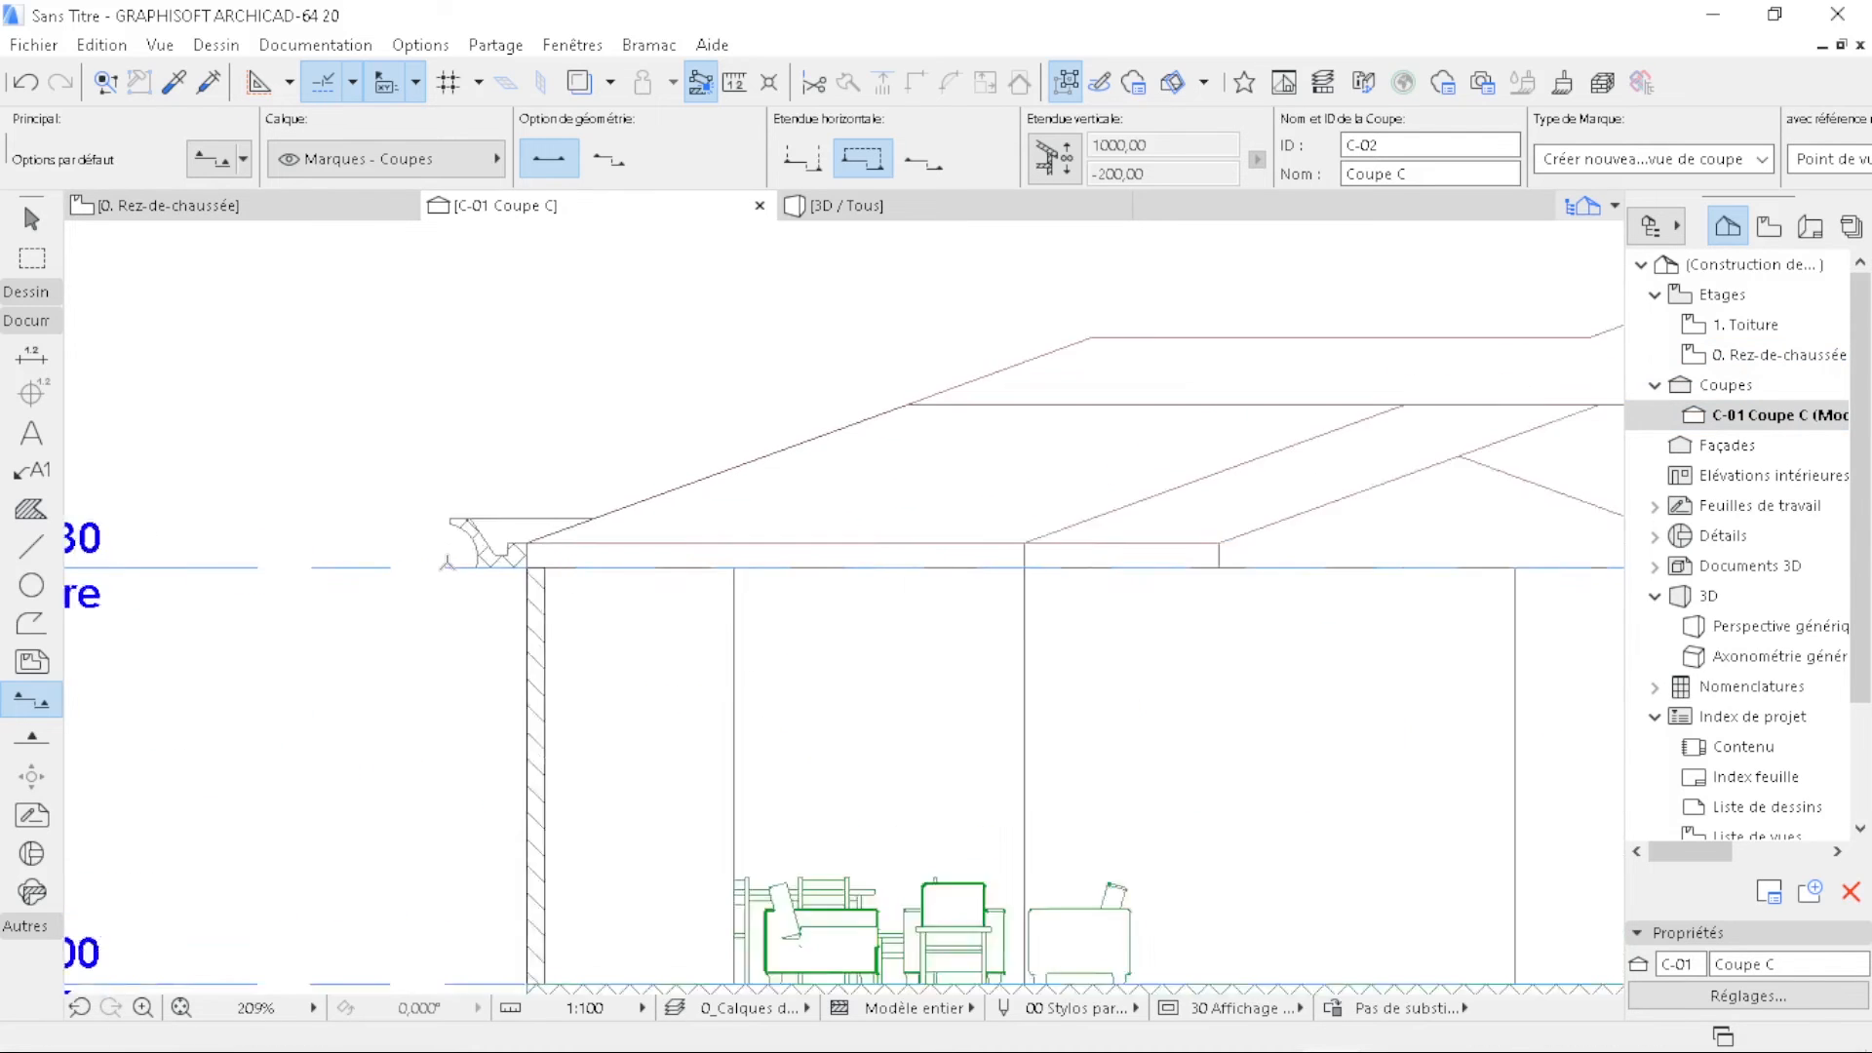
pyautogui.press('Escape')
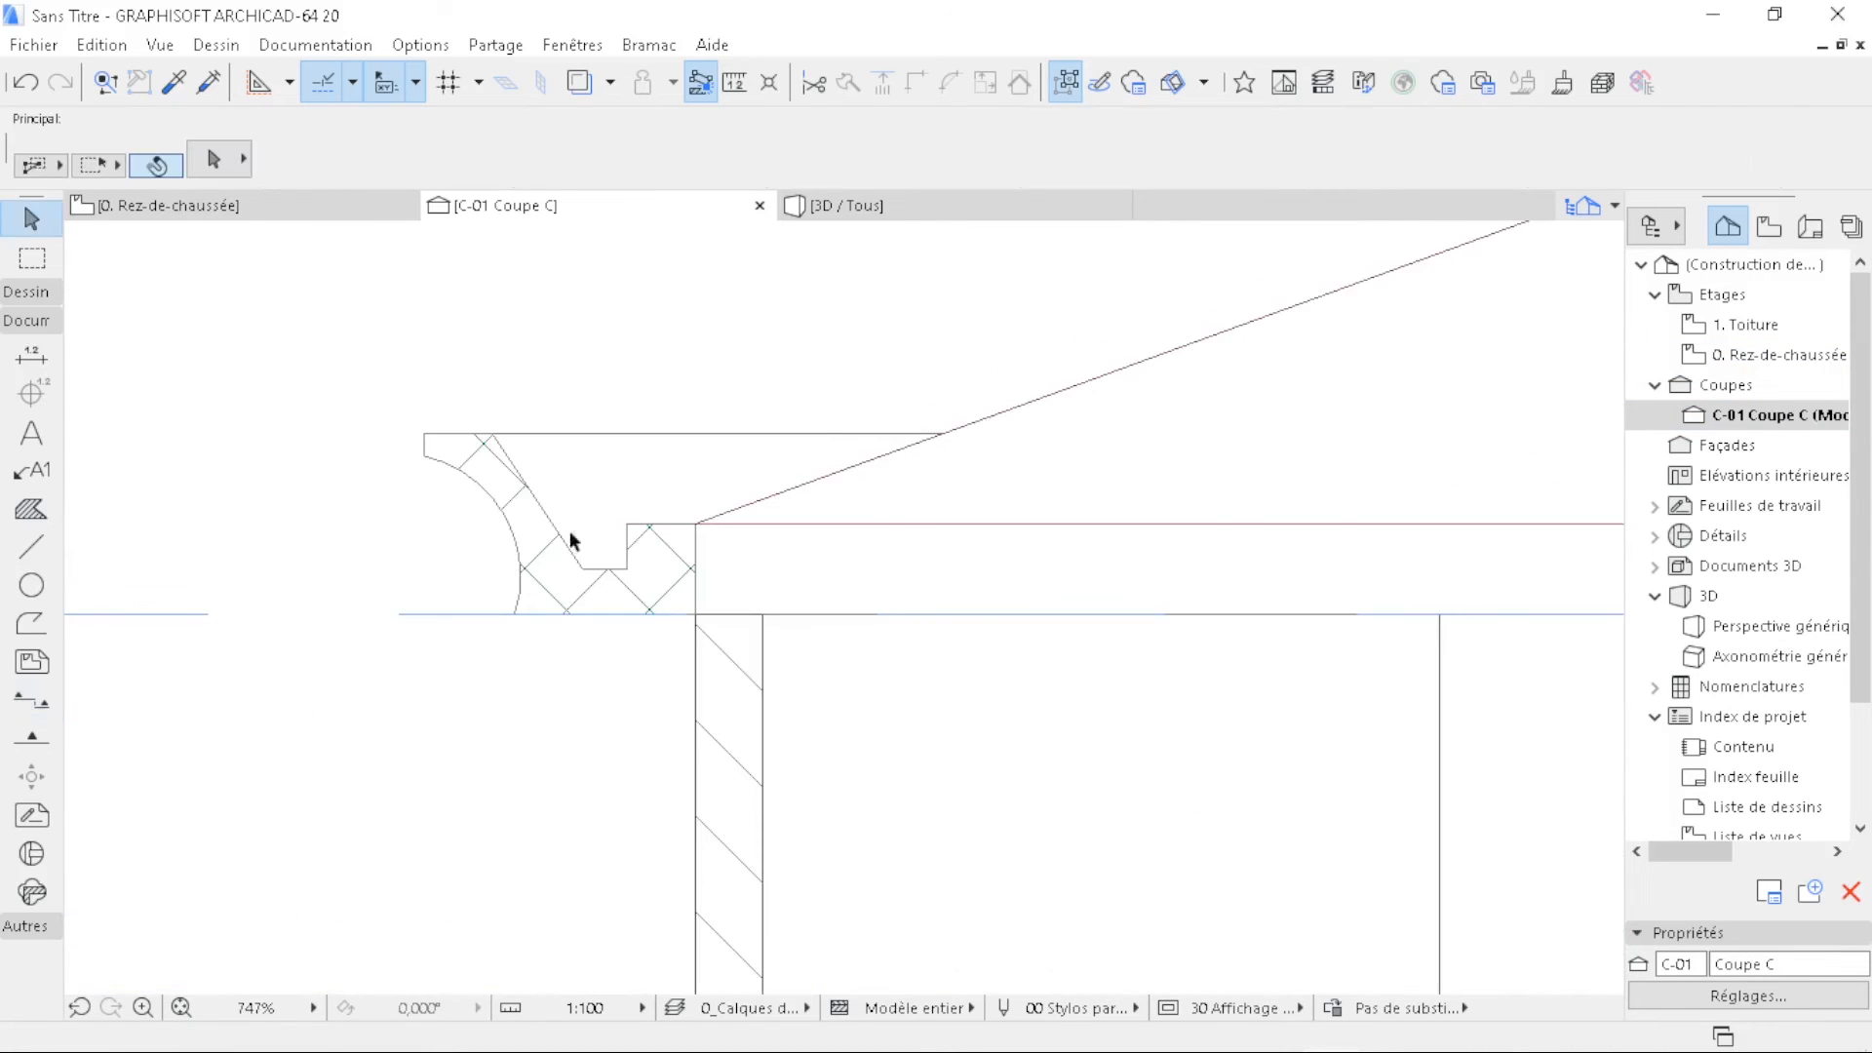
# - Set the roof's eave offset to 15,00 in the section
pyautogui.click(1175, 456)
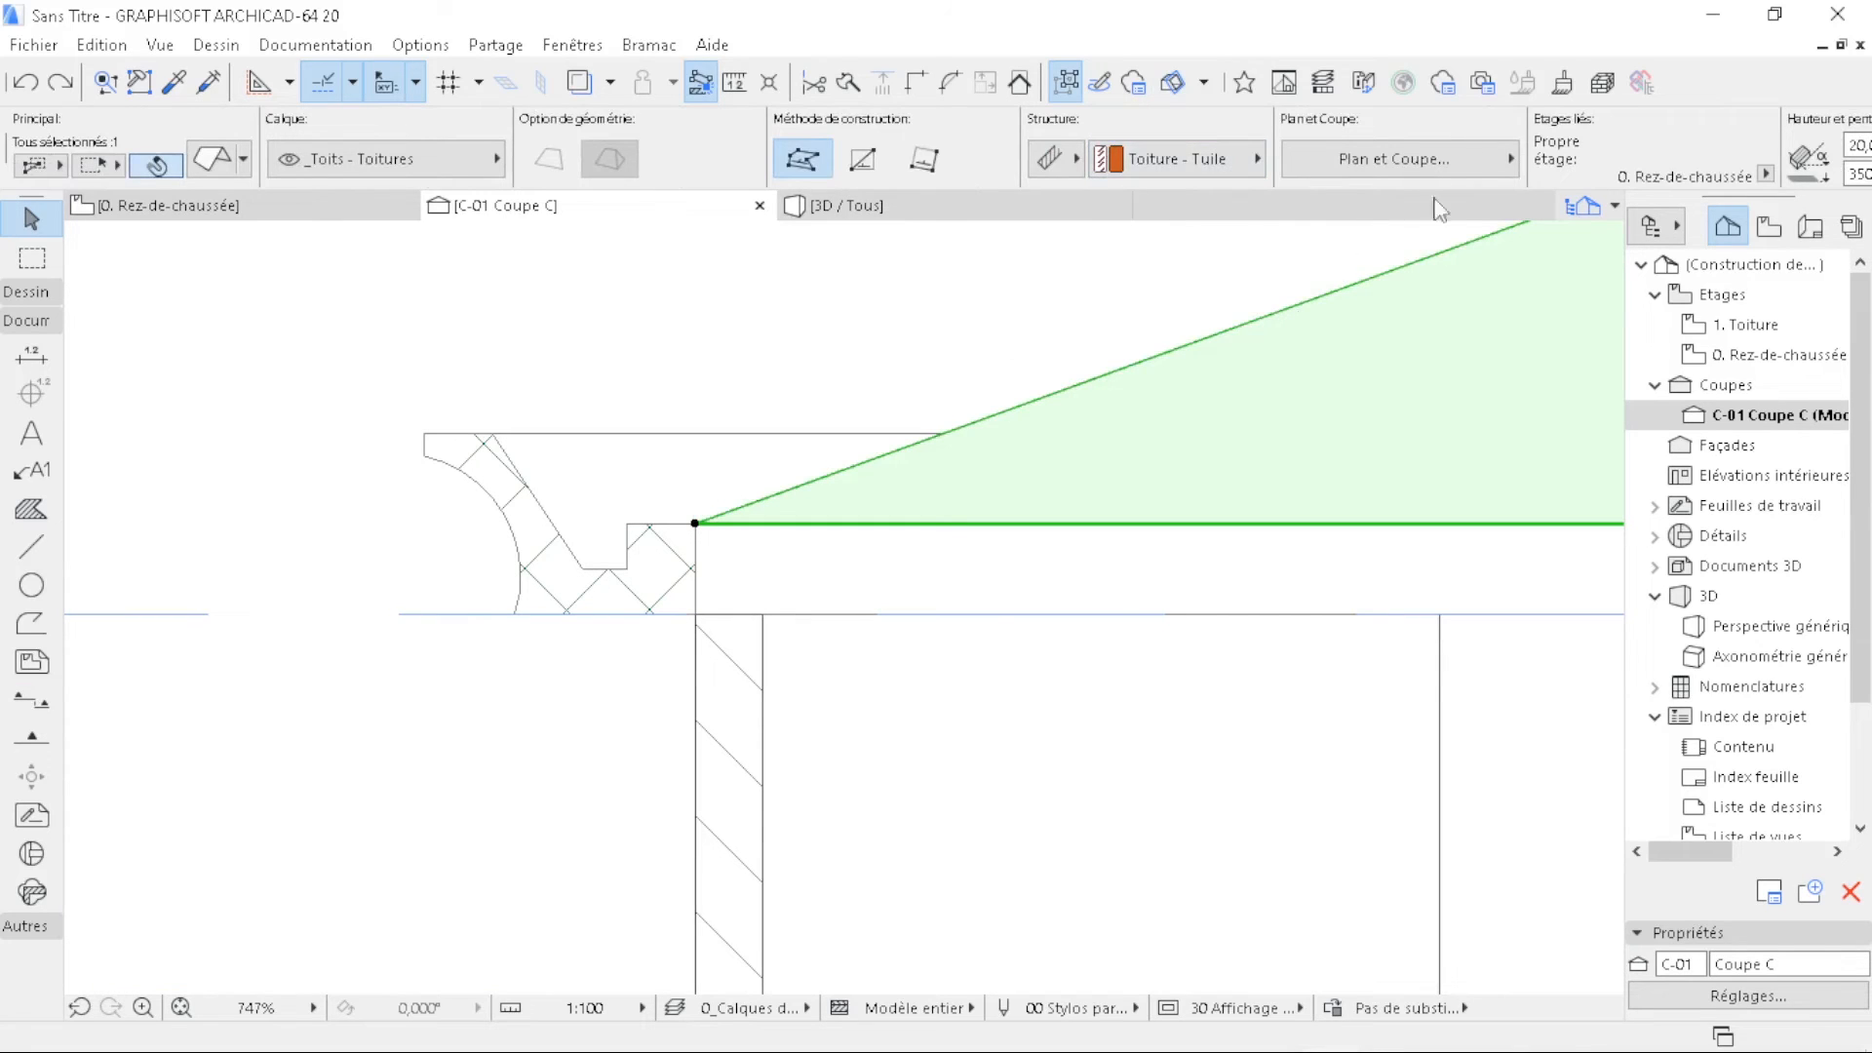
pyautogui.scroll(-3, 1464, 182)
pyautogui.scroll(-10, 1464, 182)
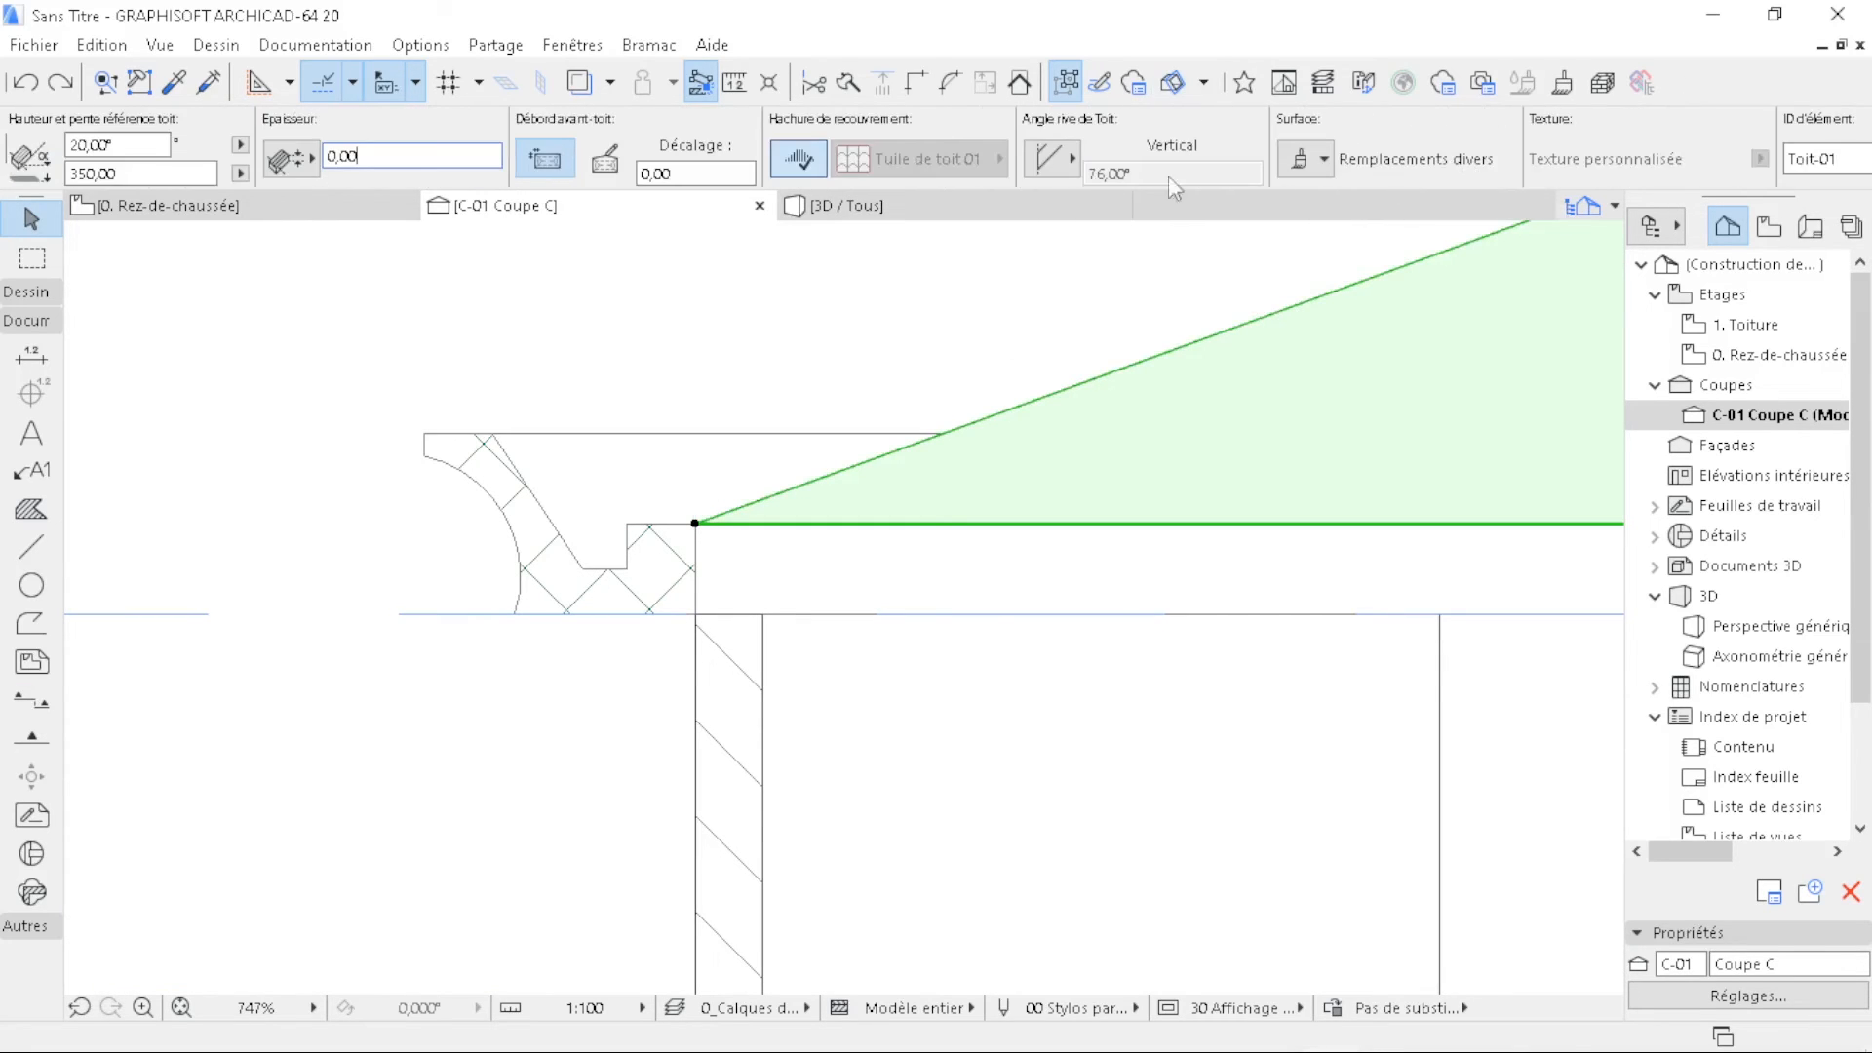
pyautogui.click(662, 176)
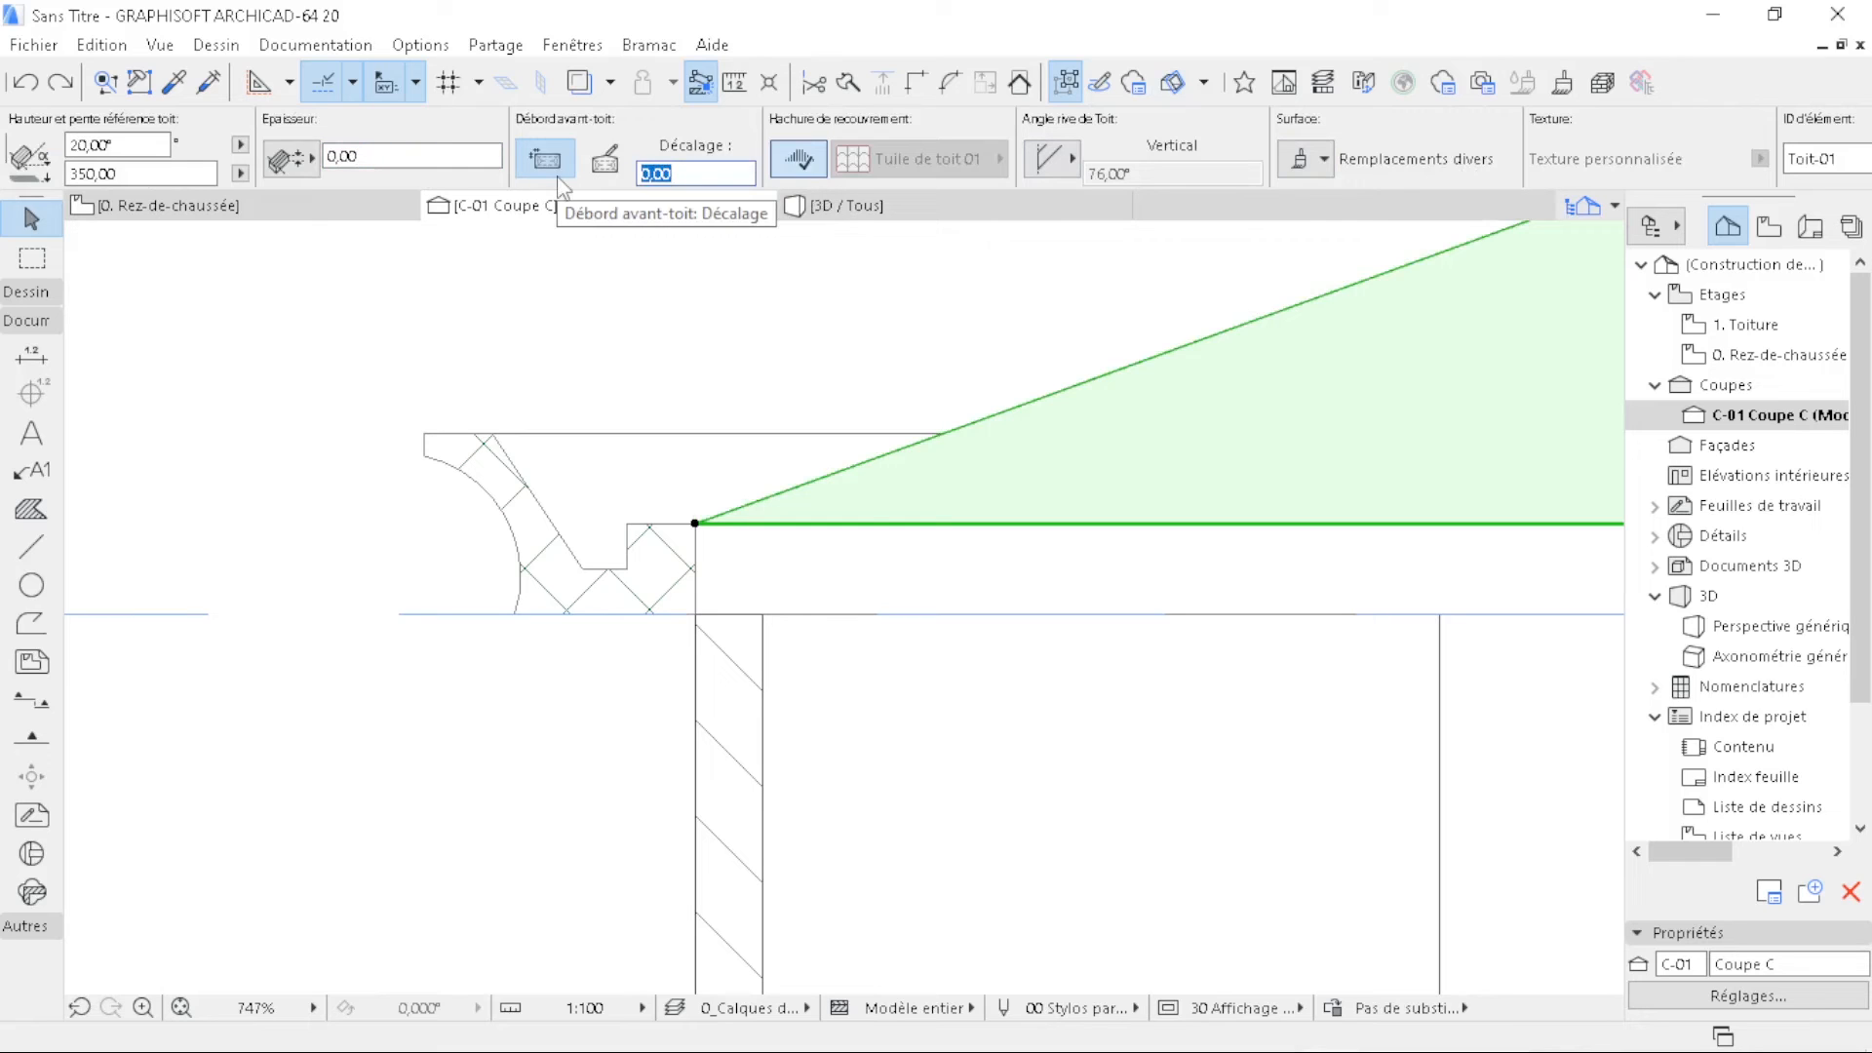
pyautogui.write('15,00')
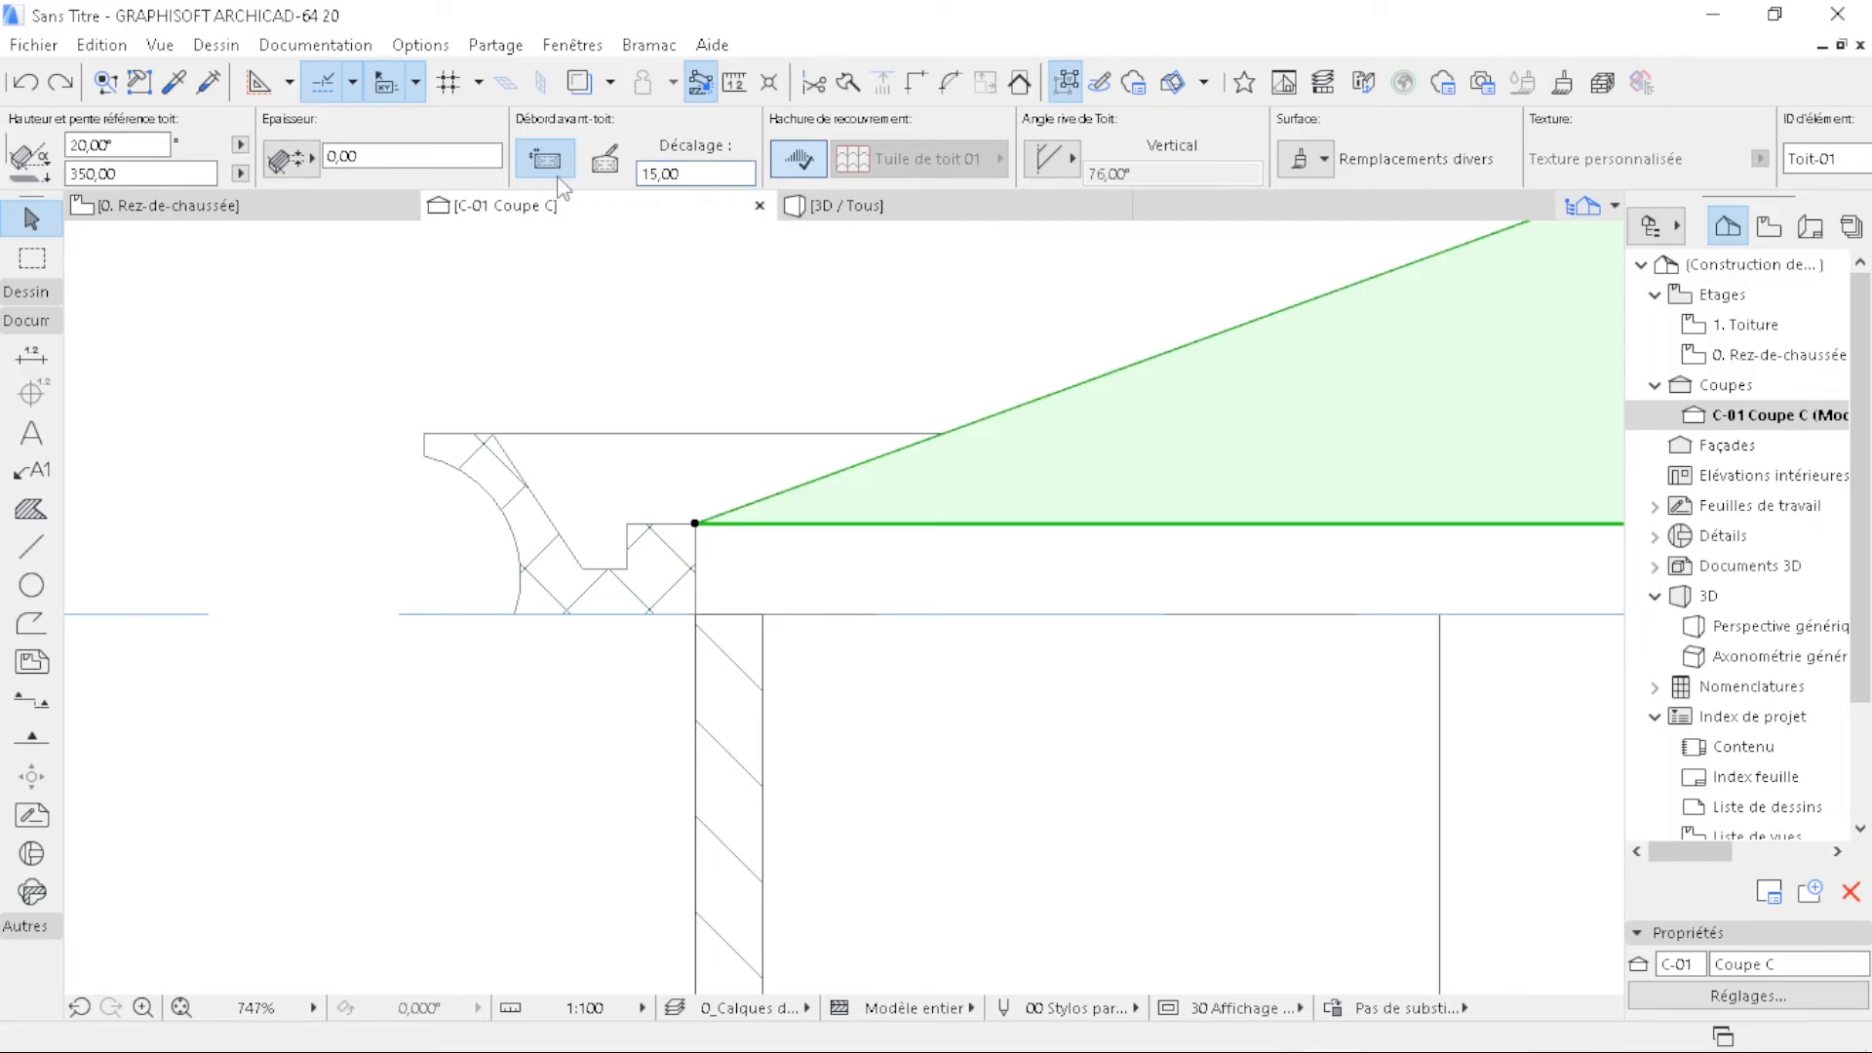
pyautogui.press('Return')
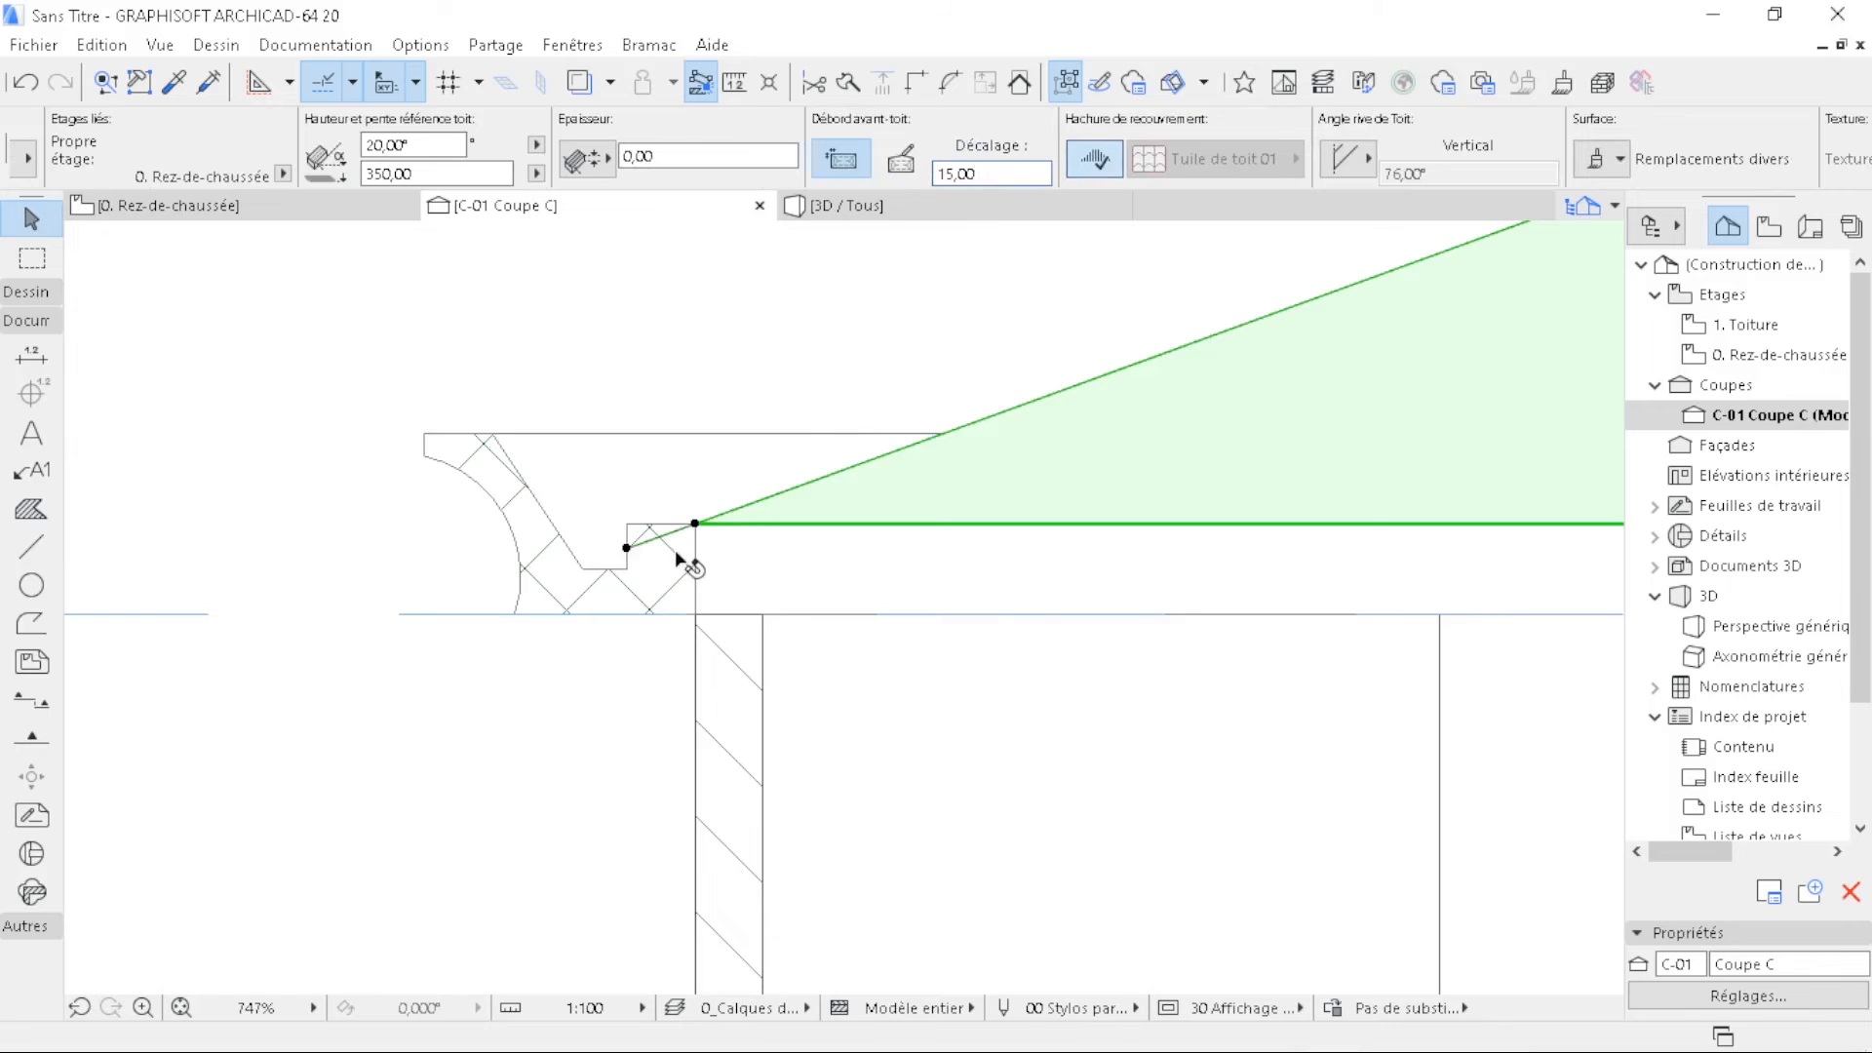
# - Move the roof vertically upward so its eave end meets the upper corner of the parapet's inner edge, and deselect it
pyautogui.scroll(4, 679, 558)
pyautogui.hotkey('ctrl', 'd')
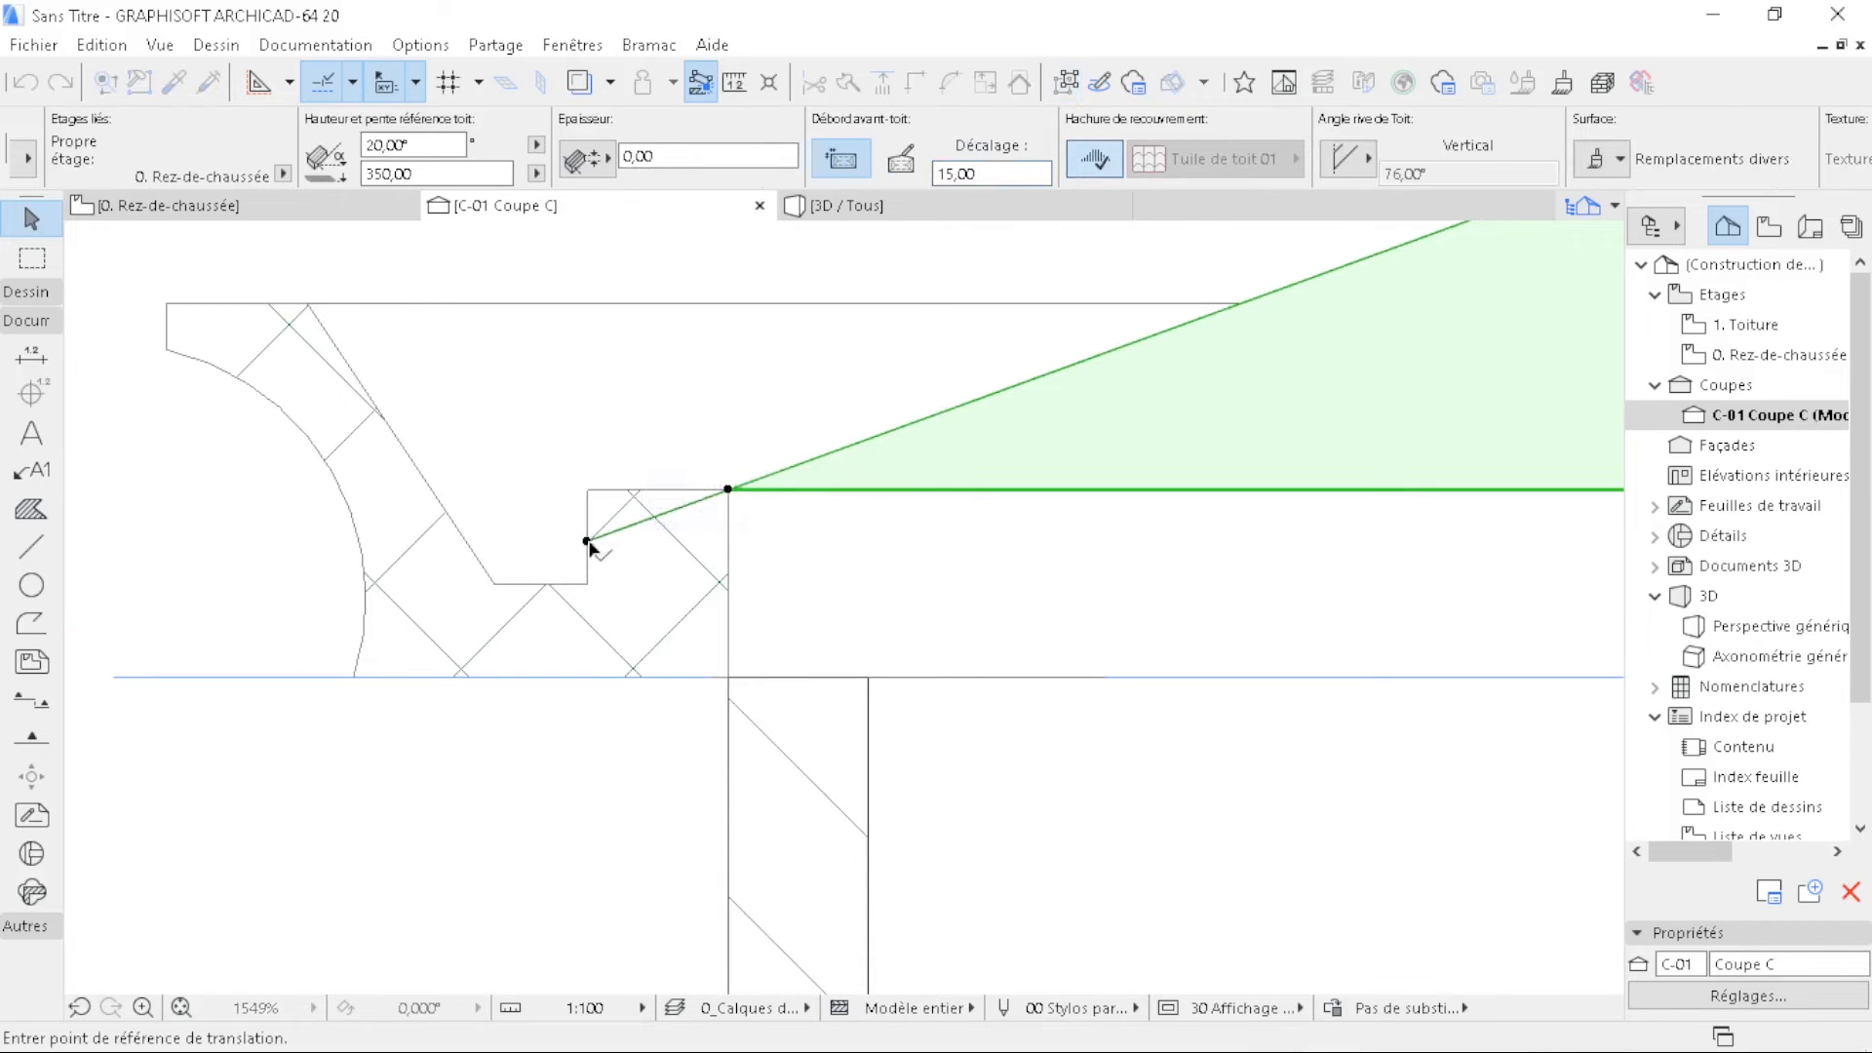
pyautogui.click(587, 541)
pyautogui.click(587, 489)
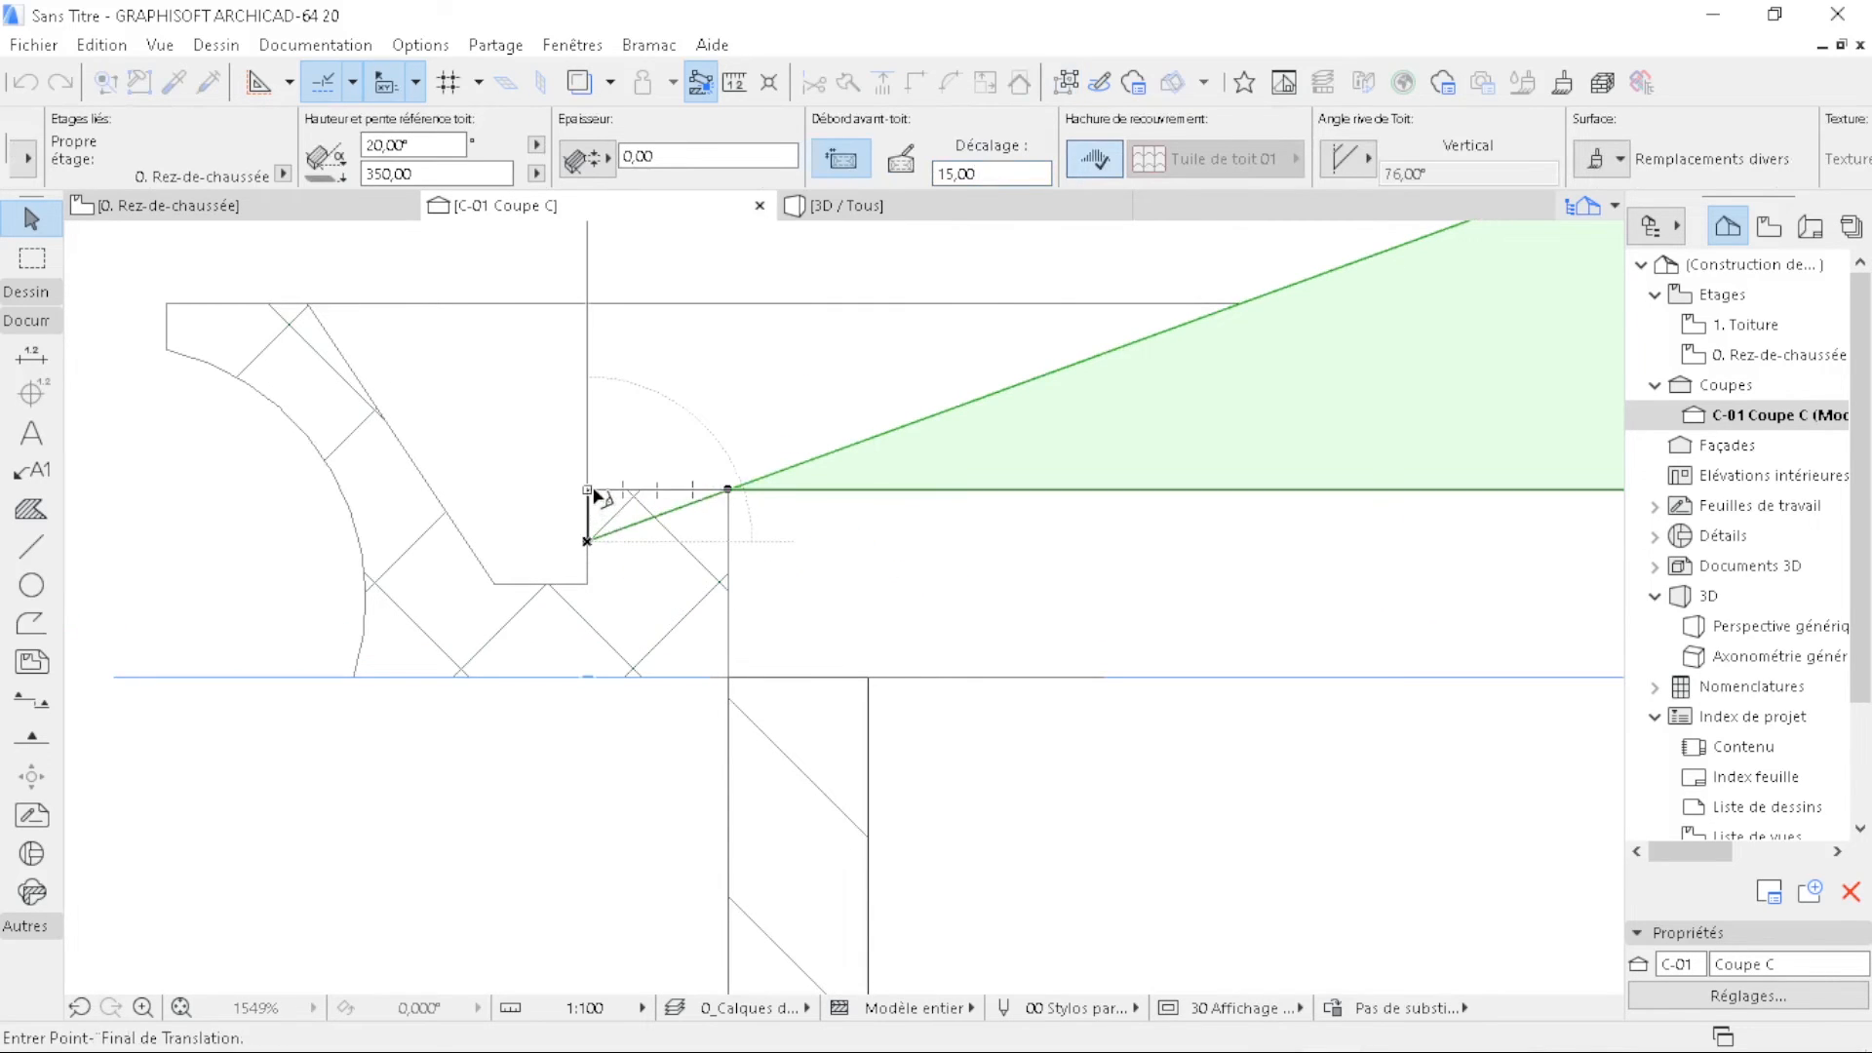
pyautogui.click(512, 792)
pyautogui.scroll(-4, 660, 643)
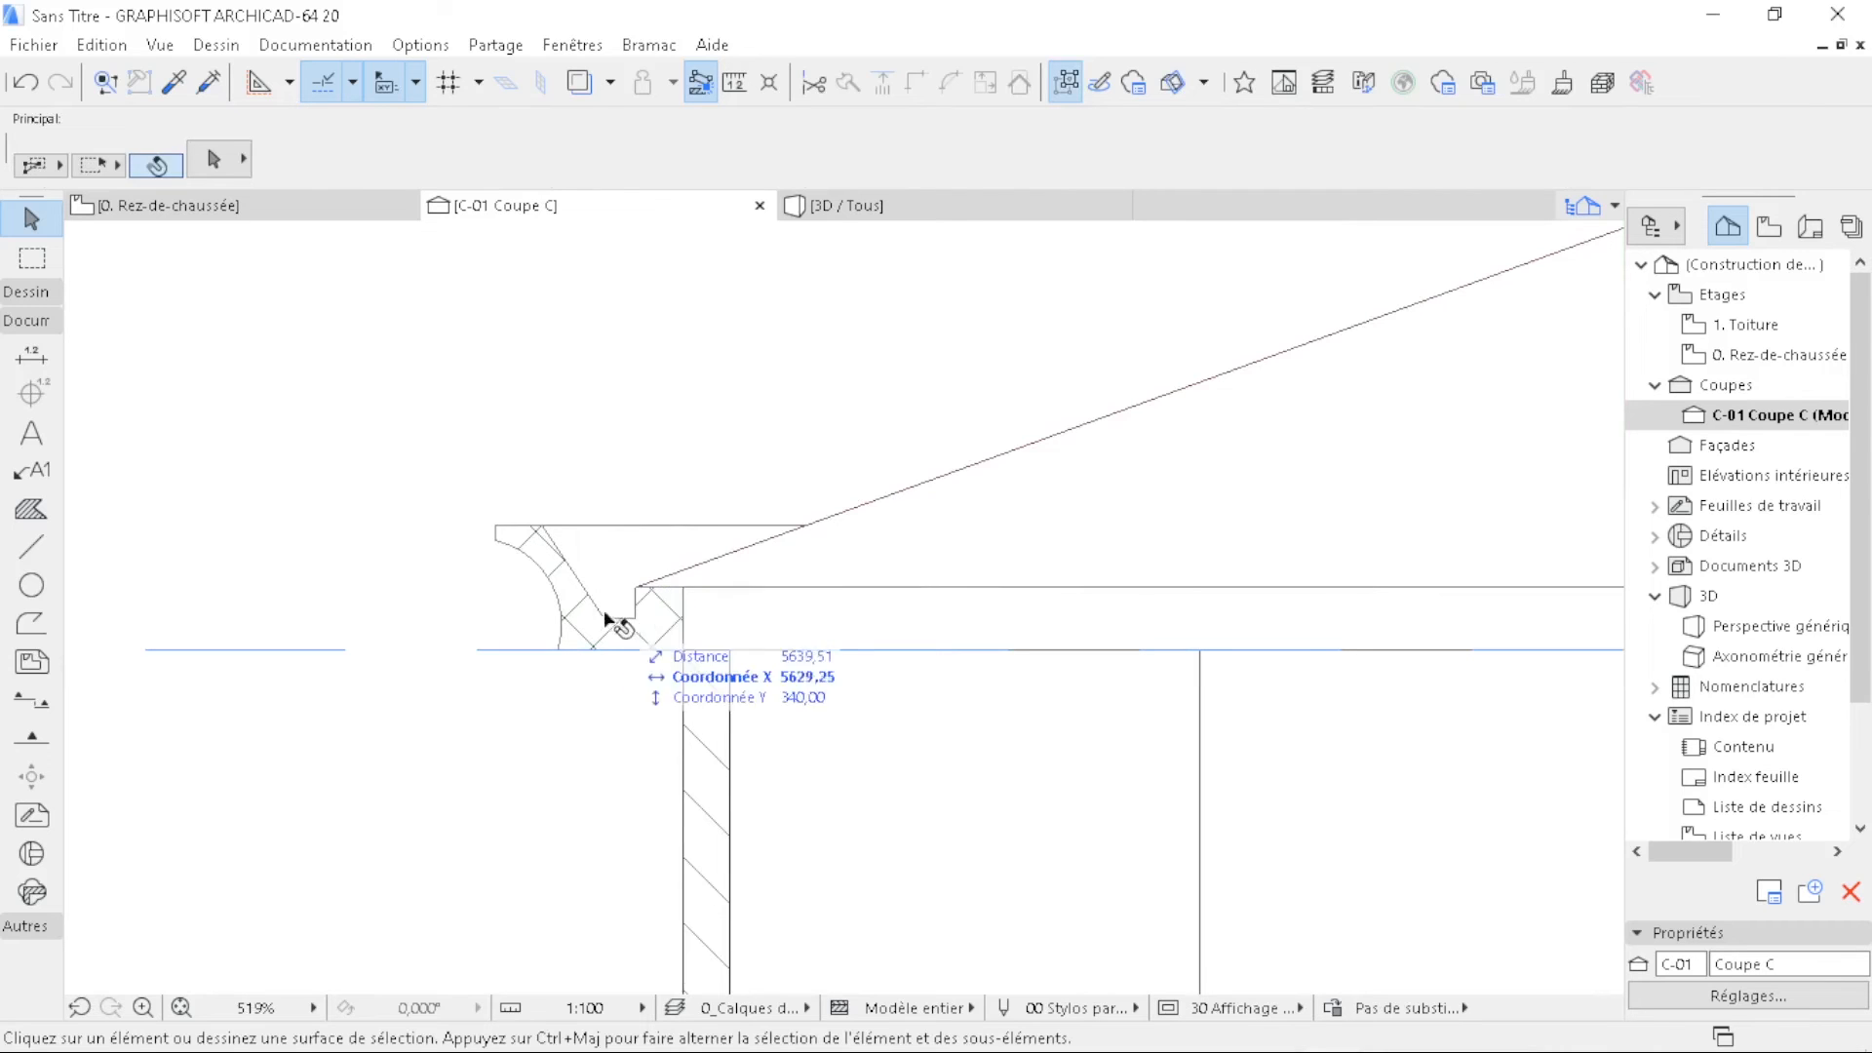
# - Inspect the parapet corner in the 3D view, set the roof's slope to 35,00° and deselect the roof
pyautogui.click(893, 212)
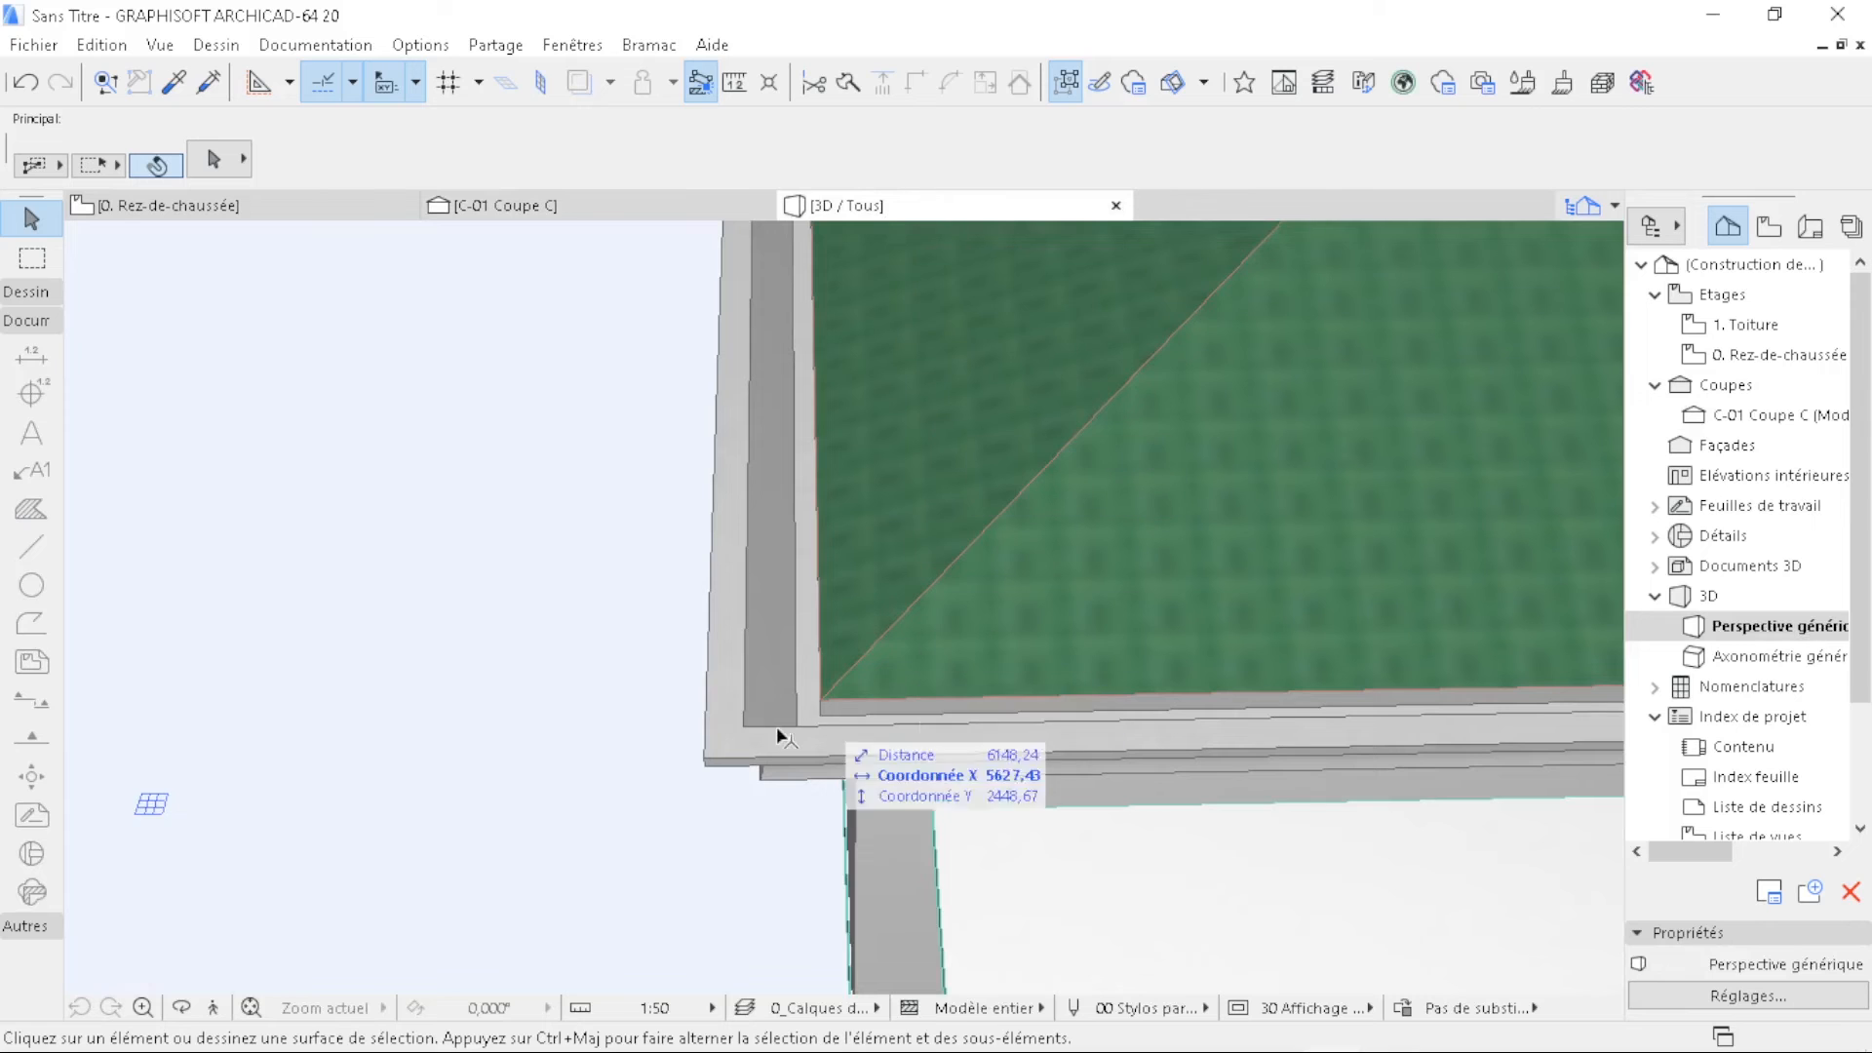
pyautogui.scroll(2, 778, 736)
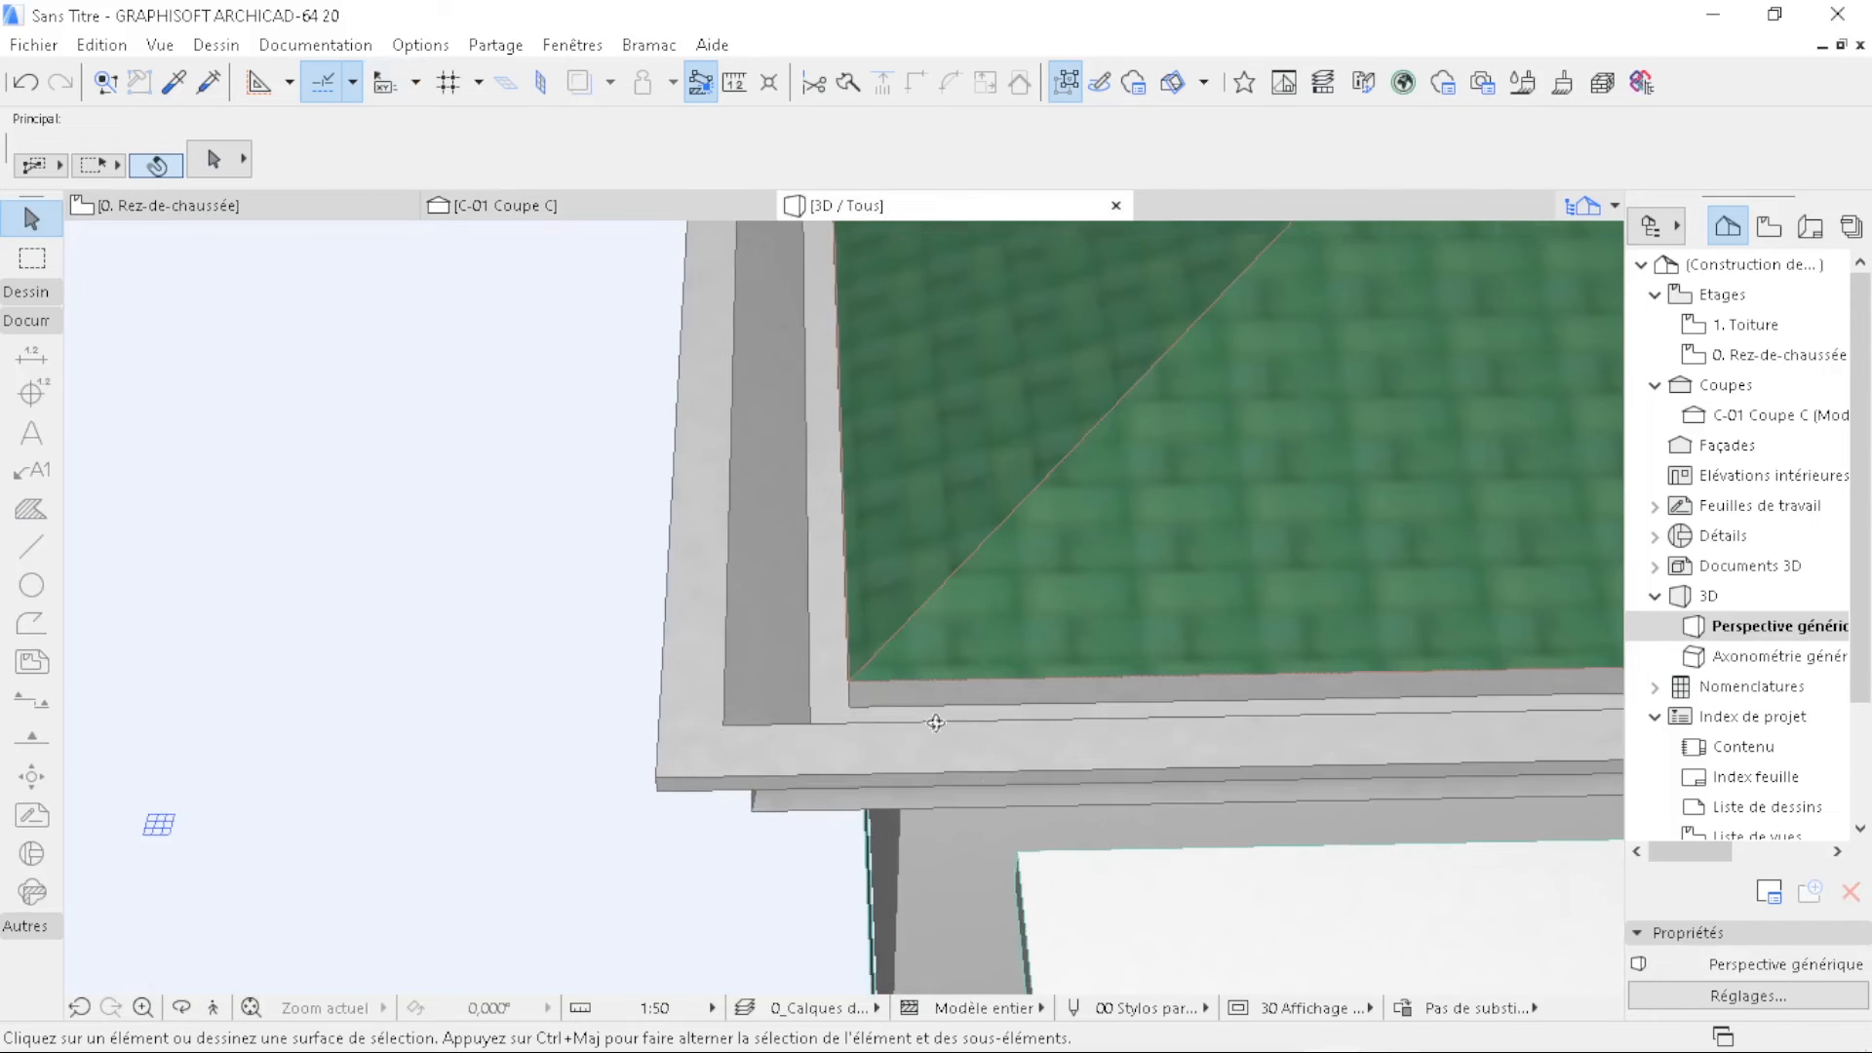
pyautogui.keyDown('shift'); pyautogui.moveTo(923, 720); pyautogui.dragTo(1066, 727, button='middle'); pyautogui.keyUp('shift')
pyautogui.scroll(-6, 1066, 727)
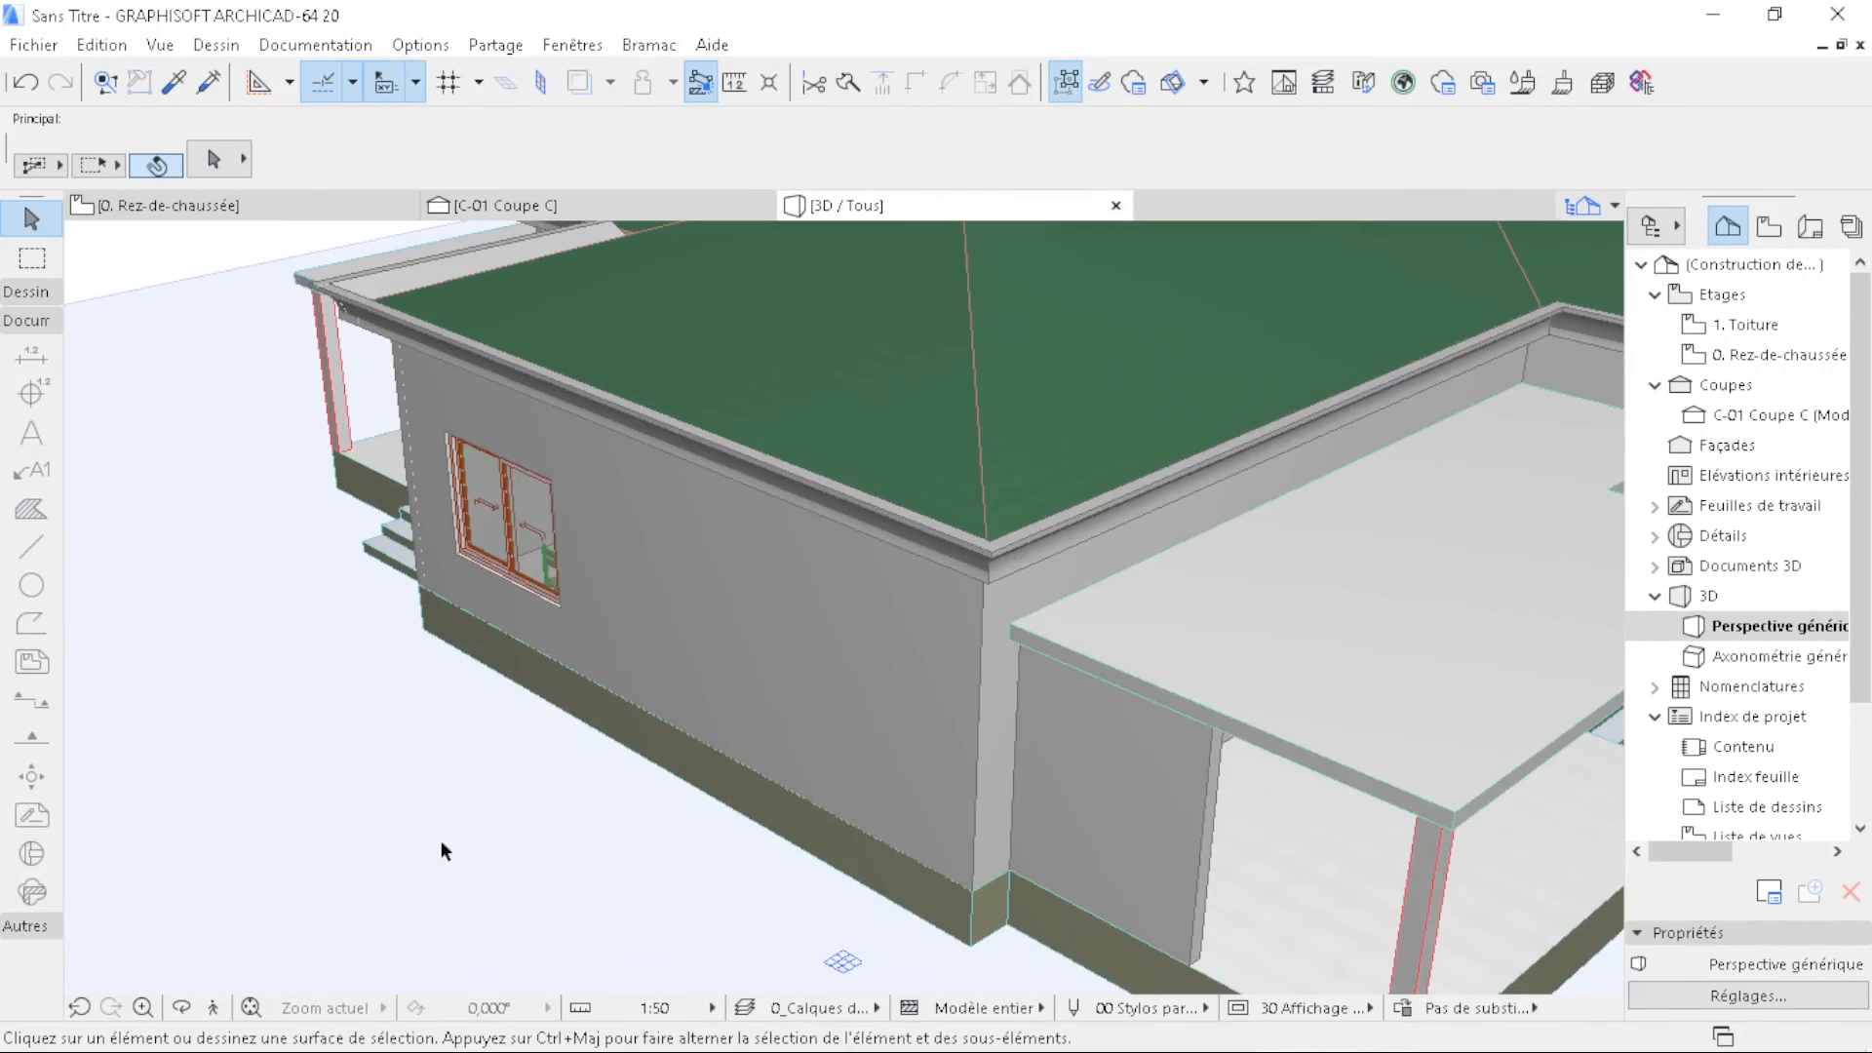
pyautogui.click(1050, 426)
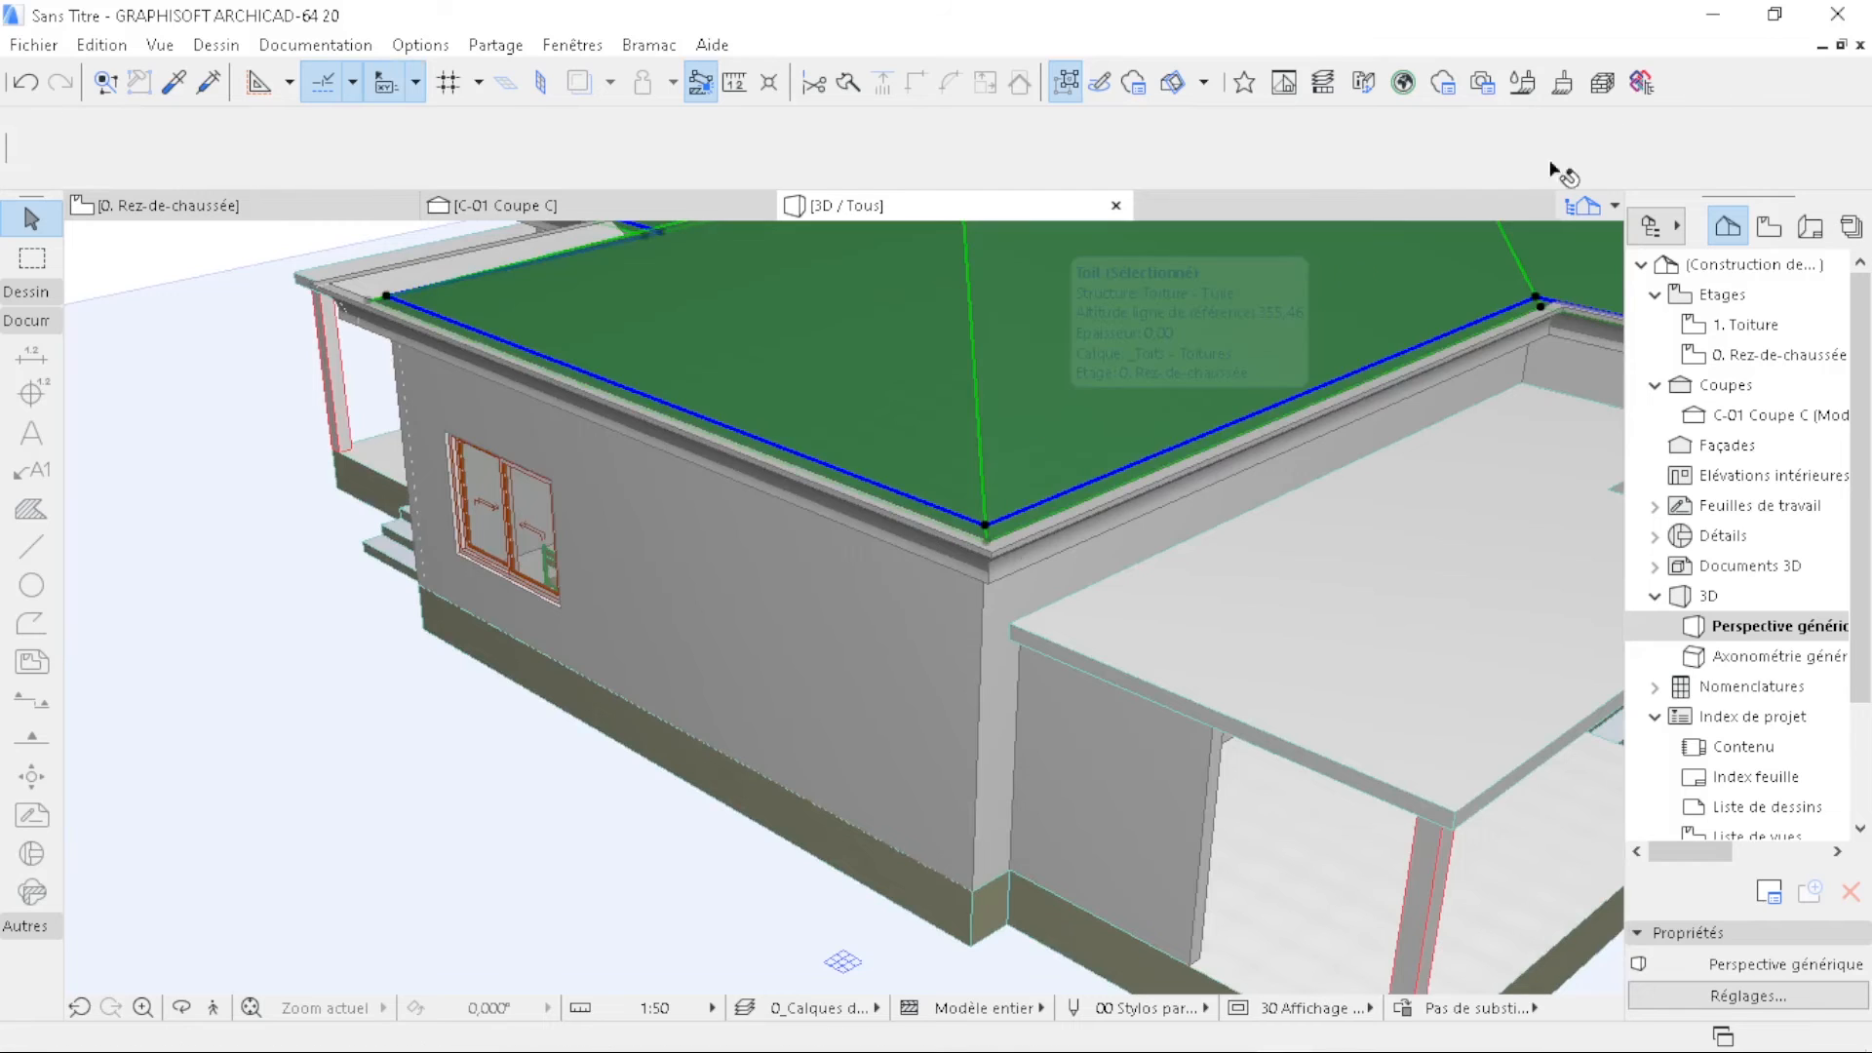
pyautogui.click(1621, 144)
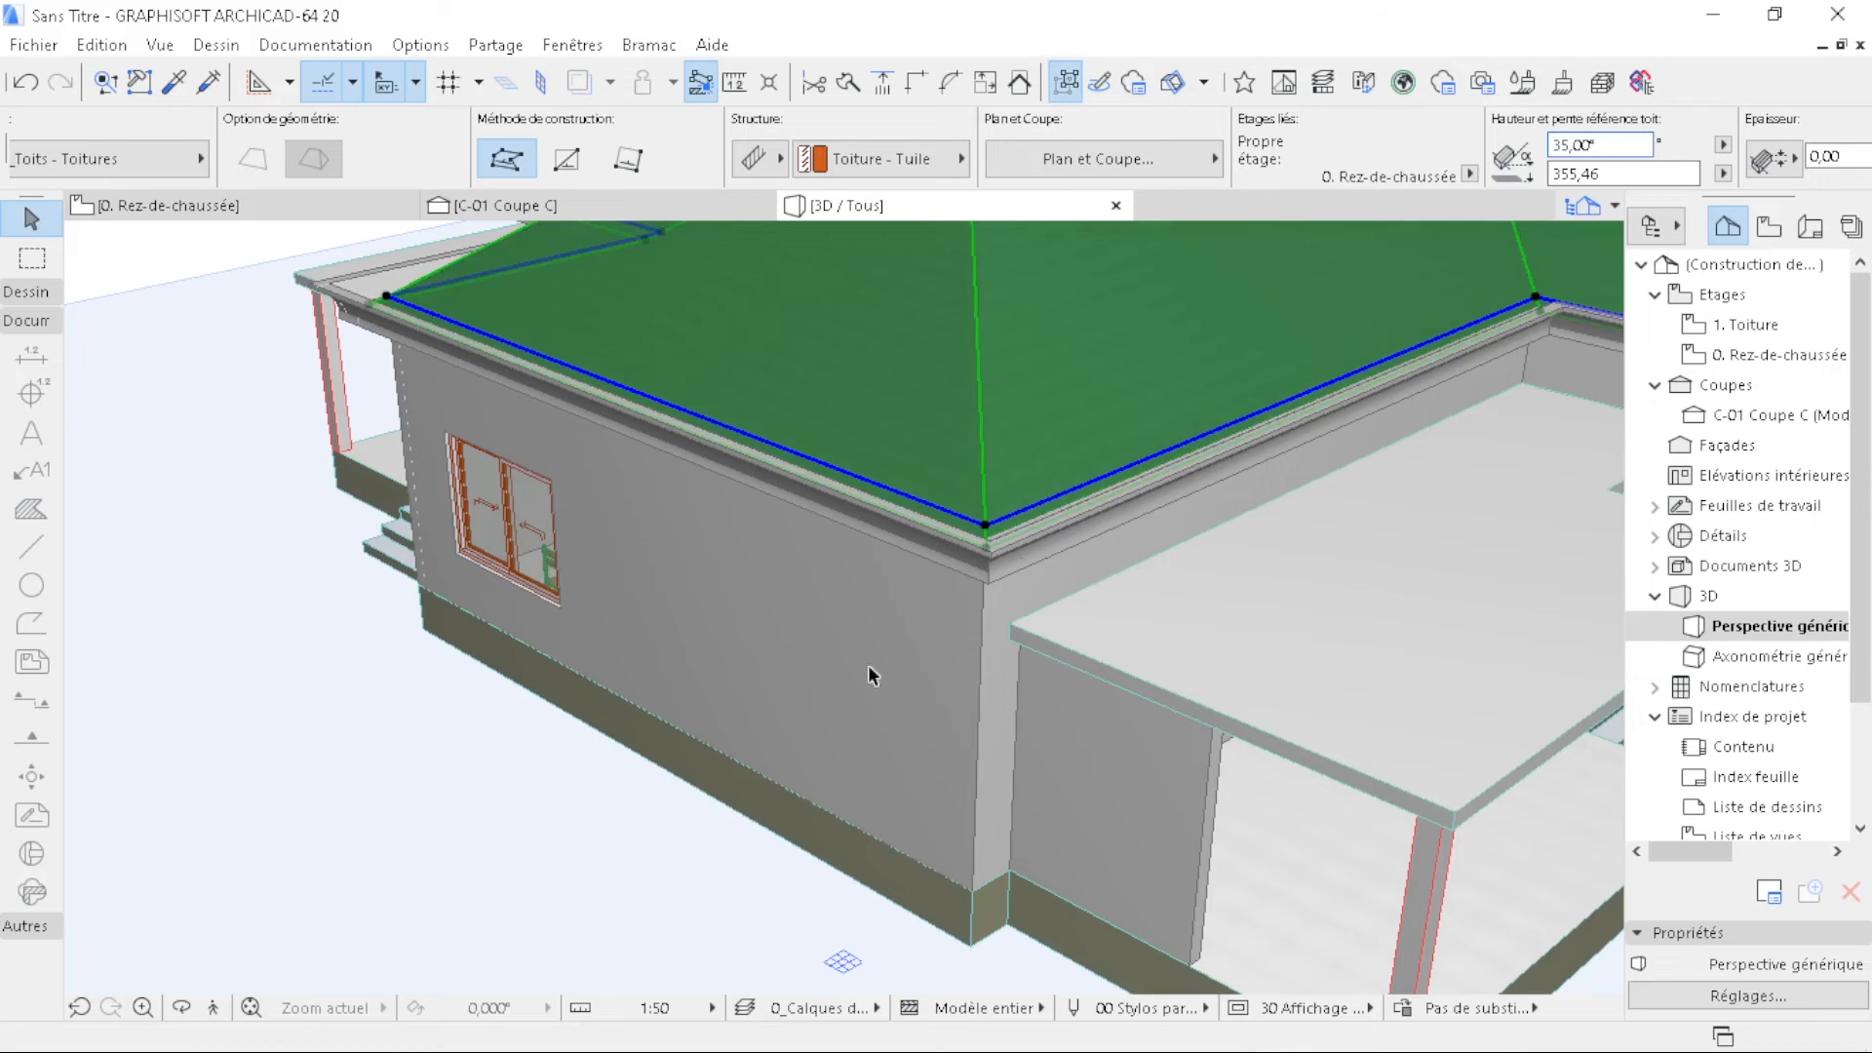
pyautogui.scroll(-5, 651, 768)
pyautogui.keyDown('shift'); pyautogui.moveTo(1234, 760); pyautogui.dragTo(934, 848, button='middle'); pyautogui.keyUp('shift')
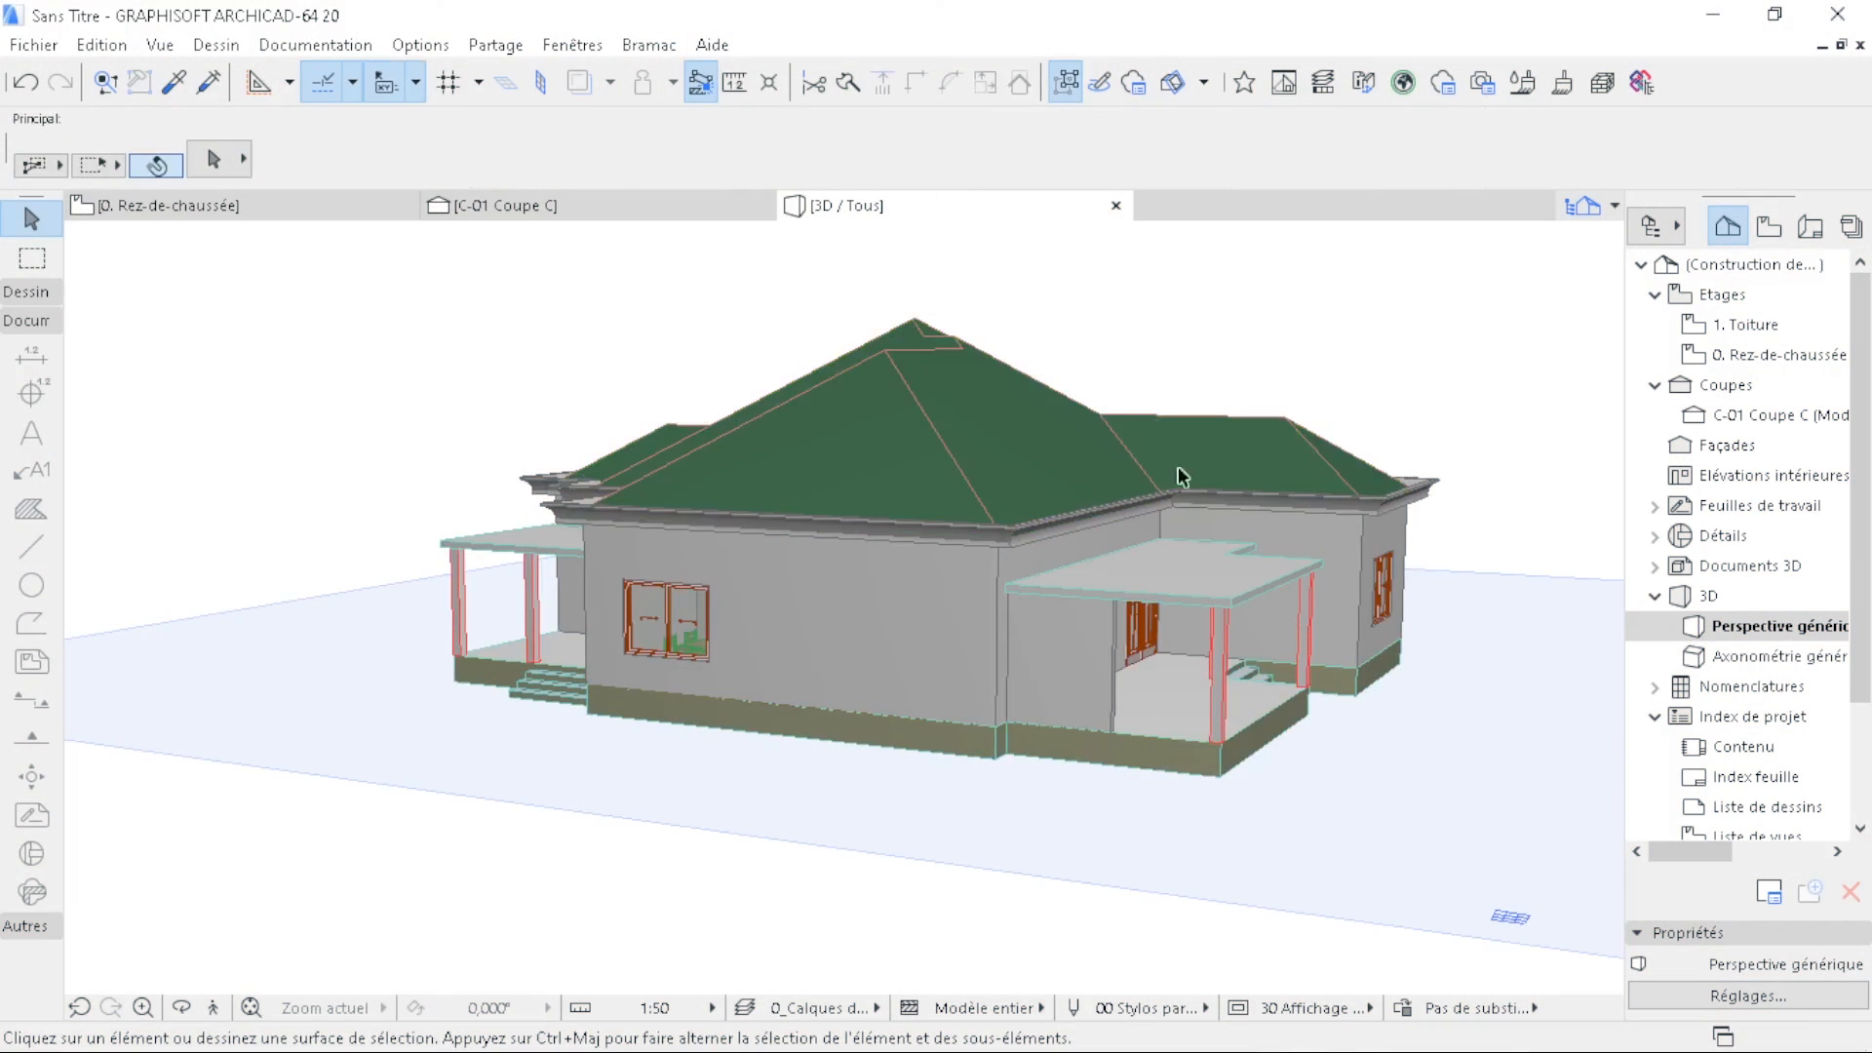
pyautogui.scroll(5, 598, 630)
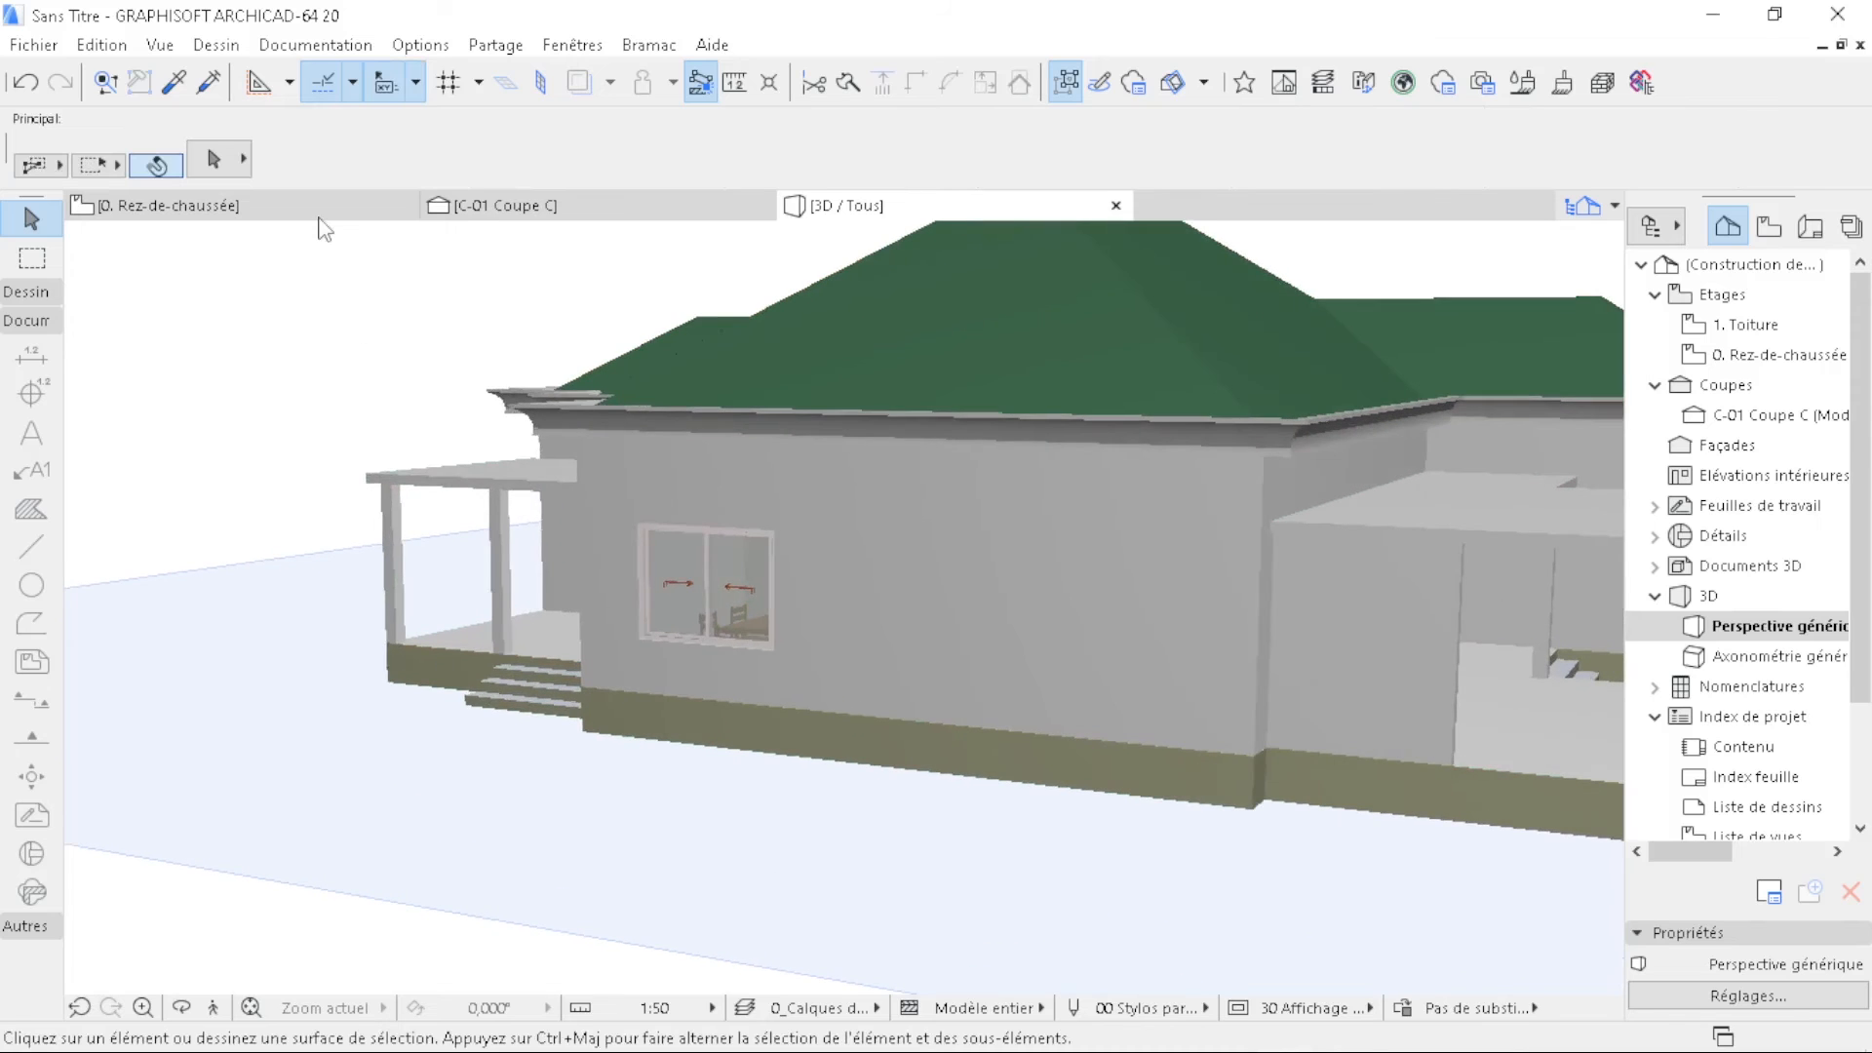
# - On the Rez-de-chaussée plan, select the roof and hide its layer _Toits - Toitures
pyautogui.click(324, 219)
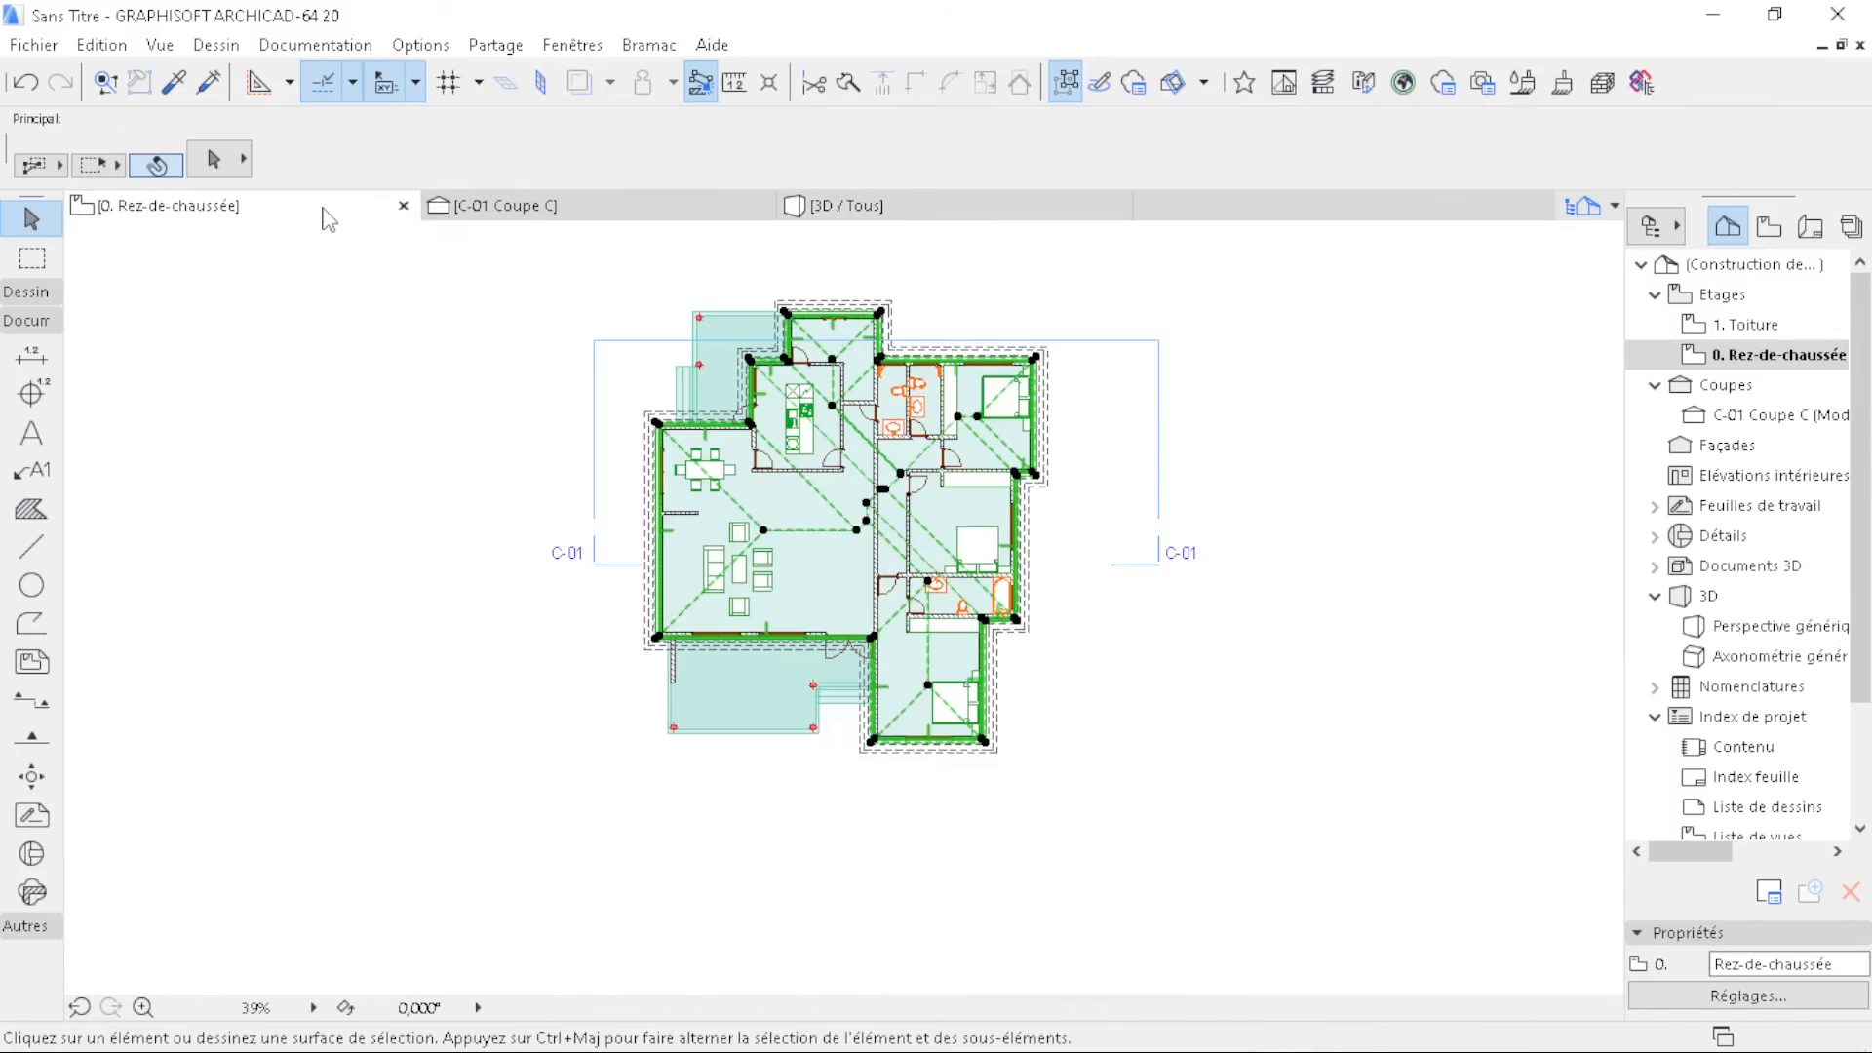
pyautogui.click(1433, 499)
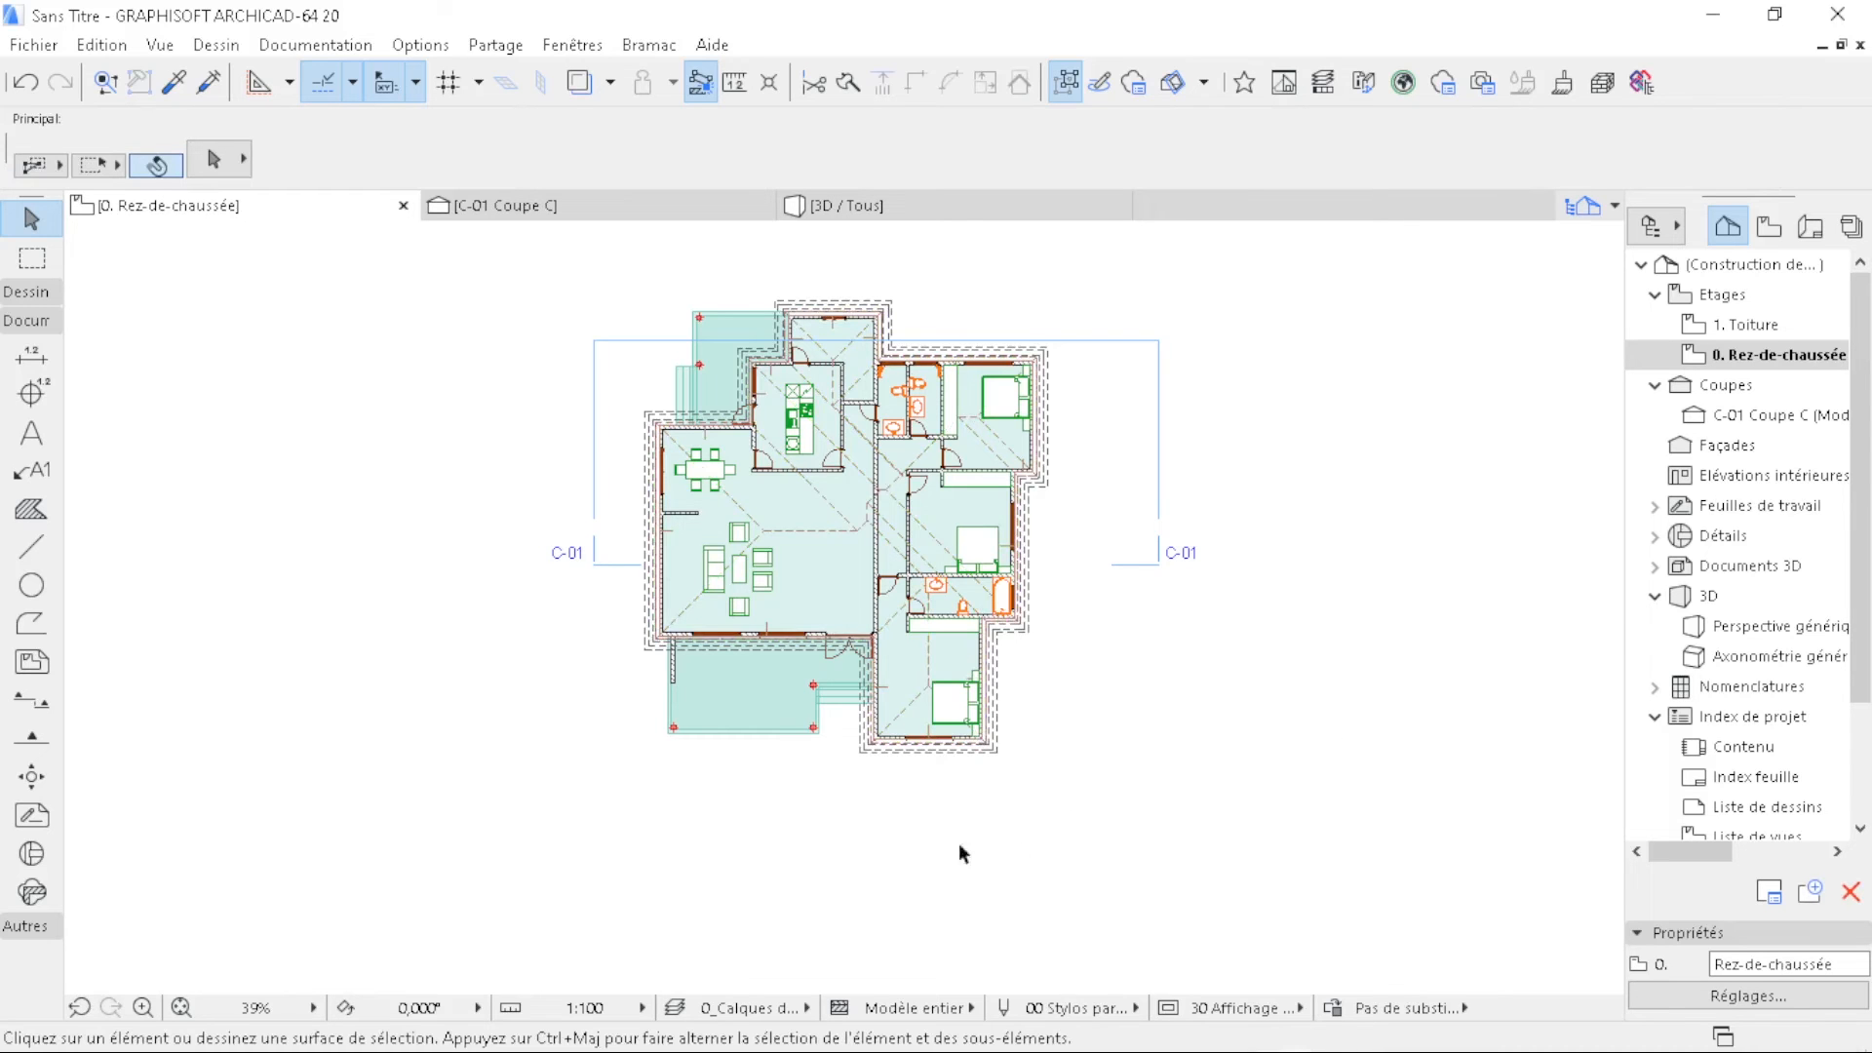
pyautogui.scroll(5, 546, 653)
pyautogui.moveTo(992, 737); pyautogui.dragTo(622, 699, button='middle')
pyautogui.moveTo(1073, 726); pyautogui.dragTo(838, 673, button='middle')
pyautogui.scroll(-1, 838, 673)
pyautogui.click(709, 448)
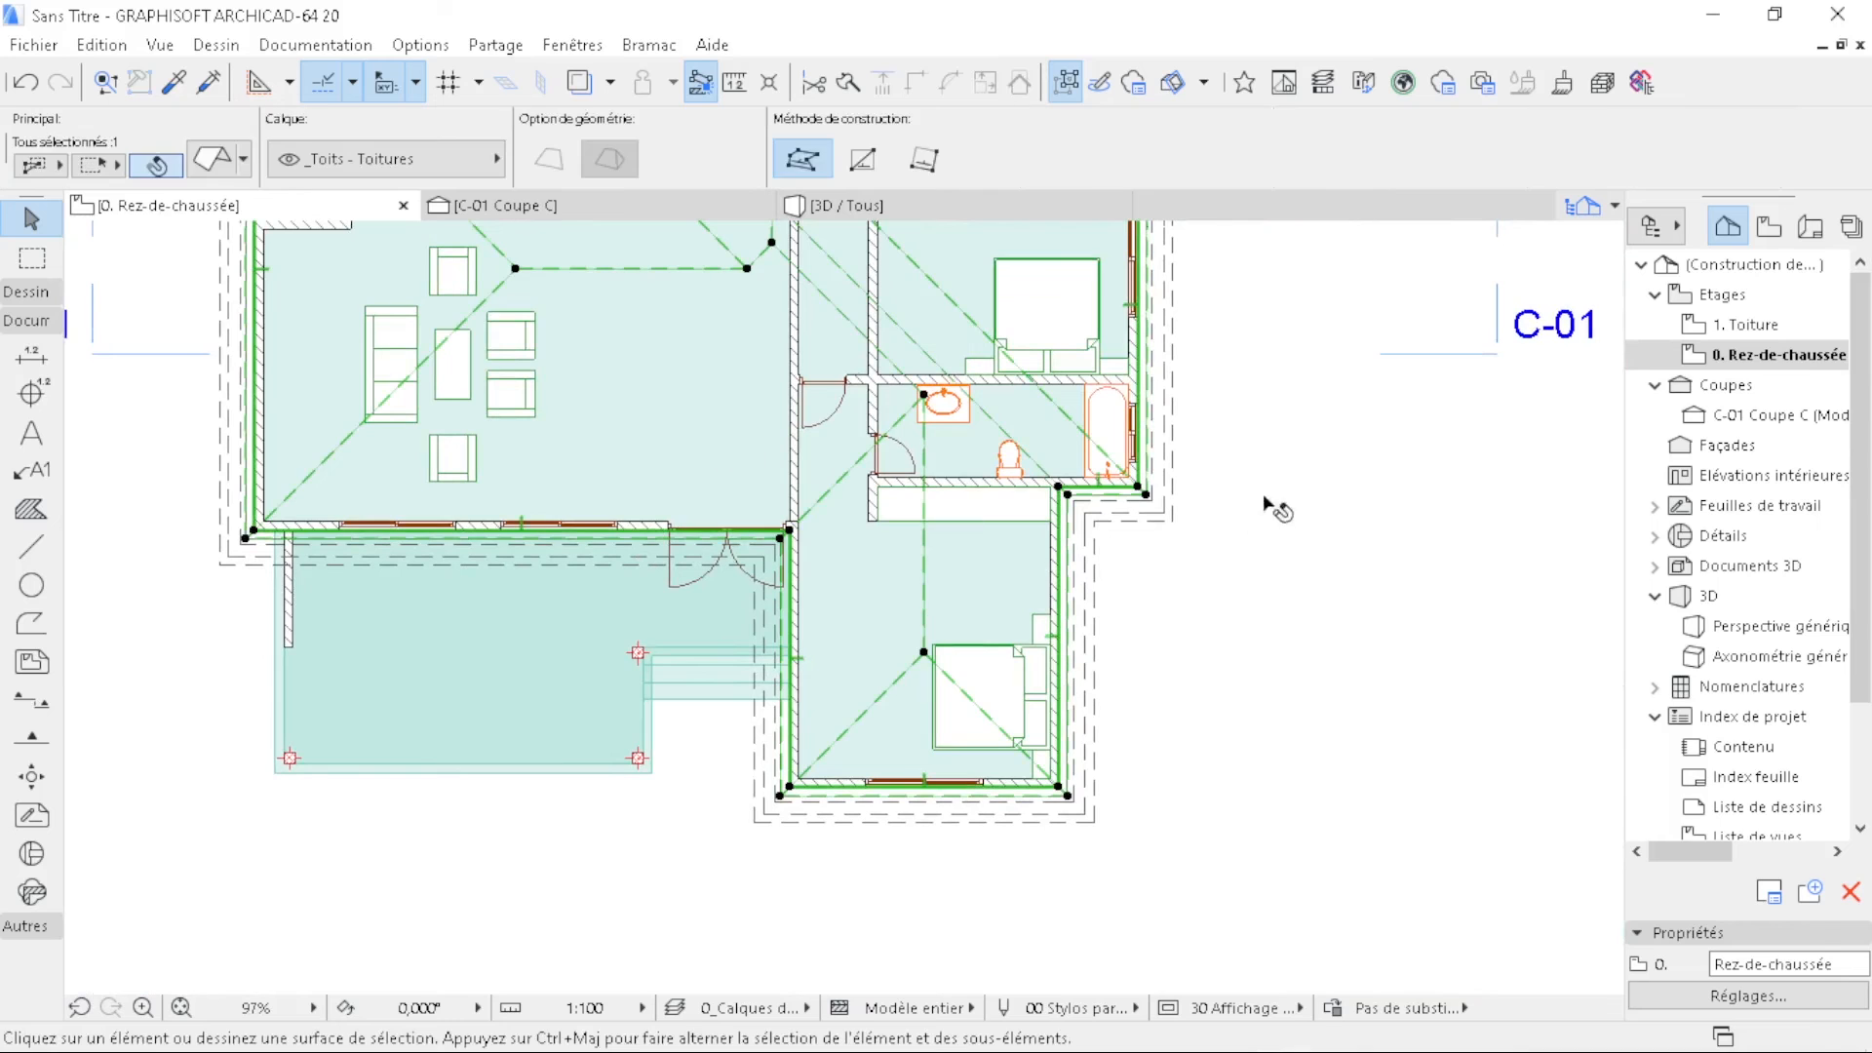
pyautogui.rightClick(1285, 488)
pyautogui.moveTo(1400, 733)
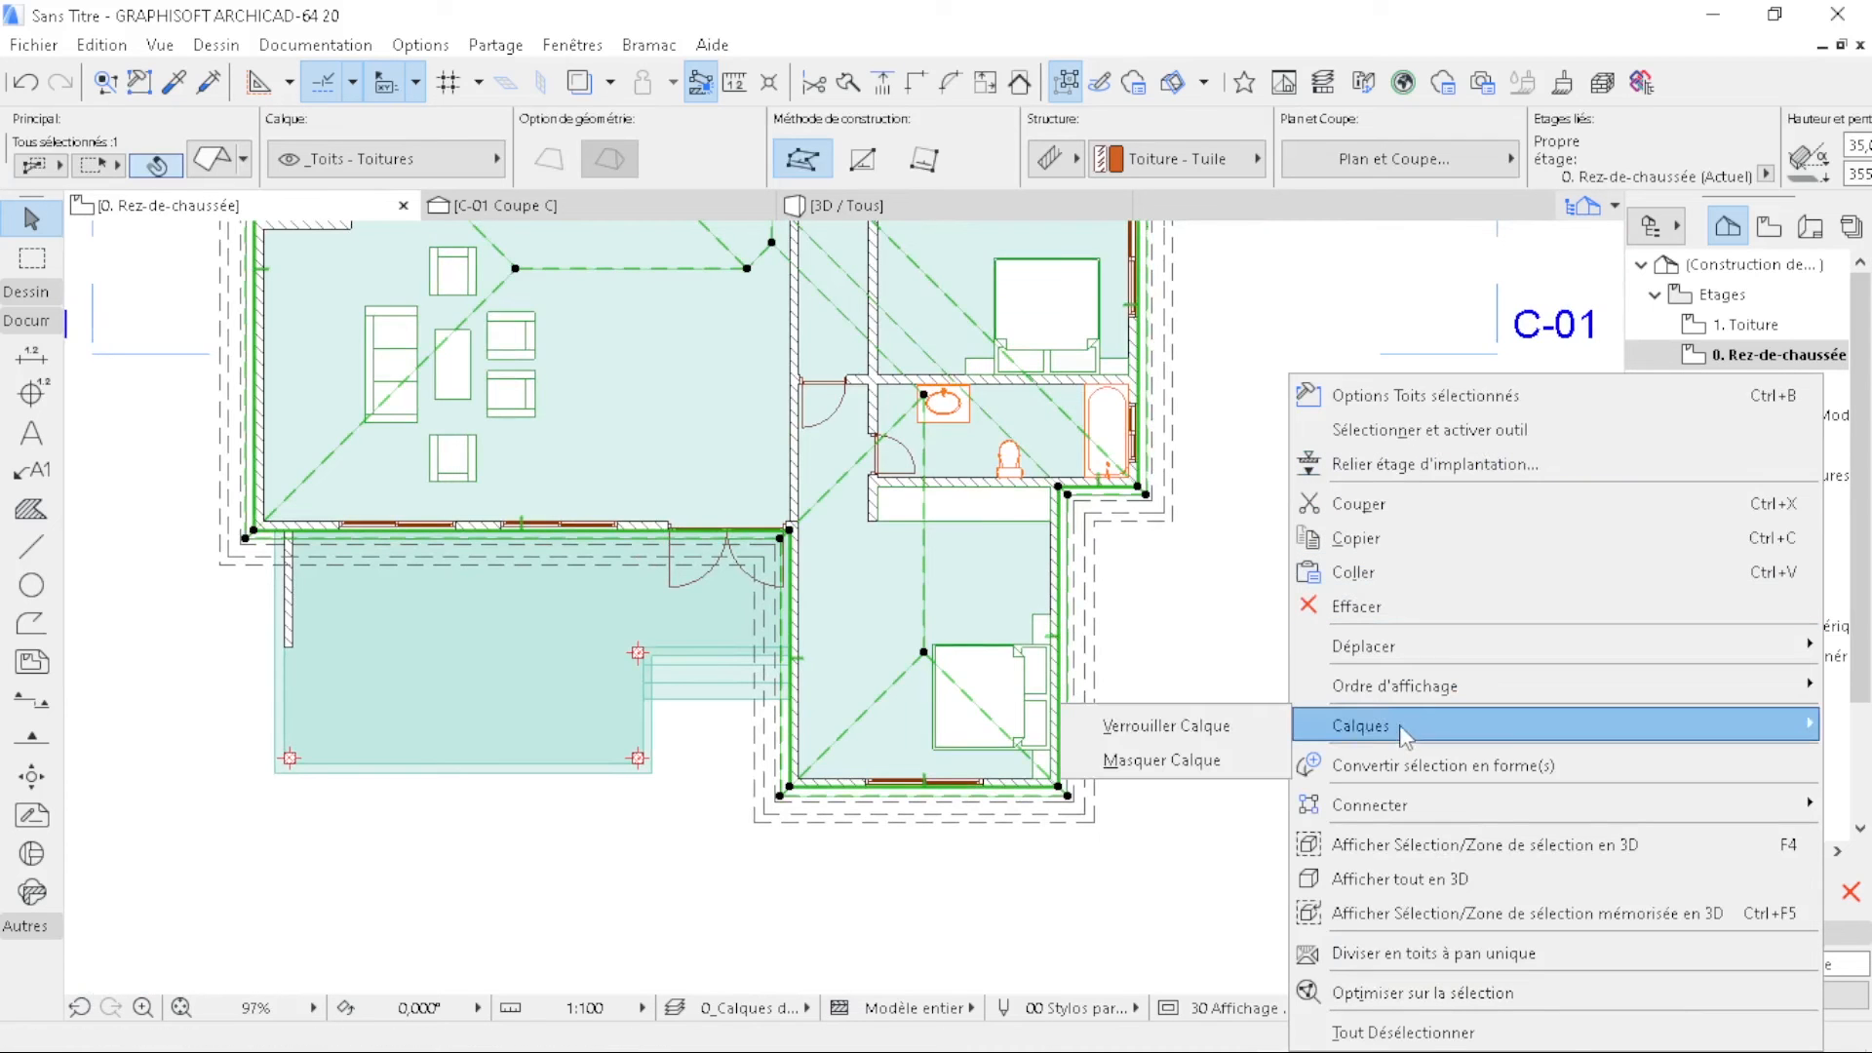
pyautogui.click(1199, 759)
# - Select all the exterior walls around the house on the layer _Murs ext - Périphériques
pyautogui.scroll(-2, 746, 557)
pyautogui.moveTo(792, 337); pyautogui.dragTo(823, 592, button='middle')
pyautogui.moveTo(867, 890); pyautogui.dragTo(808, 673, button='middle')
pyautogui.scroll(5, 777, 758)
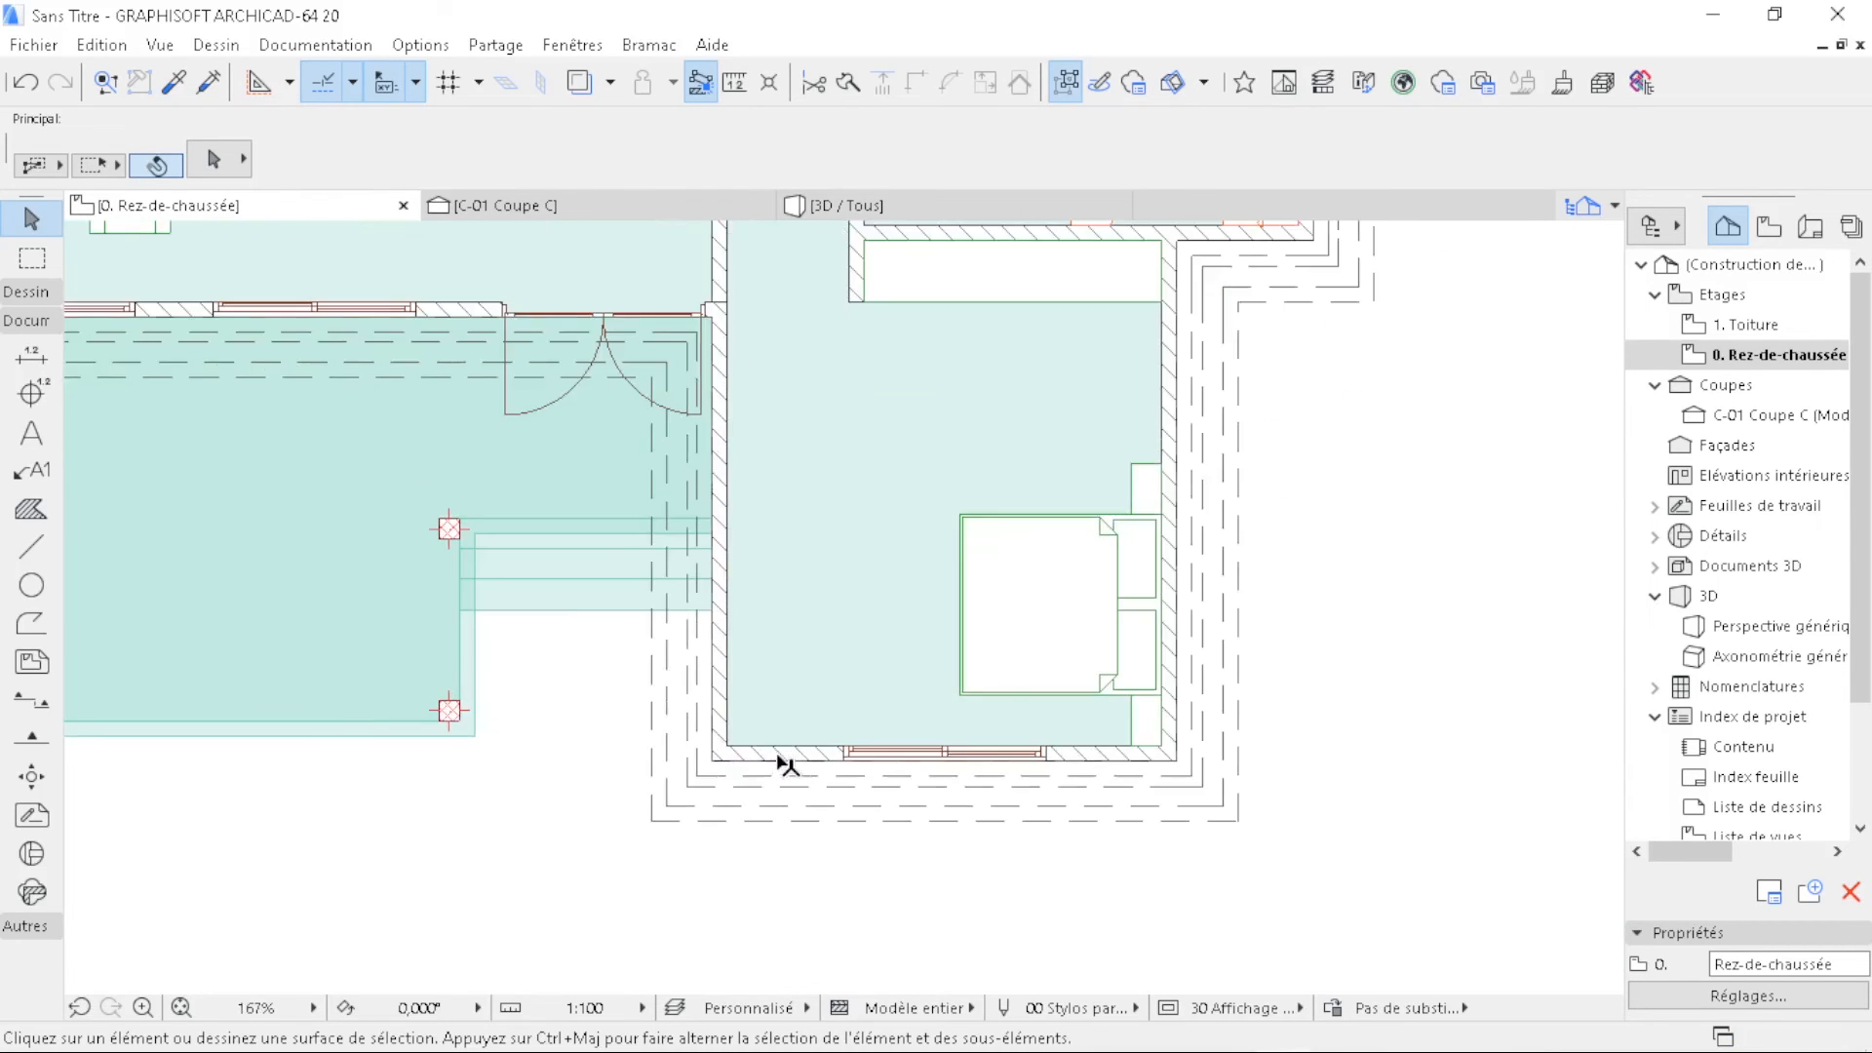
pyautogui.click(701, 612)
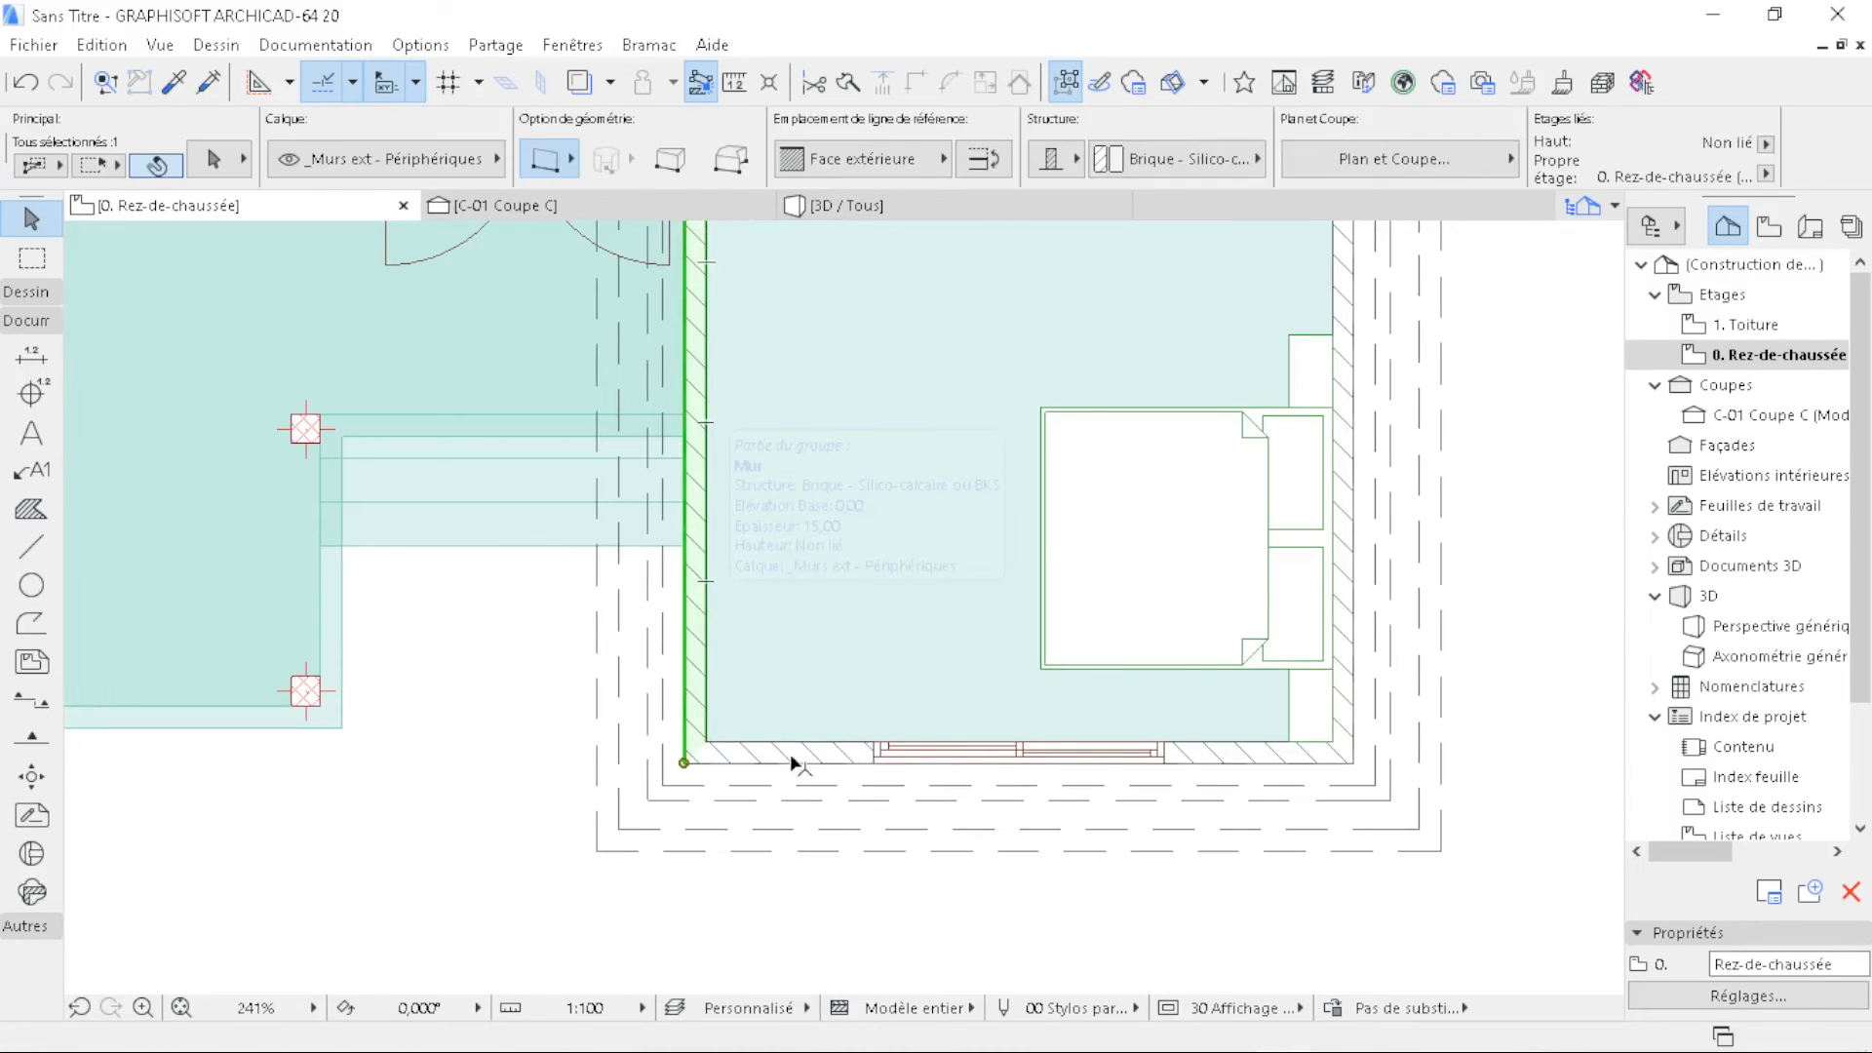
pyautogui.keyDown('shift'); pyautogui.click(1346, 666); pyautogui.keyUp('shift')
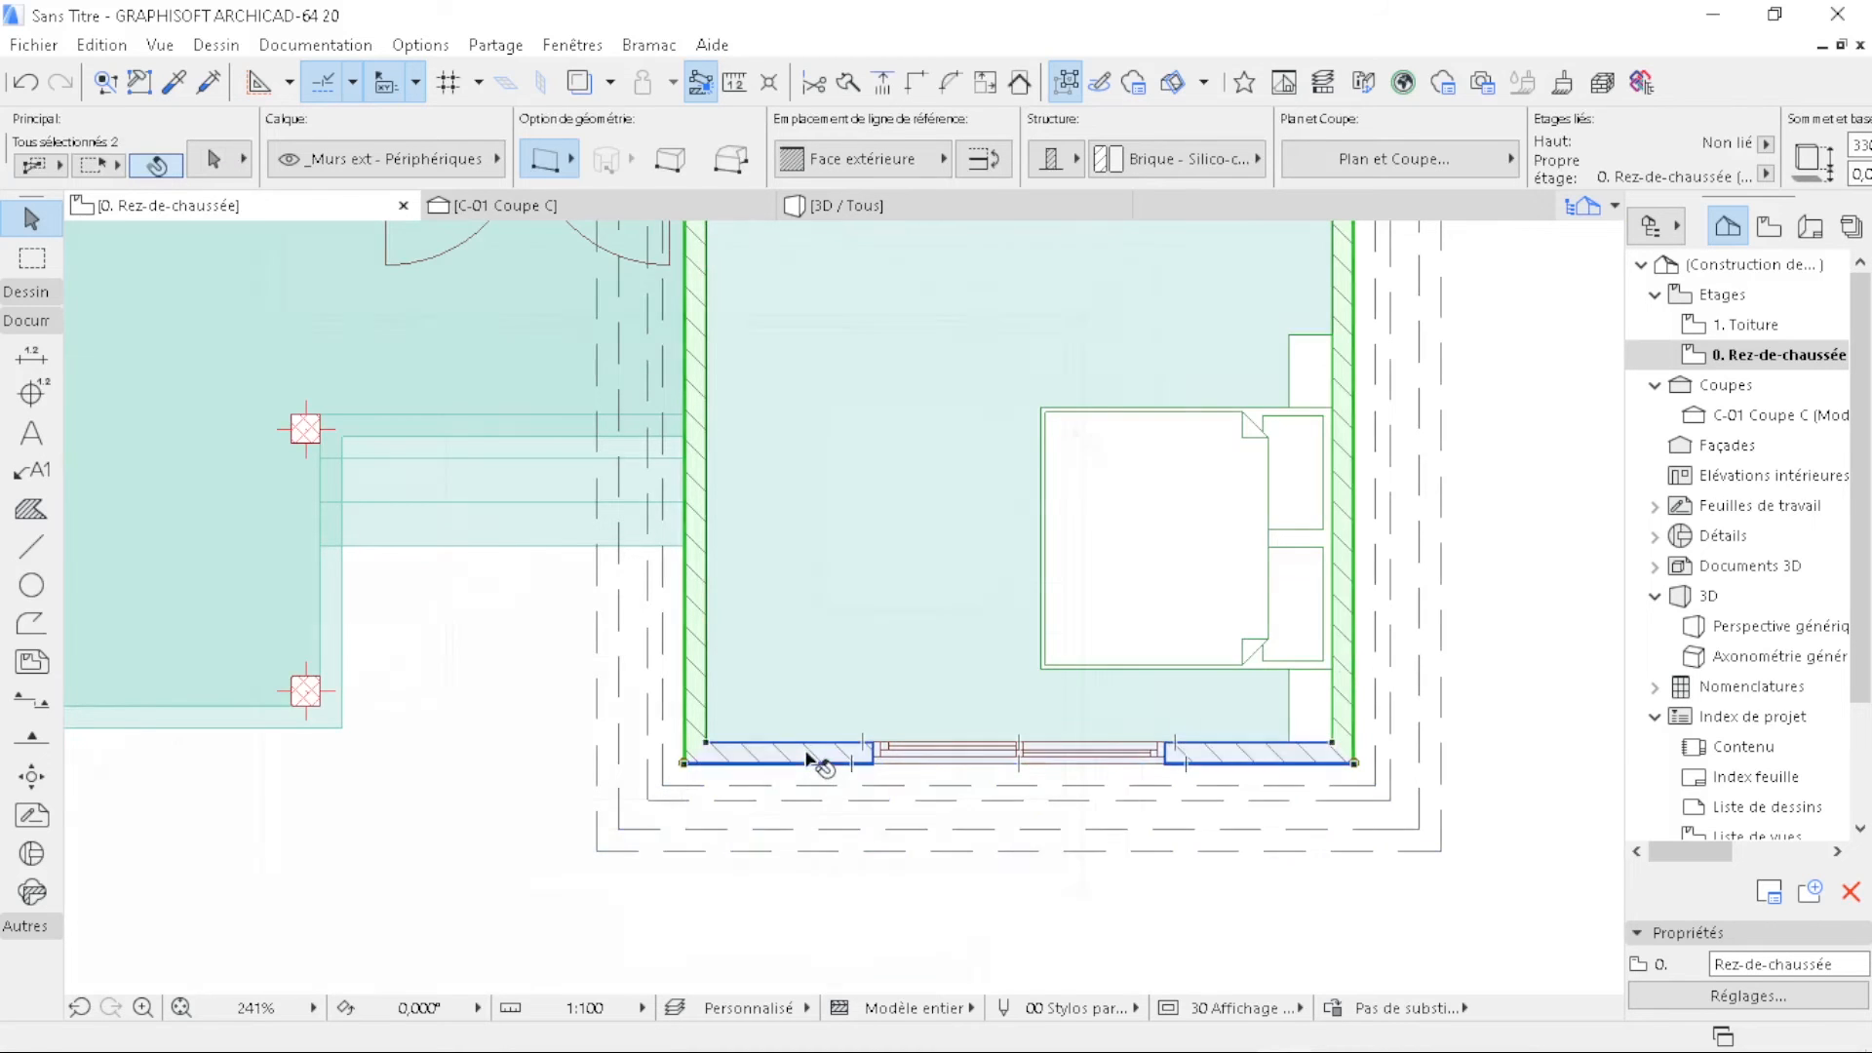
pyautogui.scroll(-2, 1109, 410)
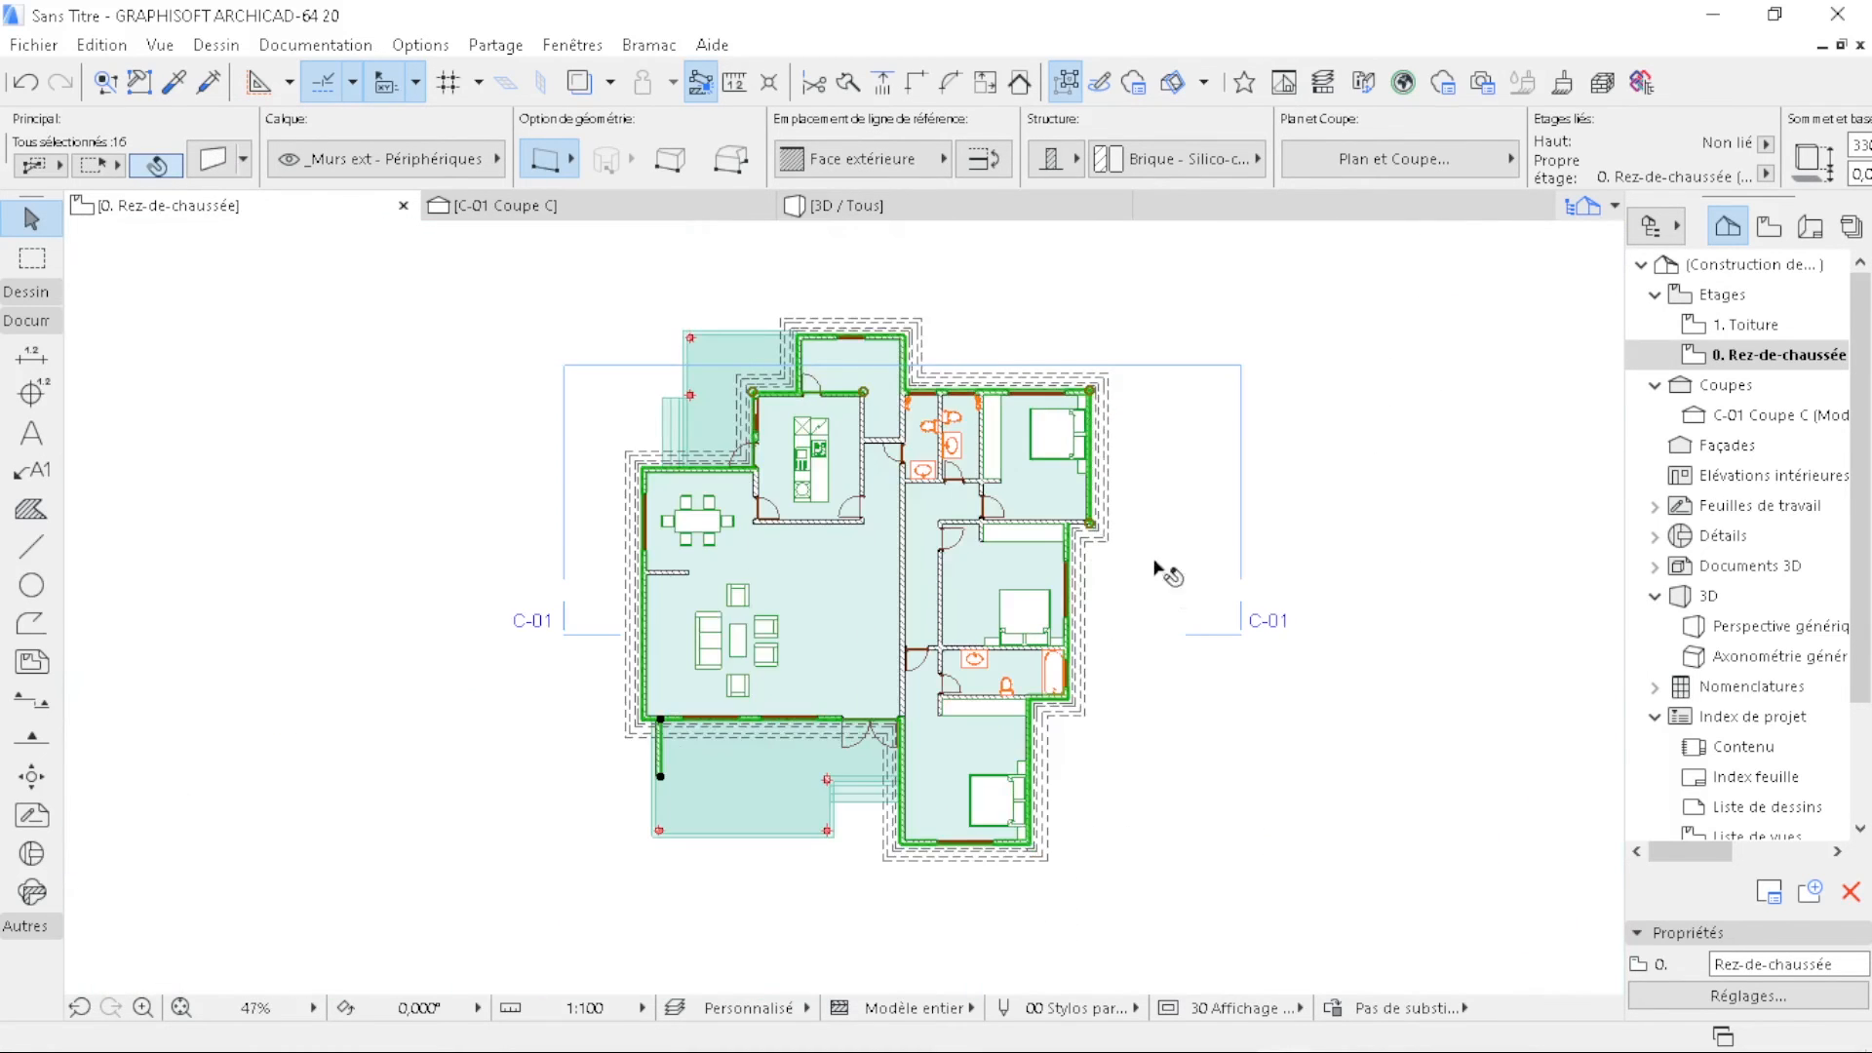
pyautogui.moveTo(1138, 597); pyautogui.dragTo(1081, 563, button='middle')
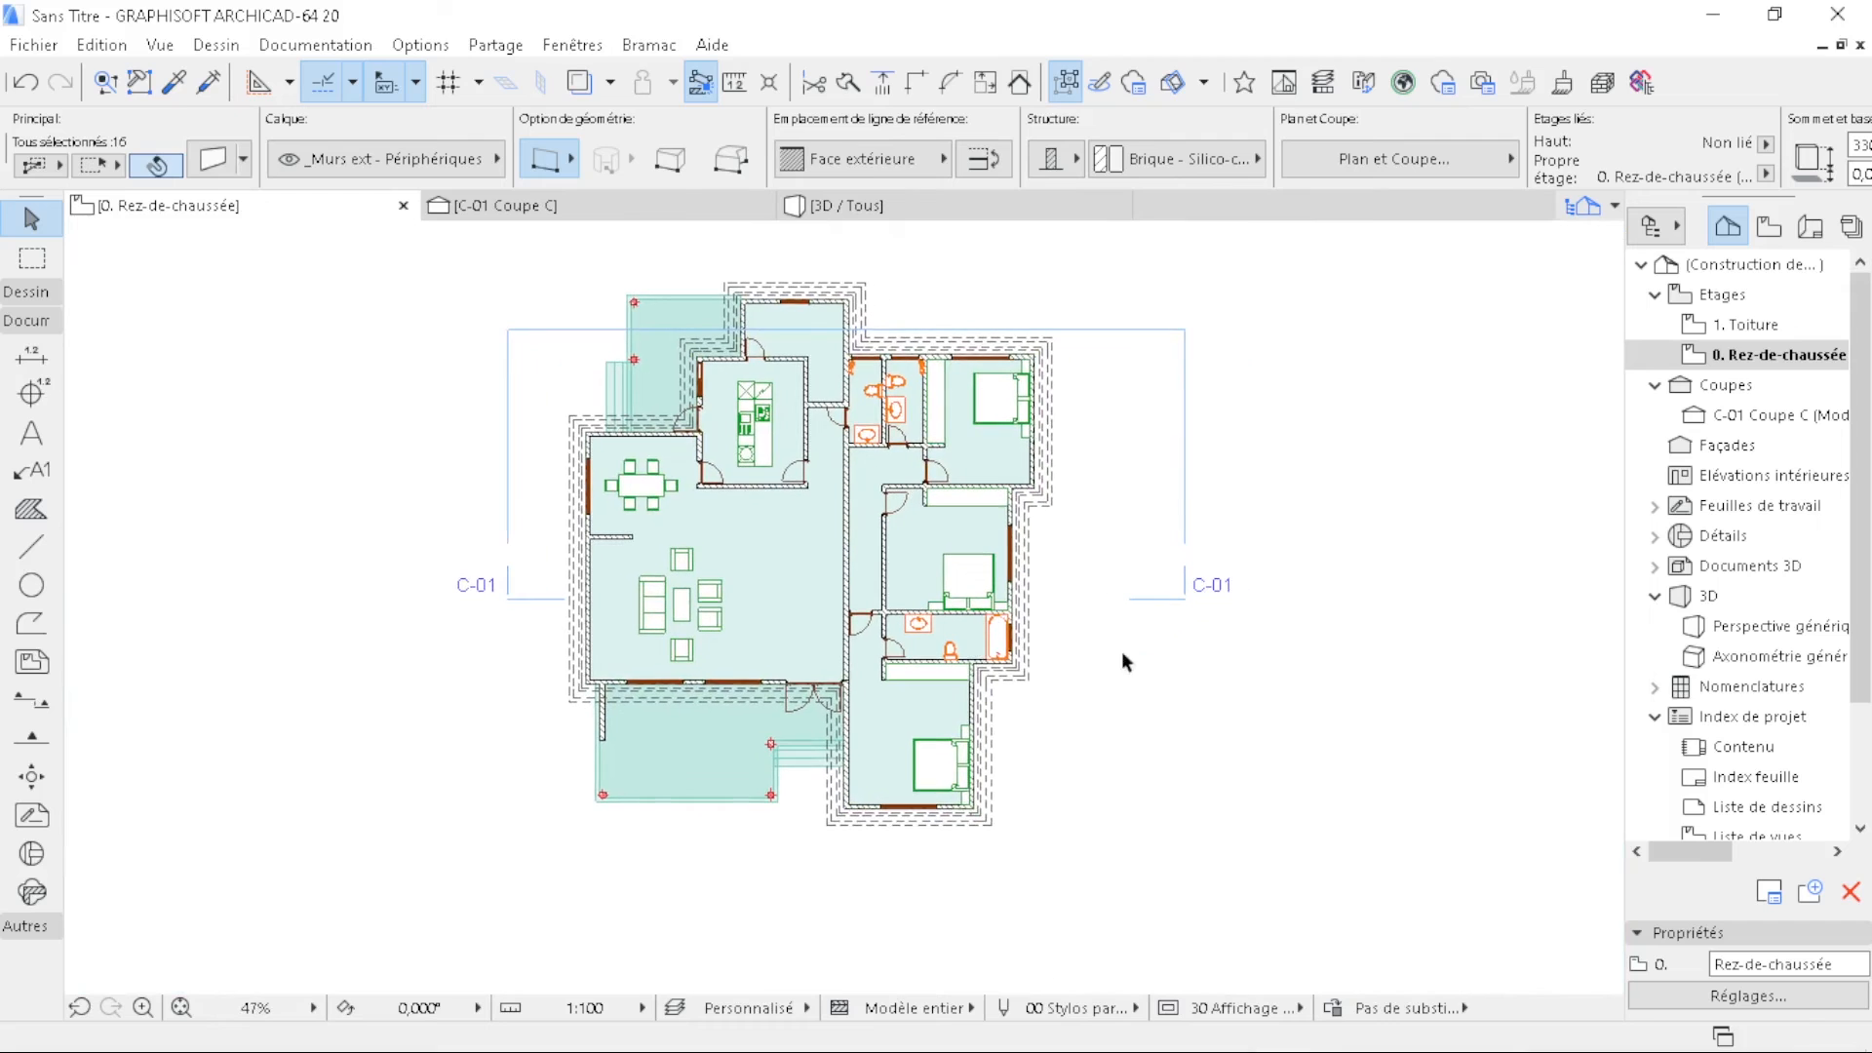
# - Make the selected walls log walls with a 40 log height and the square log shape, and check the cladding in 3D
pyautogui.click(224, 164)
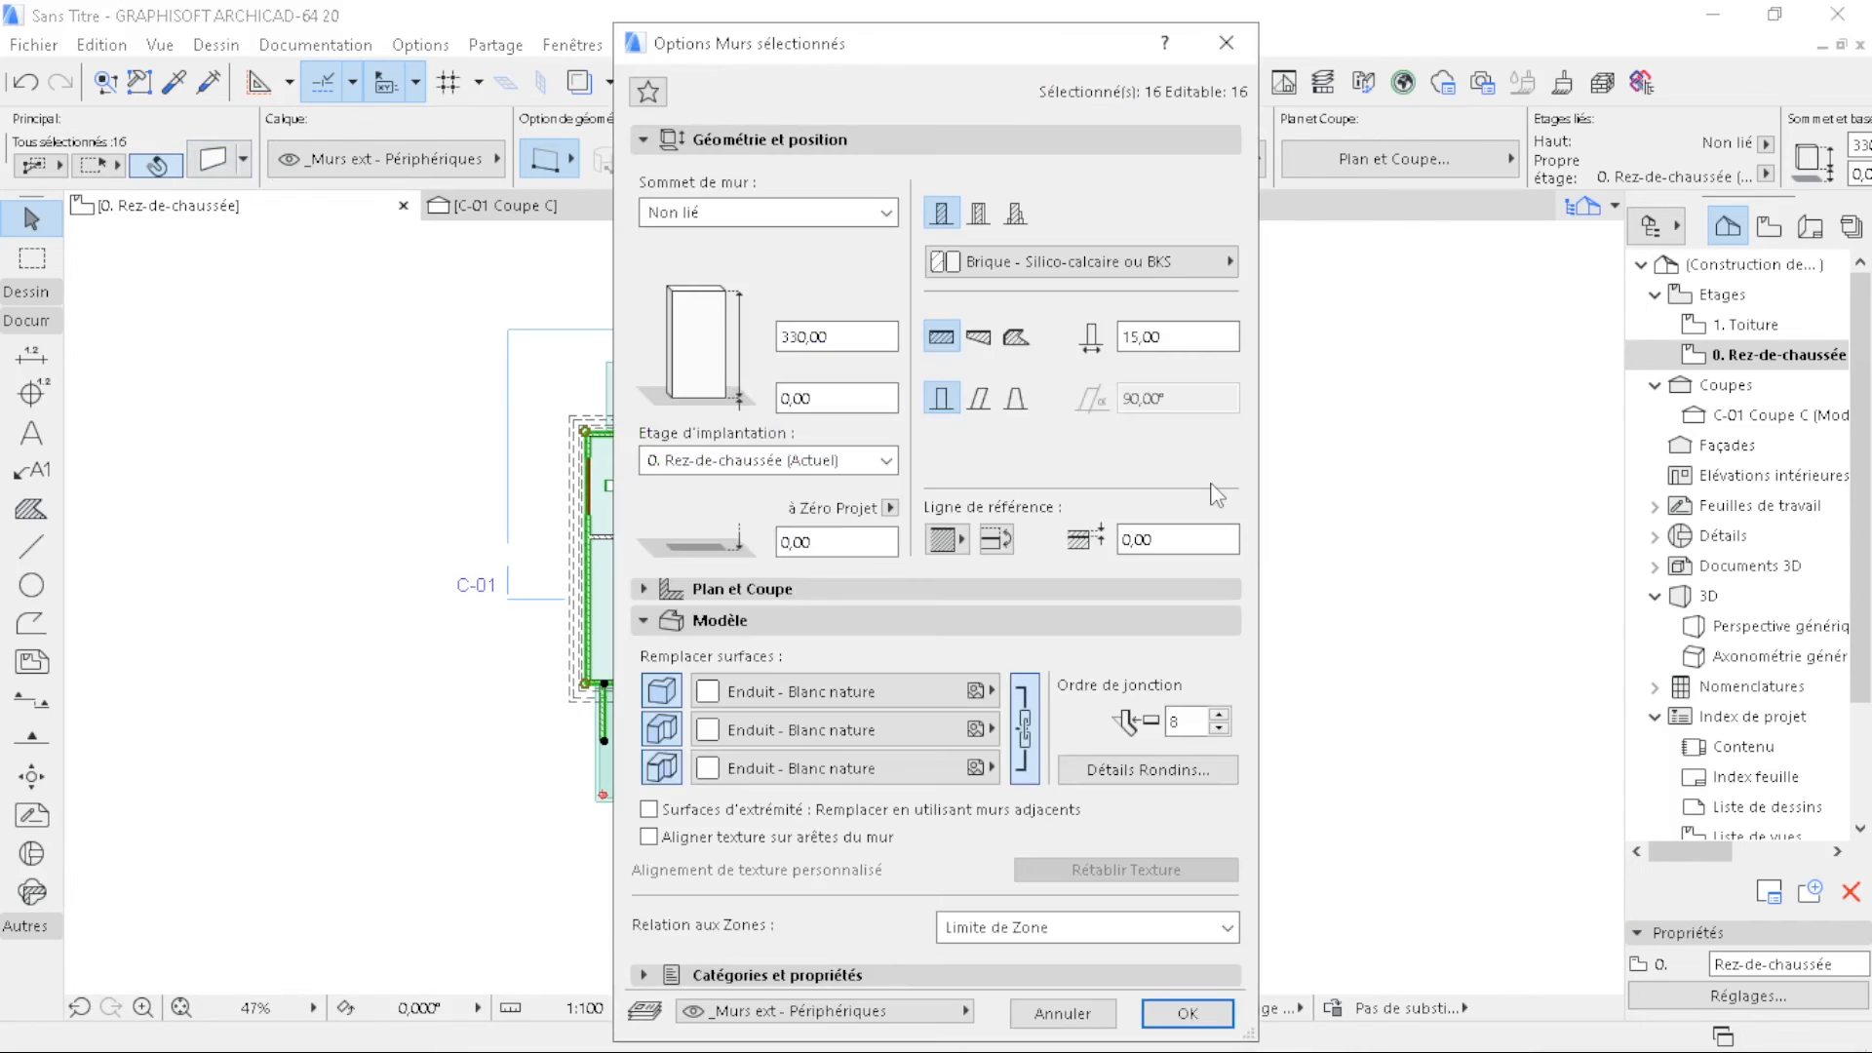
pyautogui.click(1153, 783)
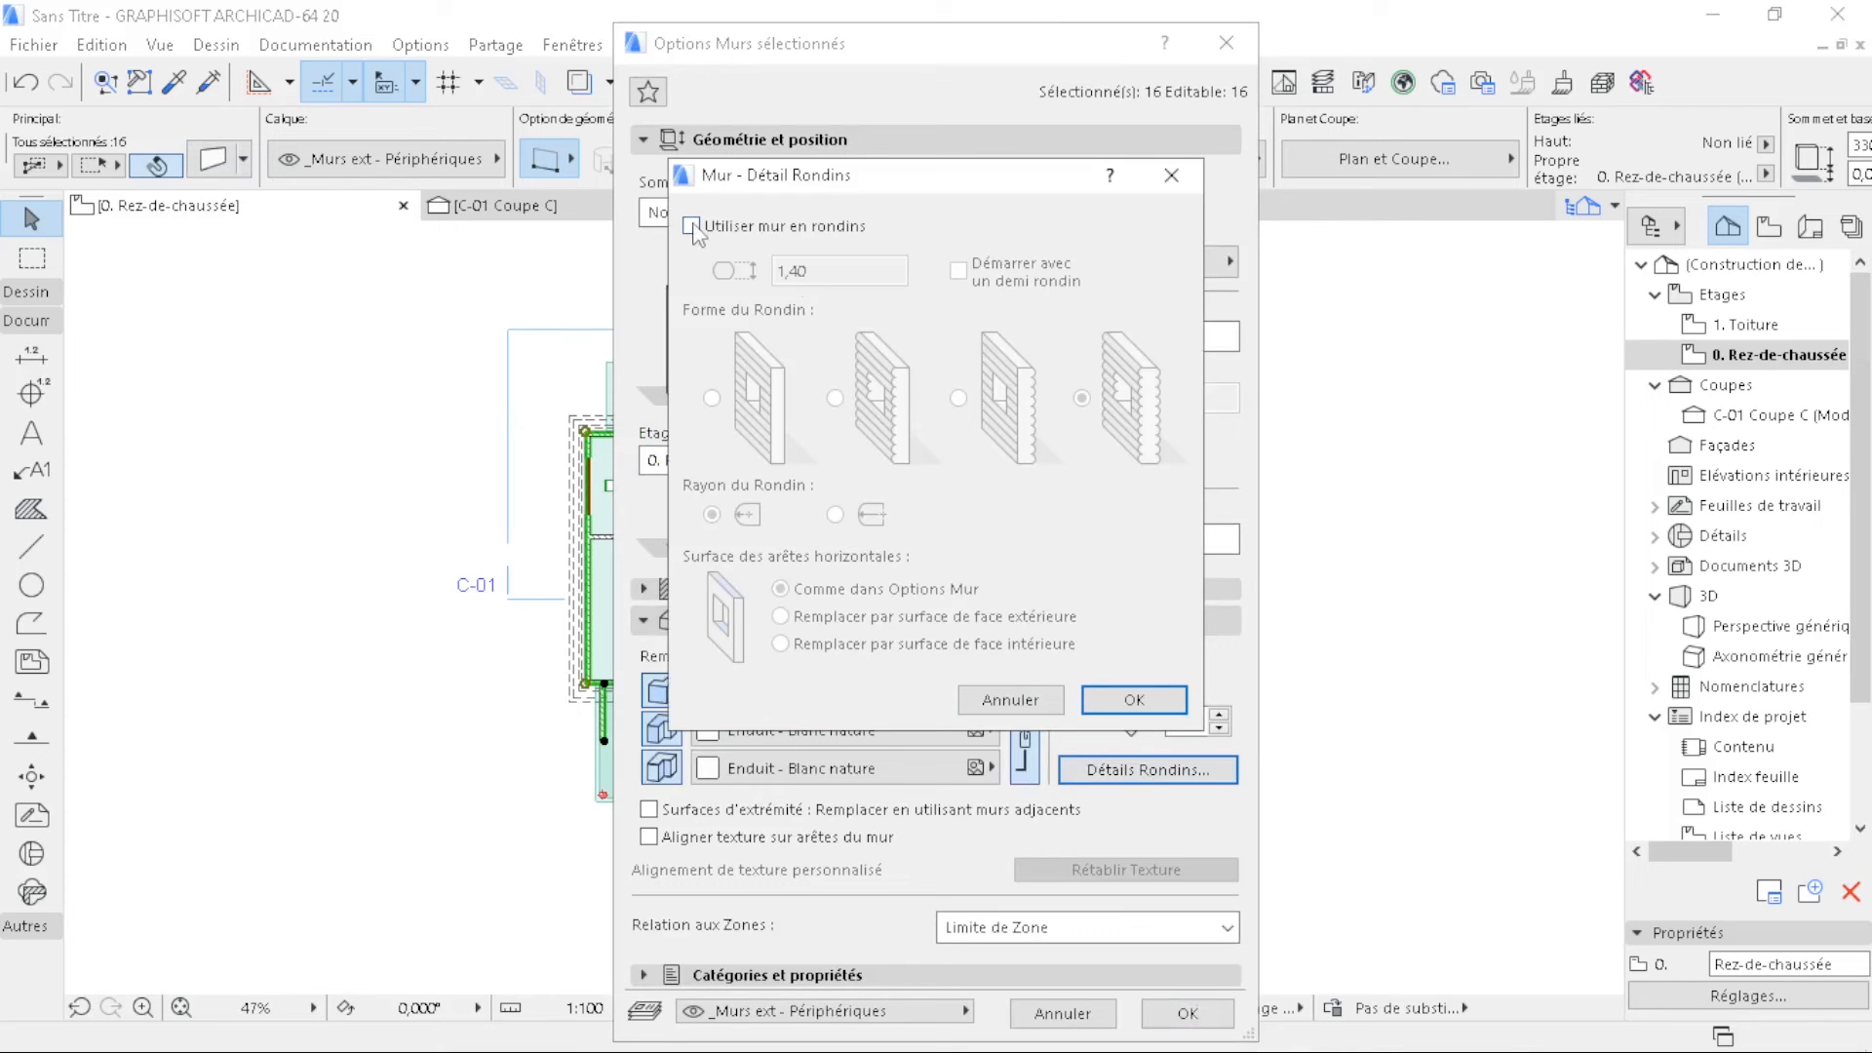
pyautogui.click(692, 228)
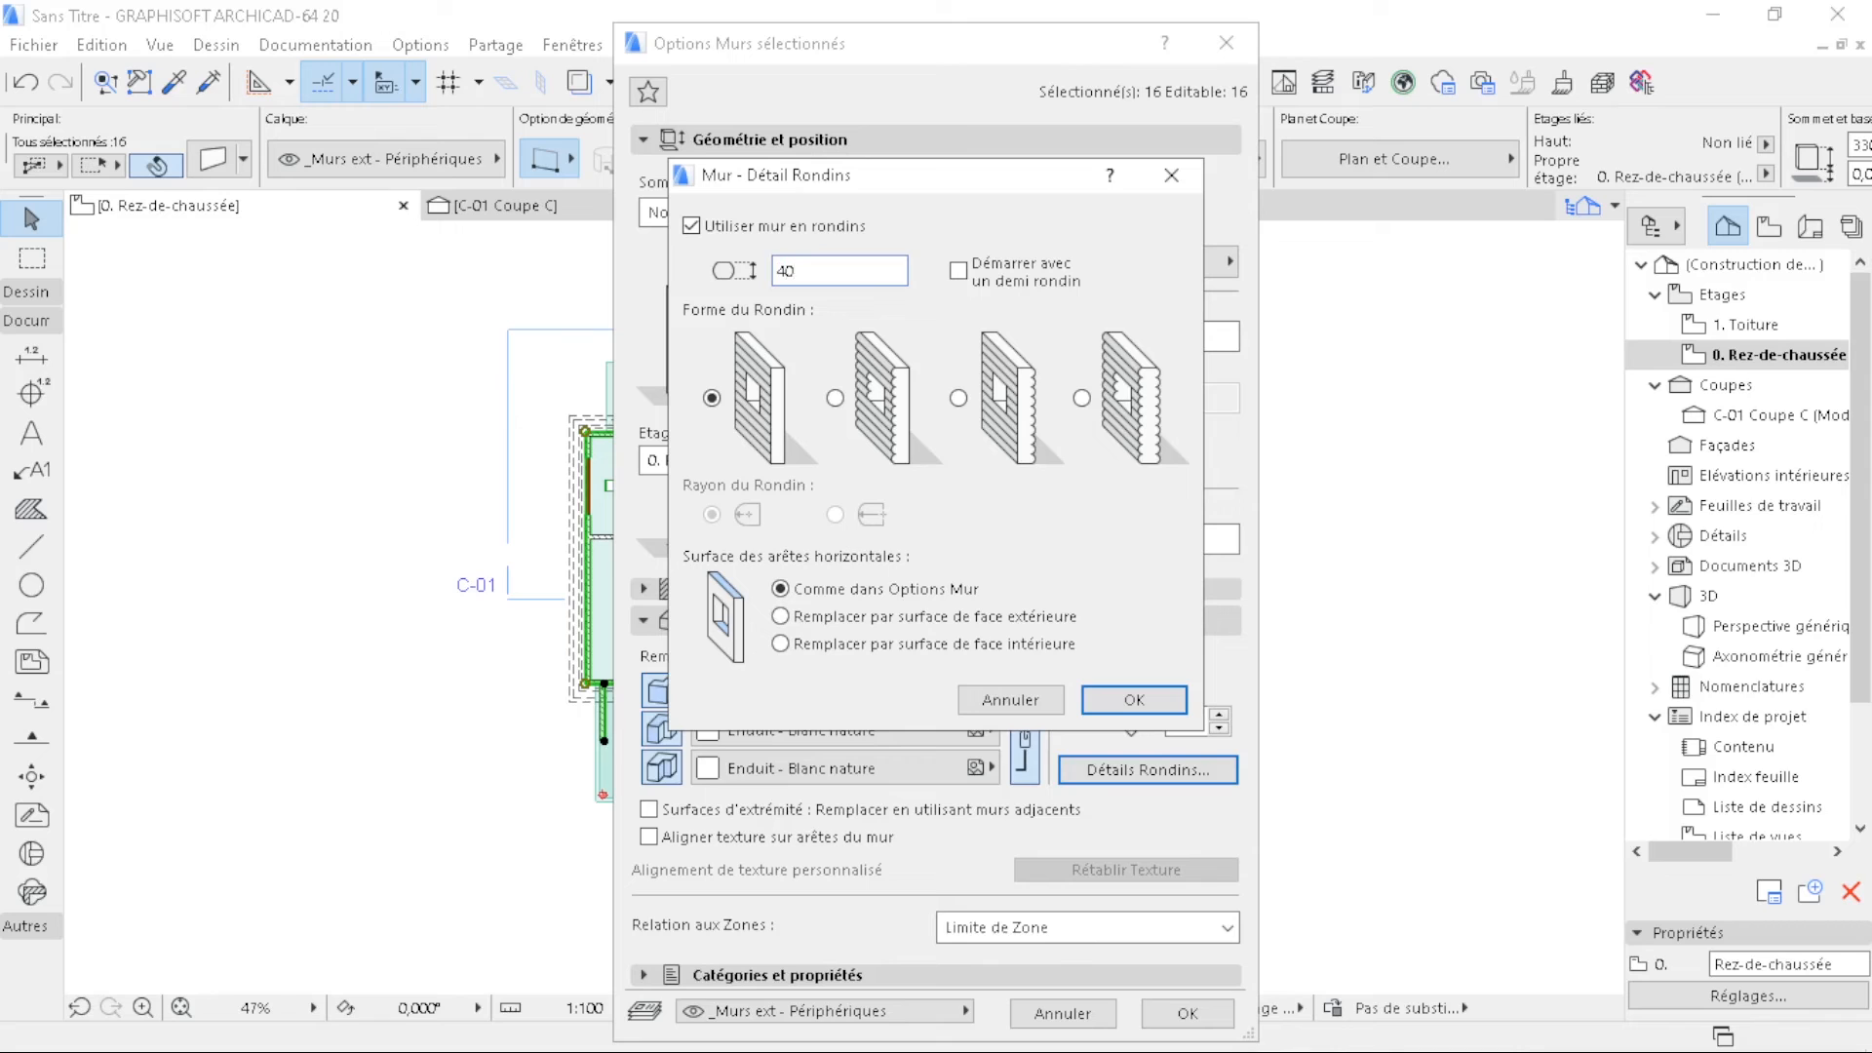
pyautogui.click(1136, 700)
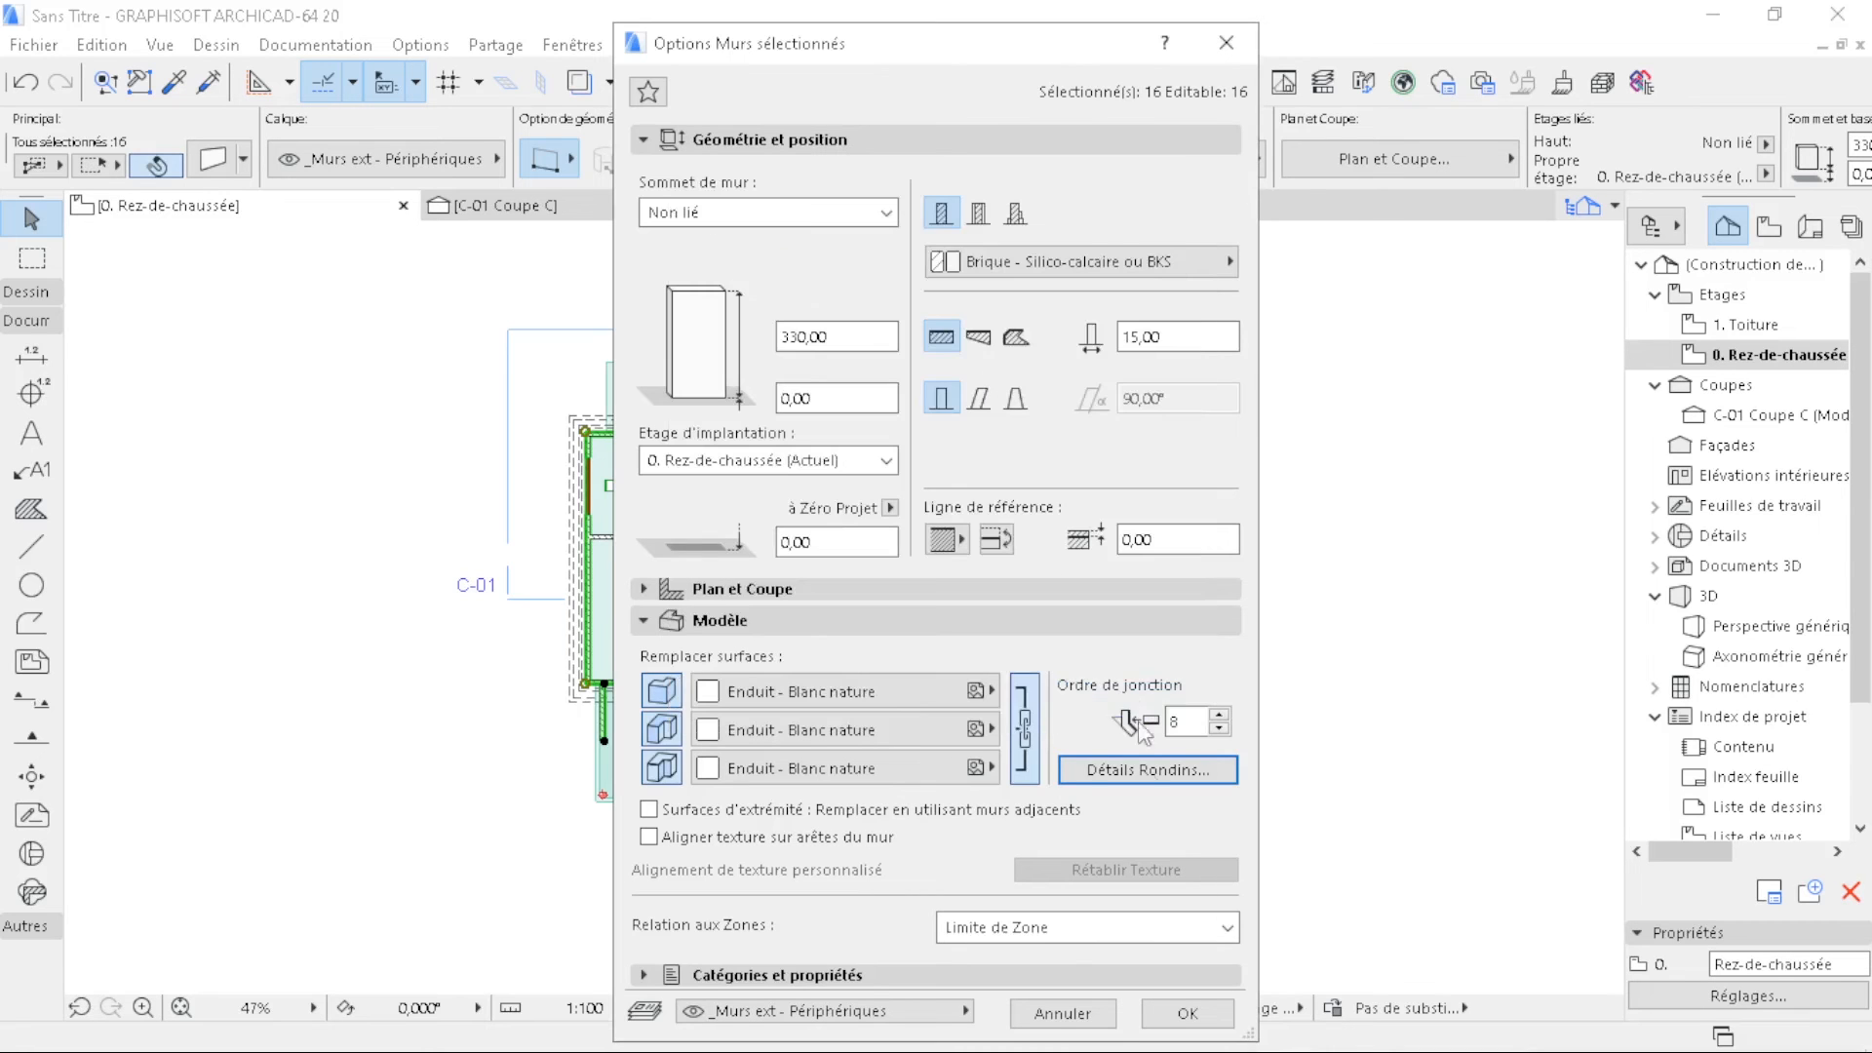
pyautogui.click(1178, 1013)
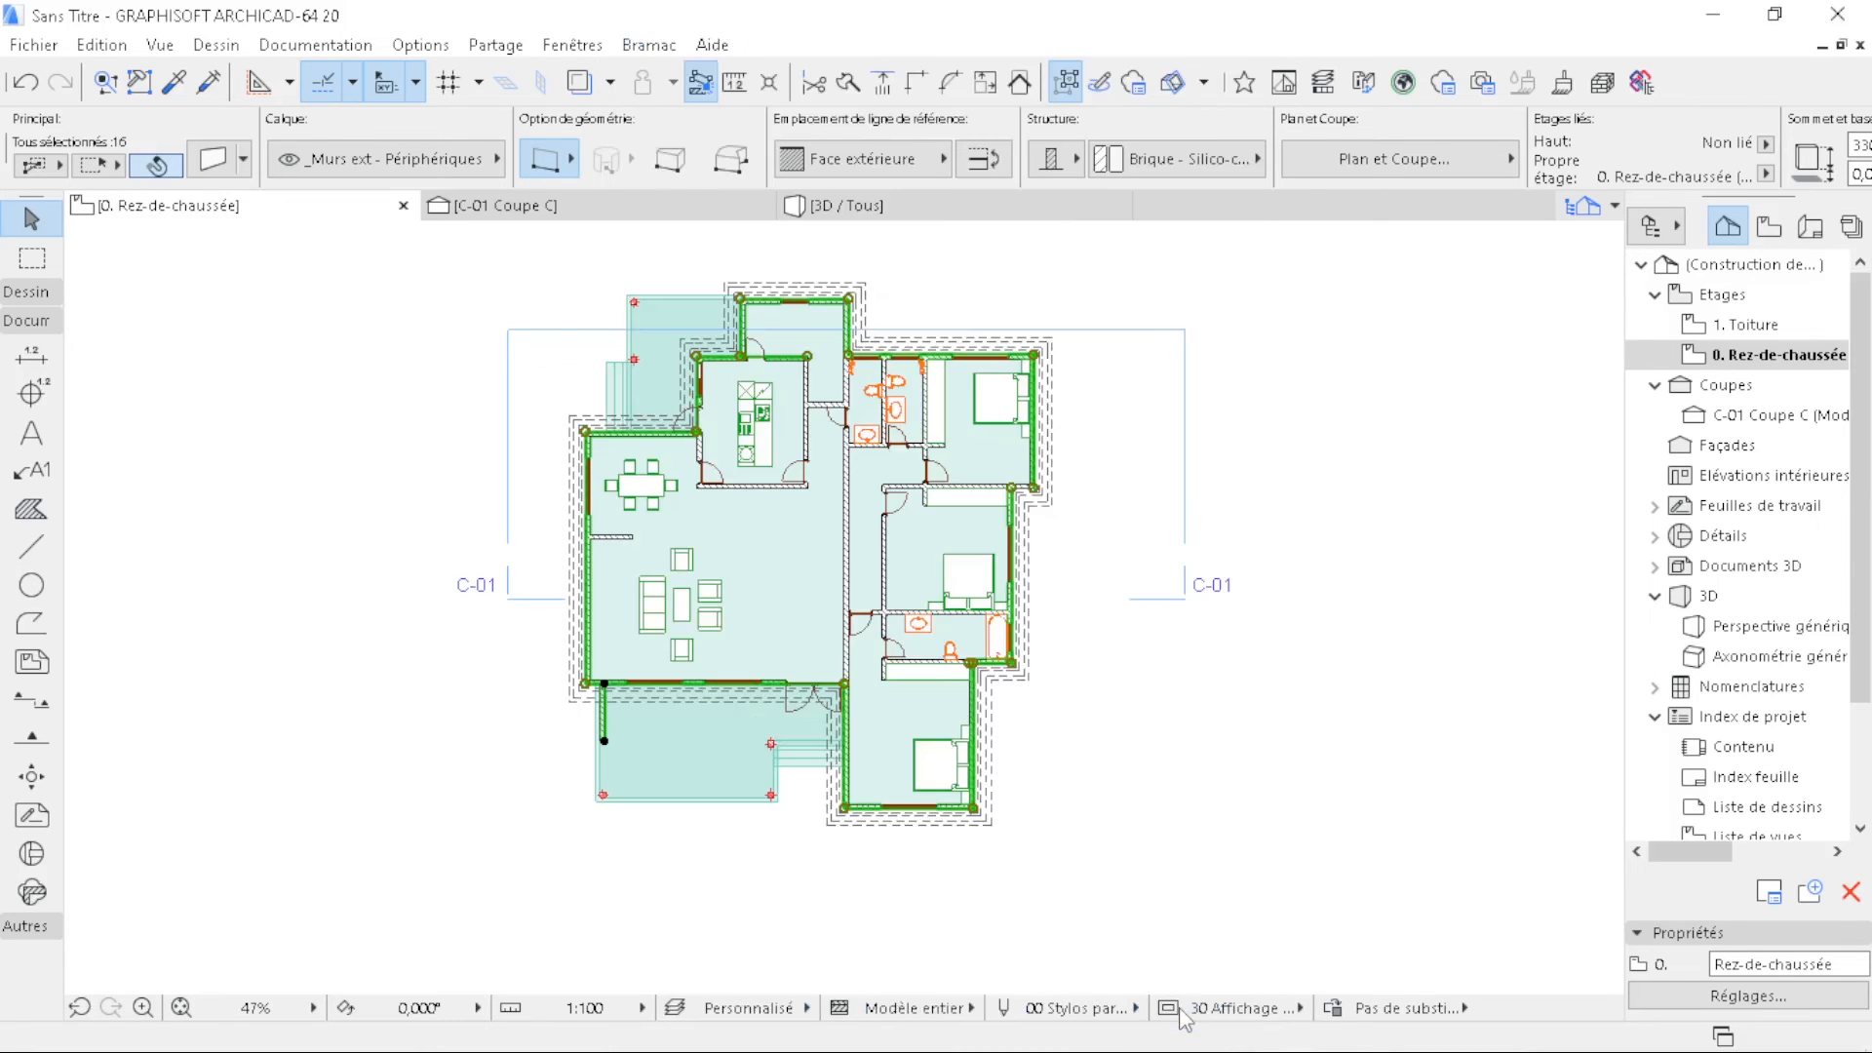
pyautogui.click(885, 208)
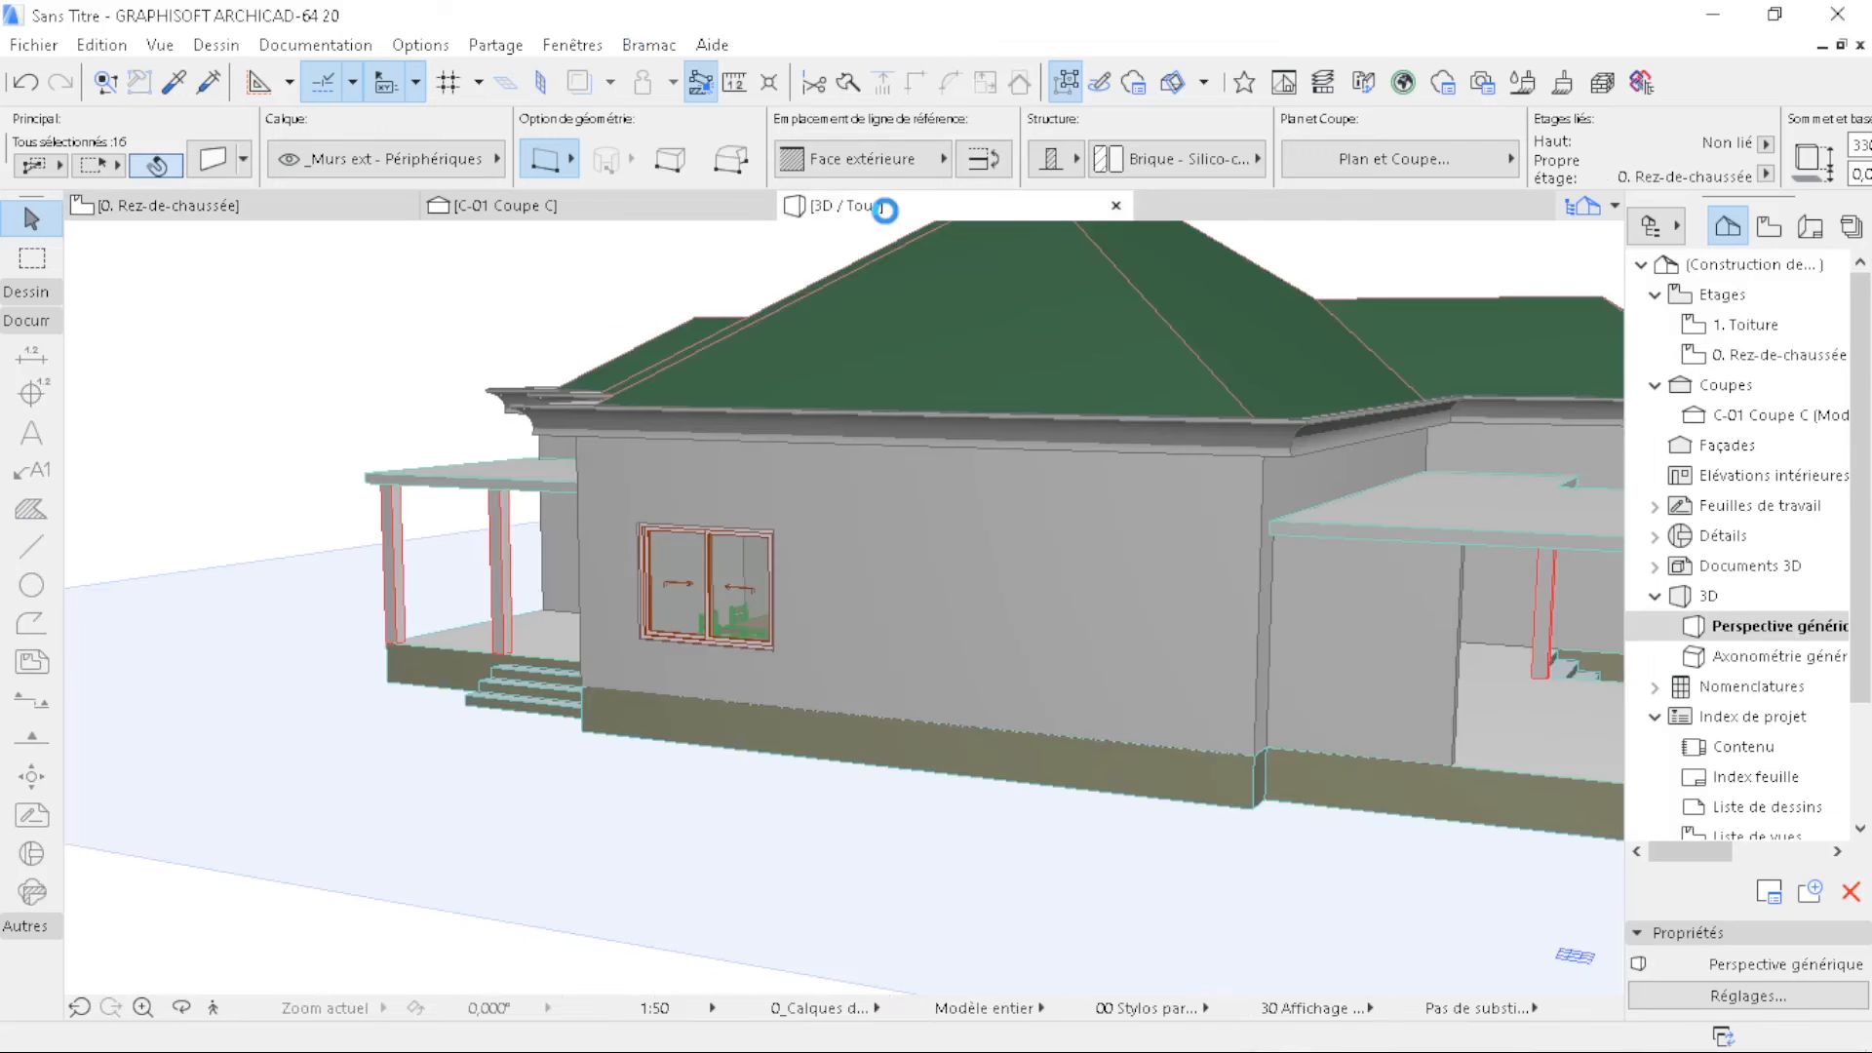
pyautogui.scroll(-5, 427, 634)
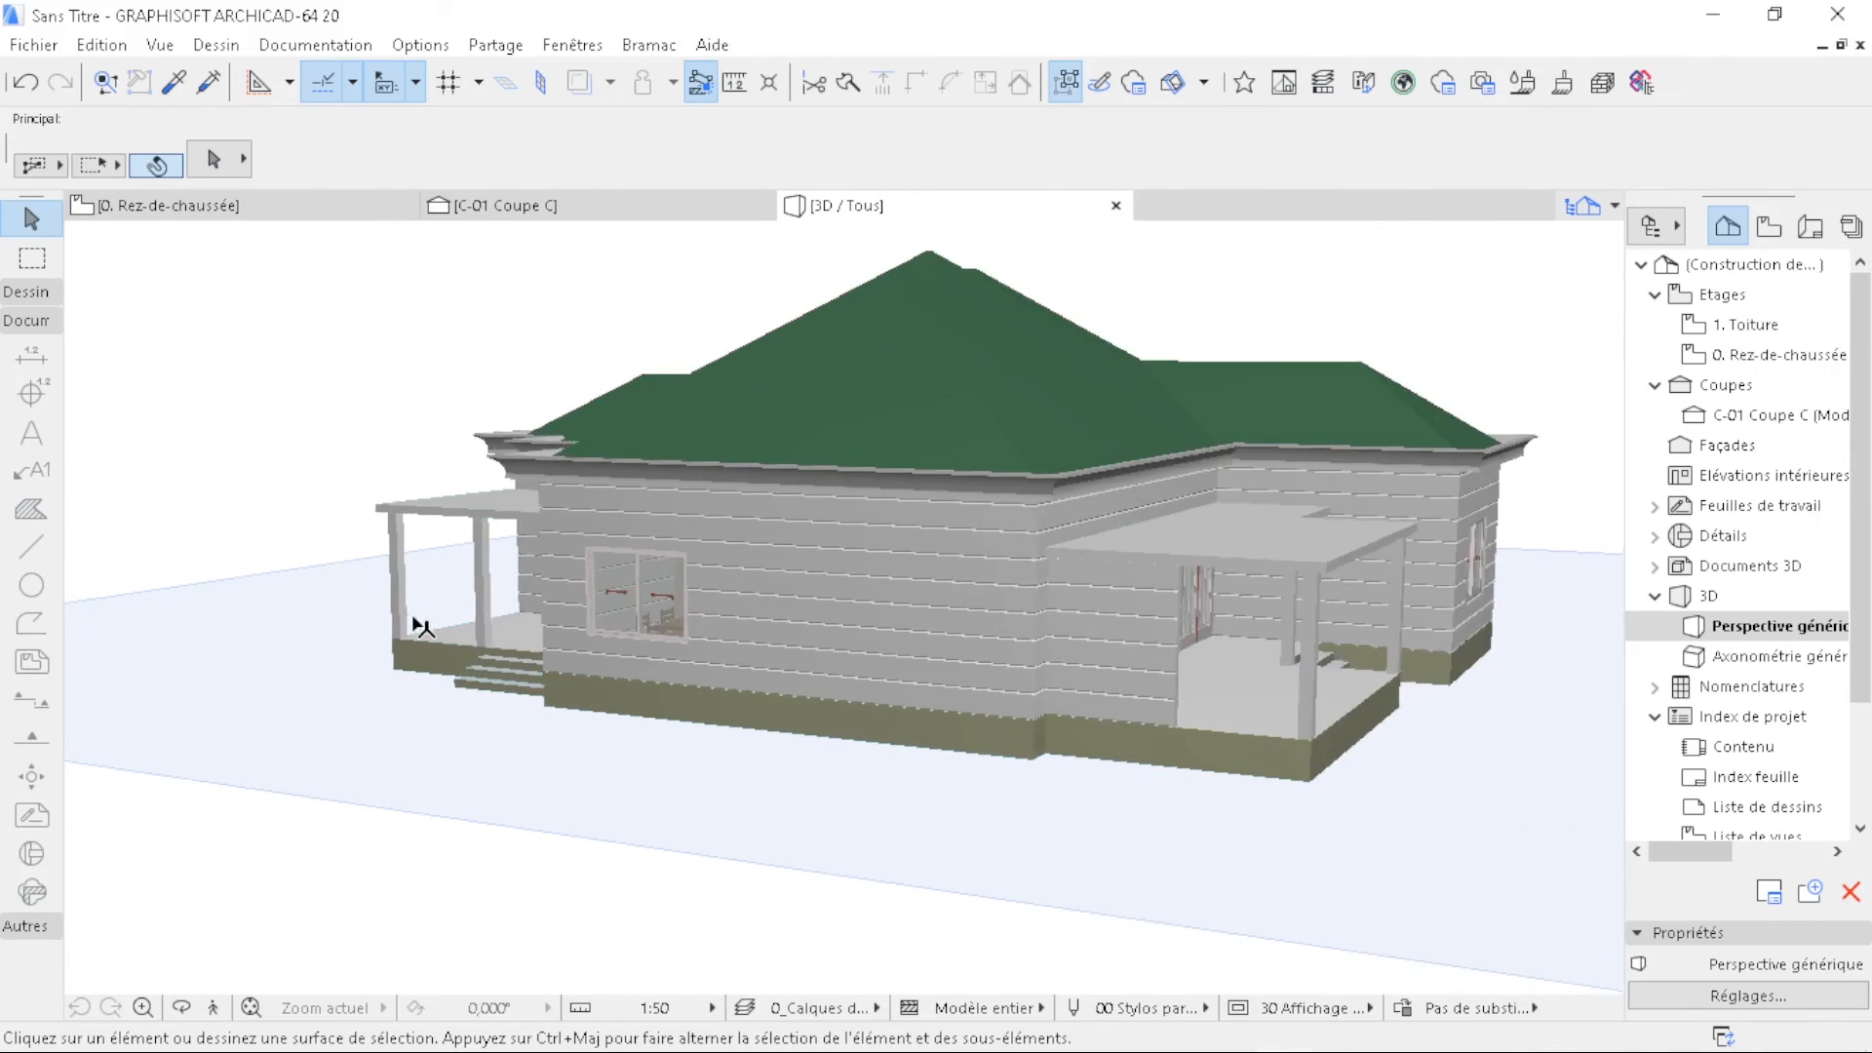
pyautogui.keyDown('shift'); pyautogui.moveTo(1205, 765); pyautogui.dragTo(1184, 358, button='middle'); pyautogui.keyUp('shift')
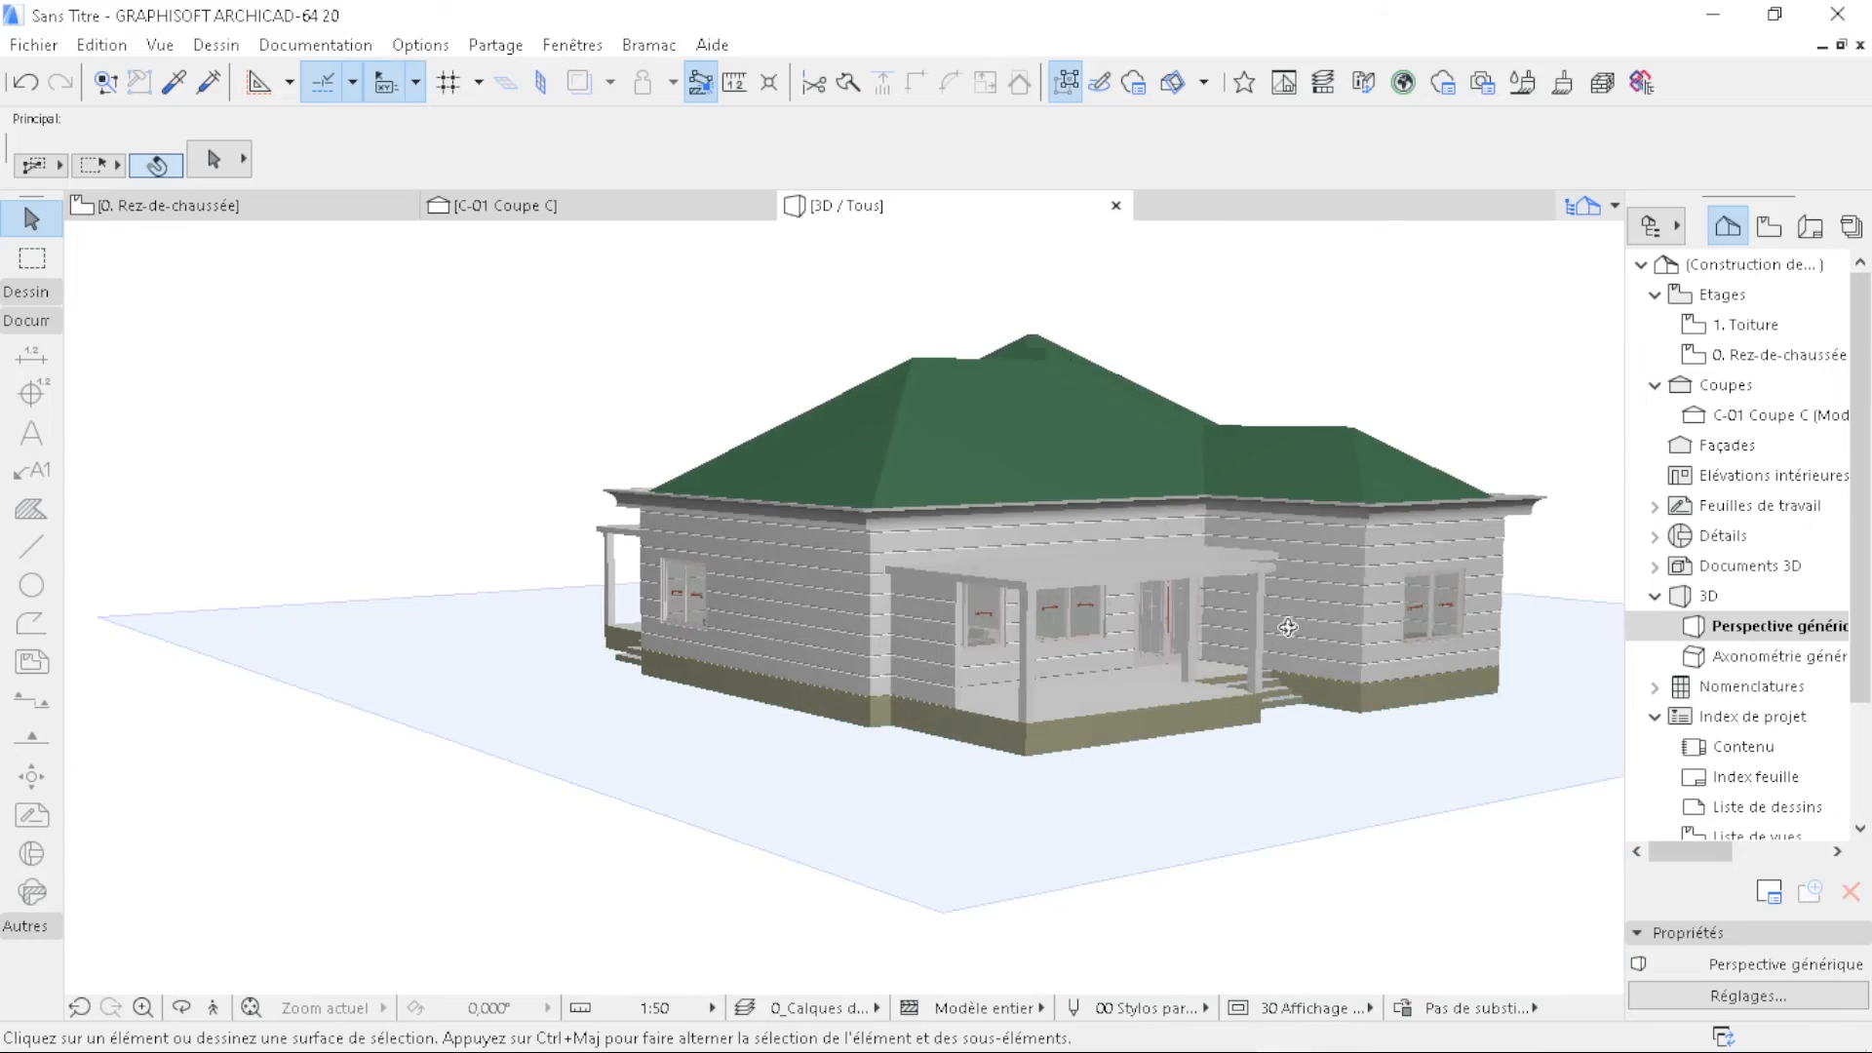
# - On the Rez-de-chaussée plan, place a horizontal elevation line in front of the large terrace, looking towards the house
pyautogui.click(308, 210)
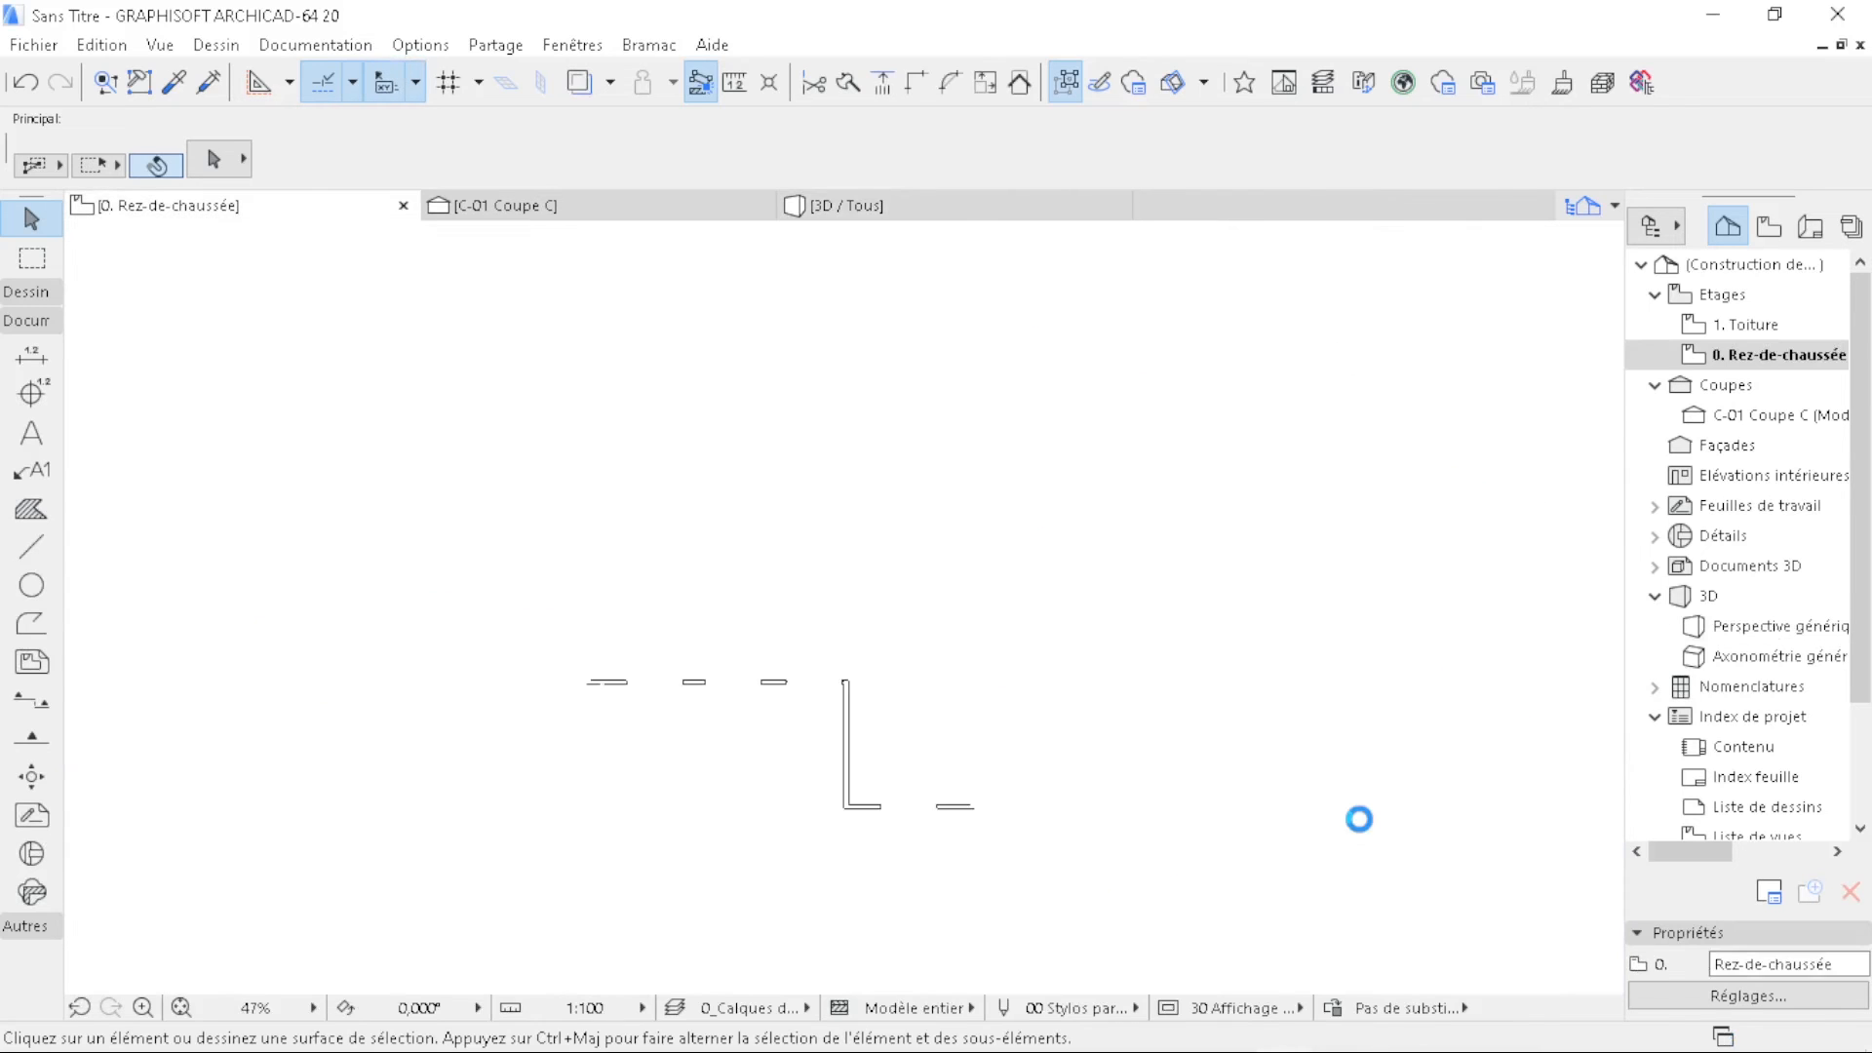
pyautogui.click(1332, 497)
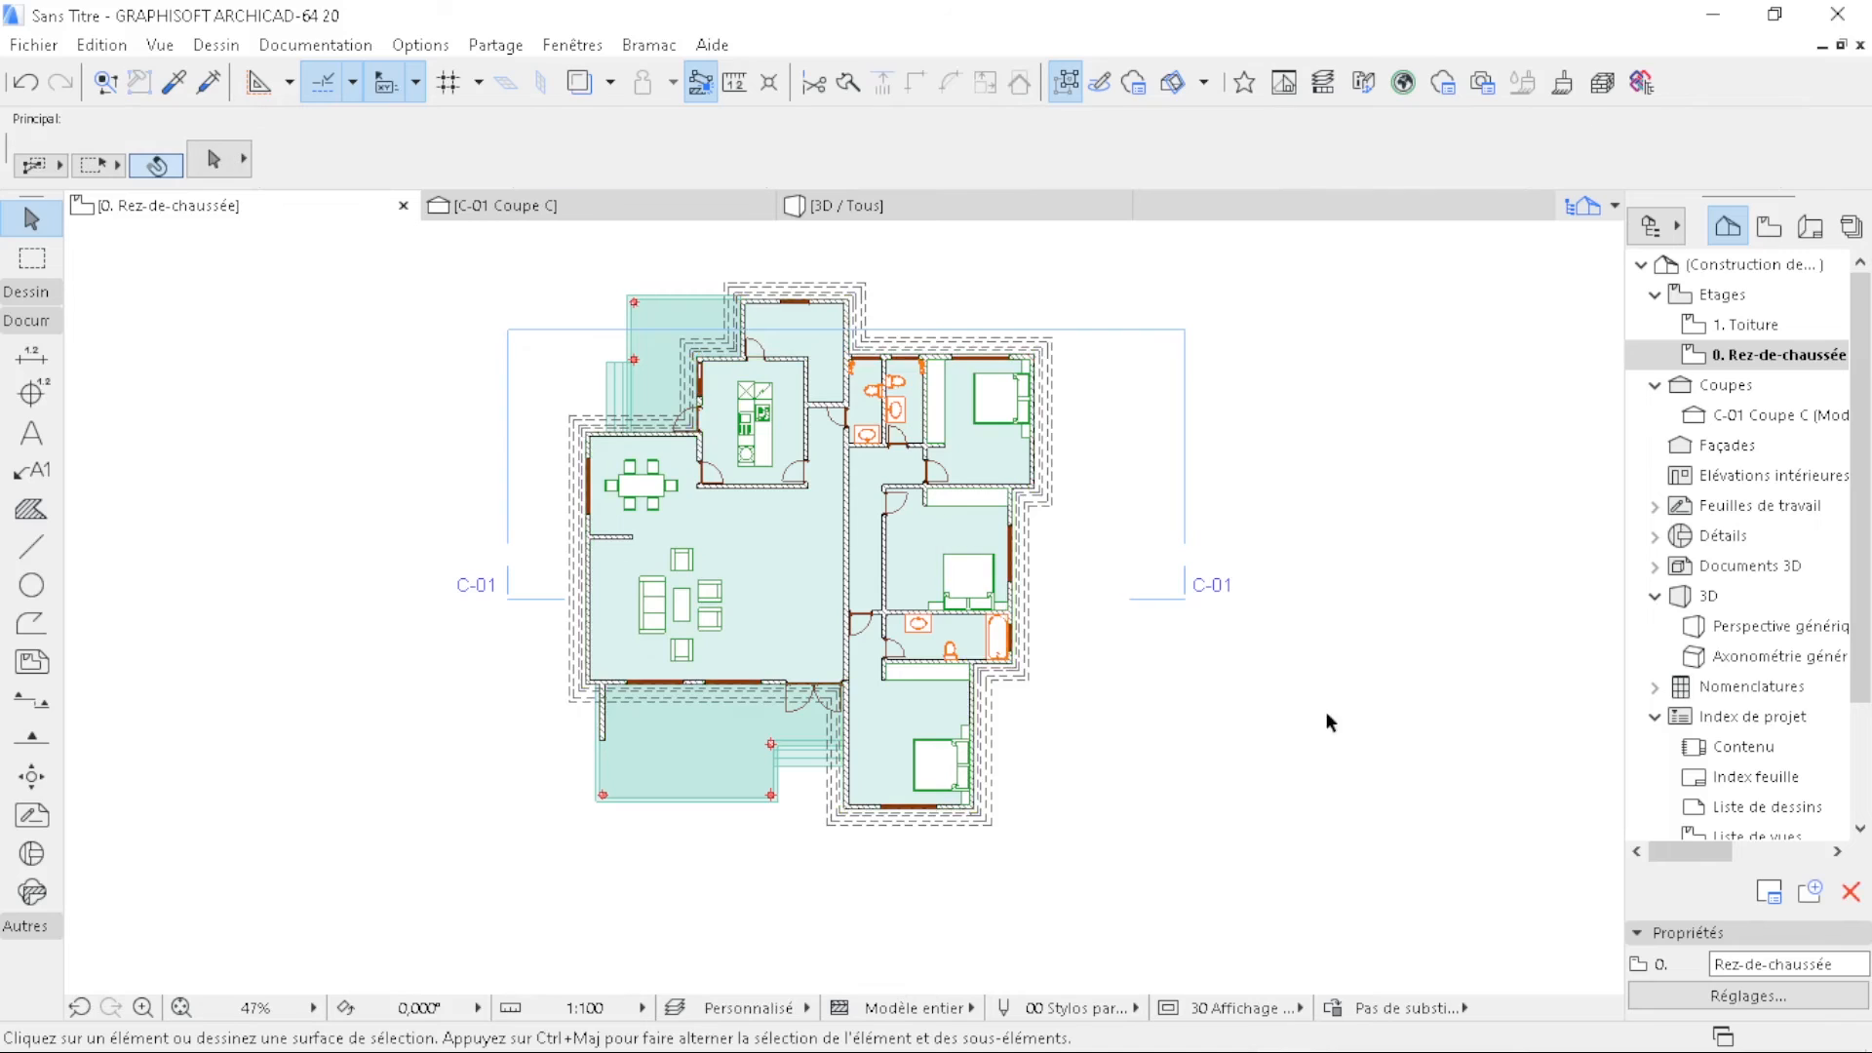
pyautogui.moveTo(1010, 867); pyautogui.dragTo(980, 481, button='middle')
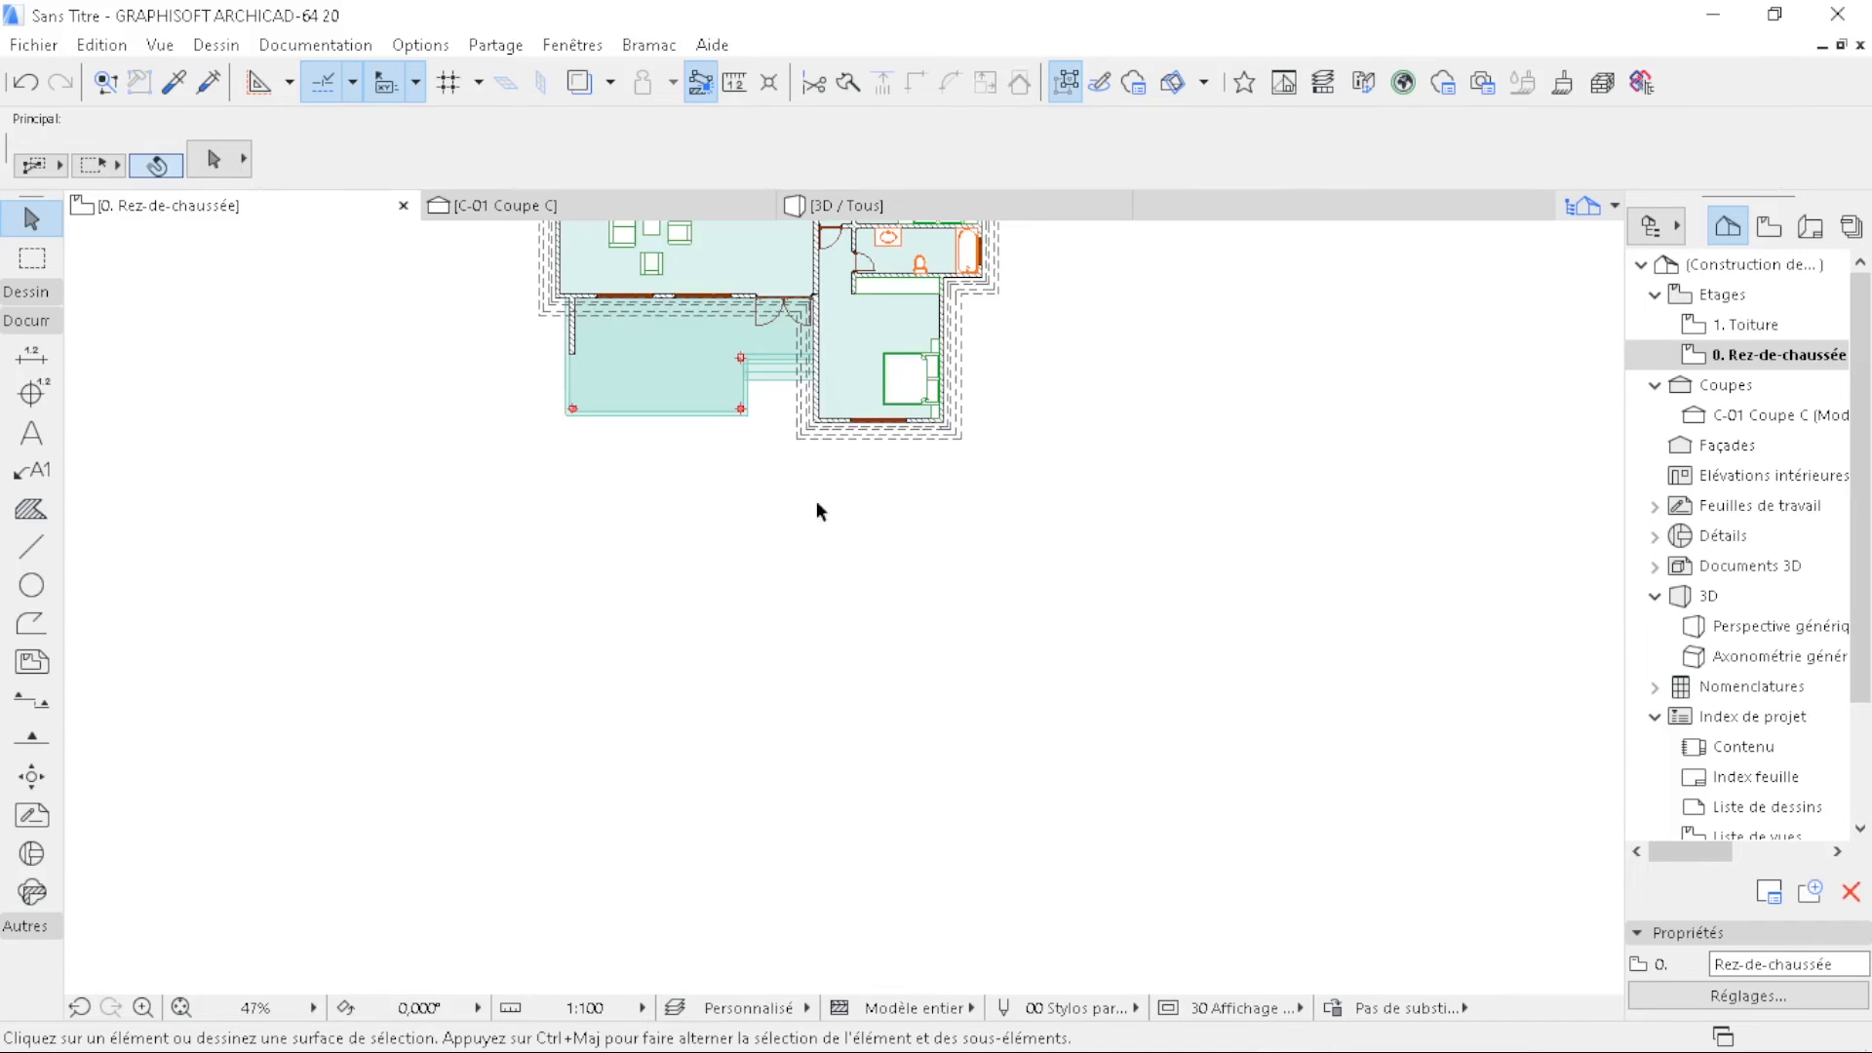
pyautogui.click(29, 738)
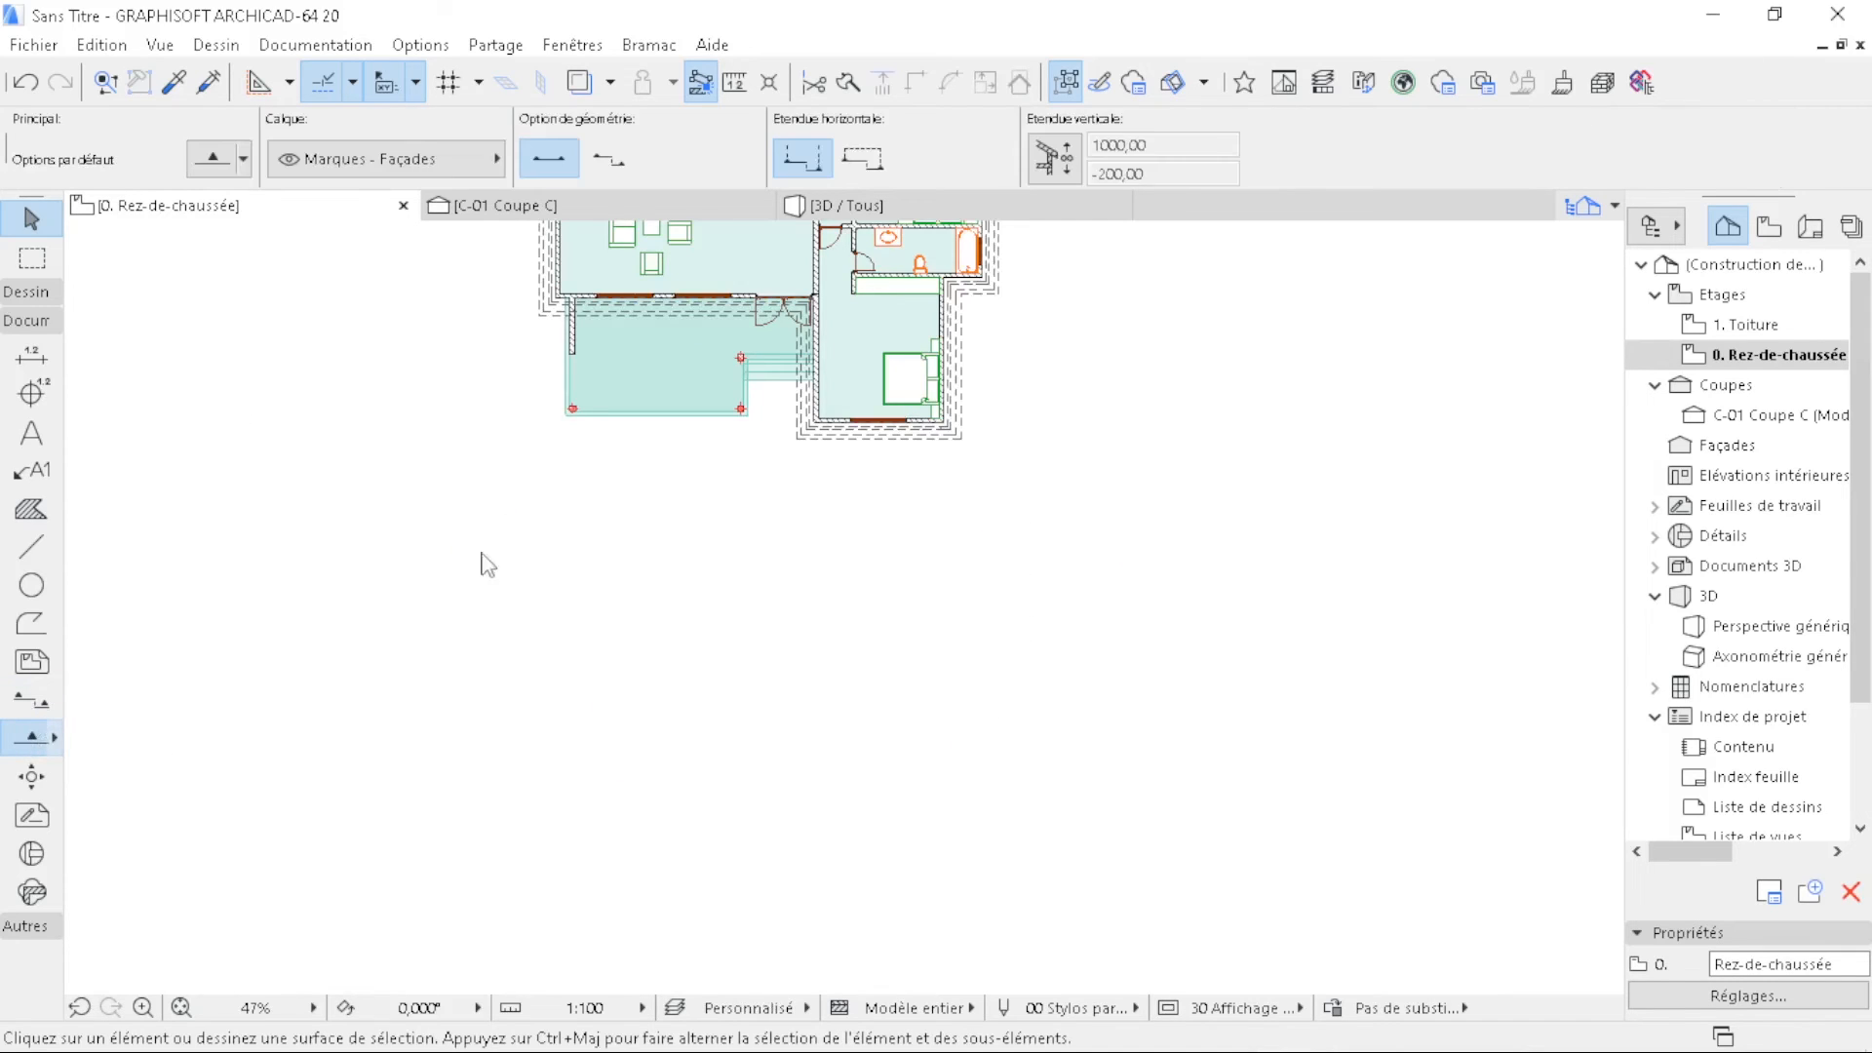
pyautogui.click(440, 581)
pyautogui.click(1222, 582)
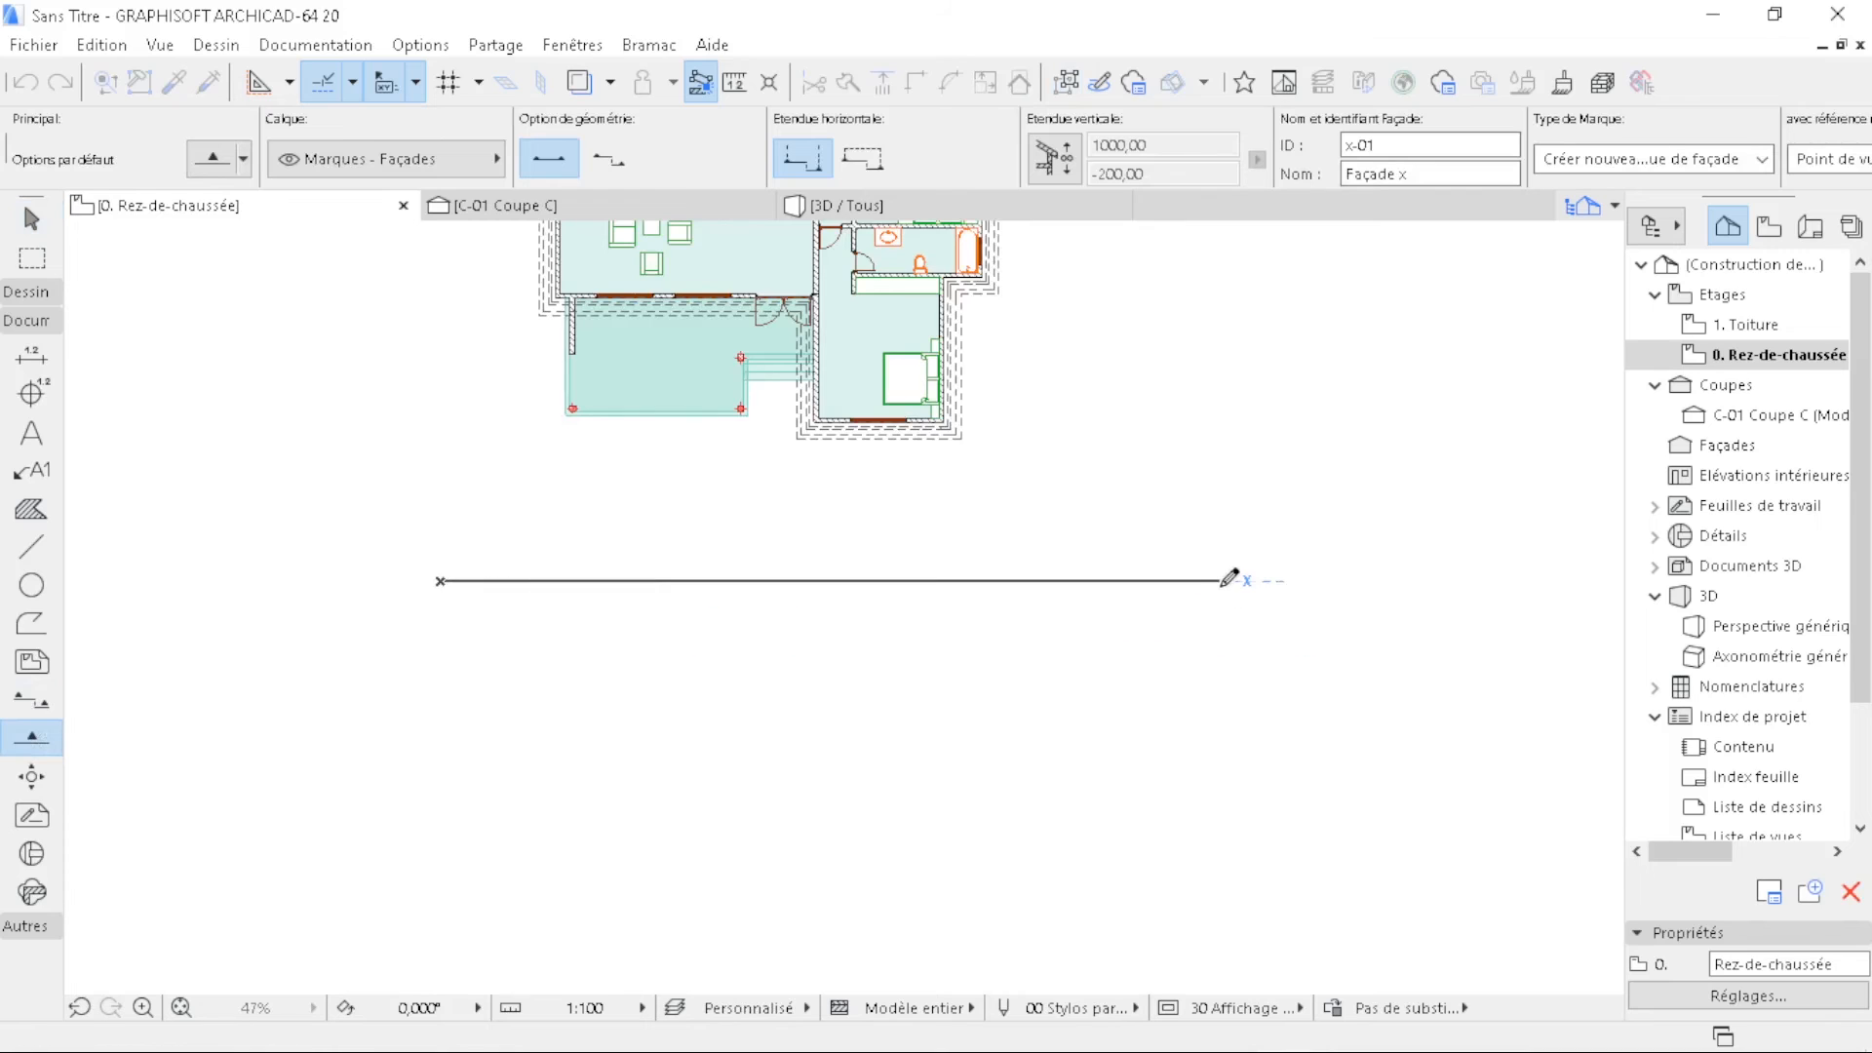
pyautogui.click(1226, 340)
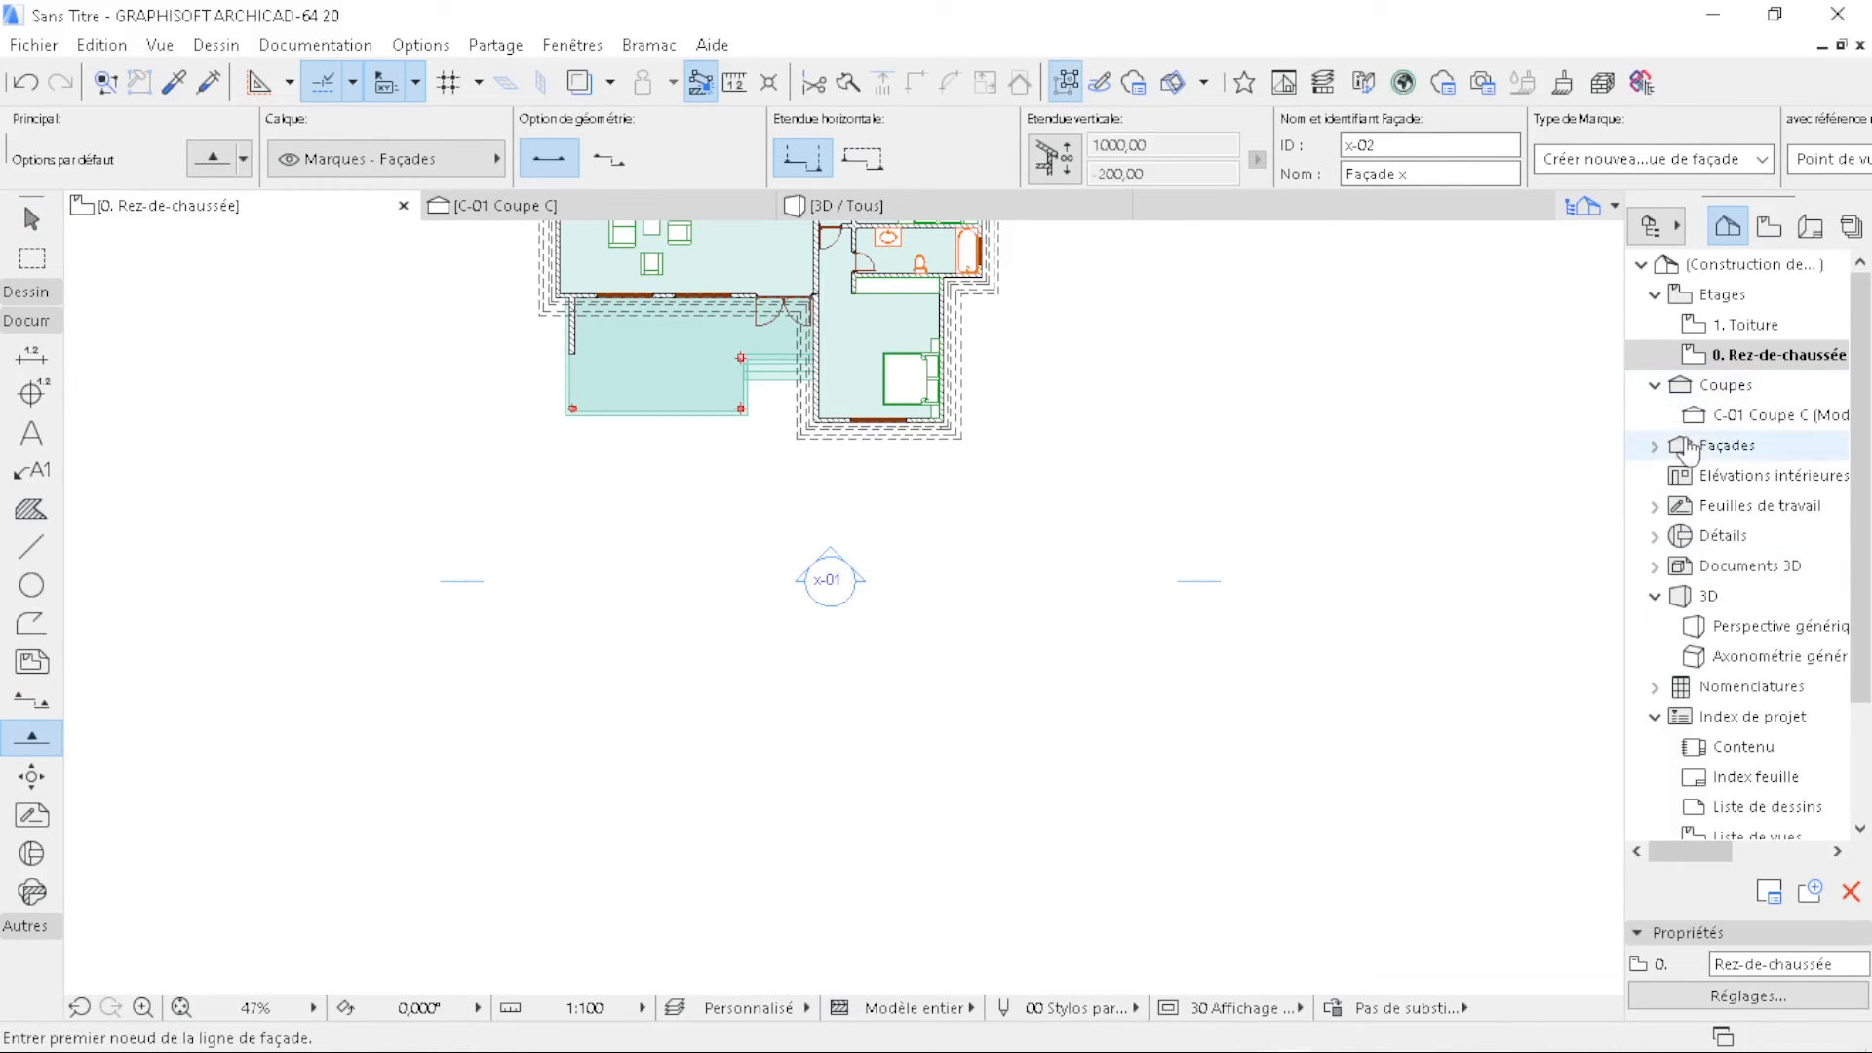
# - Open the elevation x-01 Façade x and show the modelling tools
pyautogui.click(1656, 446)
pyautogui.doubleClick(1769, 476)
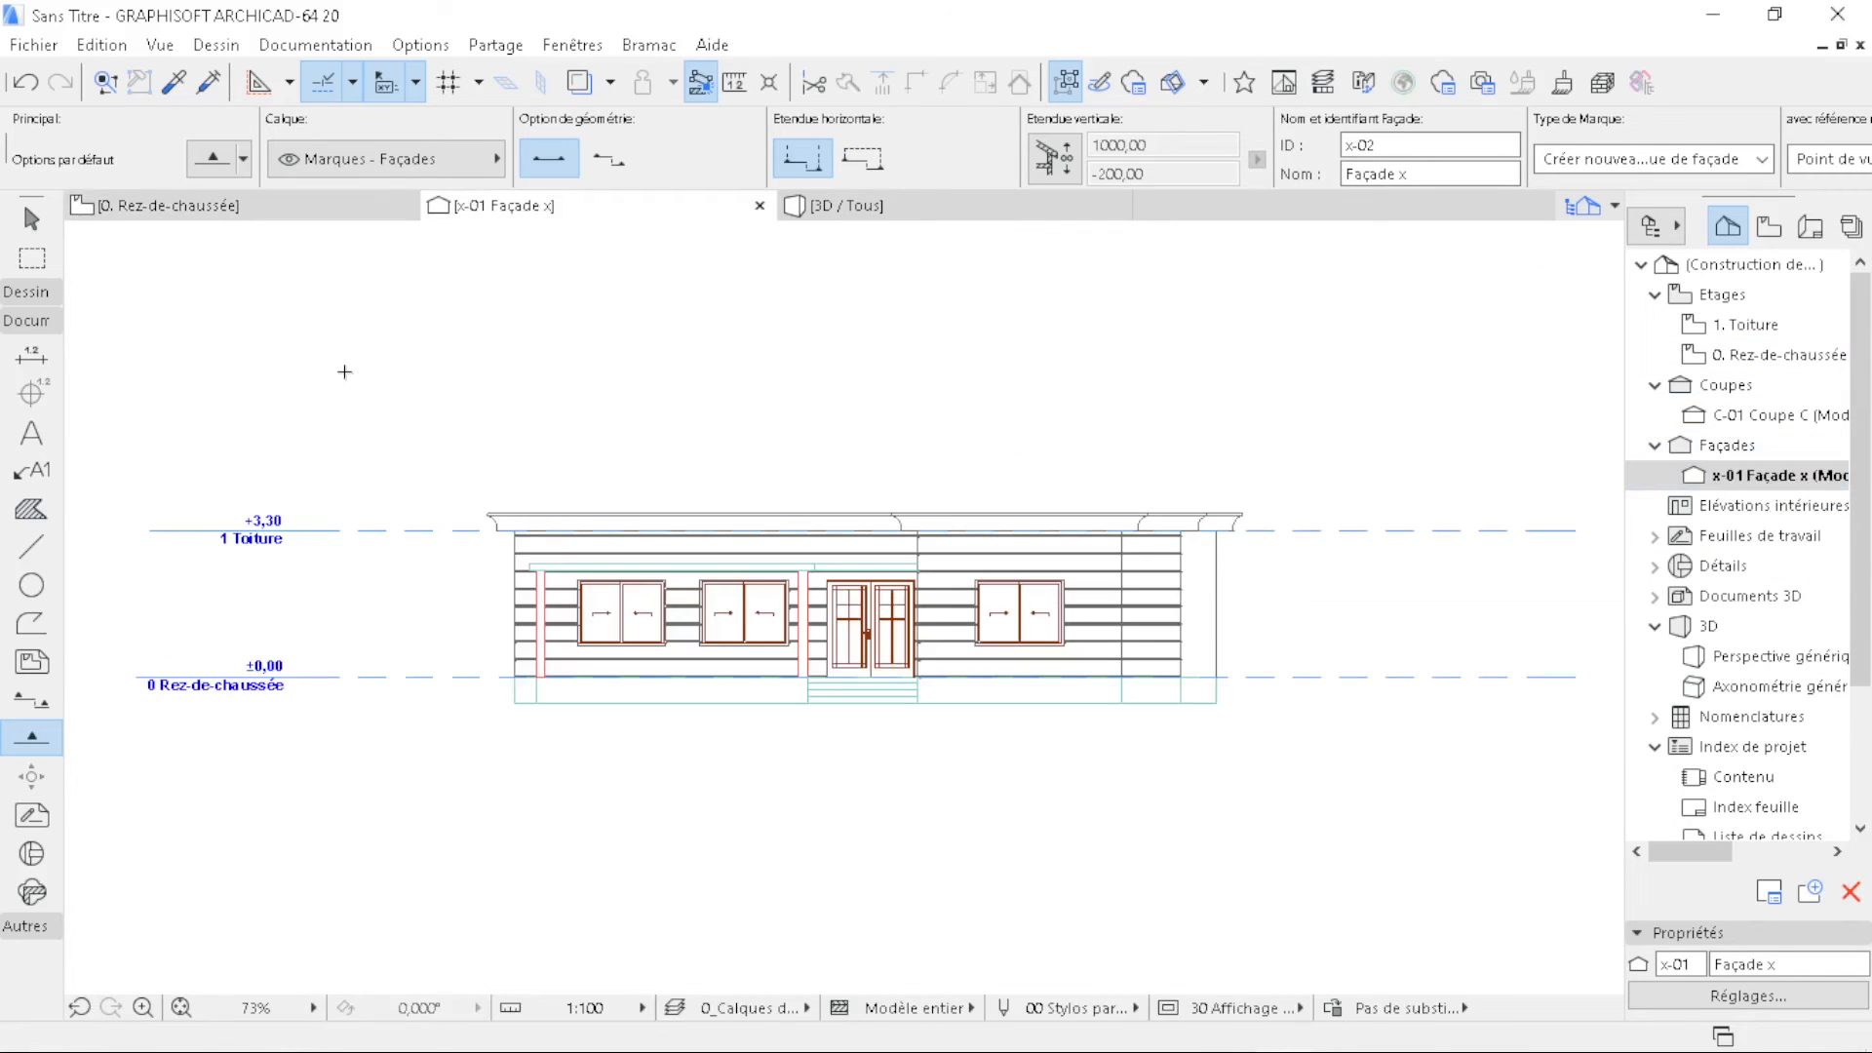
pyautogui.click(12, 297)
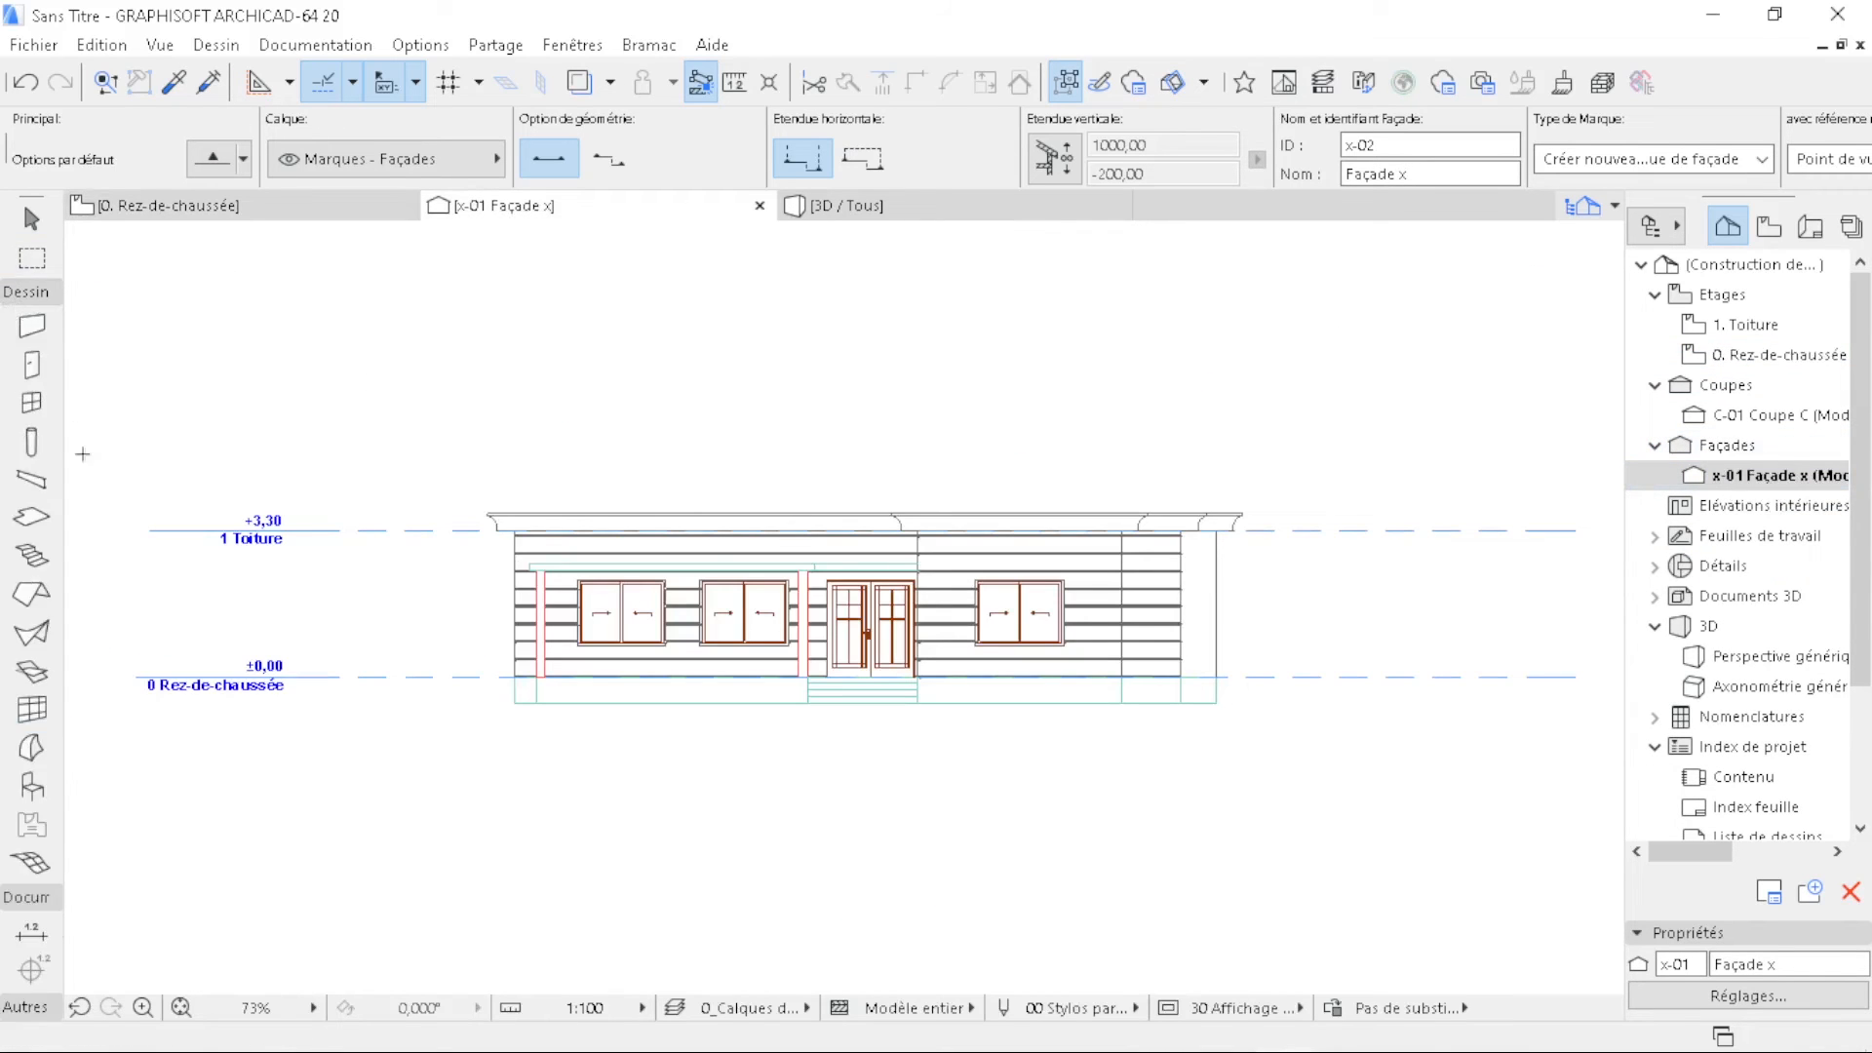
# - Begin a polygonal Morph outline at the top midpoint of the leftmost window's frame, running above it to 10 beyond its left edge
pyautogui.click(31, 748)
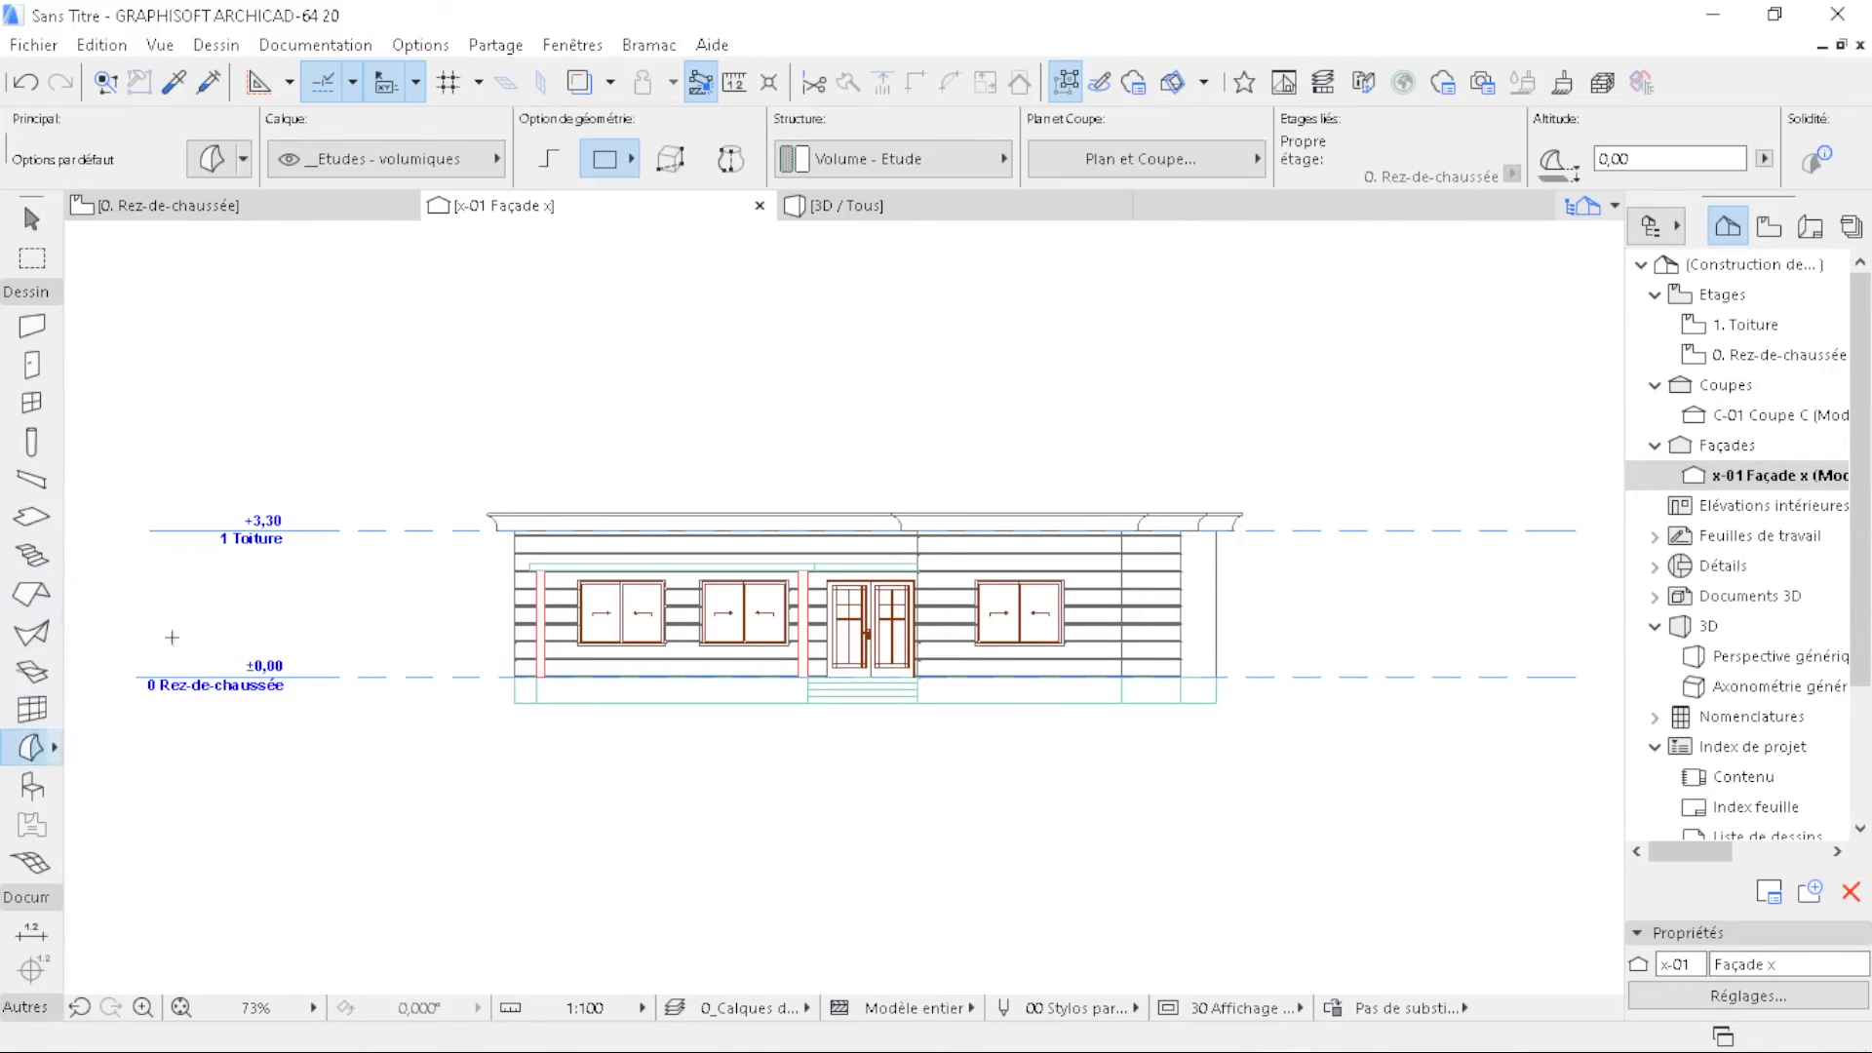
pyautogui.scroll(5, 551, 592)
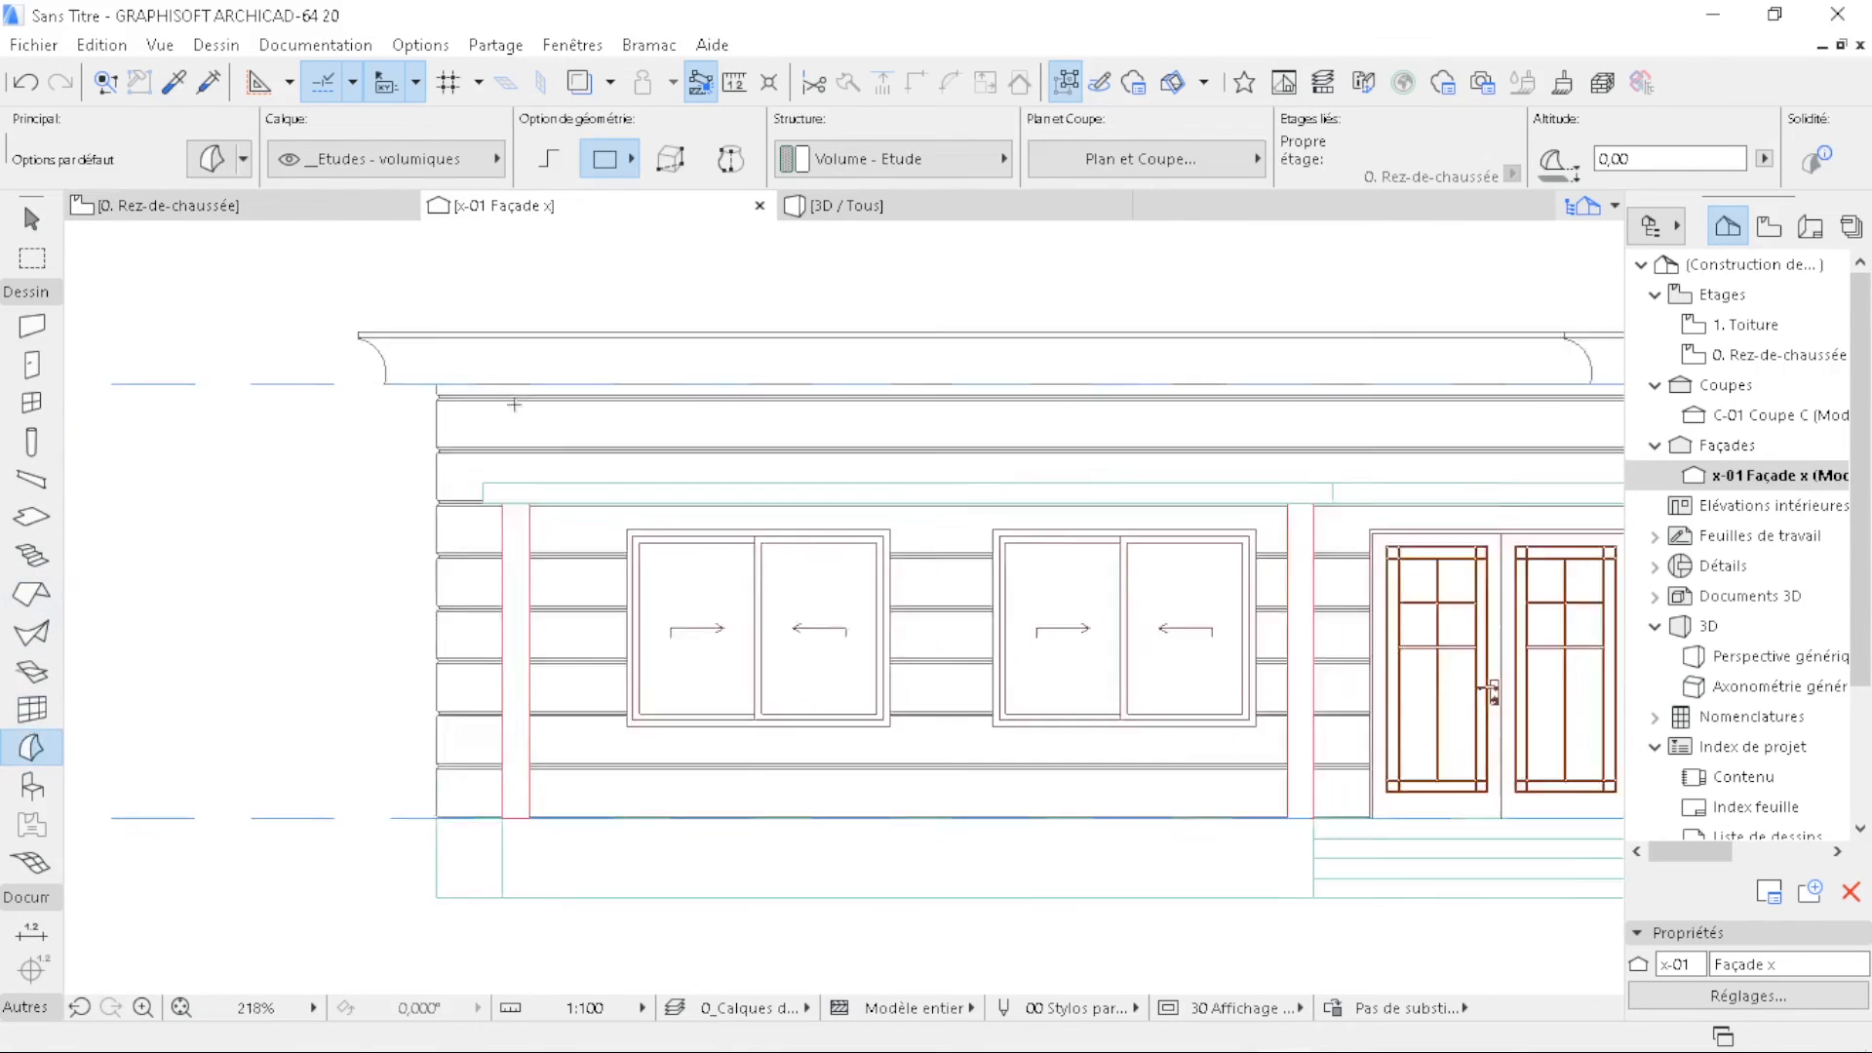
pyautogui.click(554, 159)
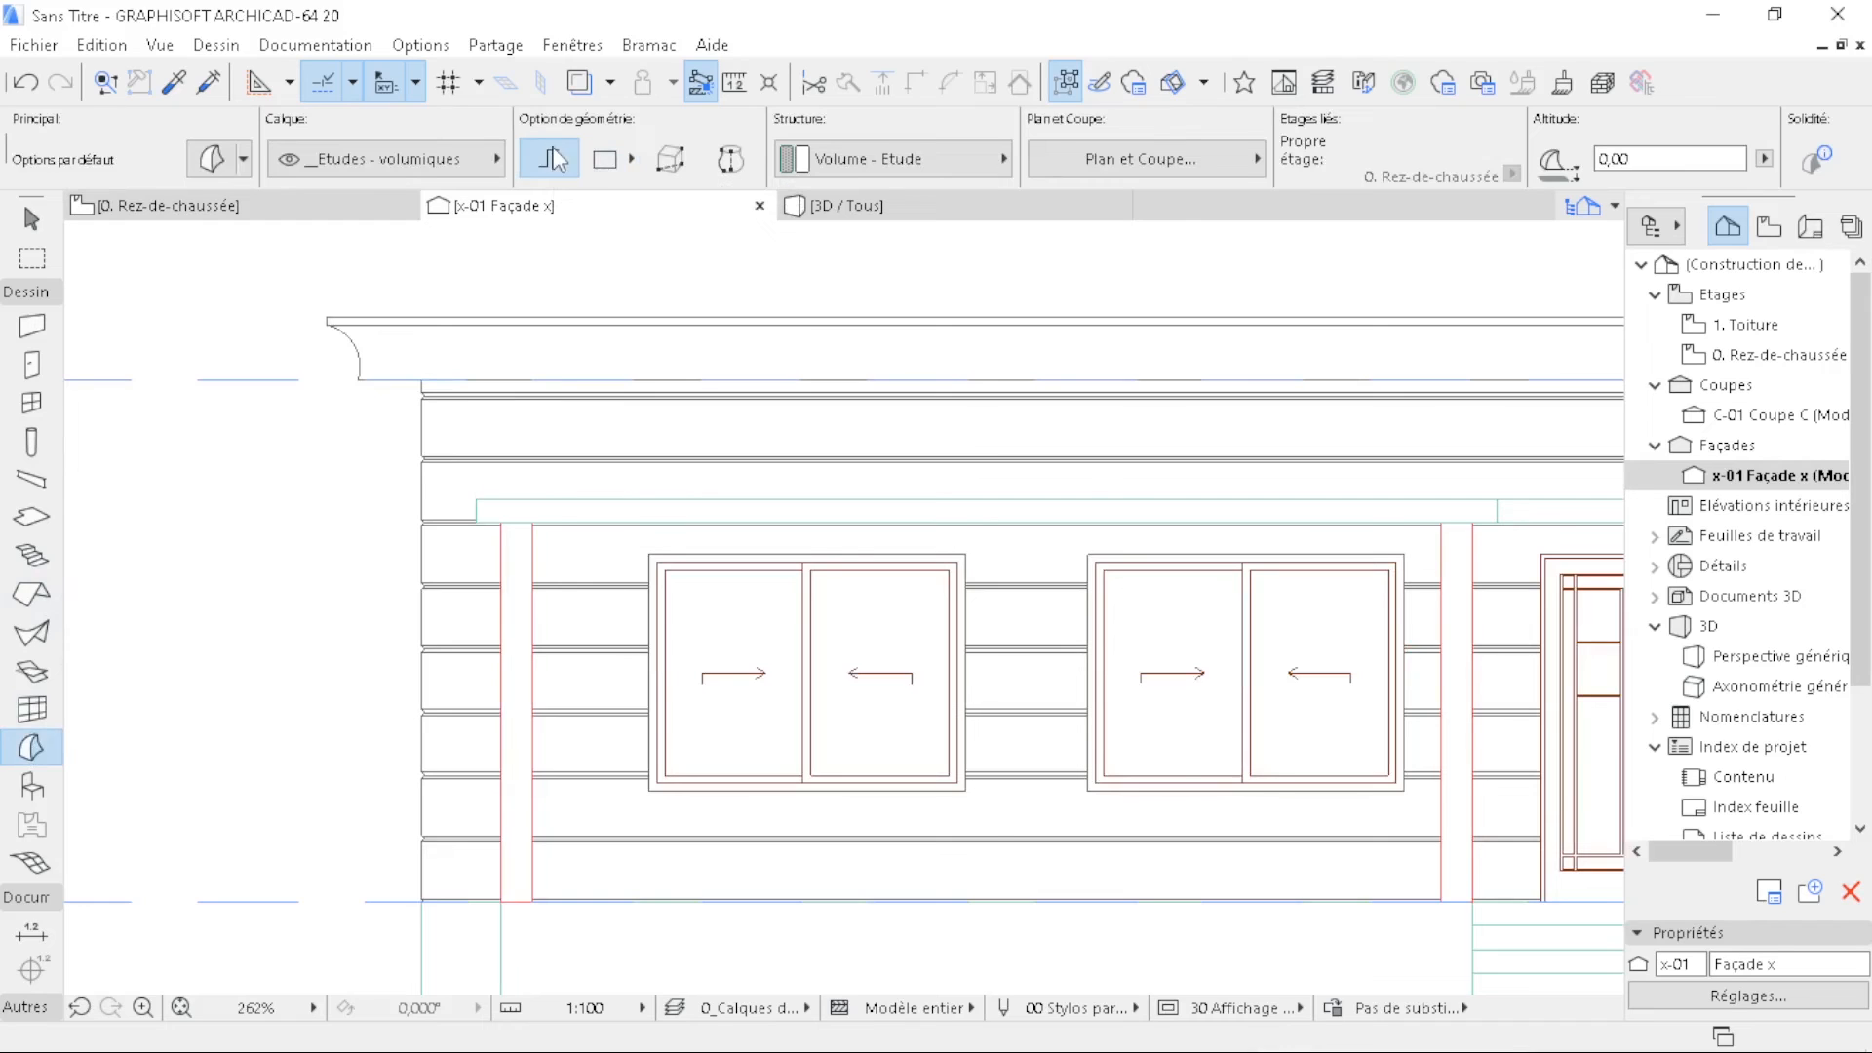
pyautogui.scroll(2, 746, 535)
pyautogui.moveTo(875, 693); pyautogui.dragTo(863, 664, button='middle')
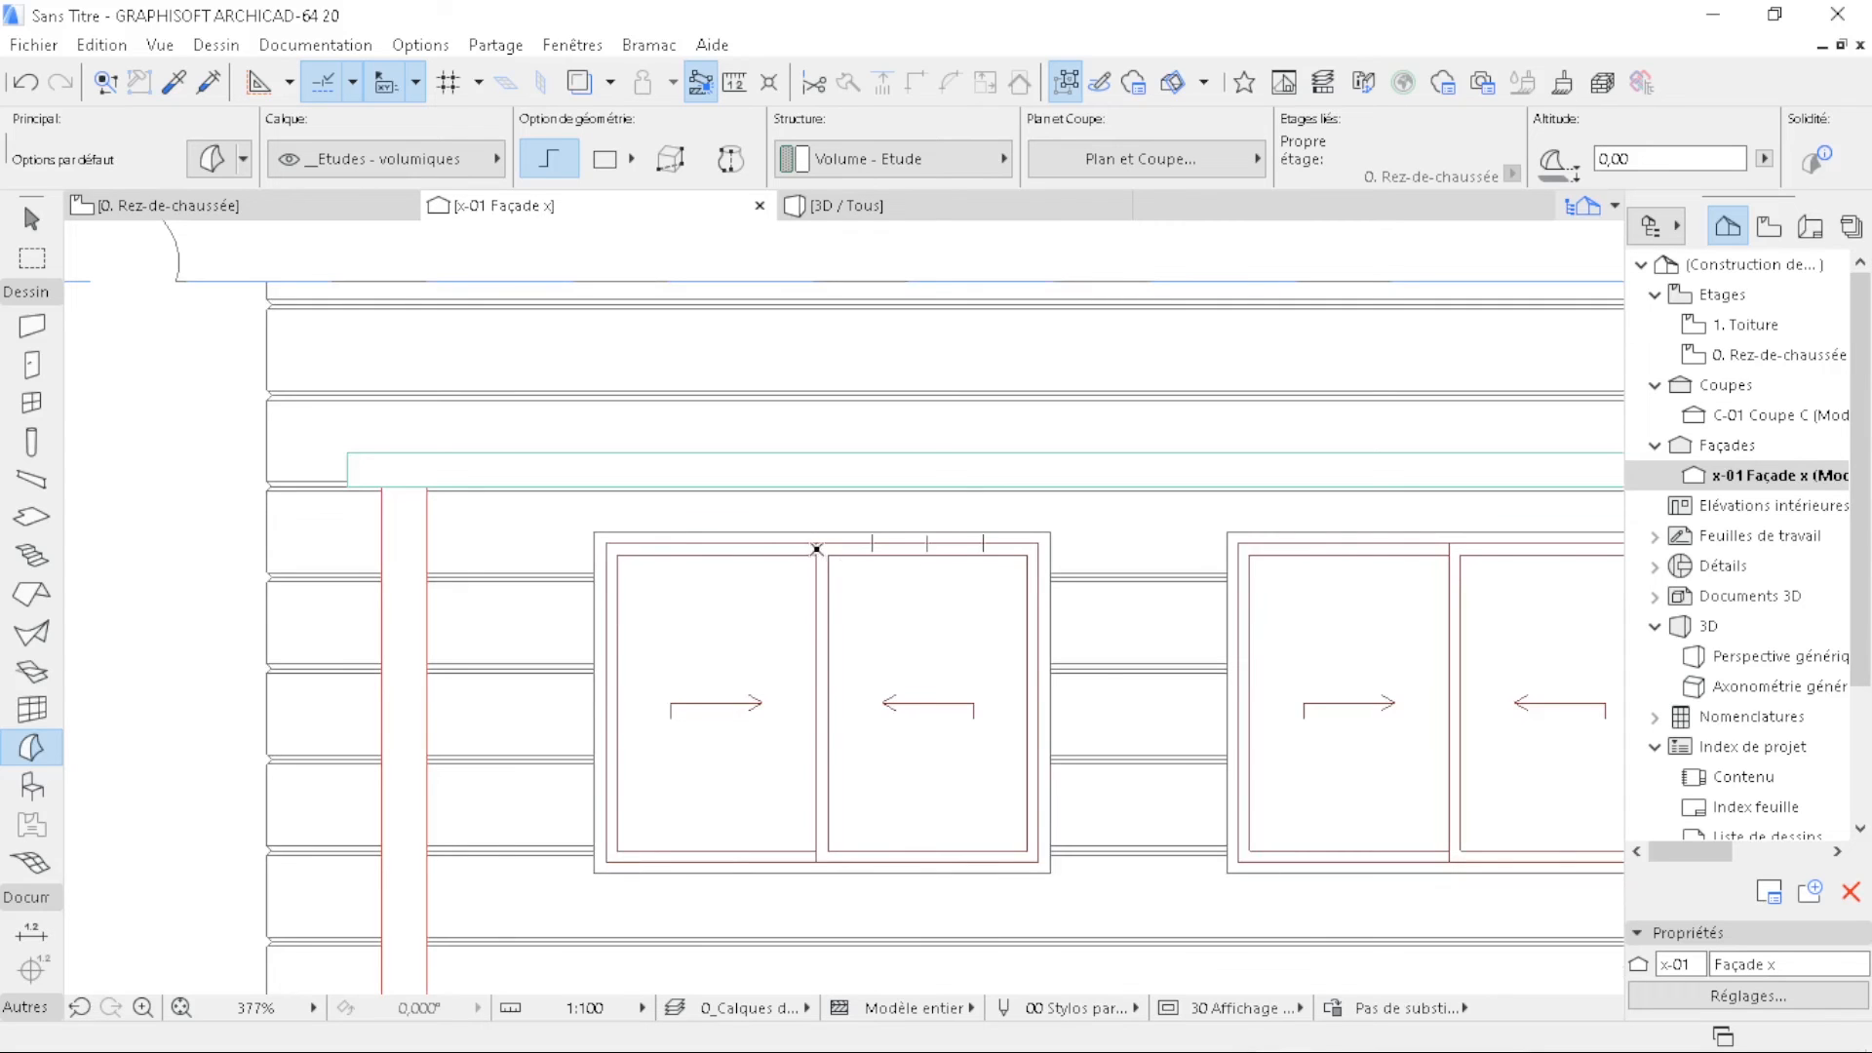
pyautogui.scroll(7, 817, 507)
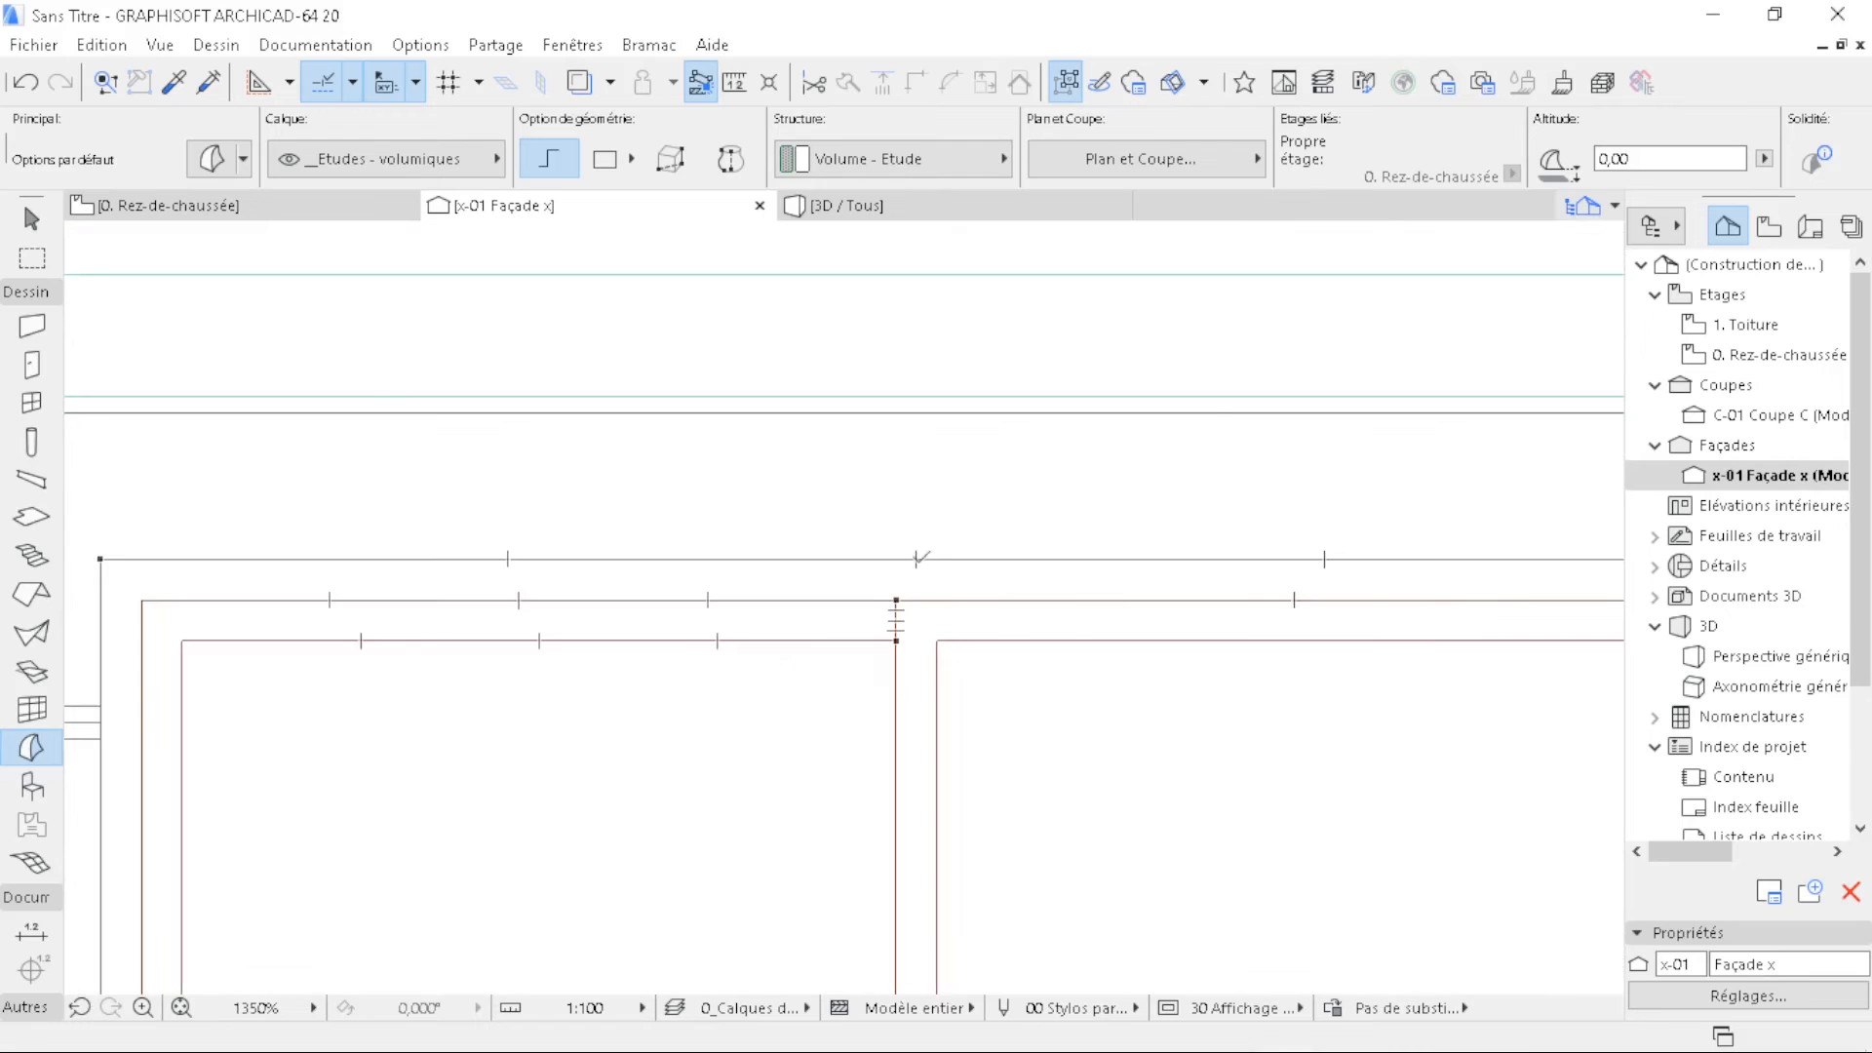
pyautogui.click(916, 559)
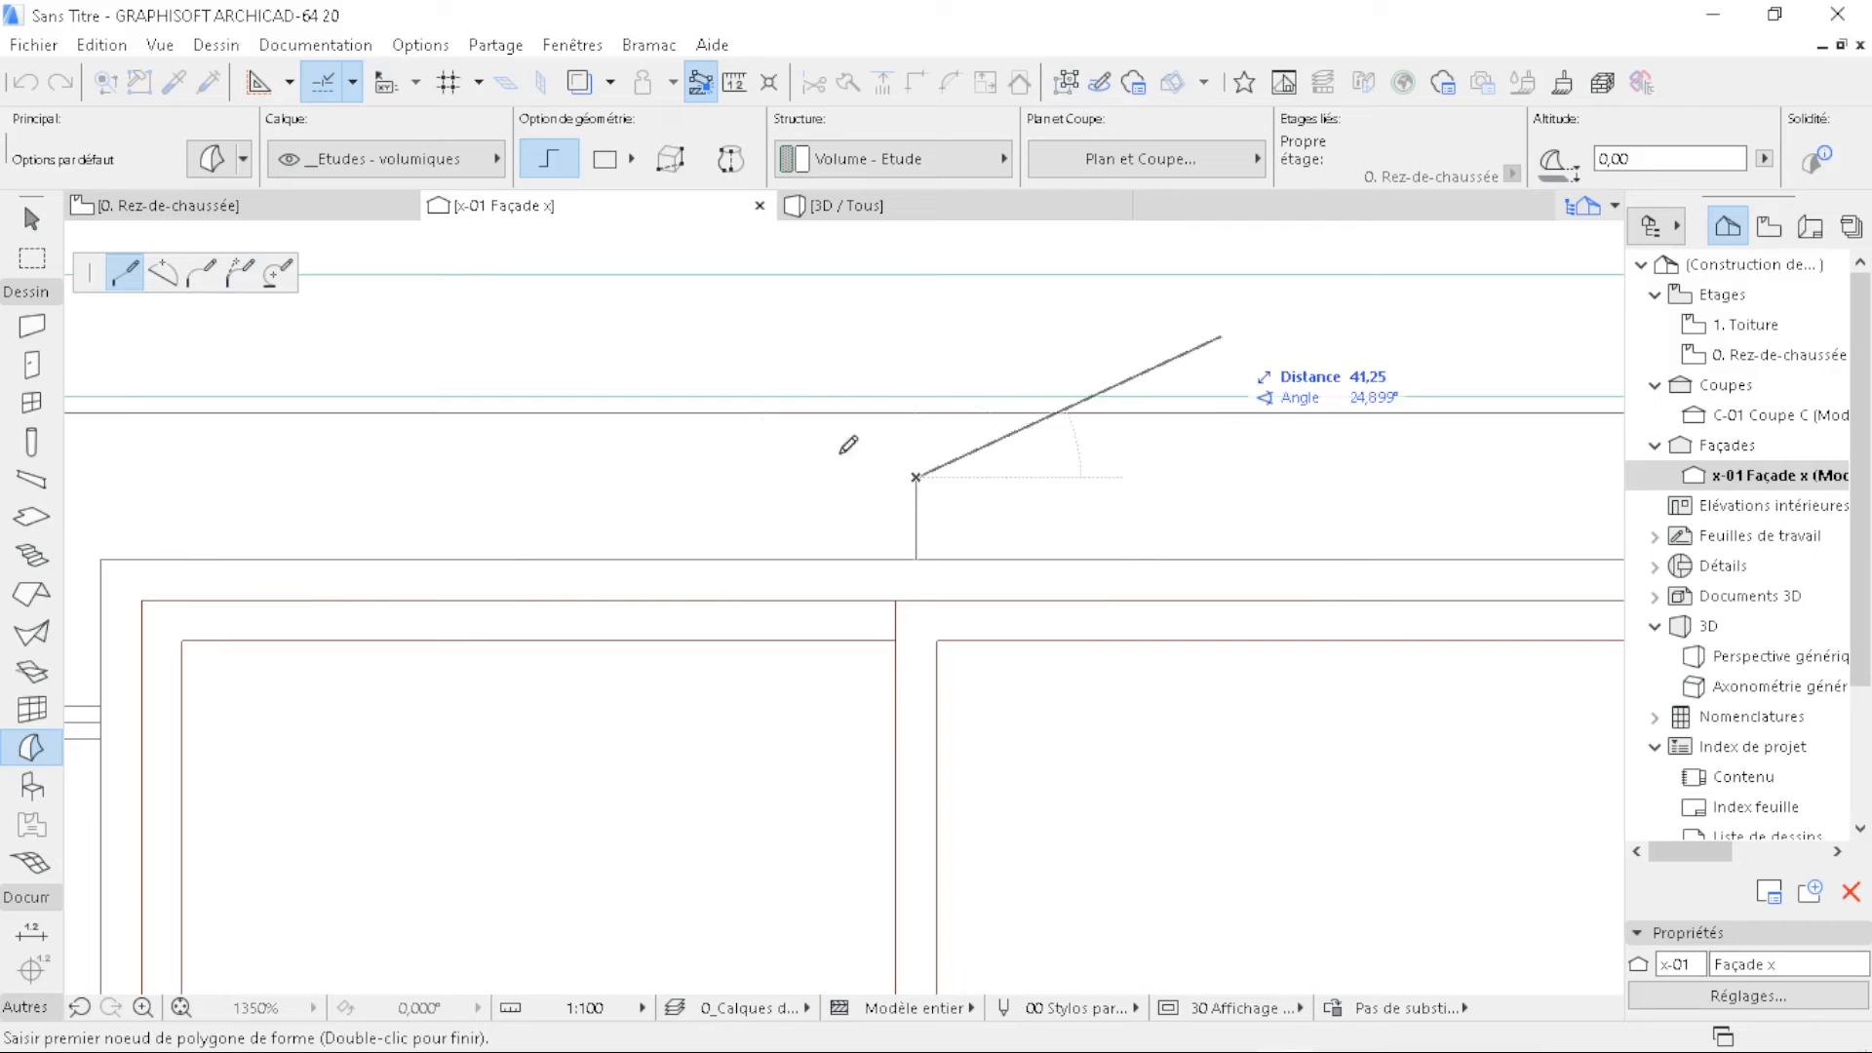
pyautogui.scroll(-2, 226, 487)
pyautogui.moveTo(797, 508); pyautogui.dragTo(845, 505, button='middle')
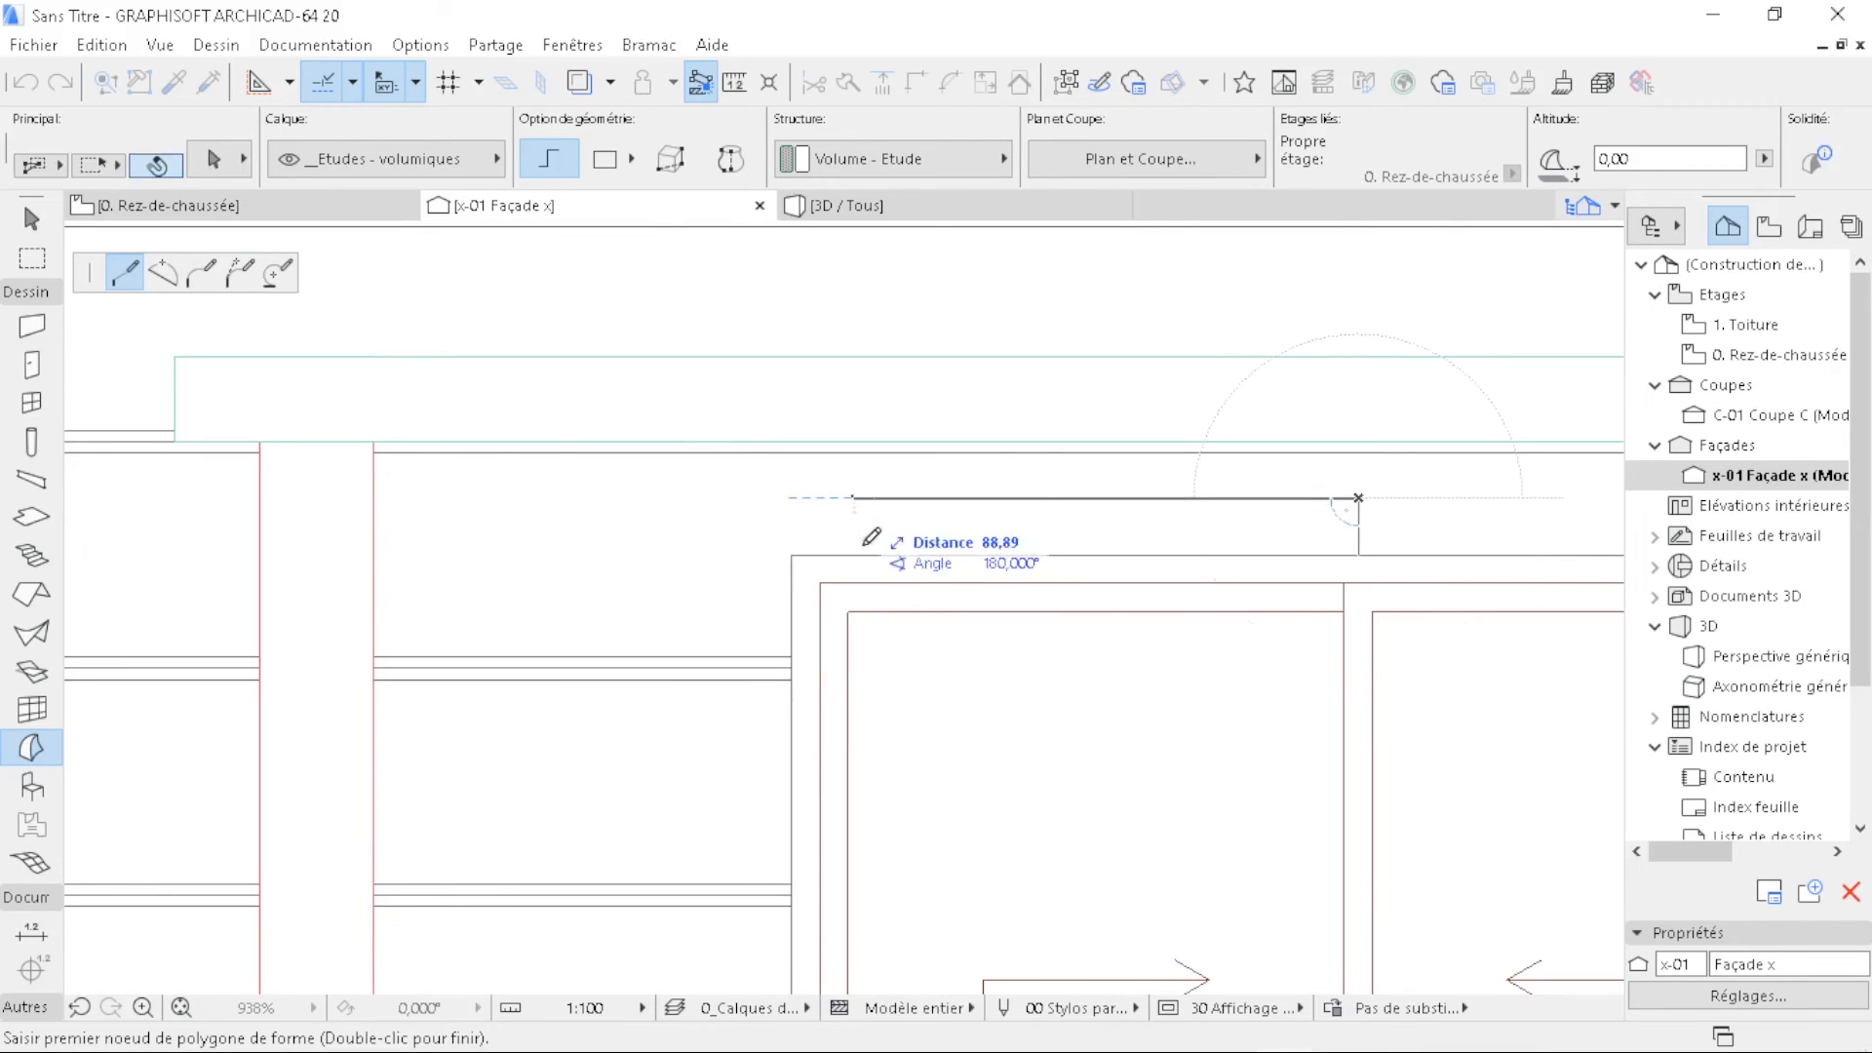
pyautogui.click(785, 536)
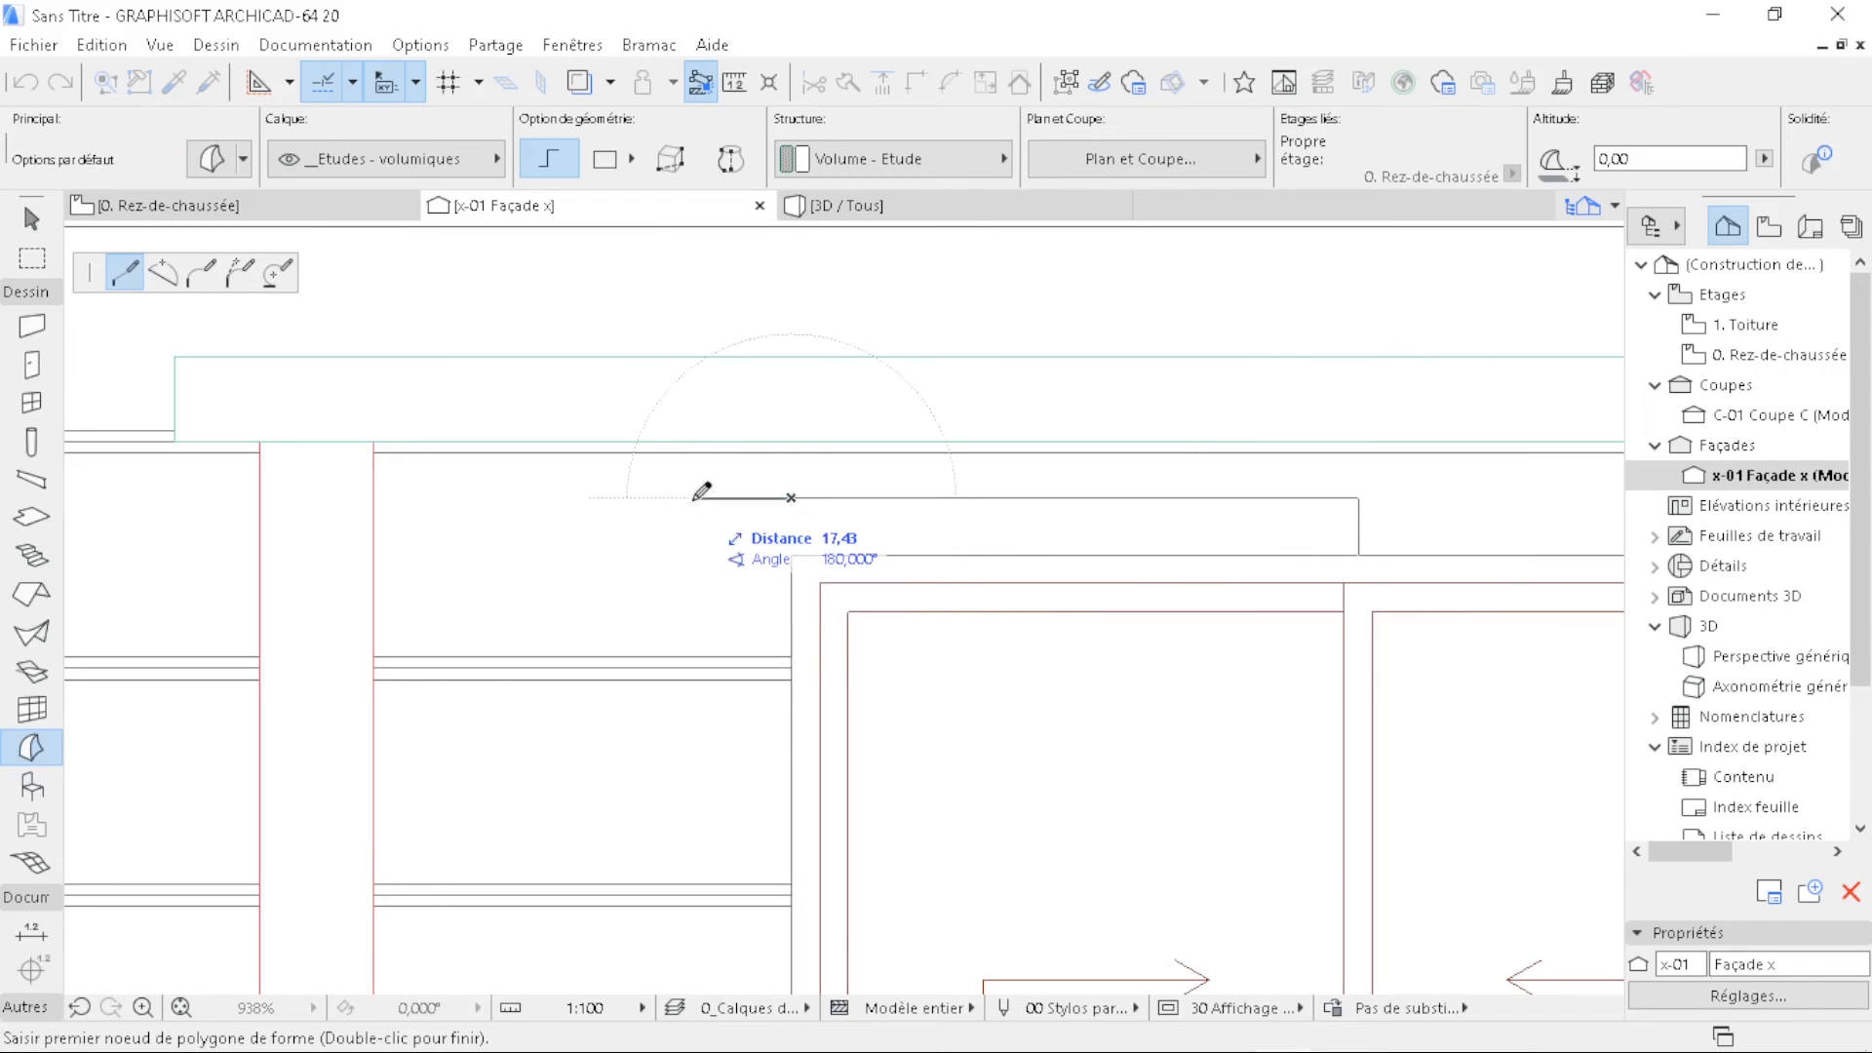
pyautogui.write('10')
pyautogui.click(735, 498)
pyautogui.press('Escape')
pyautogui.scroll(-4, 720, 332)
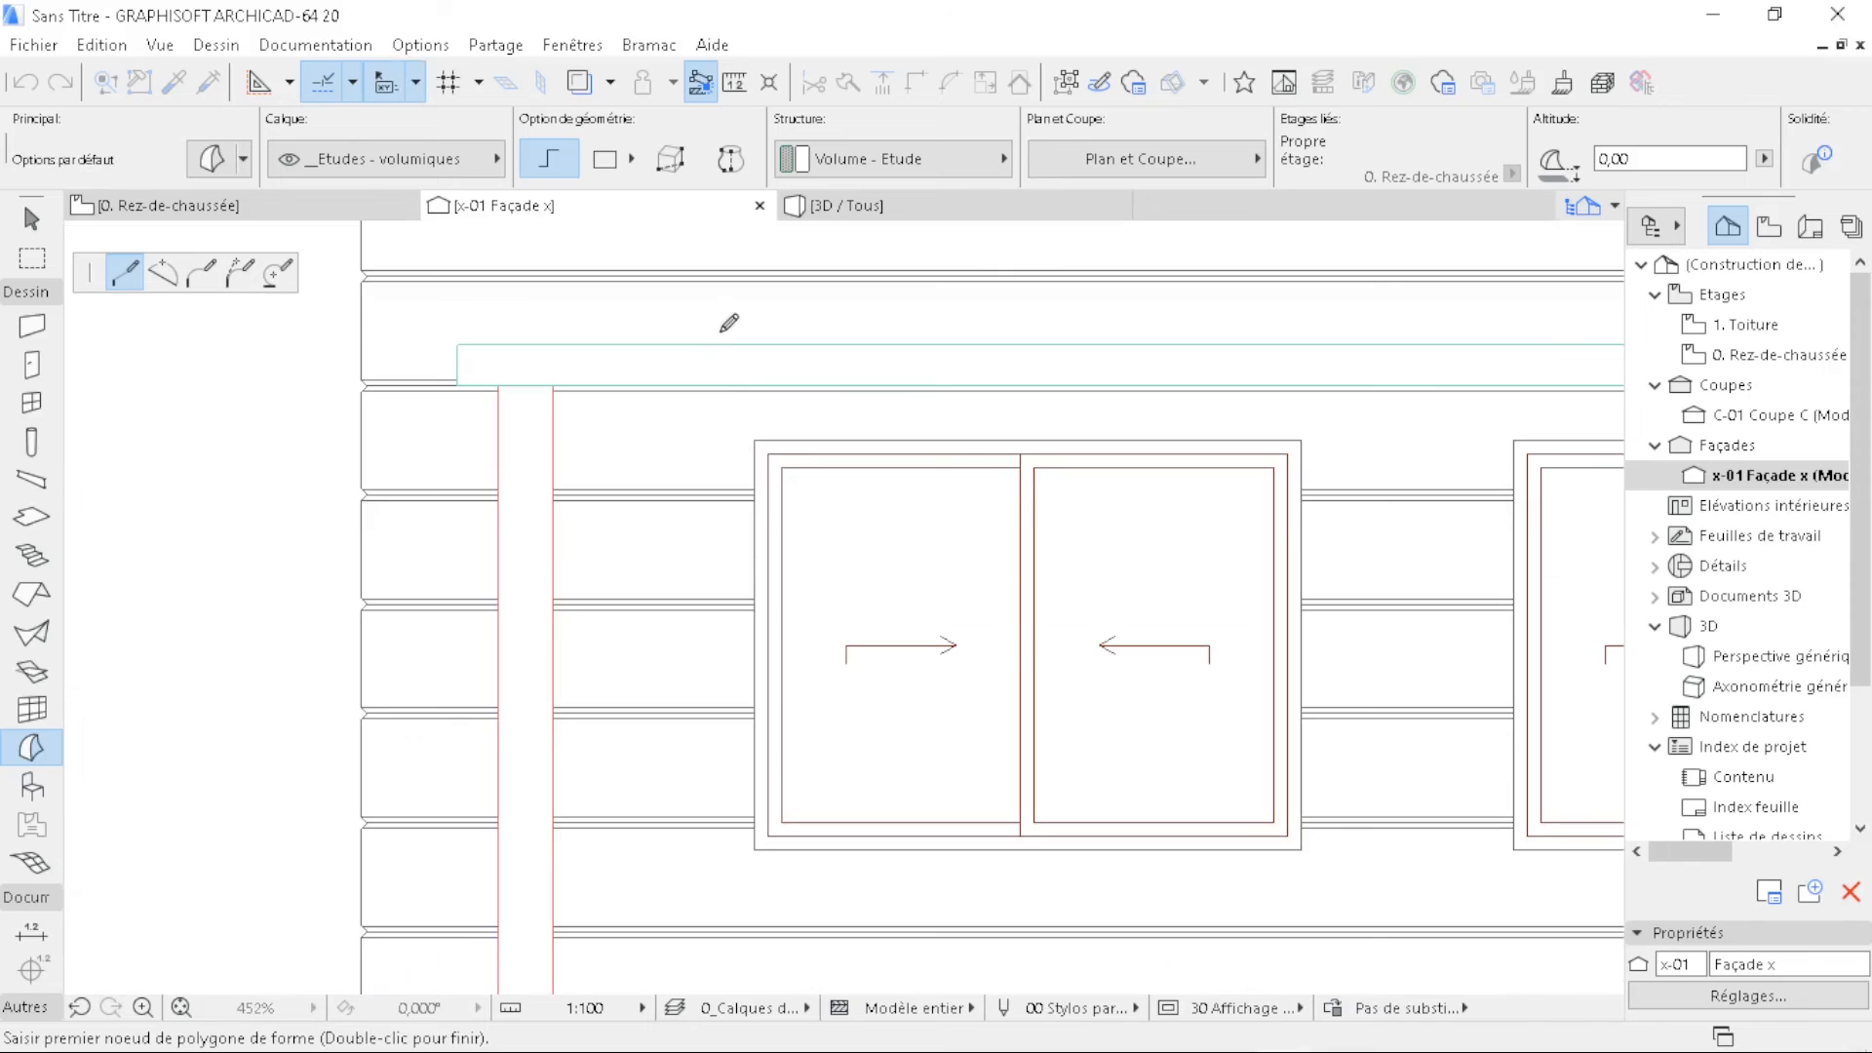
# - Continue the outline to 10 below the window and across to its midpoint, then close the half-frame along the window's outer edge
pyautogui.click(727, 850)
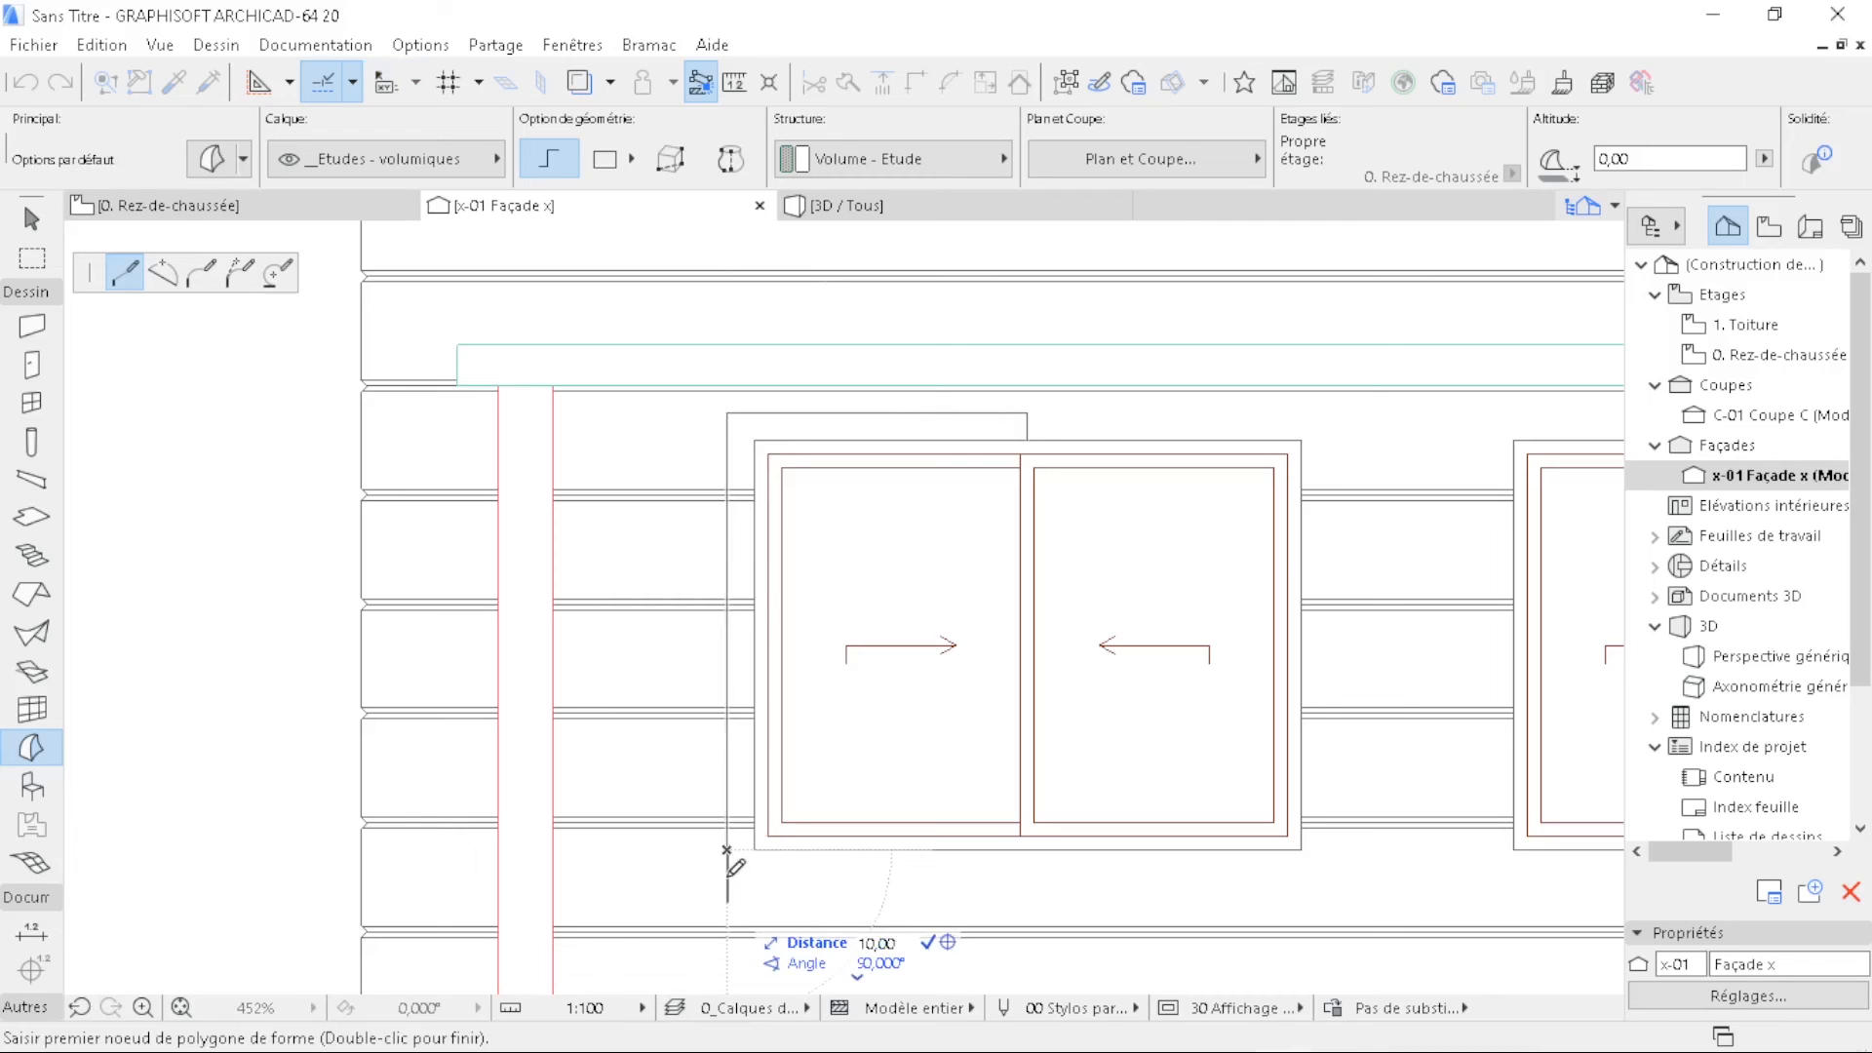
pyautogui.write('10')
pyautogui.press('Return')
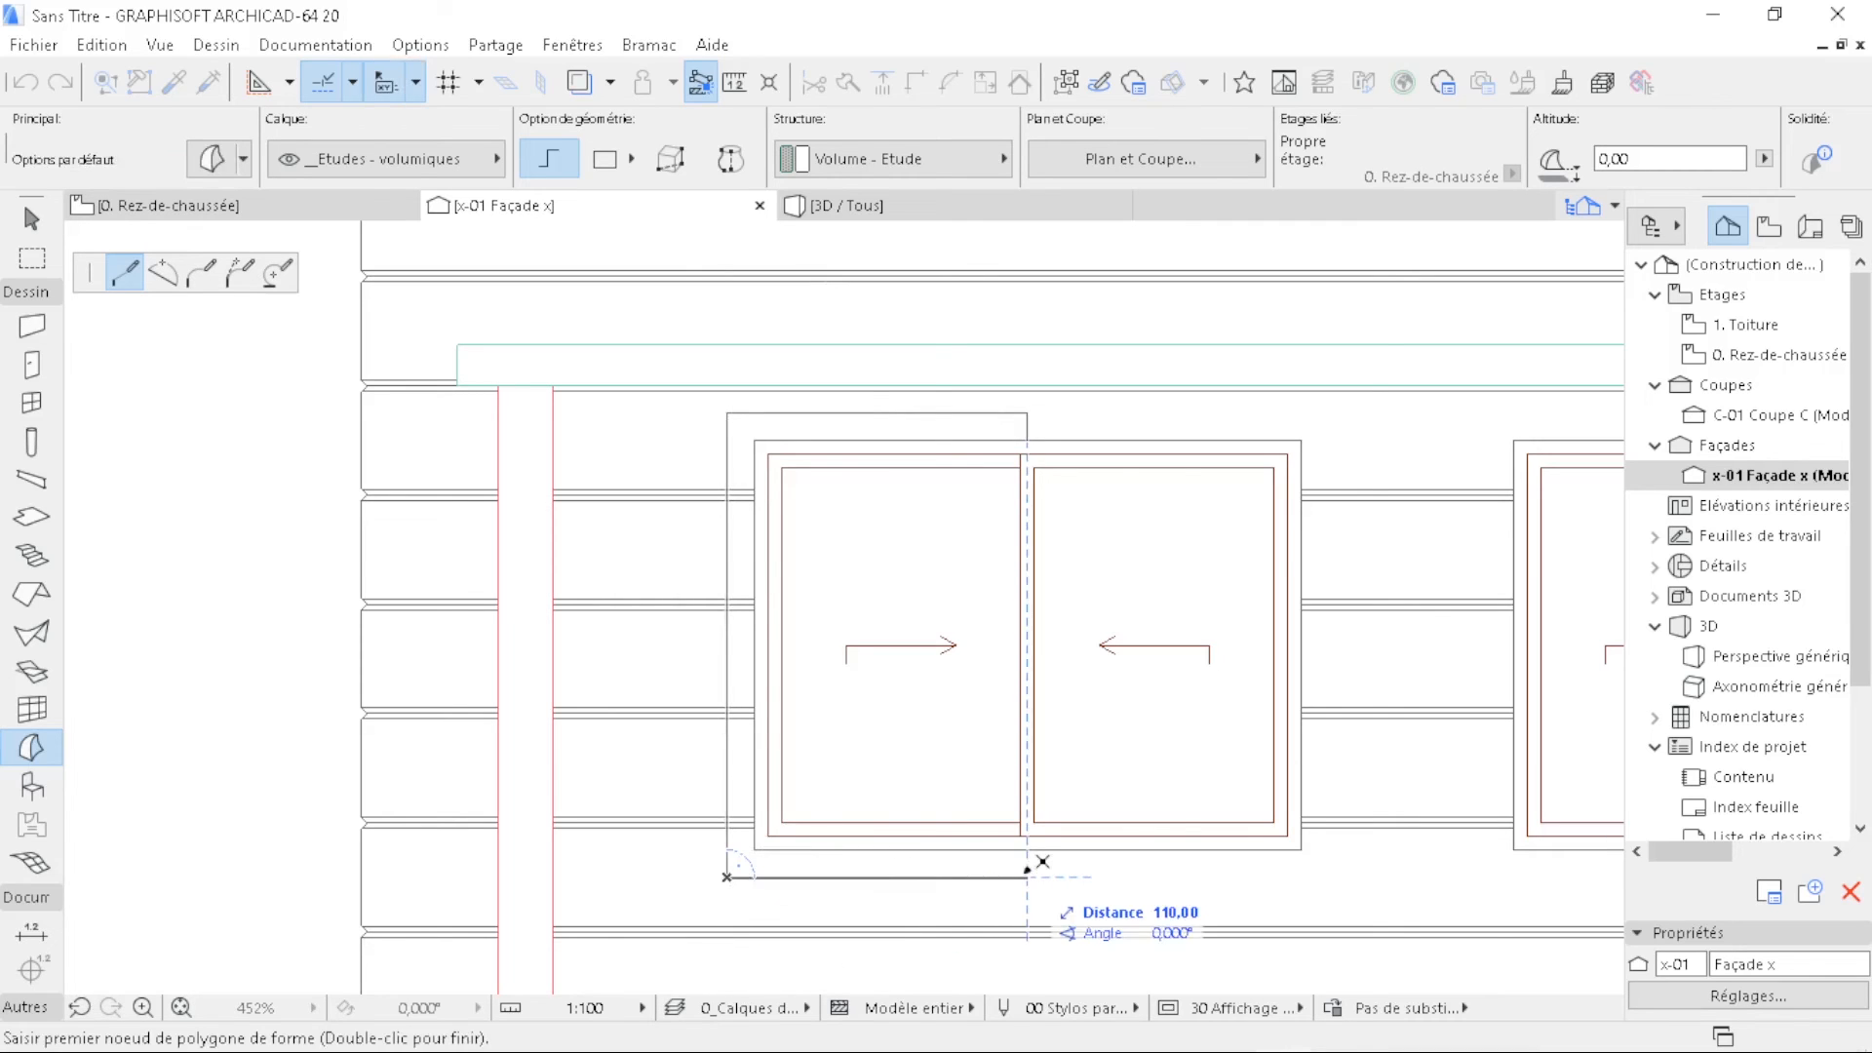
pyautogui.click(1026, 876)
pyautogui.click(1027, 849)
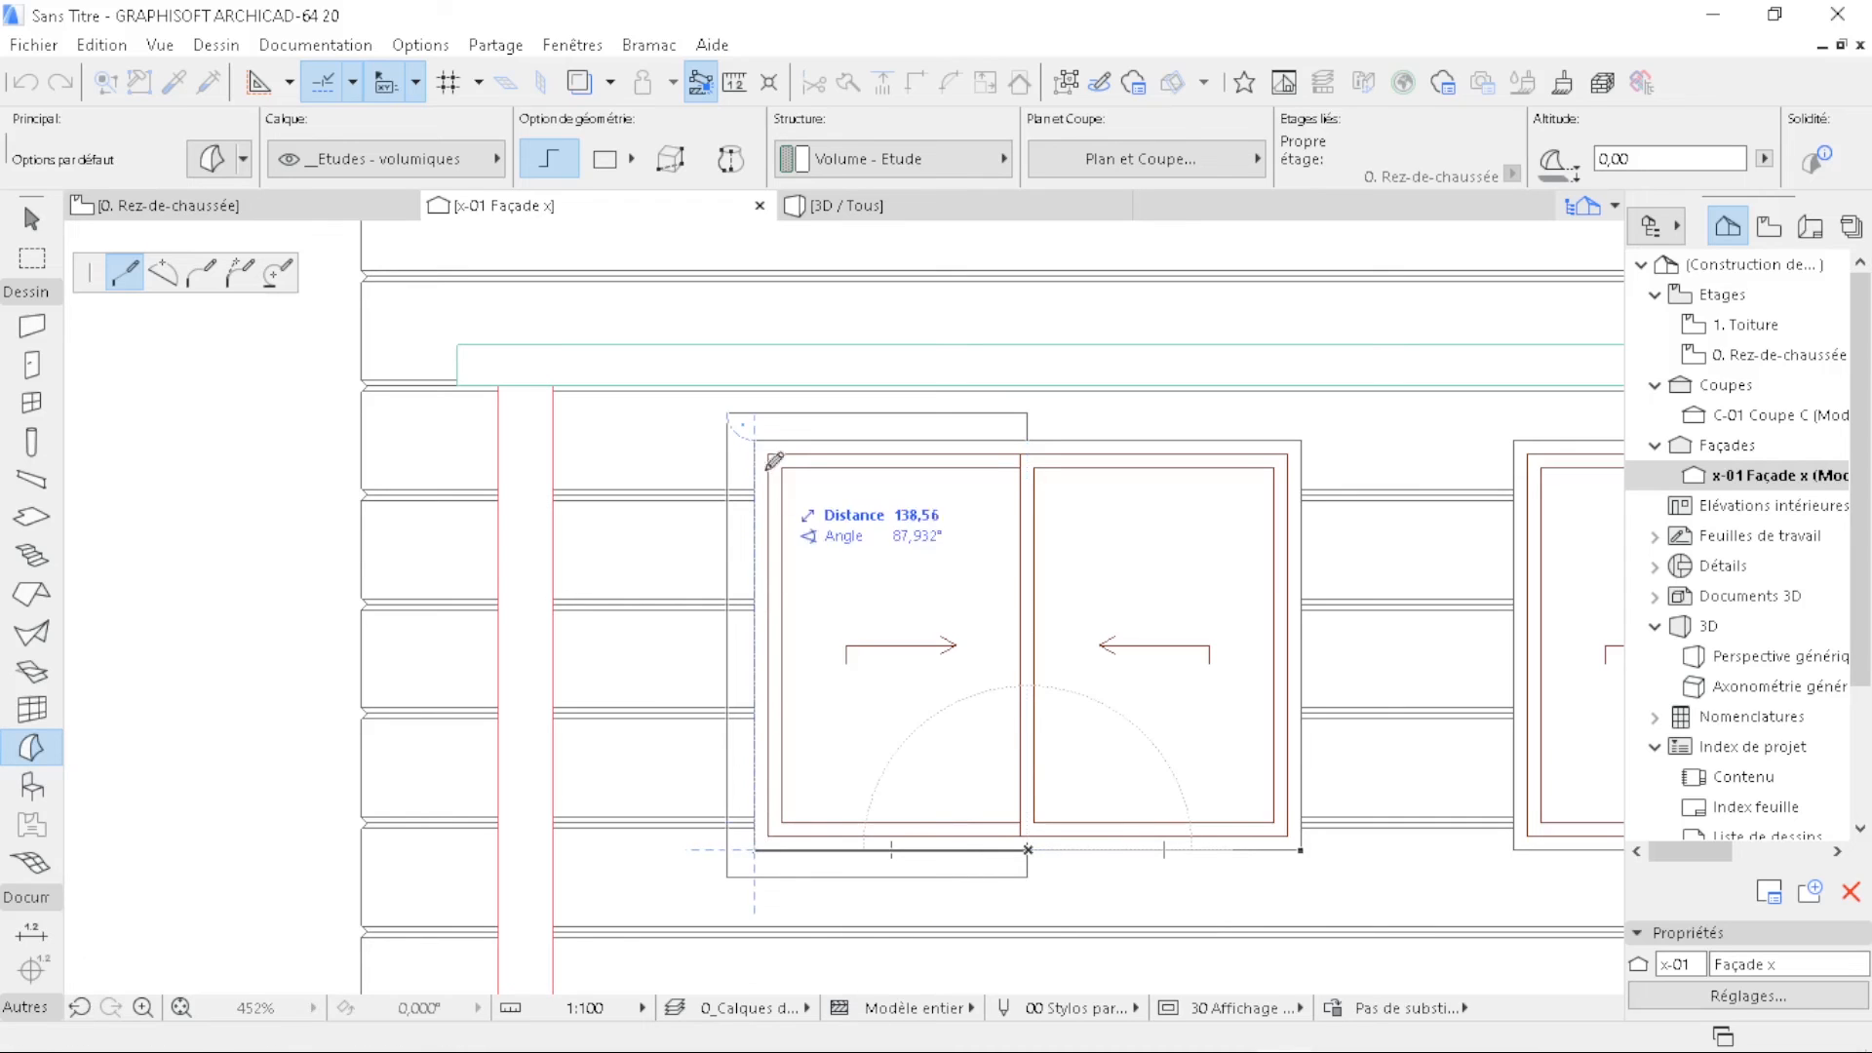
pyautogui.click(754, 440)
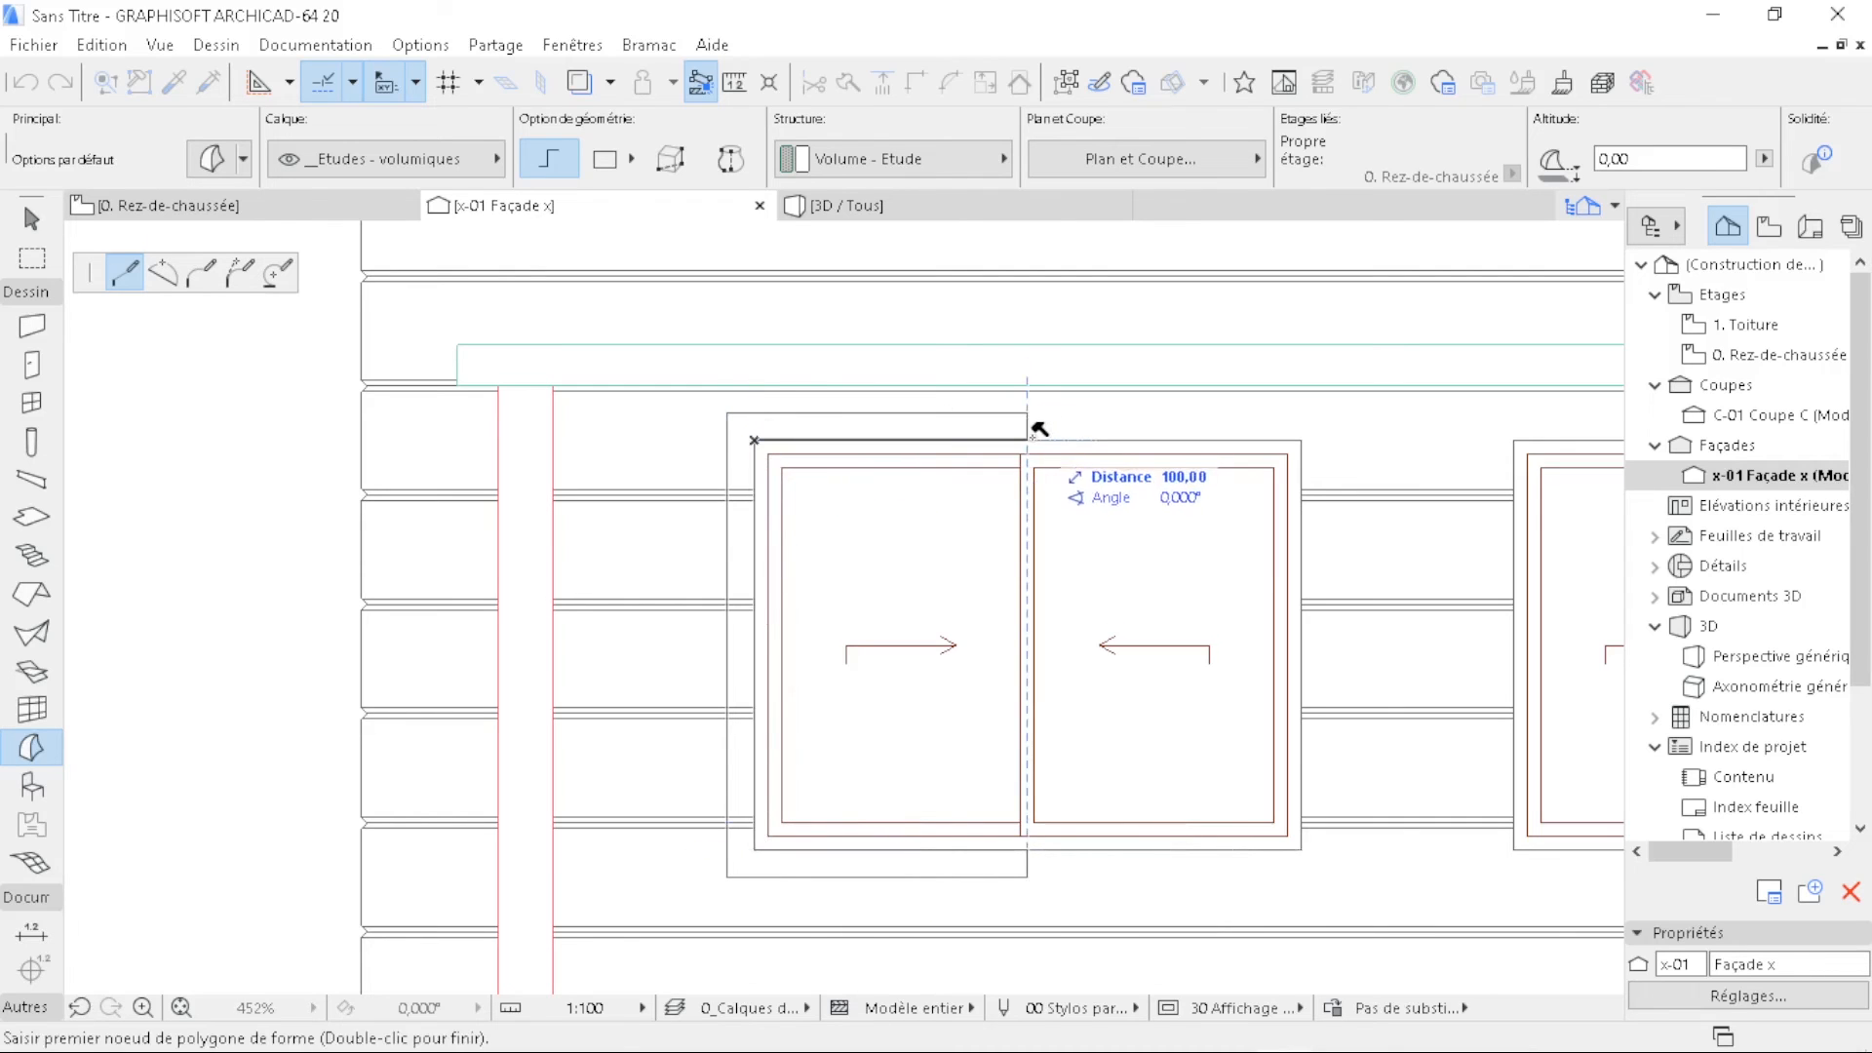
pyautogui.doubleClick(1027, 440)
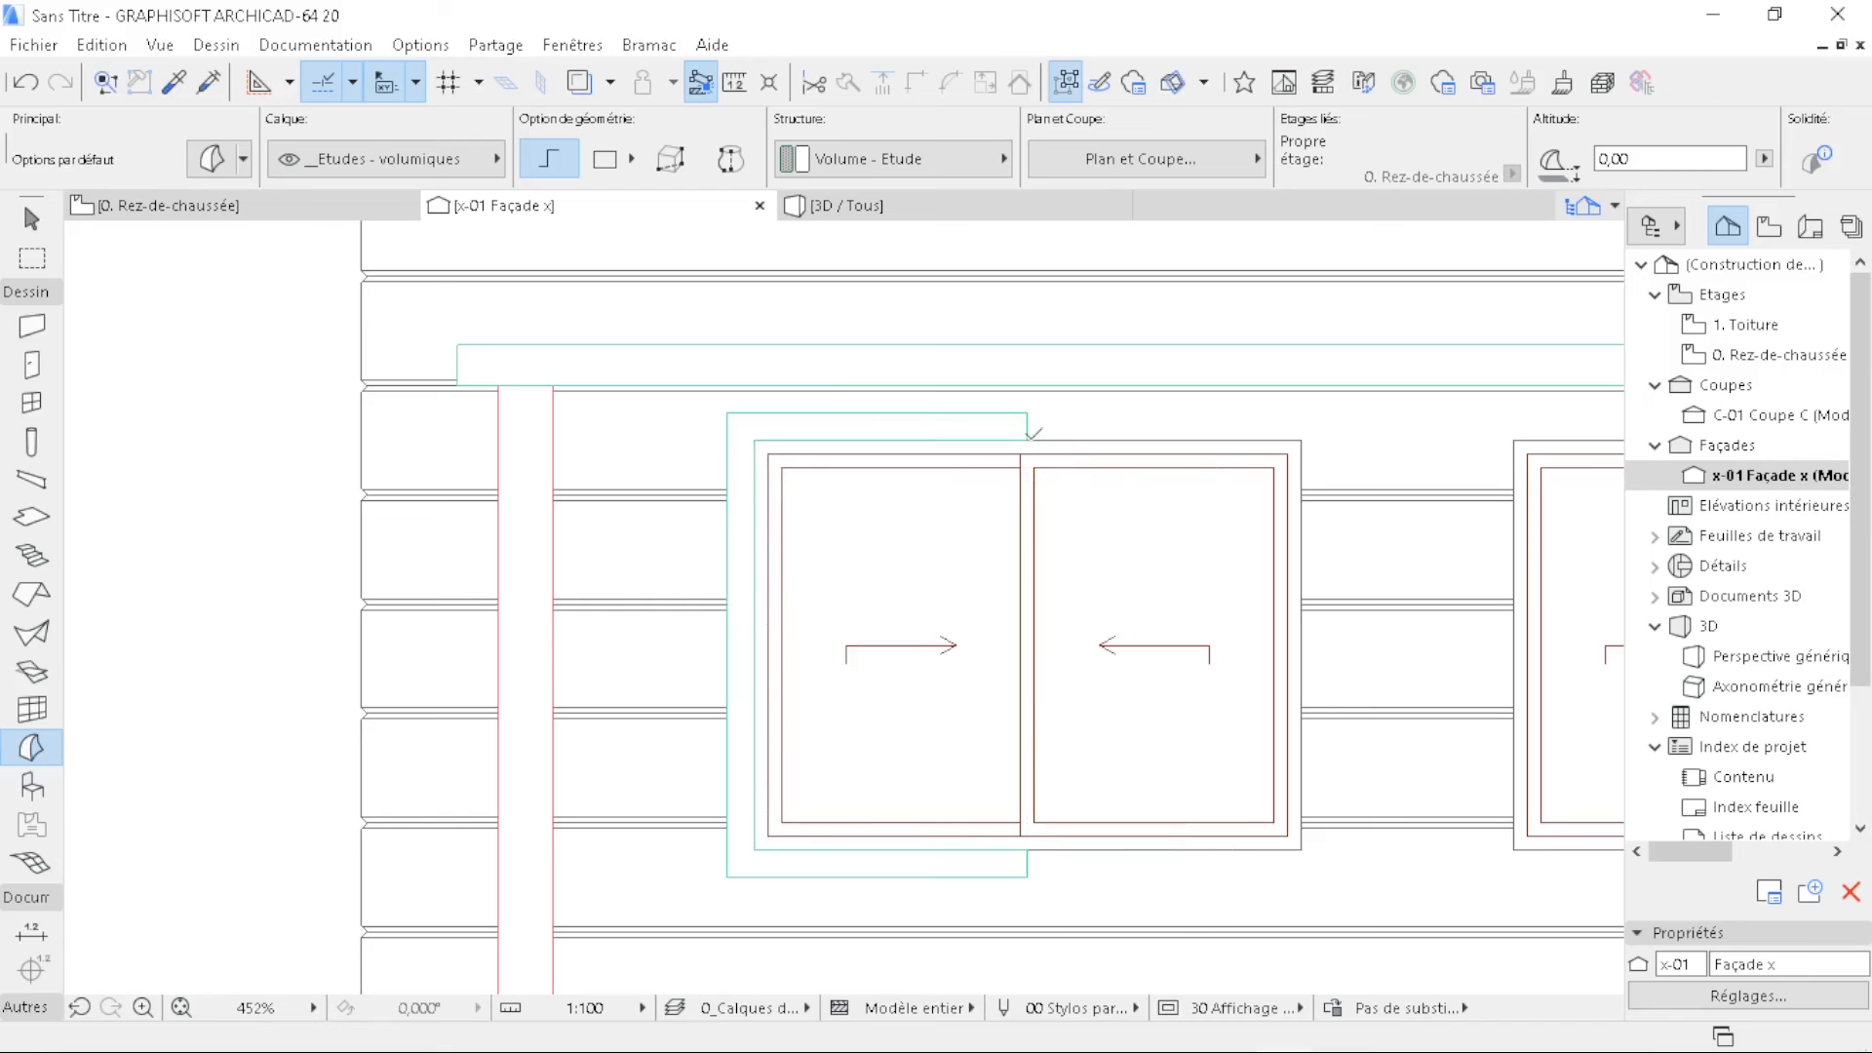
pyautogui.press('Escape')
# - Select the half-frame morph, show only it in 3D, and get a close oblique view of its upper arm
pyautogui.scroll(4, 1002, 386)
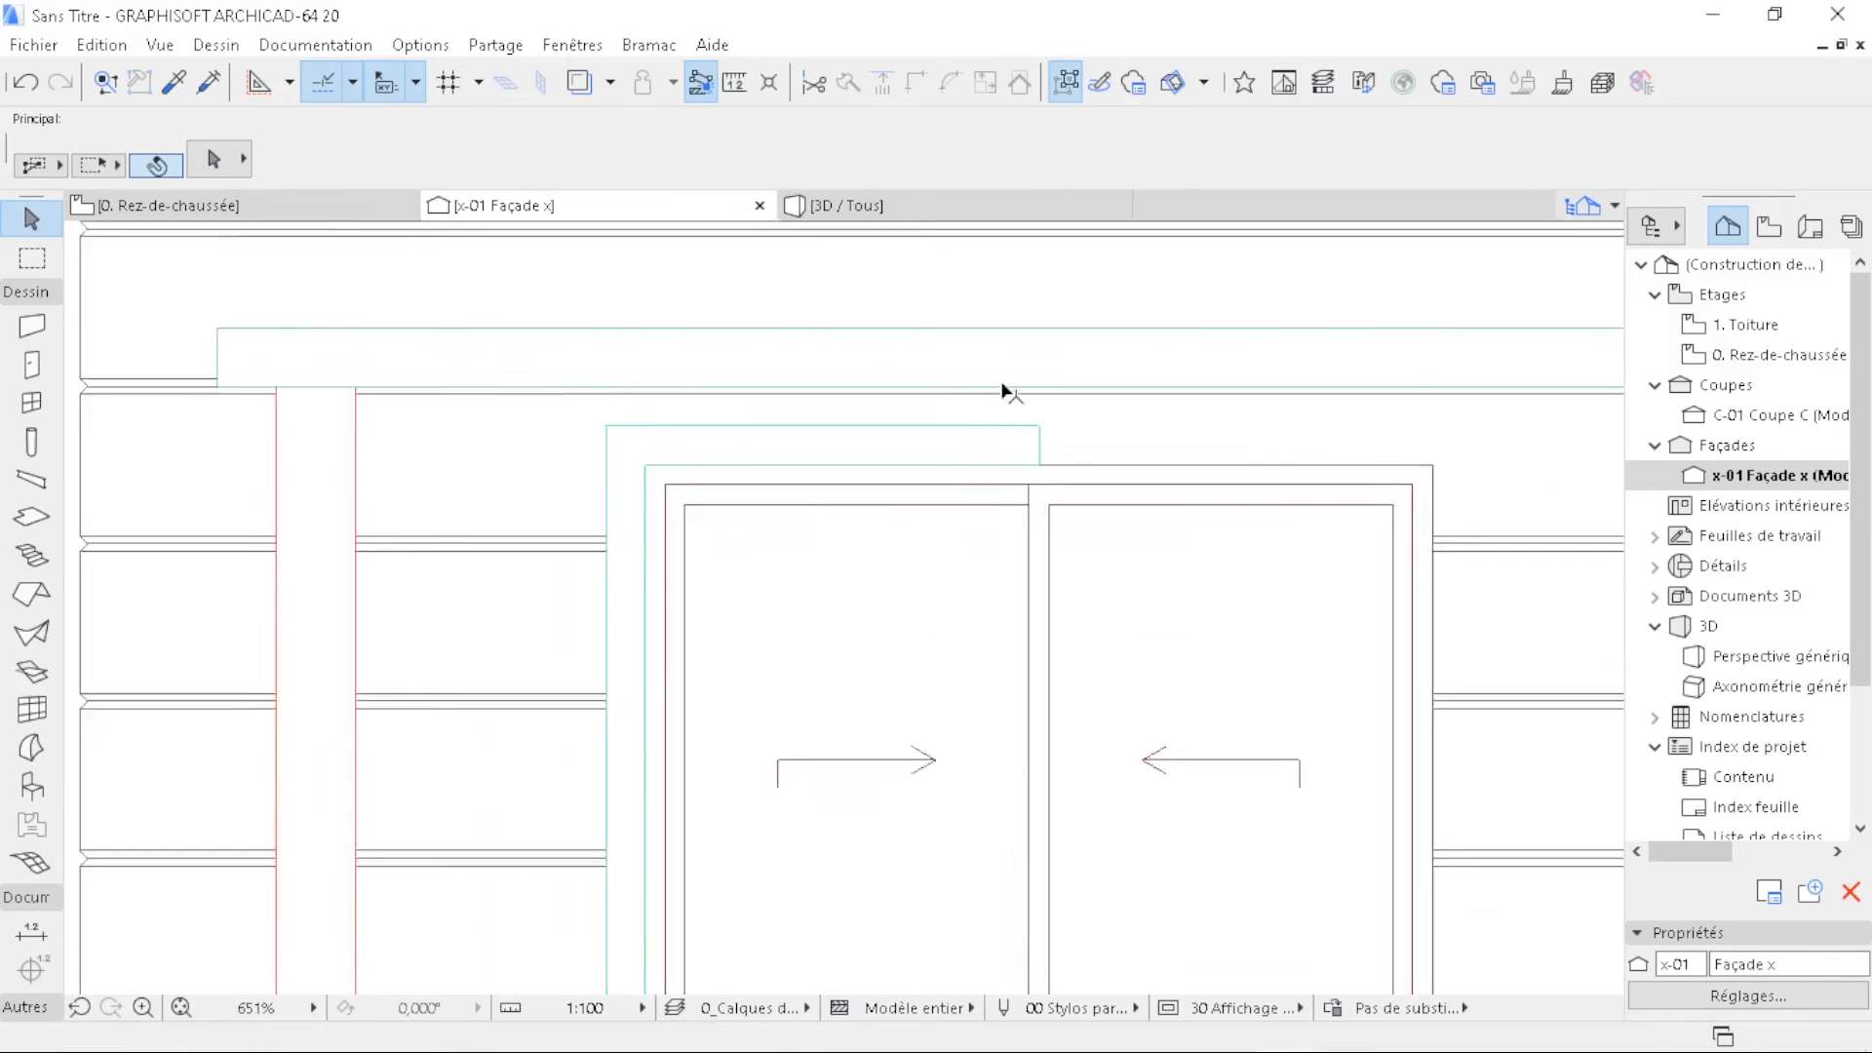
pyautogui.click(1035, 475)
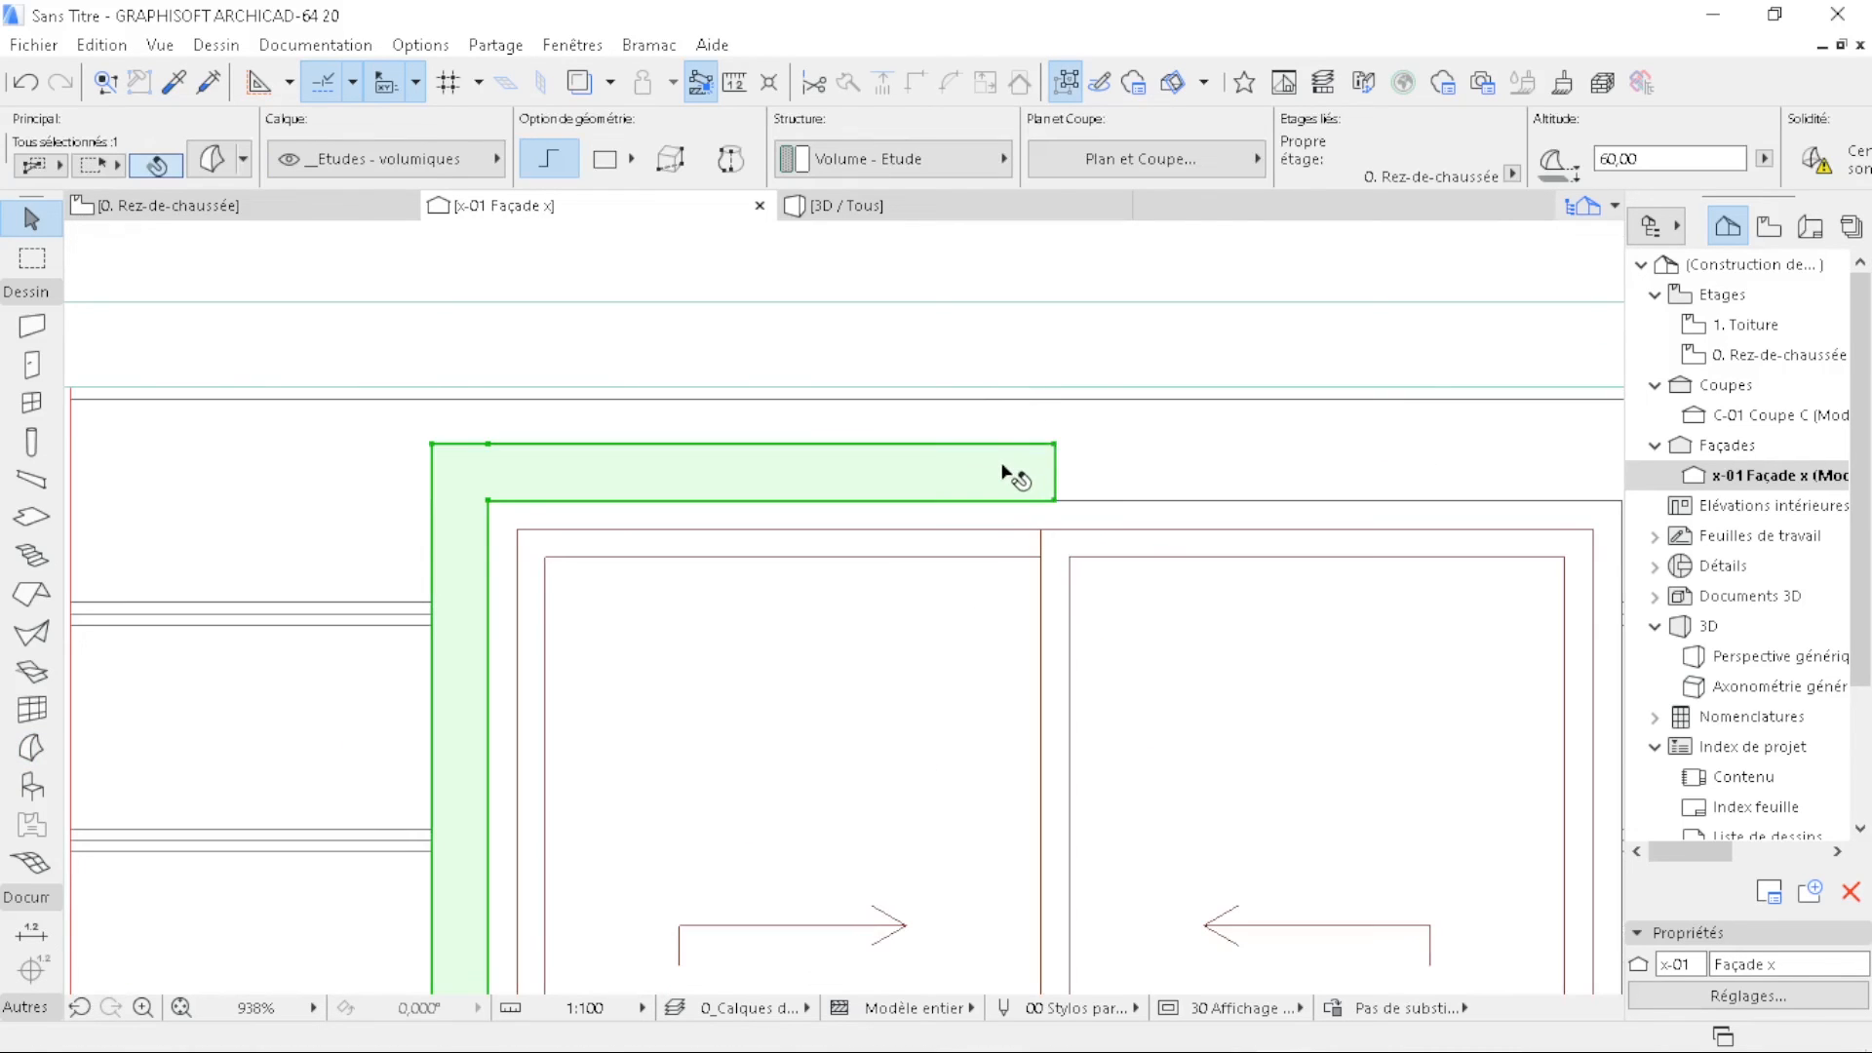
pyautogui.rightClick(1006, 476)
pyautogui.moveTo(1175, 758)
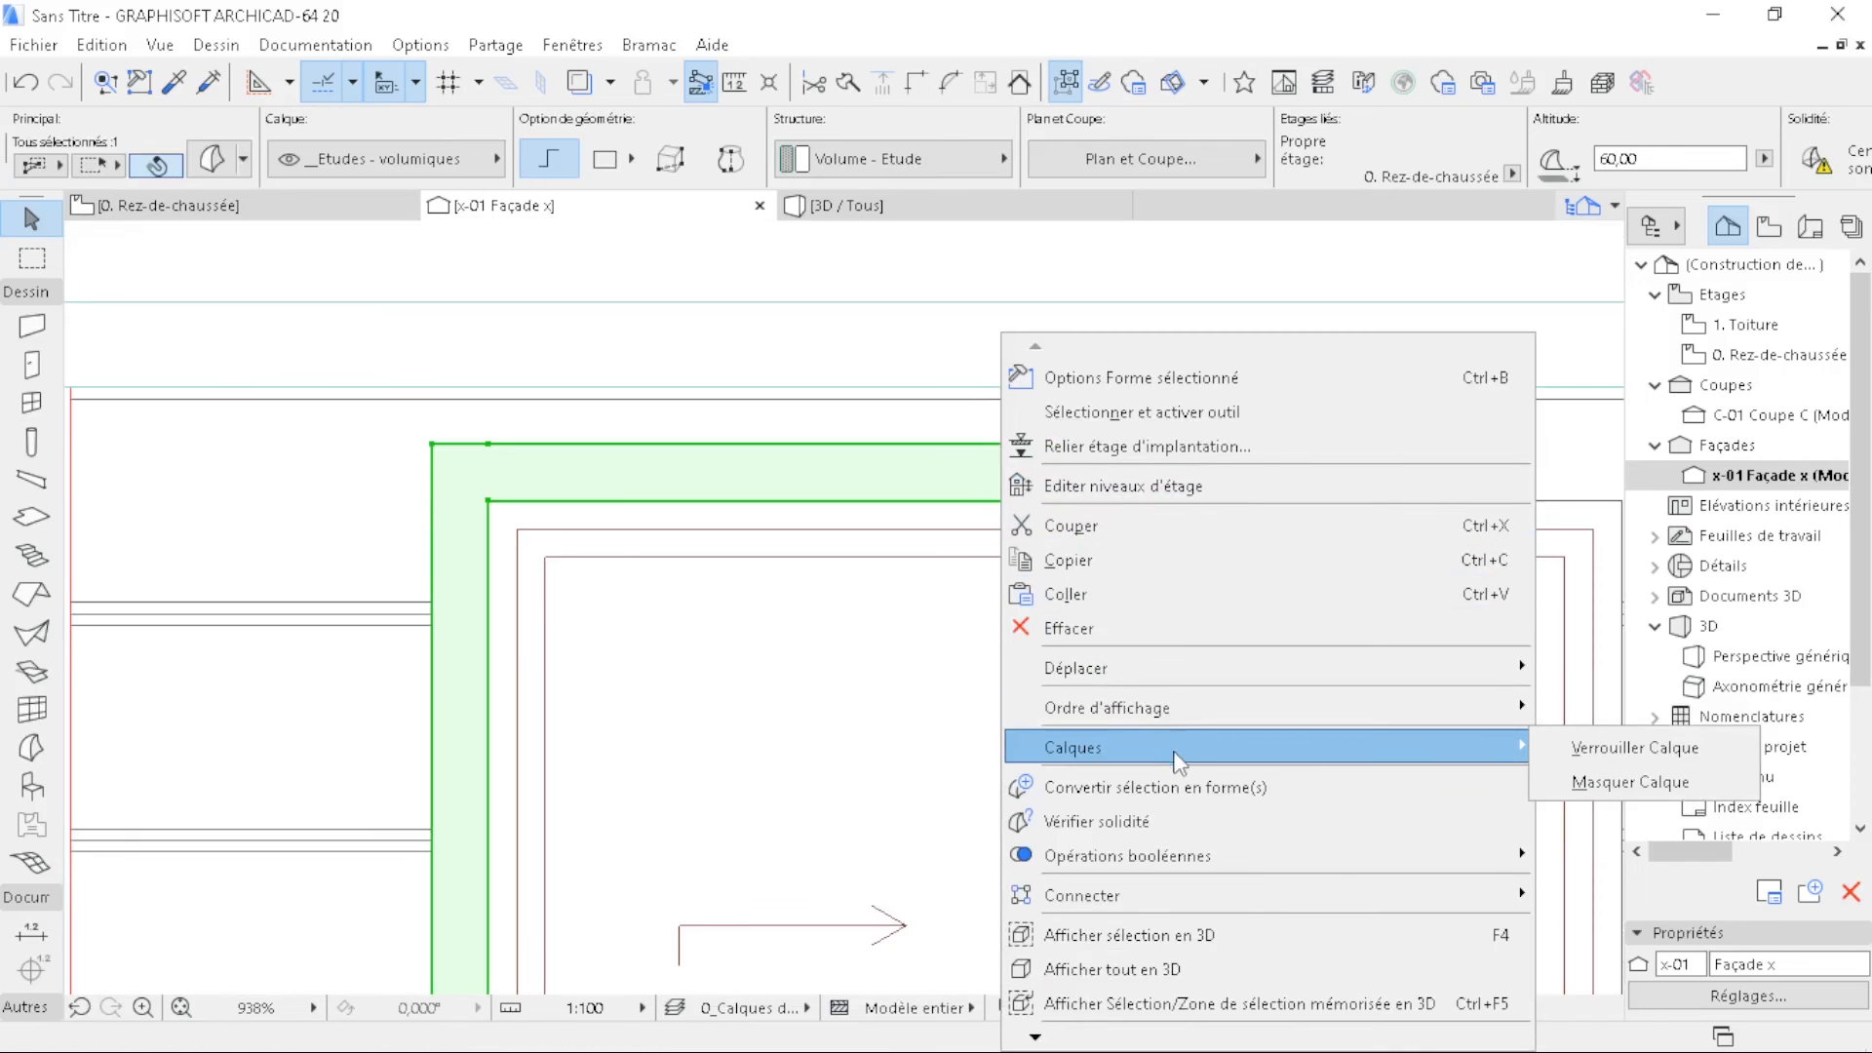
pyautogui.click(1264, 936)
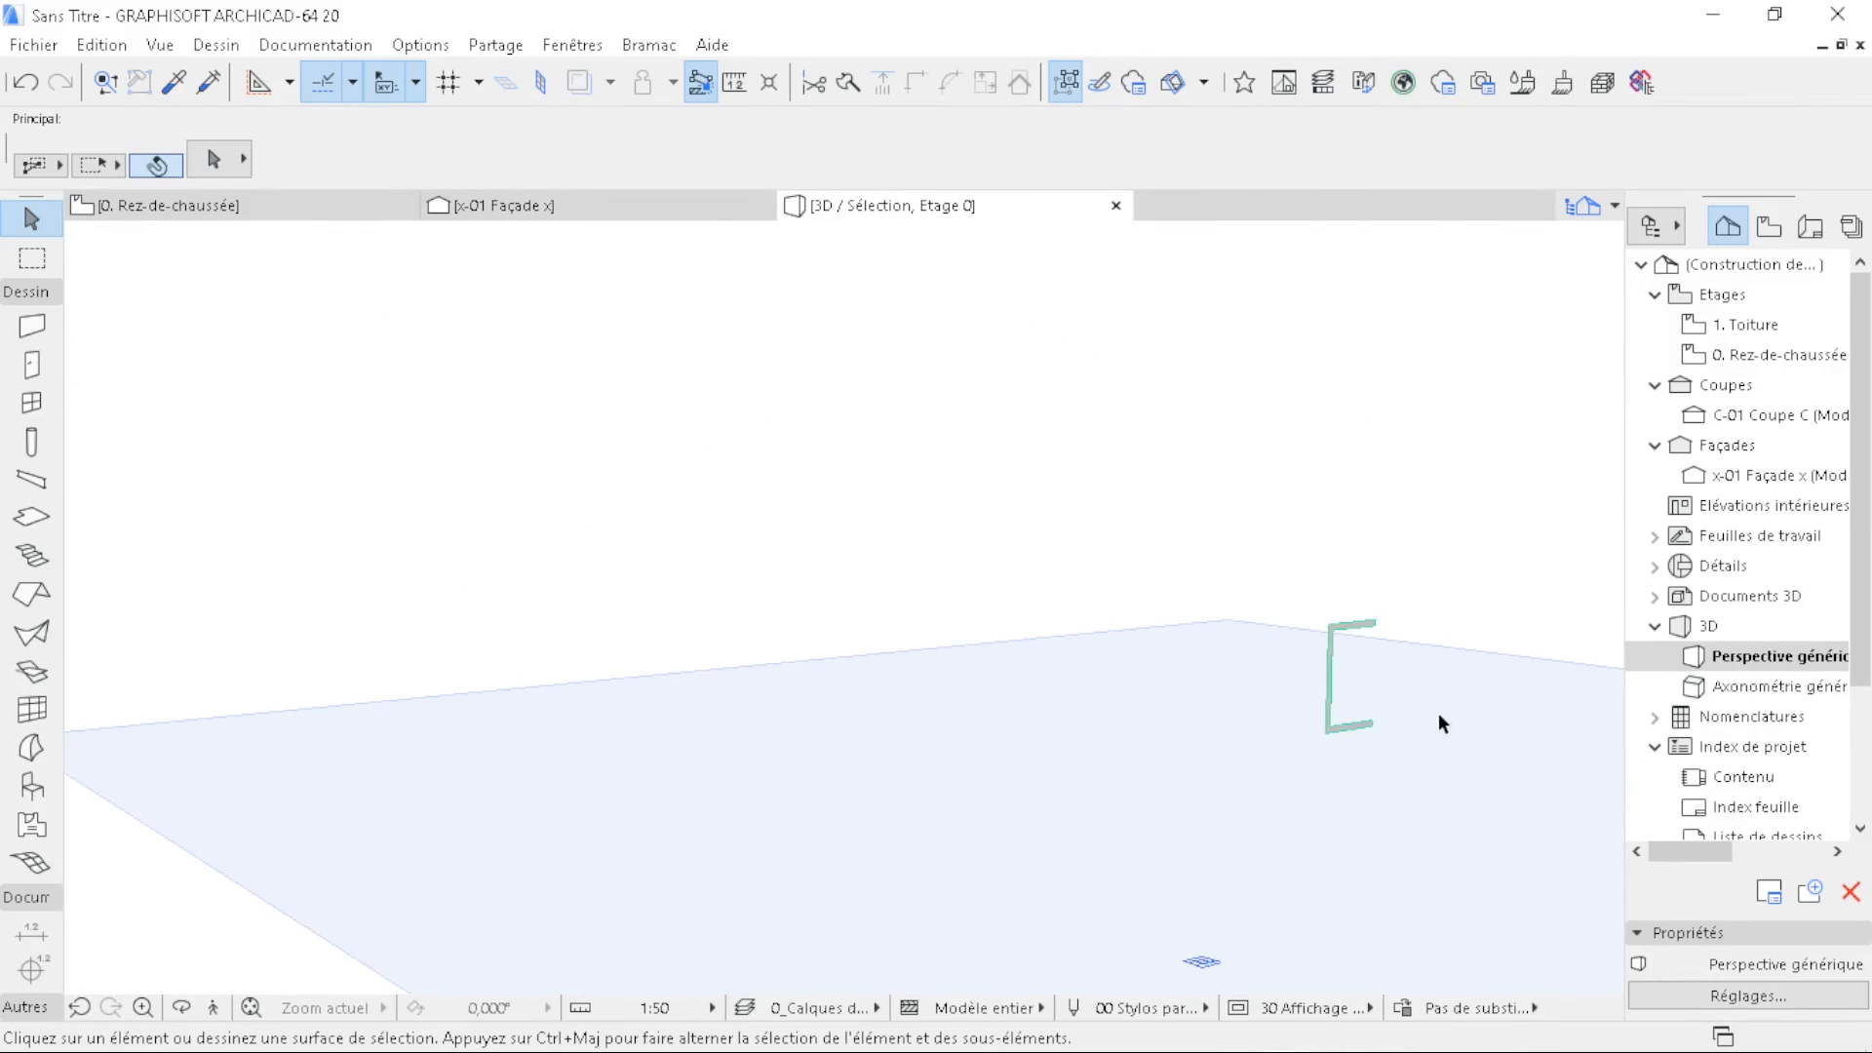
pyautogui.scroll(2, 1470, 710)
pyautogui.moveTo(1503, 685); pyautogui.dragTo(1281, 664, button='middle')
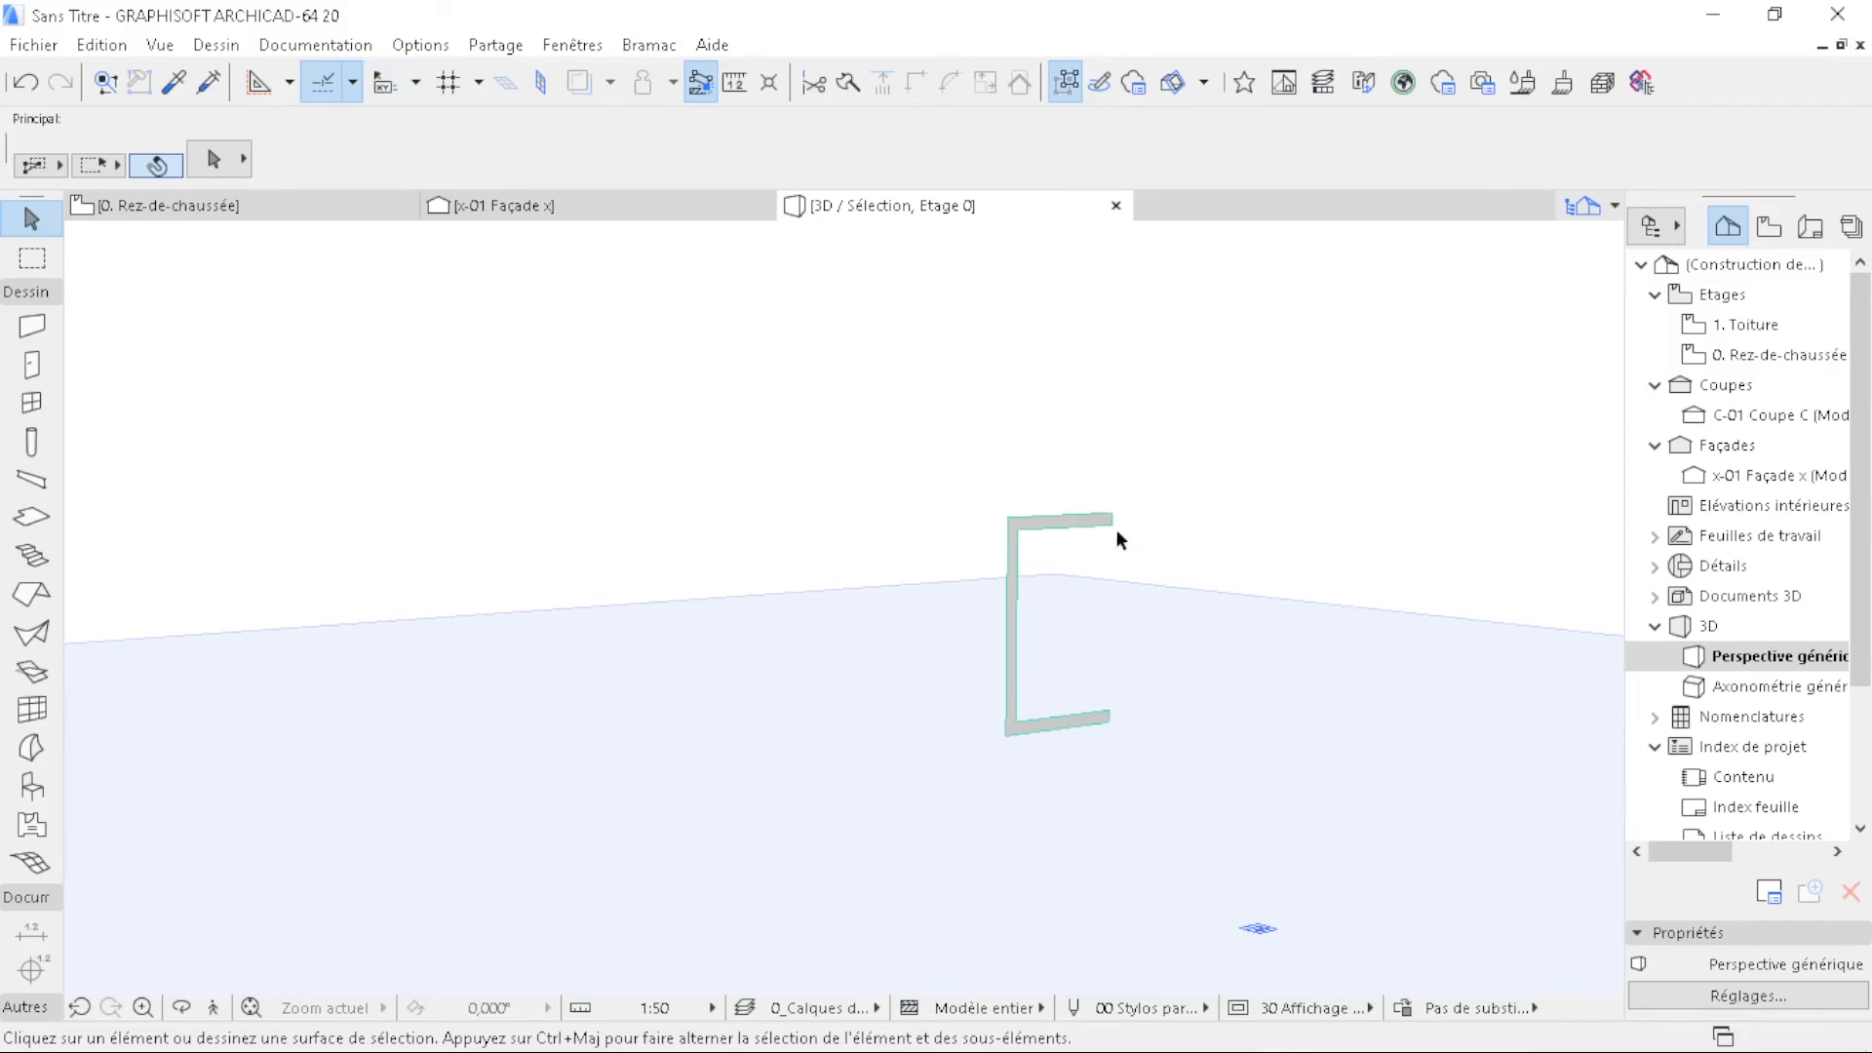
pyautogui.scroll(4, 1113, 529)
pyautogui.scroll(1, 1110, 533)
pyautogui.moveTo(1137, 669); pyautogui.dragTo(1023, 569, button='middle')
pyautogui.keyDown('shift'); pyautogui.moveTo(641, 671); pyautogui.dragTo(606, 711, button='middle'); pyautogui.keyUp('shift')
pyautogui.scroll(2, 907, 382)
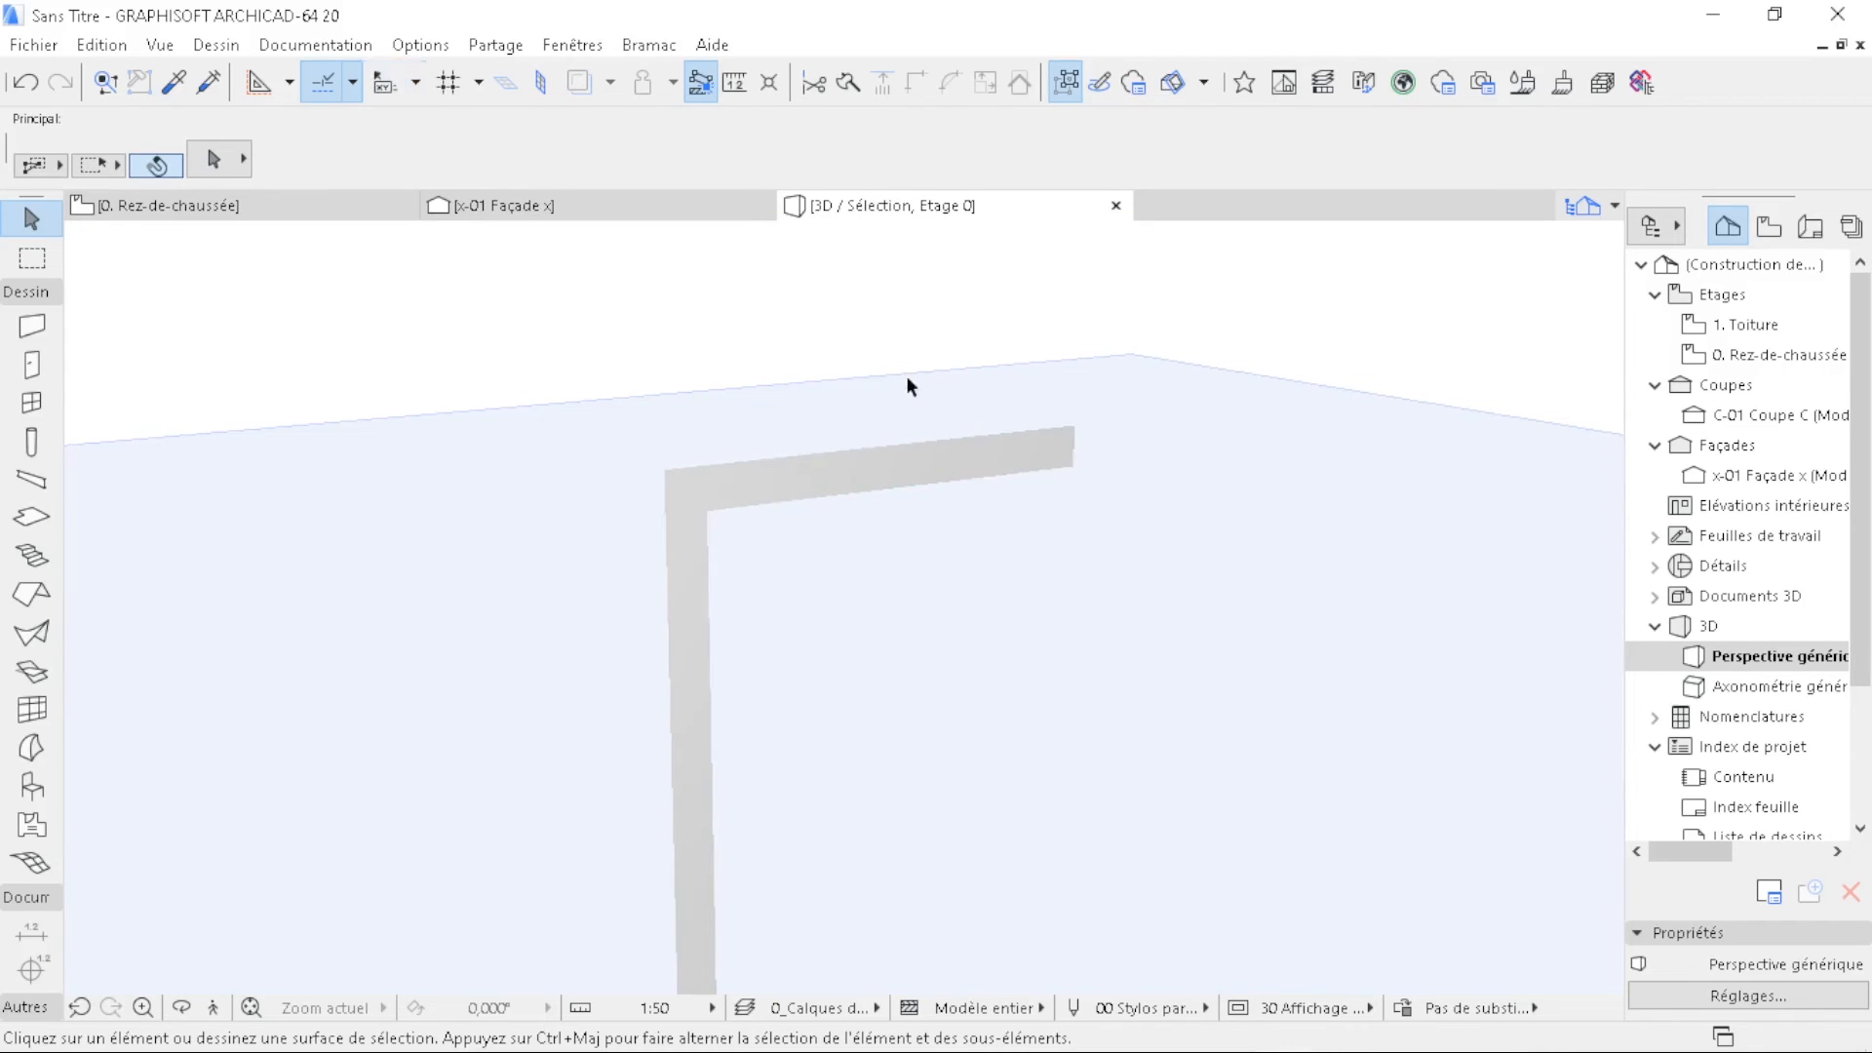
# - Extrude the front face of the half-frame morph by 10
pyautogui.click(961, 462)
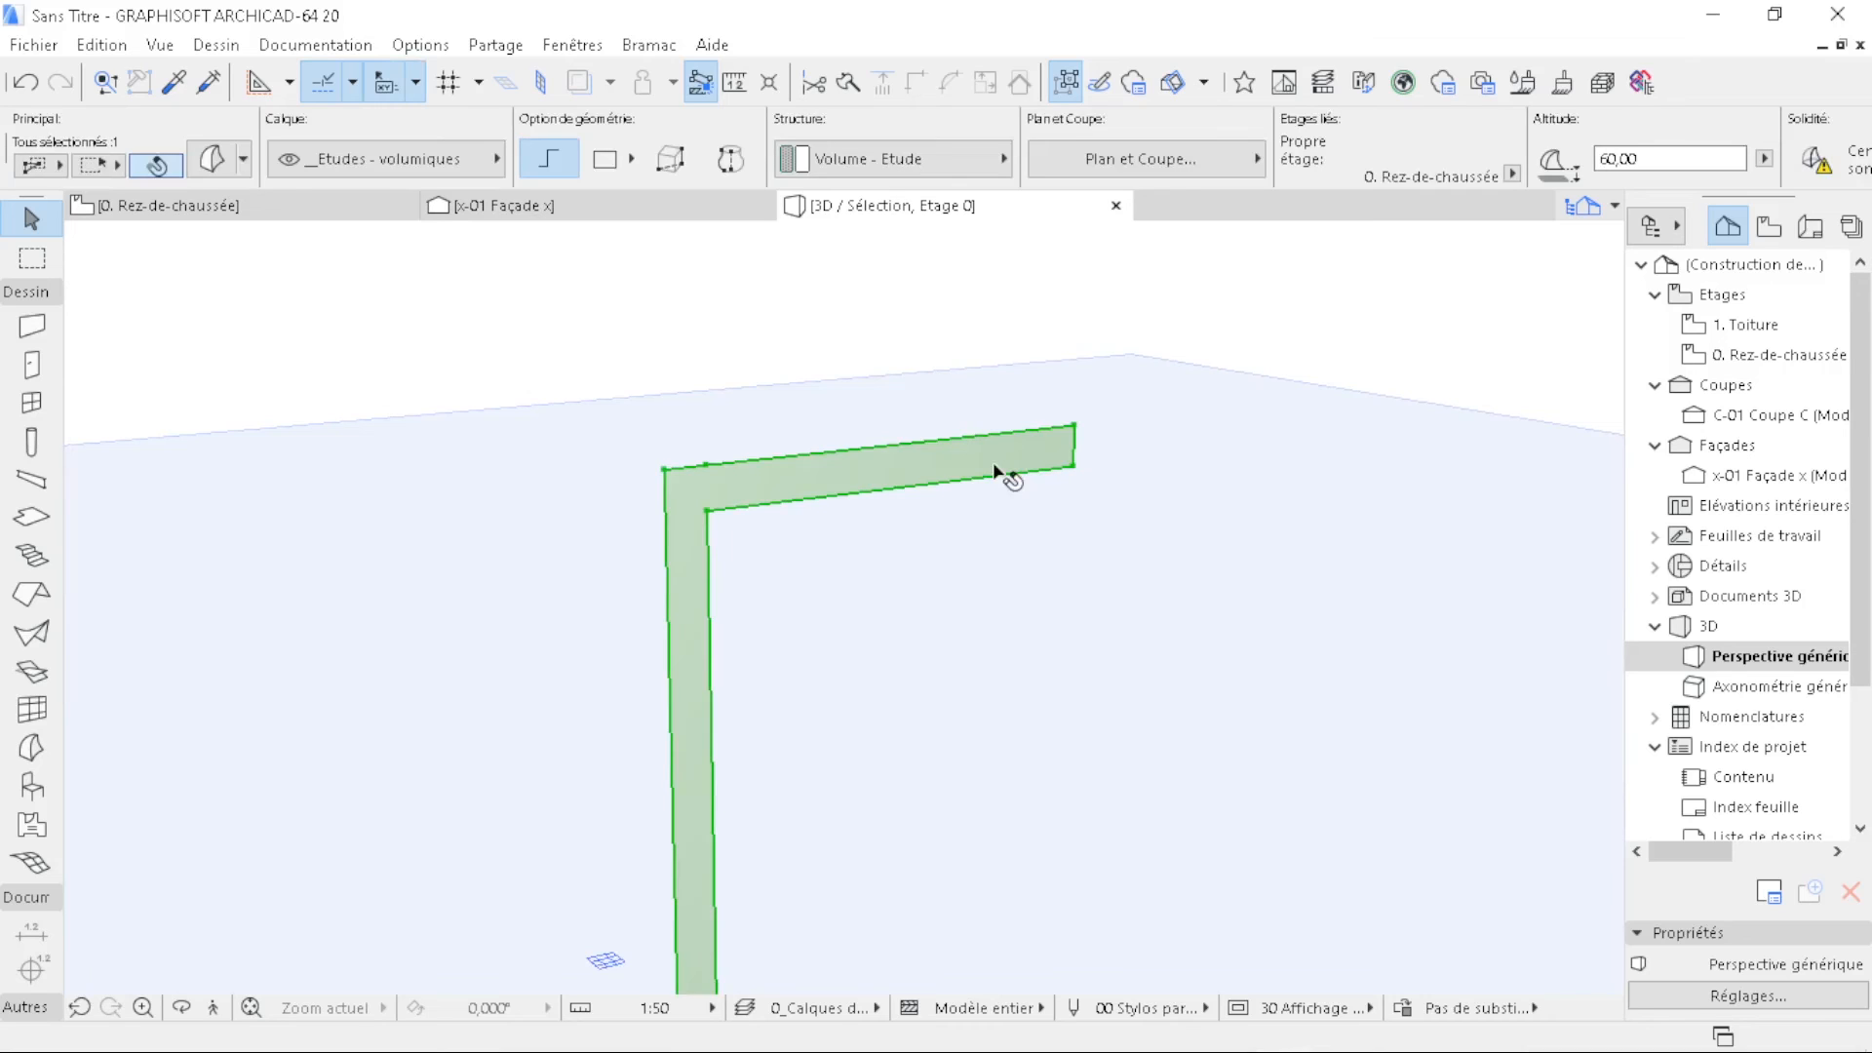
pyautogui.click(1008, 445)
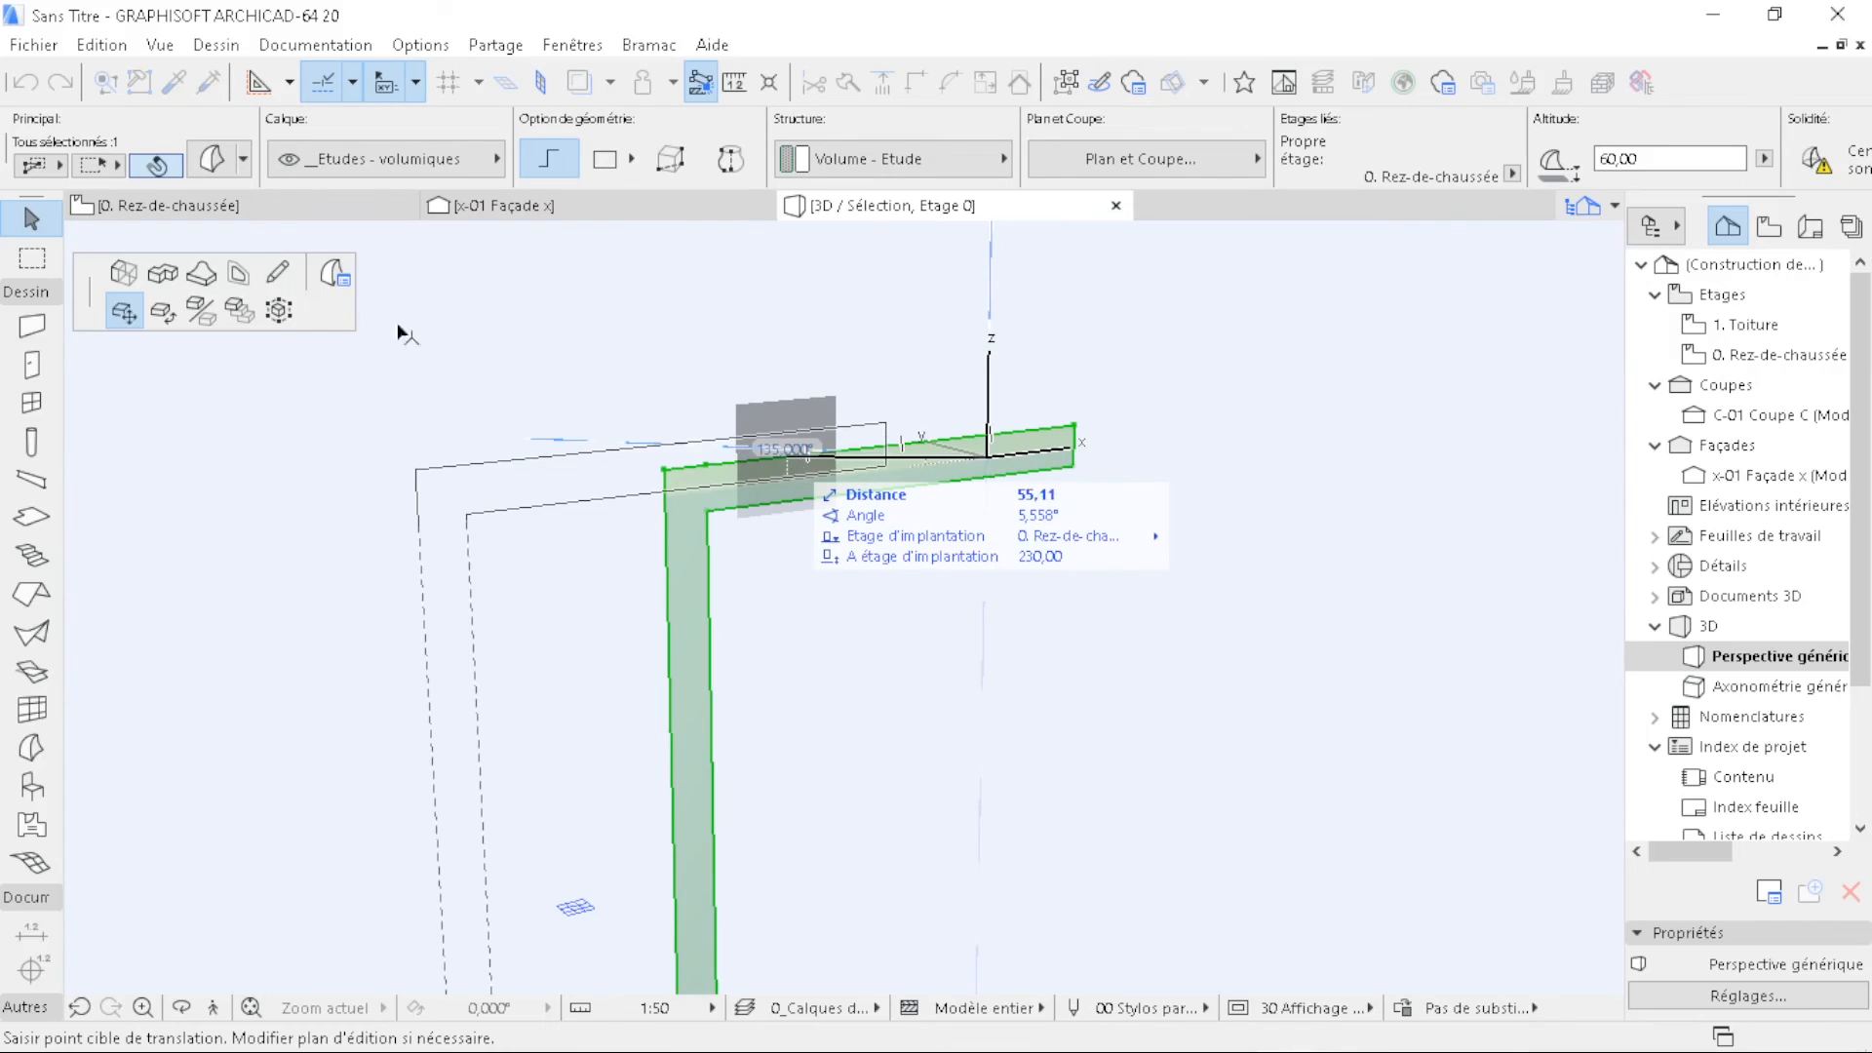
pyautogui.click(124, 272)
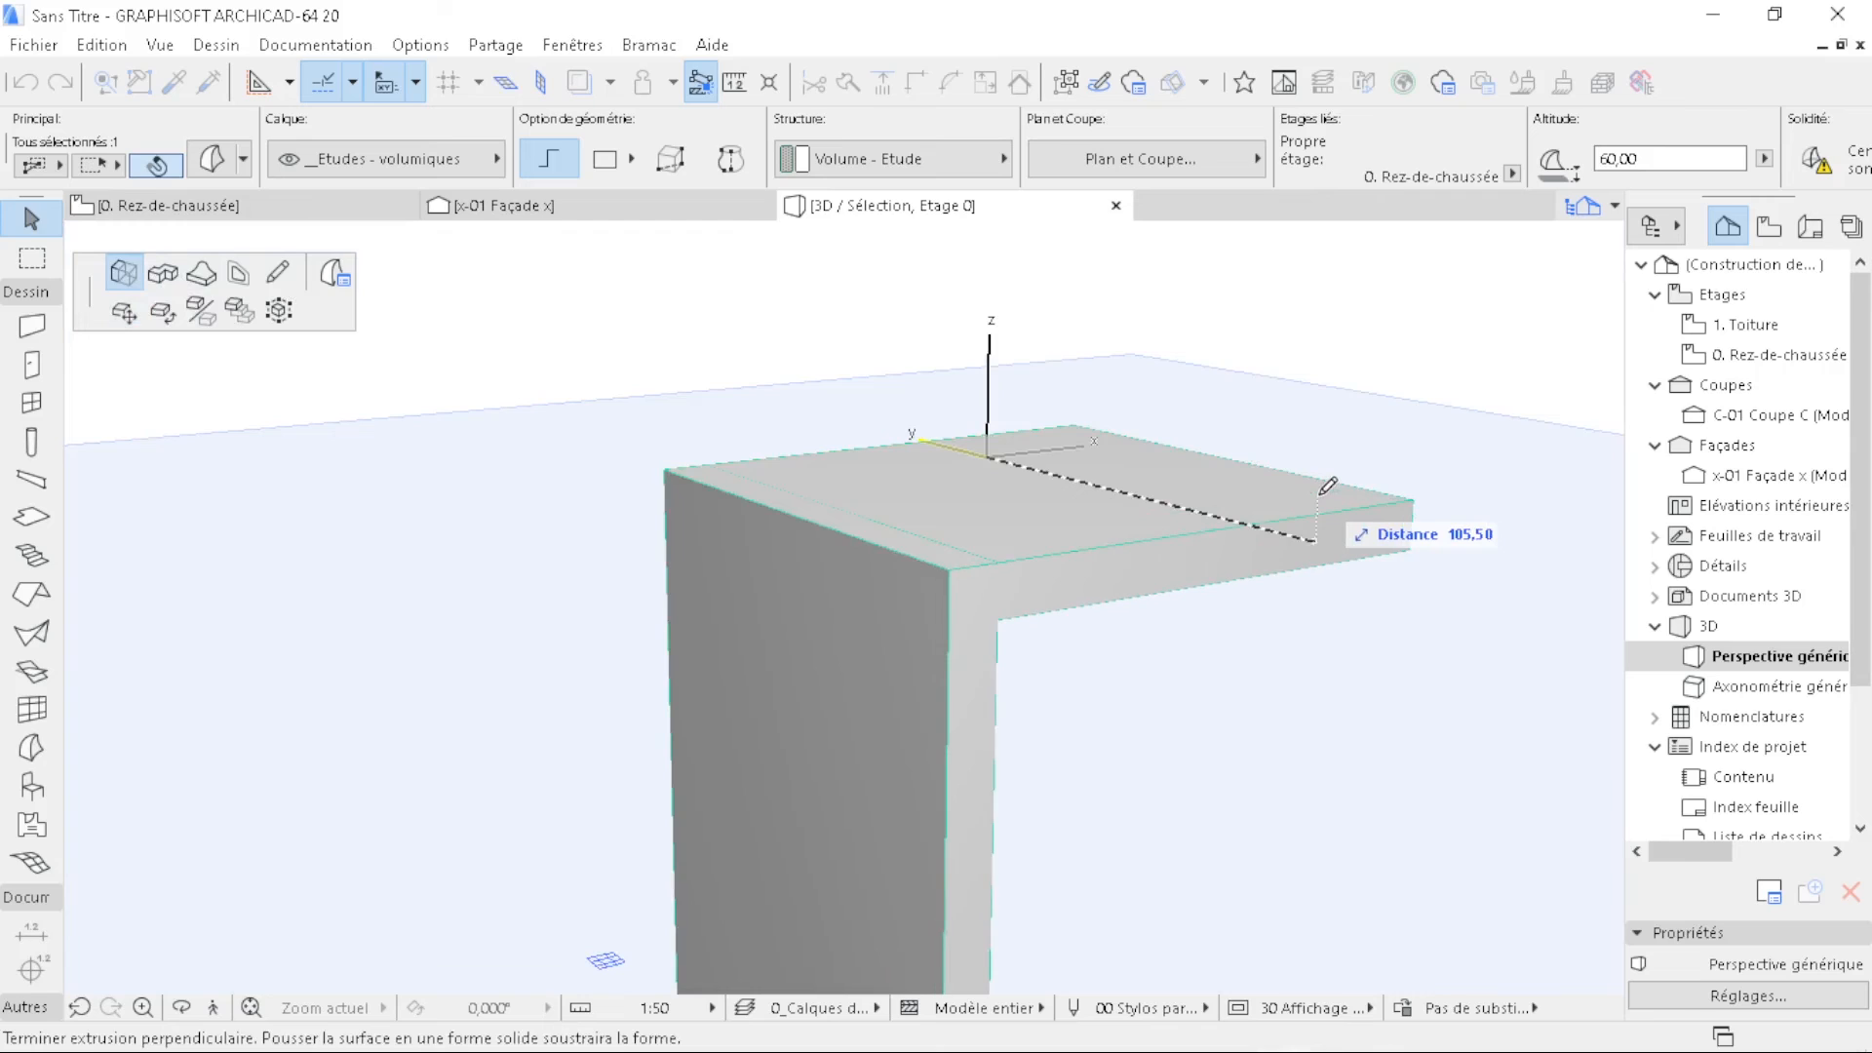
pyautogui.write('10')
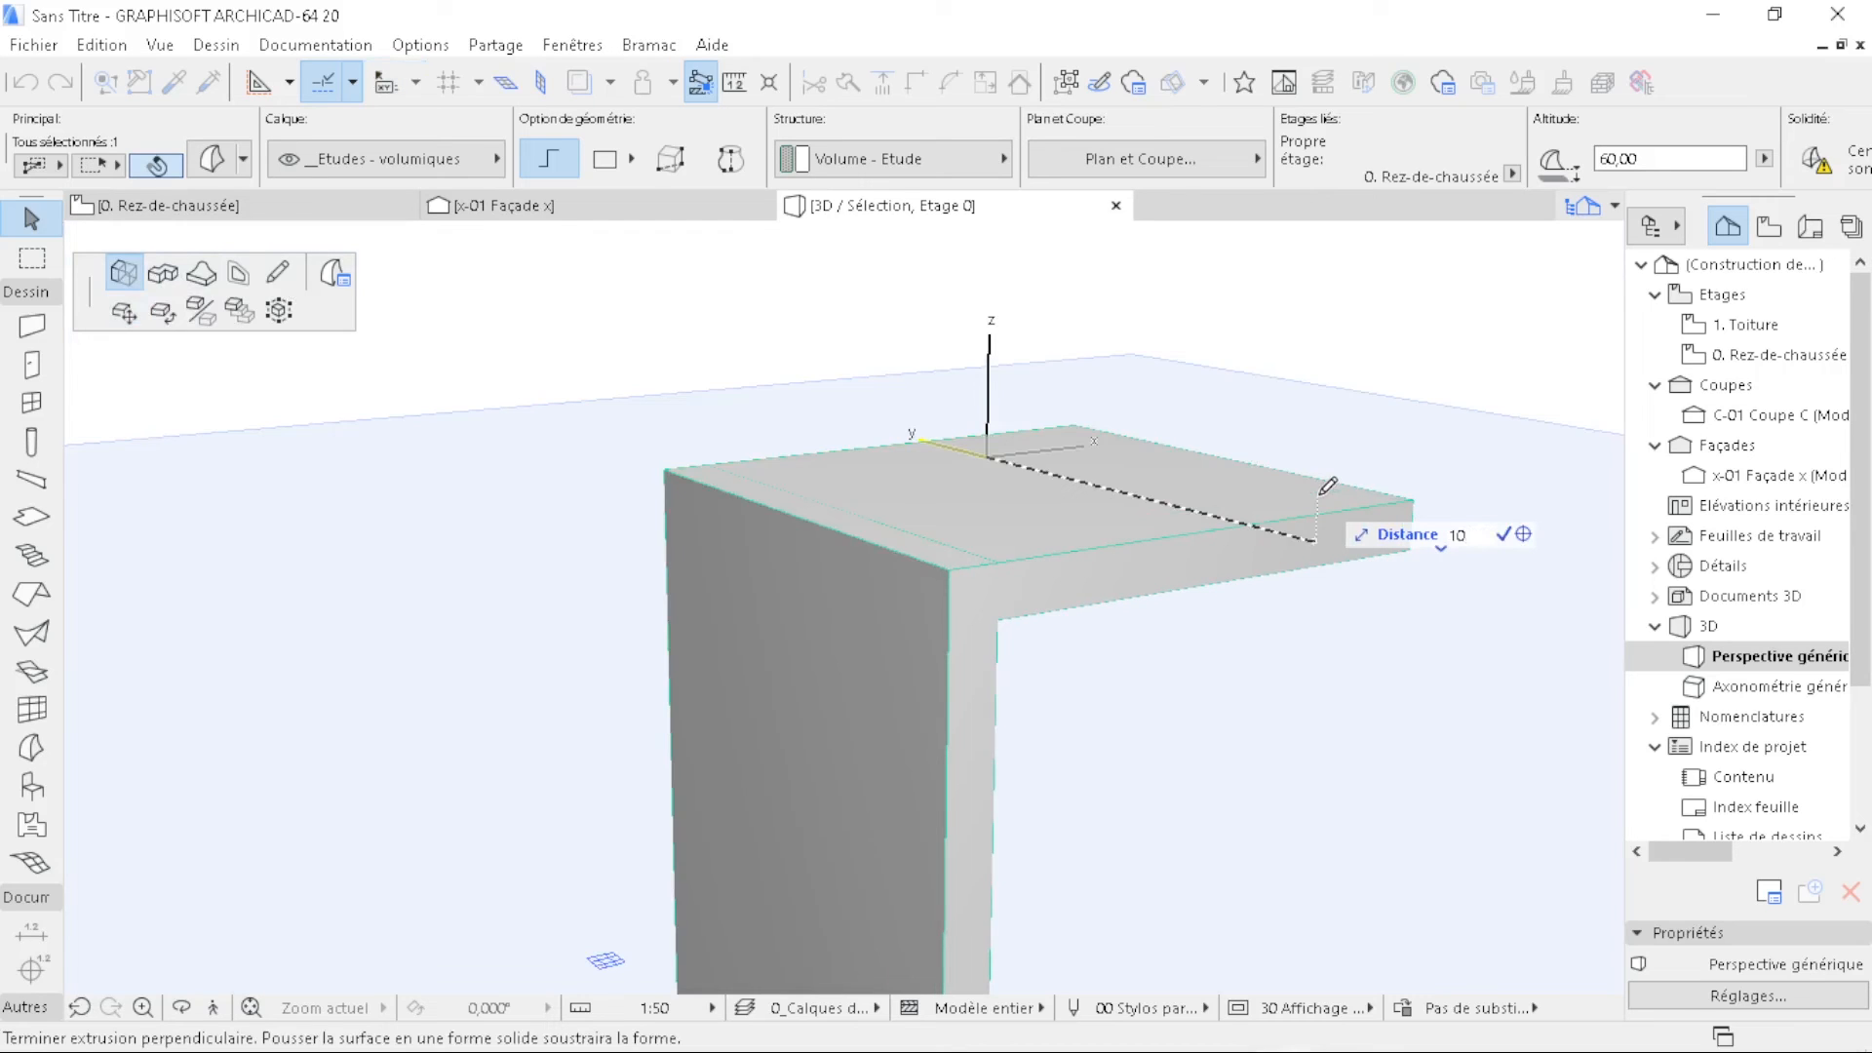
pyautogui.press('Return')
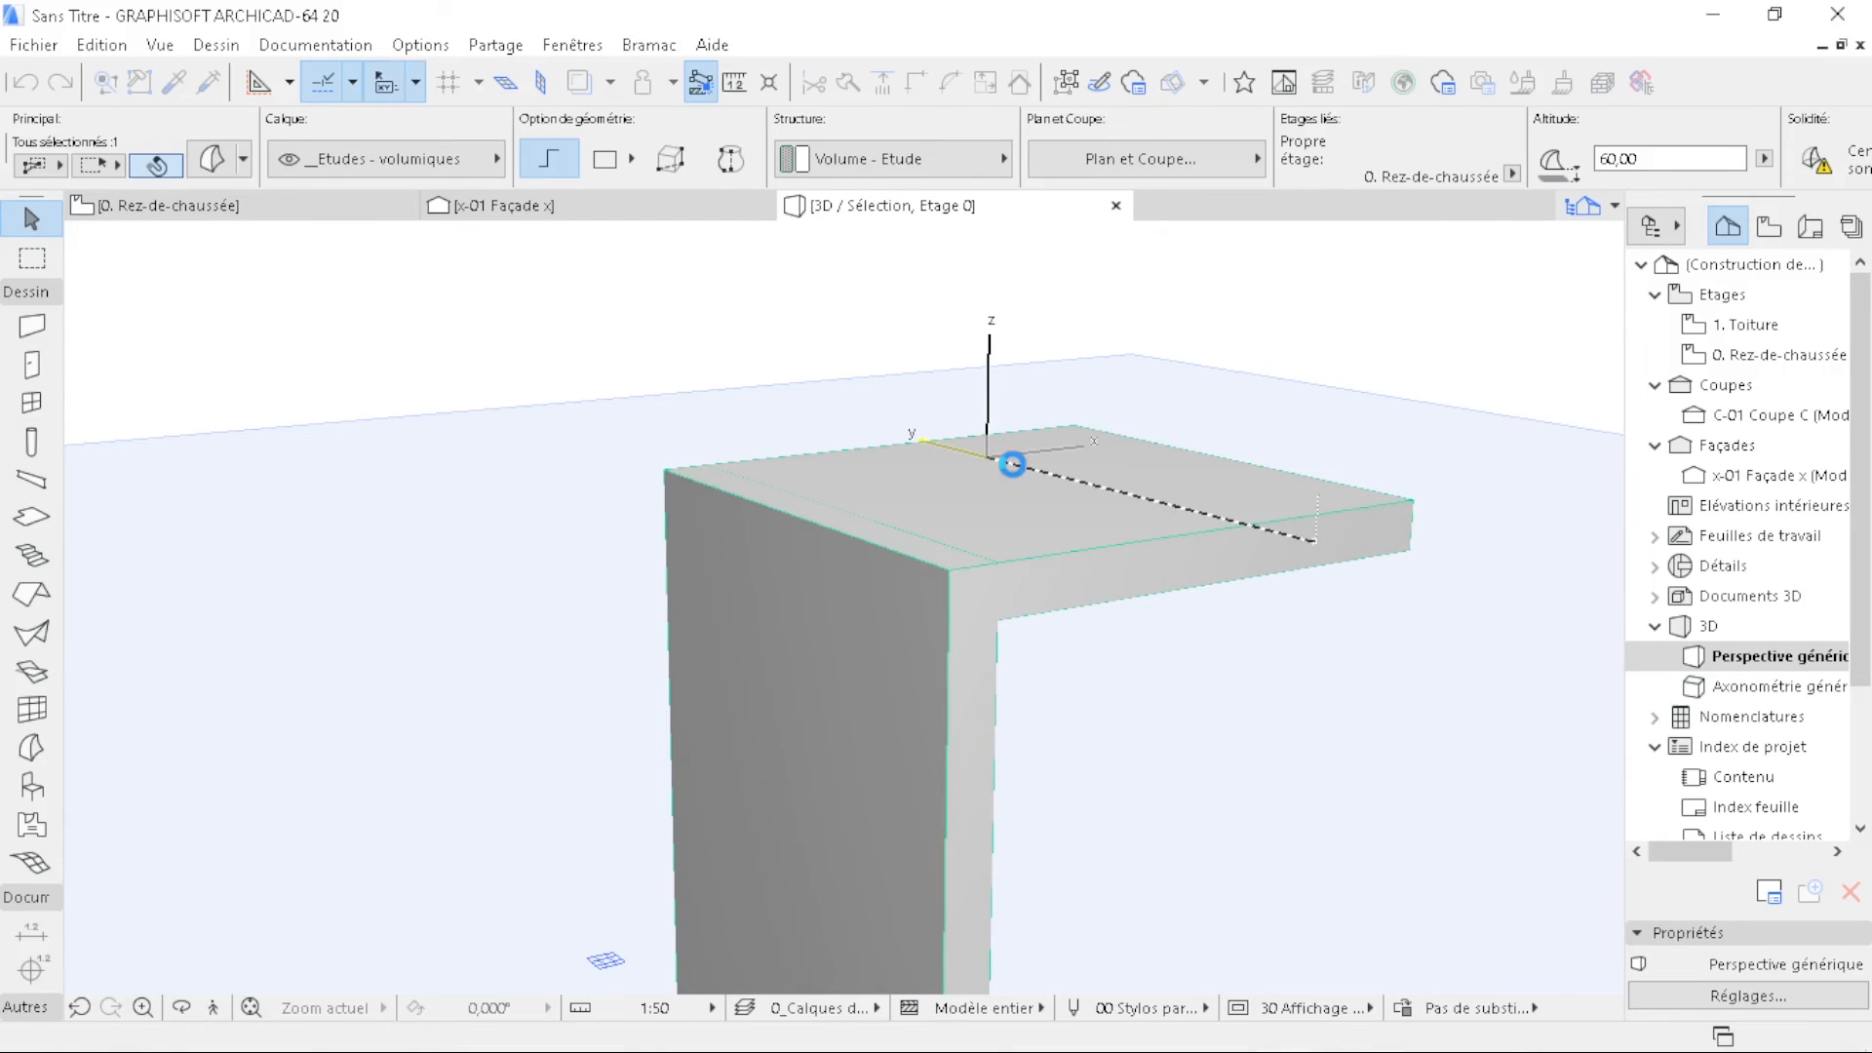
# - On the Rez-de-chaussée plan, move the half-frame by its end corner onto the exterior wall face at the left terrace window's midpoint
pyautogui.click(238, 213)
pyautogui.scroll(10, 620, 591)
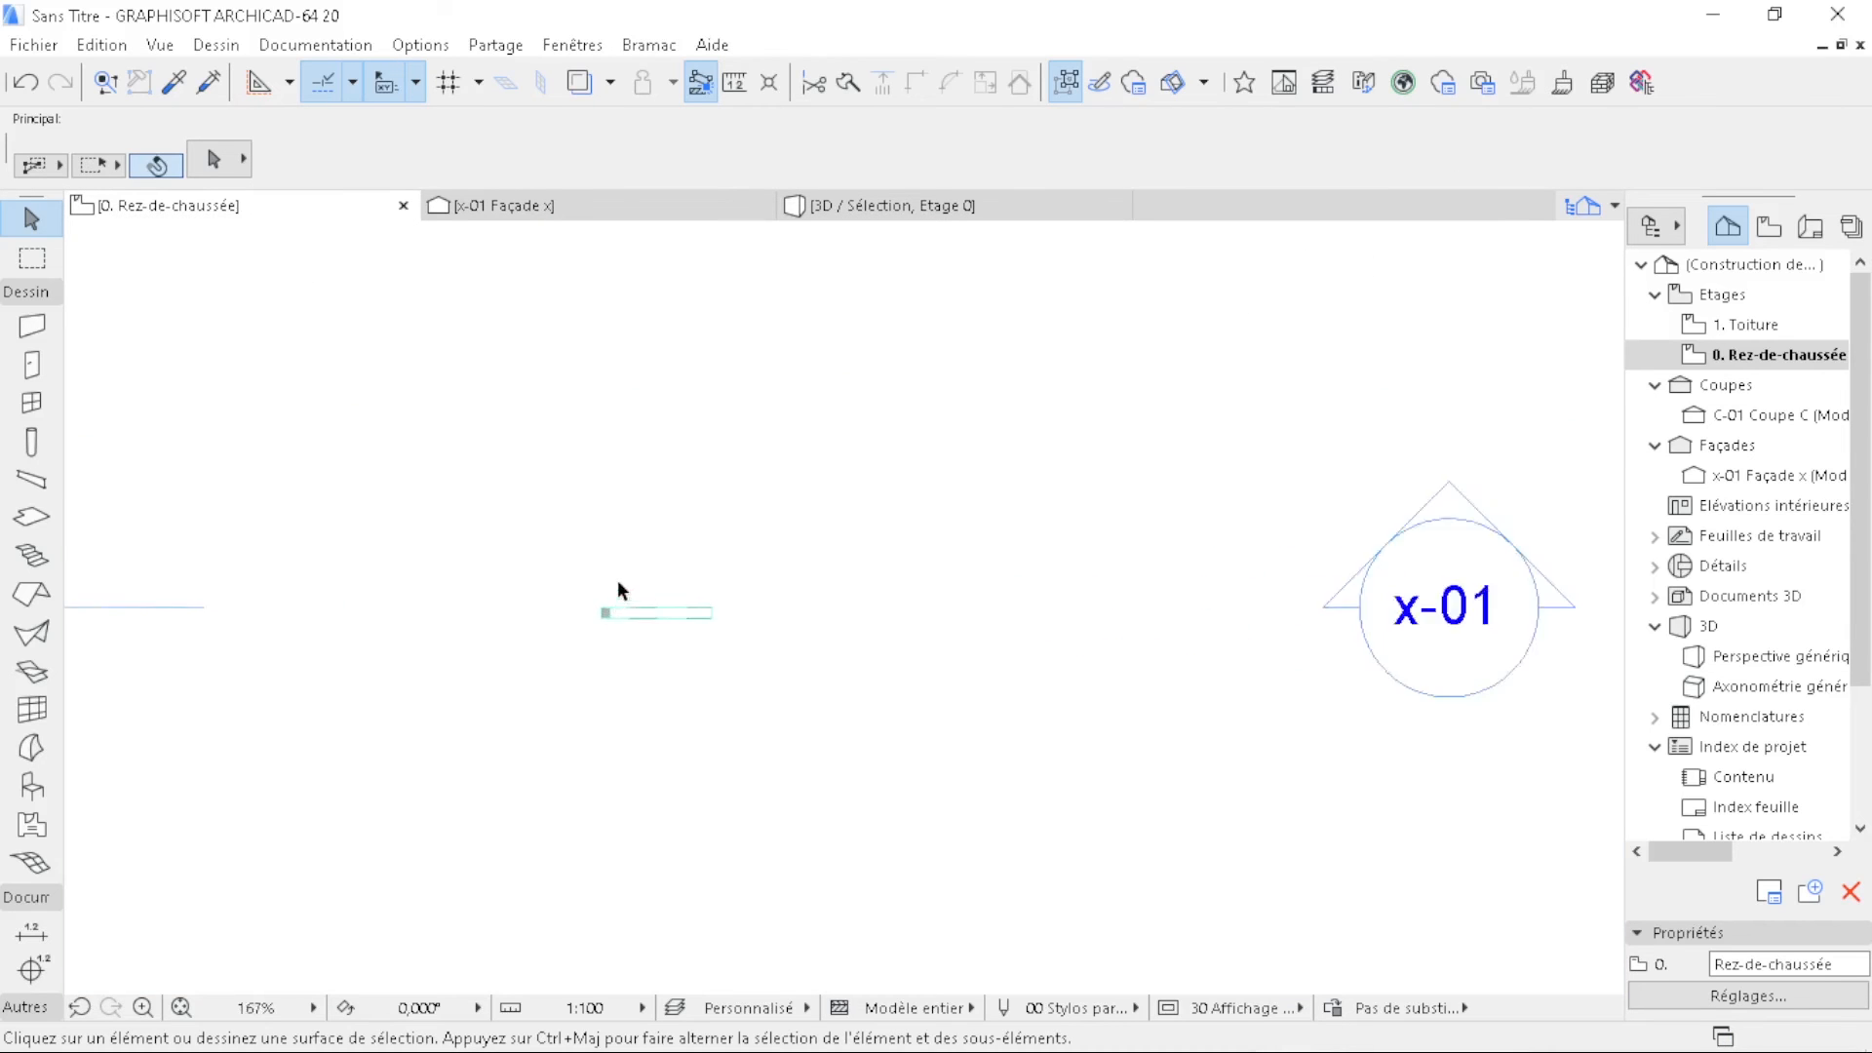
pyautogui.click(667, 663)
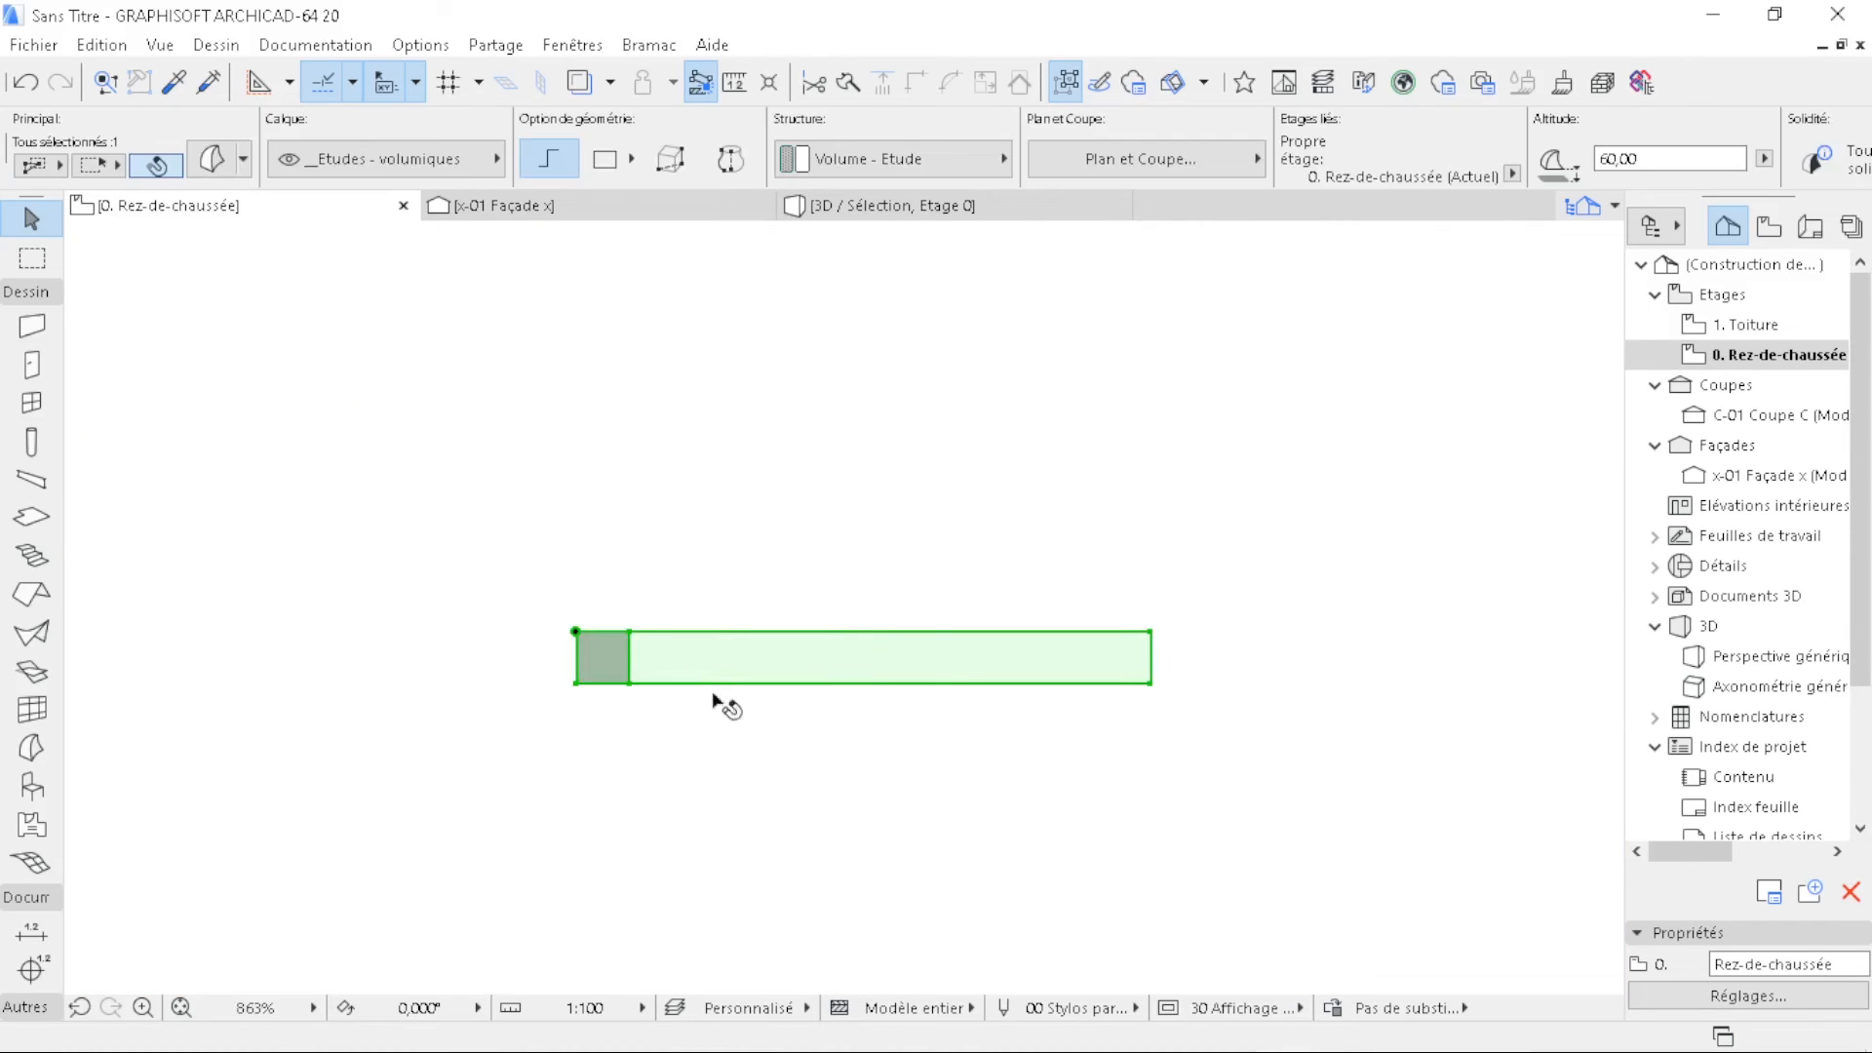
pyautogui.hotkey('ctrl', 'd')
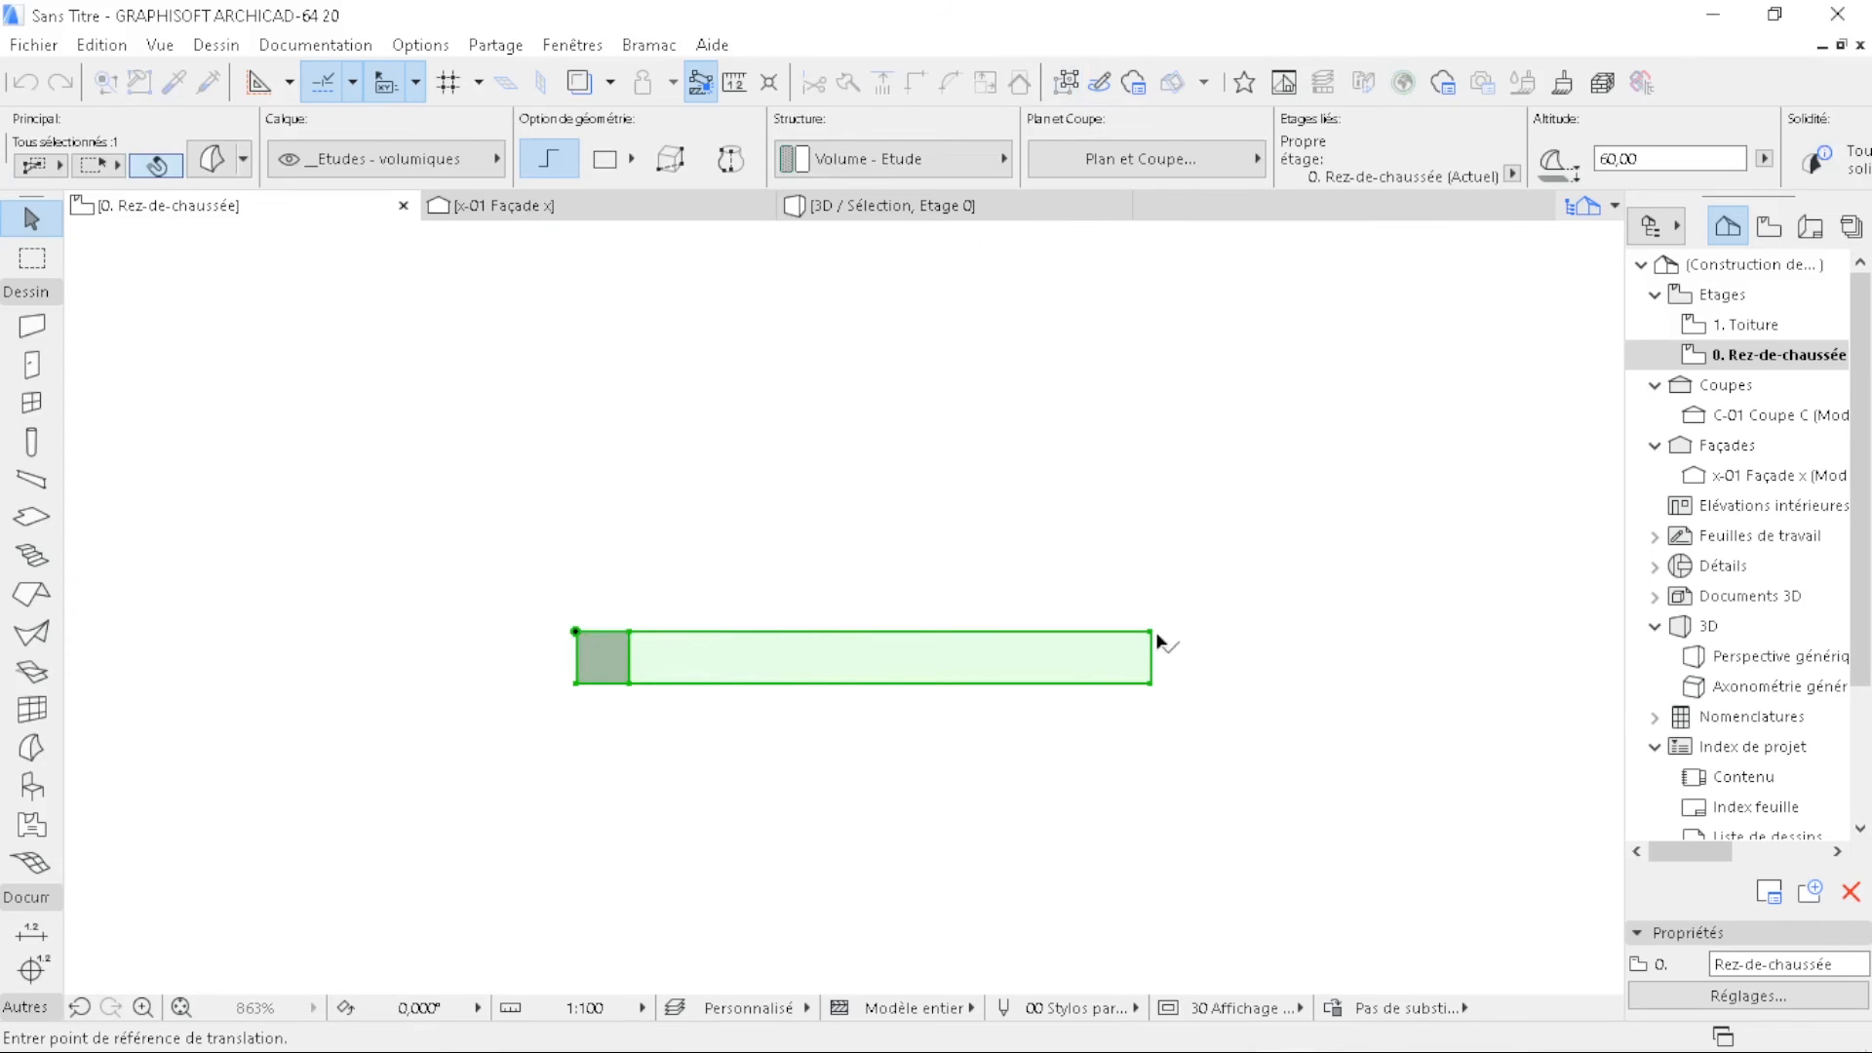
pyautogui.click(1155, 639)
pyautogui.scroll(-8, 852, 786)
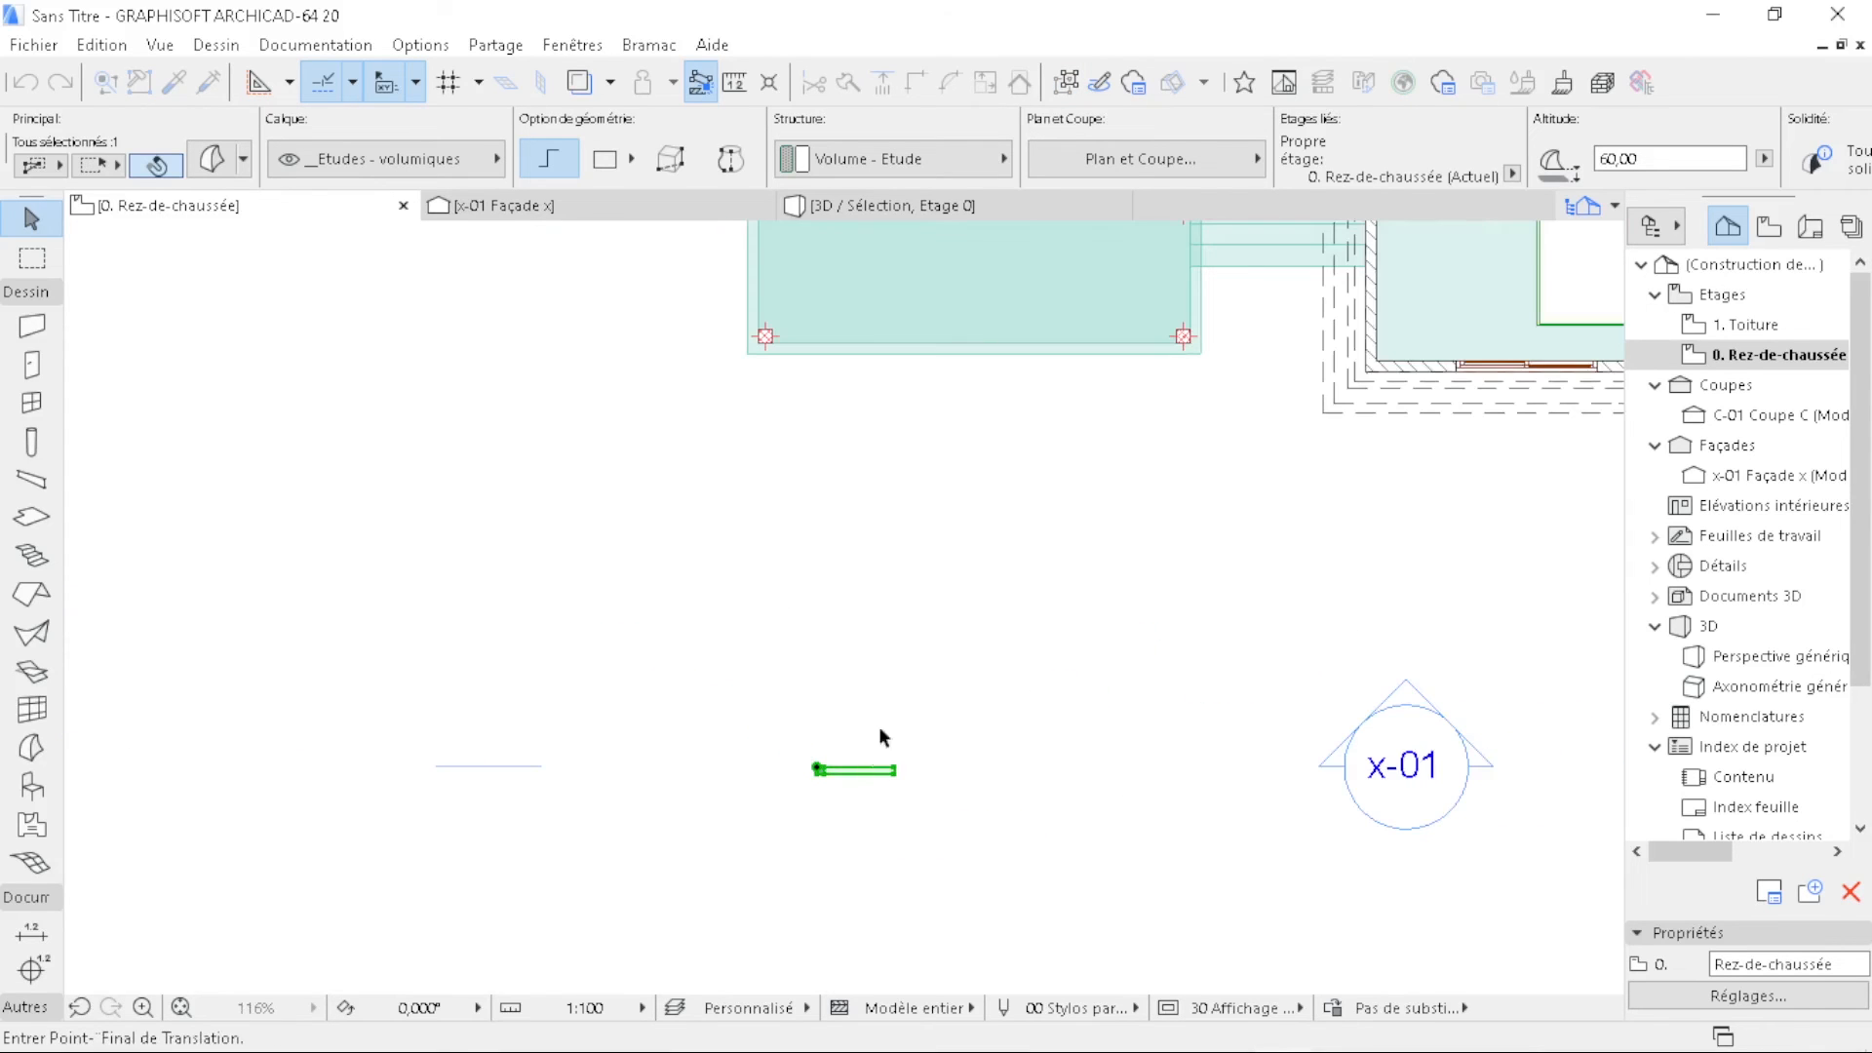
pyautogui.scroll(3, 916, 717)
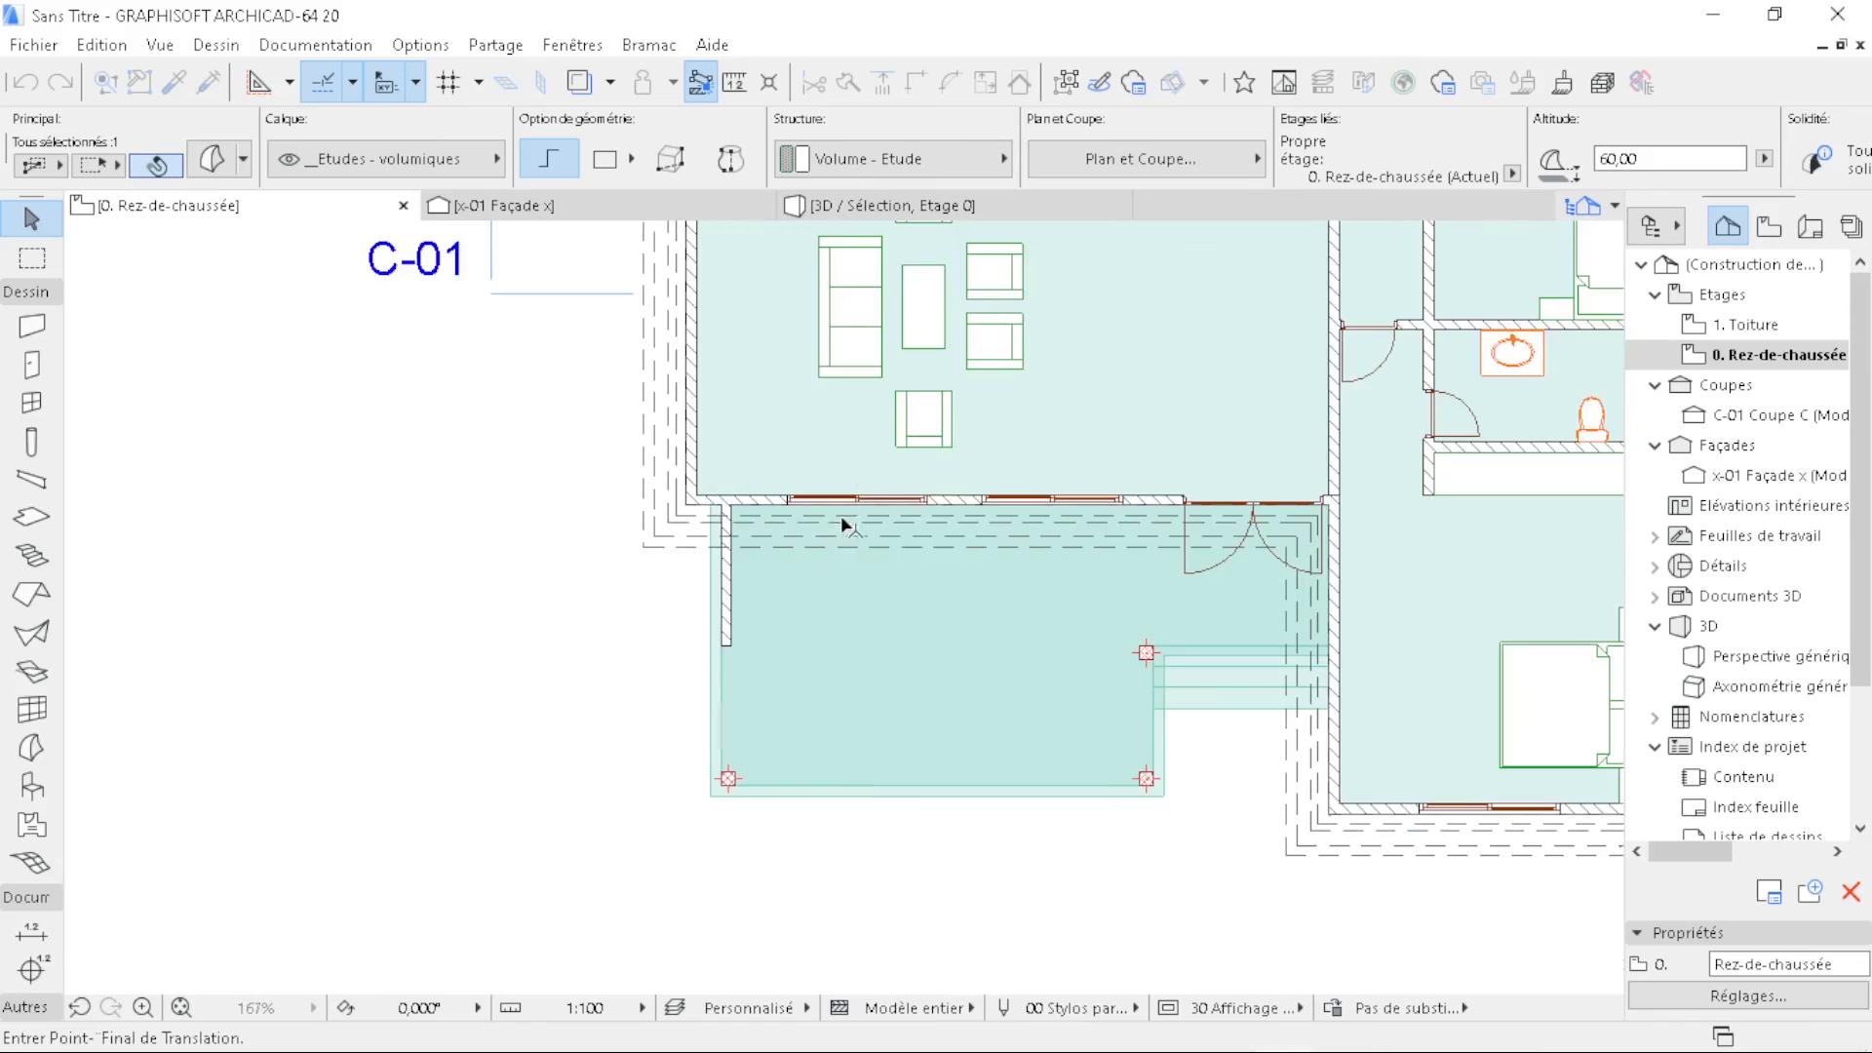
pyautogui.scroll(4, 862, 497)
pyautogui.scroll(7, 887, 450)
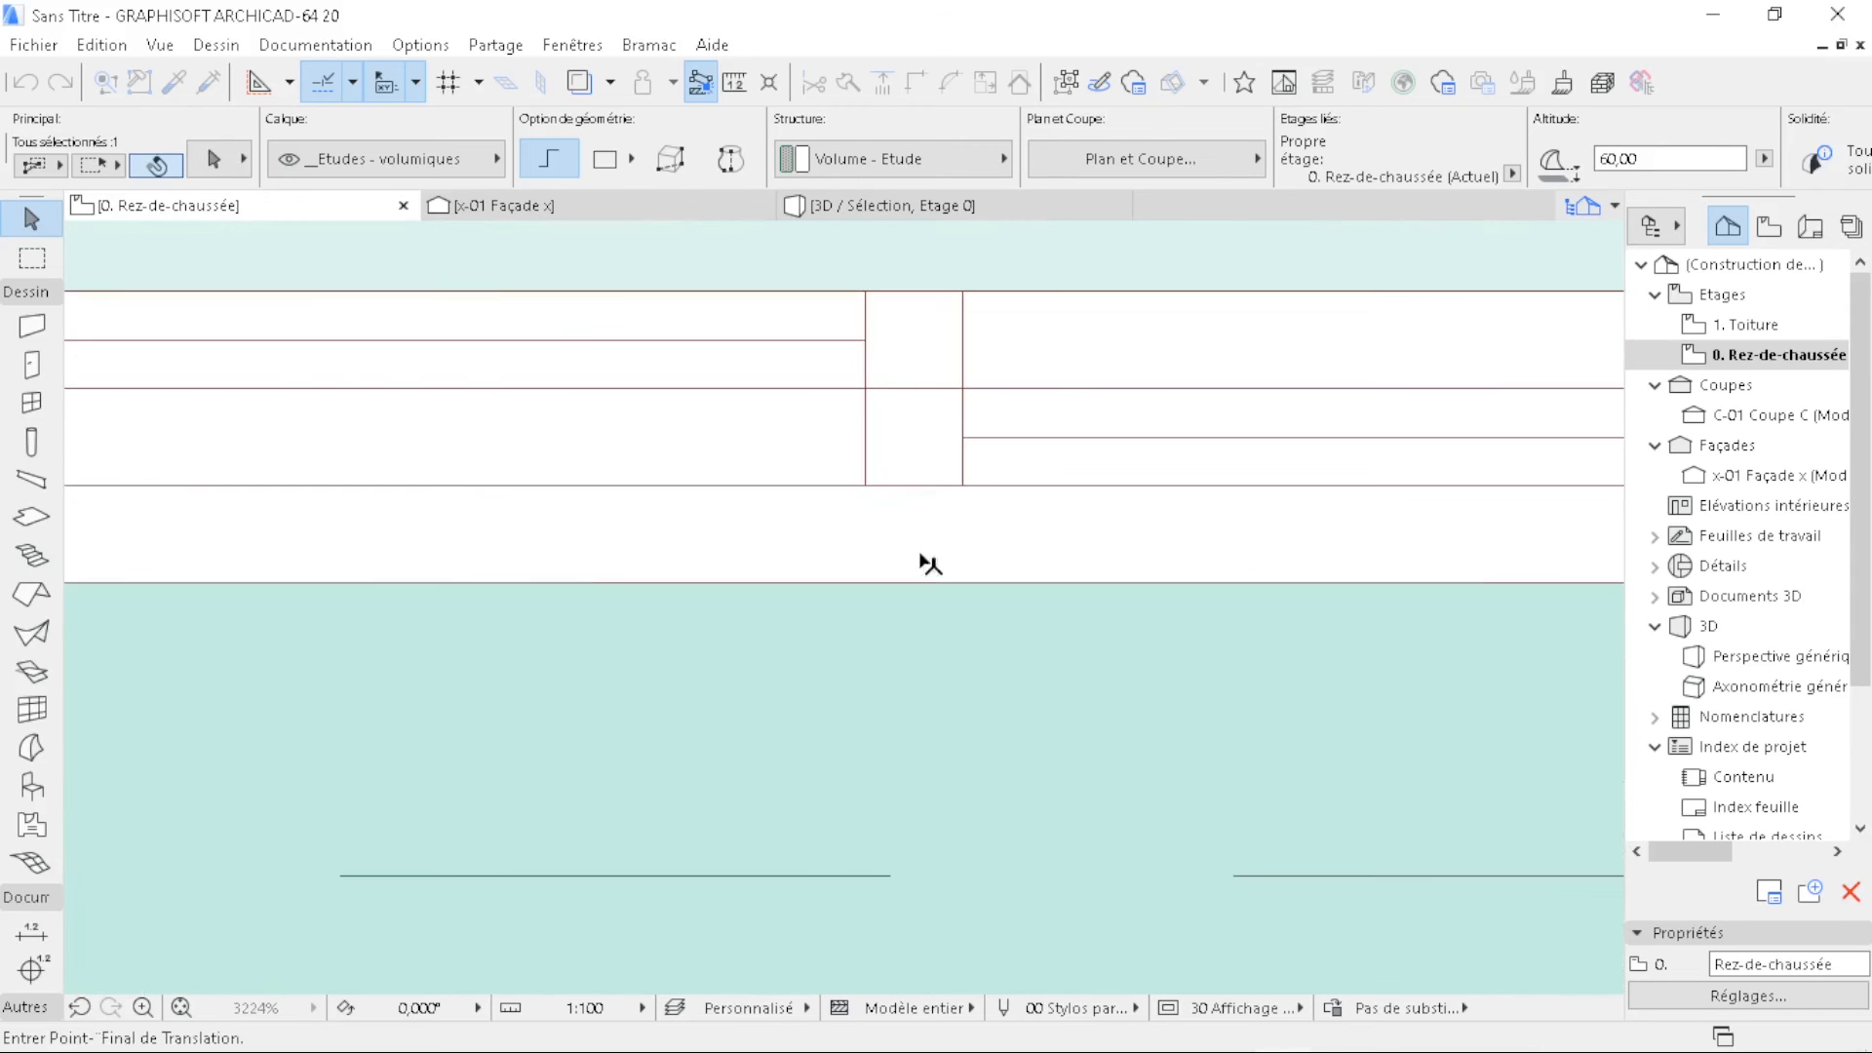
pyautogui.click(912, 584)
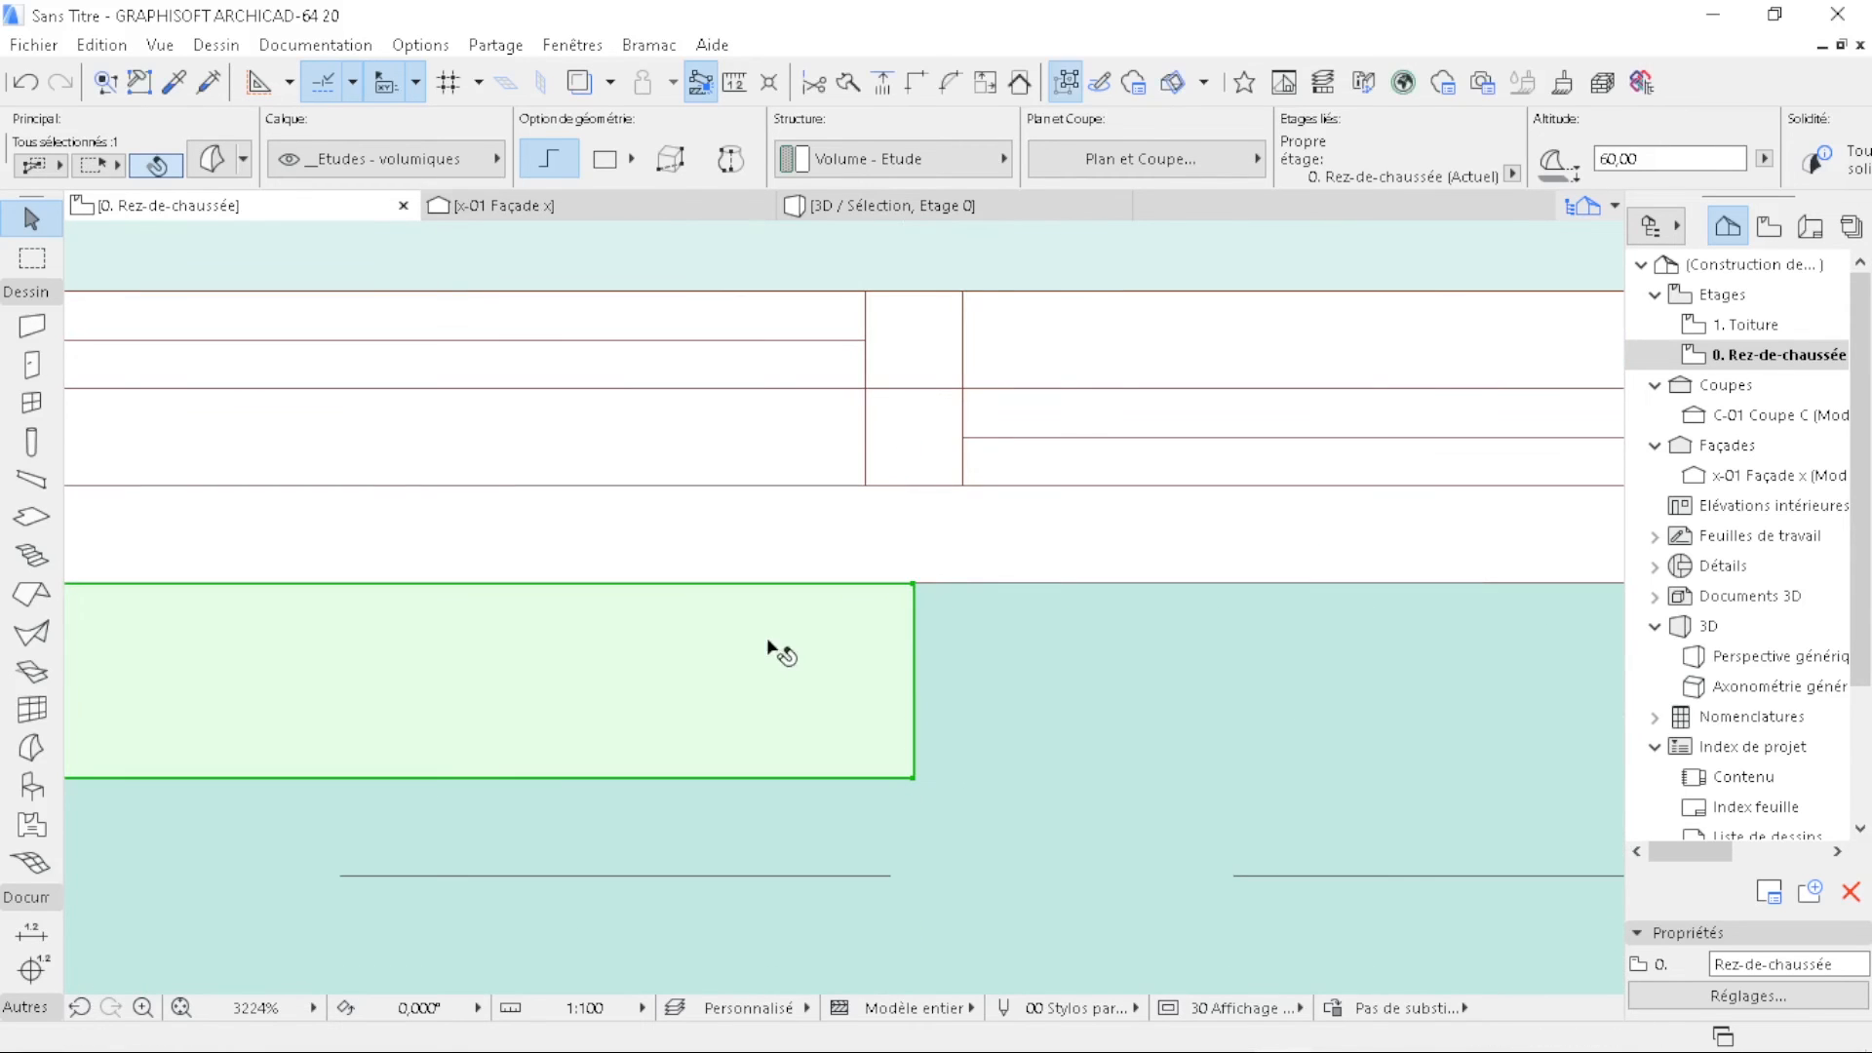
# - Mirror a copy of the half-frame across its end edge at the left terrace window's midpoint to complete the frame
pyautogui.rightClick(773, 647)
pyautogui.moveTo(993, 694)
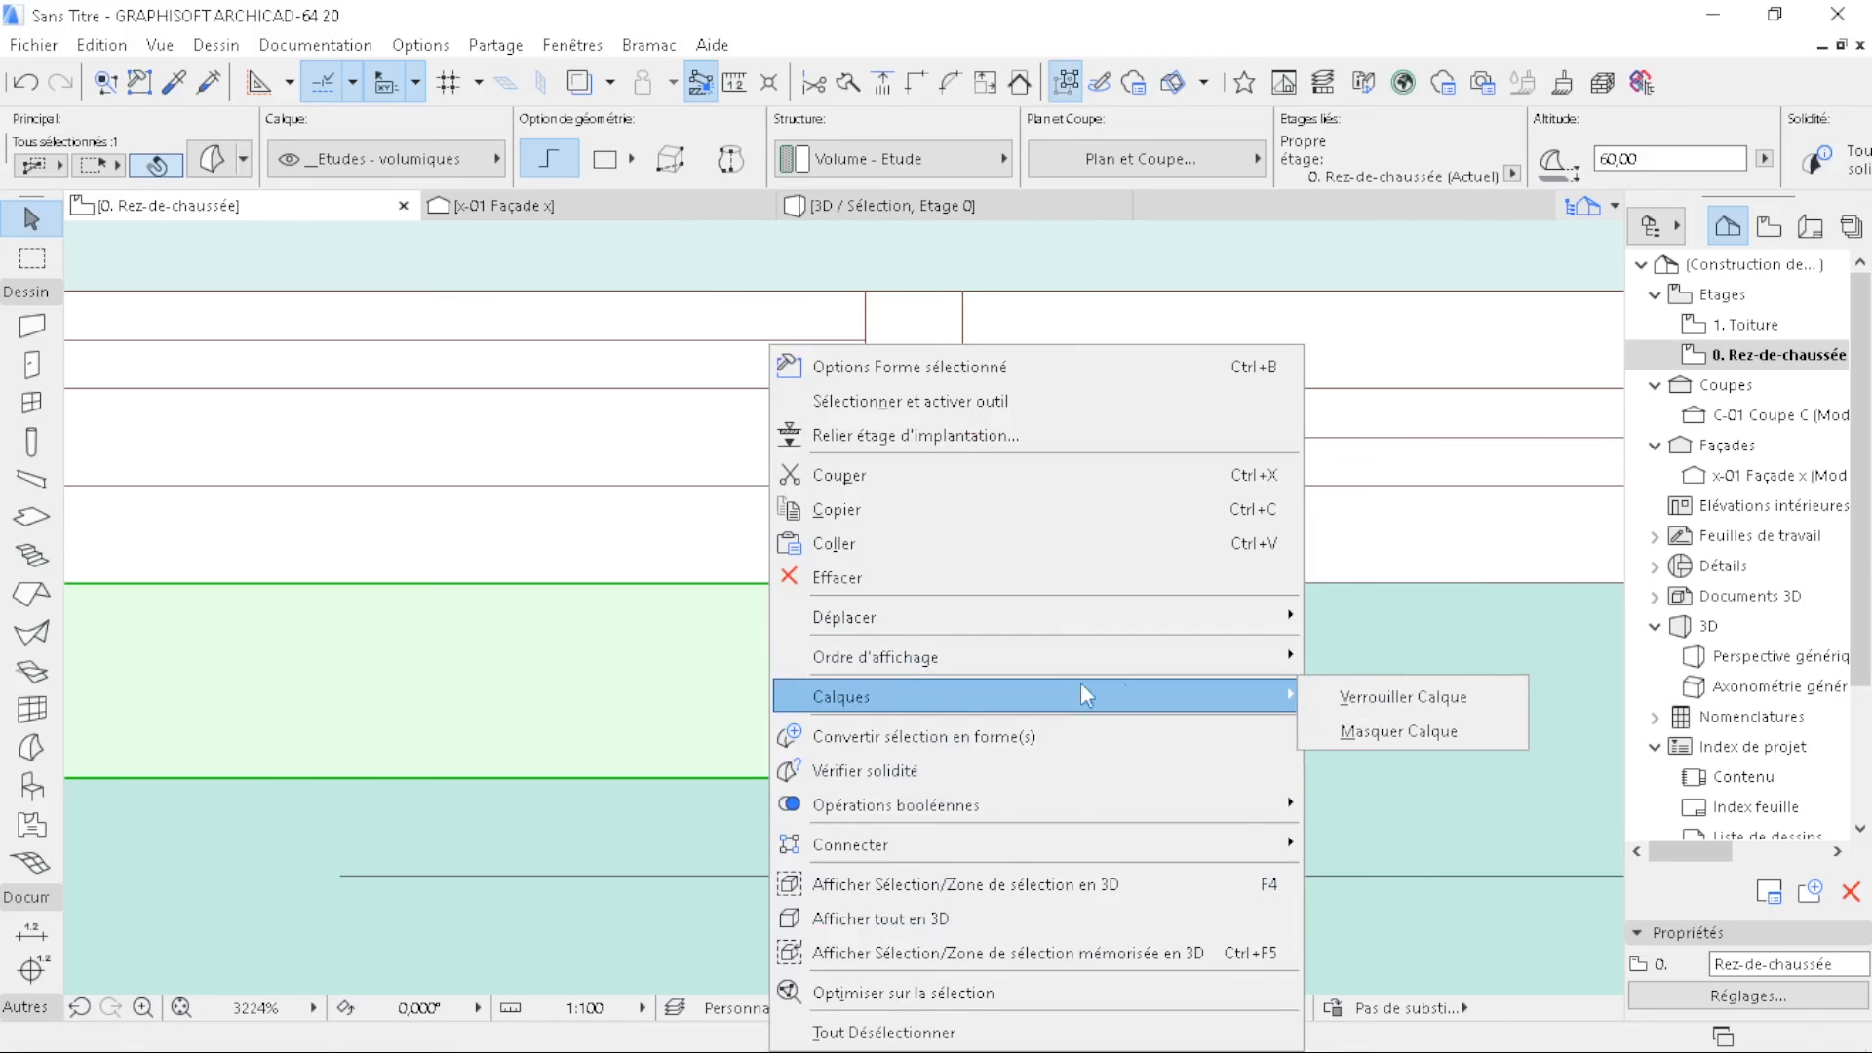
pyautogui.moveTo(1208, 620)
pyautogui.click(1503, 834)
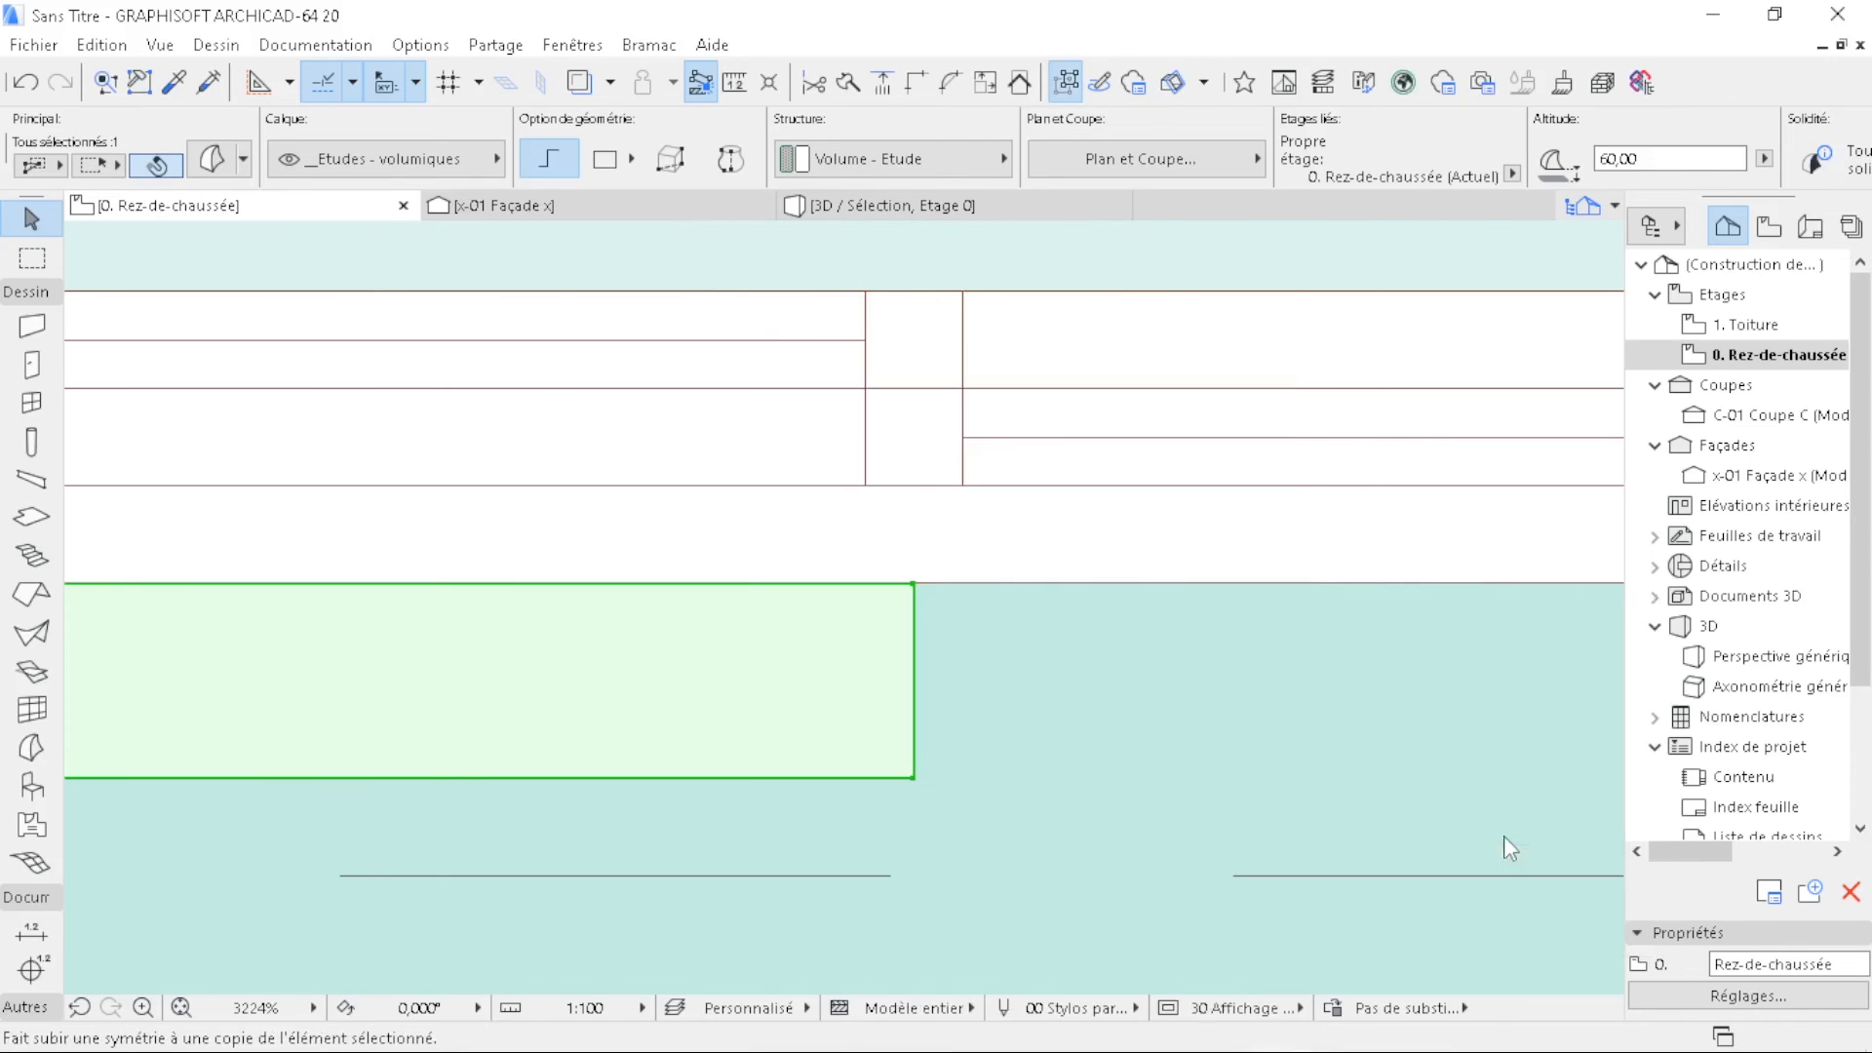
pyautogui.click(913, 584)
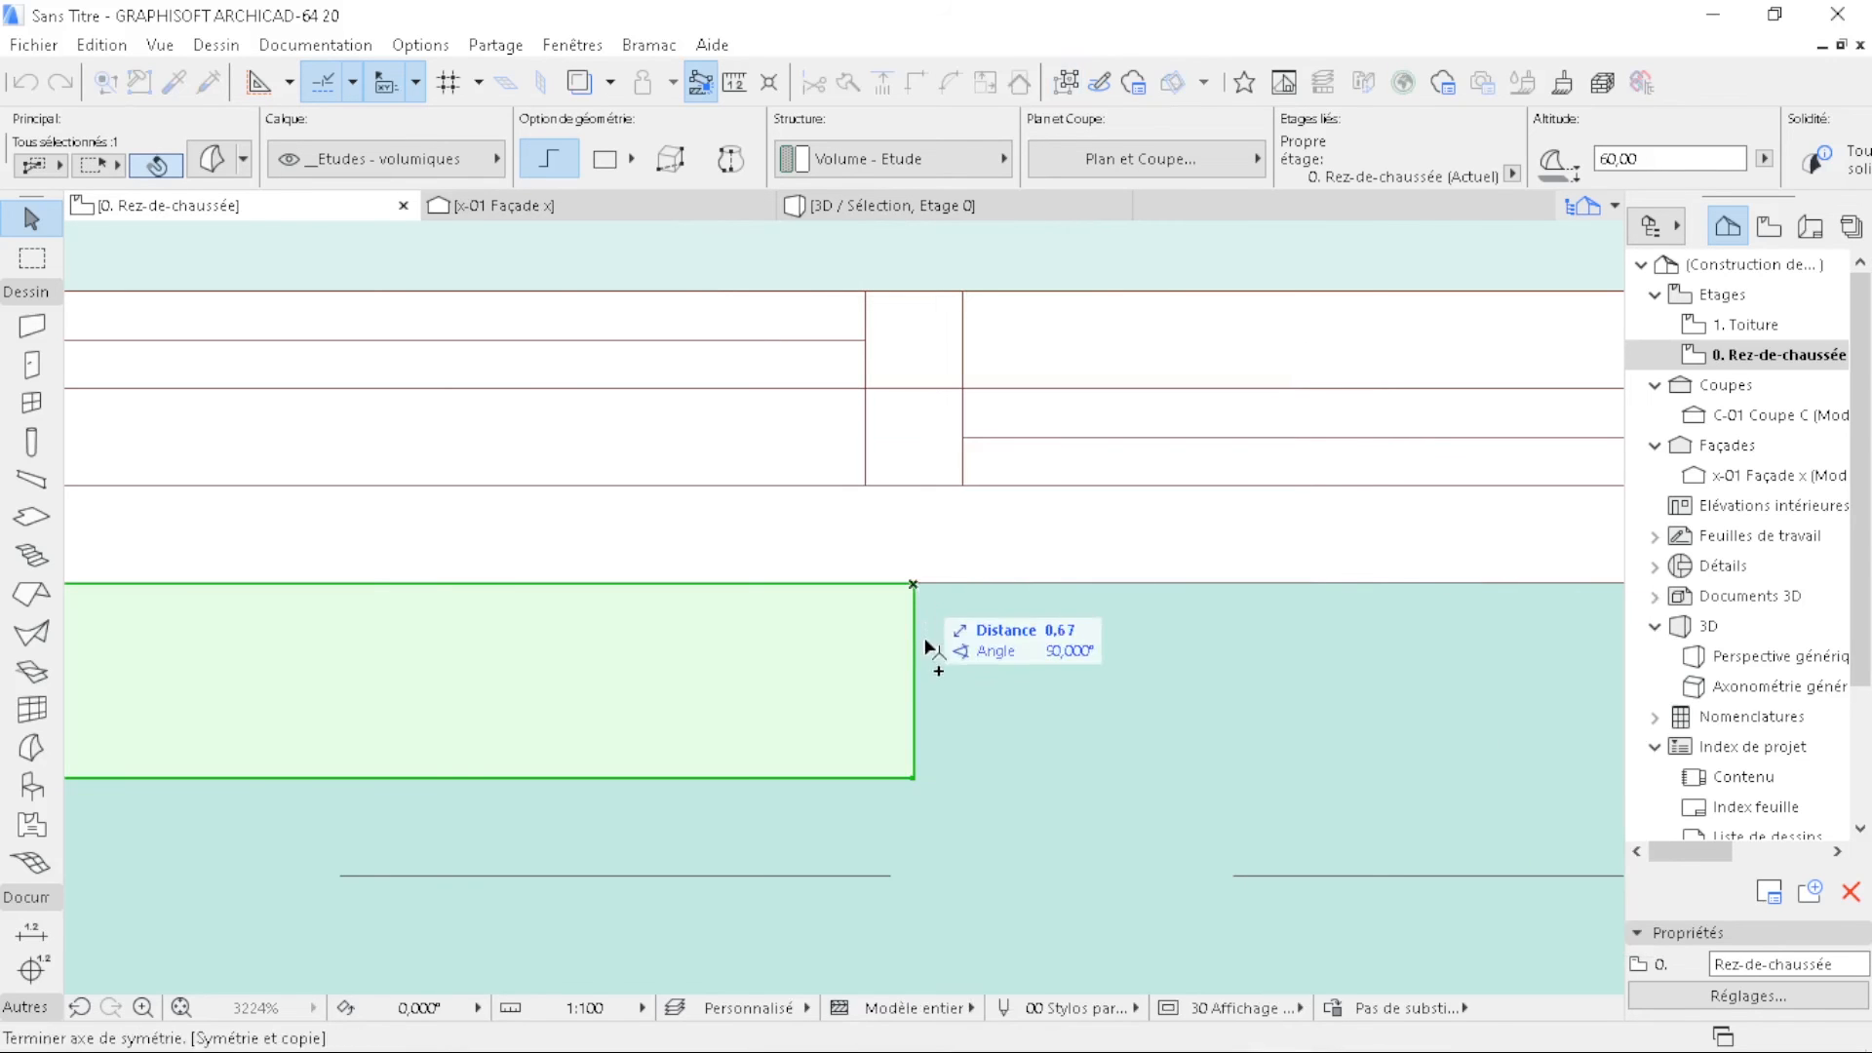
pyautogui.click(913, 777)
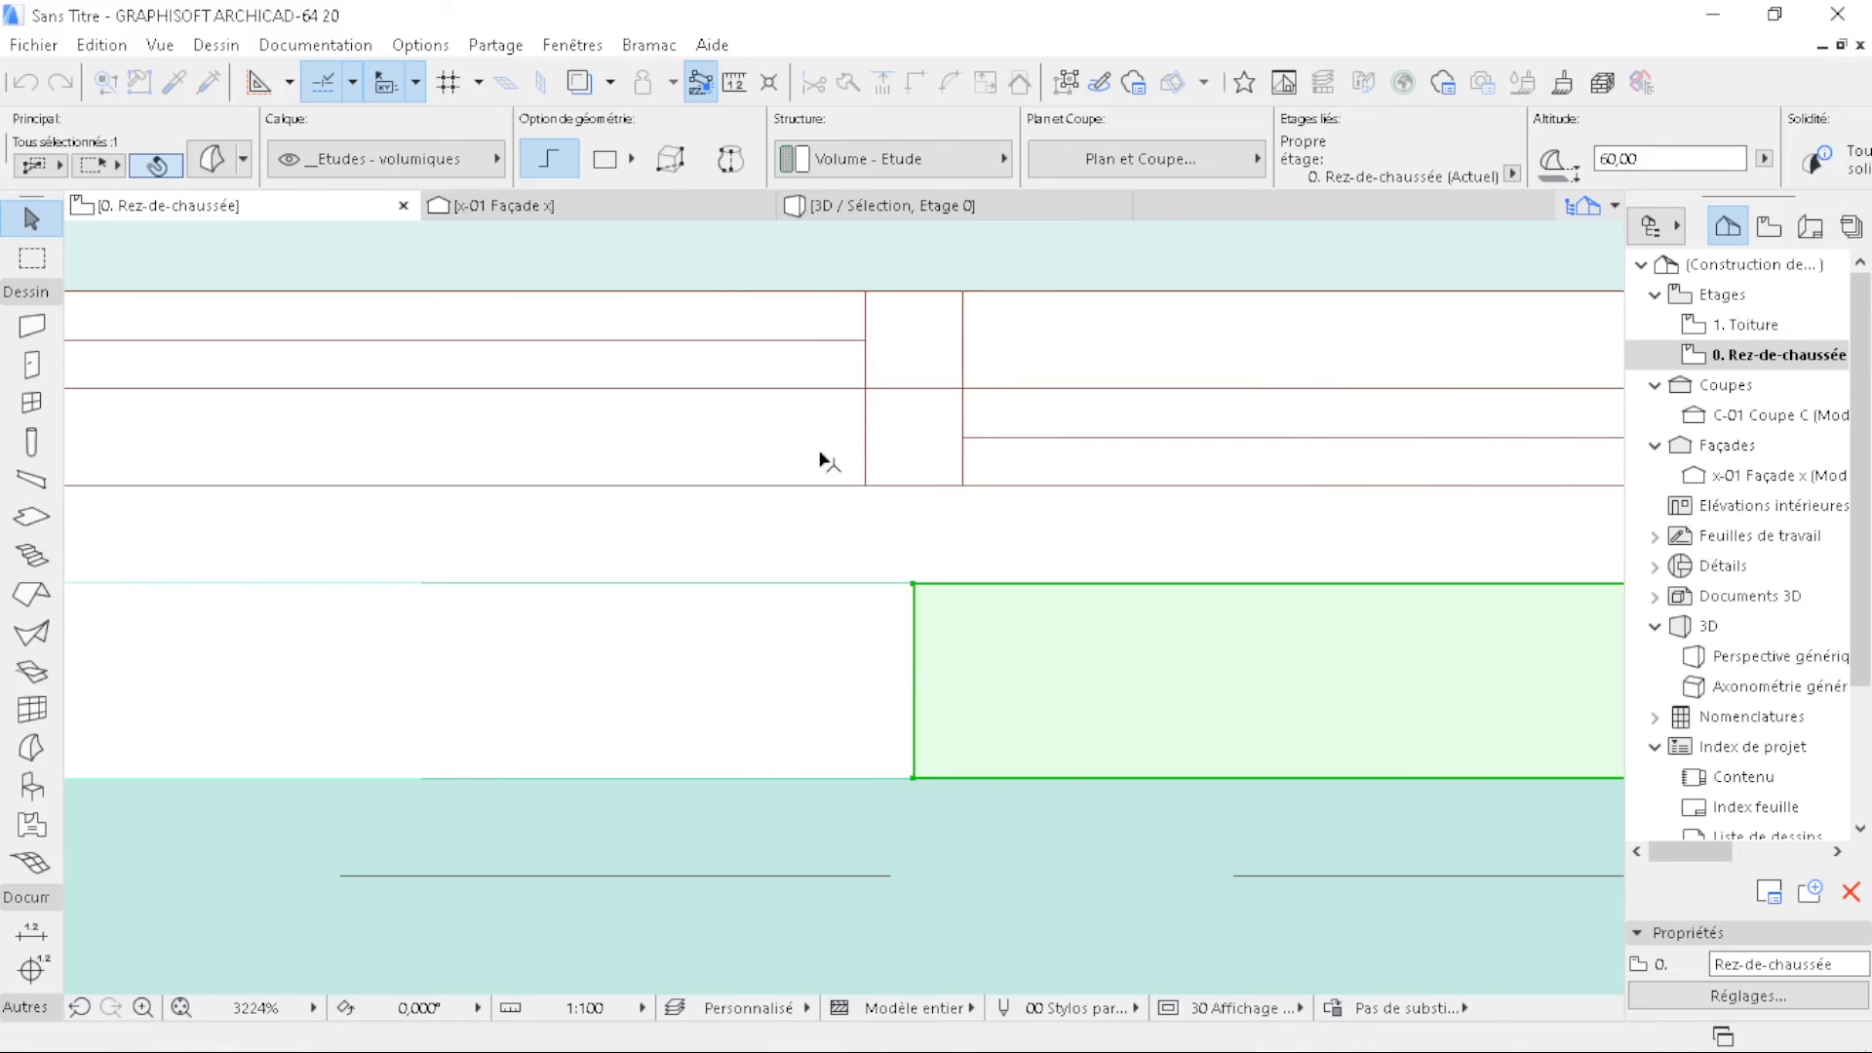
# - Show the entire model in 3D and examine the completed frame around the left terrace window up close
pyautogui.scroll(-15, 838, 458)
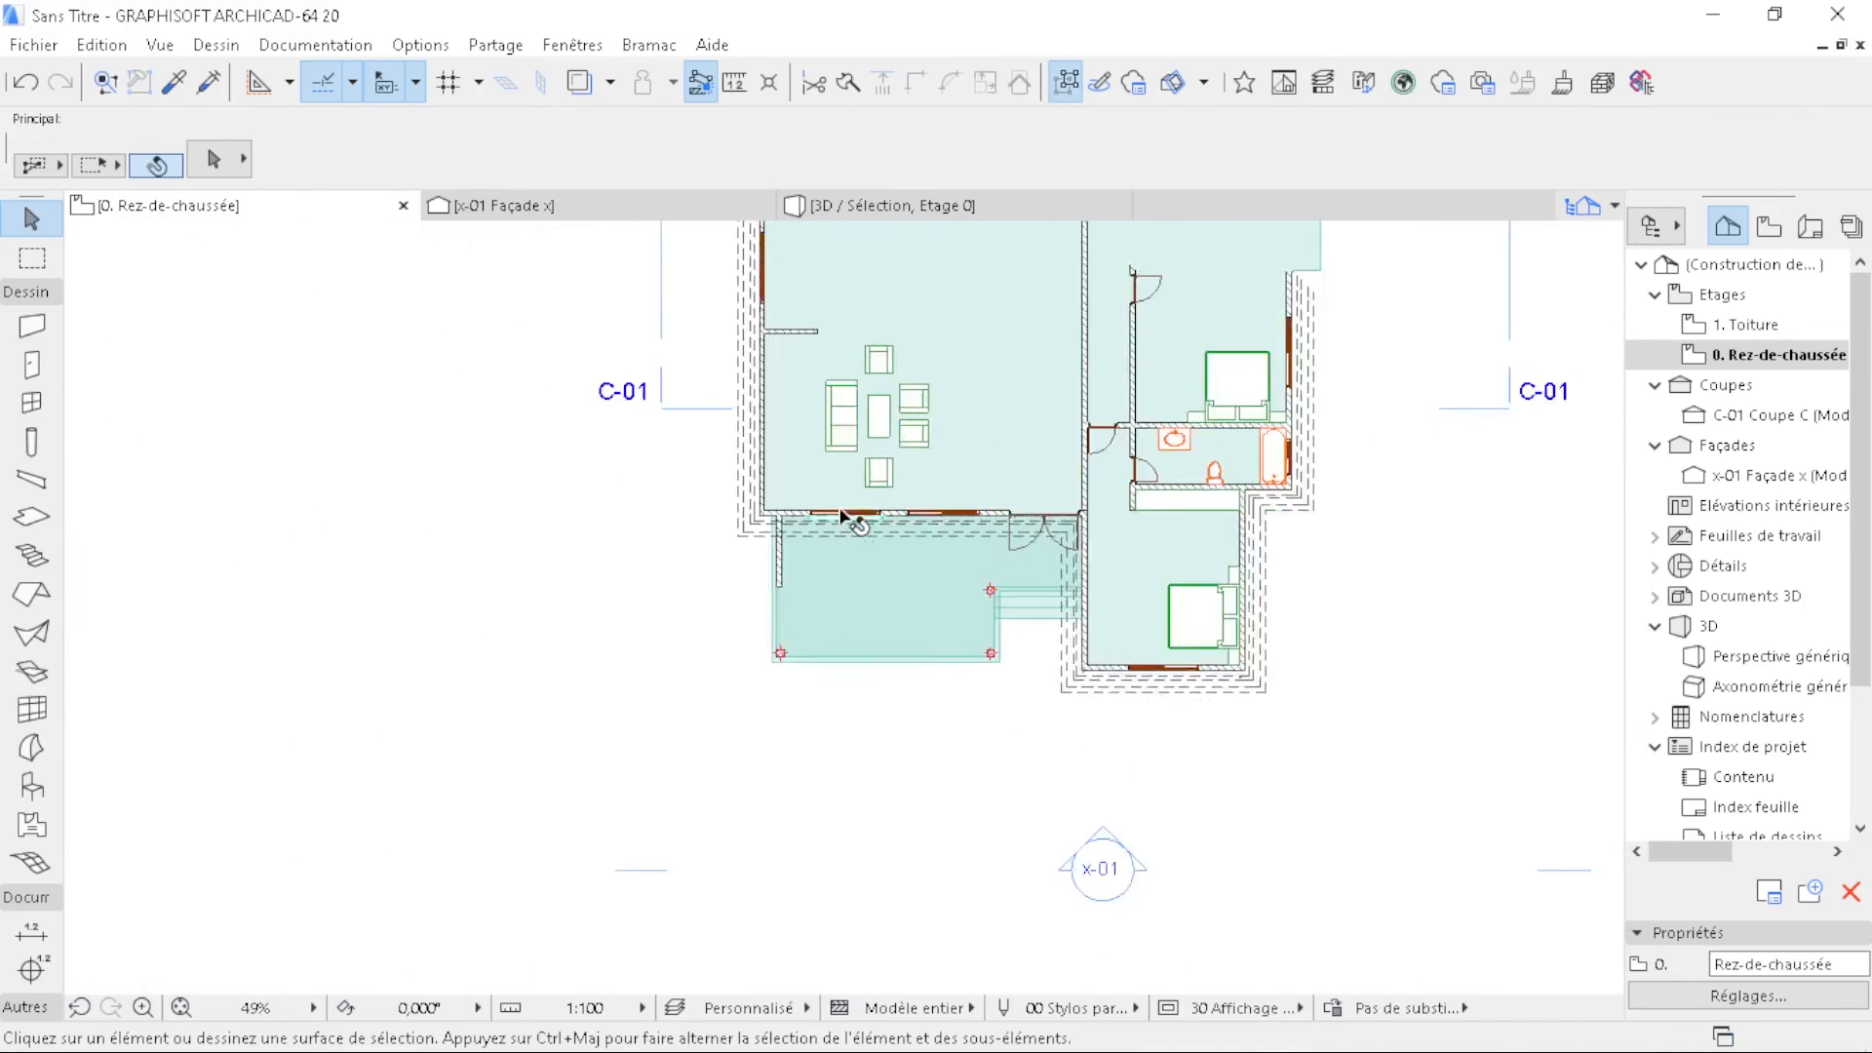
pyautogui.moveTo(973, 507); pyautogui.dragTo(844, 699, button='middle')
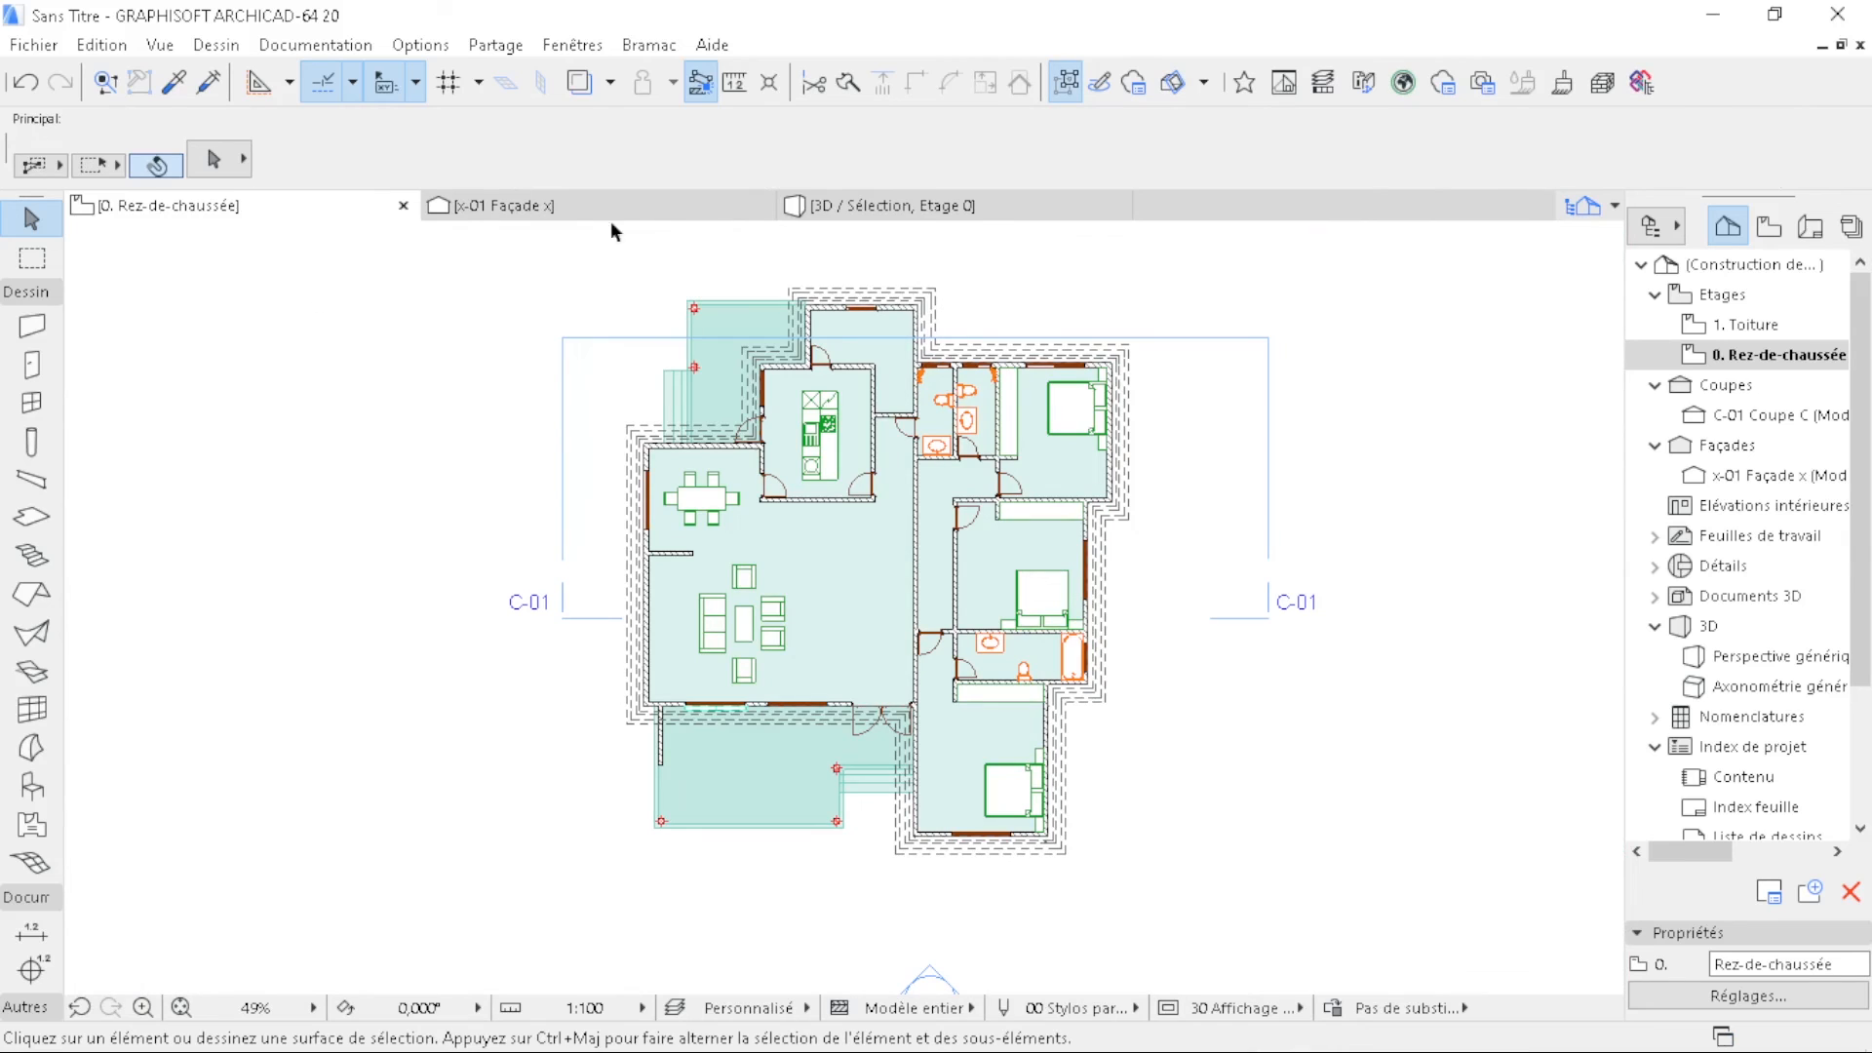
pyautogui.rightClick(1224, 254)
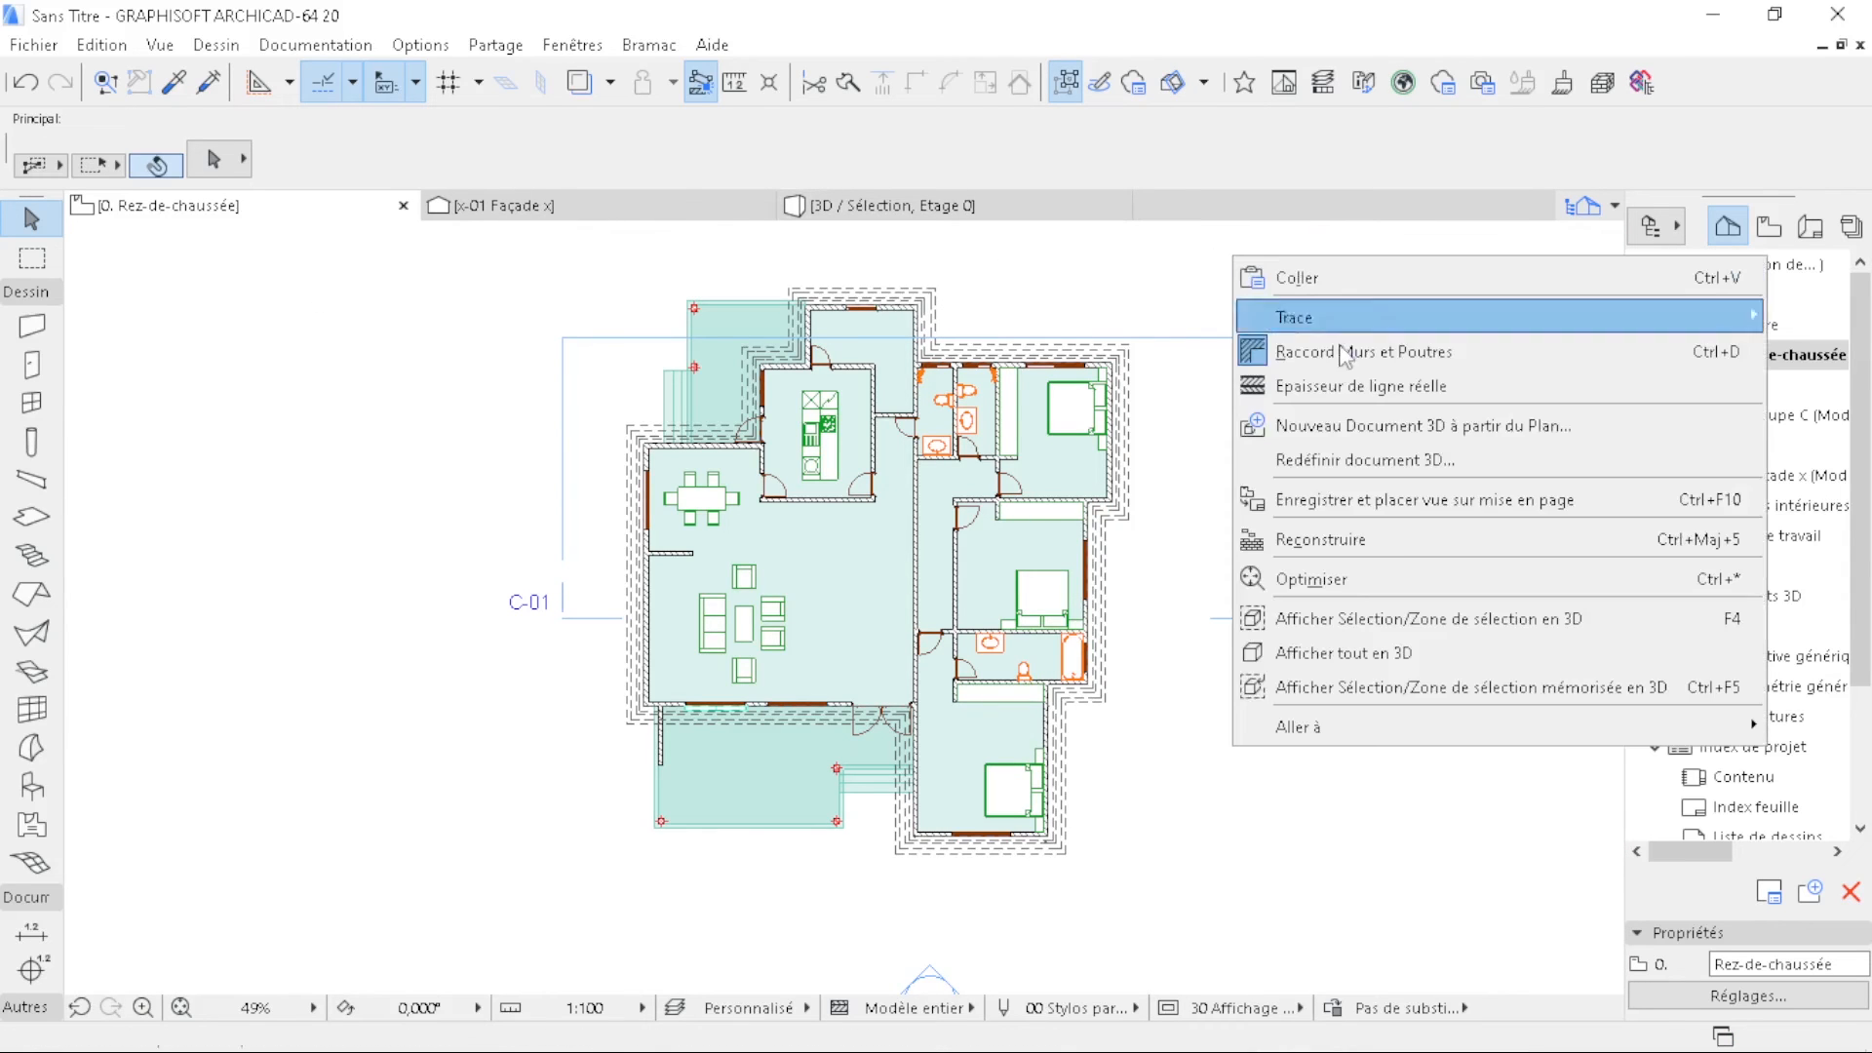
pyautogui.click(1407, 687)
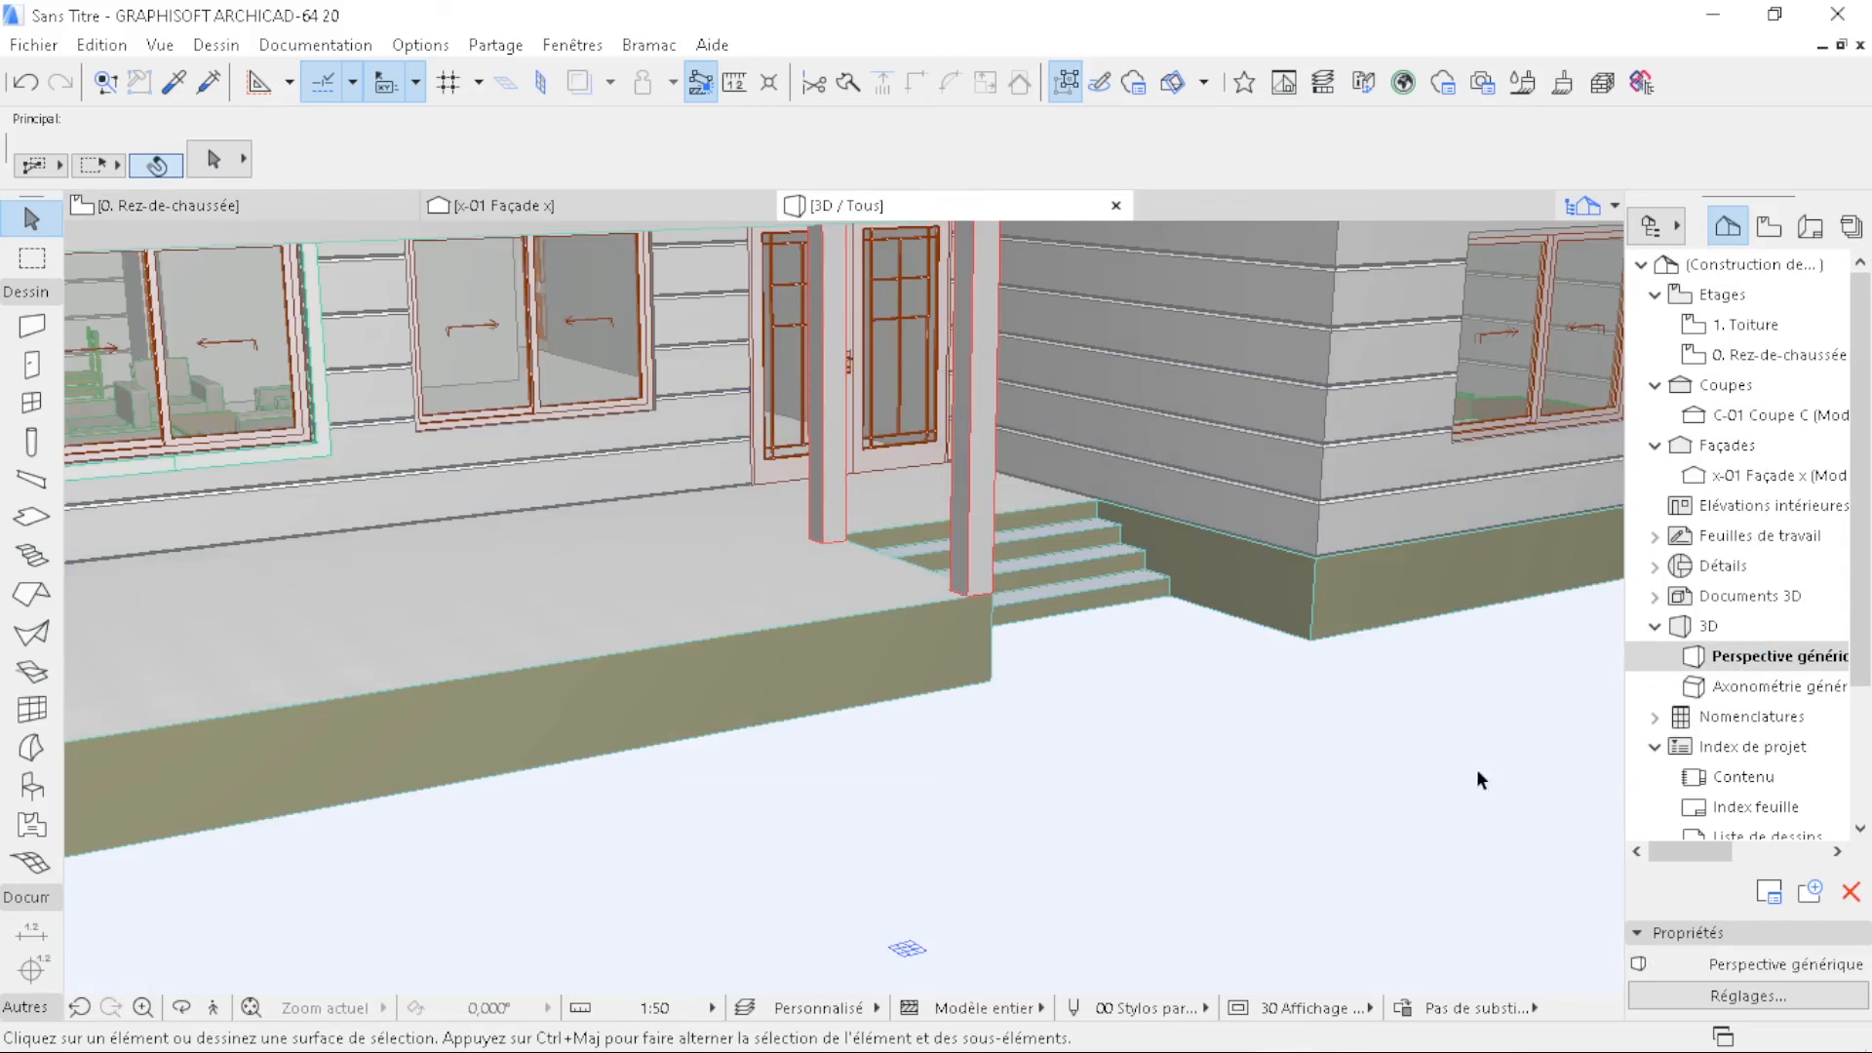
pyautogui.scroll(-3, 1477, 760)
pyautogui.scroll(8, 821, 653)
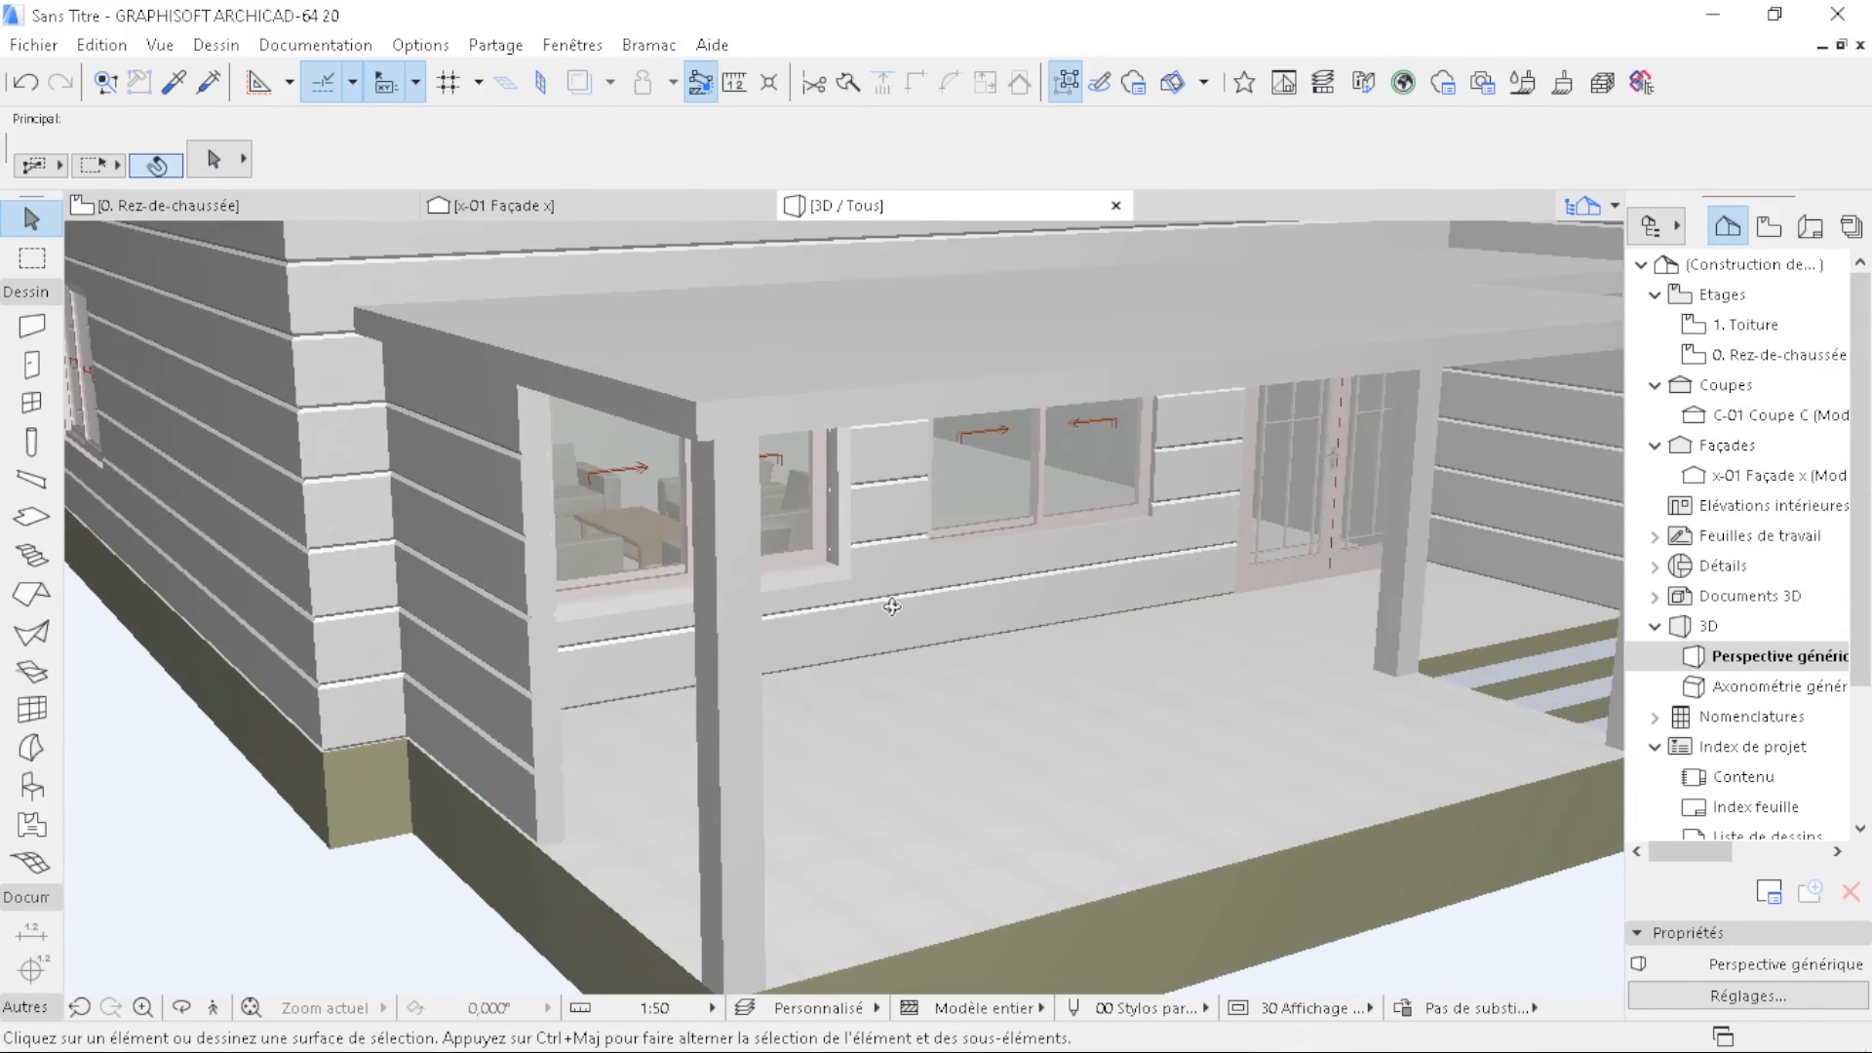
pyautogui.keyDown('shift'); pyautogui.moveTo(892, 606); pyautogui.dragTo(670, 512, button='middle'); pyautogui.keyUp('shift')
pyautogui.scroll(4, 549, 336)
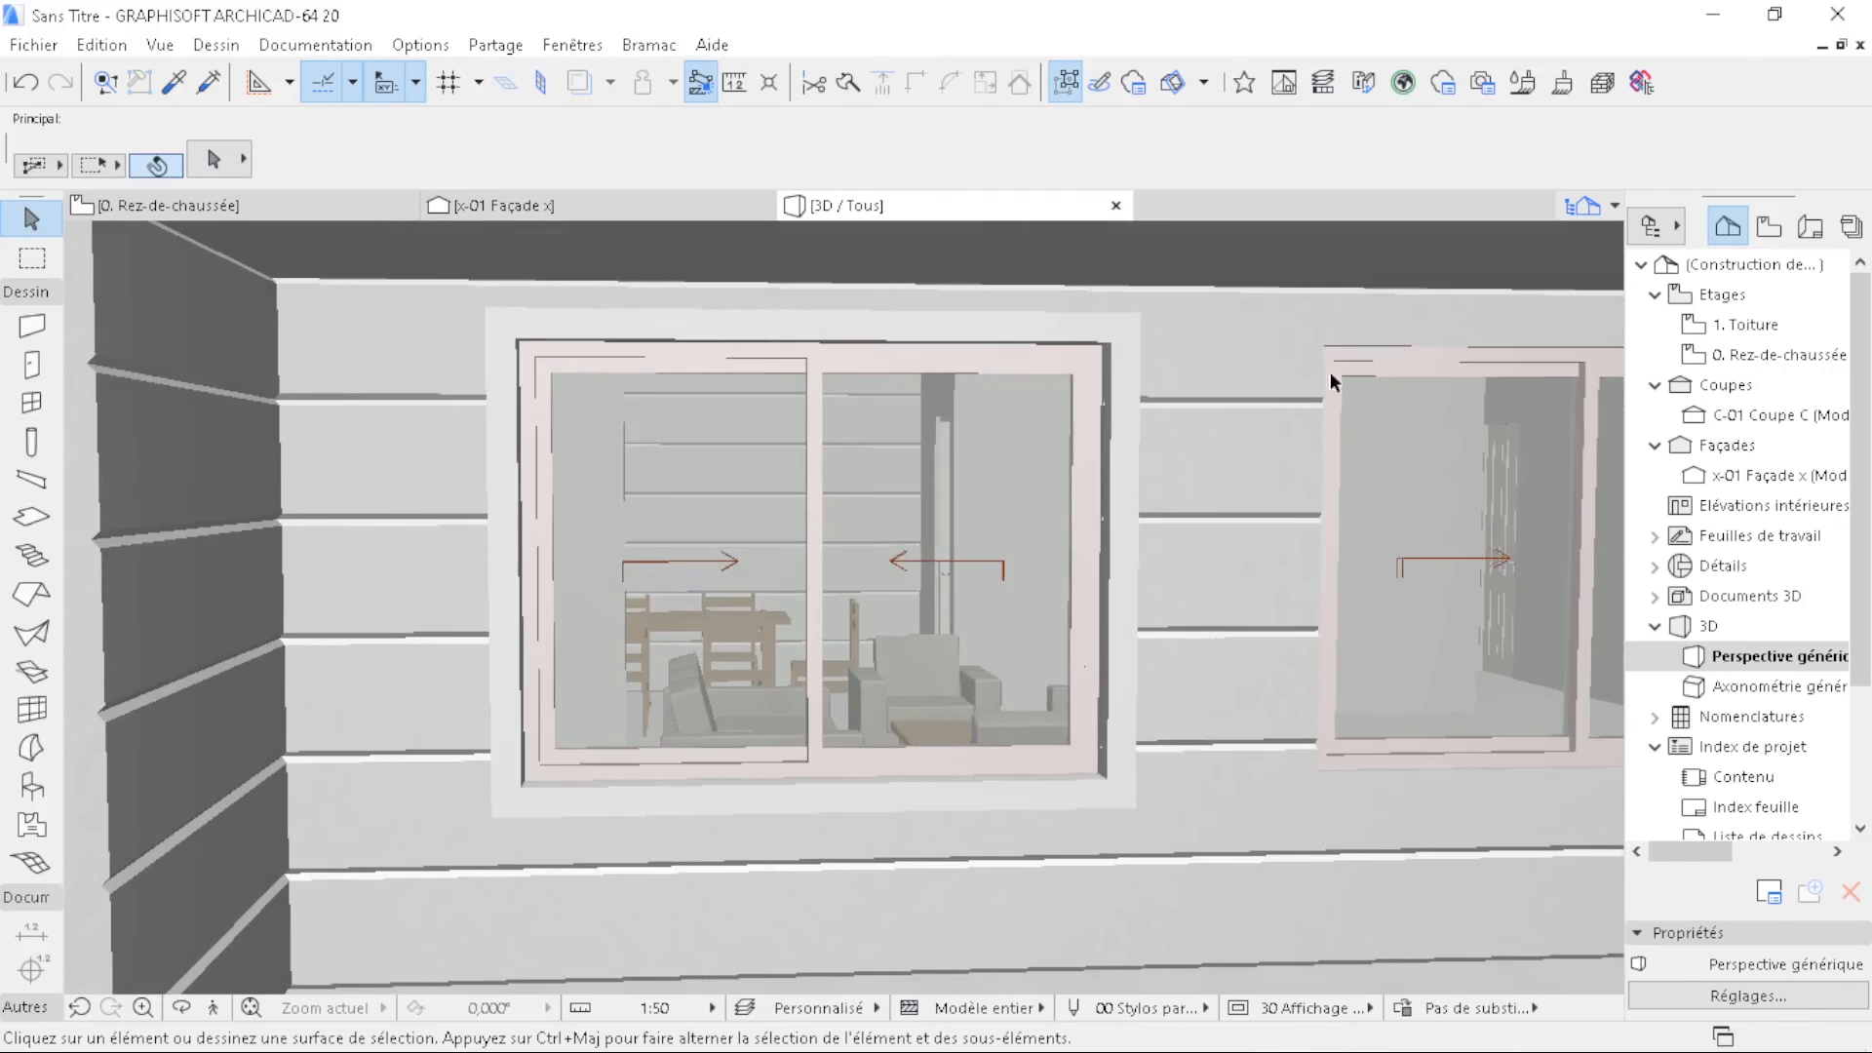
# - On the Rez-de-chaussée plan, select both frame halves and copy them from the left terrace window's corner to the matching corner of the adjacent window
pyautogui.click(301, 200)
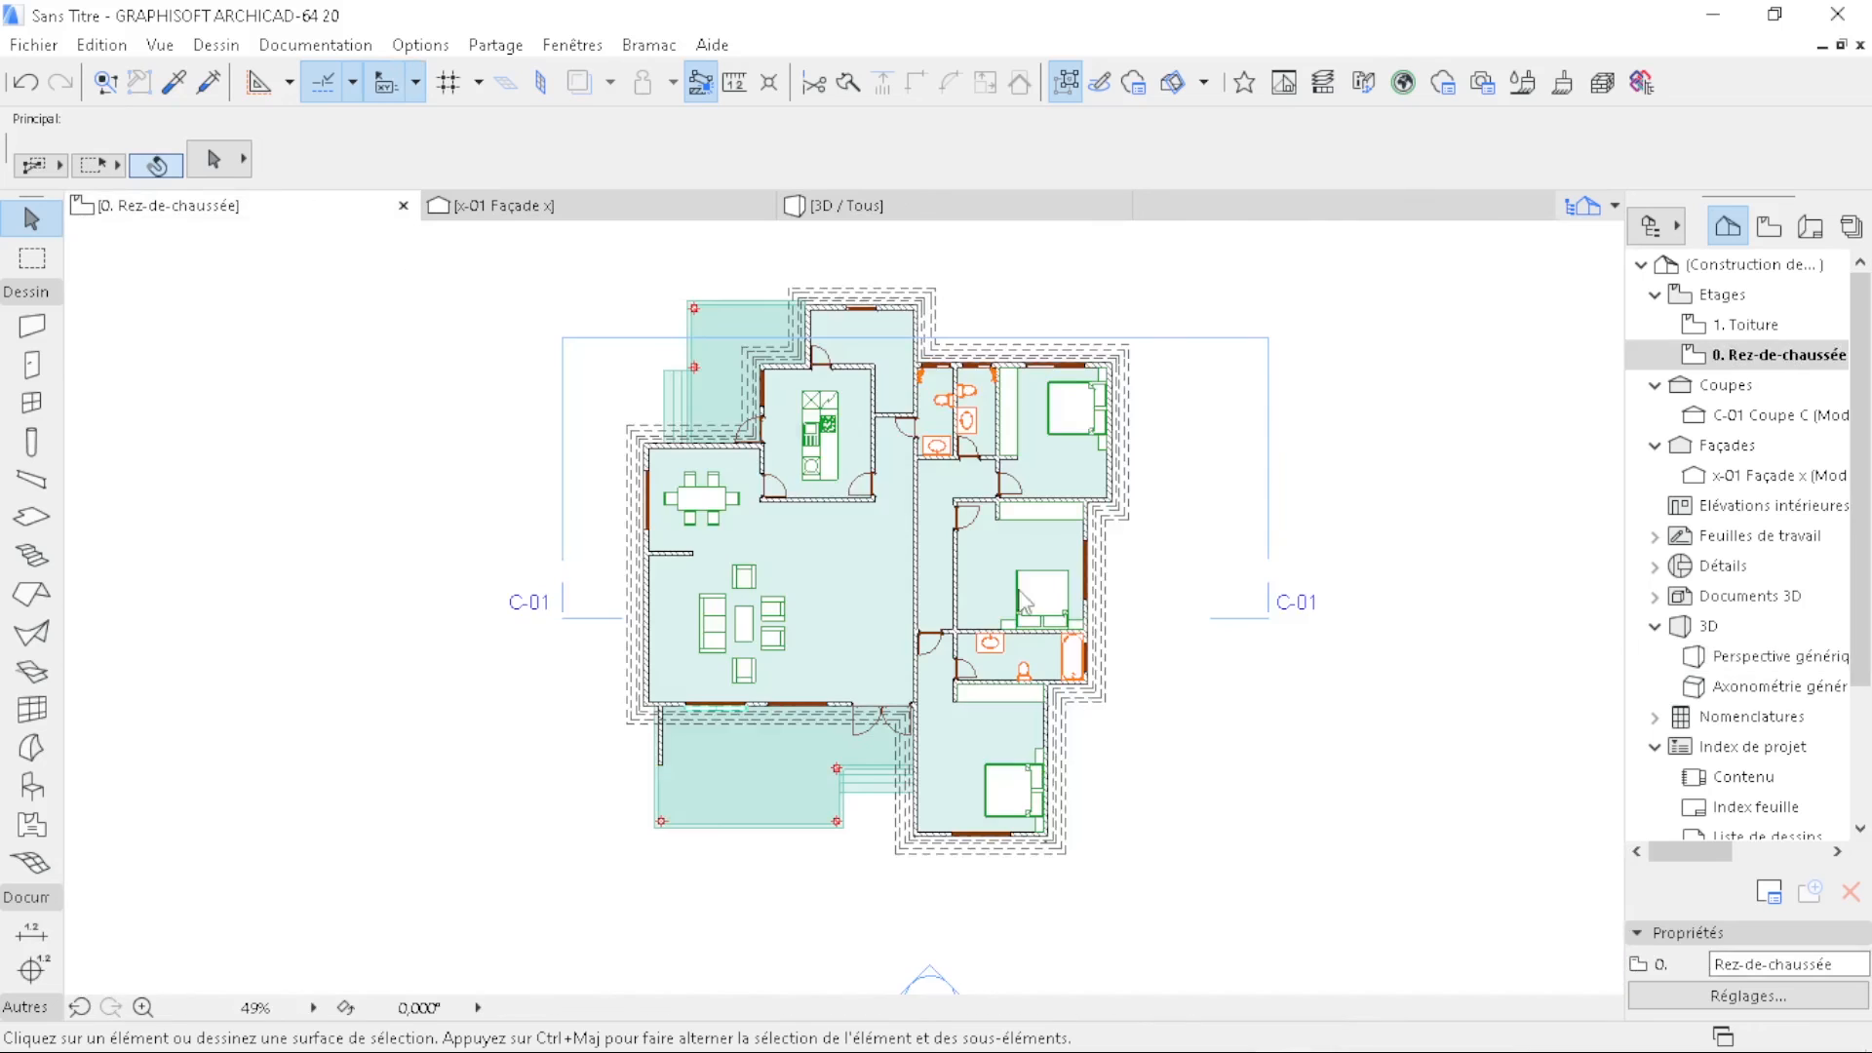
pyautogui.scroll(10, 751, 707)
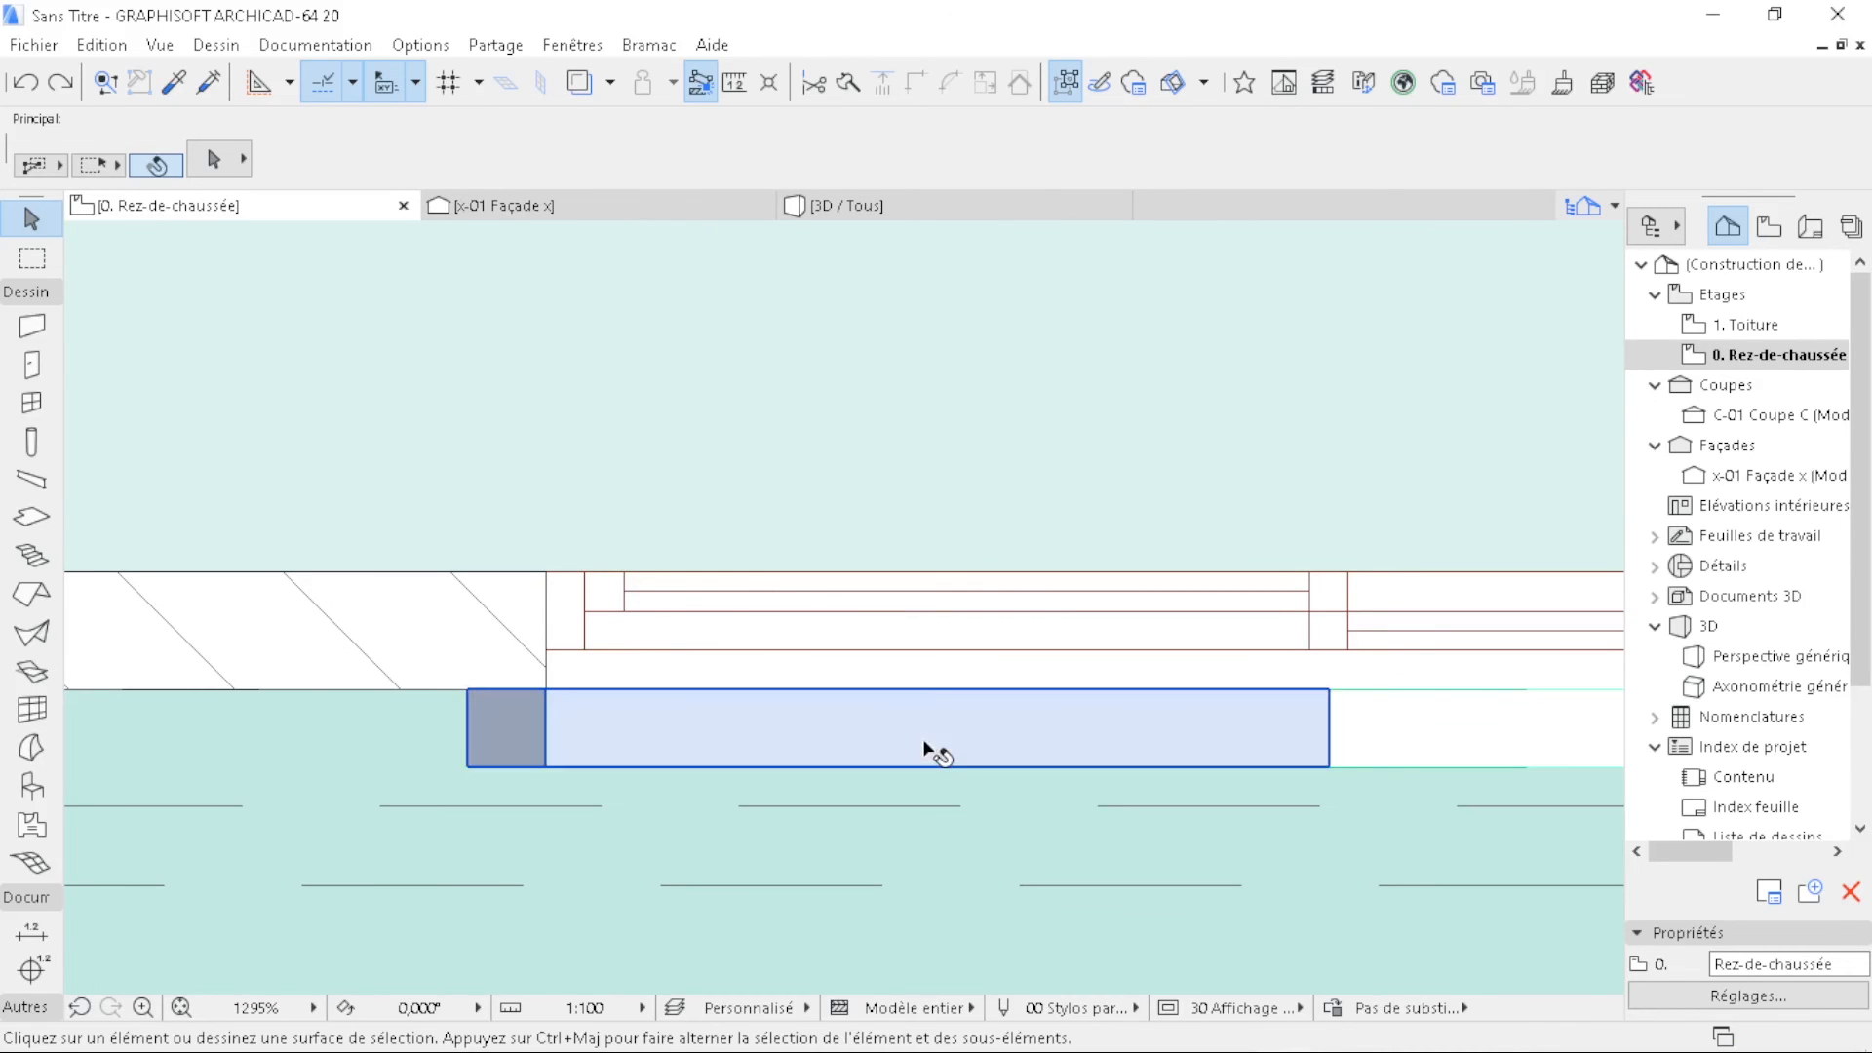
pyautogui.click(927, 753)
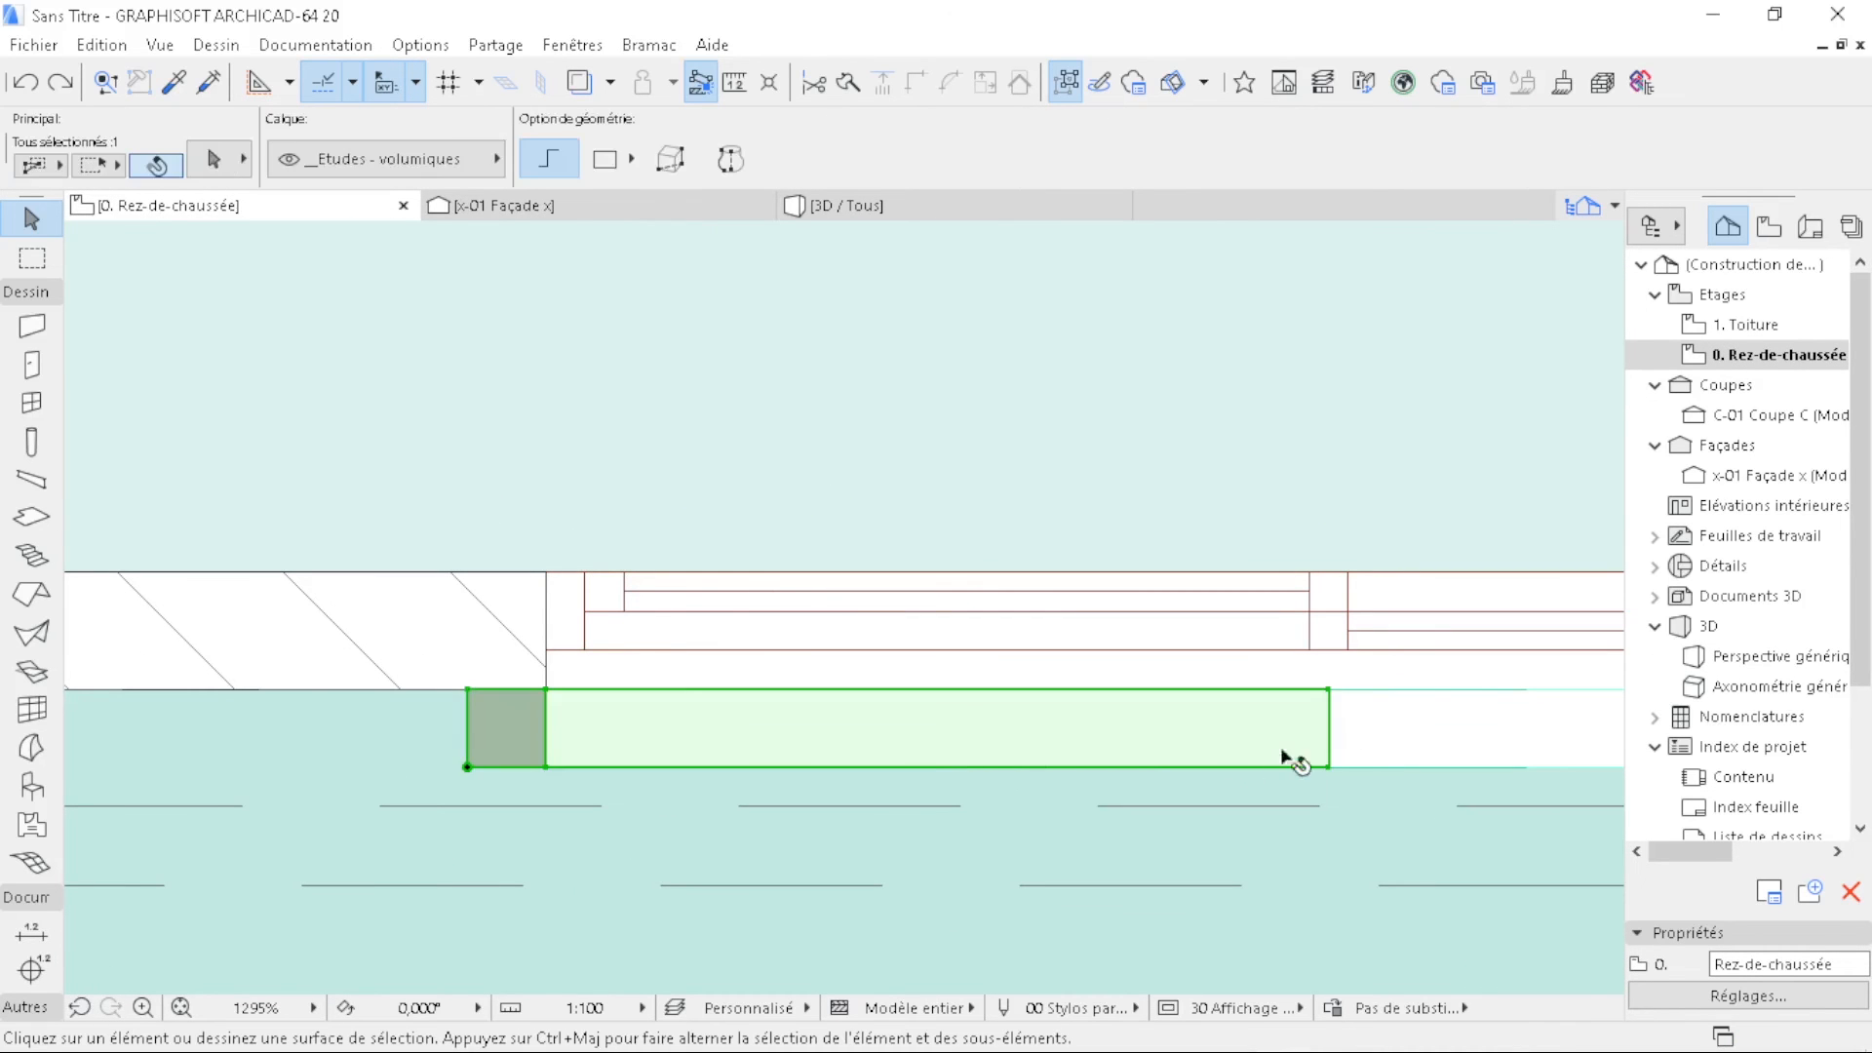
pyautogui.keyDown('shift'); pyautogui.click(1459, 733); pyautogui.keyUp('shift')
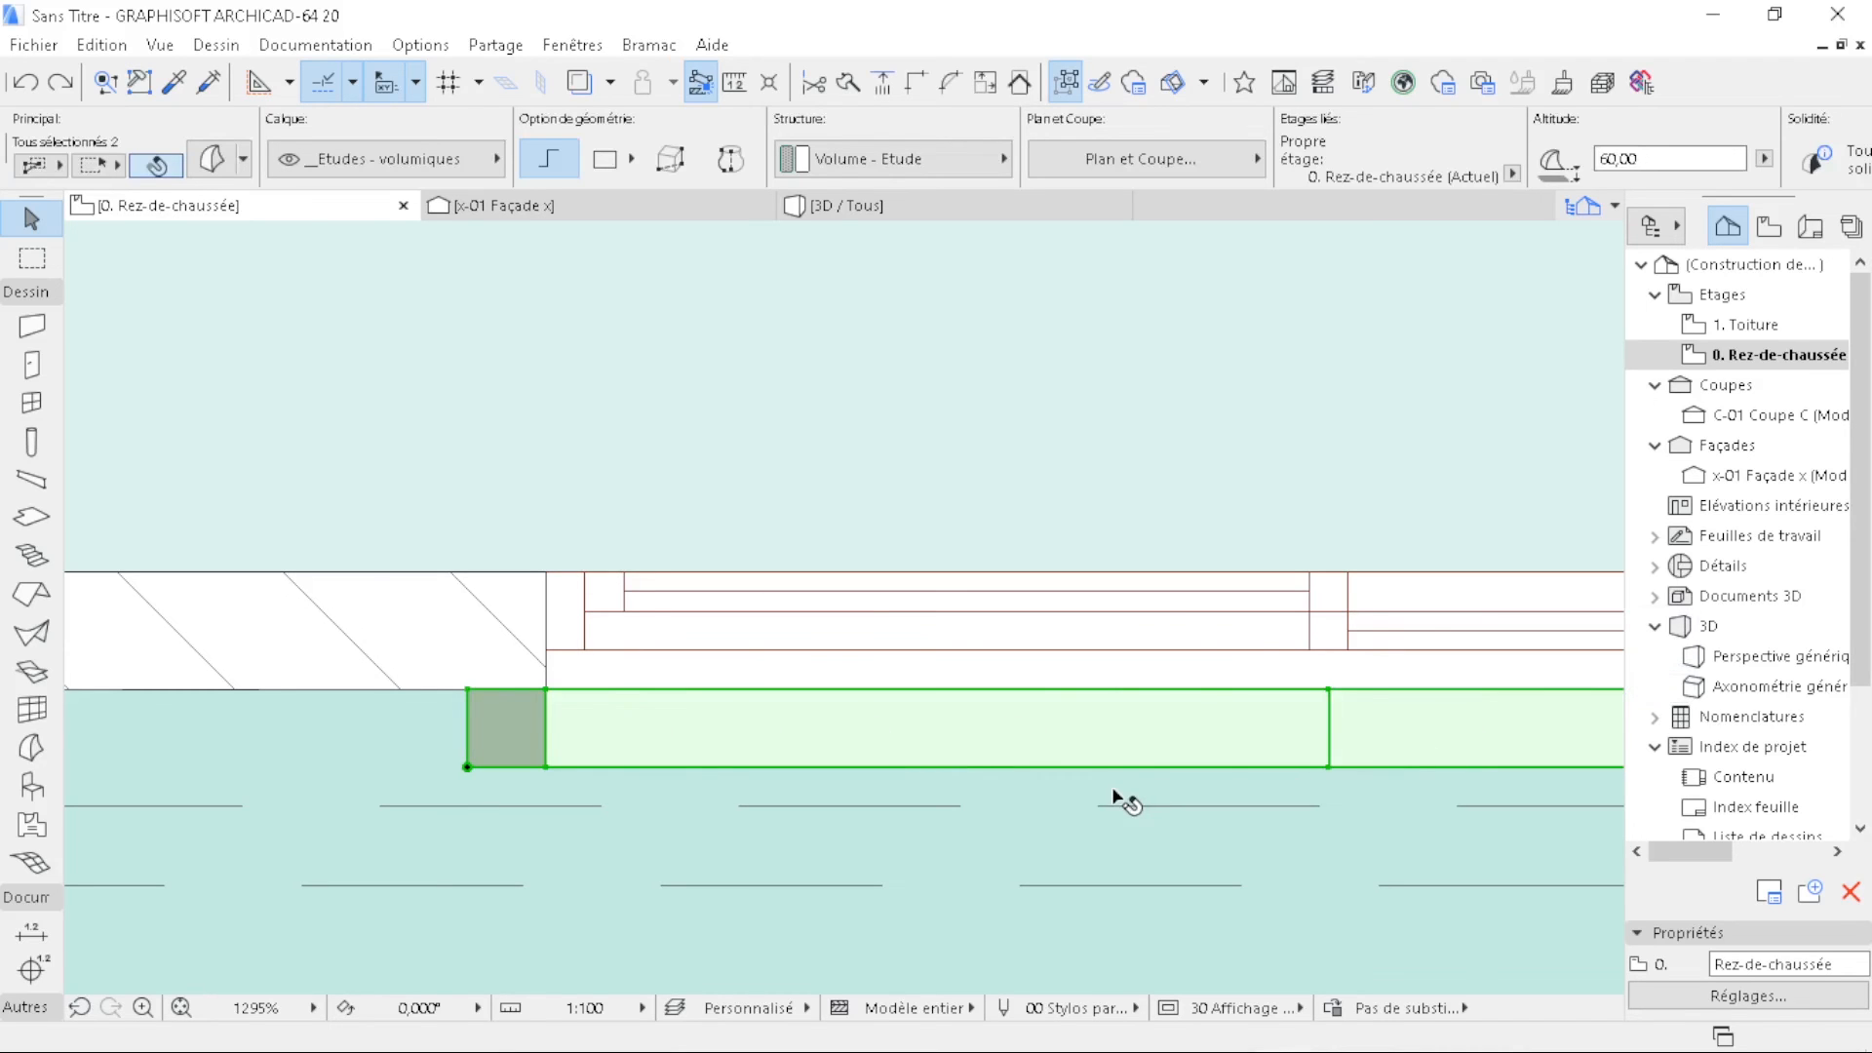
pyautogui.hotkey('ctrl', 'shift', 'd')
pyautogui.scroll(1, 541, 609)
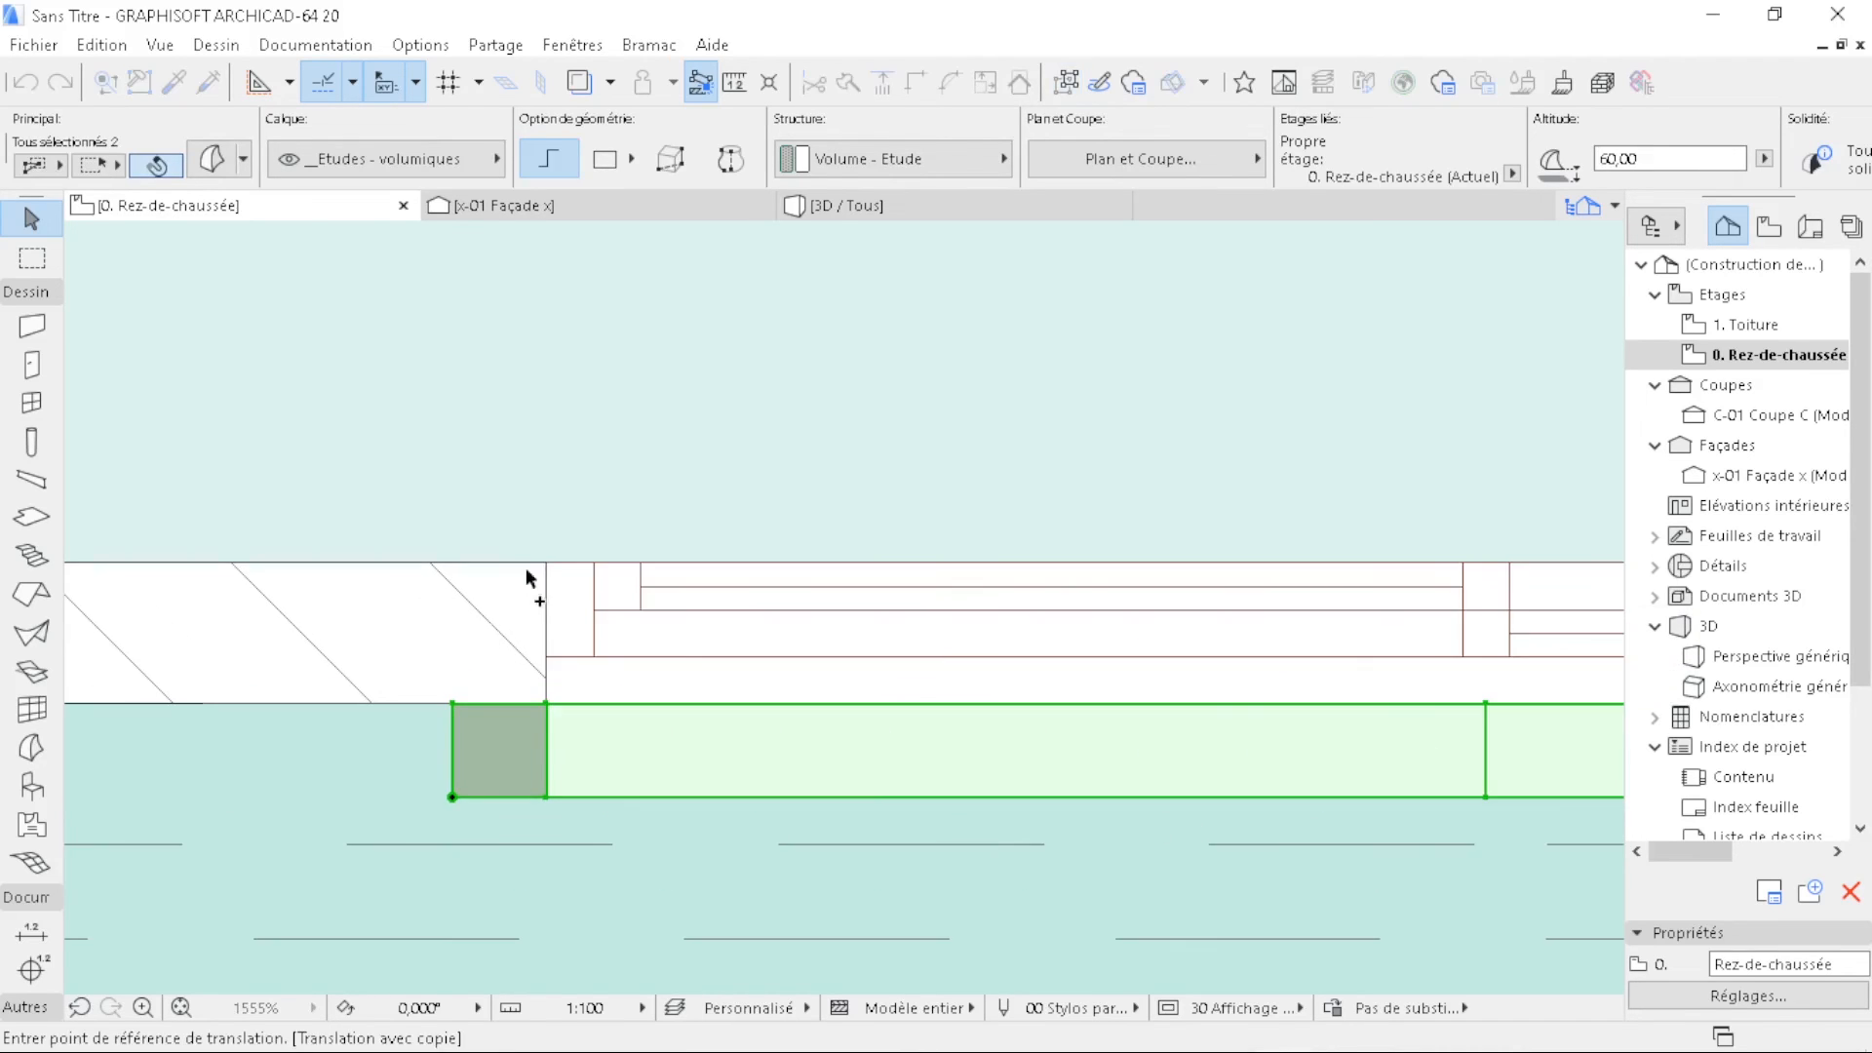
pyautogui.click(543, 563)
pyautogui.scroll(-8, 243, 624)
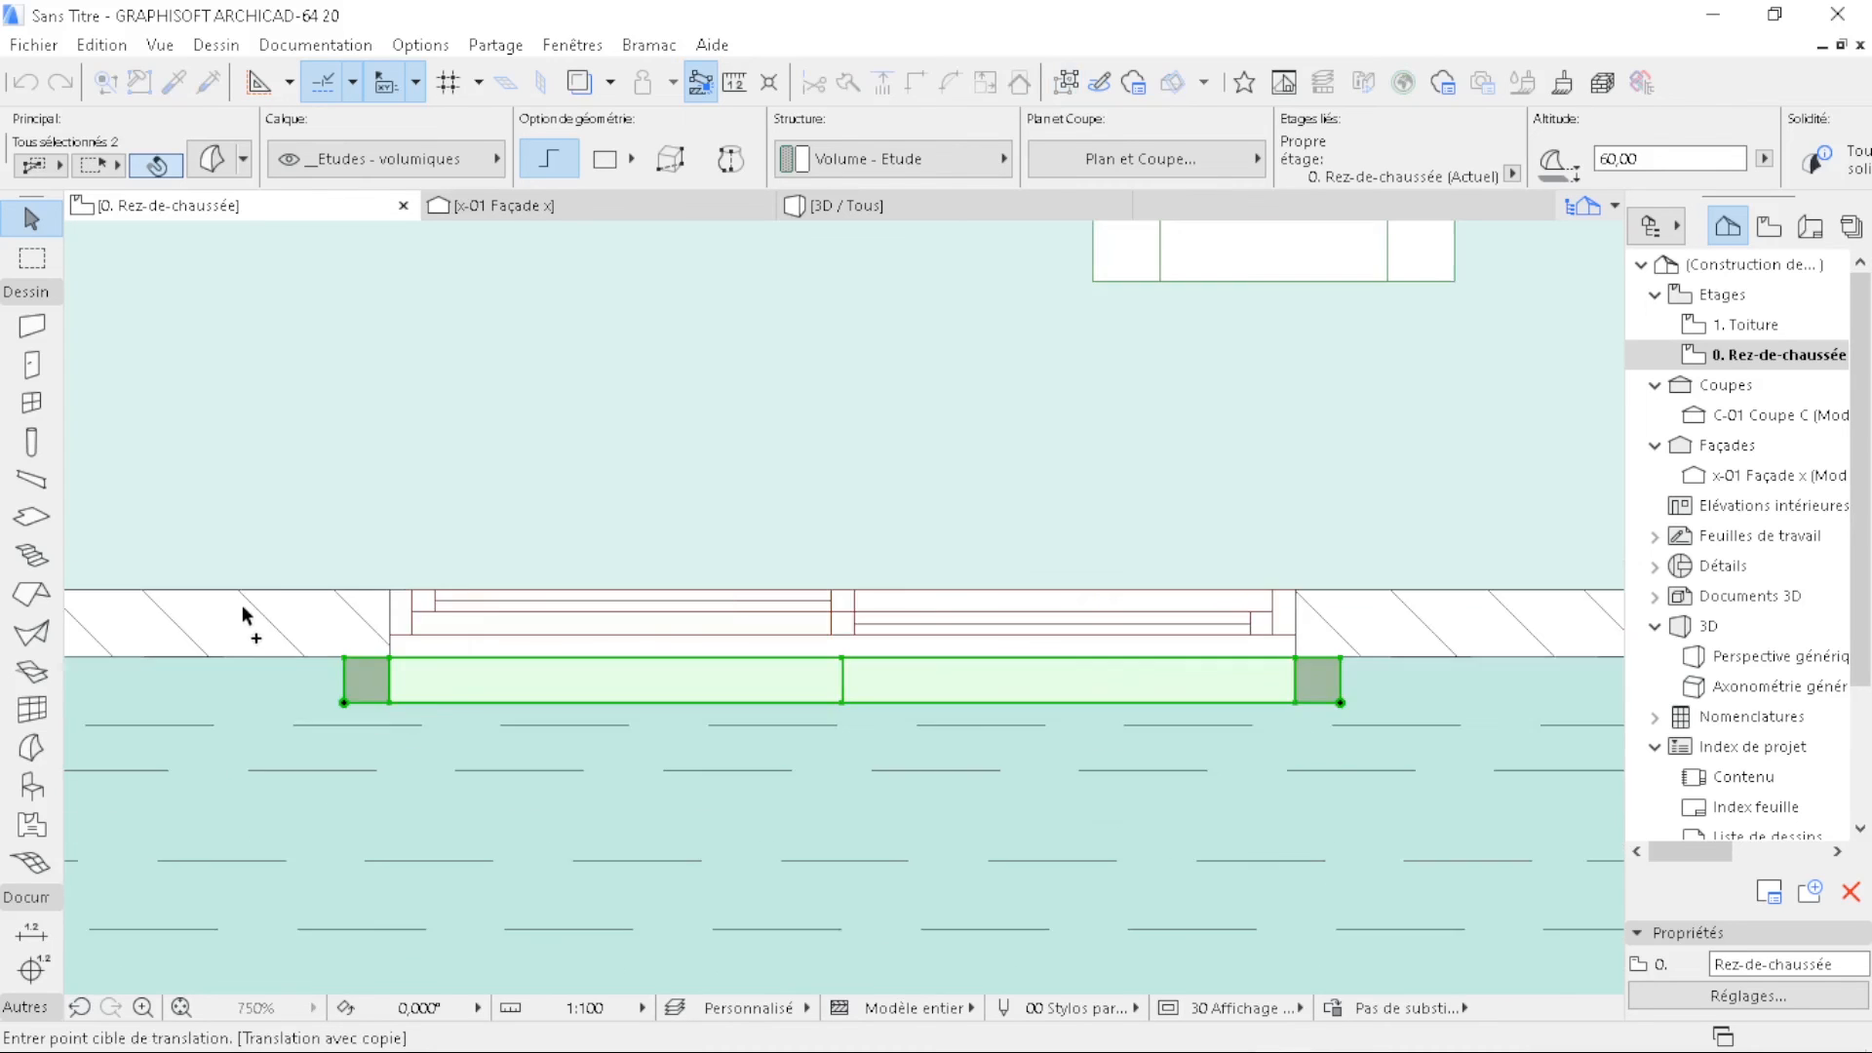
pyautogui.scroll(9, 770, 614)
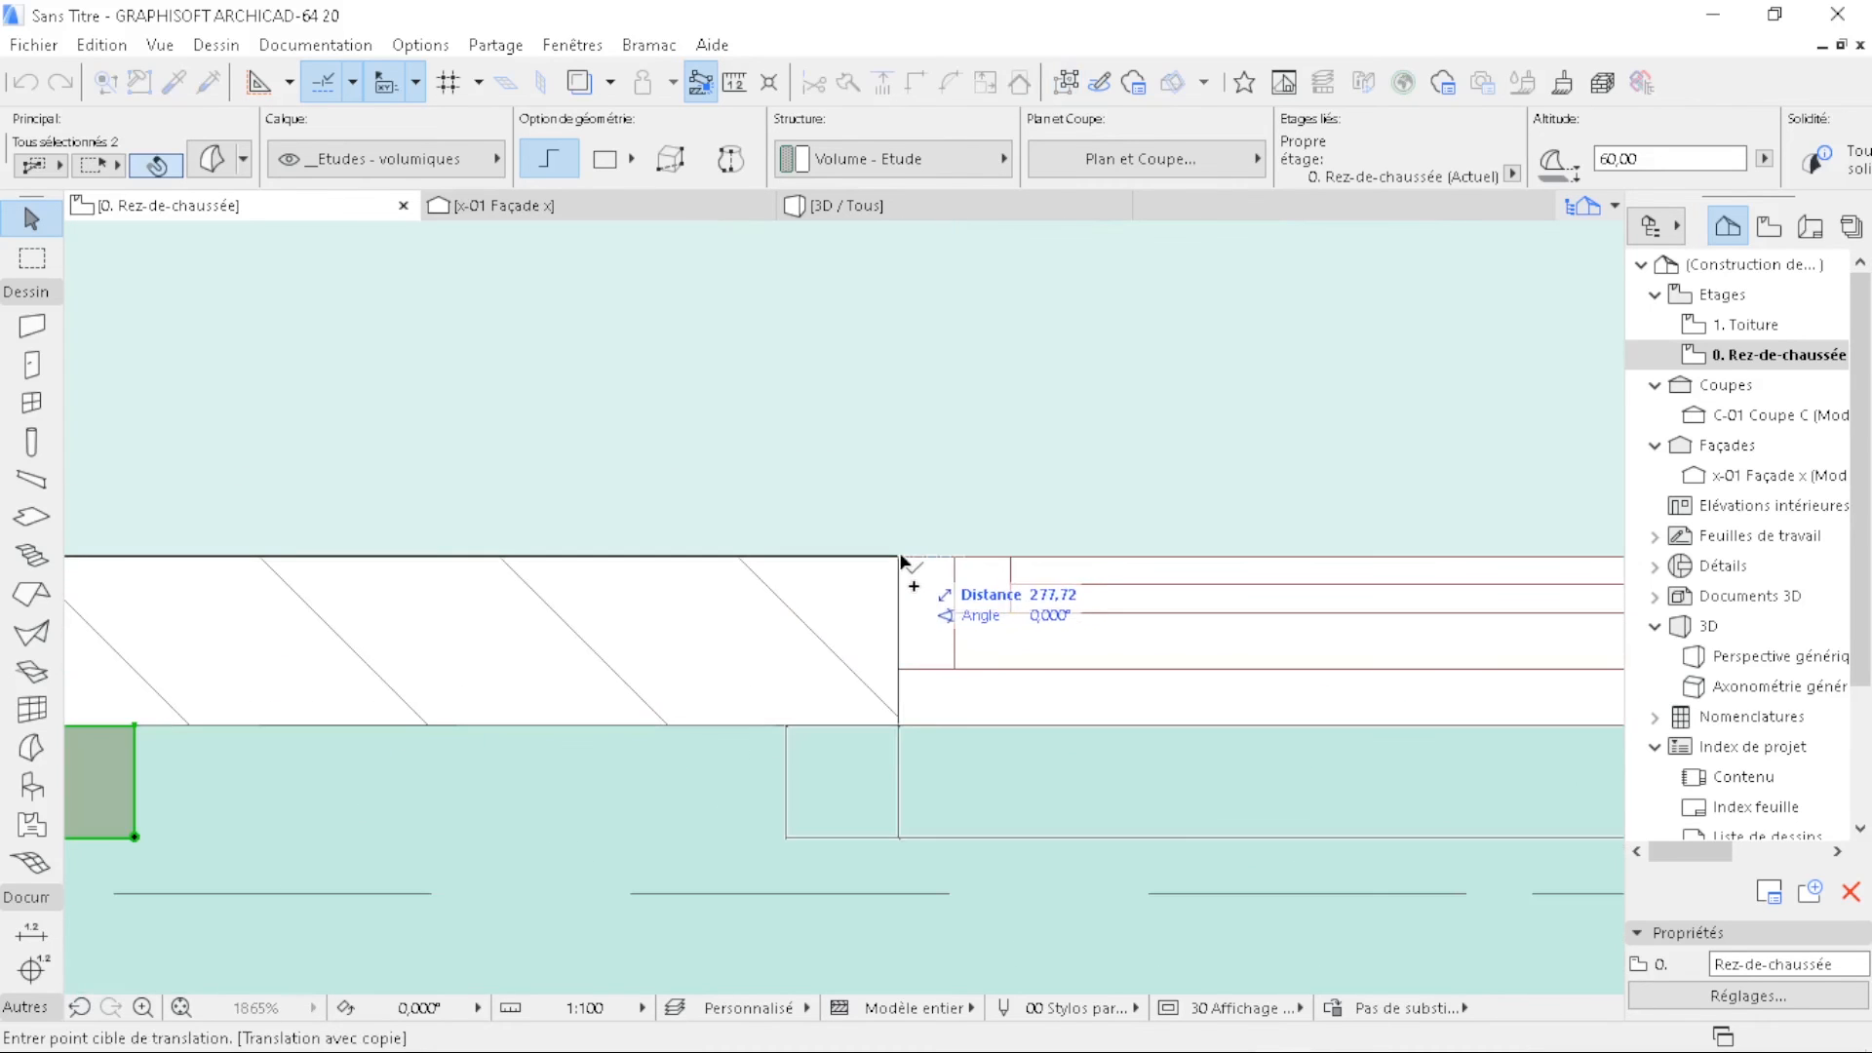
pyautogui.click(900, 556)
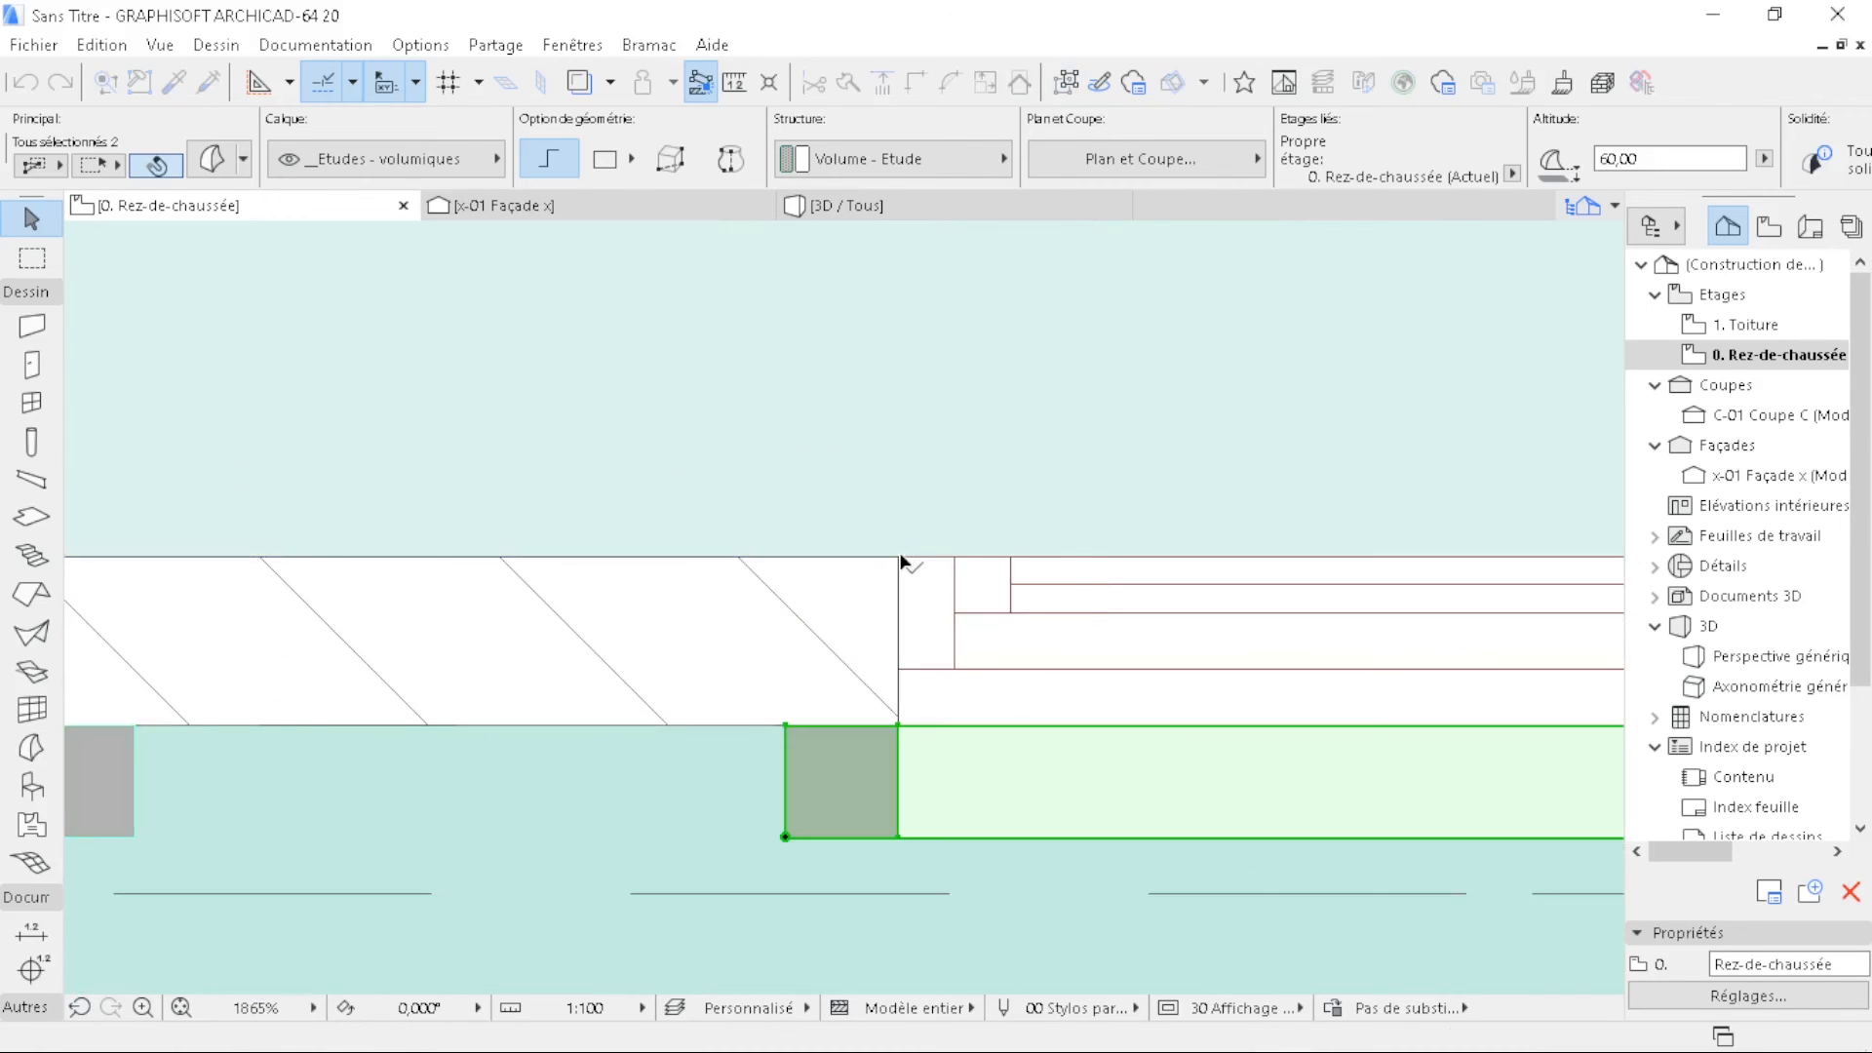
# - Examine the frames around both terrace windows in 3D, from the front and from the terrace corner
pyautogui.click(938, 199)
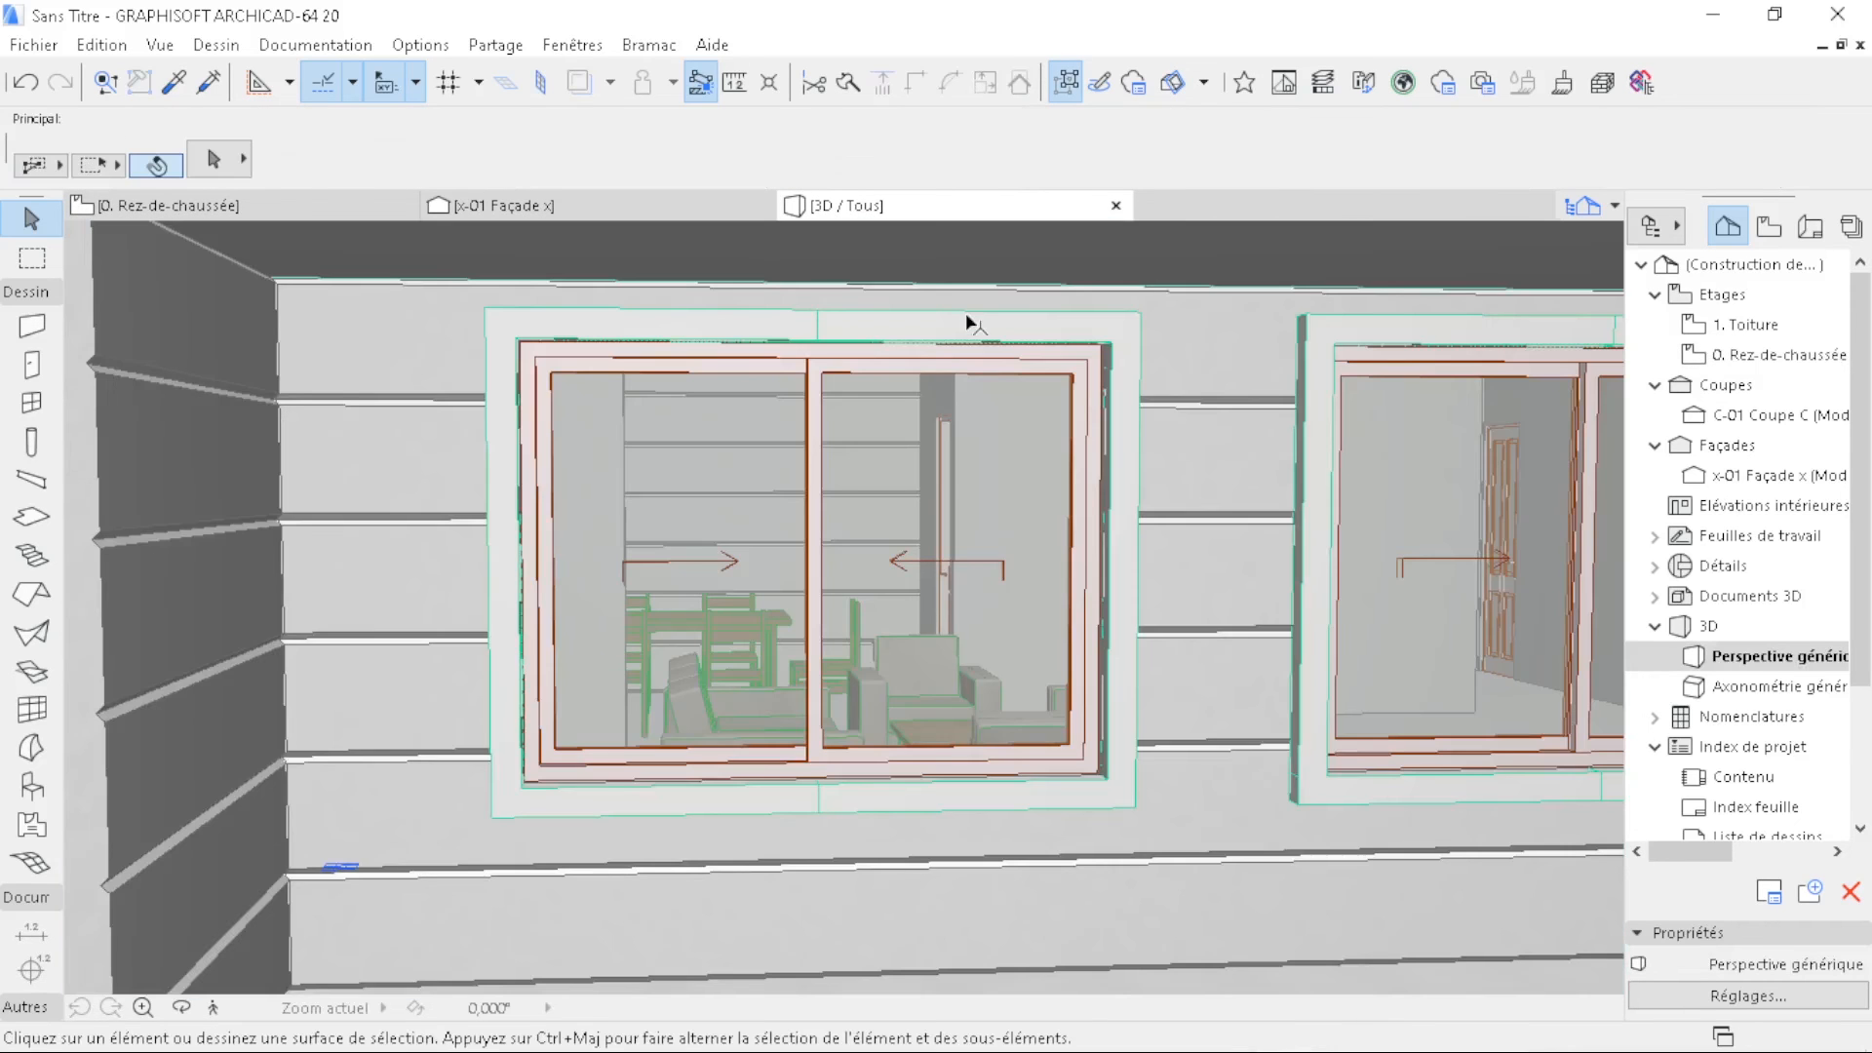
pyautogui.moveTo(1326, 576); pyautogui.dragTo(842, 599, button='middle')
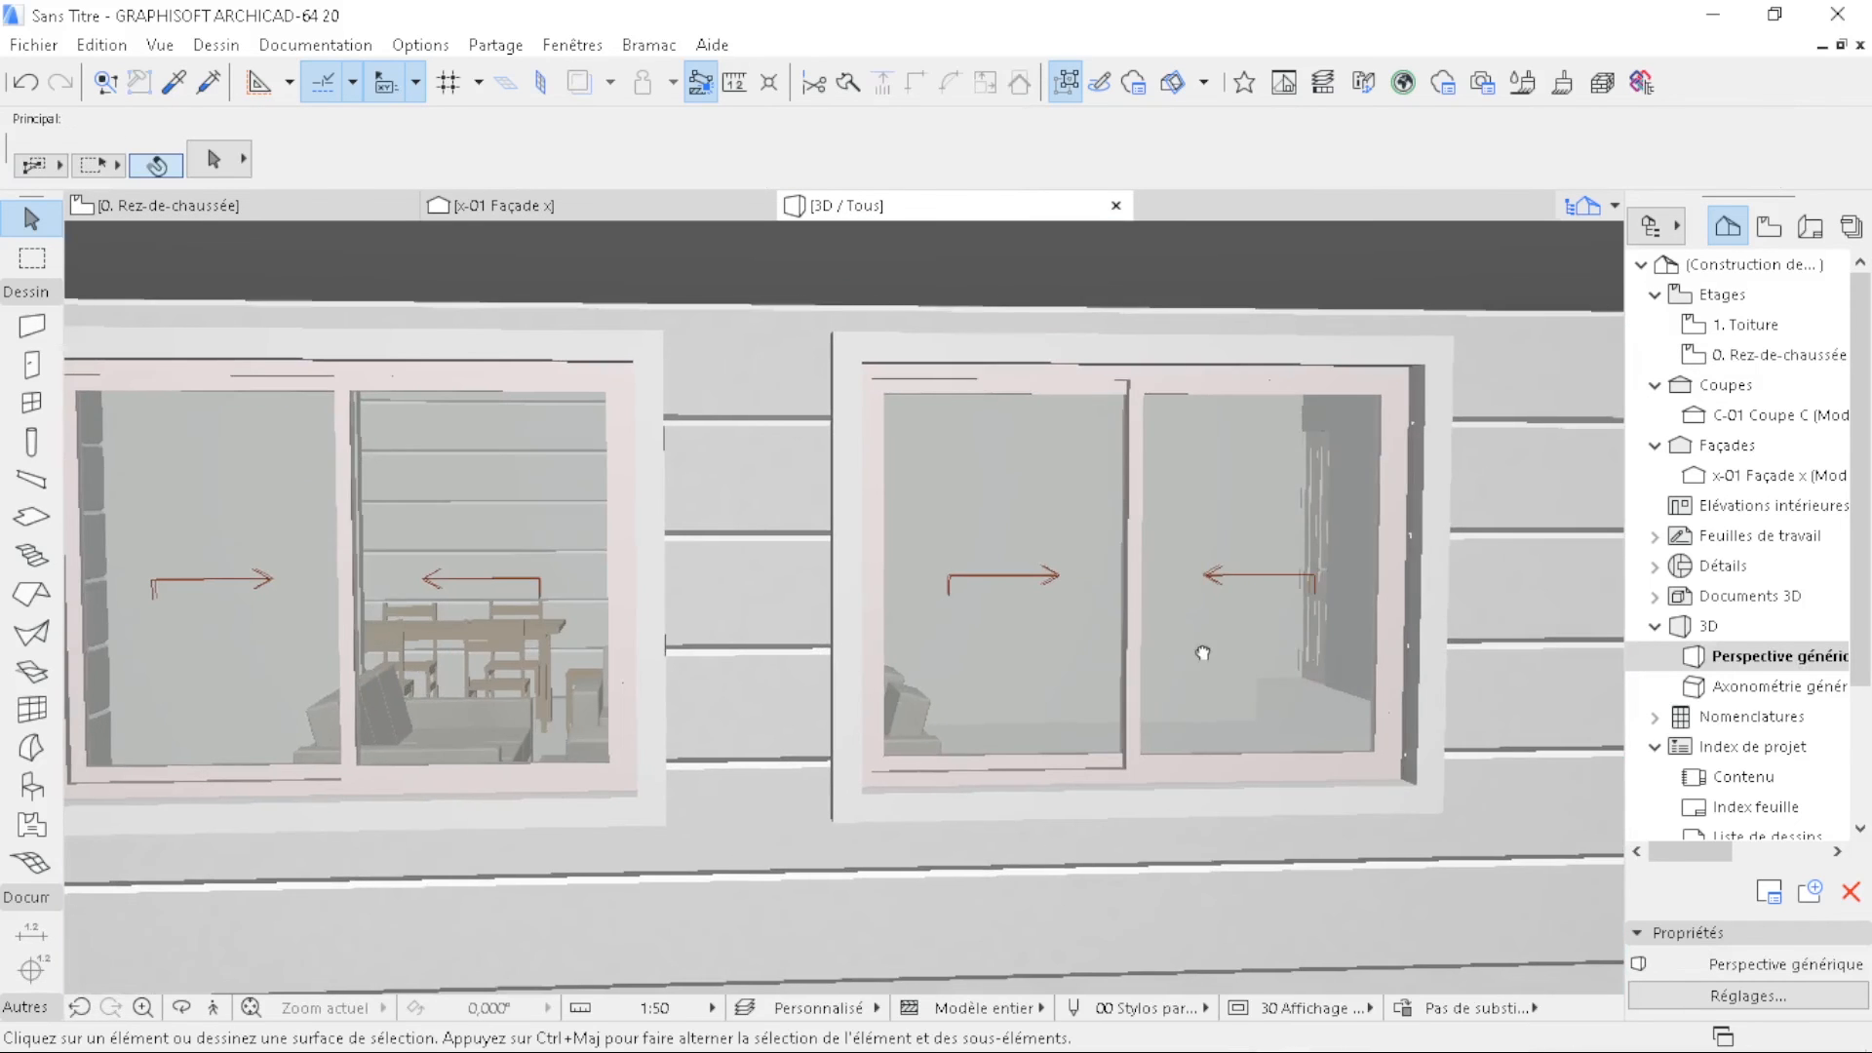
pyautogui.scroll(-5, 1173, 635)
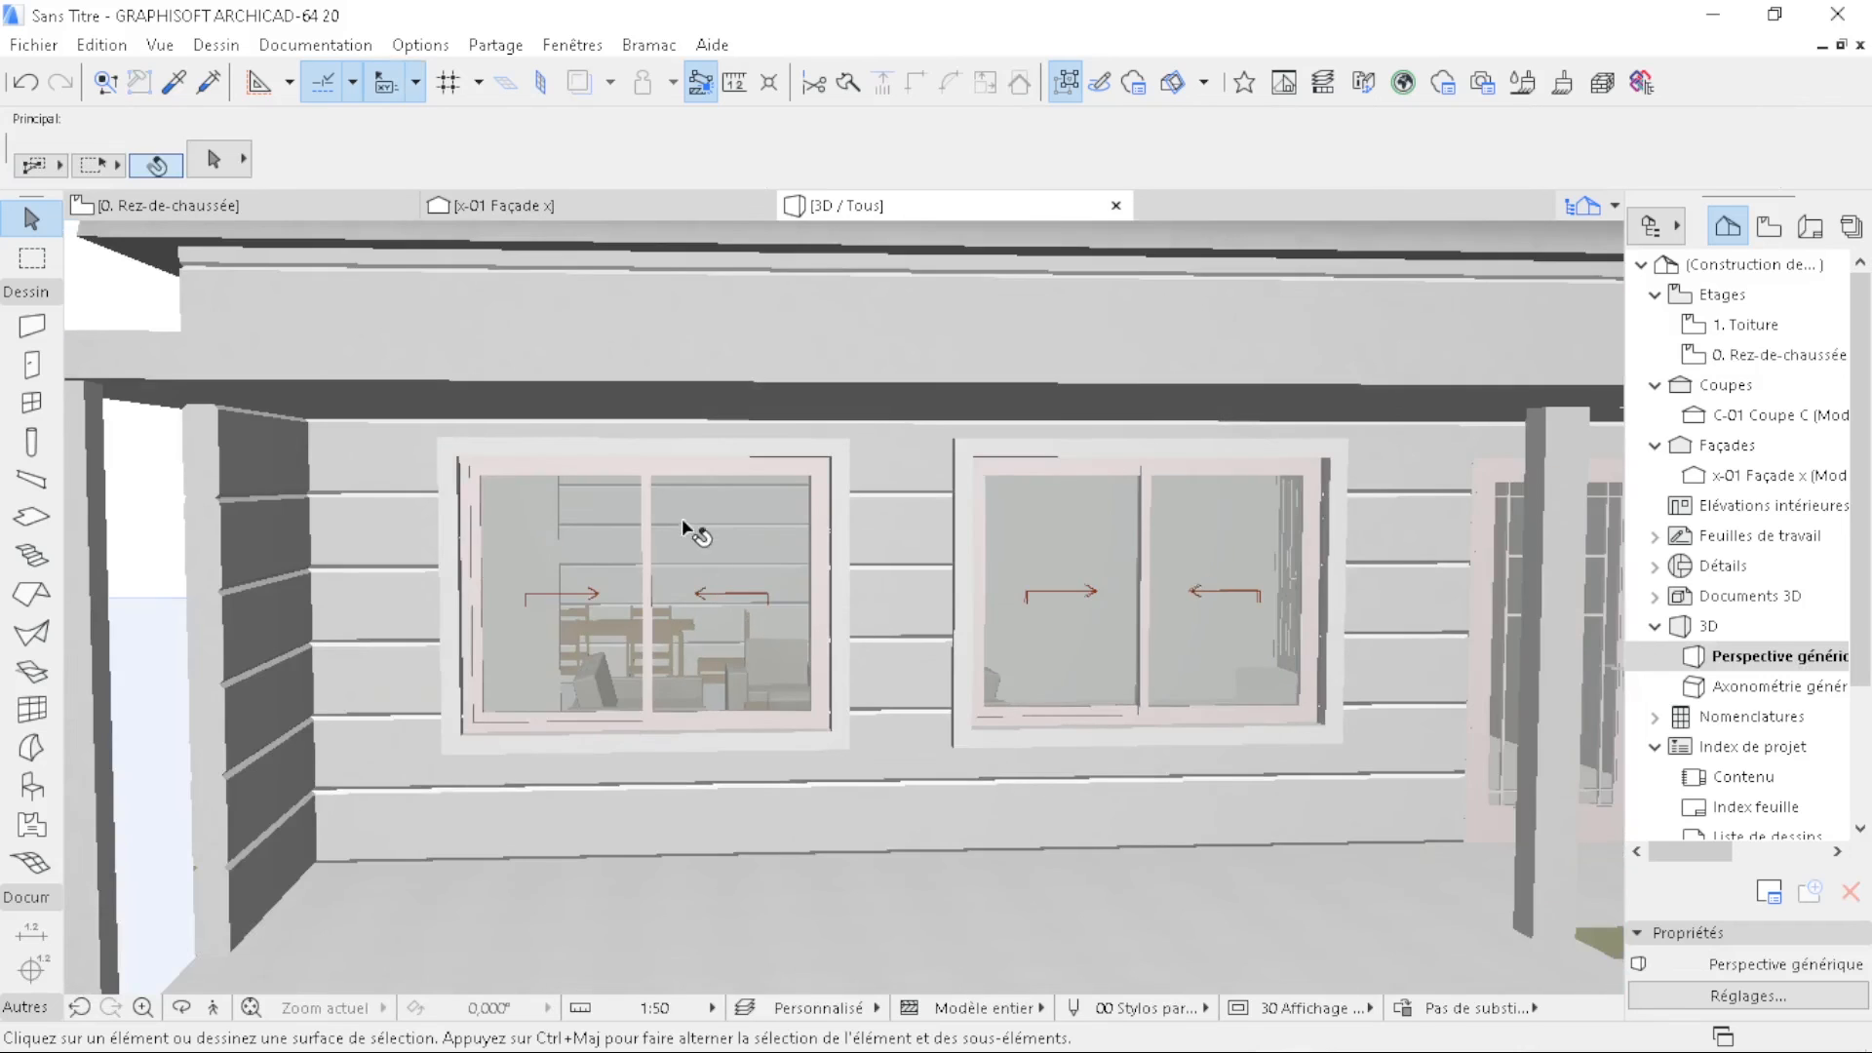
pyautogui.scroll(-4, 687, 535)
pyautogui.keyDown('shift'); pyautogui.moveTo(767, 638); pyautogui.dragTo(908, 635, button='middle'); pyautogui.keyUp('shift')
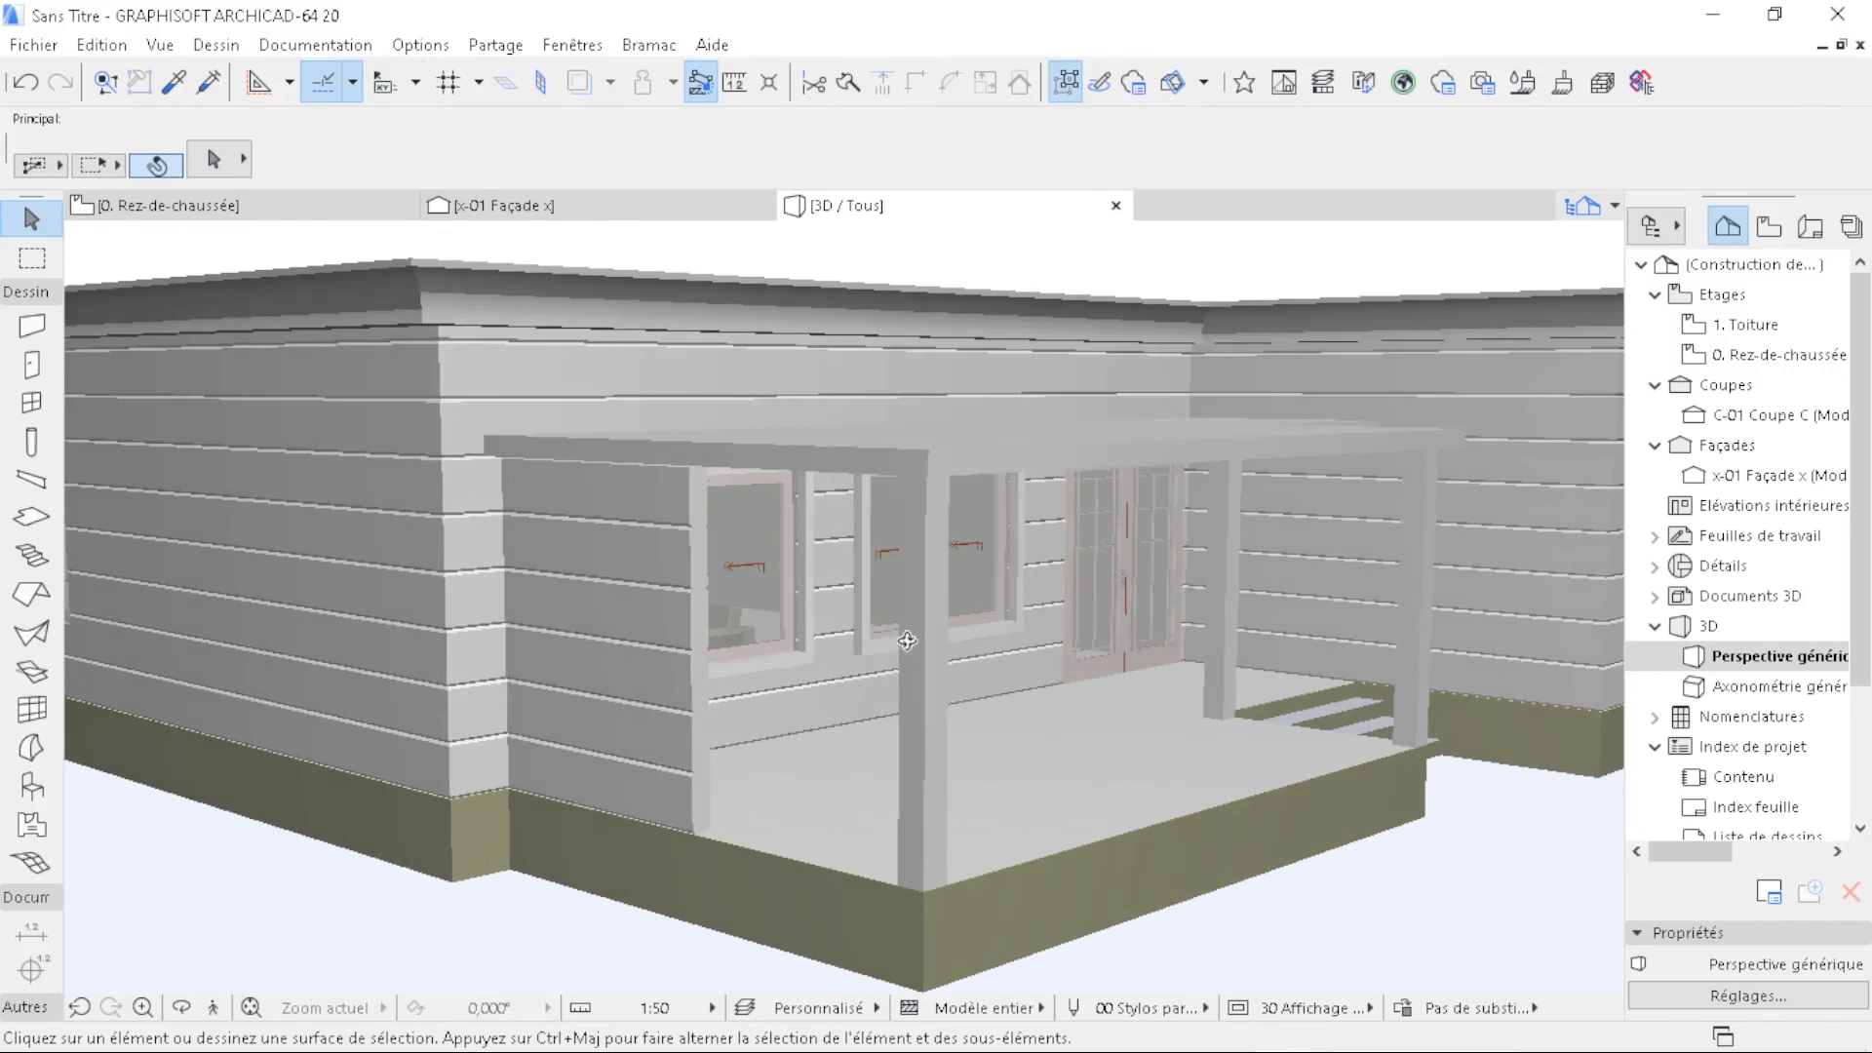
# - Examine the window frames around the whole house in 3D from several sides
pyautogui.click(332, 207)
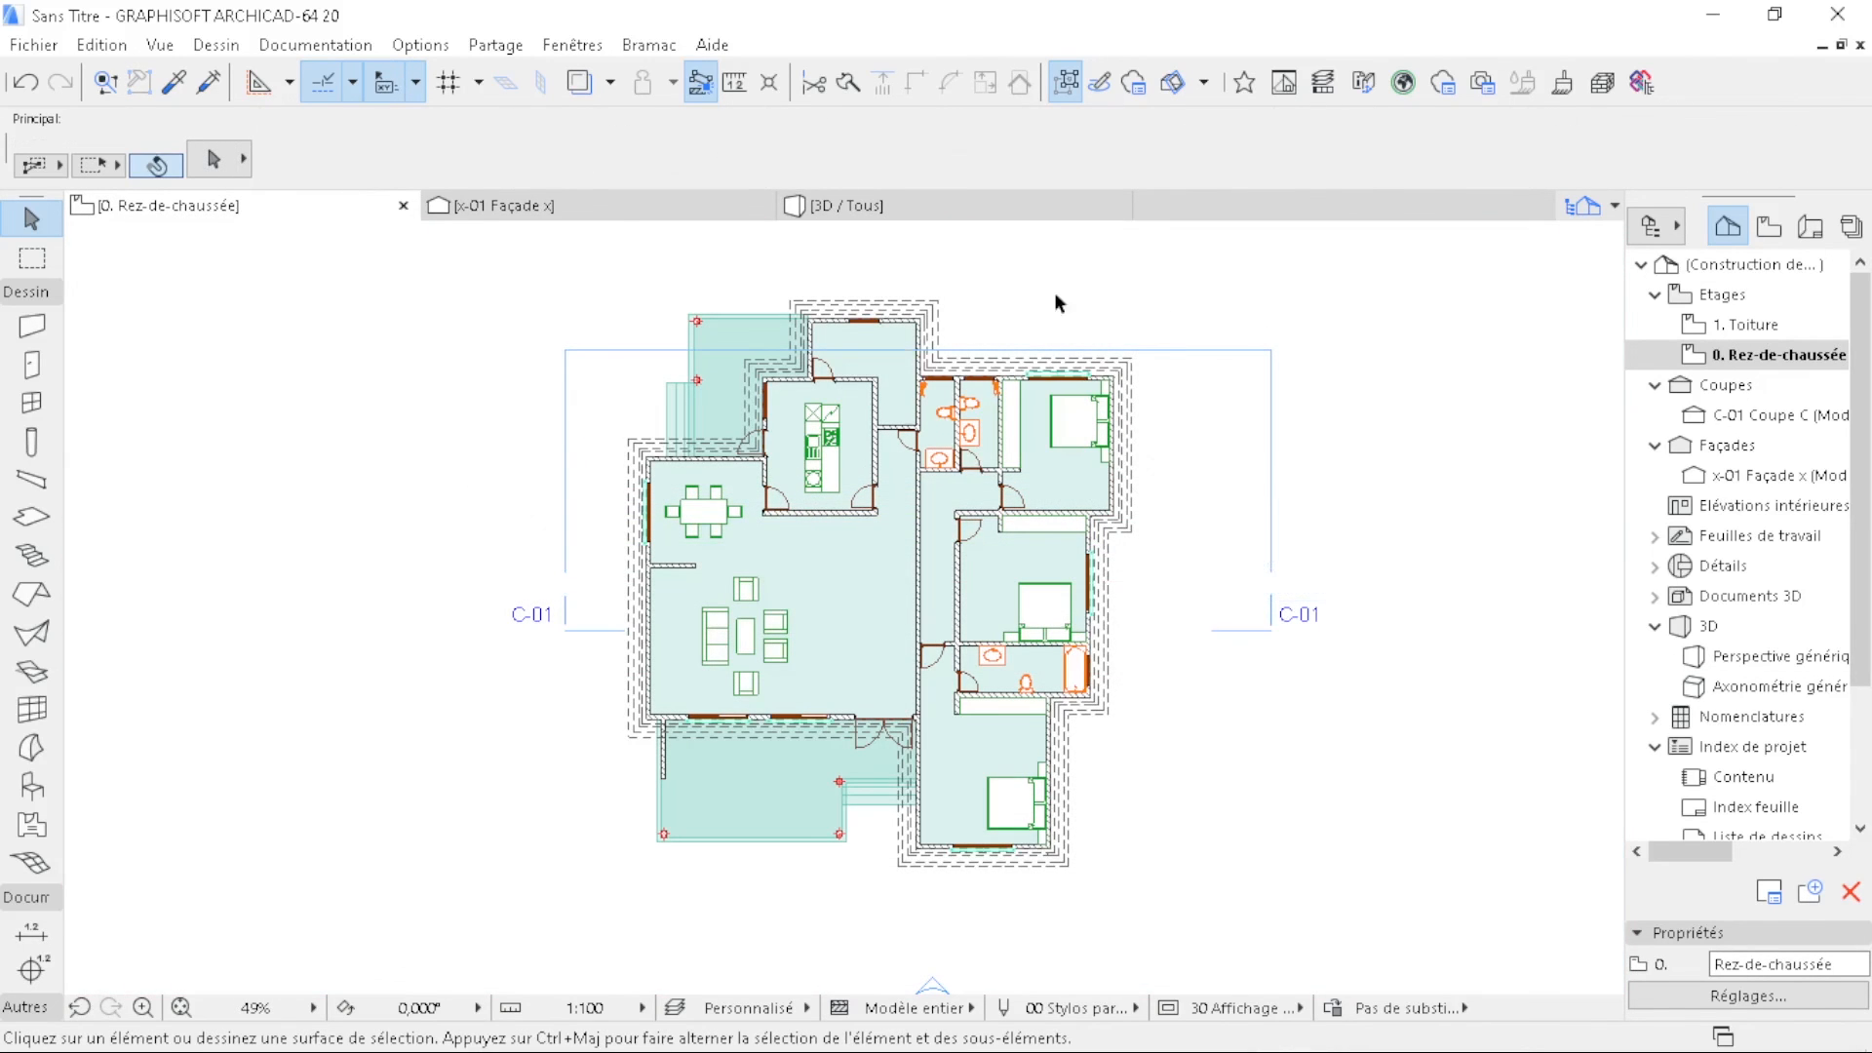
pyautogui.click(947, 205)
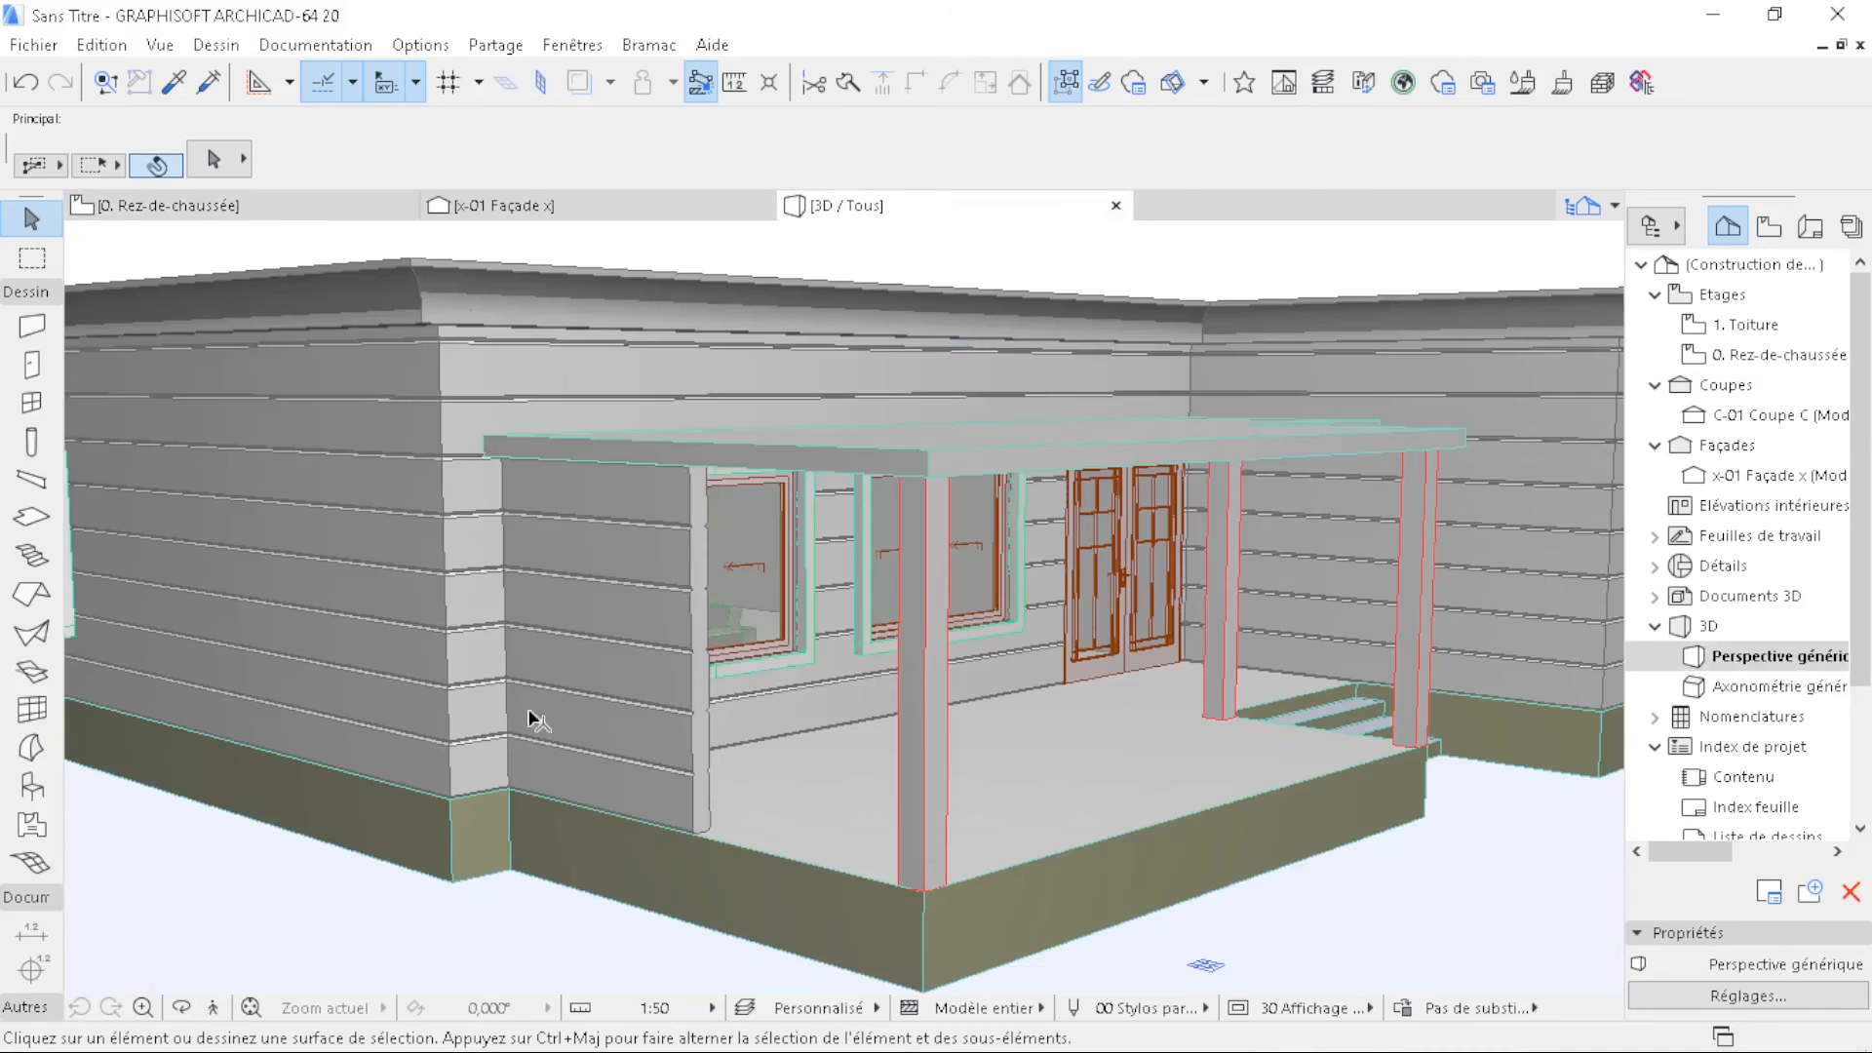
pyautogui.scroll(-5, 451, 669)
pyautogui.keyDown('shift'); pyautogui.moveTo(1123, 676); pyautogui.dragTo(812, 661, button='middle'); pyautogui.keyUp('shift')
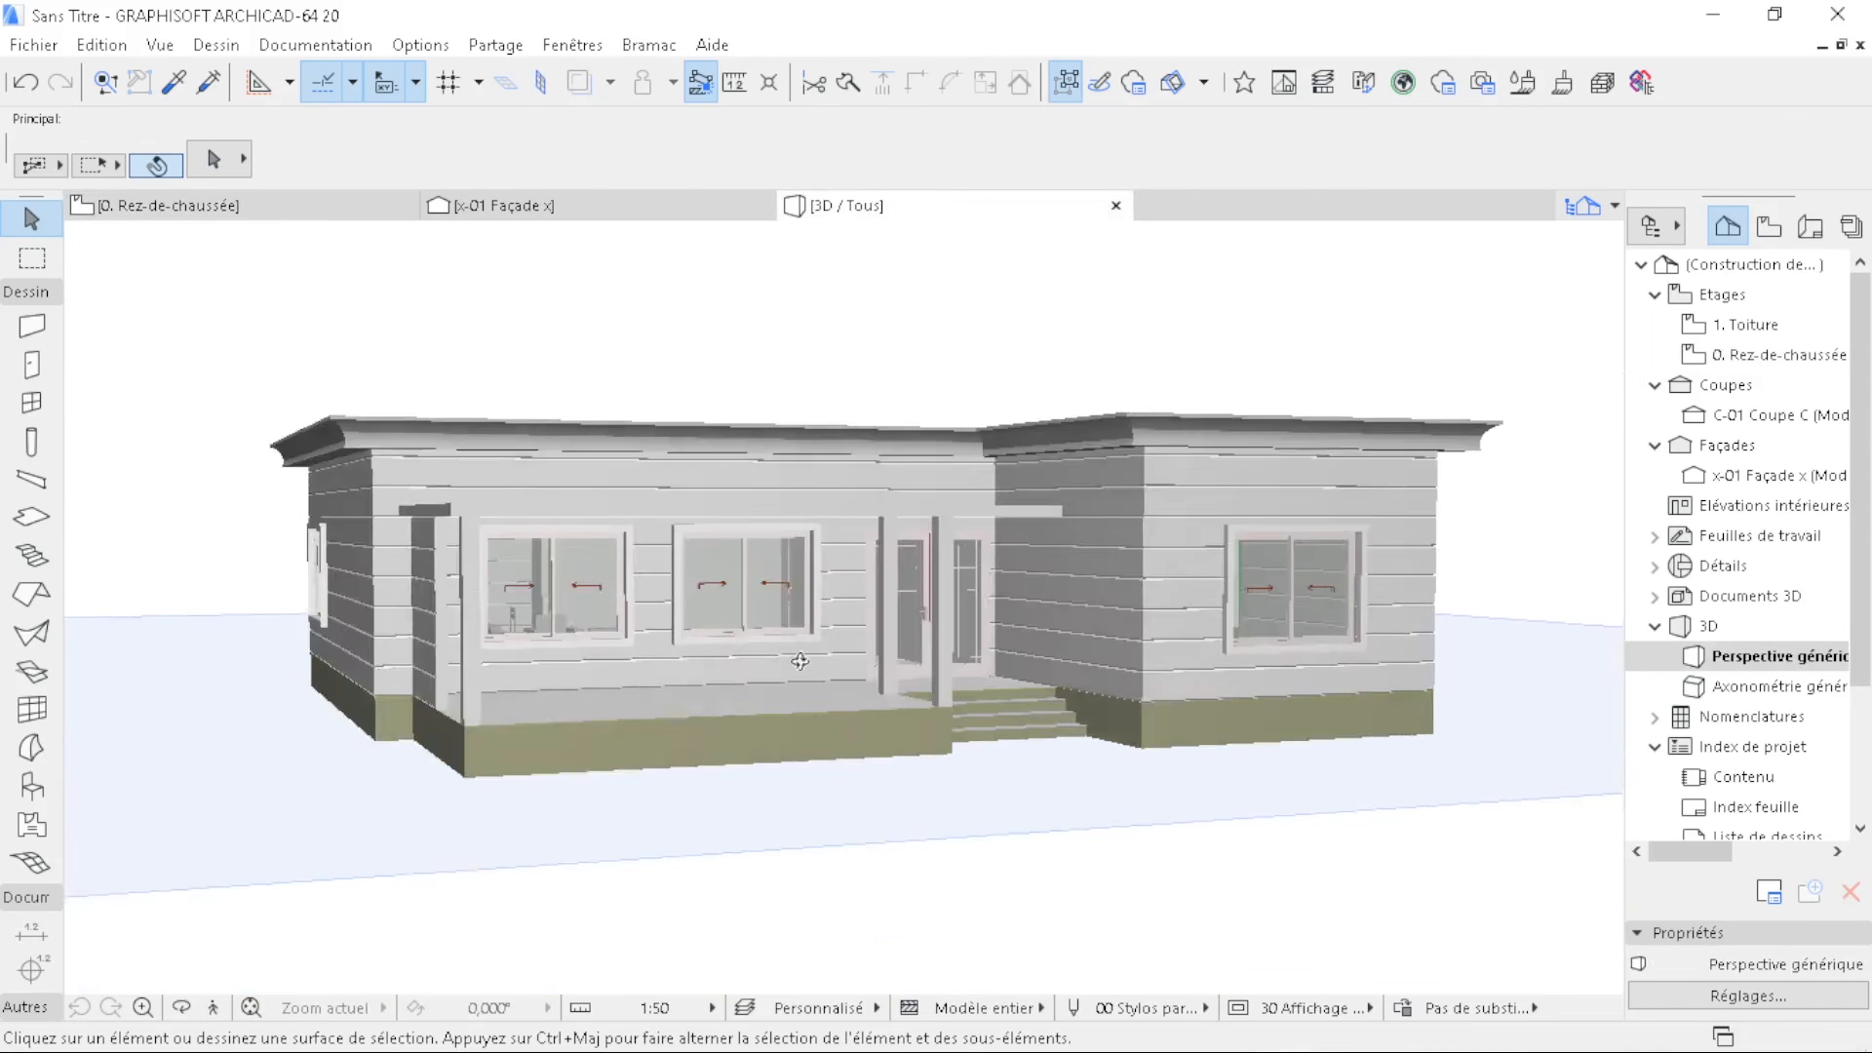
pyautogui.keyDown('shift'); pyautogui.moveTo(812, 661); pyautogui.dragTo(779, 663, button='middle'); pyautogui.keyUp('shift')
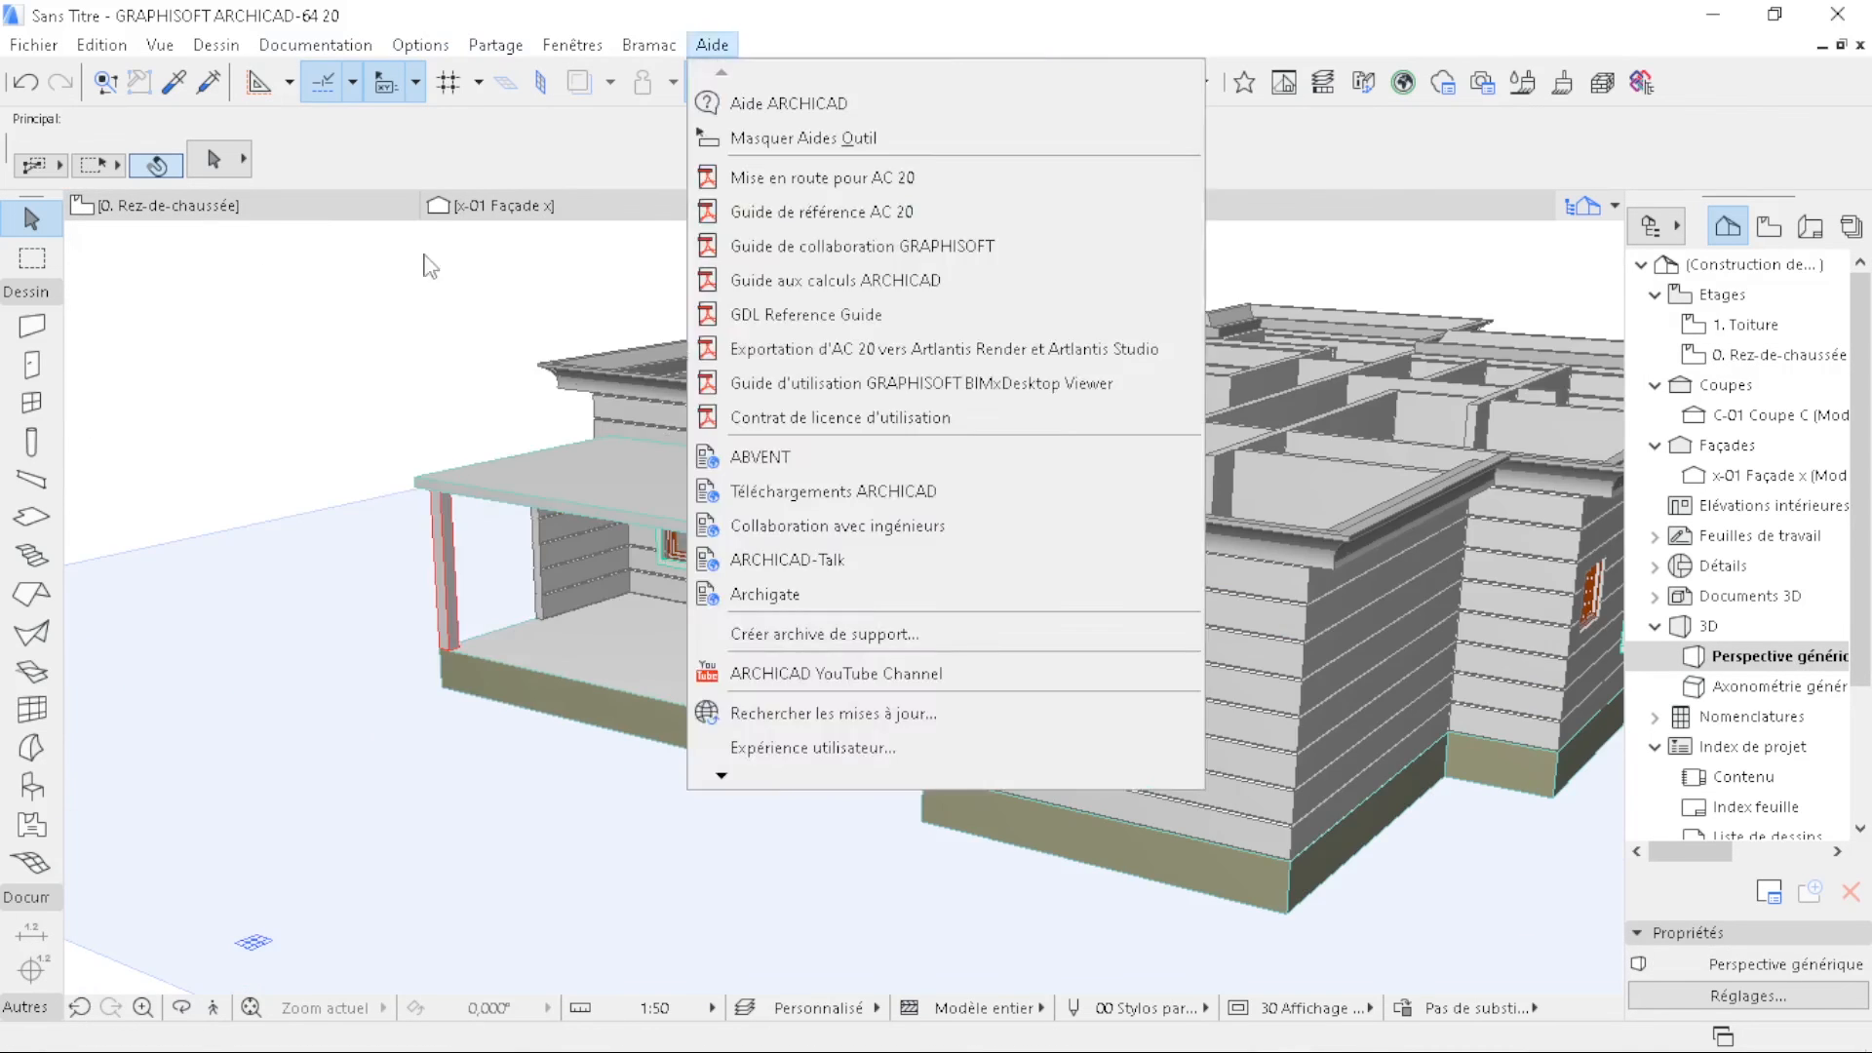
# - Show all layers in the 3D view
pyautogui.click(426, 261)
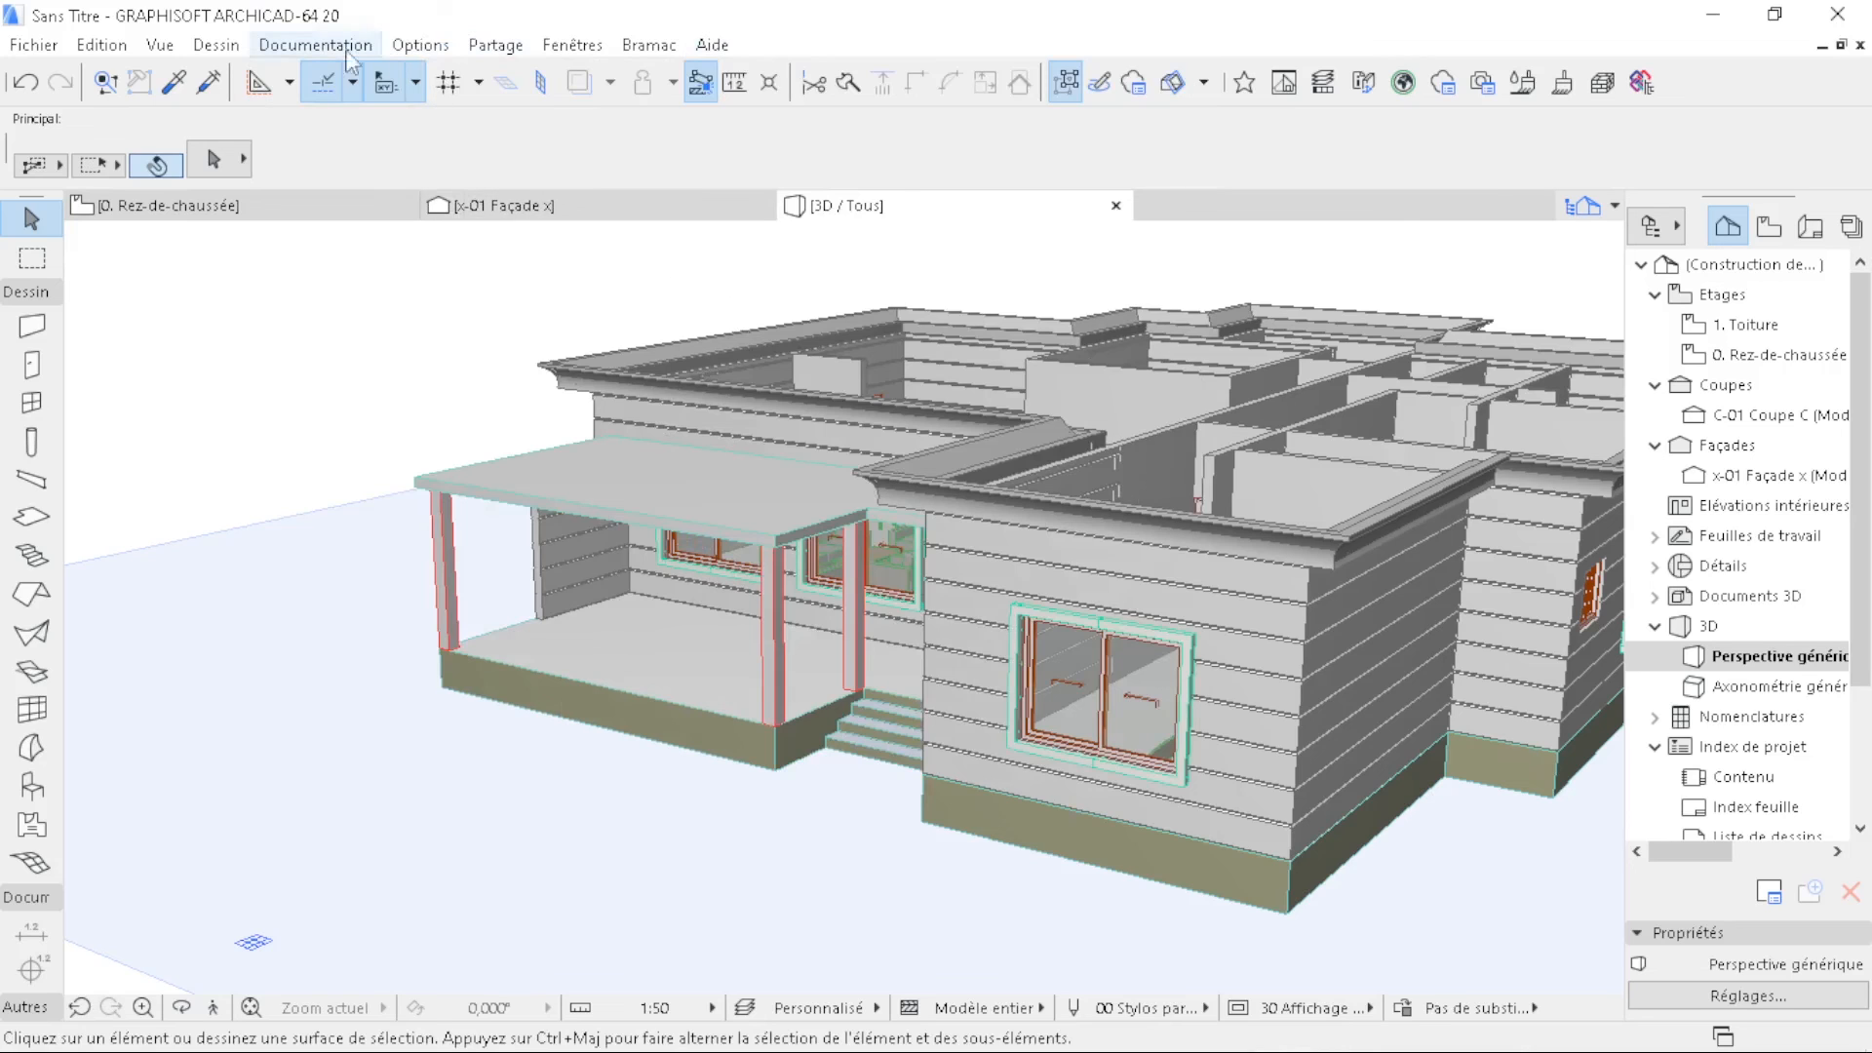
pyautogui.click(322, 44)
pyautogui.moveTo(472, 119)
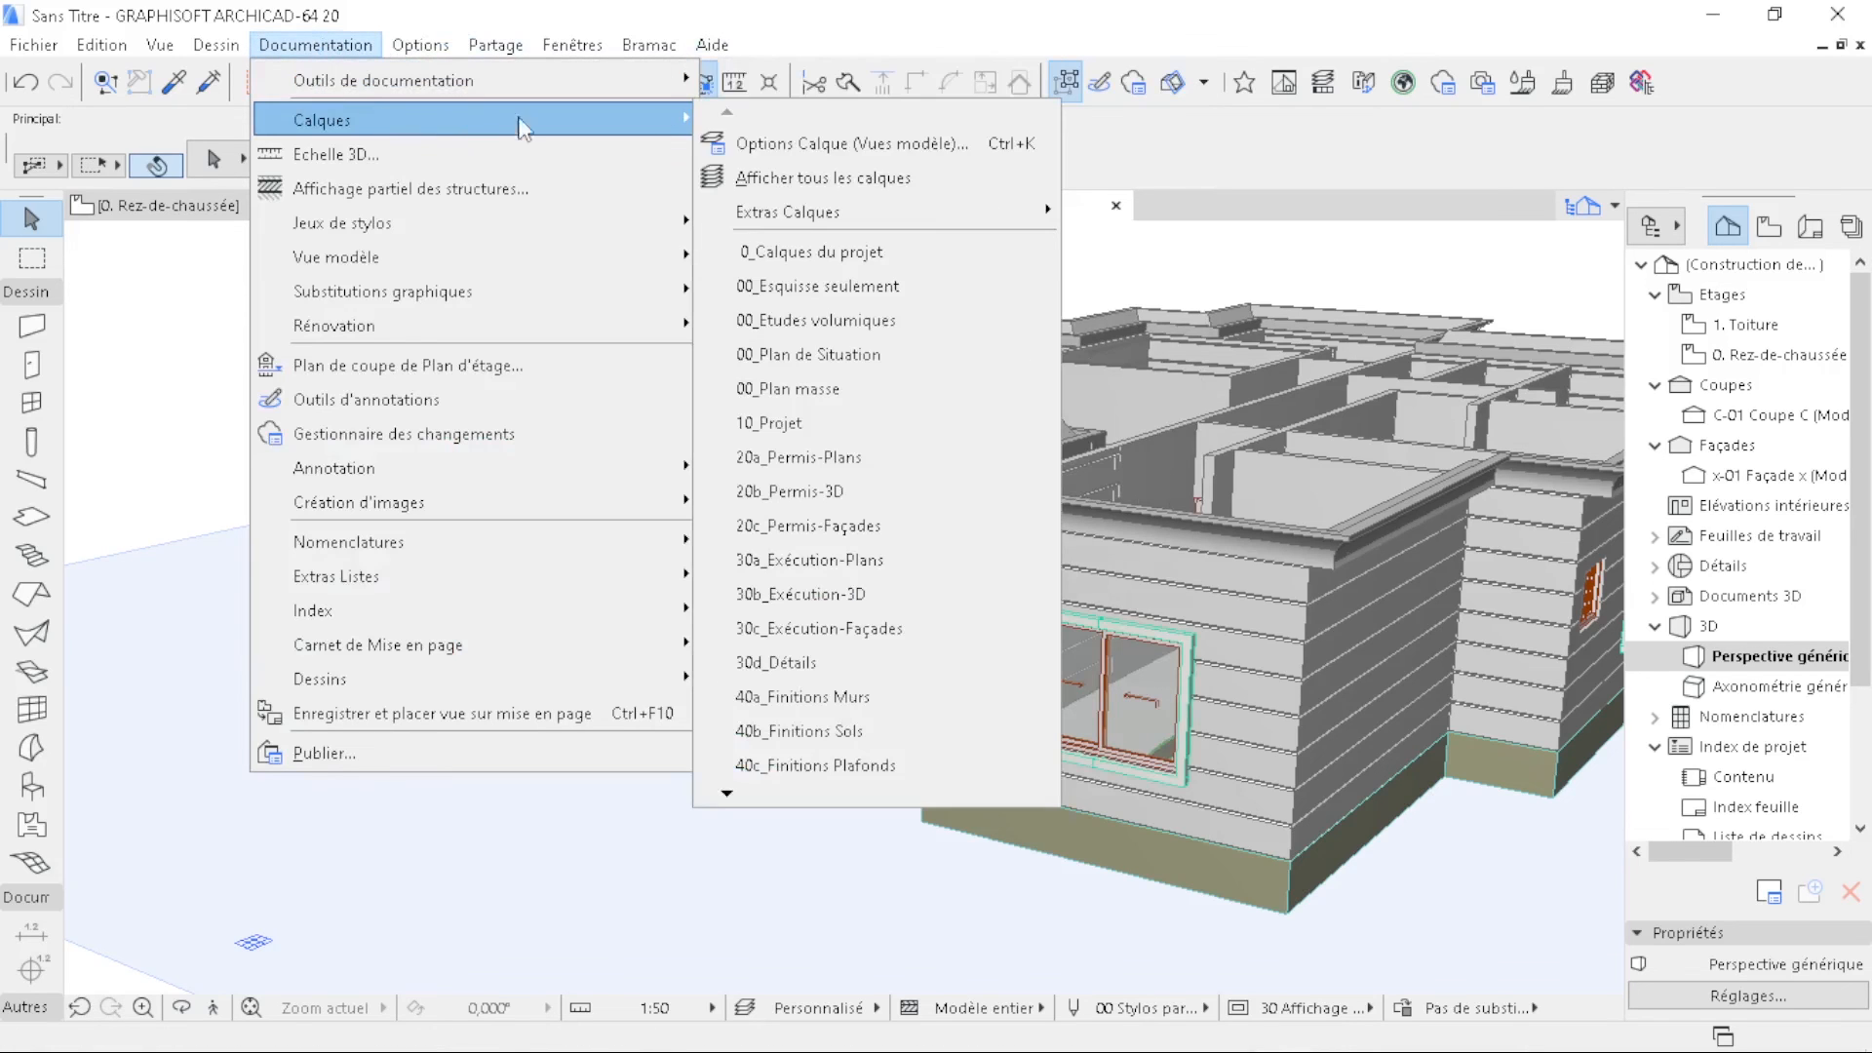
pyautogui.click(770, 167)
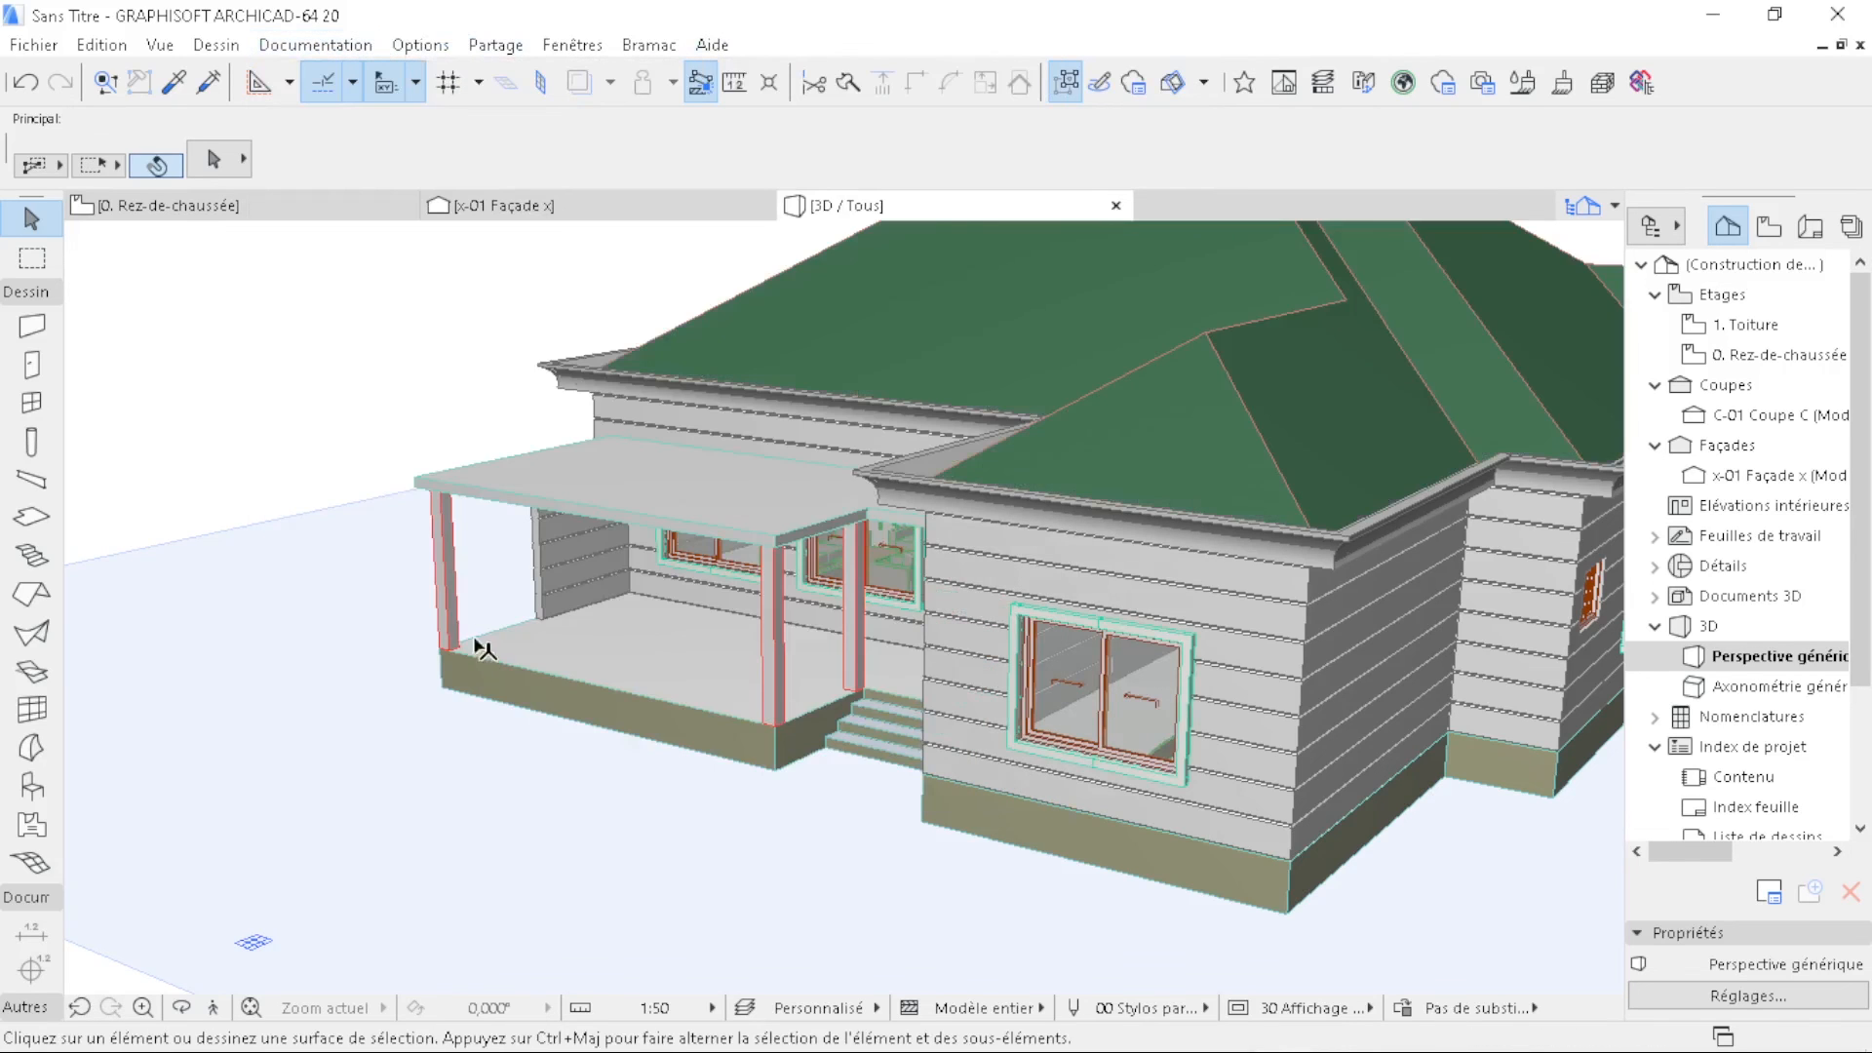
# - Examine the roofed house in 3D from the terrace side
pyautogui.scroll(-5, 459, 606)
pyautogui.keyDown('shift'); pyautogui.moveTo(1035, 767); pyautogui.dragTo(1061, 842, button='middle'); pyautogui.keyUp('shift')
pyautogui.keyDown('shift'); pyautogui.moveTo(1259, 805); pyautogui.dragTo(1024, 817, button='middle'); pyautogui.keyUp('shift')
pyautogui.scroll(2, 1021, 828)
pyautogui.scroll(3, 1021, 825)
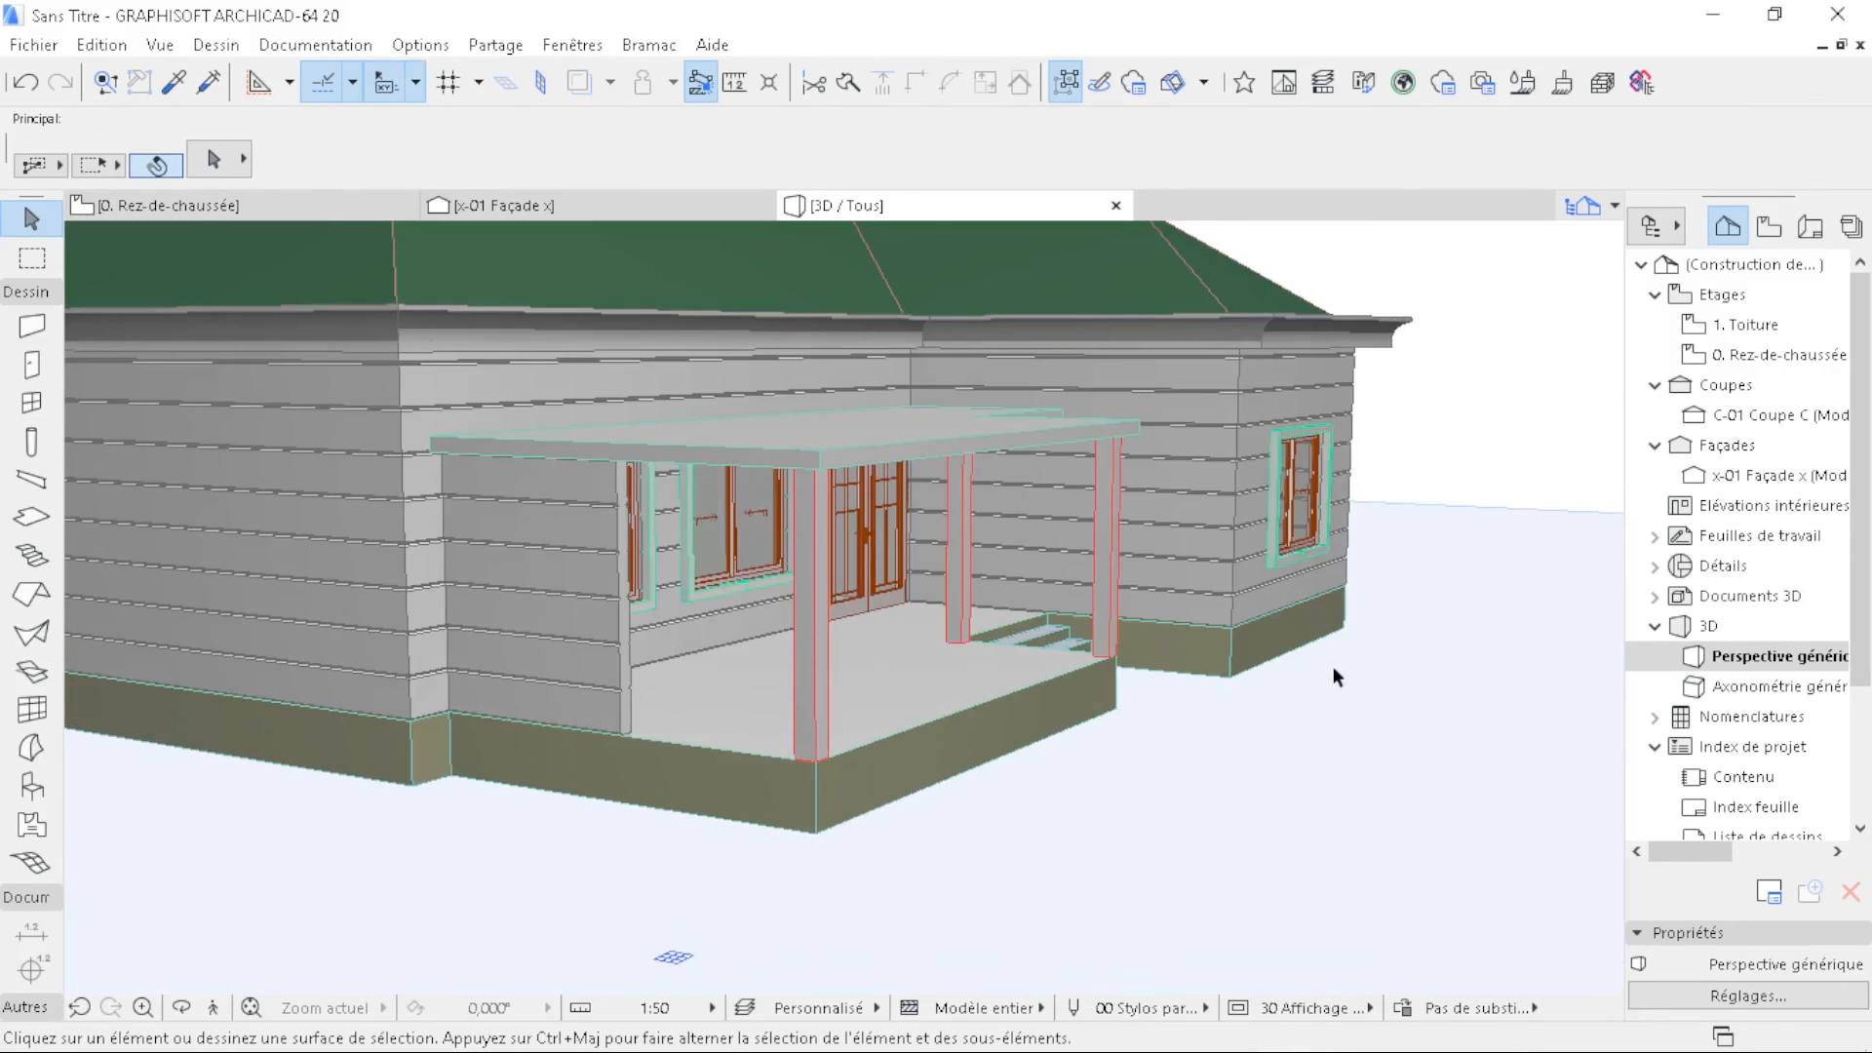
# - Set up a default slab on the ground floor plan, 5 thick and offset -65 from the Rez-de-chaussée storey
pyautogui.click(322, 206)
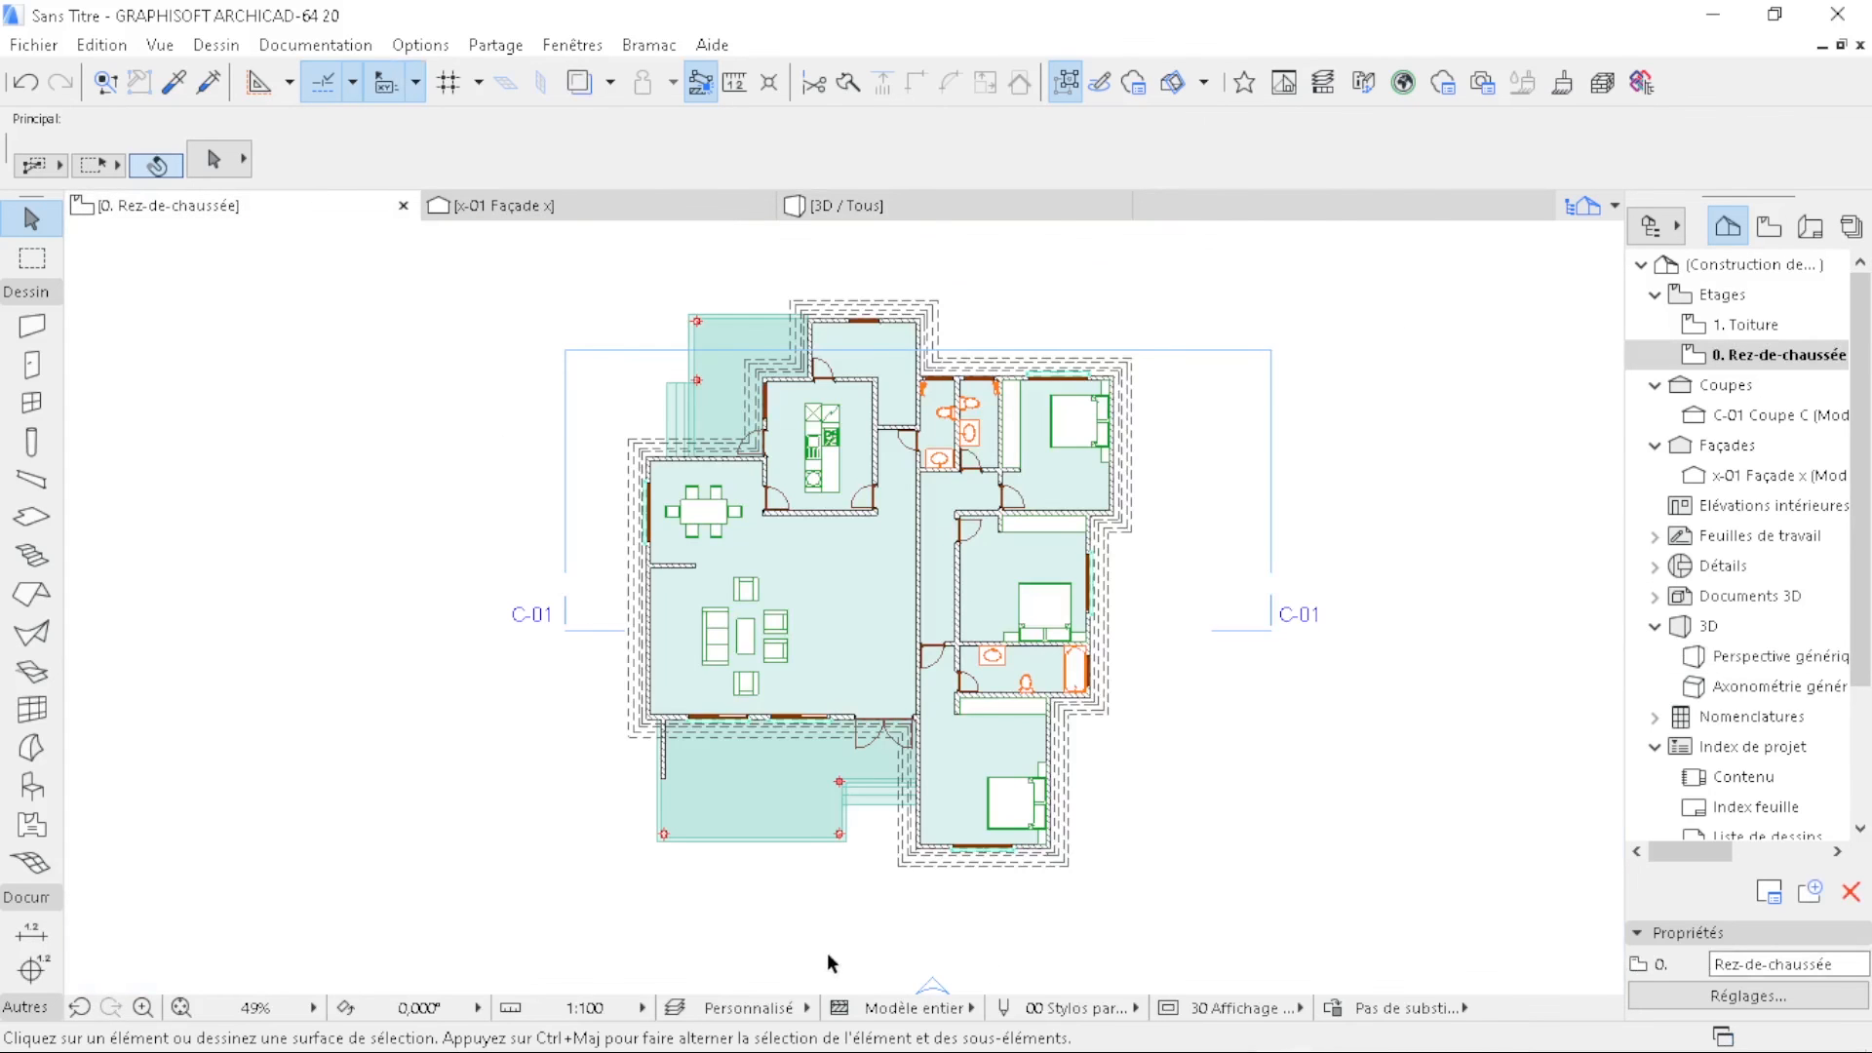
pyautogui.scroll(4, 830, 955)
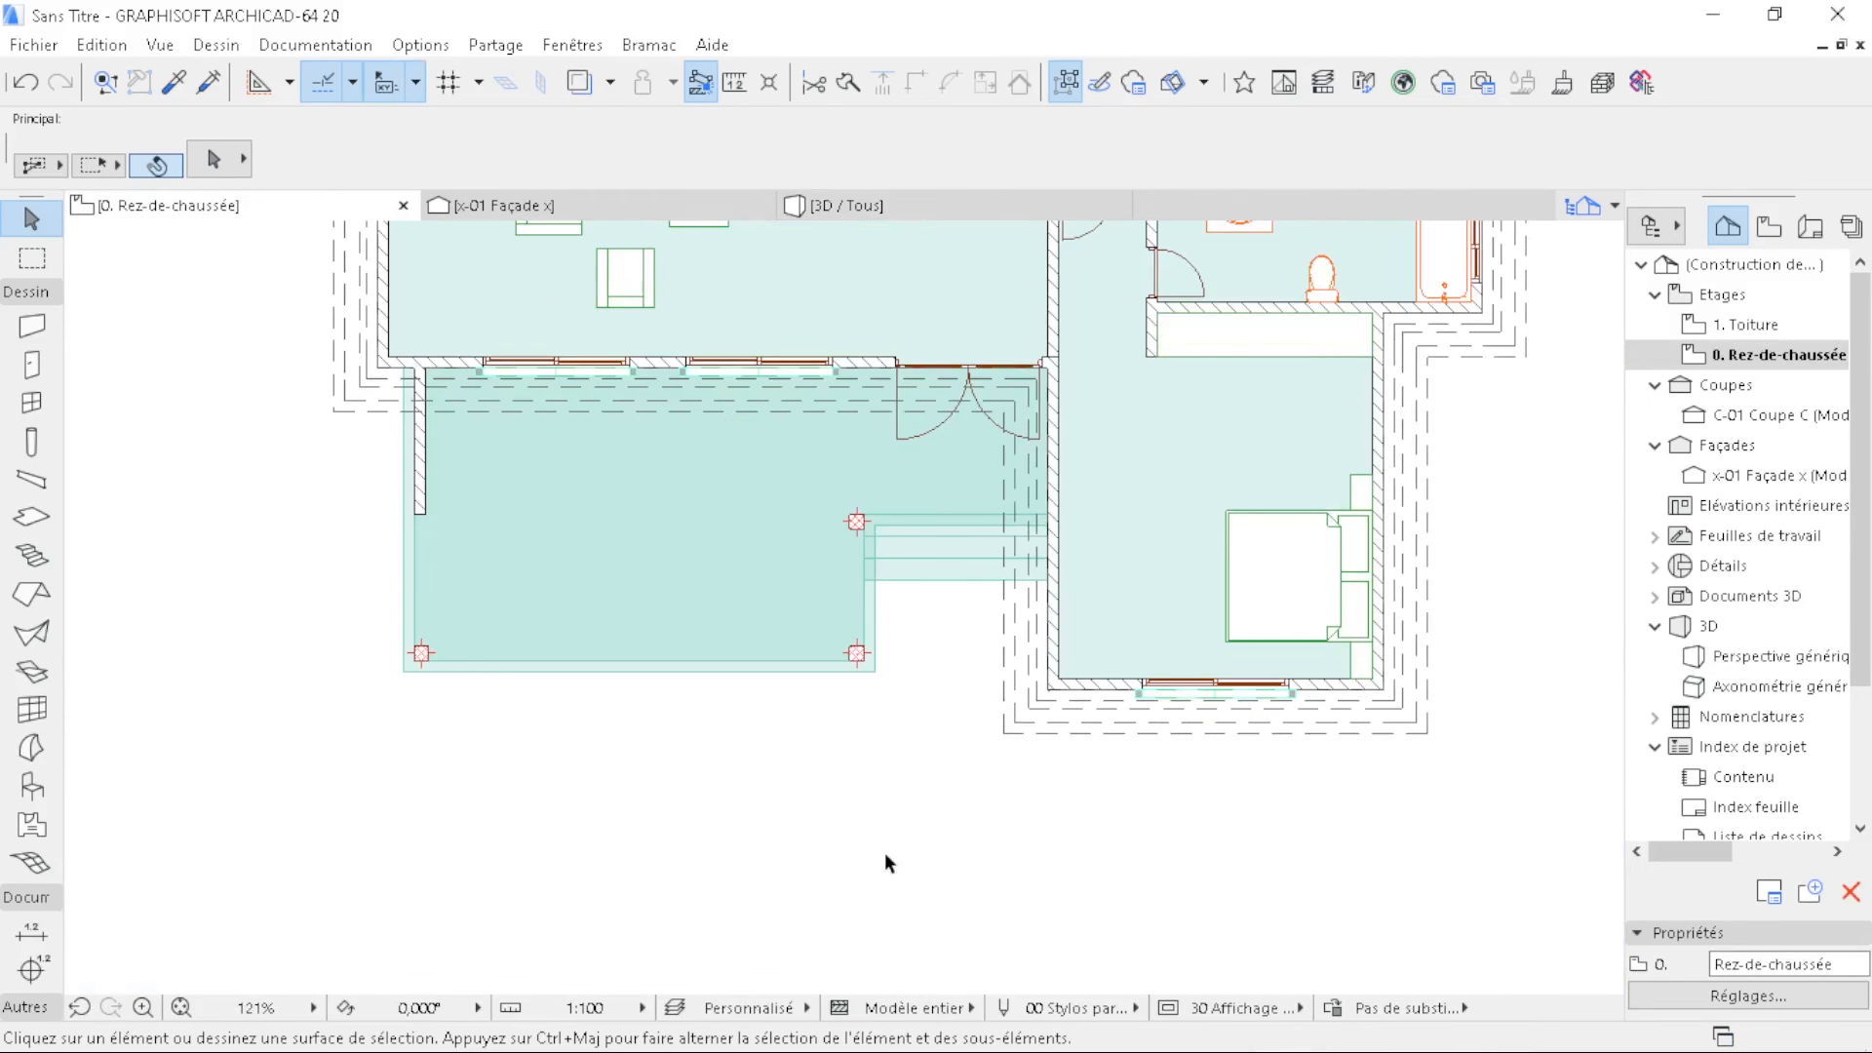
pyautogui.scroll(-5, 628, 815)
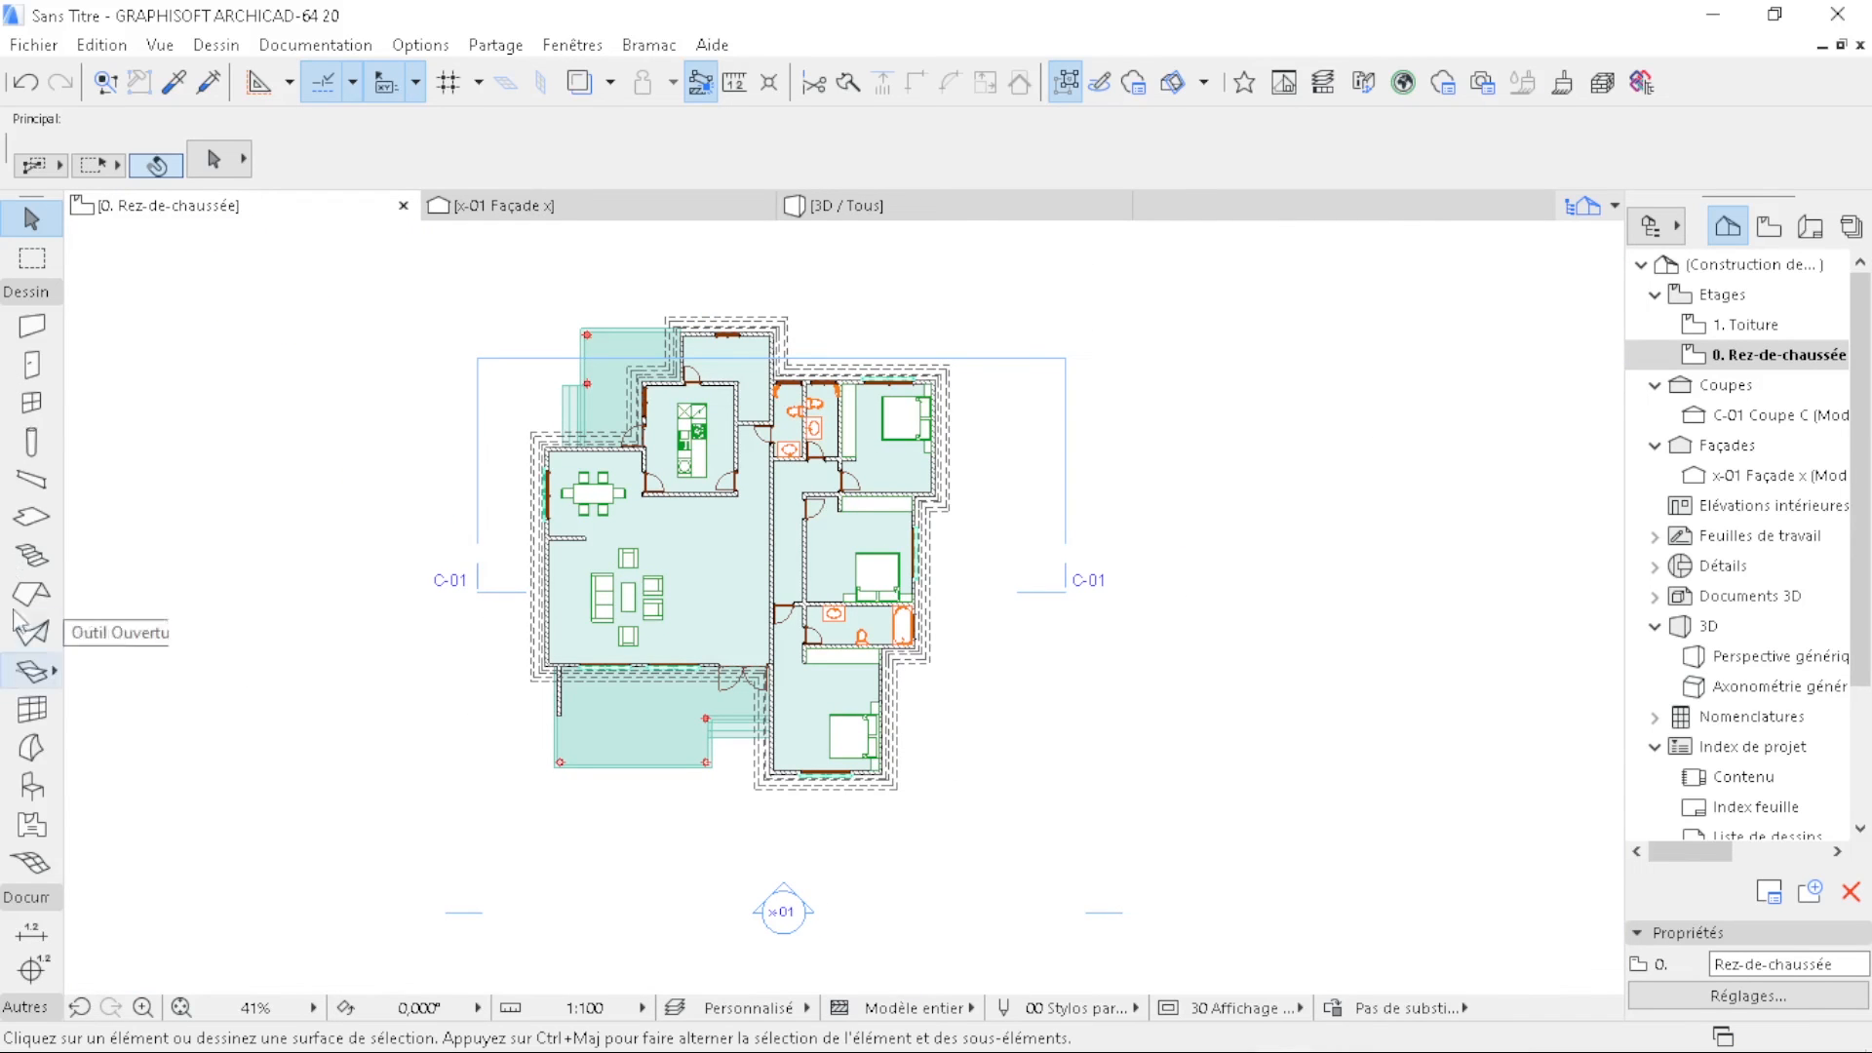
pyautogui.click(31, 516)
pyautogui.hotkey('ctrl', 't')
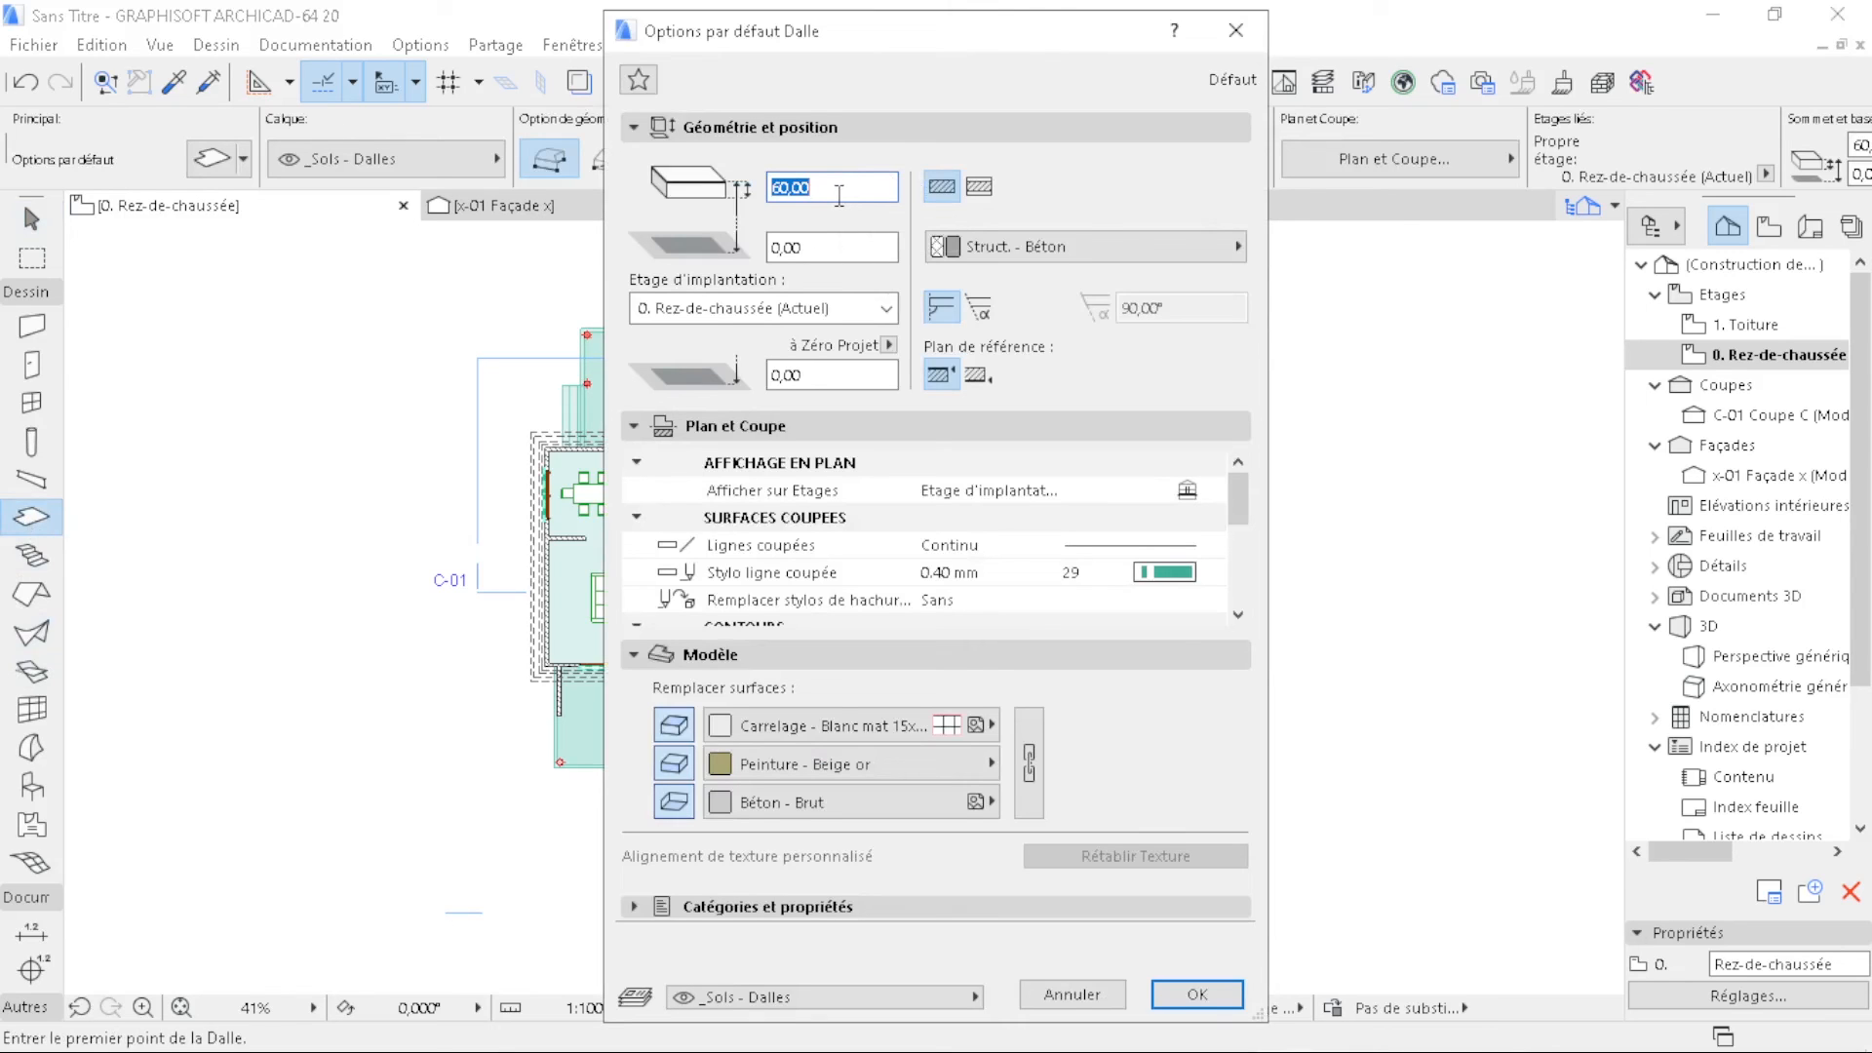
pyautogui.write('5')
pyautogui.press('Tab')
# - Override the default slab's surfaces with Env. - Terre, linking the top, edge and bottom surfaces
pyautogui.click(844, 731)
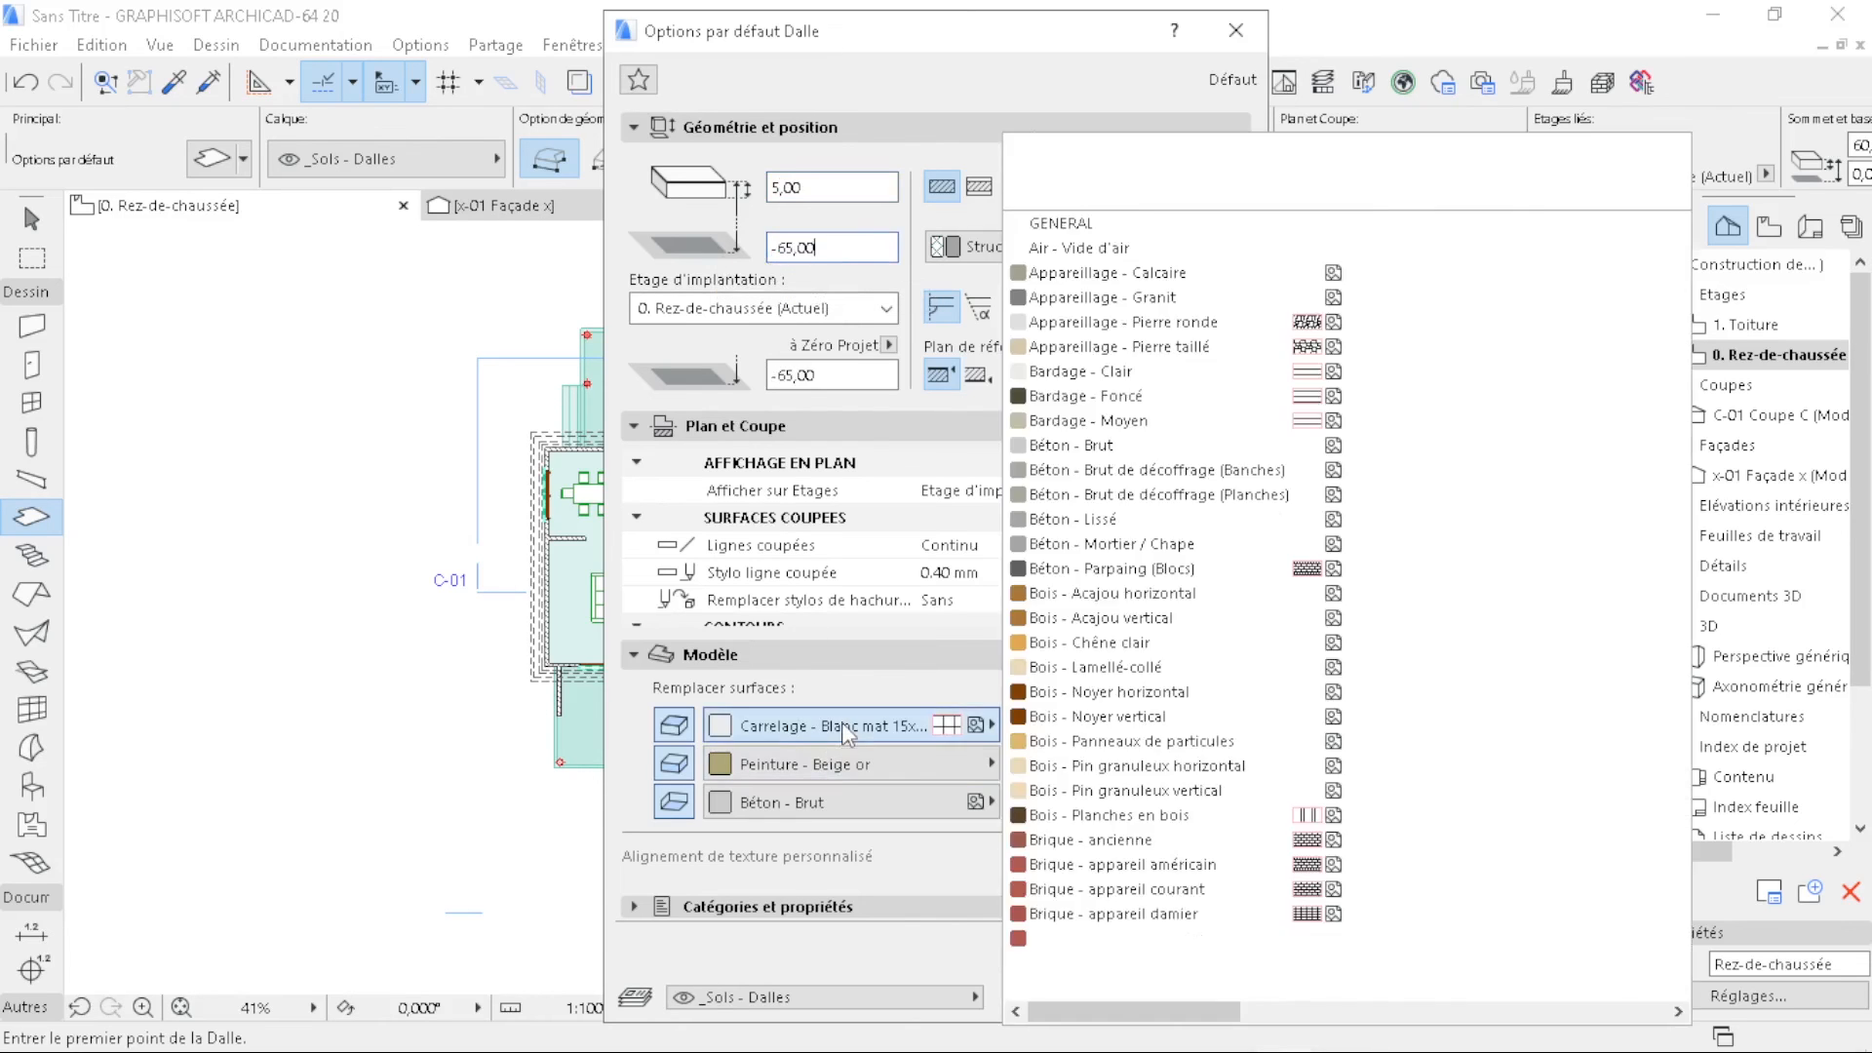
pyautogui.scroll(-3, 1443, 531)
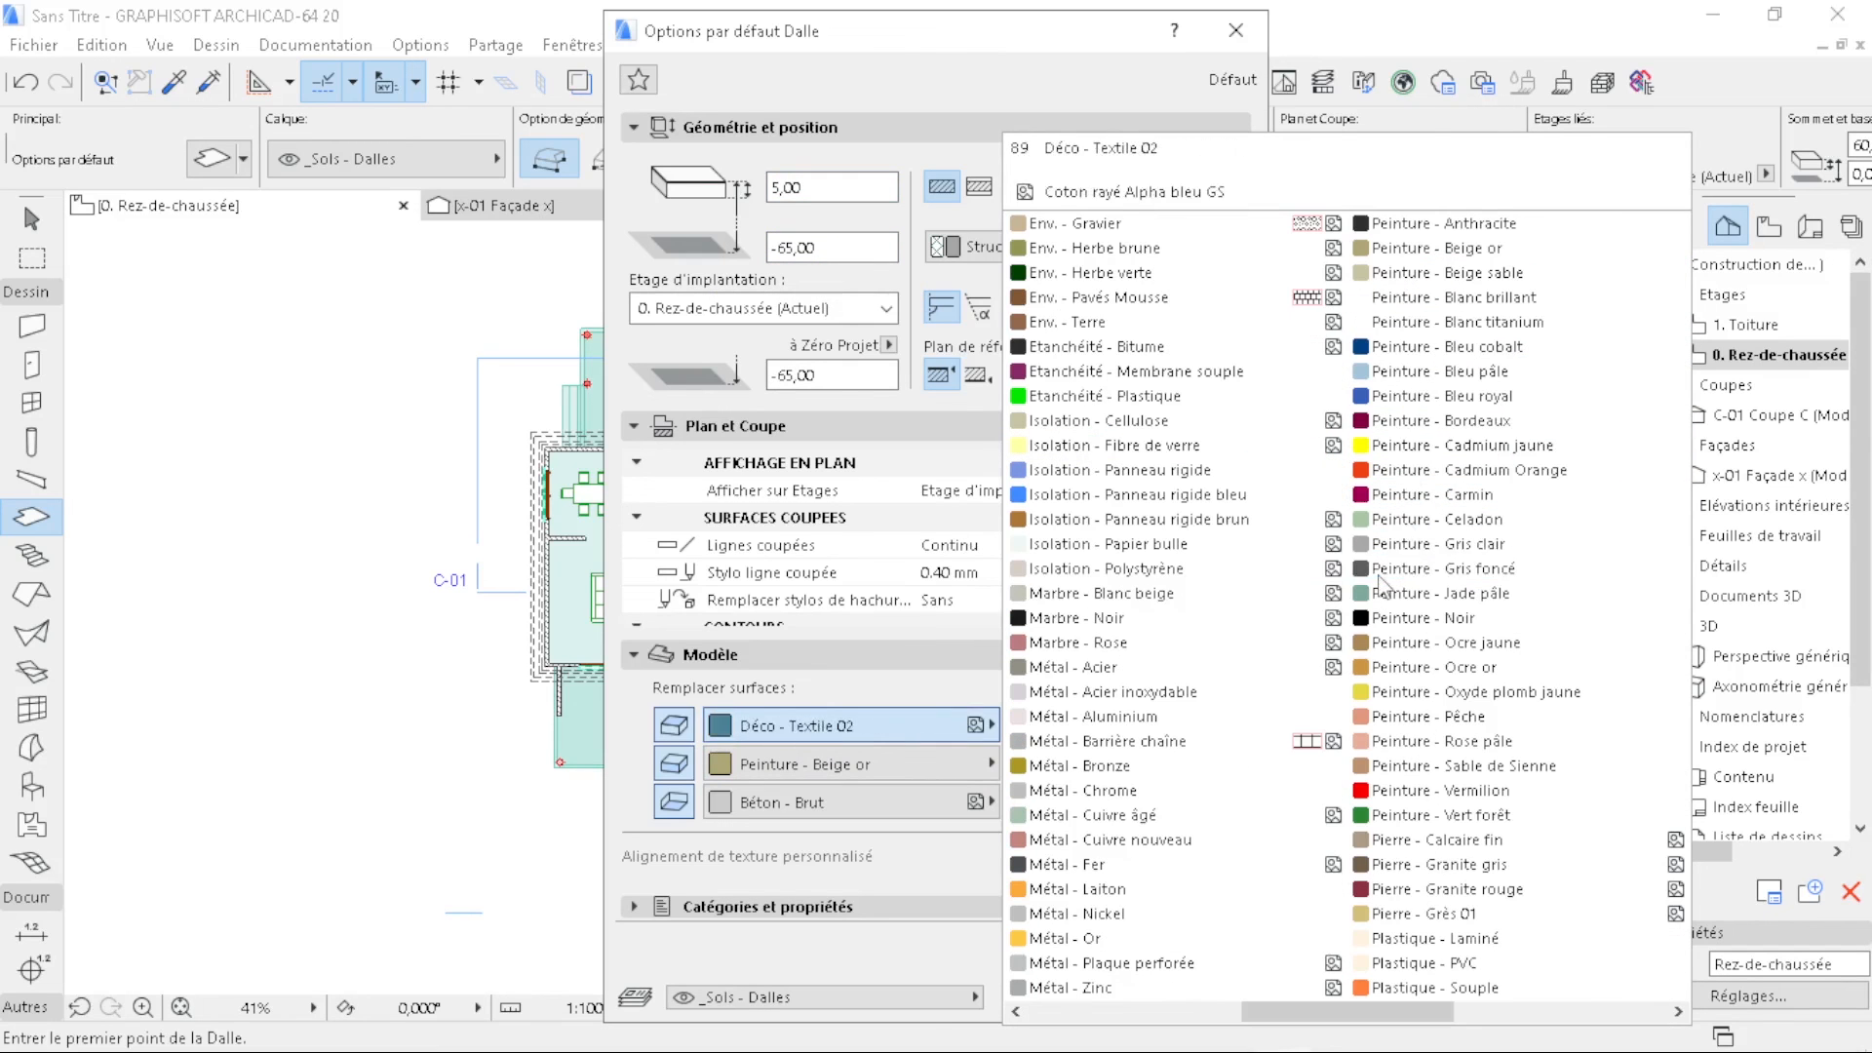
pyautogui.click(1121, 324)
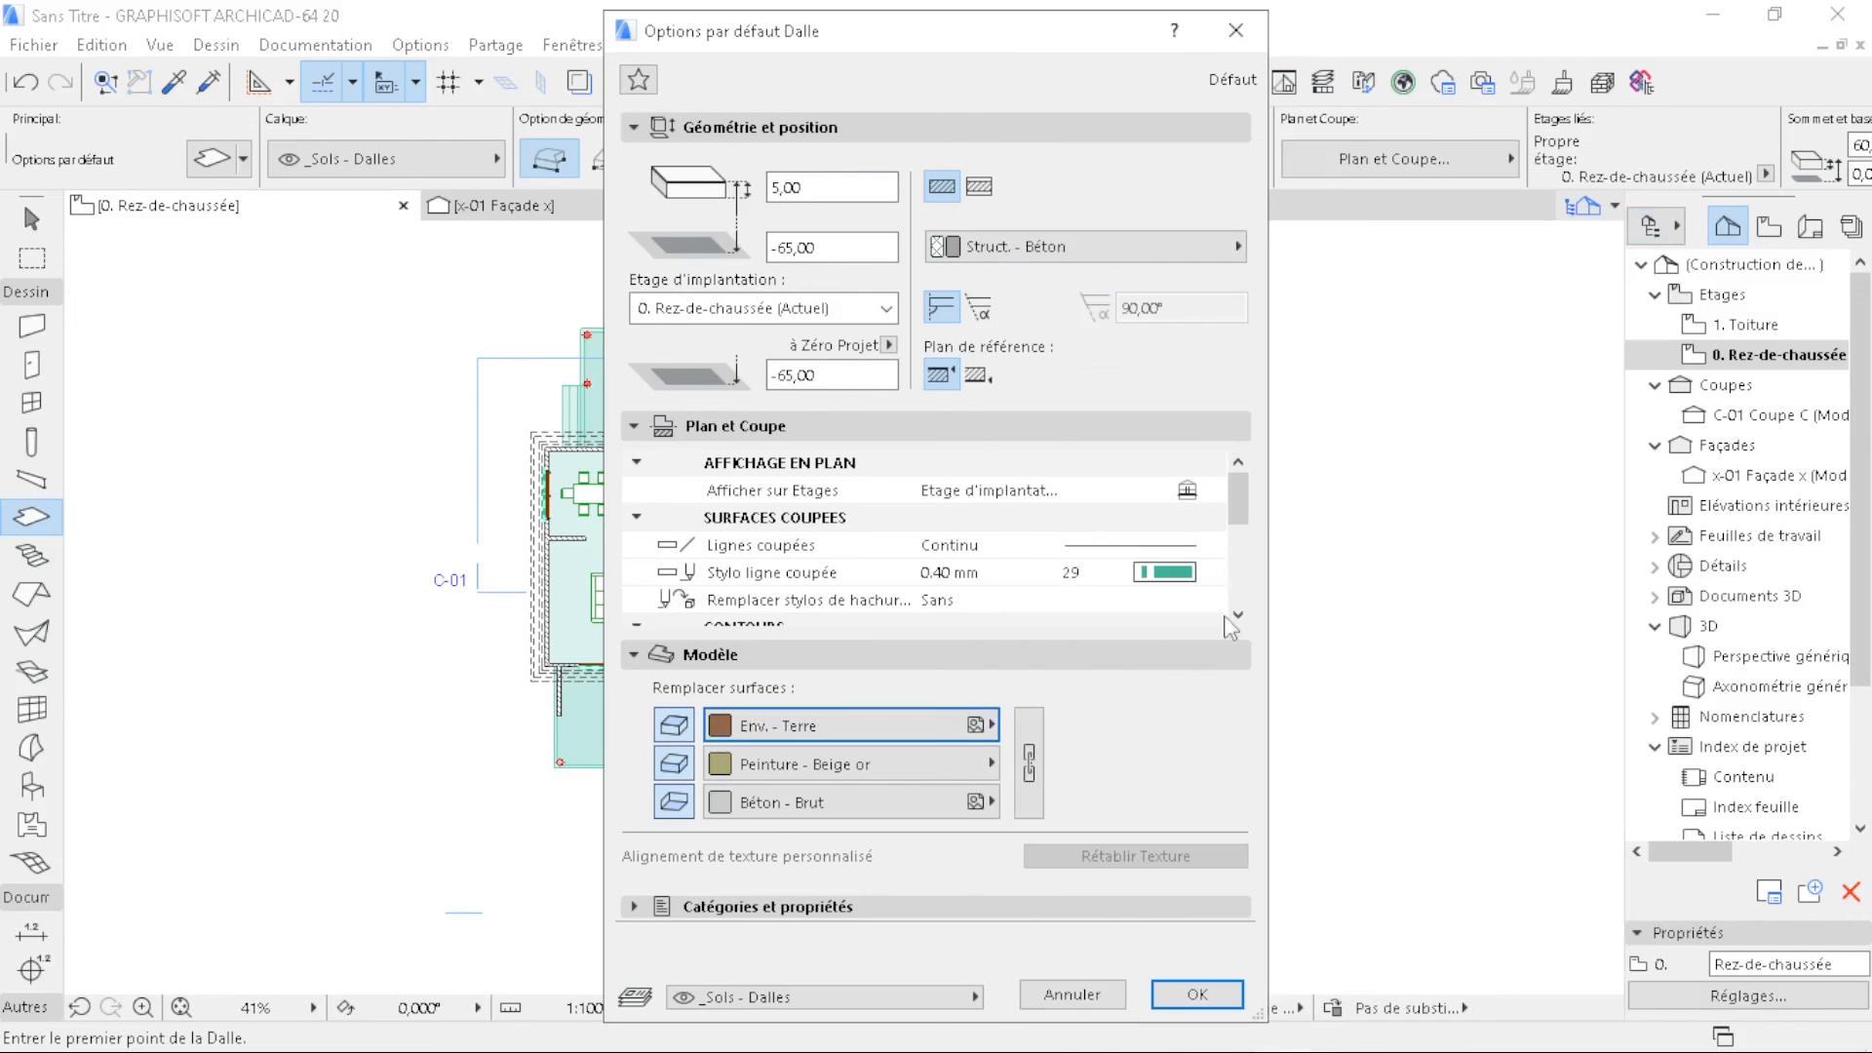
pyautogui.click(1028, 779)
pyautogui.click(1184, 975)
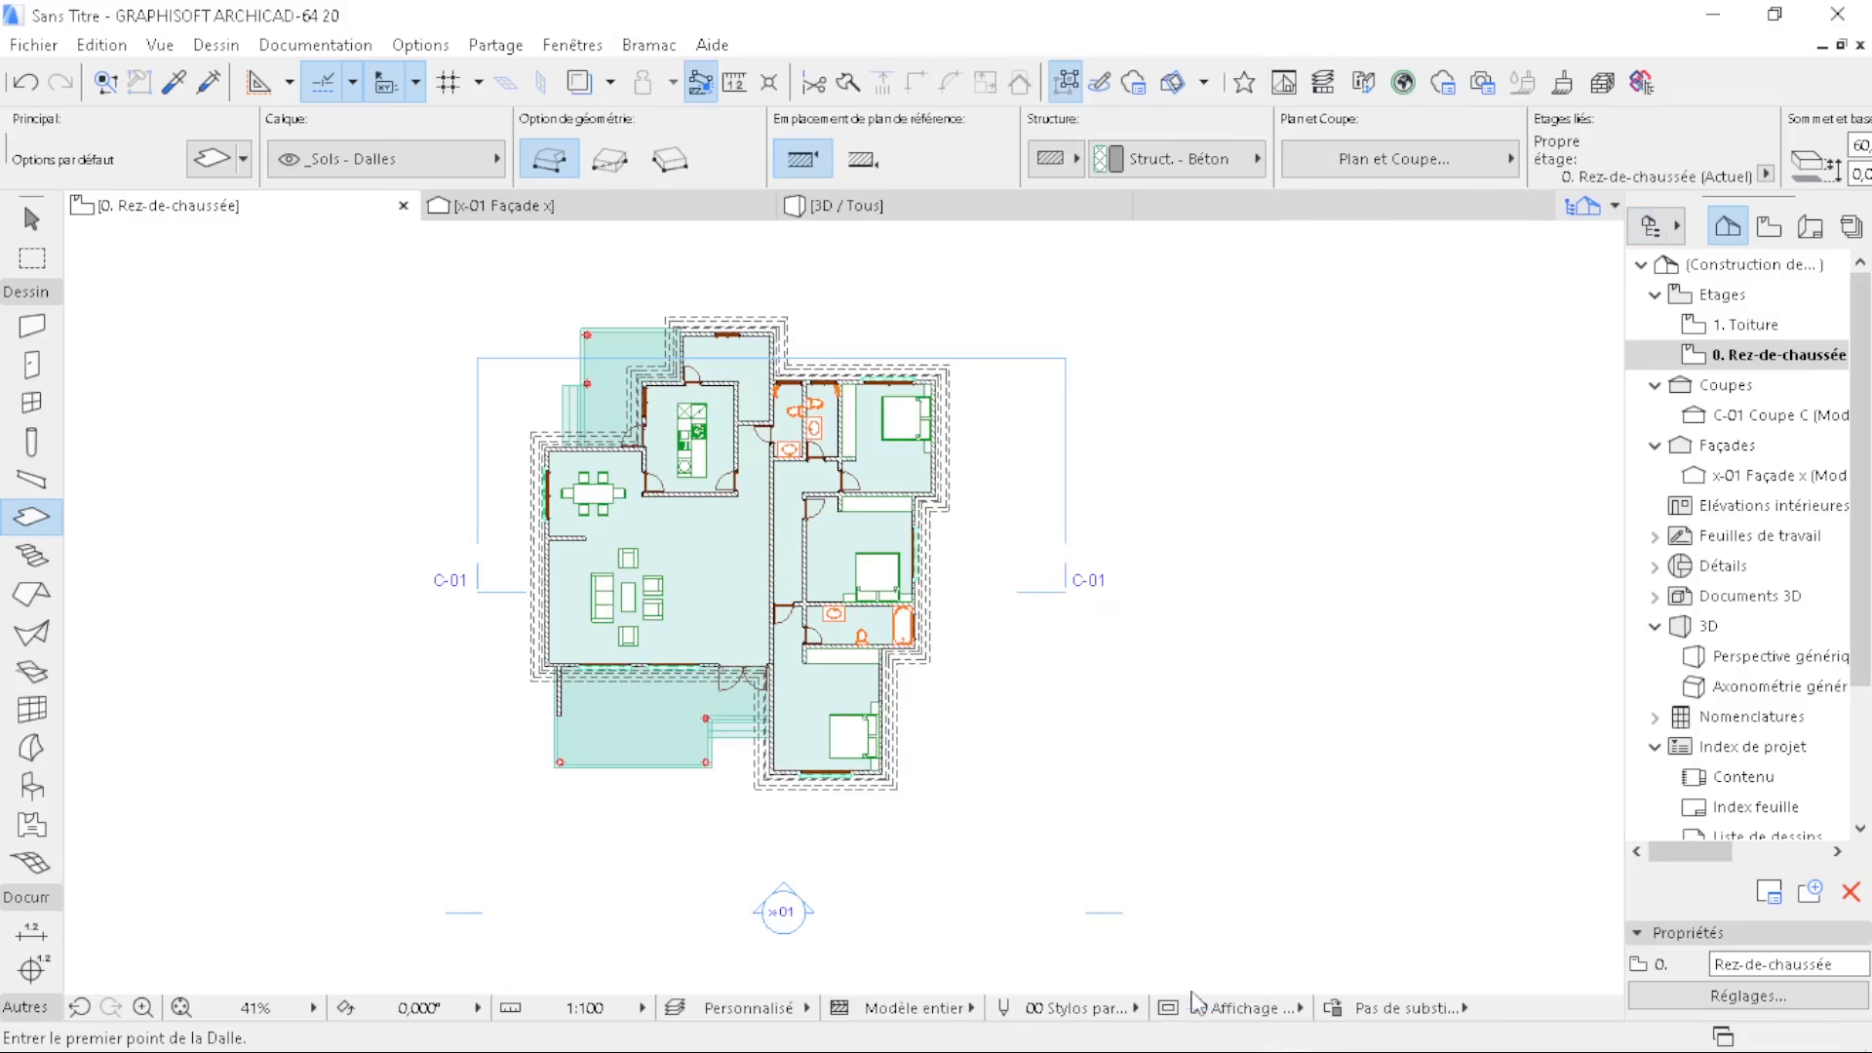
# - Draw a large rectangular ground slab extending well beyond the house on all sides, and check it in 3D
pyautogui.click(610, 161)
pyautogui.scroll(-5, 816, 459)
pyautogui.click(660, 356)
pyautogui.click(1214, 837)
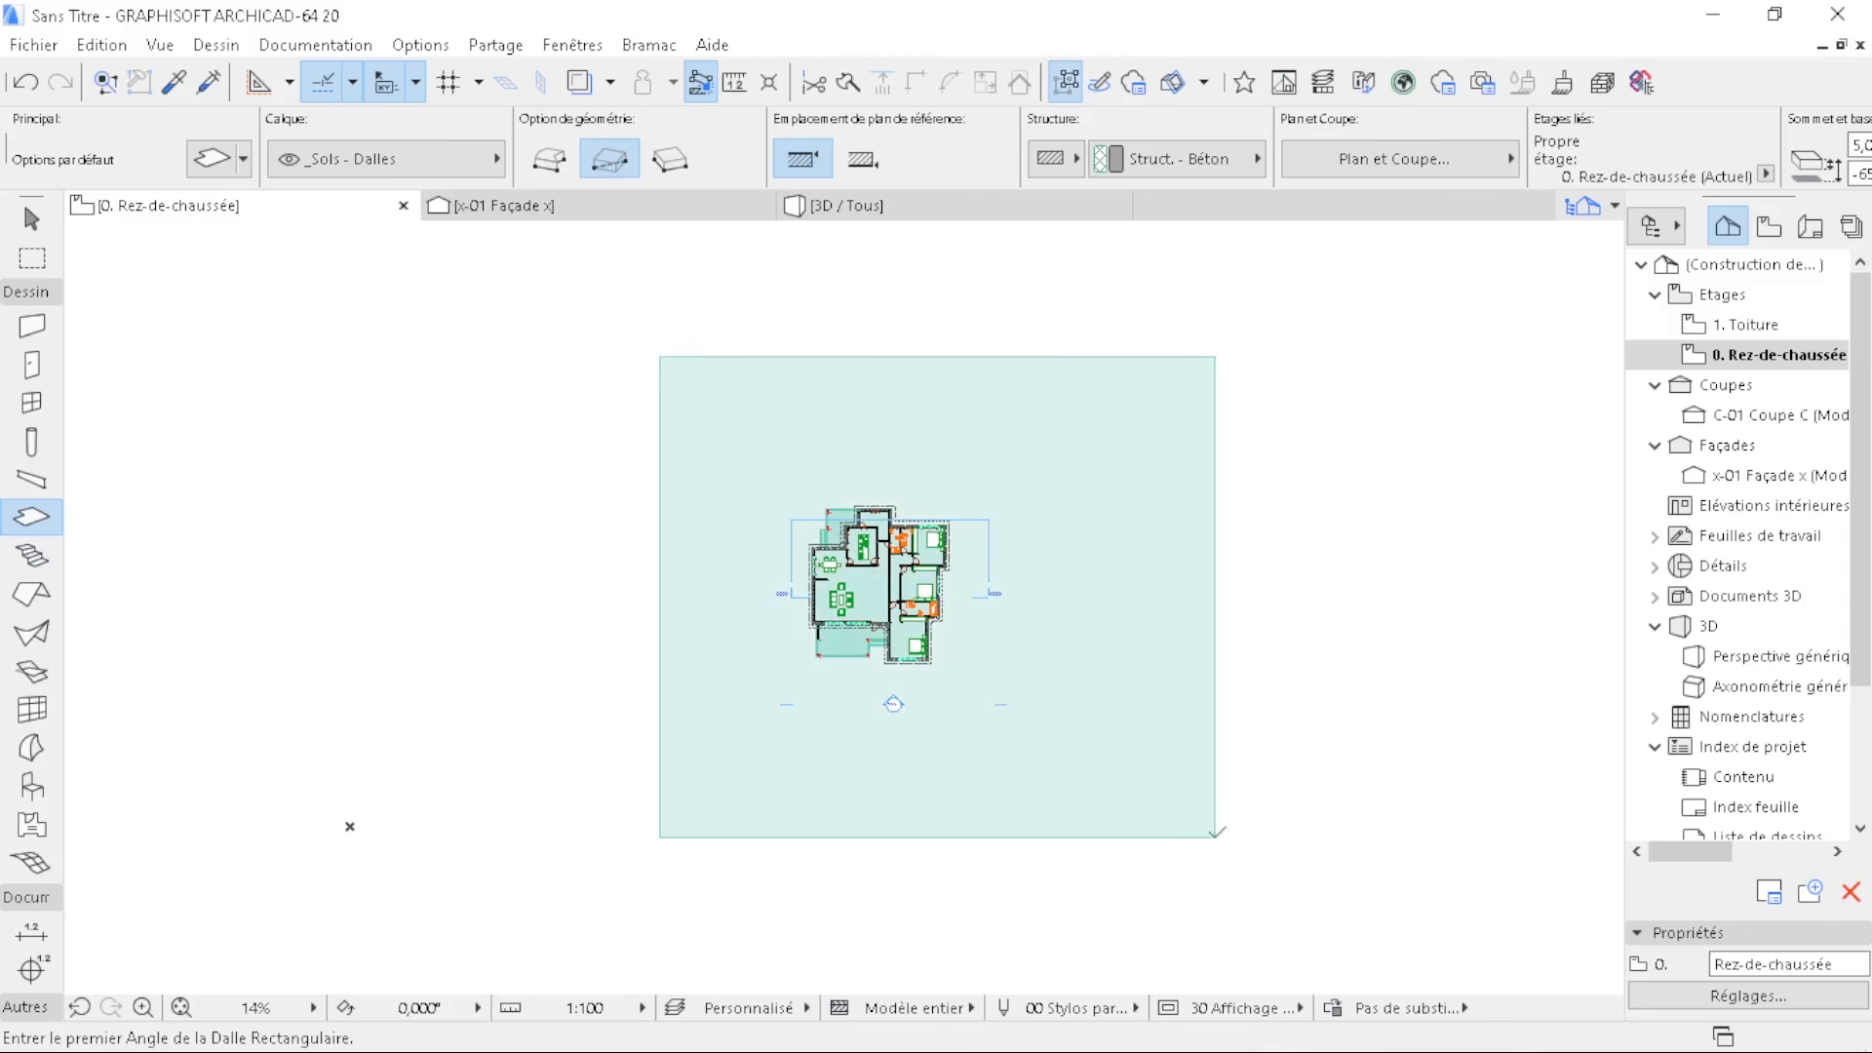
pyautogui.click(908, 207)
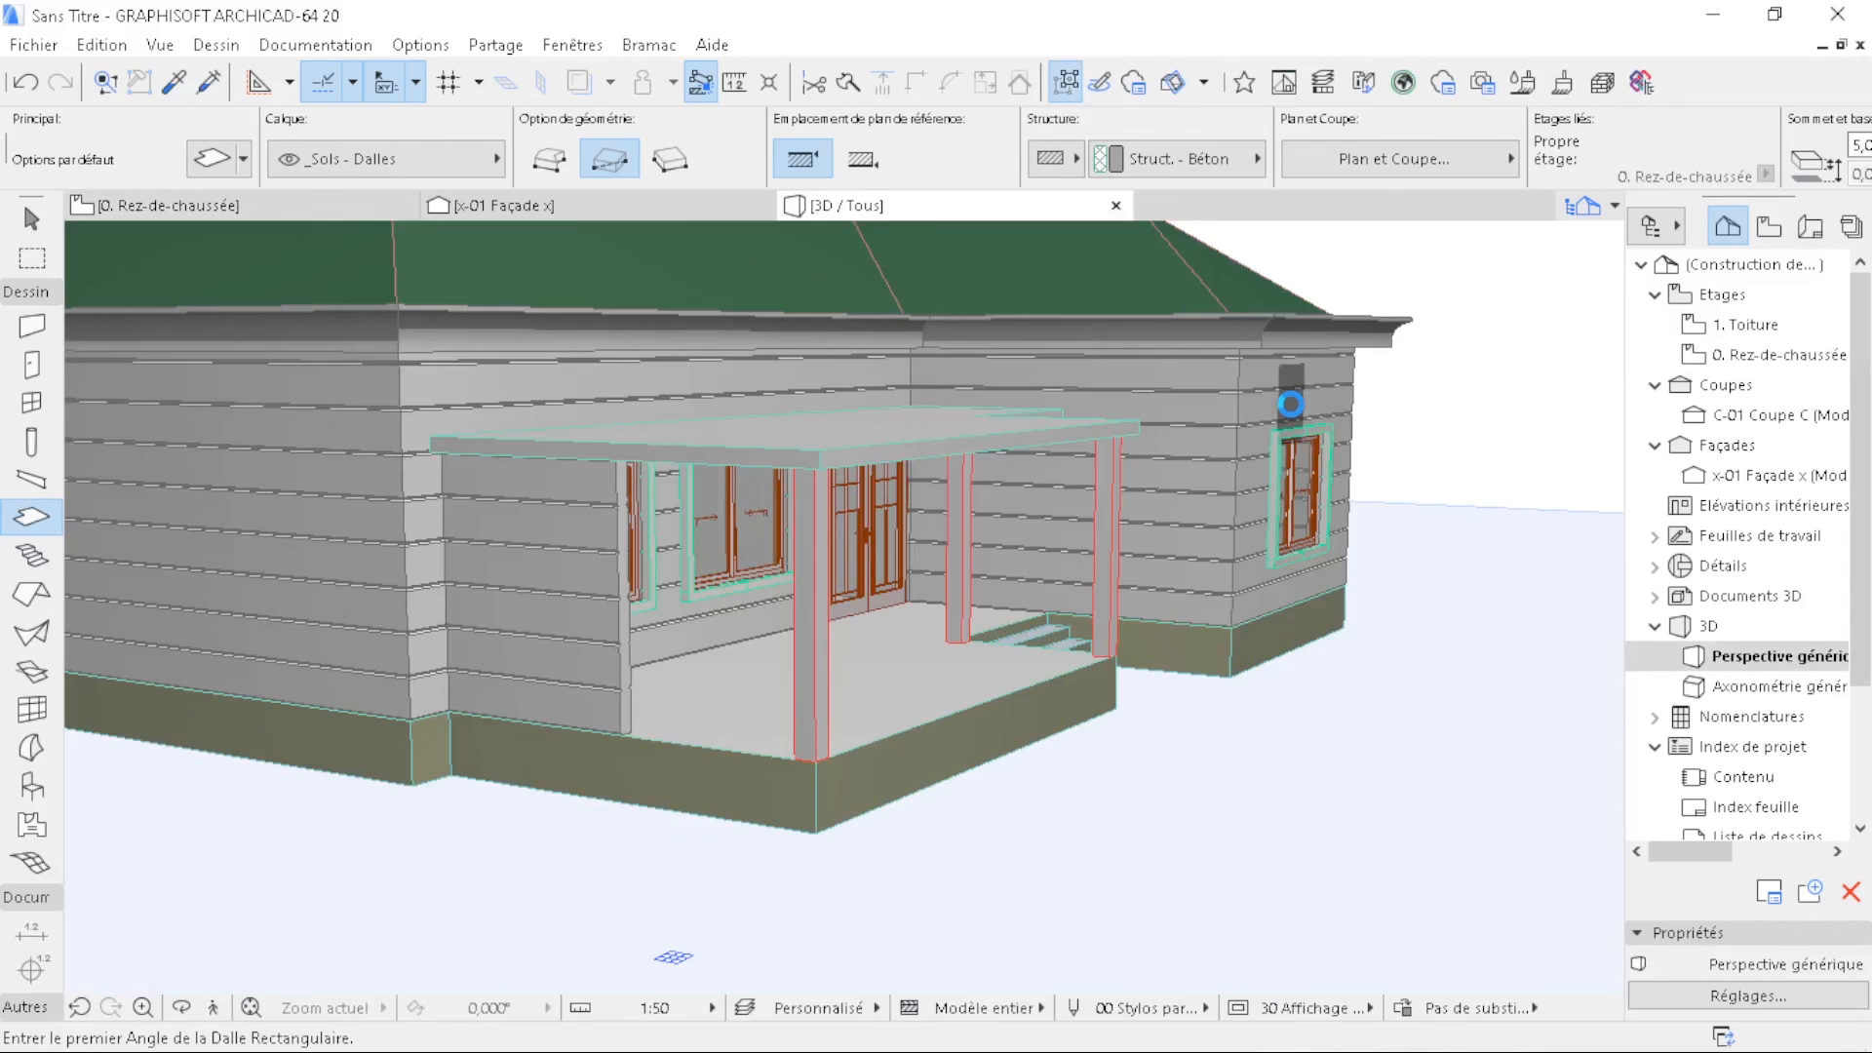
pyautogui.keyDown('shift'); pyautogui.moveTo(965, 820); pyautogui.dragTo(842, 833, button='middle'); pyautogui.keyUp('shift')
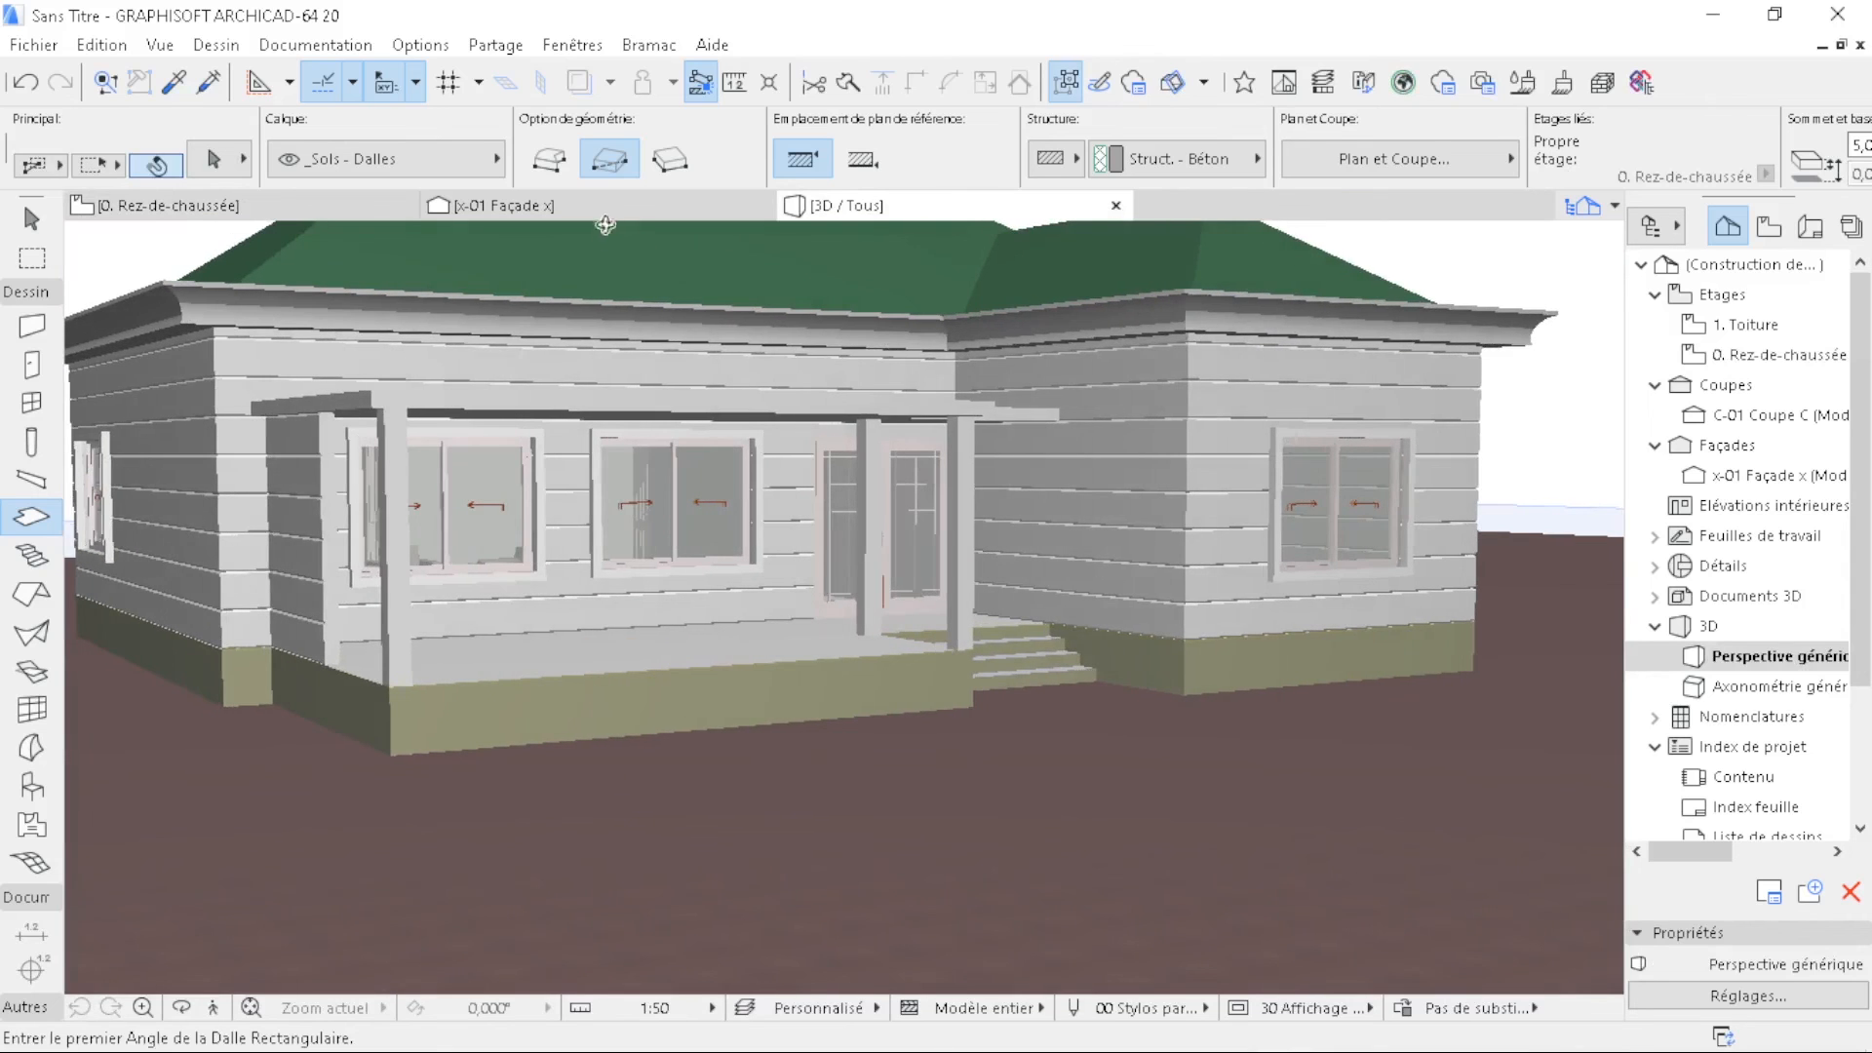
# - Raise the ground slab in the x-01 façade so its top meets the base of the house, and check it in 3D
pyautogui.click(546, 205)
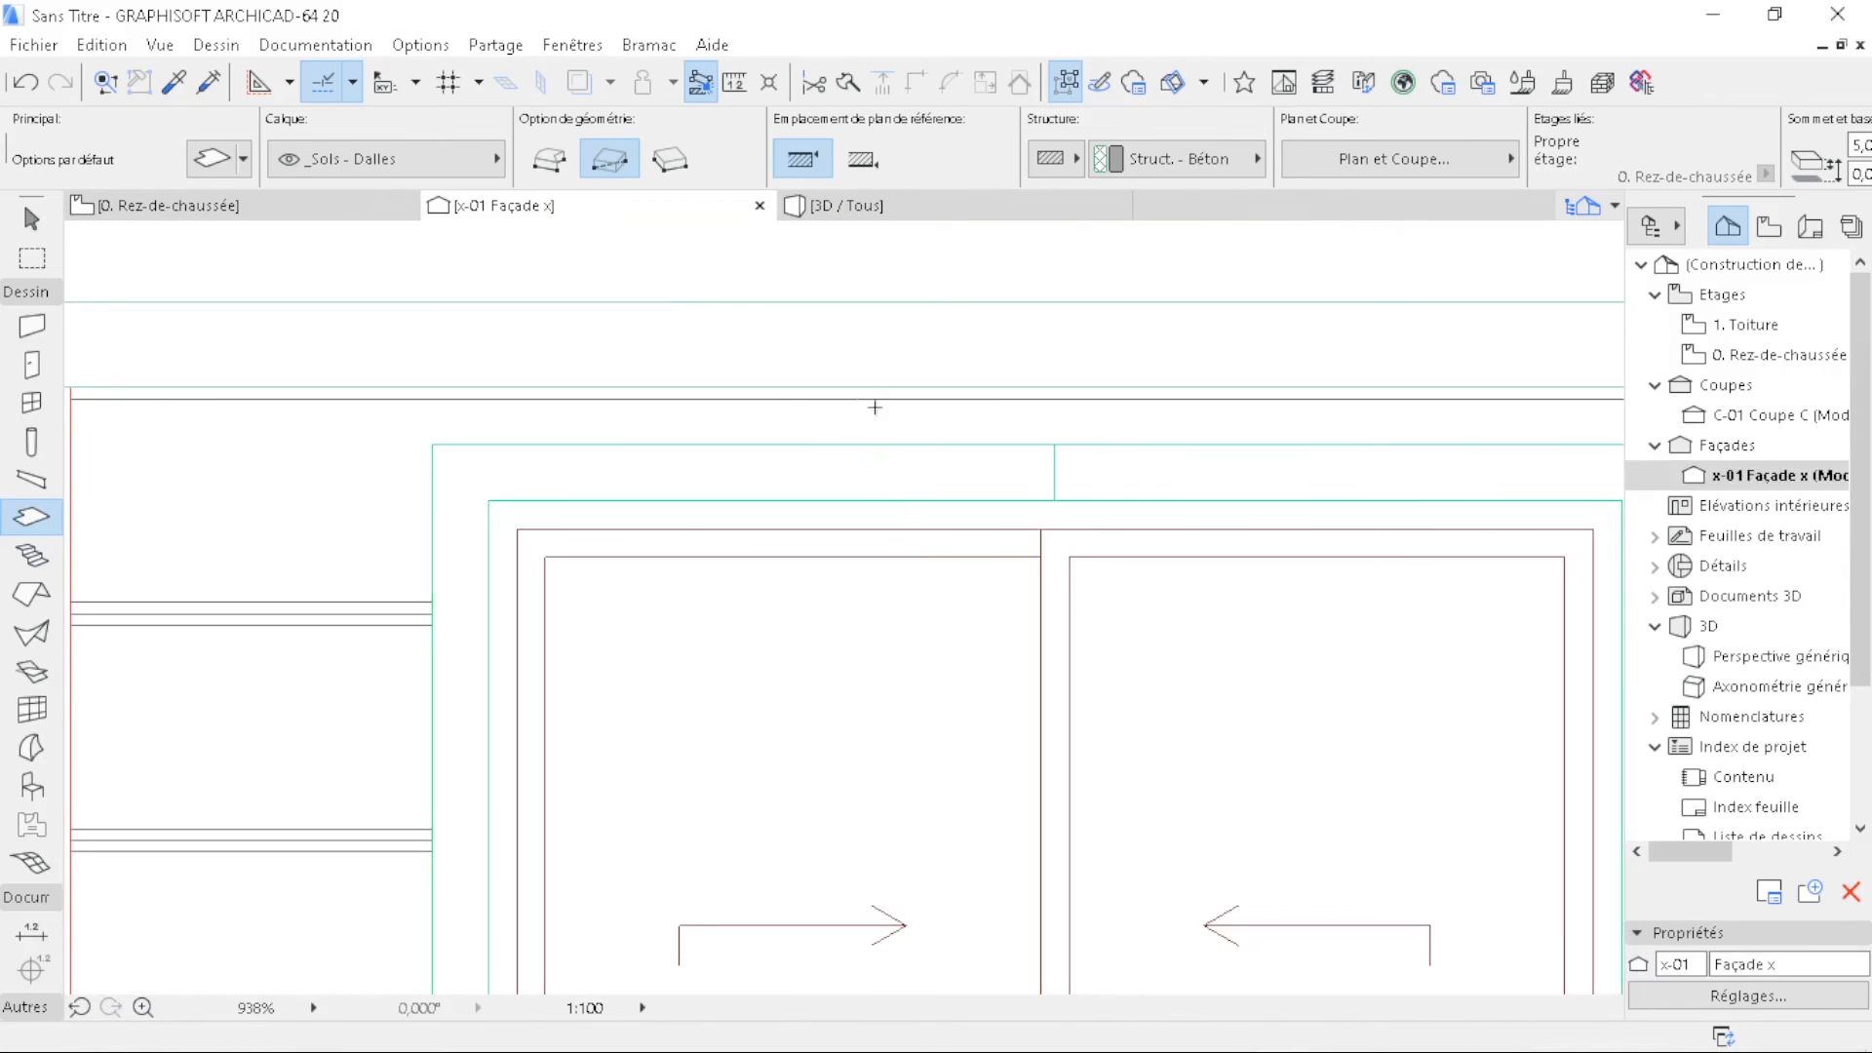
pyautogui.scroll(-5, 793, 335)
pyautogui.scroll(5, 516, 640)
pyautogui.scroll(7, 694, 800)
pyautogui.press('Escape')
pyautogui.scroll(4, 645, 671)
pyautogui.click(681, 702)
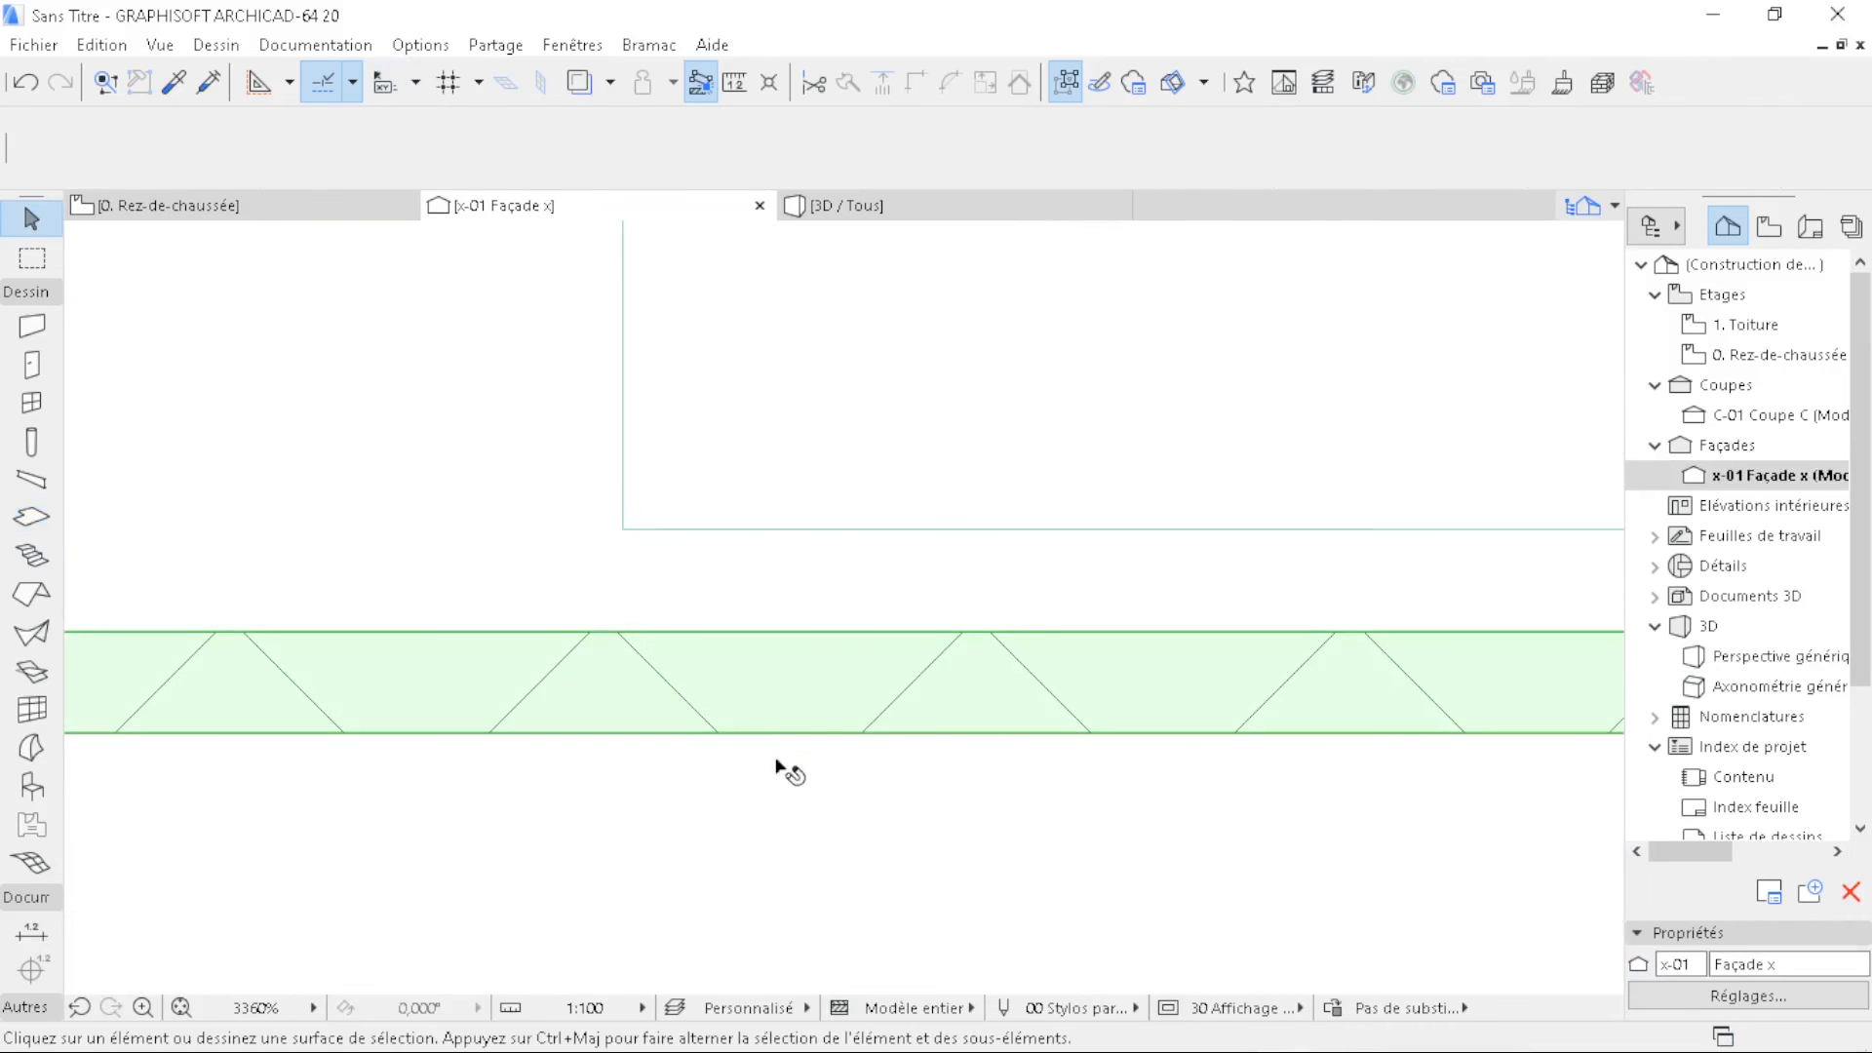
pyautogui.click(688, 634)
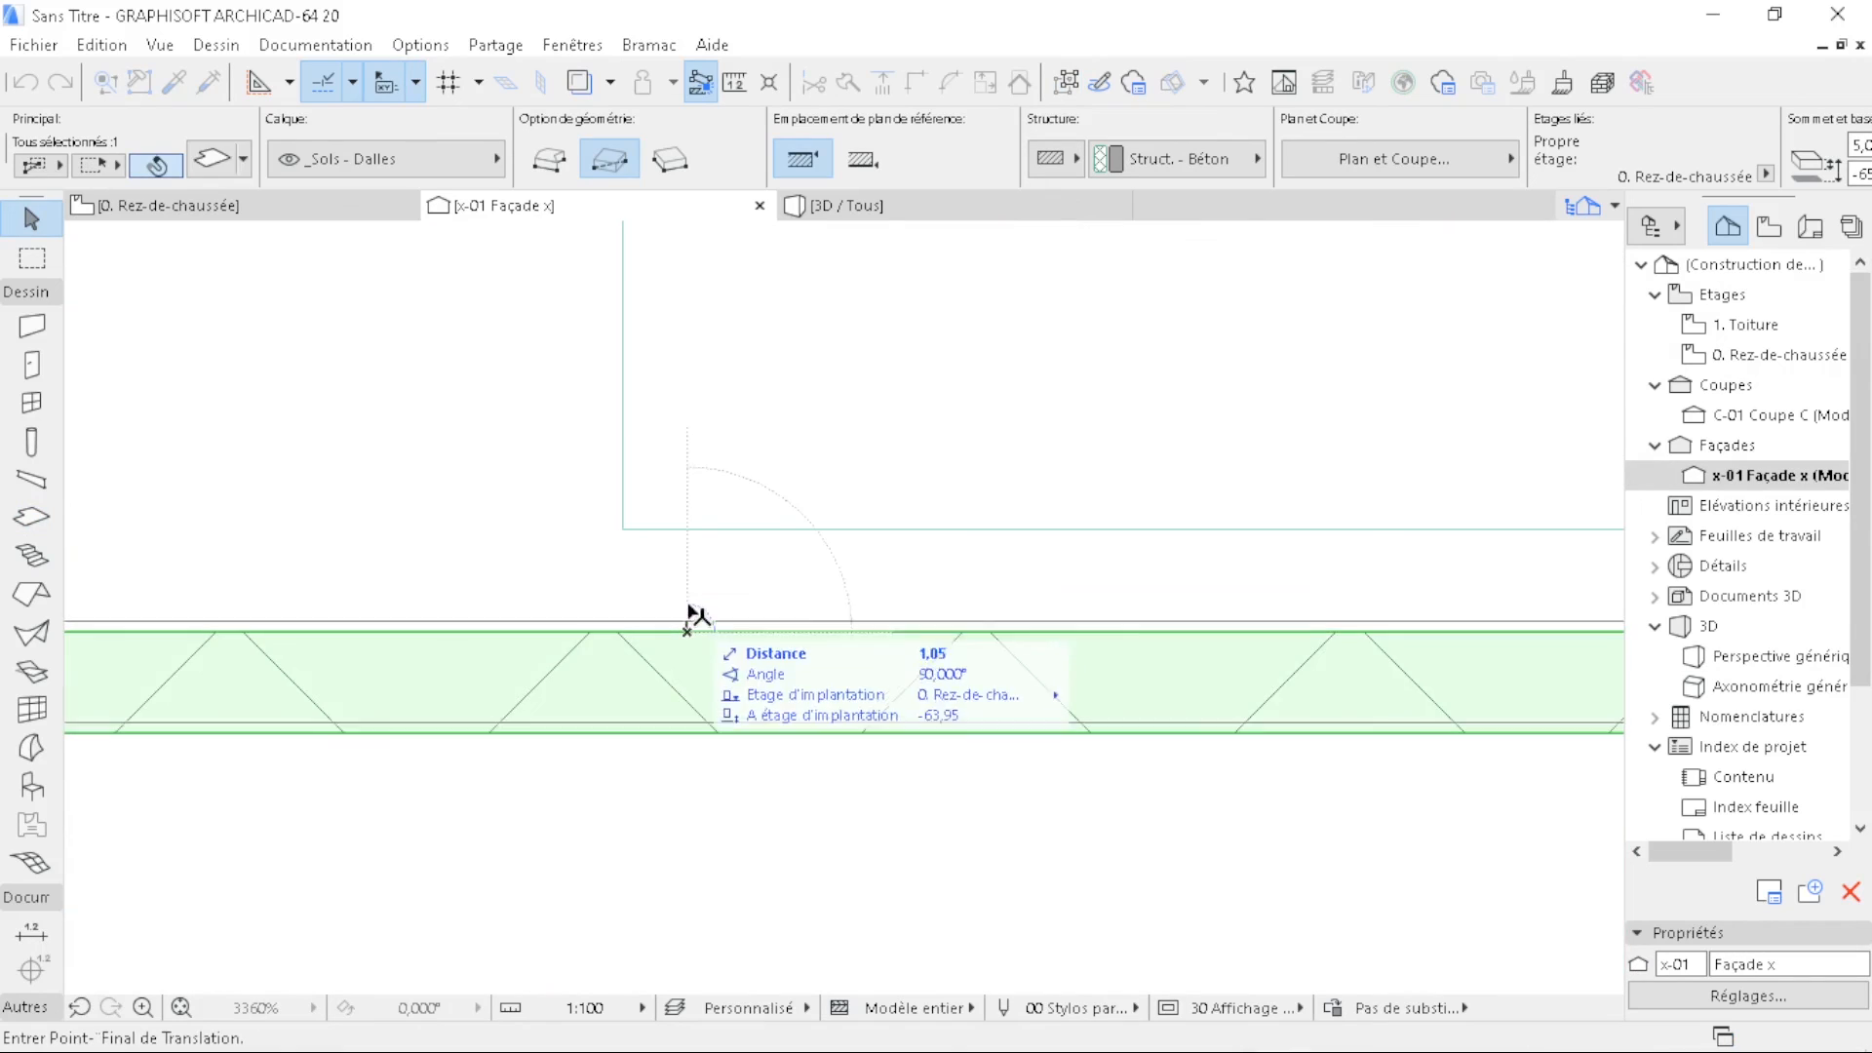
pyautogui.click(688, 530)
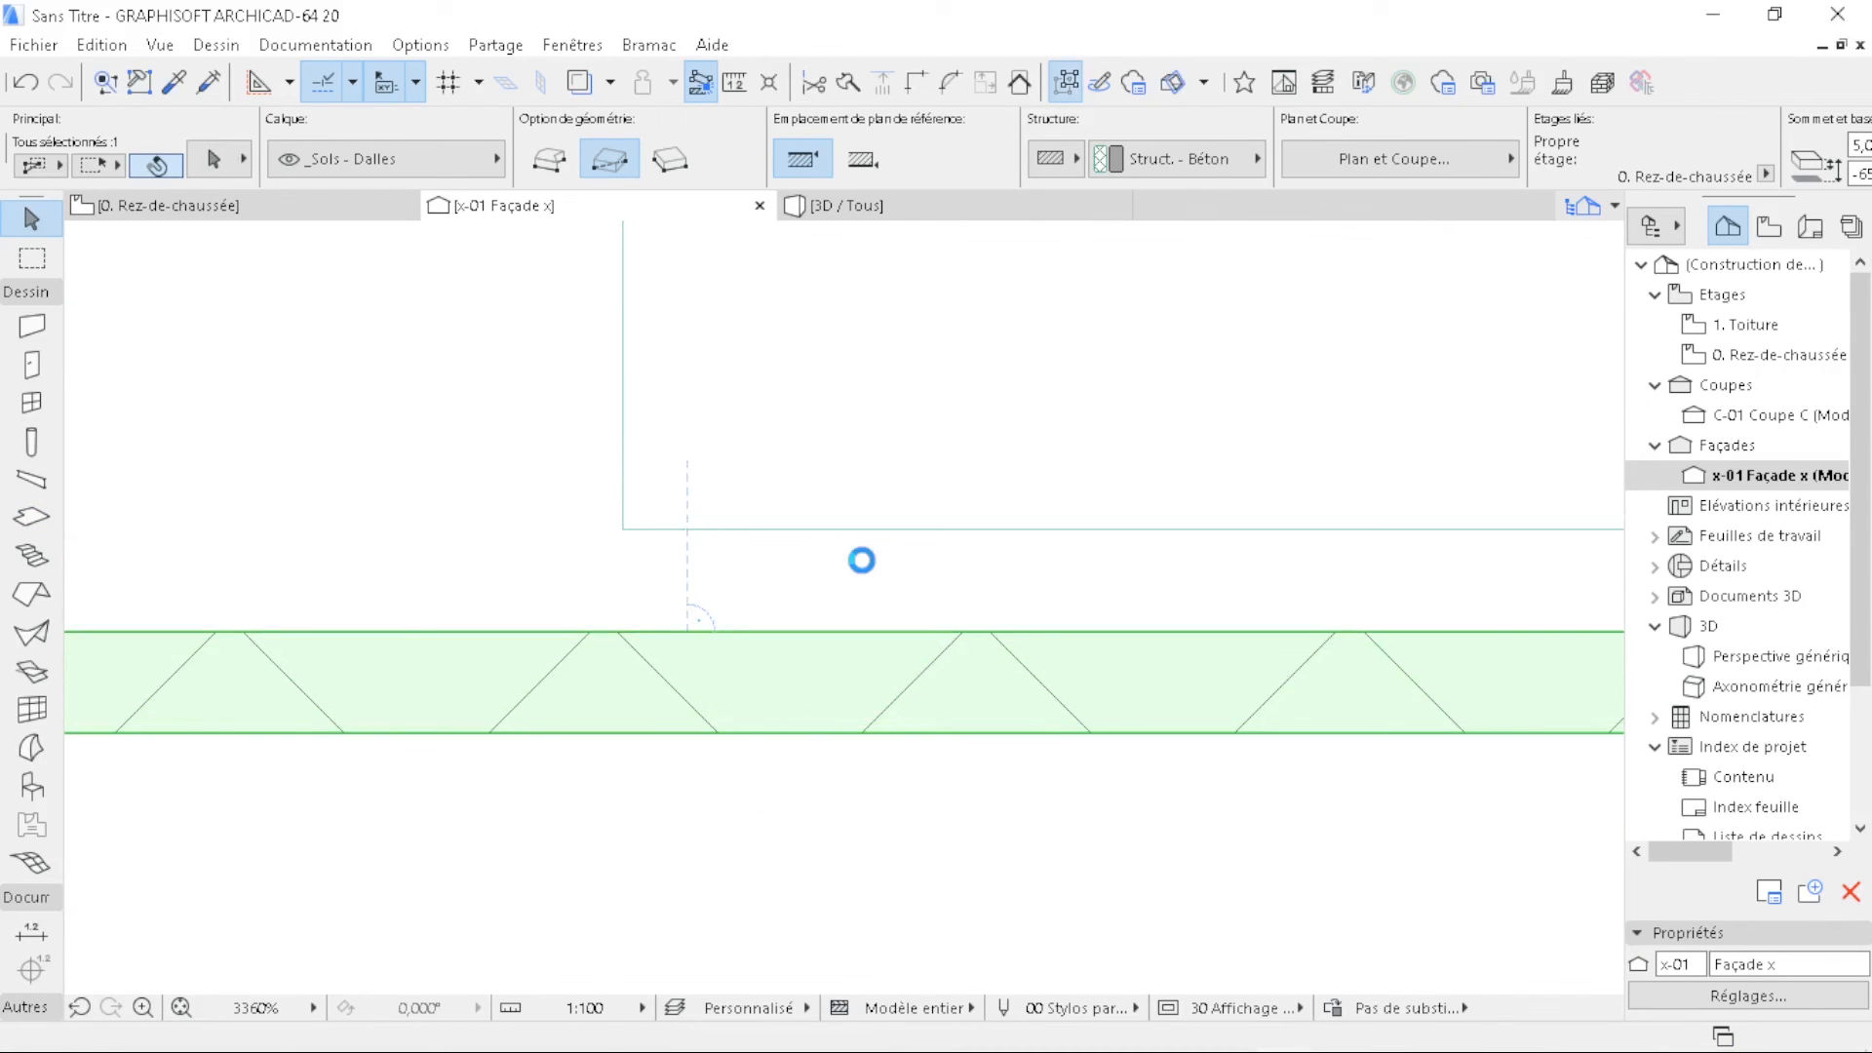
pyautogui.click(996, 208)
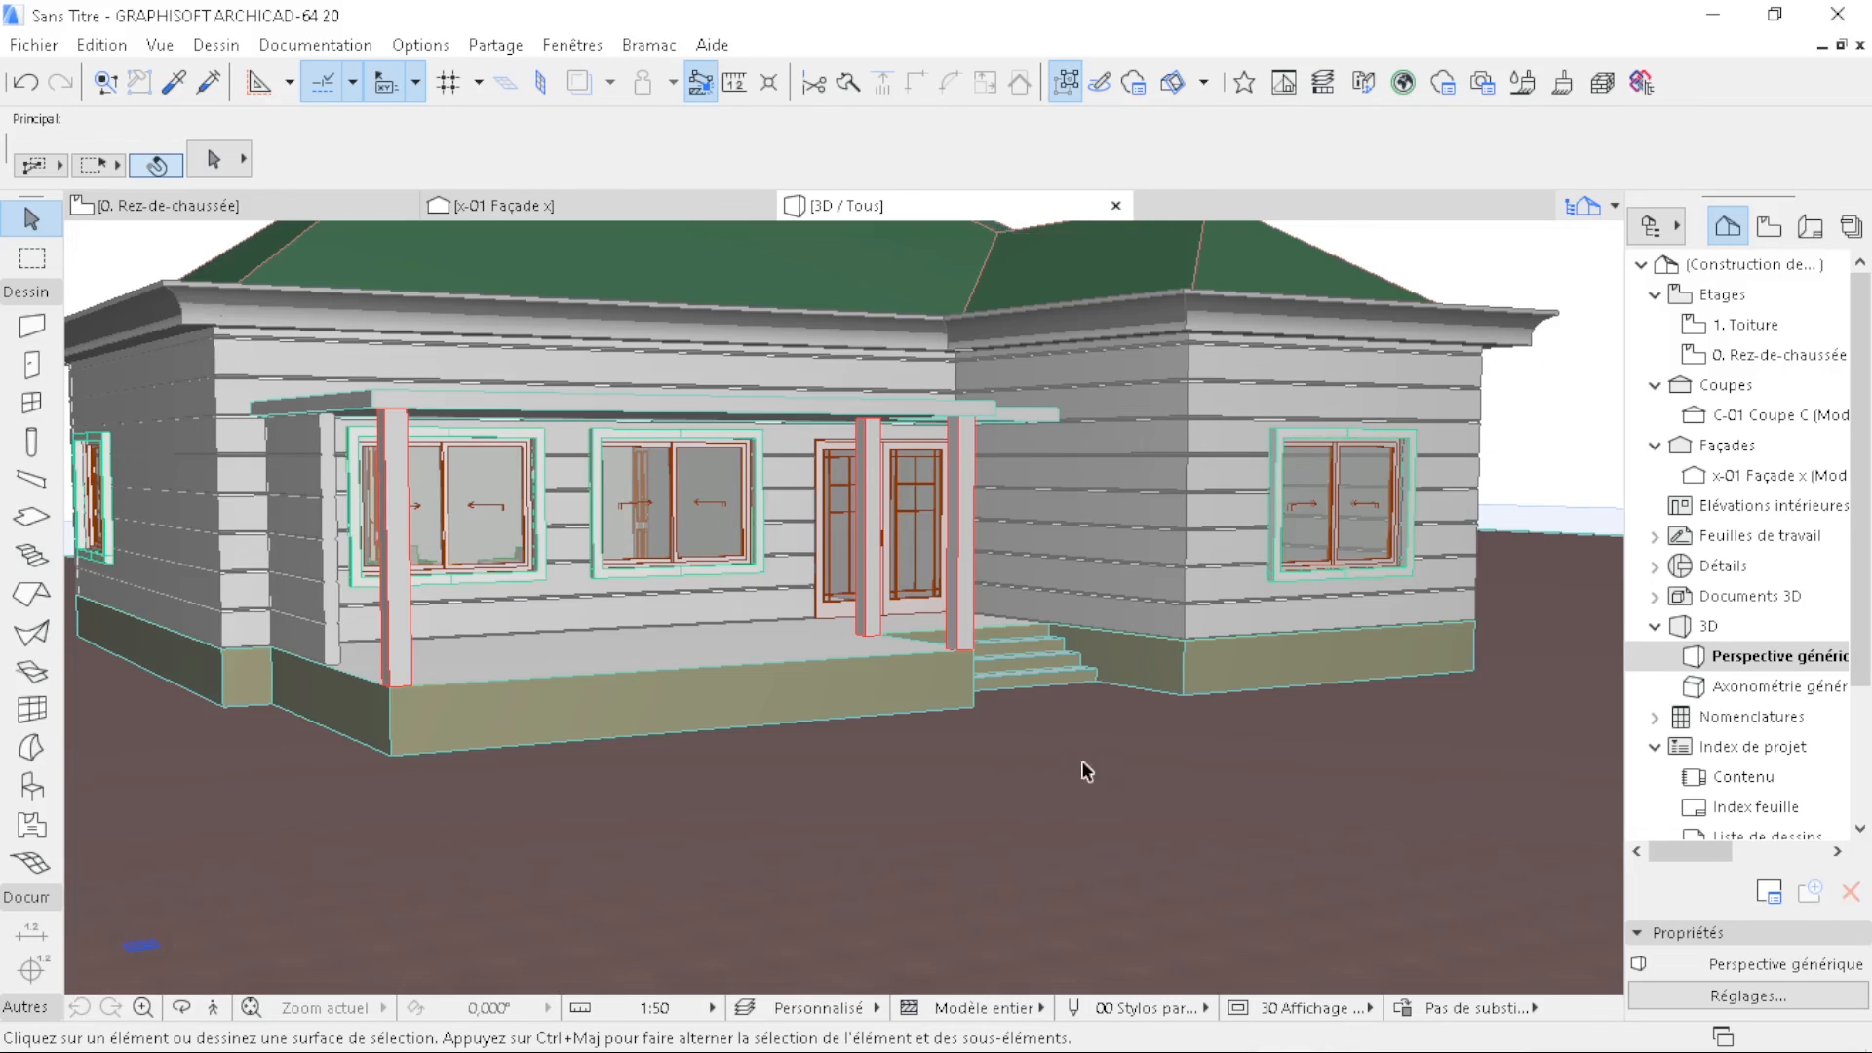
pyautogui.scroll(-7, 1230, 836)
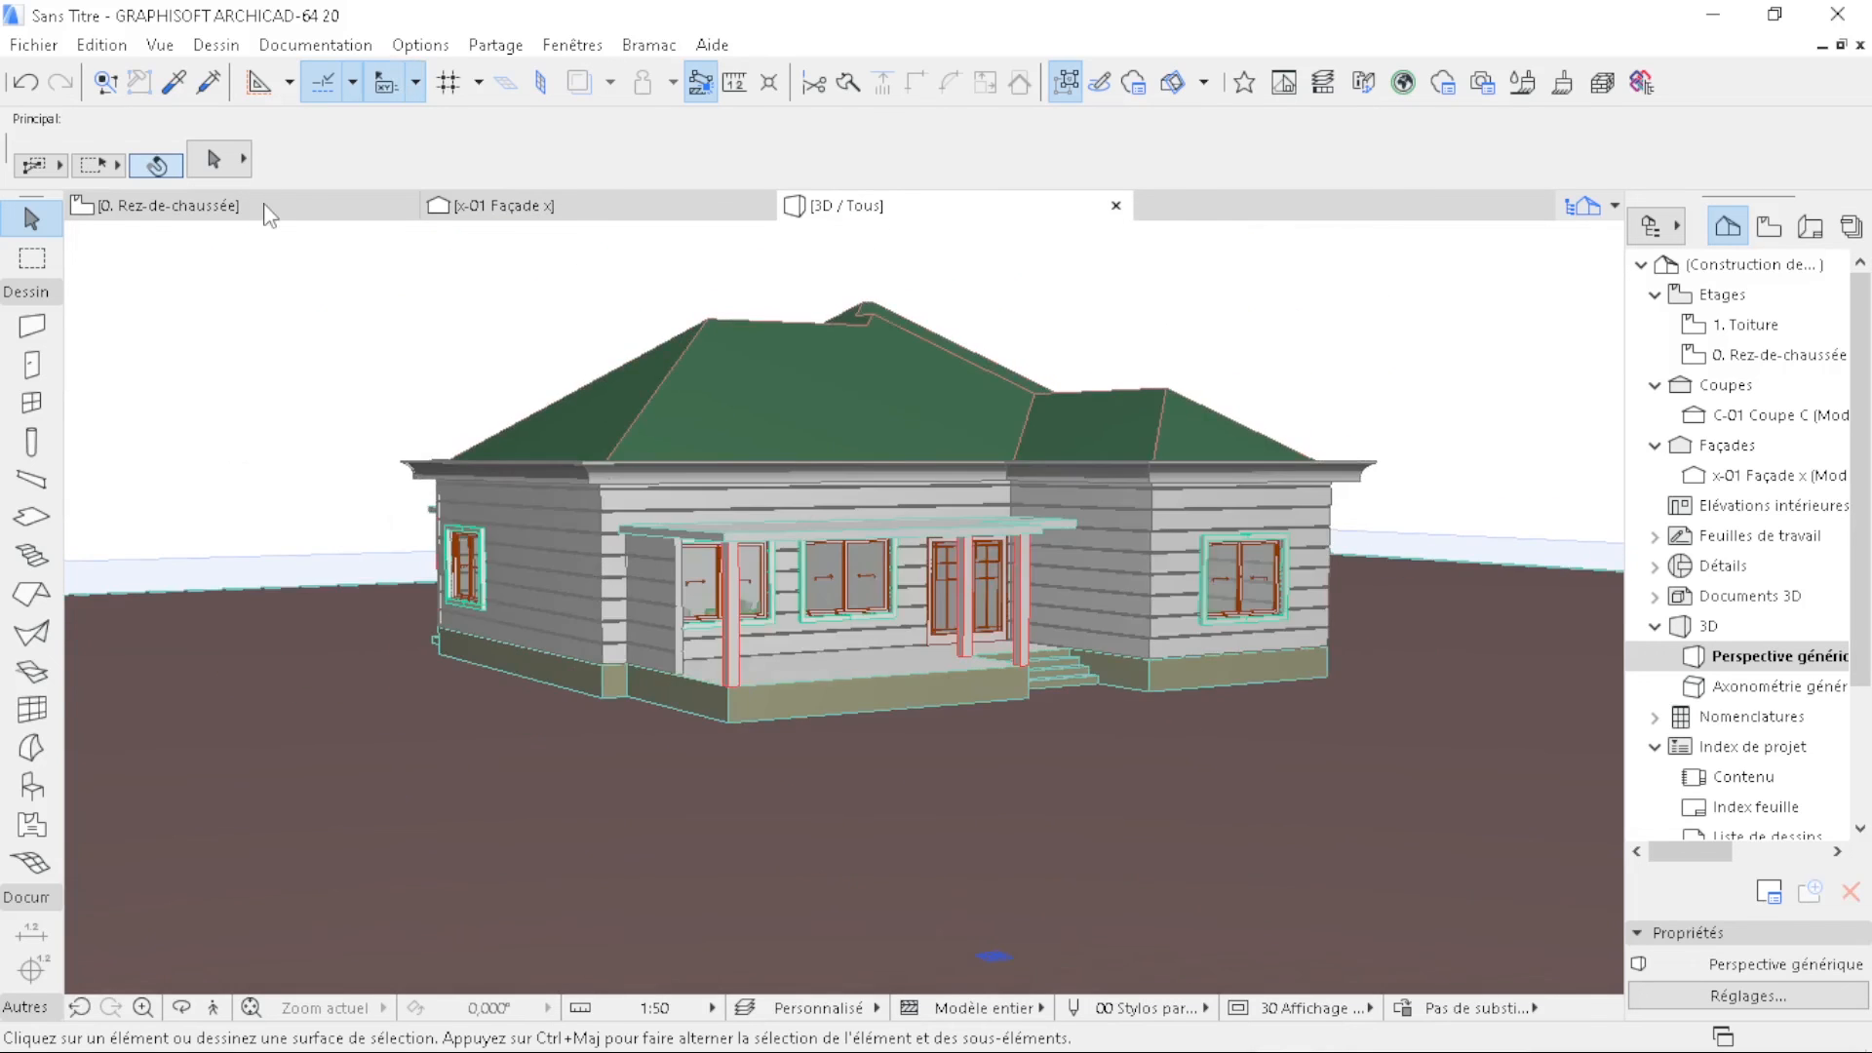
# - Set the default wall on the ground floor to a height of 30 and a base offset of -60, and reduce its thickness
pyautogui.click(271, 215)
pyautogui.scroll(6, 856, 695)
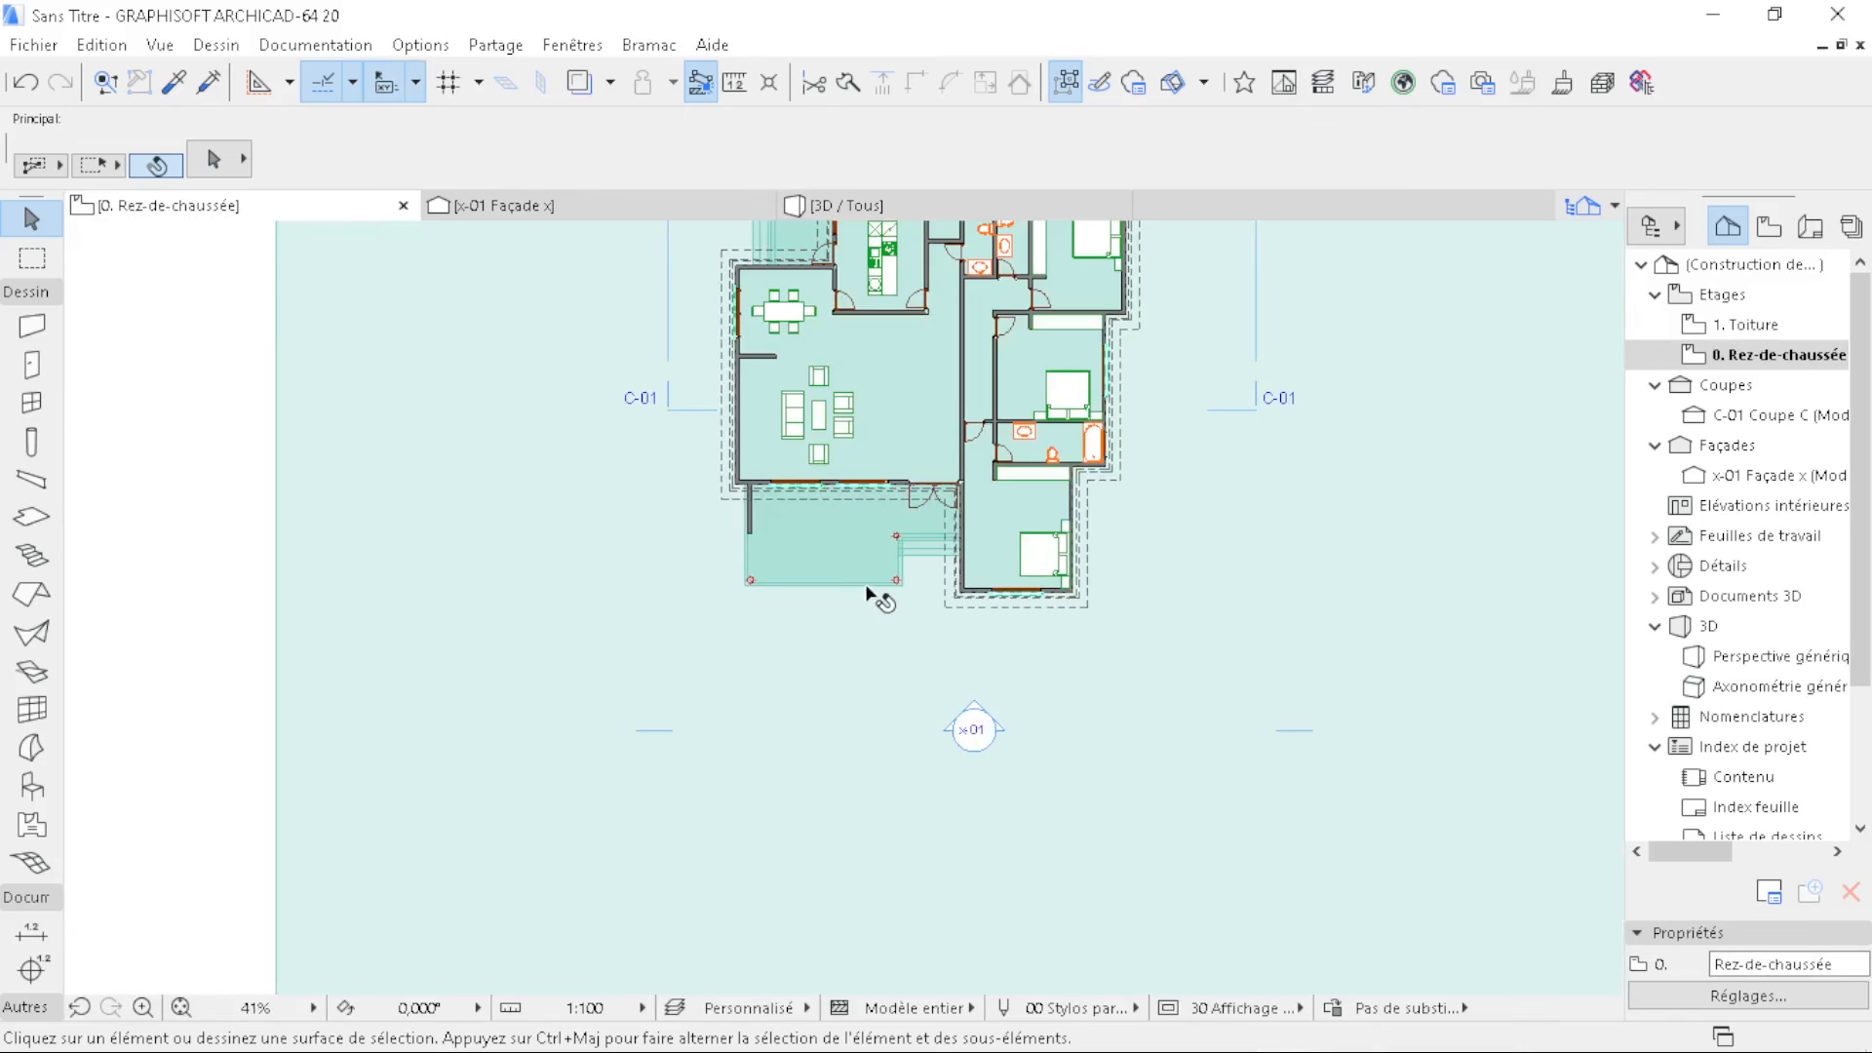
pyautogui.doubleClick(32, 325)
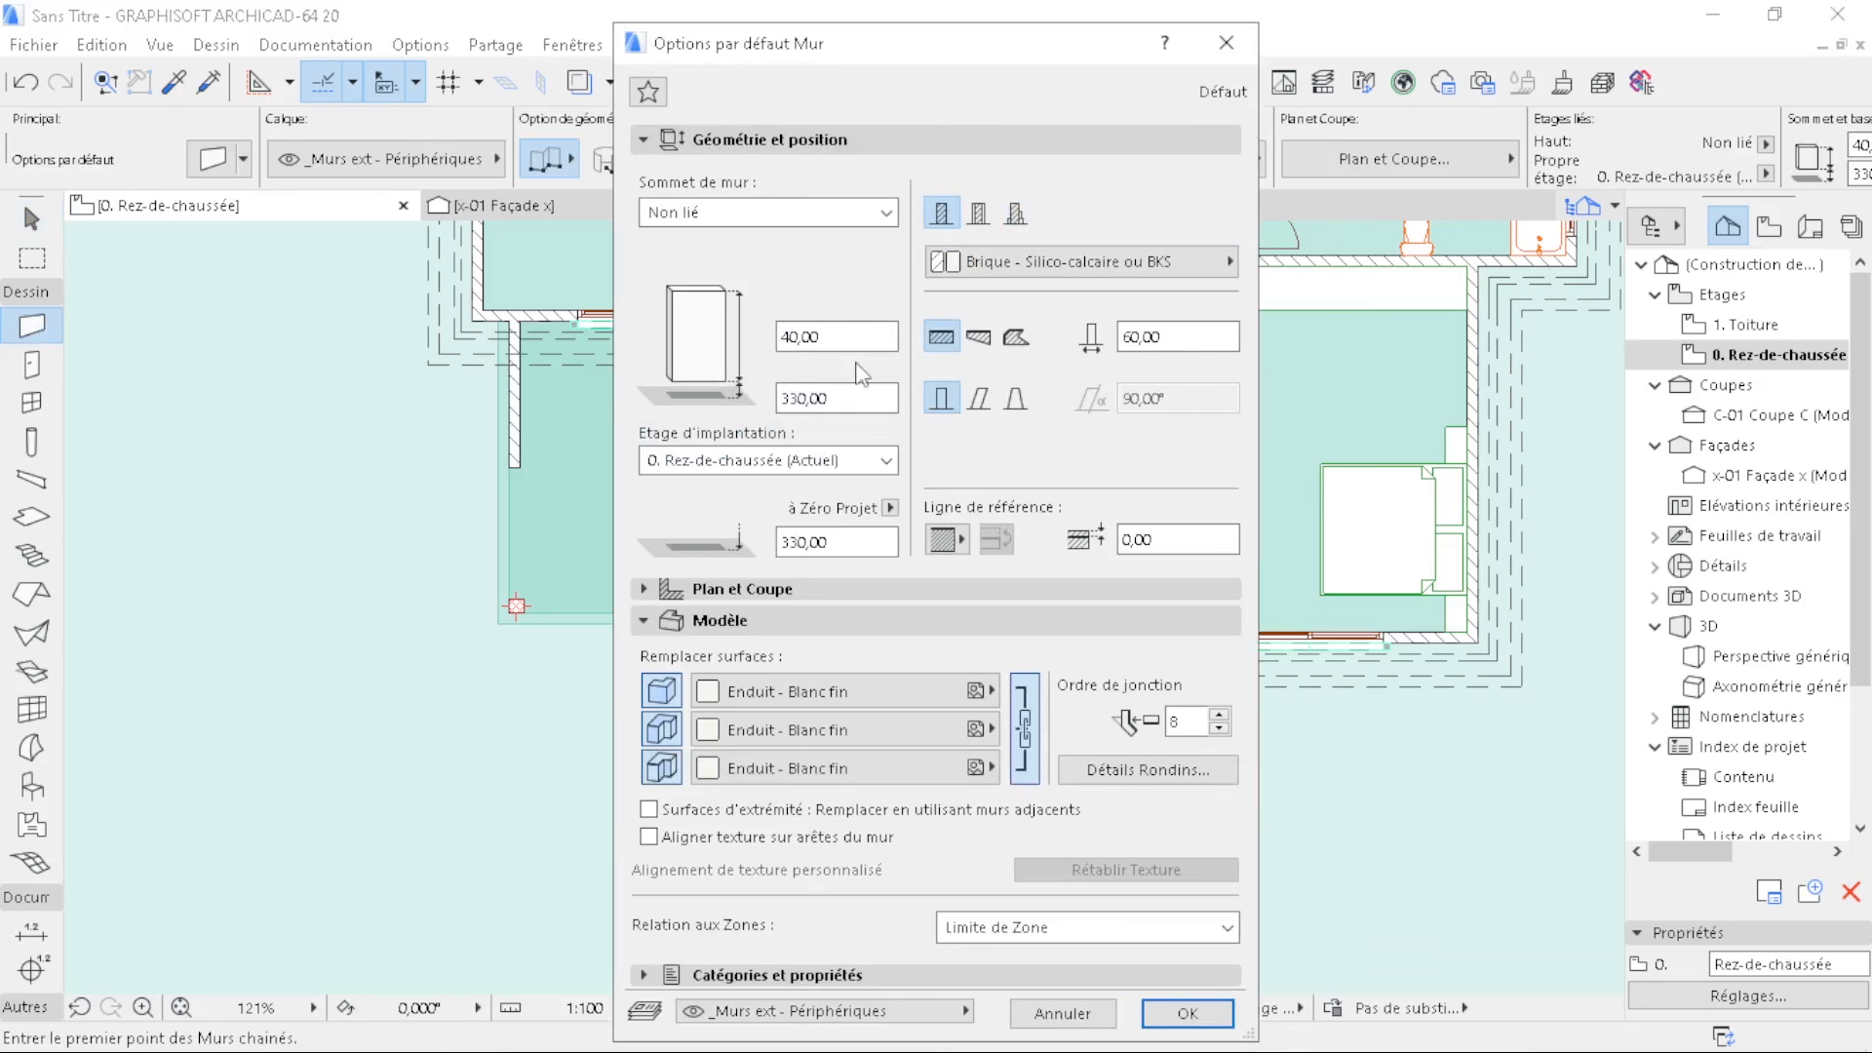
pyautogui.click(830, 338)
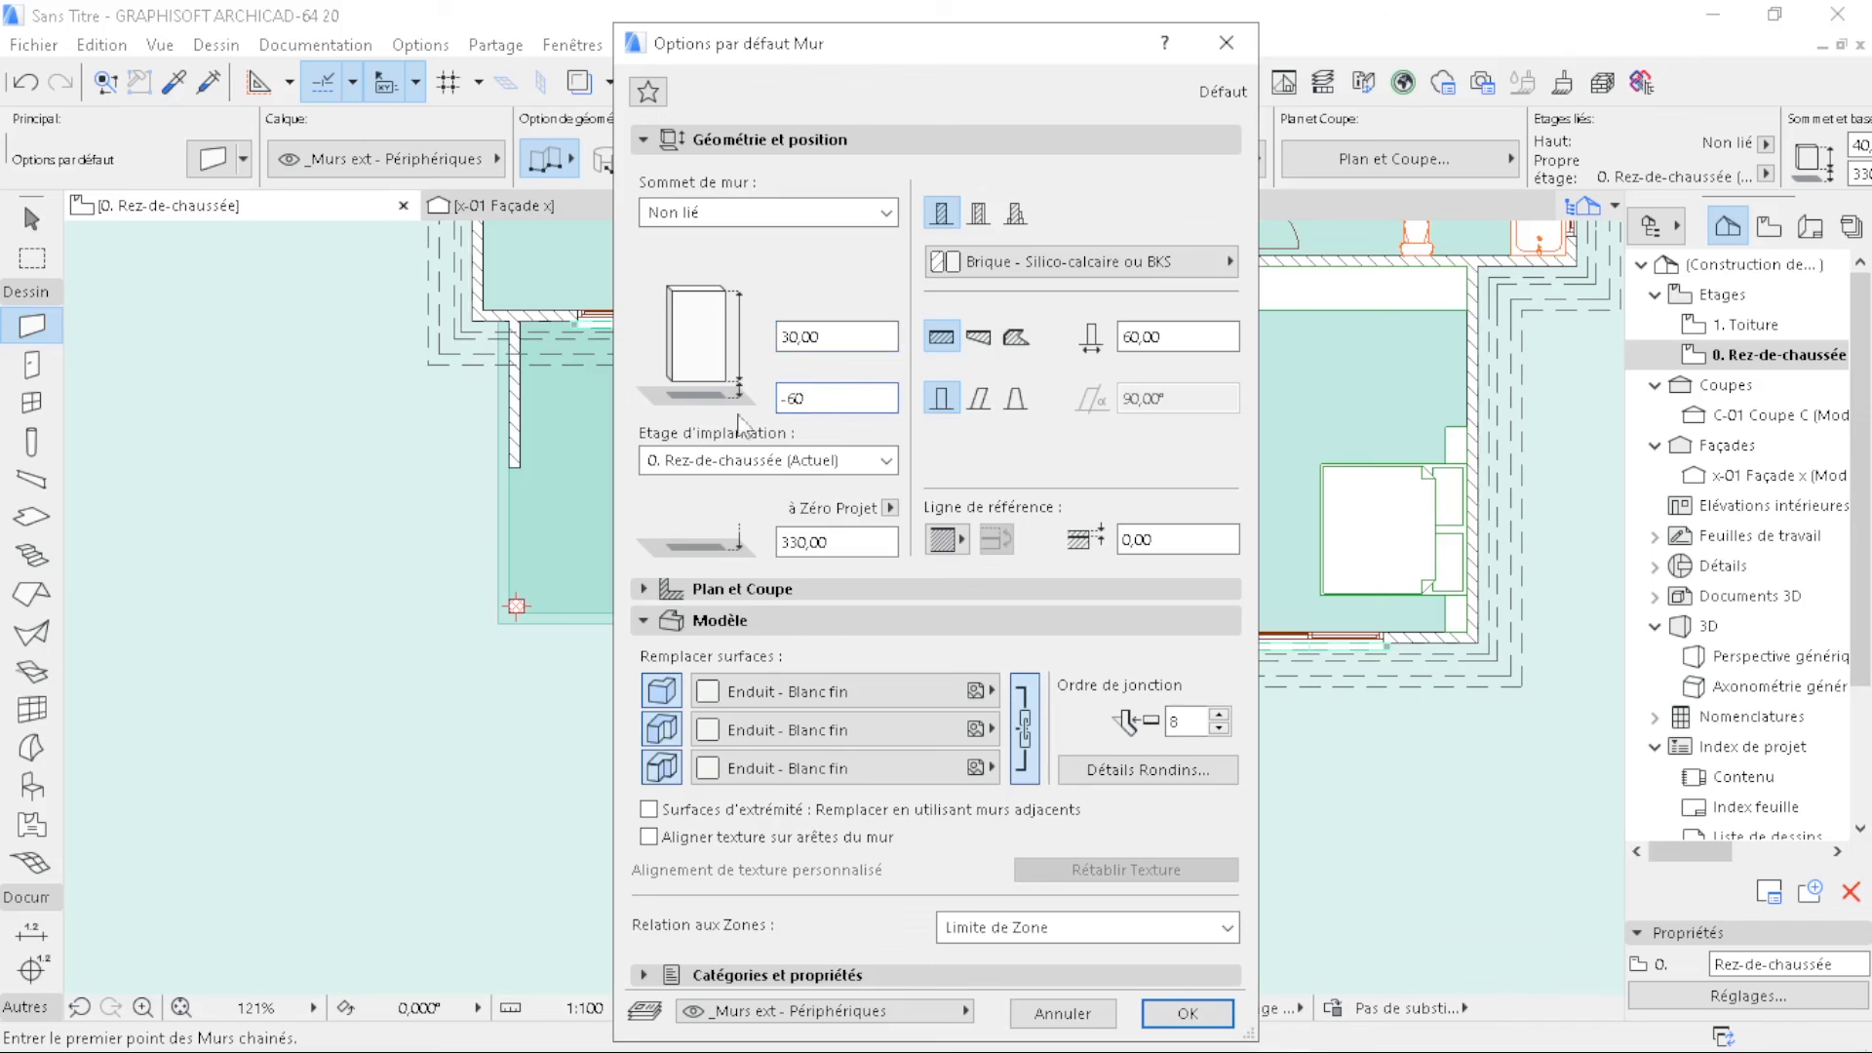
pyautogui.write(',00')
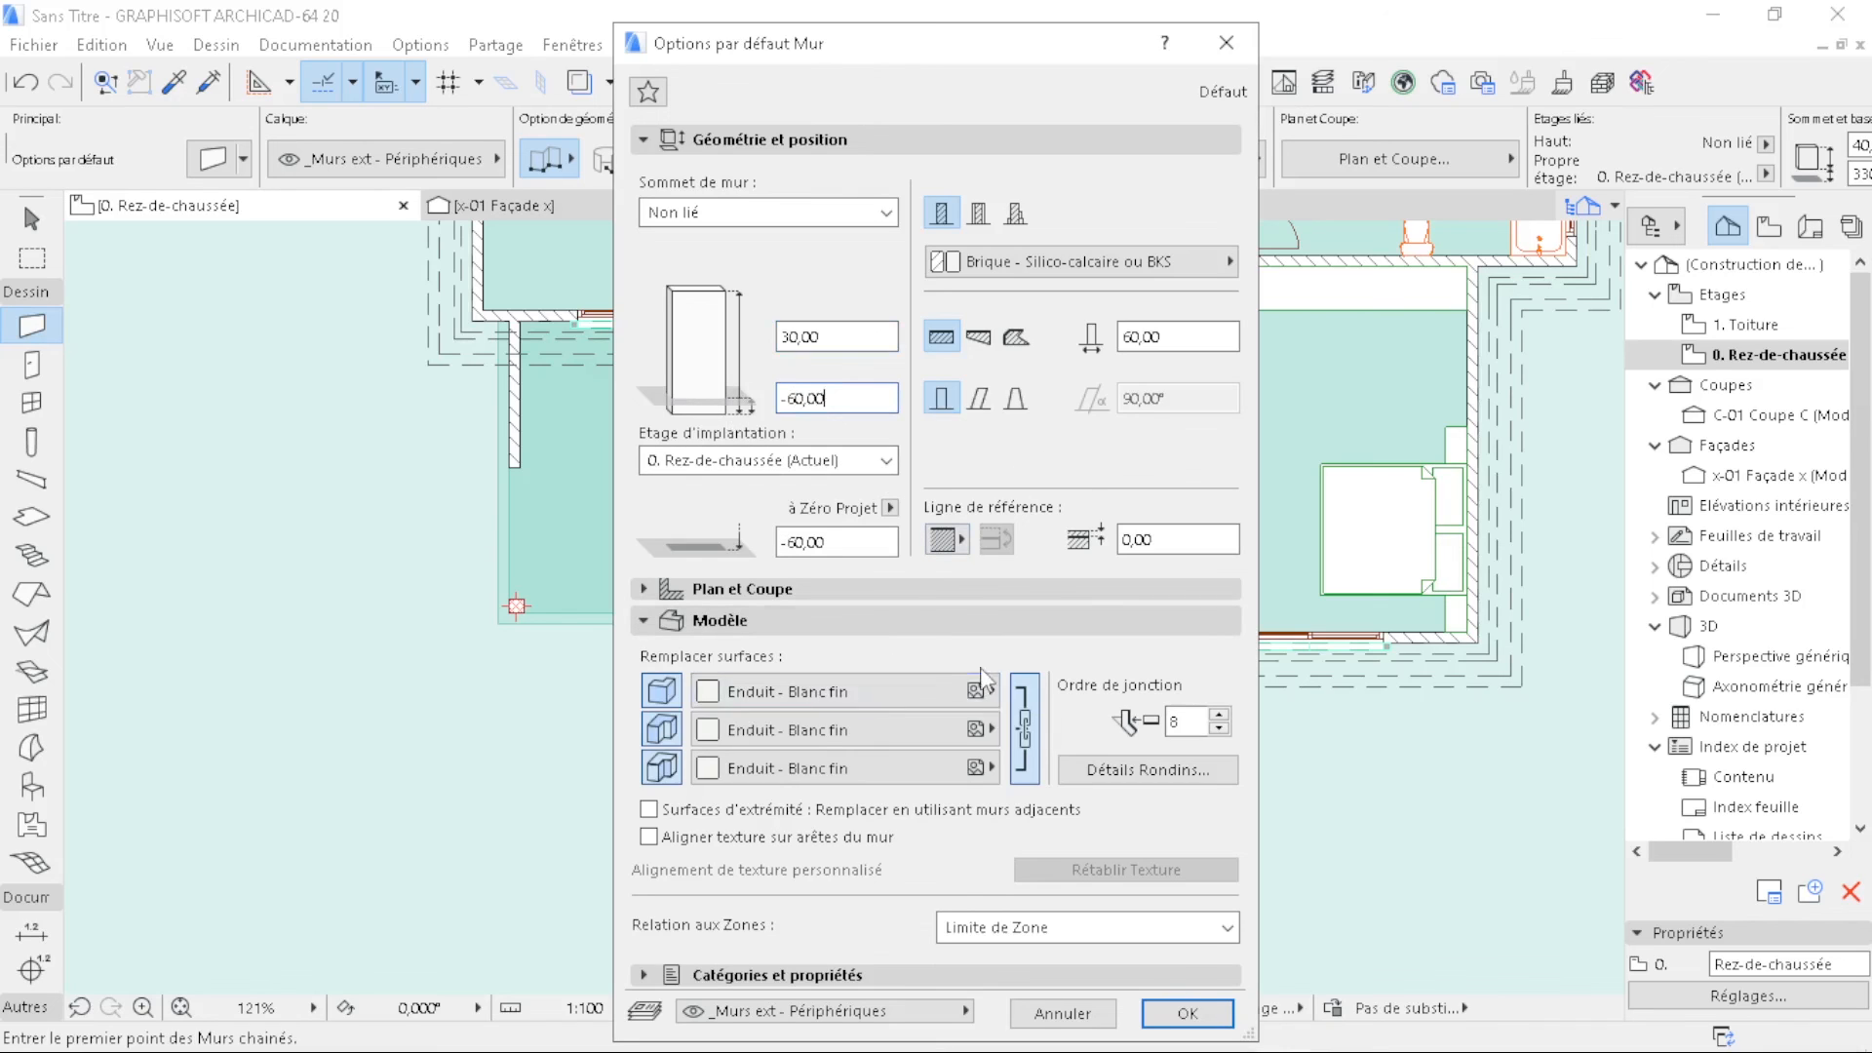
pyautogui.moveTo(1196, 336); pyautogui.dragTo(1057, 337)
pyautogui.click(1209, 1014)
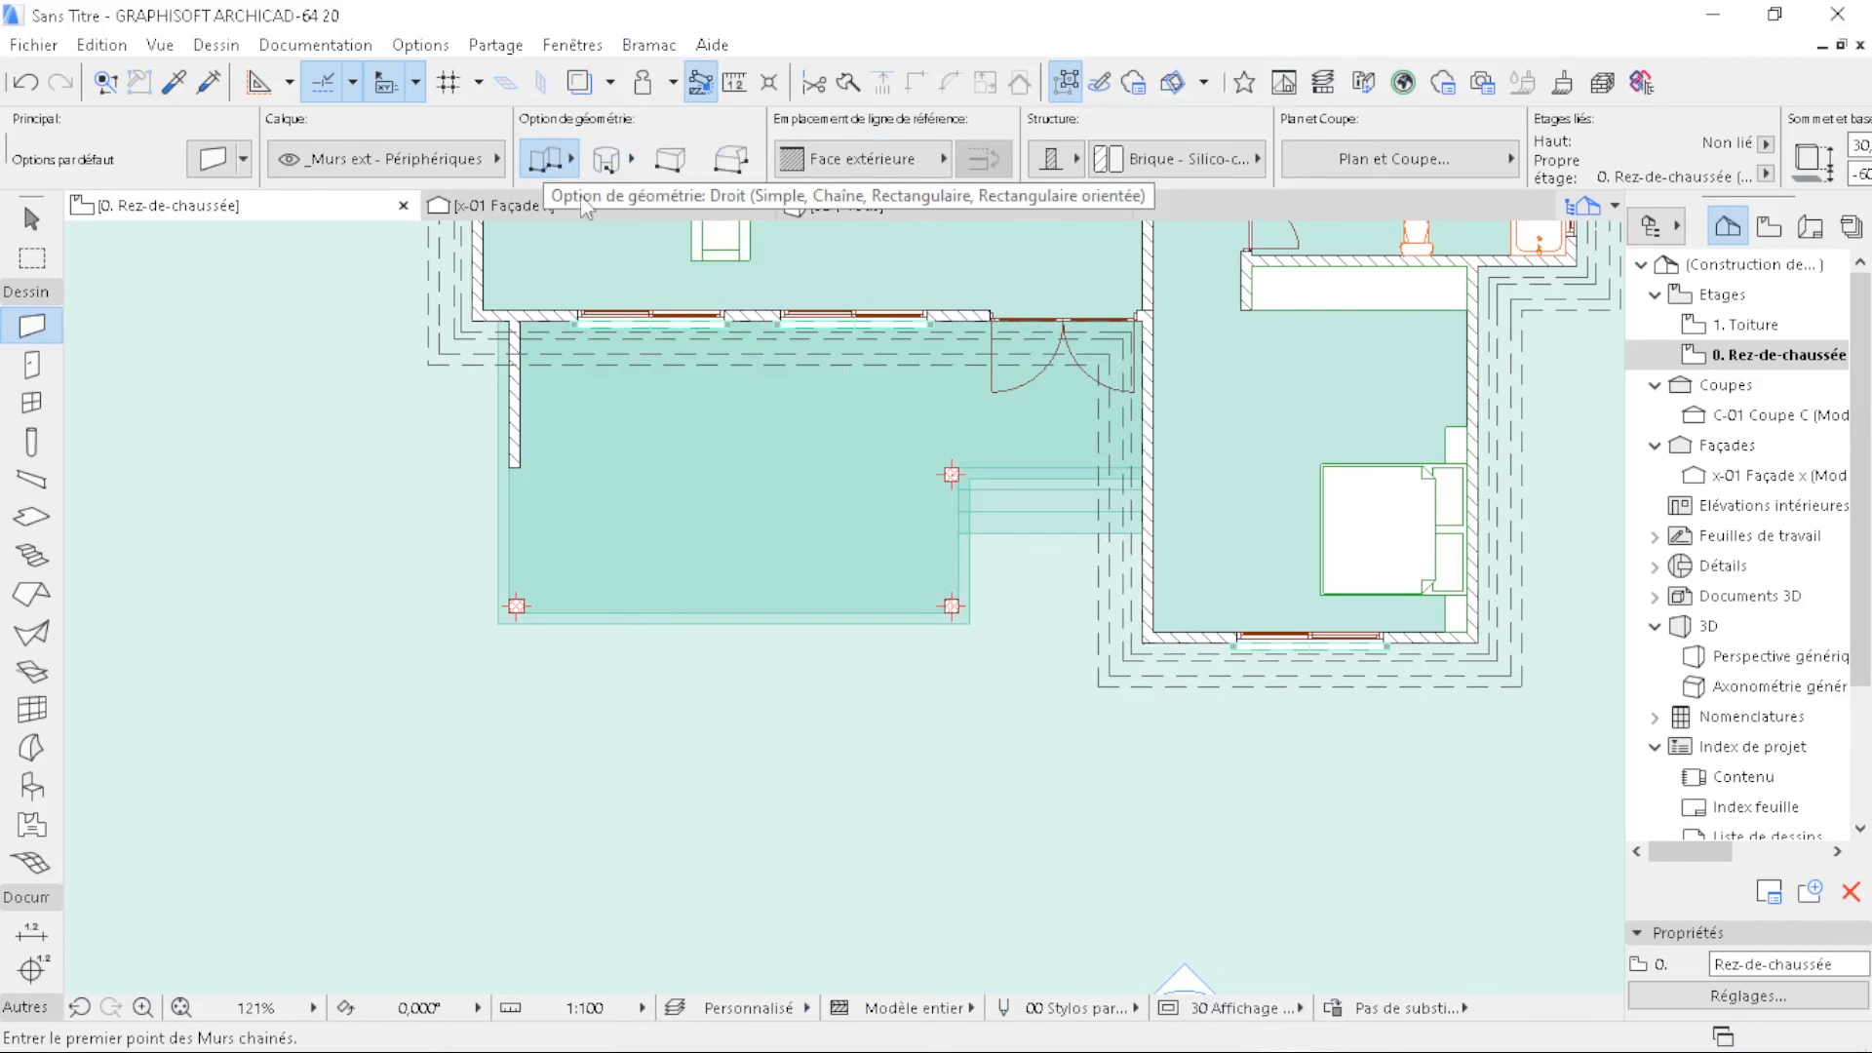
# - Undo the last wall and draw a low U-shaped chained wall in front of the bedroom window, between the house's two outer corners
pyautogui.scroll(7, 1340, 723)
pyautogui.hotkey('ctrl', 'z')
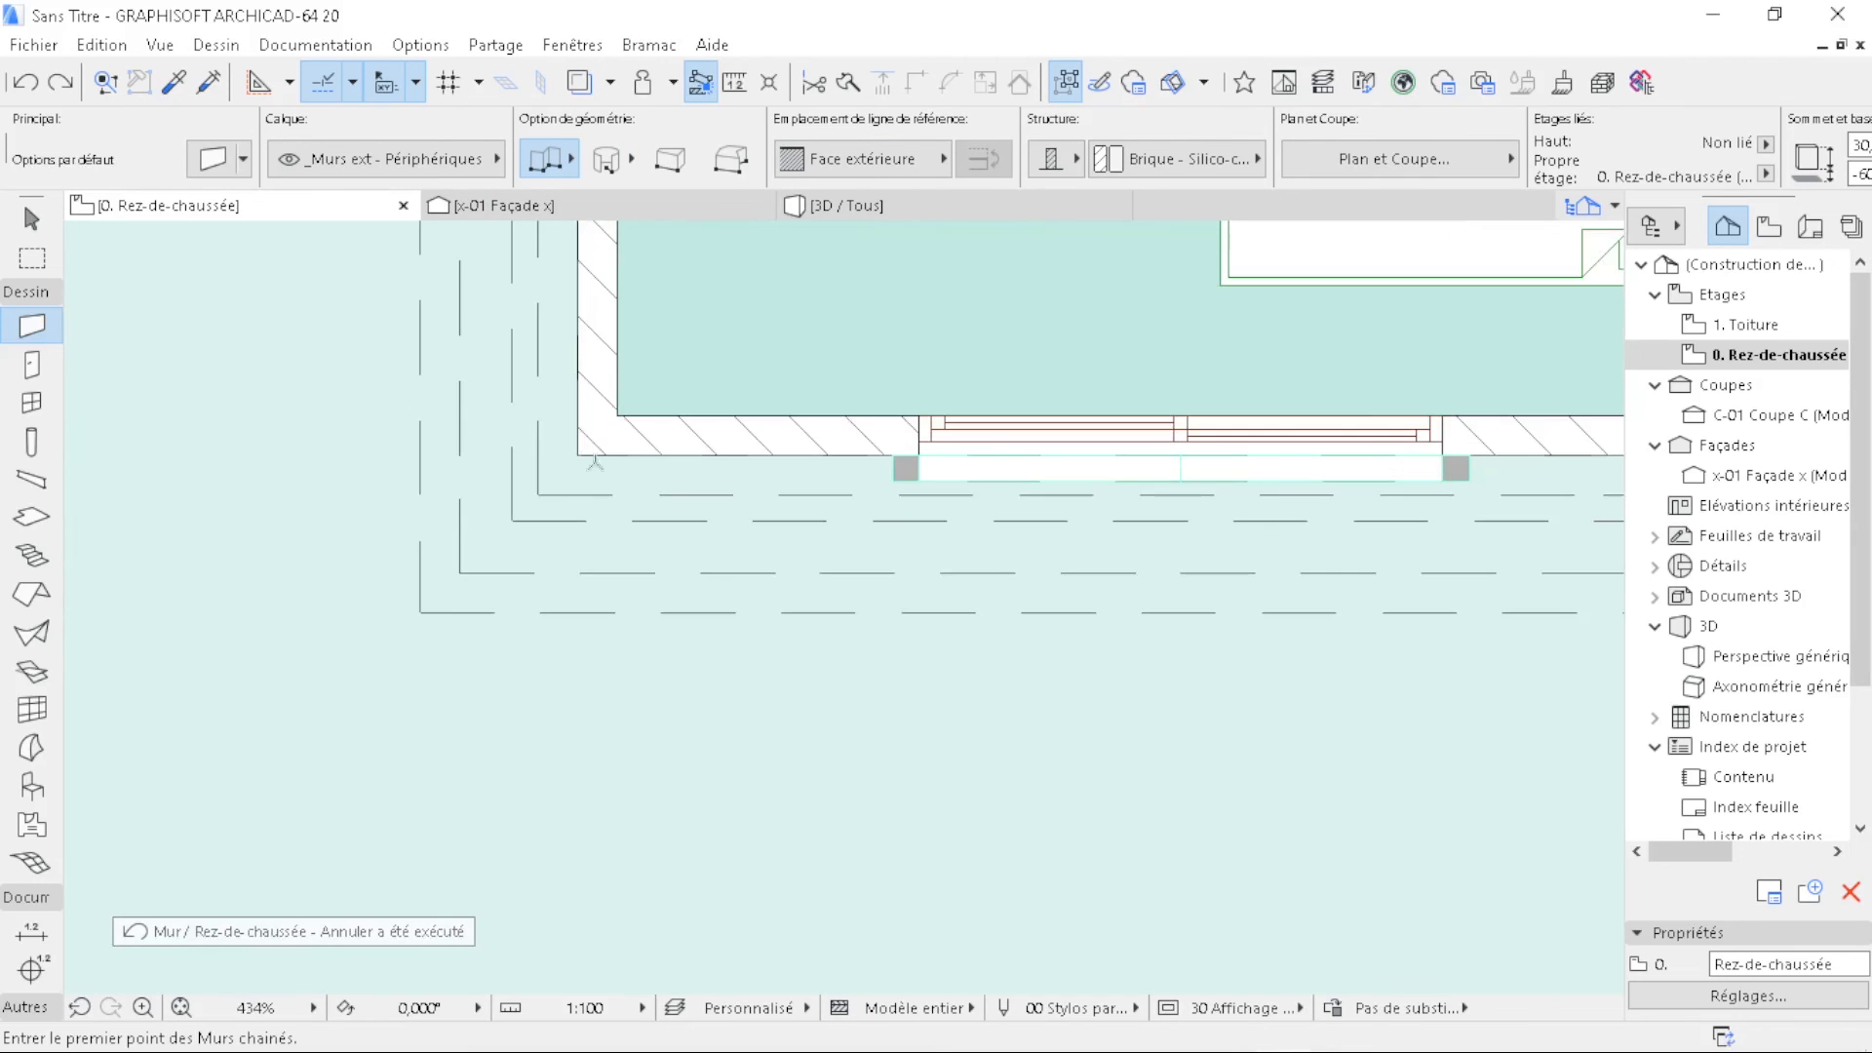
pyautogui.click(578, 455)
pyautogui.click(578, 612)
pyautogui.scroll(-5, 856, 634)
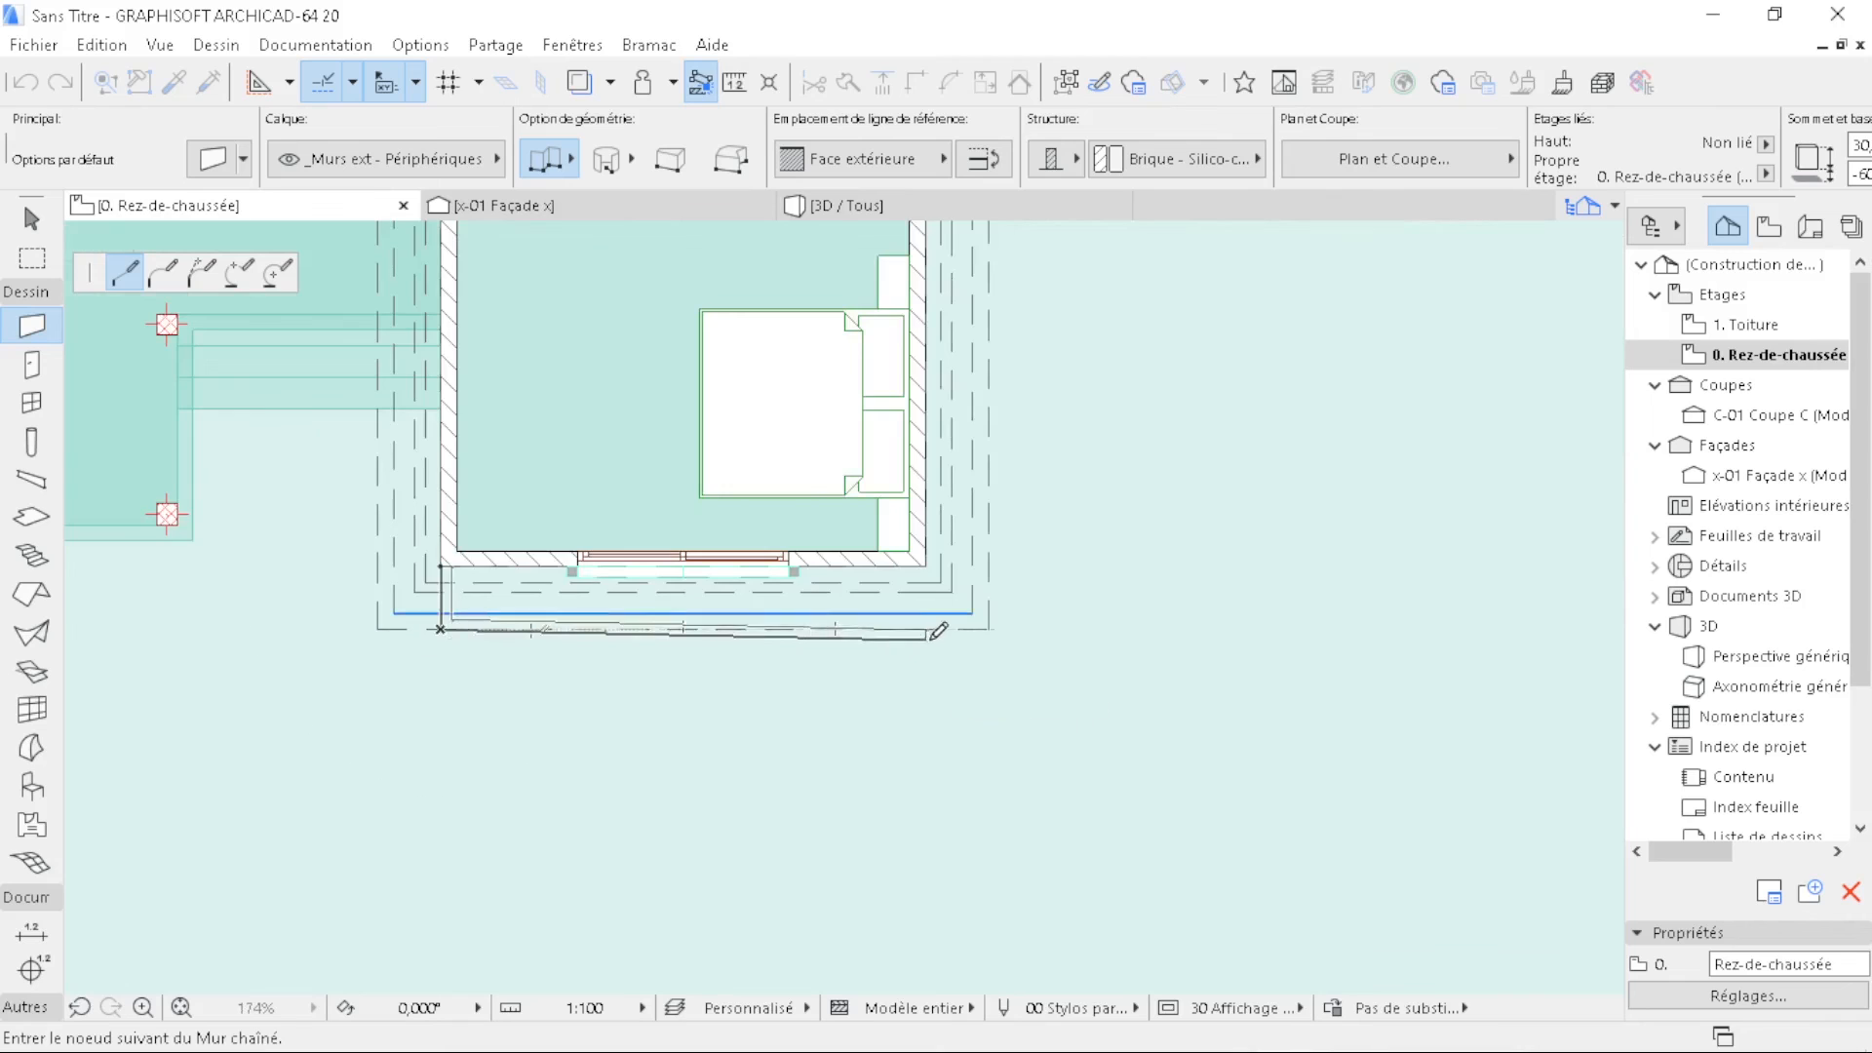
pyautogui.scroll(3, 943, 627)
pyautogui.scroll(2, 942, 546)
pyautogui.click(926, 497)
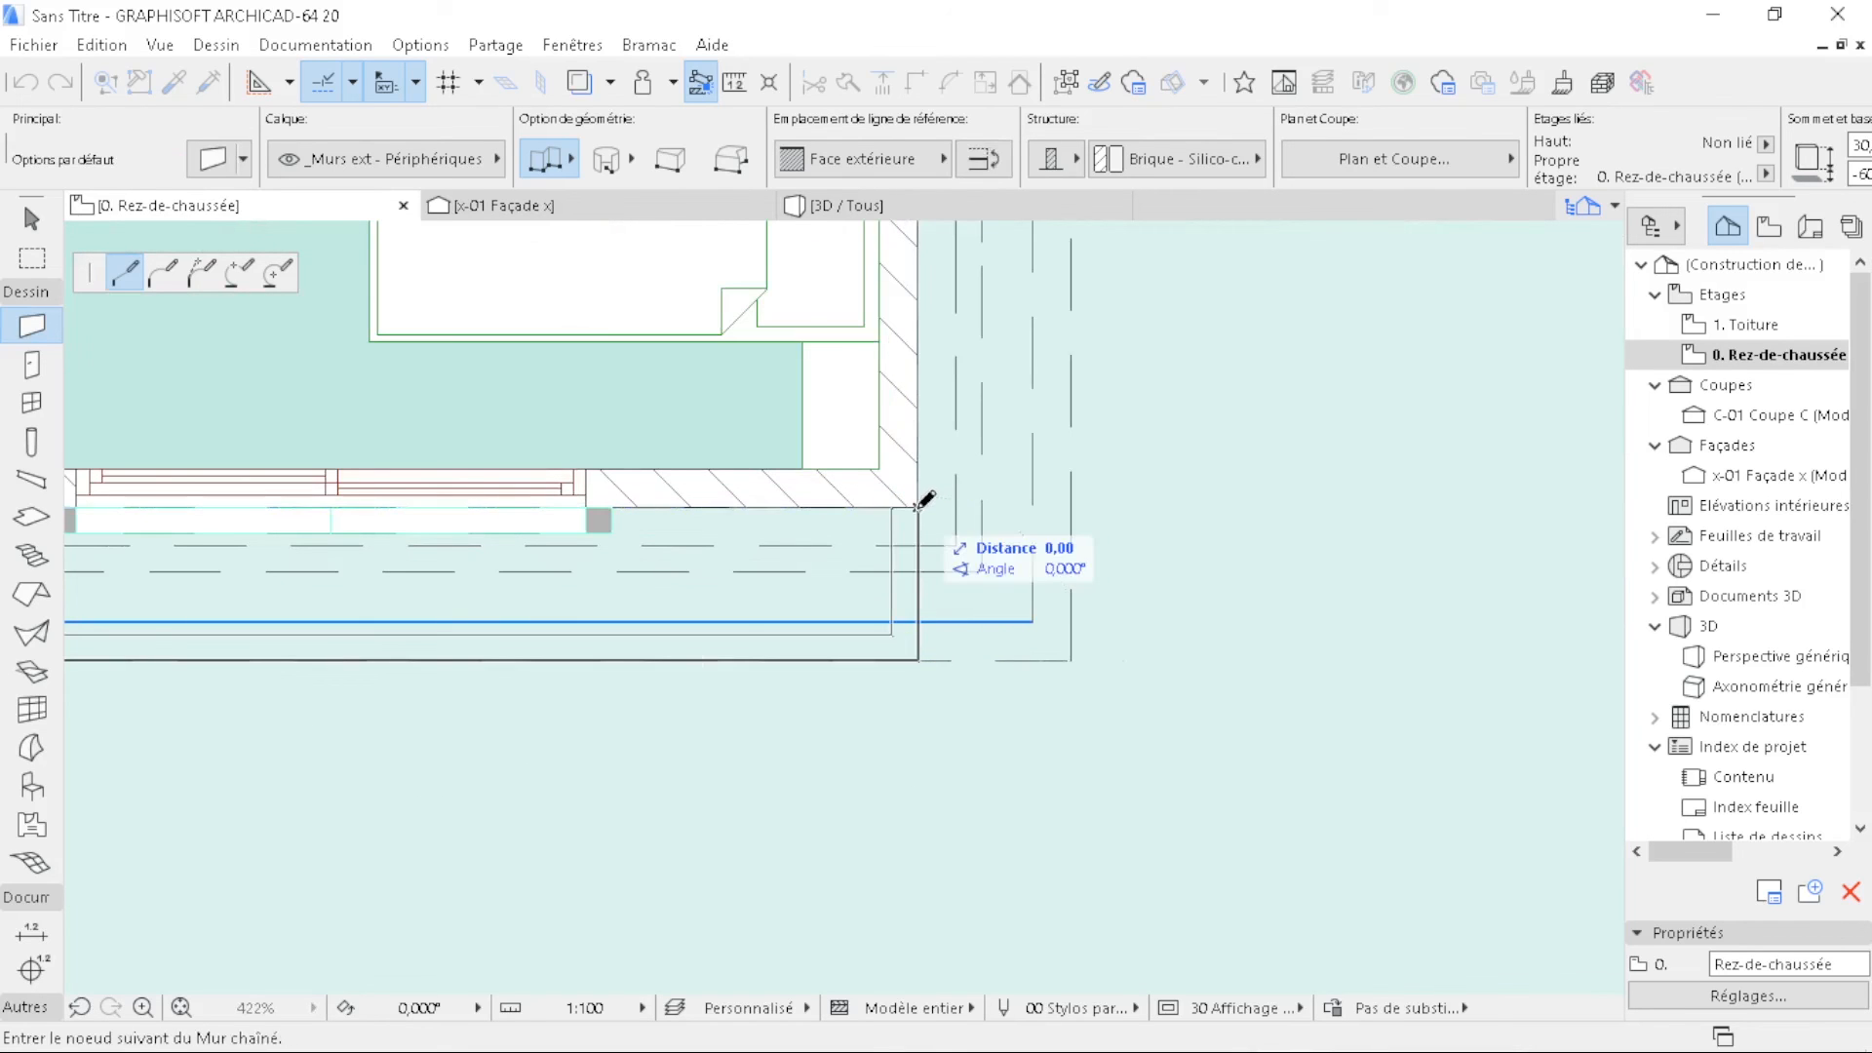
pyautogui.doubleClick(924, 498)
# - Draw a second low chained wall along the terrace front, projecting 60 from the outer corners of its two corner columns
pyautogui.scroll(-8, 1225, 498)
pyautogui.scroll(14, 857, 487)
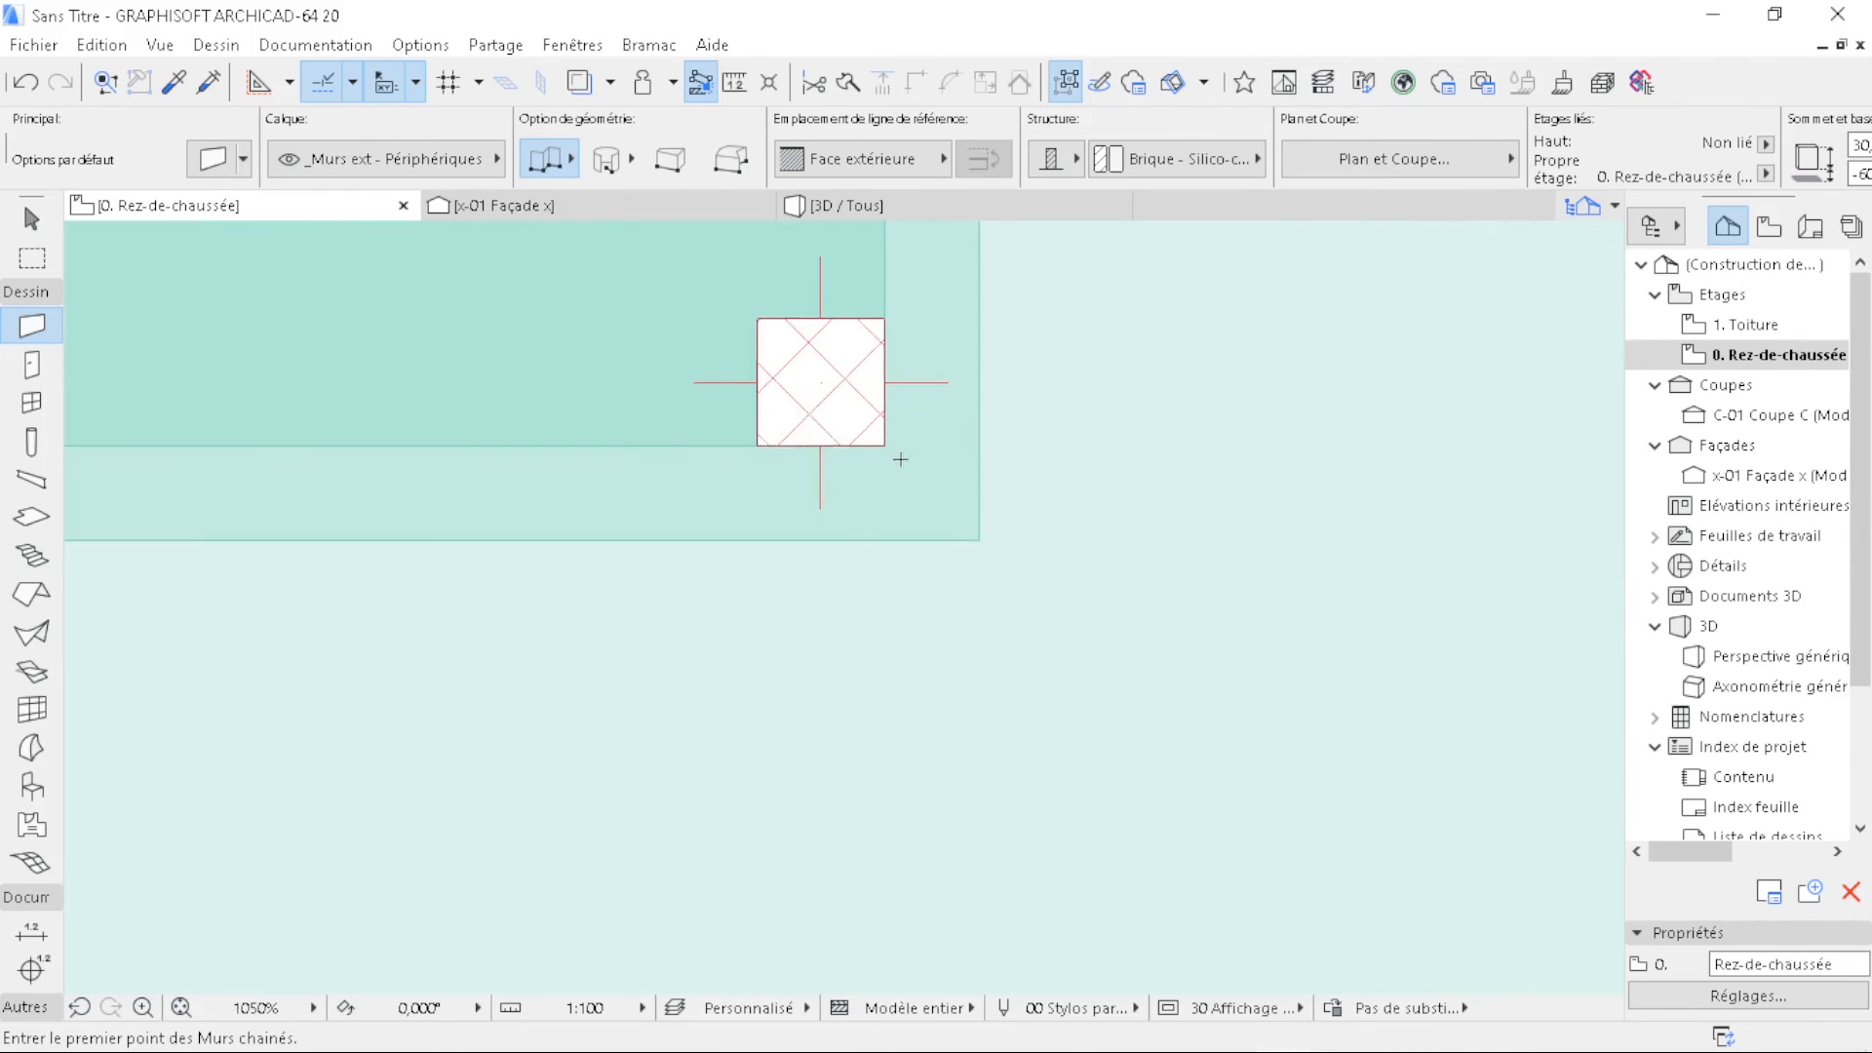
pyautogui.scroll(1, 900, 459)
pyautogui.click(880, 442)
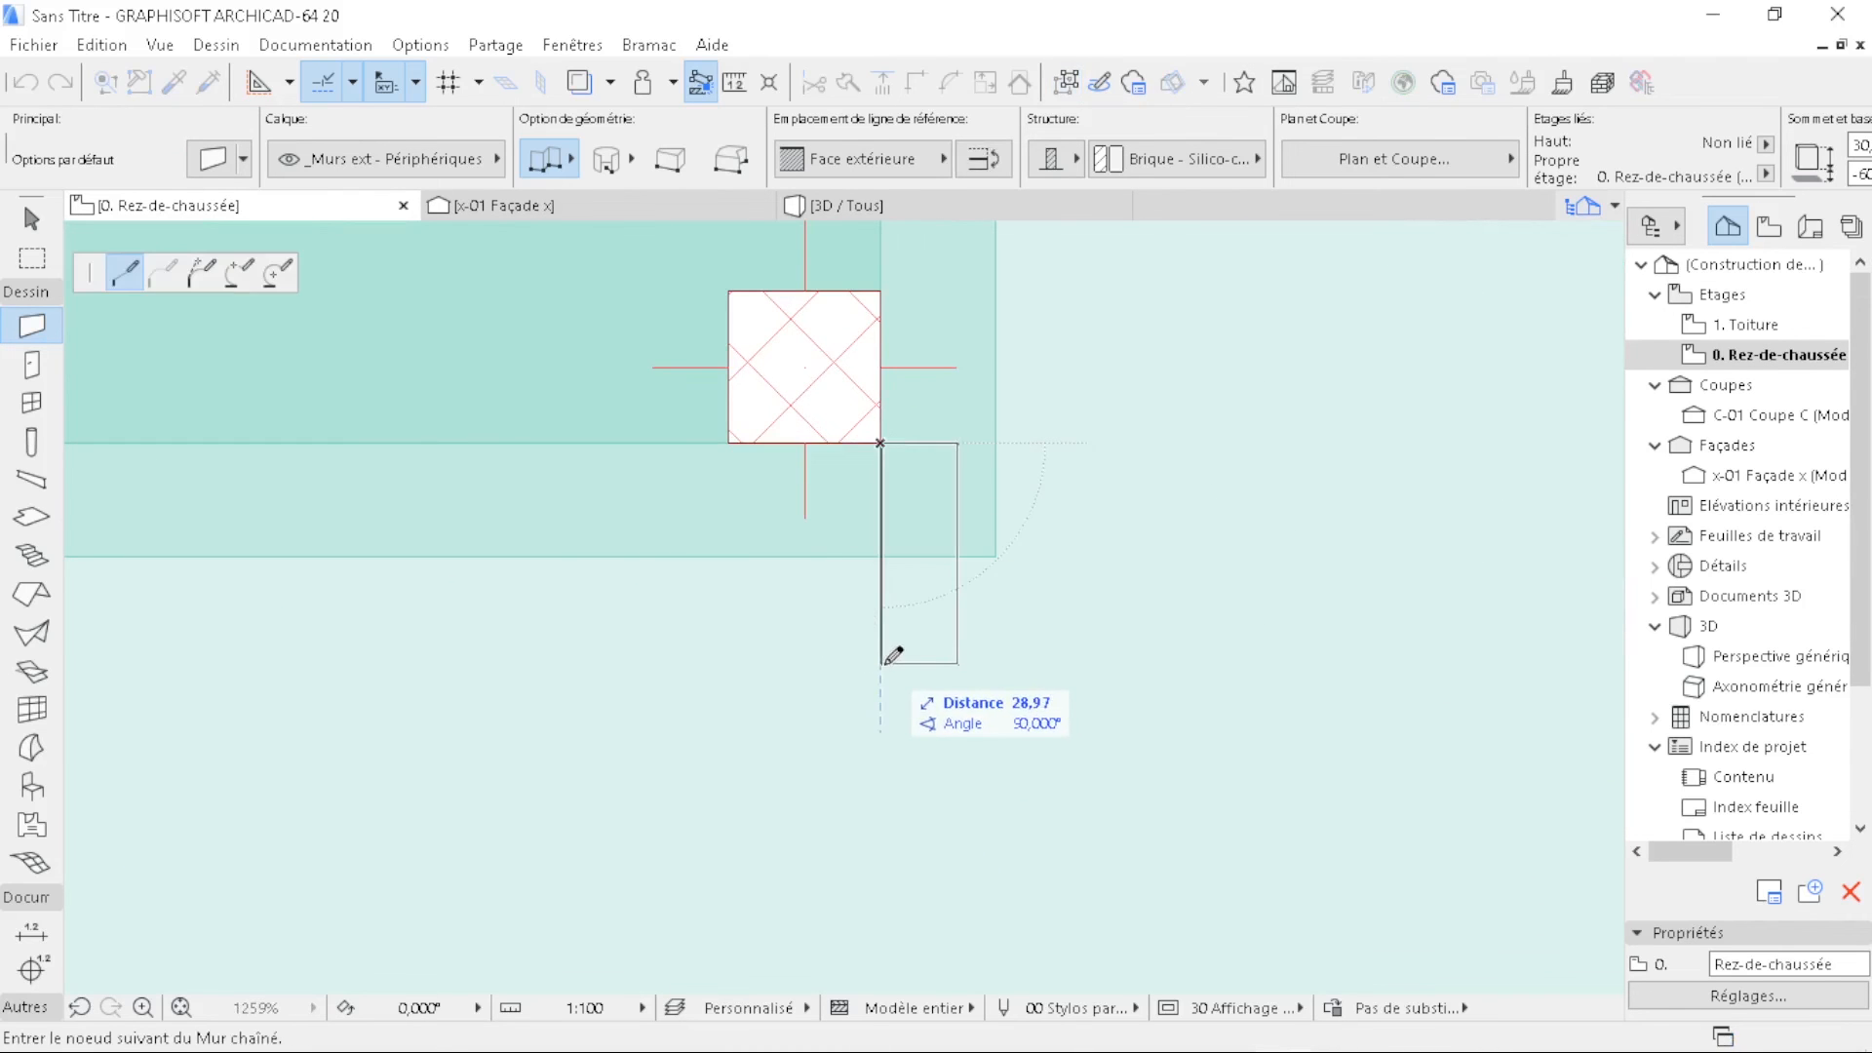
pyautogui.doubleClick(881, 662)
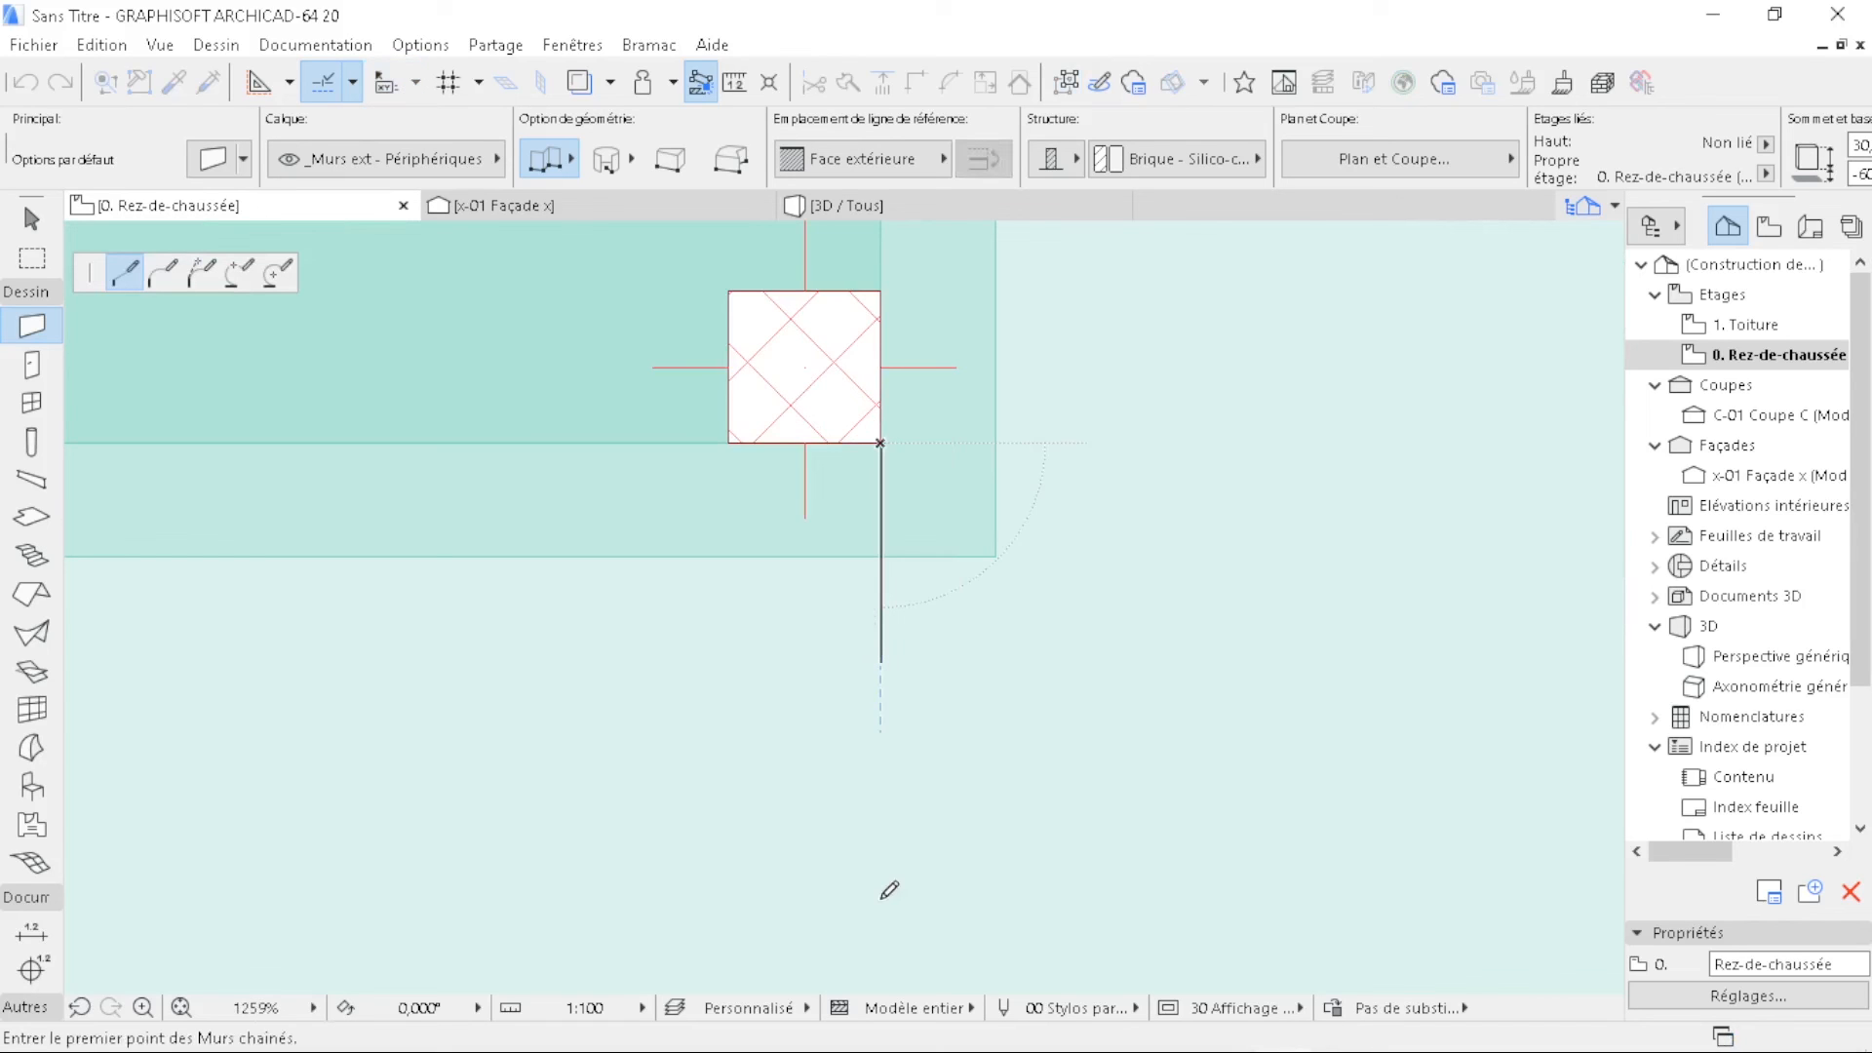
pyautogui.click(881, 897)
pyautogui.scroll(-7, 1169, 738)
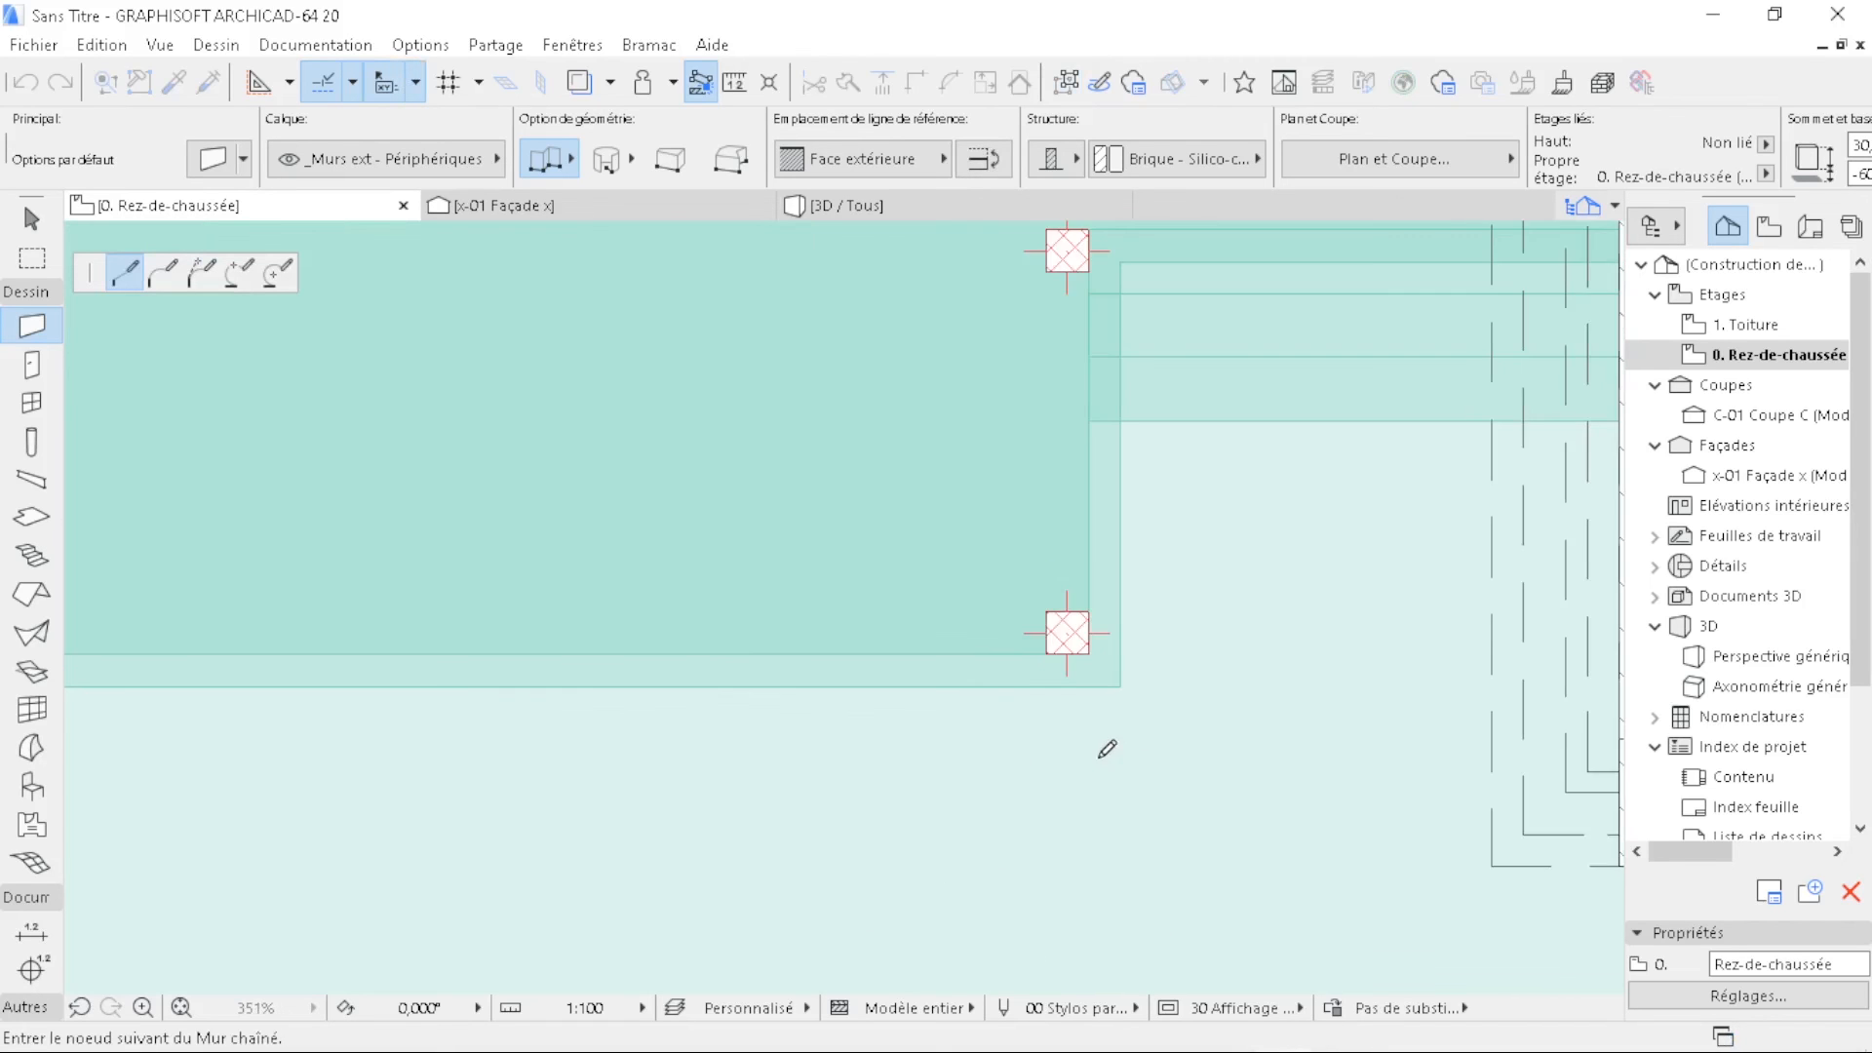
pyautogui.scroll(-2, 524, 858)
pyautogui.moveTo(1025, 819); pyautogui.dragTo(1527, 787, button='middle')
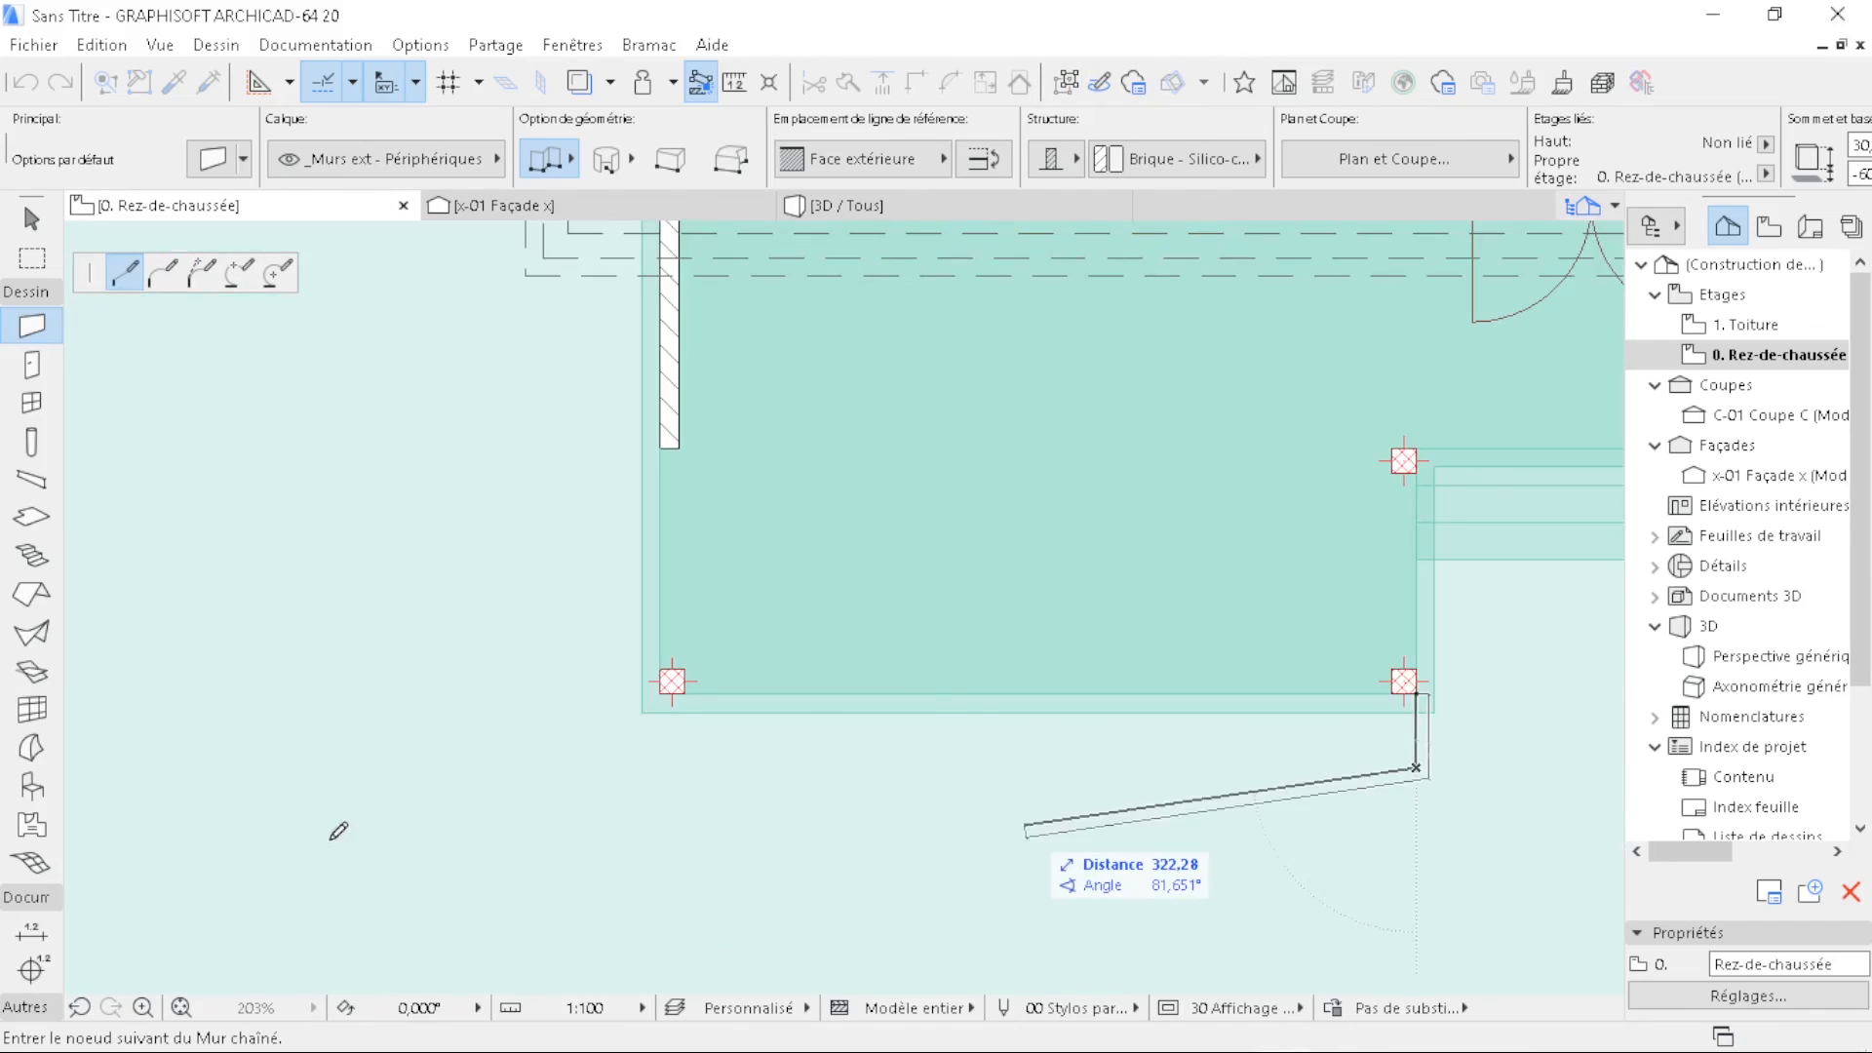
pyautogui.click(660, 768)
pyautogui.scroll(5, 654, 716)
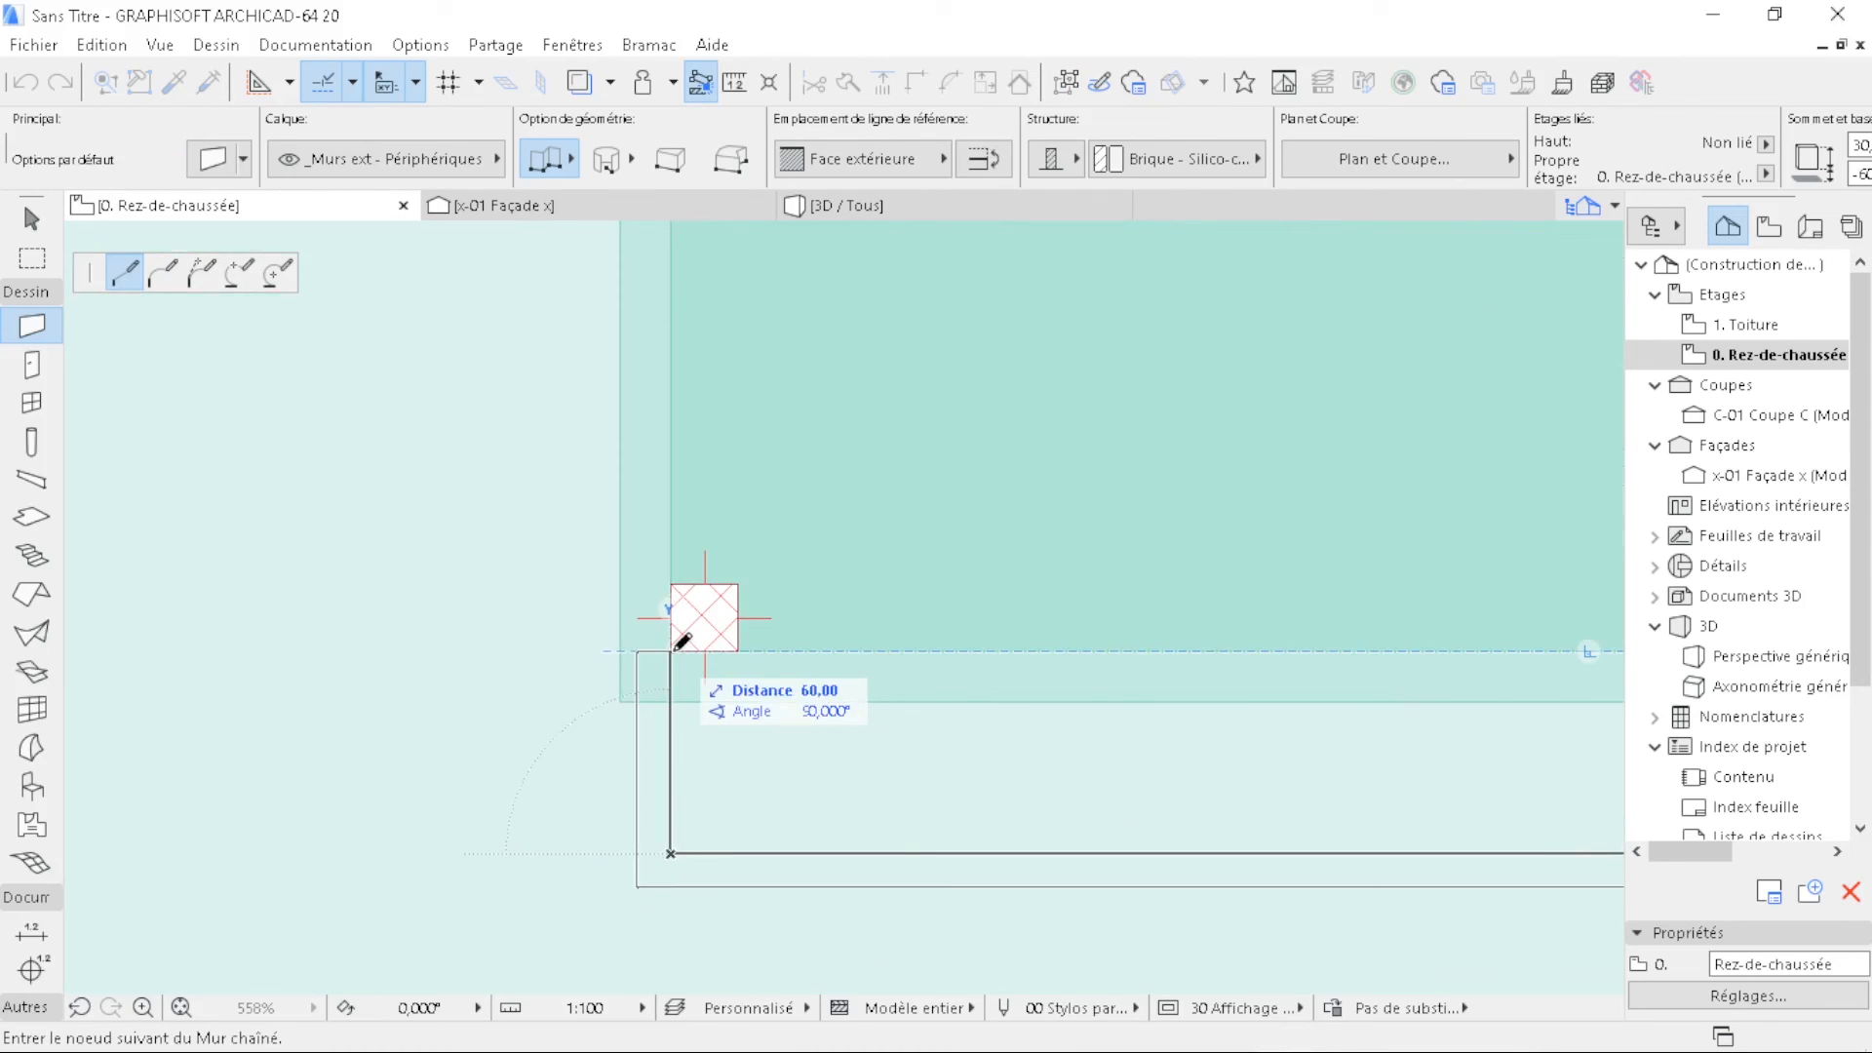
pyautogui.click(670, 649)
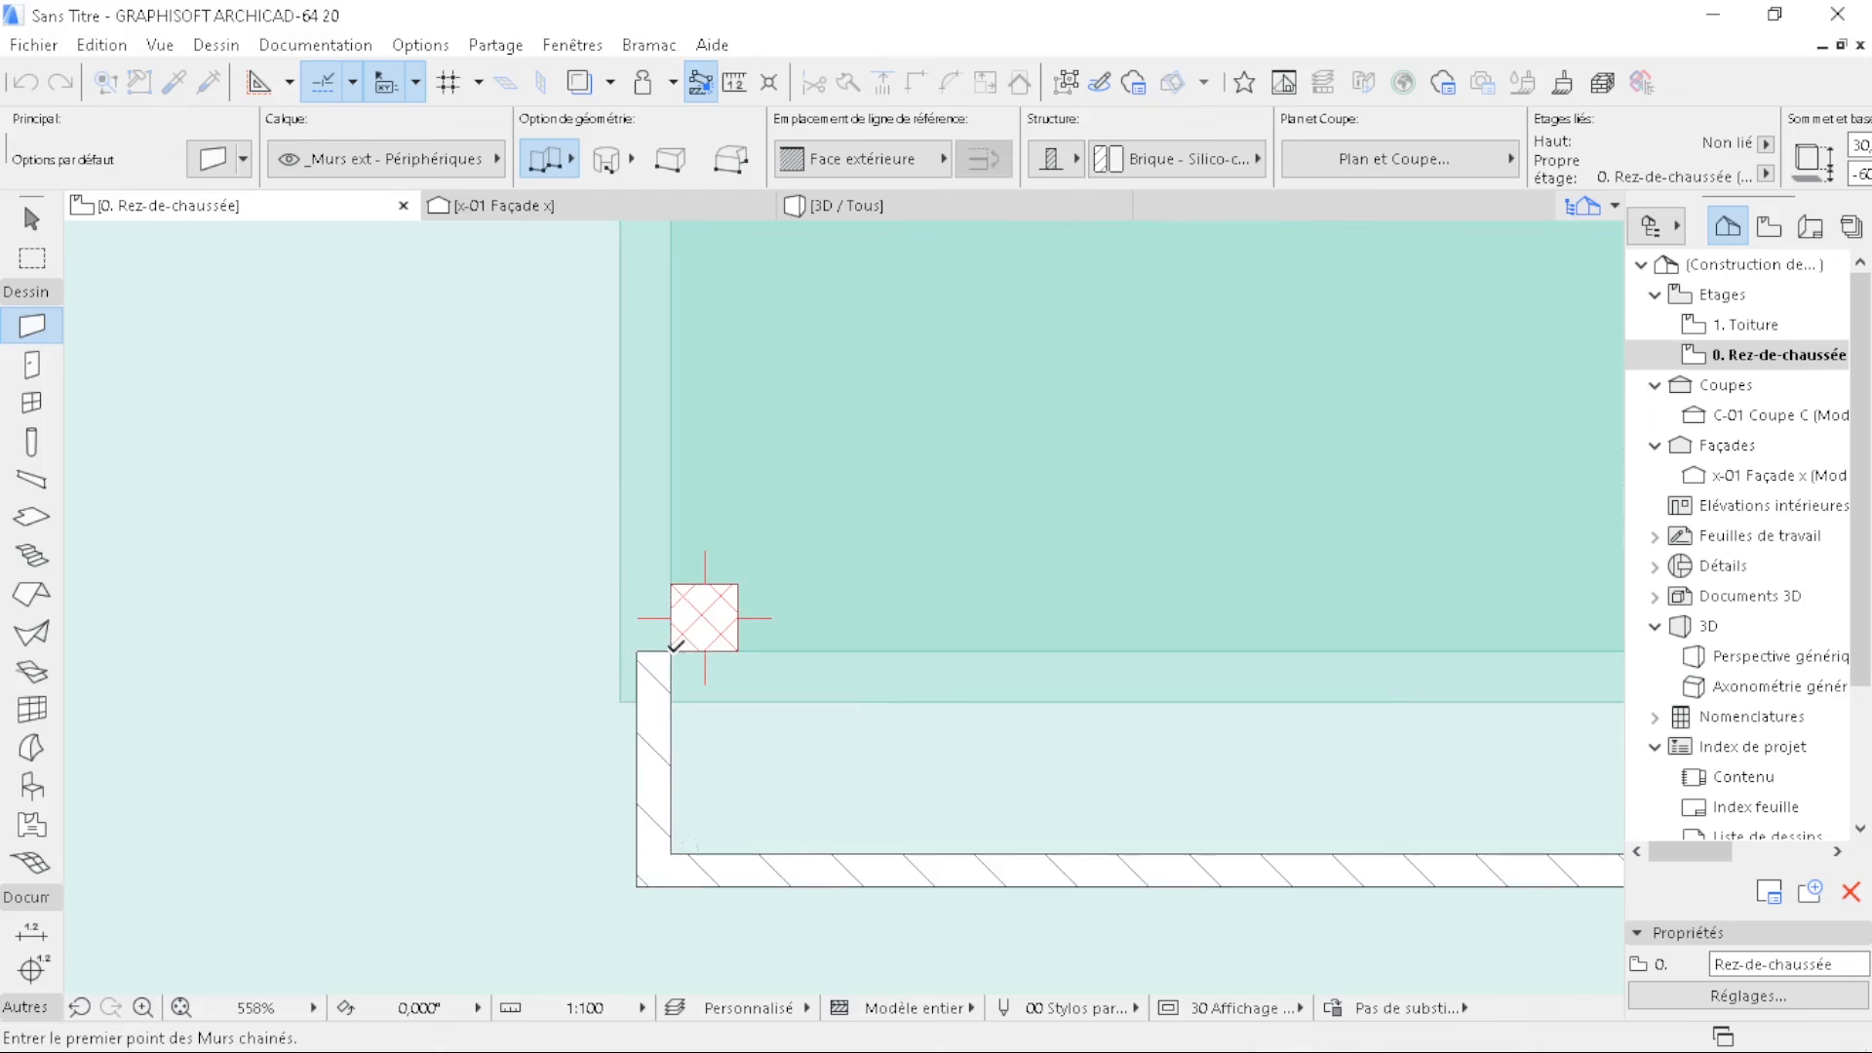
# - Mirror the short end wall below the terrace's corner column about its inner edge, and pick up that wall's settings
pyautogui.keyDown('shift'); pyautogui.click(660, 769); pyautogui.keyUp('shift')
pyautogui.hotkey('ctrl', 'm')
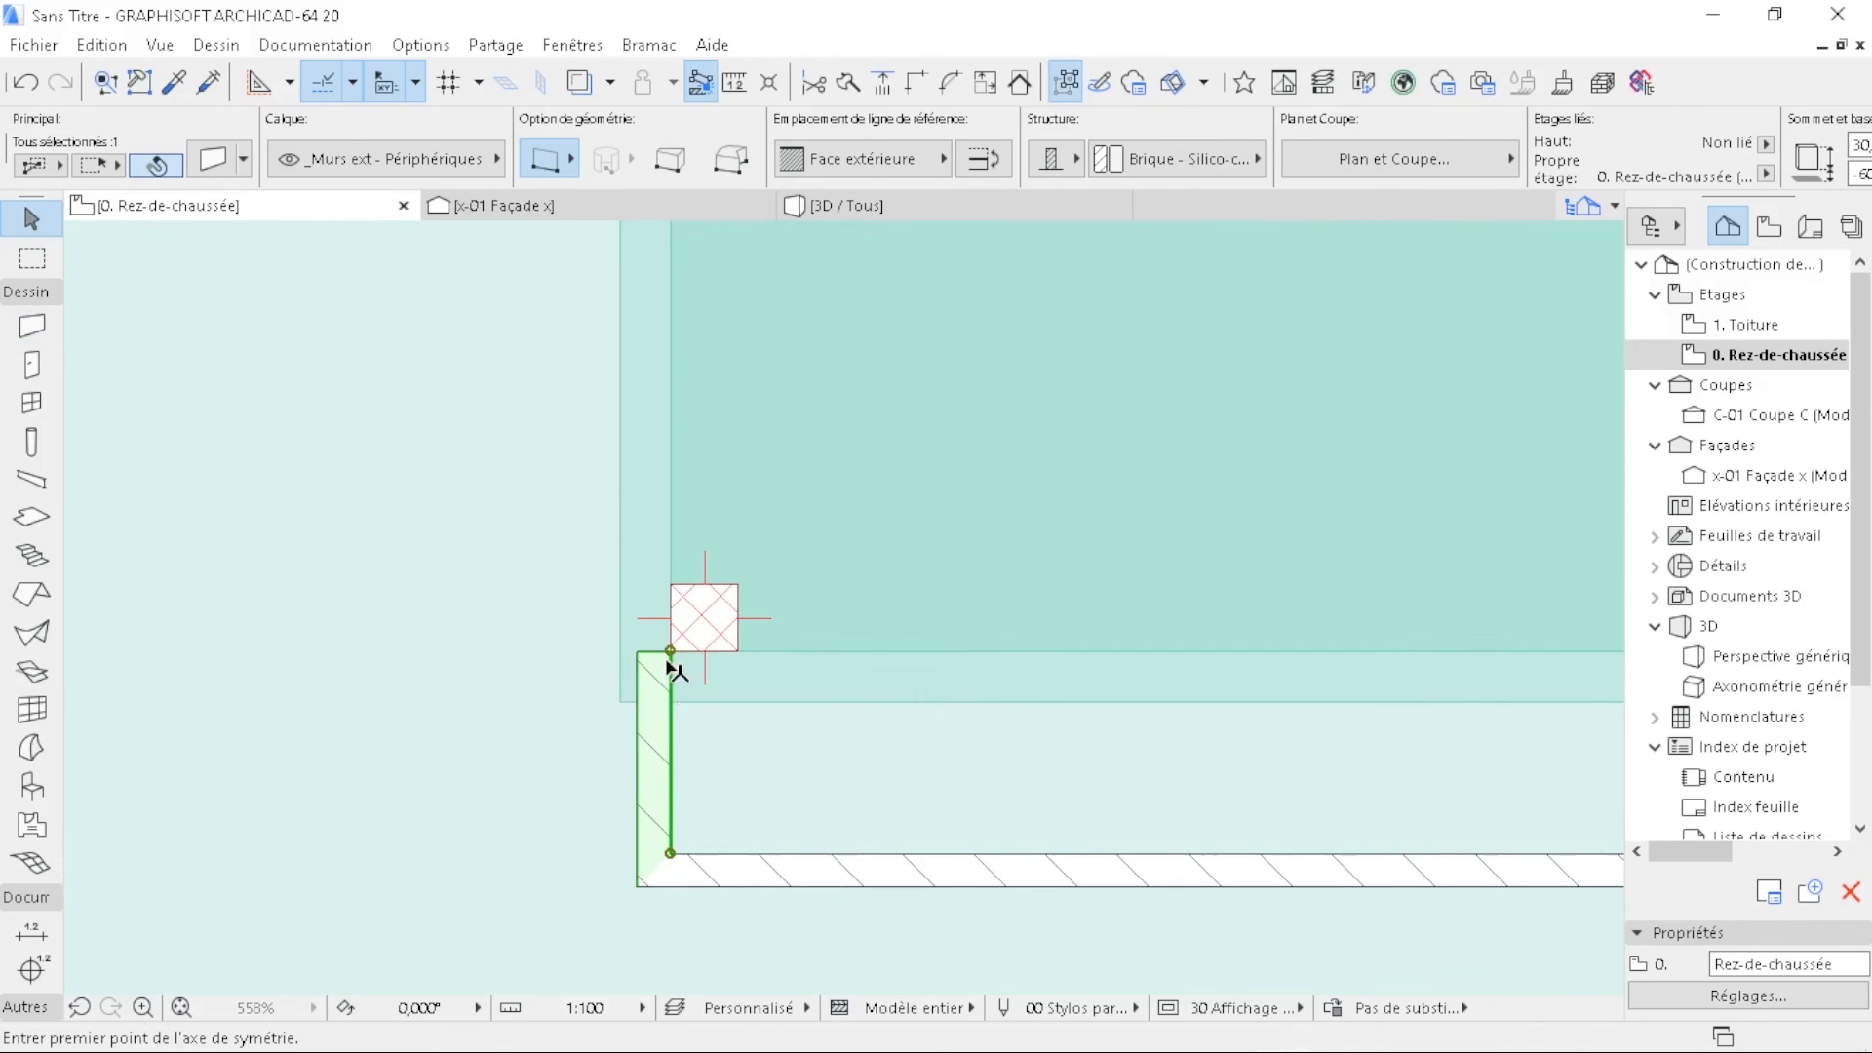
pyautogui.click(671, 650)
pyautogui.click(672, 740)
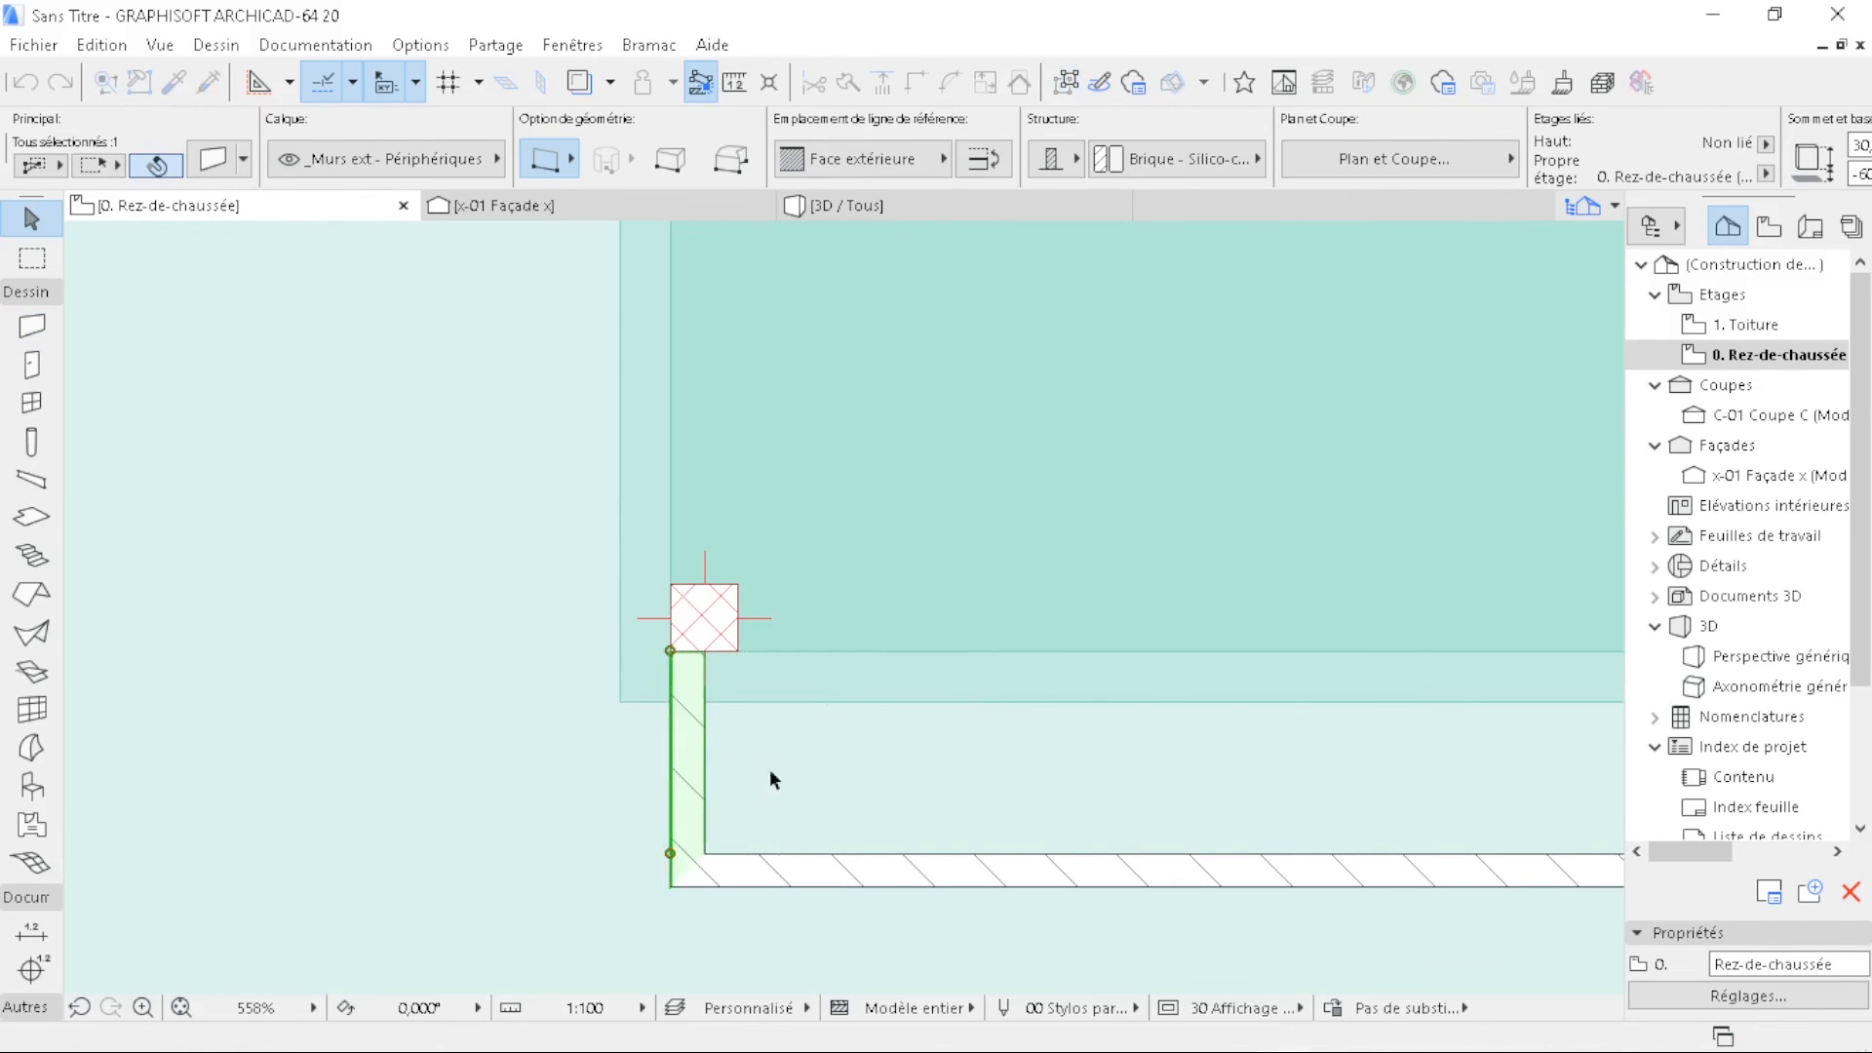
pyautogui.press('Escape')
pyautogui.keyDown('alt'); pyautogui.click(683, 791); pyautogui.keyUp('alt')
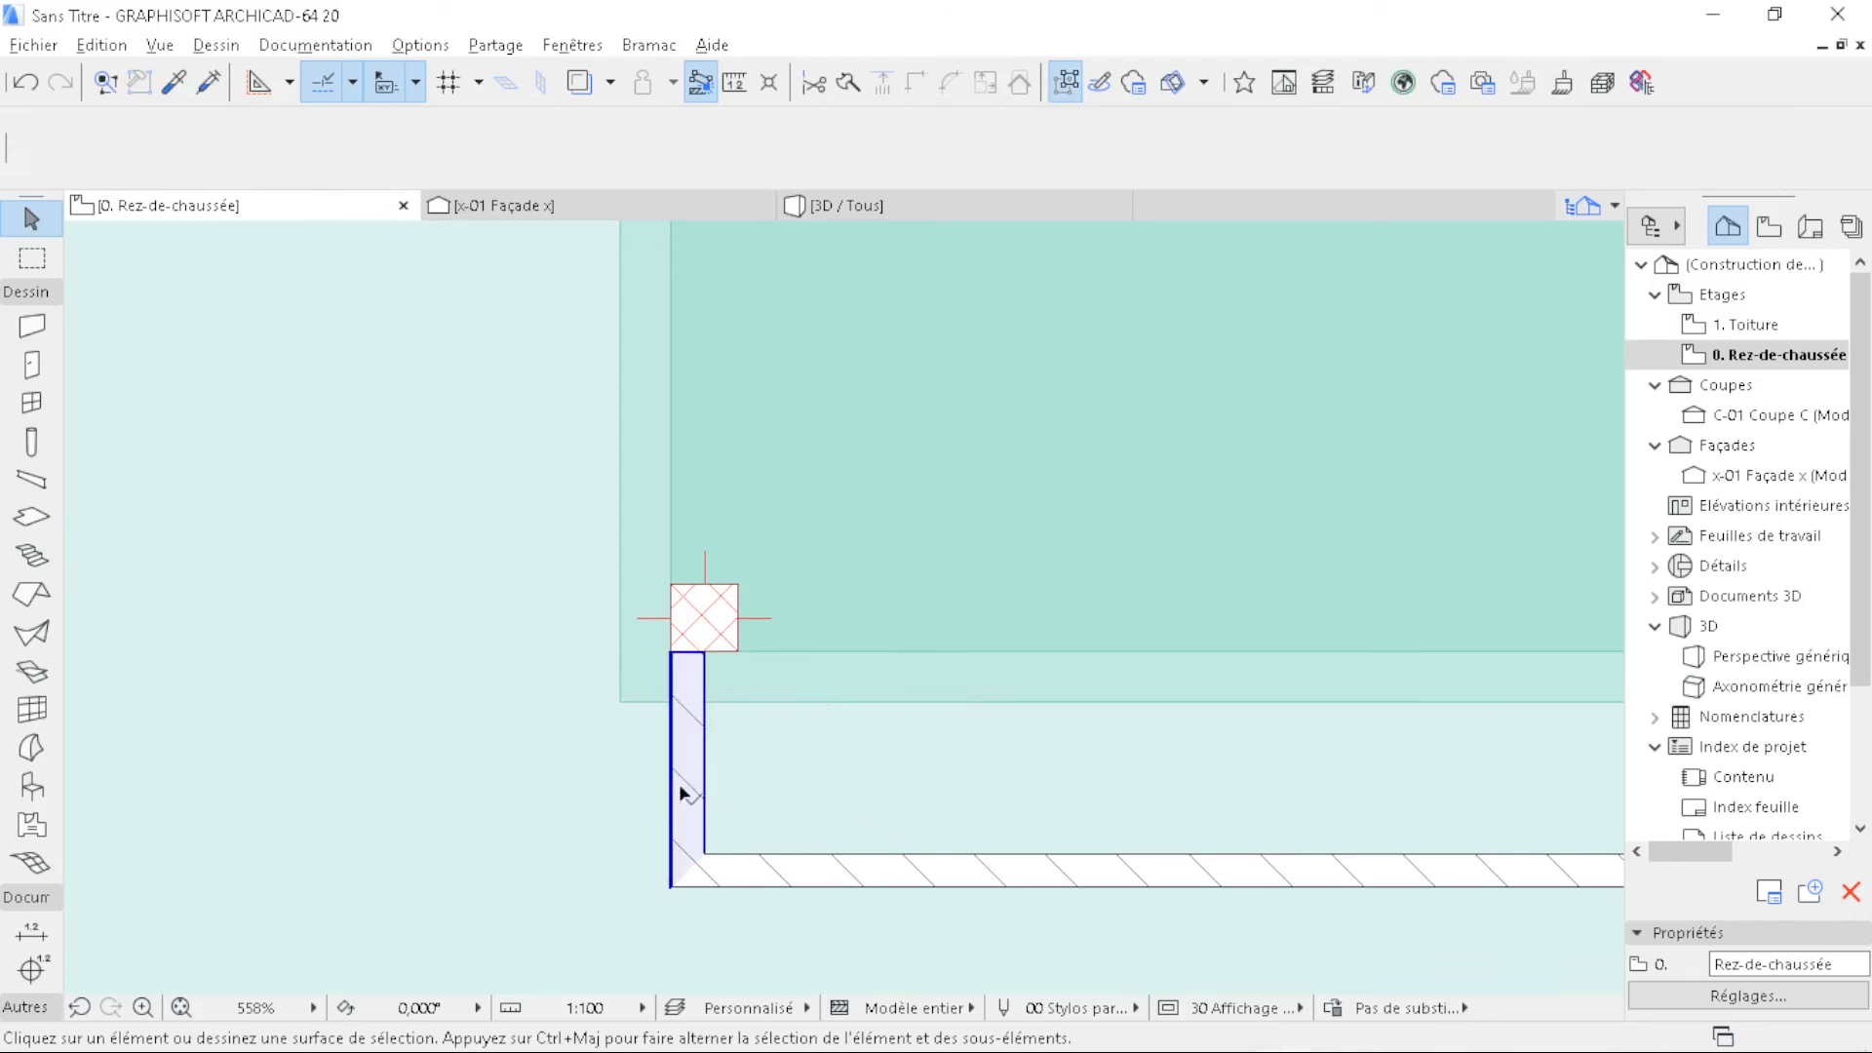
# - Draw a low U-shaped chained wall along the rear terrace, from the house's outer corner to the outer corner of the far corner column
pyautogui.scroll(-9, 875, 858)
pyautogui.moveTo(939, 557); pyautogui.dragTo(689, 773, button='middle')
pyautogui.moveTo(808, 588); pyautogui.dragTo(809, 754, button='middle')
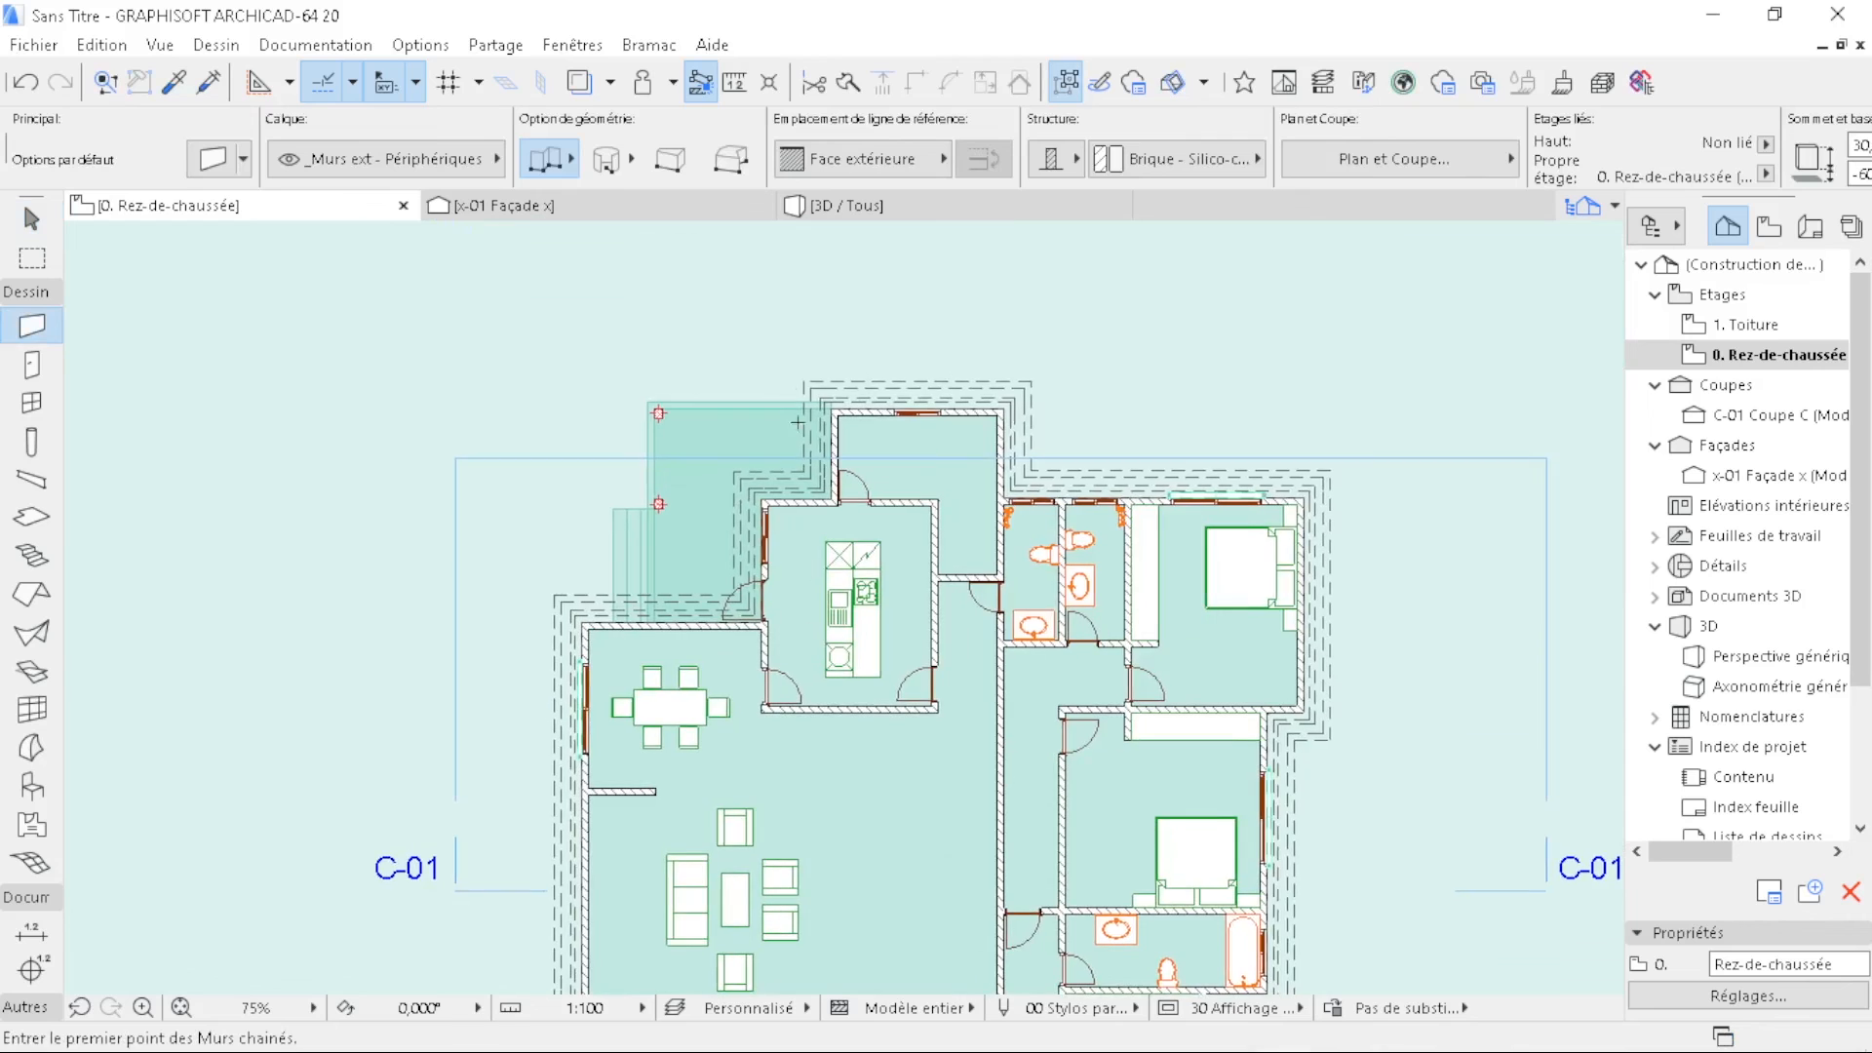
pyautogui.scroll(10, 786, 331)
pyautogui.click(1006, 738)
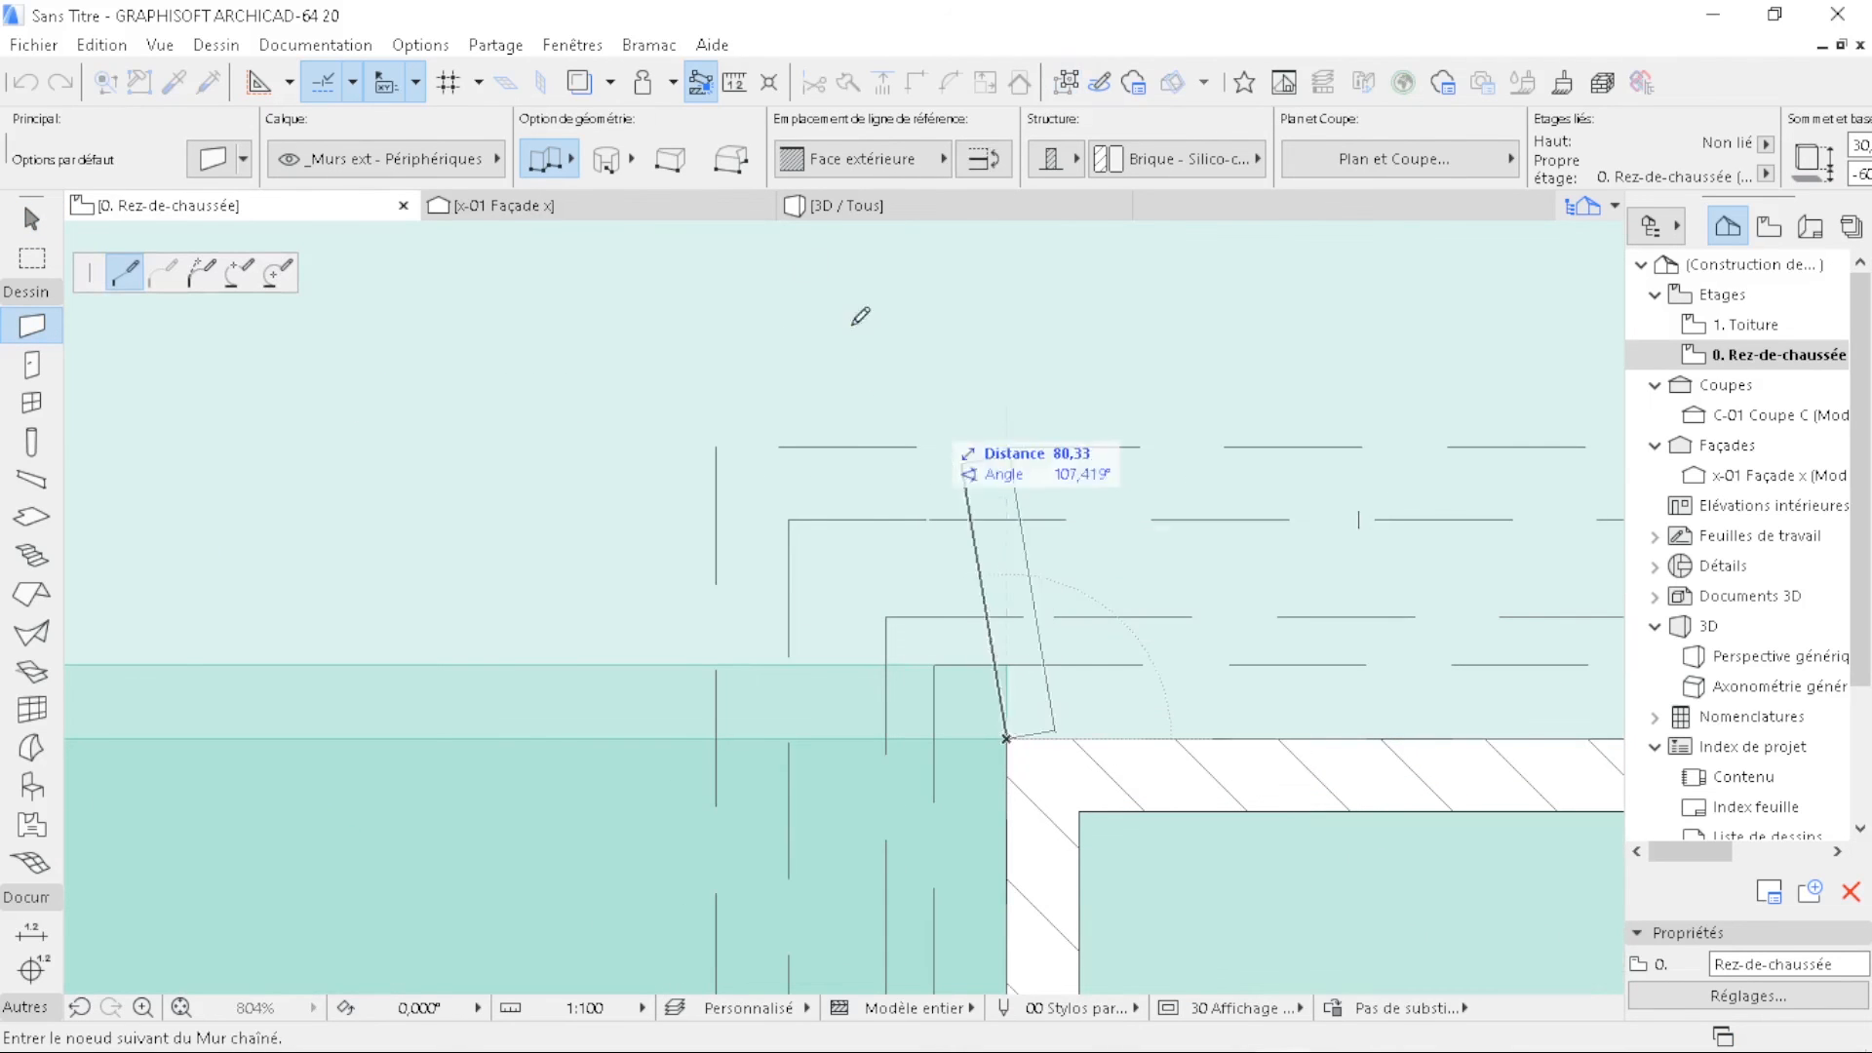
pyautogui.click(936, 158)
pyautogui.click(1061, 223)
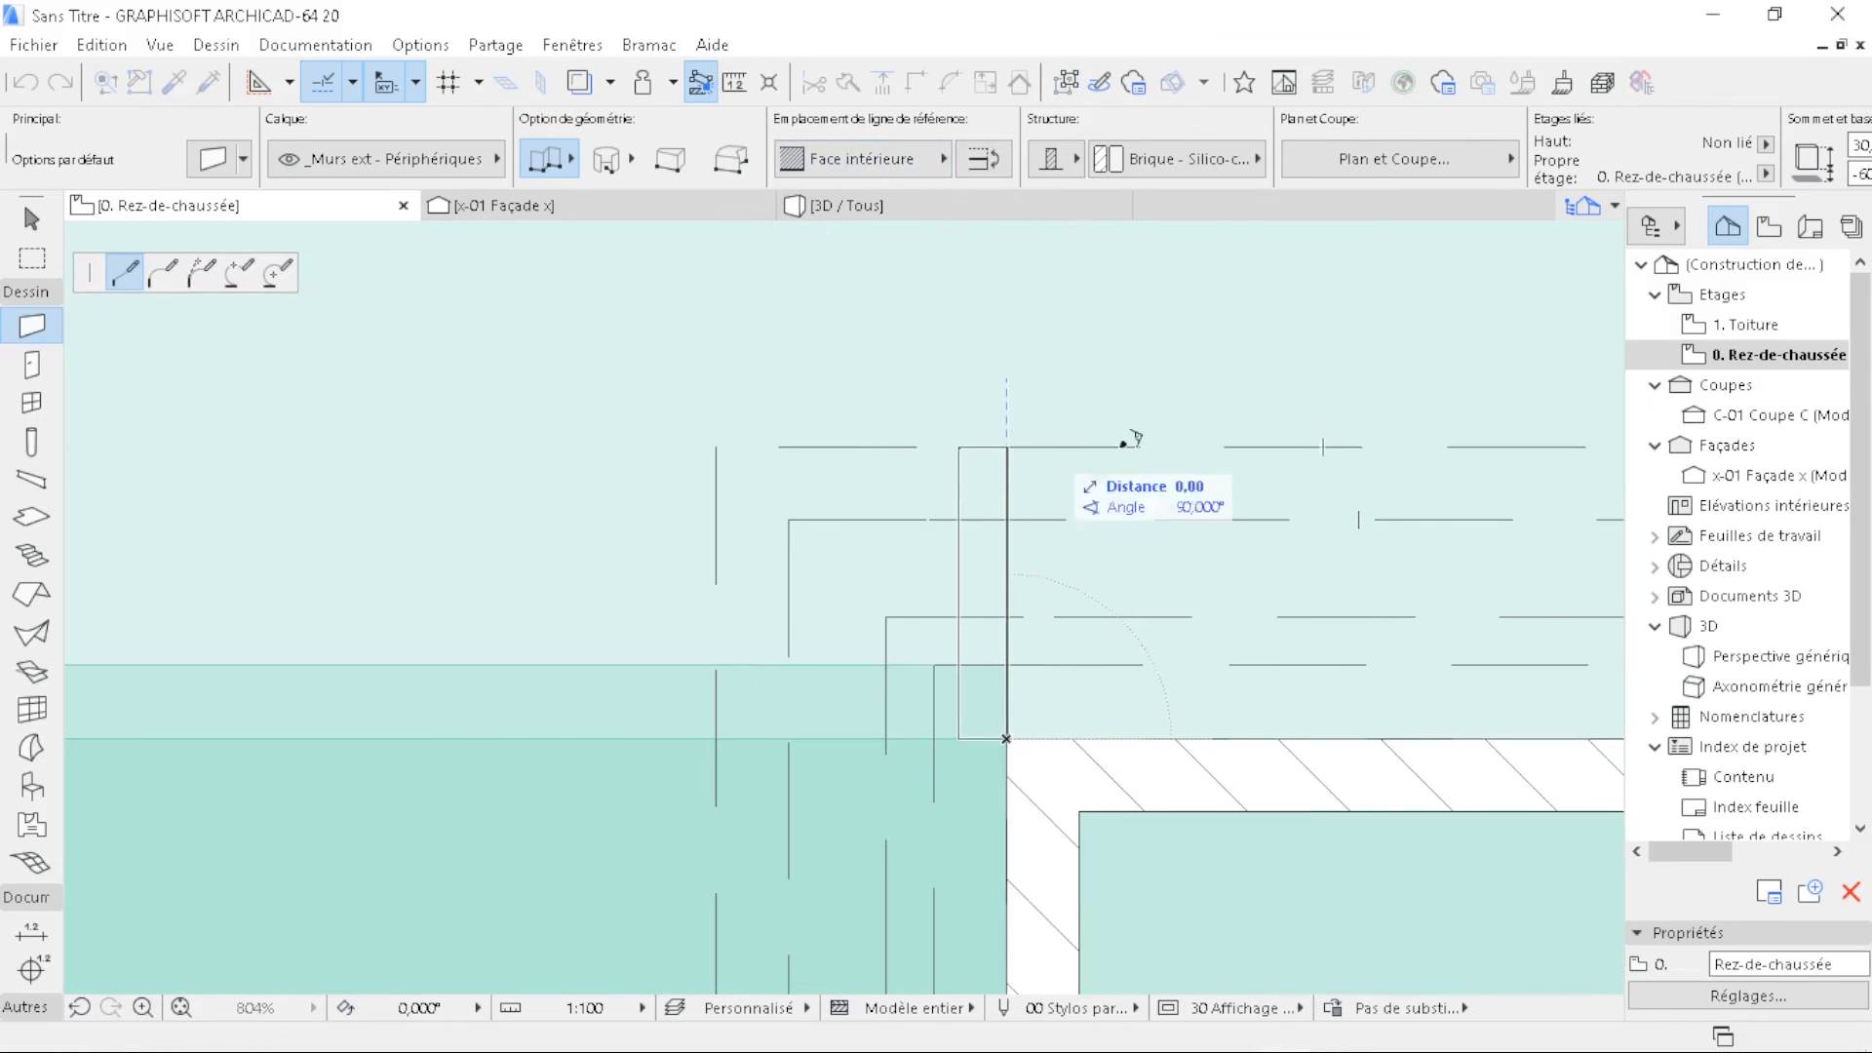
pyautogui.click(1050, 445)
pyautogui.scroll(-7, 1335, 427)
pyautogui.scroll(4, 813, 404)
pyautogui.click(641, 481)
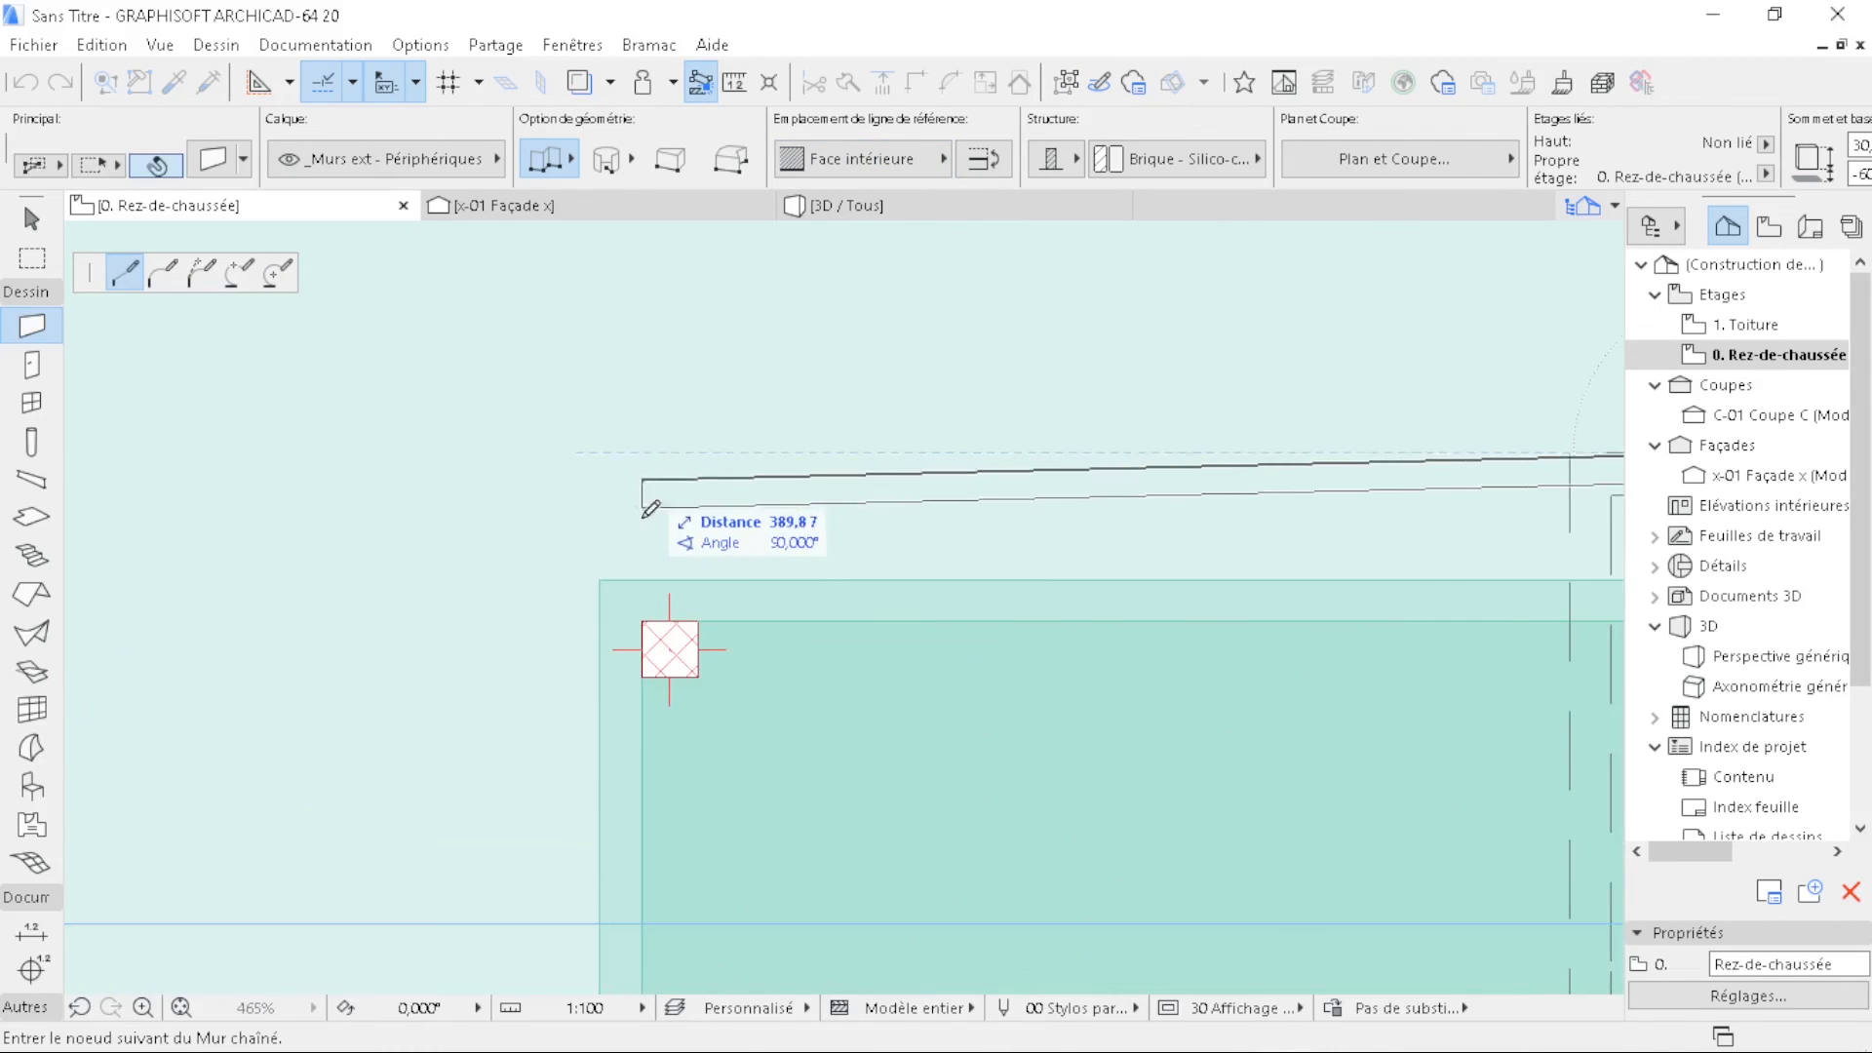
pyautogui.click(642, 620)
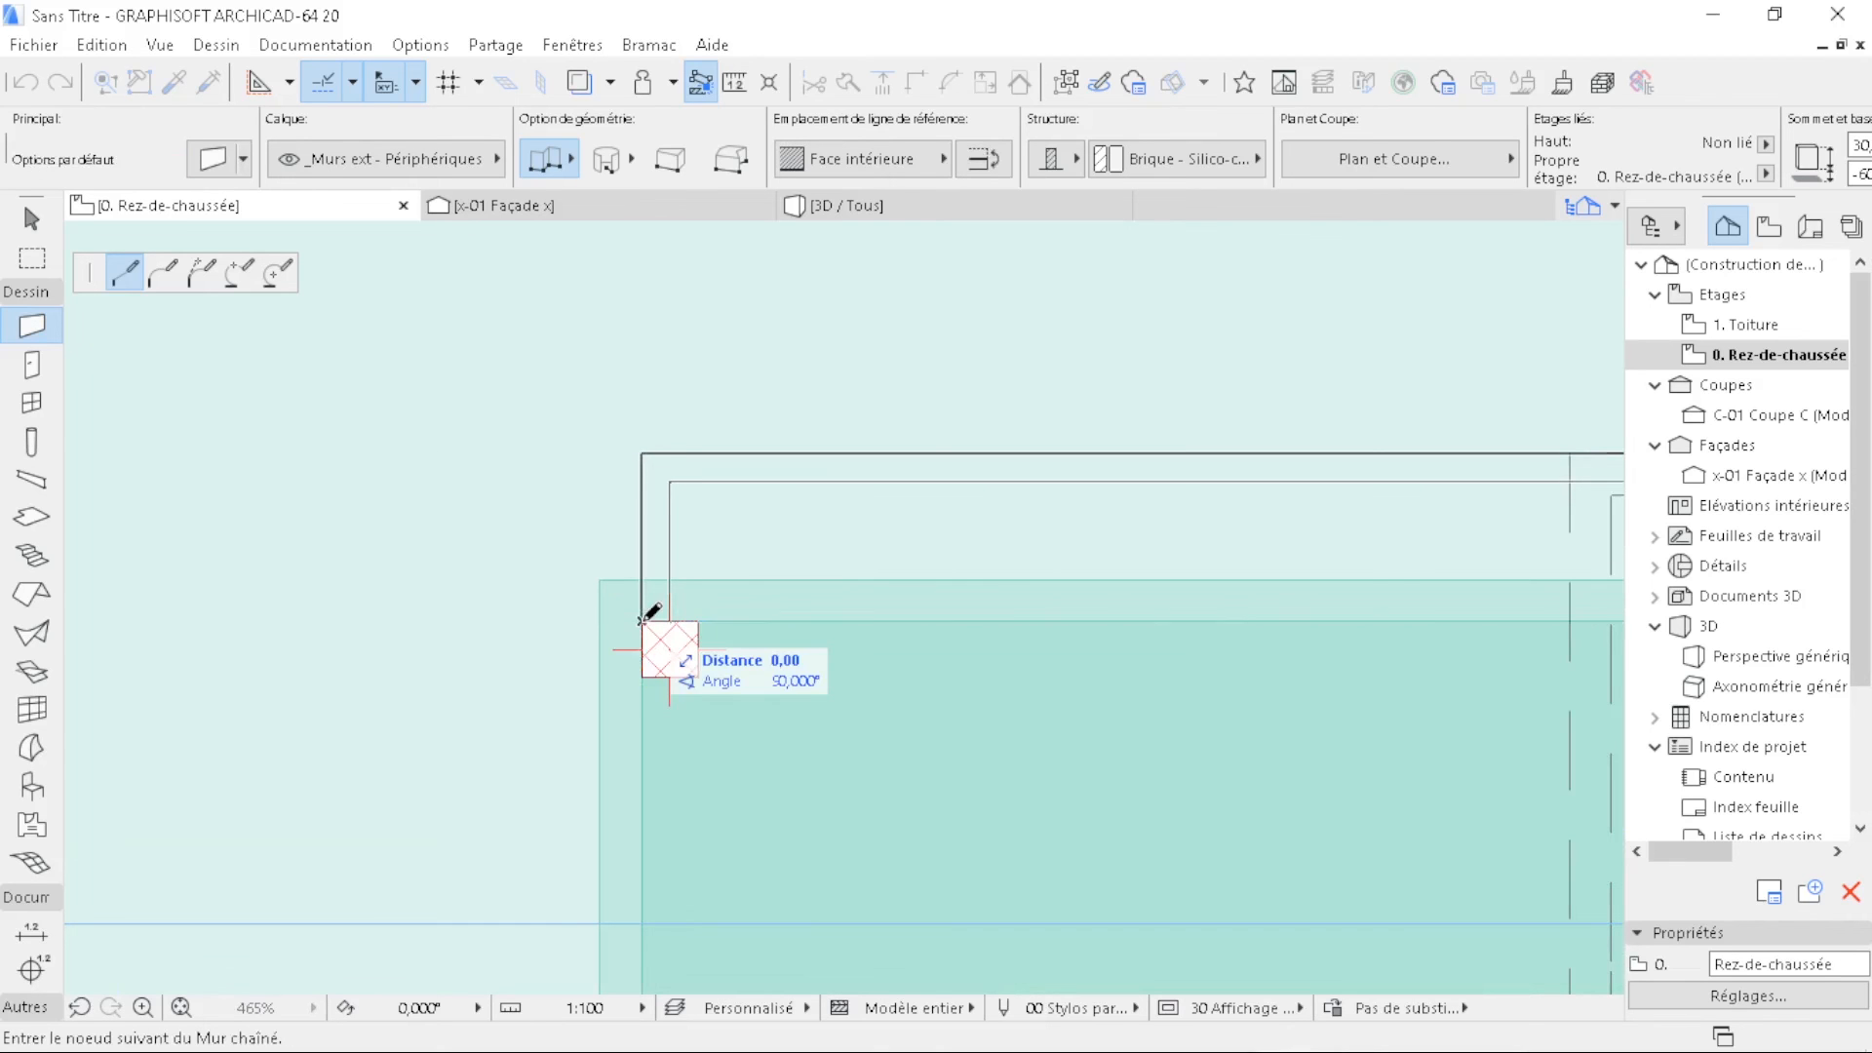
pyautogui.click(642, 620)
pyautogui.scroll(-8, 544, 295)
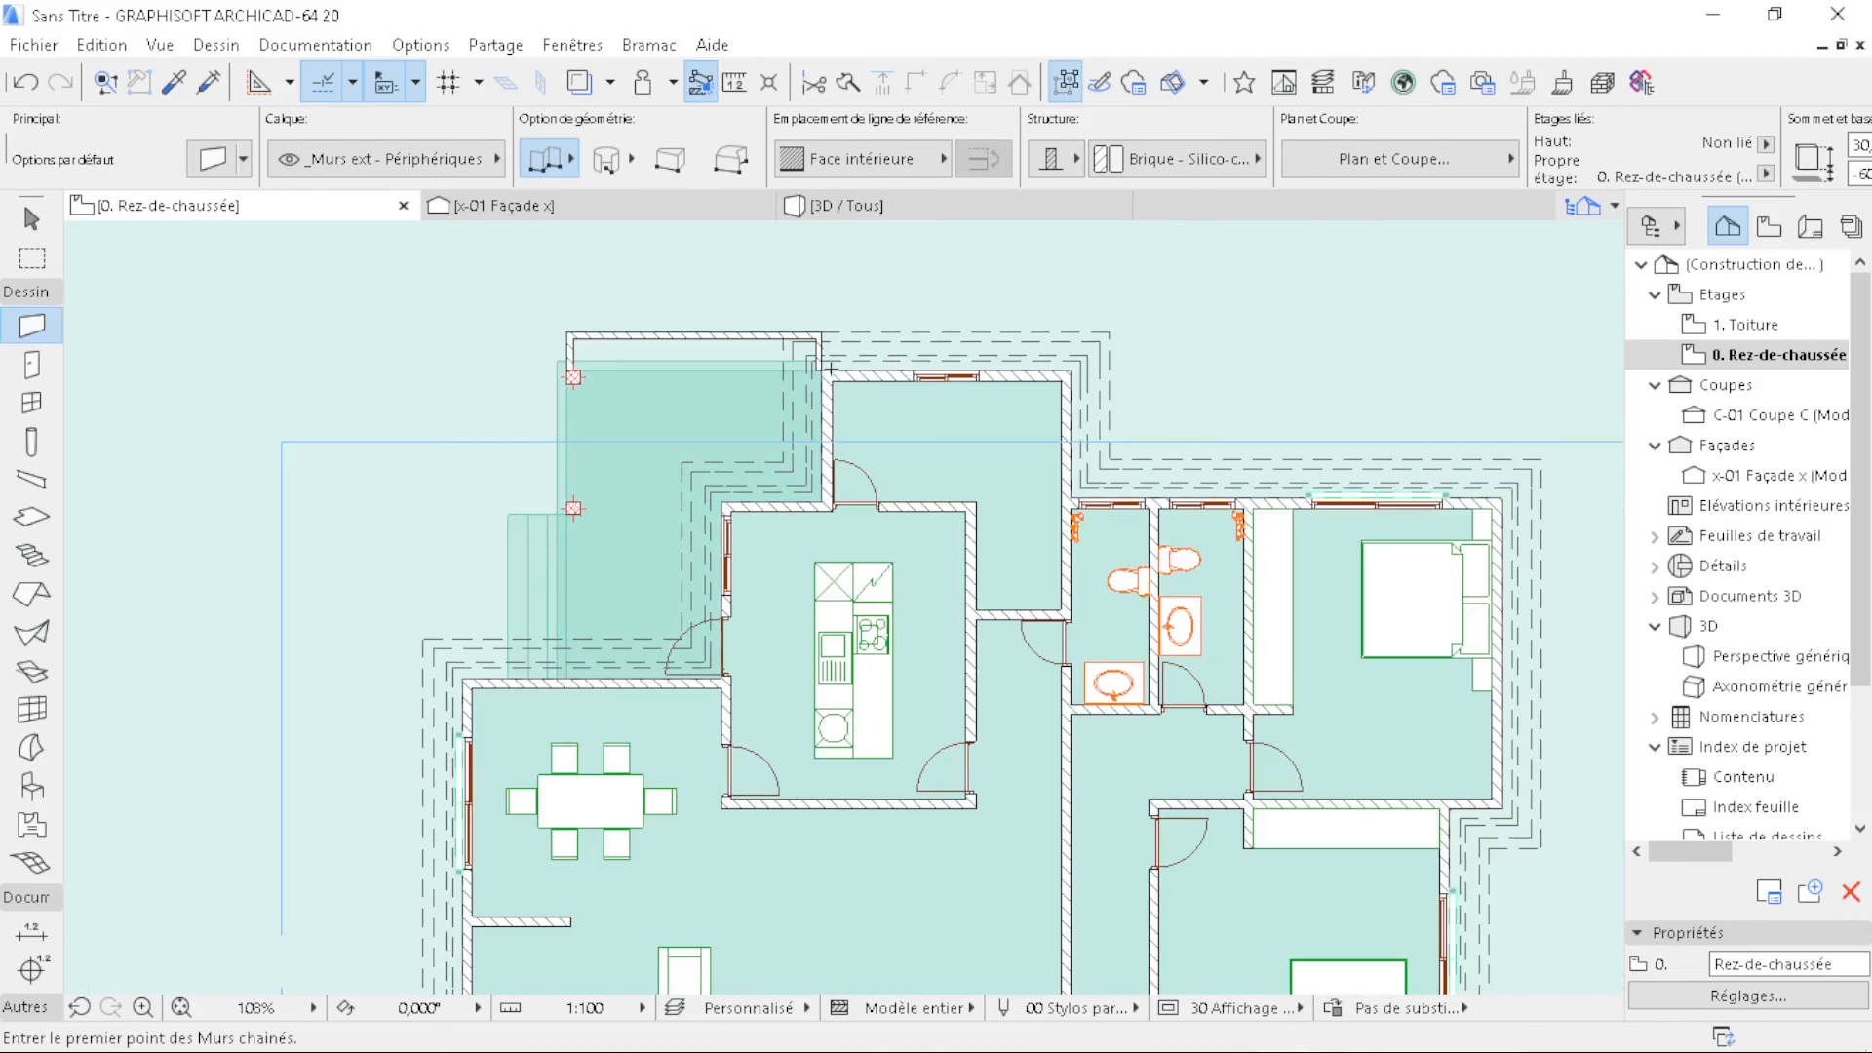
pyautogui.scroll(4, 499, 347)
# - Pick up the ground slab's settings and set the default slab thickness to 15
pyautogui.press('Escape')
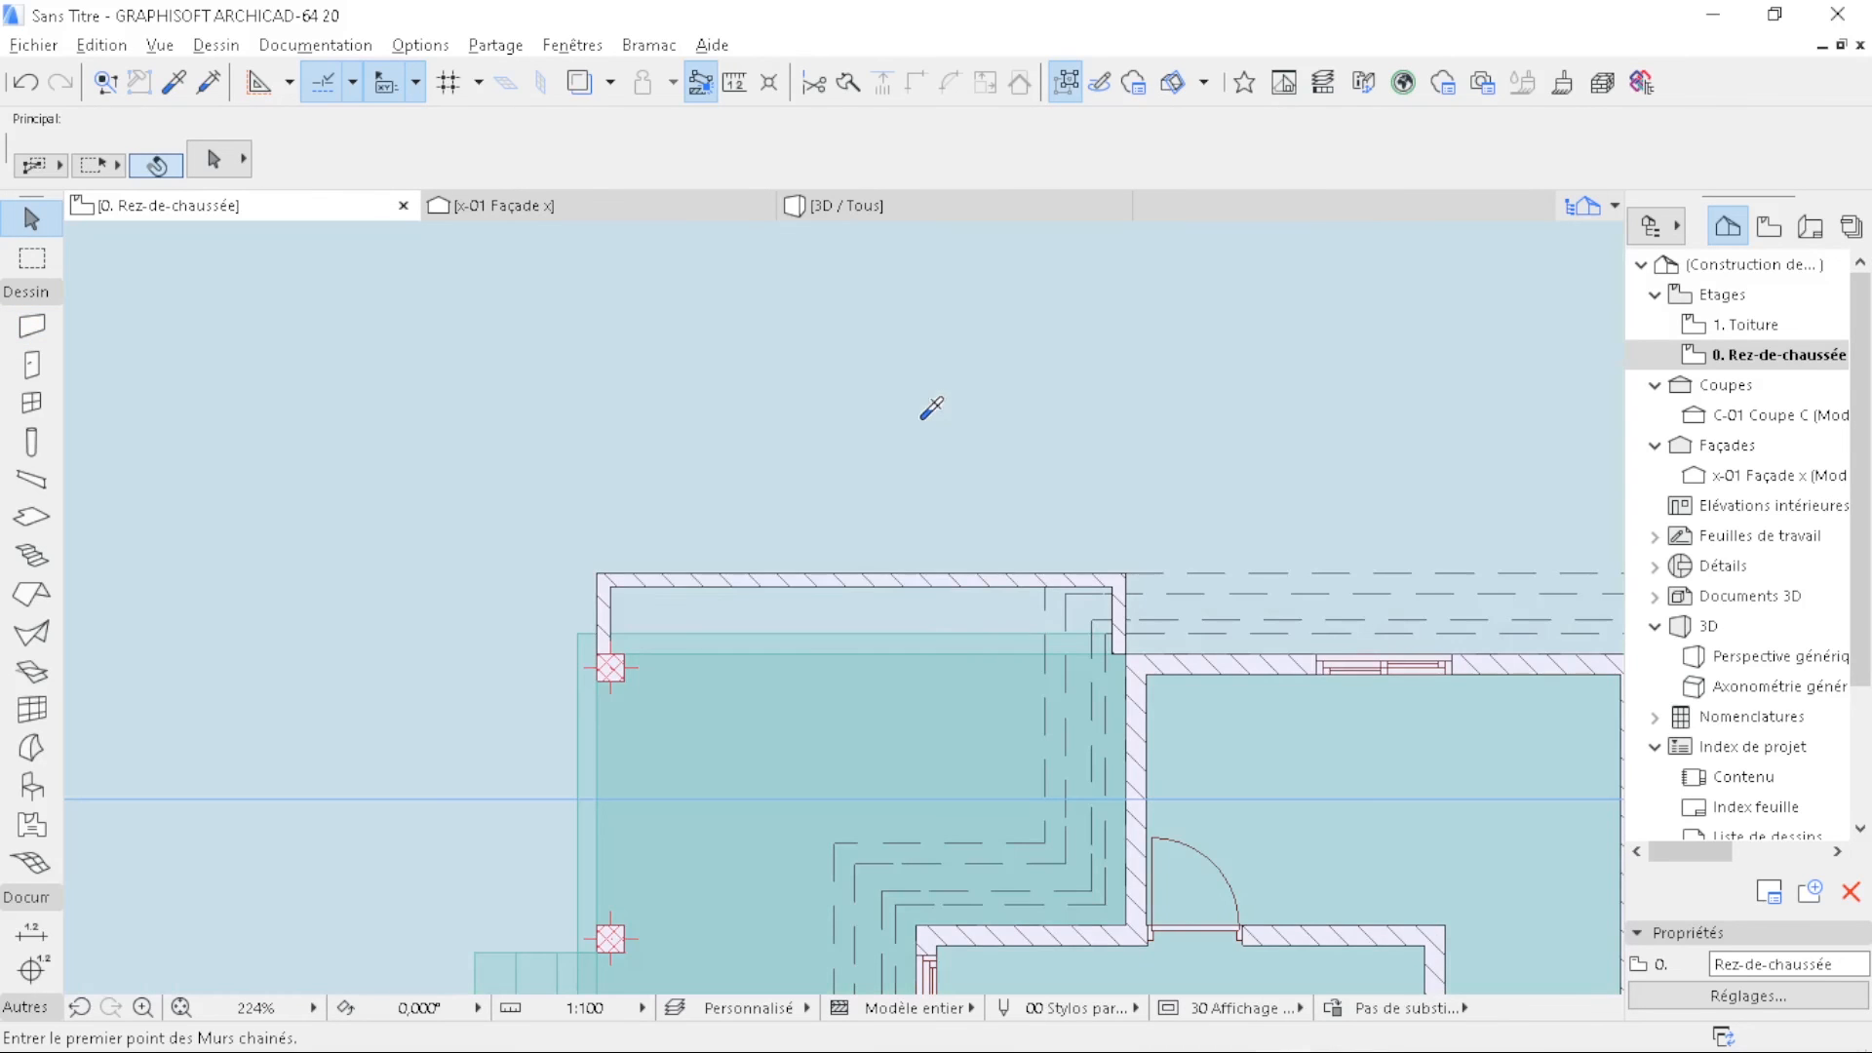
pyautogui.keyDown('alt'); pyautogui.click(919, 423); pyautogui.keyUp('alt')
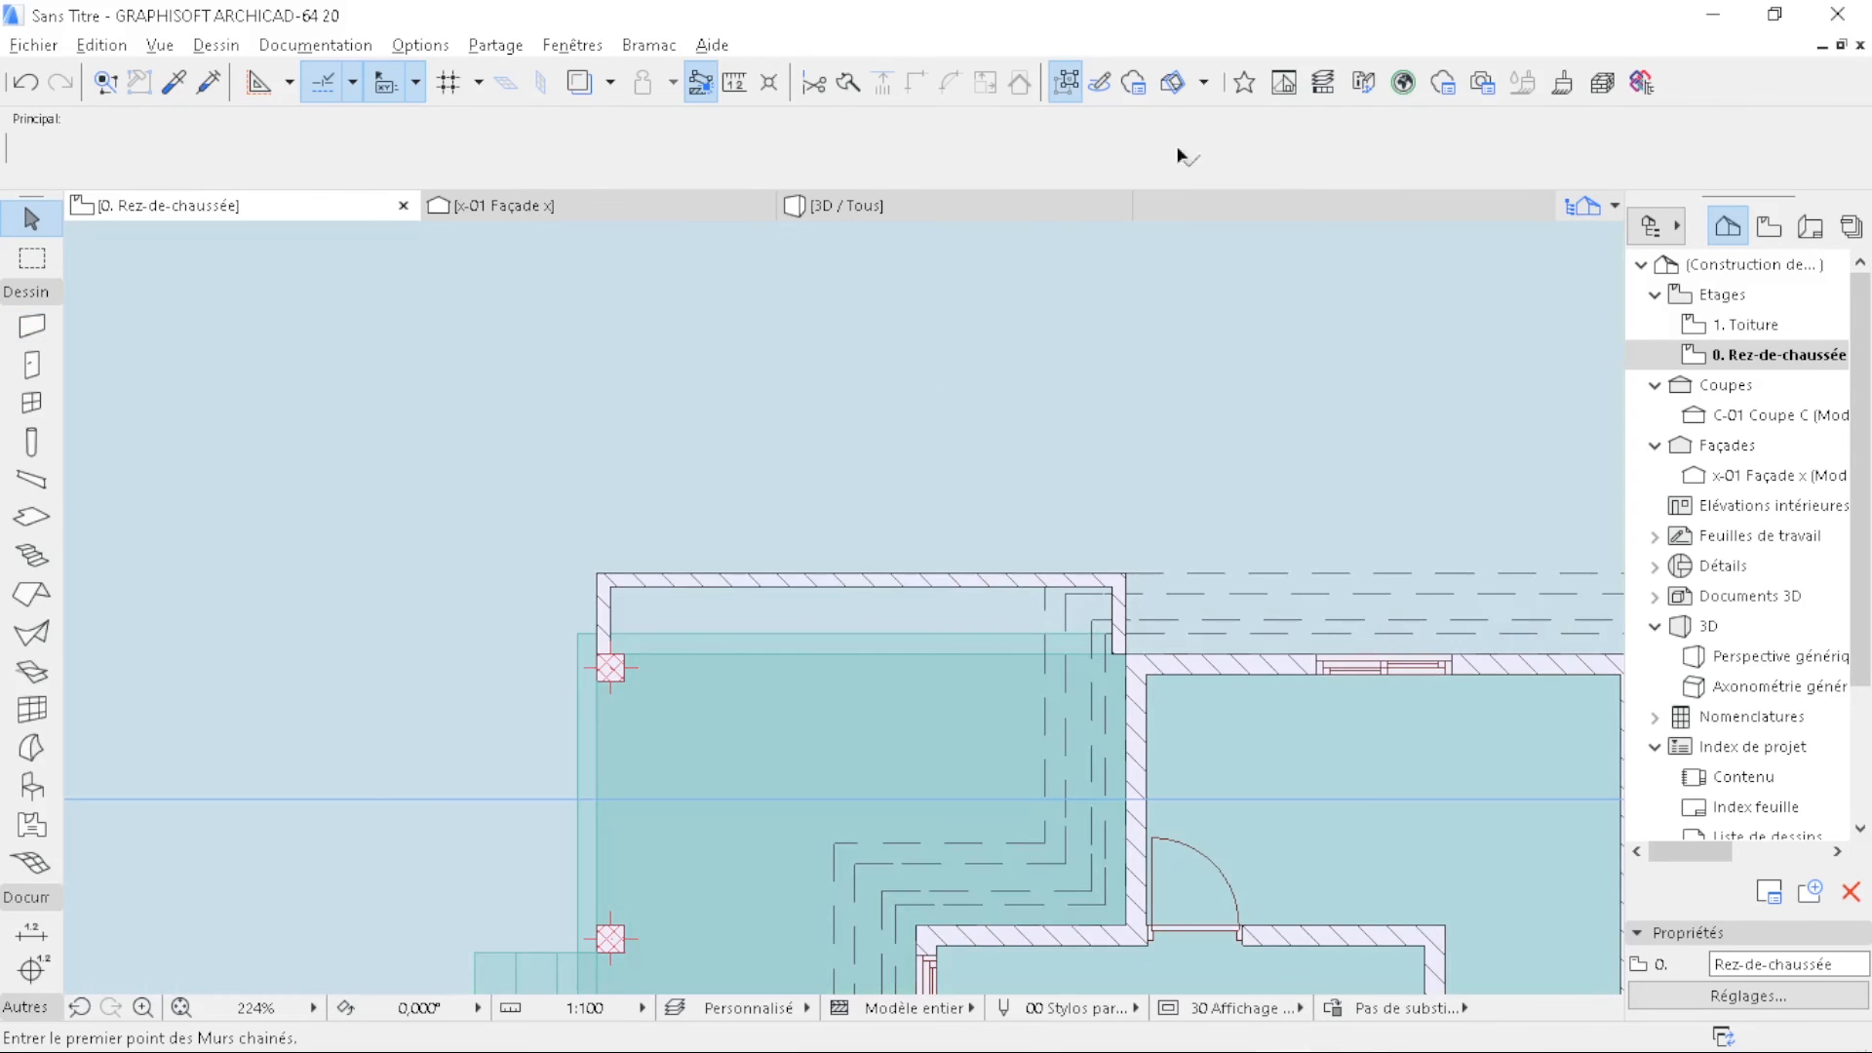
pyautogui.scroll(-2, 1414, 159)
pyautogui.scroll(-1, 1462, 159)
pyautogui.click(1611, 146)
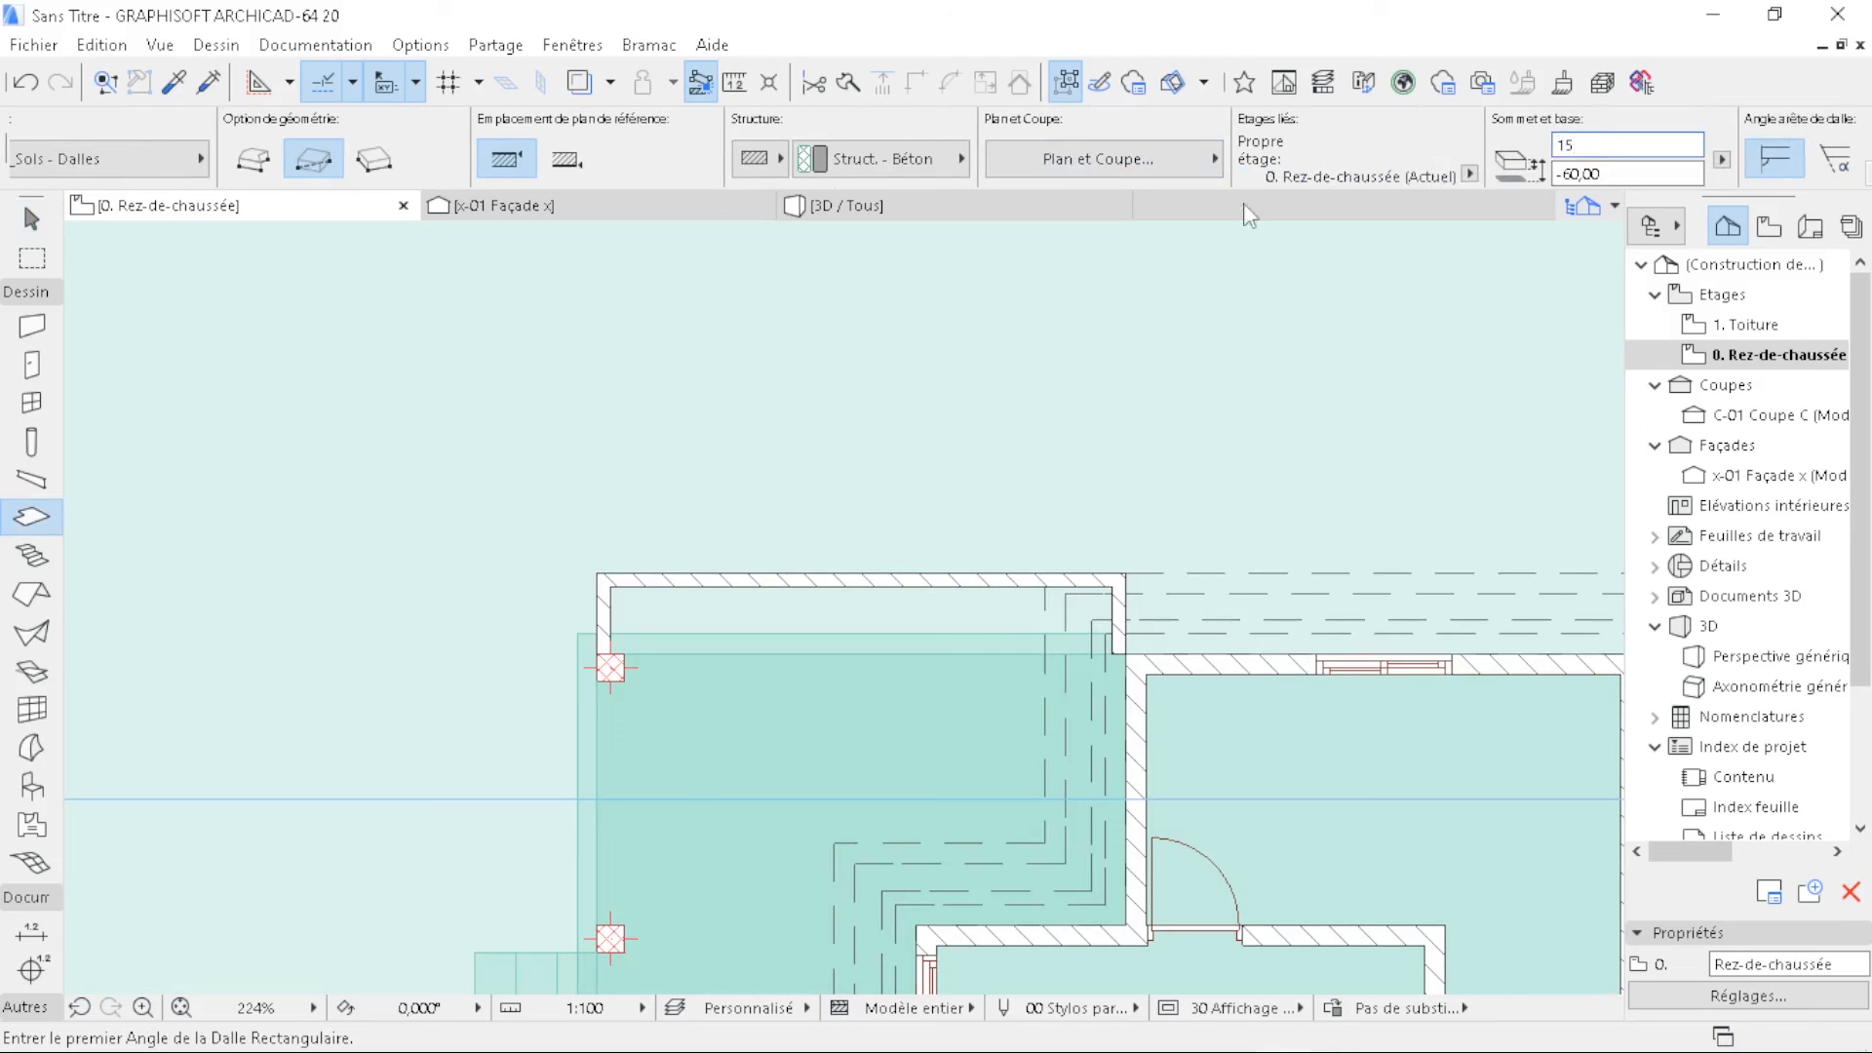
pyautogui.scroll(3, 295, 159)
# - Override all three default slab surfaces with Env. - Herbe verte
pyautogui.click(217, 159)
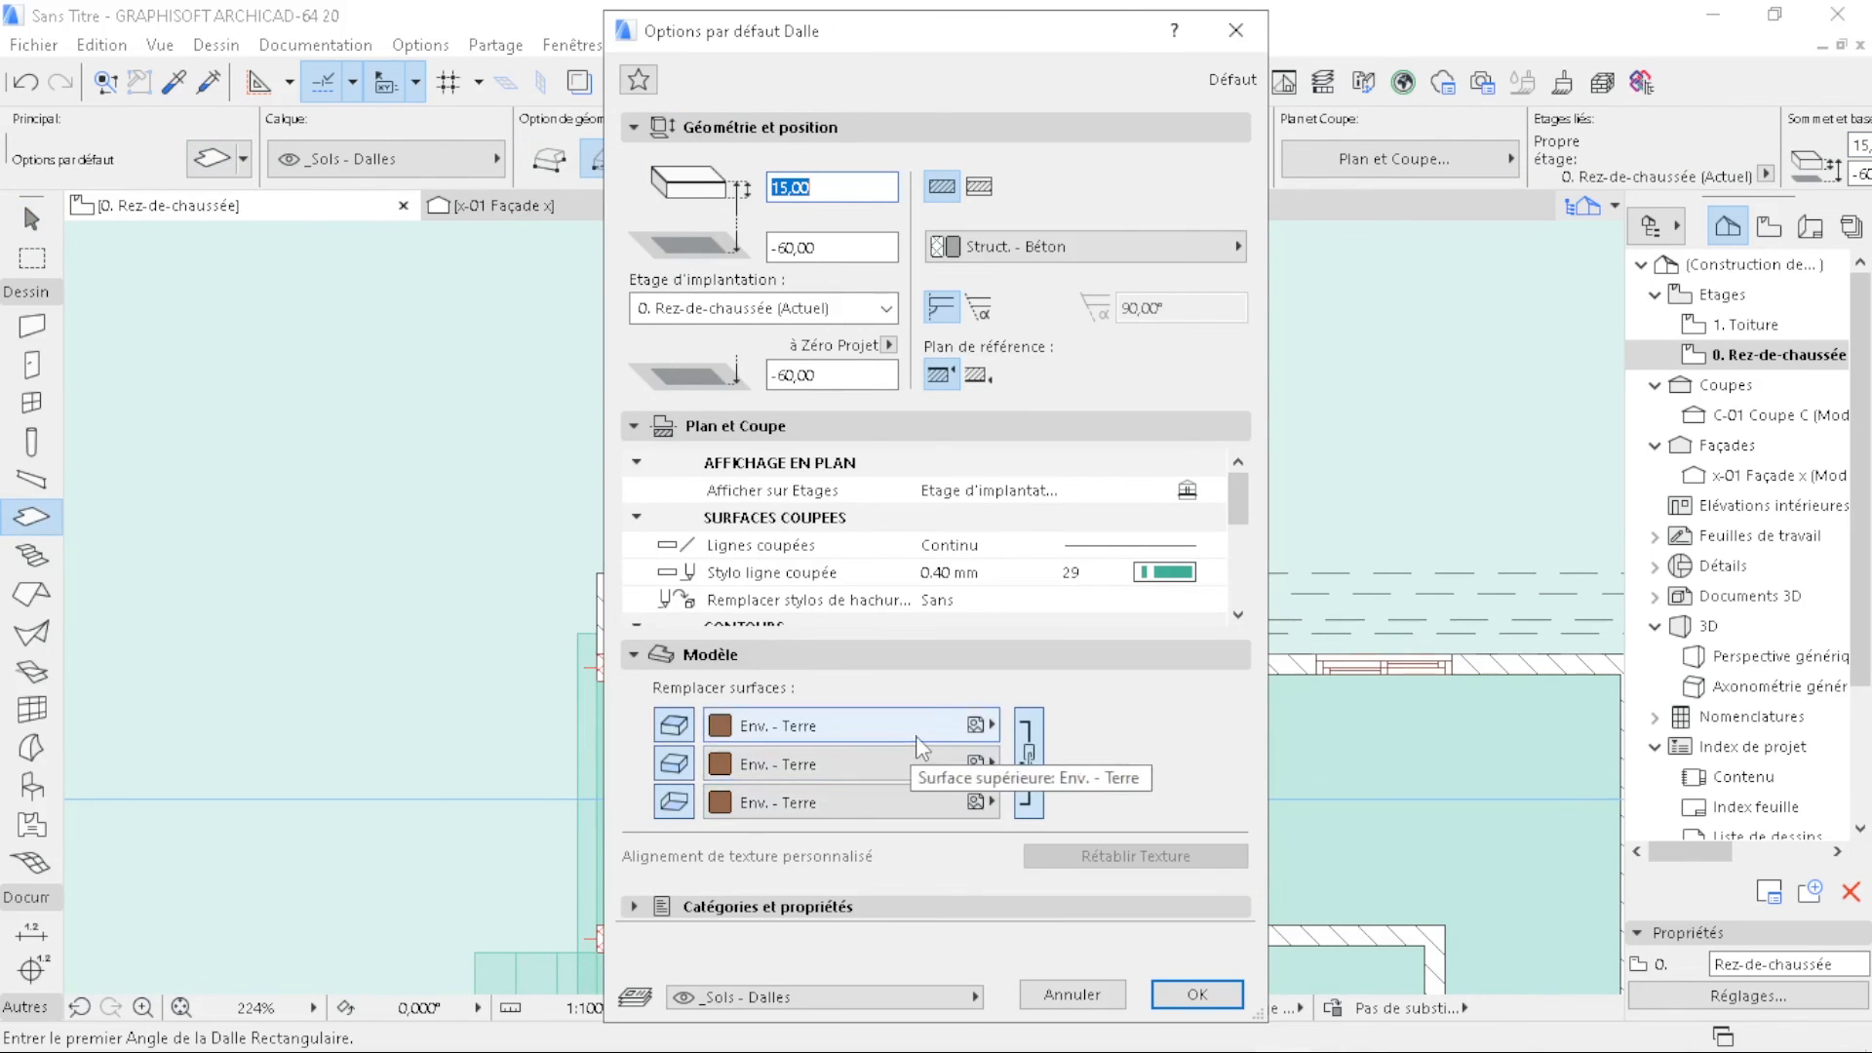
pyautogui.click(915, 736)
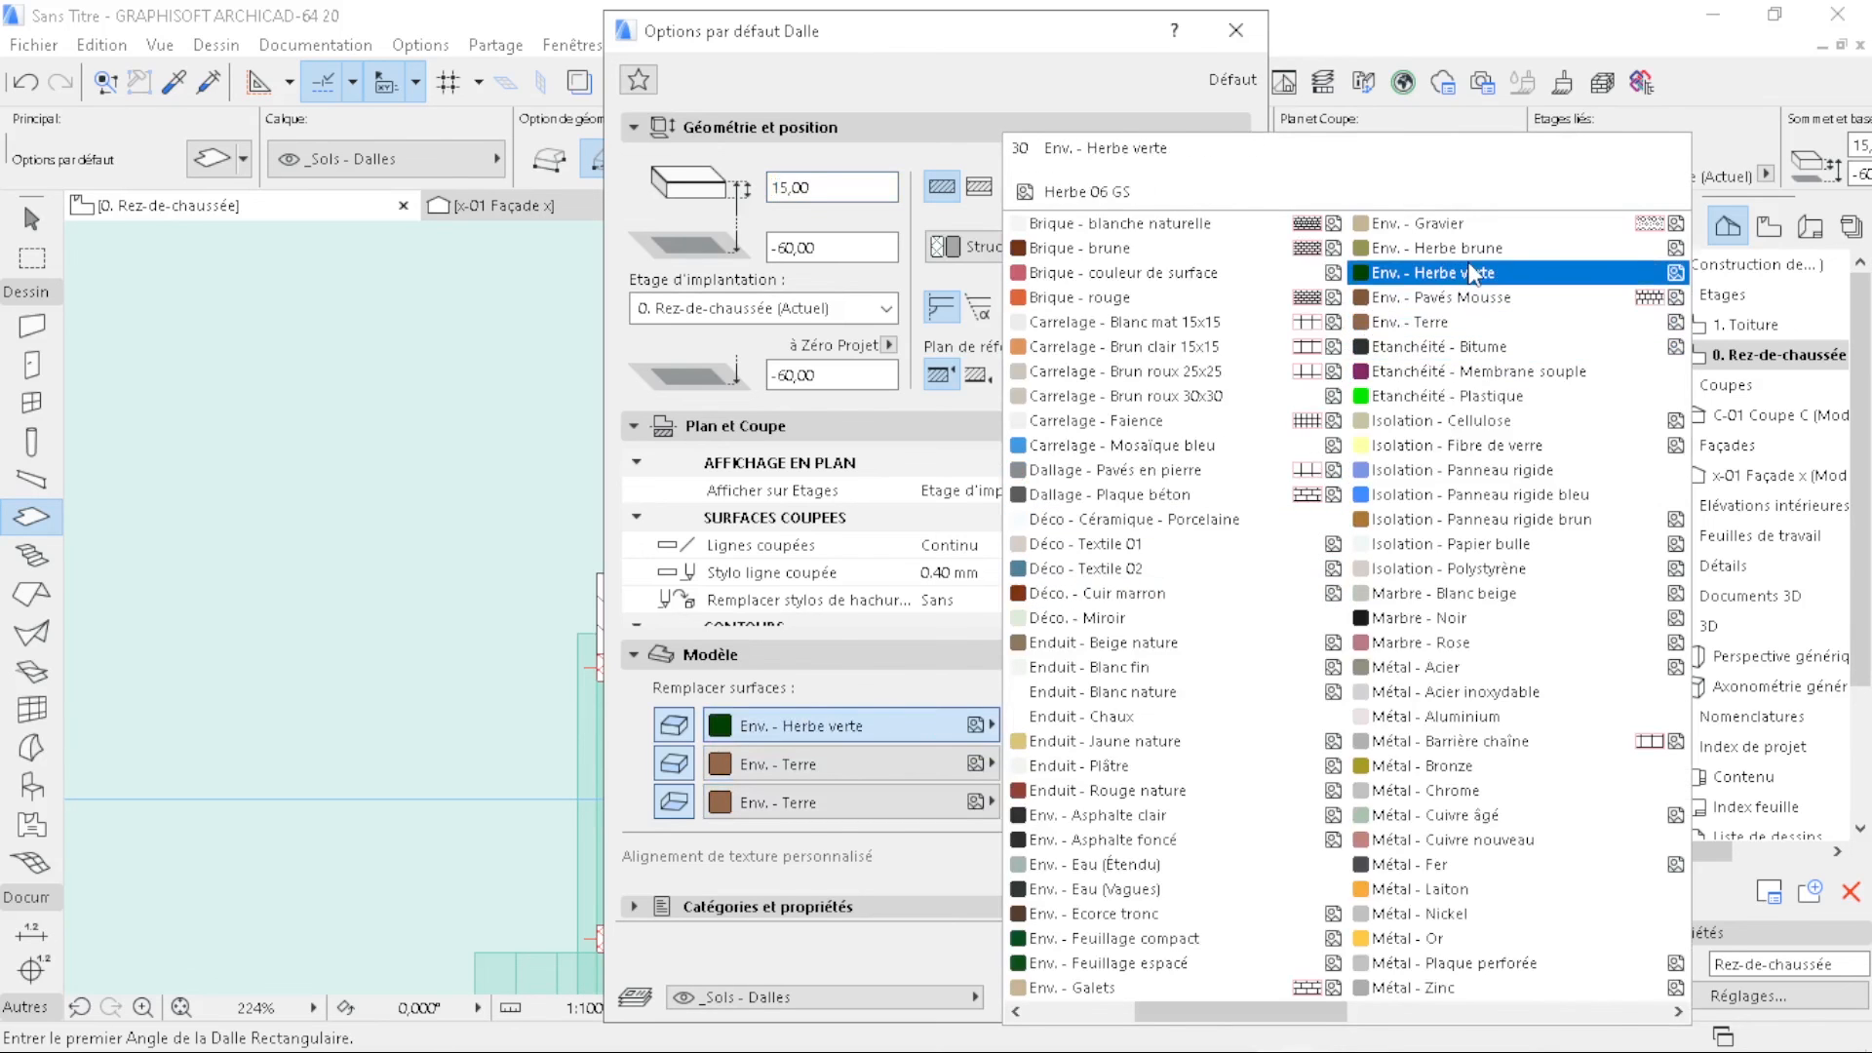
pyautogui.click(1473, 275)
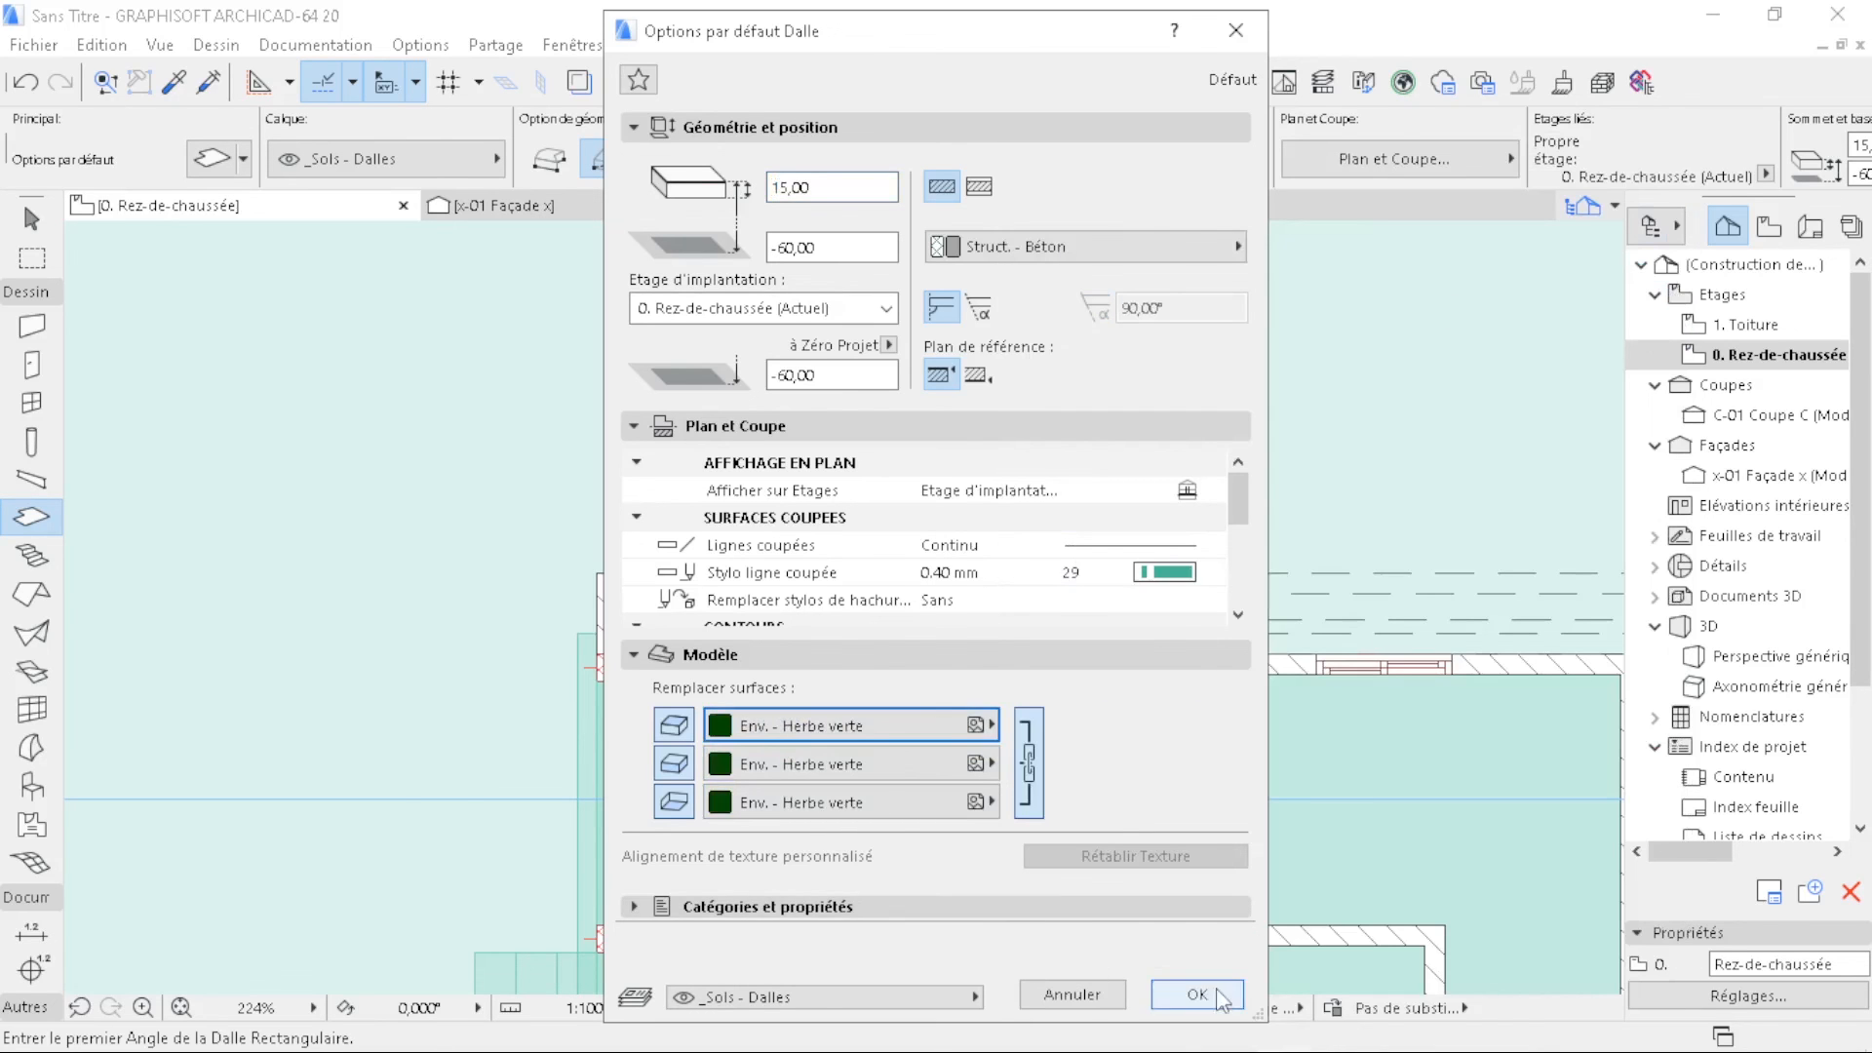
pyautogui.click(1197, 994)
# - Place a rectangular grass slab inside the low wall of the rear terrace, between the wall's inner edges and the terrace edge
pyautogui.scroll(3, 749, 640)
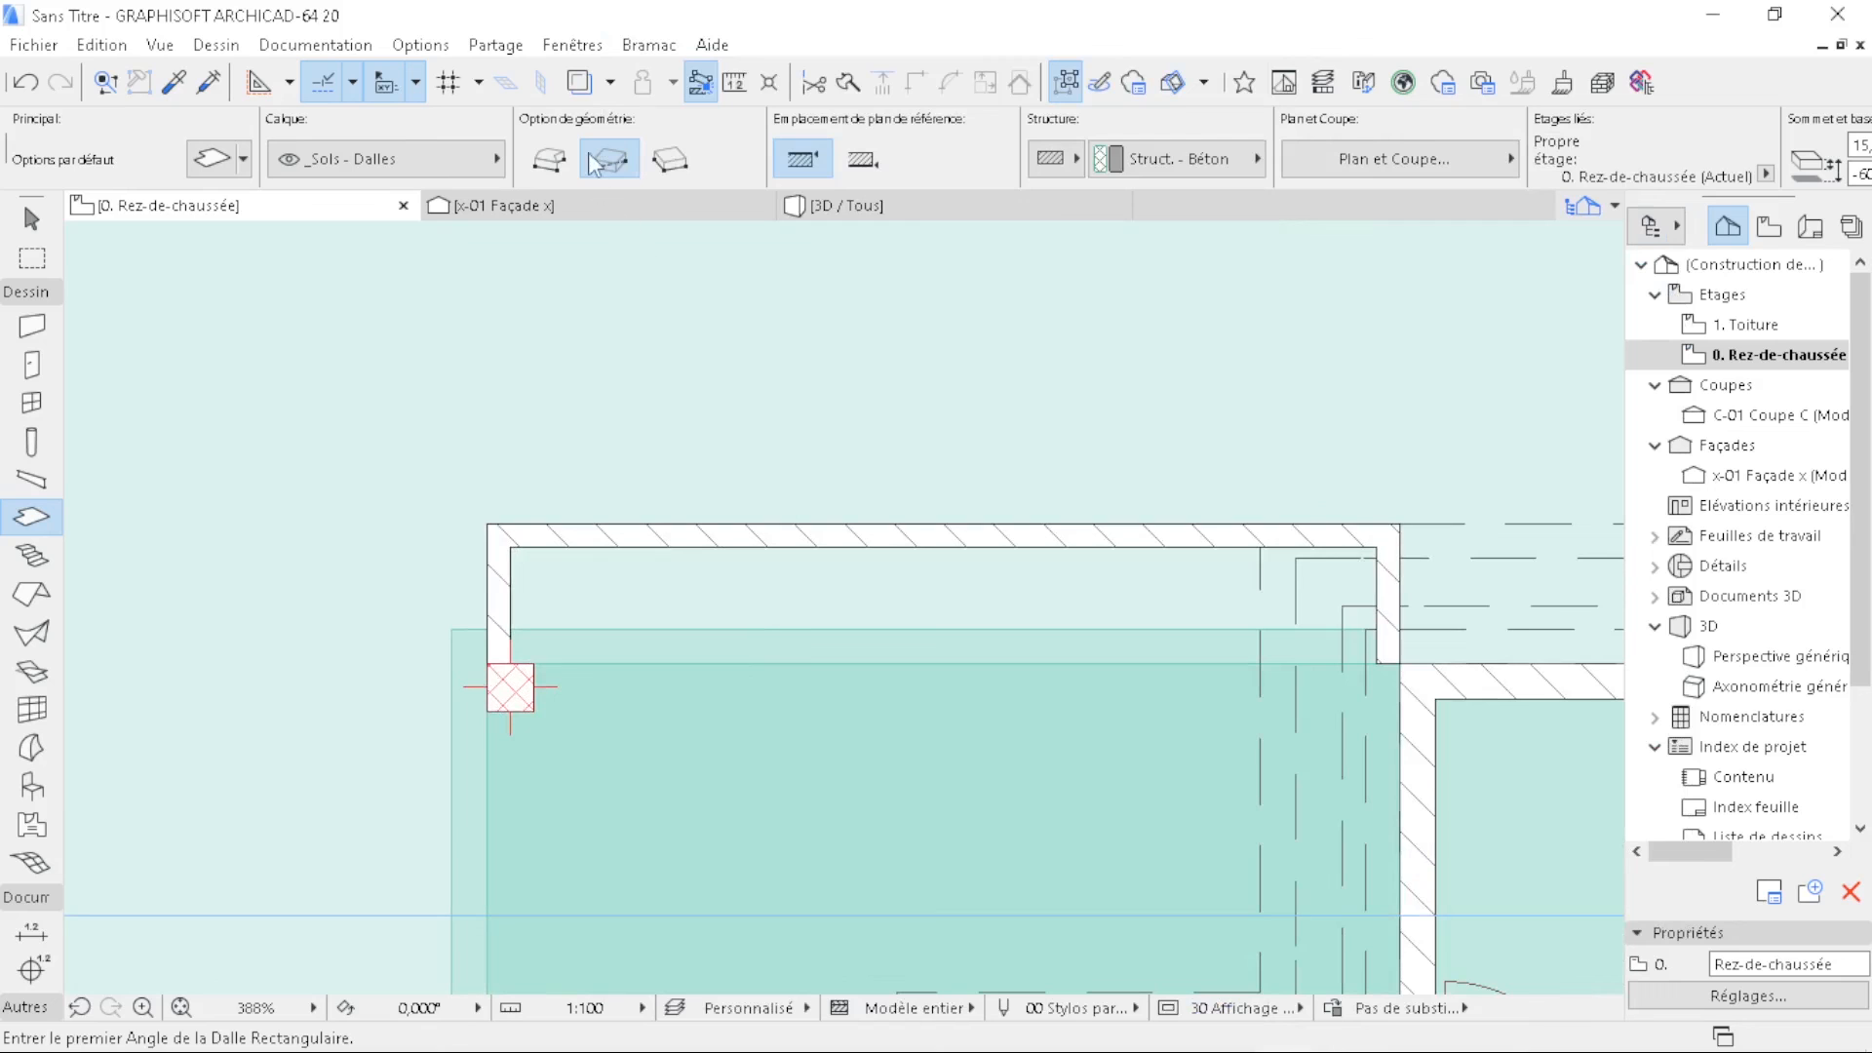
pyautogui.click(511, 545)
pyautogui.click(1378, 663)
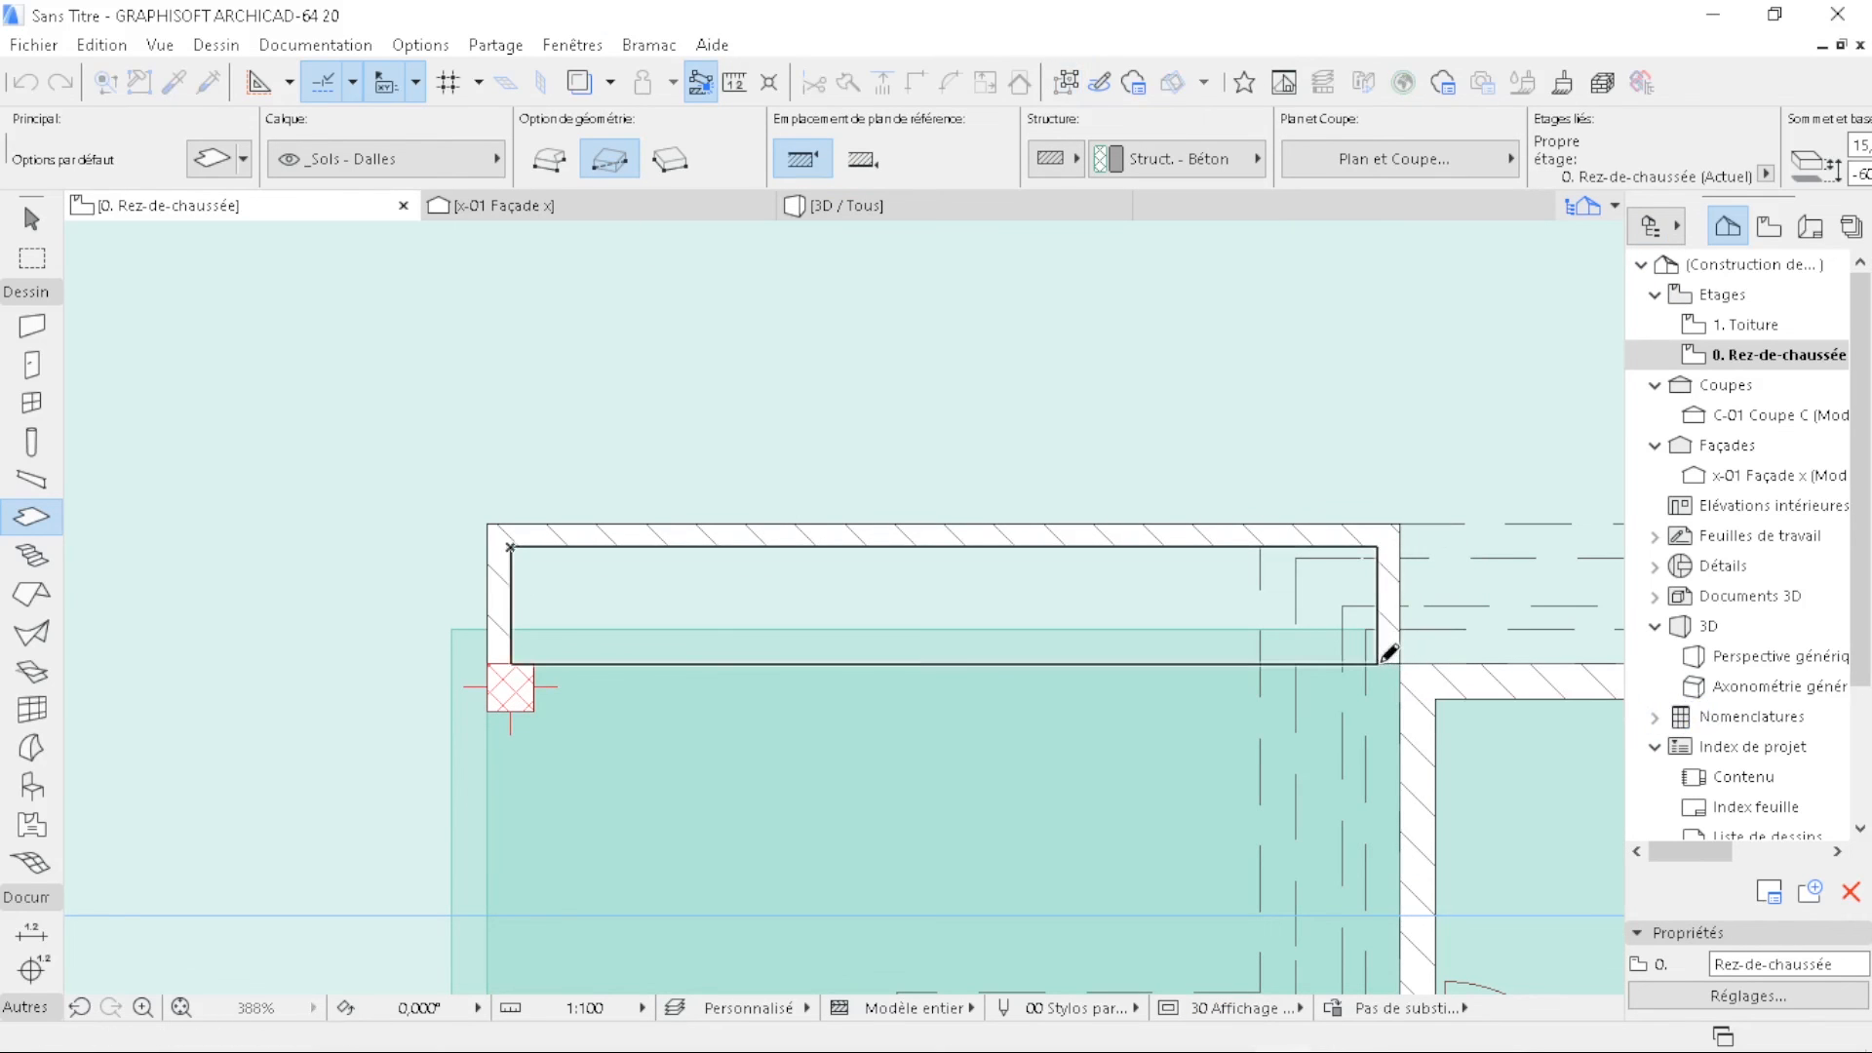
# - Place a rectangular grass slab inside the low wall along the front terrace, between its two end walls
pyautogui.scroll(-8, 883, 357)
pyautogui.moveTo(1015, 495); pyautogui.dragTo(1002, 203, button='middle')
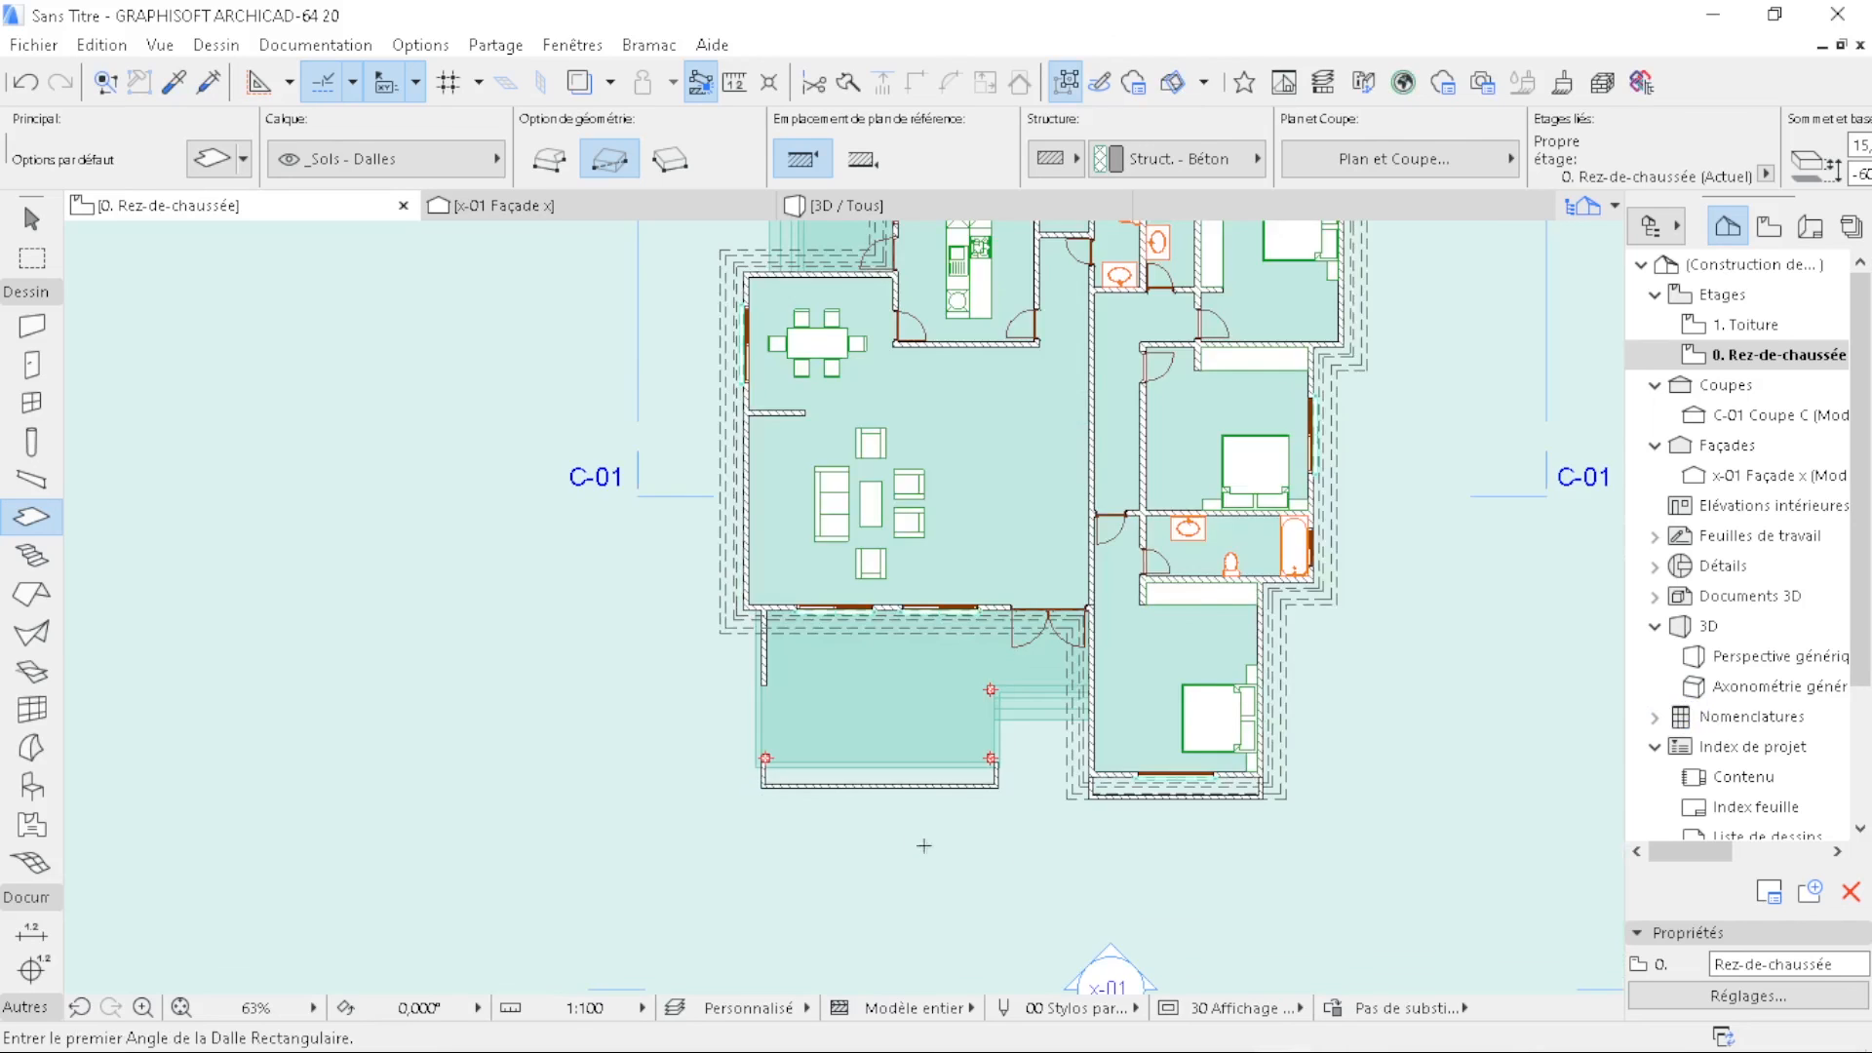
pyautogui.scroll(7, 884, 825)
pyautogui.click(390, 554)
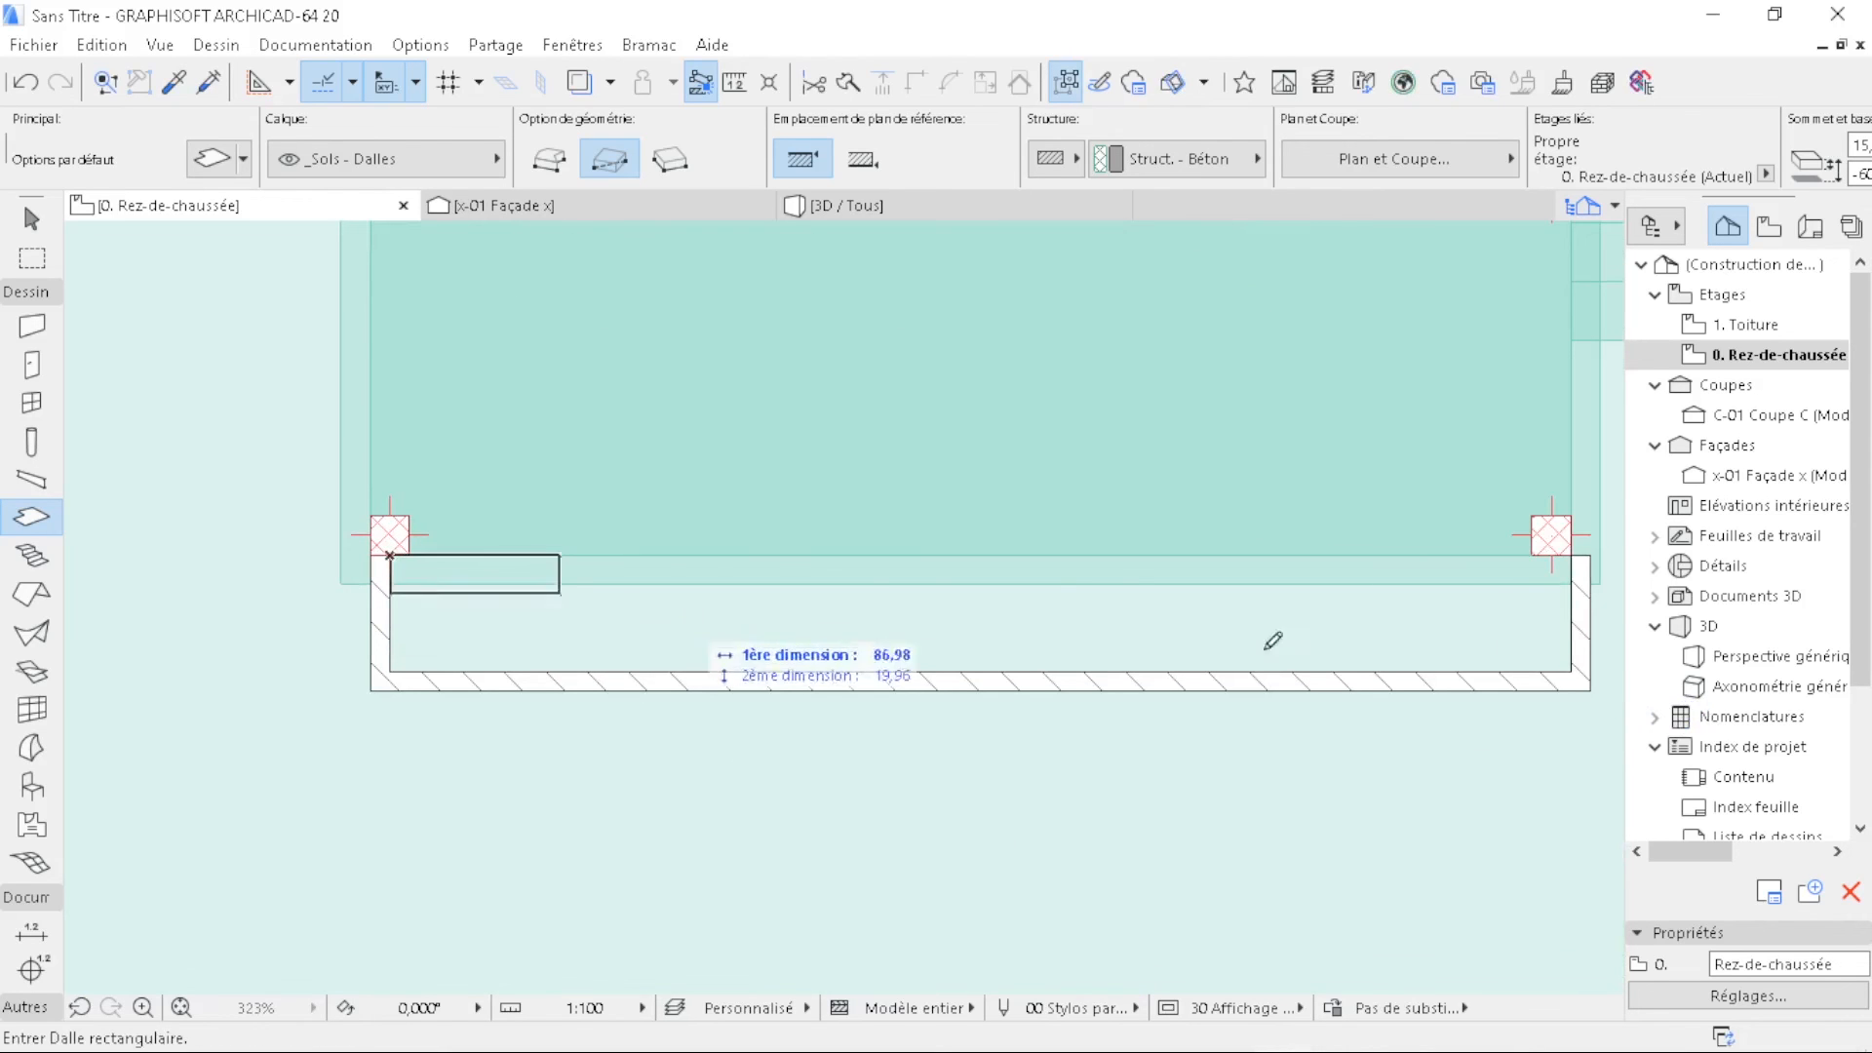
pyautogui.click(1569, 671)
# - Fill the low-walled strip in front of the bedroom window with a rectangular grass slab
pyautogui.scroll(-4, 536, 602)
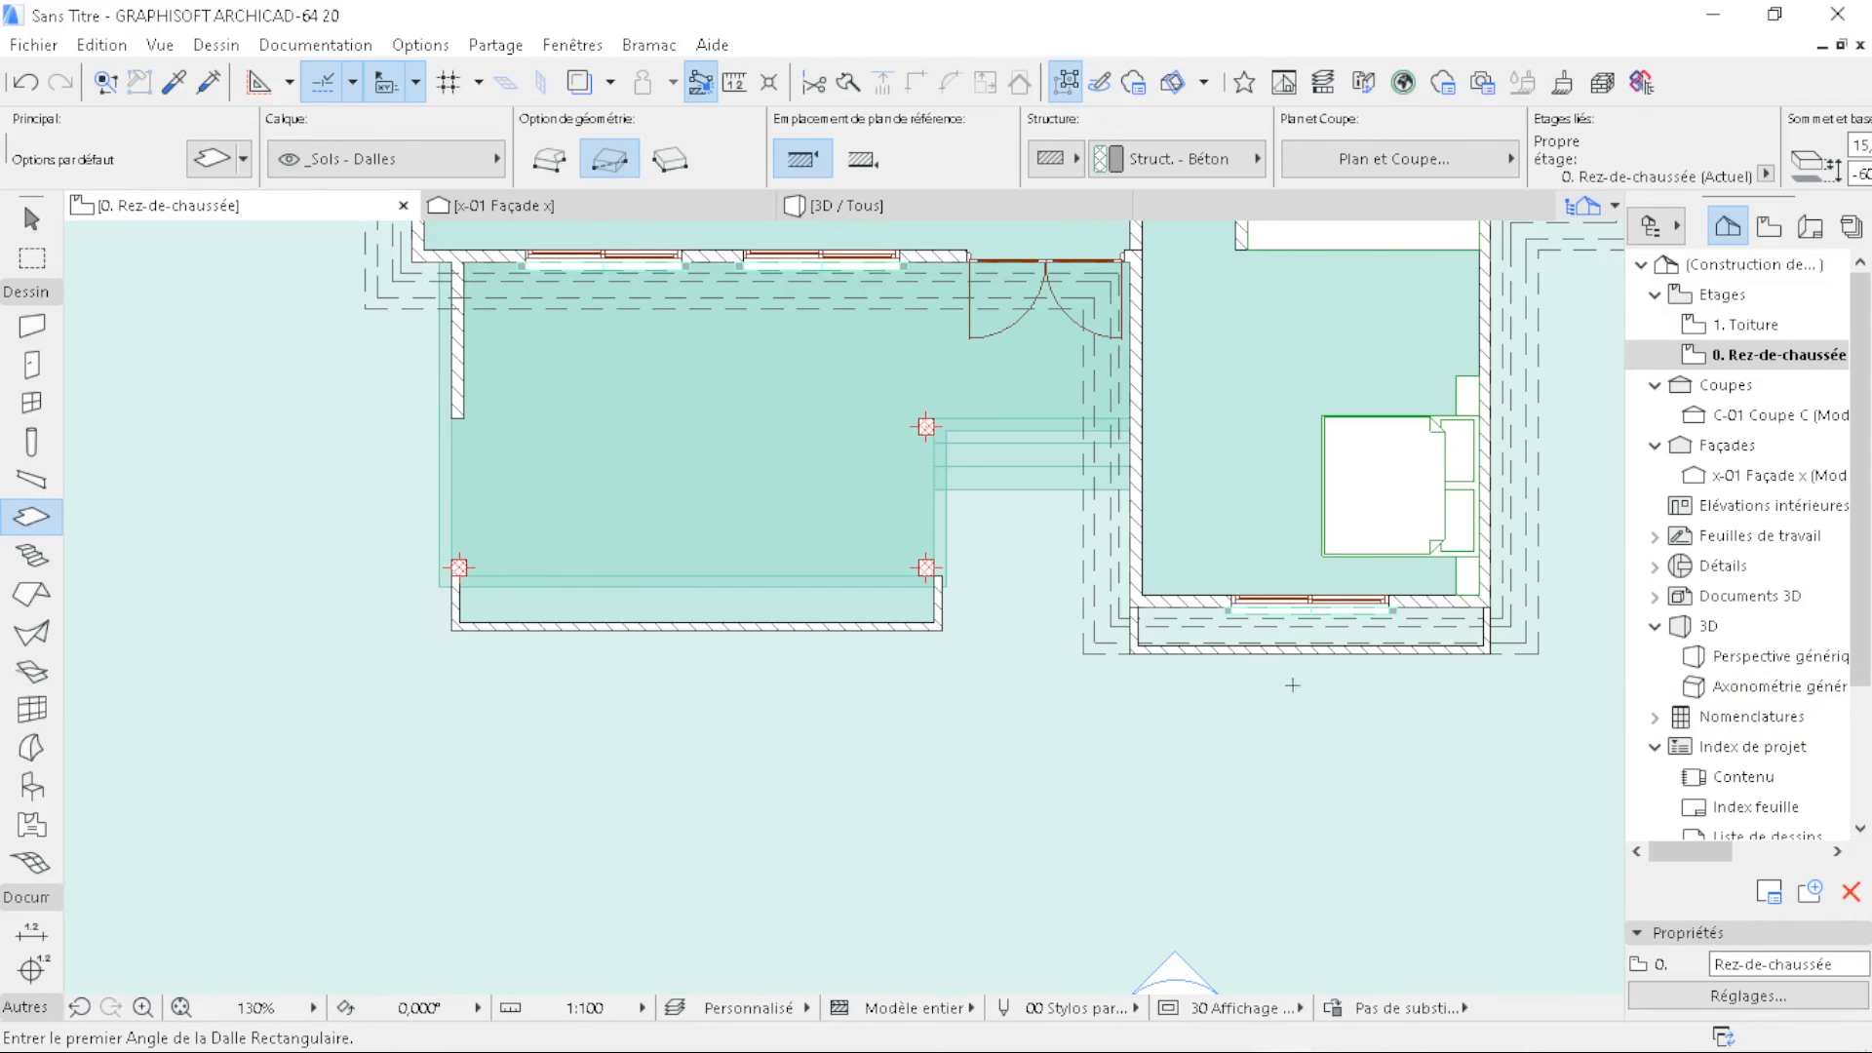
pyautogui.scroll(4, 1482, 621)
pyautogui.click(1506, 582)
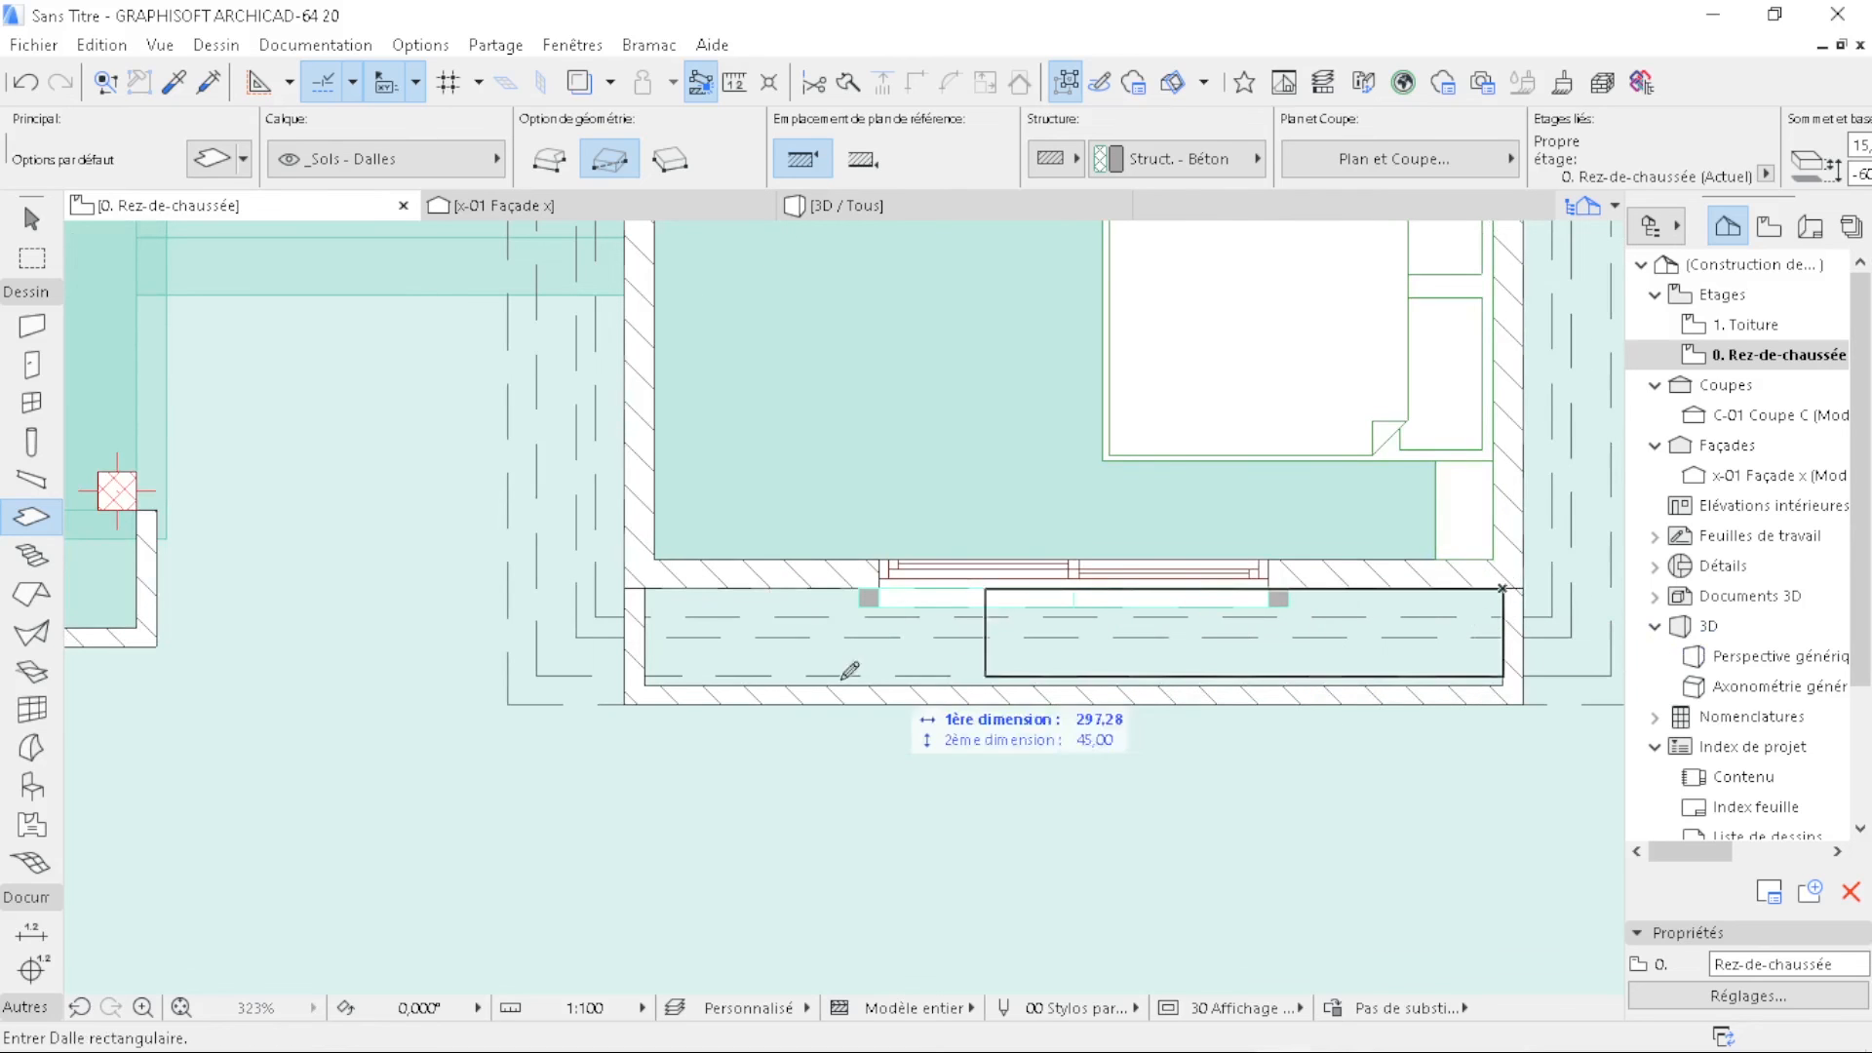
pyautogui.click(648, 674)
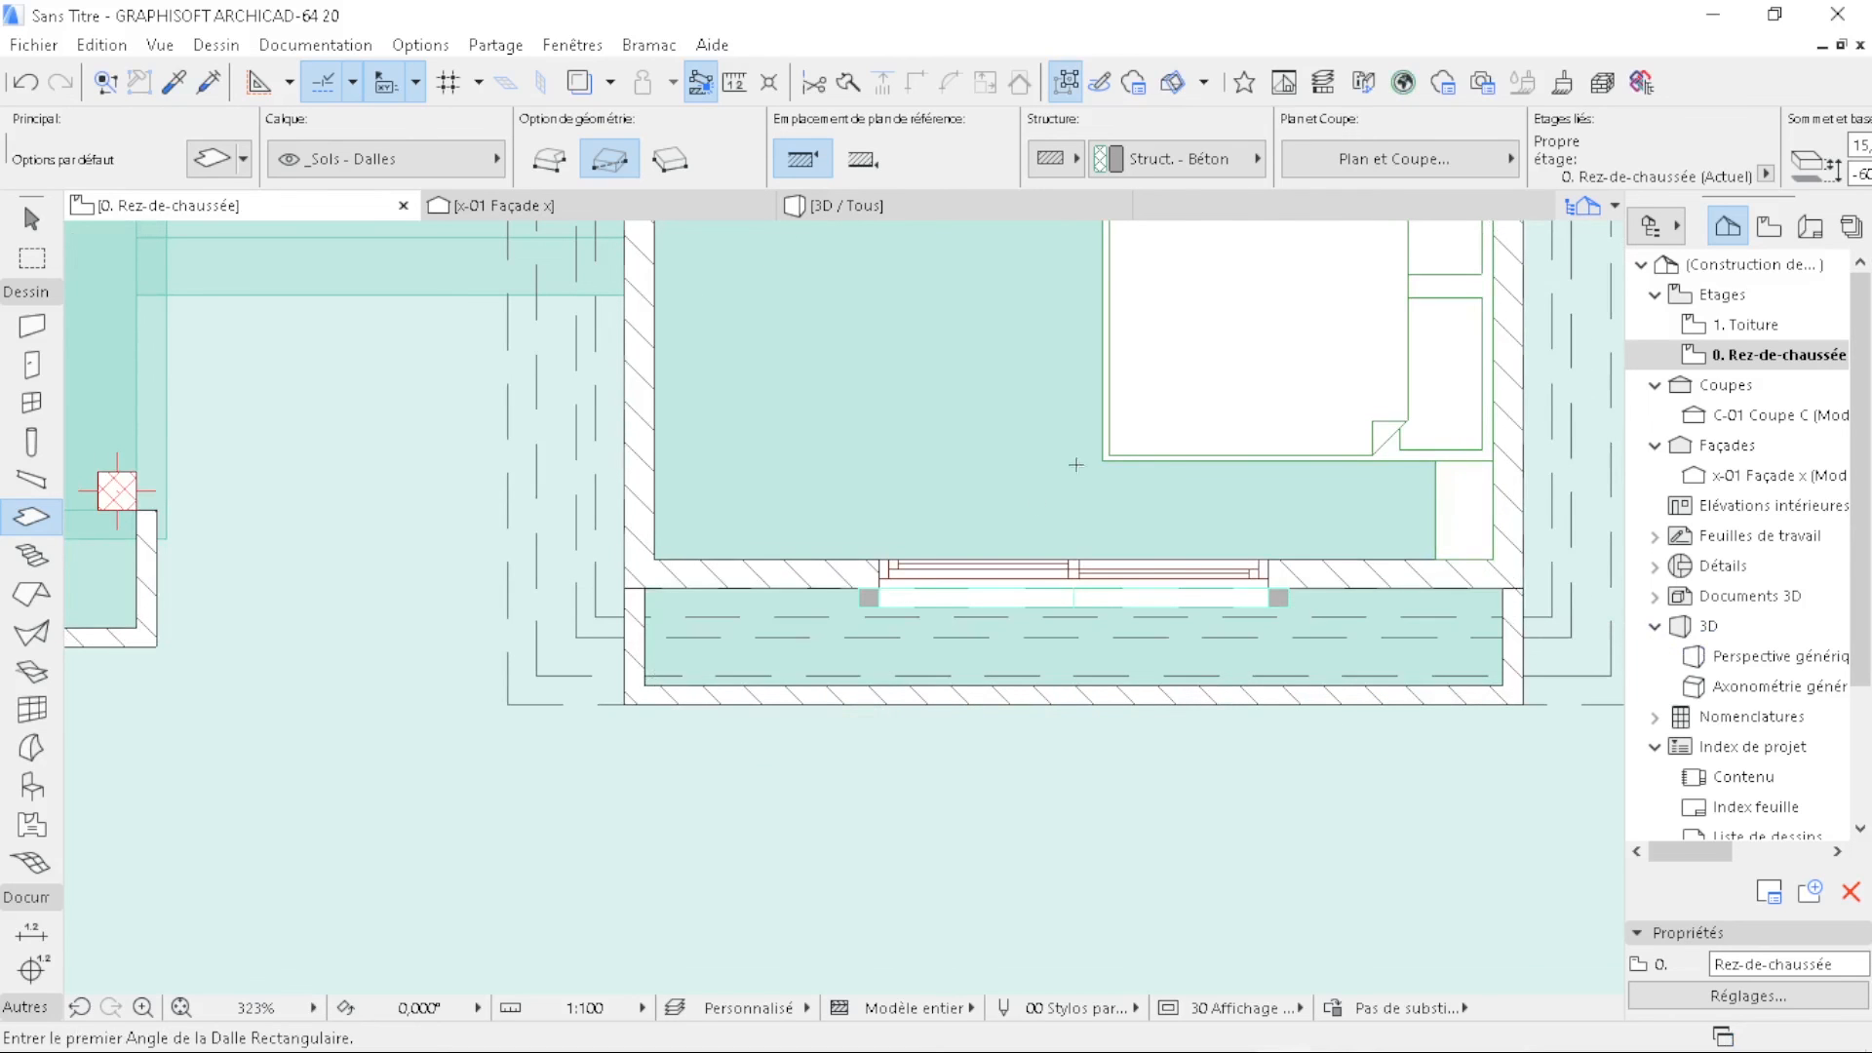
# - Examine the grass slabs inside the front planter walls in the 3D view, from above and from the side
pyautogui.scroll(-5, 1065, 475)
pyautogui.click(928, 205)
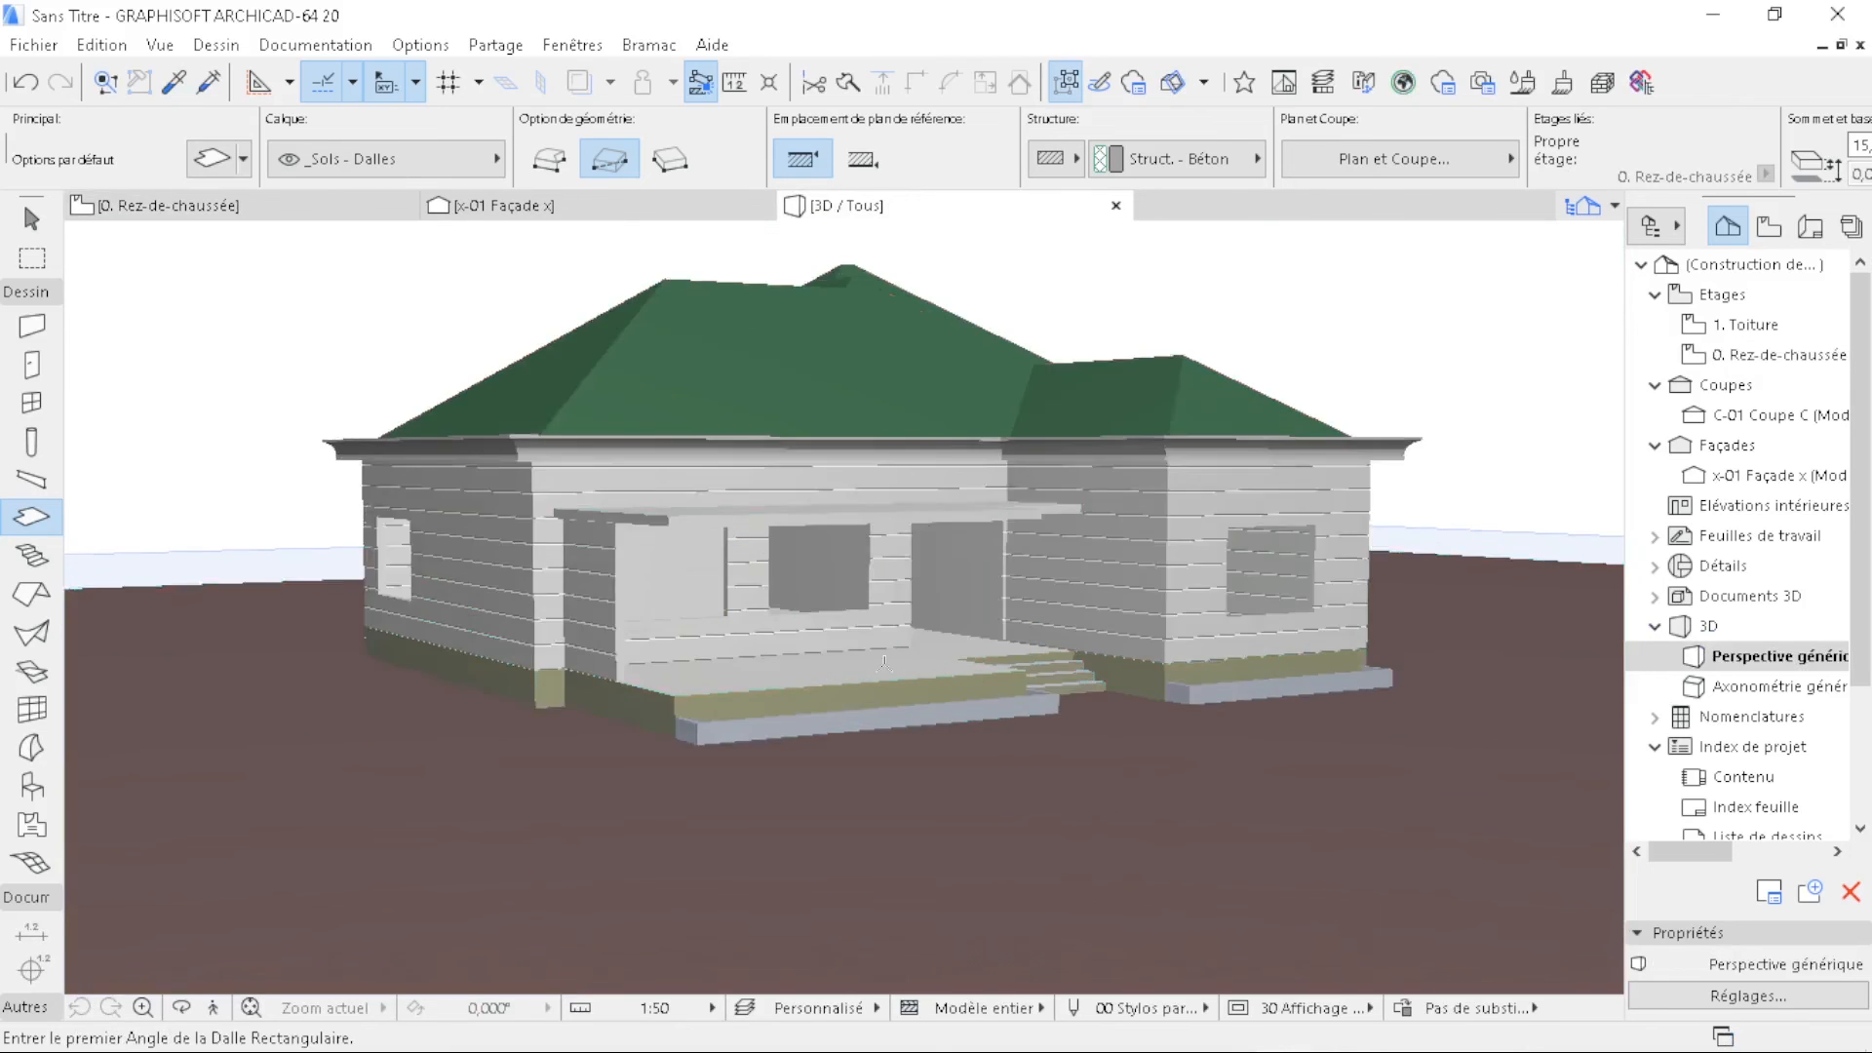
pyautogui.scroll(3, 884, 663)
pyautogui.keyDown('shift'); pyautogui.moveTo(1007, 702); pyautogui.dragTo(1114, 778, button='middle'); pyautogui.keyUp('shift')
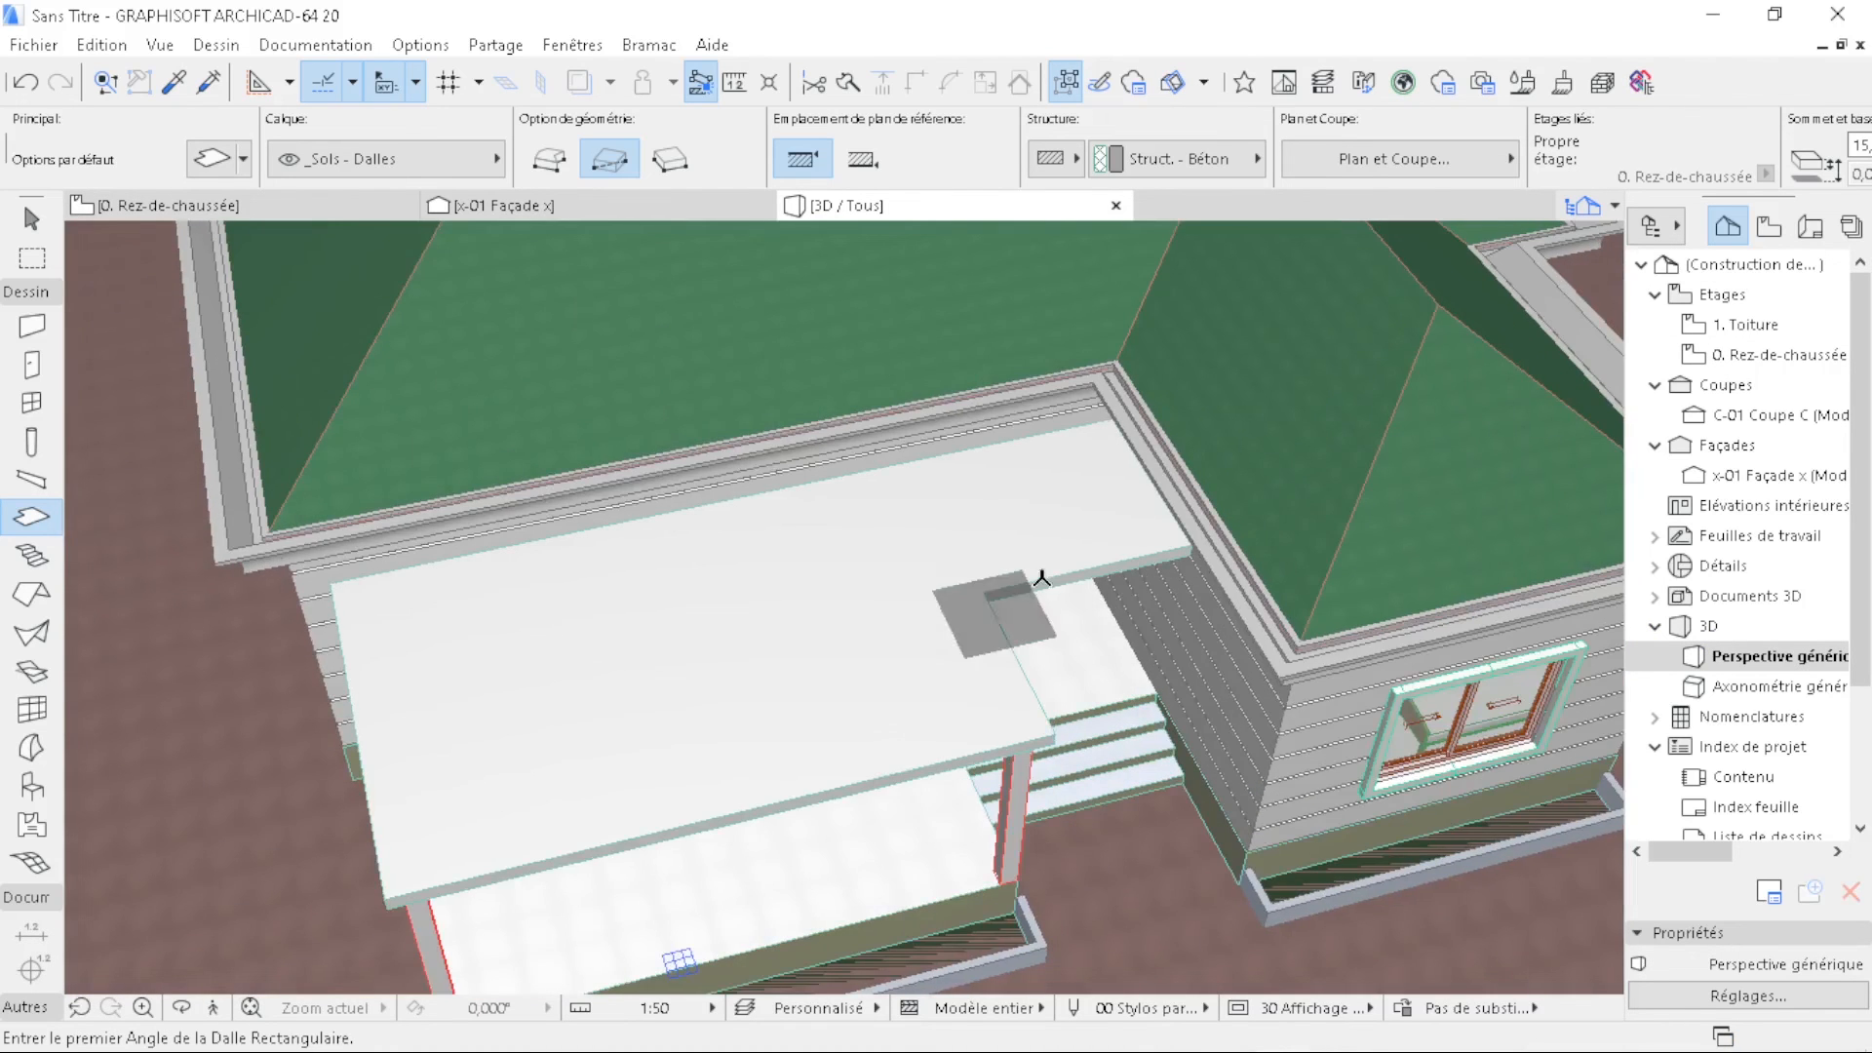
pyautogui.scroll(-3, 1067, 471)
pyautogui.keyDown('shift'); pyautogui.moveTo(1182, 899); pyautogui.dragTo(644, 785, button='middle'); pyautogui.keyUp('shift')
pyautogui.scroll(3, 639, 780)
pyautogui.scroll(-3, 444, 630)
pyautogui.keyDown('shift'); pyautogui.moveTo(444, 631); pyautogui.dragTo(518, 774, button='middle'); pyautogui.keyUp('shift')
pyautogui.scroll(5, 517, 753)
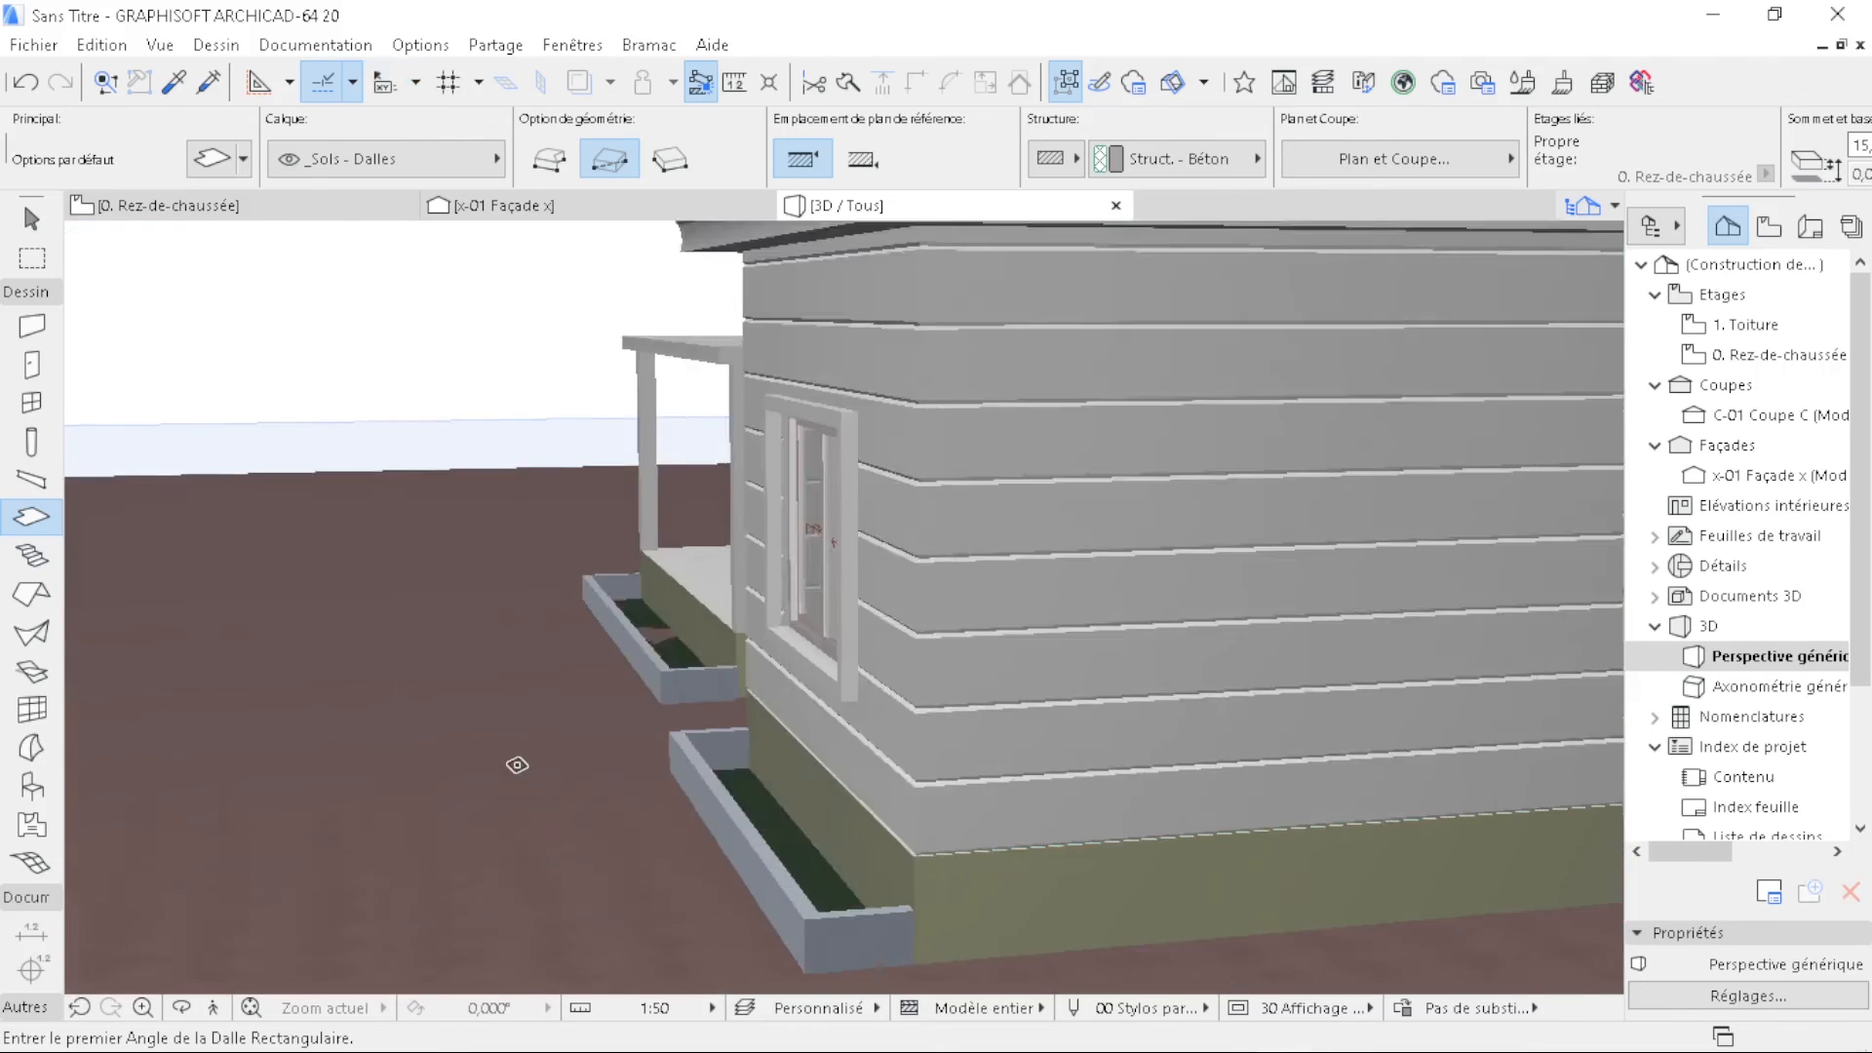
pyautogui.scroll(1, 702, 863)
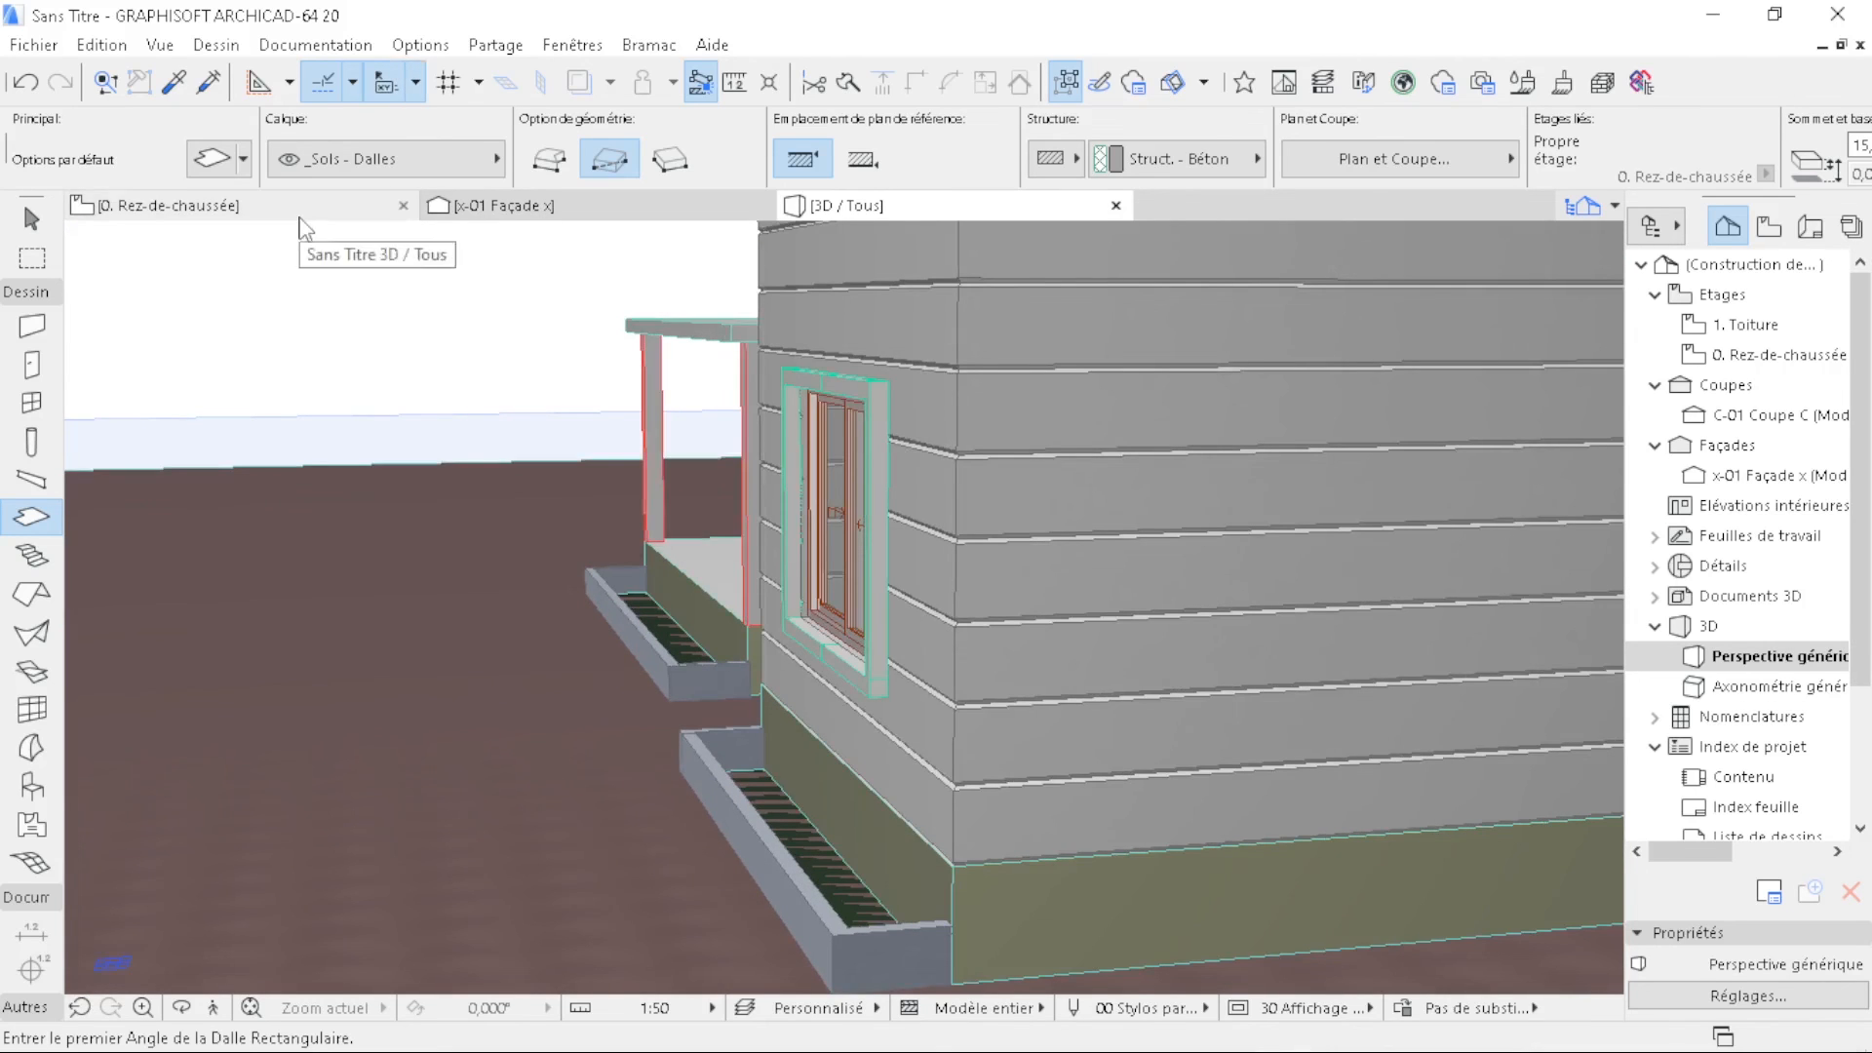
# - Set the base offset of the front terrace's grass slab to -55 on the ground floor plan and check it in 3D
pyautogui.click(169, 204)
pyautogui.press('Escape')
pyautogui.scroll(10, 702, 485)
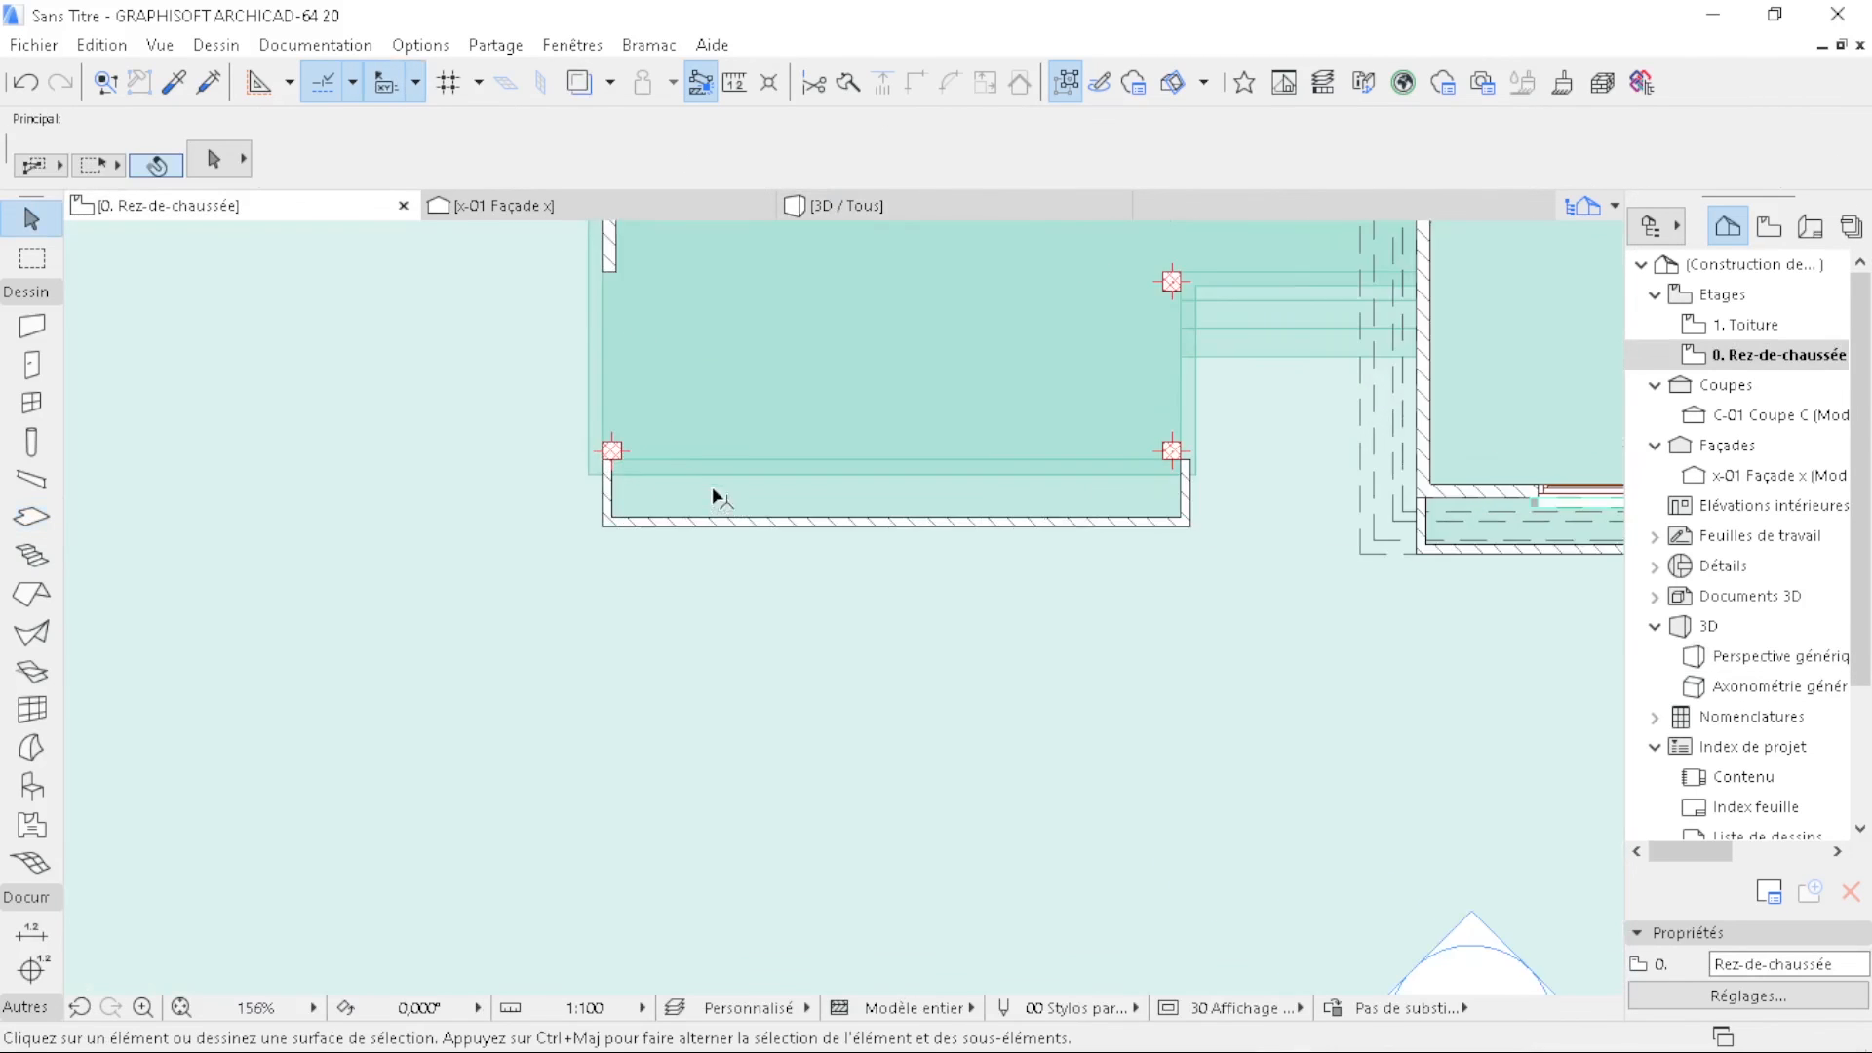
pyautogui.click(568, 570)
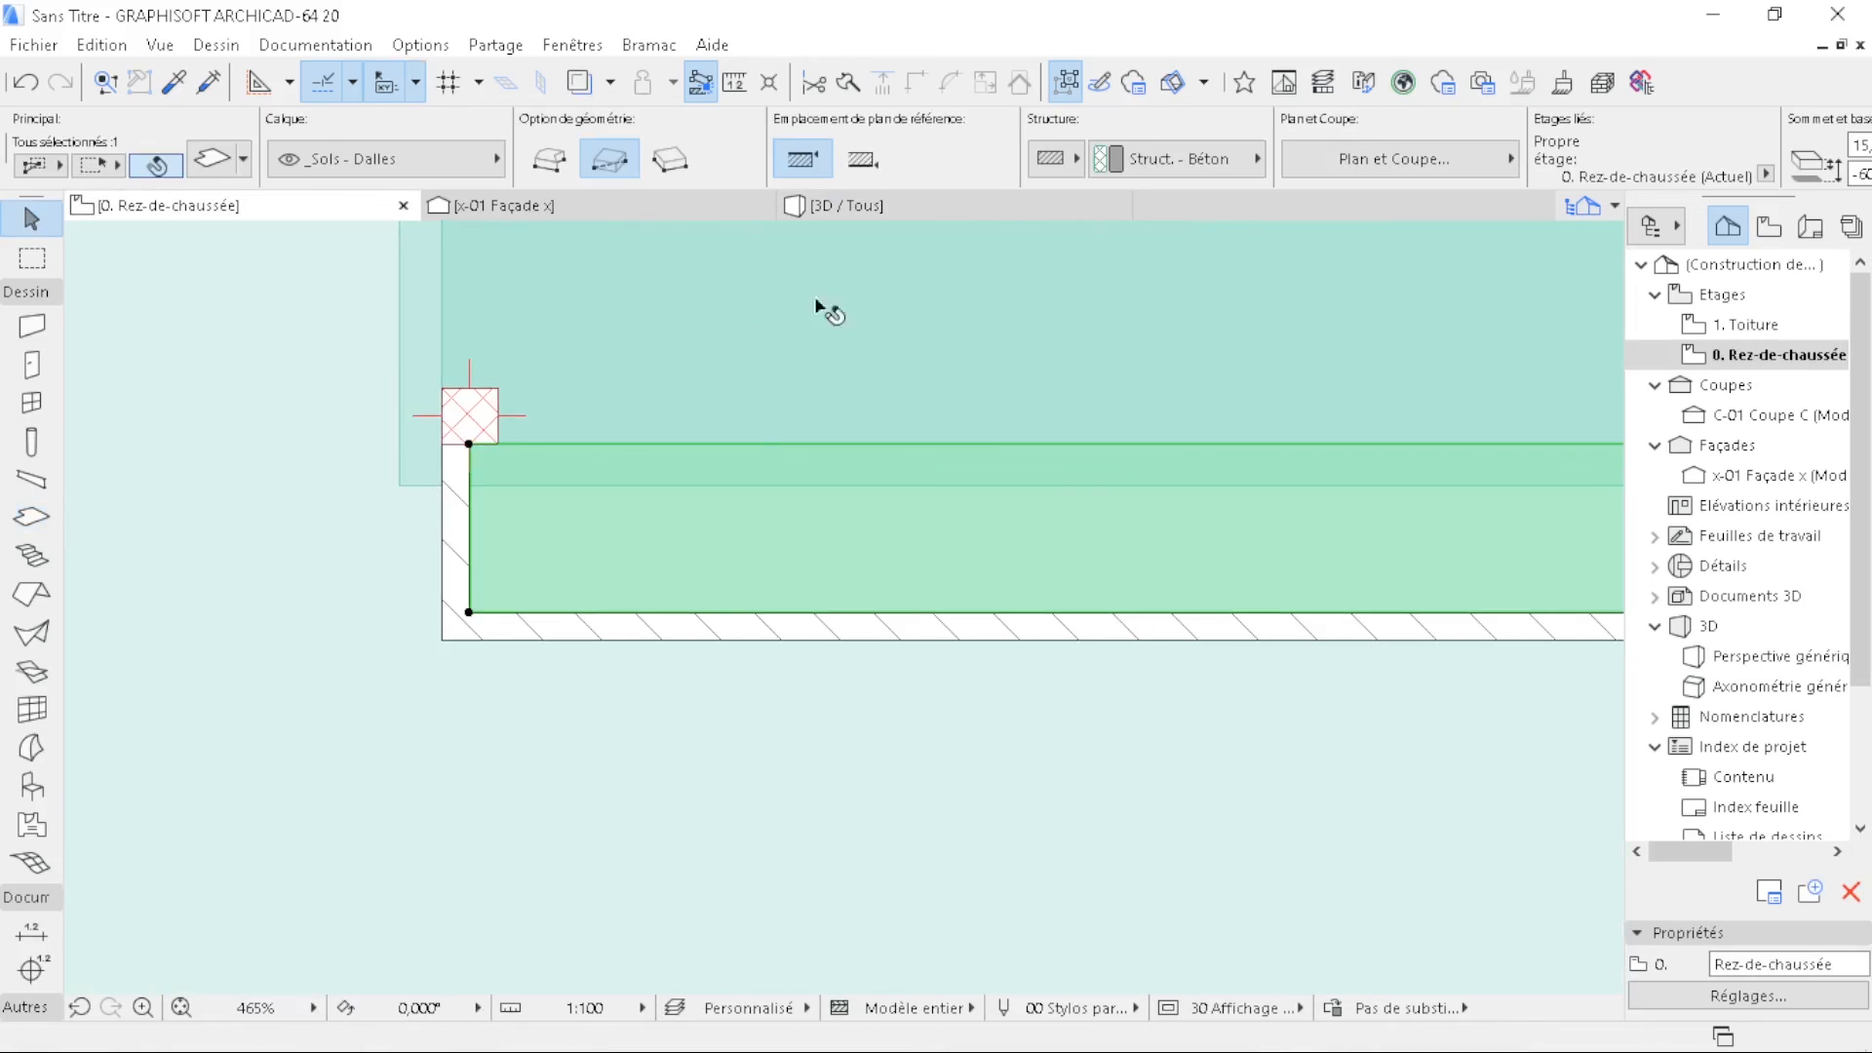
pyautogui.click(1618, 173)
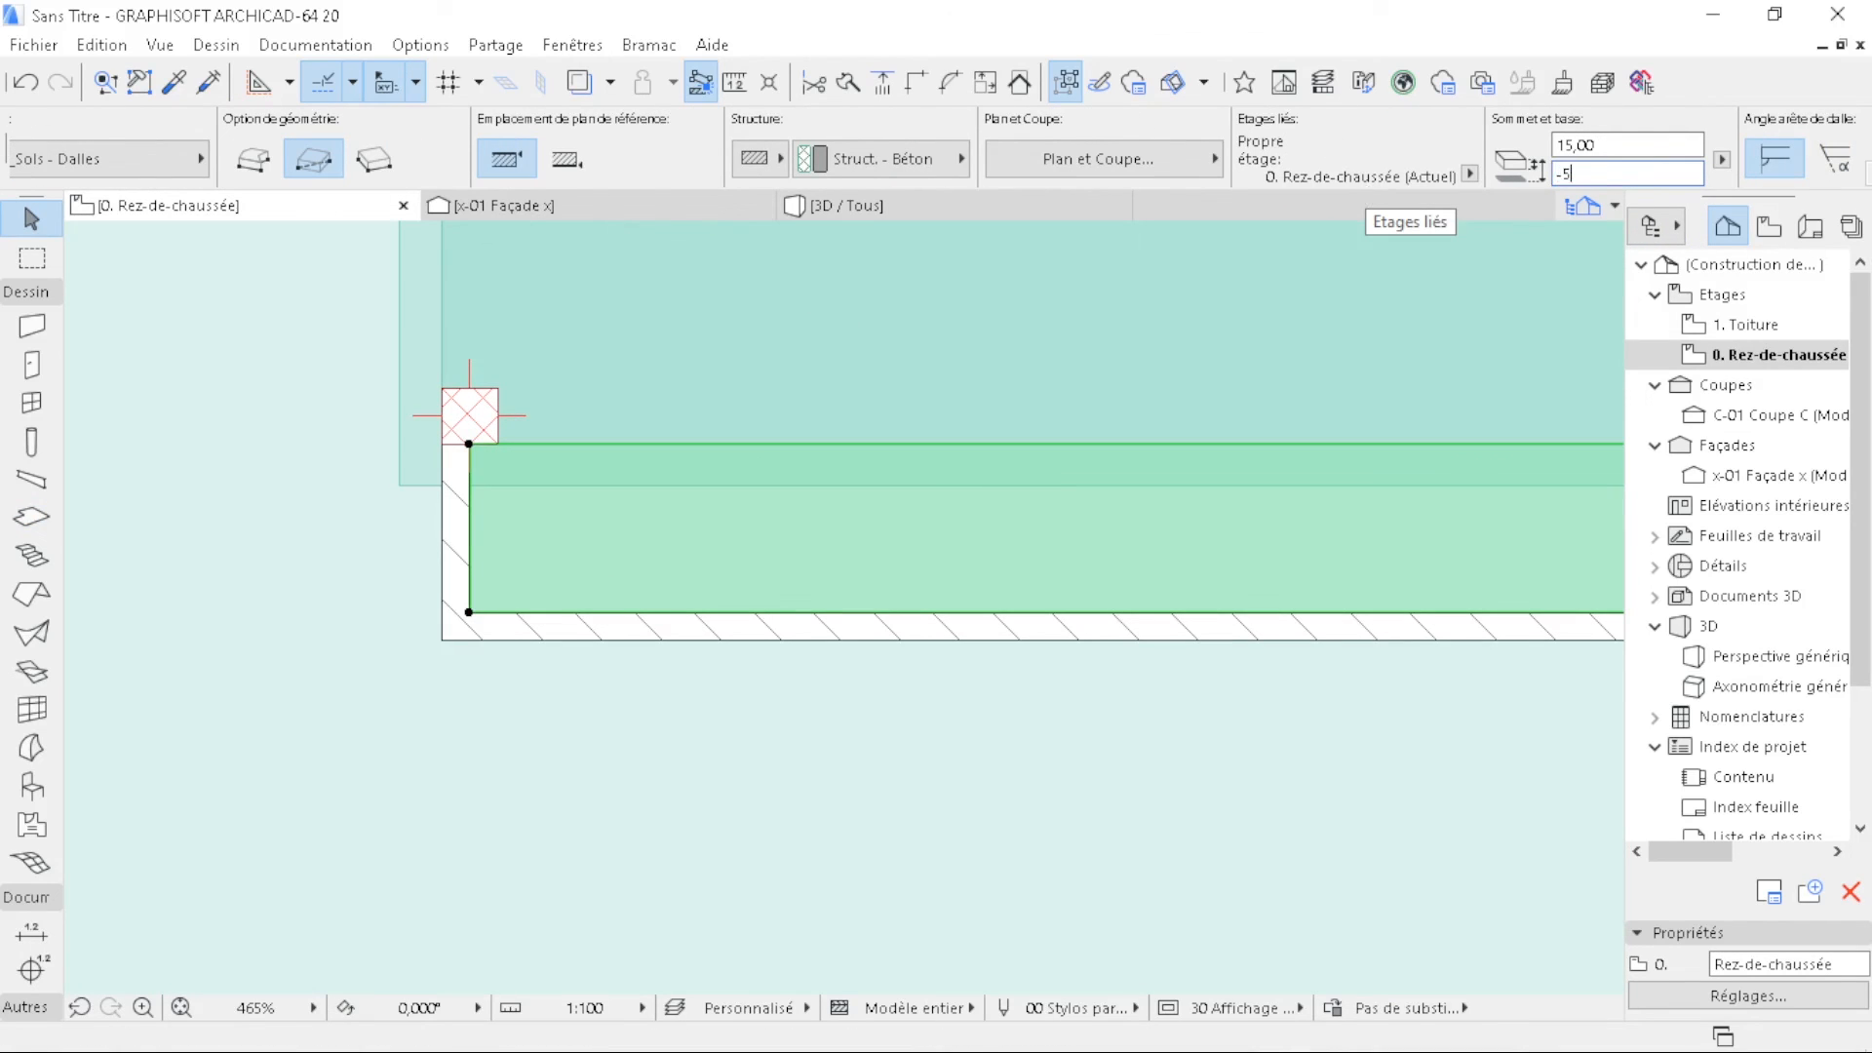
pyautogui.write('-55')
pyautogui.press('Return')
pyautogui.click(975, 207)
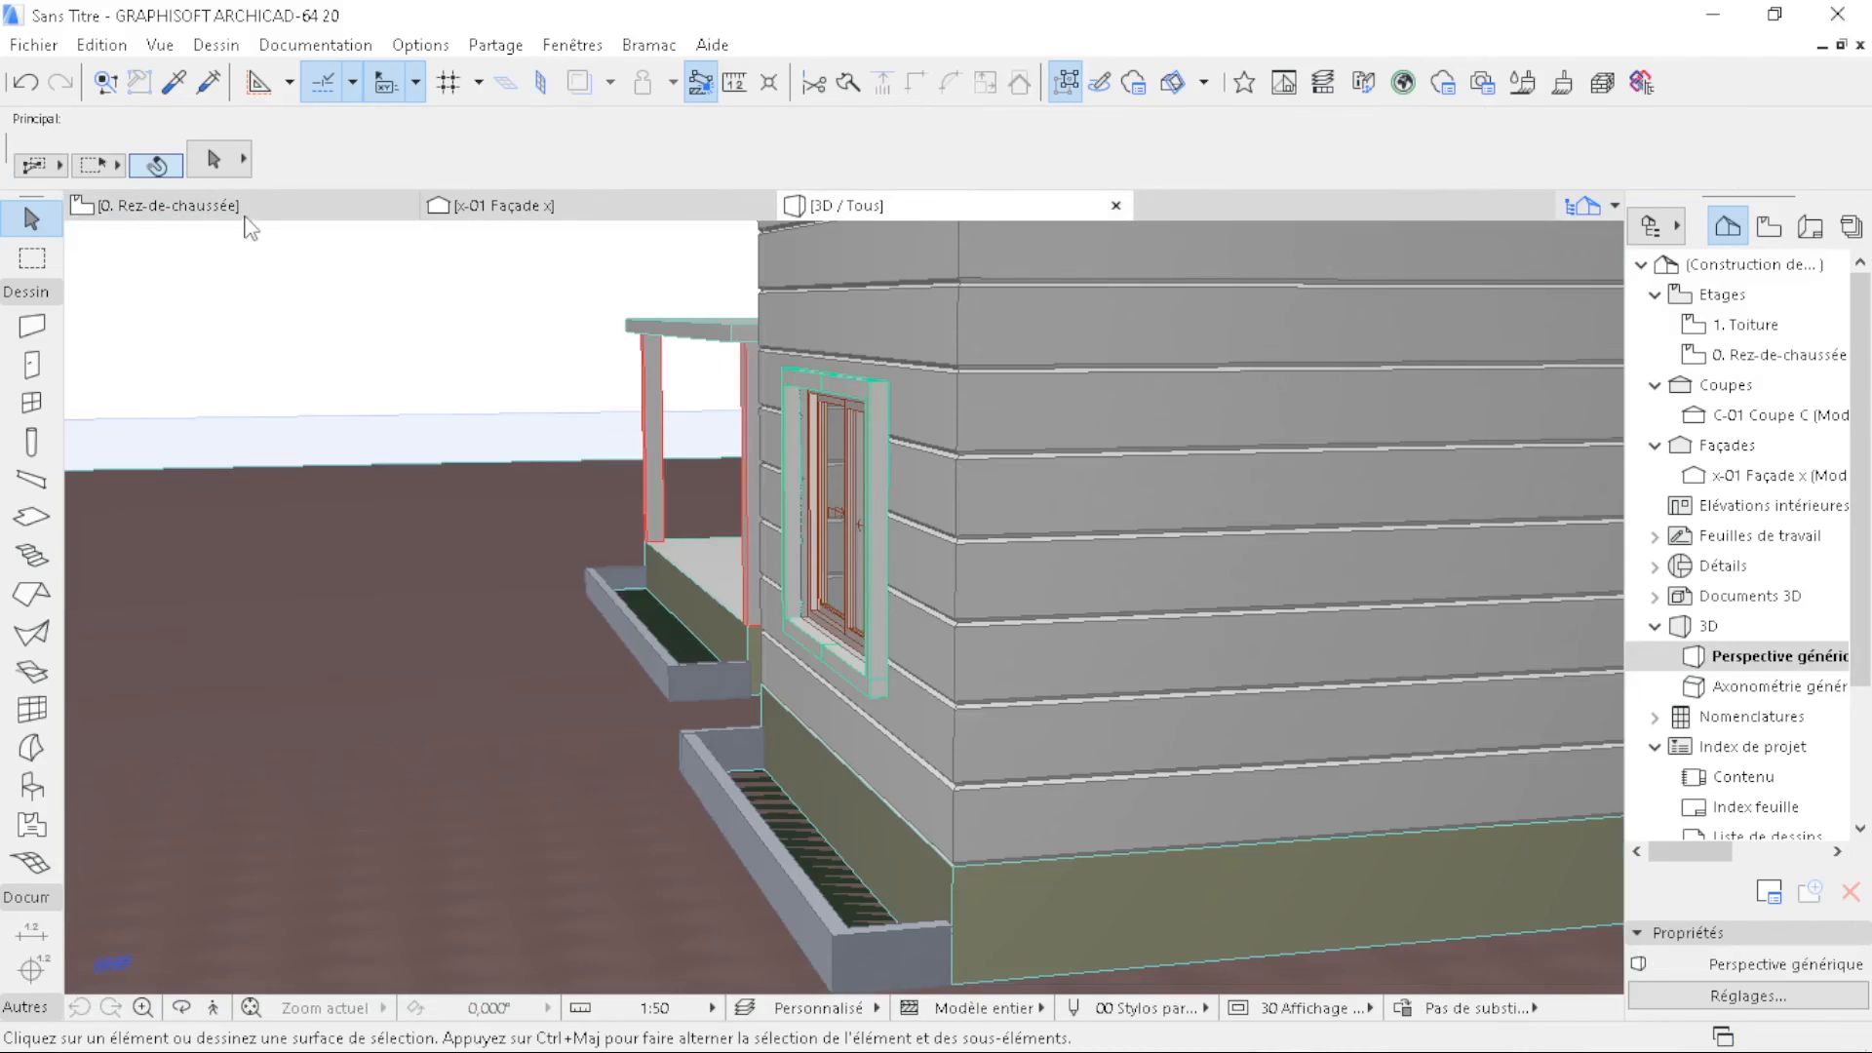
pyautogui.click(248, 211)
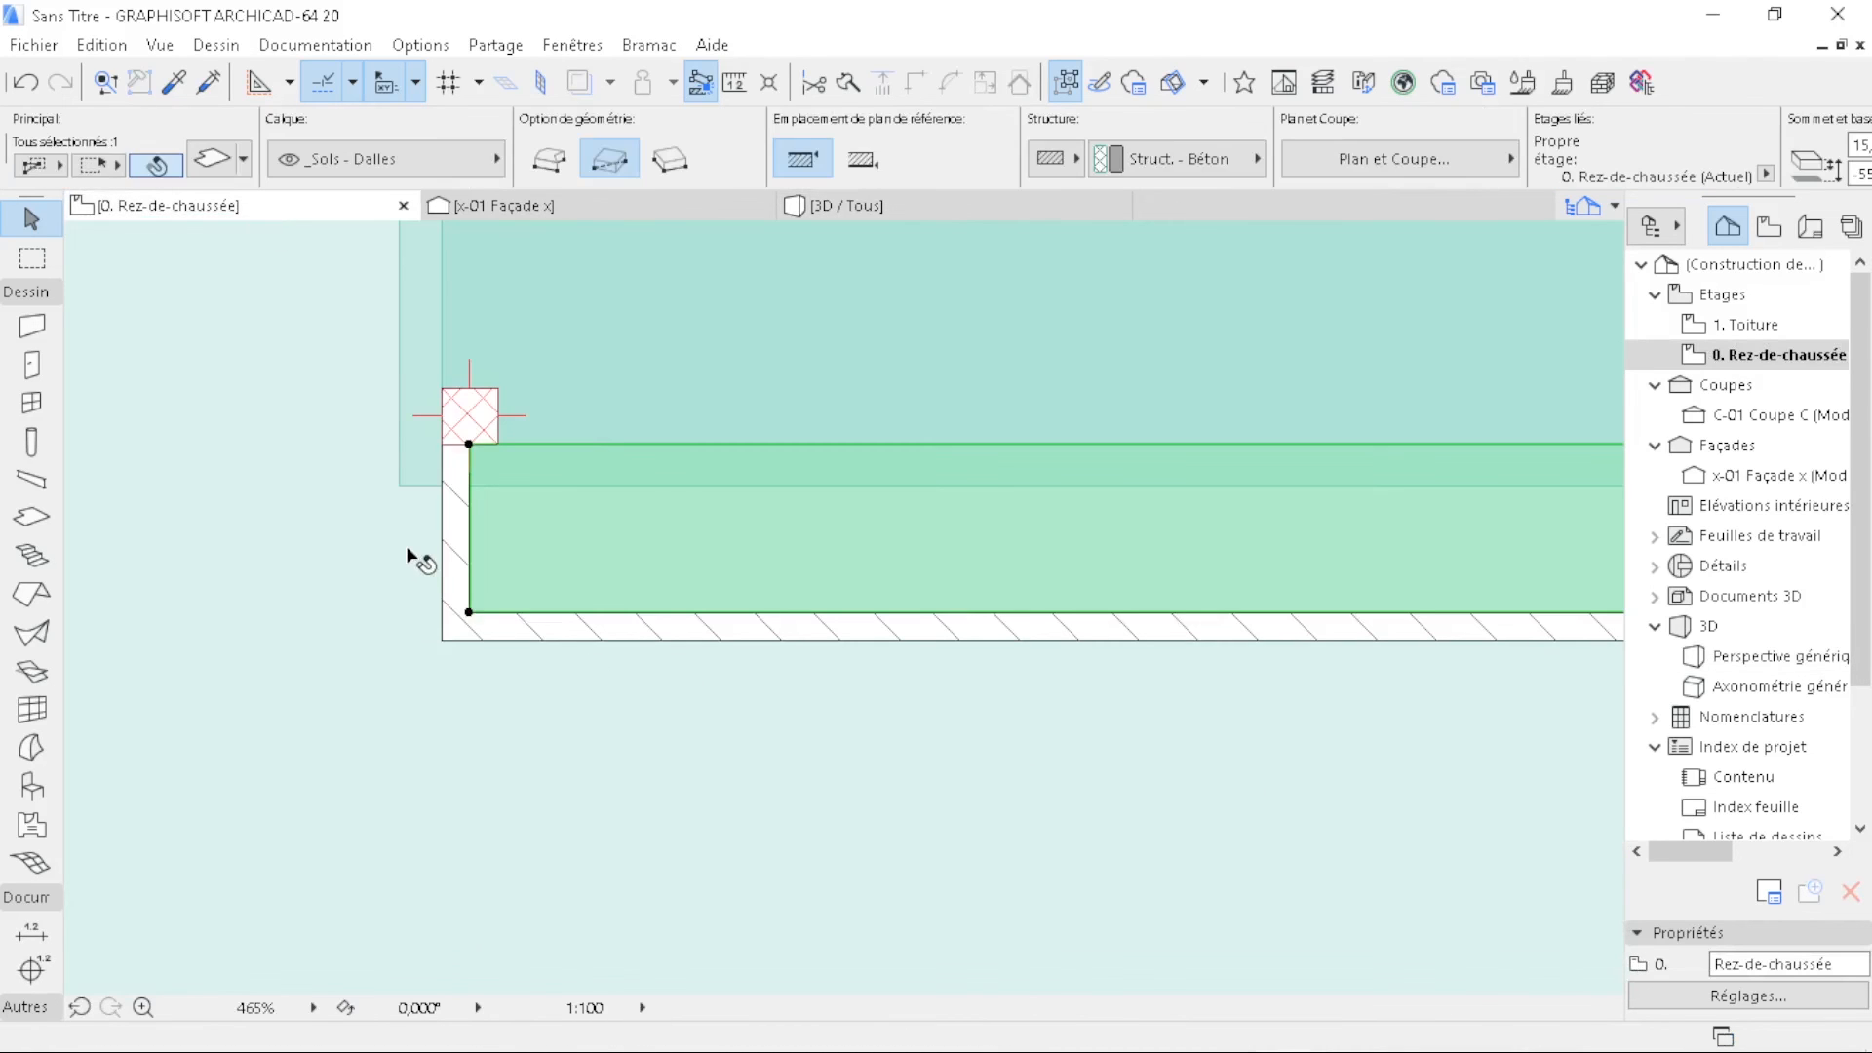
# - Transfer the front terrace grass slab's settings to the grass slab in front of the bedroom window and check the planters in 3D
pyautogui.scroll(2, 1161, 559)
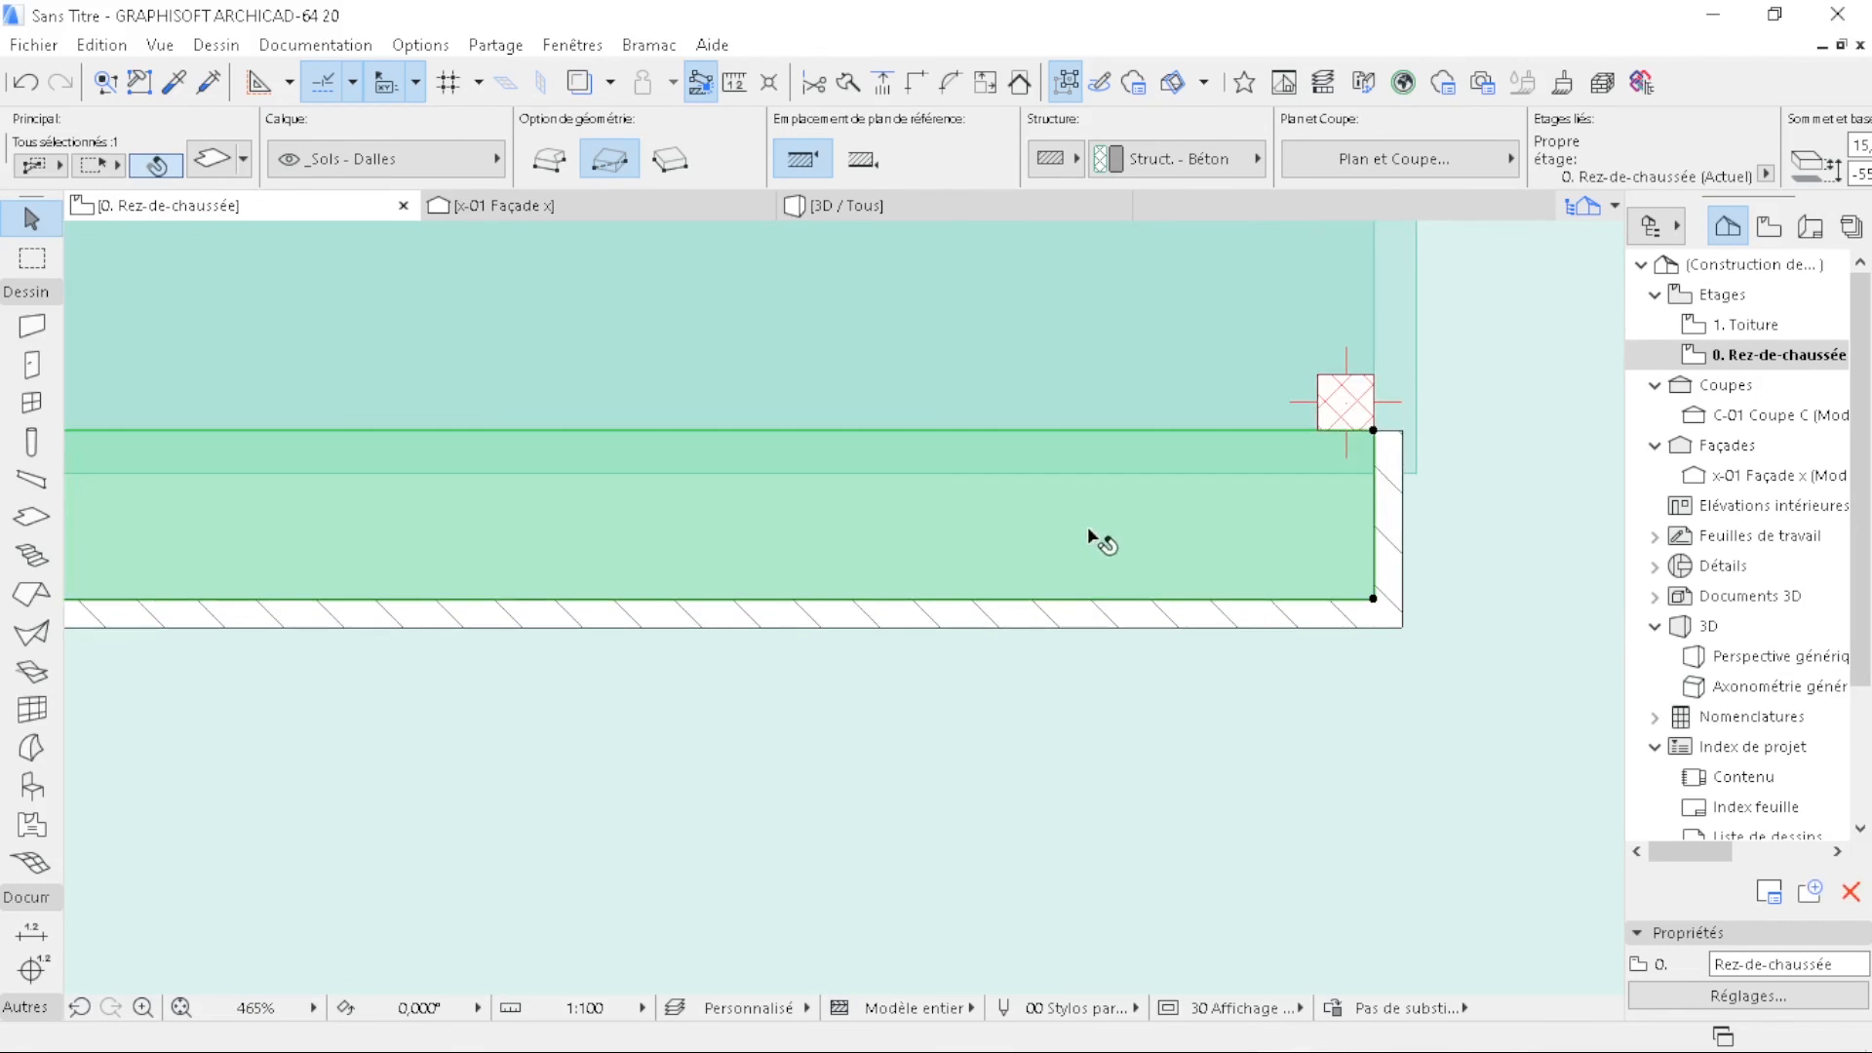
pyautogui.keyDown('alt'); pyautogui.click(1089, 547); pyautogui.keyUp('alt')
pyautogui.scroll(-5, 536, 667)
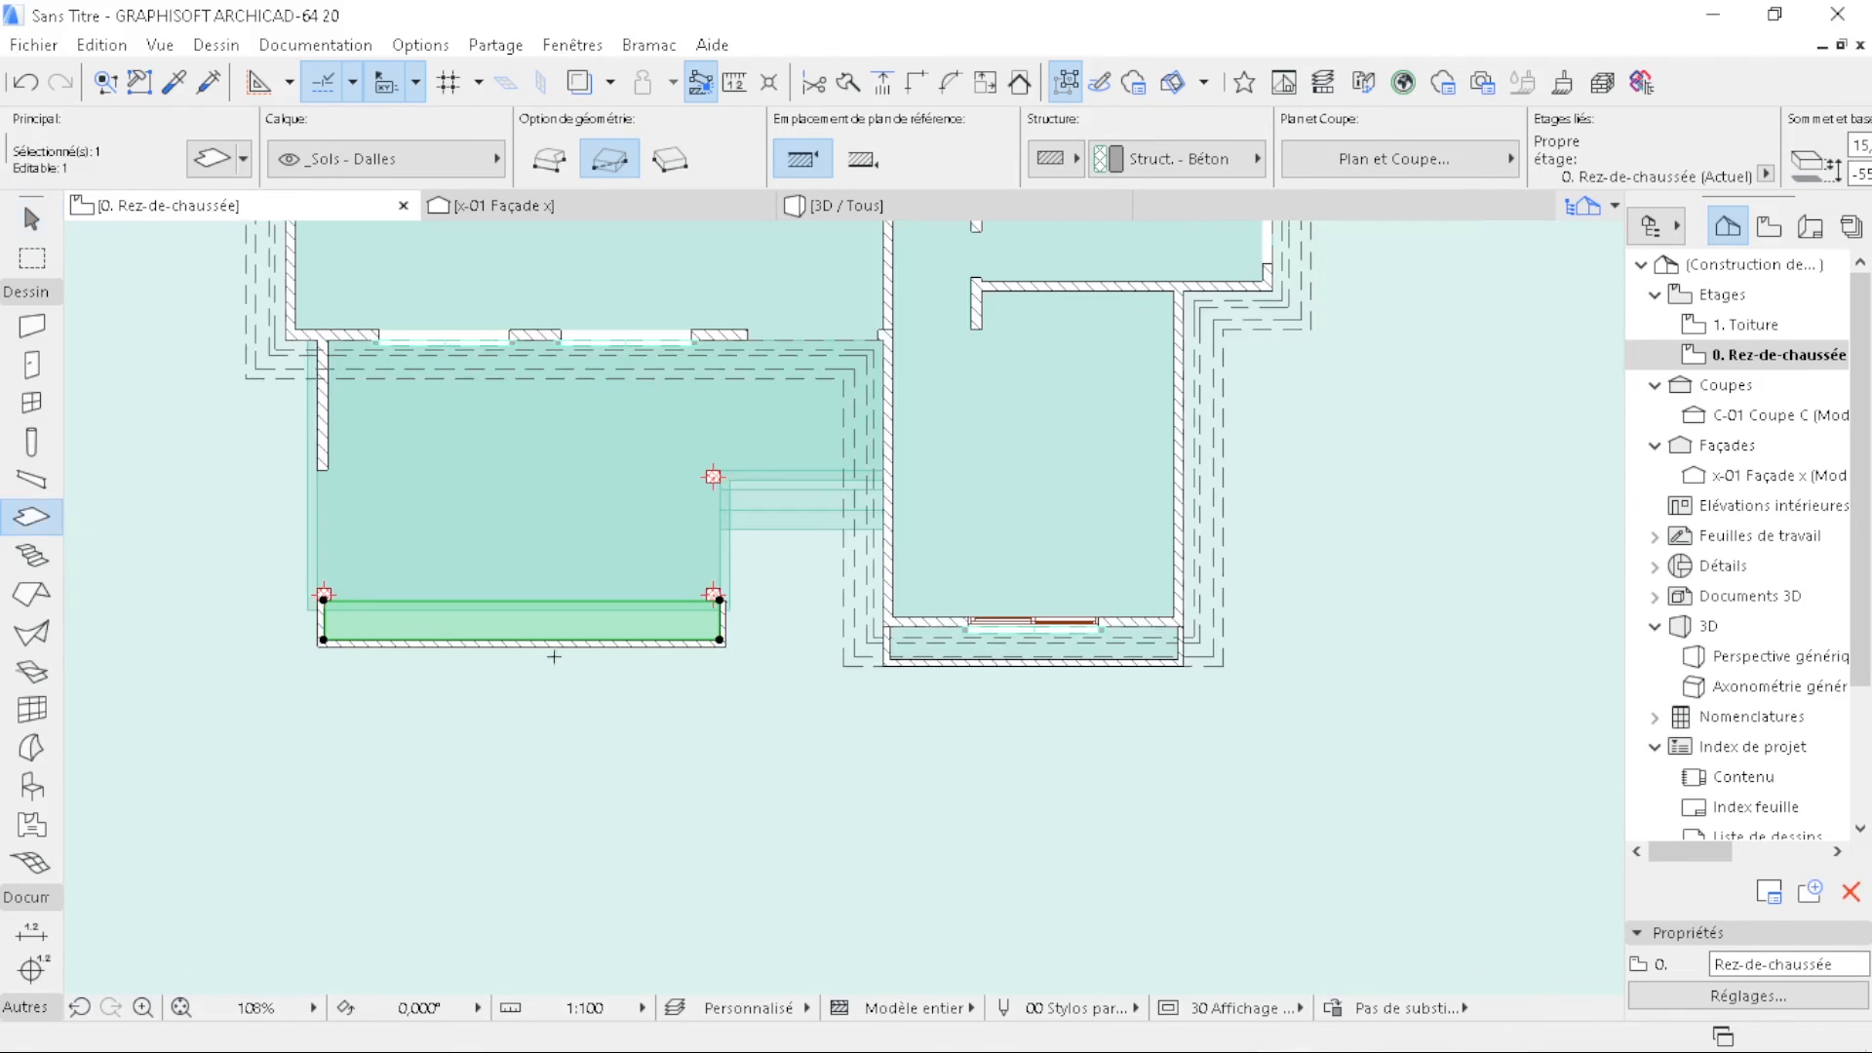
pyautogui.scroll(3, 1120, 819)
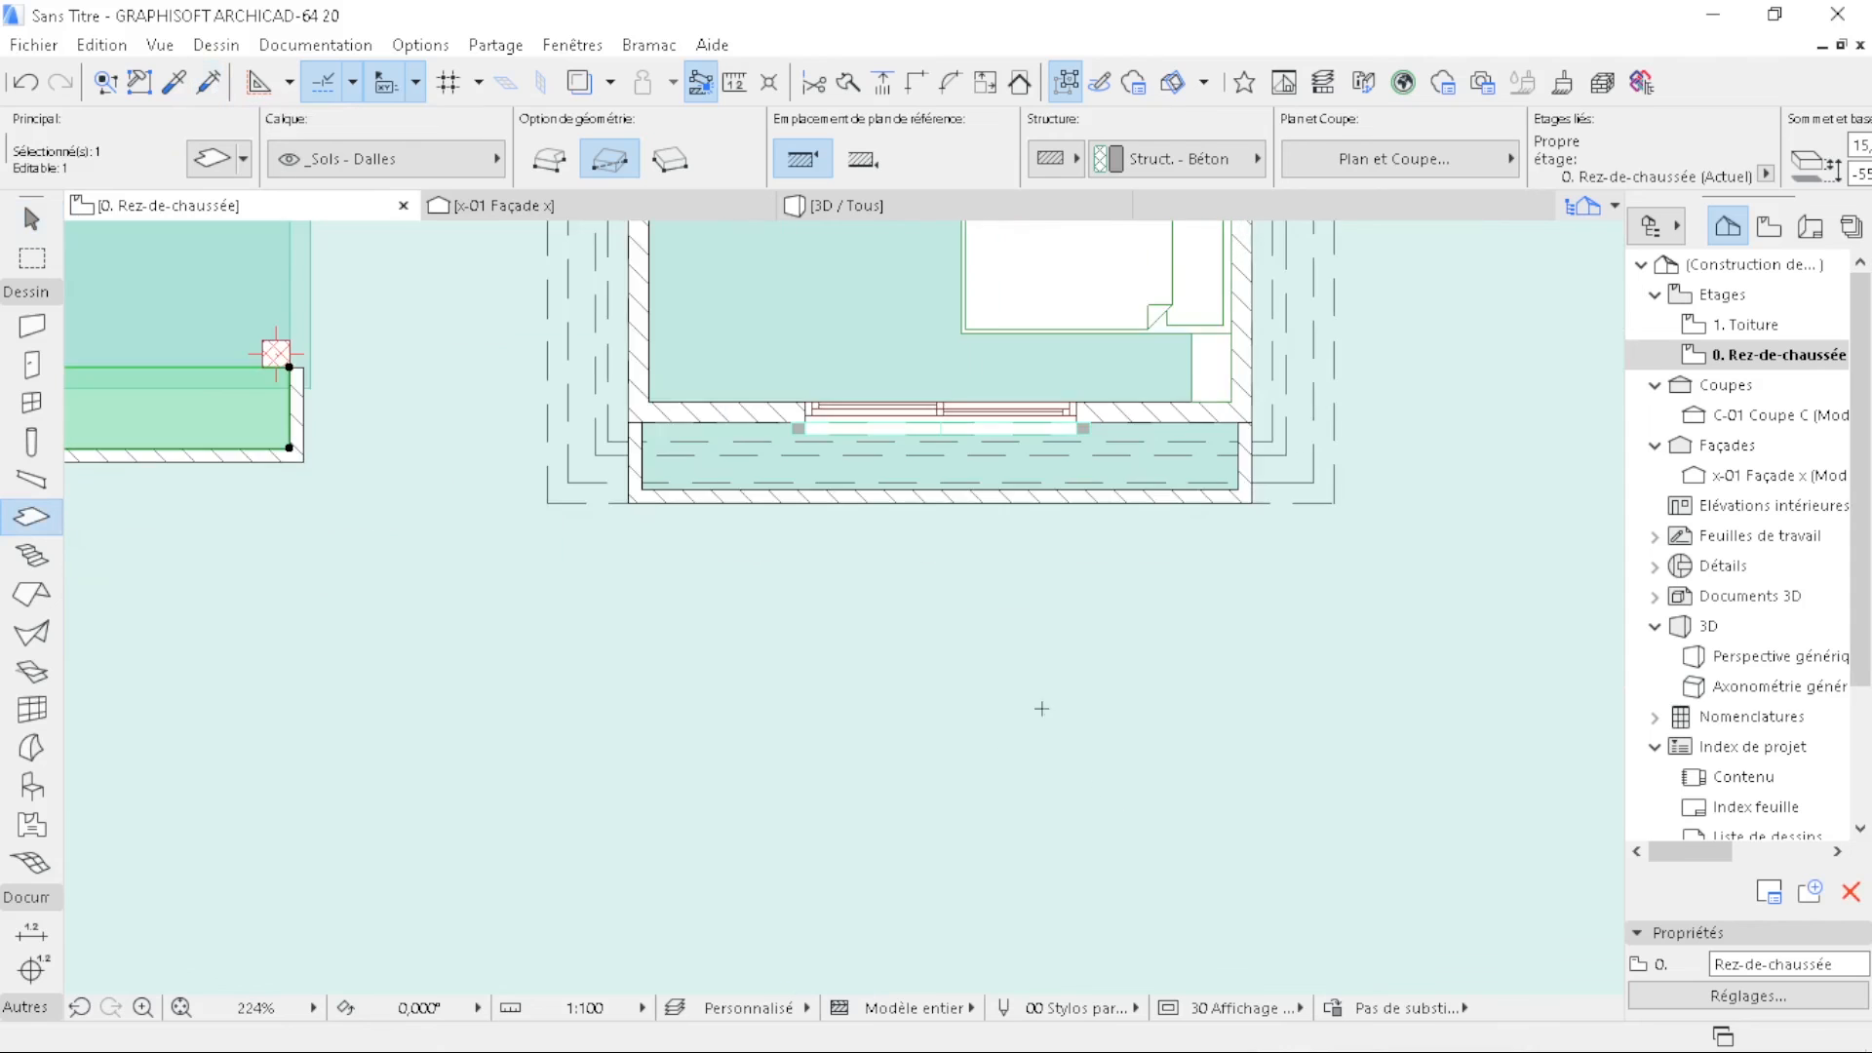
pyautogui.scroll(2, 1311, 418)
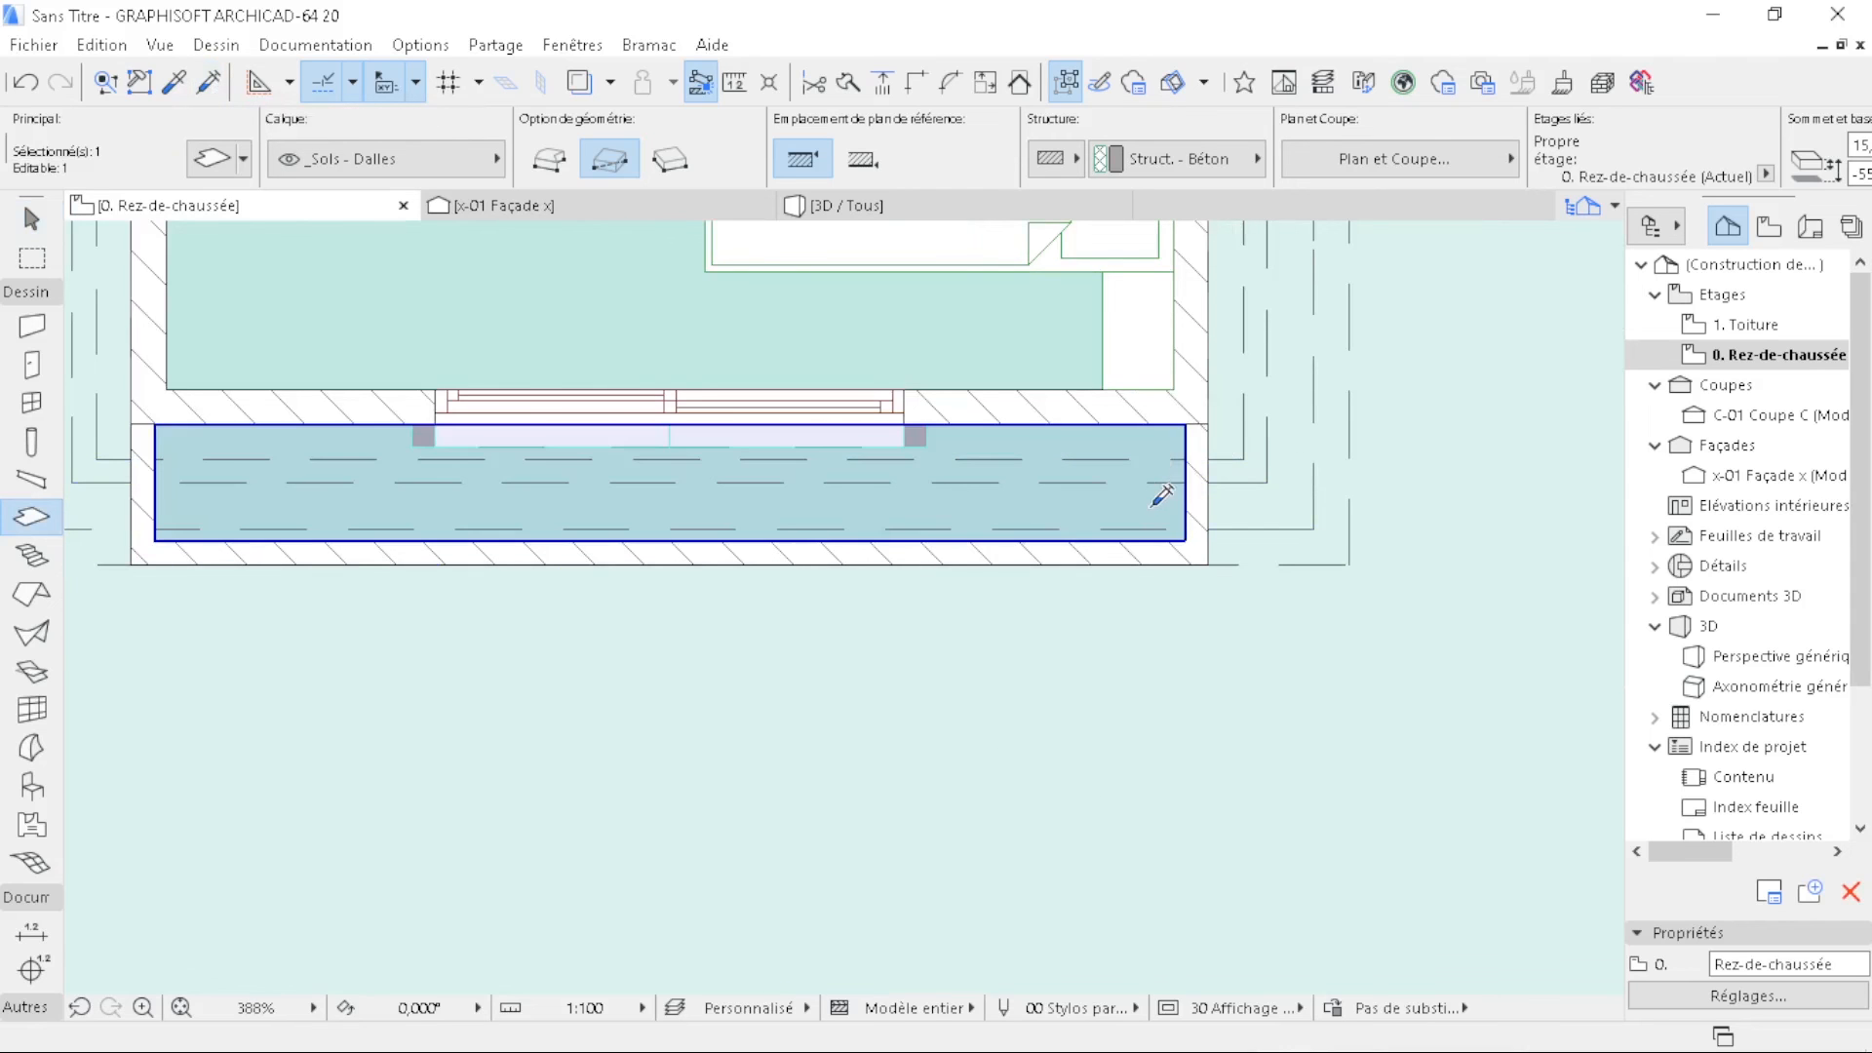
pyautogui.scroll(-8, 1252, 734)
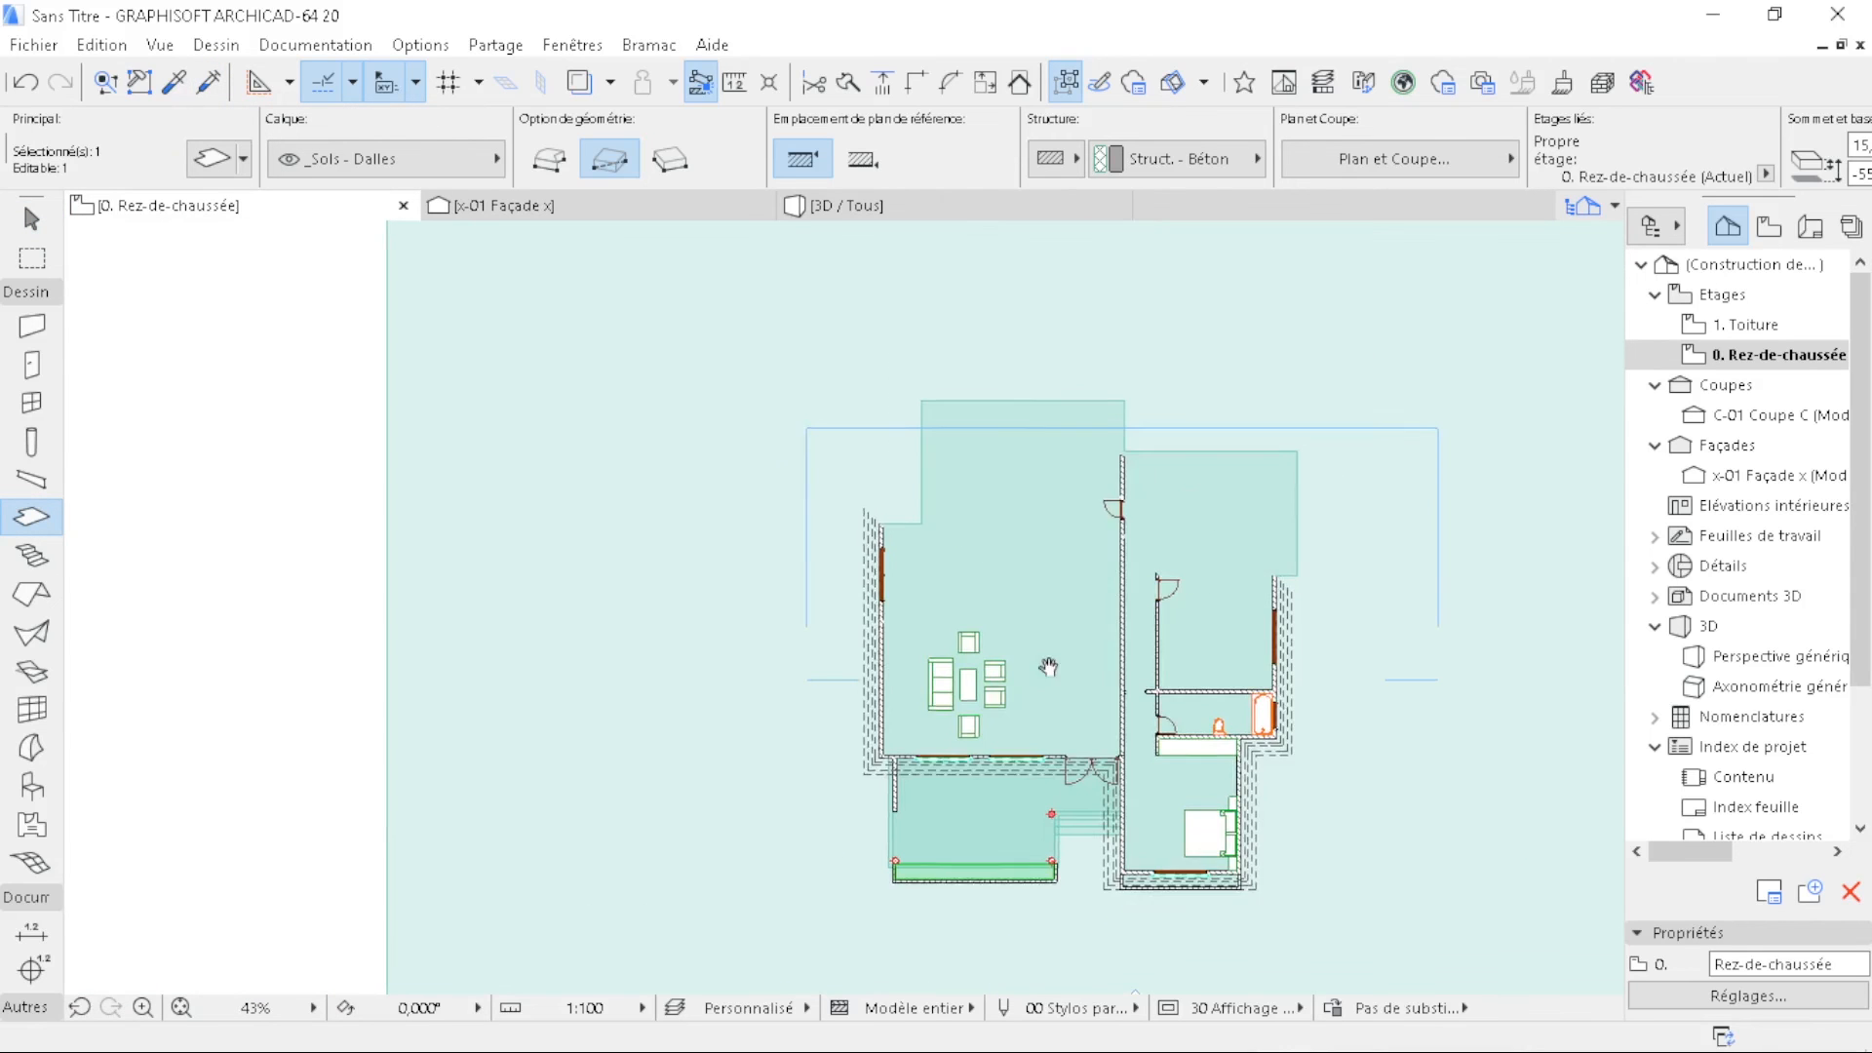
pyautogui.scroll(6, 1069, 361)
pyautogui.press('F3')
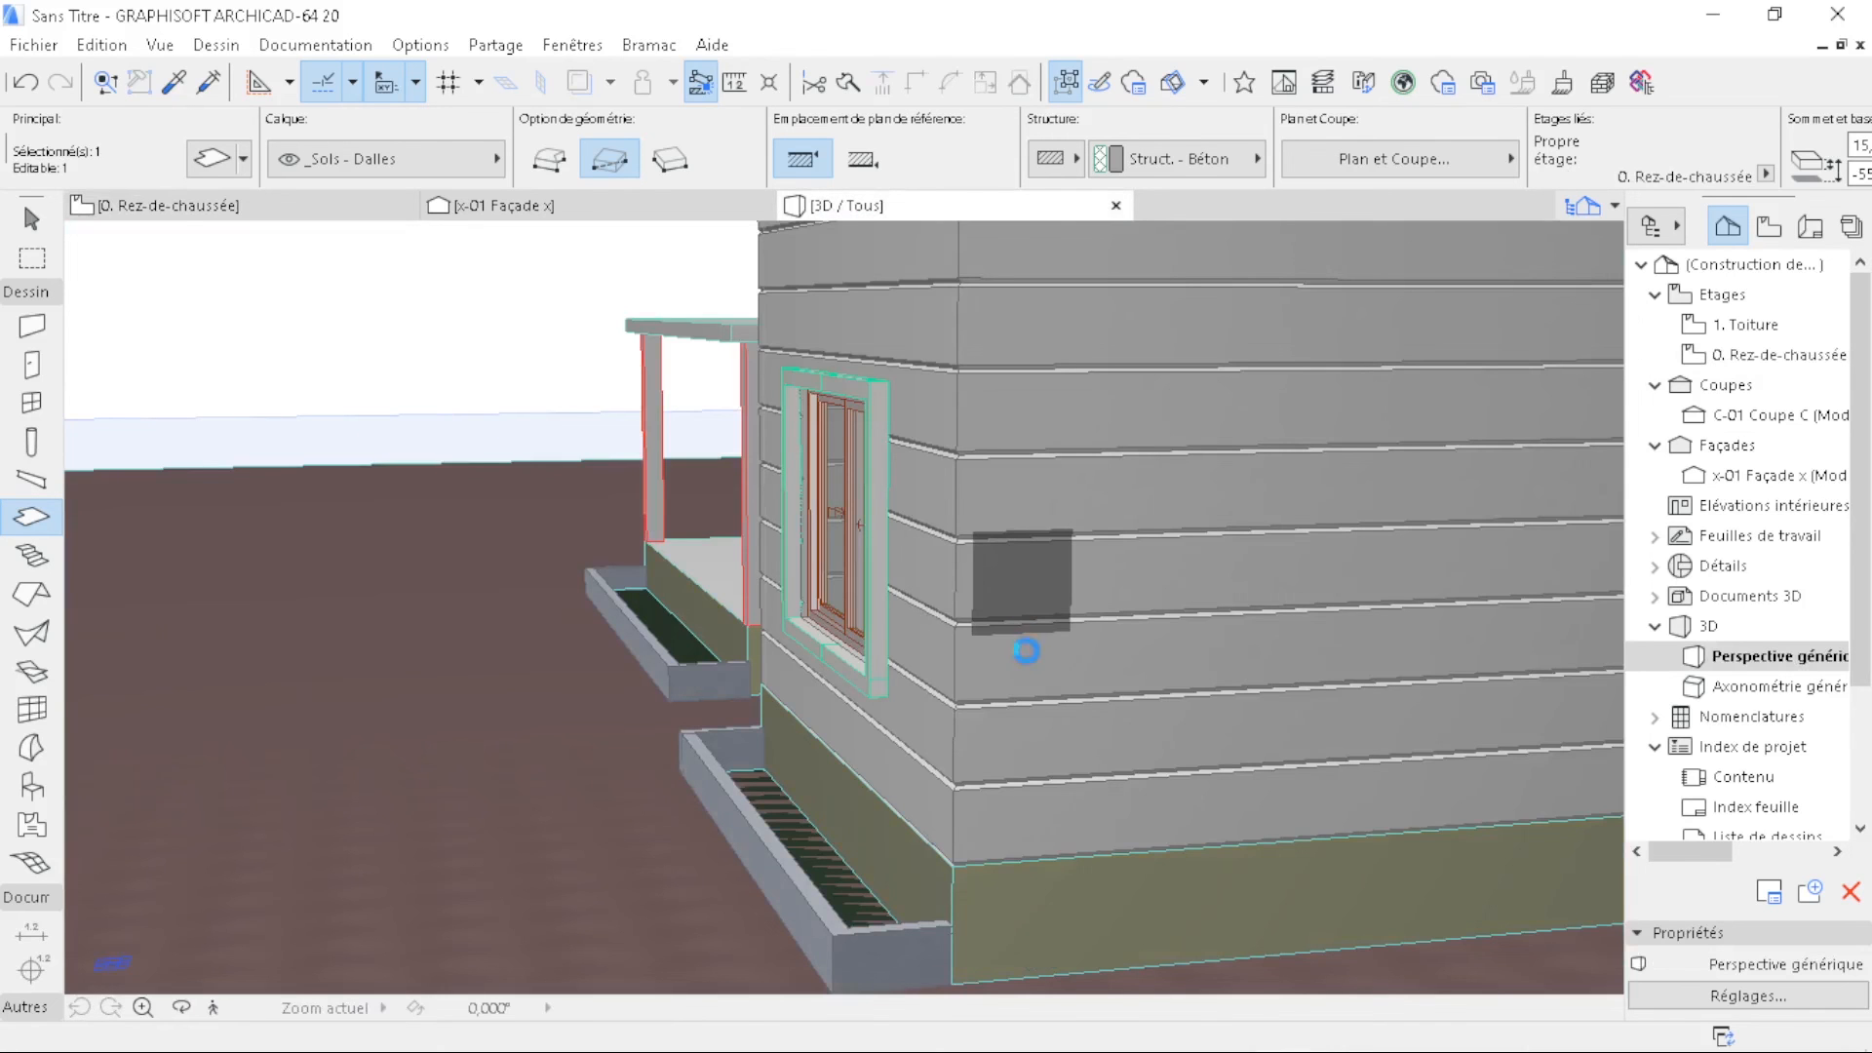
pyautogui.scroll(-5, 889, 809)
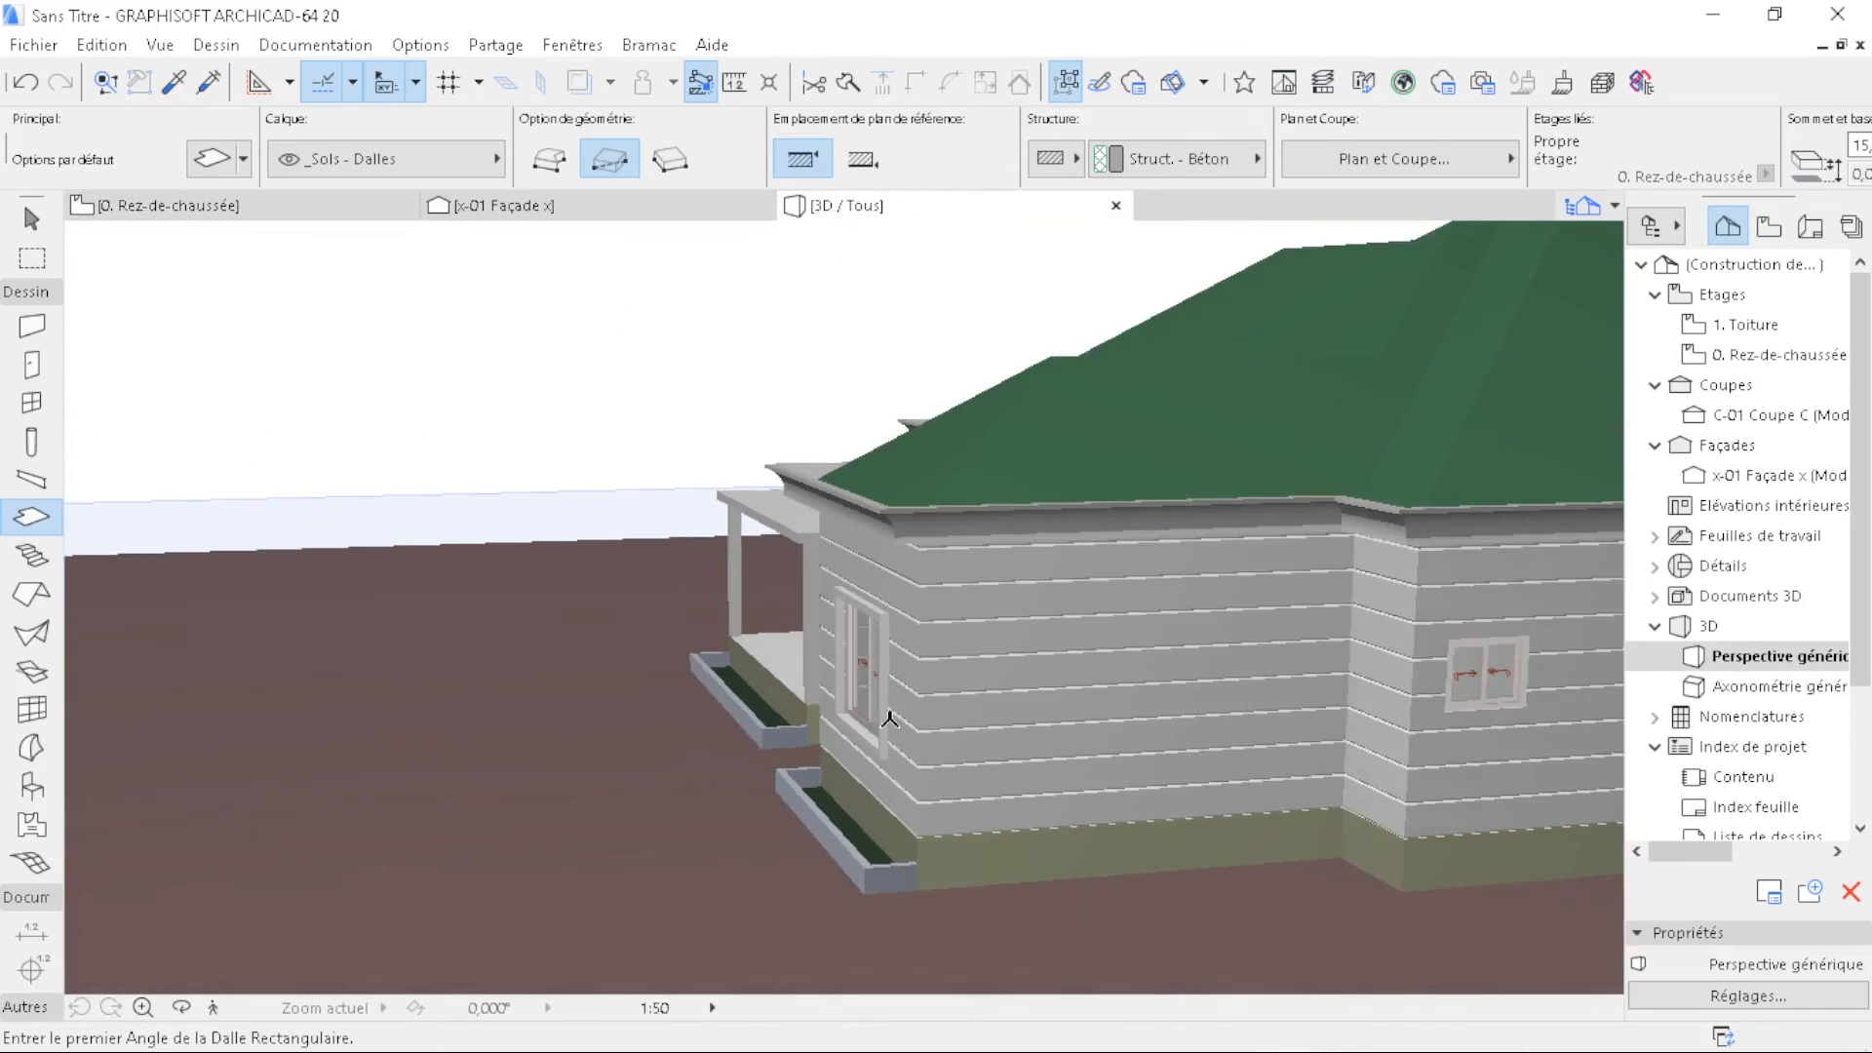
# - Examine the finished house, its terraces, planters and ground slab from all sides in the 3D perspective
pyautogui.keyDown('shift'); pyautogui.moveTo(455, 678); pyautogui.dragTo(1318, 562, button='middle'); pyautogui.keyUp('shift')
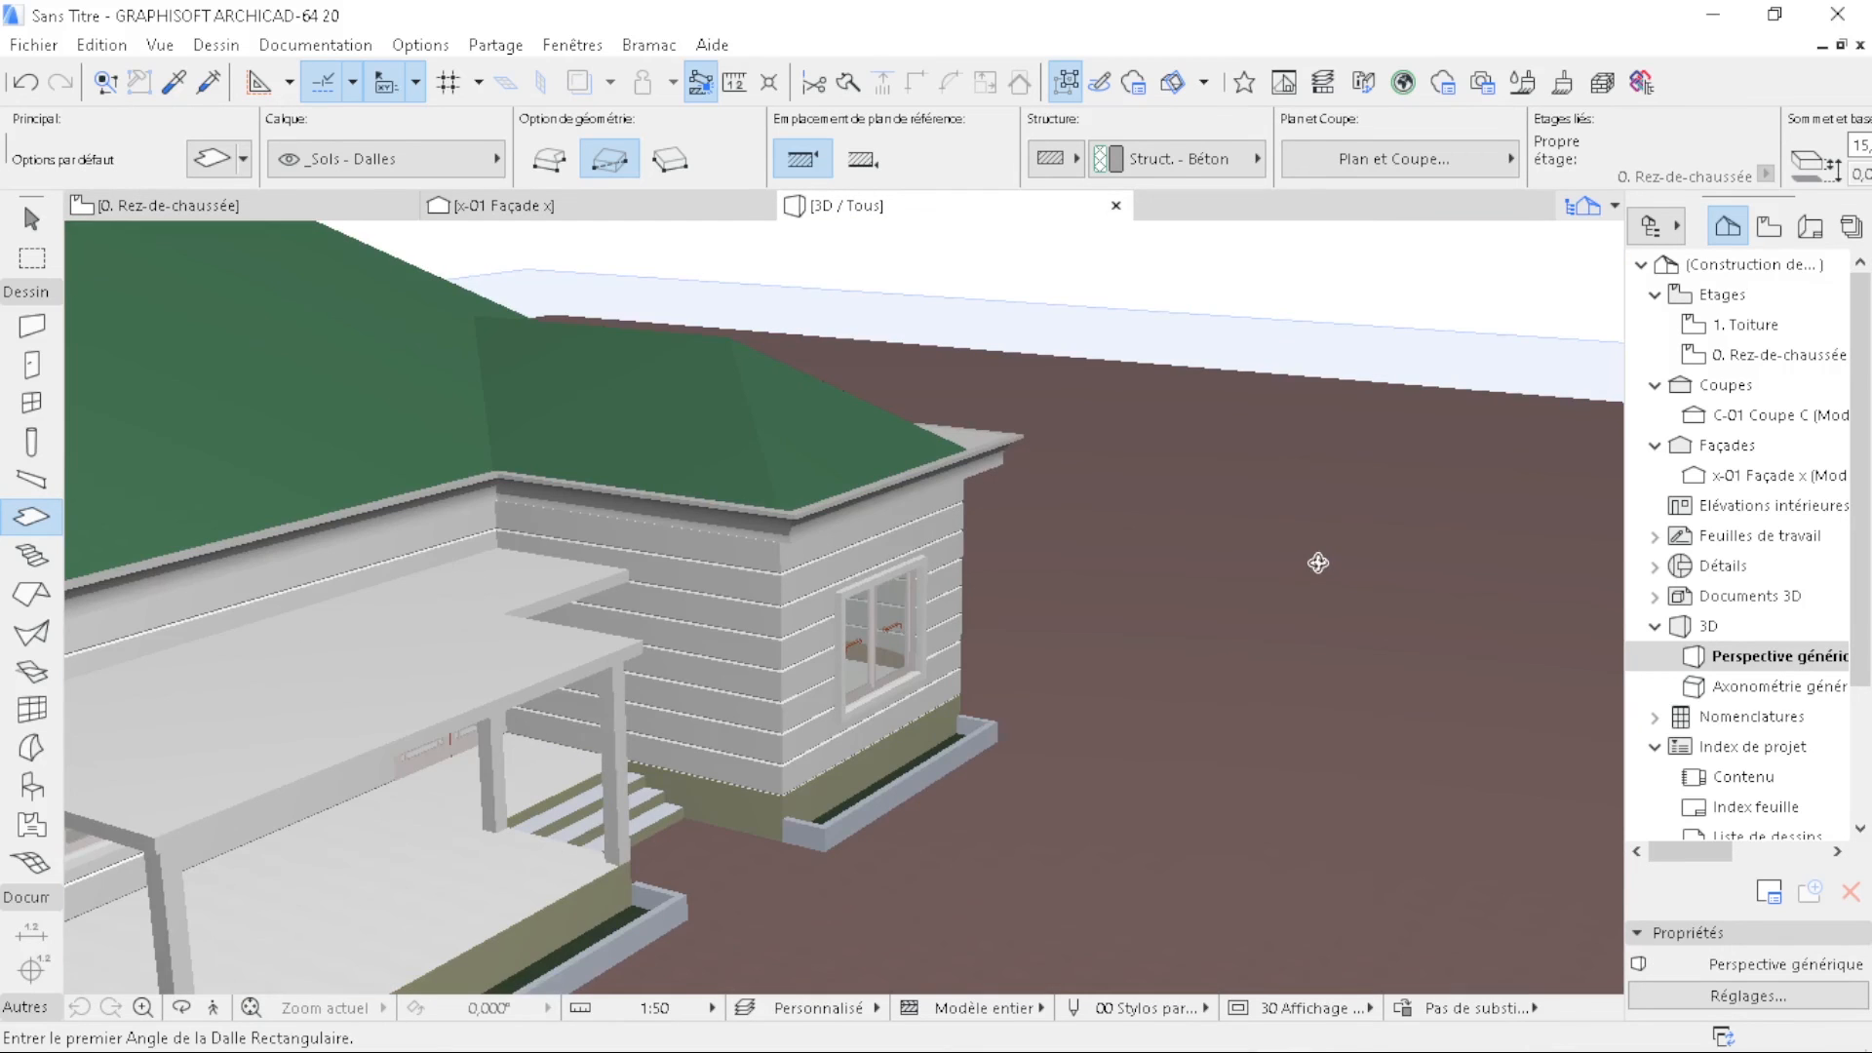
pyautogui.scroll(-10, 1354, 536)
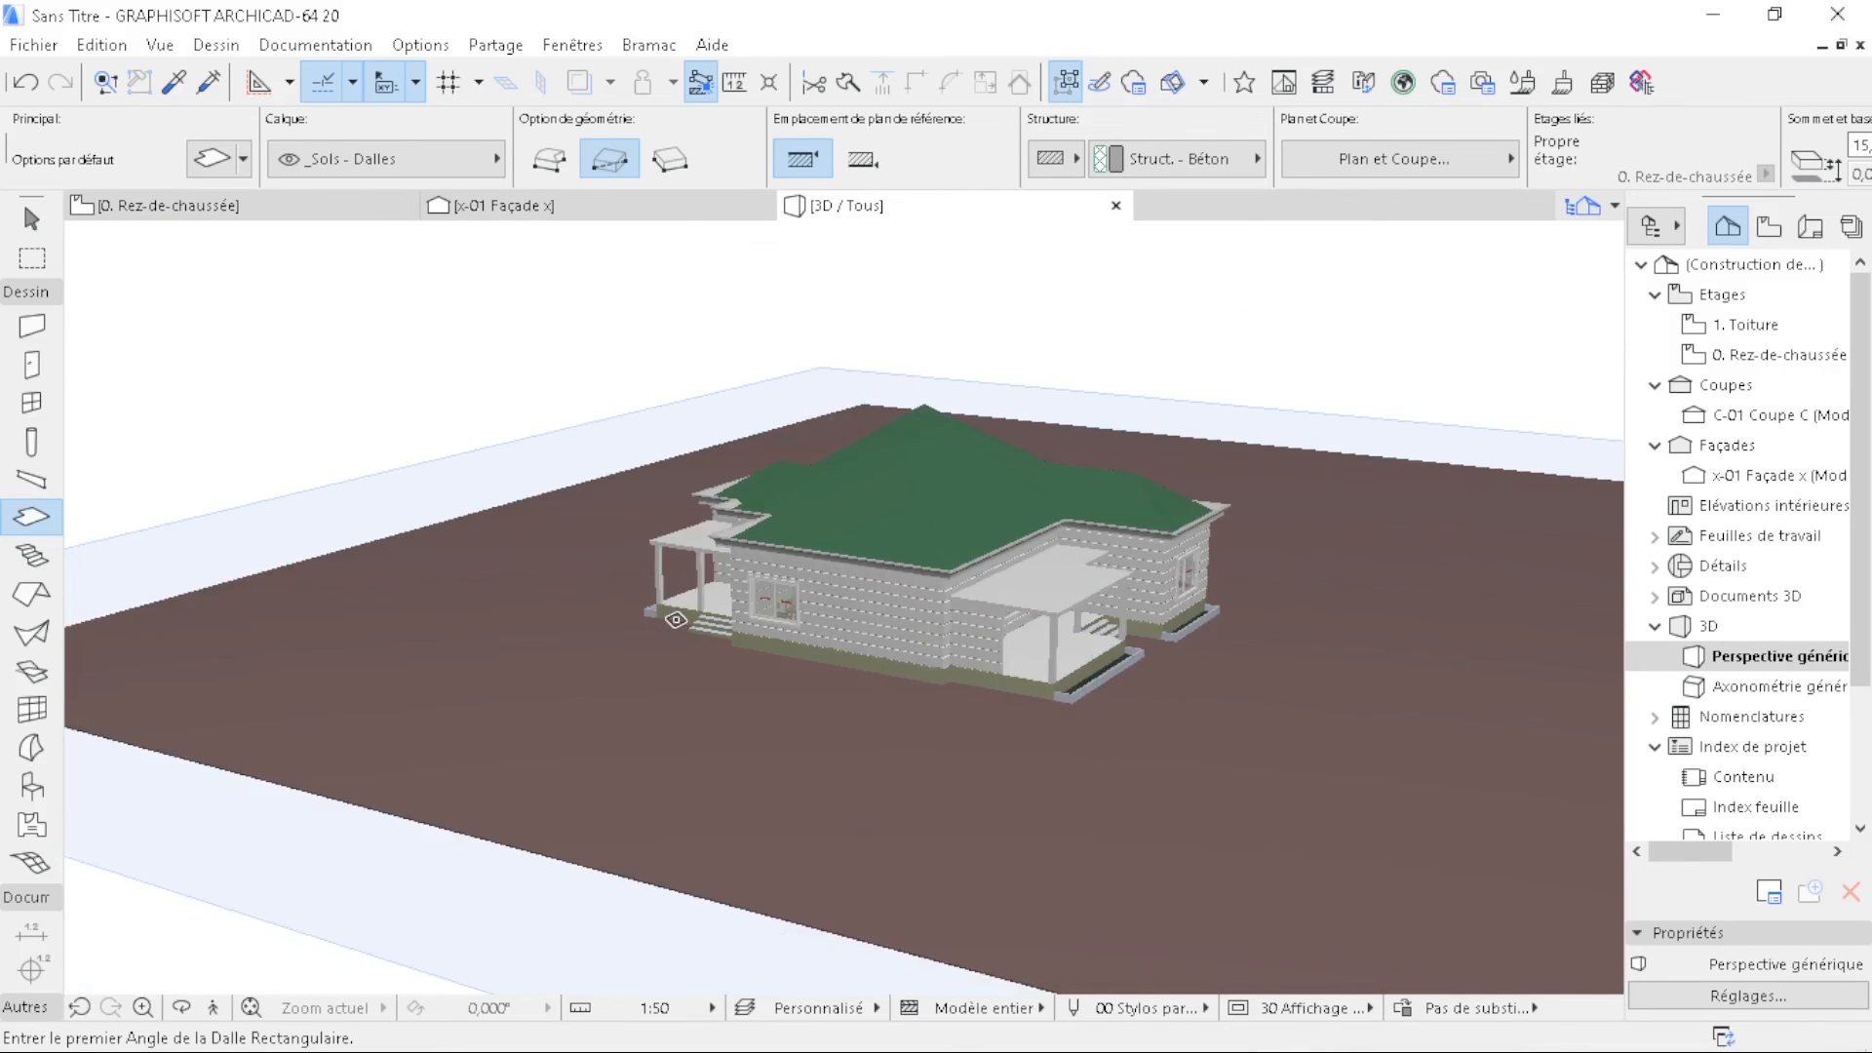
pyautogui.scroll(6, 675, 620)
pyautogui.scroll(2, 1094, 721)
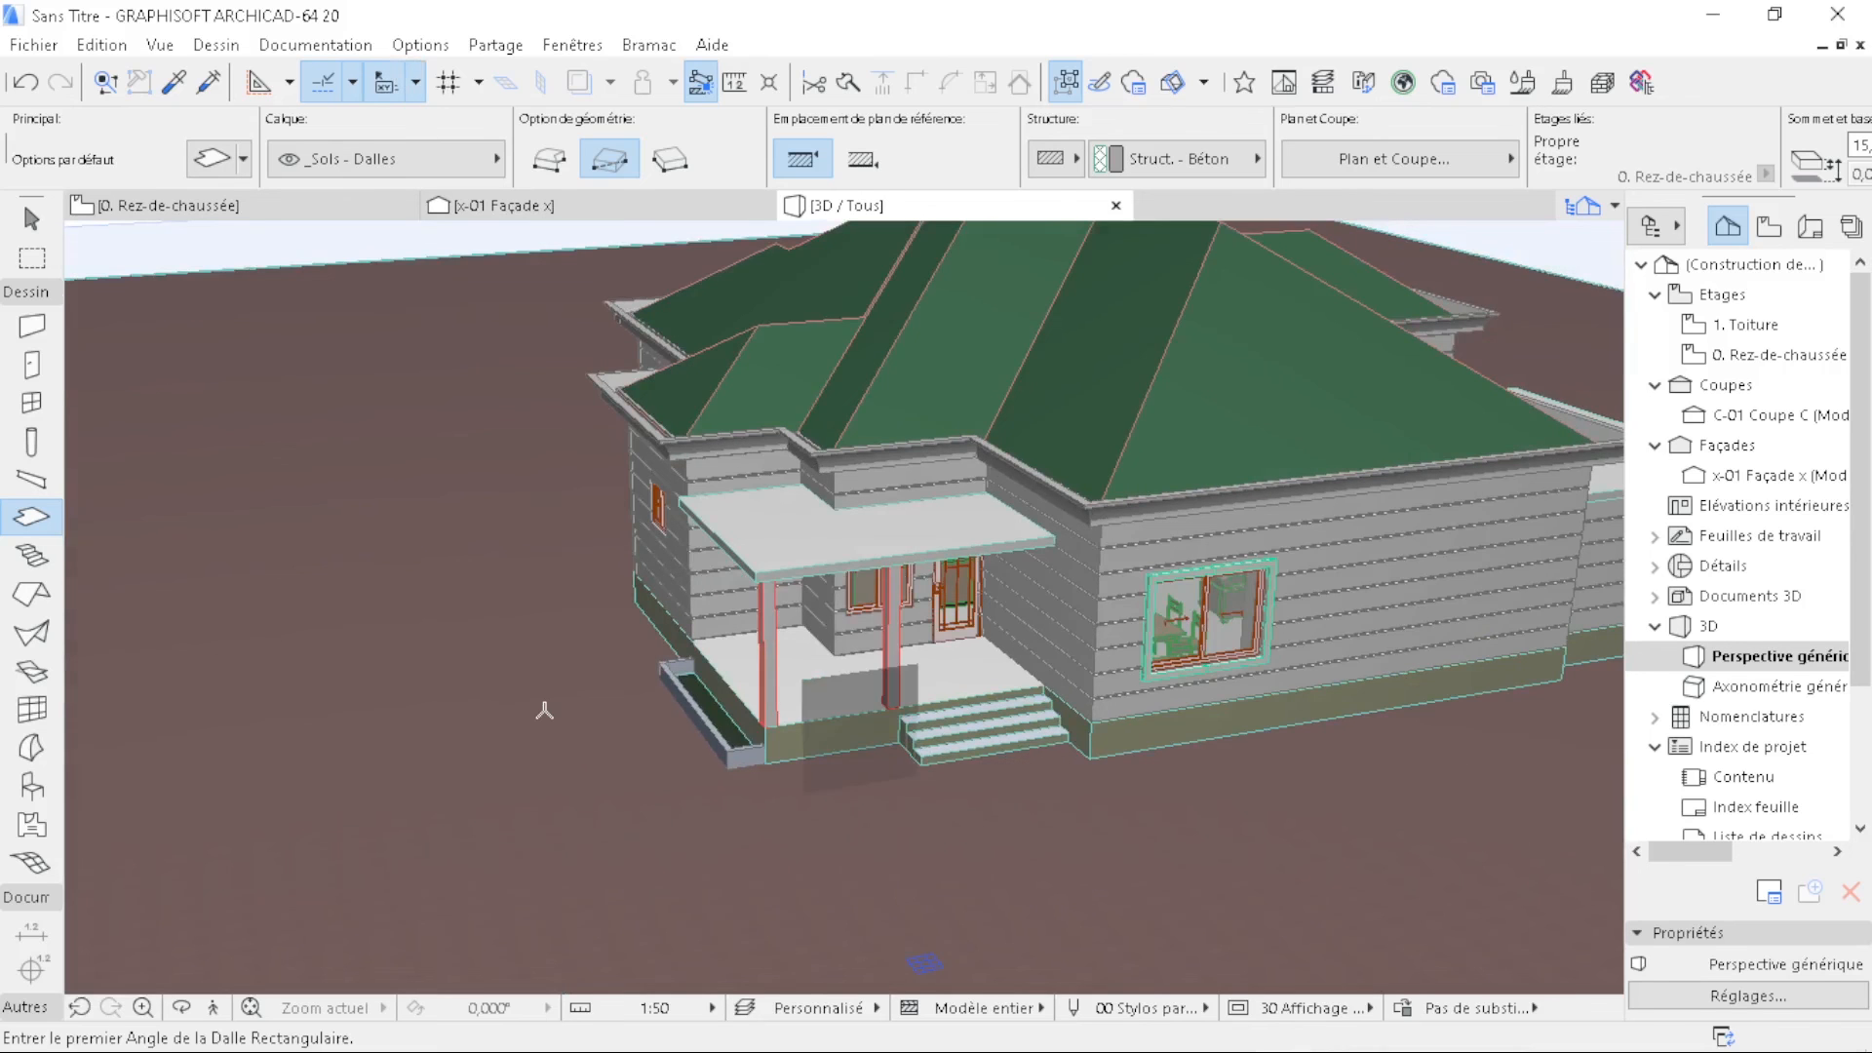
pyautogui.scroll(-5, 544, 711)
pyautogui.scroll(2, 1211, 596)
pyautogui.keyDown('shift'); pyautogui.moveTo(1211, 596); pyautogui.dragTo(1310, 761, button='middle'); pyautogui.keyUp('shift')
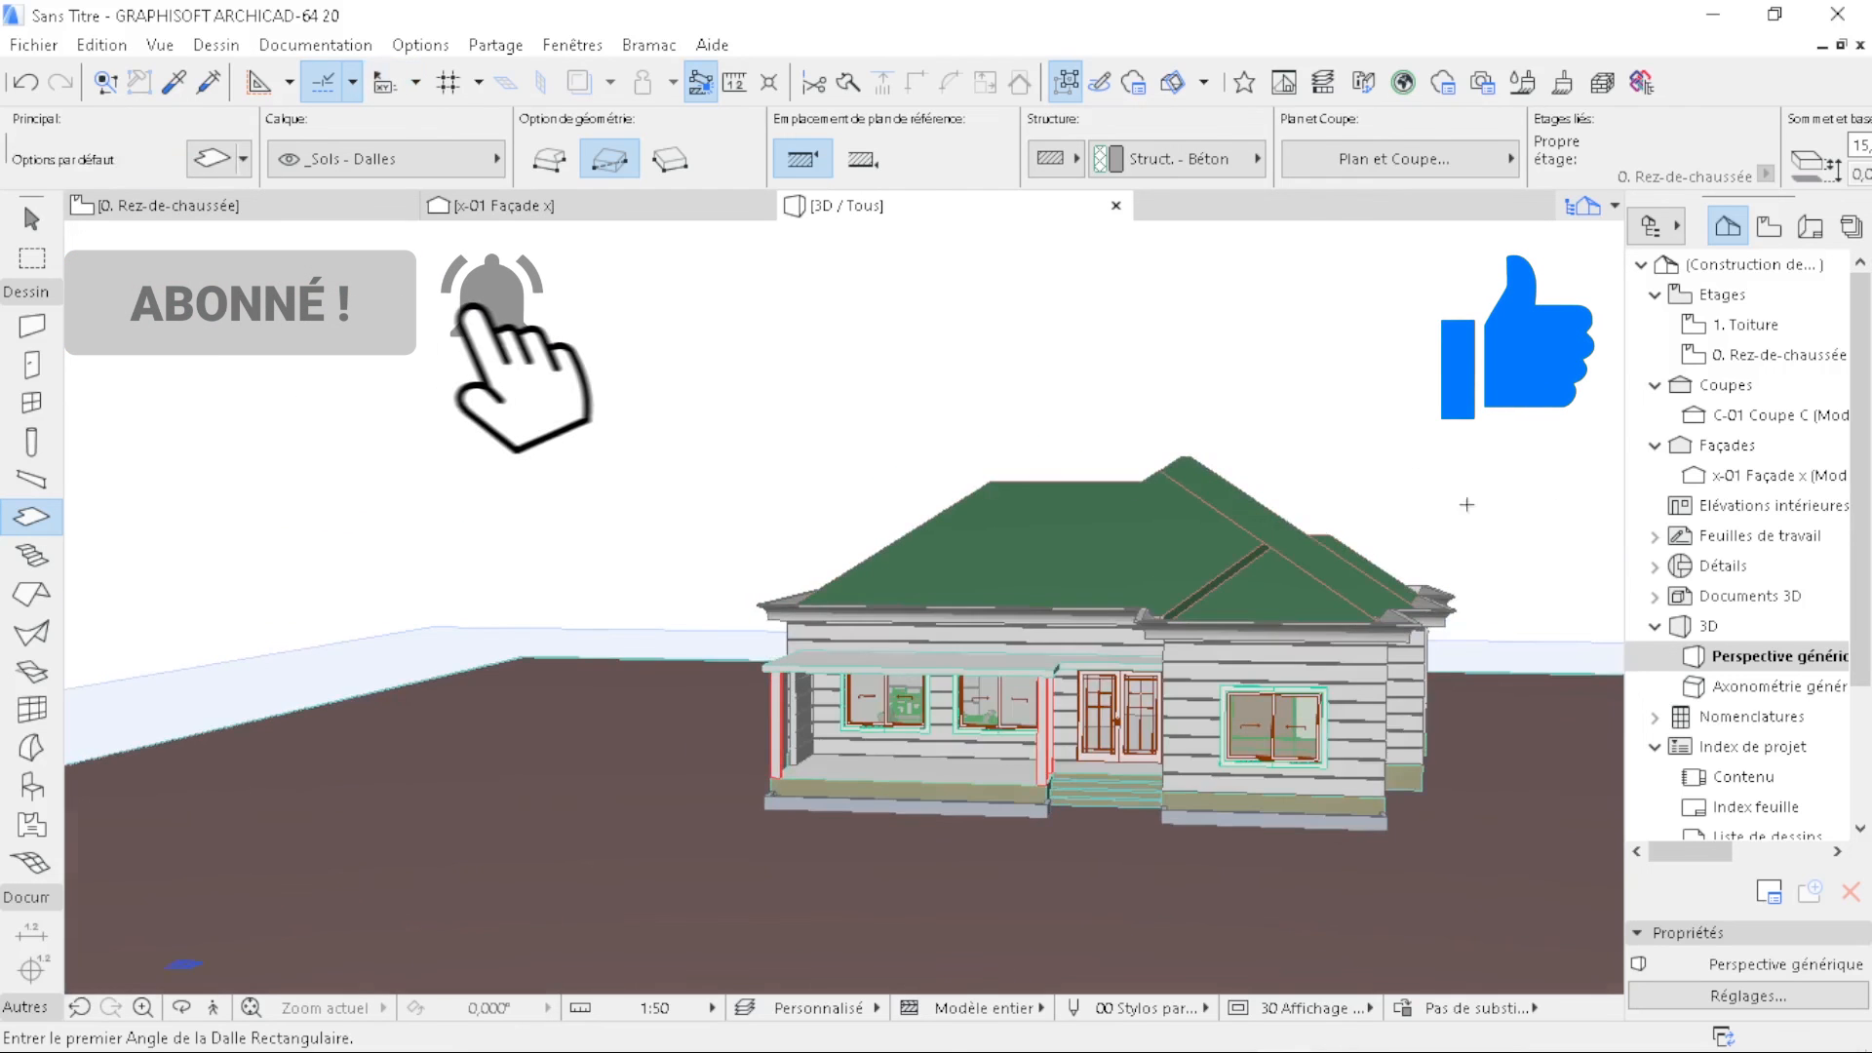
pyautogui.keyDown('shift'); pyautogui.moveTo(1463, 749); pyautogui.dragTo(1065, 744, button='middle'); pyautogui.keyUp('shift')
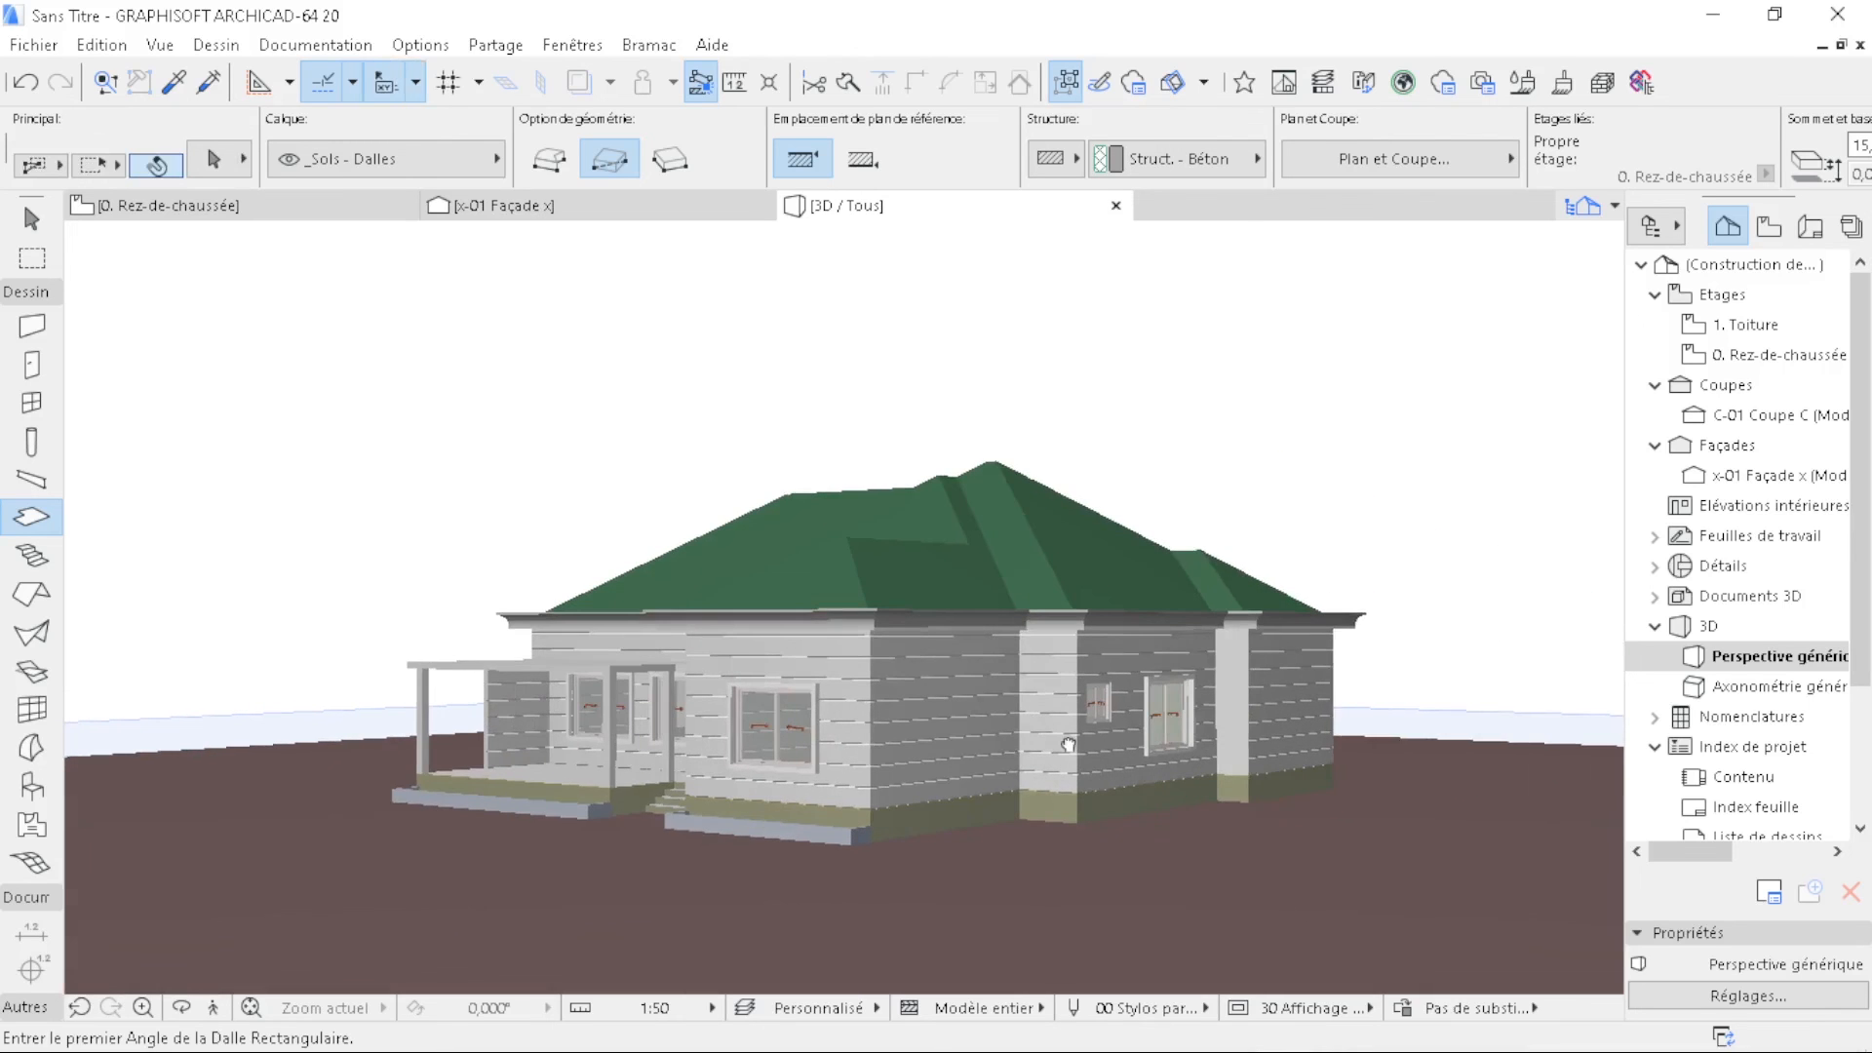
pyautogui.keyDown('shift'); pyautogui.moveTo(656, 798); pyautogui.dragTo(1248, 761, button='middle'); pyautogui.keyUp('shift')
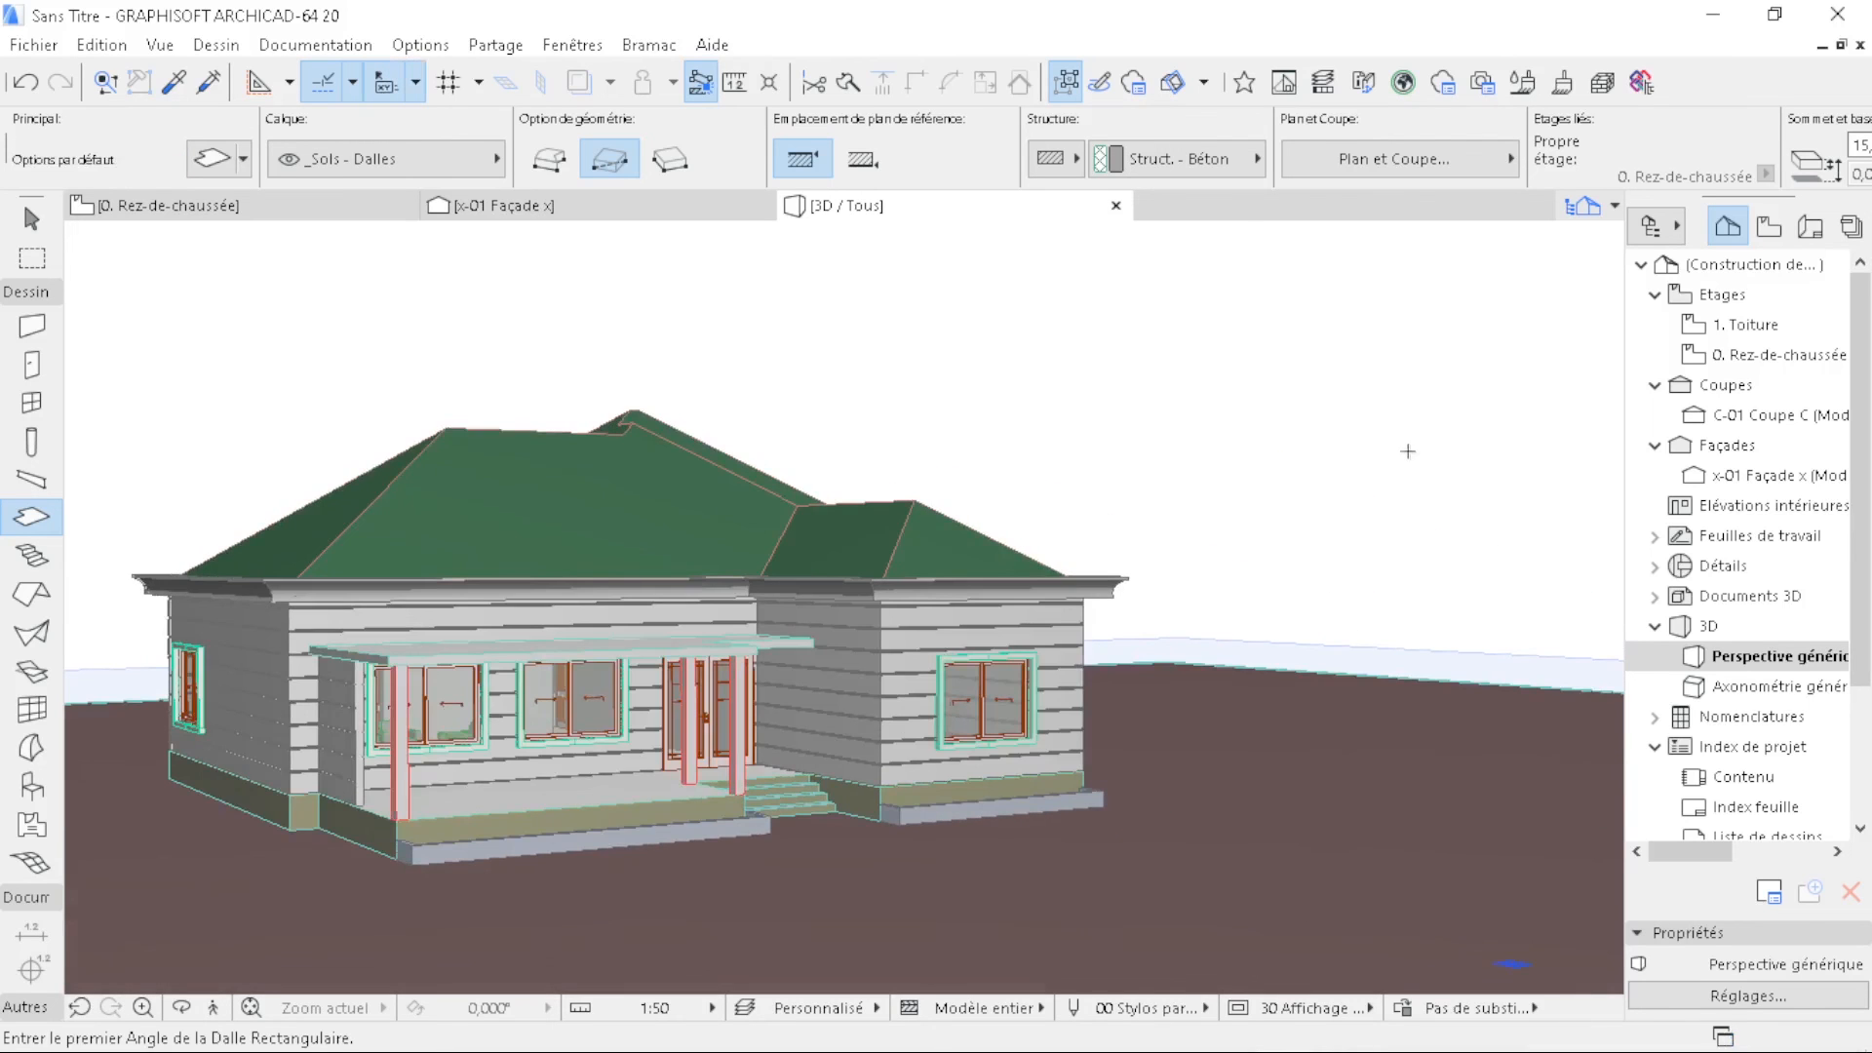
pyautogui.scroll(-2, 1418, 451)
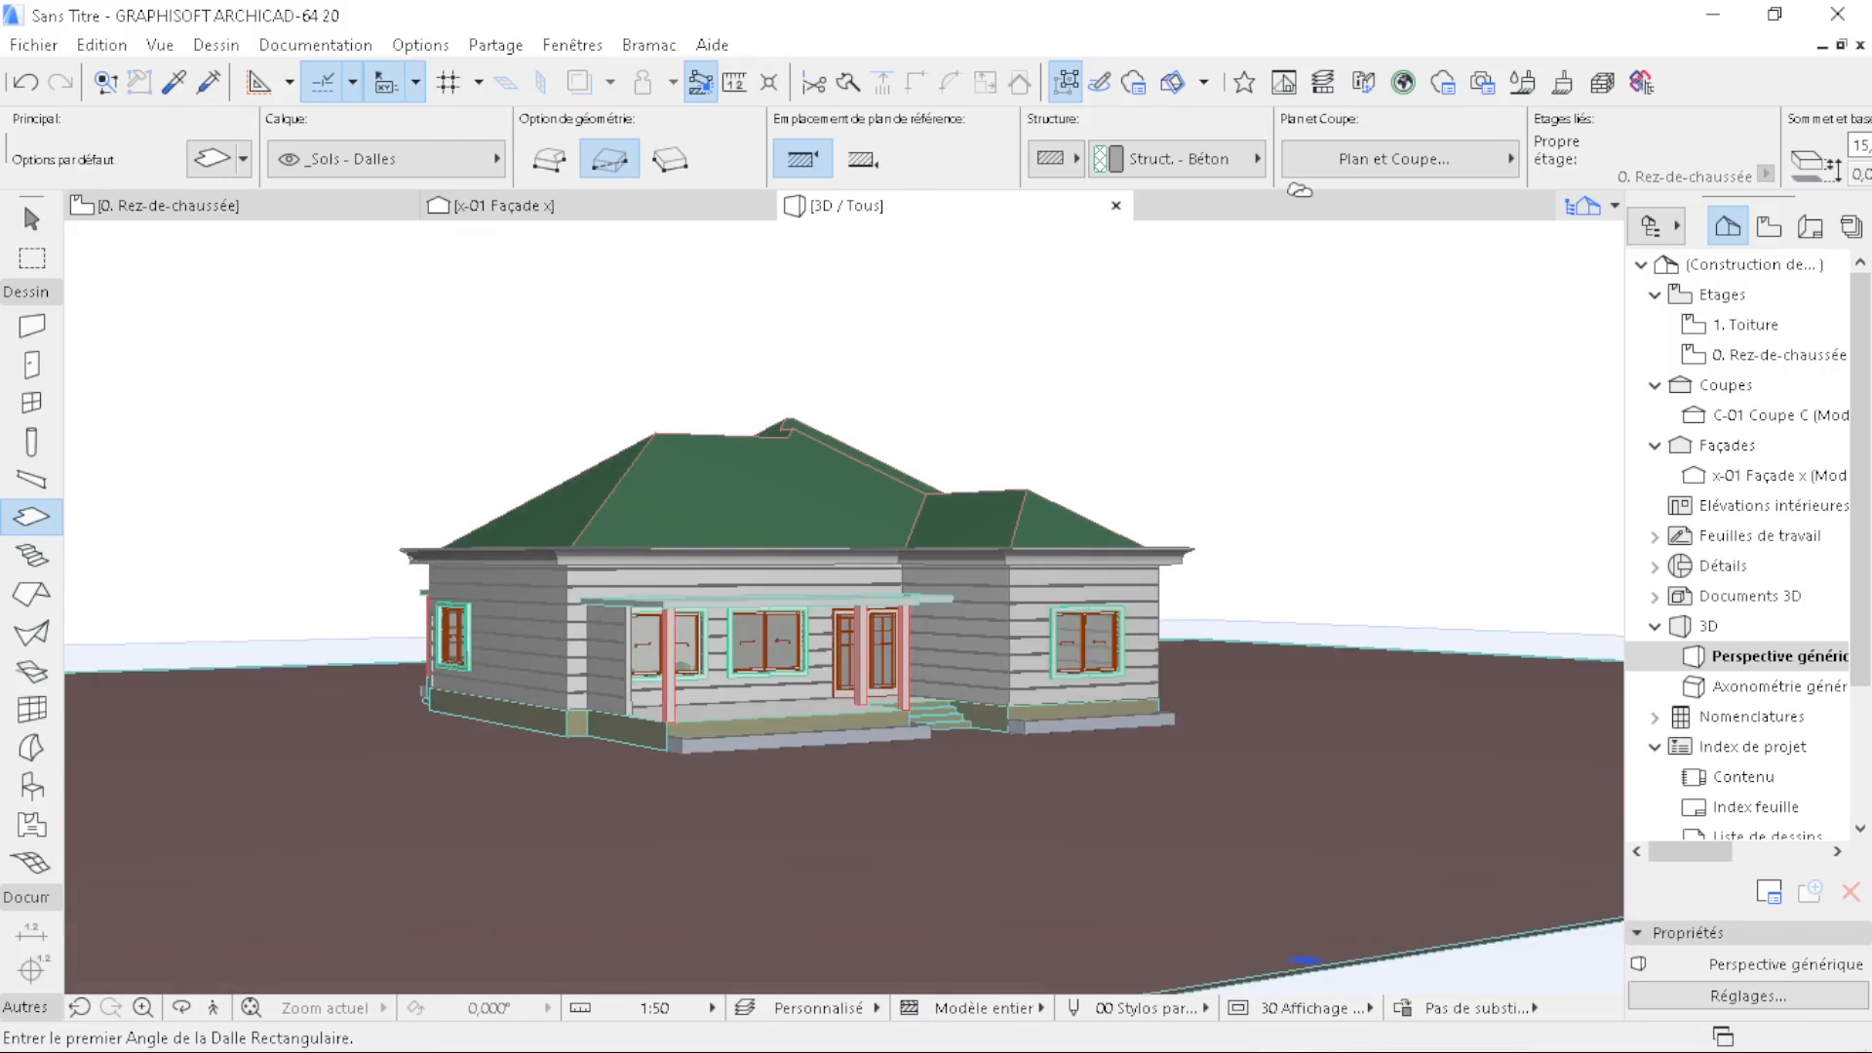